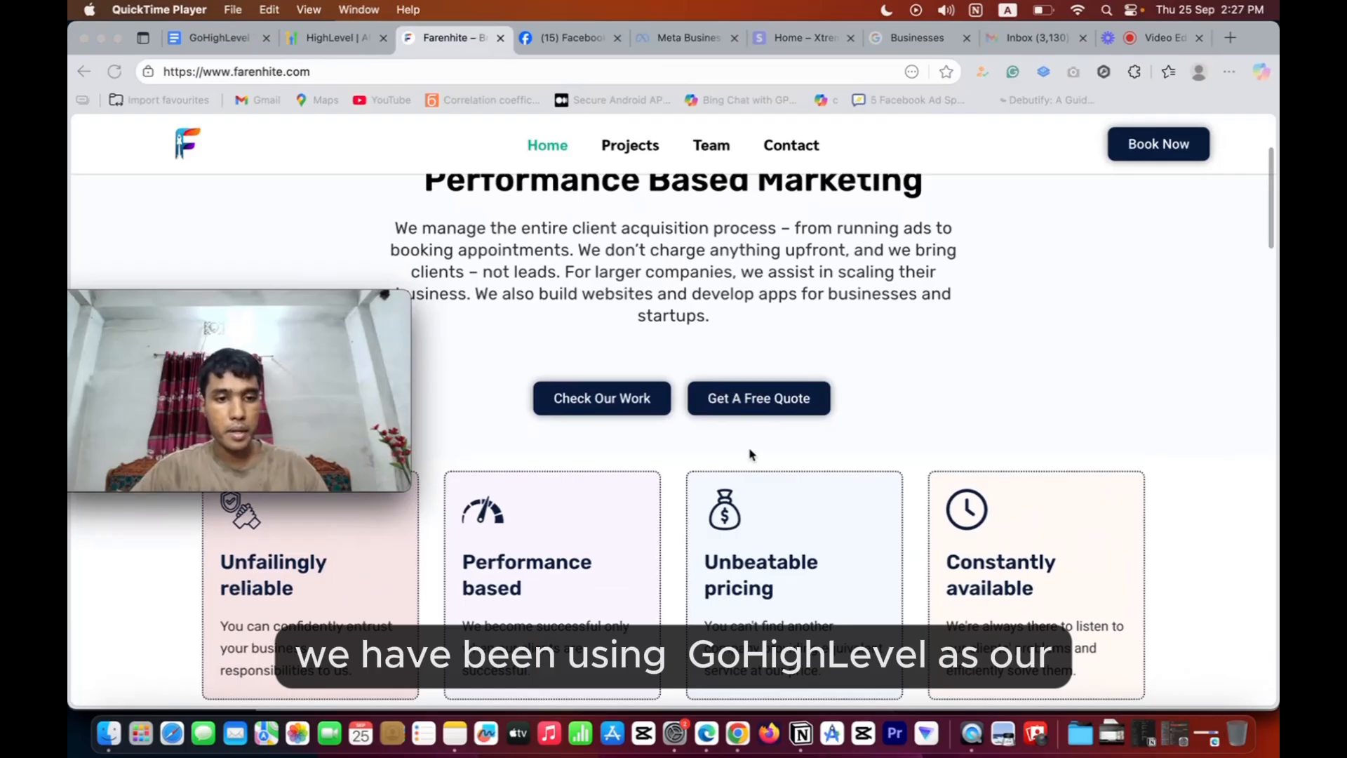
Scroll back up to the Farenhite hero with the Trustpilot rating and Web & App Development heading
scroll(749, 454, up, 3)
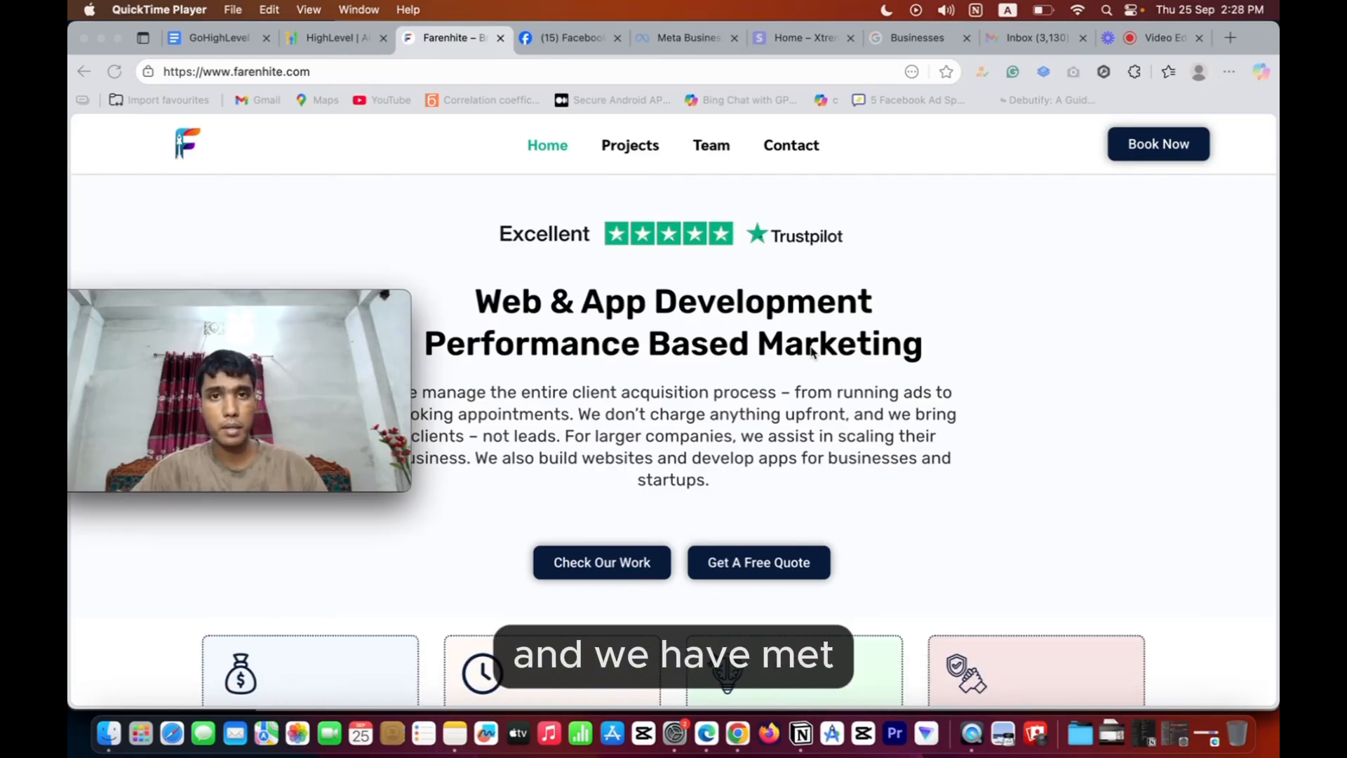
In the GoHighLevel Tutorial notes, highlight 'Automate & organize lead follow-up' under What is GoHighLevel
click(217, 39)
scroll(640, 367, down, 1)
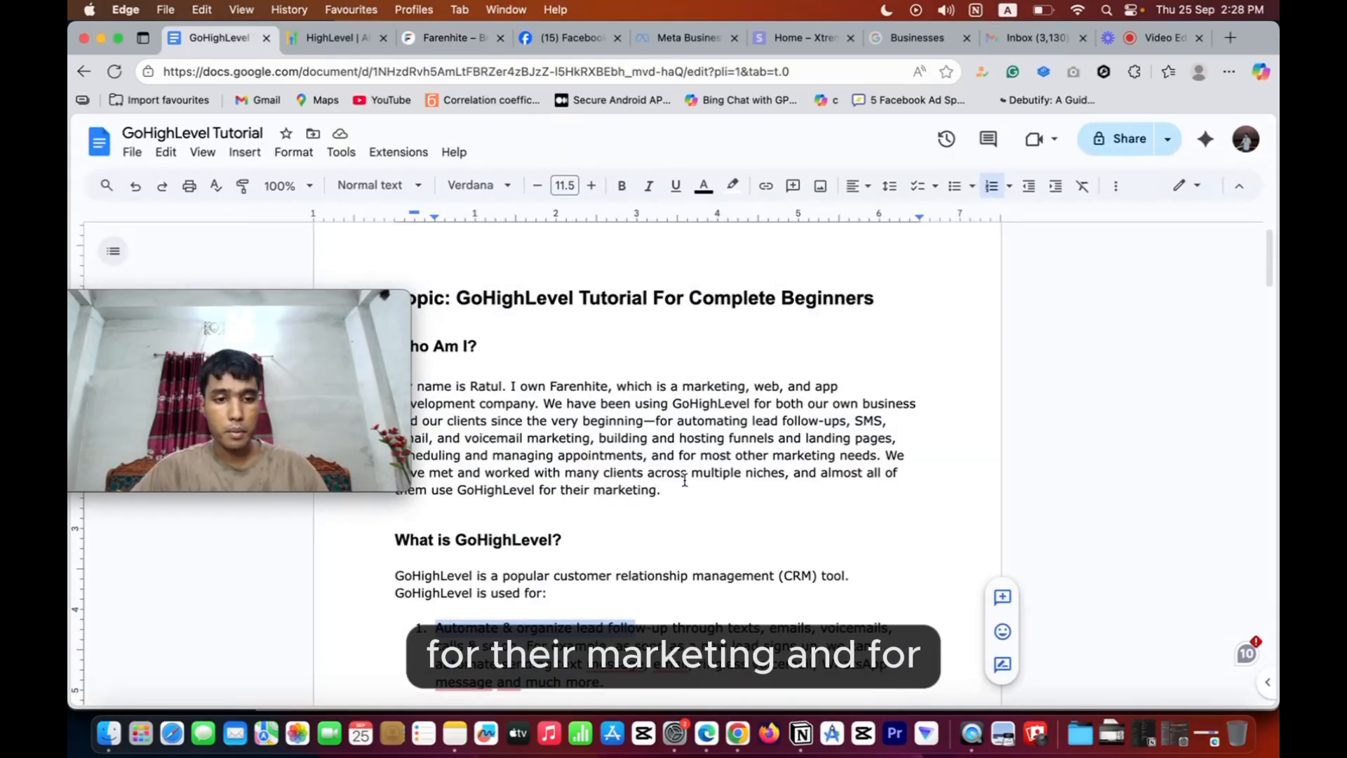
drag(285, 364, 285, 274)
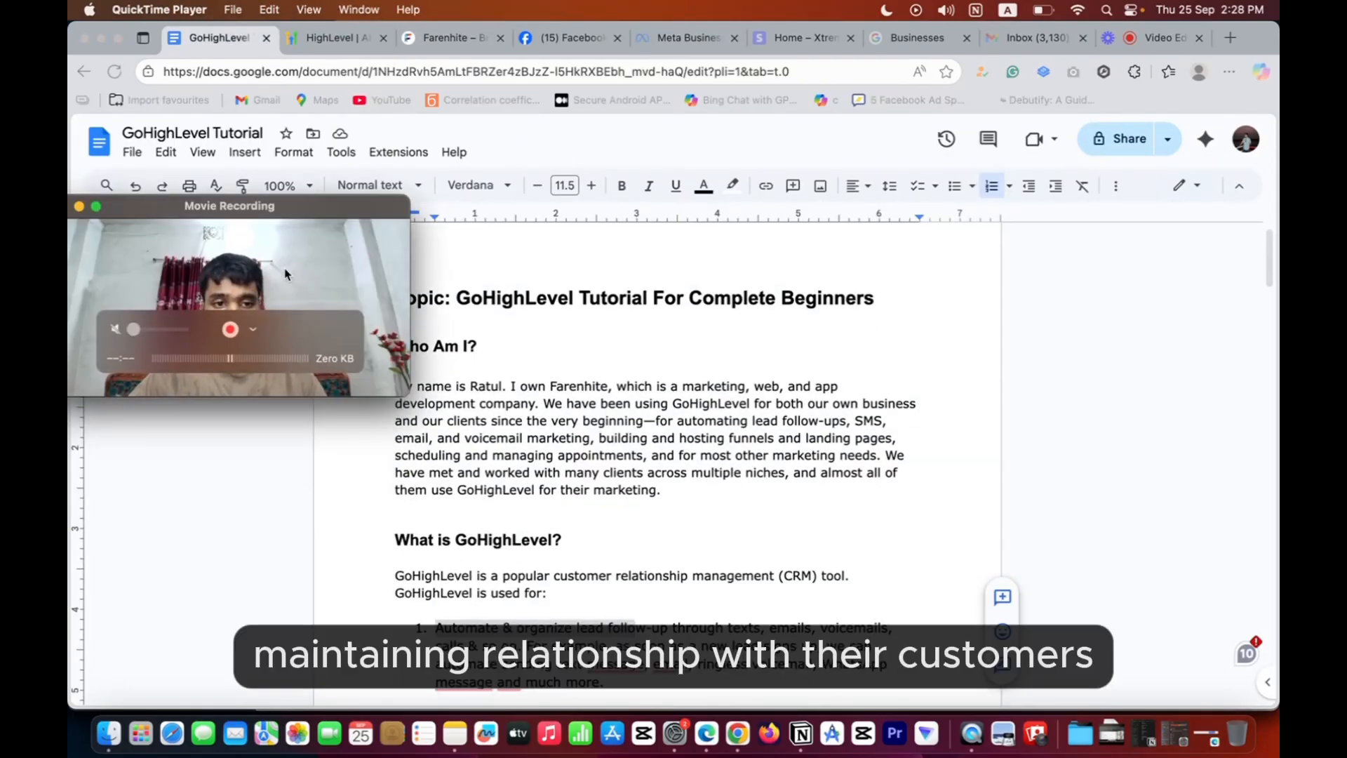
scroll(491, 449, down, 3)
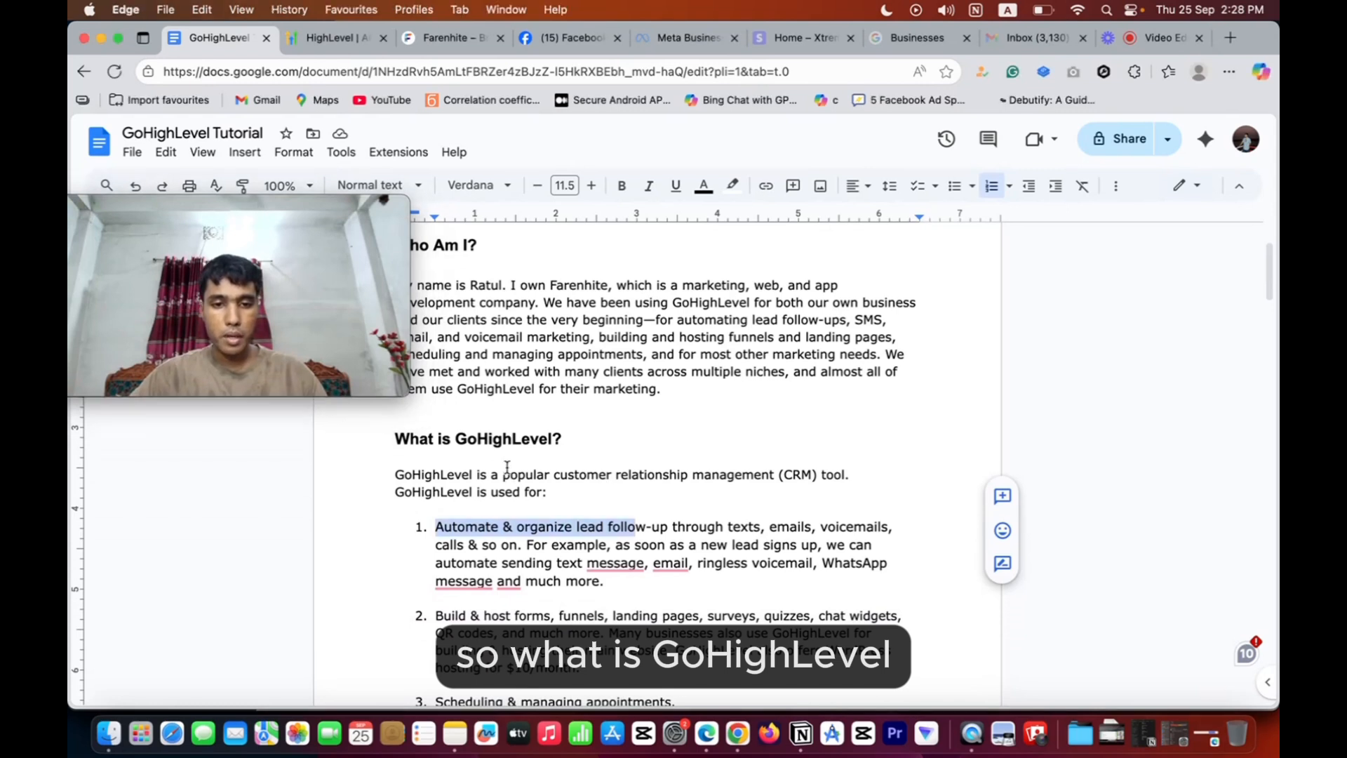
drag(335, 353, 335, 261)
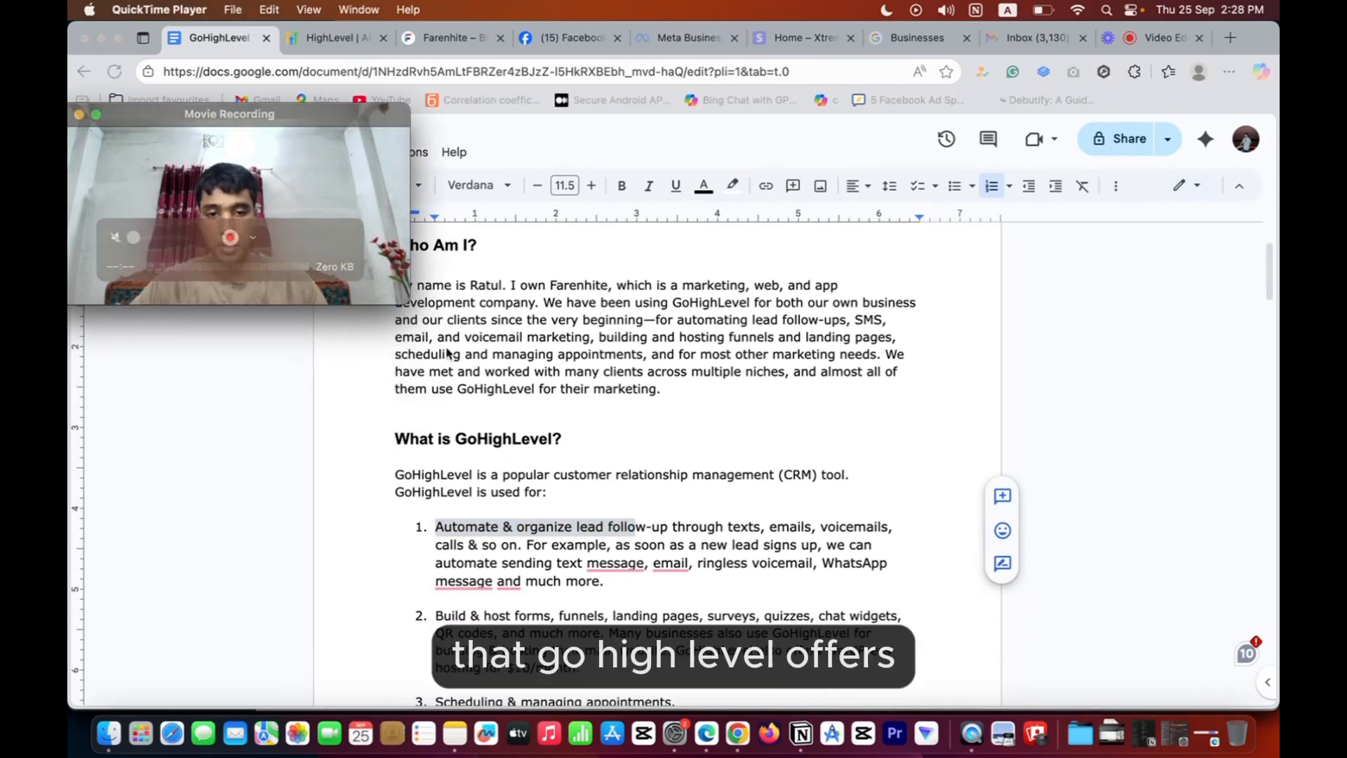
click(427, 475)
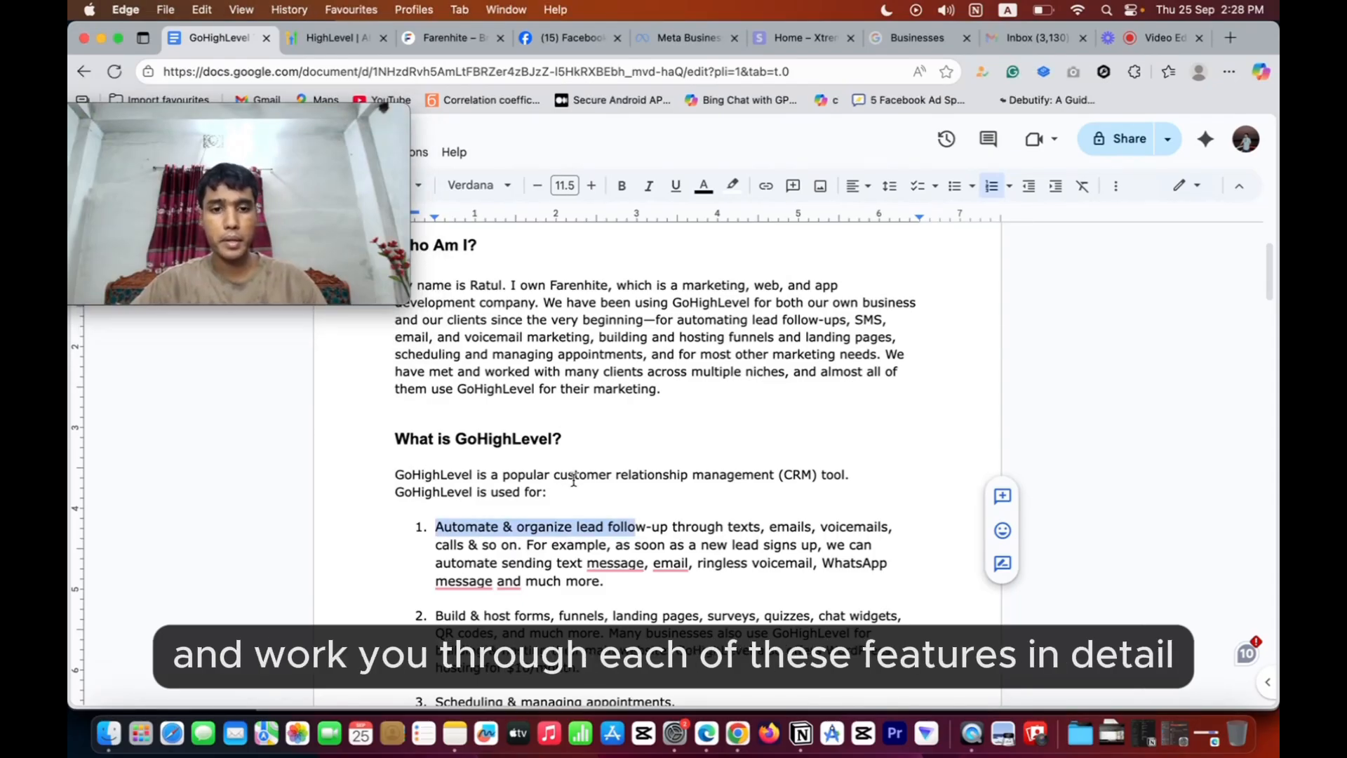
scroll(426, 439, down, 3)
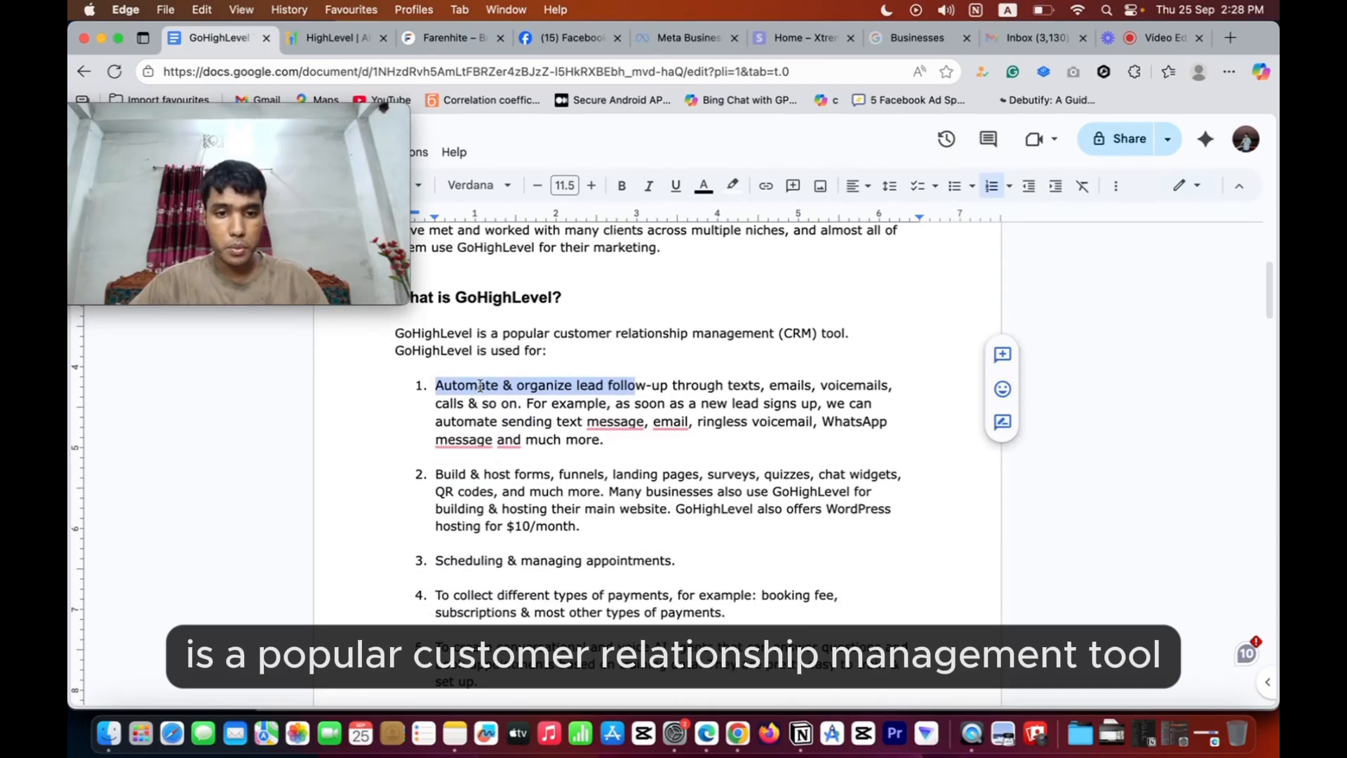
drag(436, 385, 682, 384)
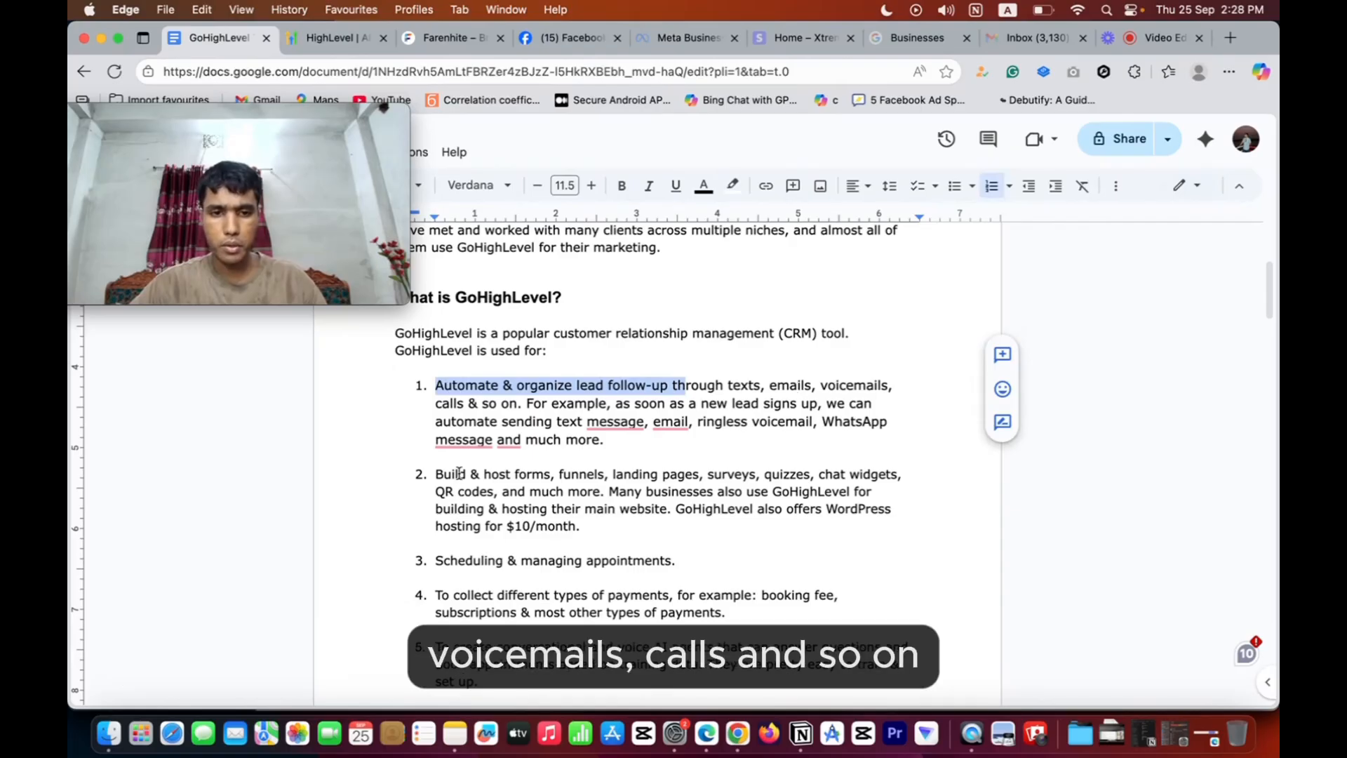
Bring up the client's GoHighLevel contact record and scroll through its conversation thread
click(737, 733)
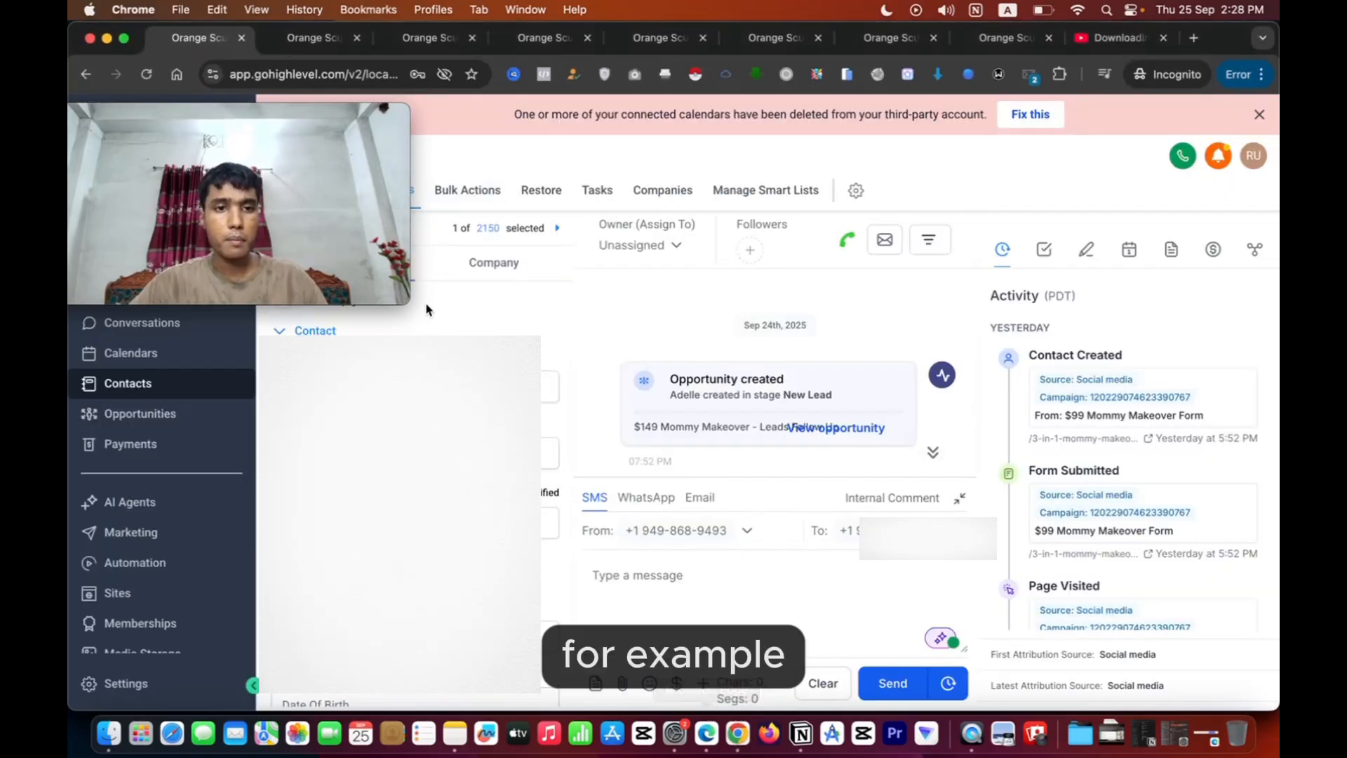
click(285, 147)
drag(286, 148, 306, 60)
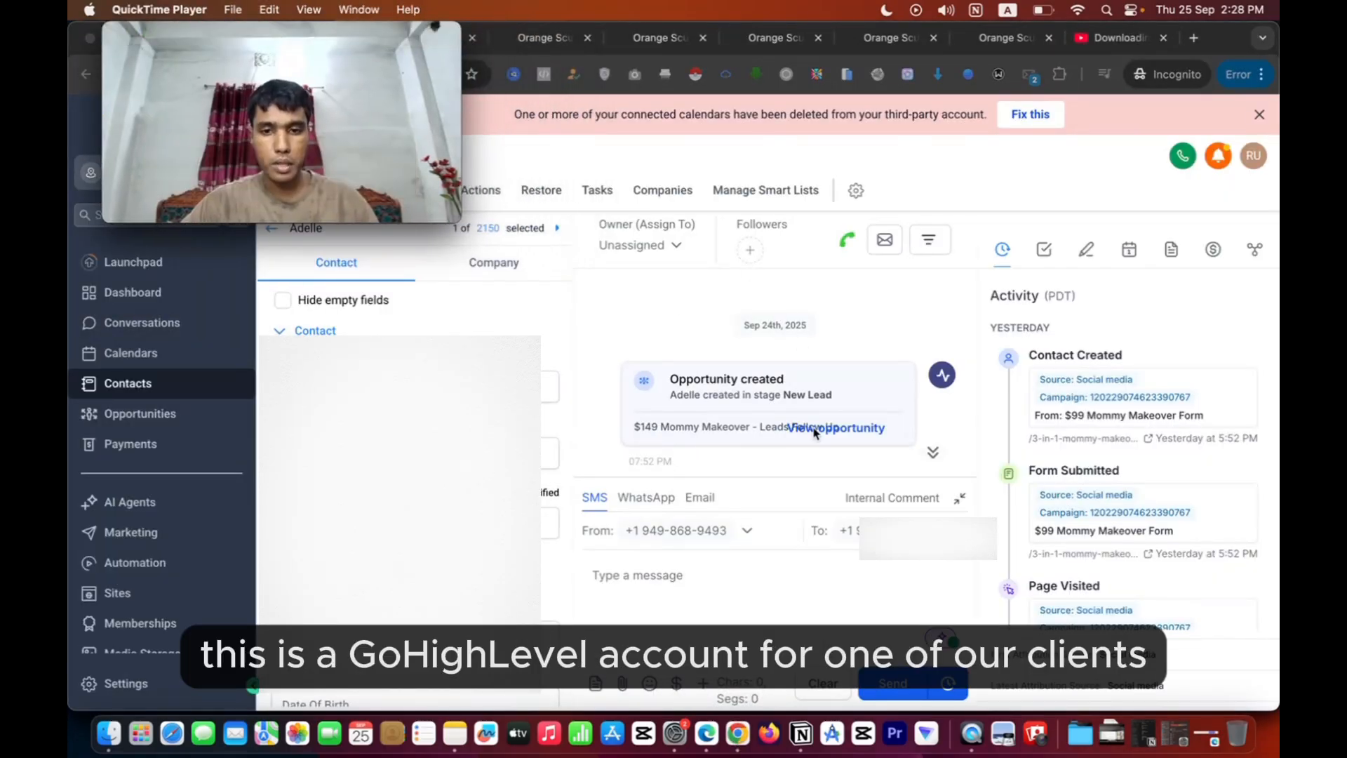
scroll(816, 434, down, 1)
scroll(816, 433, up, 1)
scroll(815, 434, down, 1)
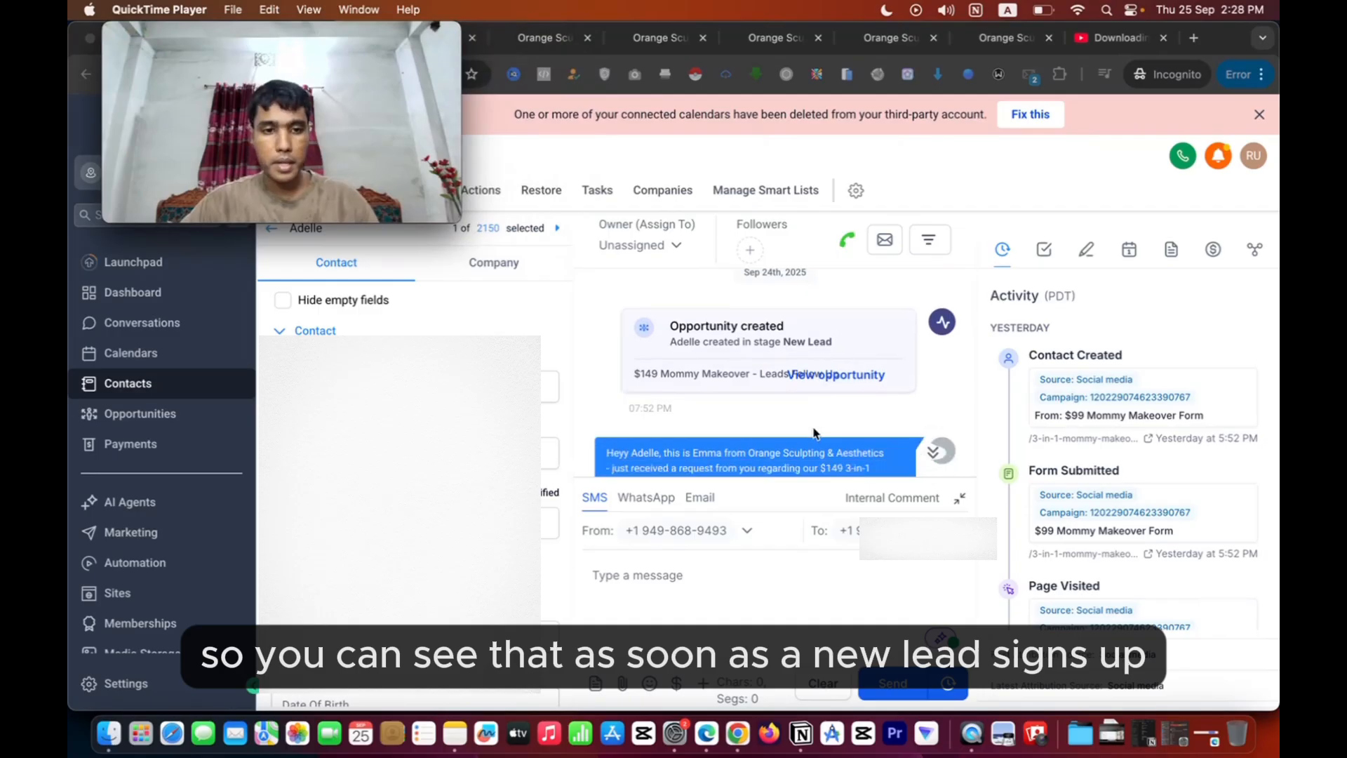
scroll(793, 433, down, 5)
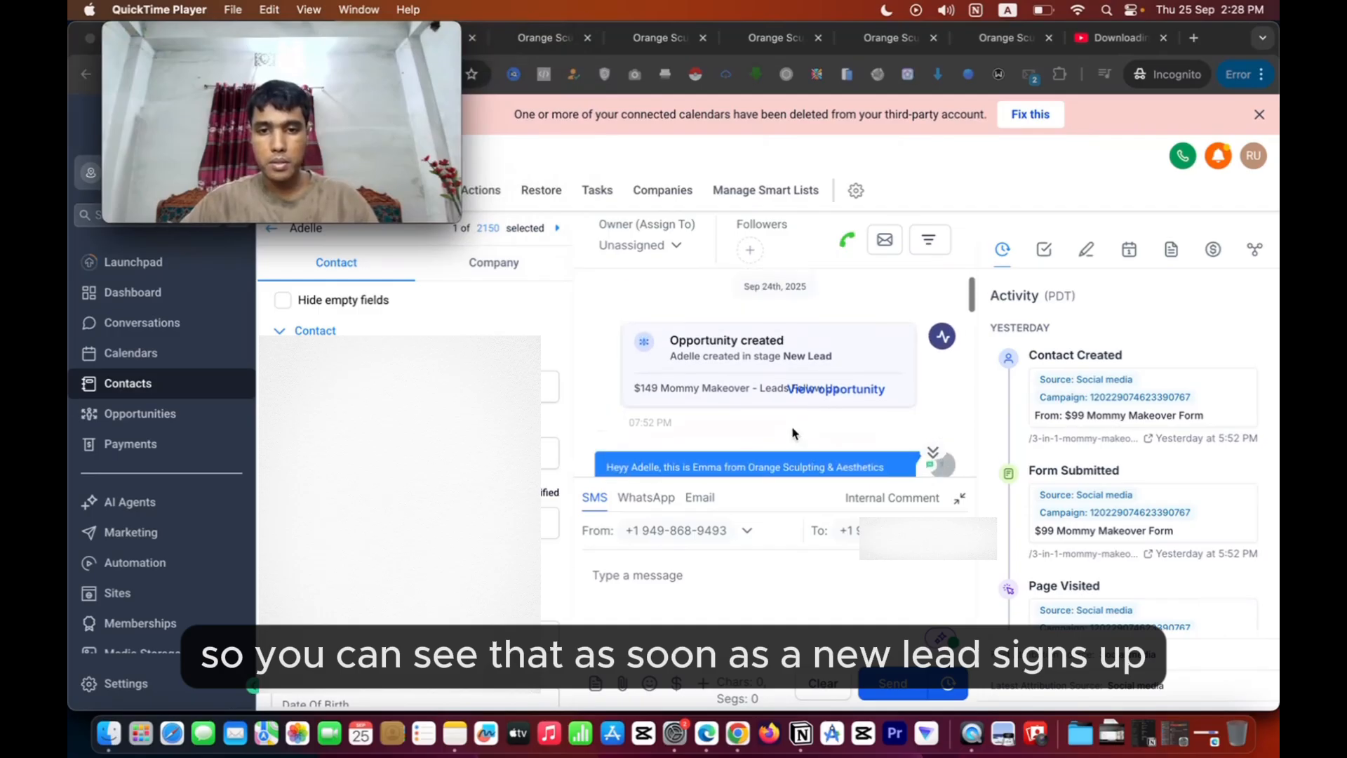
scroll(864, 376, down, 2)
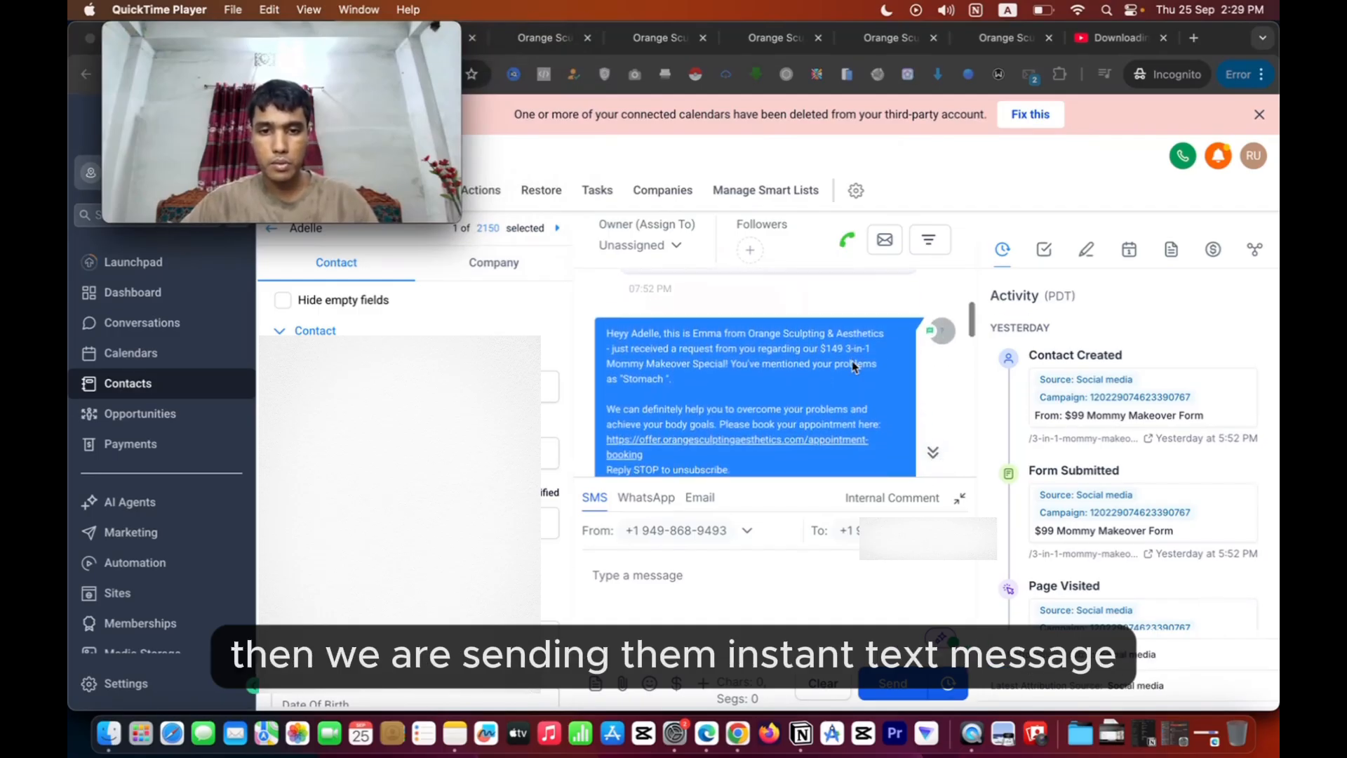
scroll(853, 367, up, 3)
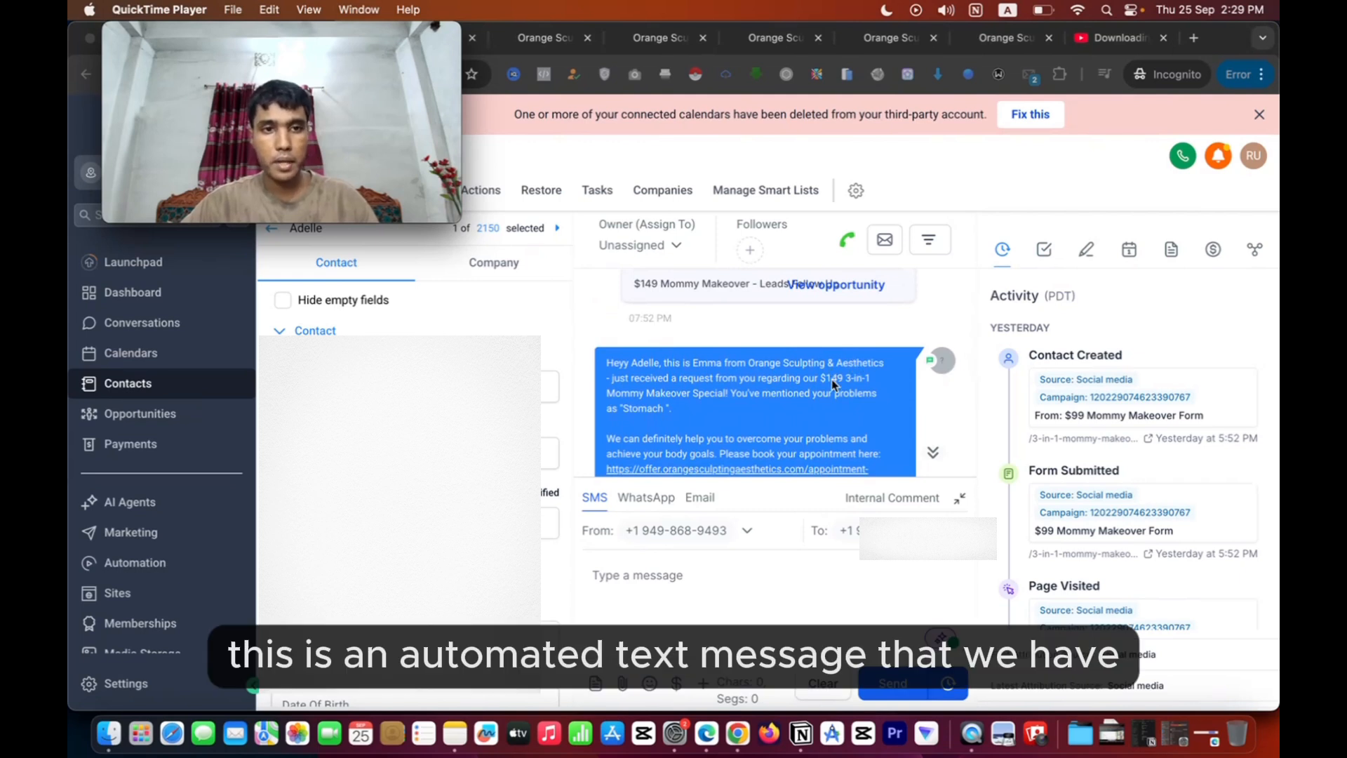
scroll(831, 378, down, 2)
Highlight the automated text's opening paragraph and the opportunity created in stage New Lead
triple_click(717, 348)
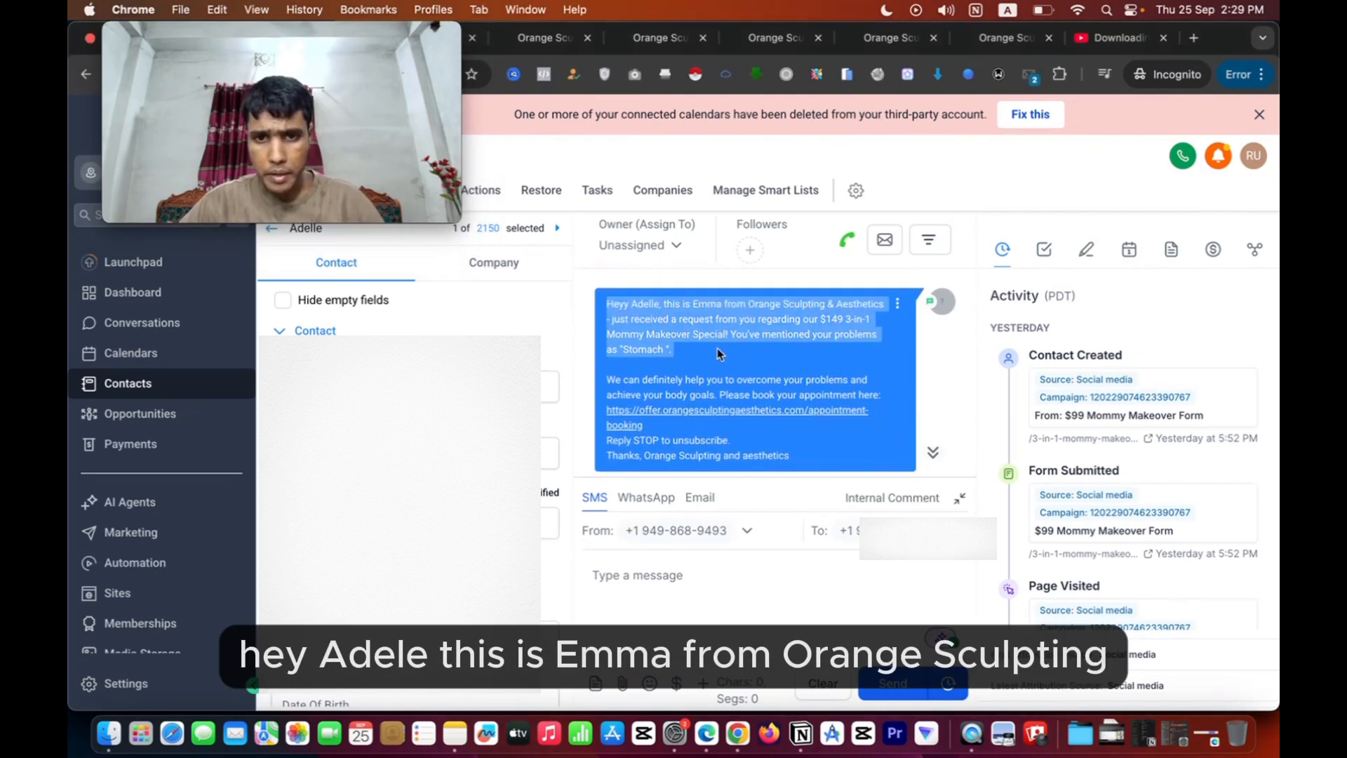
scroll(717, 350, up, 3)
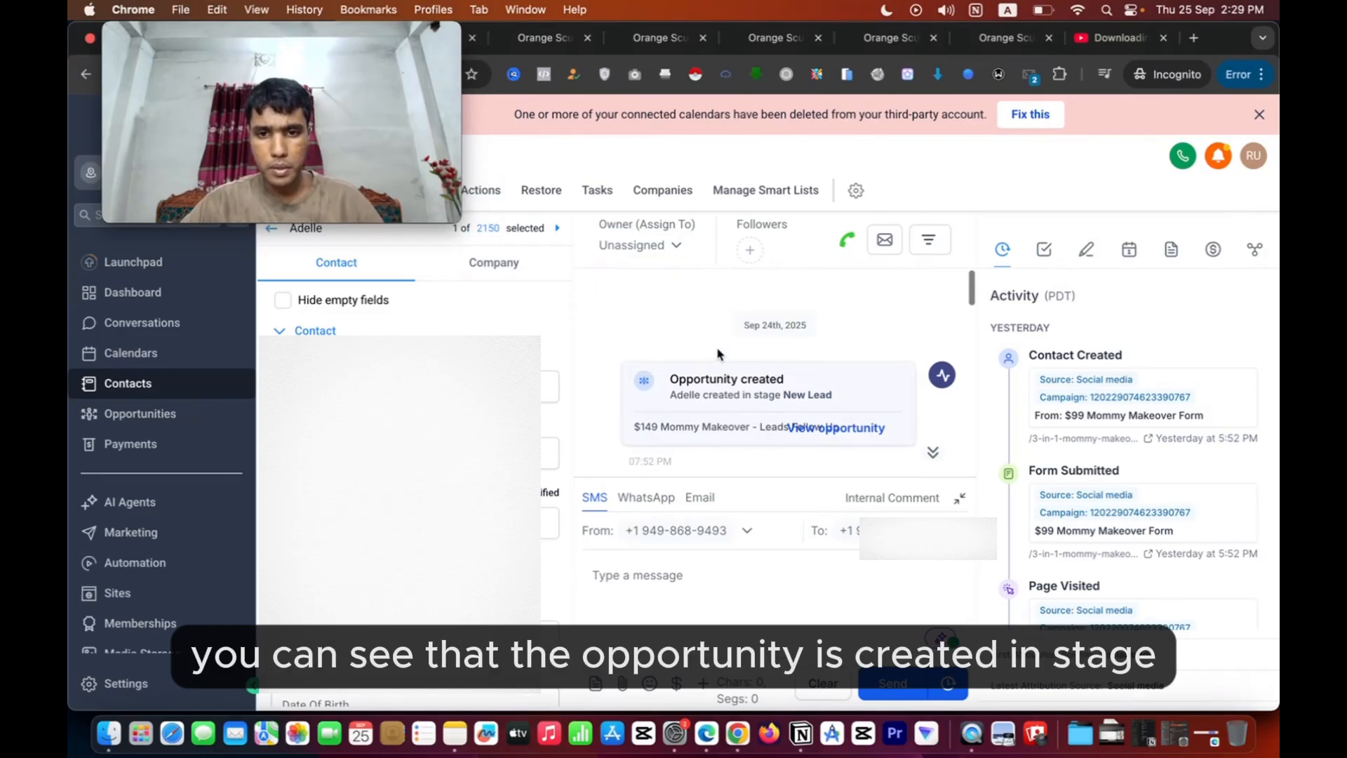
drag(676, 313, 847, 331)
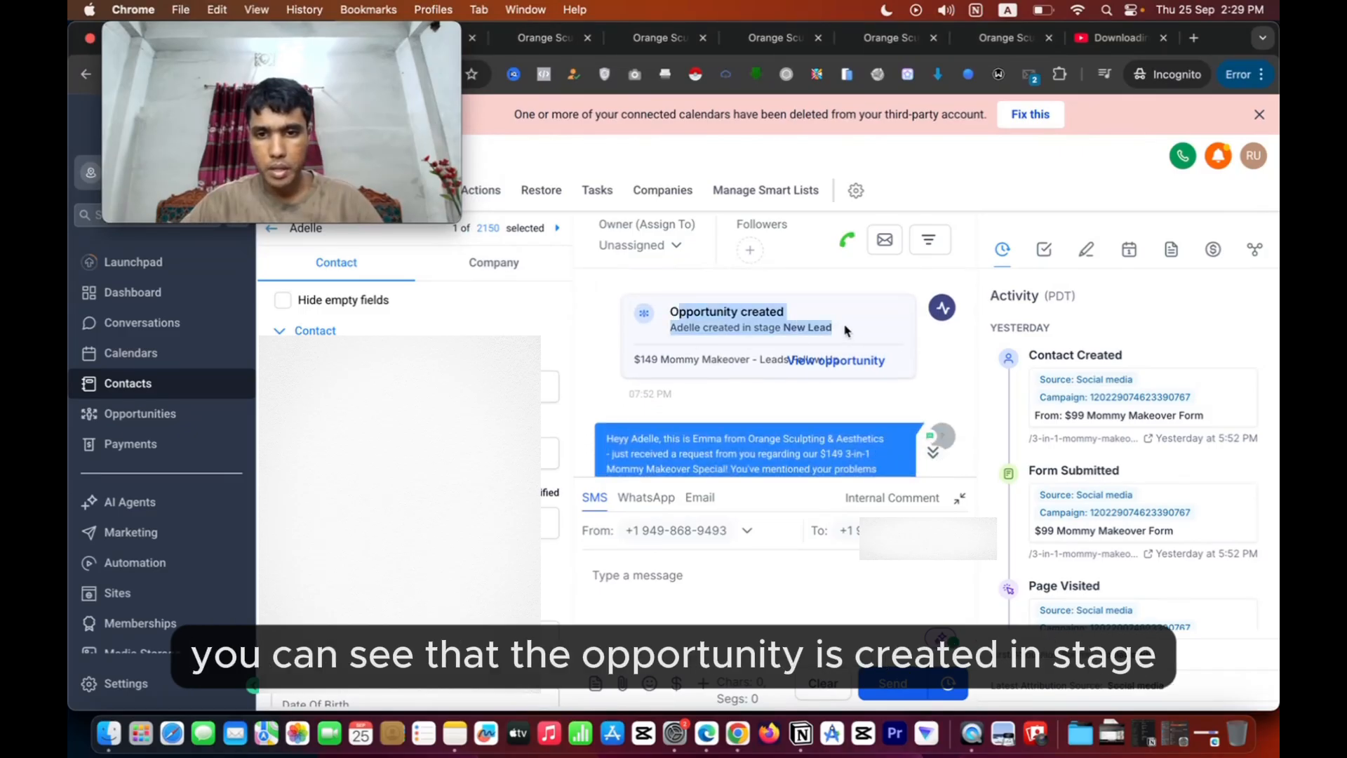
click(791, 346)
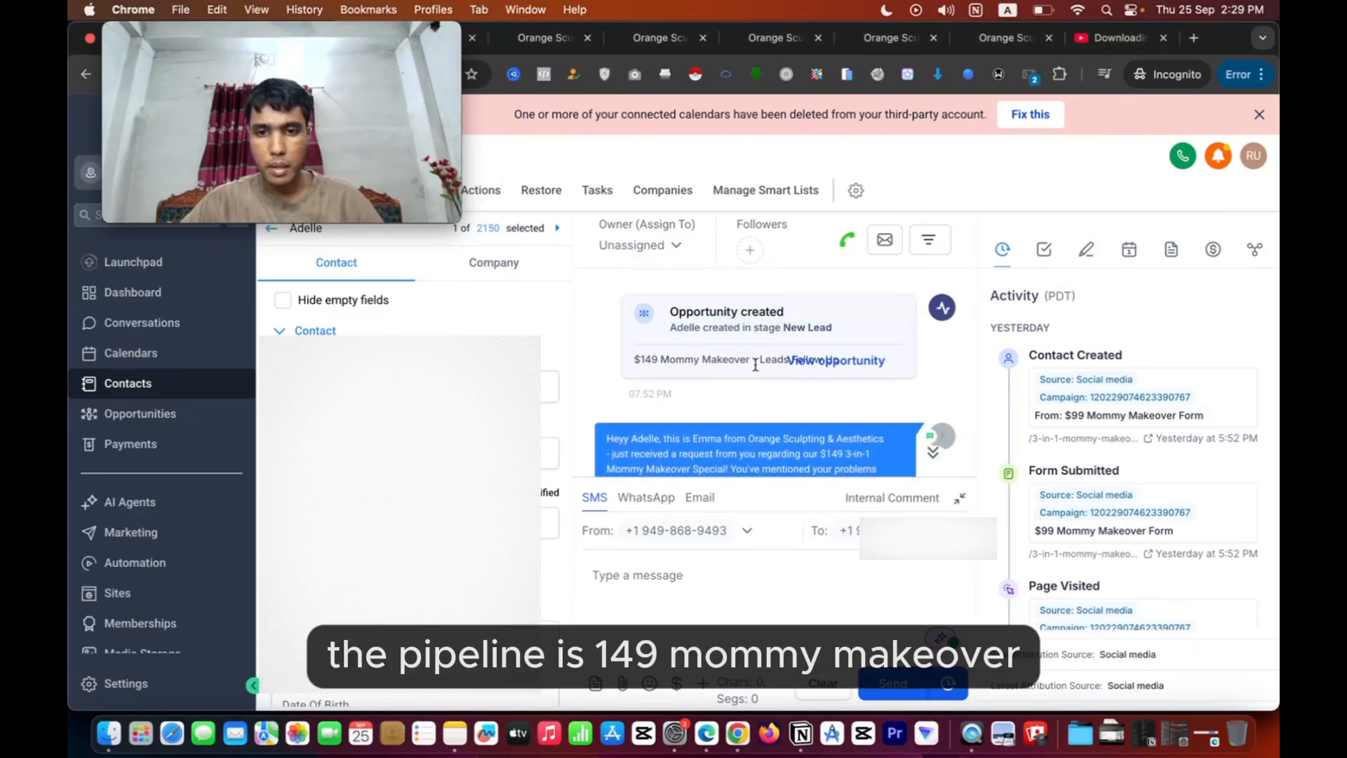
scroll(757, 371, down, 1)
Highlight the $149 Mommy Makeover pipeline name and when the first follow-up texts were sent
drag(635, 339, 742, 341)
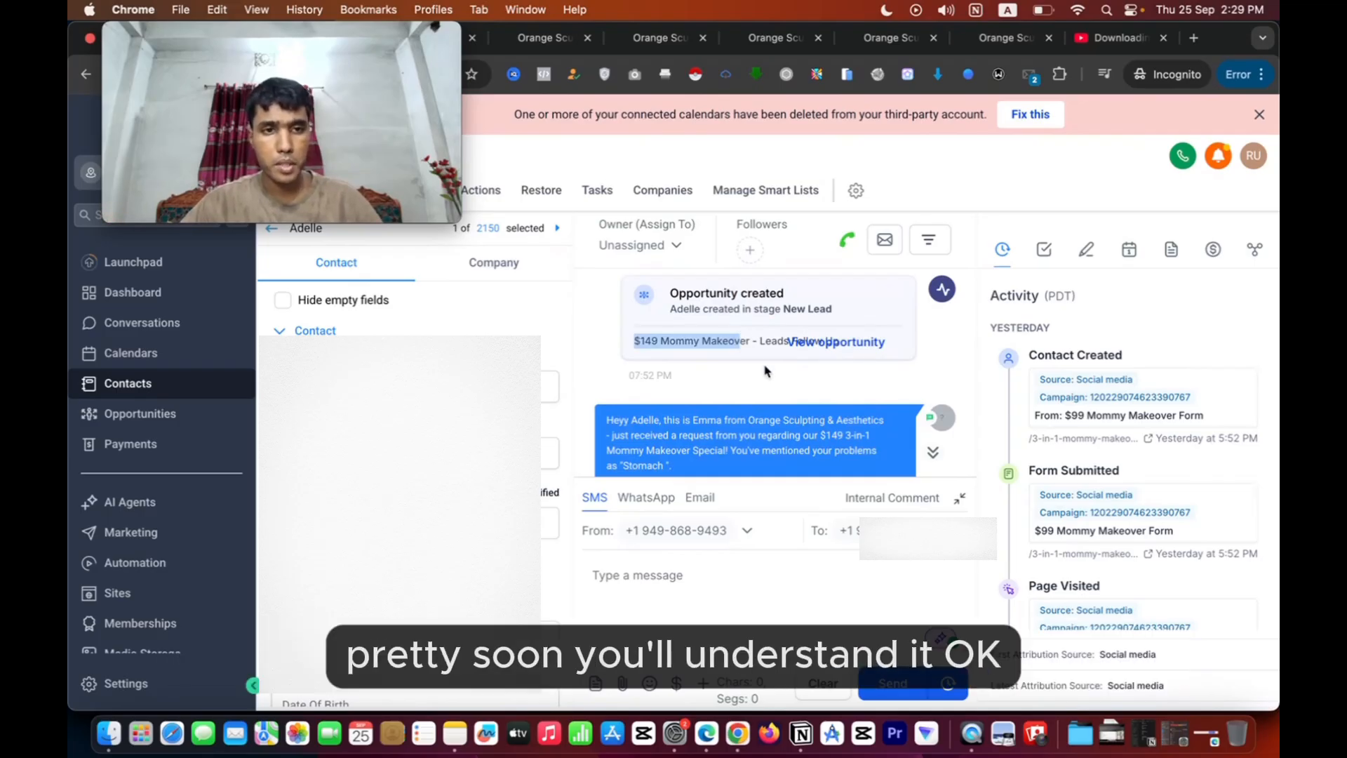
scroll(762, 369, down, 5)
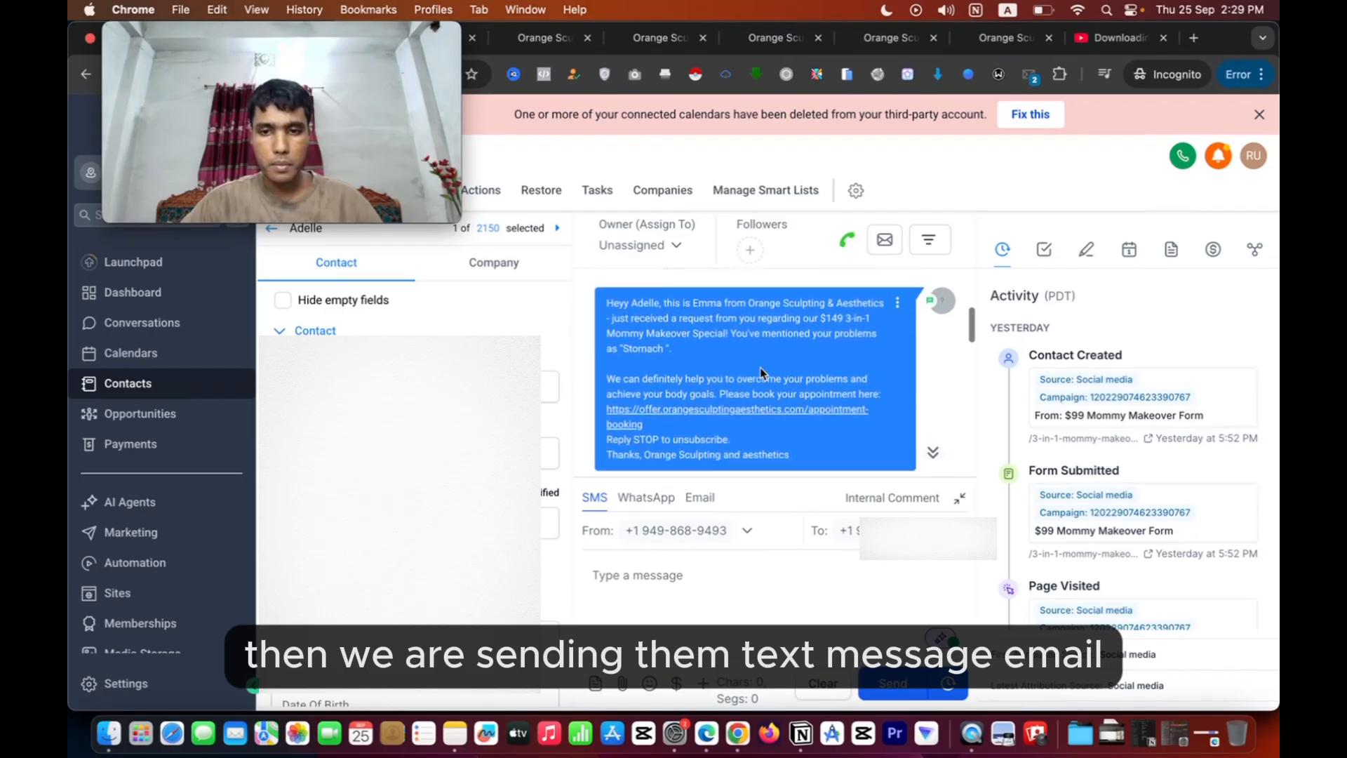
drag(597, 346, 655, 350)
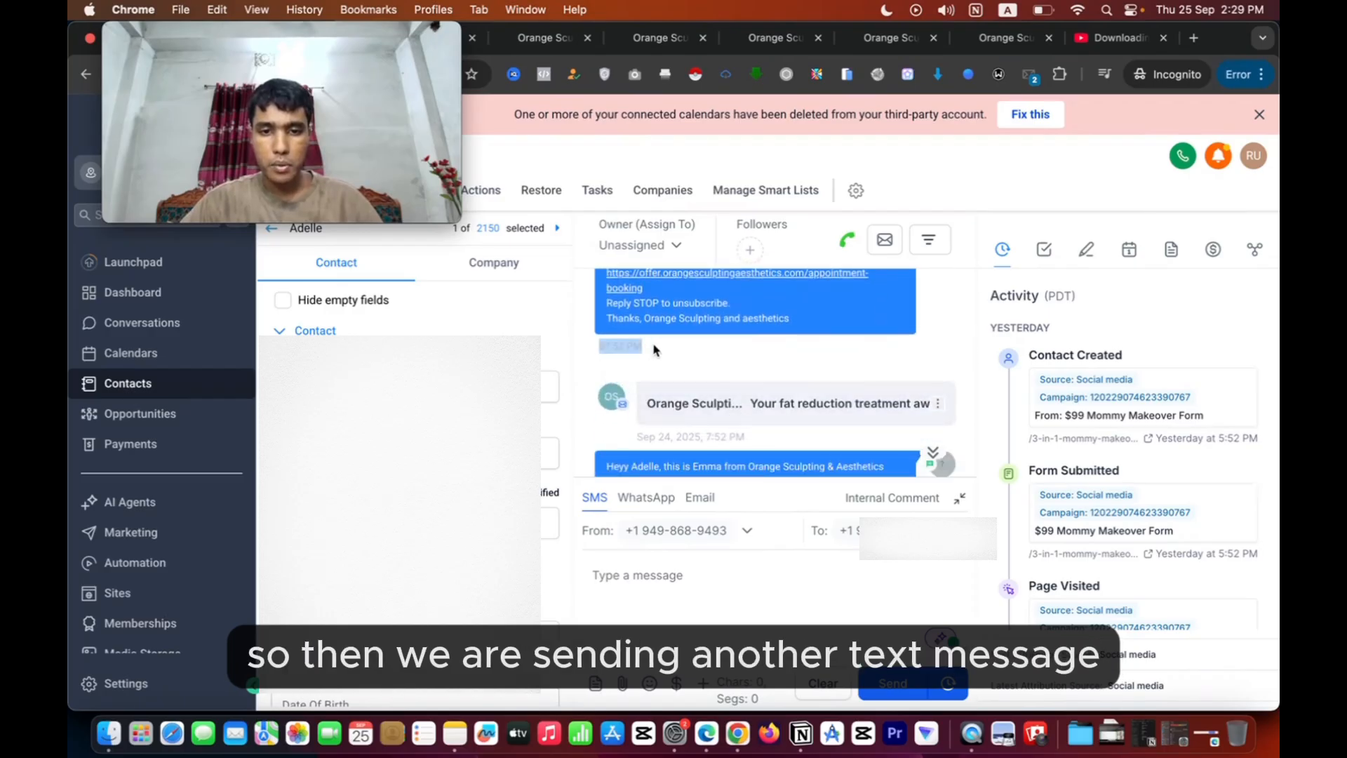
scroll(654, 359, down, 1)
scroll(652, 355, down, 3)
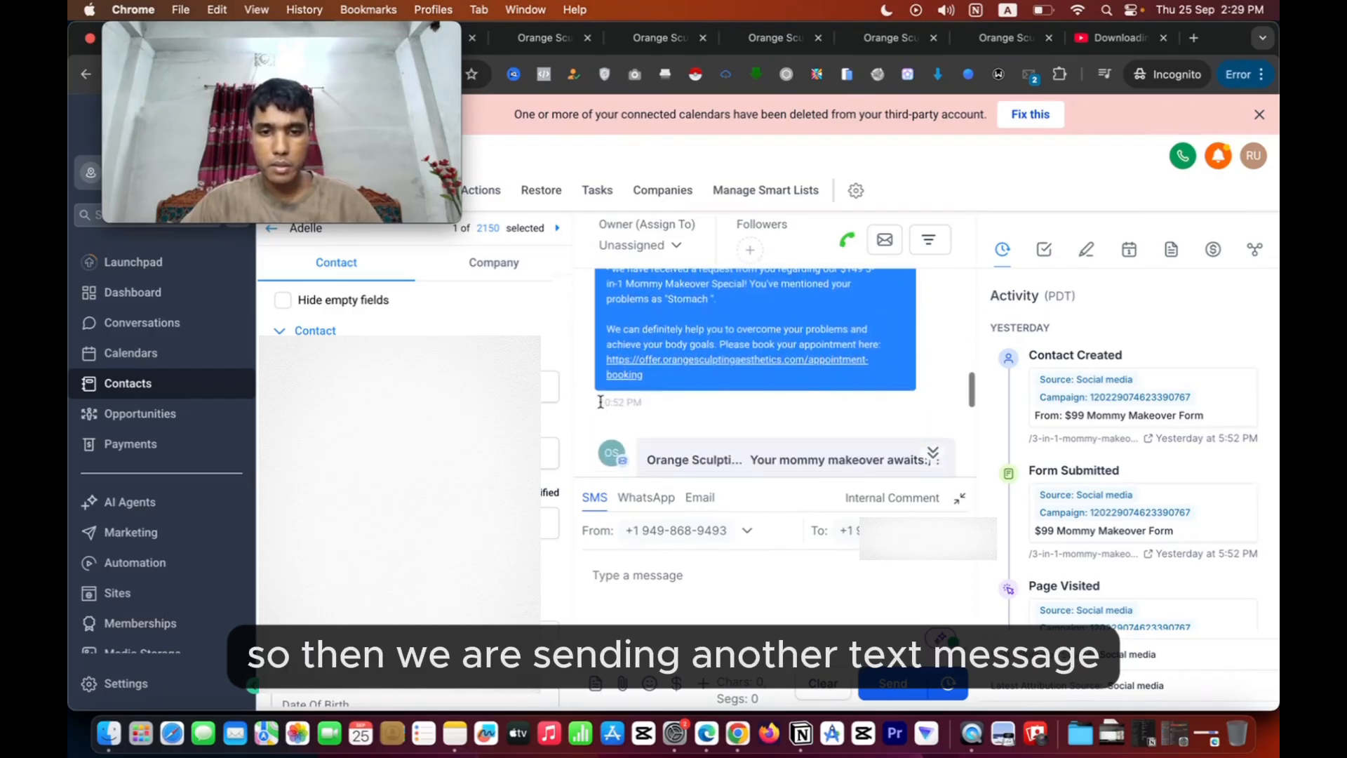
drag(599, 402, 651, 403)
scroll(651, 403, up, 5)
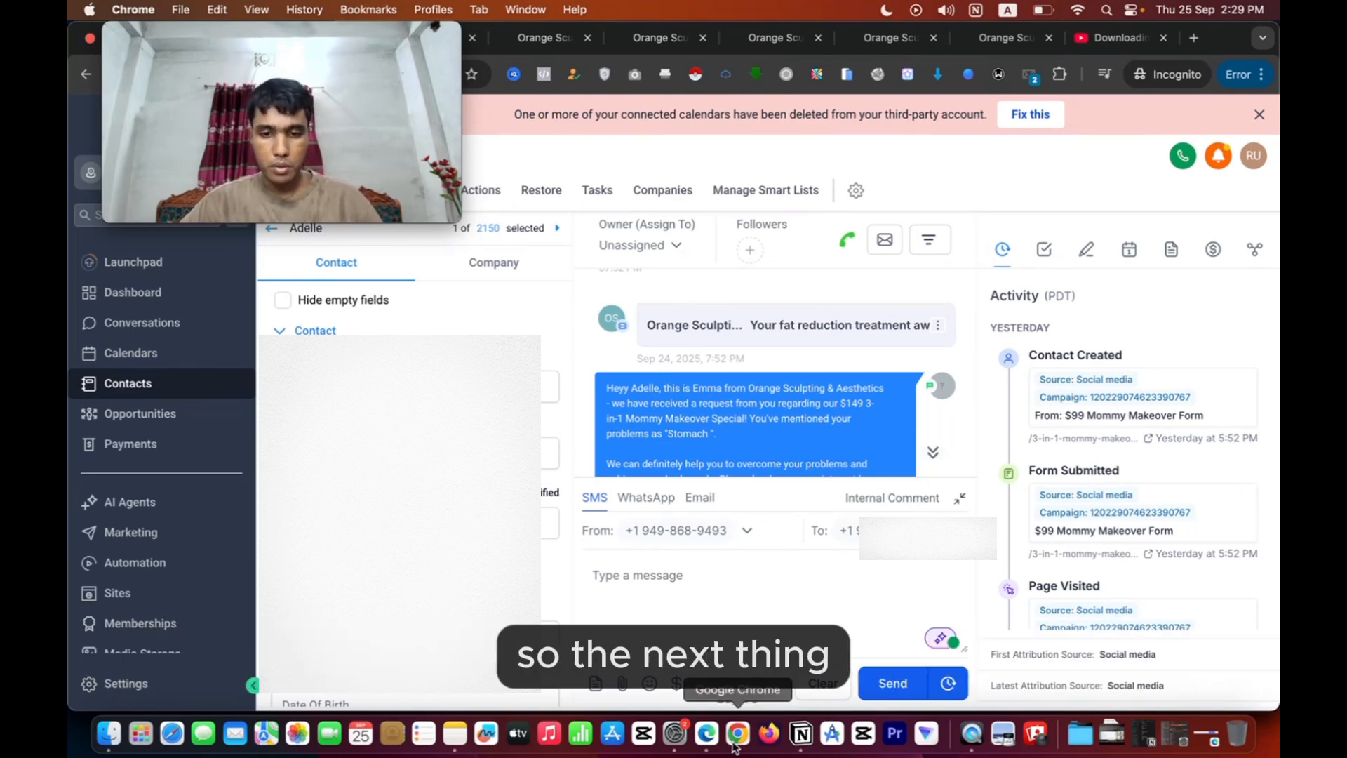
Highlight the notes' second use on forms, funnels and WordPress hosting, then open the $99 3-in-1 mommy makeover funnel
click(708, 734)
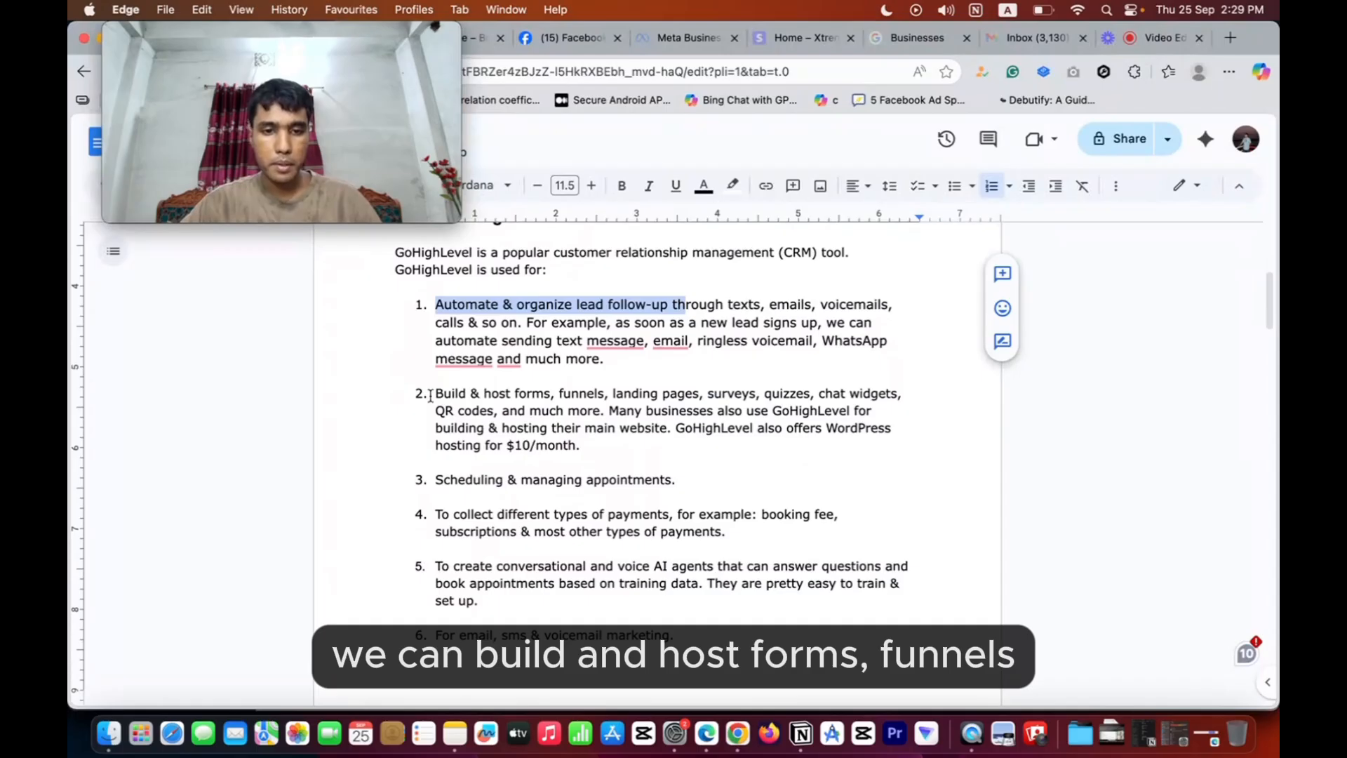
drag(430, 395, 579, 440)
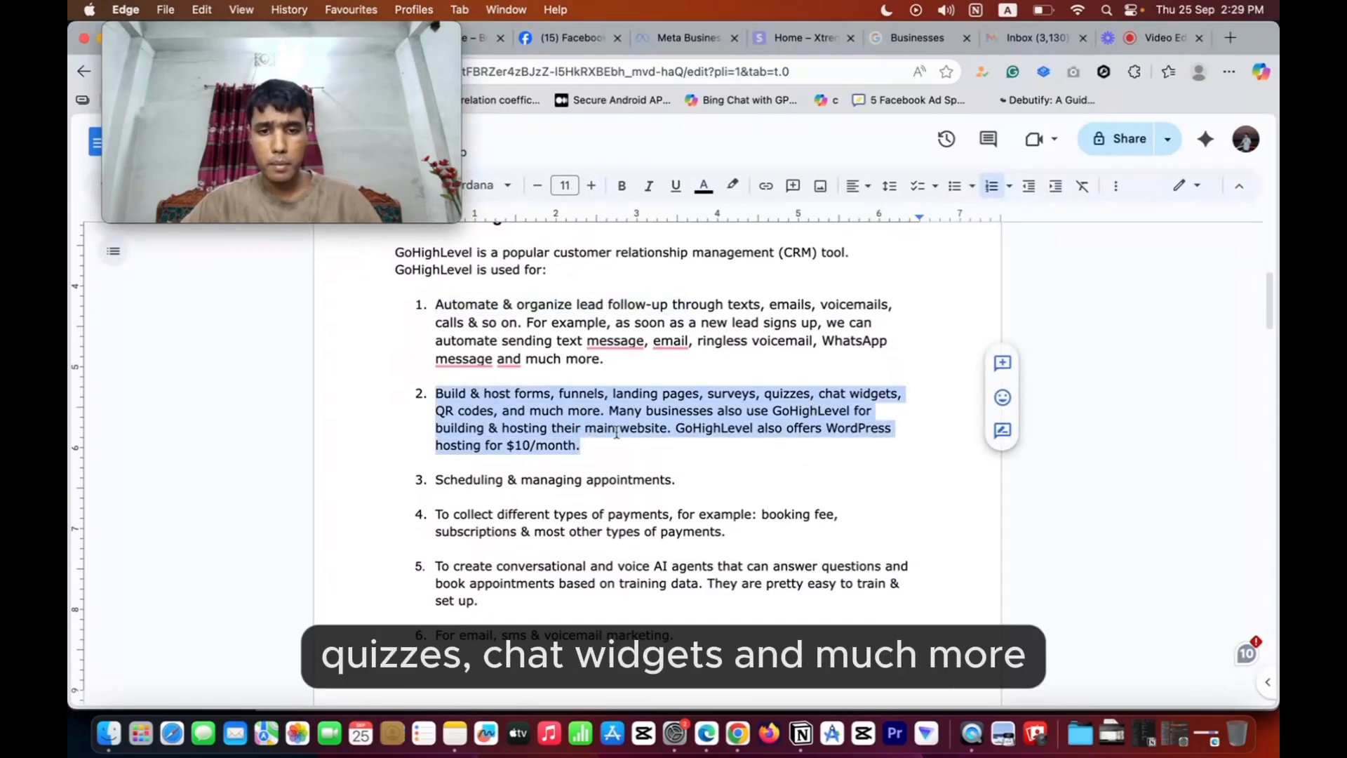
drag(609, 414, 713, 445)
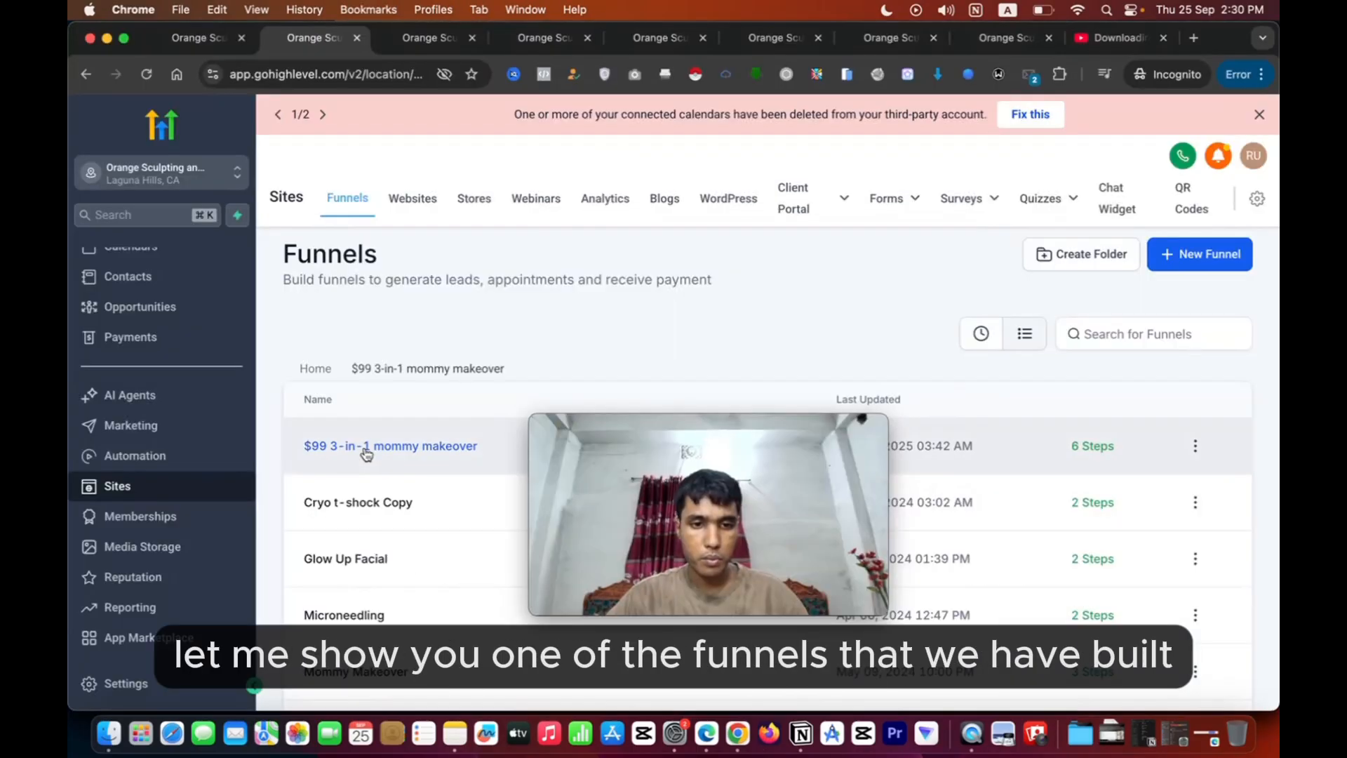
click(365, 454)
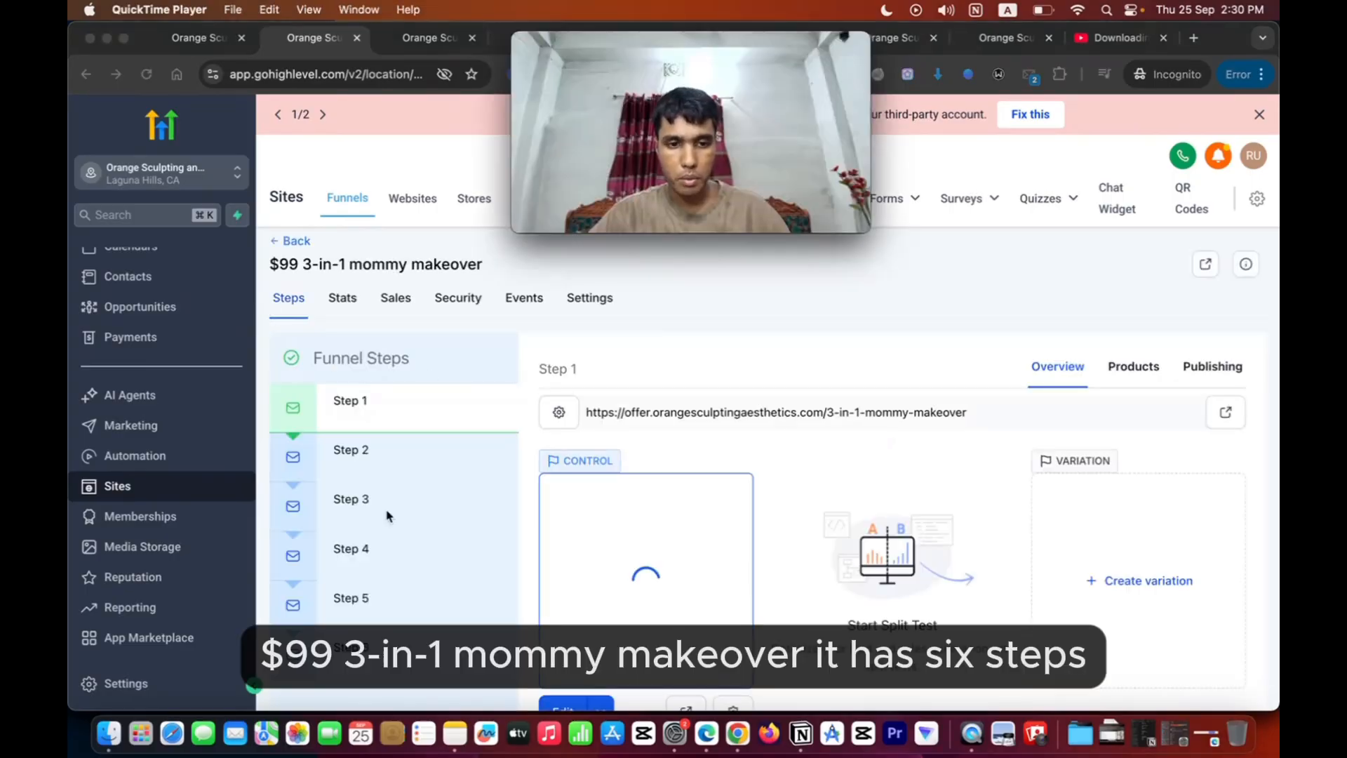
Look through the Forms, Websites and WordPress sections under Sites, ending on the Mommy Makeover forms list
drag(689, 39, 695, 459)
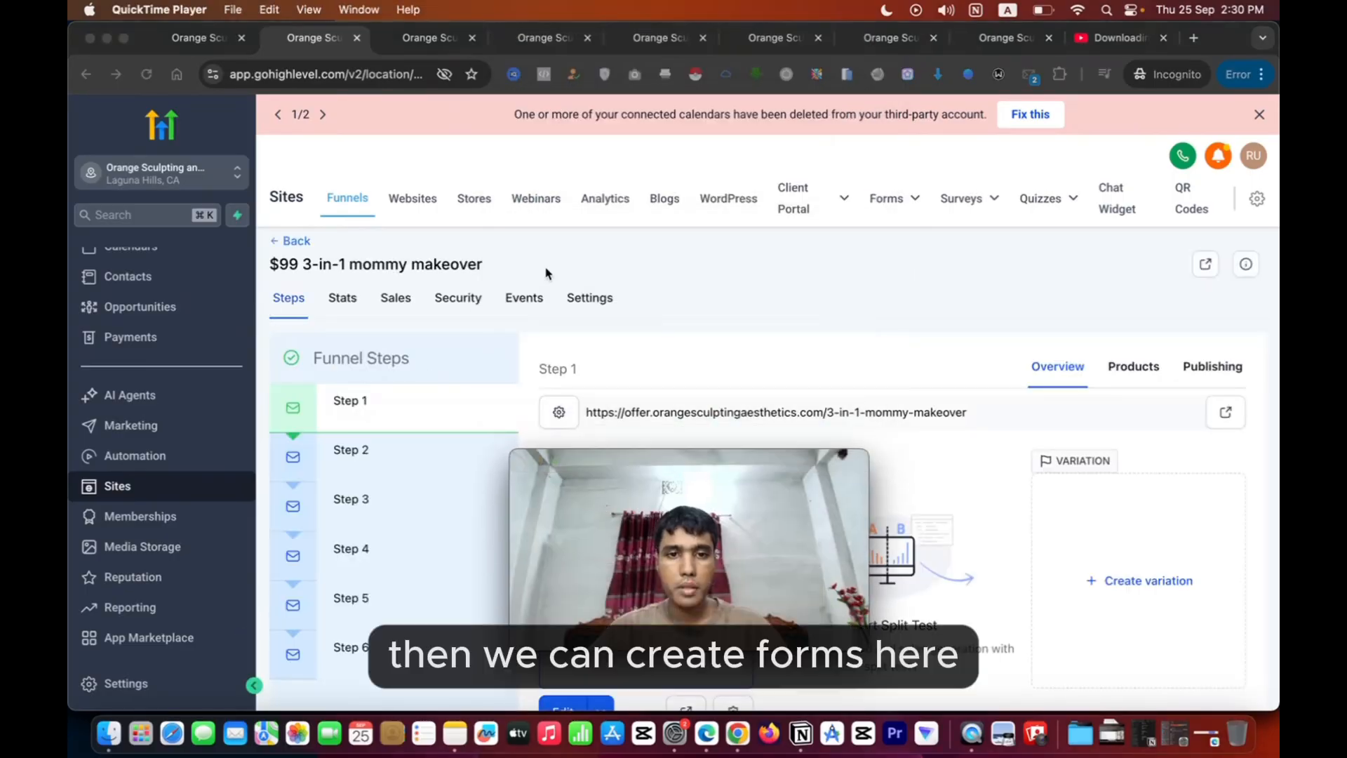
click(891, 201)
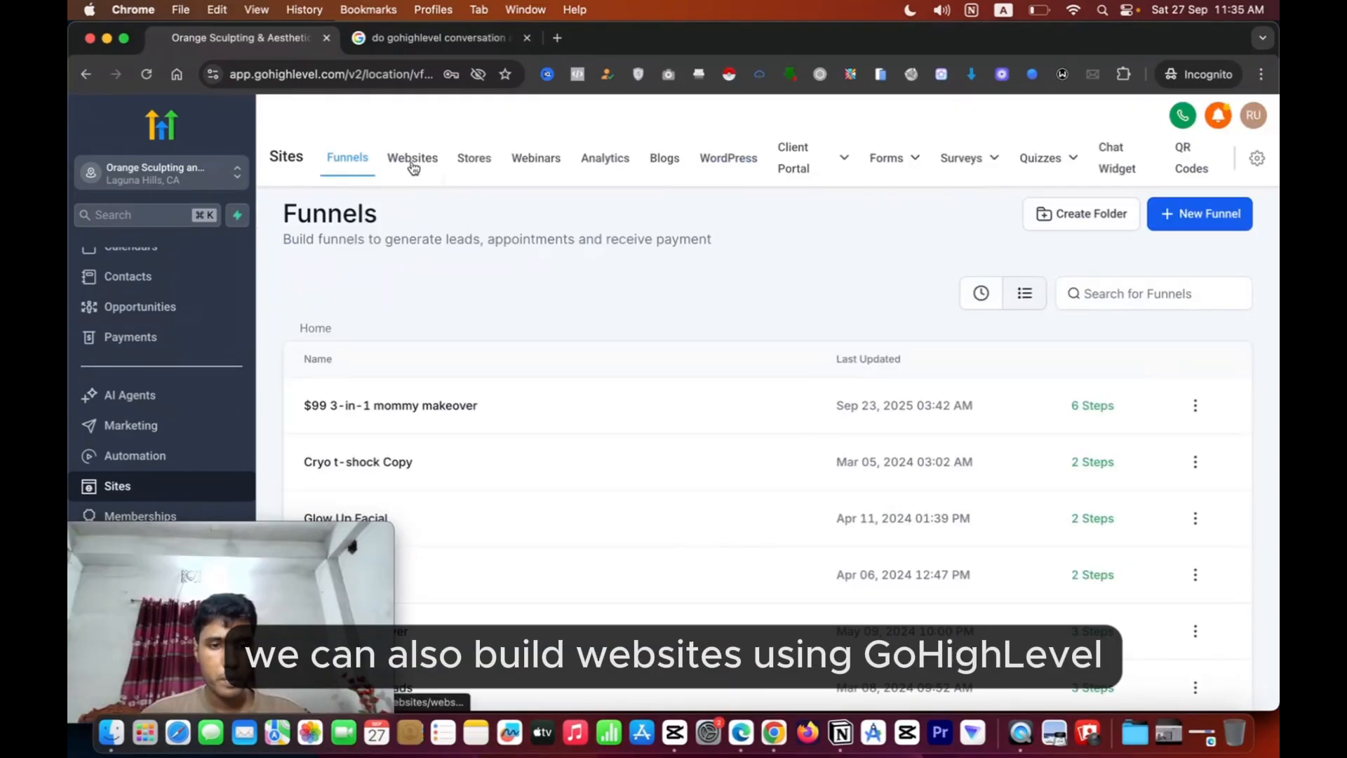
click(413, 167)
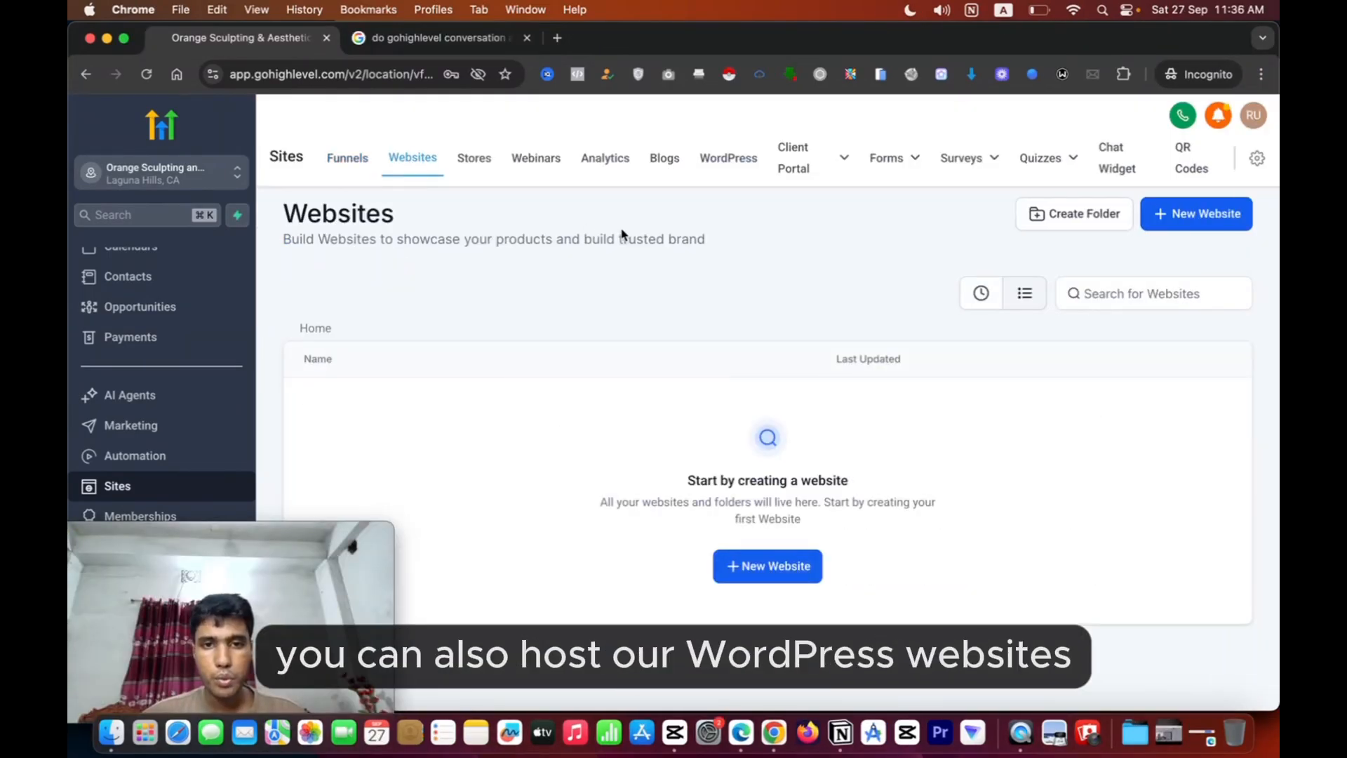
click(728, 157)
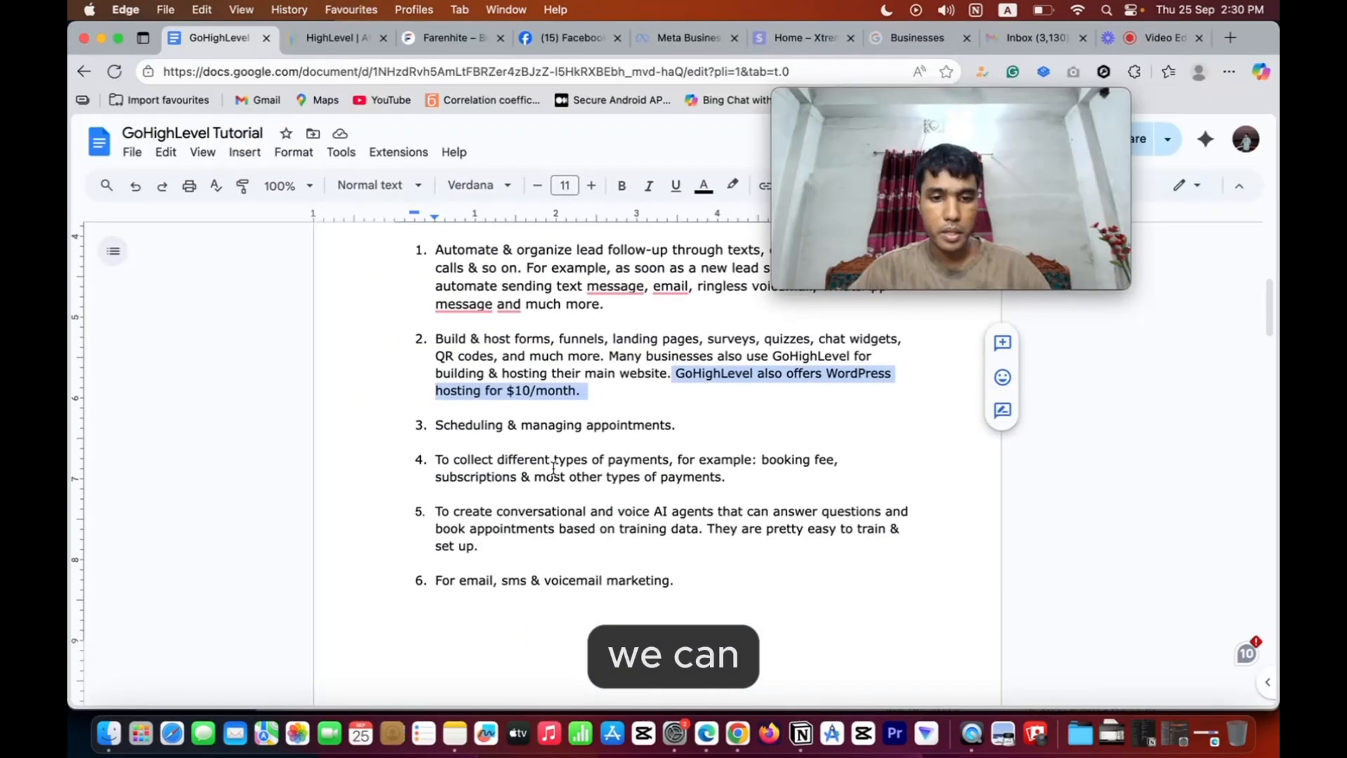
scroll(553, 468, down, 1)
drag(435, 411, 697, 408)
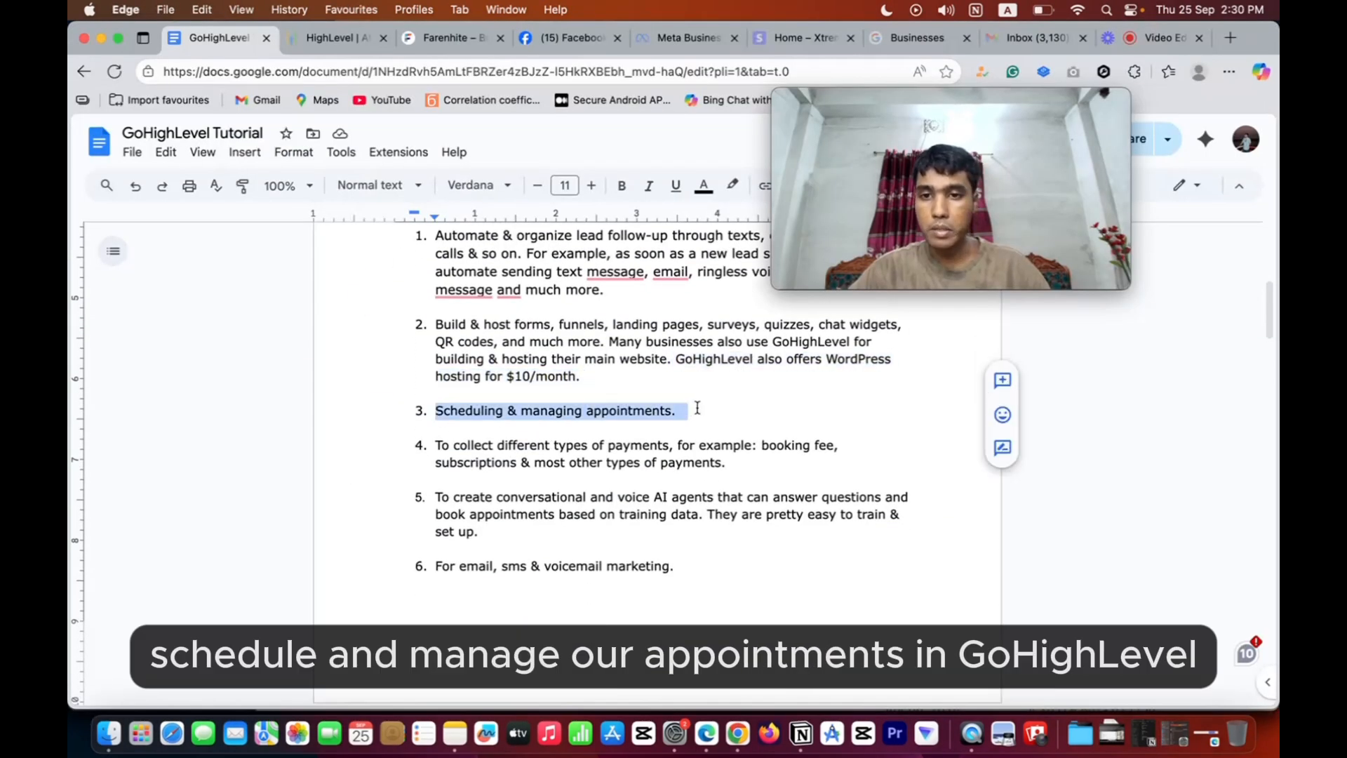
click(739, 741)
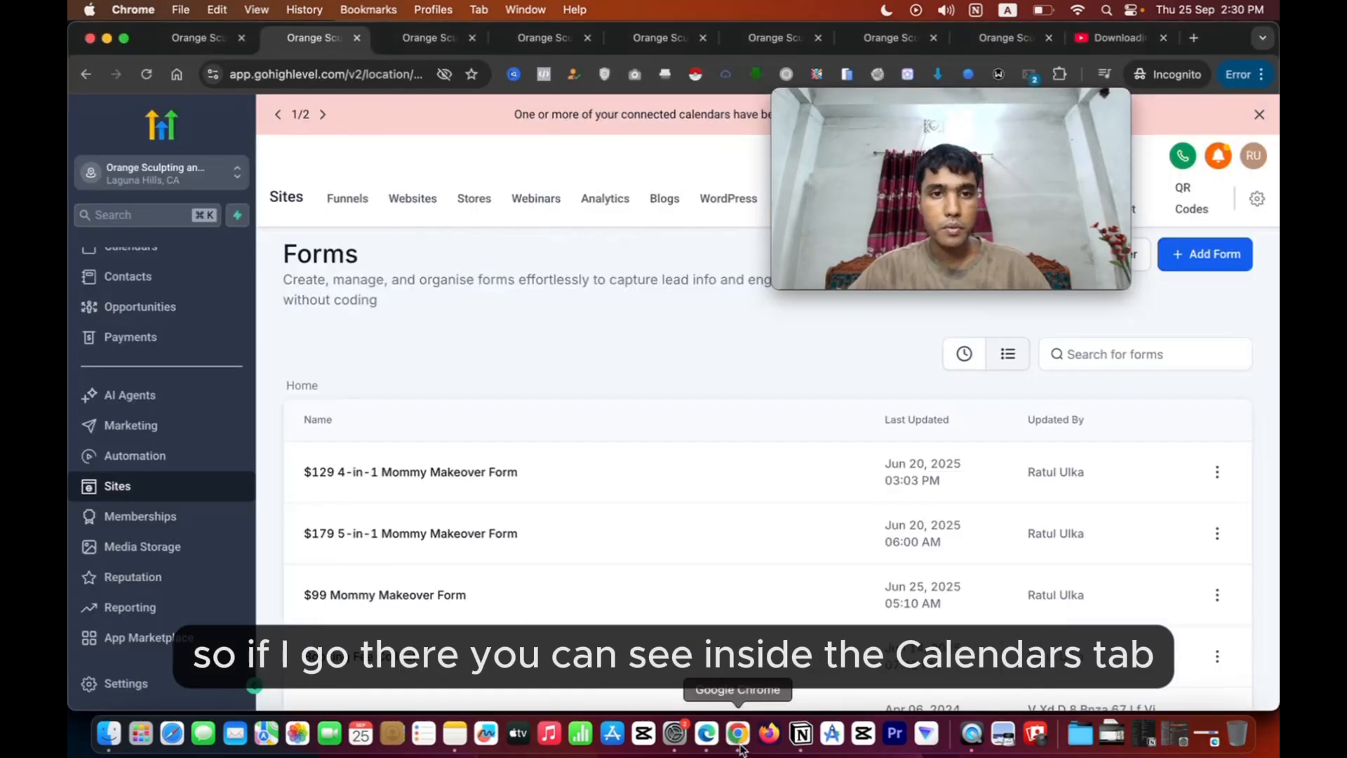
View the Calendars appointment list with its four confirmed upcoming appointments
click(425, 41)
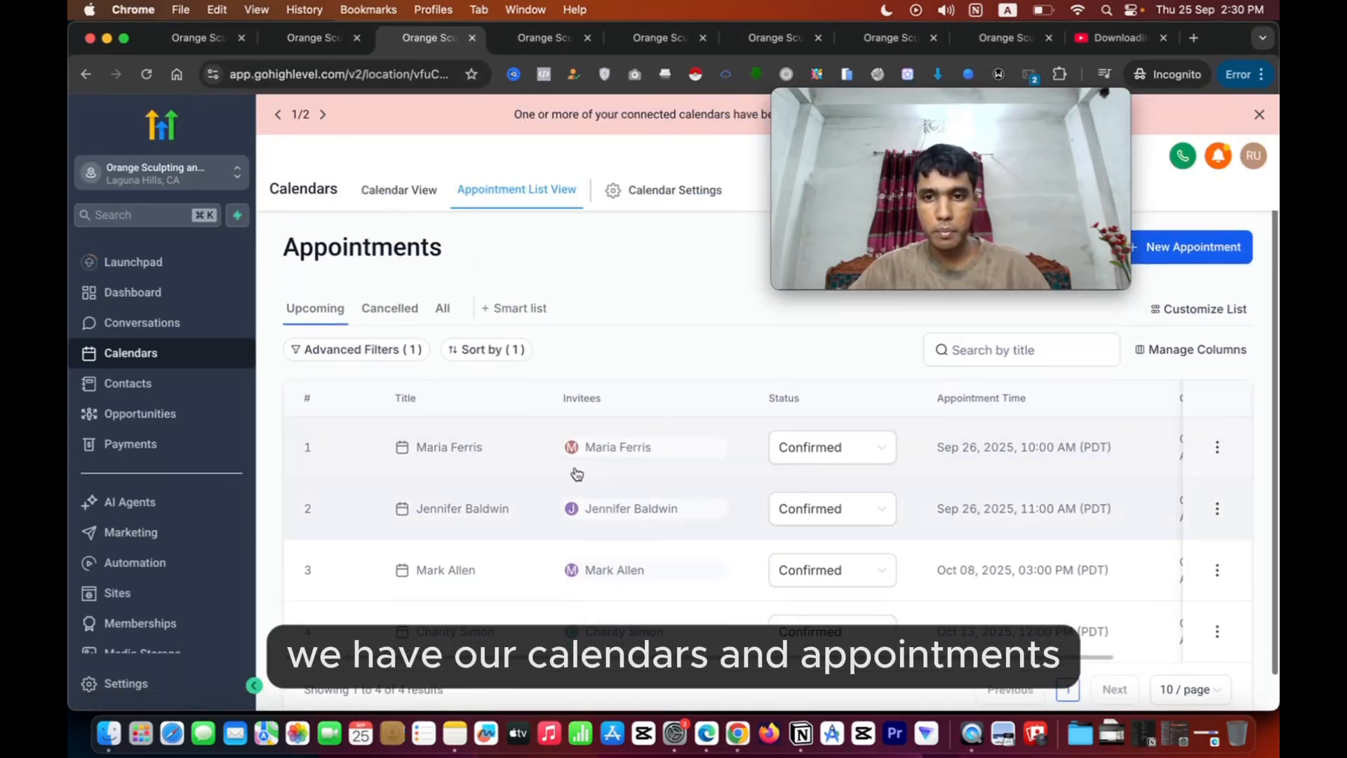
drag(948, 141, 934, 351)
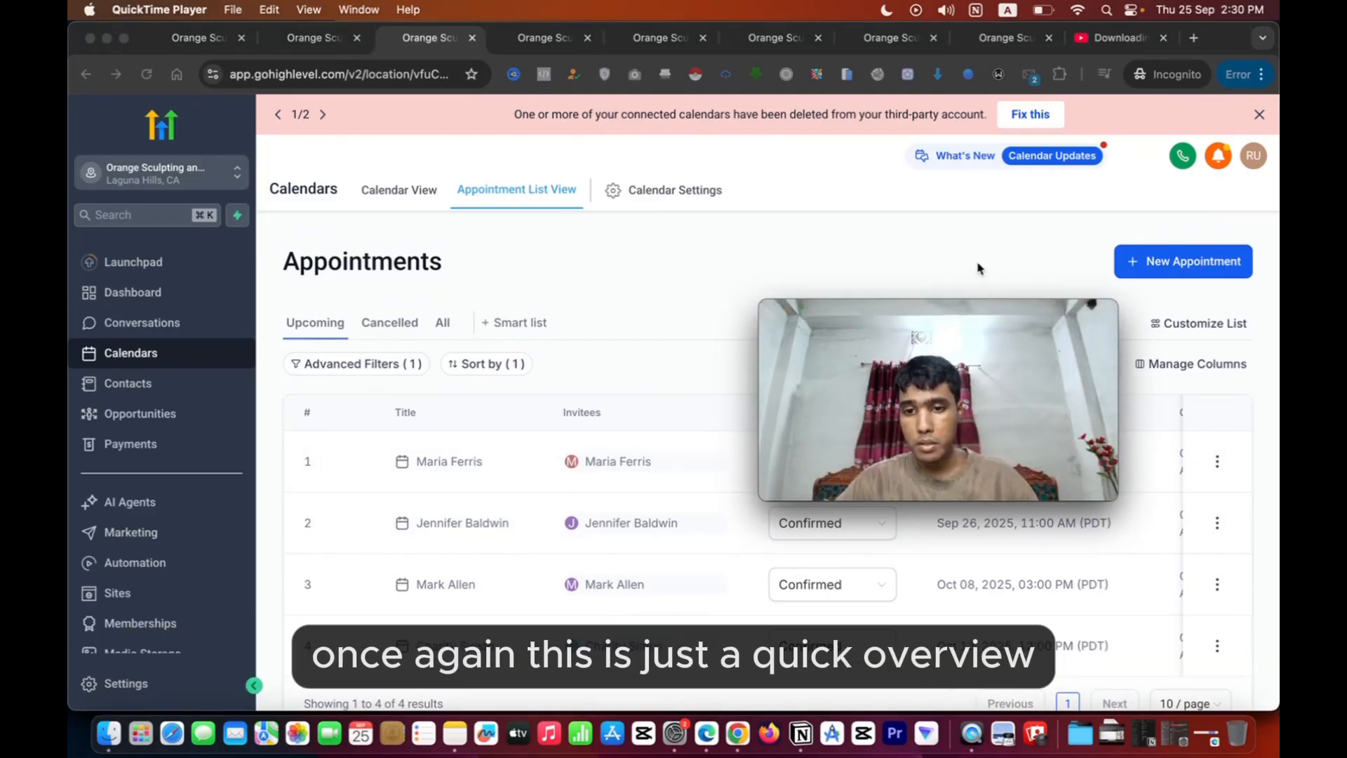
drag(983, 308, 977, 176)
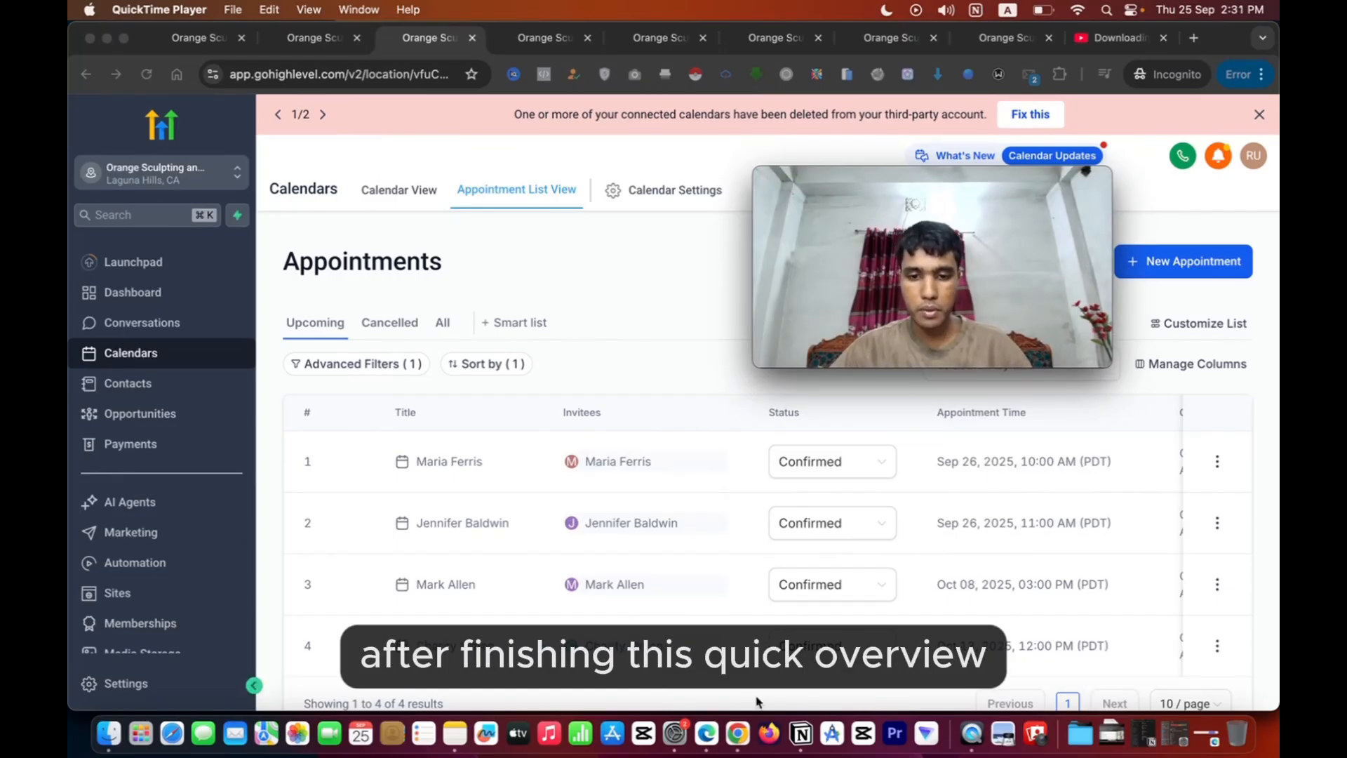
Highlight the tutorial notes item about collecting payments
click(709, 738)
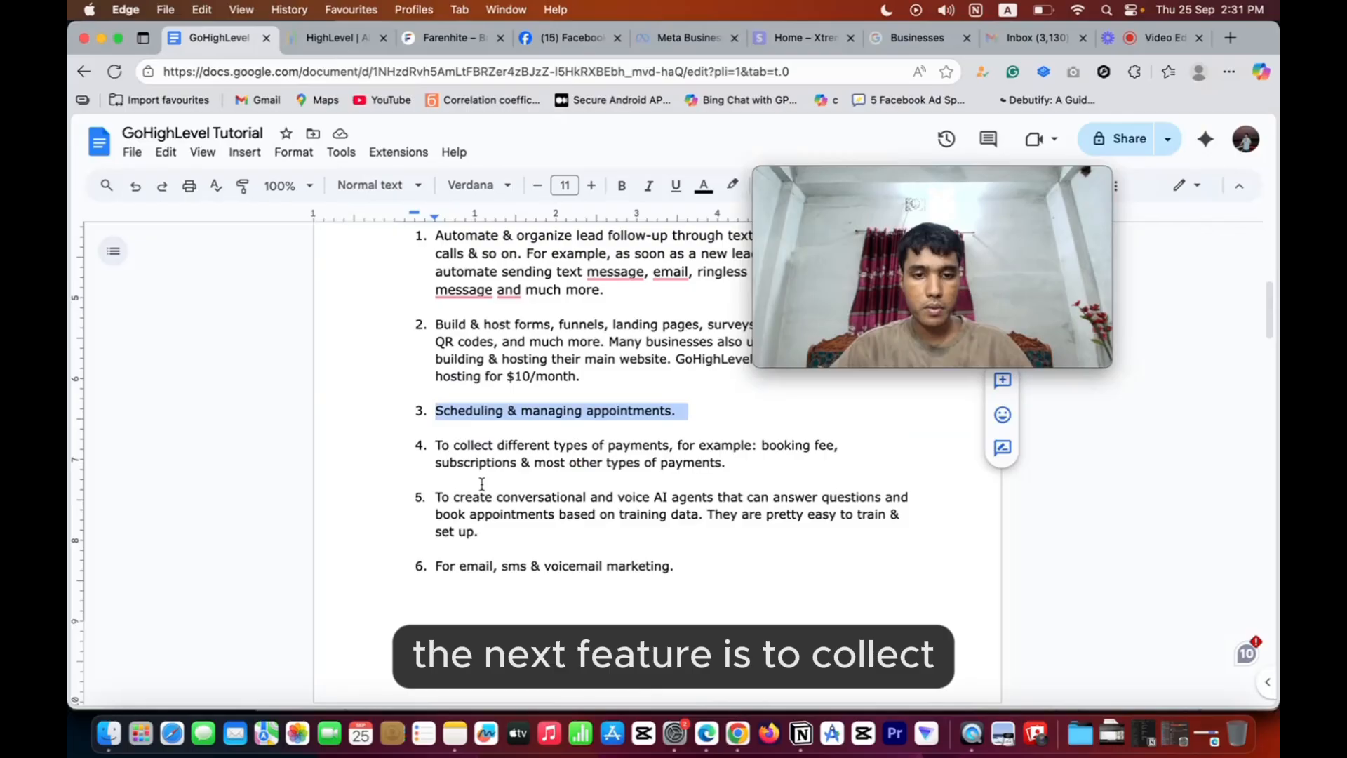
drag(436, 444, 725, 461)
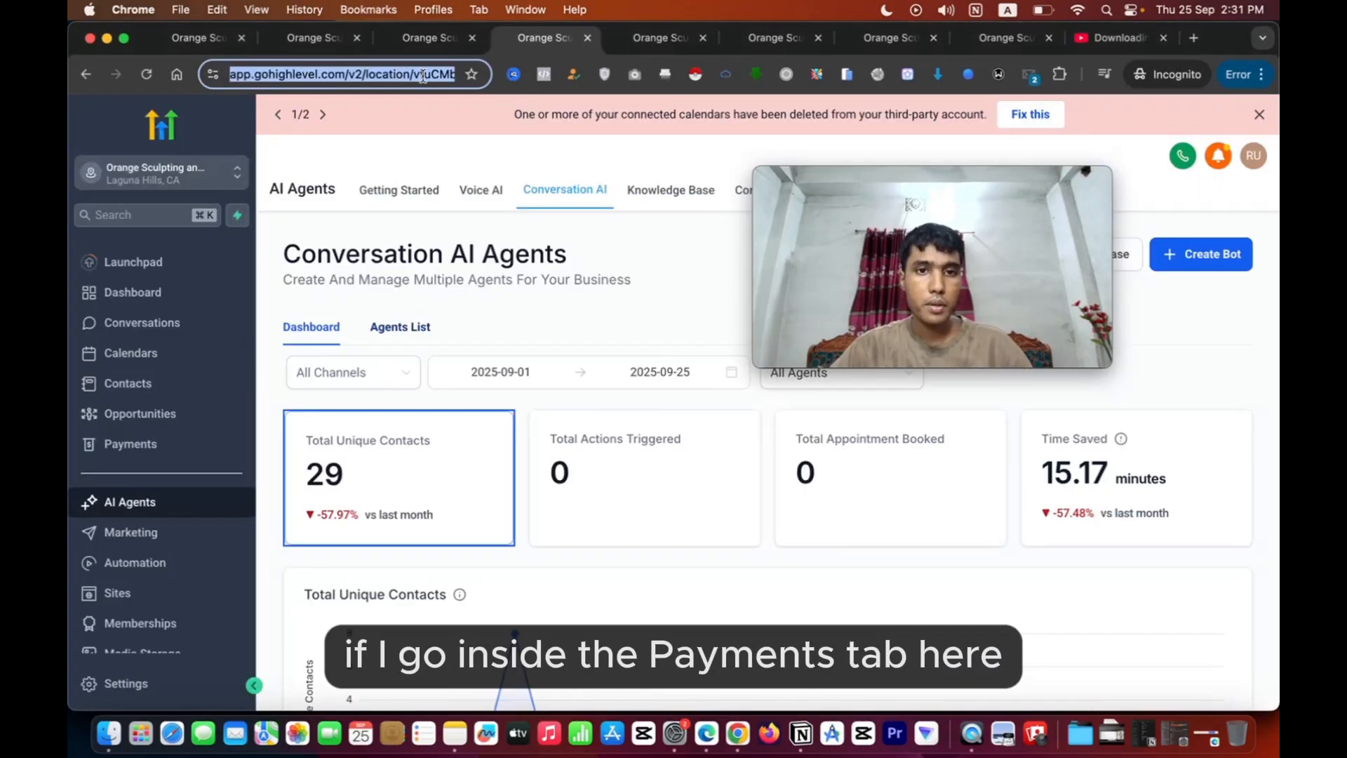
click(412, 42)
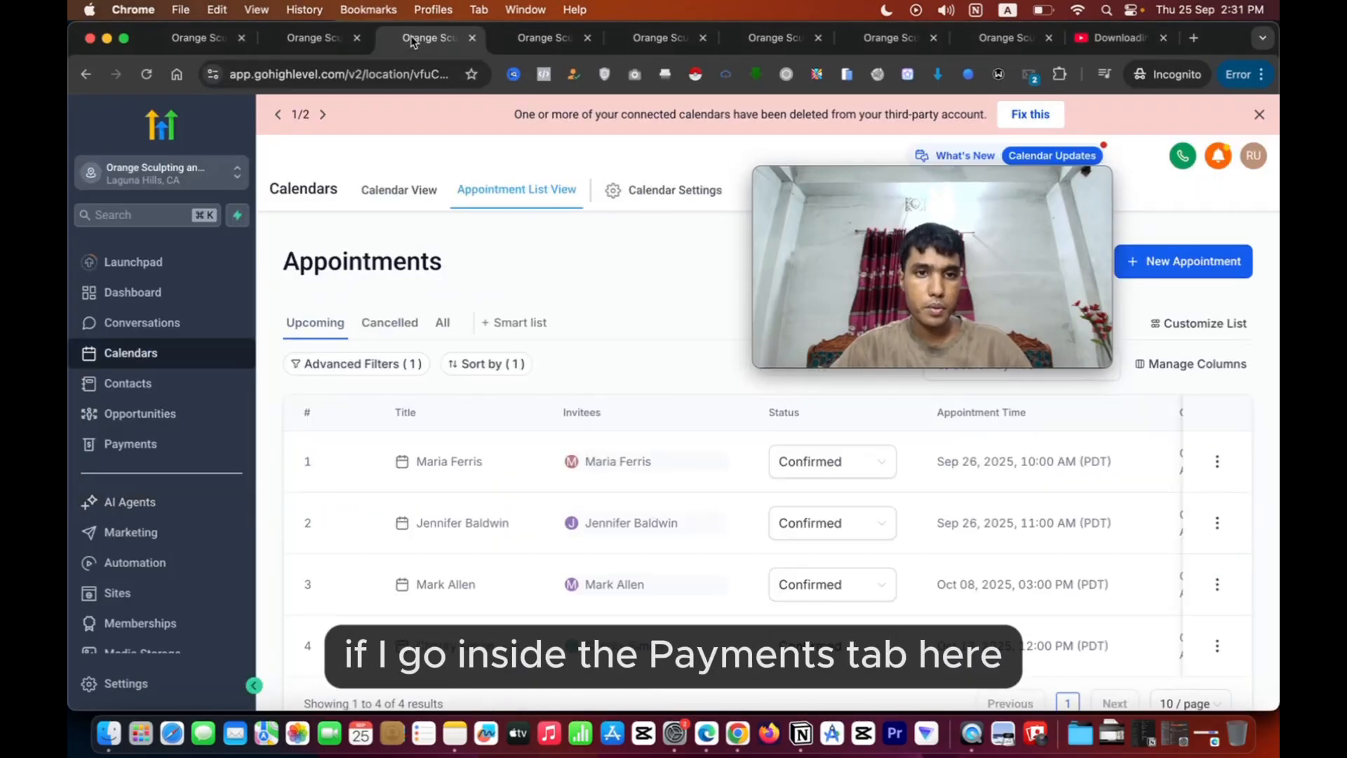
View Payments > Integrations, showing Stripe as the default provider and PayPal among other providers
click(133, 444)
drag(890, 221, 784, 327)
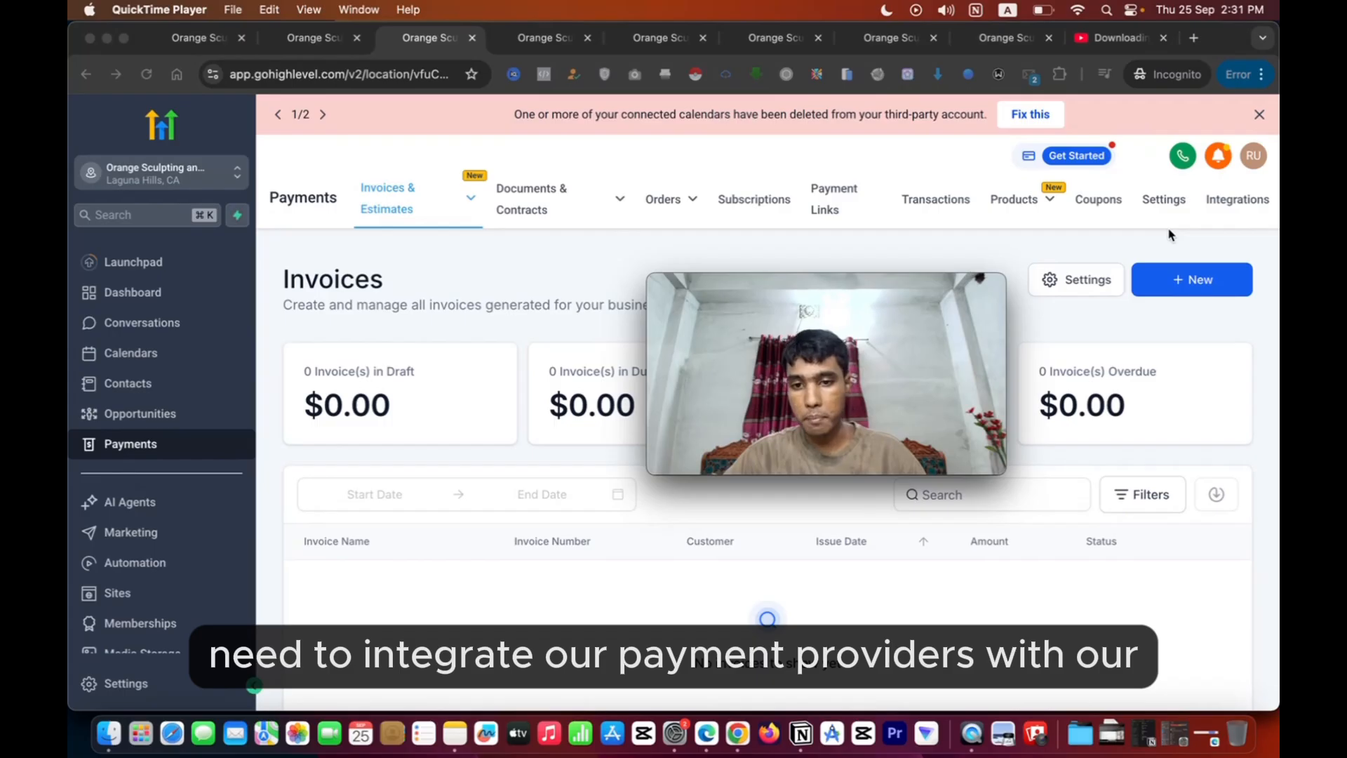
click(1225, 203)
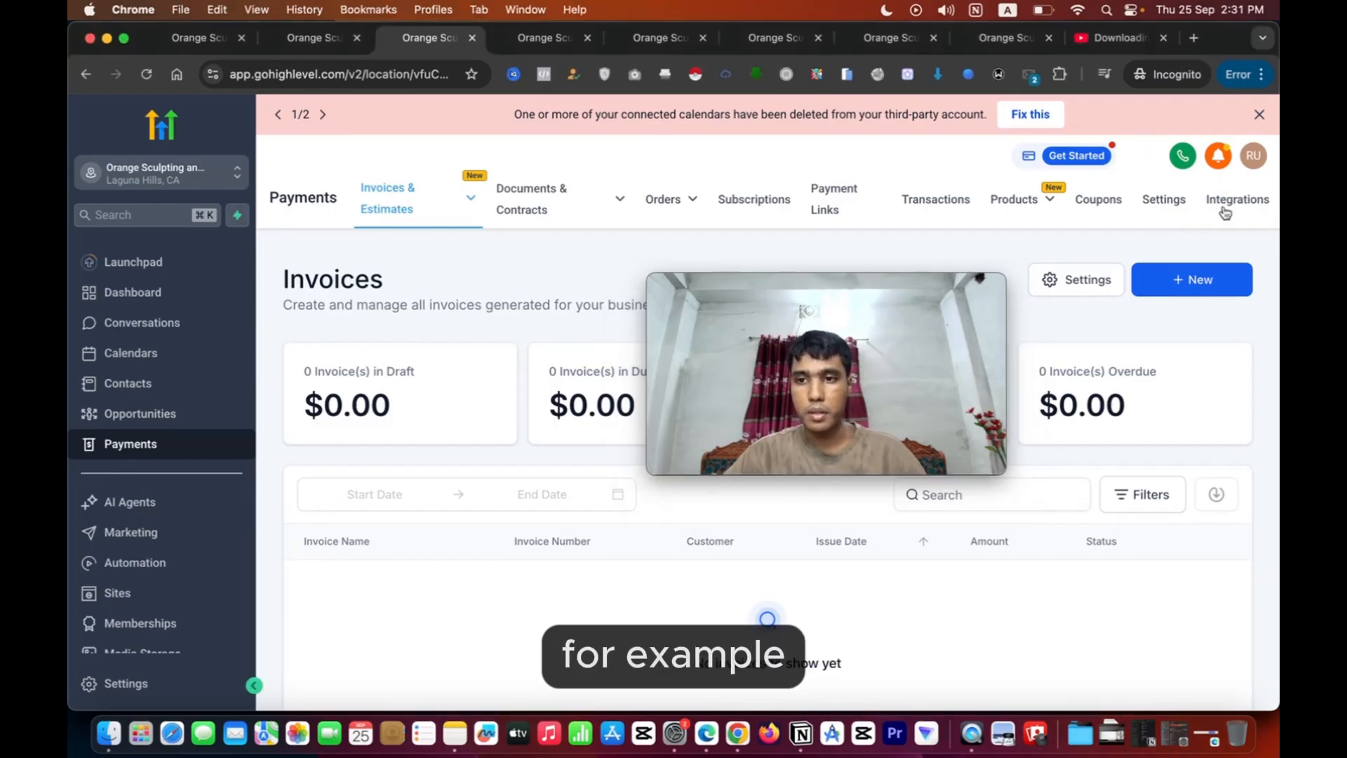
drag(827, 421, 819, 256)
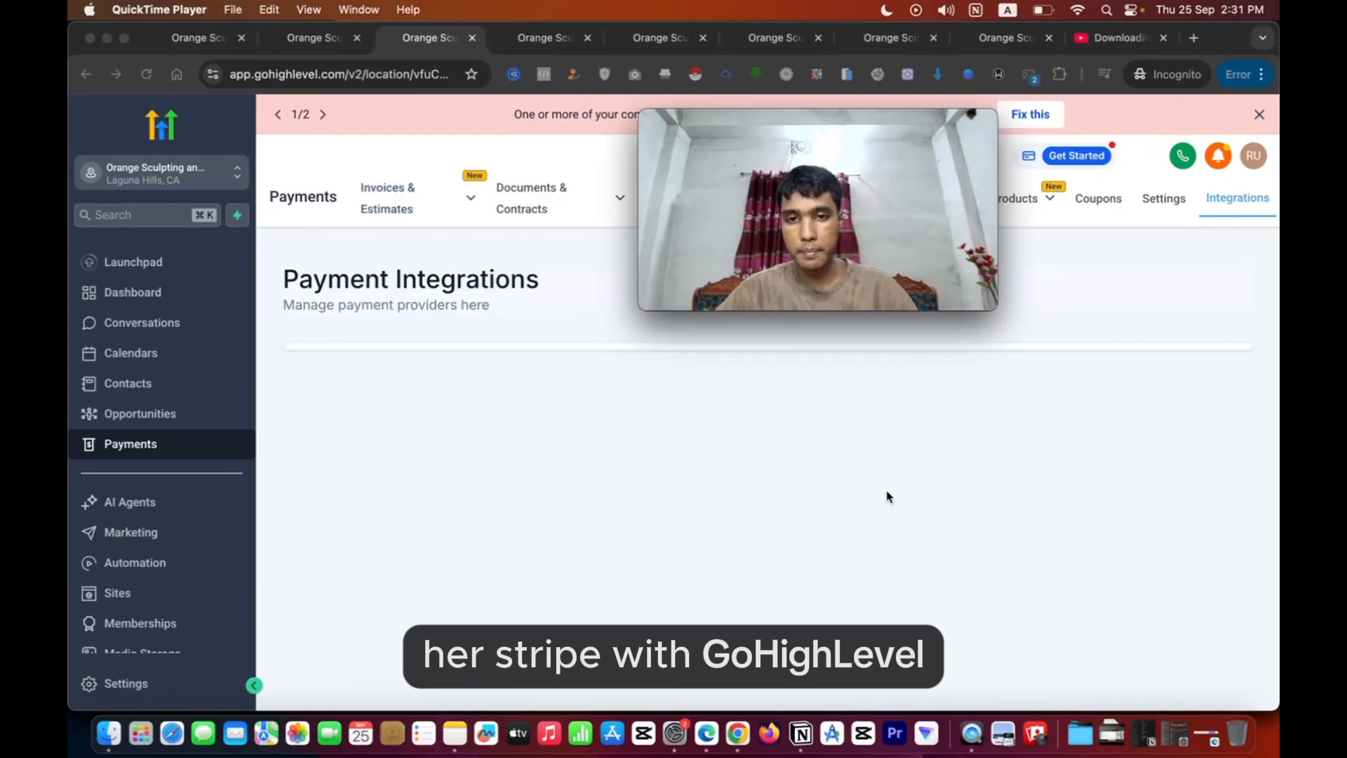
scroll(888, 497, down, 1)
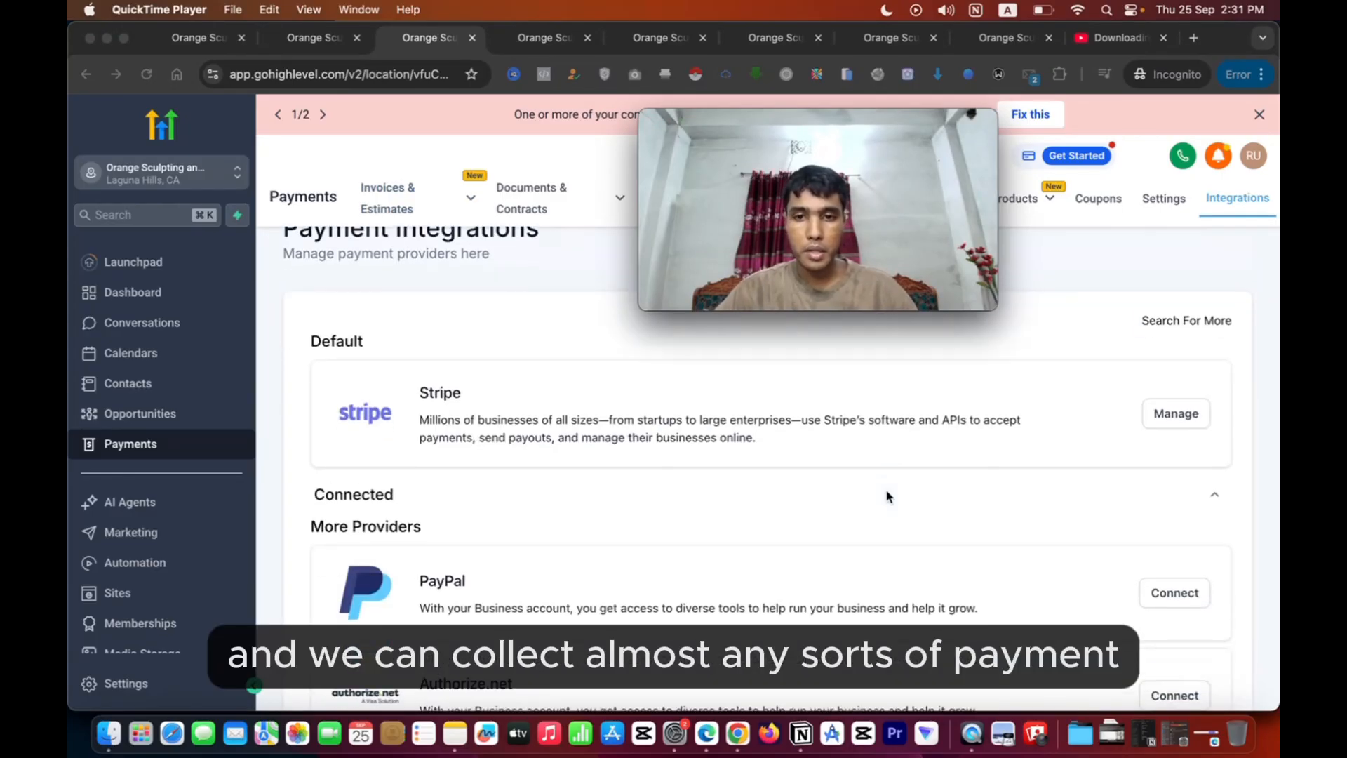
scroll(887, 497, up, 1)
drag(905, 228, 935, 450)
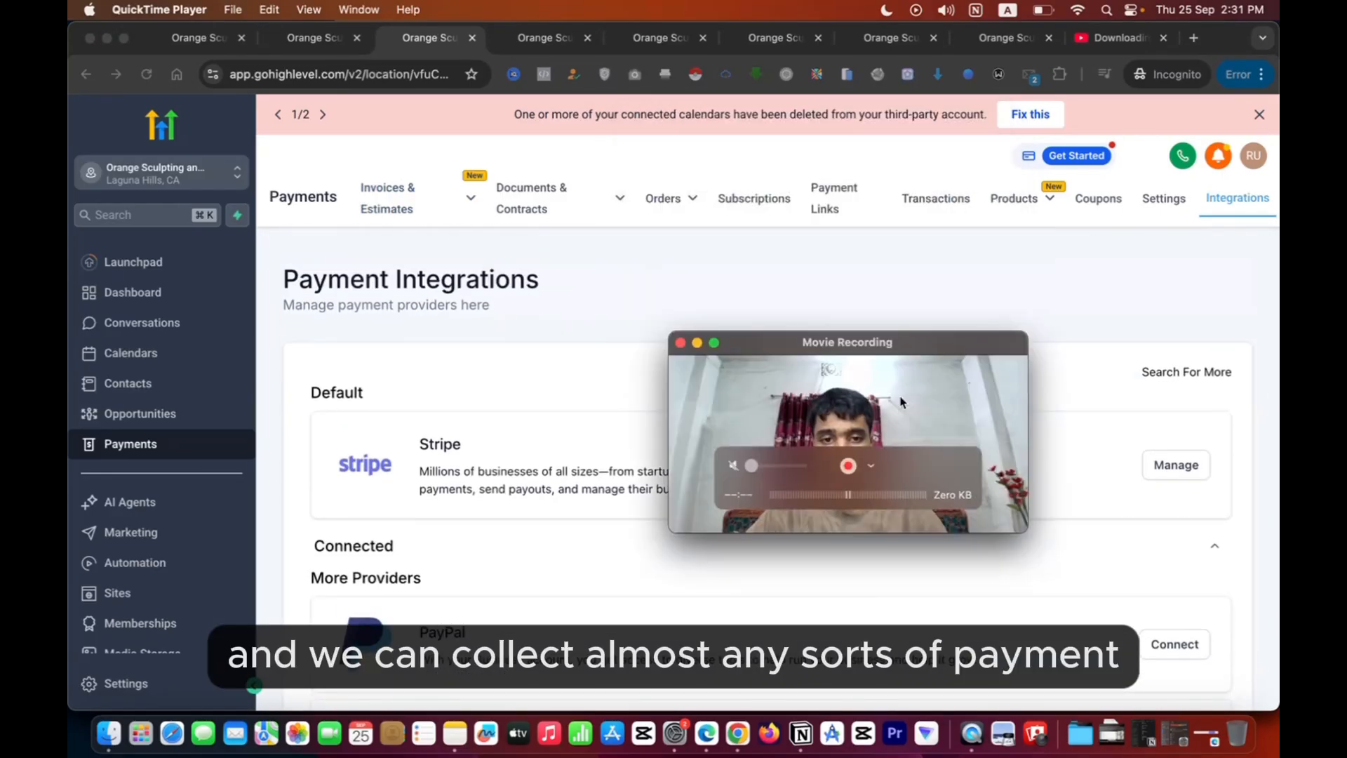
drag(901, 402, 898, 263)
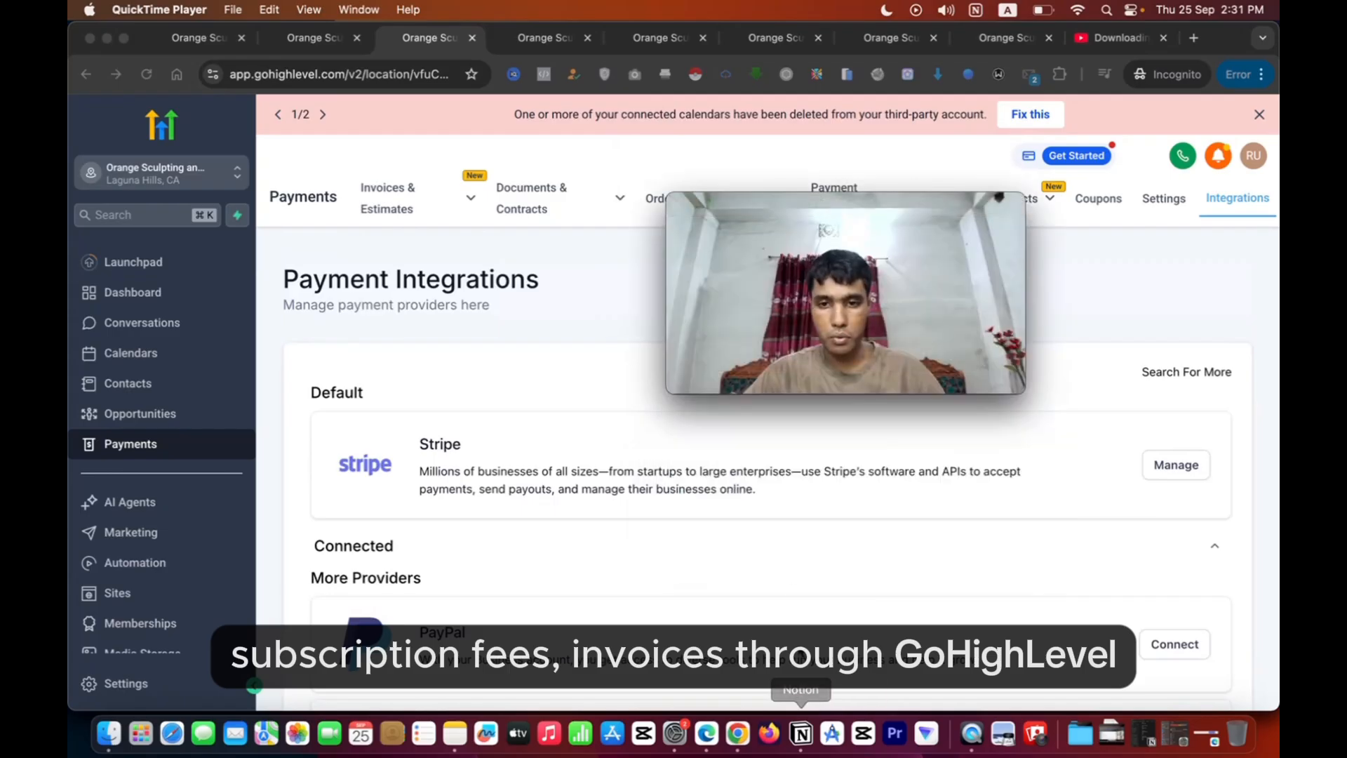
click(702, 733)
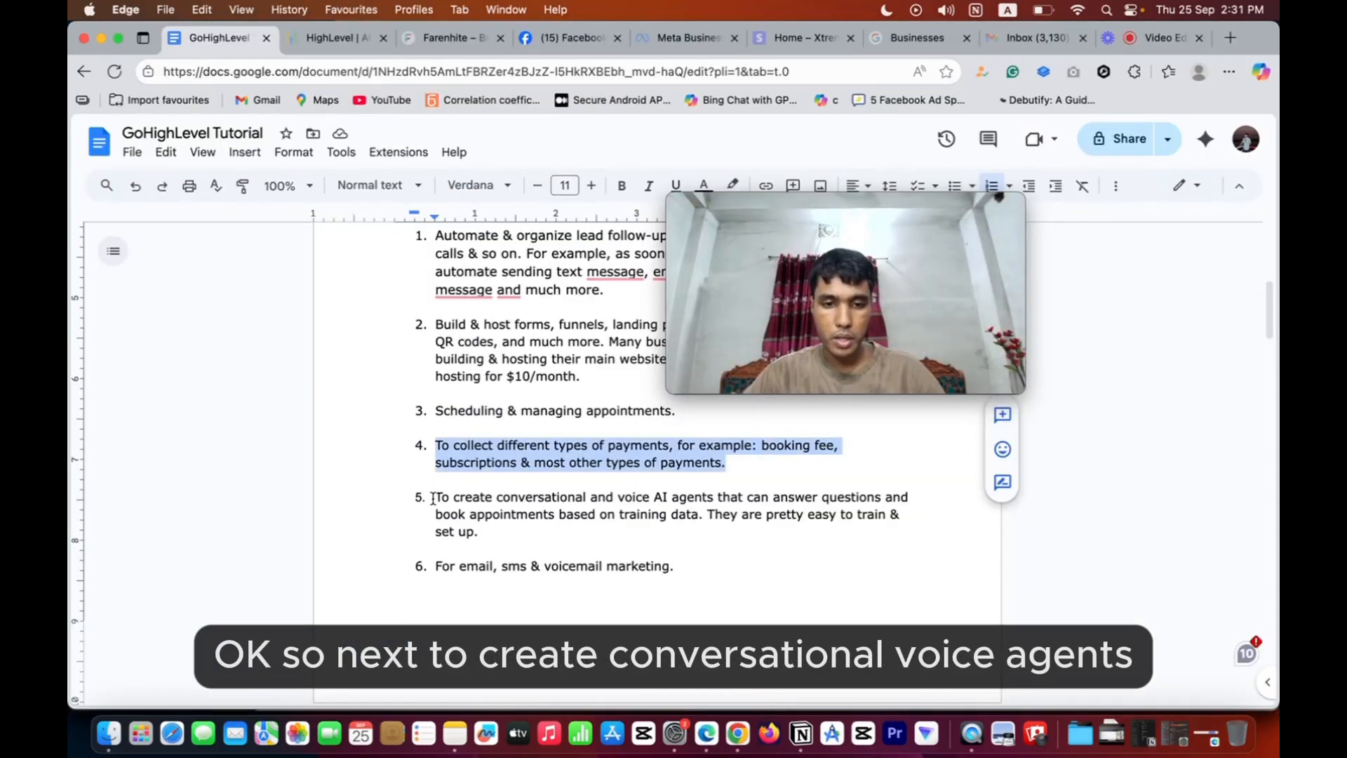
Select item 5 about conversational and voice AI agents in the tutorial notes
drag(433, 498, 496, 531)
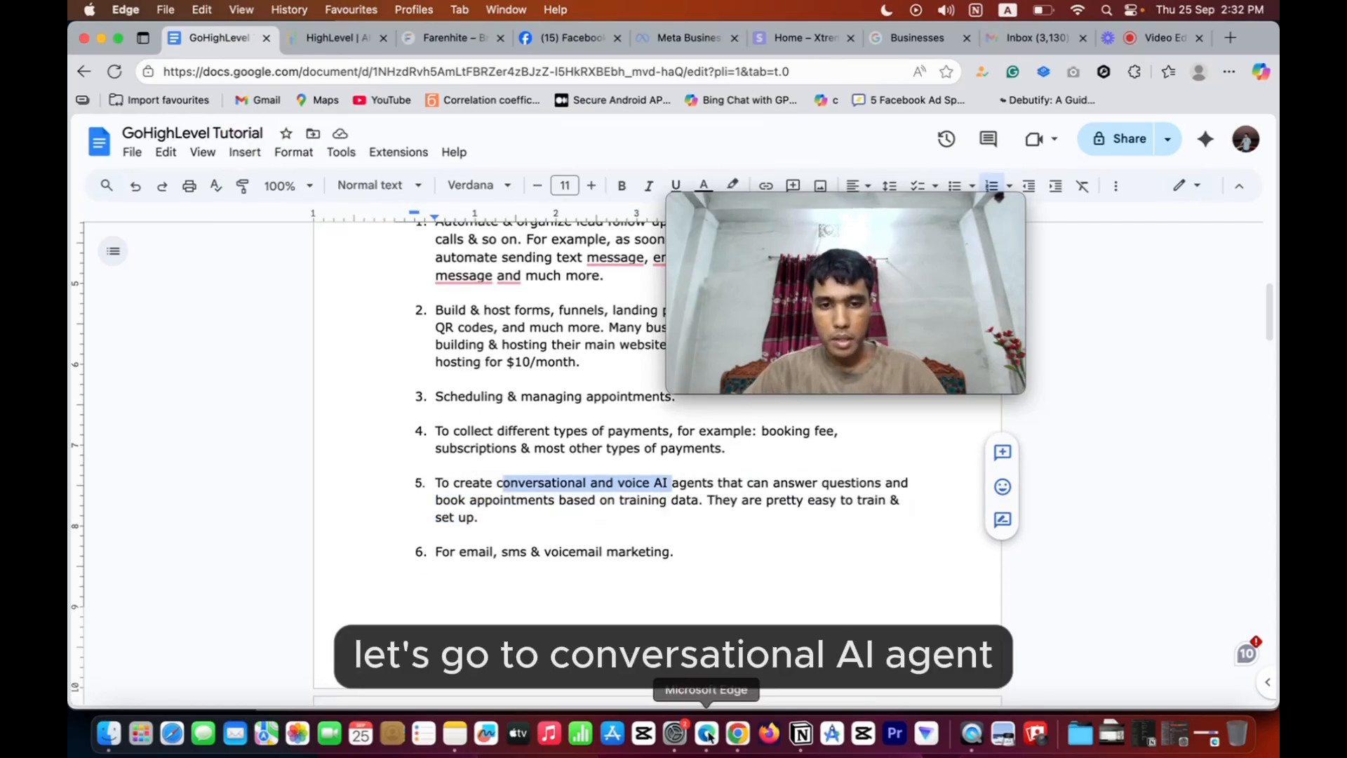
Open the Conversation AI agents list and view the Emma agent's settings
click(737, 733)
scroll(511, 296, down, 1)
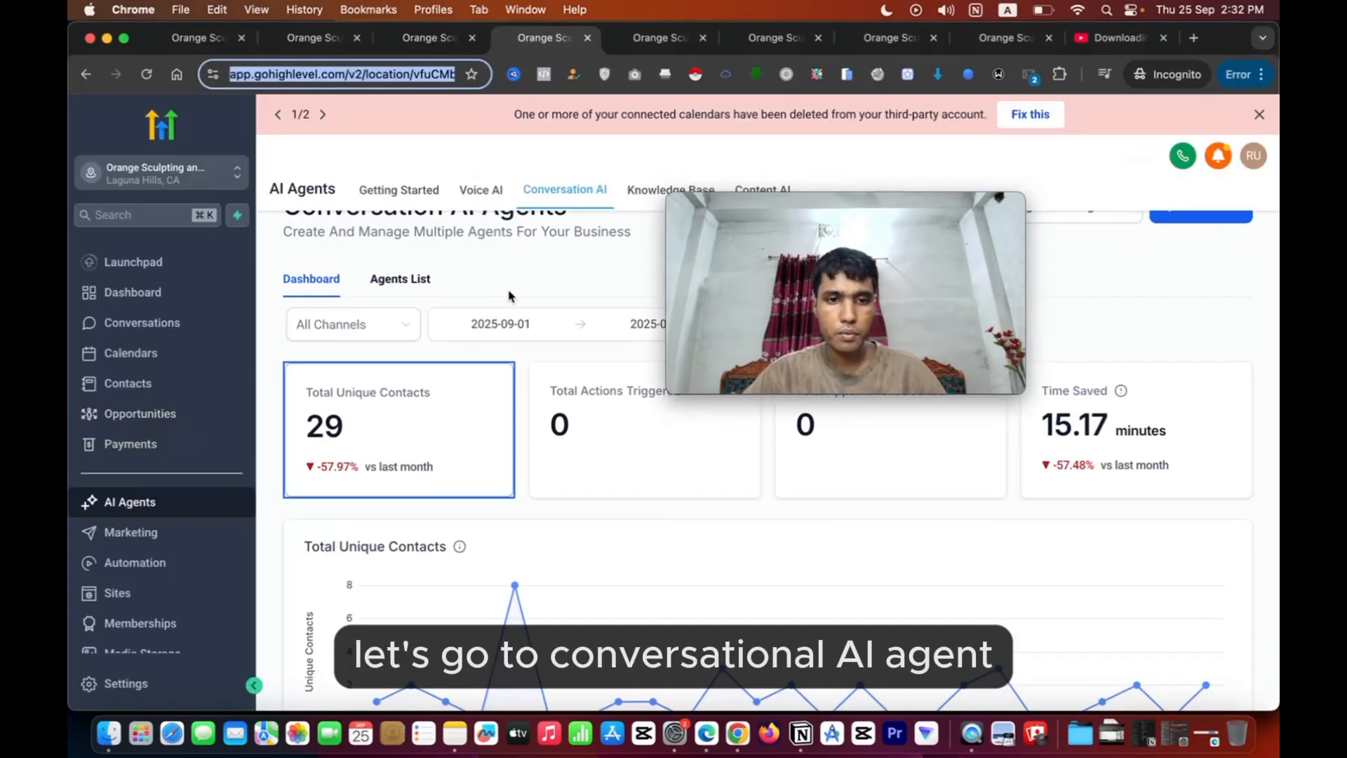
scroll(511, 296, up, 1)
click(397, 330)
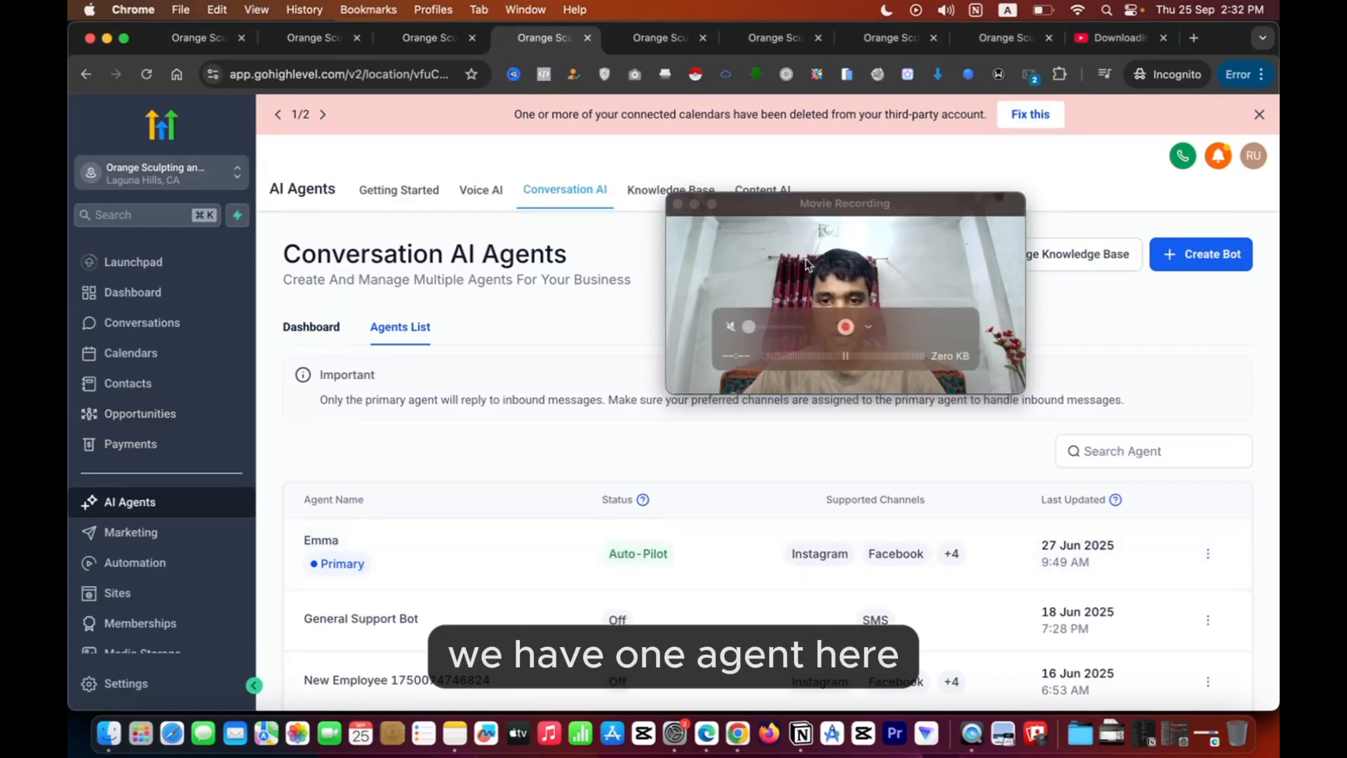
drag(758, 263, 764, 191)
scroll(463, 530, down, 1)
click(319, 489)
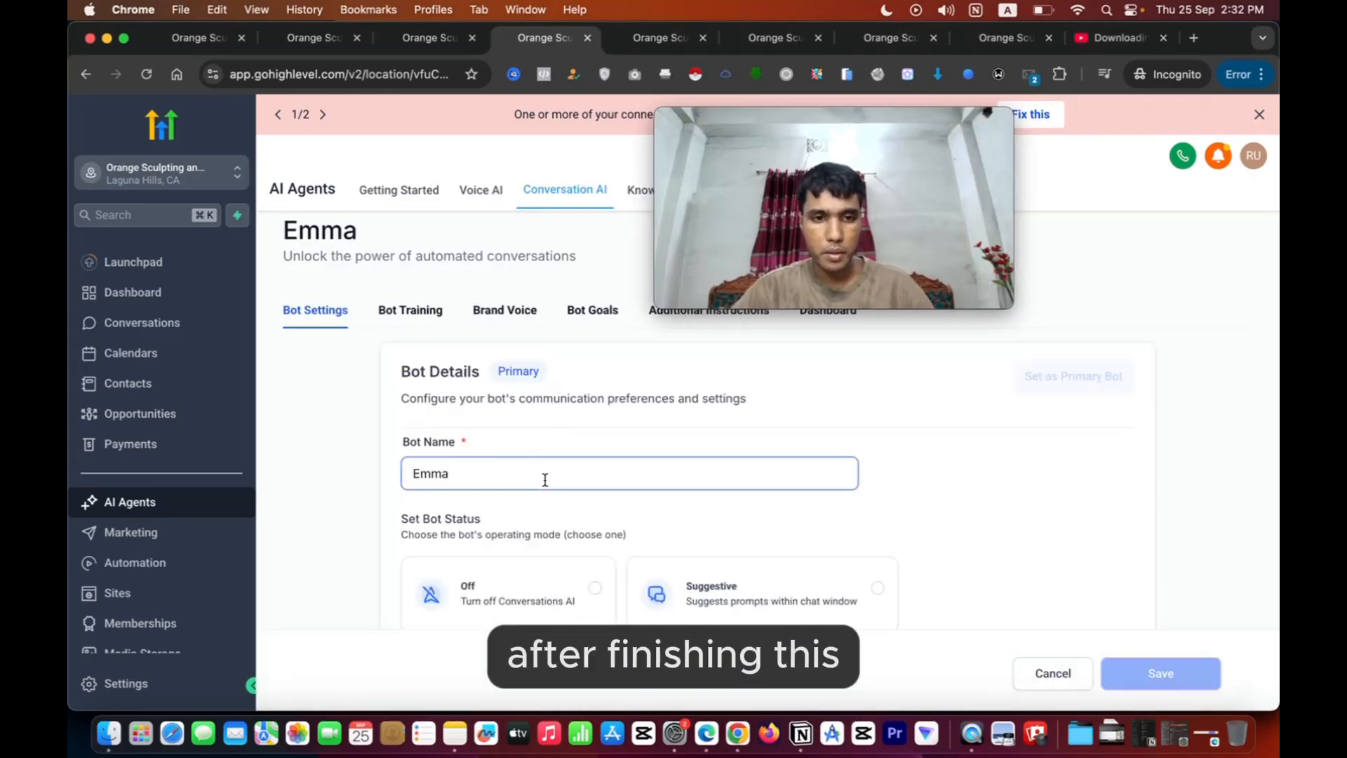
scroll(445, 358, down, 1)
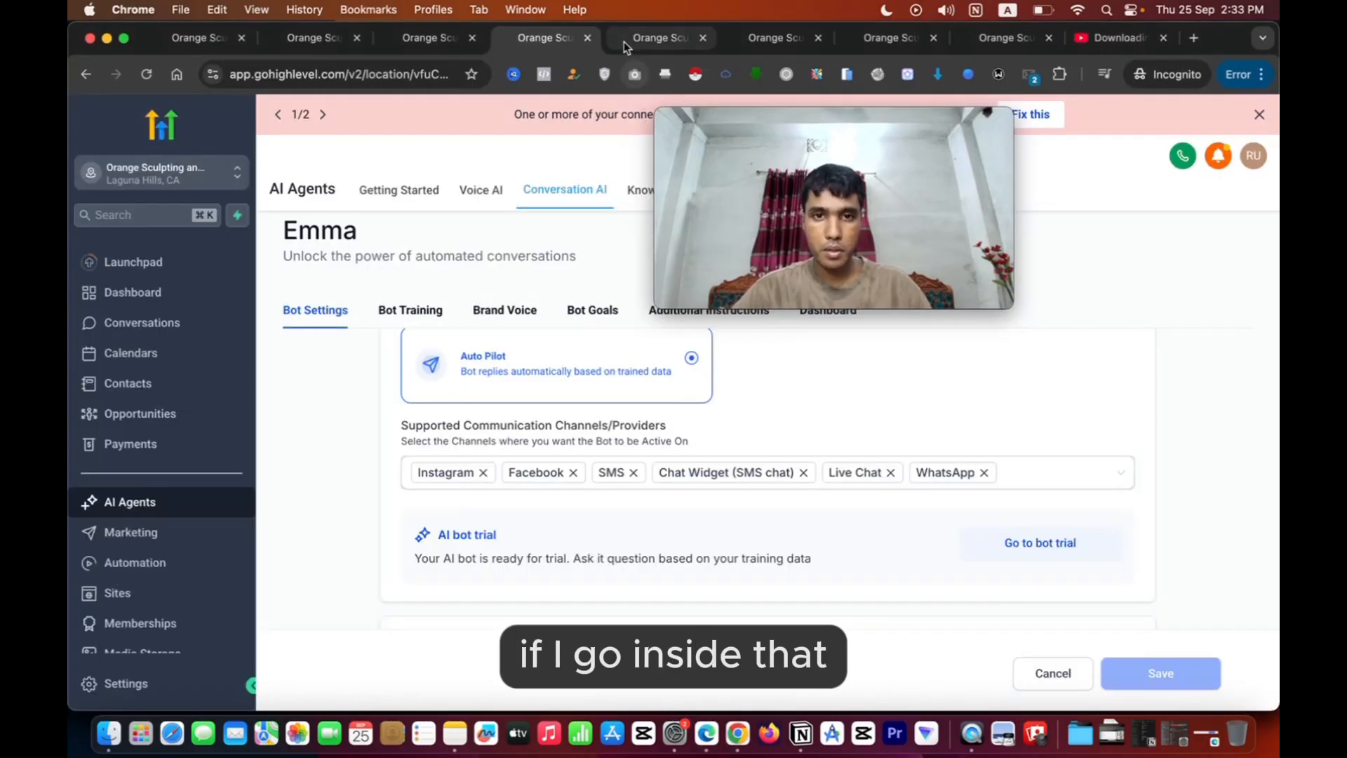
Open Marketing Snippets, listing saved snippets such as Address and After-call Message
click(624, 41)
click(540, 274)
scroll(540, 274, up, 1)
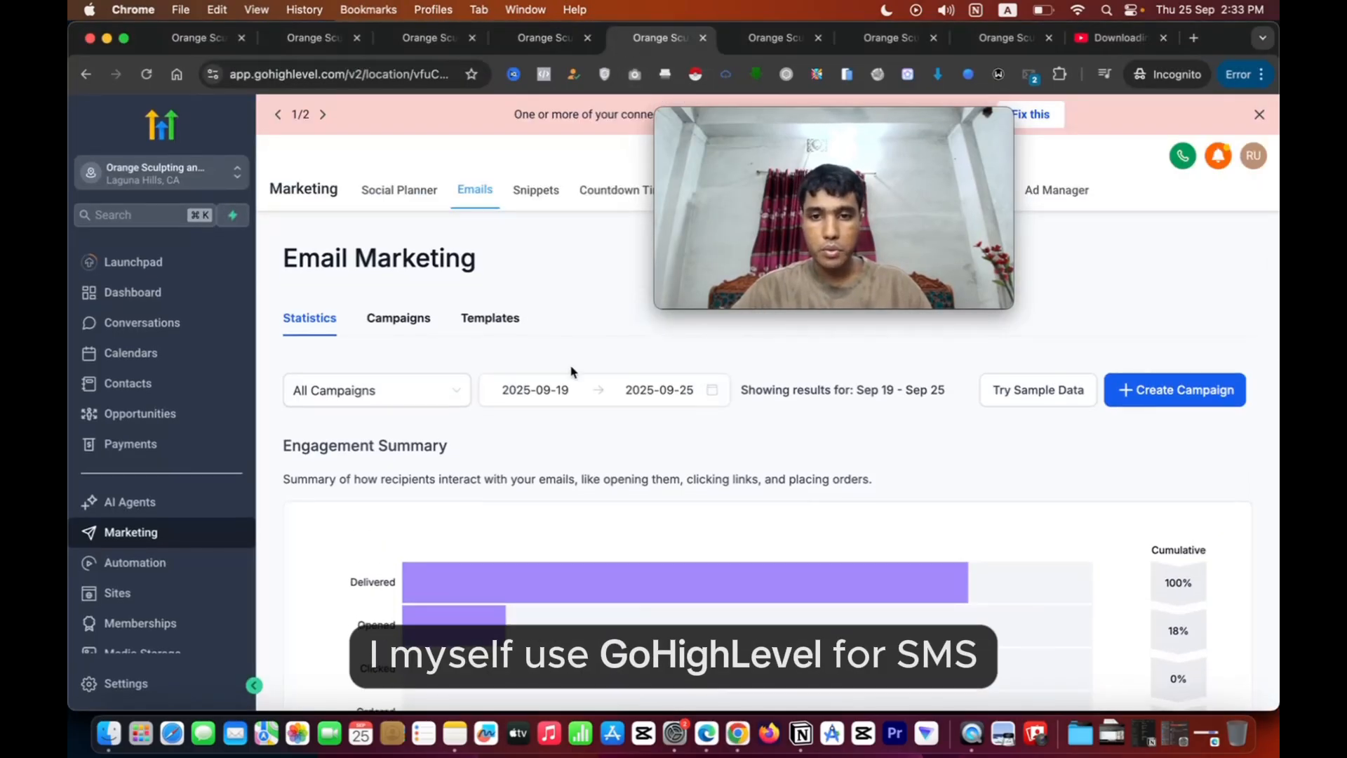
scroll(573, 372, down, 2)
scroll(572, 372, down, 1)
scroll(573, 371, up, 3)
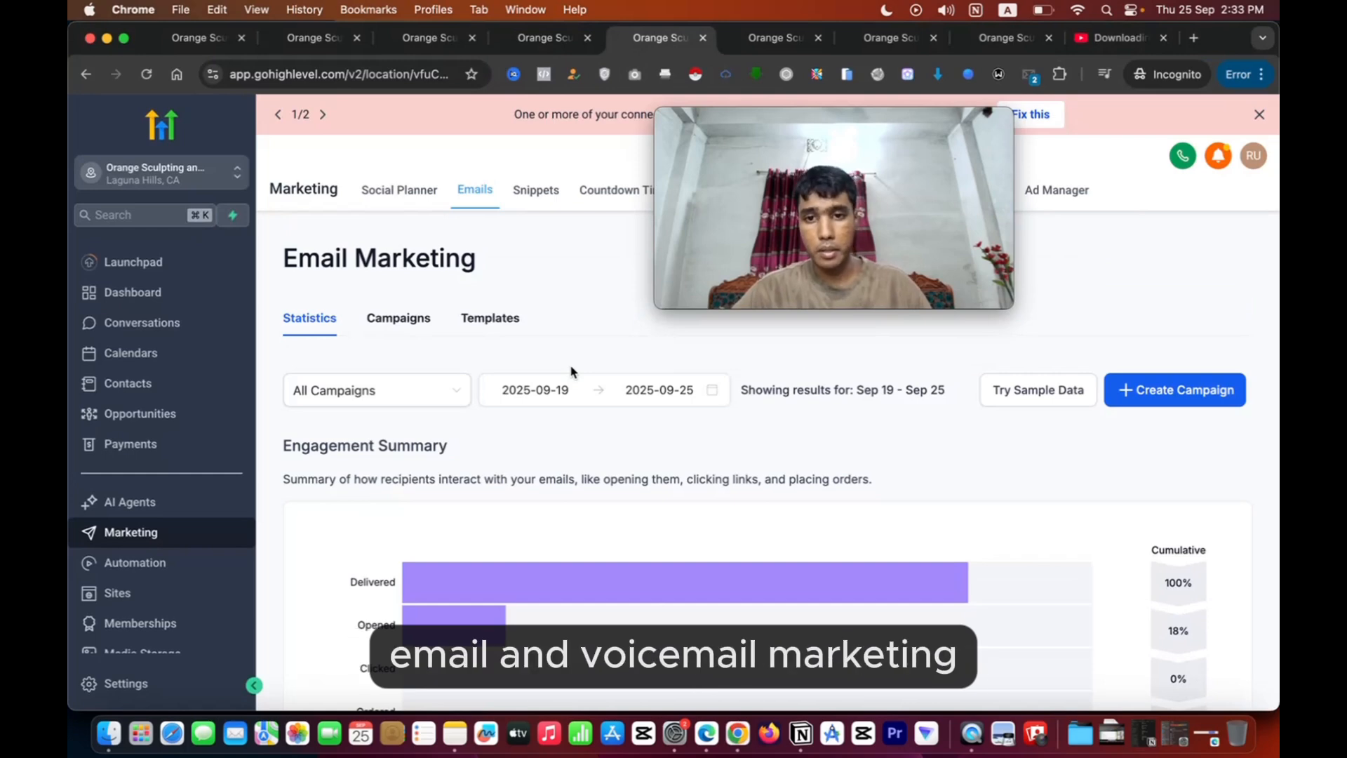
drag(800, 213, 786, 355)
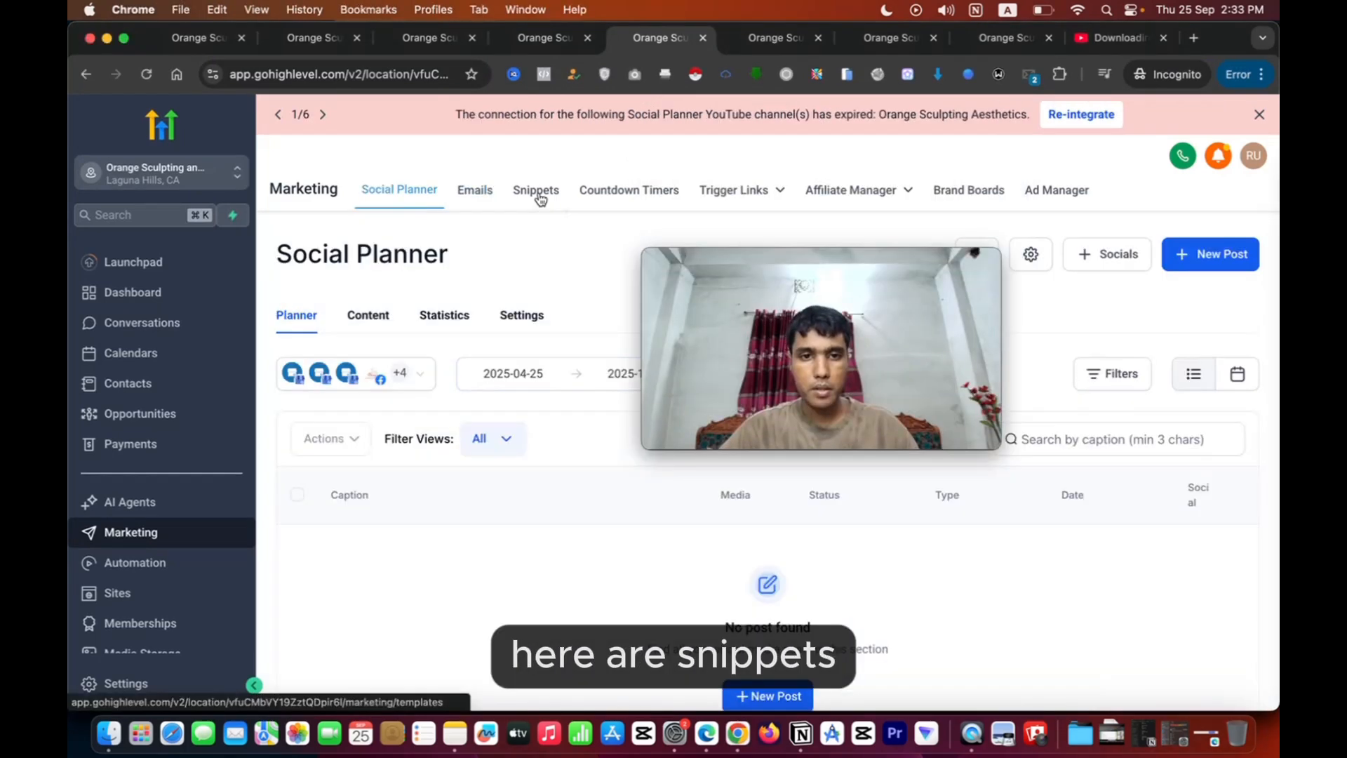
click(538, 196)
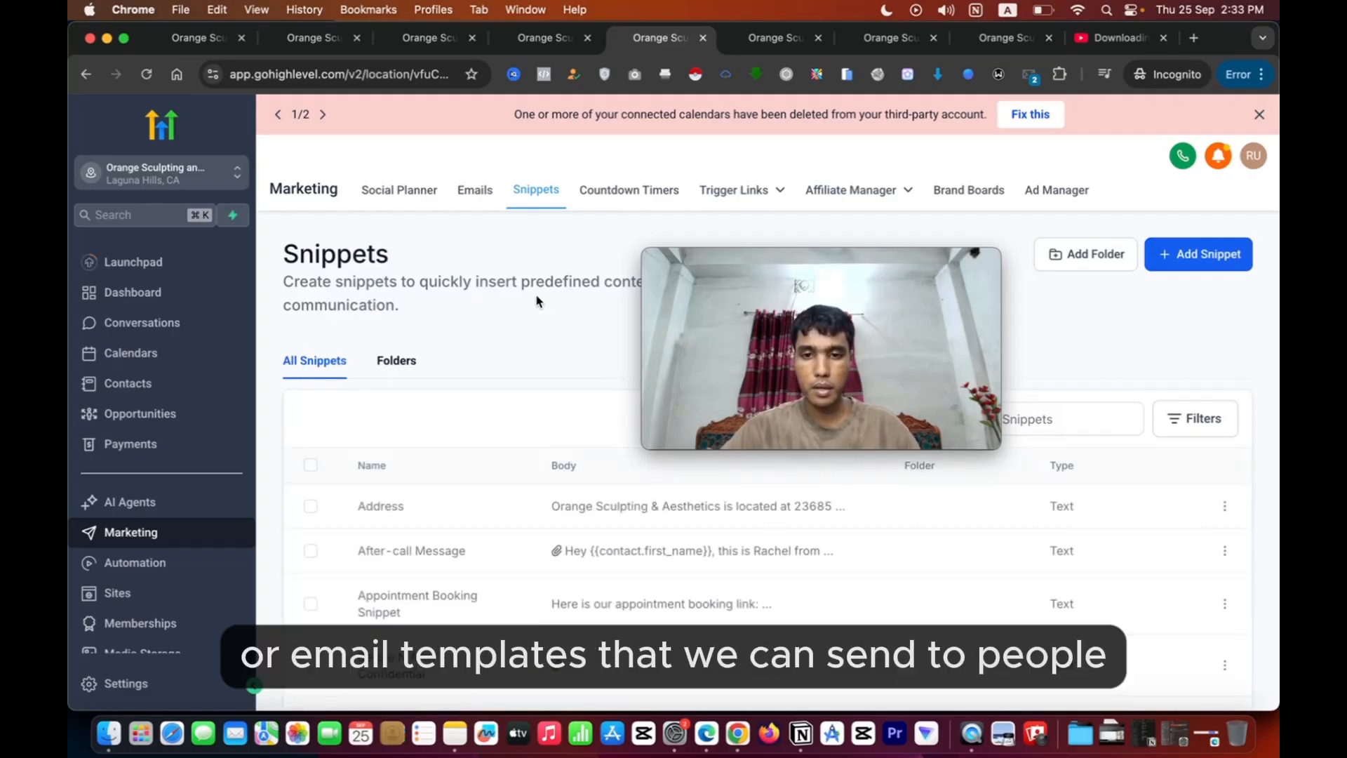
click(707, 734)
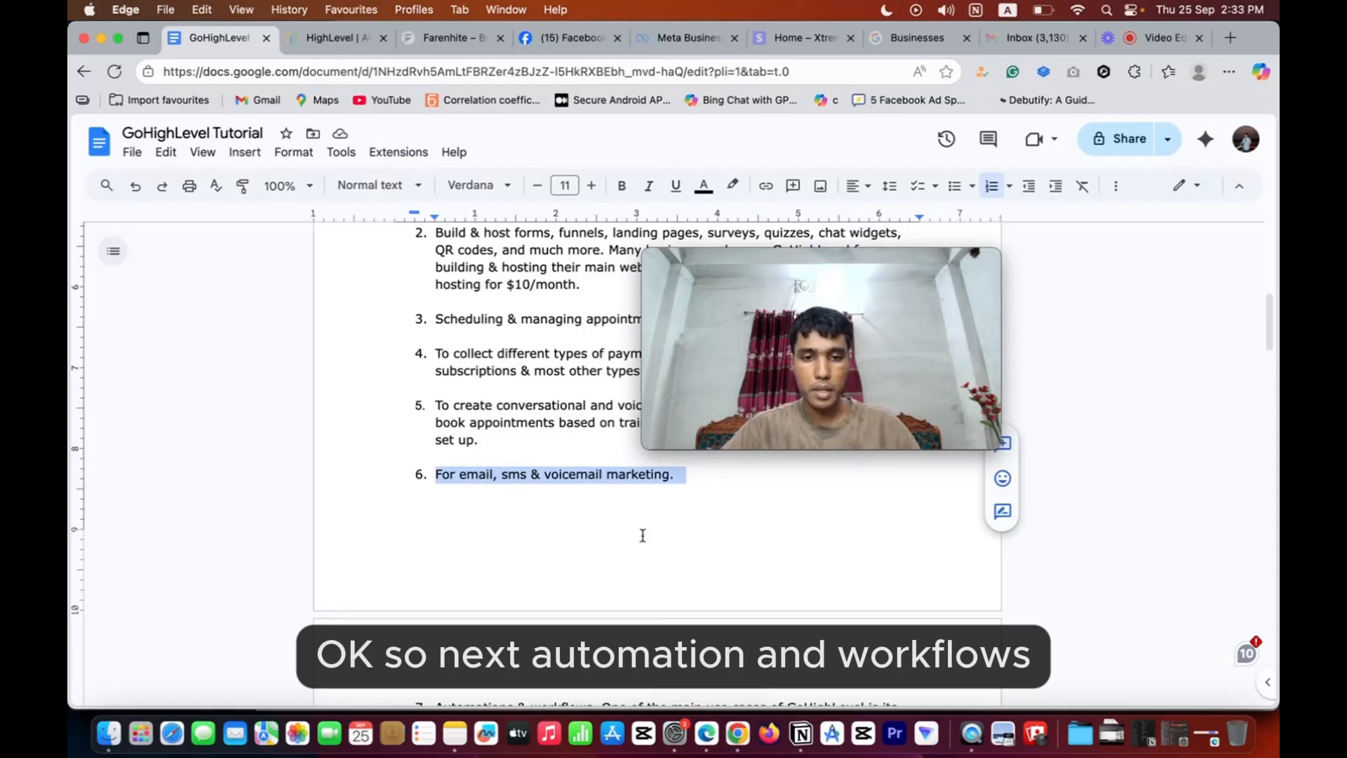
Scroll to item 7 and highlight its opening text about automations and workflows
scroll(641, 535, down, 4)
drag(435, 536, 815, 574)
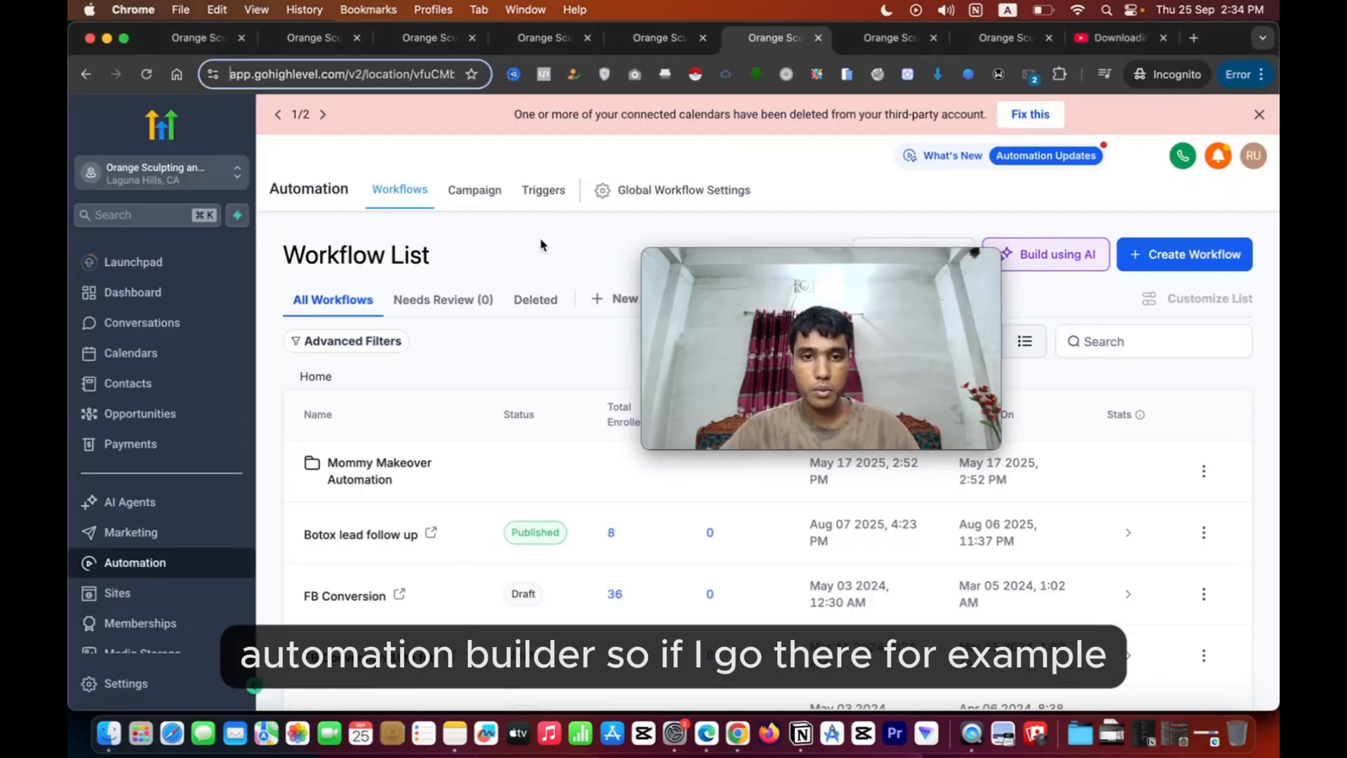
Start creating a new workflow in GoHighLevel
drag(821, 351, 683, 232)
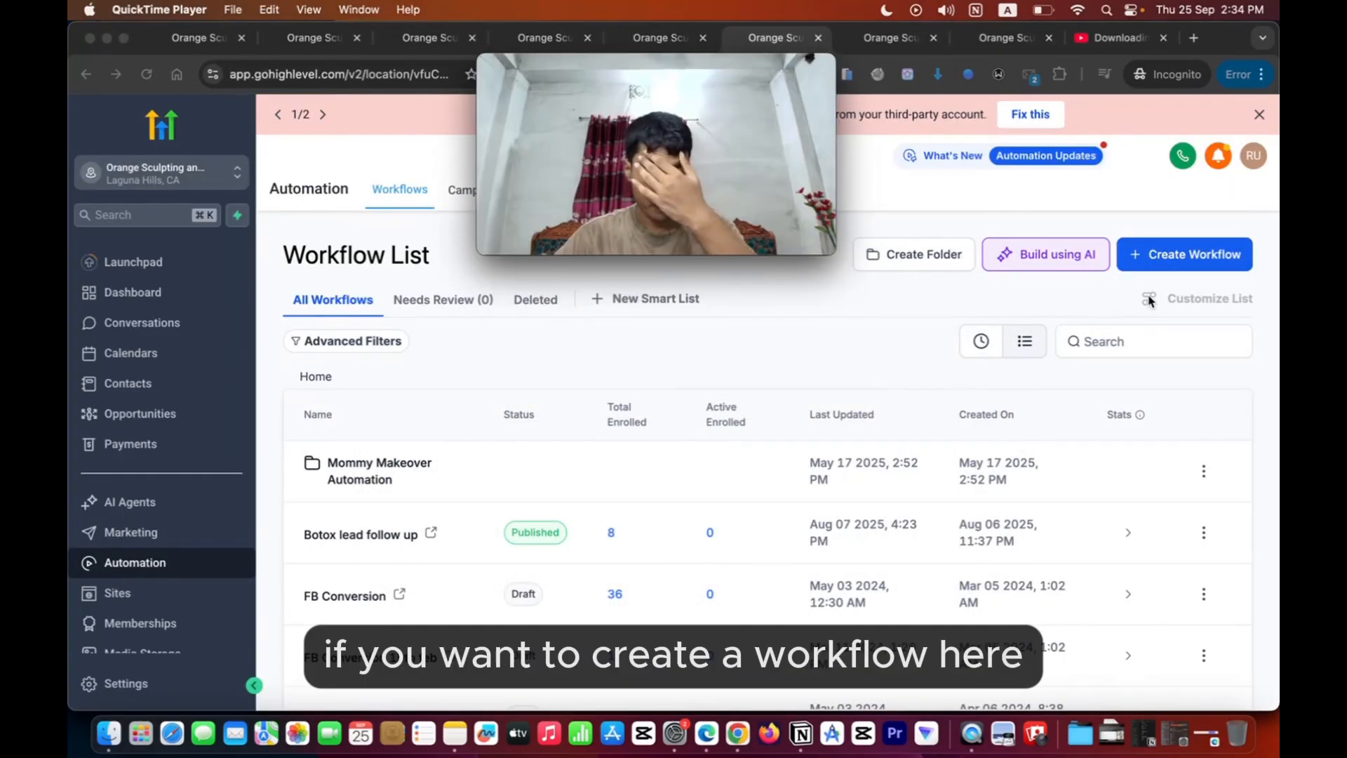
click(1156, 265)
click(1155, 263)
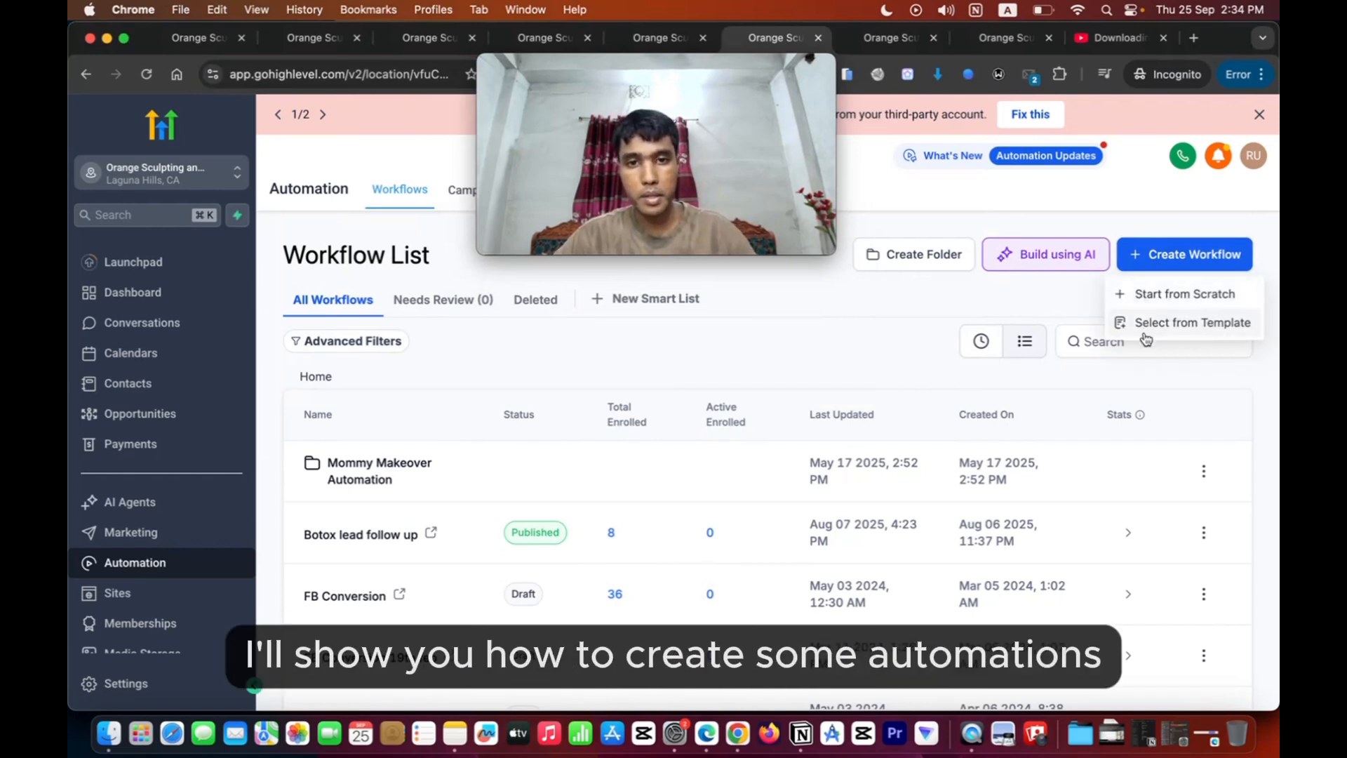
drag(656, 62, 664, 120)
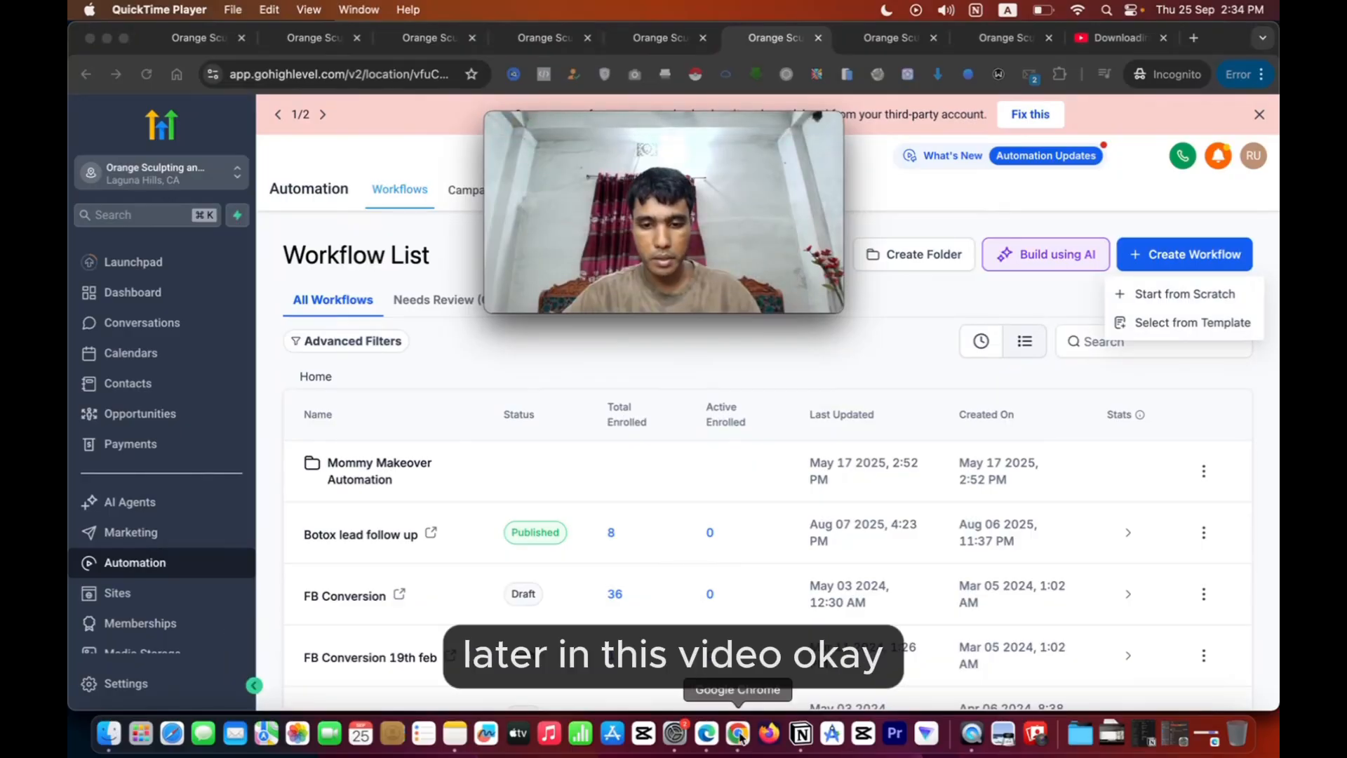
Highlight tutorial item 8, 'To create & manage memberships, courses & communities,' then return to GoHighLevel
click(706, 733)
scroll(448, 570, down, 2)
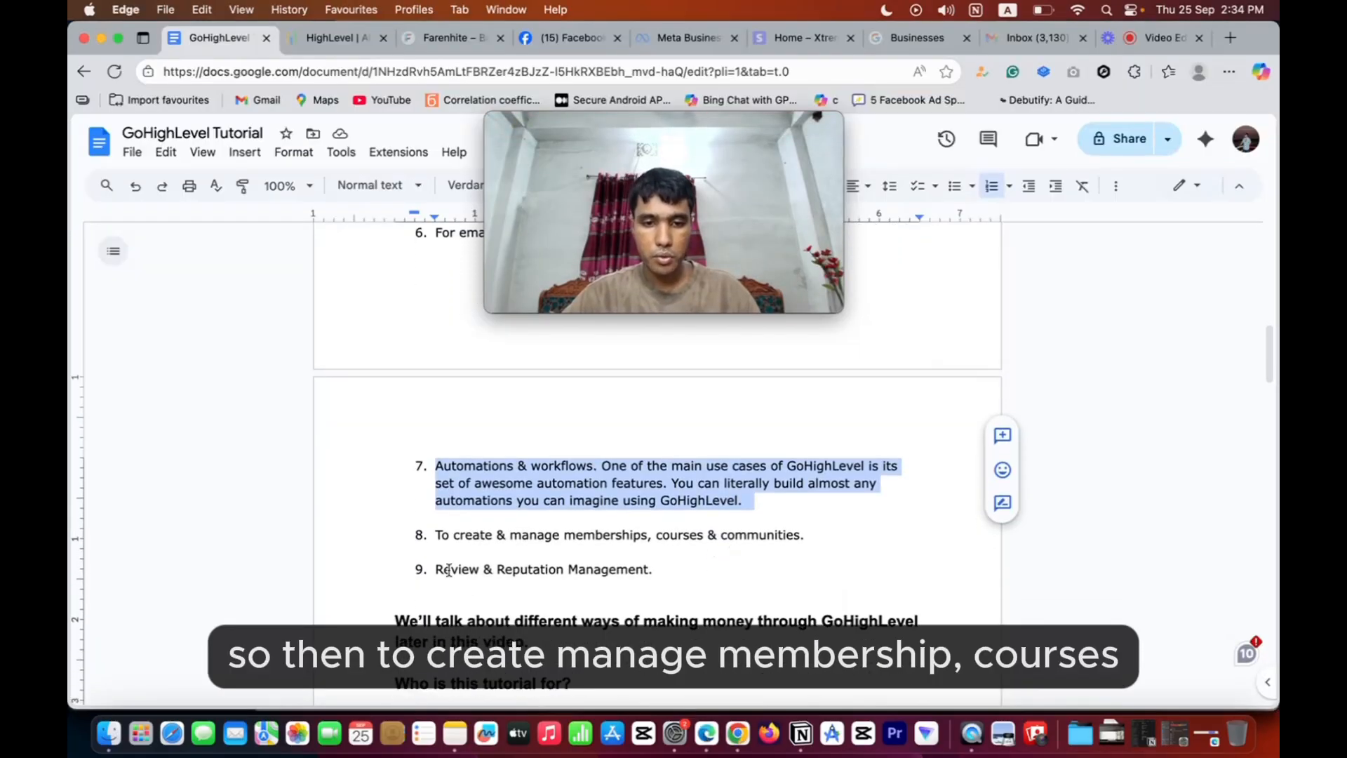
drag(430, 545, 801, 537)
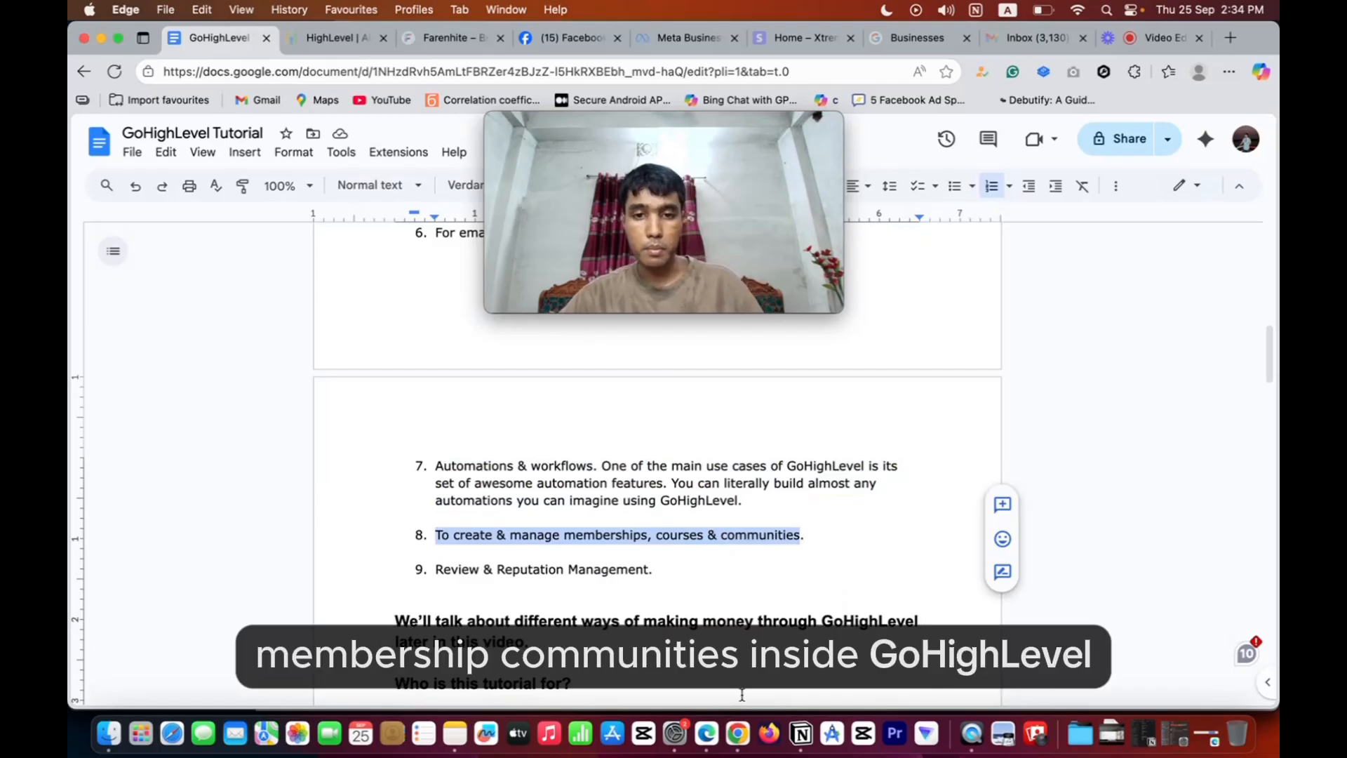
click(738, 733)
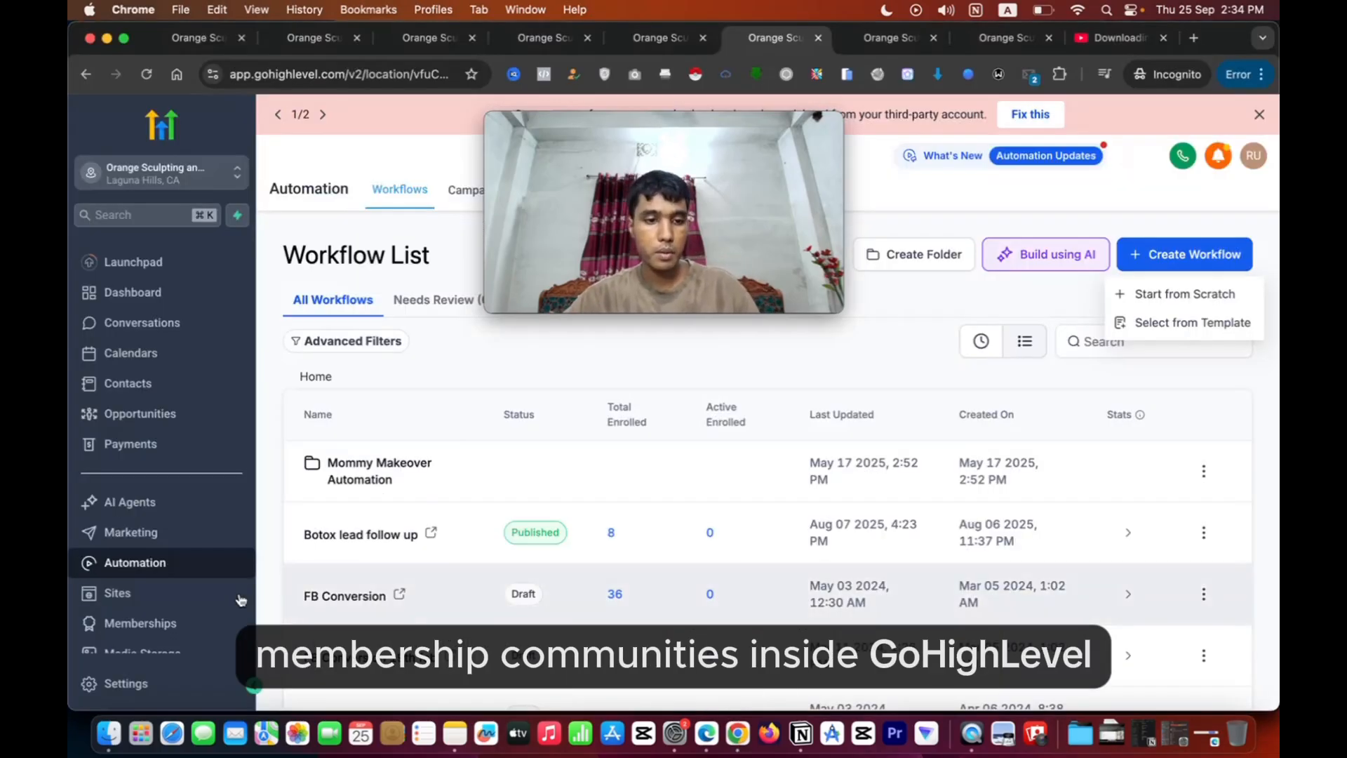
scroll(144, 613, down, 2)
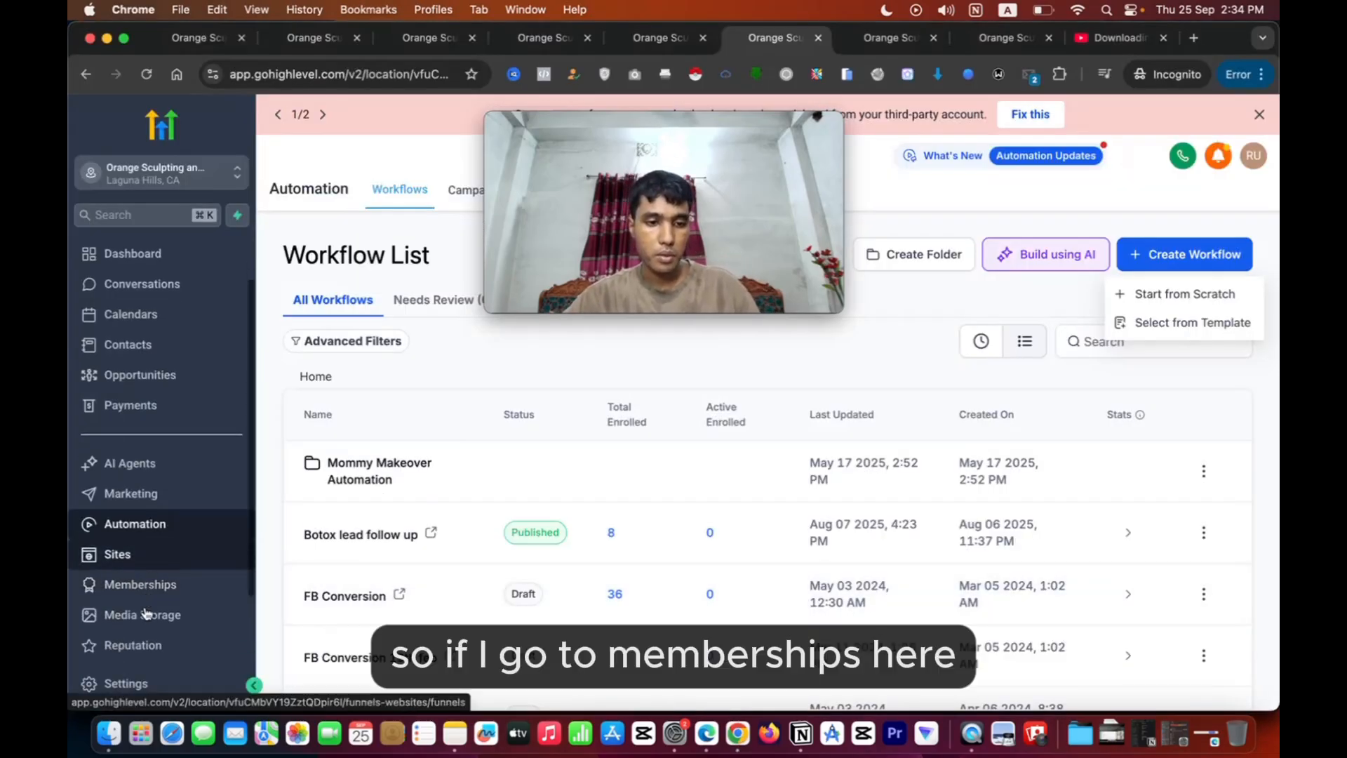
Open the Memberships area's Client Portal settings
click(854, 40)
drag(604, 131, 1041, 562)
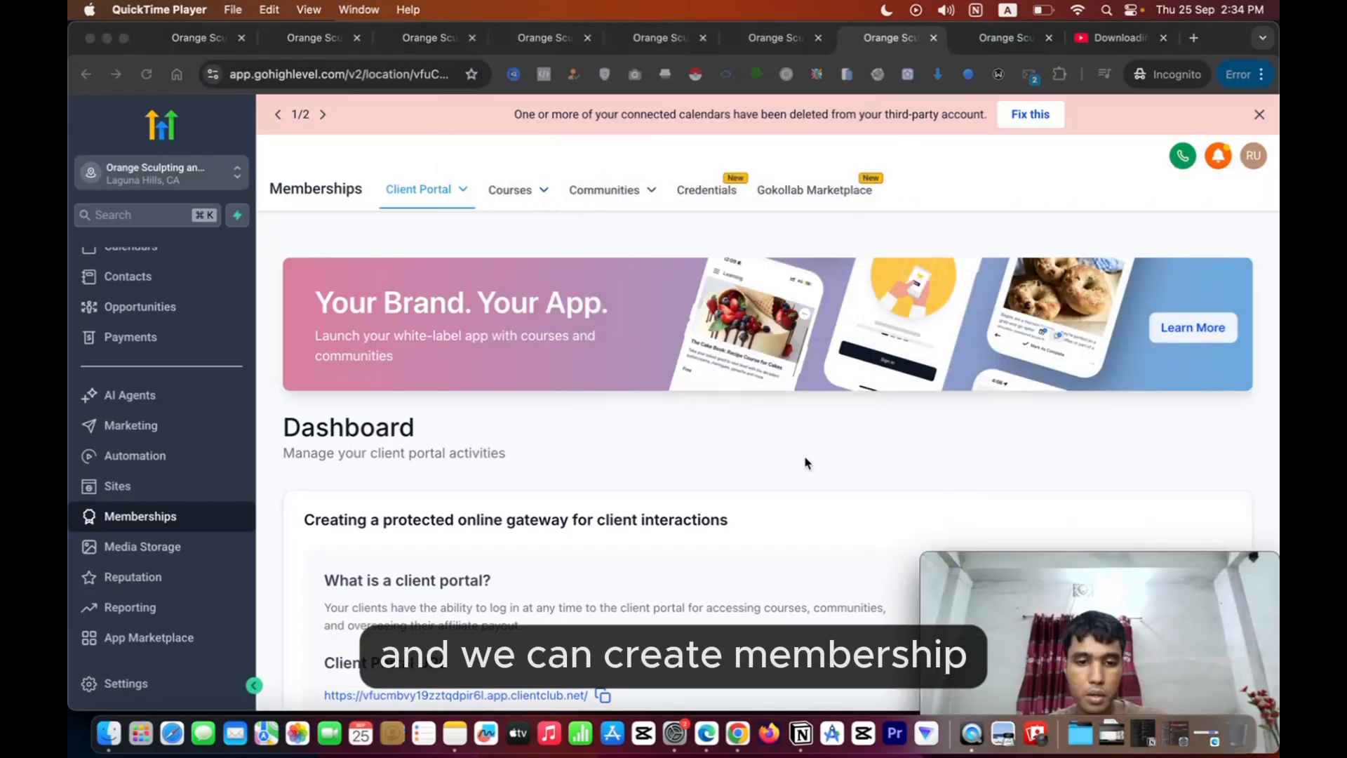
scroll(807, 463, down, 6)
scroll(807, 463, up, 6)
scroll(807, 463, down, 2)
click(459, 193)
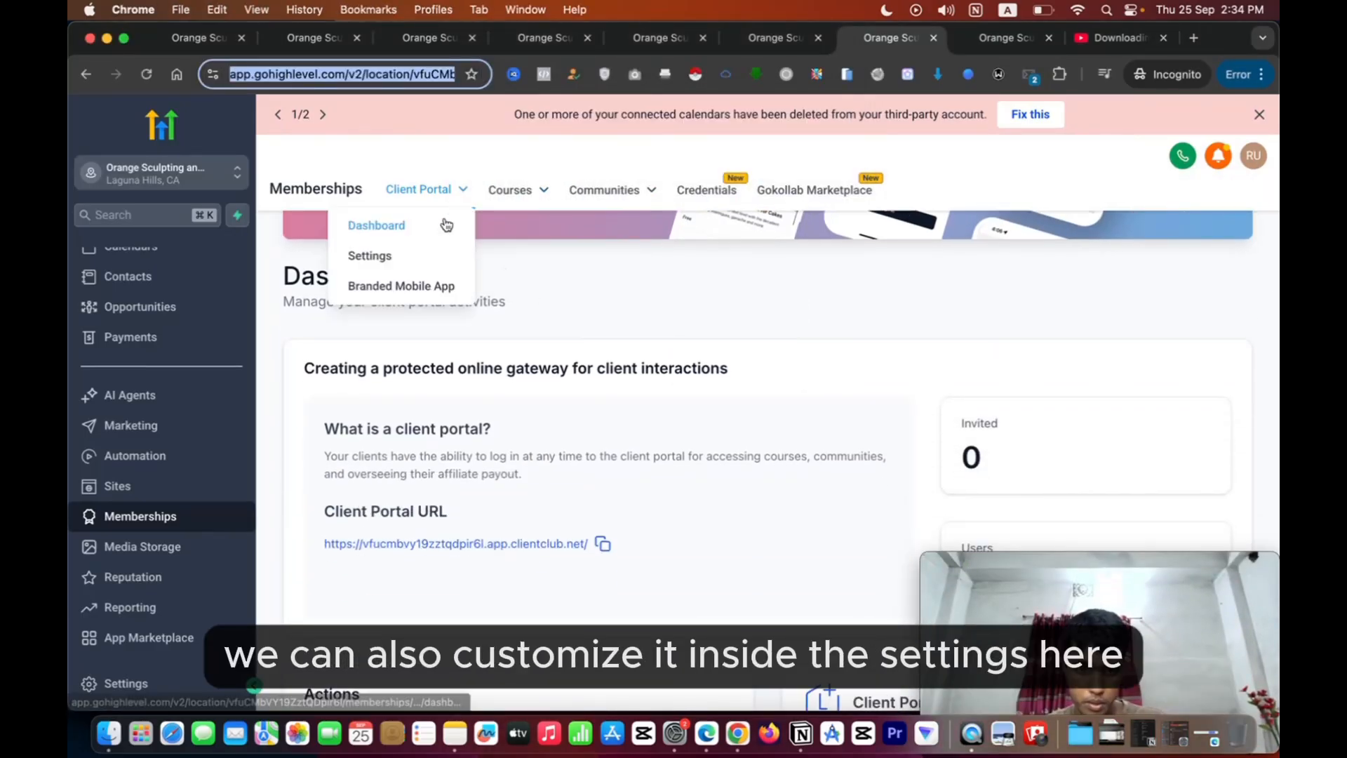
click(414, 257)
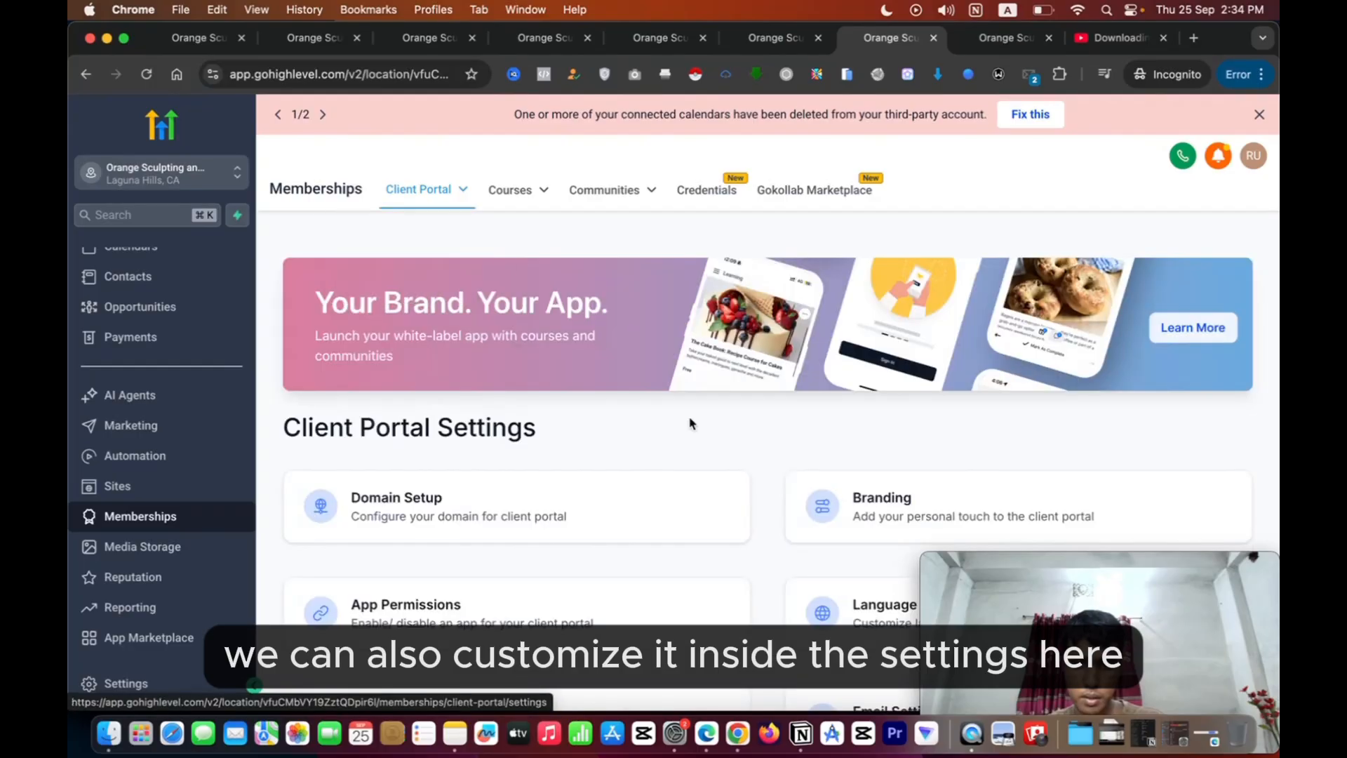
Go to the Courses > Products list
scroll(691, 423, down, 2)
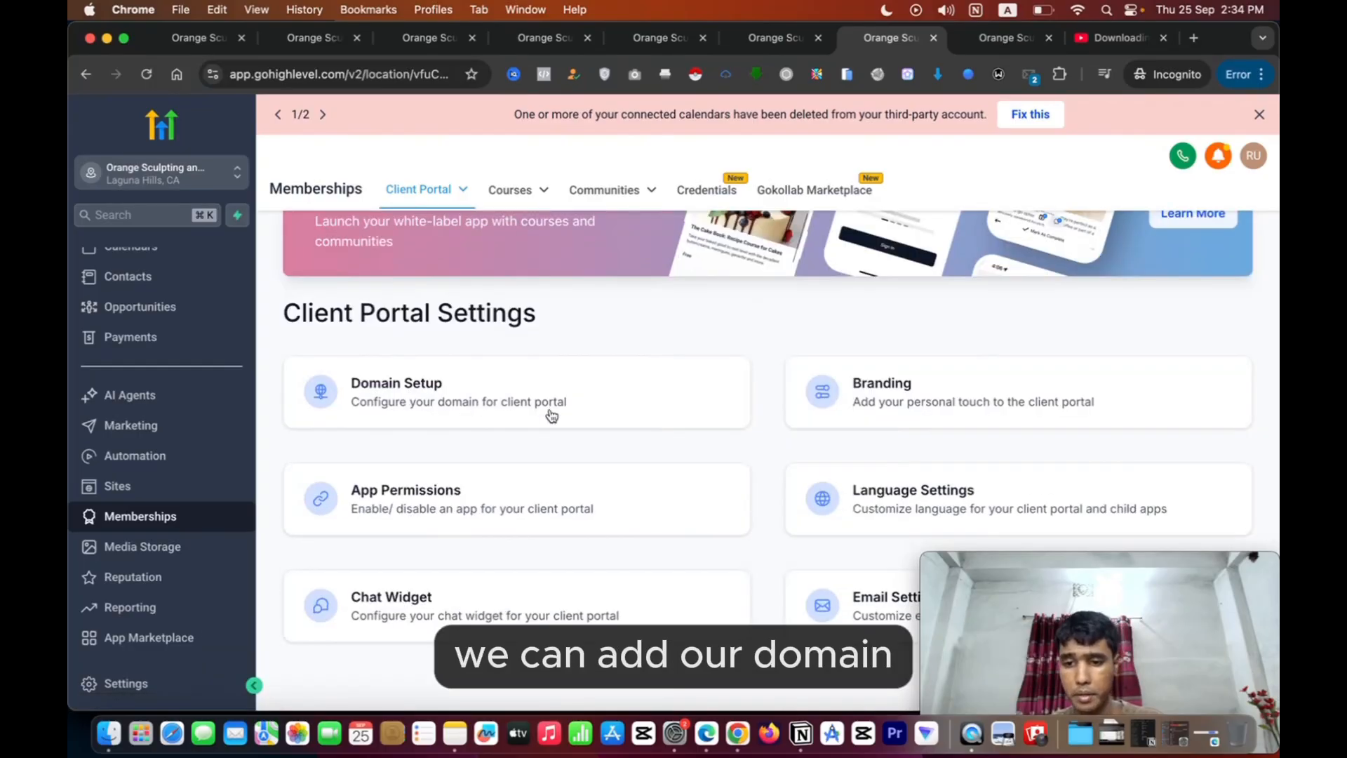
scroll(551, 416, up, 2)
click(519, 190)
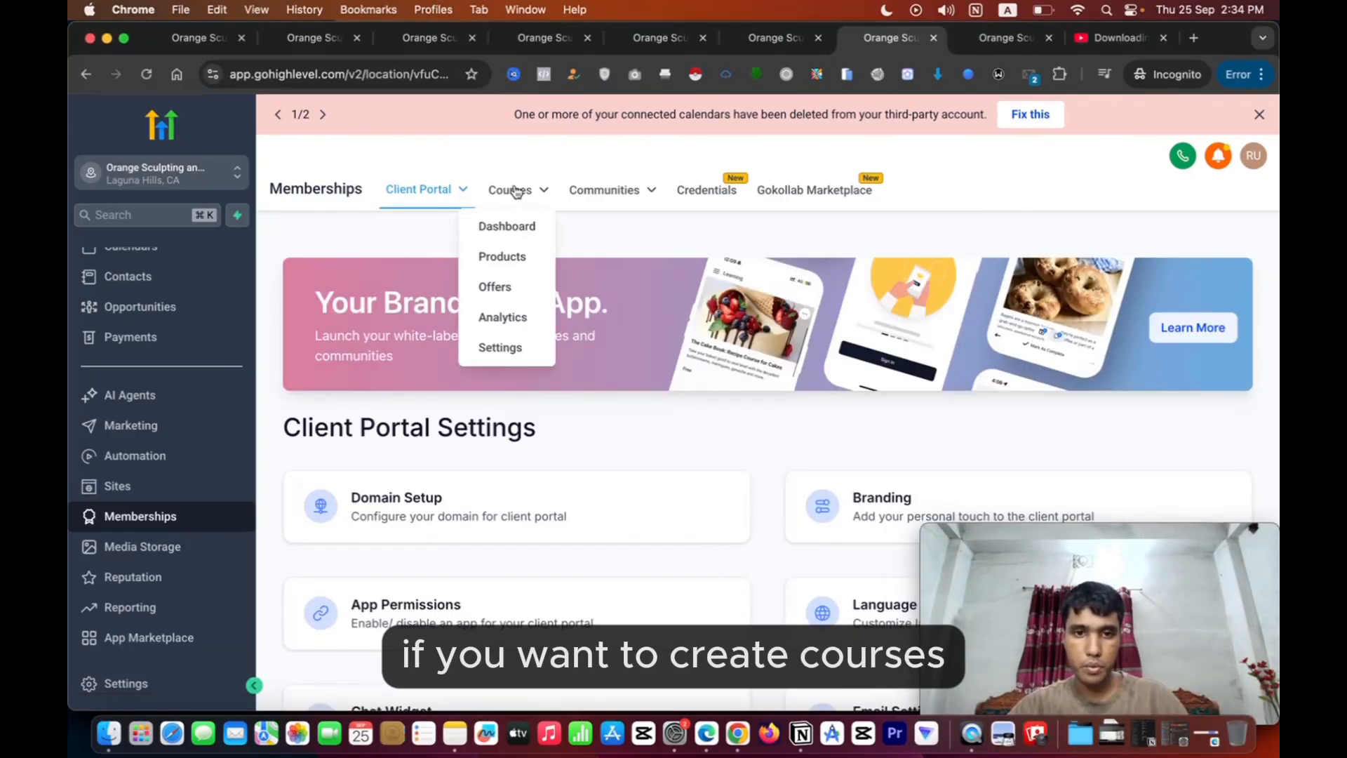
click(494, 260)
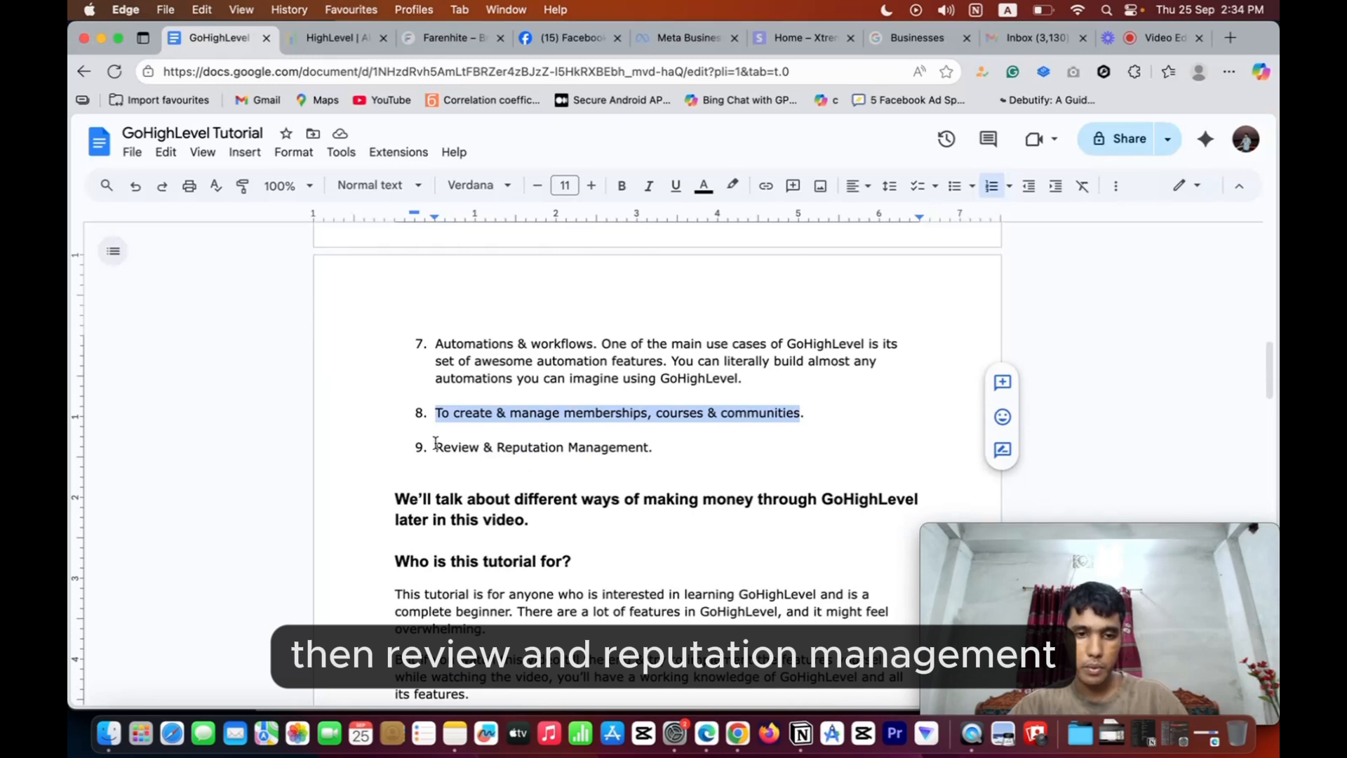
Highlight tutorial item 9 on reputation management and scroll through the Reputation overview
drag(435, 443, 704, 442)
click(989, 541)
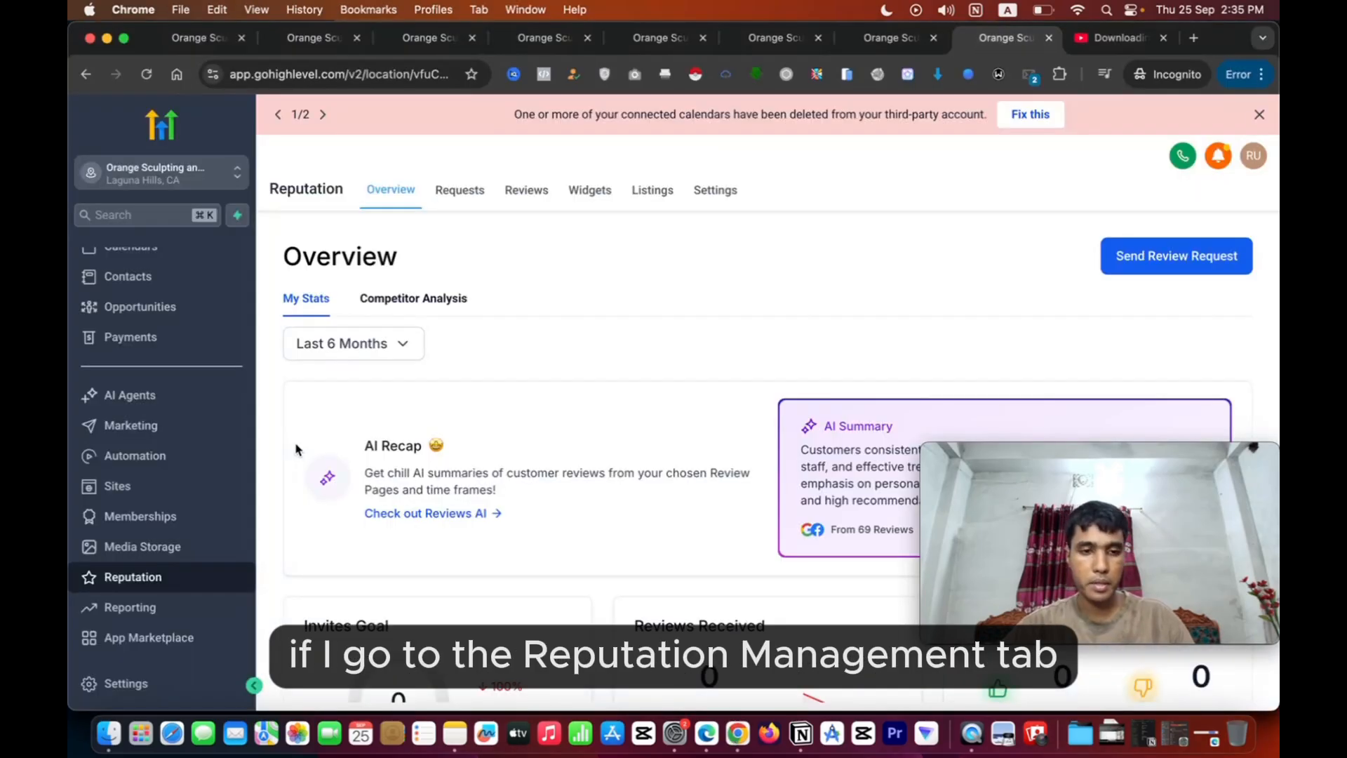
scroll(550, 477, down, 4)
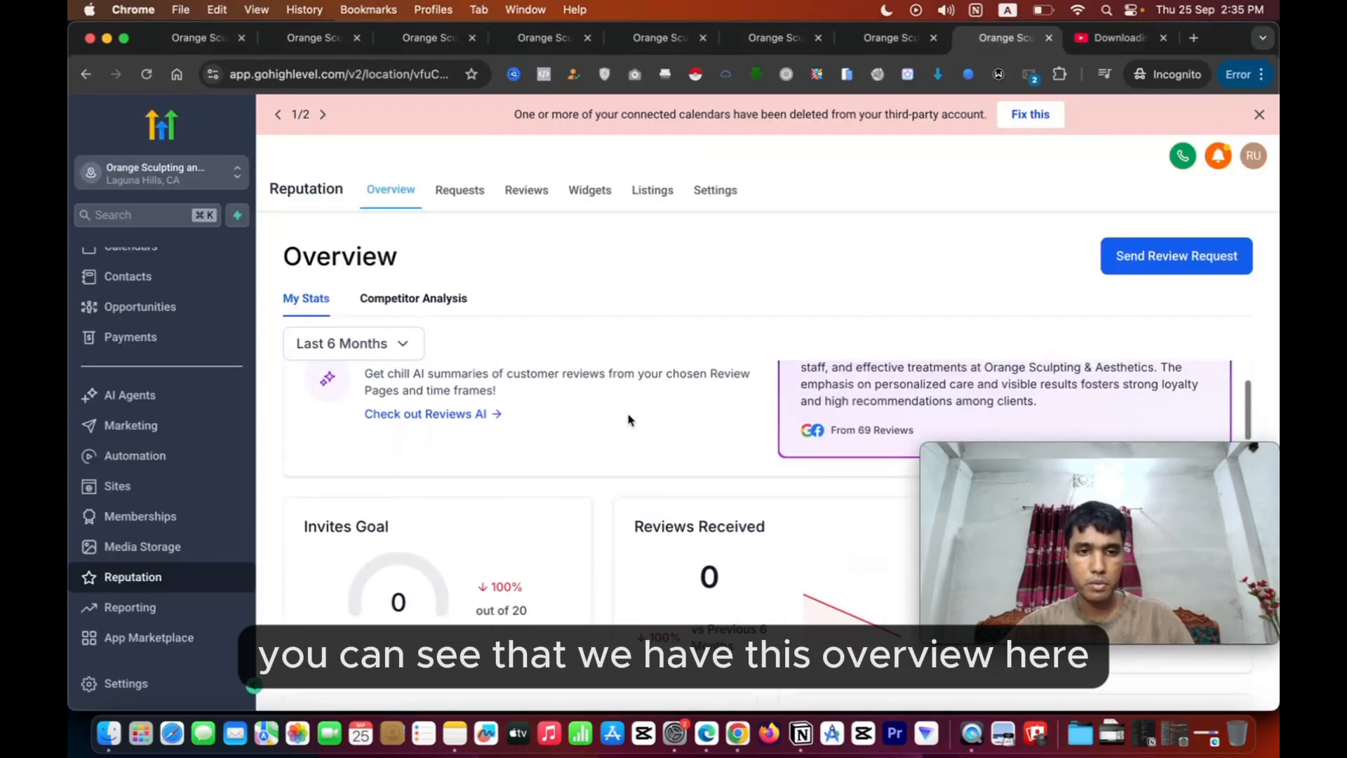
scroll(628, 418, up, 4)
View the Requests and Reviews tabs, then return to the tutorial document
click(457, 191)
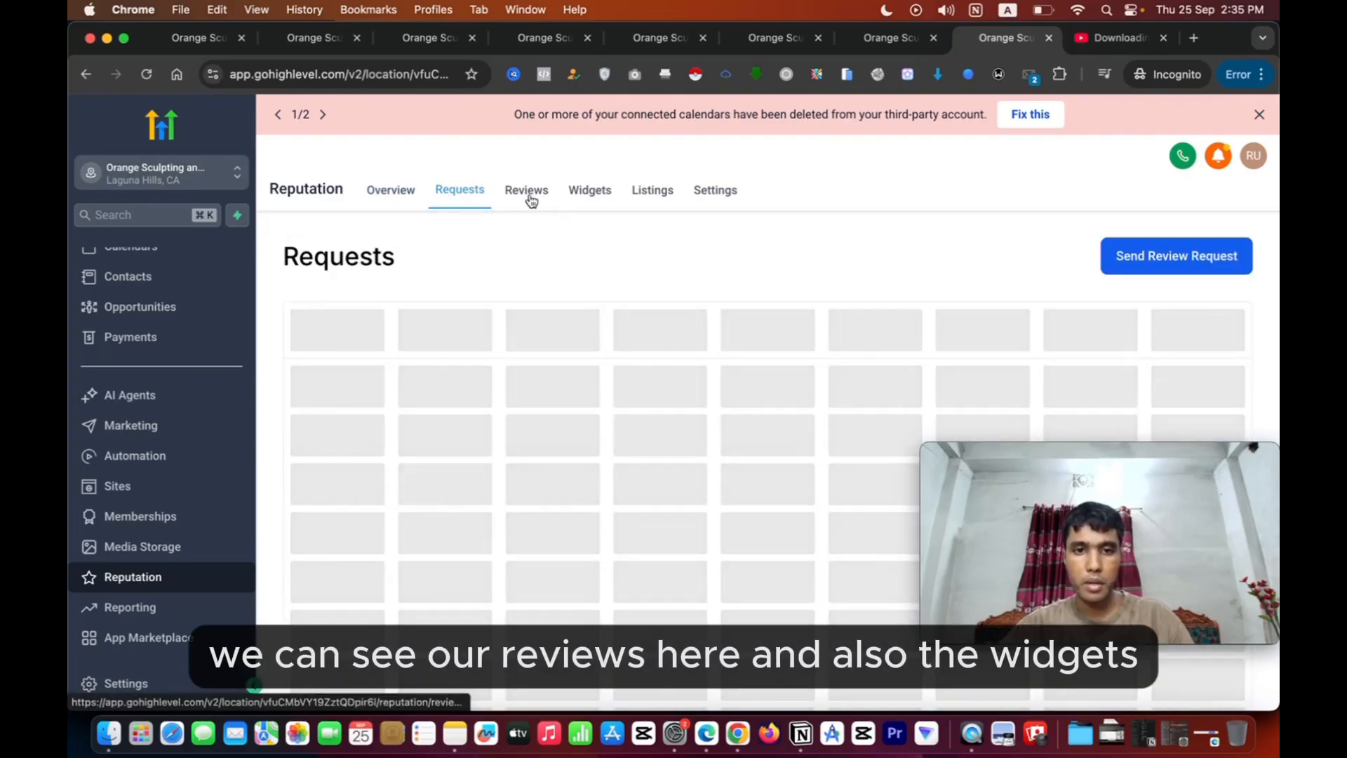
click(531, 200)
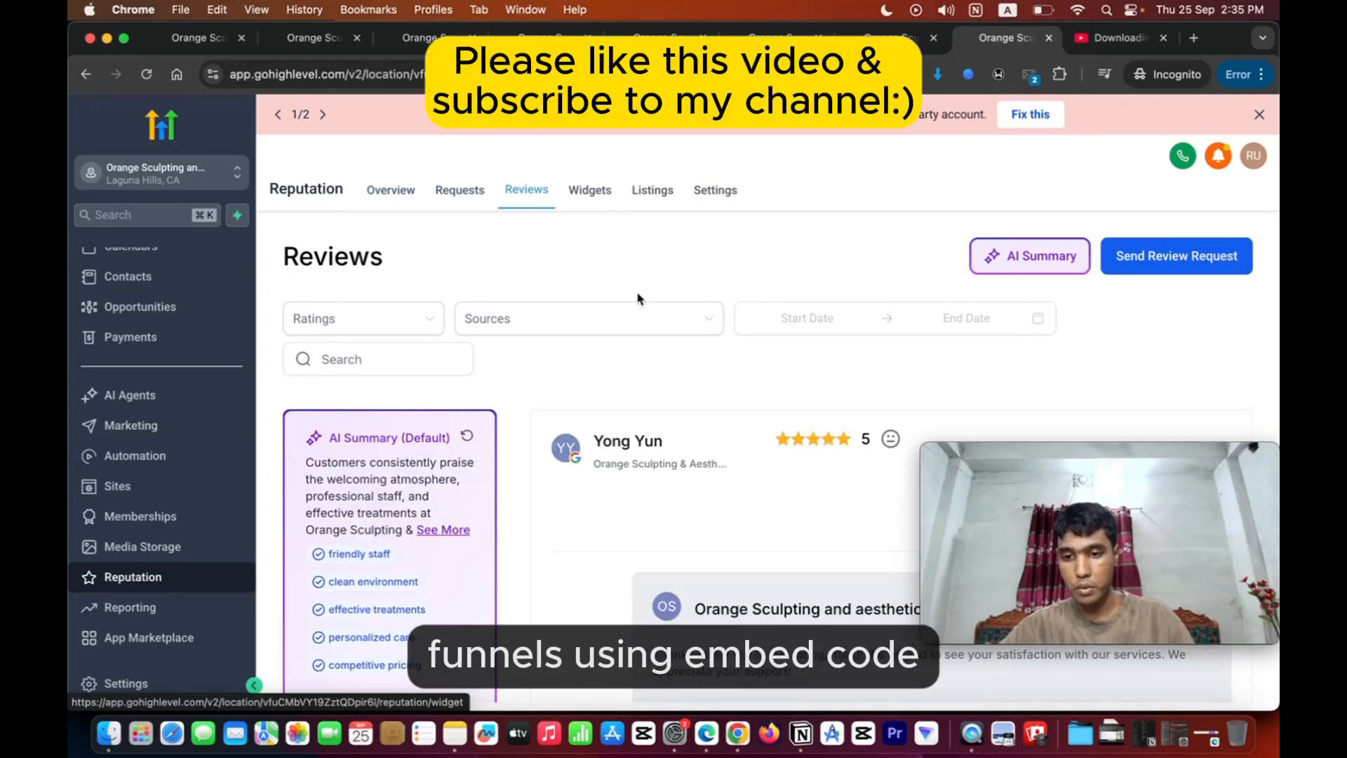
scroll(166, 561, up, 3)
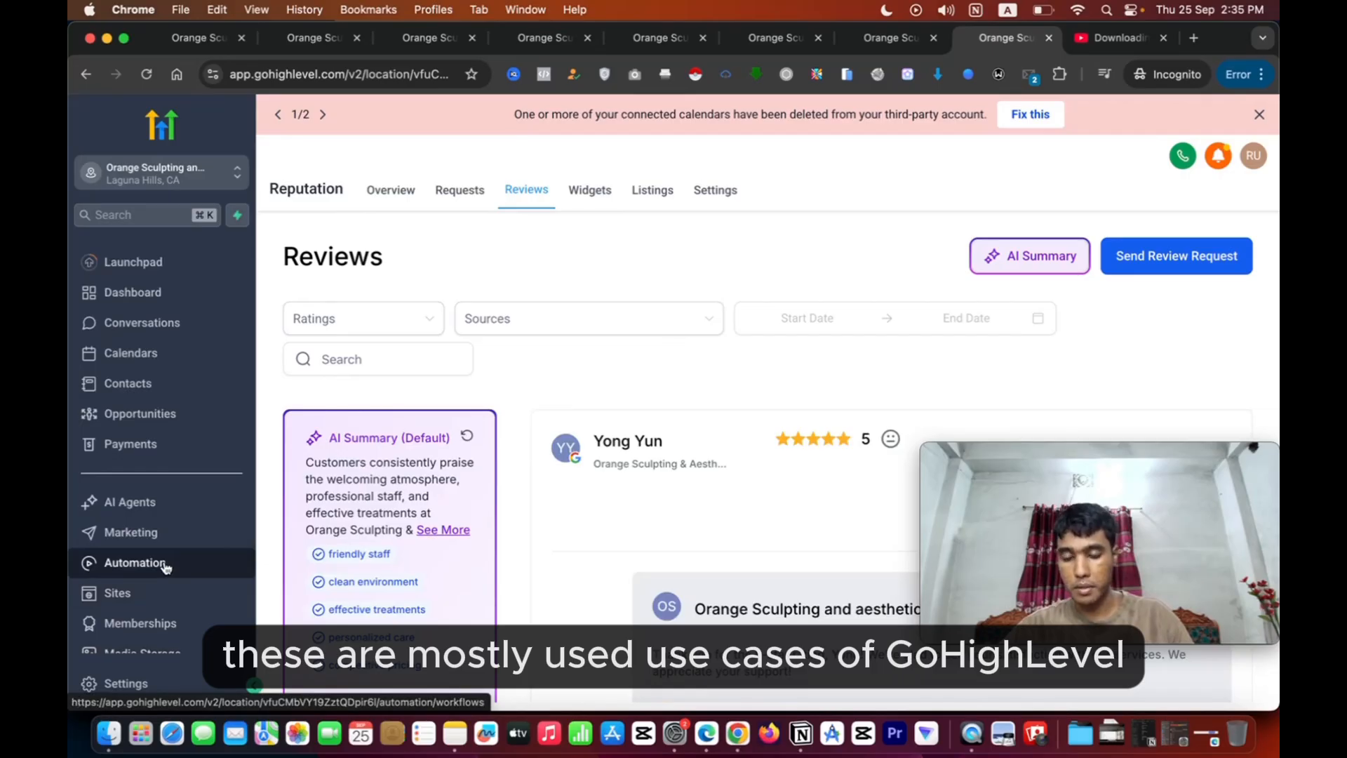
click(707, 733)
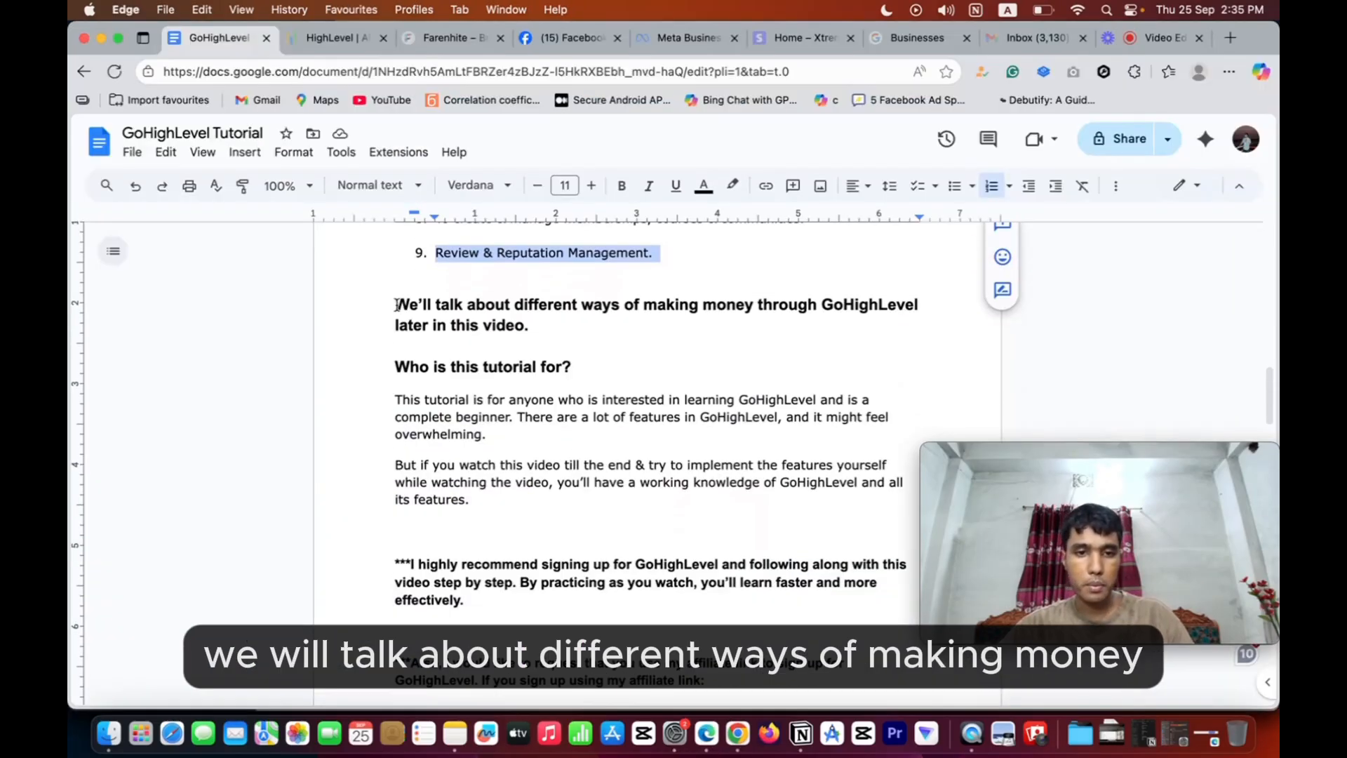
drag(397, 304, 578, 315)
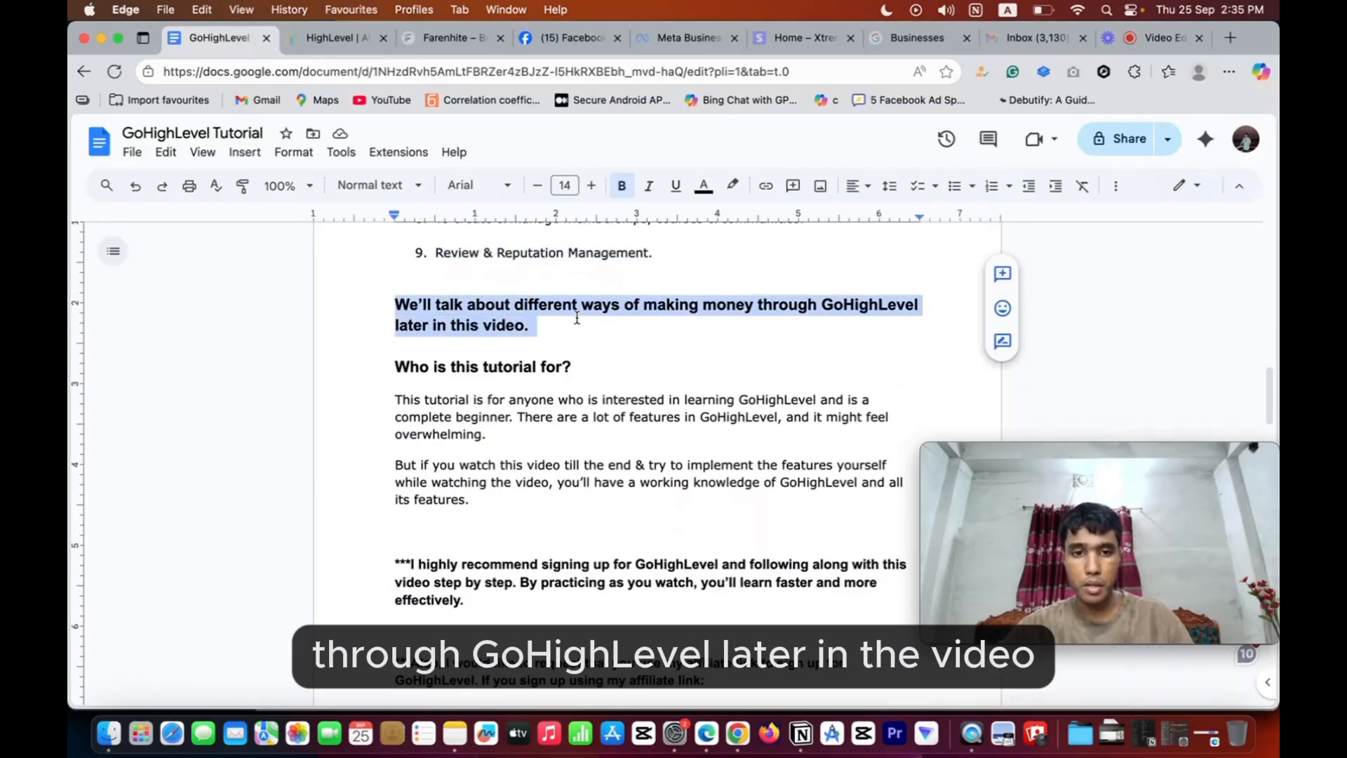
triple_click(634, 367)
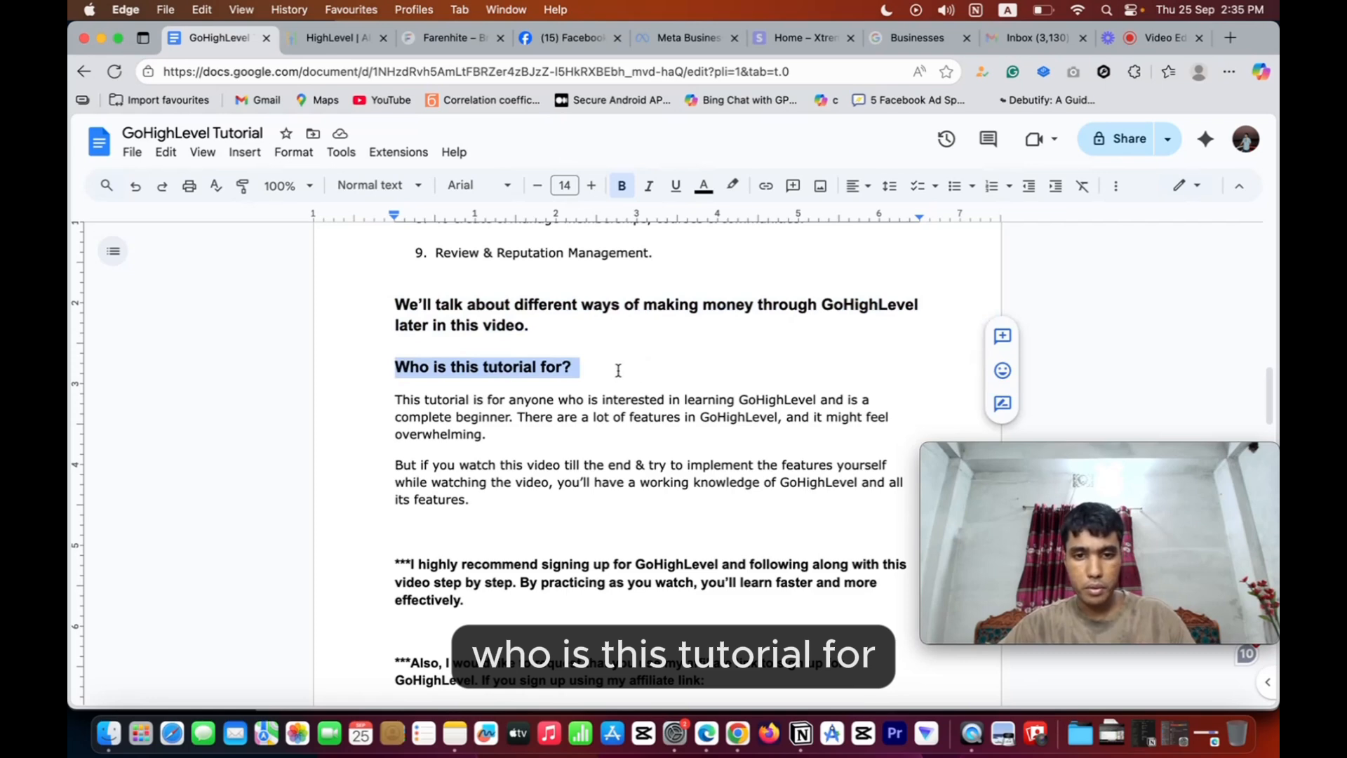
scroll(618, 369, down, 2)
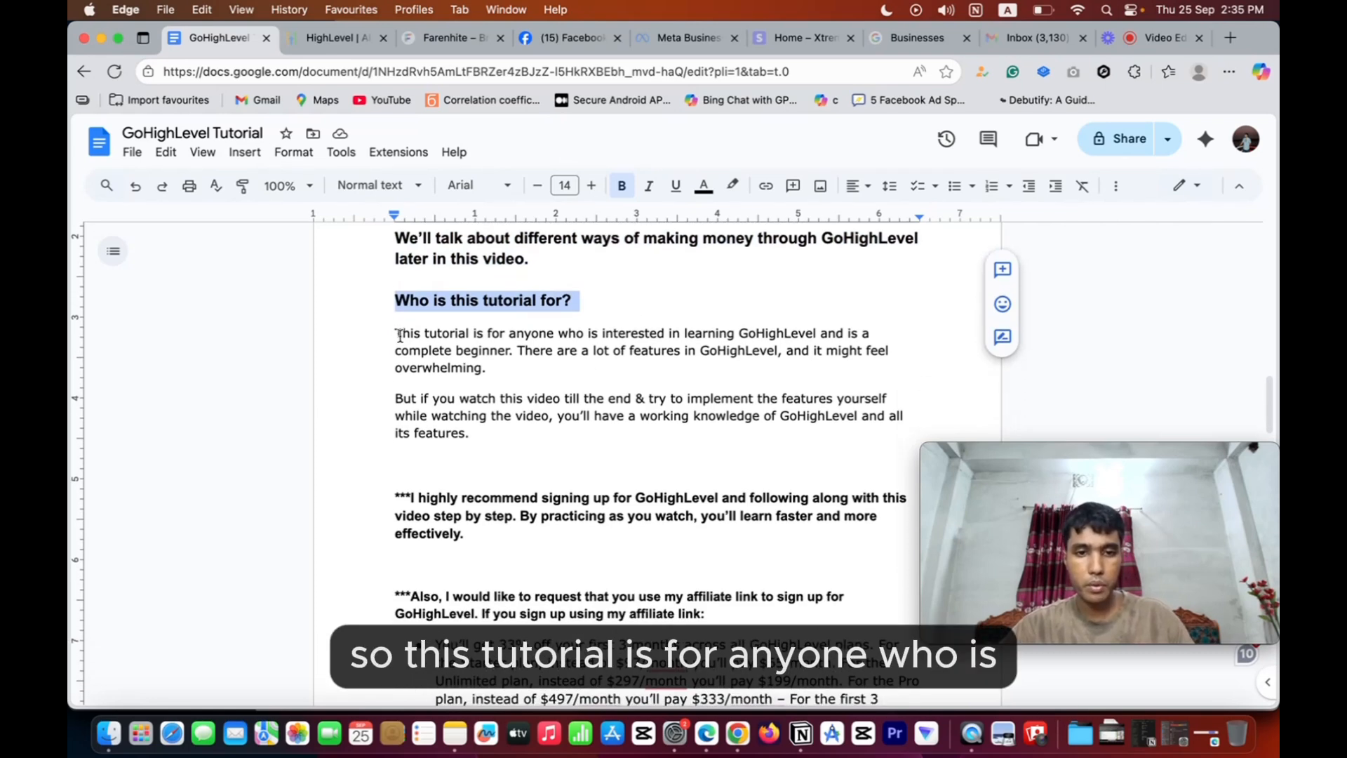
drag(399, 336, 483, 368)
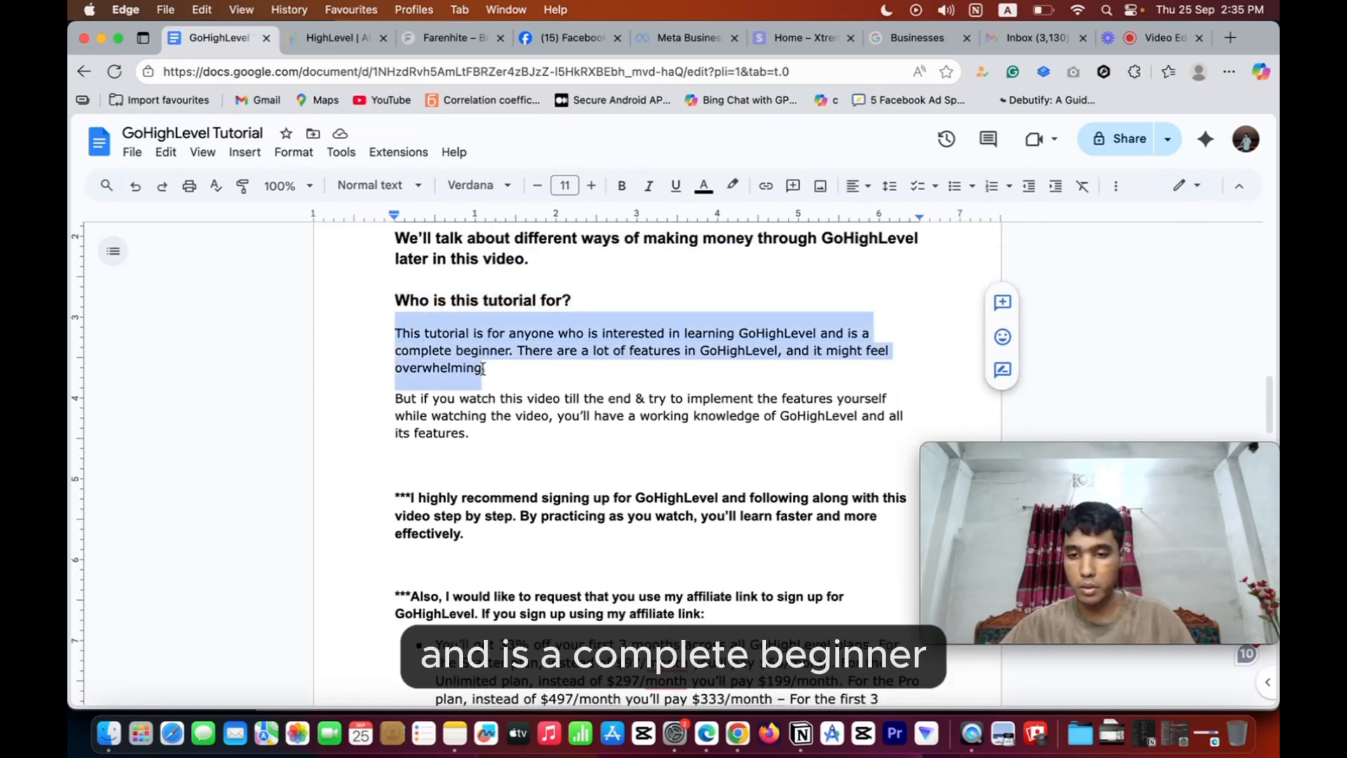
click(598, 351)
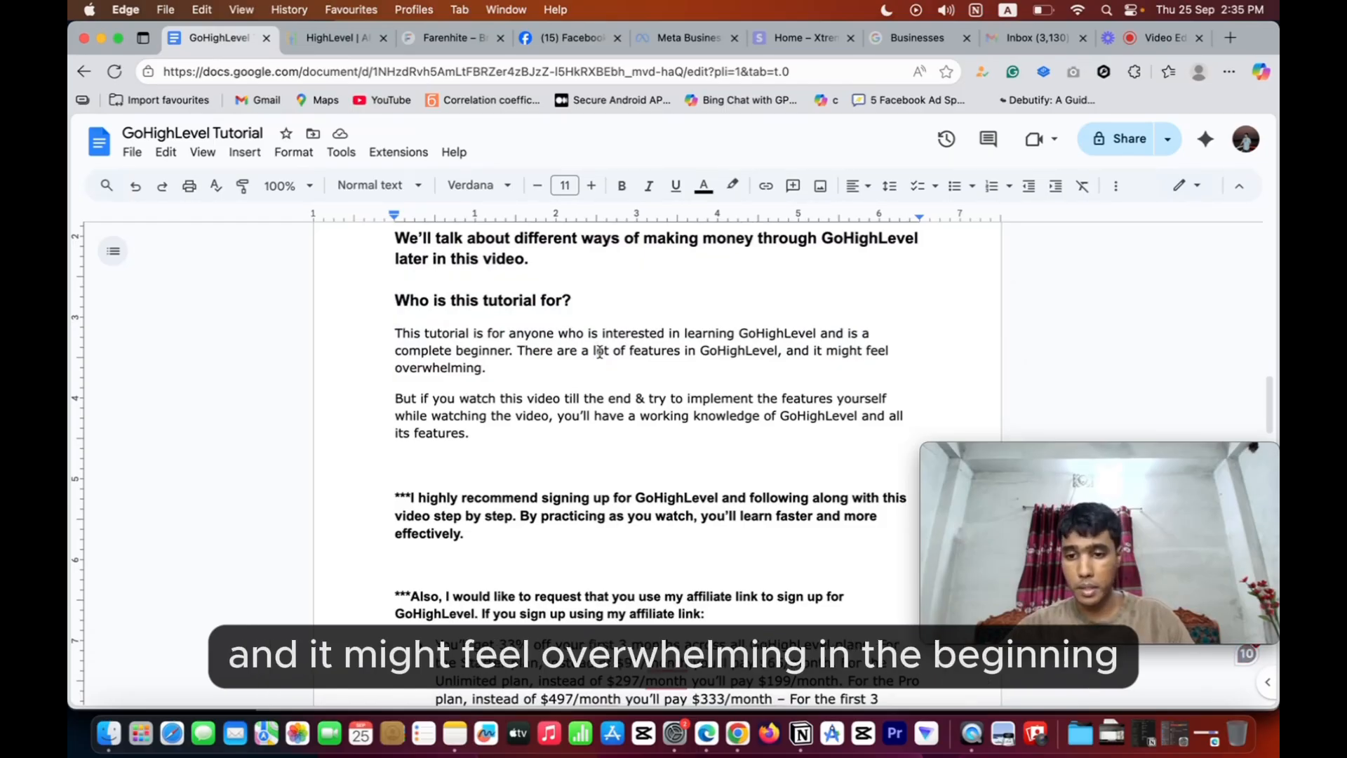
drag(391, 409, 480, 431)
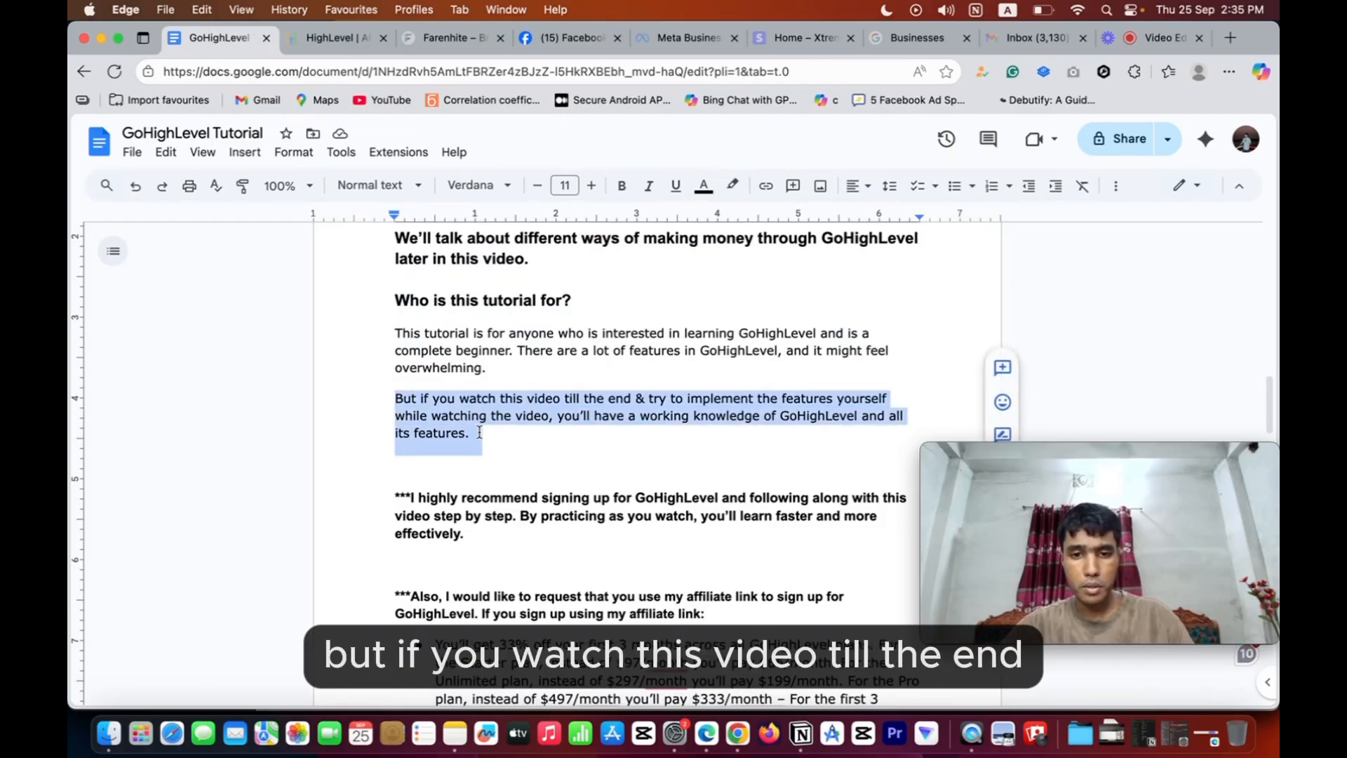
scroll(479, 431, down, 1)
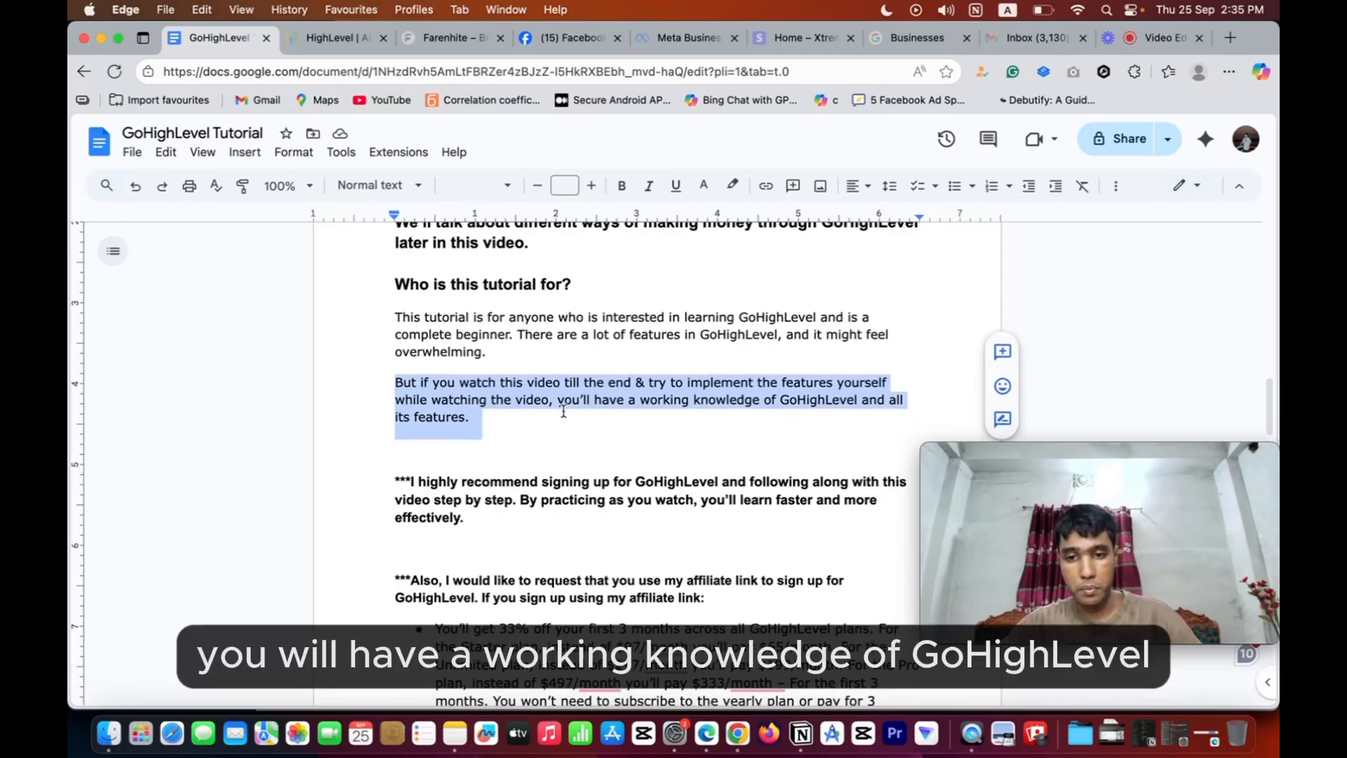
scroll(563, 411, down, 1)
scroll(564, 411, down, 3)
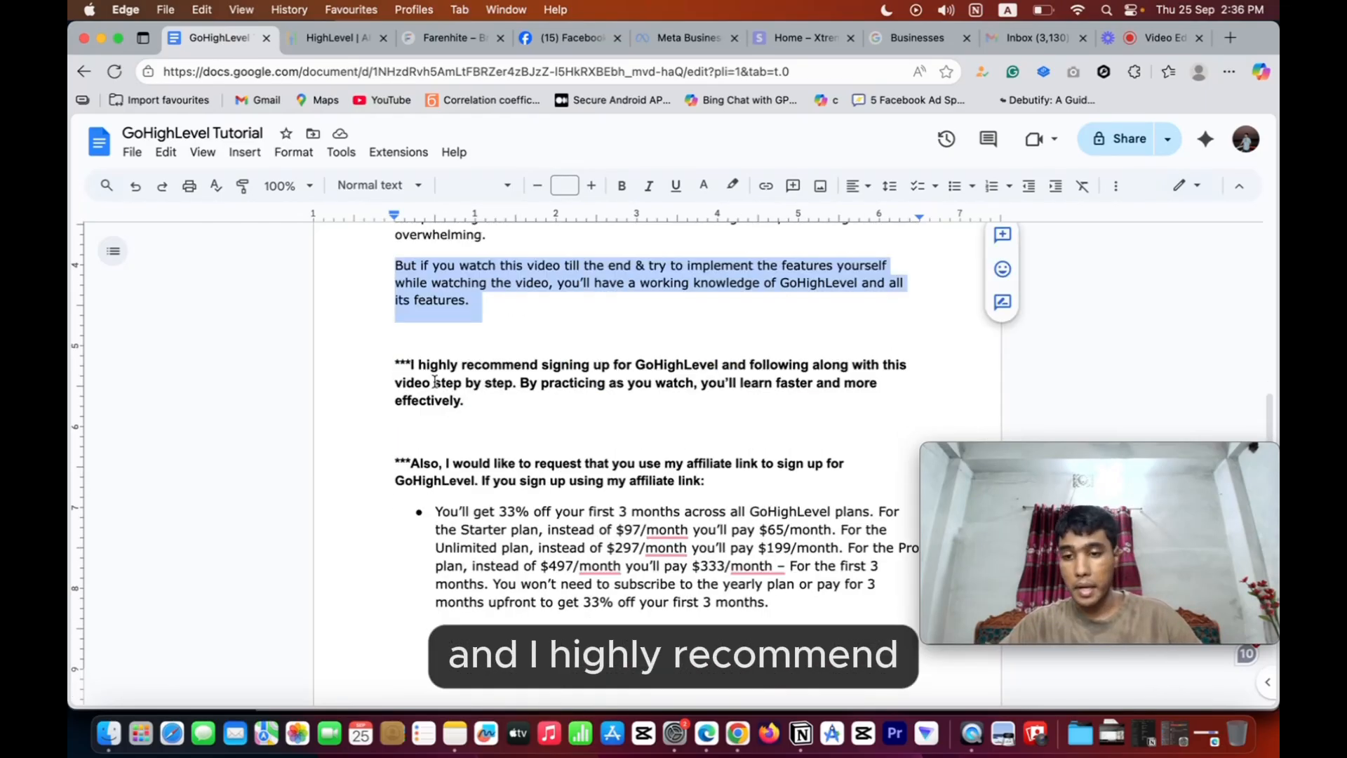
drag(395, 365, 469, 404)
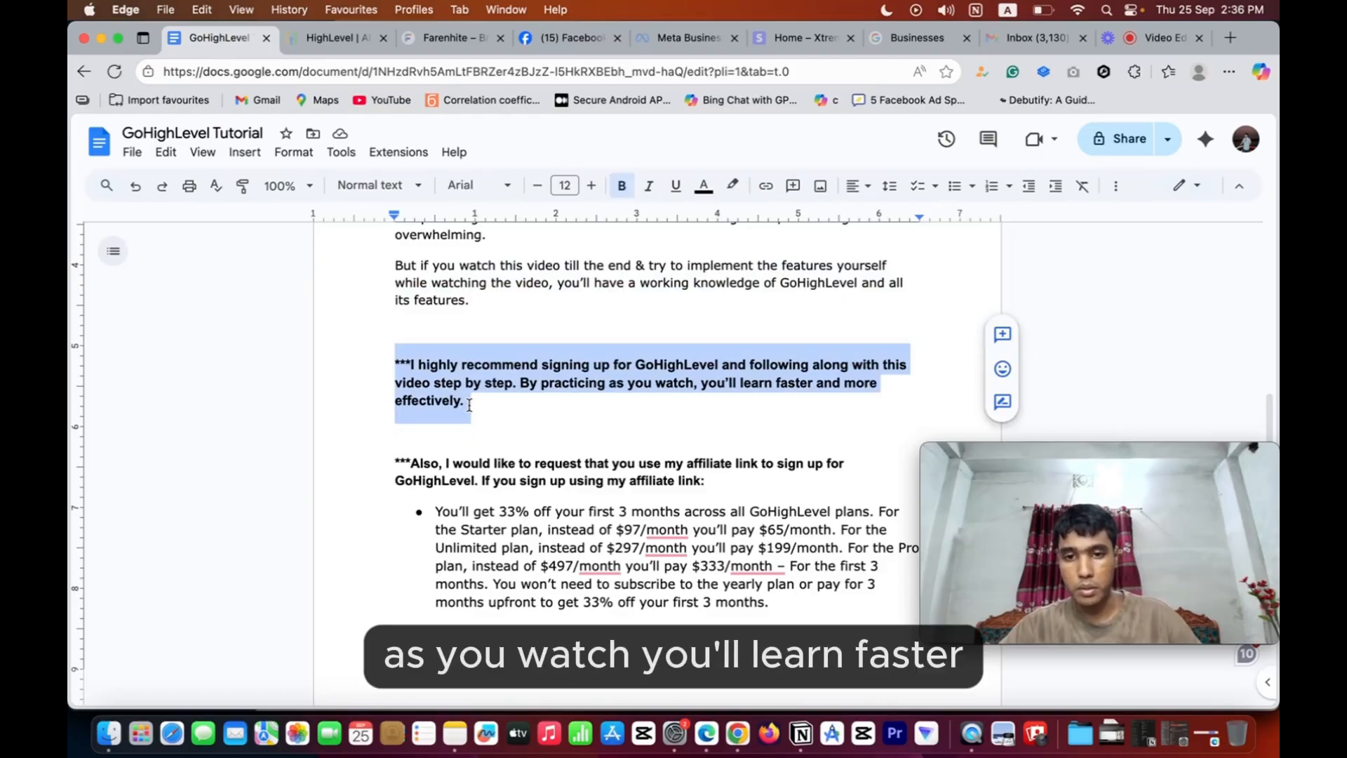
scroll(470, 405, down, 3)
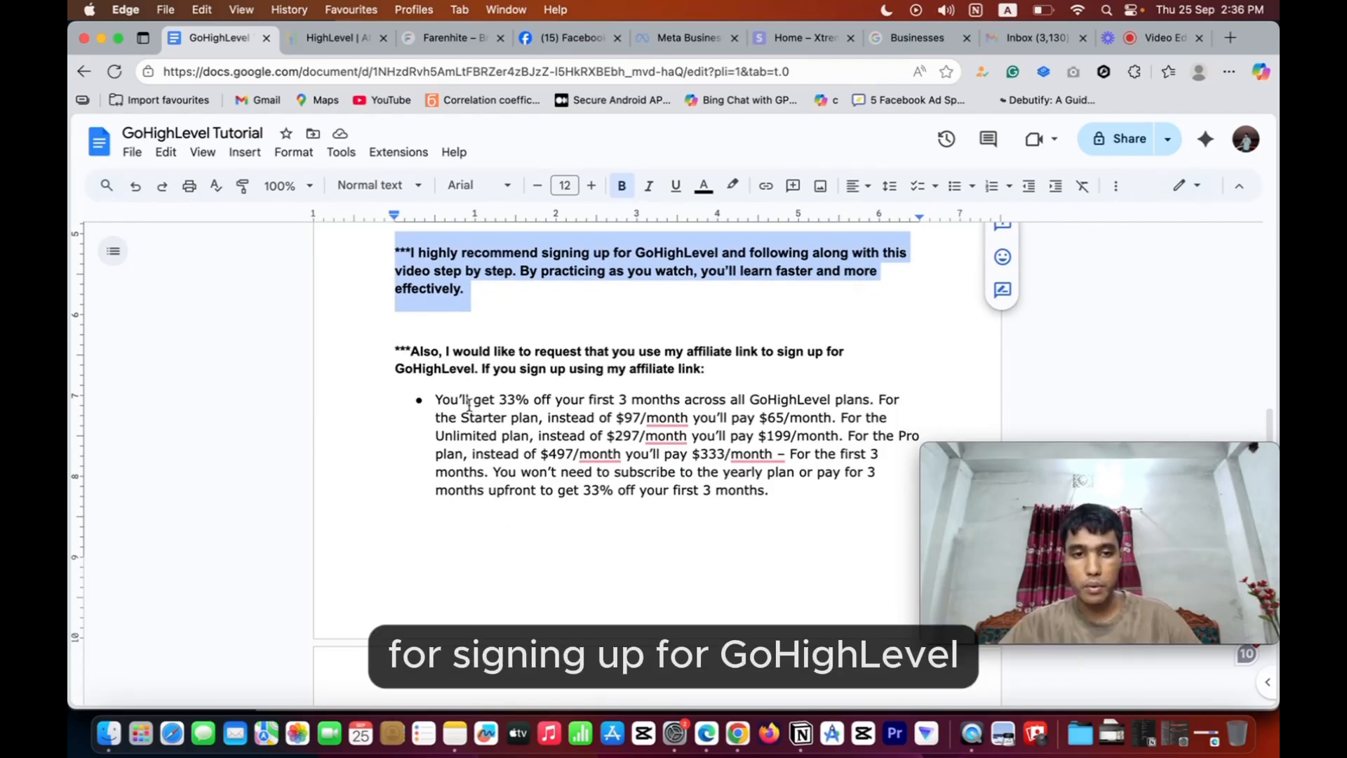
drag(421, 358, 735, 369)
scroll(735, 368, down, 1)
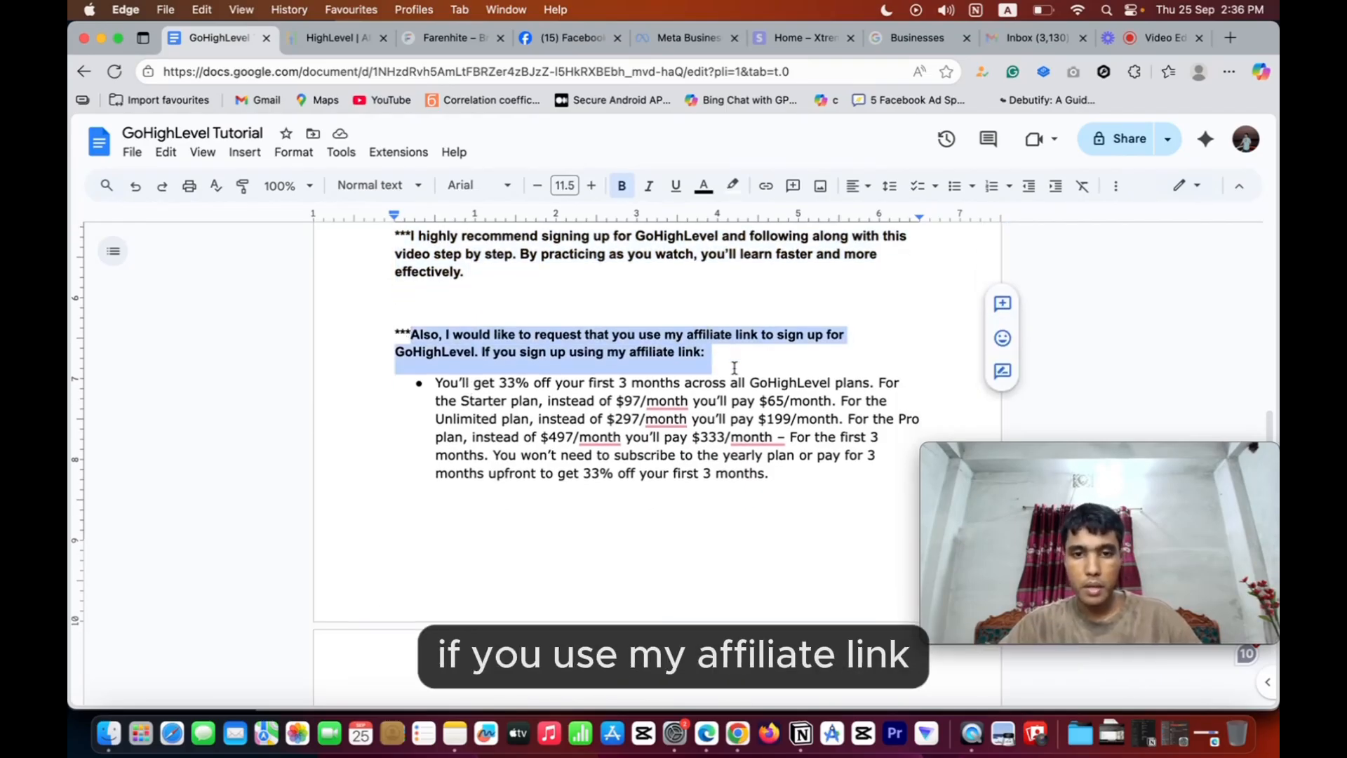
drag(437, 386, 646, 371)
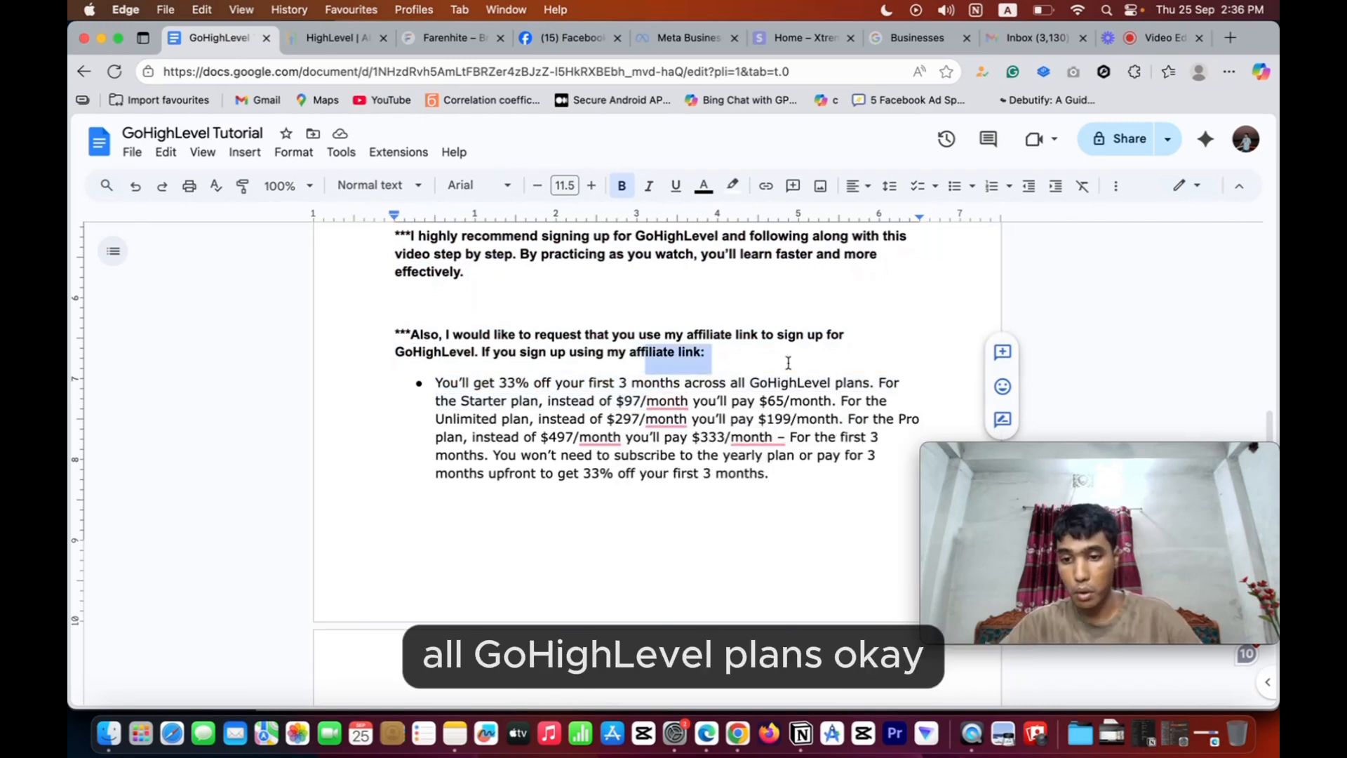
scroll(787, 363, down, 1)
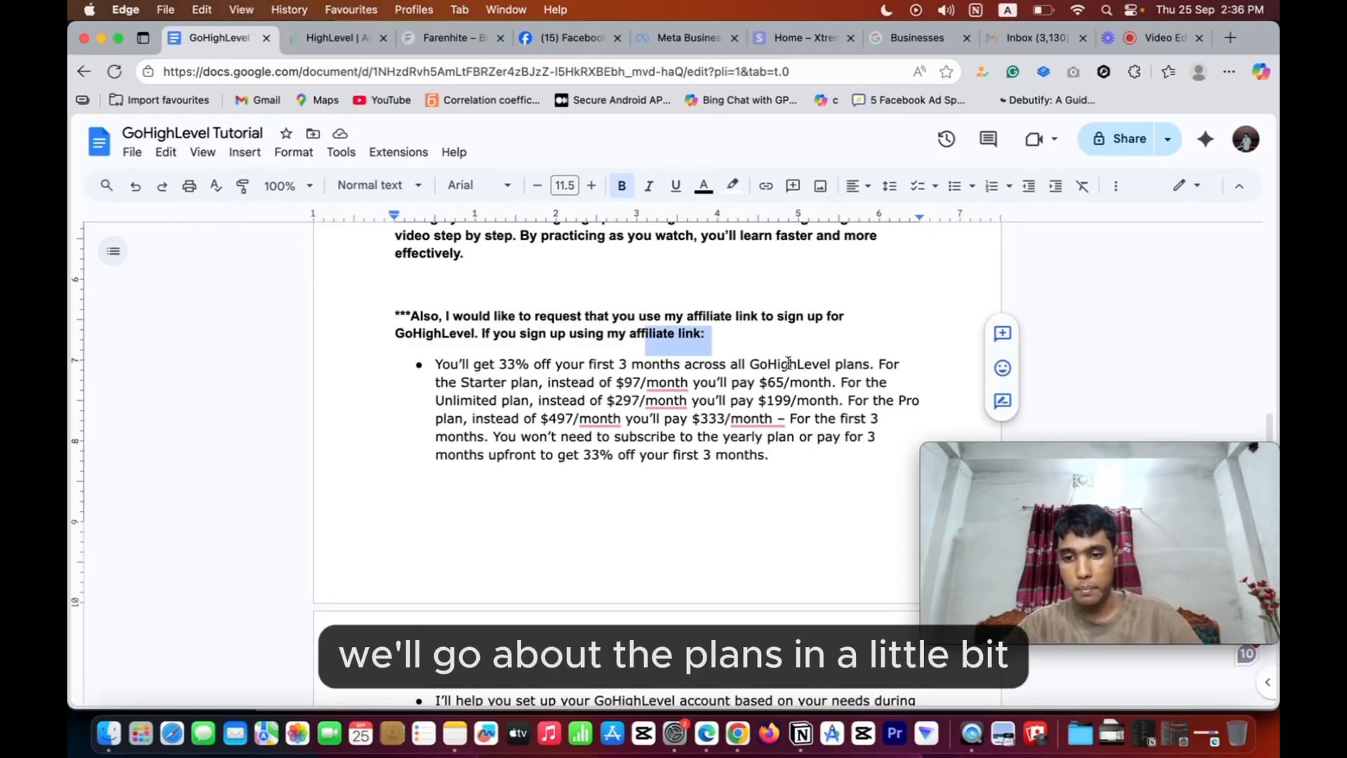
scroll(788, 363, down, 2)
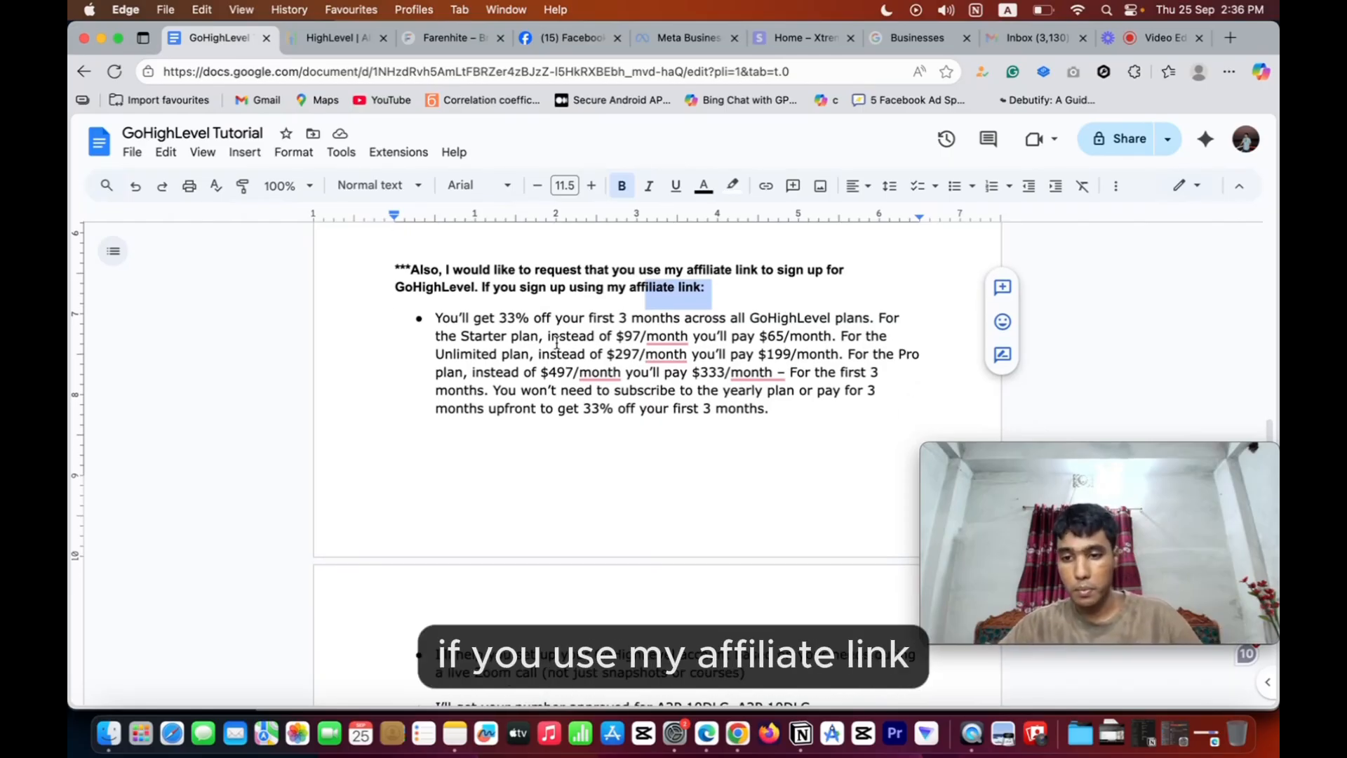
drag(549, 337, 820, 337)
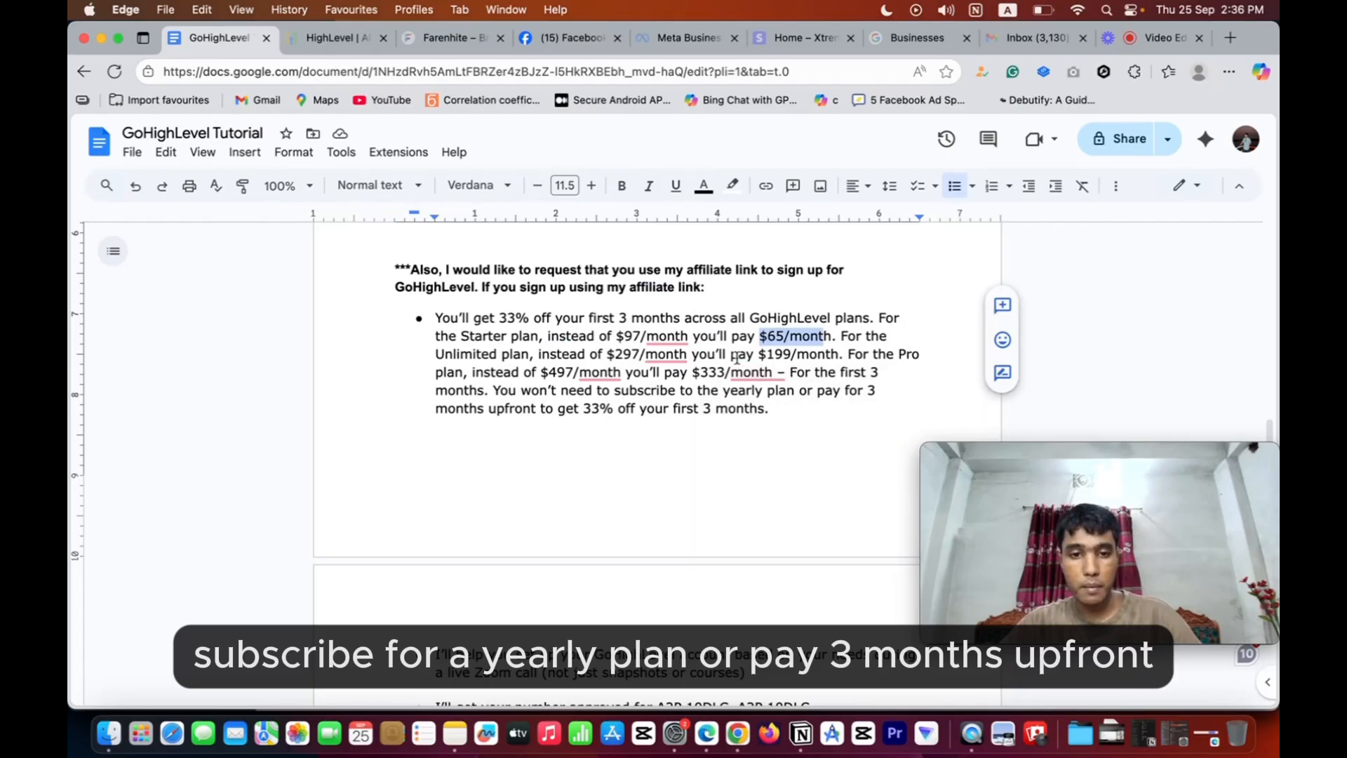
drag(494, 391, 813, 407)
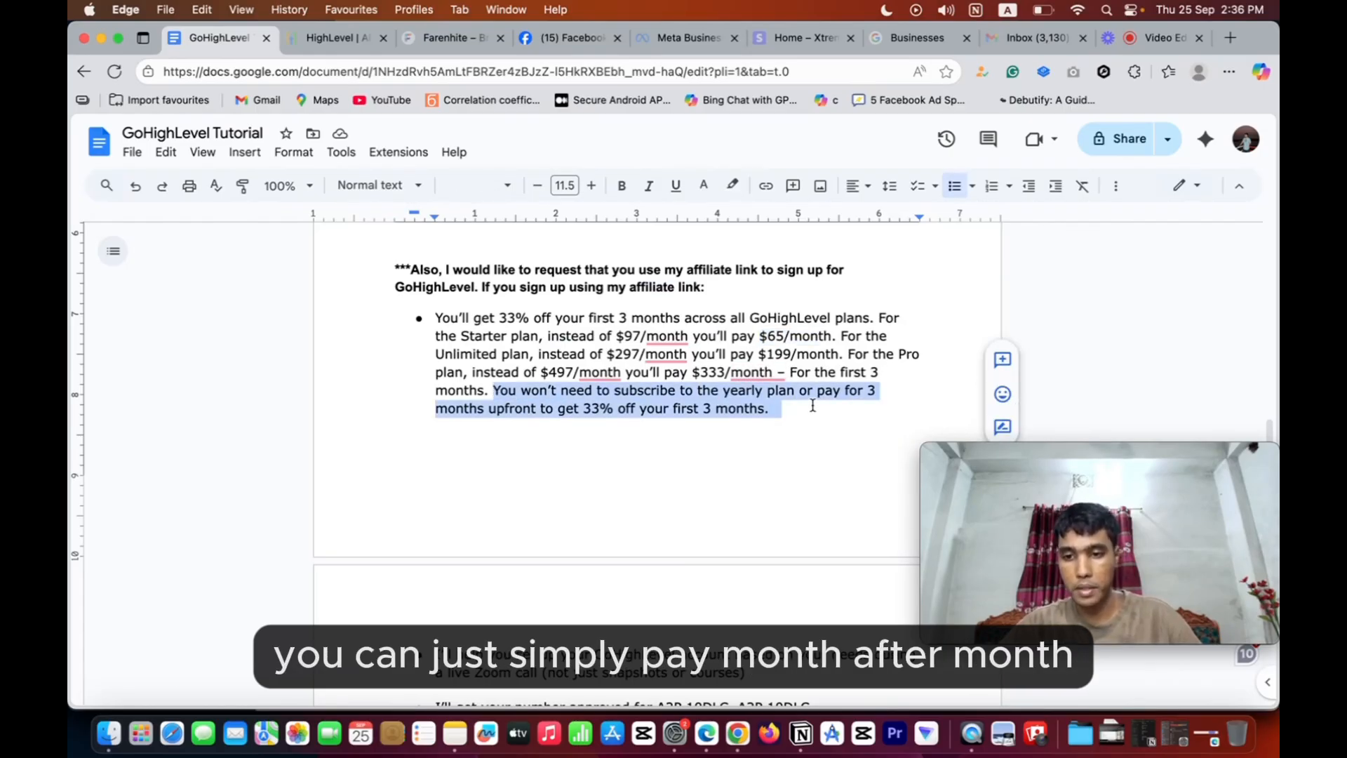
drag(759, 336, 791, 335)
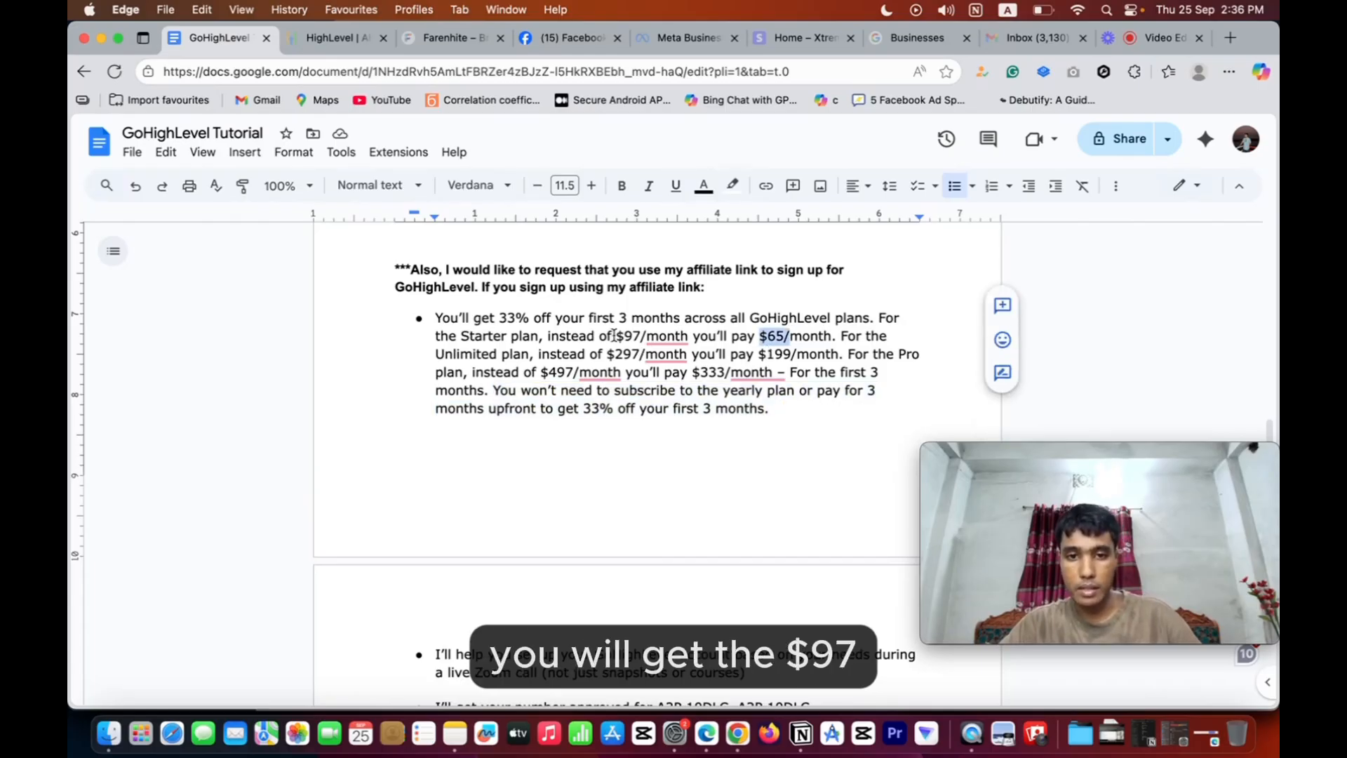
drag(614, 336, 790, 336)
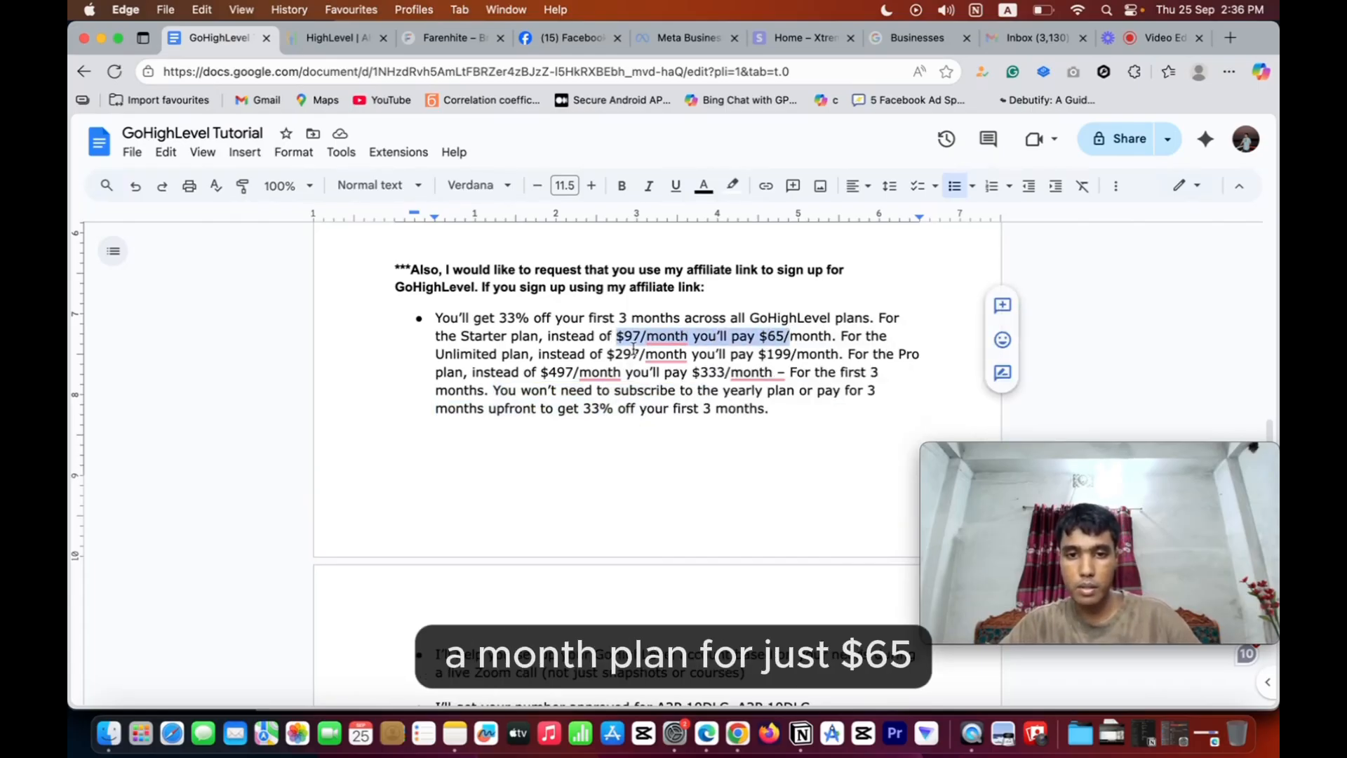
drag(608, 354, 836, 353)
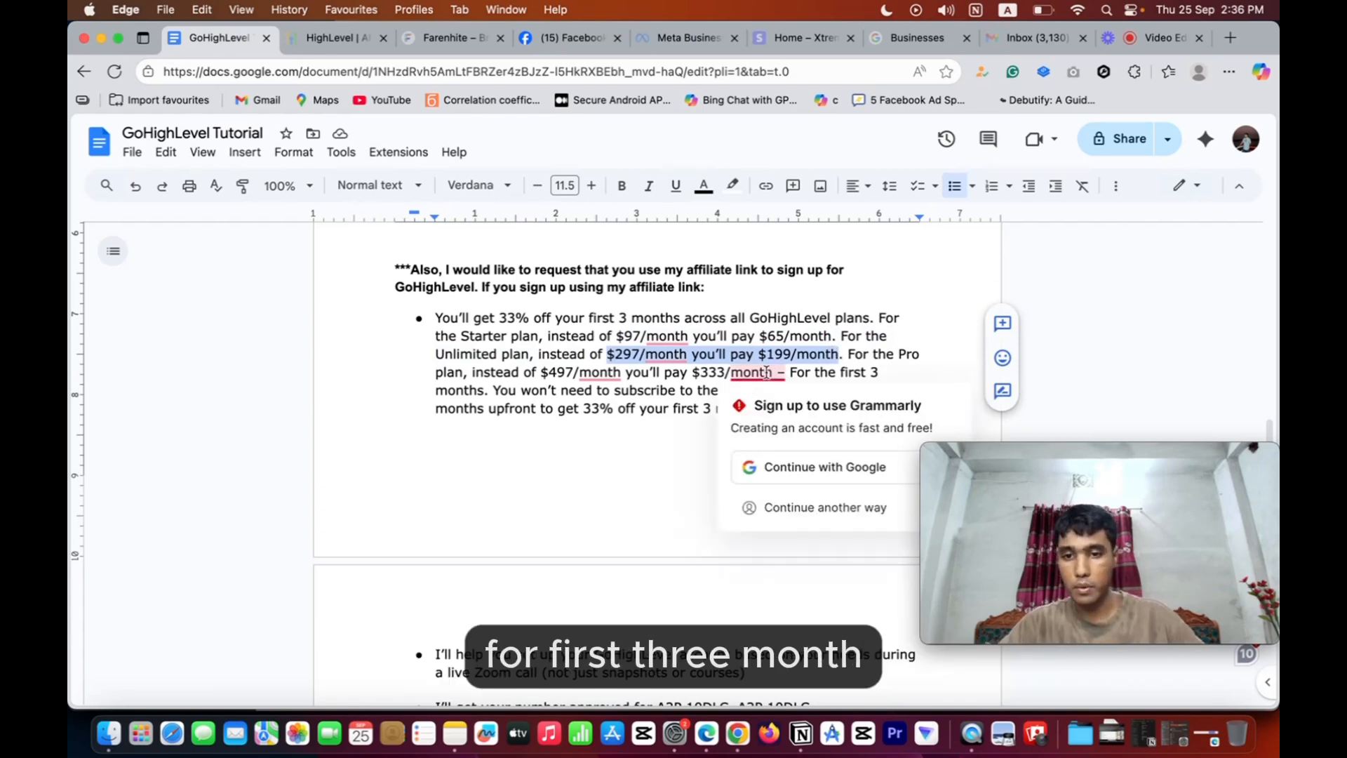
click(533, 374)
drag(534, 374, 776, 374)
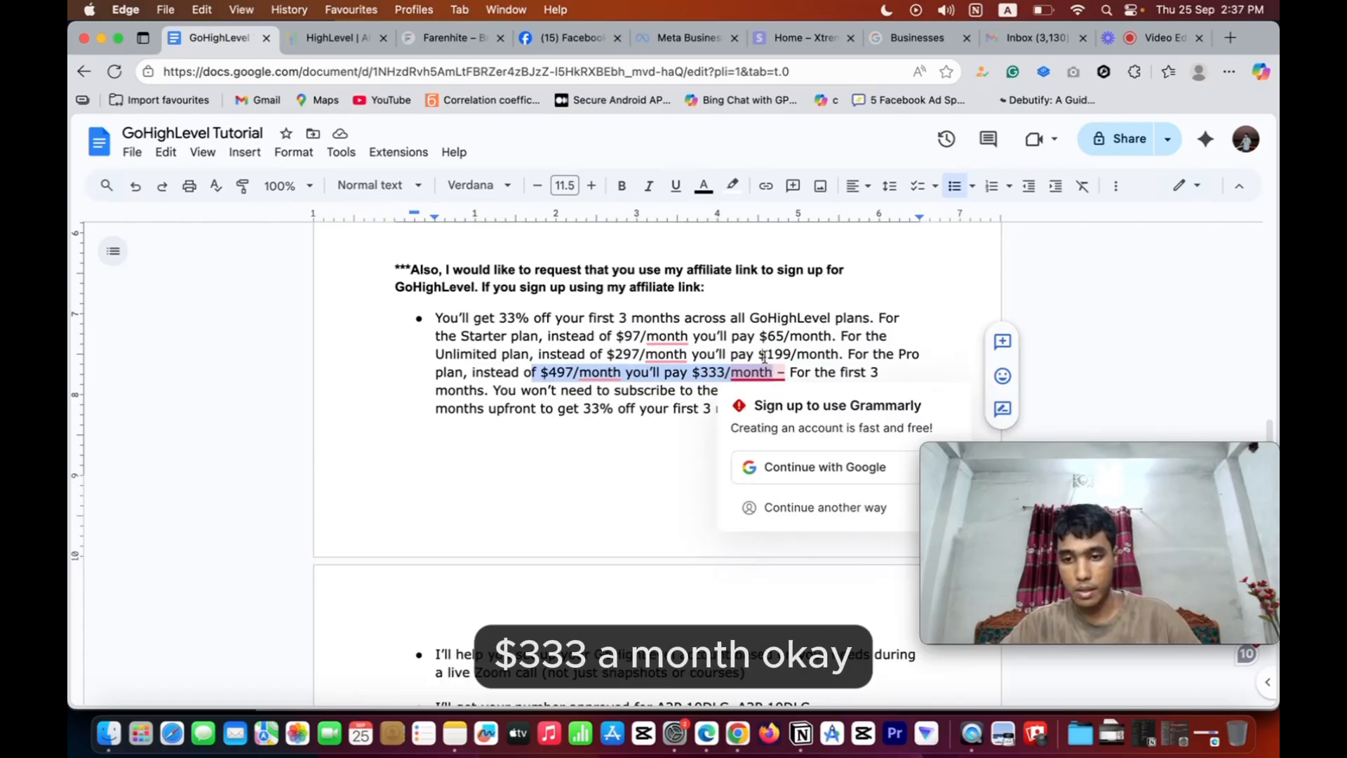
click(760, 352)
scroll(760, 349, down, 1)
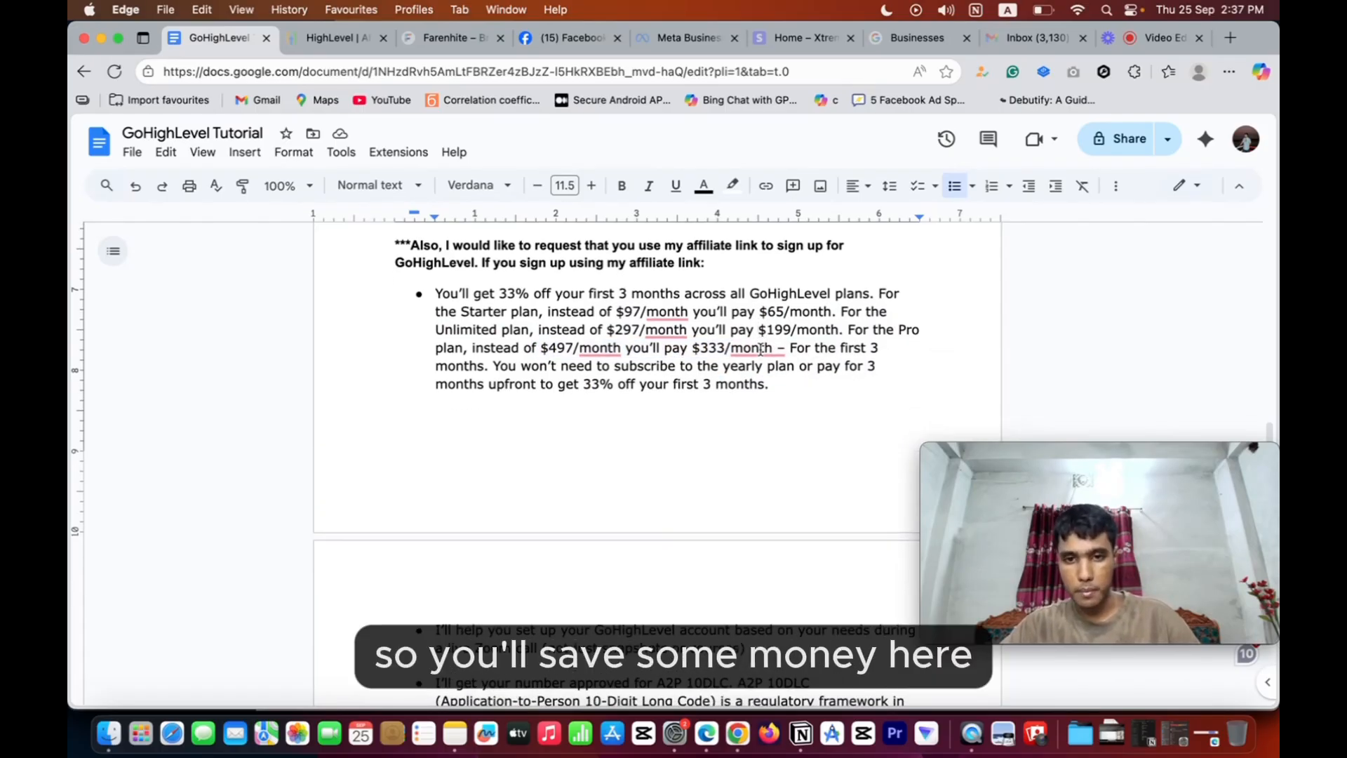
scroll(761, 349, down, 5)
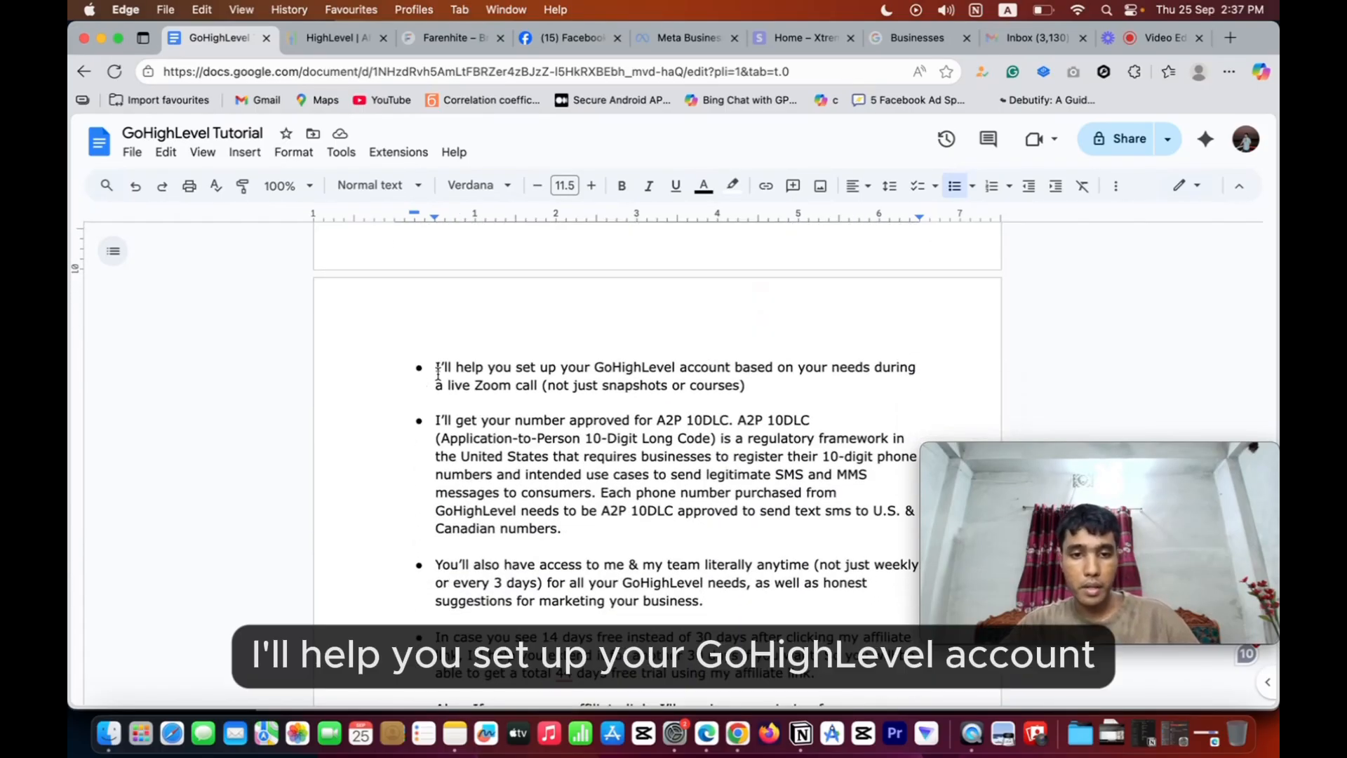
drag(435, 367, 771, 379)
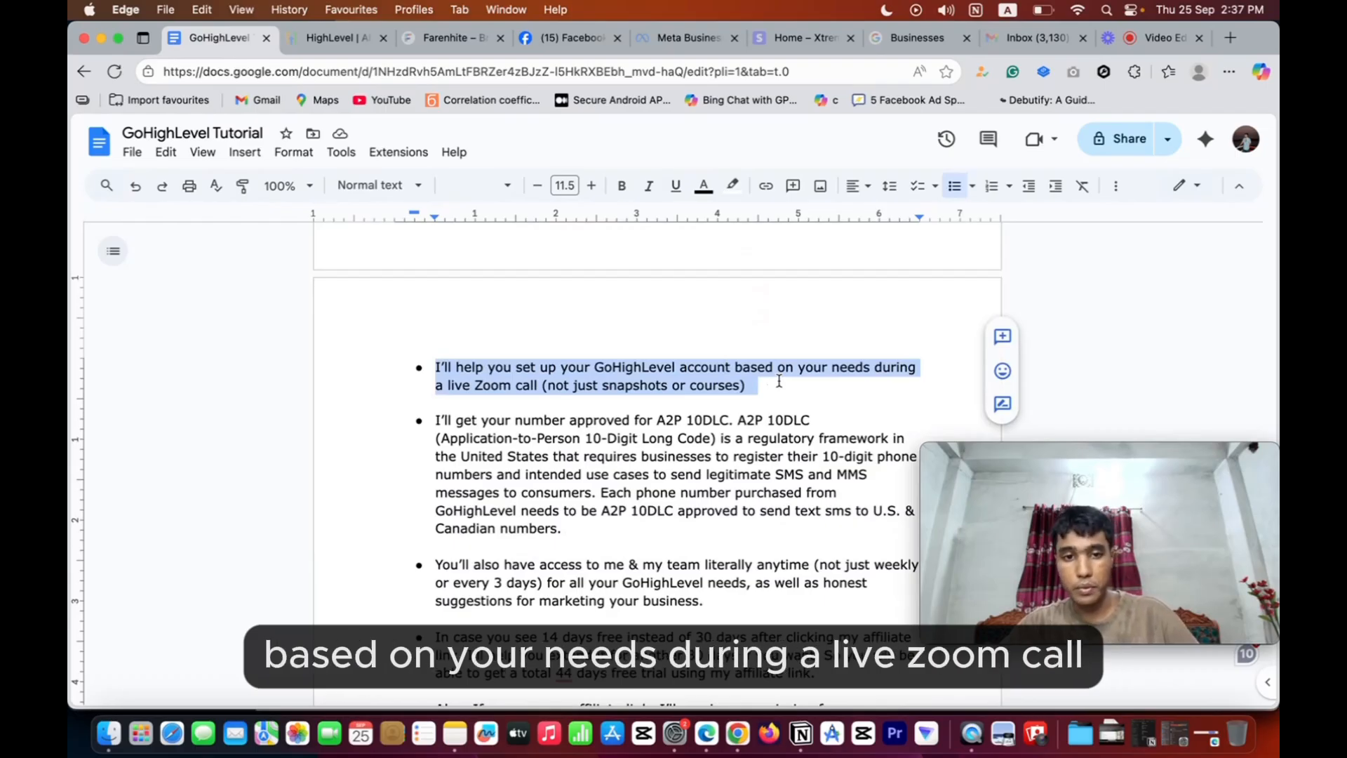
click(639, 370)
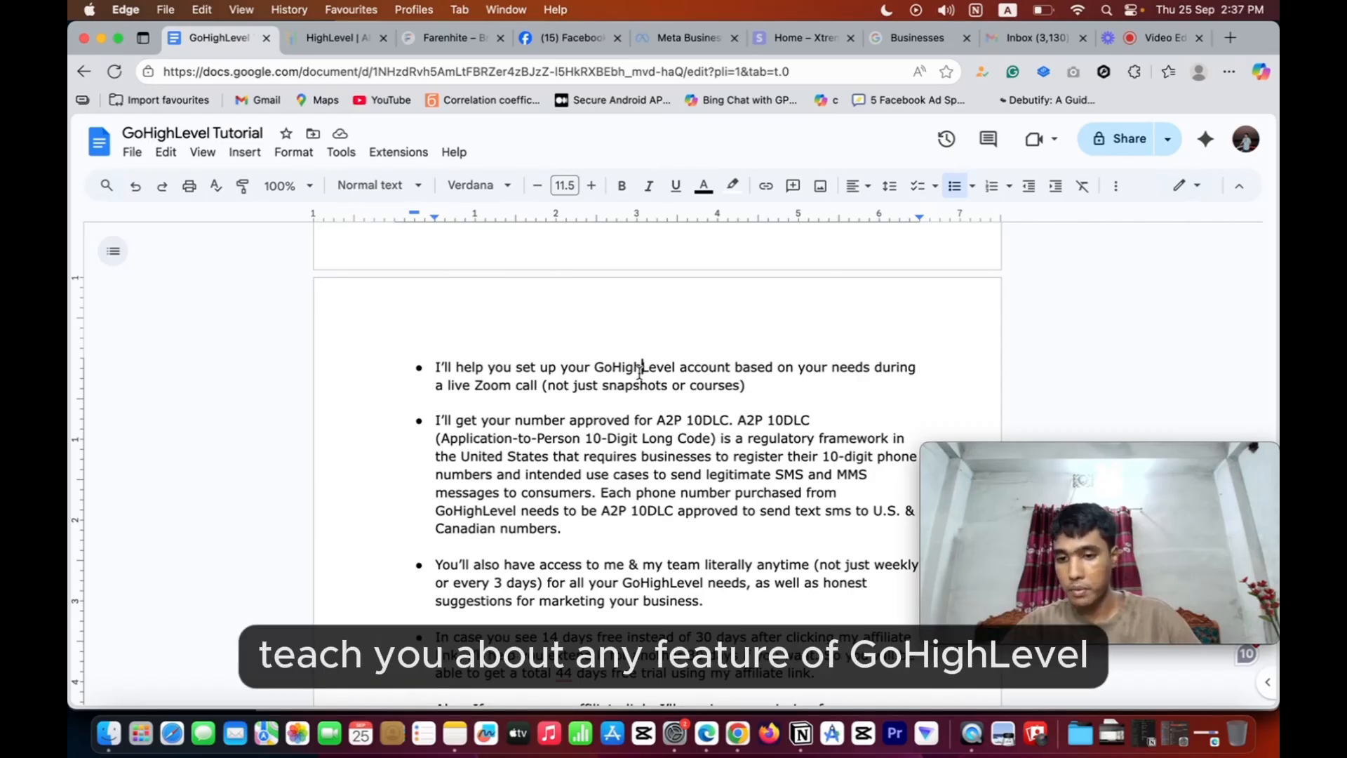
scroll(640, 372, down, 3)
drag(436, 297, 804, 305)
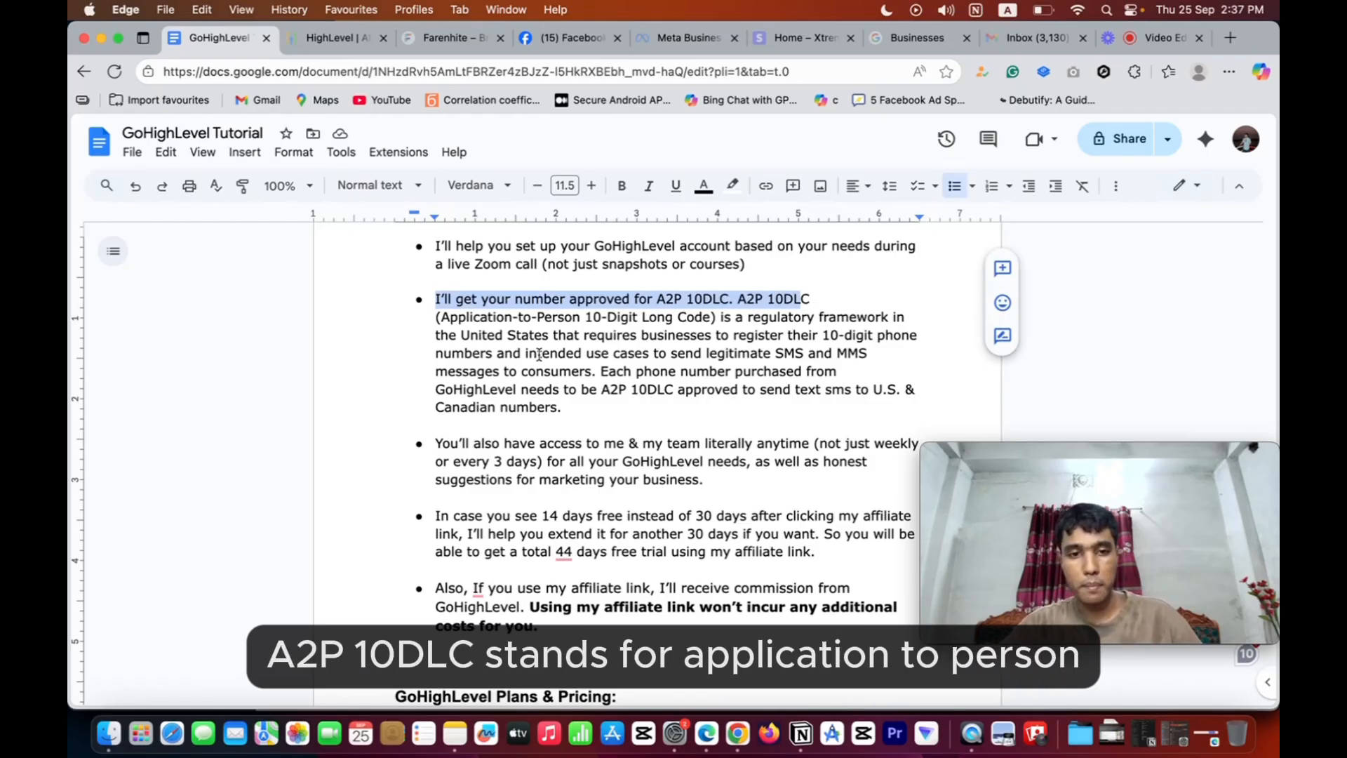
drag(586, 319, 728, 358)
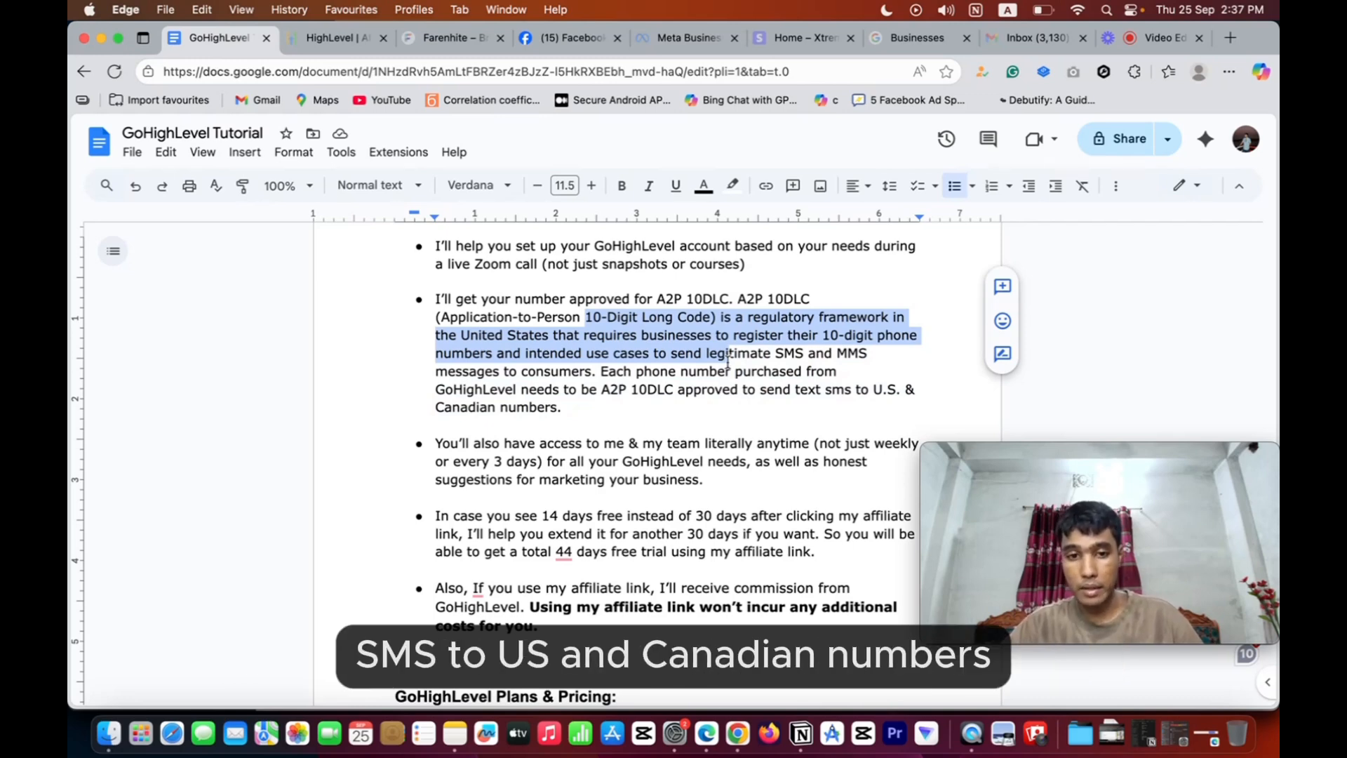
scroll(728, 359, down, 3)
drag(435, 335, 733, 368)
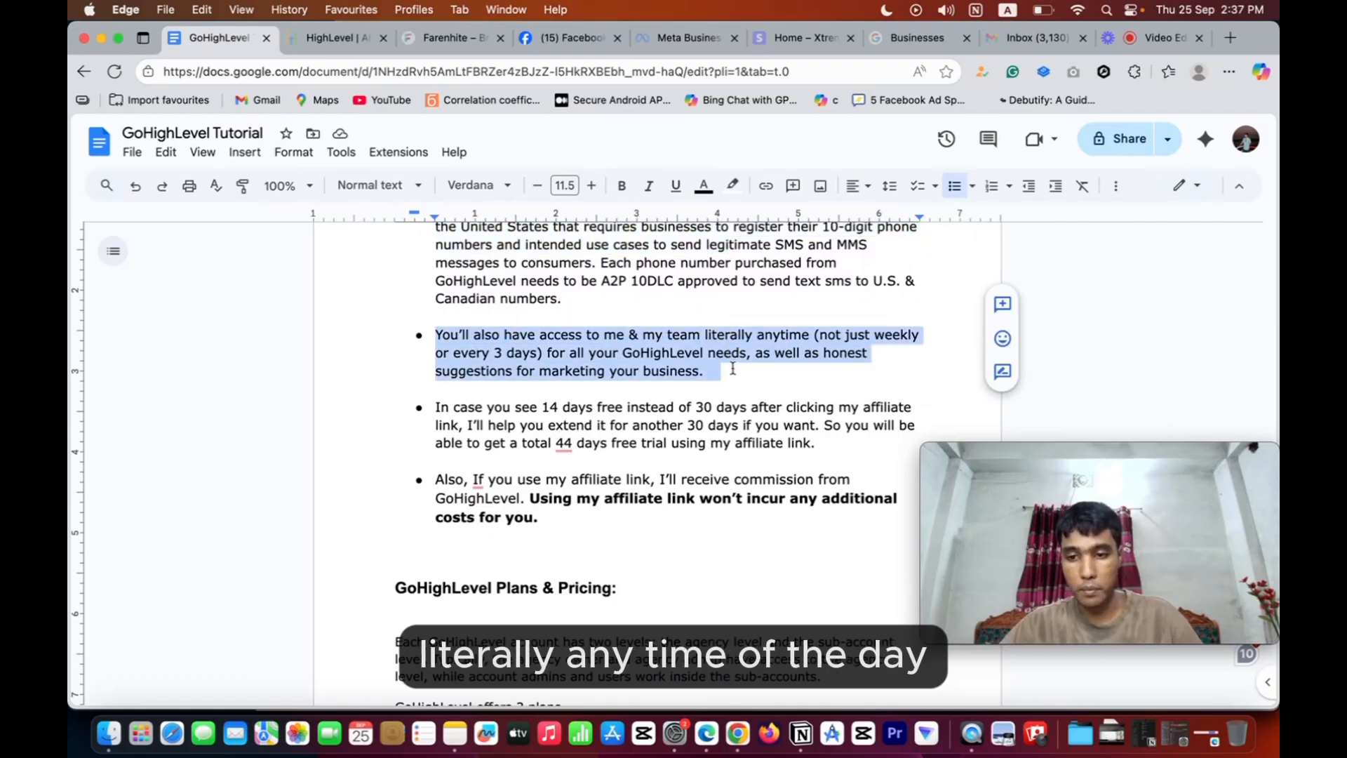
click(614, 354)
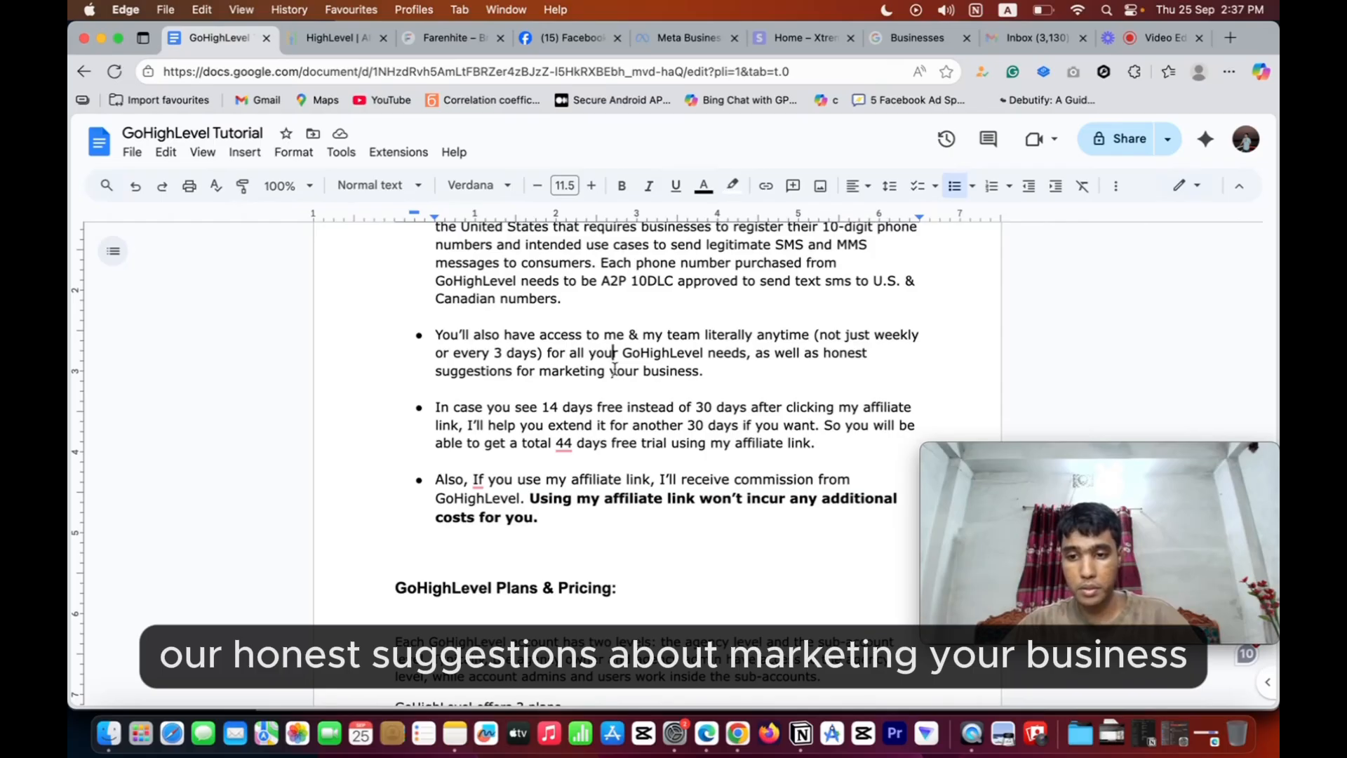
scroll(614, 370, down, 3)
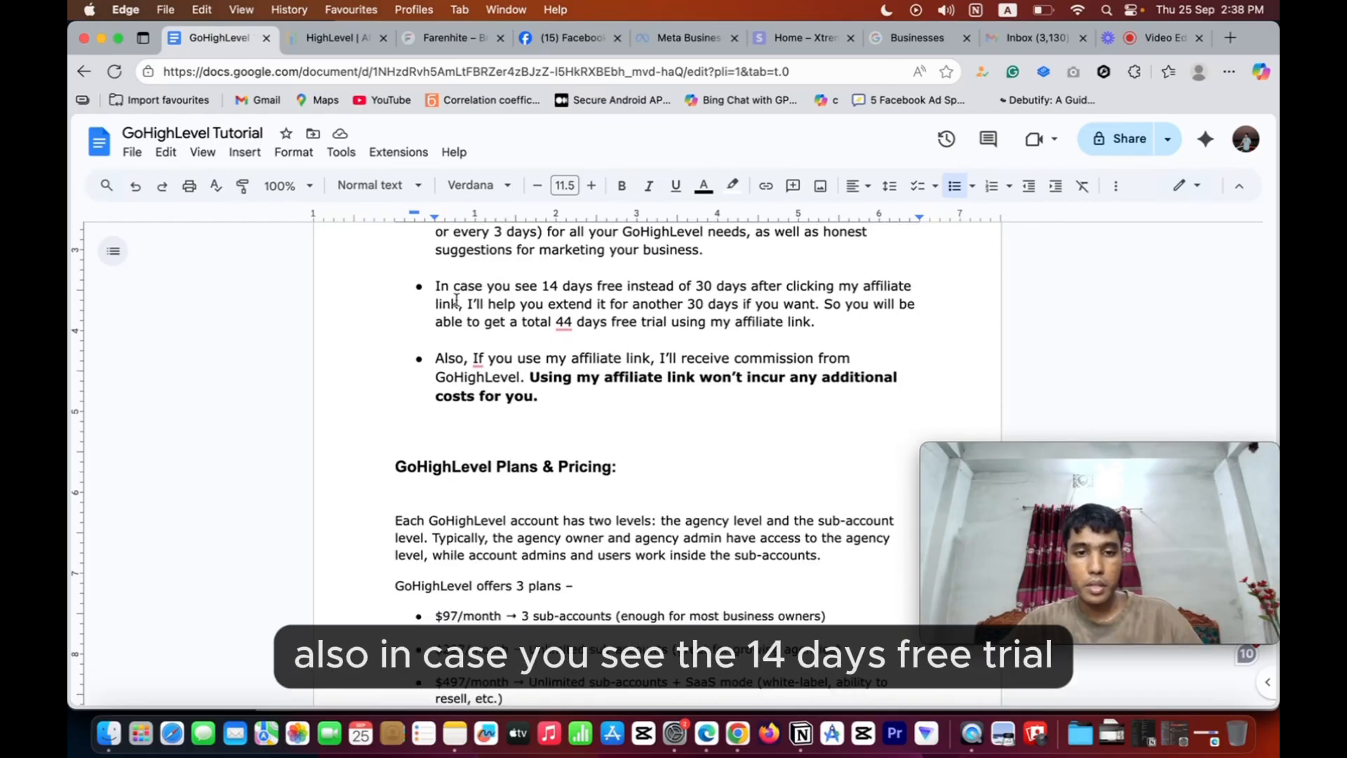
drag(435, 292, 644, 307)
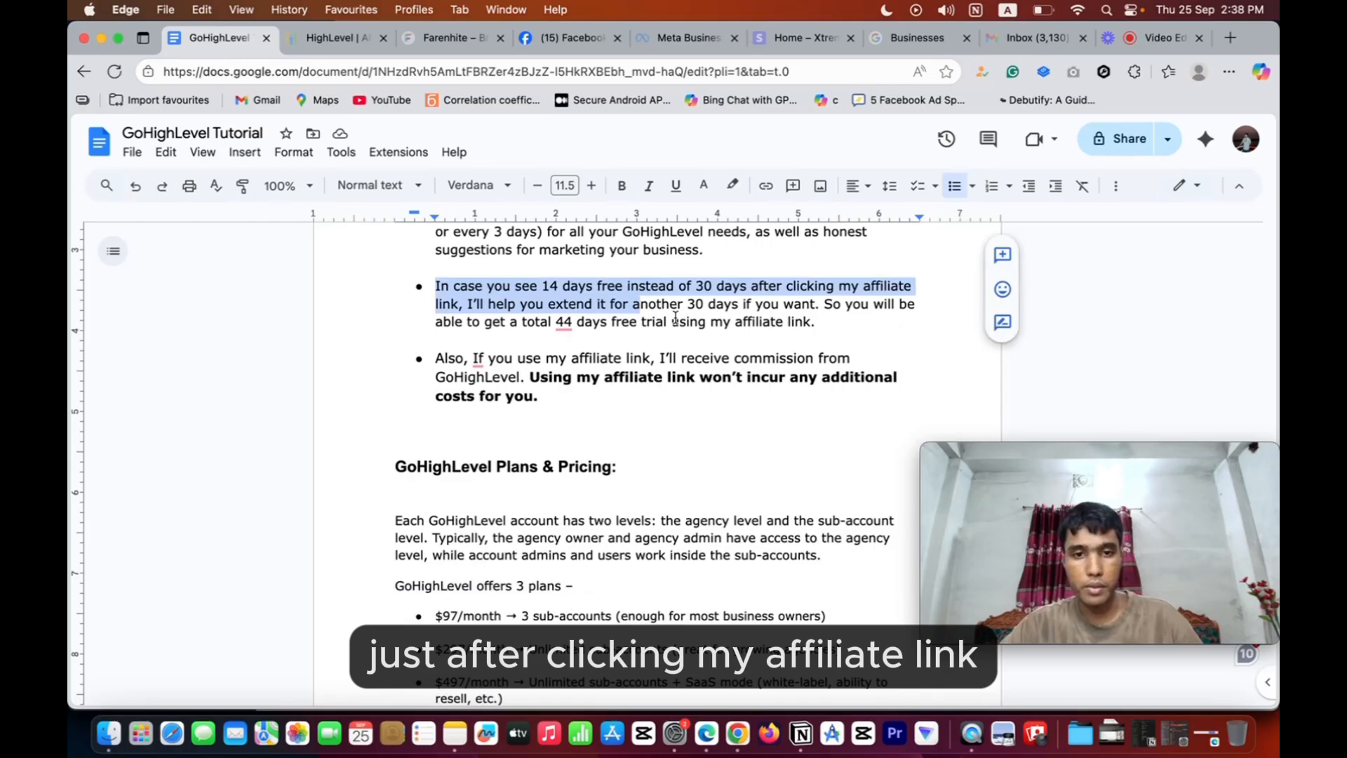
click(550, 305)
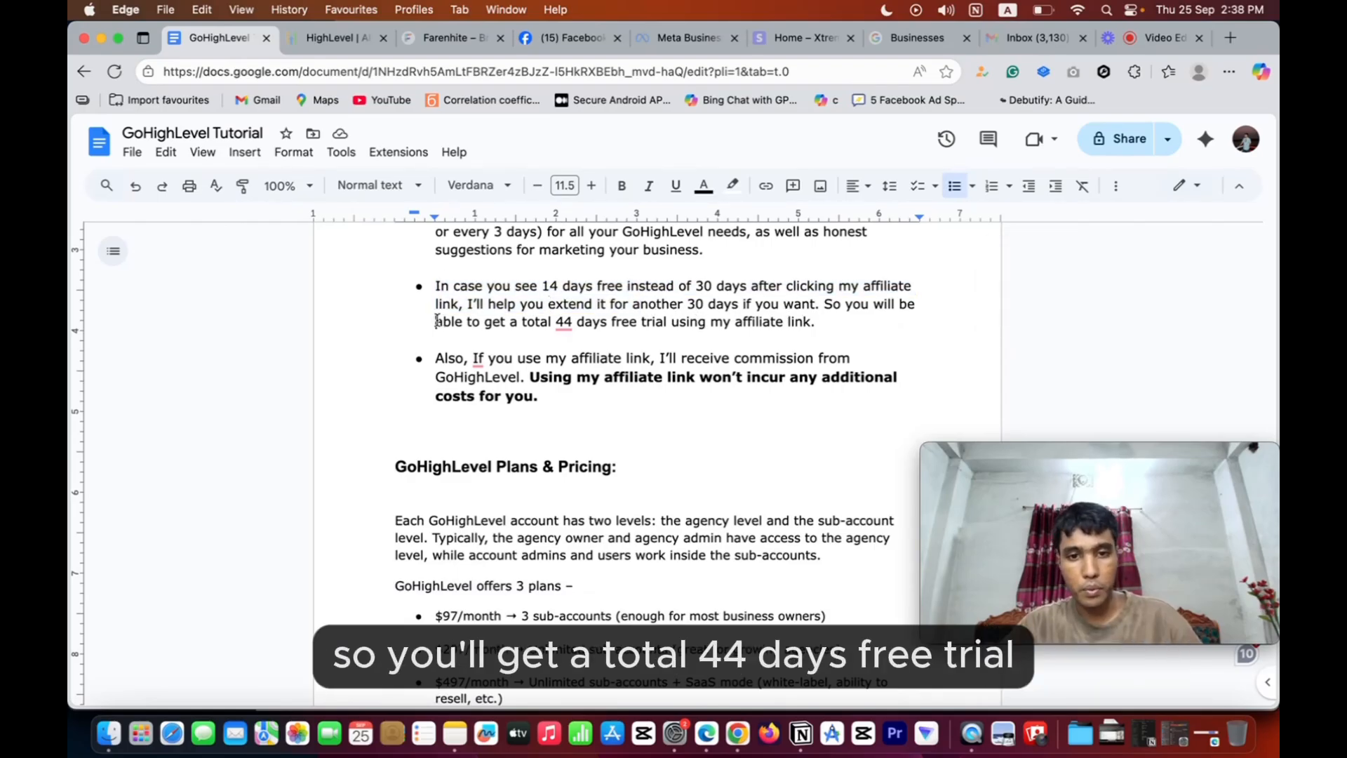
drag(436, 321, 831, 326)
scroll(631, 337, down, 1)
drag(435, 336, 581, 377)
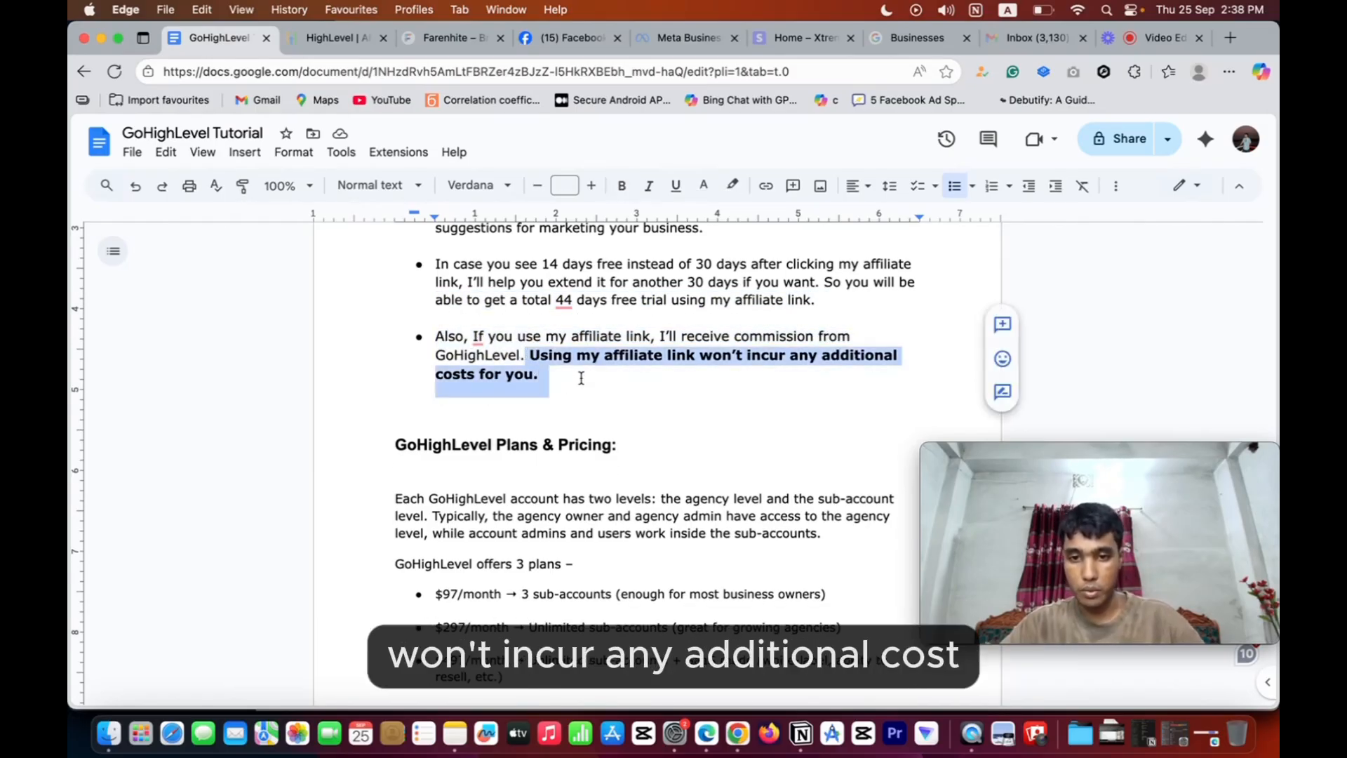
scroll(581, 378, down, 4)
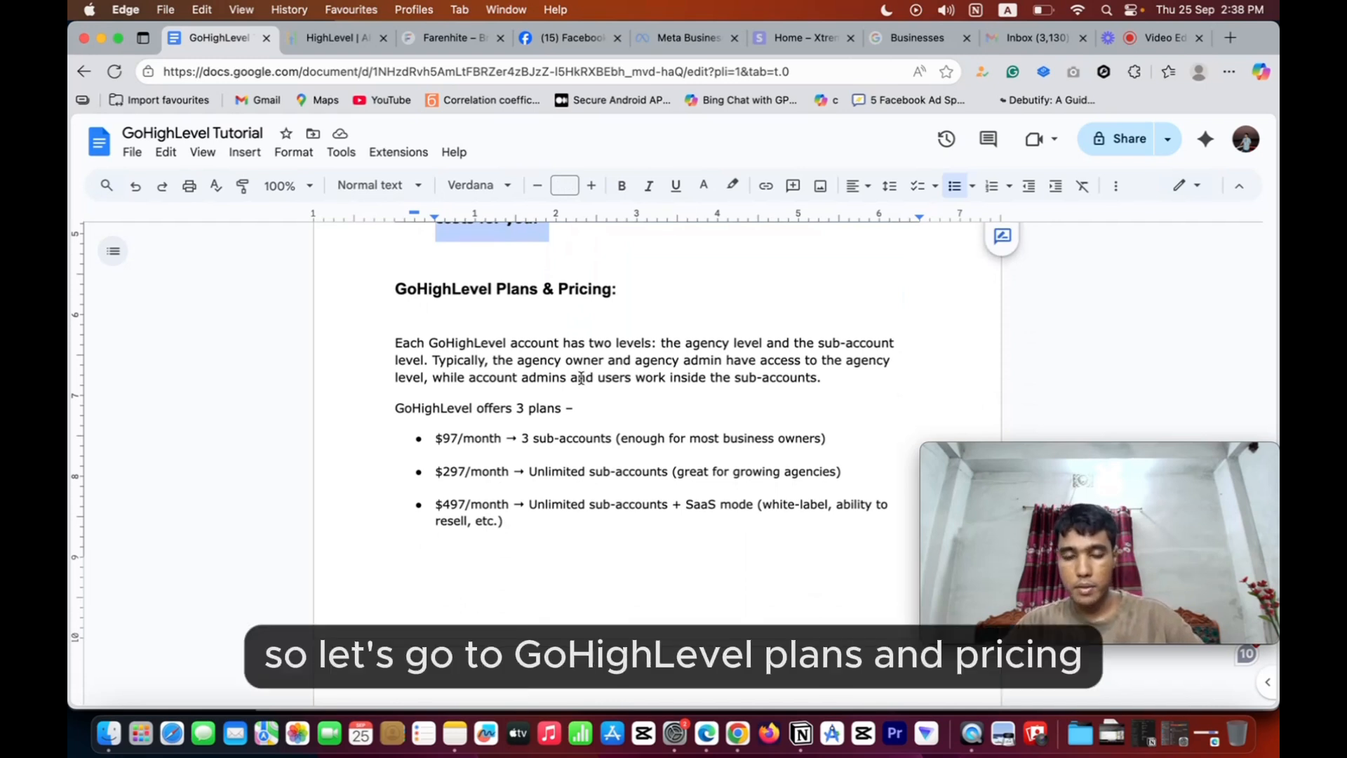
Highlight the Plans & Pricing heading and the 'GoHighLevel offers 3 plans' line
drag(397, 302, 618, 302)
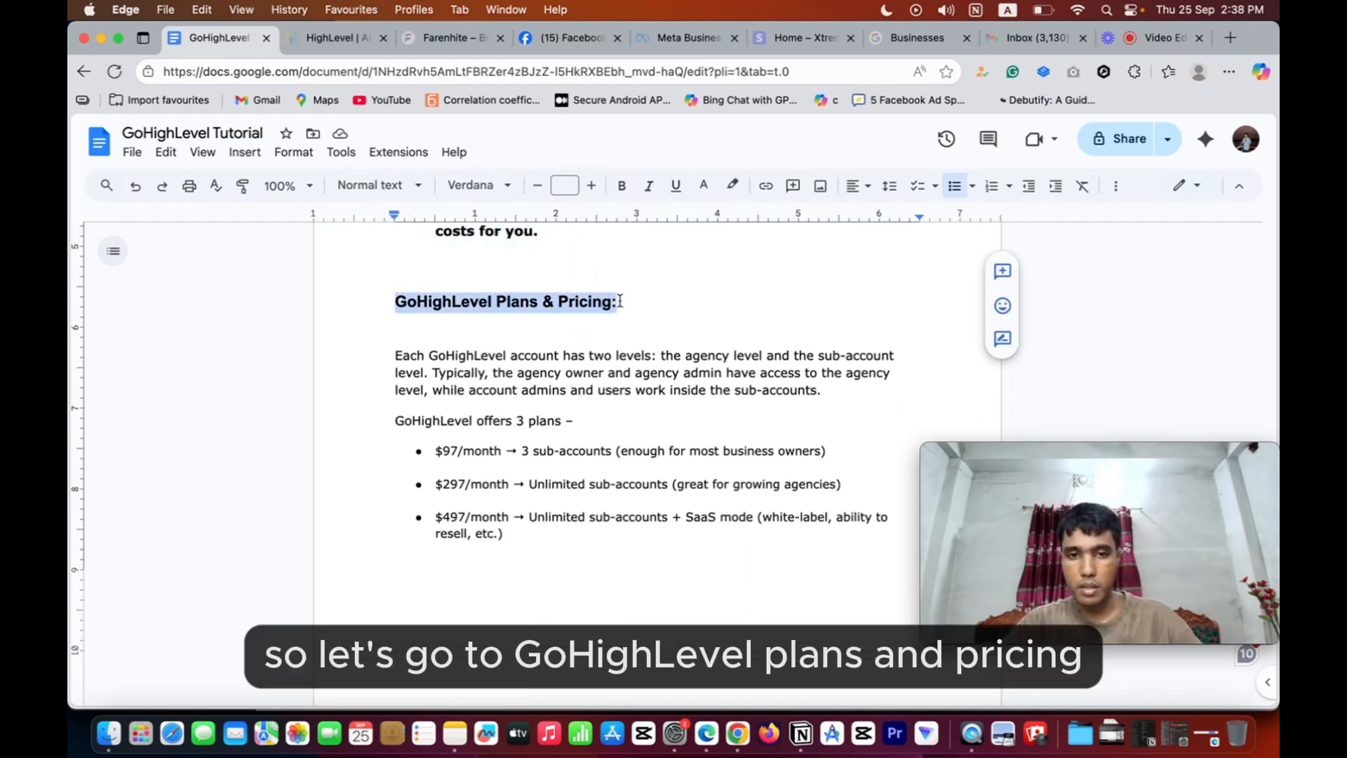
scroll(499, 347, down, 1)
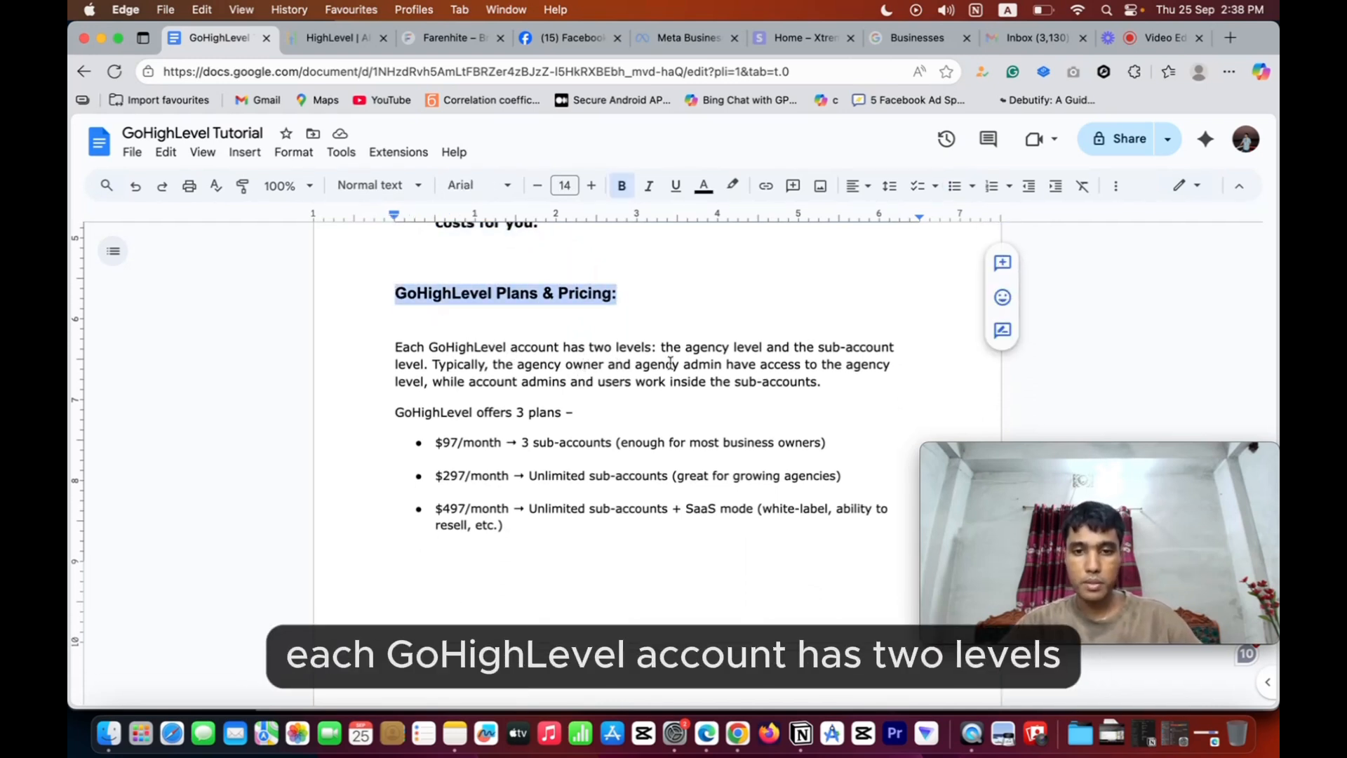
scroll(711, 365, down, 1)
click(397, 370)
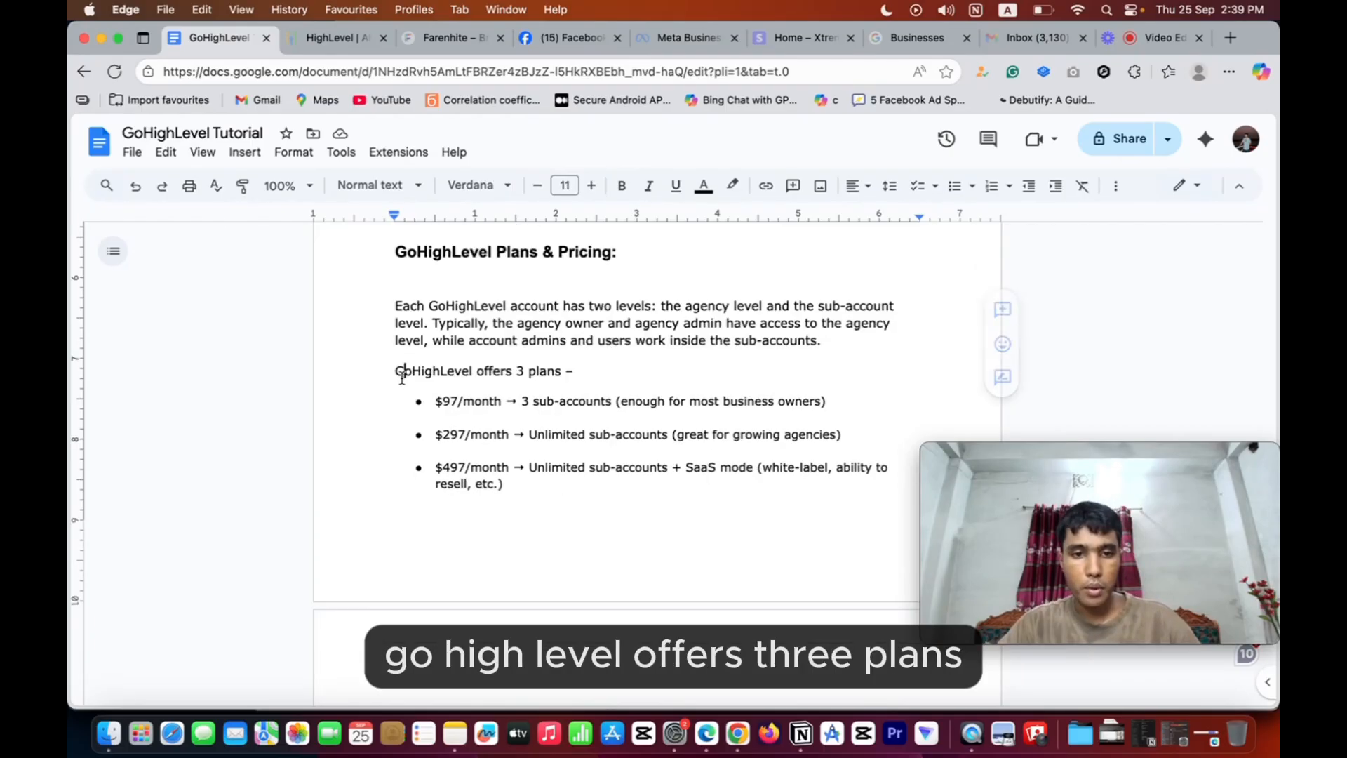
drag(397, 371, 625, 371)
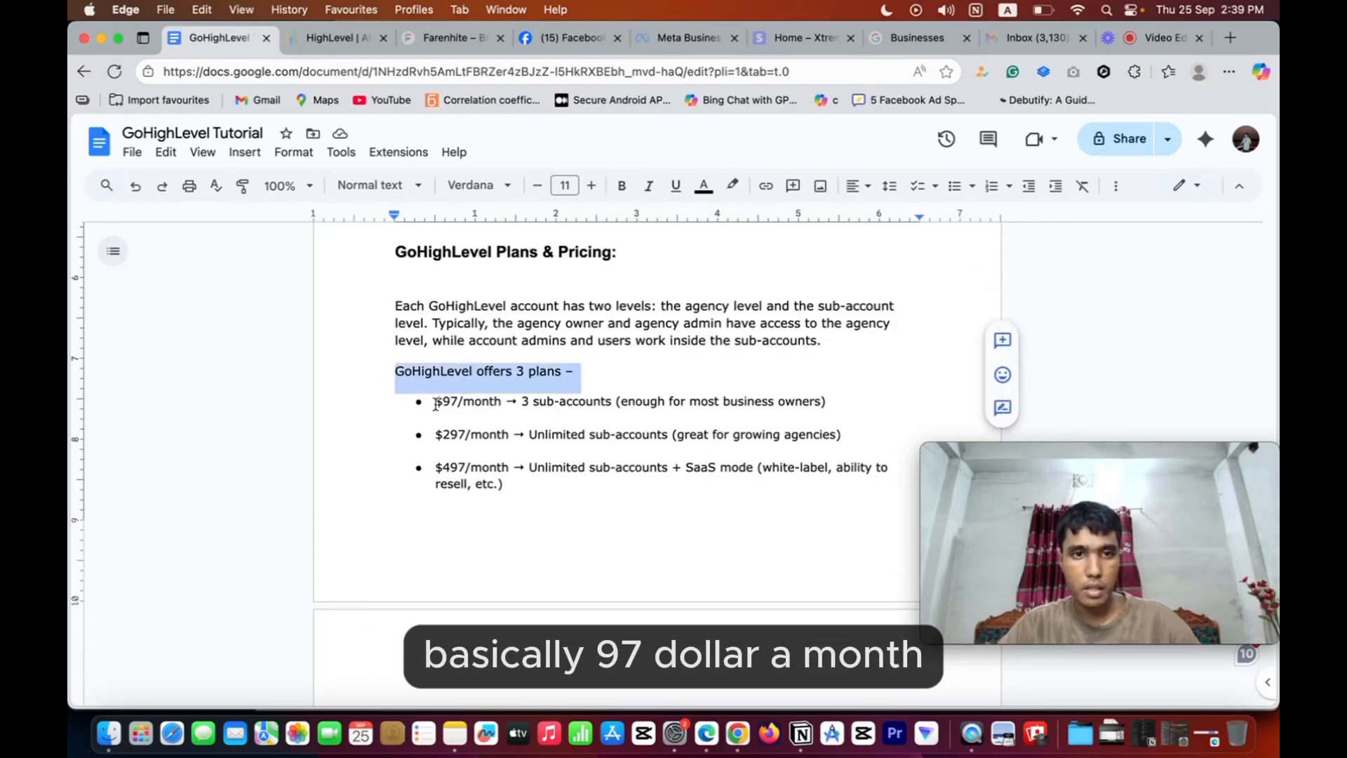
click(331, 38)
Open the 30-day free trial signup form and submit its first step
scroll(501, 306, down, 2)
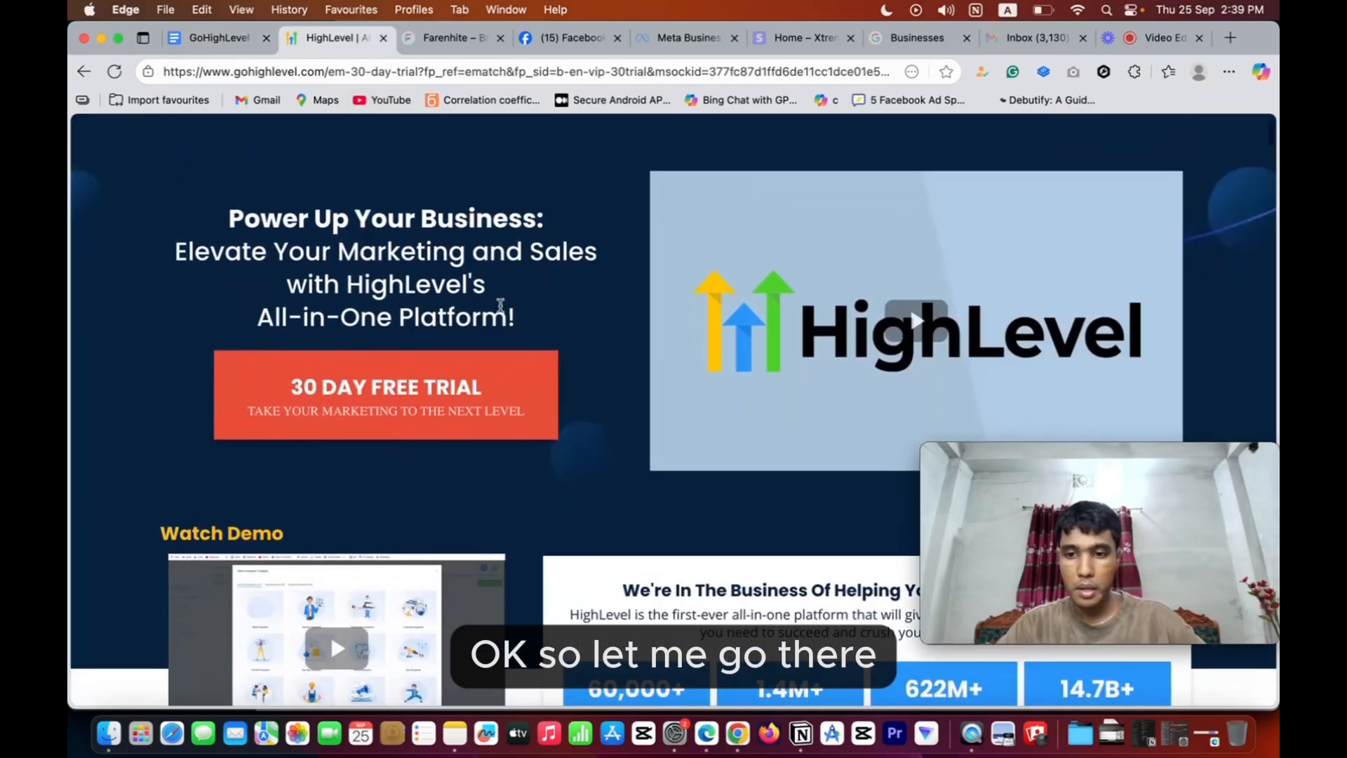
scroll(500, 305, up, 2)
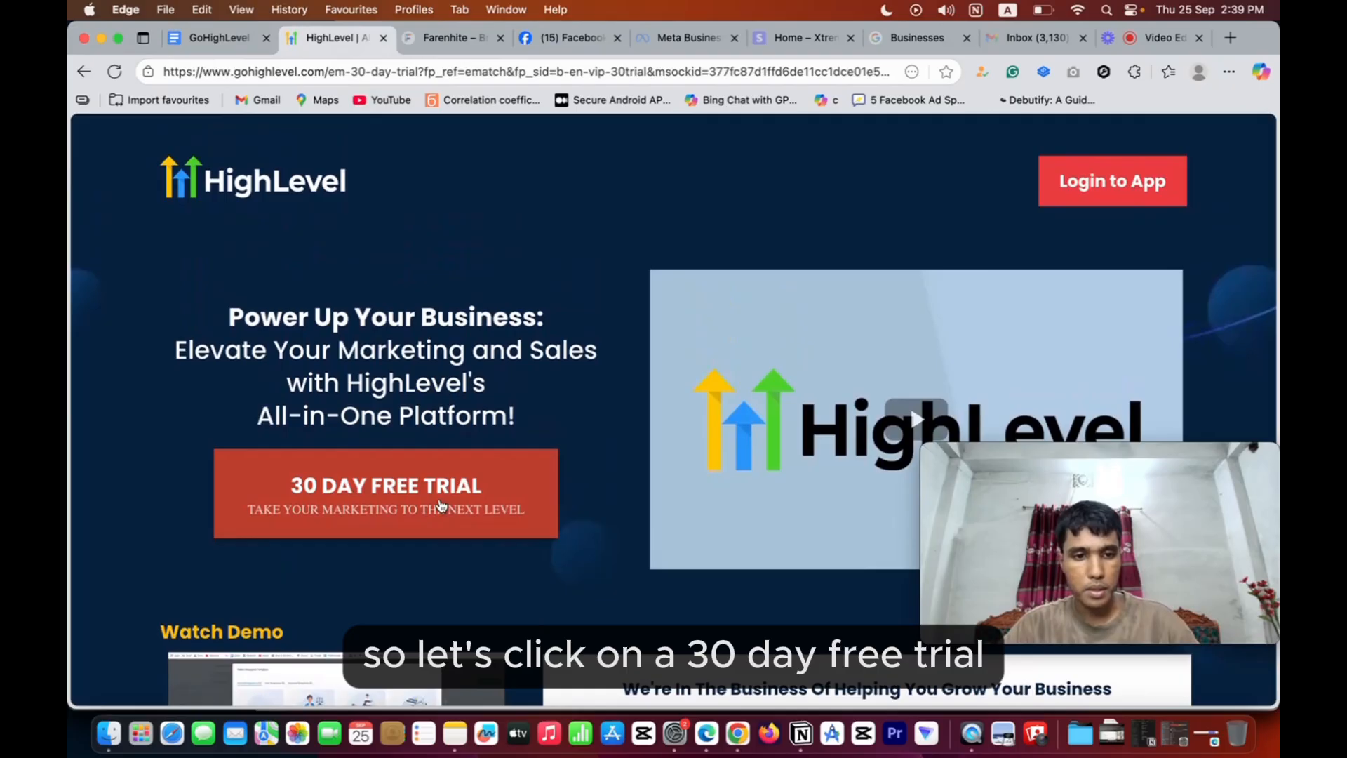
click(440, 499)
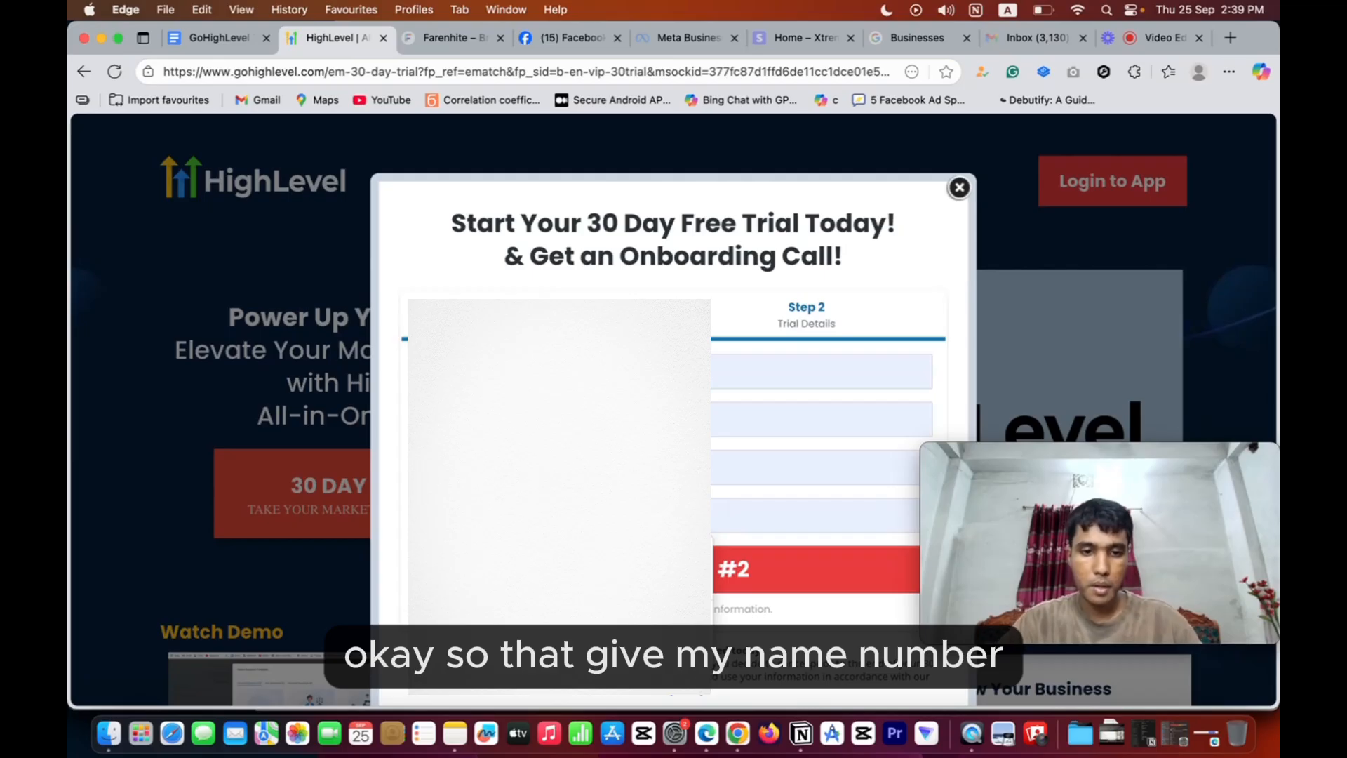
click(723, 569)
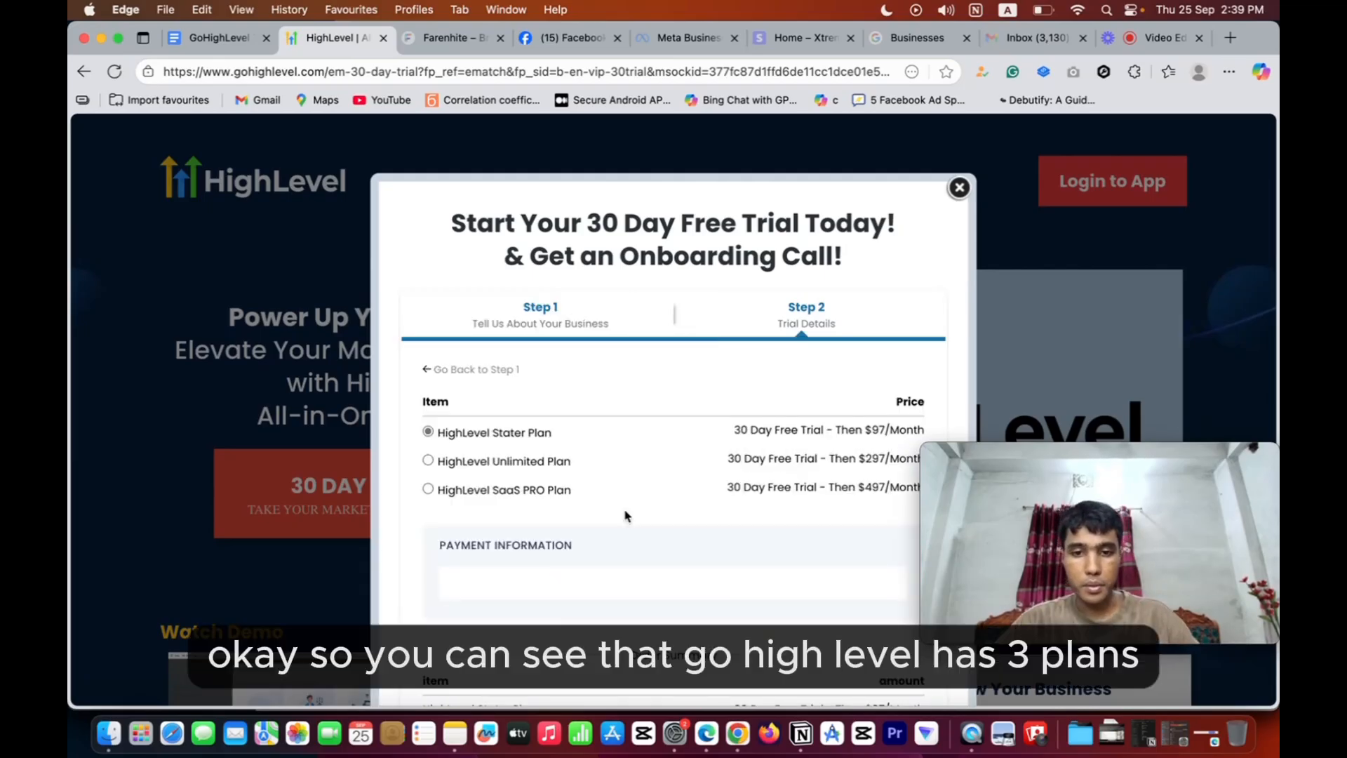
Choose the HighLevel SaaS PRO Plan and highlight the $97/month plan in the notes
scroll(625, 515, down, 3)
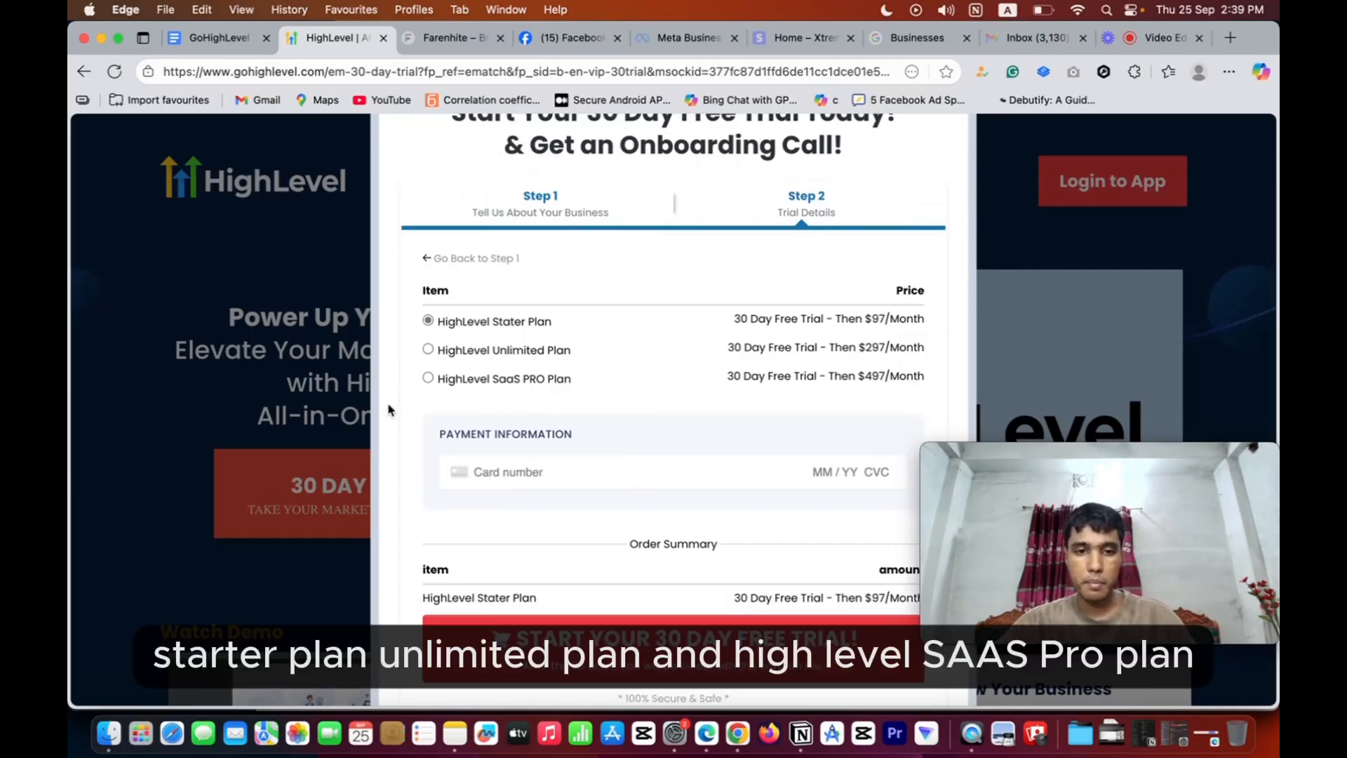
click(440, 380)
scroll(442, 378, down, 1)
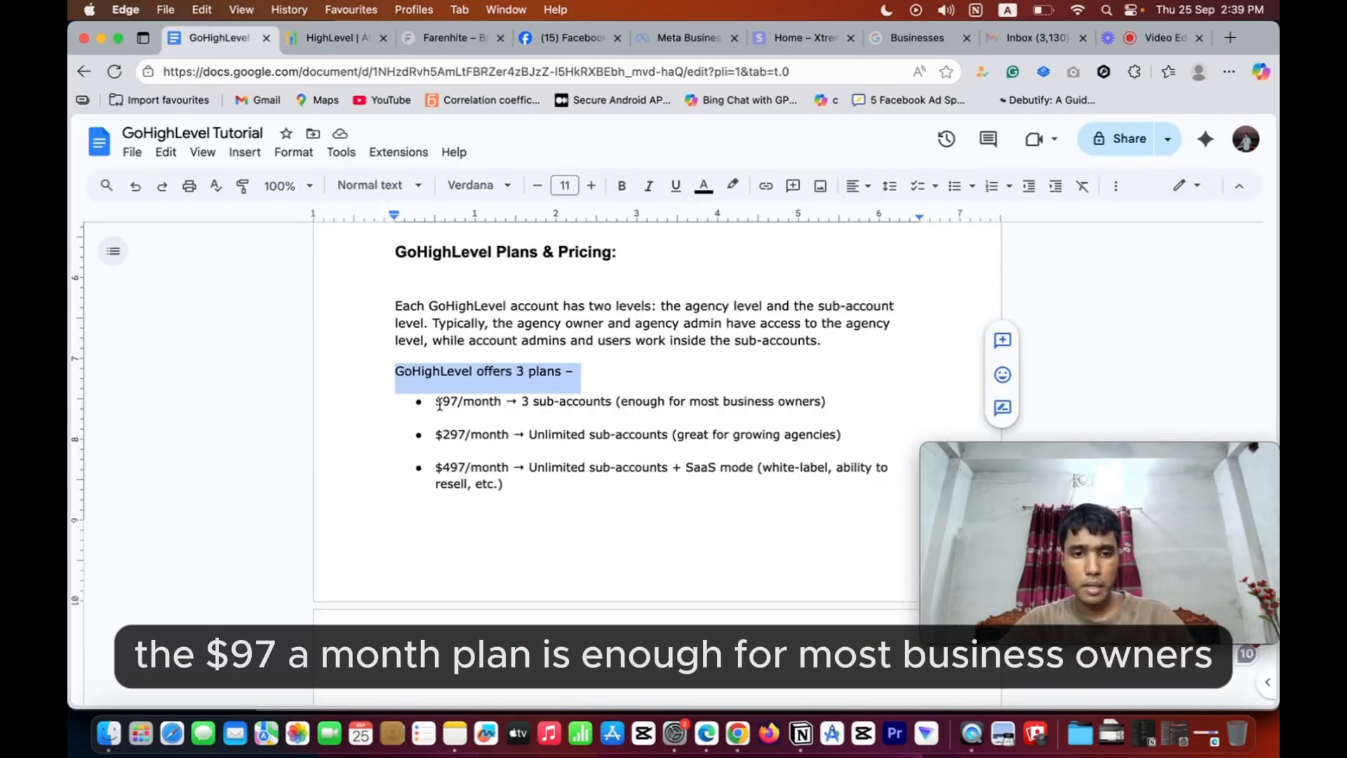
drag(435, 400, 824, 402)
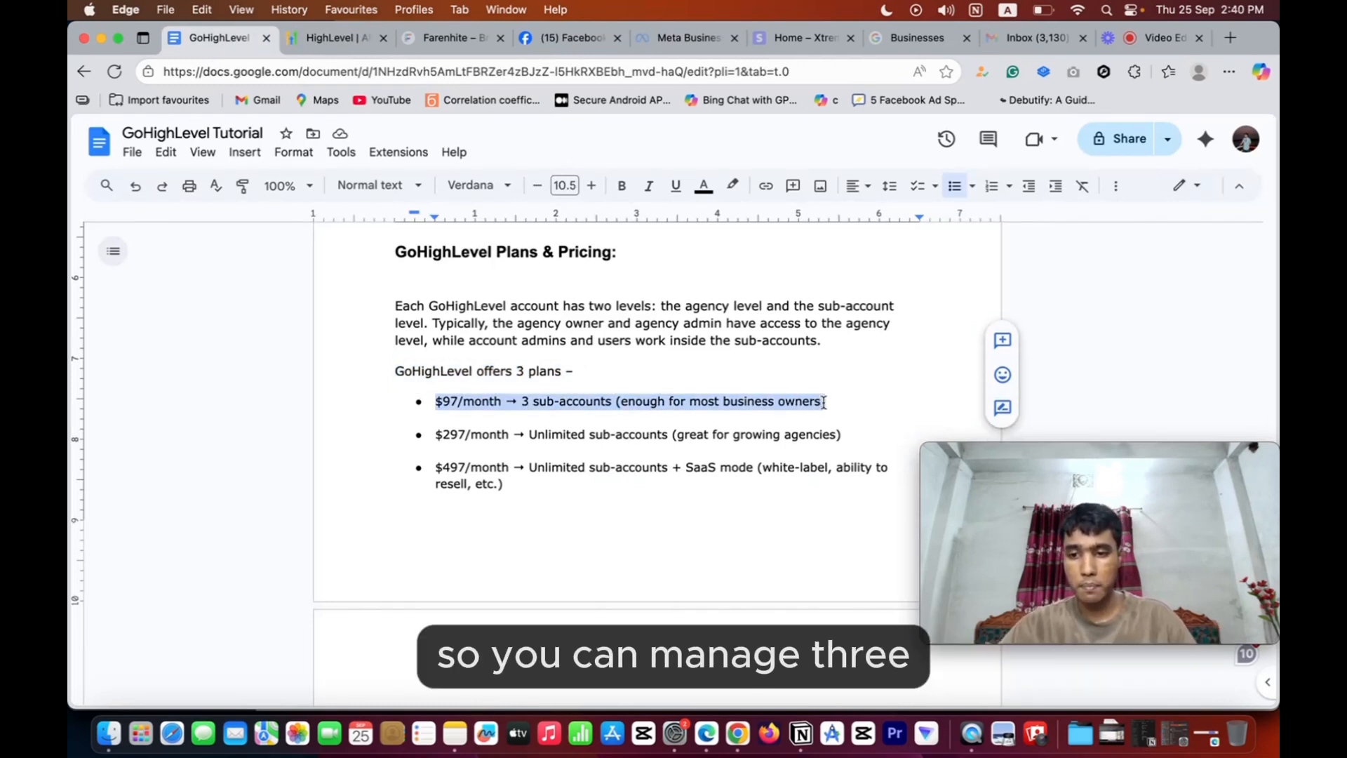
Highlight each price plan bullet ($97, $297, $497/month) in turn, then all three together
click(423, 408)
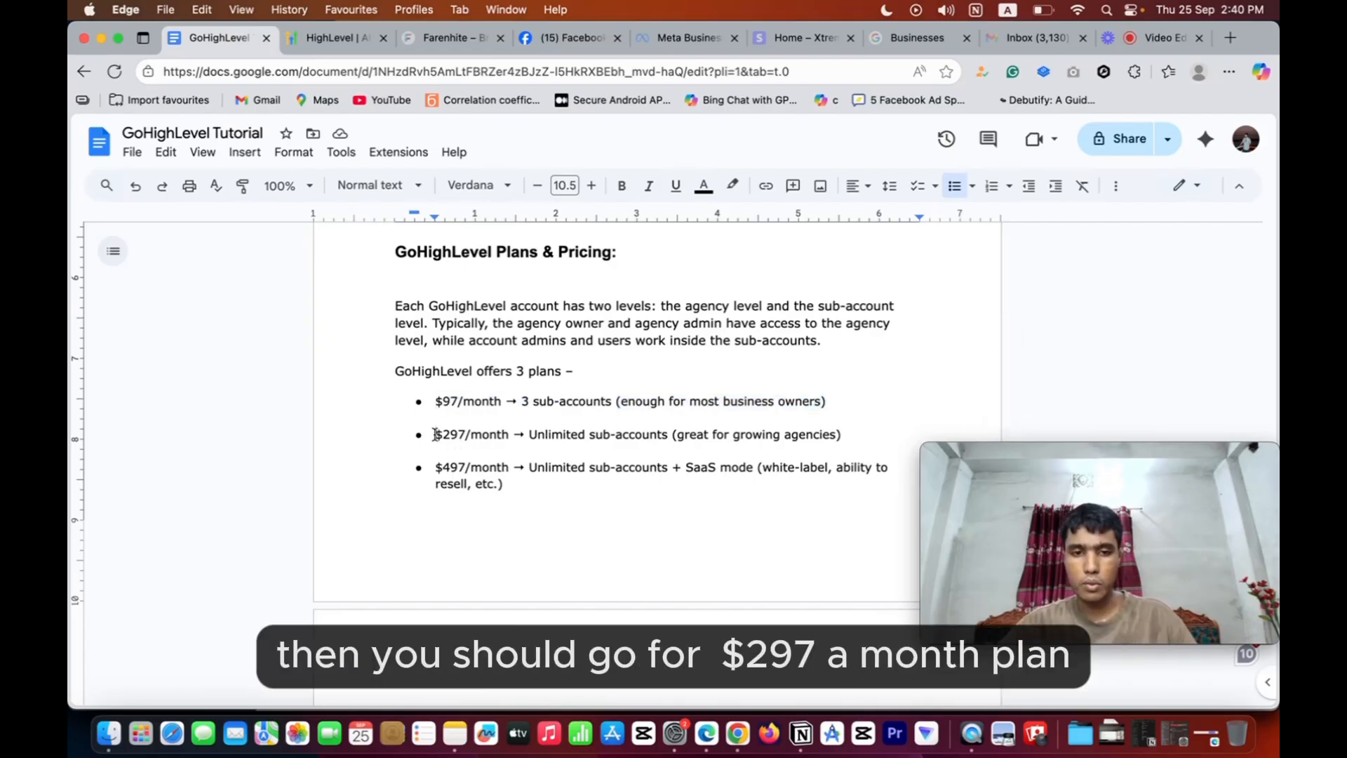
drag(435, 434, 845, 434)
click(672, 435)
scroll(845, 434, down, 2)
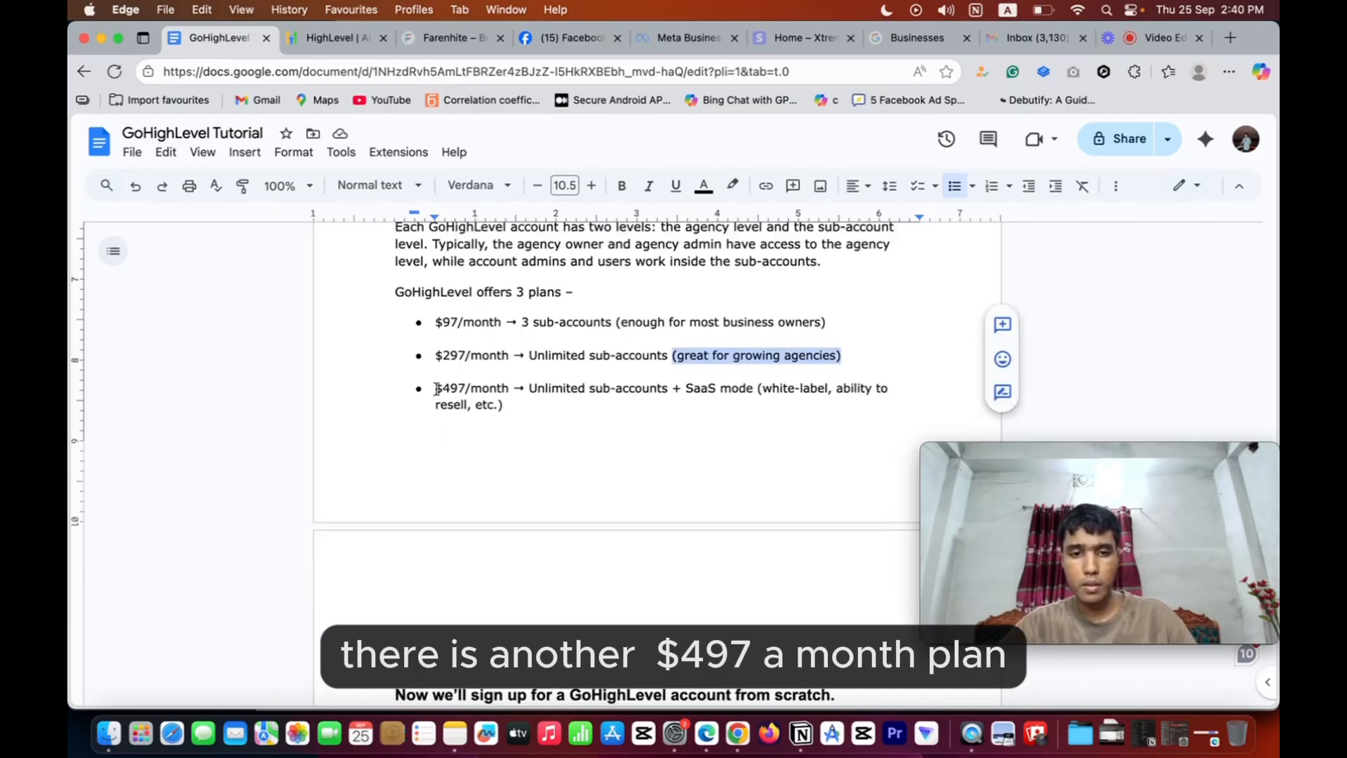
drag(435, 388, 524, 399)
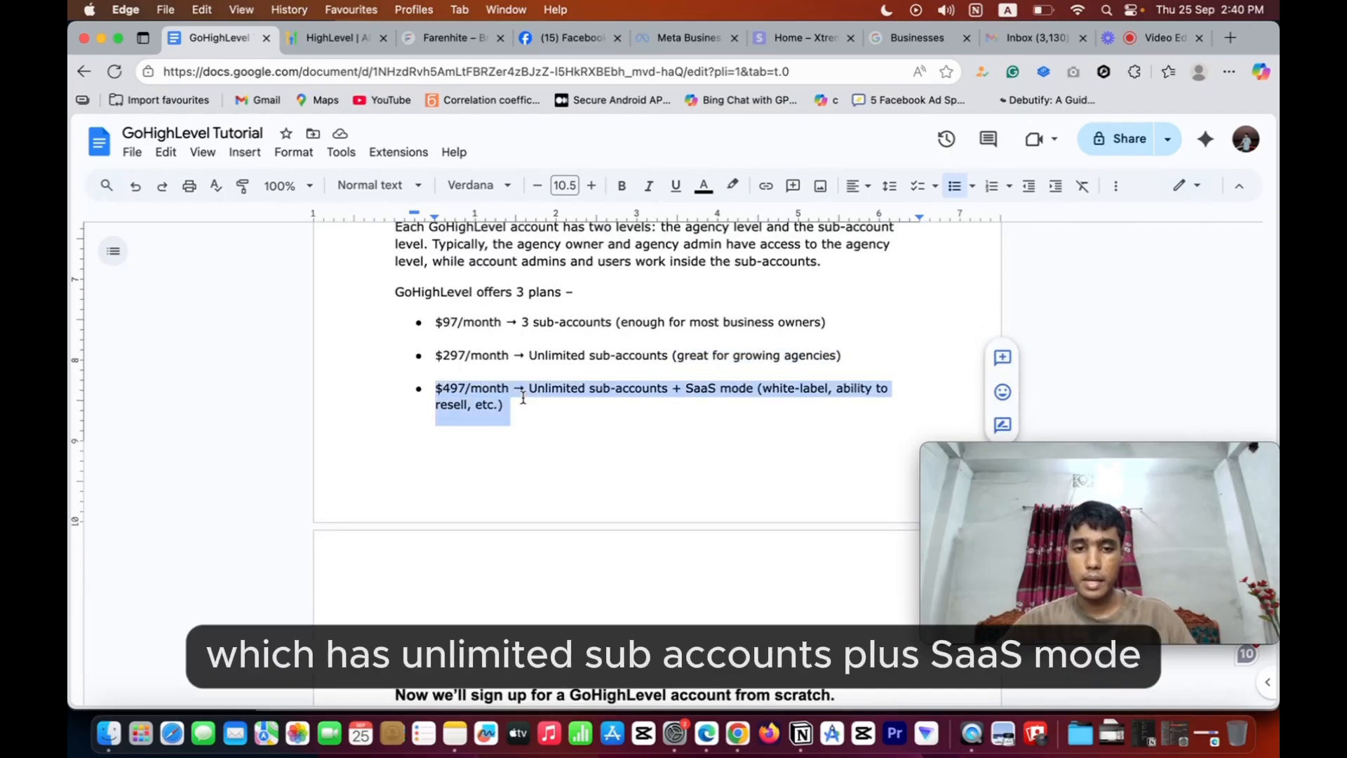
click(691, 390)
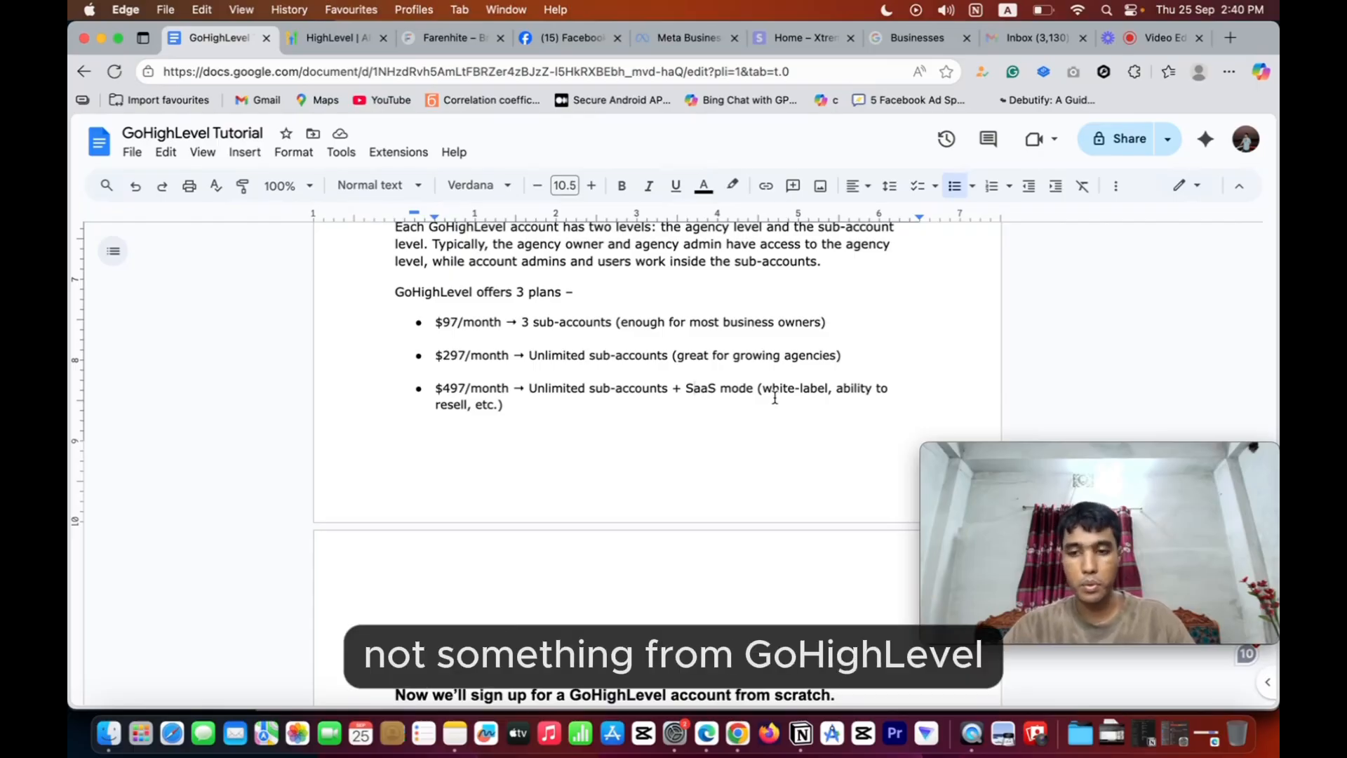
drag(435, 320, 522, 401)
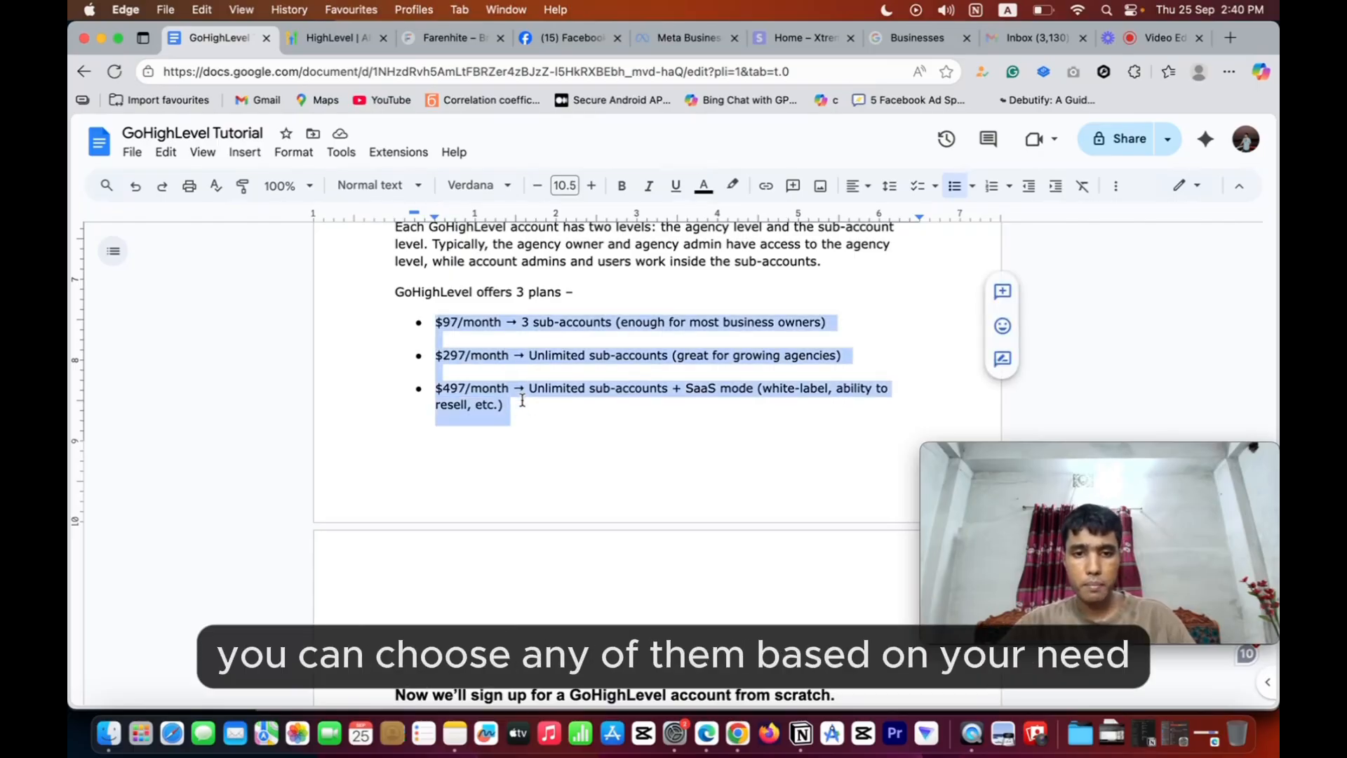
key(ctrl+Tab)
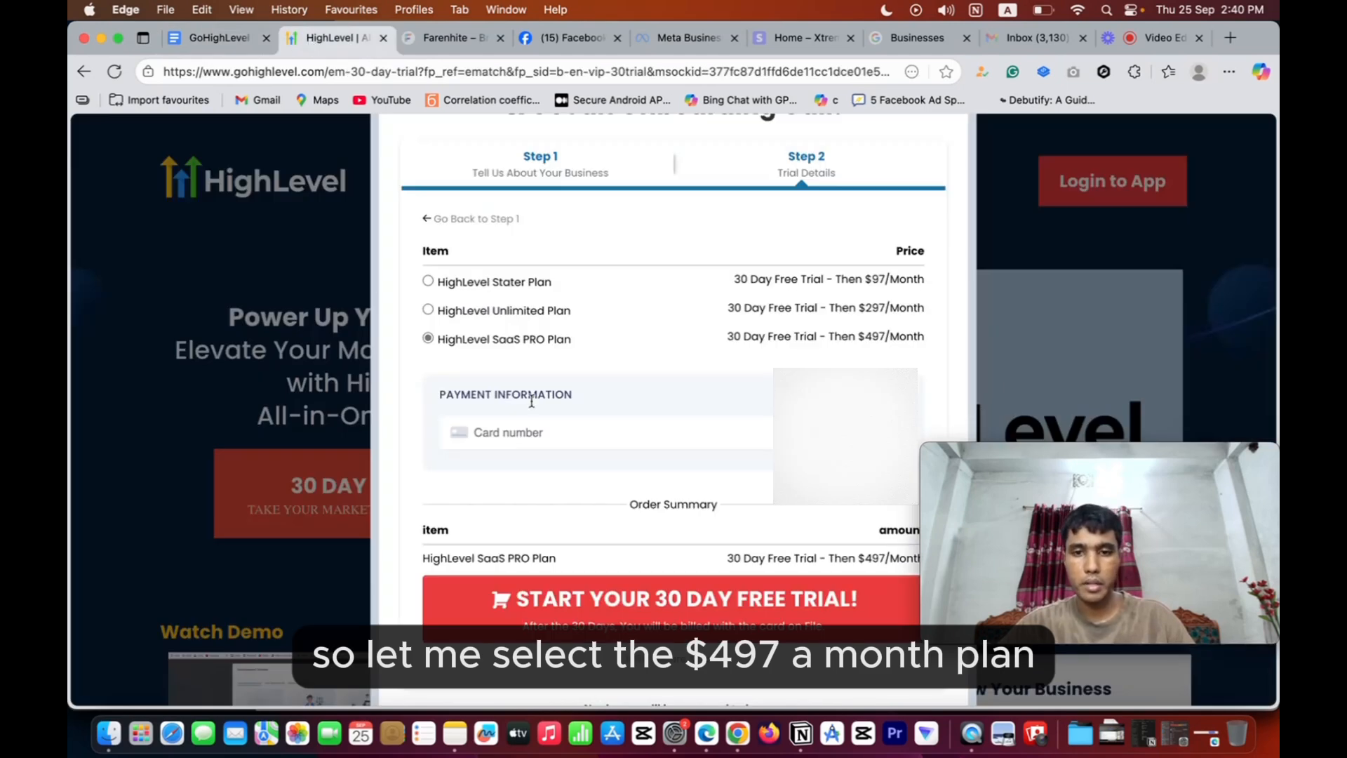
Enter the payment card details and verification code, then start the SaaS PRO trial
scroll(757, 365, down, 2)
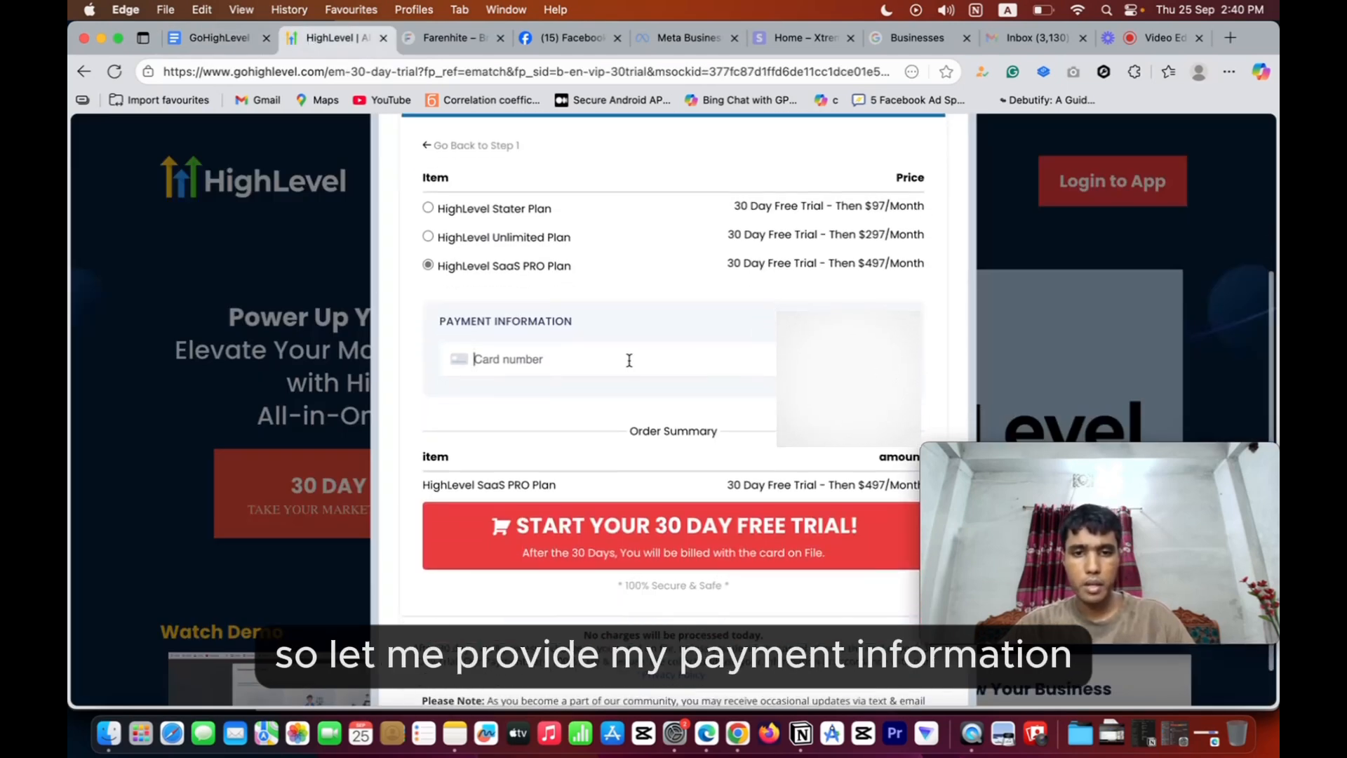
click(866, 359)
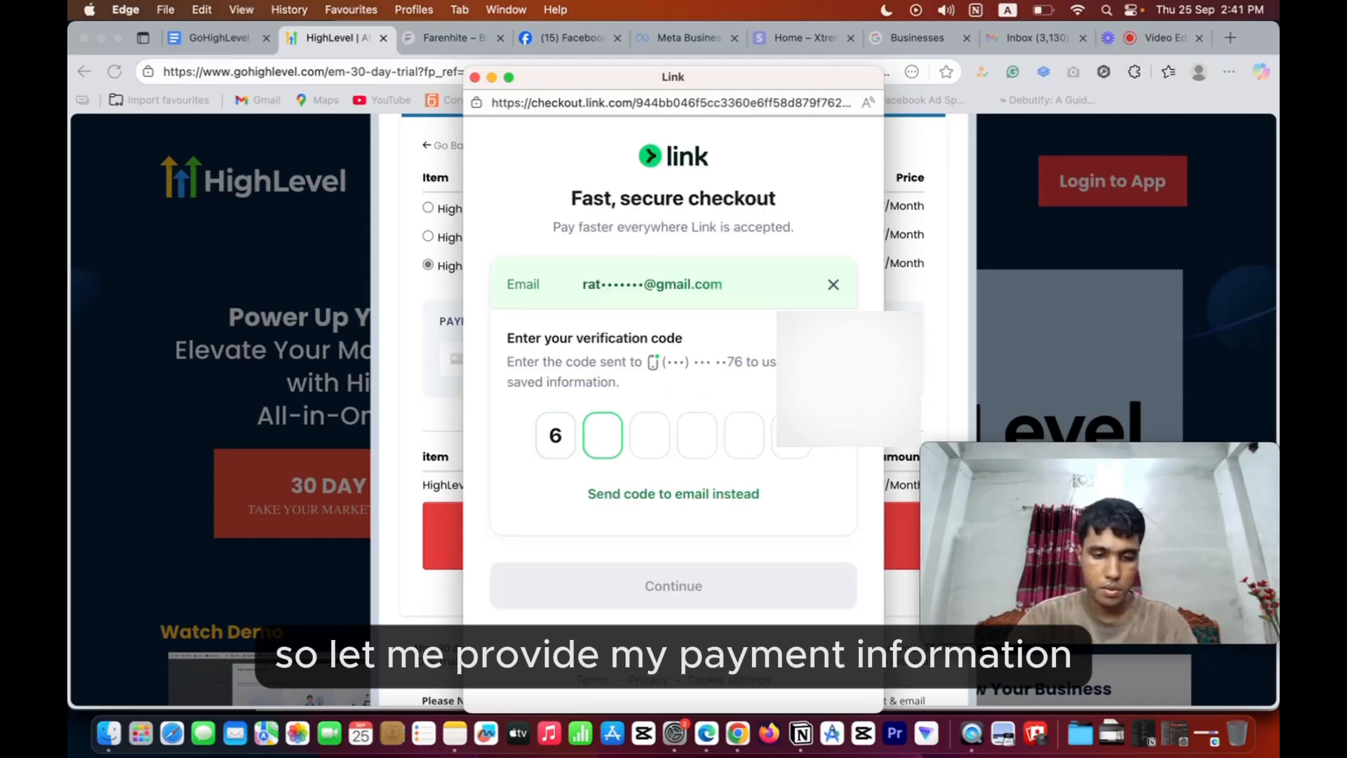
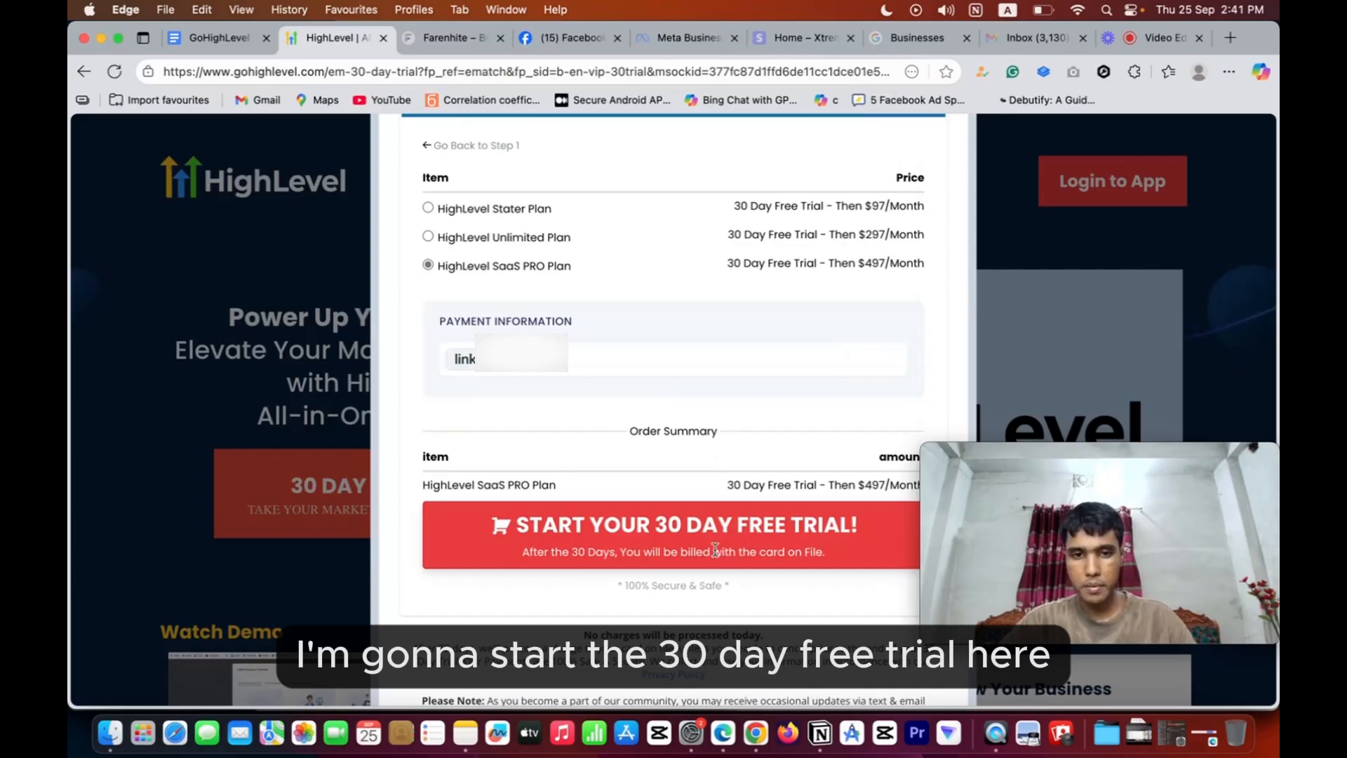
click(715, 549)
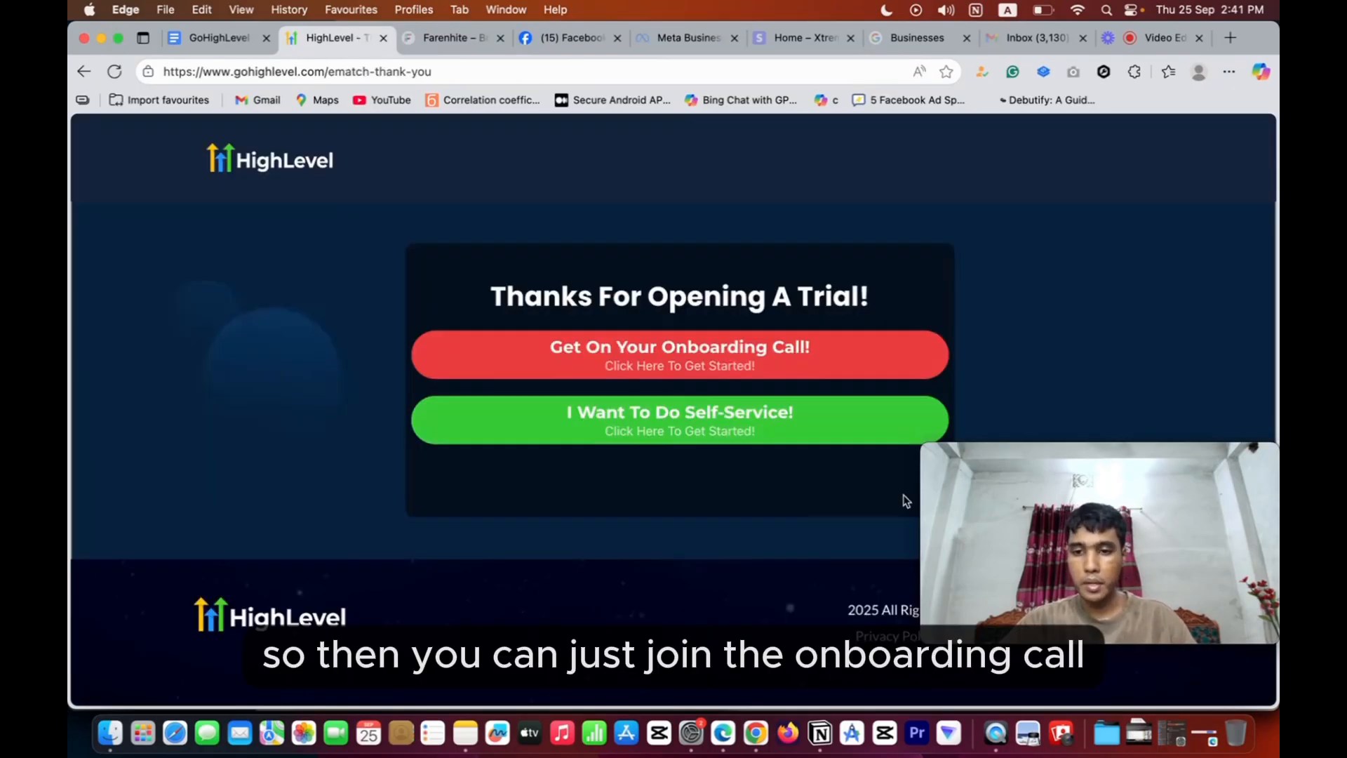
drag(1020, 499, 1000, 550)
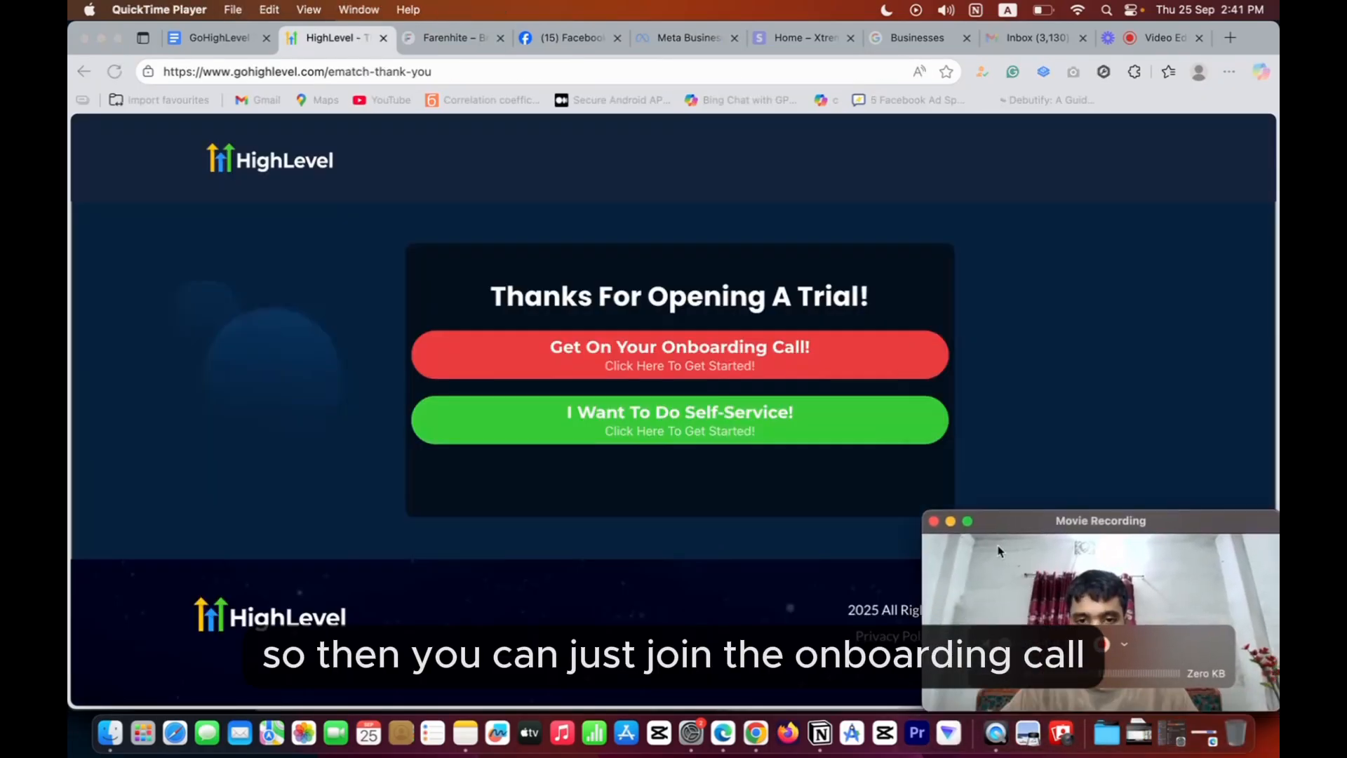
Choose self-service setup, autofill the suggested password, and enter the email and phone verification codes
click(680, 429)
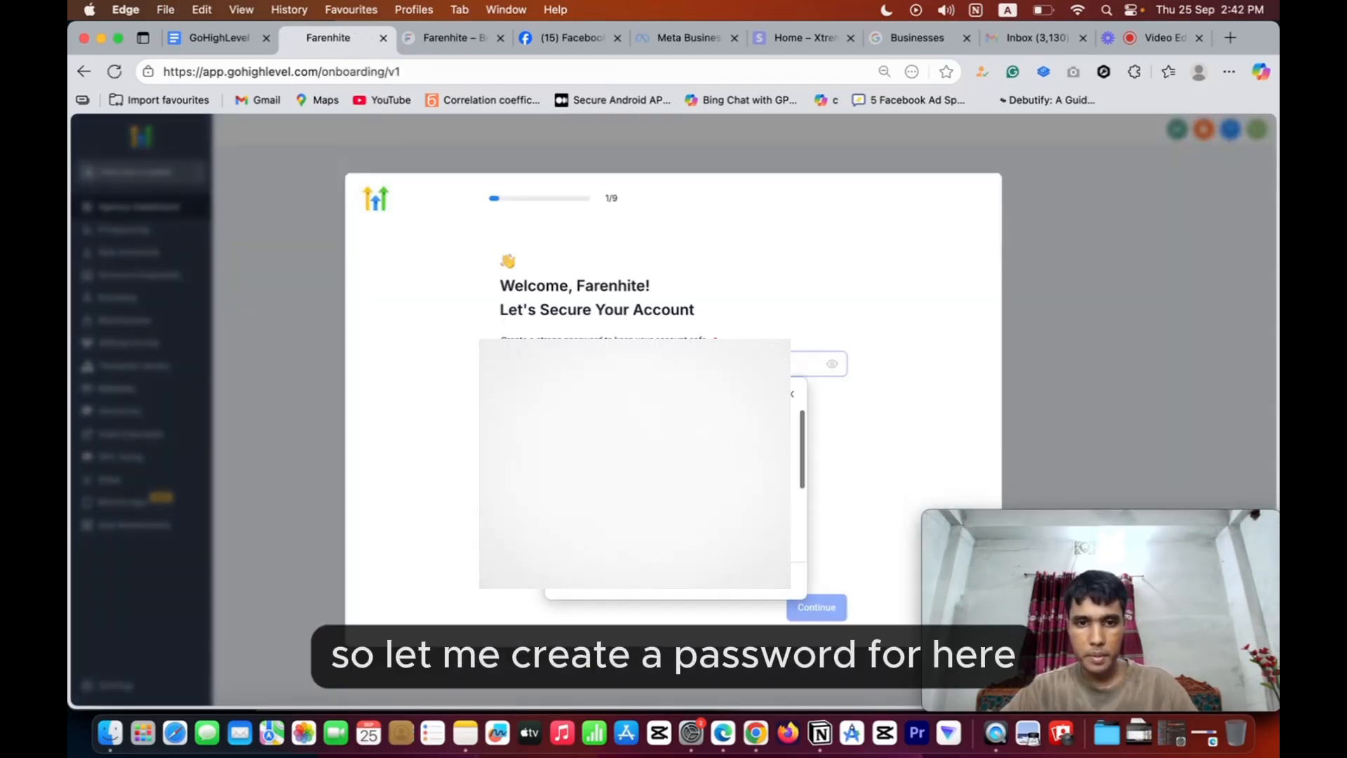
click(673, 430)
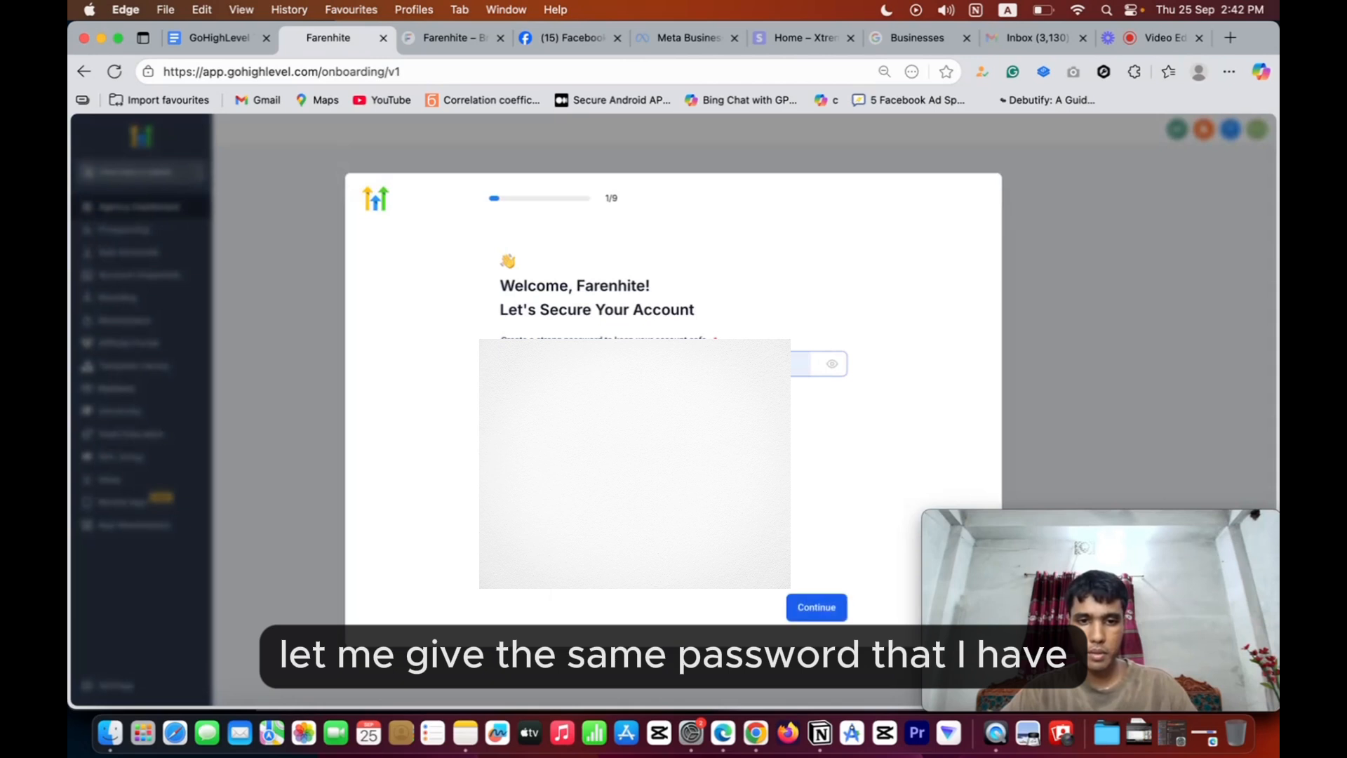
click(814, 608)
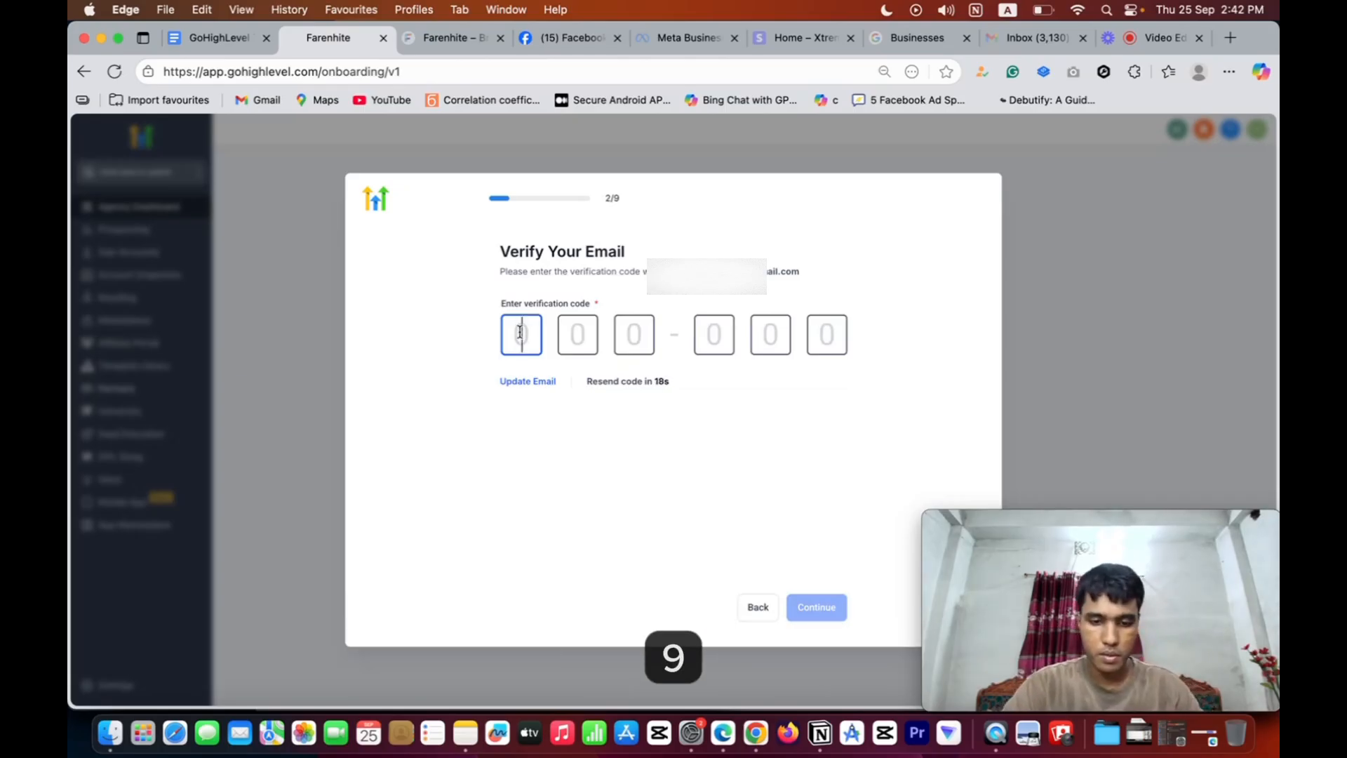
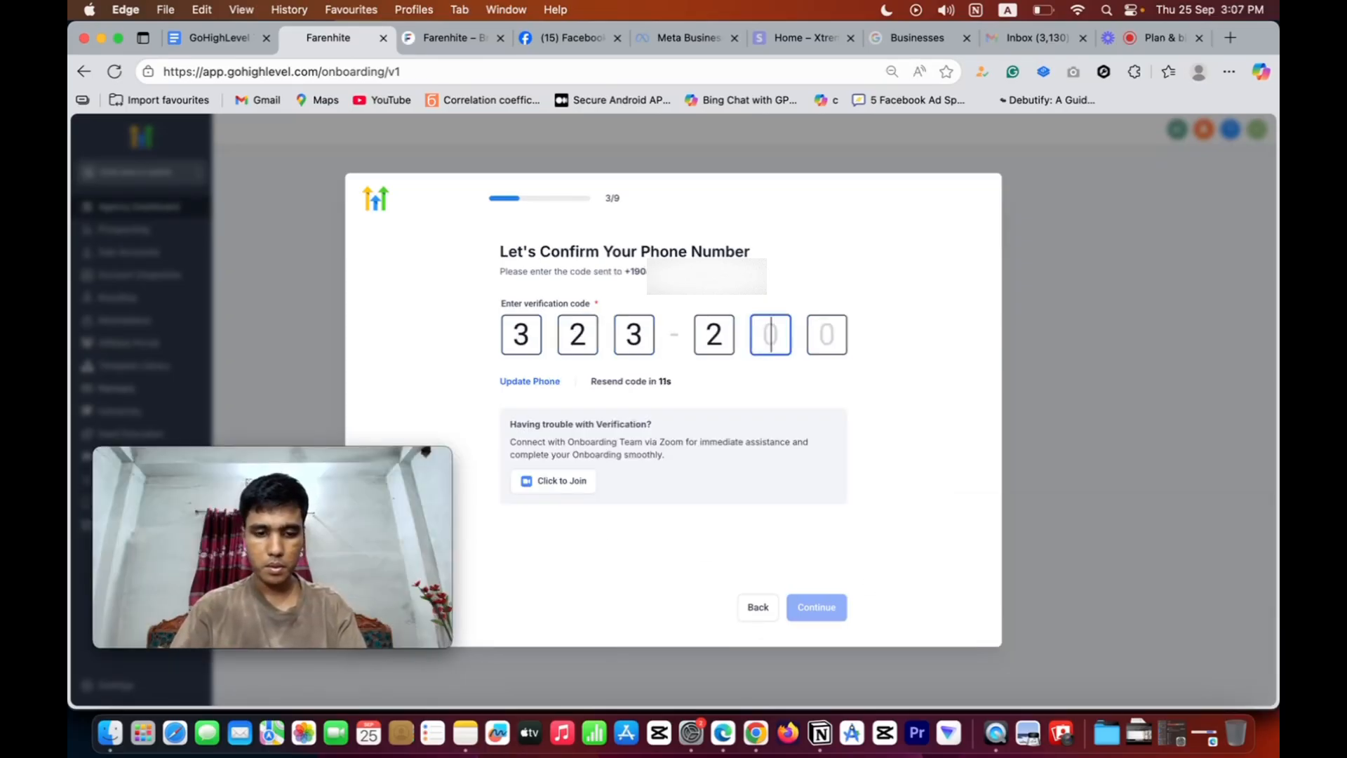
Fill in the billing address and answer the usage question with Business Owner
click(584, 337)
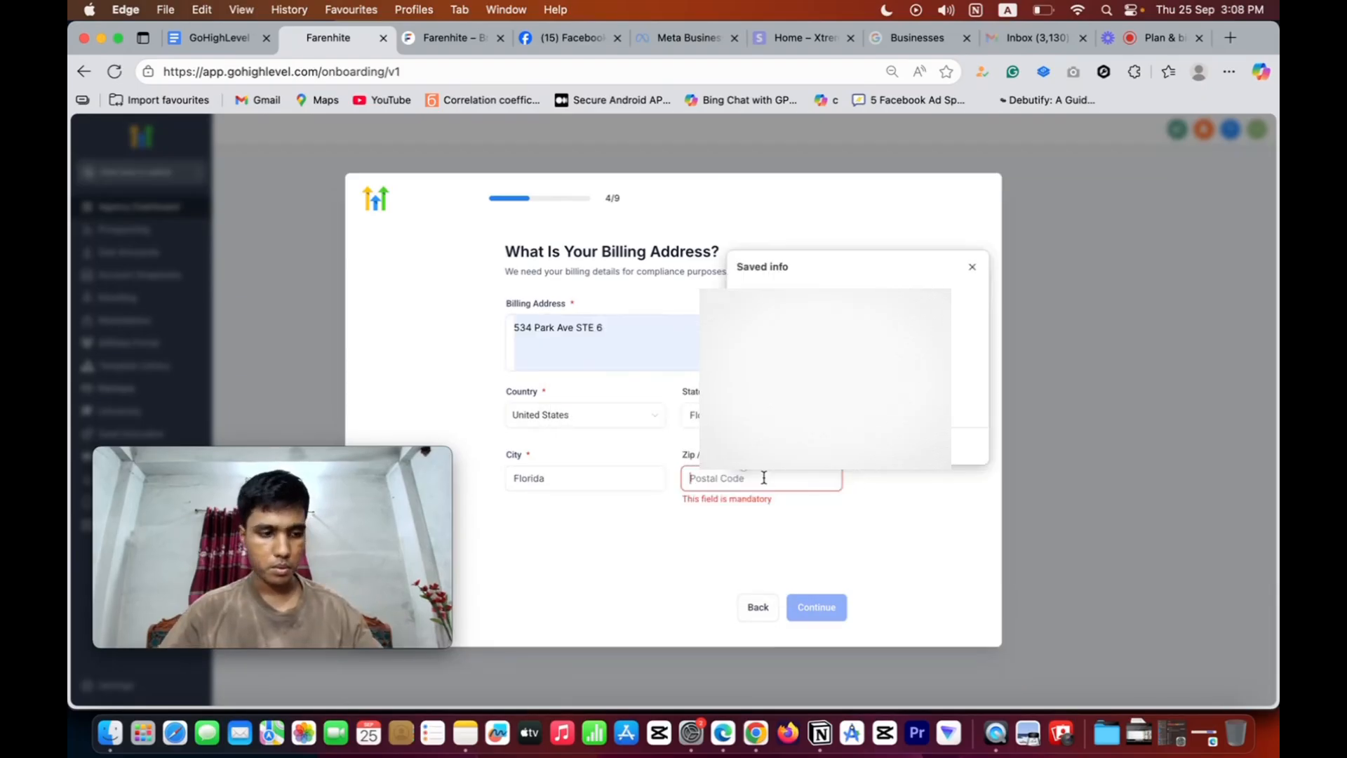
text(32)
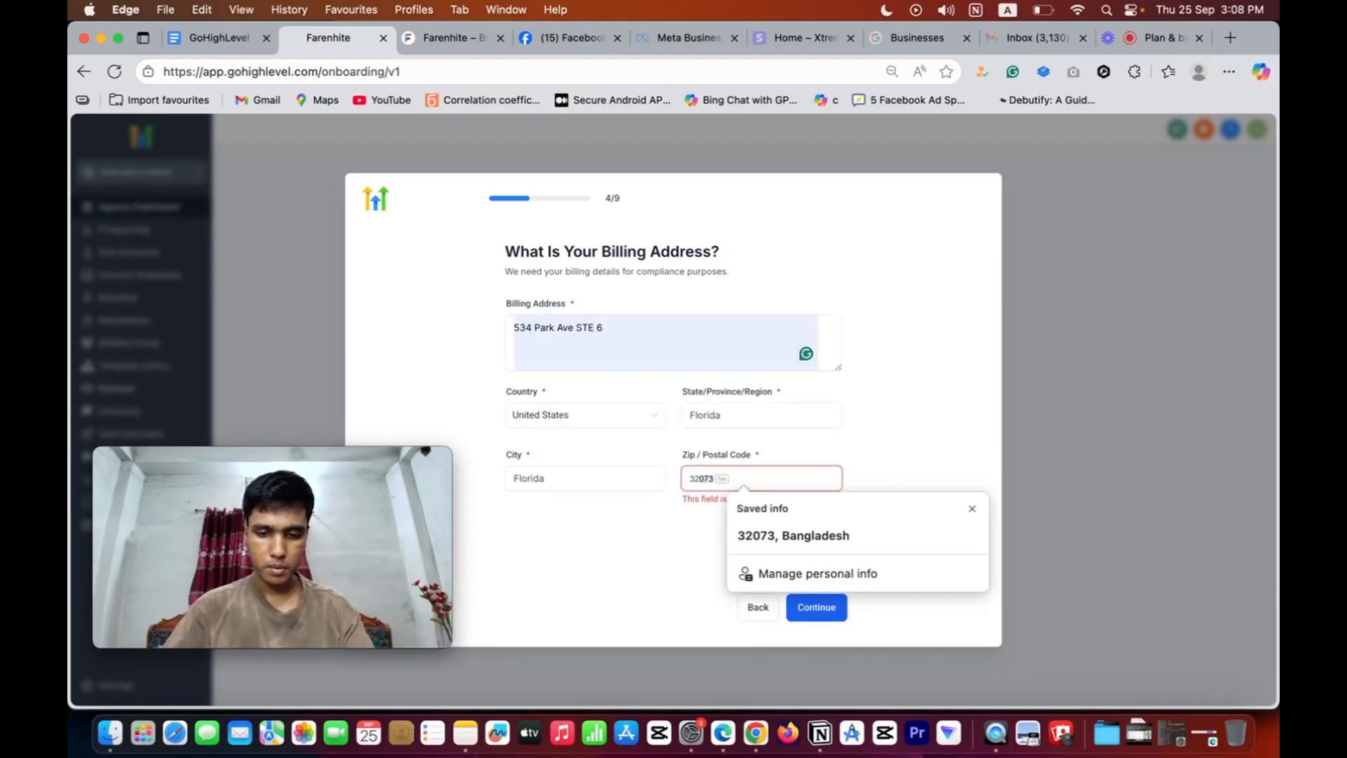
text(076)
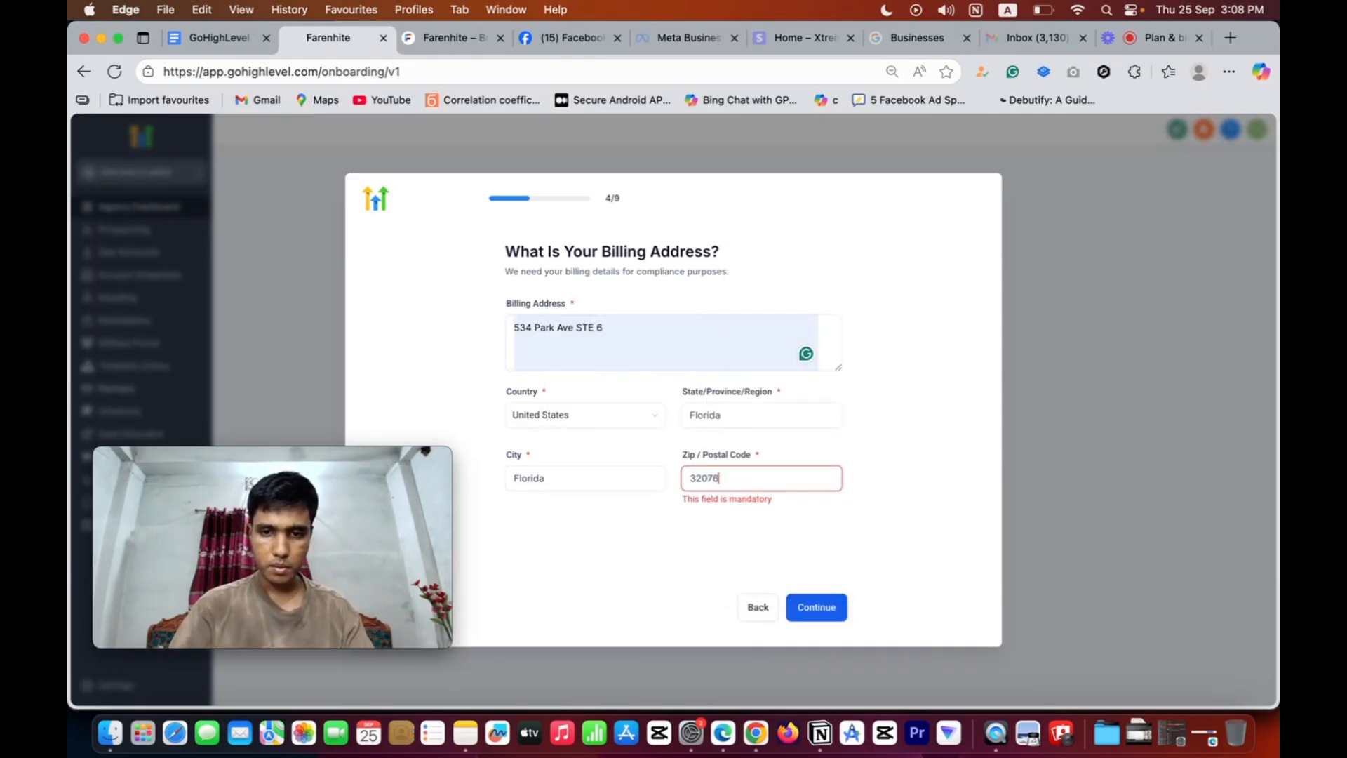
click(842, 610)
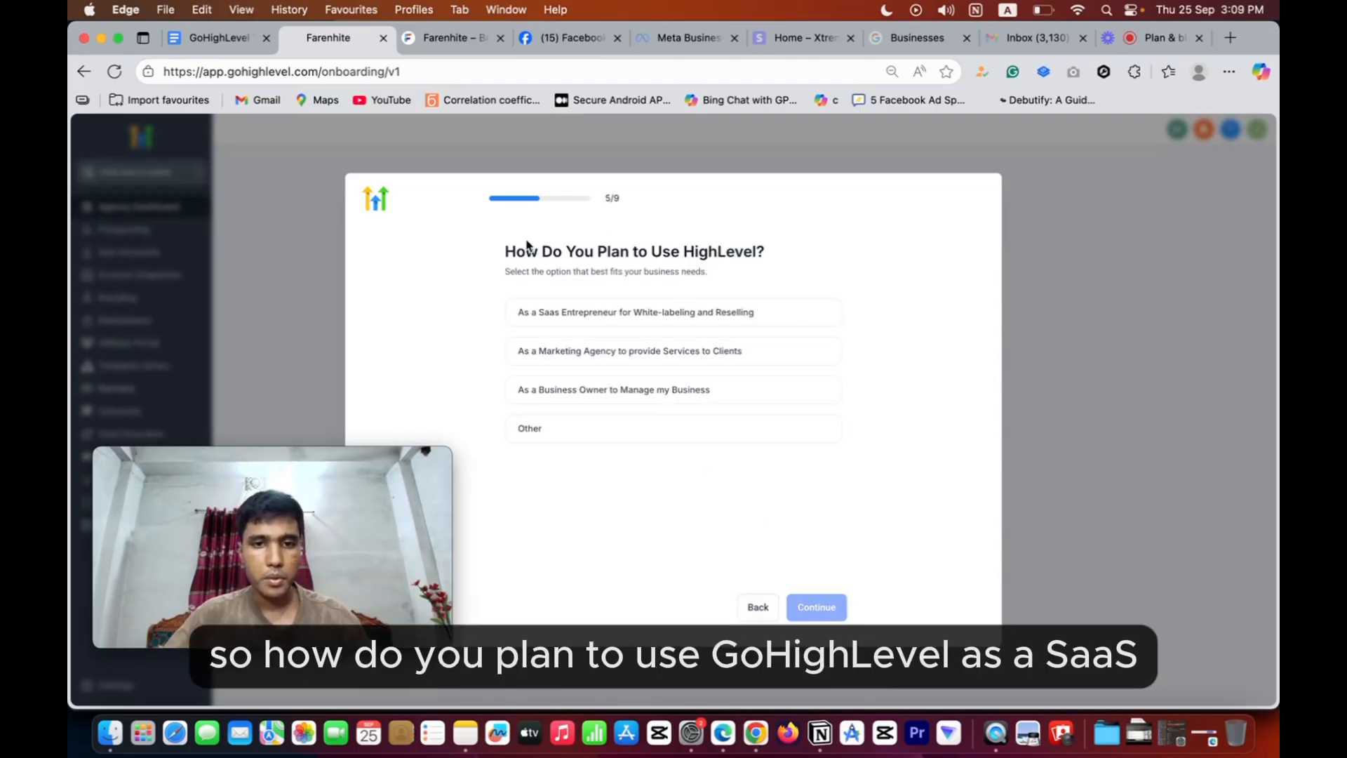
drag(506, 250, 791, 252)
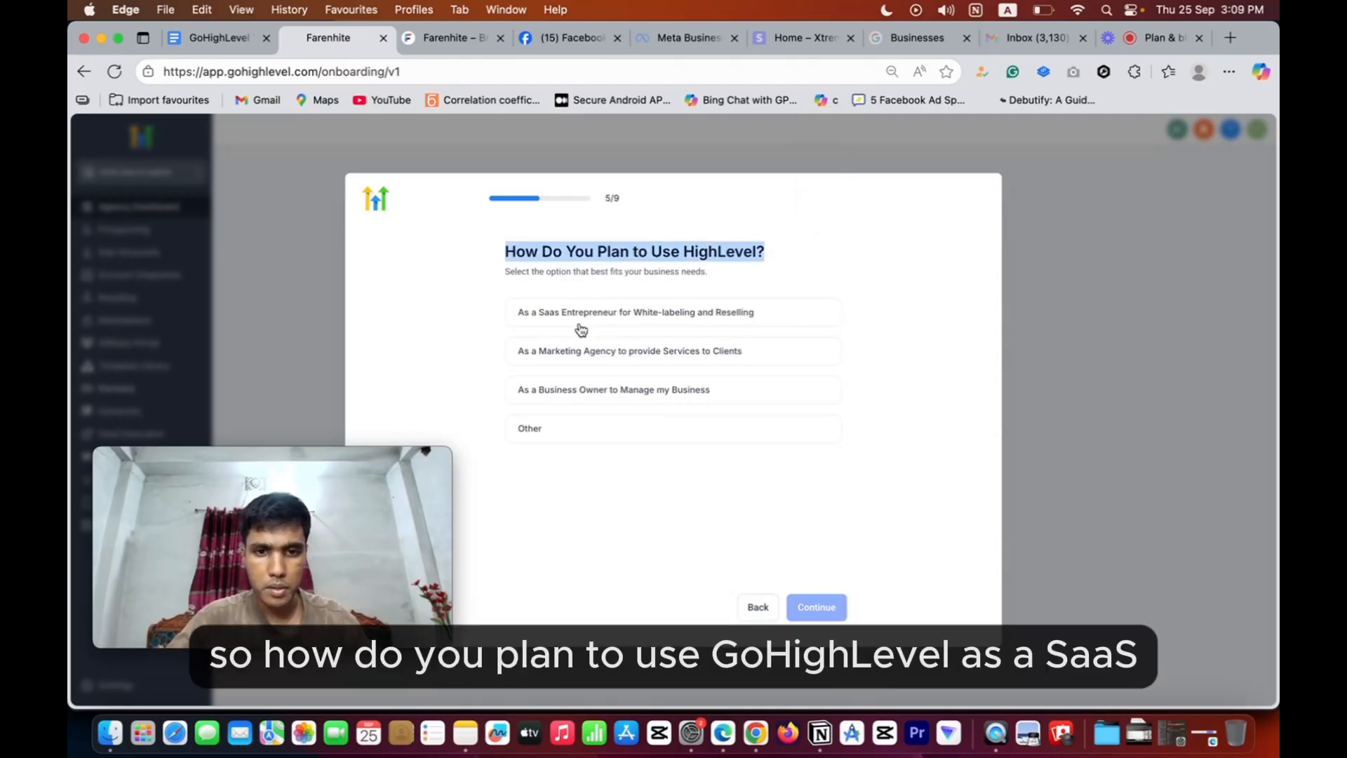
click(576, 390)
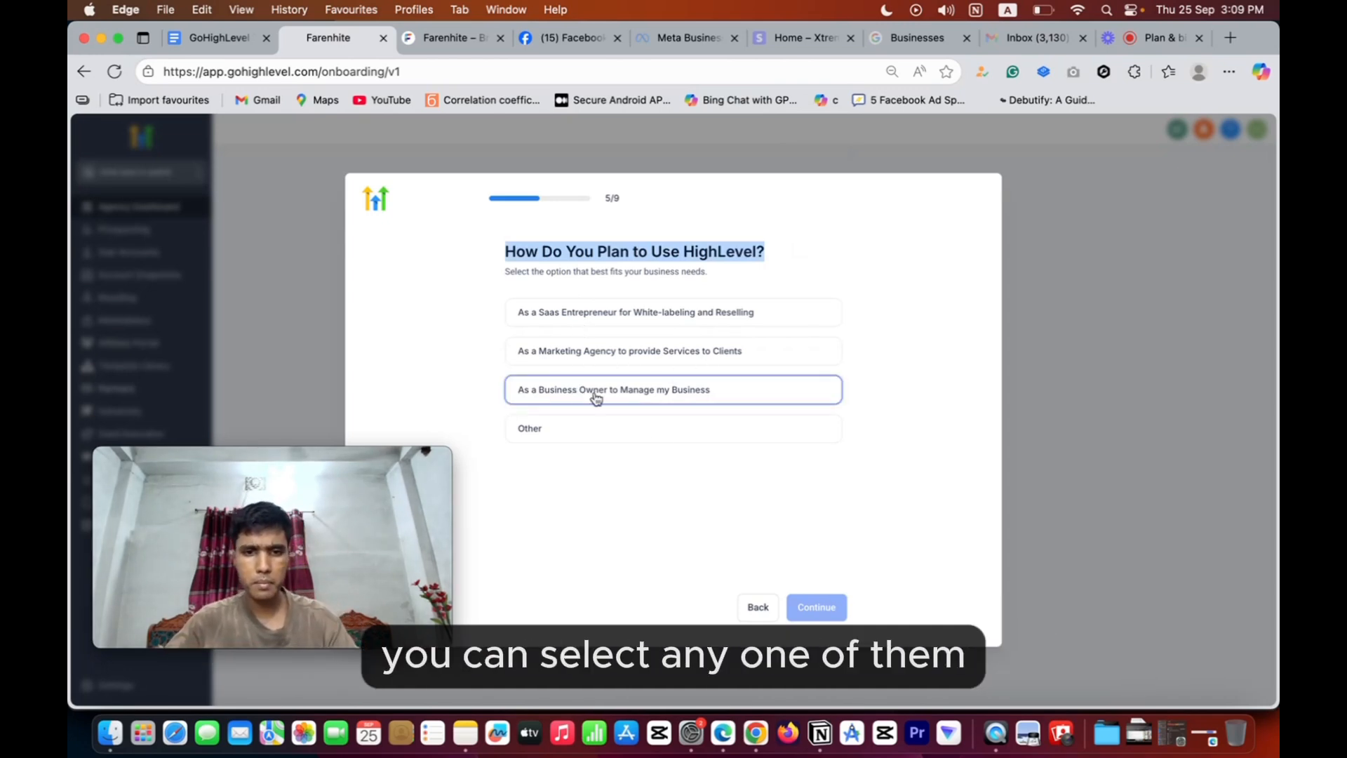
click(816, 612)
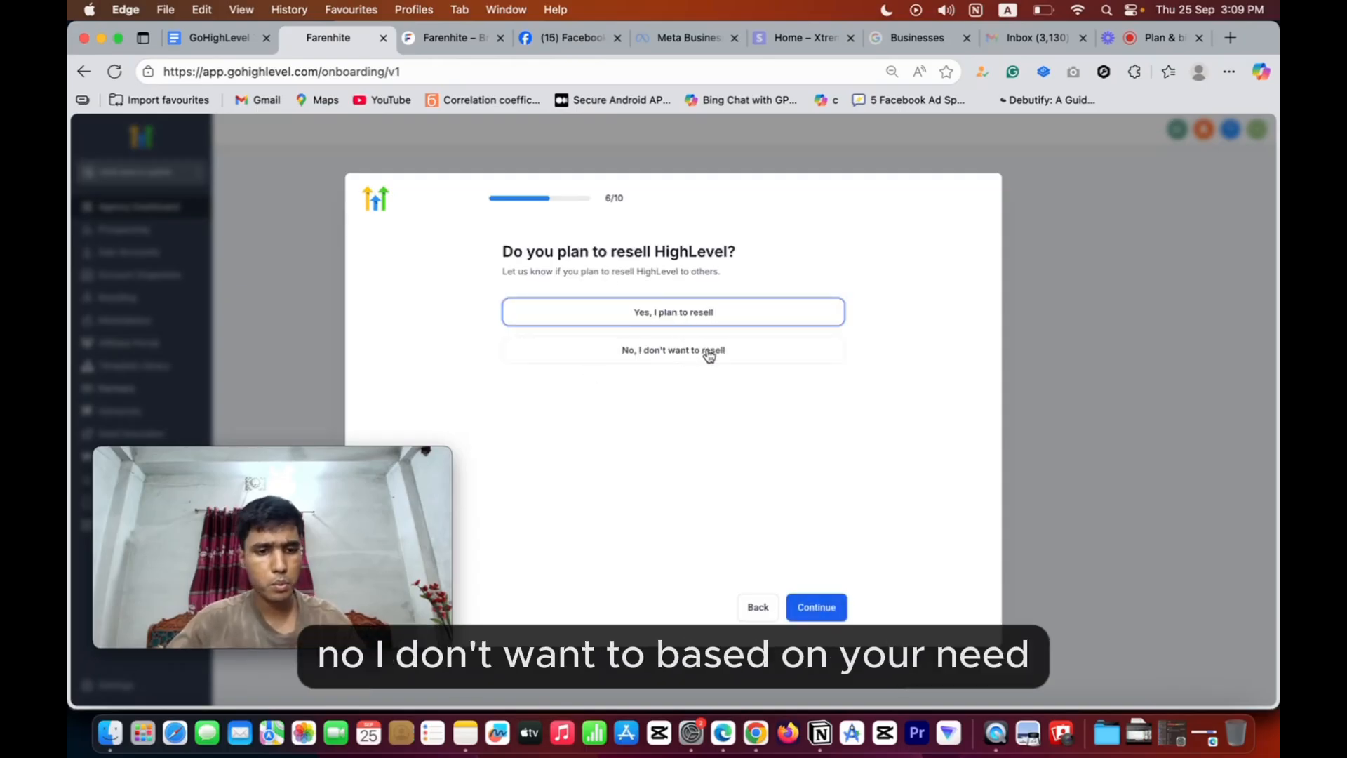
Search 'marketing' and set the industry to Marketing Agency > Advertising Agency
click(816, 607)
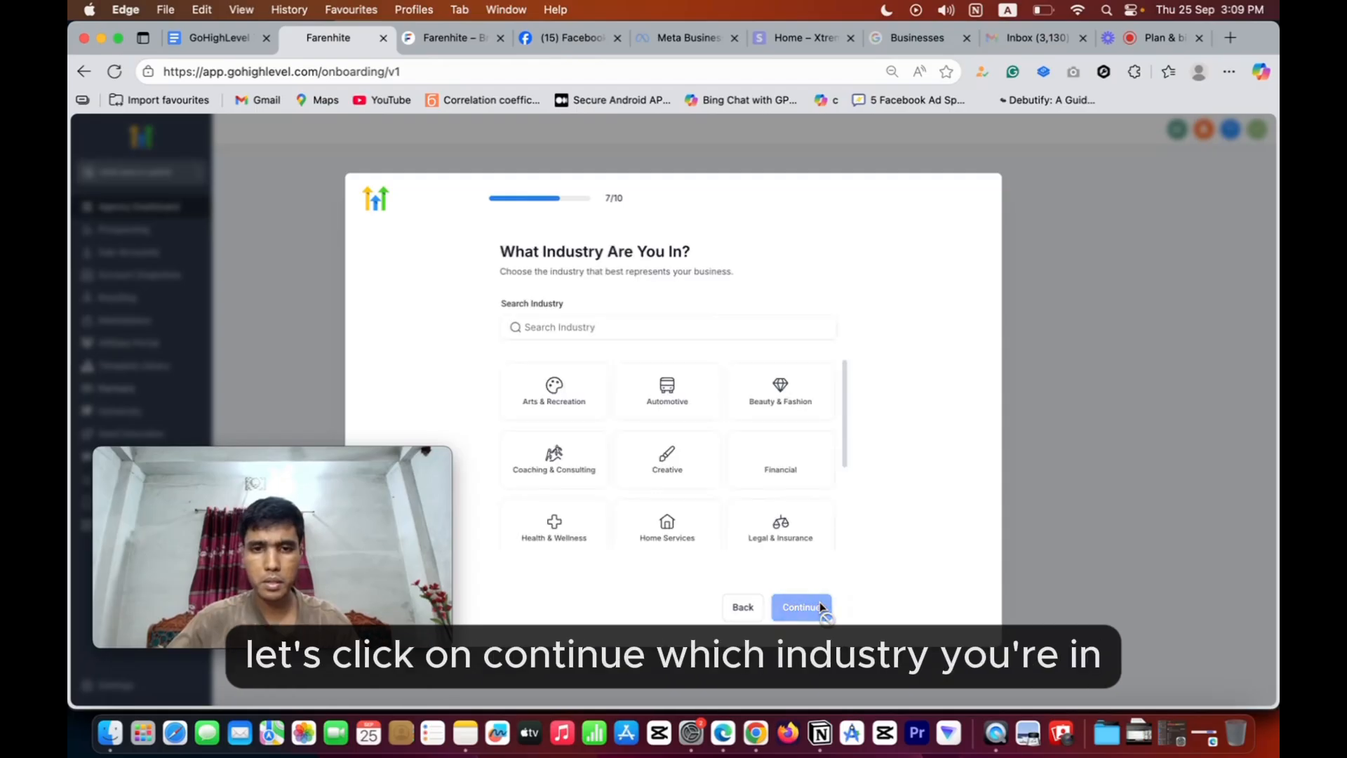
scroll(672, 406, down, 1)
scroll(672, 406, up, 1)
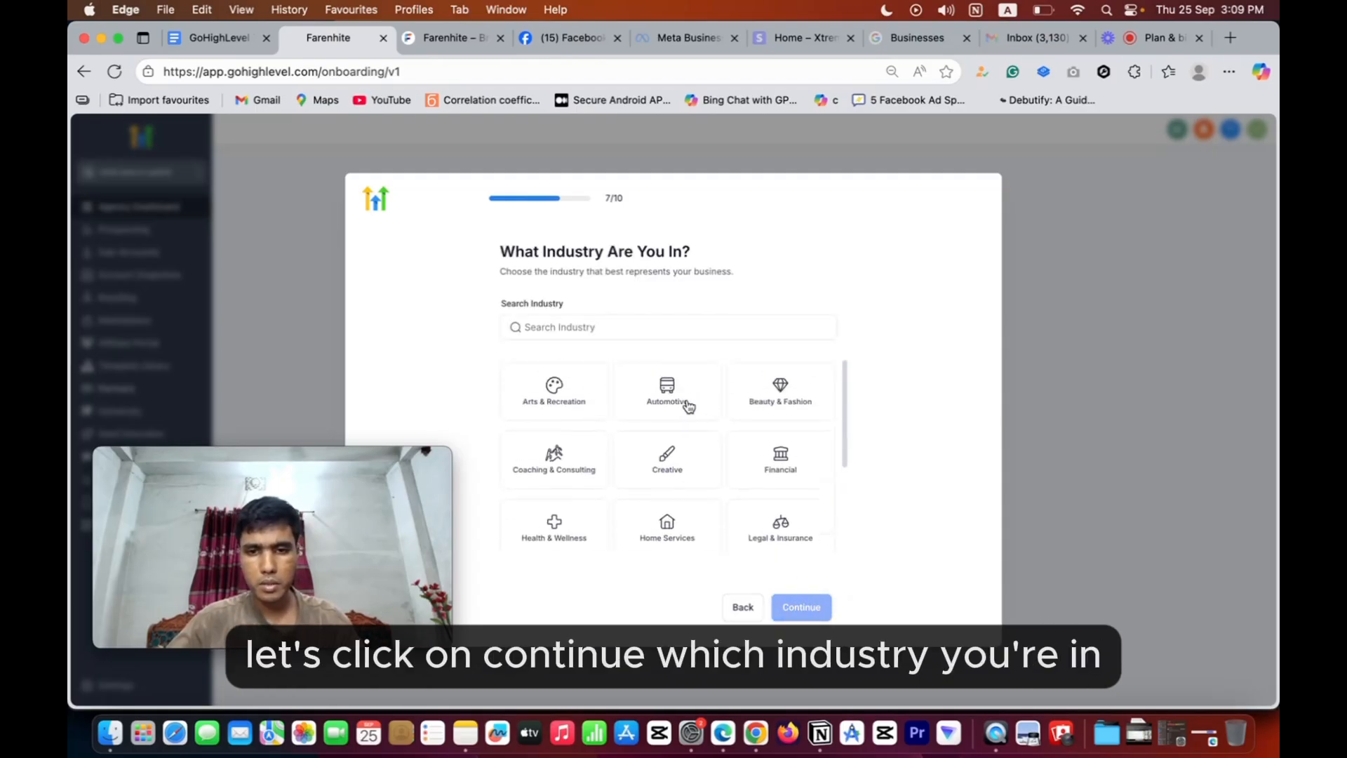
text(marketing)
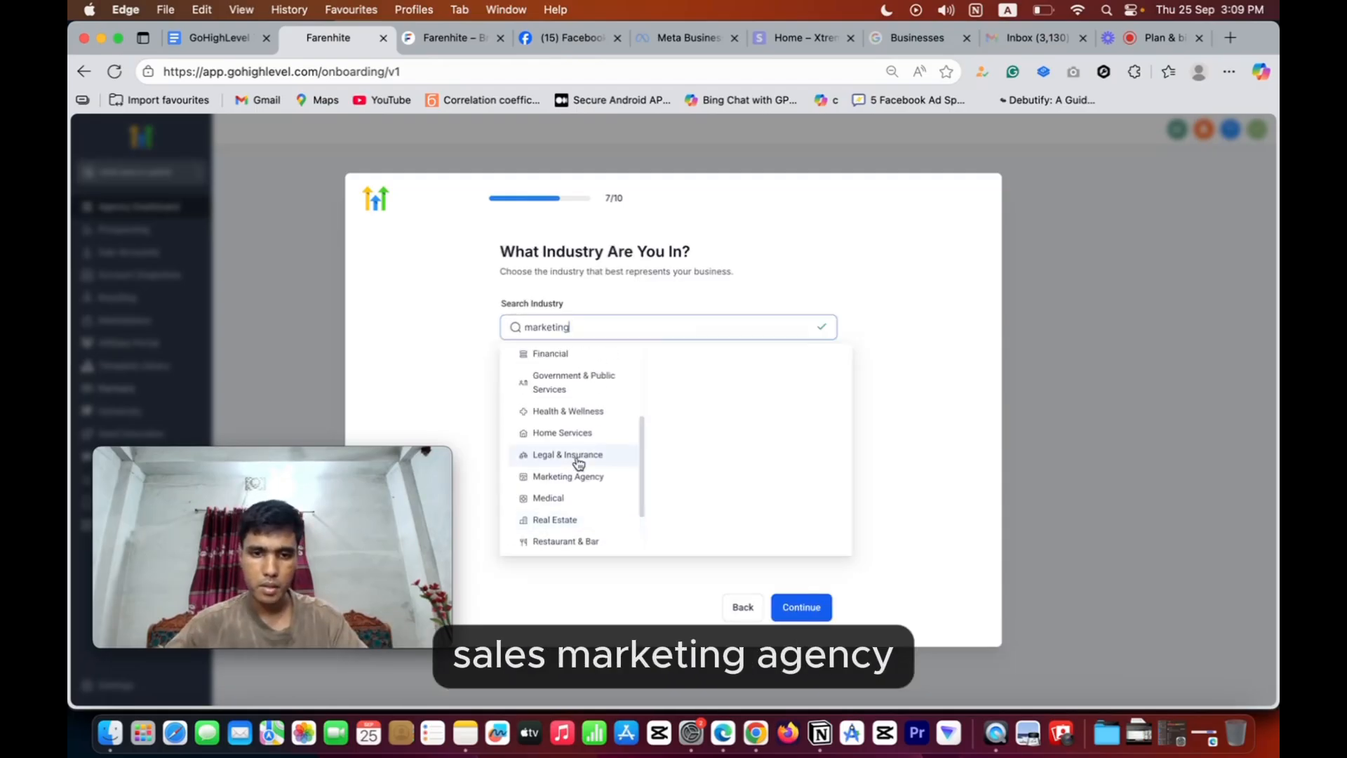
click(569, 476)
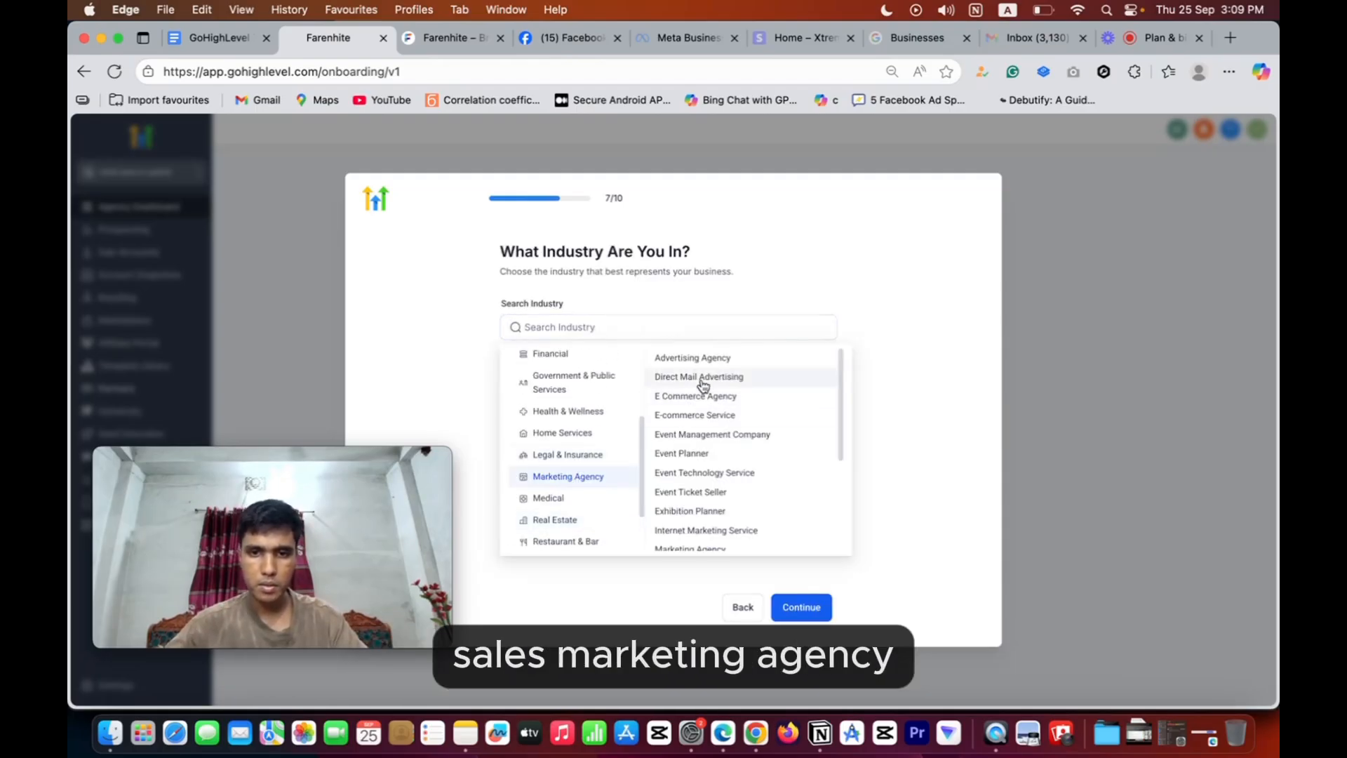
click(687, 358)
click(814, 598)
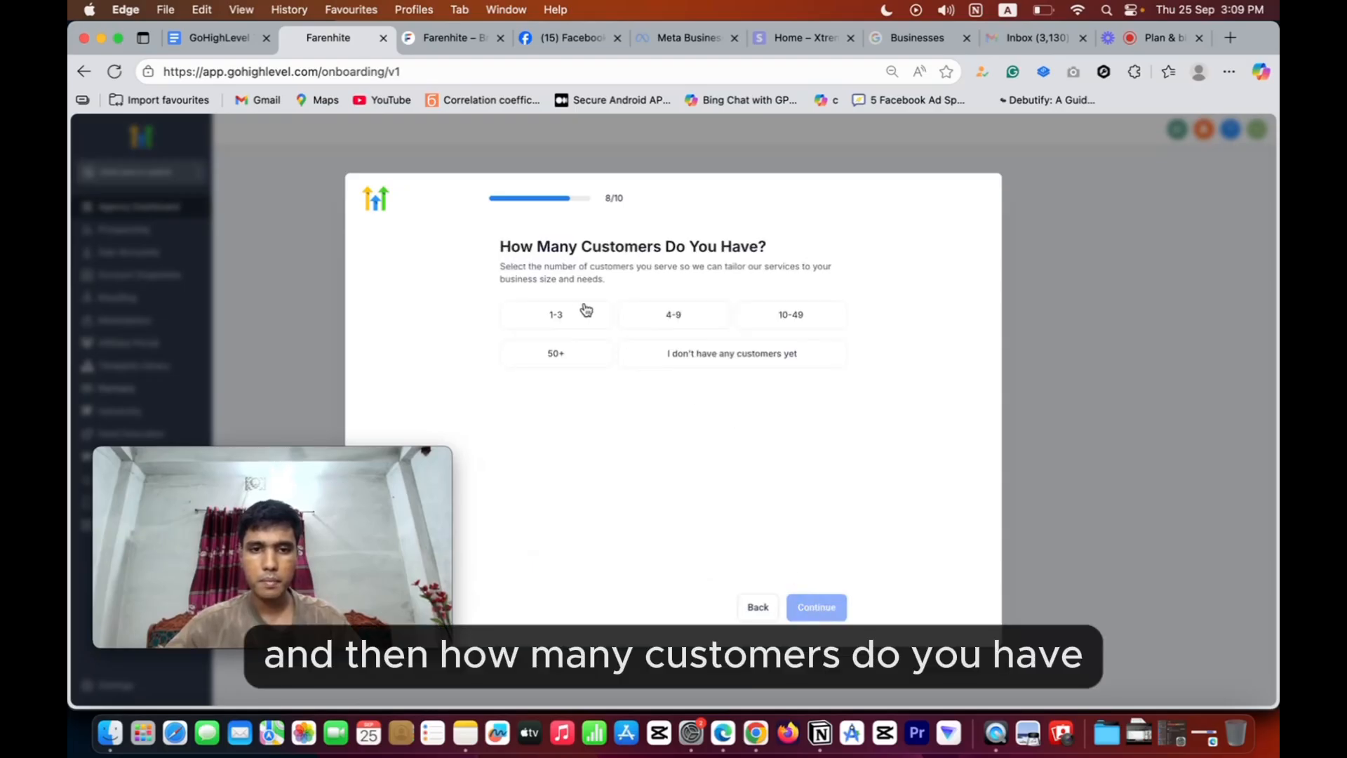
Choose 10-49 customers and Others as first focus, then skip the platforms question
click(691, 316)
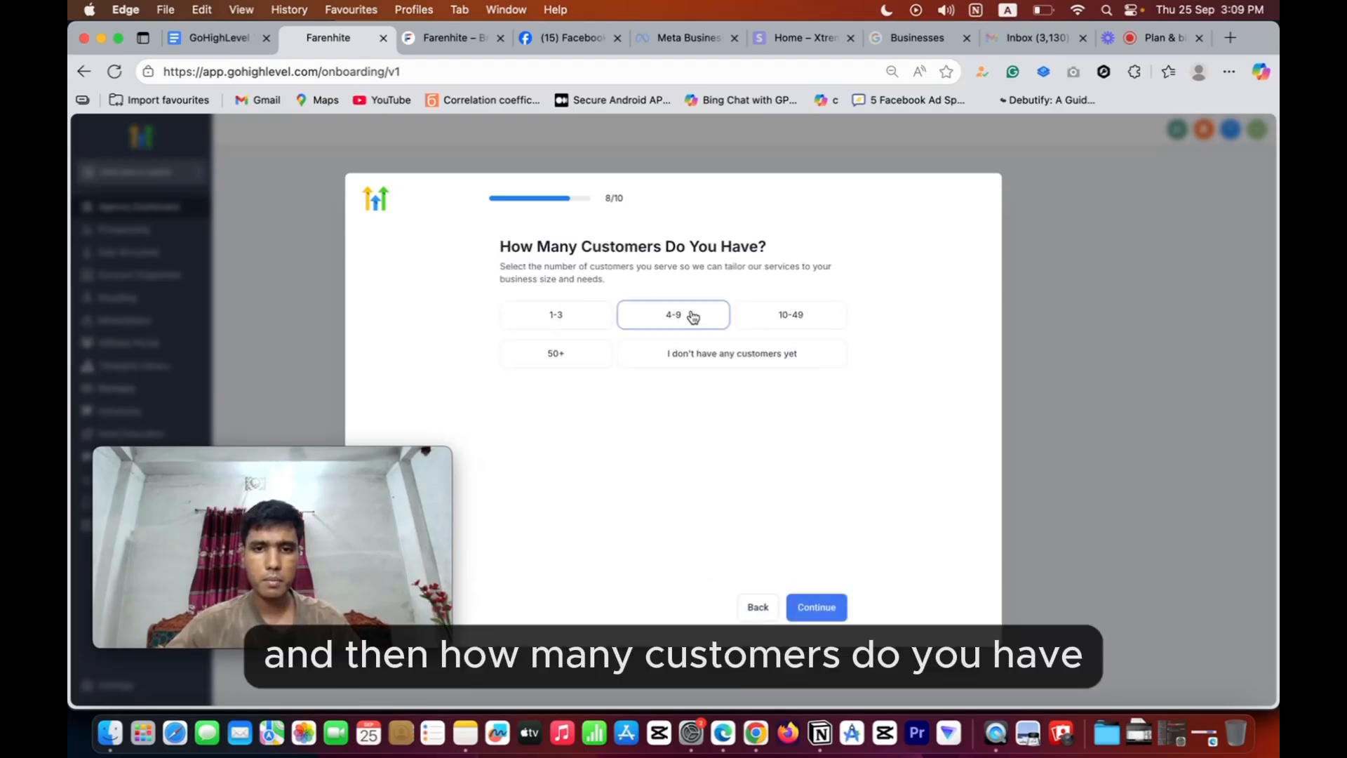
click(789, 314)
click(812, 608)
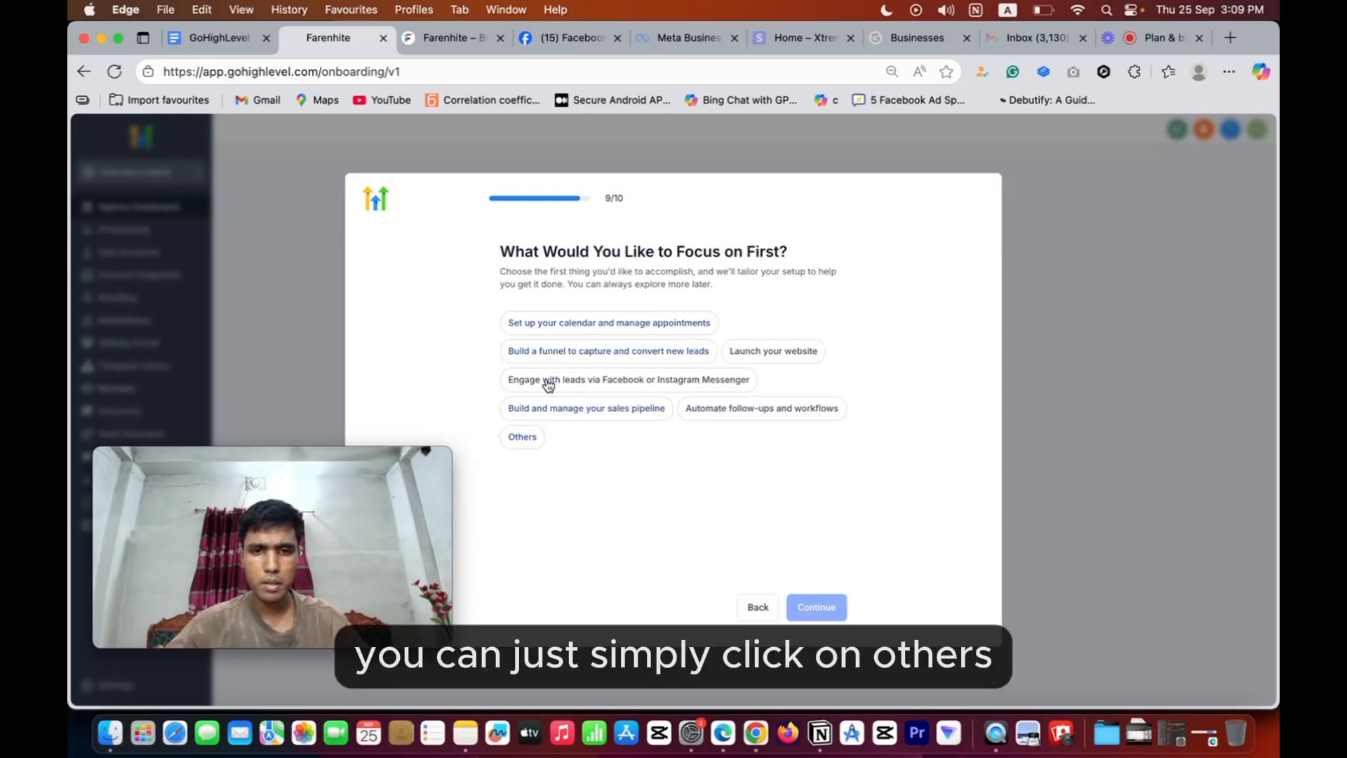
click(524, 443)
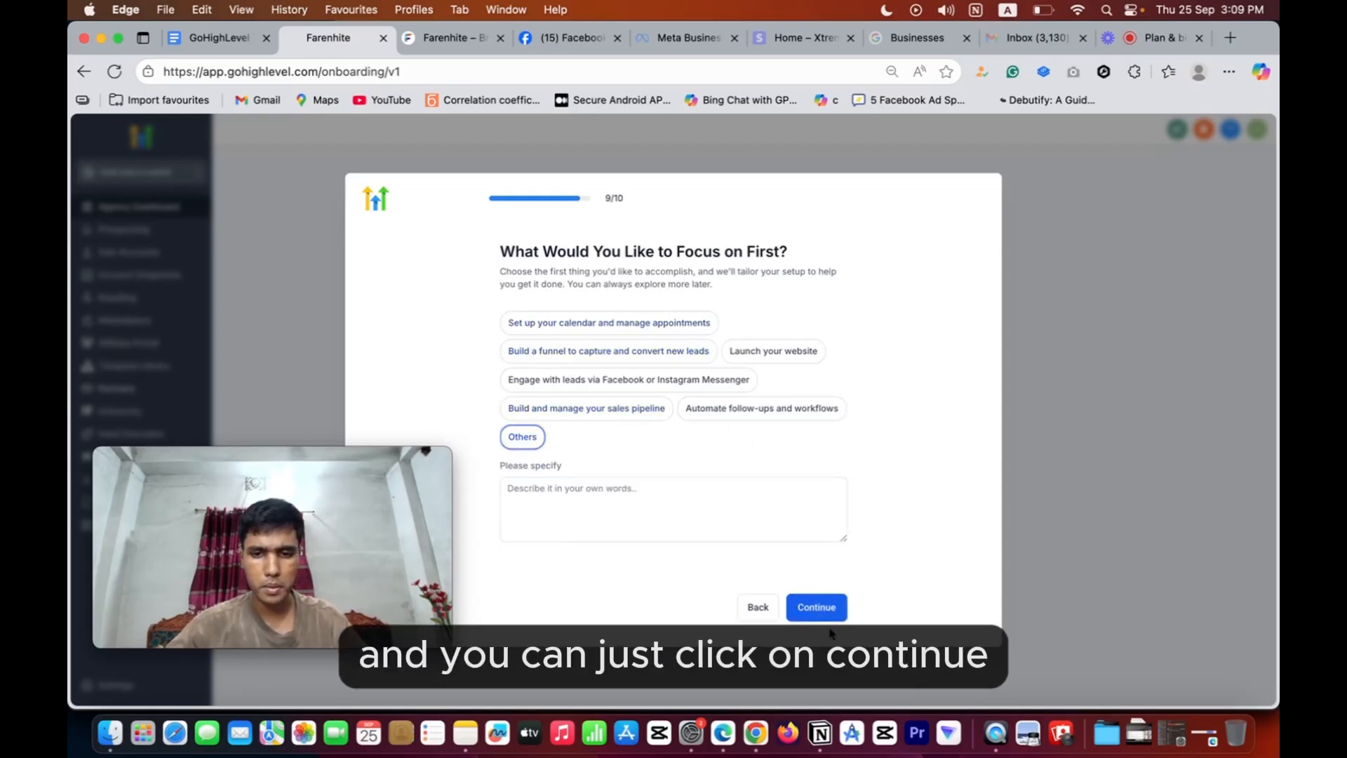
click(815, 607)
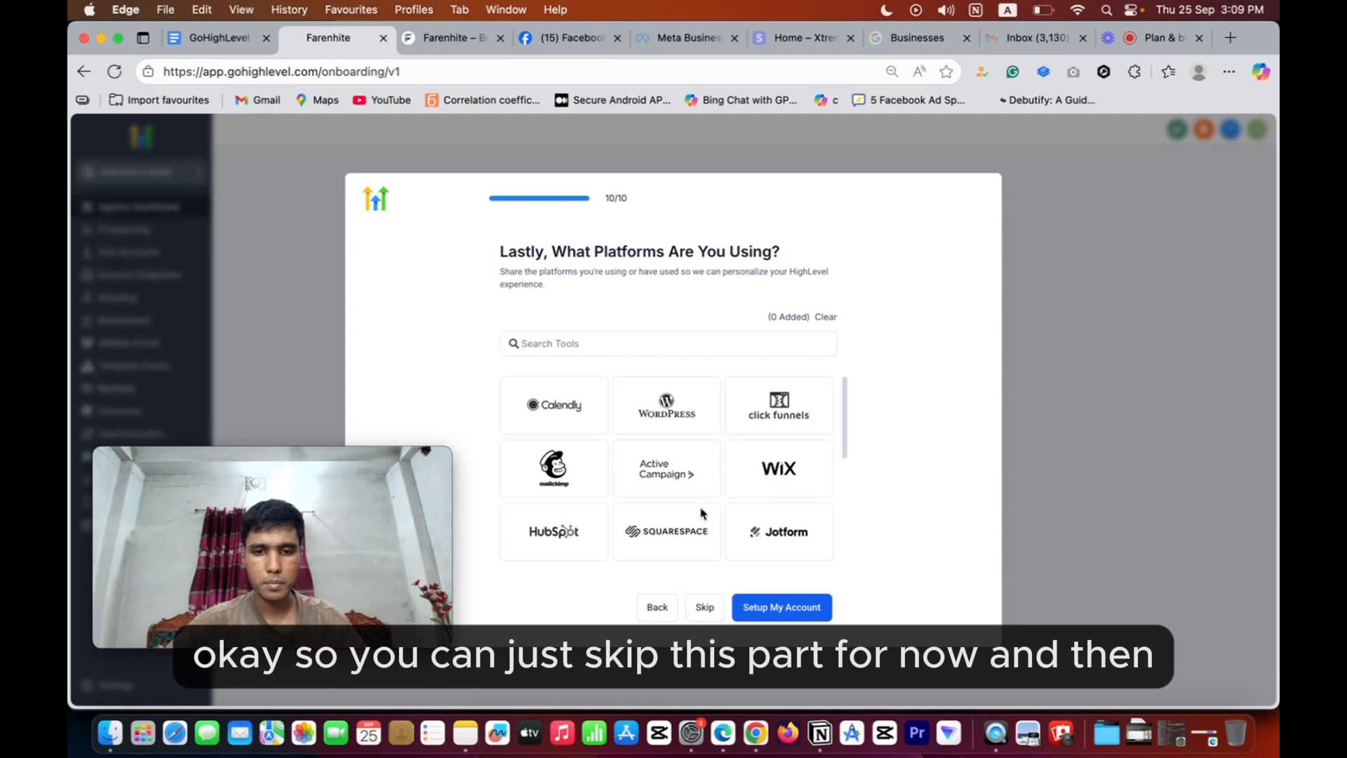
click(697, 611)
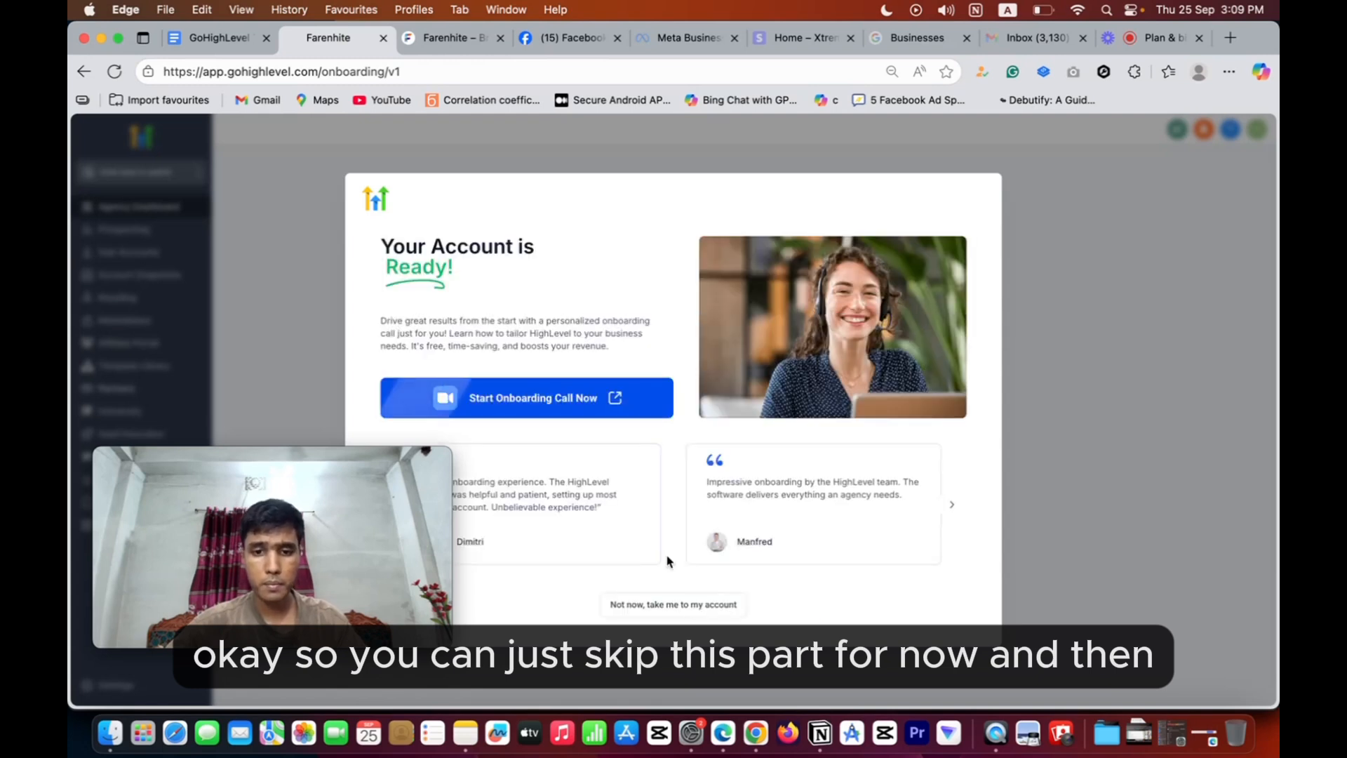
Choose 'Not now, take me to my account' for the agency Launchpad, skim the notes, and return
drag(354, 496, 321, 562)
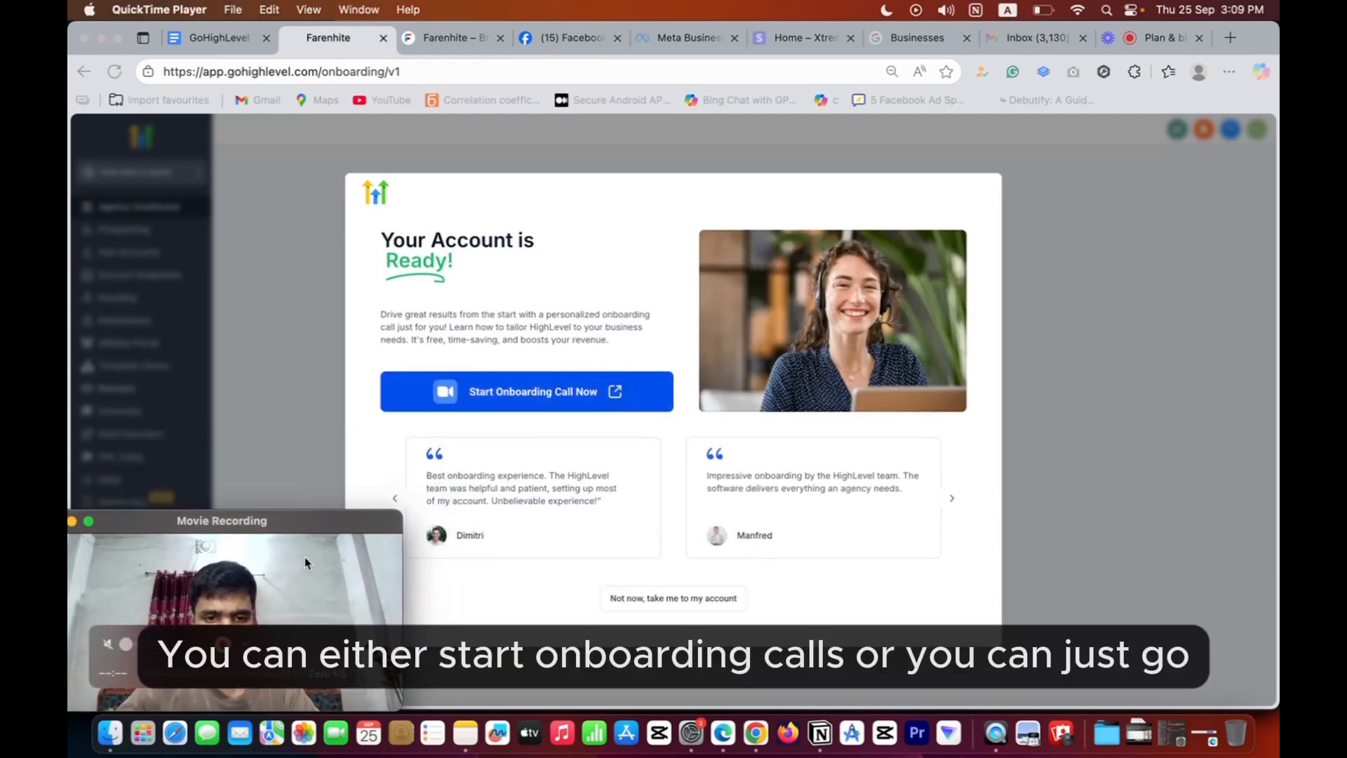
click(652, 605)
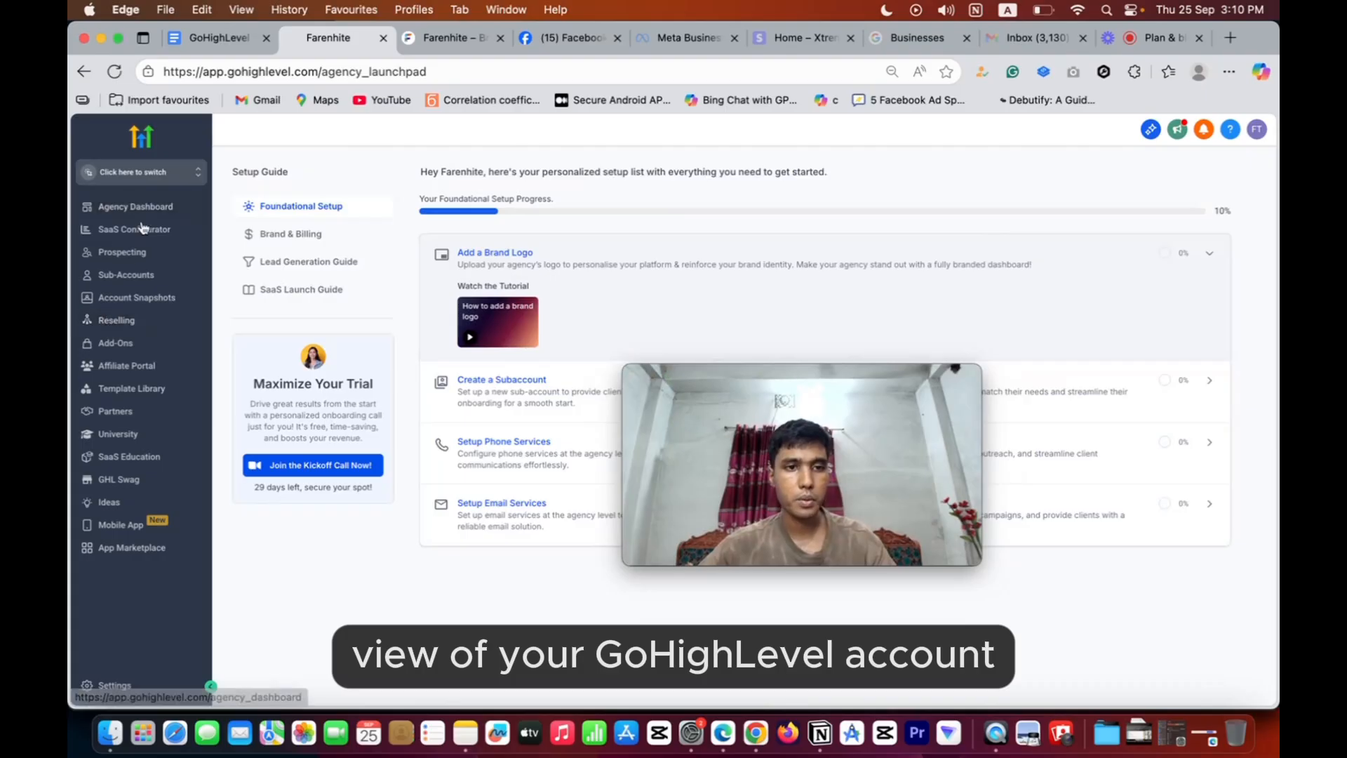
click(237, 41)
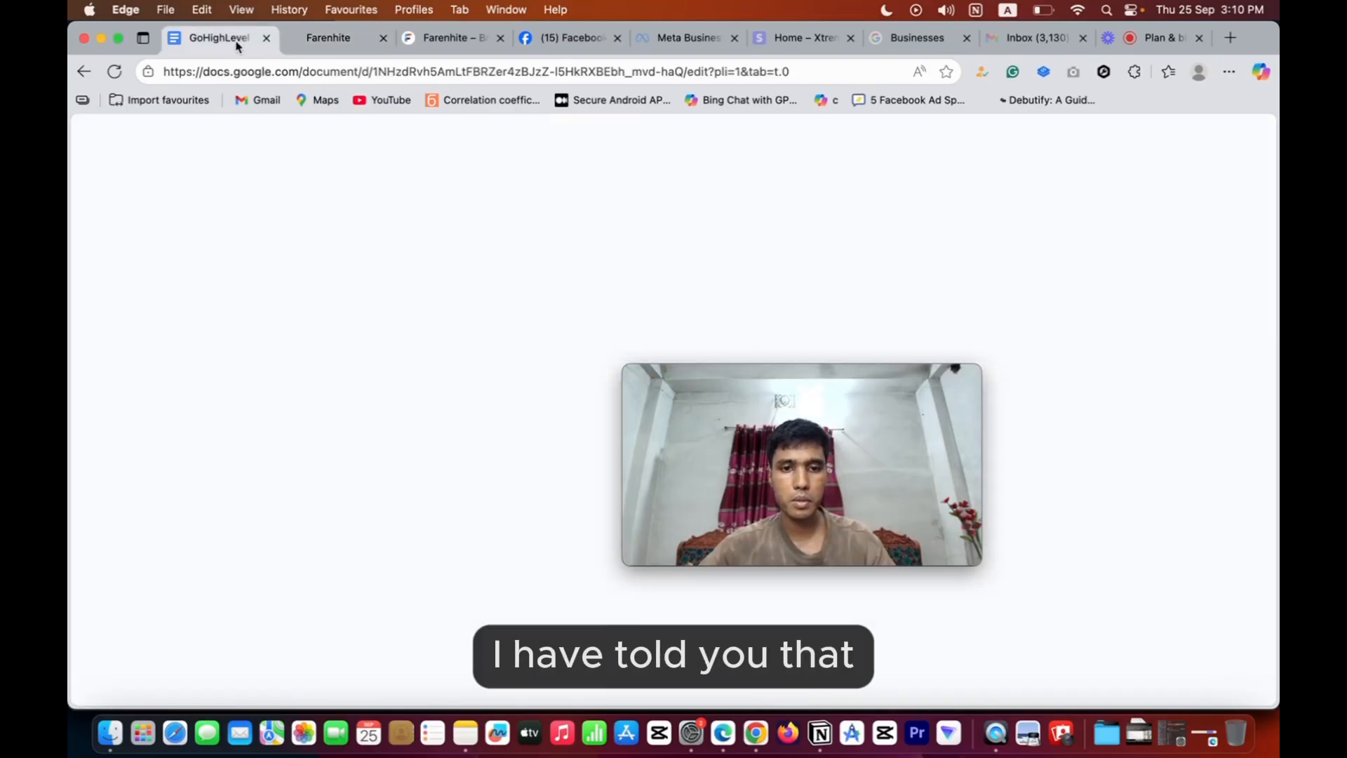
drag(800, 375, 250, 495)
scroll(421, 421, up, 3)
drag(395, 346, 547, 363)
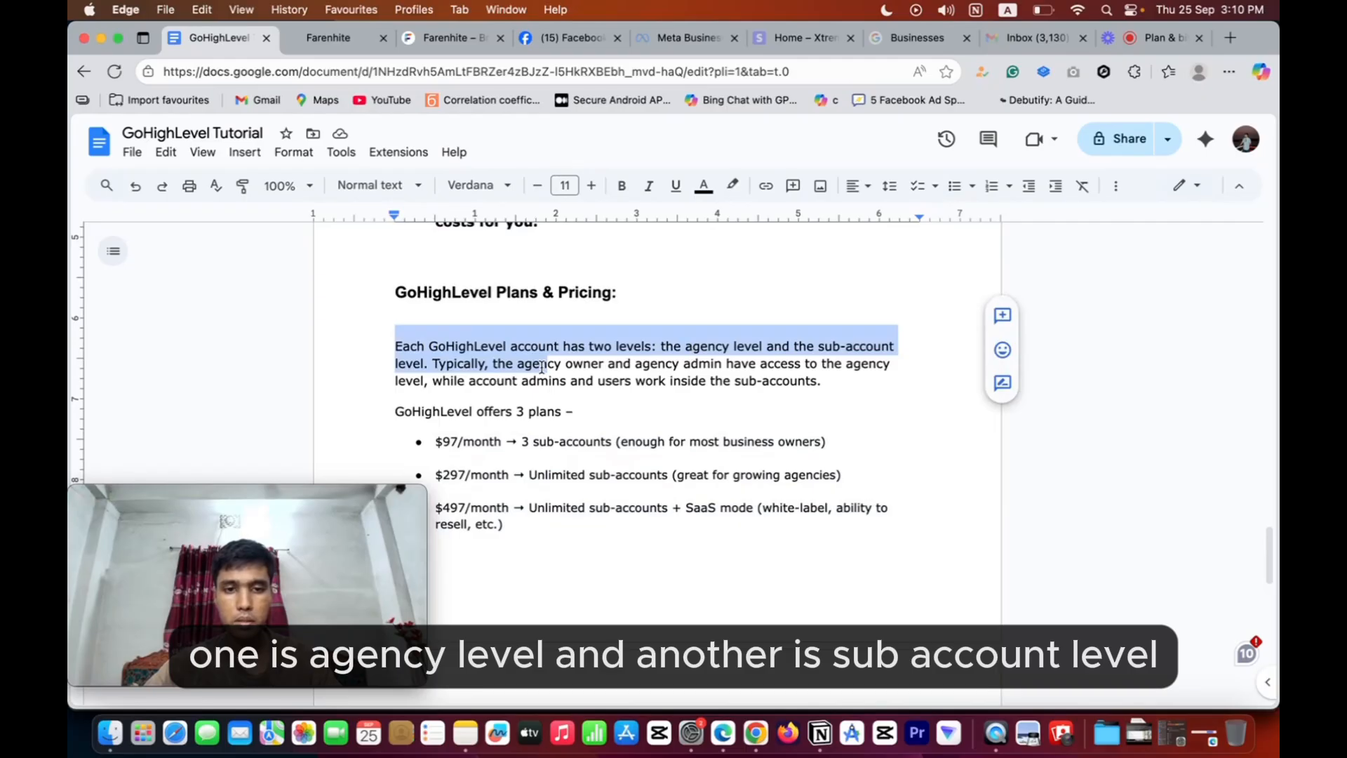
click(490, 363)
click(329, 39)
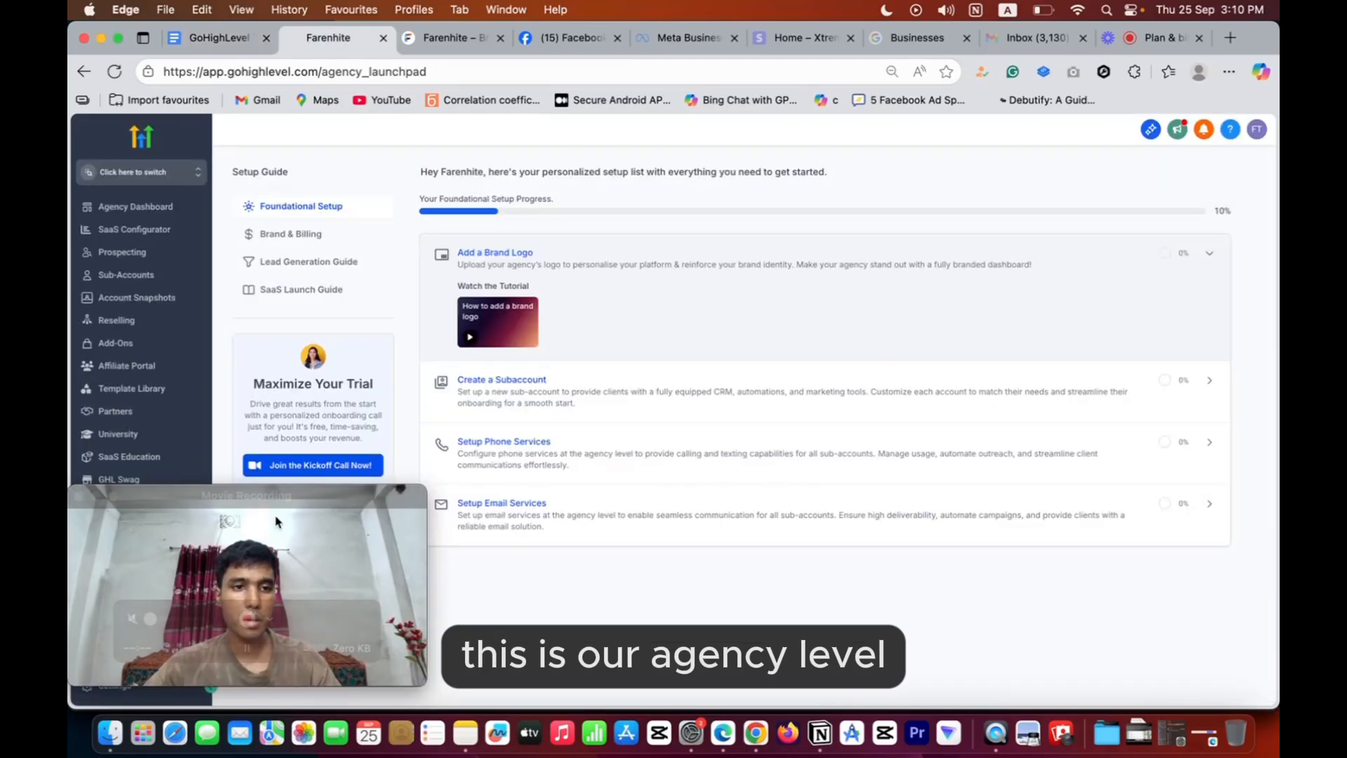
Switch from the agency view into the Farenhite sub-account
drag(259, 505, 908, 543)
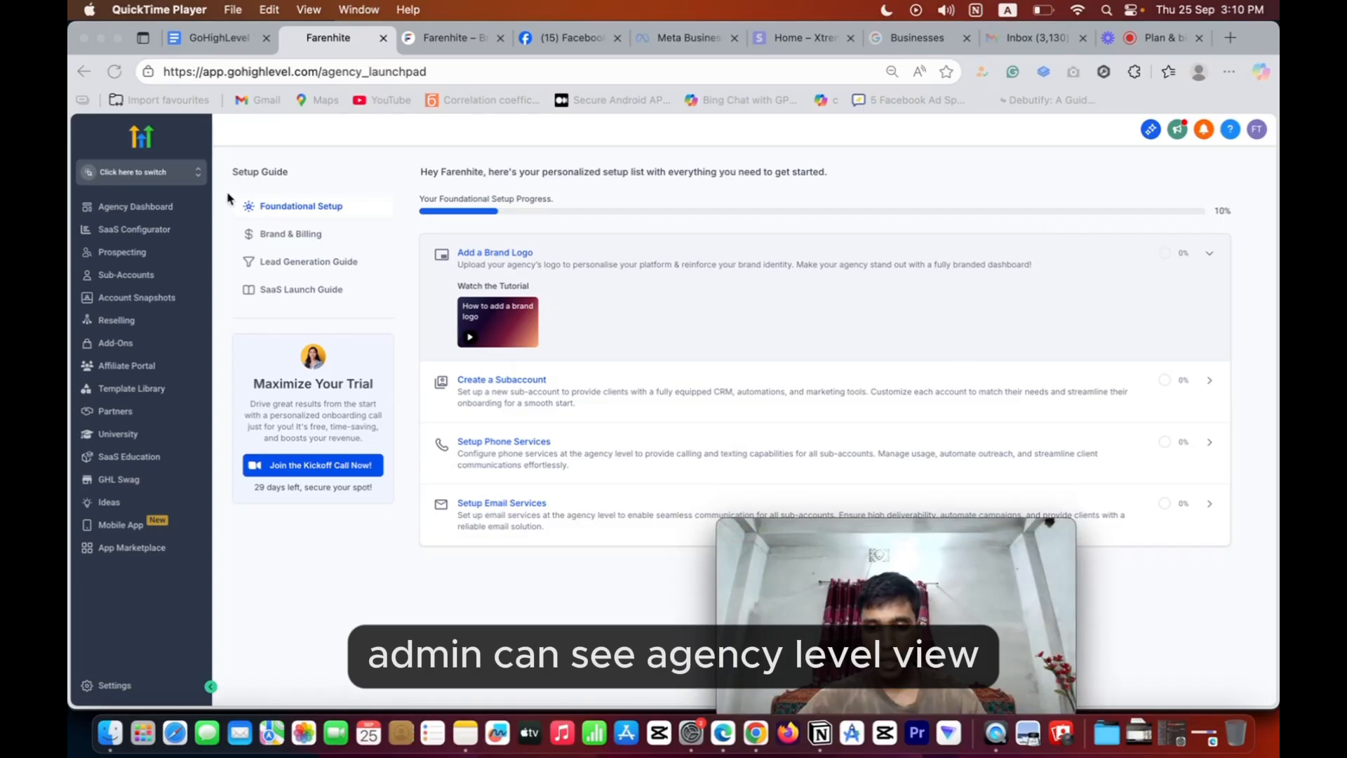
click(183, 181)
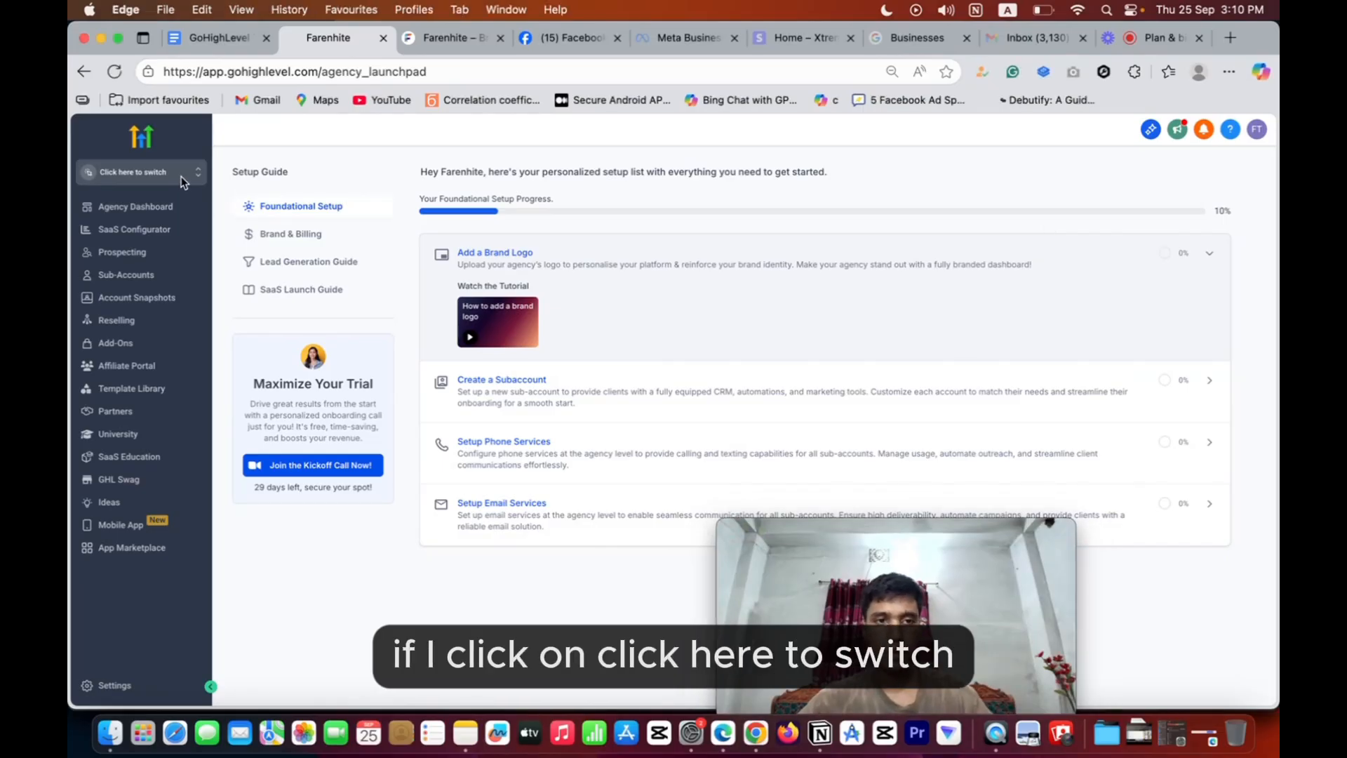
click(183, 181)
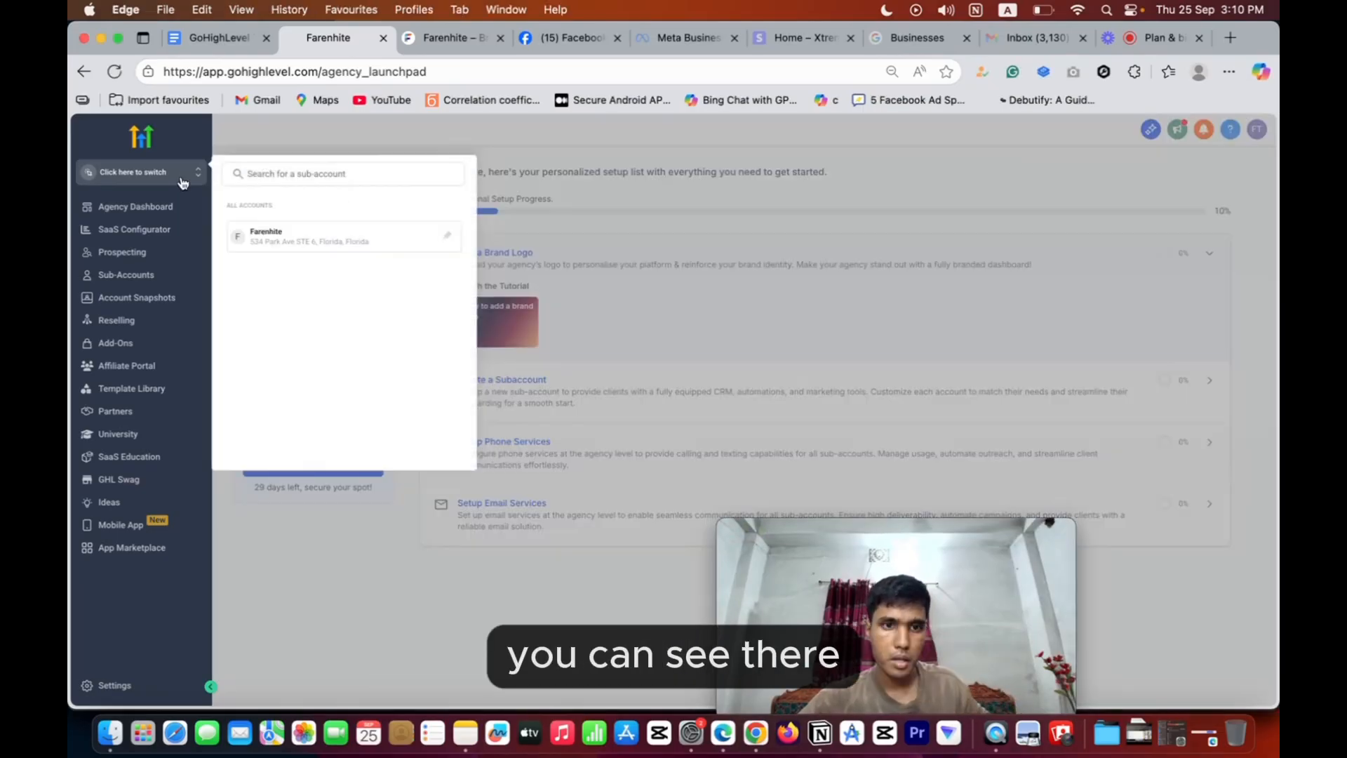
click(320, 249)
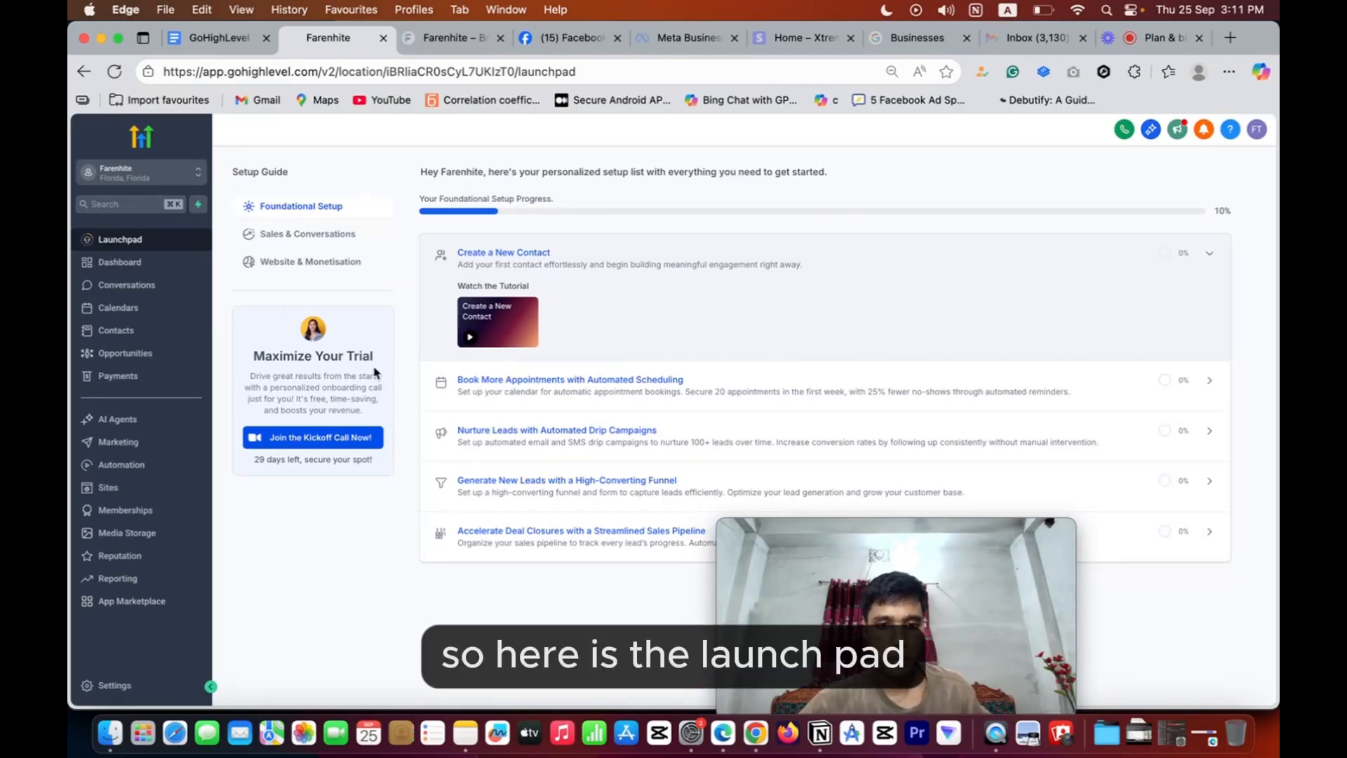
Highlight the notes' Launchpad paragraph on setup prompts and core features, then return
click(204, 37)
drag(395, 297, 696, 334)
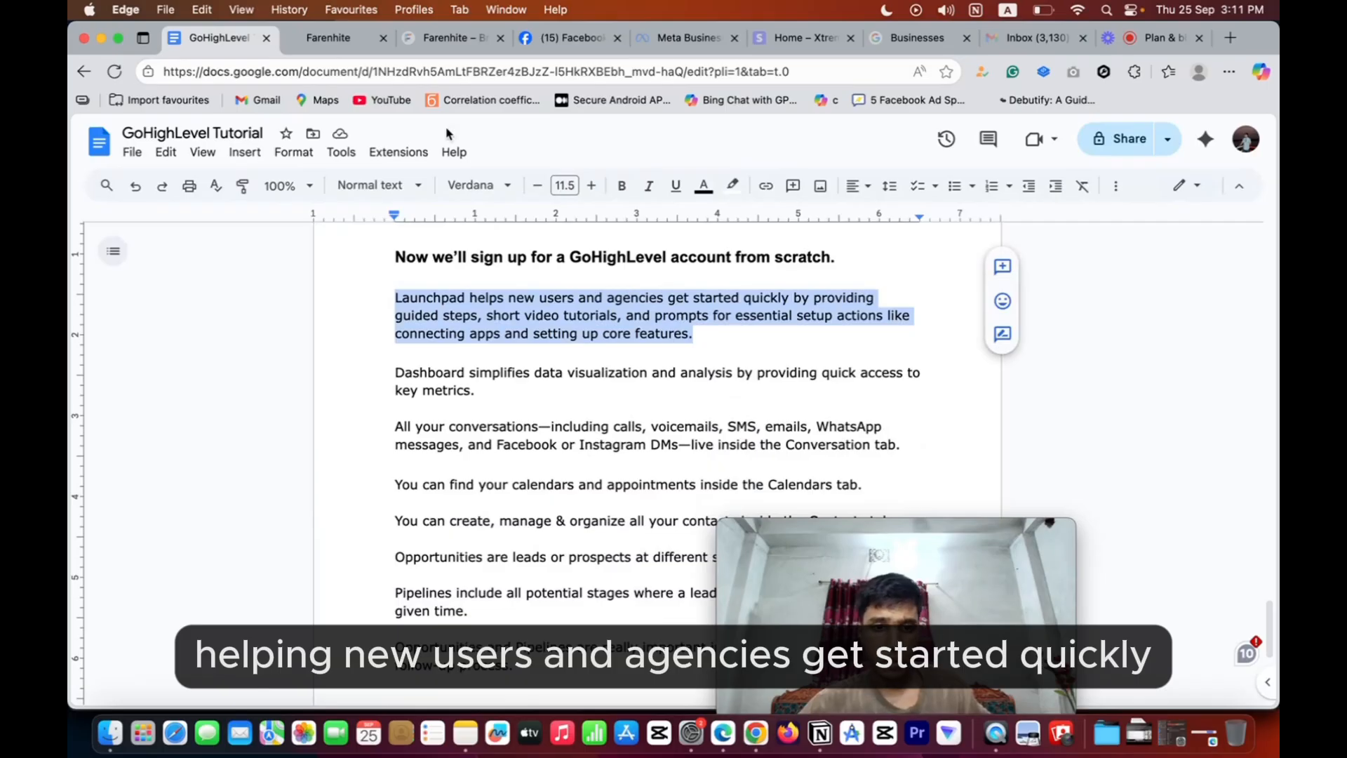
click(414, 319)
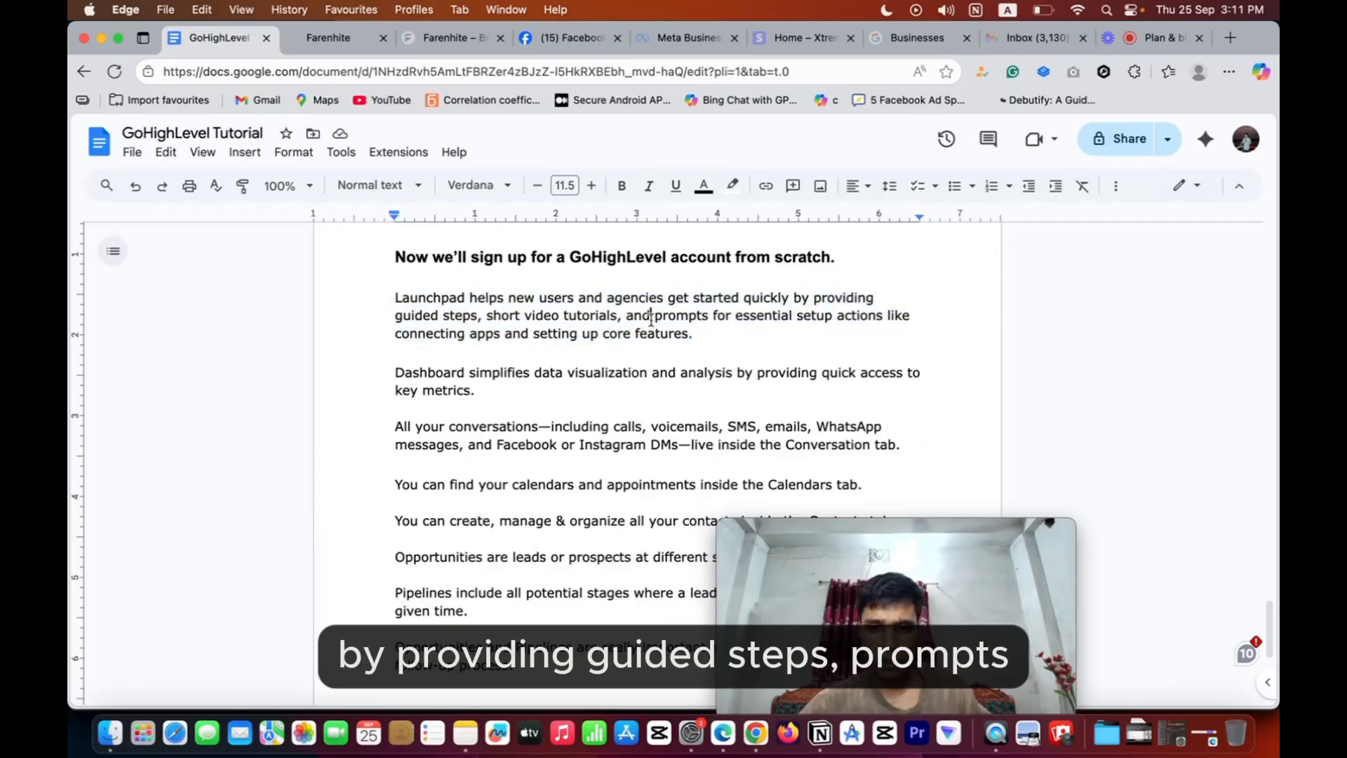
drag(651, 316, 731, 329)
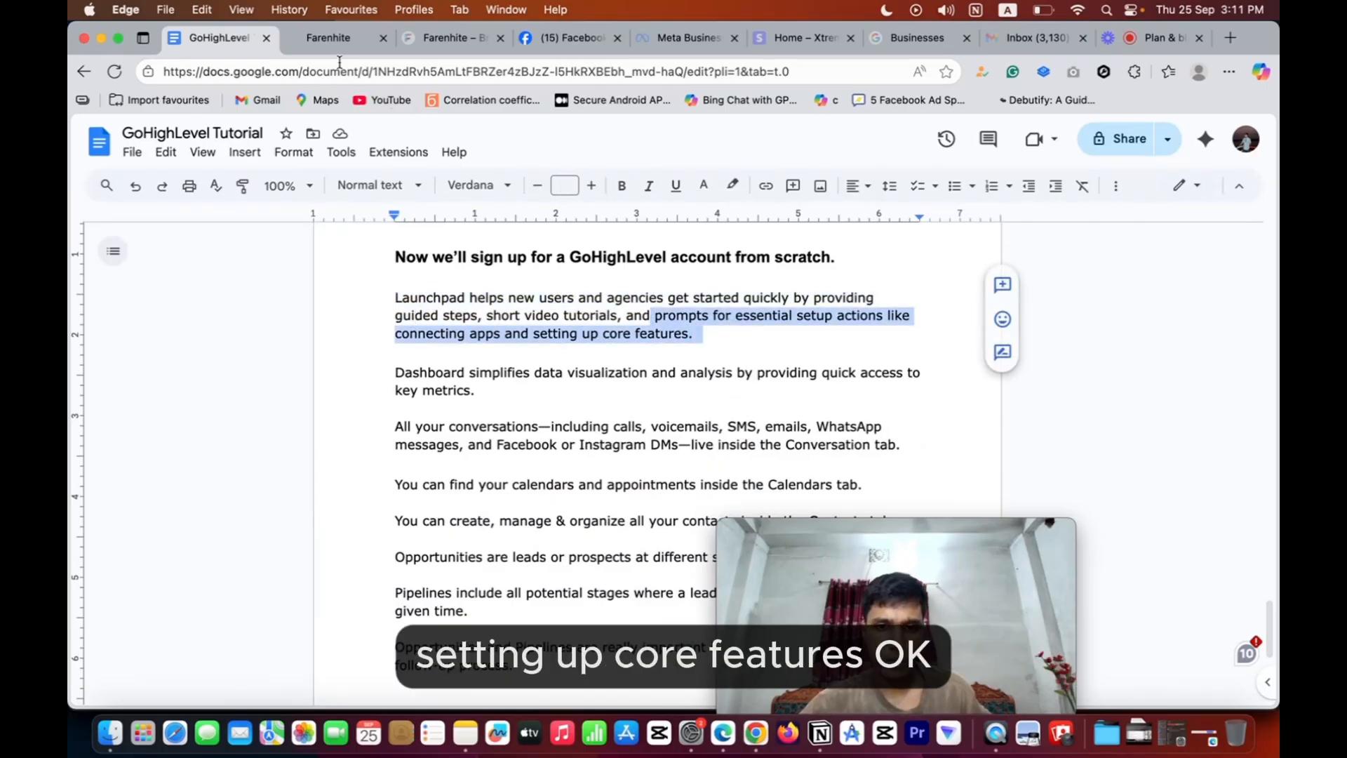
click(326, 39)
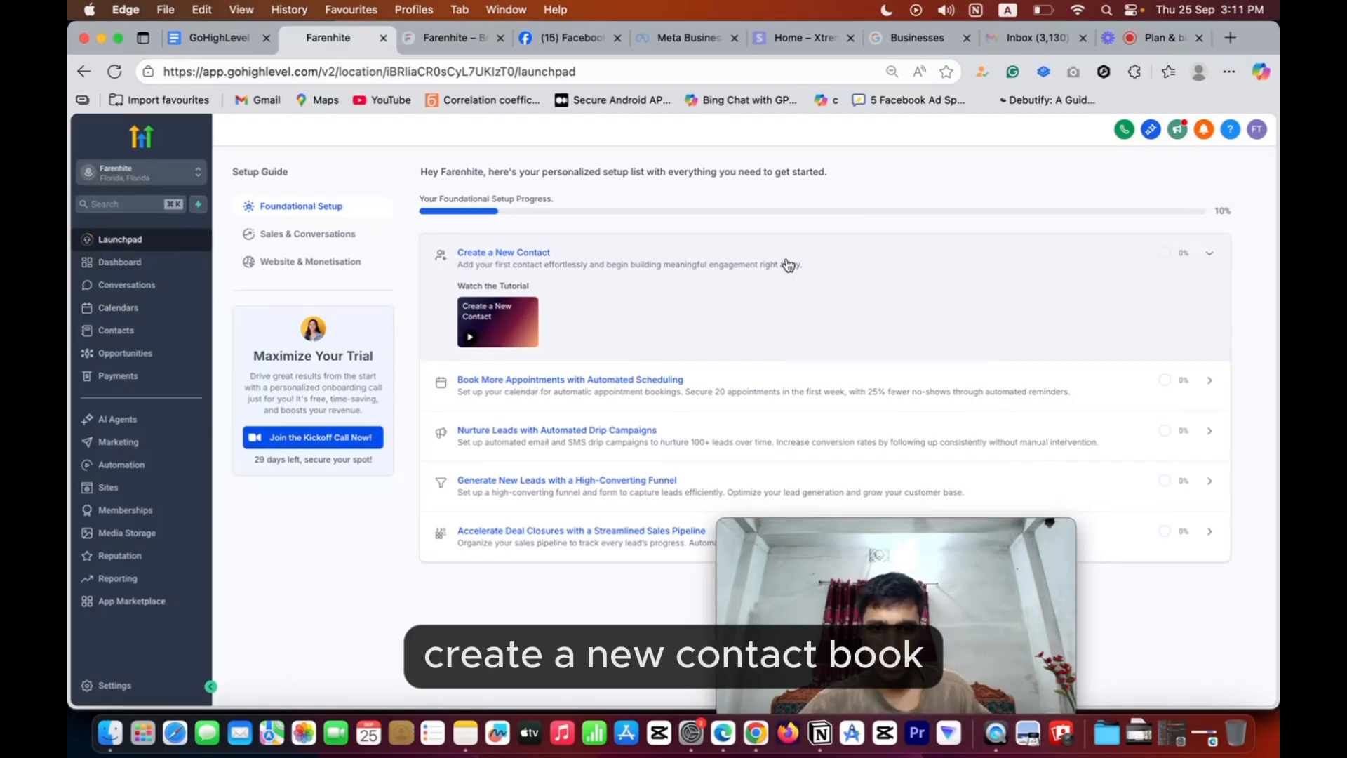
Expand the Launchpad's Book More Appointments, Nurture Leads and Sales & Conversations setup tasks
click(1208, 386)
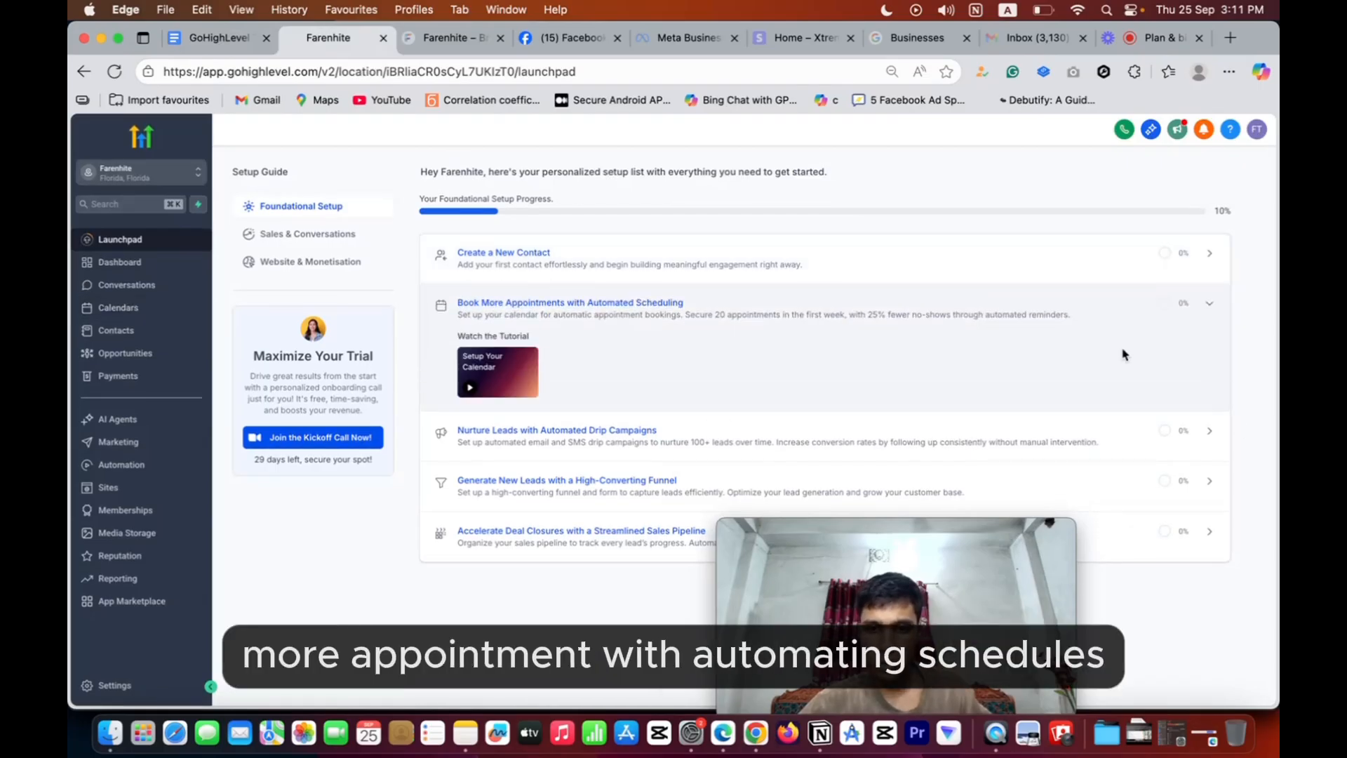
click(1209, 435)
click(292, 233)
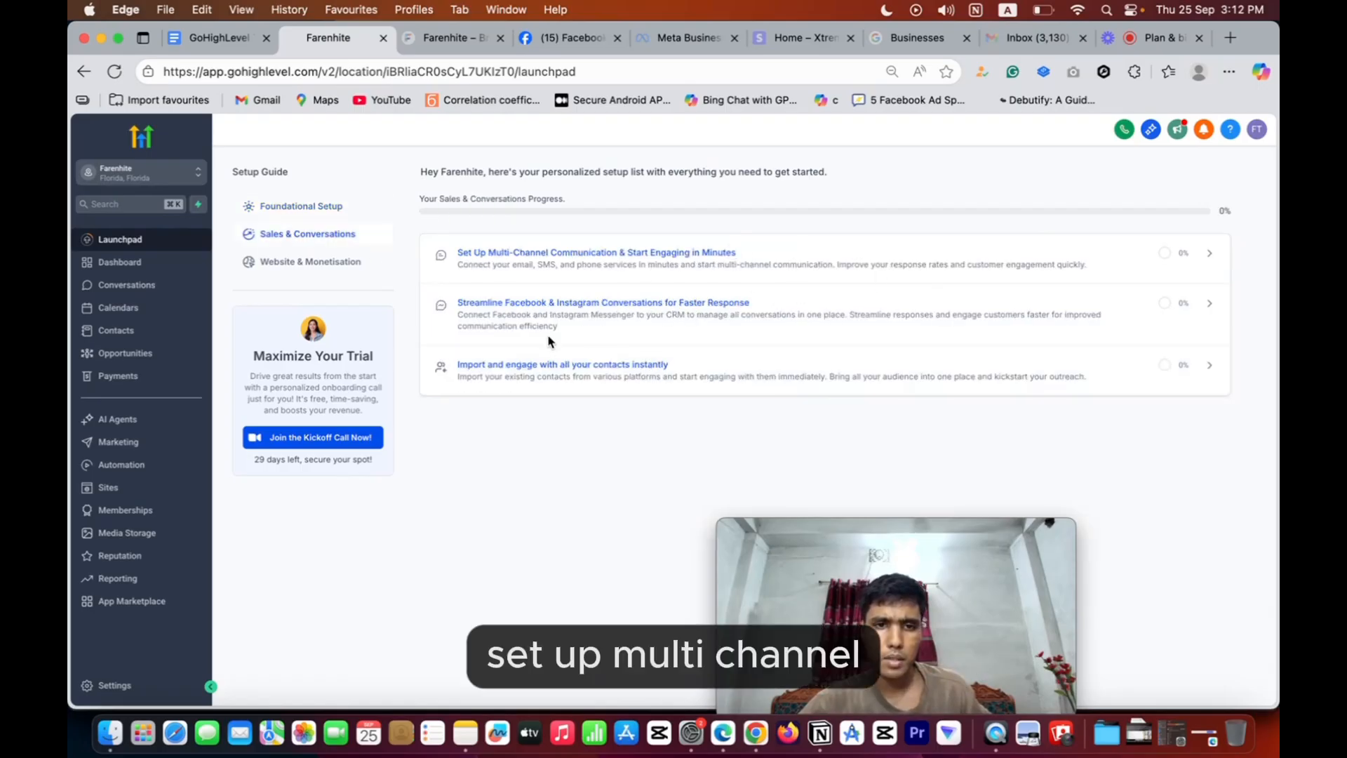
click(1208, 254)
click(1212, 384)
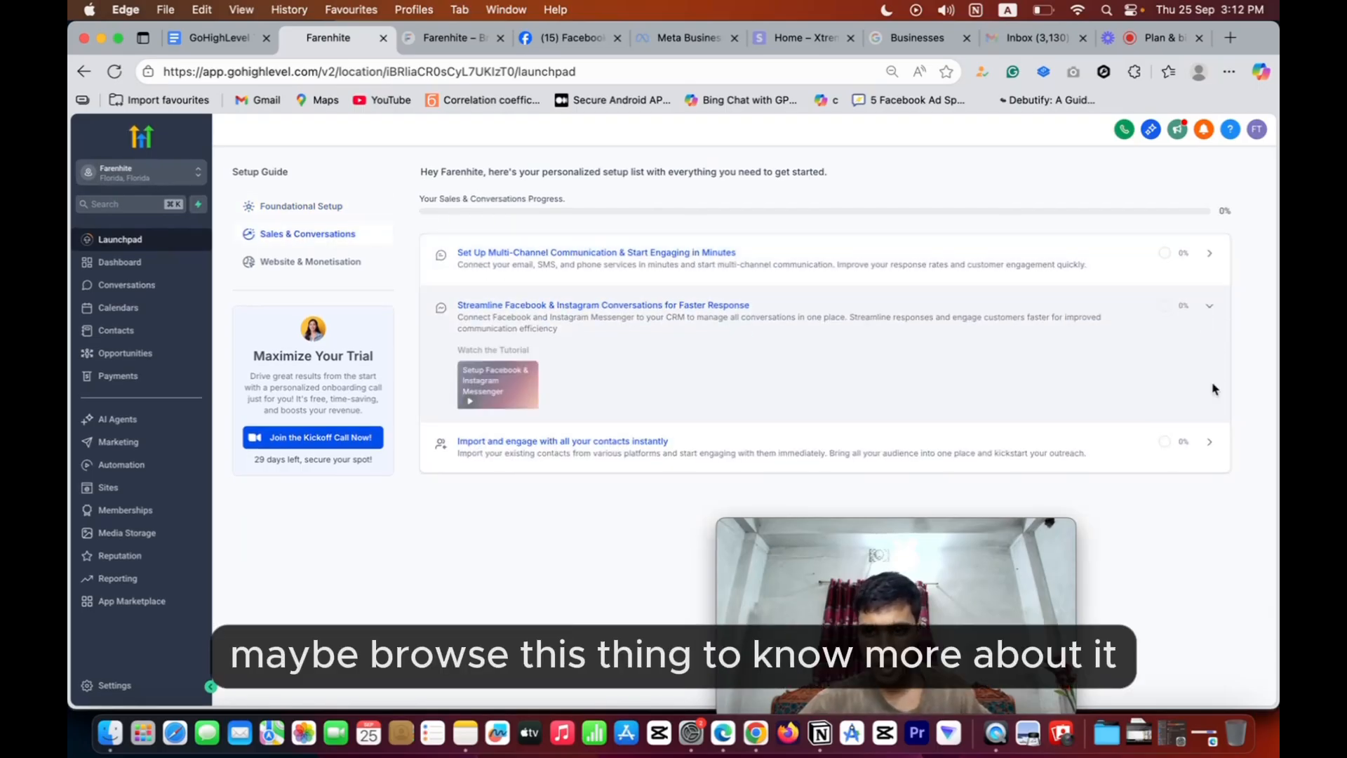
click(1210, 442)
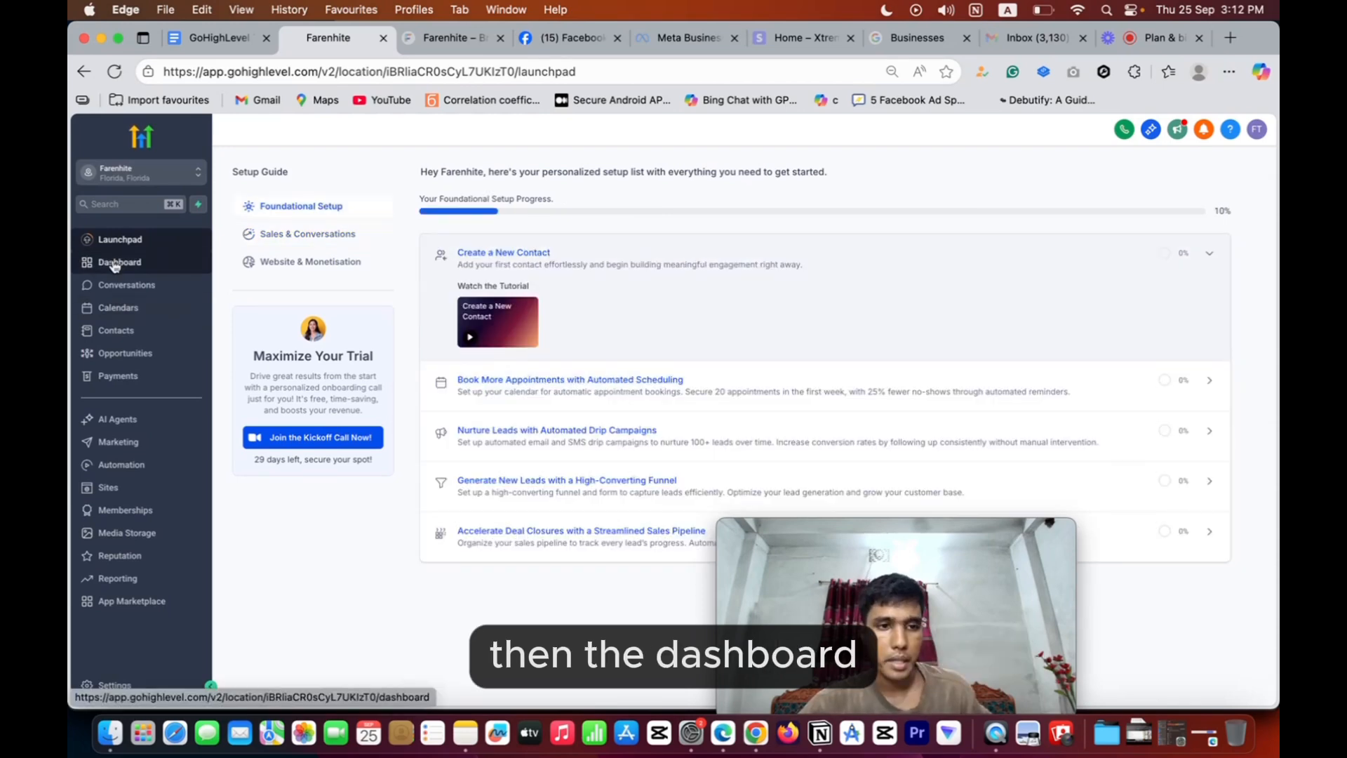
Check the Farenhite Dashboard's empty No Data Found widgets, then switch to the Chrome incognito window
click(119, 262)
click(1232, 288)
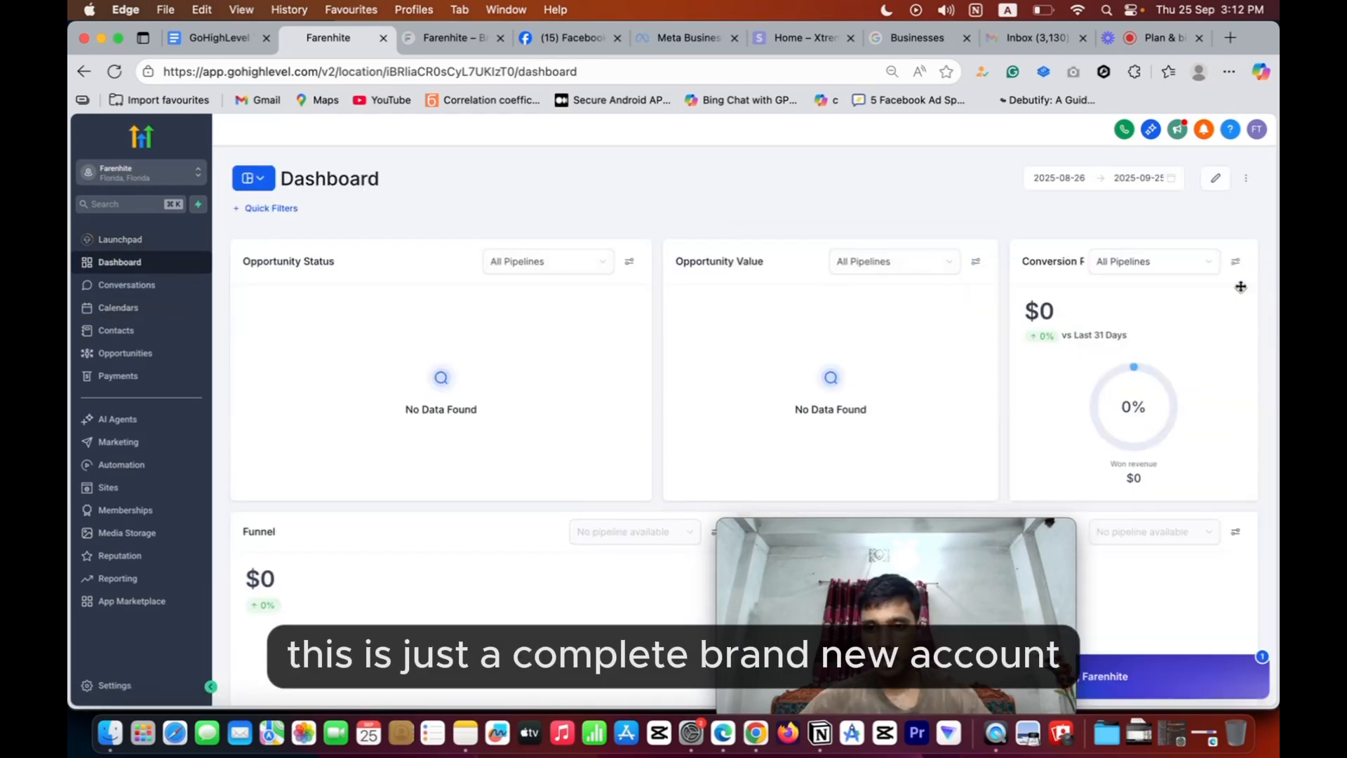
scroll(833, 385, down, 5)
scroll(833, 386, up, 5)
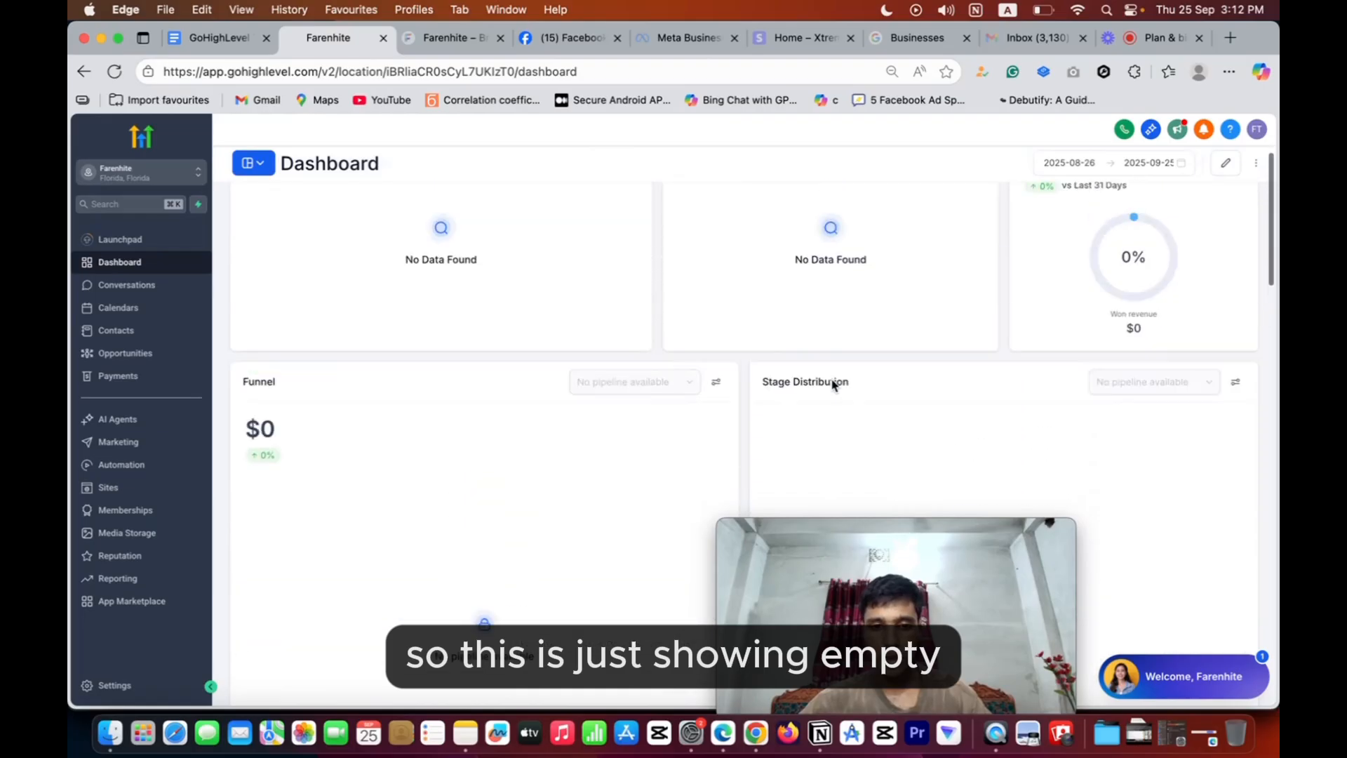
click(755, 732)
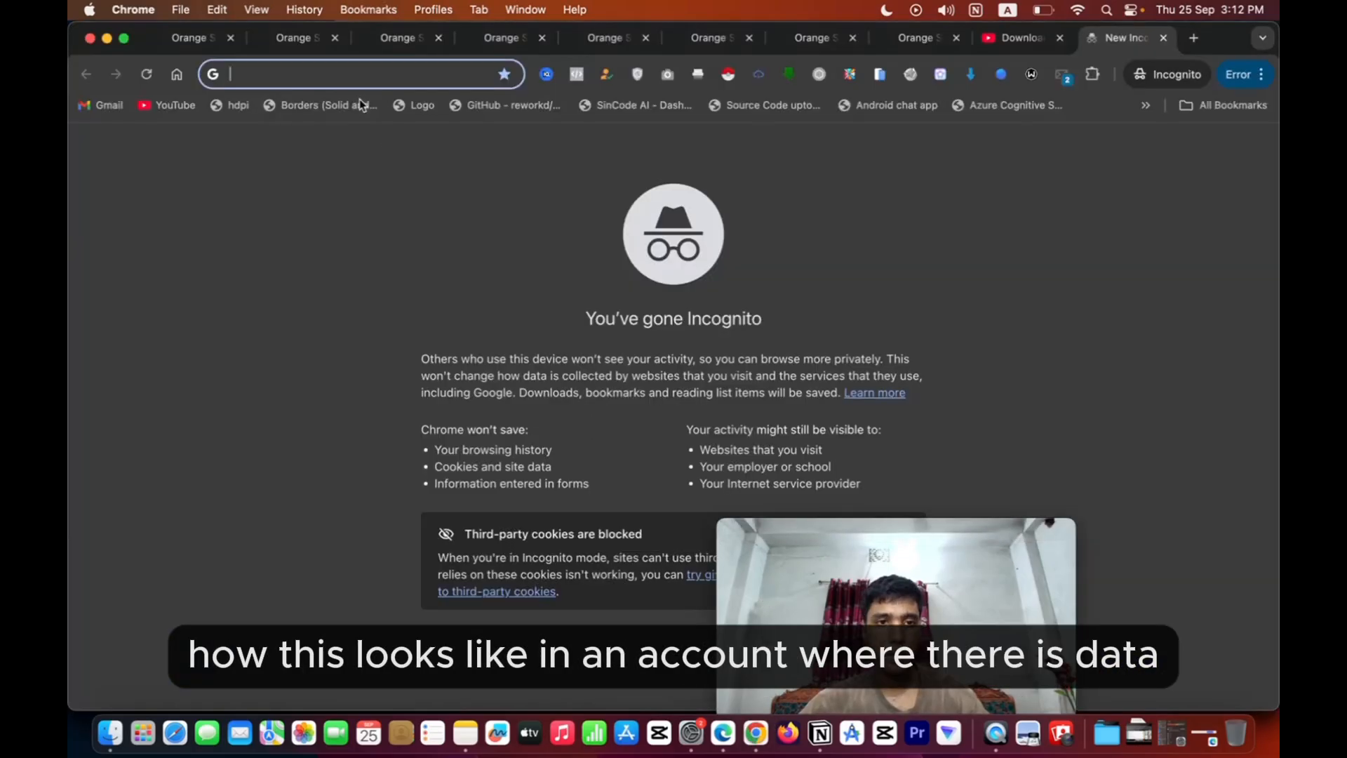
Open another account that has data and review its Launchpad and Dashboard key metrics
click(292, 42)
click(167, 270)
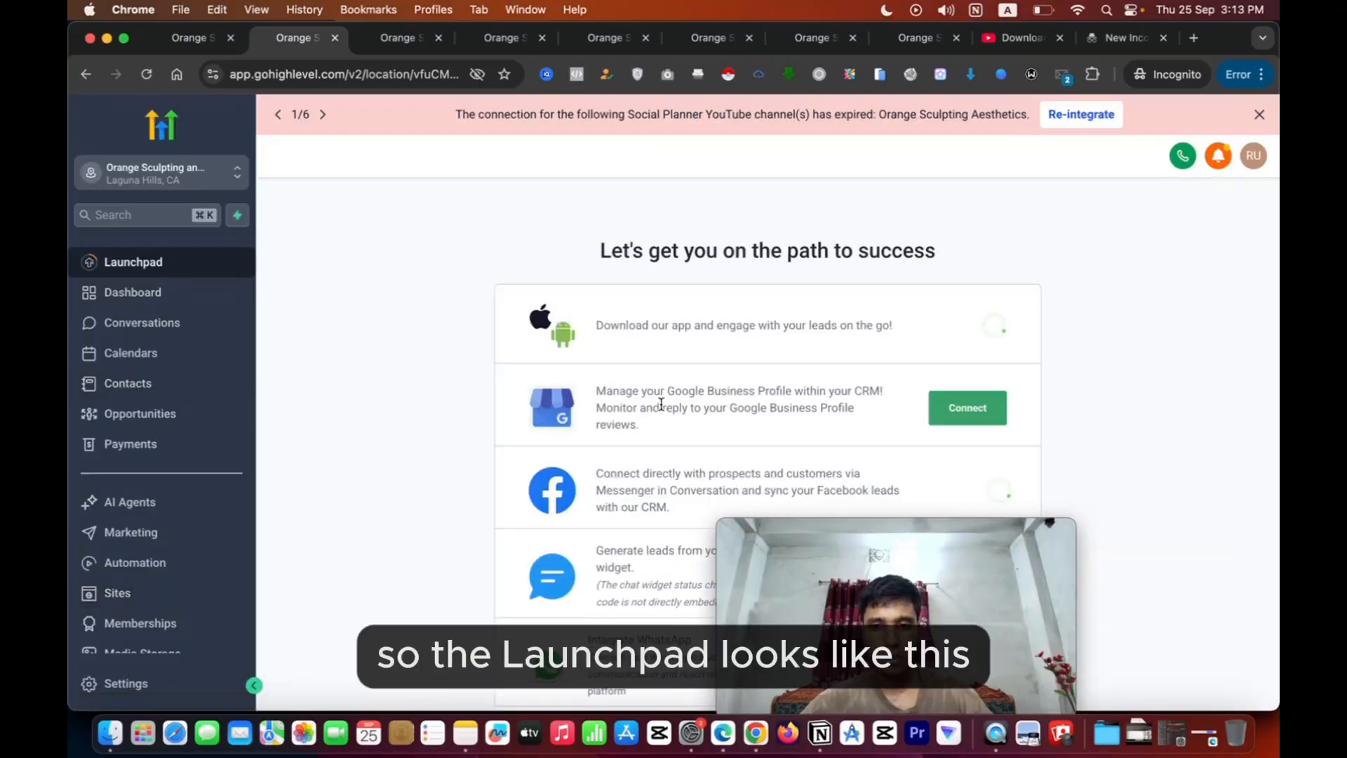
scroll(661, 407, down, 5)
scroll(661, 407, up, 5)
scroll(752, 413, down, 5)
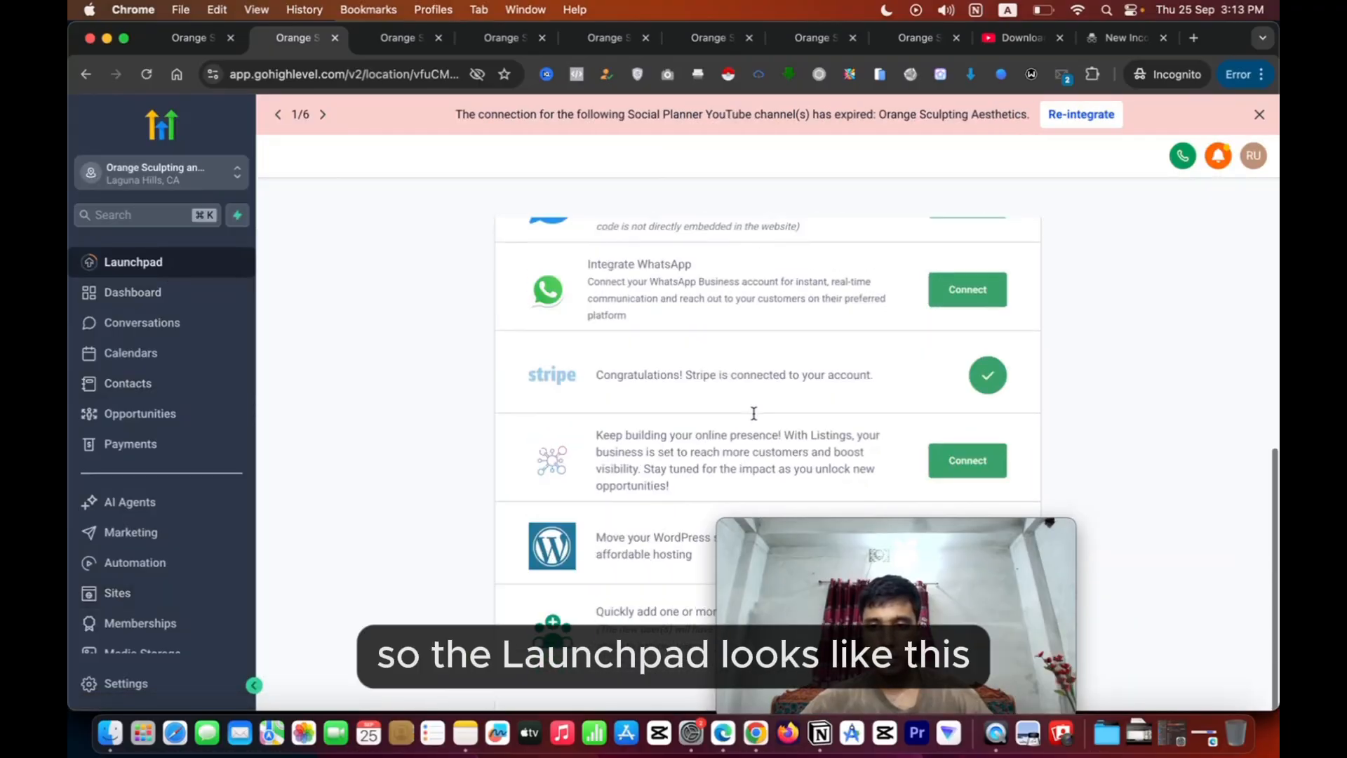
click(150, 292)
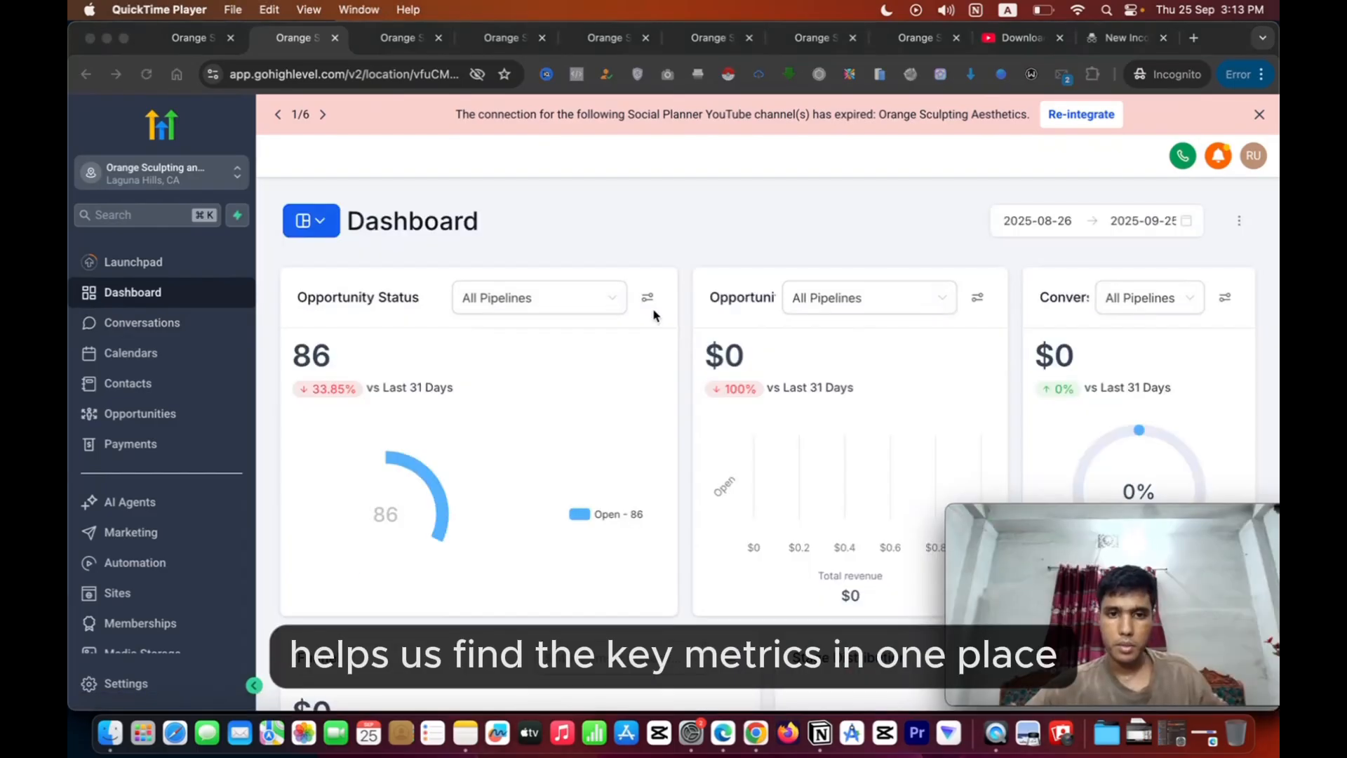
scroll(695, 448, down, 2)
scroll(693, 446, up, 3)
scroll(695, 445, down, 5)
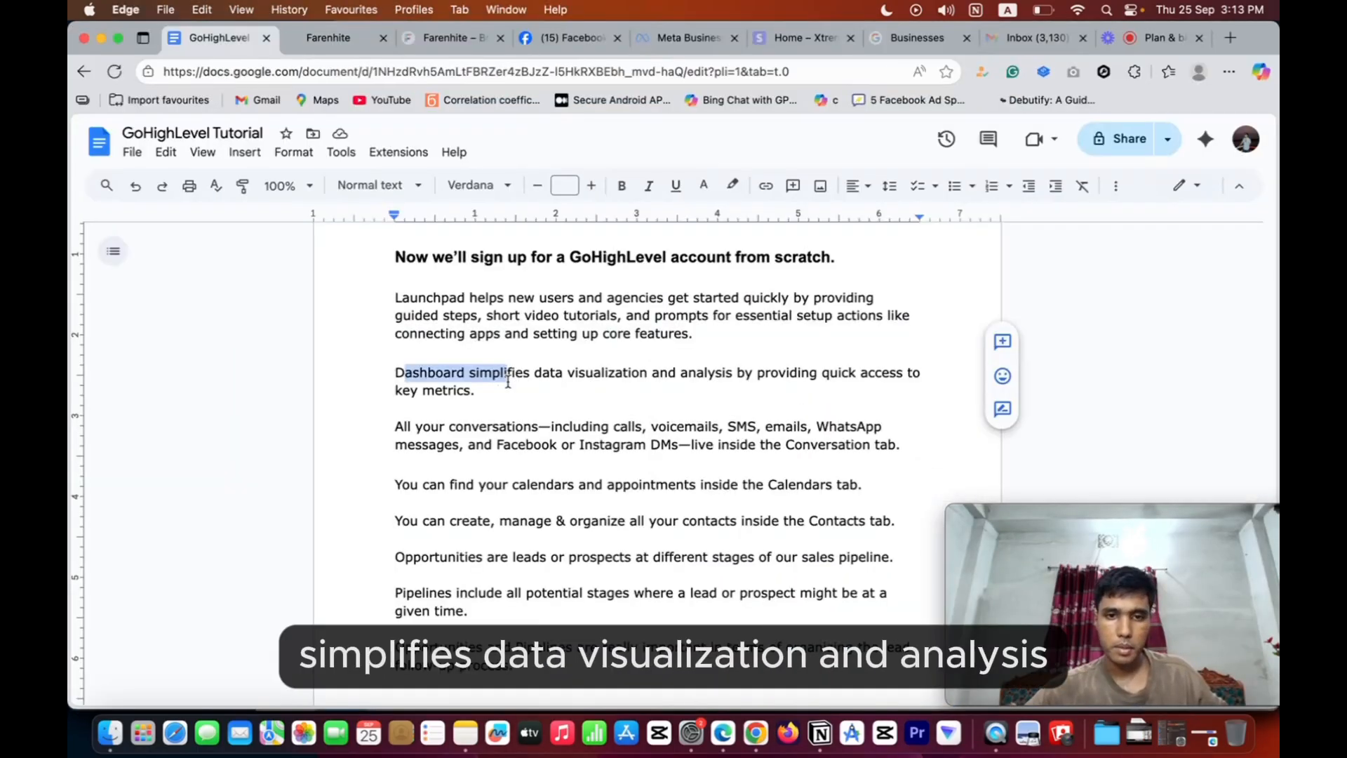
drag(505, 379, 710, 384)
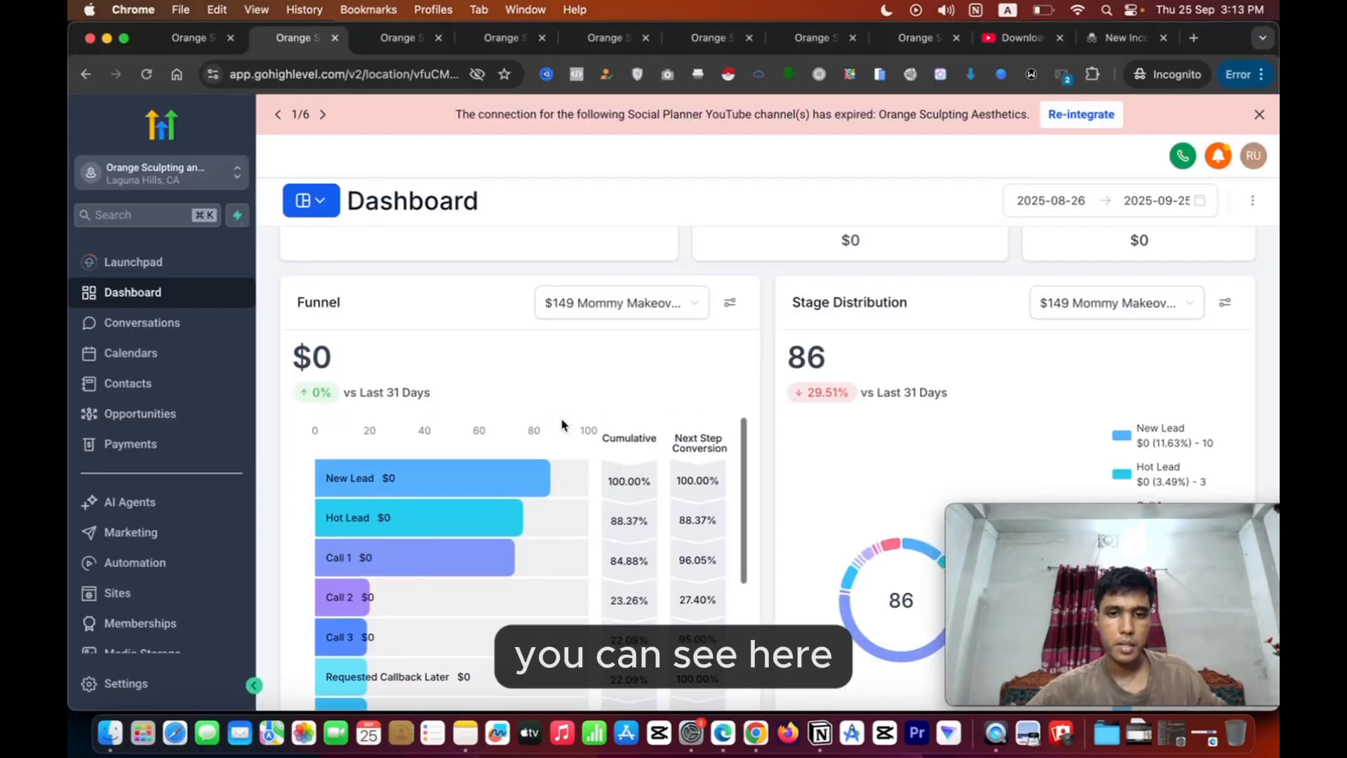
scroll(560, 421, up, 5)
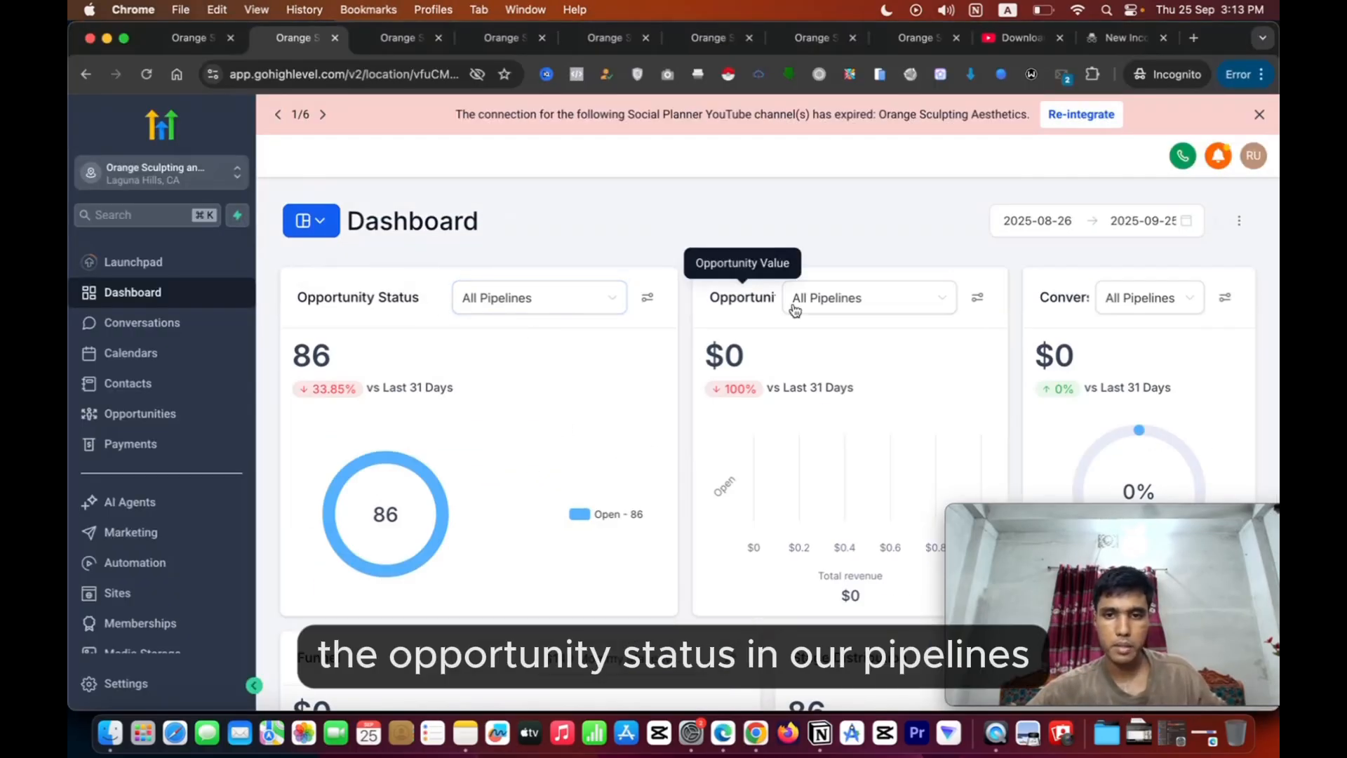
Filter the Opportunity Status and Funnel cards by the $149 Mommy Makeover pipeline
click(512, 313)
click(527, 364)
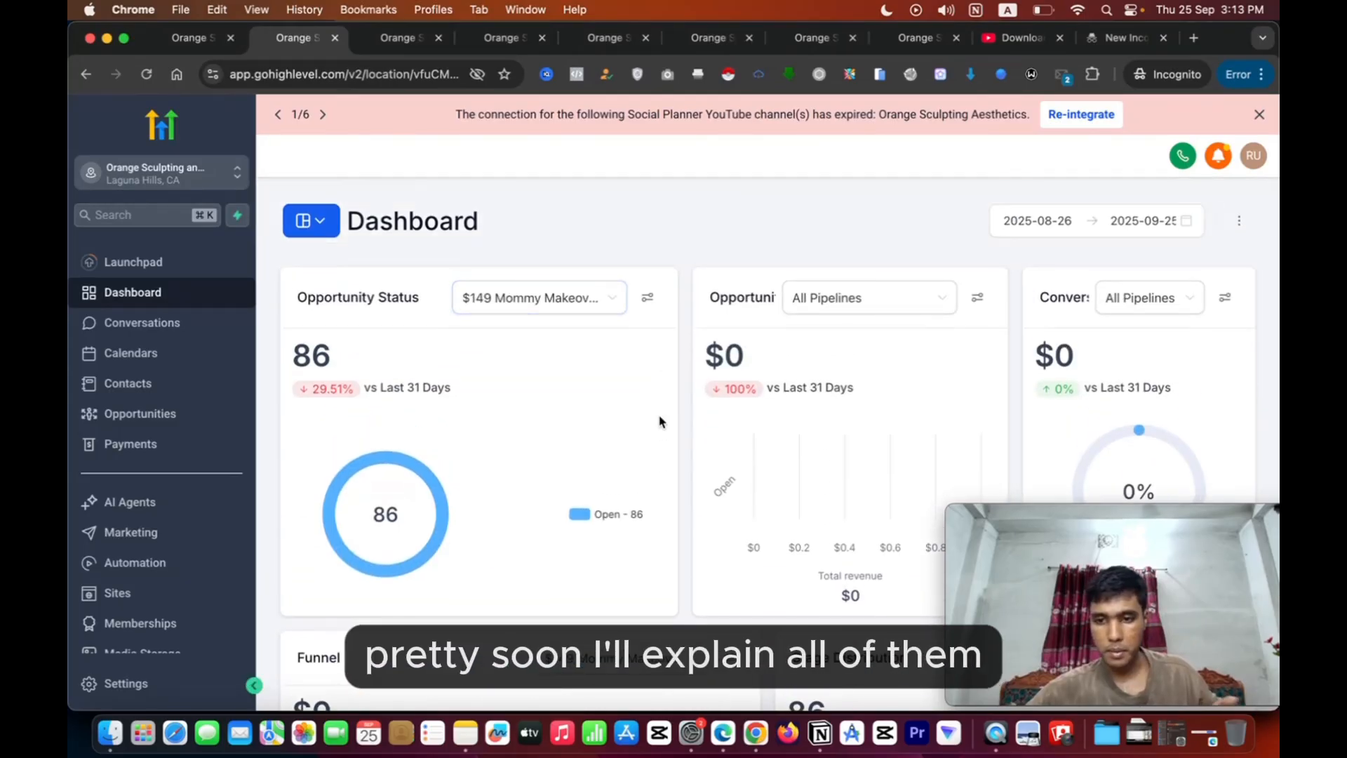
scroll(661, 422, down, 5)
click(584, 313)
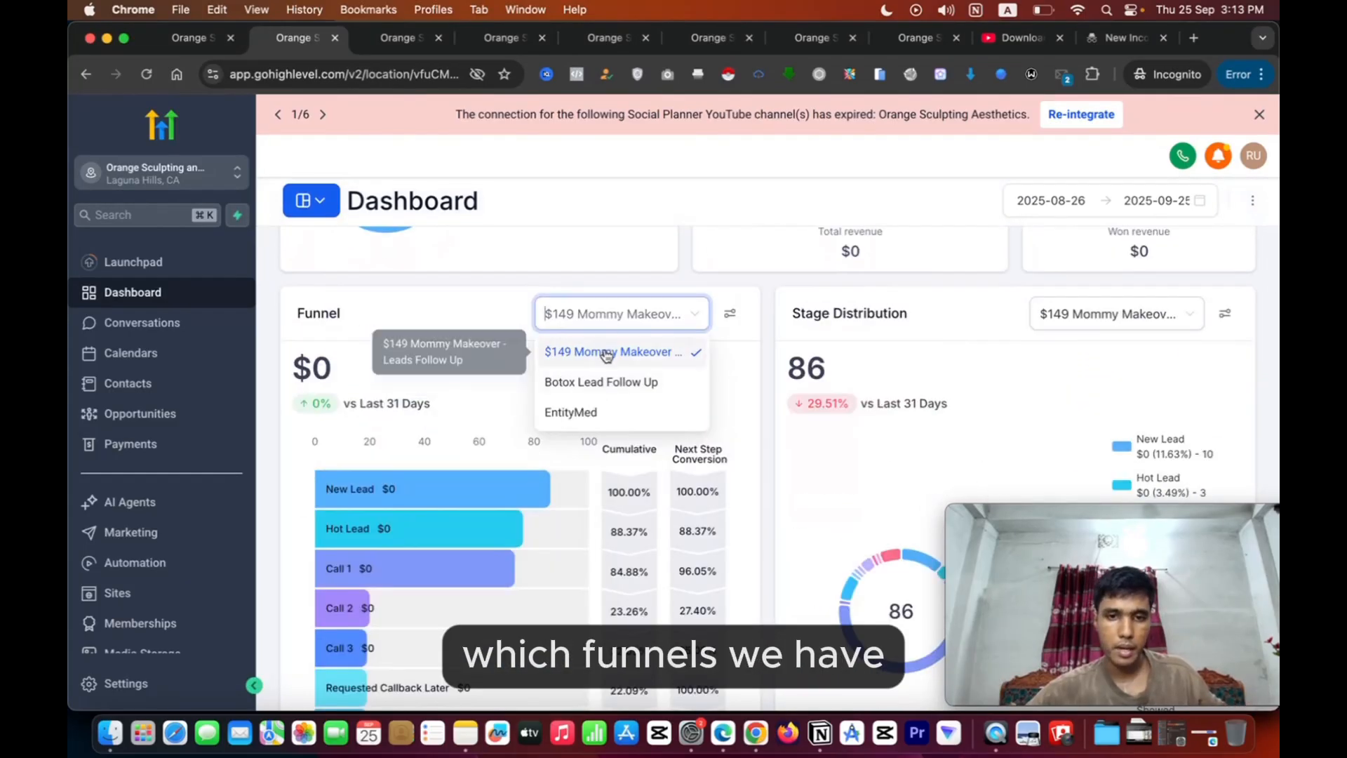
click(604, 354)
scroll(552, 455, down, 1)
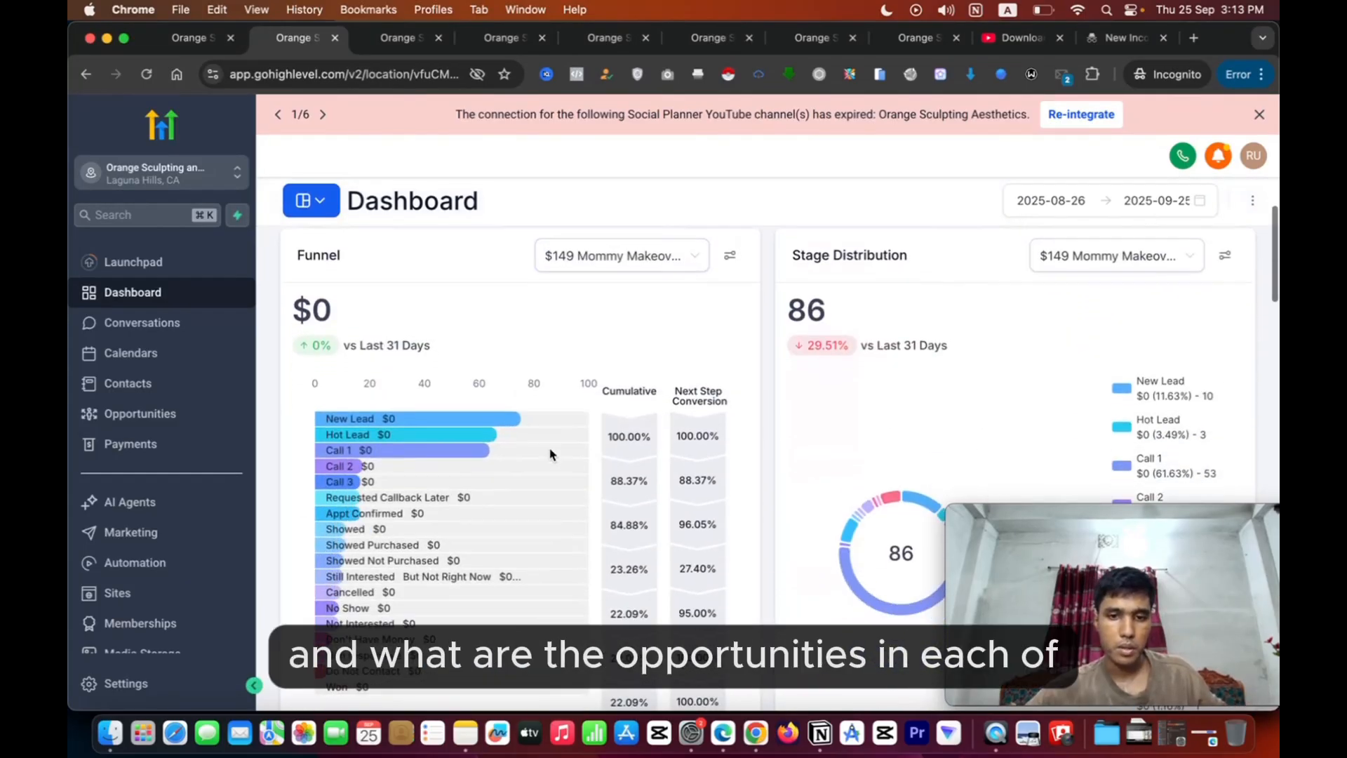
scroll(505, 551, up, 2)
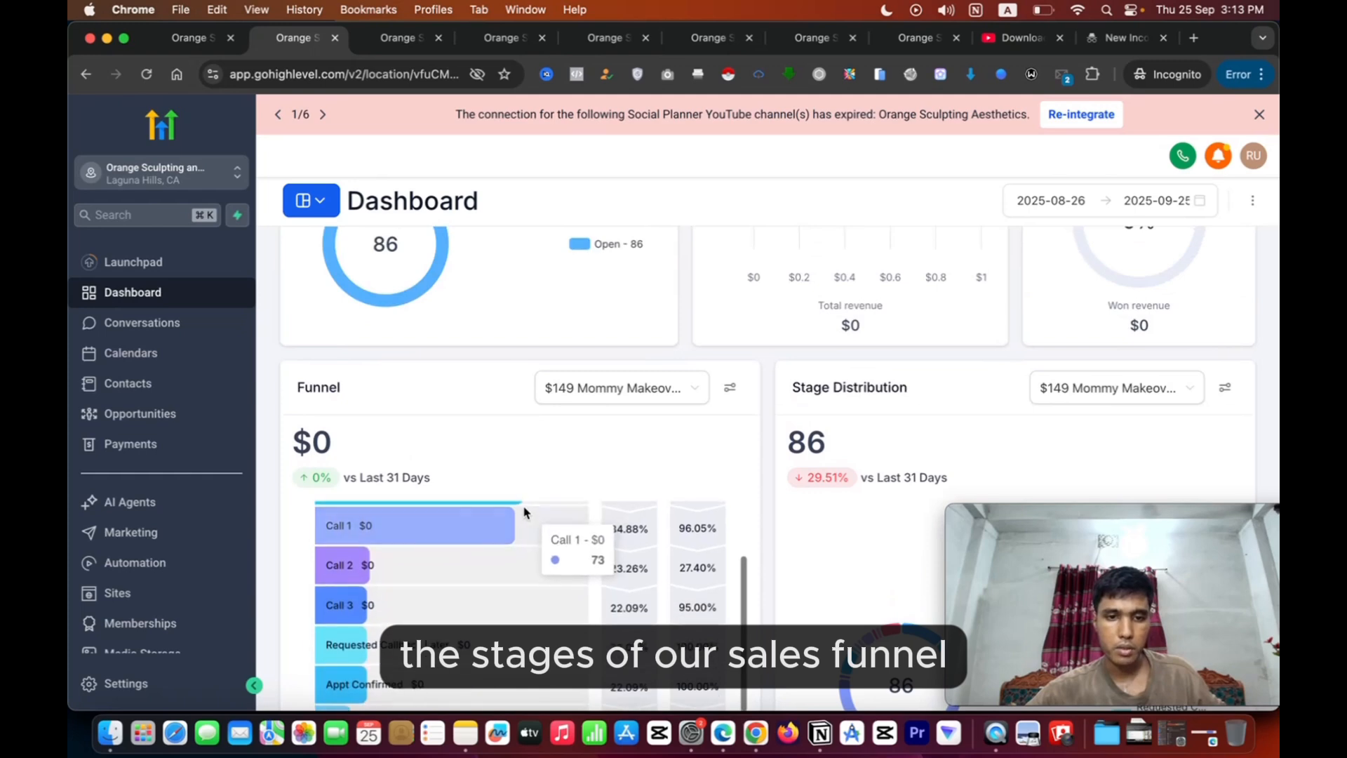
scroll(538, 451, down, 3)
scroll(803, 421, up, 8)
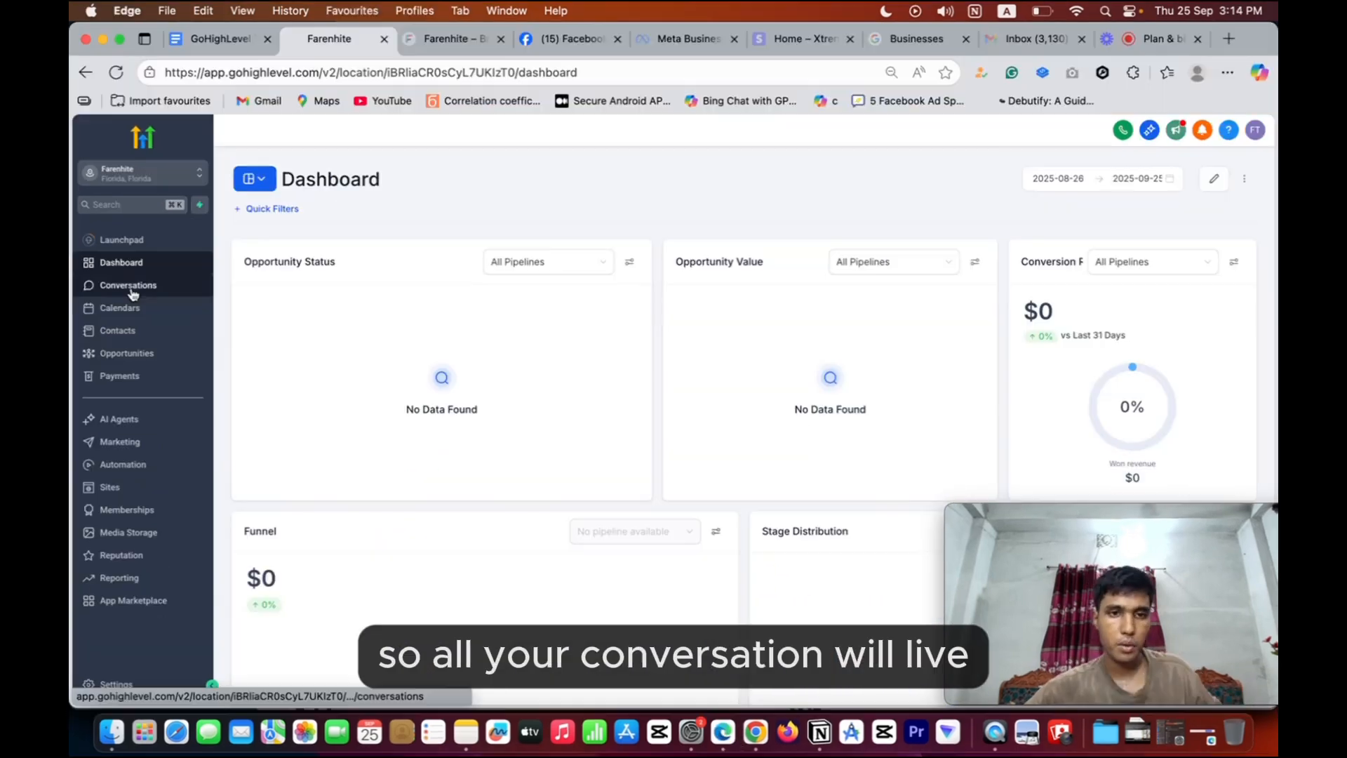
From Farenhite's Conversations, go through Purchase Now to Phone Integration's sub-account settings
click(723, 732)
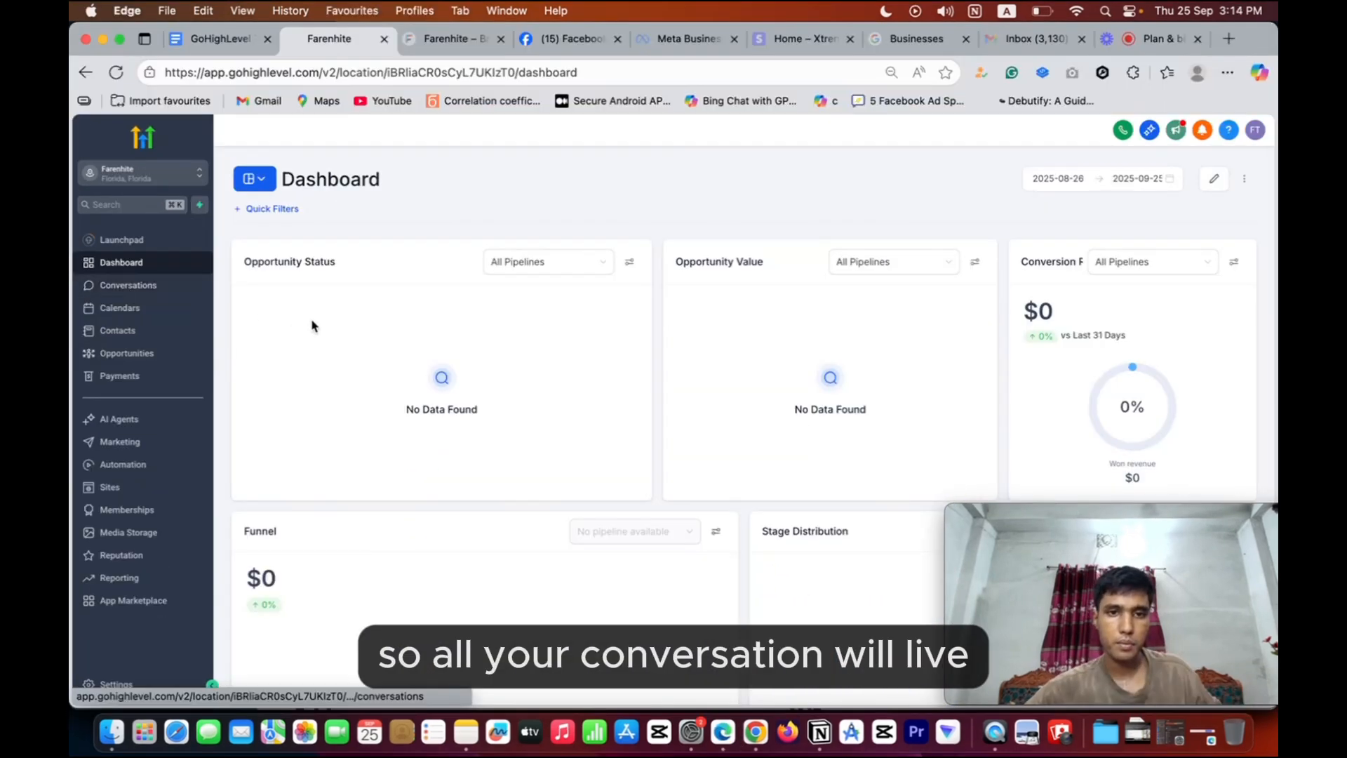
click(134, 284)
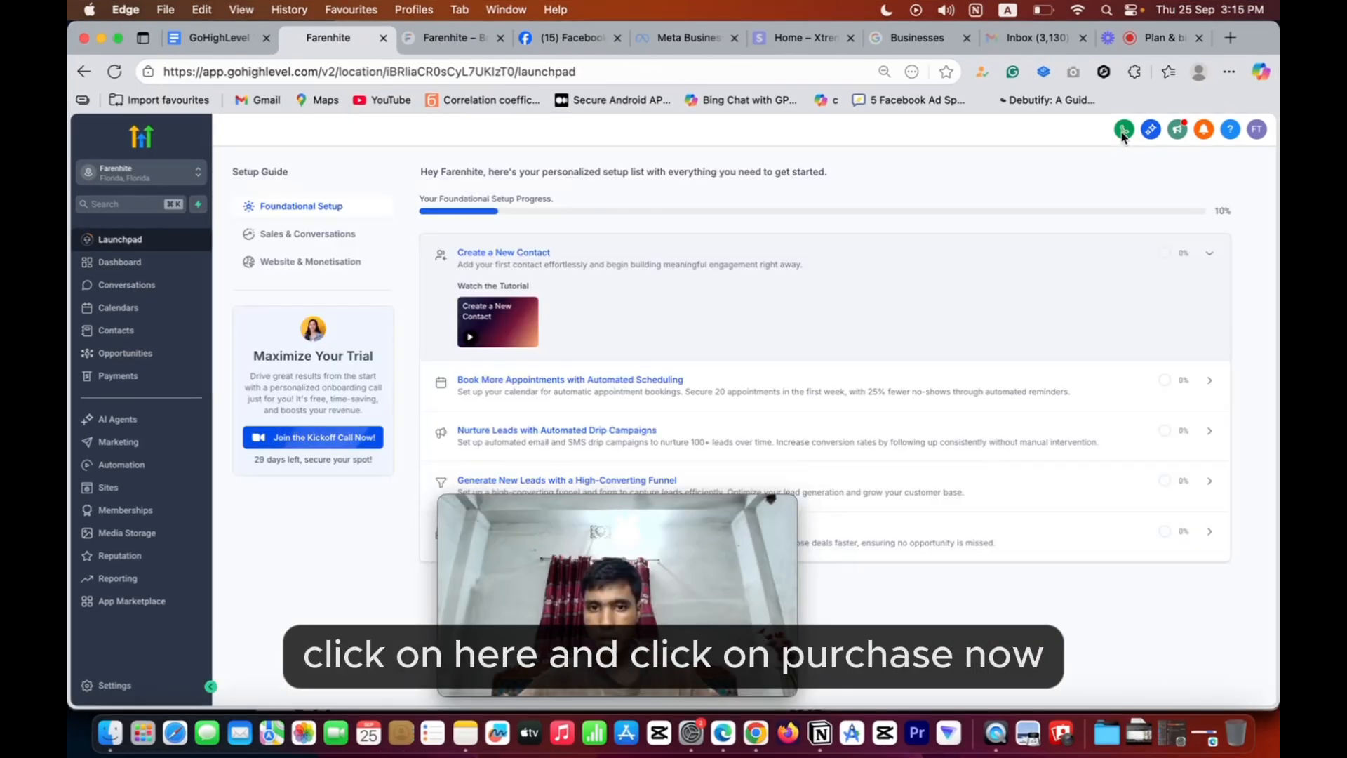
click(1123, 130)
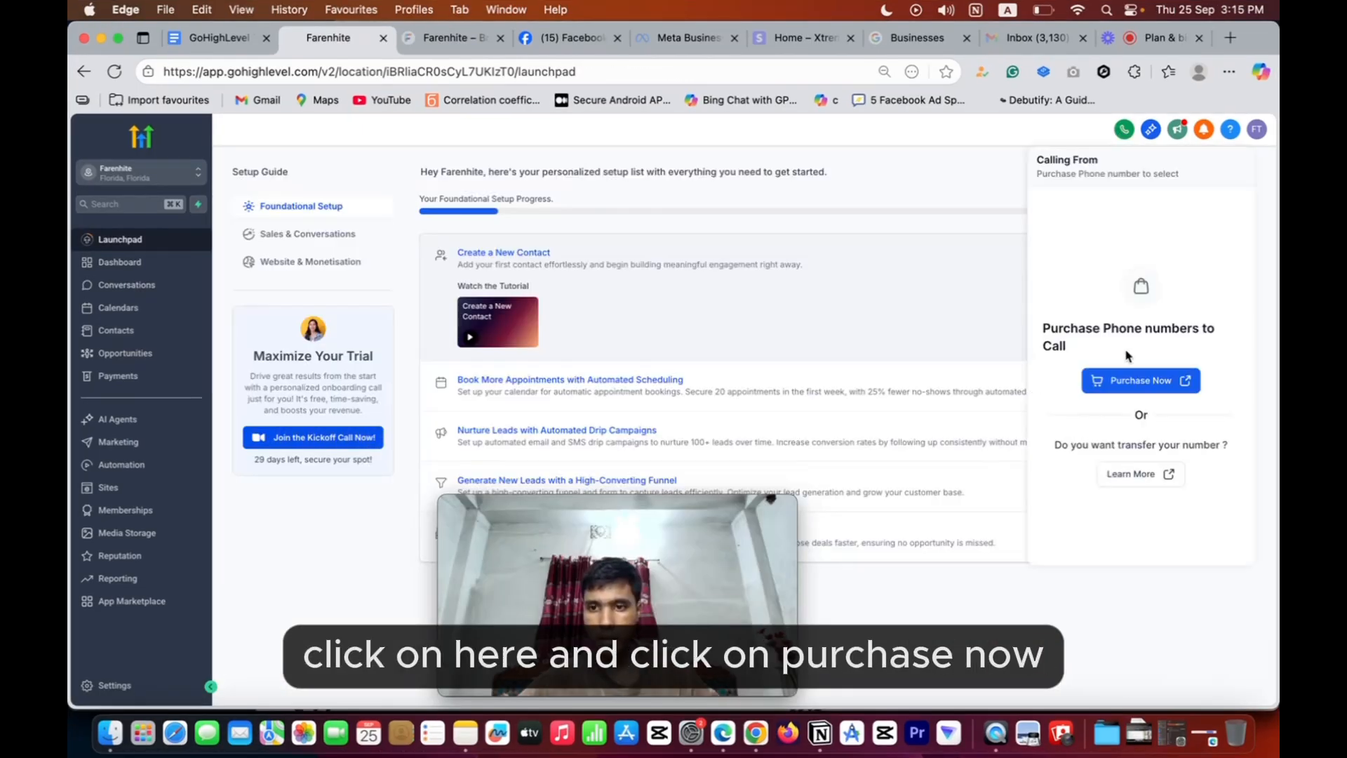
click(1121, 386)
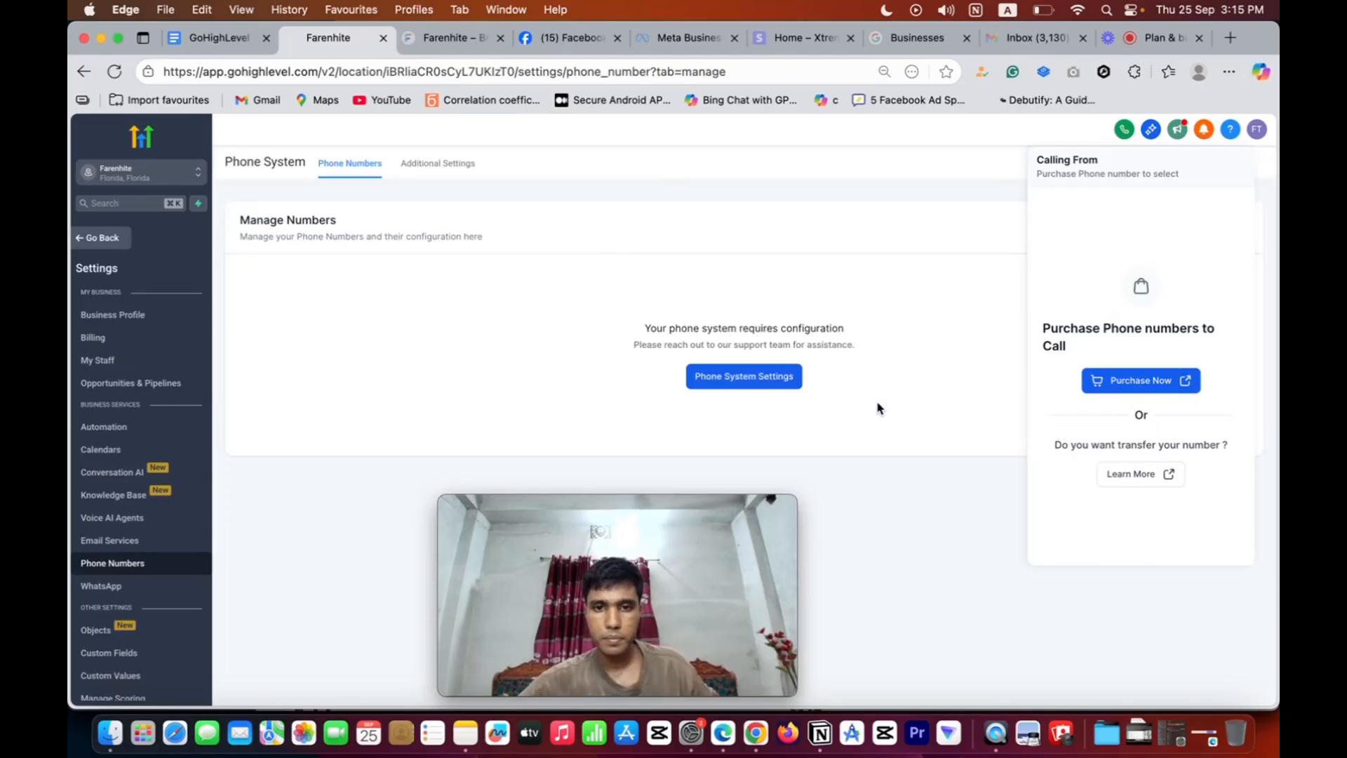
click(752, 380)
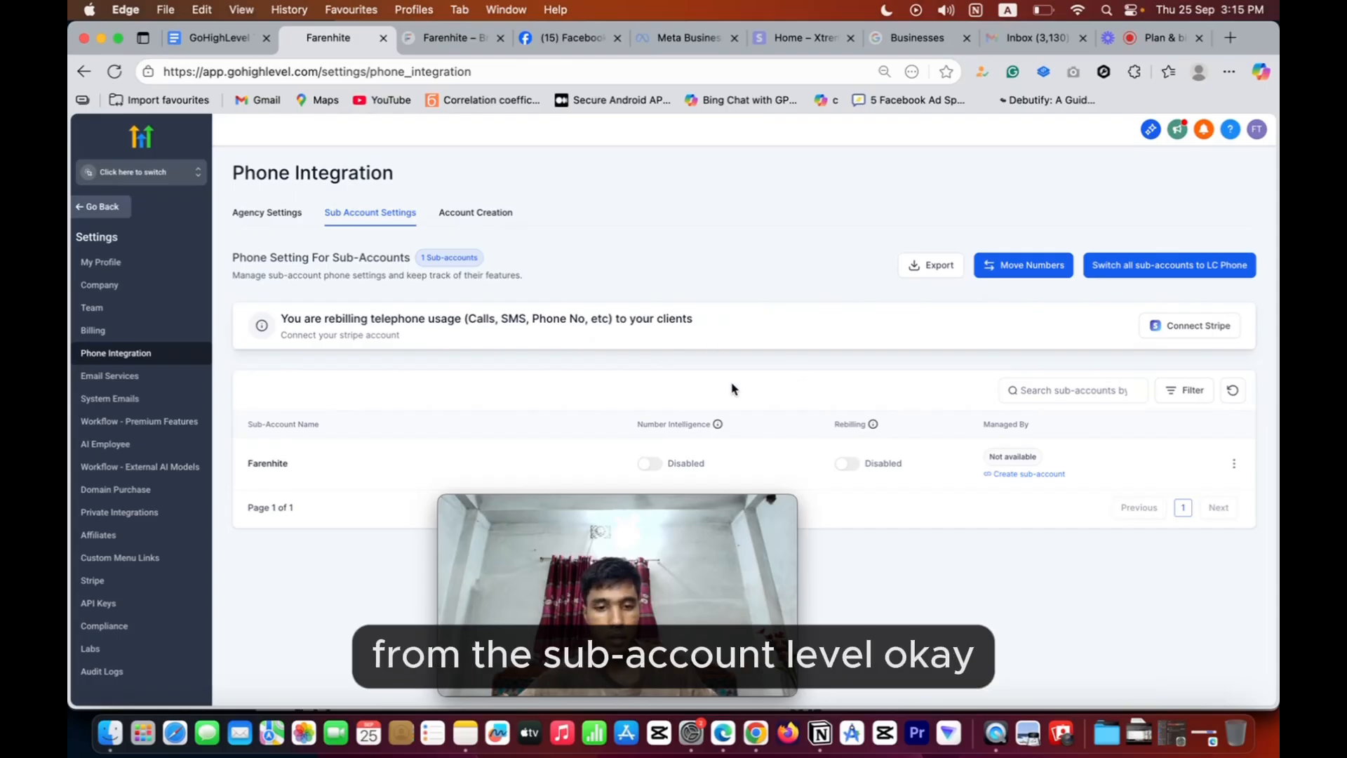
Switch all sub-accounts to LC Phone, acknowledging the transfer away from Twilio, and open the account switcher
click(1116, 265)
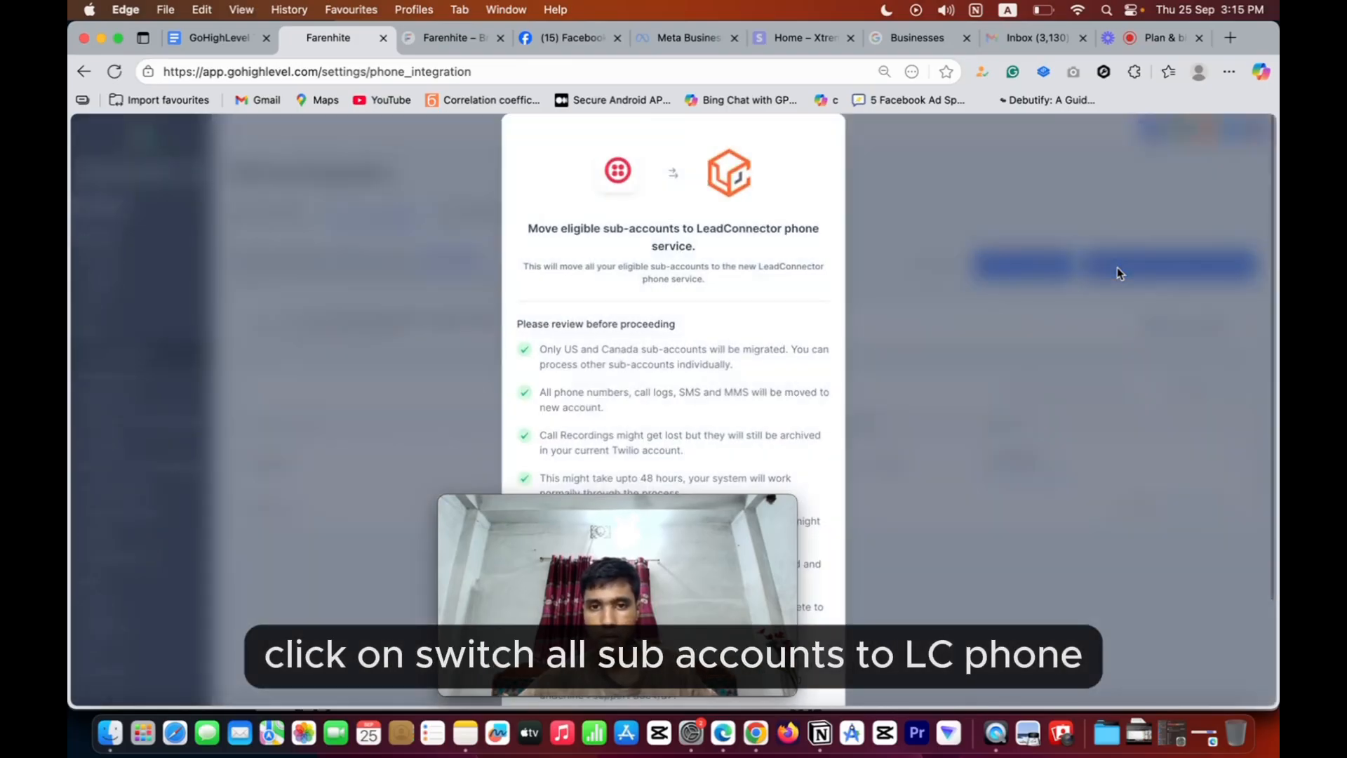
drag(684, 538, 174, 539)
scroll(666, 456, down, 3)
click(522, 606)
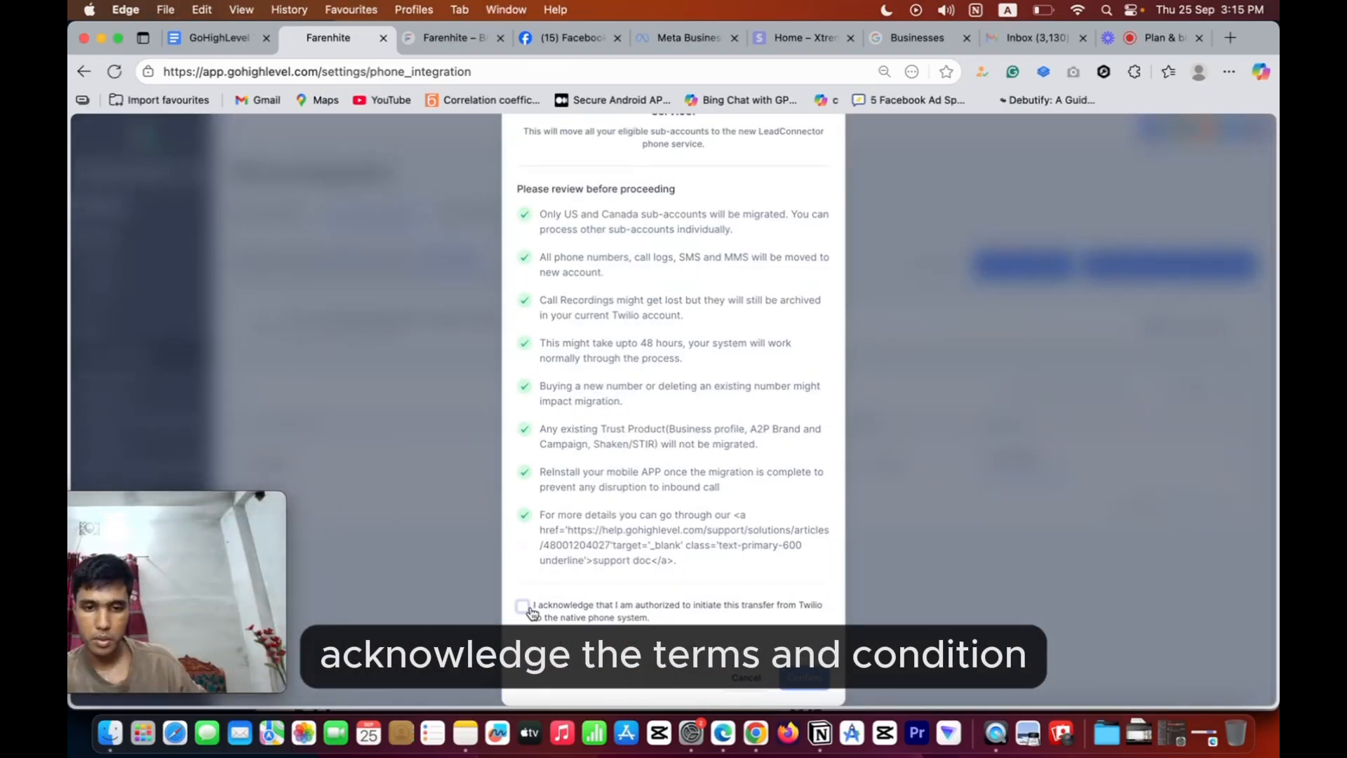
click(797, 679)
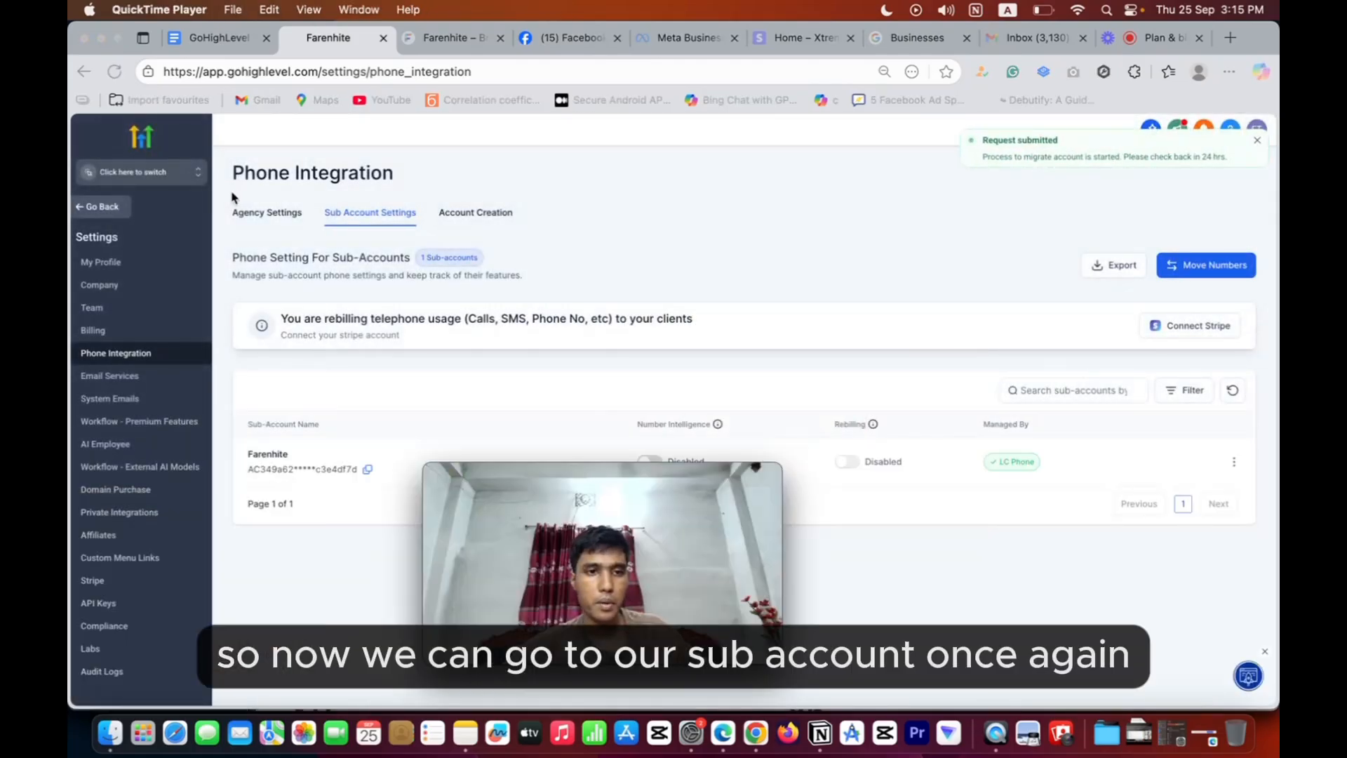
click(175, 181)
Enter the Farenhite sub-account and start adding a new phone number
click(310, 244)
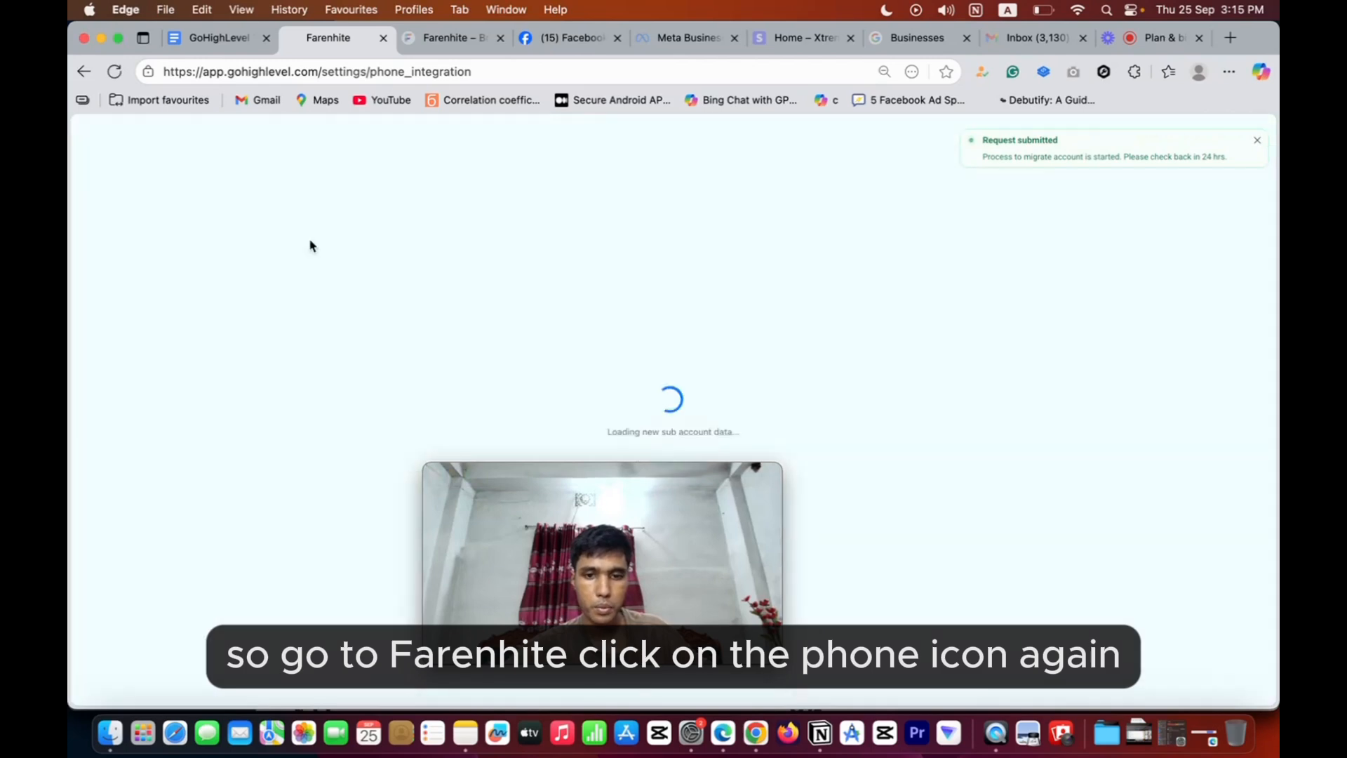
click(1119, 130)
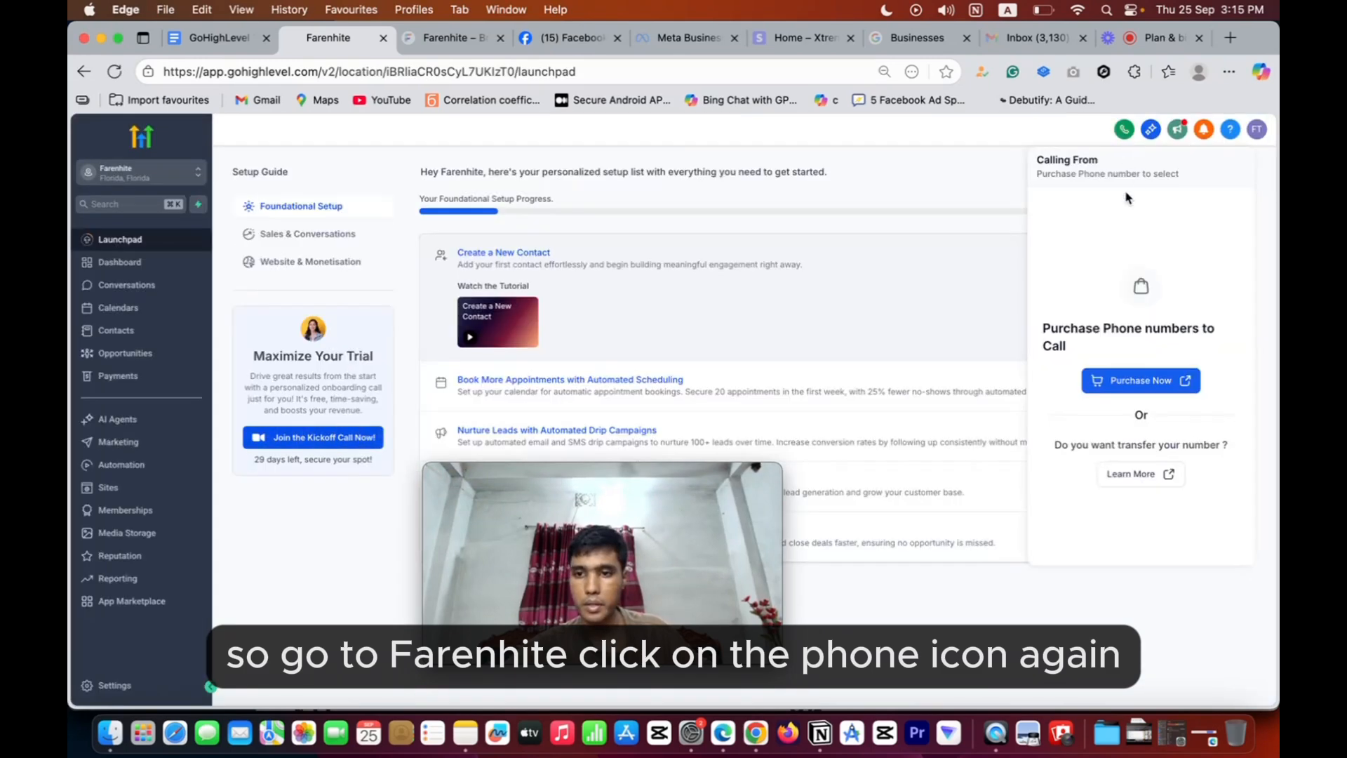
click(1129, 382)
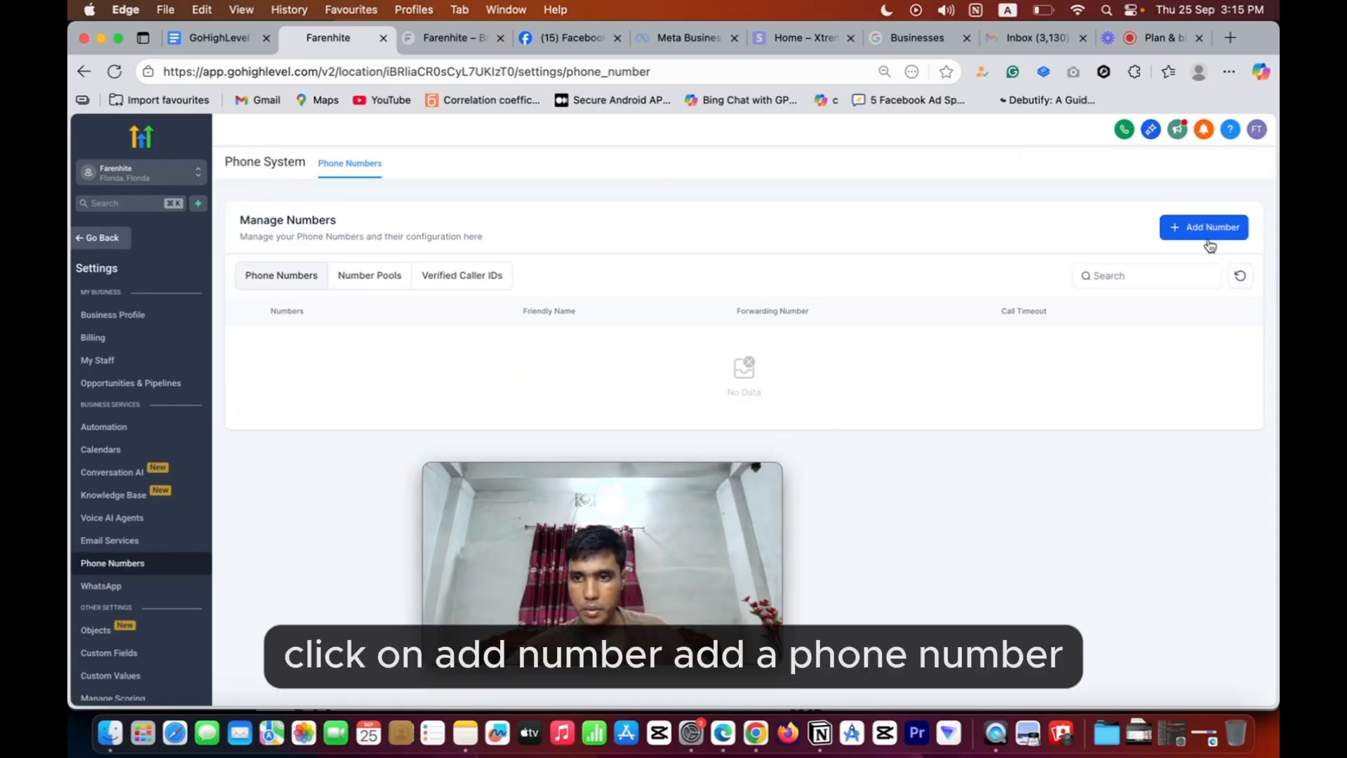
click(1205, 230)
click(1205, 270)
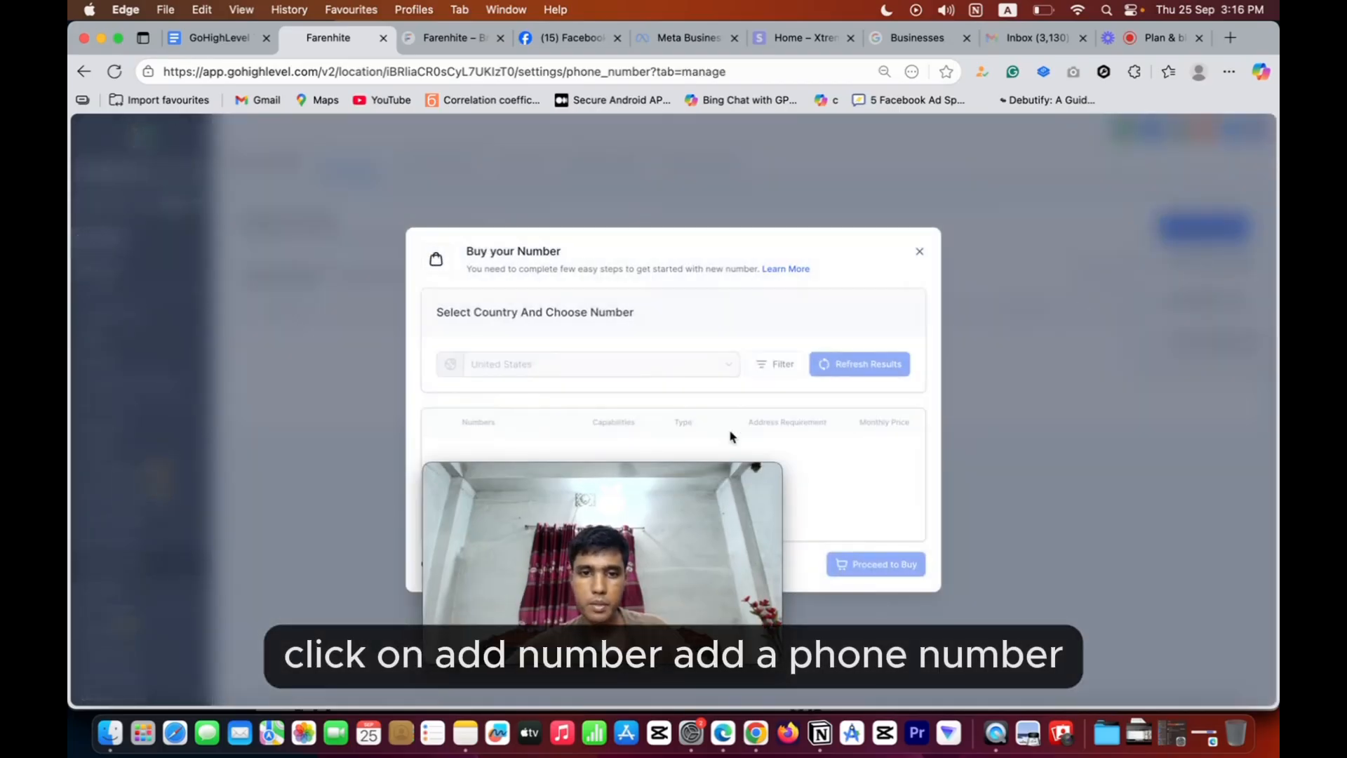
drag(668, 504, 274, 494)
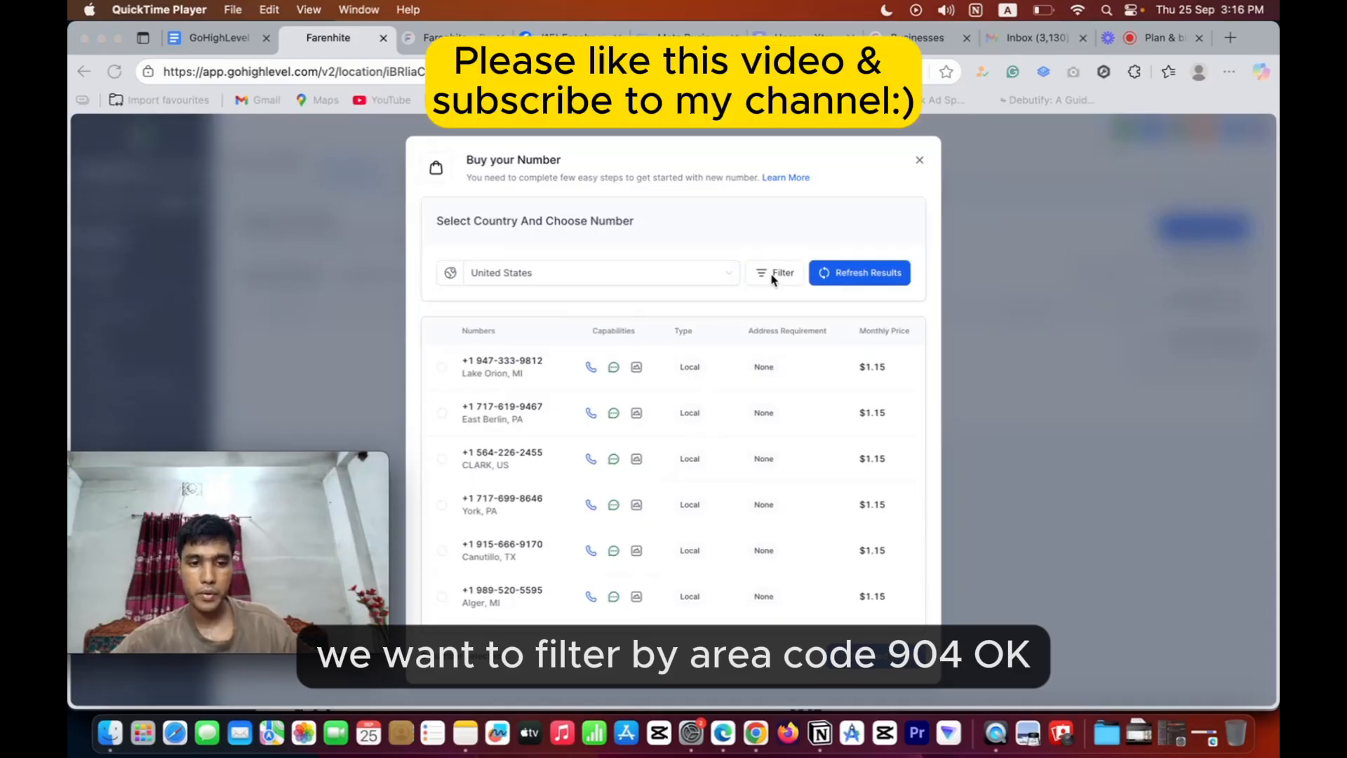
click(772, 279)
click(772, 280)
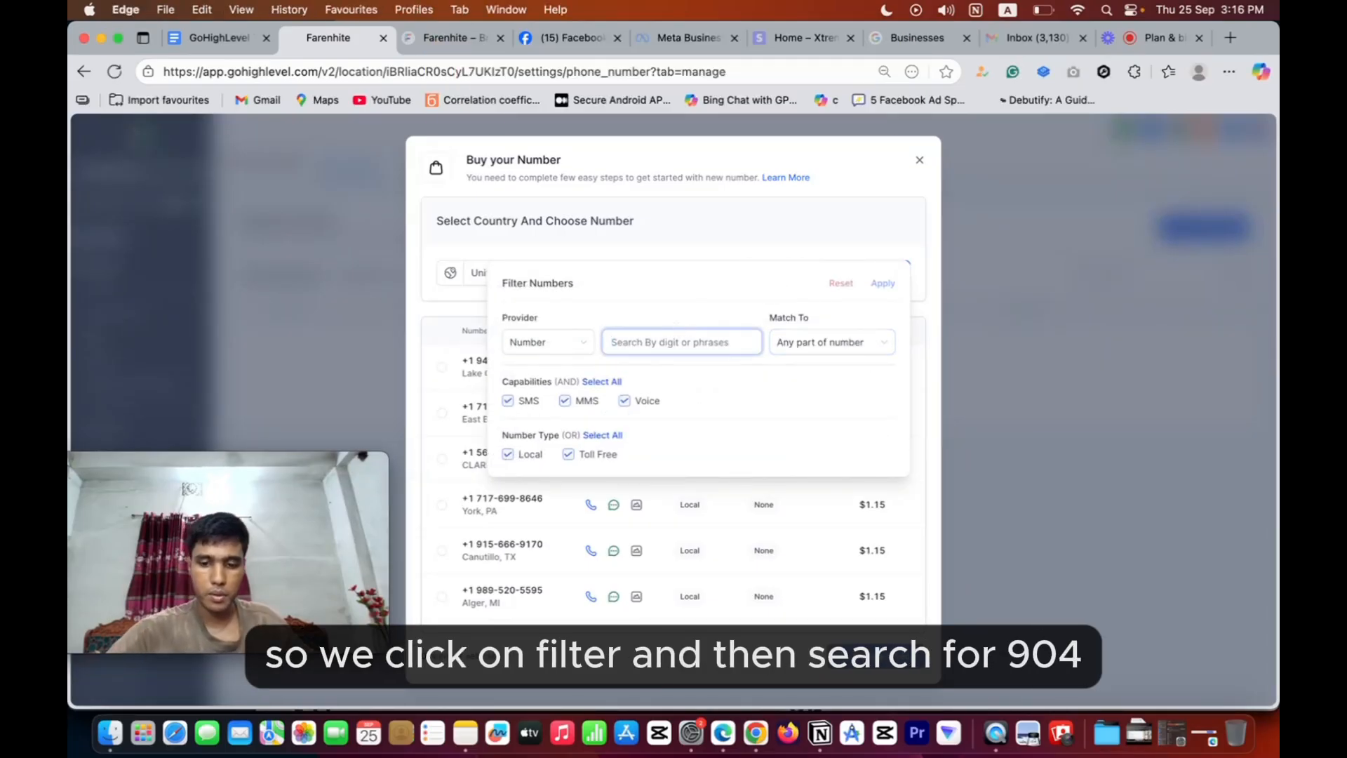
click(803, 344)
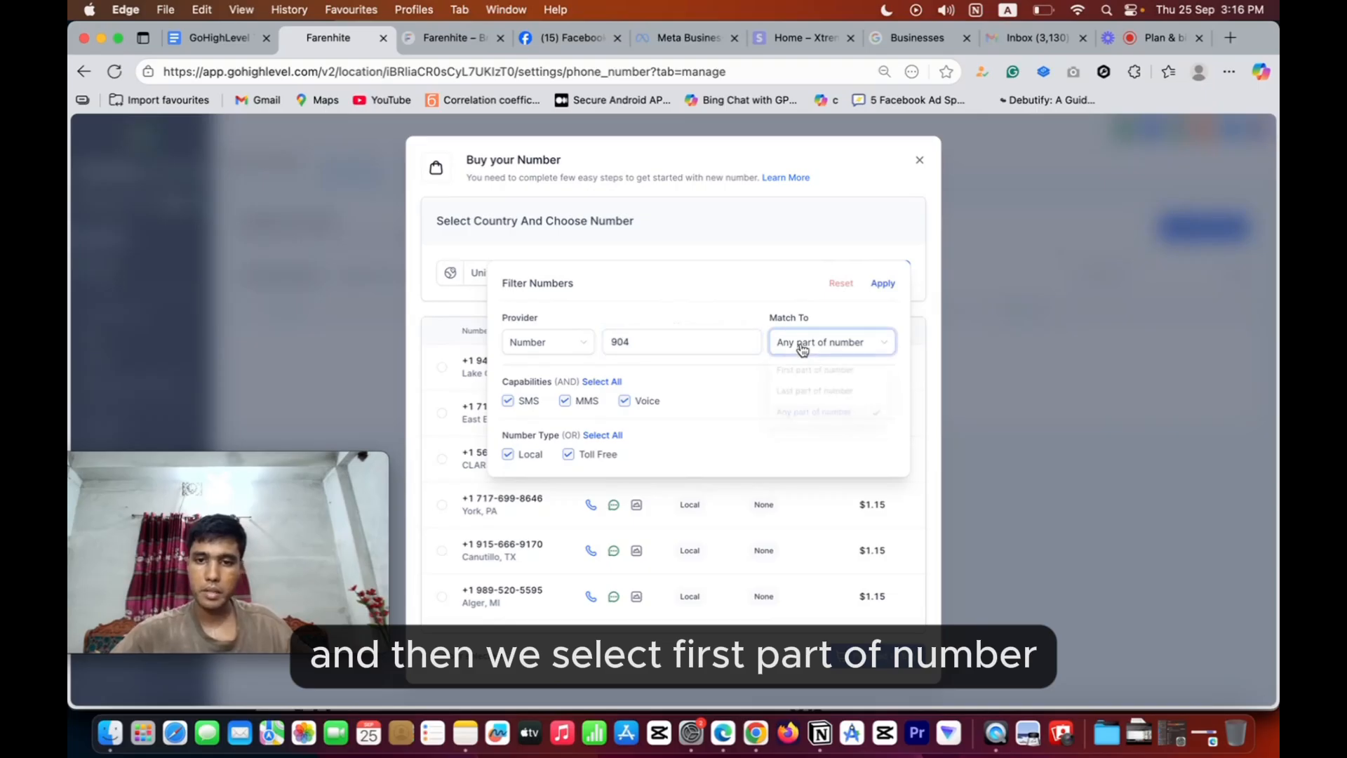
click(798, 372)
click(881, 283)
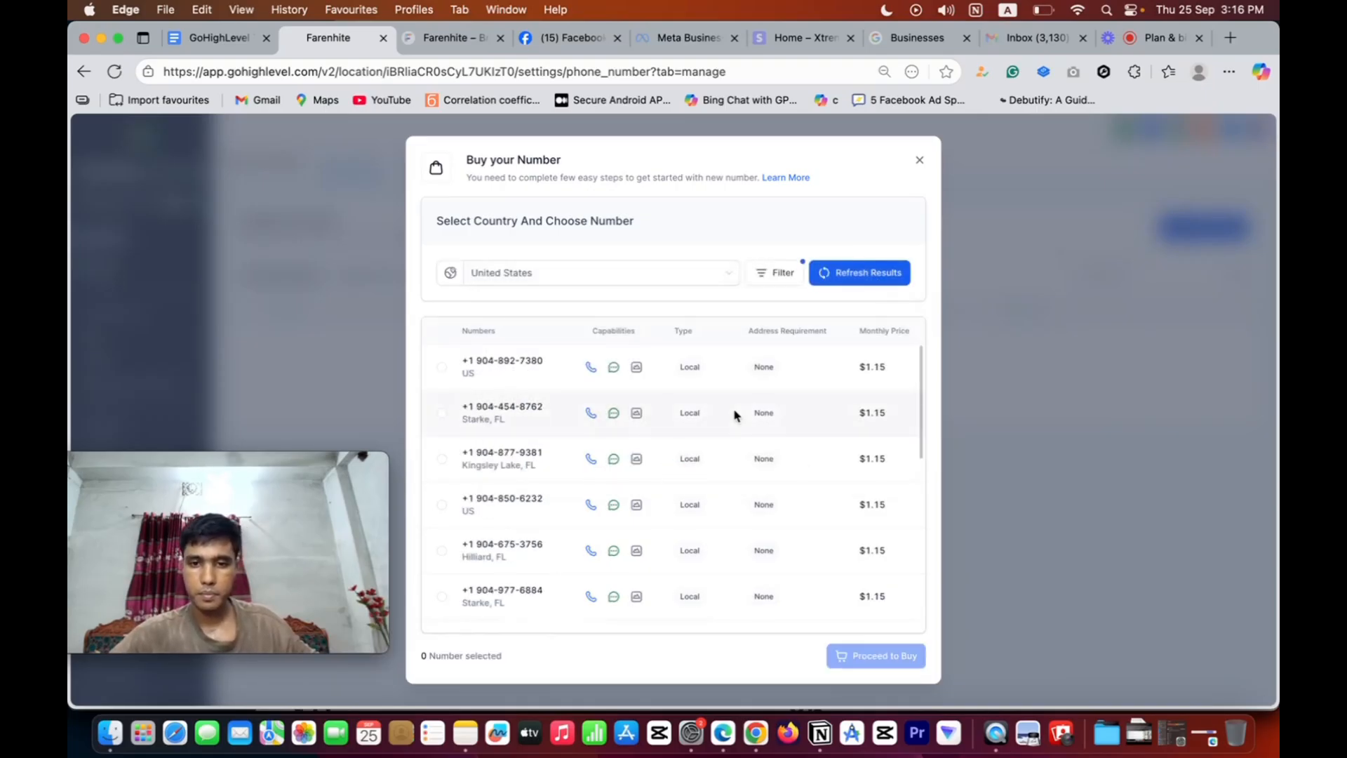
scroll(735, 415, down, 8)
scroll(735, 416, up, 2)
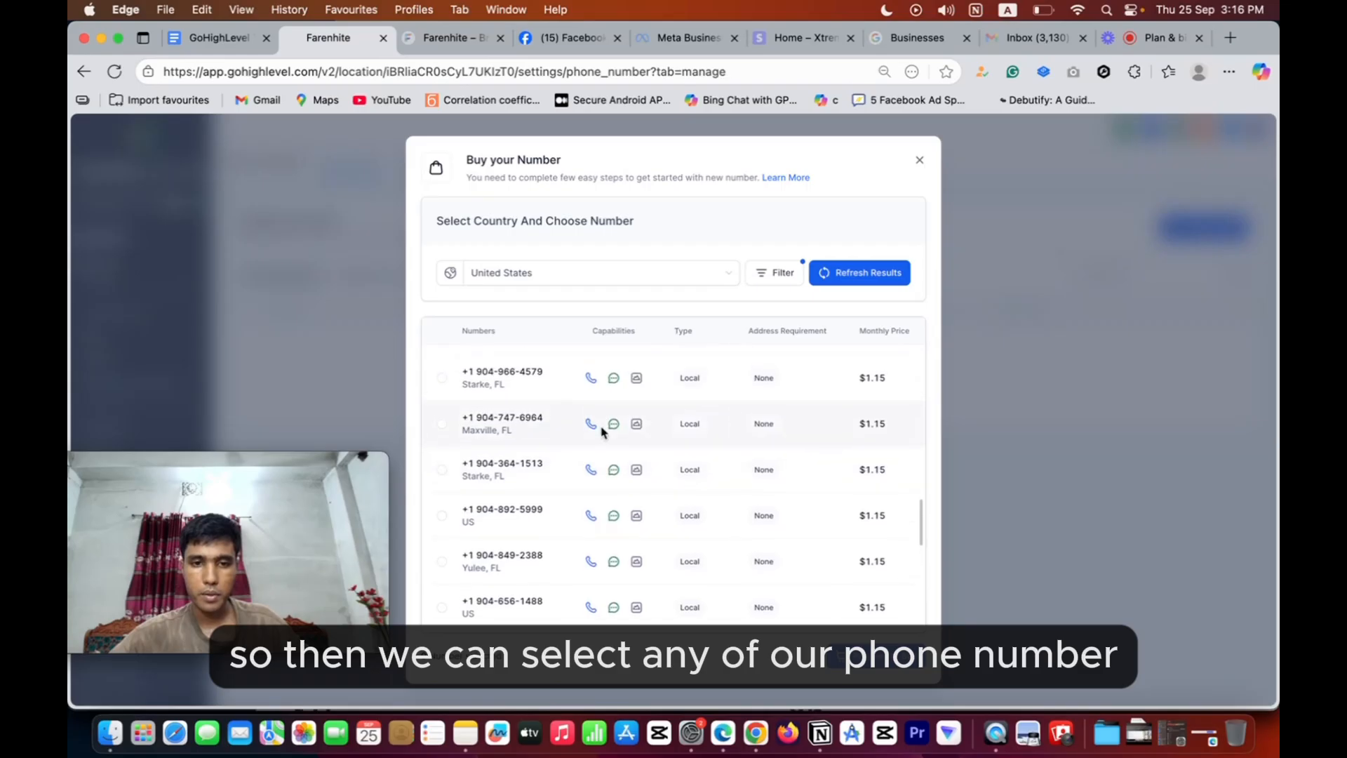
click(441, 432)
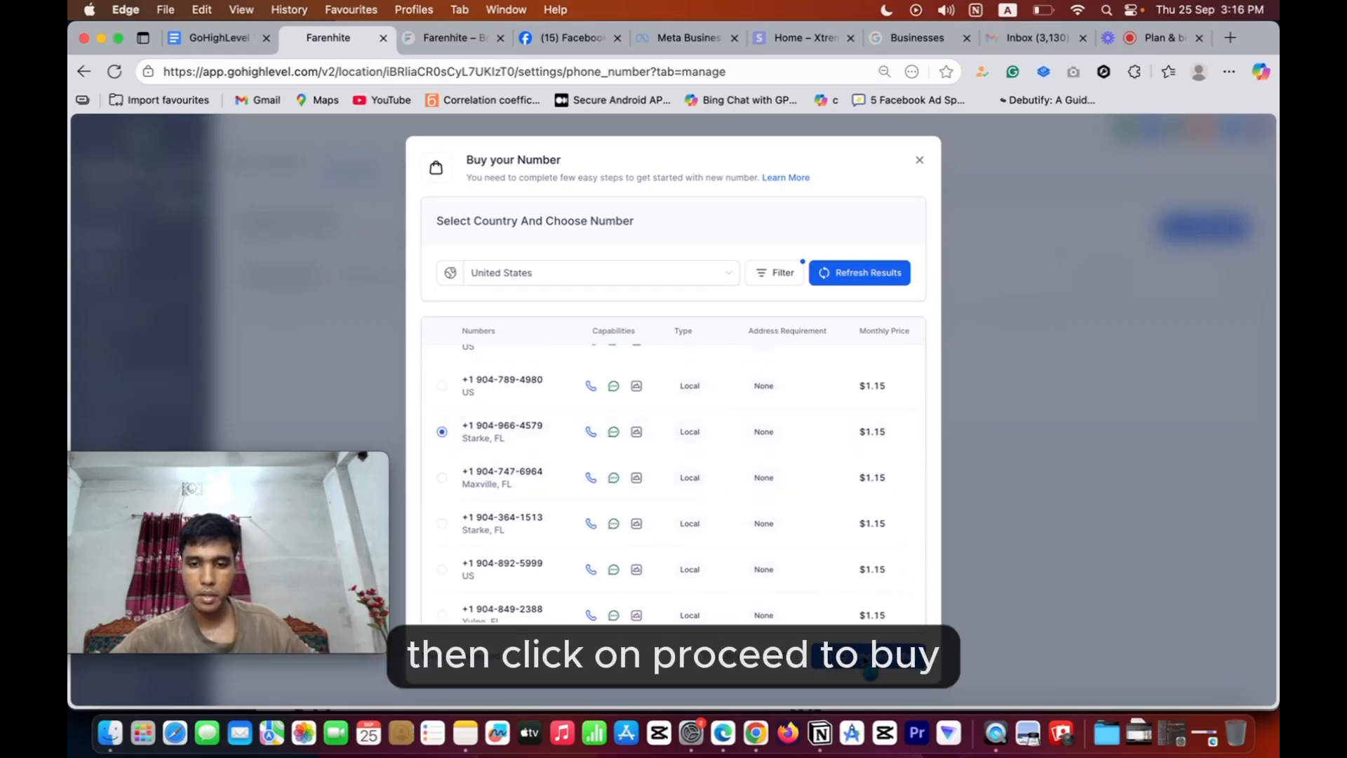
click(870, 666)
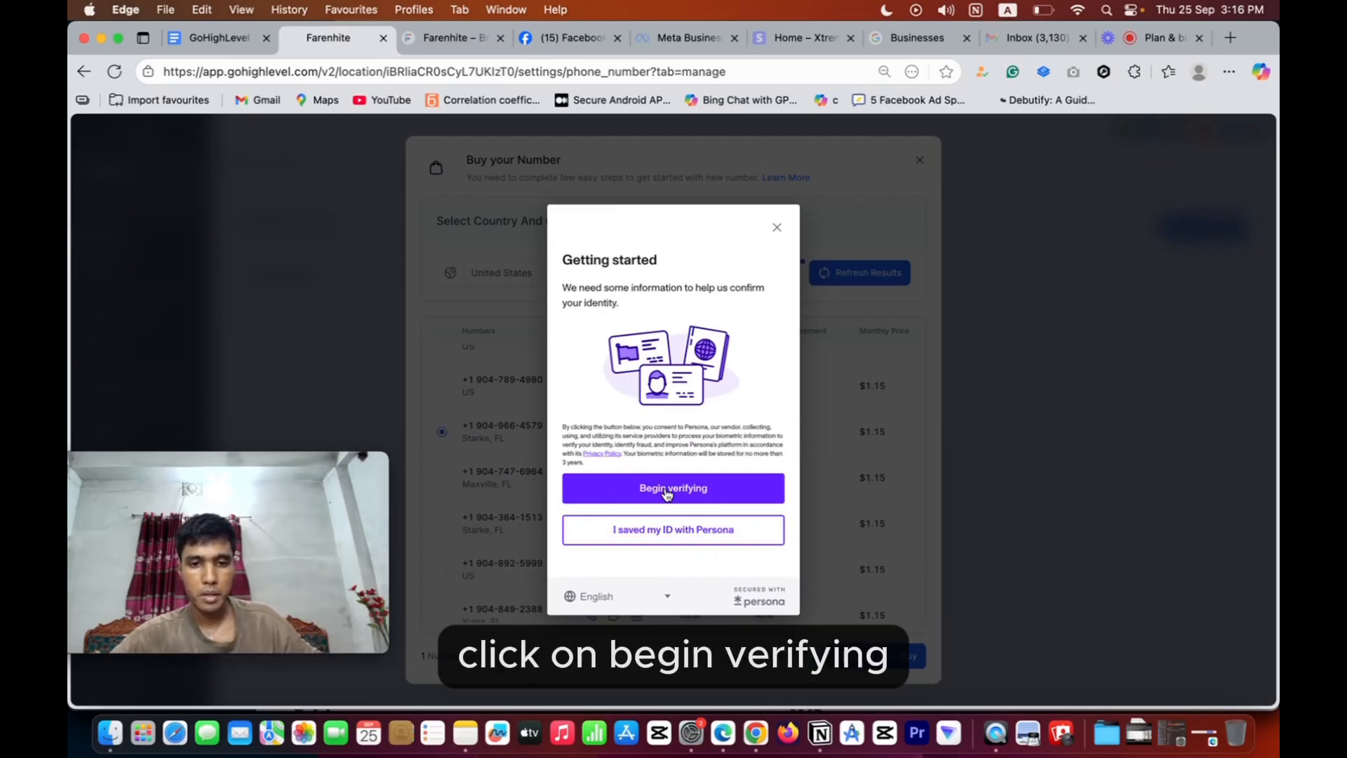
Begin identity verification with United States and a Driver License, continuing on another device
click(667, 491)
click(629, 355)
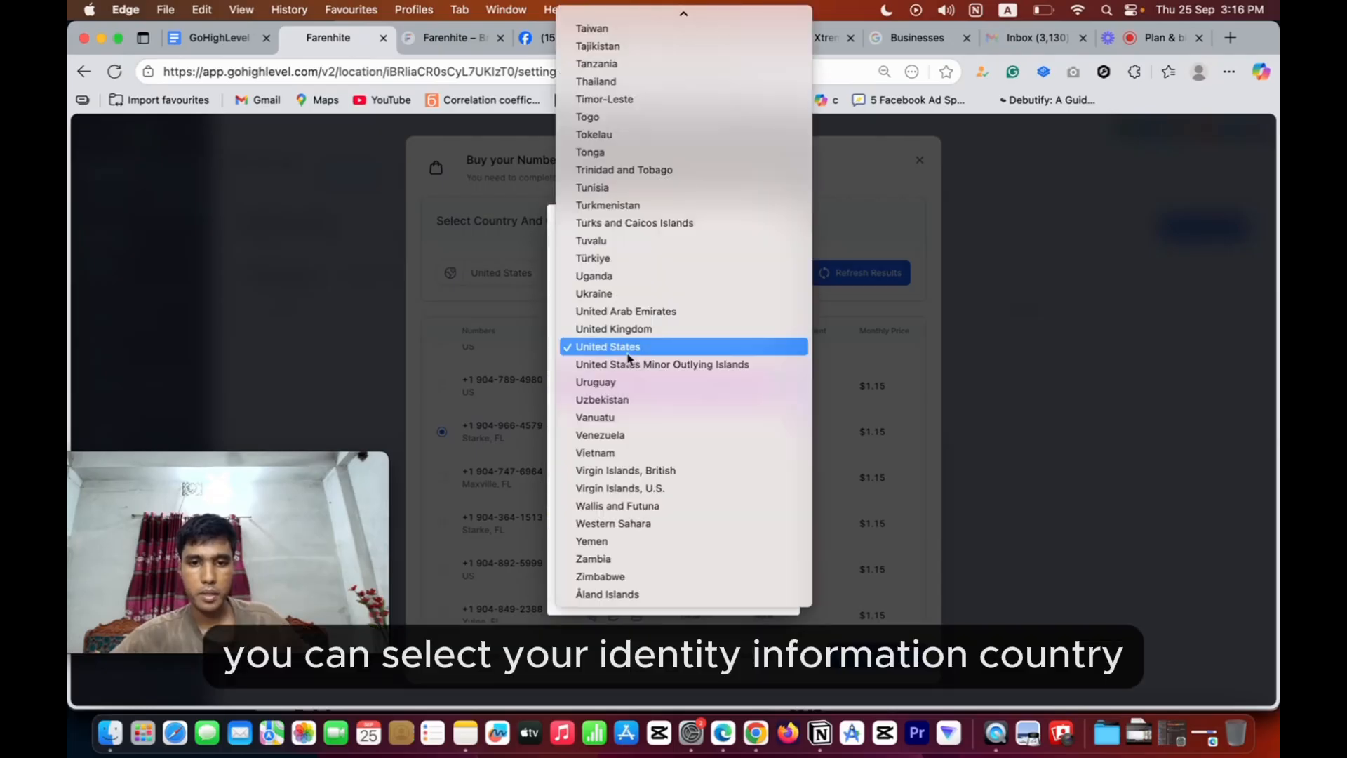
scroll(643, 429, up, 20)
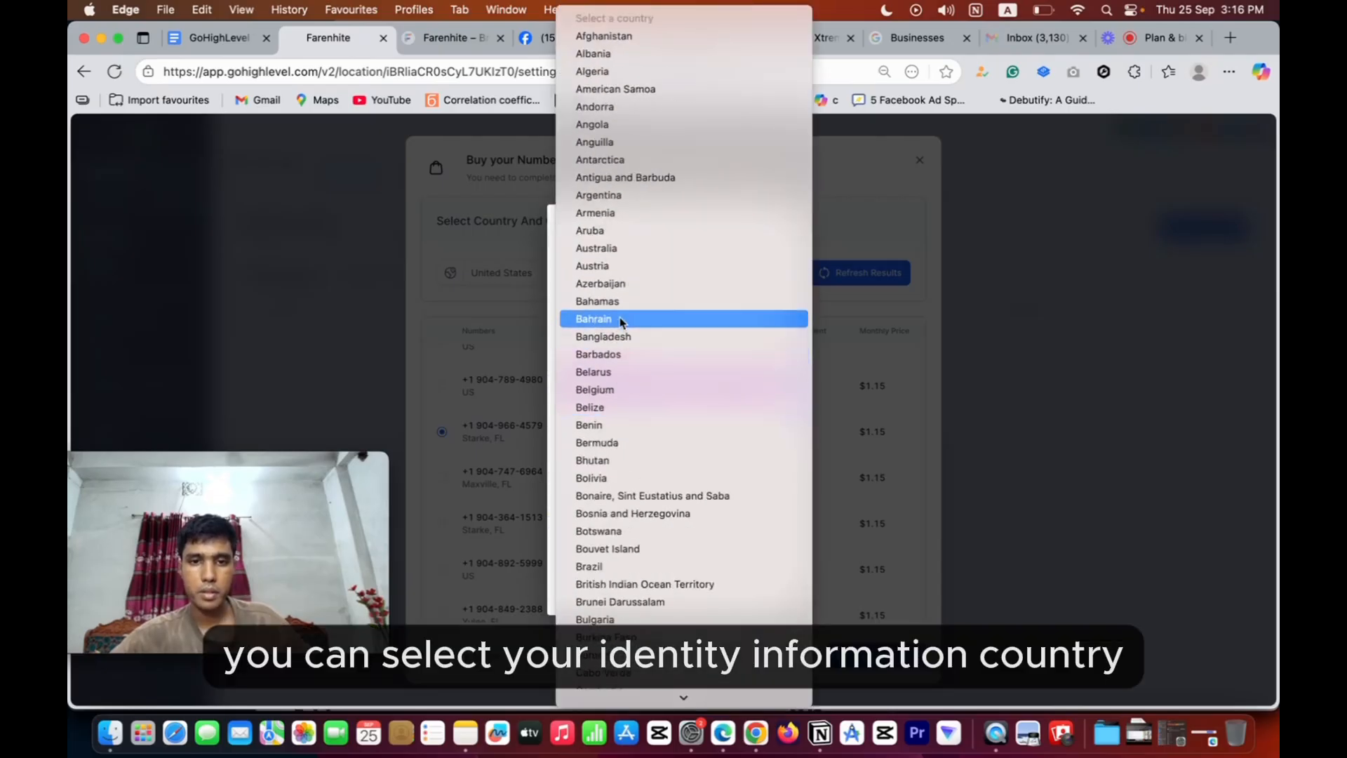
click(526, 313)
click(653, 389)
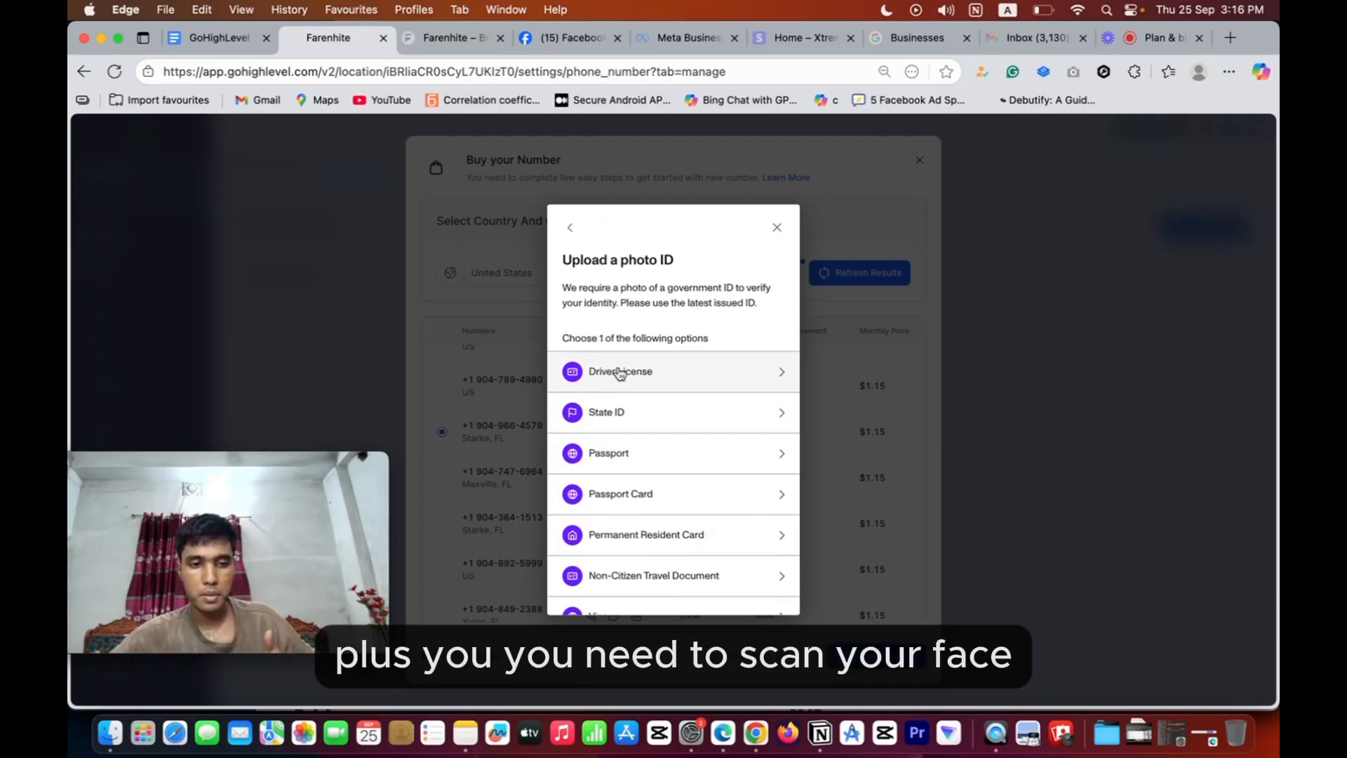
click(621, 374)
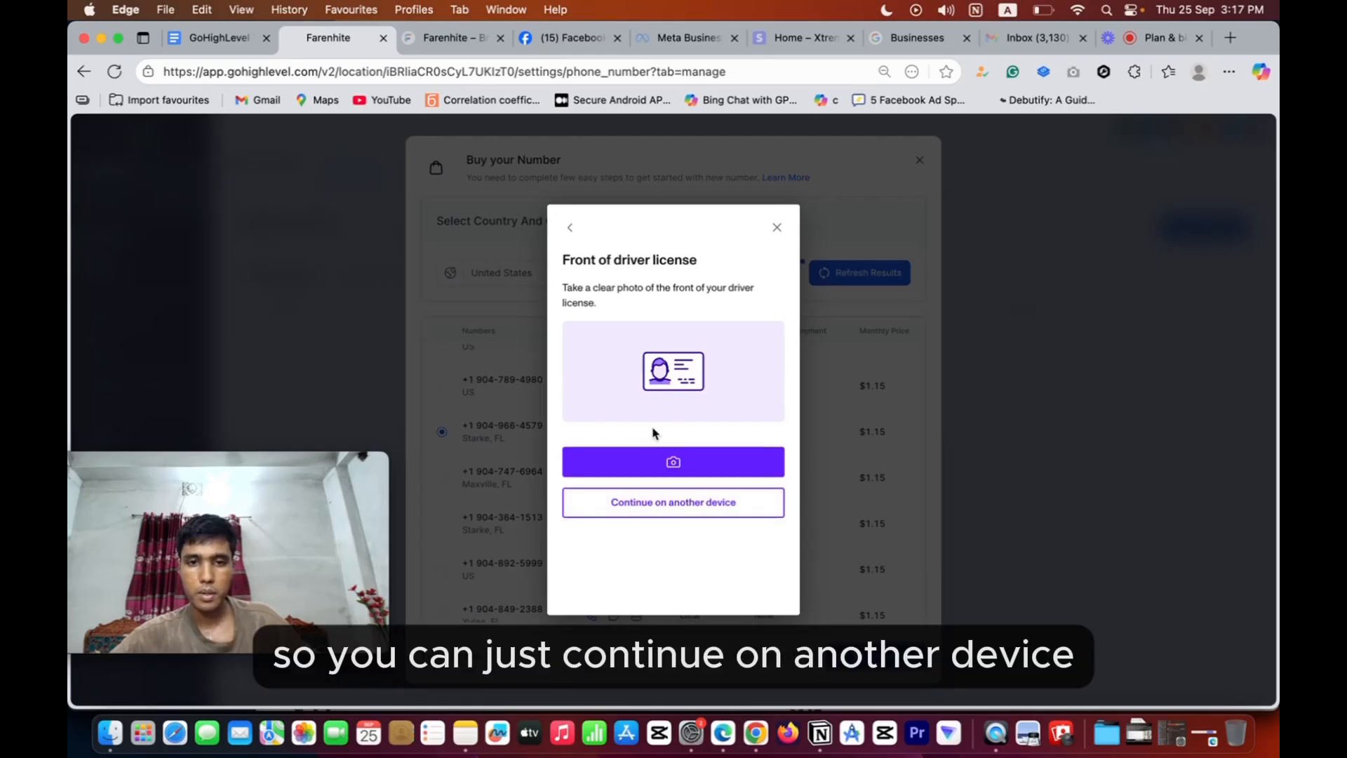
click(670, 506)
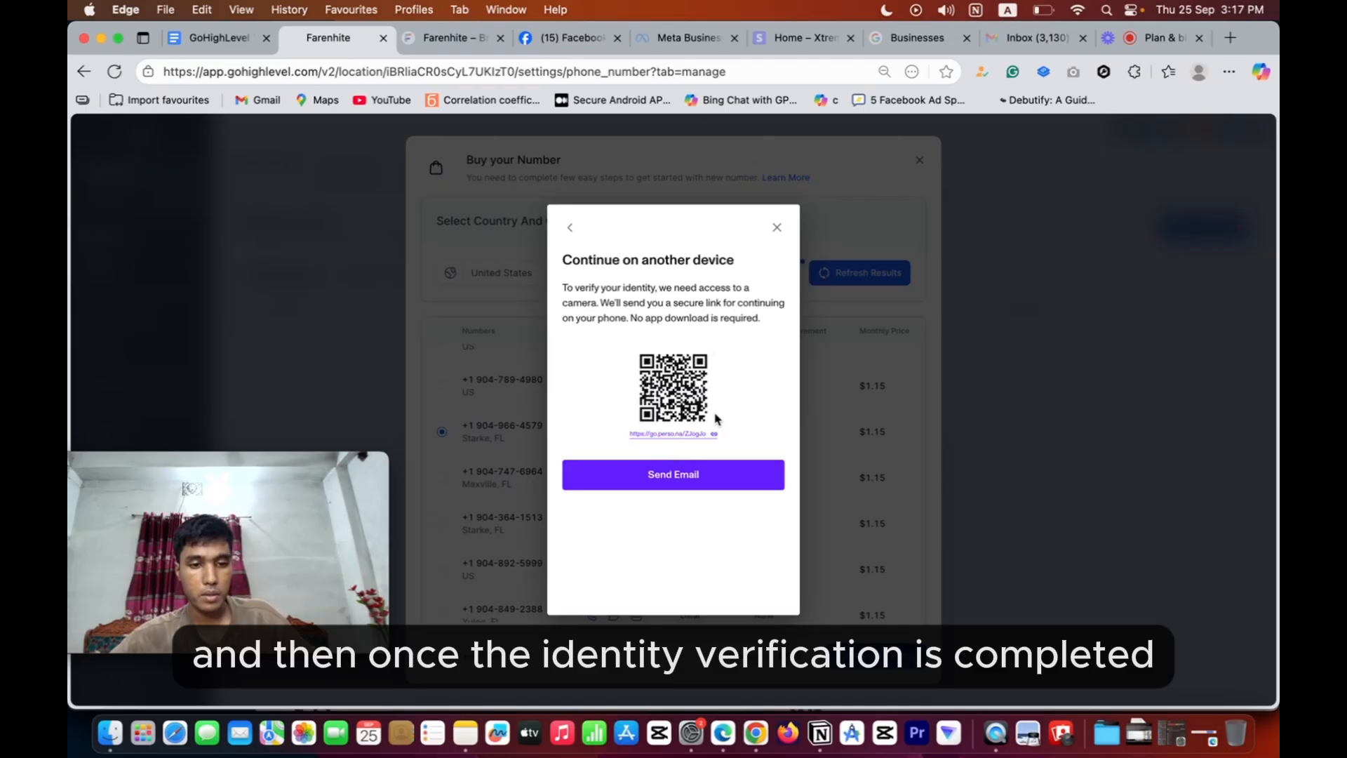
Cancel the identity verification and close the Buy your Number dialog
click(777, 229)
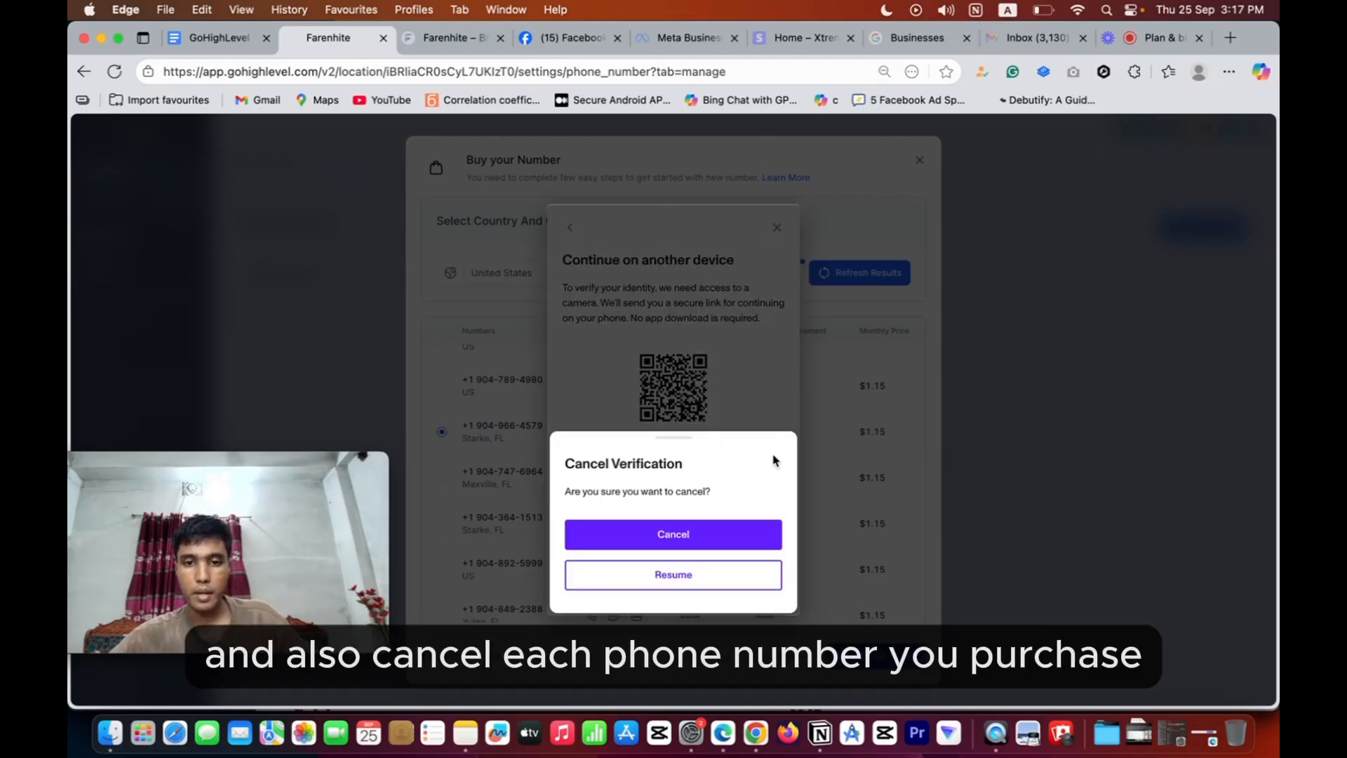
click(695, 537)
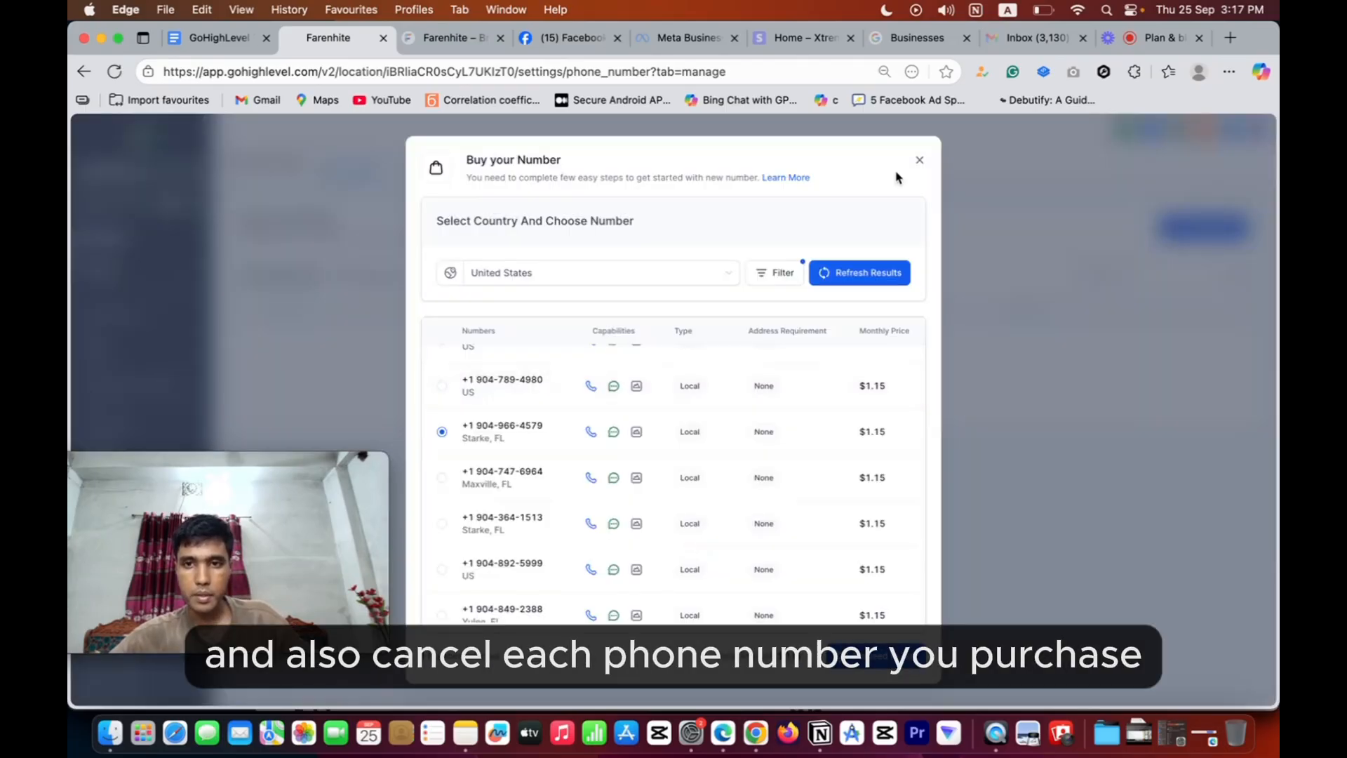
click(920, 163)
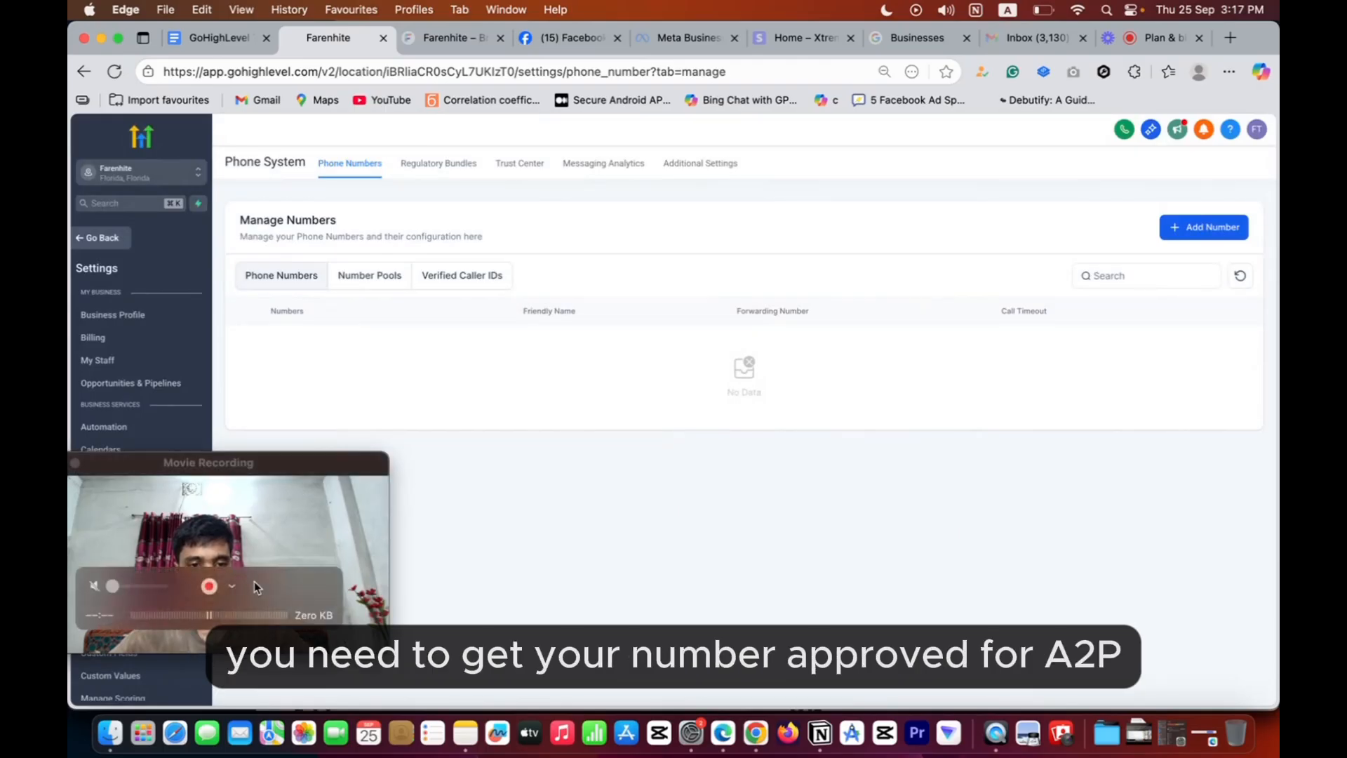
Sign out of the new trial account from the profile menu
drag(247, 512, 683, 348)
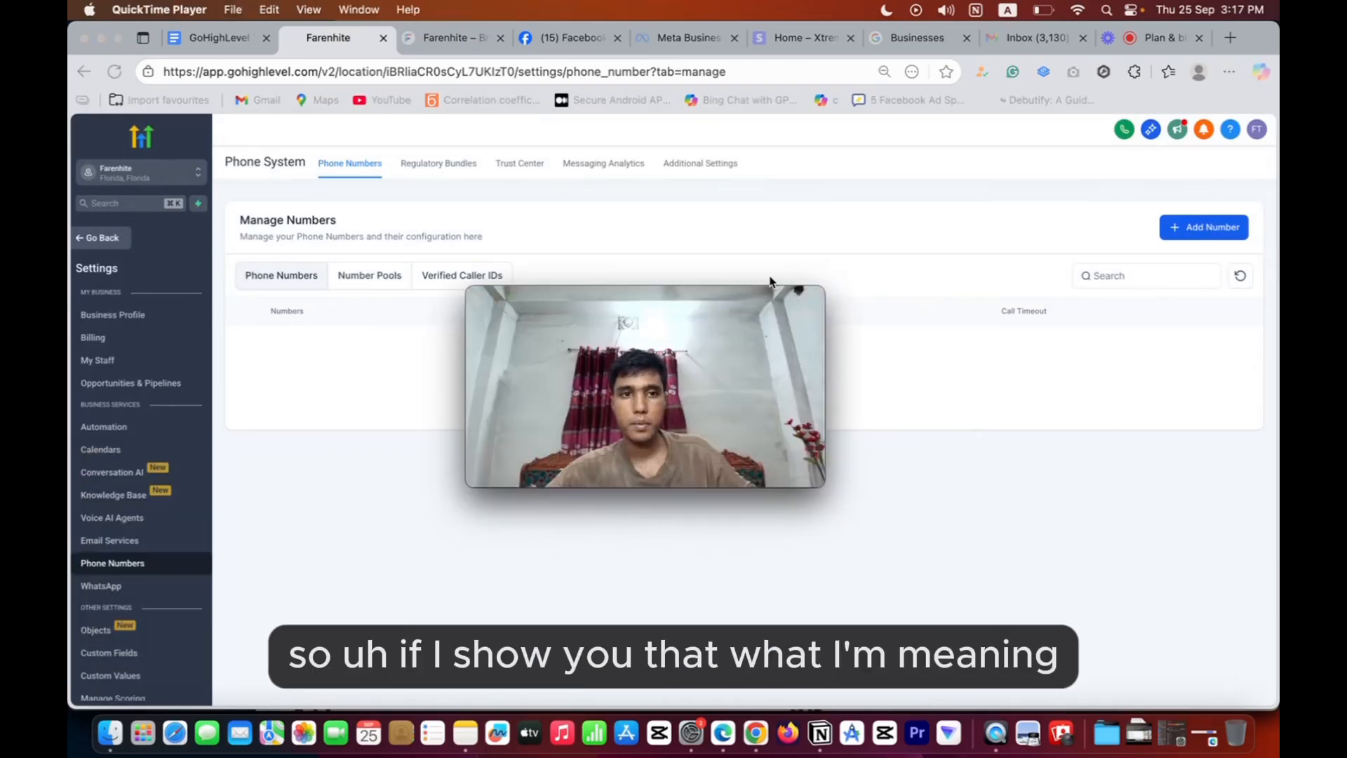
click(1257, 133)
click(1258, 133)
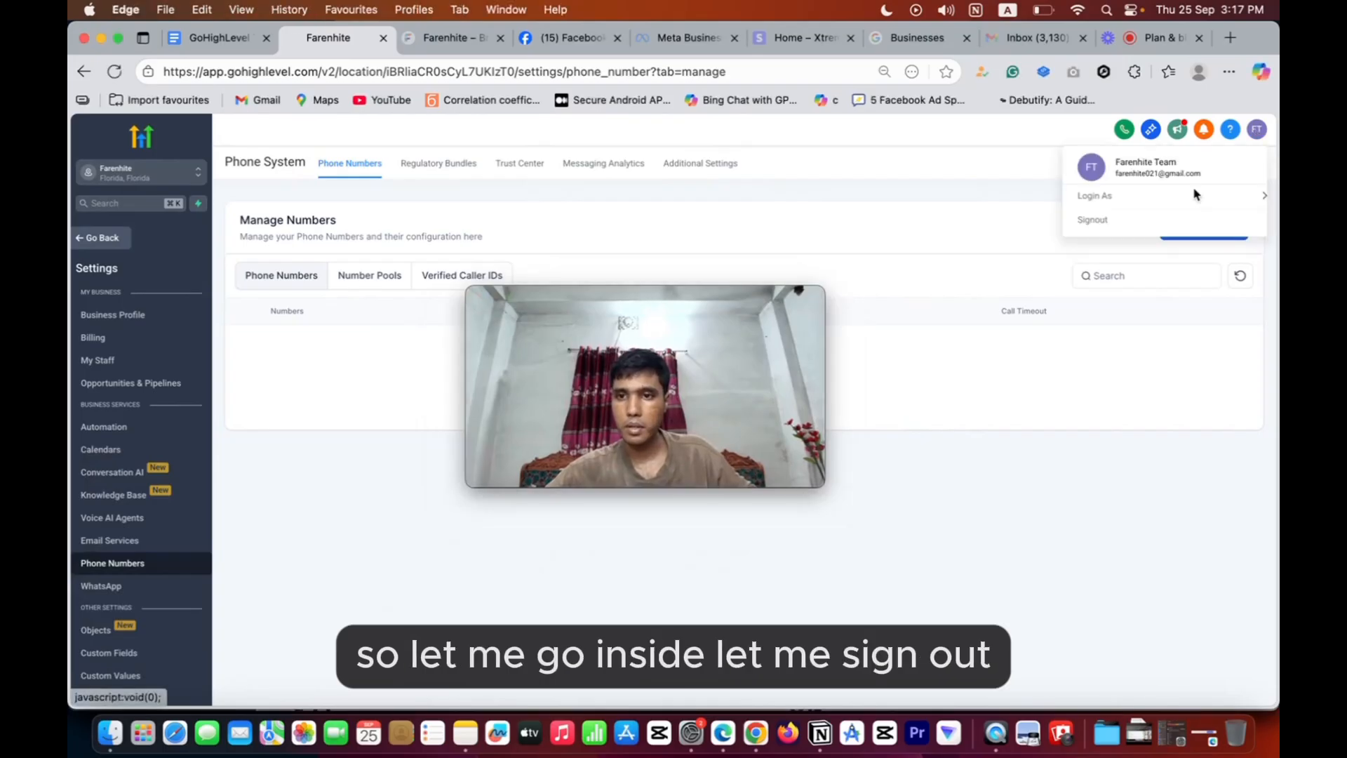
click(1151, 220)
Sign into the other agency account with Google and enter the emailed security code
drag(749, 301, 420, 301)
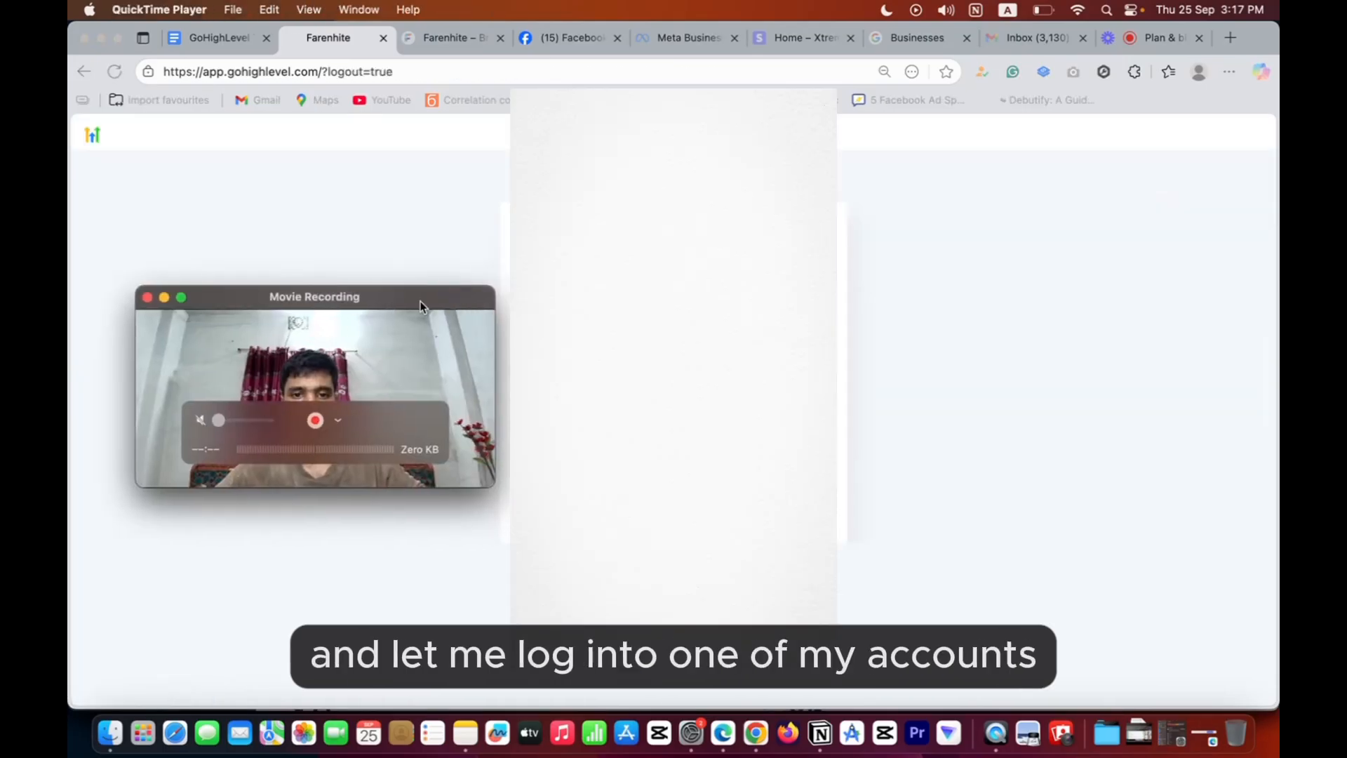
click(674, 291)
click(674, 327)
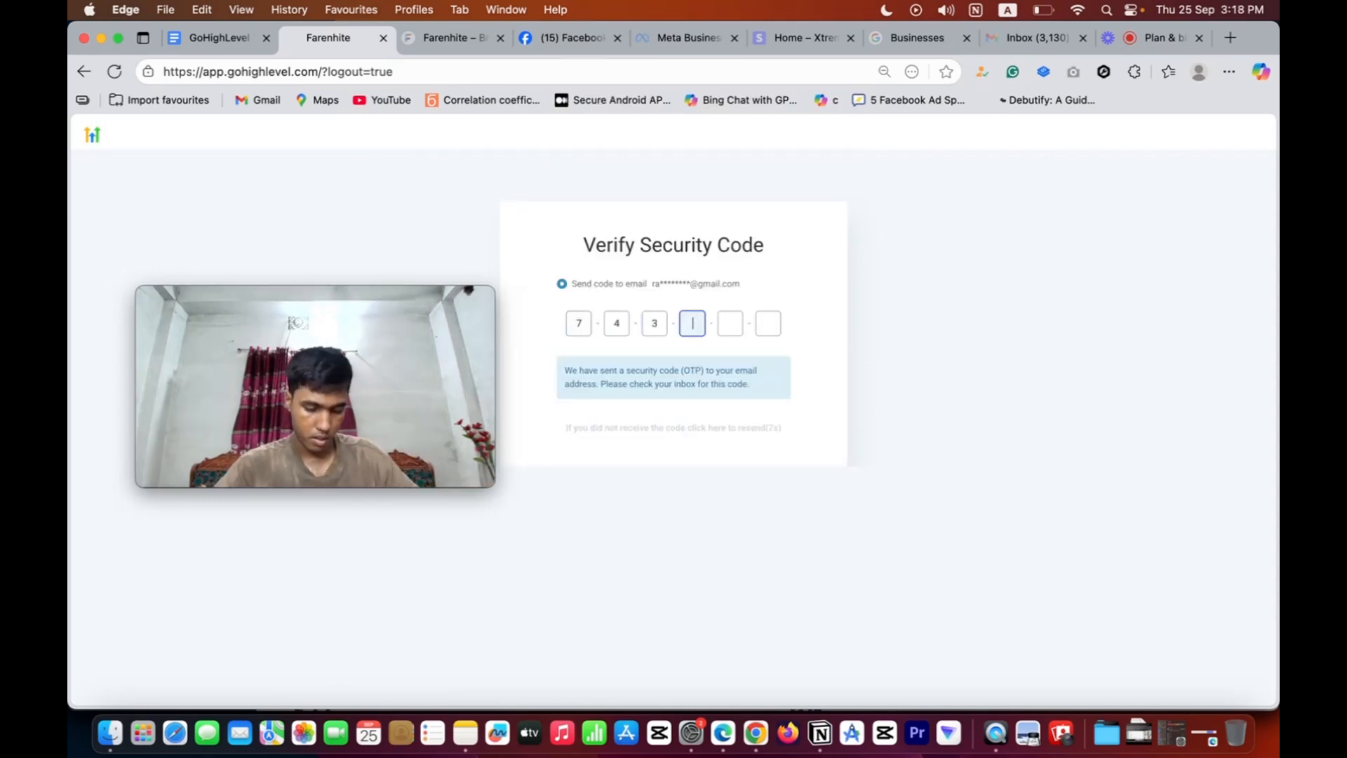
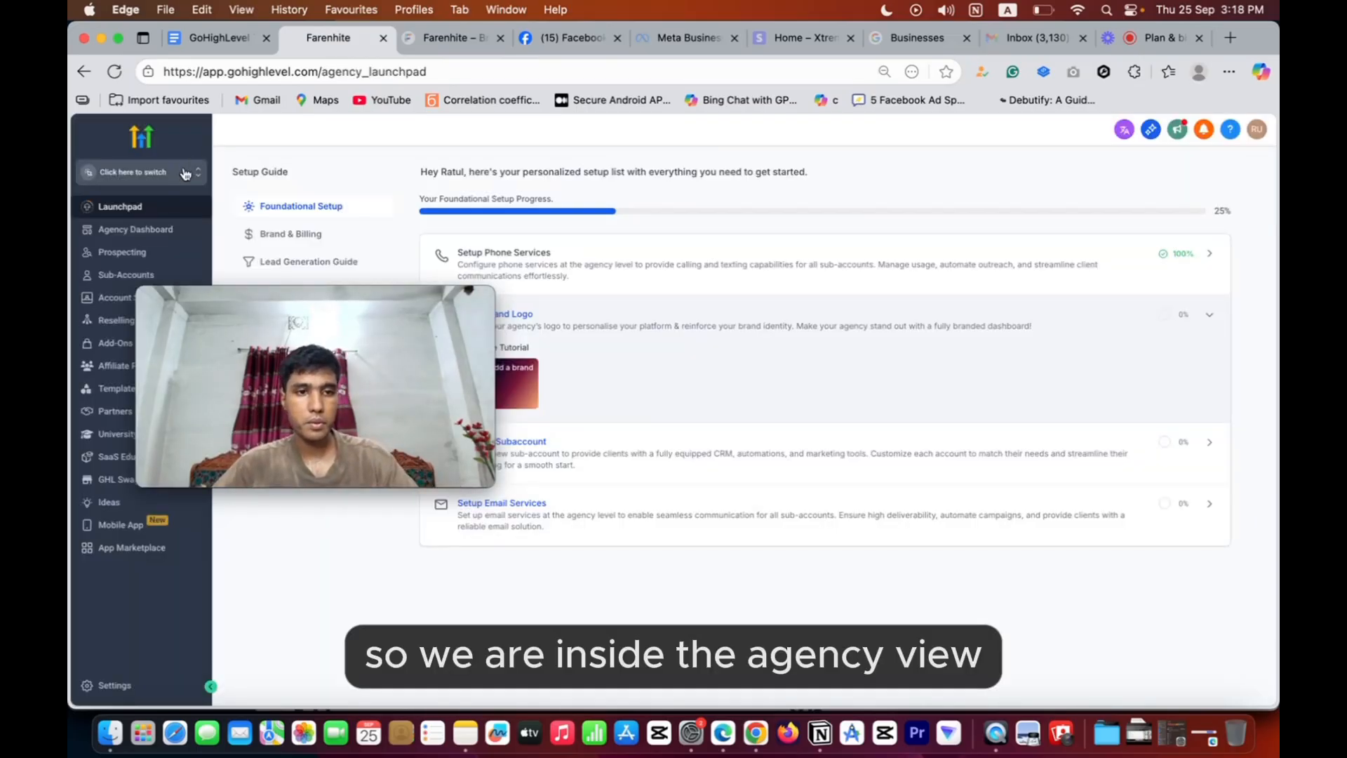
Switch into the LA Raw Beauty Atelier sub-account and open its Phone Numbers settings
click(186, 175)
click(330, 237)
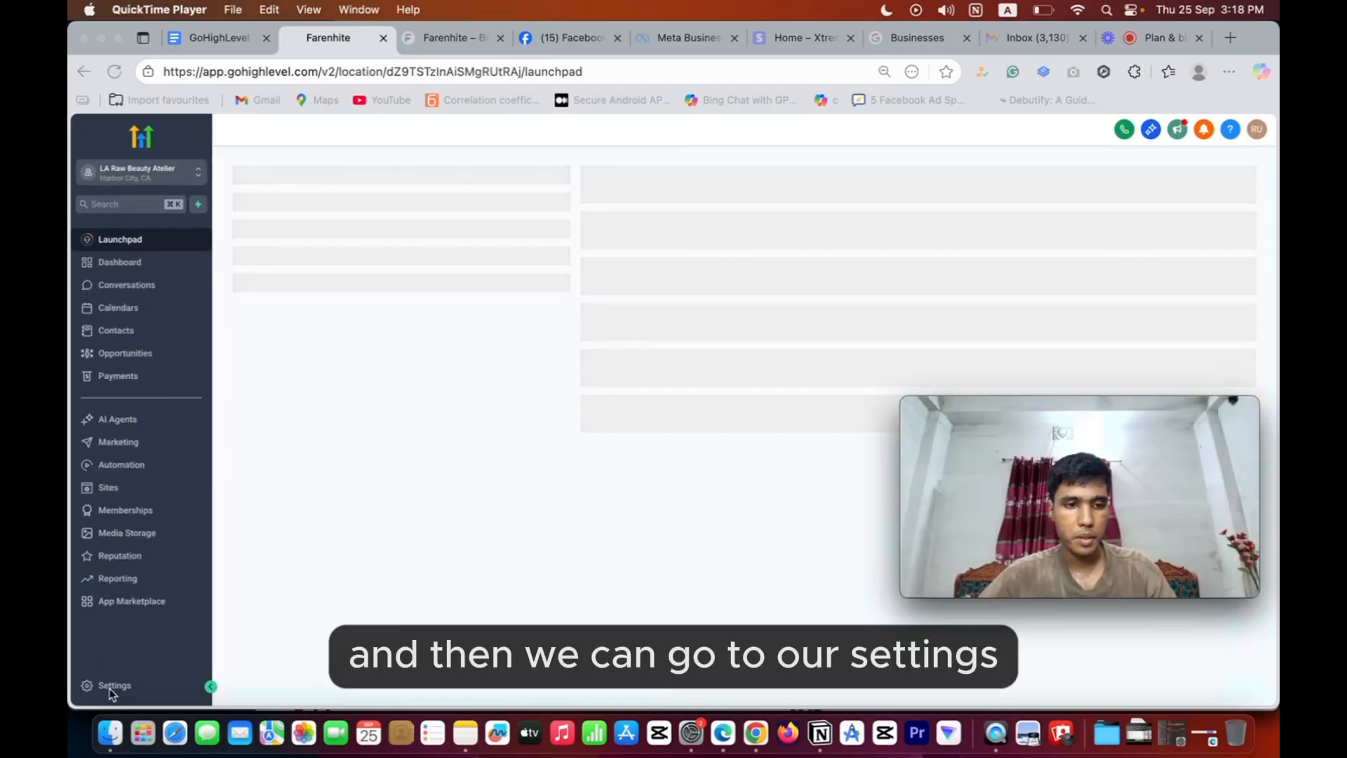
click(114, 685)
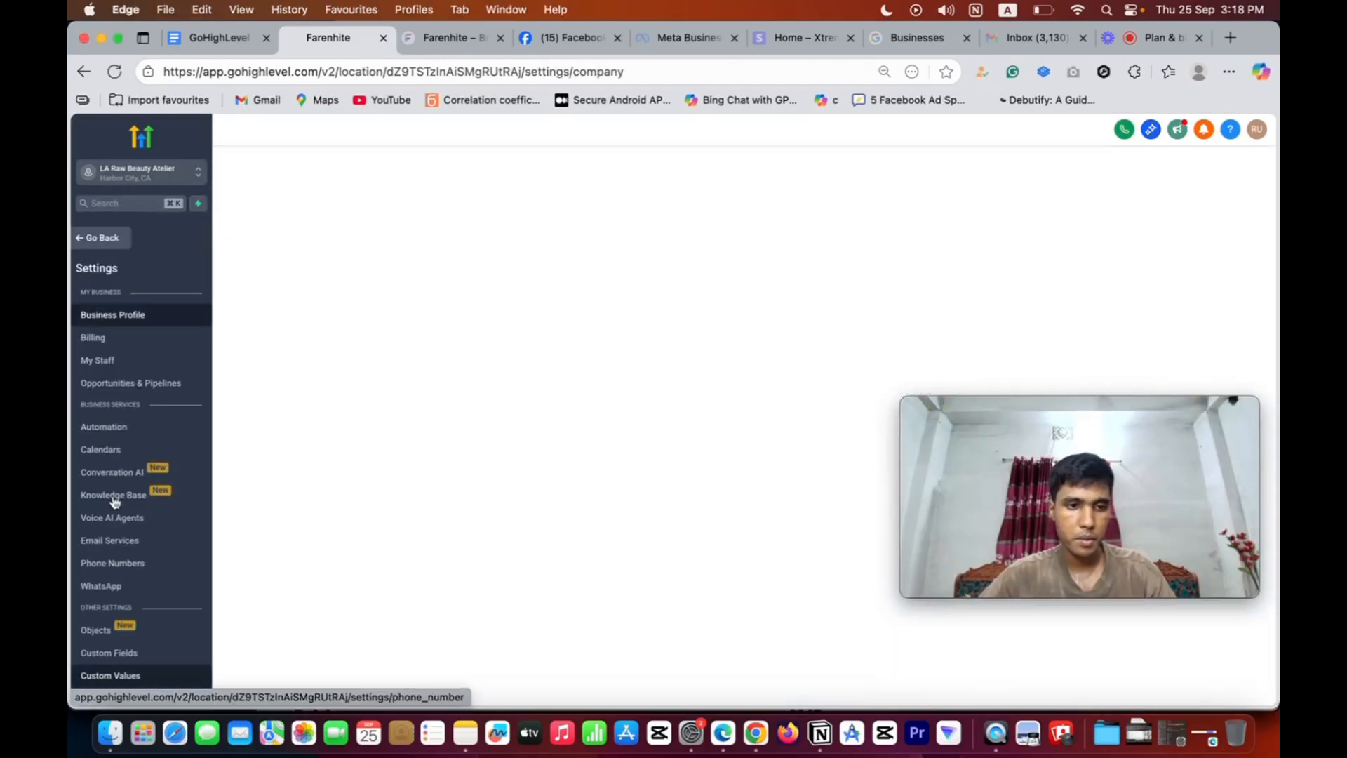
click(119, 564)
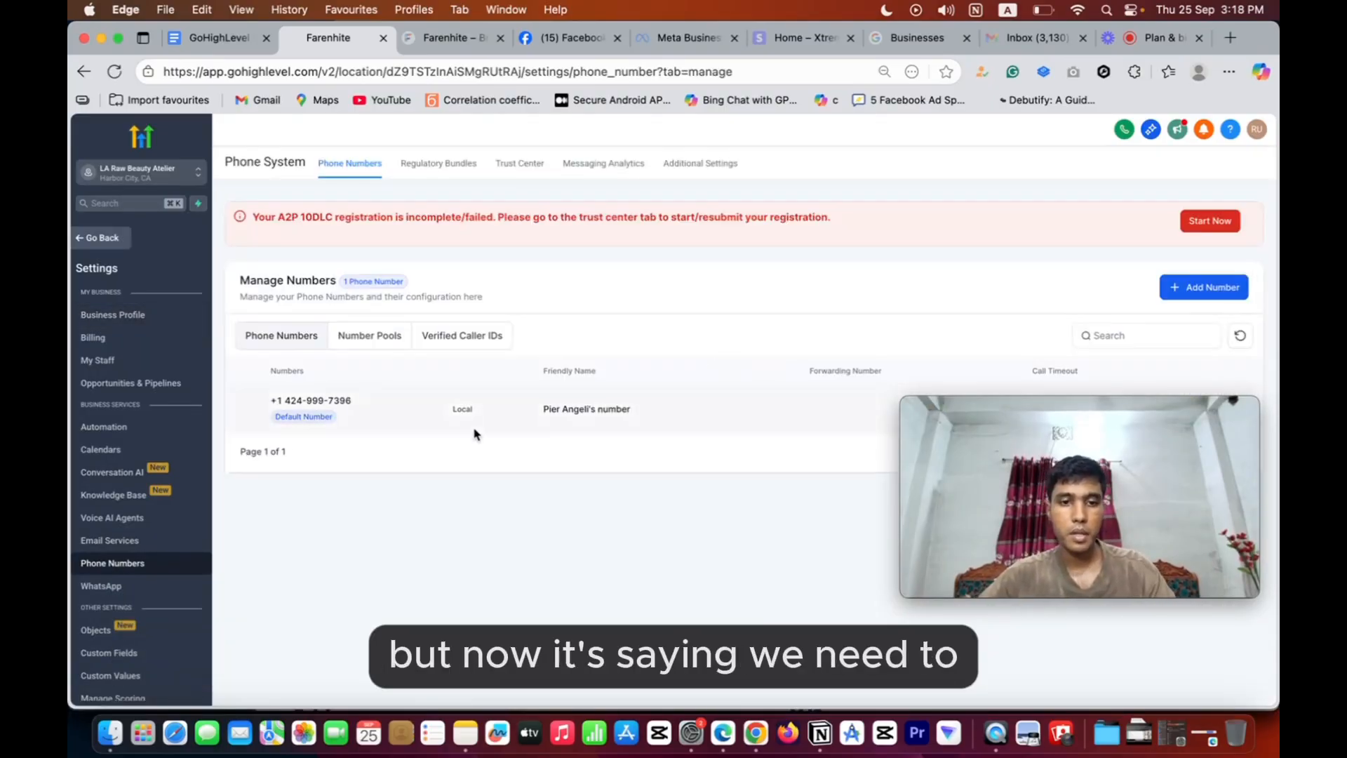
Show the A2P 10DLC registration warning and start it in the Trust Center, then log out
drag(253, 216, 605, 218)
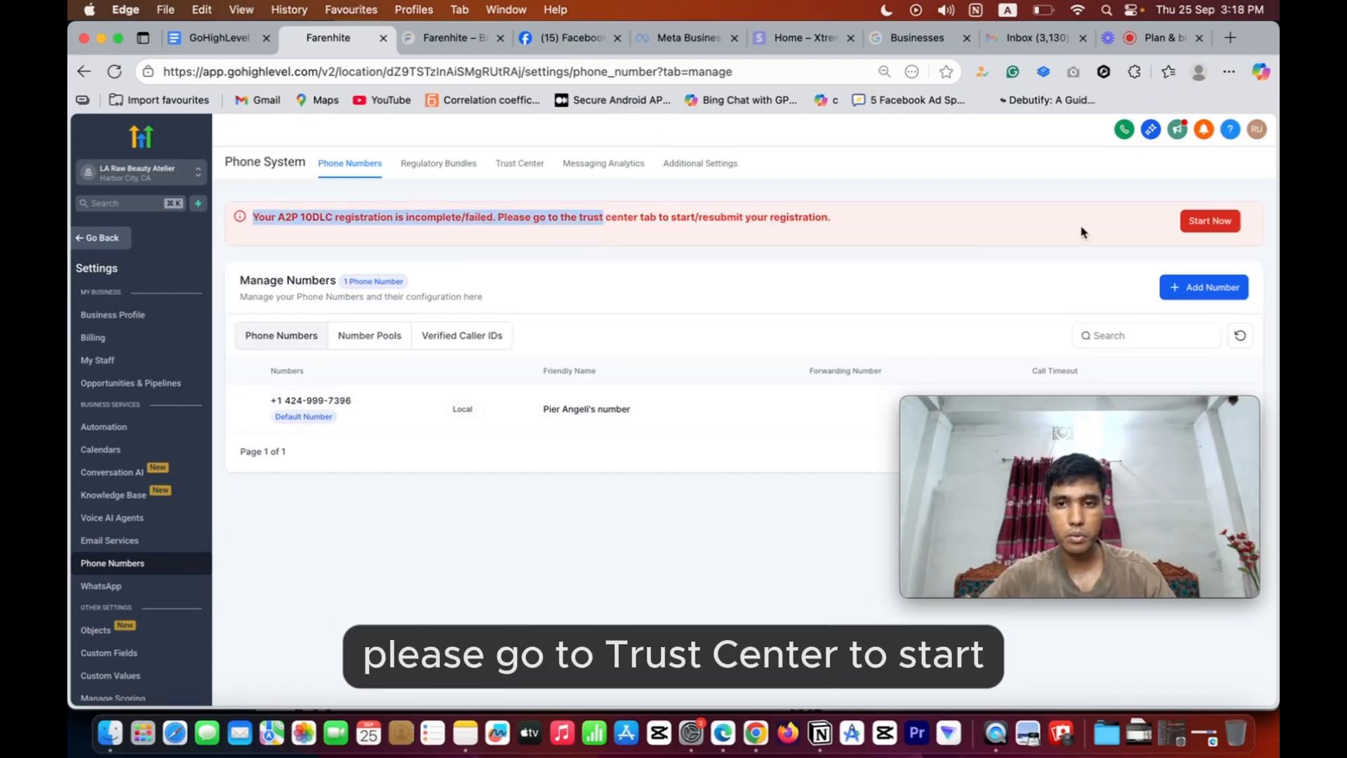
click(1197, 226)
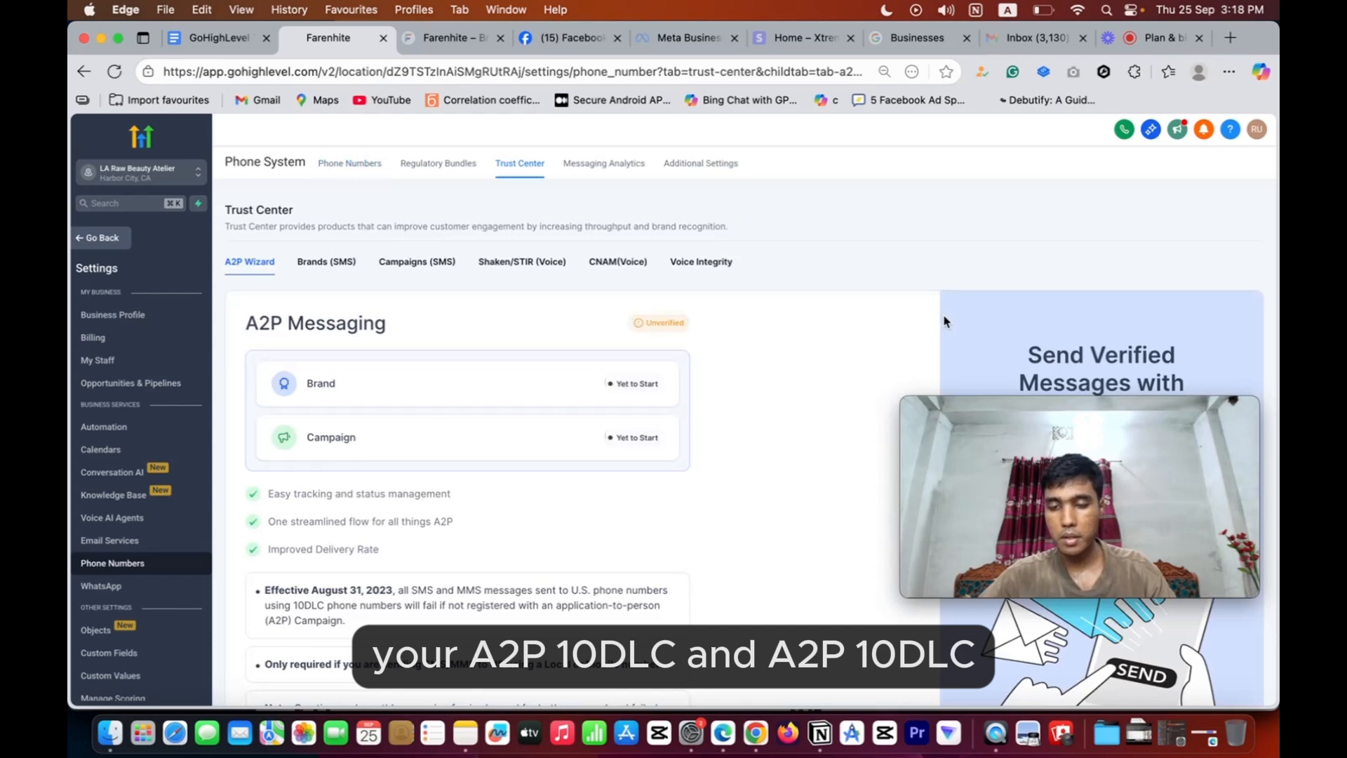
scroll(831, 447, down, 3)
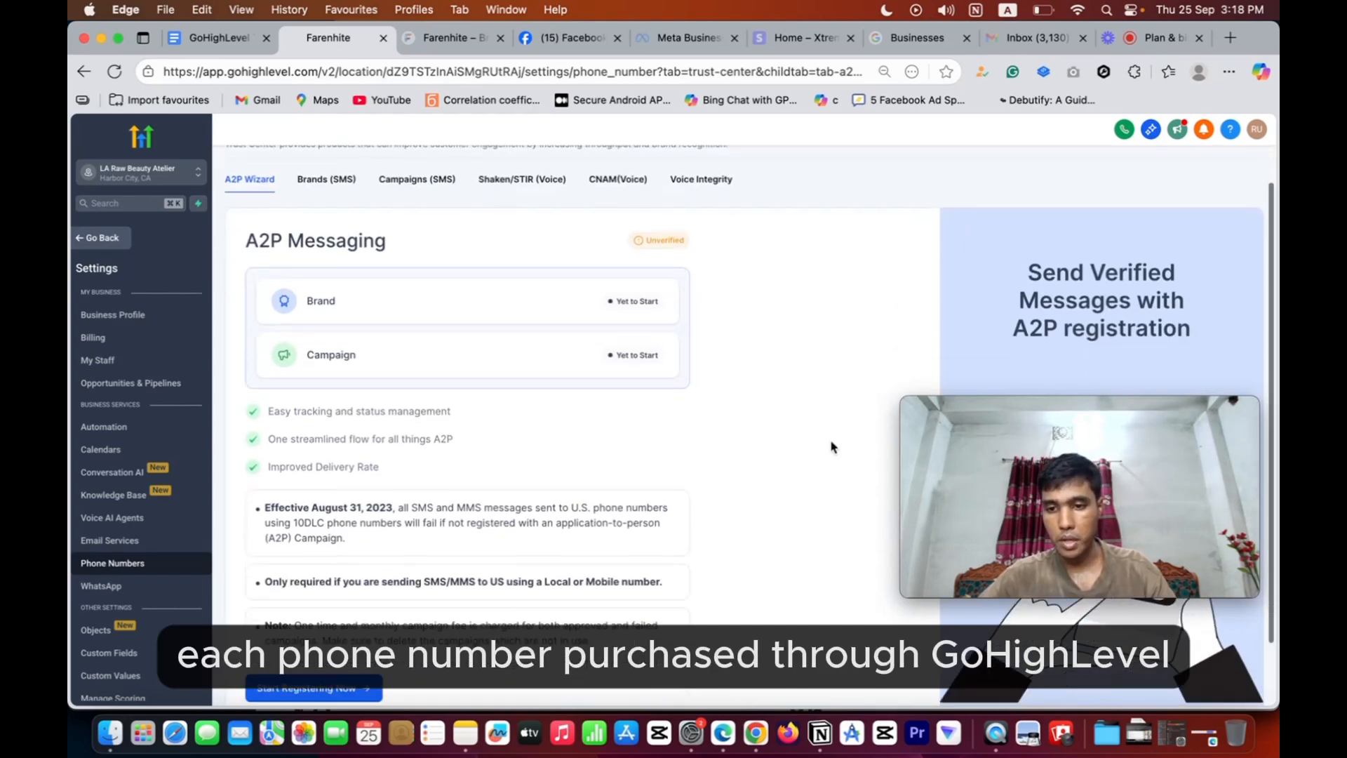
scroll(831, 447, up, 3)
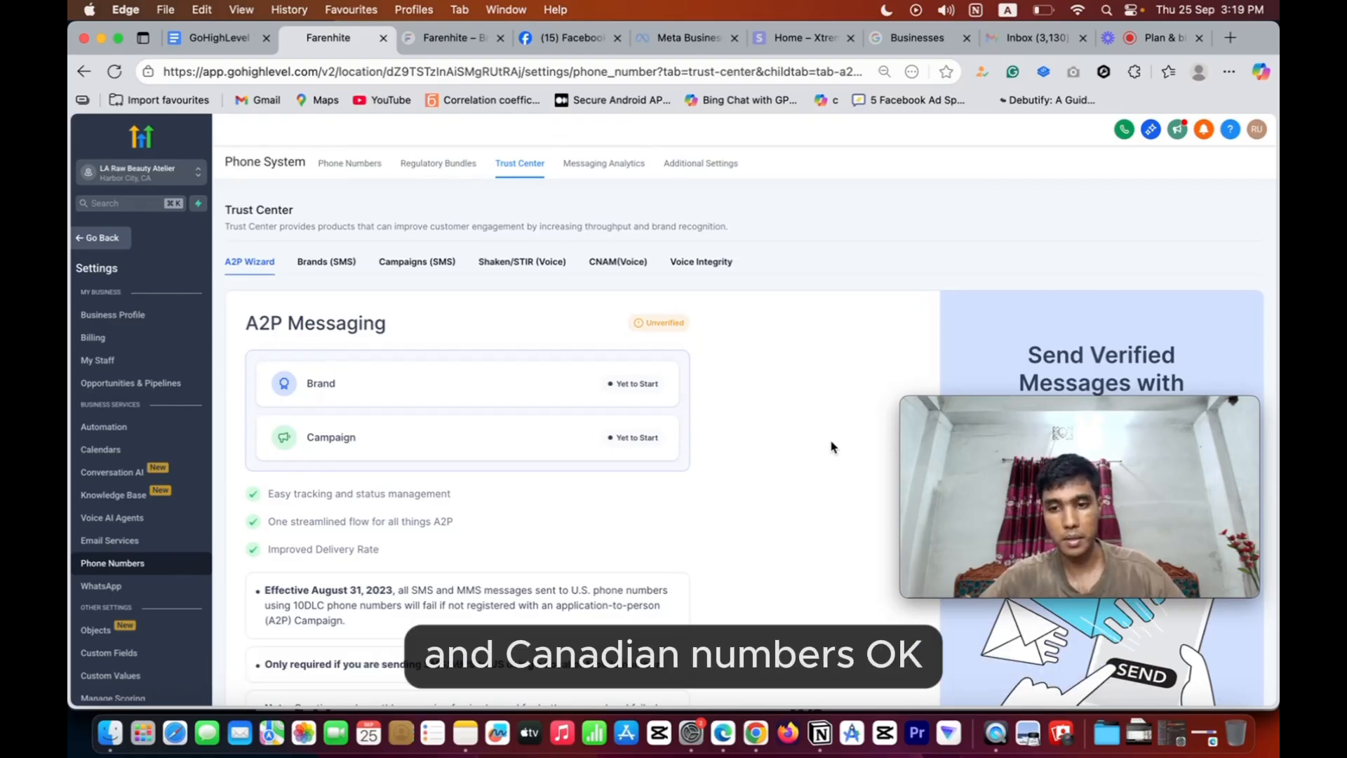
click(1257, 129)
click(1096, 221)
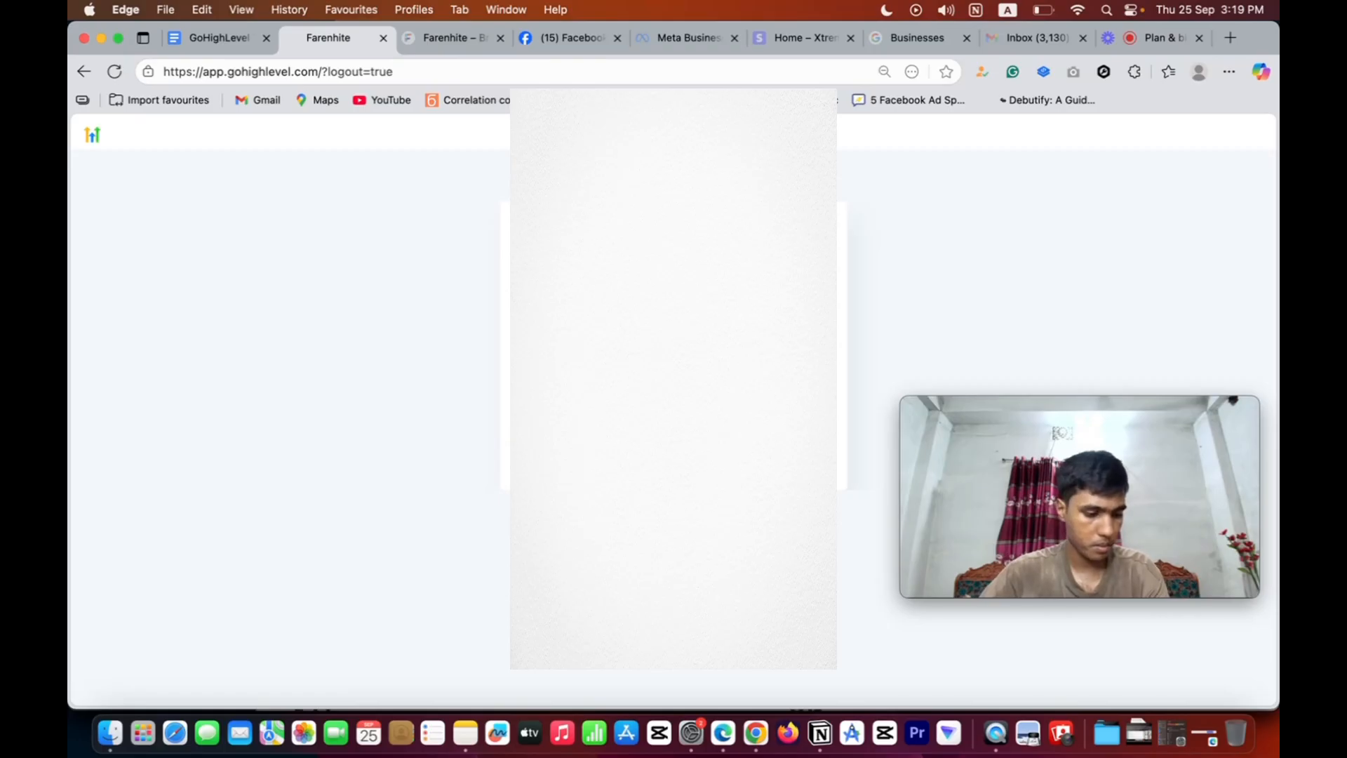
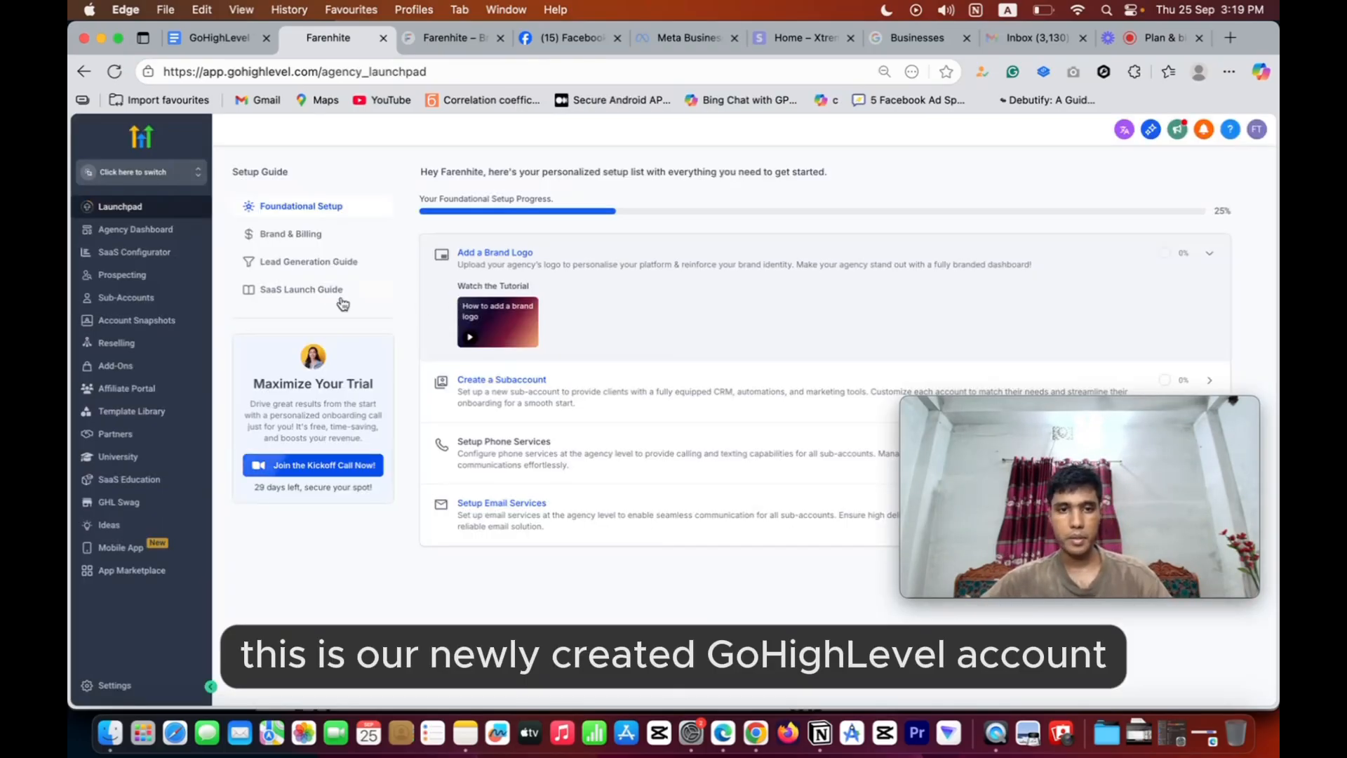
Enter the security code, switch into Farenhite and open its empty Conversations inbox
click(169, 183)
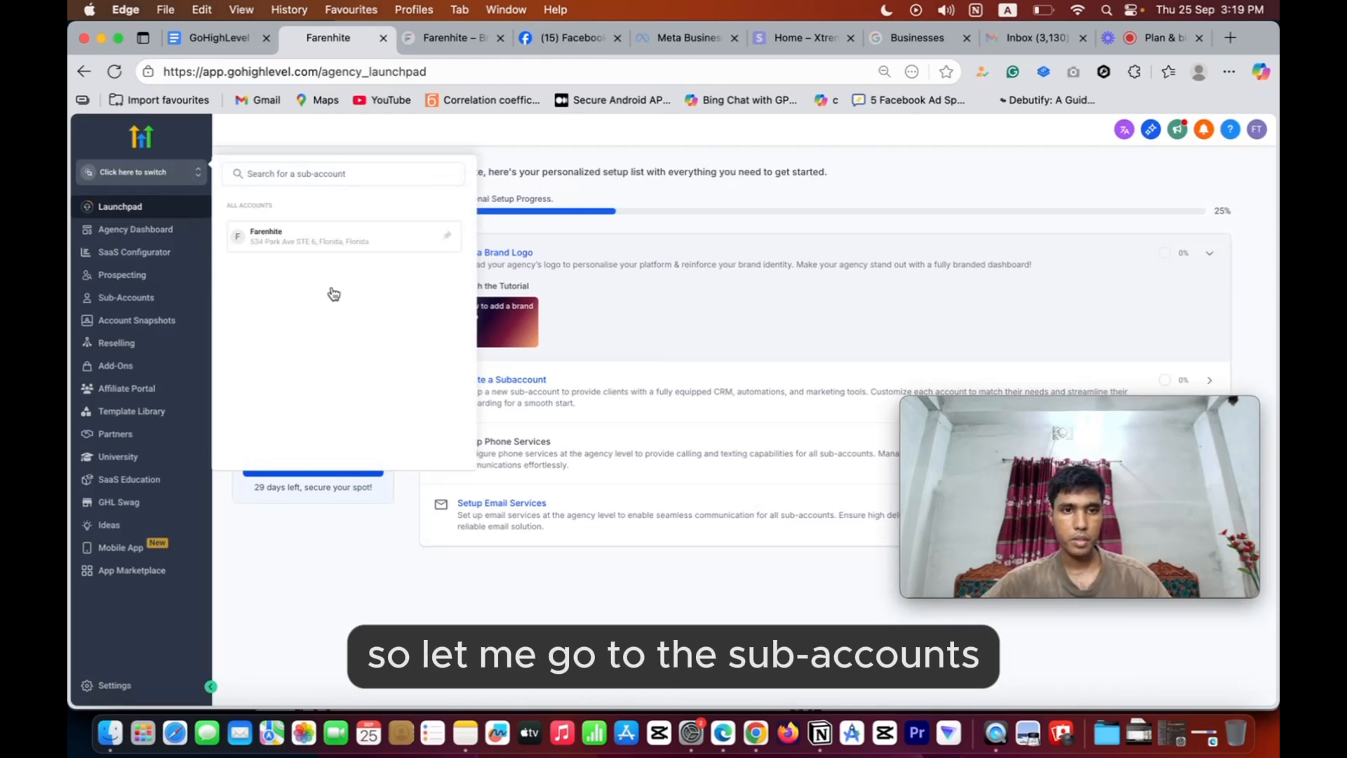
click(303, 238)
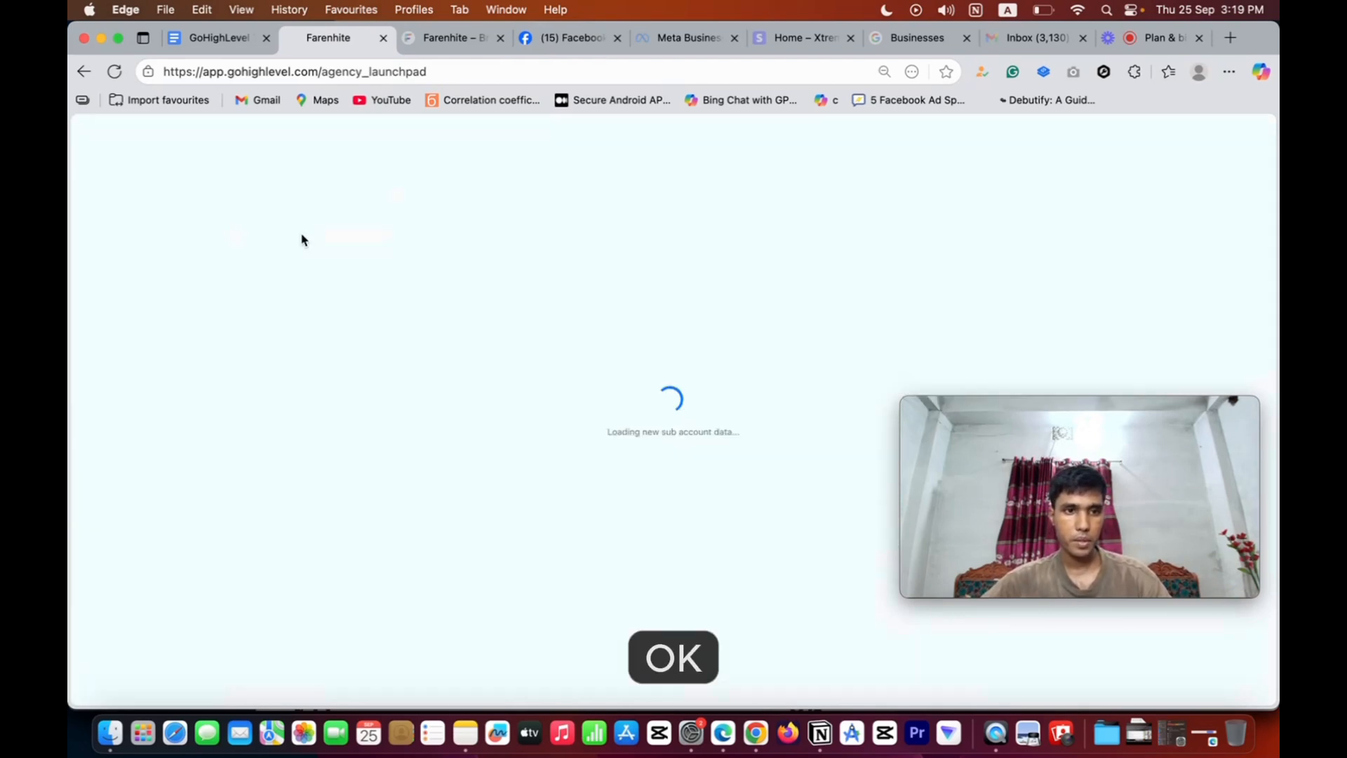
click(134, 285)
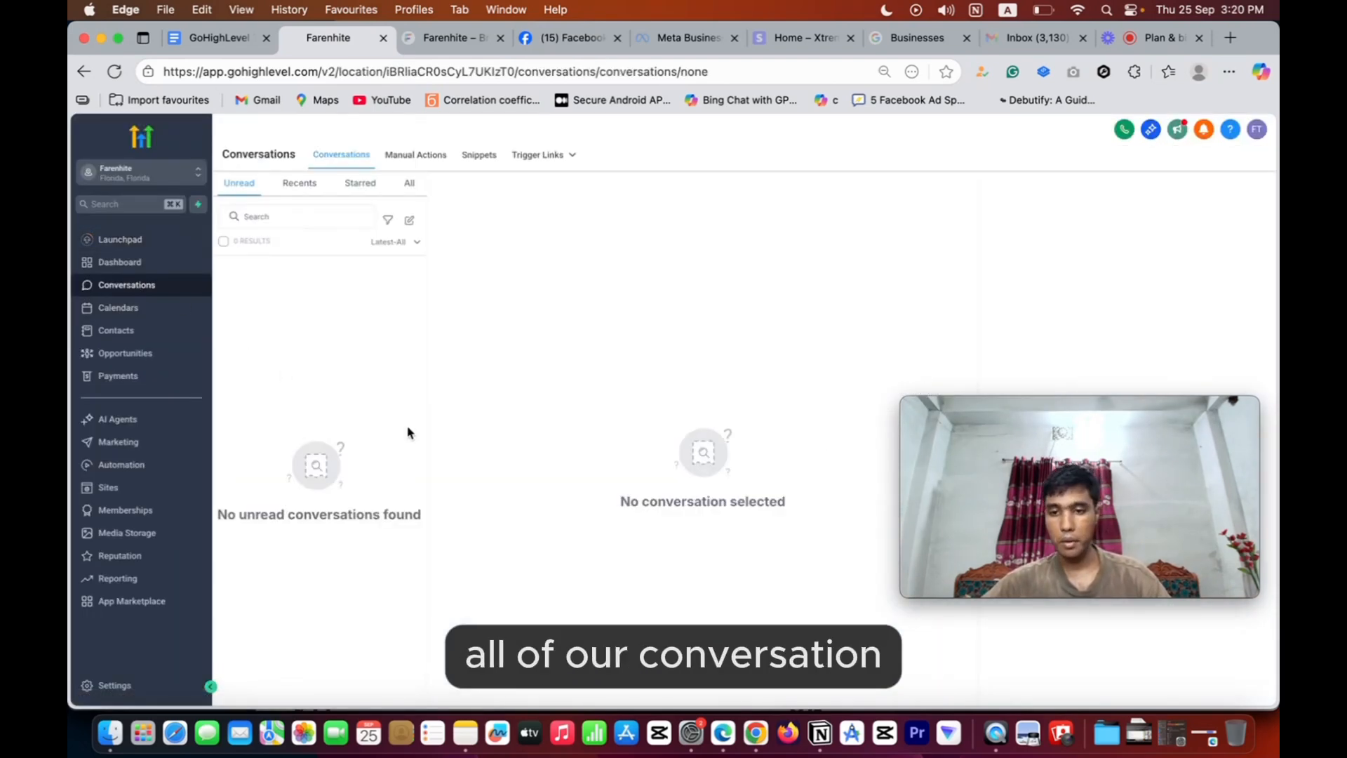
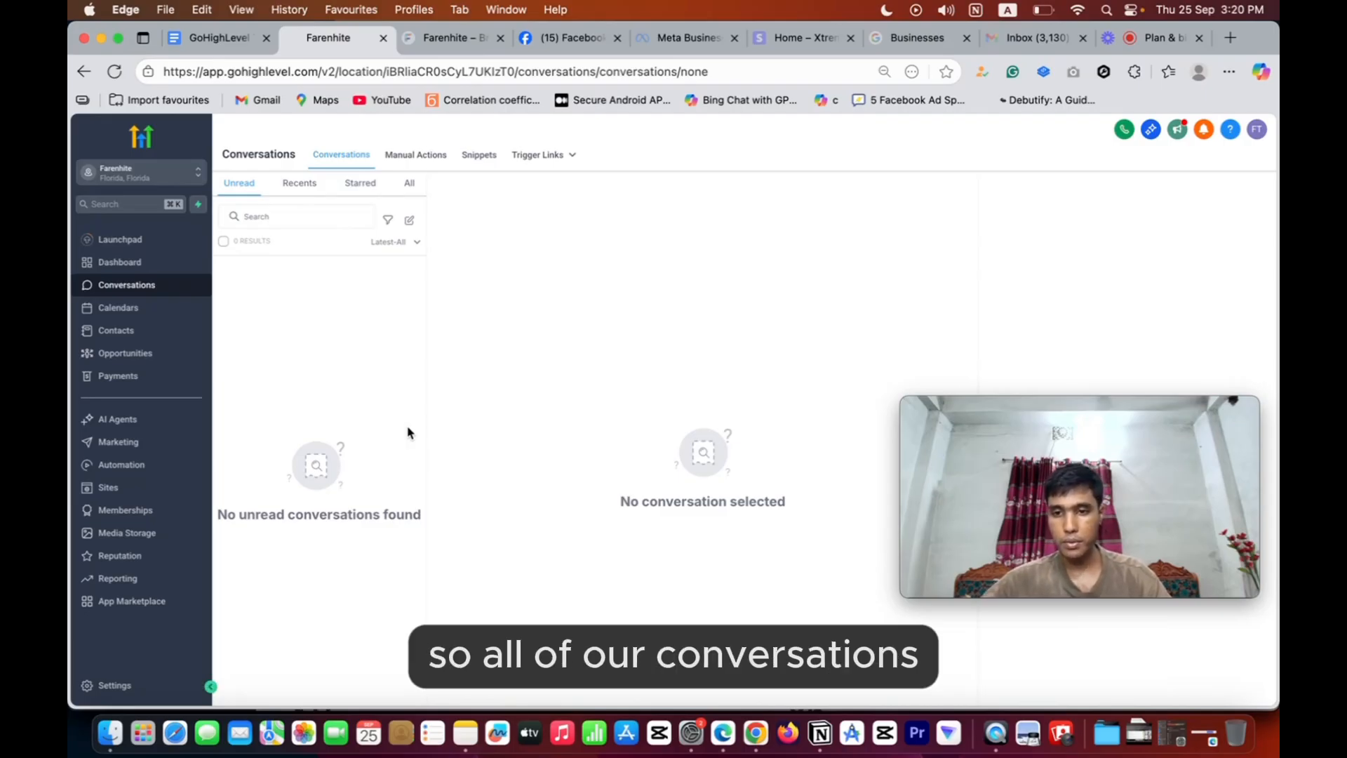
Switch to the live account's browser window and open its Conversations inbox
click(756, 733)
click(115, 323)
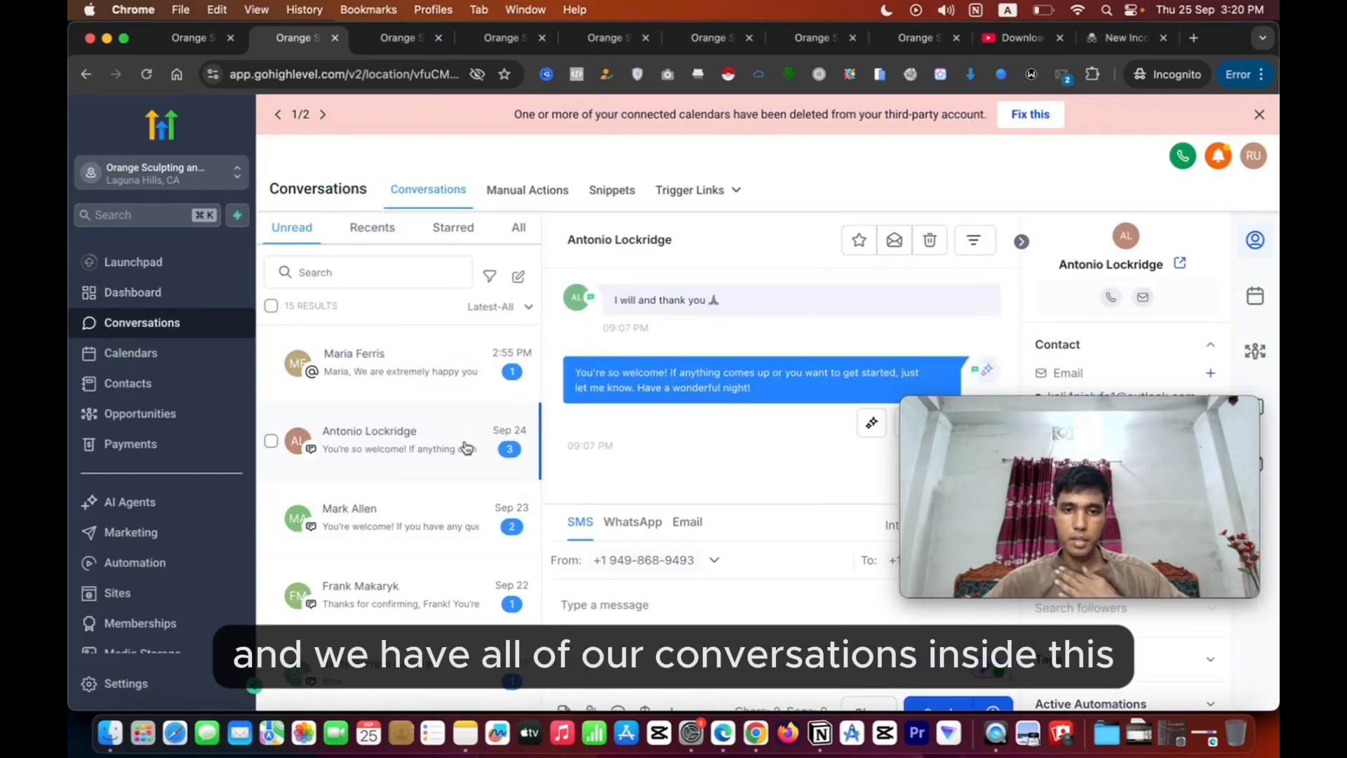
scroll(489, 528, down, 7)
scroll(463, 479, up, 3)
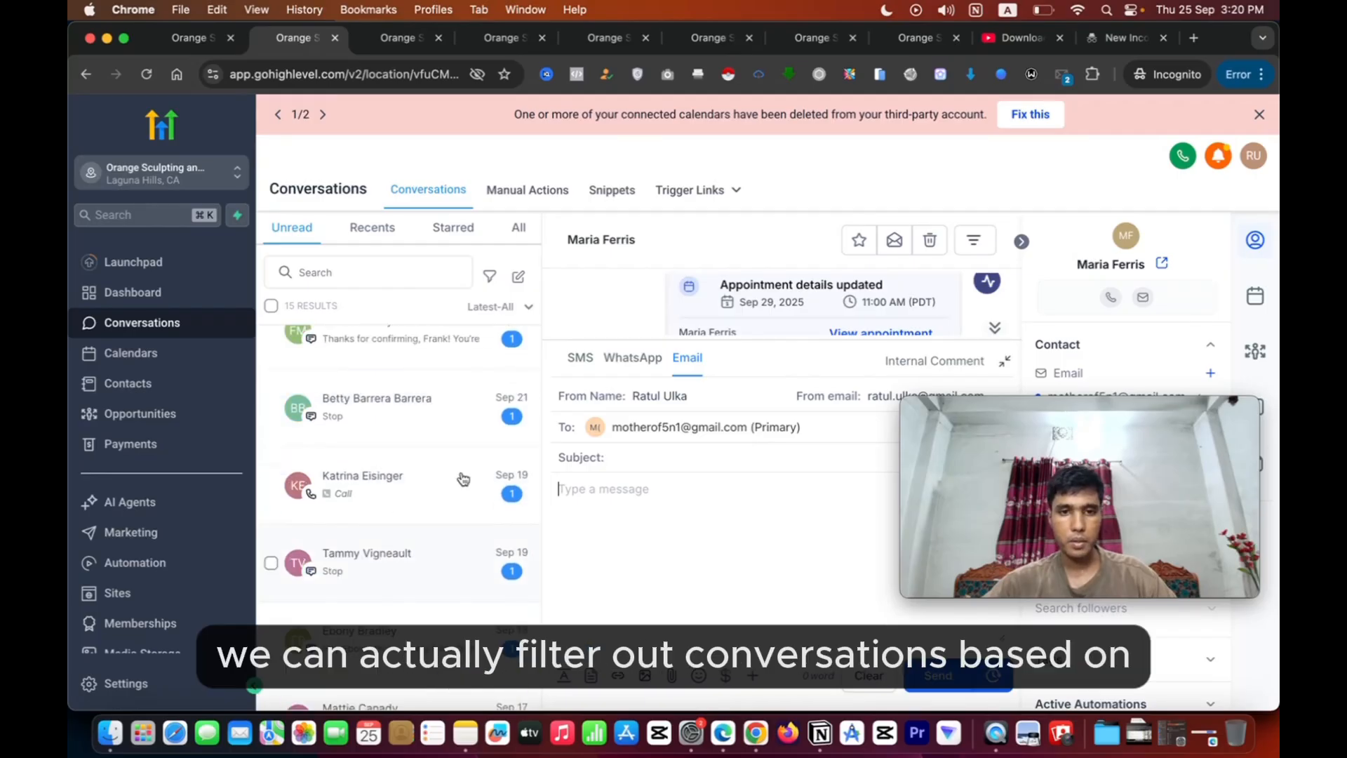
Try the conversation Quick Filters, then open Manual Actions, which shows no pending tasks
click(492, 282)
key(ctrl+minus)
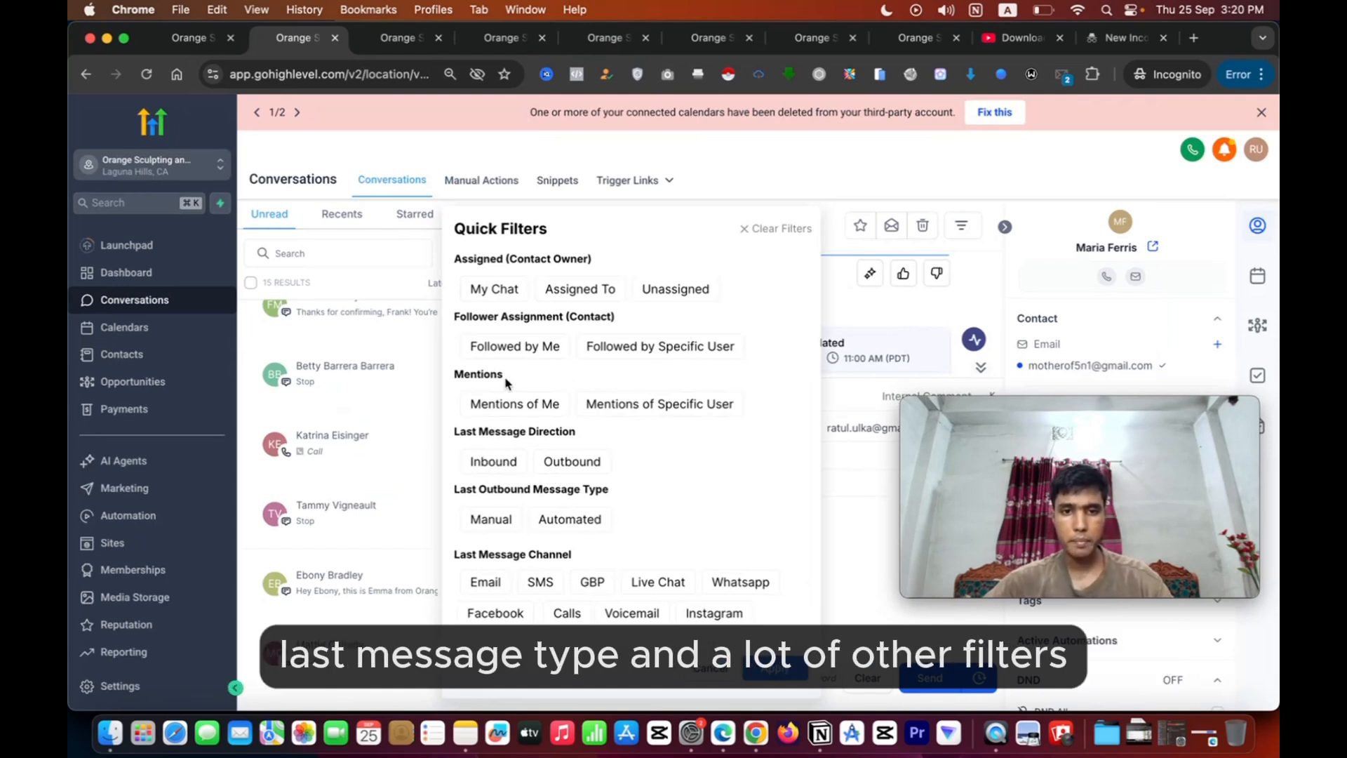
click(719, 670)
click(481, 180)
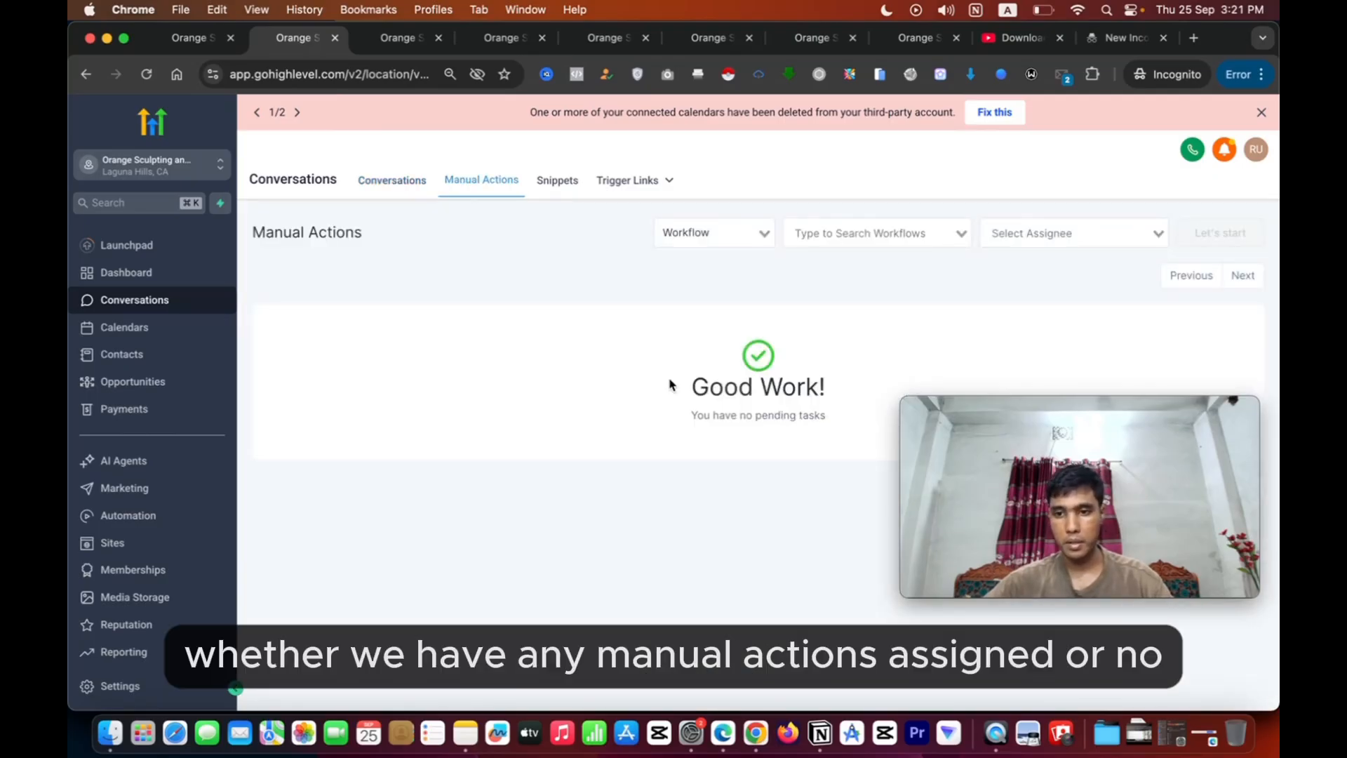
Review the Booking Fee Link snippet's text in the Snippets editor without changing it
click(554, 182)
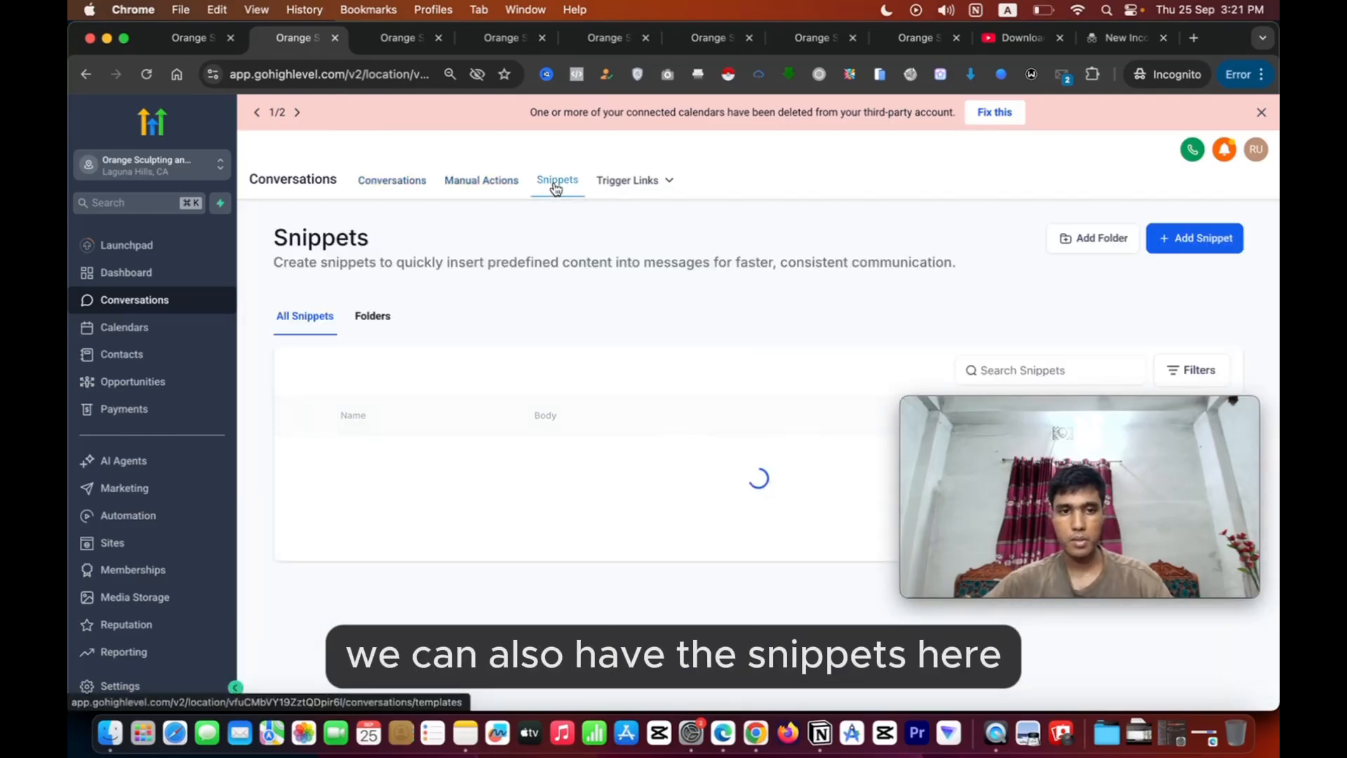
scroll(665, 593, down, 5)
scroll(665, 593, up, 5)
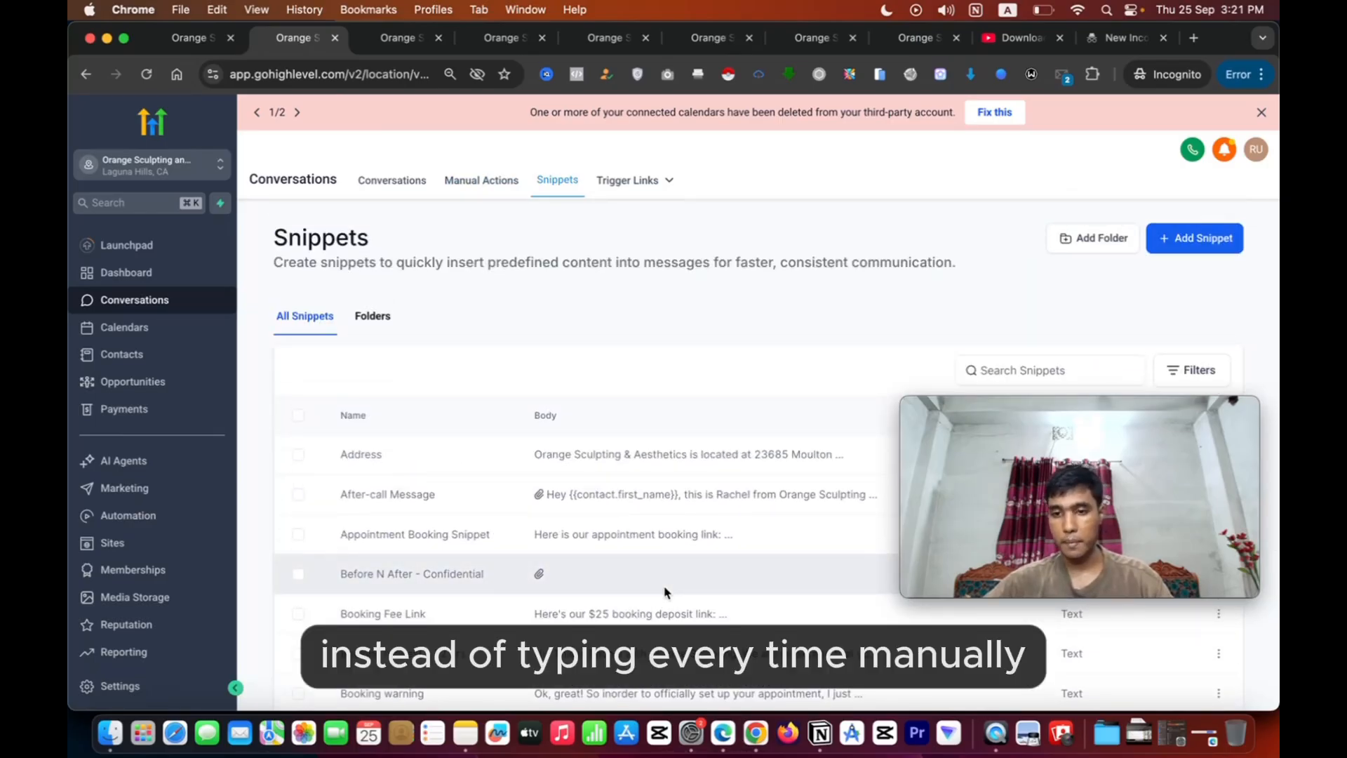
scroll(607, 505, down, 5)
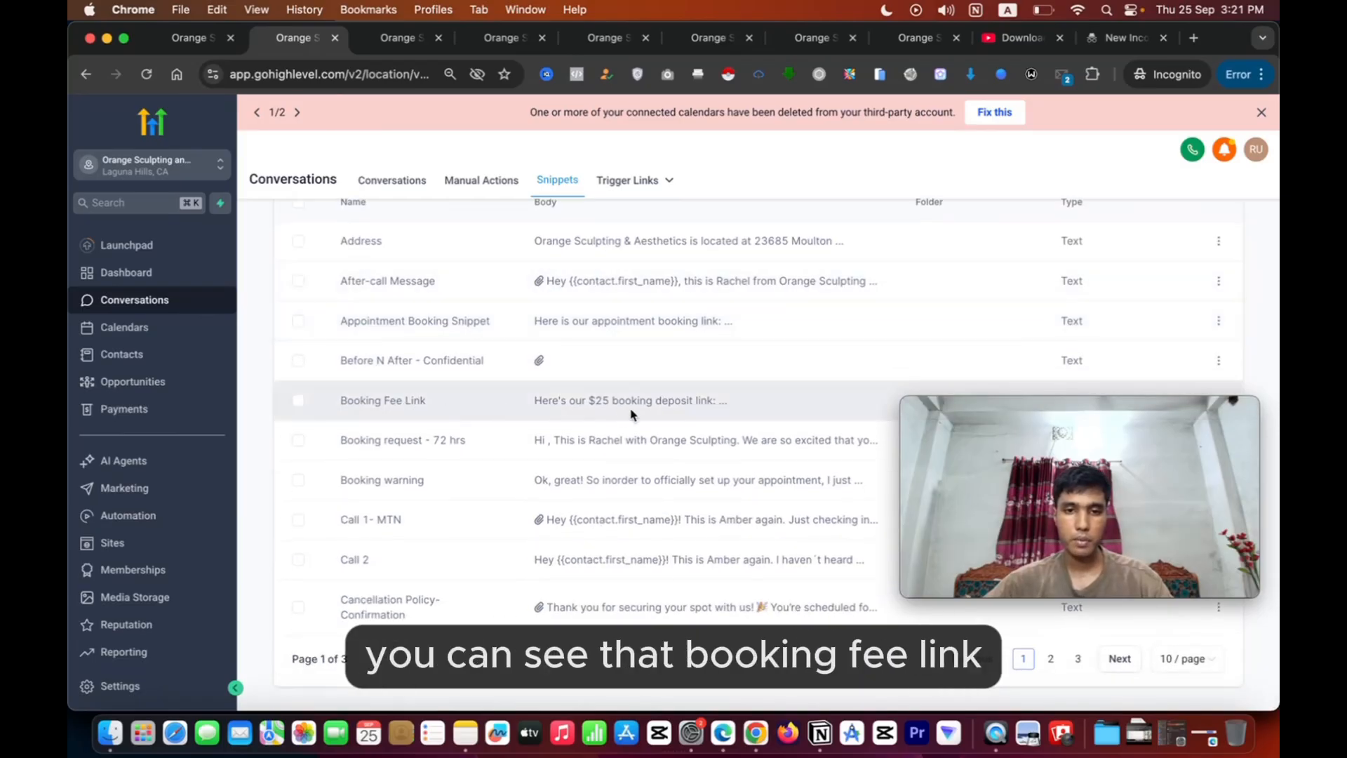
drag(1017, 436, 1017, 535)
click(1220, 414)
click(1219, 402)
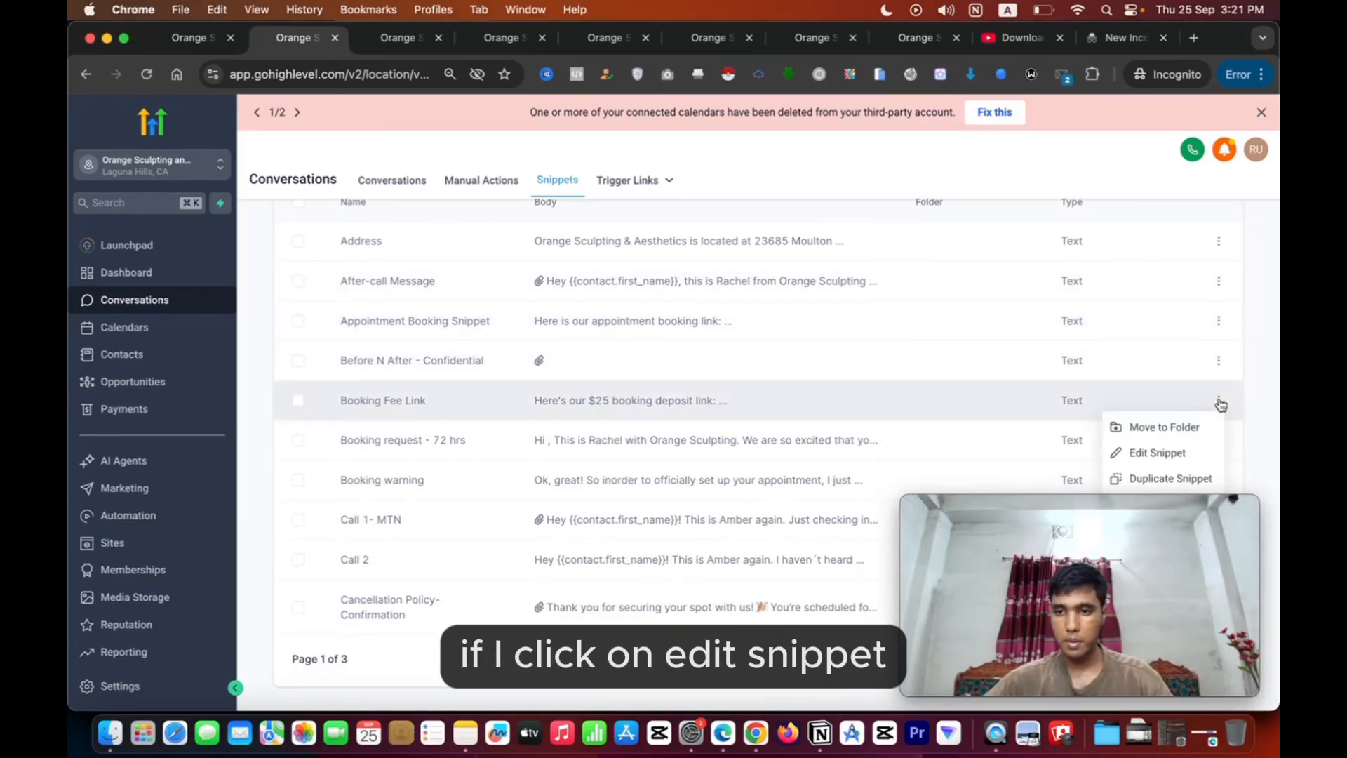
click(1171, 452)
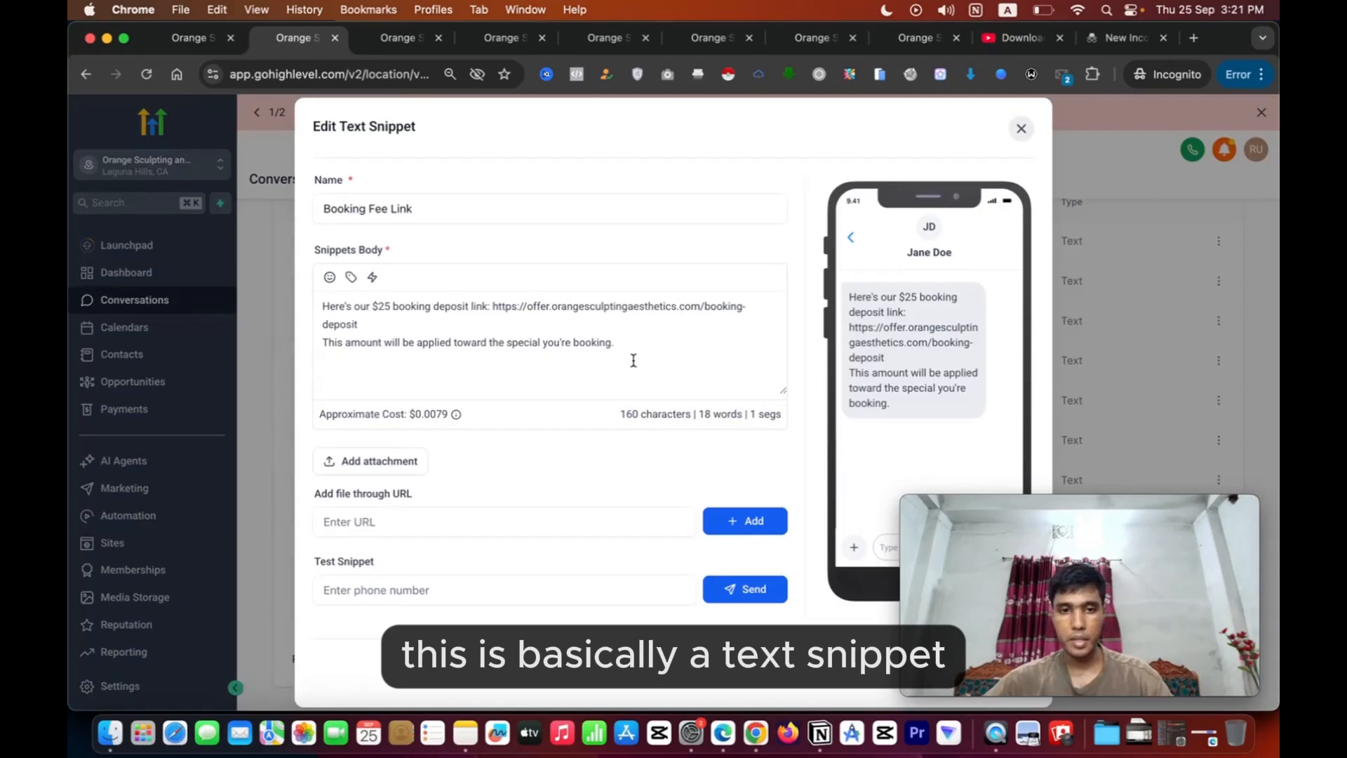
key(super+a)
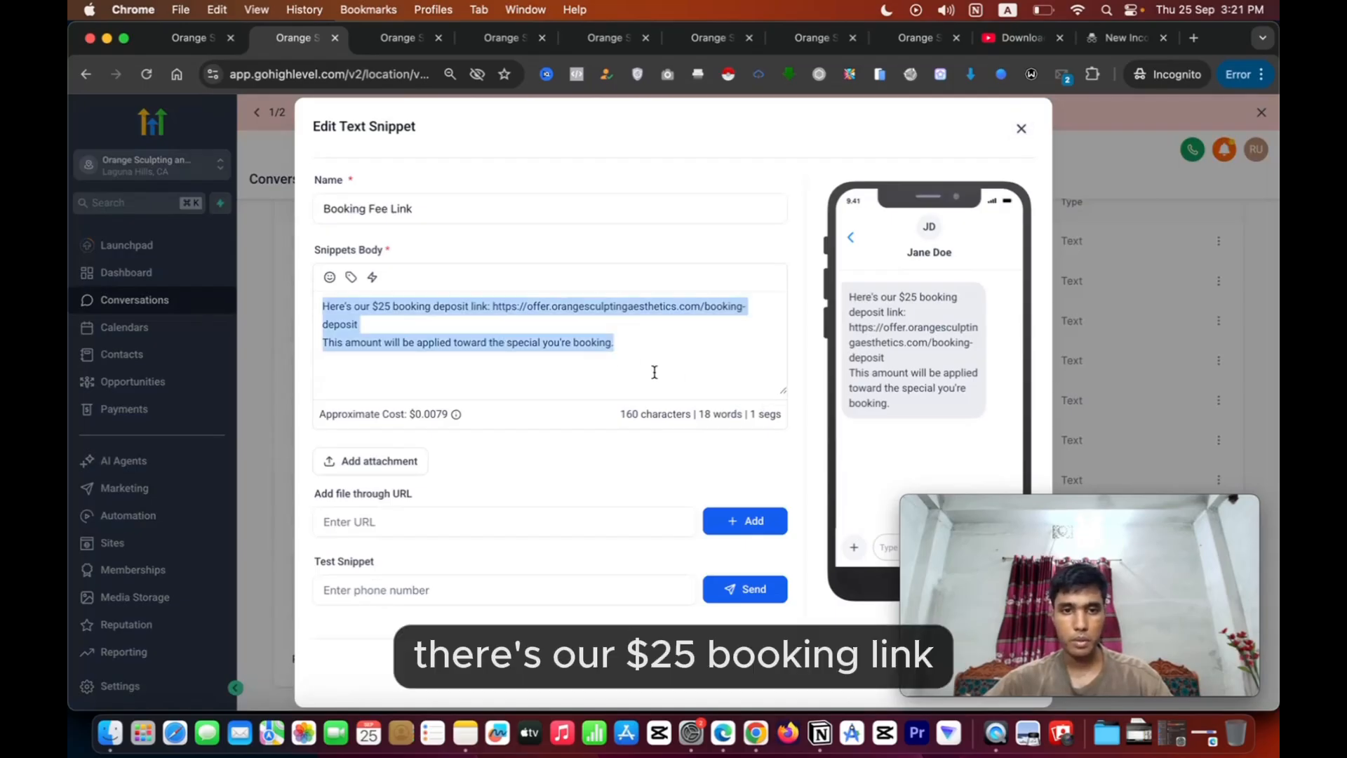
key(Escape)
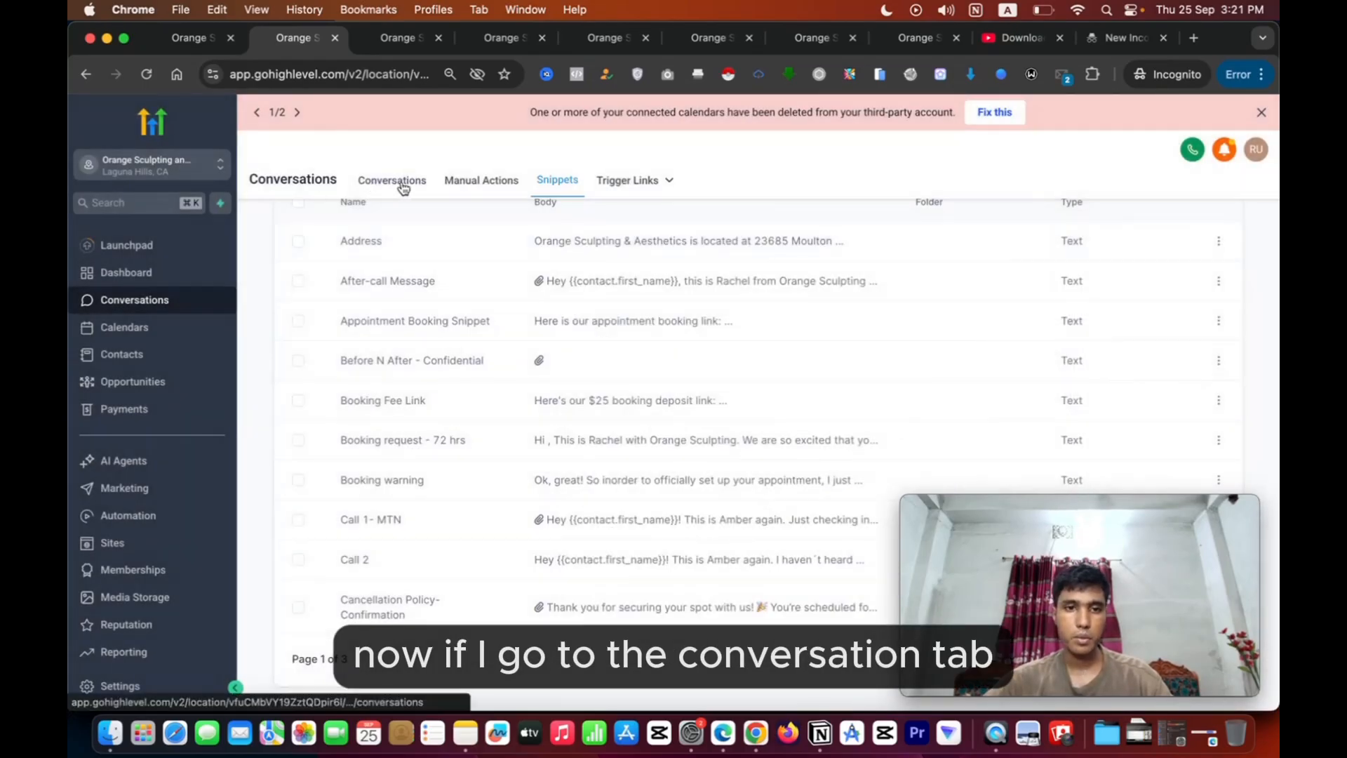
Back in Conversations, search snippets for 'book' and insert Booking Fee Link into the reply
click(403, 184)
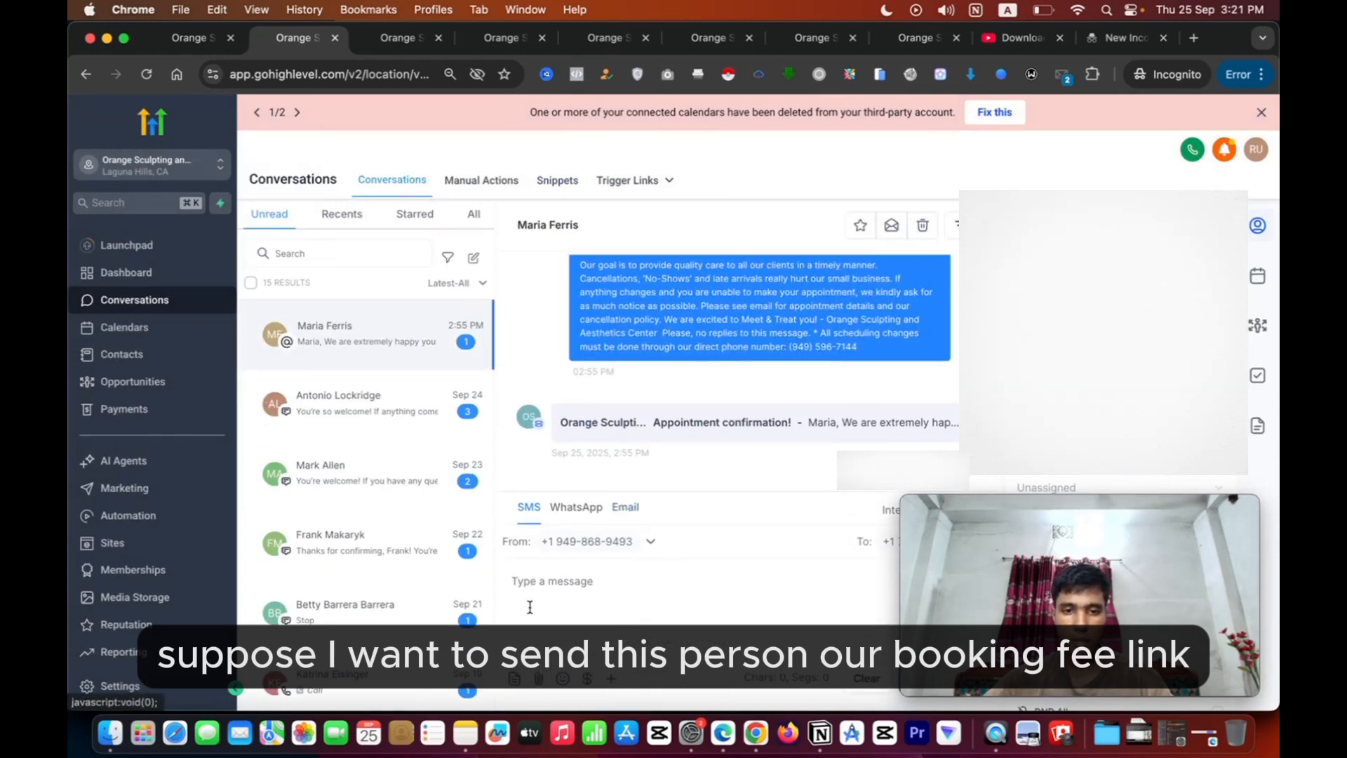
click(519, 681)
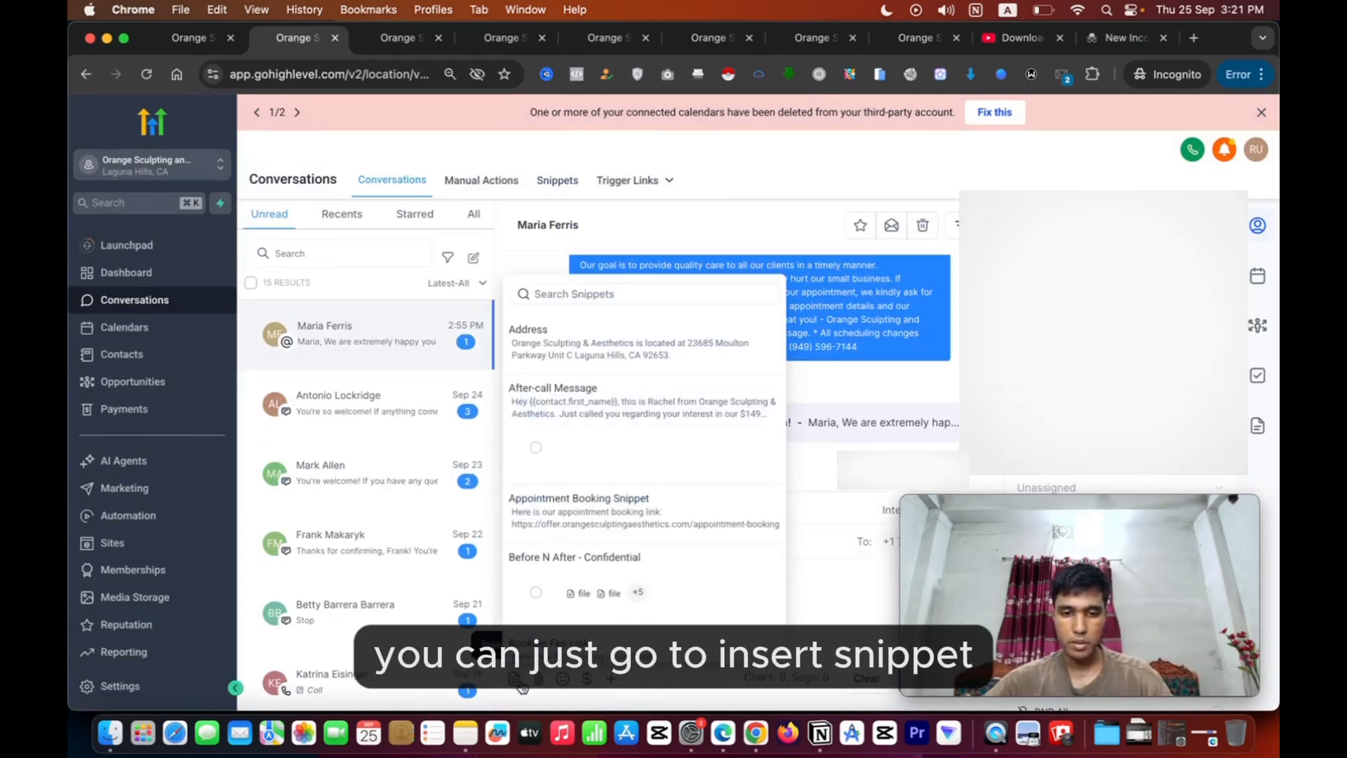
click(569, 290)
text(book)
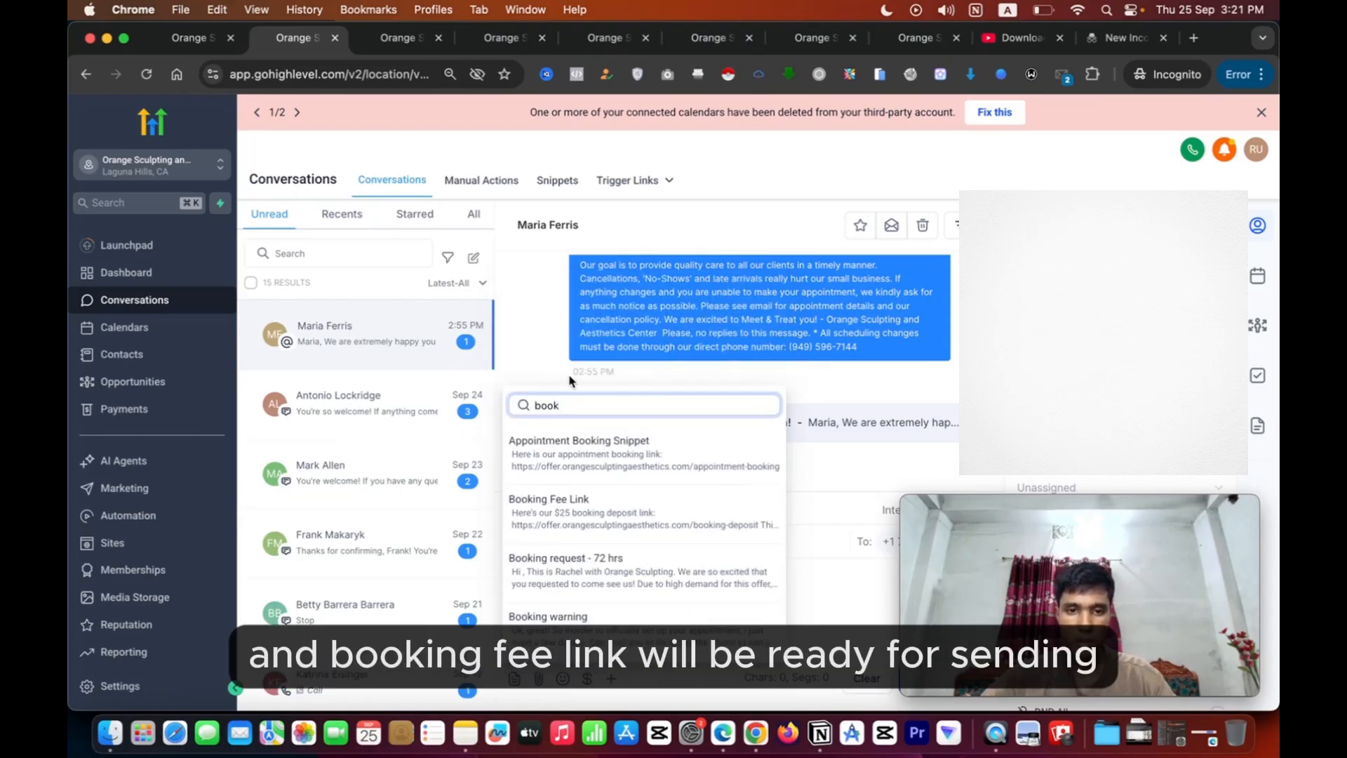
click(563, 513)
key(super+a)
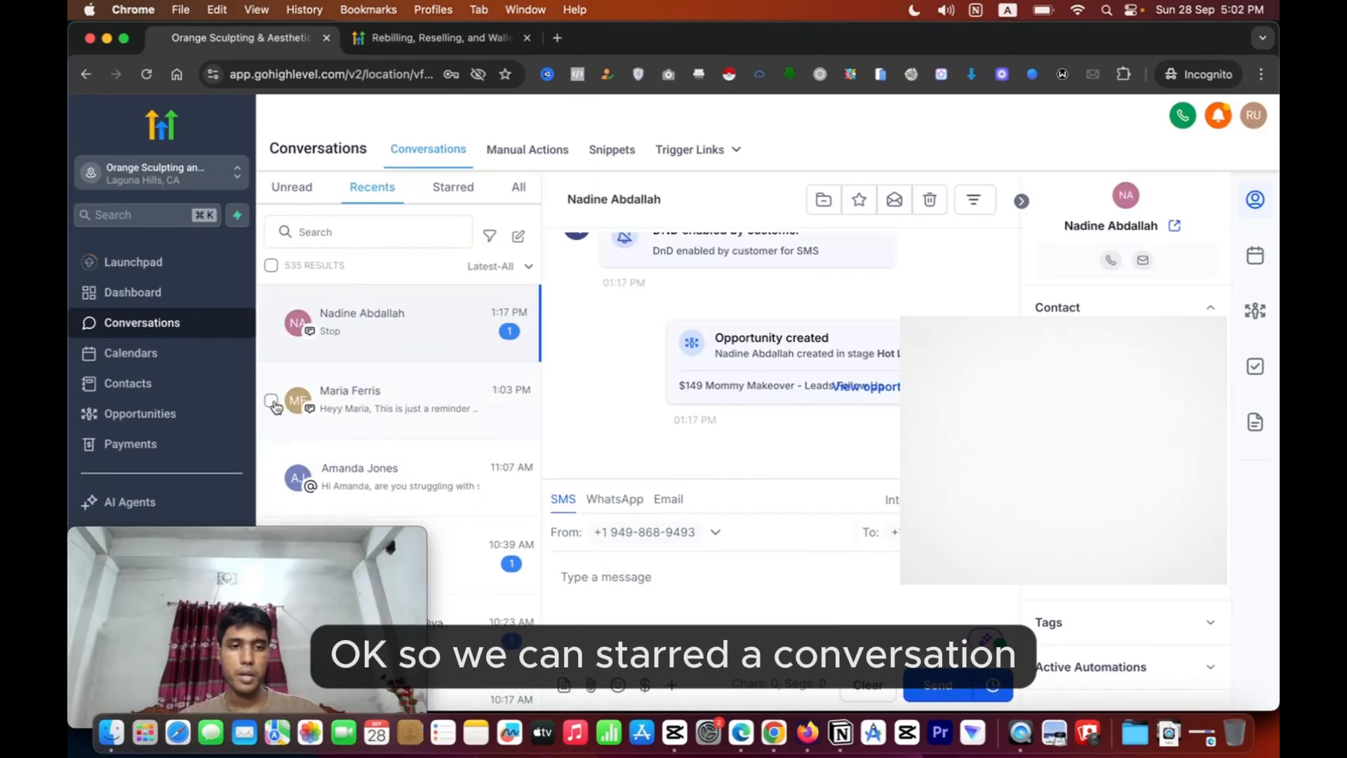
Star the second recent conversation and view the Starred conversations list
click(272, 401)
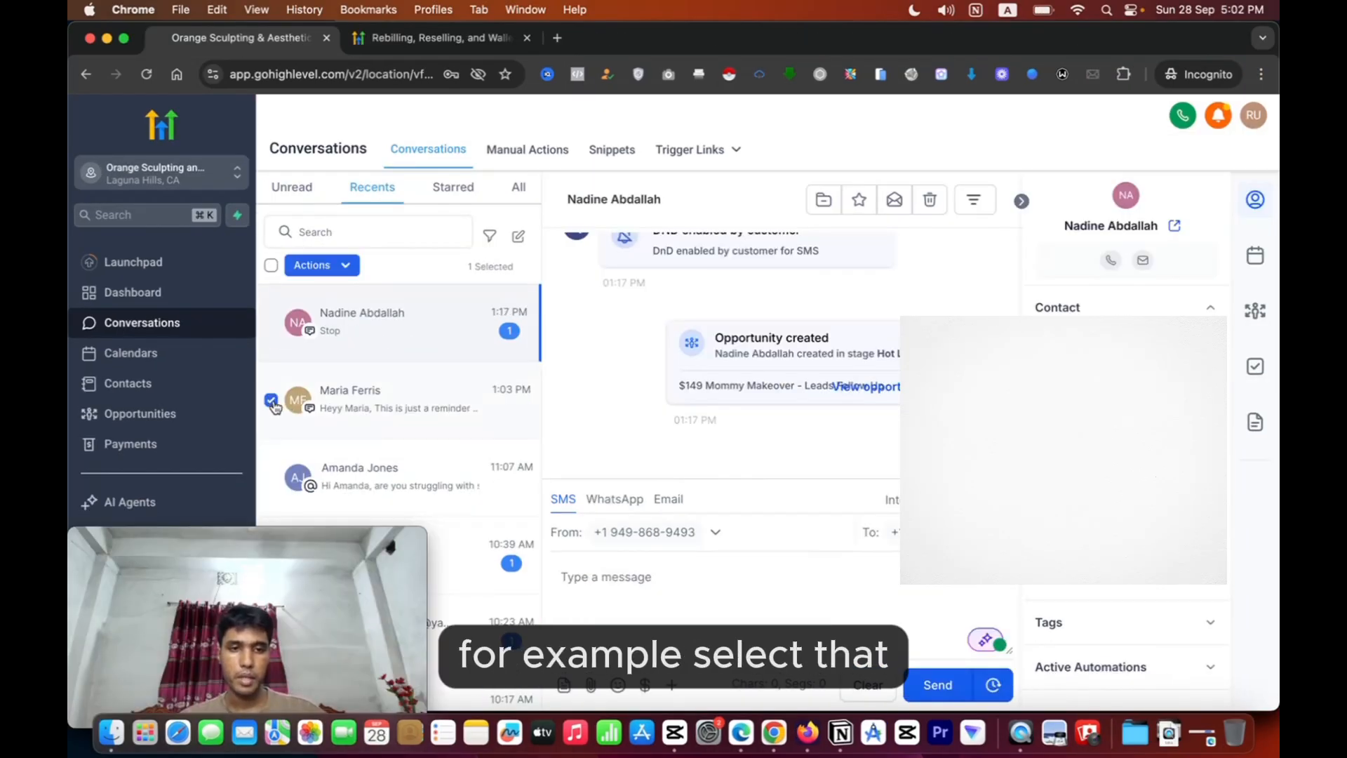
click(328, 267)
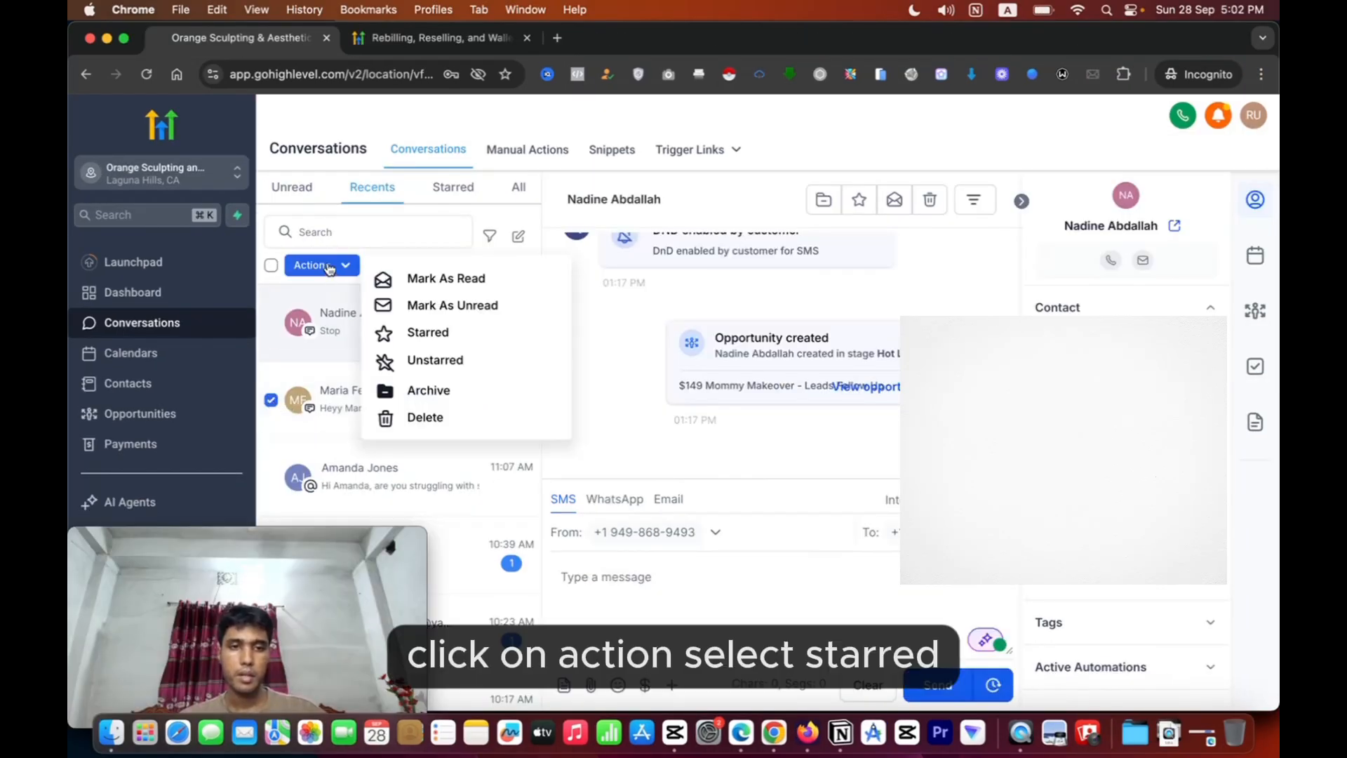
click(417, 331)
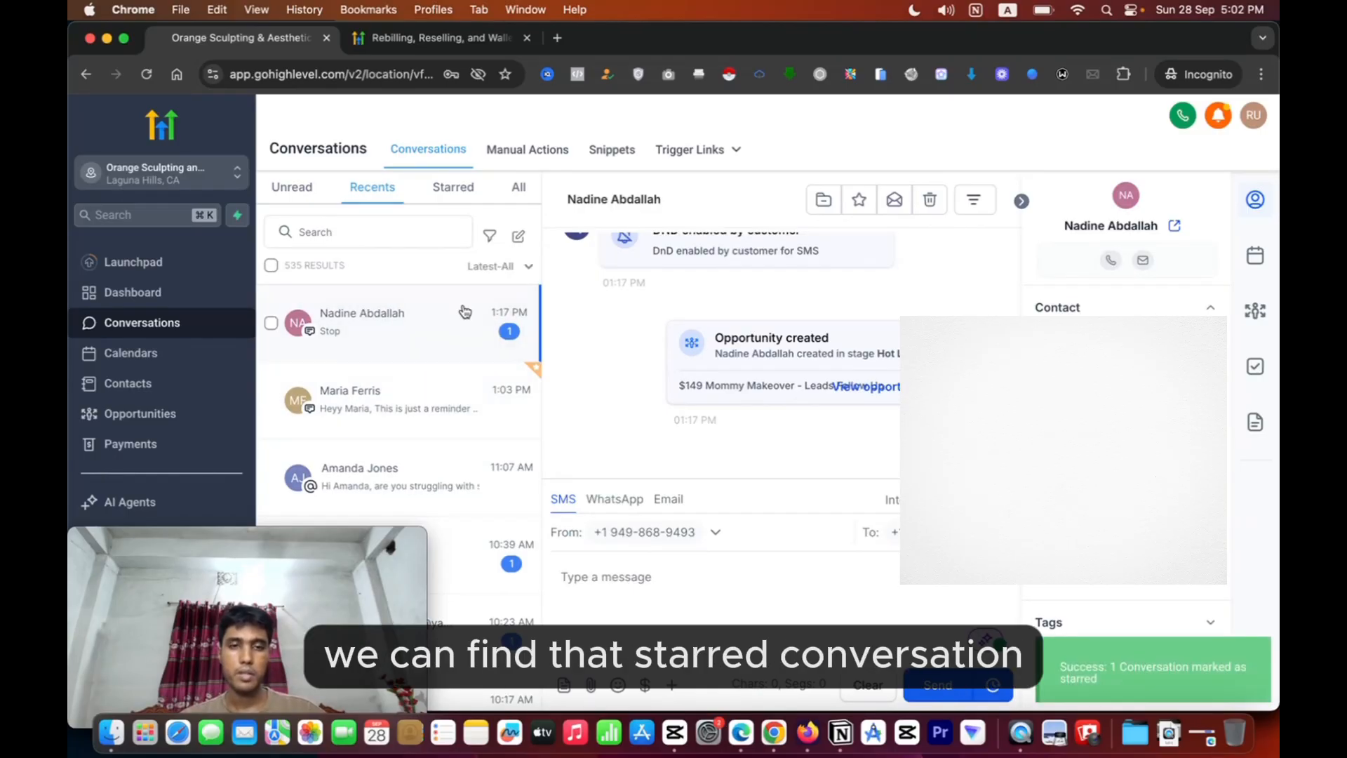
click(452, 190)
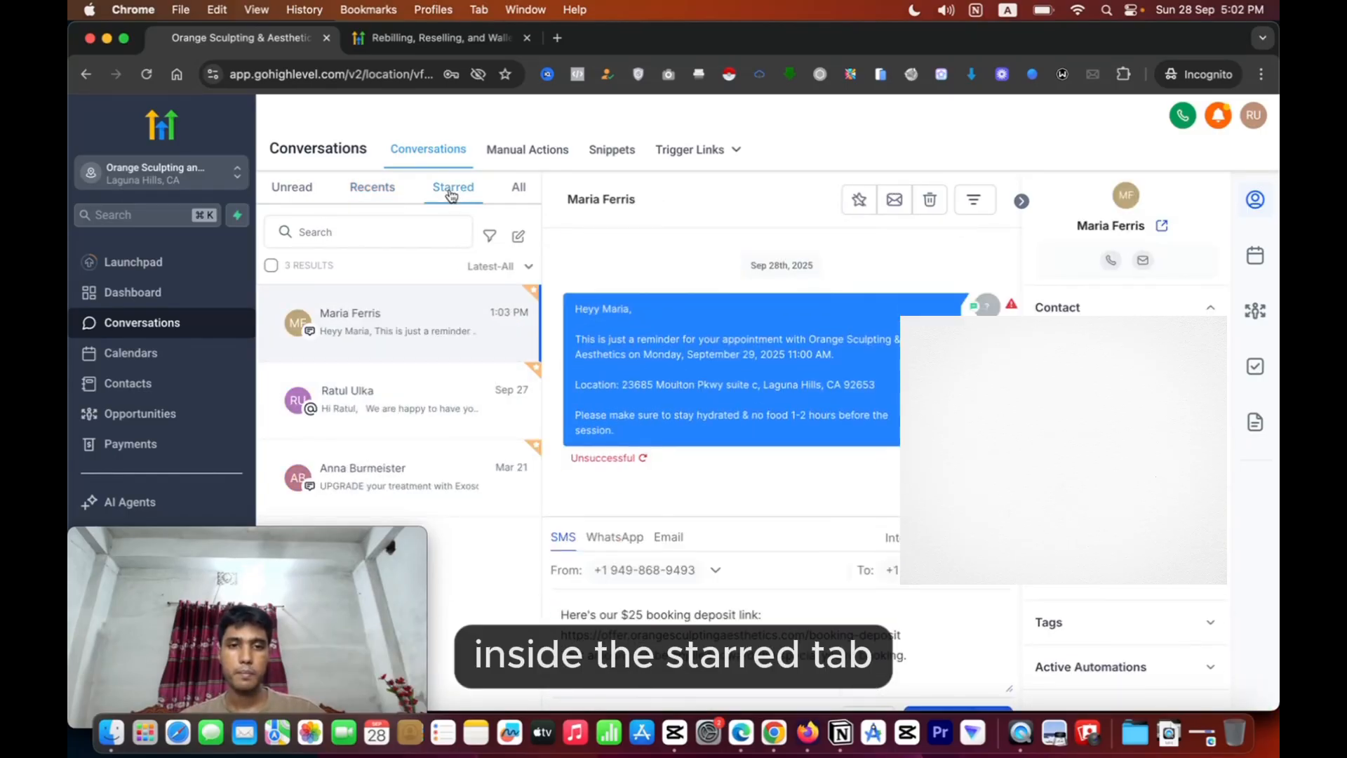
Start a new direct message to a contact found by name search in the picker
click(517, 241)
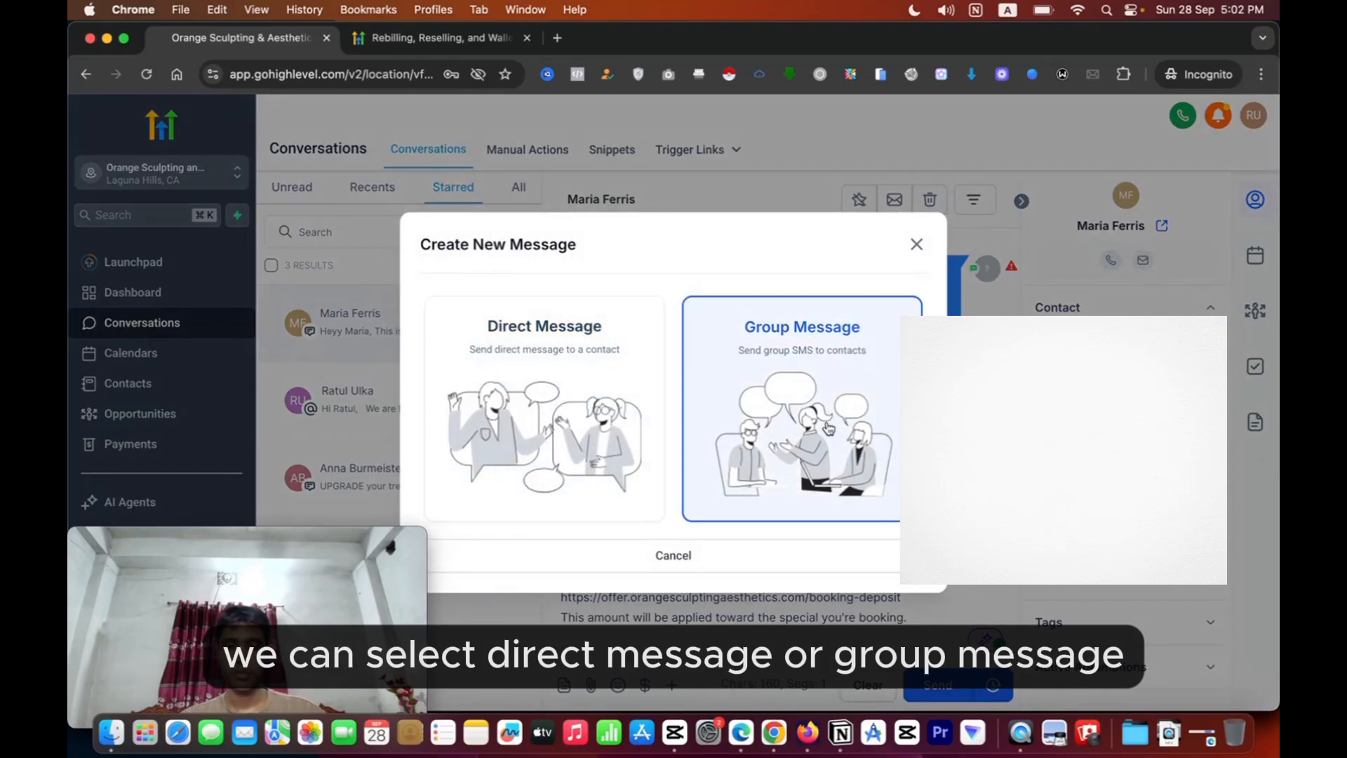
click(621, 408)
click(635, 430)
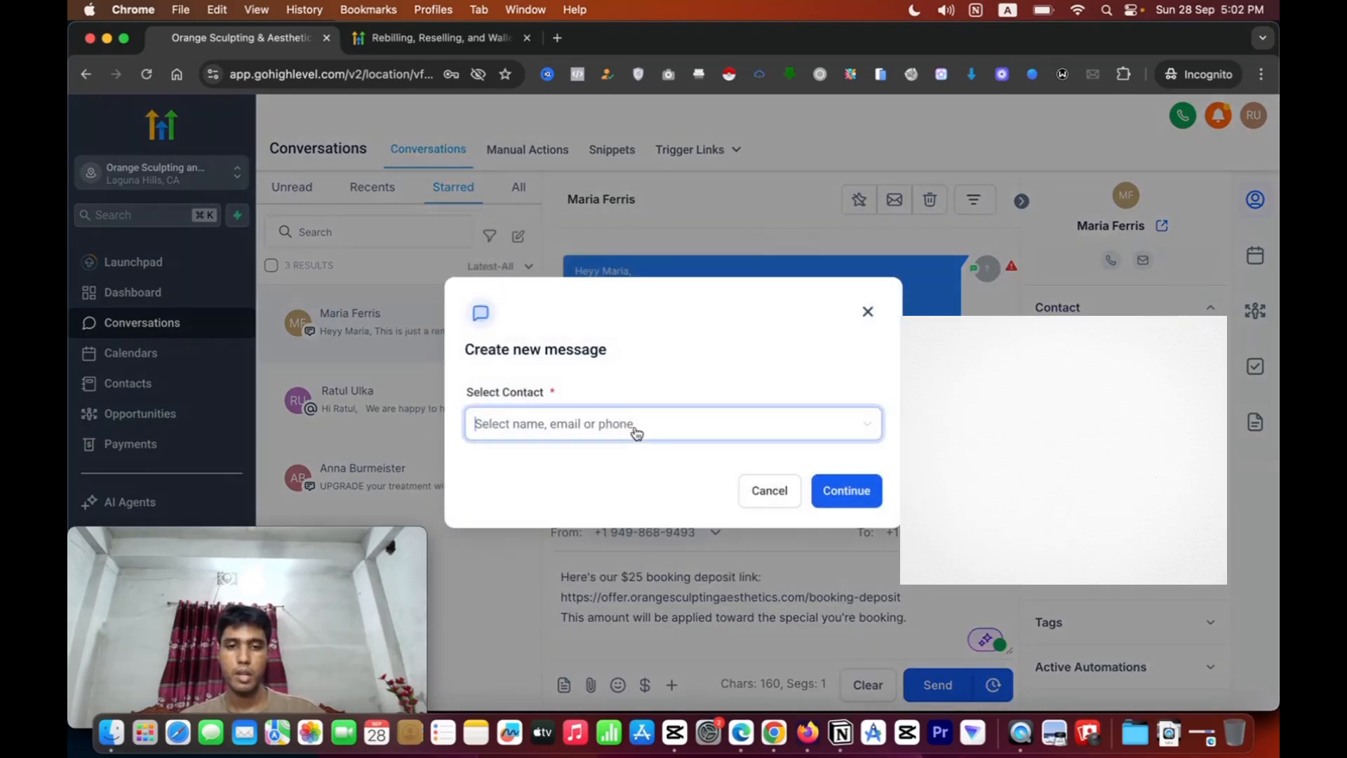
text(s)
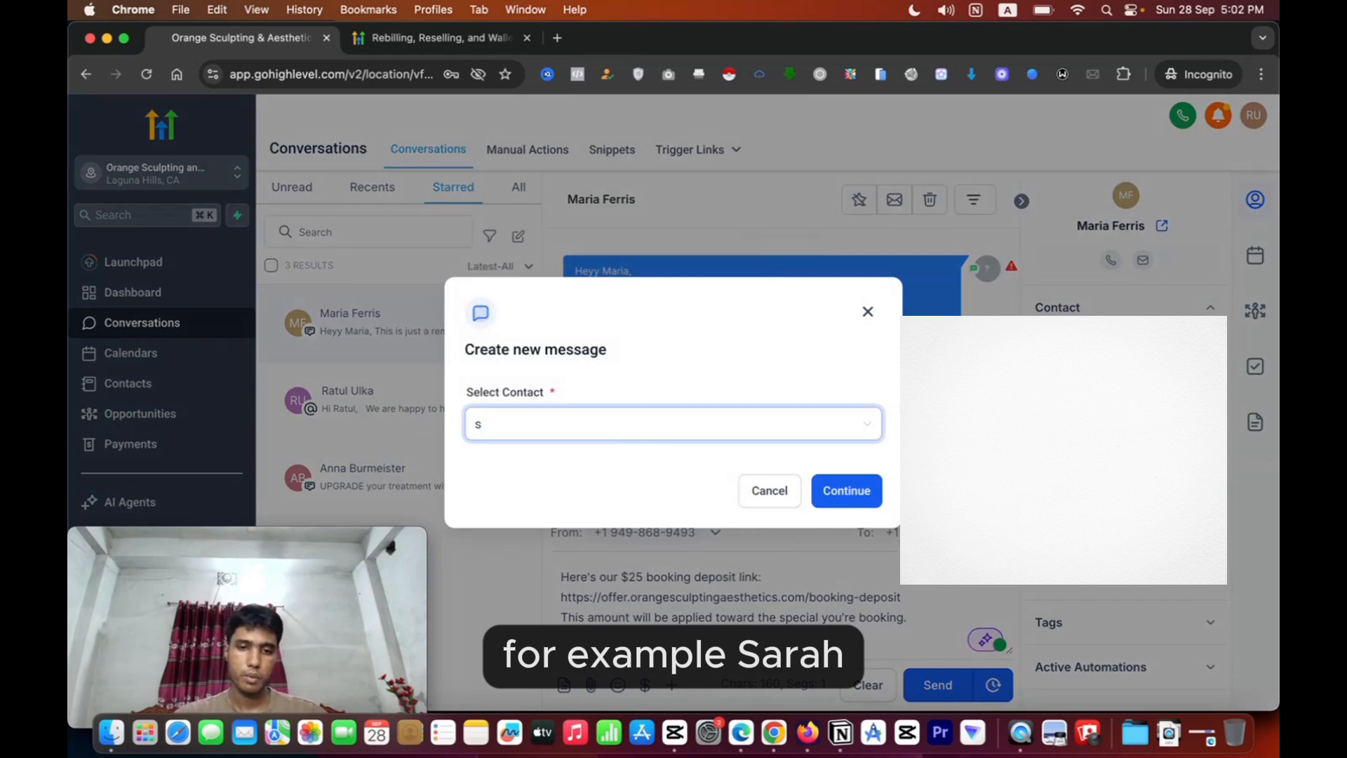
text(arag)
key(BackSpace)
text(h)
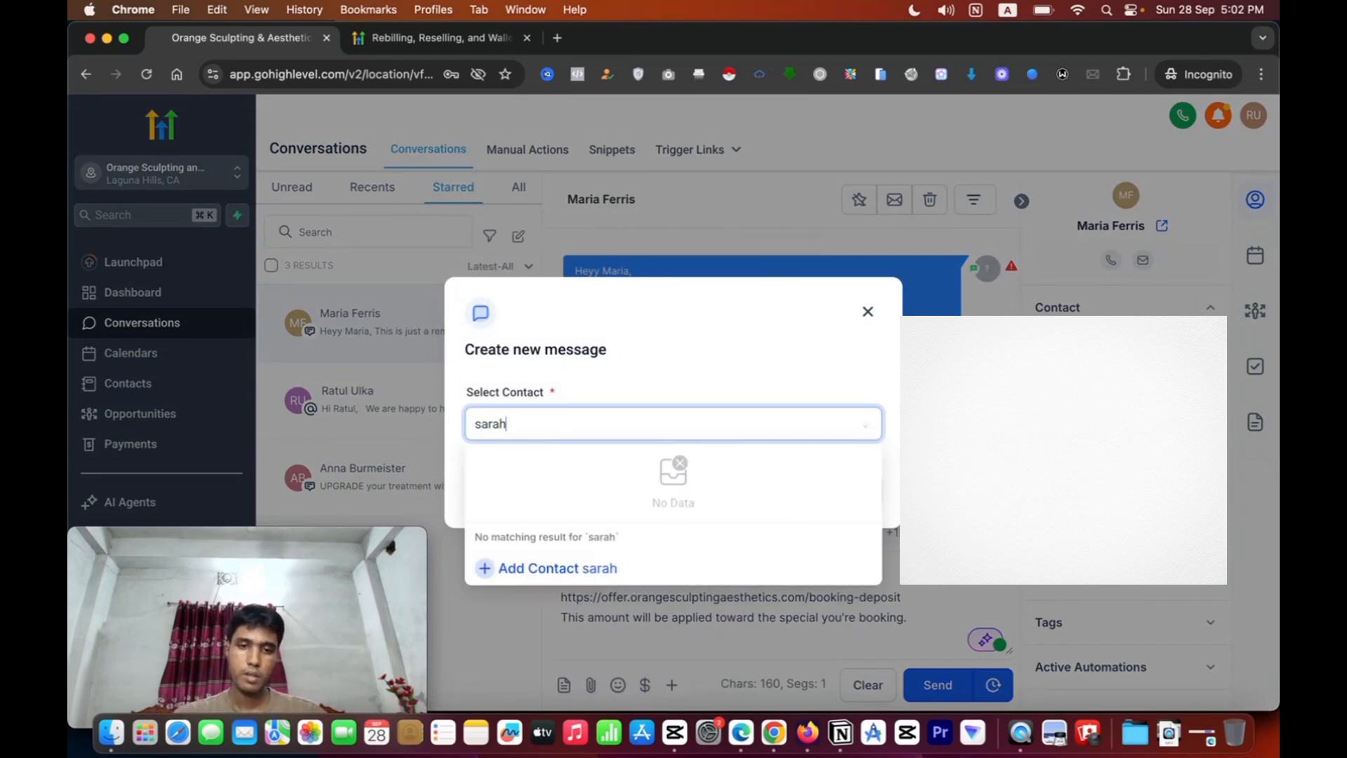
click(499, 461)
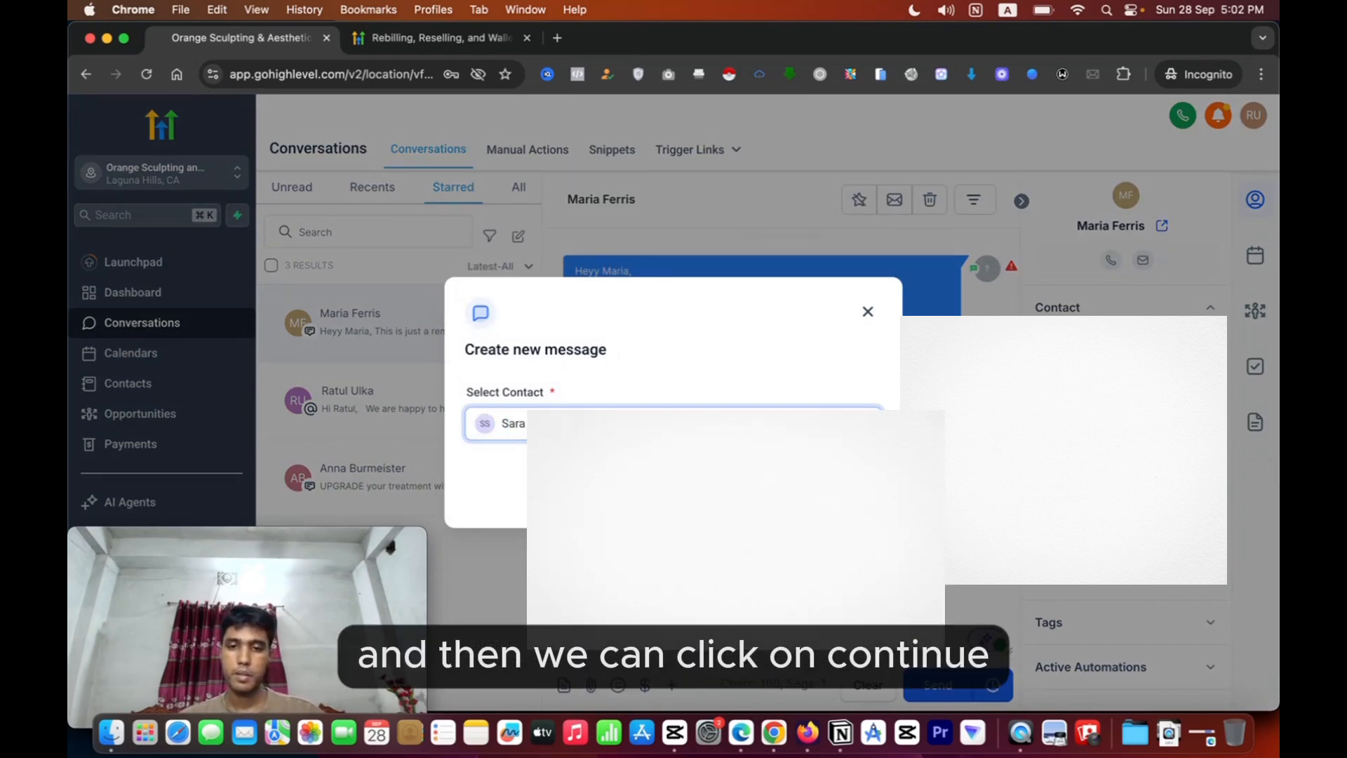
click(853, 491)
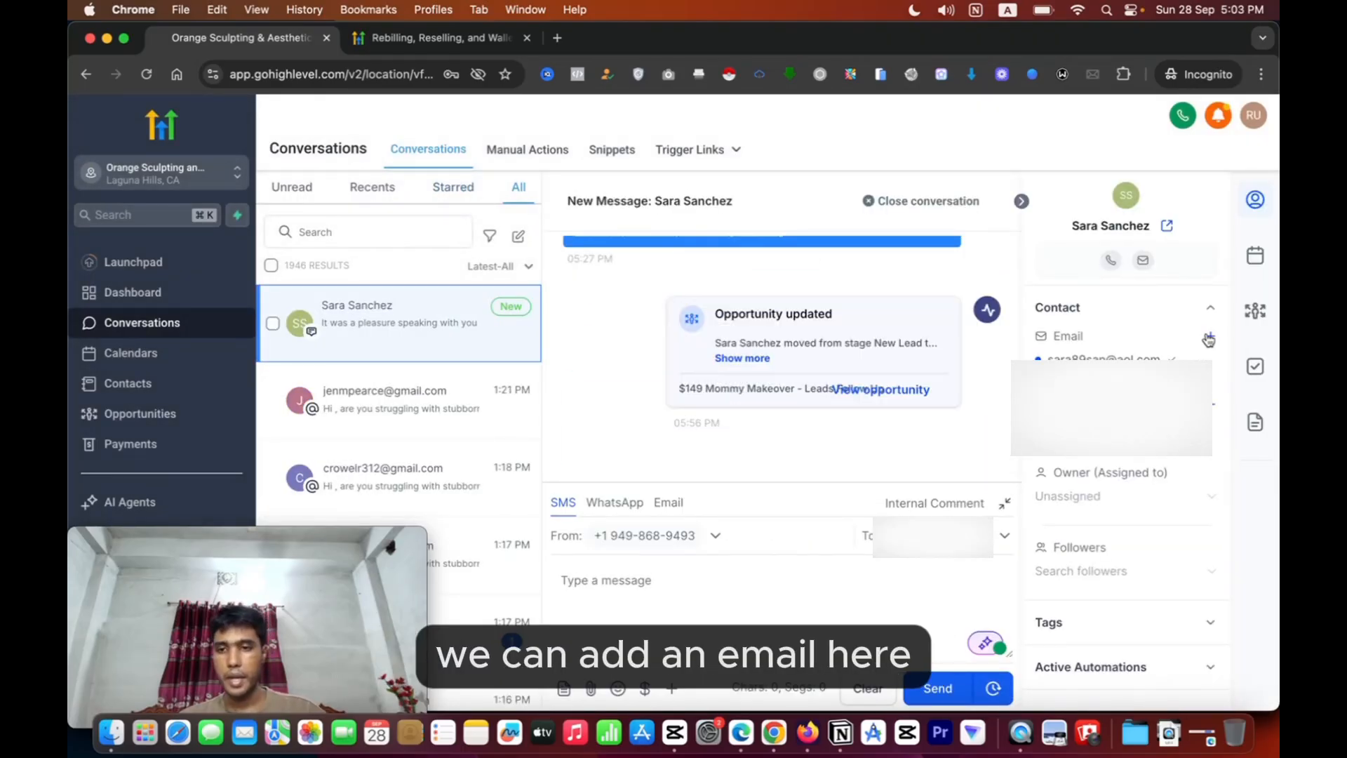
Check the contact's assignee and follower options, then expand its tags and active automations
scroll(1208, 340, down, 3)
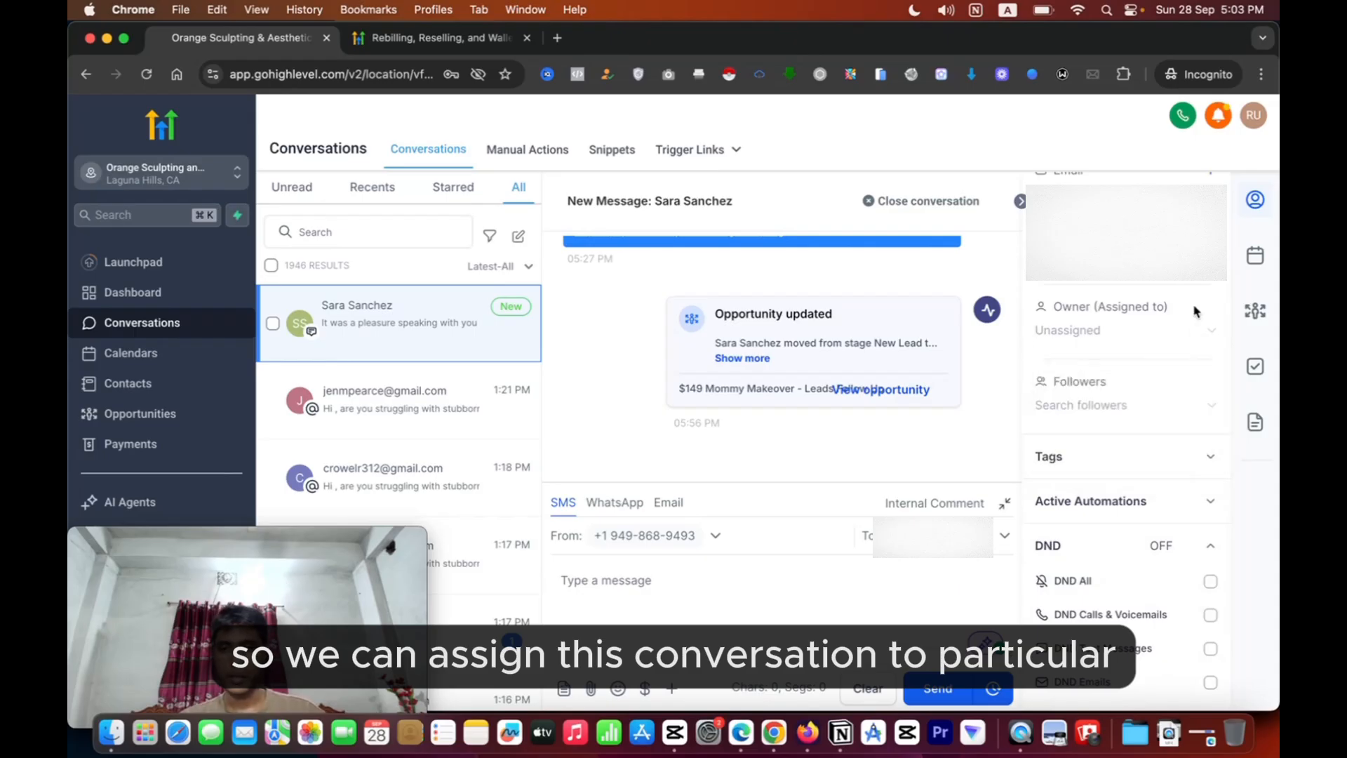
click(1196, 348)
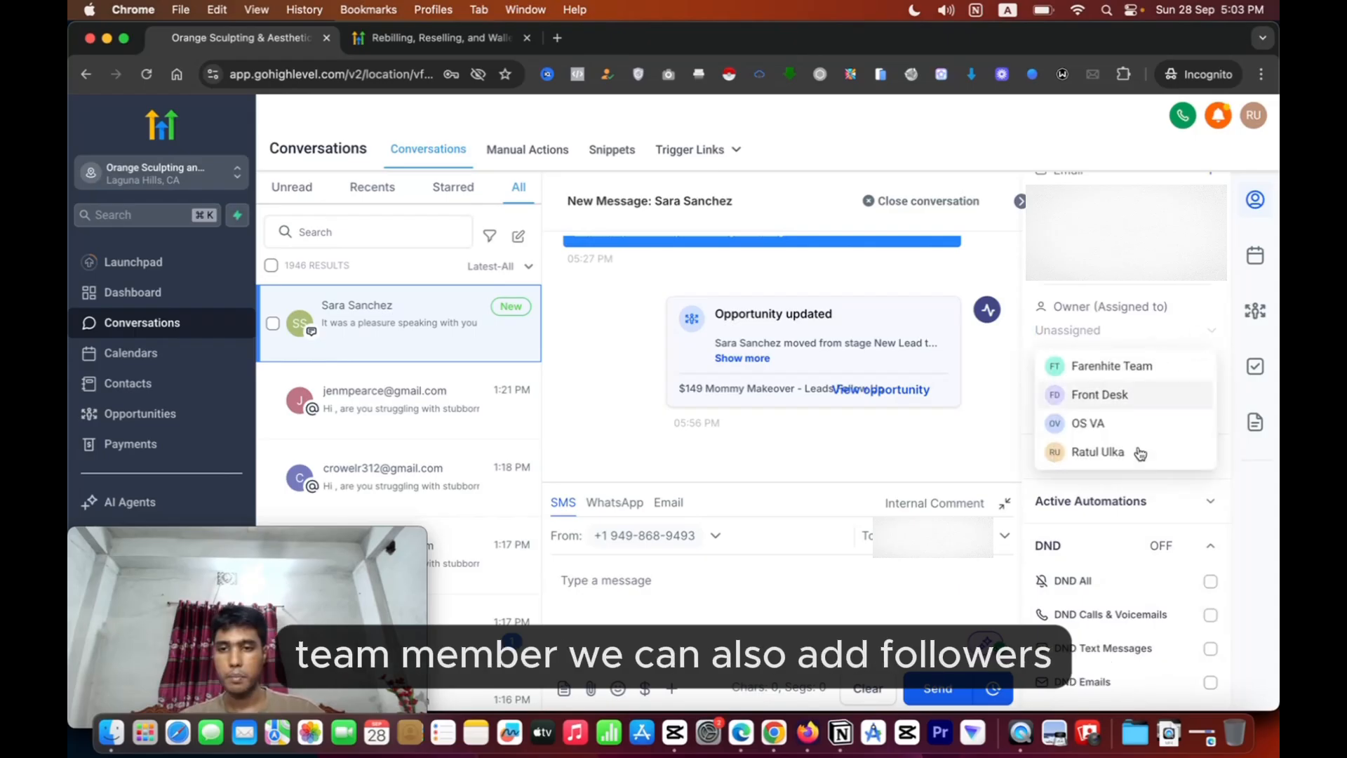
click(1136, 498)
click(1222, 413)
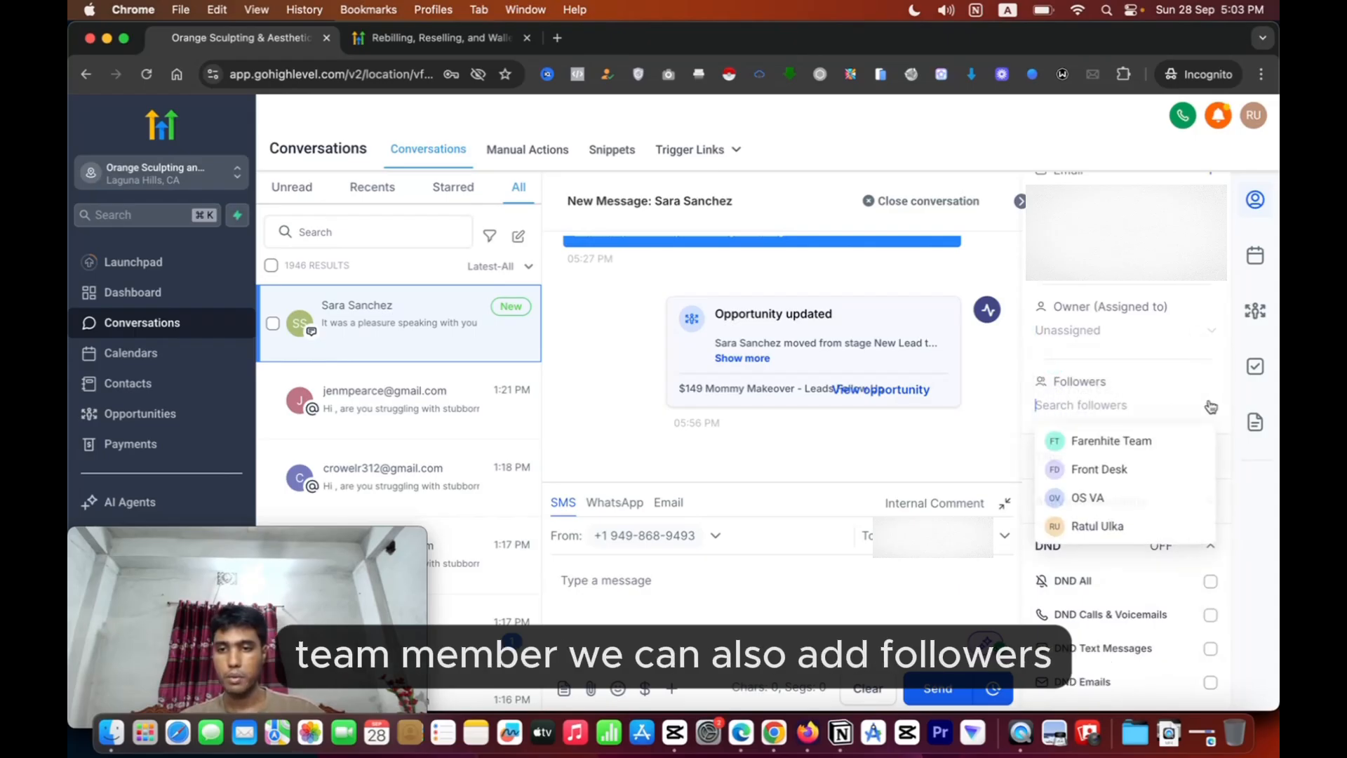
scroll(1218, 449, down, 1)
click(1210, 367)
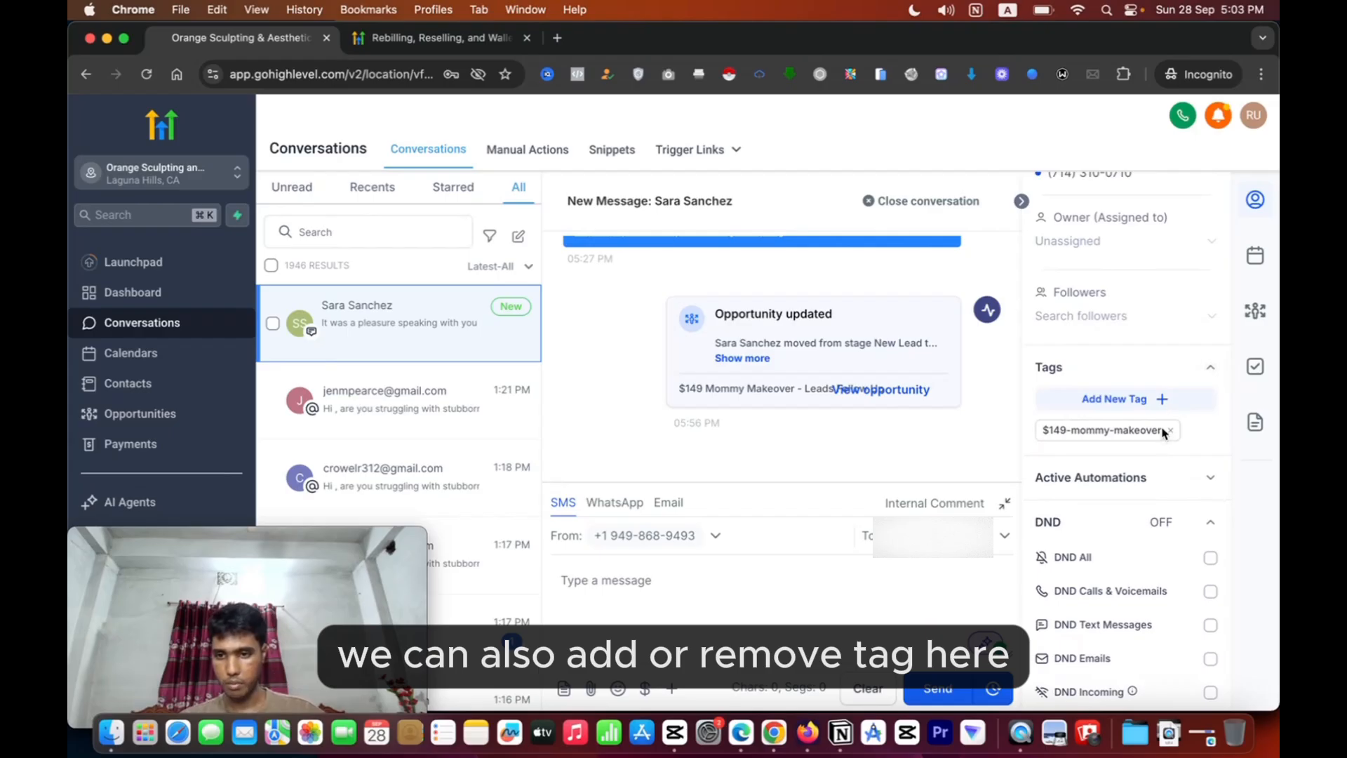
scroll(1163, 432, down, 1)
click(1201, 414)
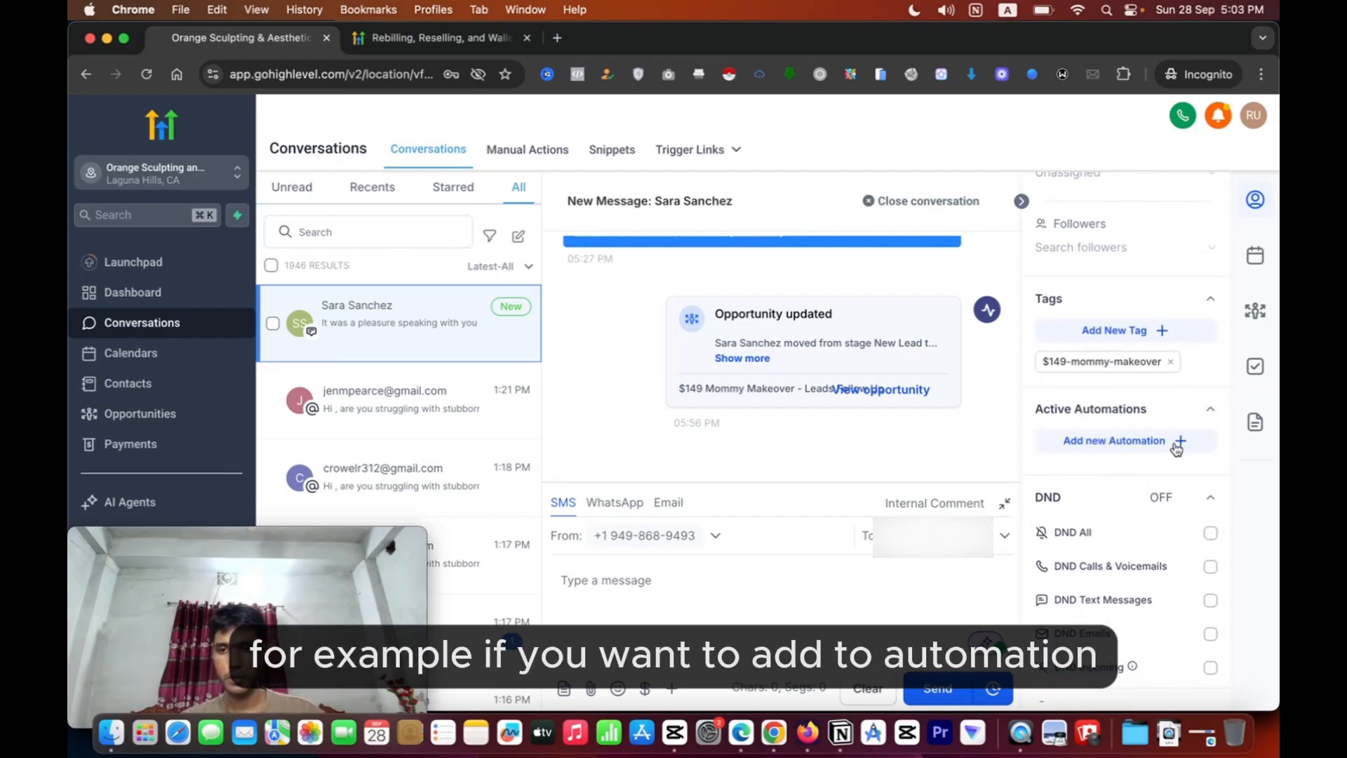
Add an automation using the first $149 Mommy Makeover workflow, leaving the event start date unset
click(1179, 442)
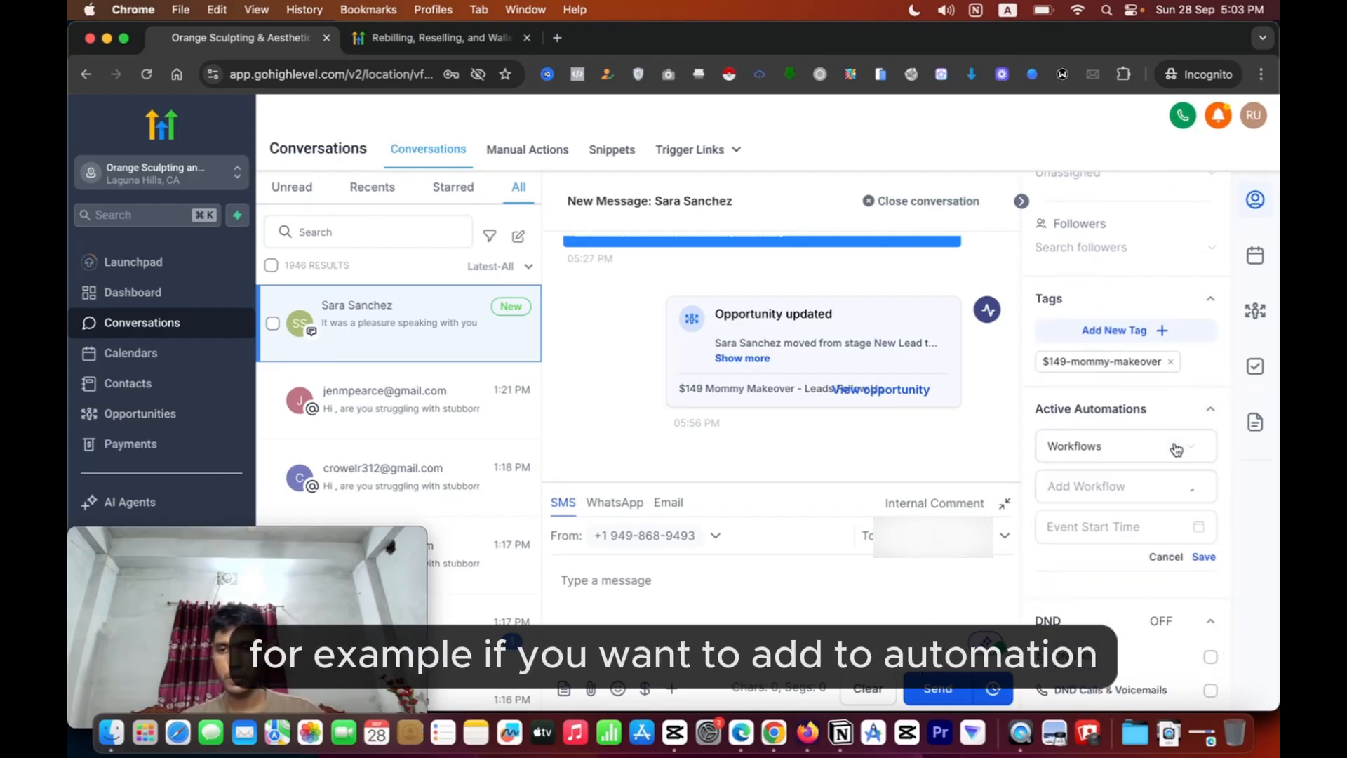
click(1147, 497)
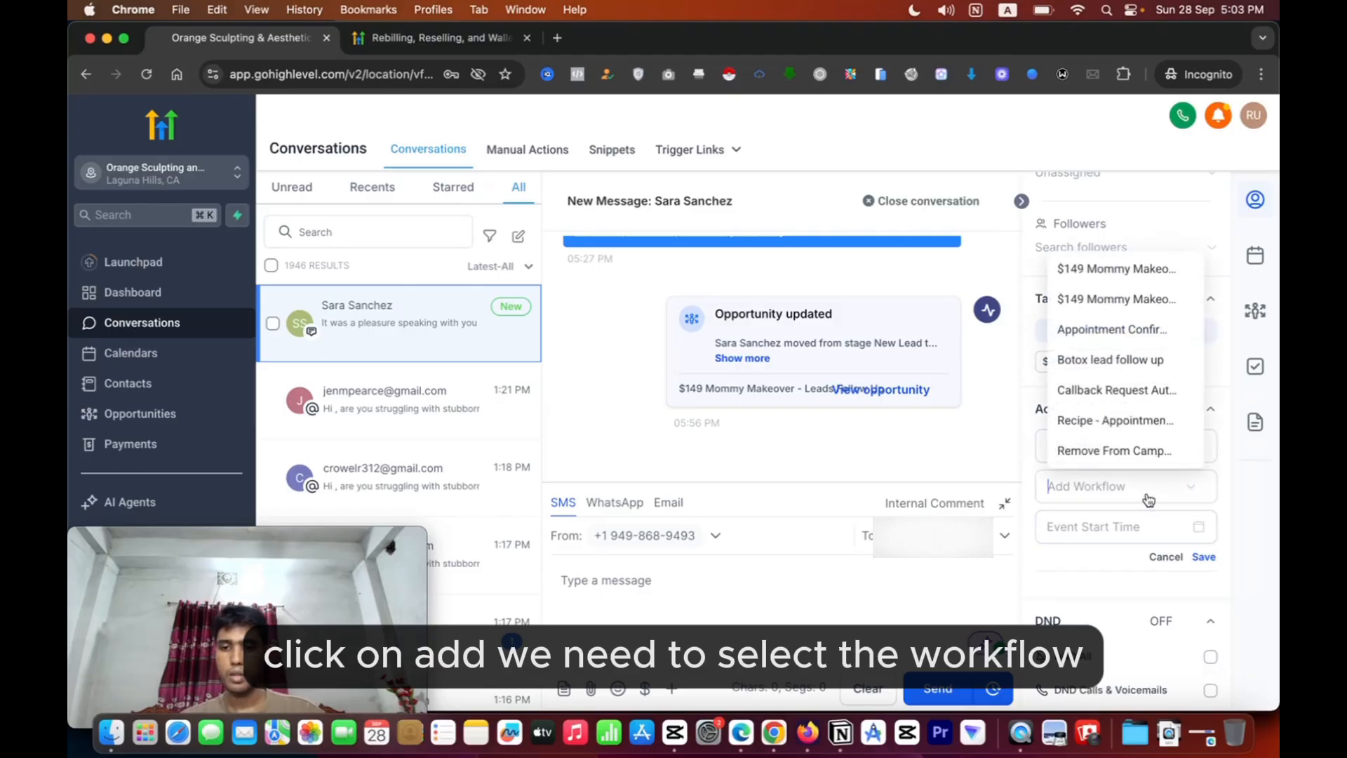
click(1095, 270)
click(1193, 531)
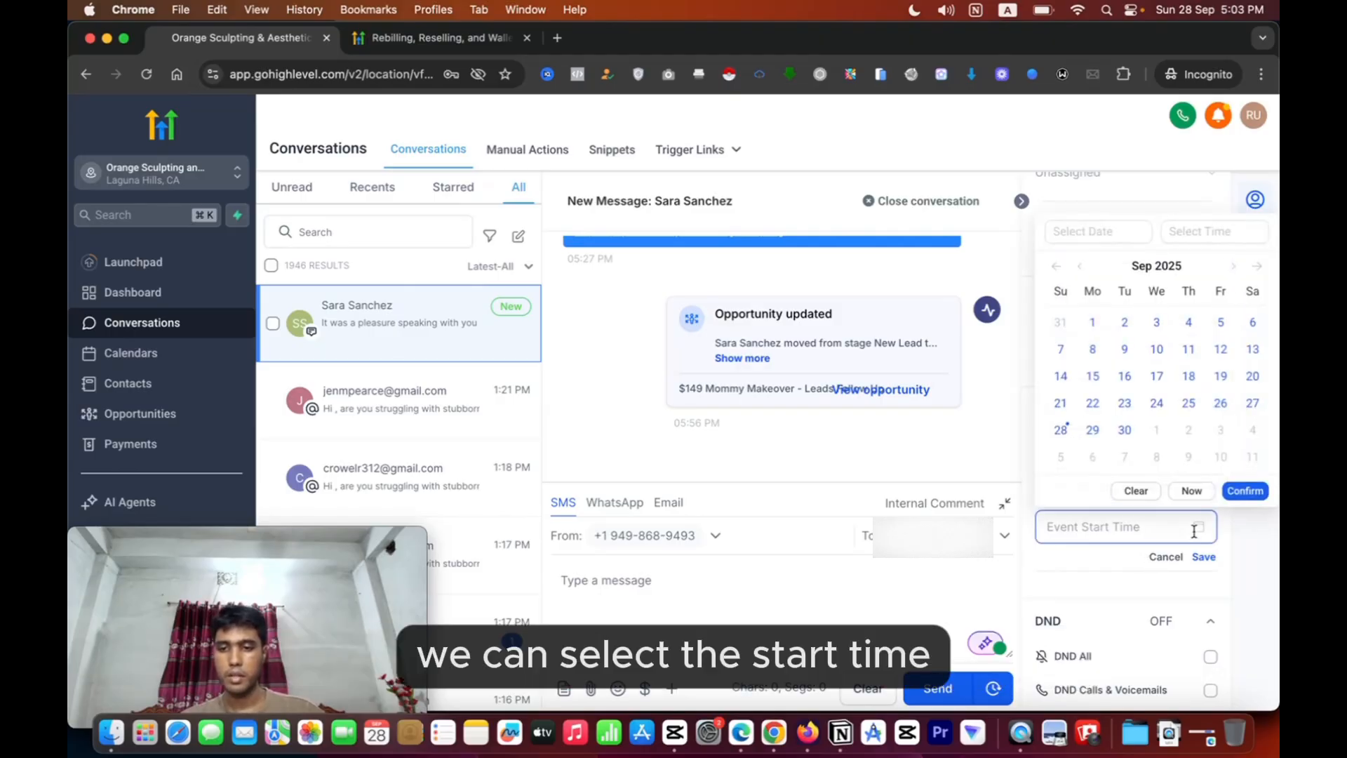
click(1149, 573)
Select and clear the contact's Facebook form lead source text
scroll(1159, 594, down, 1)
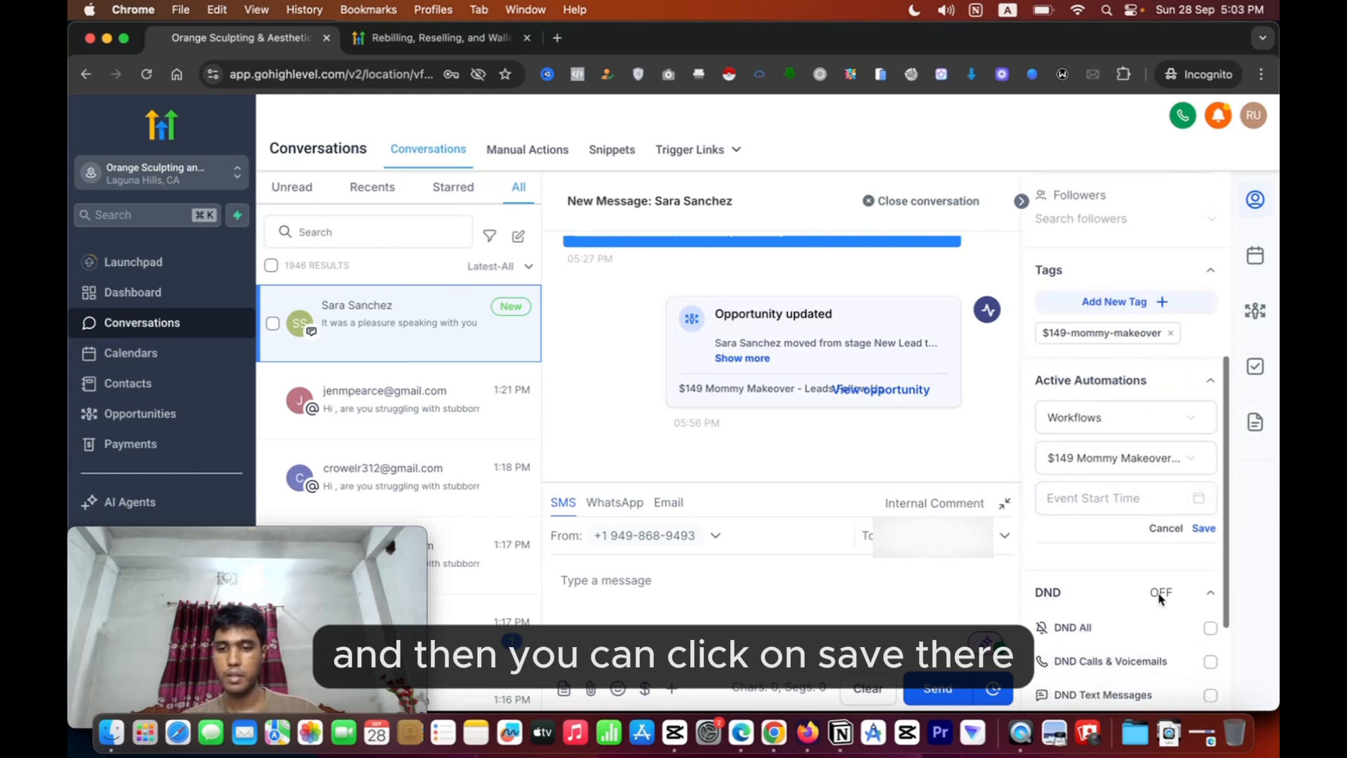
scroll(1159, 594, down, 2)
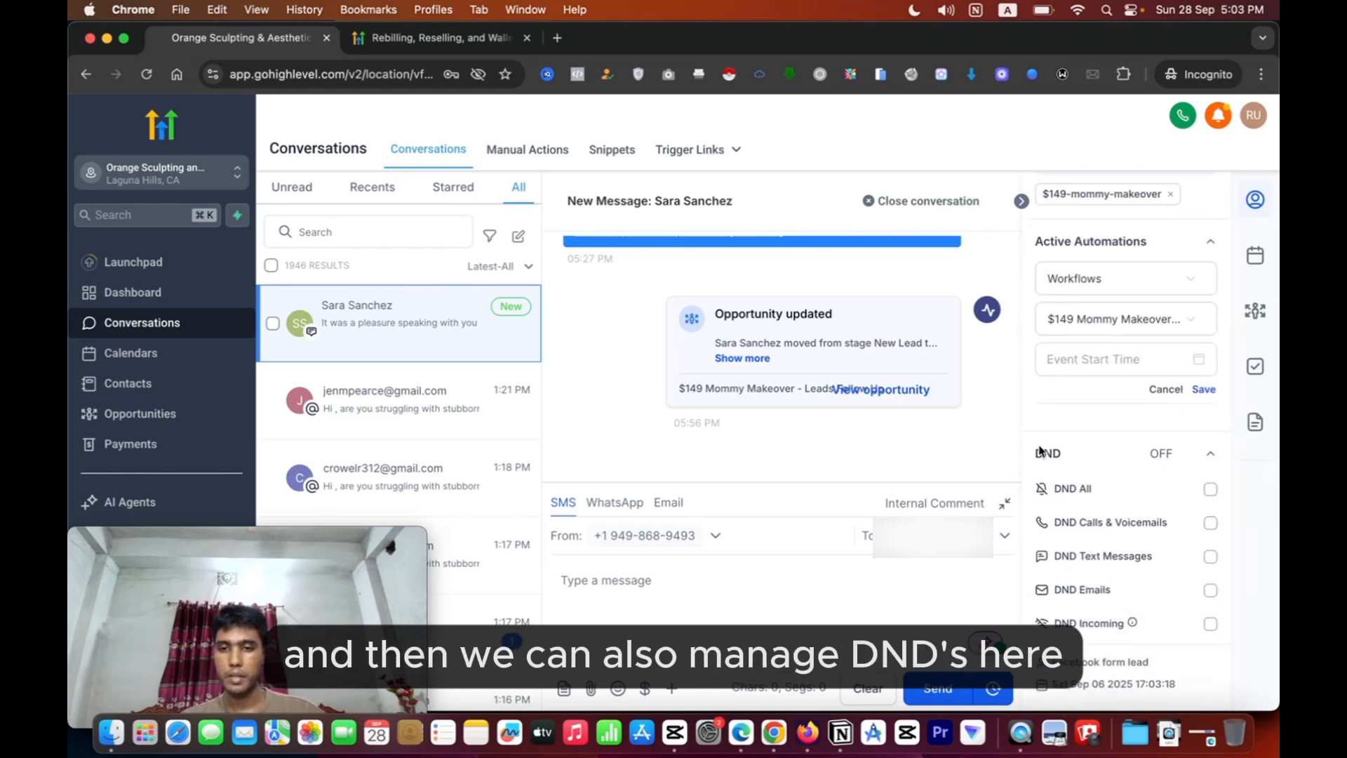
drag(1052, 662, 1128, 678)
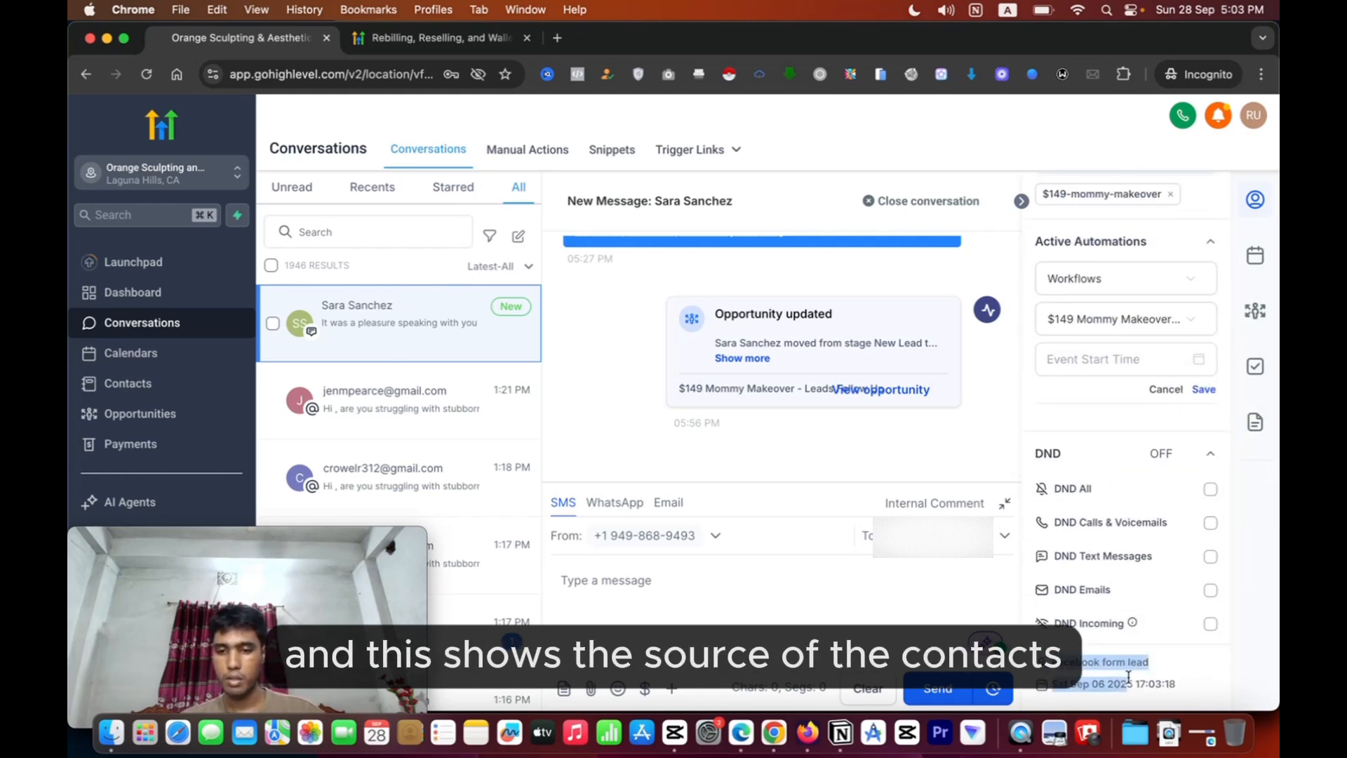
click(1102, 684)
scroll(1156, 471, up, 7)
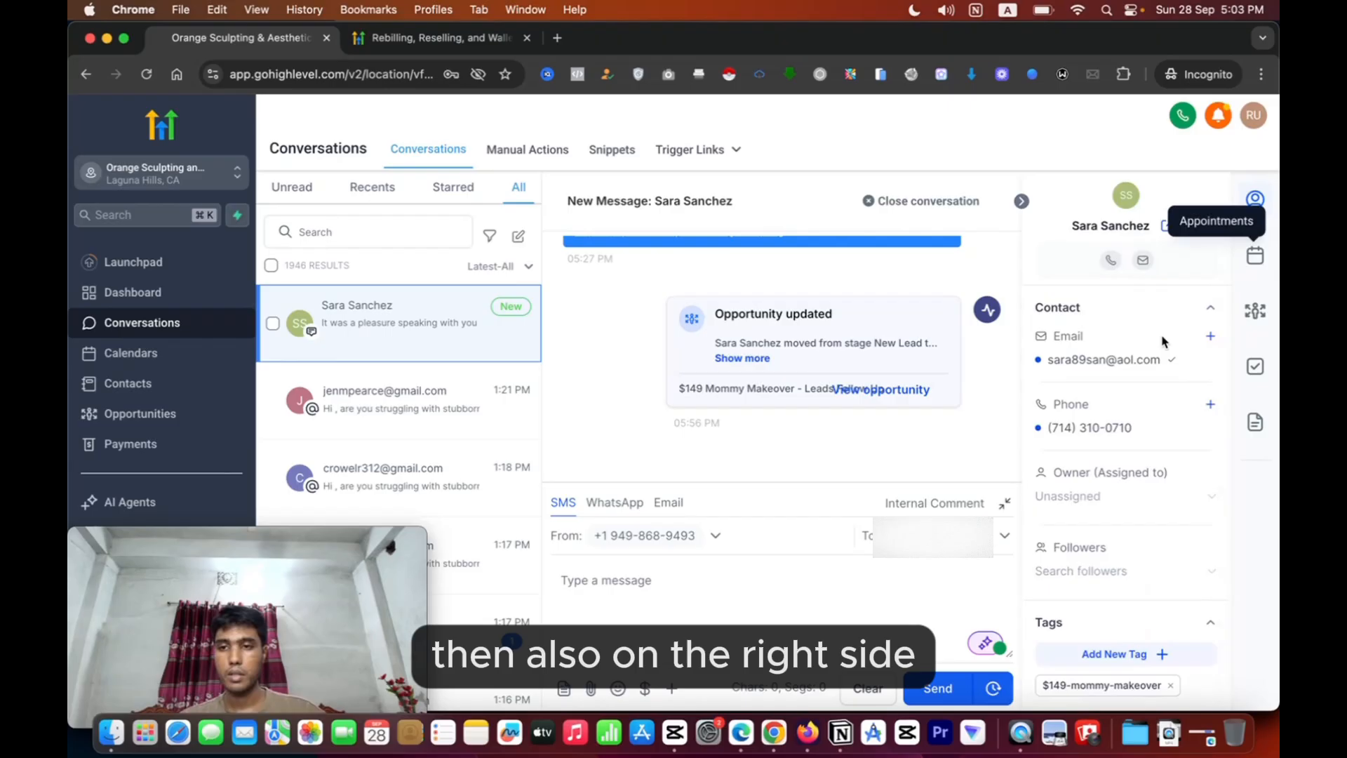
Draft an appointment on the Callback Request Calendar assigned to Farenhite Team with custom times
click(1255, 268)
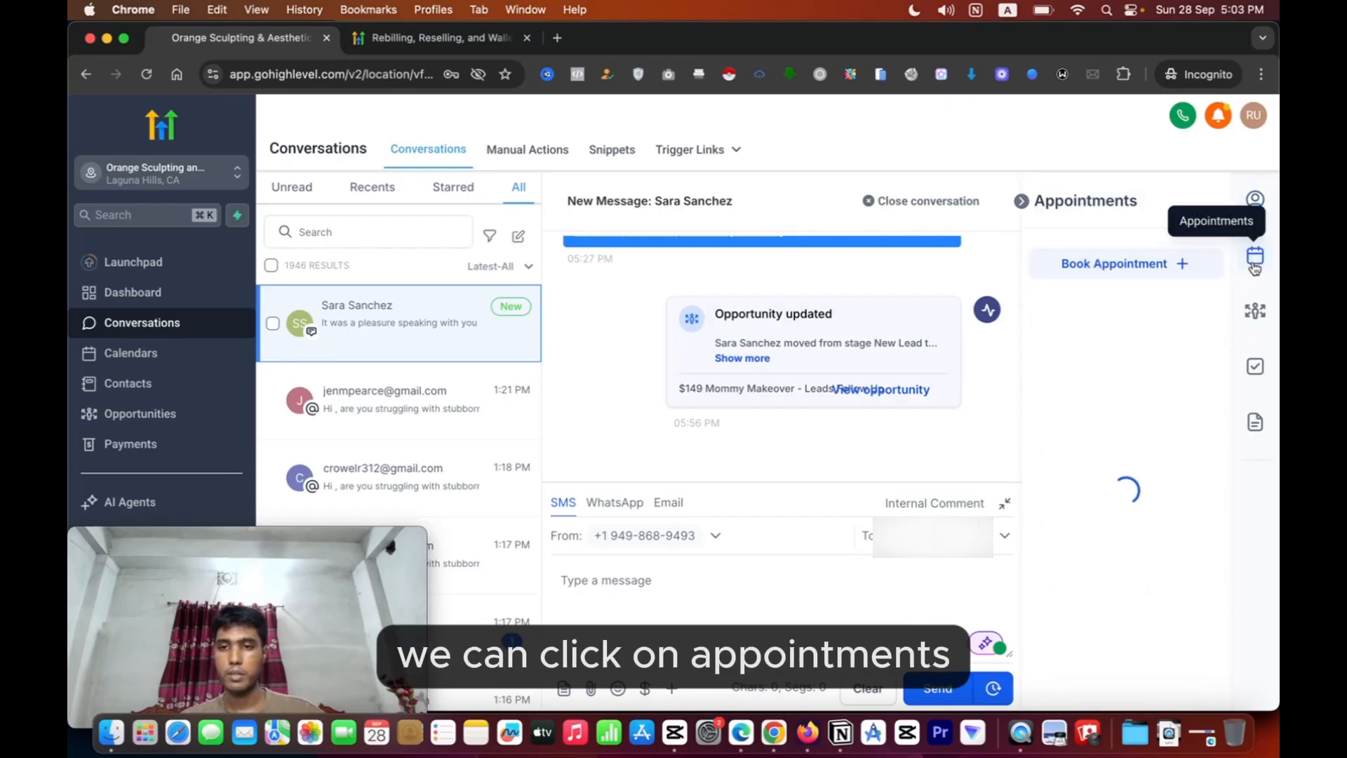
click(1127, 265)
click(424, 208)
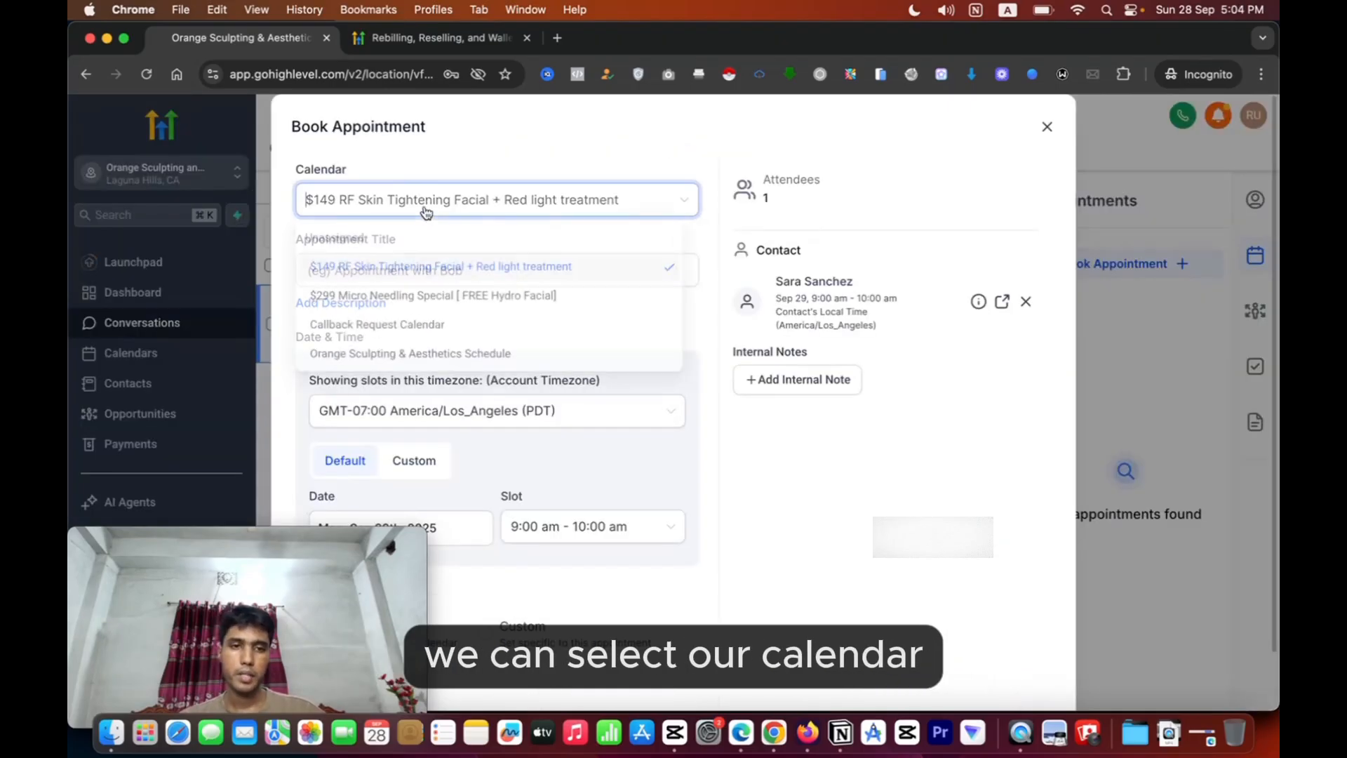
click(381, 329)
scroll(414, 309, down, 2)
click(416, 309)
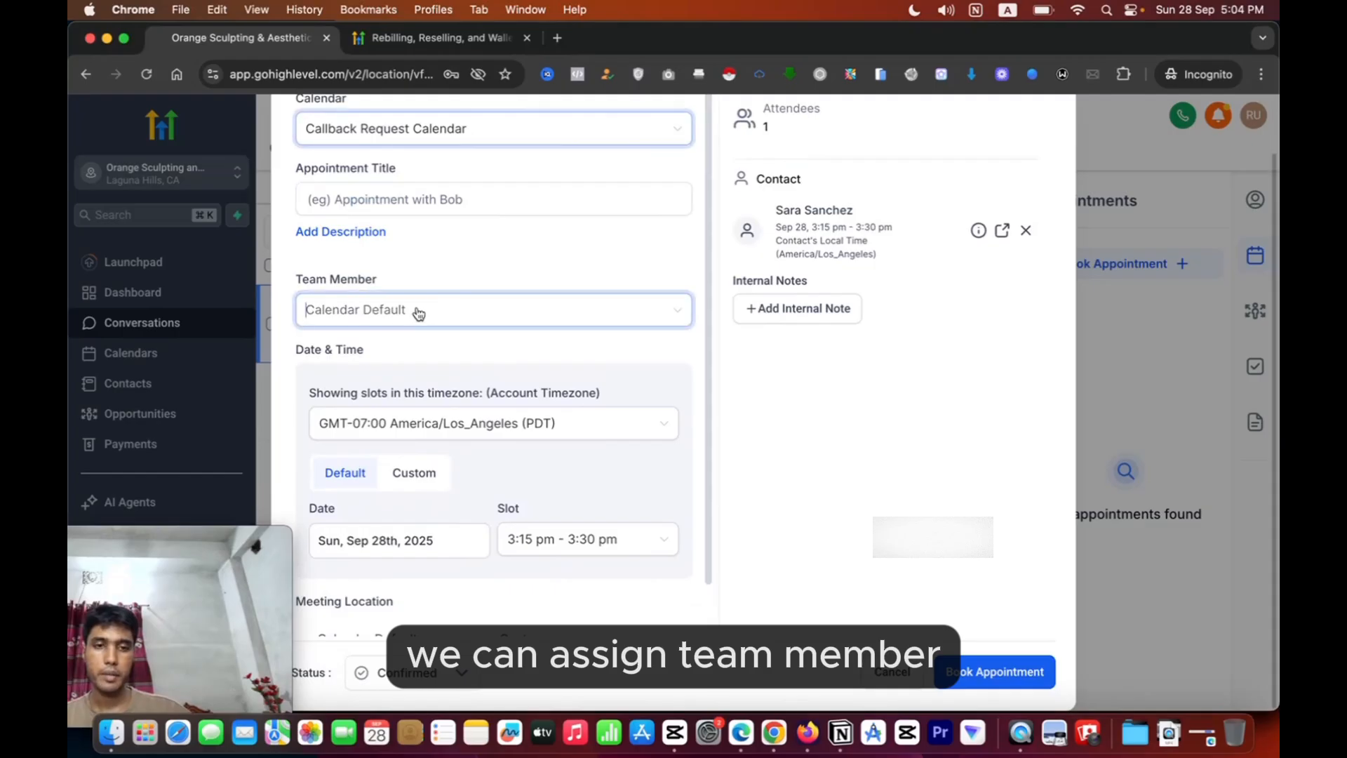
click(456, 376)
click(414, 473)
scroll(412, 449, down, 2)
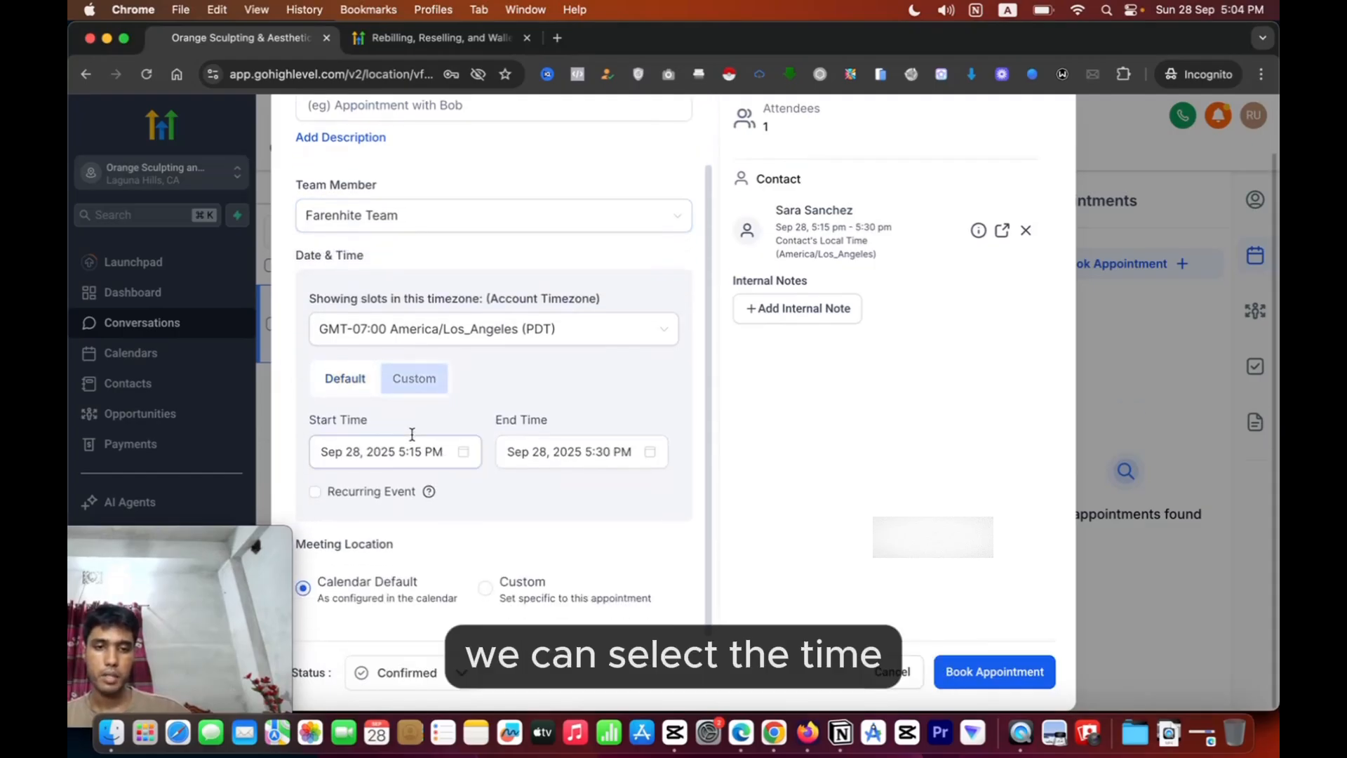
click(415, 438)
click(582, 452)
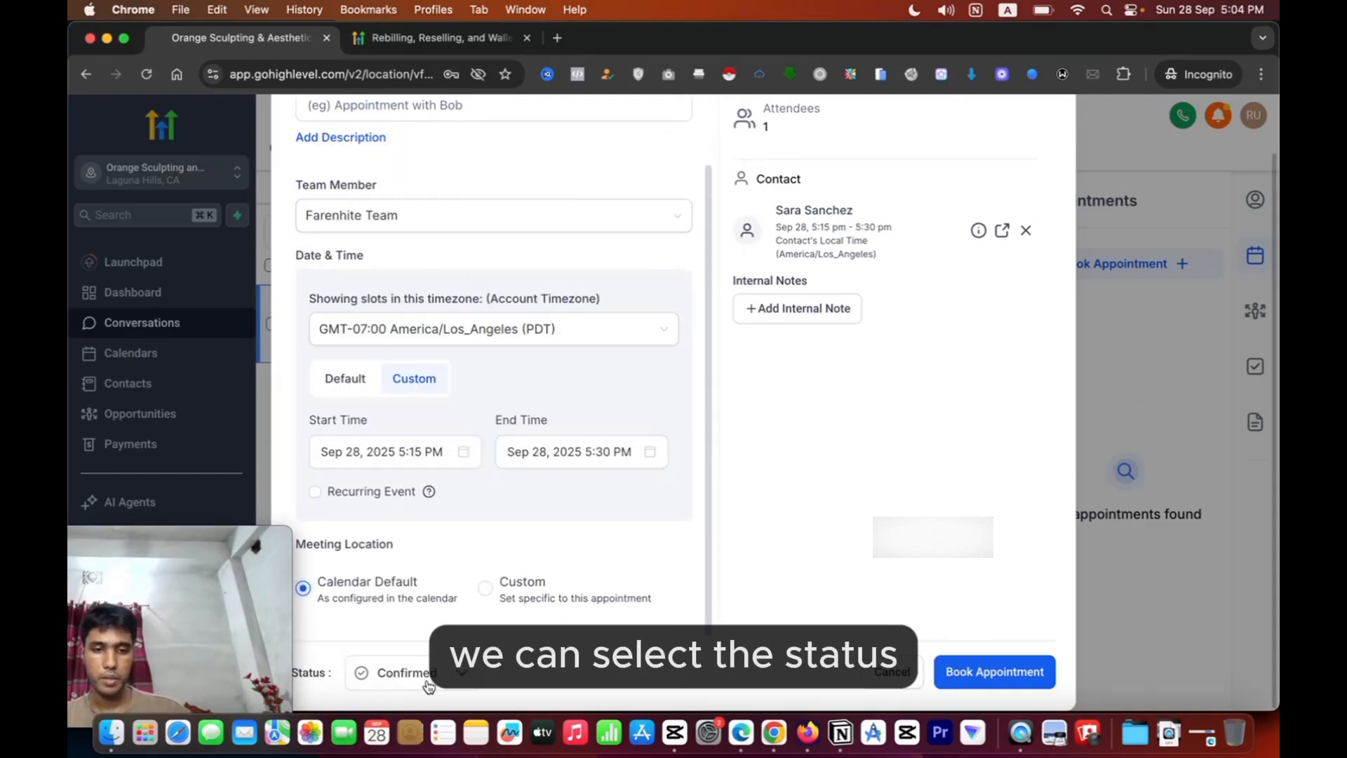
click(427, 684)
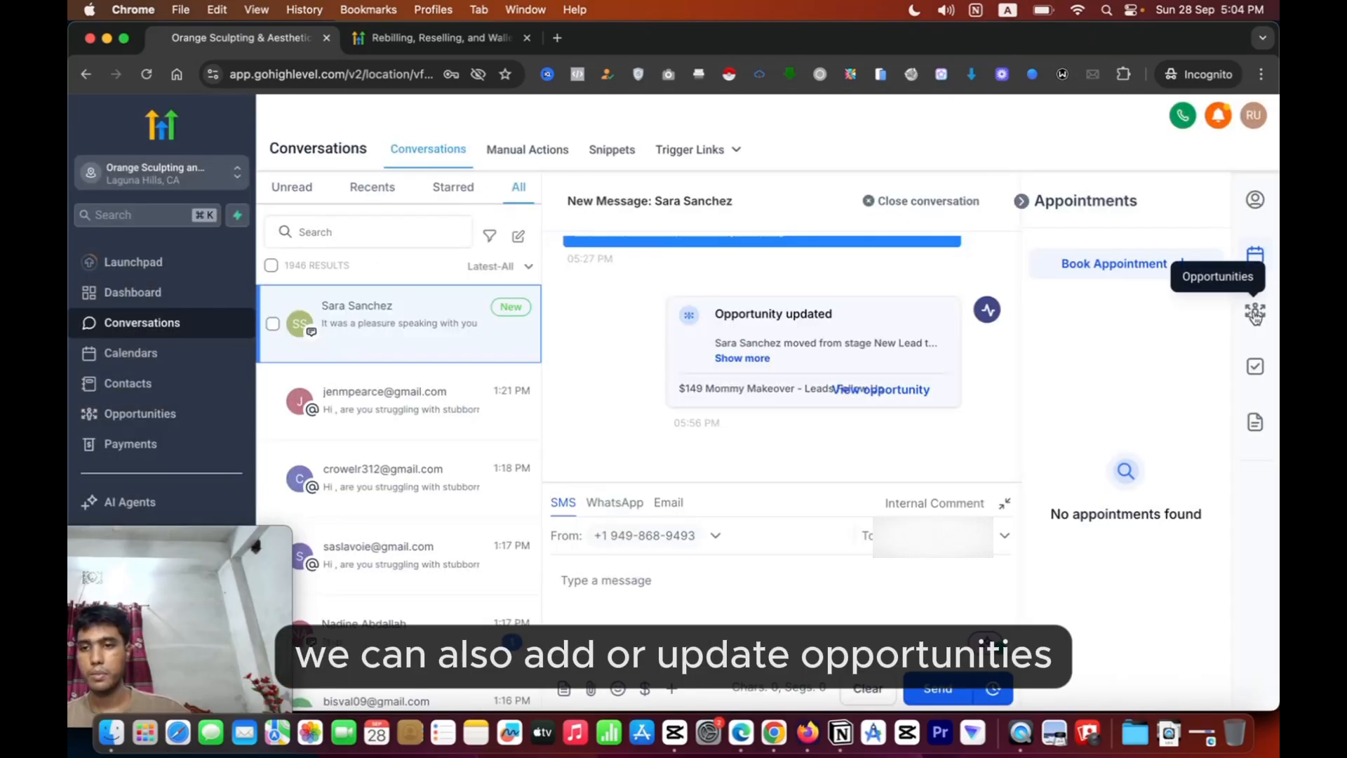
Review the contact's opportunity, keeping its pipeline and Call 1 stage, and edit its value
click(1255, 314)
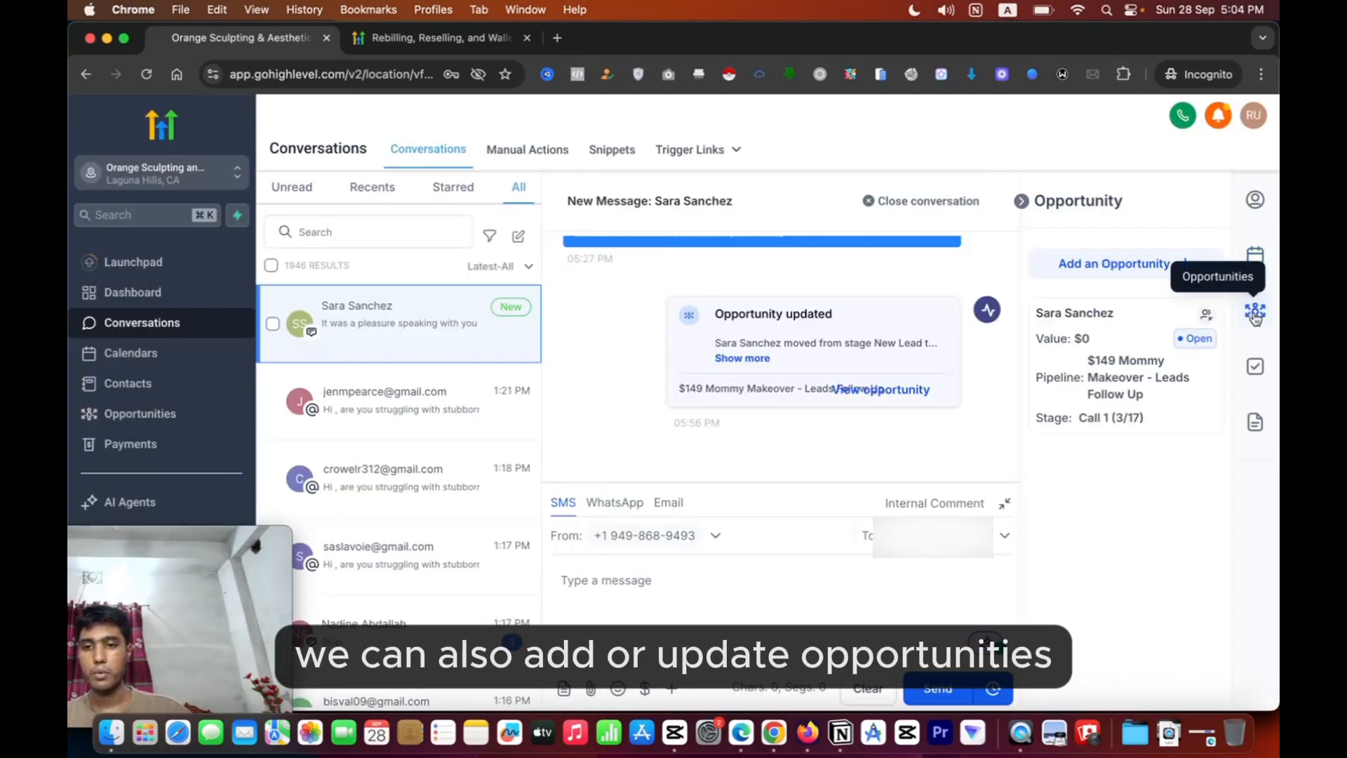
click(1087, 316)
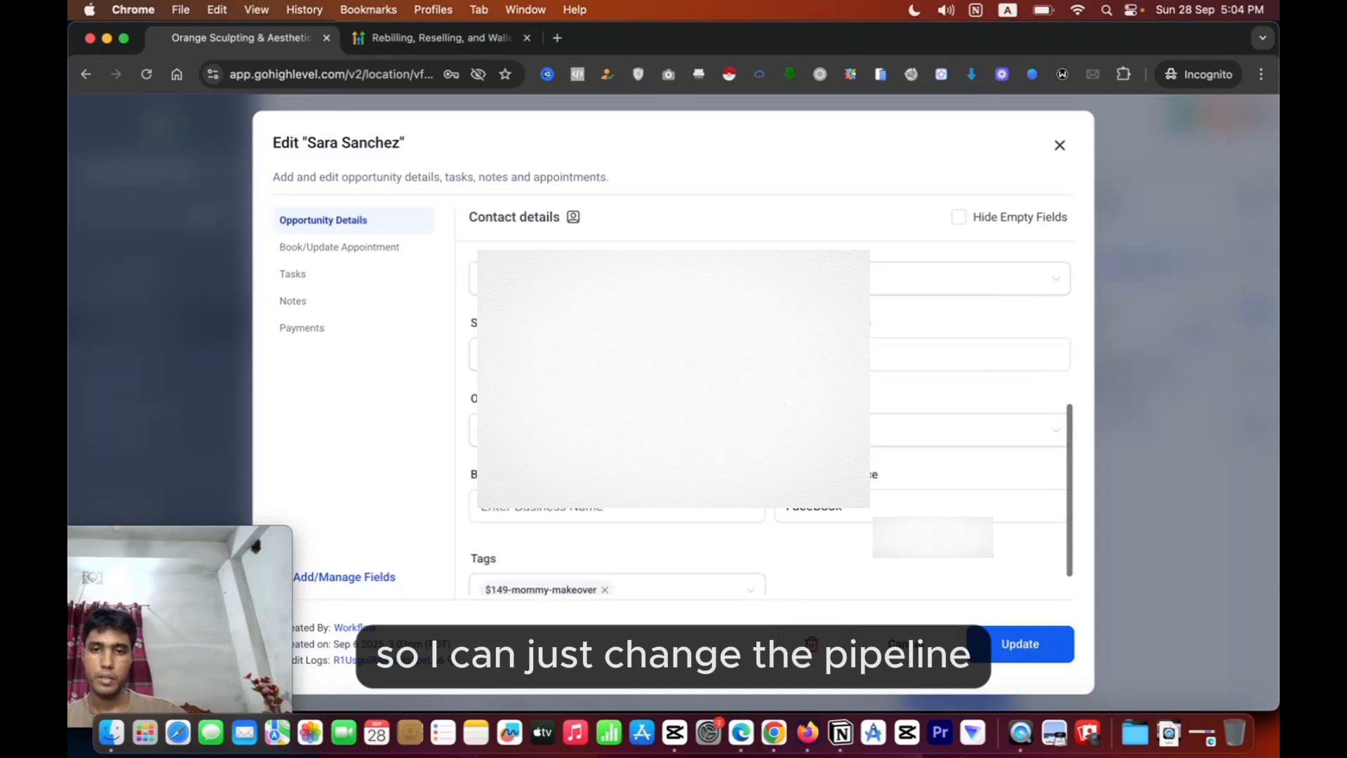
click(743, 359)
click(743, 360)
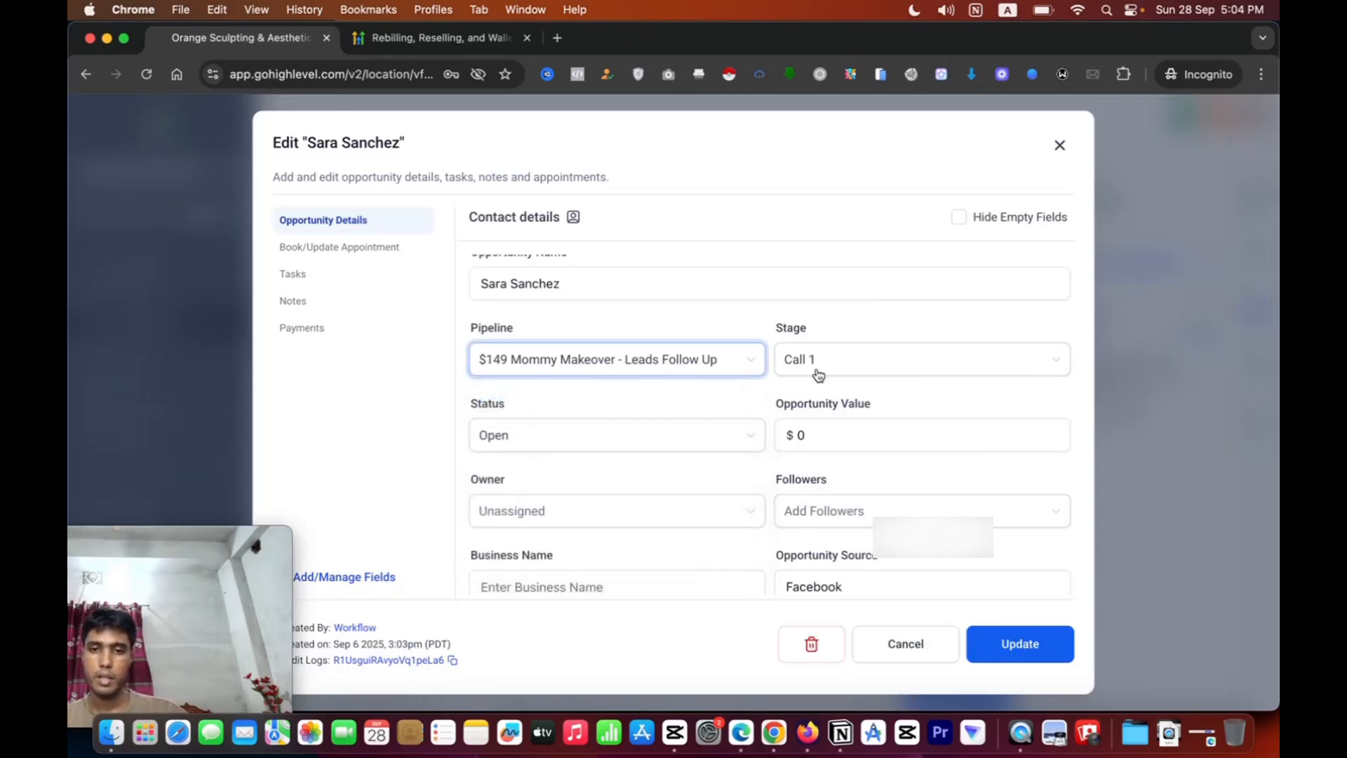
click(809, 362)
click(810, 360)
click(825, 439)
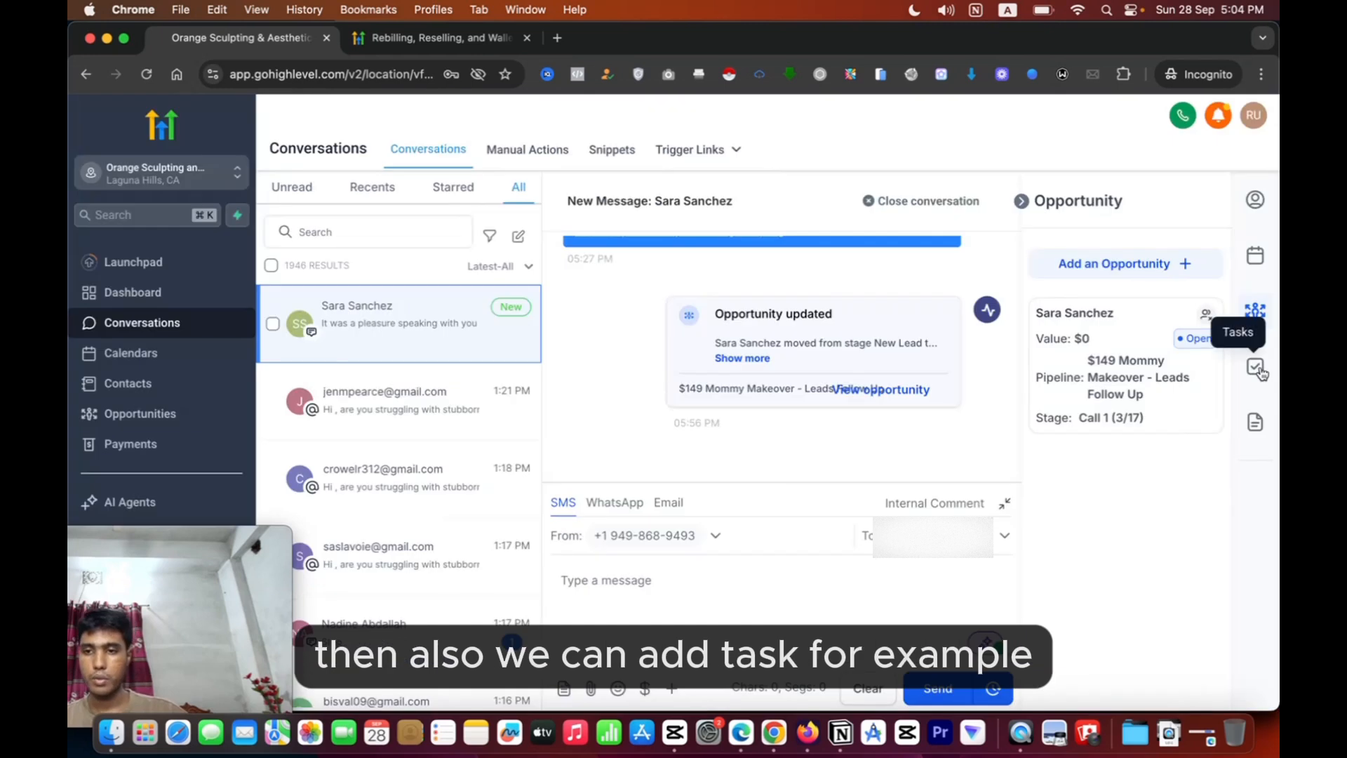
Add a 'callback' task for the contact assigned to Farenhite Team
click(1258, 370)
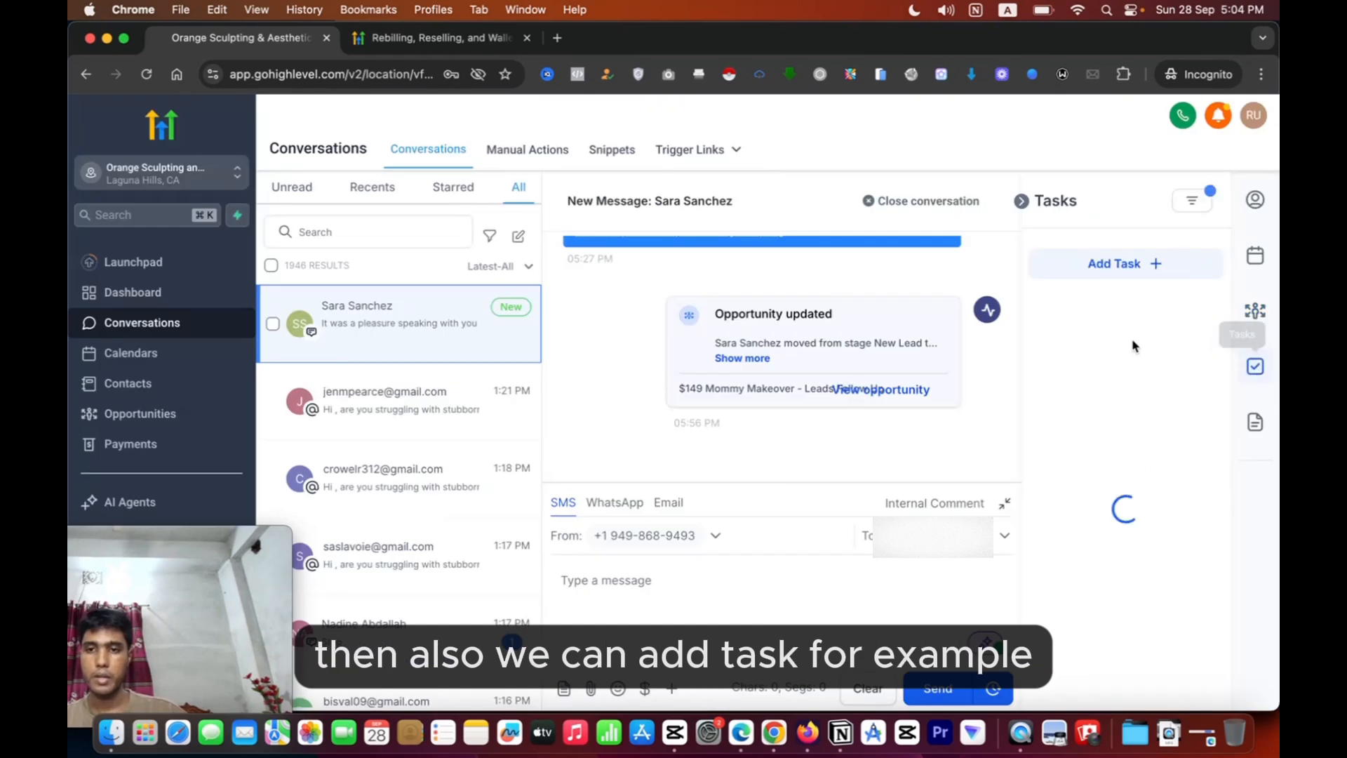
click(1114, 265)
click(1074, 351)
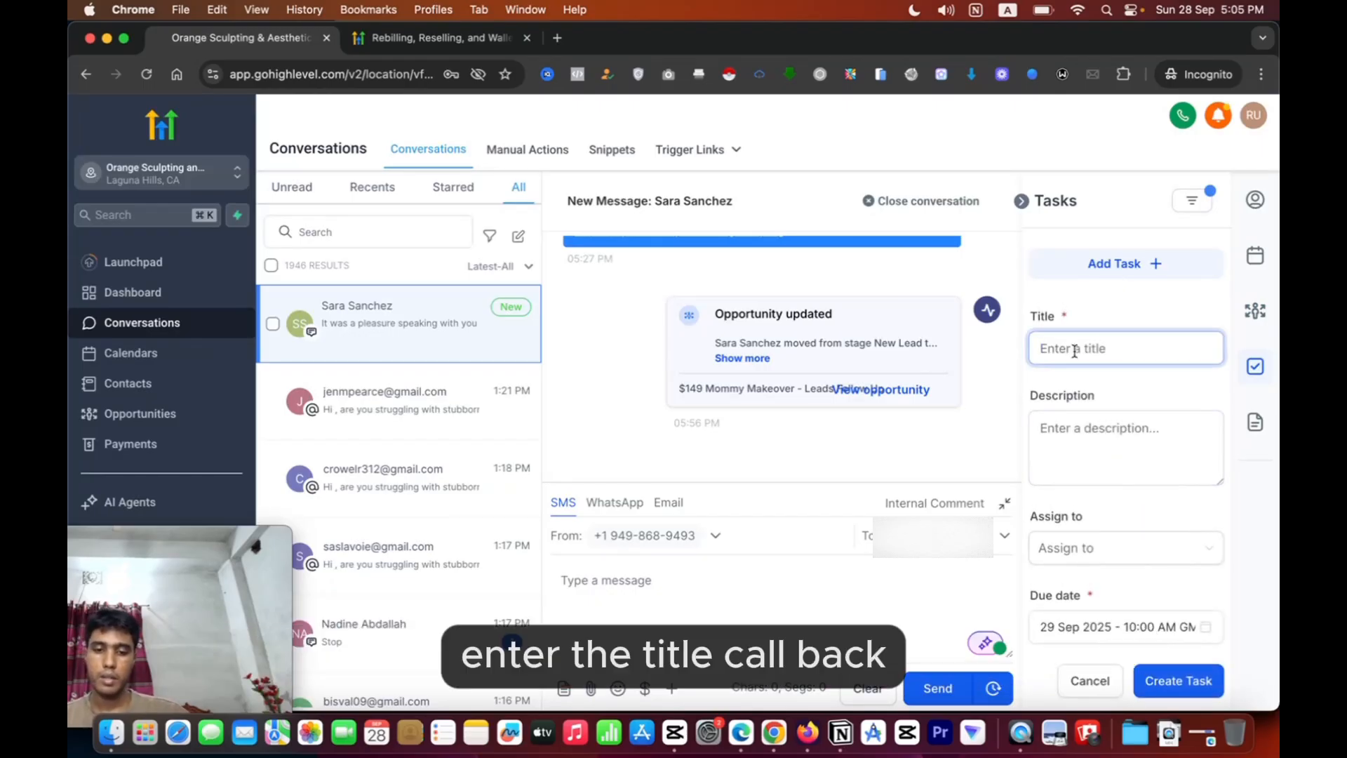
text(callback)
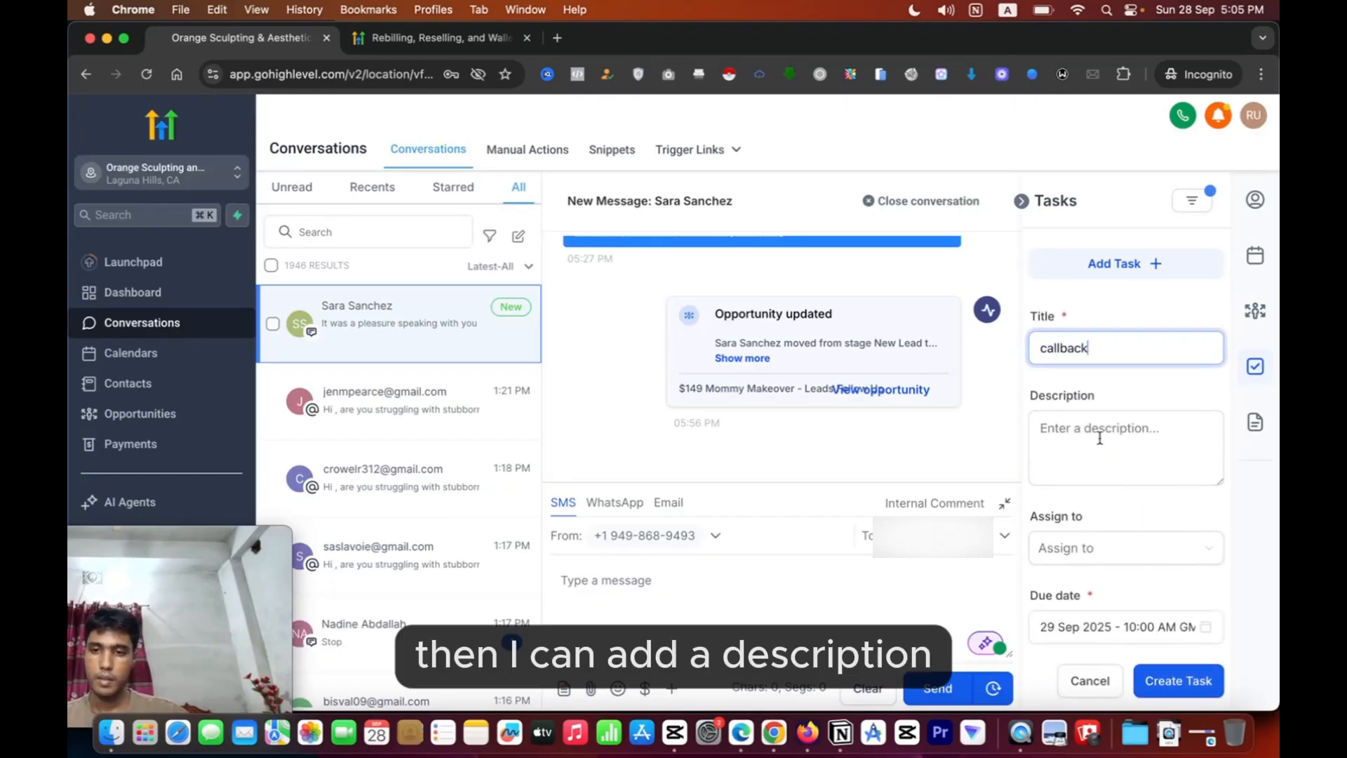
click(1101, 438)
scroll(1126, 477, down, 1)
click(1114, 543)
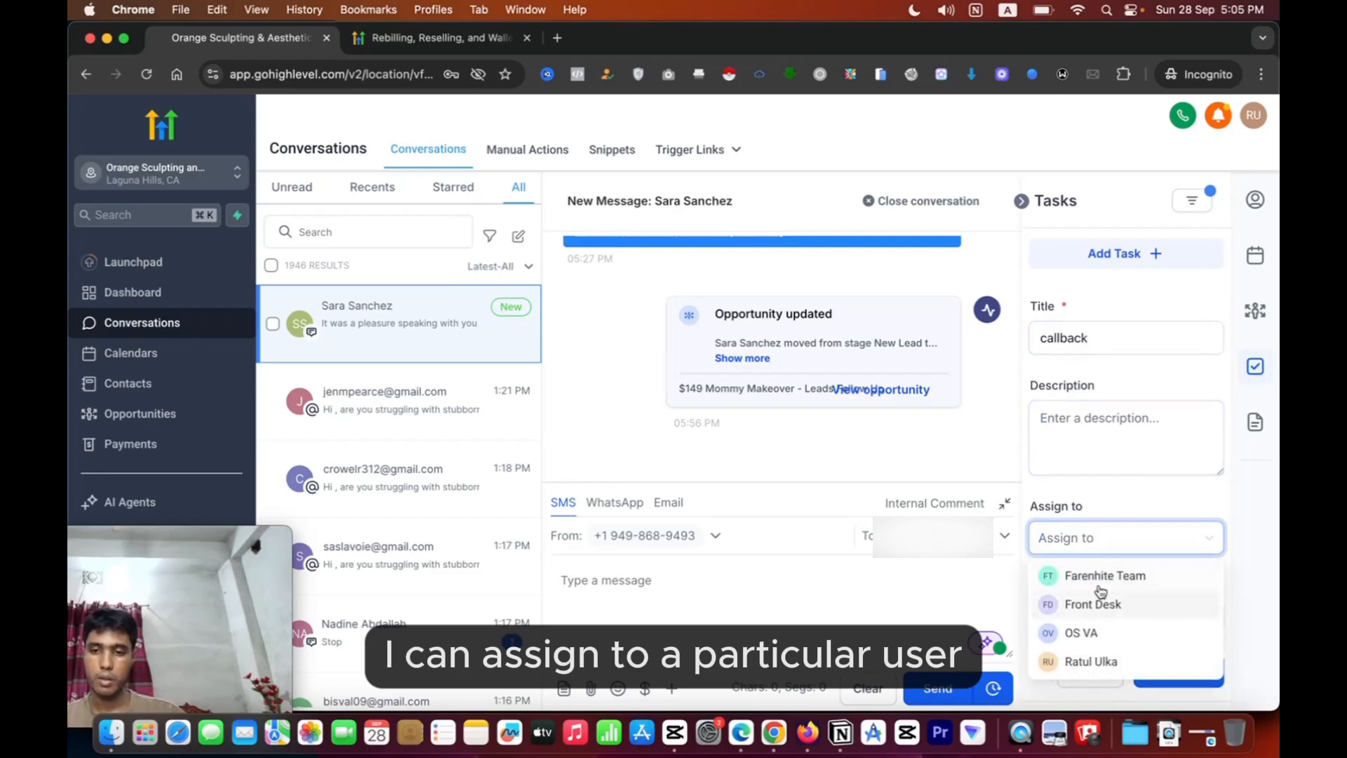
click(1105, 575)
click(1092, 617)
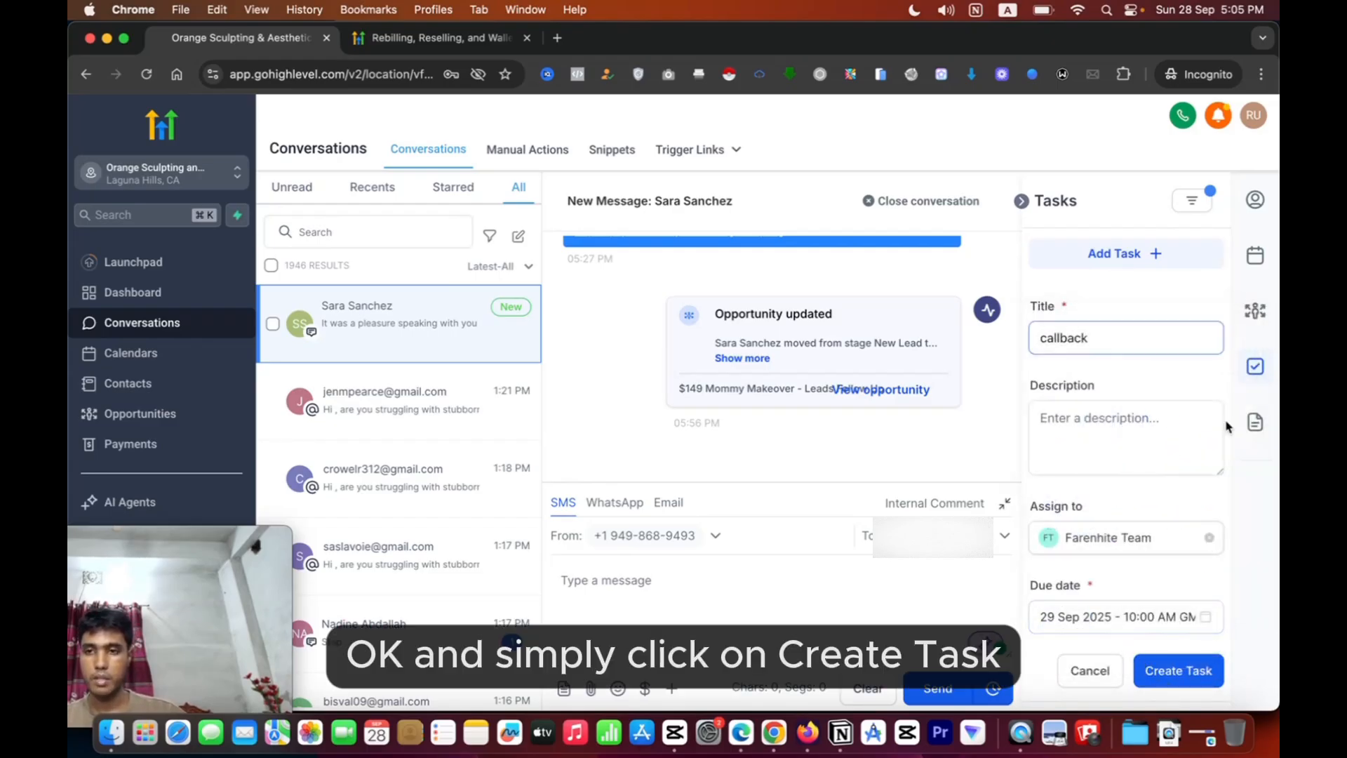
Add a note reading 'this person is not interested' to the contact
click(1255, 422)
click(1115, 274)
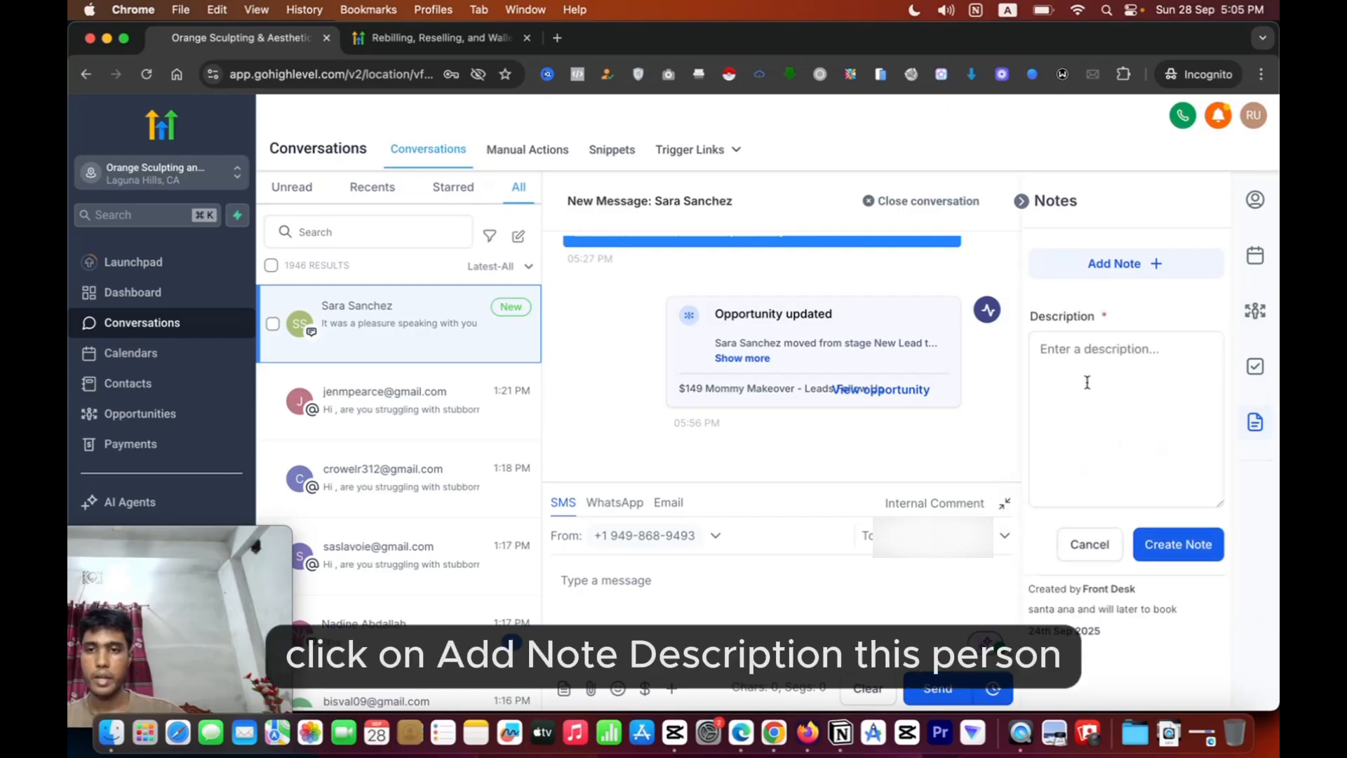
click(1068, 365)
text(this person is not interested)
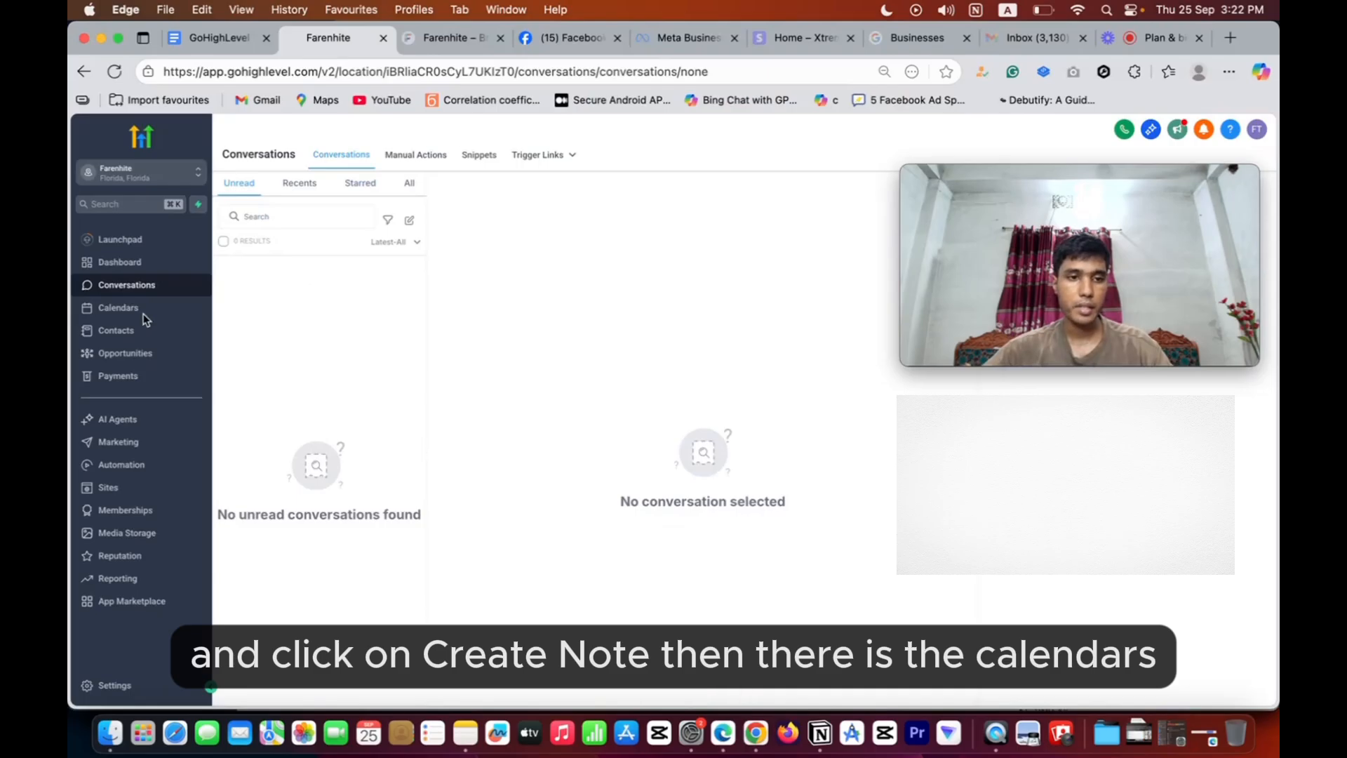
Go to the Calendars page and open its calendar settings
click(134, 311)
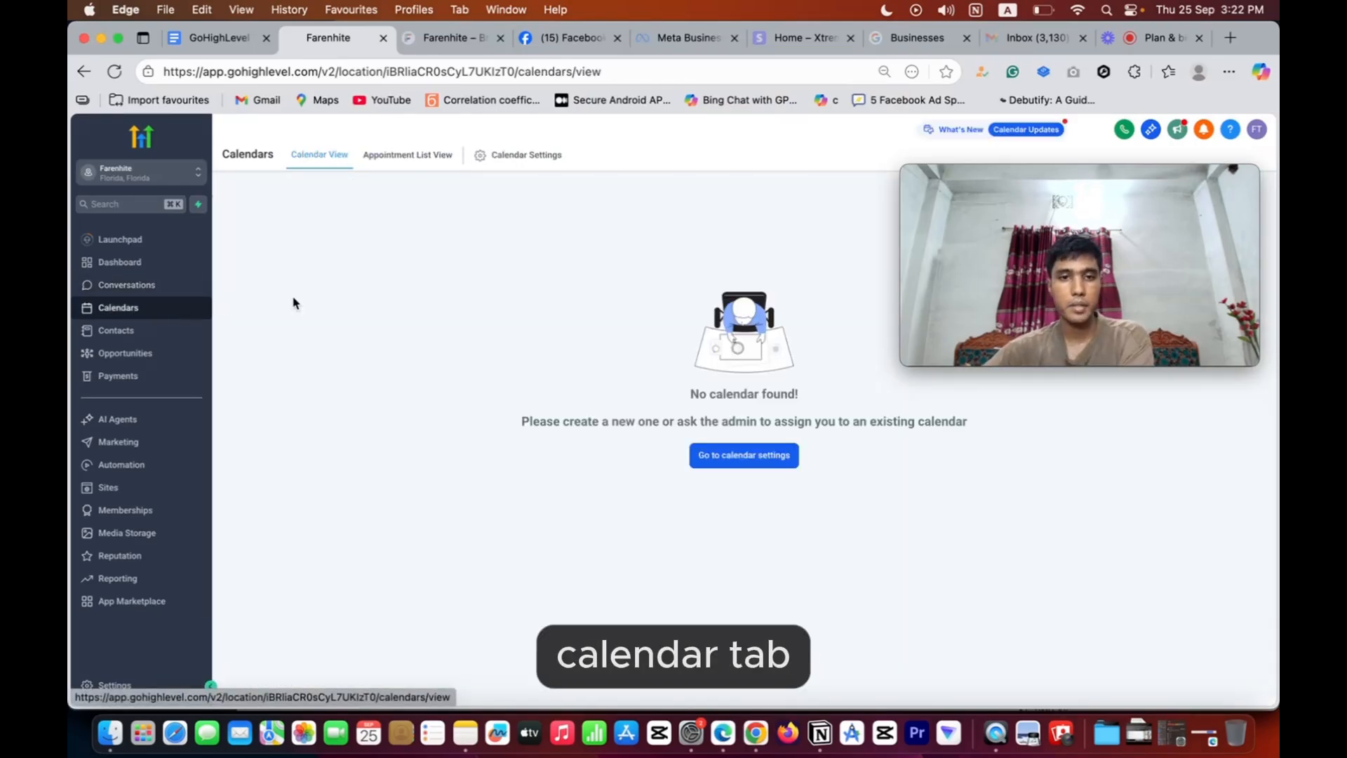
click(743, 456)
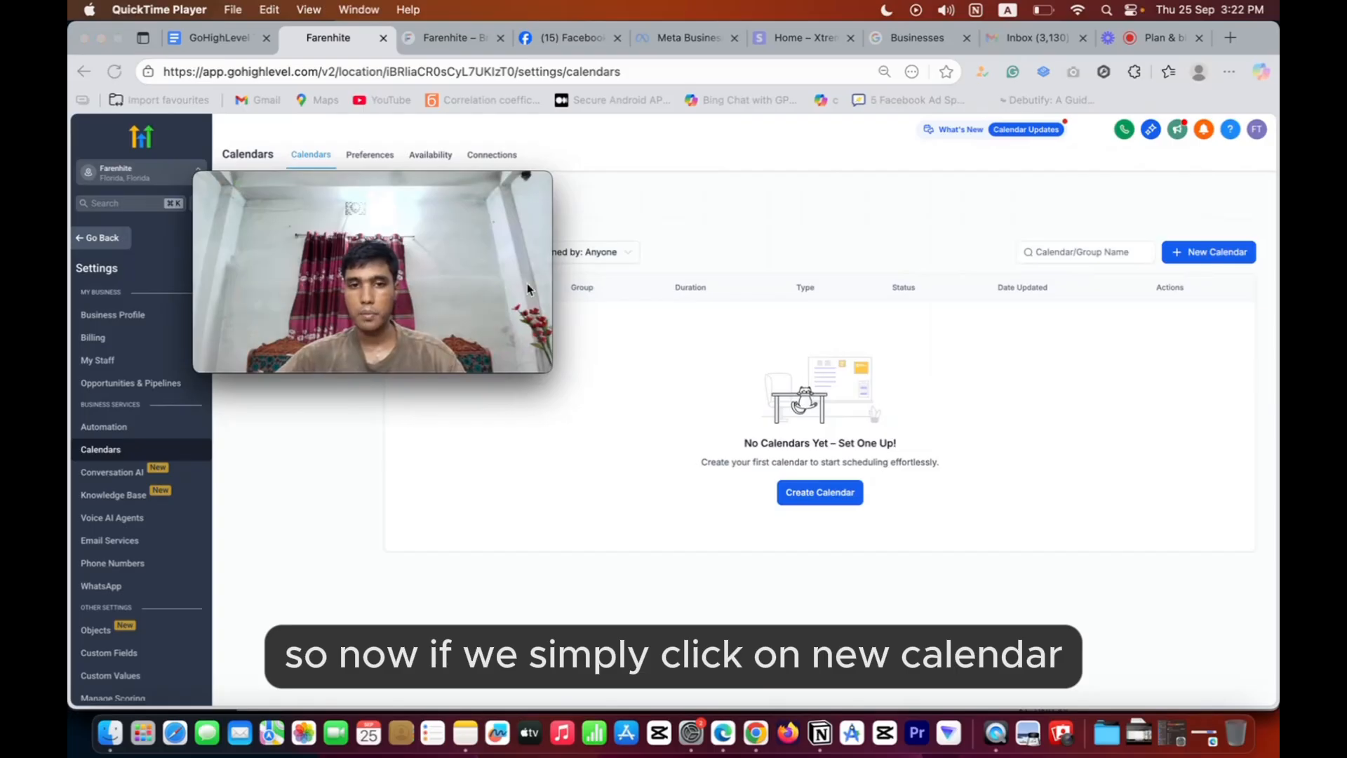
drag(401, 226, 403, 565)
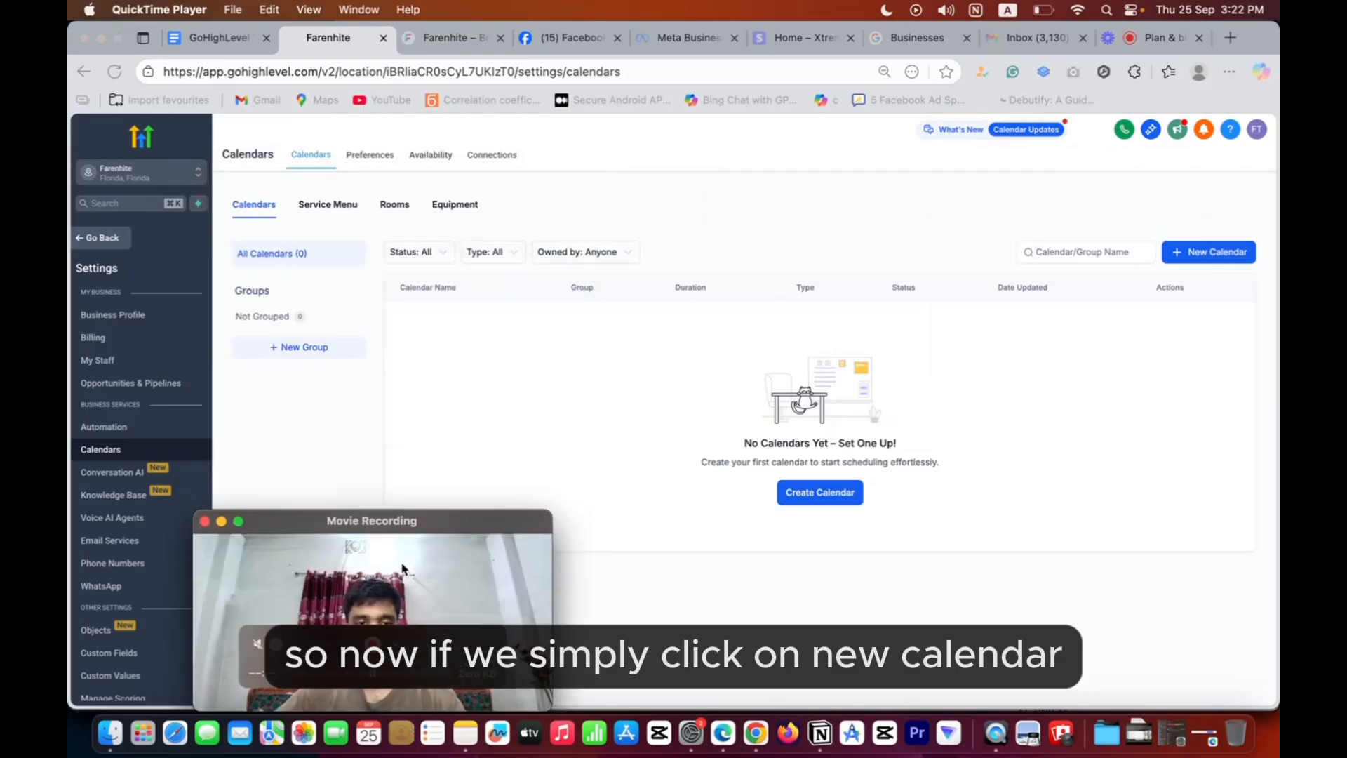
Start a personal calendar named 'Farenhite Calendar', find no team members available, and discard it
click(1207, 250)
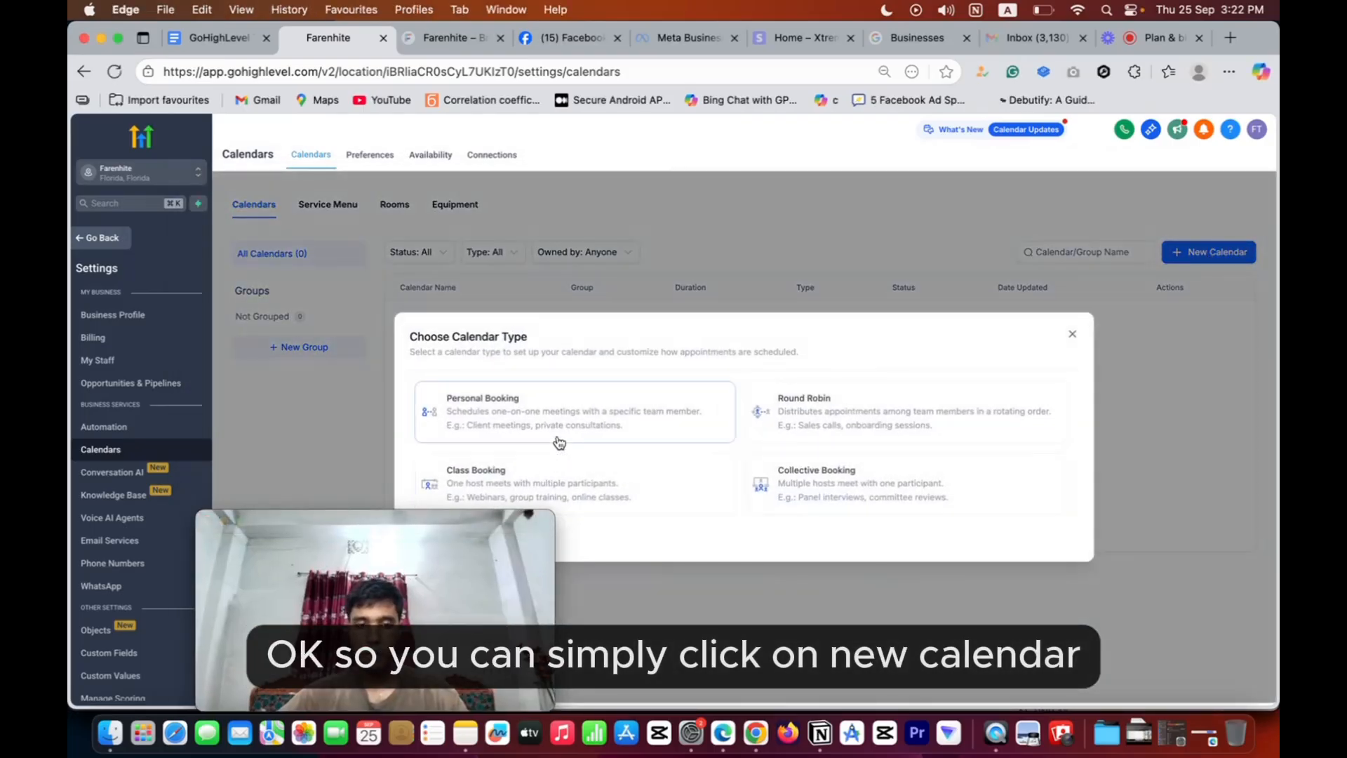
click(555, 435)
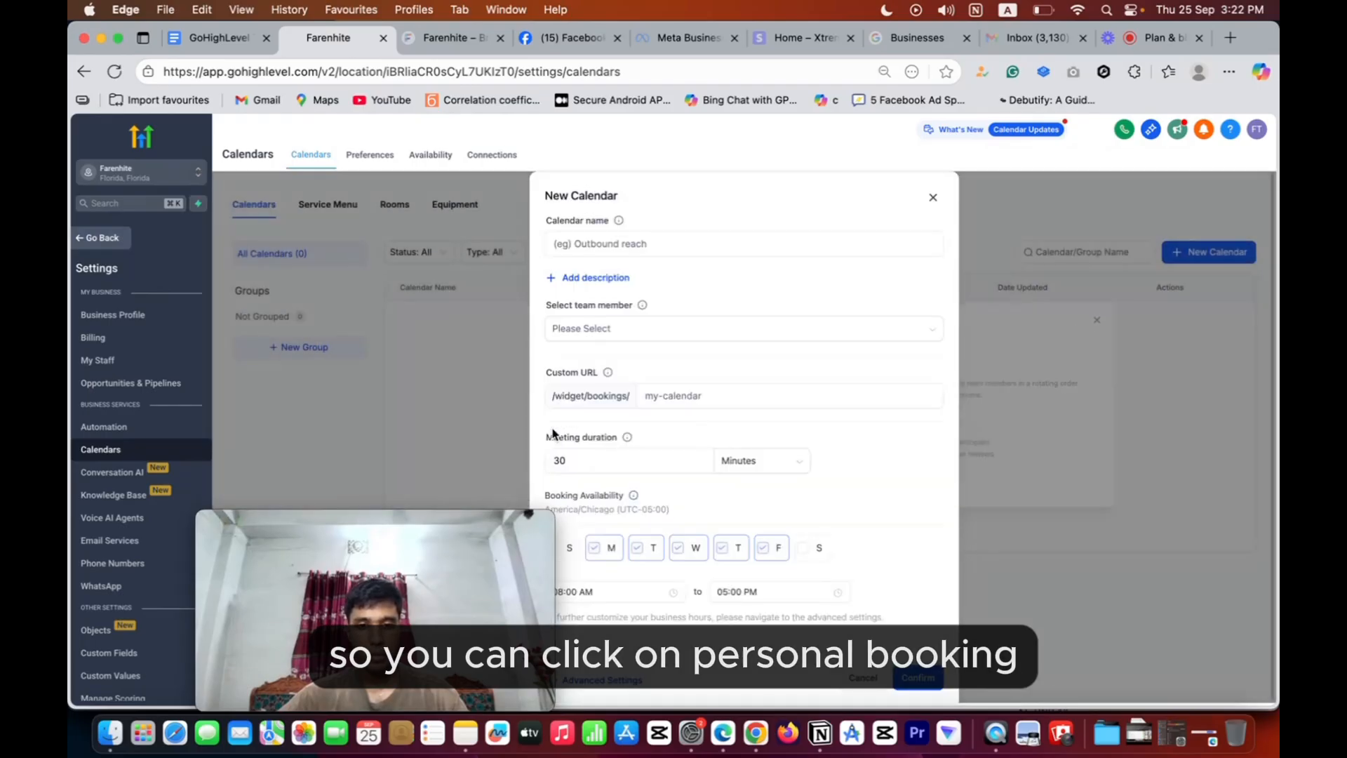
click(588, 242)
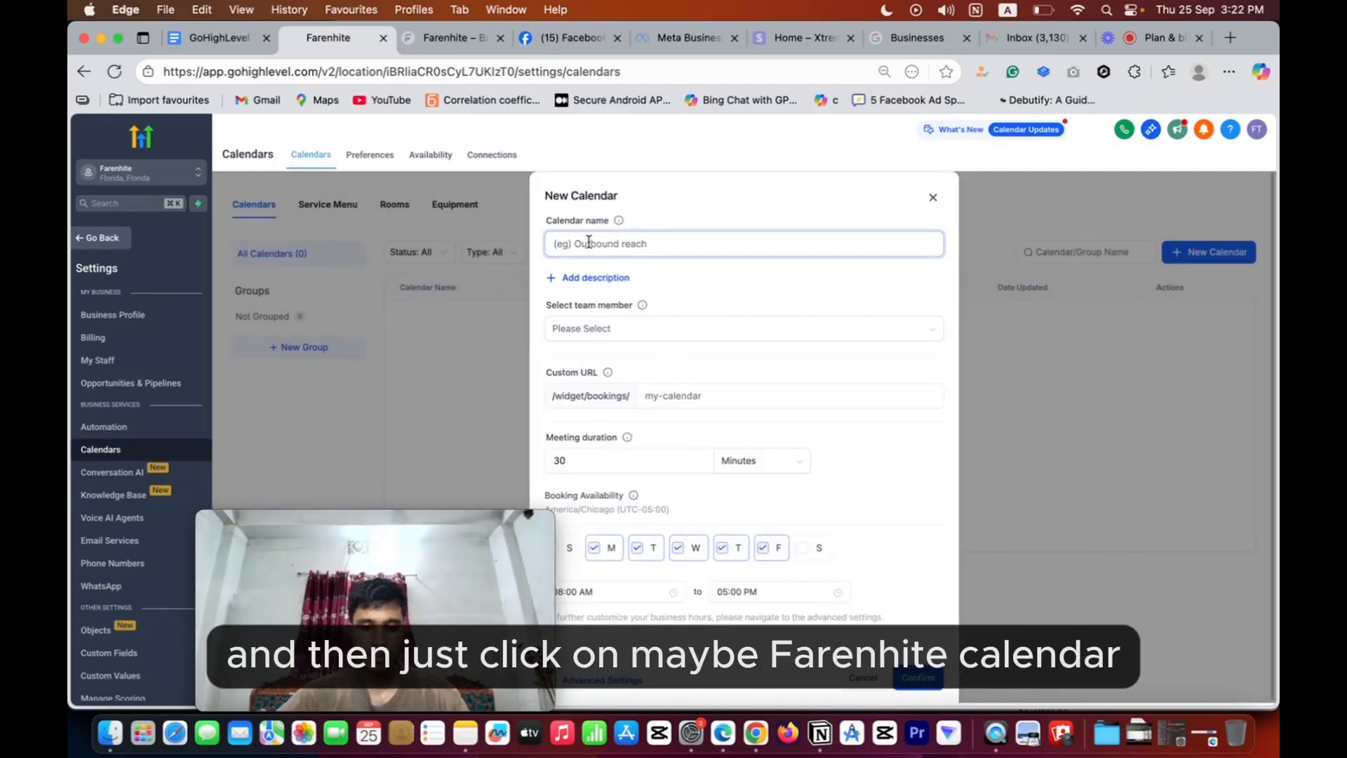
text(Farenhite)
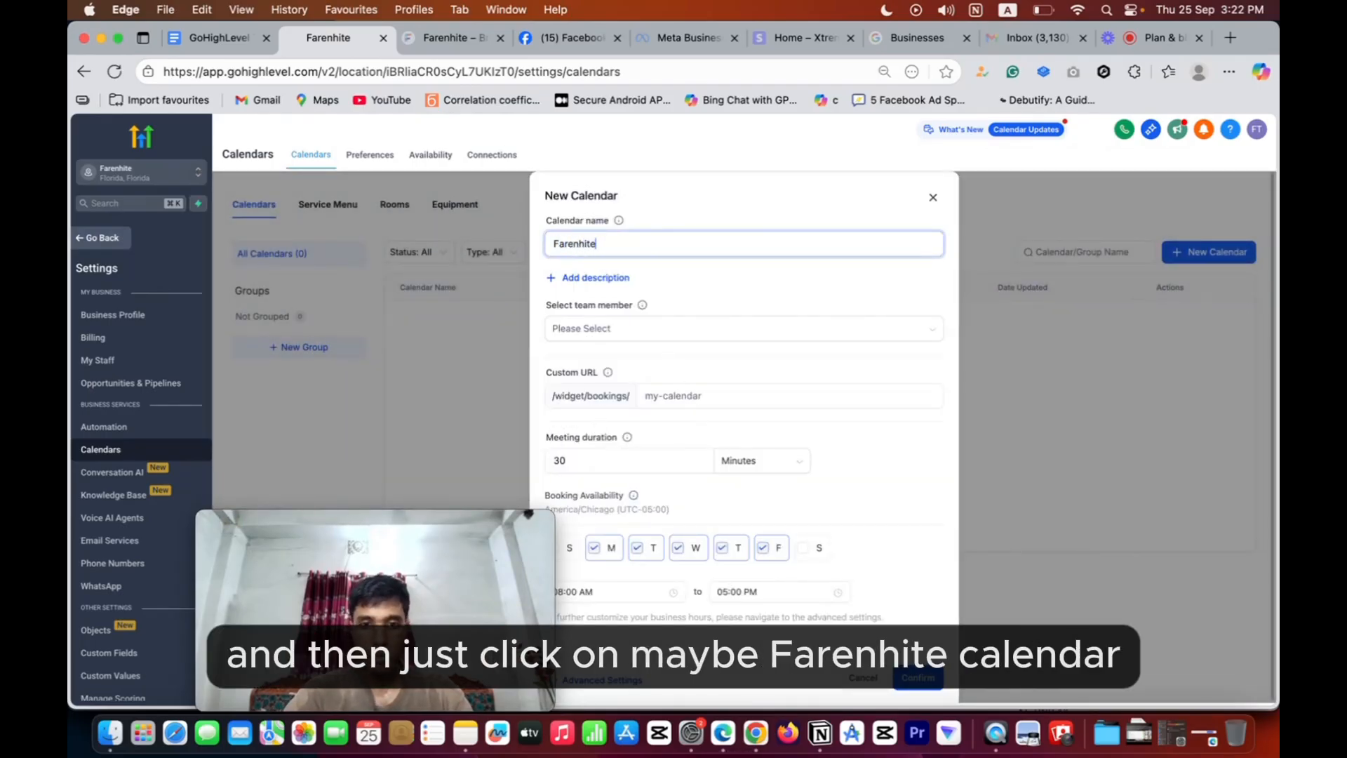
text( Calendar)
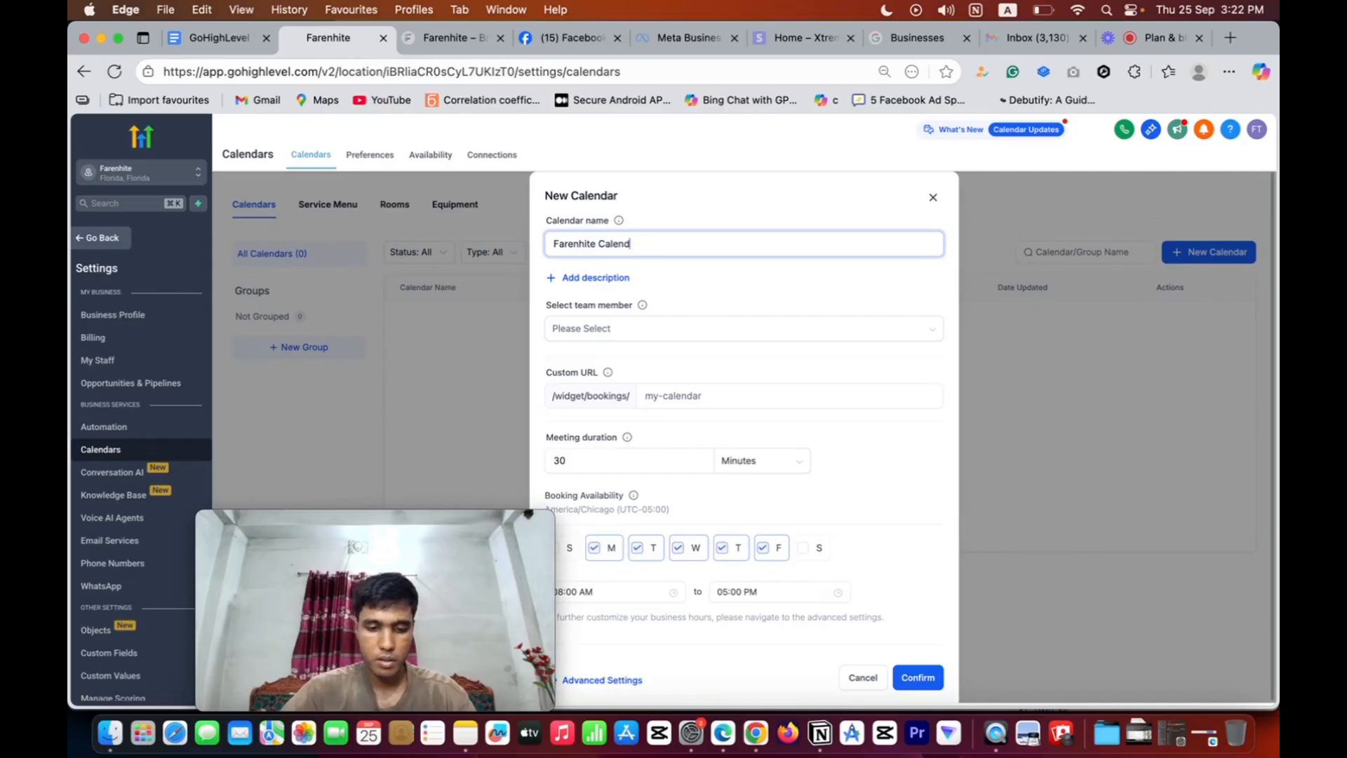
click(635, 333)
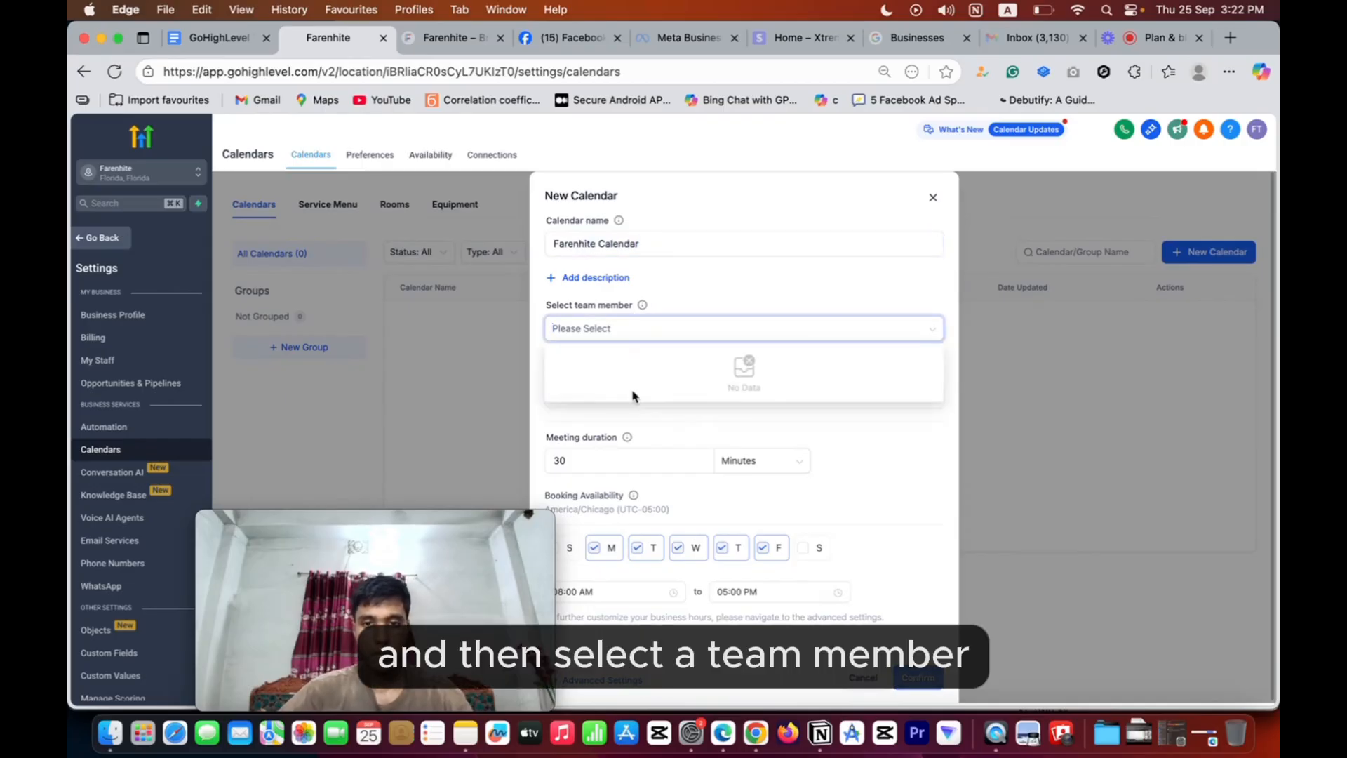
click(697, 313)
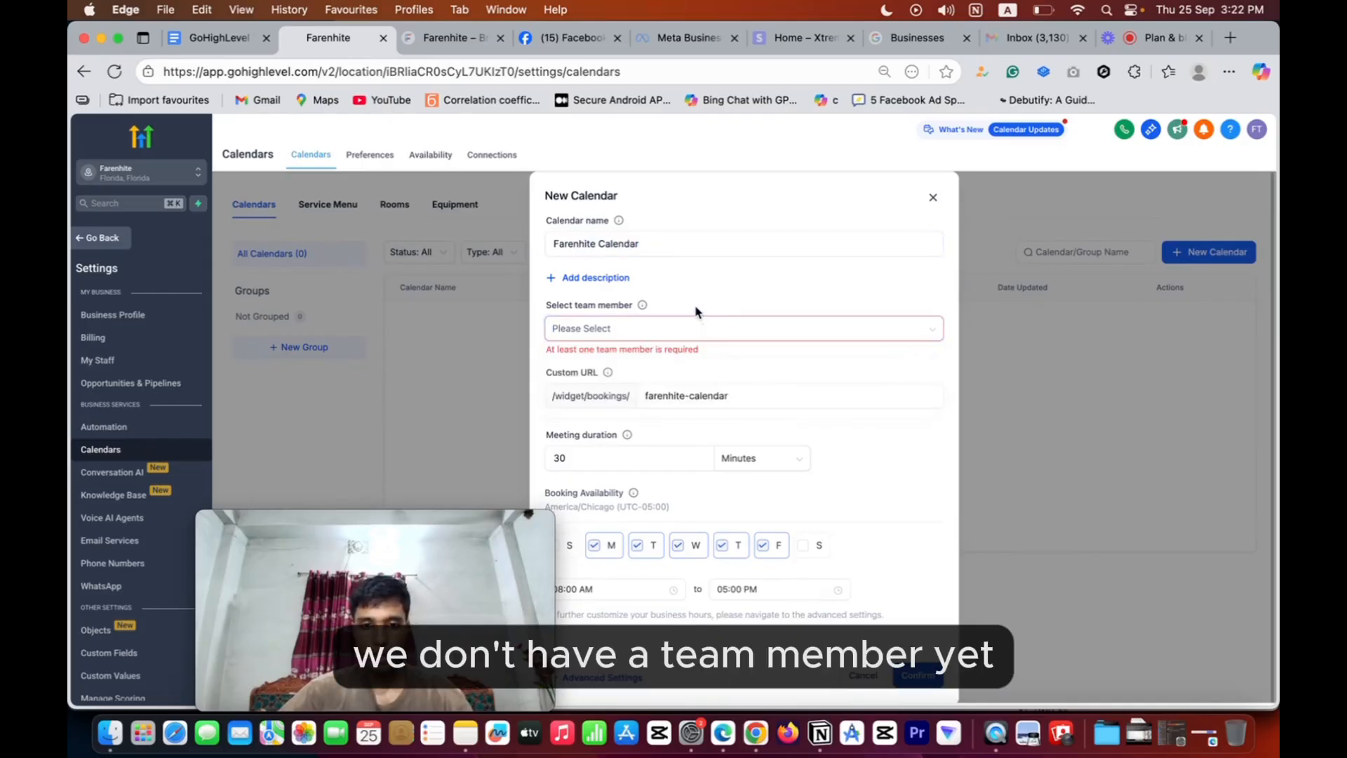
drag(544, 303, 661, 304)
click(584, 338)
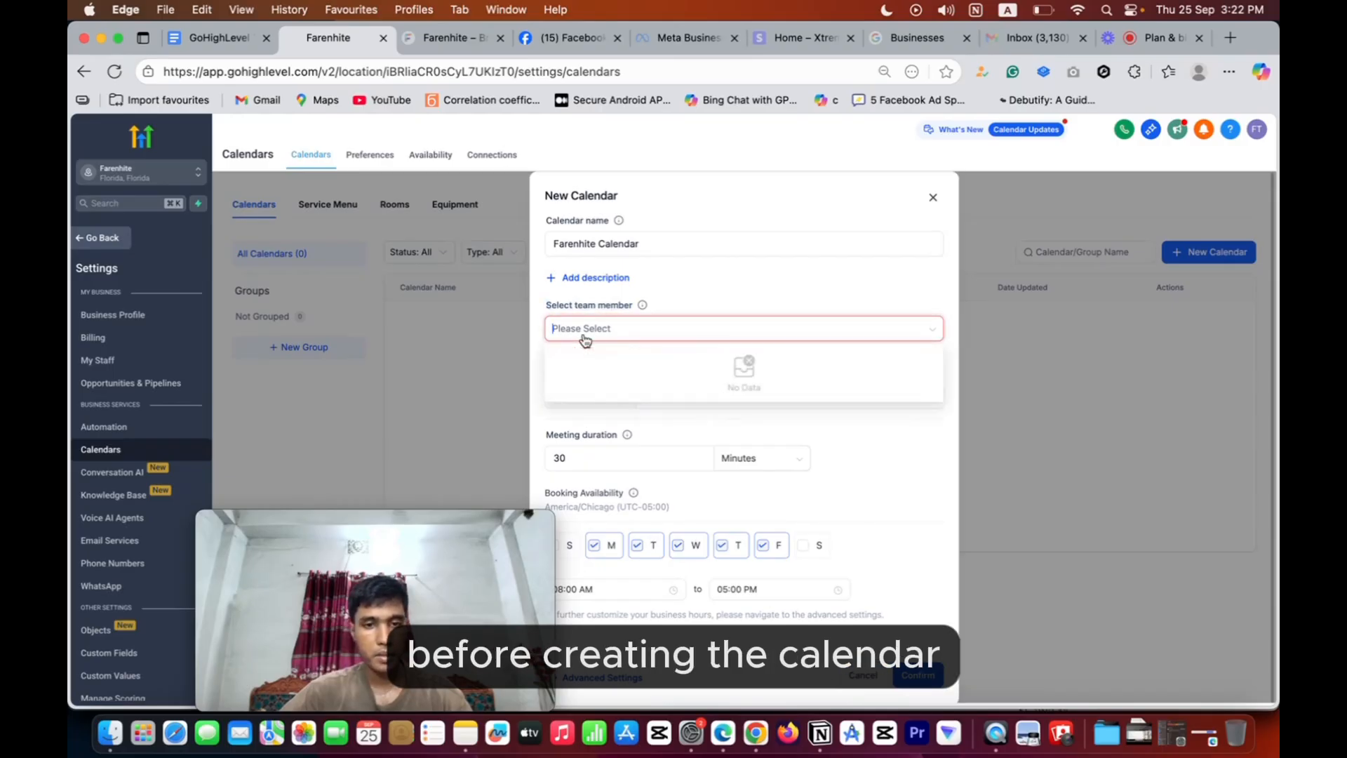
click(934, 199)
Go back to the sub-account settings and start adding a user in My Staff
drag(375, 562, 643, 562)
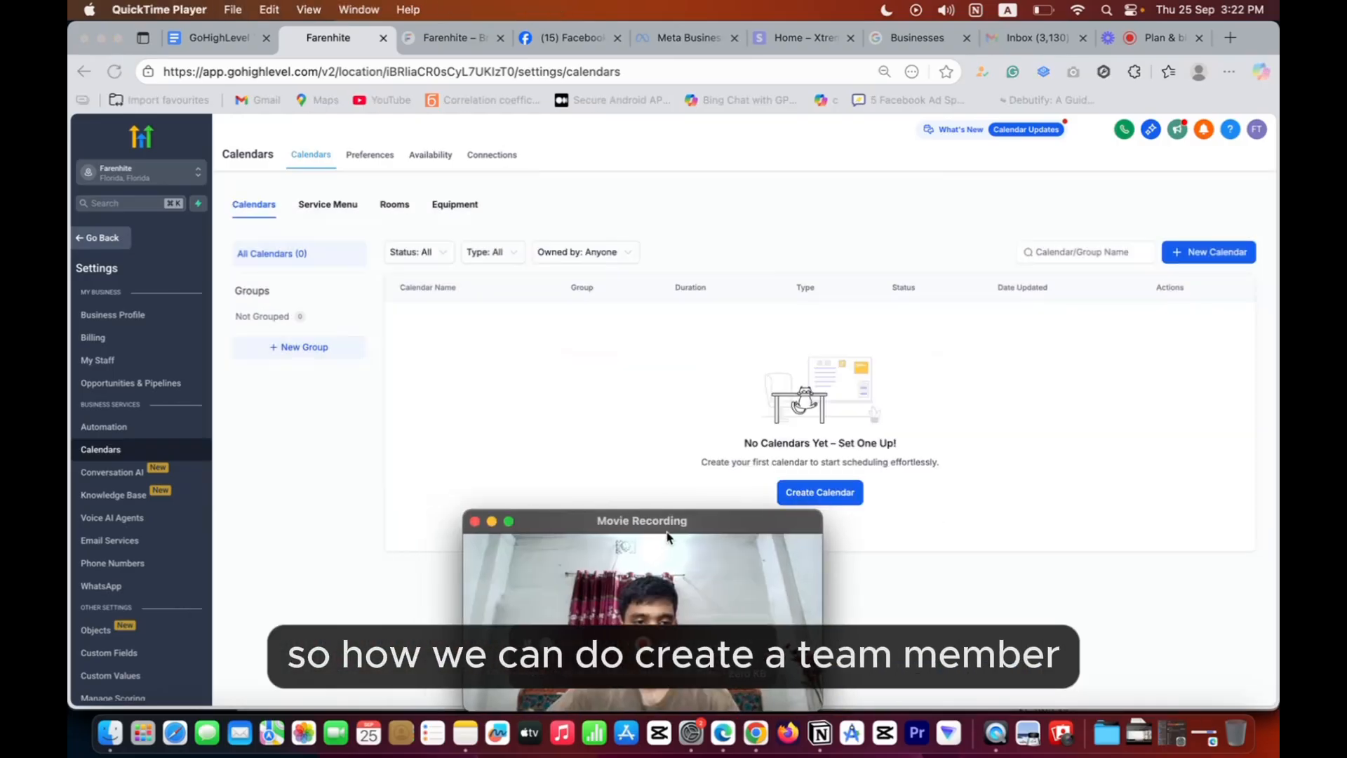
click(99, 362)
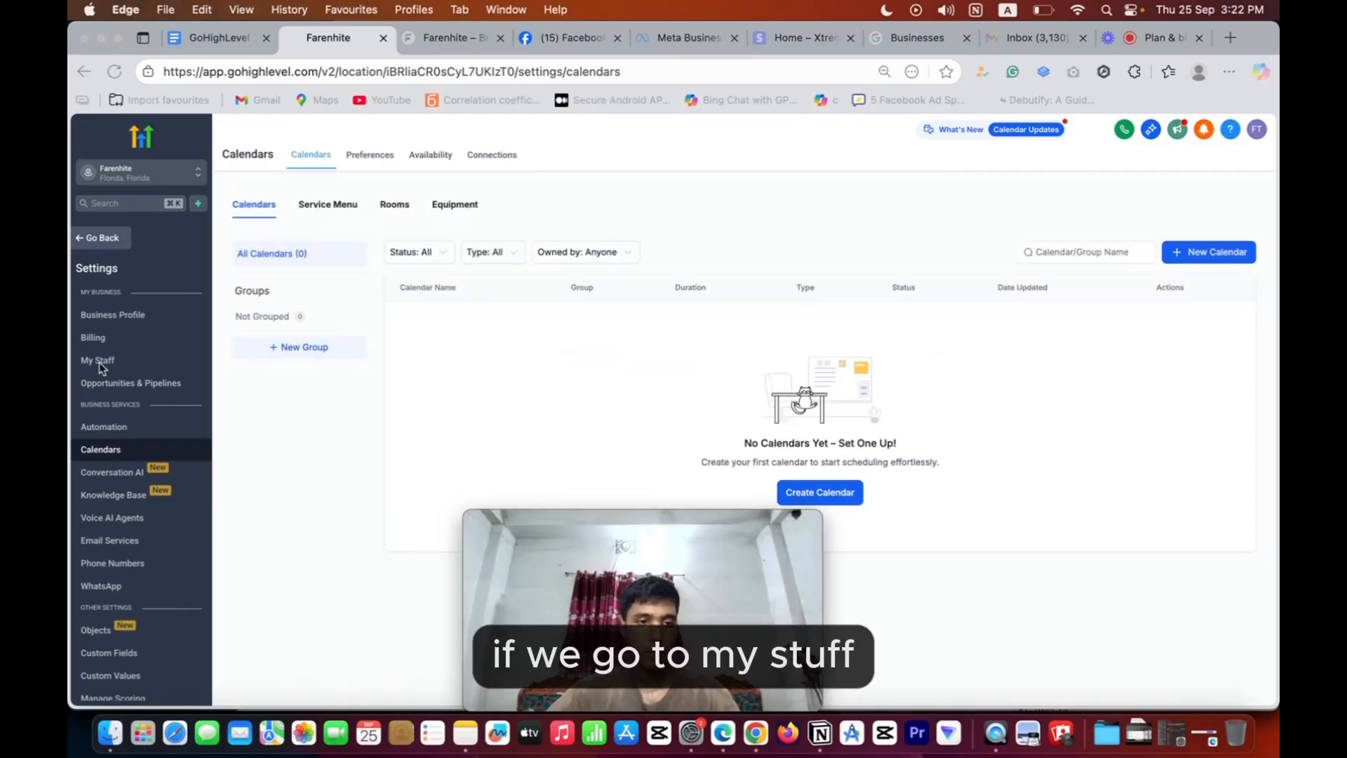
click(99, 236)
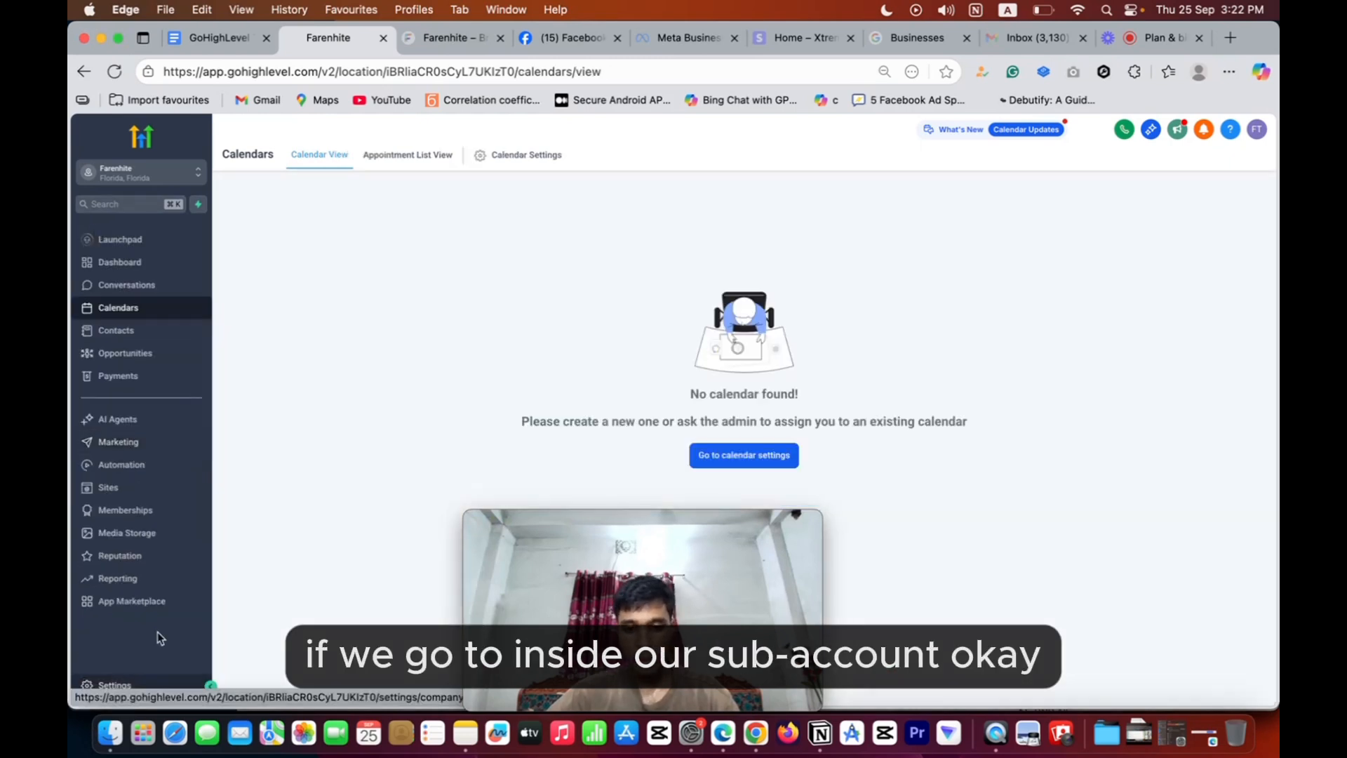
click(117, 688)
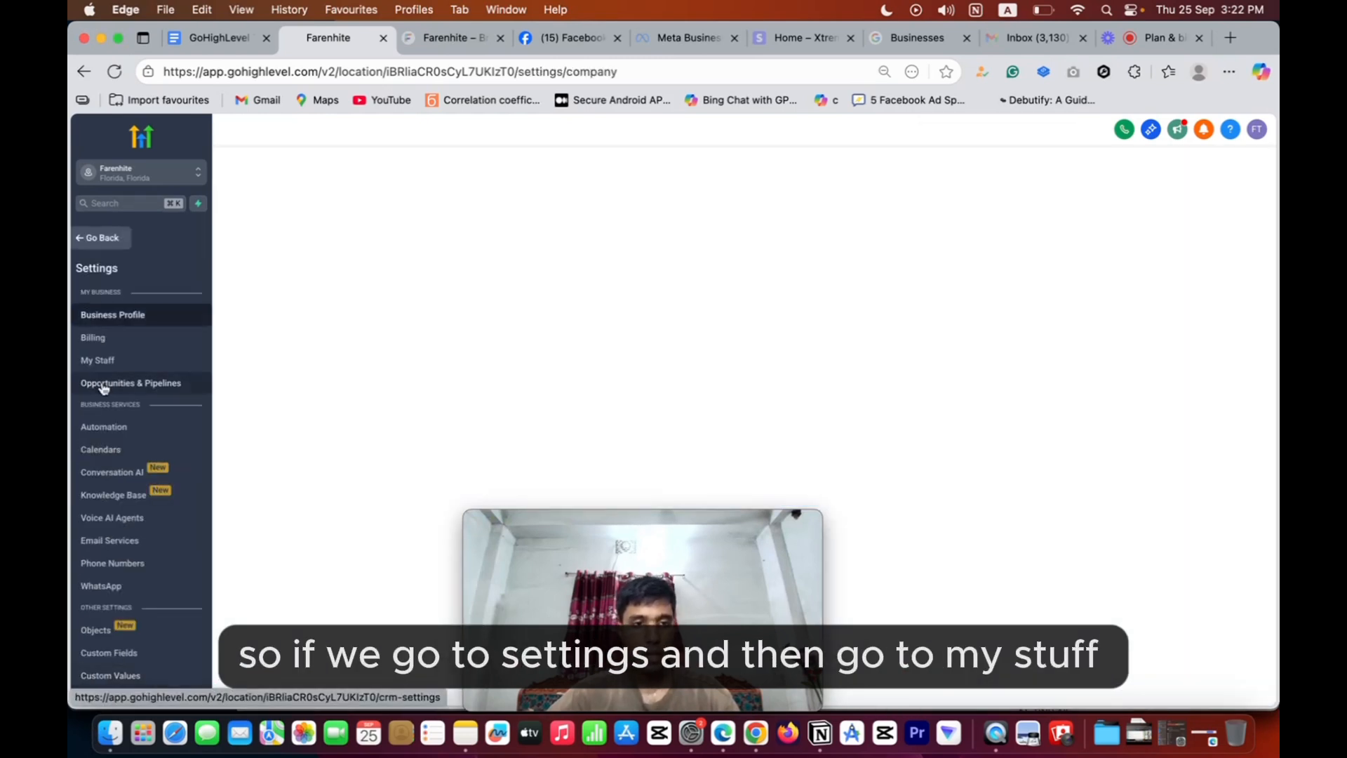
click(93, 362)
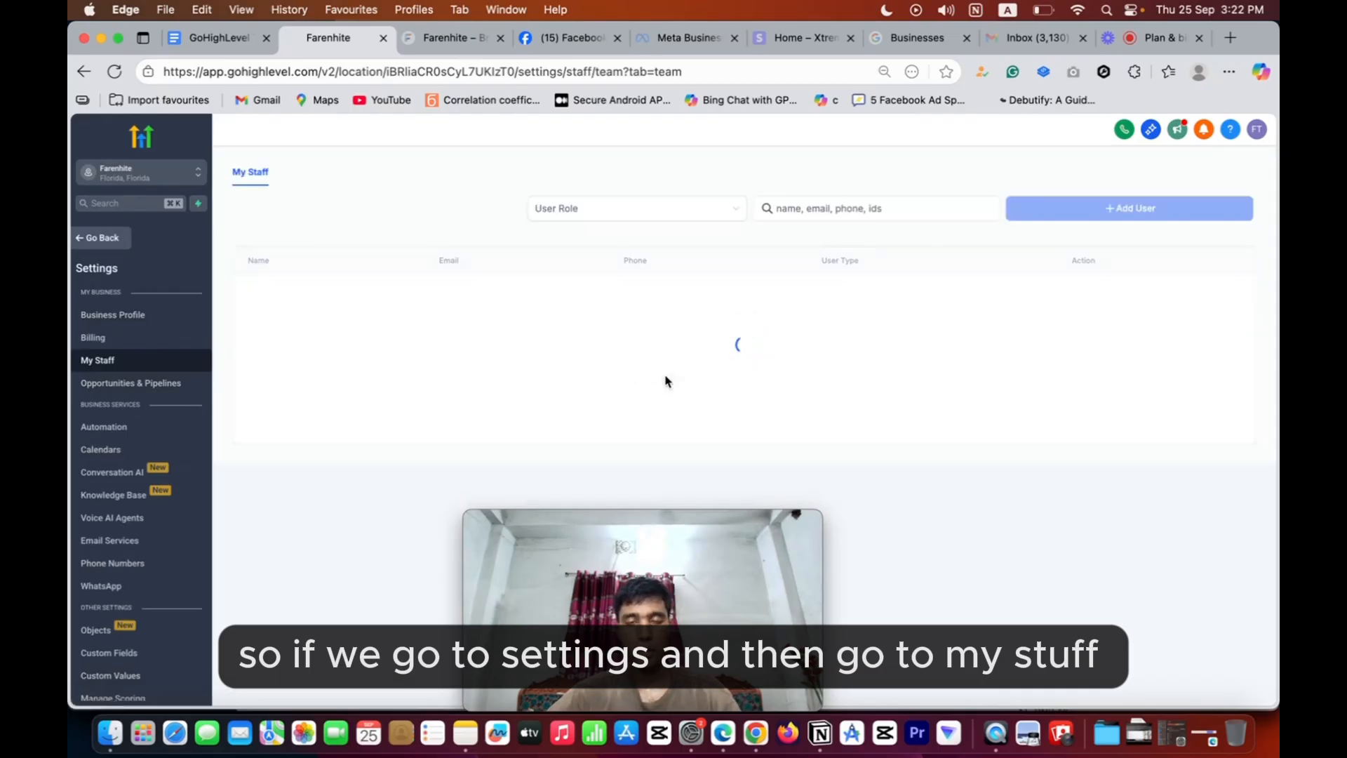
click(1108, 215)
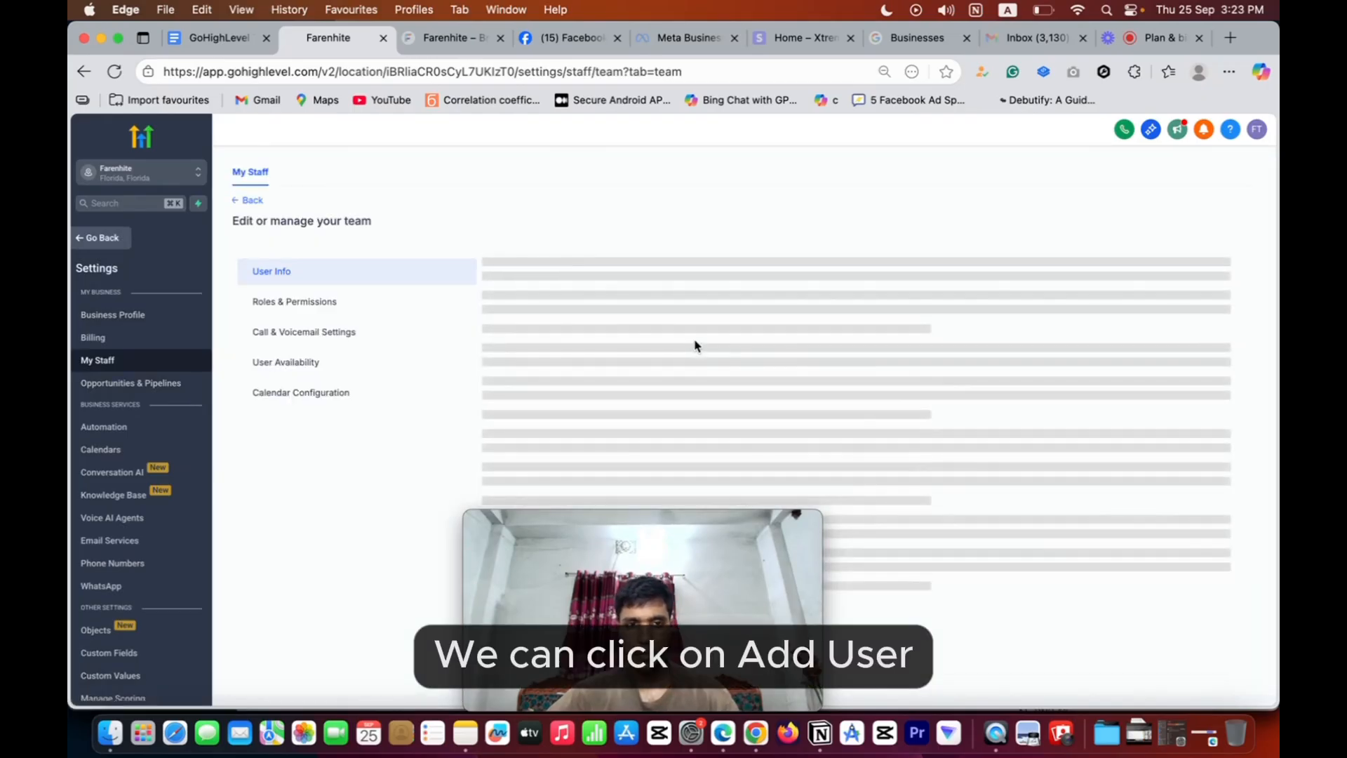
Autofill the new user's name and e-mail, clear the invalid phone, and reveal Advanced Settings
scroll(698, 345, down, 3)
click(578, 300)
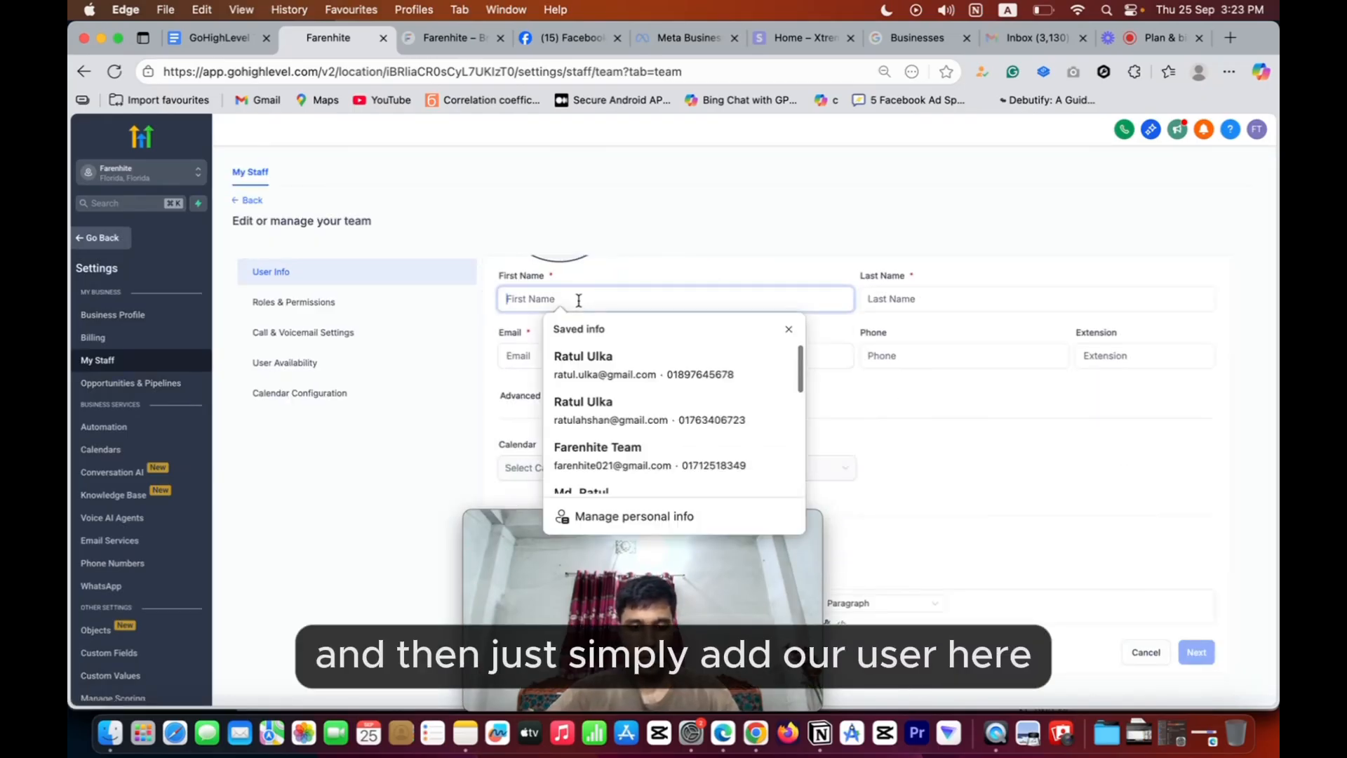
click(631, 359)
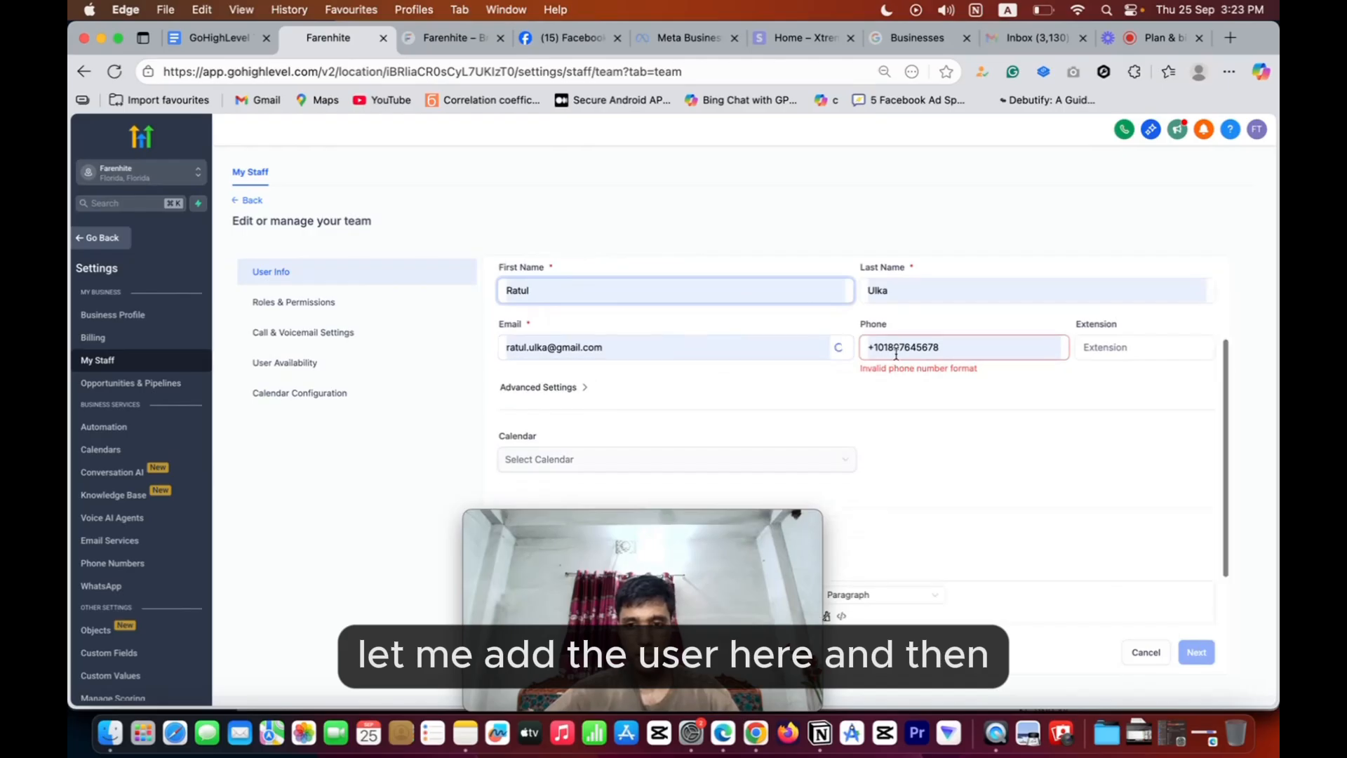
triple_click(896, 362)
key(BackSpace)
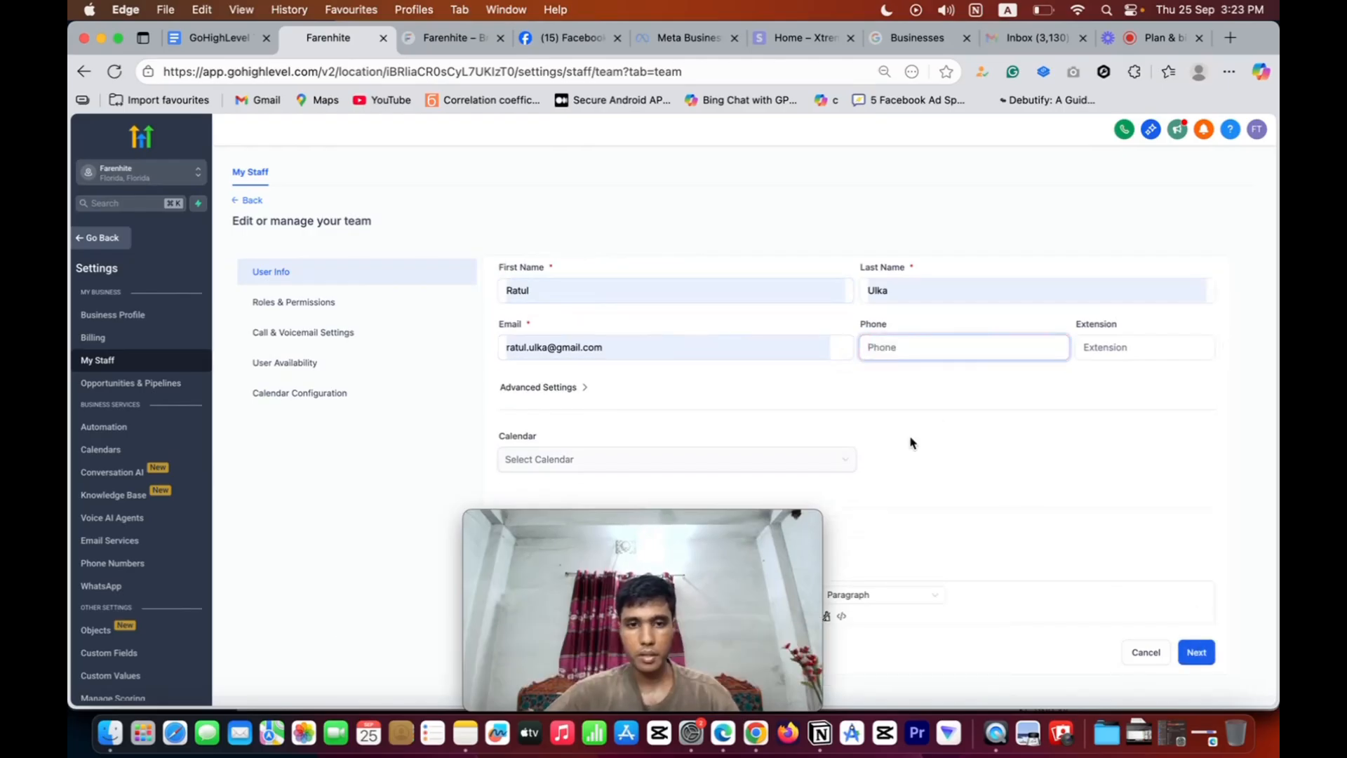
click(675, 396)
scroll(675, 397, down, 3)
scroll(528, 315, up, 1)
Fill in the user's saved password and save the new staff member
click(531, 346)
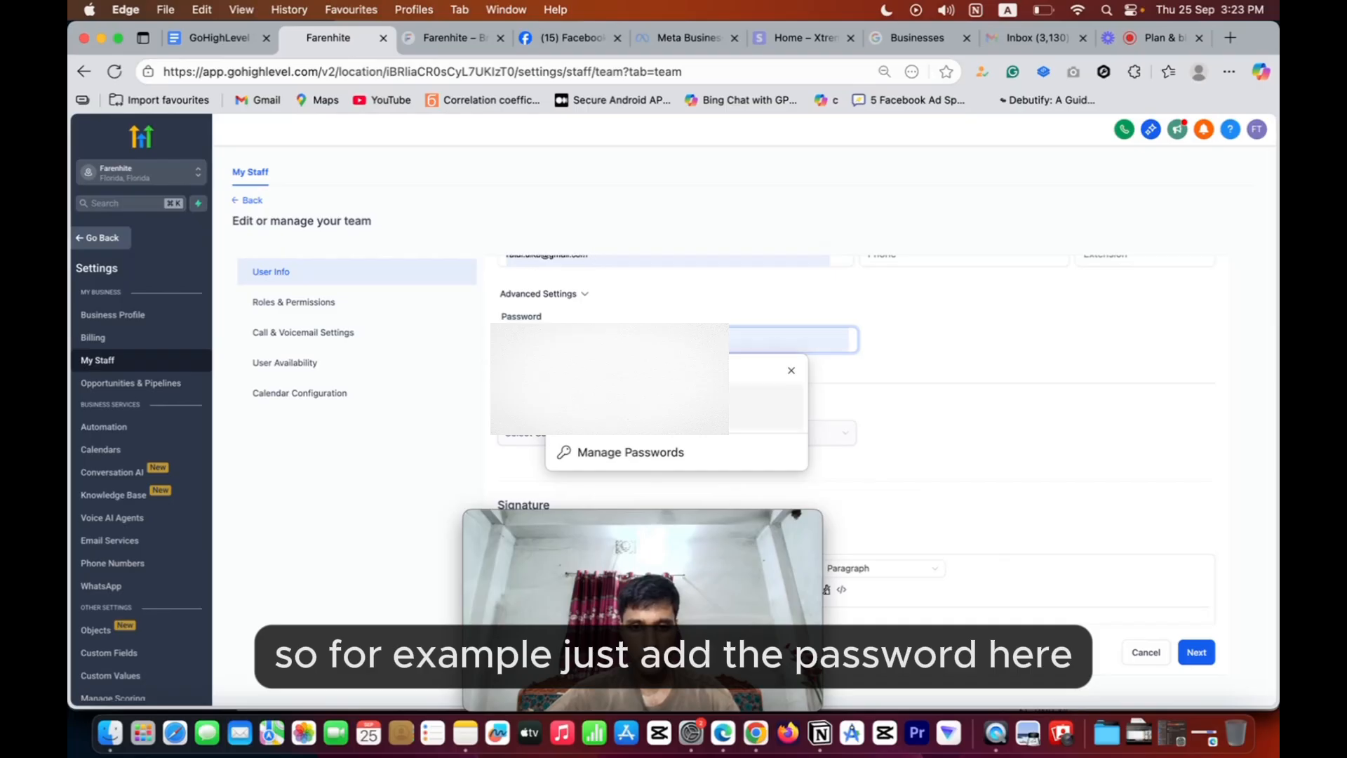
click(744, 407)
scroll(744, 406, up, 1)
scroll(675, 397, up, 2)
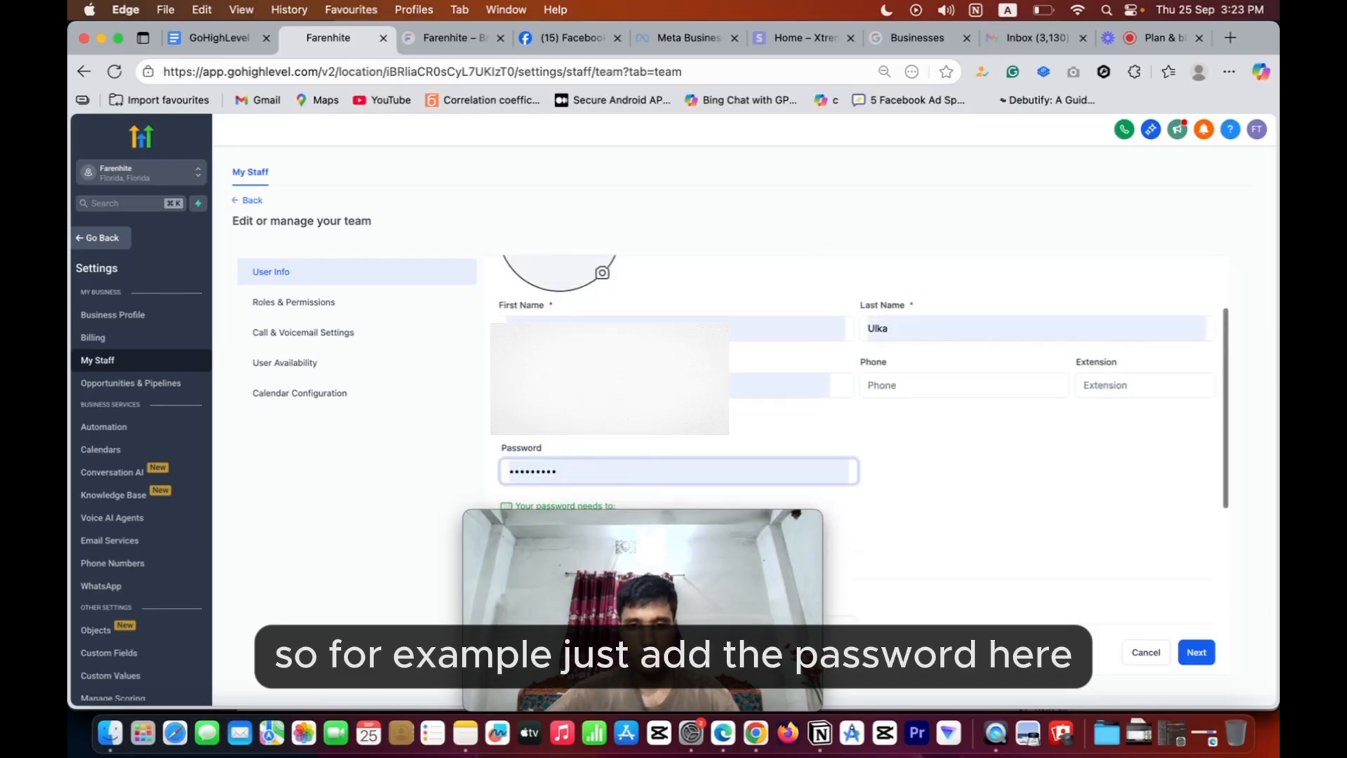
scroll(675, 397, down, 3)
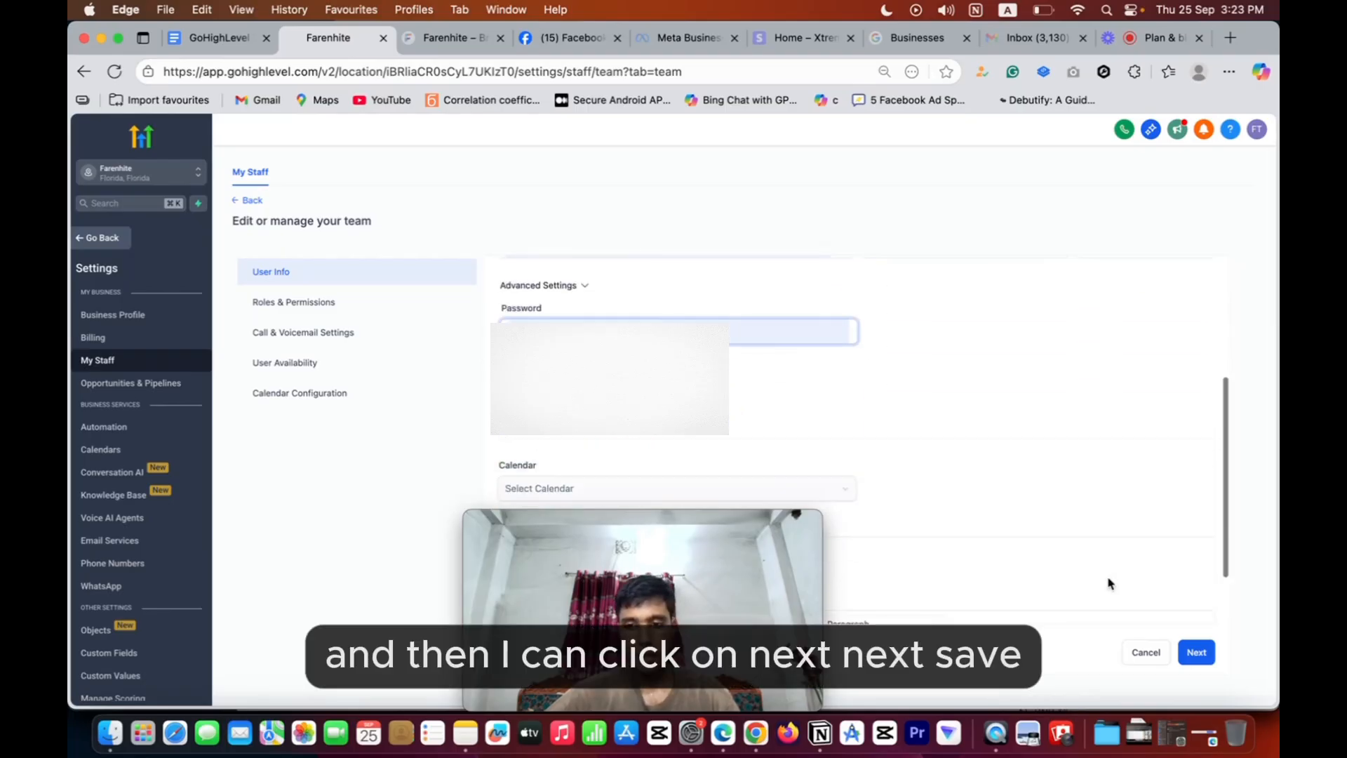
click(1193, 660)
click(1192, 658)
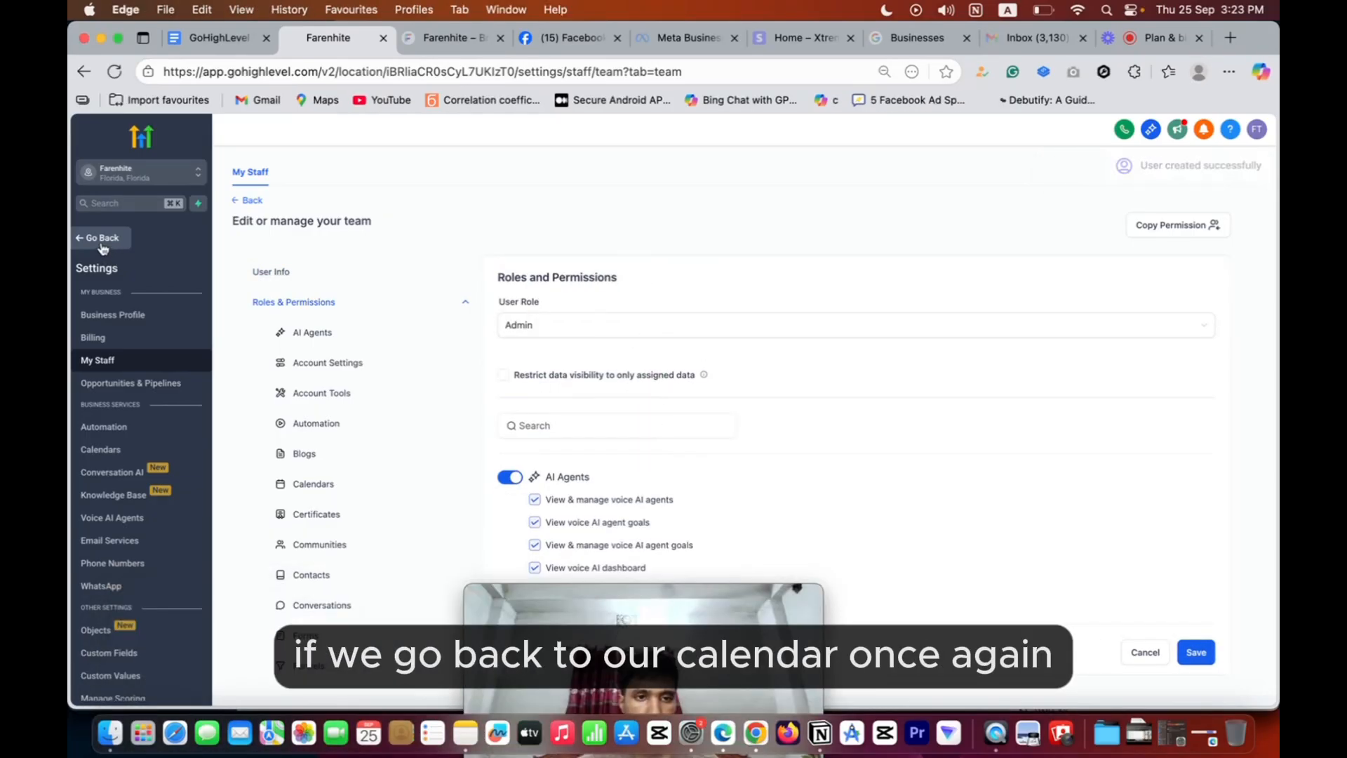
Start a new personal booking calendar named 'Farenhite' from the calendar settings
click(100, 239)
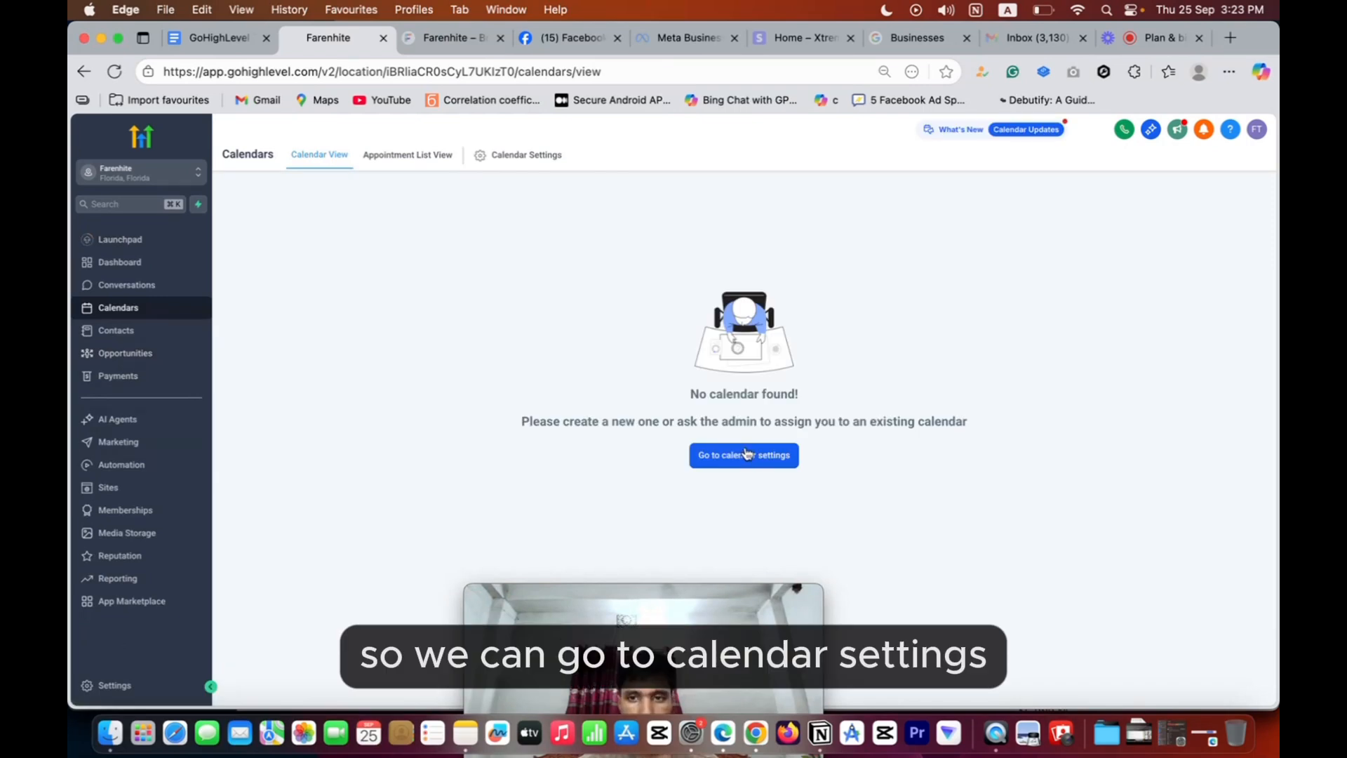
click(746, 452)
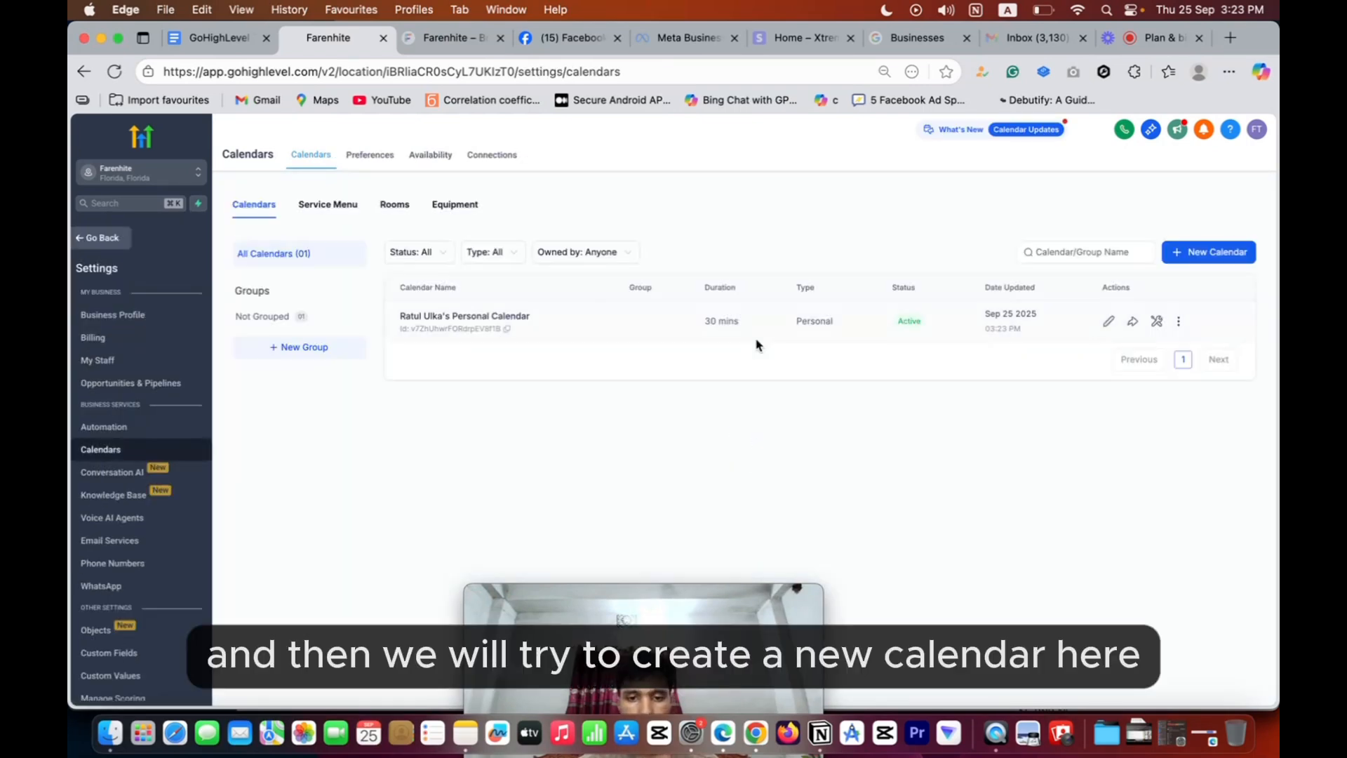
click(676, 601)
click(1201, 259)
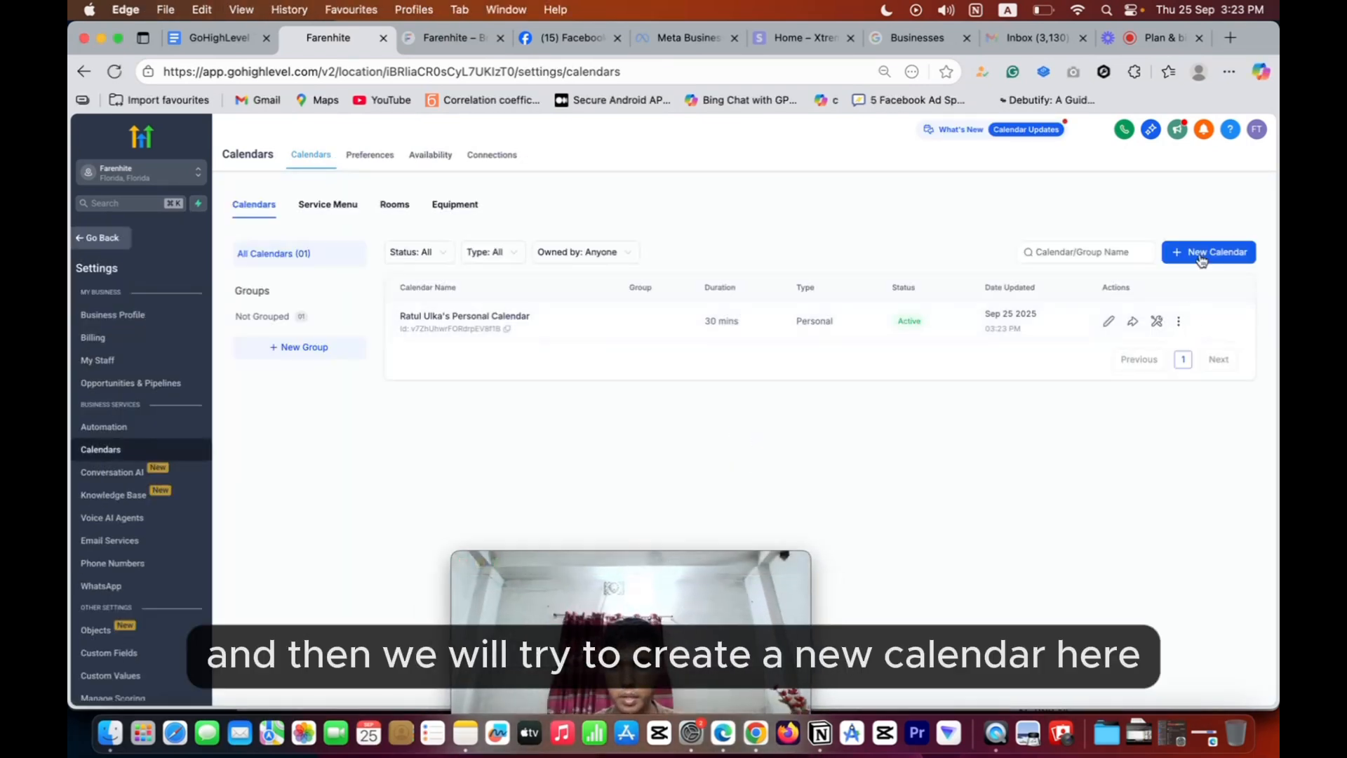
click(1202, 256)
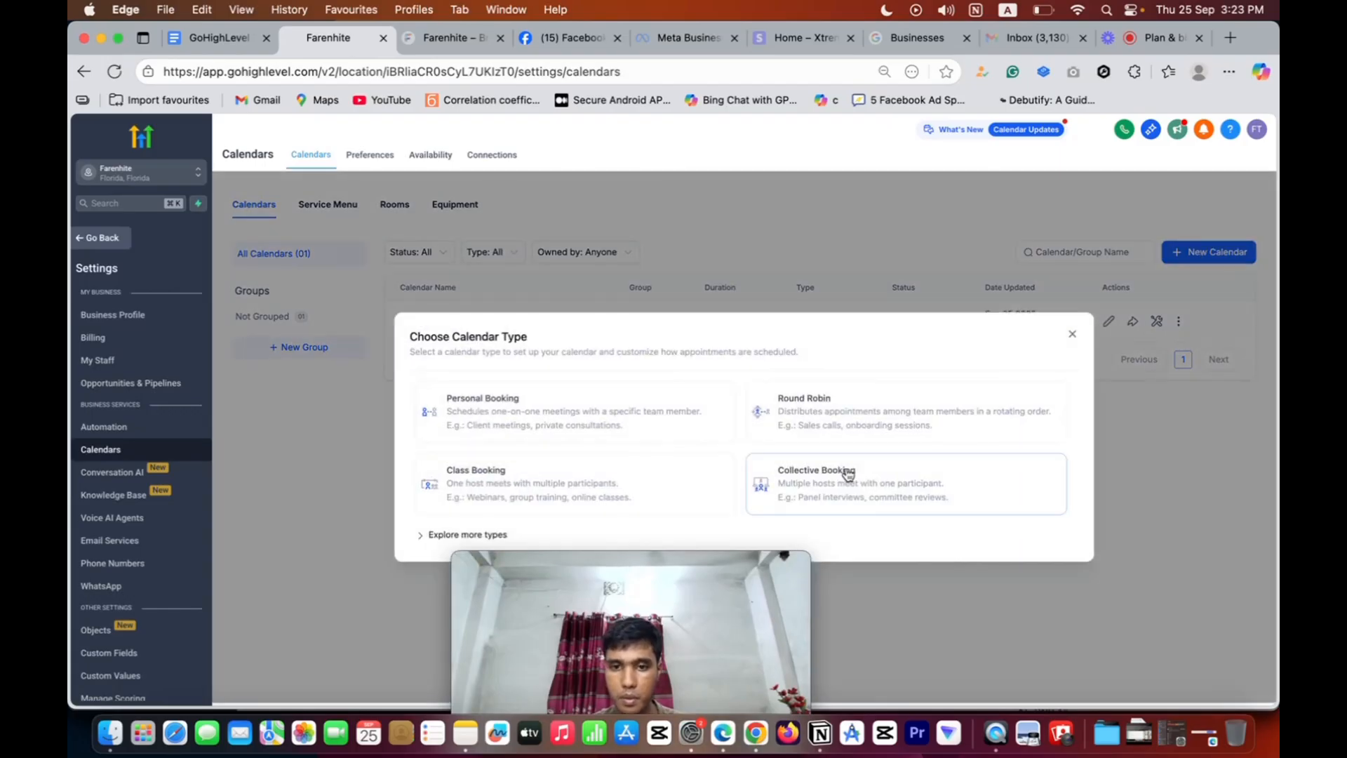
click(576, 414)
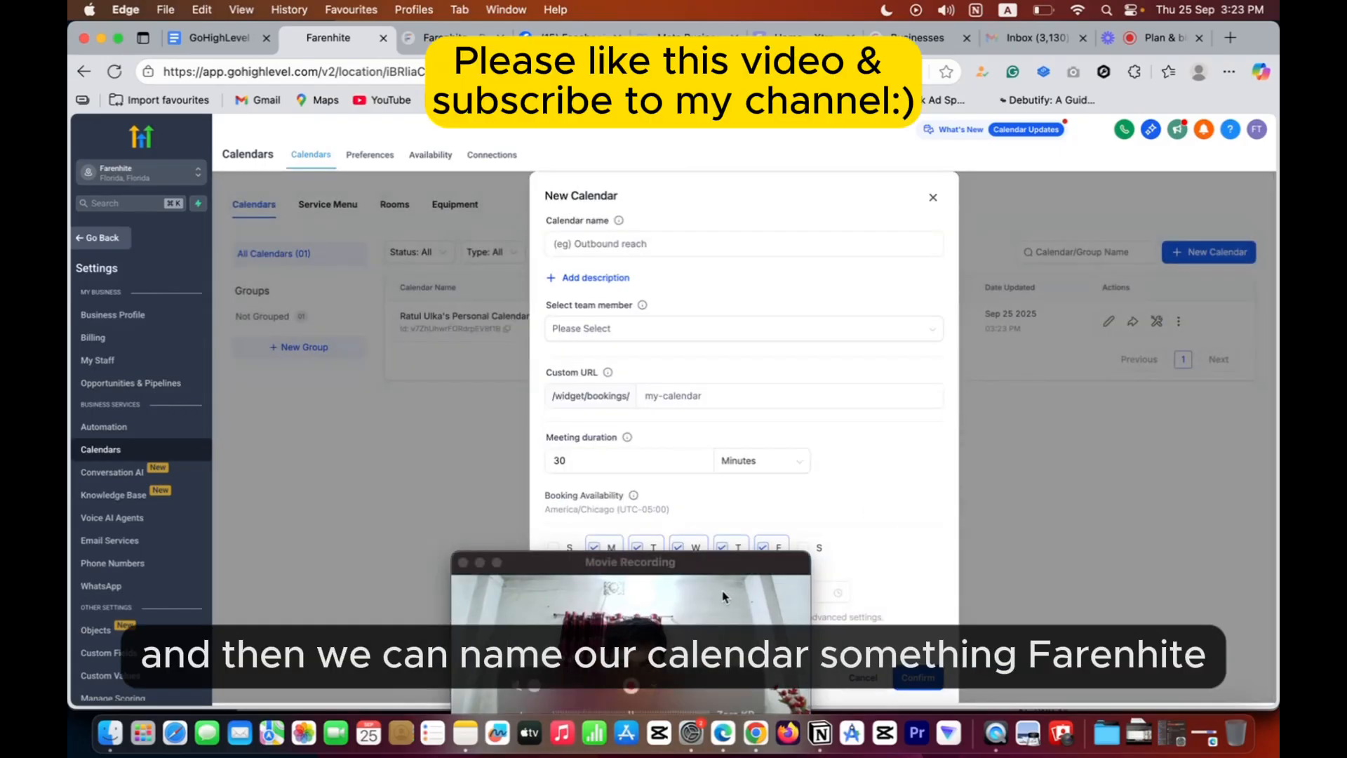
drag(718, 592, 475, 531)
click(624, 251)
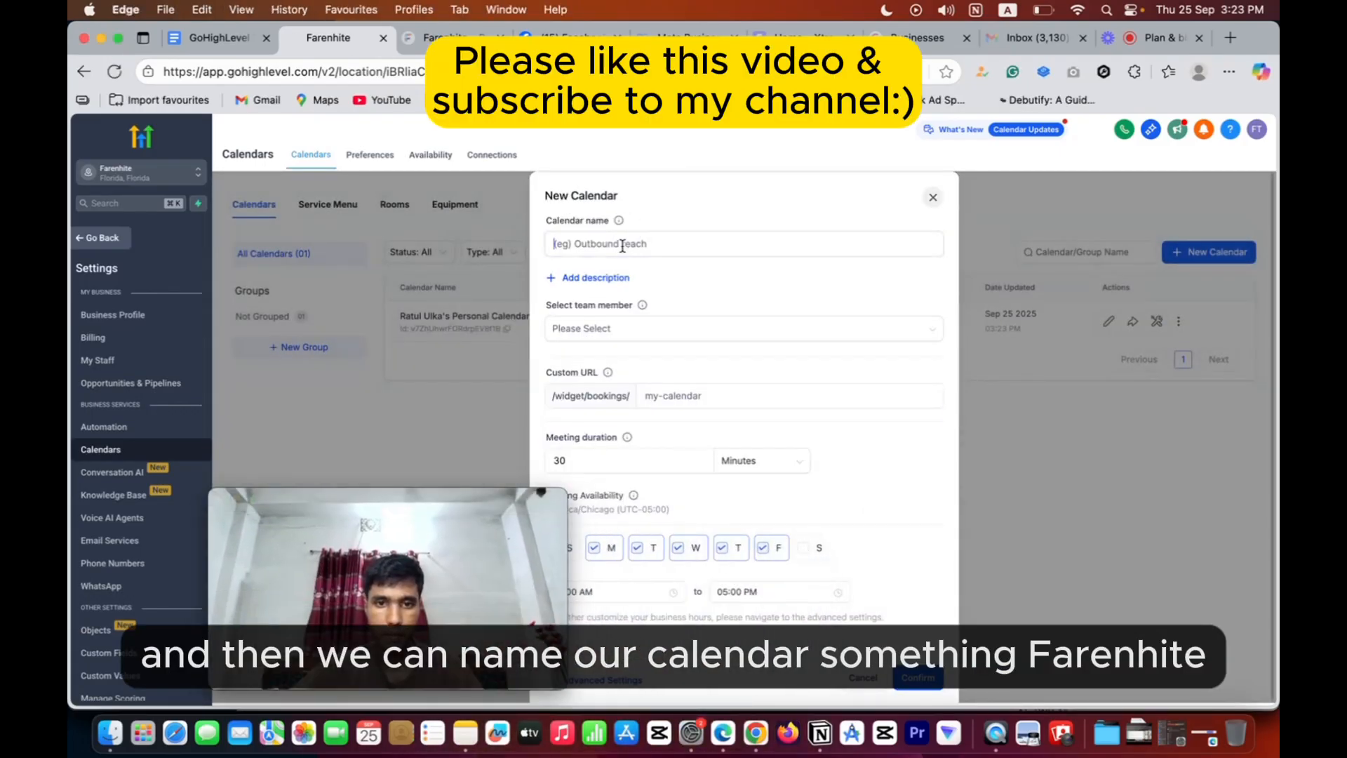
text(Fa)
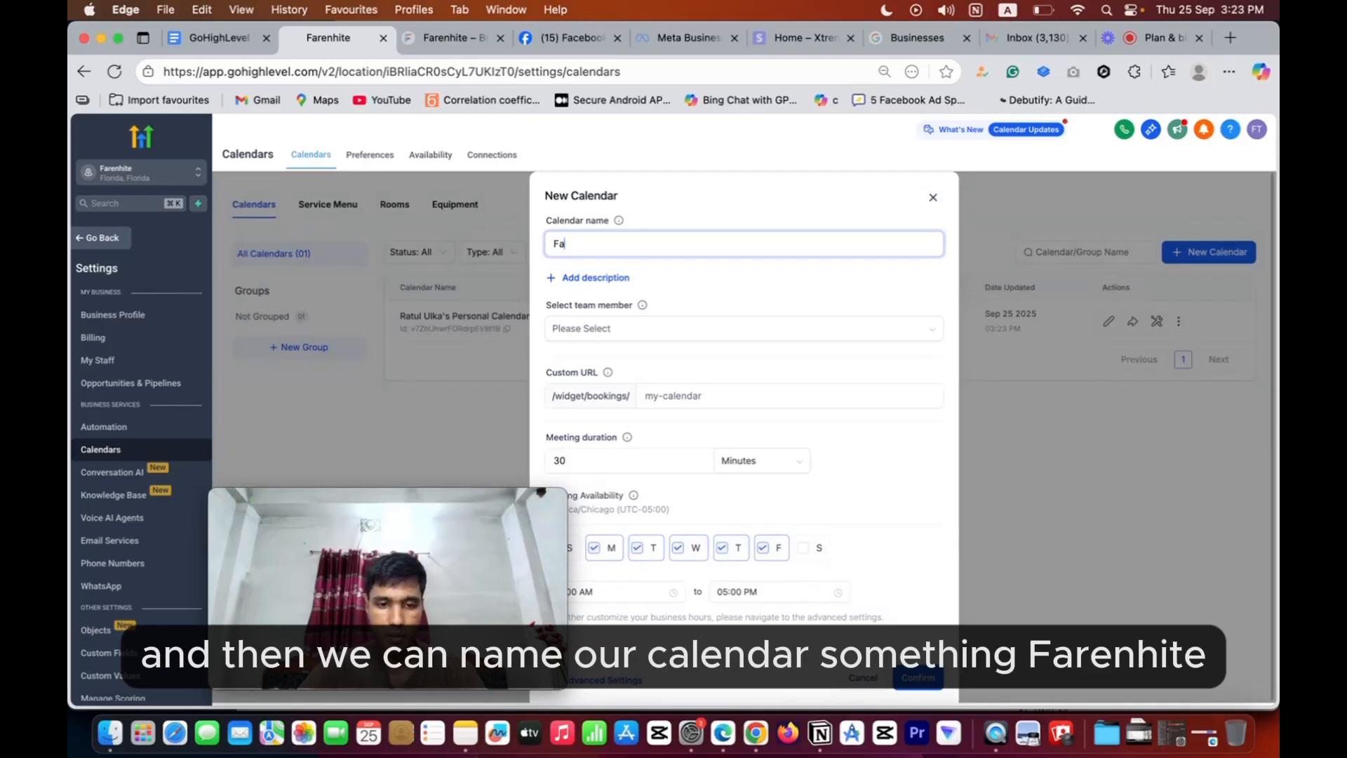
text(renhite)
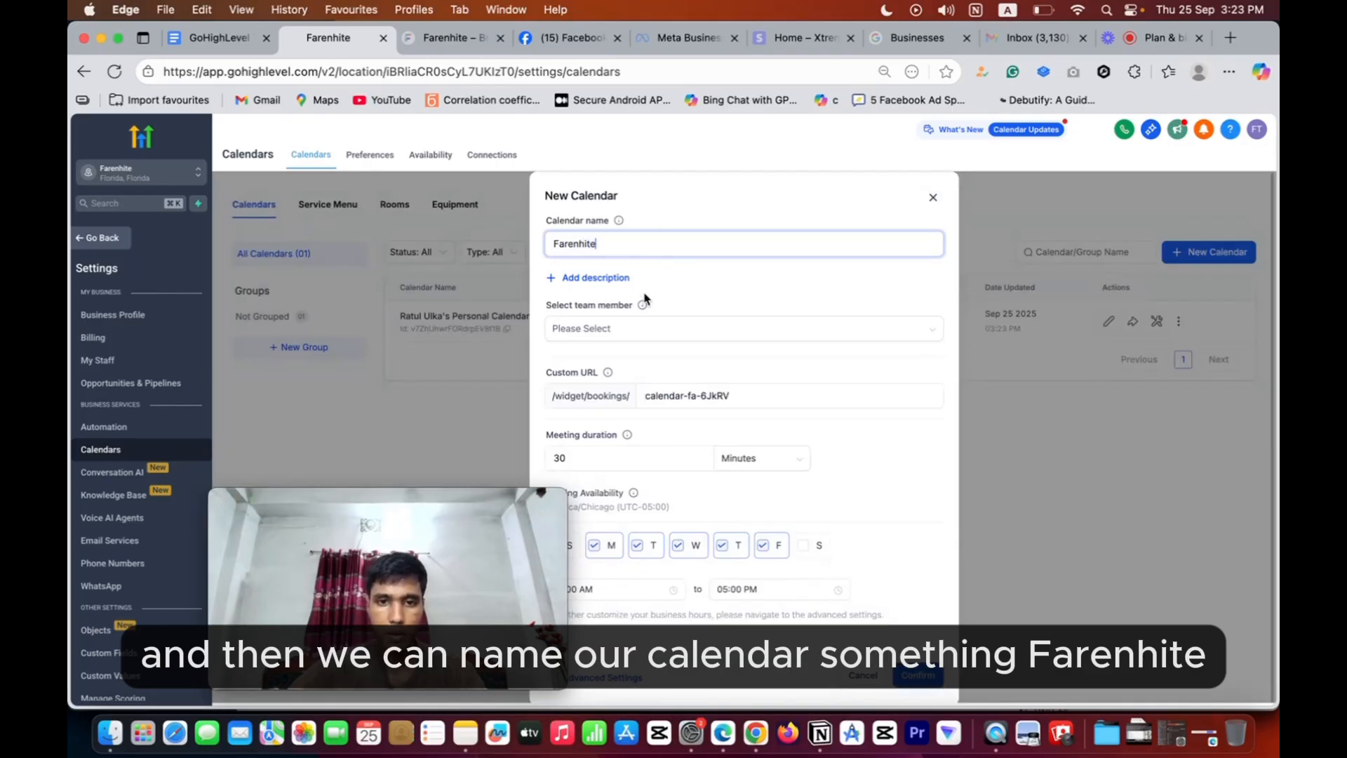
Assign the new staff member, set a 60-minute duration, and confirm the Farenhite calendar
click(646, 327)
click(629, 355)
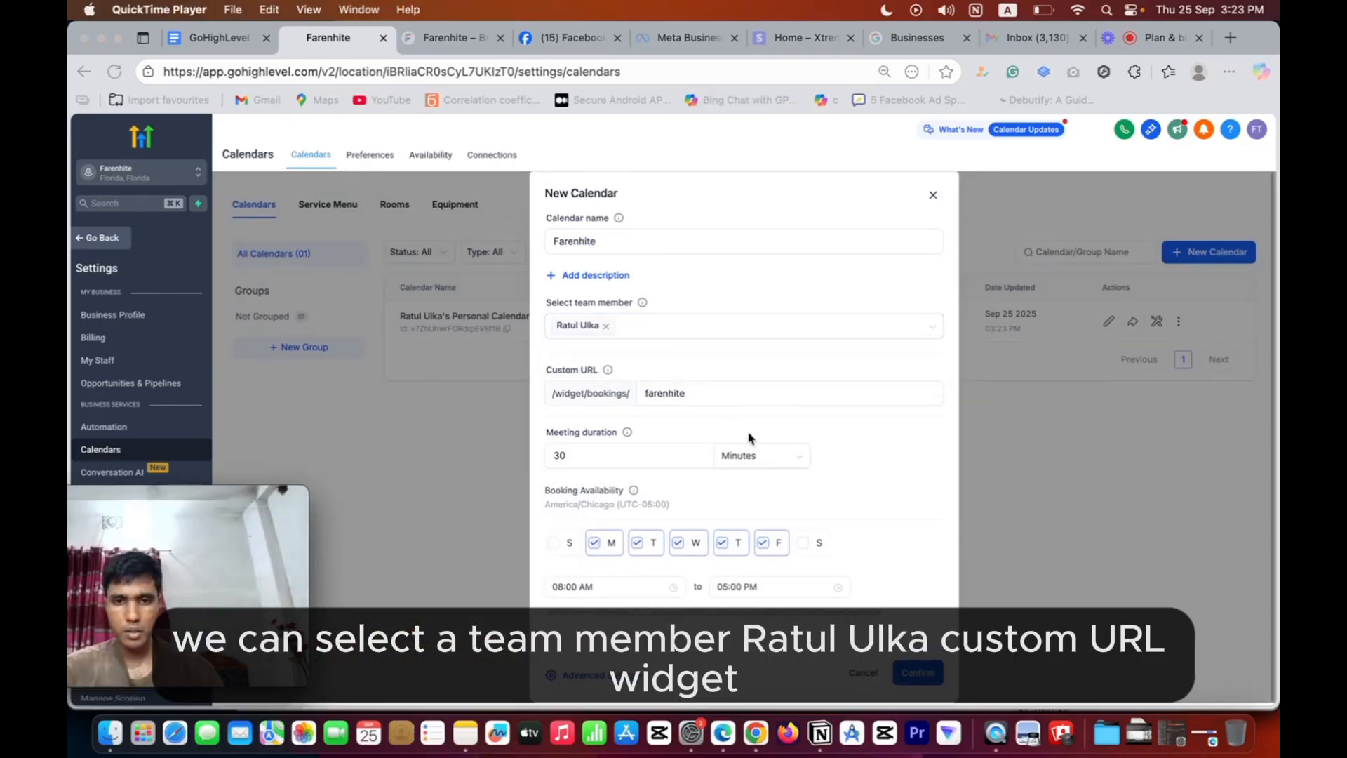
click(722, 397)
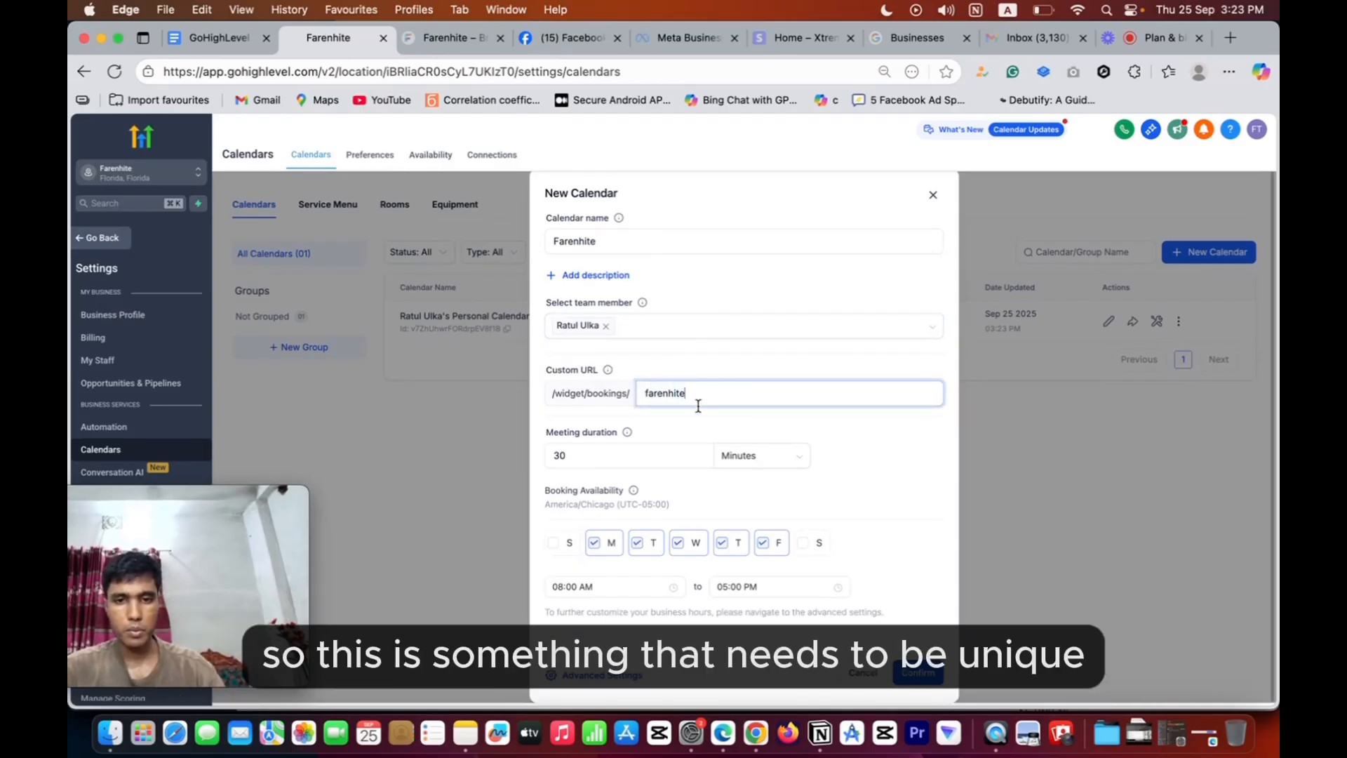
click(591, 456)
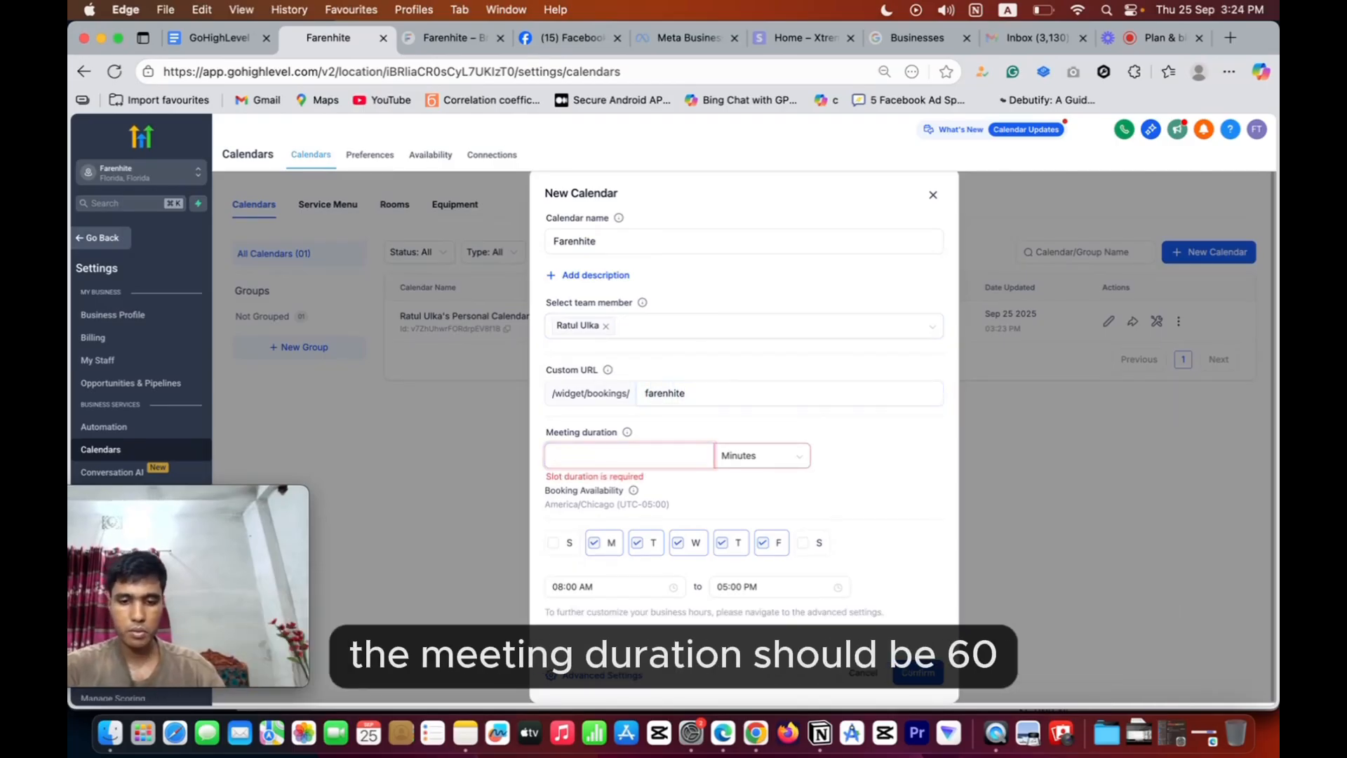
text(60)
click(728, 495)
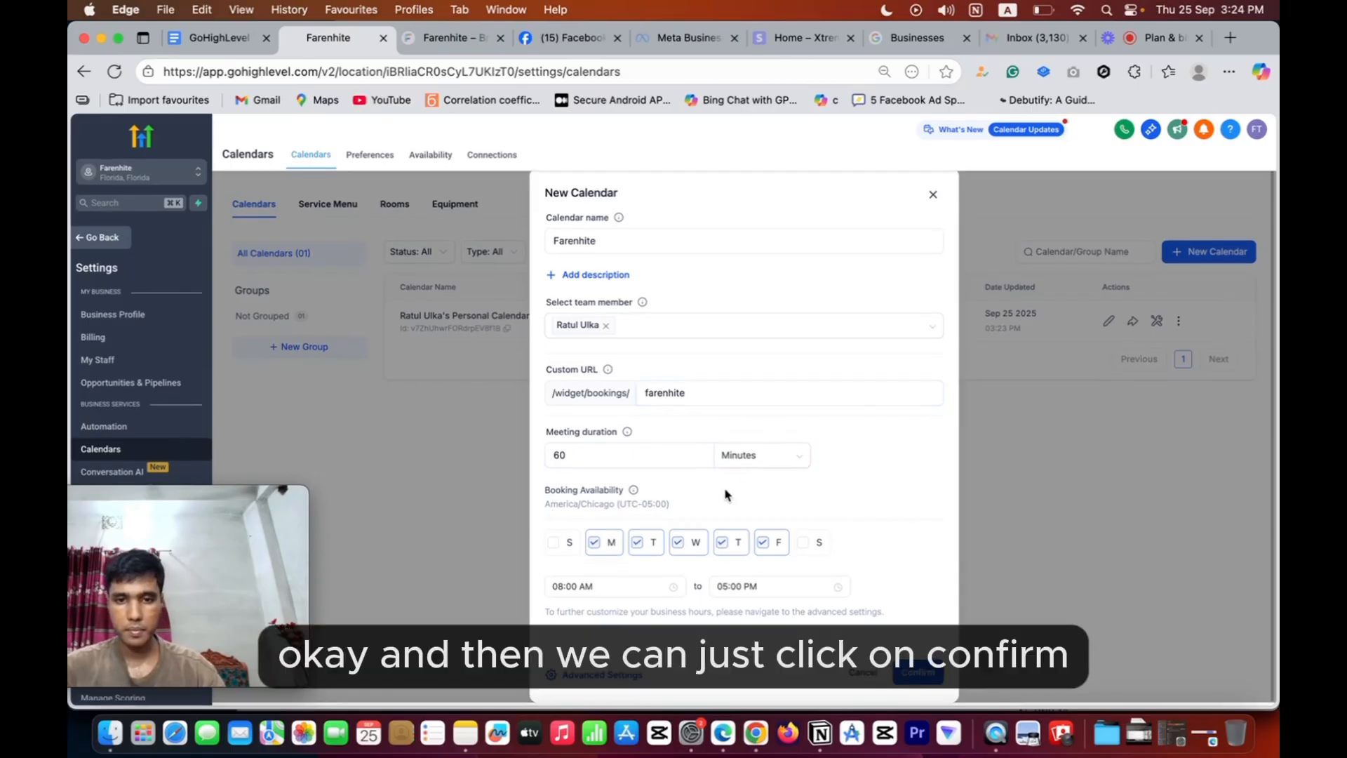
click(926, 676)
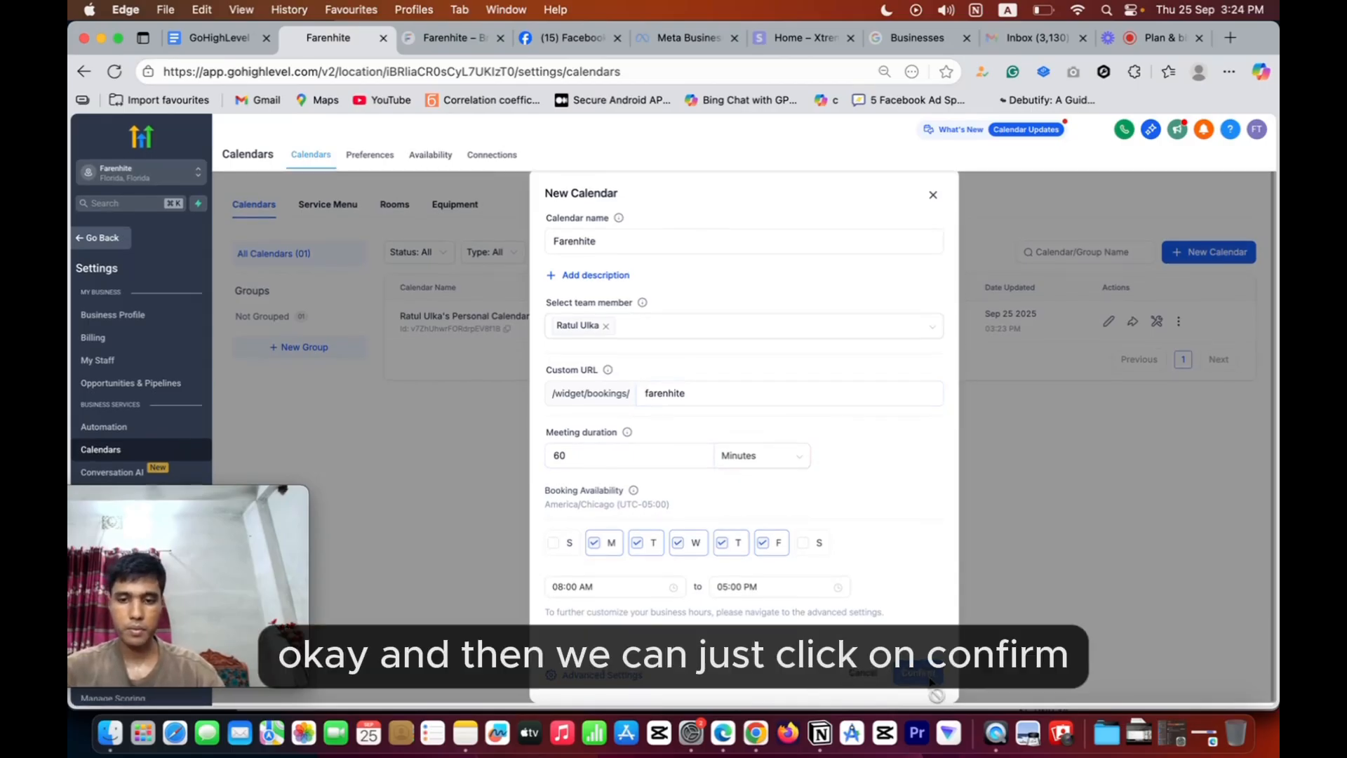
click(736, 555)
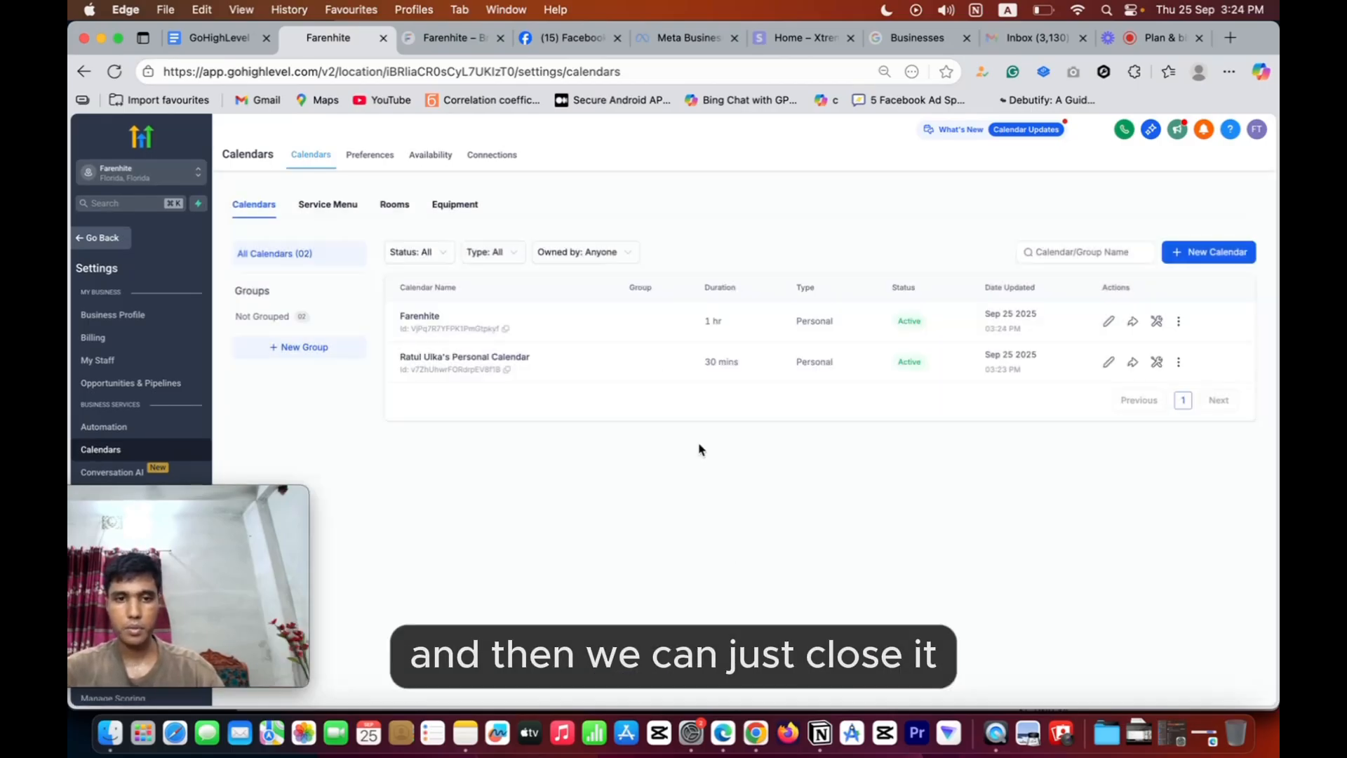
Upload the circular Farenhite logo image to the Farenhite calendar
click(1110, 323)
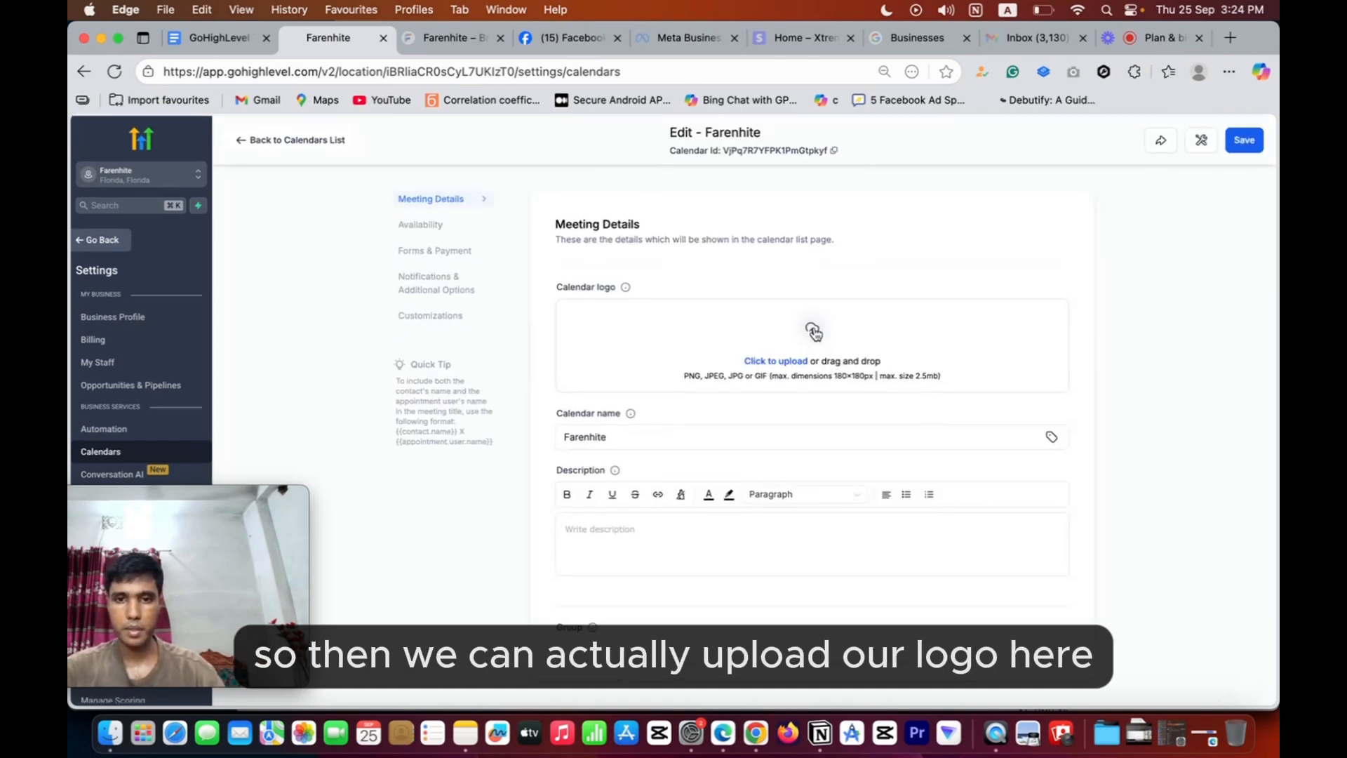
click(764, 361)
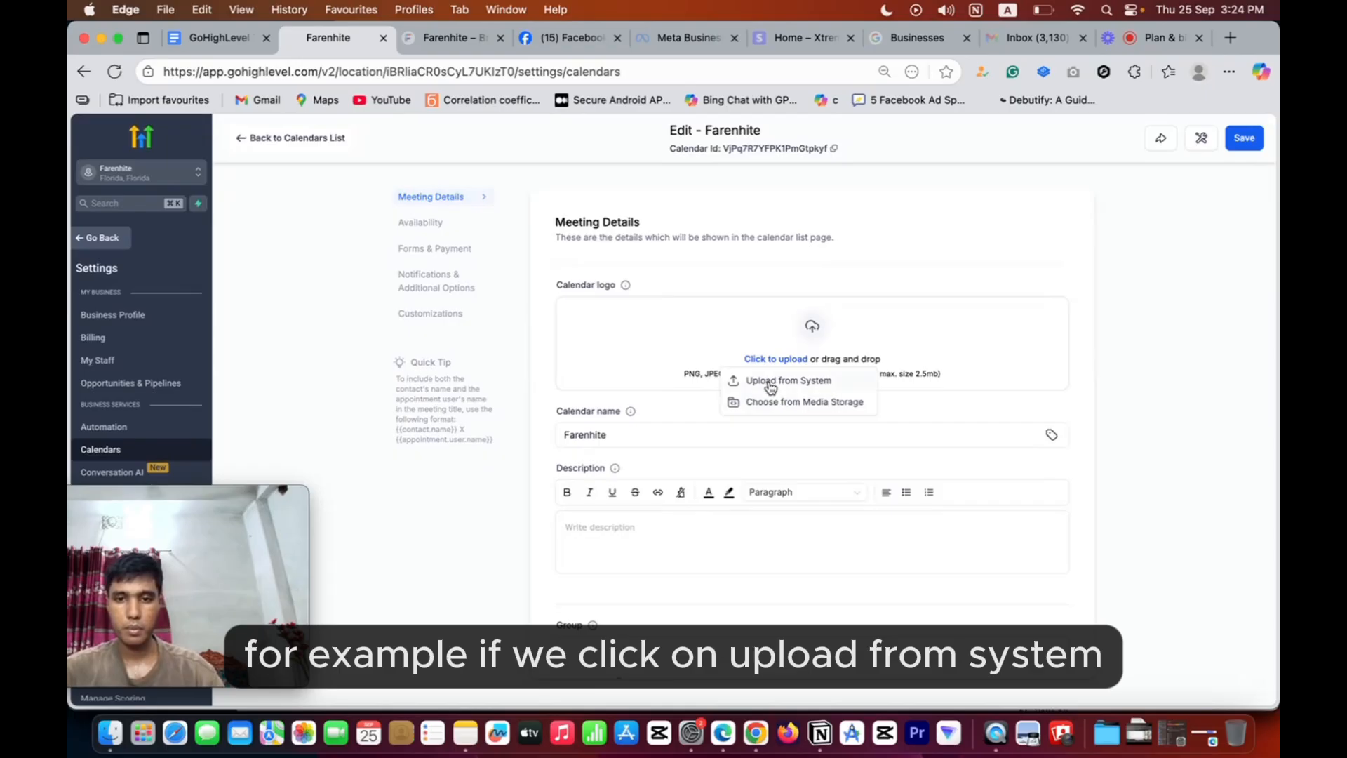
click(770, 382)
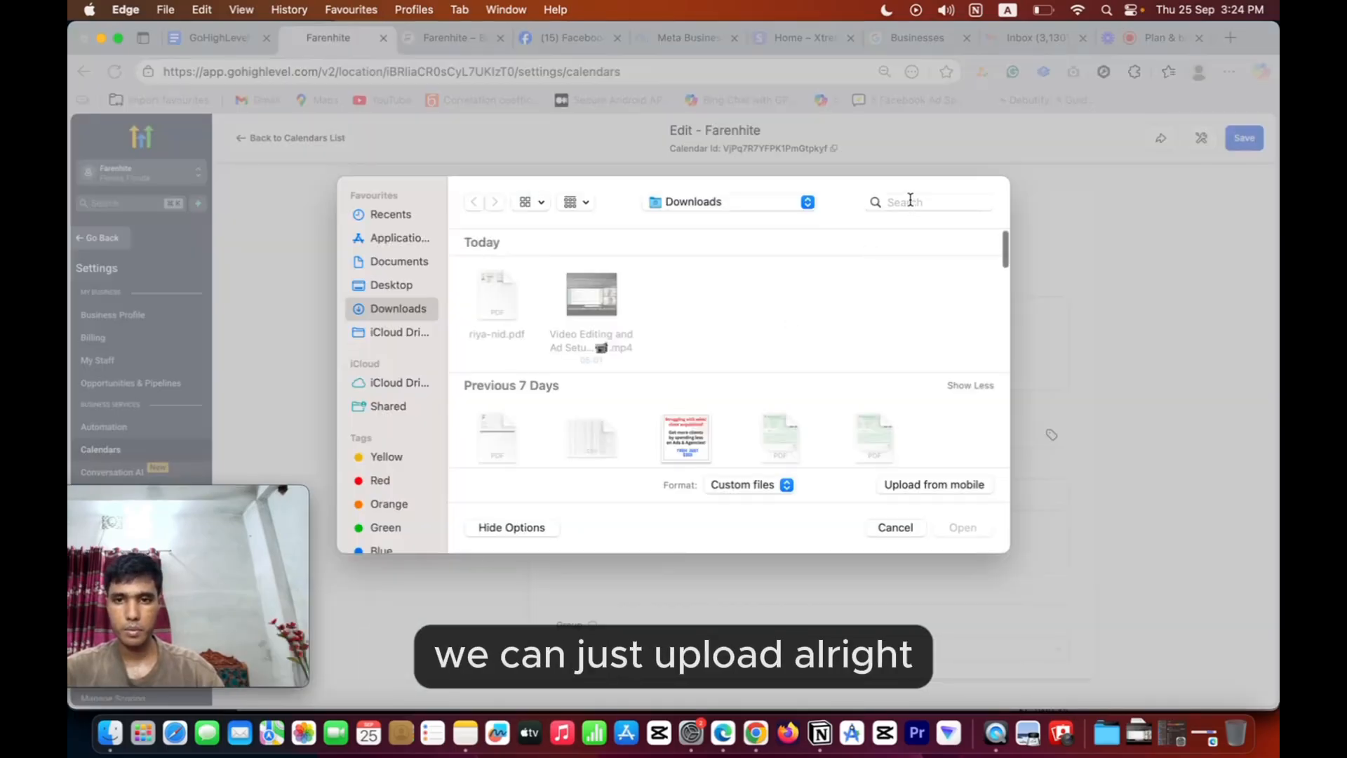
click(910, 200)
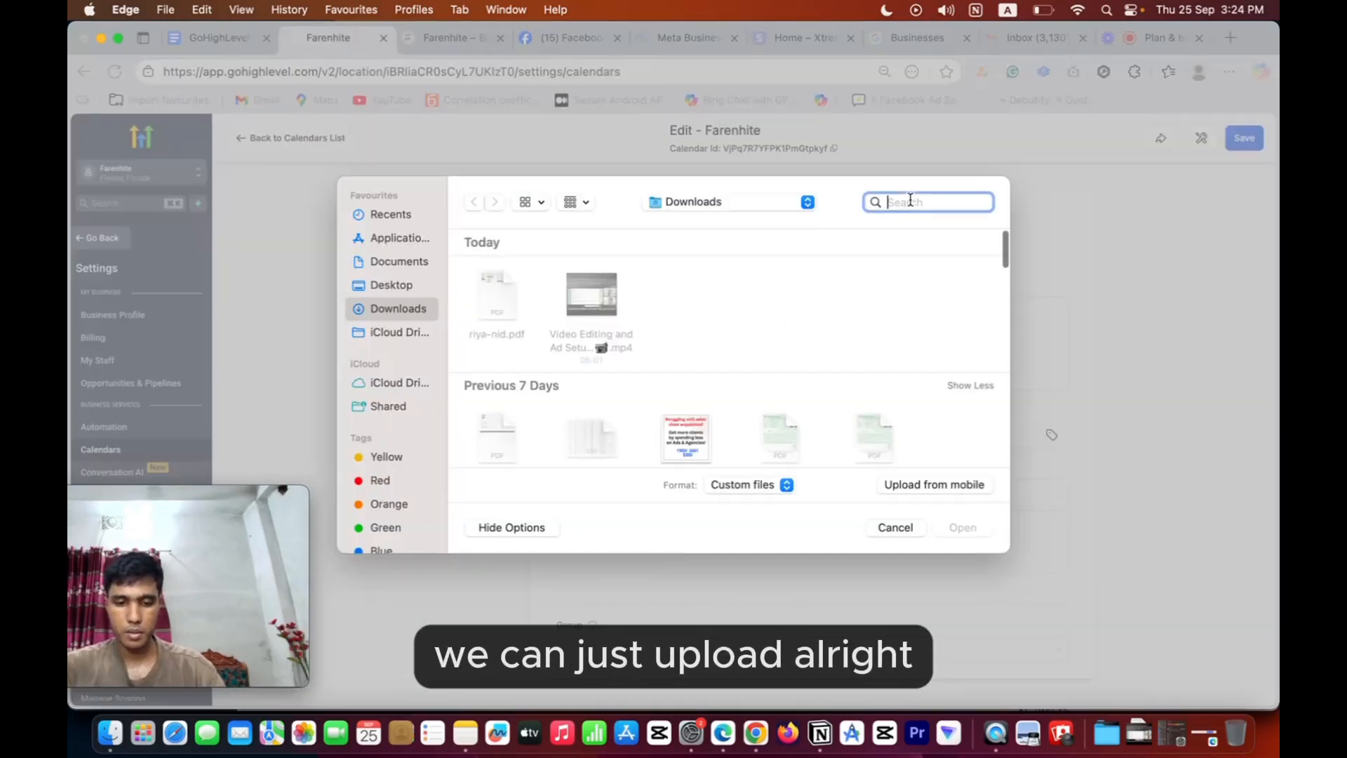
text(farenhi)
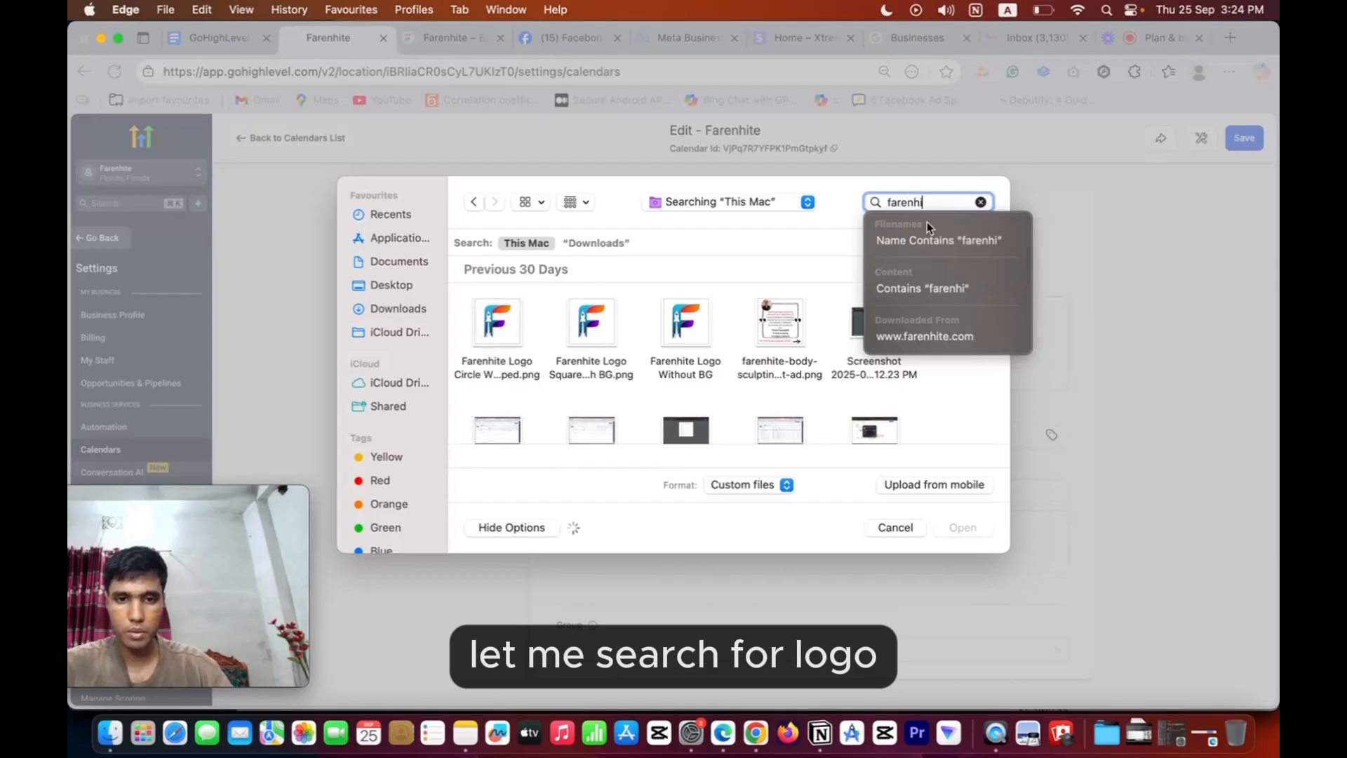
click(497, 324)
click(962, 527)
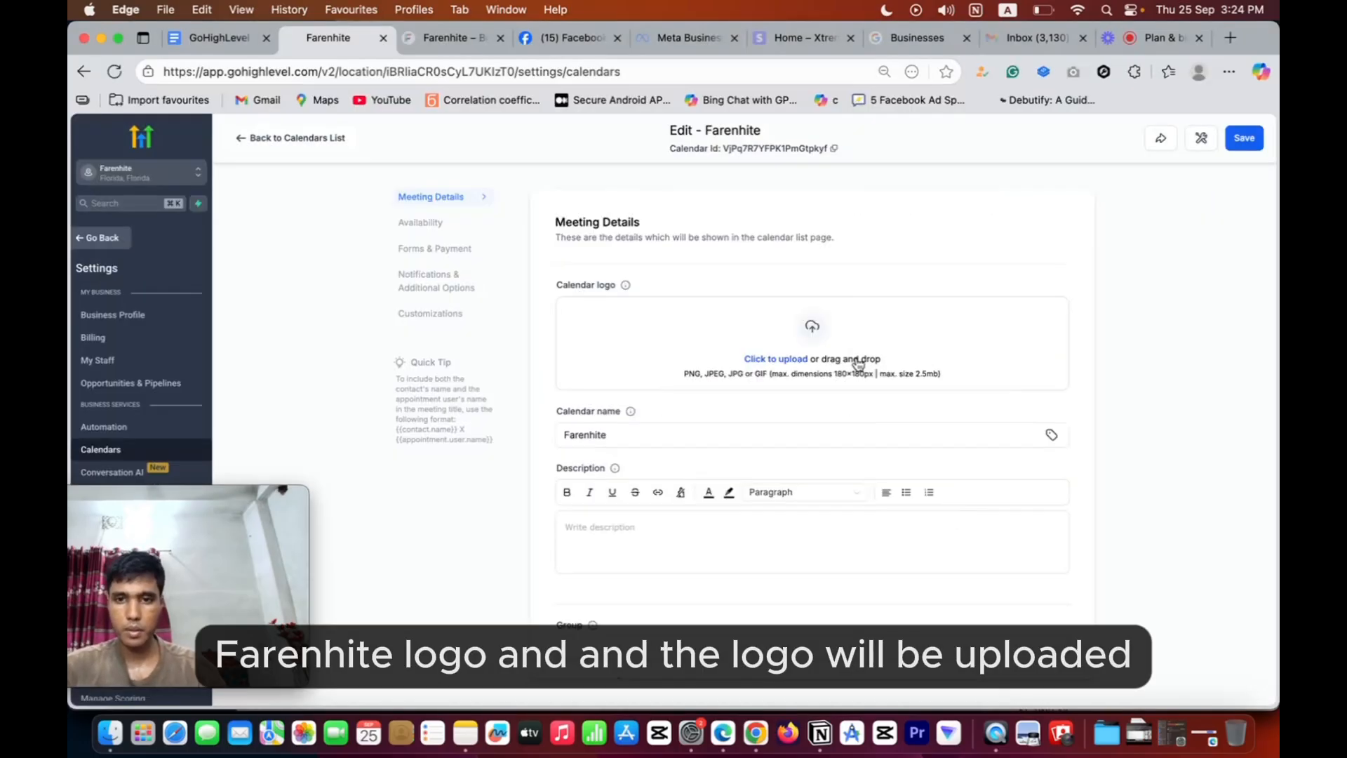
Start the calendar description: 'Farenhite is a marketing company'
scroll(806, 414, down, 4)
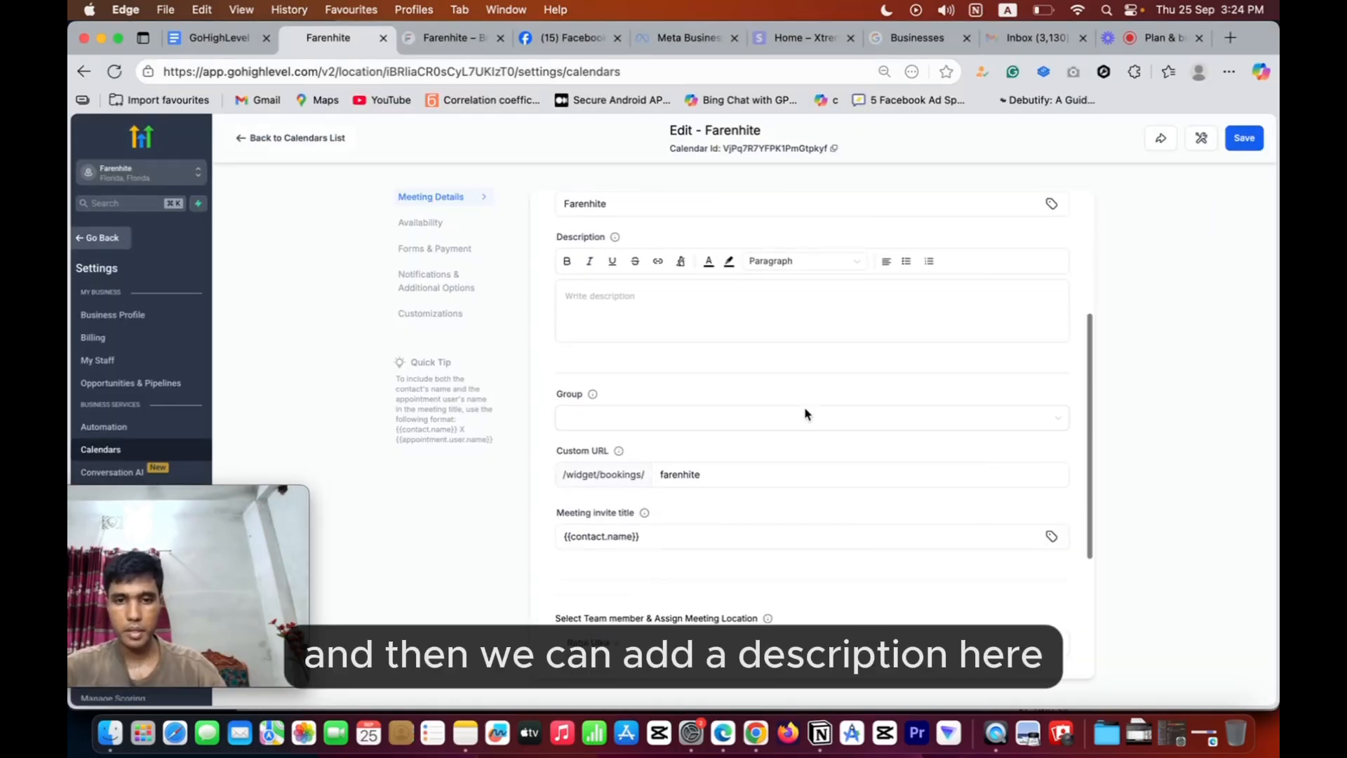
scroll(807, 414, up, 1)
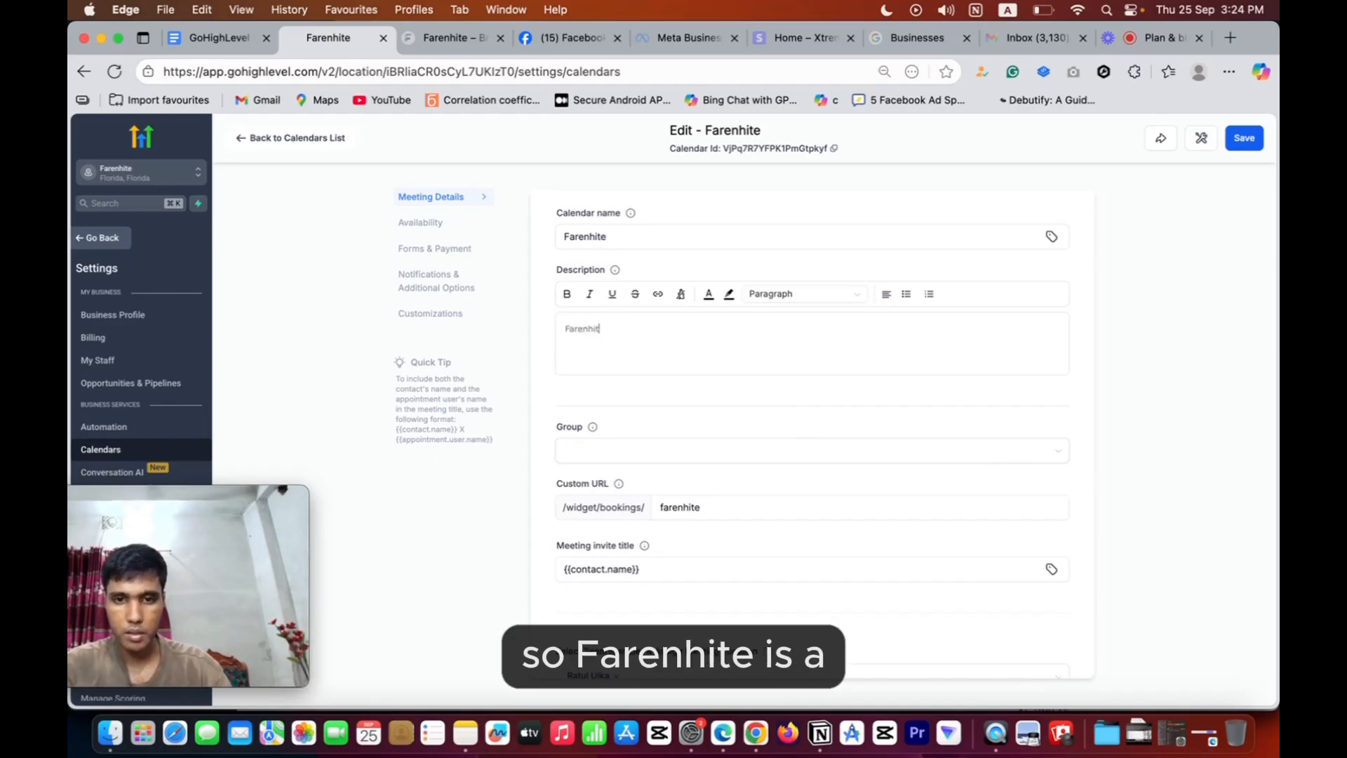
text(is a marketing company.)
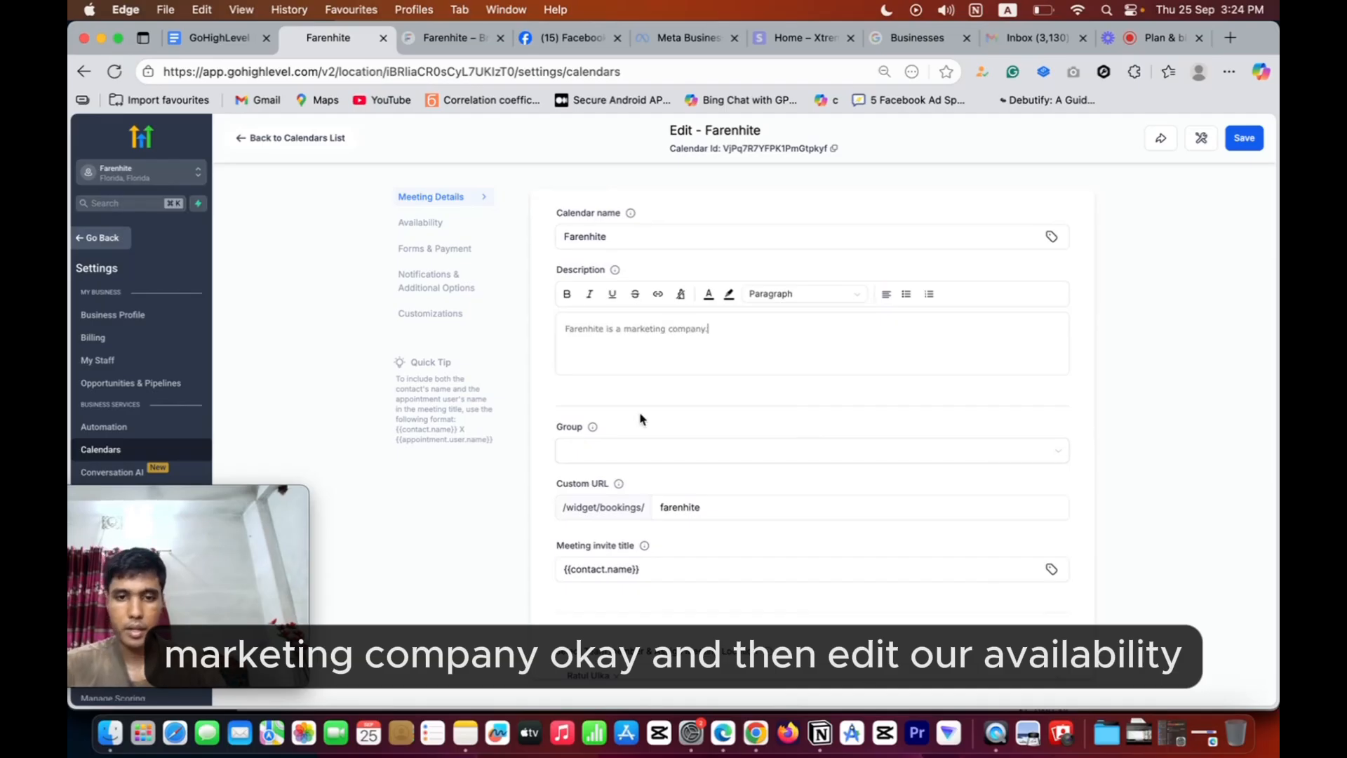
scroll(642, 421, down, 2)
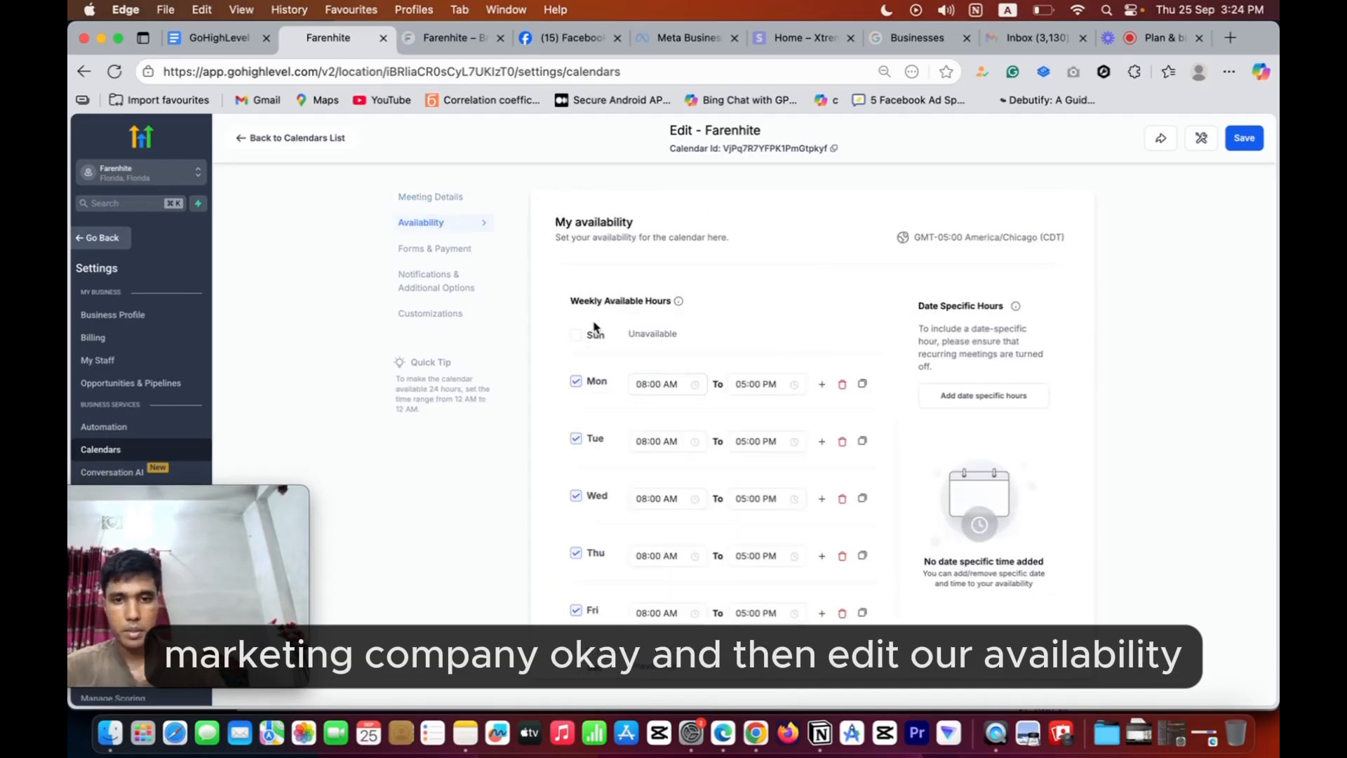
Set Monday's availability to start at 09:00 AM
scroll(654, 380, down, 2)
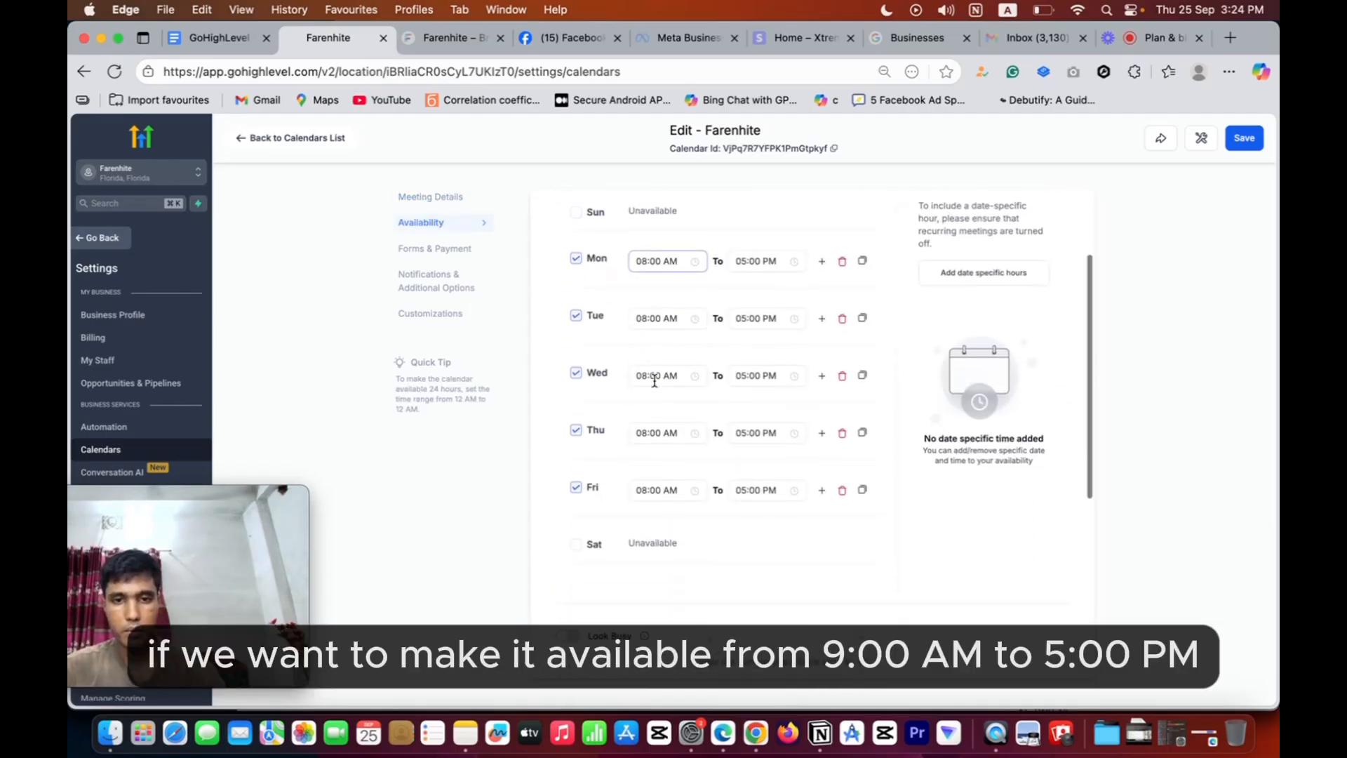
click(669, 324)
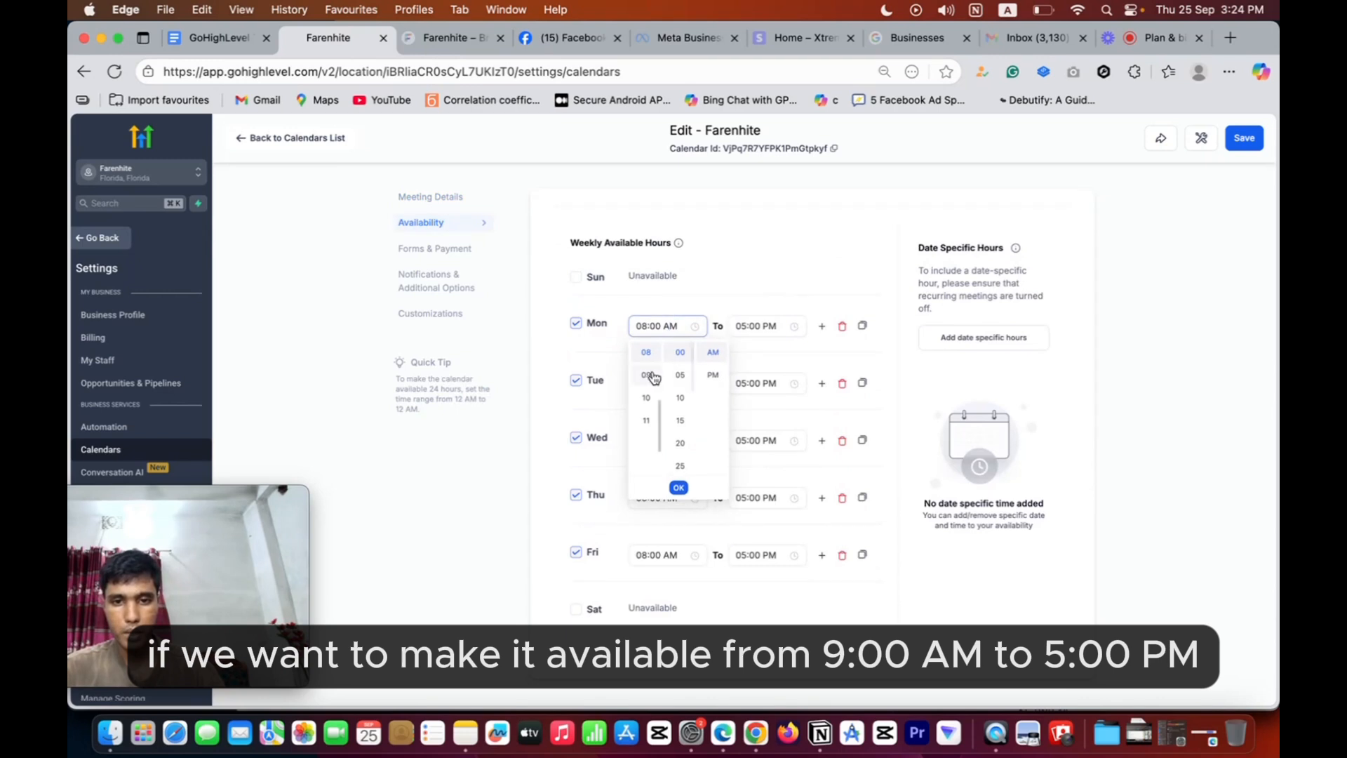
click(679, 487)
Change the meeting duration from 60 to 30 minutes, then view Forms & Payment settings
scroll(708, 481, down, 6)
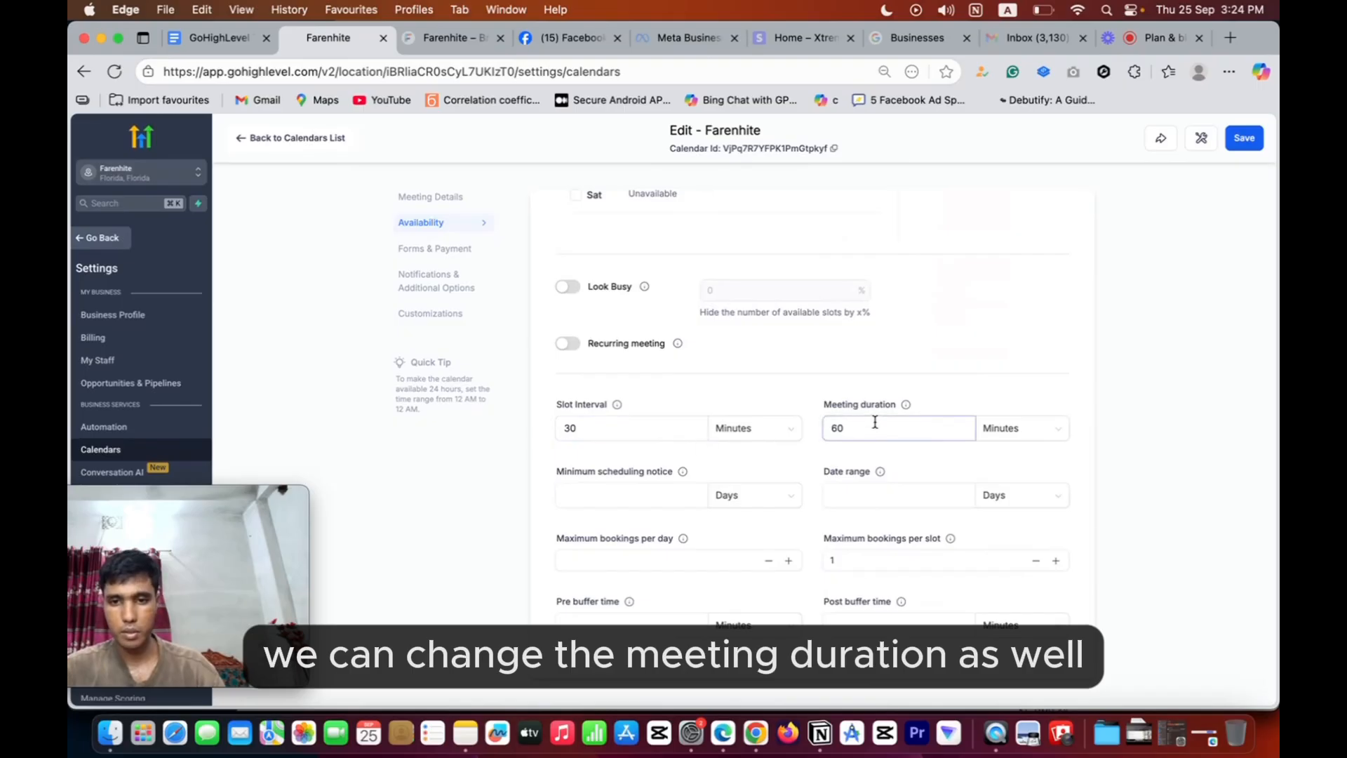
double_click(875, 421)
key(BackSpace)
text(30)
scroll(962, 468, up, 2)
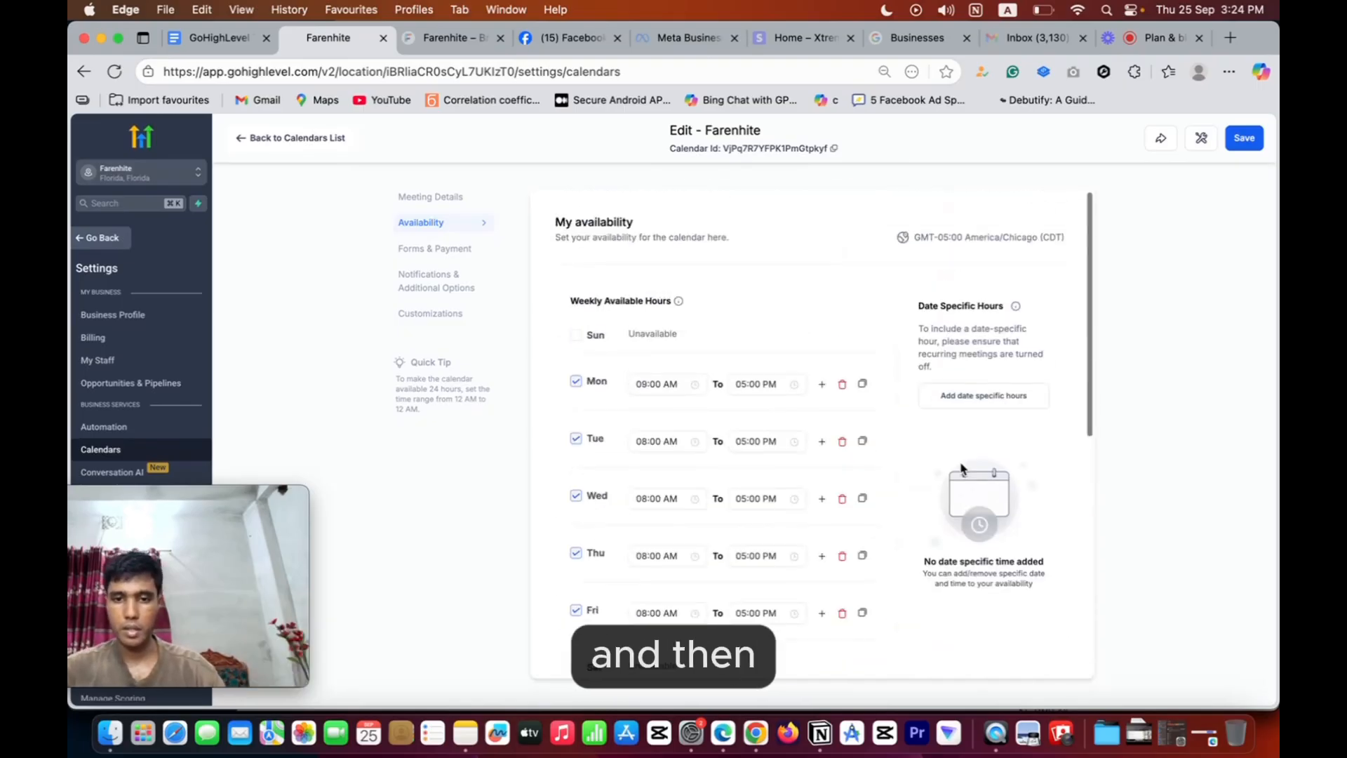
click(461, 249)
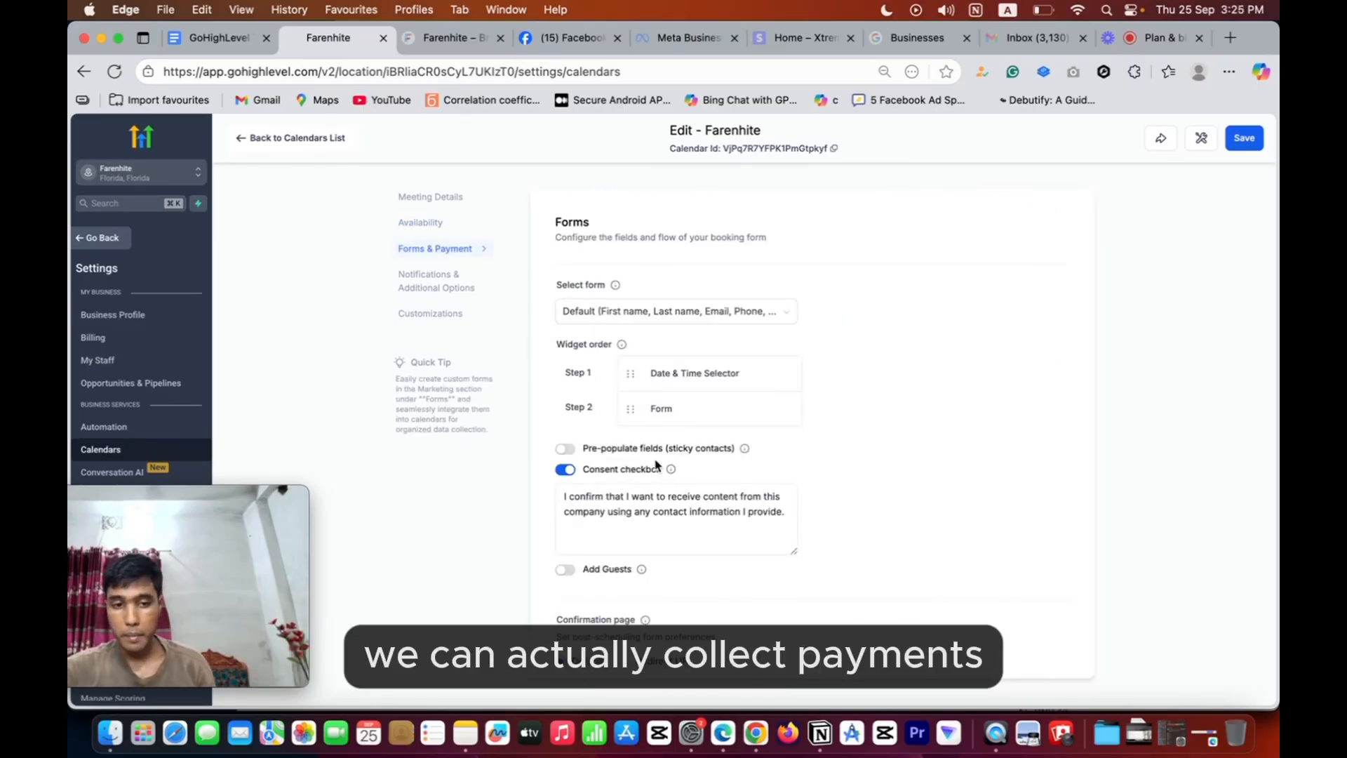
scroll(701, 505, down, 10)
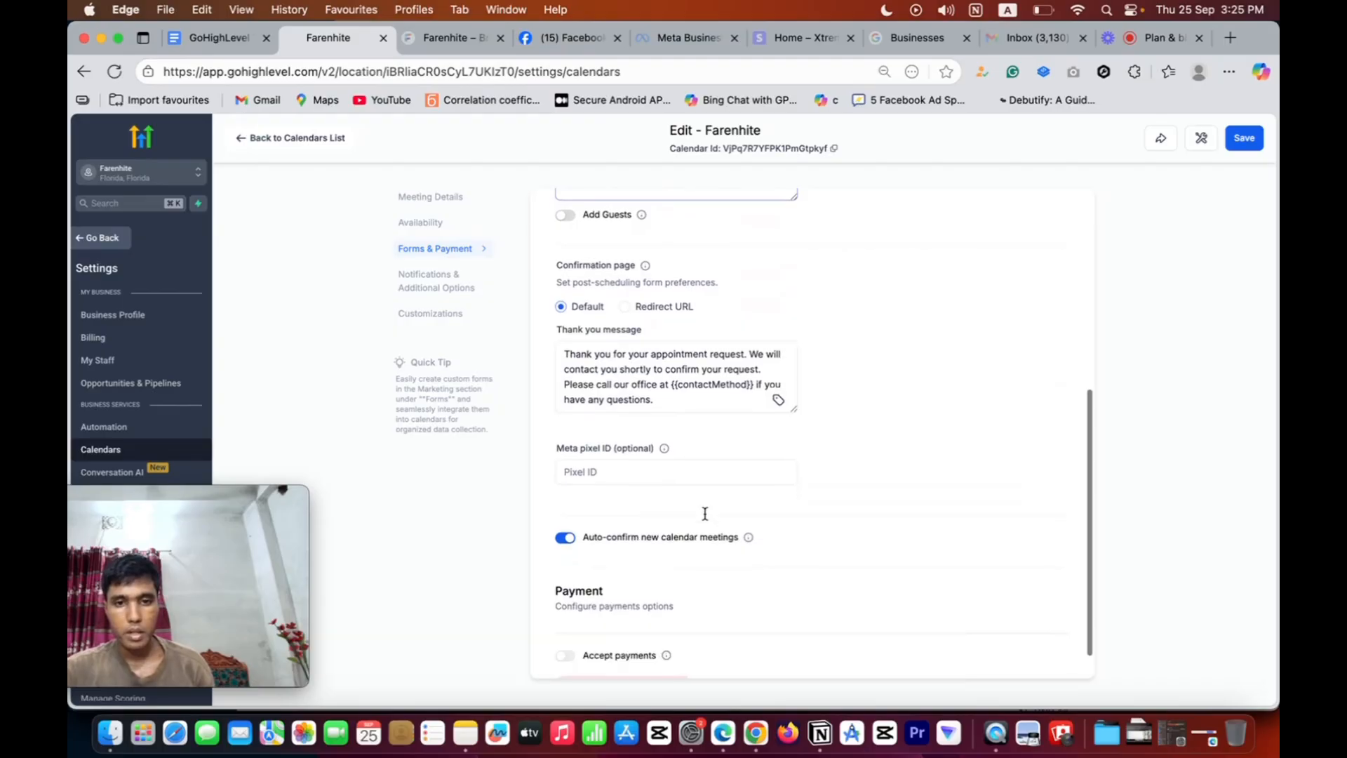
scroll(705, 513, down, 1)
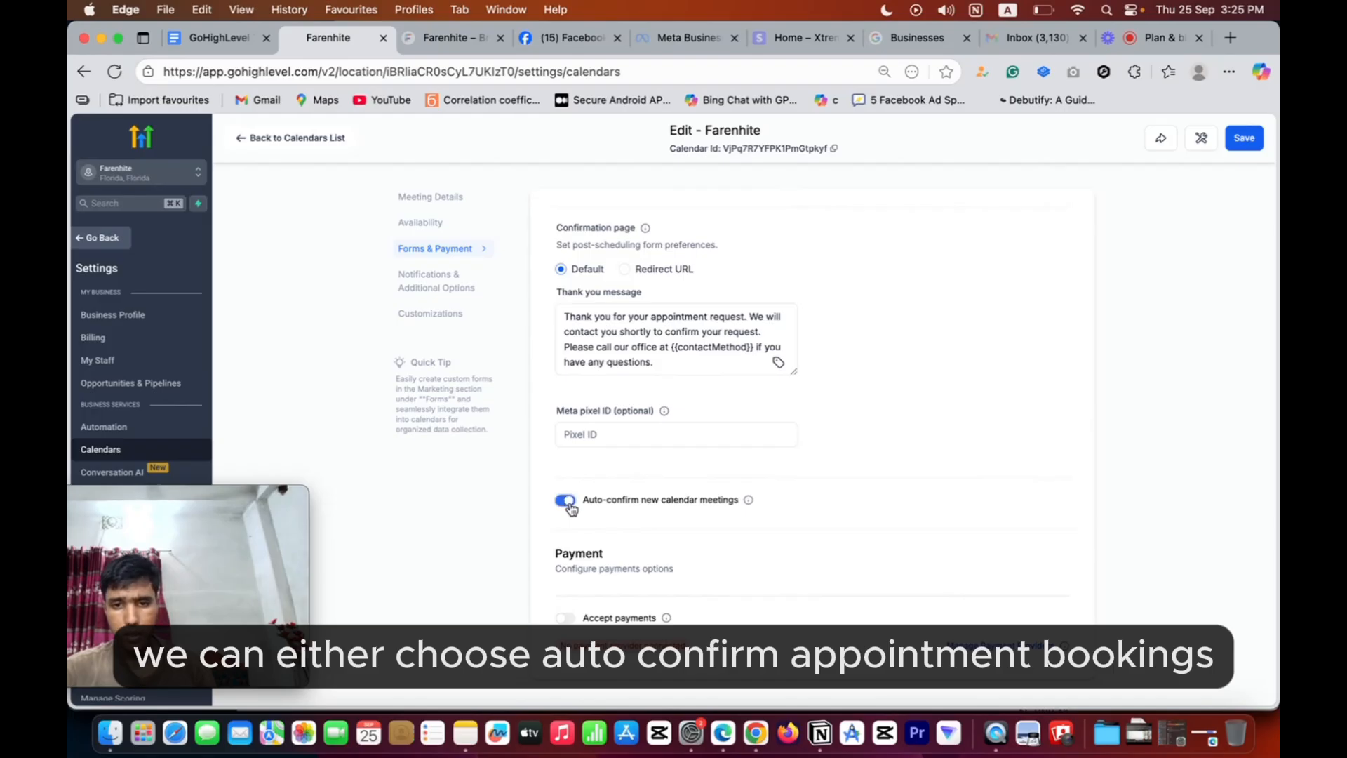
scroll(841, 447, up, 5)
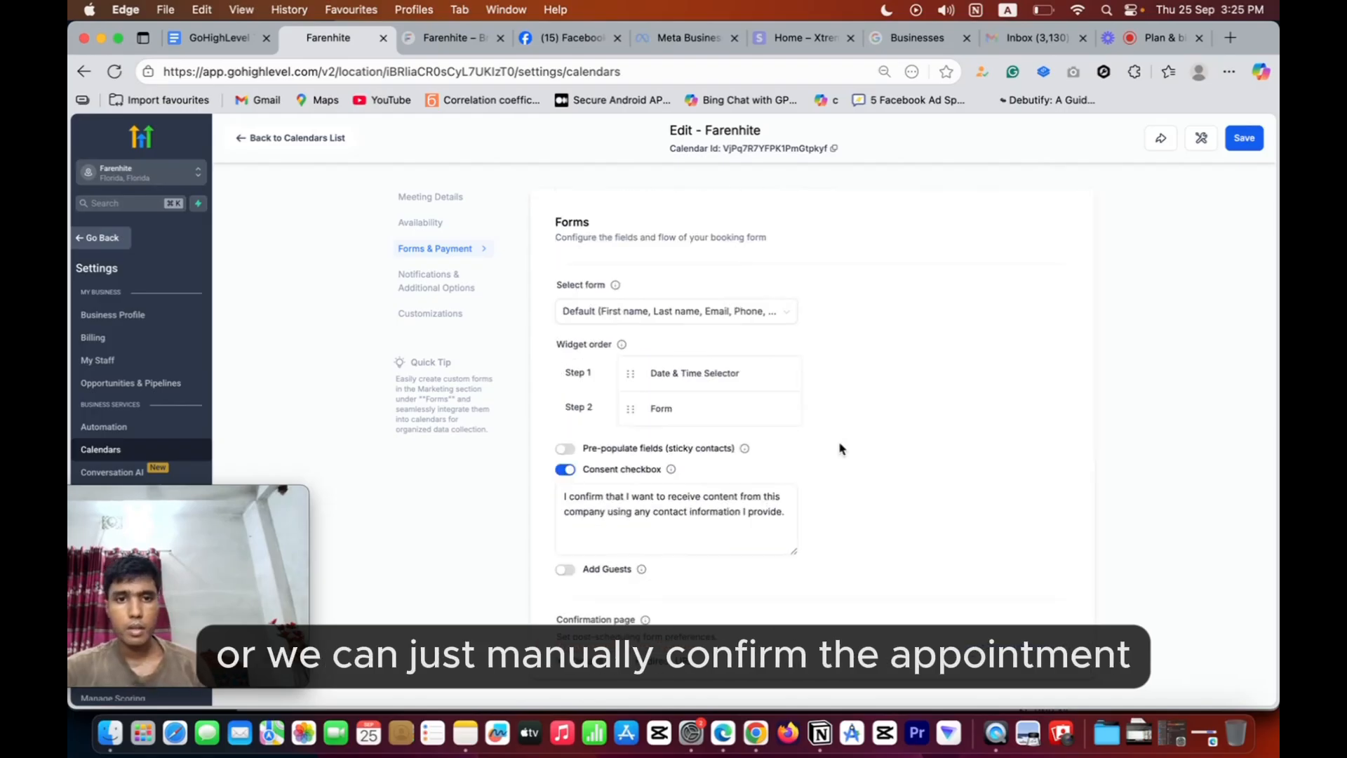
Save the Farenhite calendar and return to the Sep 21–27, 2025 Calendars week view
click(1242, 144)
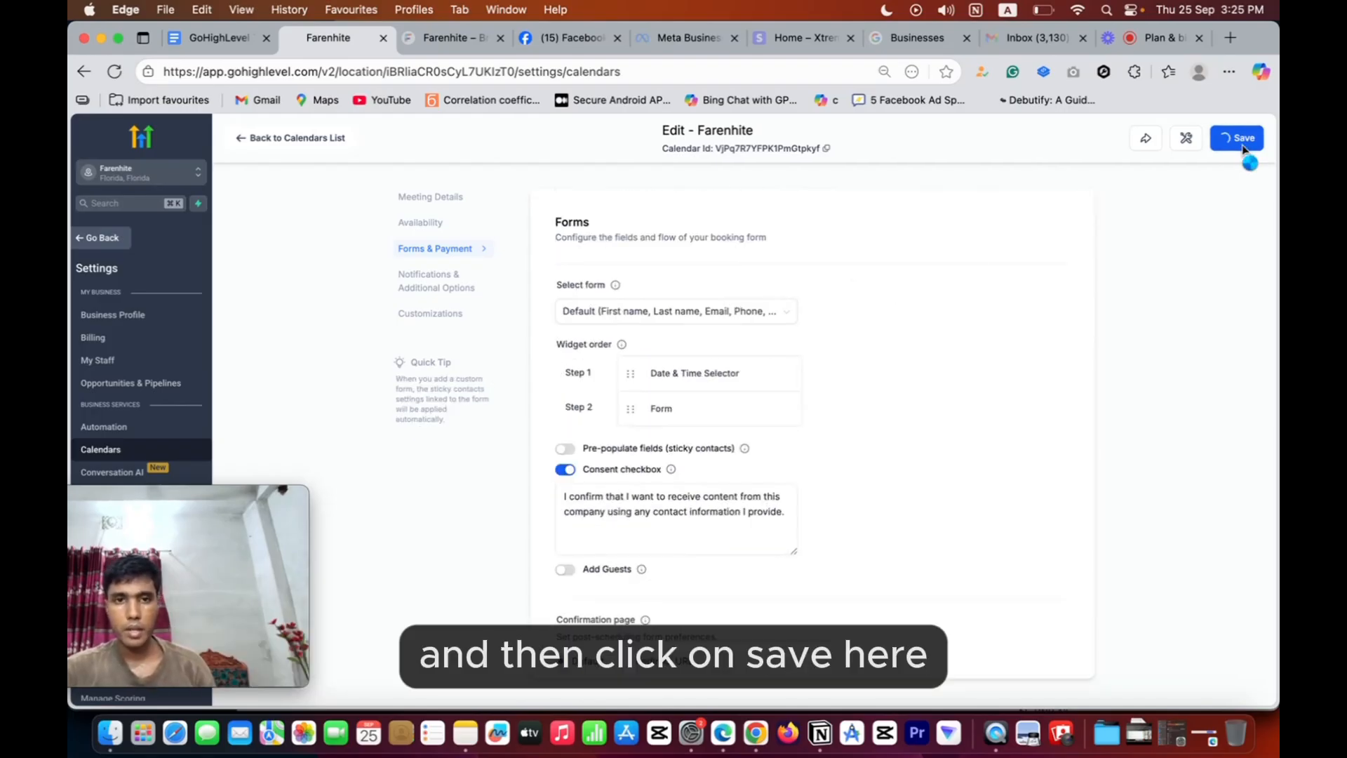
click(249, 138)
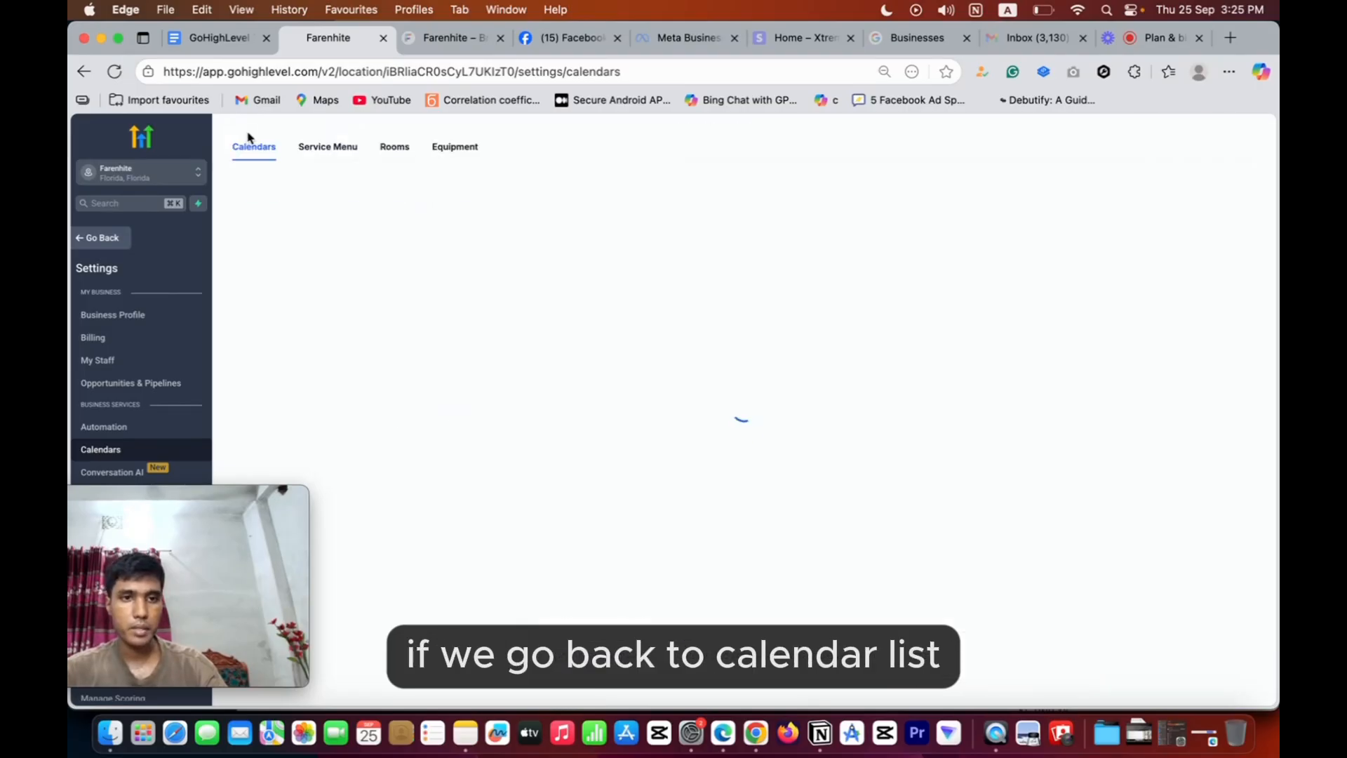
click(95, 240)
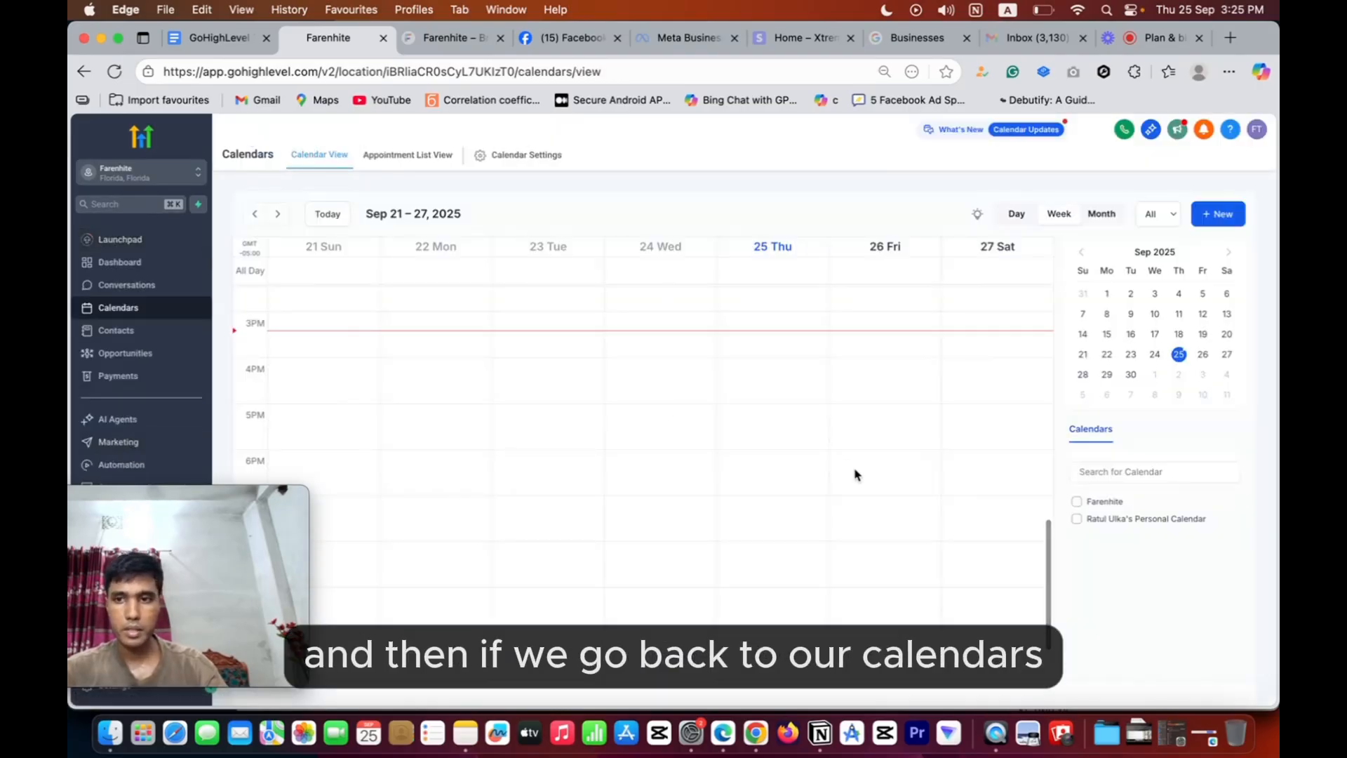
Draft an appointment titled 'Exa' with a team member for Mon, Sep 29th, 2025, 10:00–10:30 am
click(1218, 222)
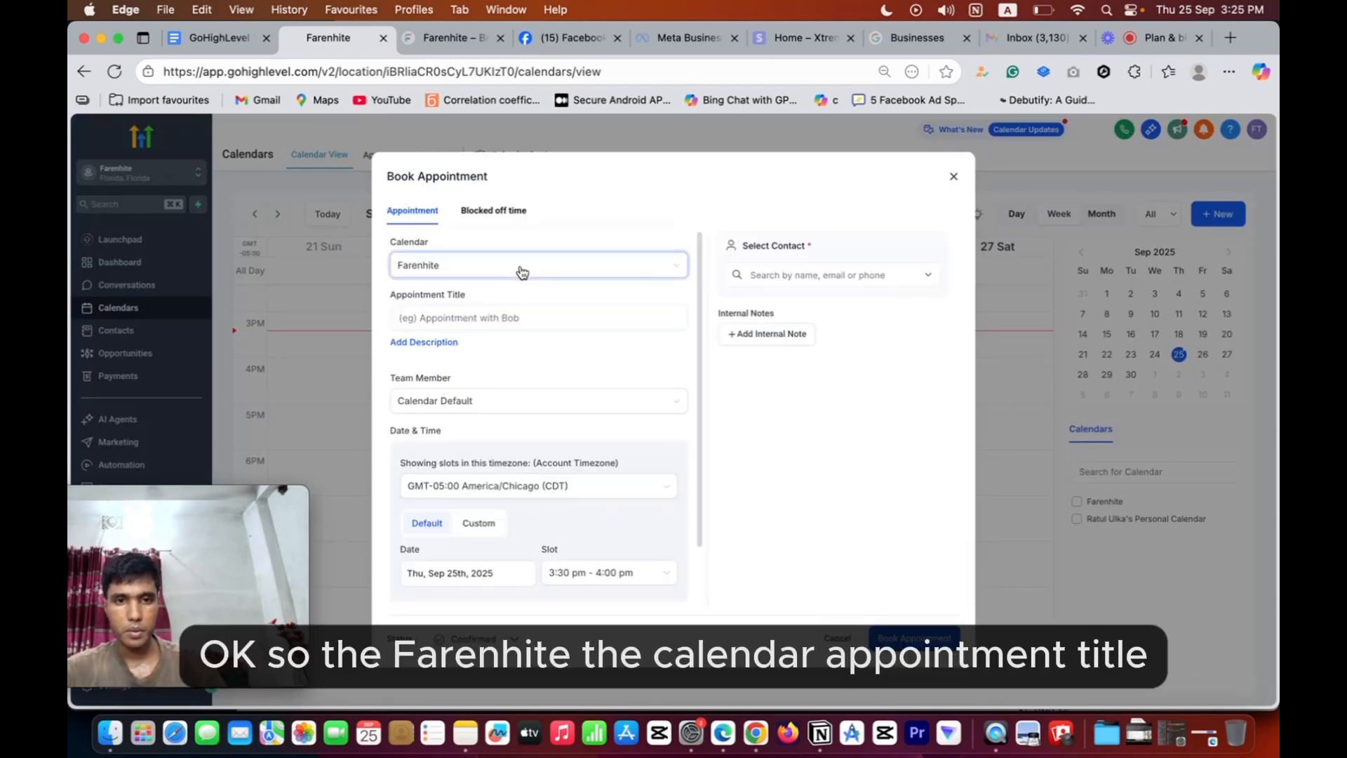
click(505, 320)
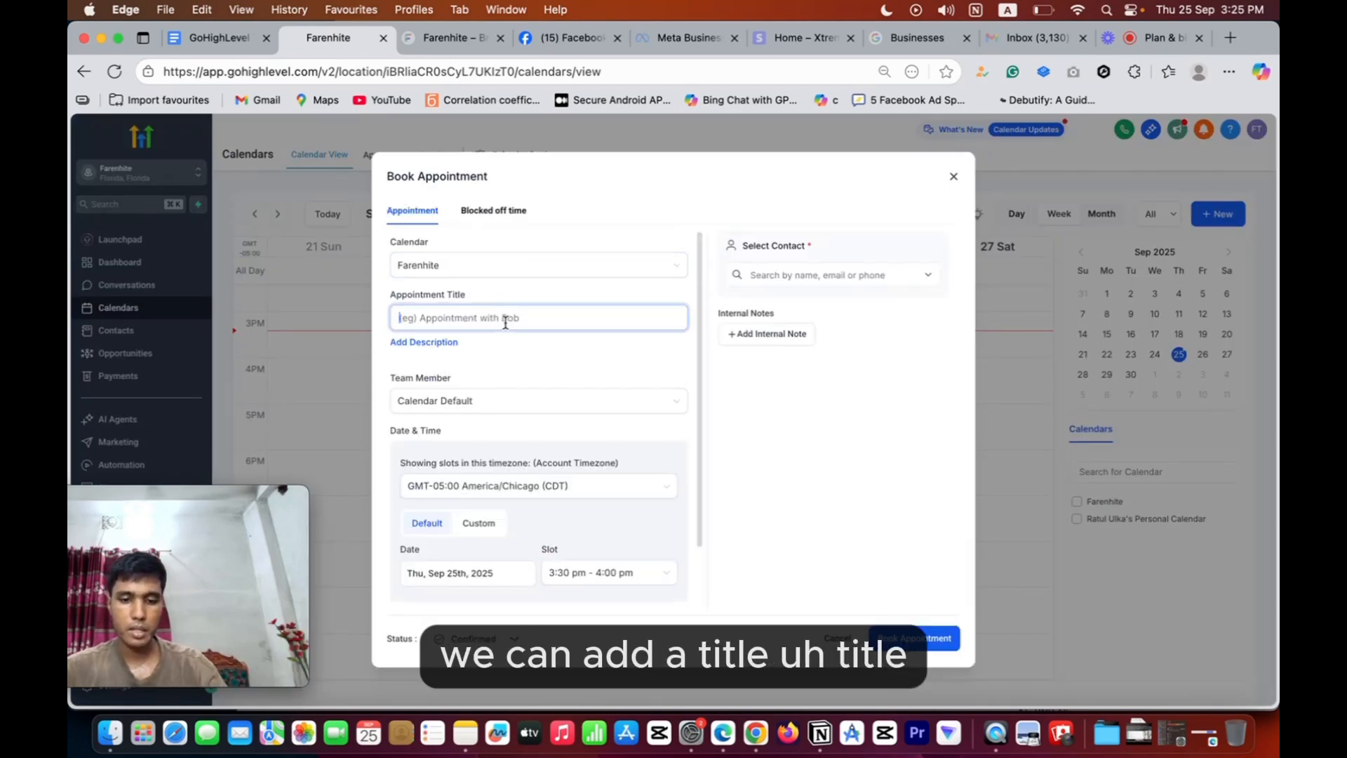
text(Example title)
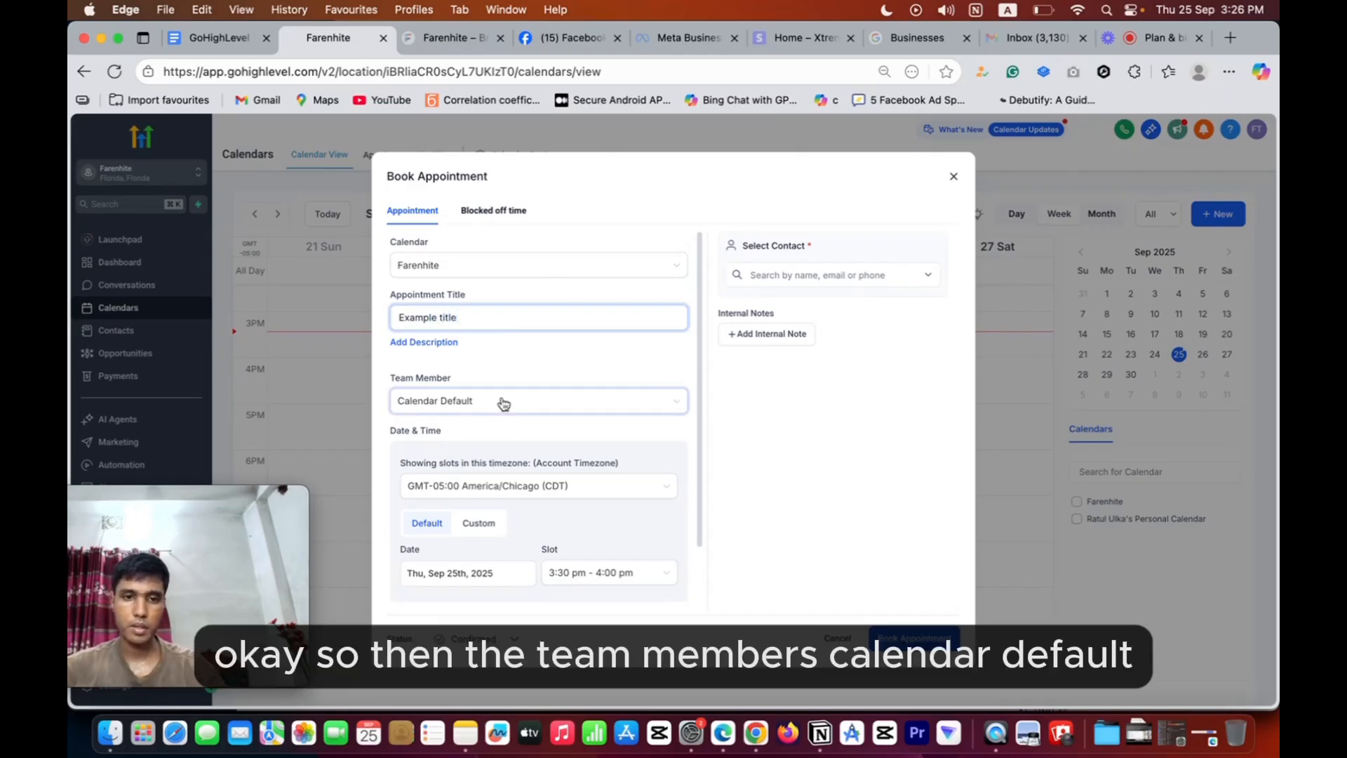
click(503, 402)
scroll(503, 402, down, 2)
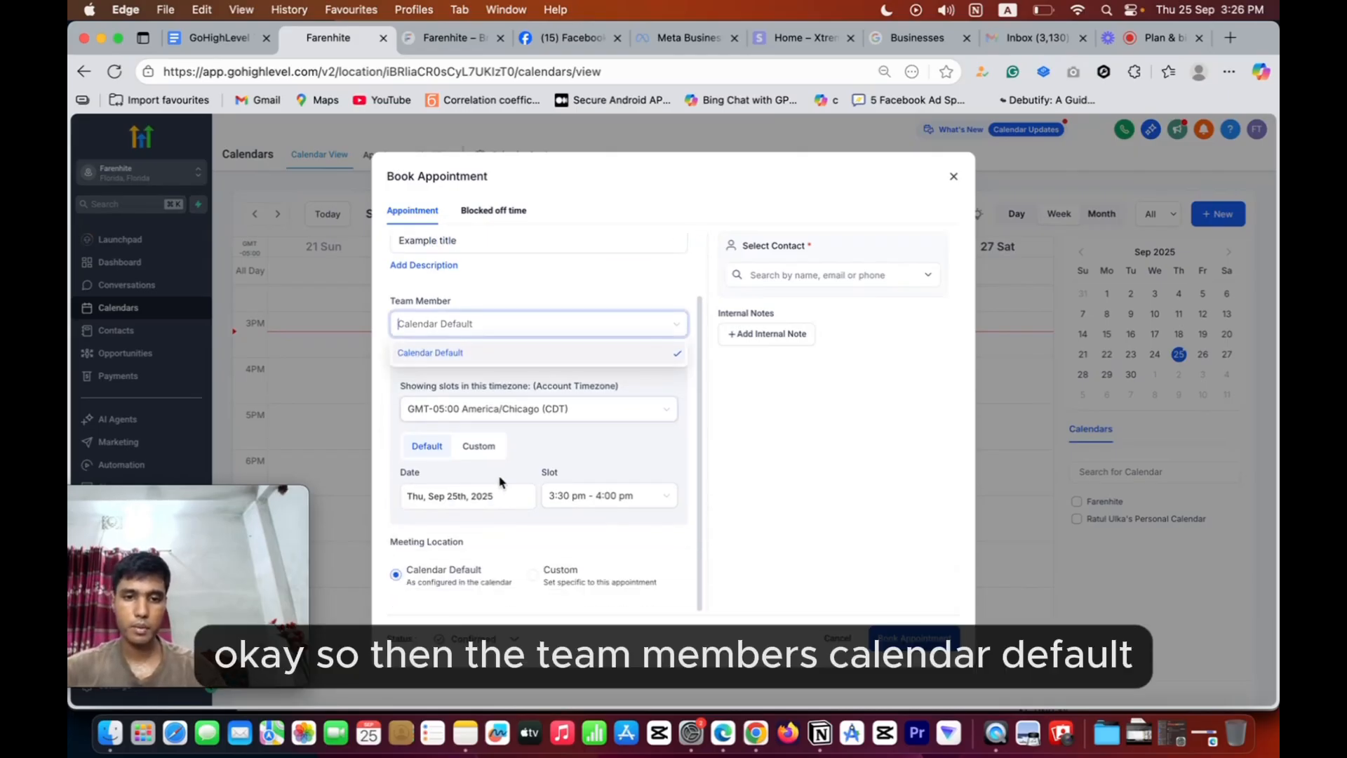
click(555, 502)
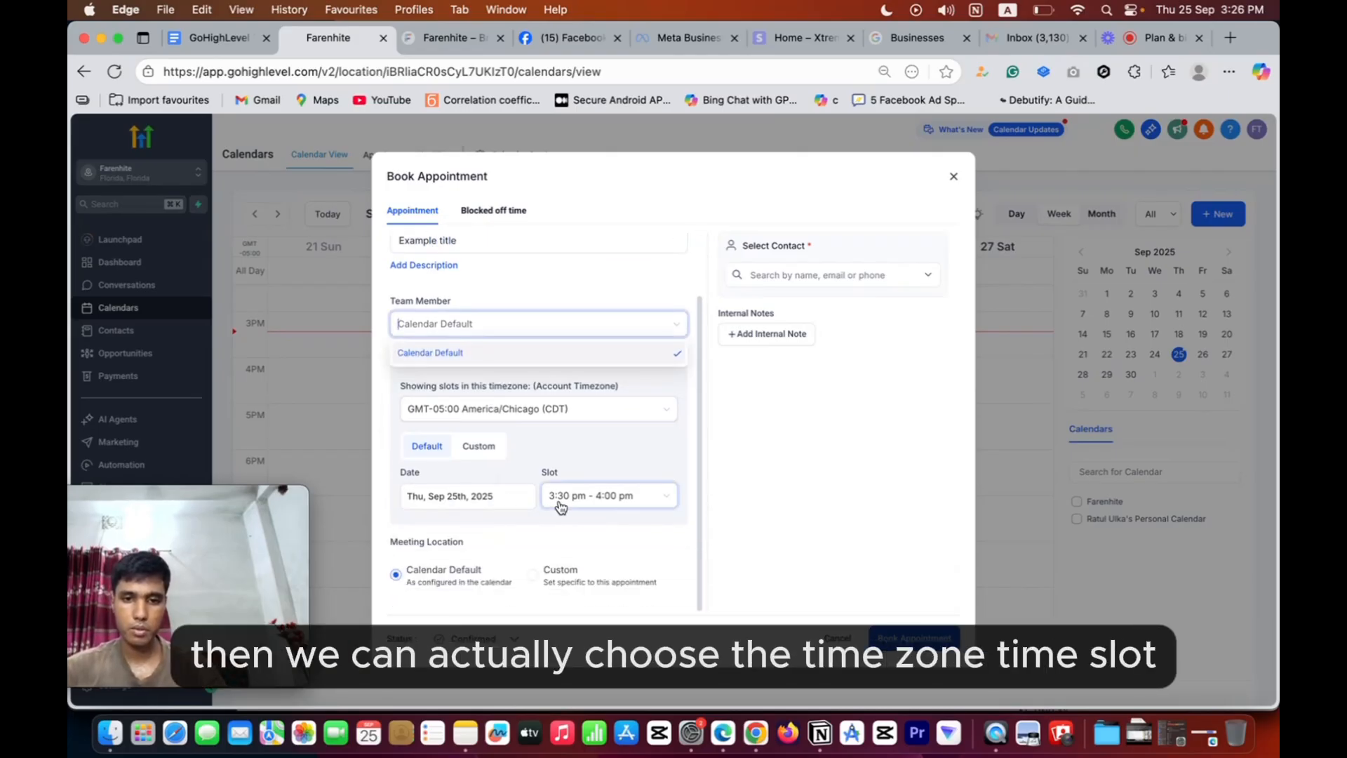
click(491, 496)
click(445, 460)
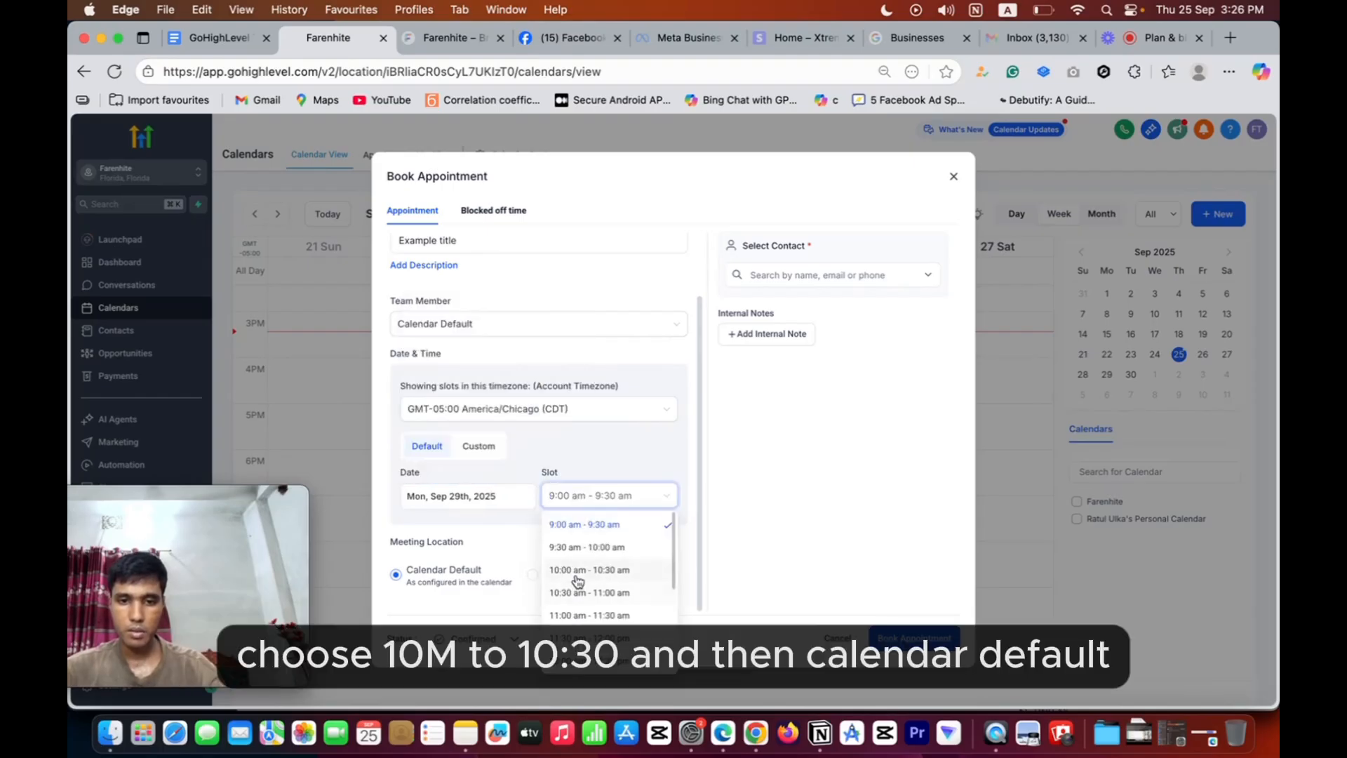
click(579, 577)
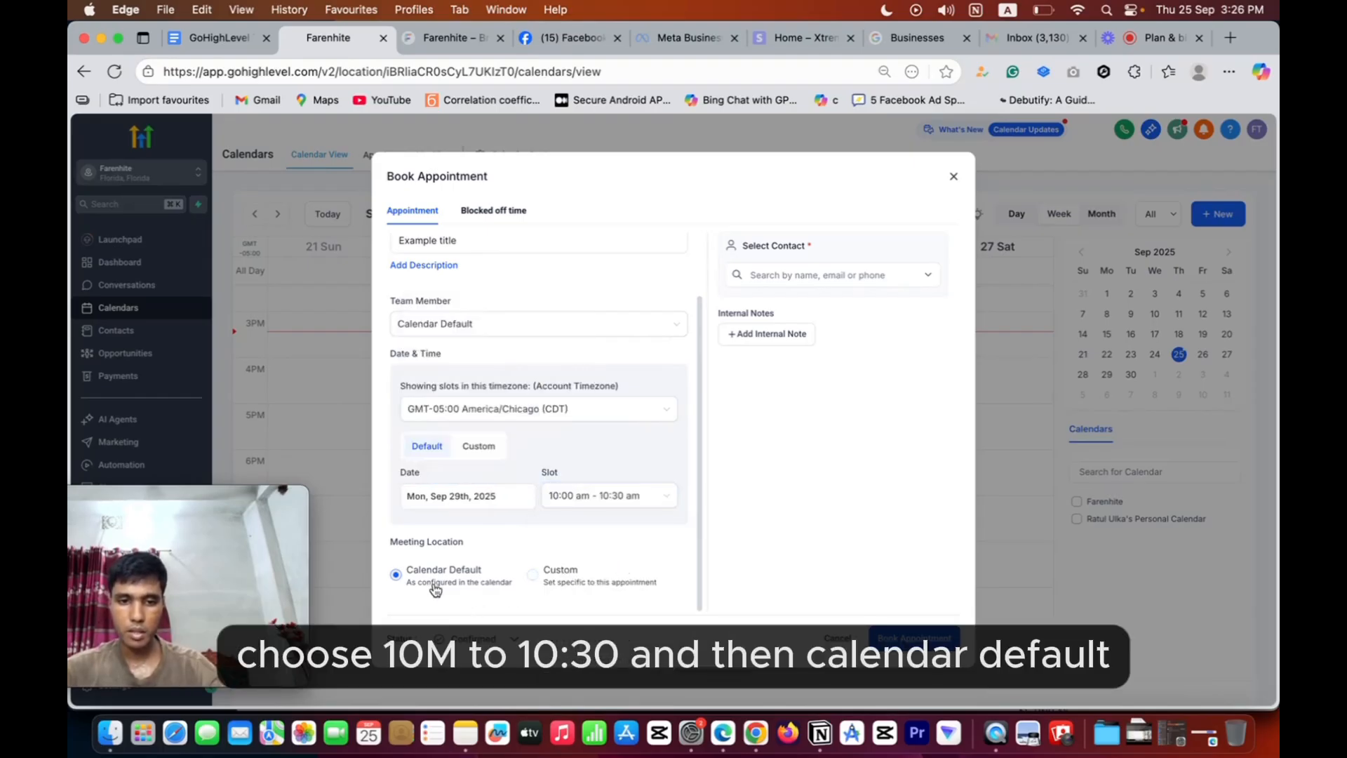
Try to attach a contact, then abandon the booking for the Appointment List View
scroll(672, 495, up, 2)
click(787, 275)
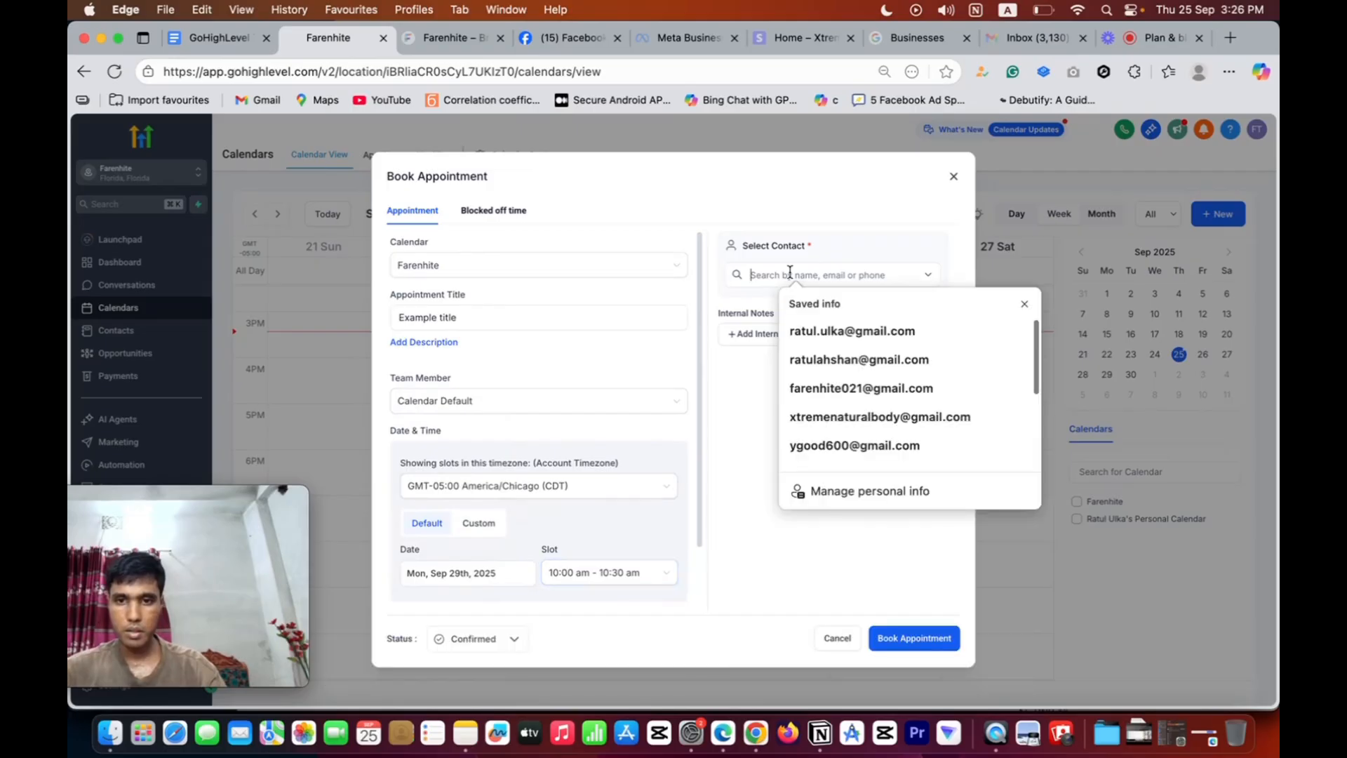
click(825, 335)
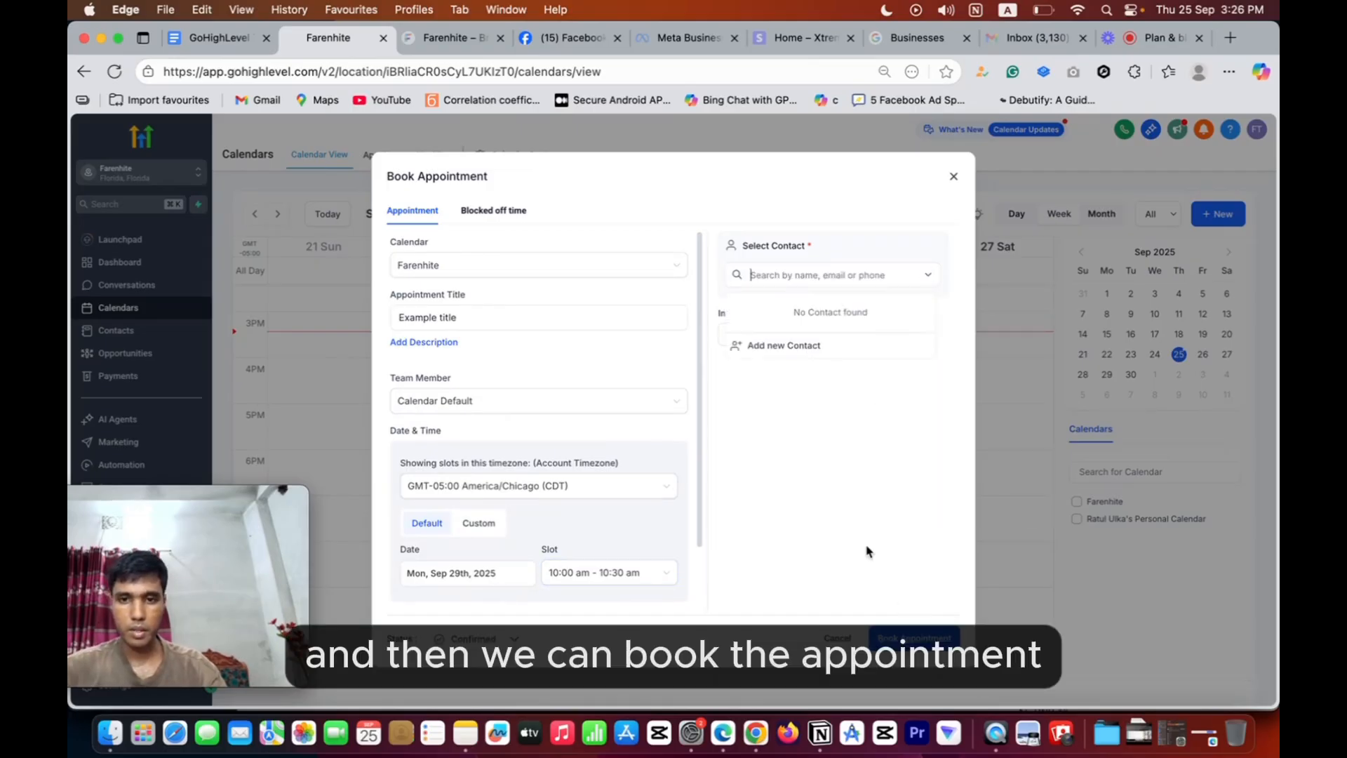
click(788, 276)
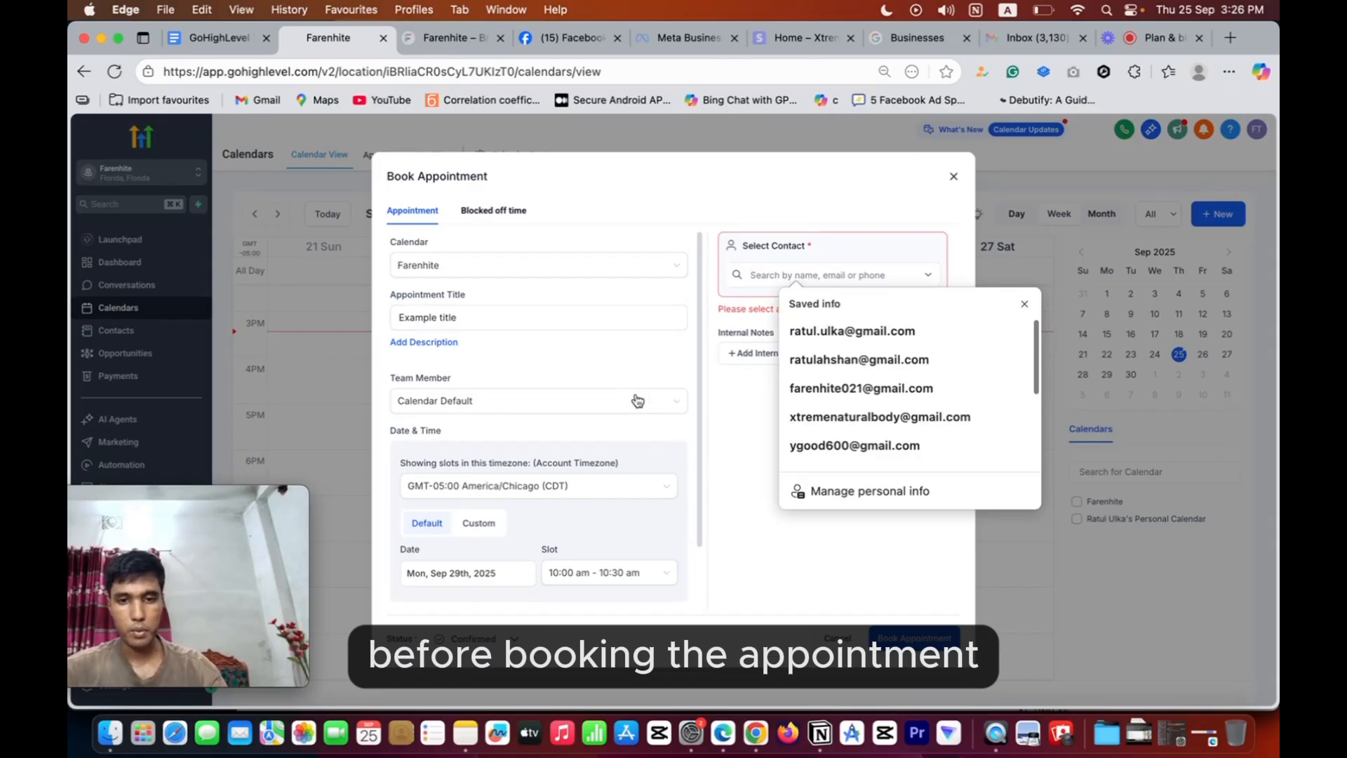
scroll(638, 399, down, 2)
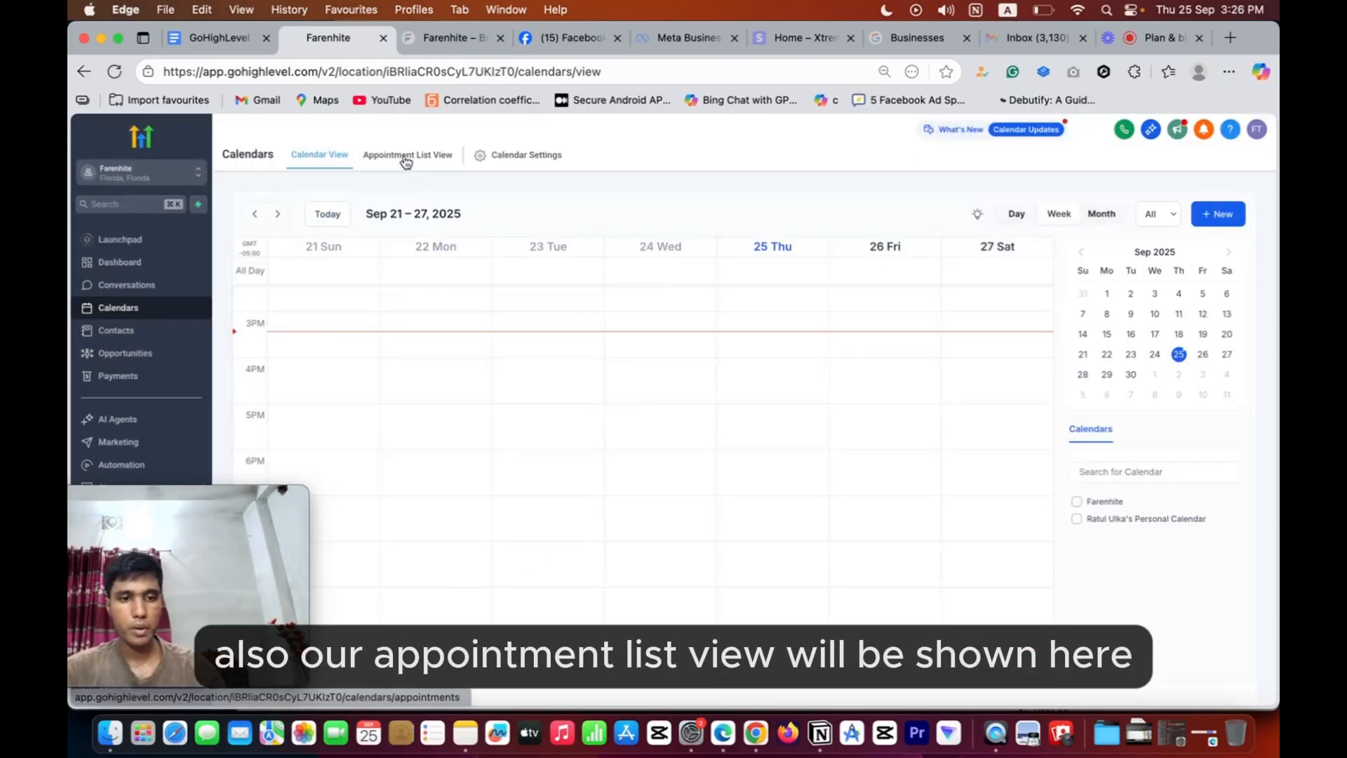
click(406, 158)
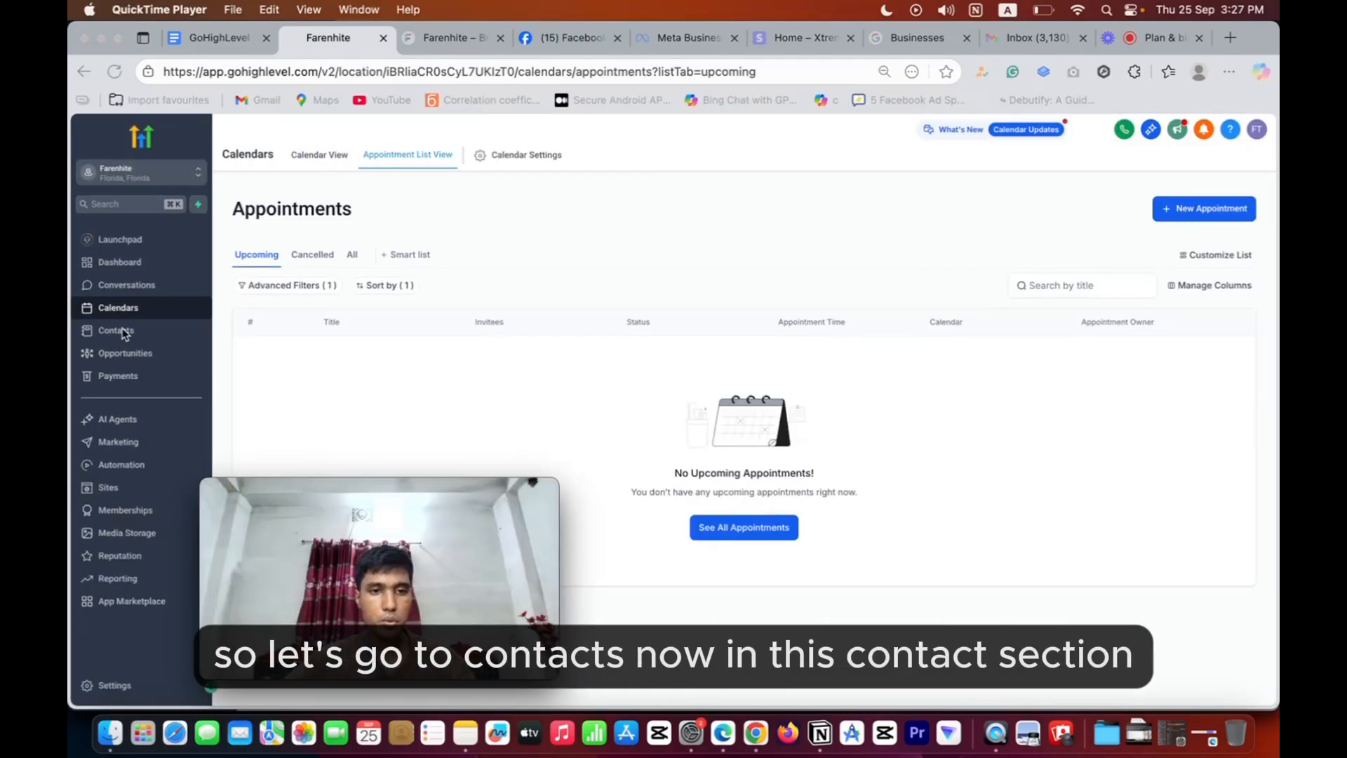
Open Contacts and switch to the clinic account's browser window
click(116, 329)
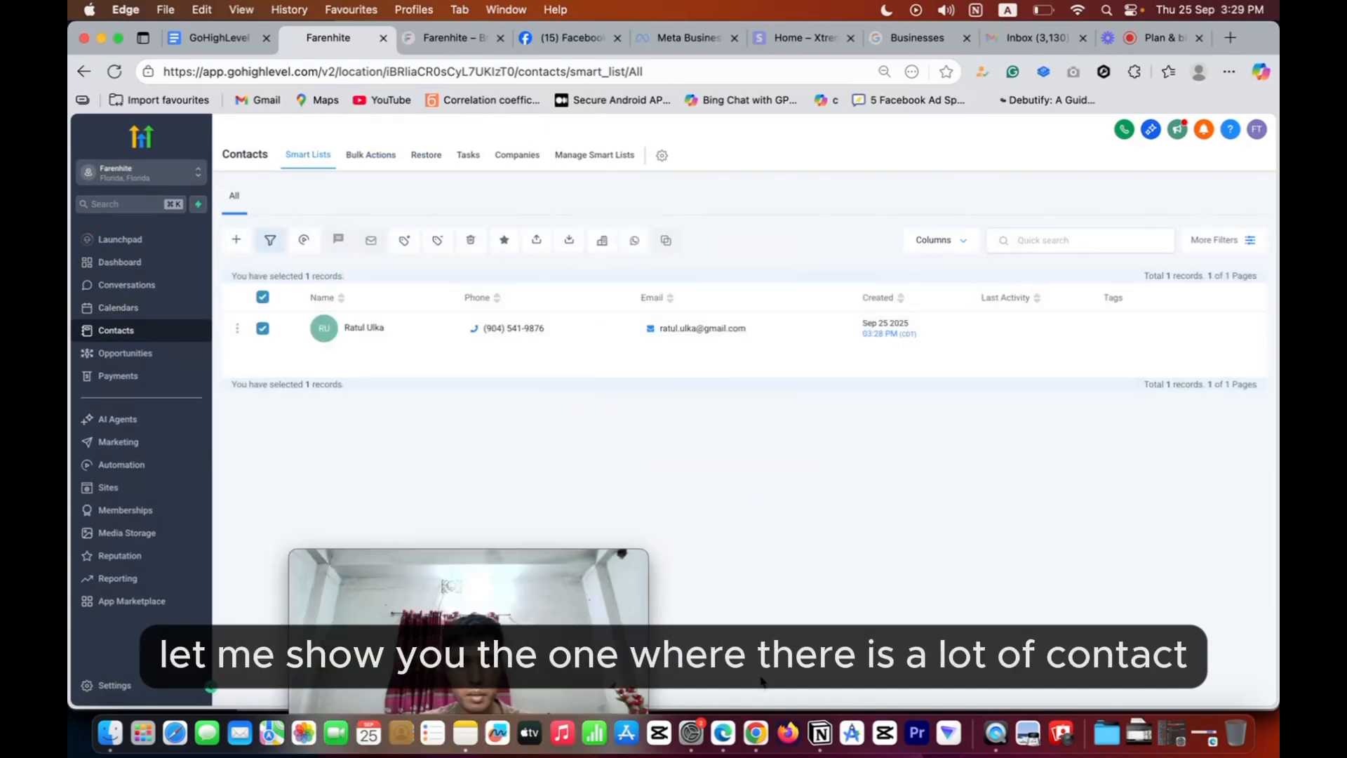
key(super+Tab)
drag(478, 584, 295, 585)
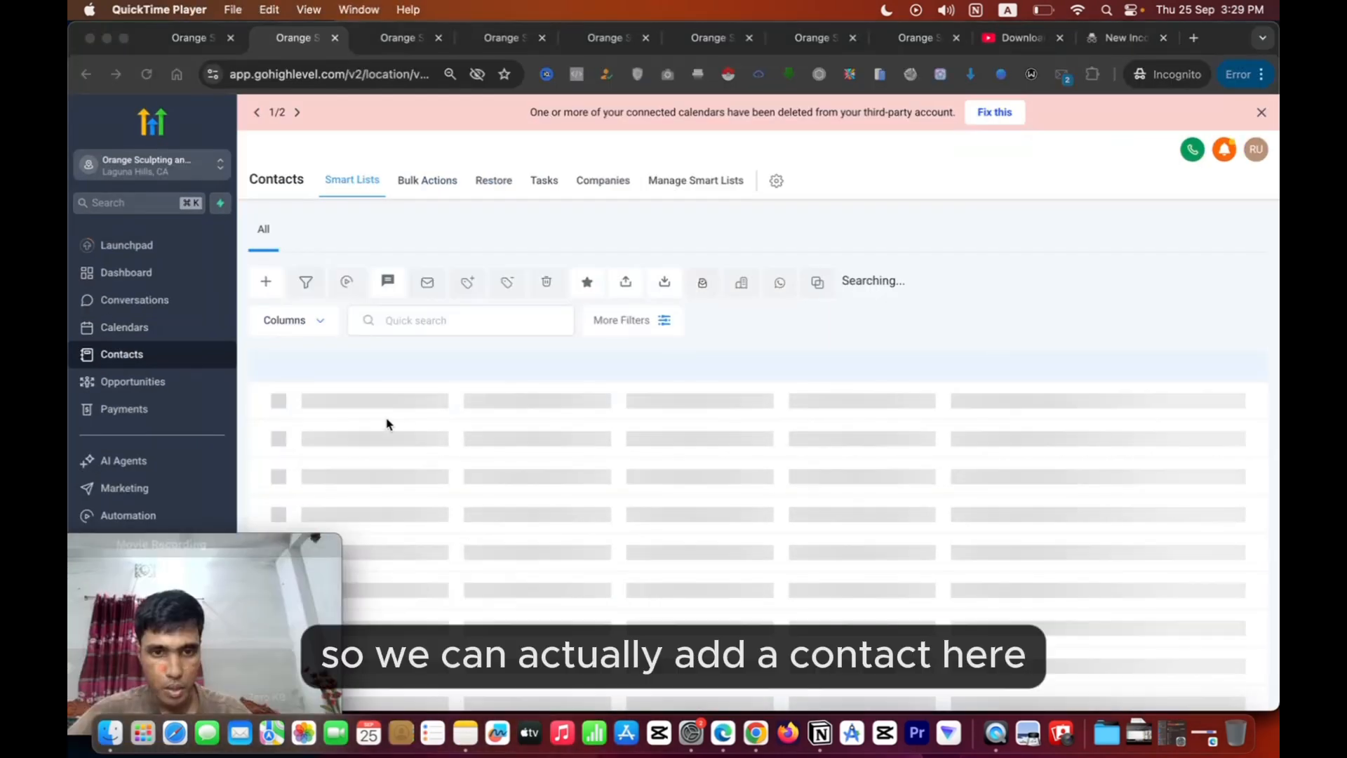
Look over the Add Contact form's e-mail and phone fields without saving a contact
click(267, 283)
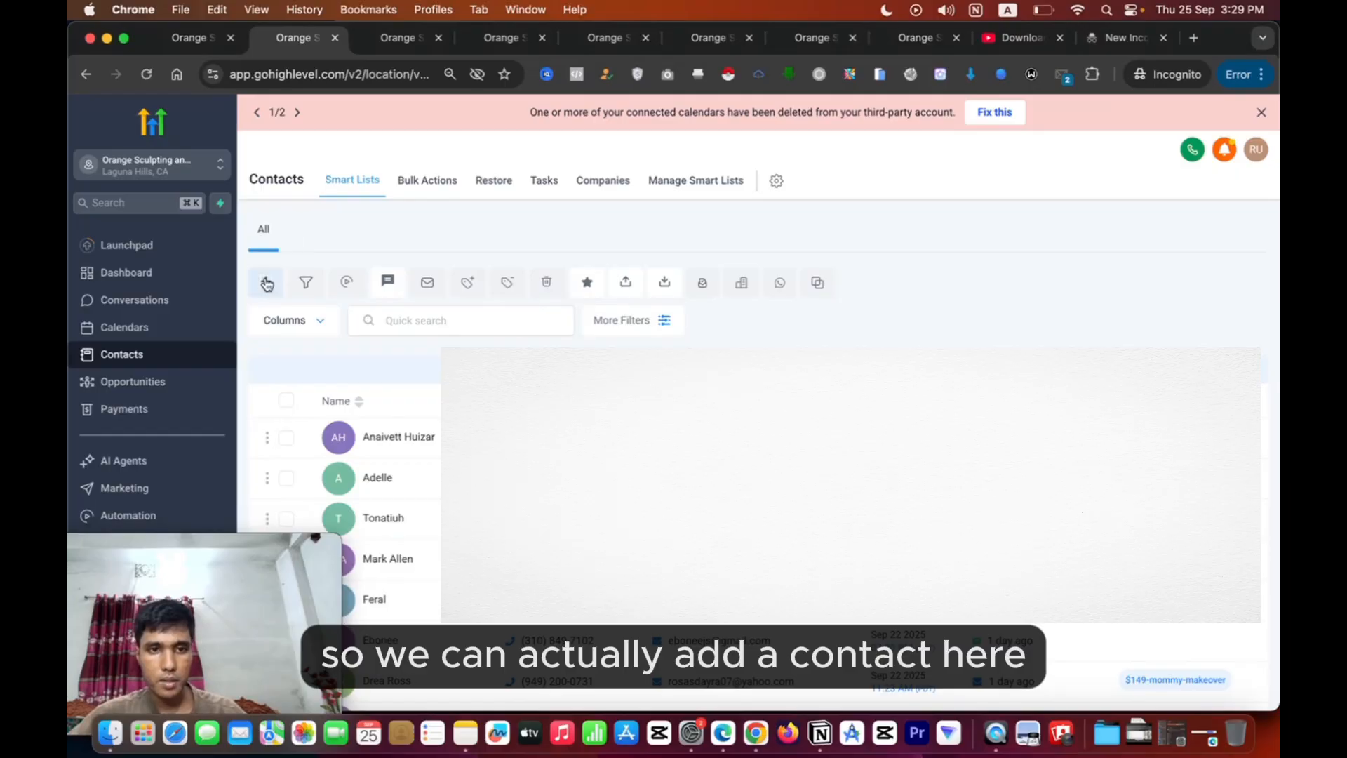
click(623, 443)
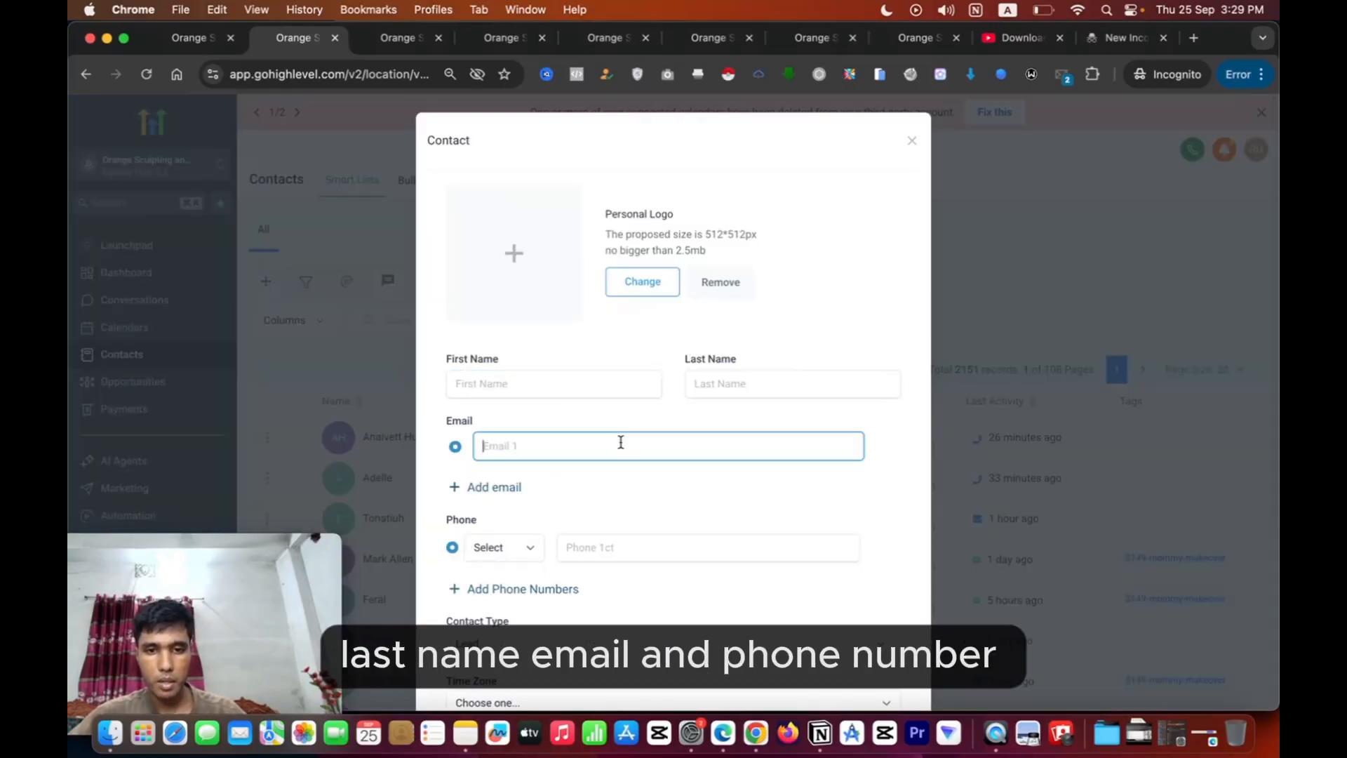
scroll(622, 443, down, 3)
click(588, 398)
scroll(788, 554, down, 3)
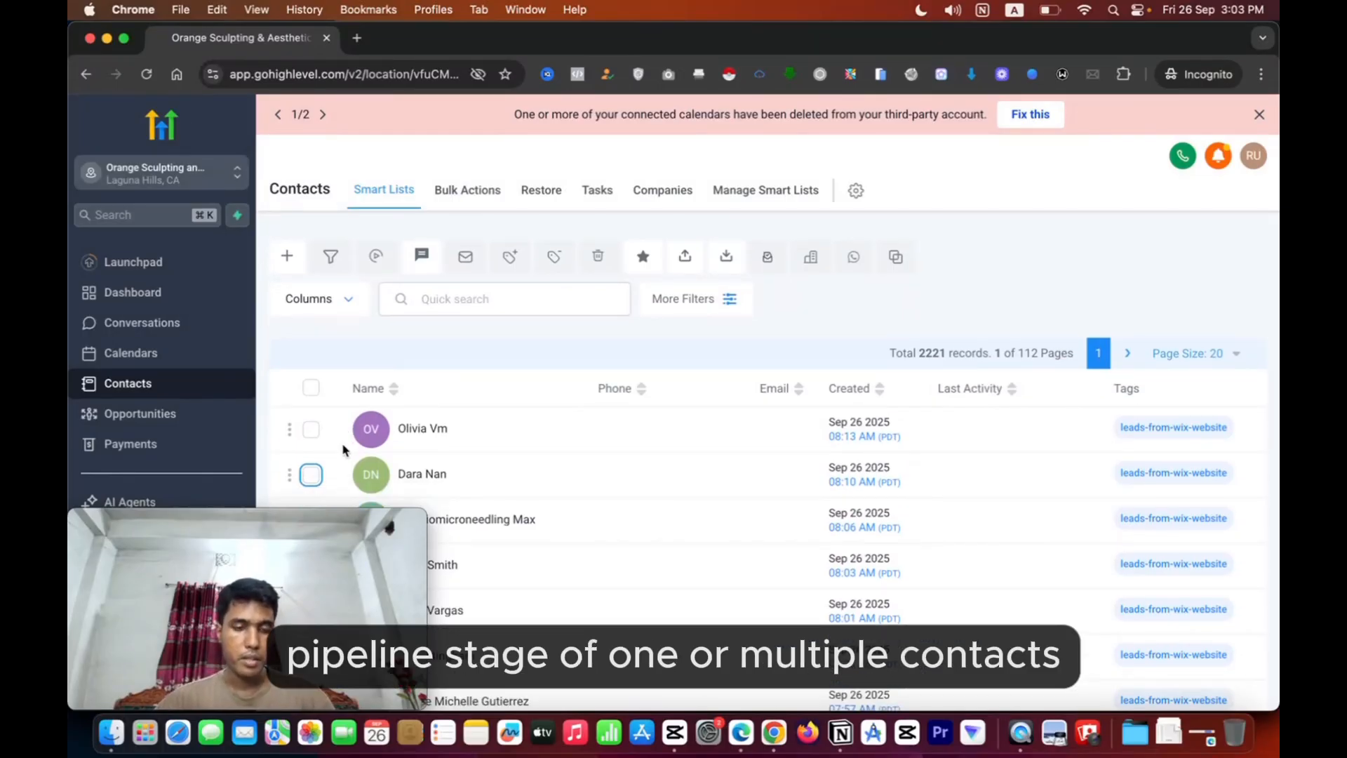
Bulk-move the top two contacts, action named 't', to $149 Mommy Makeover - Leads Follow Up, Hot Lead
click(311, 429)
click(311, 475)
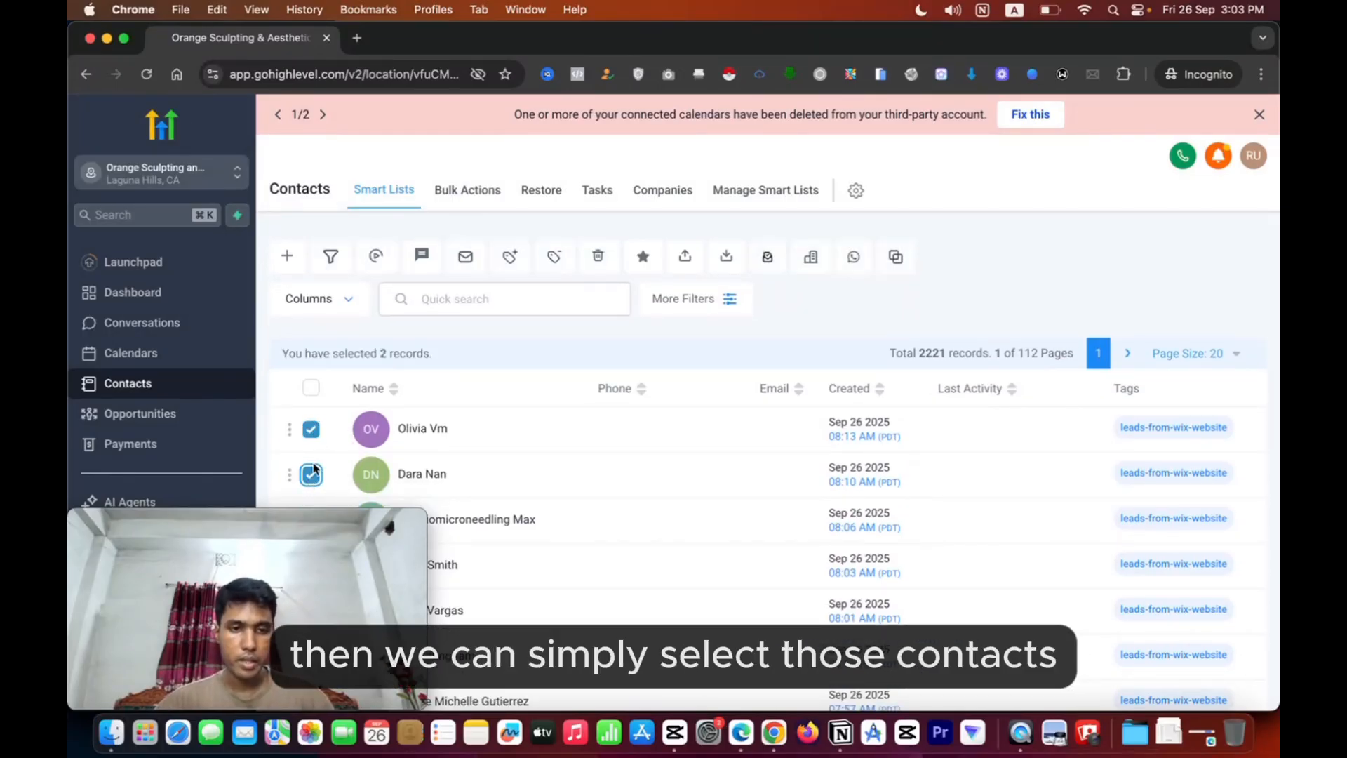
click(329, 261)
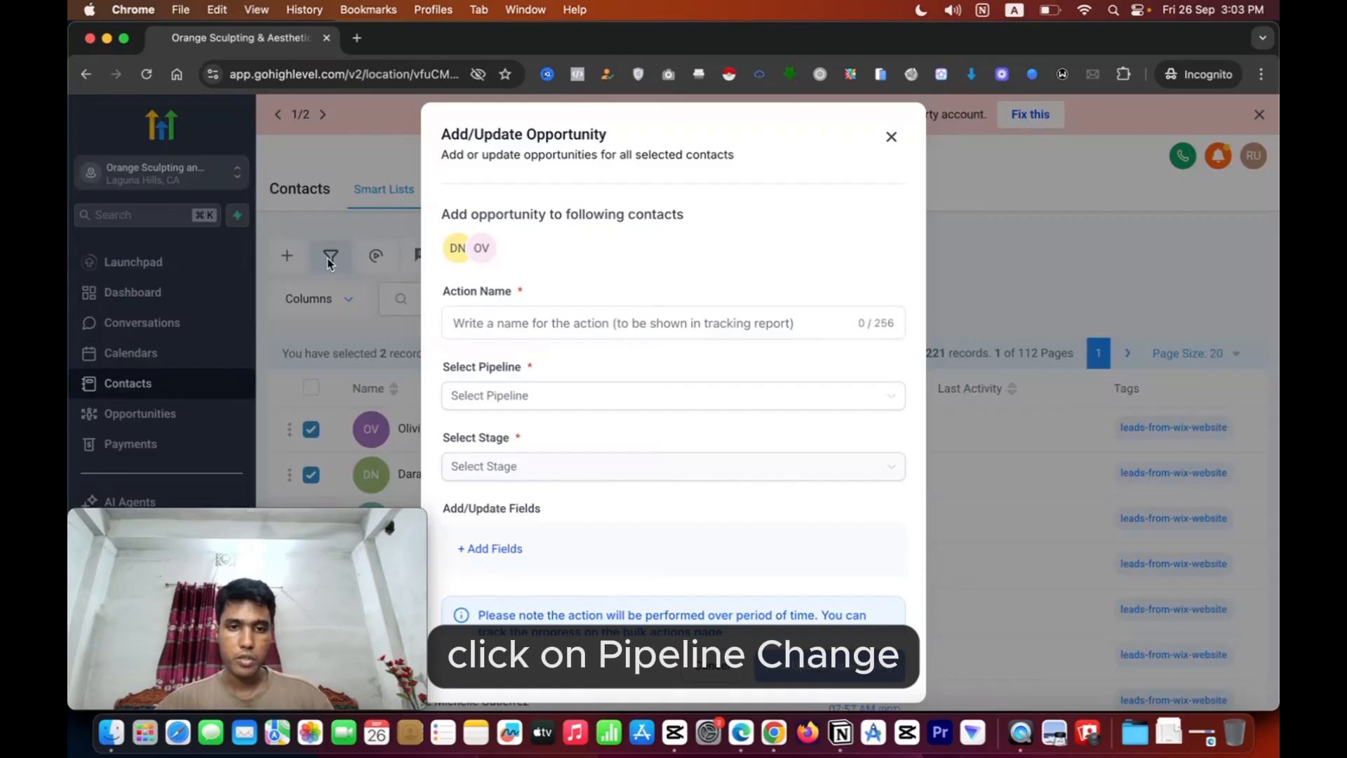
click(523, 331)
text(t)
click(556, 406)
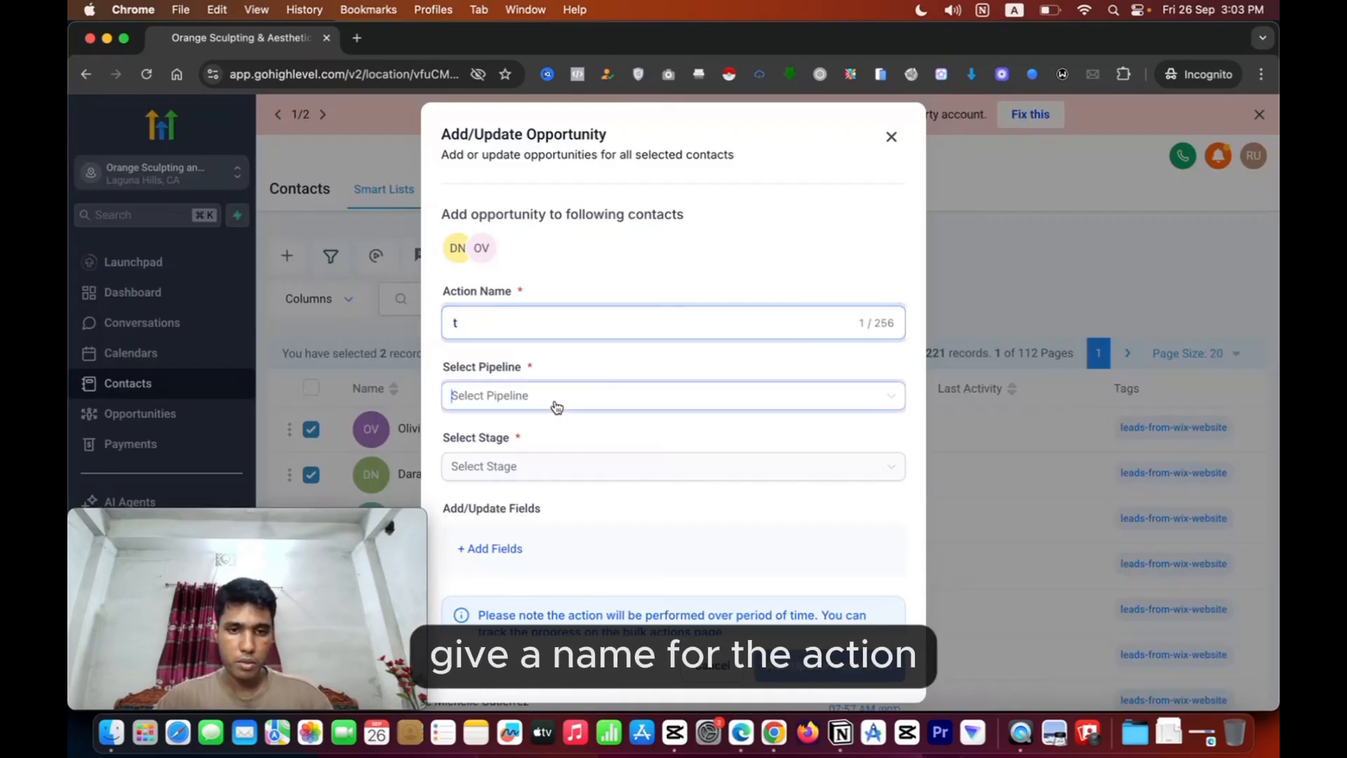
click(551, 433)
click(537, 470)
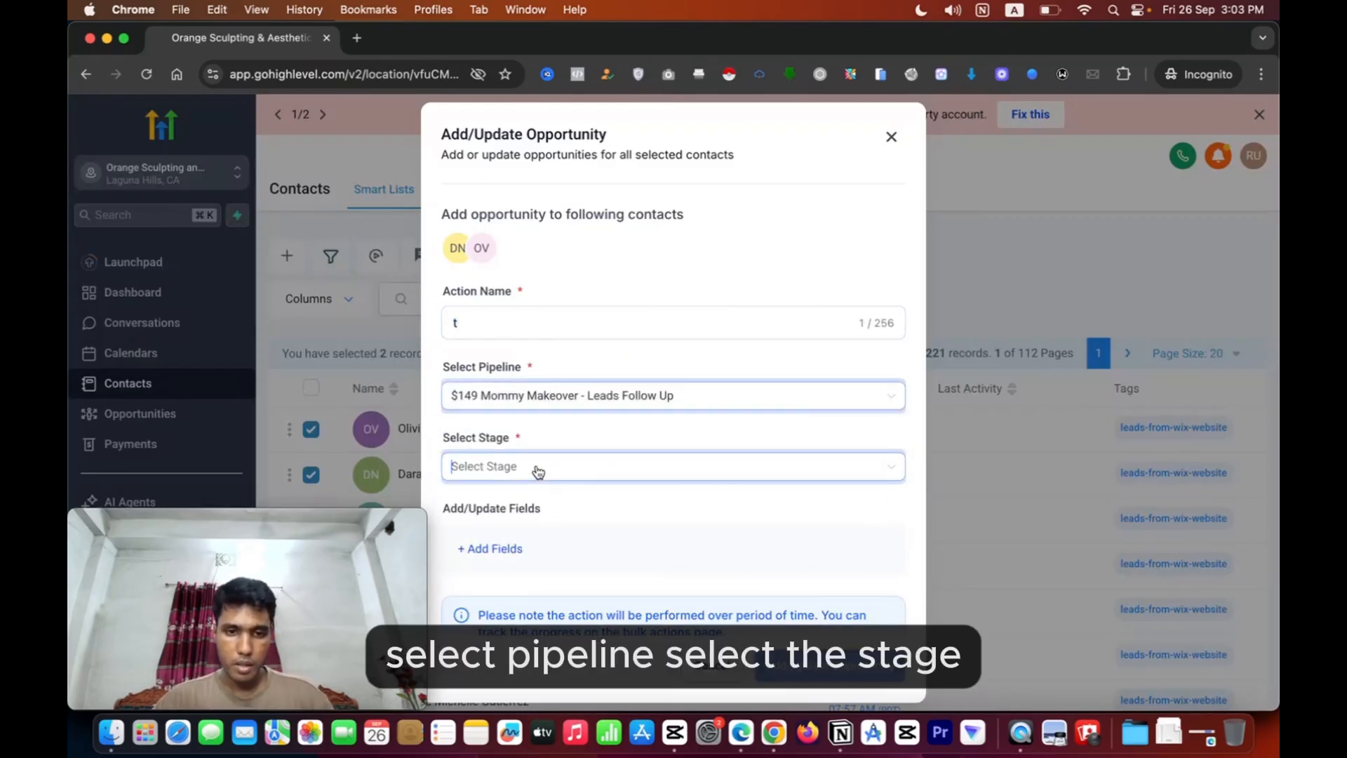
click(535, 535)
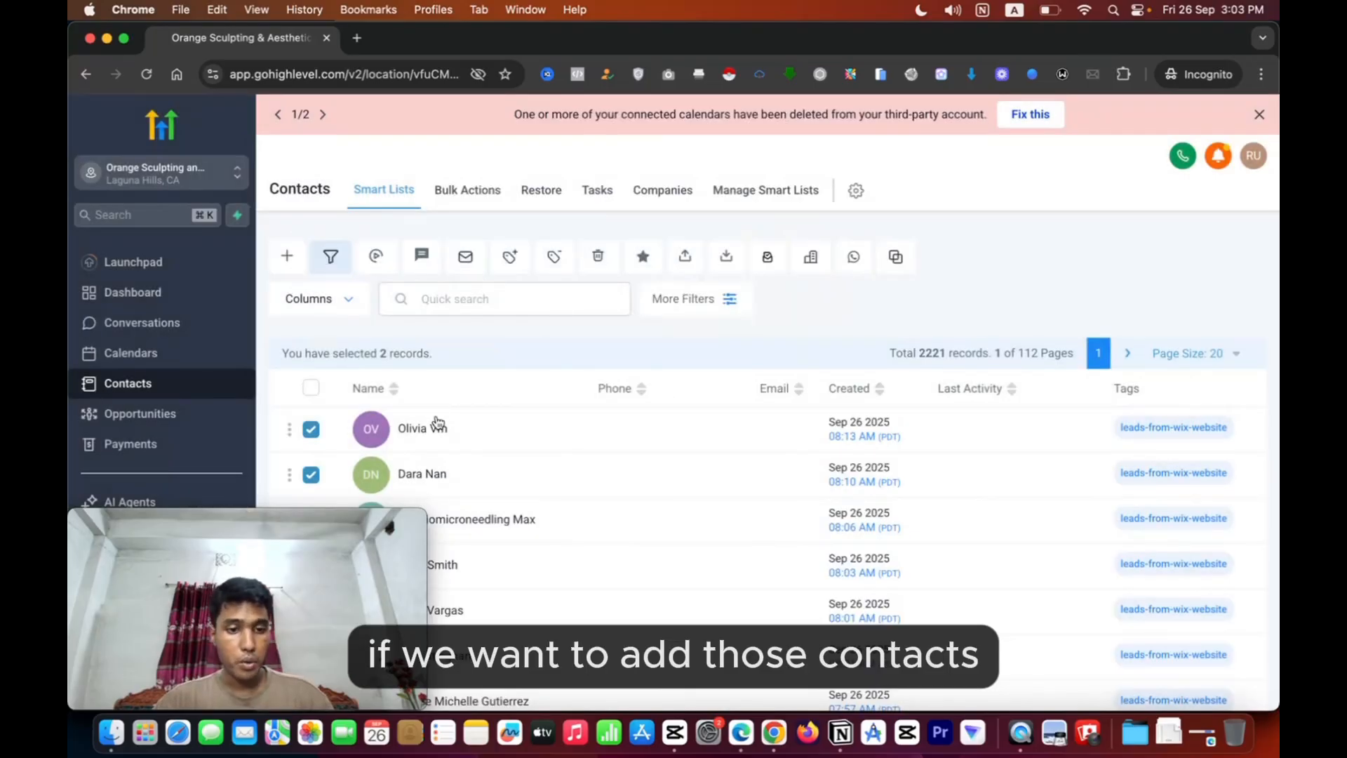
Add both contacts via action 'h' to the Workflow '$149 Mommy Makeover Website Lead Workflow'
click(374, 266)
click(460, 305)
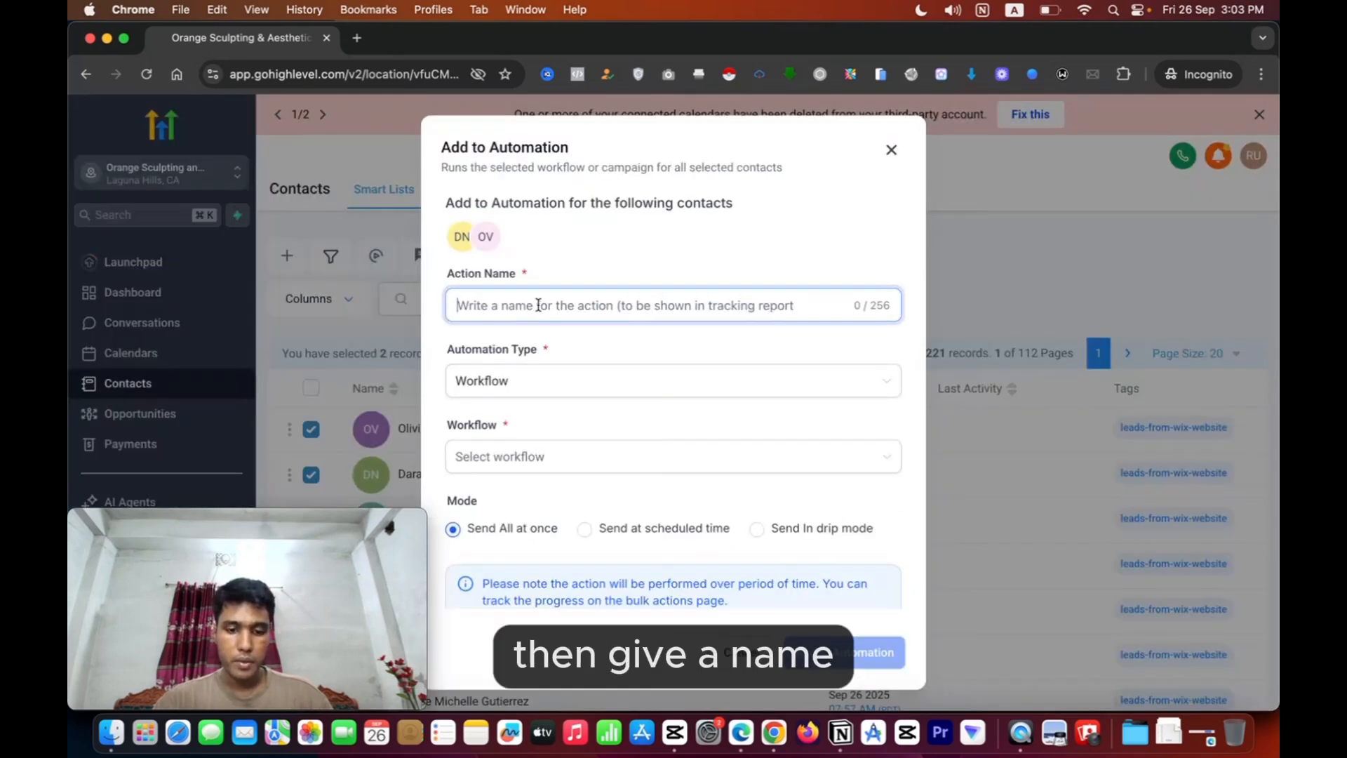
text(h)
click(559, 385)
click(561, 420)
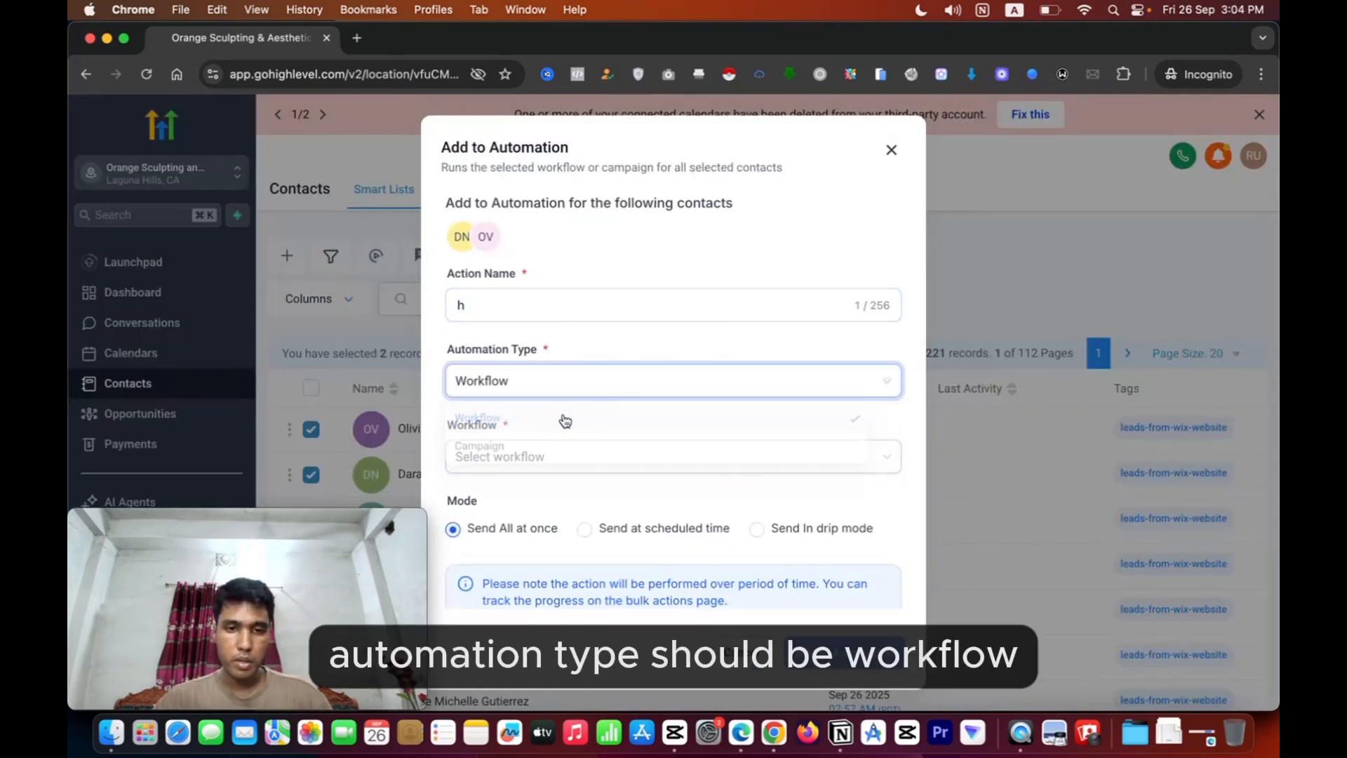
click(558, 460)
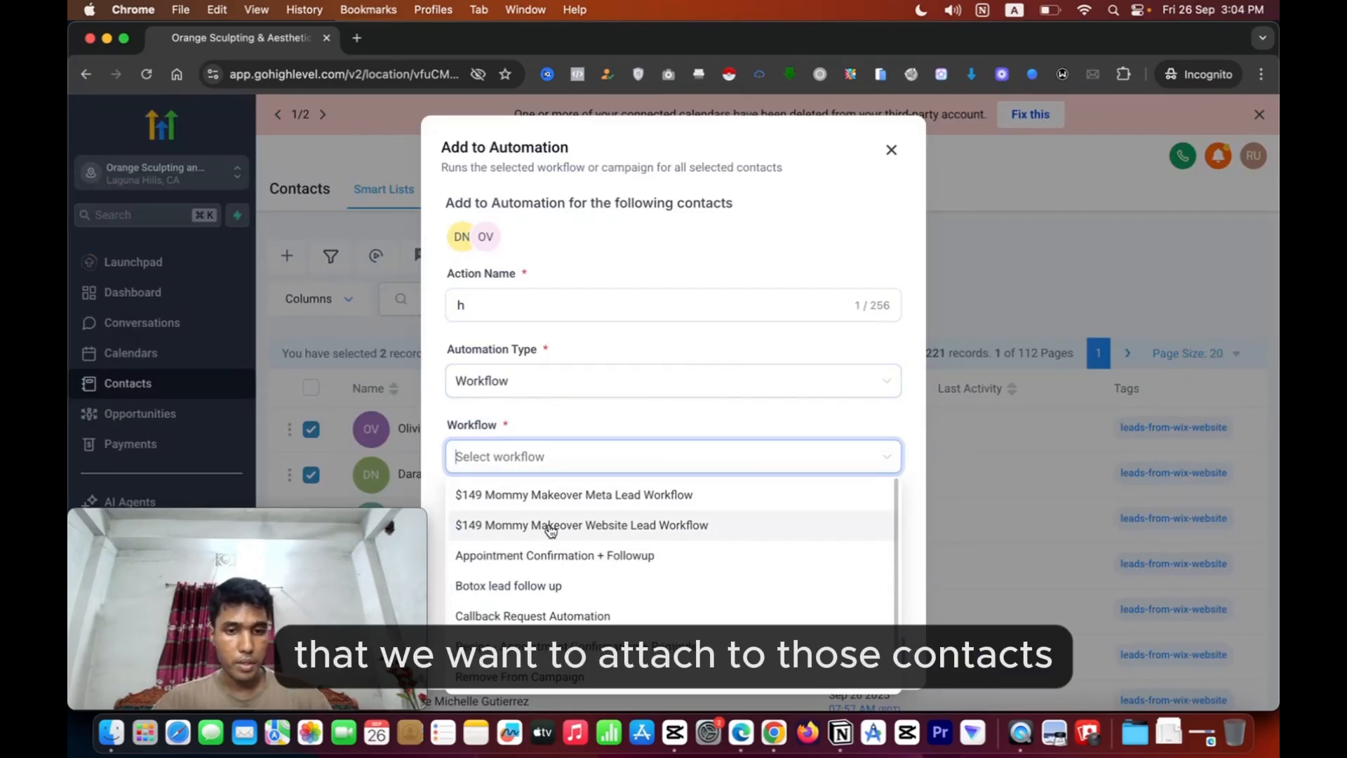
click(551, 527)
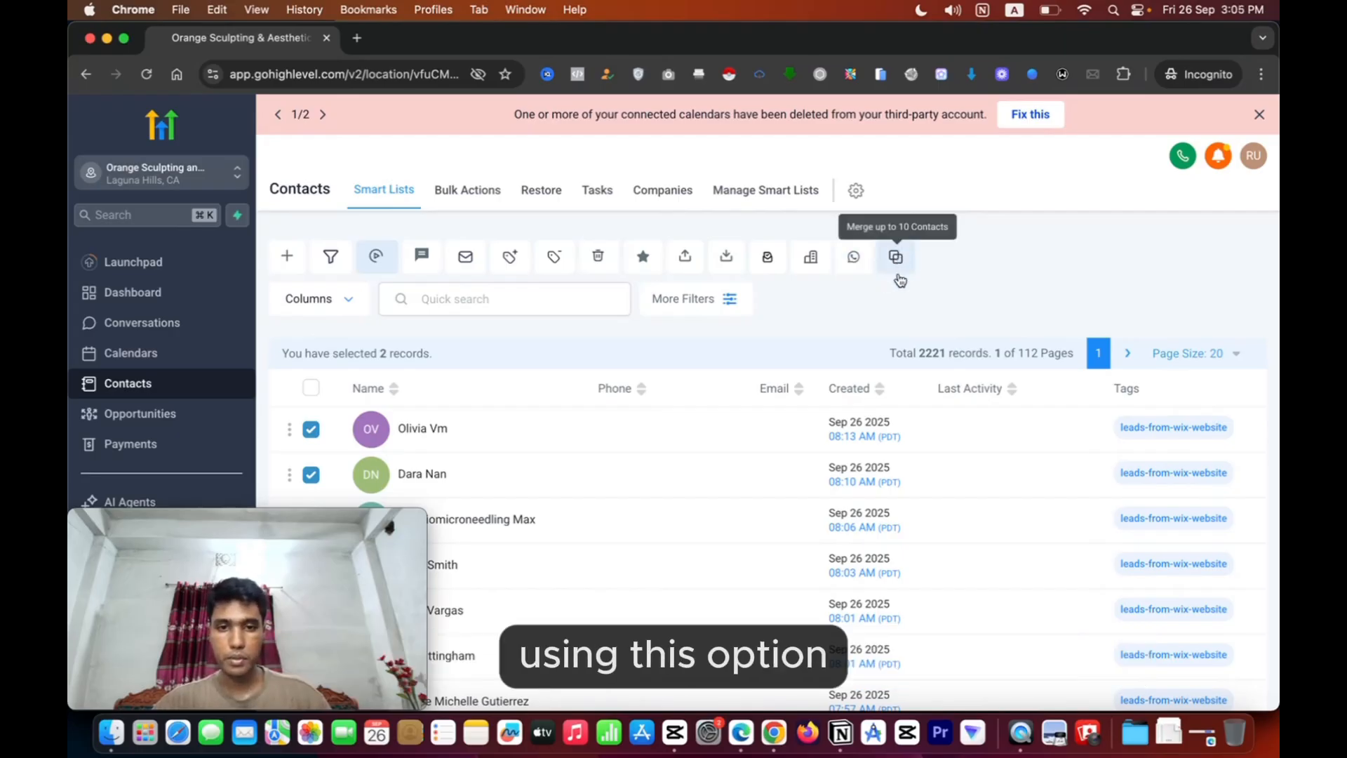
Quick-search 'sarah', then apply the filter Tag is $149-mommy-makeover to the contacts
click(465, 306)
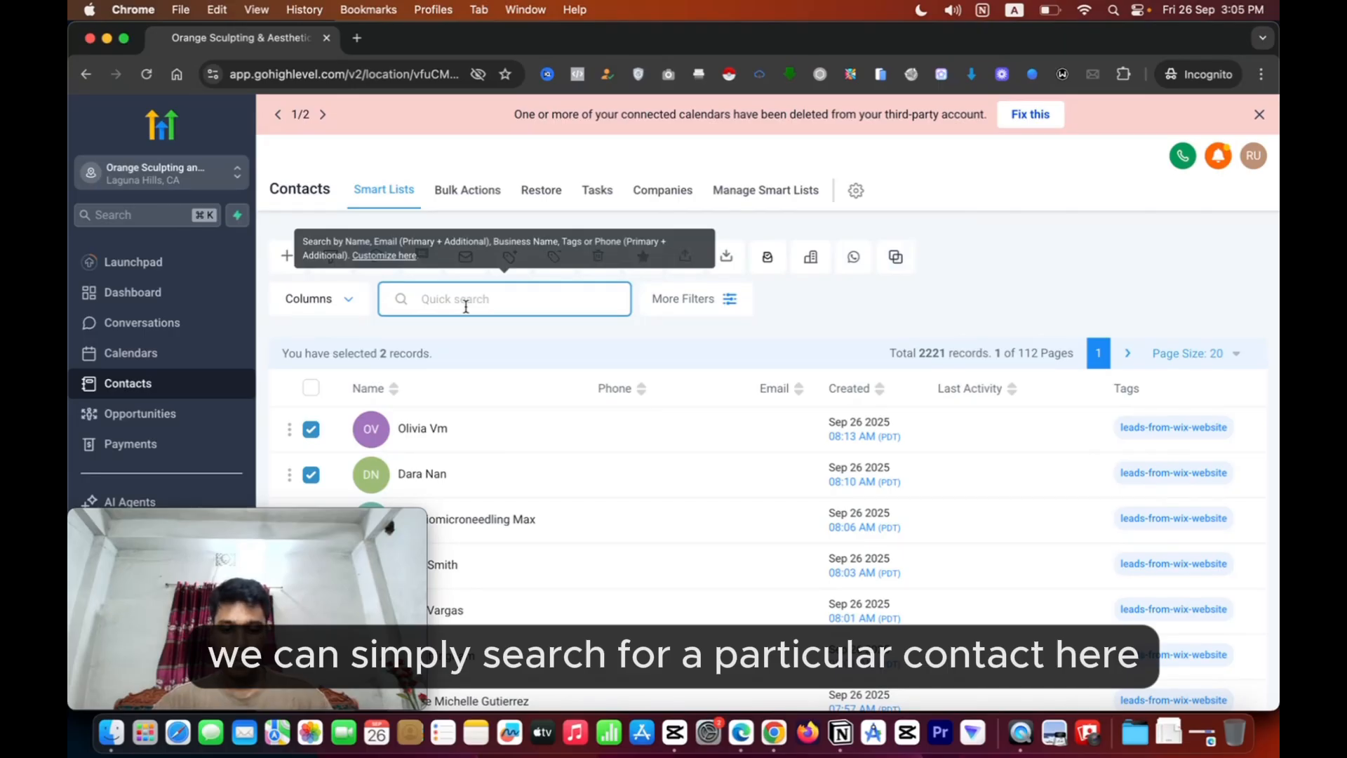
text(sarah)
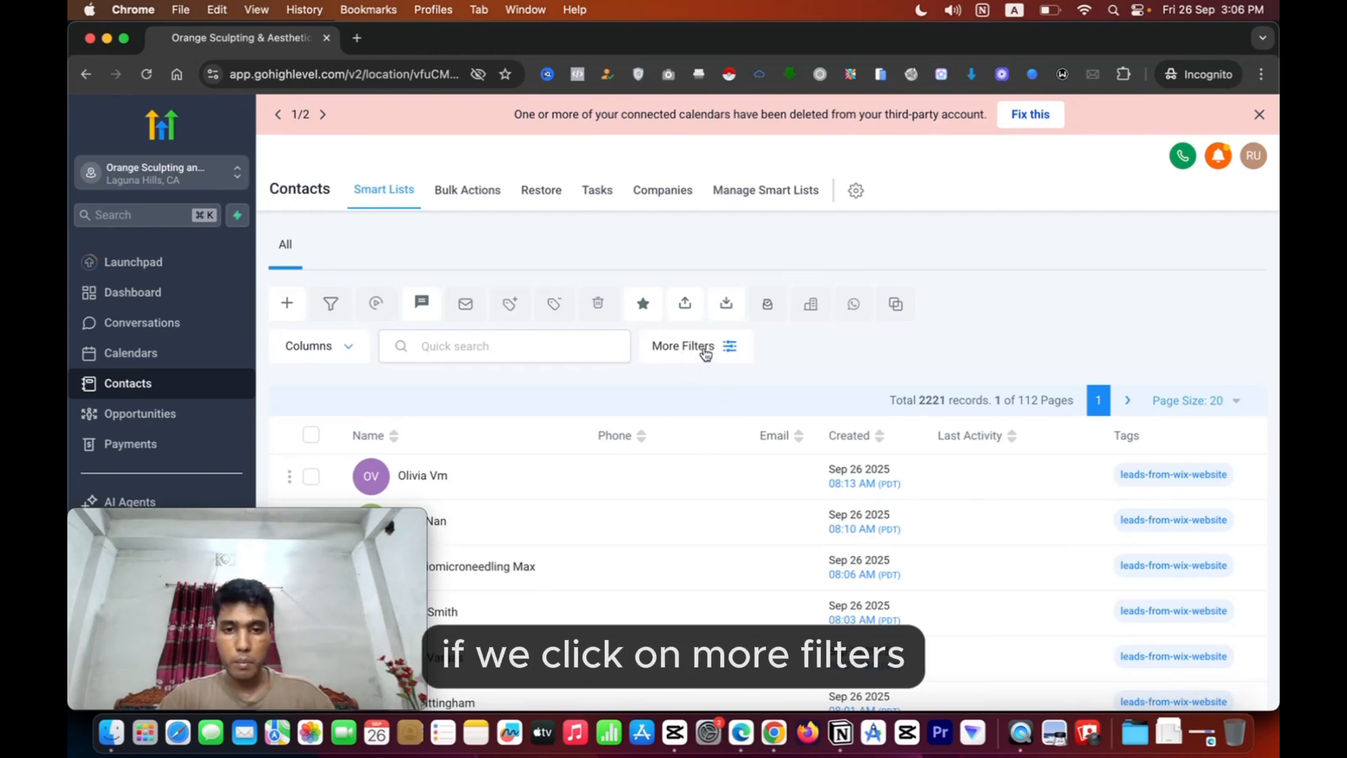
click(706, 353)
click(1011, 204)
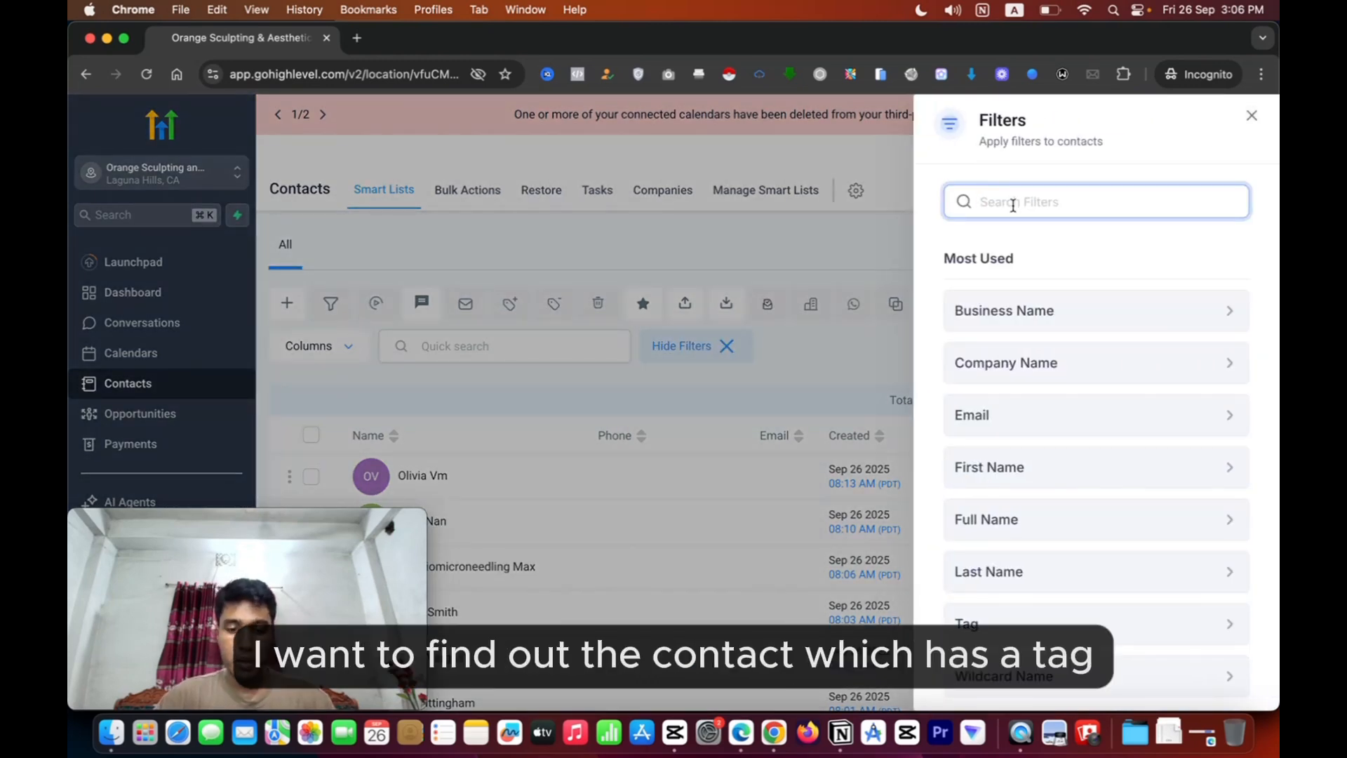
text(tag)
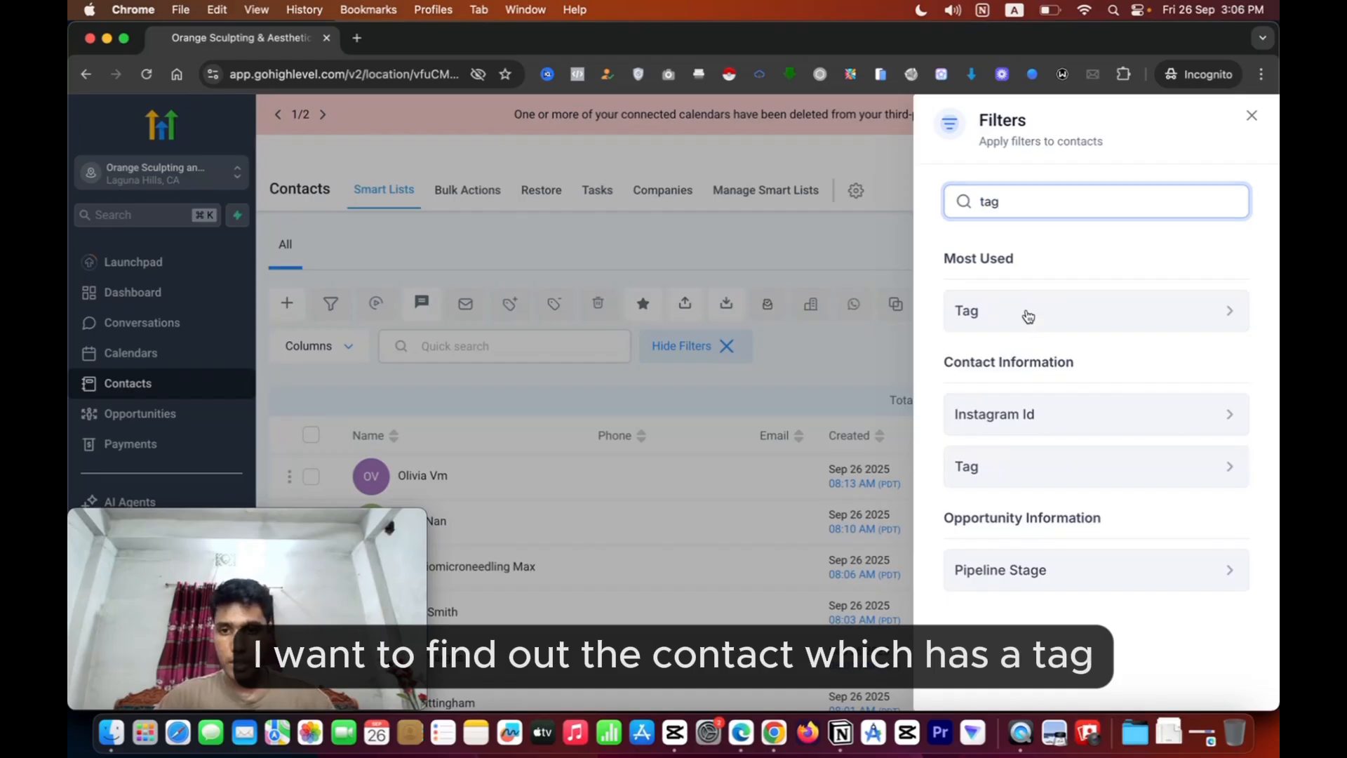
click(1028, 315)
click(1028, 326)
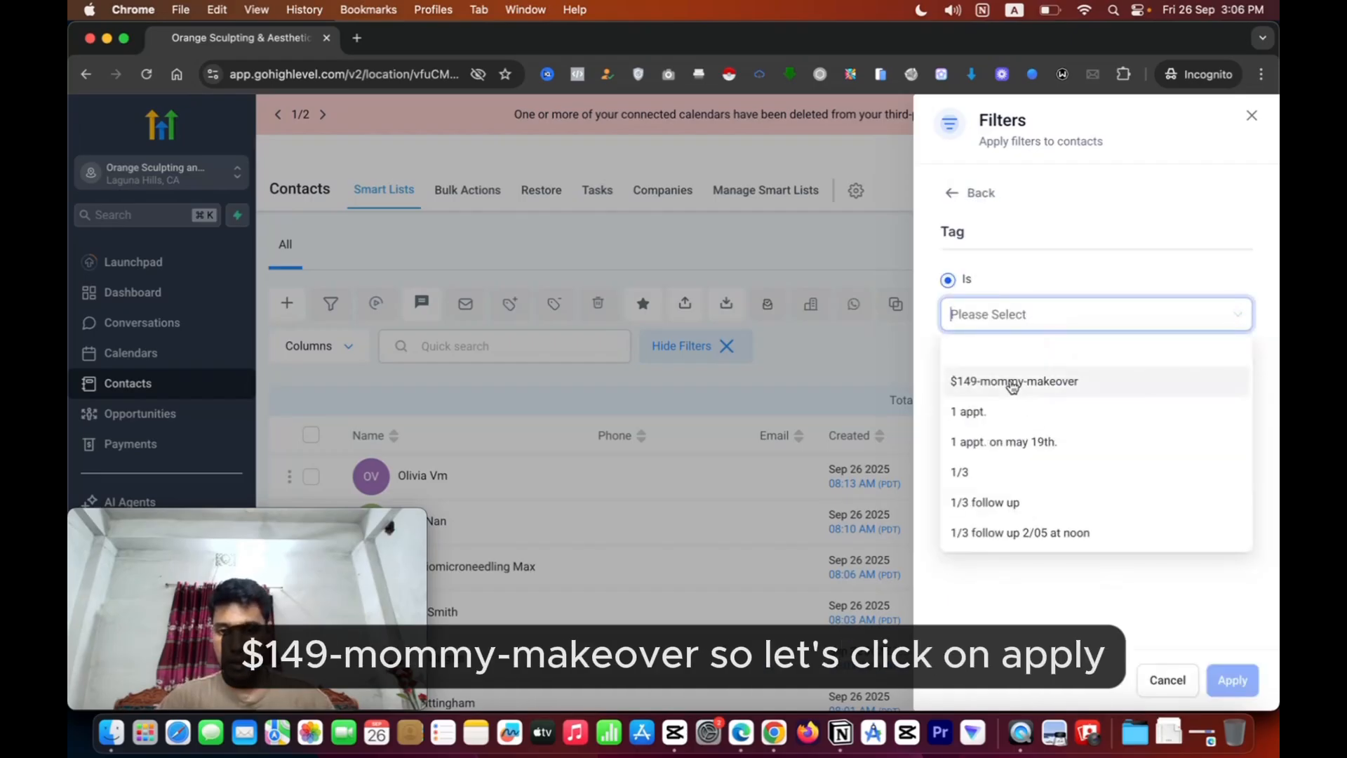
click(1013, 383)
click(1232, 680)
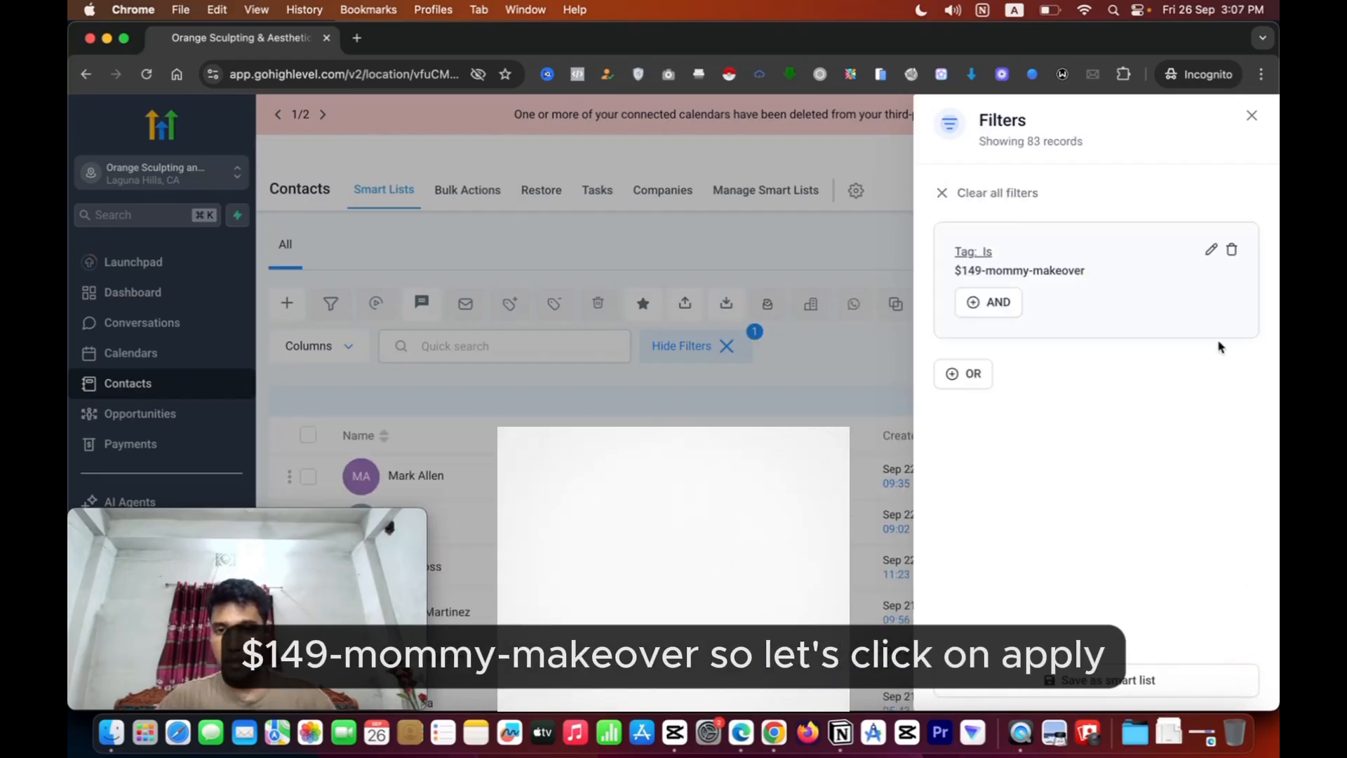
click(1251, 115)
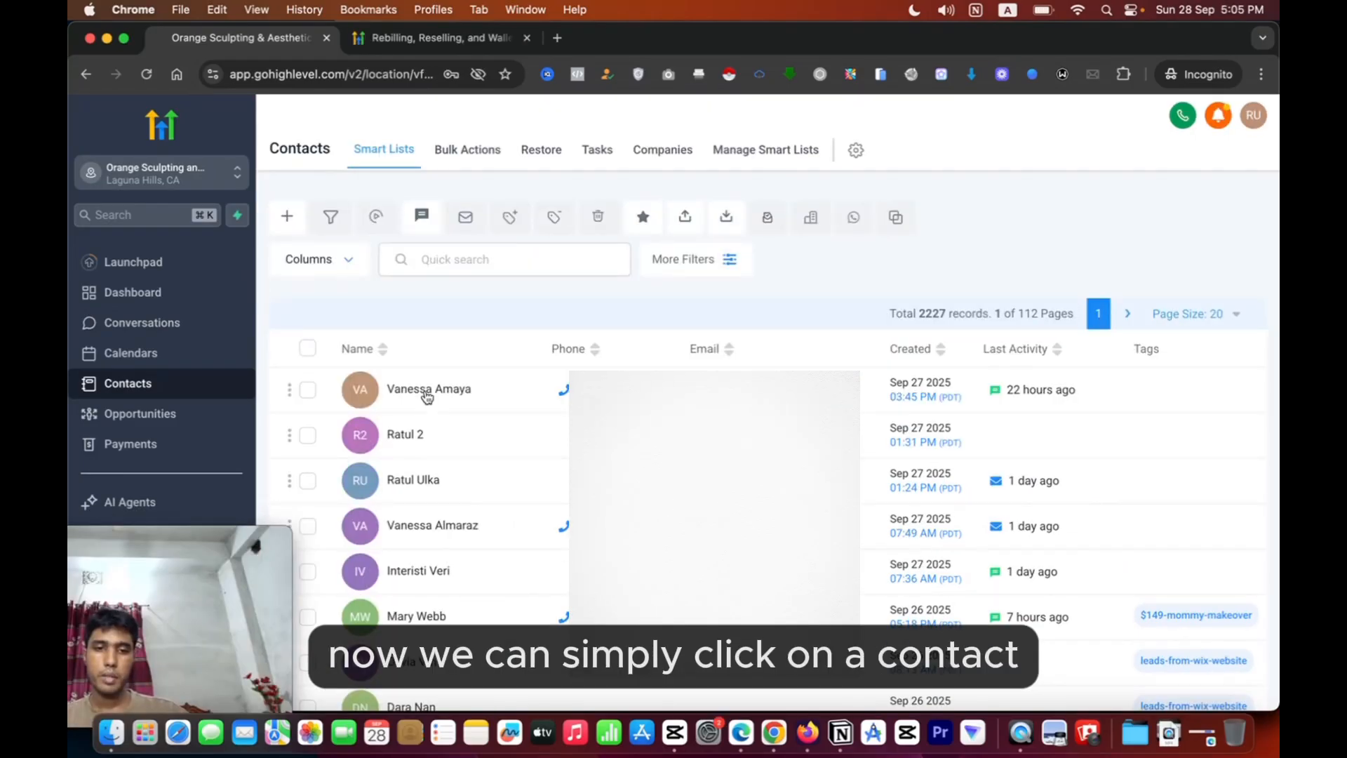
Open the newest contact's record and expand its general info and Additional Info sections
click(424, 390)
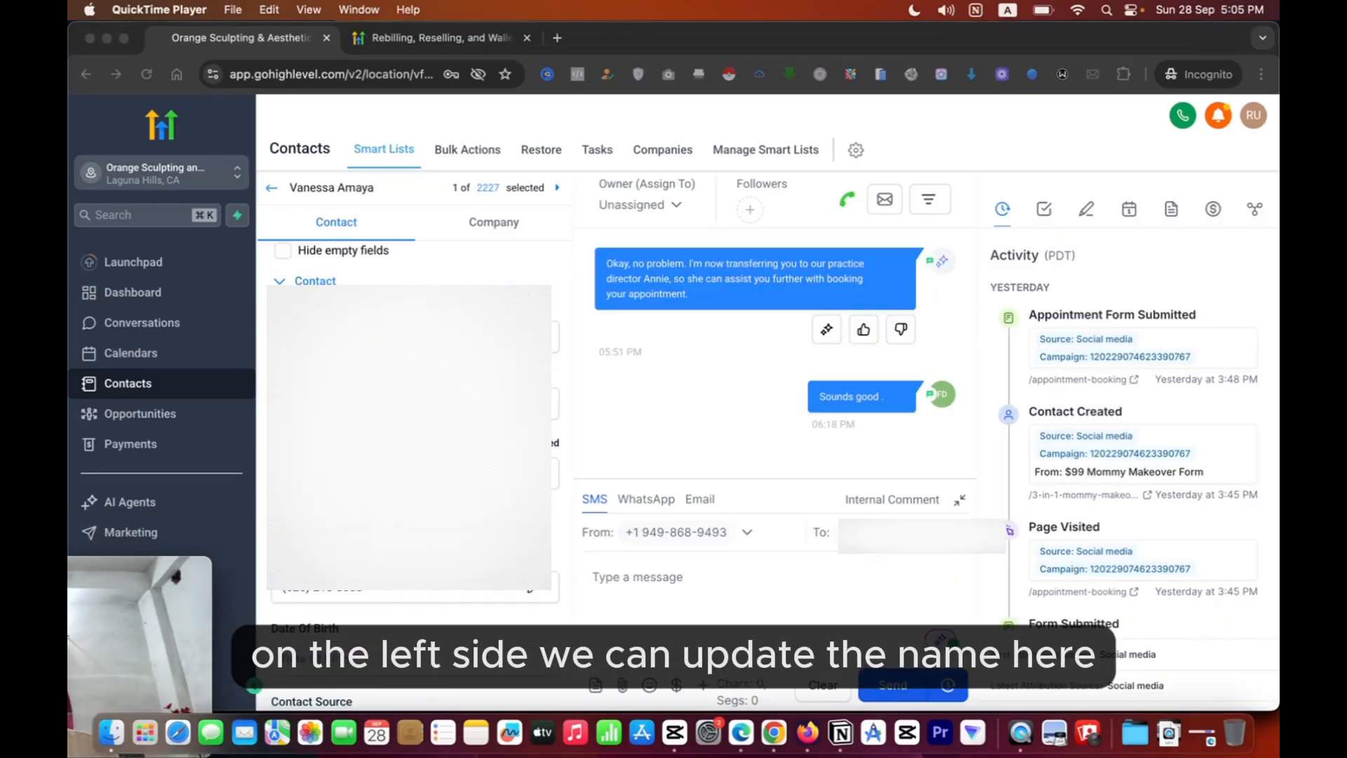
key(super+Tab)
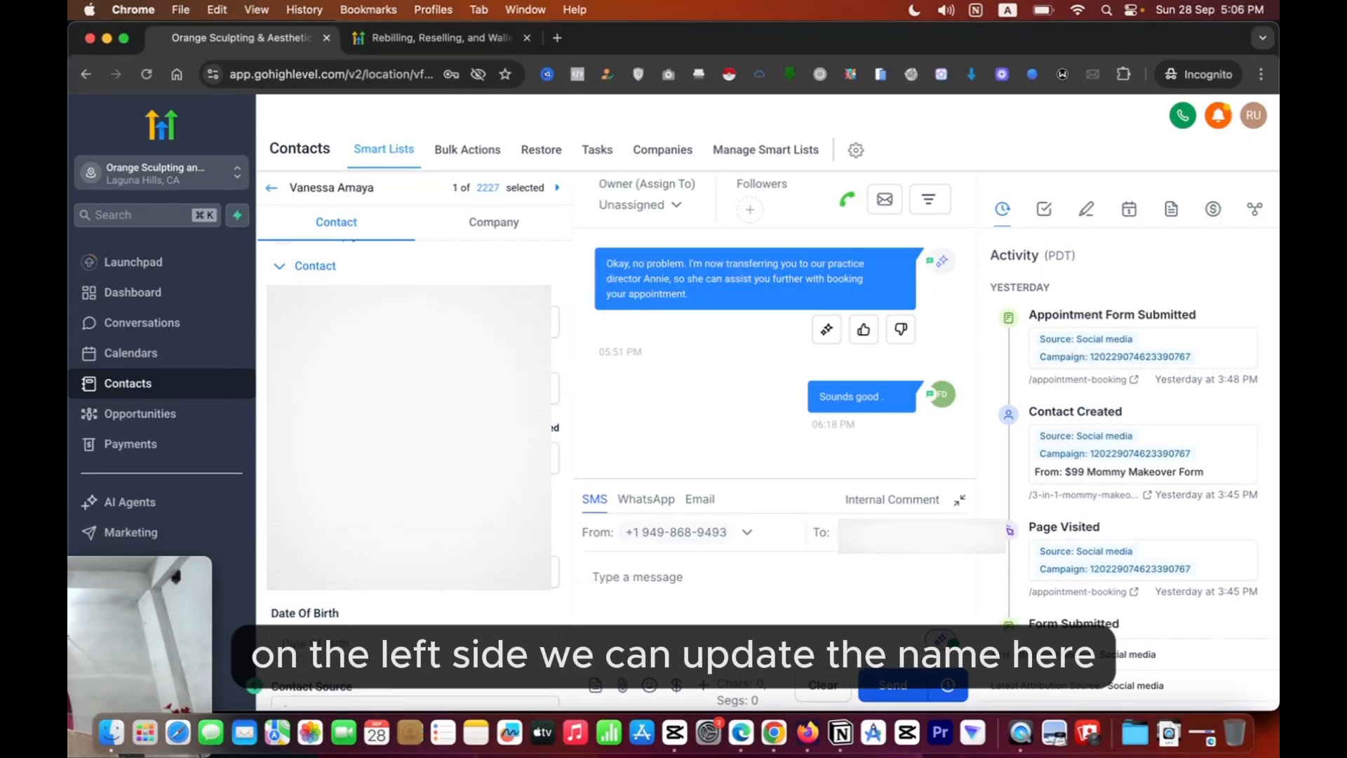
scroll(414, 435, down, 10)
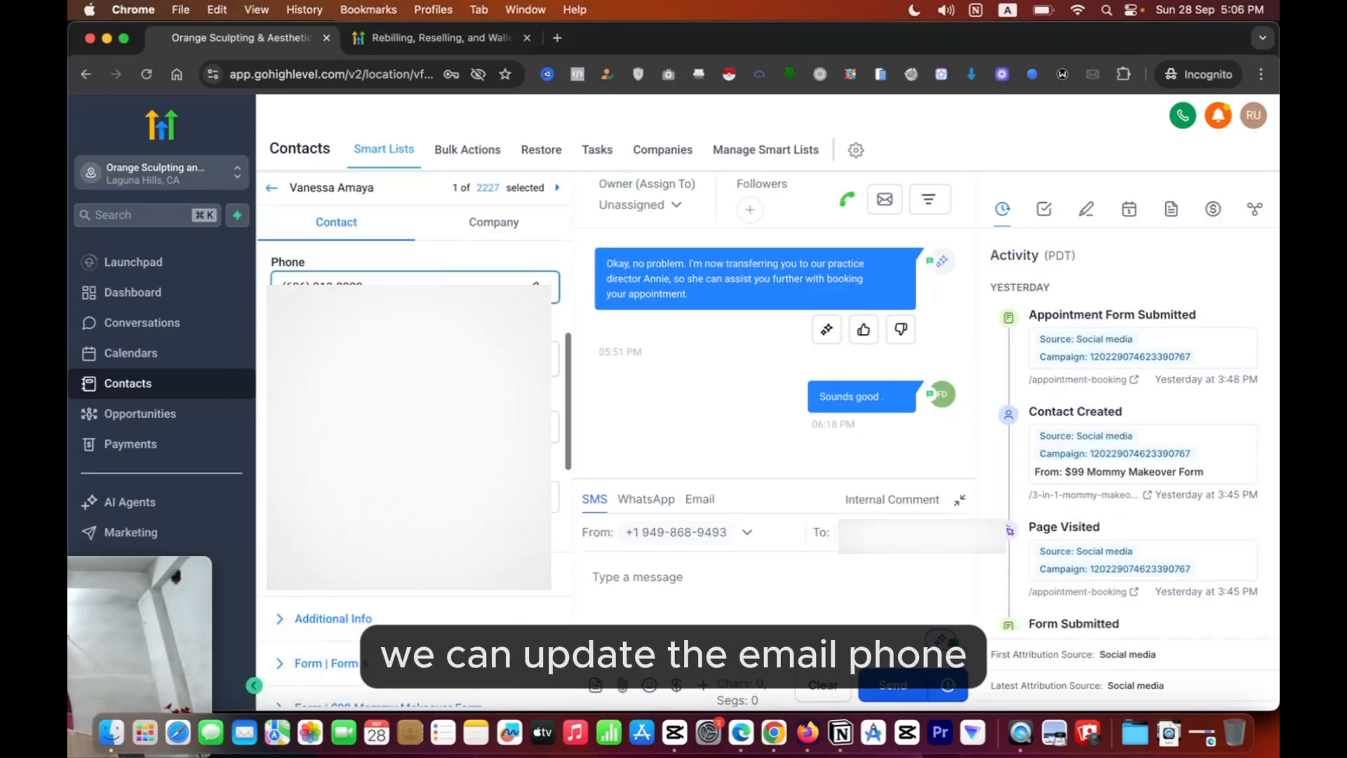
scroll(370, 392, down, 5)
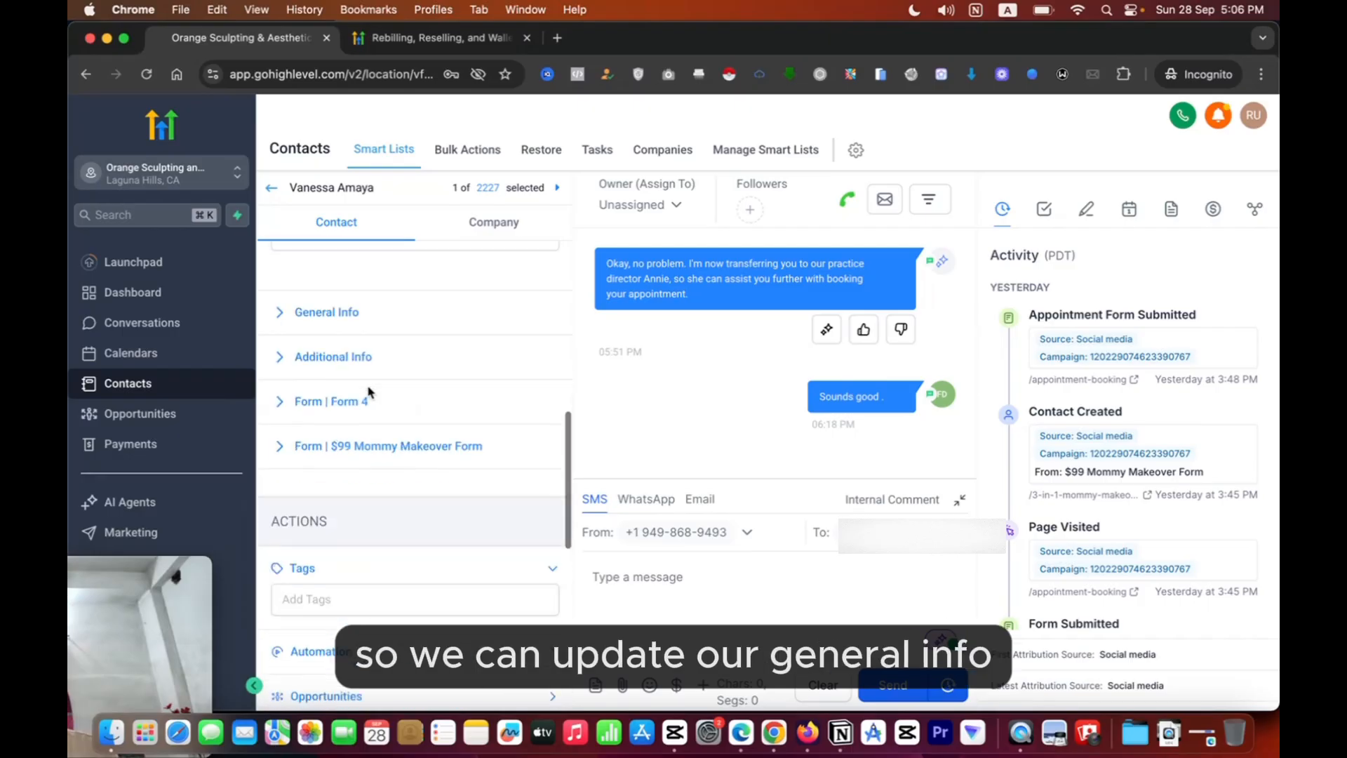
click(294, 312)
scroll(338, 372, down, 5)
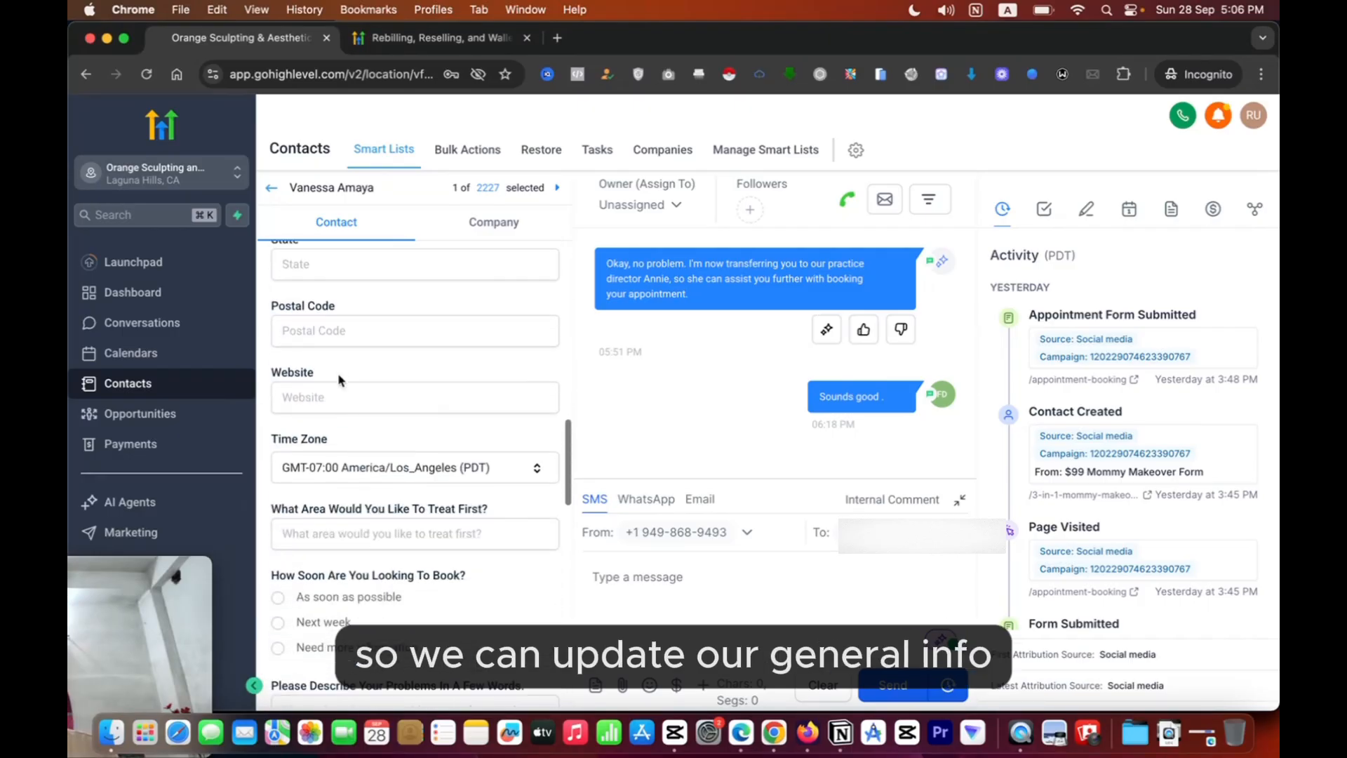
scroll(338, 378, down, 8)
click(281, 344)
scroll(331, 376, down, 1)
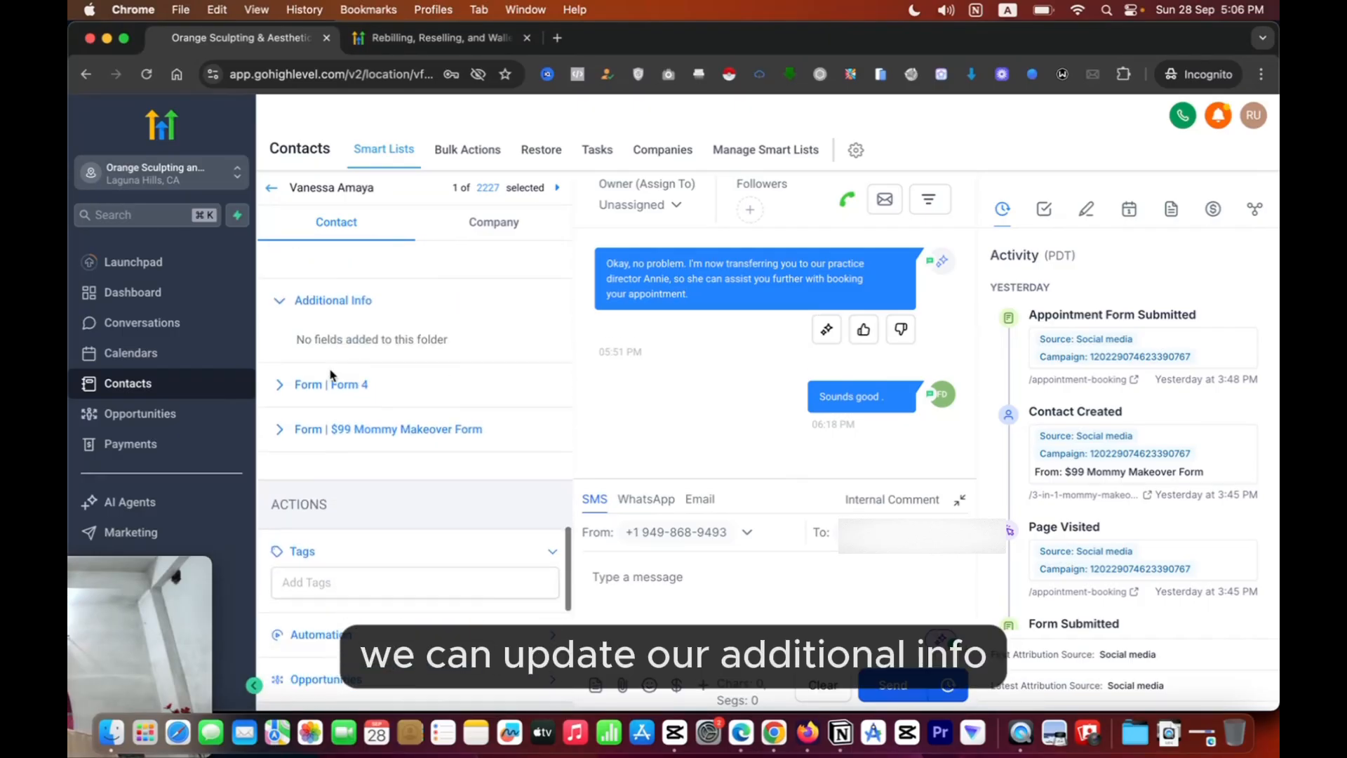
scroll(395, 466, down, 4)
Expand Automation and Opportunities, then bring up message snippets and file-attachment options
click(340, 438)
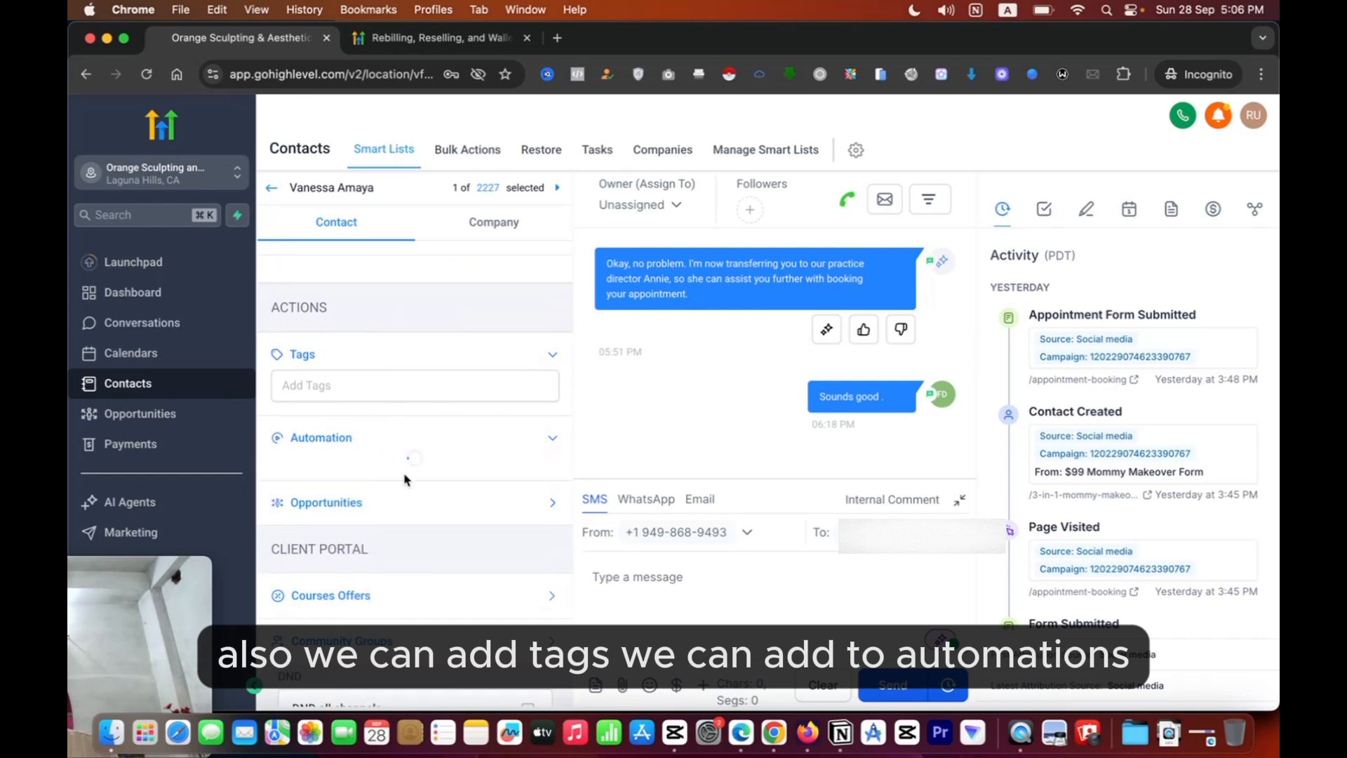
scroll(405, 479, down, 5)
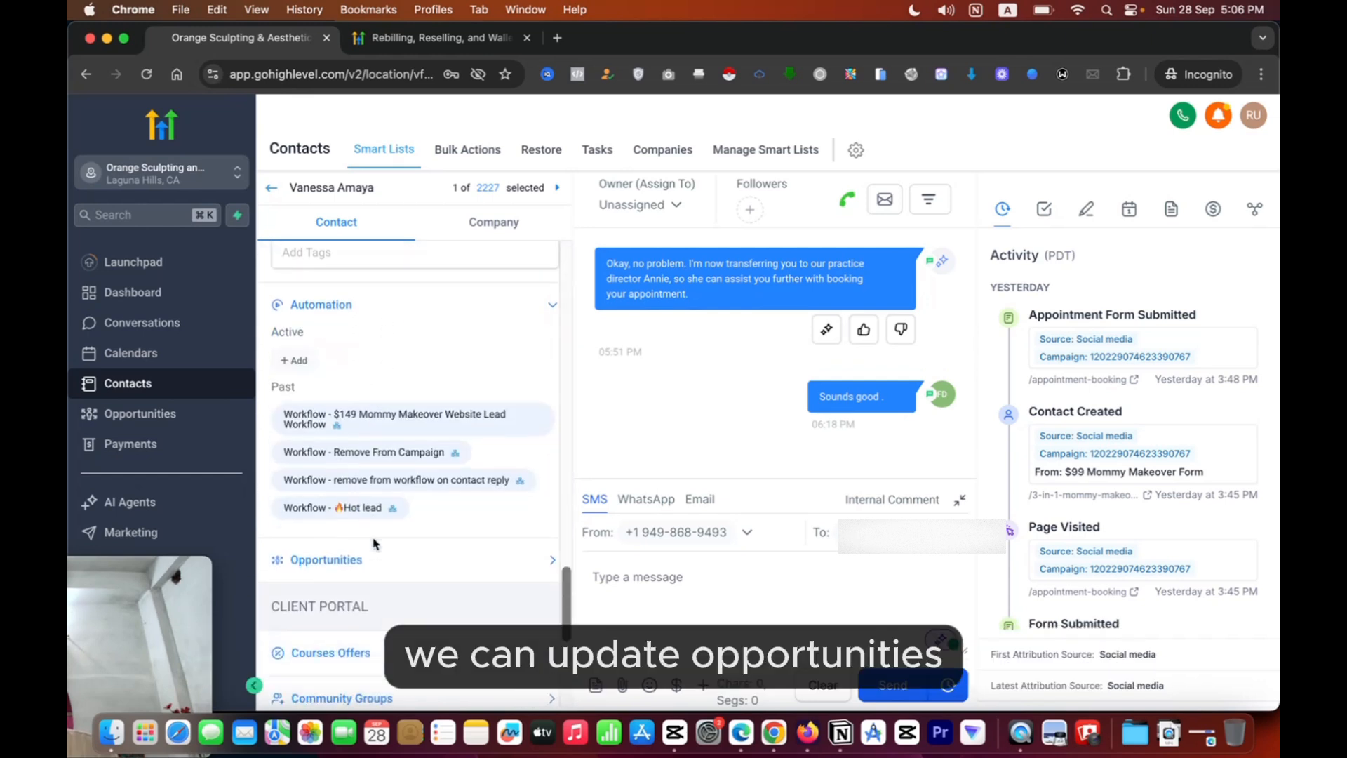
click(324, 449)
scroll(491, 477, down, 4)
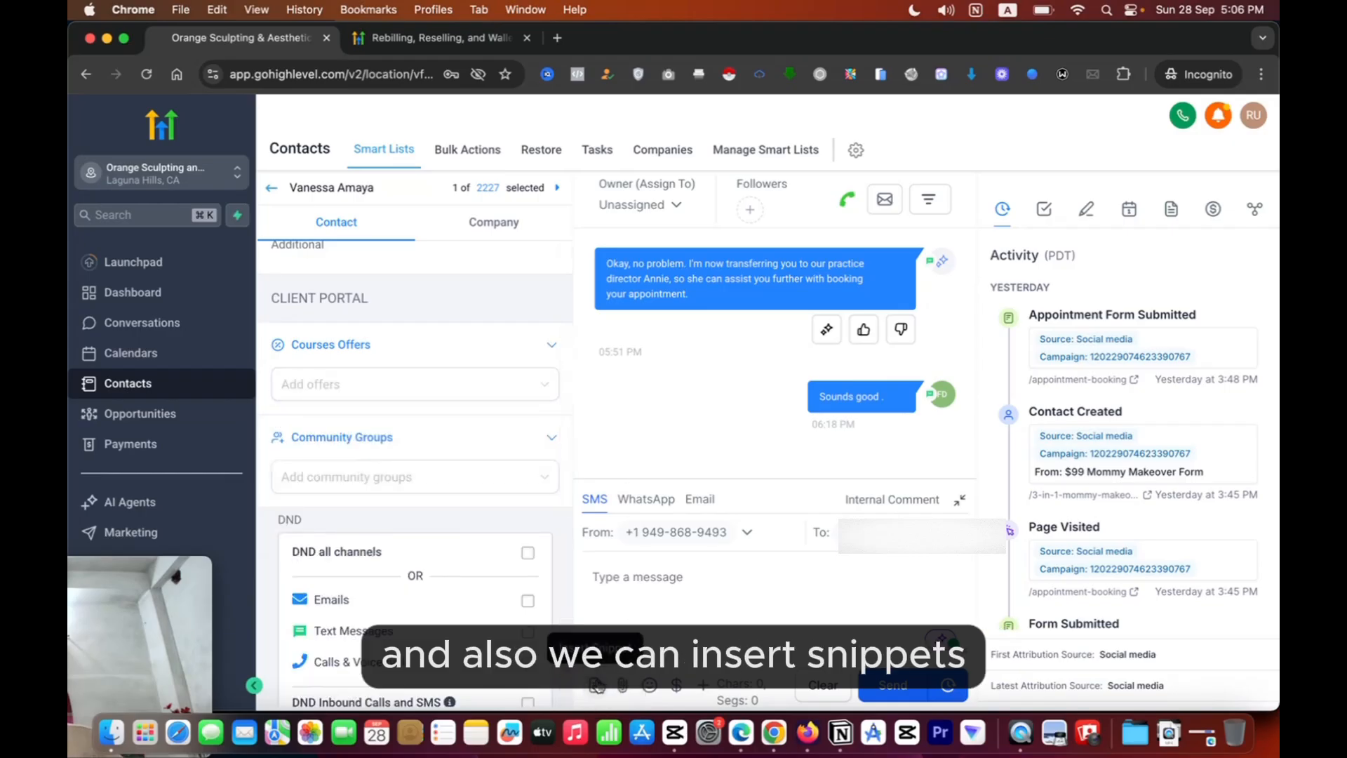
click(597, 685)
click(623, 685)
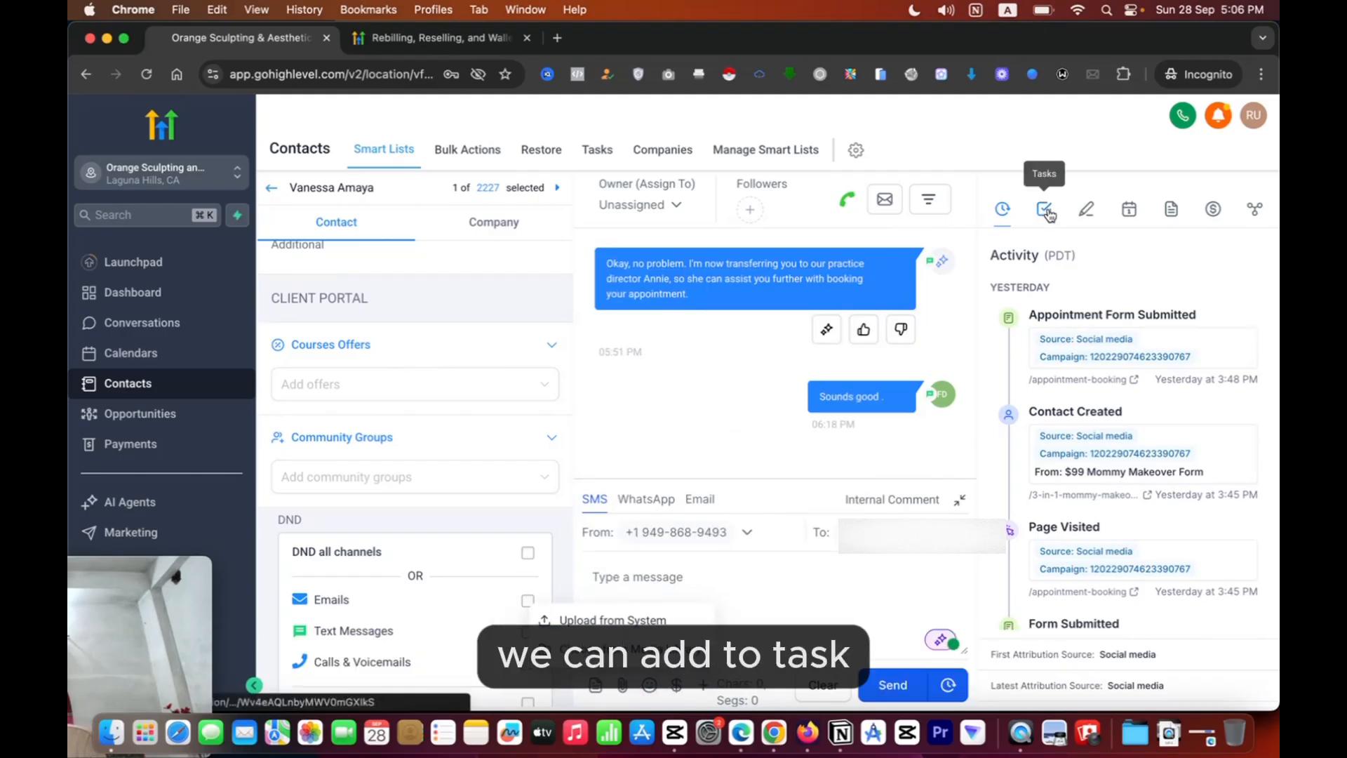
Review the contact's tasks, notes, appointments, documents and payment transactions
click(1046, 212)
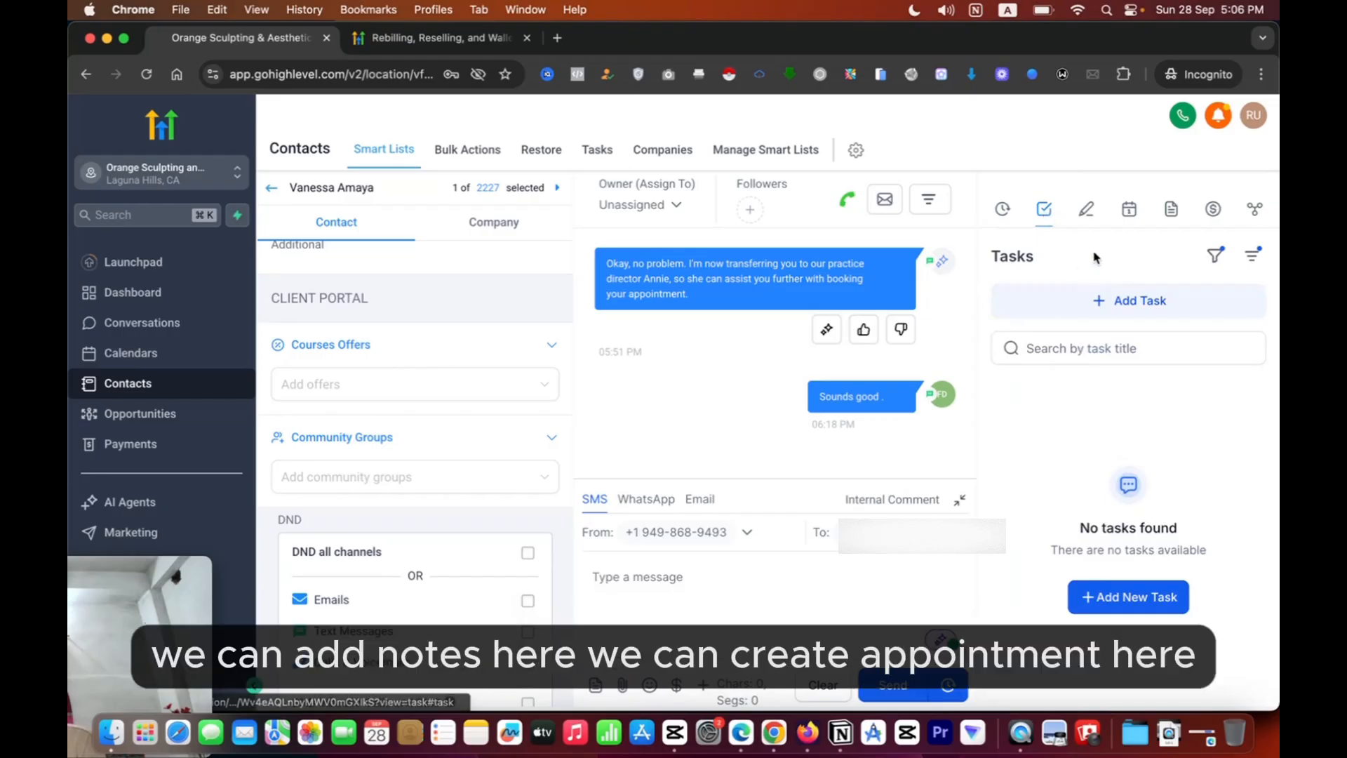
click(1086, 209)
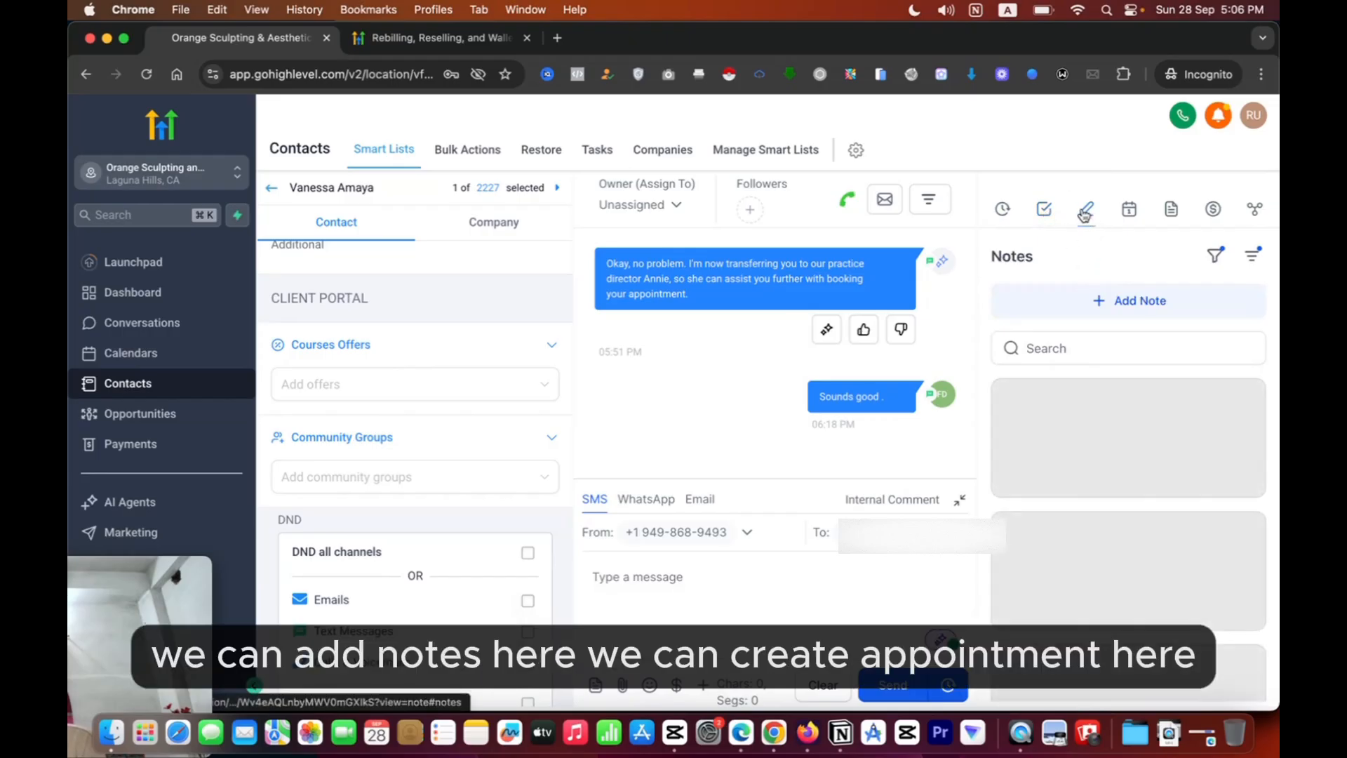
click(1130, 215)
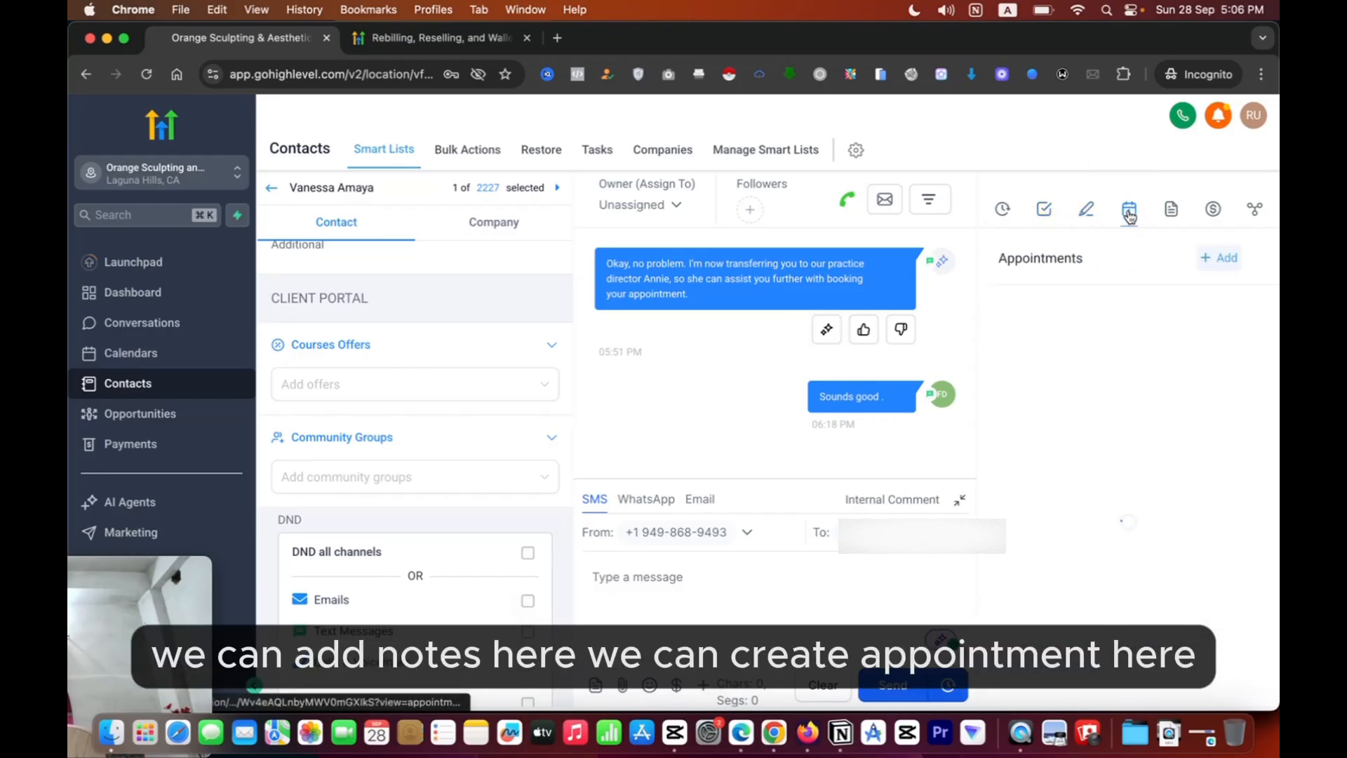
click(1171, 212)
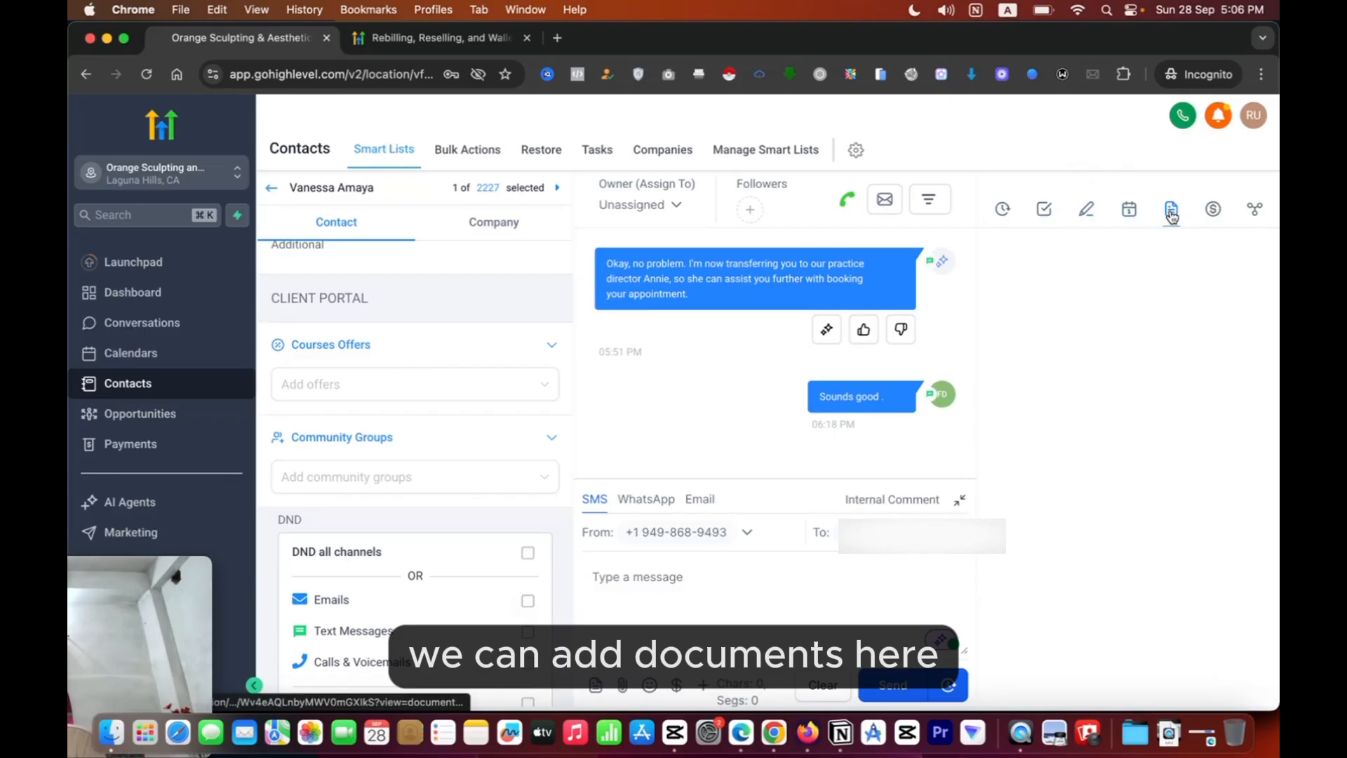
click(1213, 209)
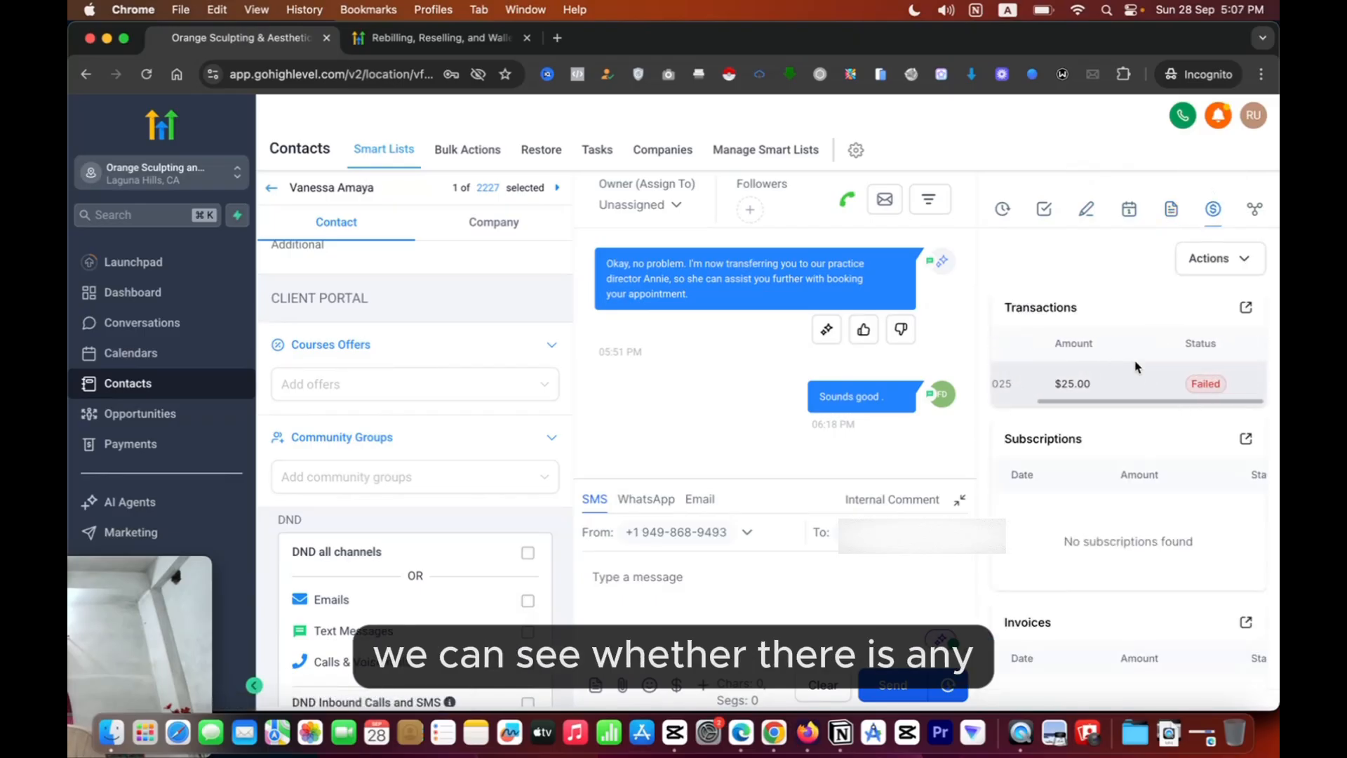
Go to the Opportunities board showing the $149 Mommy Makeover pipeline
scroll(1137, 366, left, 3)
scroll(1138, 367, right, 3)
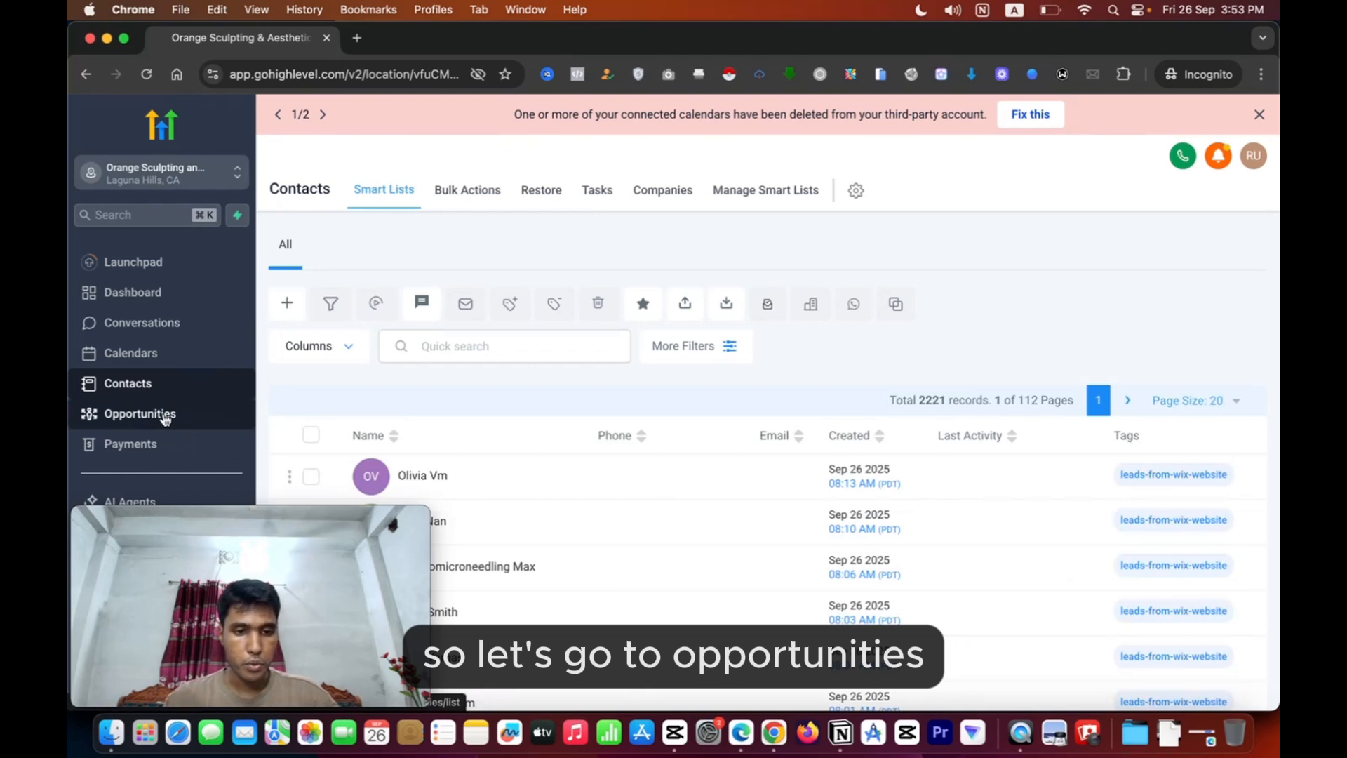
click(165, 418)
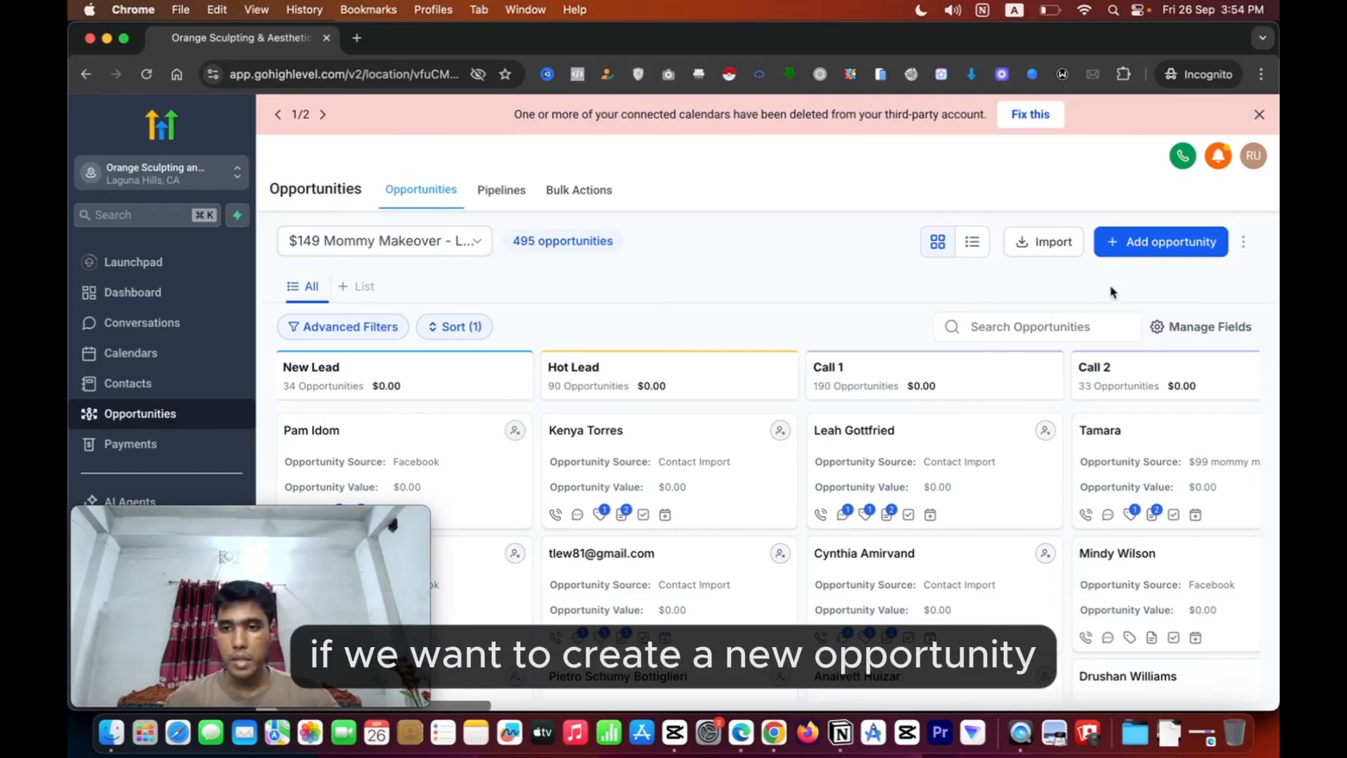
Start a new opportunity for the searched contact in the $149 Mommy Makeover pipeline at stage Call 1
click(1147, 241)
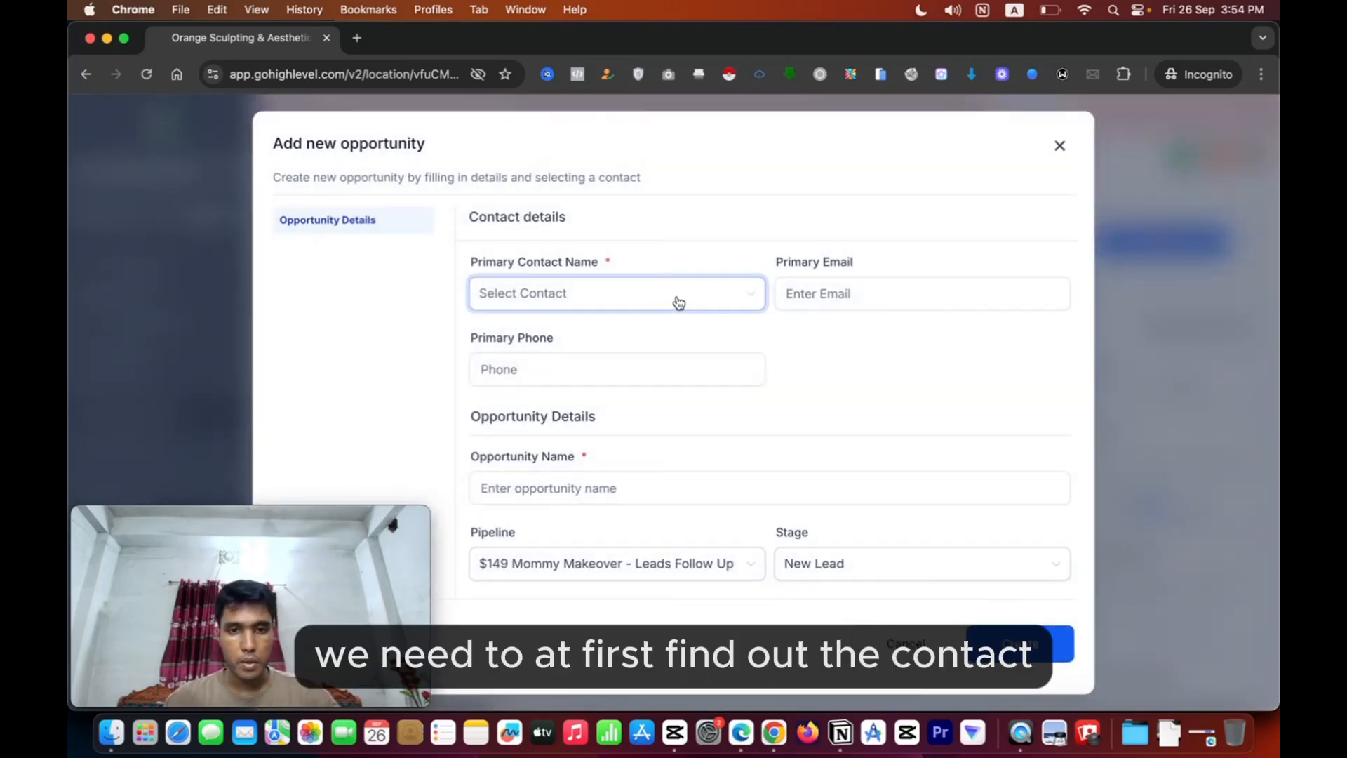
click(679, 303)
text(ratul)
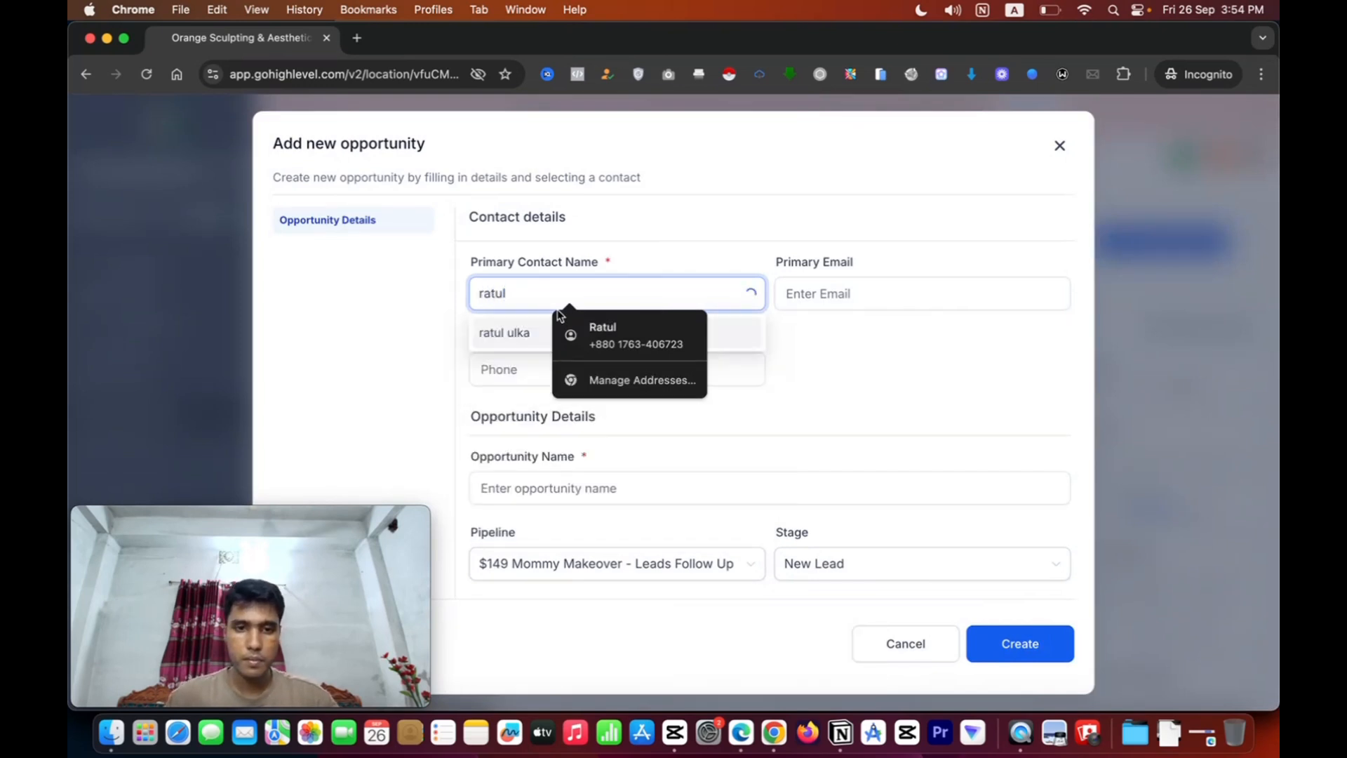
click(491, 415)
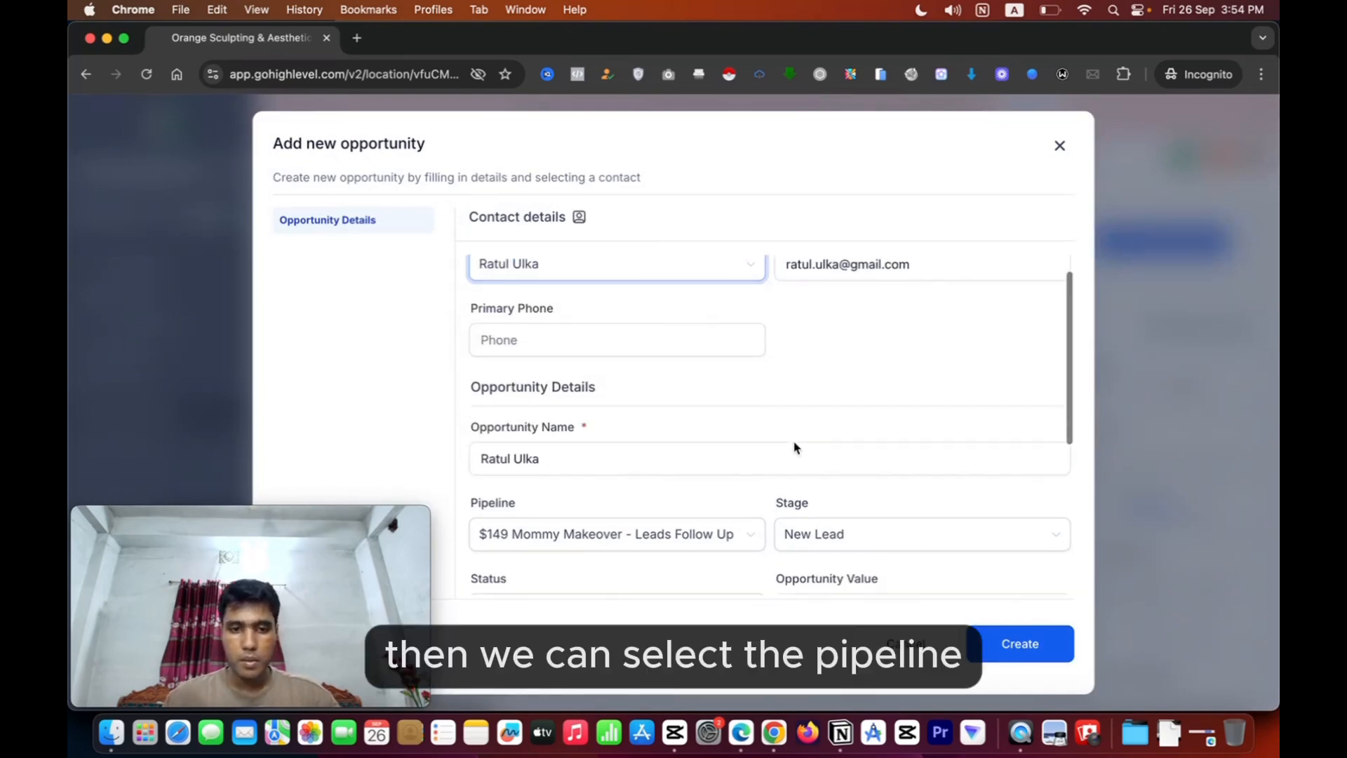
scroll(794, 444, down, 5)
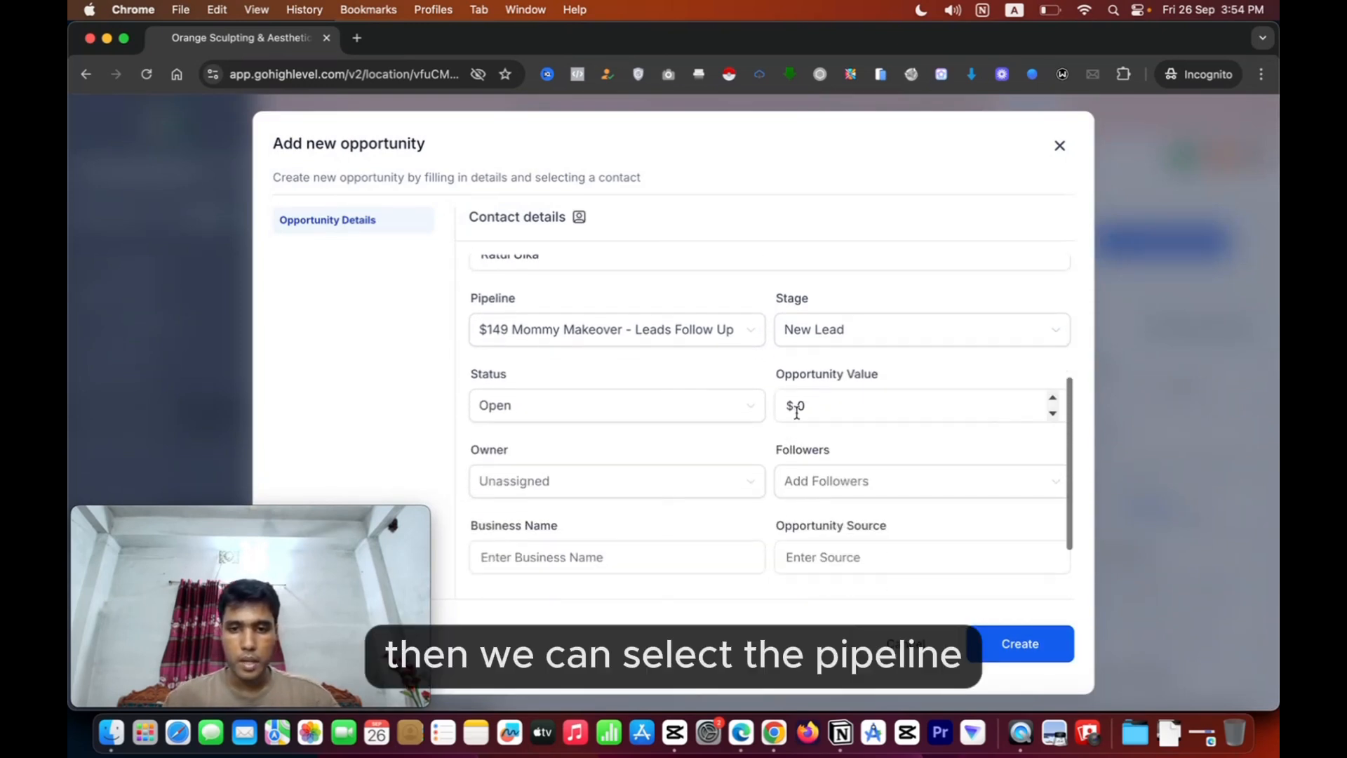
click(594, 338)
click(491, 369)
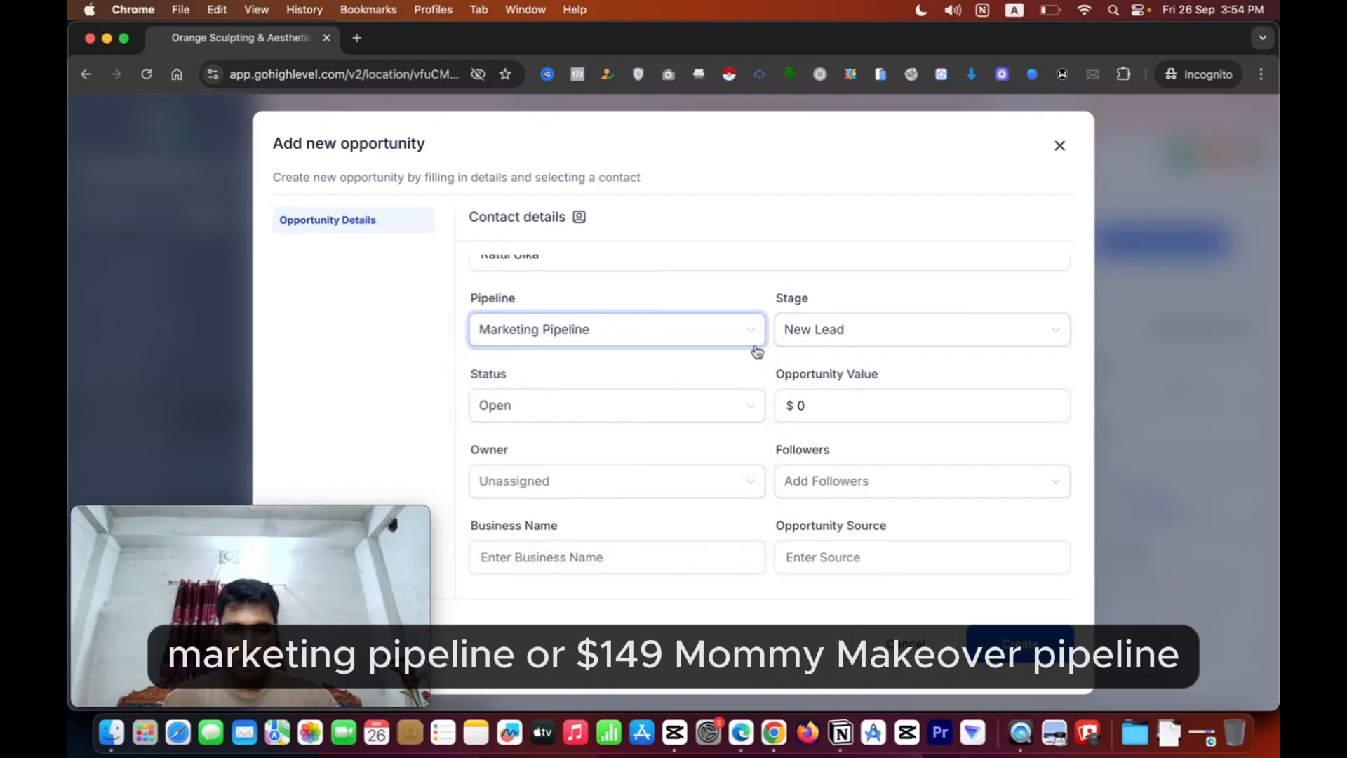
click(672, 334)
click(611, 396)
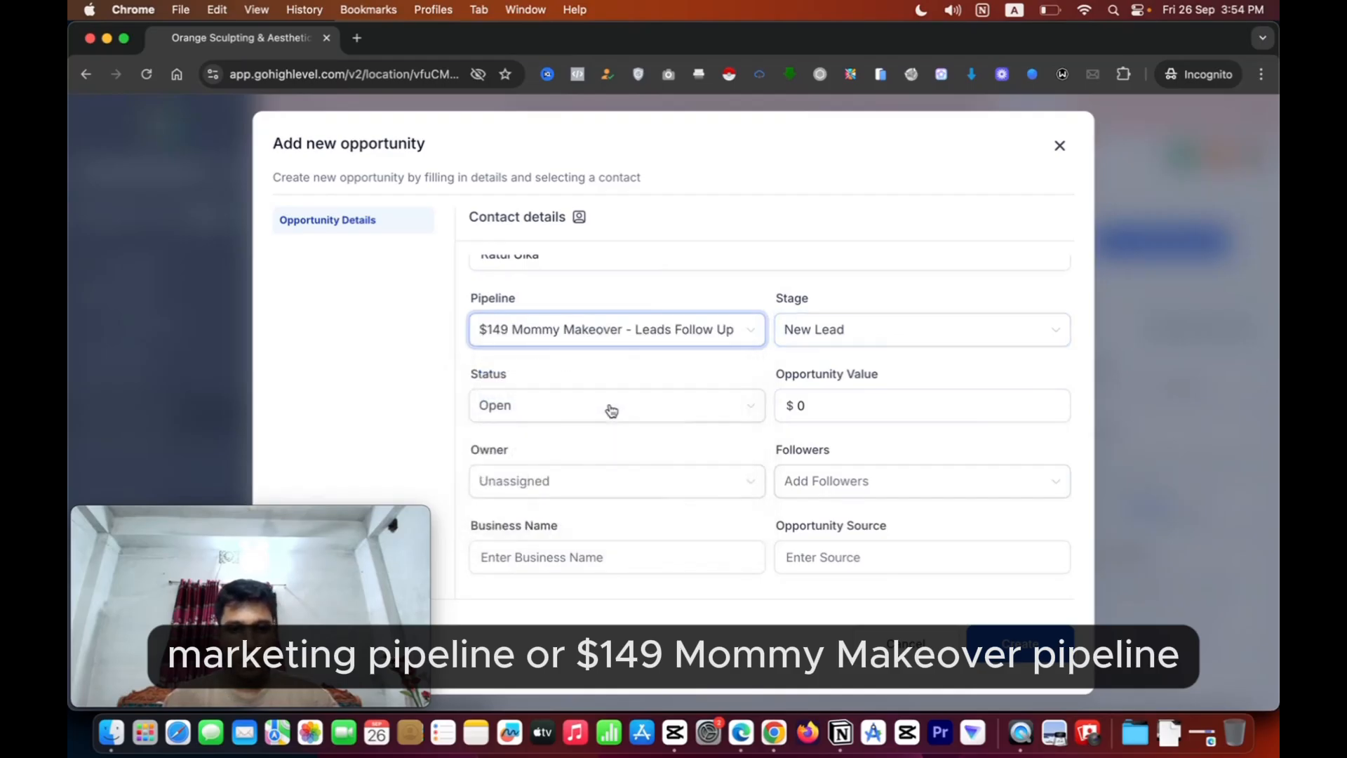
click(831, 330)
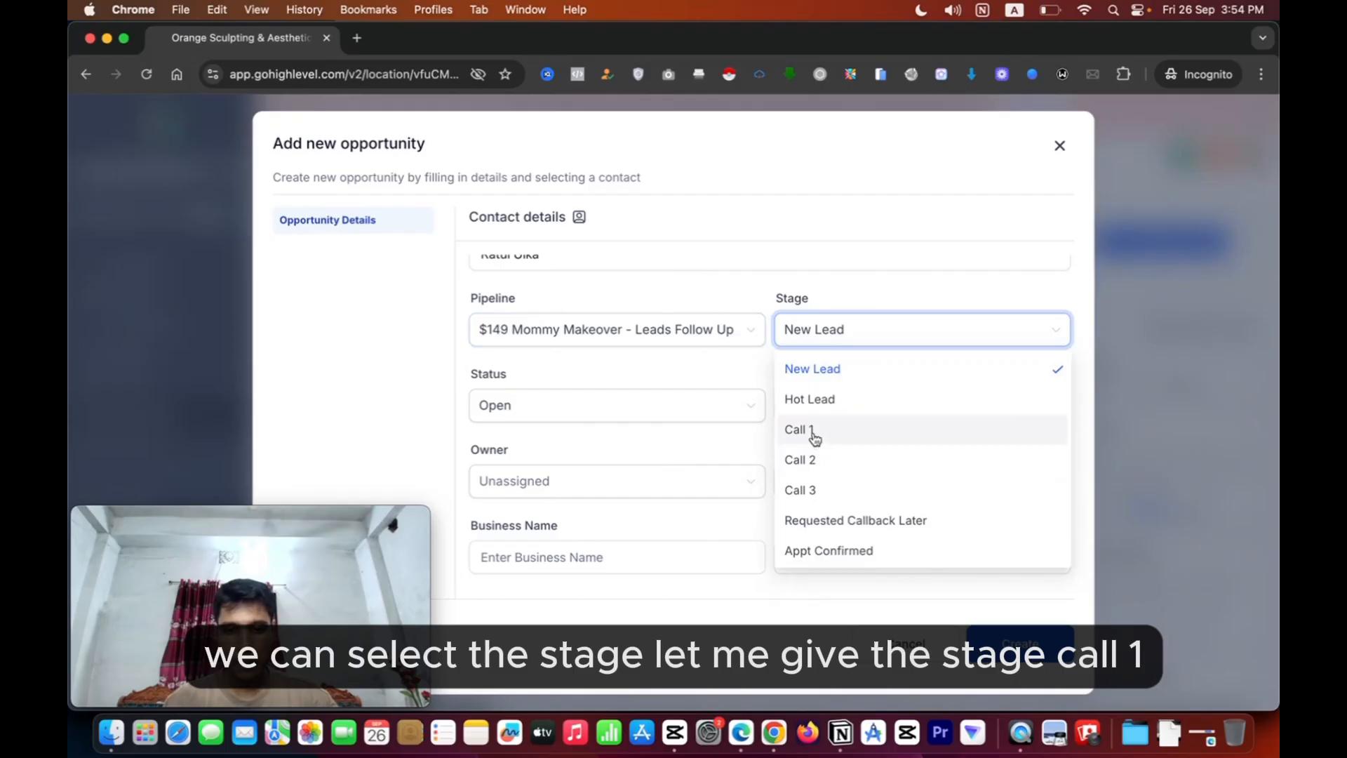
click(814, 435)
Keep status Open, enter a $97 opportunity value, and review Owner, Followers, Business name, Source and Tags
click(662, 396)
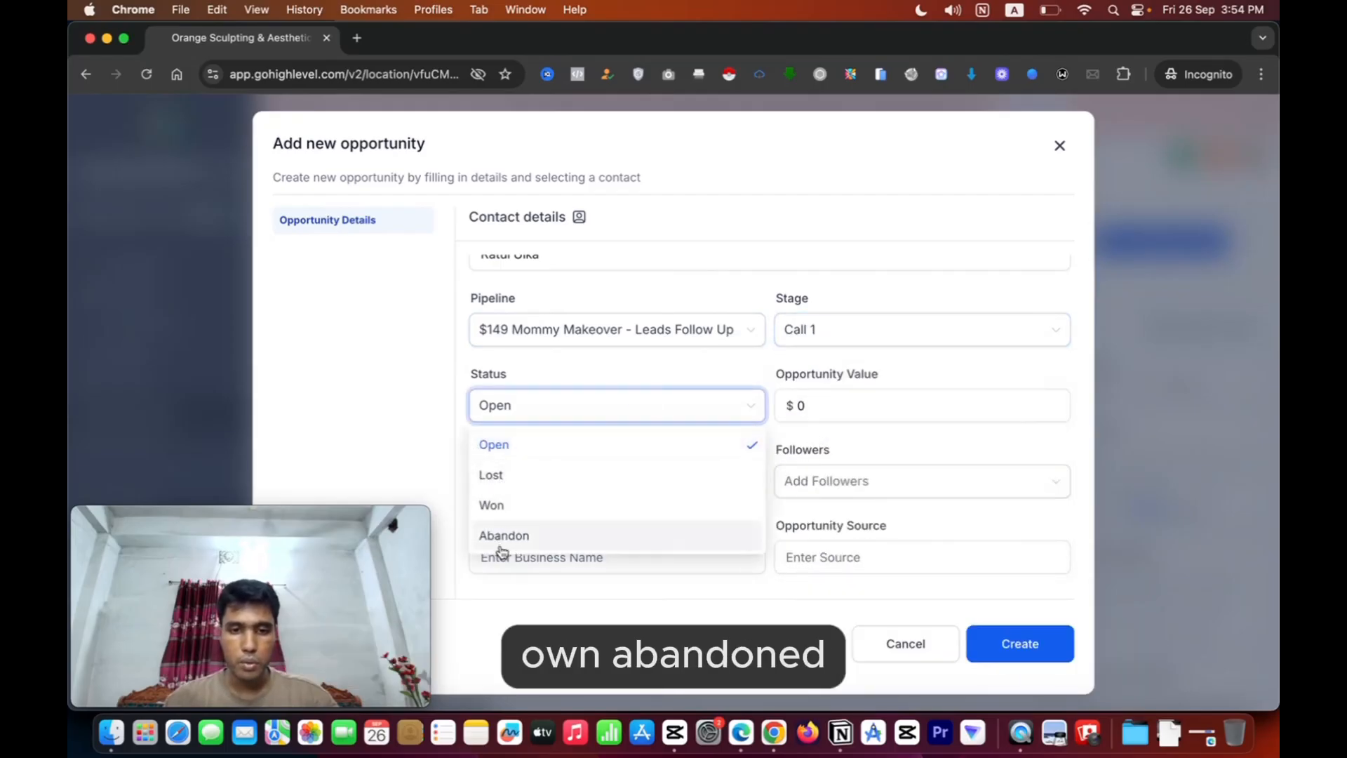
click(846, 399)
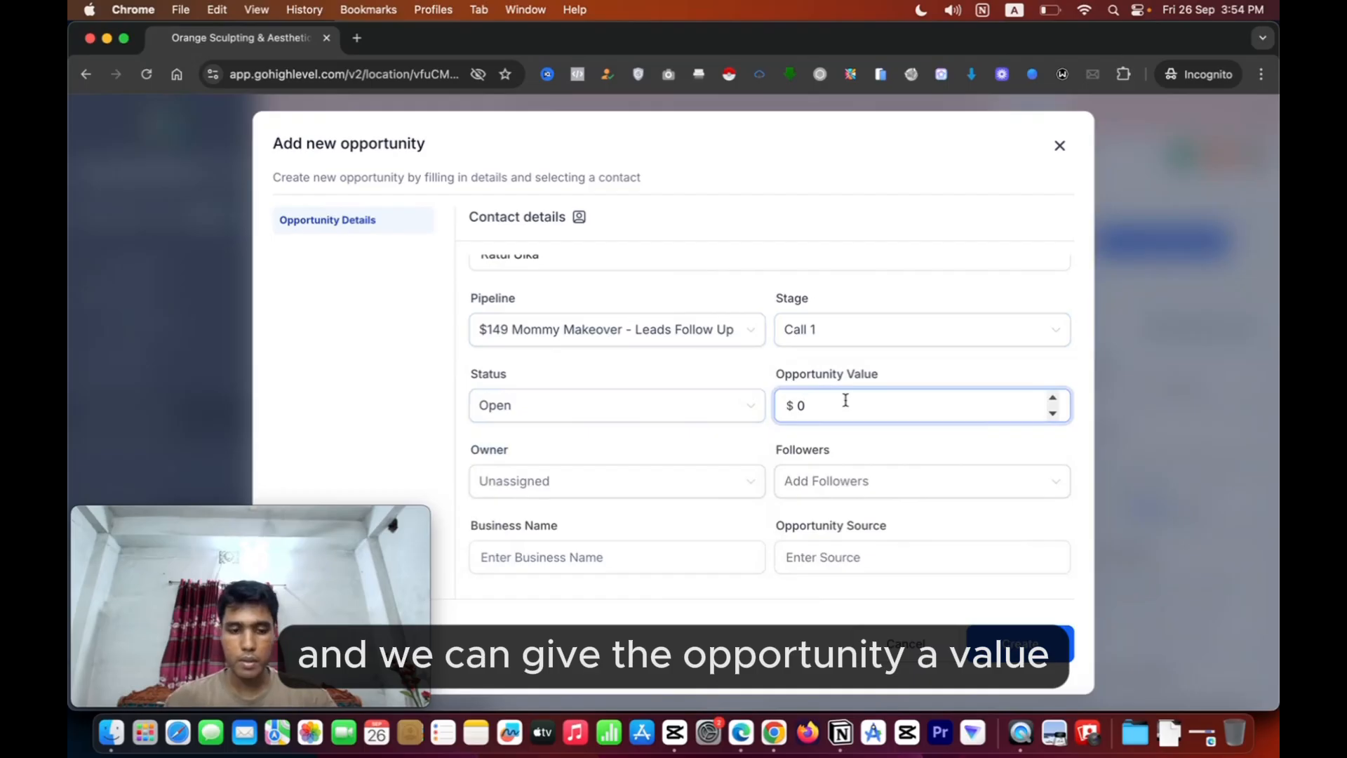
text(100)
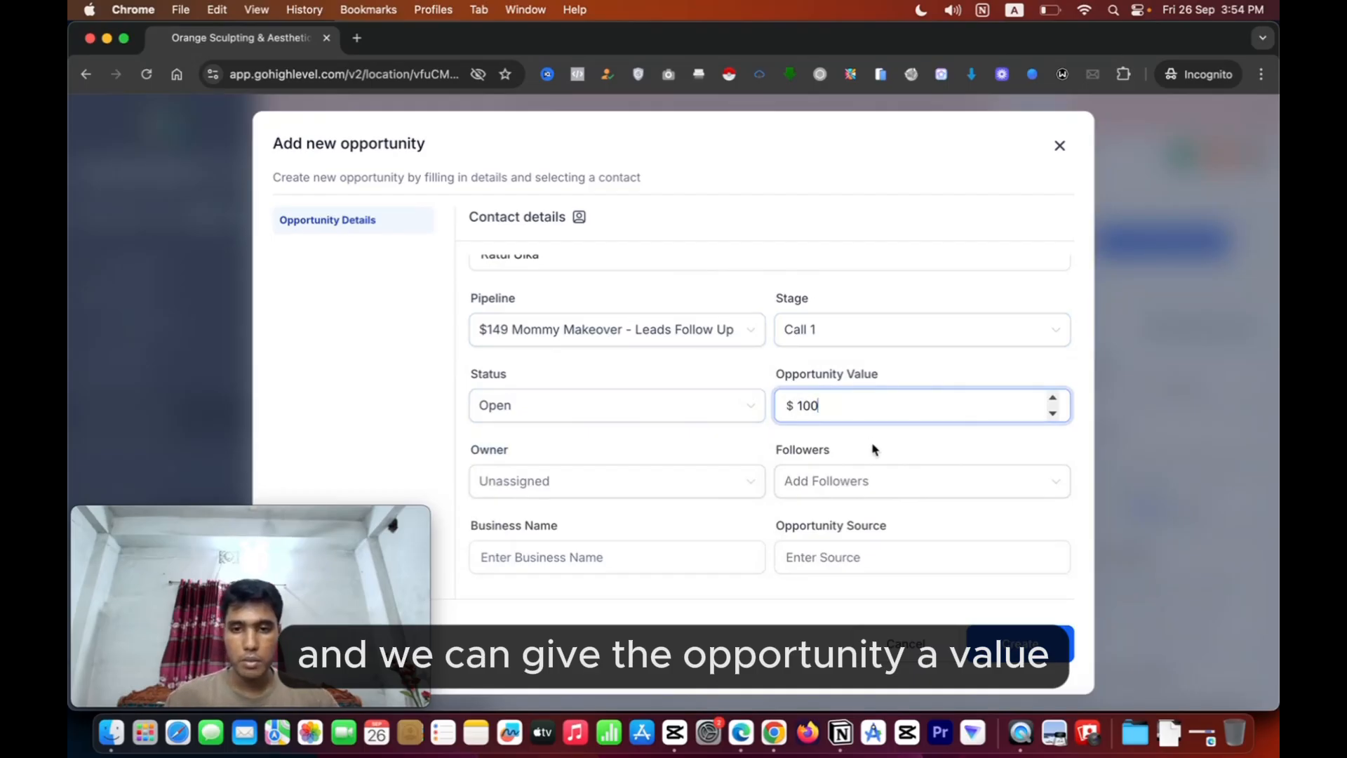
scroll(851, 405, down, 3)
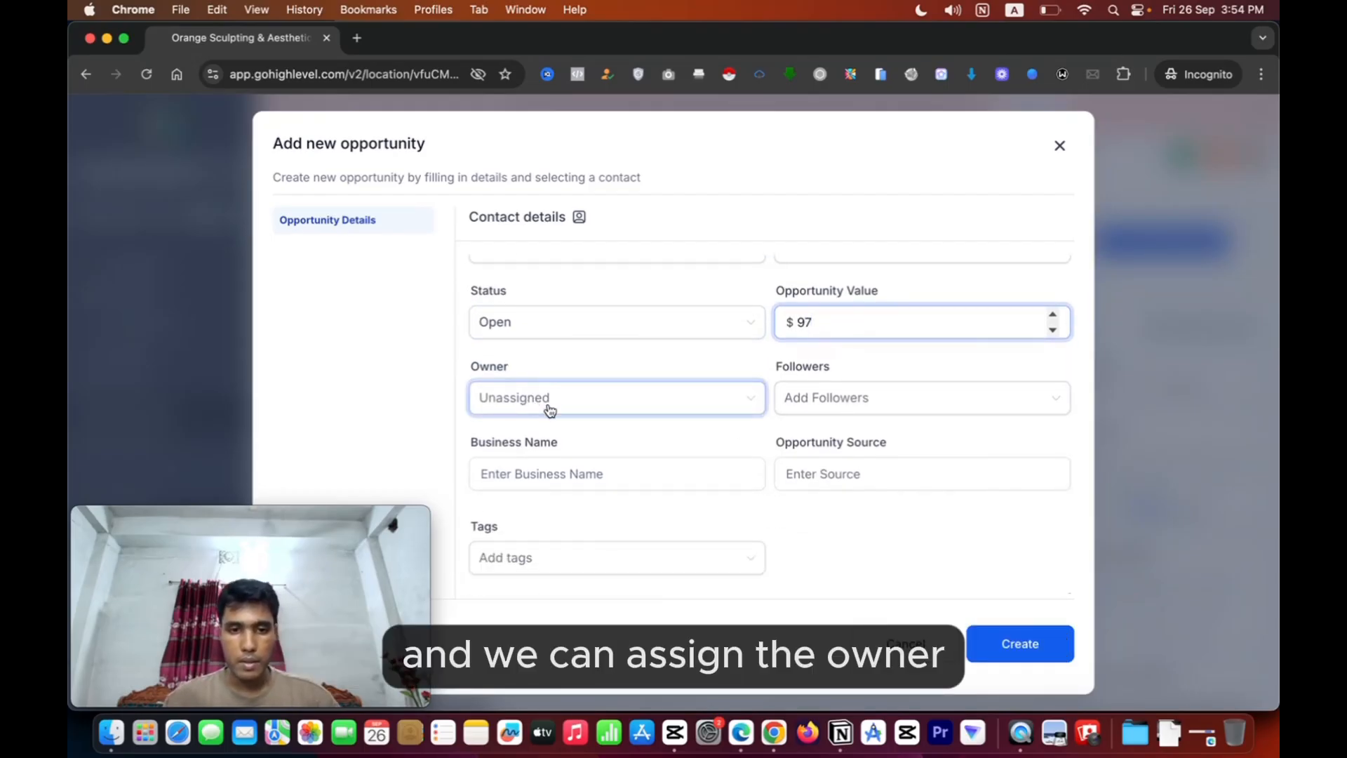
click(550, 410)
click(817, 410)
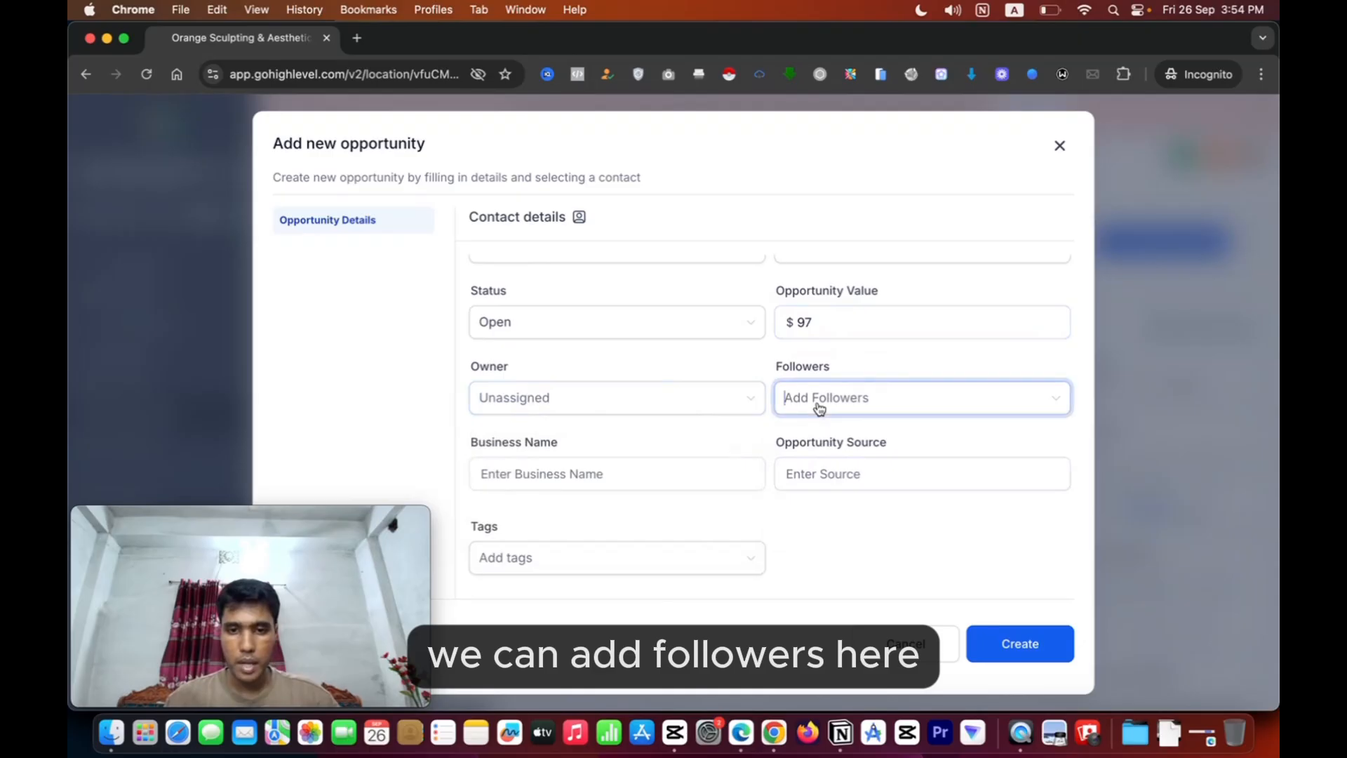
click(614, 482)
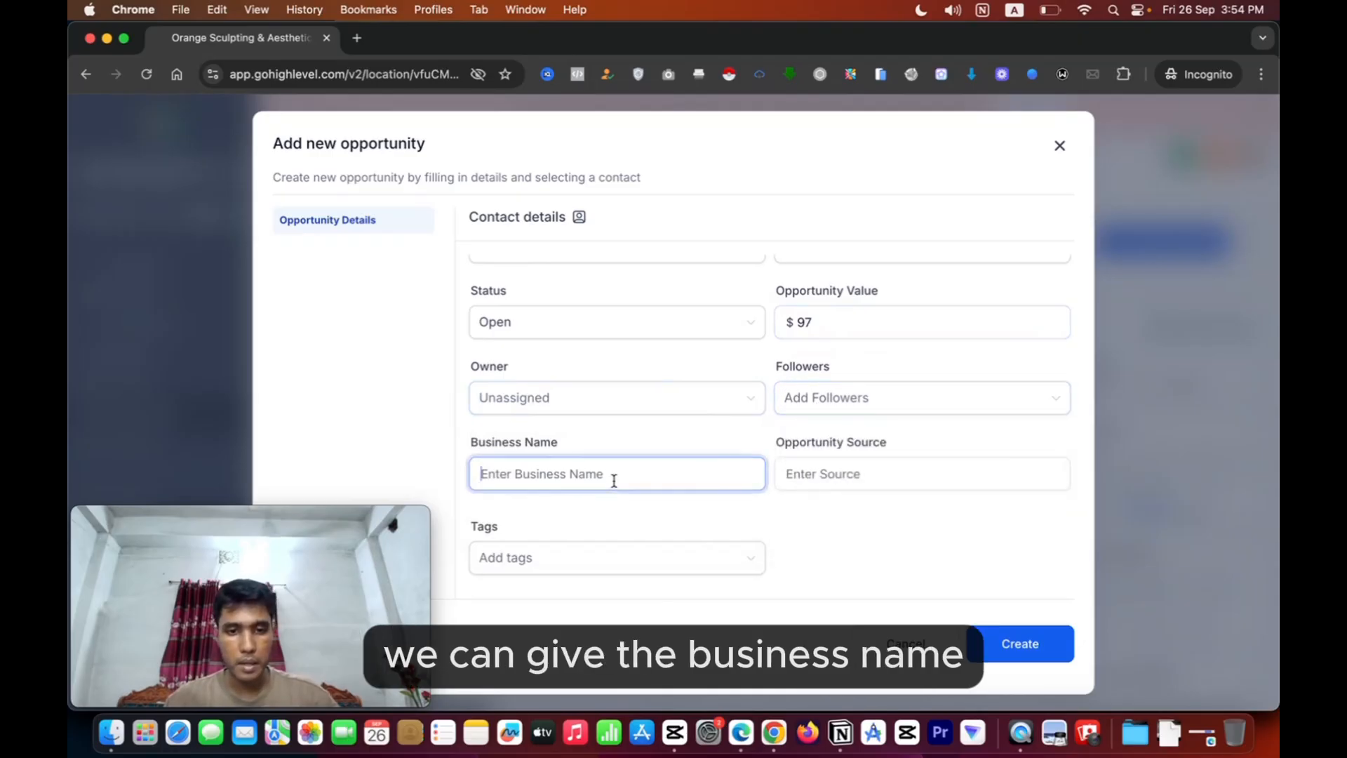
click(880, 476)
click(558, 579)
click(618, 557)
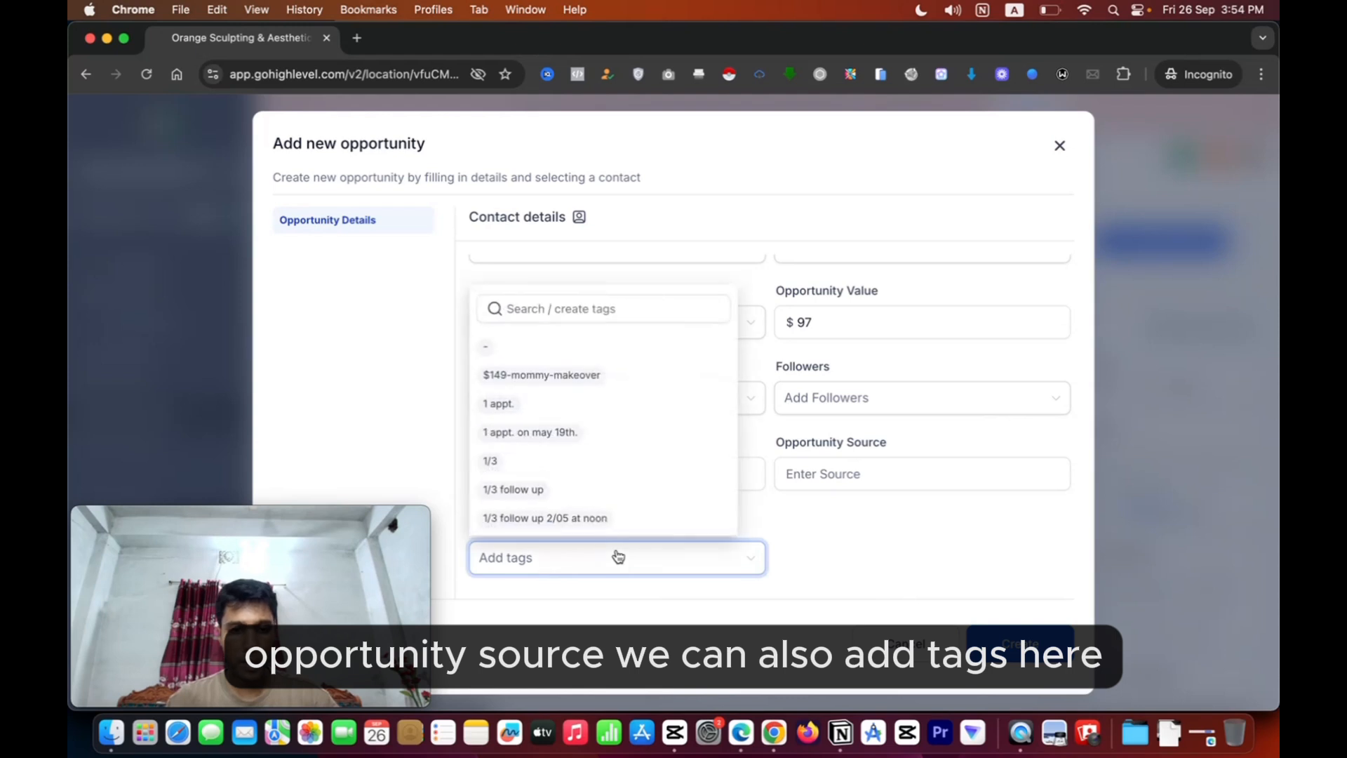
click(971, 583)
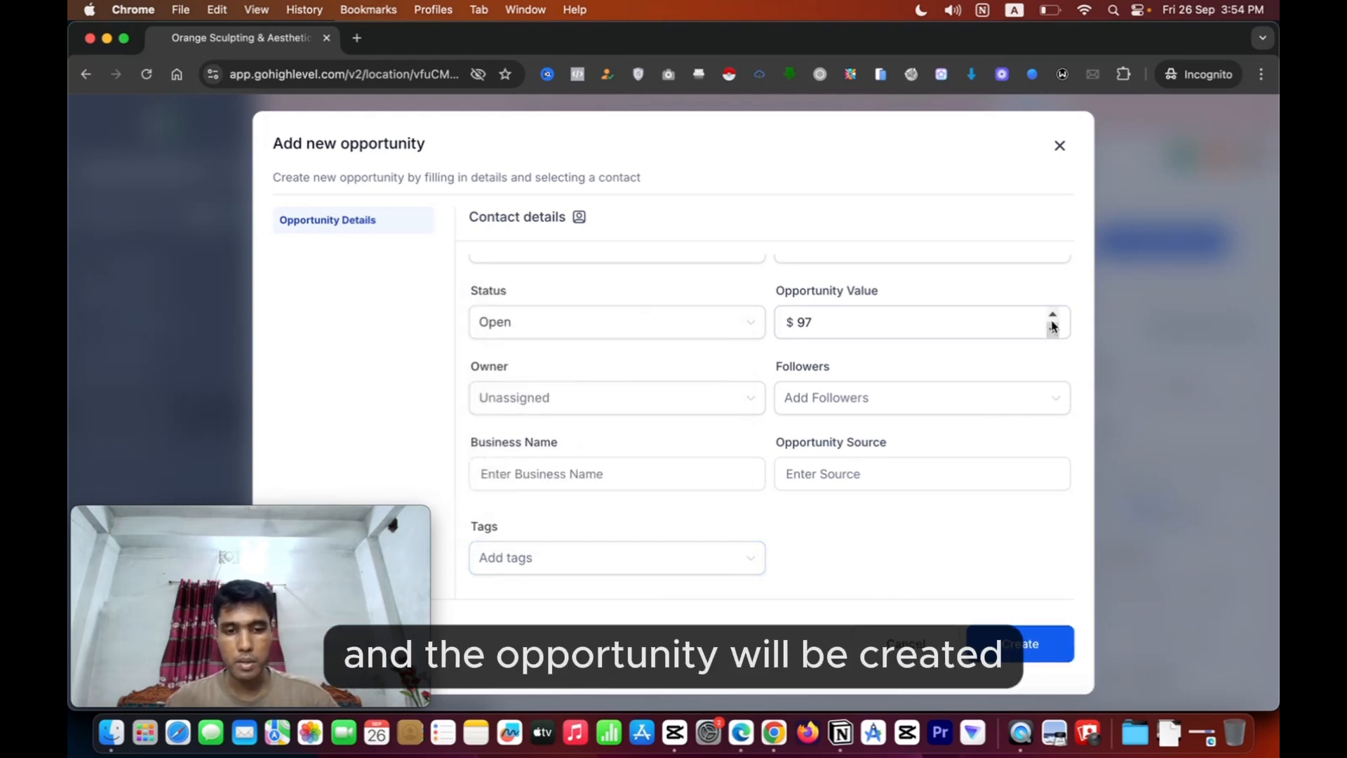
Close the opportunity form, view the Botox Lead Follow Up board, then return to $149 Mommy Makeover
click(1059, 145)
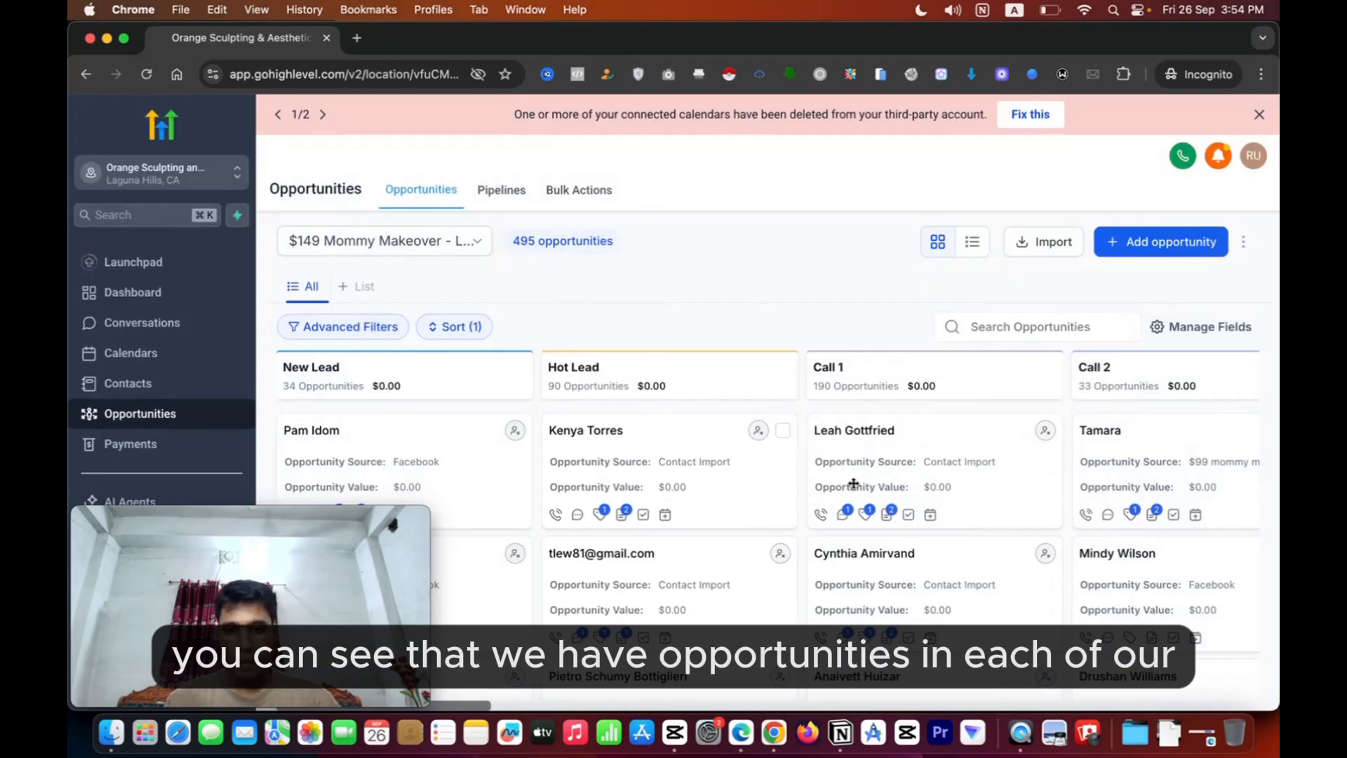
scroll(853, 483, right, 15)
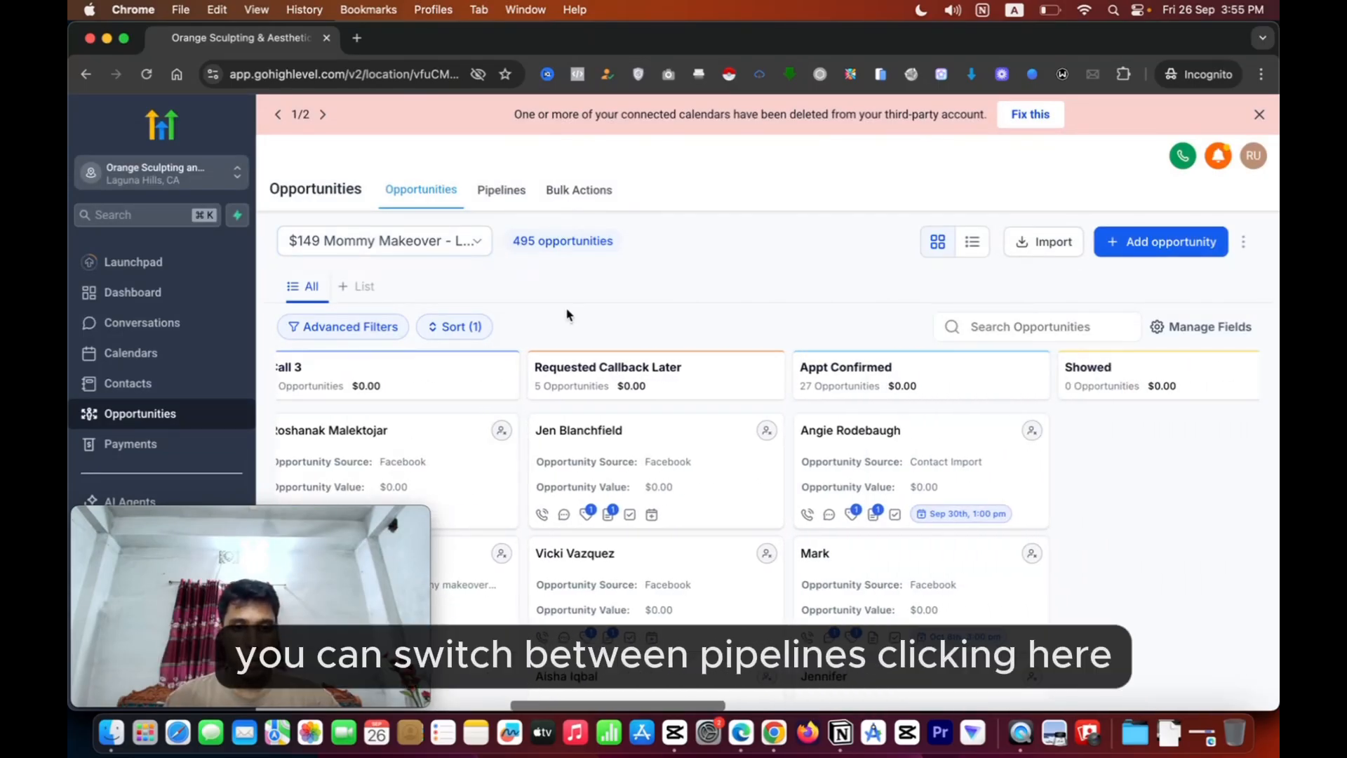
click(439, 242)
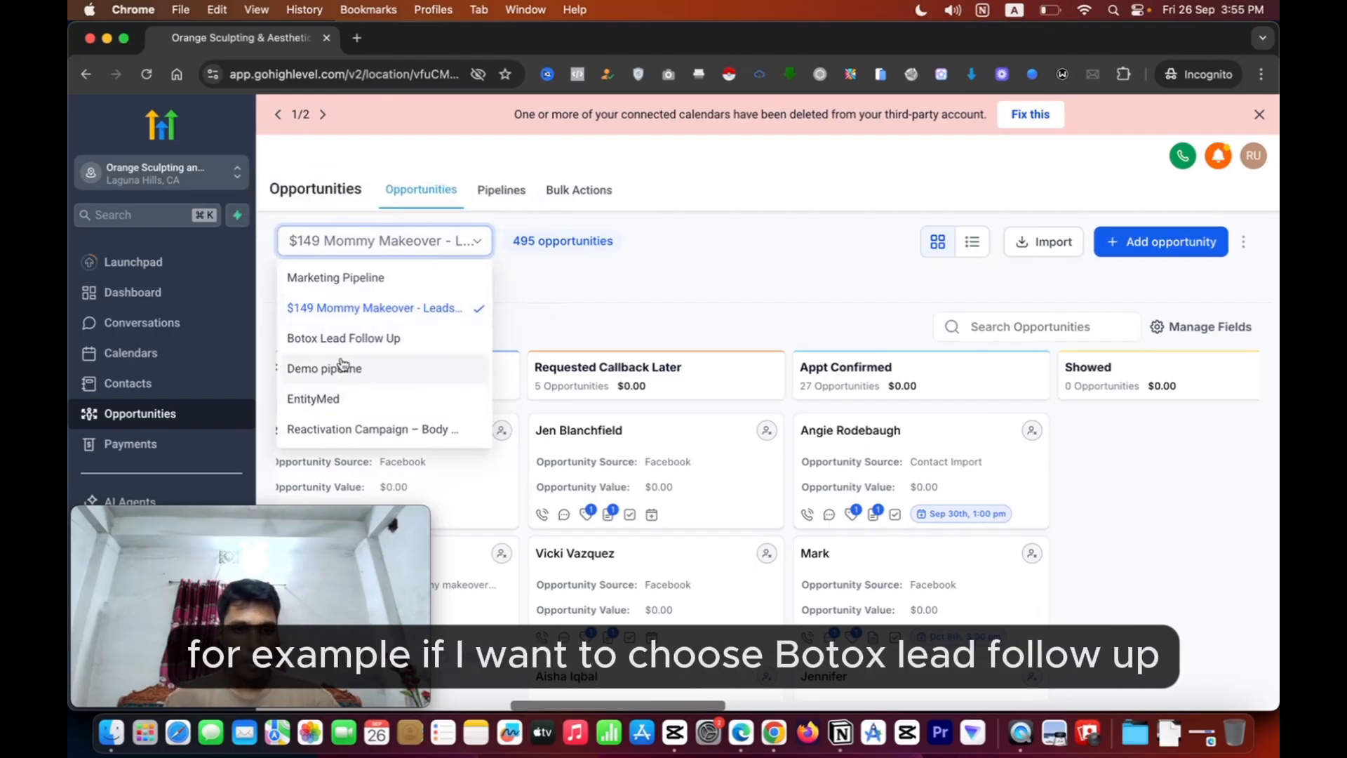
click(336, 338)
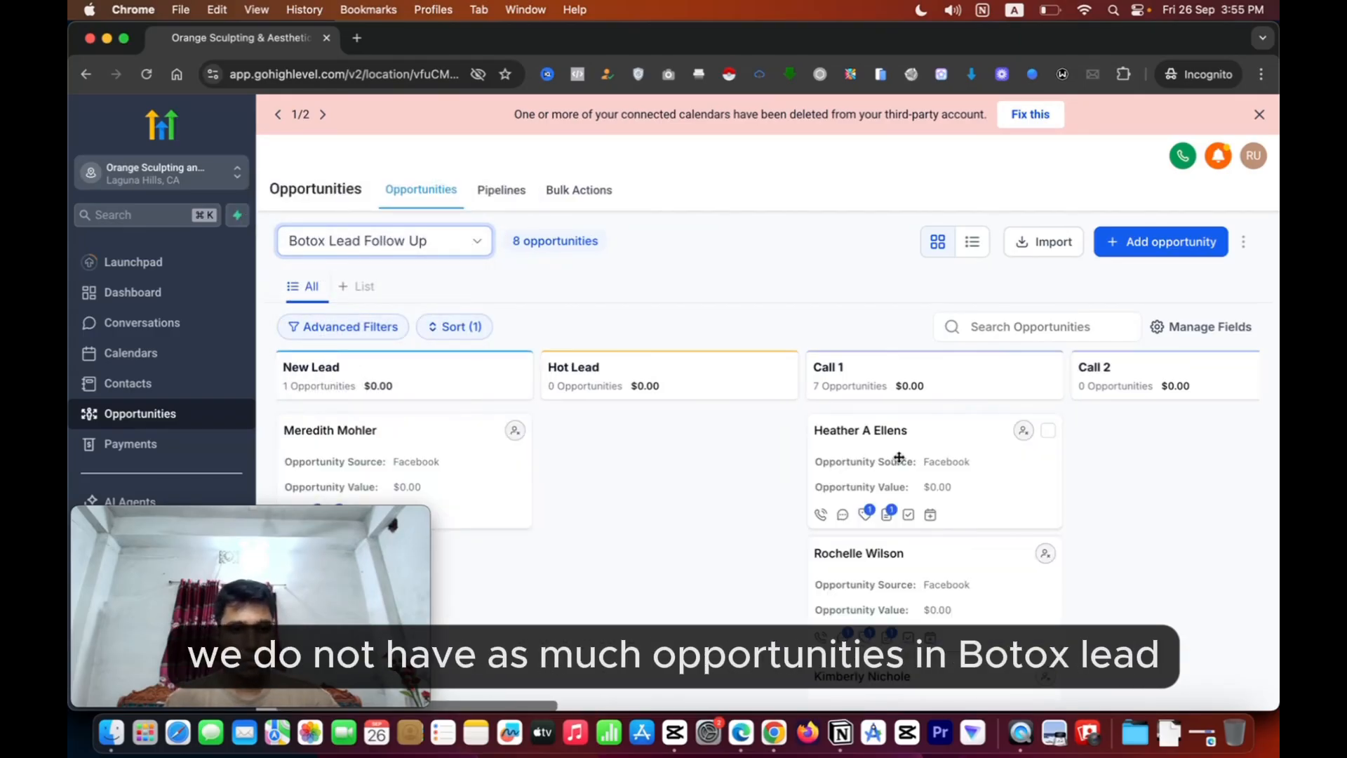
click(414, 242)
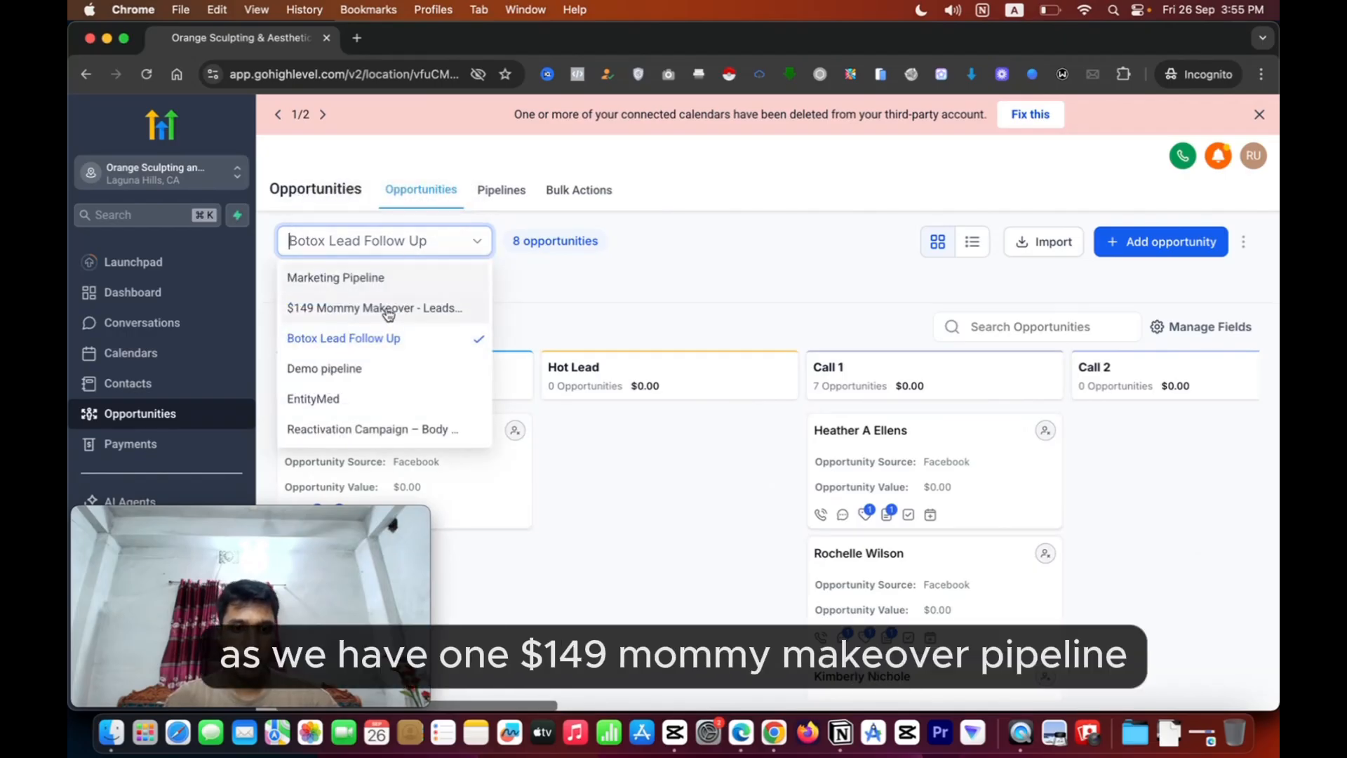
click(388, 310)
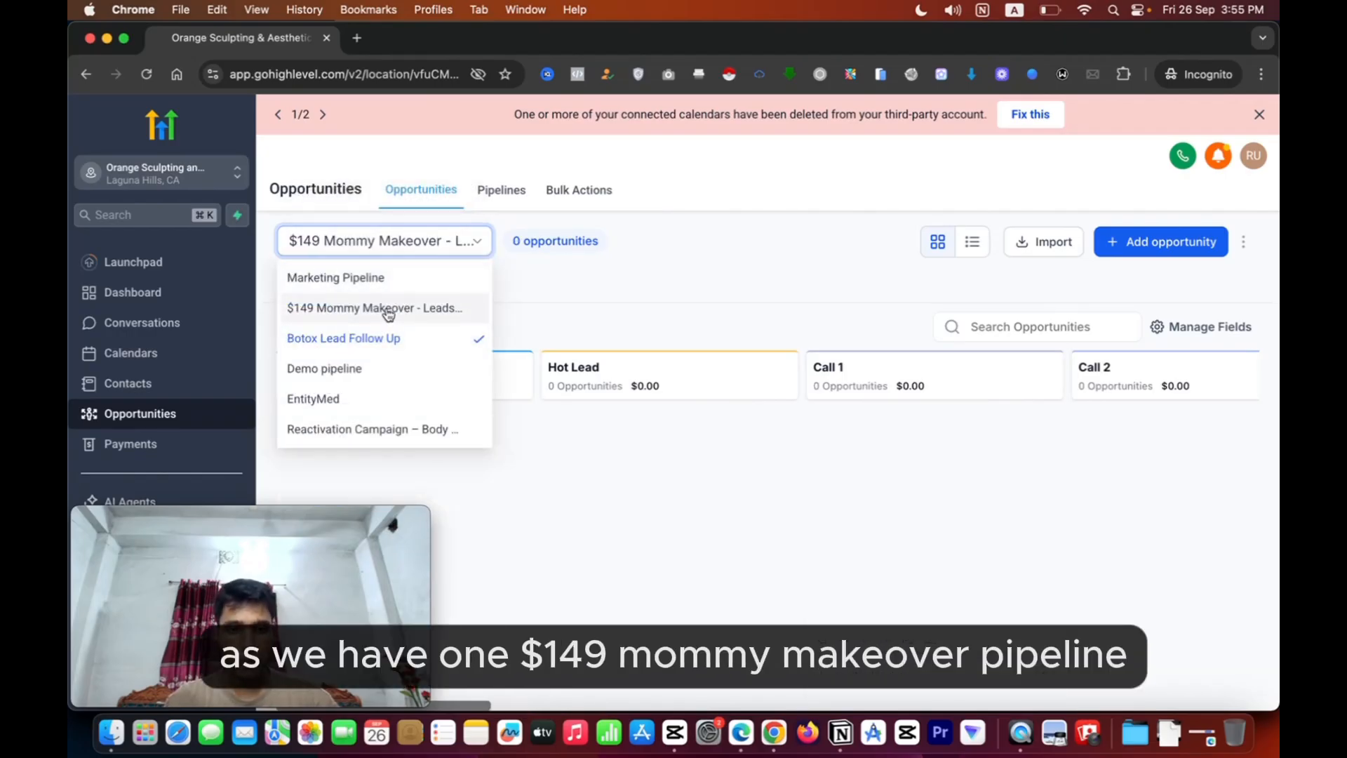
Create Marketing Pipeline 2 with an added Hot Lead stage placed right after New Lead
click(506, 192)
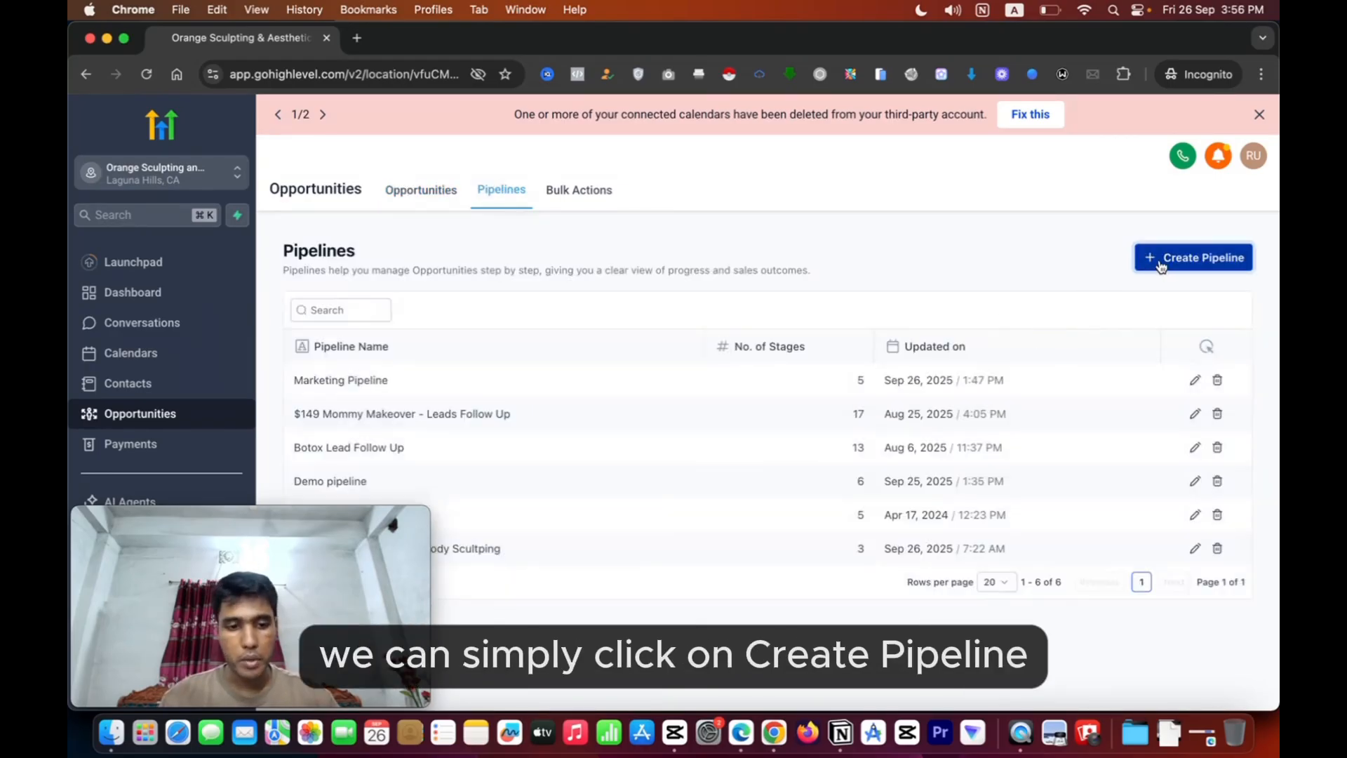
click(1161, 260)
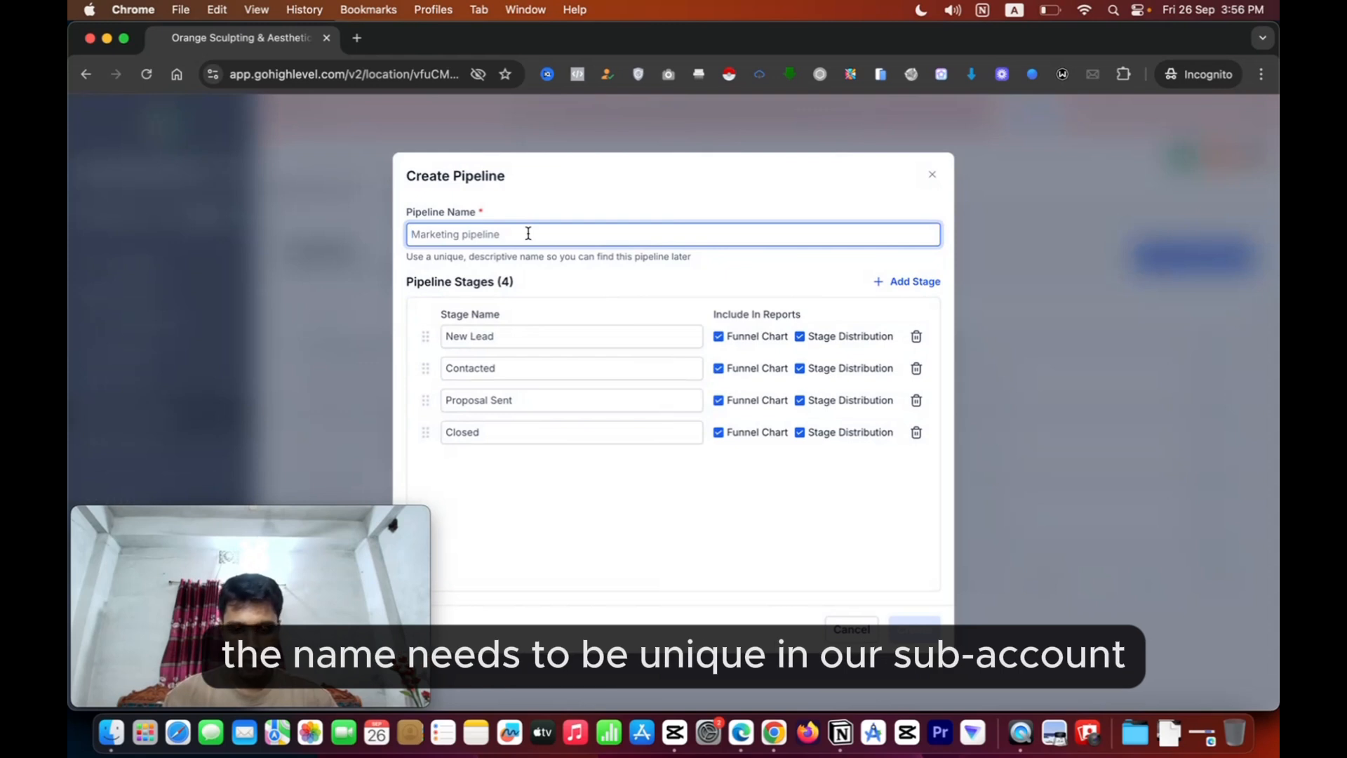
text(Marketing)
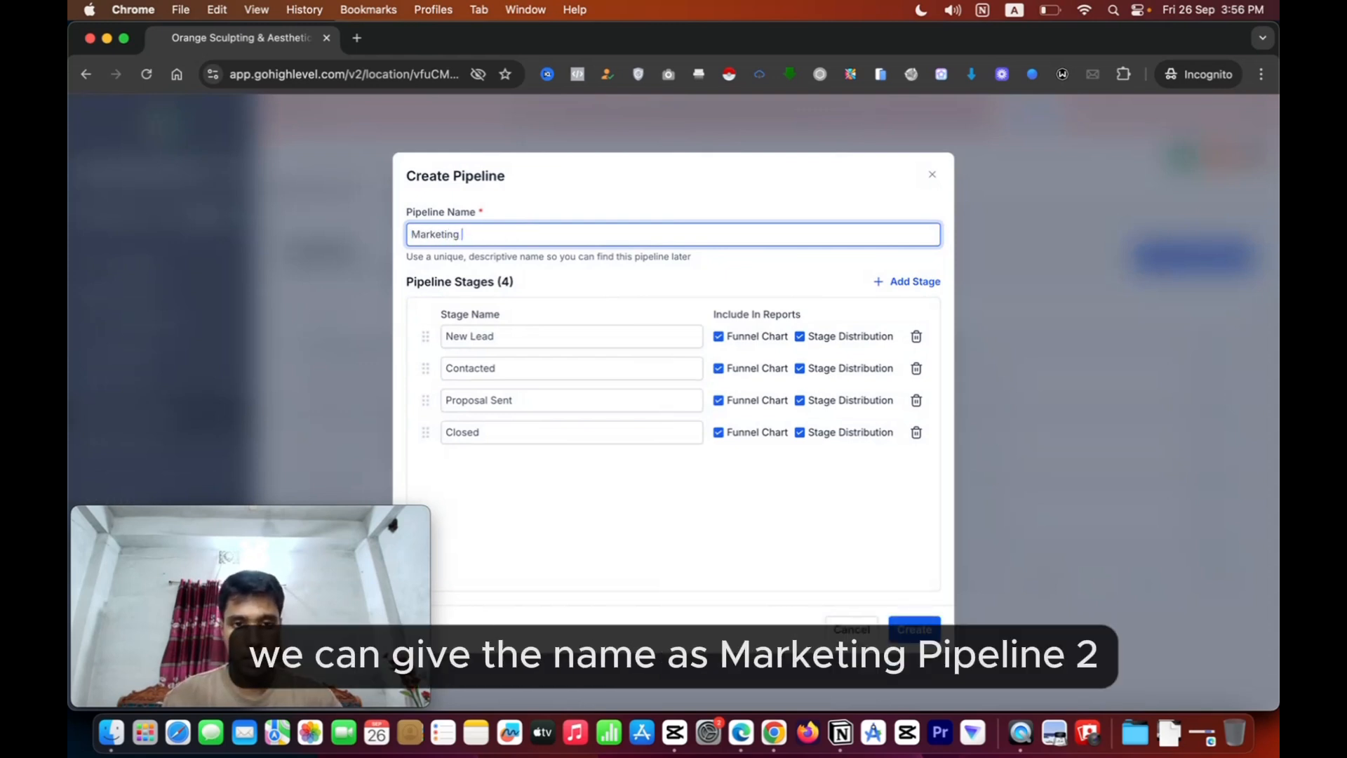
text( Pipeline 2)
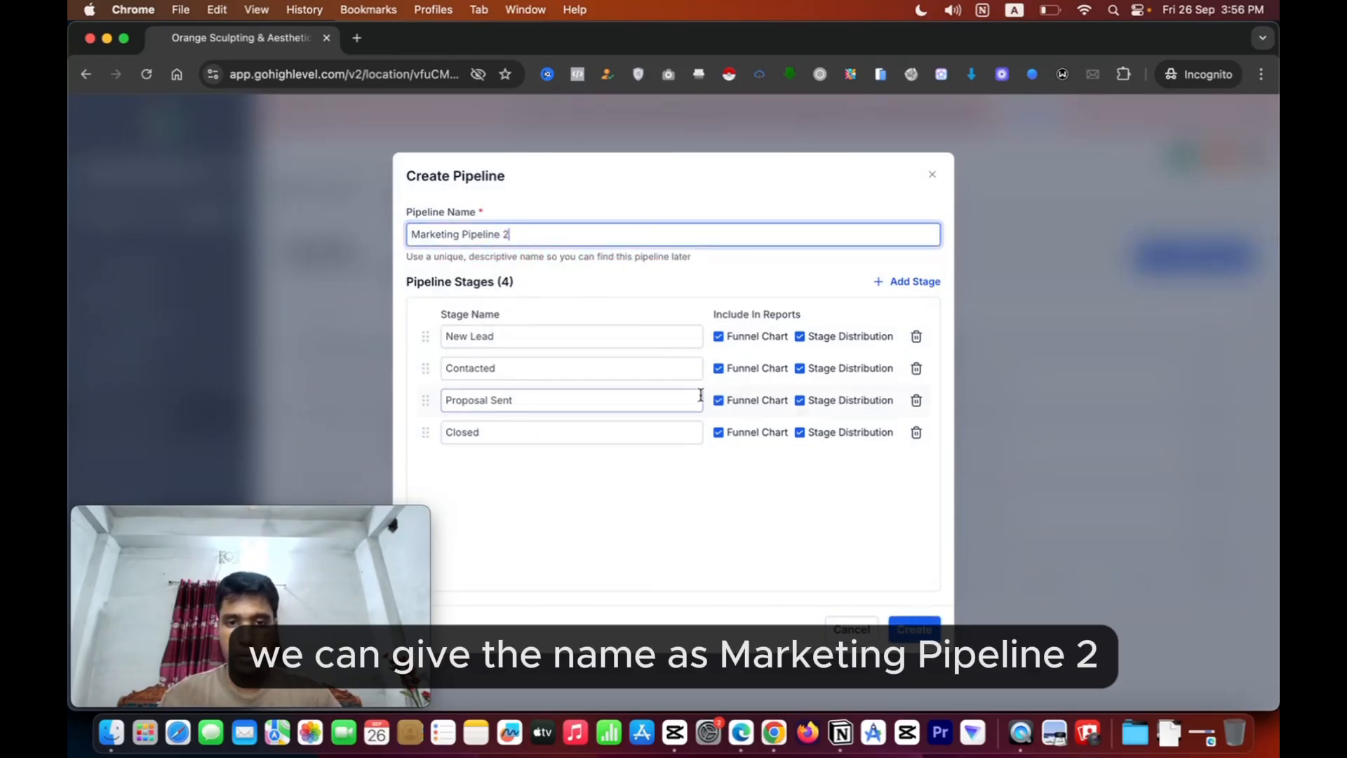
click(898, 287)
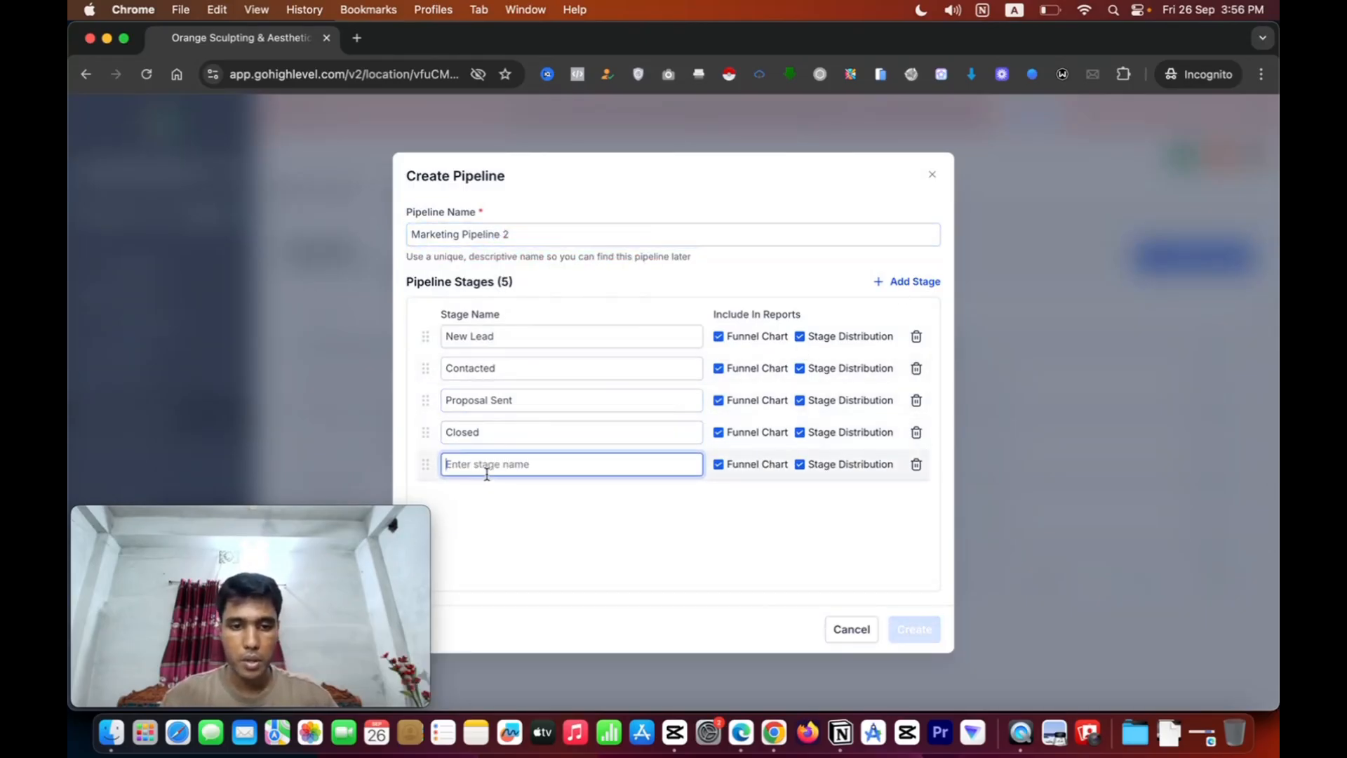
text(Hot Lead)
drag(425, 463, 426, 366)
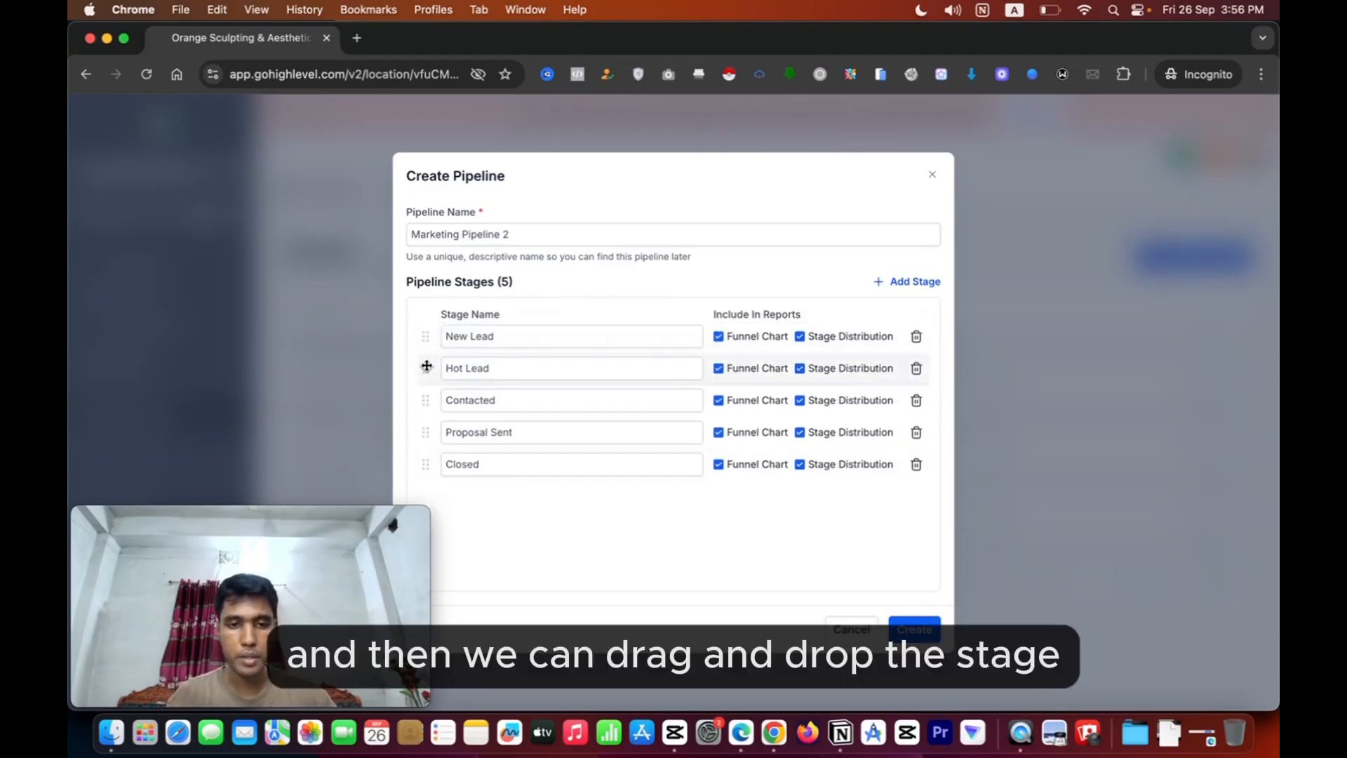
click(916, 635)
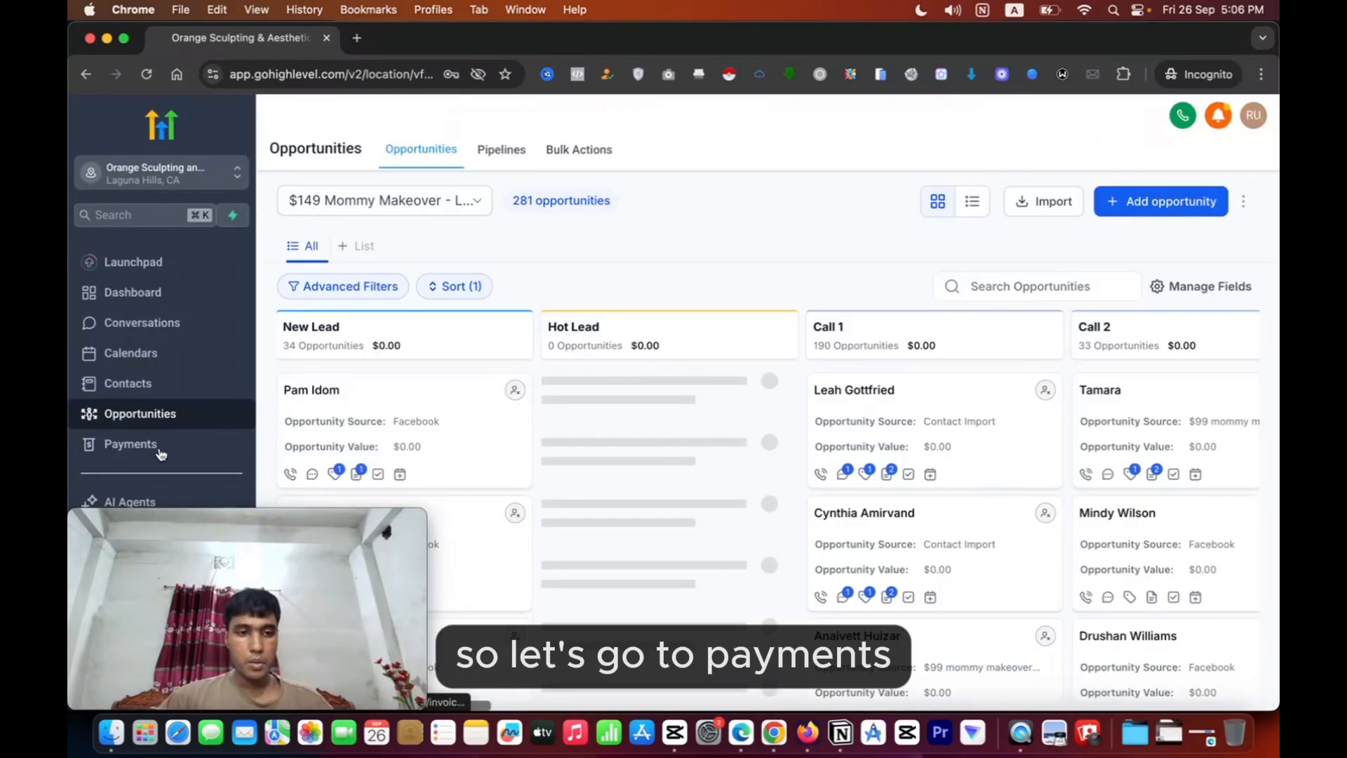
Open Payments > Integrations and browse the Stripe, PayPal, Authorize.net and NMI providers
click(144, 444)
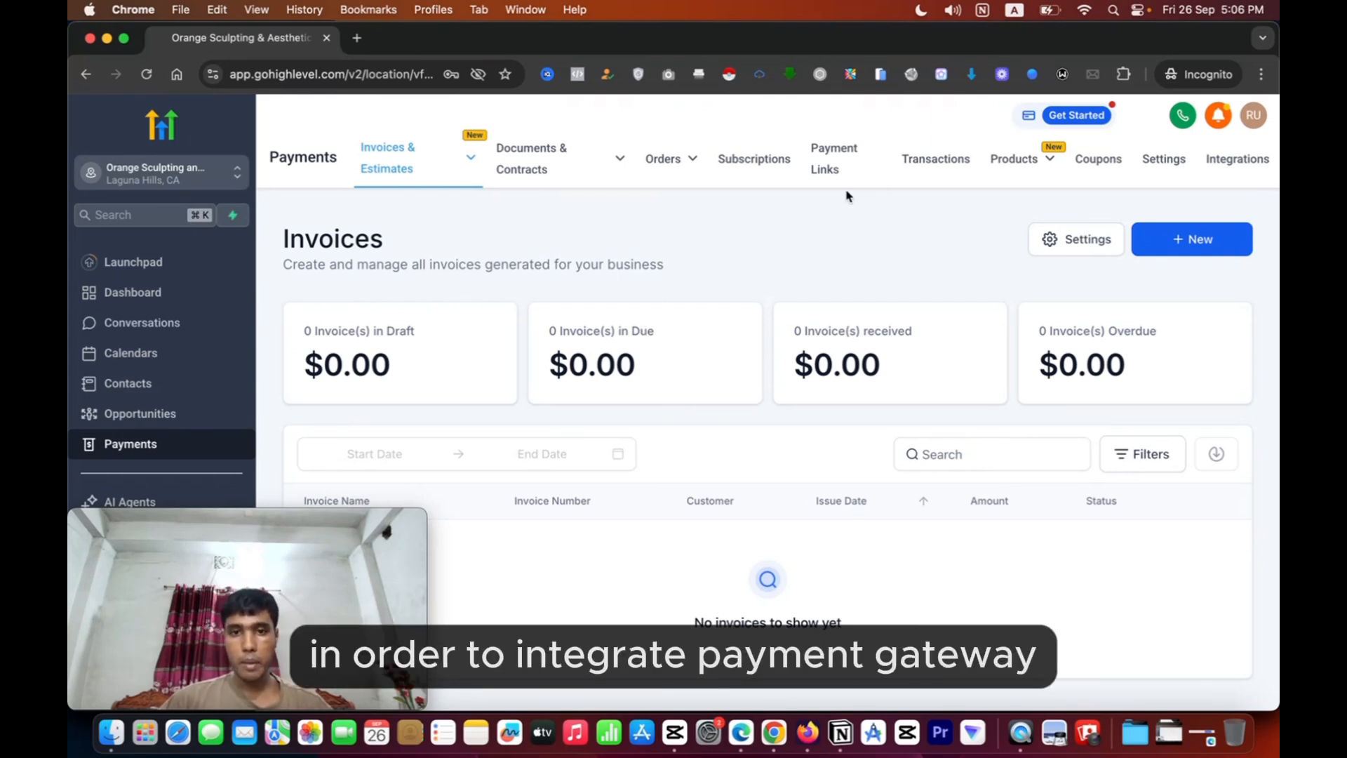
click(1235, 163)
scroll(912, 460, down, 3)
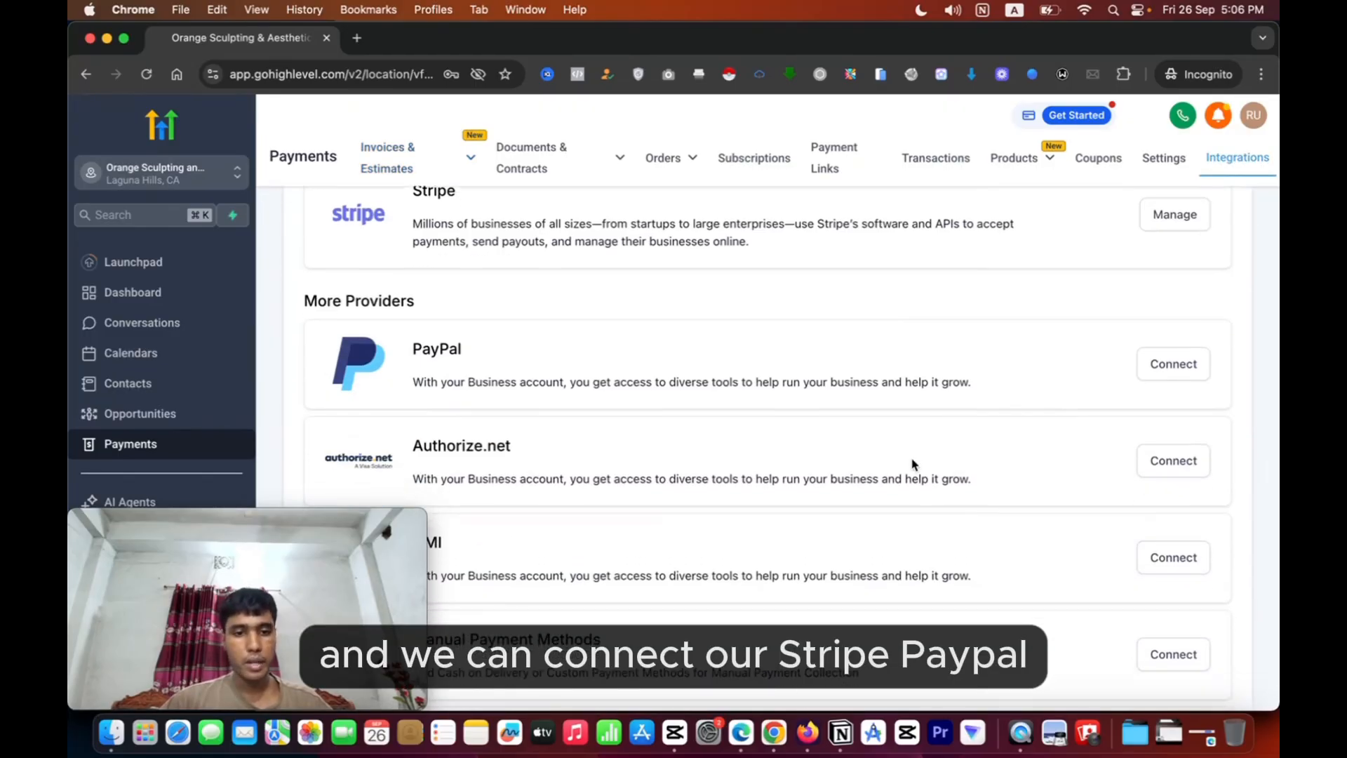
drag(401, 565, 281, 559)
scroll(626, 612, down, 3)
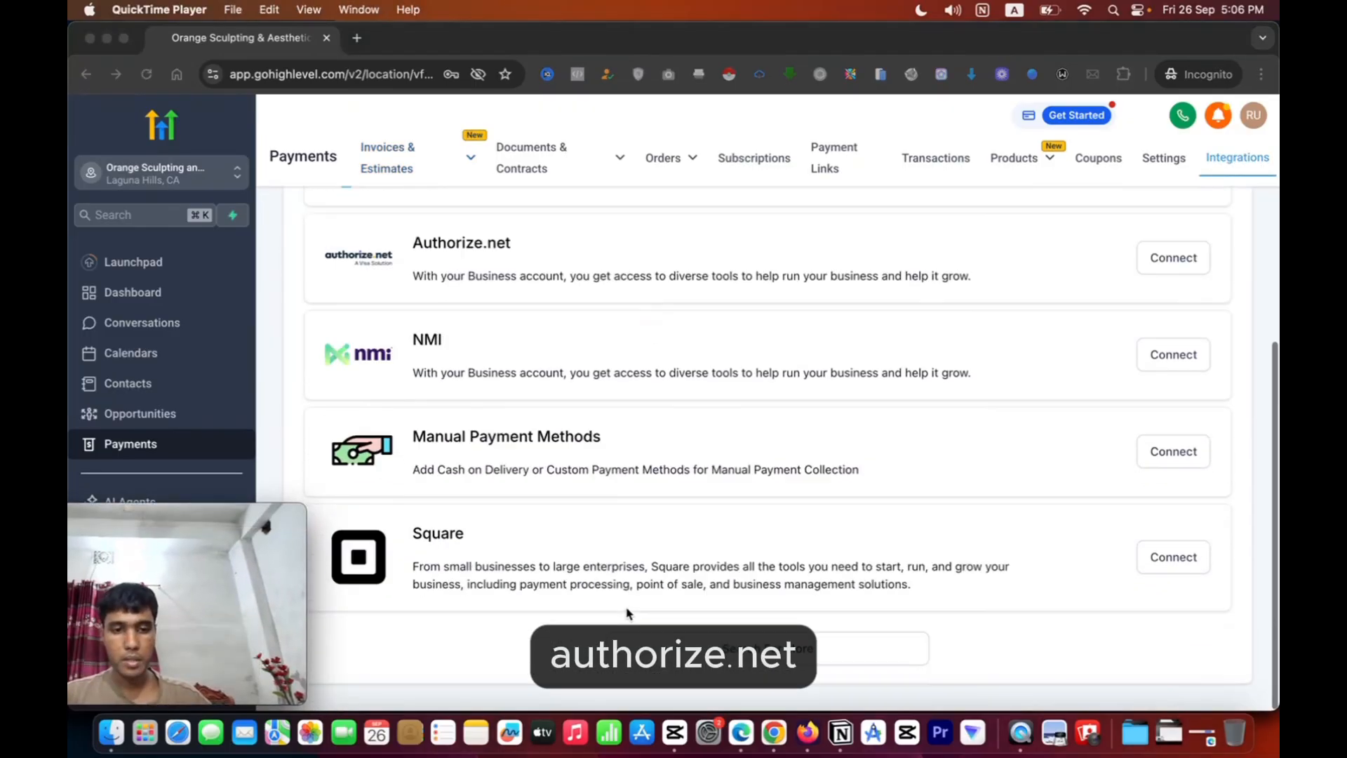
scroll(626, 613, up, 5)
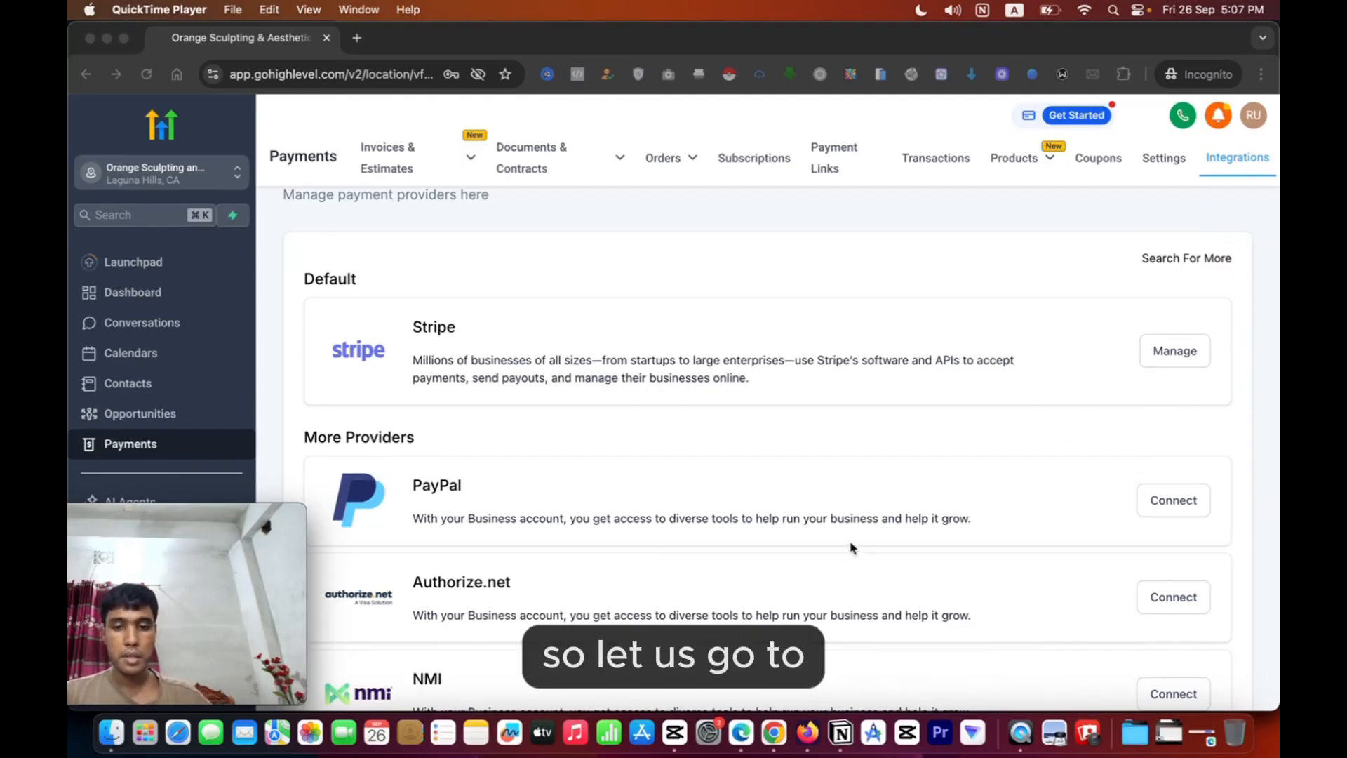
click(774, 732)
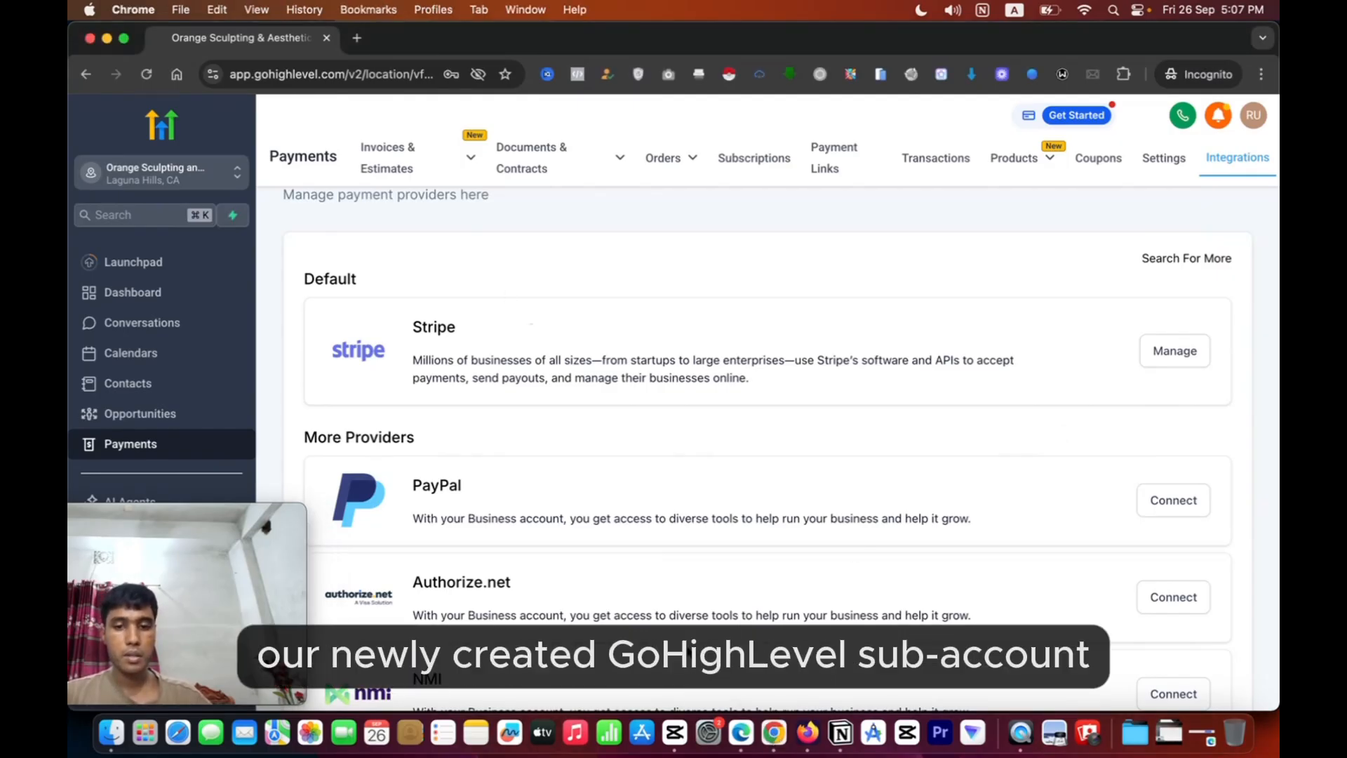
click(741, 732)
In the Farenhite sub-account's tab, open Stripe's Manage Payment Integration page
click(201, 38)
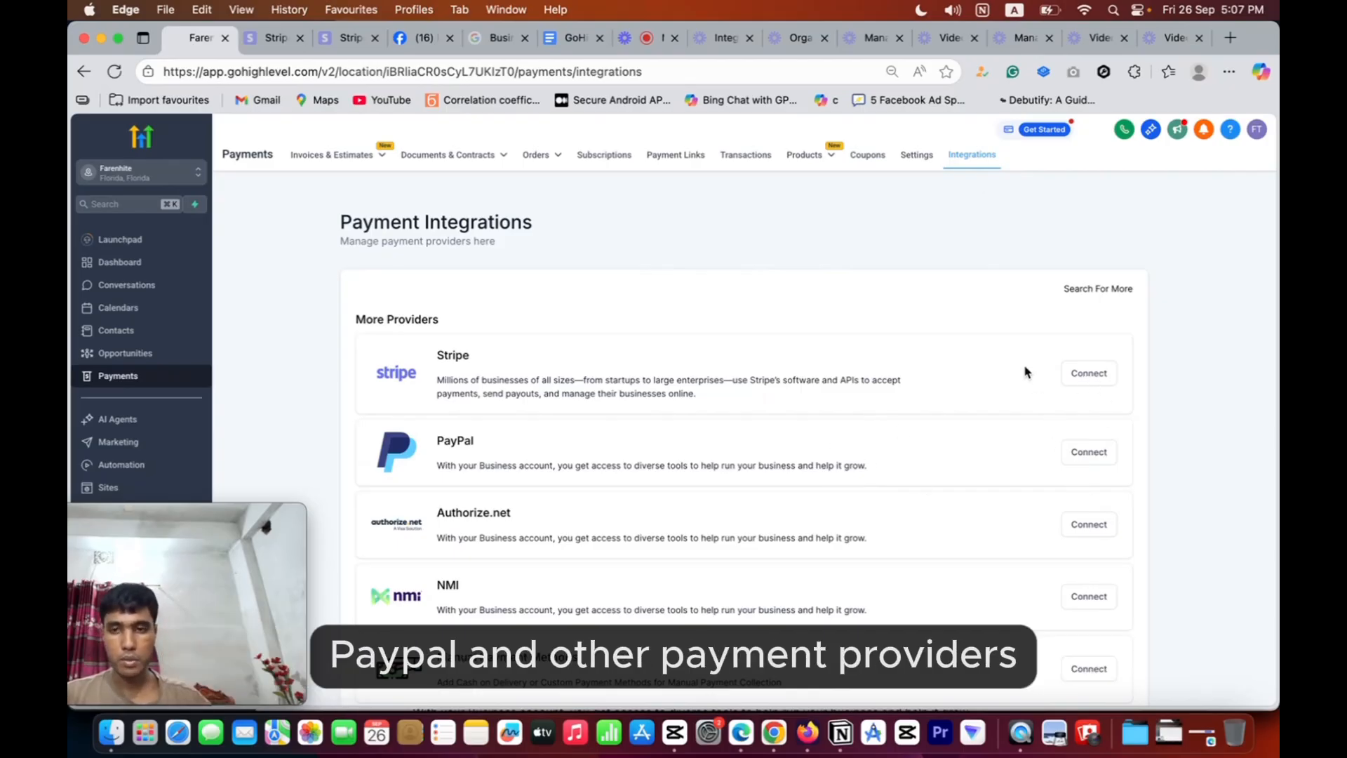
click(1096, 378)
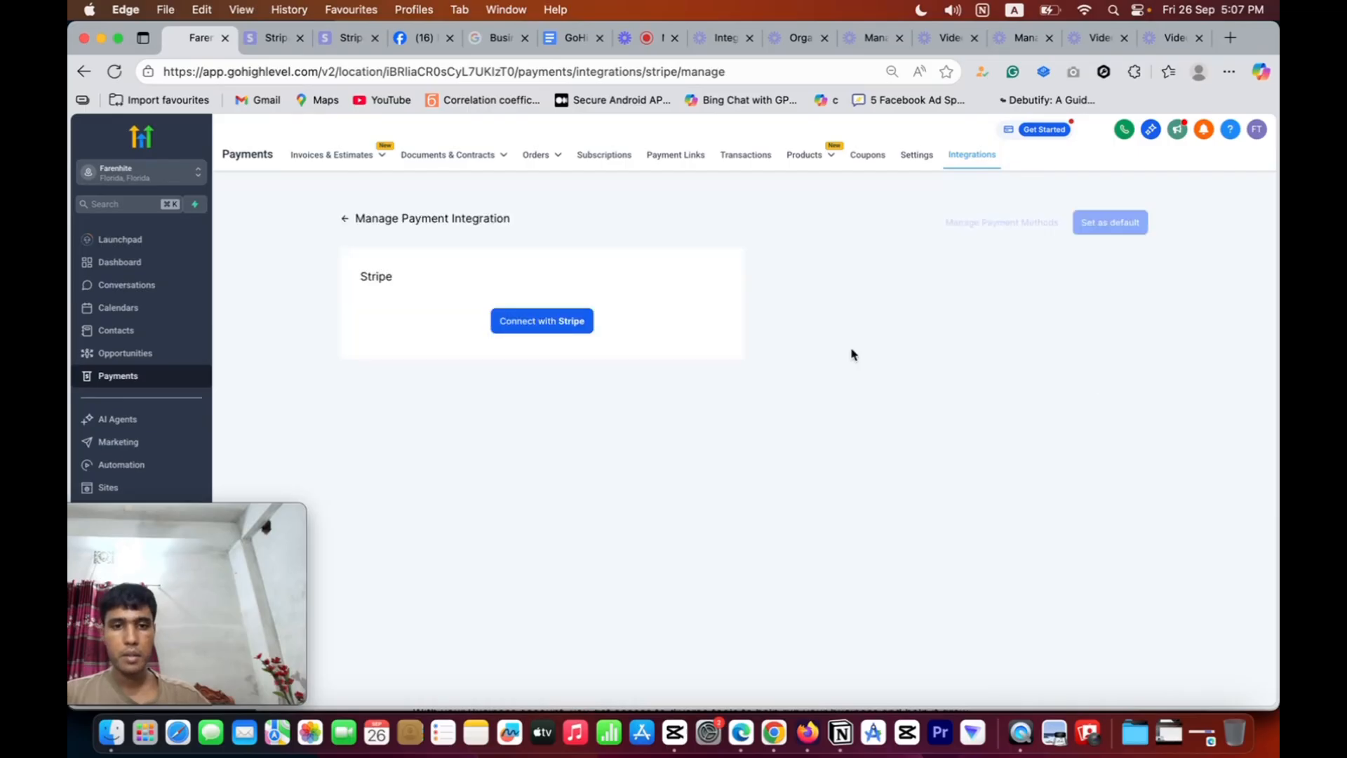
click(529, 322)
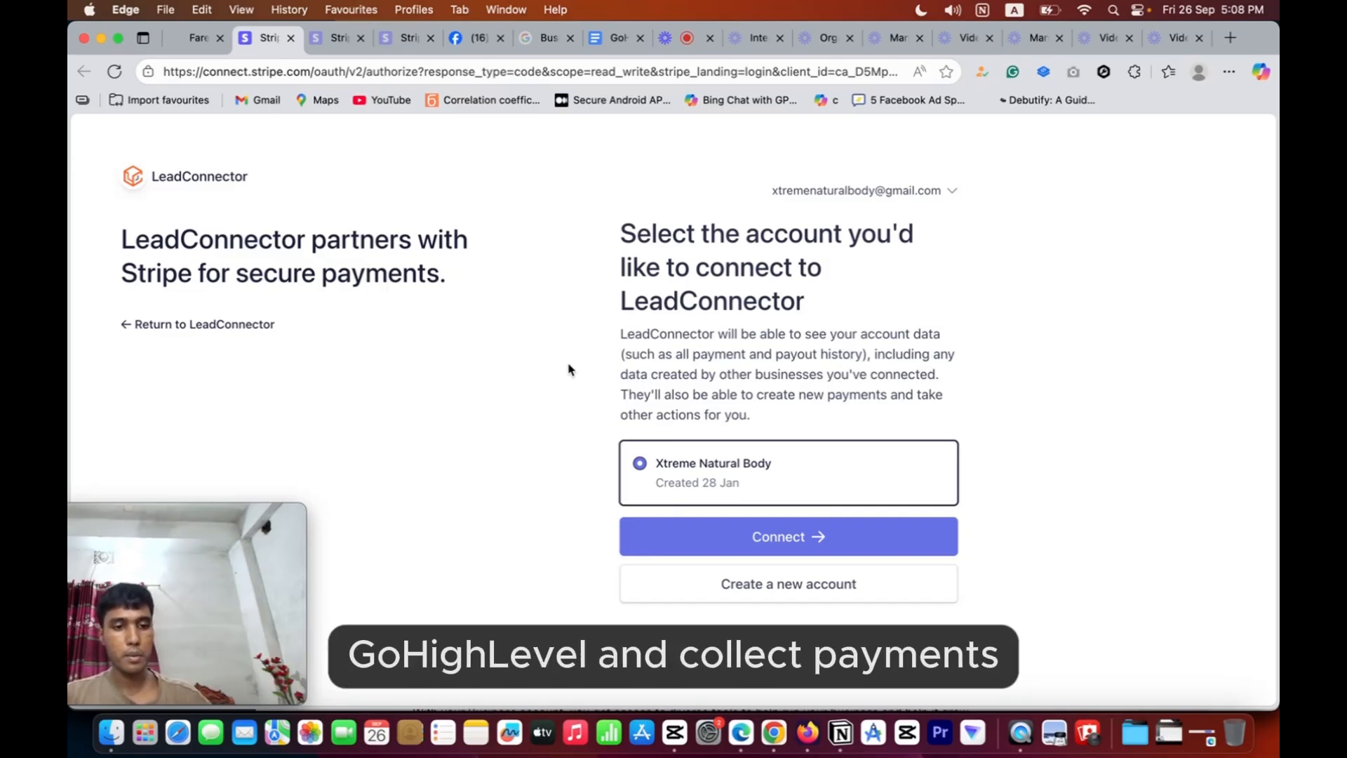
click(197, 38)
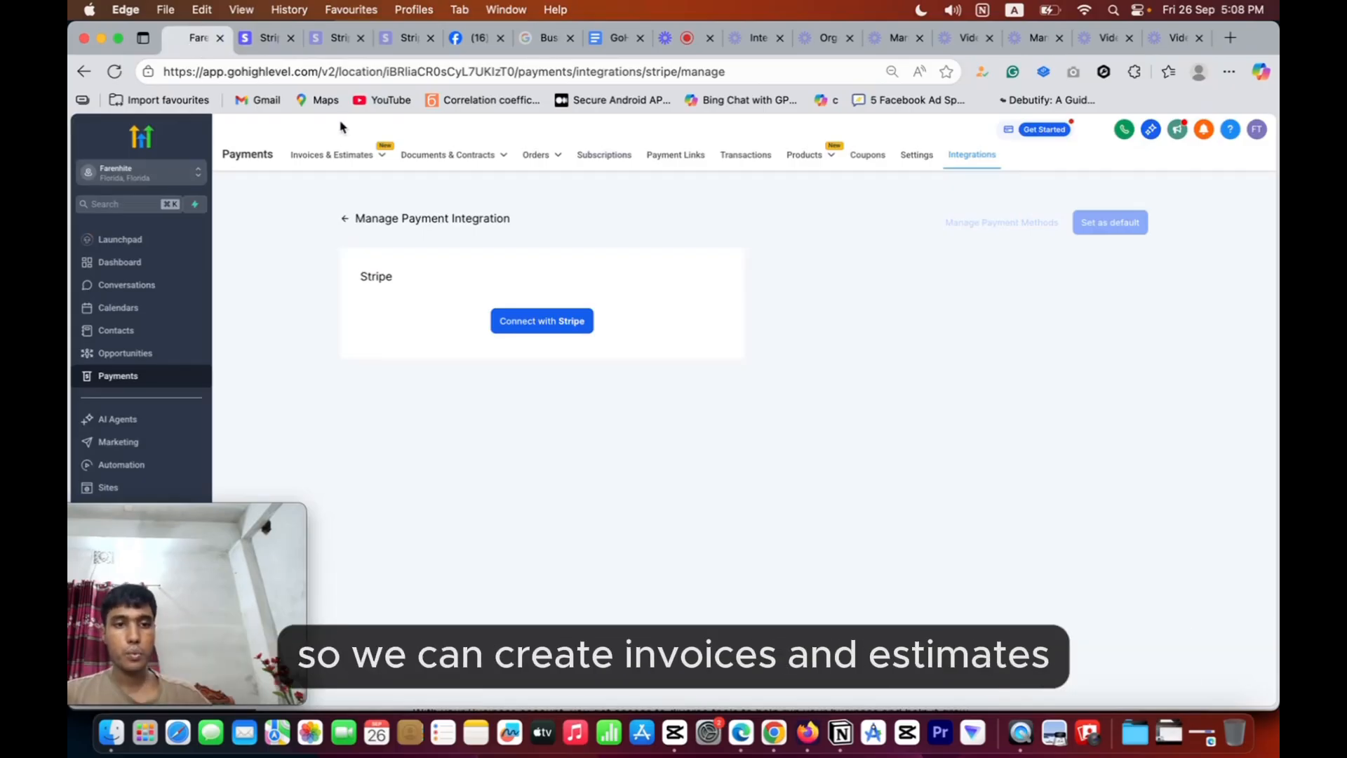
Start one-time invoice INV-000001 billed to the existing customer and add an empty product line
click(332, 155)
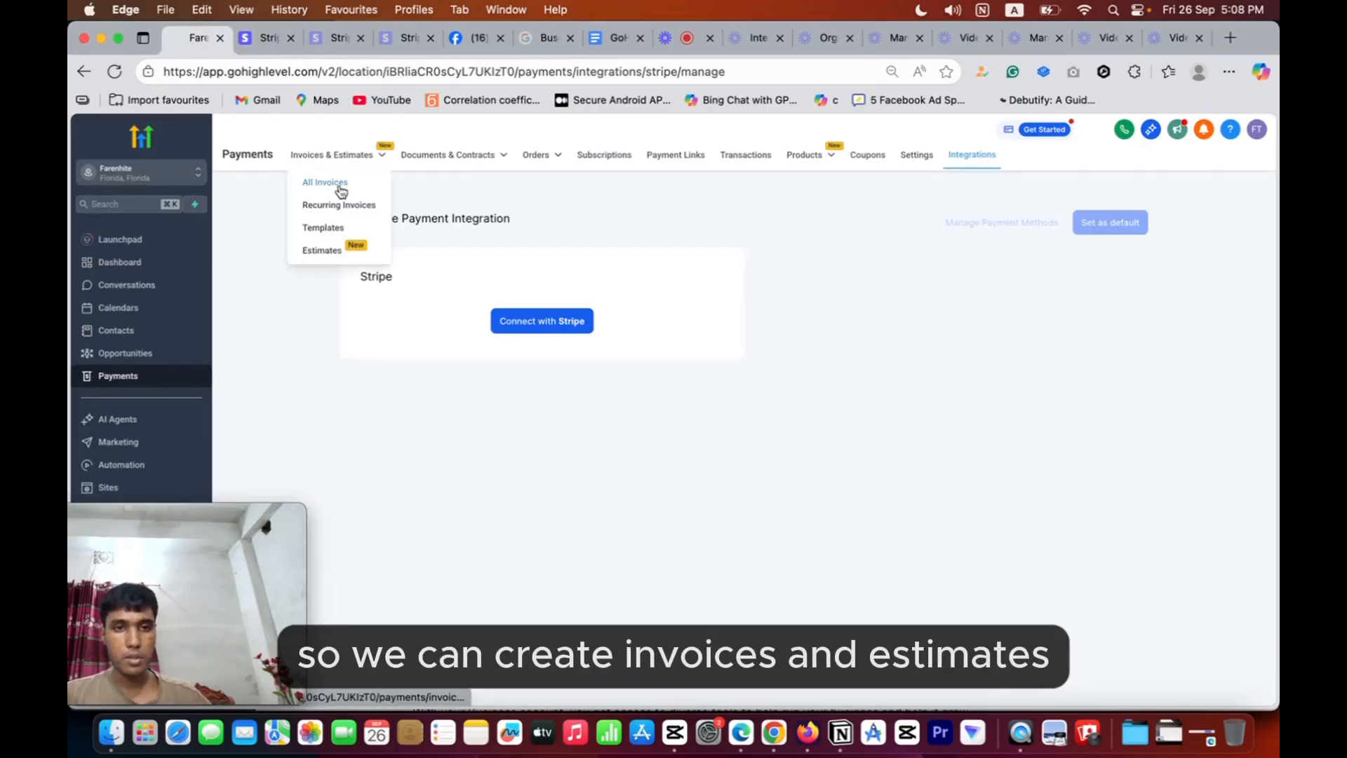
click(336, 188)
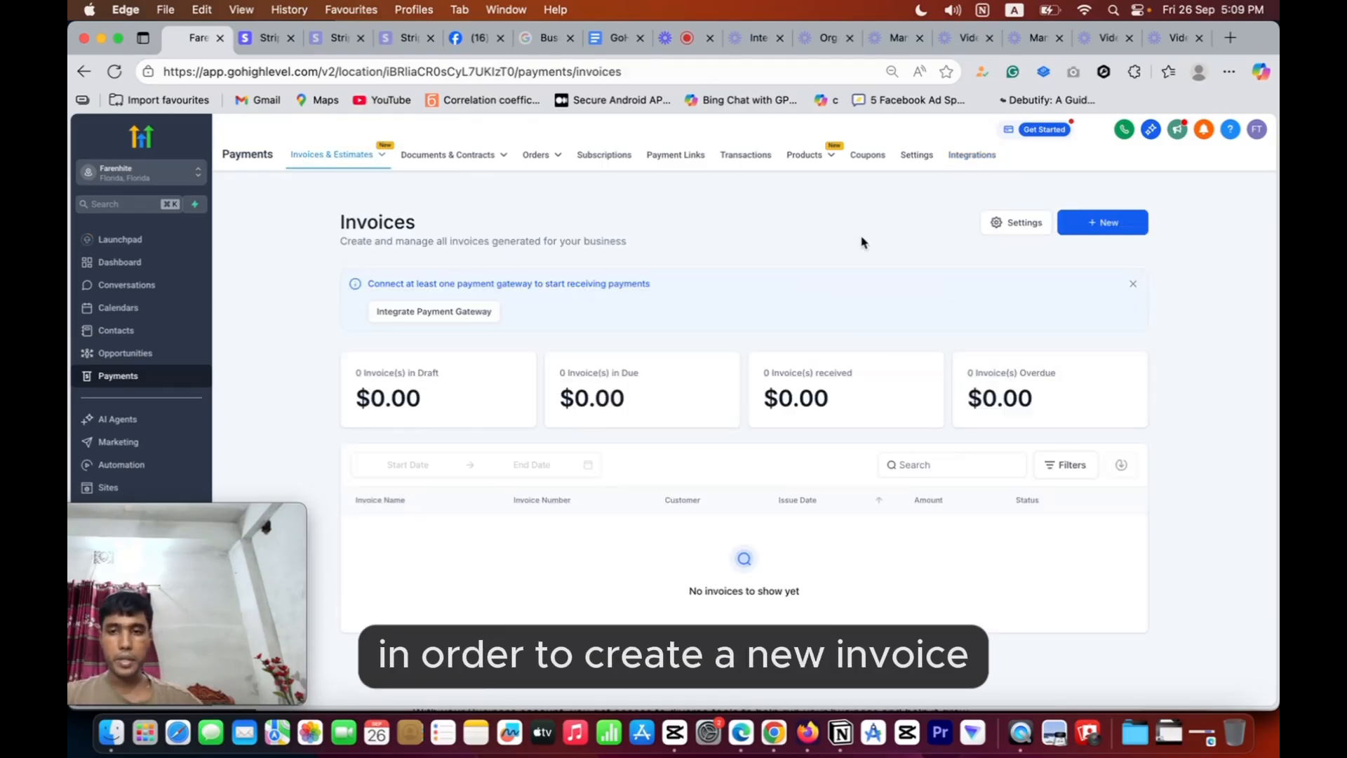
click(1104, 231)
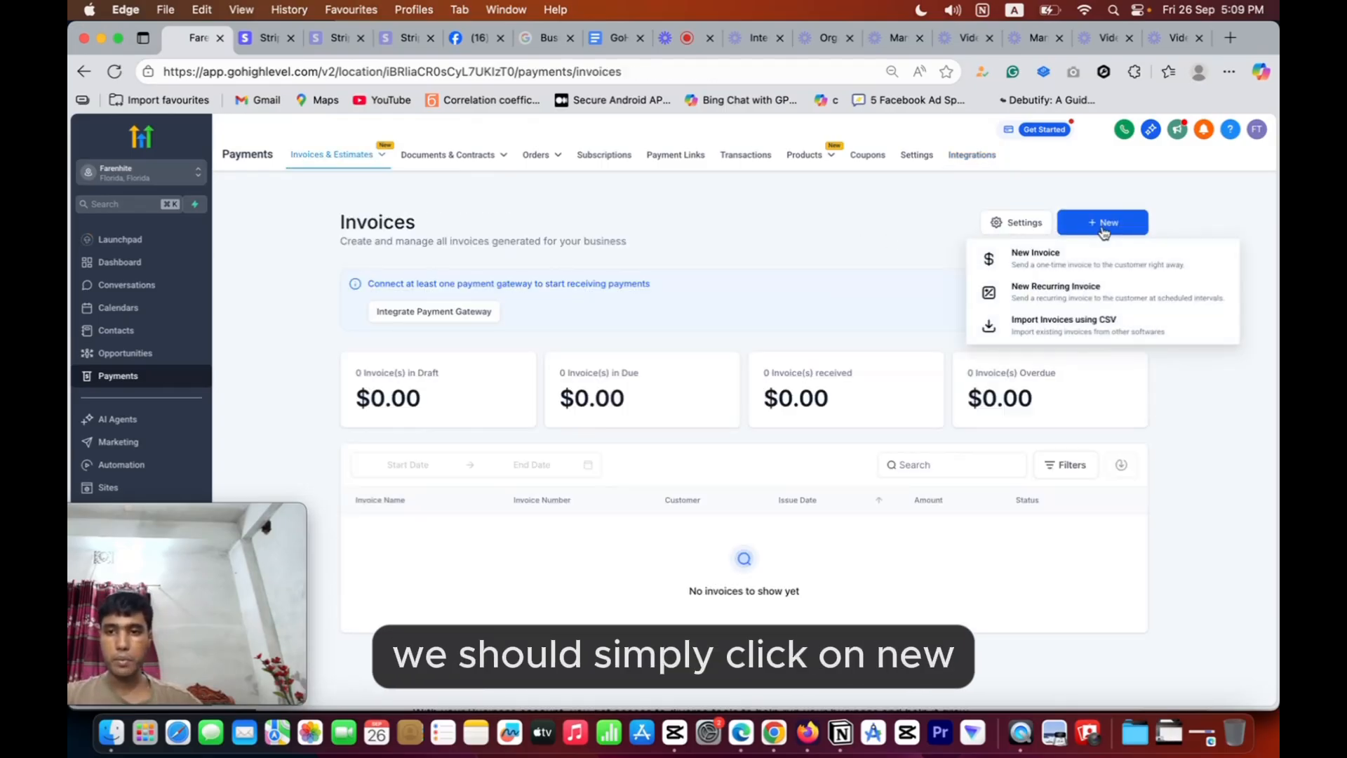
click(1049, 267)
click(516, 309)
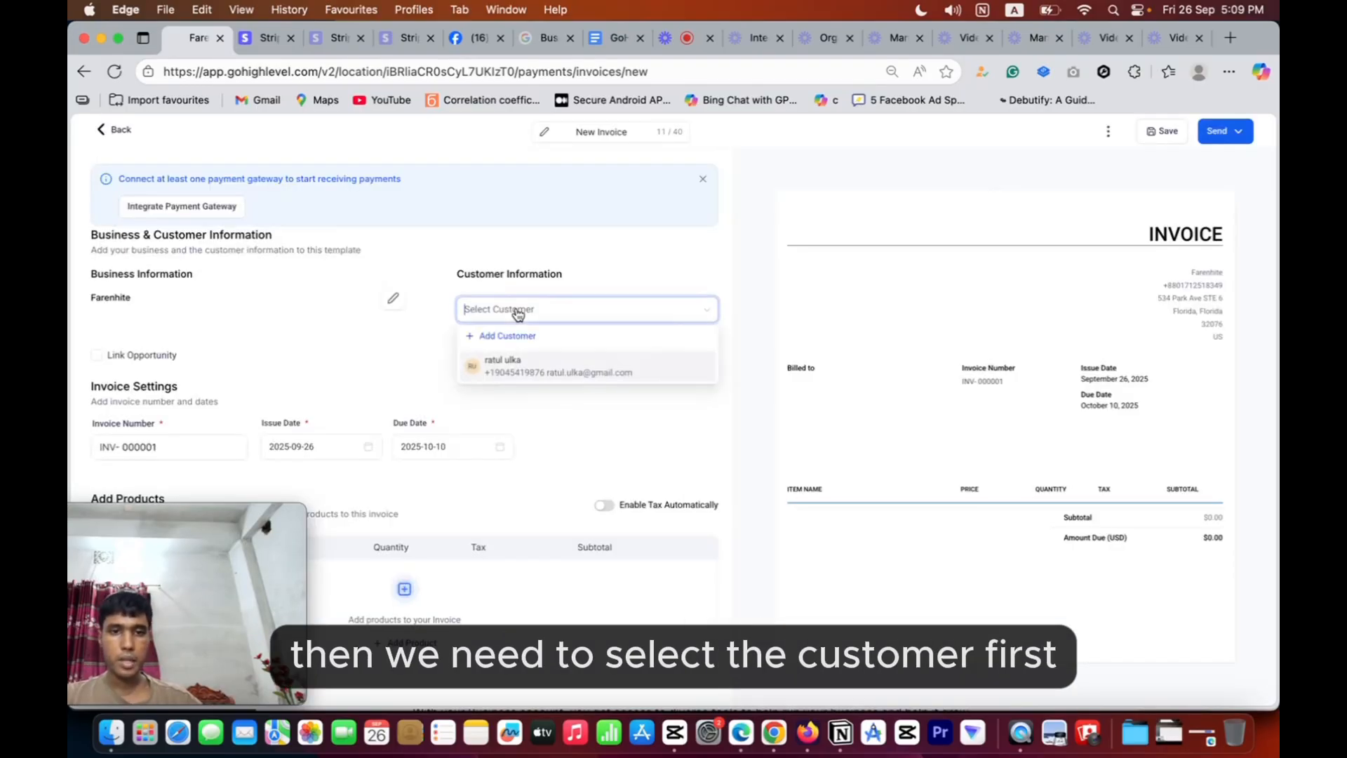
click(531, 366)
scroll(526, 421, down, 5)
scroll(530, 457, up, 1)
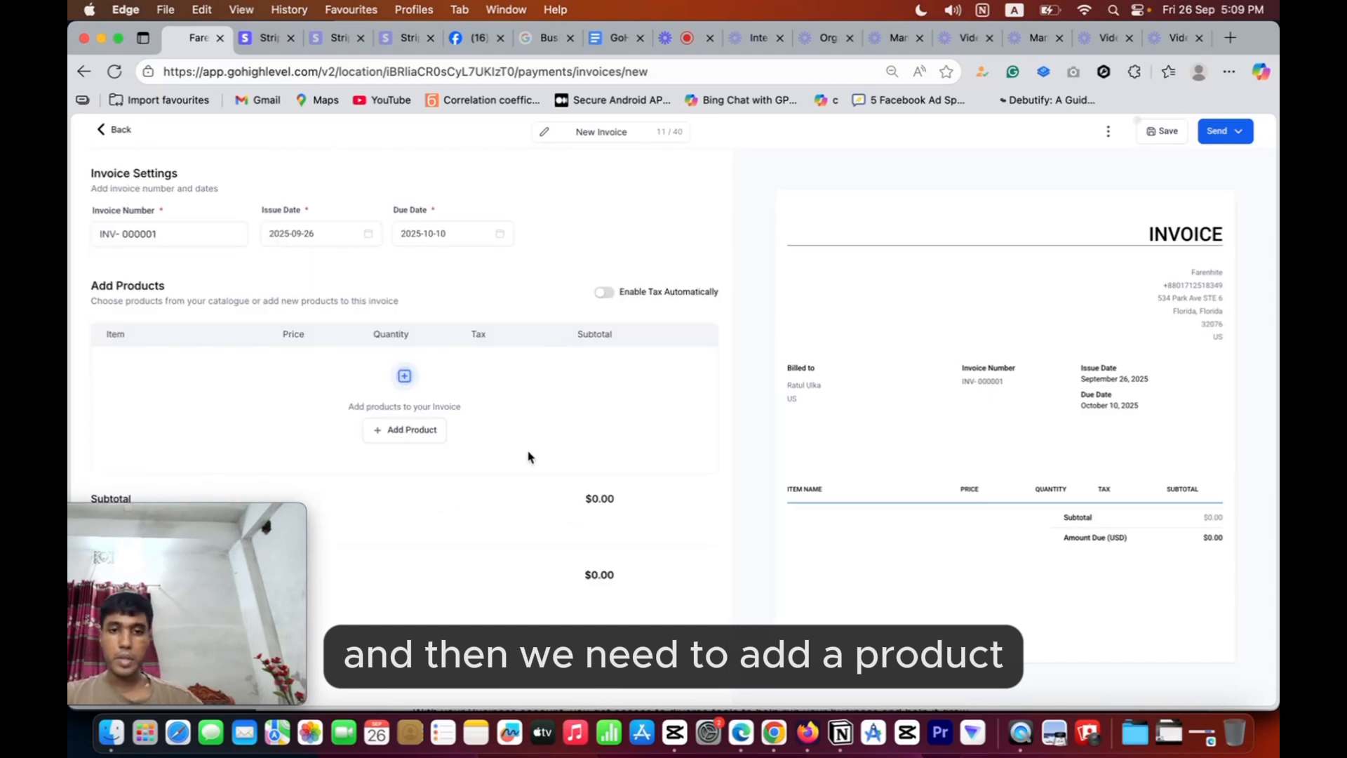
click(427, 439)
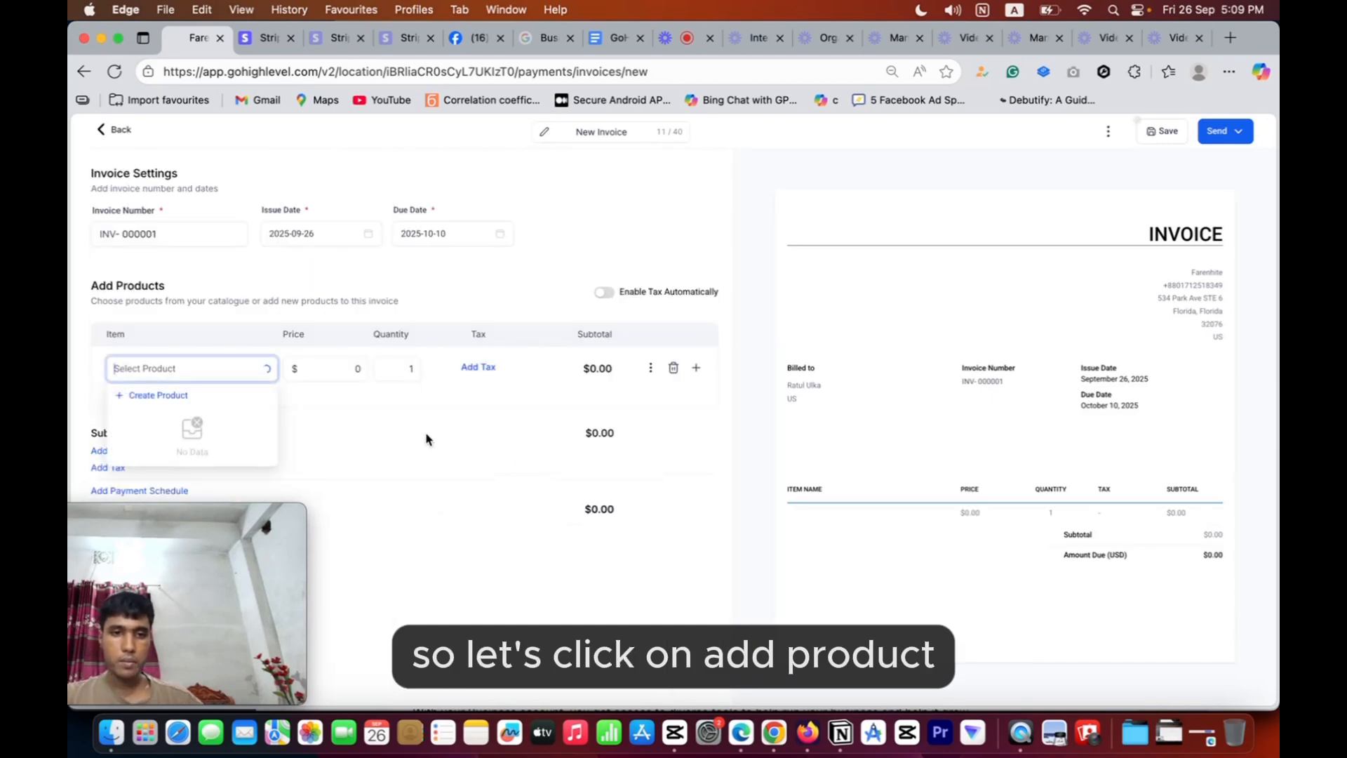
Create digital product 'Test' with price 'September' at $100 and save it onto the invoice
click(162, 396)
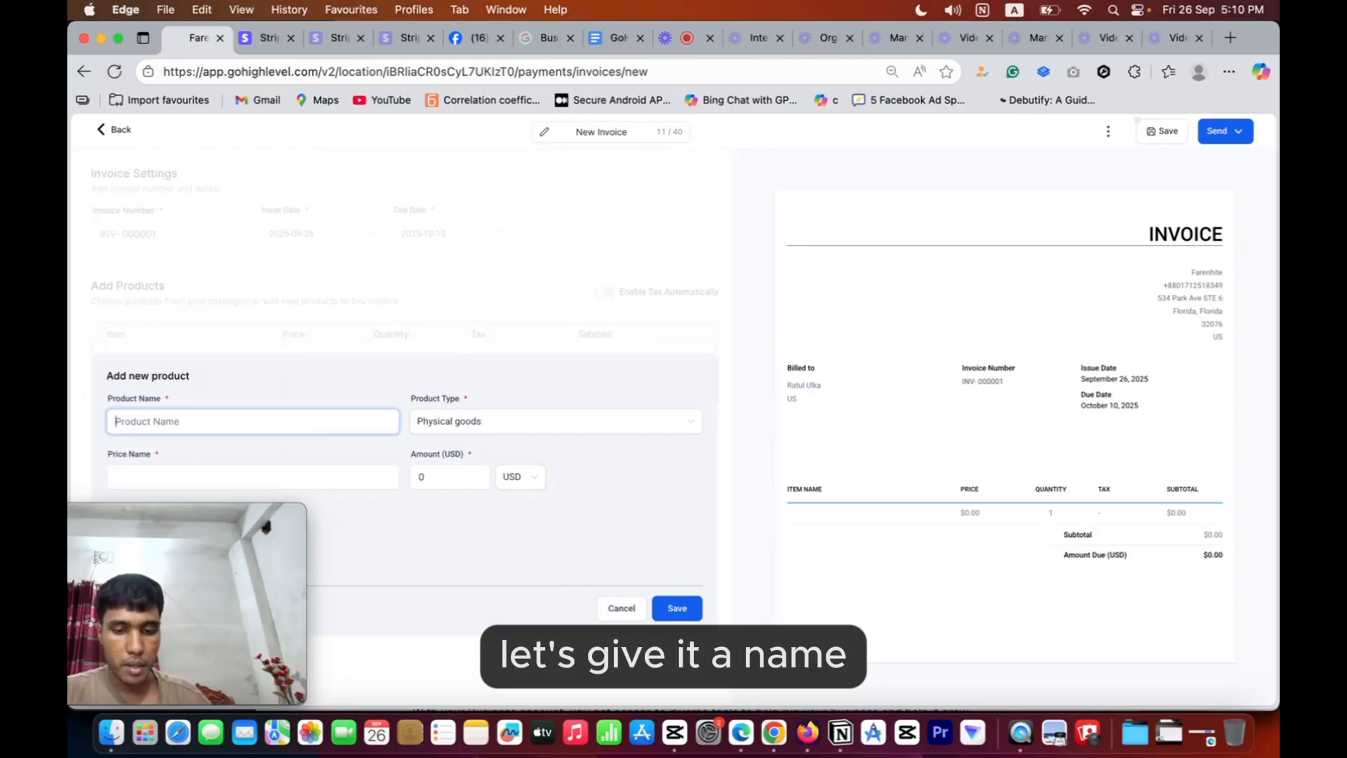
text(Test product)
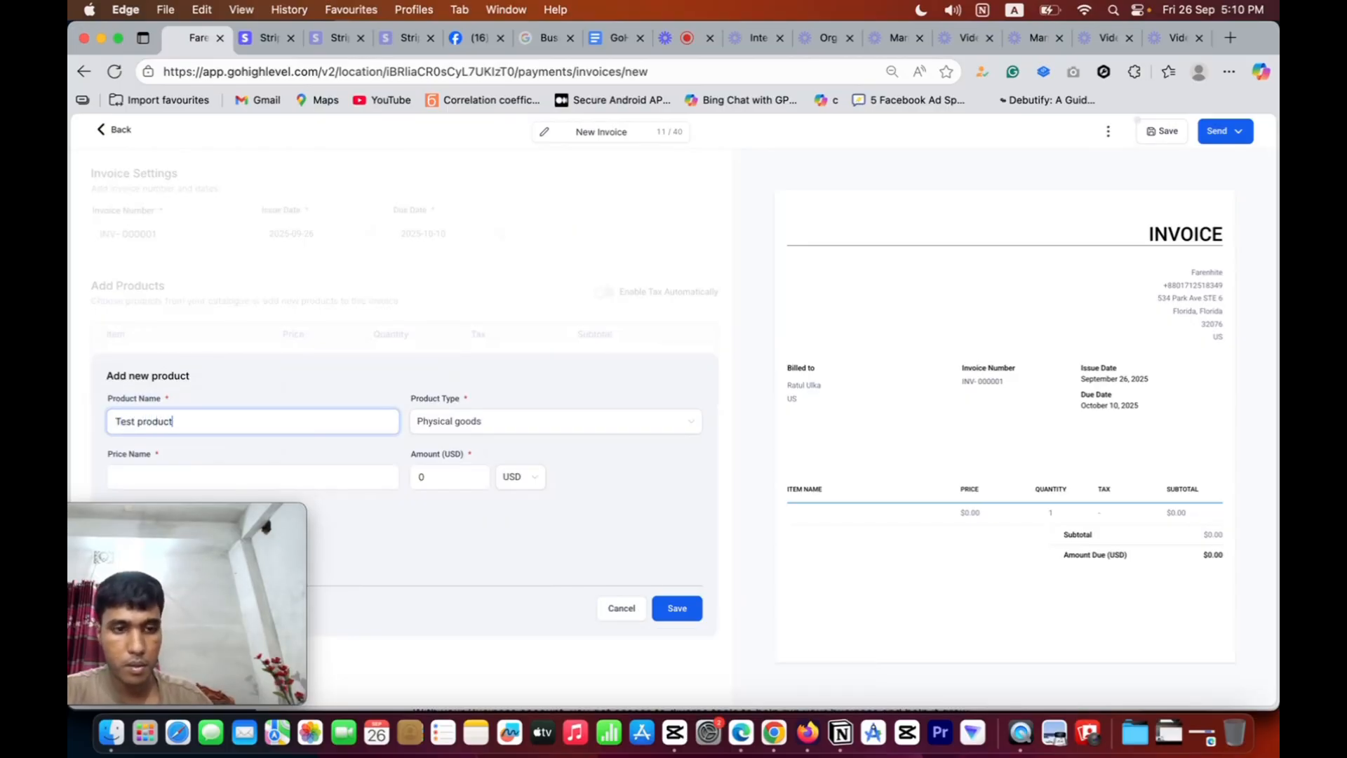
click(489, 432)
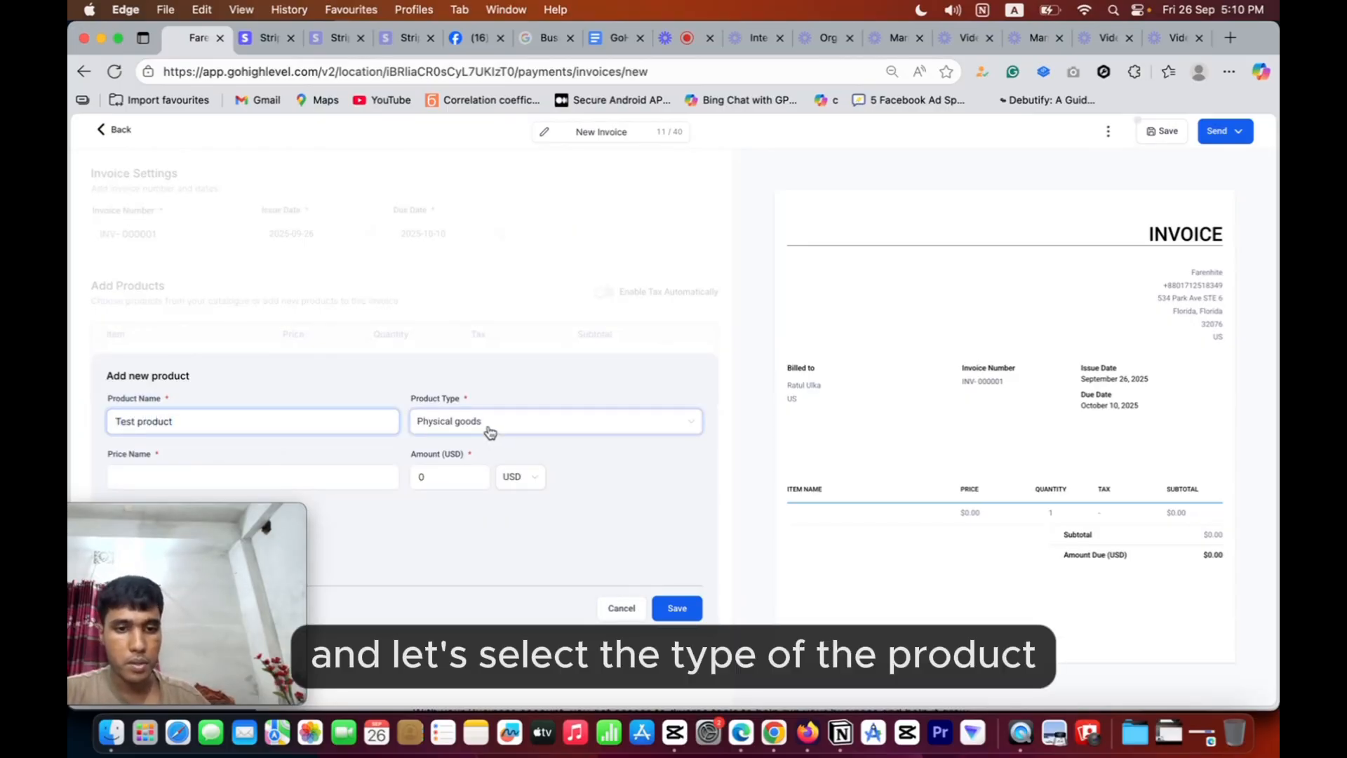
click(489, 432)
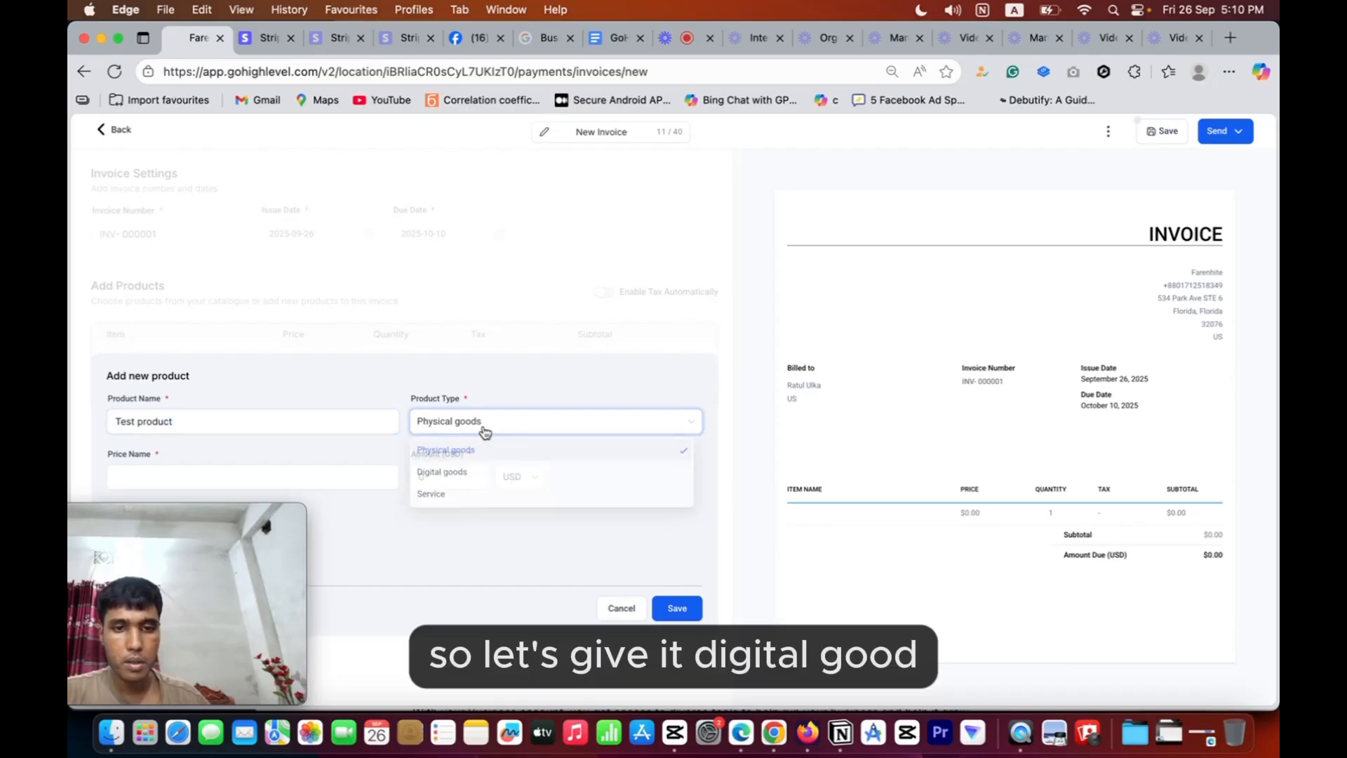
click(481, 475)
scroll(539, 526, down, 1)
click(253, 443)
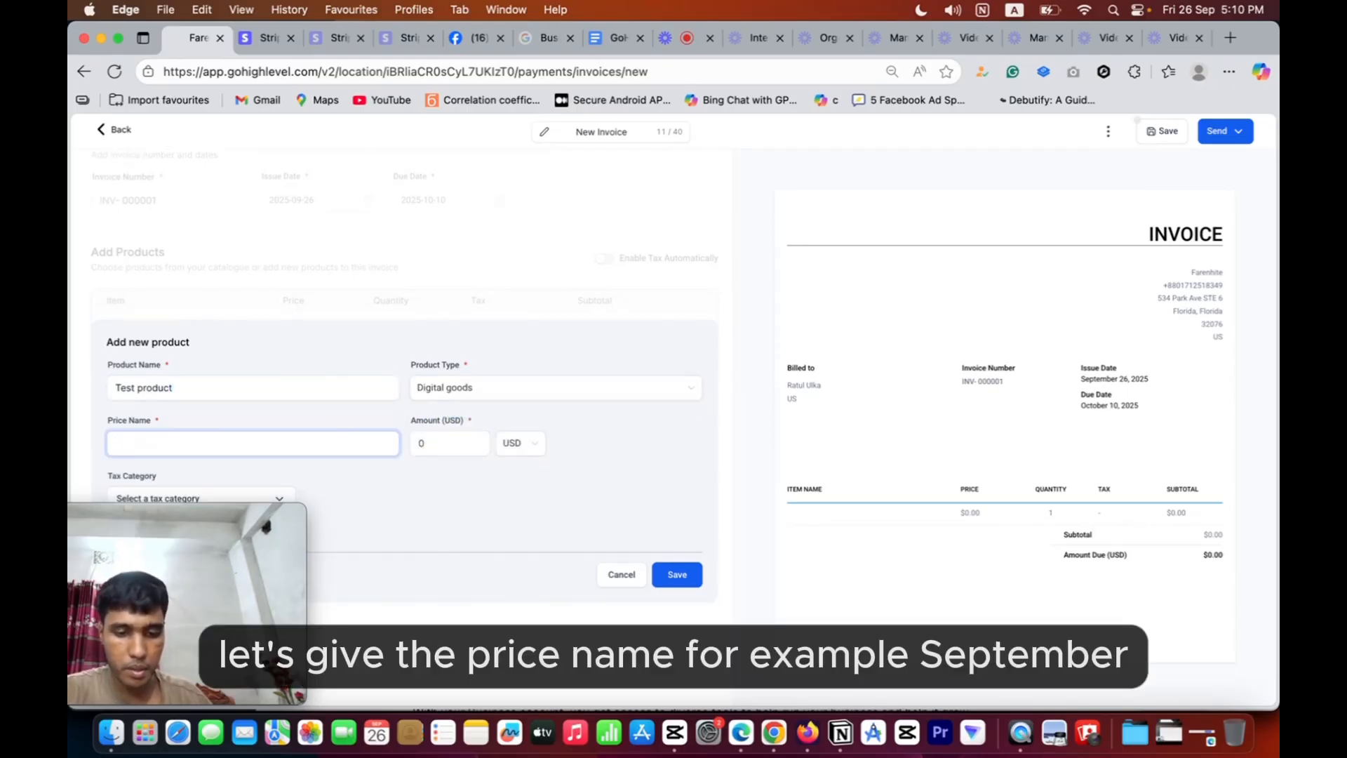
text(Septem)
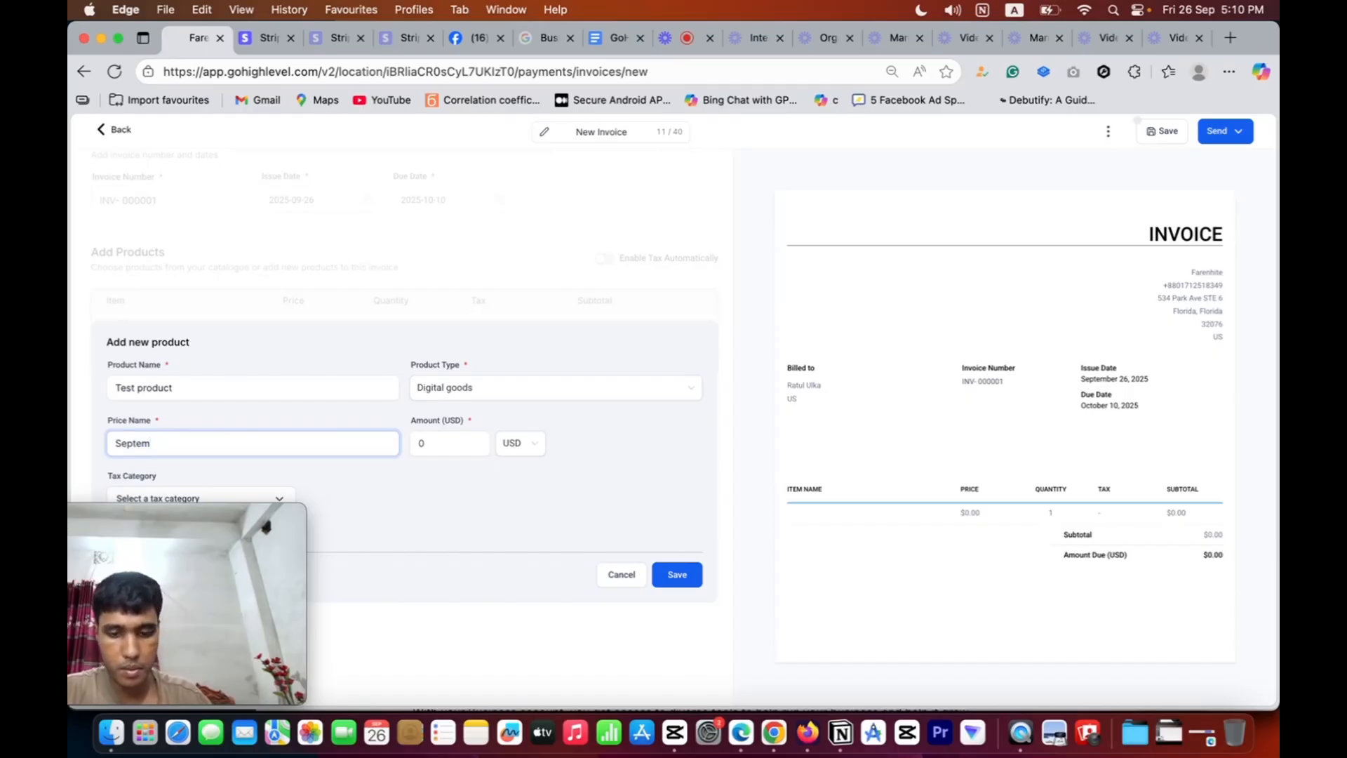
text(ber)
click(421, 445)
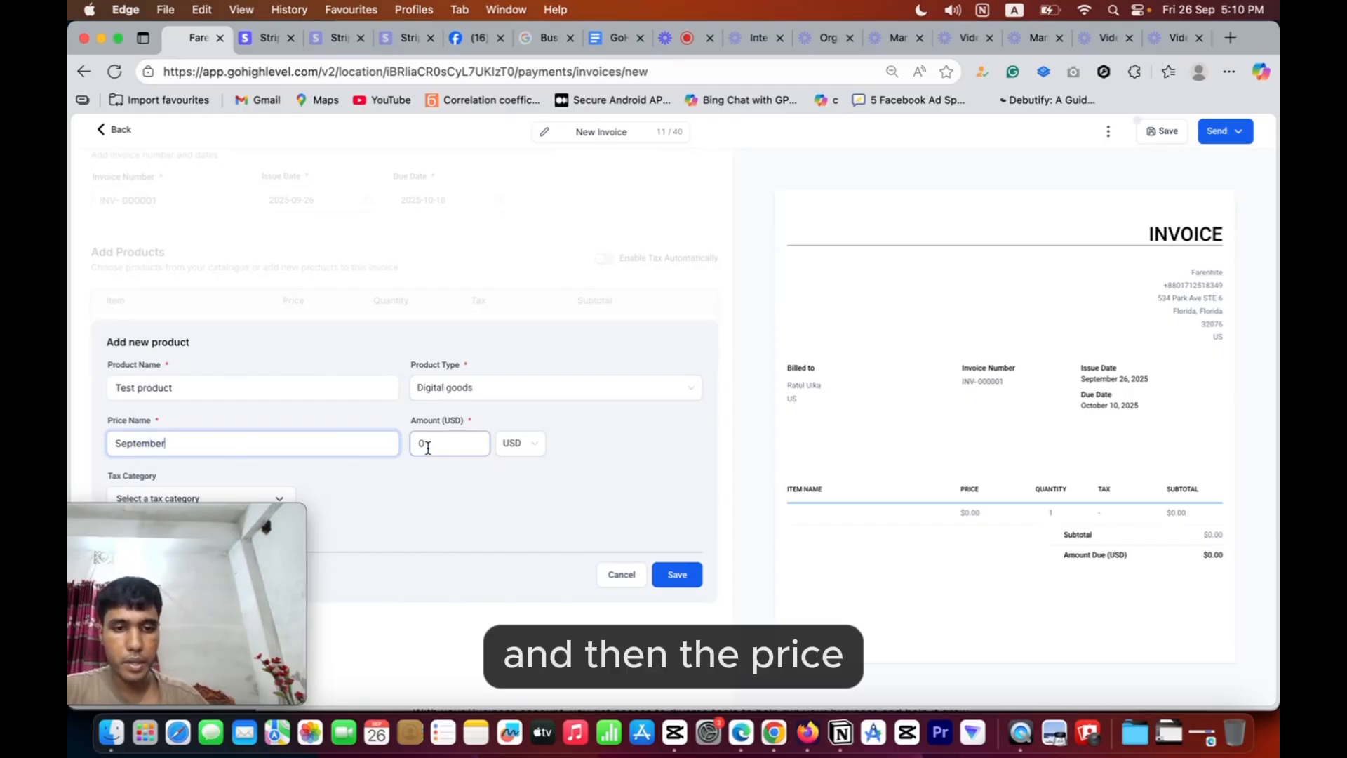
text(100)
click(678, 574)
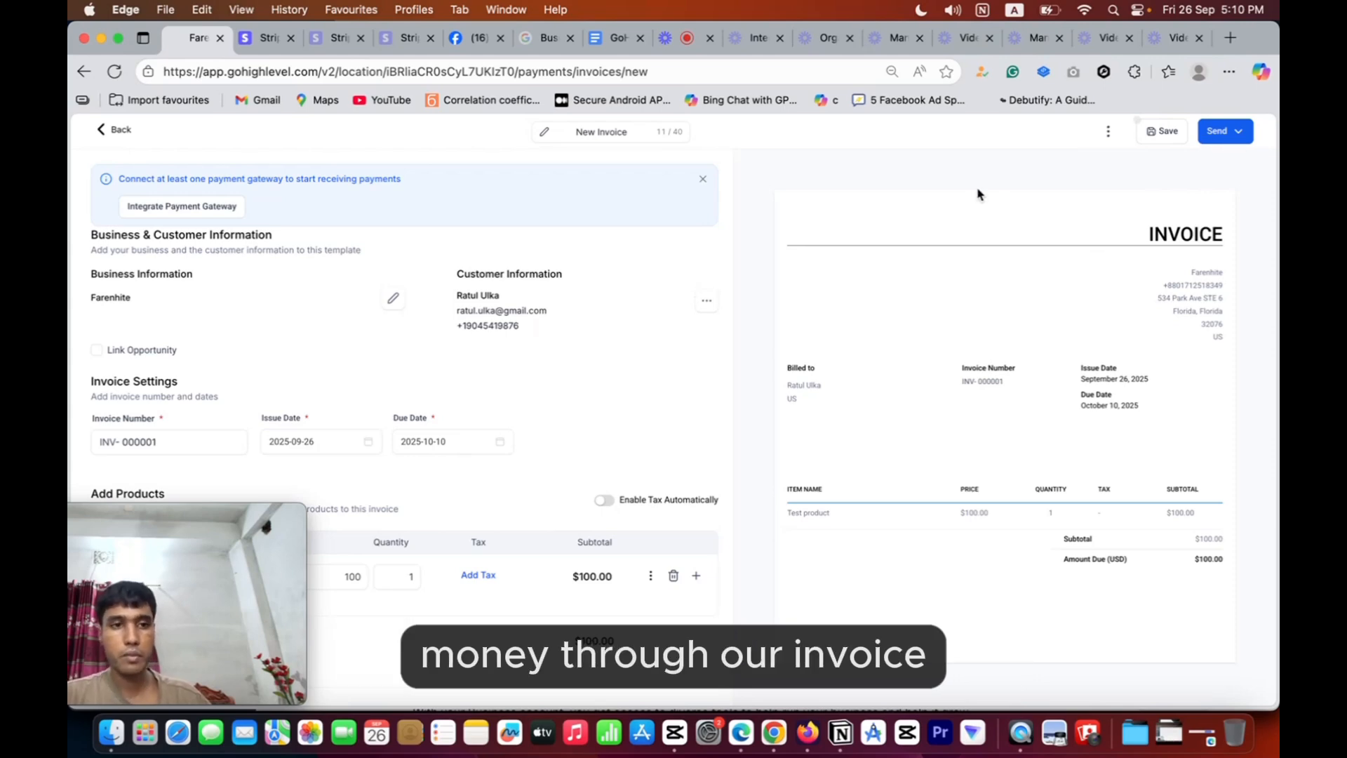
Leave the invoice editor, confirming the discard of unsaved changes, back to the empty Invoices list
click(118, 133)
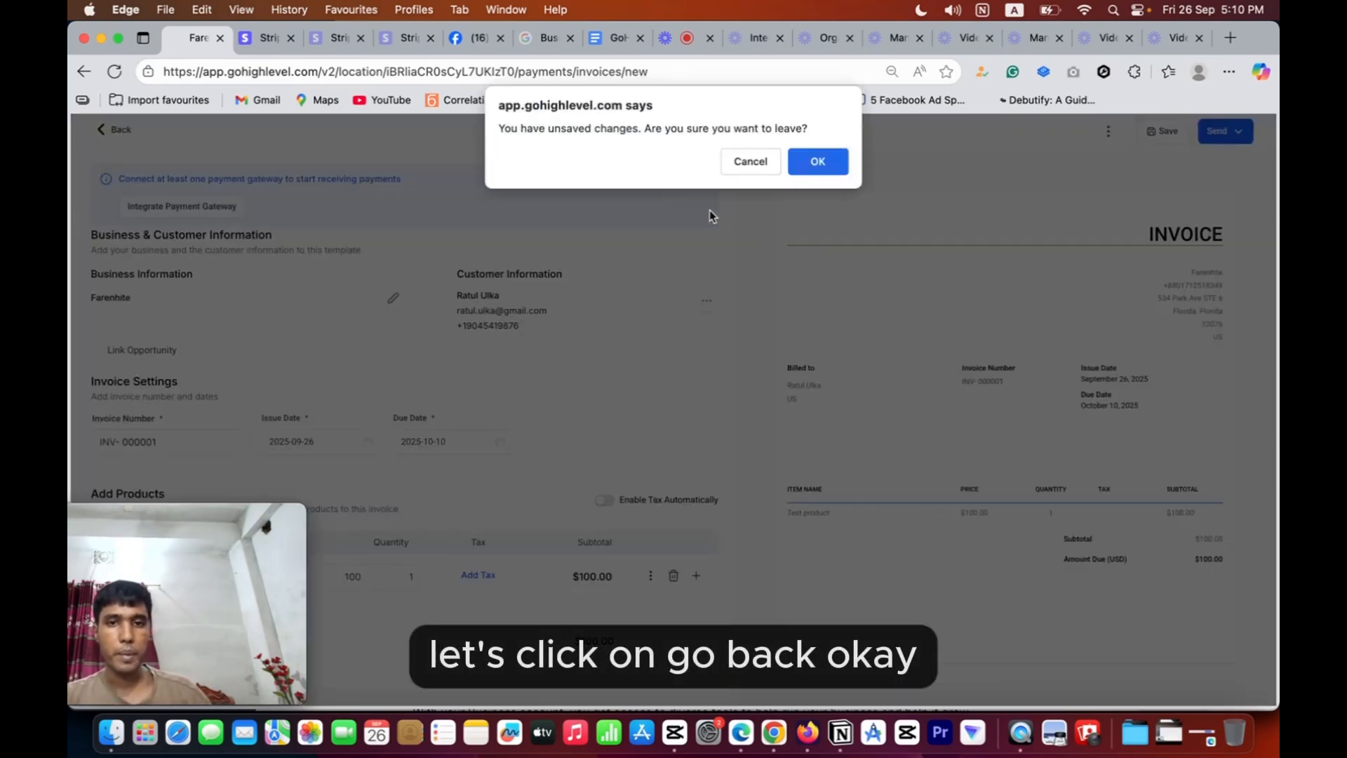
click(821, 160)
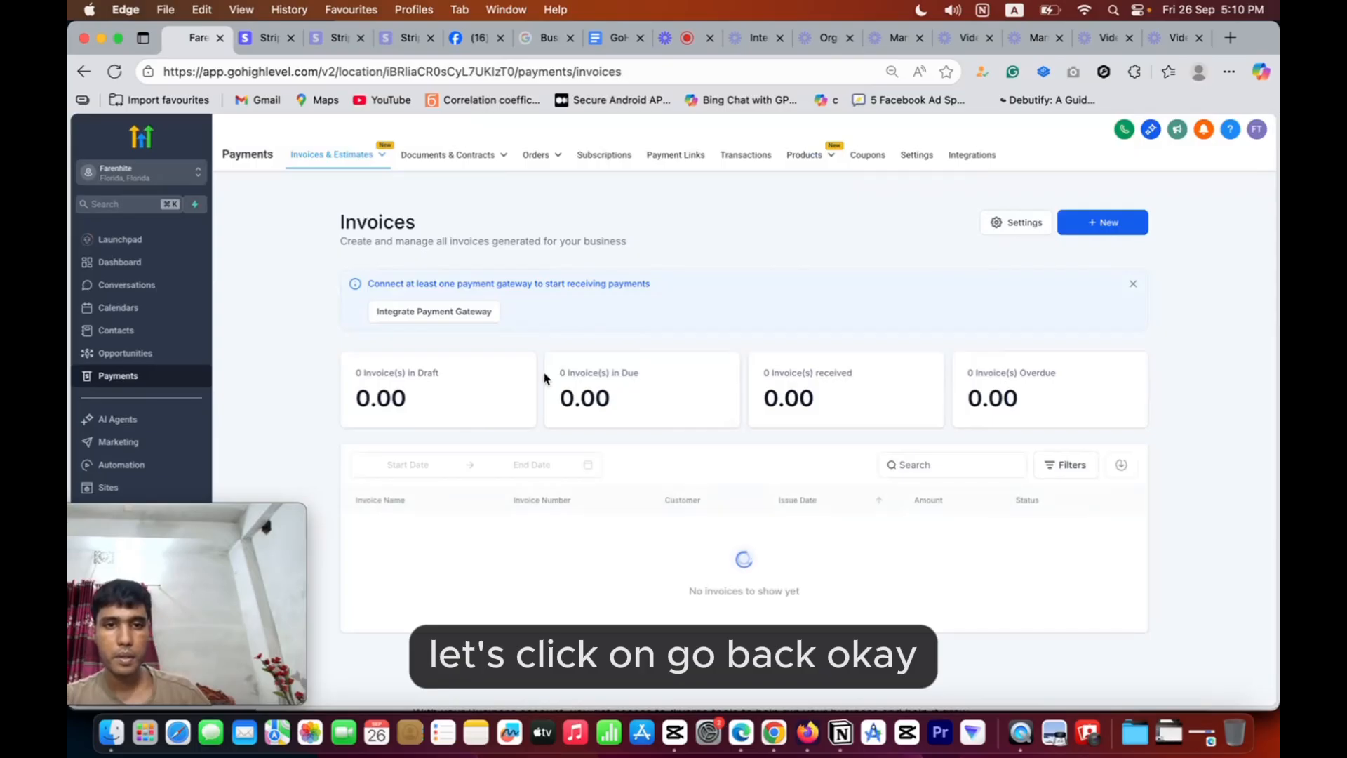
mouse_move(439, 158)
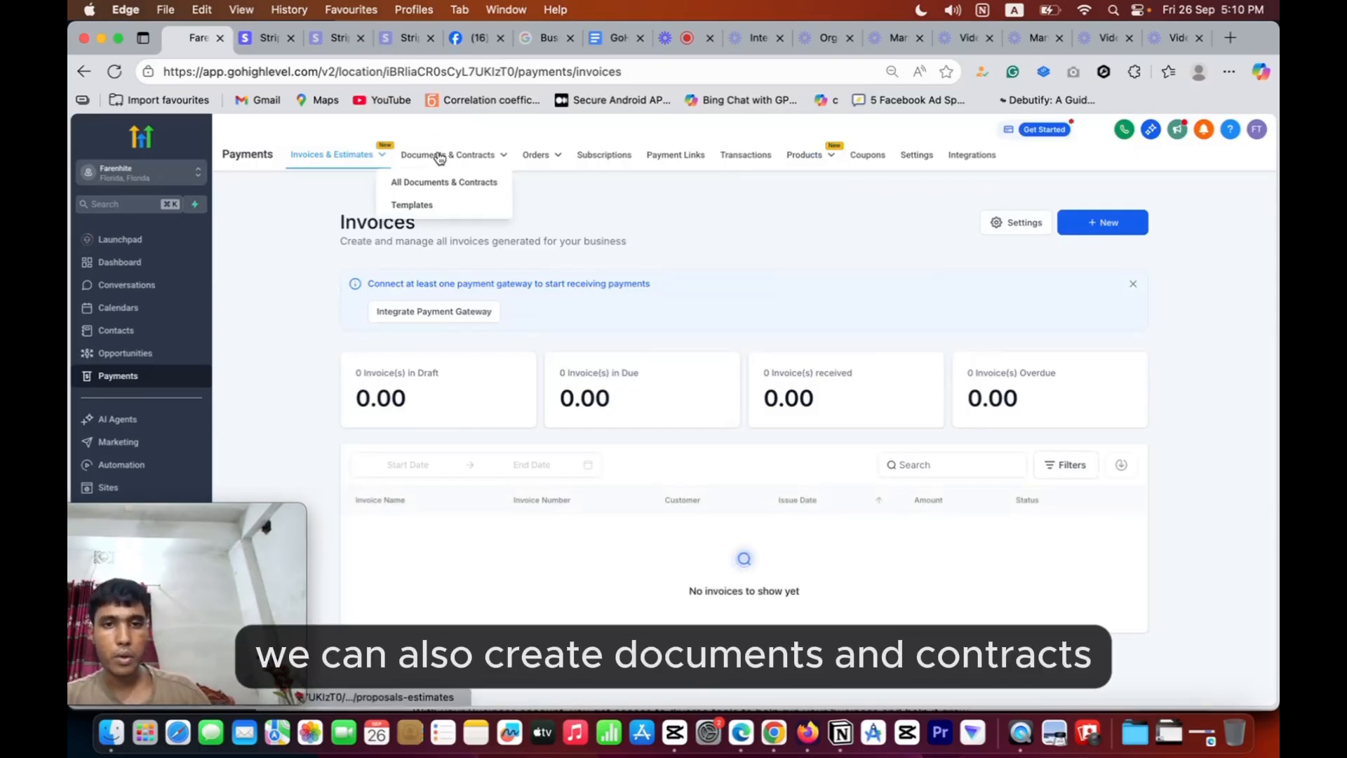
mouse_move(552, 155)
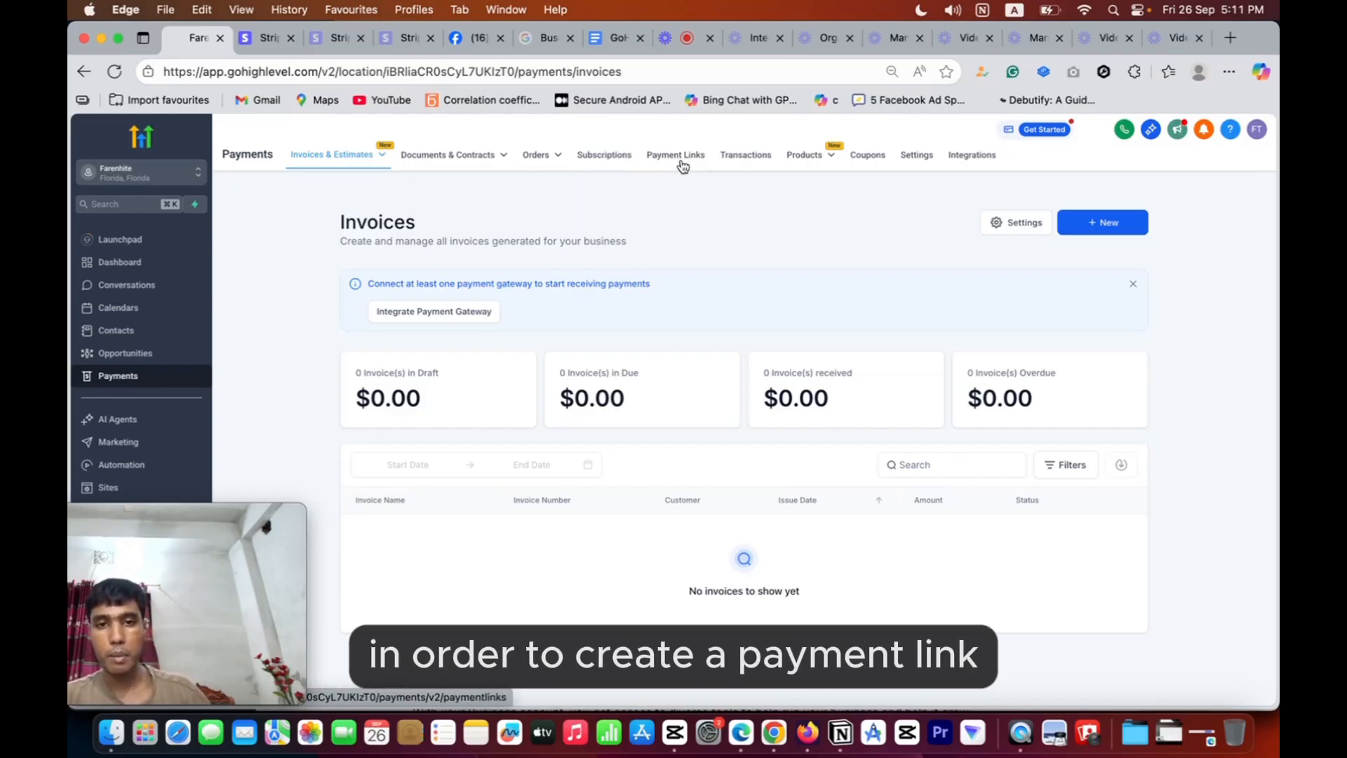
Start a new product titled 'Test Product' with the description 'Test'
mouse_move(818, 169)
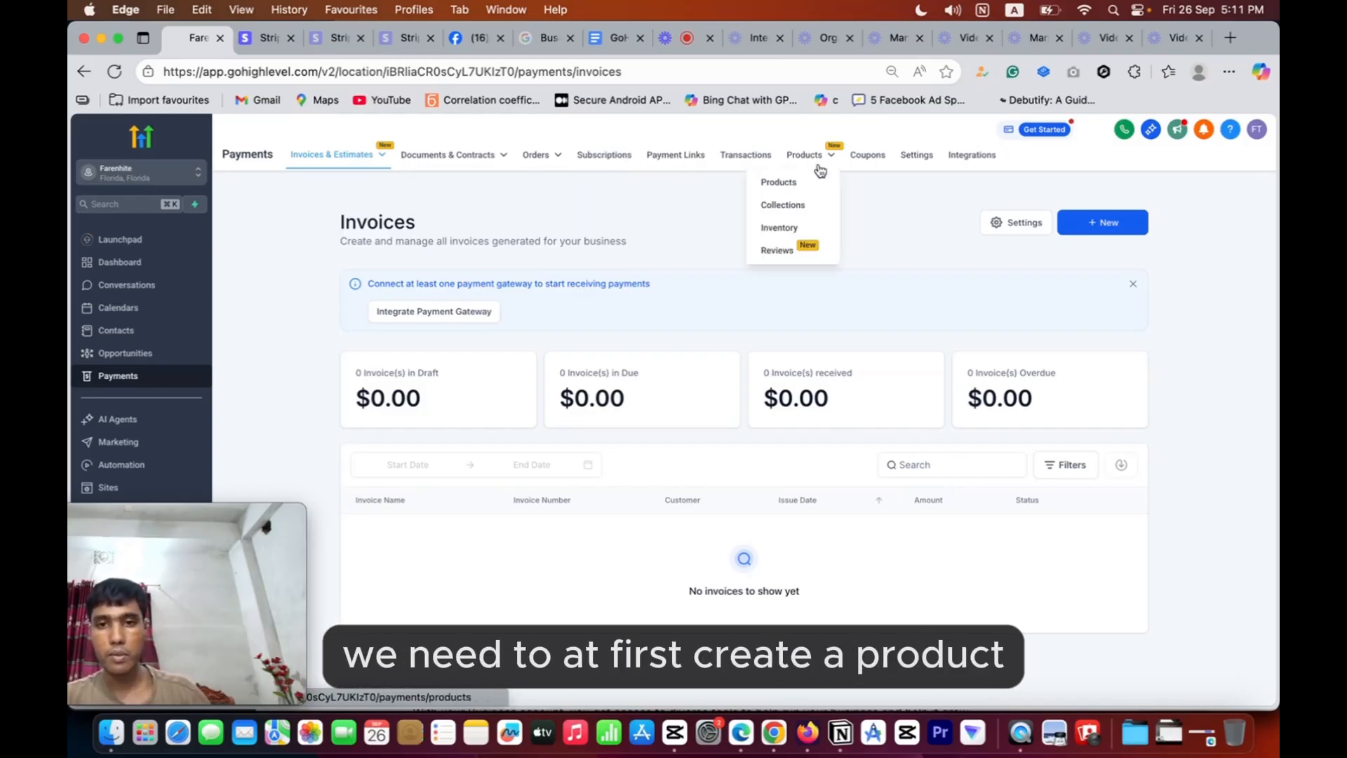
click(777, 184)
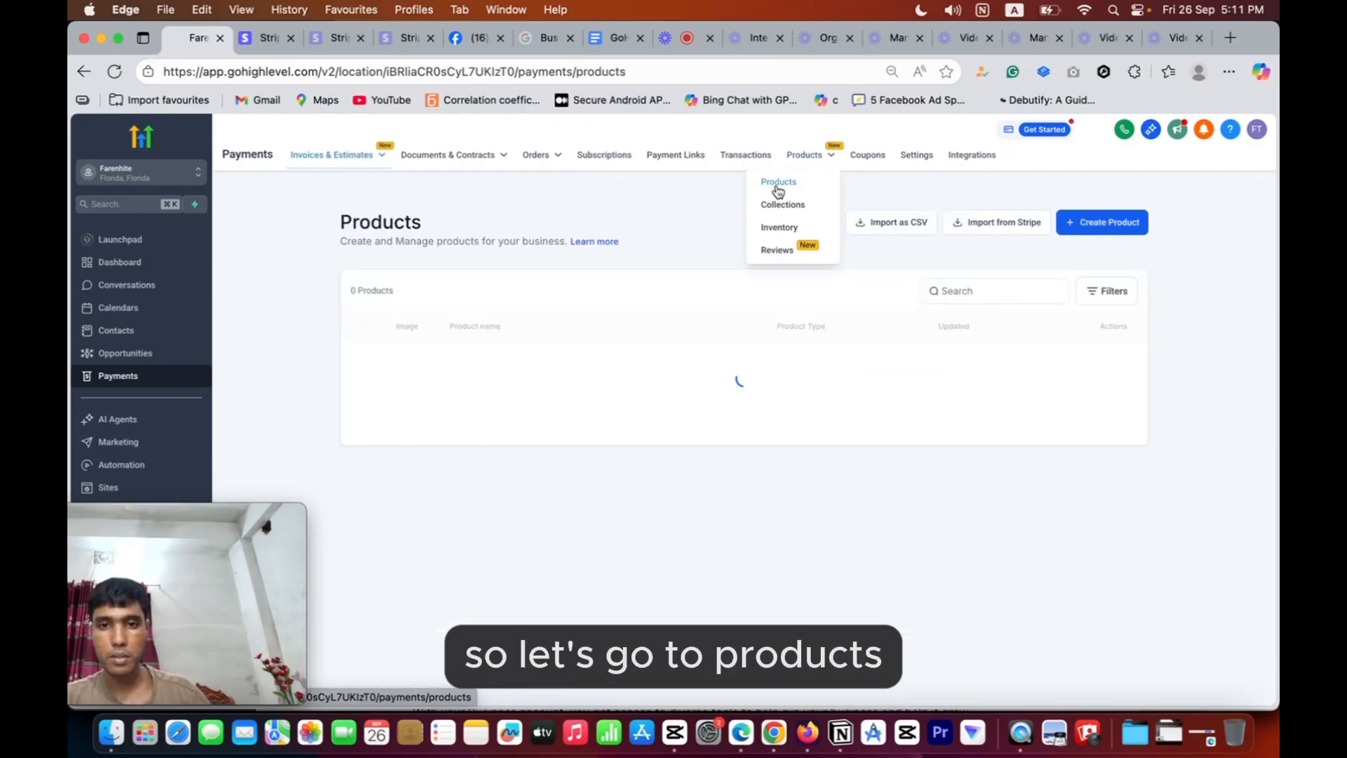
click(1114, 221)
click(560, 307)
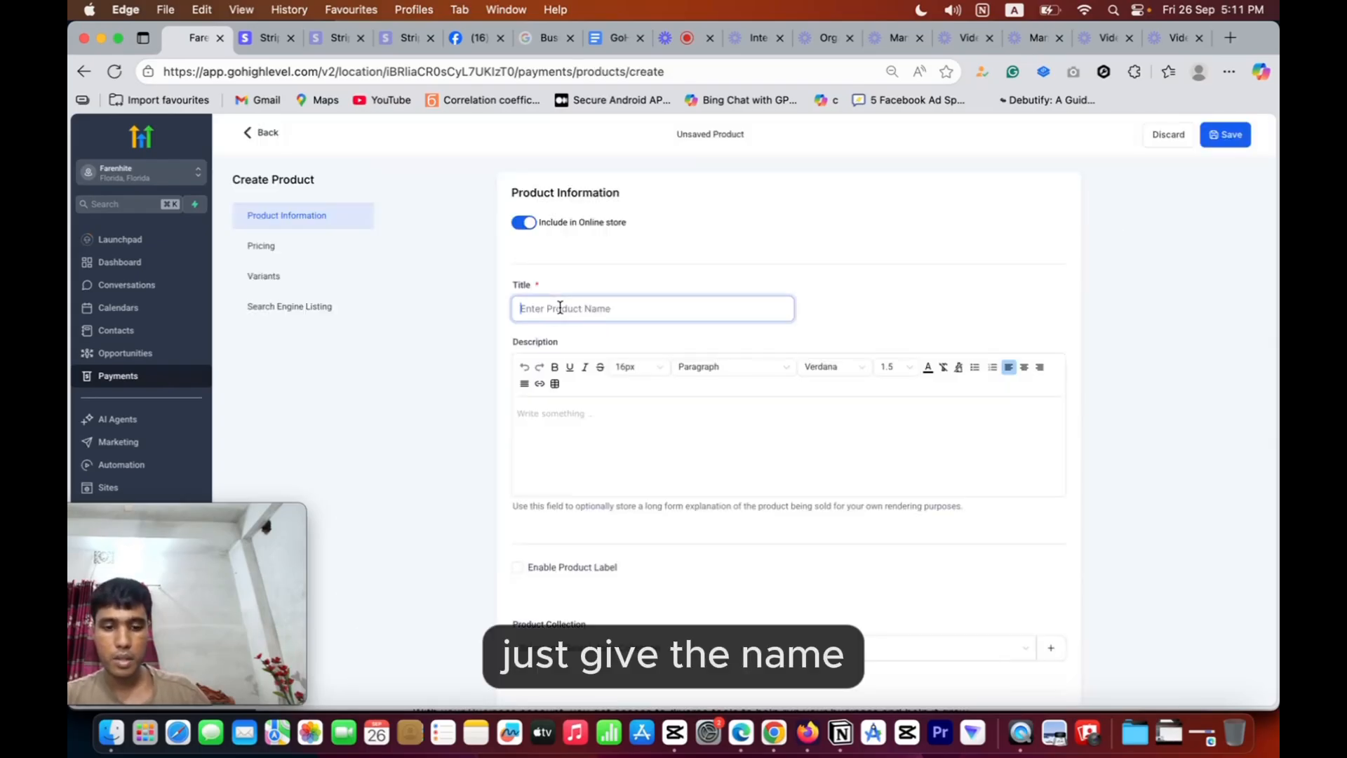
text(T)
key(BackSpace)
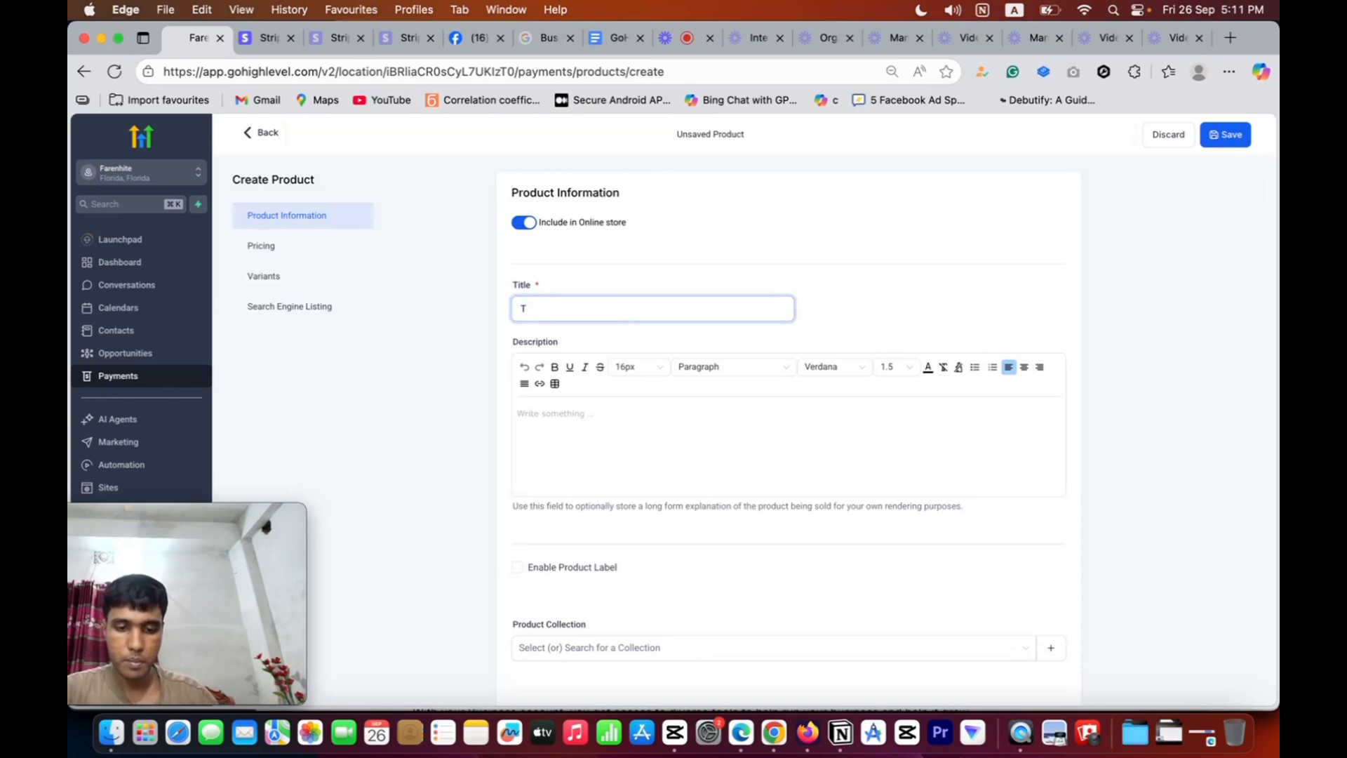
text(est Product)
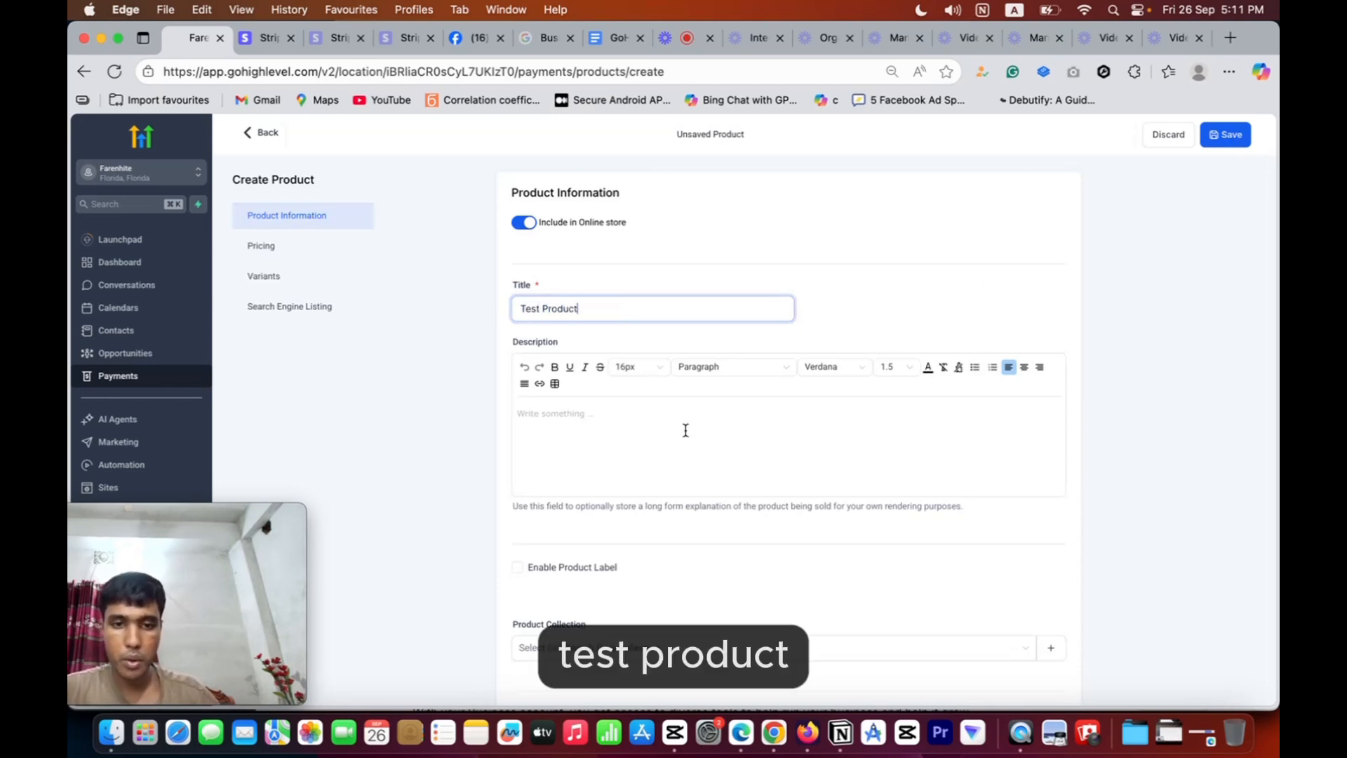
scroll(686, 431, down, 3)
click(592, 292)
text(Test description)
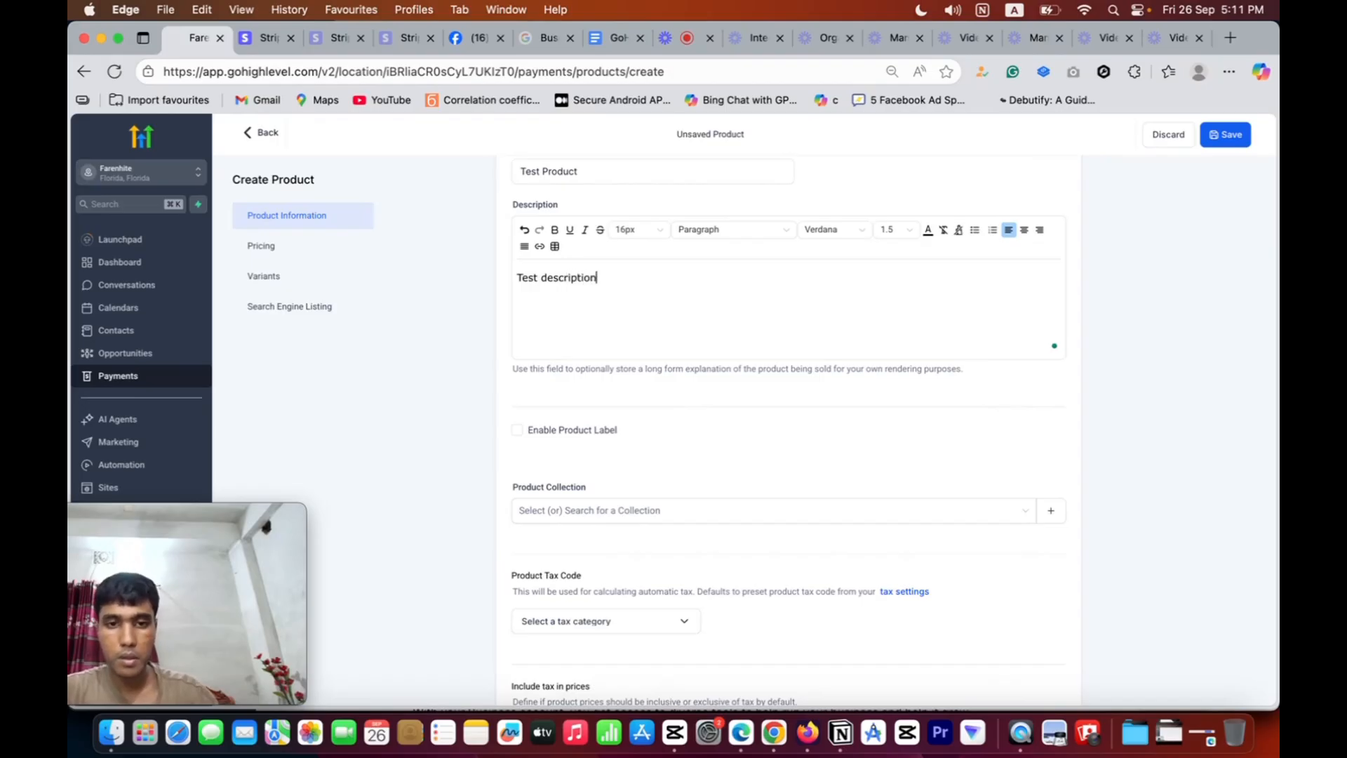
Set one-time pricing with a $25 amount and save the product
scroll(616, 483, down, 9)
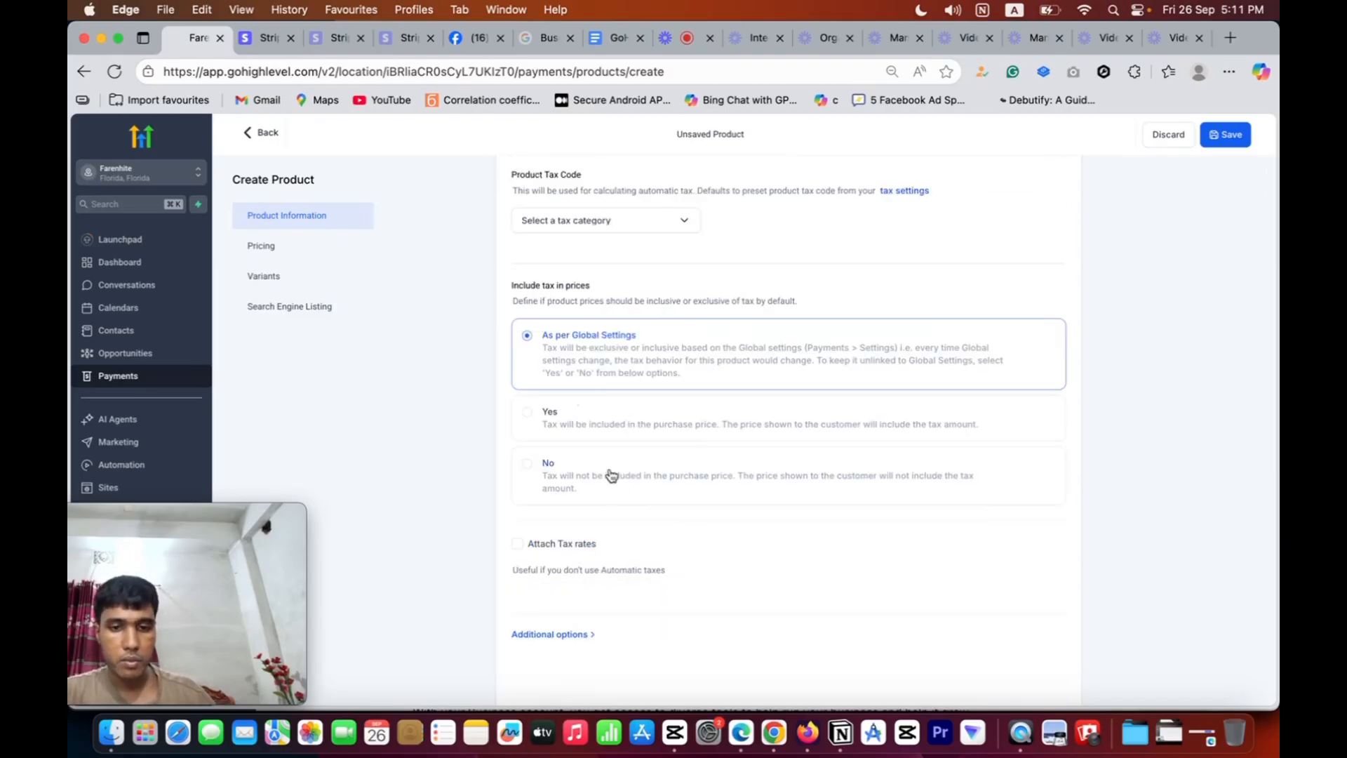
scroll(609, 477, down, 7)
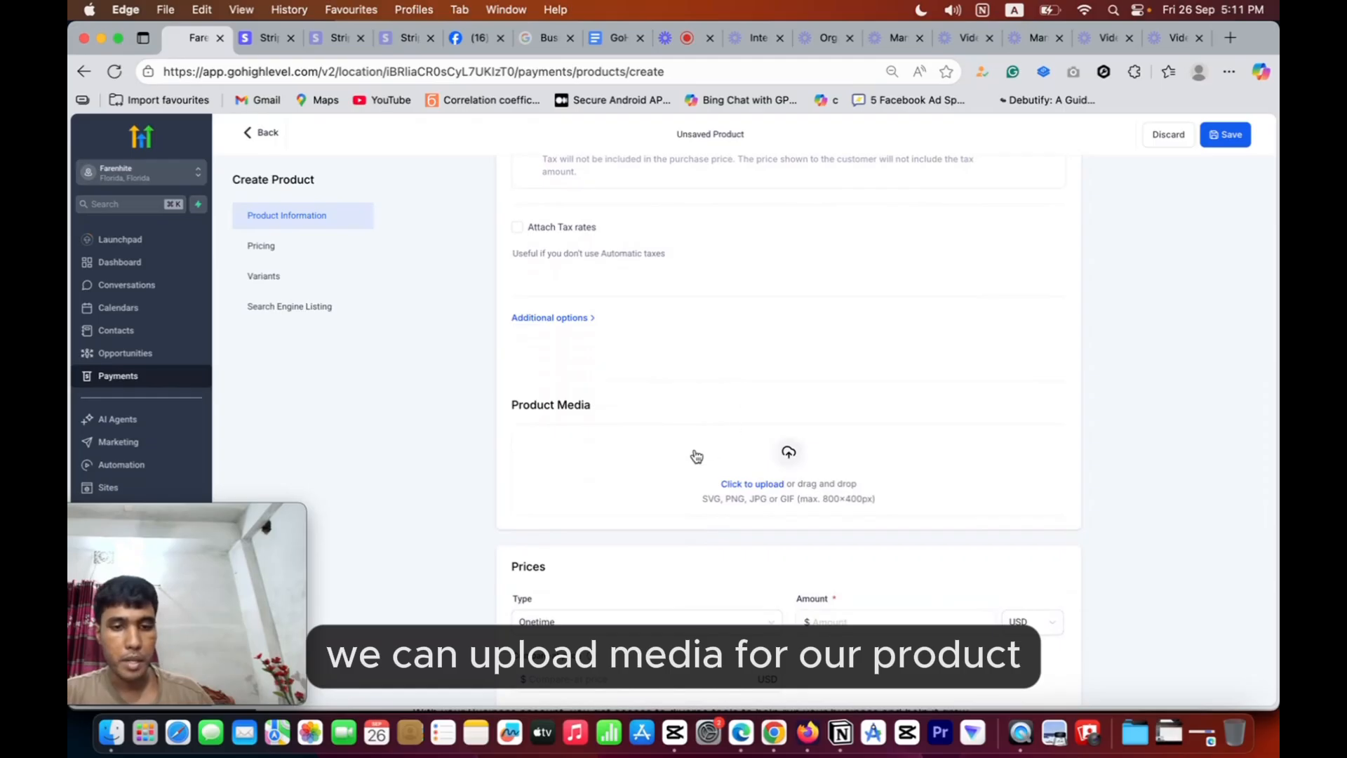
scroll(695, 449, down, 4)
click(656, 466)
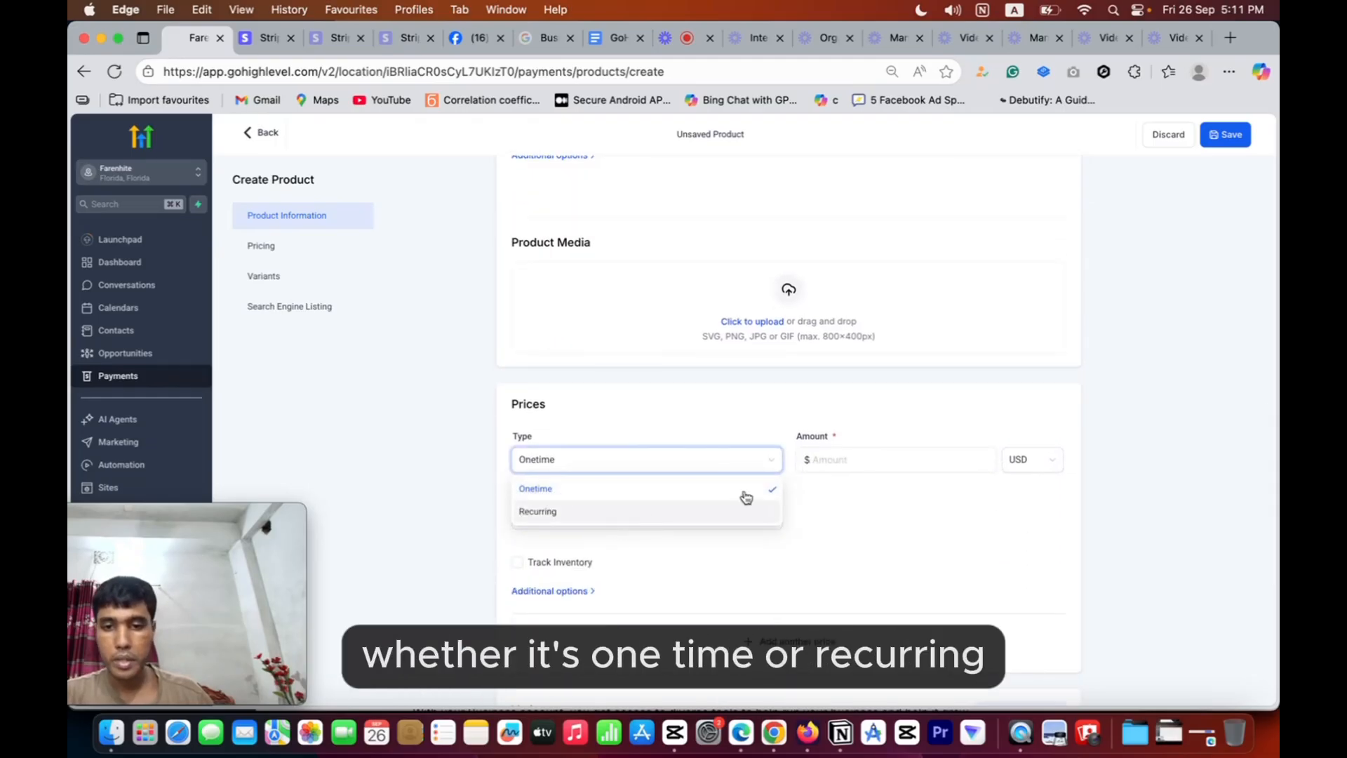
click(835, 460)
text(25)
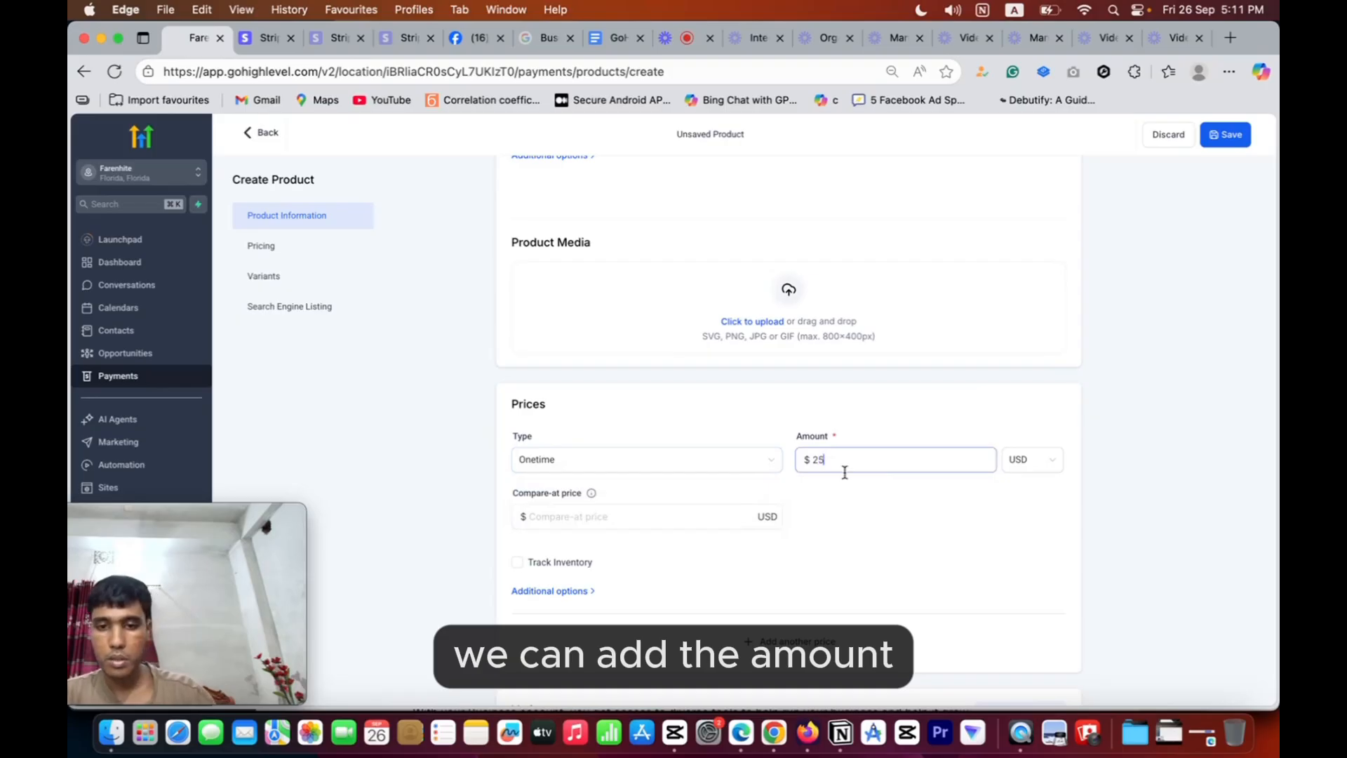
scroll(670, 433, down, 9)
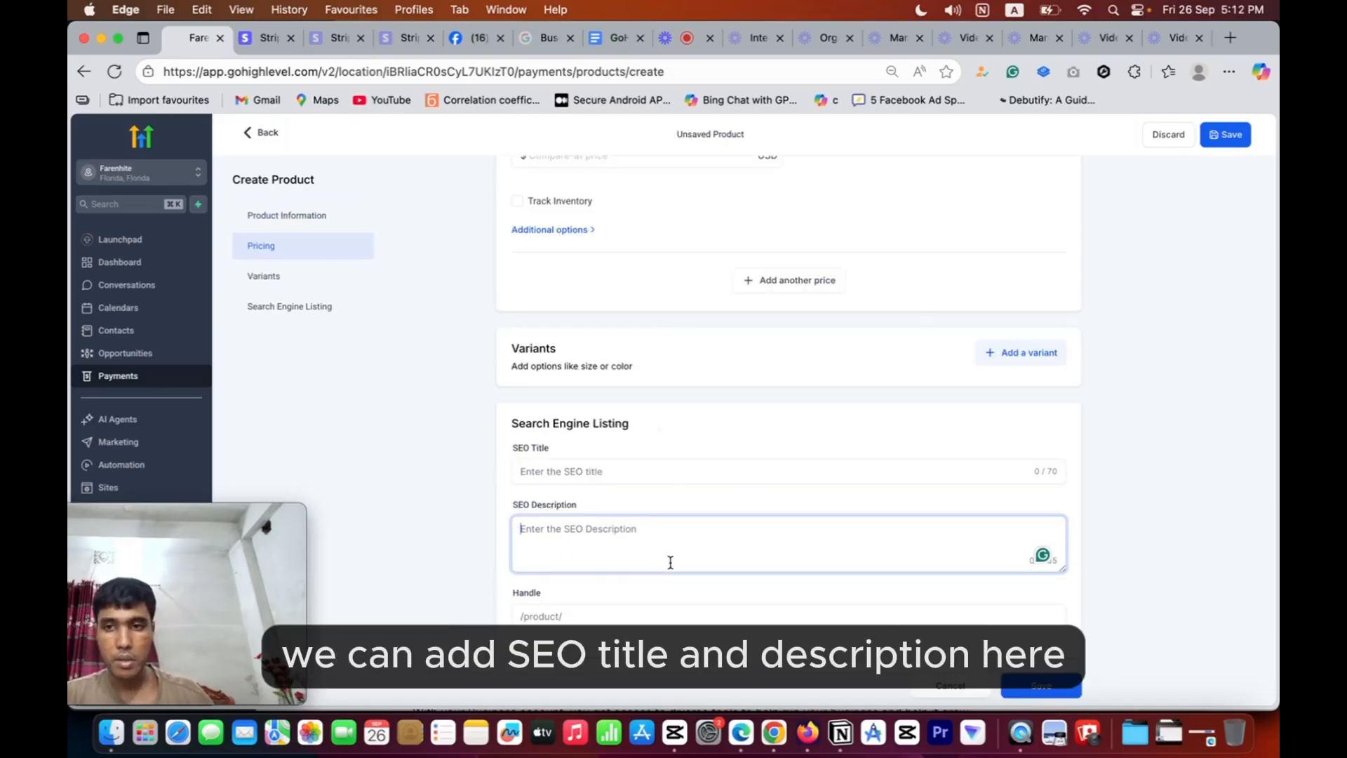
click(1236, 145)
Create and save a new payment link selling Test Product at $25
click(263, 133)
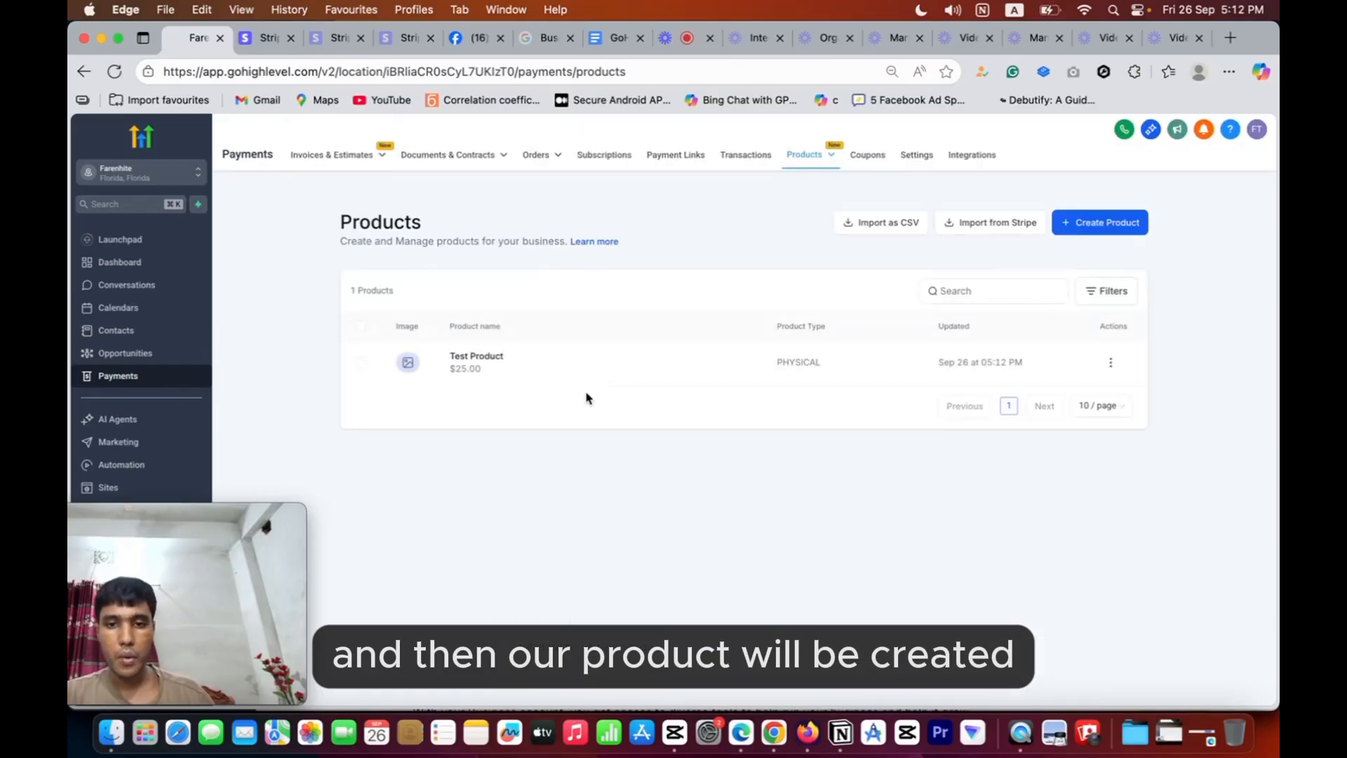
click(664, 162)
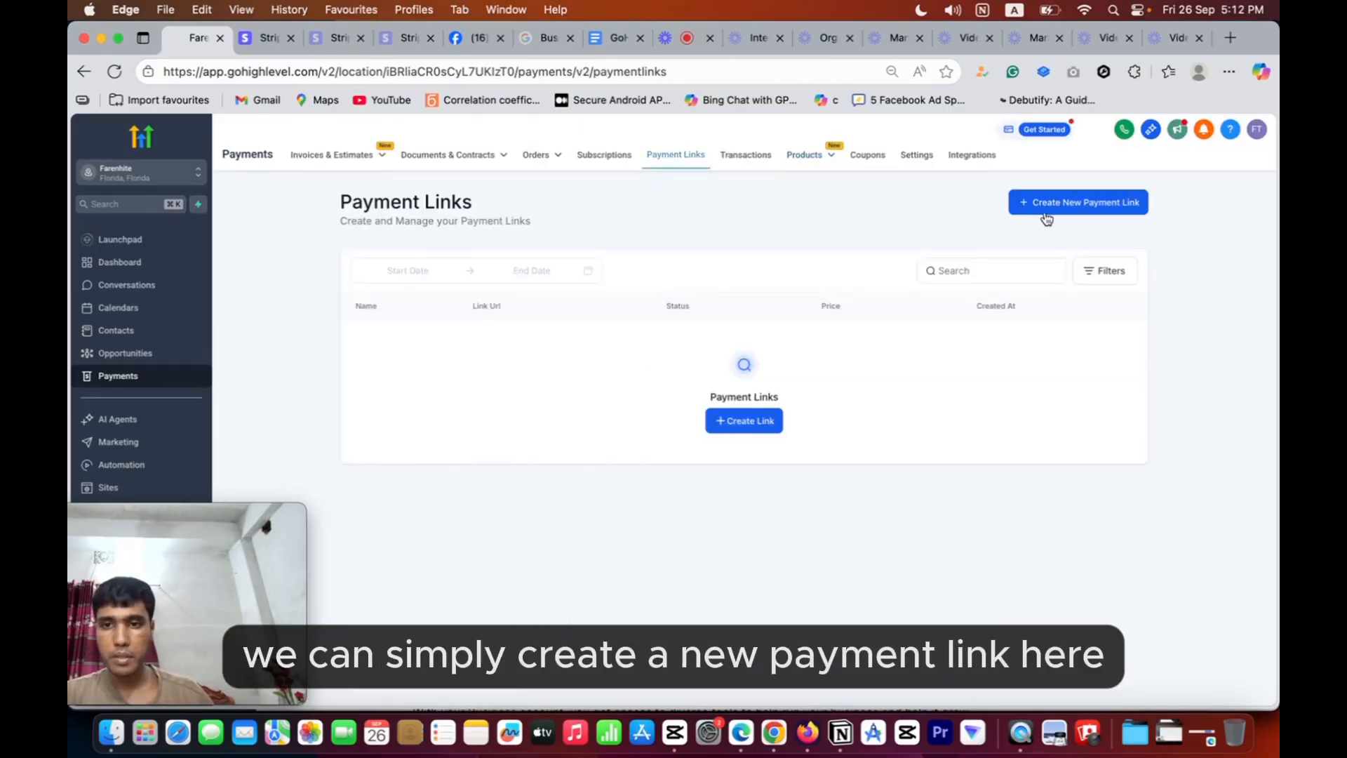
click(1044, 205)
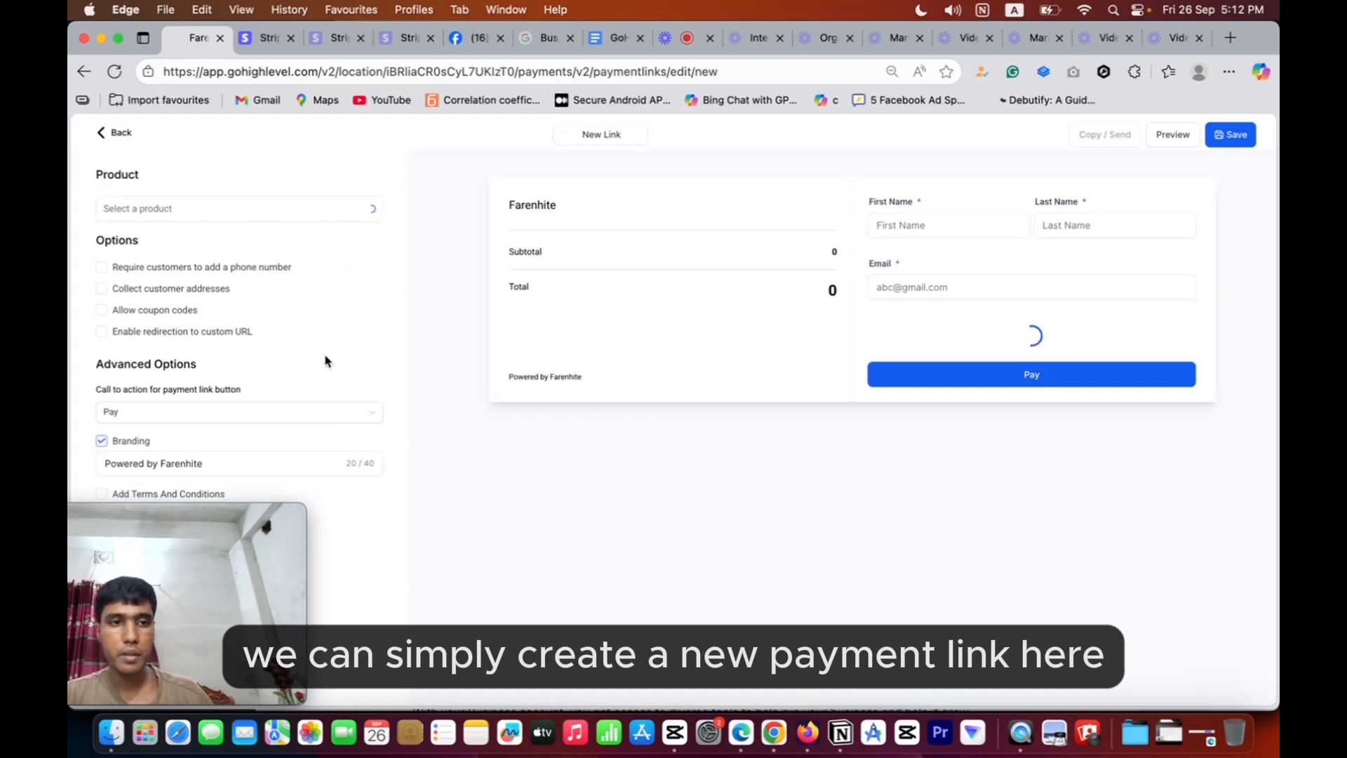
click(259, 215)
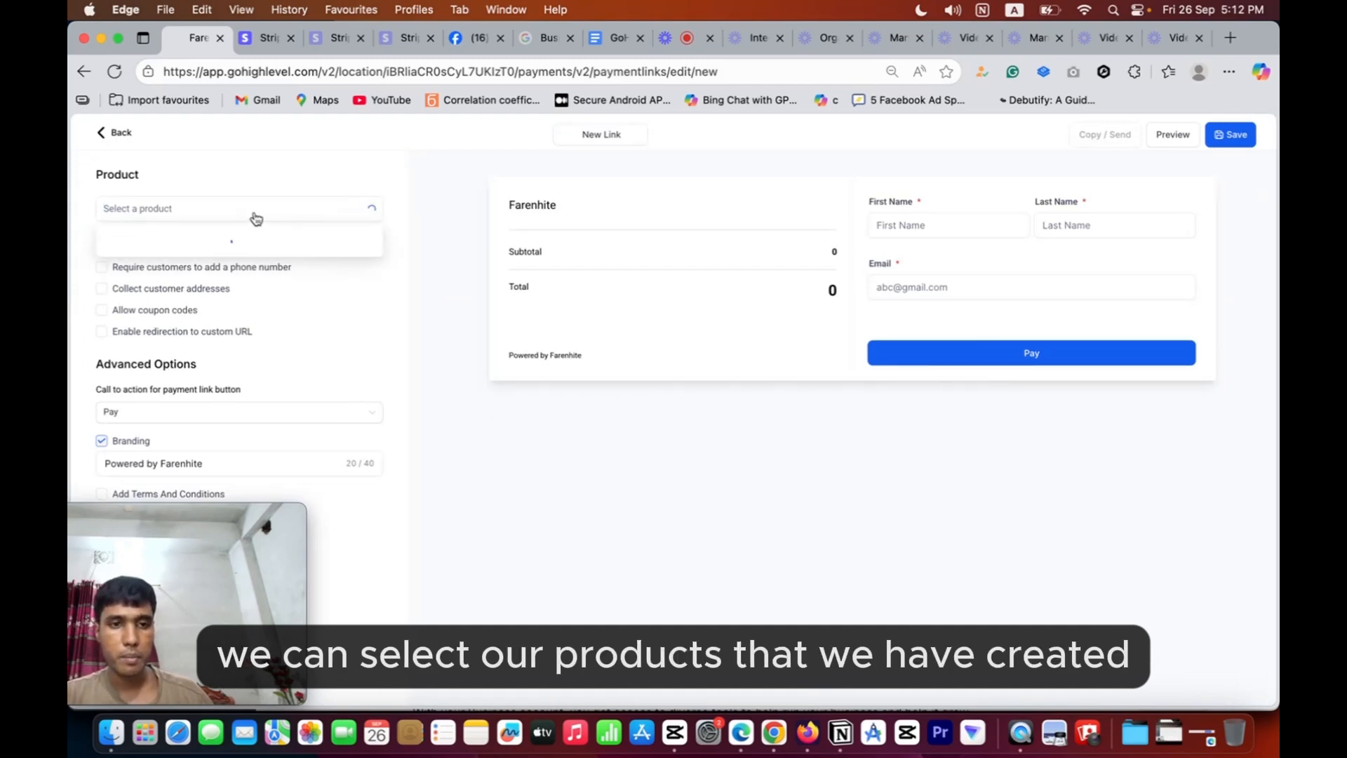
click(242, 242)
scroll(702, 350, down, 1)
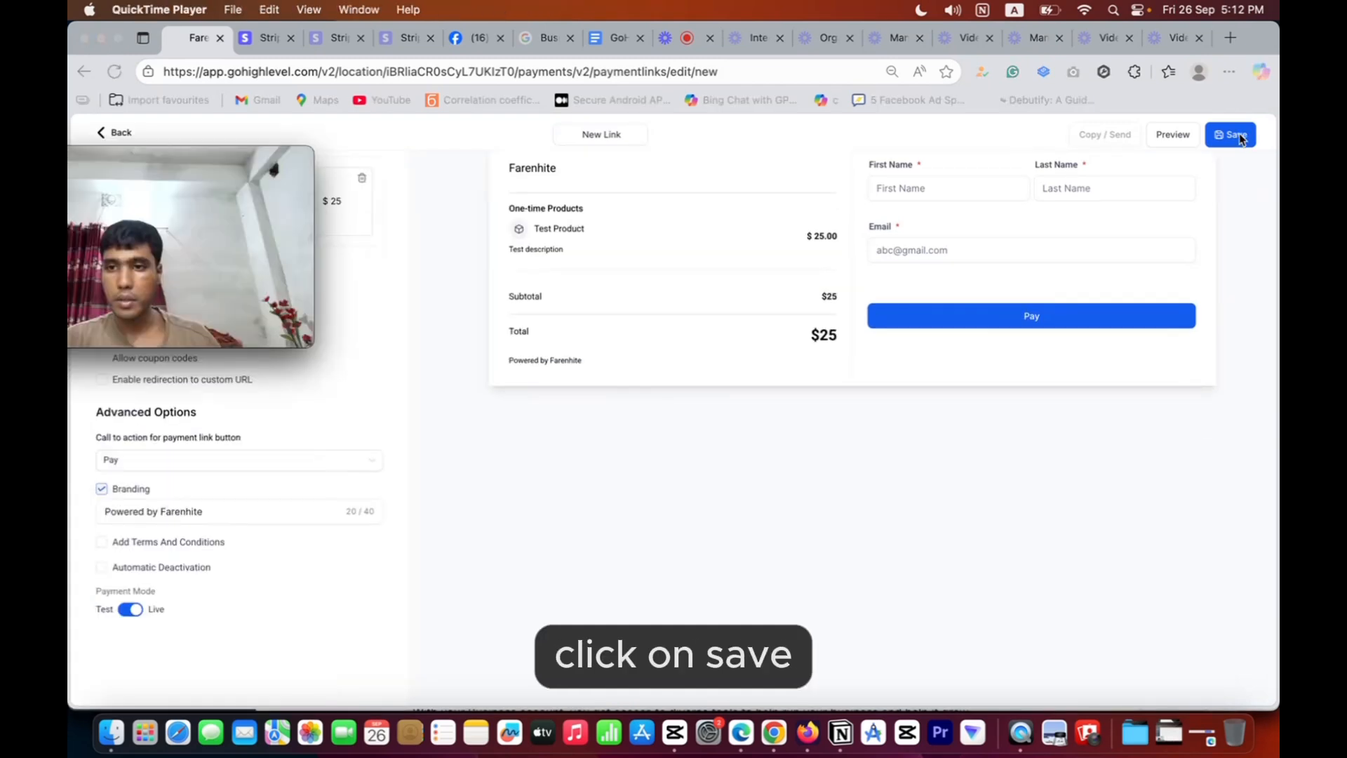
click(1239, 138)
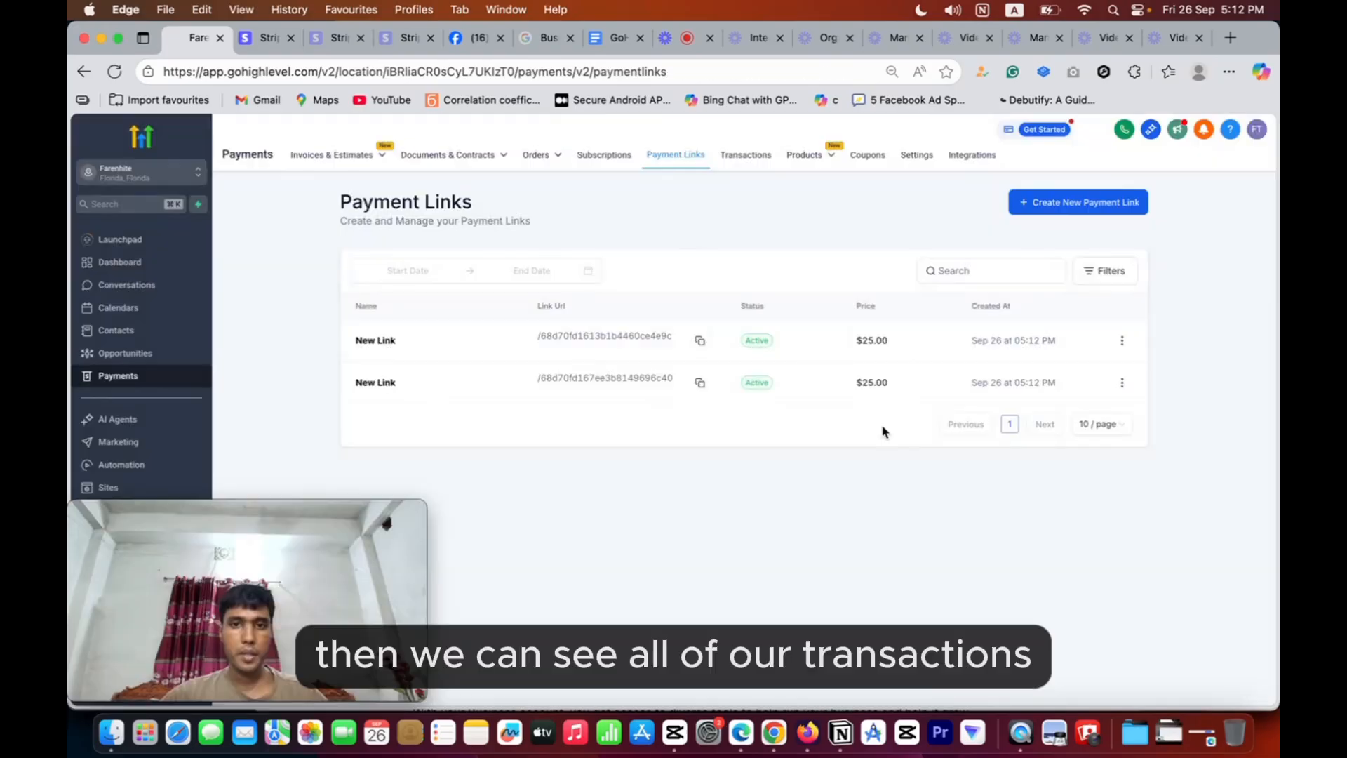
Show the clinic sub-account's Transactions list in the incognito window, with its $25.00 Stripe payments and their statuses
click(742, 161)
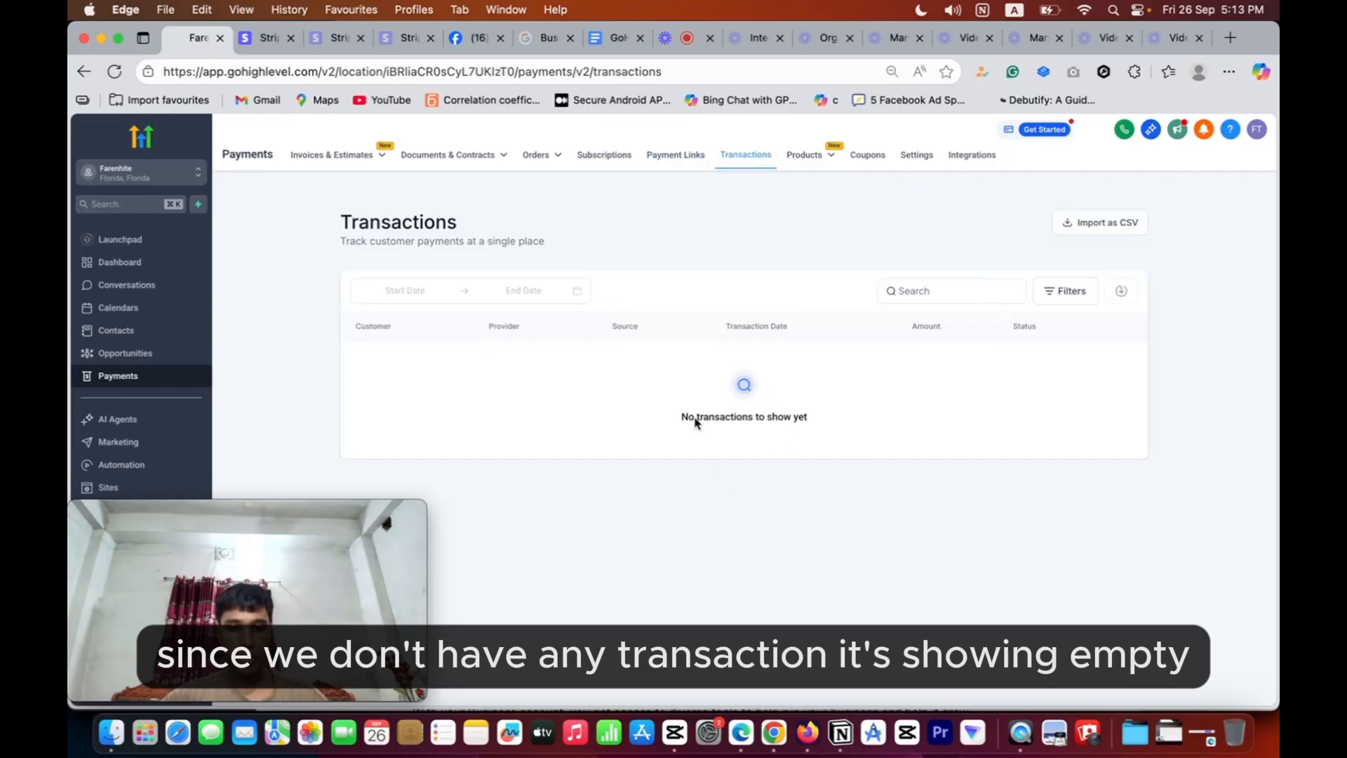
click(776, 733)
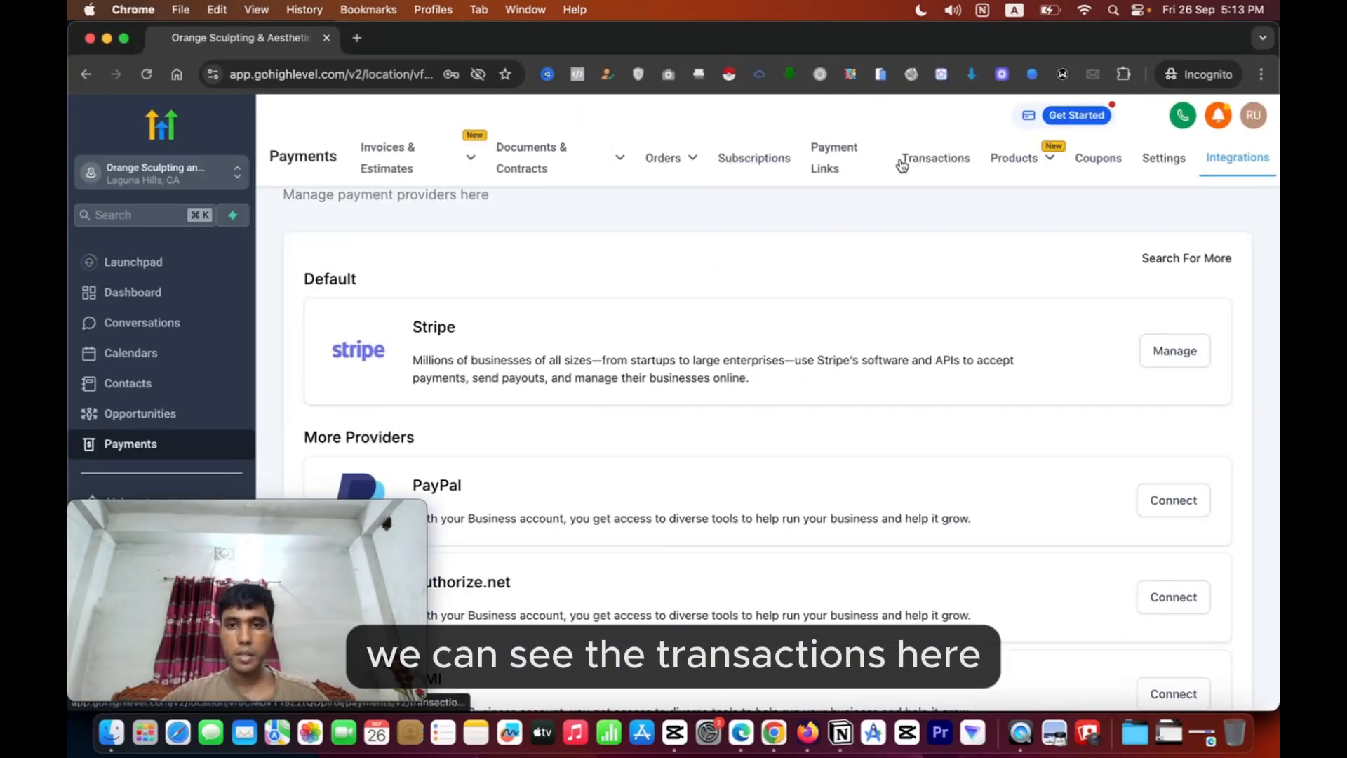
click(925, 163)
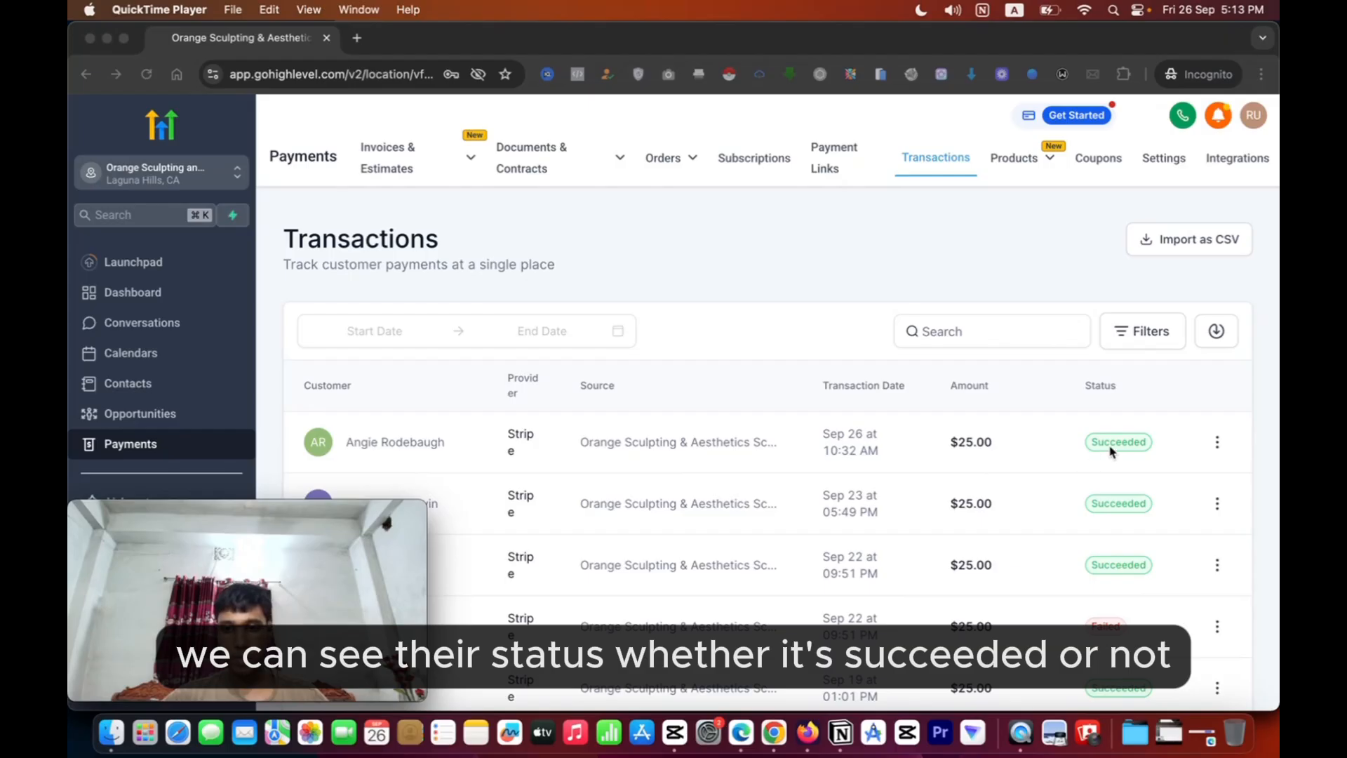
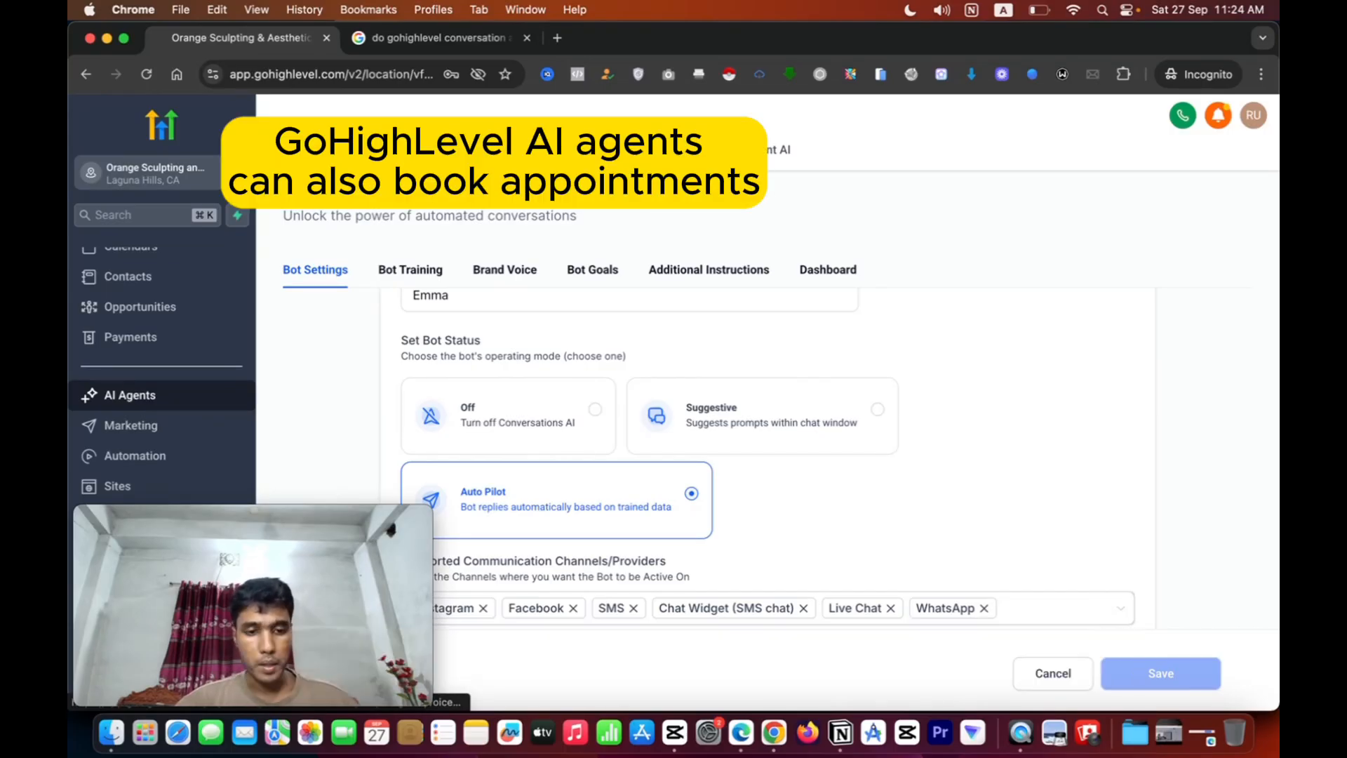
Review the bot's supported channels, then switch to the Knowledge Base page listing two knowledge bases
scroll(549, 393, down, 5)
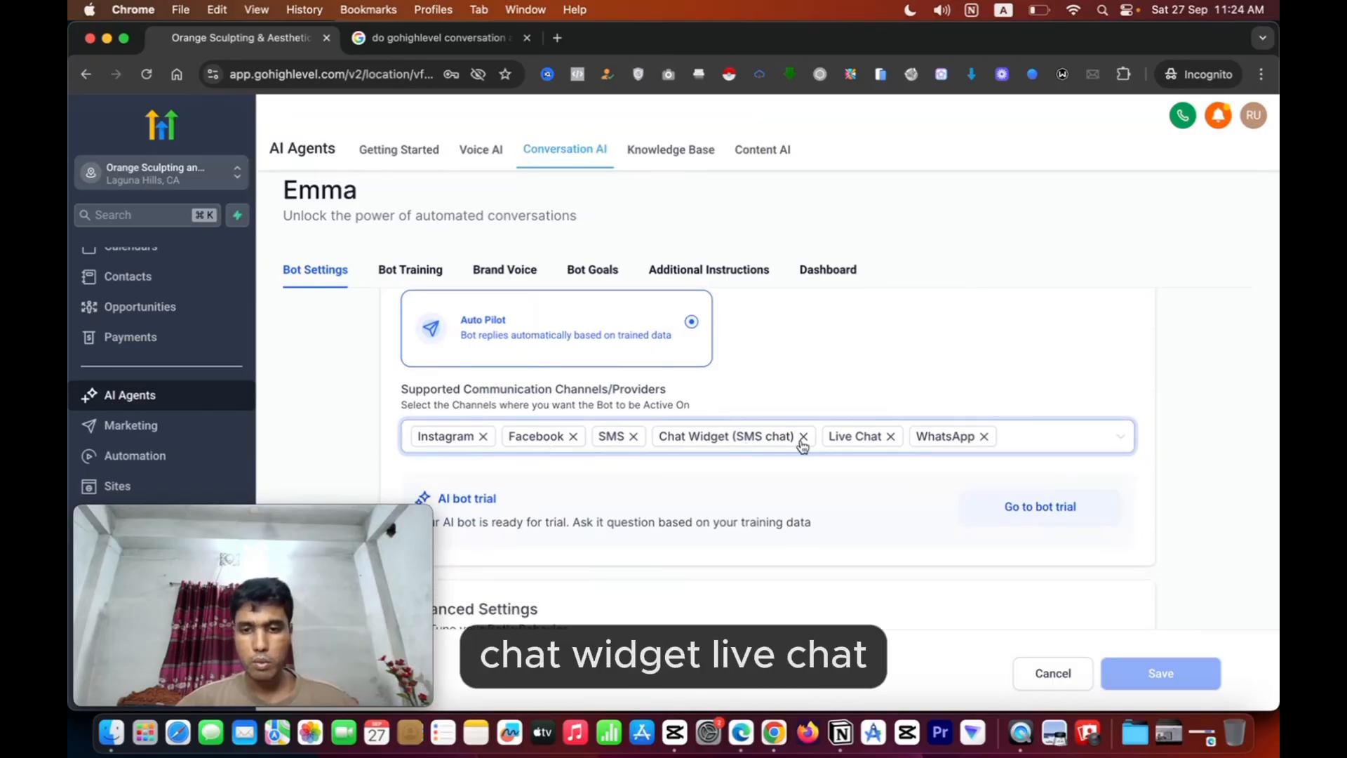
click(1042, 448)
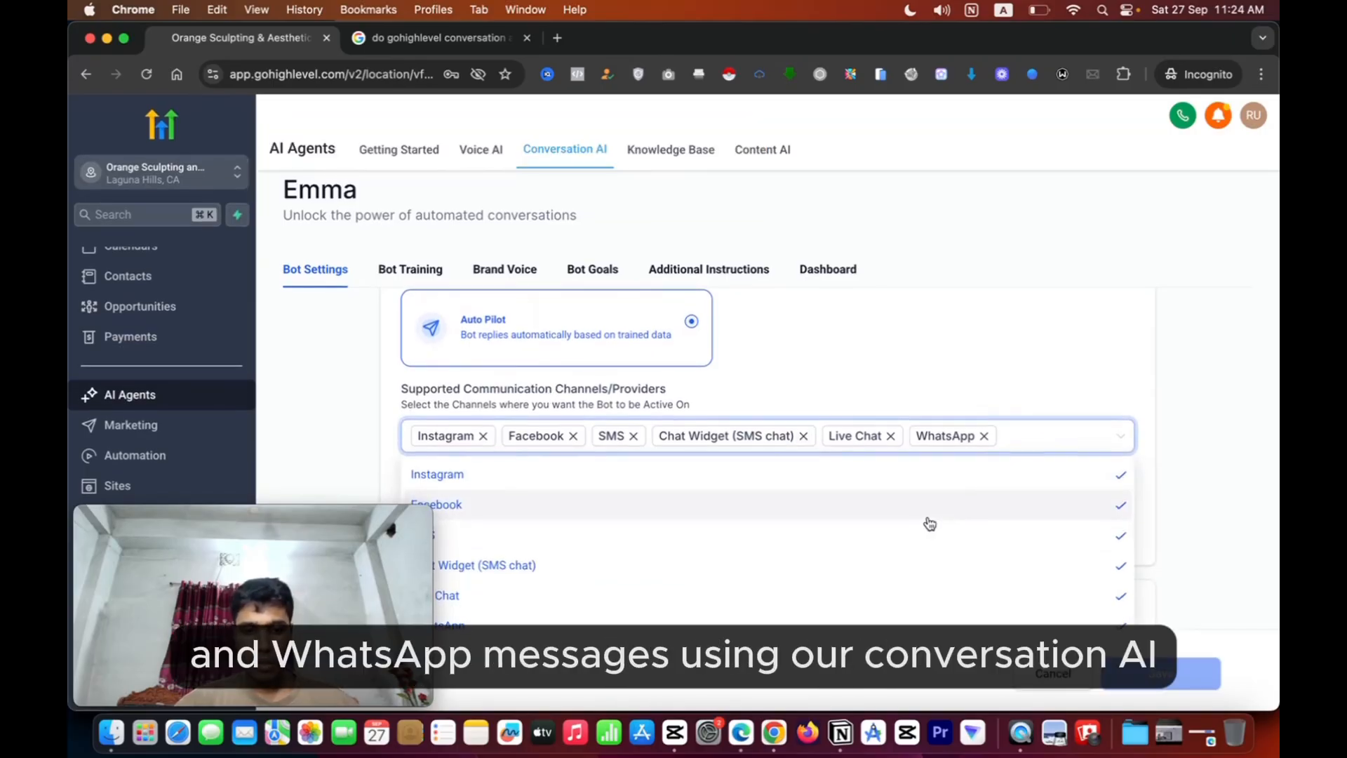
click(326, 540)
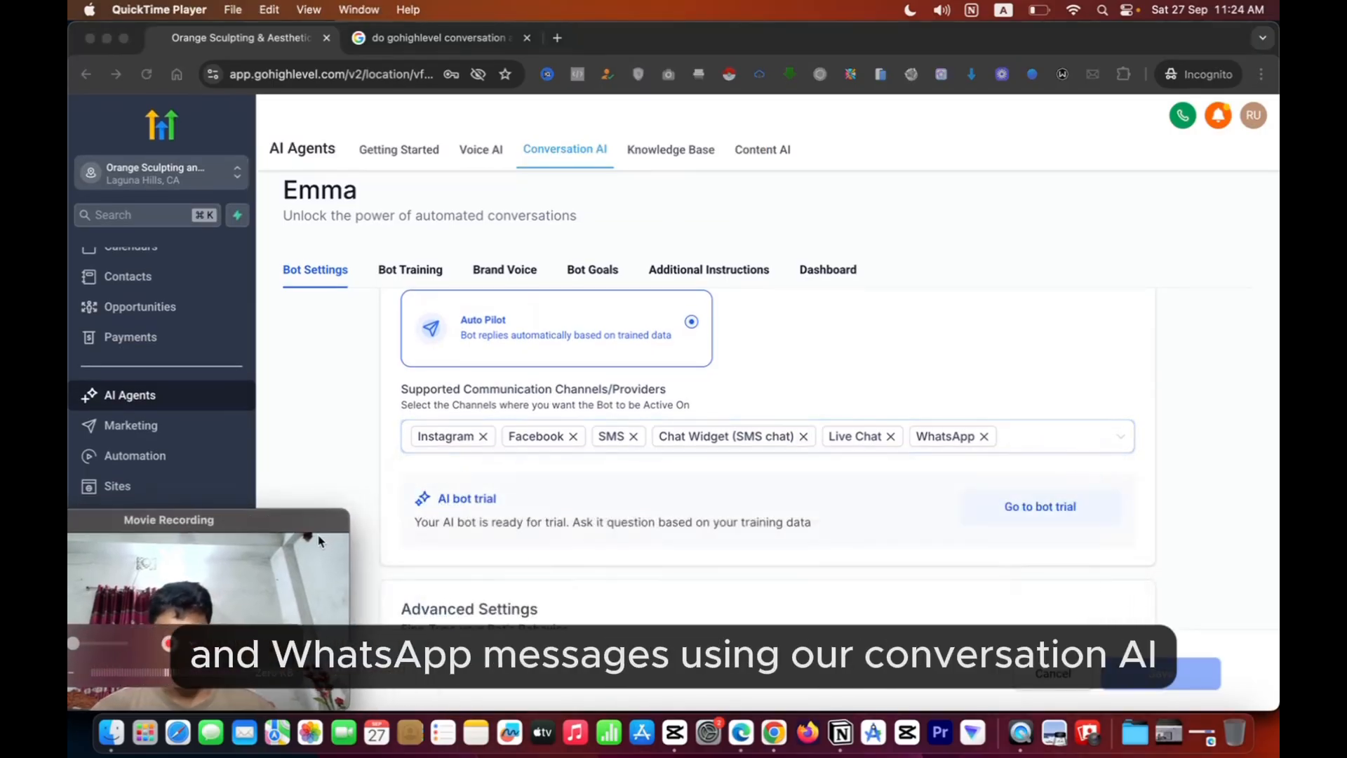
click(1019, 444)
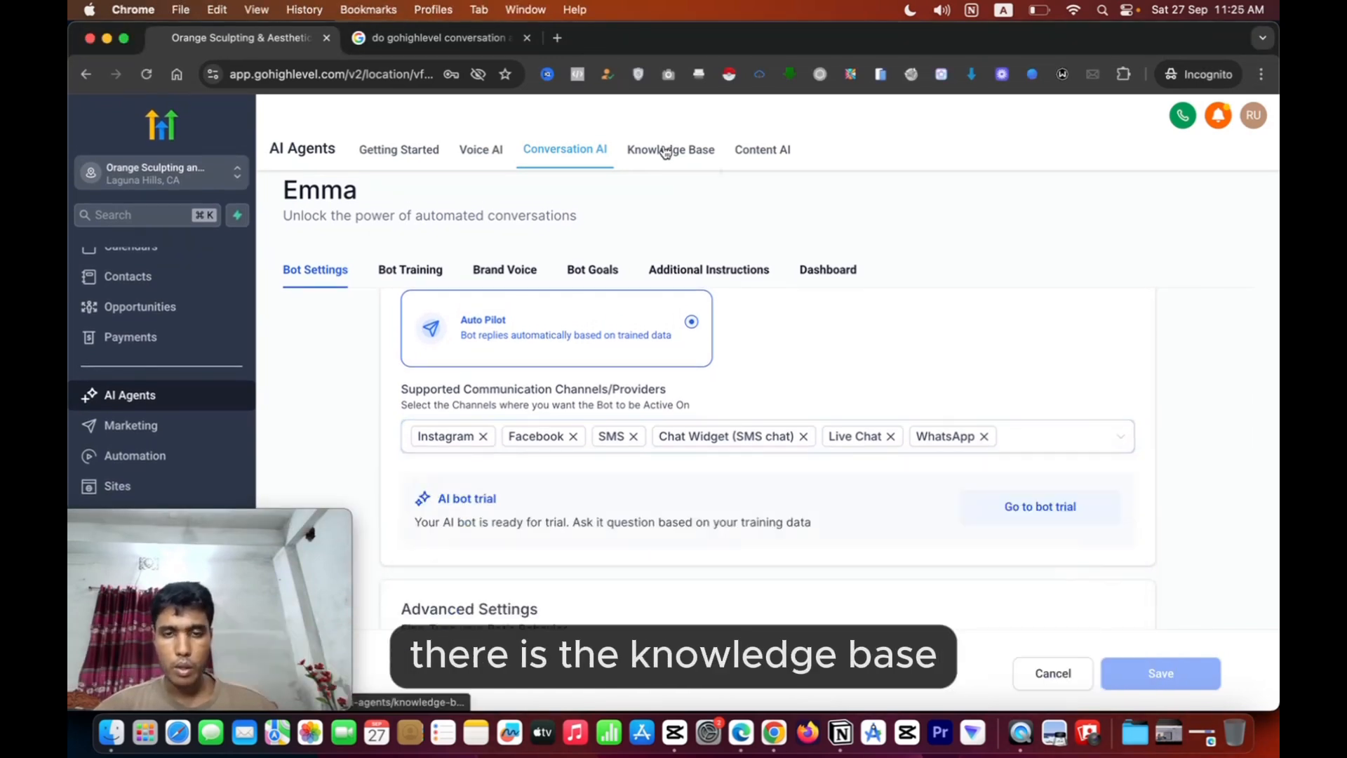
click(665, 151)
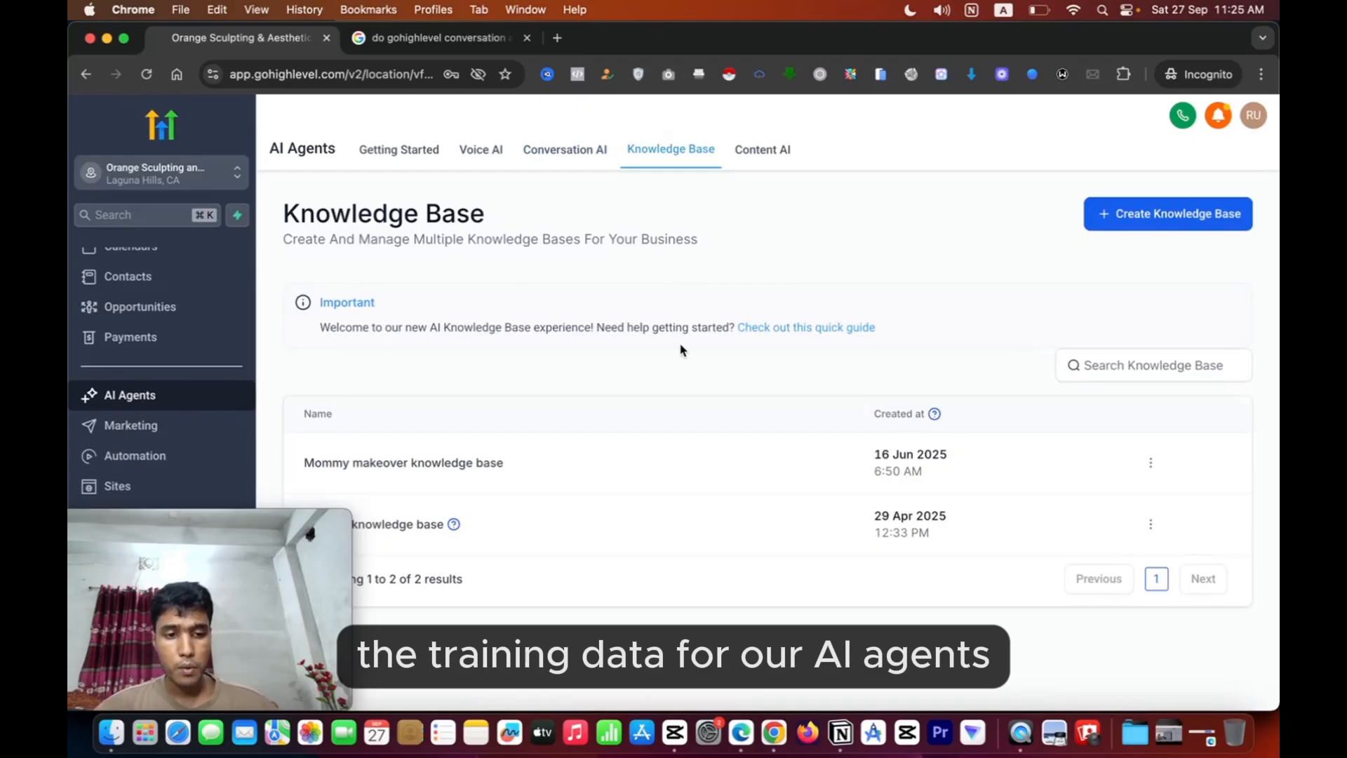
Check Content AI usage, then show the Voice AI dashboard with 0 calls and 0 actions
click(758, 154)
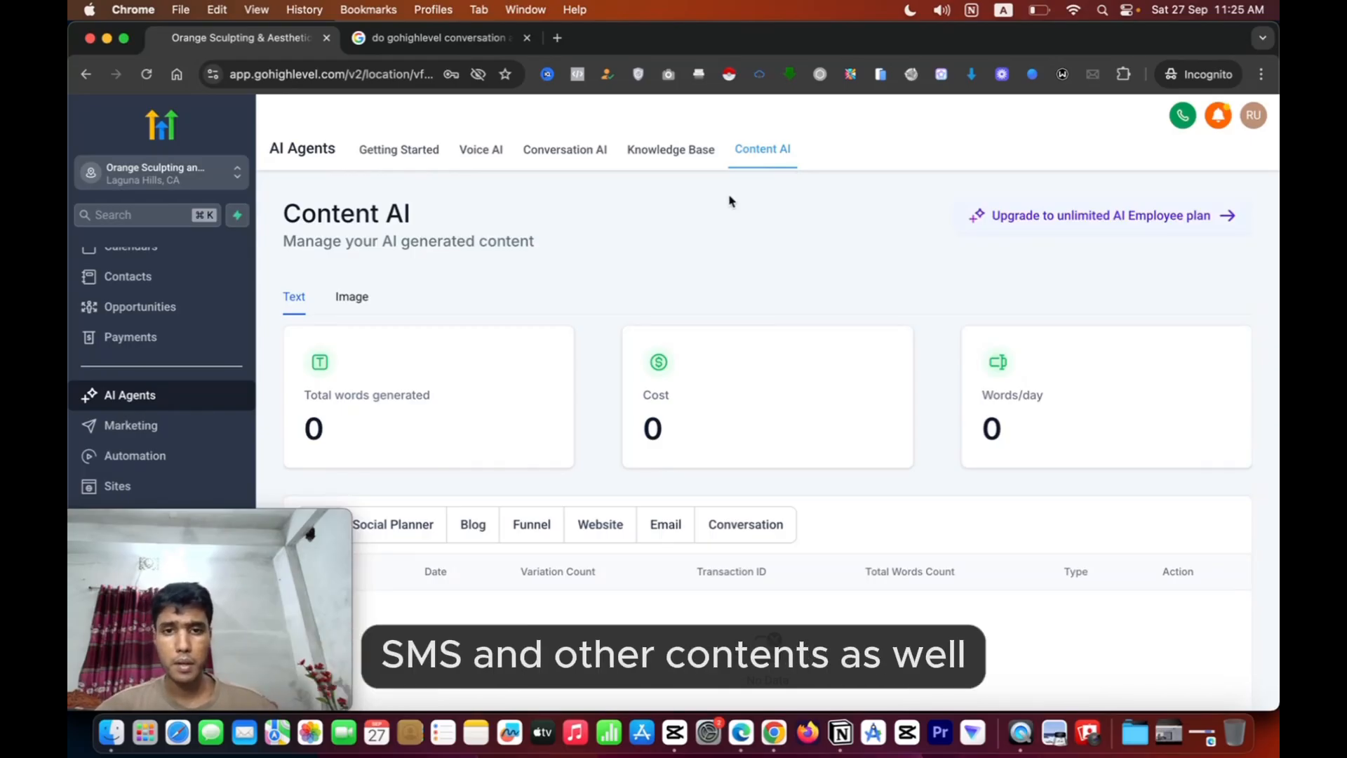
click(481, 149)
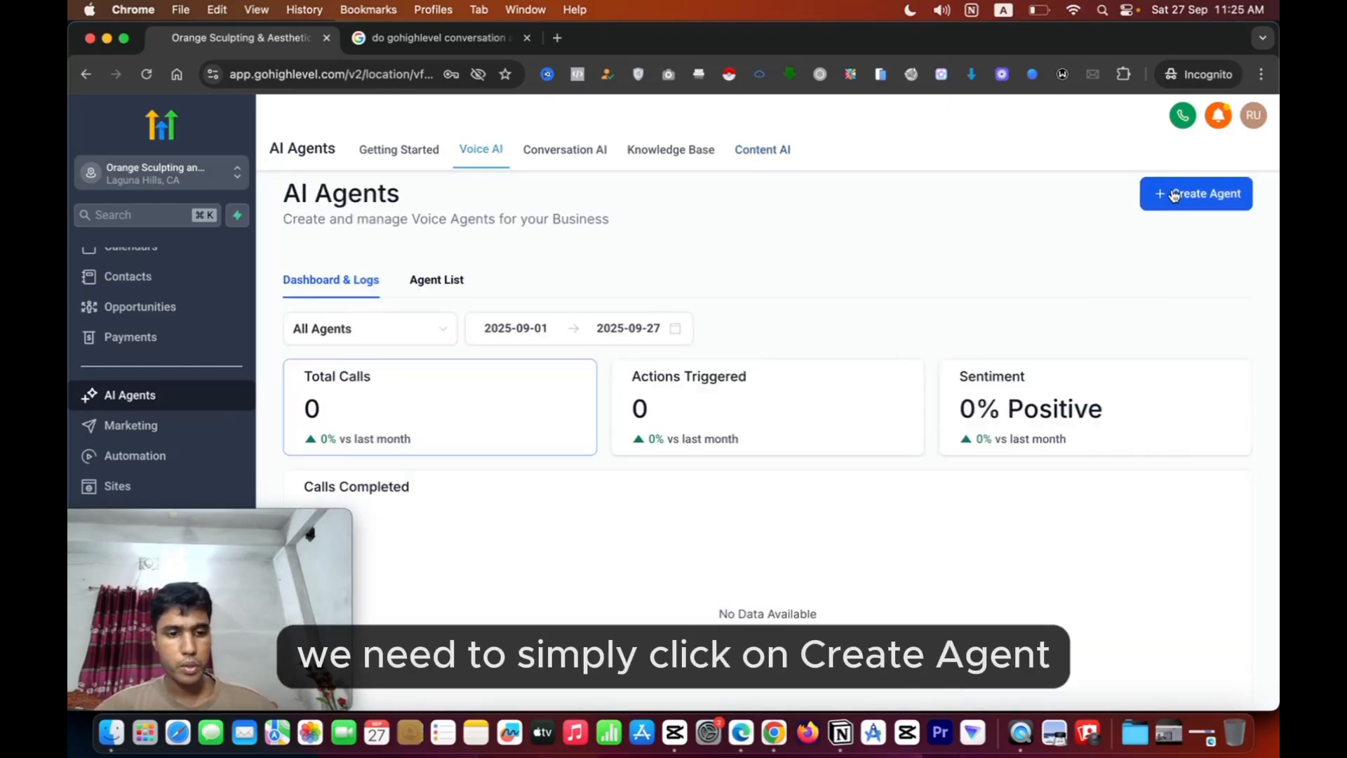
Create a new voice agent and name it Serenity
click(1173, 201)
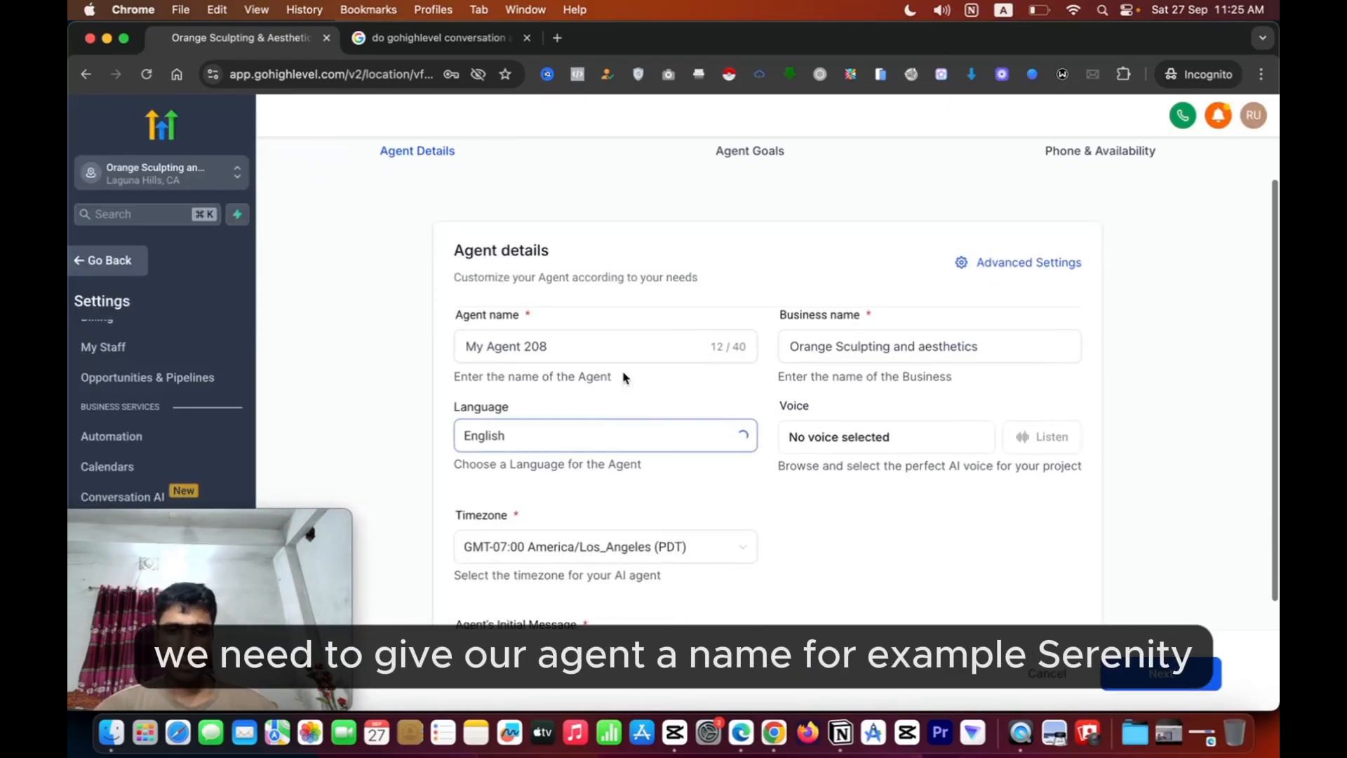
triple_click(528, 347)
text(S)
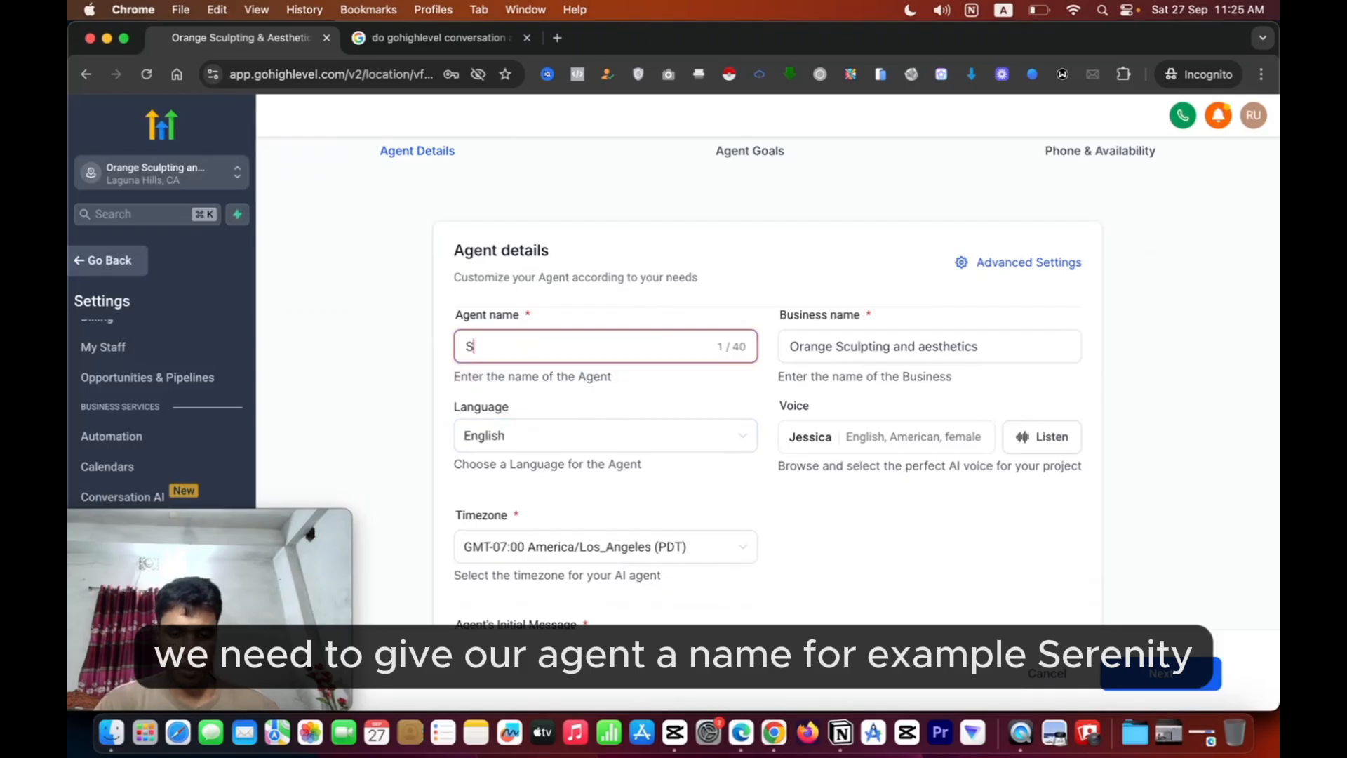
text(erenity)
scroll(739, 407, down, 1)
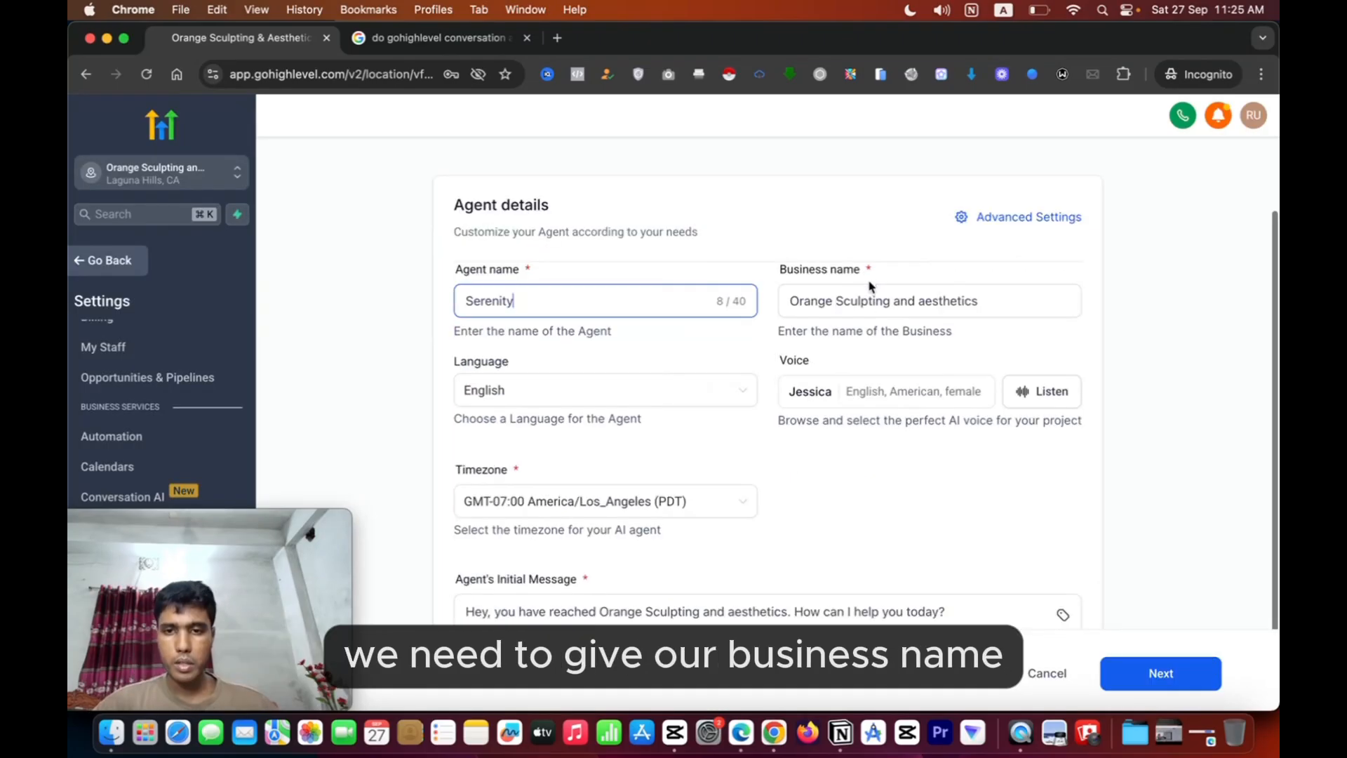
key(Tab)
scroll(786, 337, down, 3)
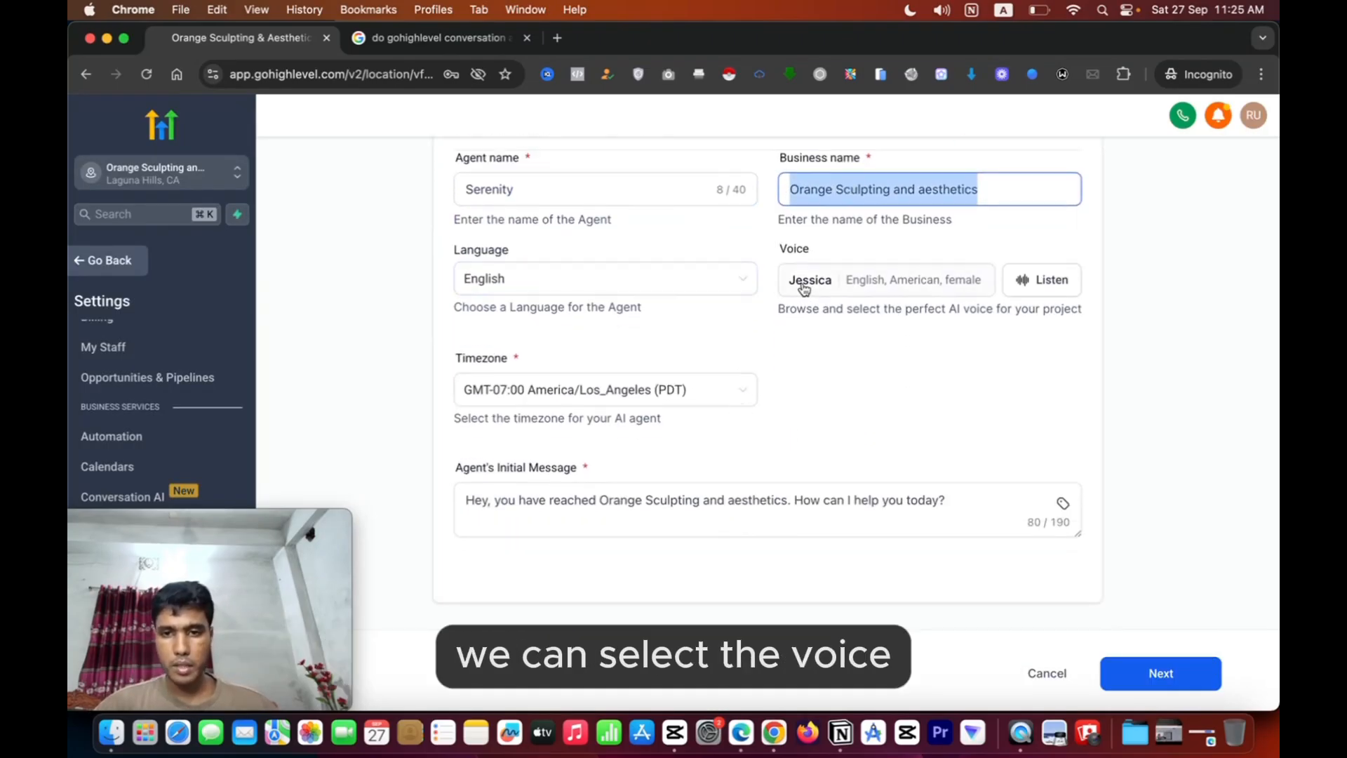
Preview the voices and save Hope as the agent's voice
click(1039, 279)
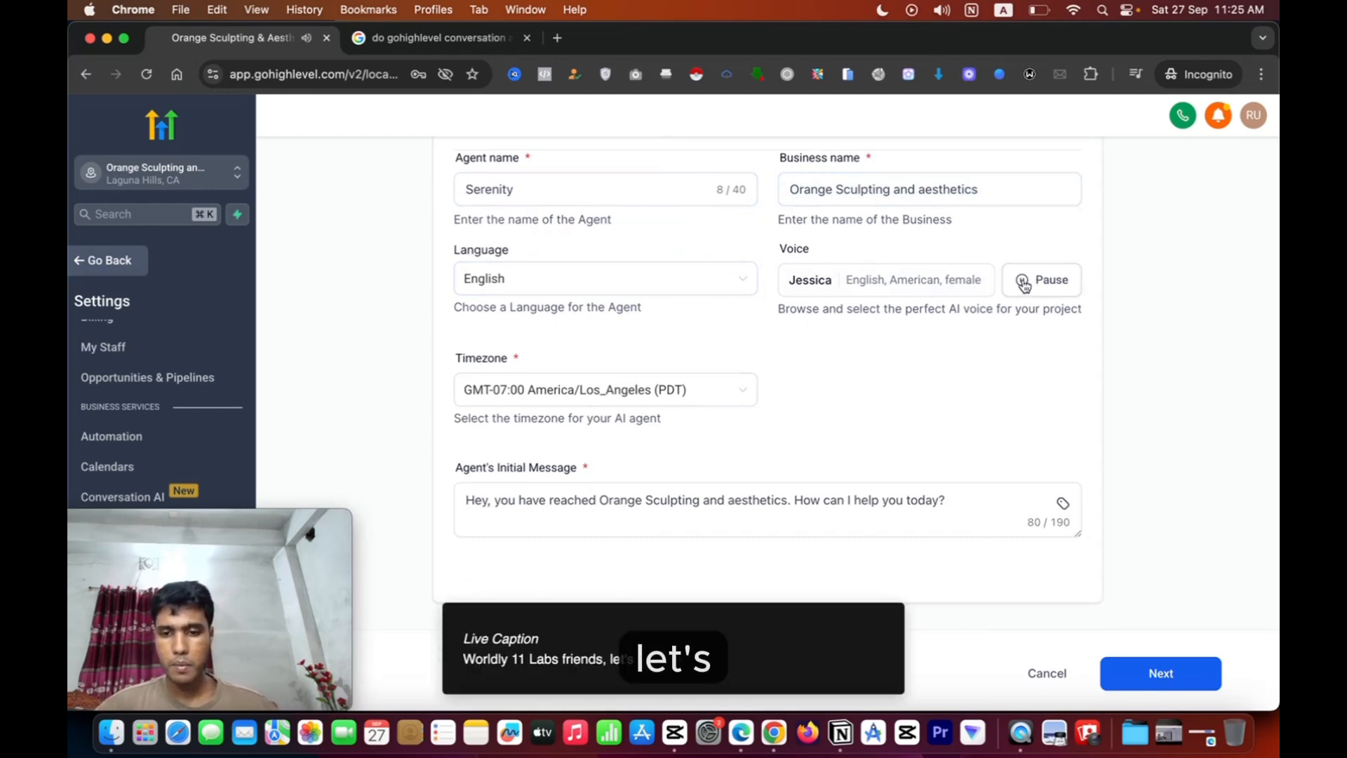
click(1024, 284)
click(811, 281)
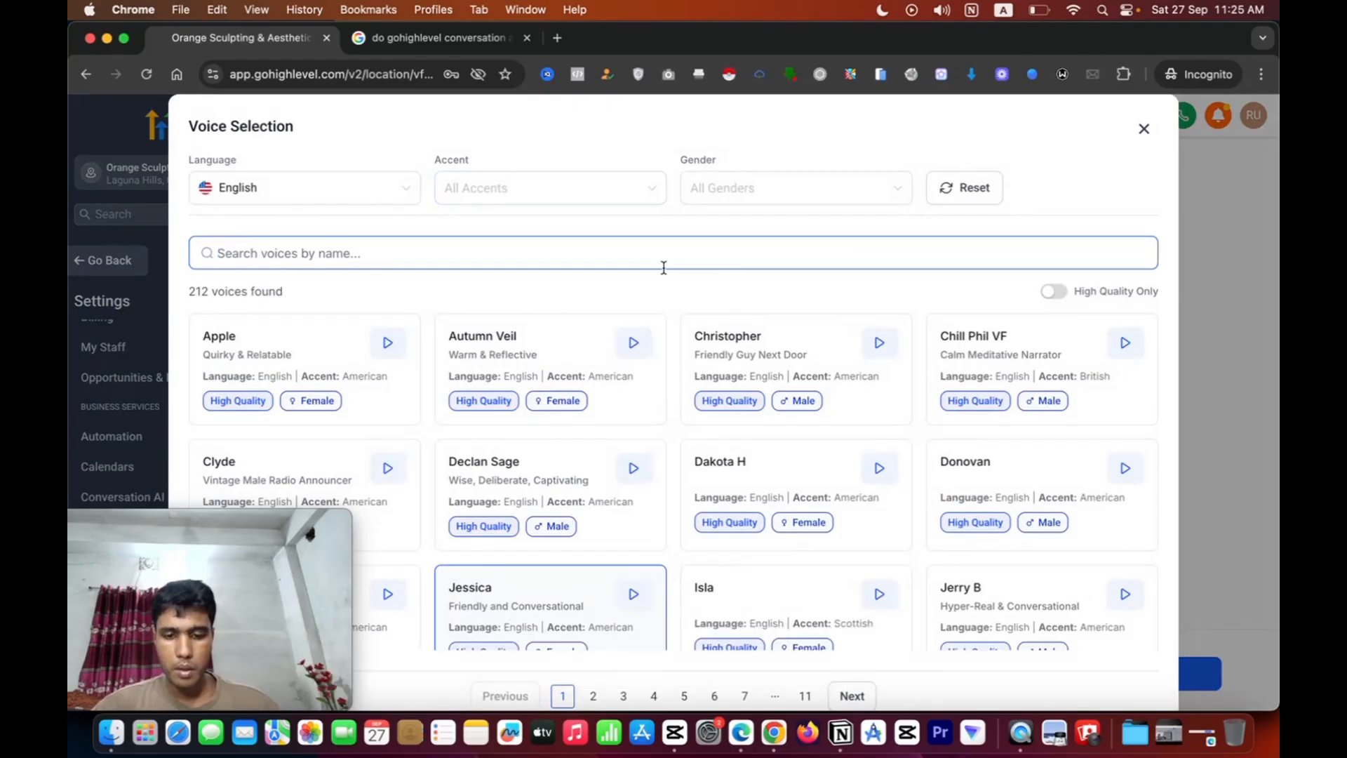
text(hopr)
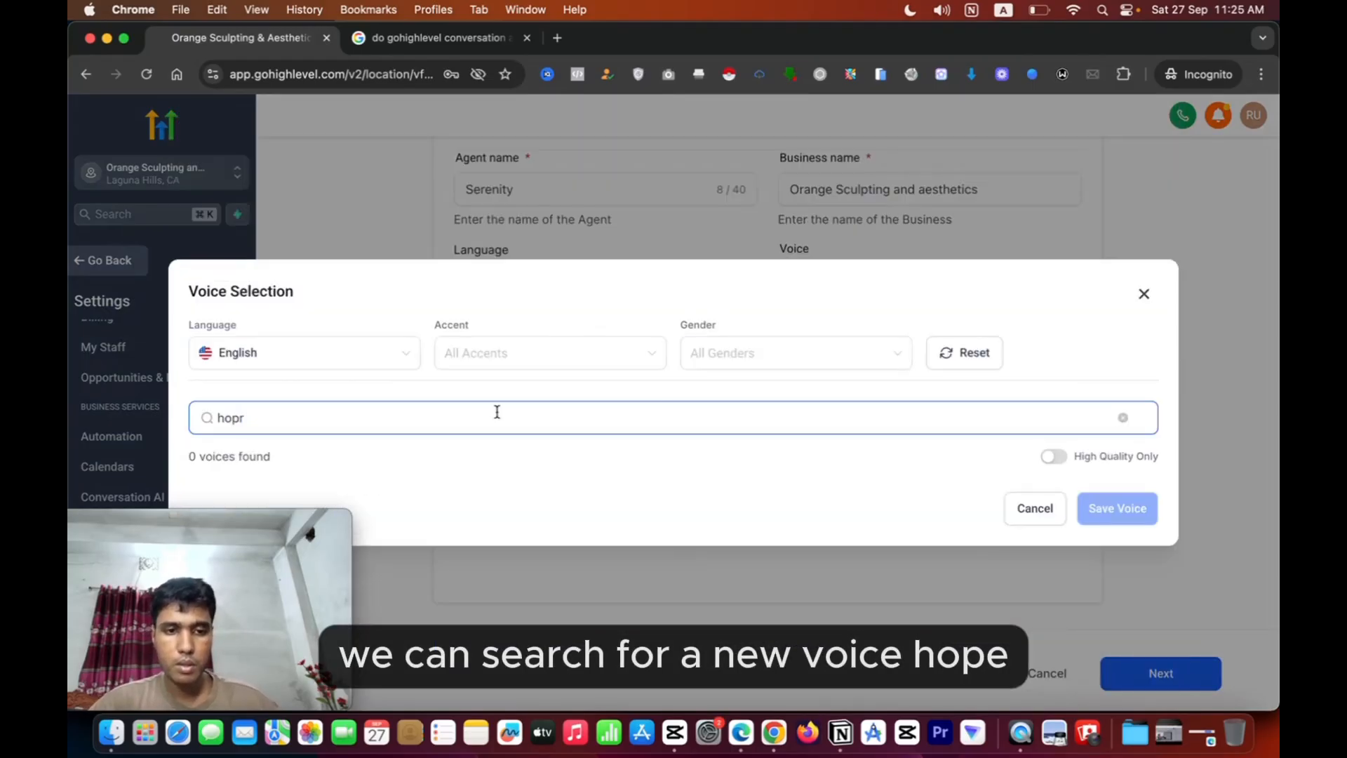
key(BackSpace)
click(388, 453)
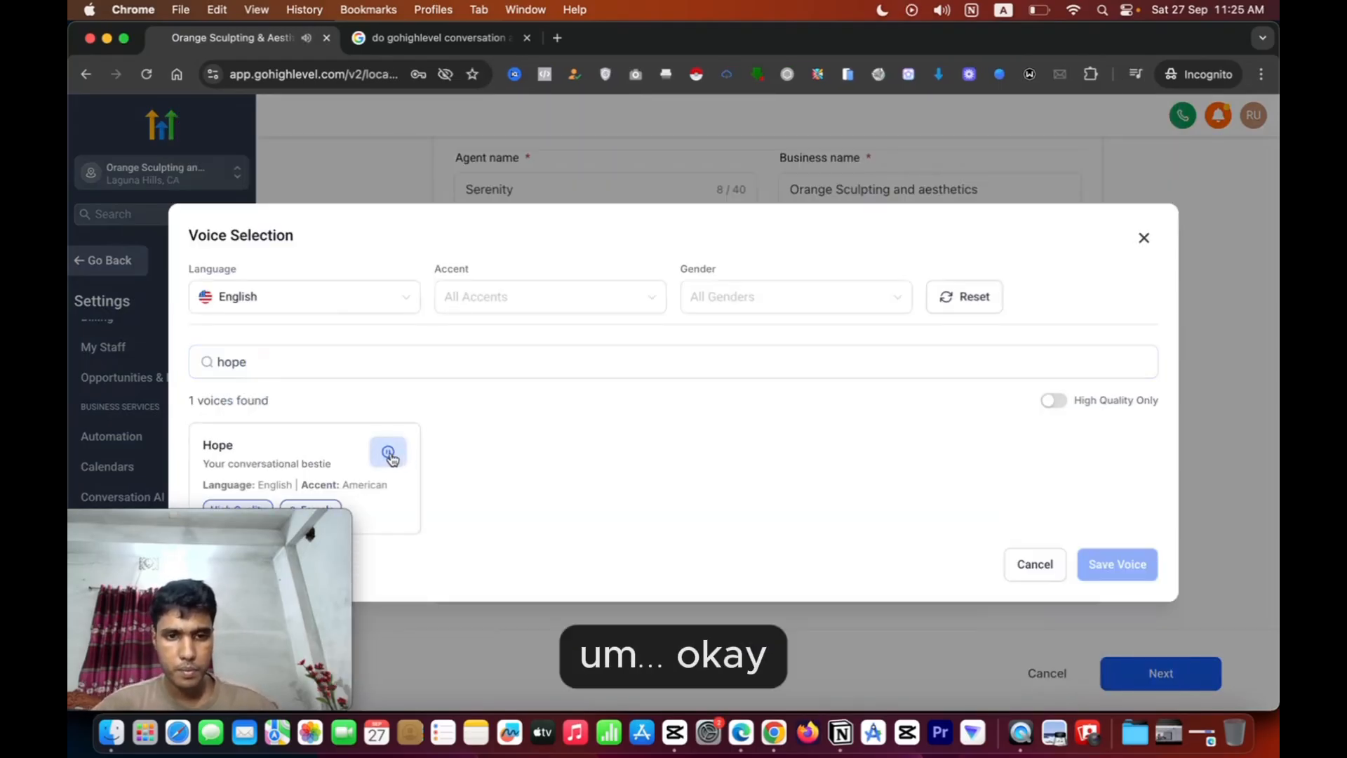
click(365, 470)
click(1098, 565)
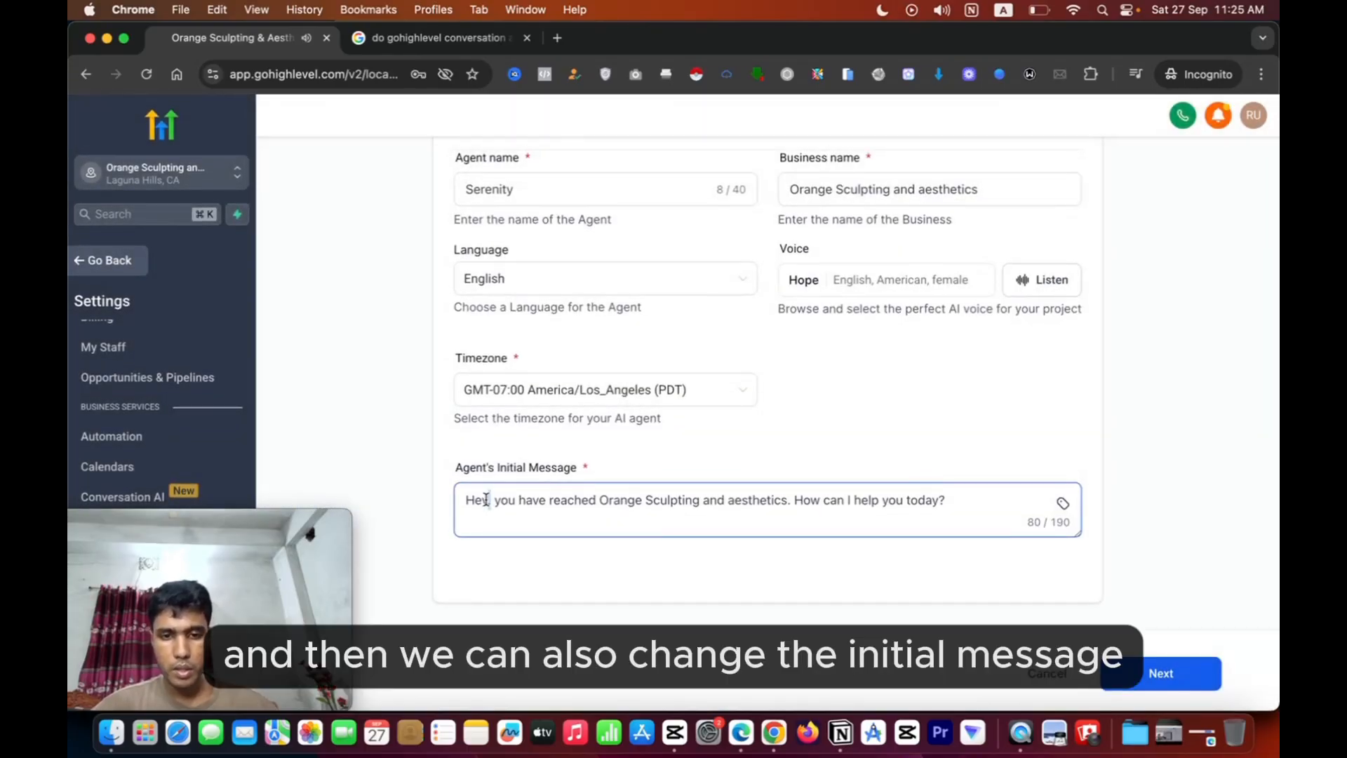
Keep the default initial greeting and continue to the knowledge base step
triple_click(486, 499)
click(669, 535)
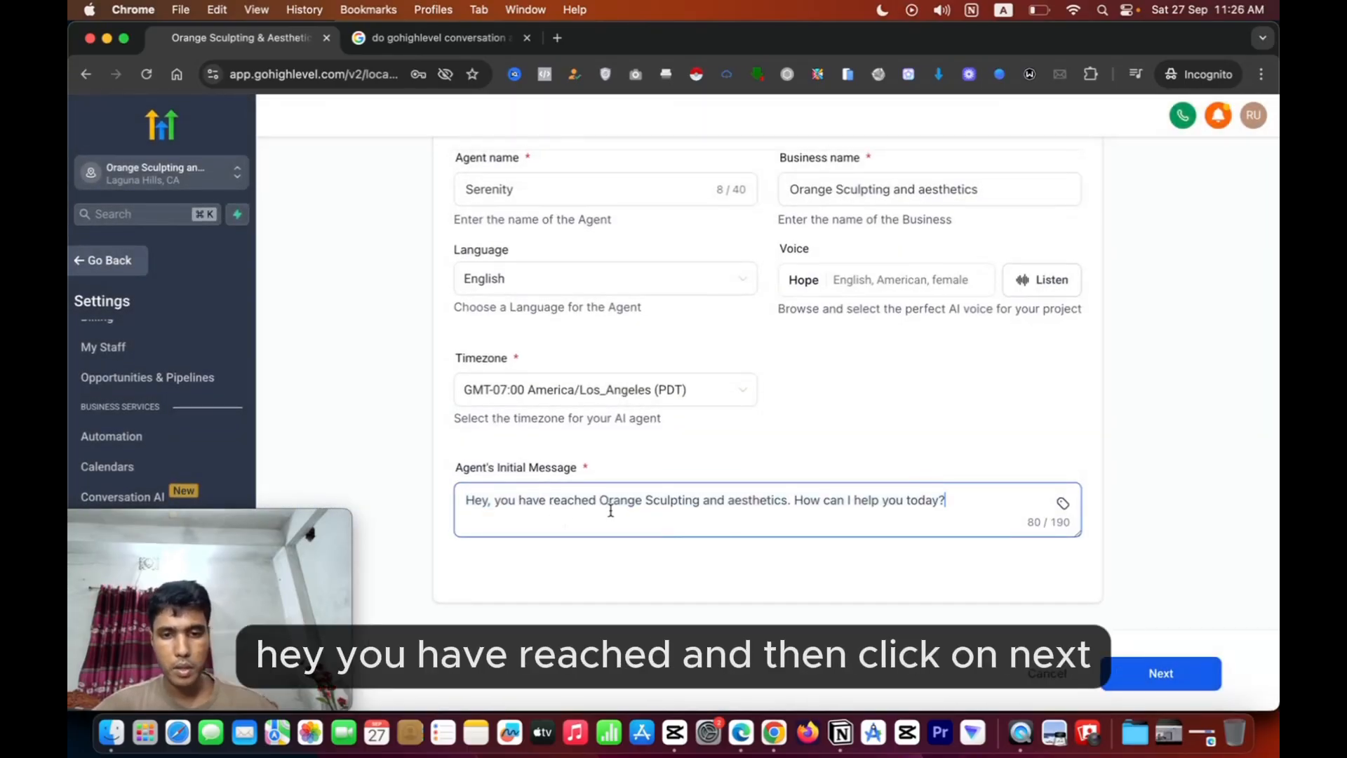
triple_click(558, 503)
click(1159, 675)
Attach the Mommy makeover knowledge base to the voice agent
scroll(718, 337, down, 5)
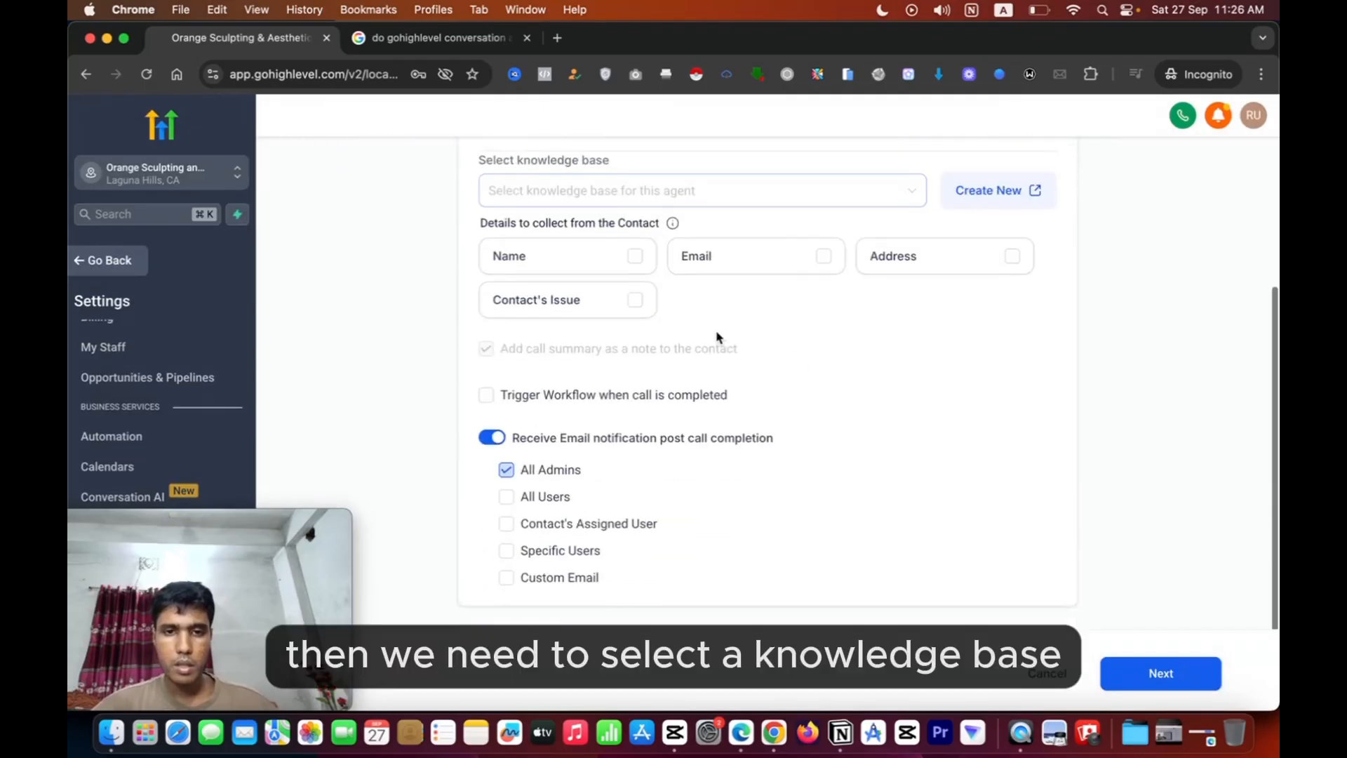
scroll(717, 337, up, 3)
click(655, 374)
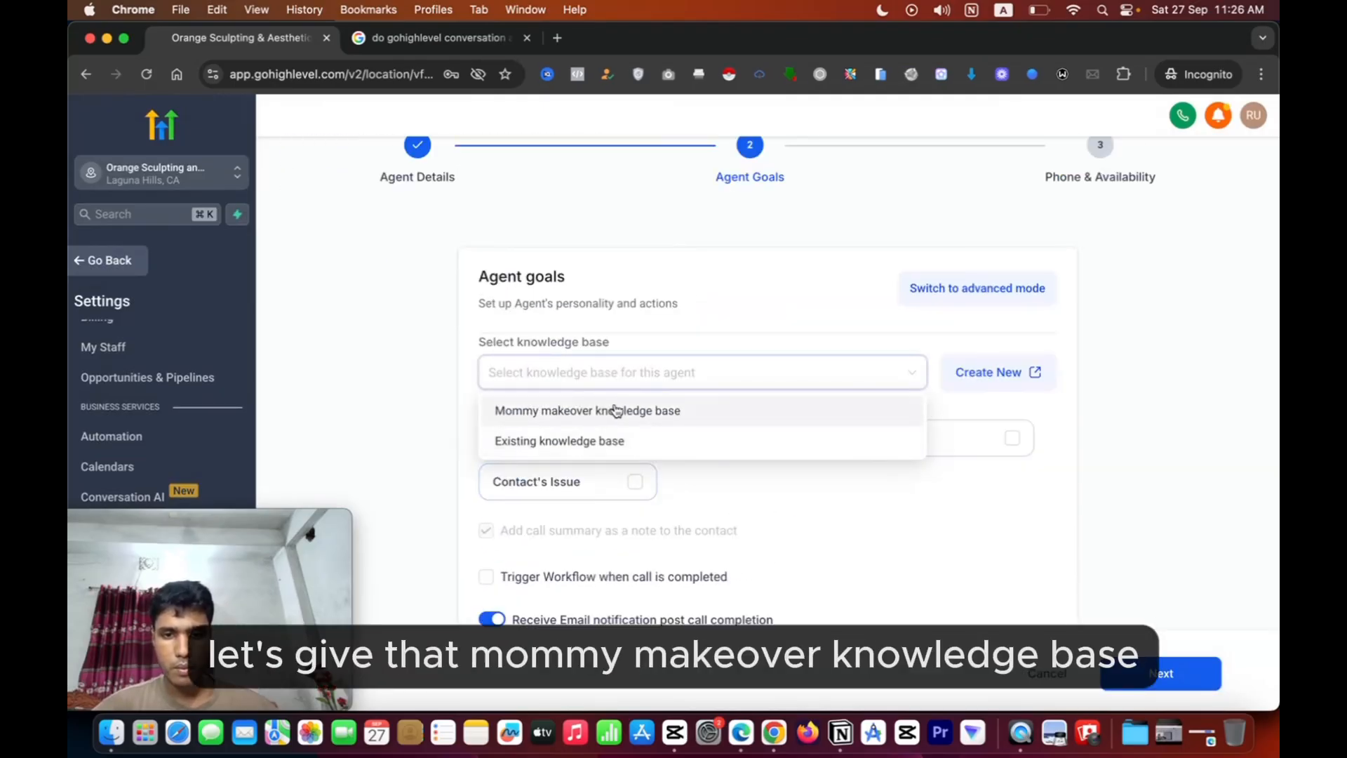
click(616, 411)
Try the post-call trigger with the $149 Mommy Makeover workflow, turn it off, and create the agent
scroll(717, 346, down, 4)
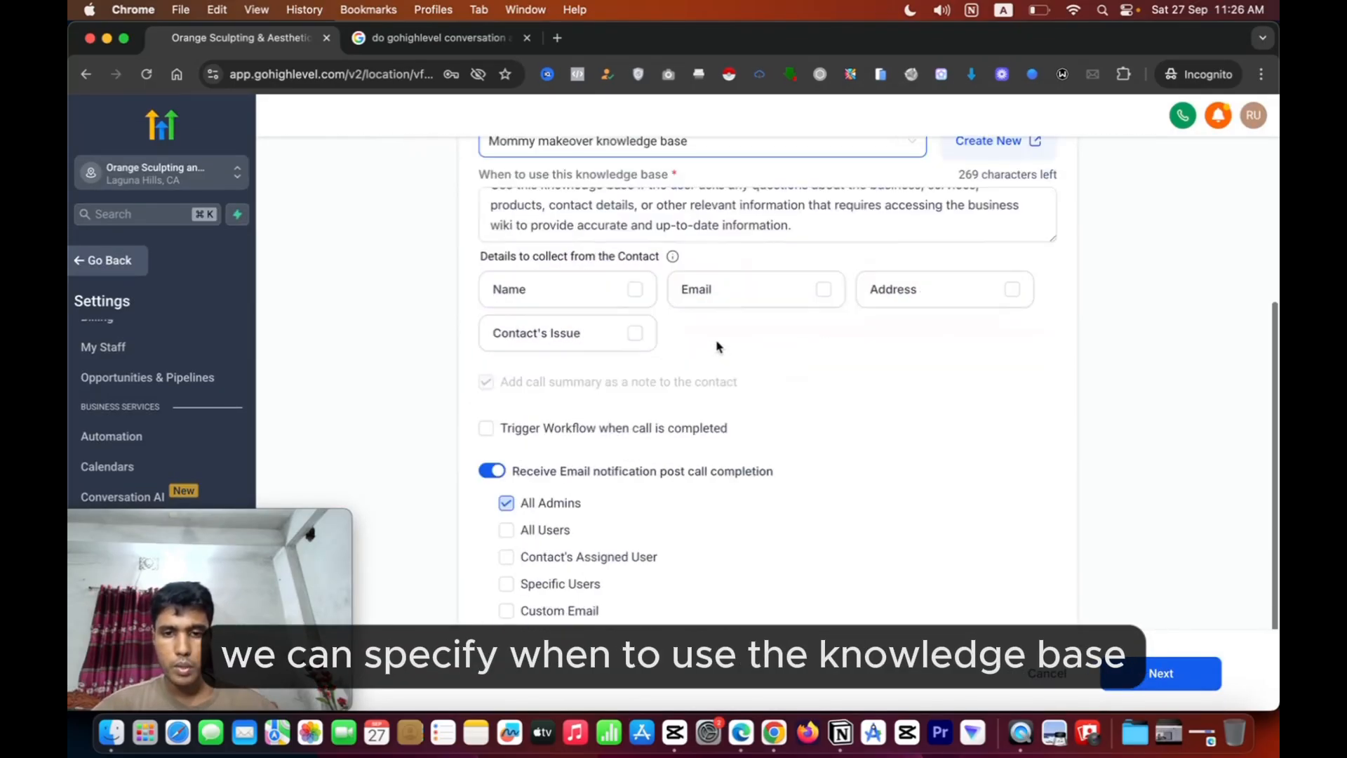
scroll(691, 288, up, 2)
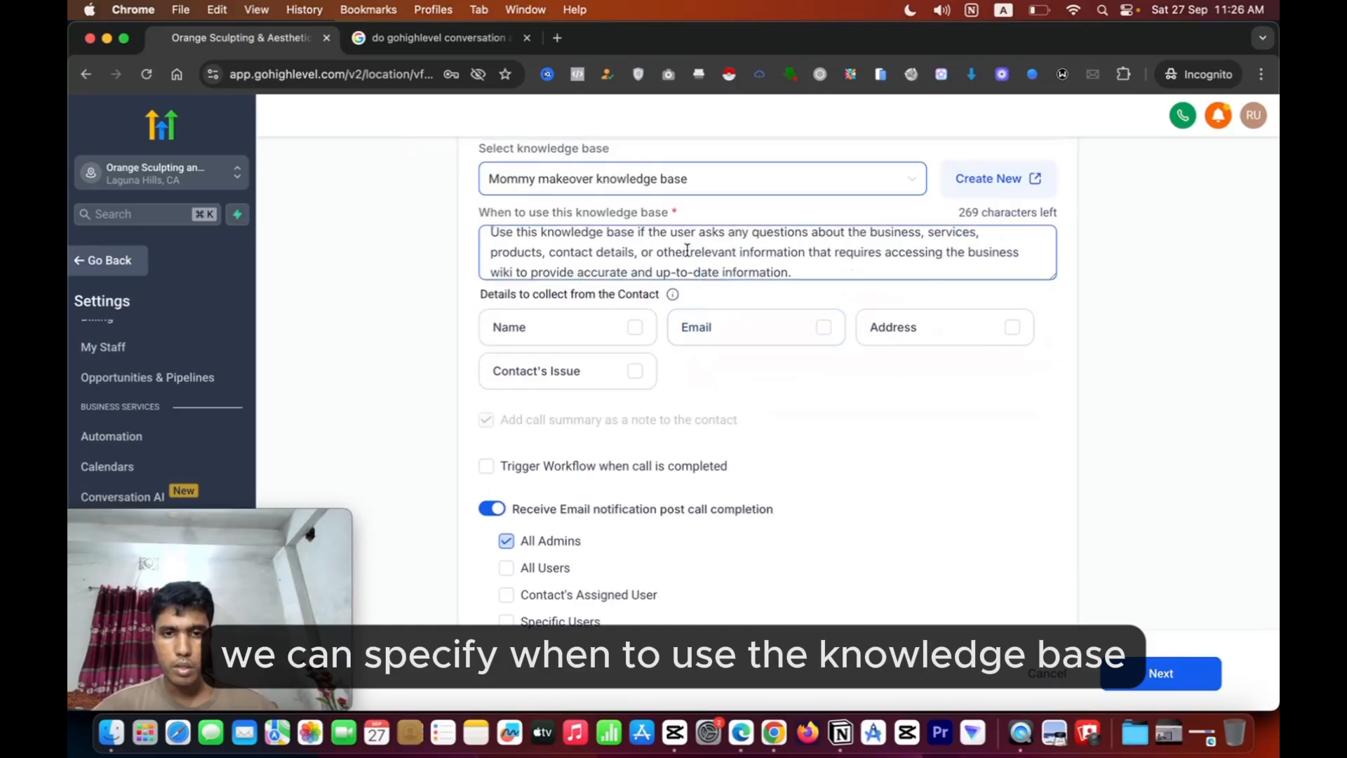
scroll(687, 251, down, 1)
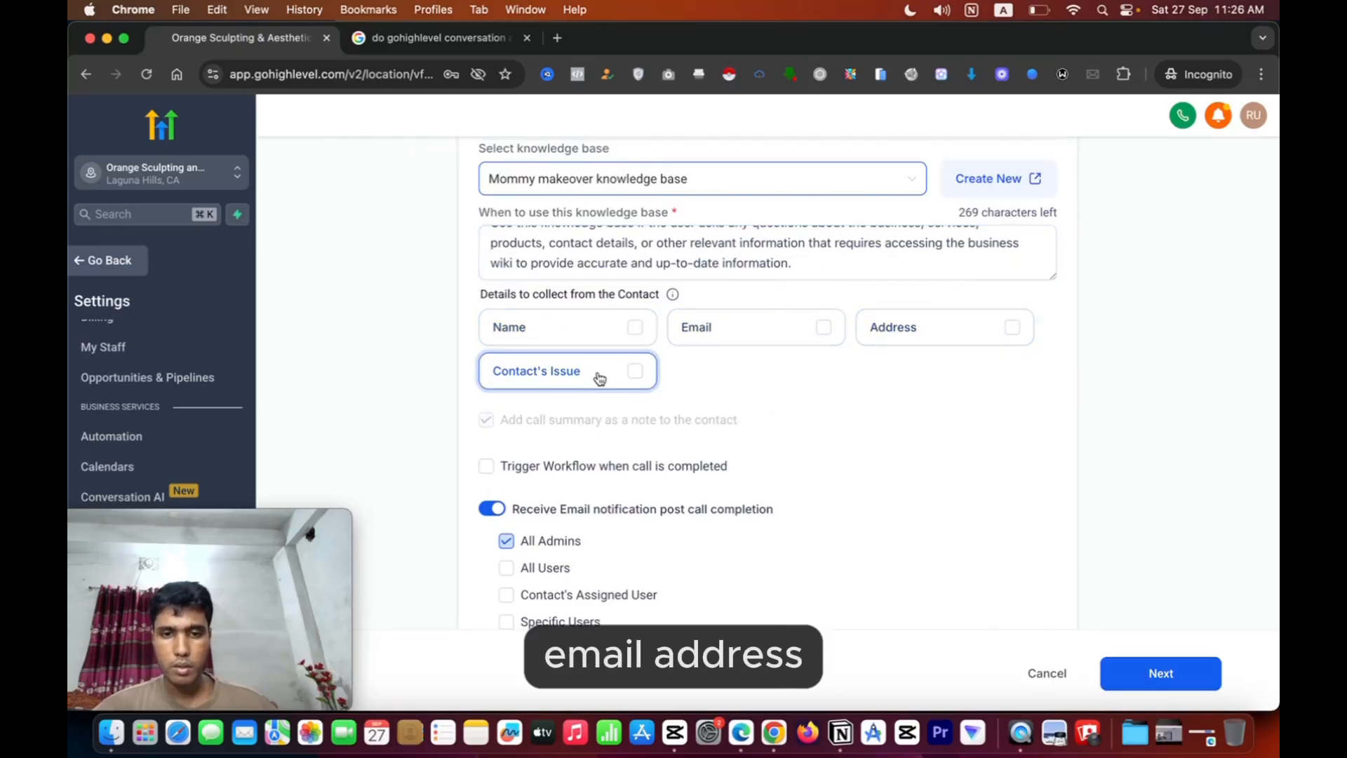
scroll(600, 379, down, 2)
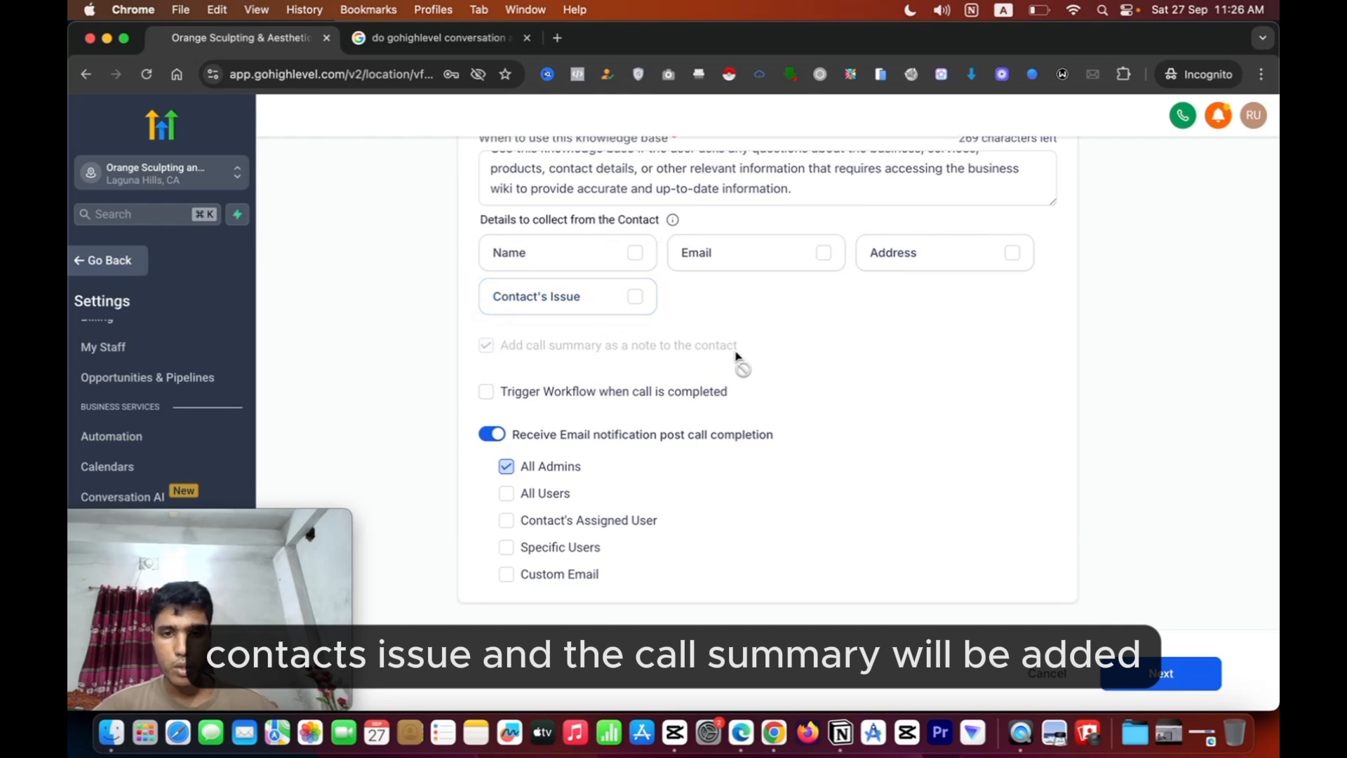
click(486, 391)
click(580, 428)
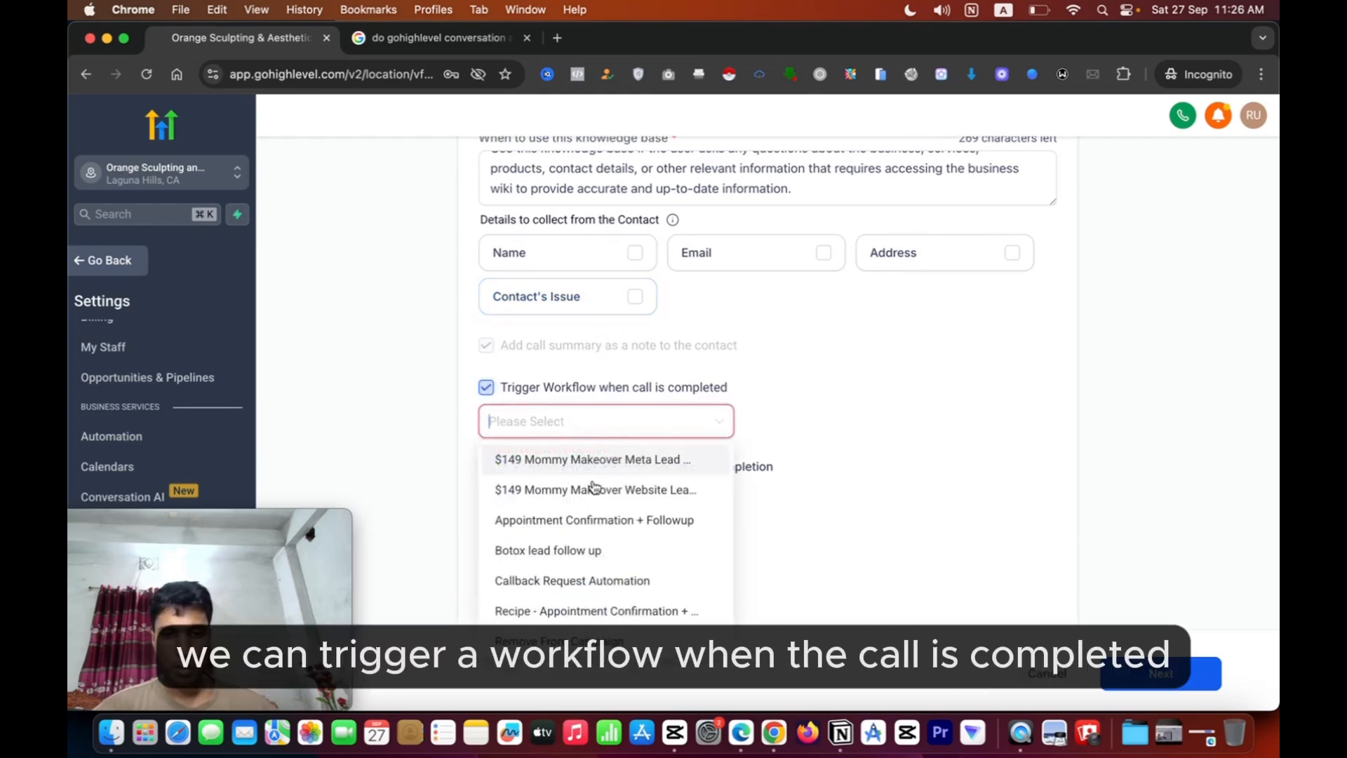
click(618, 461)
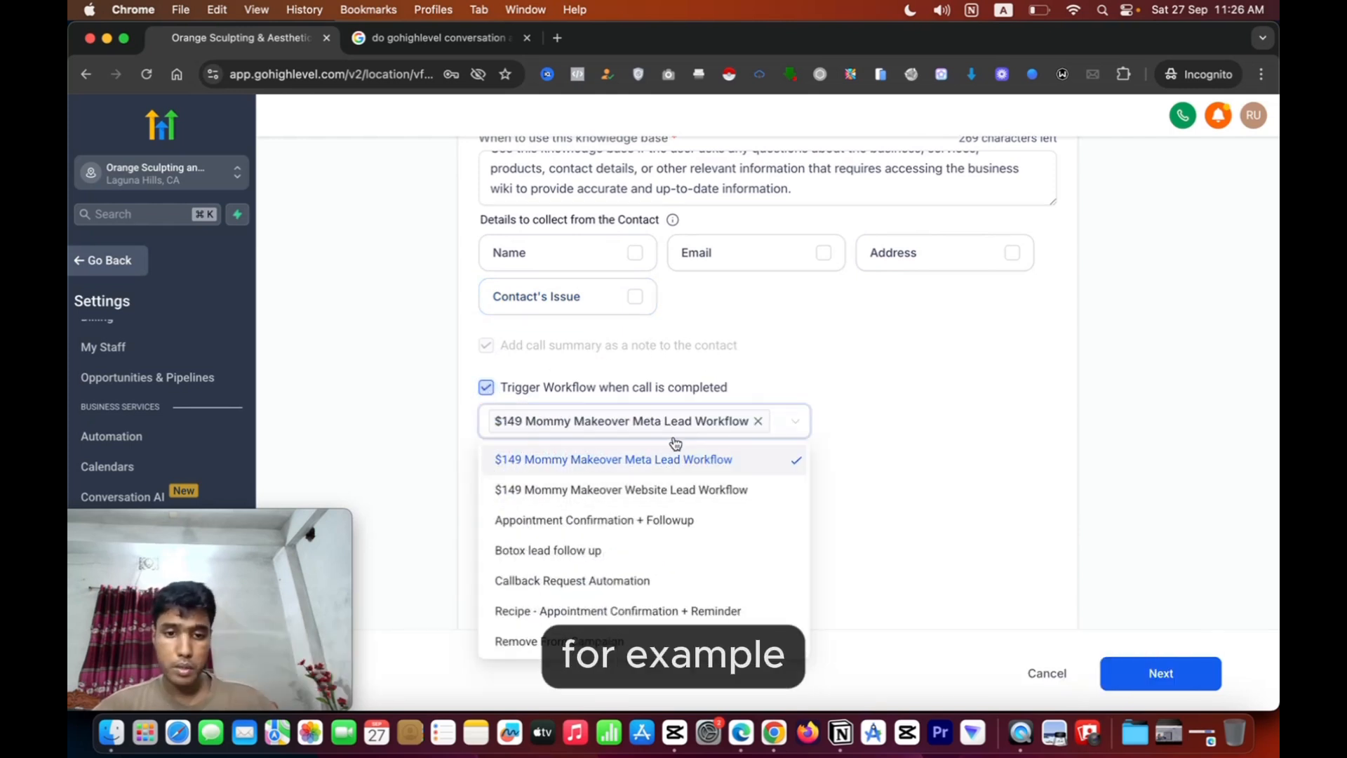
click(501, 377)
click(486, 387)
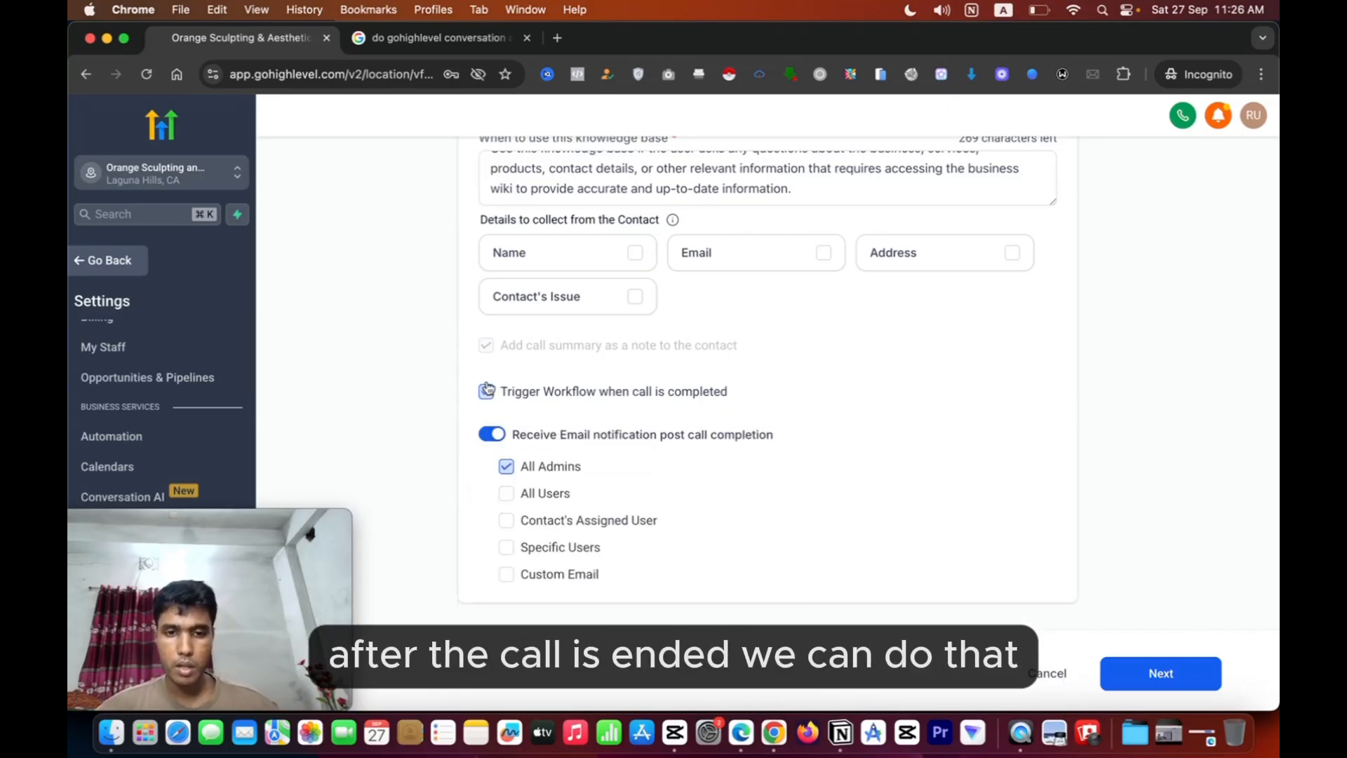
drag(514, 433, 807, 438)
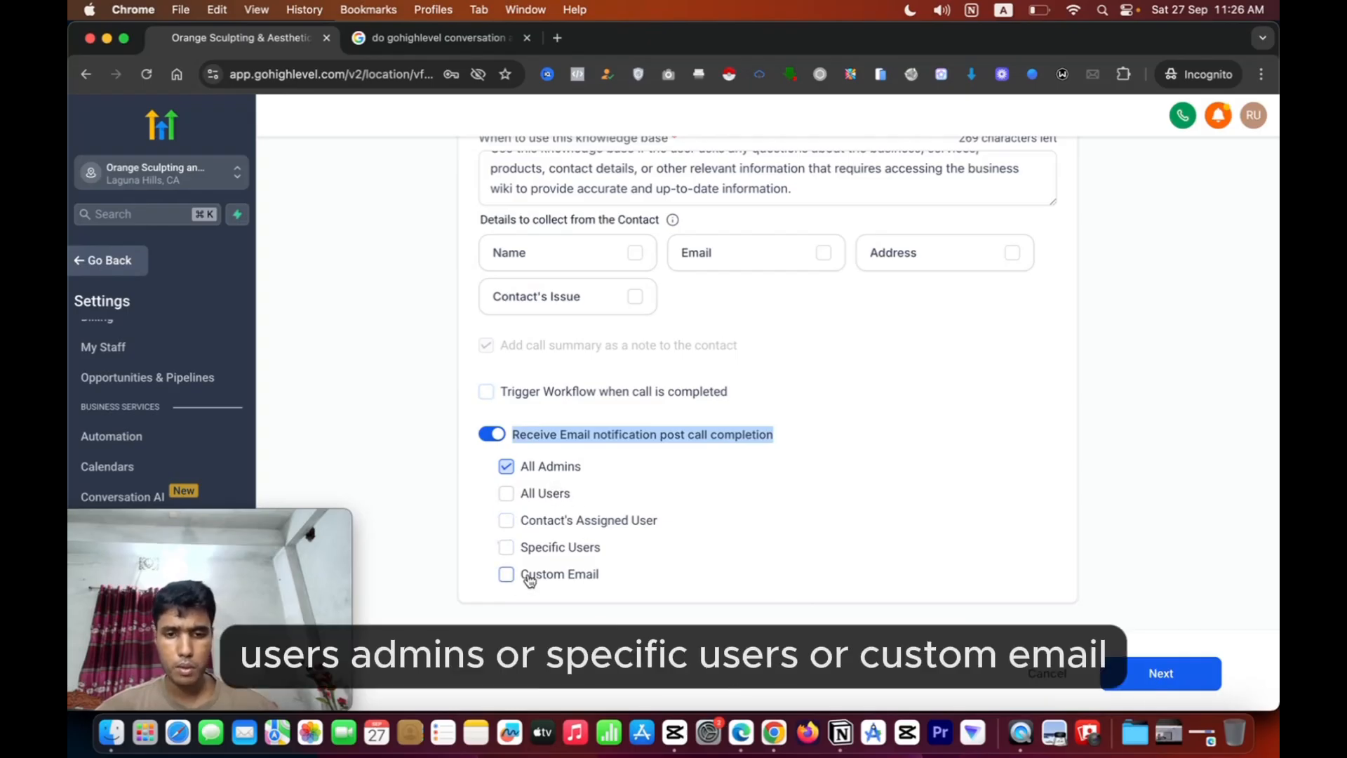
click(1148, 670)
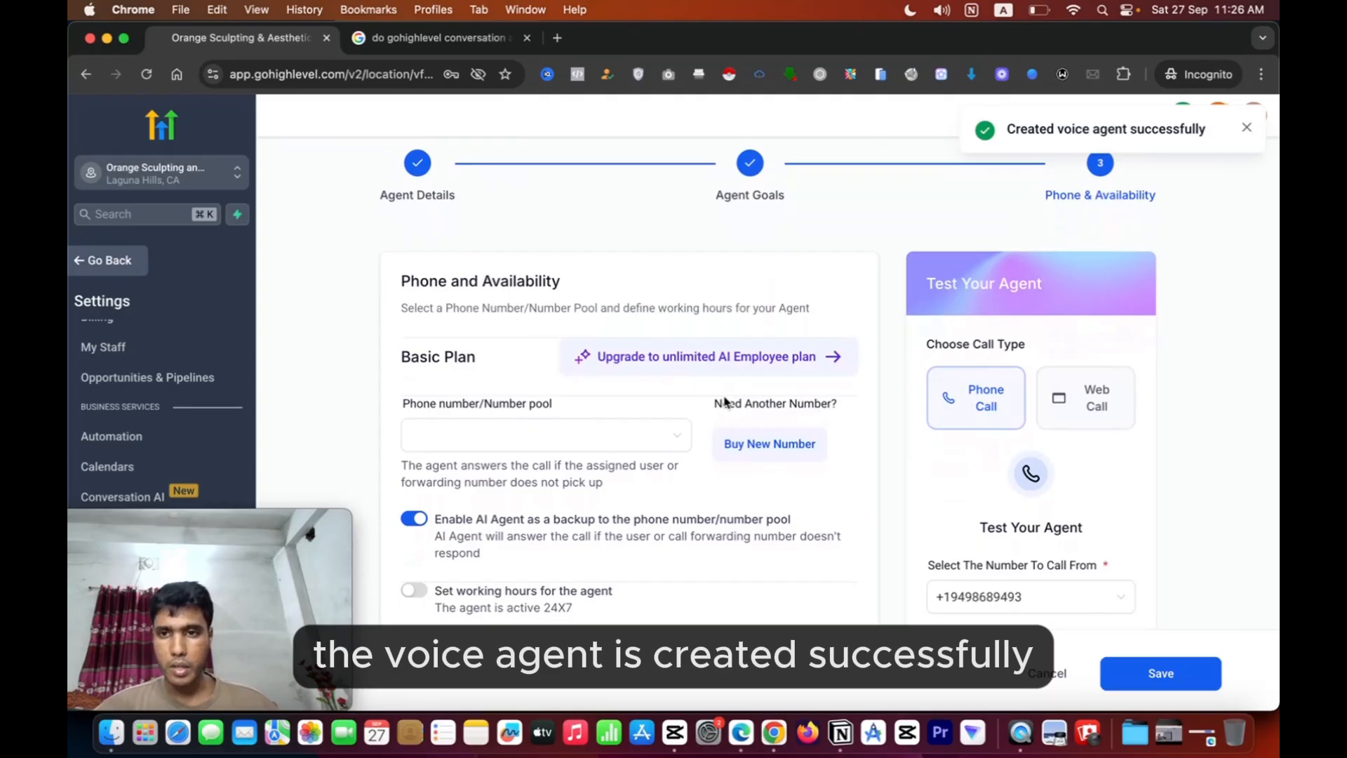
Browse the agent's available phone numbers without choosing one
scroll(571, 284, down, 3)
click(572, 284)
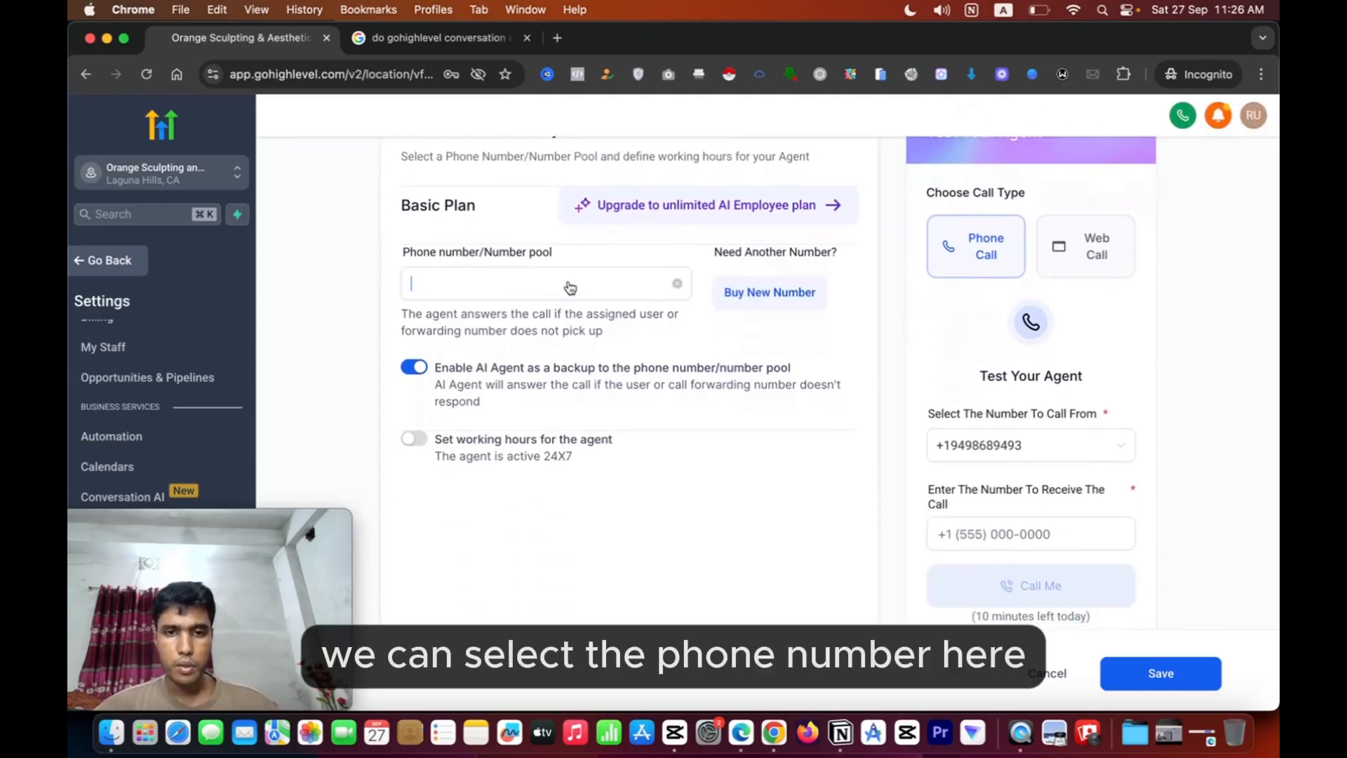
scroll(575, 331, up, 1)
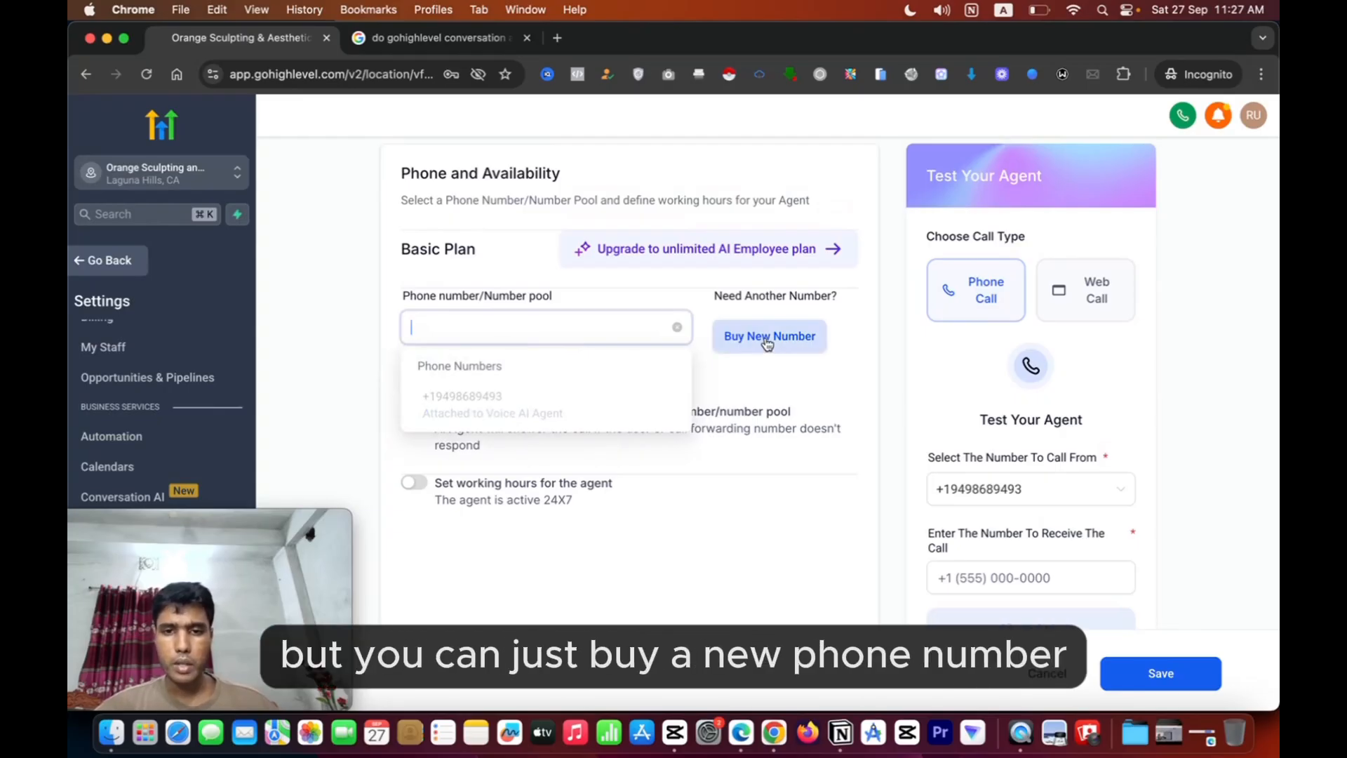
click(558, 330)
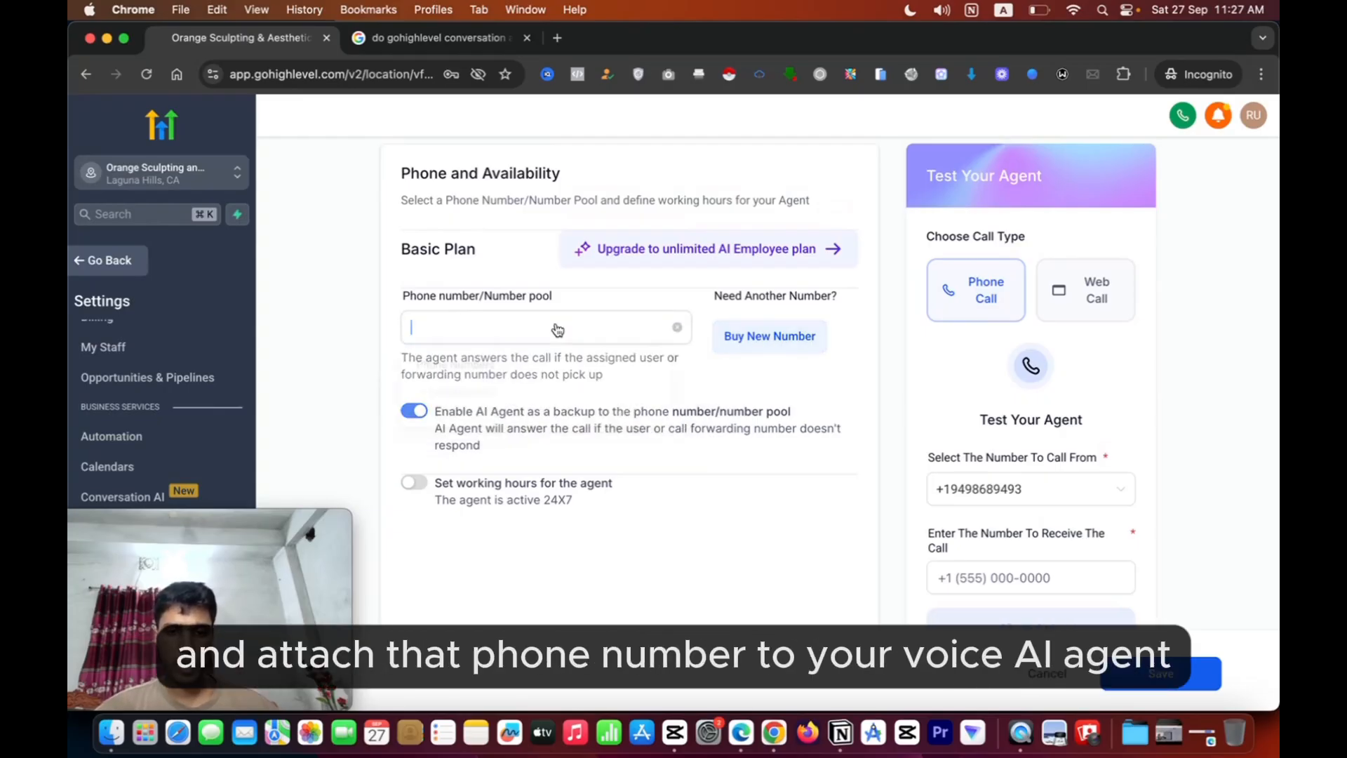
click(559, 330)
click(699, 395)
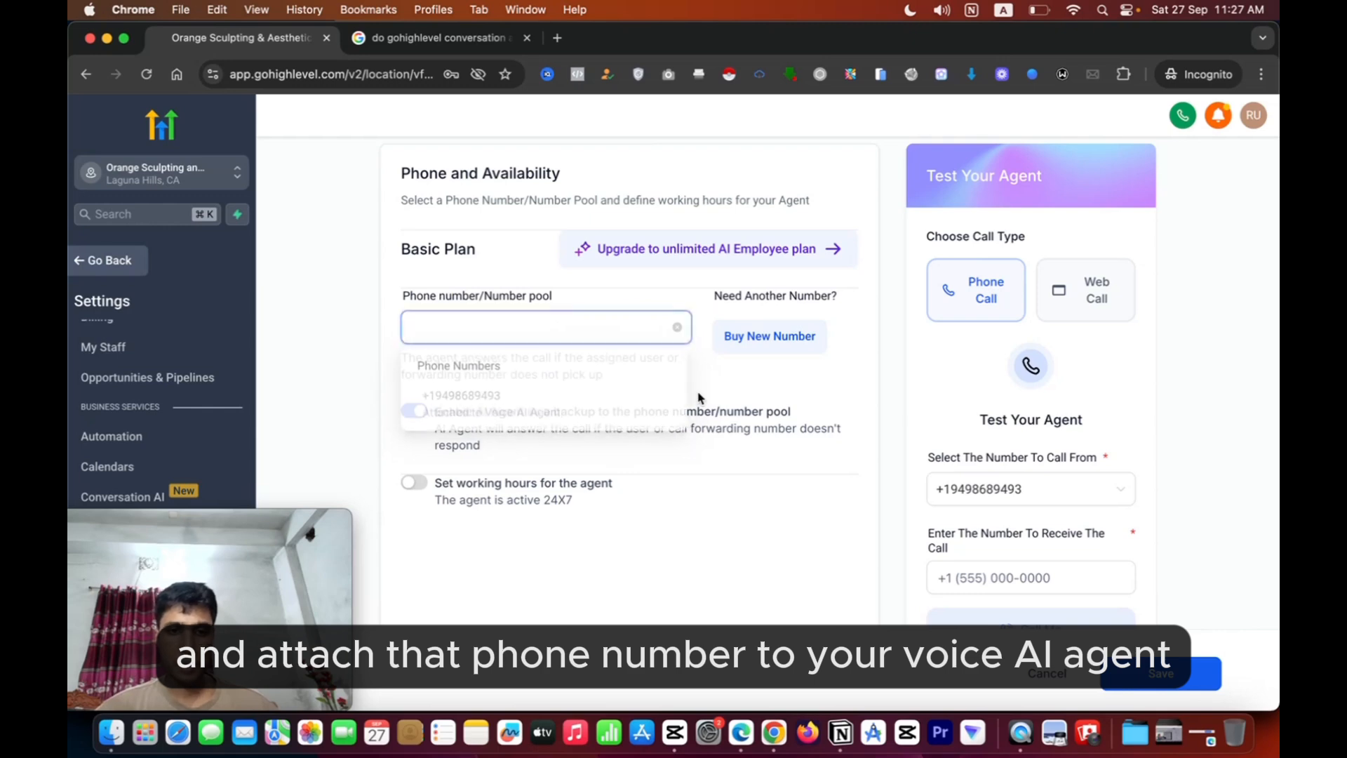
Turn on working hours, start a test-call number, then cancel back to the Voice AI dashboard
click(412, 490)
scroll(449, 554, down, 5)
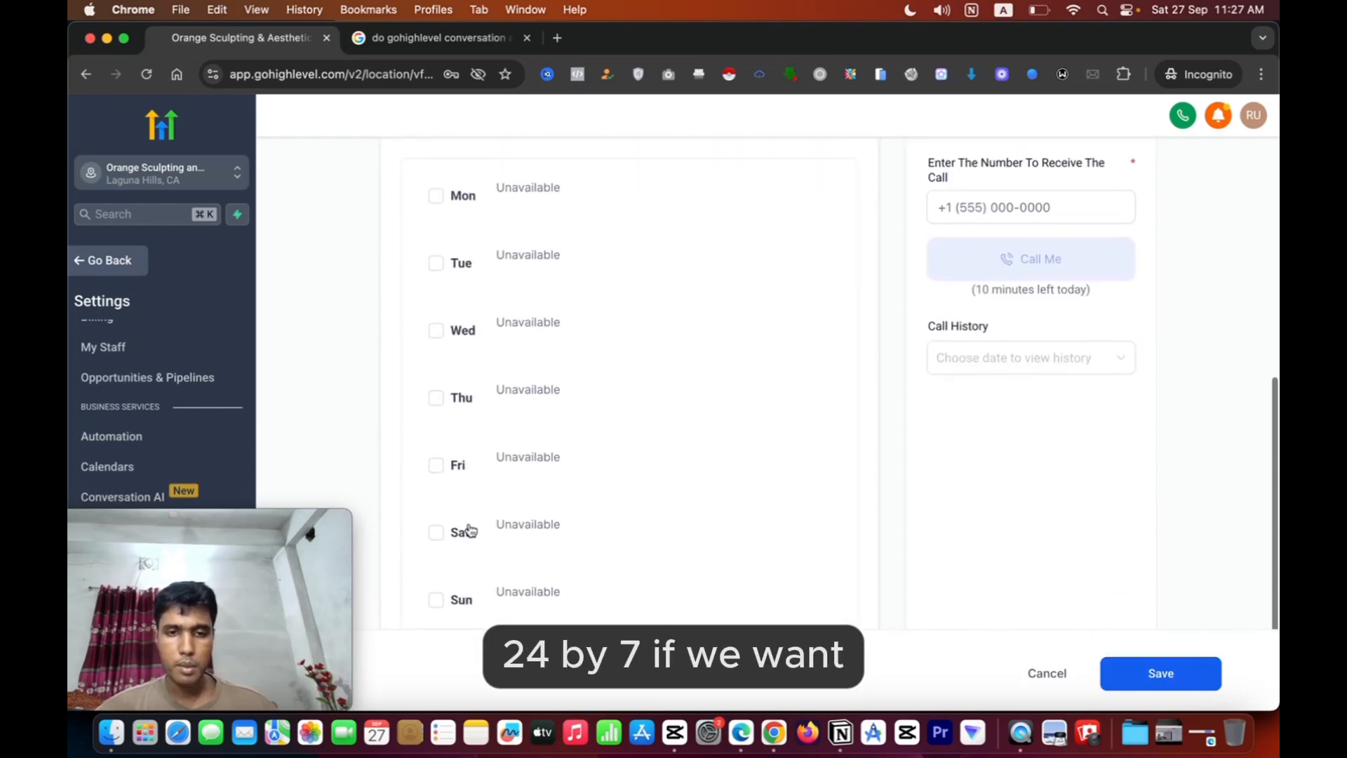
scroll(471, 530, up, 8)
scroll(706, 596, down, 3)
click(961, 467)
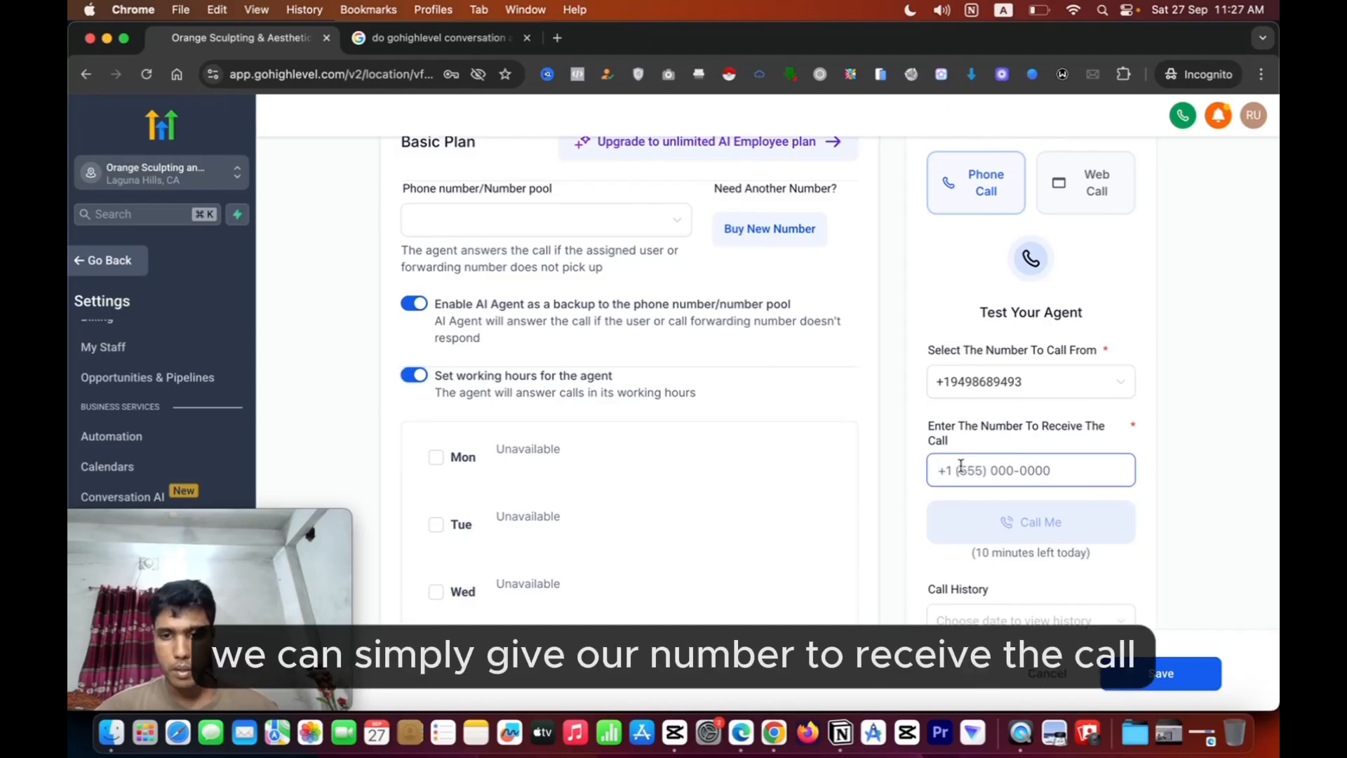
scroll(961, 466, down, 2)
scroll(1022, 390, up, 3)
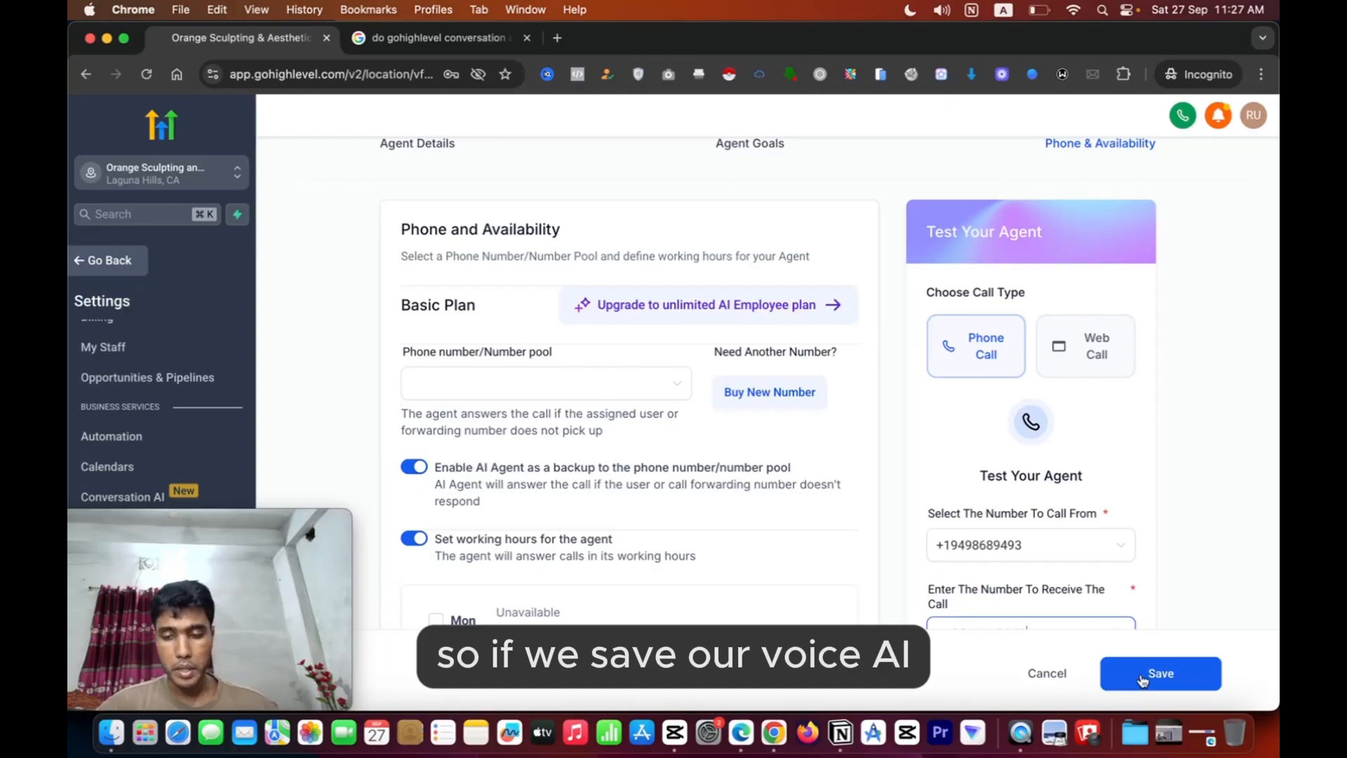
click(1047, 673)
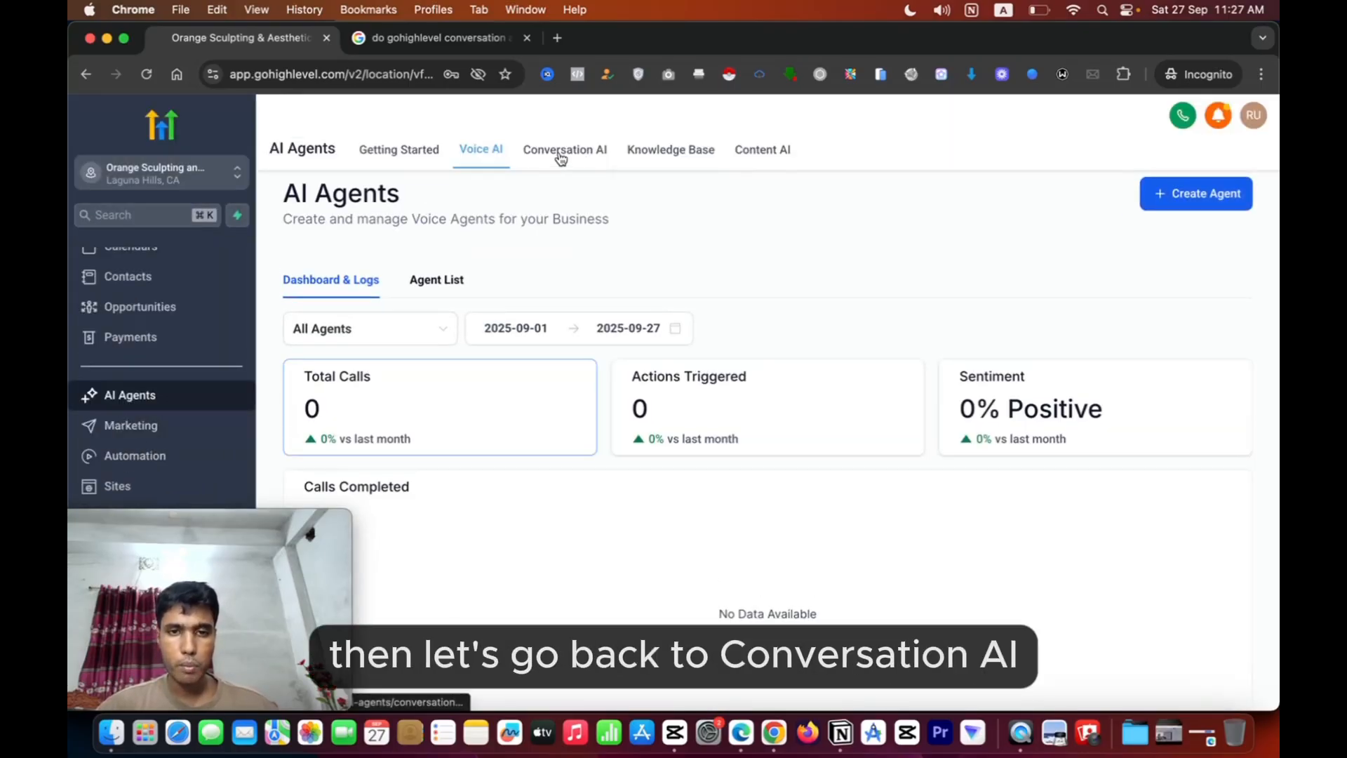
Start a prompt-based Appointment booking conversation bot named Serenity
click(560, 157)
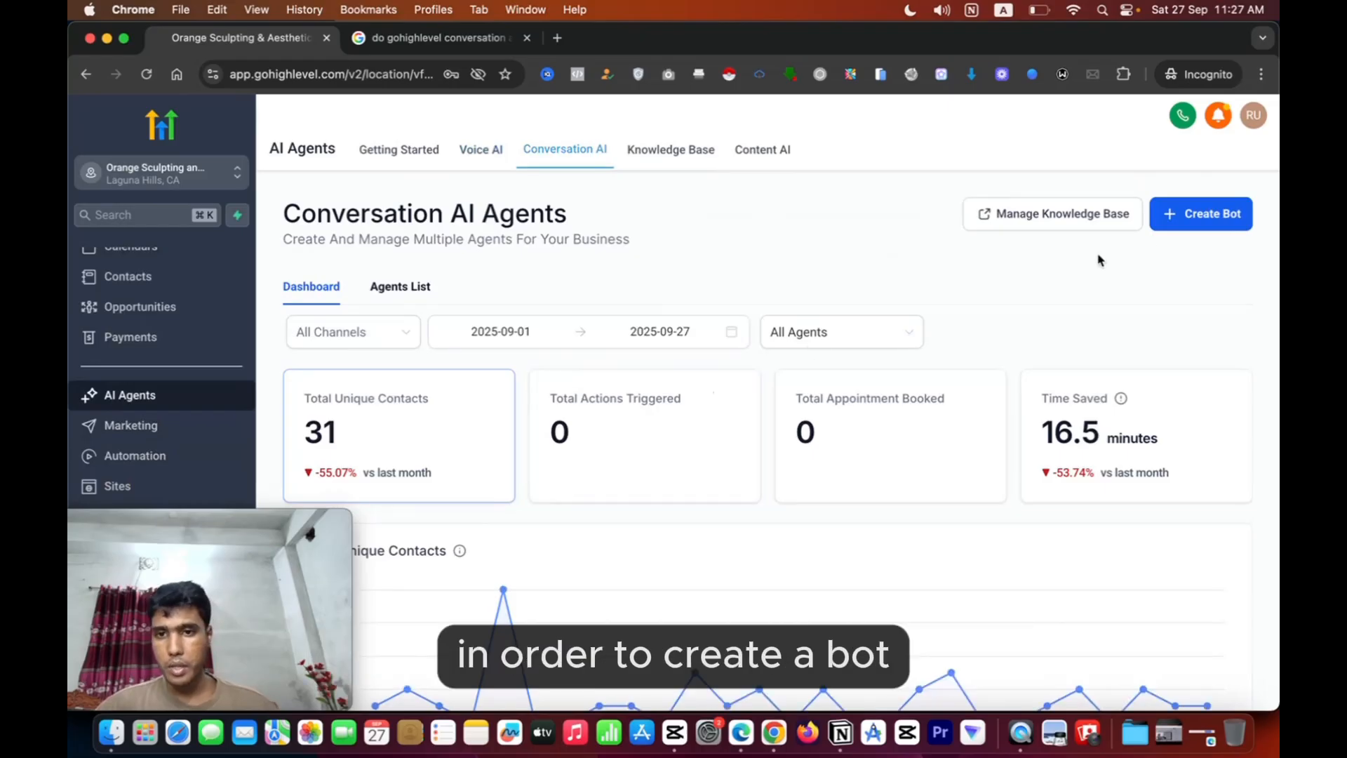
click(1203, 223)
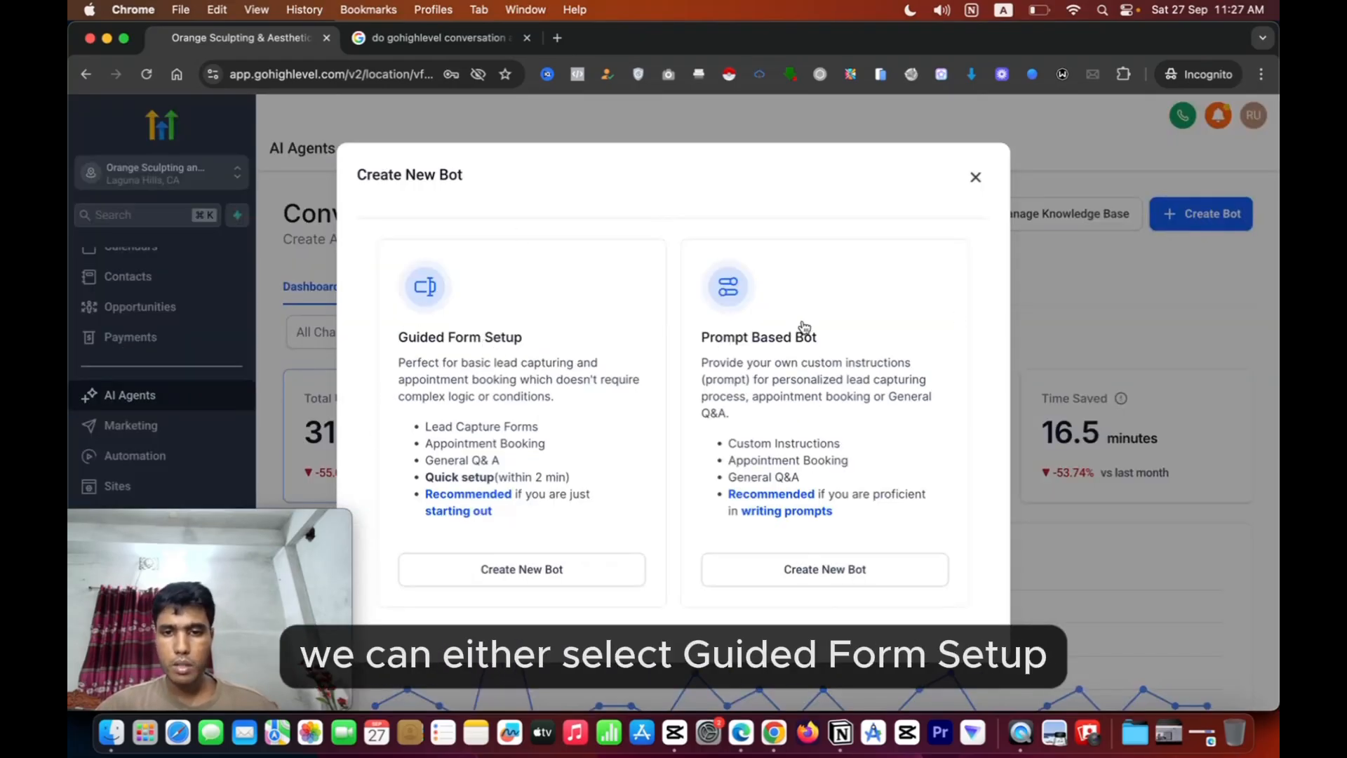
click(807, 573)
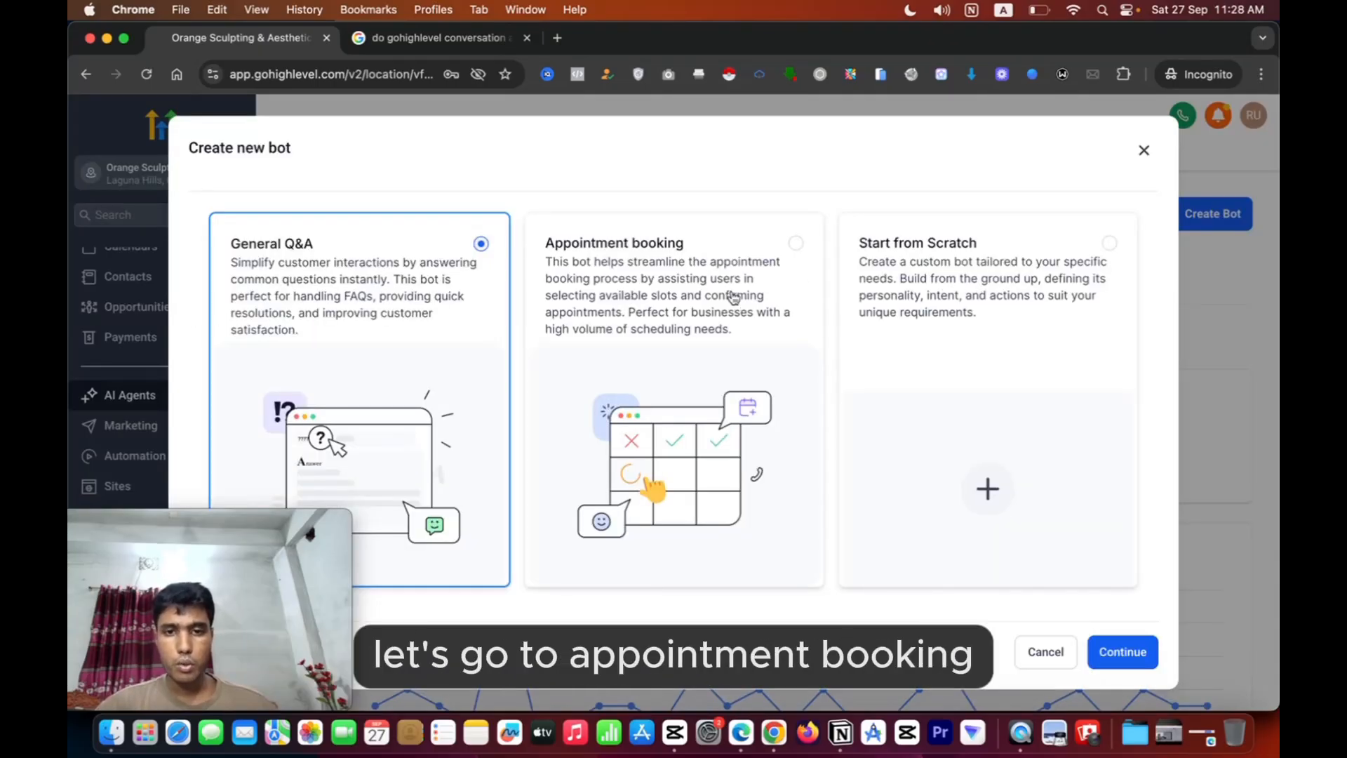
click(725, 285)
click(1098, 663)
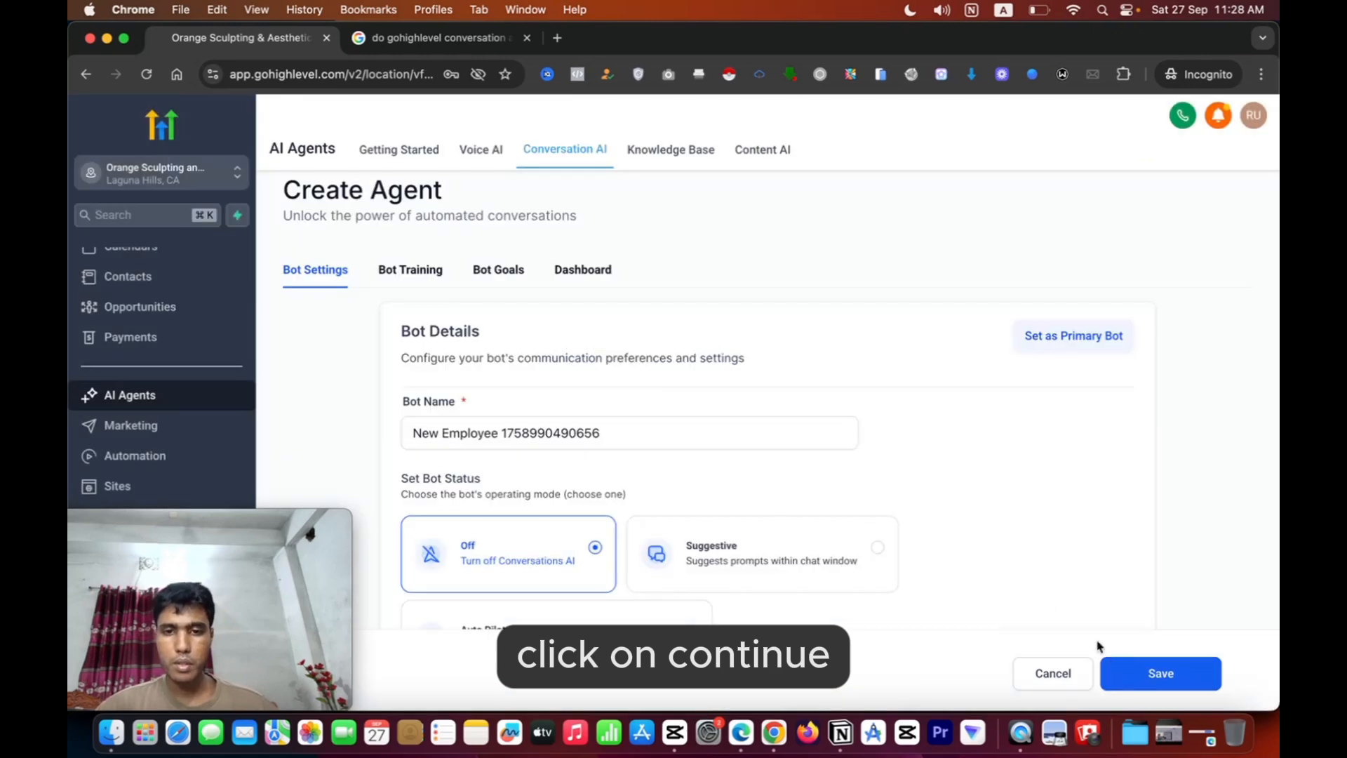
scroll(952, 444, down, 2)
scroll(623, 376, up, 1)
triple_click(623, 376)
text(Serenity)
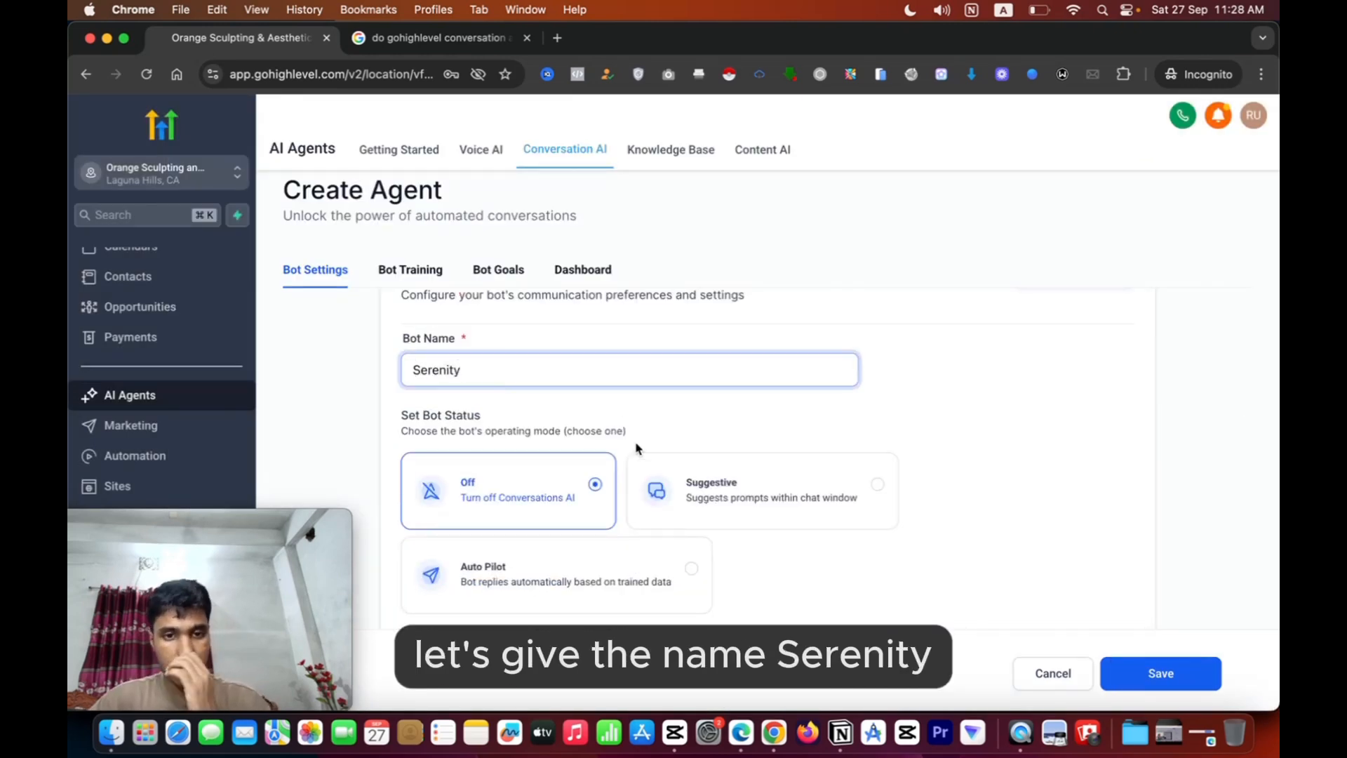
Review the bot's supported channels and business name field
scroll(607, 338, down, 2)
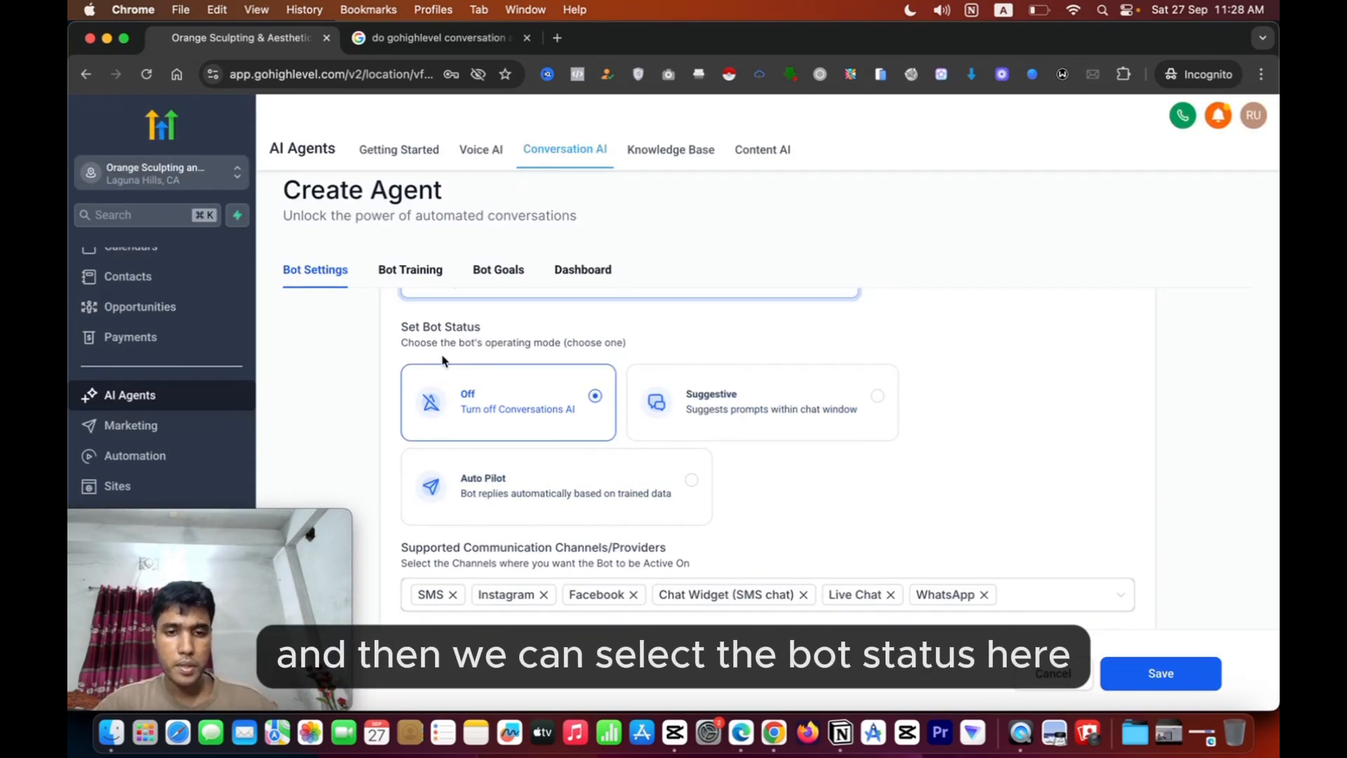
scroll(571, 505, down, 3)
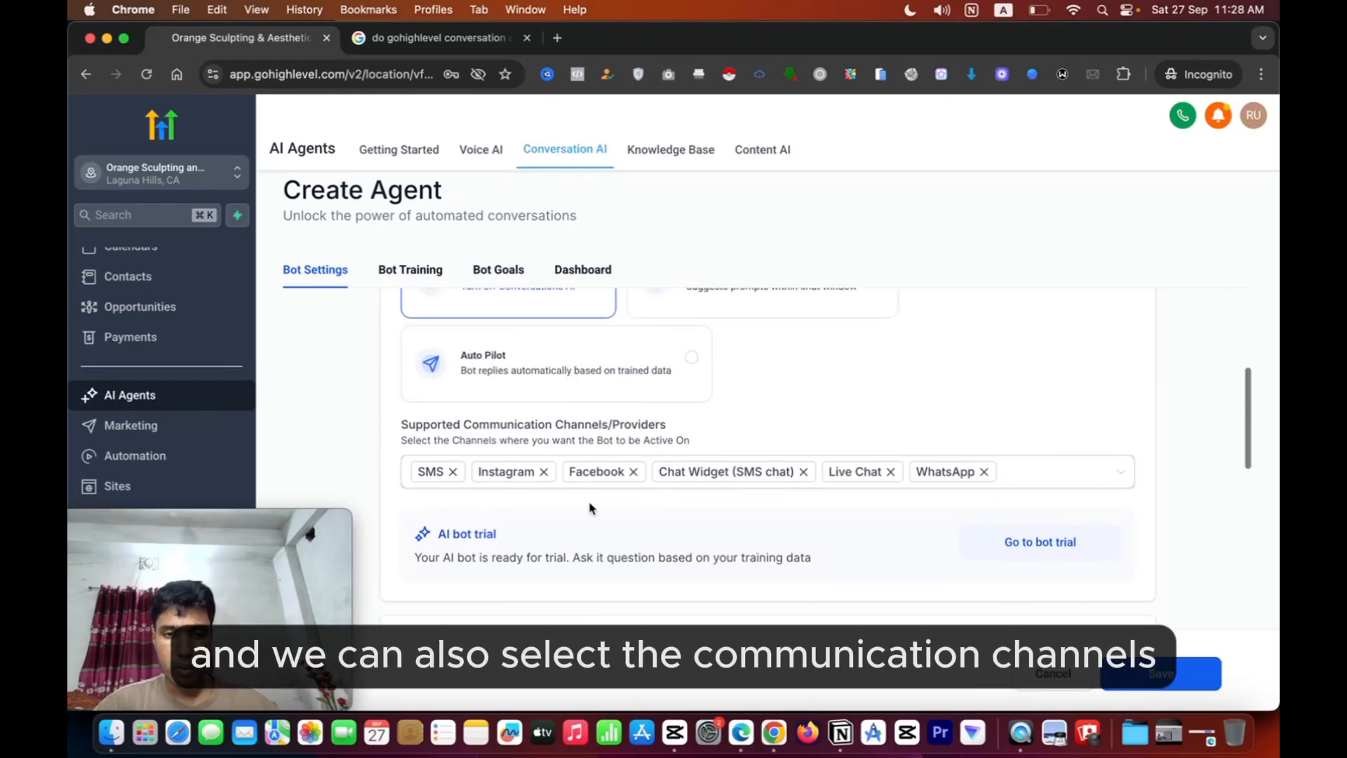
click(1037, 478)
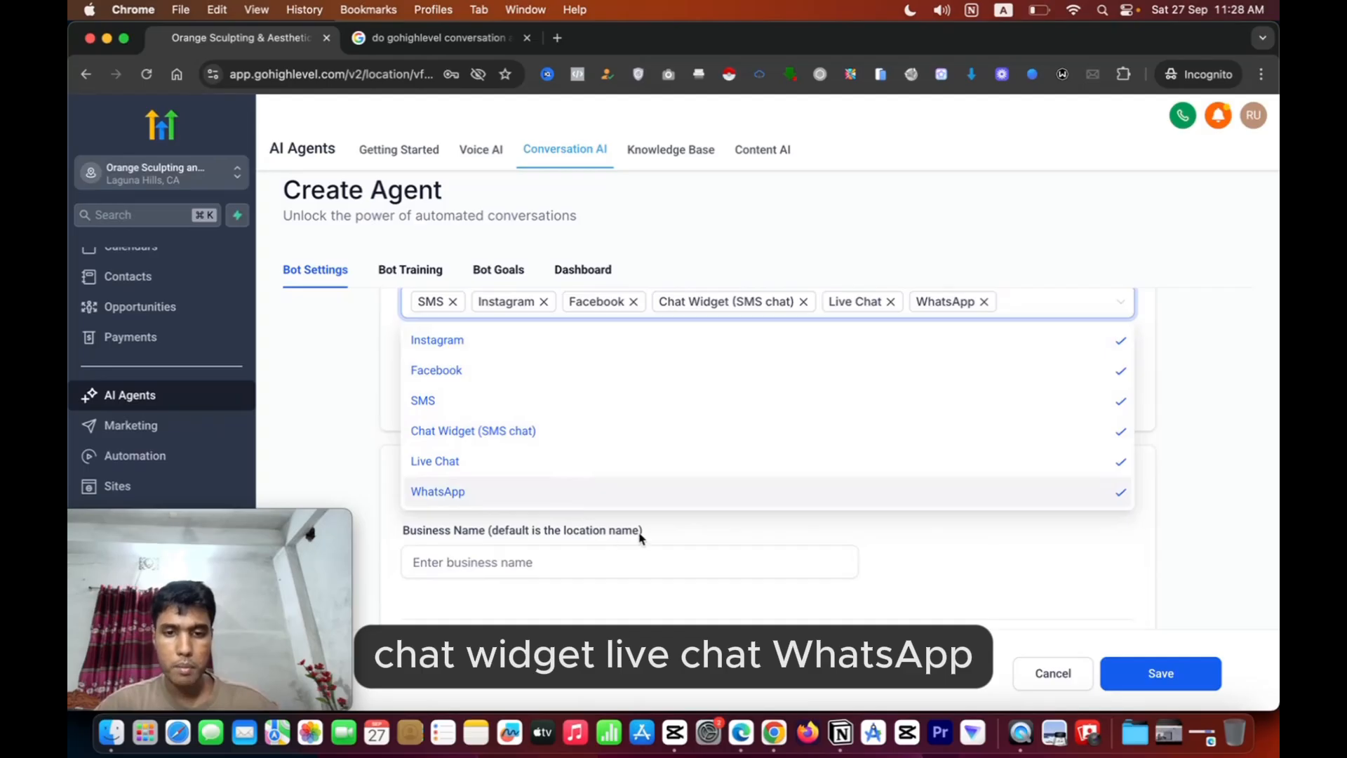
click(678, 525)
scroll(676, 523, down, 2)
click(445, 429)
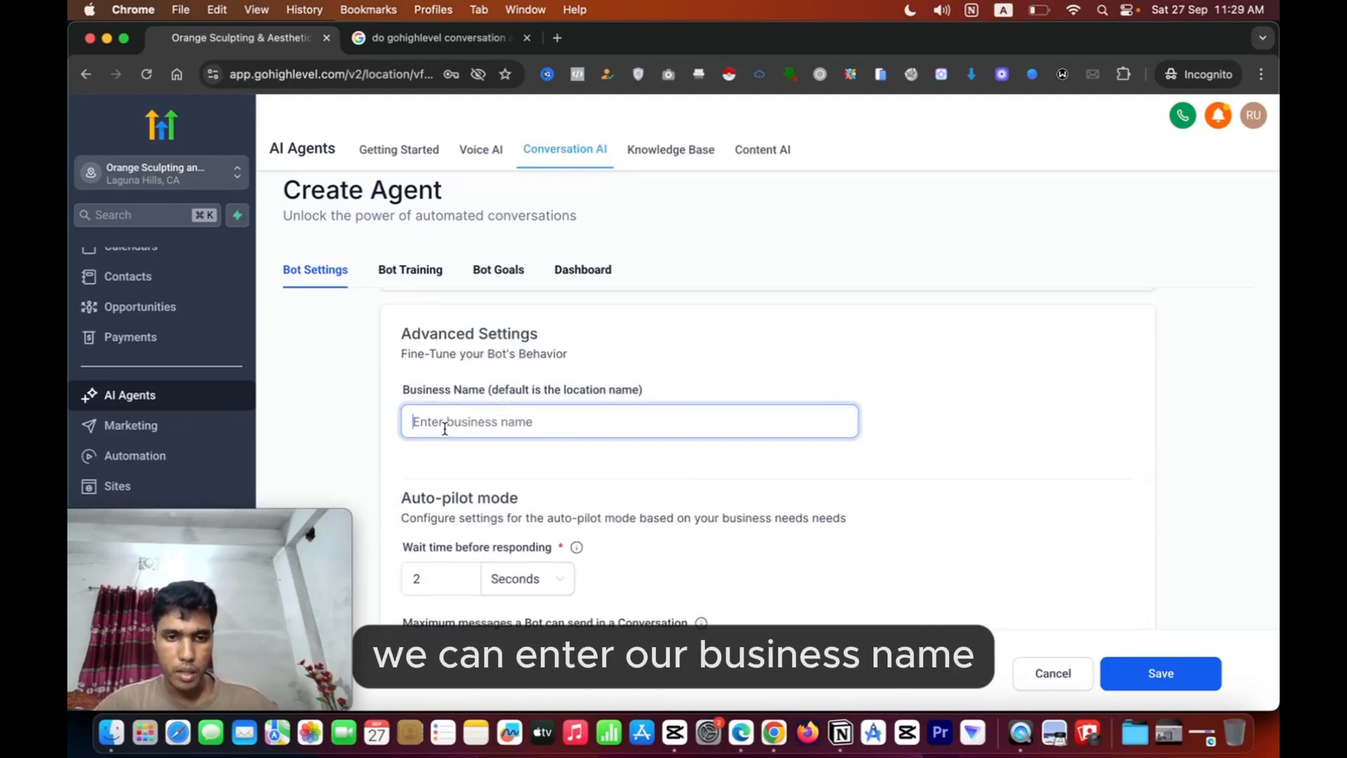
scroll(544, 541, down, 4)
Check the 2-second wait, 10-message limit and $0.02 per-response price, then save
click(437, 391)
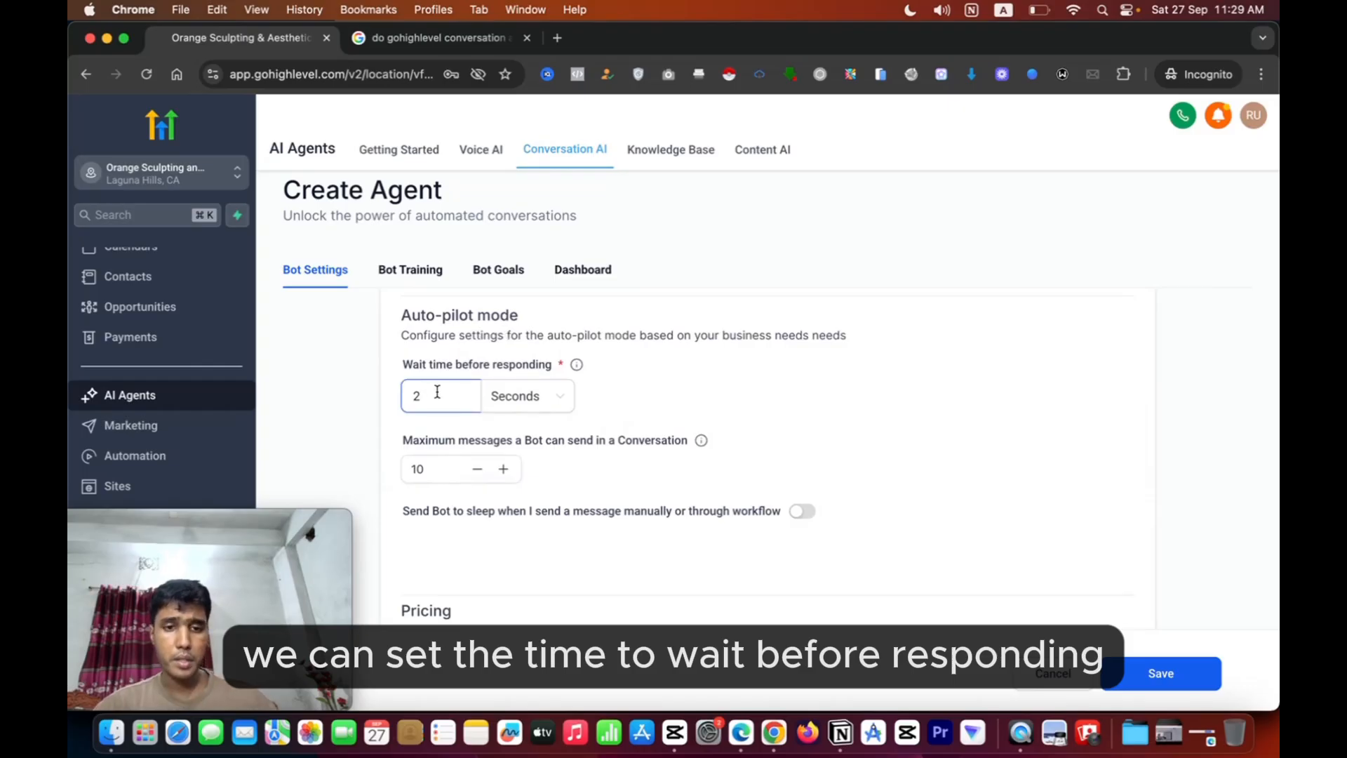
scroll(449, 405, down, 3)
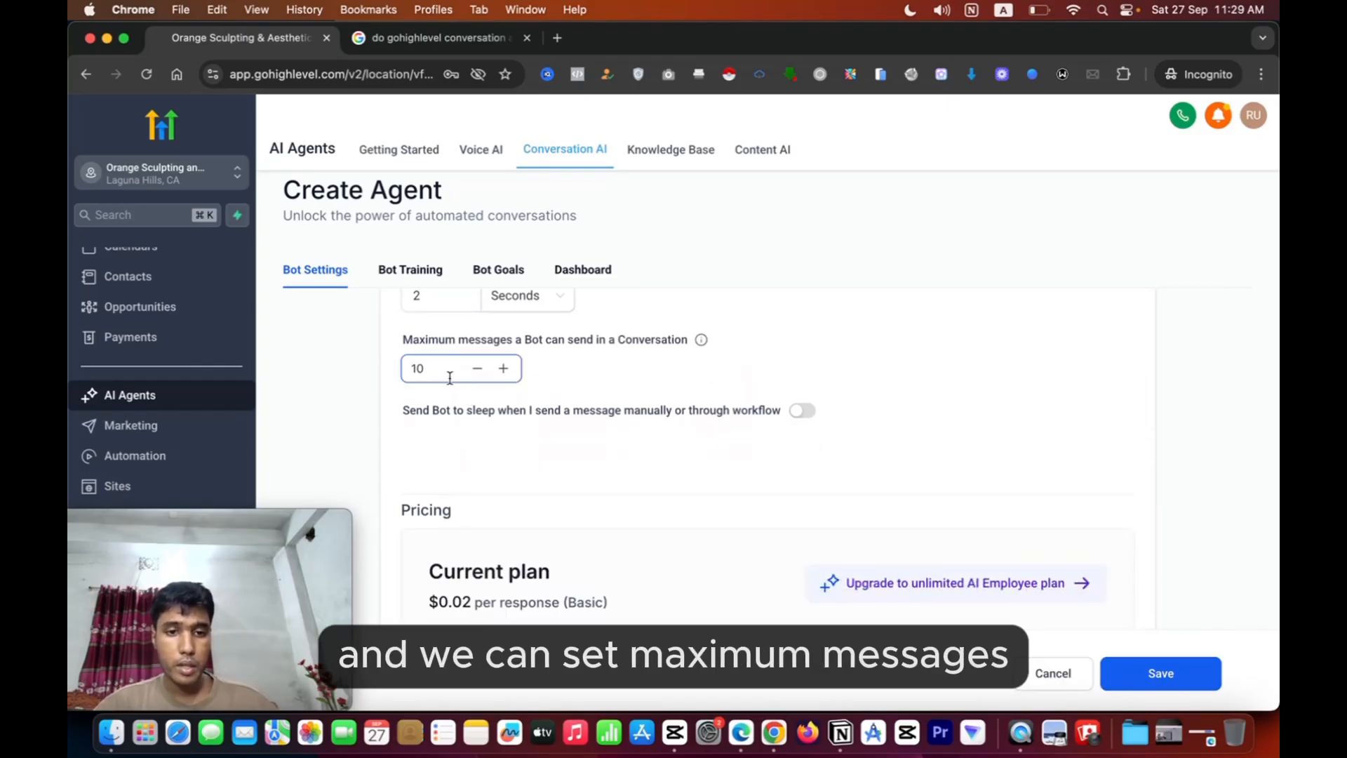
click(449, 378)
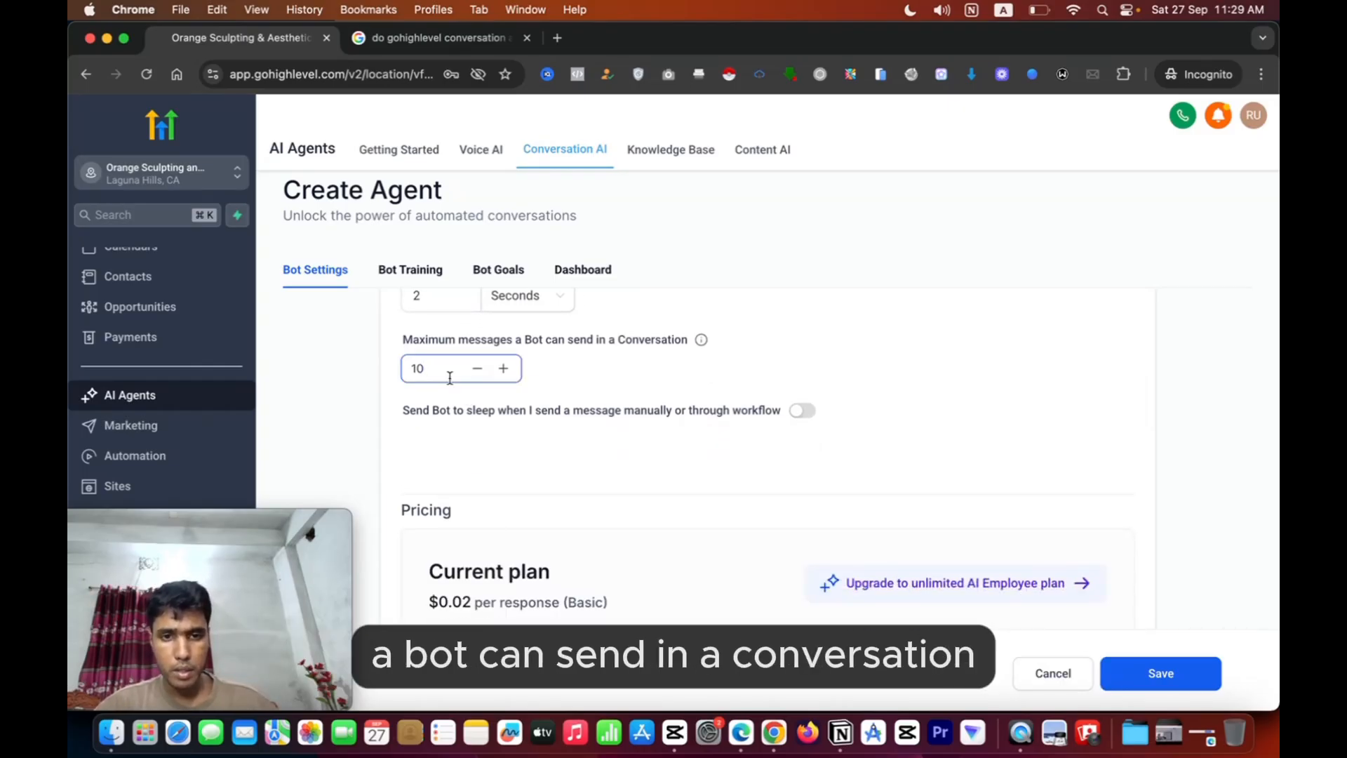
scroll(490, 529, down, 2)
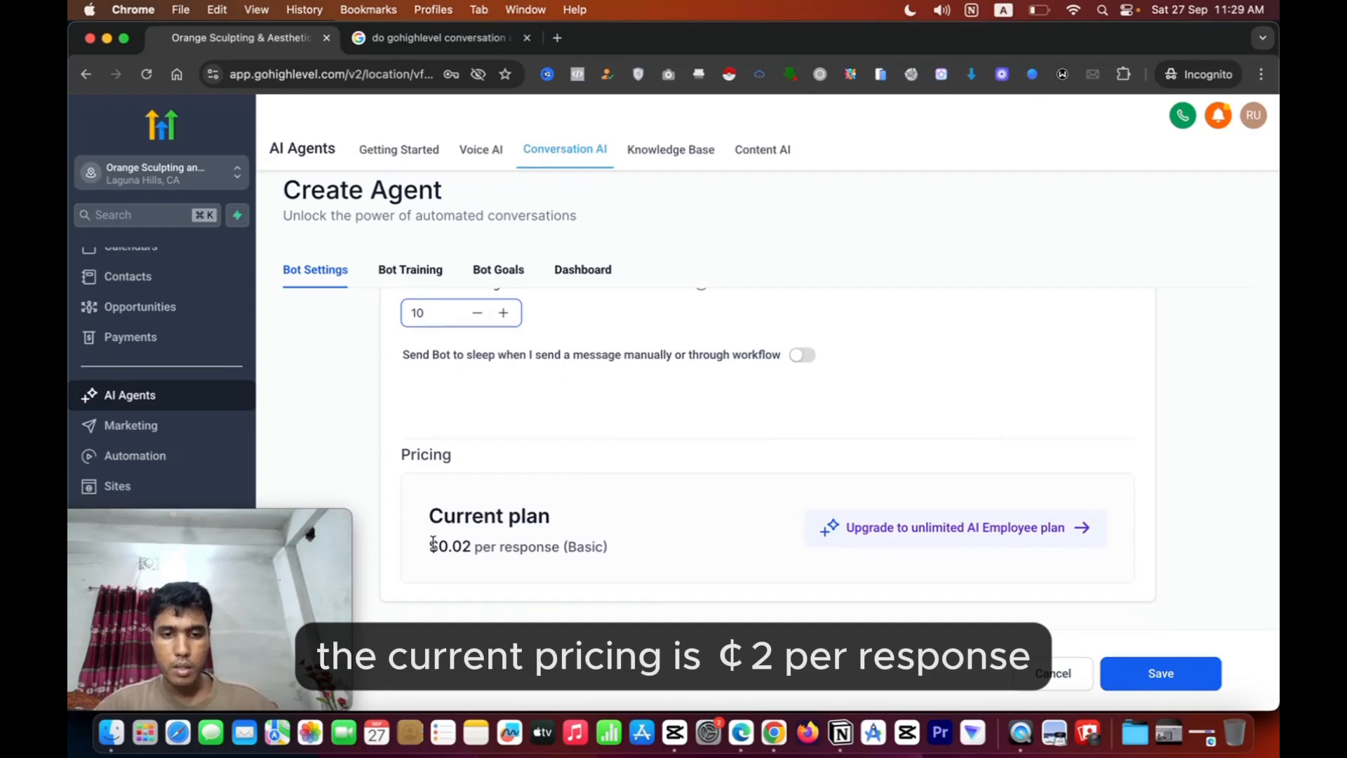
drag(430, 545, 559, 546)
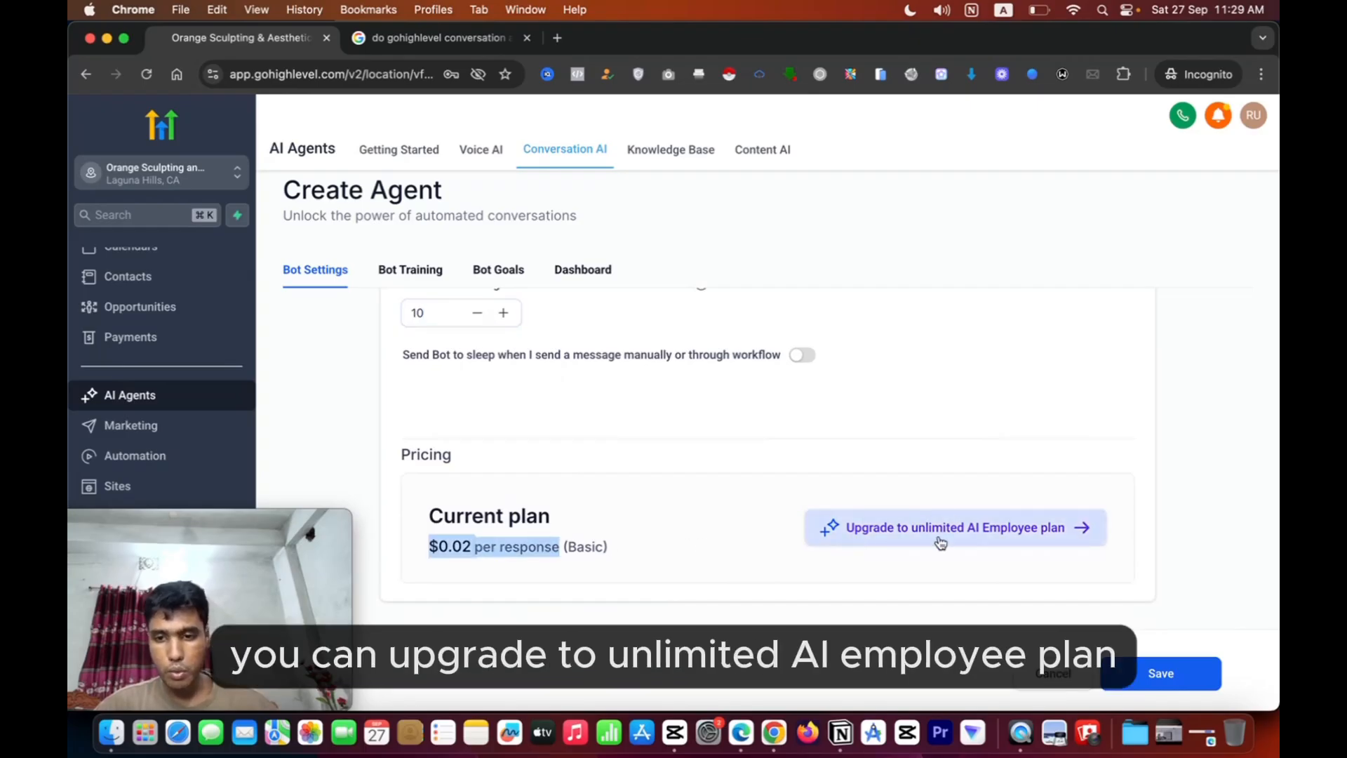
scroll(816, 378, up, 10)
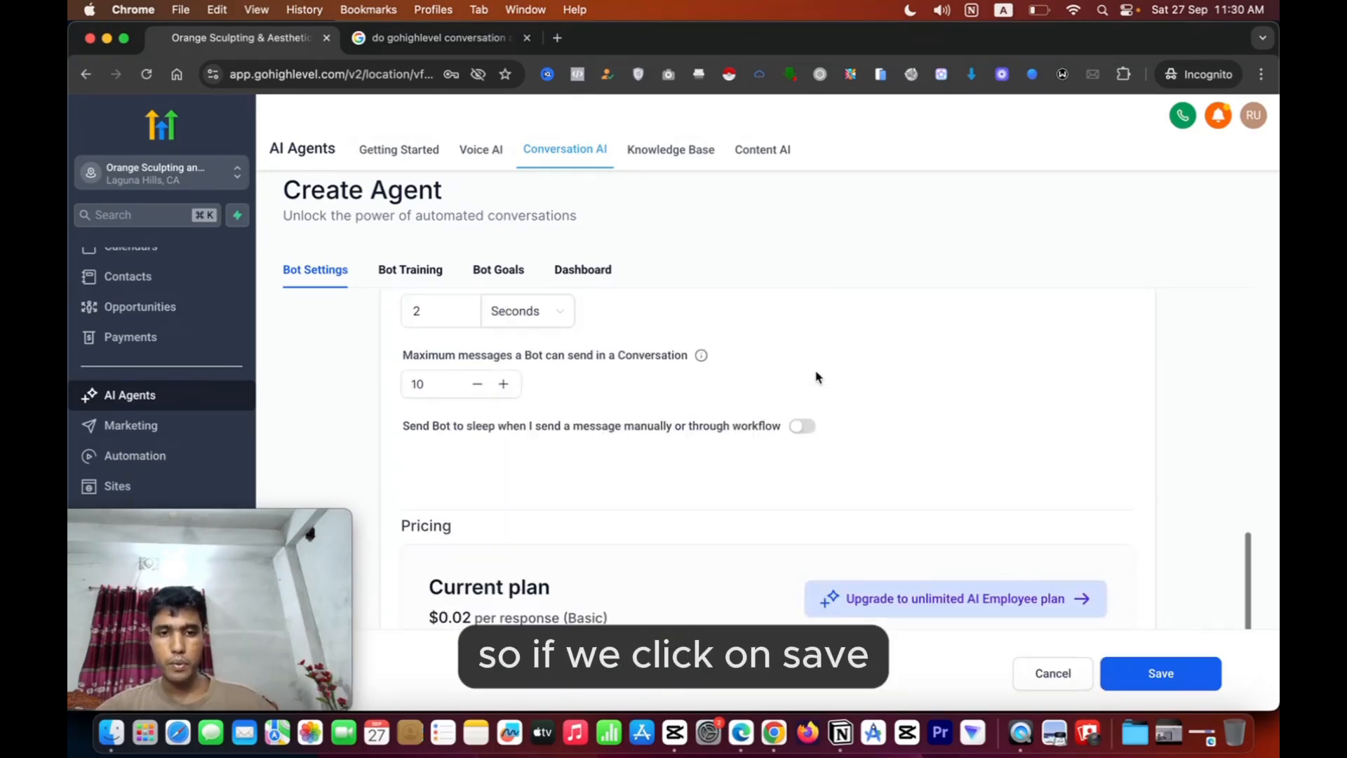
click(1128, 675)
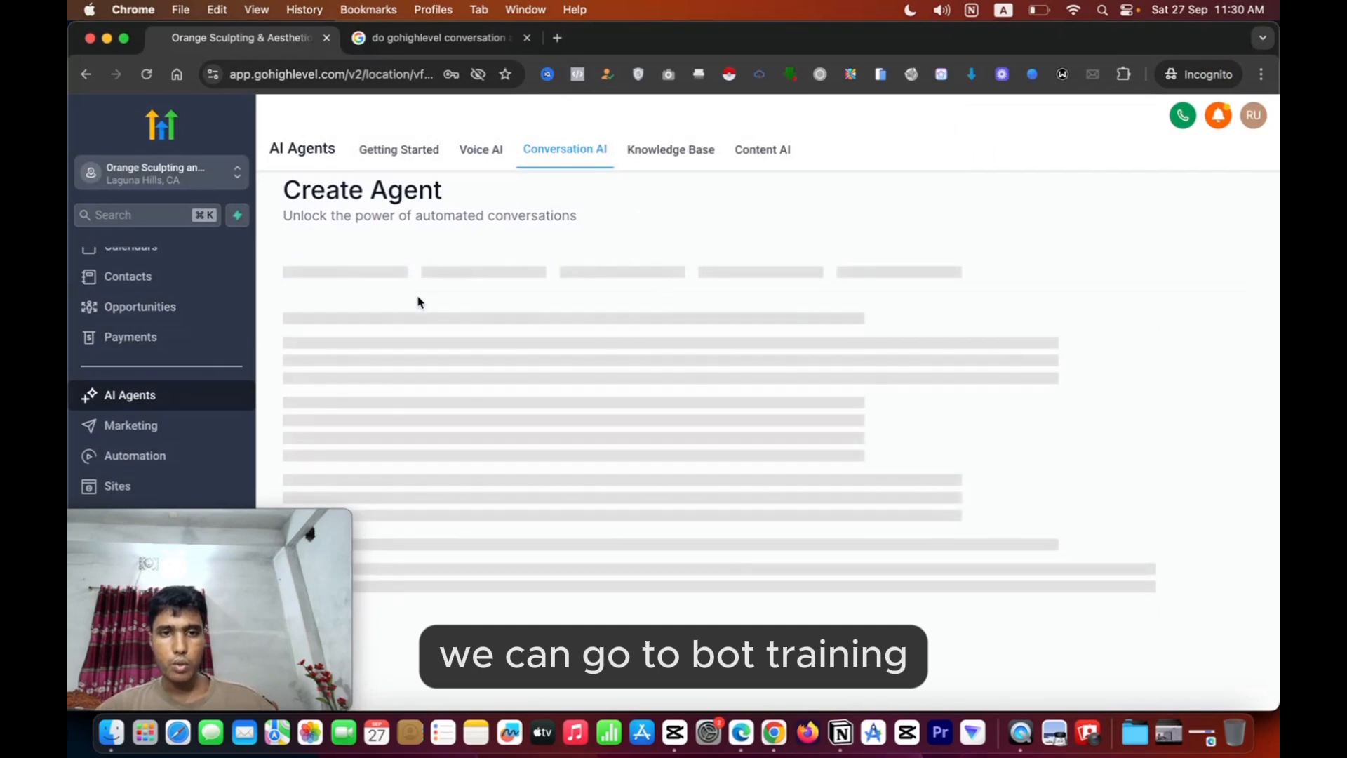
Train the Serenity bot on the Mommy makeover knowledge base and save
click(410, 271)
click(489, 379)
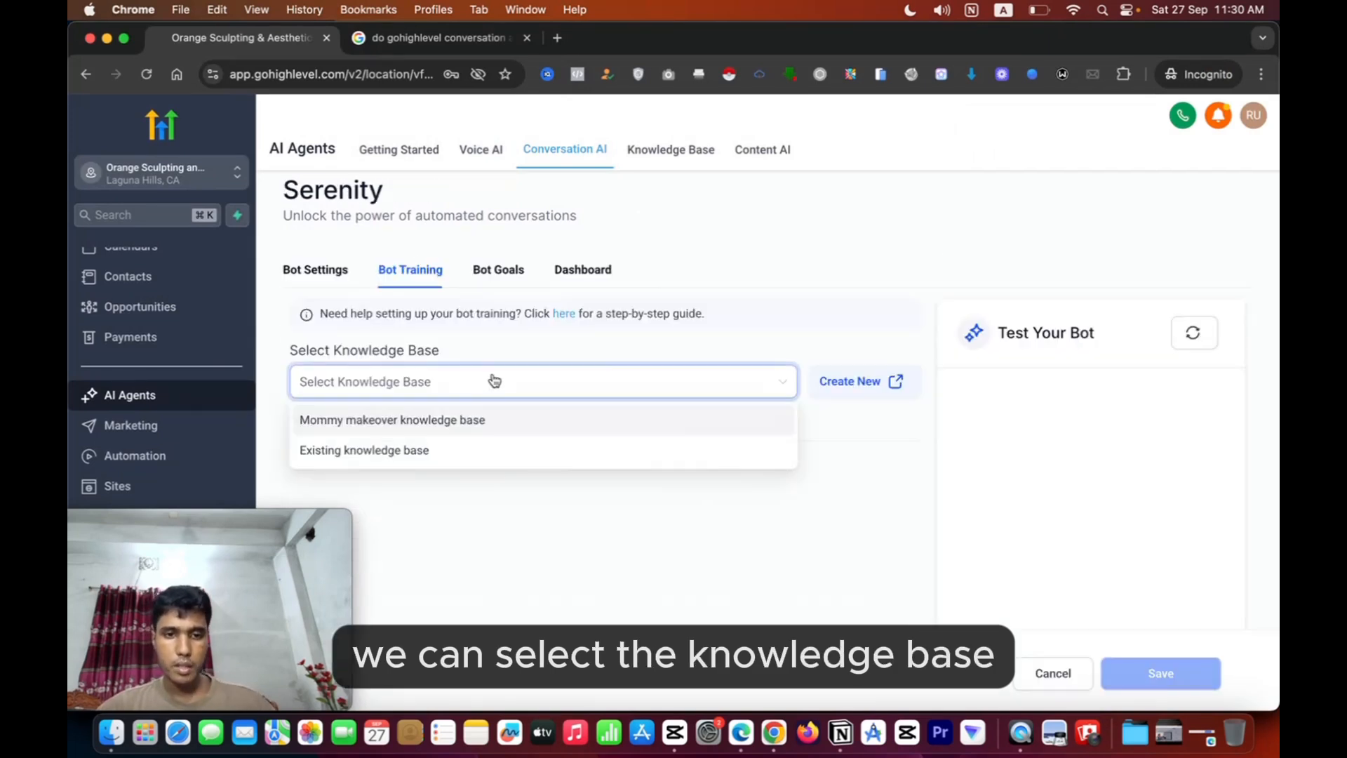
click(475, 418)
click(1163, 674)
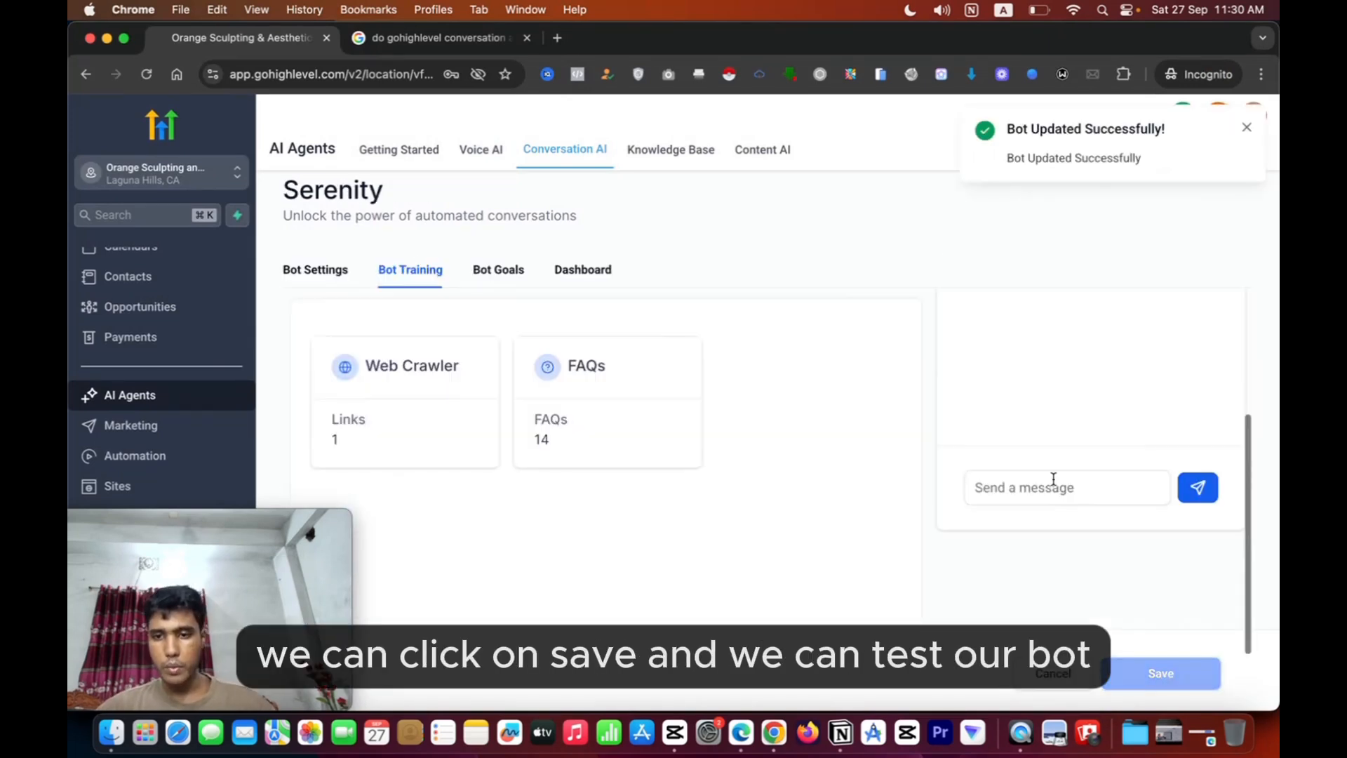
Look over the bot's goals and stats dashboard, then show the knowledge base list
click(499, 270)
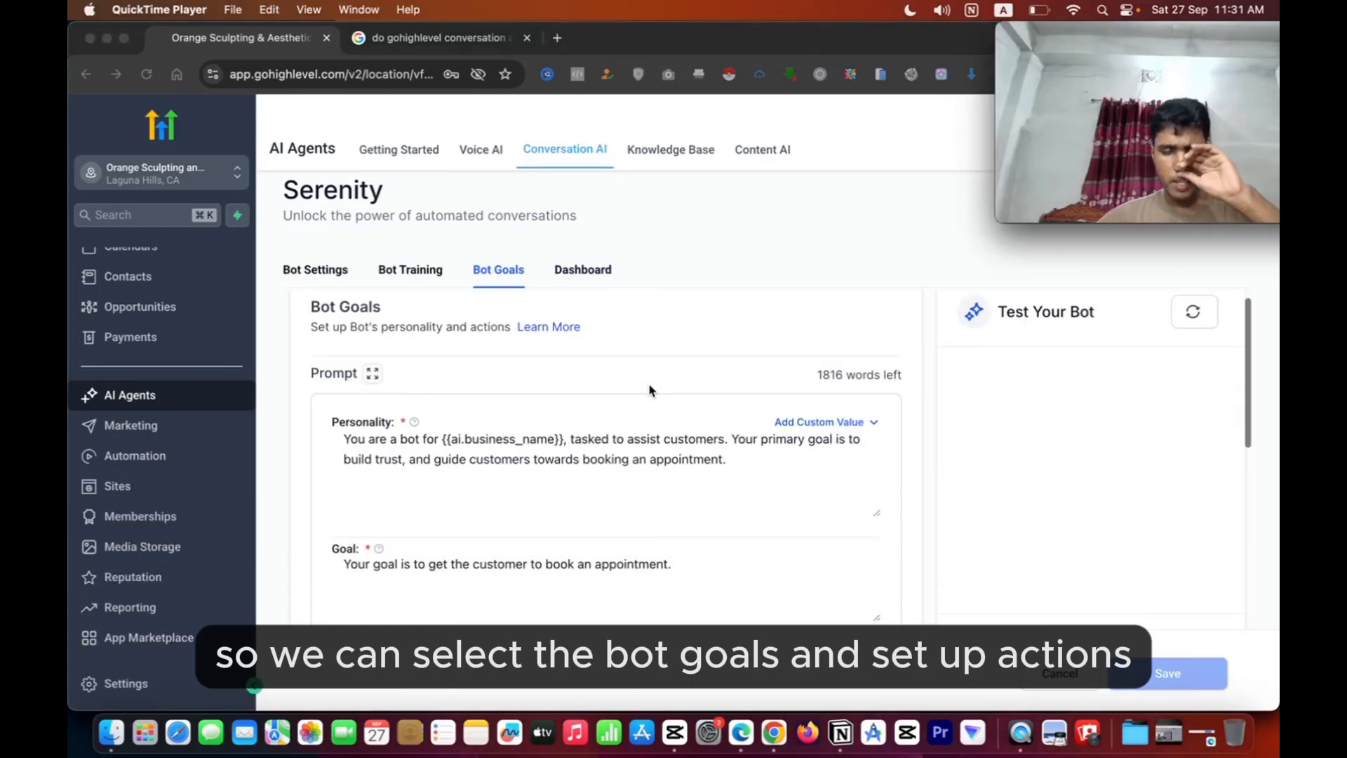
scroll(650, 390, down, 10)
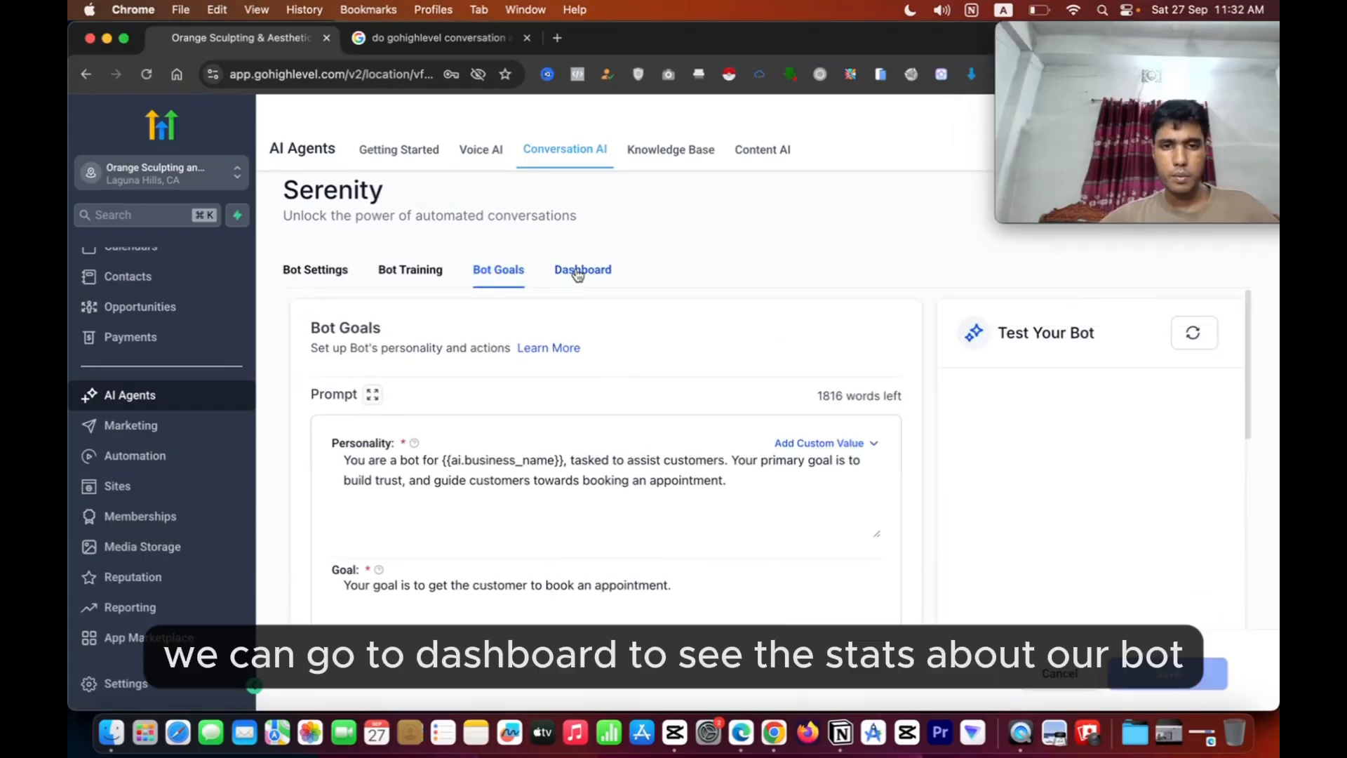
click(583, 269)
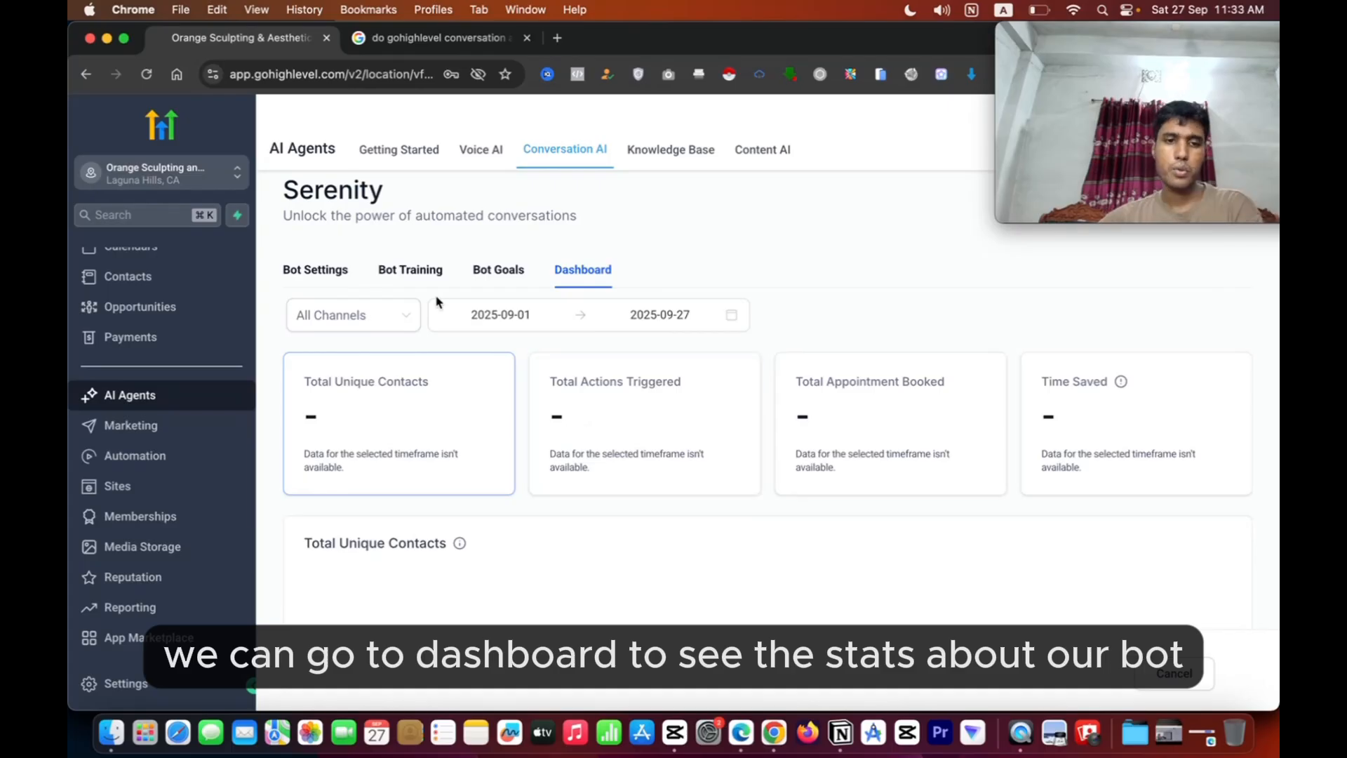
scroll(470, 446, down, 4)
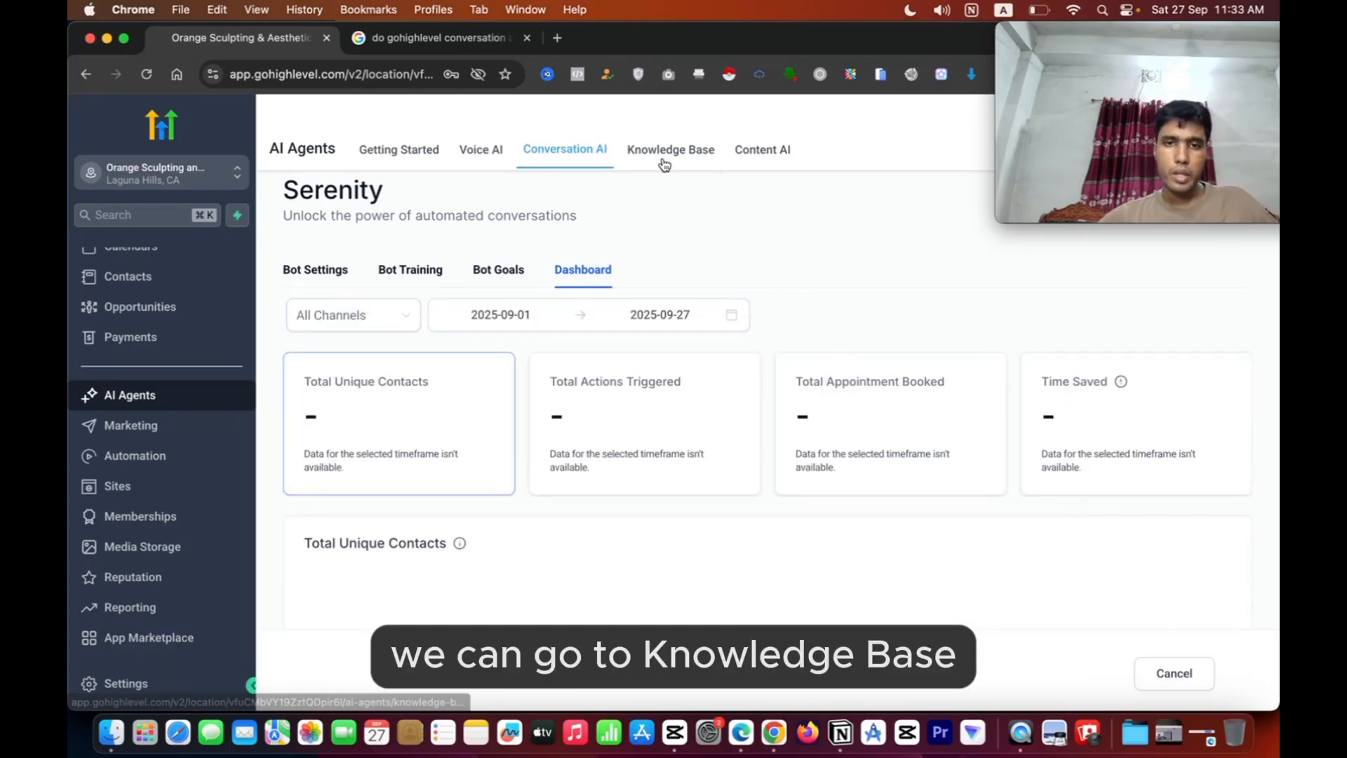
click(666, 155)
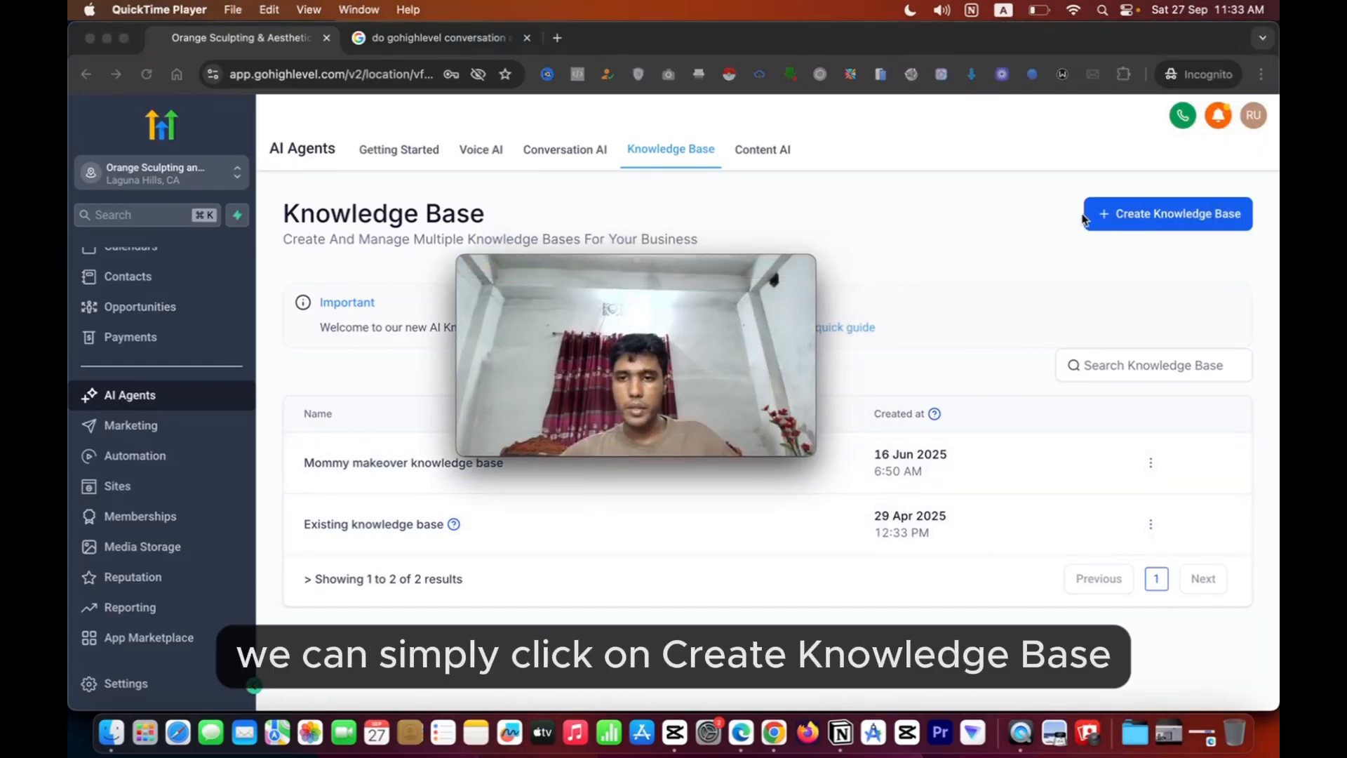
Create a new knowledge base named 'Test name'
click(1110, 222)
click(1110, 222)
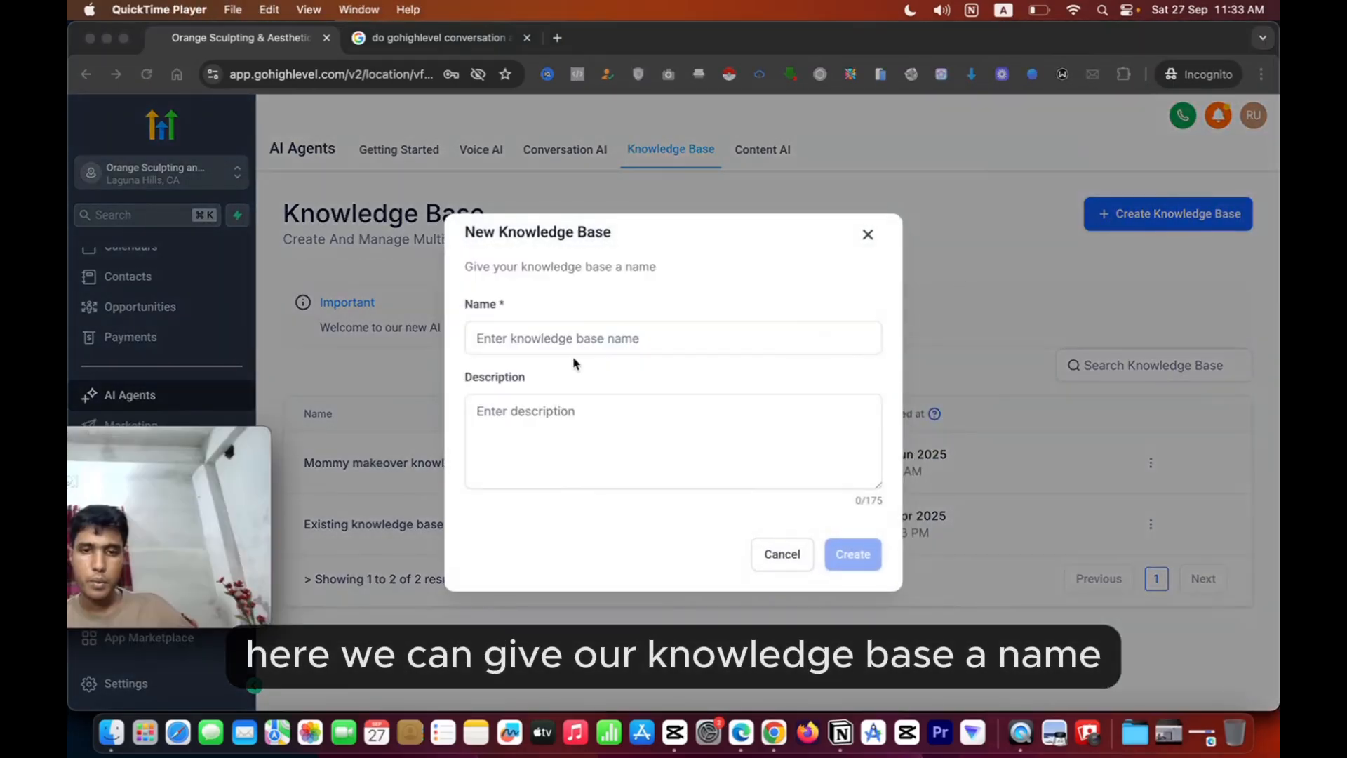
click(554, 333)
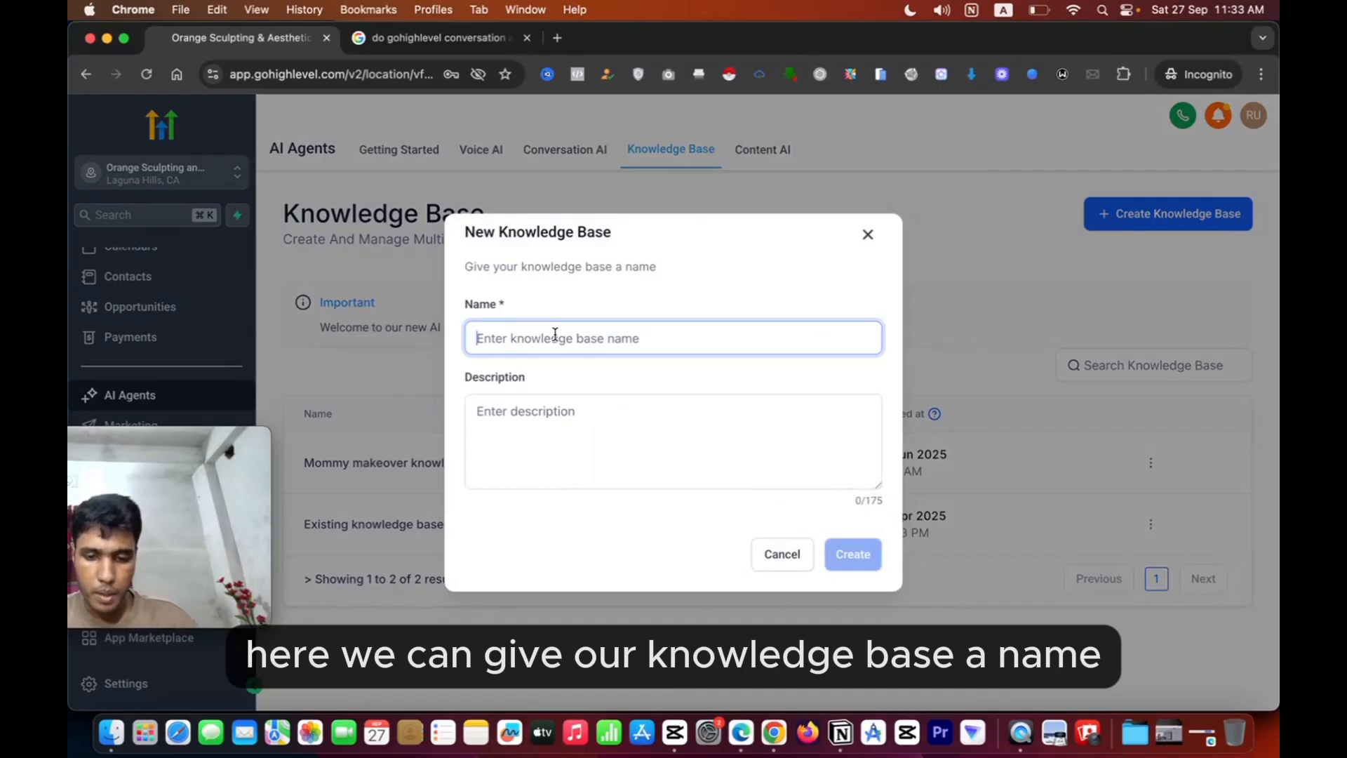
text(T)
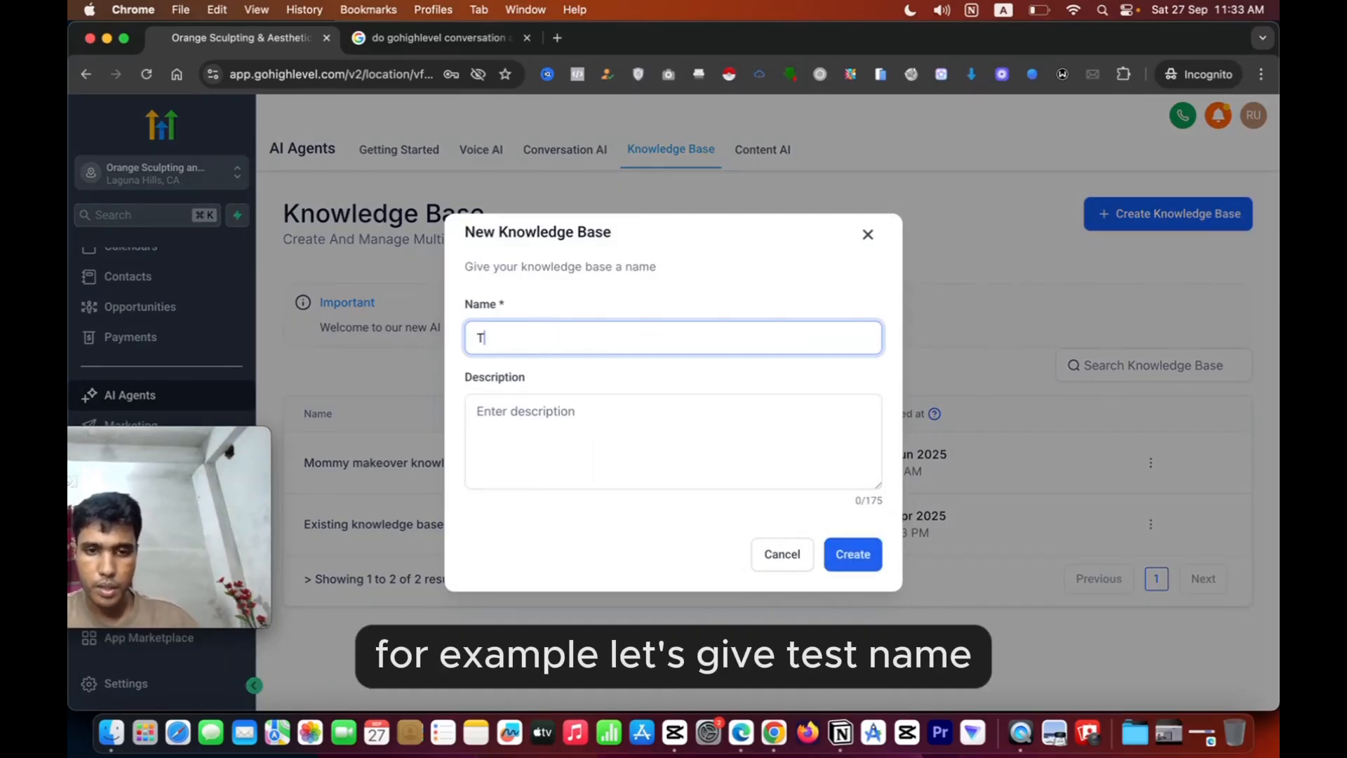
text(est name)
click(588, 440)
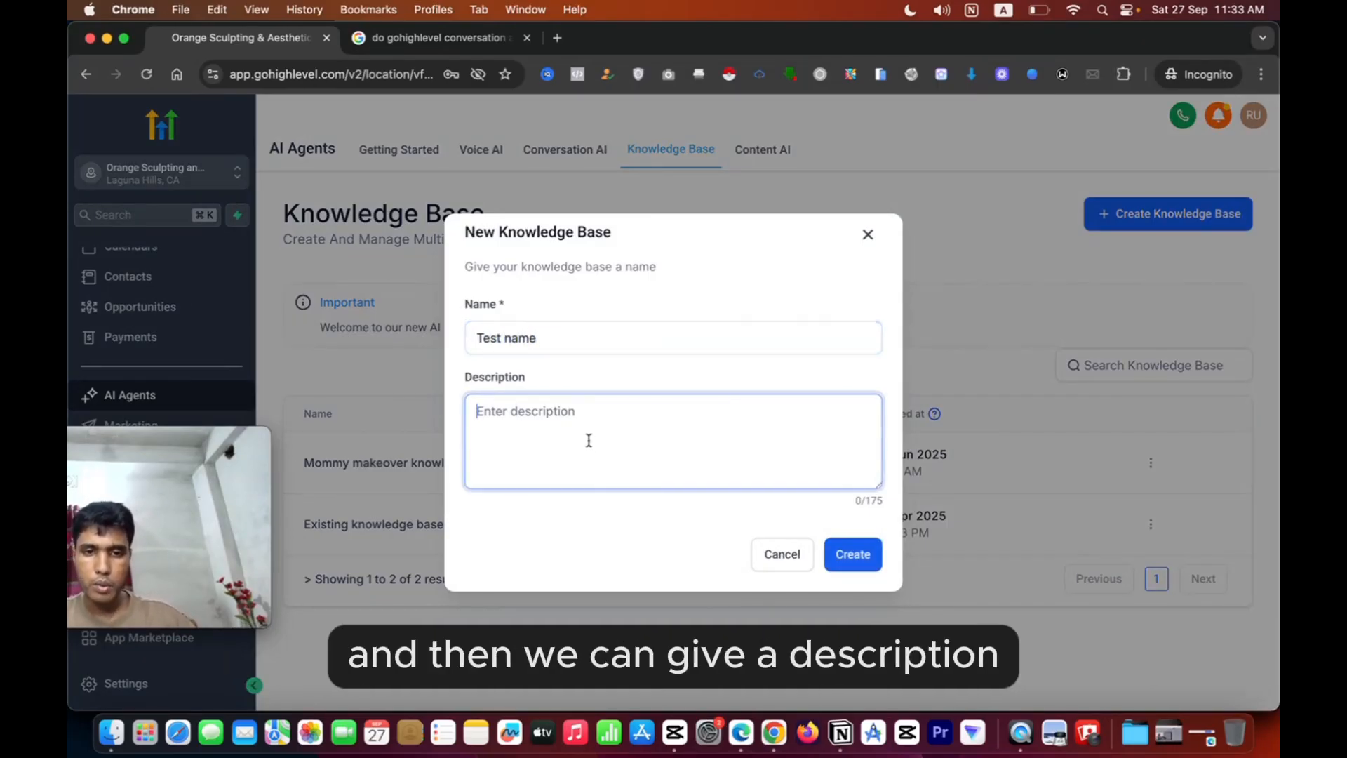
click(865, 561)
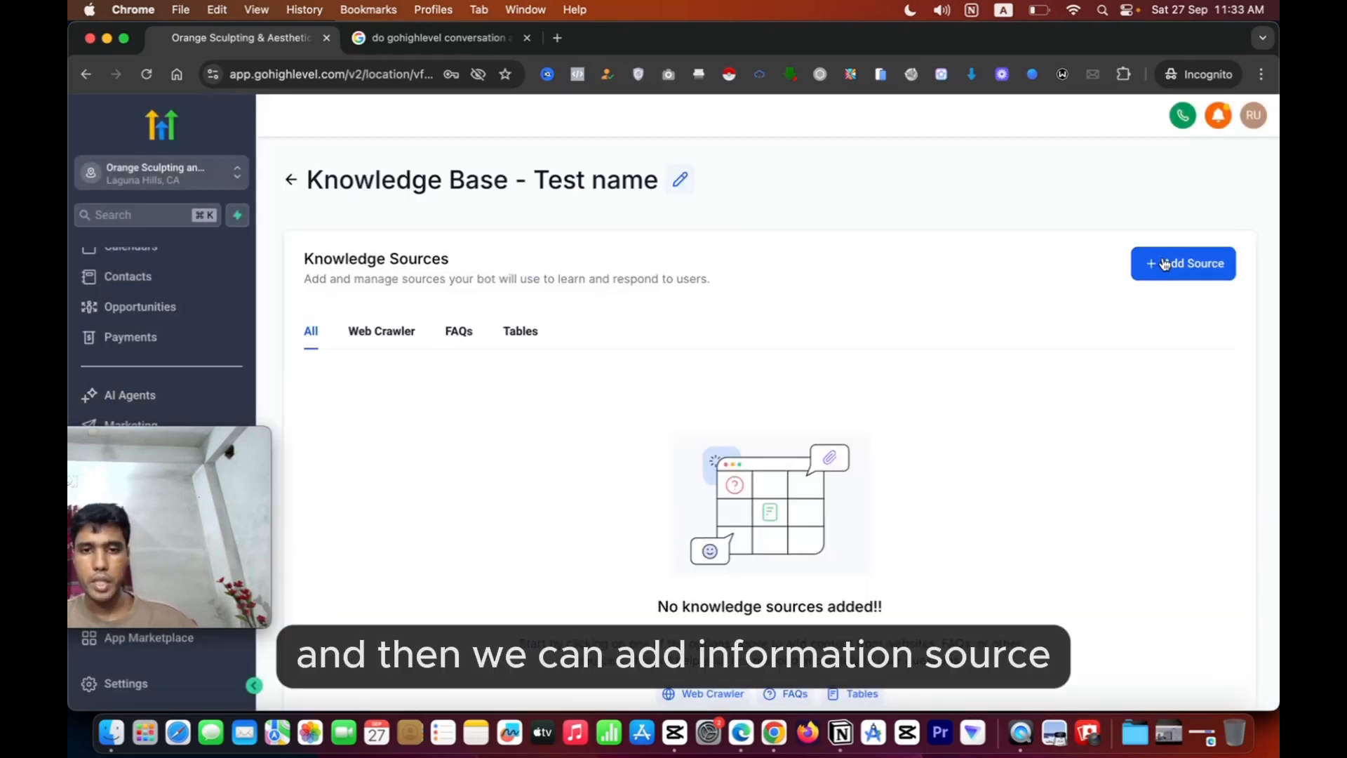
Browse the source types (web crawler, FAQs, tables) and return to the knowledge base list
click(1161, 268)
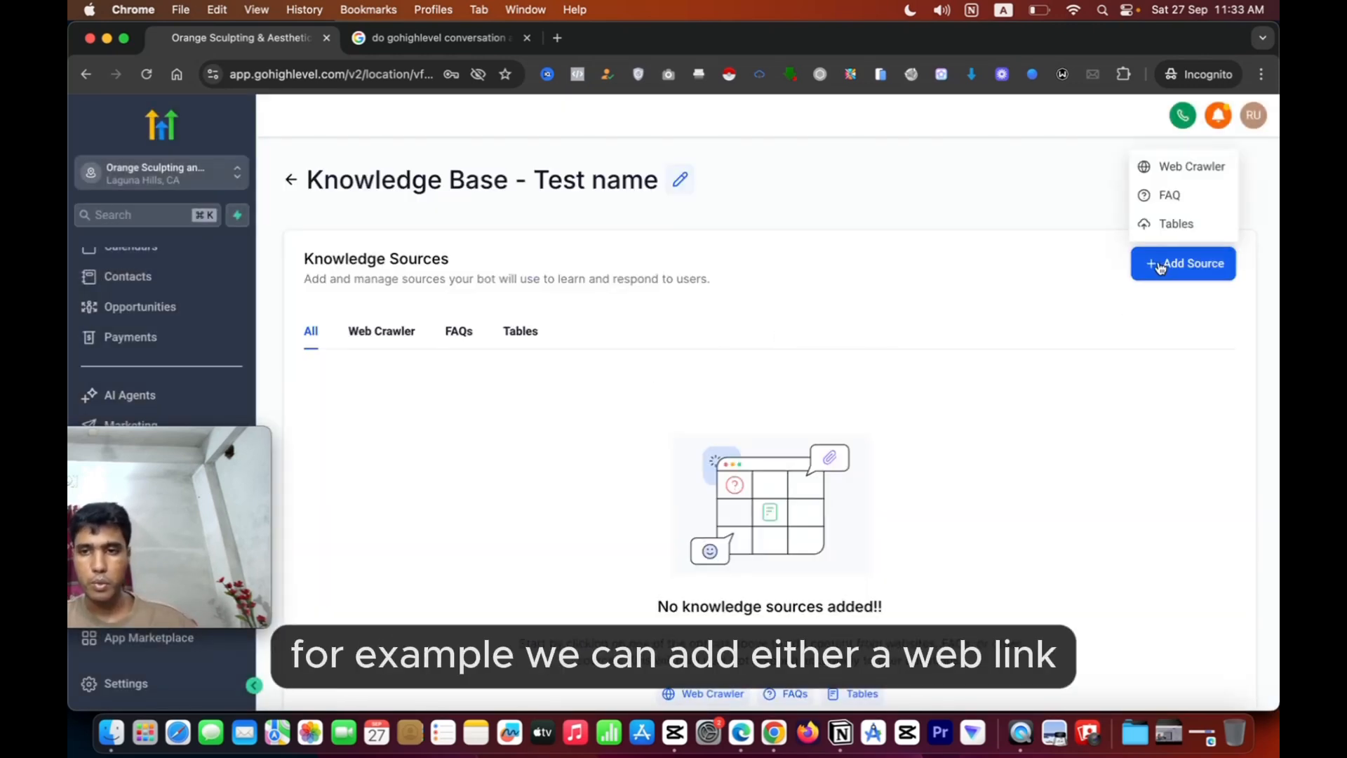
click(1176, 171)
key(Escape)
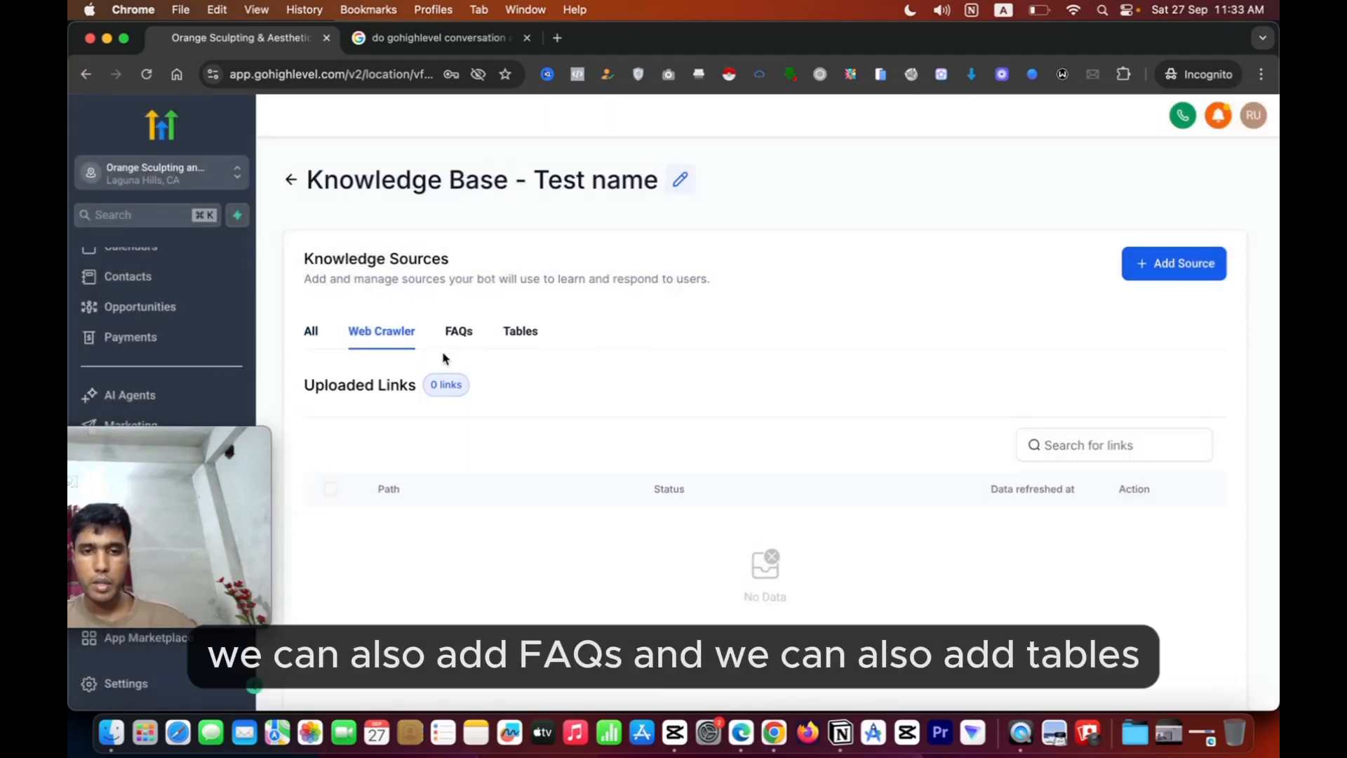
click(461, 331)
click(522, 344)
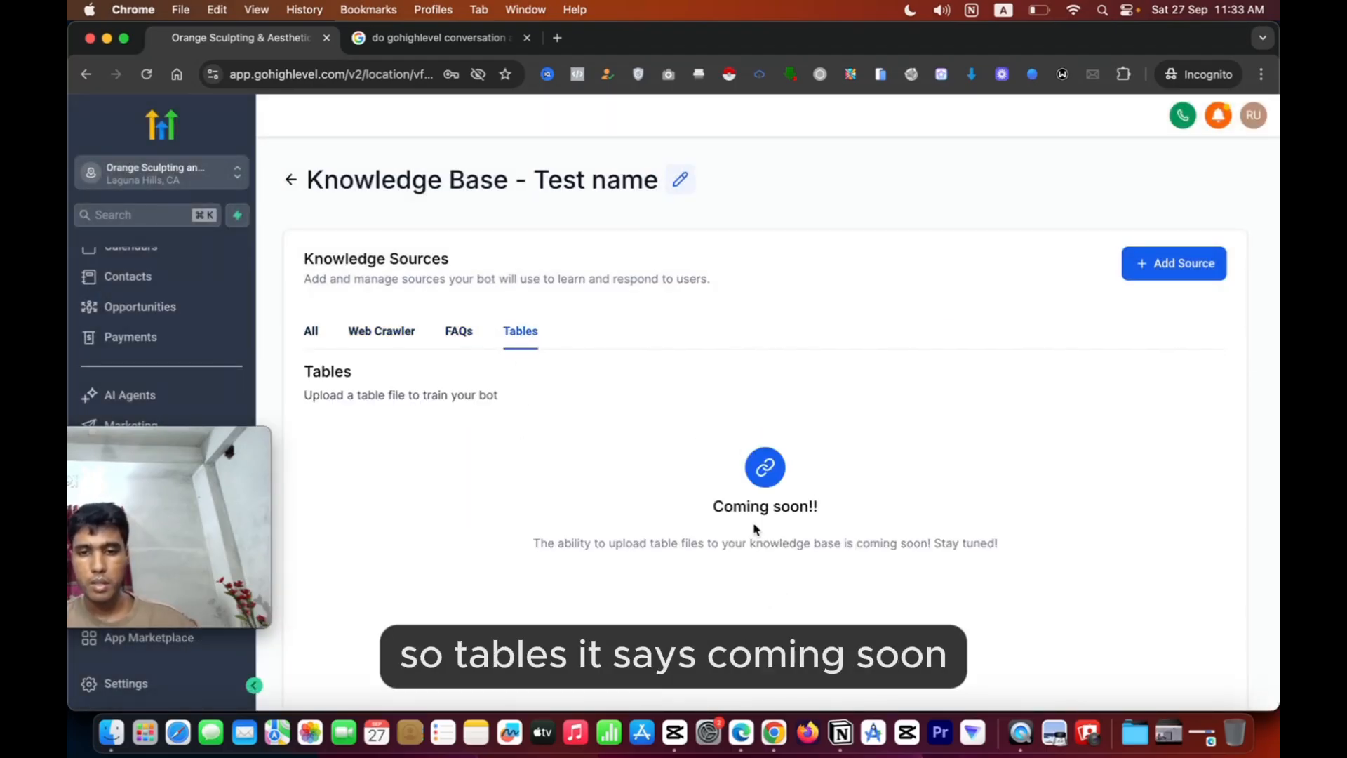
click(290, 180)
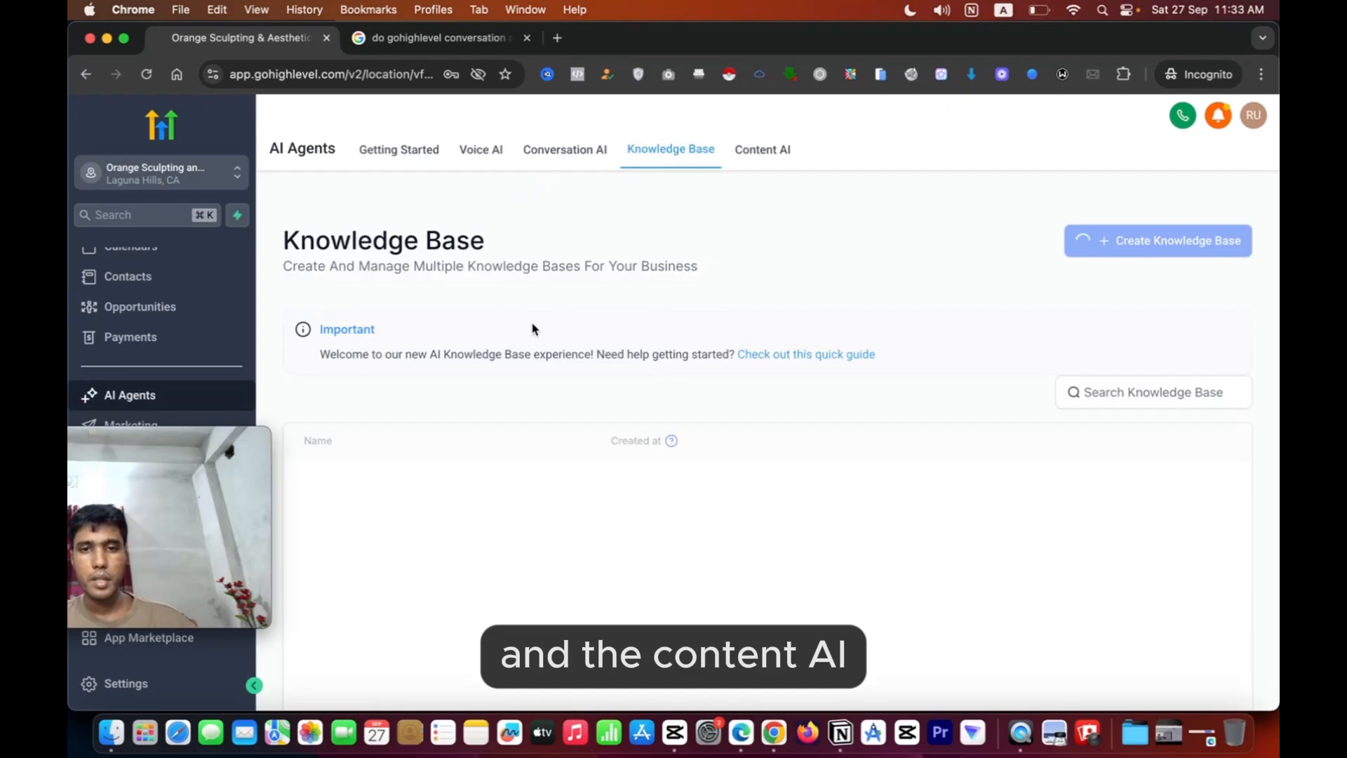
Try an AI-generated Social Planner post for the first Orange Sculpting account, then close it
click(742, 149)
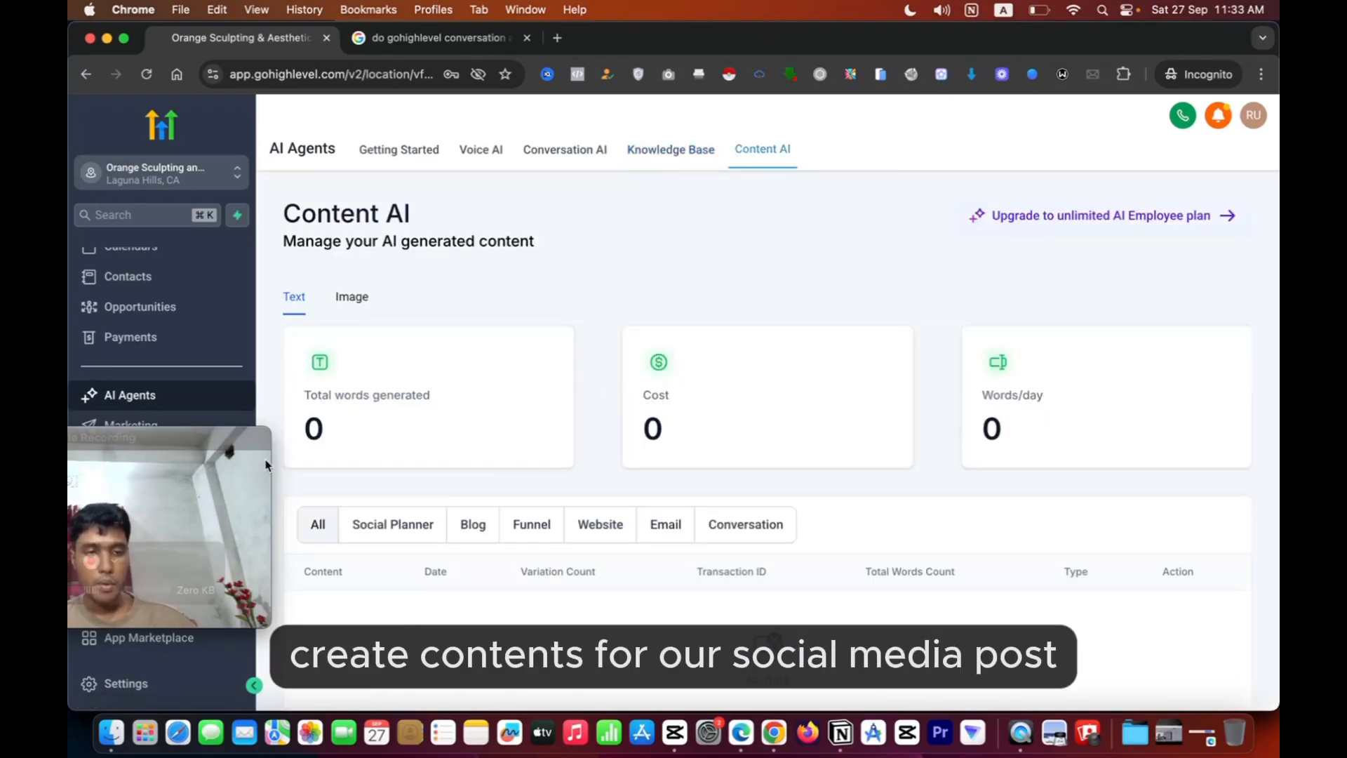
drag(223, 474, 1211, 214)
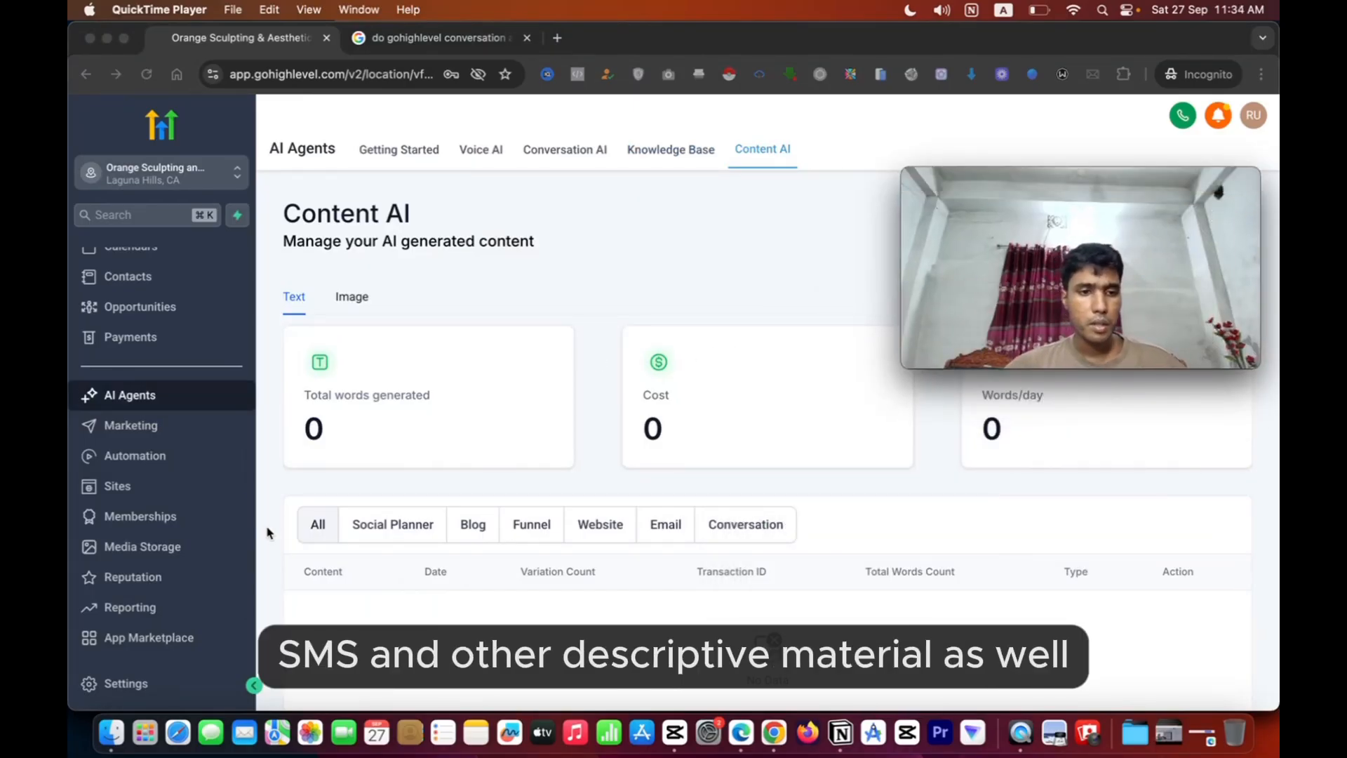
click(137, 426)
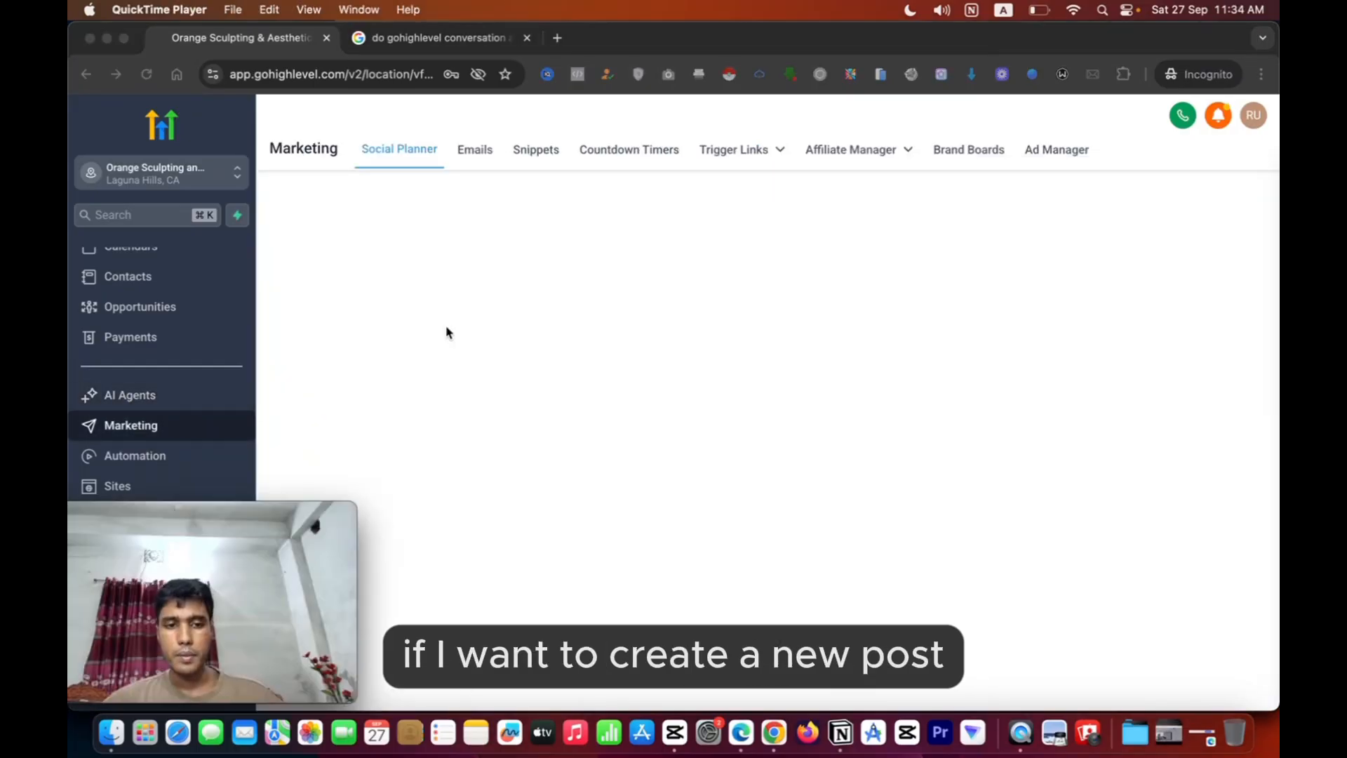
click(1211, 213)
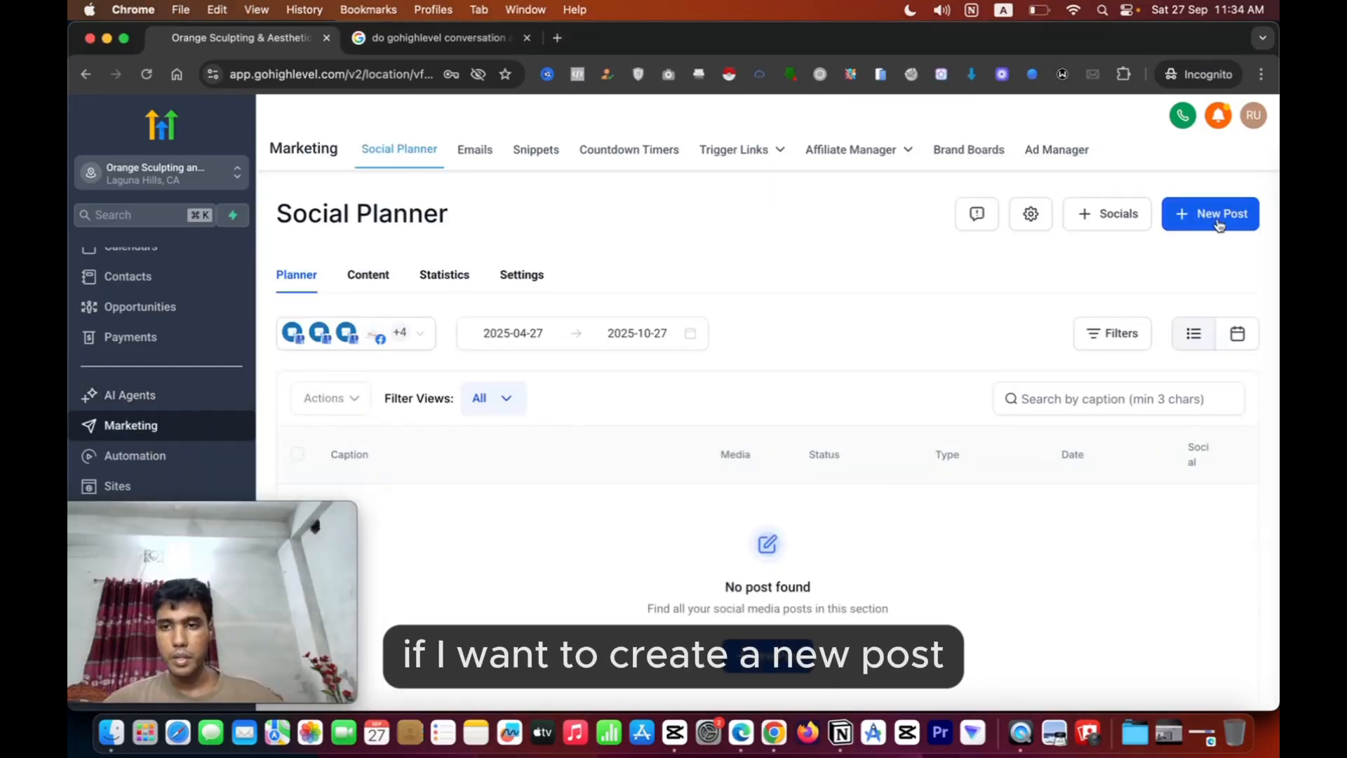
click(1198, 255)
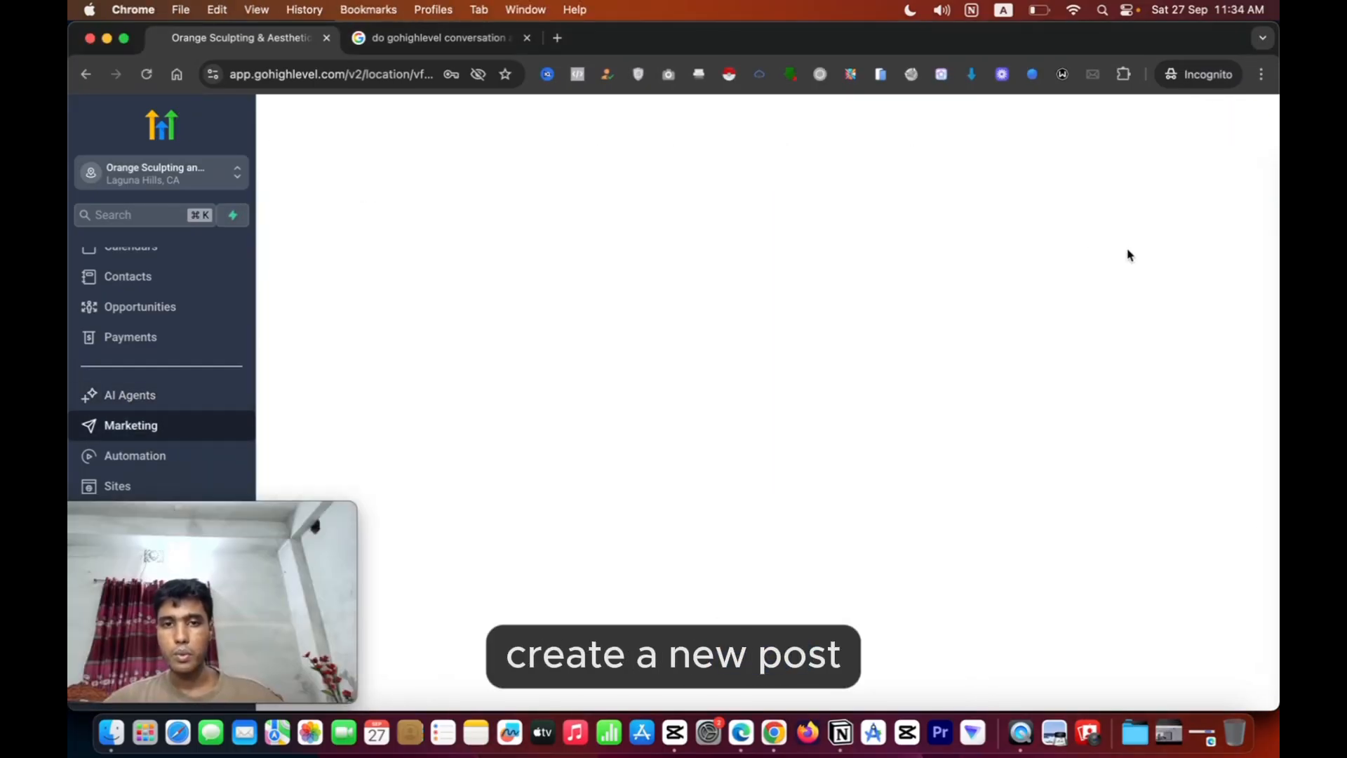
click(411, 221)
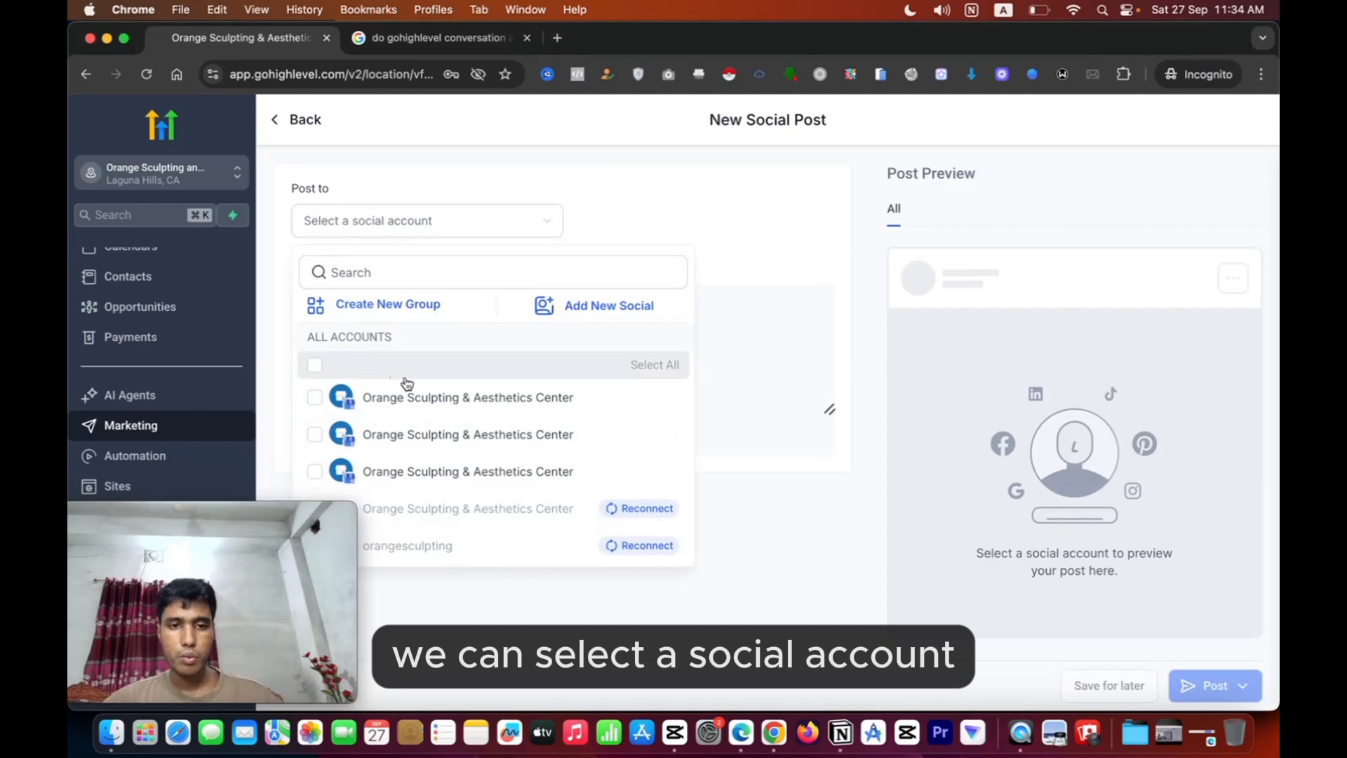
click(434, 390)
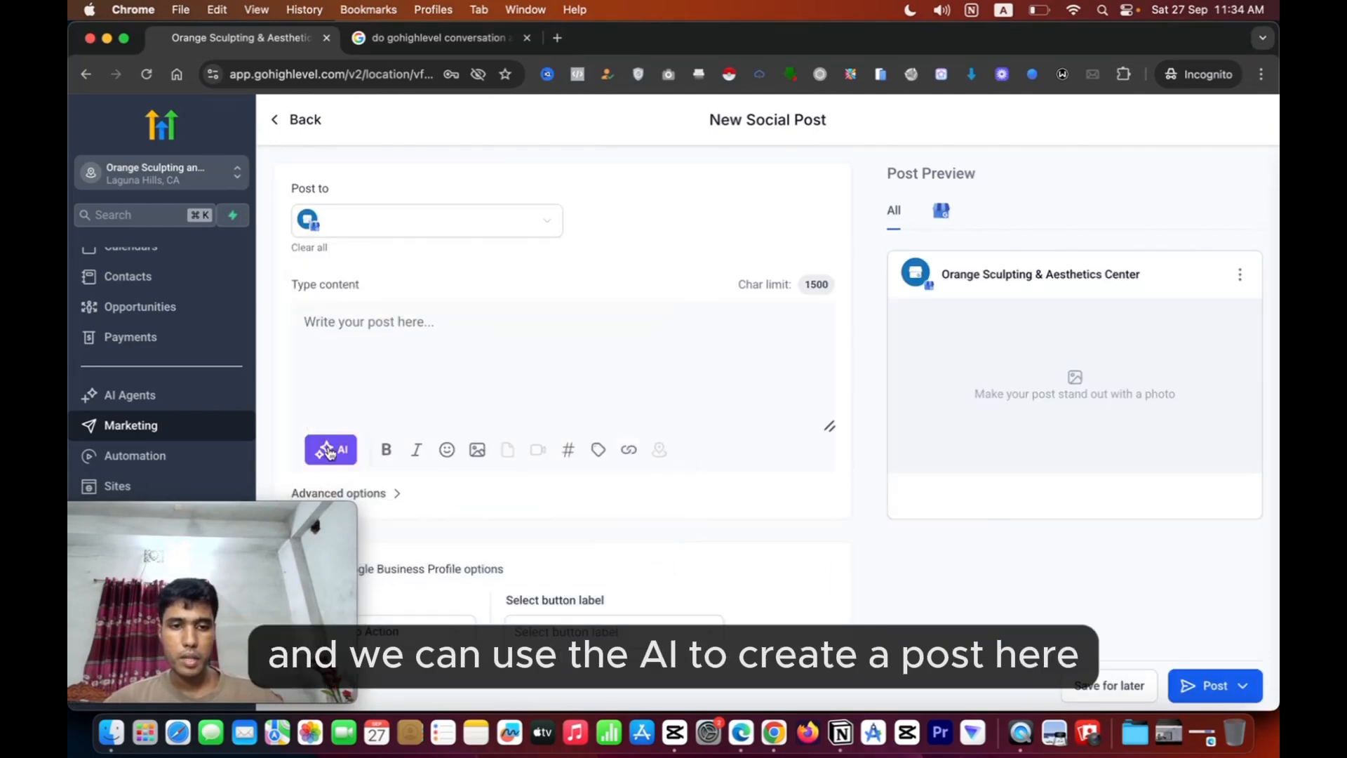
click(330, 449)
click(233, 454)
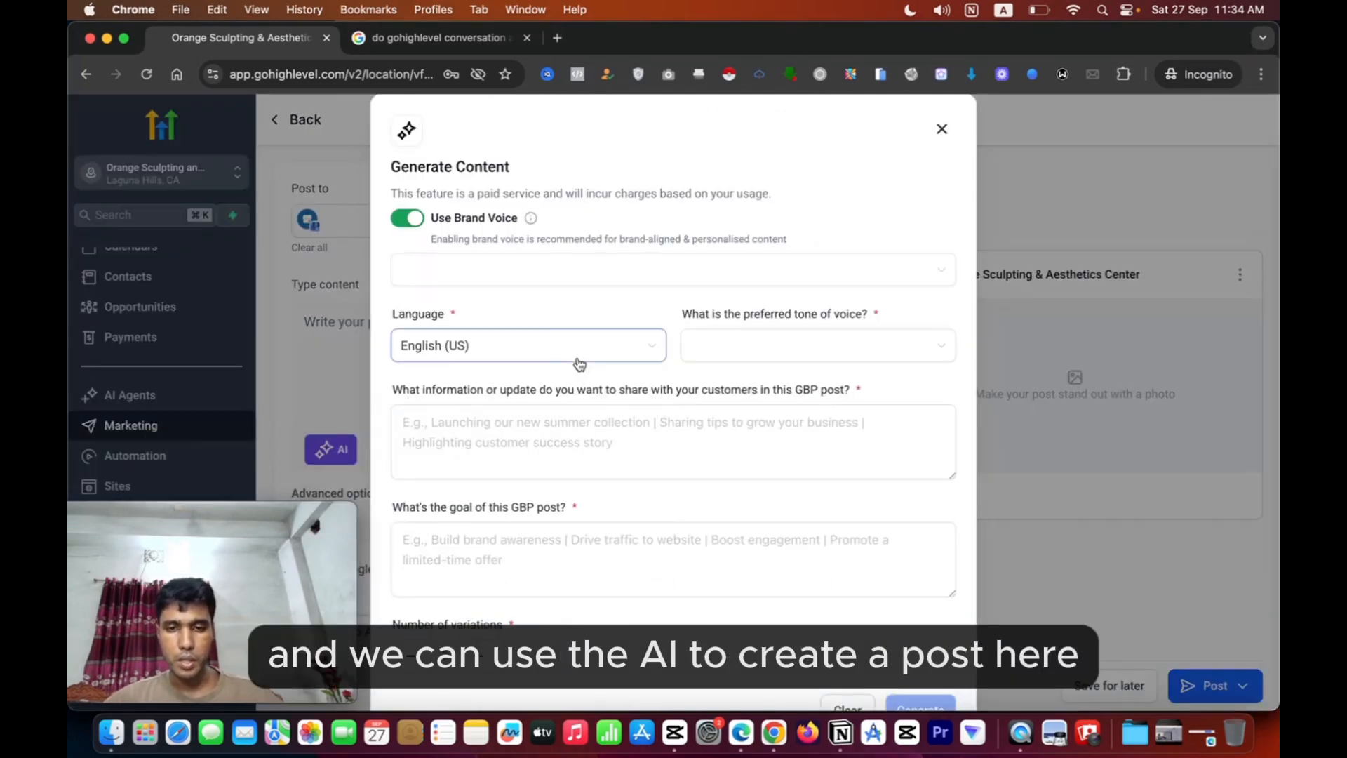
click(275, 107)
Show the Content AI dashboard with zero words generated and zero cost, then Social Planner
click(279, 125)
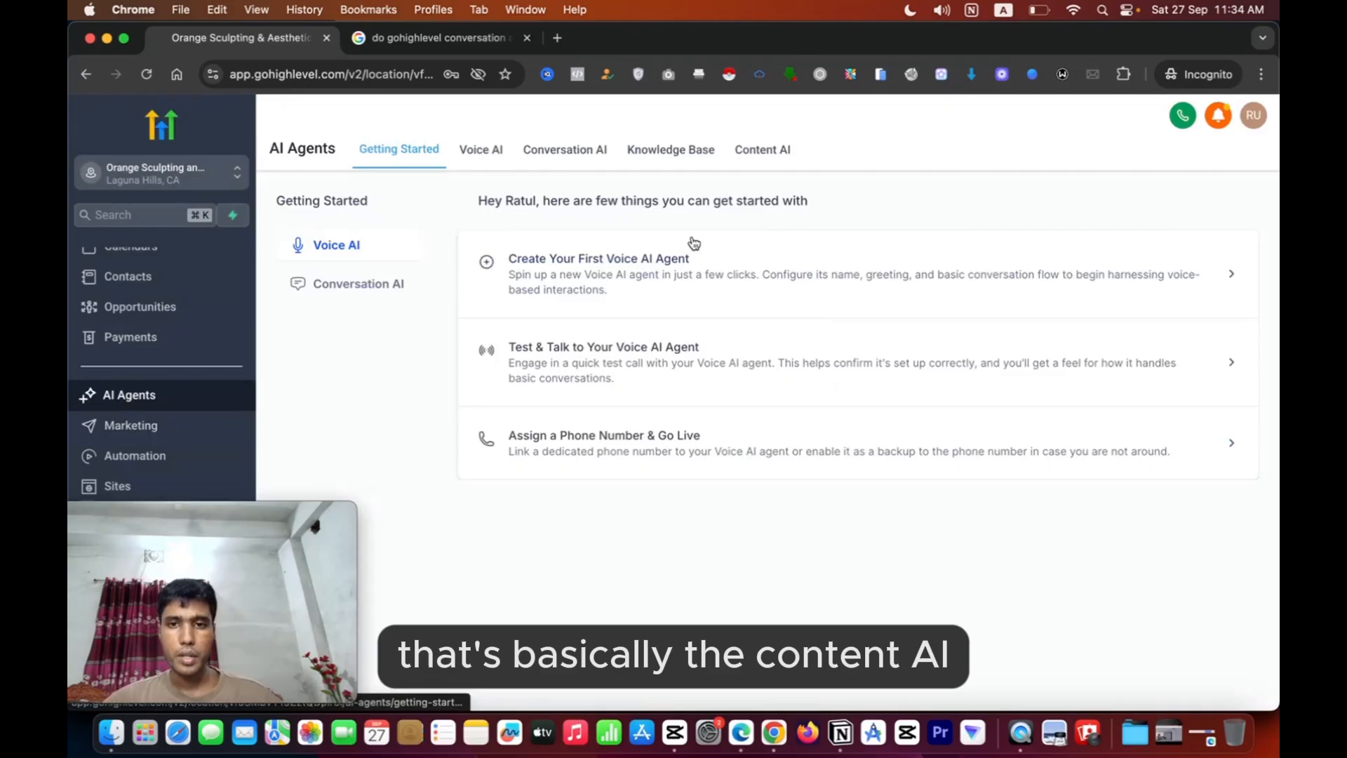
click(780, 150)
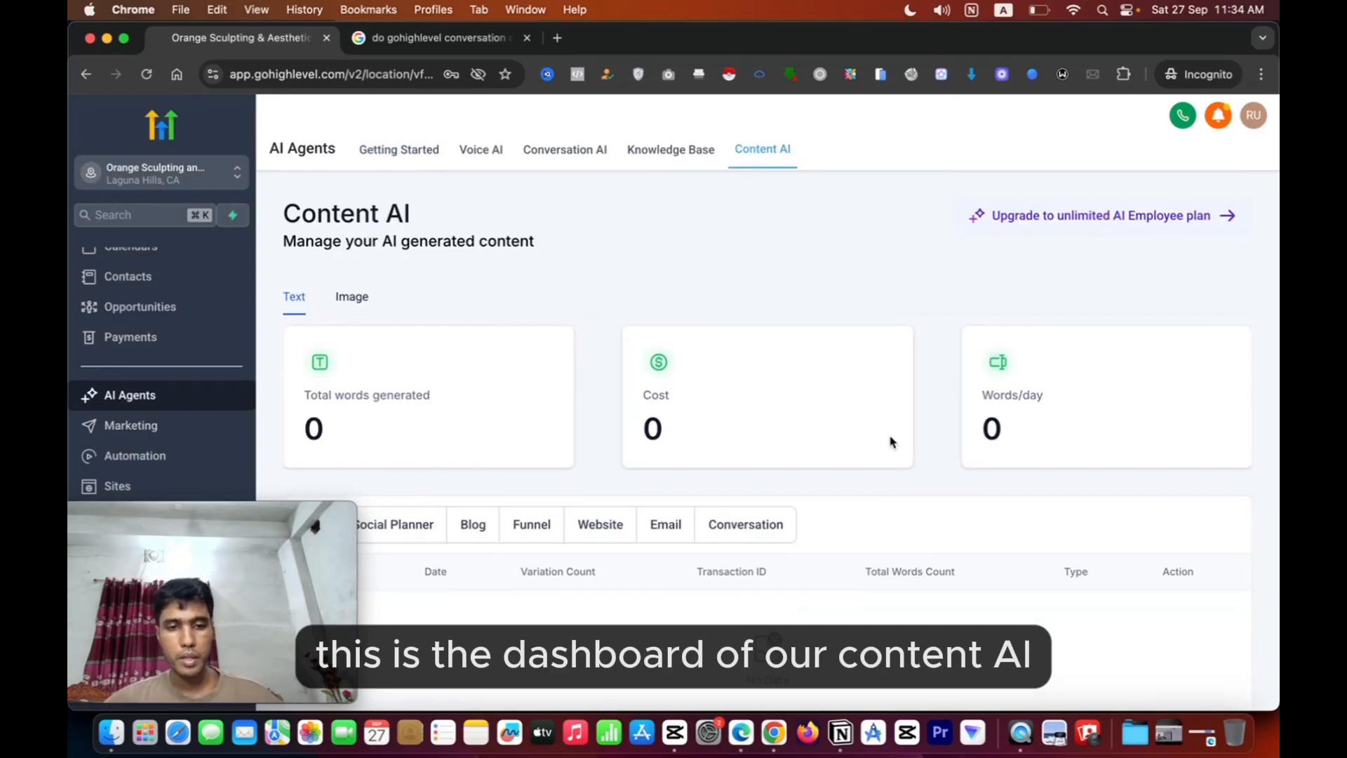
scroll(713, 372, down, 2)
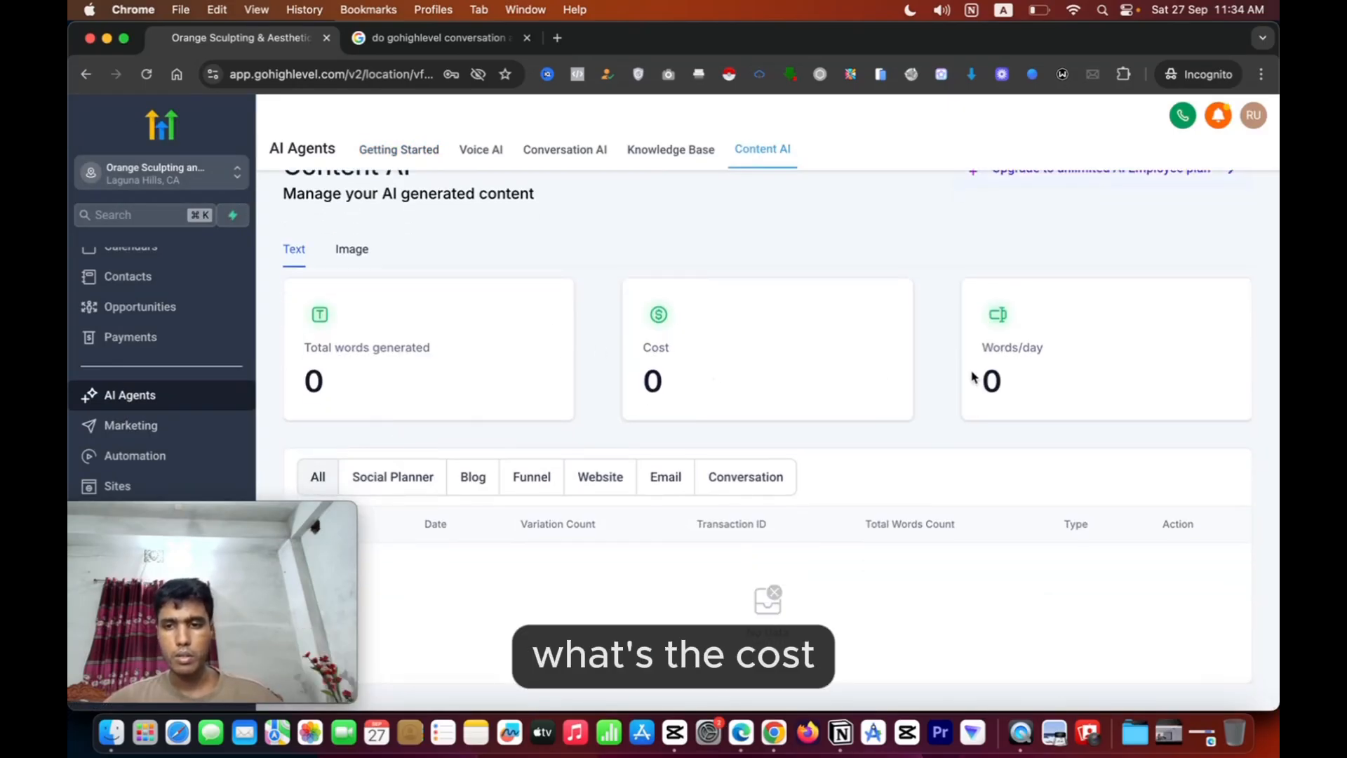
drag(295, 588, 870, 425)
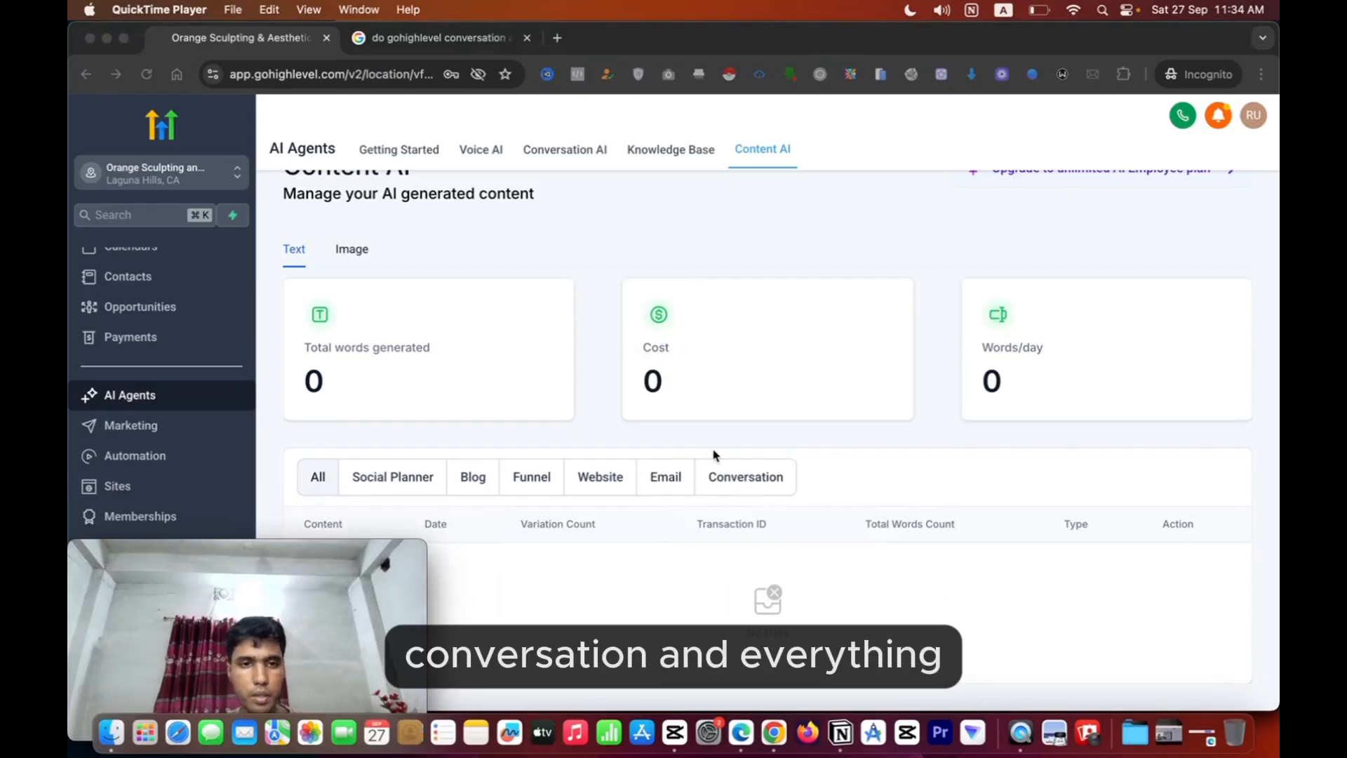
scroll(714, 454, up, 2)
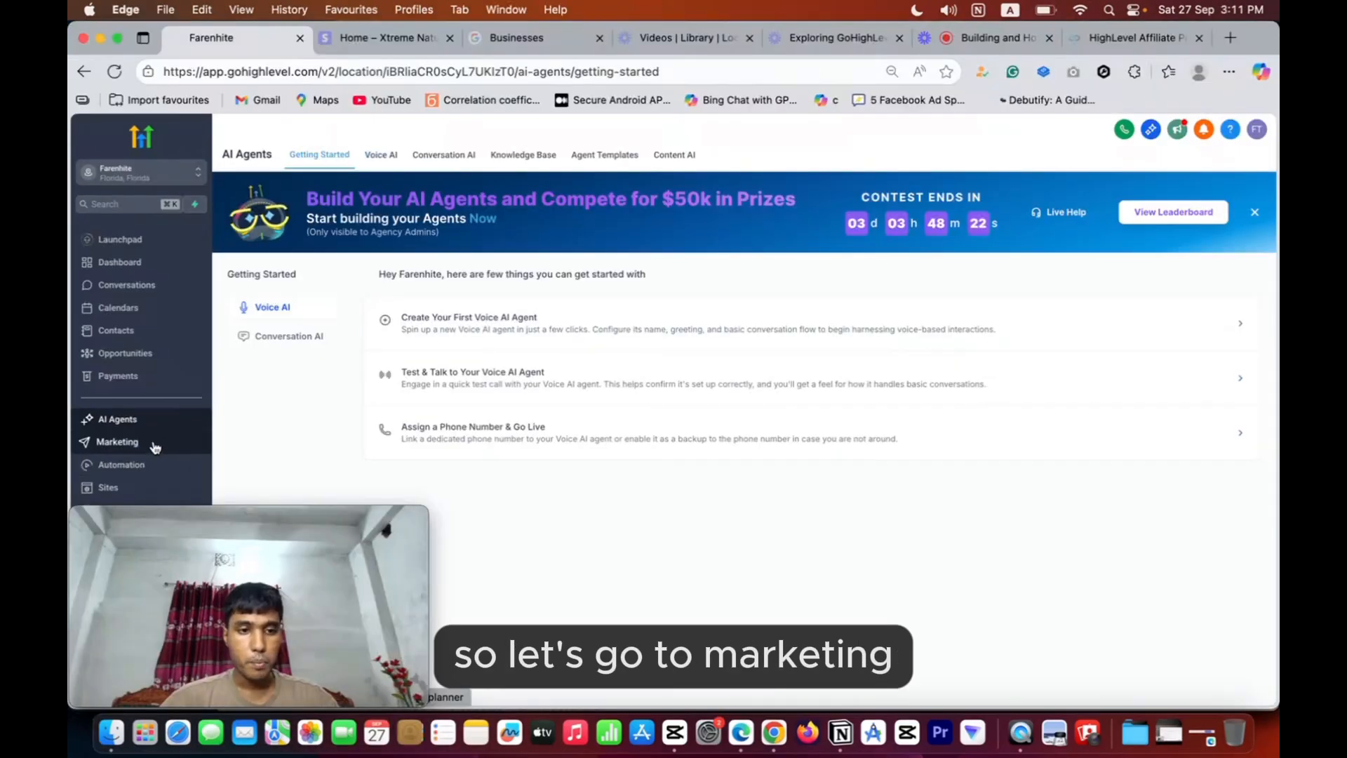
click(154, 445)
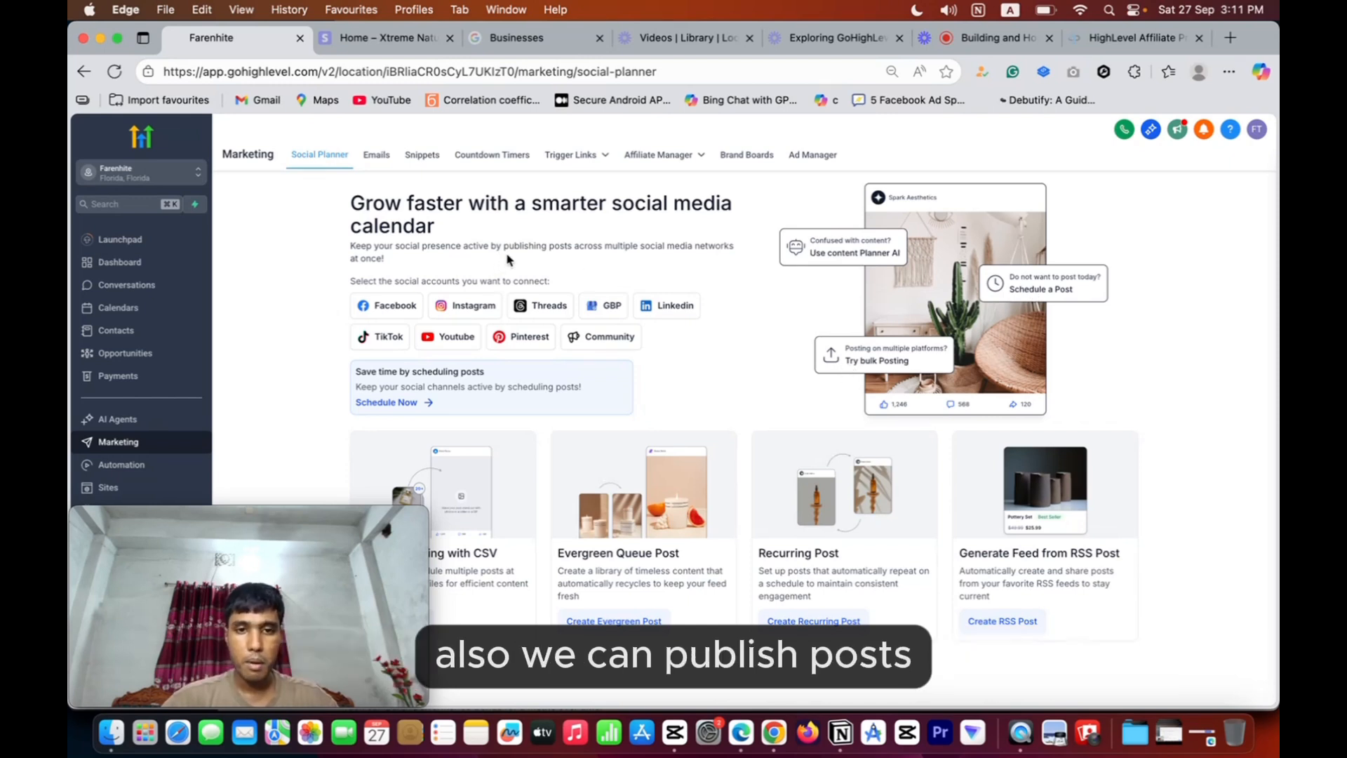
Highlight cross-network publishing, try Schedule Now, then view Email Marketing stats for Sep 21–27
drag(502, 245, 620, 267)
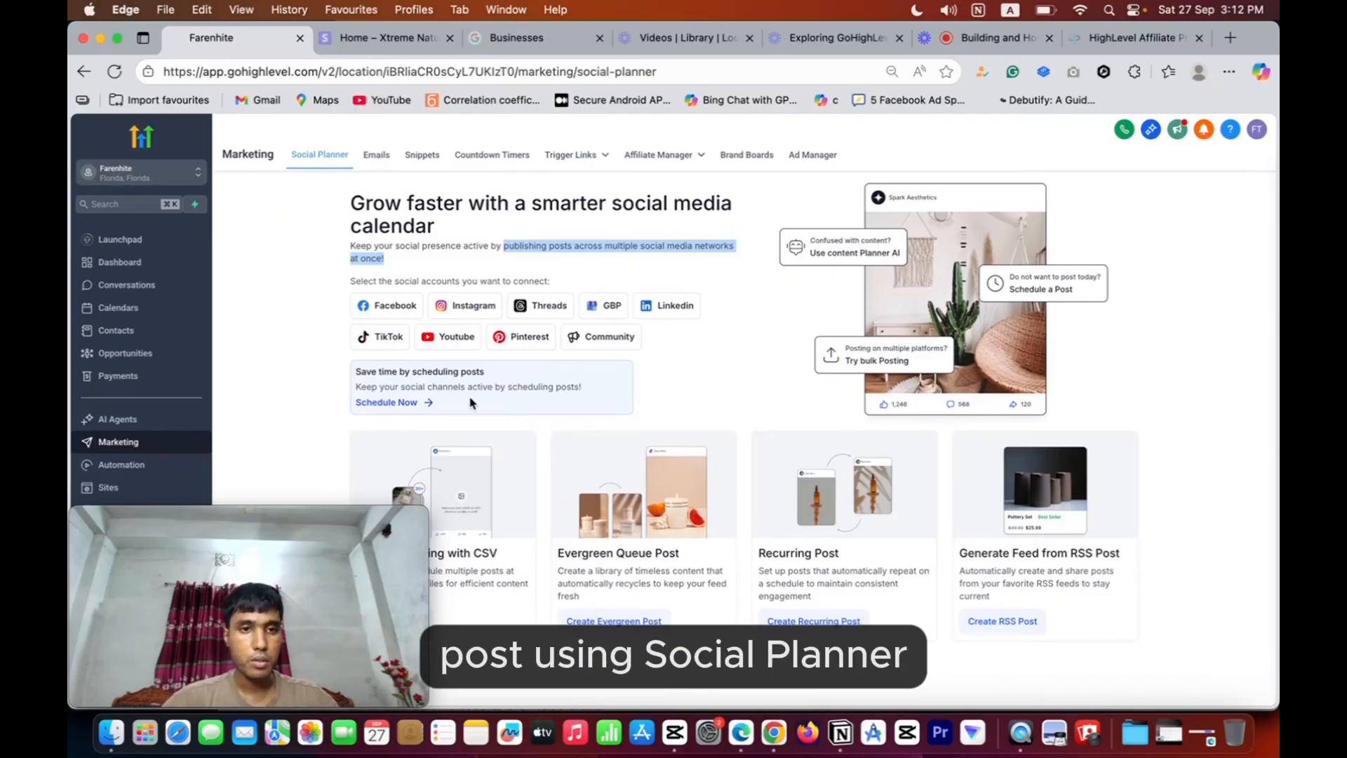
click(412, 406)
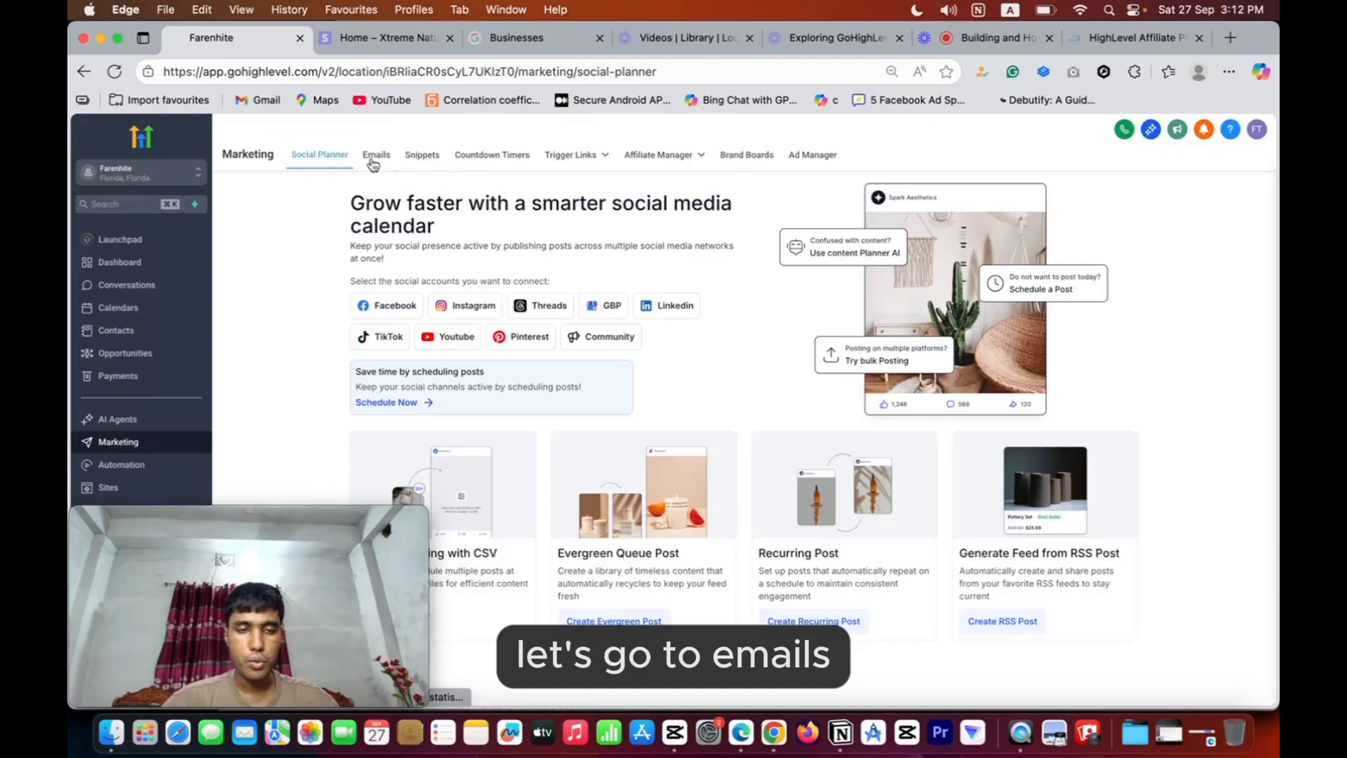
click(374, 158)
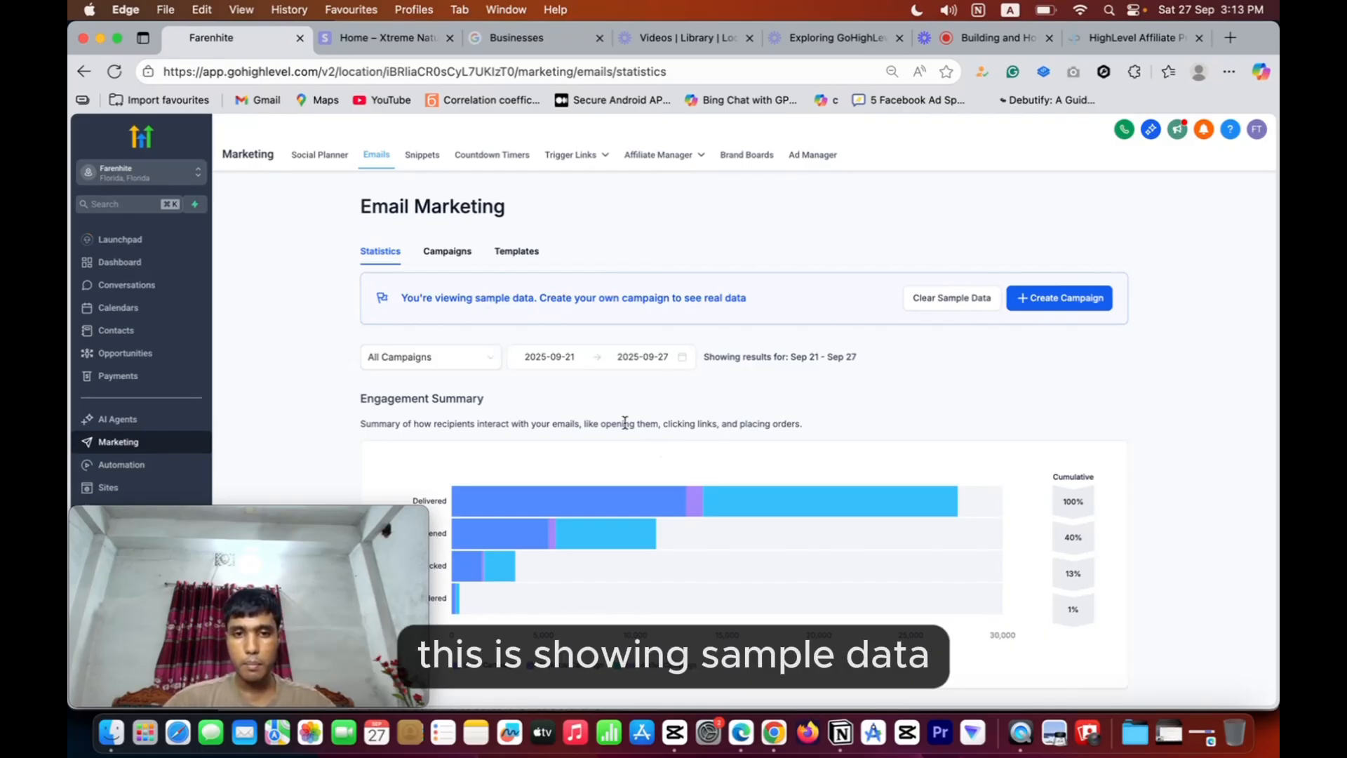
From the Email Campaigns list, create a new Blank campaign in the Plain text editor
click(451, 362)
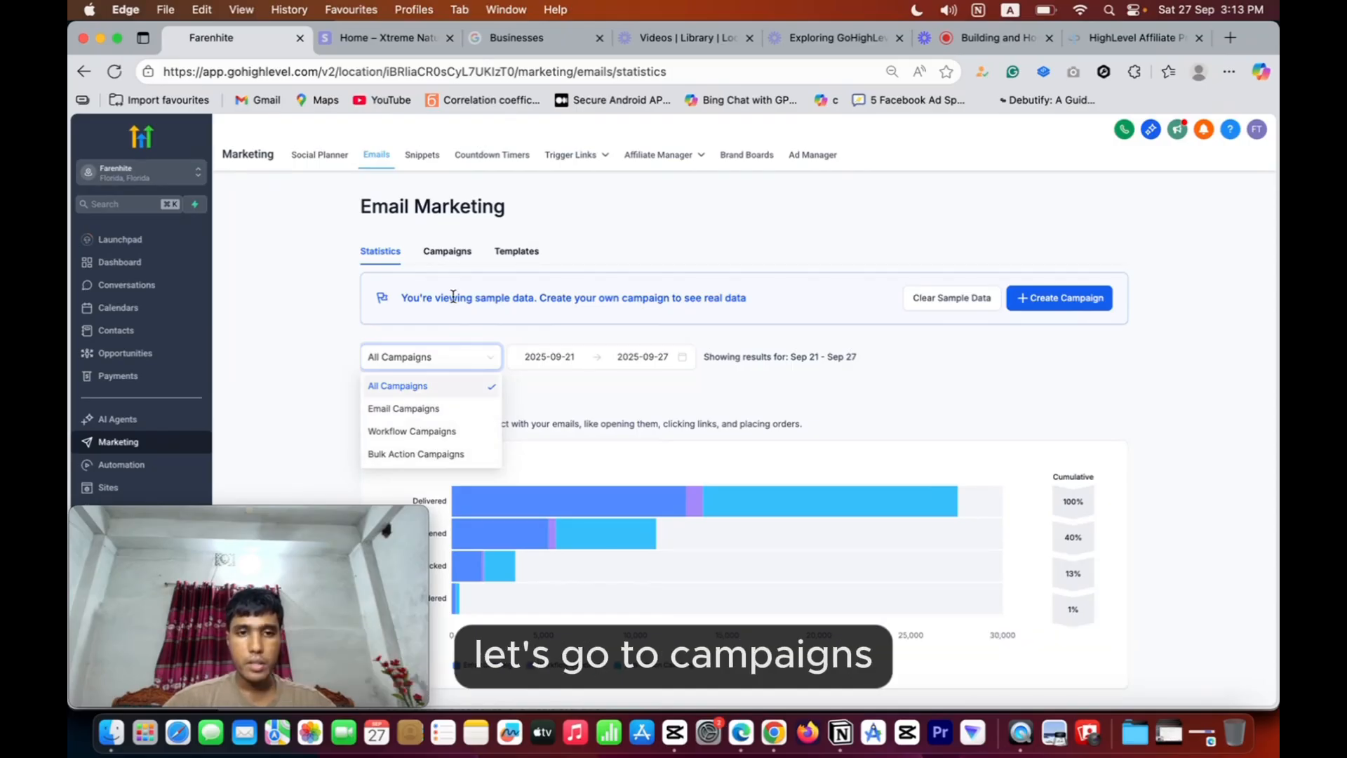
click(447, 253)
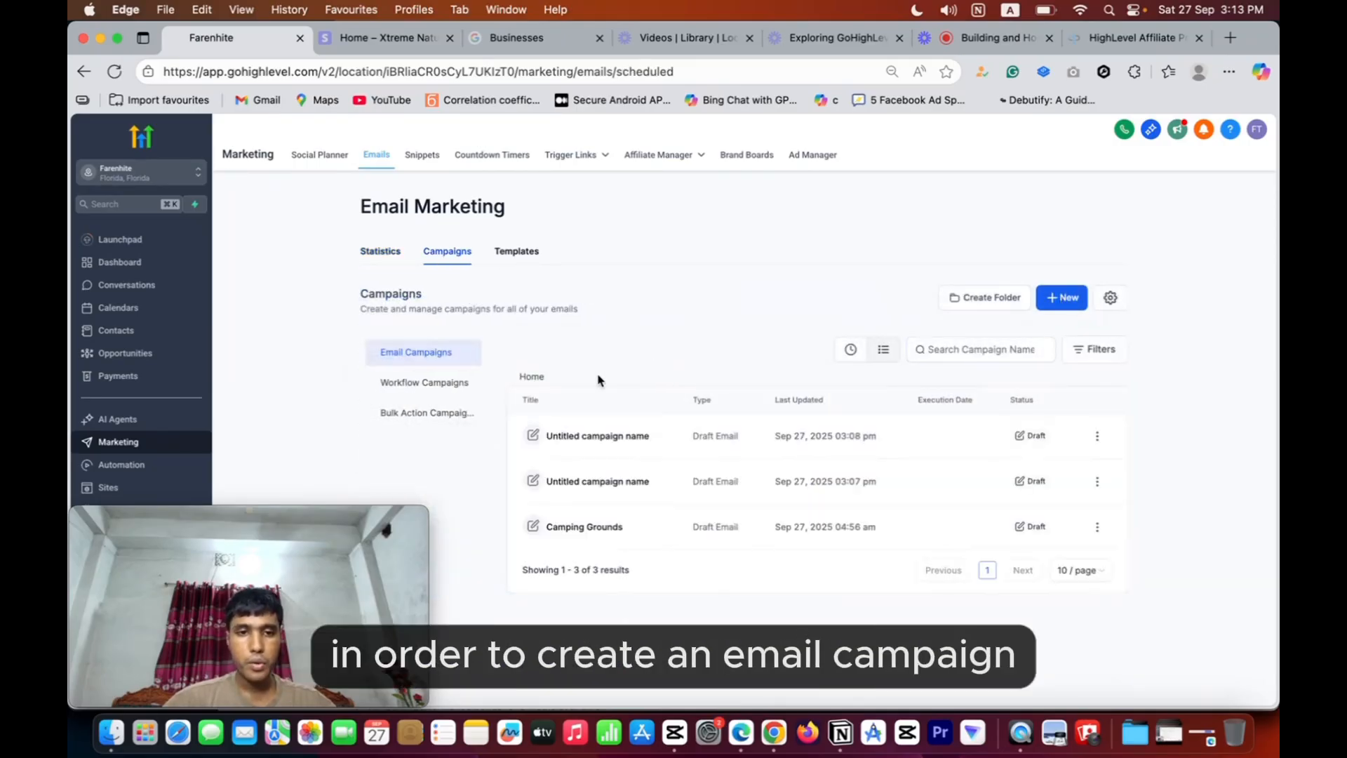
click(1060, 303)
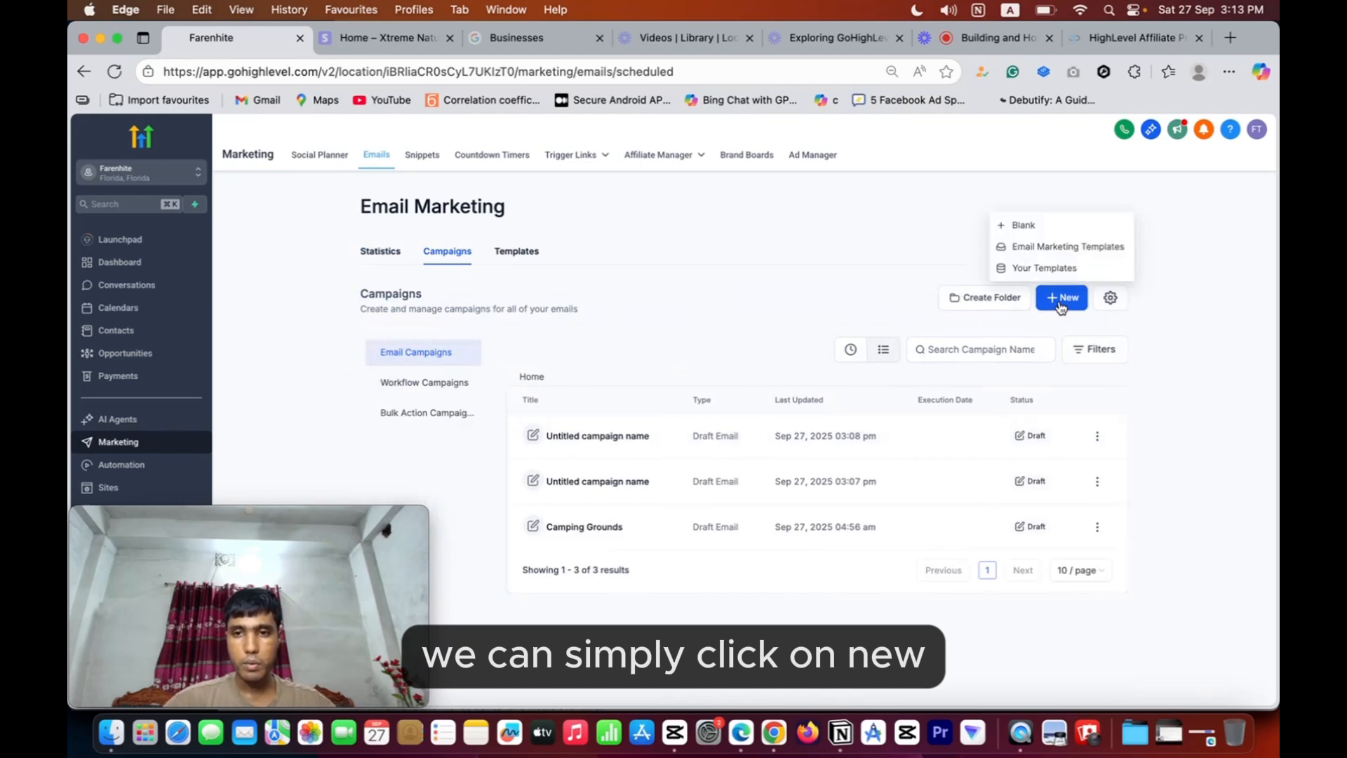
click(1021, 225)
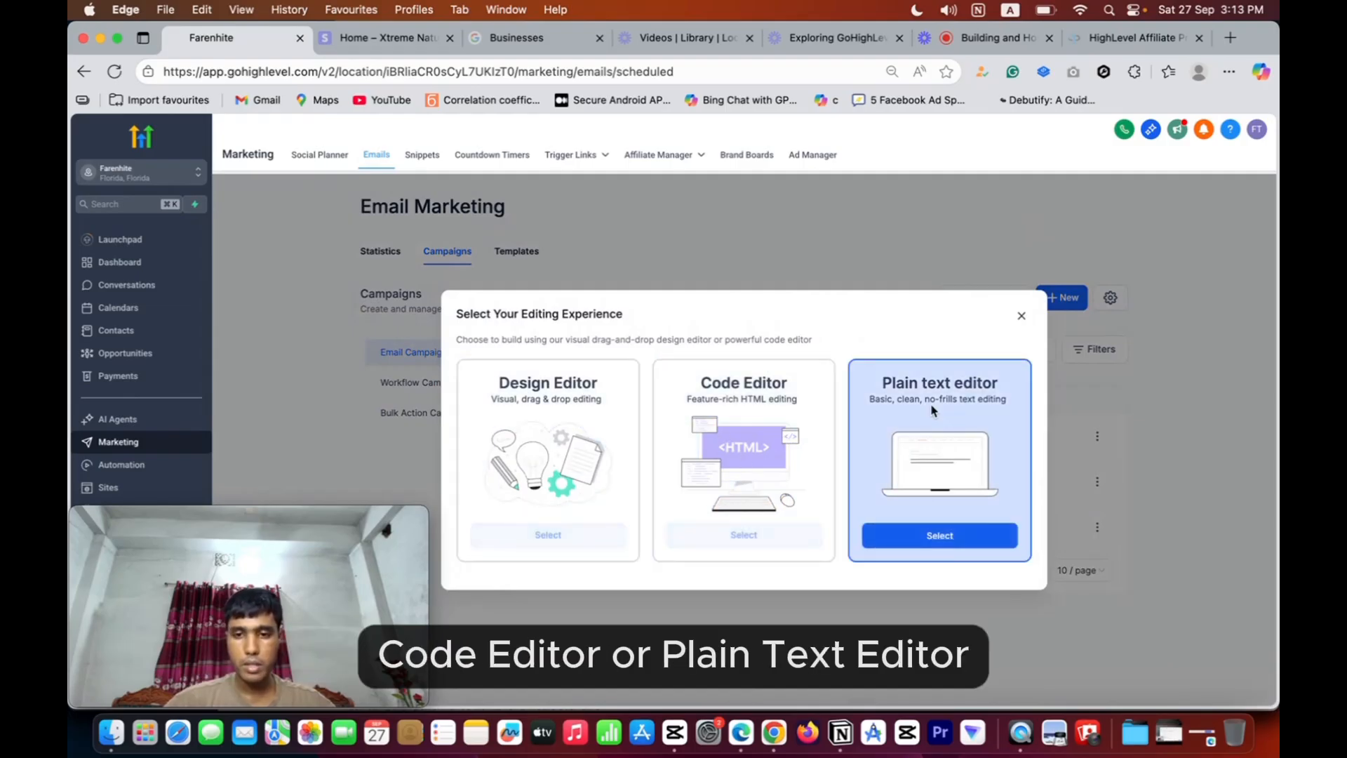
click(907, 540)
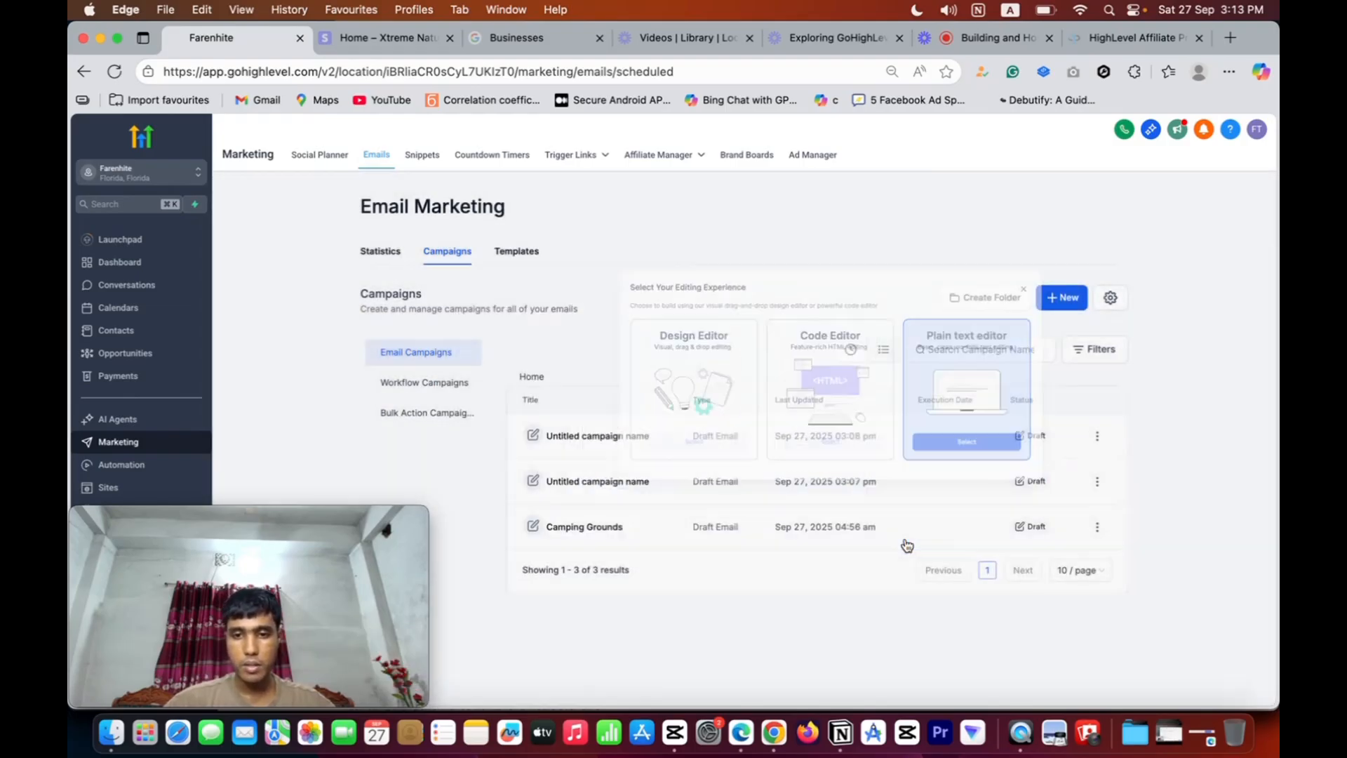
key(Return)
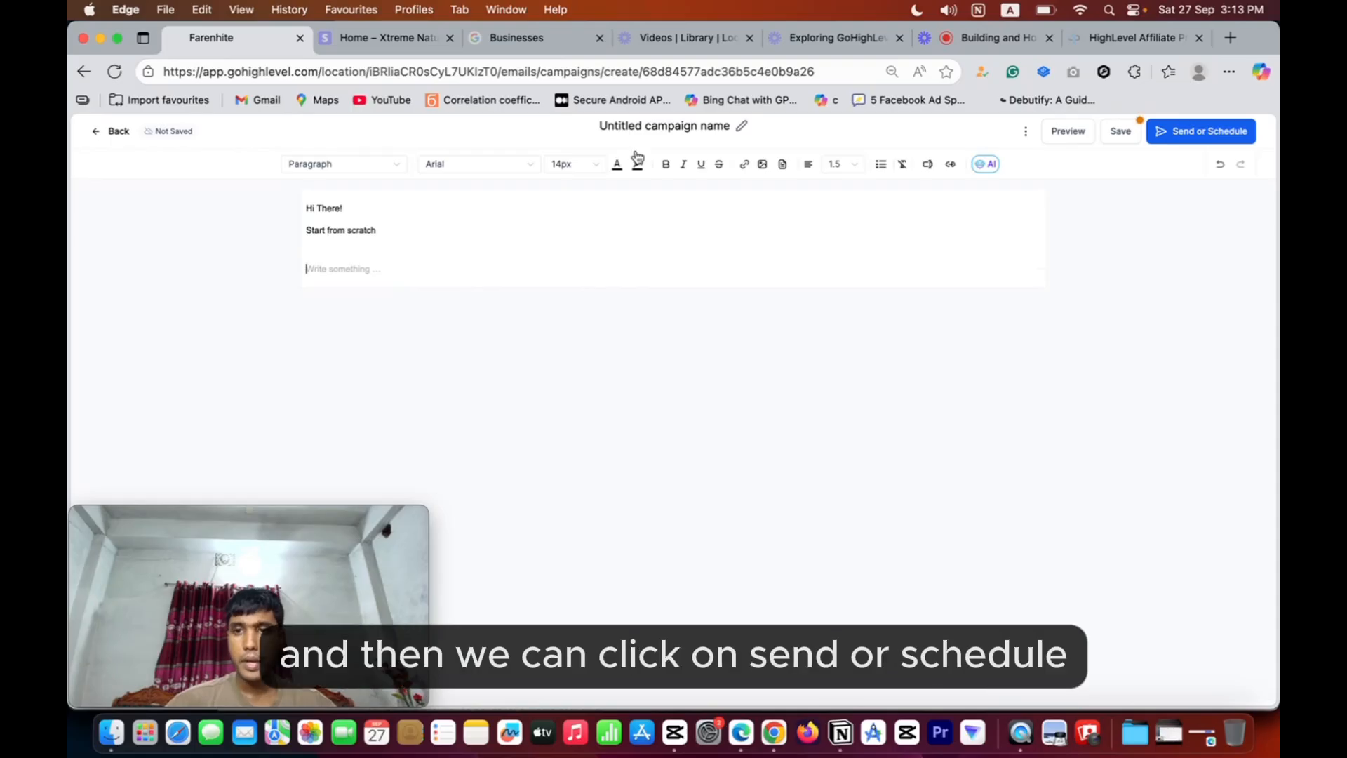
In Send or Schedule, switch on Track clicks, UTM Tracking and Add tags
click(1184, 141)
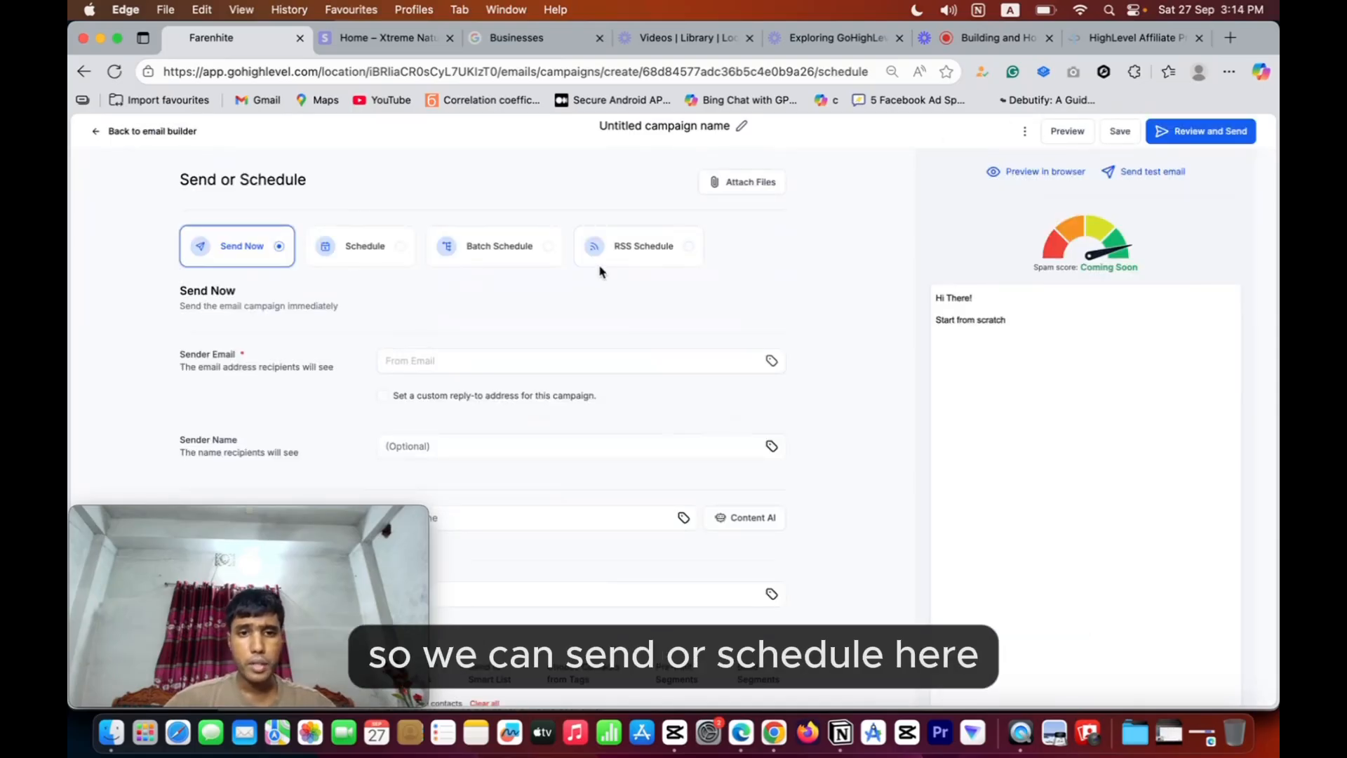
scroll(503, 320, down, 2)
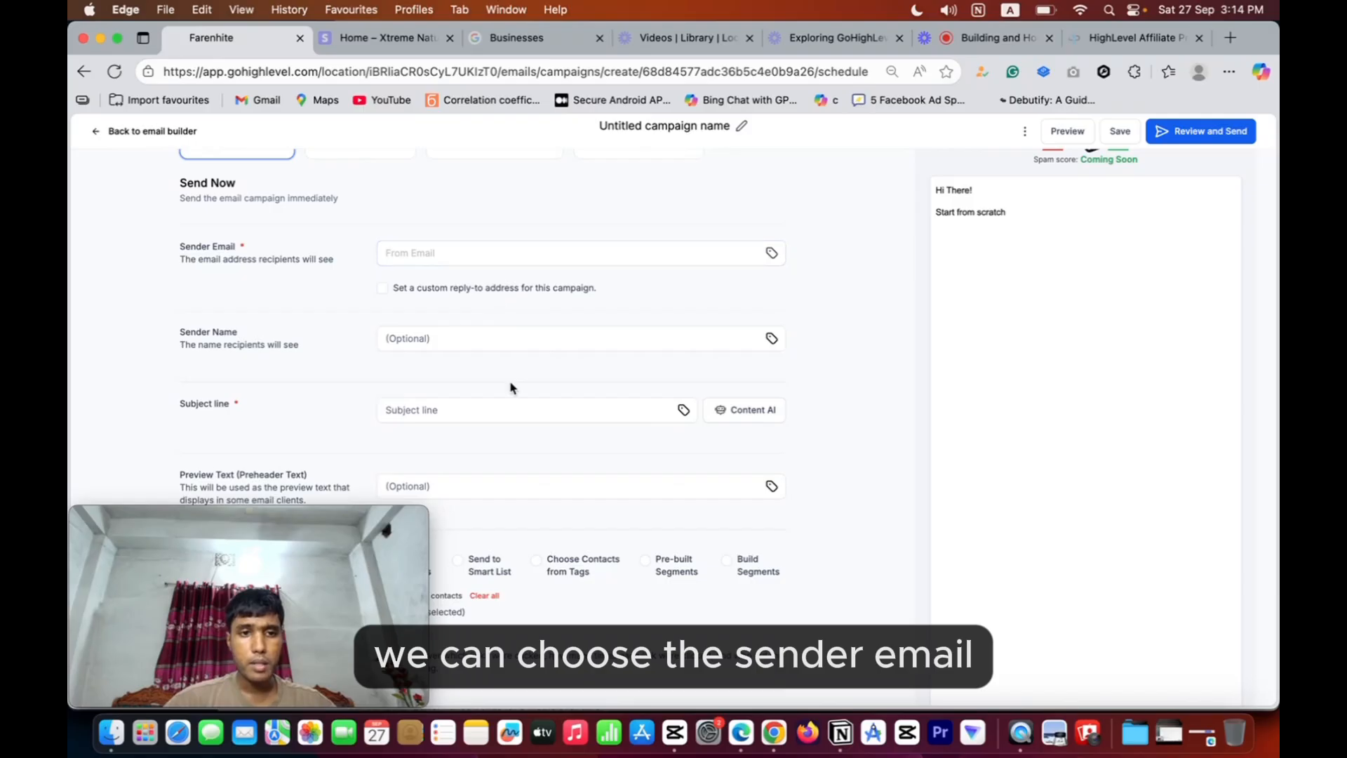
scroll(479, 294, down, 3)
scroll(492, 366, down, 1)
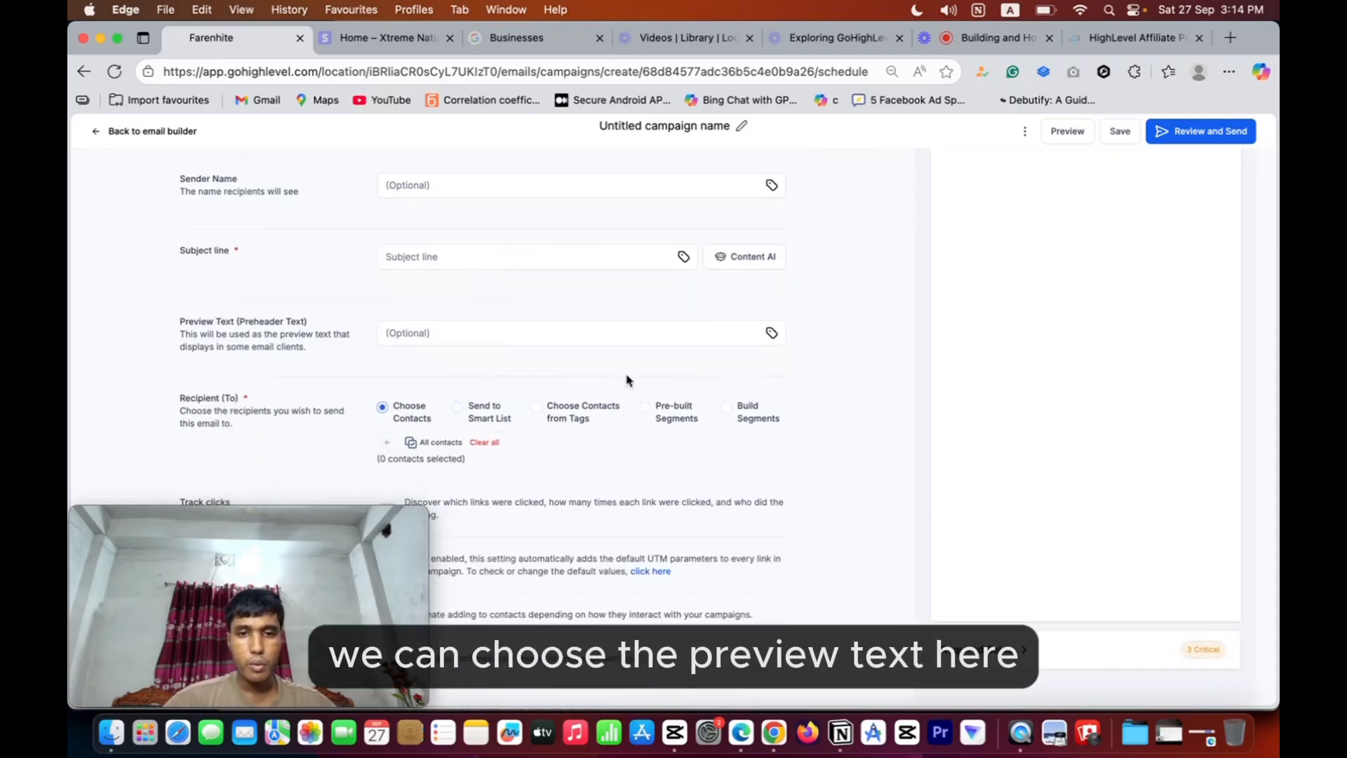
scroll(596, 379, down, 1)
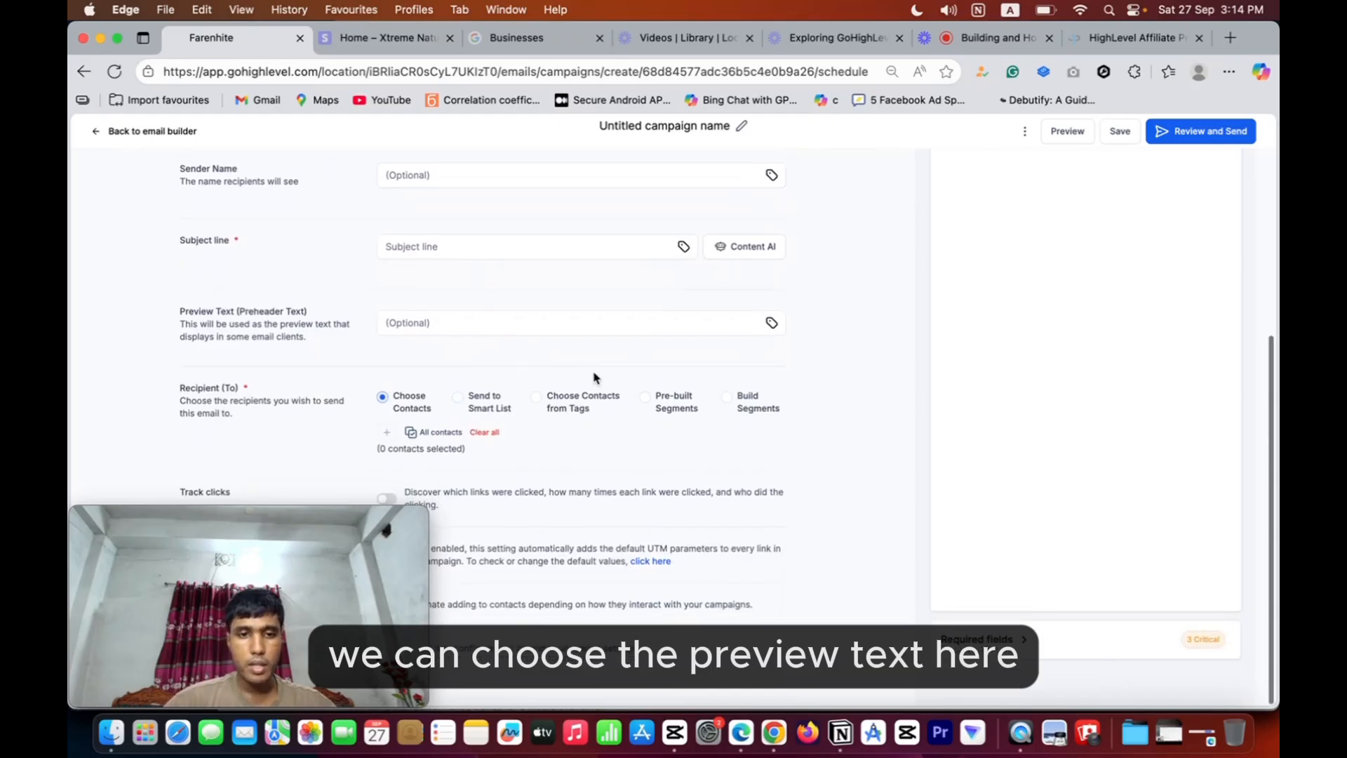
drag(284, 560, 748, 308)
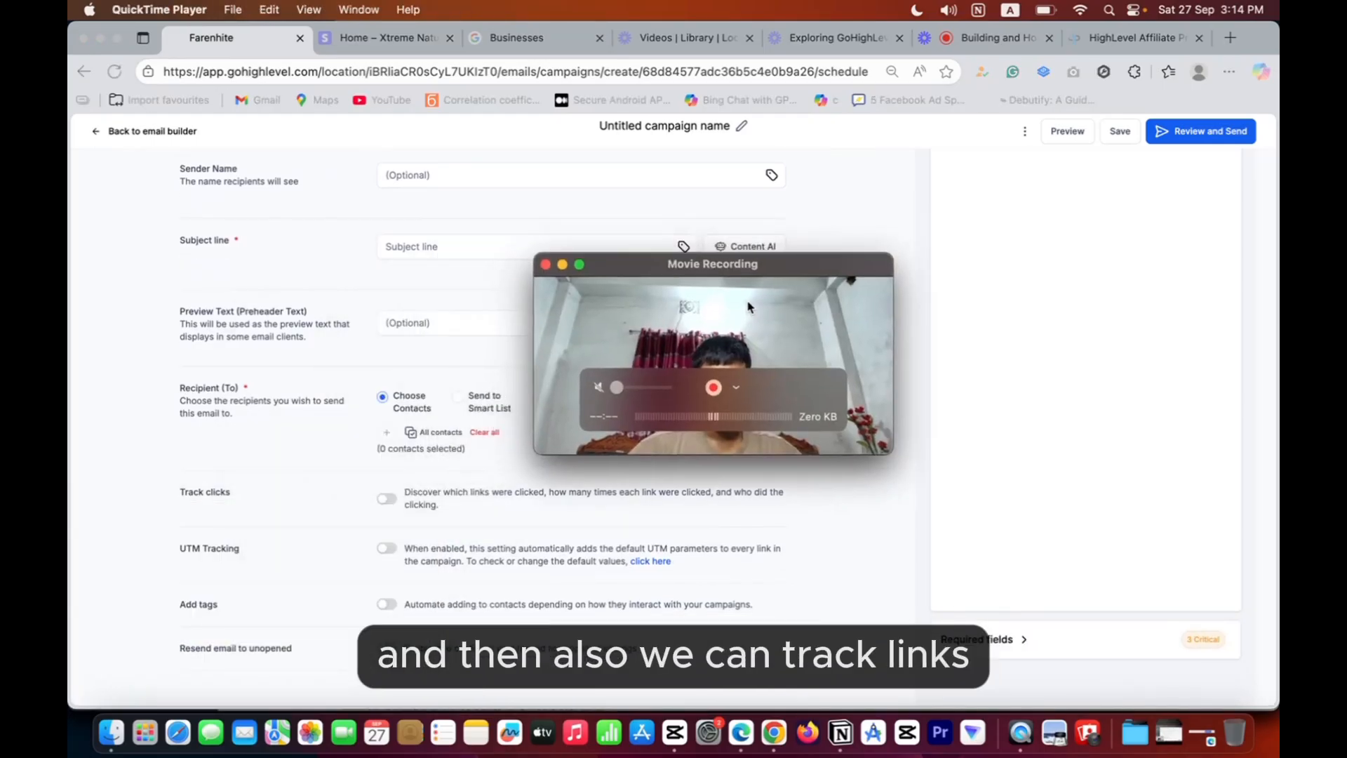
click(386, 498)
click(387, 548)
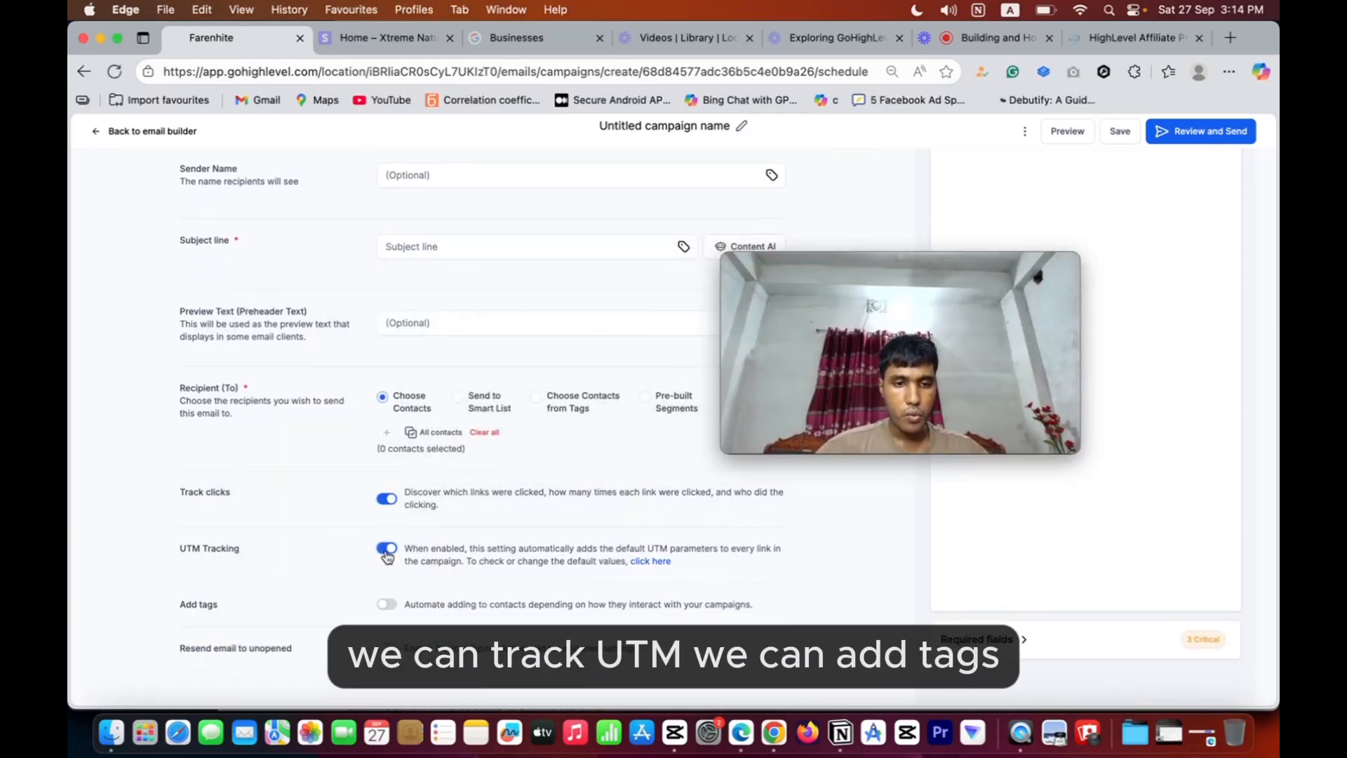
click(387, 604)
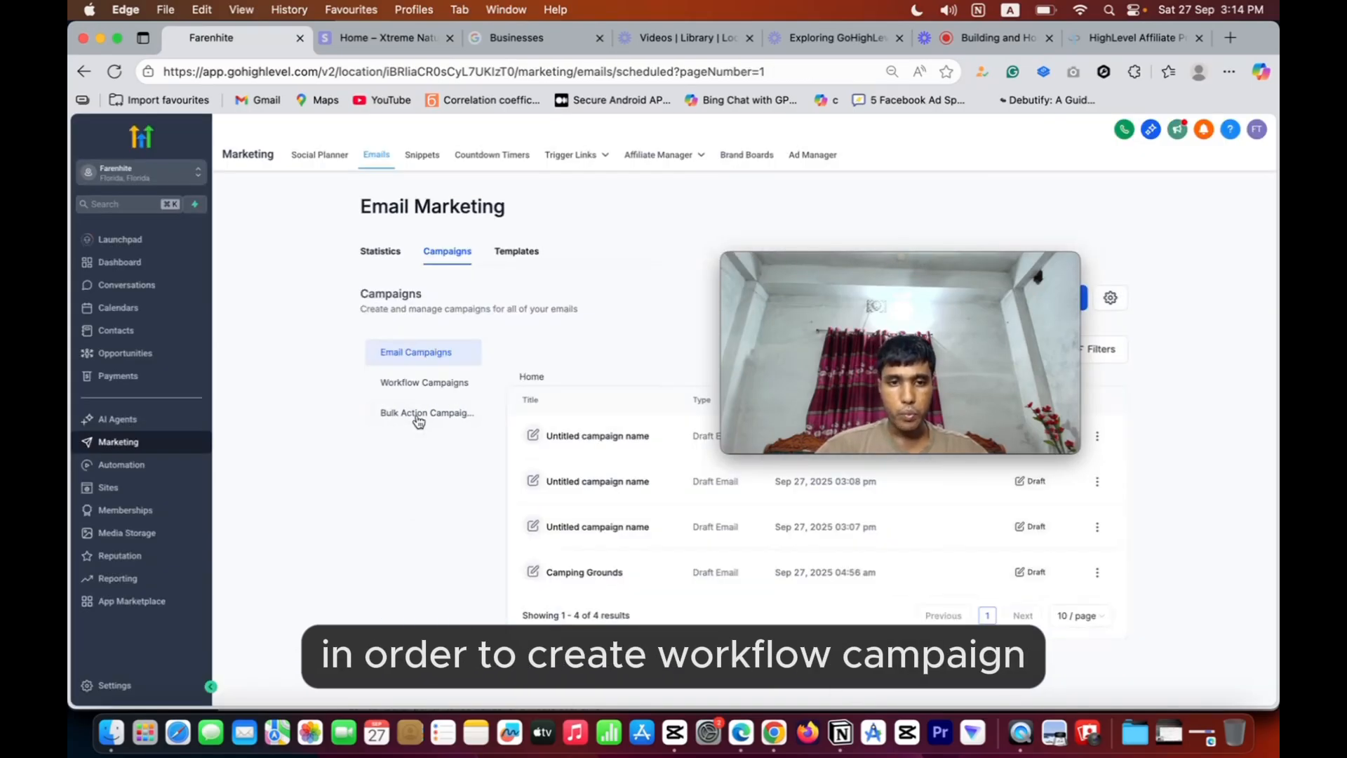
Browse the Workflow Campaigns list and begin creating a new workflow campaign
click(411, 385)
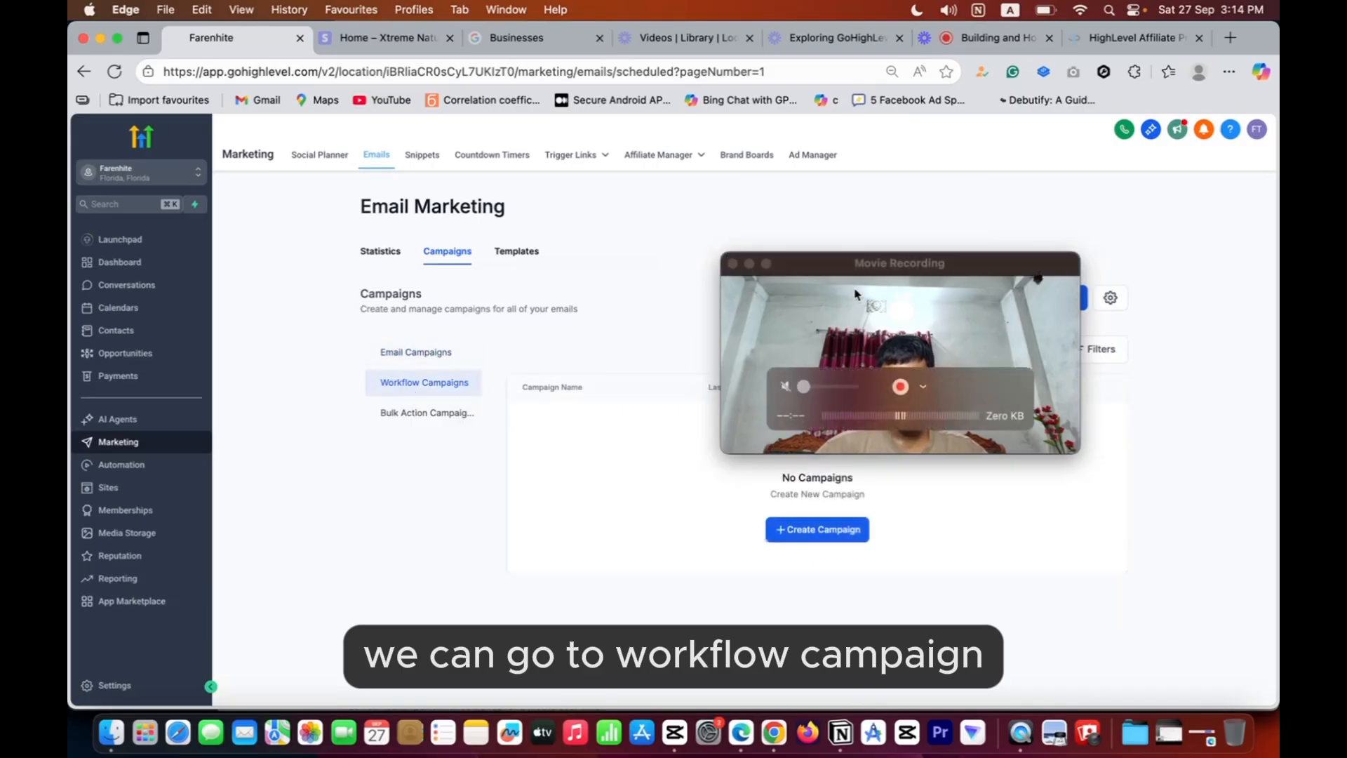
drag(856, 290, 343, 566)
click(1060, 298)
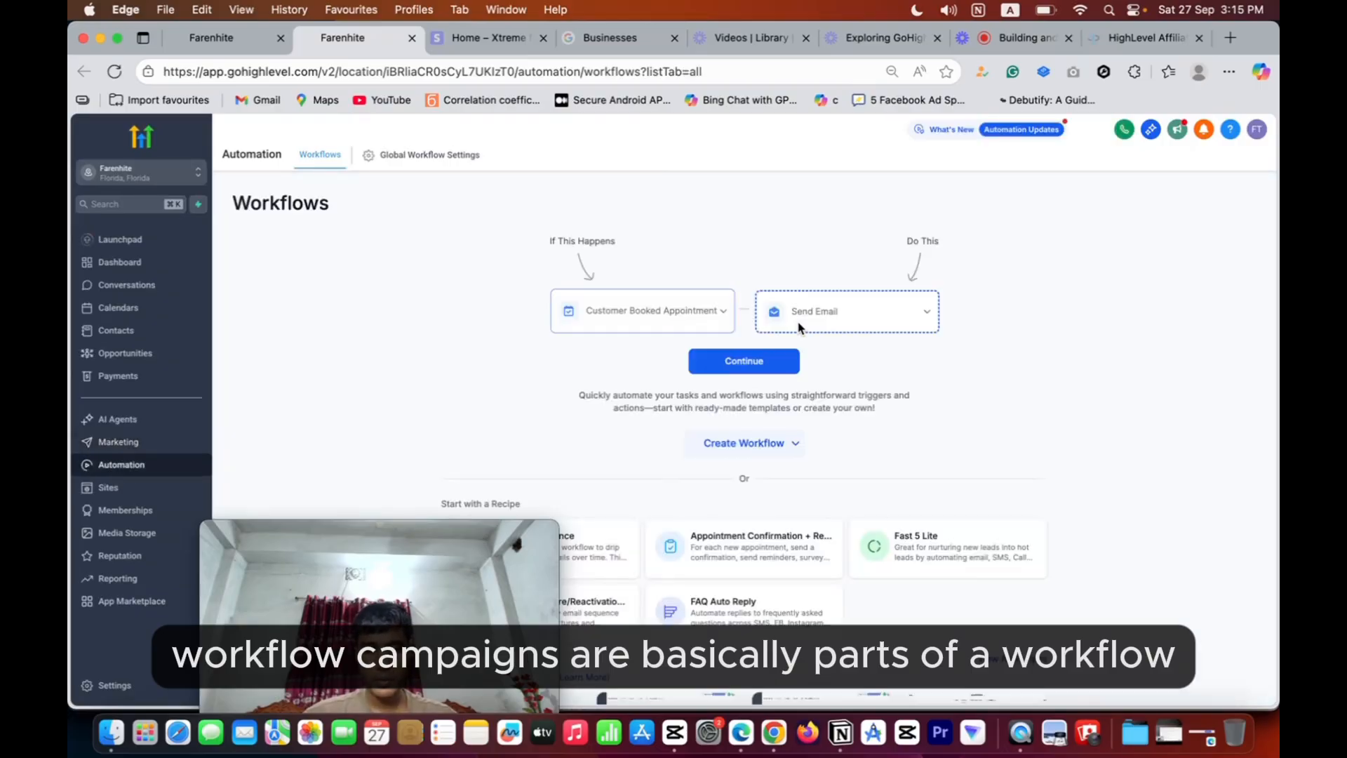
Back on the first tab, view Email Templates and their New options, then the empty Snippets page
key(ctrl+shift+Tab)
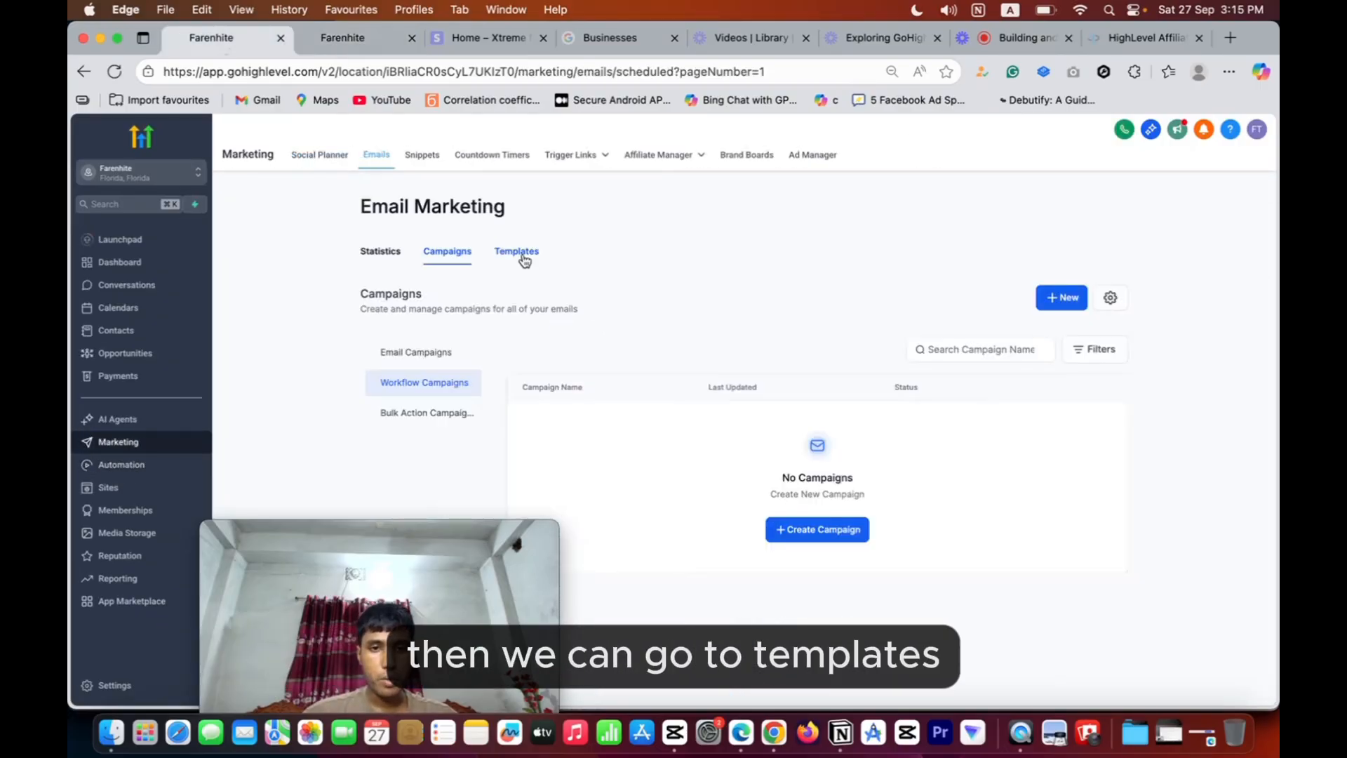
click(523, 255)
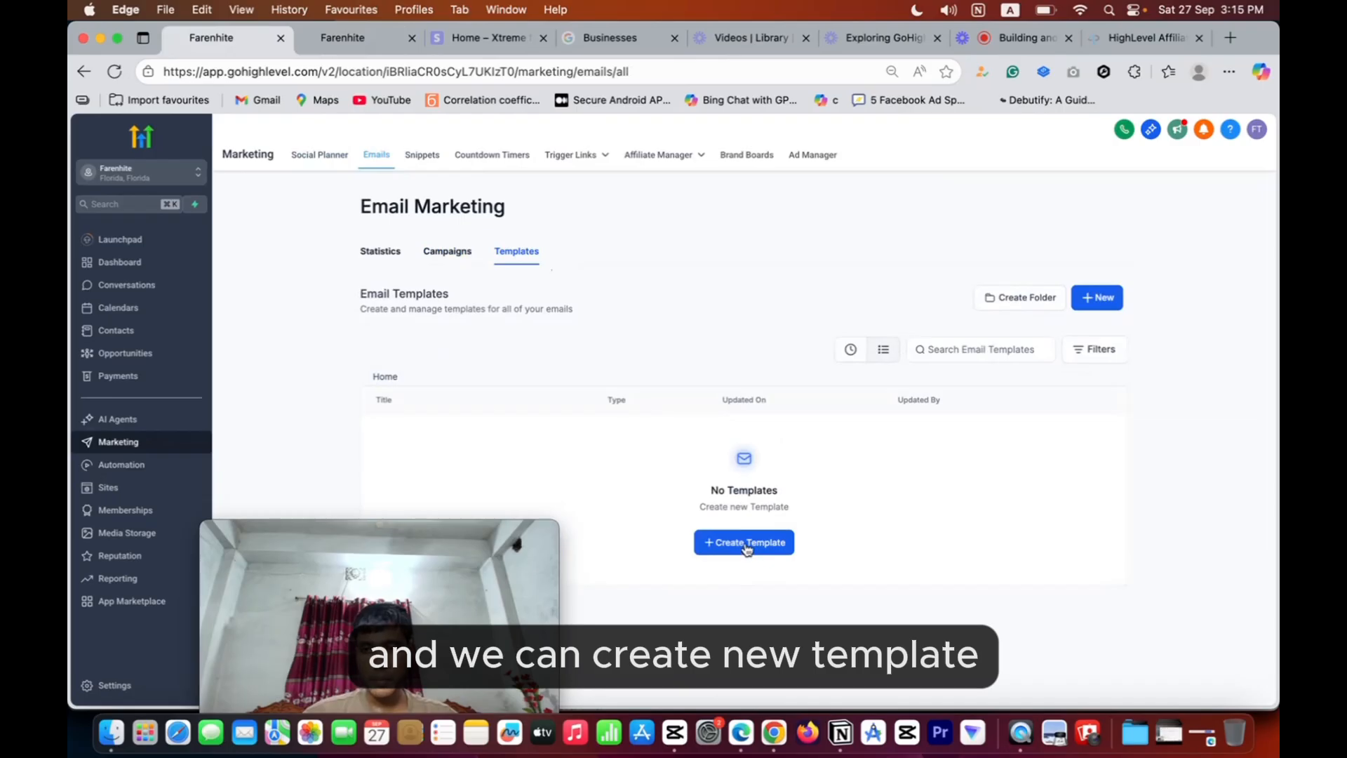
click(1095, 299)
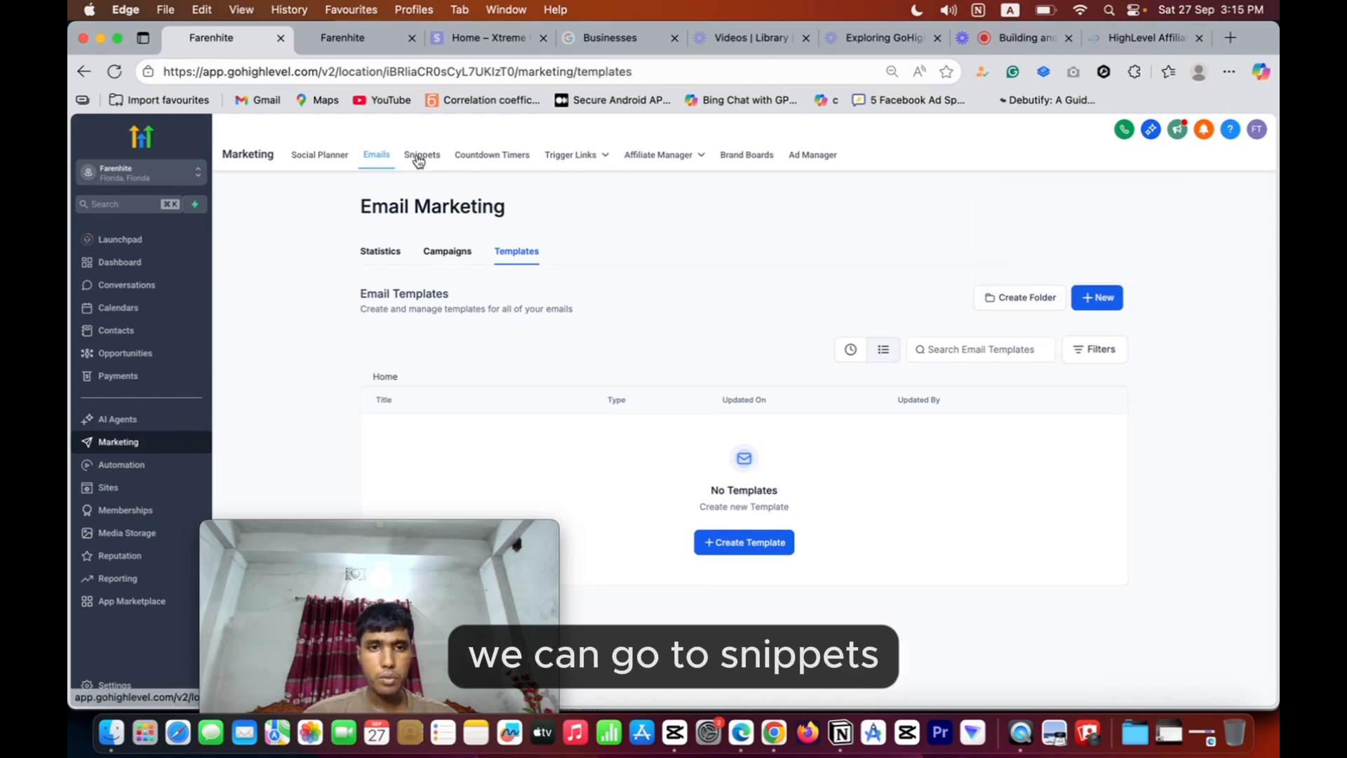
click(420, 156)
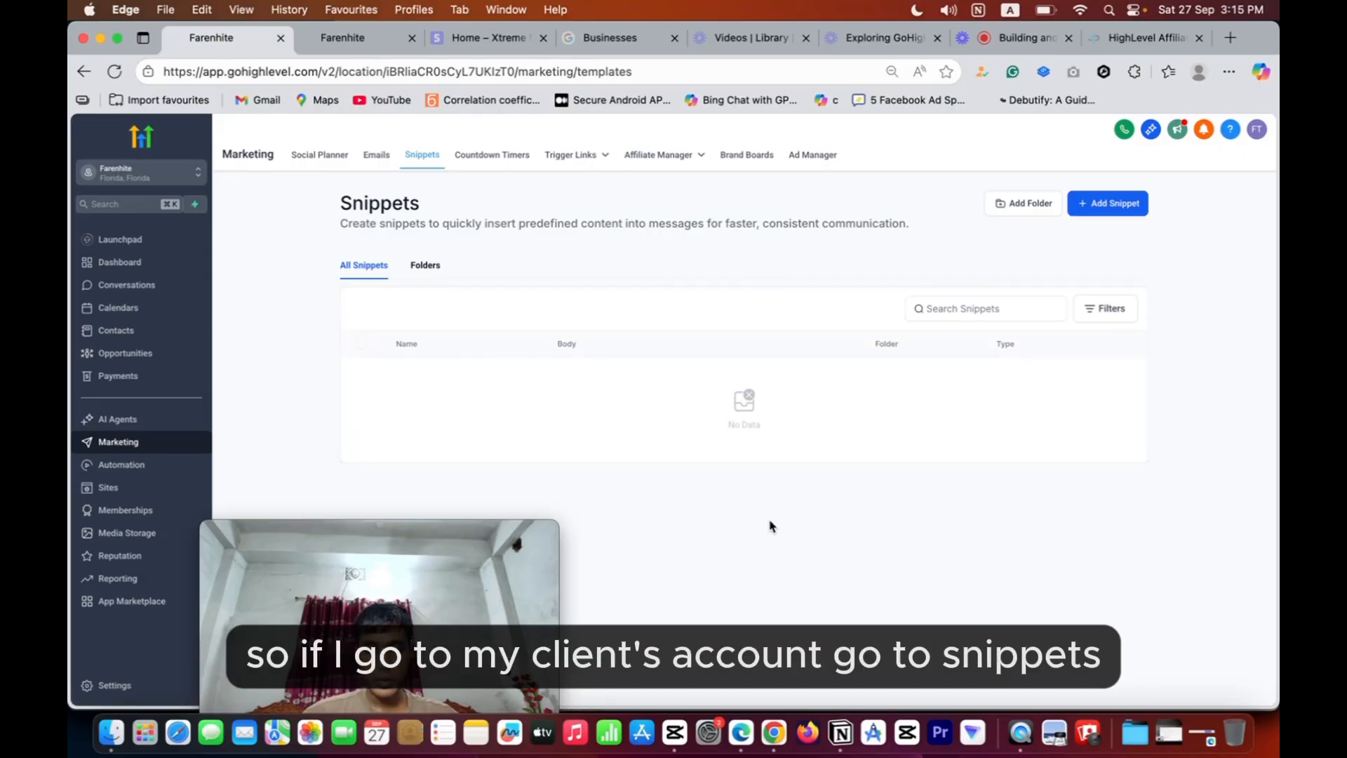
In the client account's window, look through the saved snippets list
click(775, 733)
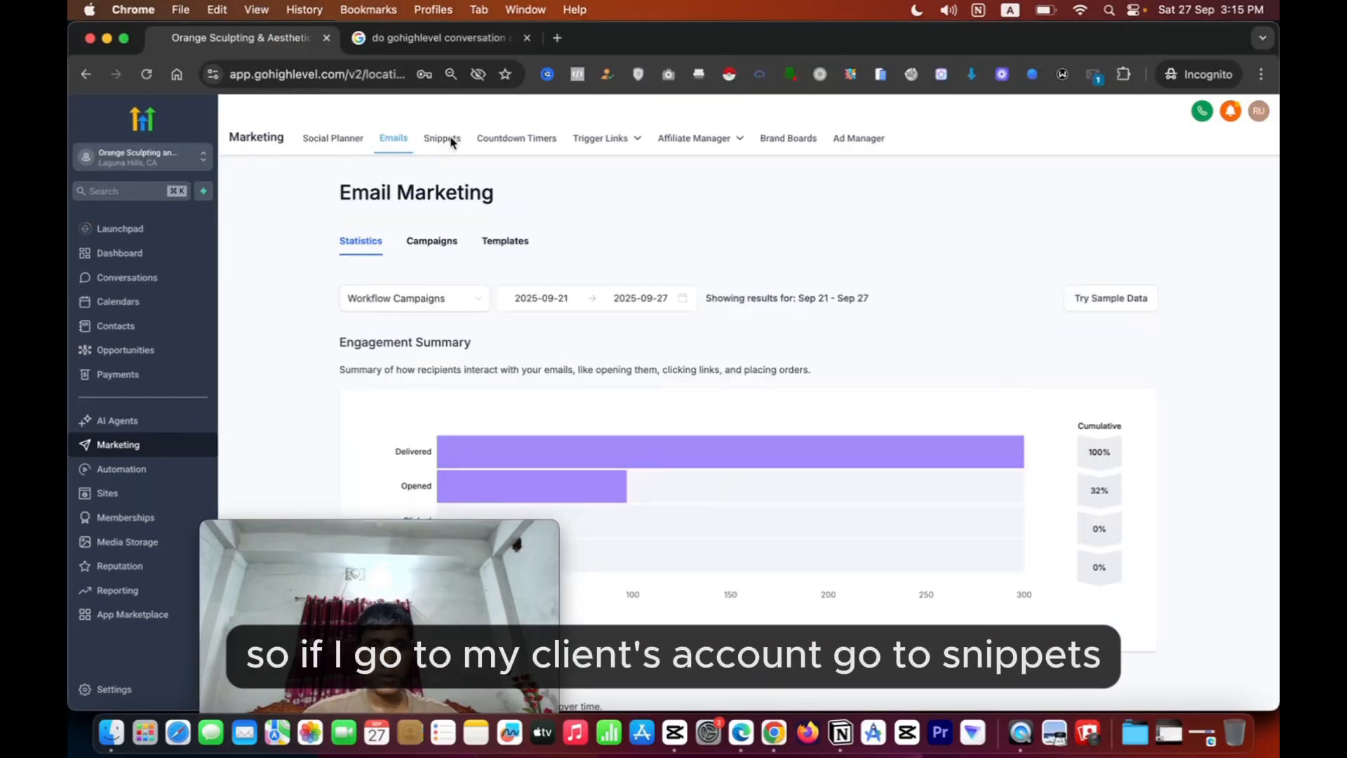
click(442, 138)
scroll(610, 457, down, 1)
scroll(611, 456, down, 1)
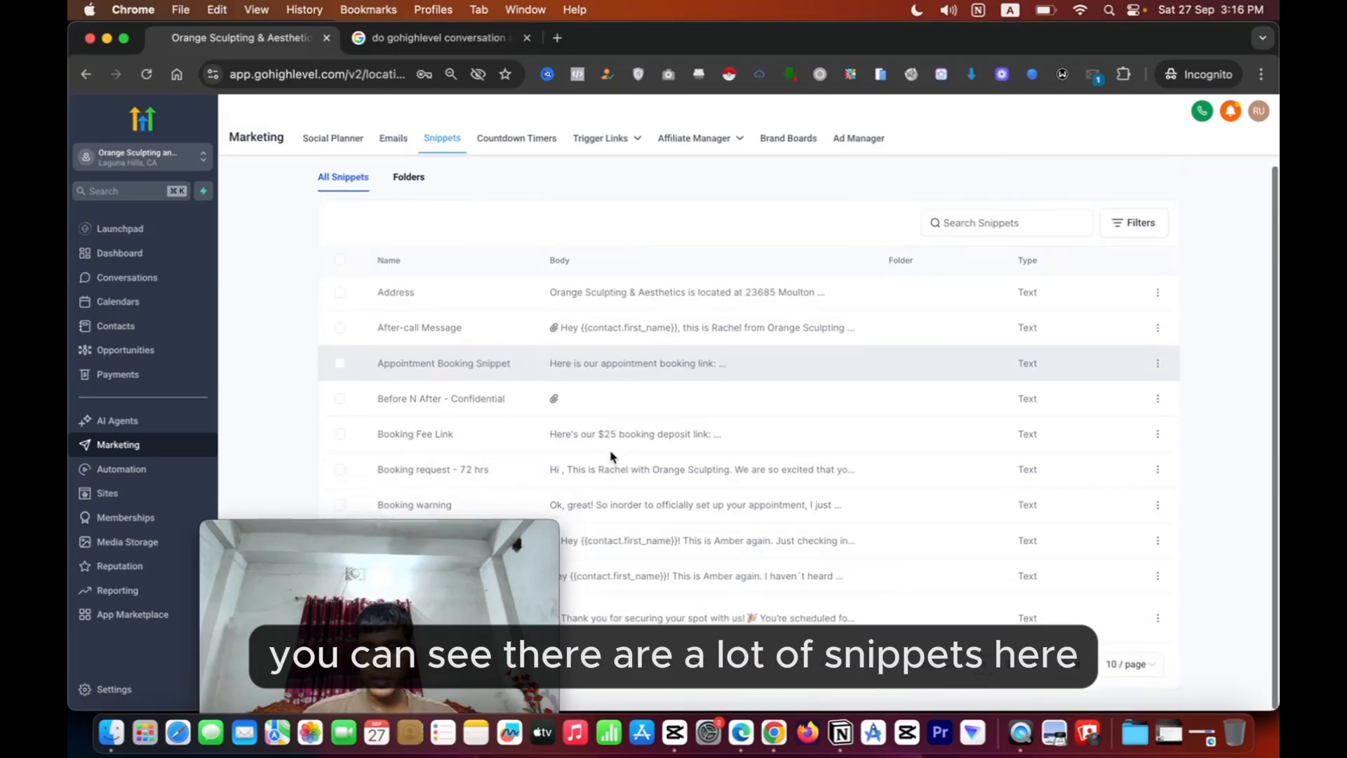
scroll(787, 300, up, 2)
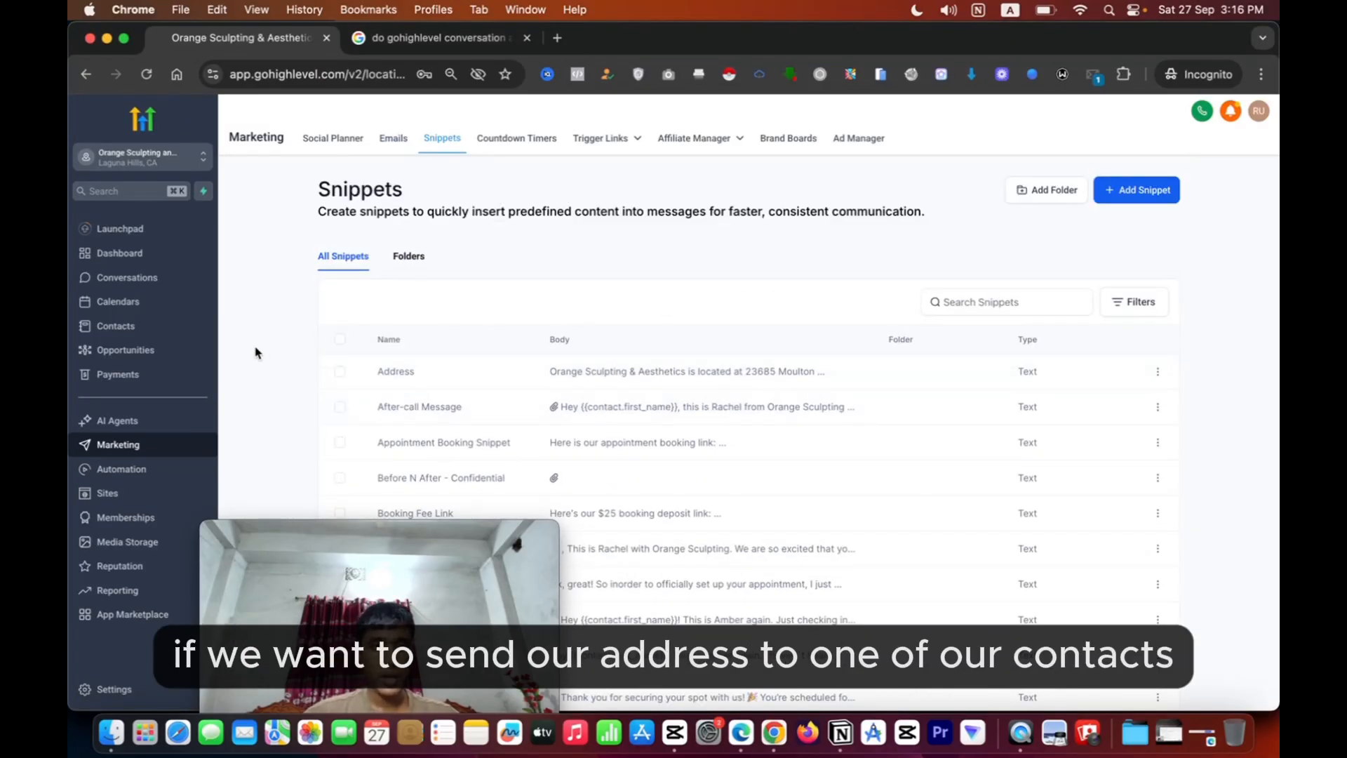
In Conversations, search snippets for 'address' and insert Address into the SMS reply
click(95, 288)
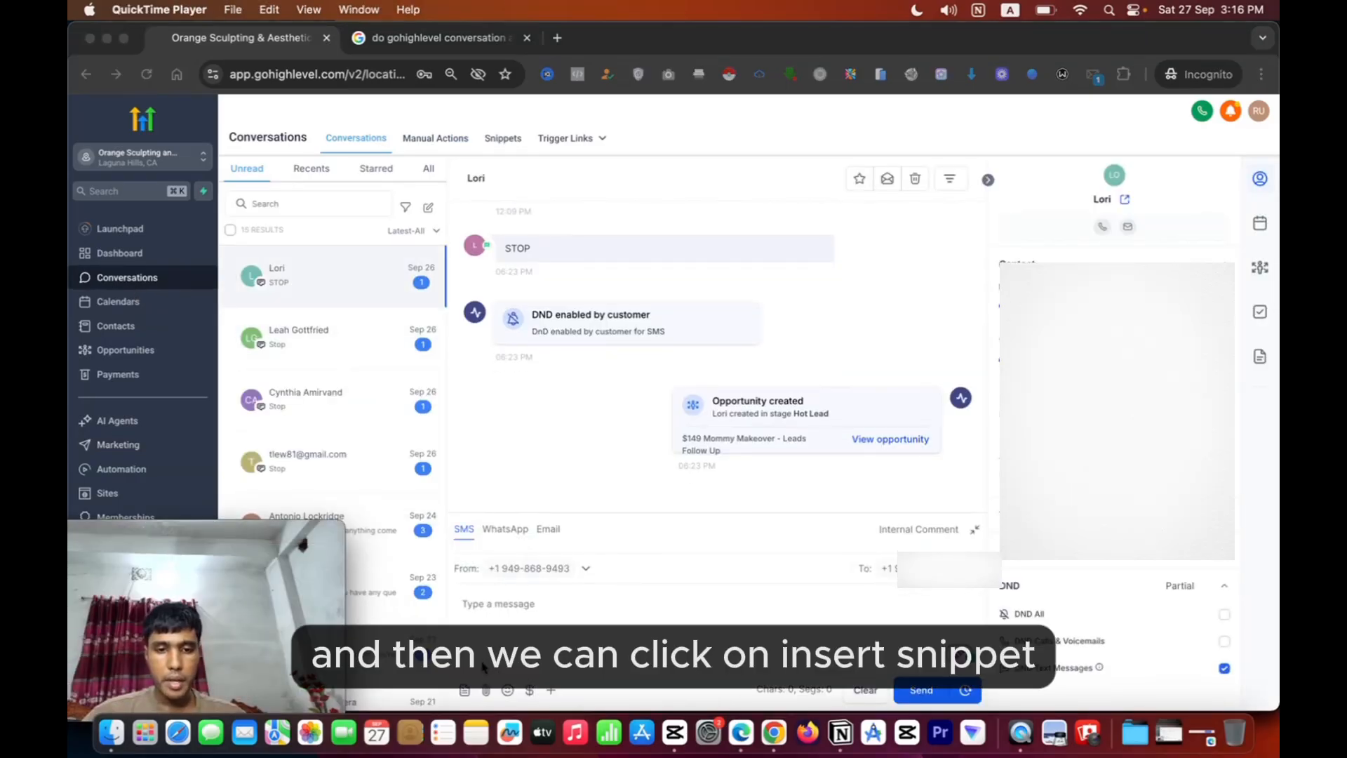
click(466, 690)
click(466, 690)
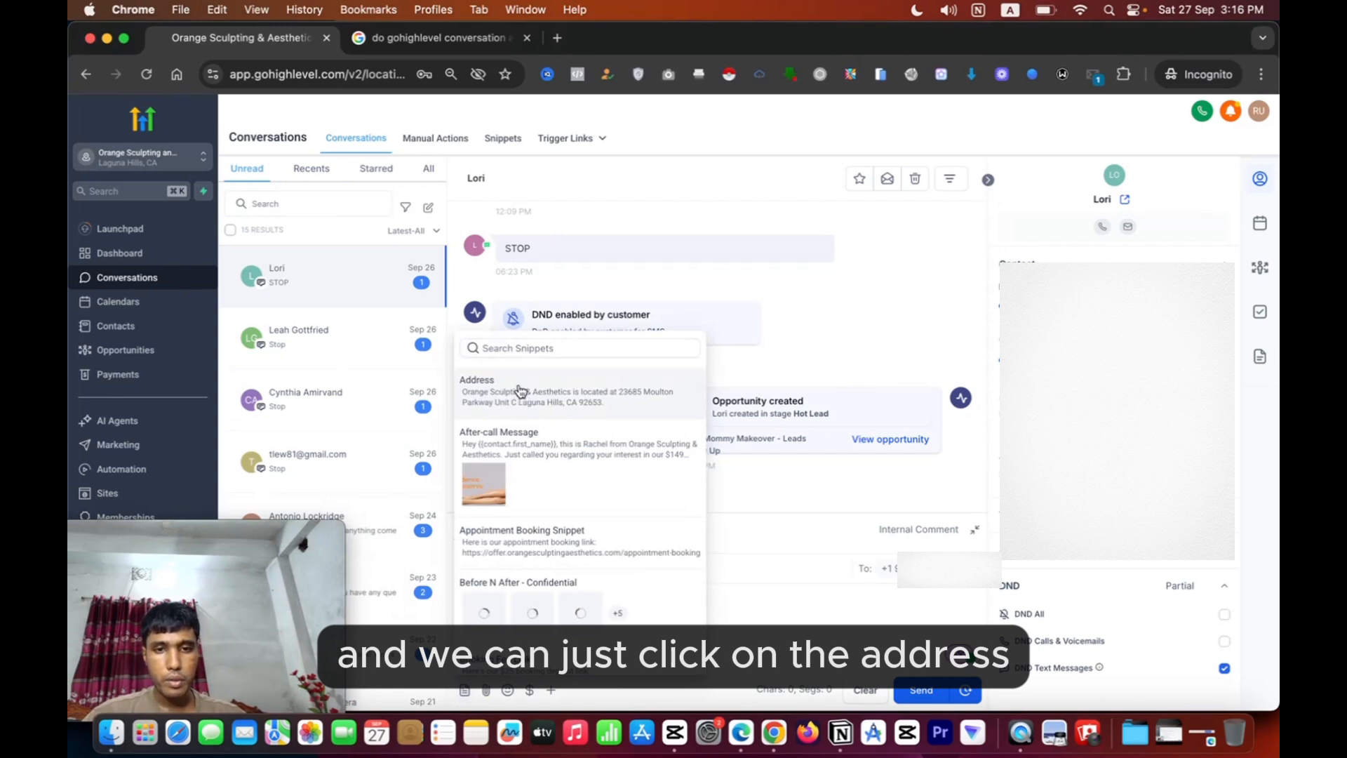
click(510, 348)
text(addre)
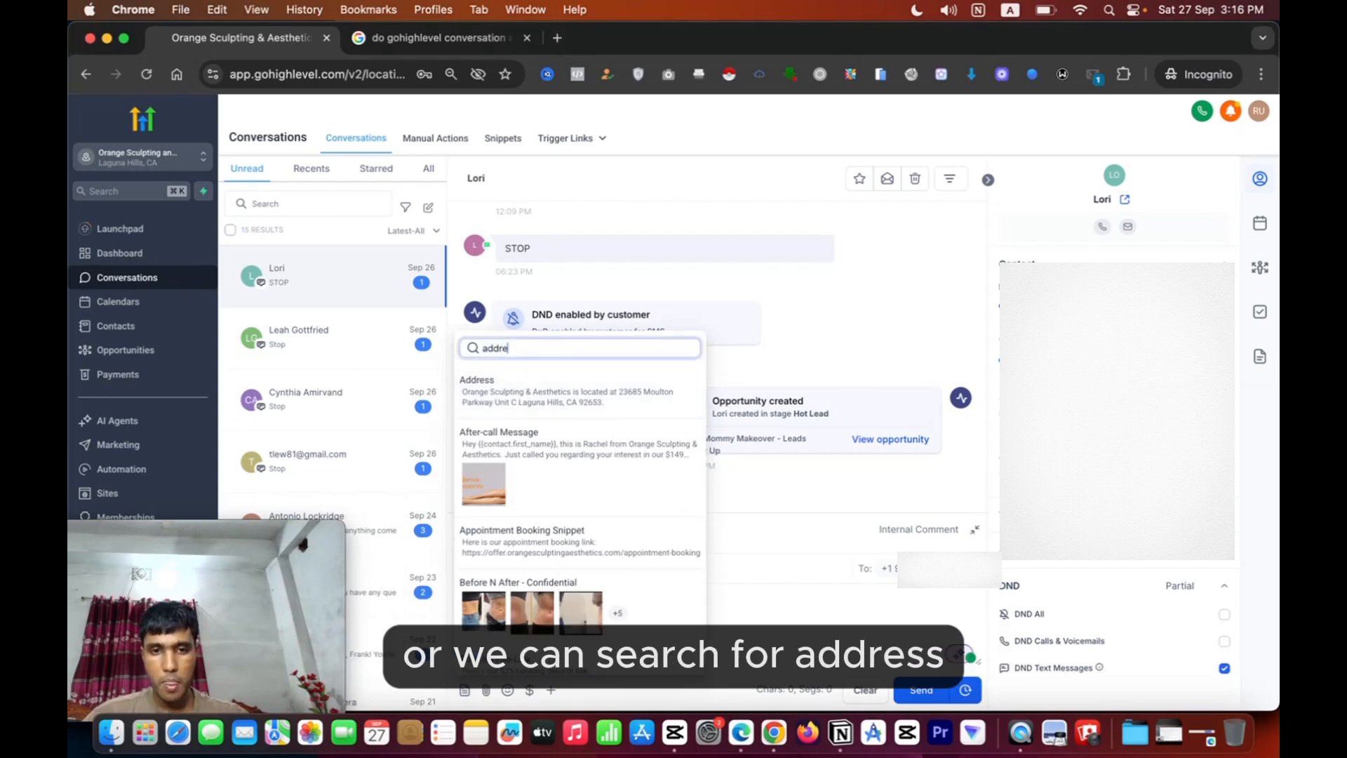
text(ss)
click(503, 677)
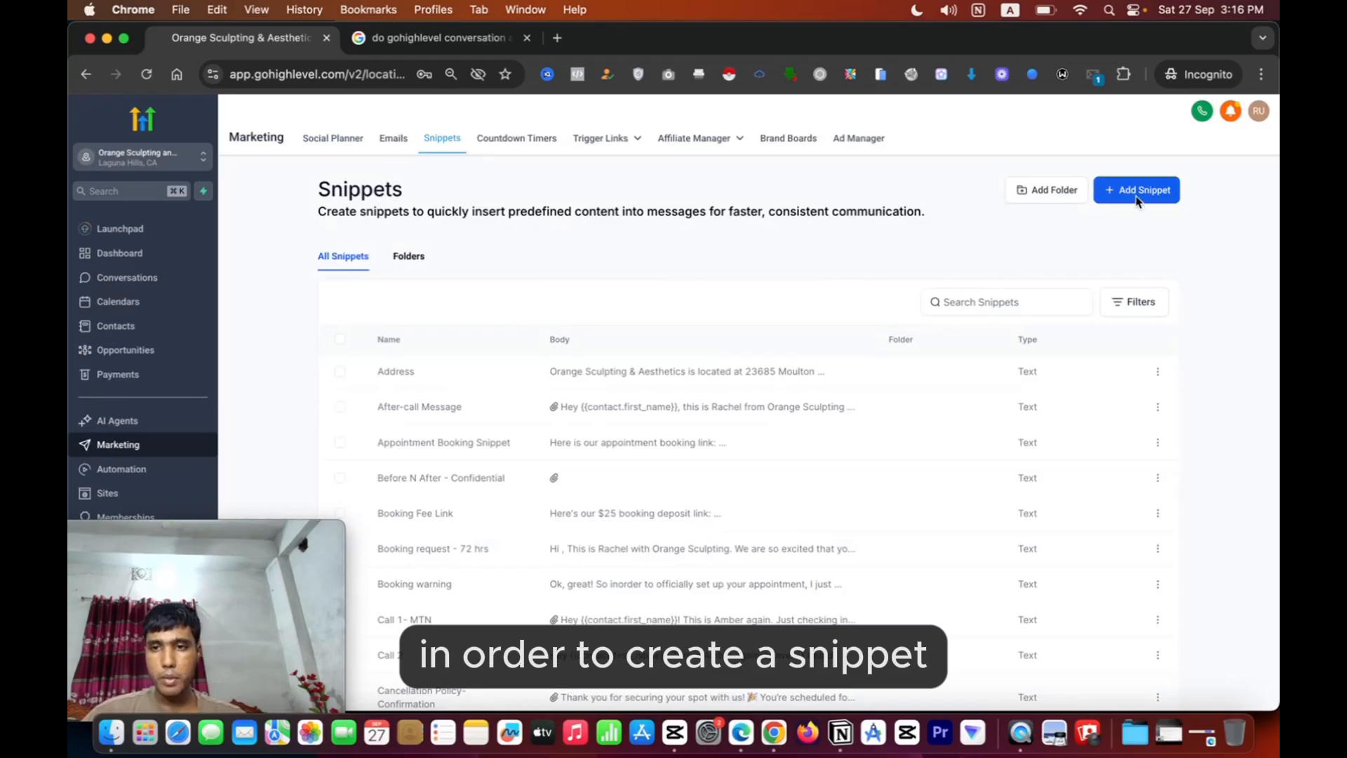
Create a new text snippet named 'Test name' with body starting 'hi'
click(1137, 198)
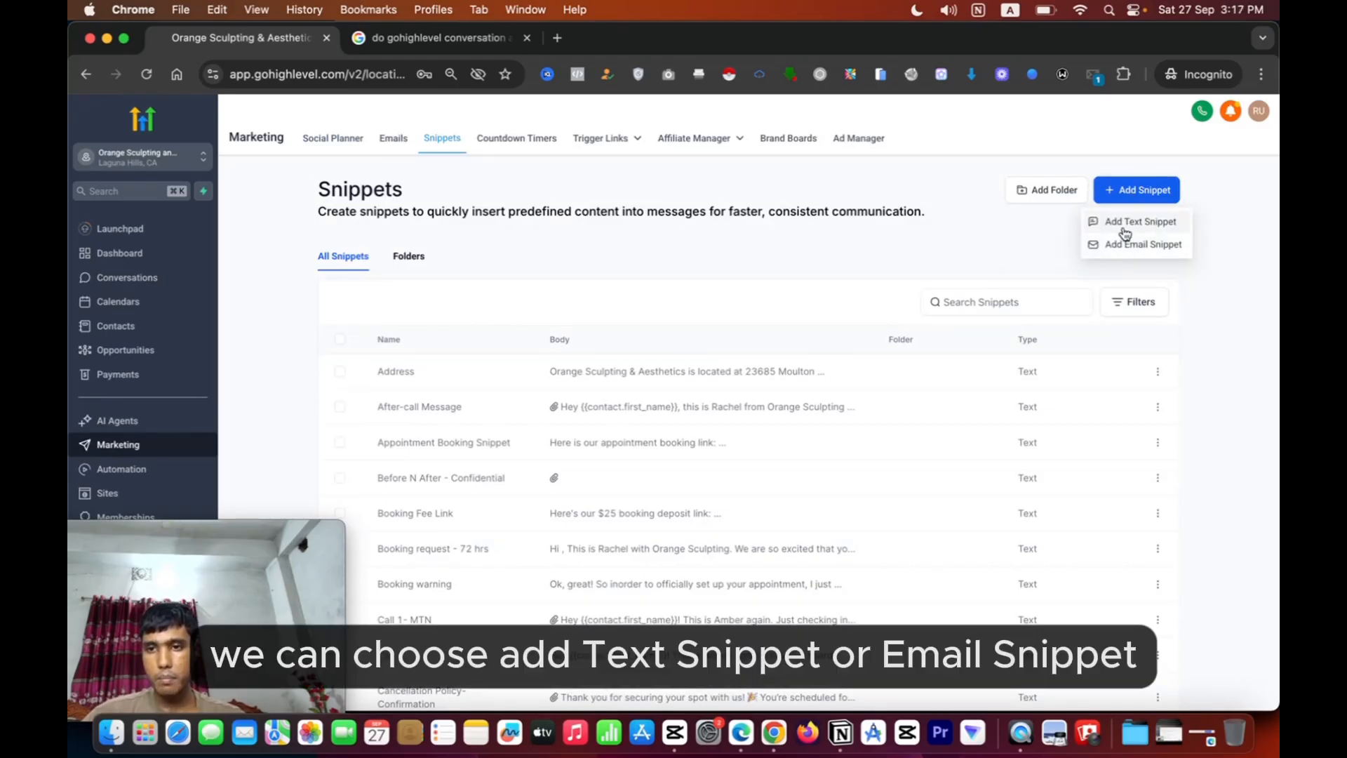
click(1123, 223)
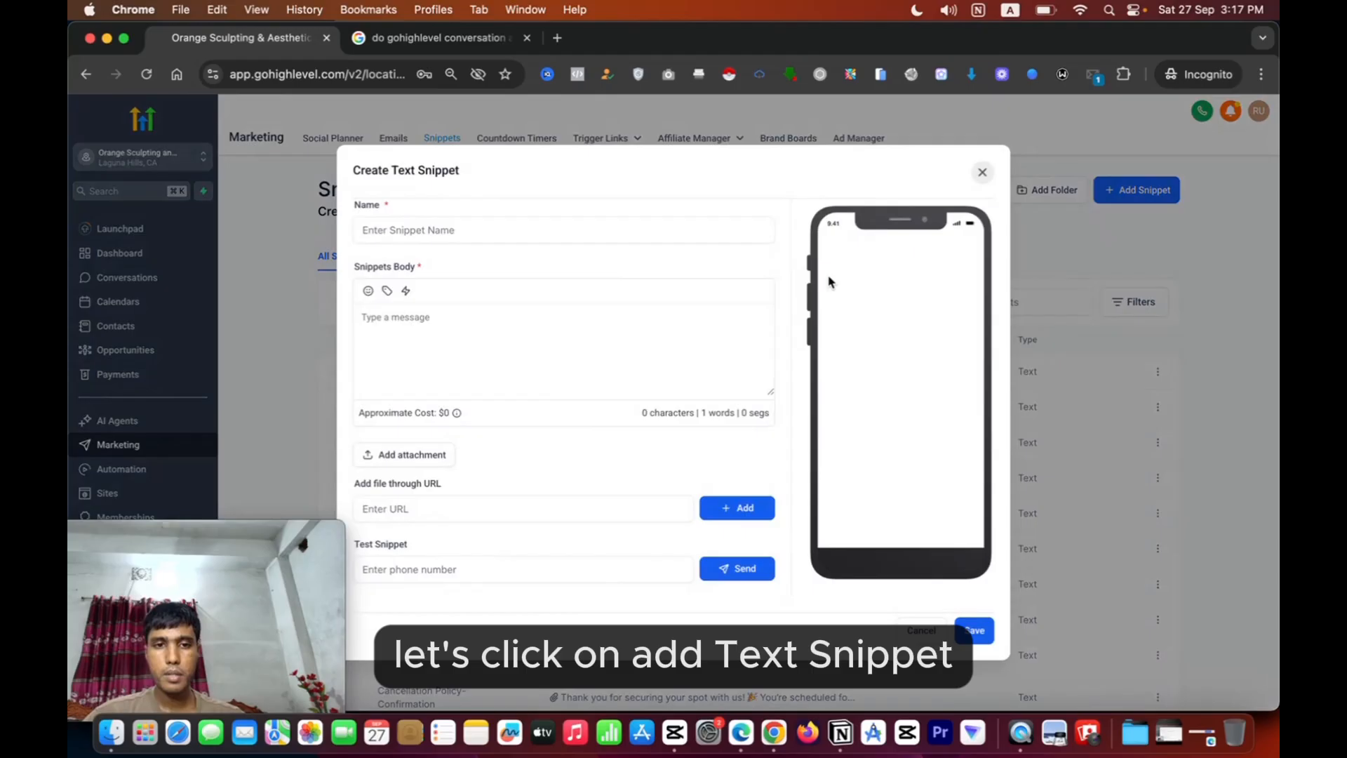
click(453, 223)
text(Test)
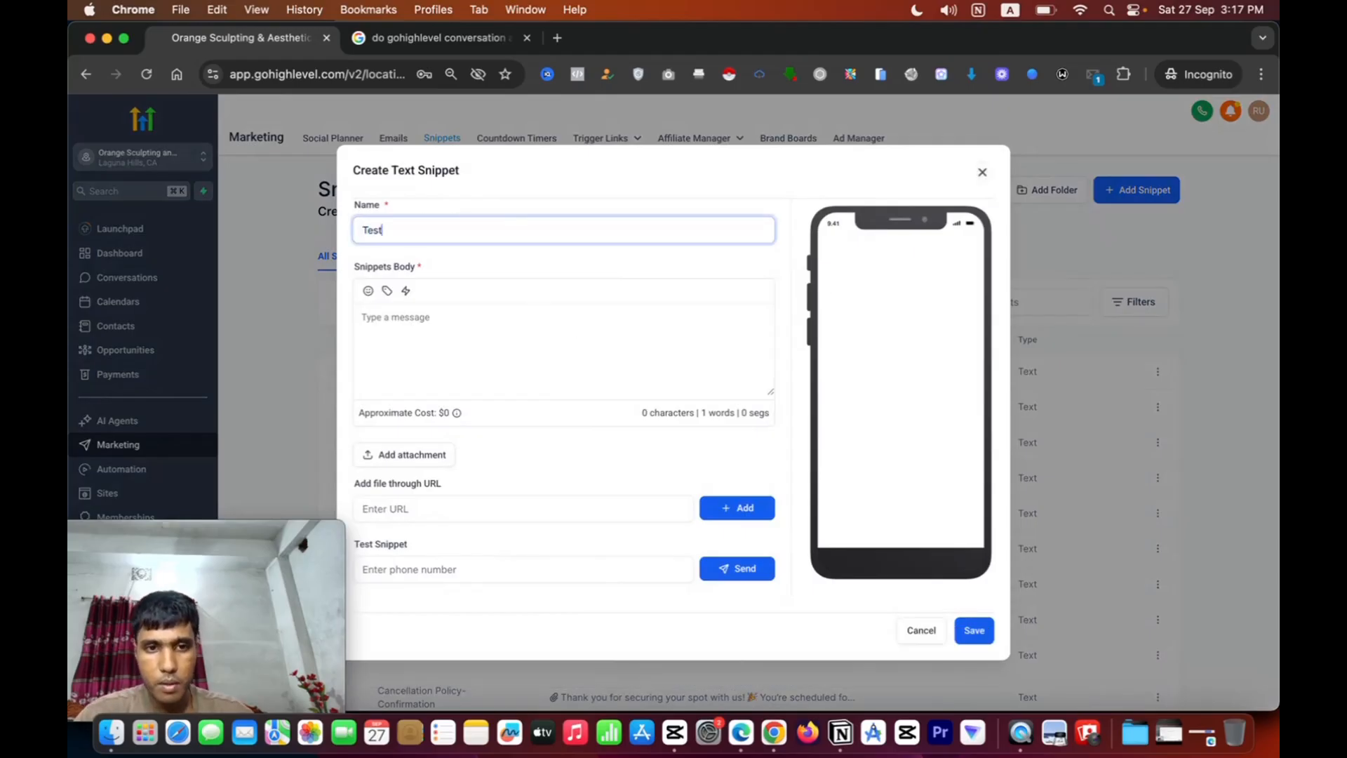
text( name)
click(444, 335)
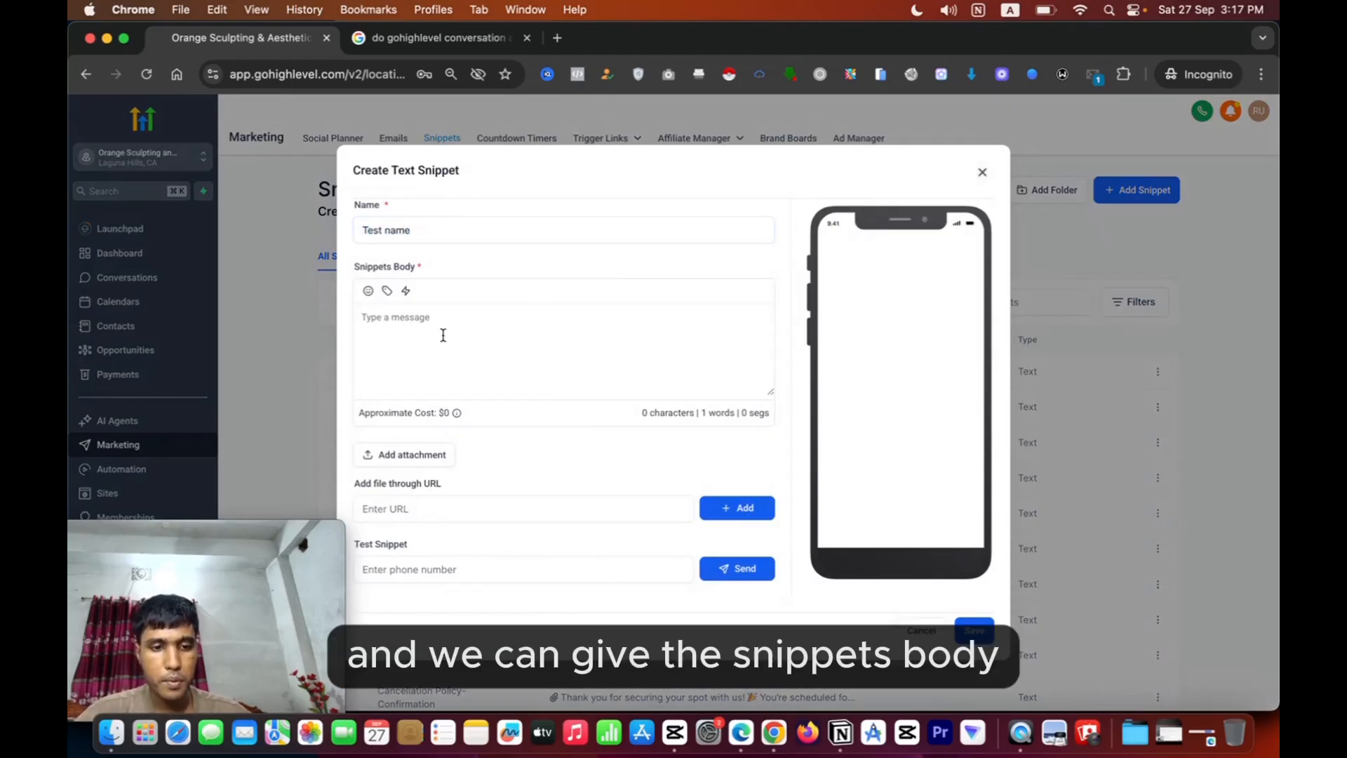
text(hi)
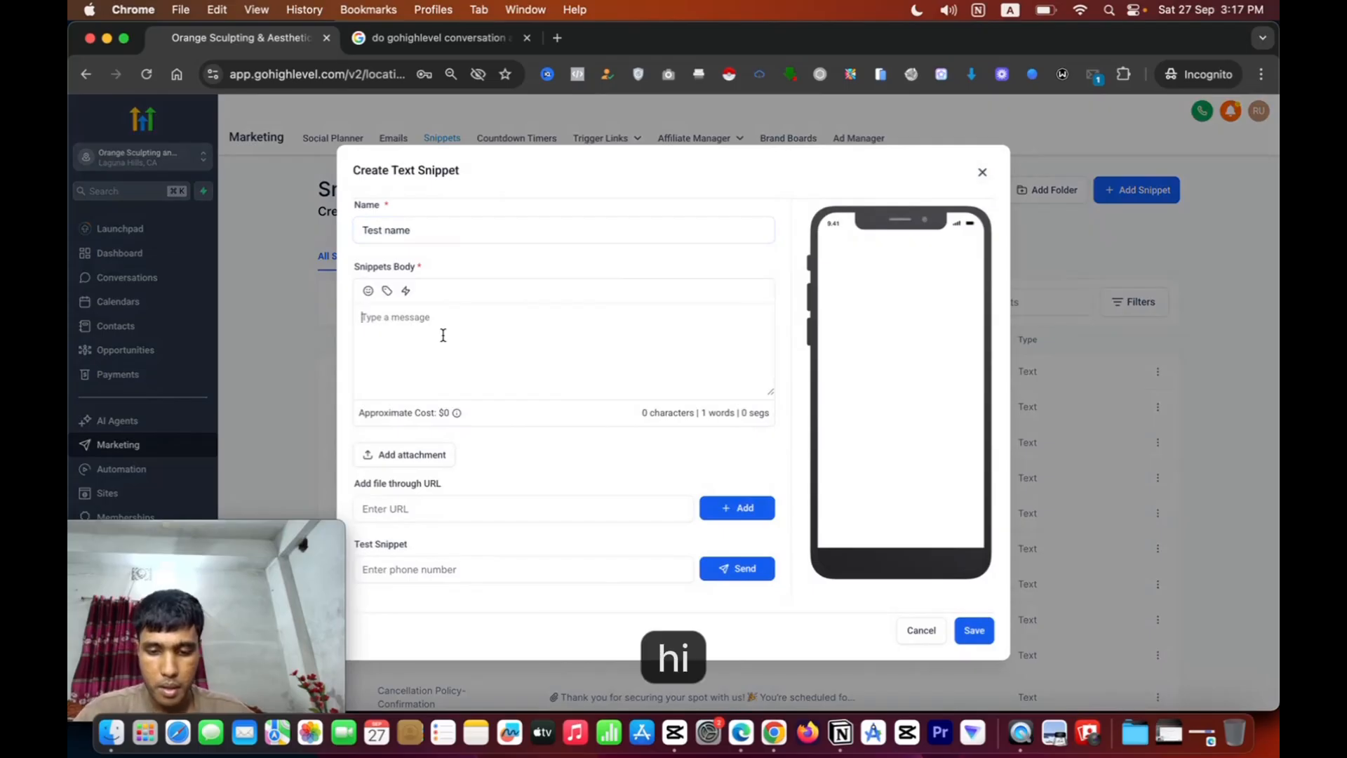
Complete the body with the contact First Name placeholder and ', this is a text snippet.', then close
click(386, 290)
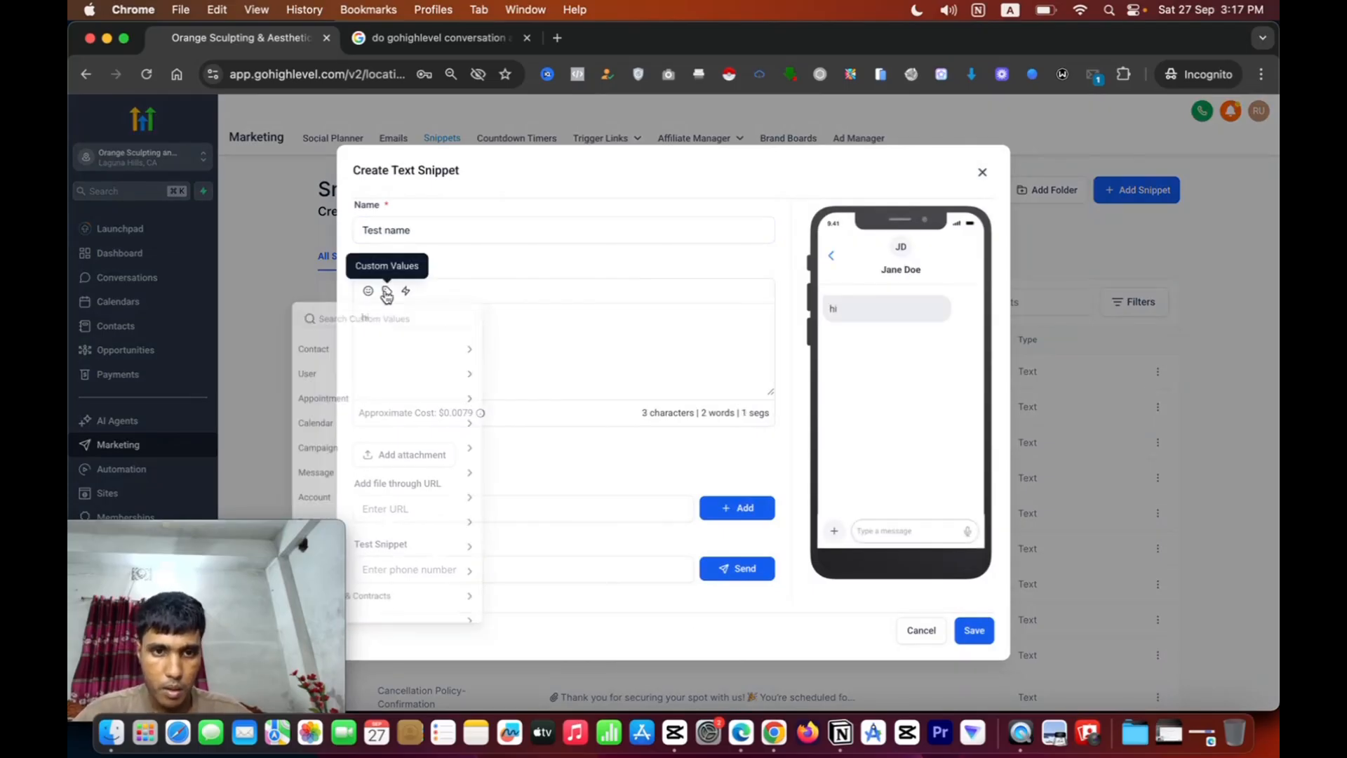
click(347, 356)
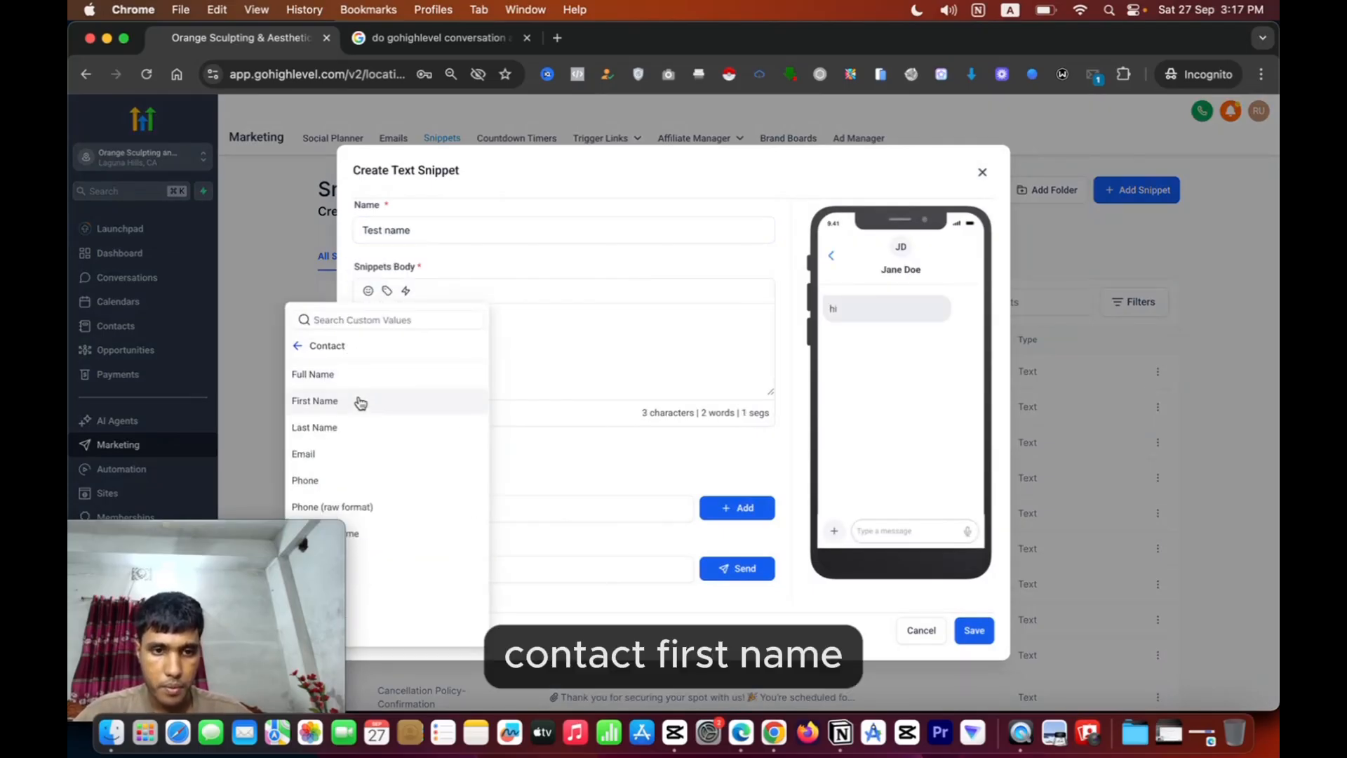
click(358, 400)
text(,)
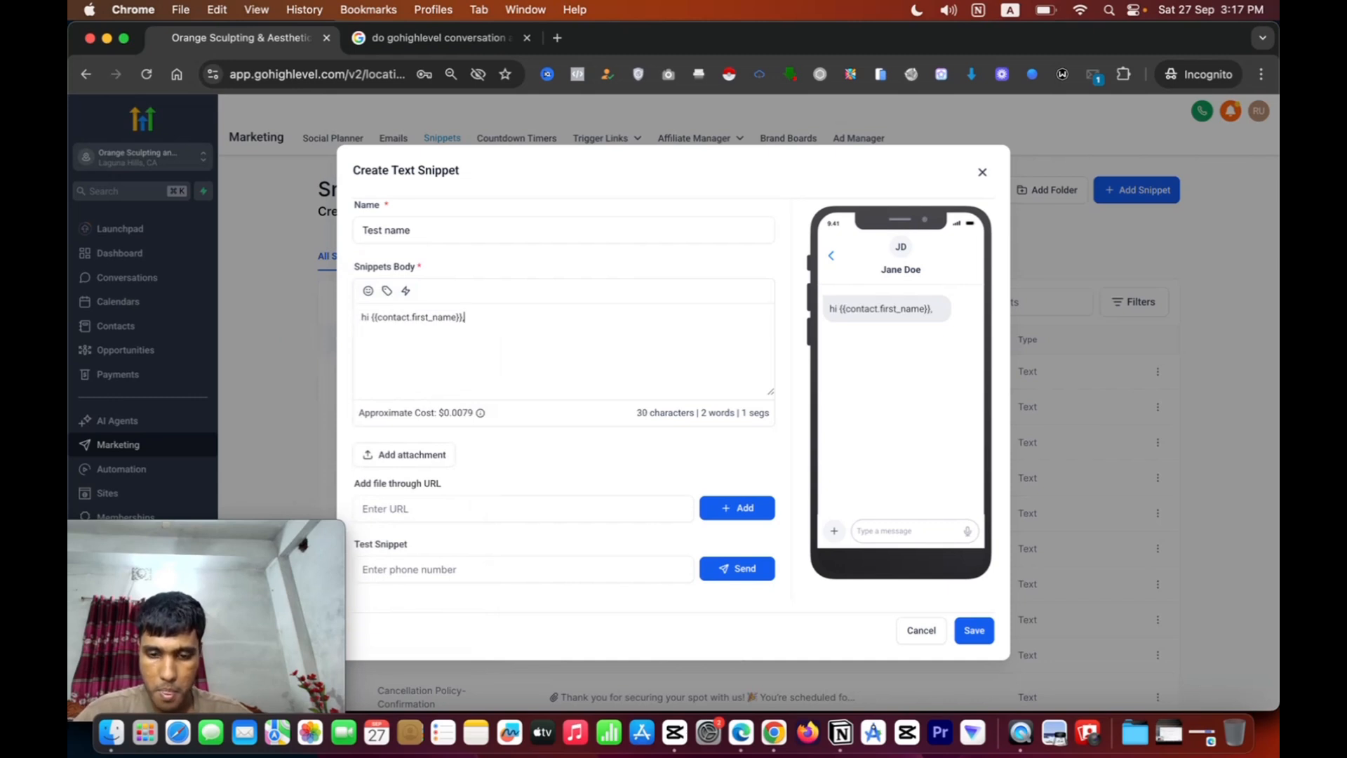
text( this is a text snippet.)
key(super+a)
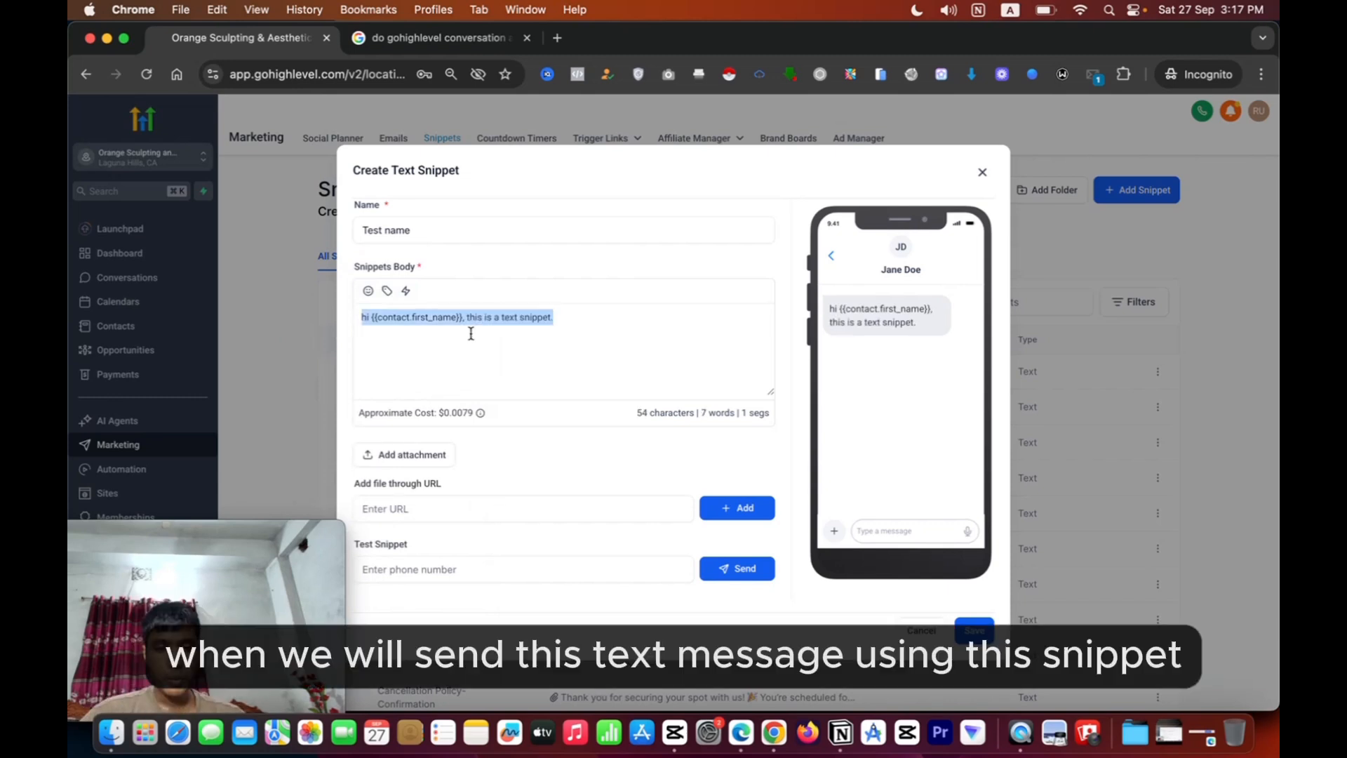
click(464, 320)
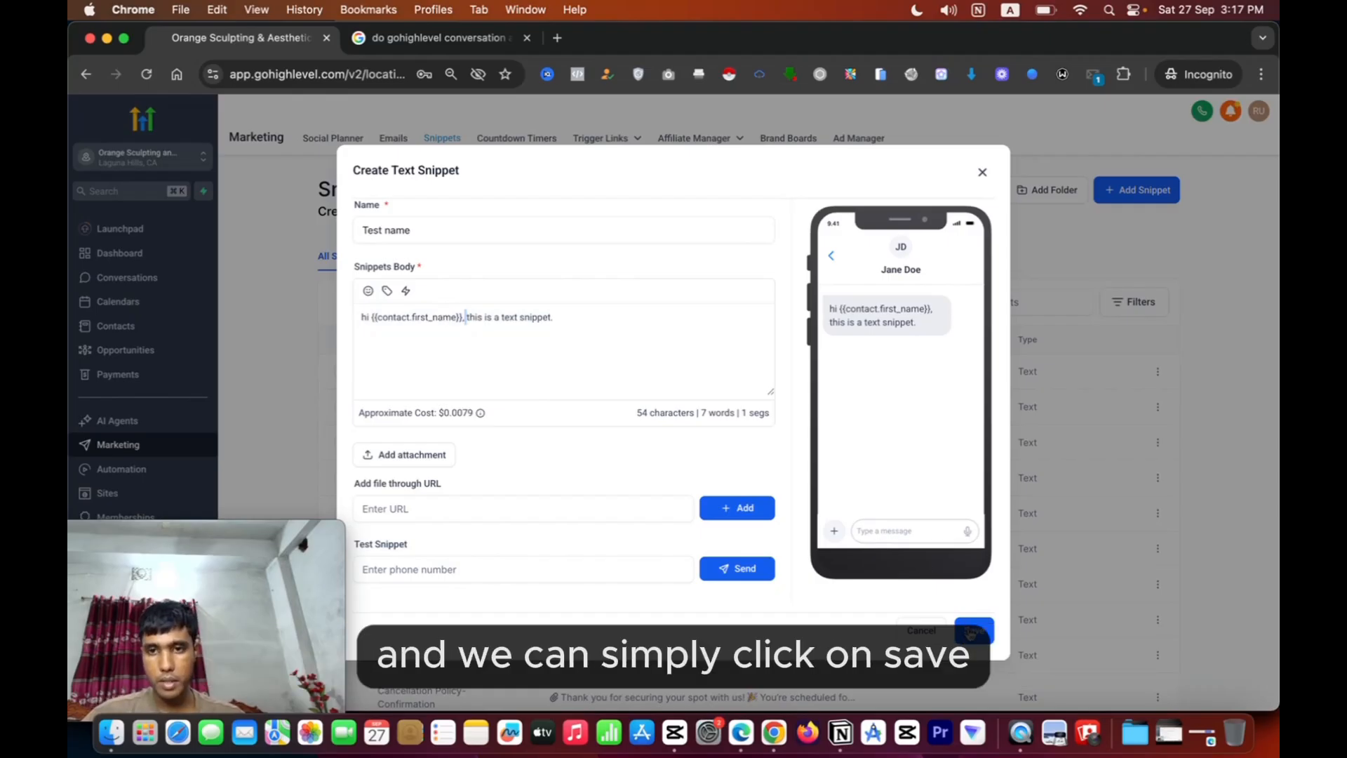
click(982, 173)
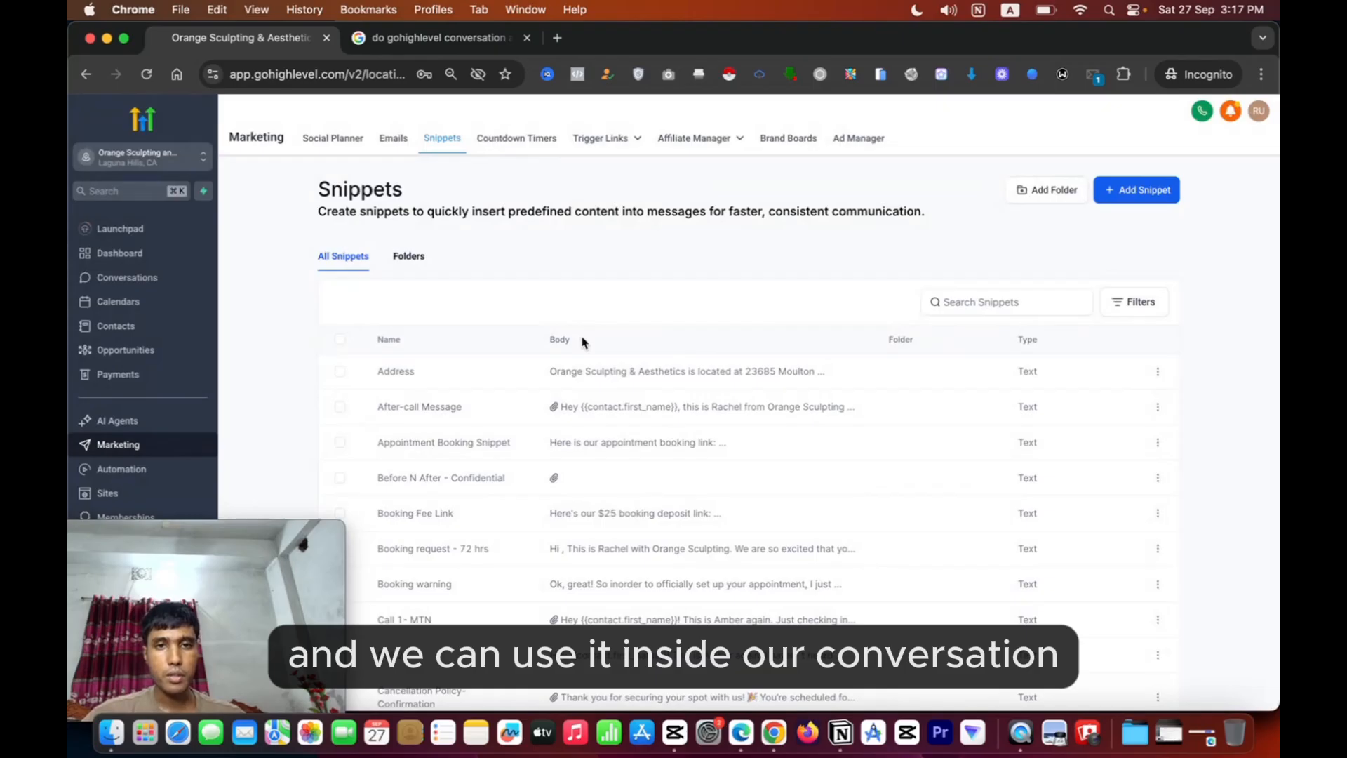
click(528, 138)
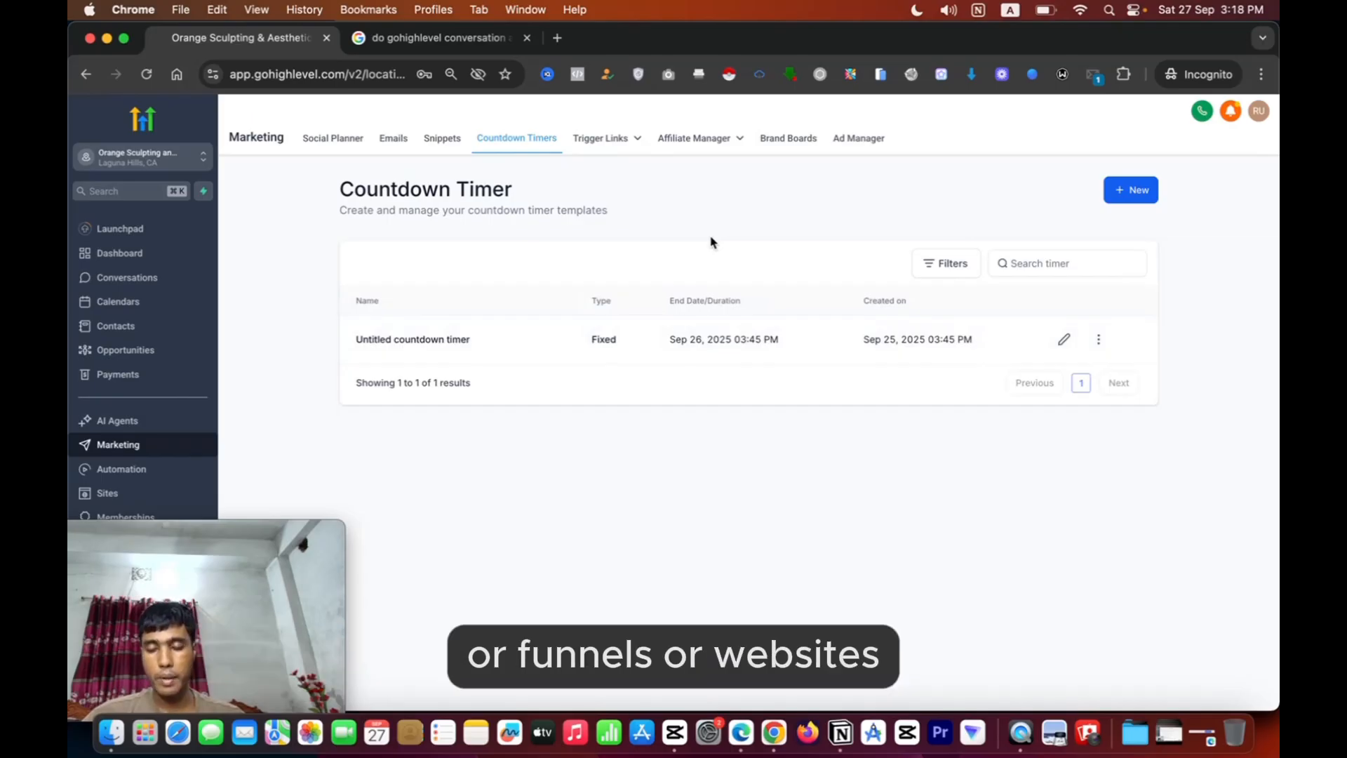
Create a Minimalist countdown timer titled 'Test count down timer', save it and return to the list
click(1117, 199)
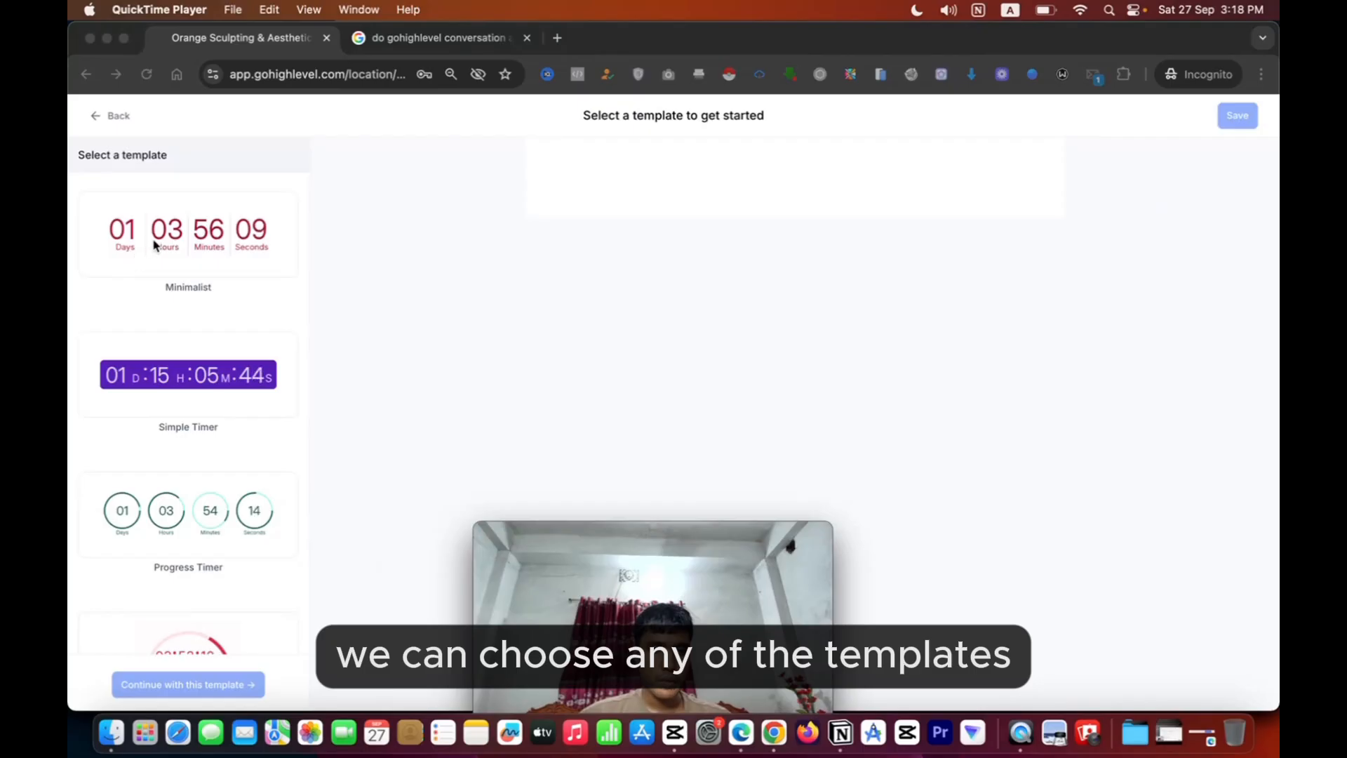
click(156, 246)
click(160, 281)
click(169, 689)
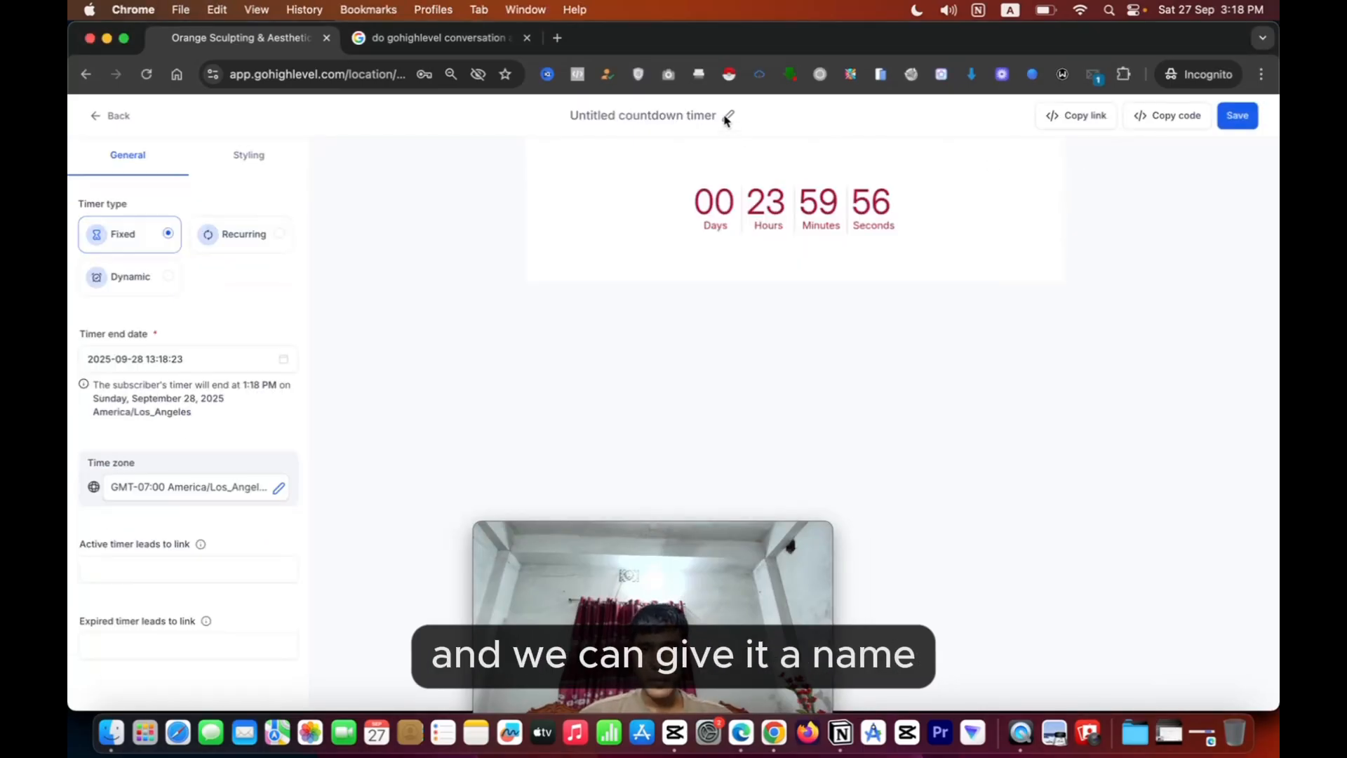
click(672, 115)
text(Test count down t)
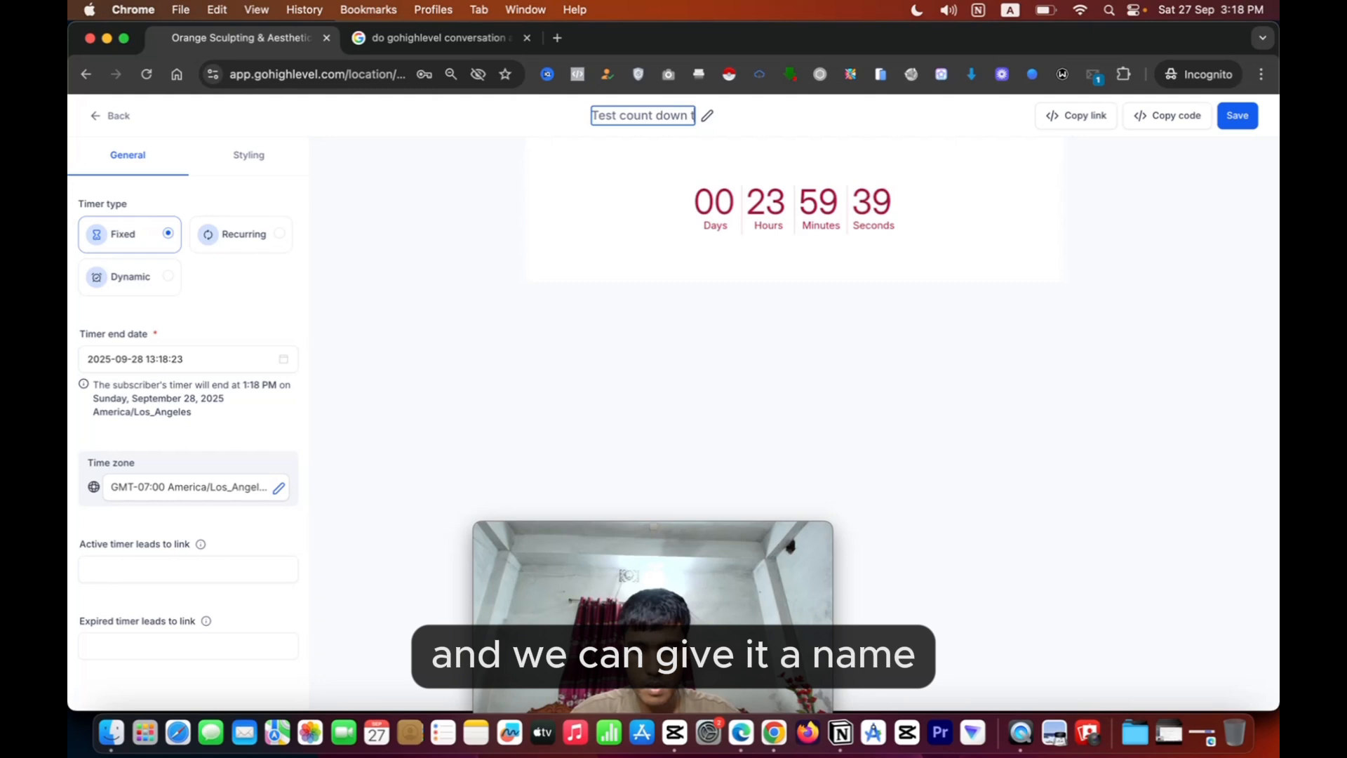
text(imer)
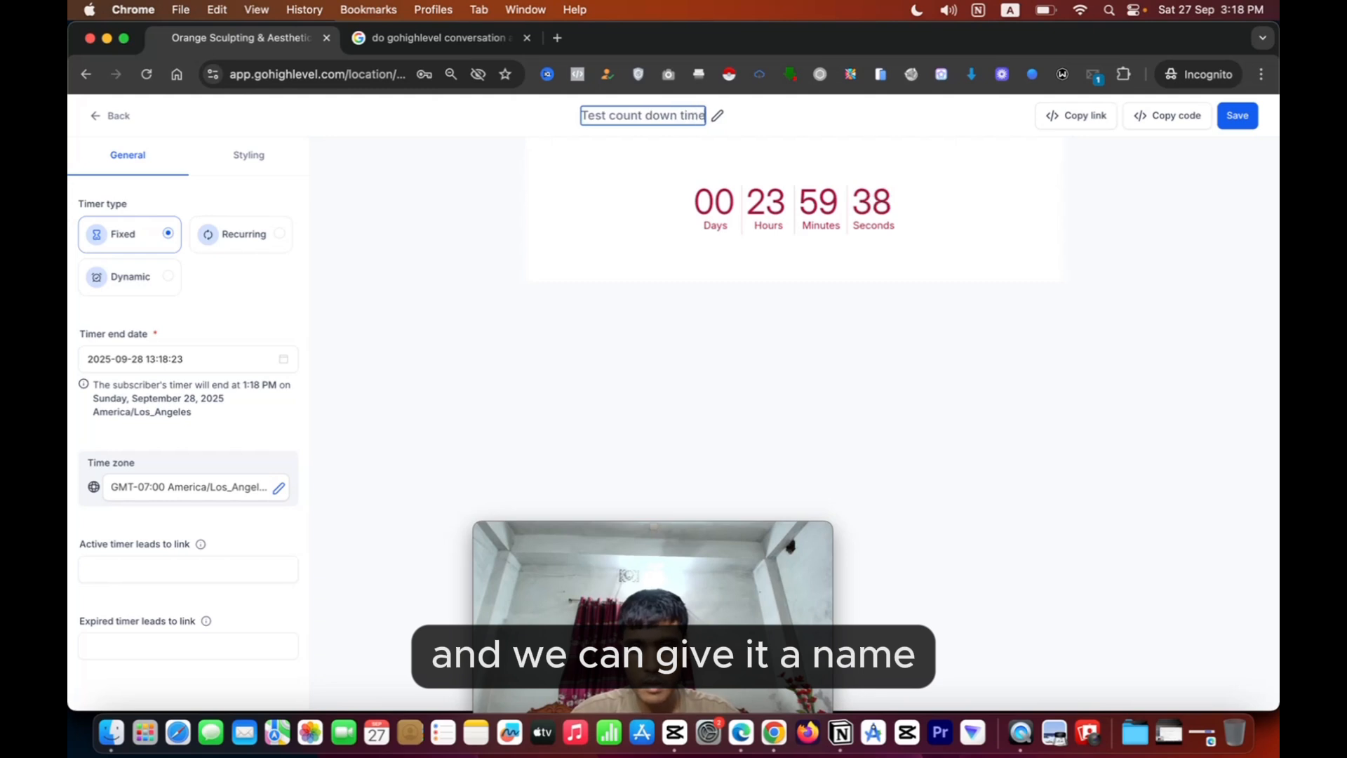
click(1236, 120)
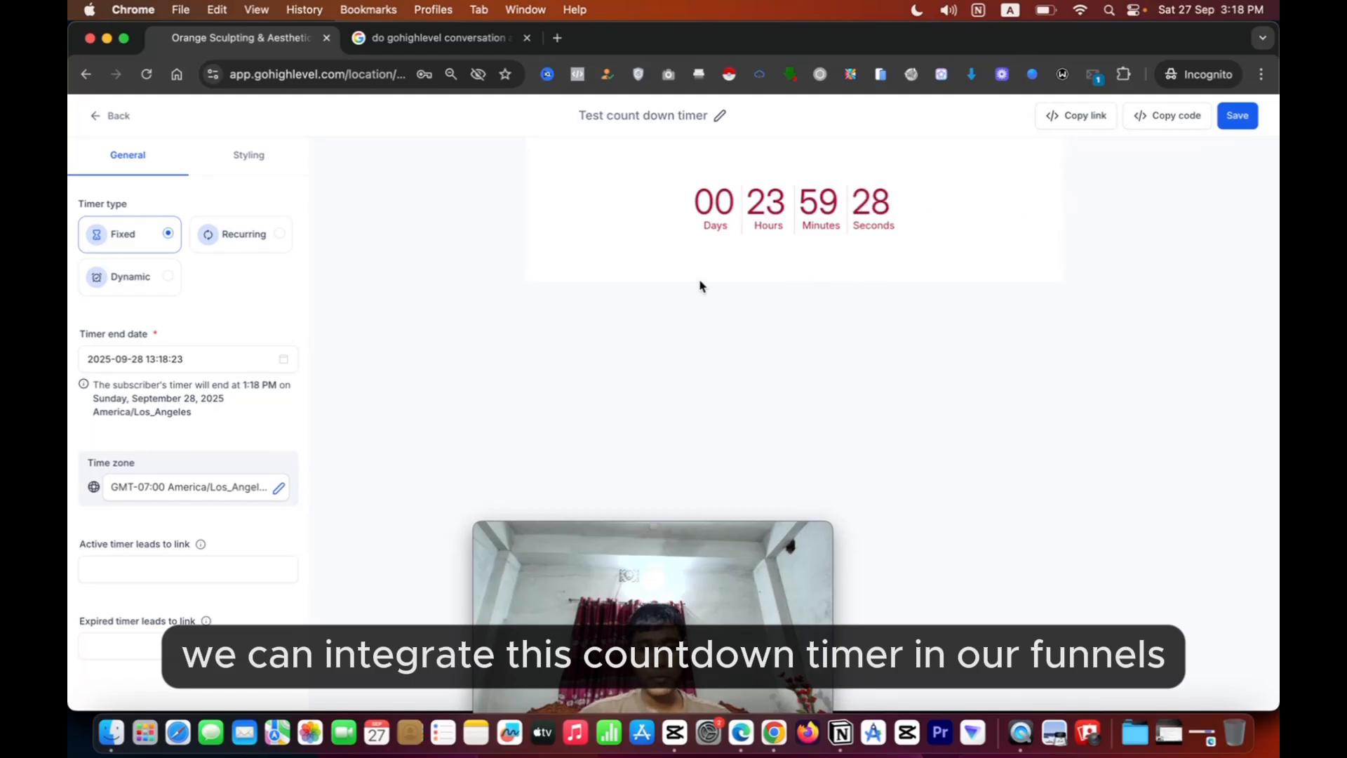
click(111, 116)
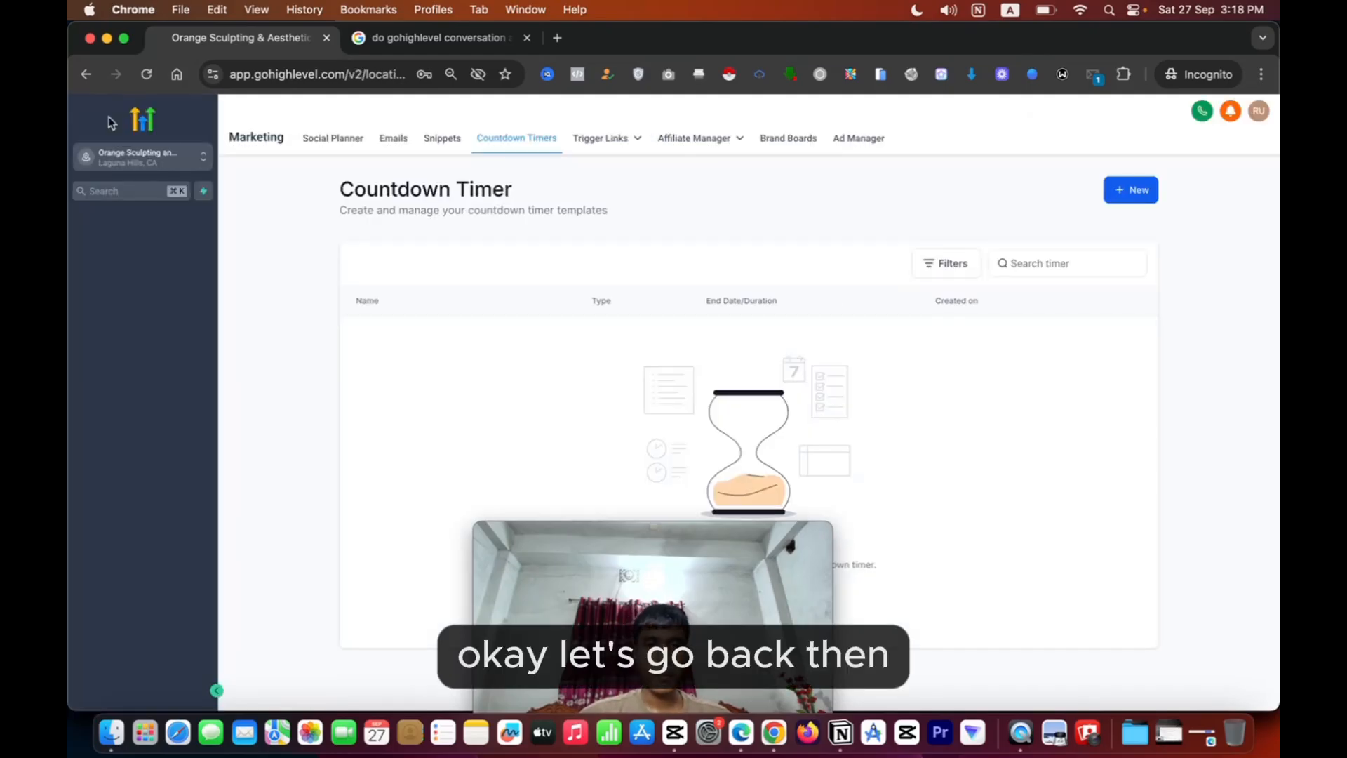
click(605, 139)
Open Trigger Links to view the existing 'Email marketing link' entry
click(609, 168)
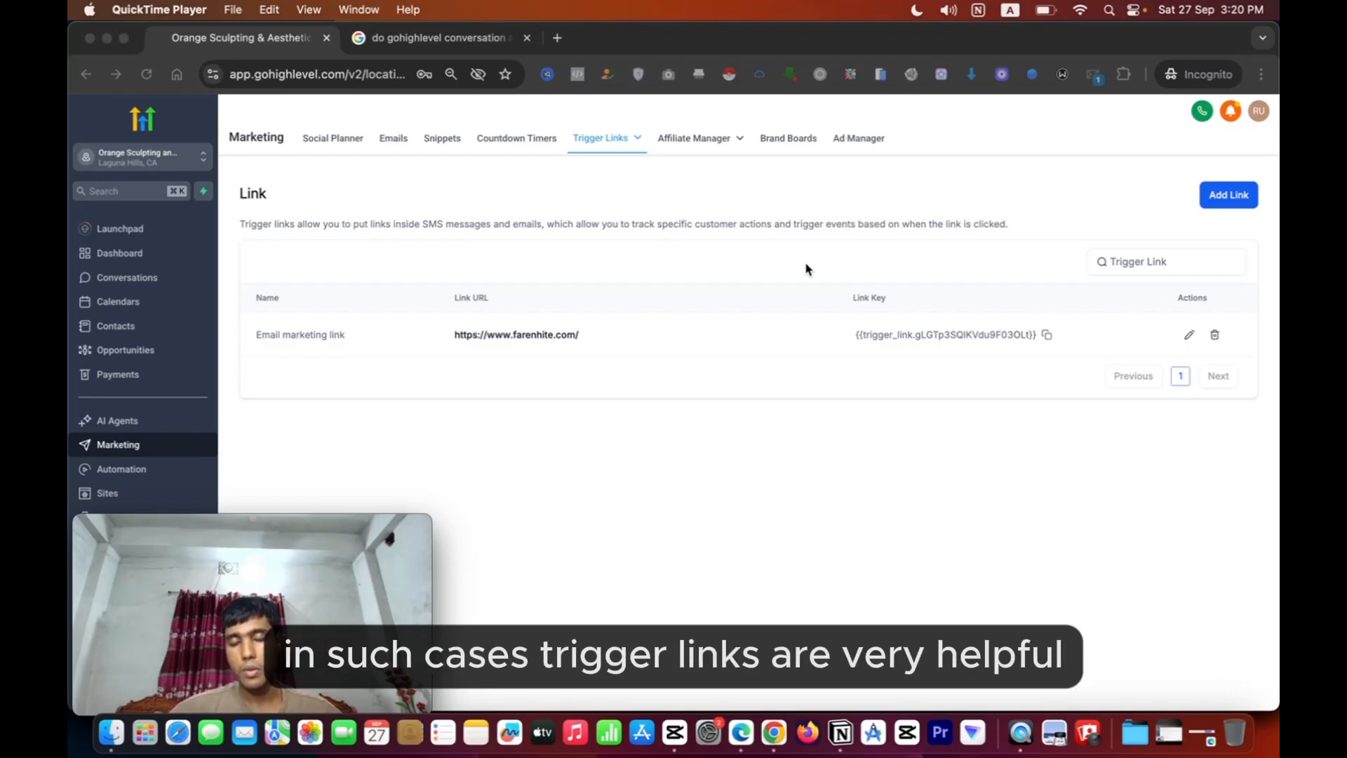
click(1222, 199)
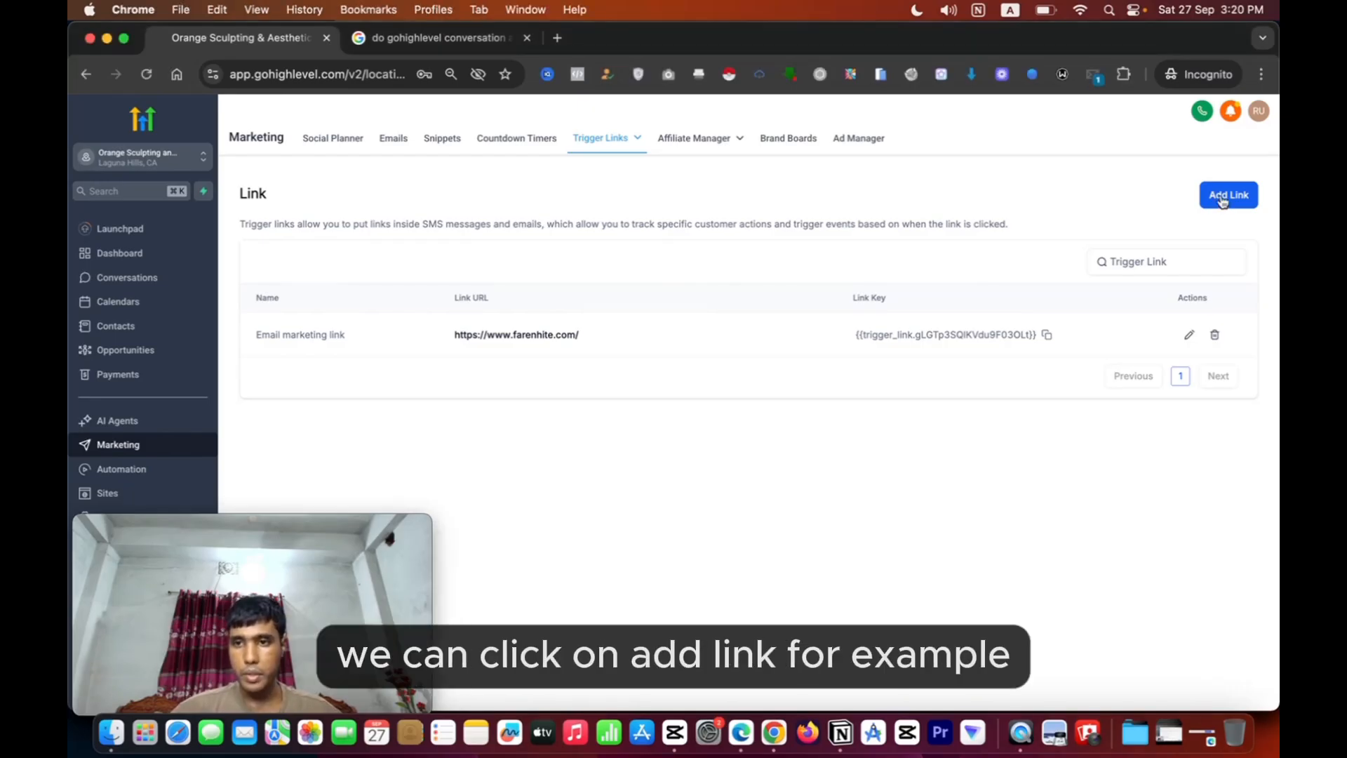
click(653, 442)
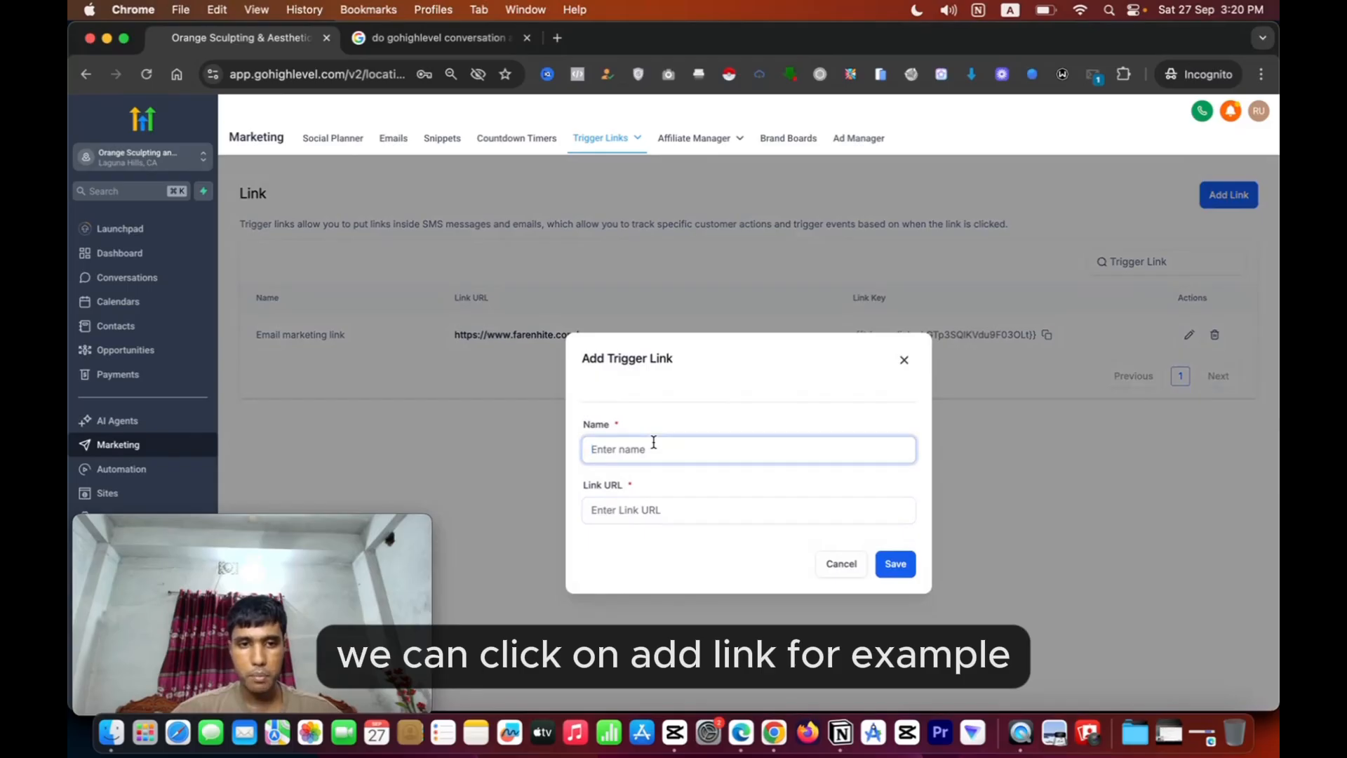
text(Test )
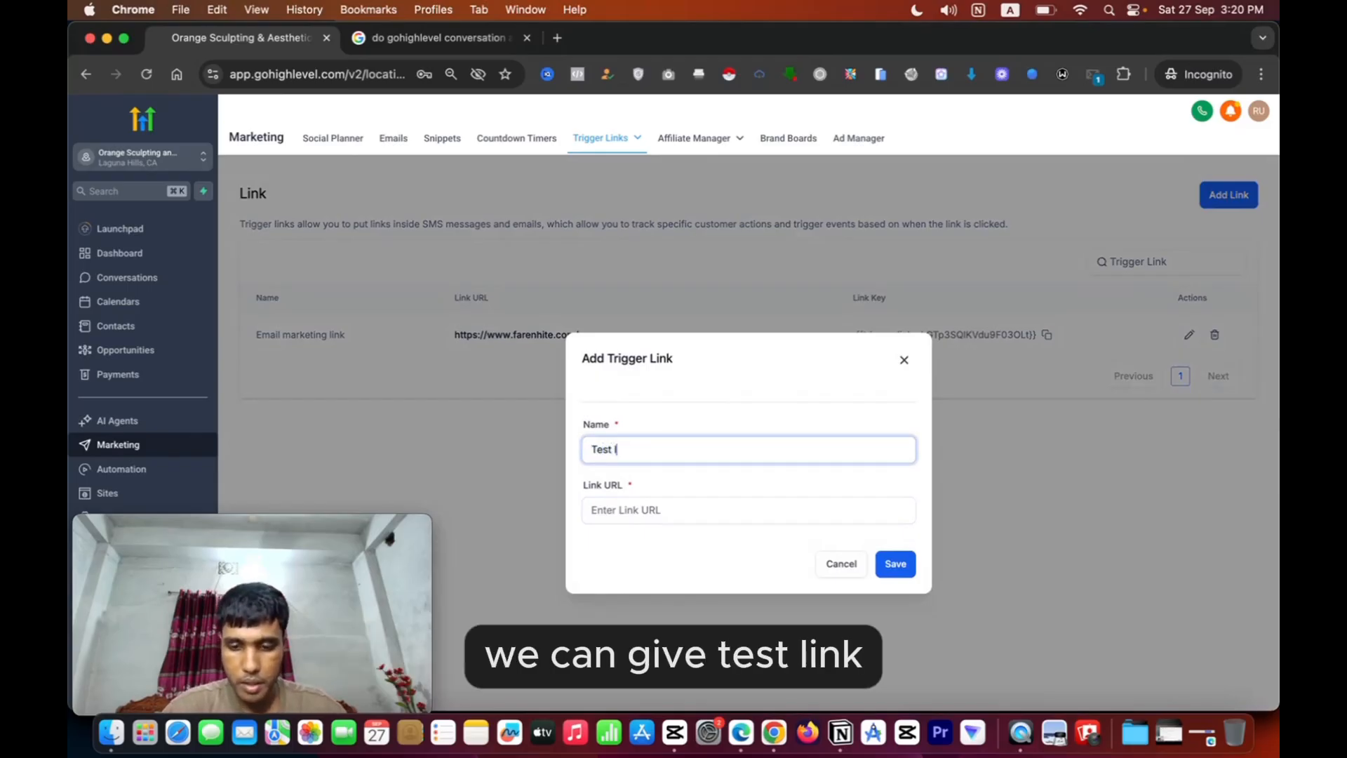
text(link)
key(Tab)
text(https://www.farenhite.com/)
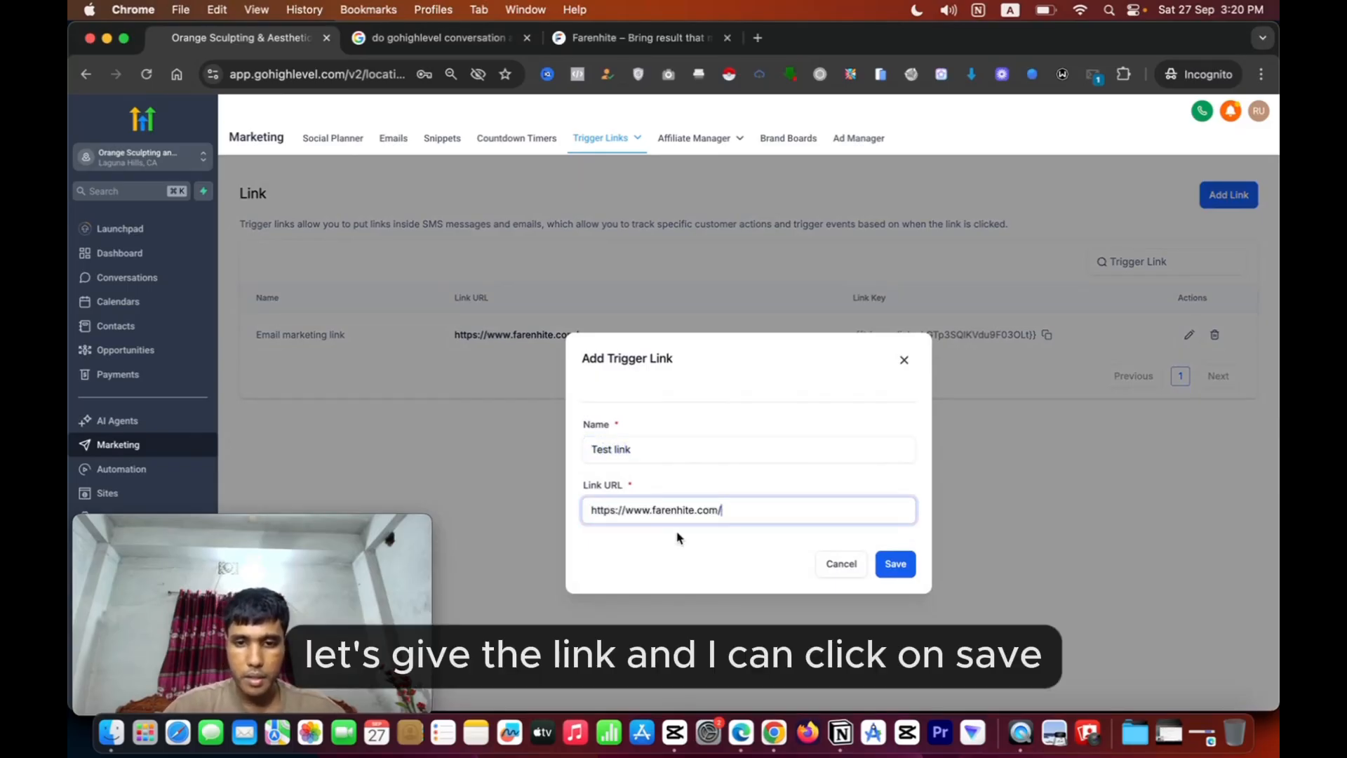
click(888, 562)
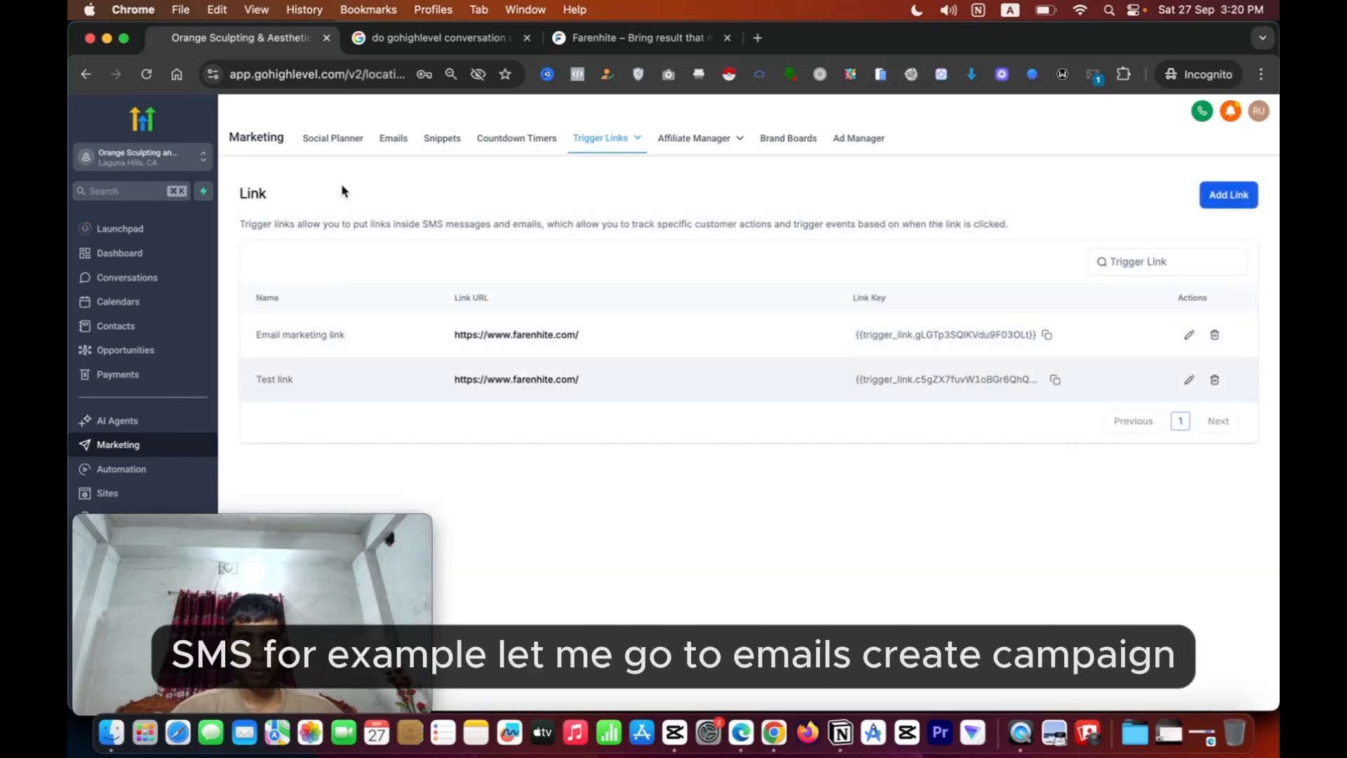
click(391, 139)
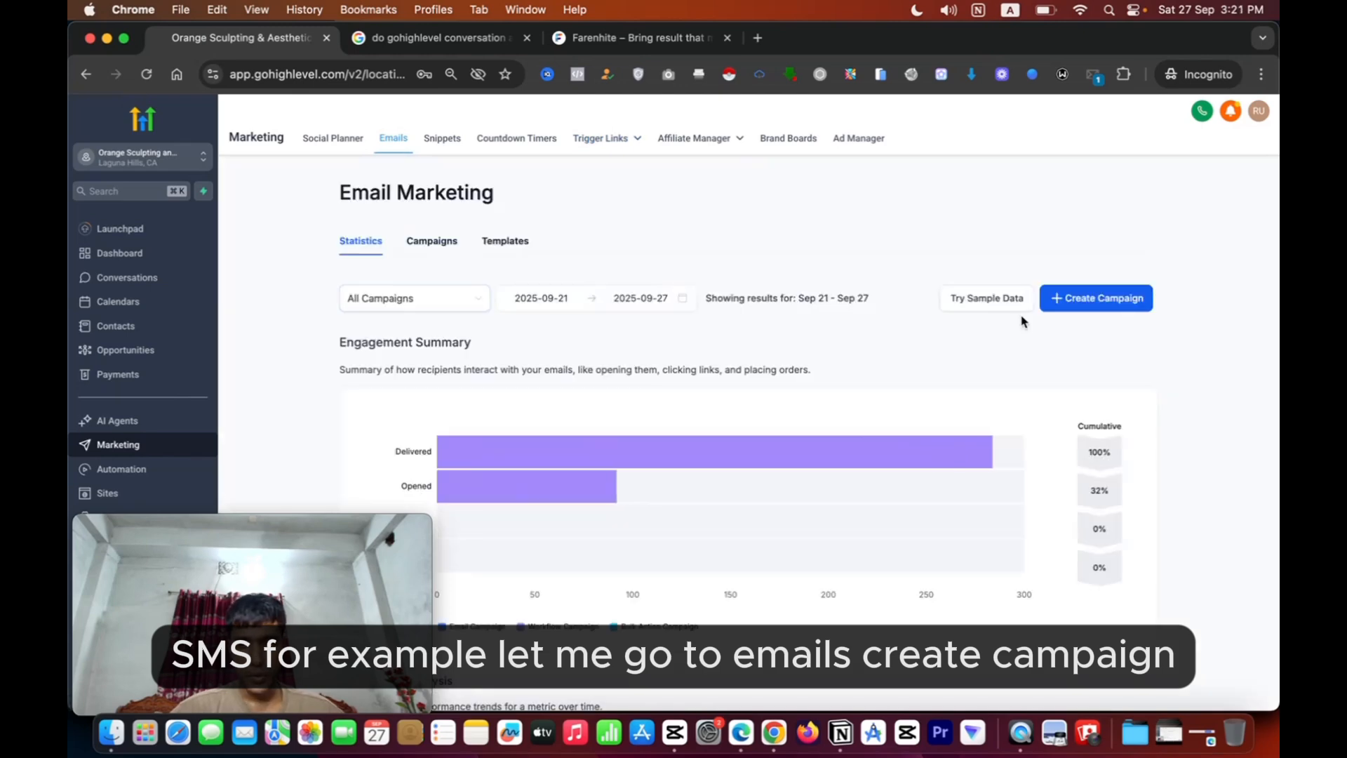
click(1057, 302)
Write plain-text body 'This is the trigger link,' with 'trigger' linked to Test link, and save
click(1057, 221)
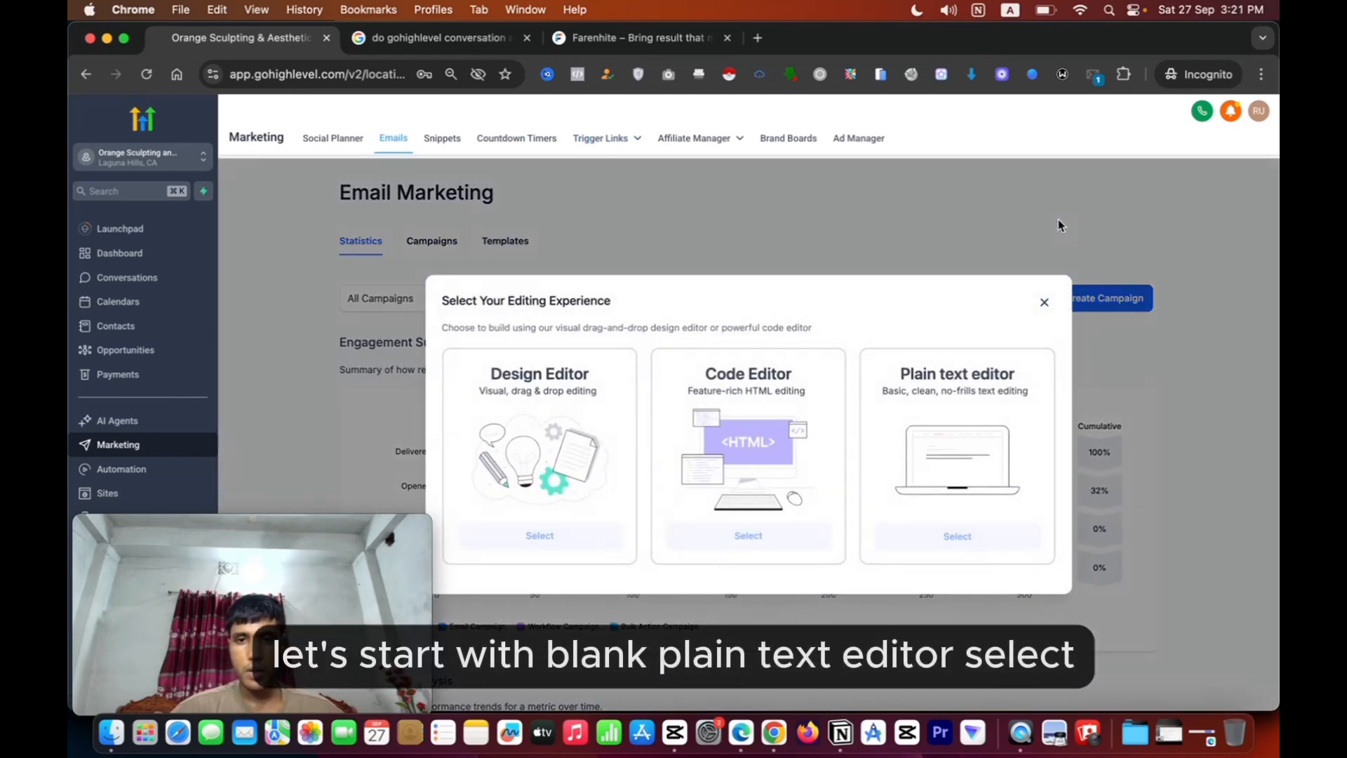
click(940, 537)
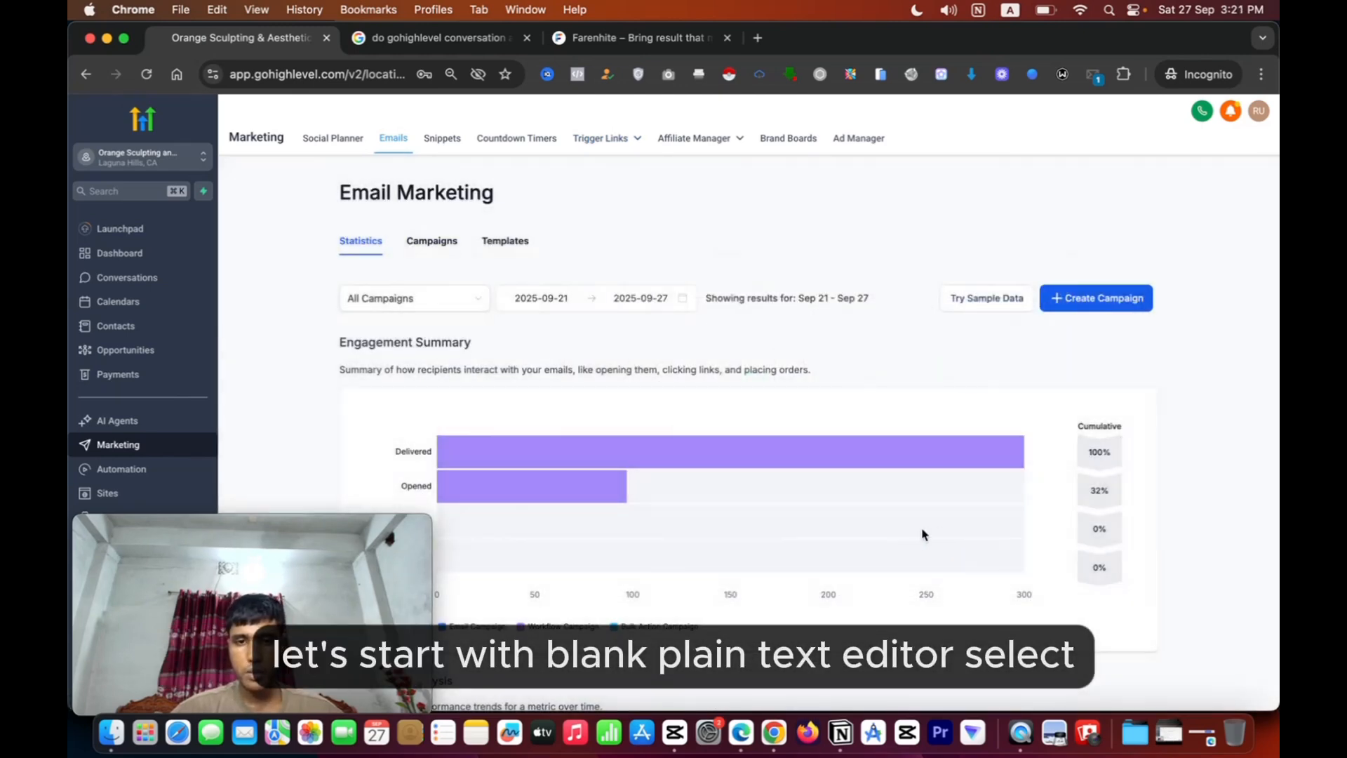
text(Thi)
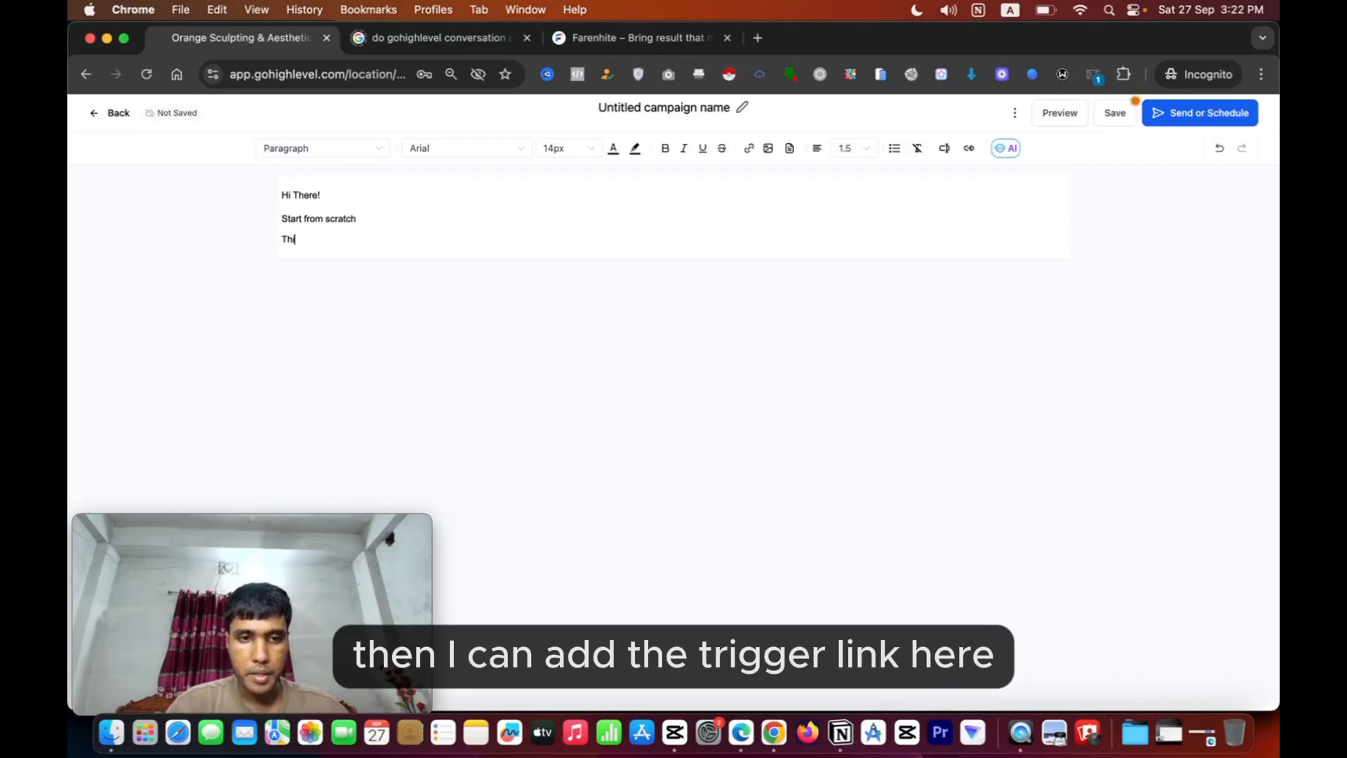
text(s is the tr)
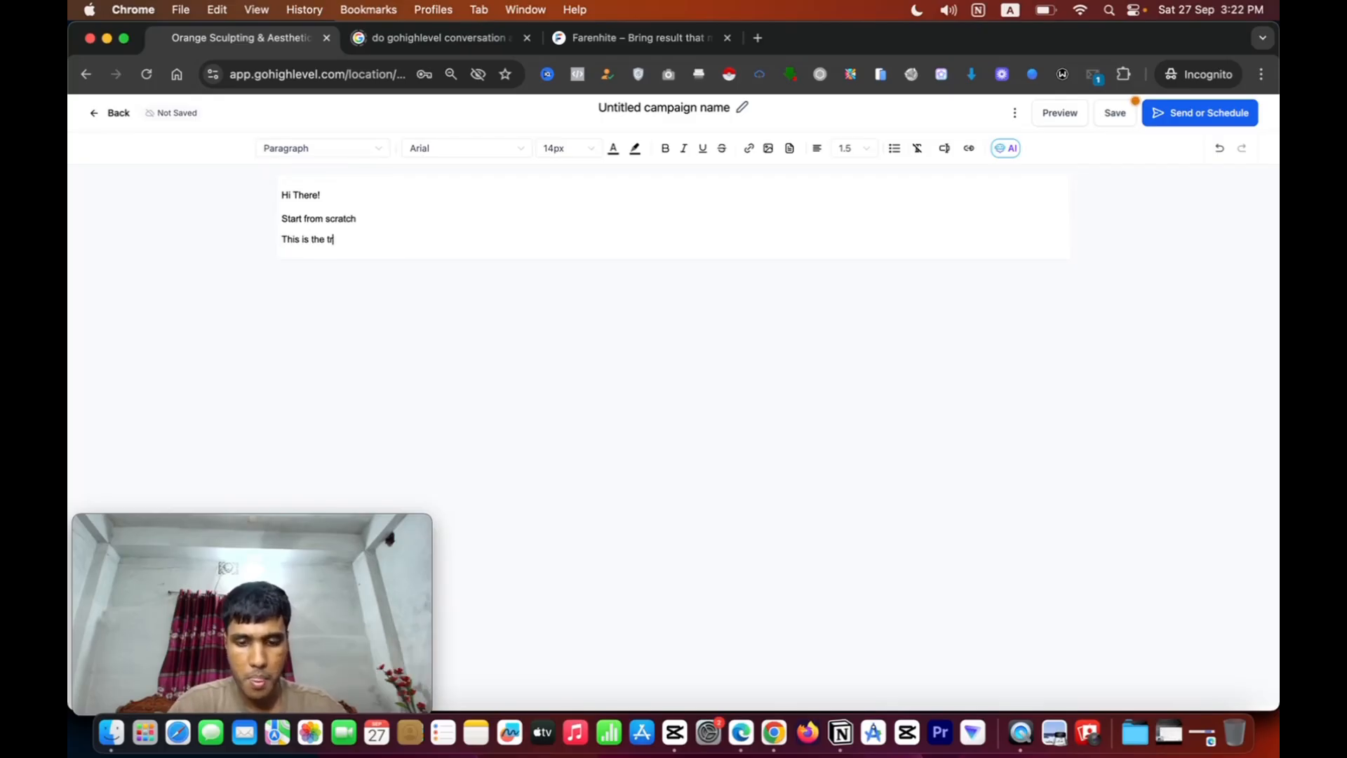
text(igger link)
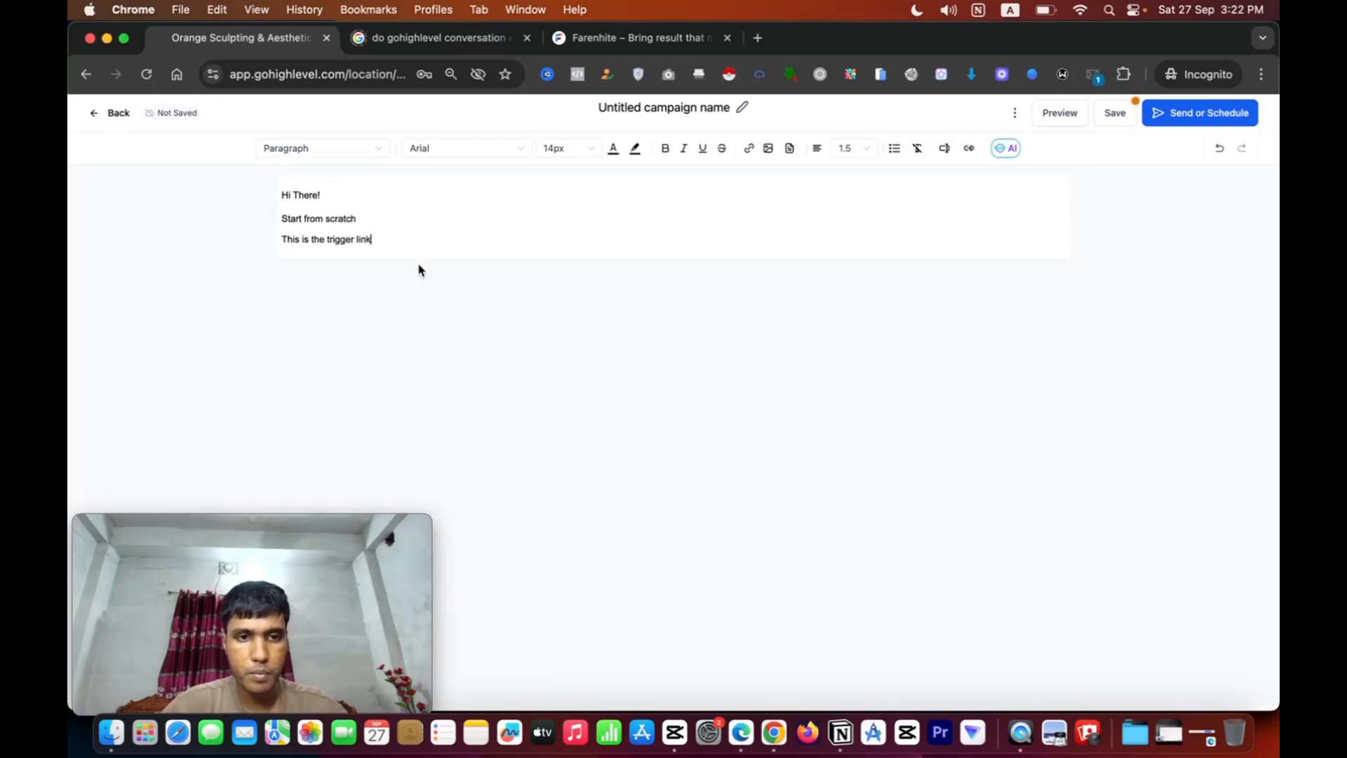
double_click(339, 240)
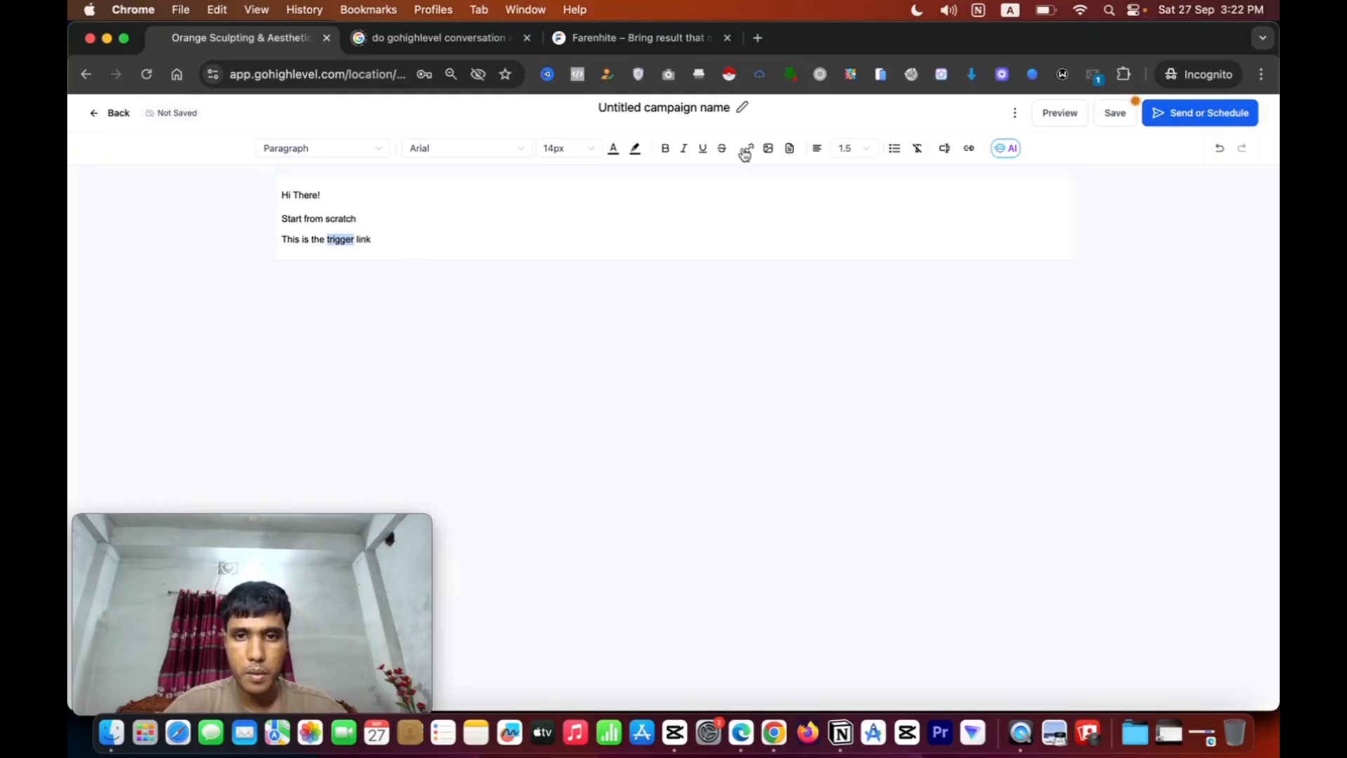
click(748, 148)
click(826, 353)
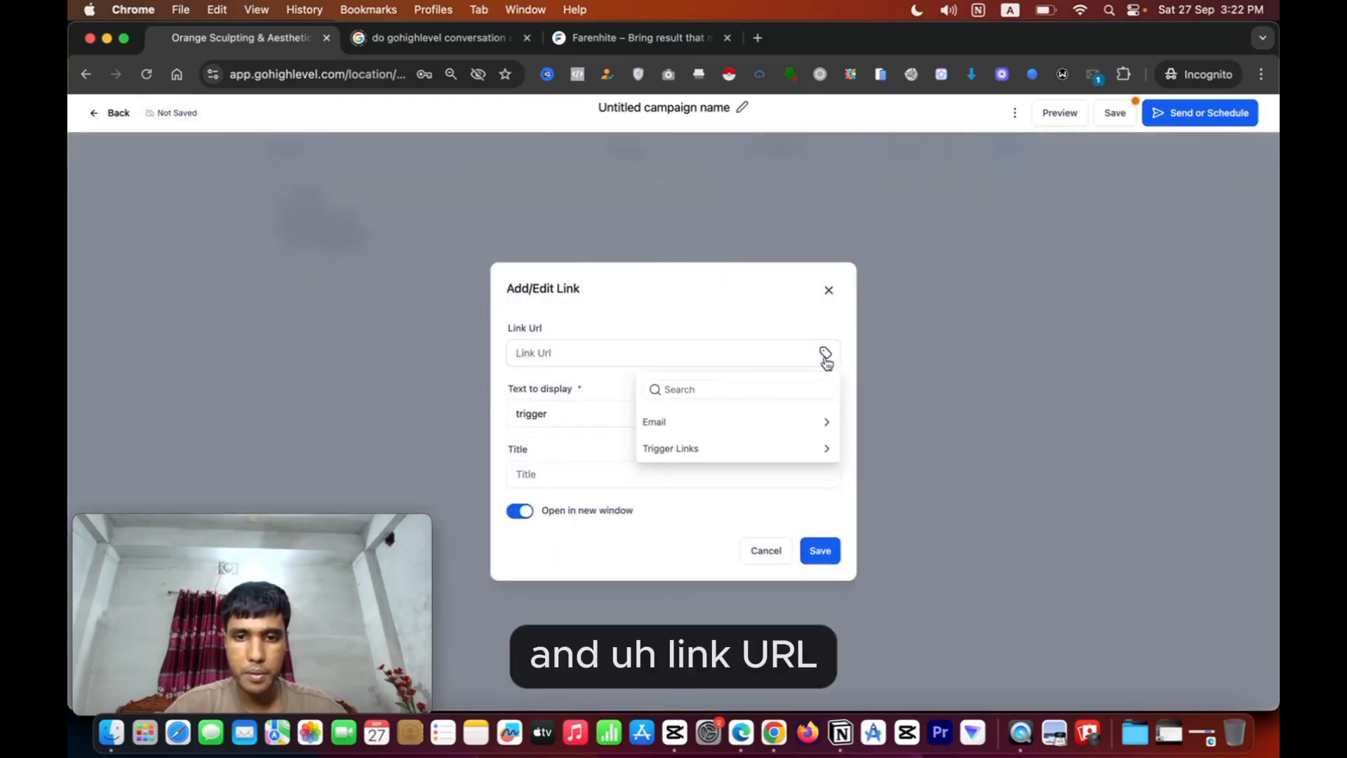
click(687, 449)
click(667, 445)
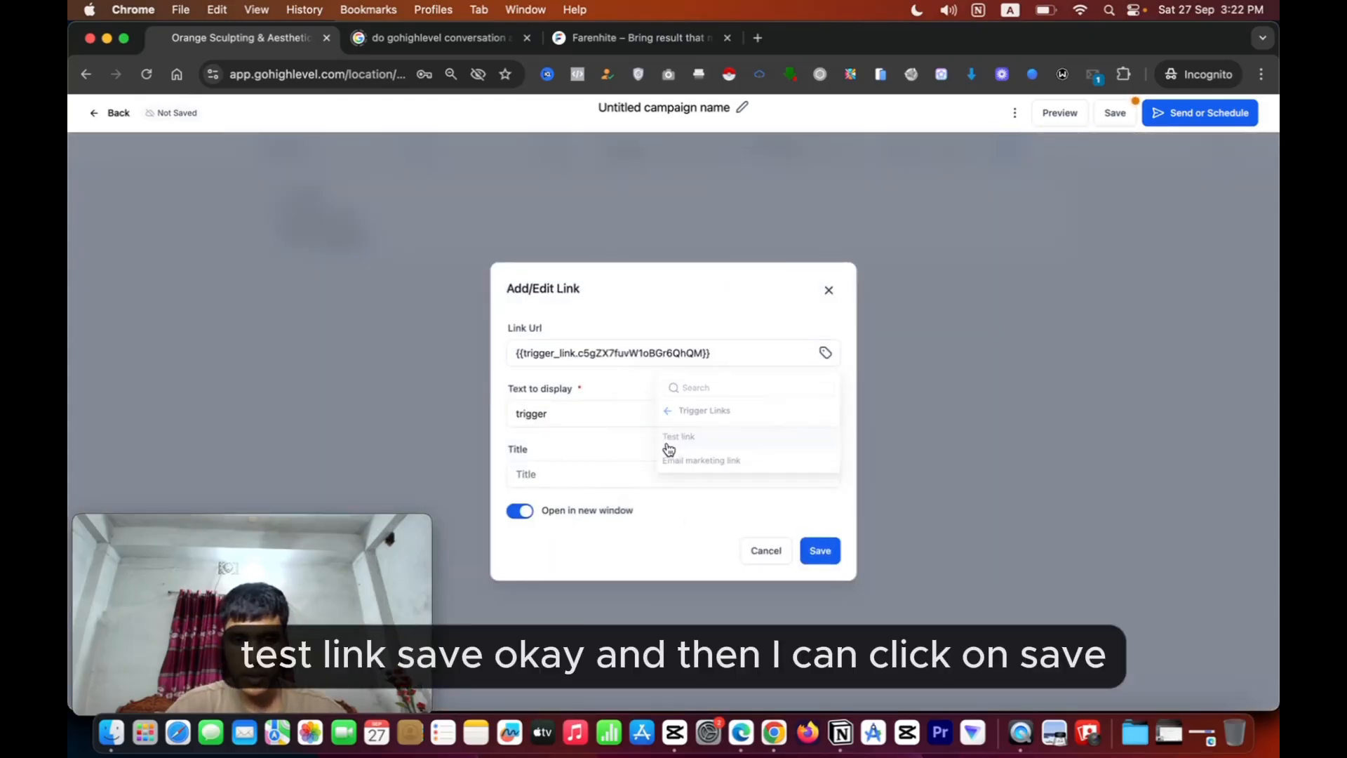
click(818, 552)
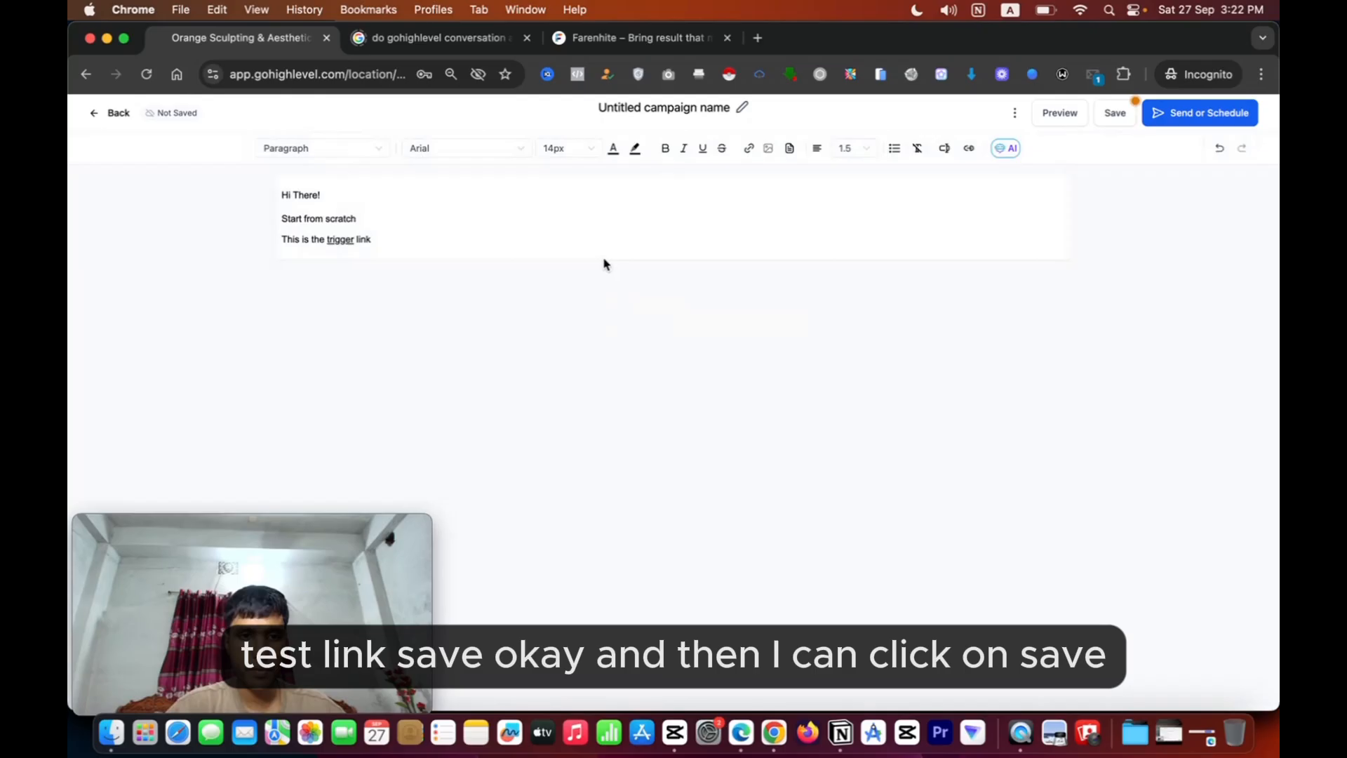
double_click(341, 239)
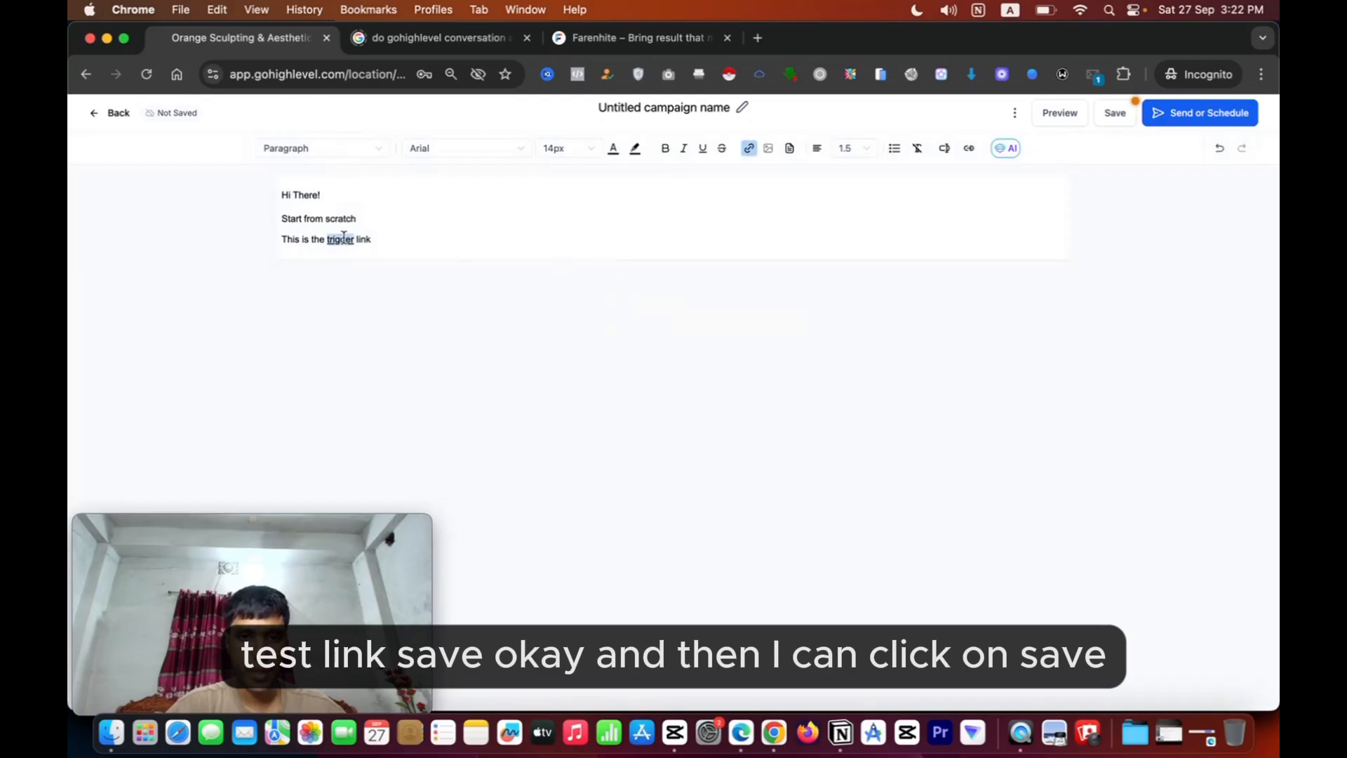
click(1115, 113)
Retitle the campaign 'Trigger link campaign', save it, and go back to Email Campaigns
text(Trig)
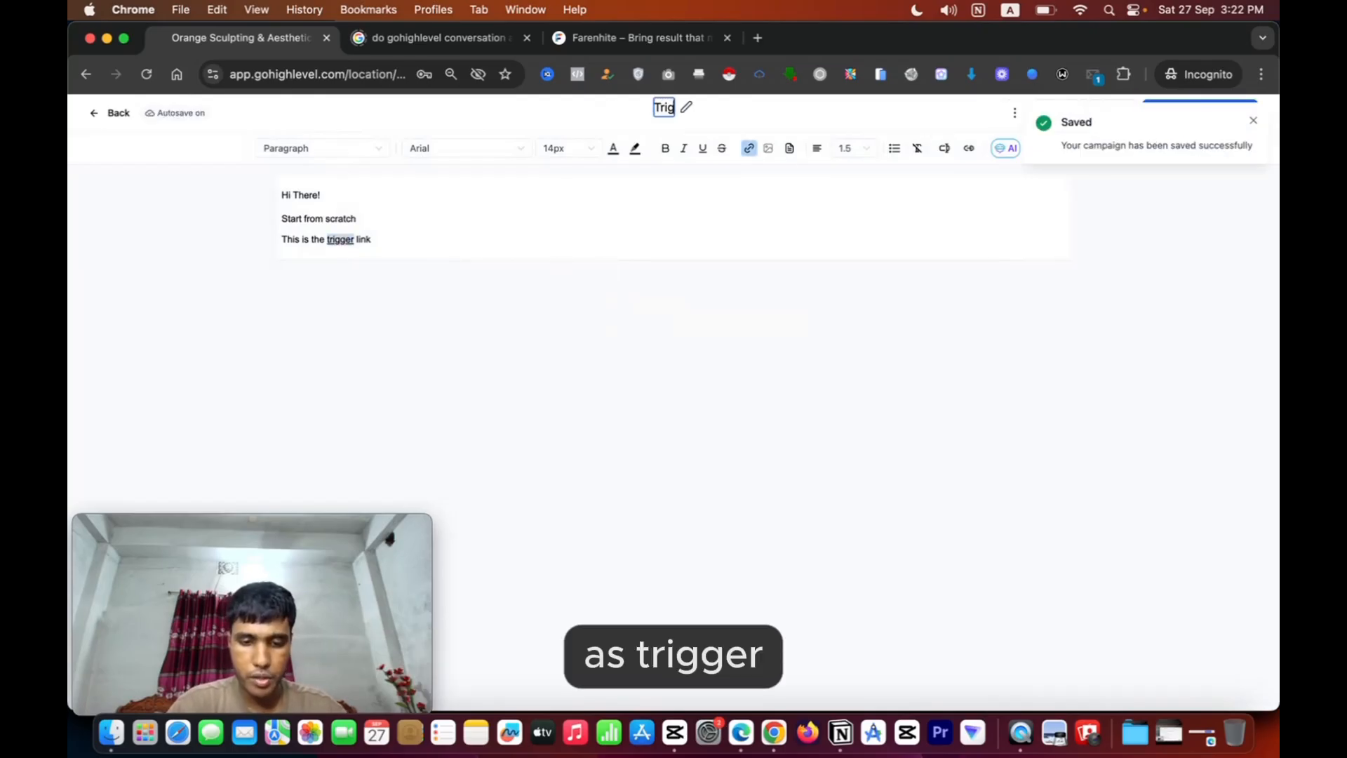
text(ger l)
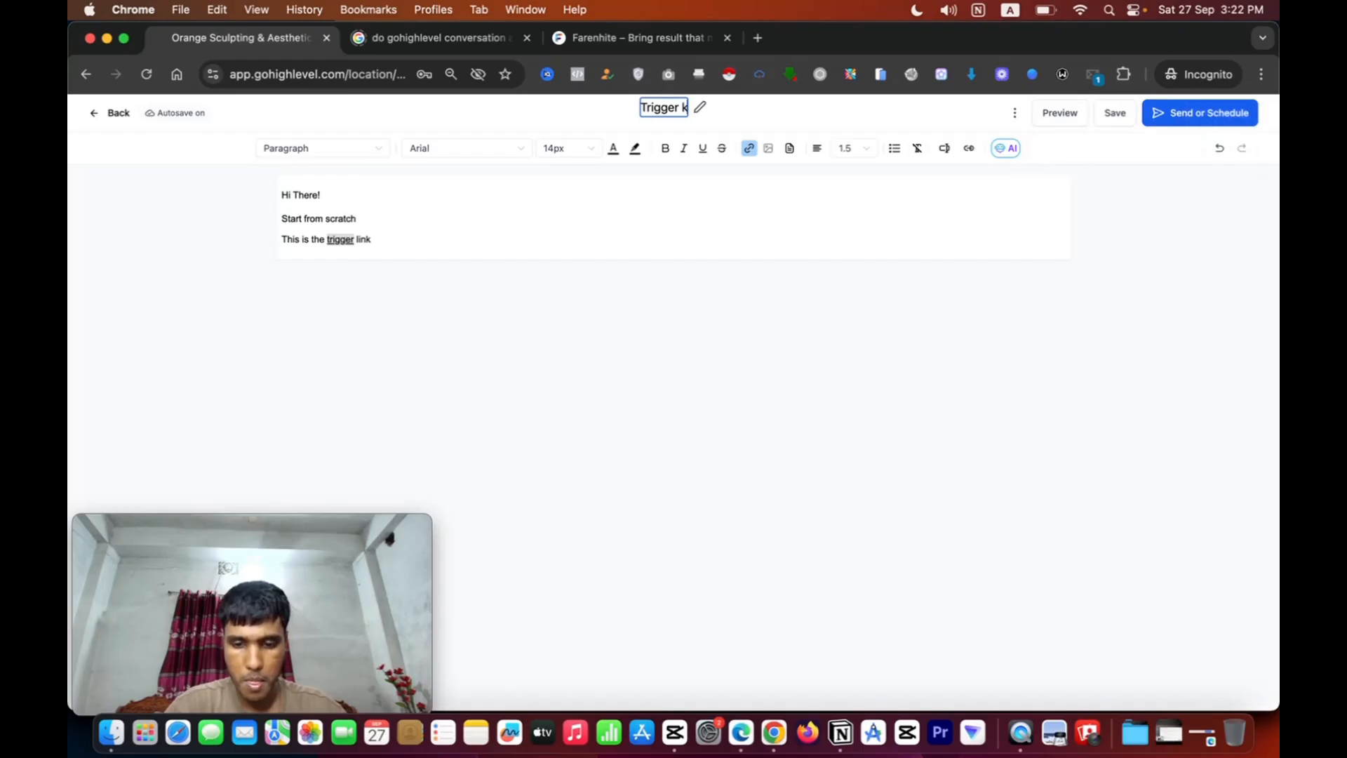
text(ink campaign)
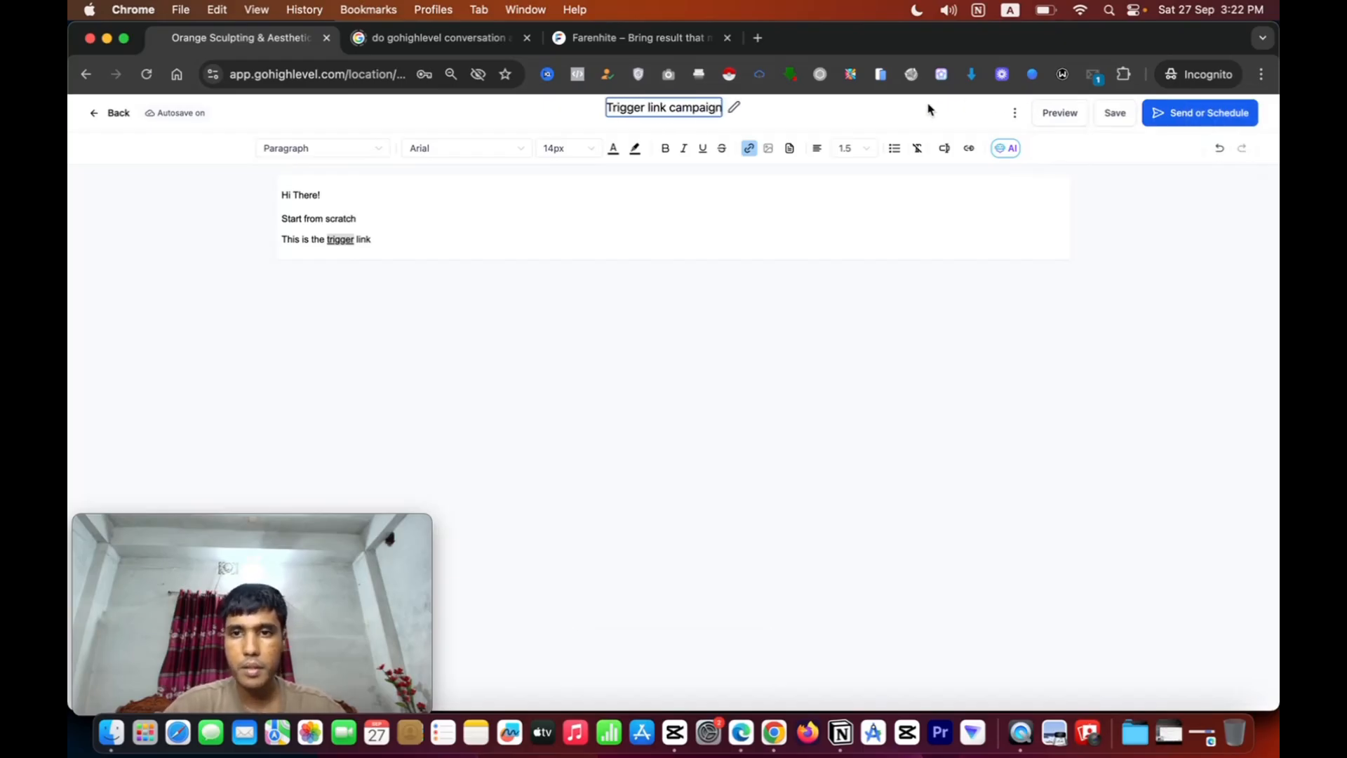
click(1114, 113)
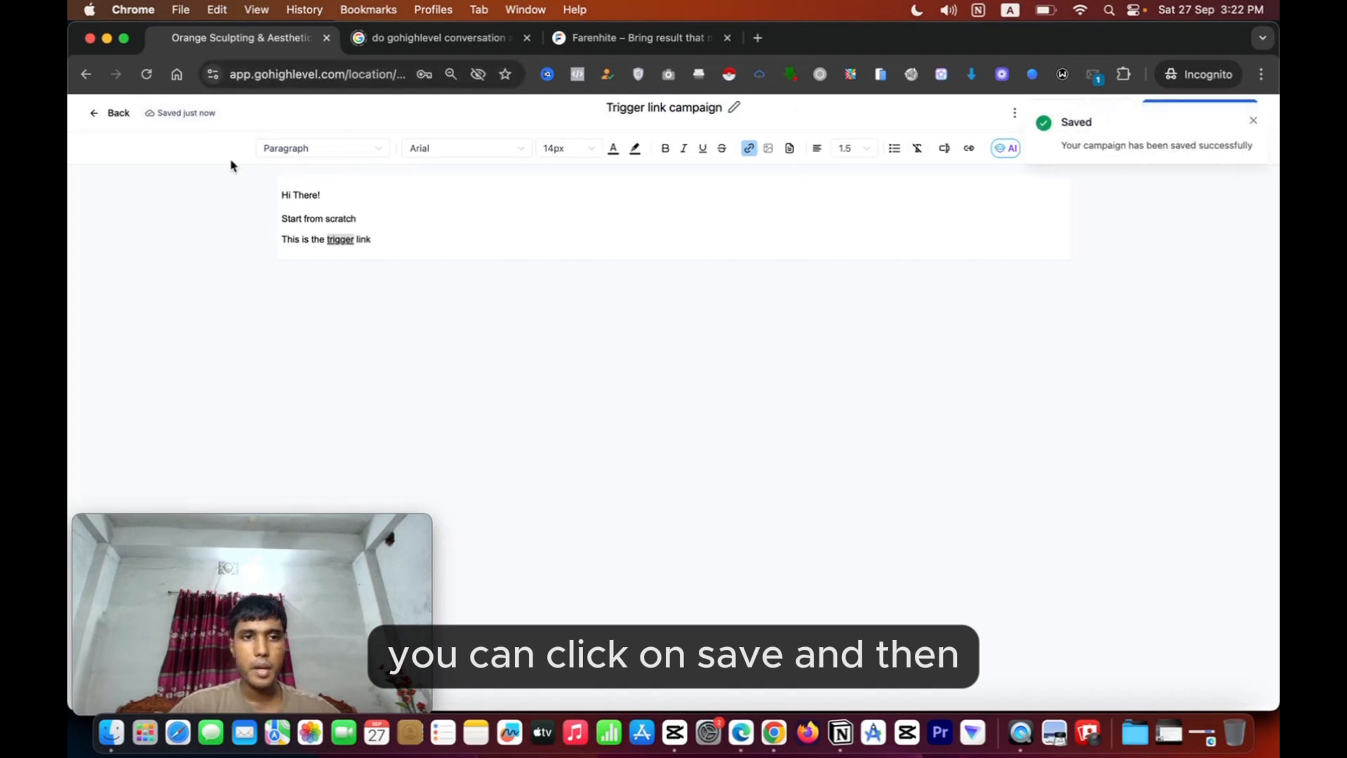
click(99, 114)
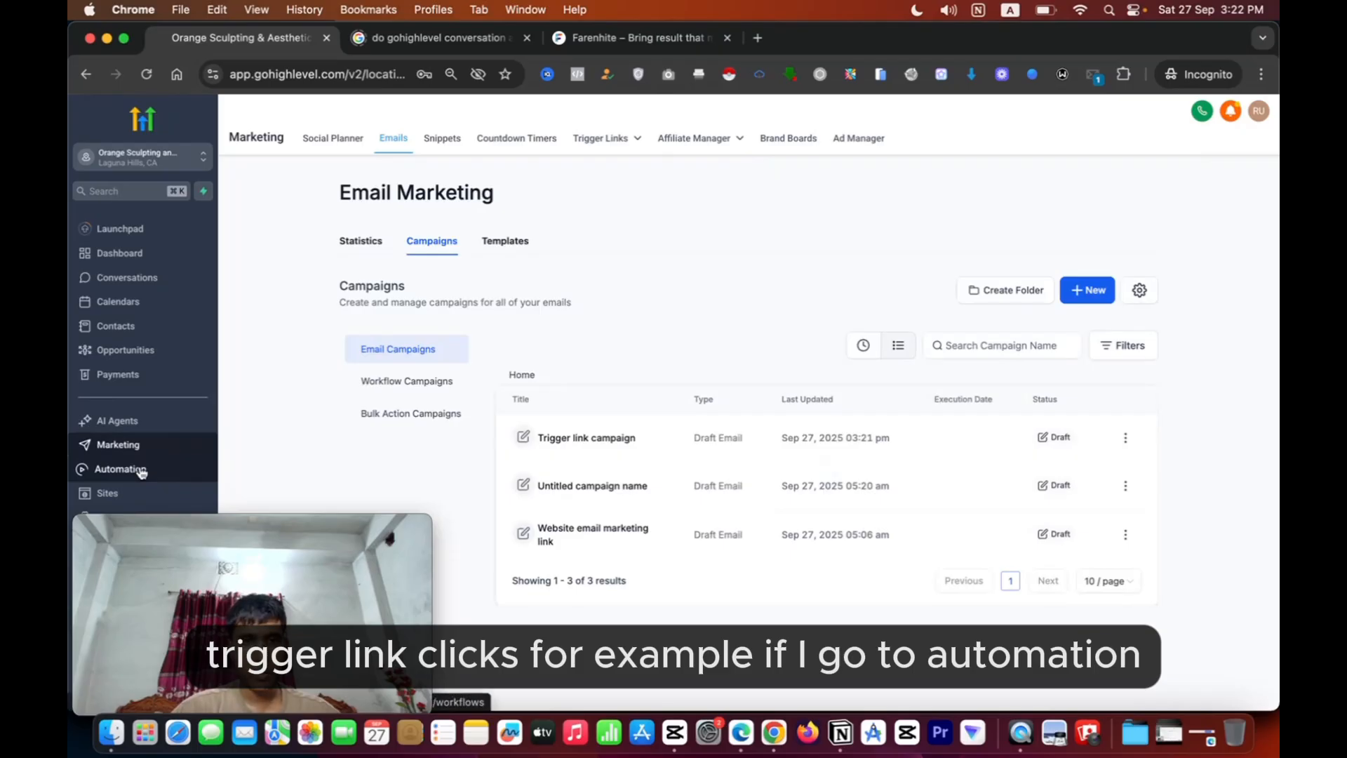
Create a workflow from scratch with a Trigger Link Clicked trigger, found by searching 'tri'
click(141, 473)
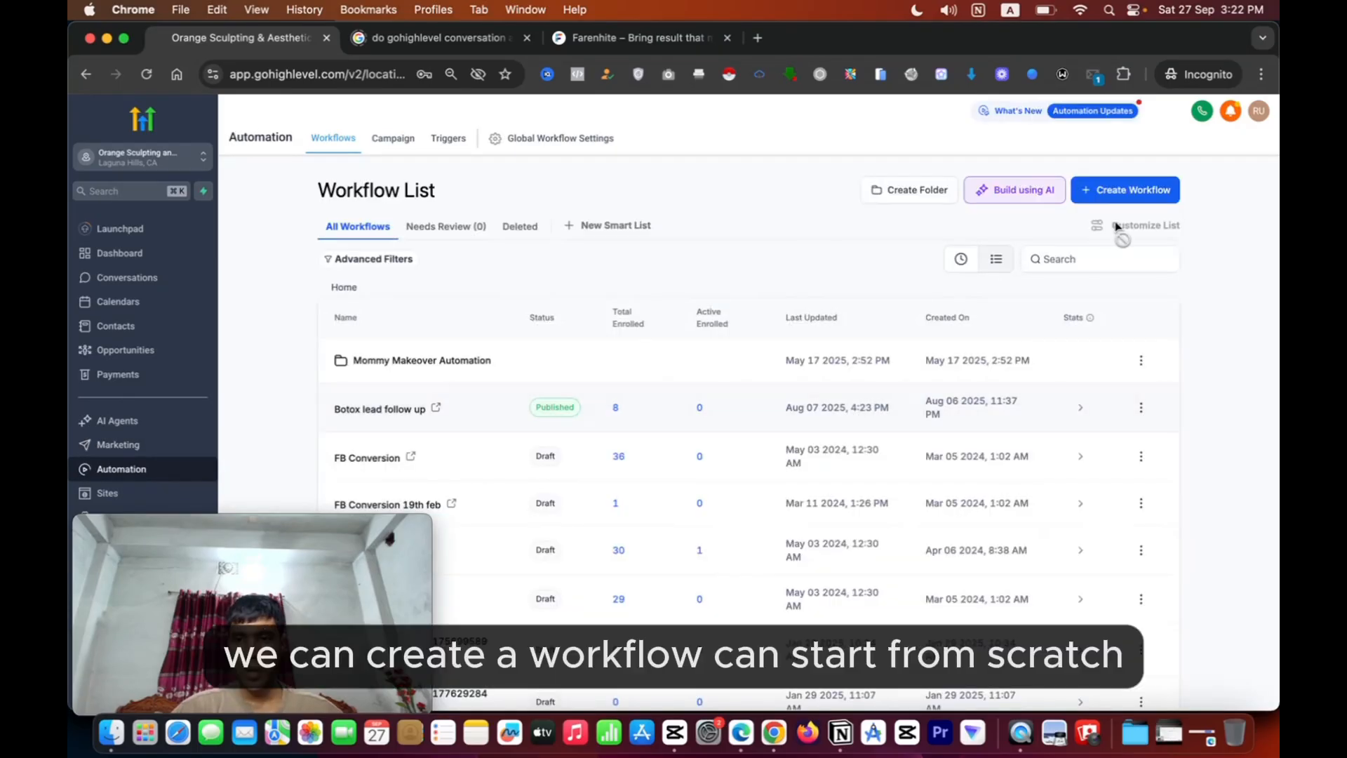
click(1110, 191)
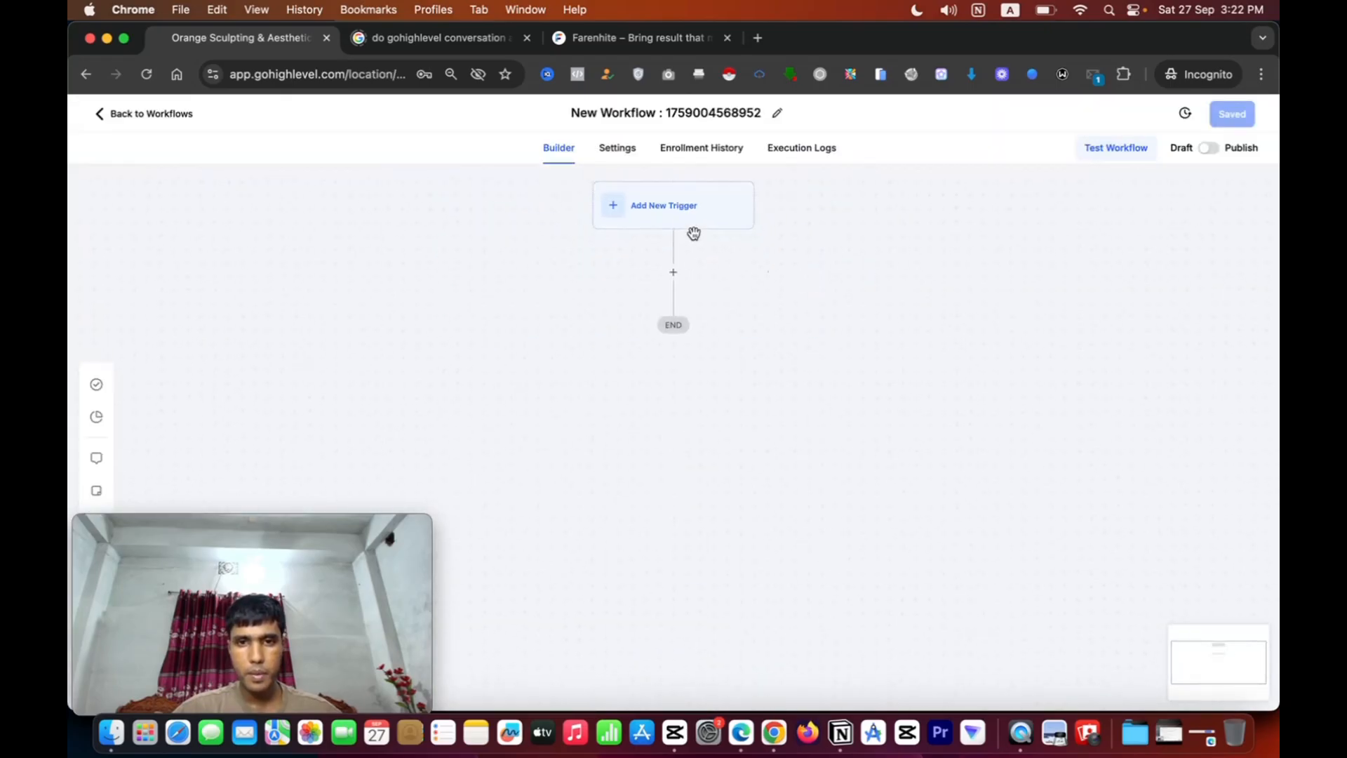
click(673, 212)
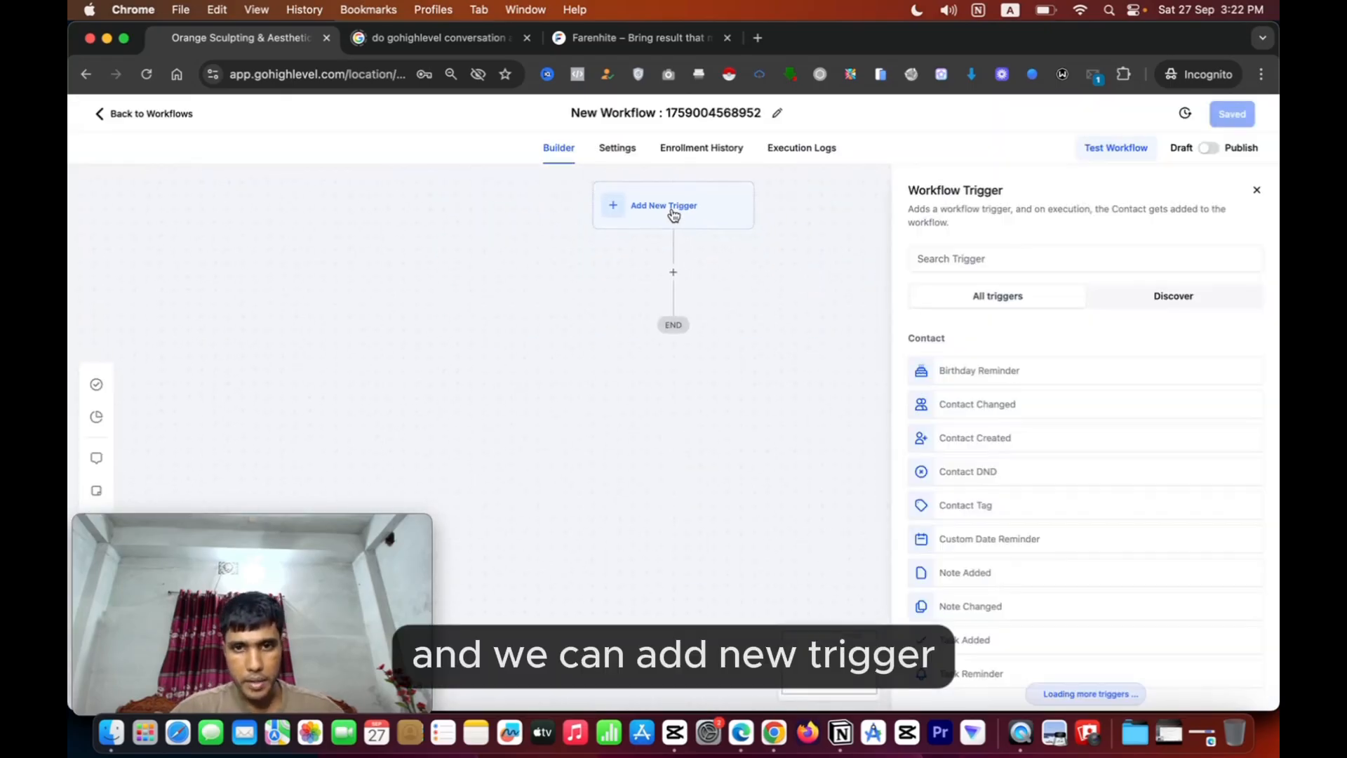
click(942, 259)
text(trig)
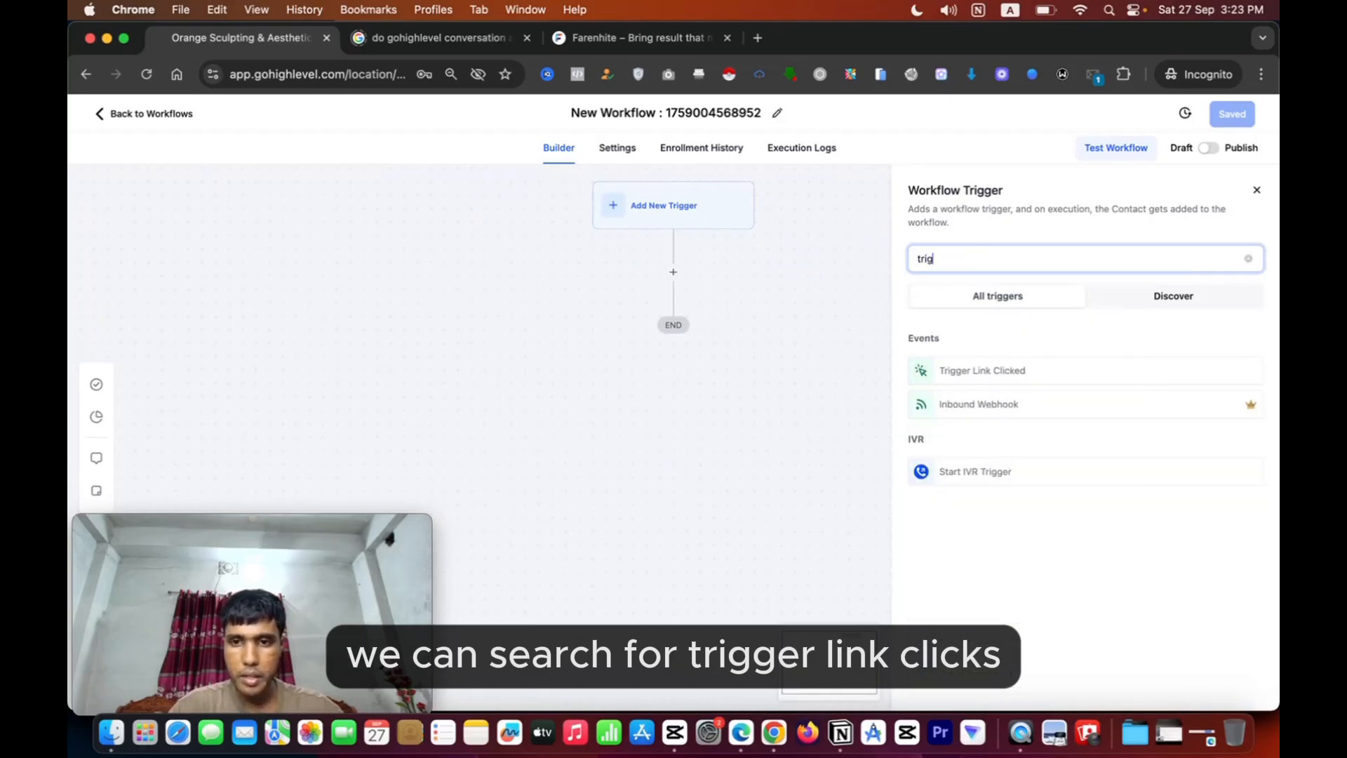
click(969, 368)
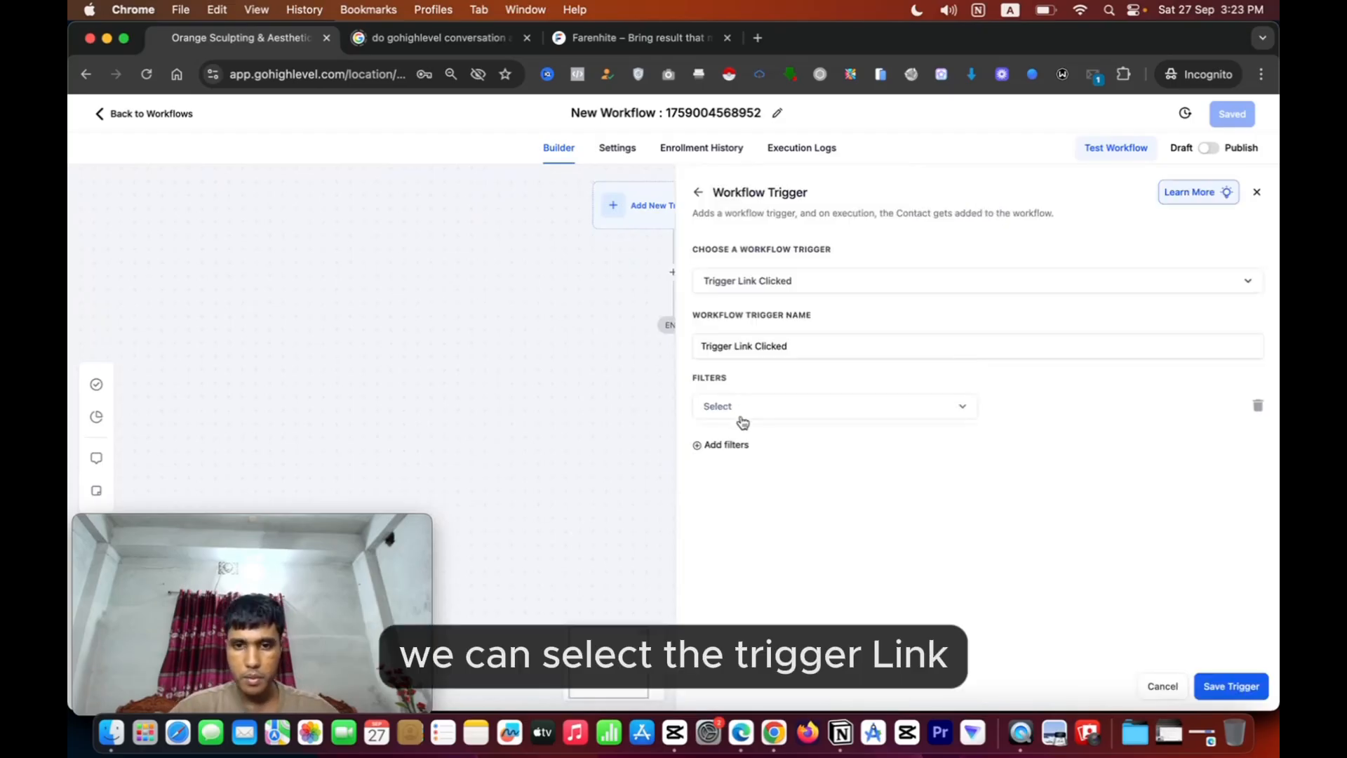
Filter the trigger by trigger link 'Test link' and save the trigger
click(734, 409)
click(728, 498)
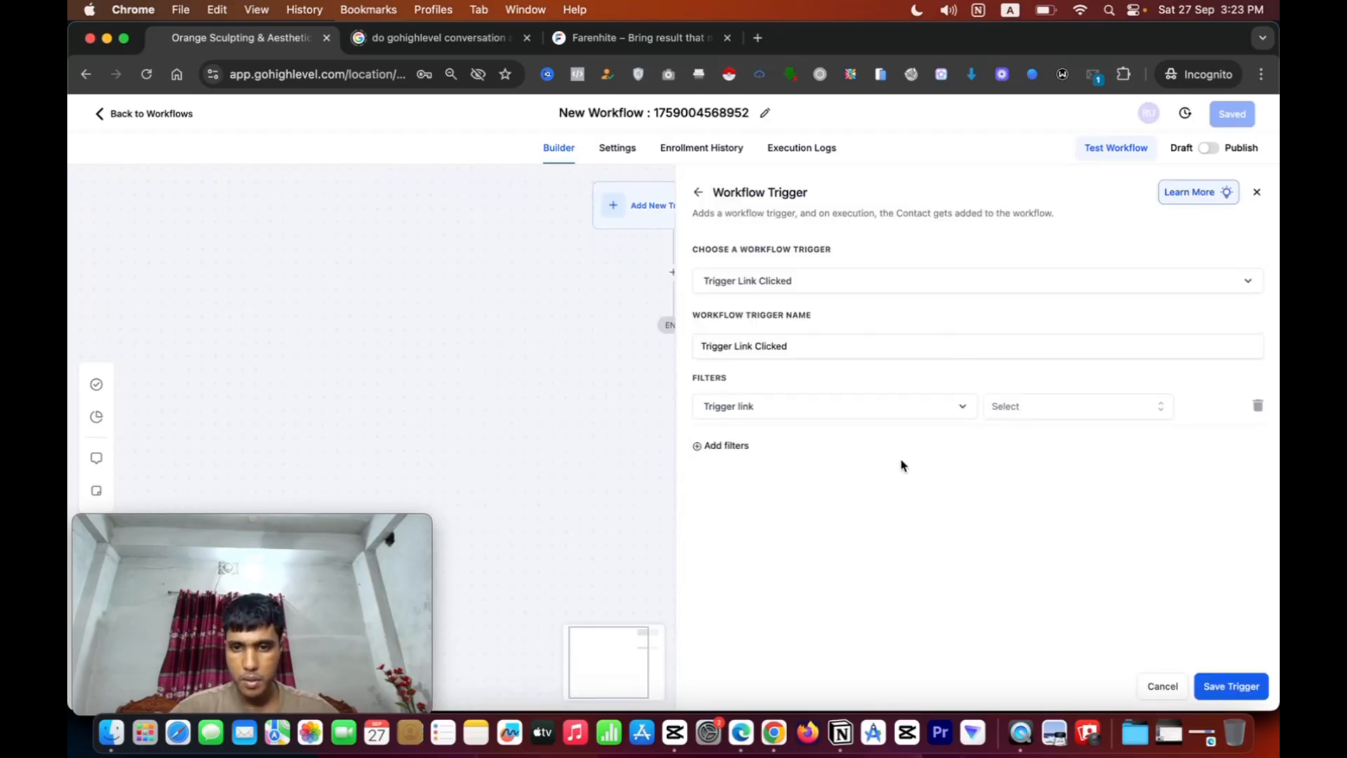
click(1043, 411)
click(1017, 467)
click(1041, 406)
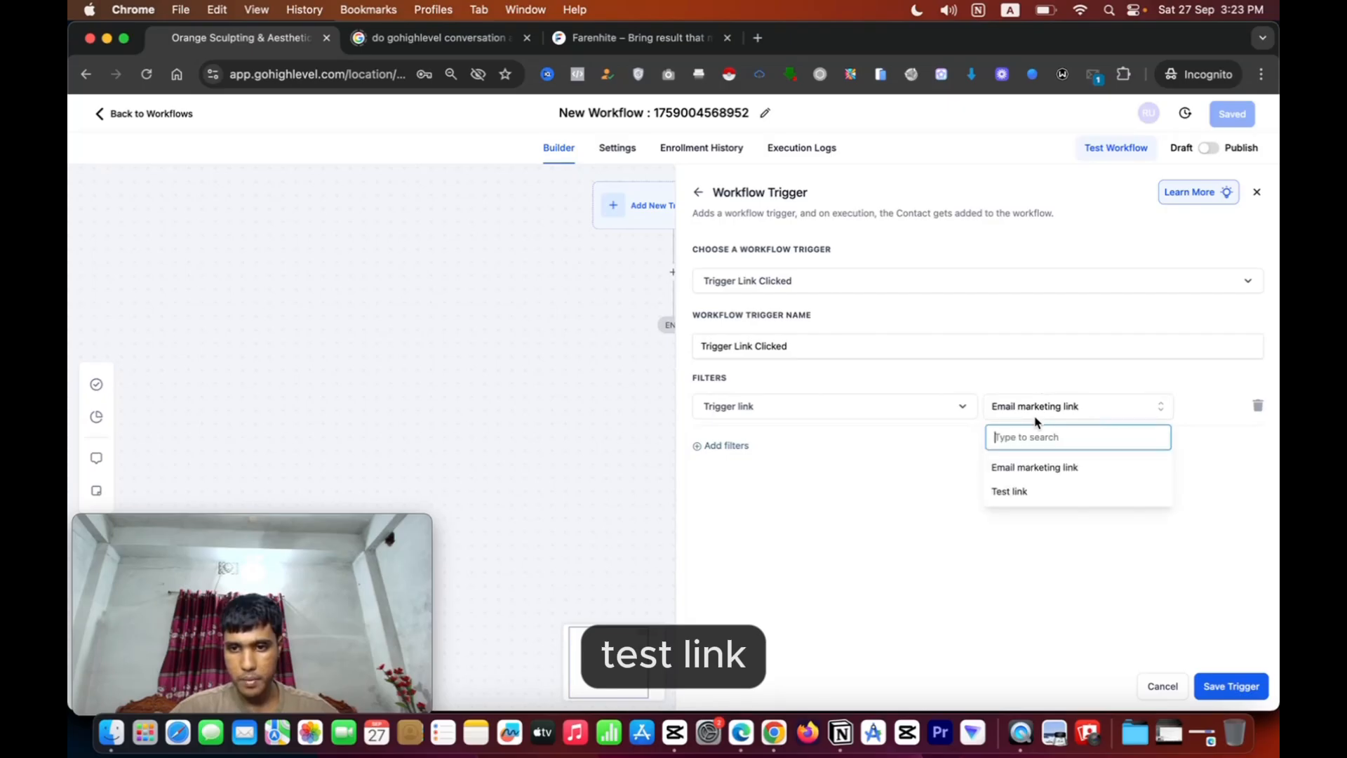
click(1007, 490)
click(1213, 684)
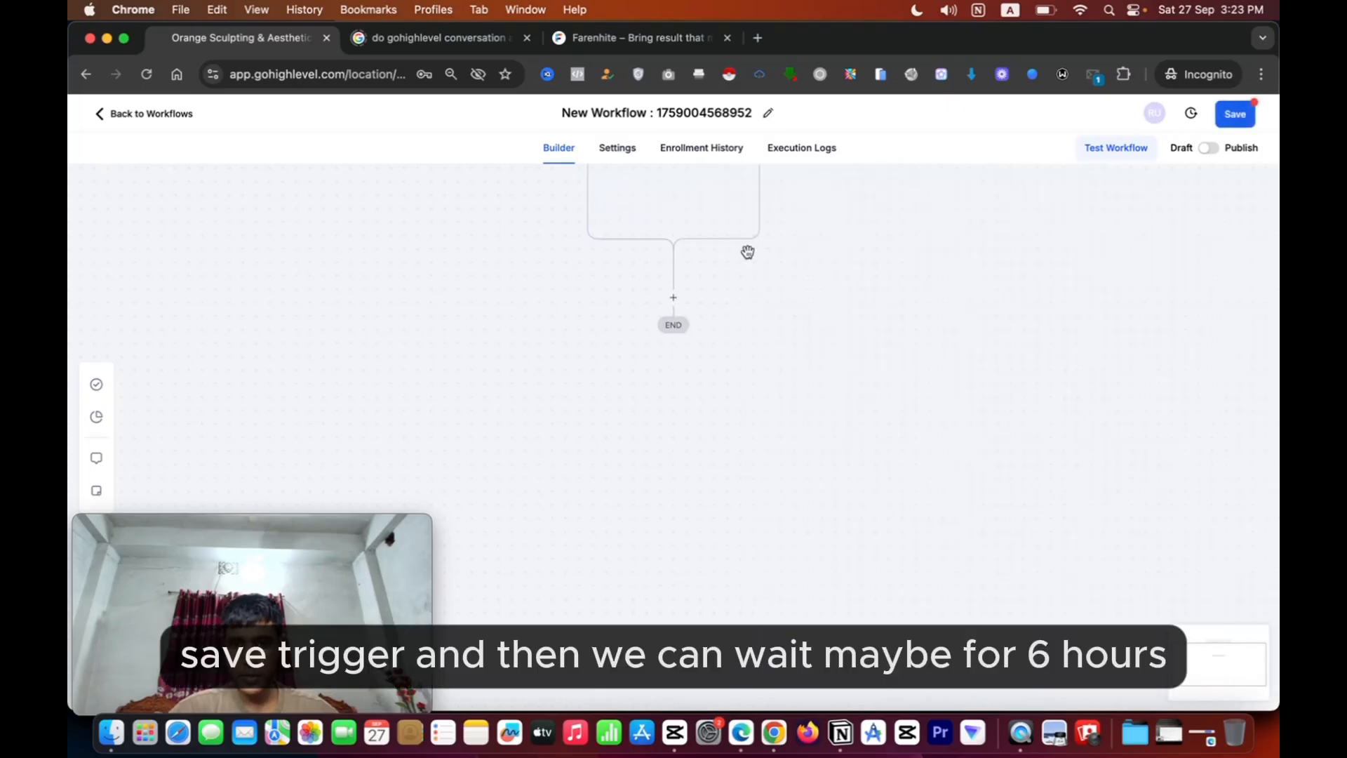
Add a Wait step of 6 hours after the trigger, save it, and return to Workflows
click(672, 459)
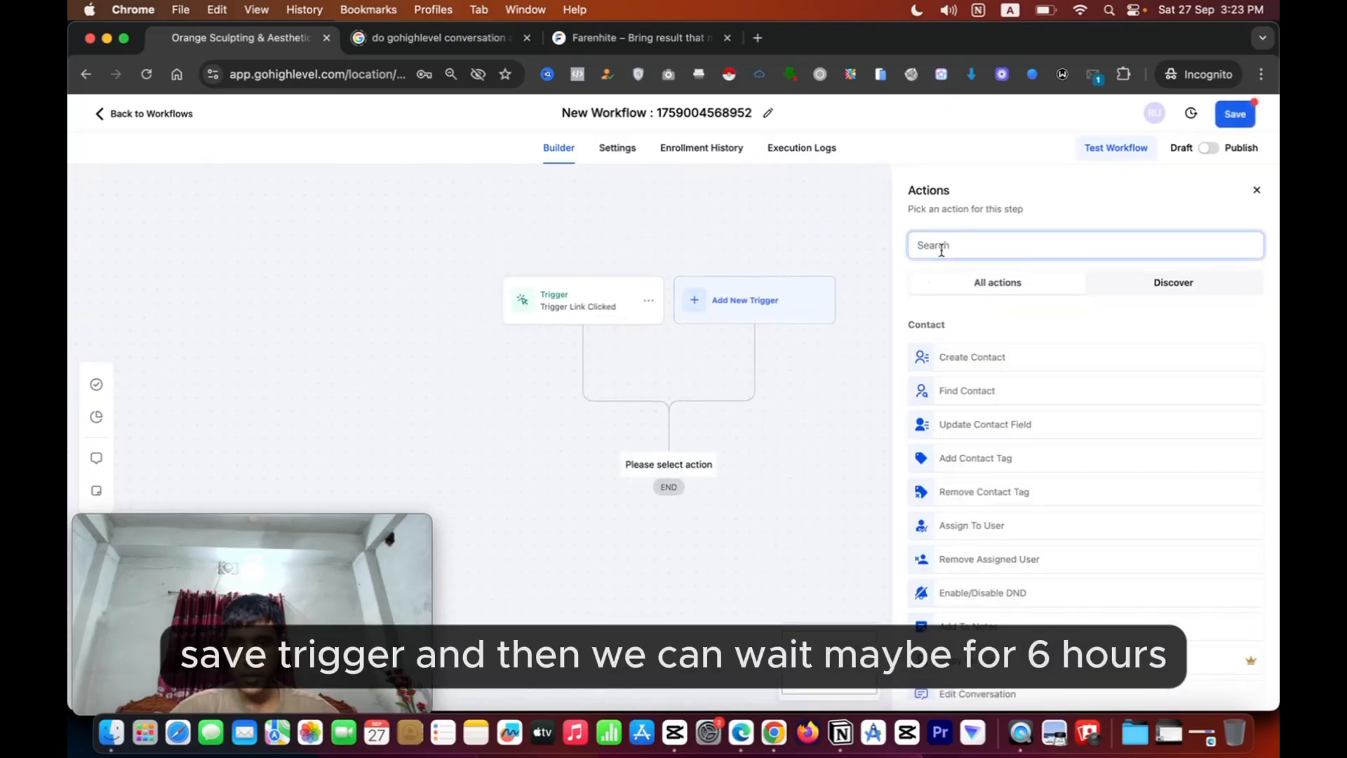
text(wait)
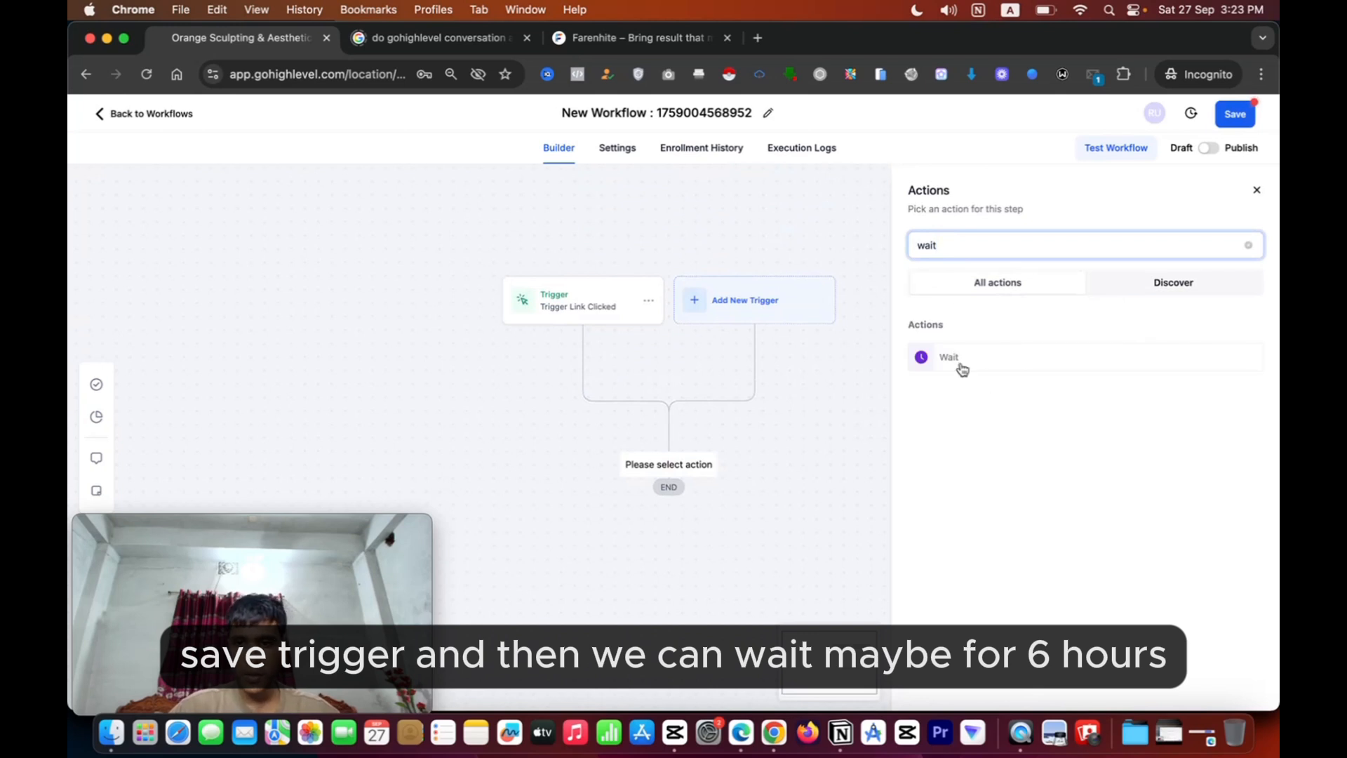
click(957, 361)
click(731, 391)
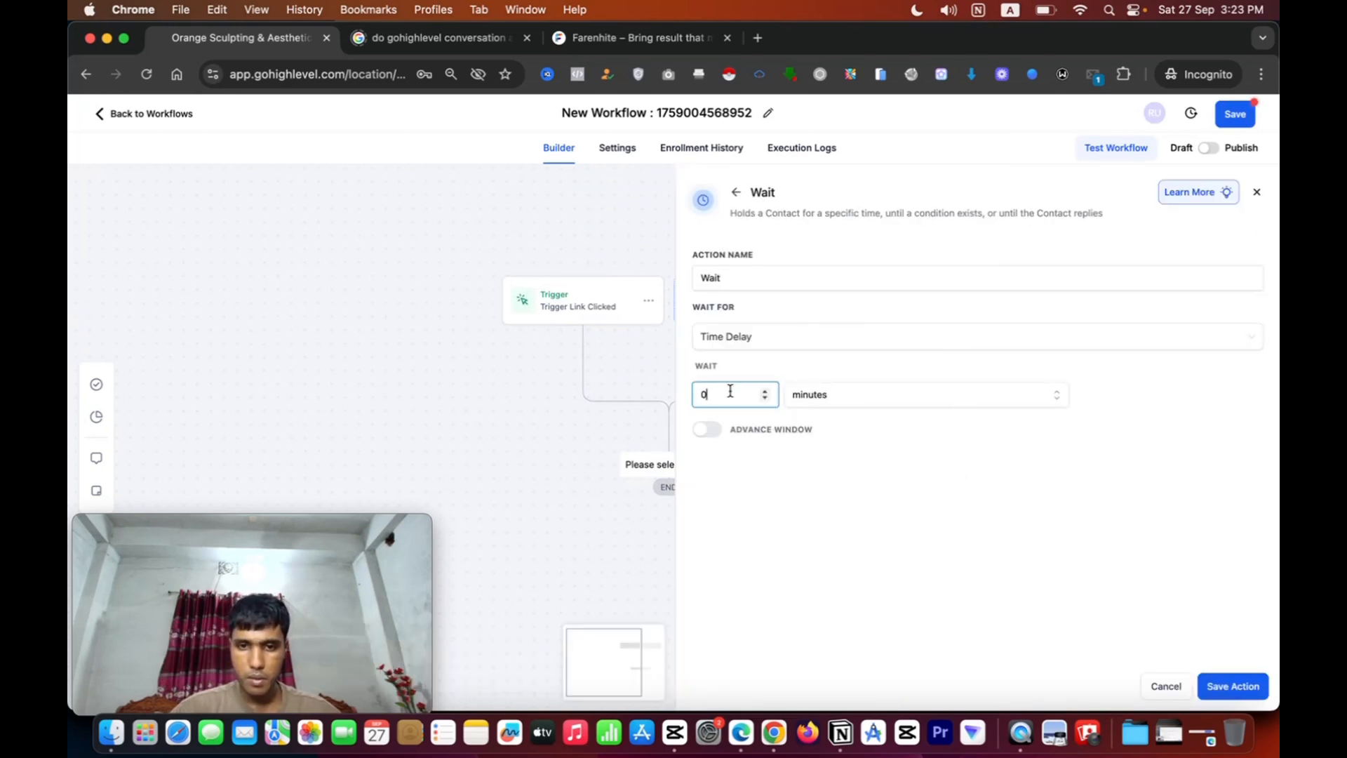
key(BackSpace)
text(6)
click(898, 393)
click(840, 444)
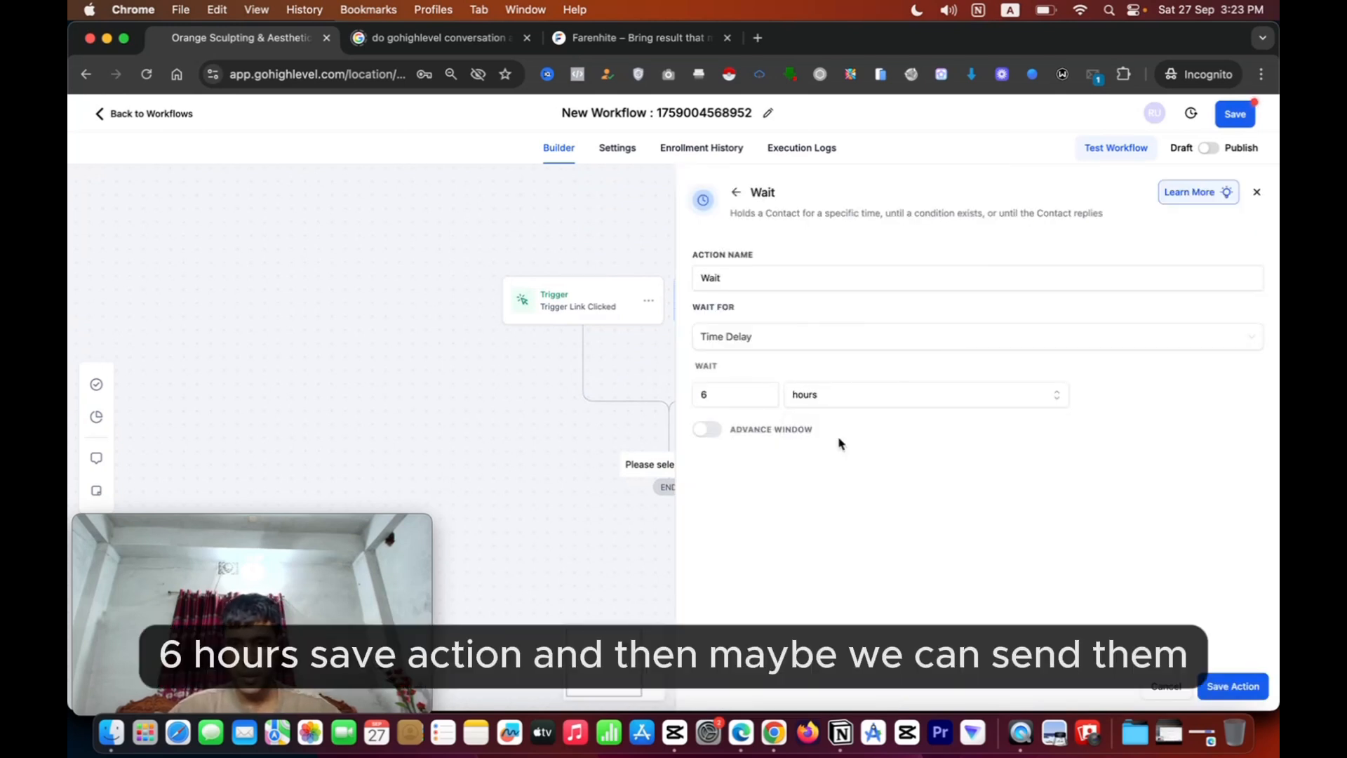
click(1232, 686)
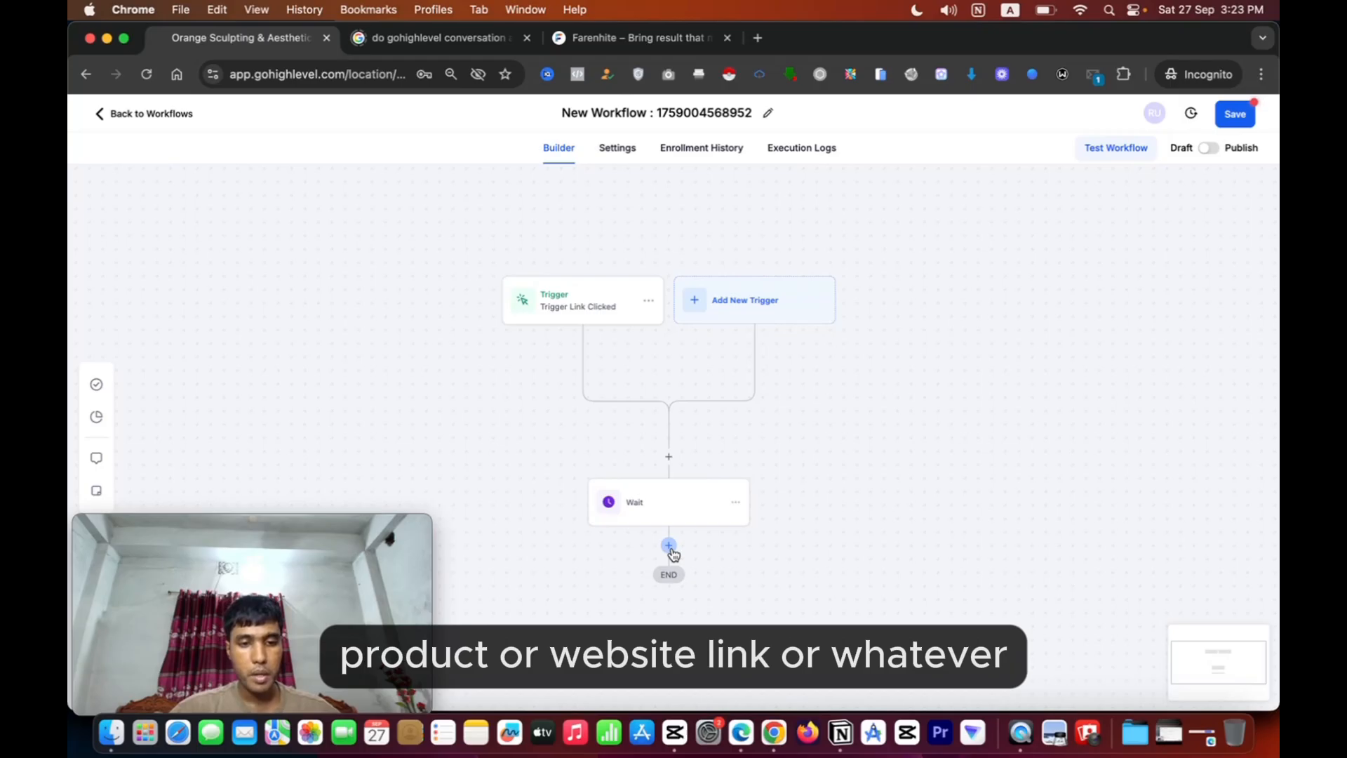
click(148, 115)
Confirm leaving the workflow builder and open the Affiliate Manager dashboard
click(807, 443)
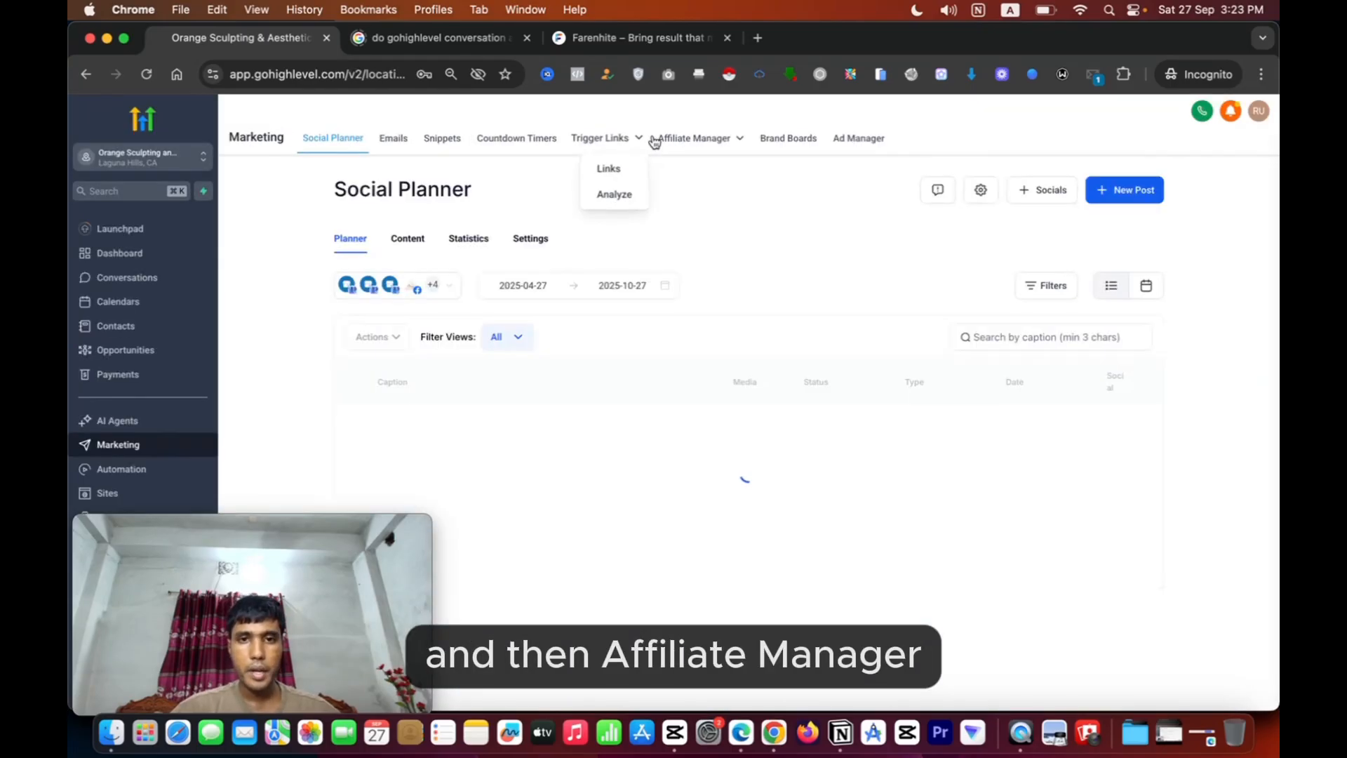
mouse_move(703, 143)
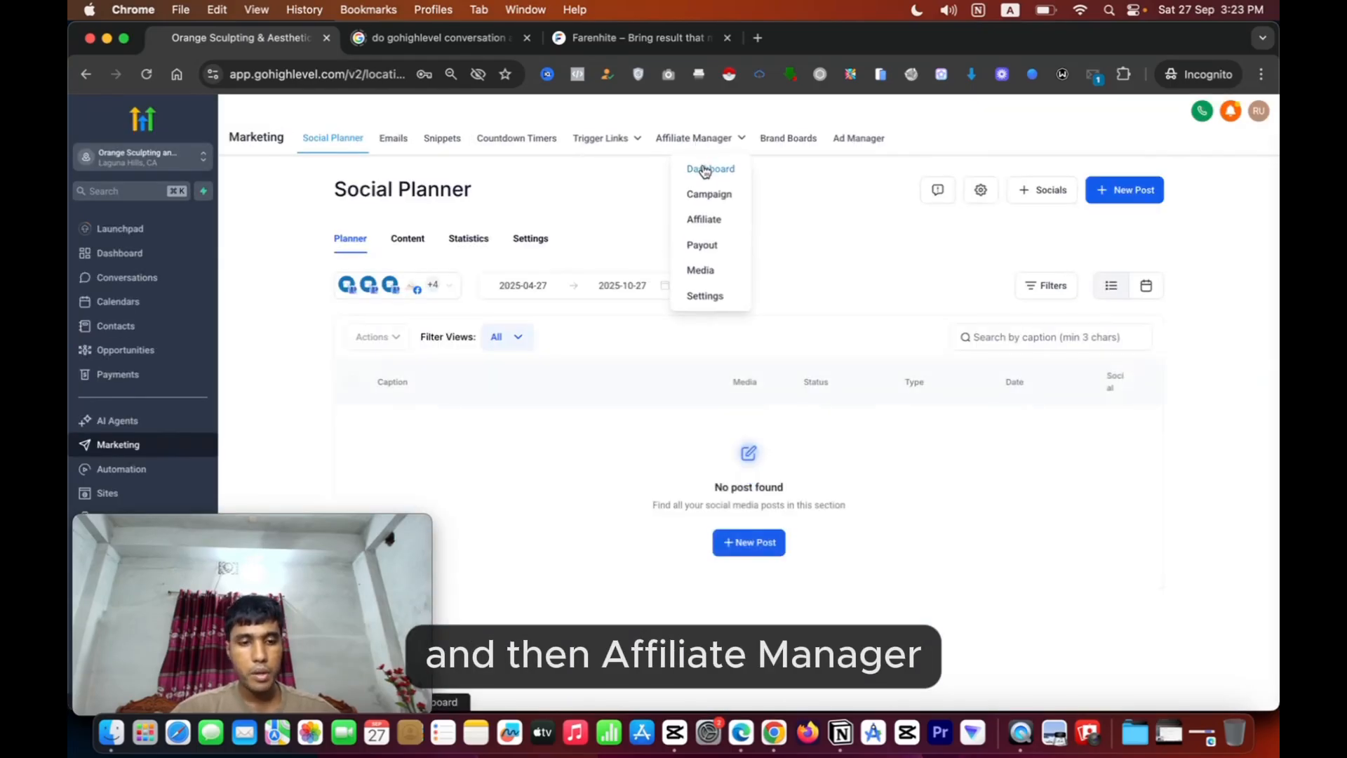
click(705, 171)
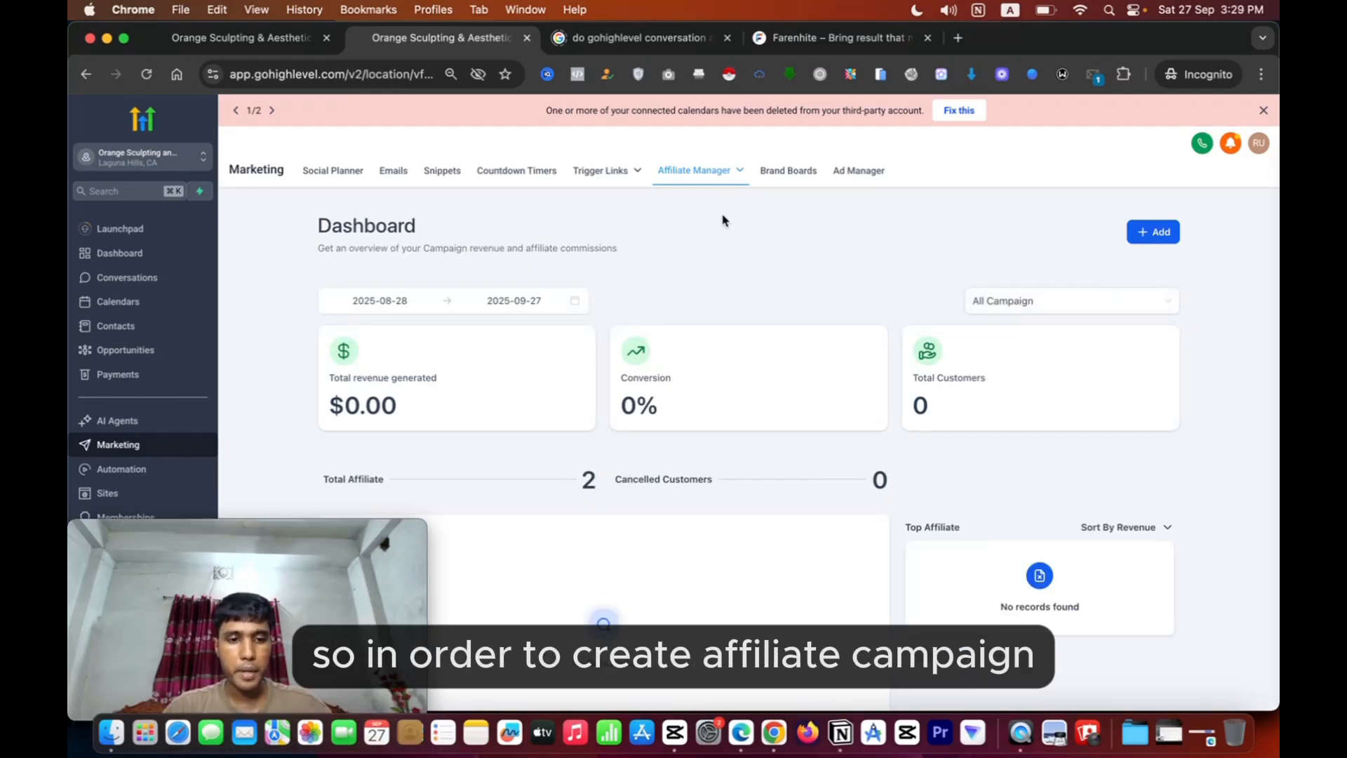
Start a new affiliate campaign named 'Appointment booking affiliate'
mouse_move(722, 182)
click(711, 222)
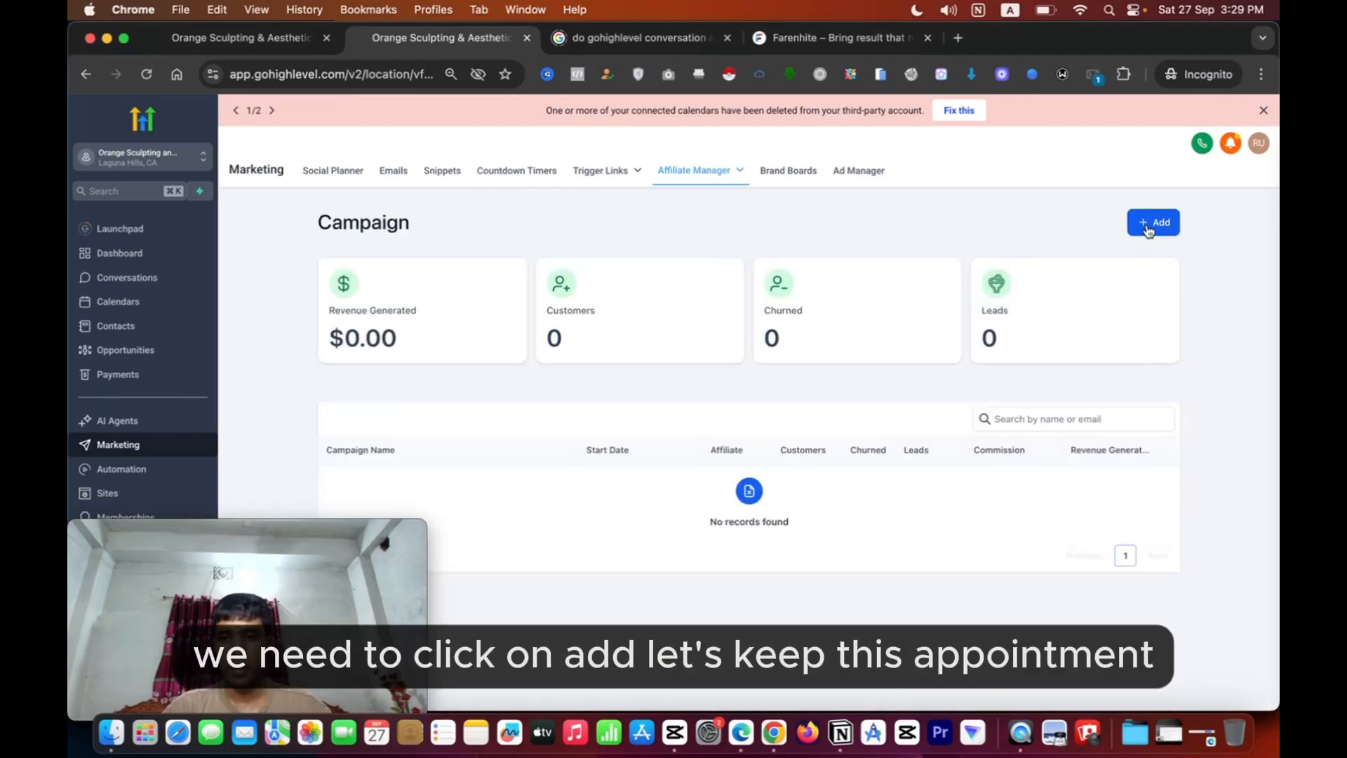
click(1148, 223)
triple_click(533, 223)
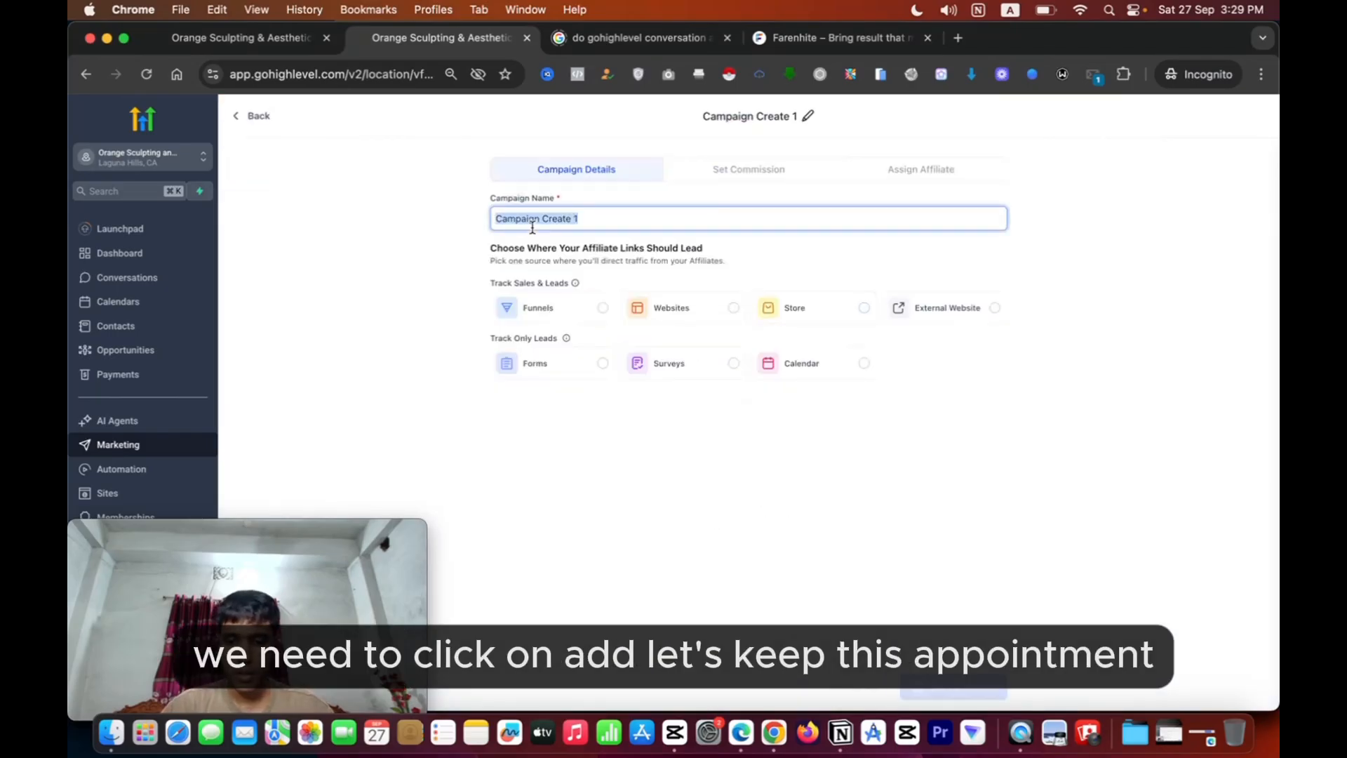
key(BackSpace)
text(Appointment b)
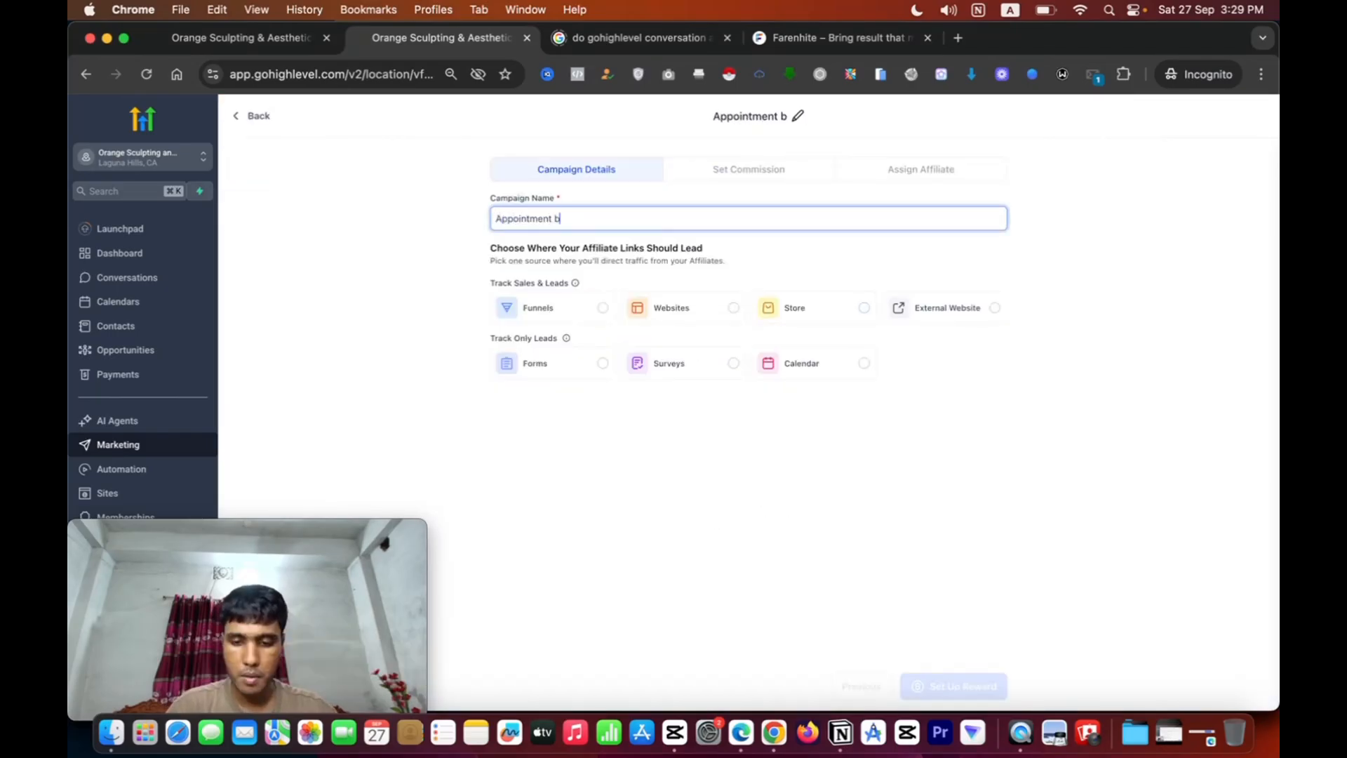
text(ooking affiliate)
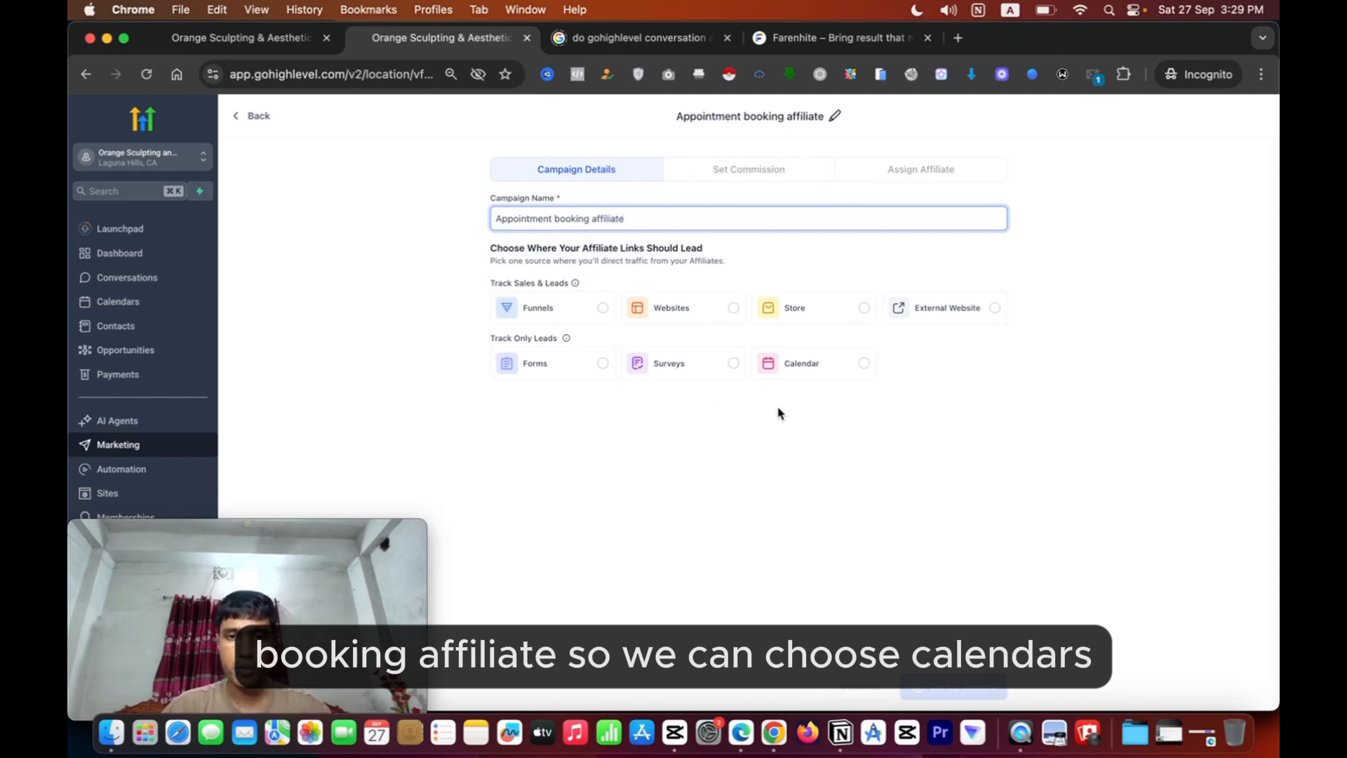
Send affiliates to a Calendar: the Orange Sculpting & Aesthetics Schedule
click(791, 366)
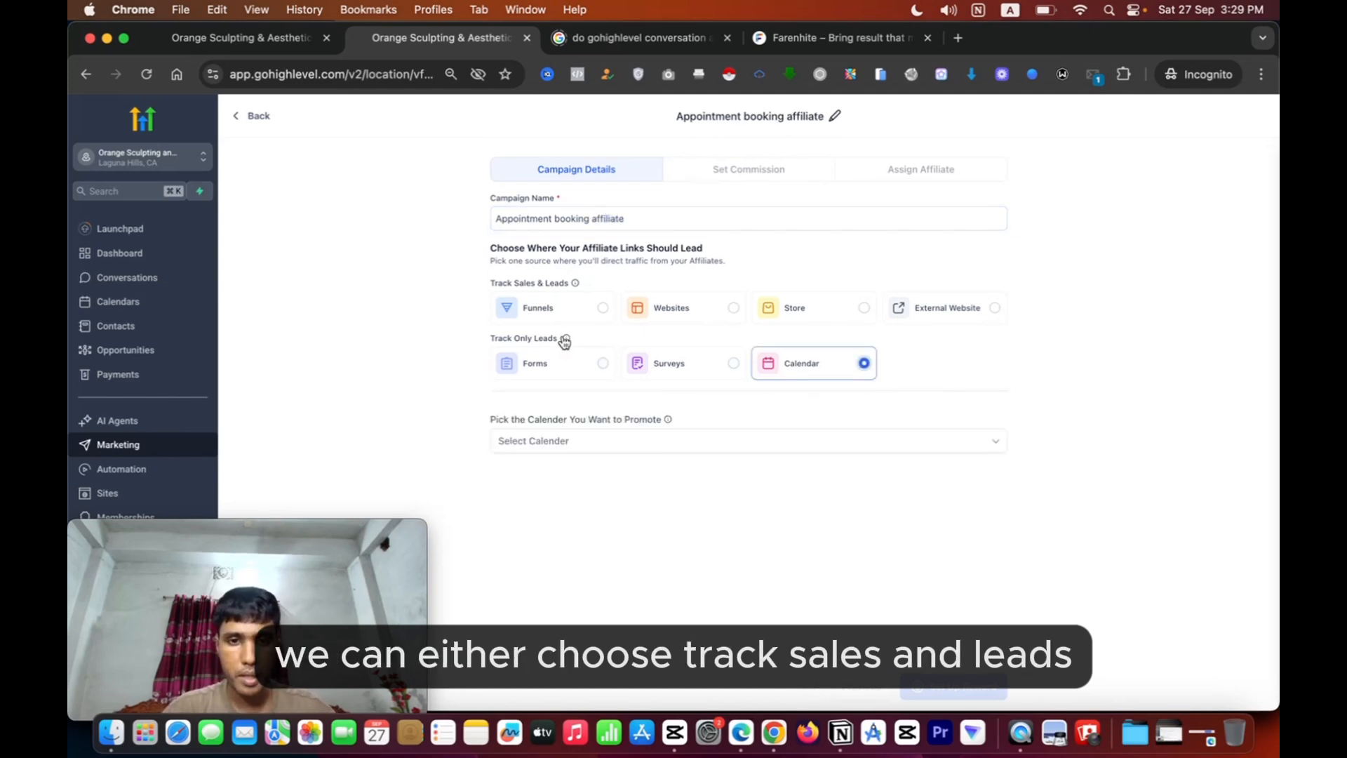
mouse_move(575, 287)
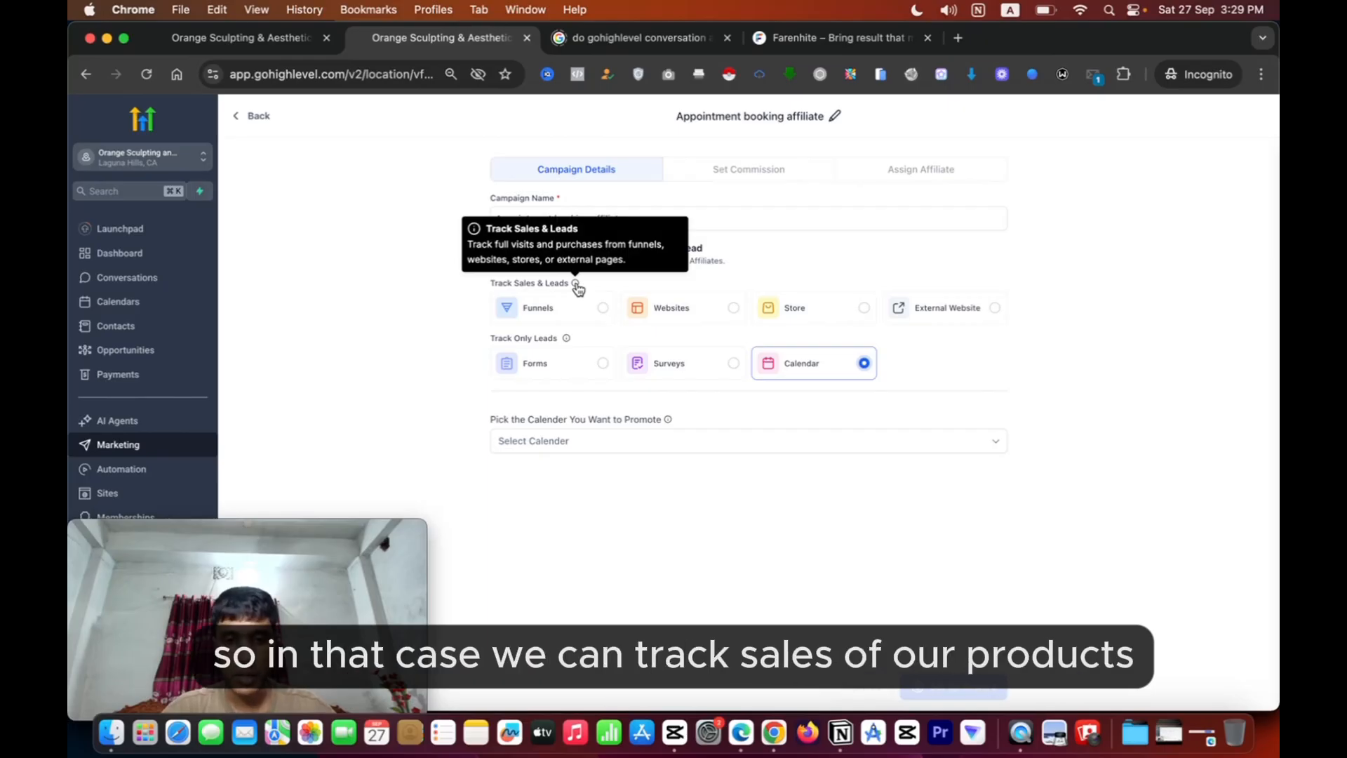
mouse_move(565, 341)
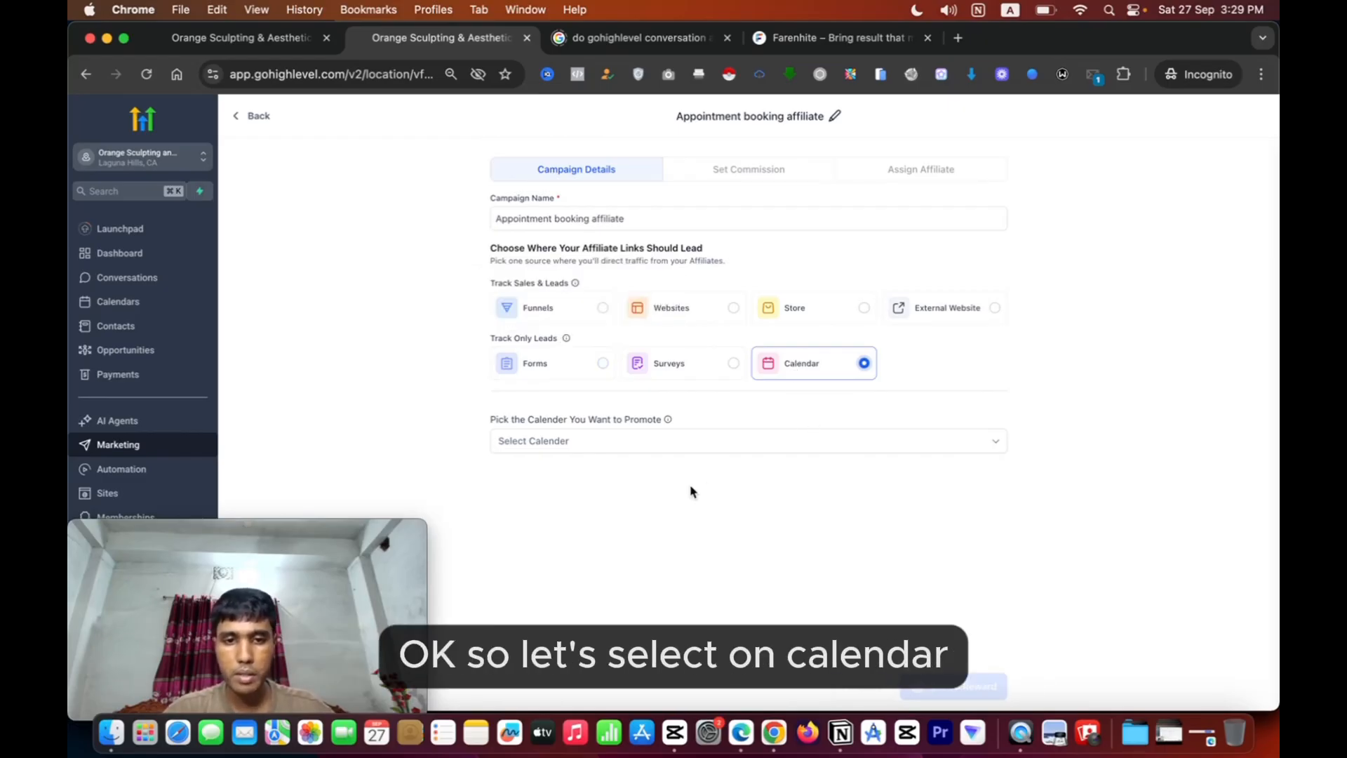
click(653, 447)
click(589, 486)
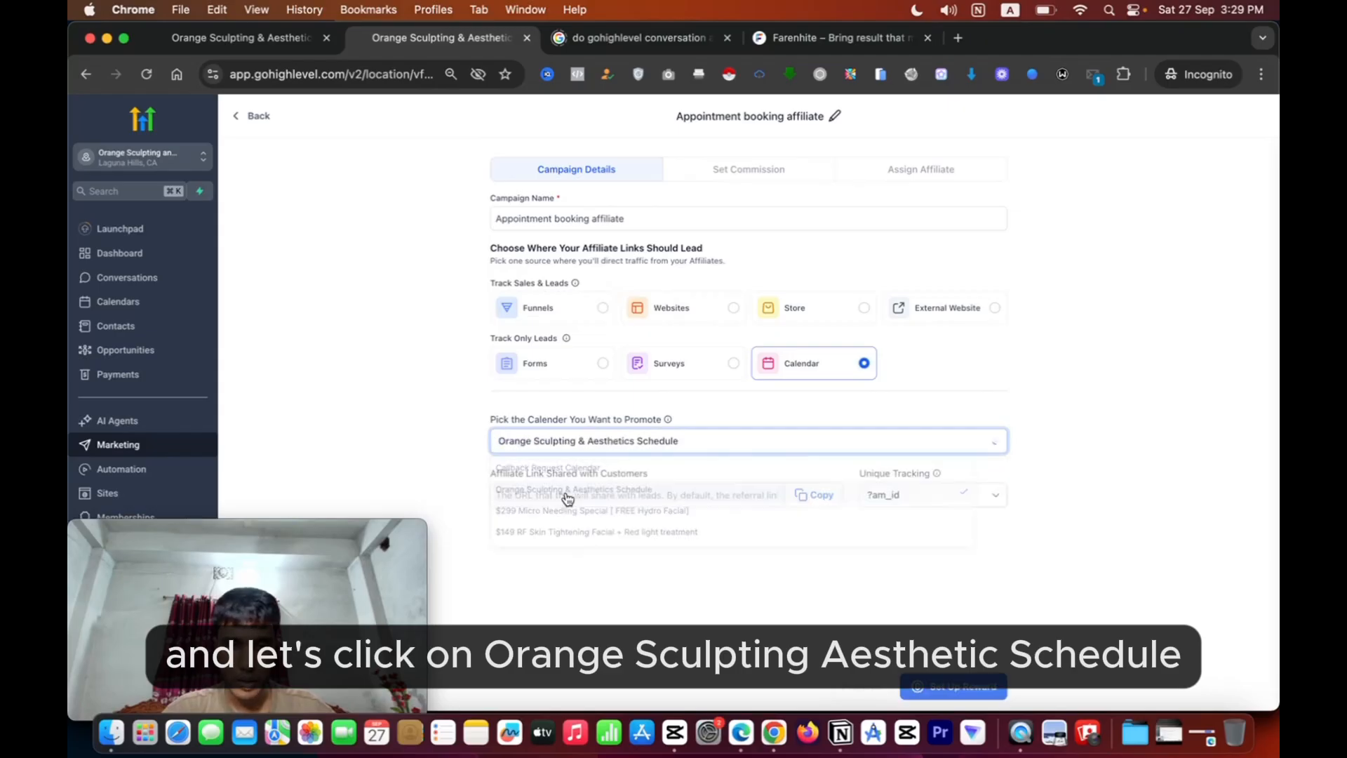
Skip past the reward setup, assign the first listed affiliate, and publish the campaign now
click(938, 689)
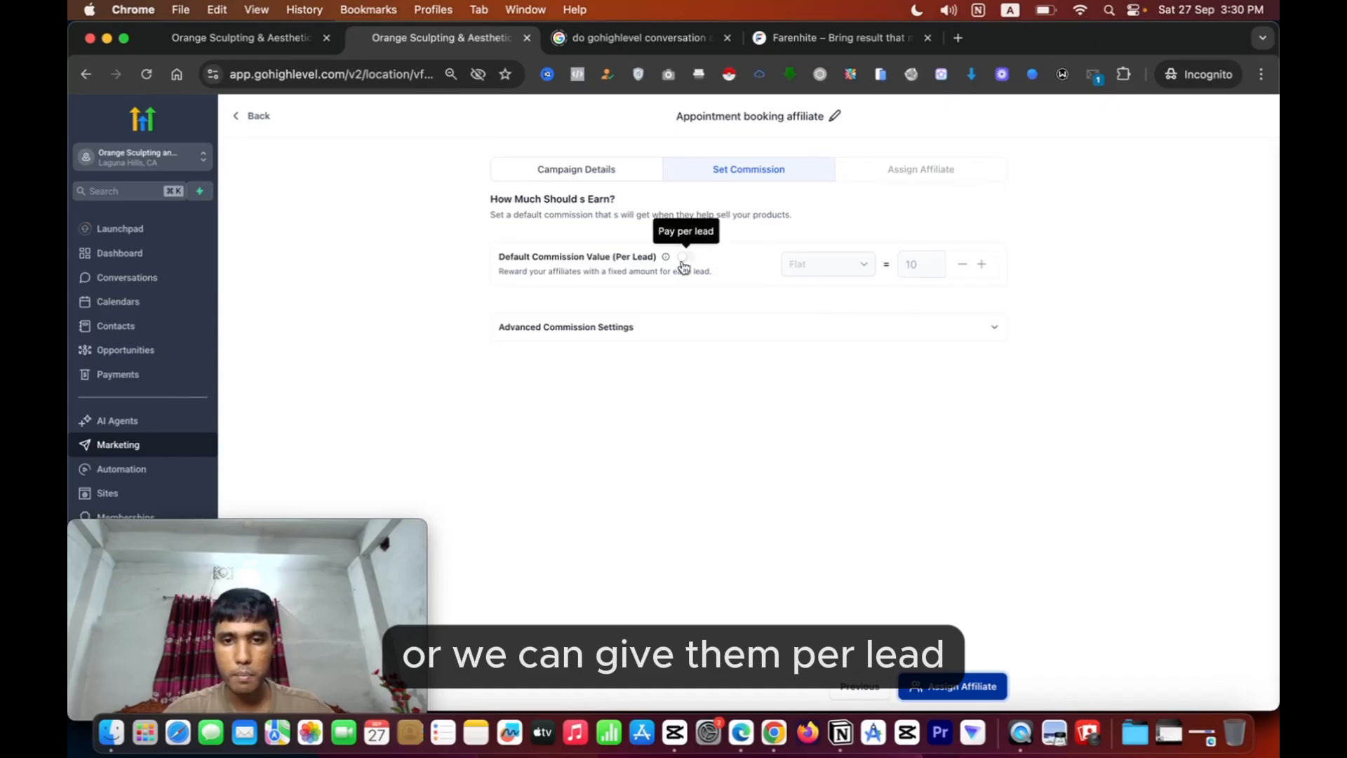
click(958, 694)
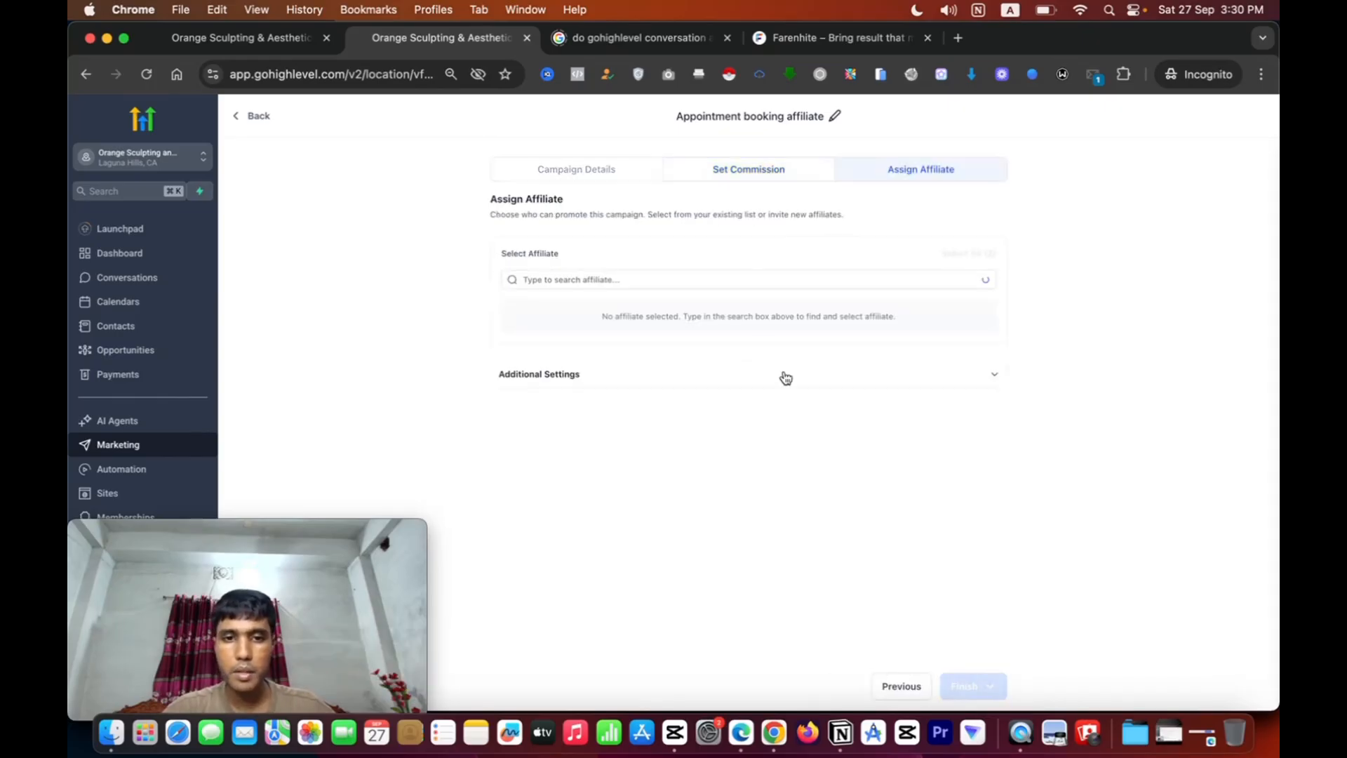
click(671, 283)
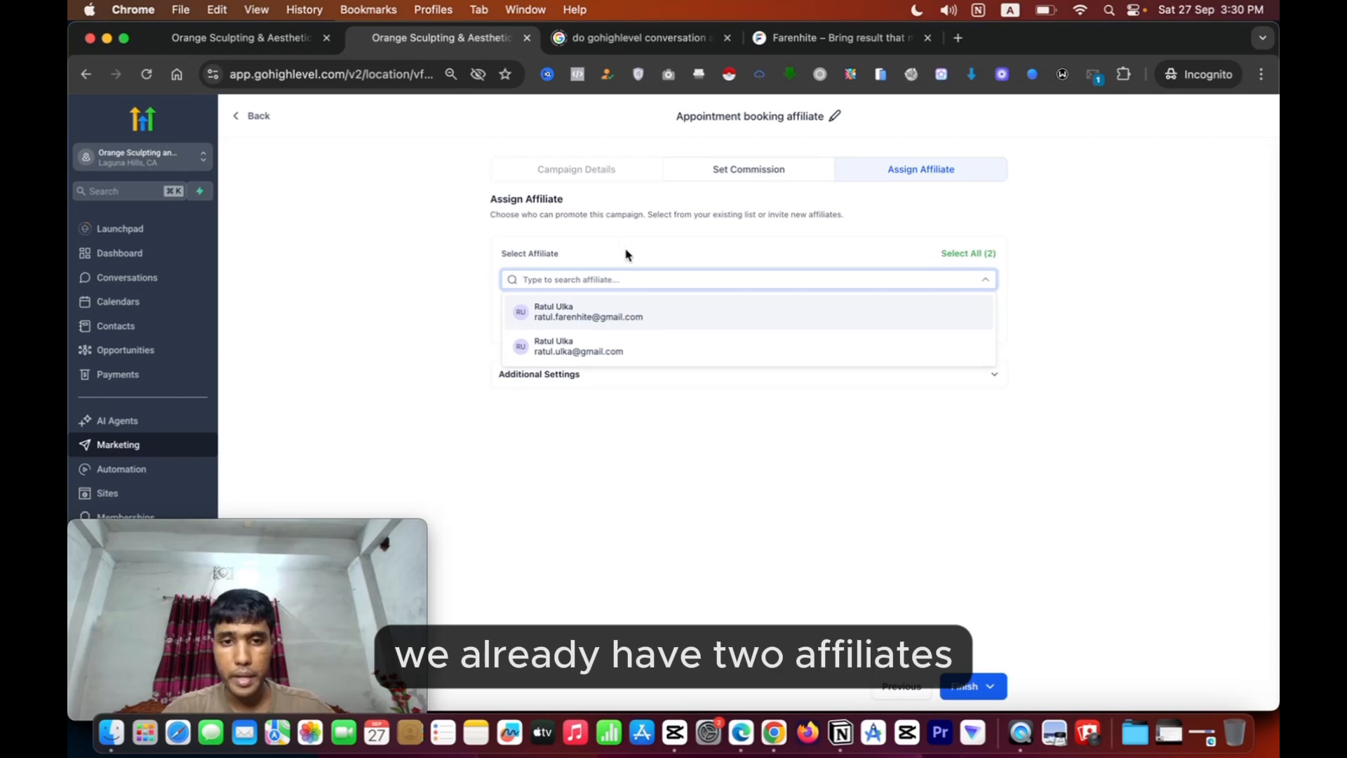
click(554, 316)
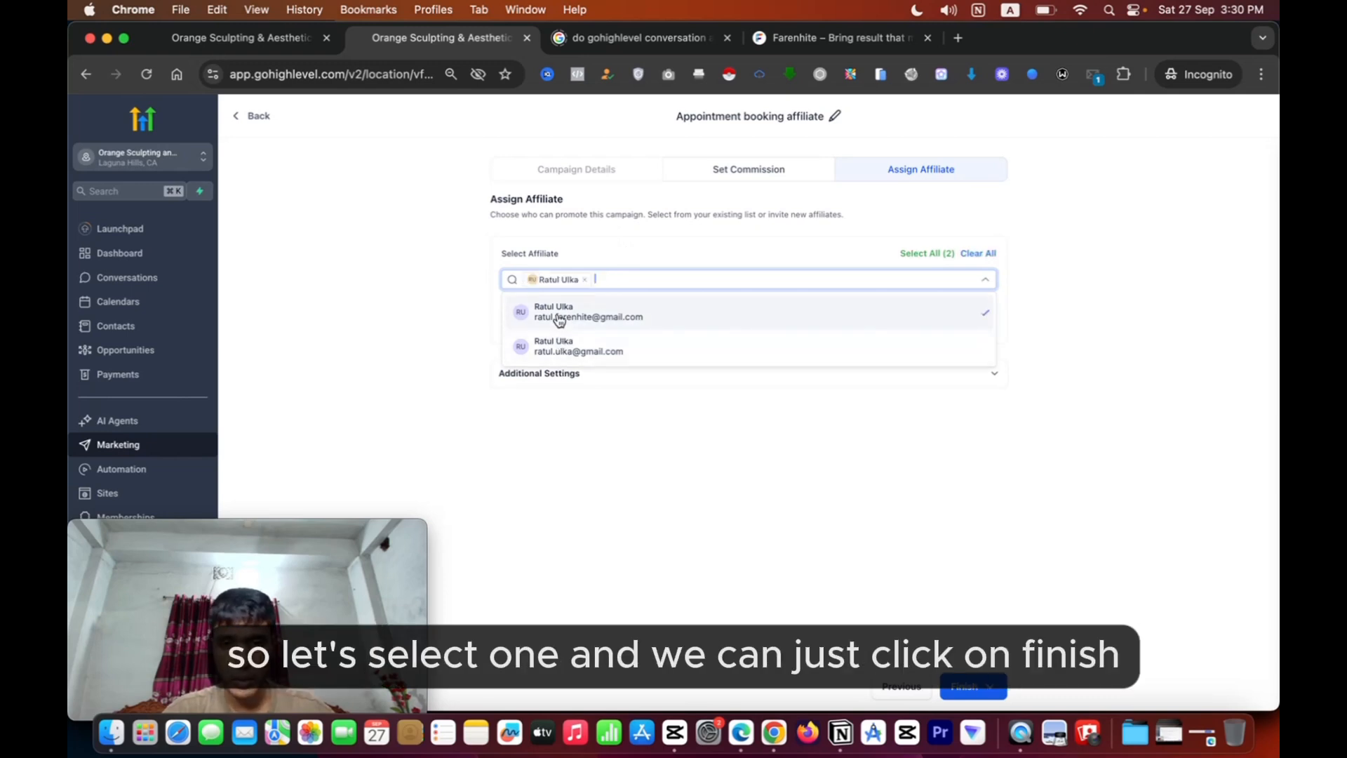
click(965, 690)
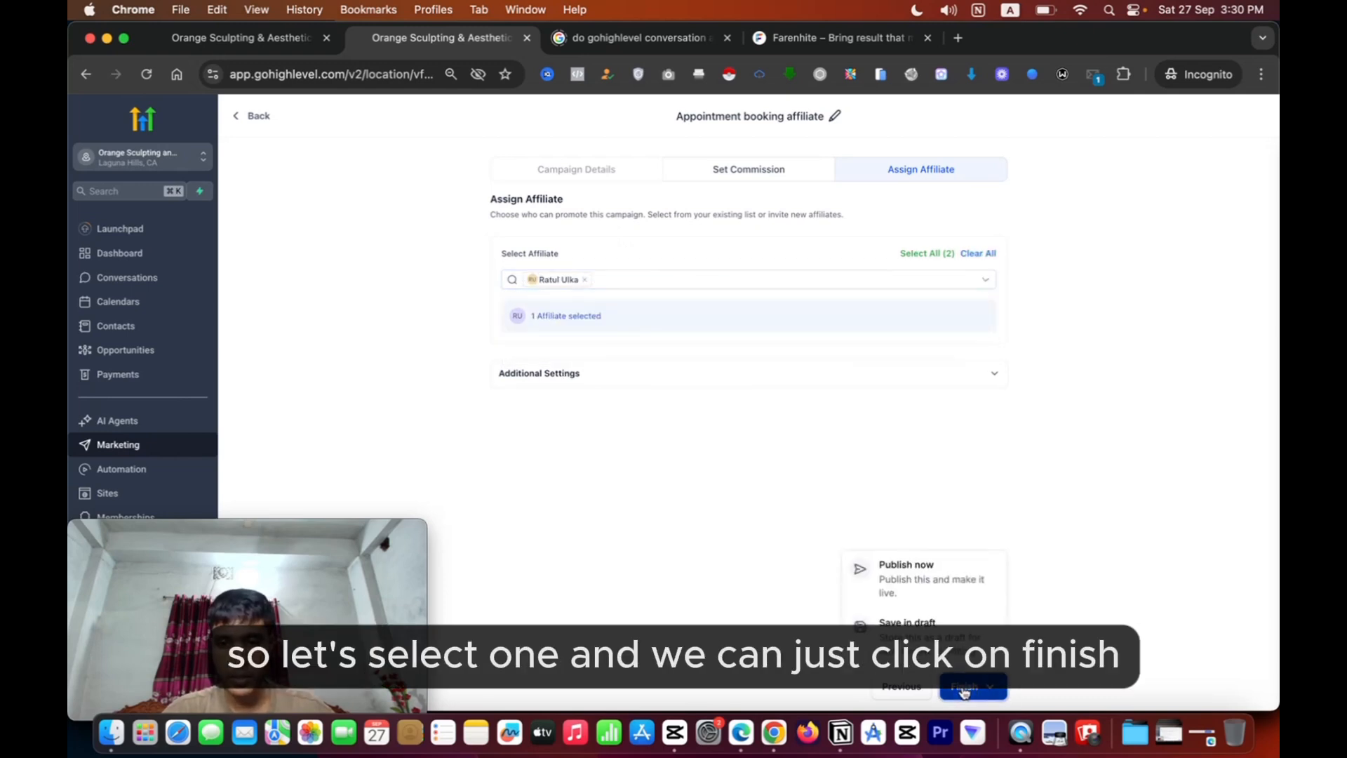
click(915, 584)
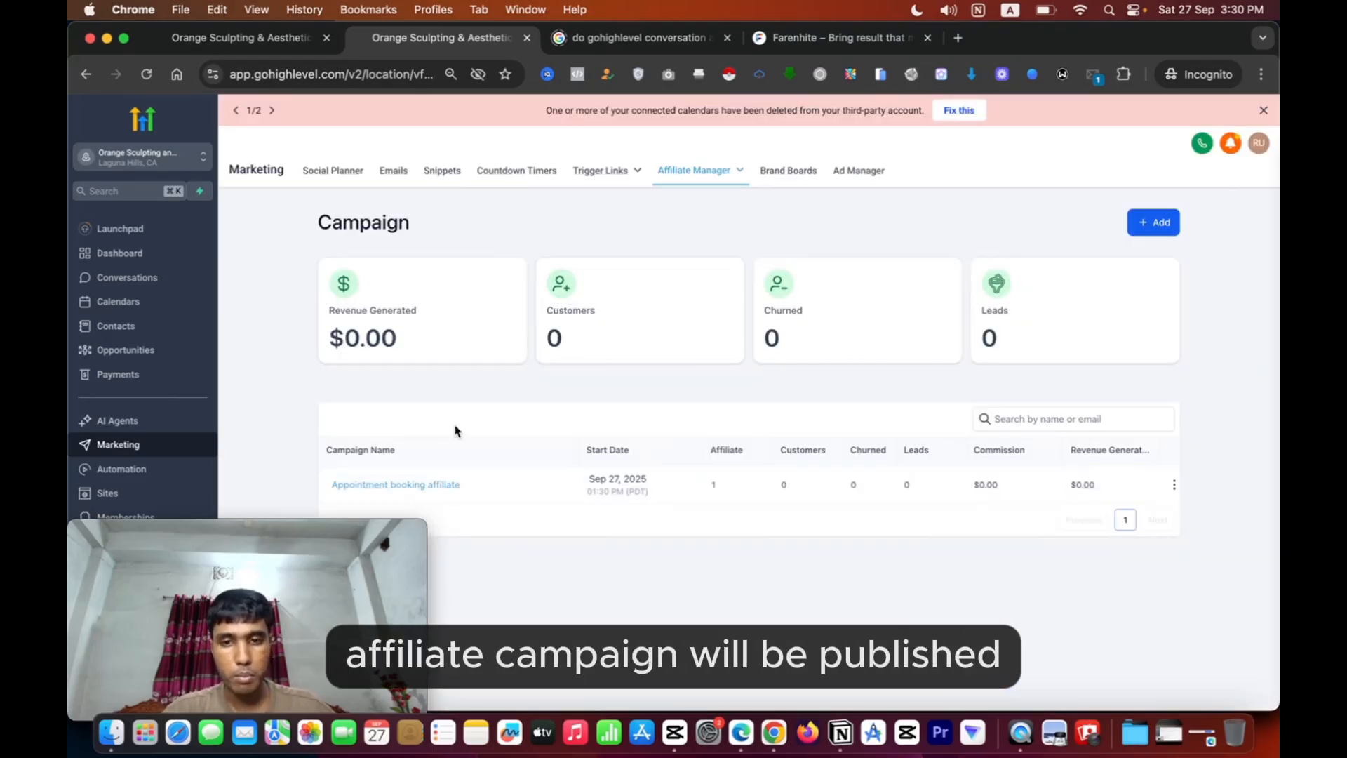
click(691, 172)
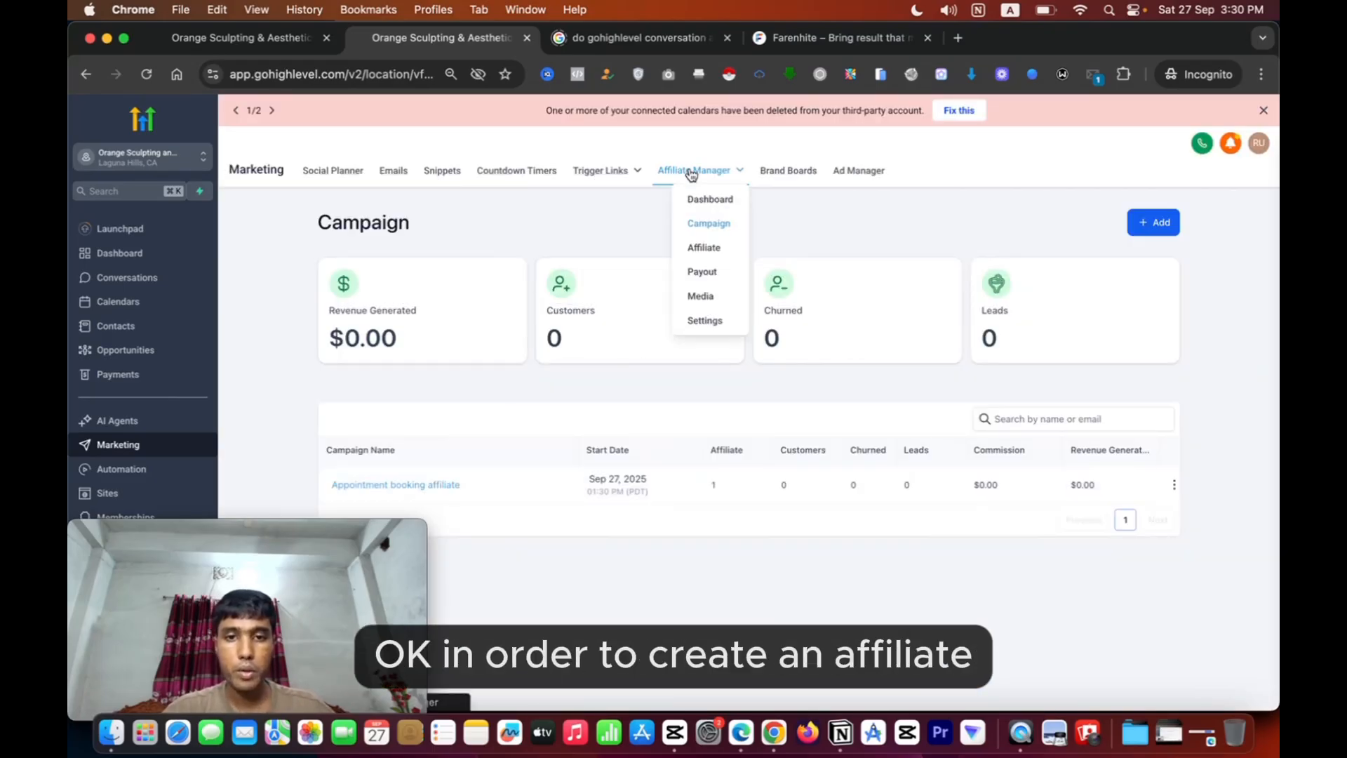
Open the Affiliate list and start a single New Affiliate form
click(704, 248)
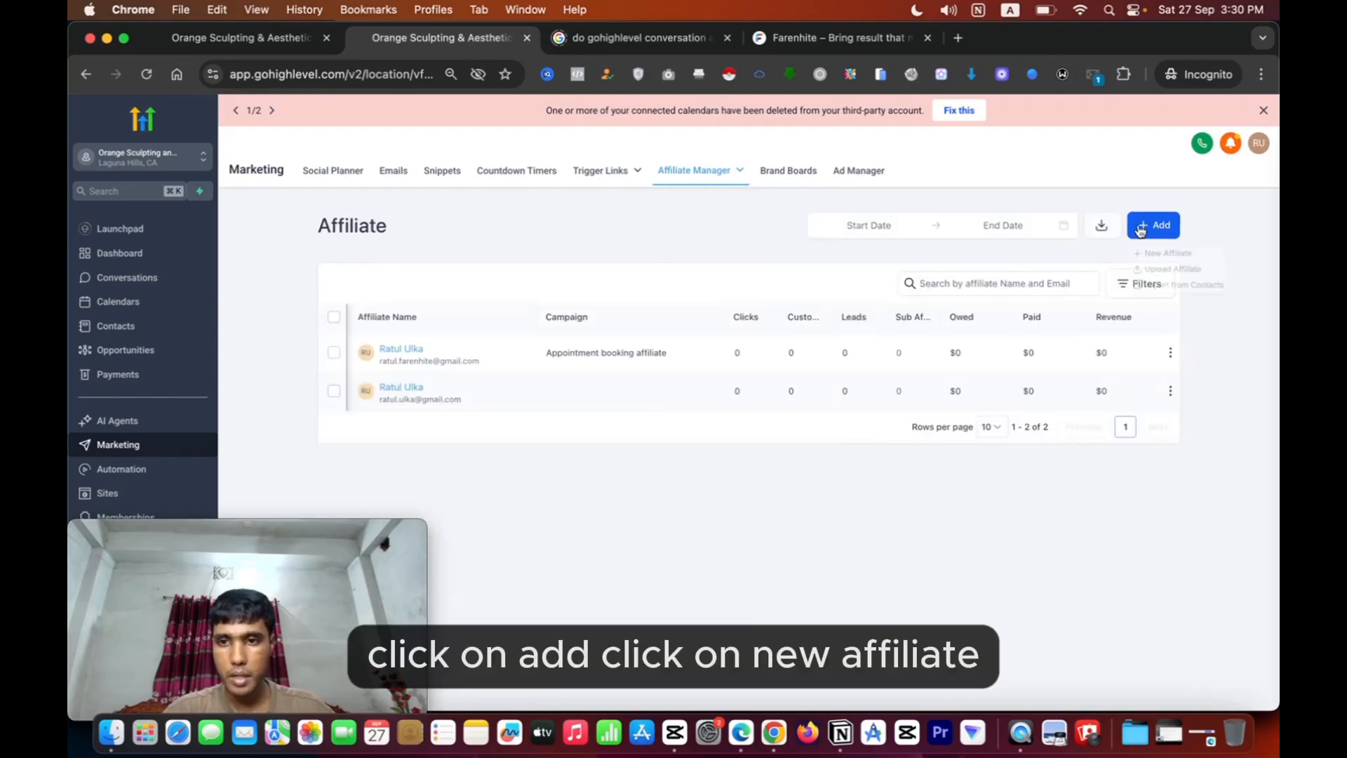
click(1154, 225)
click(1147, 254)
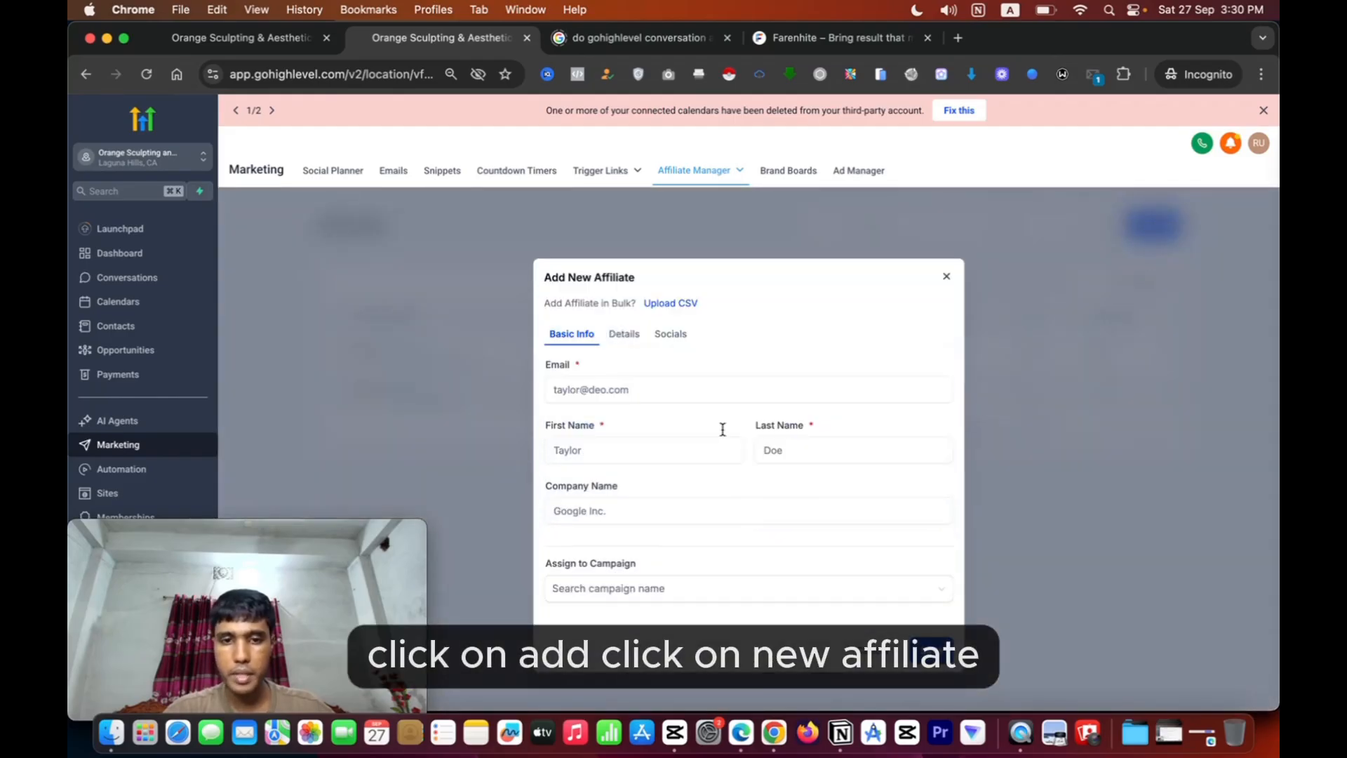
click(591, 388)
click(588, 458)
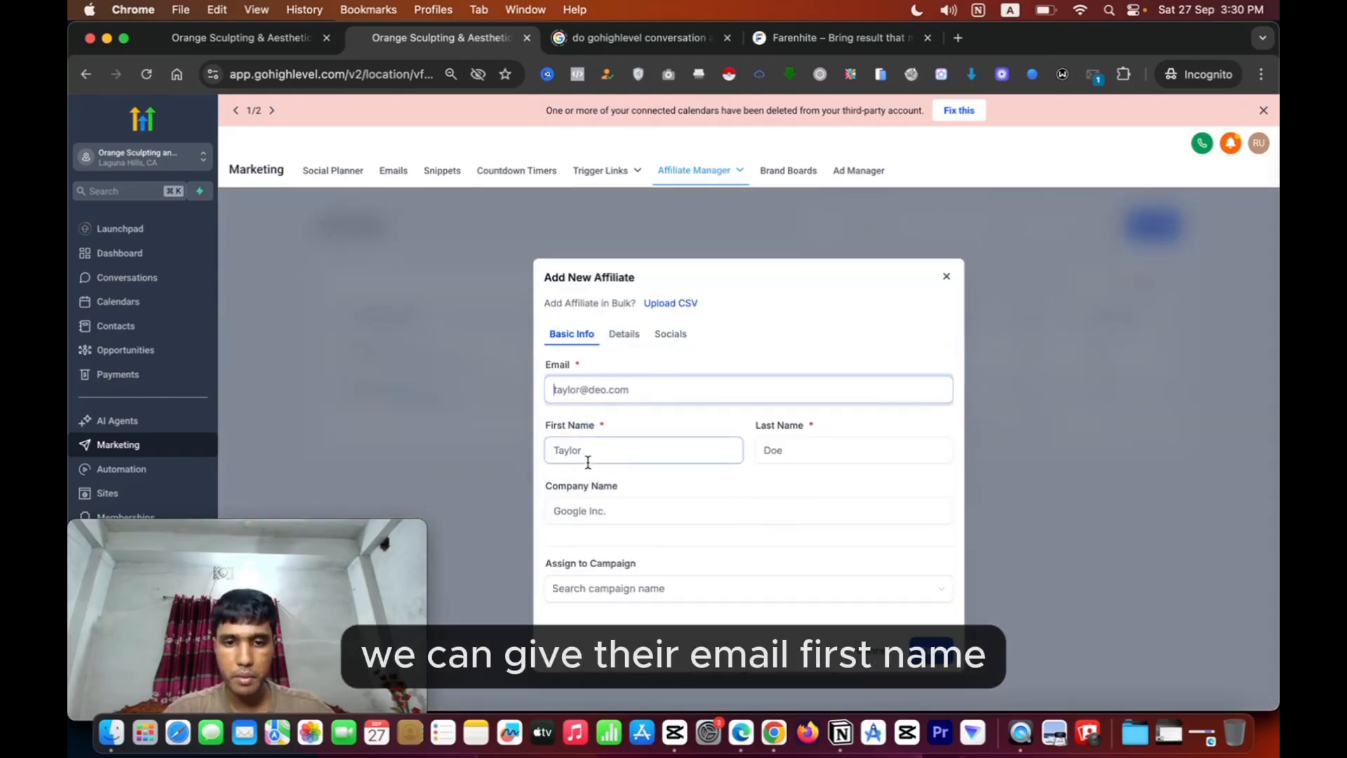
click(766, 460)
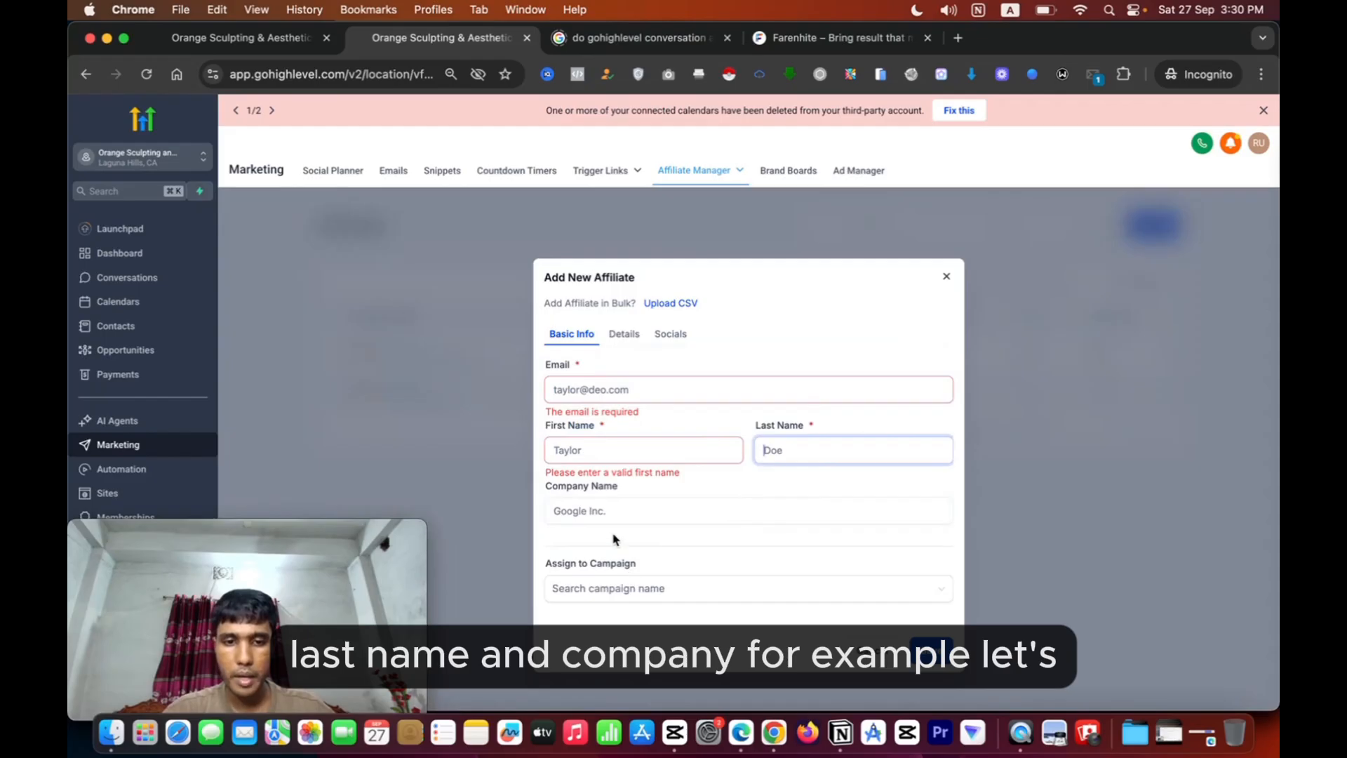
click(608, 511)
click(563, 390)
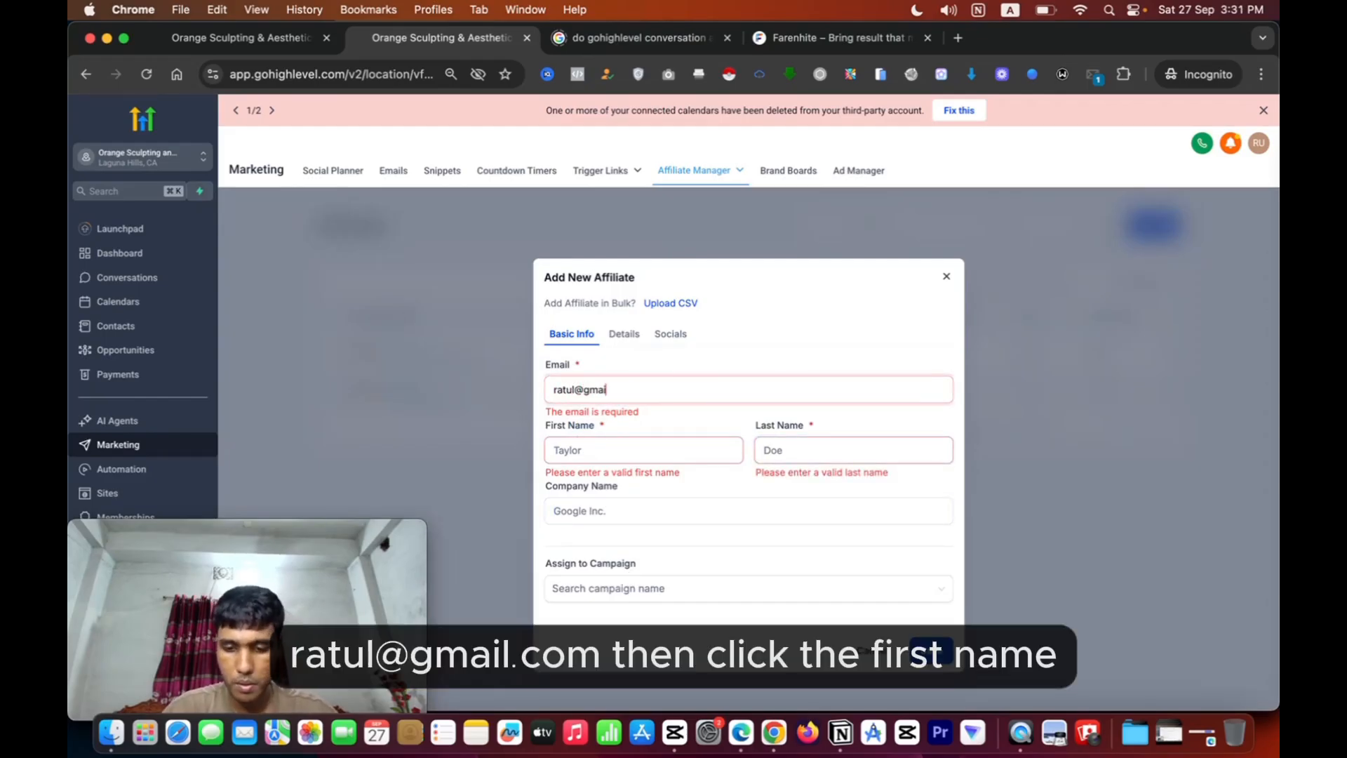
Enter the affiliate's email, first and last name, save, and close the magic link dialog
click(594, 450)
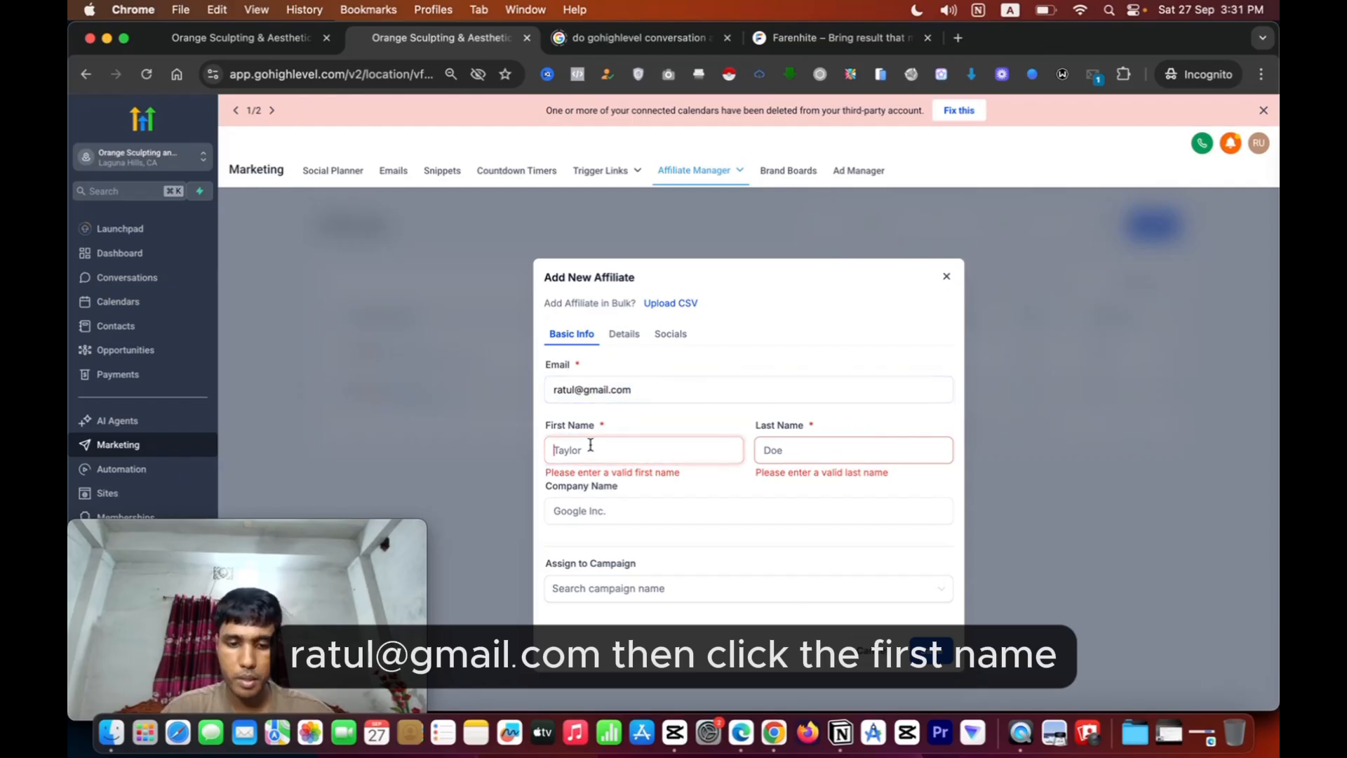
text(Rati)
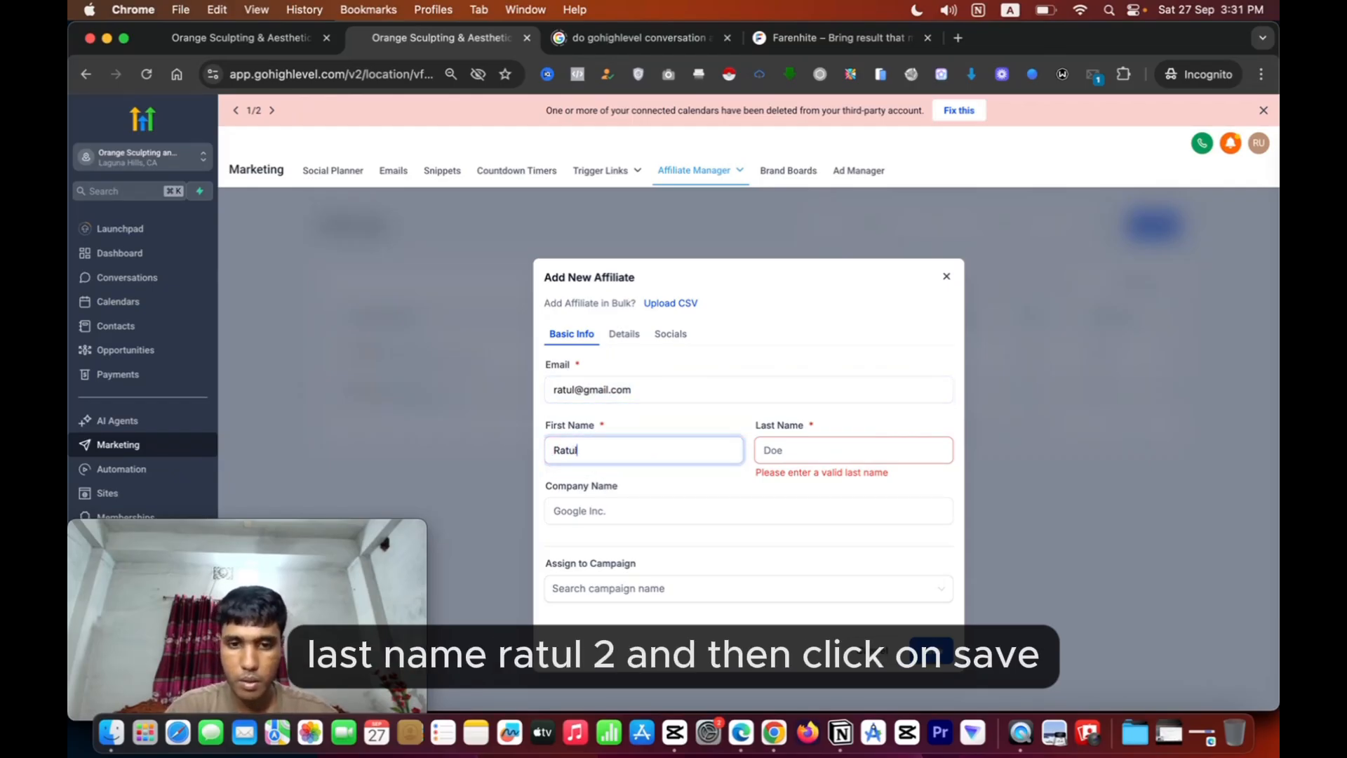
click(791, 453)
text(2)
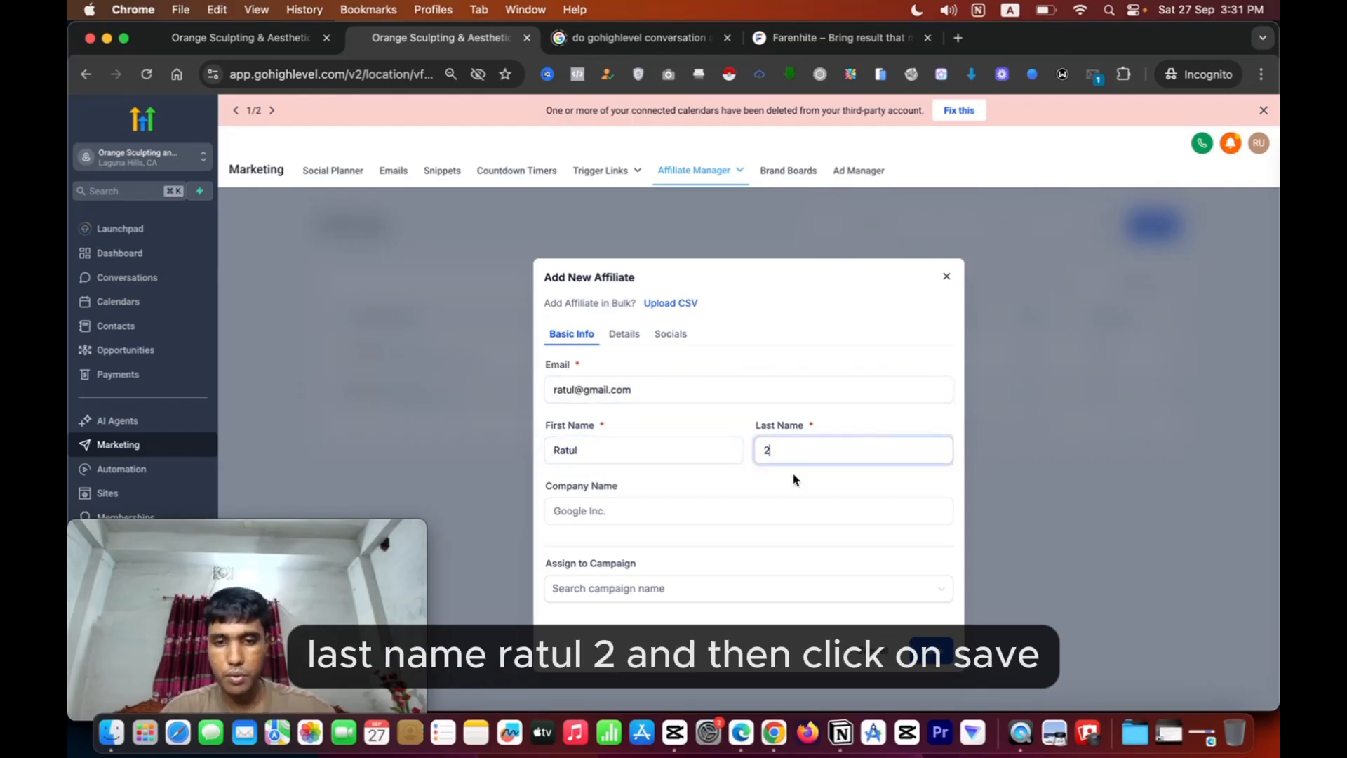
click(914, 651)
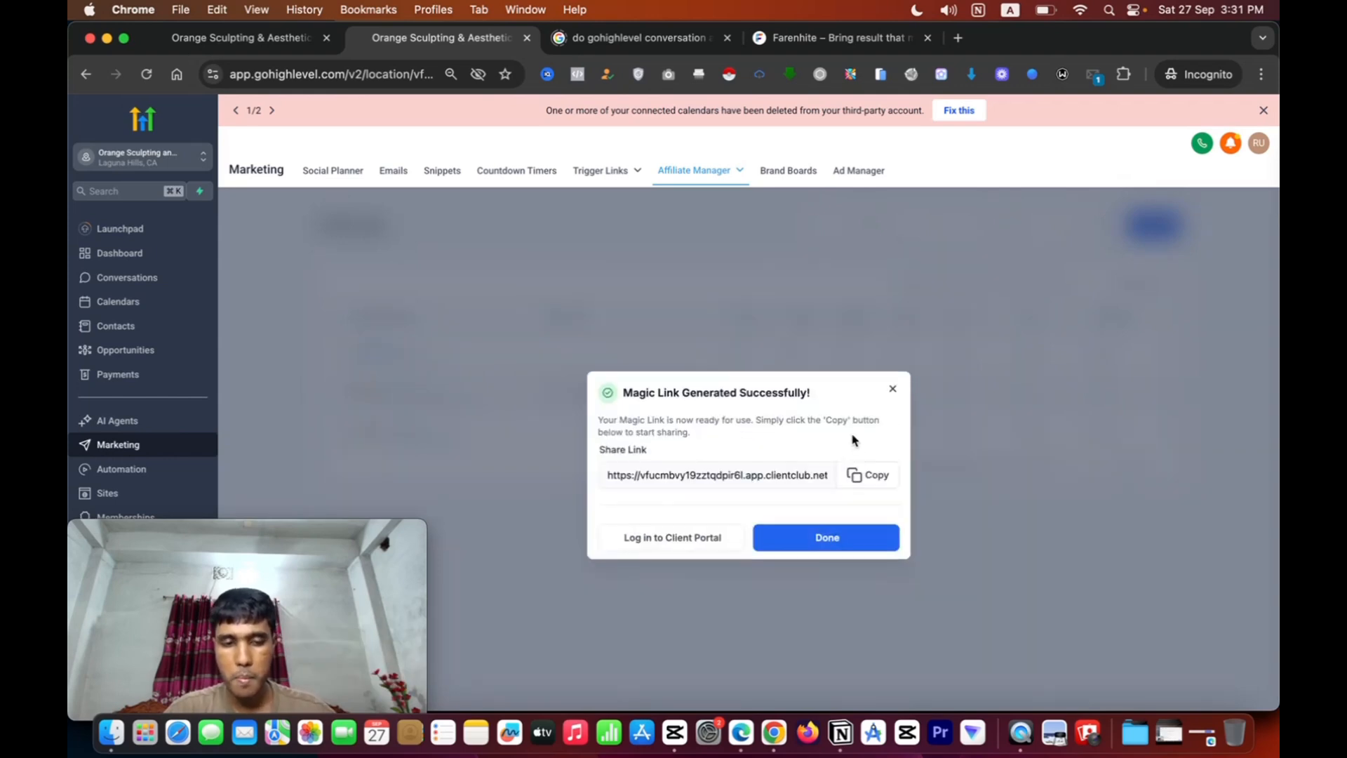
click(814, 539)
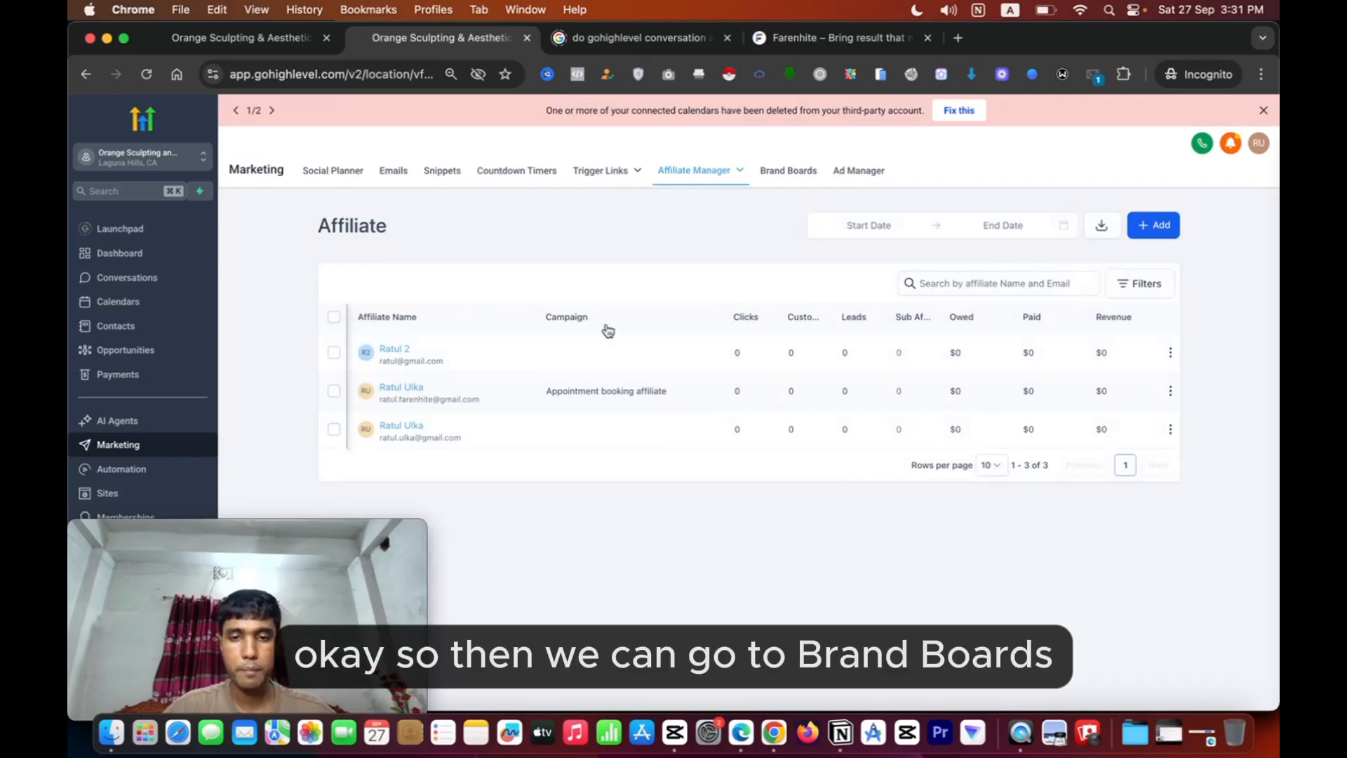
In Brand Boards, add a design kit in the Desert style and return to the kit list
click(784, 175)
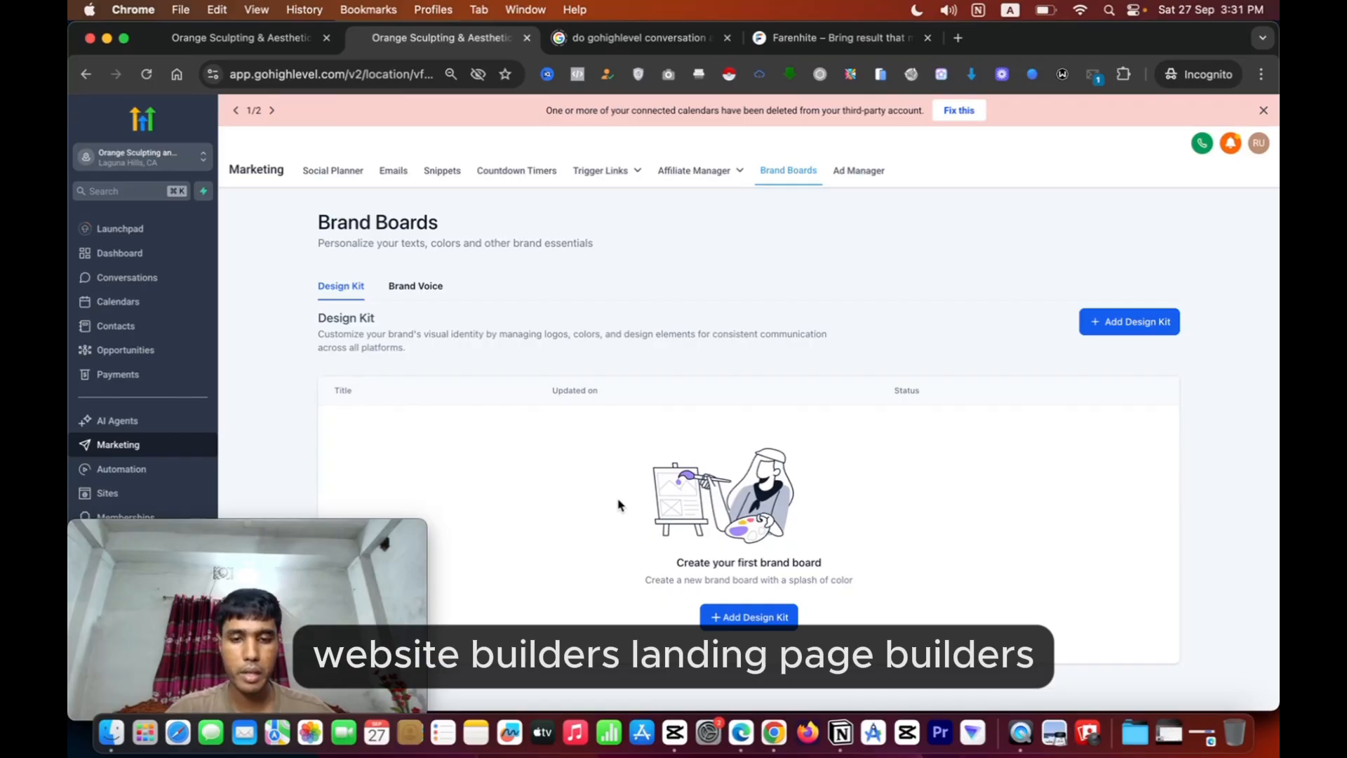
click(1110, 325)
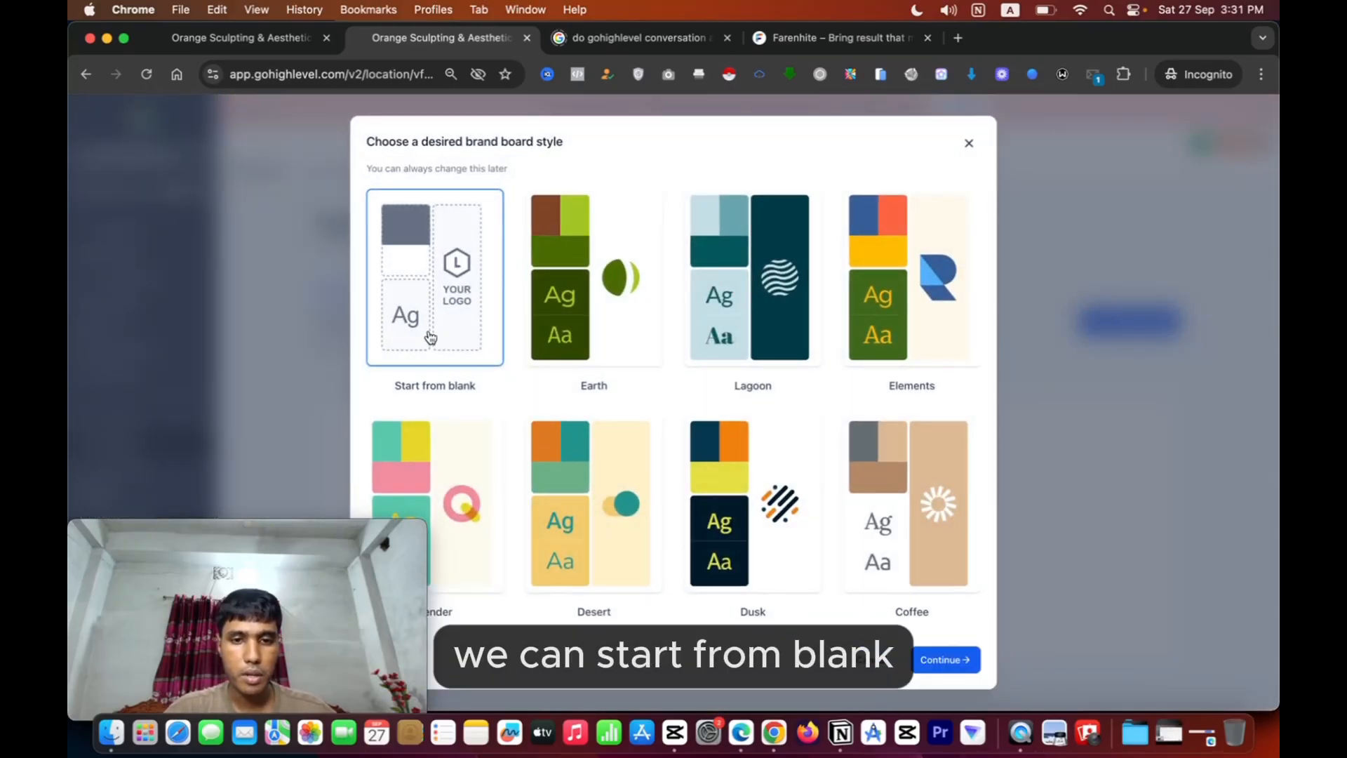
click(603, 505)
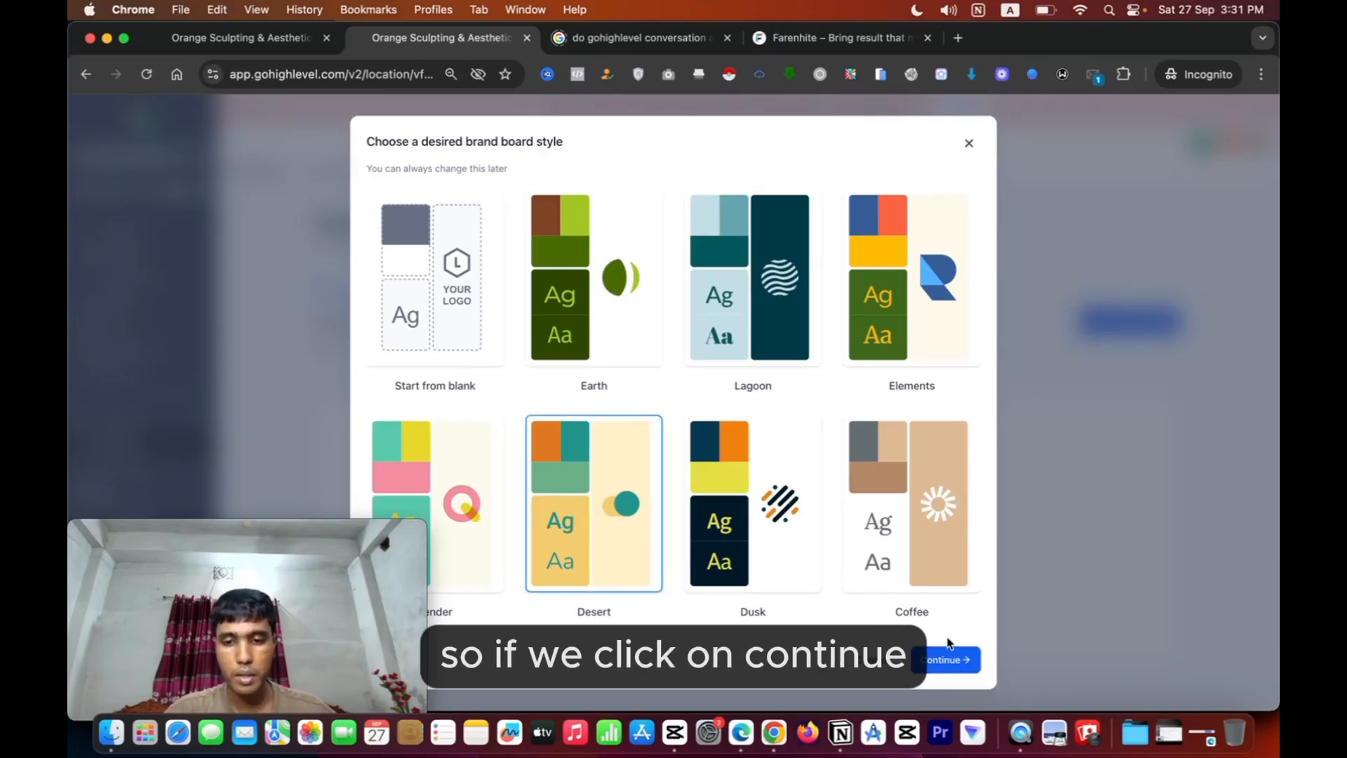
click(952, 672)
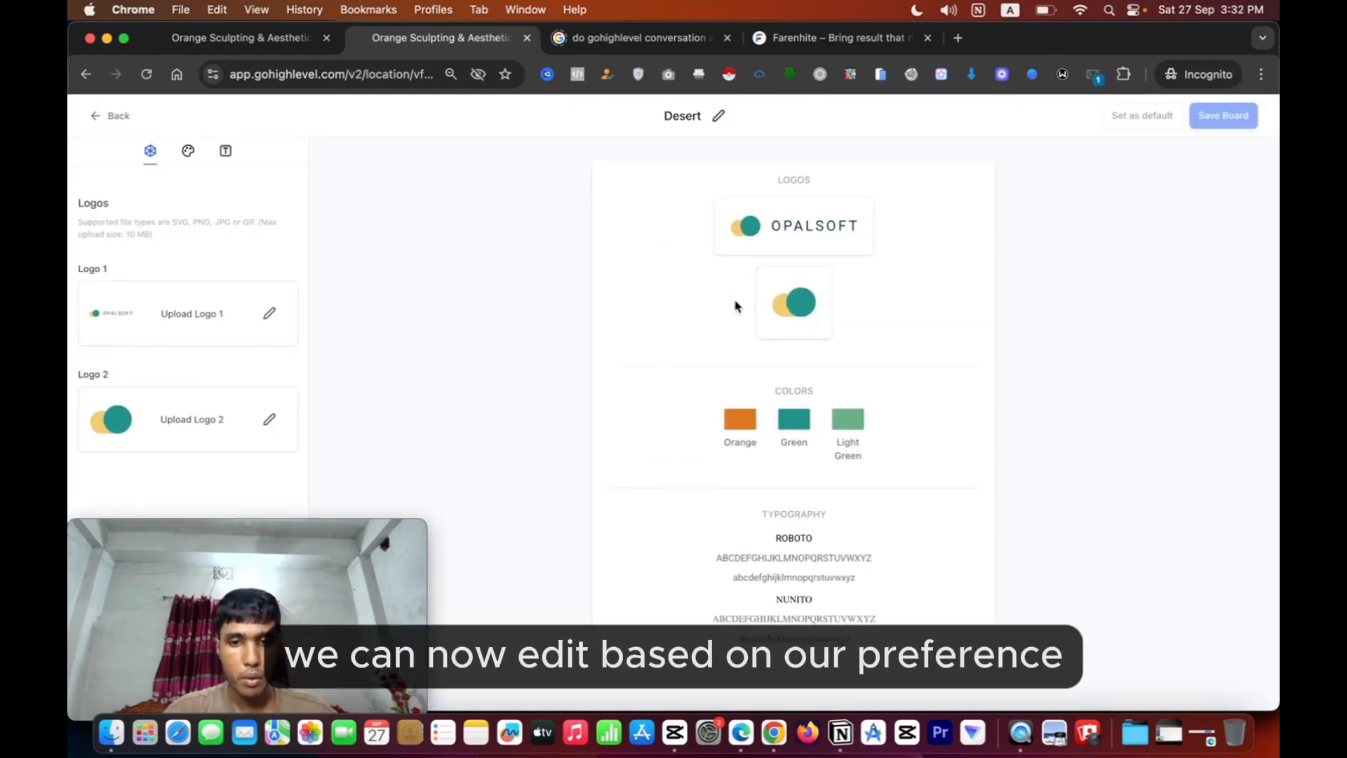
click(111, 115)
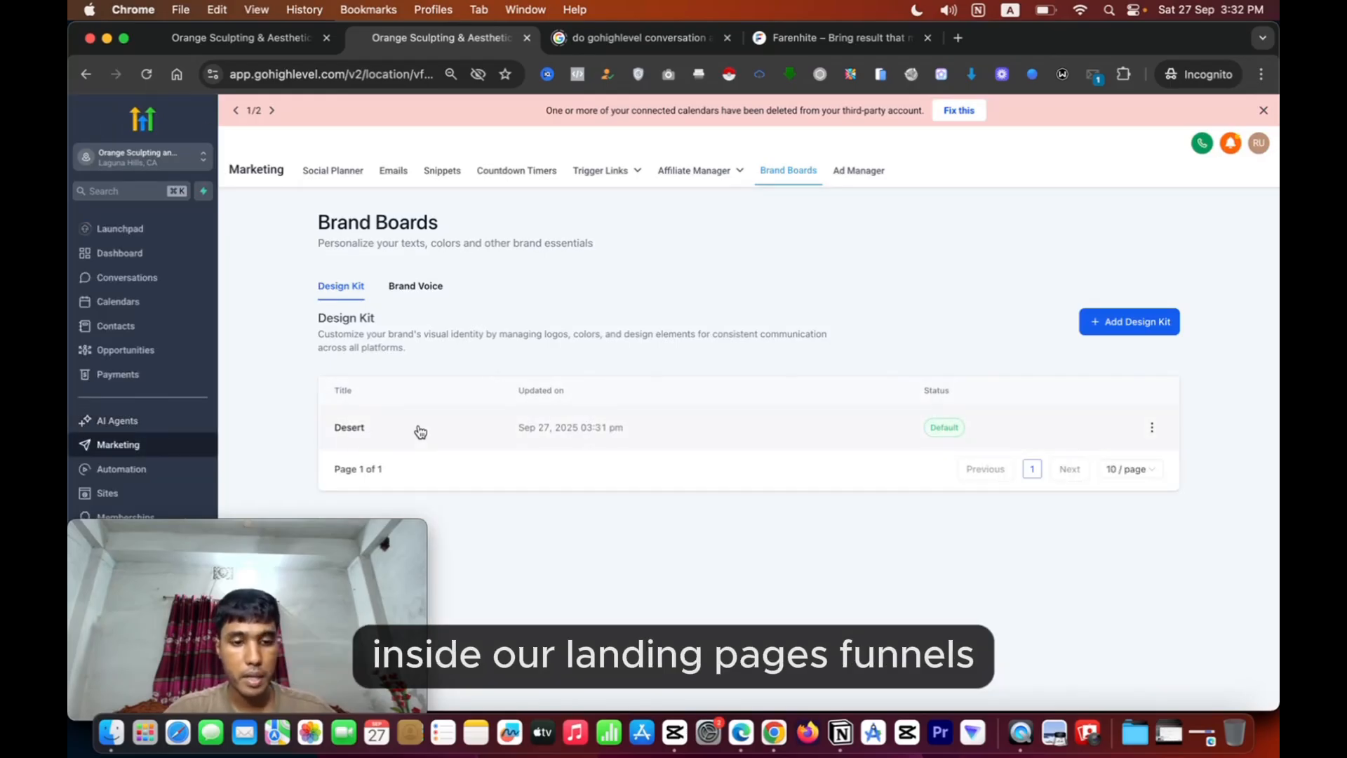
click(417, 291)
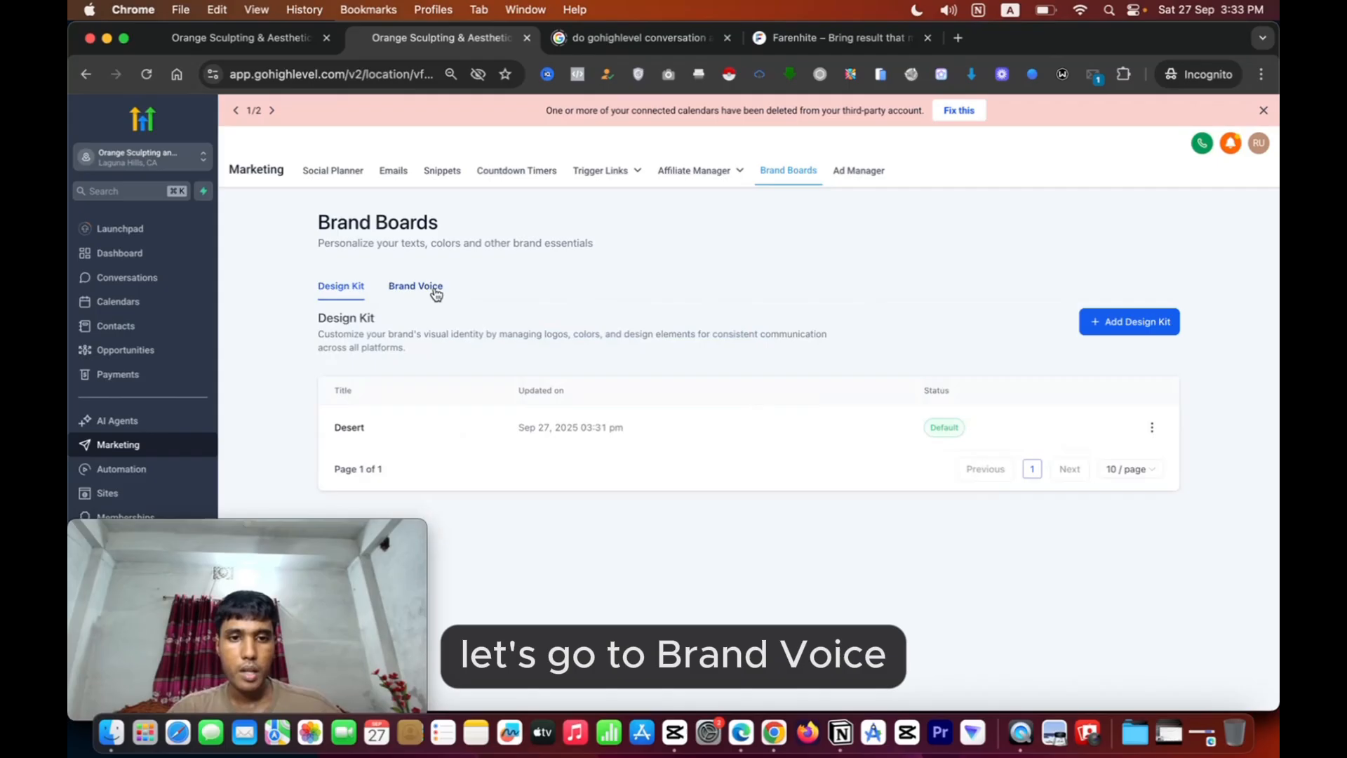
Review a blank from-scratch Brand Voice form, back out, and go to Ad Manager
click(427, 289)
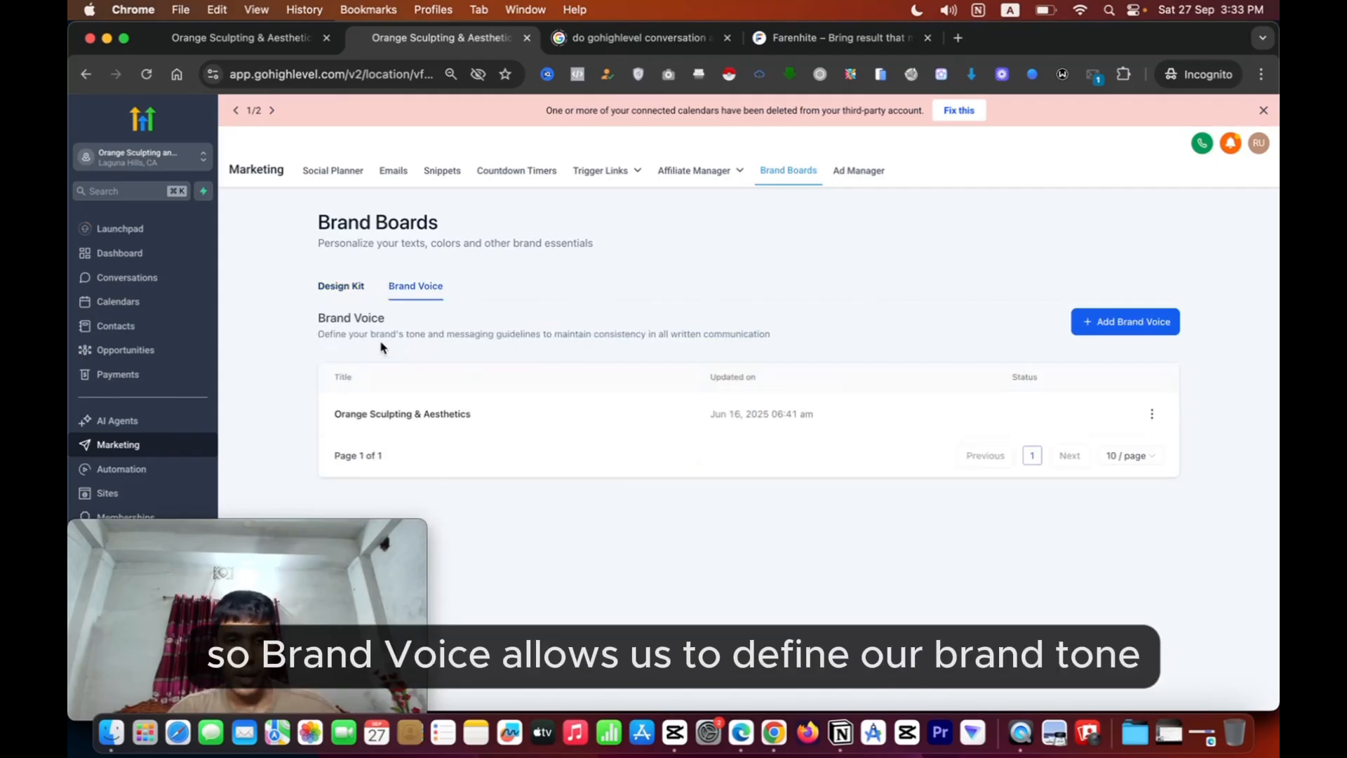
drag(326, 334, 650, 351)
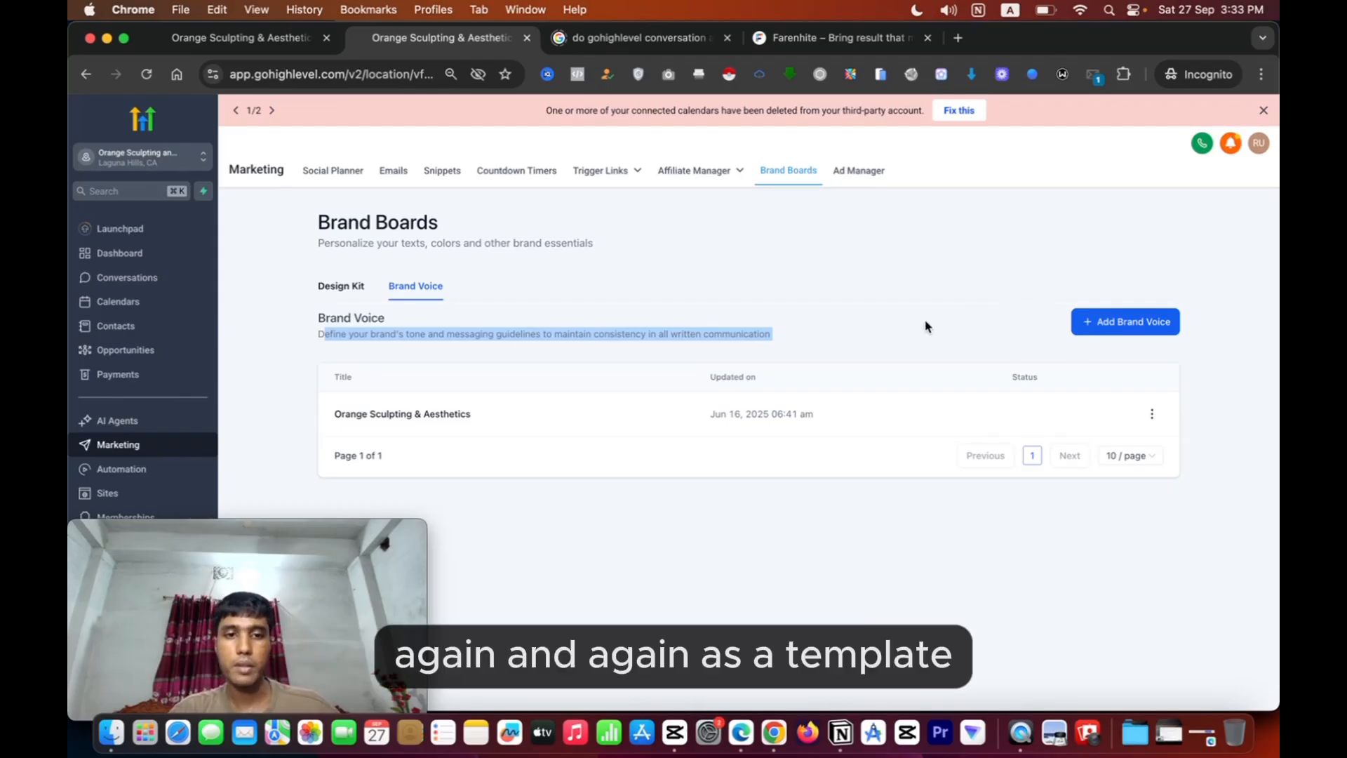
click(1109, 329)
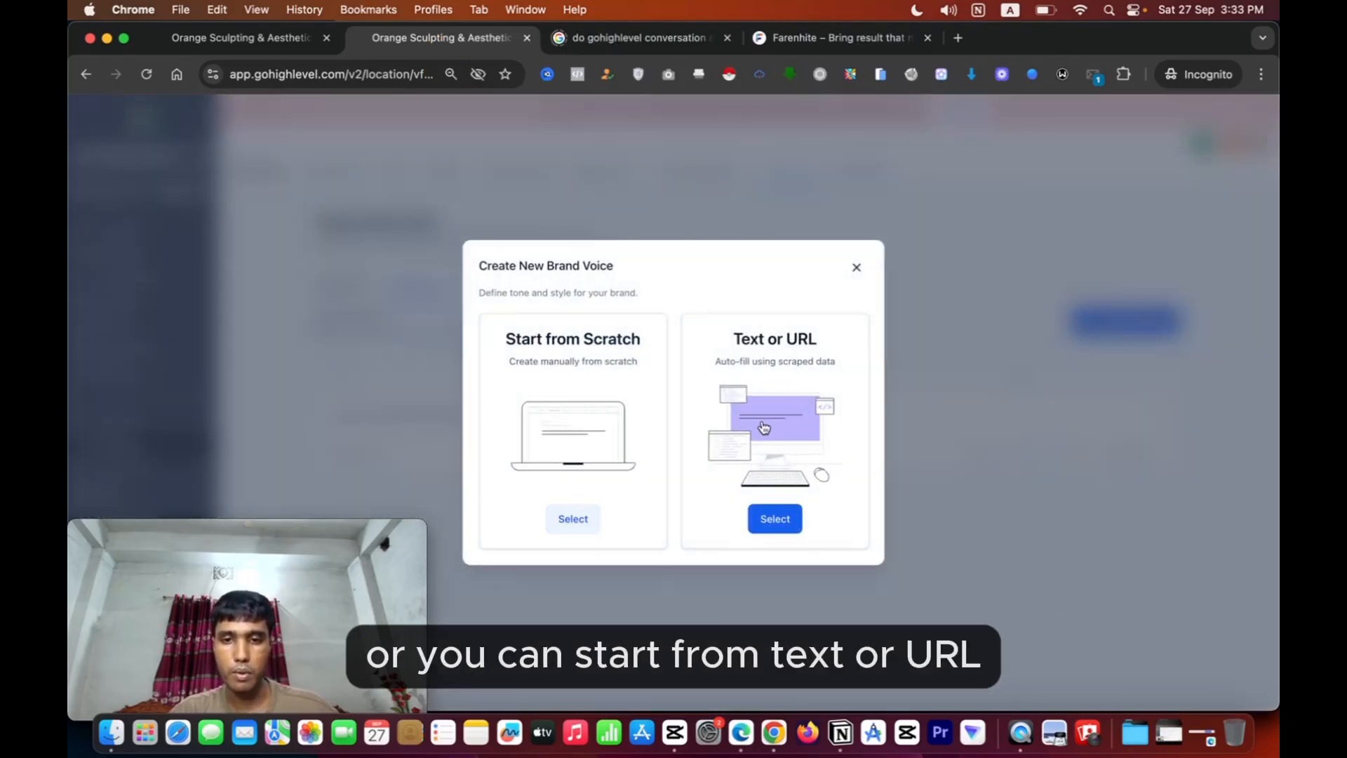
click(572, 518)
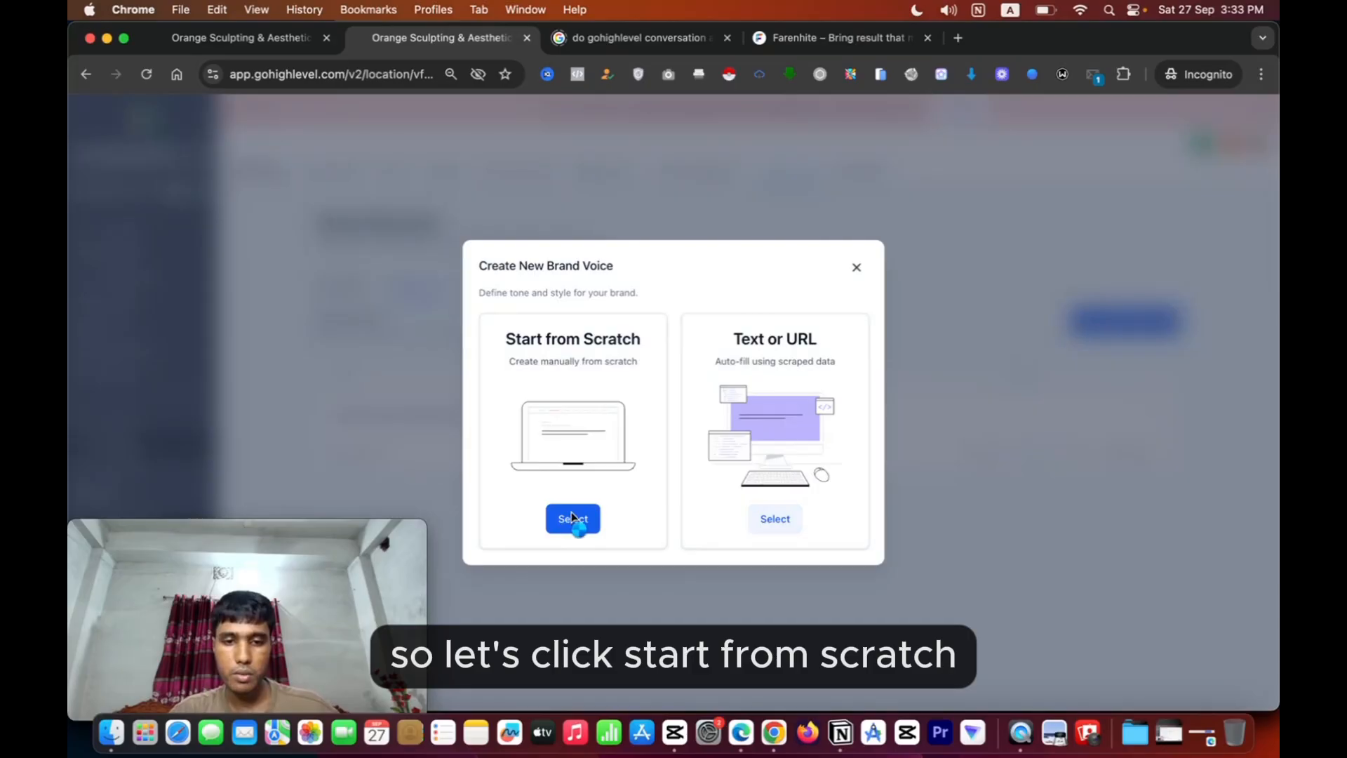
scroll(529, 366, down, 4)
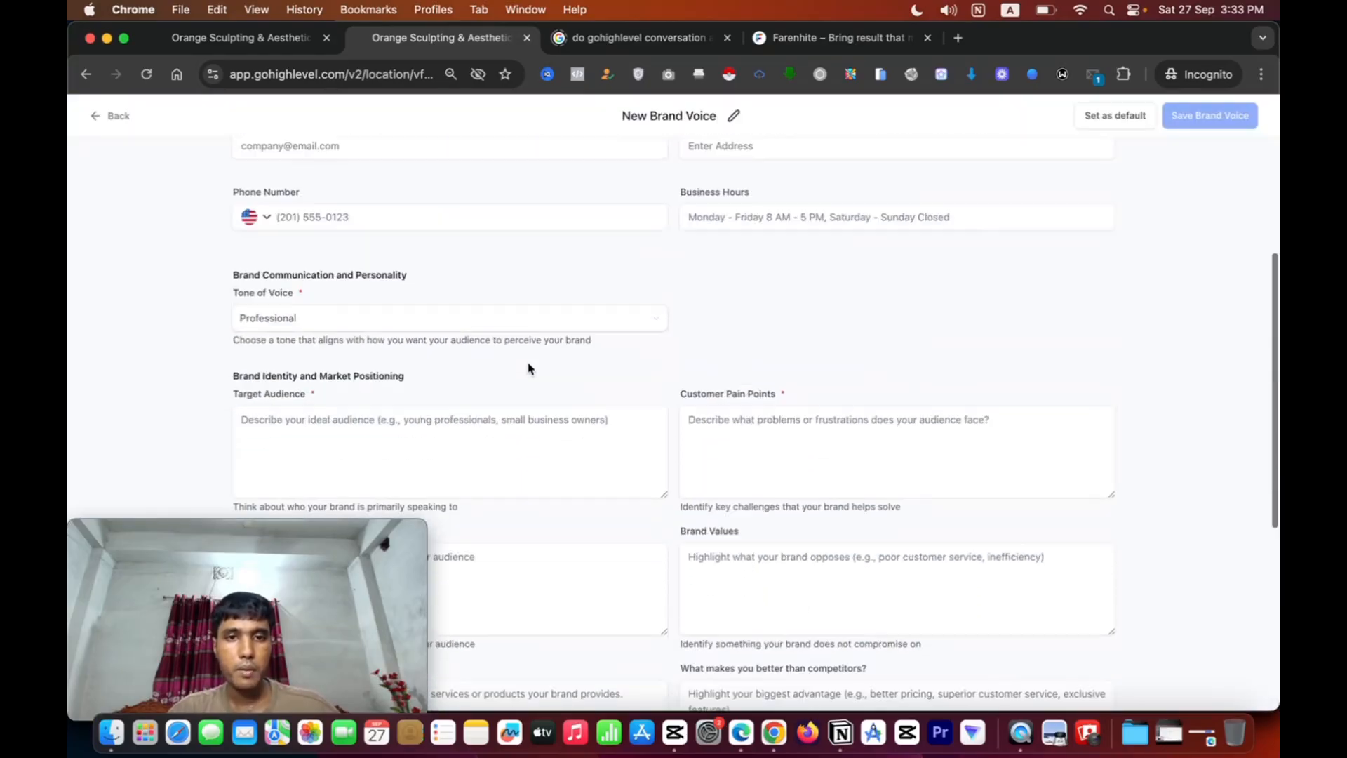
scroll(529, 368, up, 4)
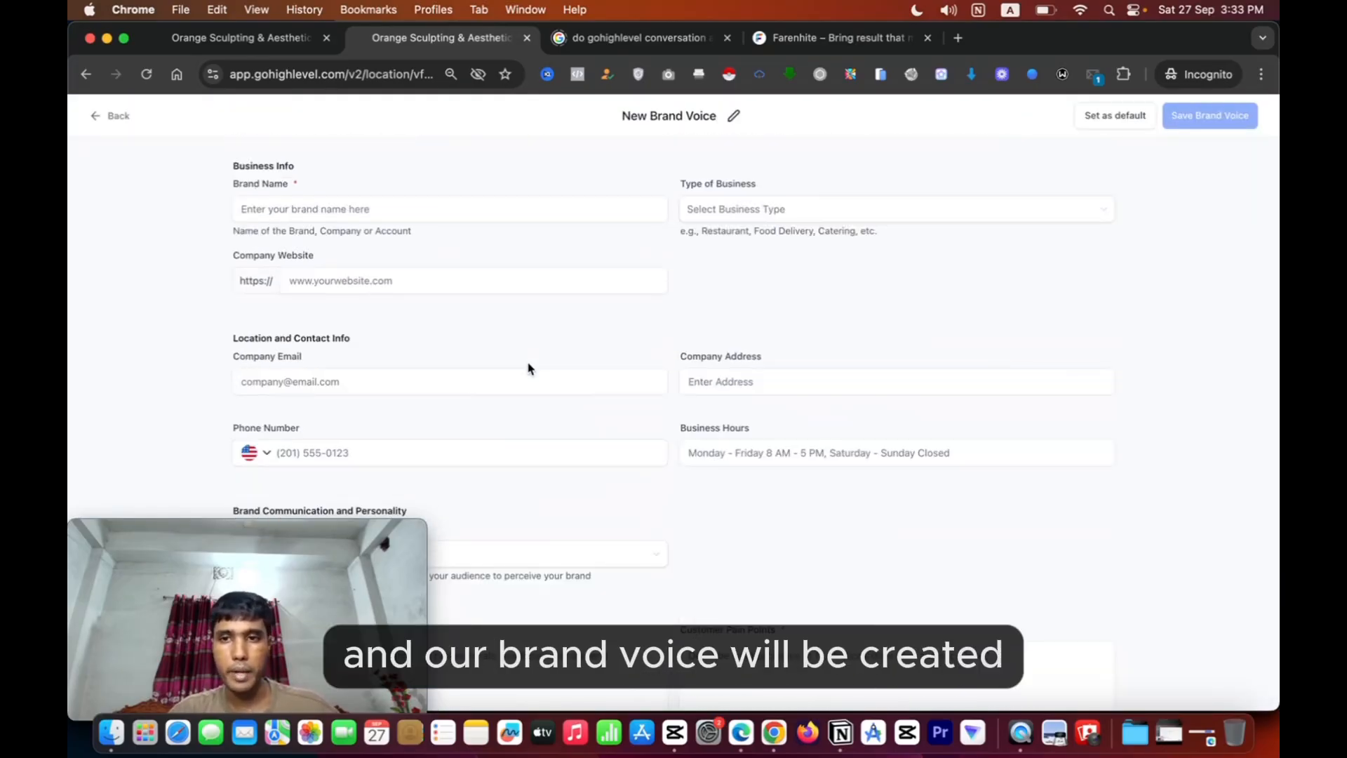
click(98, 109)
click(856, 175)
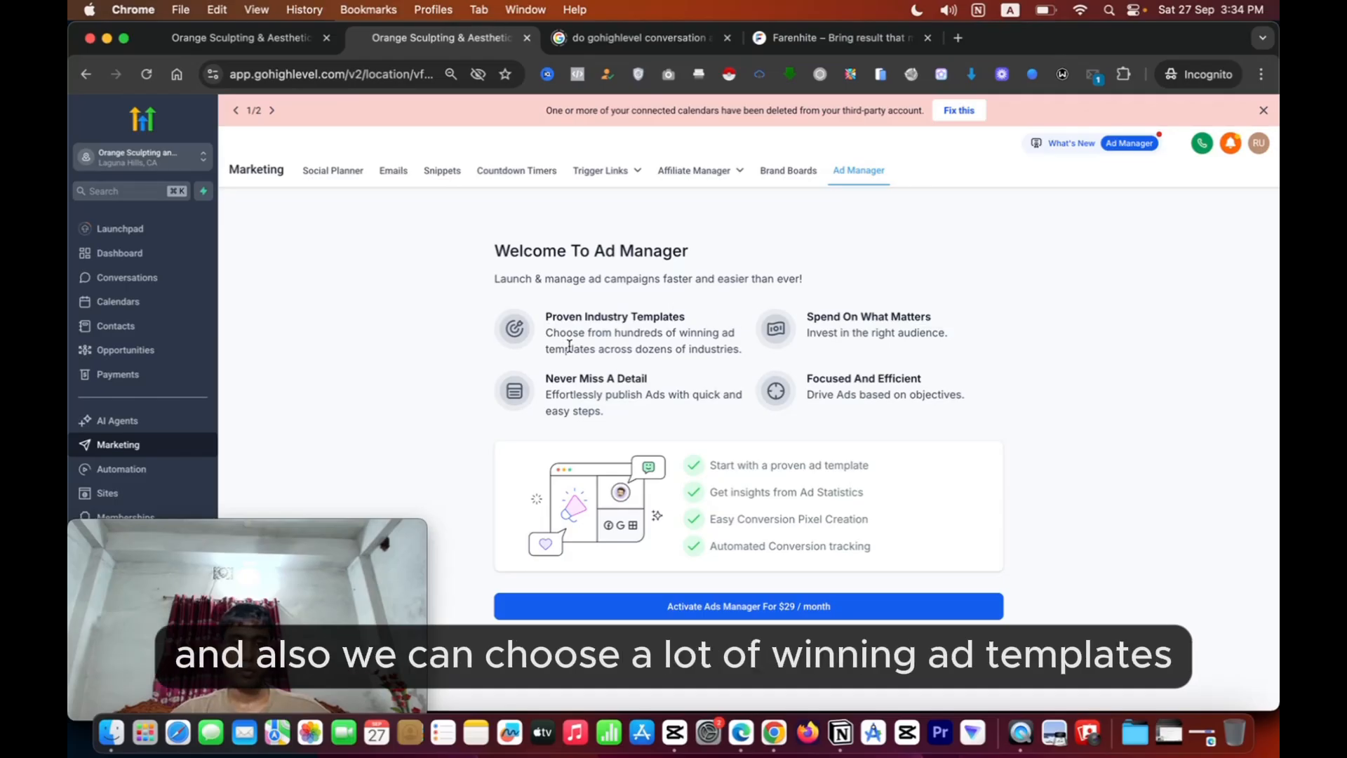
Open the Automation Workflows page of the Farenhite sub-account
drag(546, 336, 673, 363)
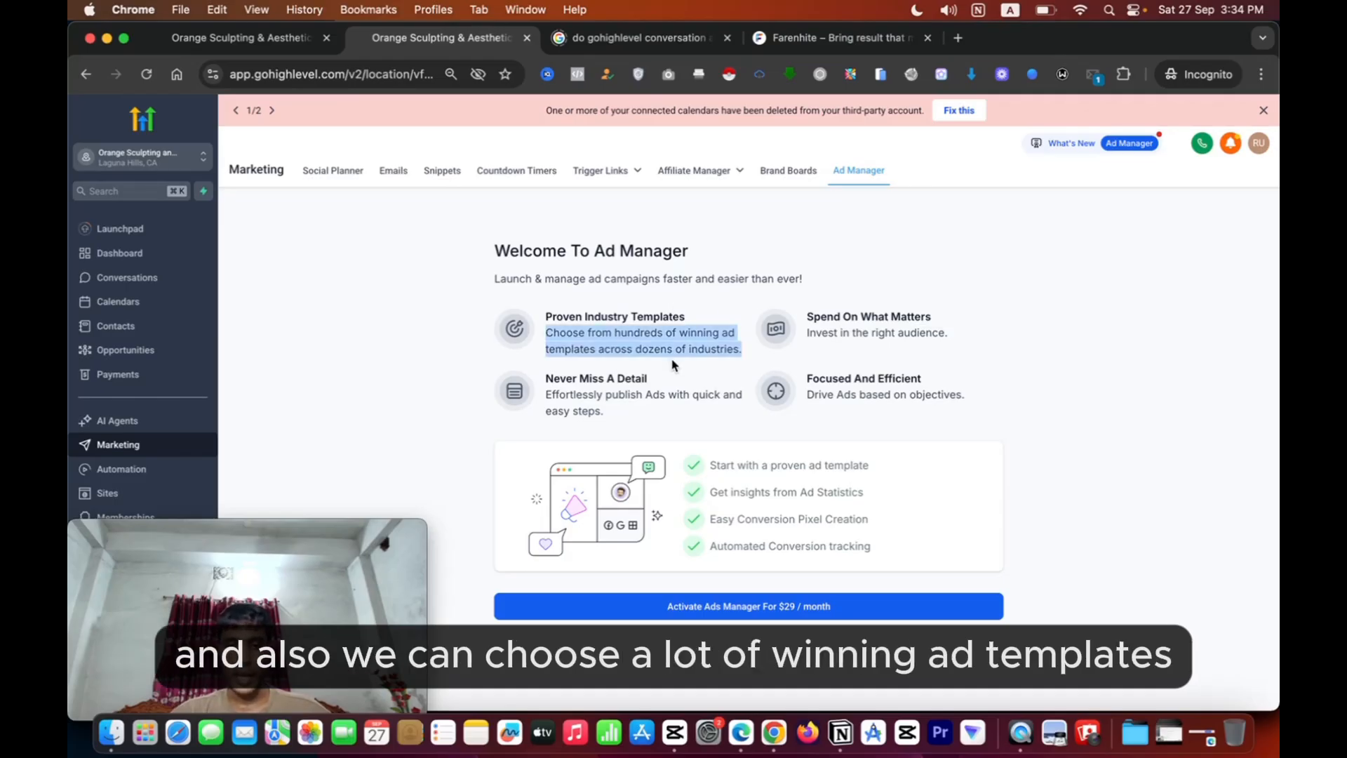
click(637, 390)
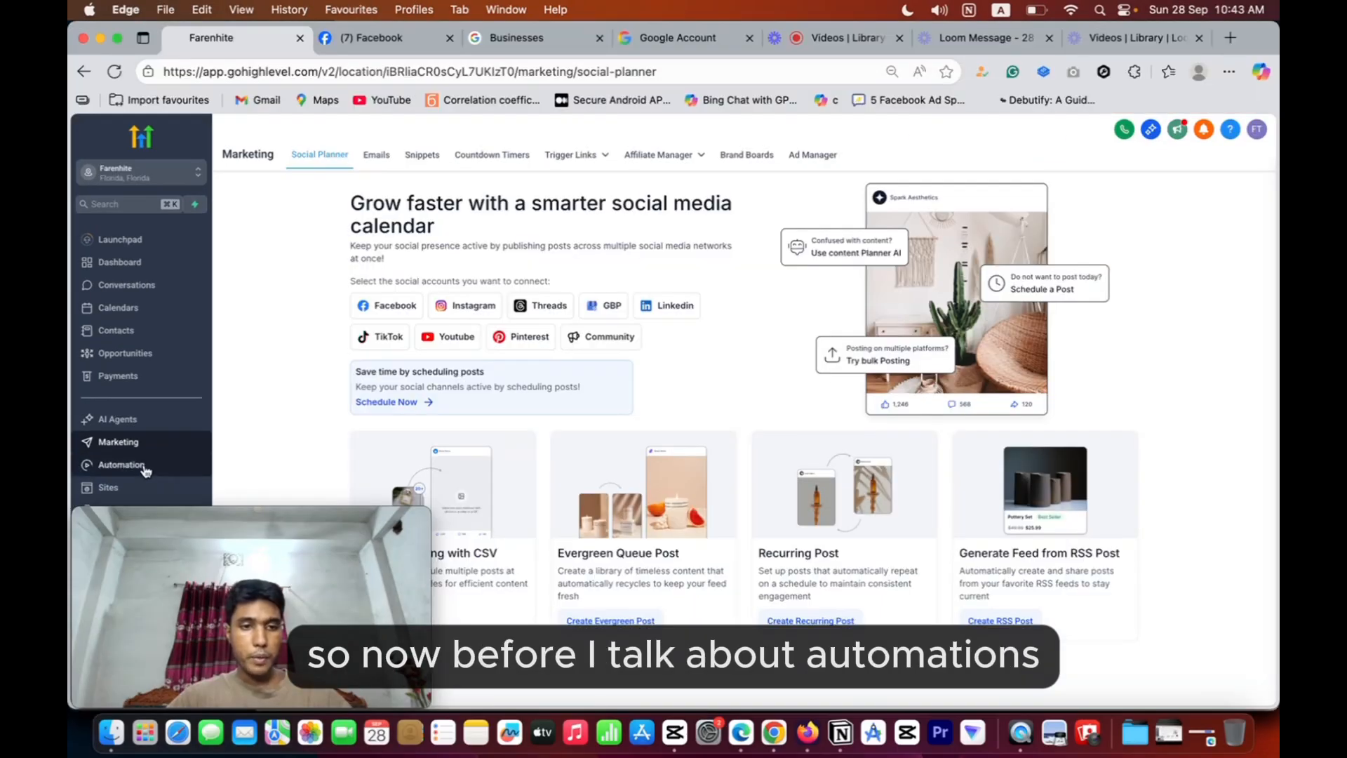
click(142, 466)
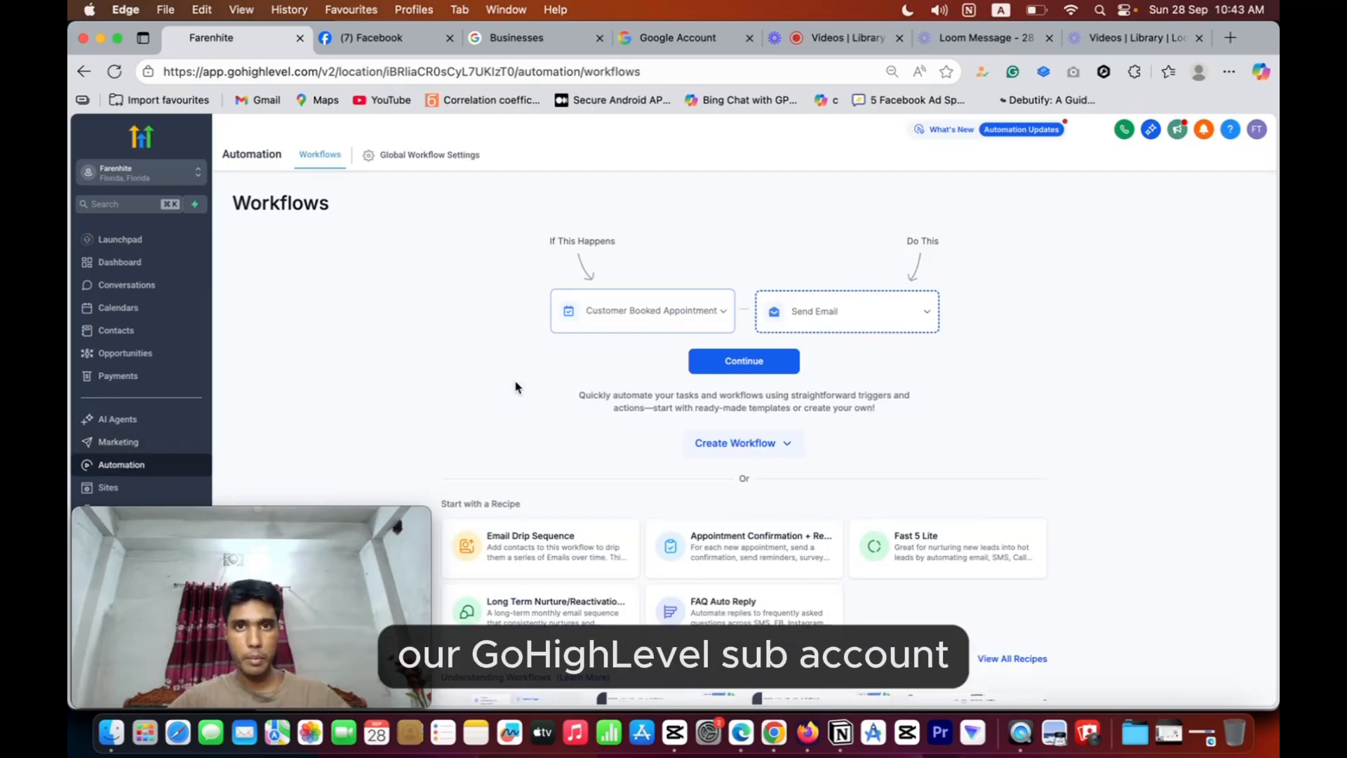
mouse_move(308, 566)
drag(308, 565, 529, 451)
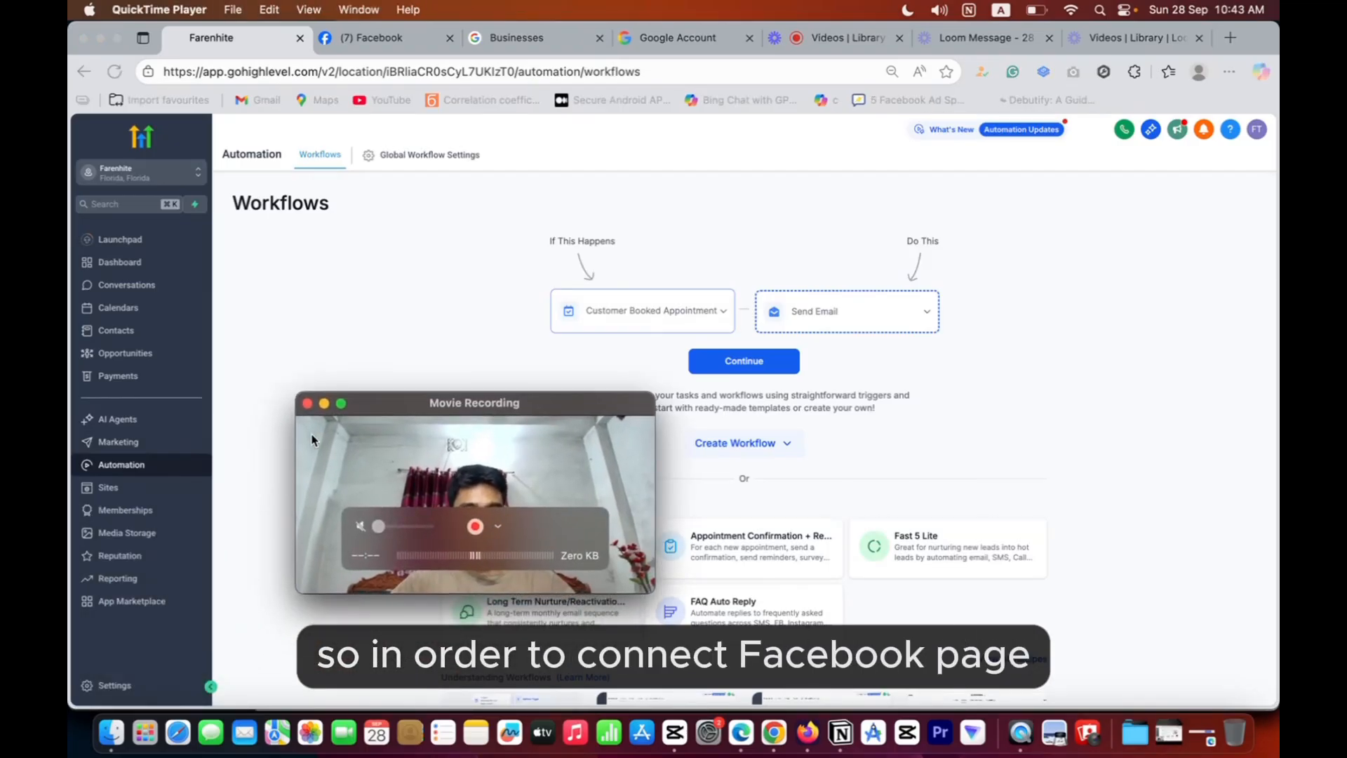
click(103, 691)
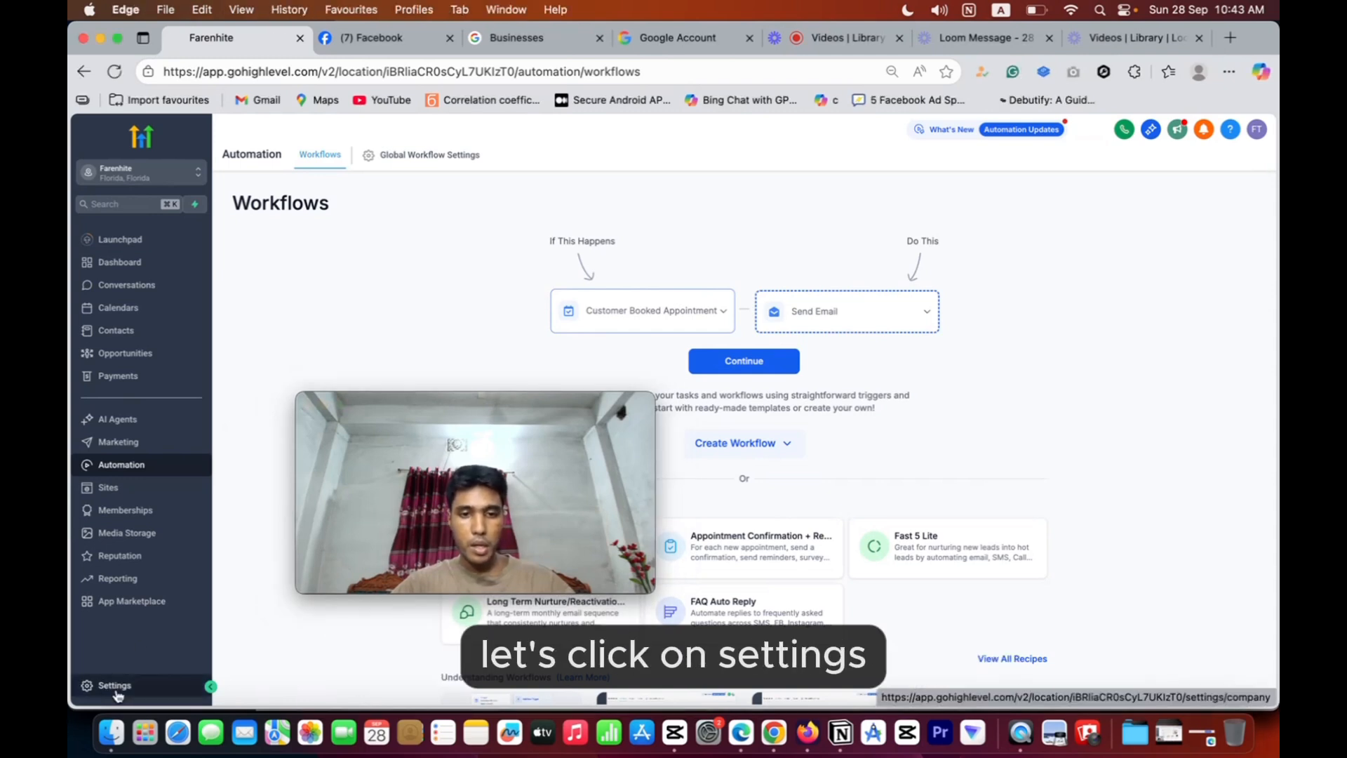
click(115, 691)
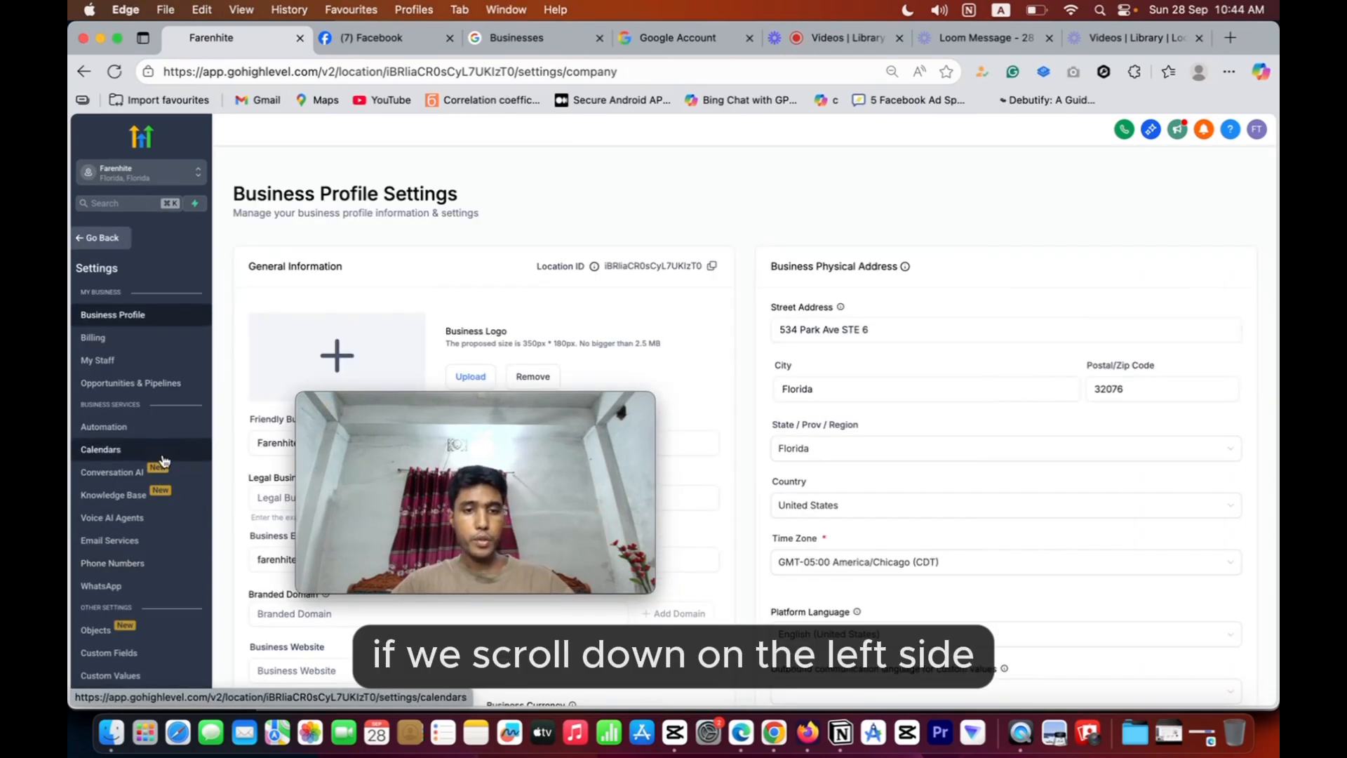
scroll(163, 459, down, 5)
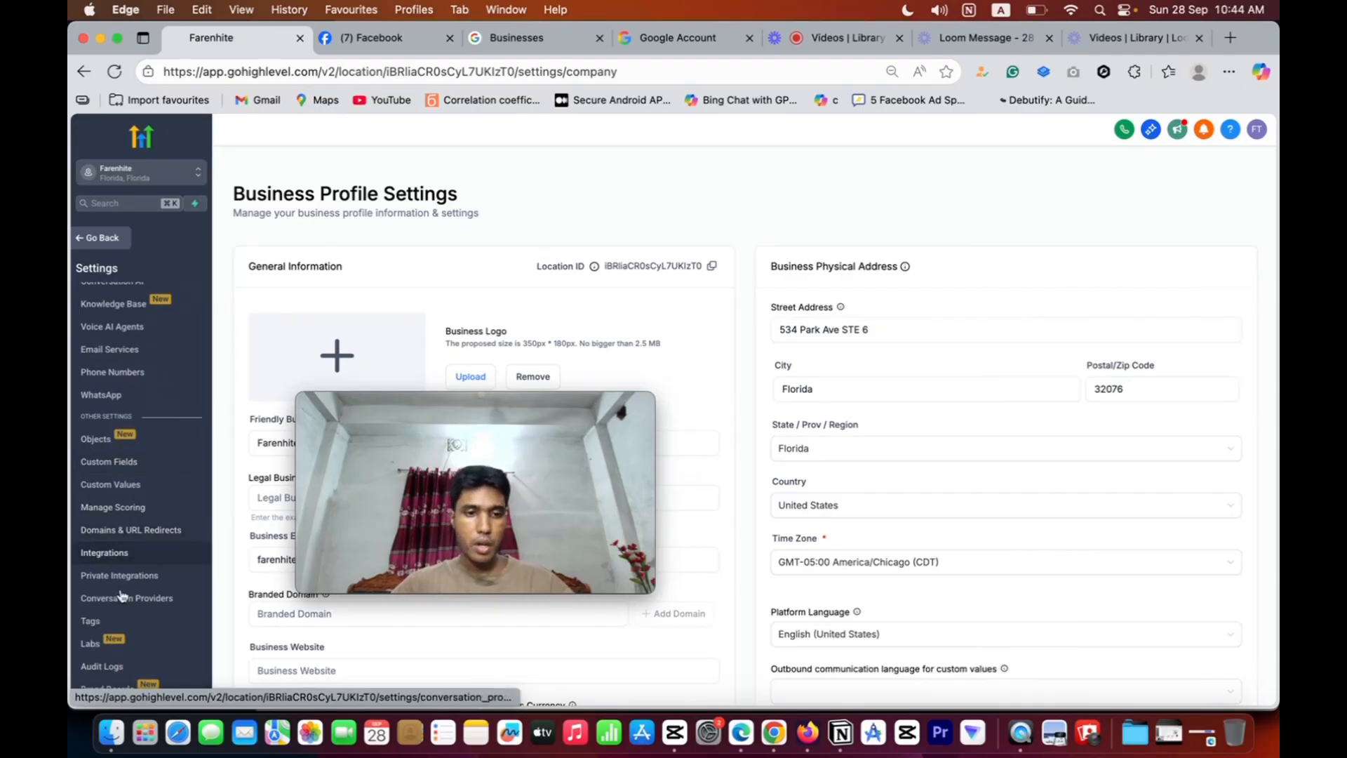
click(123, 553)
drag(470, 420, 243, 538)
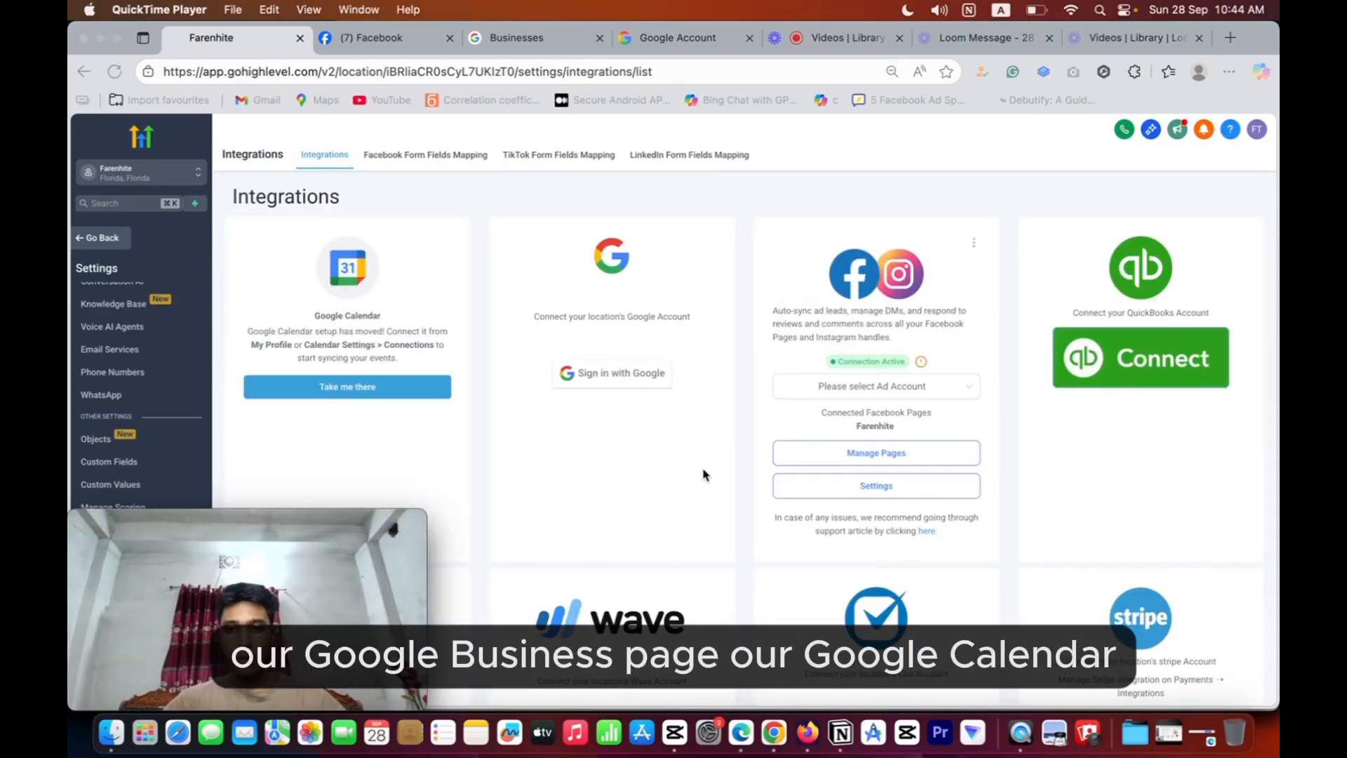
scroll(703, 475, down, 3)
scroll(703, 475, down, 5)
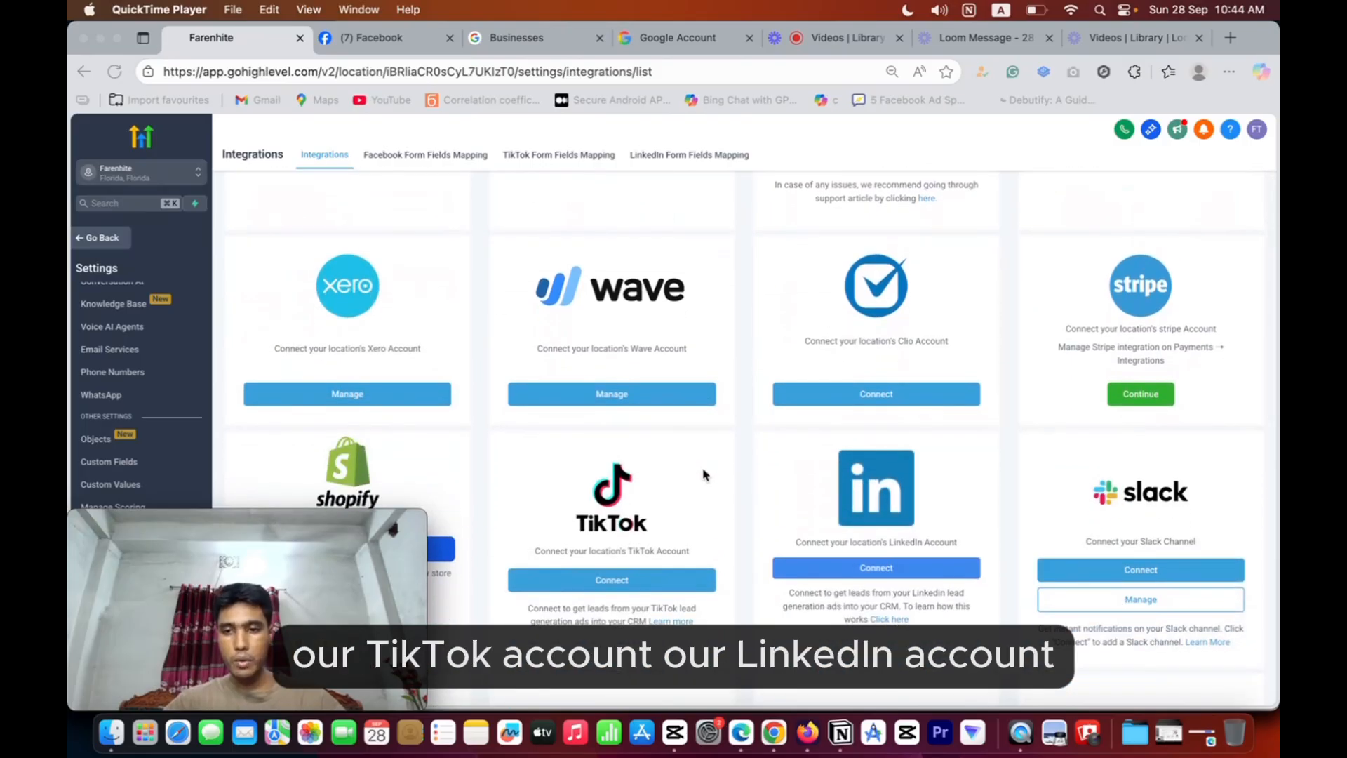
scroll(703, 475, up, 8)
scroll(924, 561, down, 2)
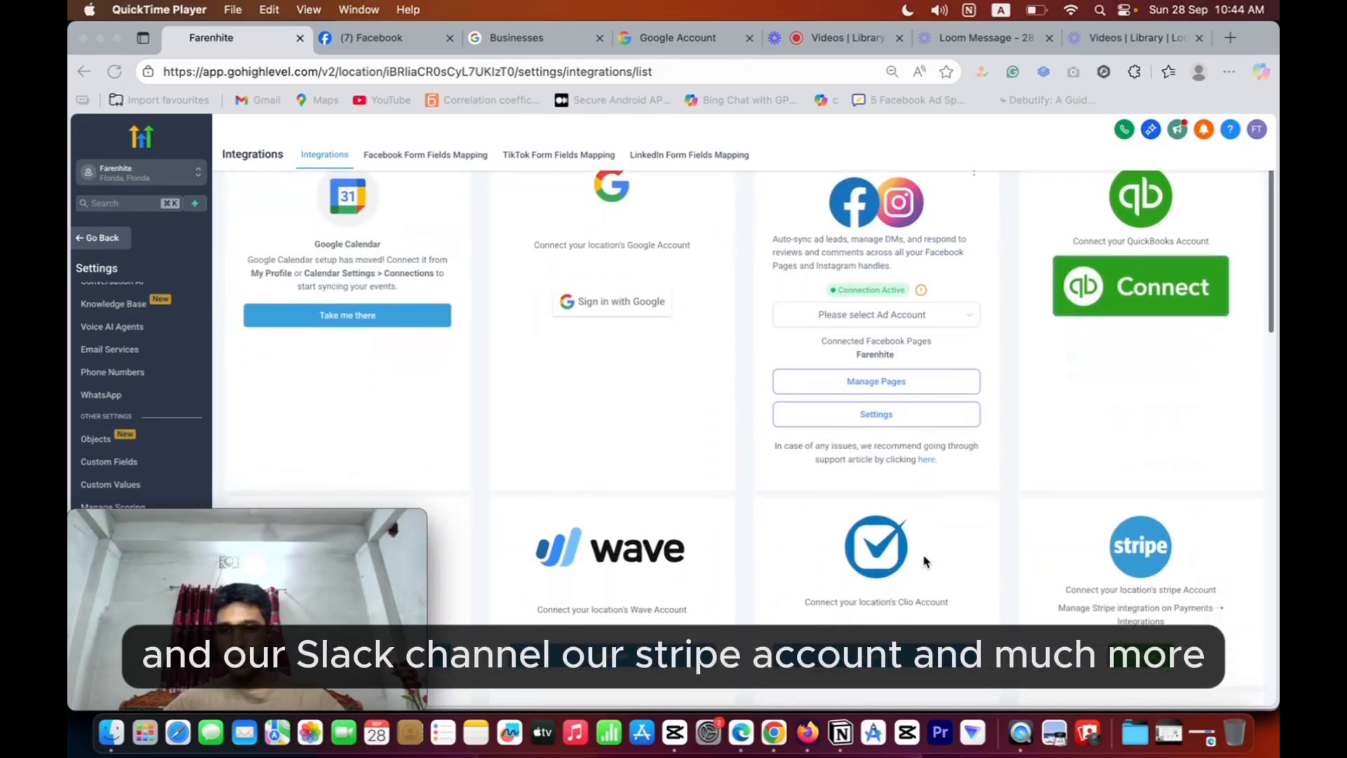
scroll(924, 561, up, 2)
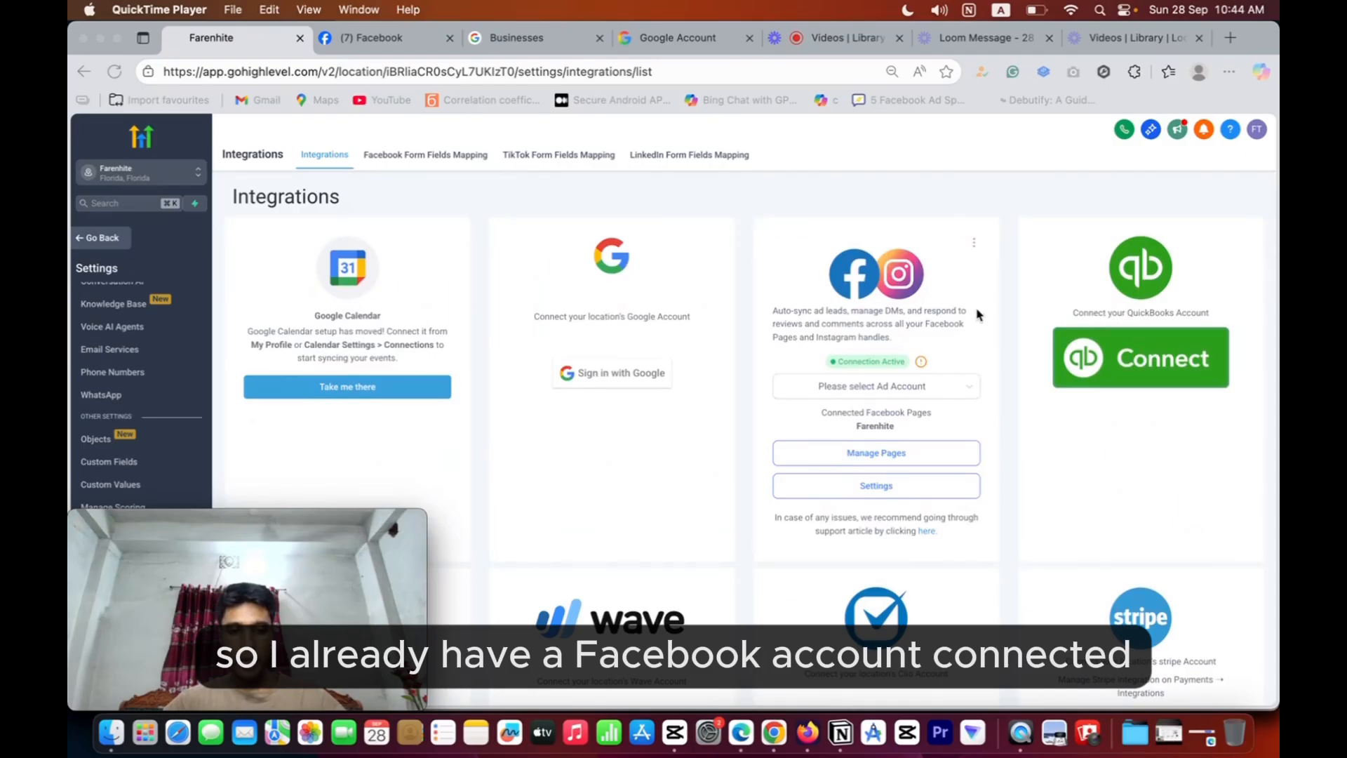
Disconnect the existing Facebook integration and confirm
click(979, 254)
click(975, 247)
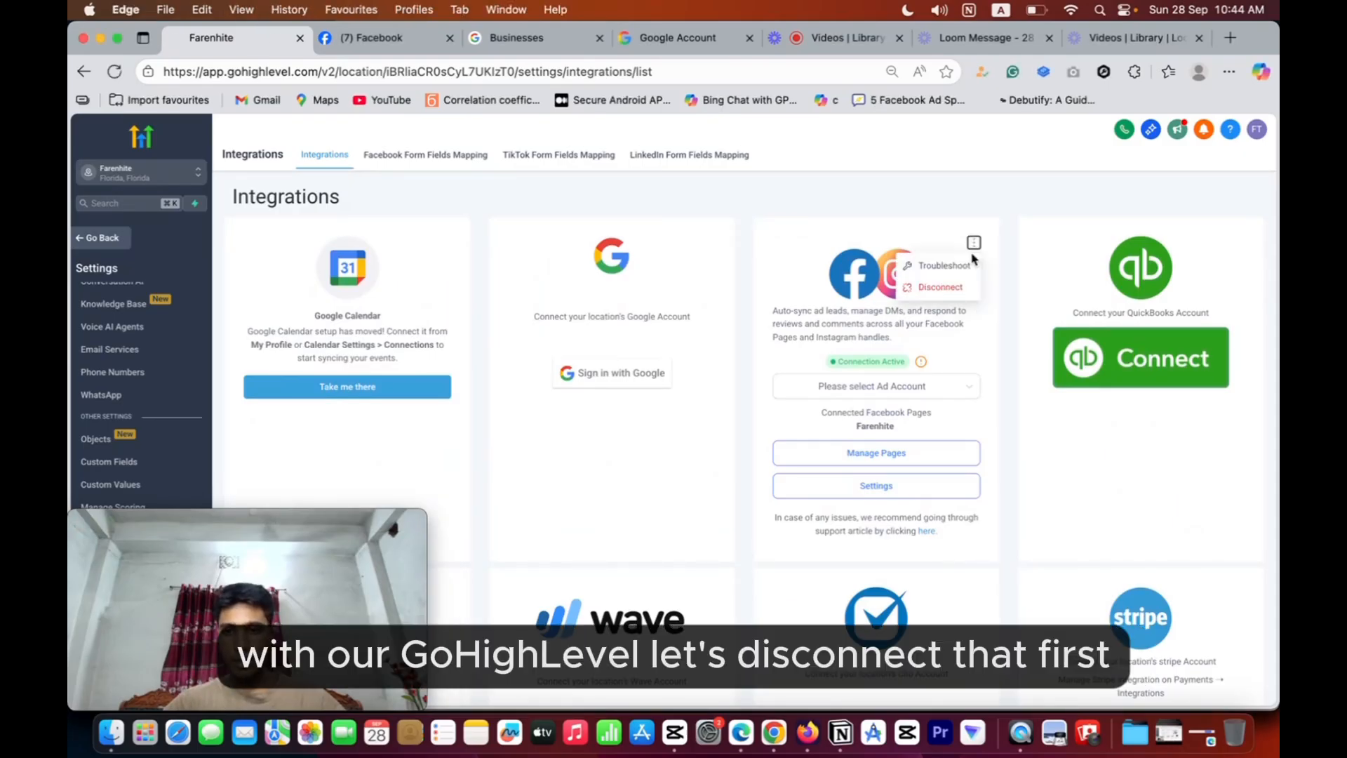
click(944, 288)
click(766, 399)
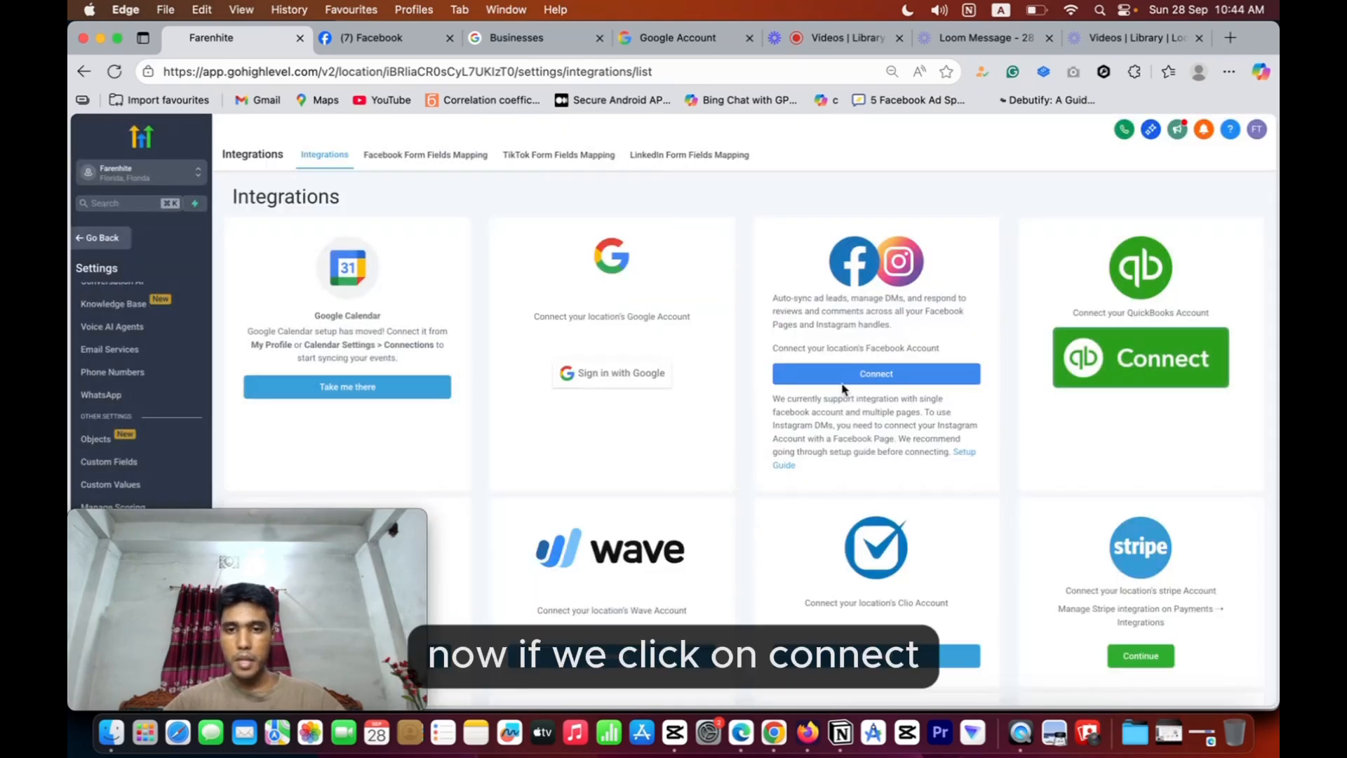
Reconnect Facebook, selecting the Farenhite page with Sync Time set to All Leads
click(840, 383)
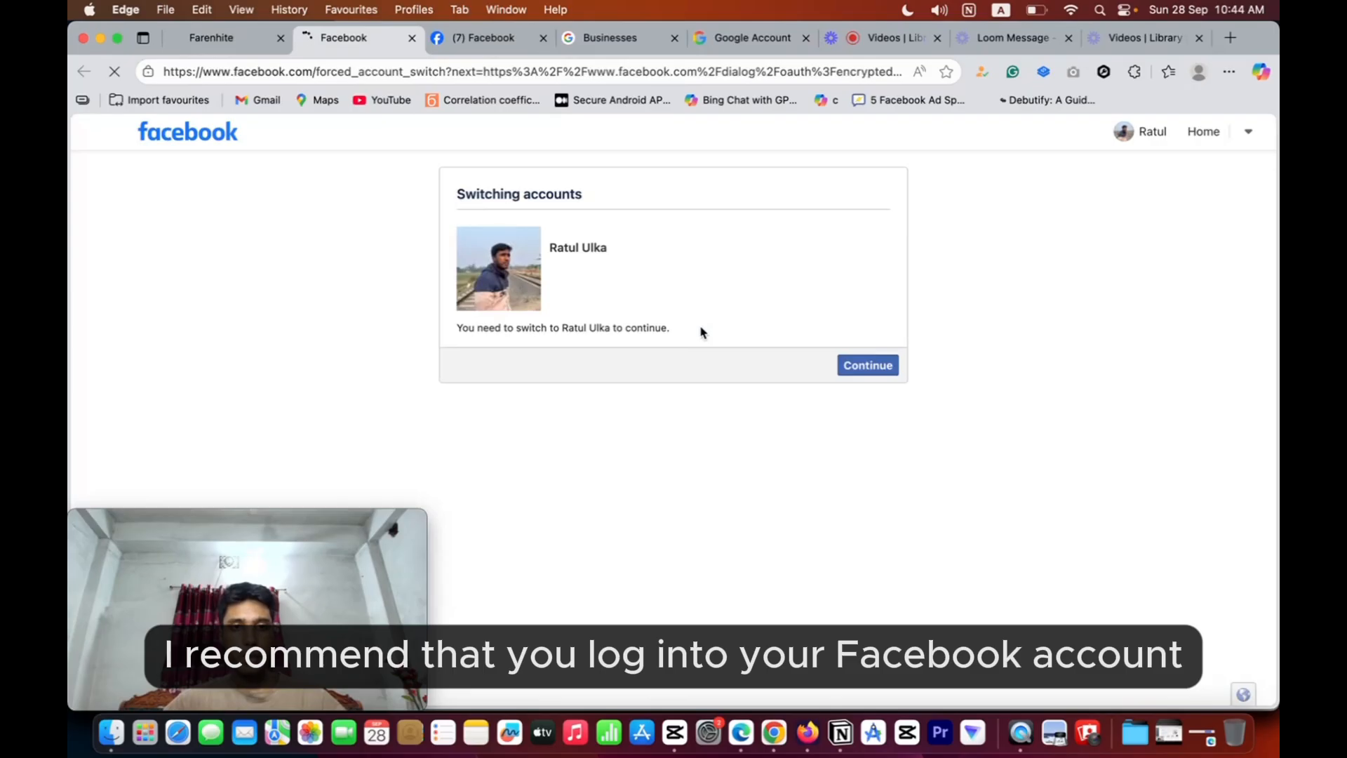
click(862, 377)
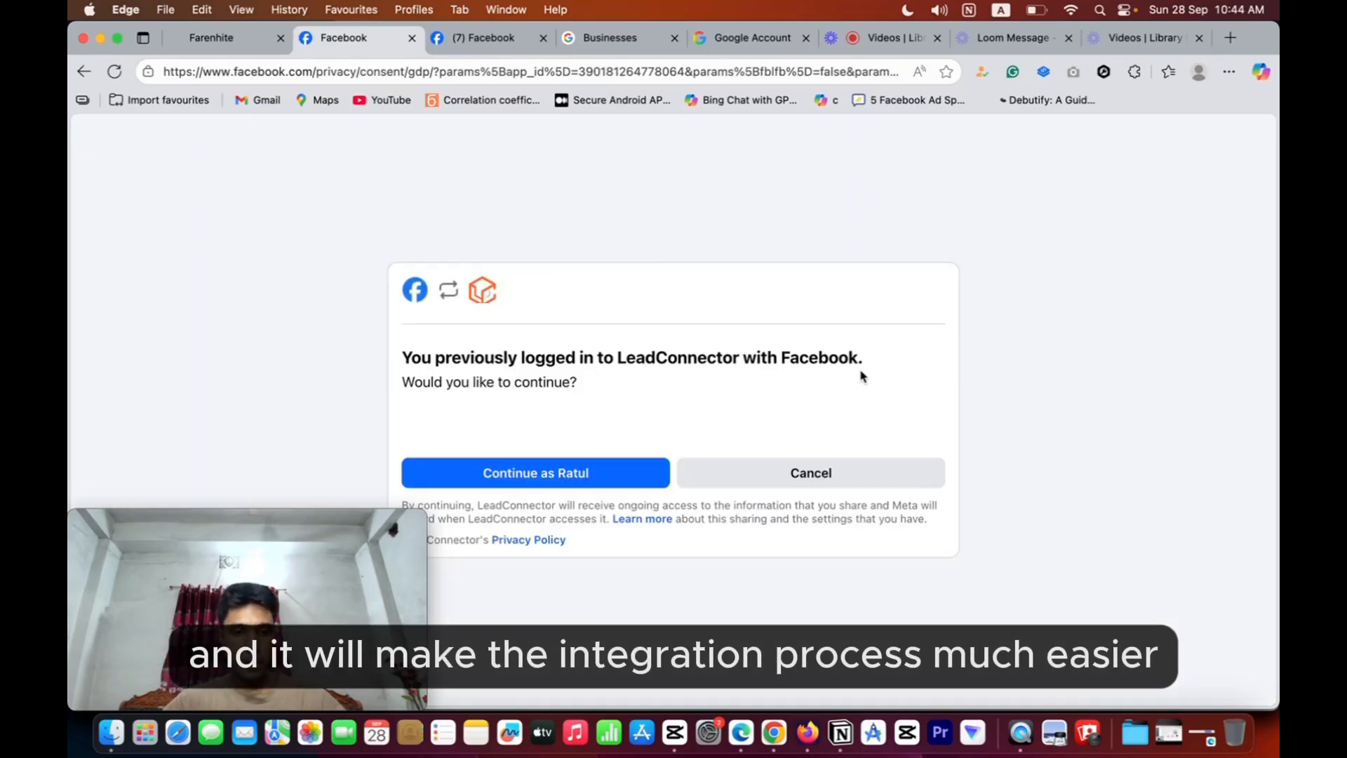
click(561, 480)
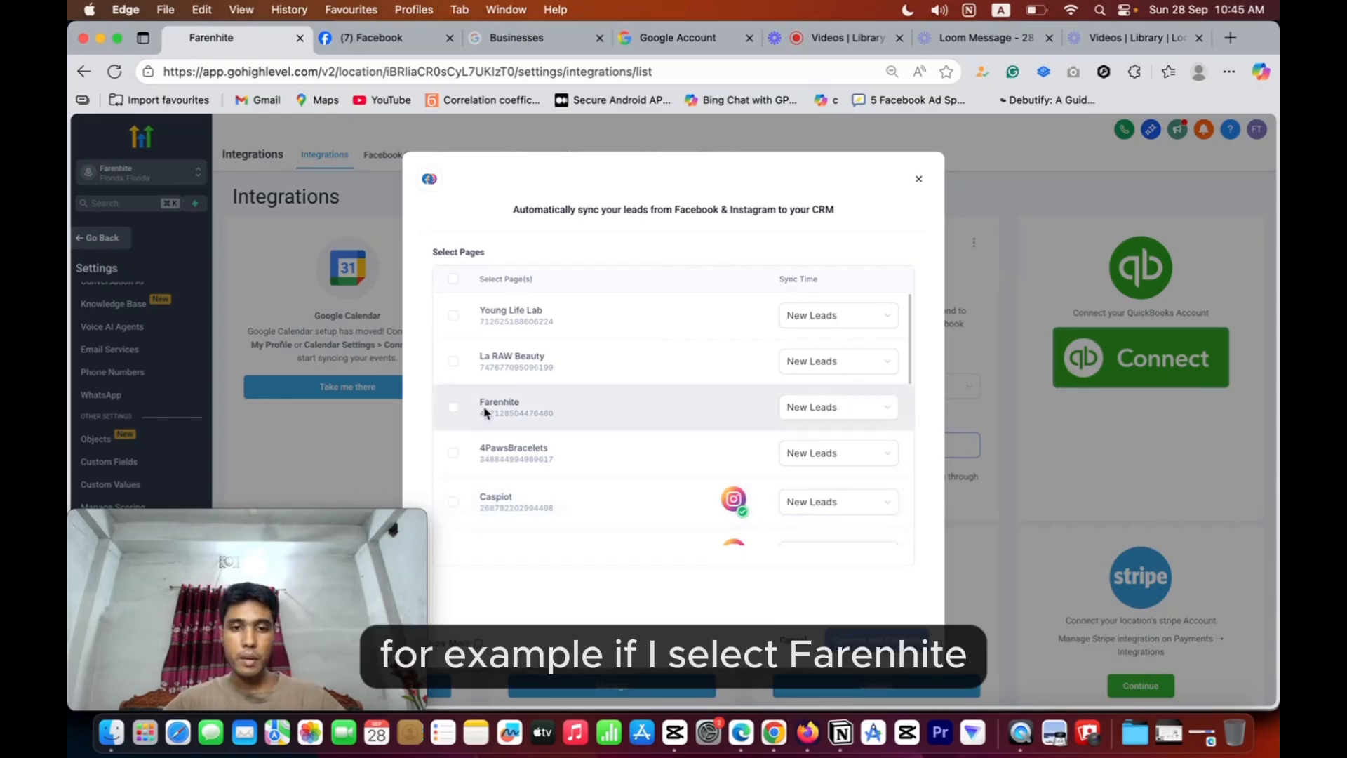
click(453, 408)
click(862, 415)
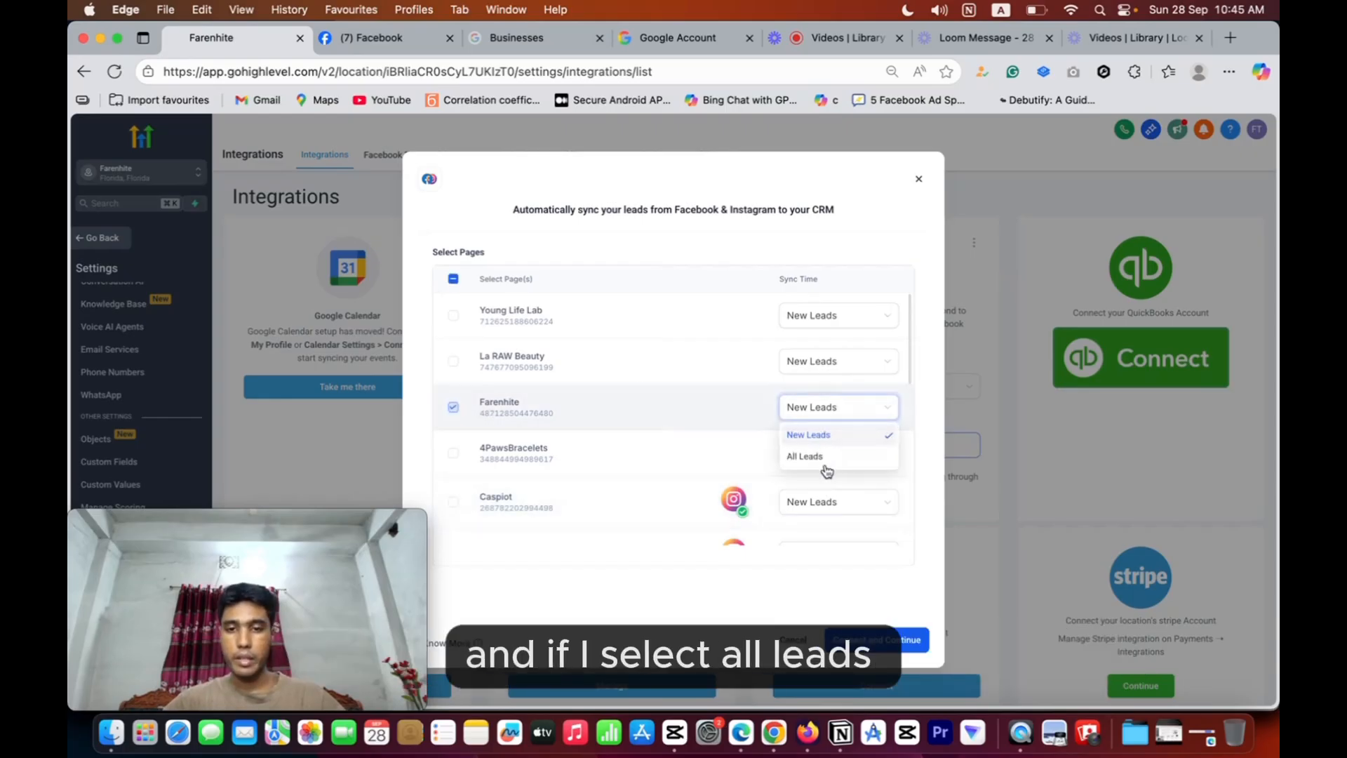
click(821, 463)
click(872, 649)
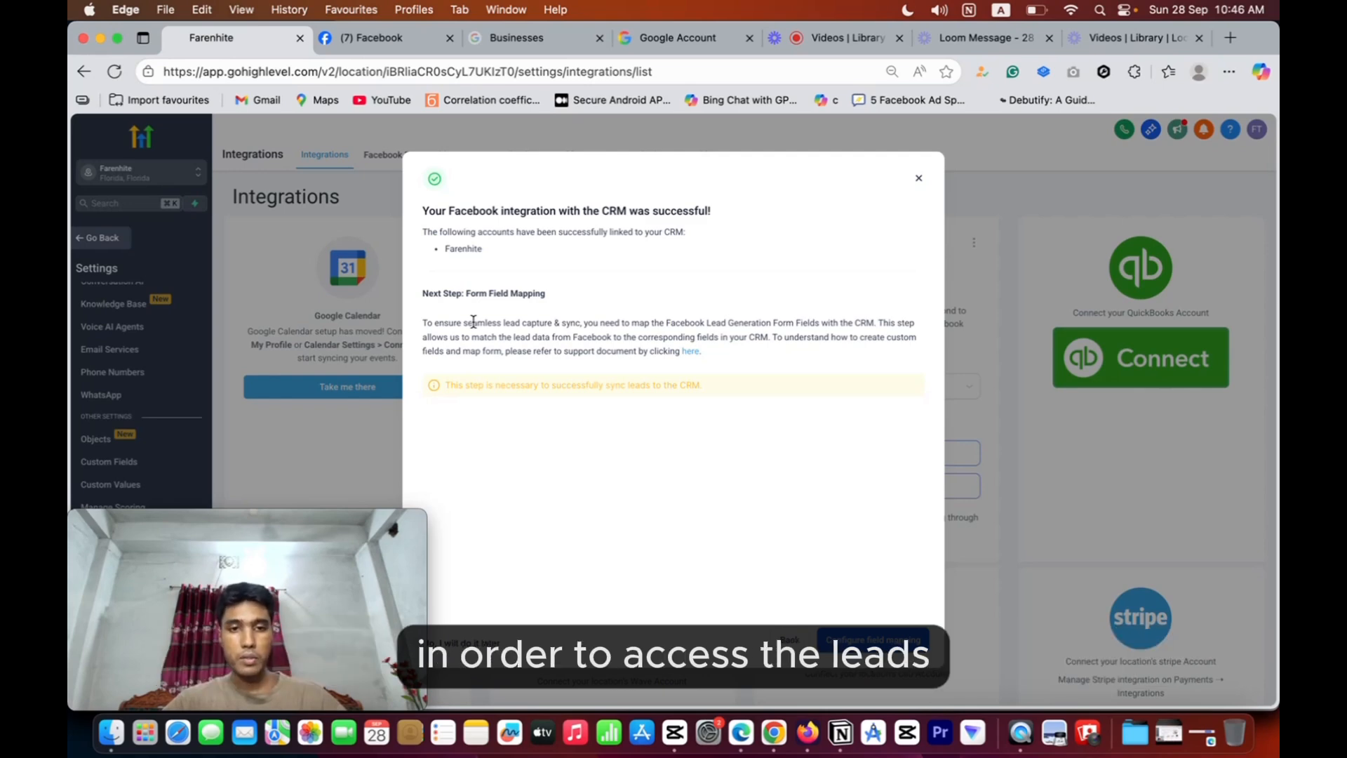
Switch the Facebook profile to the Farenhite page
click(919, 183)
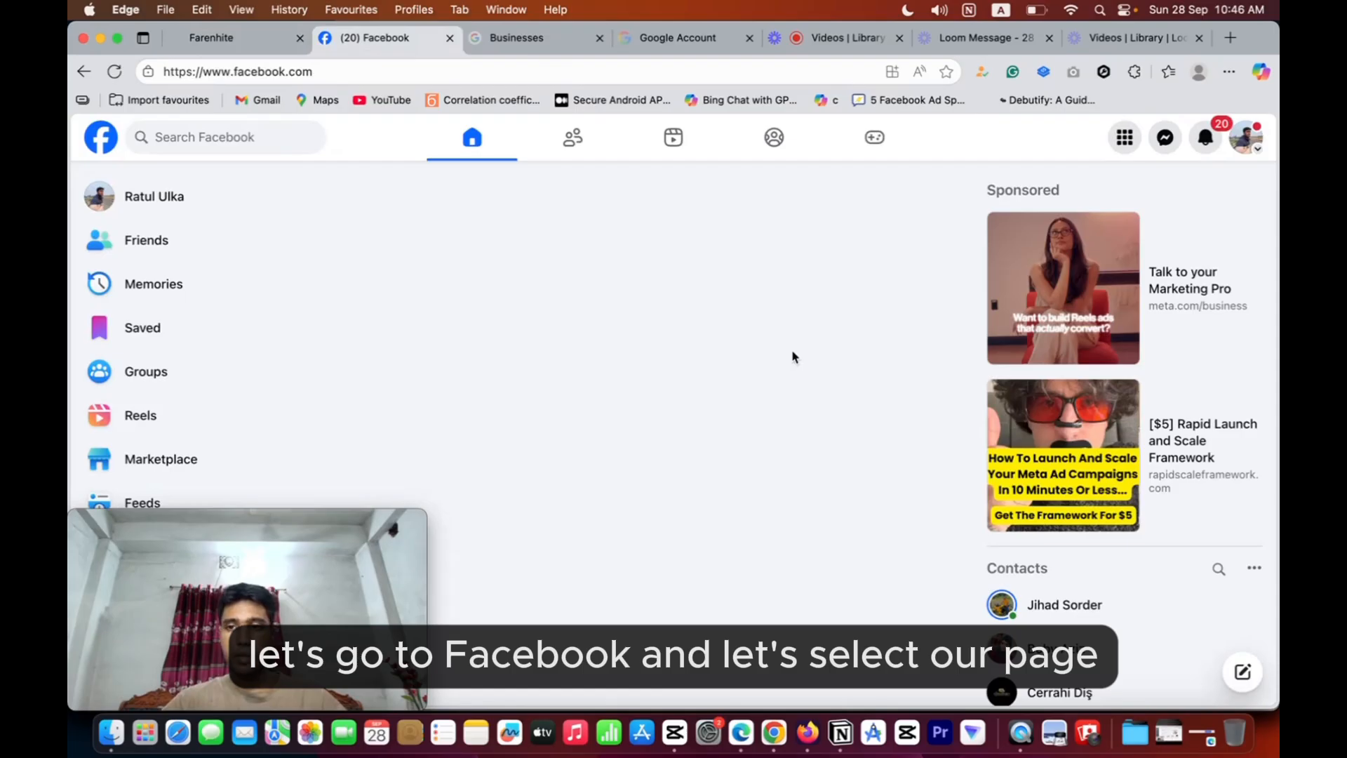
click(1248, 140)
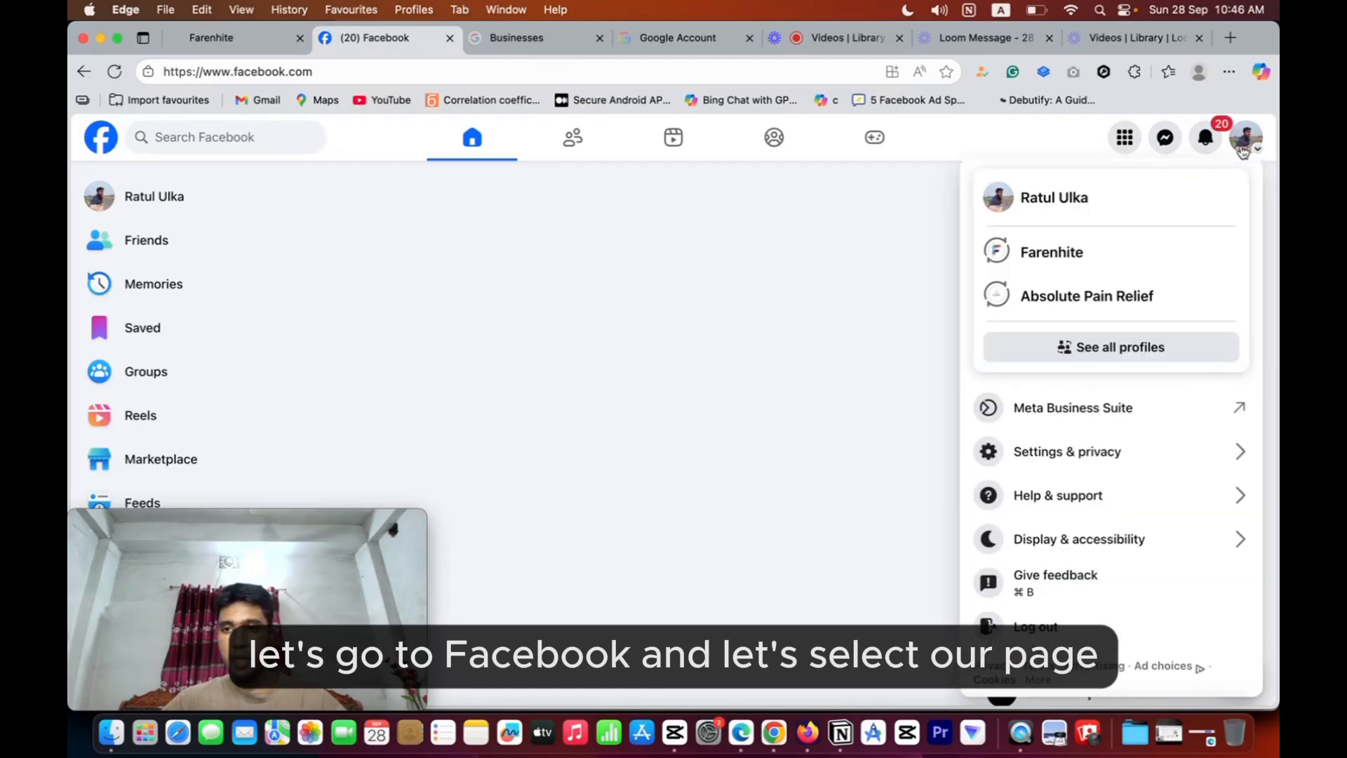
click(1080, 267)
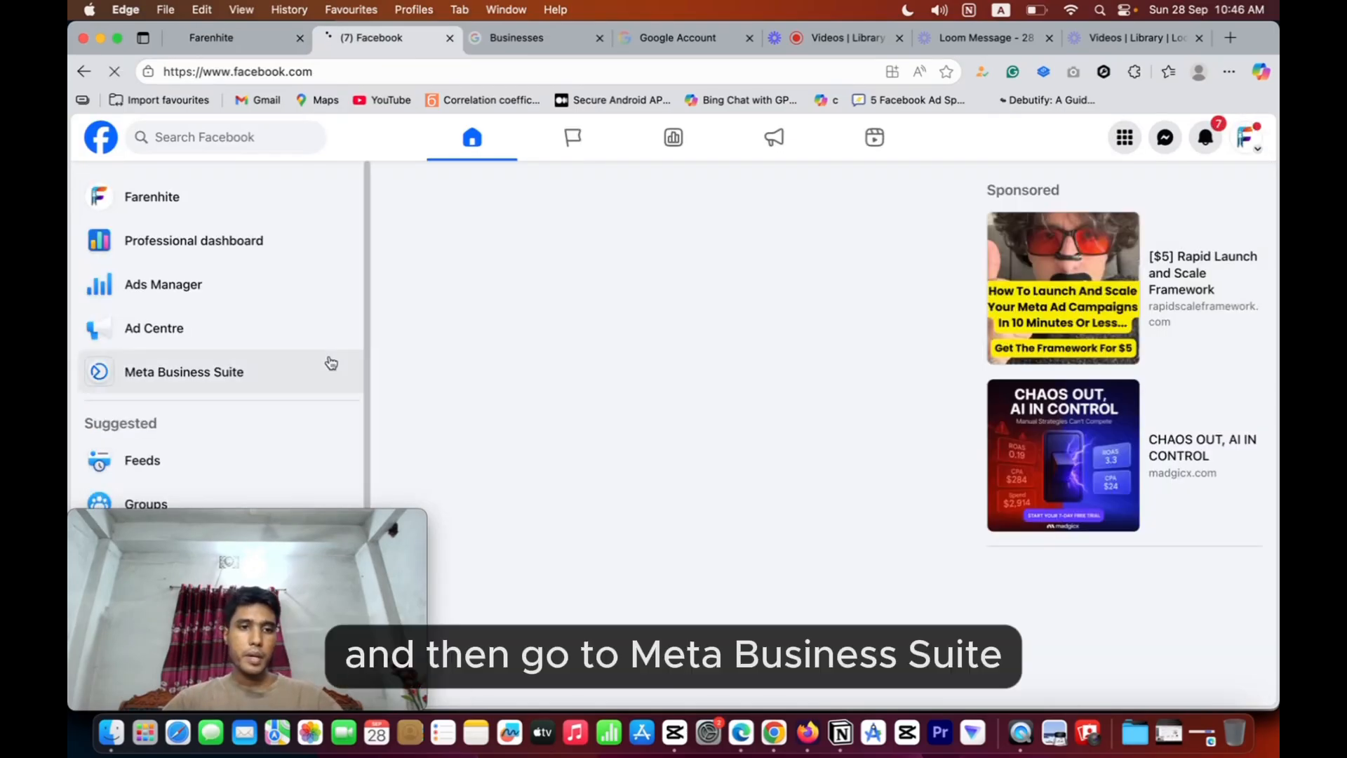
Open Meta Business Suite for Farenhite and go to its Instant Forms lead forms list
click(168, 373)
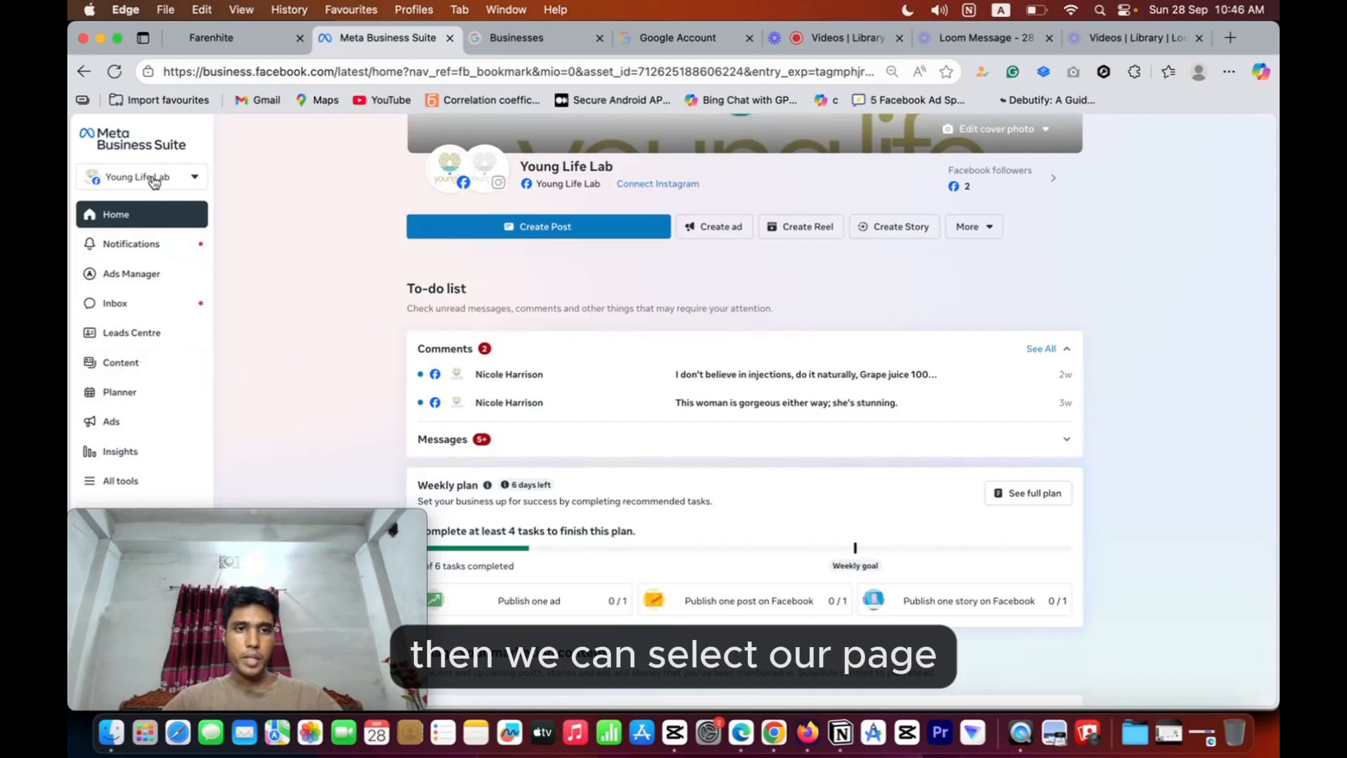
click(179, 183)
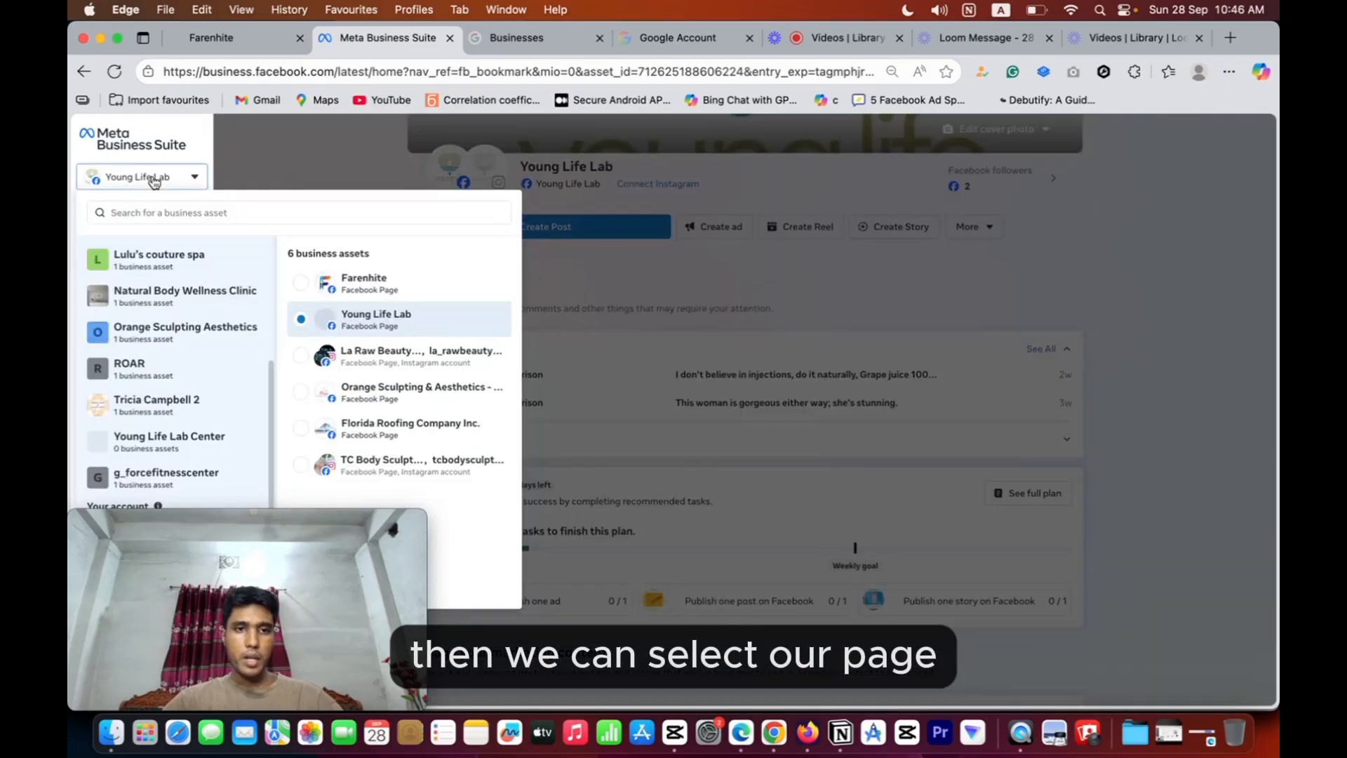
click(451, 313)
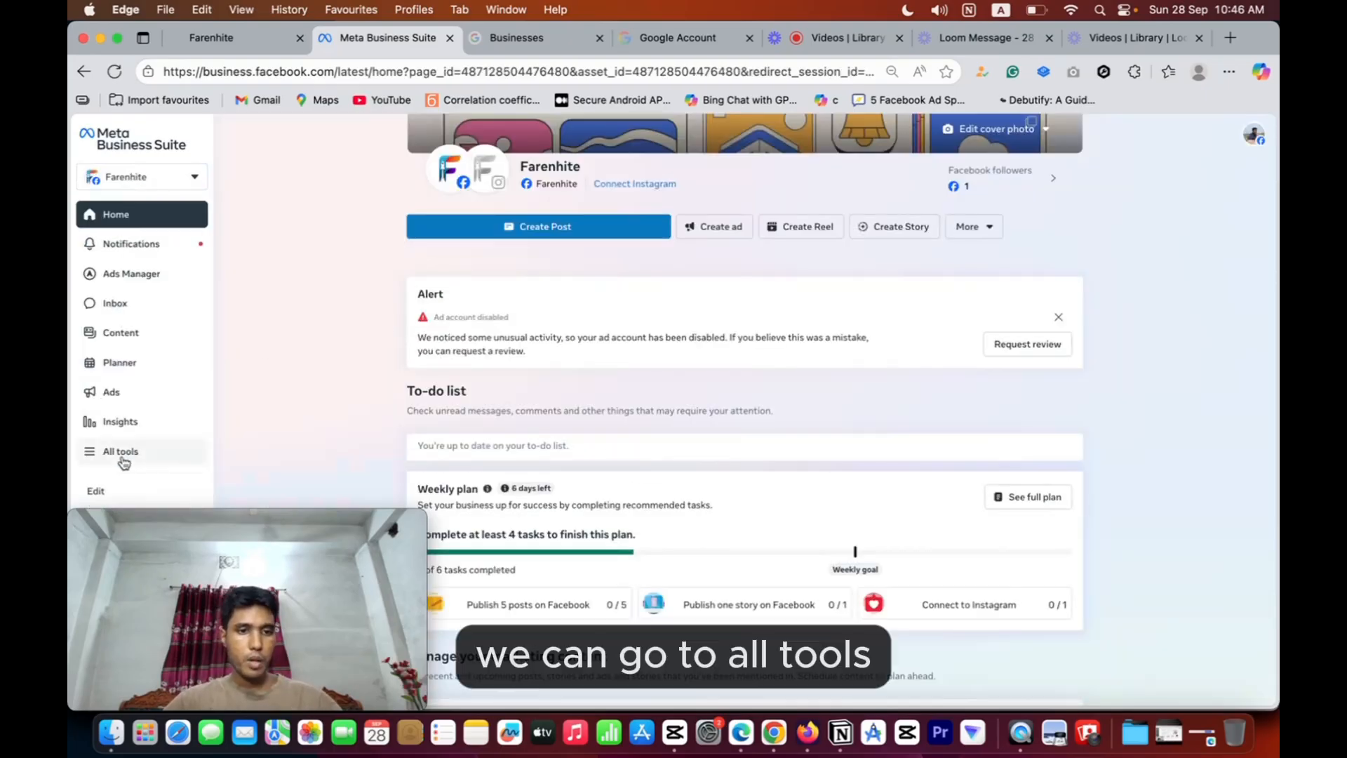
click(122, 455)
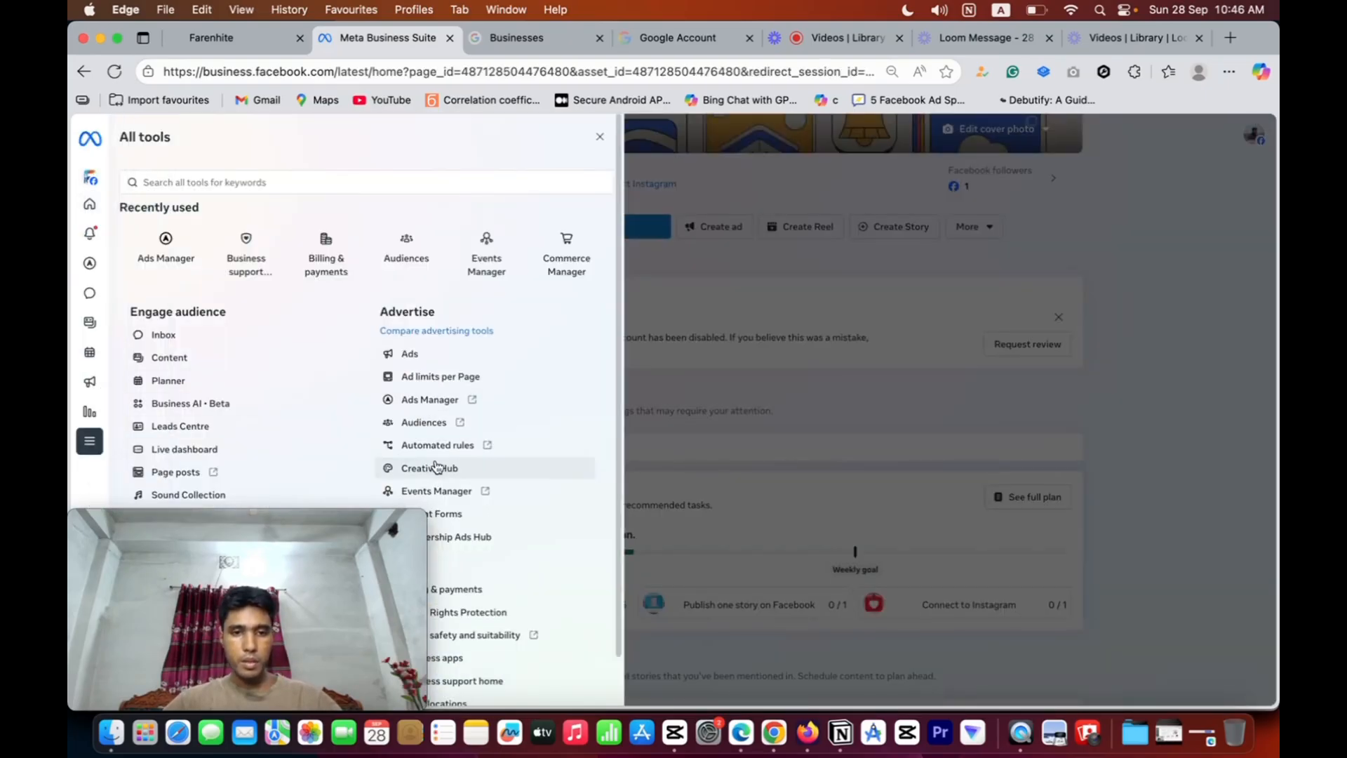
scroll(436, 466, down, 2)
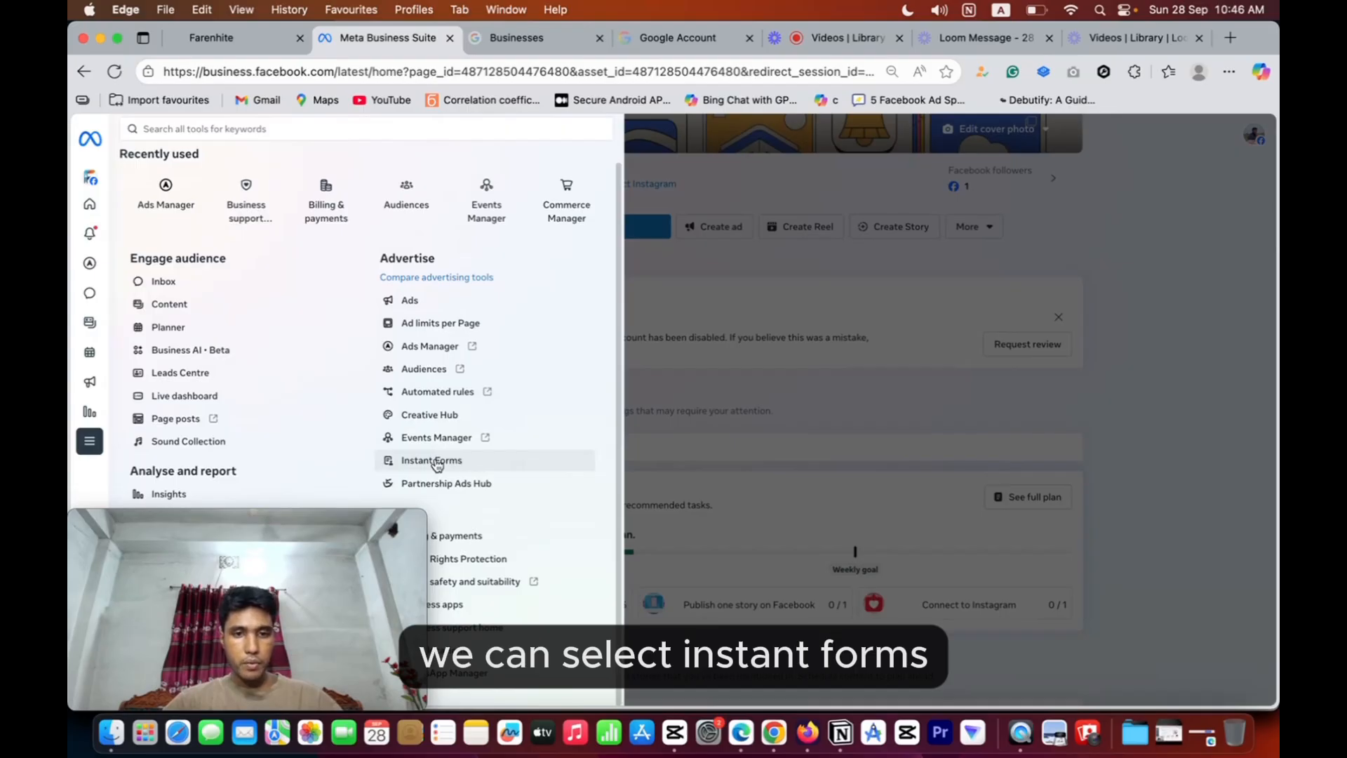
click(435, 461)
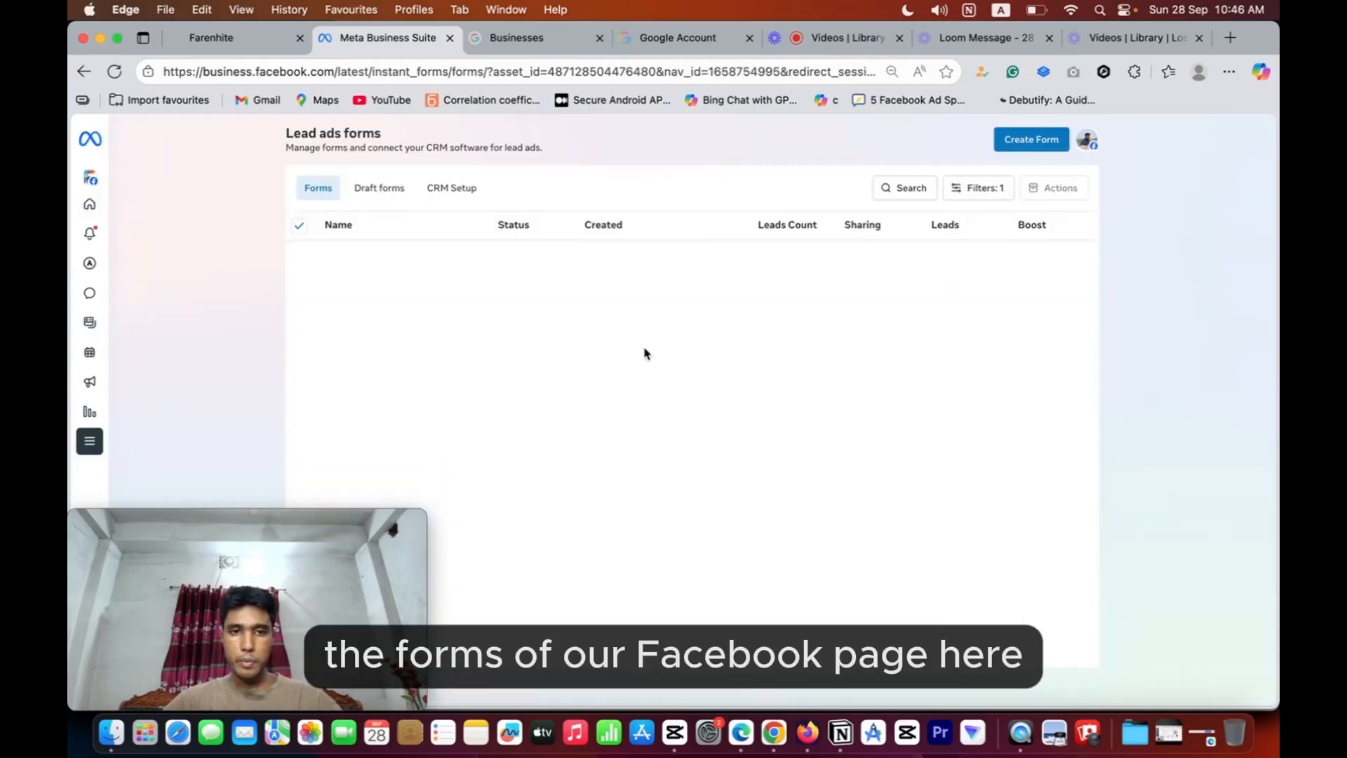
click(299, 227)
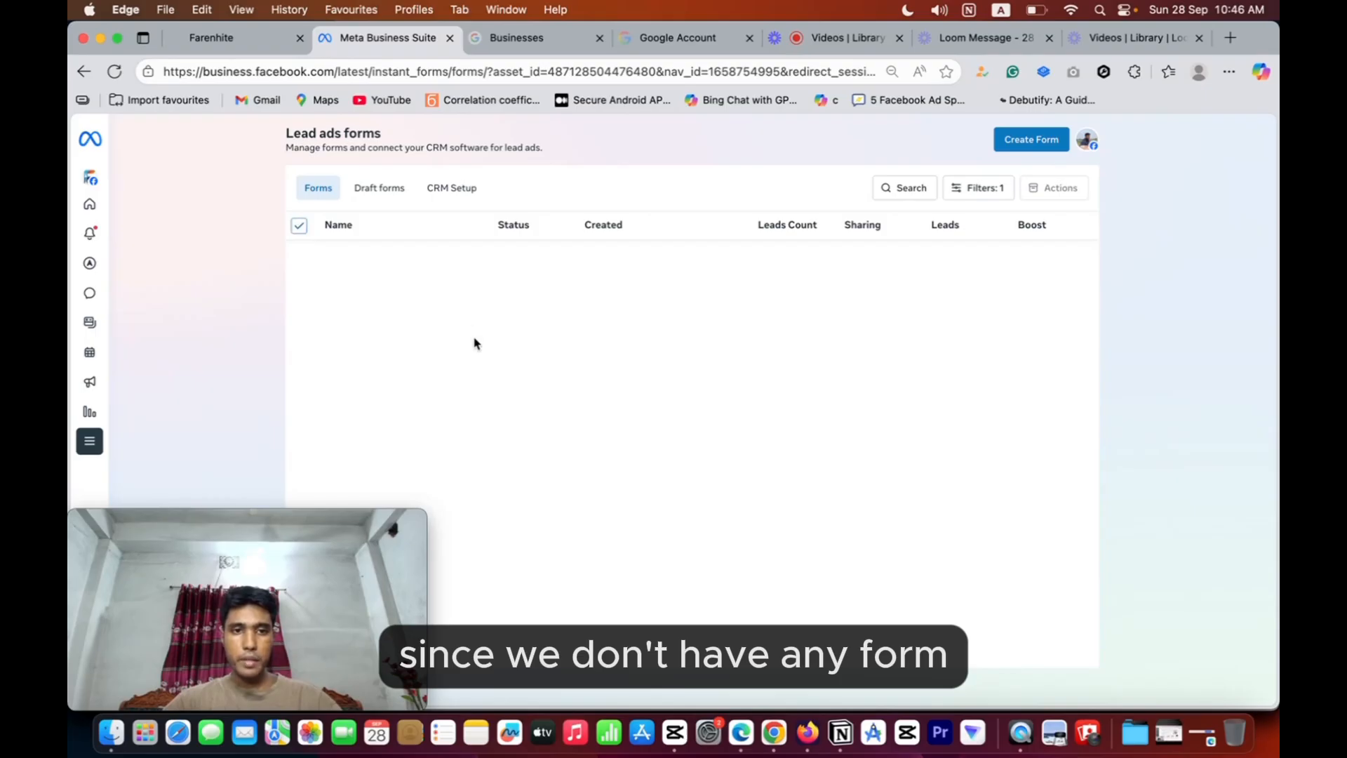
Create a new lead form named 'Marketing Form' using the Higher intent type
click(1014, 140)
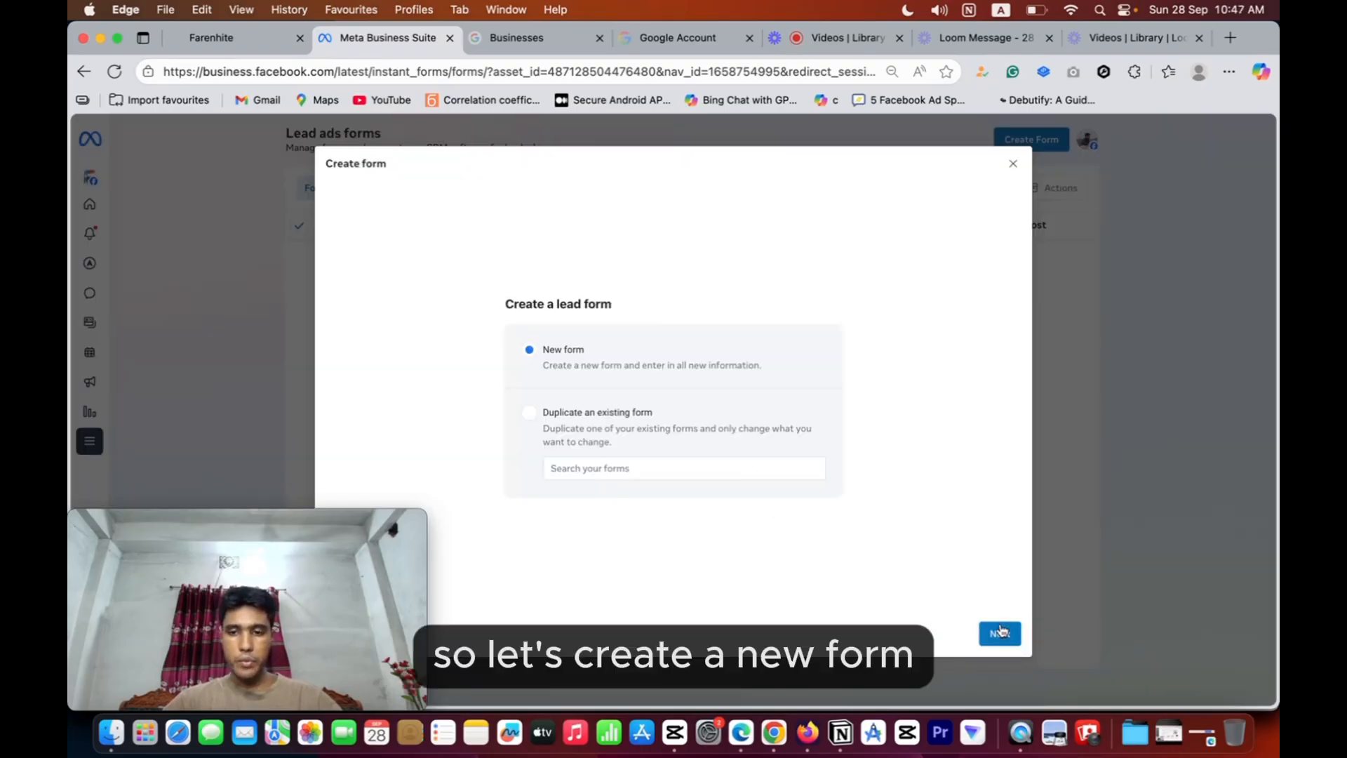
click(999, 634)
triple_click(470, 223)
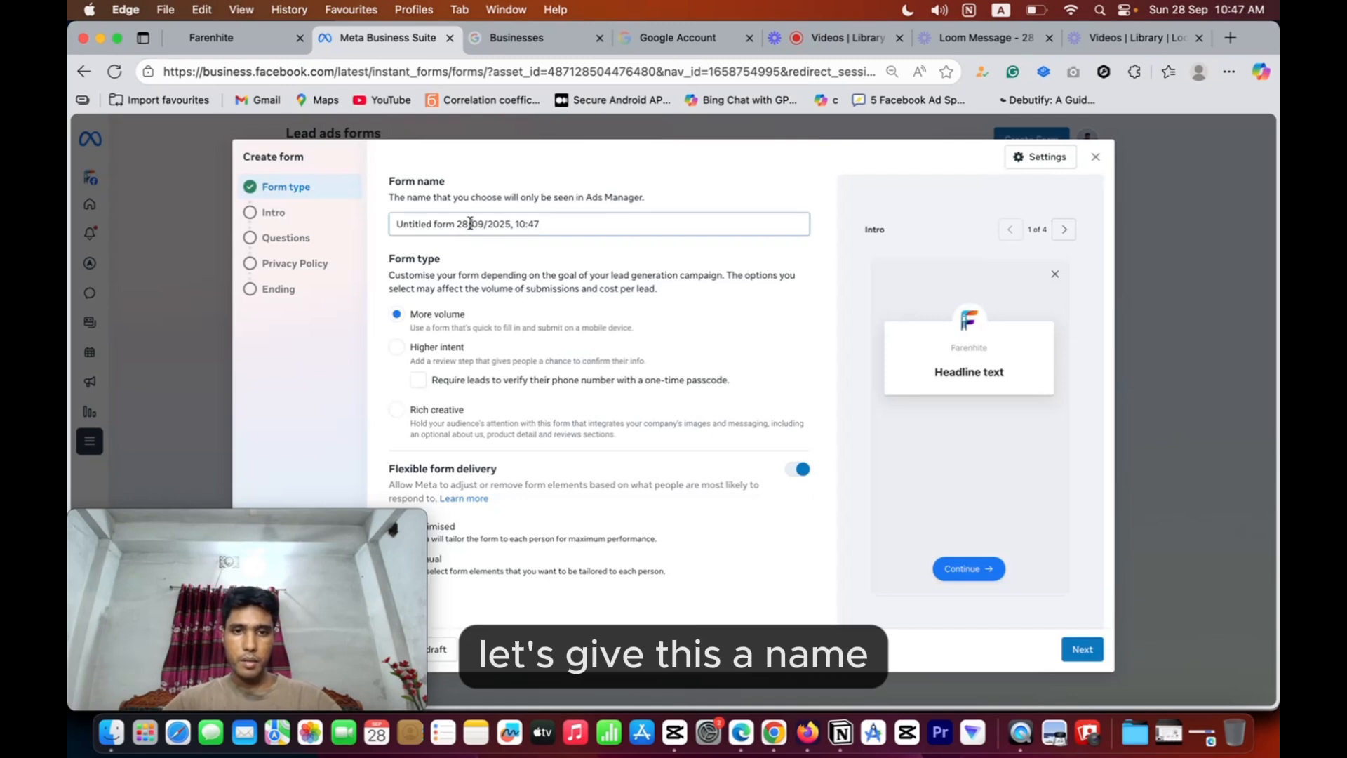
key(BackSpace)
text(Marke)
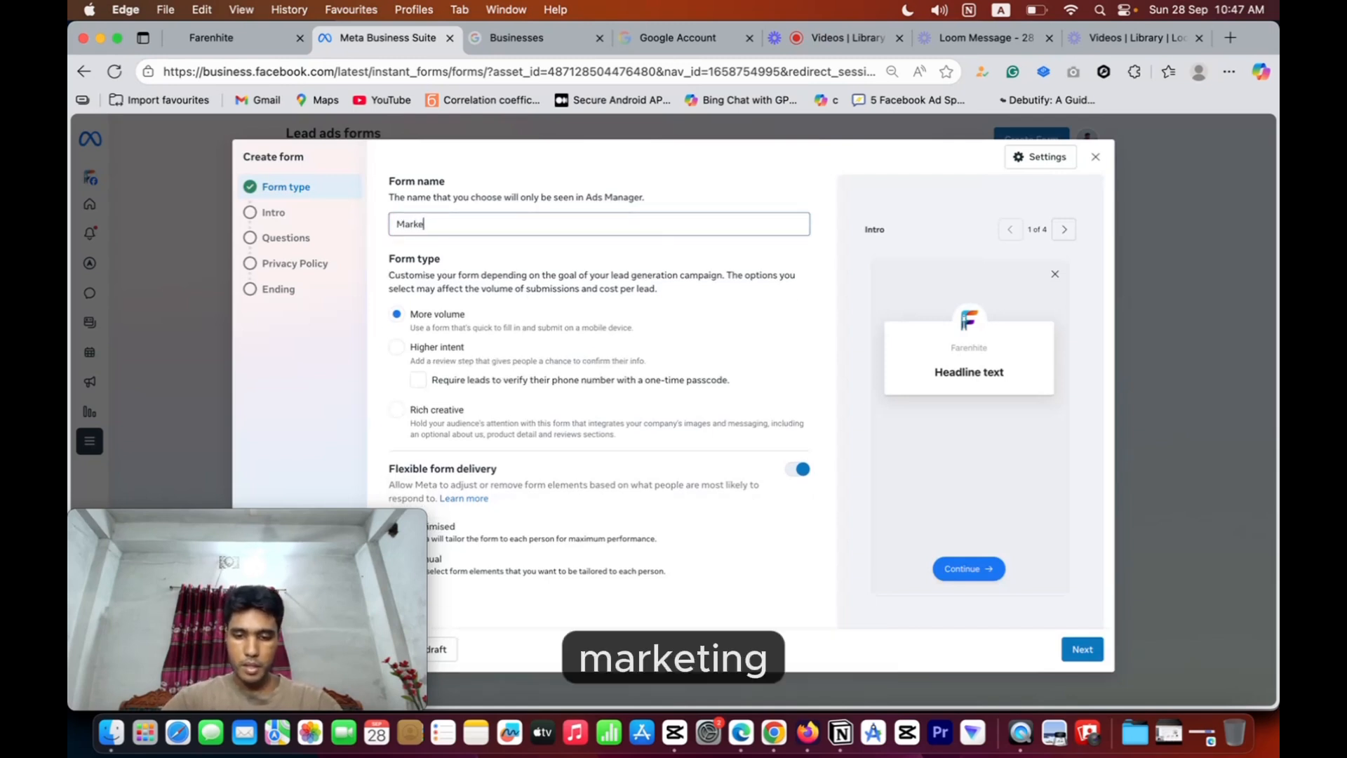
text(ting Form)
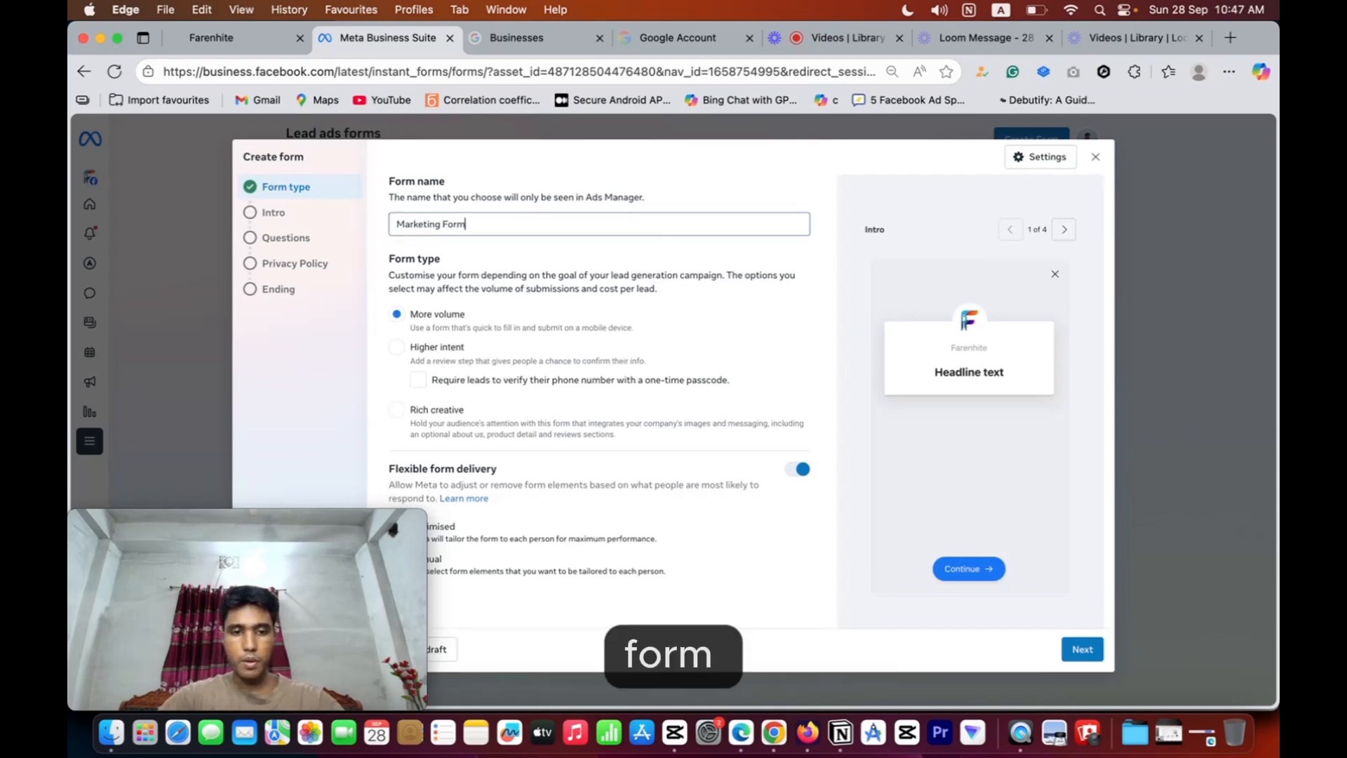
scroll(509, 326, down, 1)
click(397, 331)
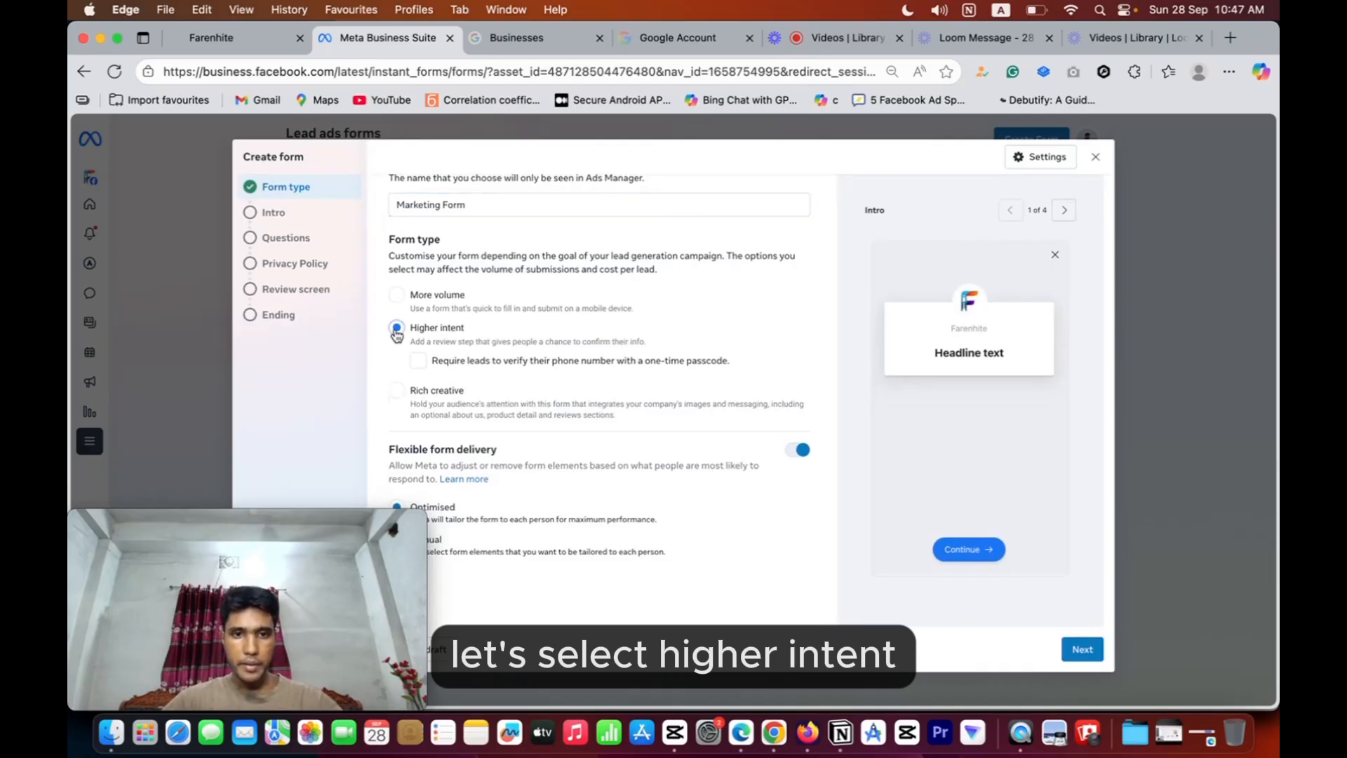
click(1082, 650)
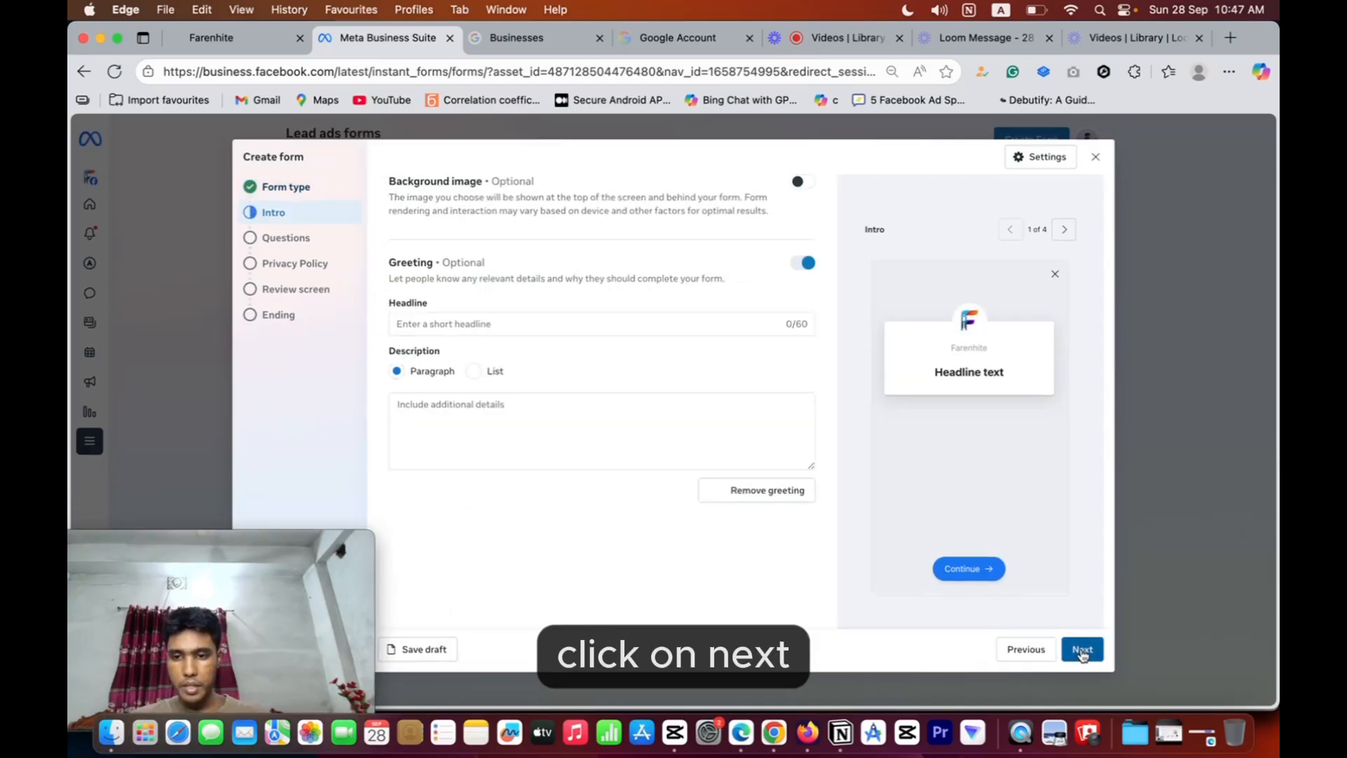
Set the intro headline 'This is our marketing form' and description 'This is an example description'
click(473, 323)
text(This is our marketing form)
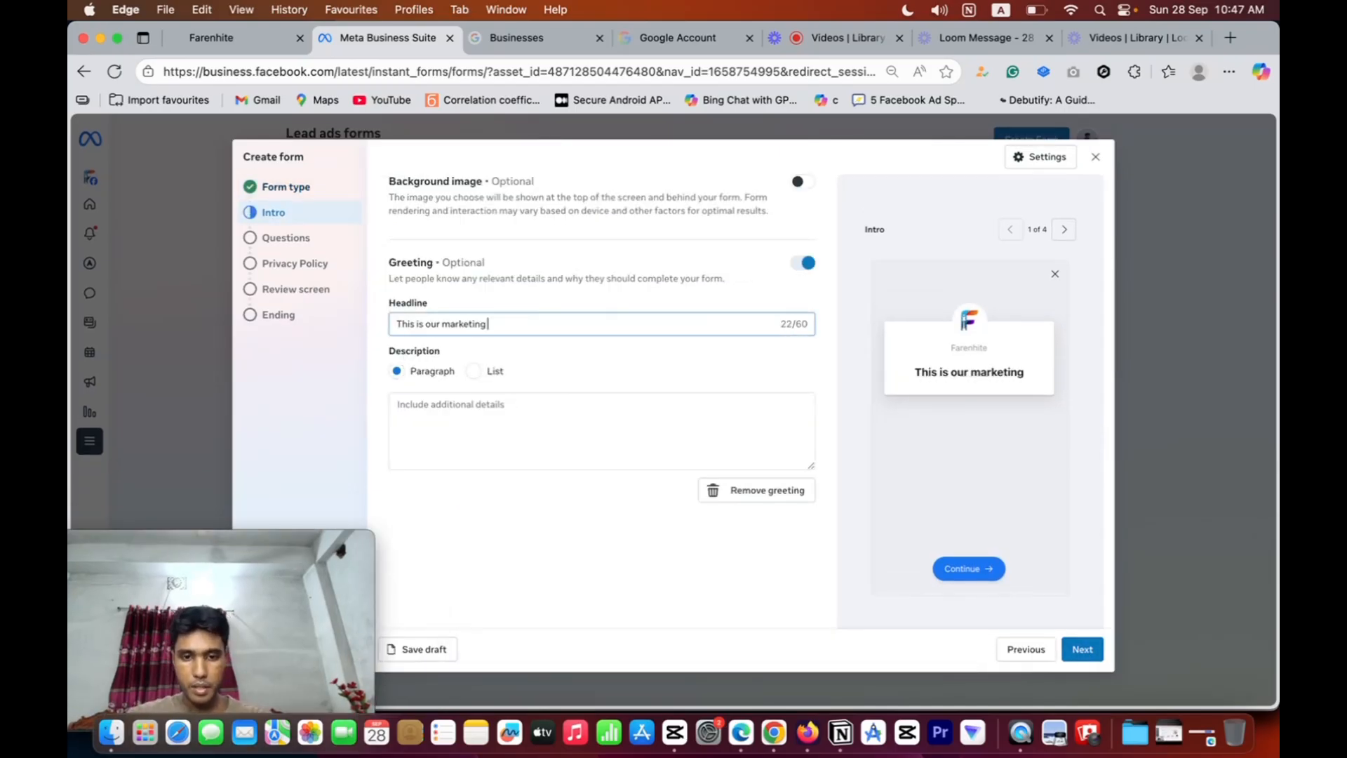
click(467, 418)
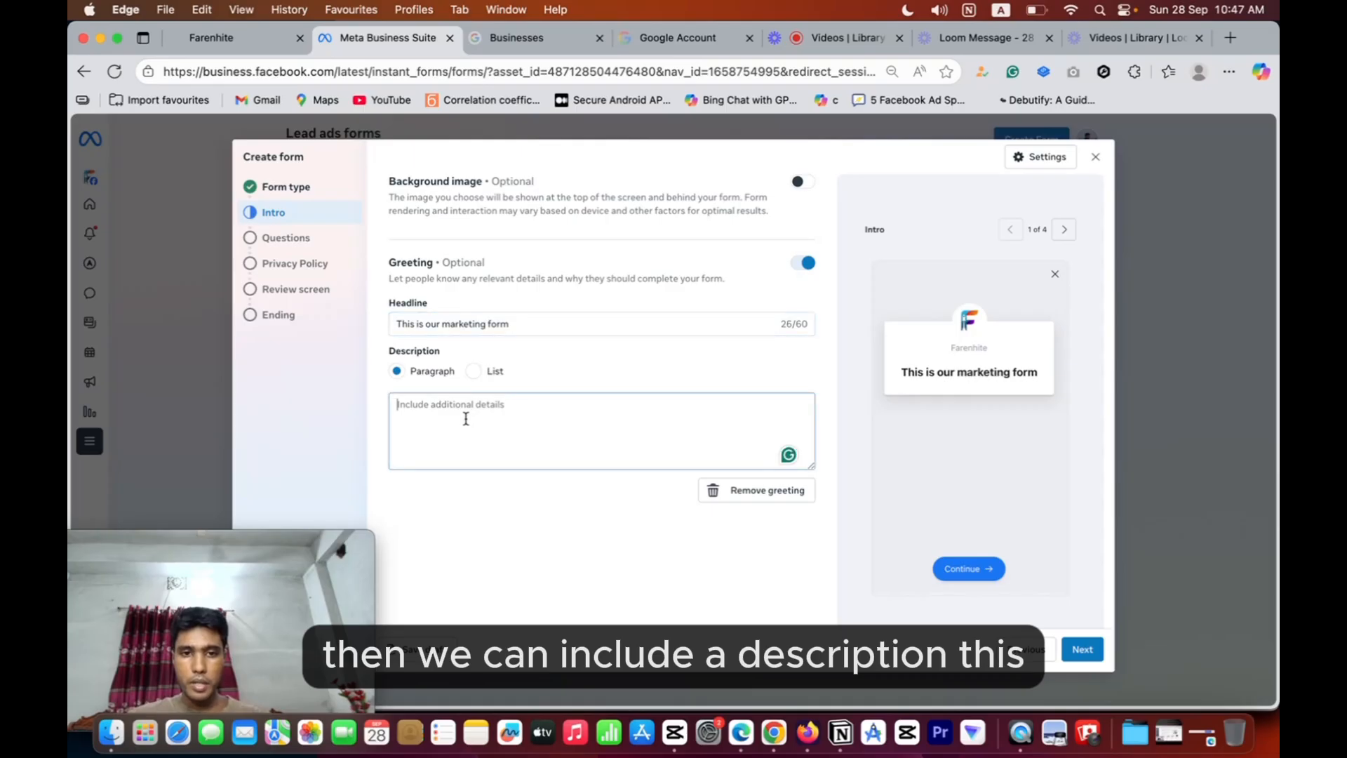
text(This is an example description.)
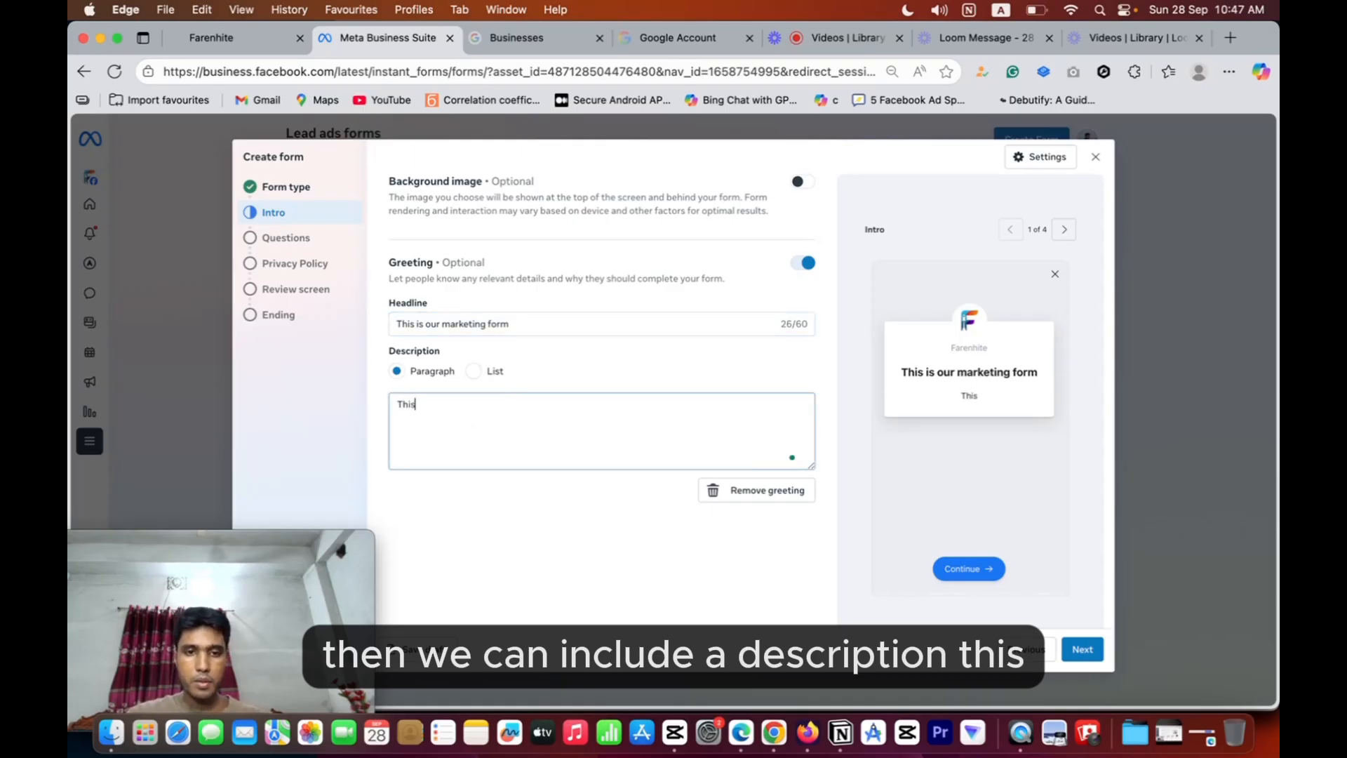
click(1082, 648)
click(446, 287)
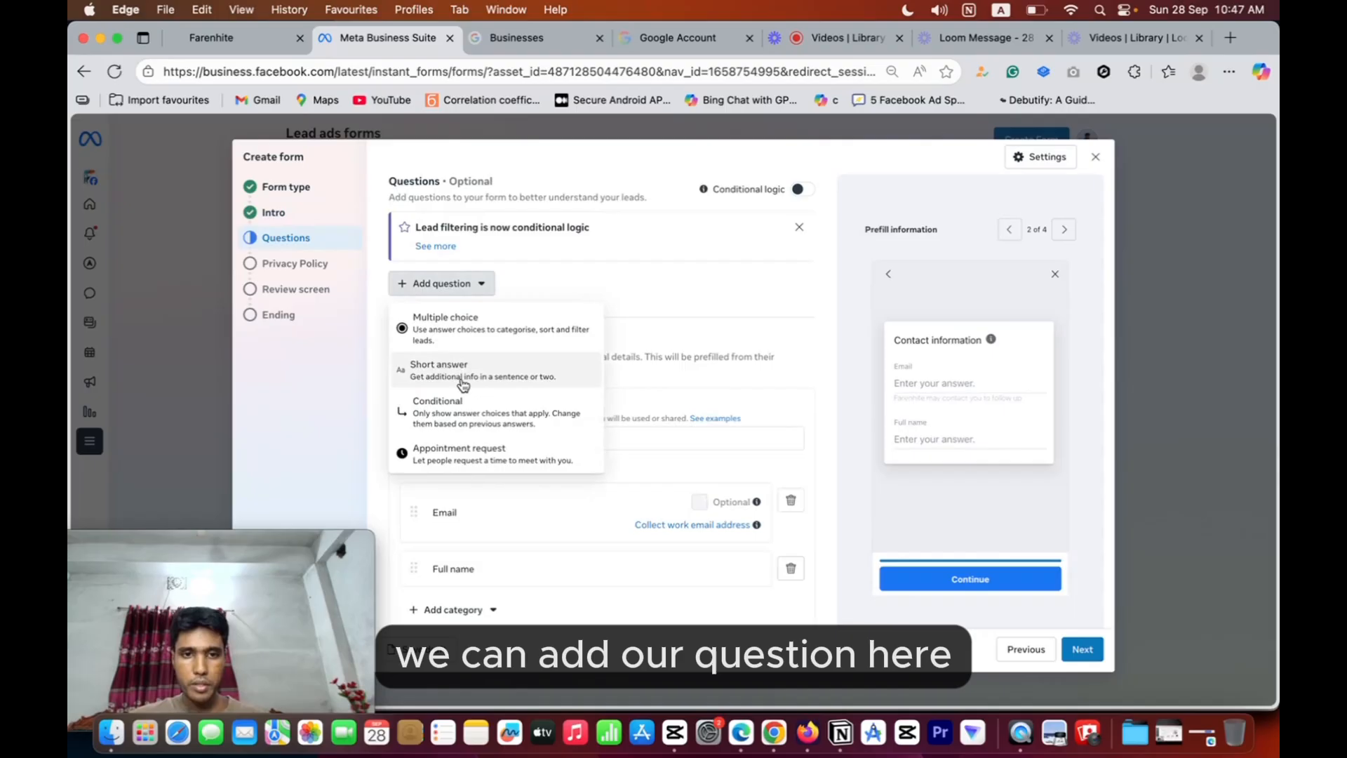
Add a multiple-choice buying-timeline question with answers 'As soon as pos', 'Next week', 'Need more information'
click(459, 339)
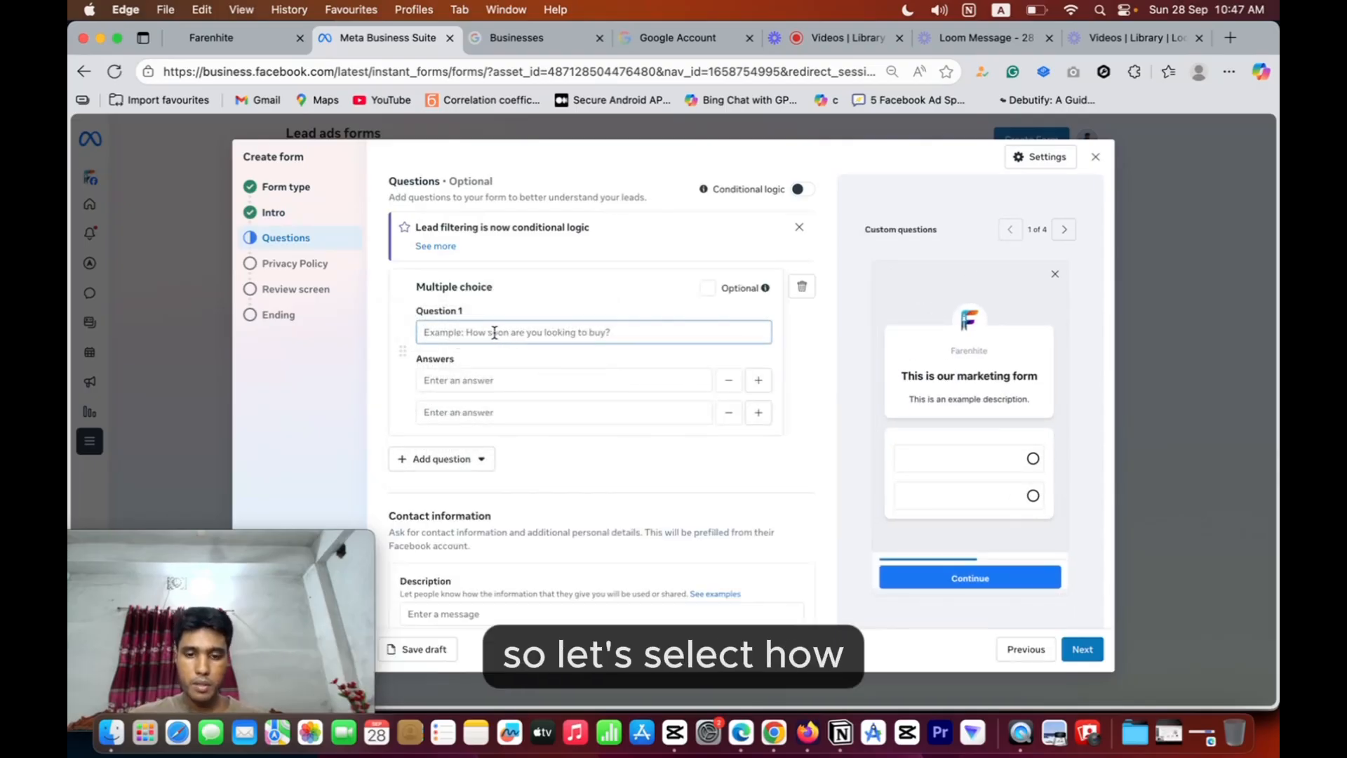
text(How soon you are looking t)
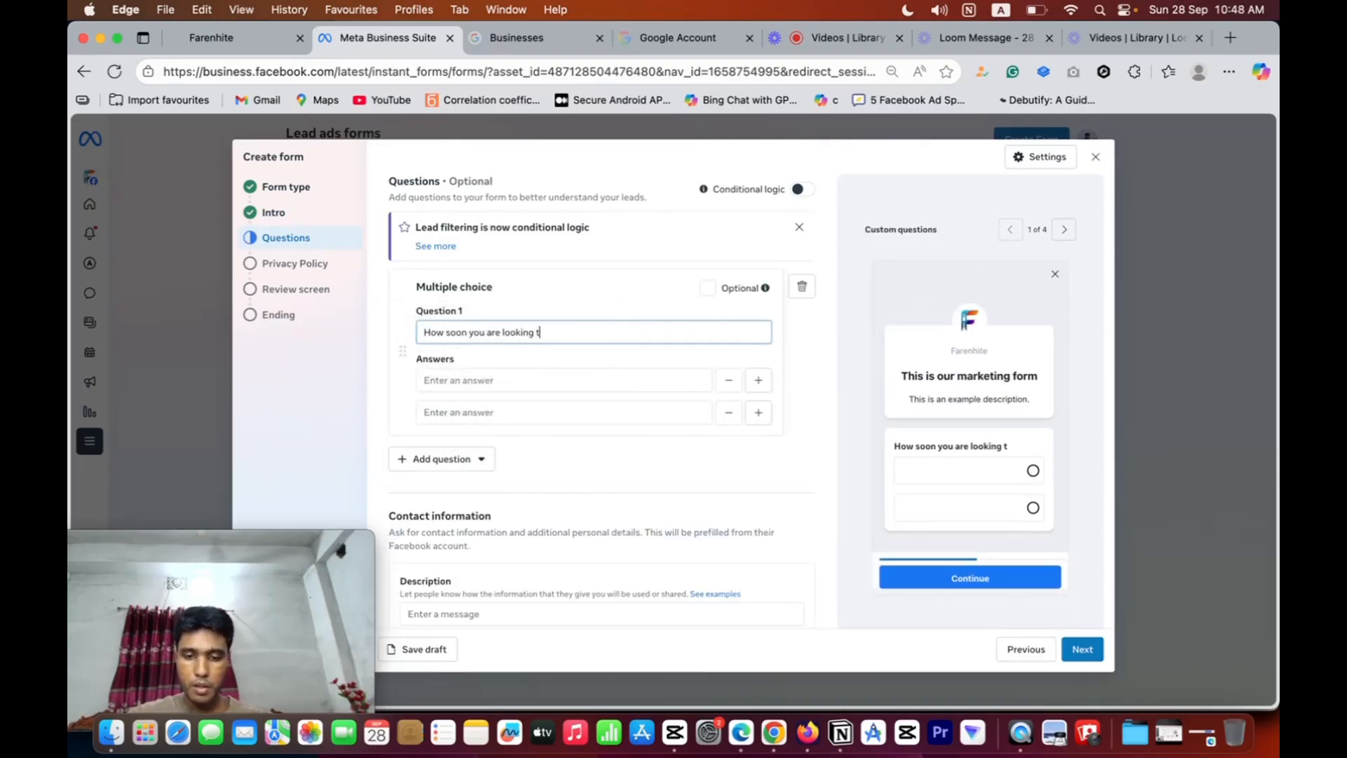
text(o buy?)
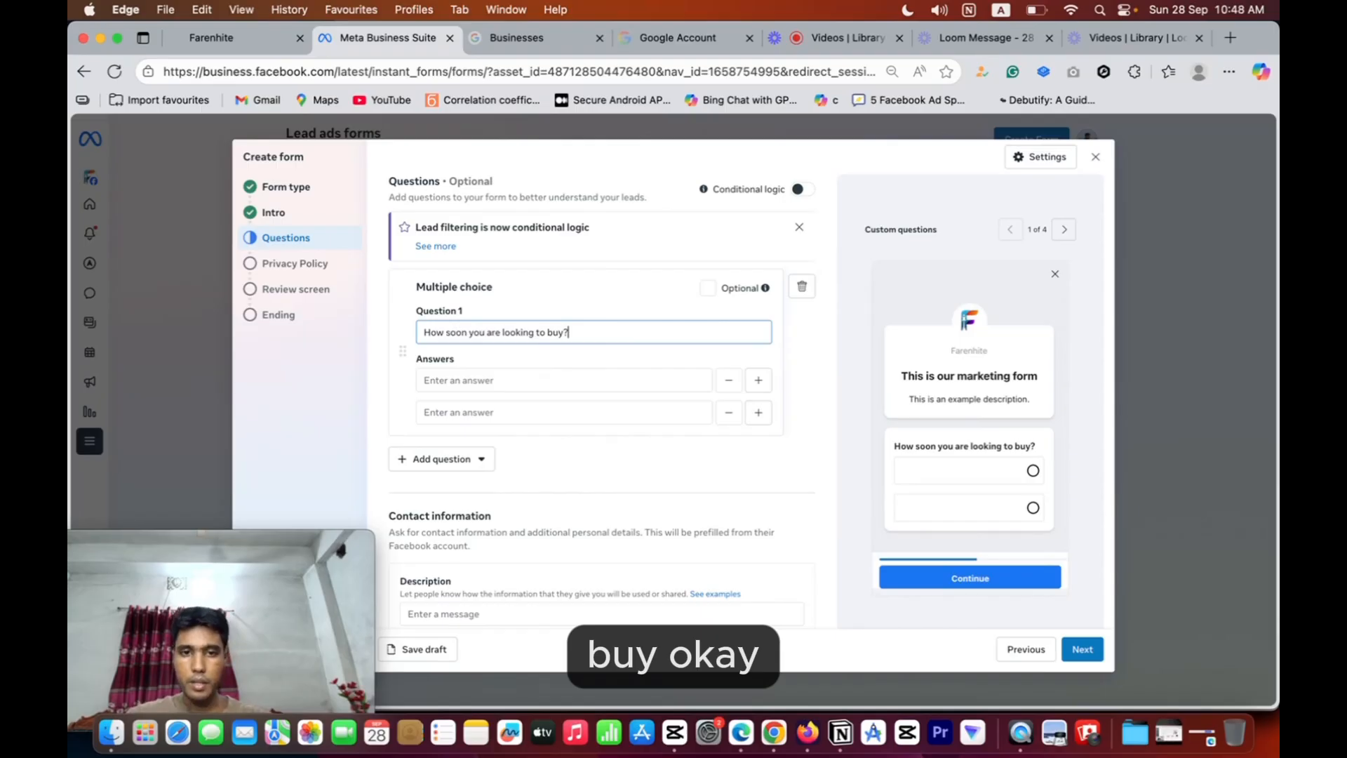
click(564, 380)
text(As)
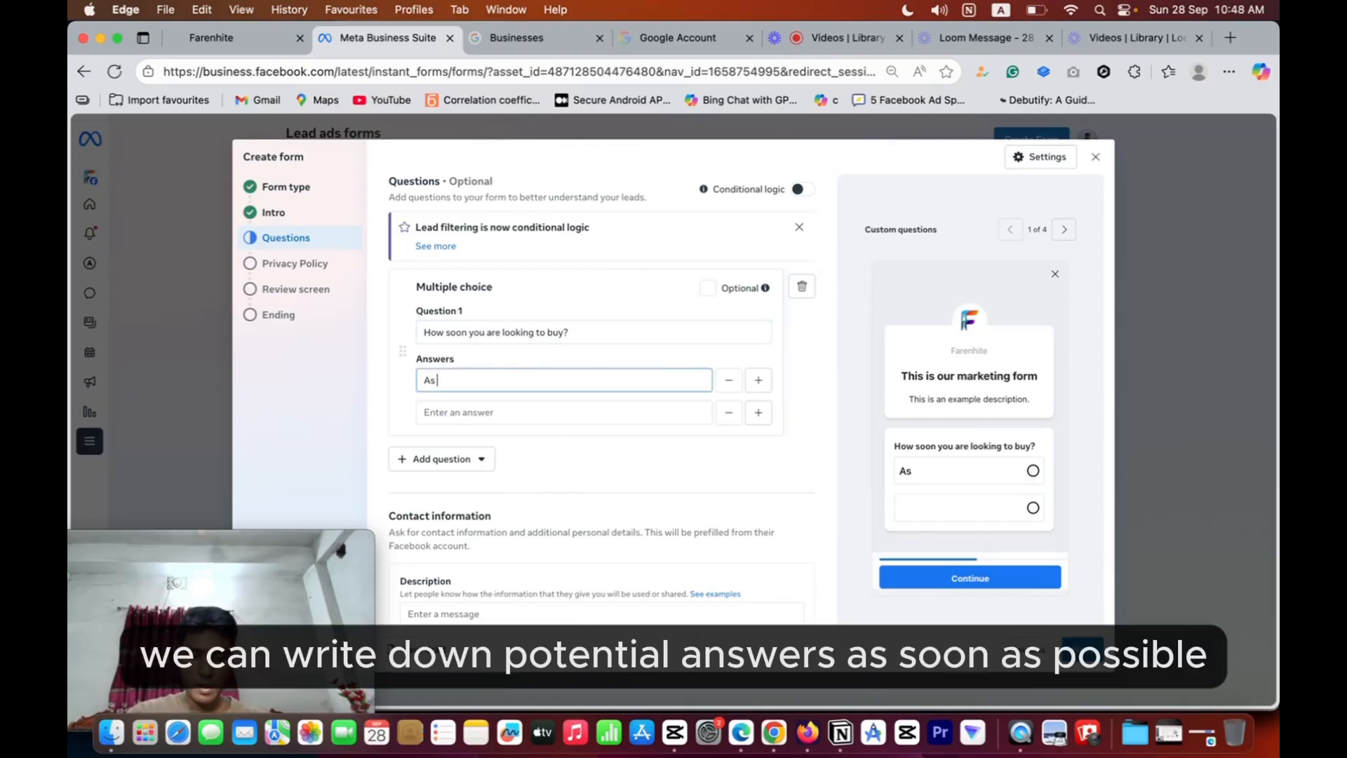
text( soon as possible)
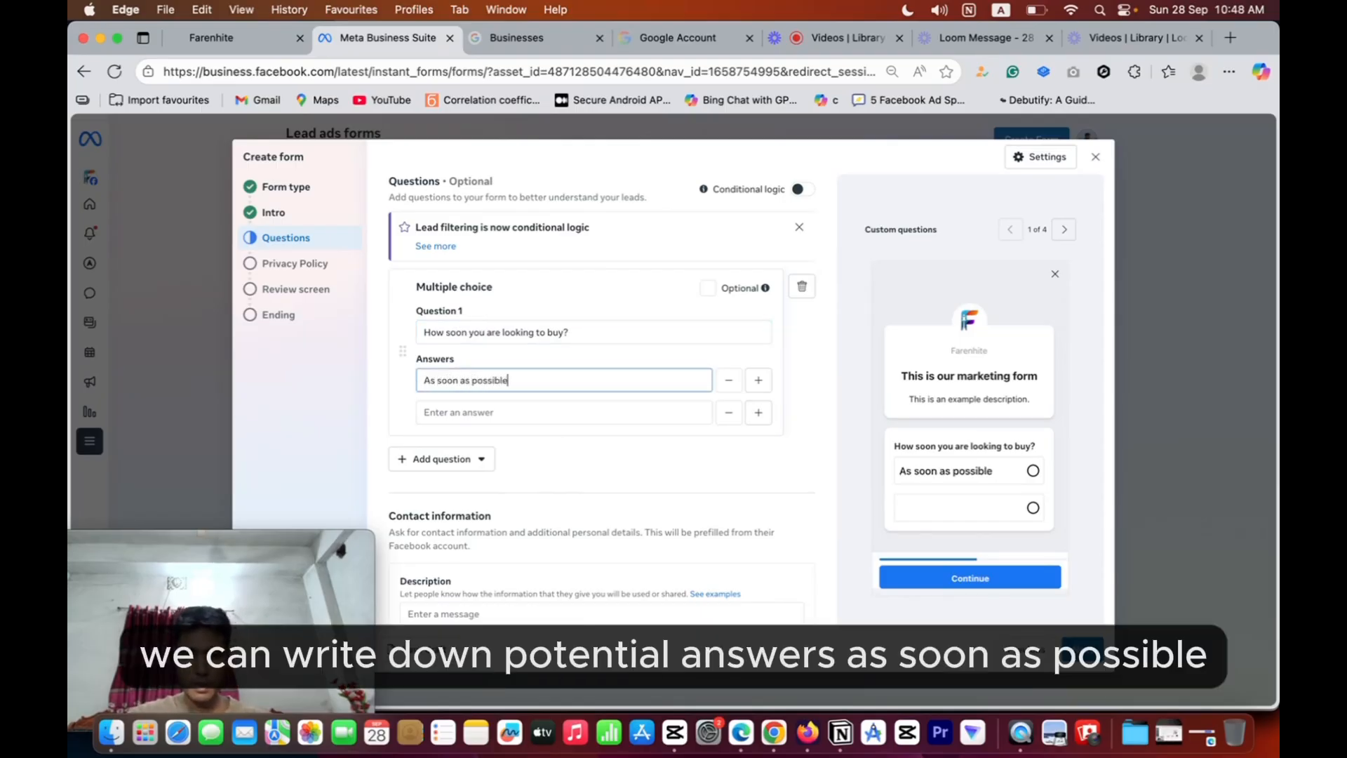
click(467, 413)
text(Ne)
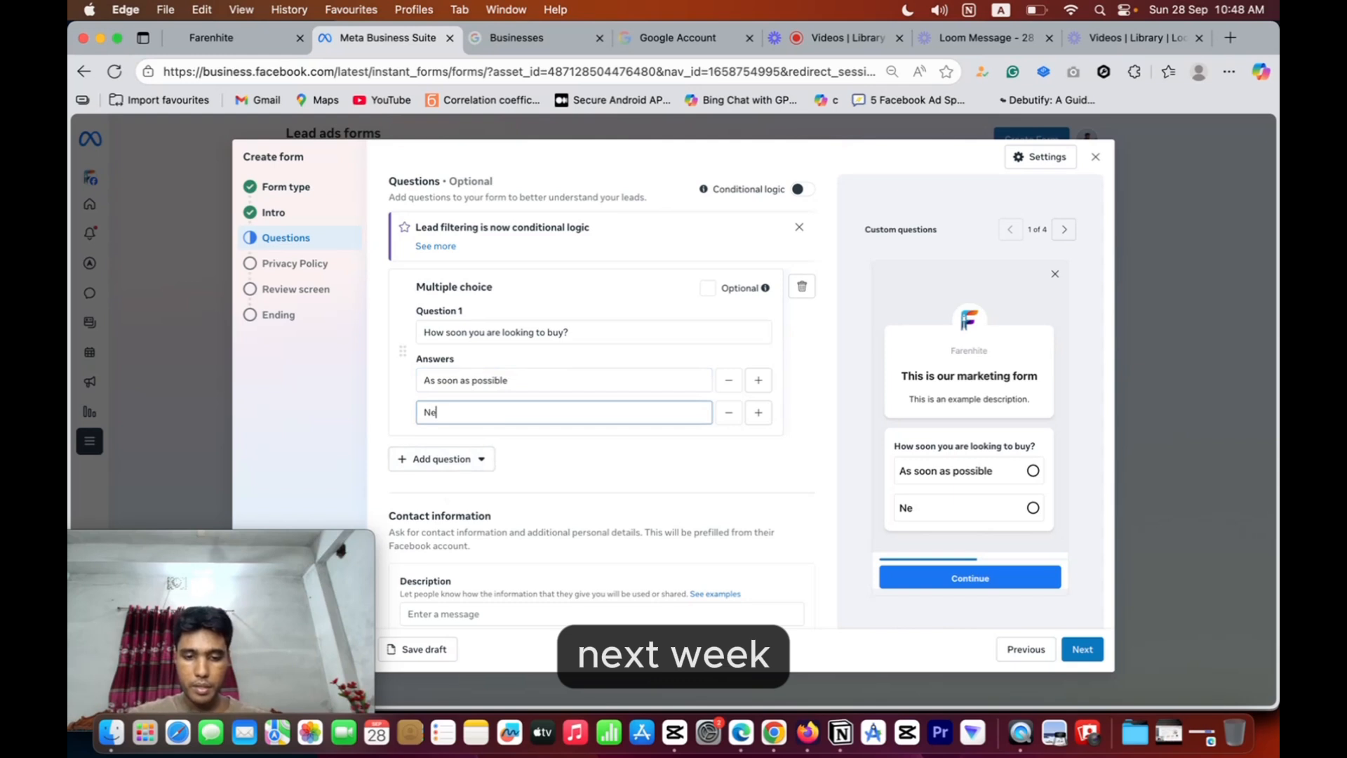
text(xt week)
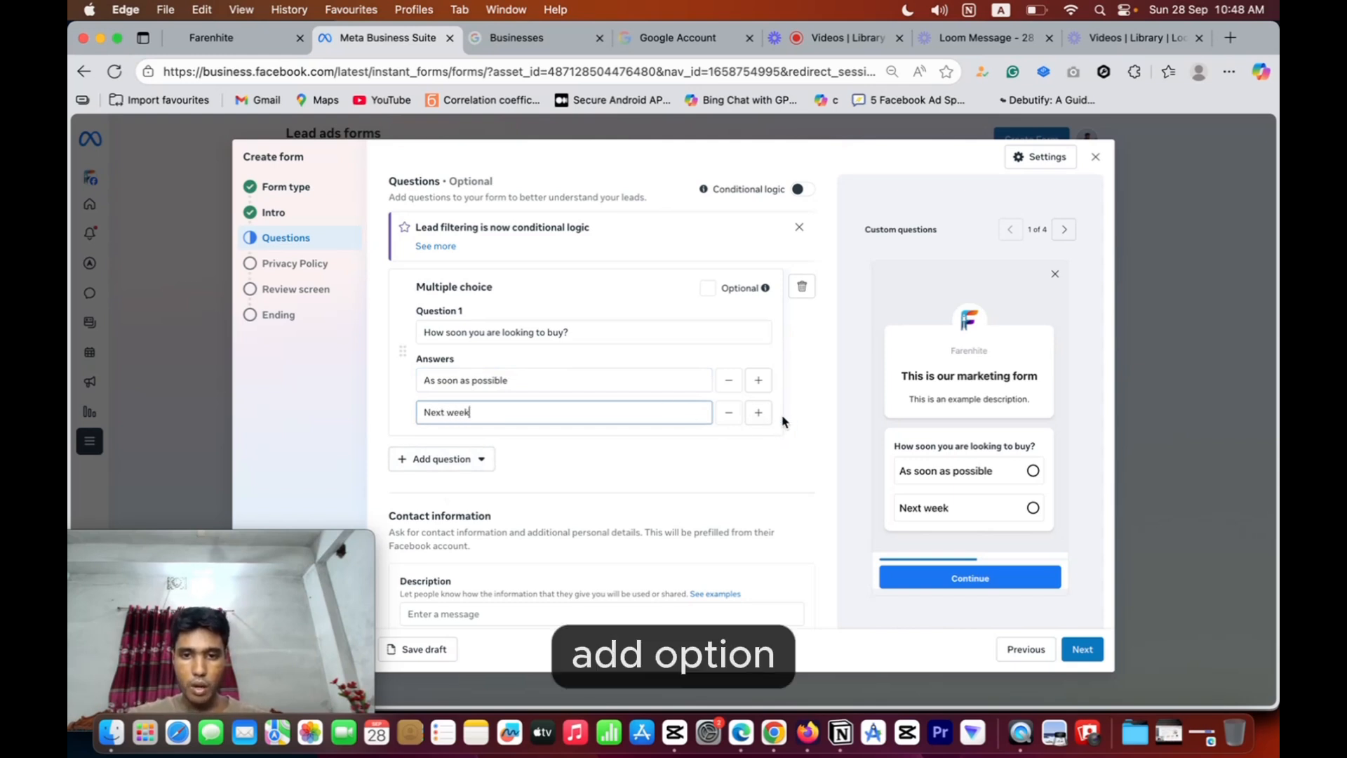
click(759, 412)
click(486, 444)
text(Need)
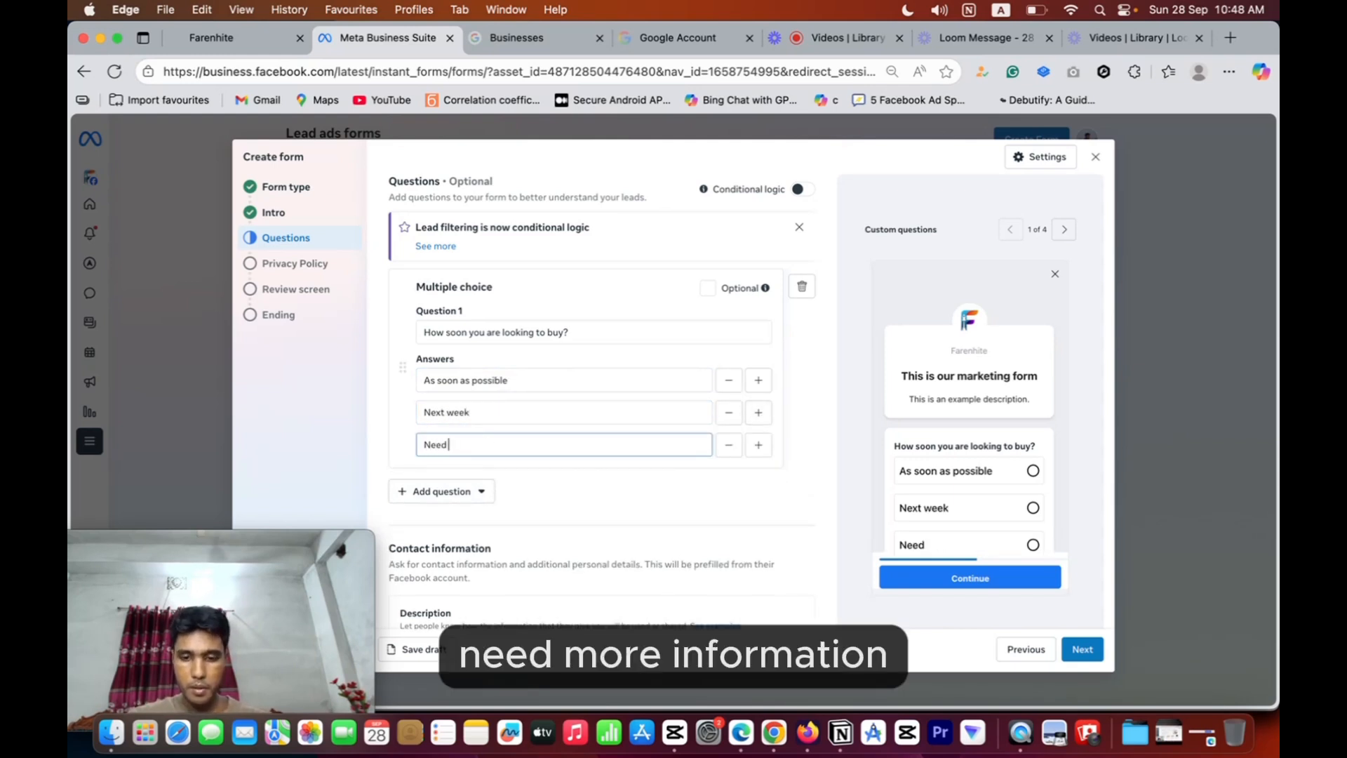
text( more information)
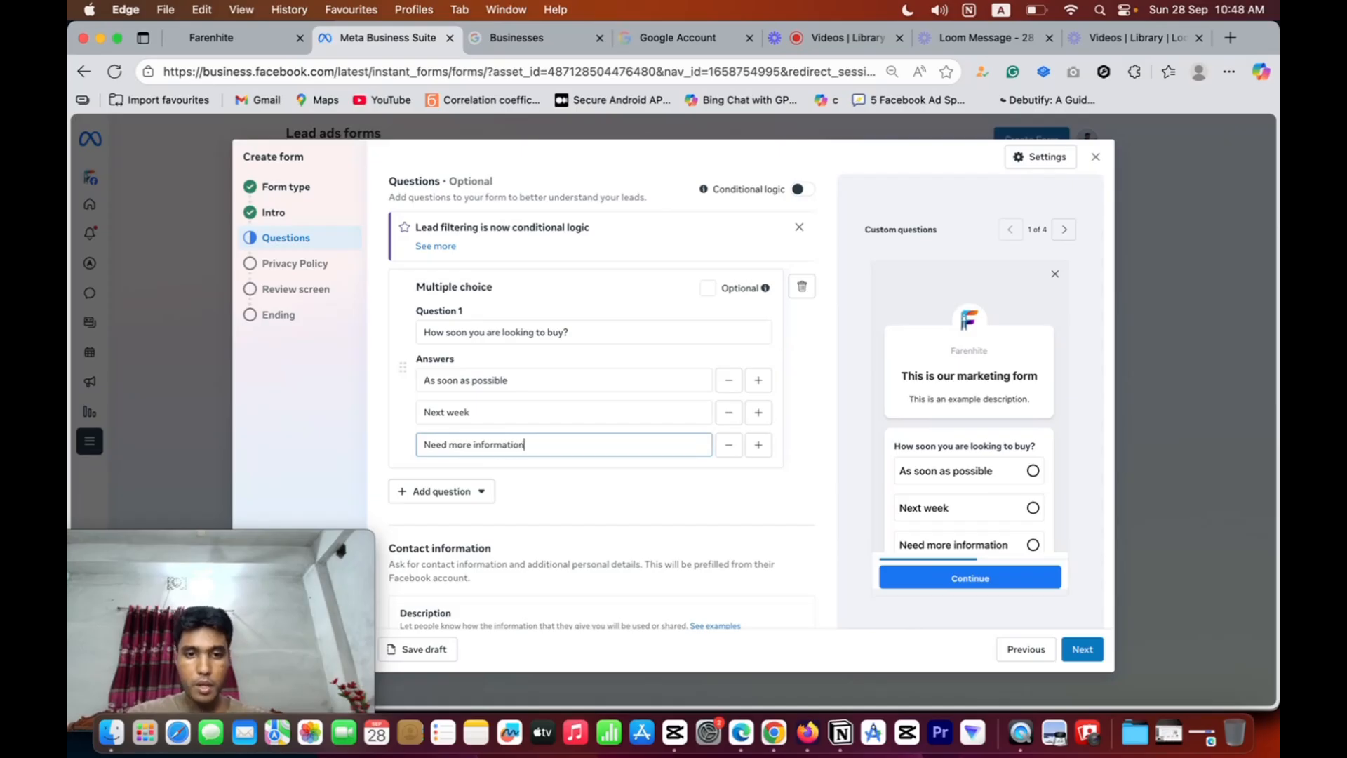
Add a short-answer question 'What concerns you have right now?'
click(441, 492)
scroll(560, 473, down, 3)
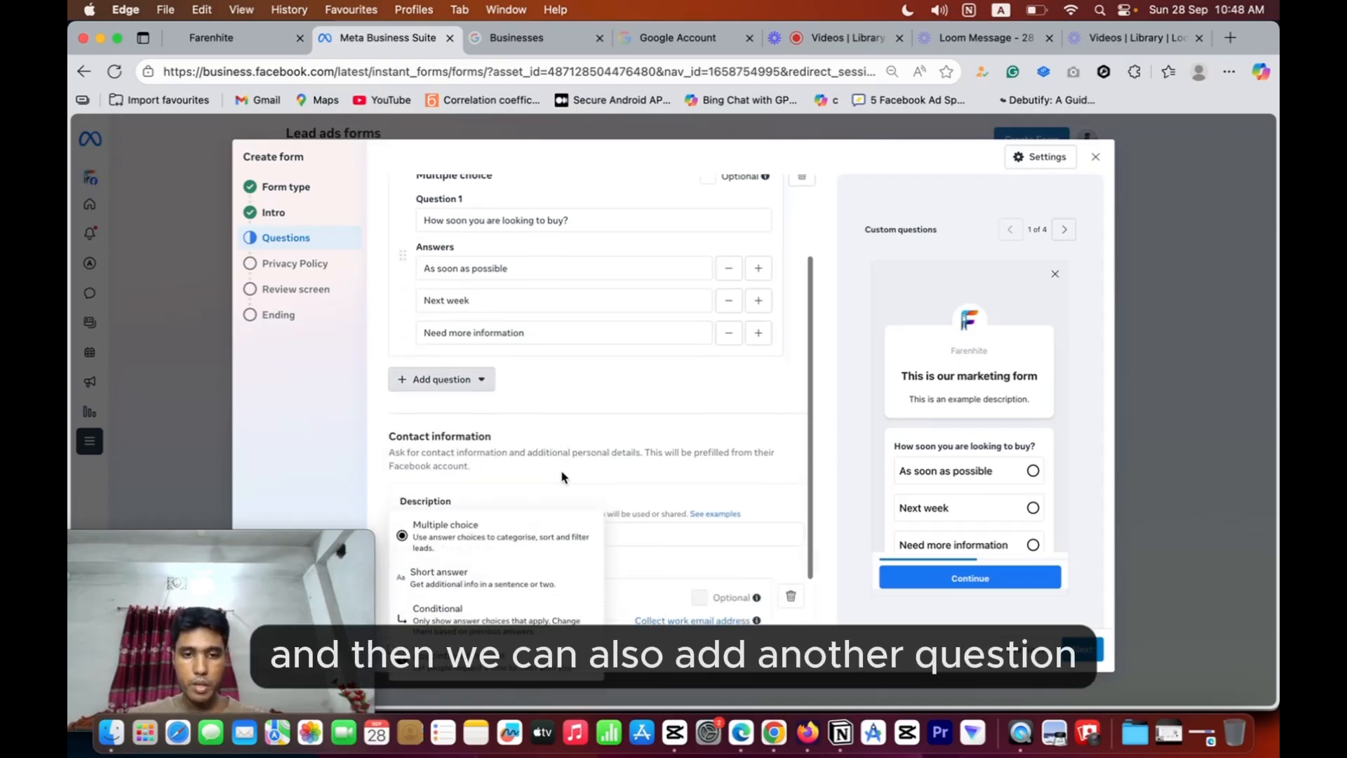
click(439, 570)
scroll(538, 456, up, 2)
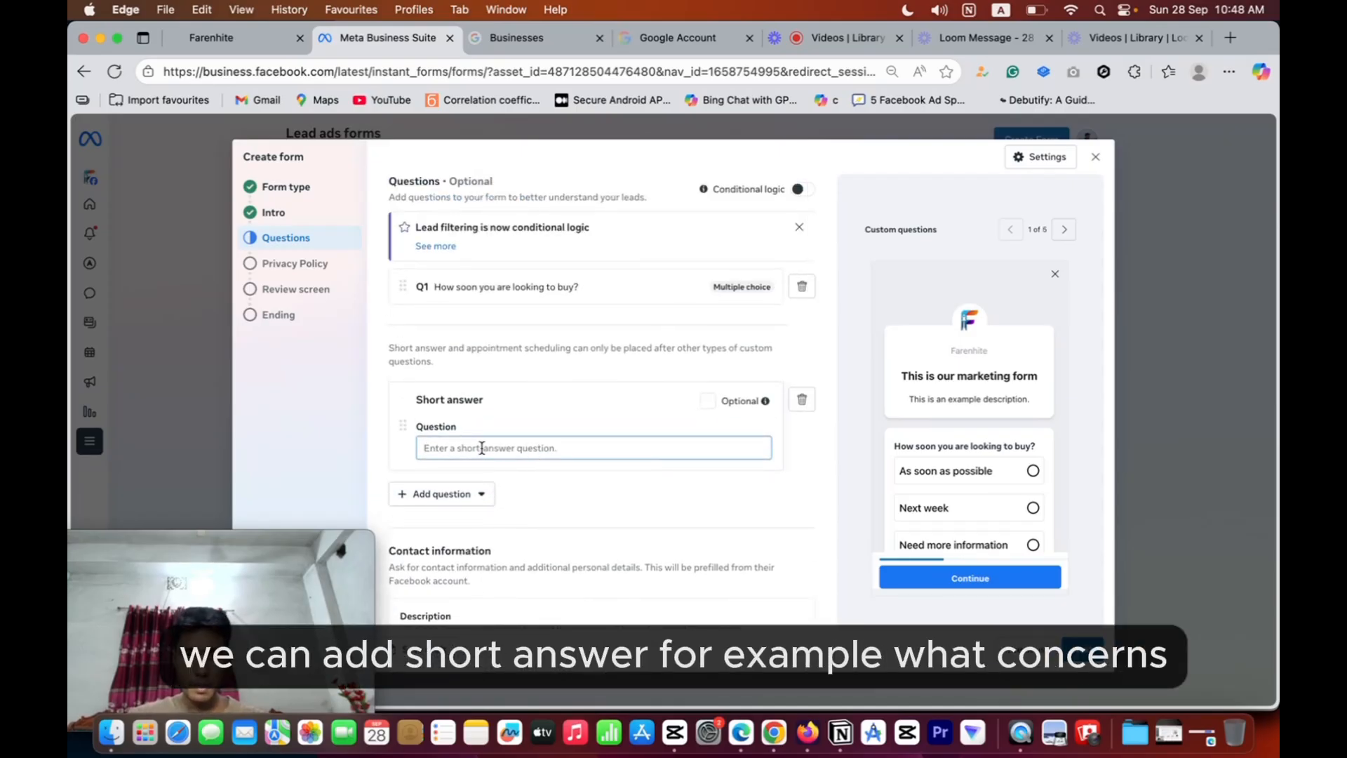
text(What)
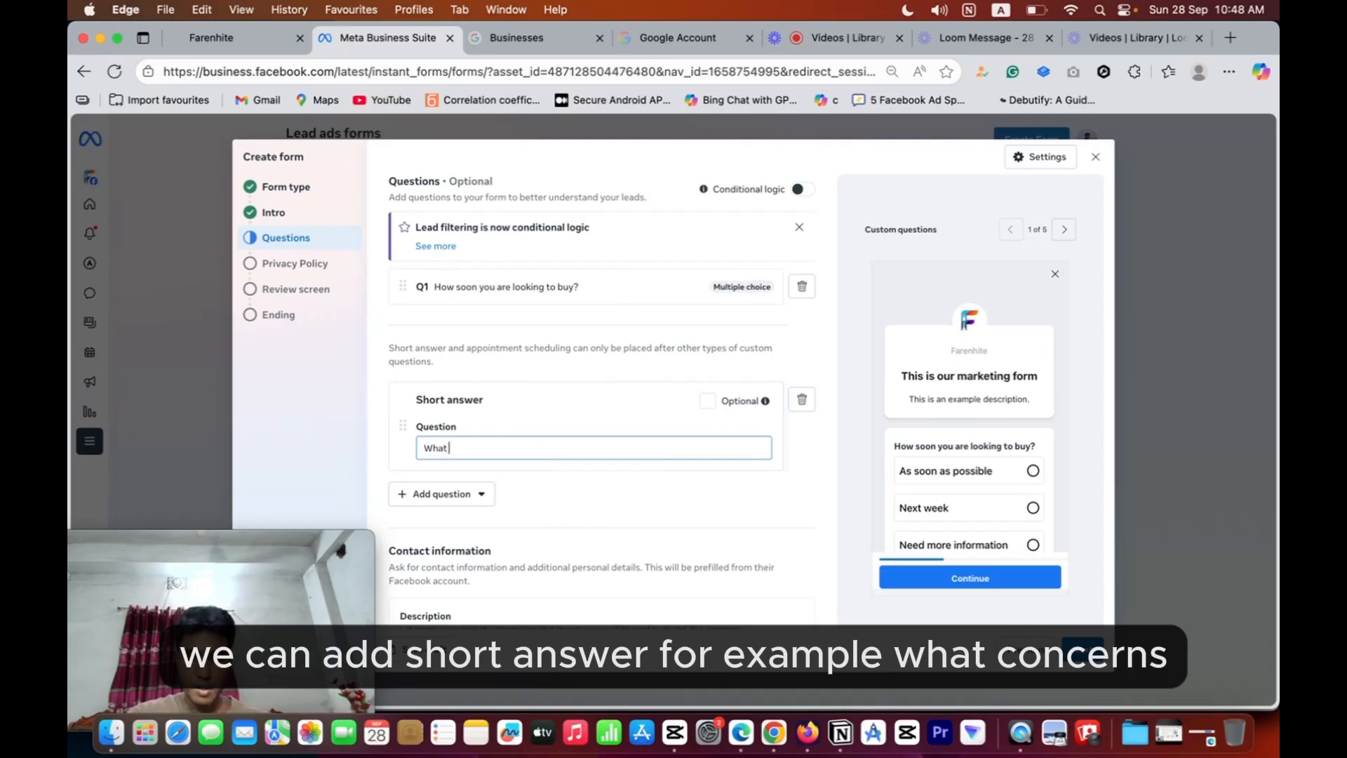
text( concerns you ha)
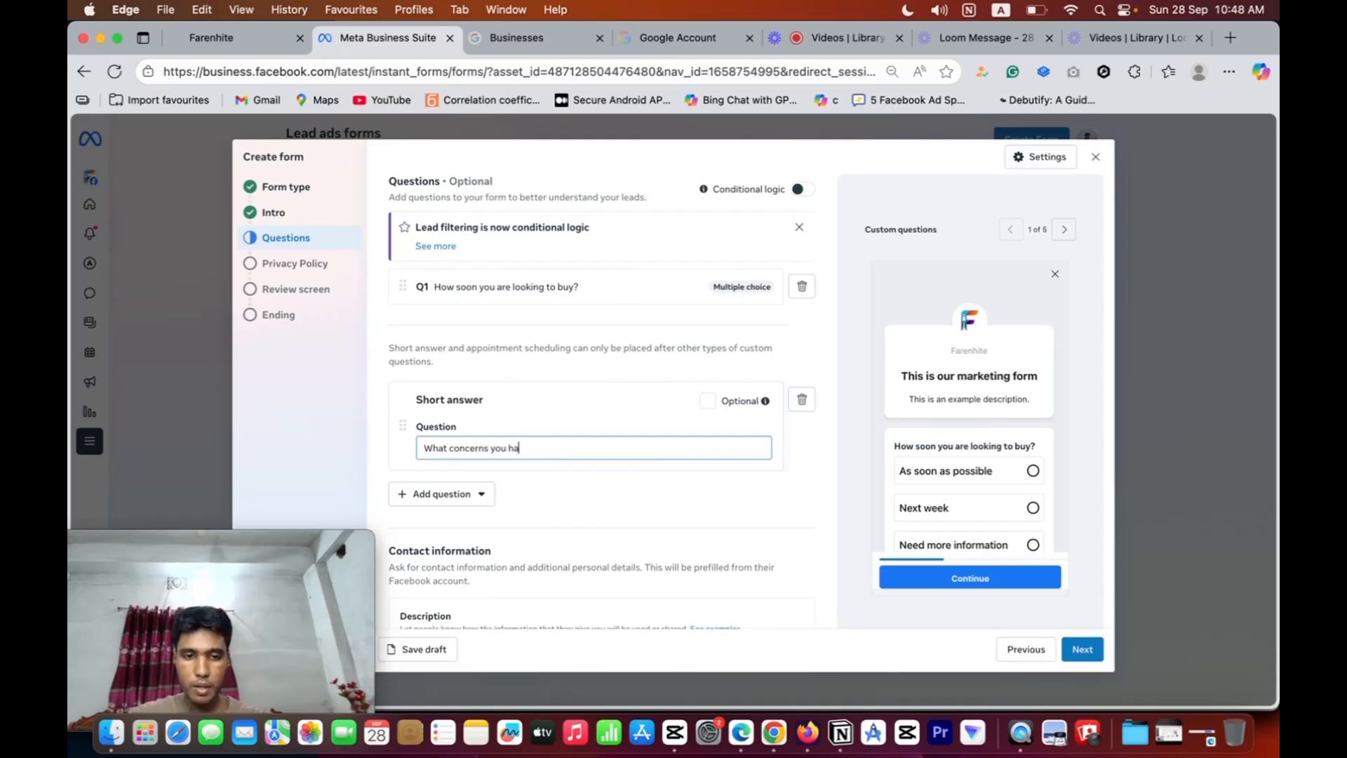
text(ve right n)
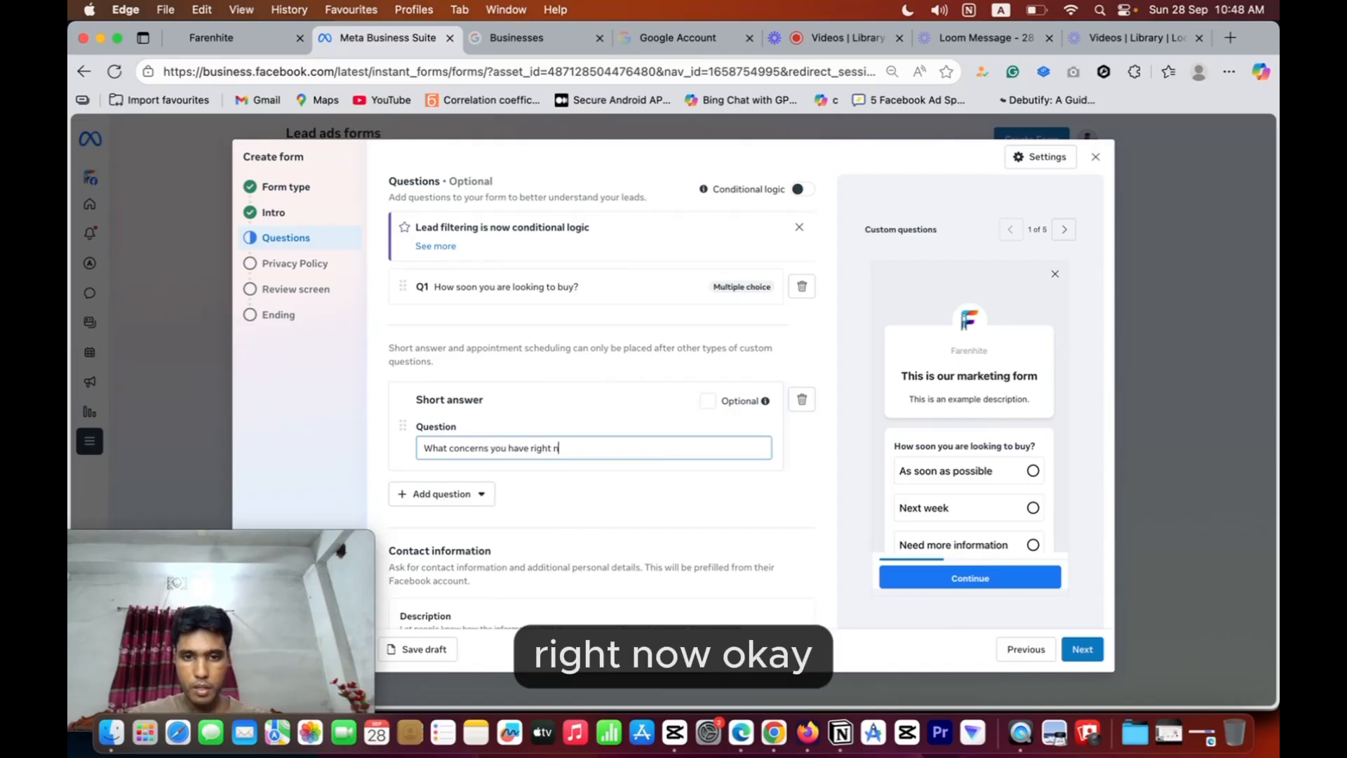
text(ow?)
Add a contact description and Phone number field, ordering Full name, Phone number, then Email
scroll(522, 469, down, 3)
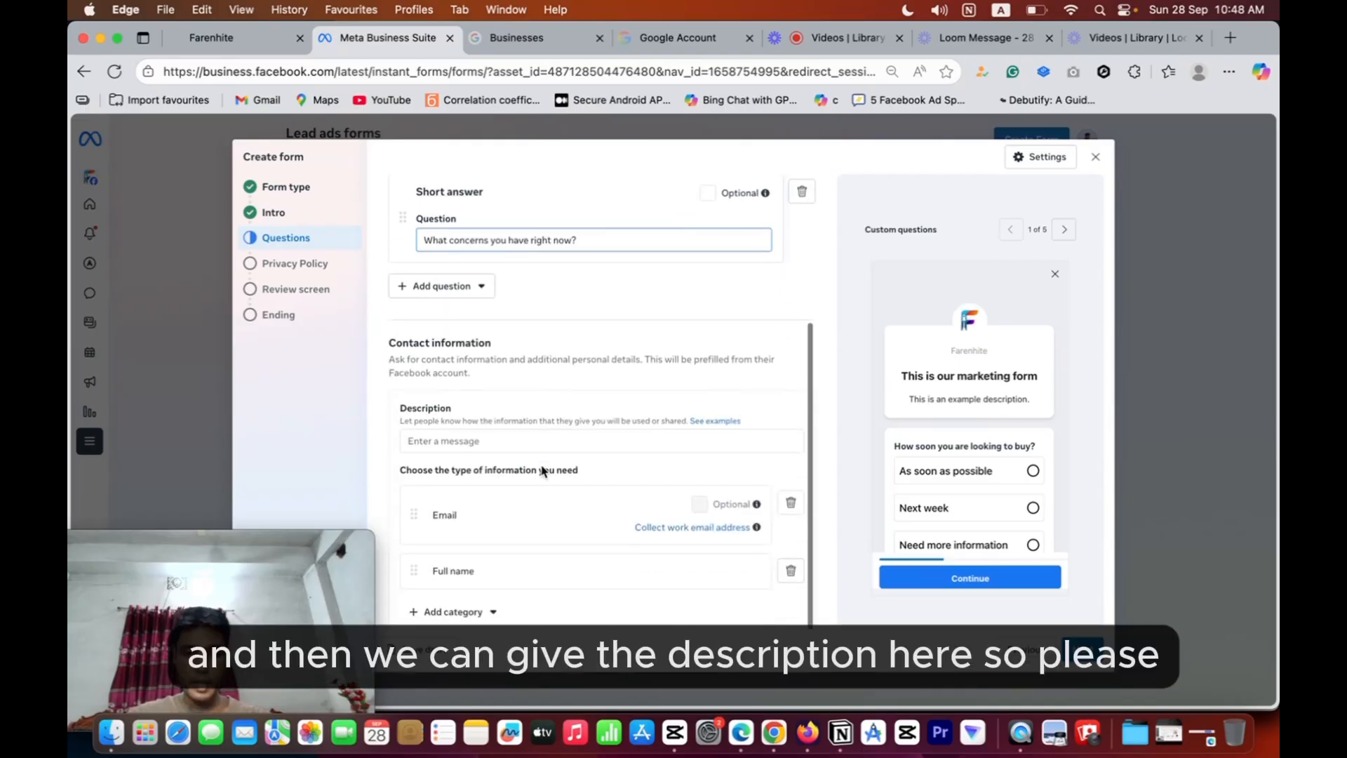
click(440, 438)
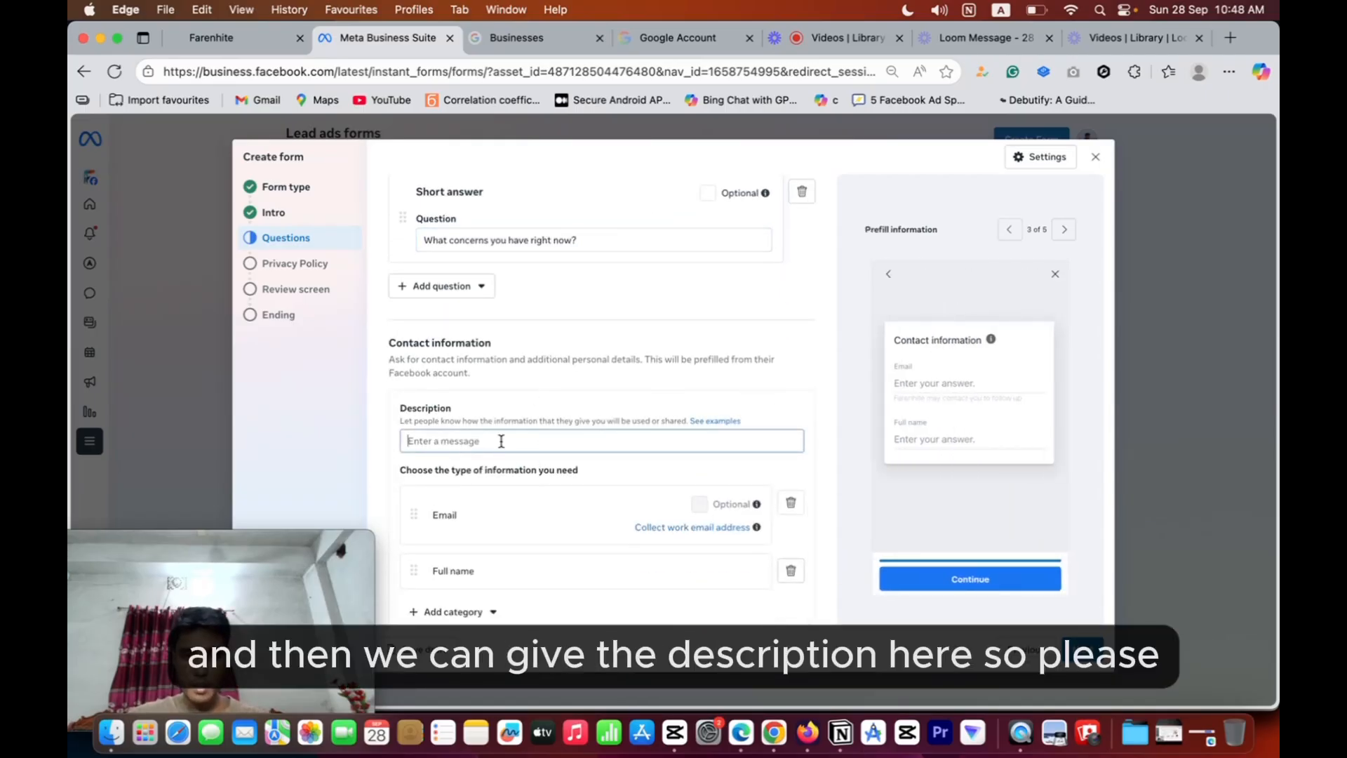
text(Please provide correct details.)
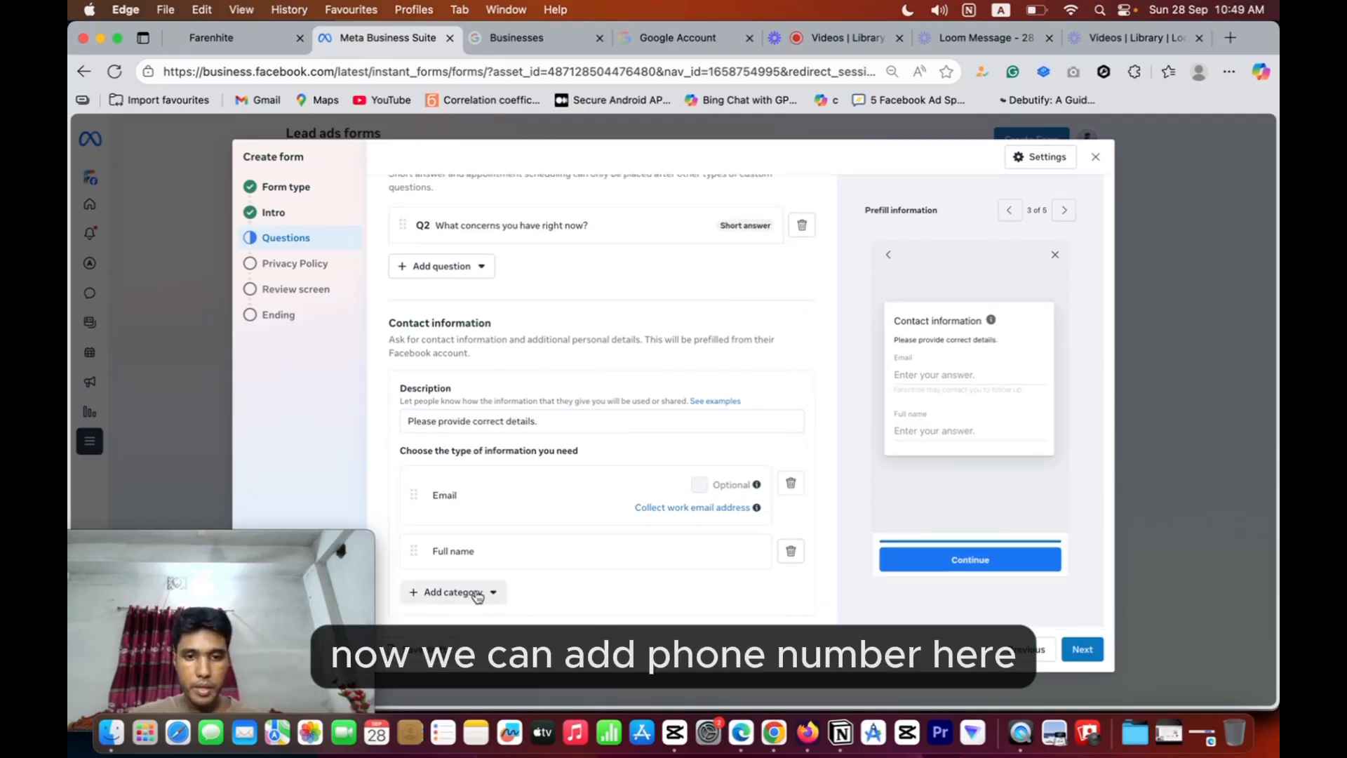
click(478, 595)
mouse_move(442, 457)
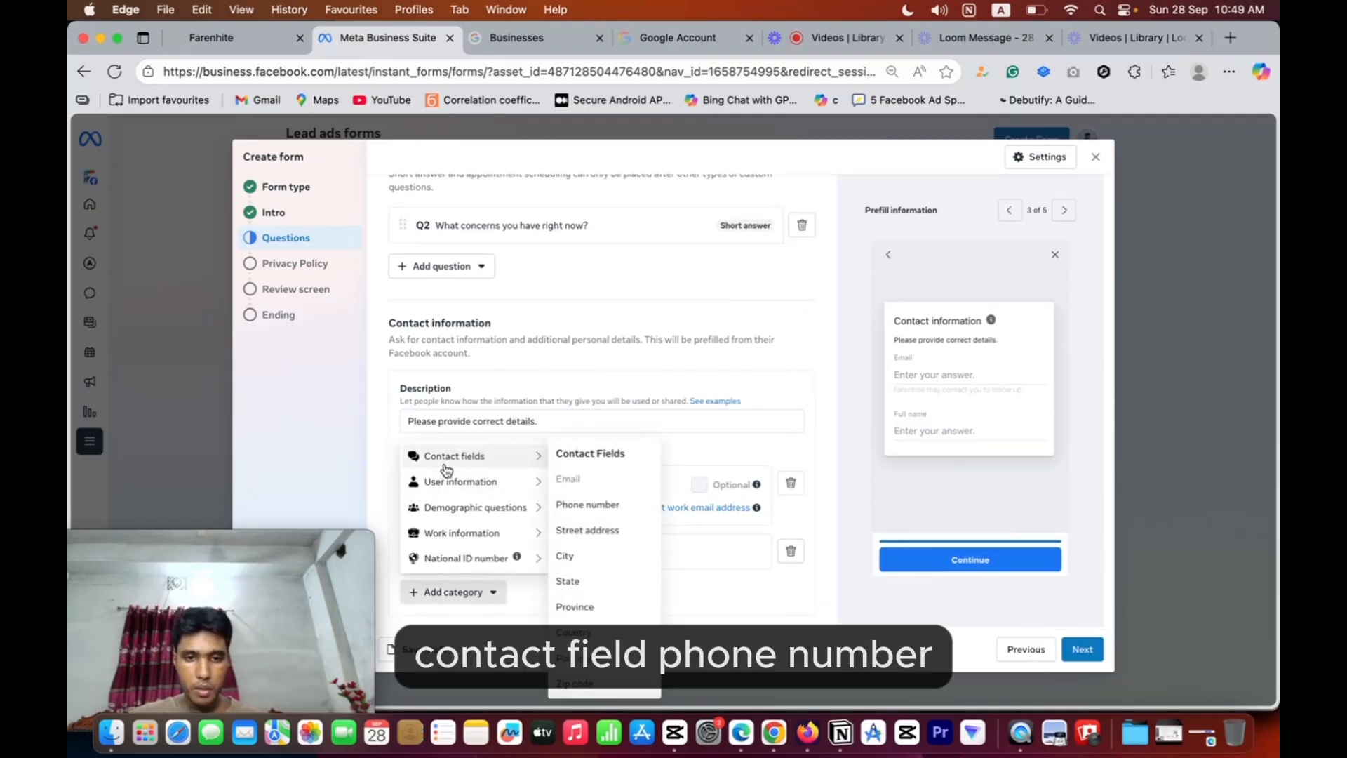
click(580, 505)
drag(415, 550, 414, 475)
drag(414, 596, 415, 514)
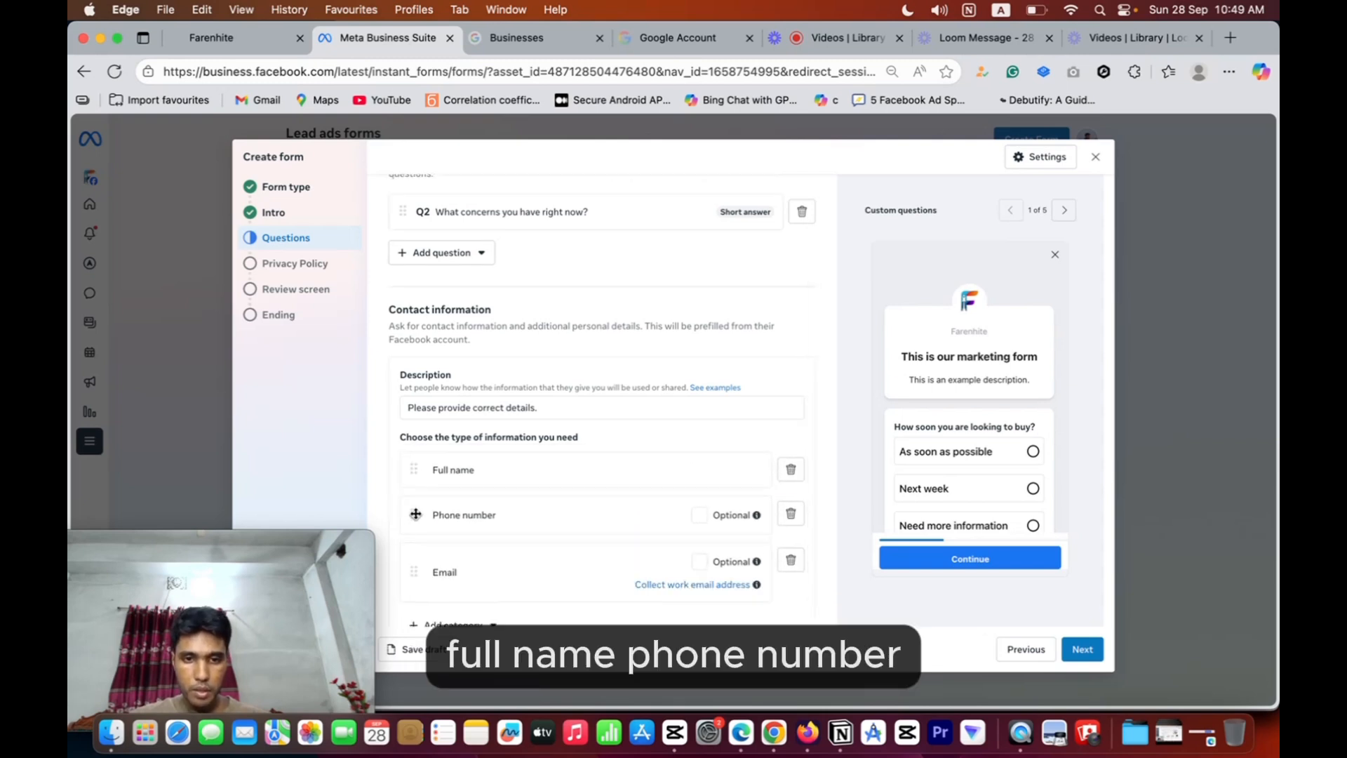
scroll(505, 565, down, 1)
Paste the privacy policy URL into the form's privacy policy link
click(1084, 649)
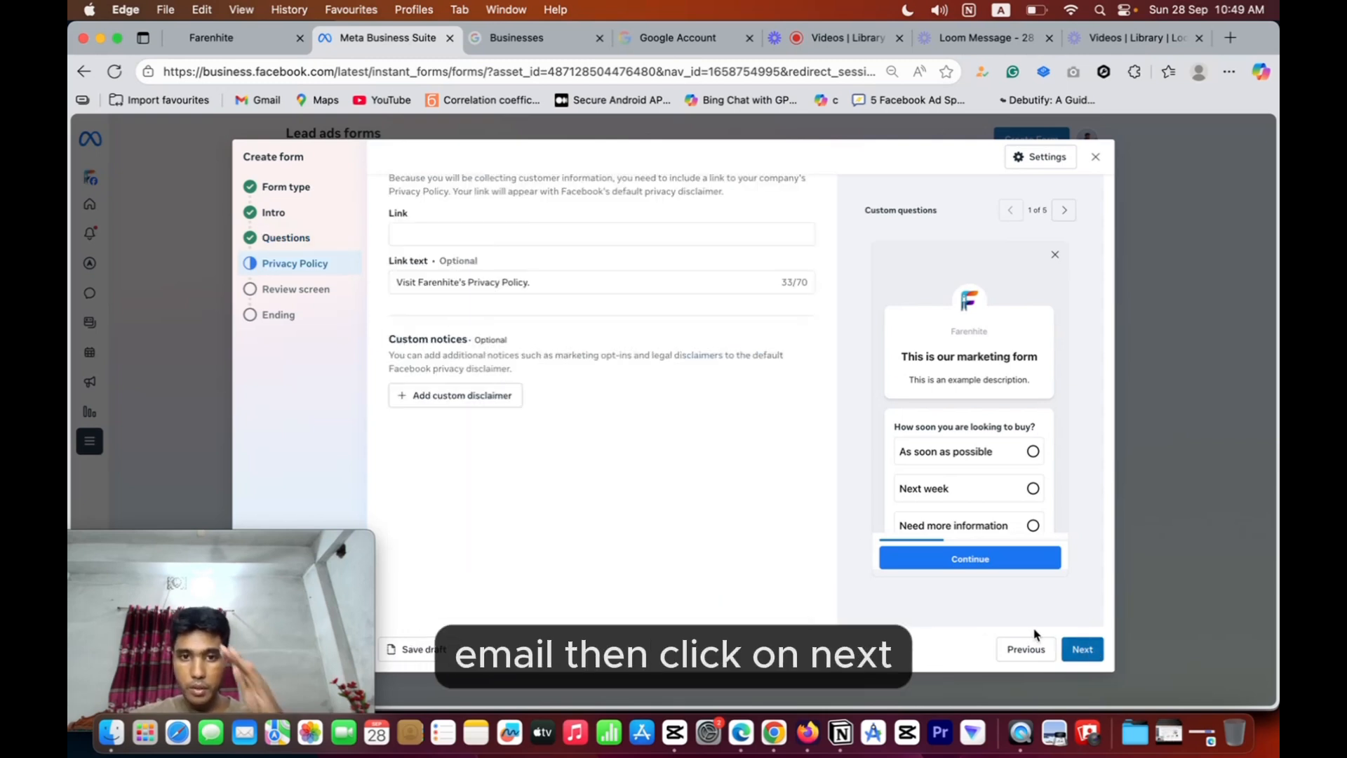
click(532, 232)
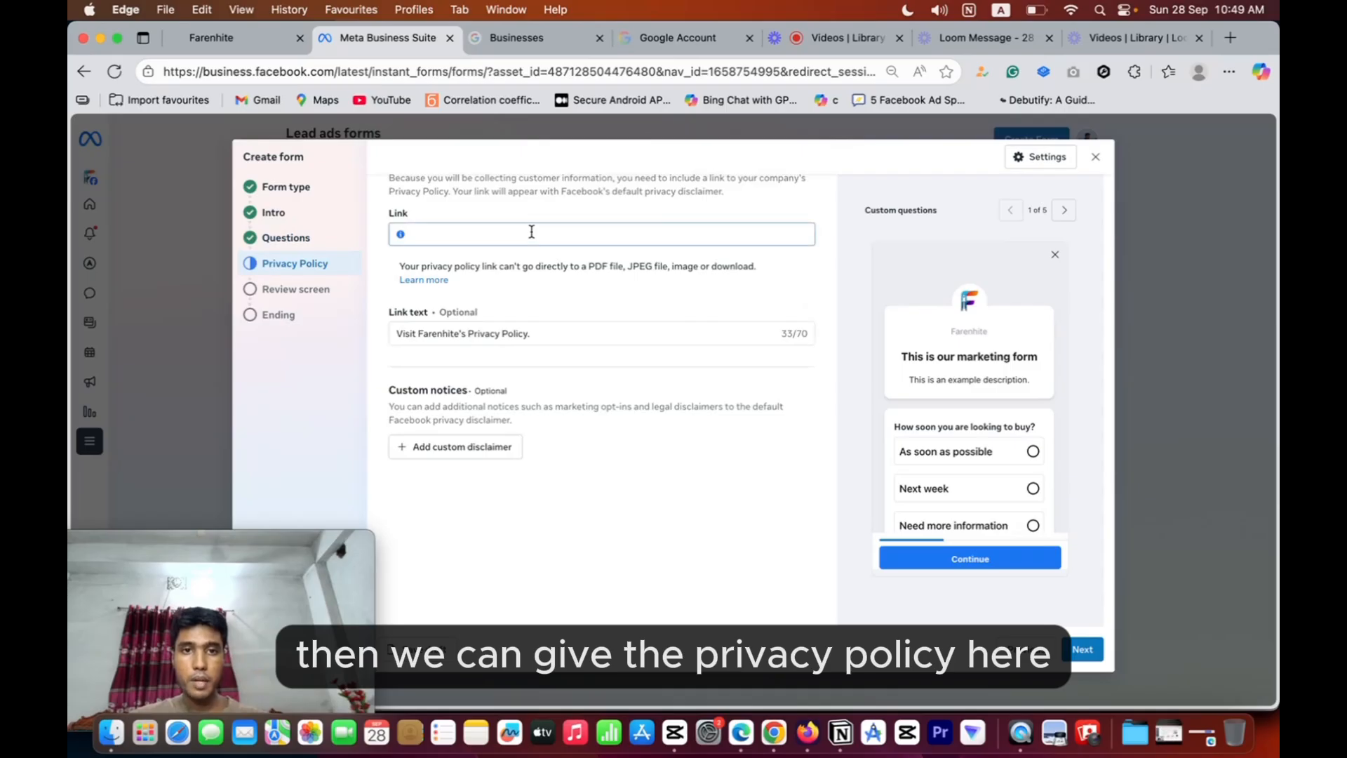
text(https://www.farenhite.com/privacy-policy/)
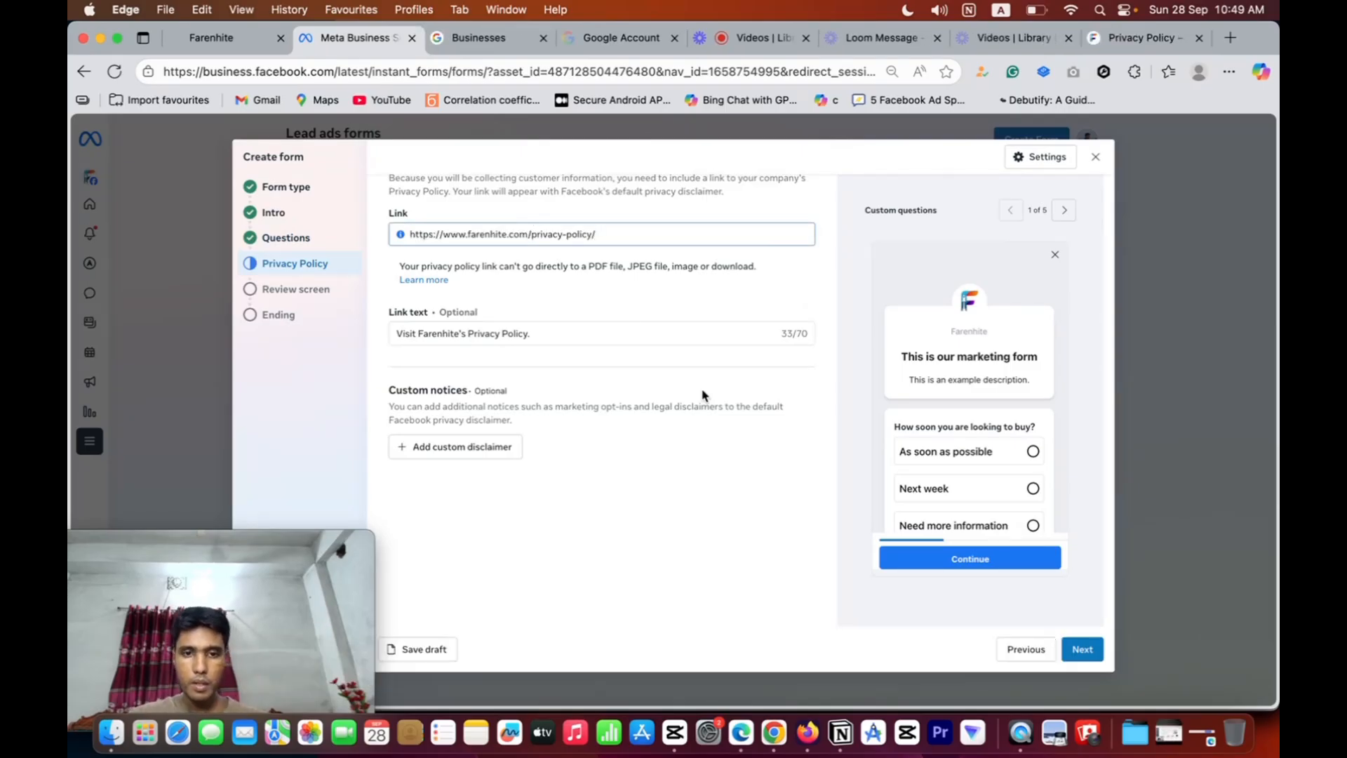
Paste the website URL as the ending link and create the Marketing Form
click(1081, 648)
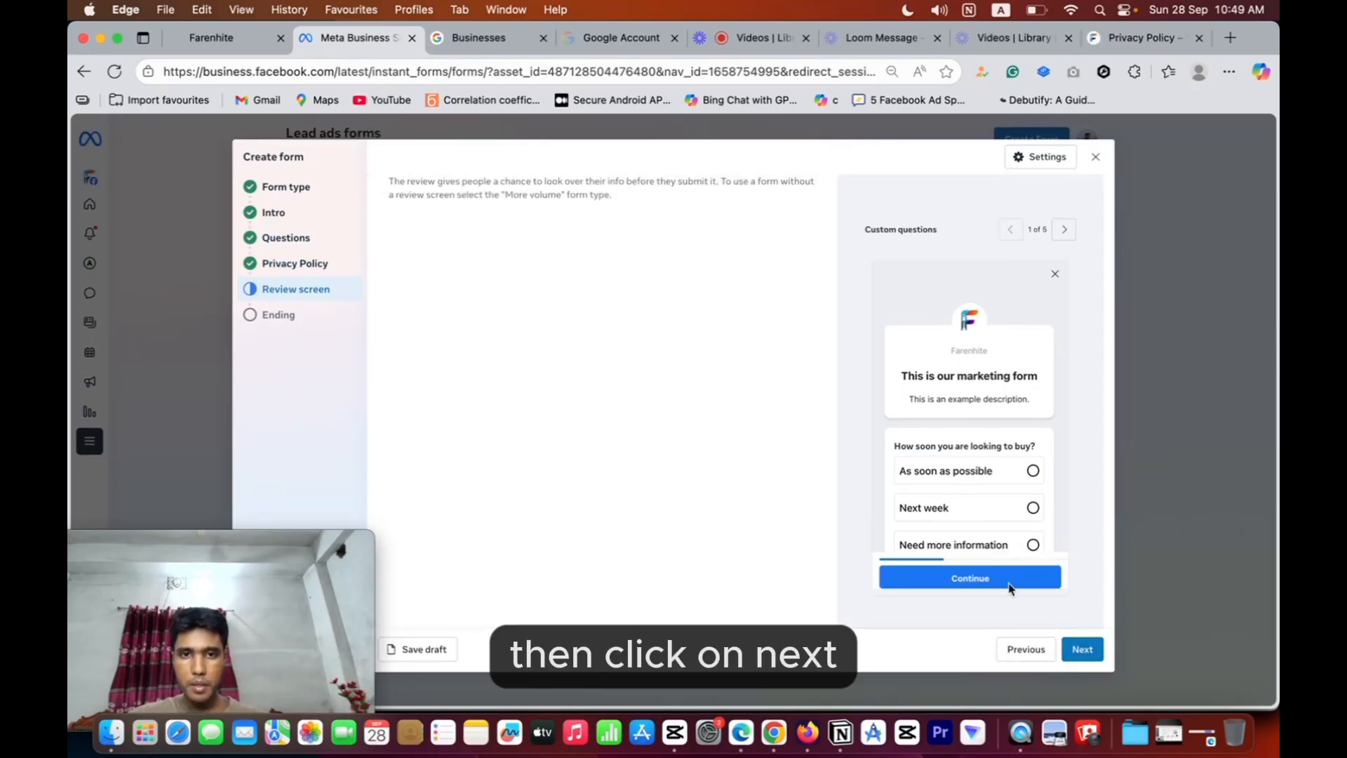
click(1082, 648)
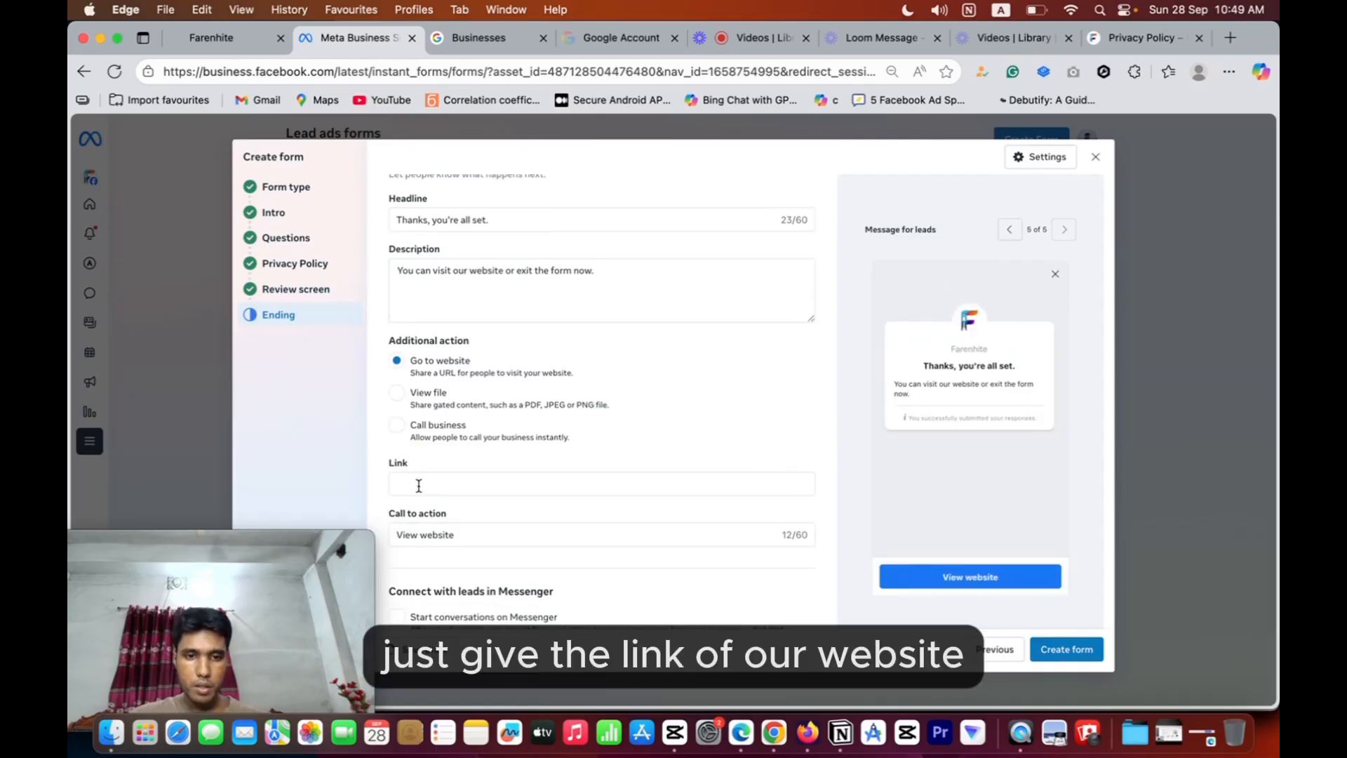
click(417, 484)
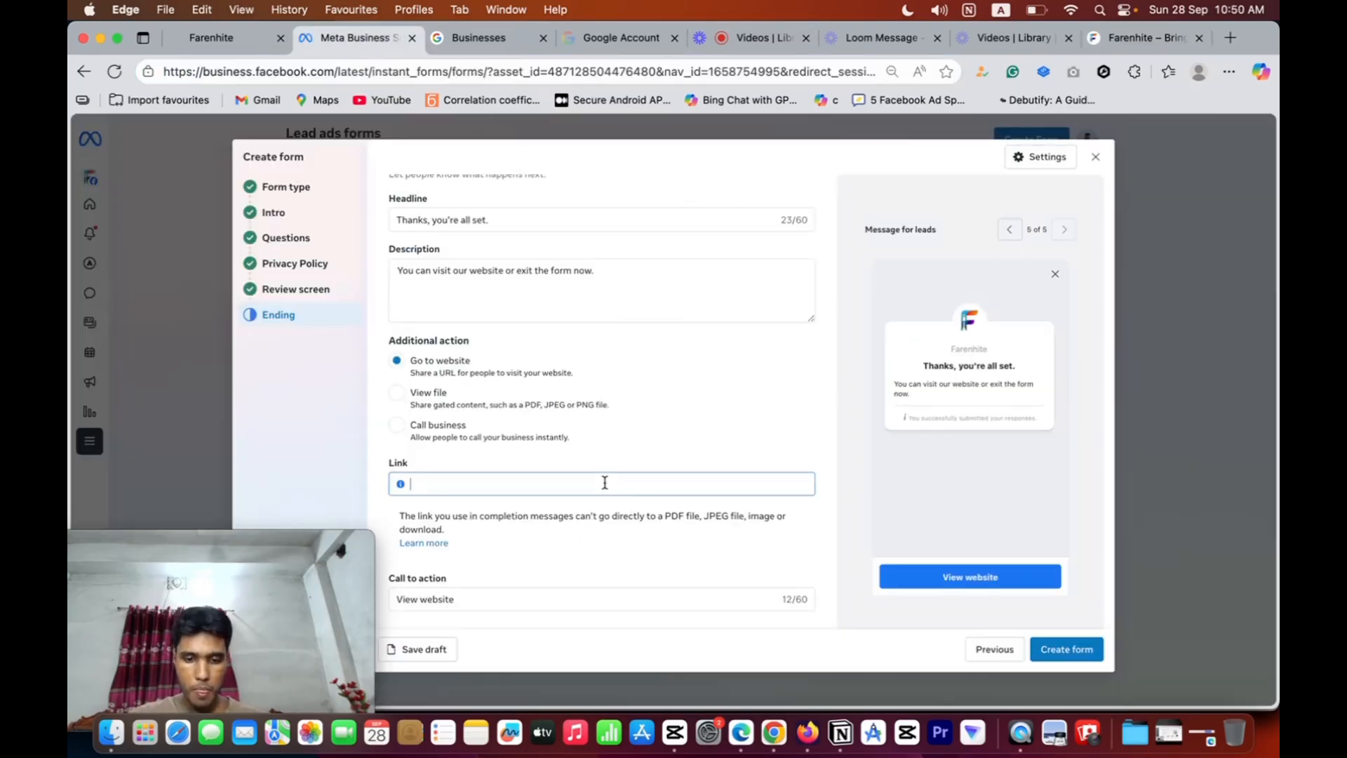
text(https://www.farenhite.com/)
click(1082, 651)
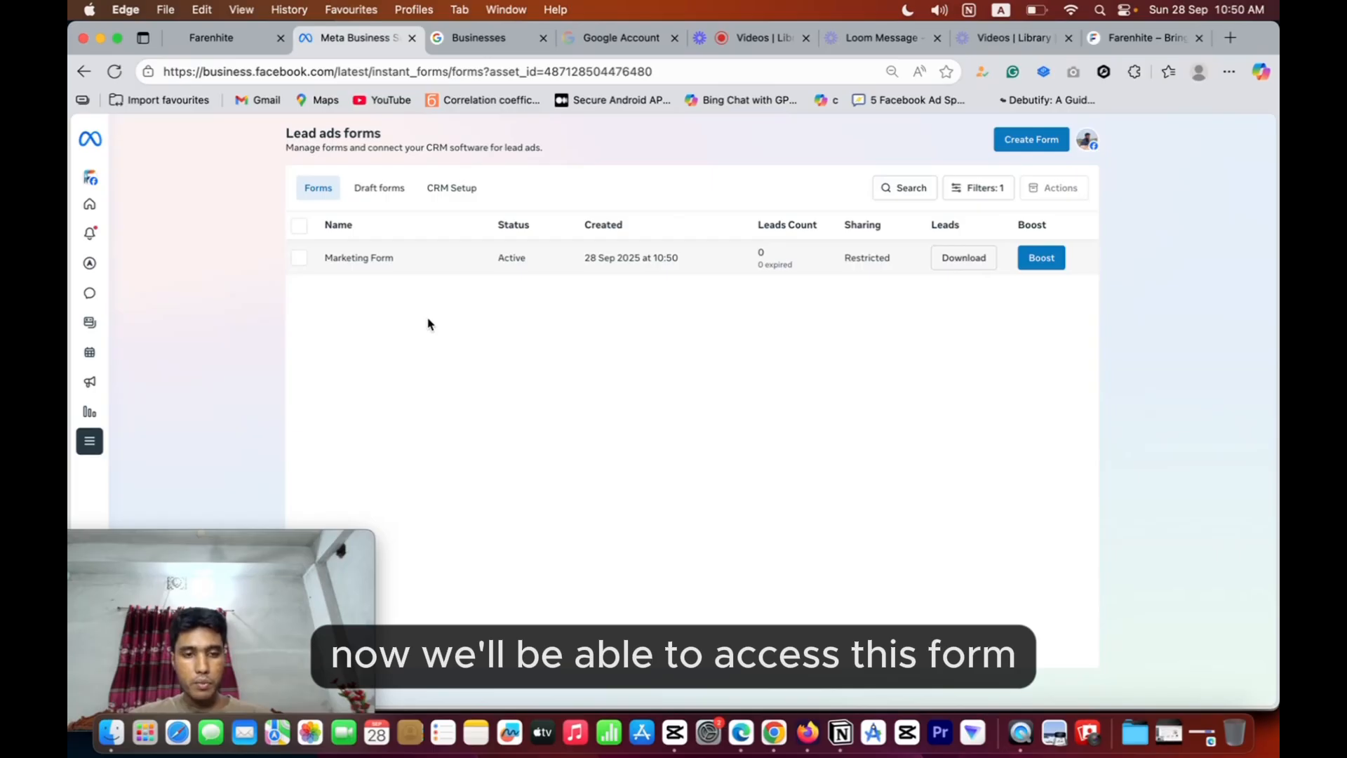
In GoHighLevel Integrations, open Facebook Form Fields Mapping and map fields for Marketing Form
click(235, 37)
click(251, 584)
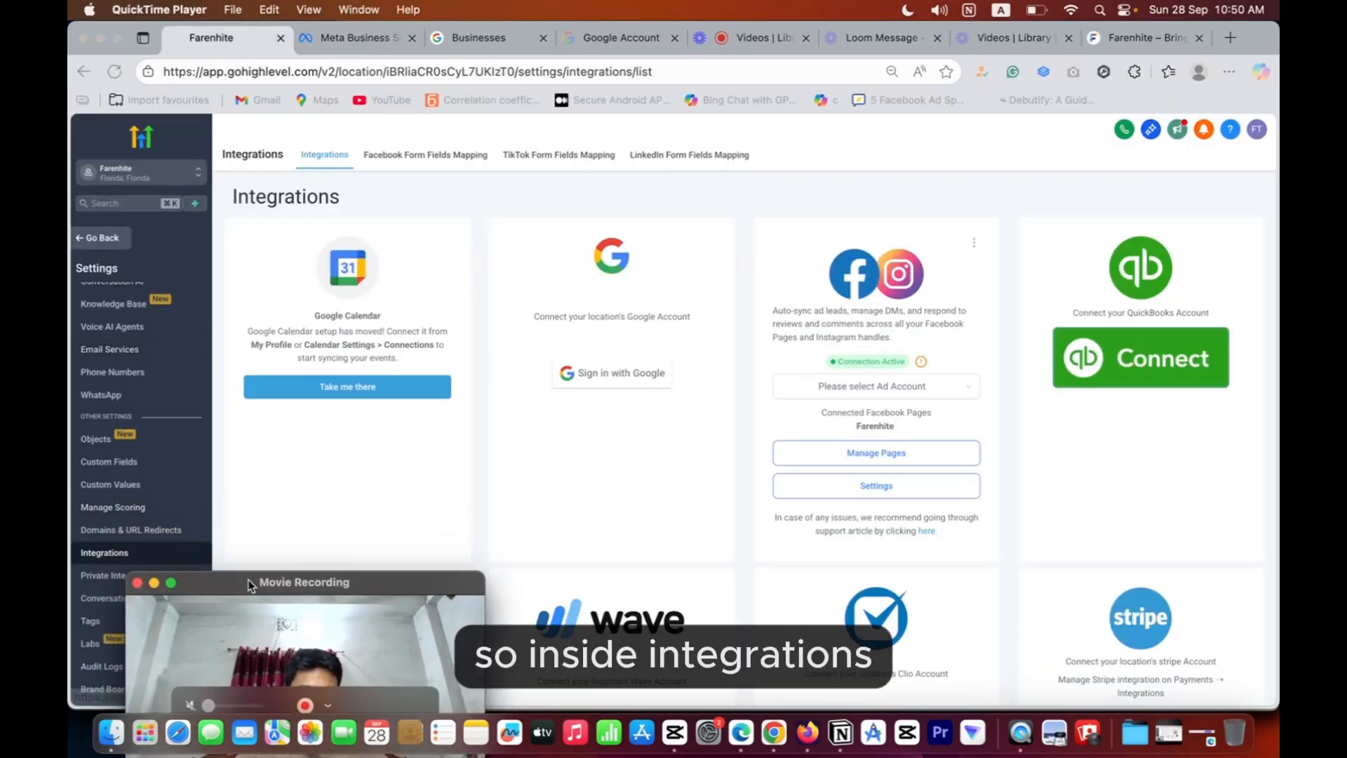
drag(251, 584, 192, 529)
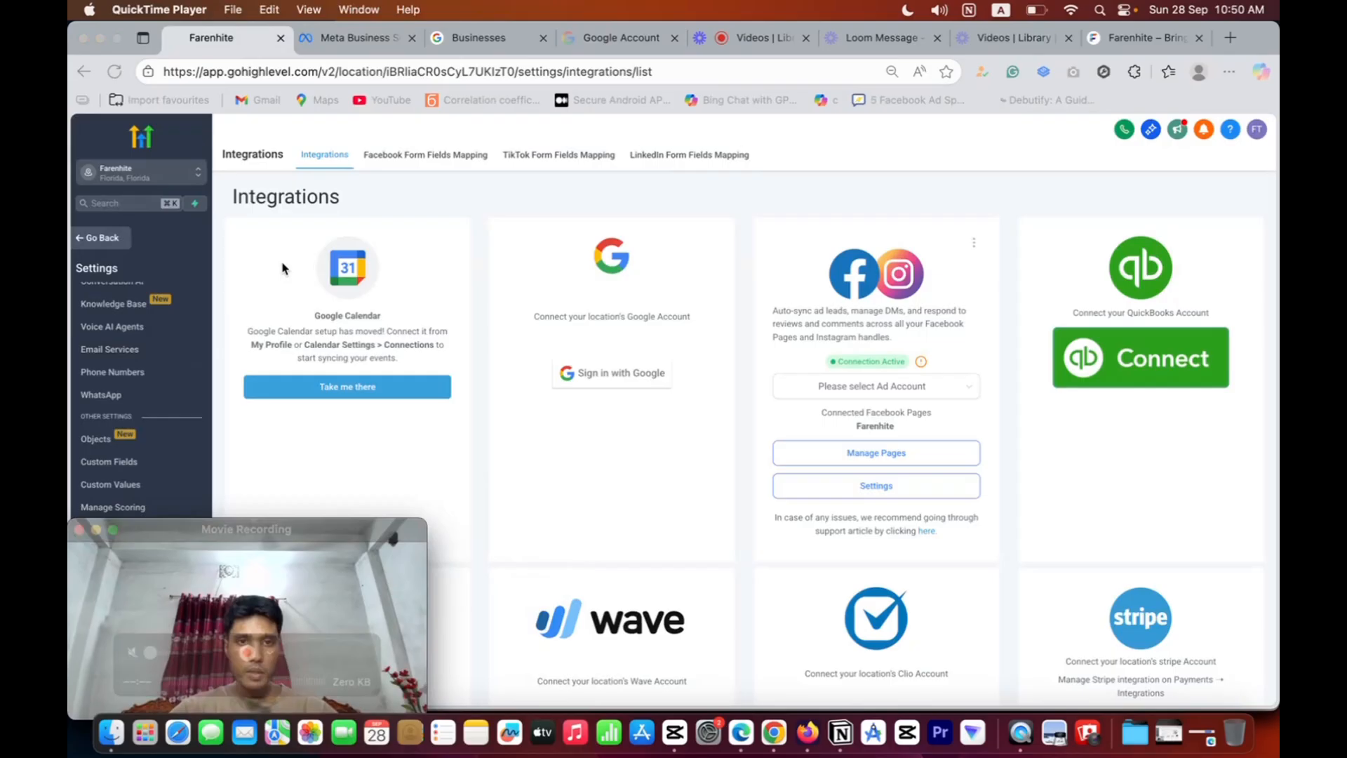
click(395, 156)
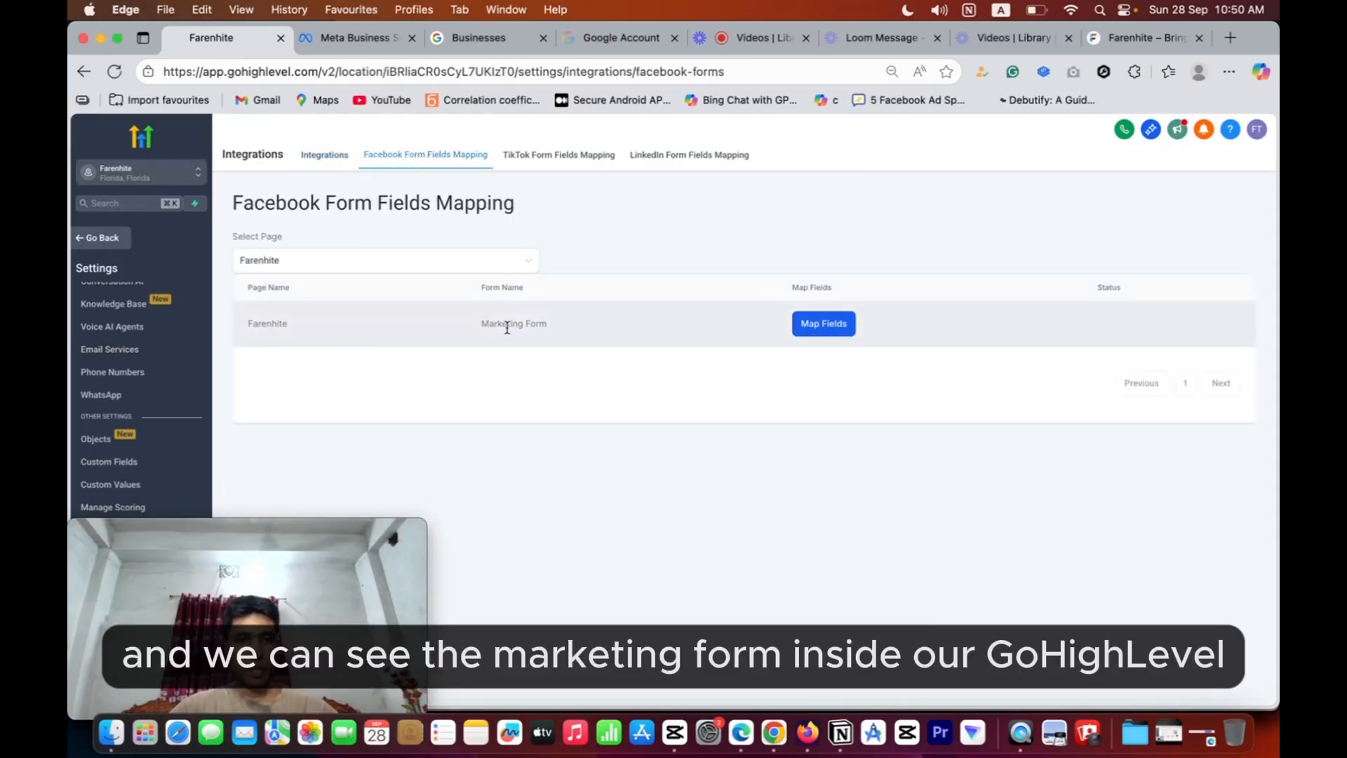
click(830, 324)
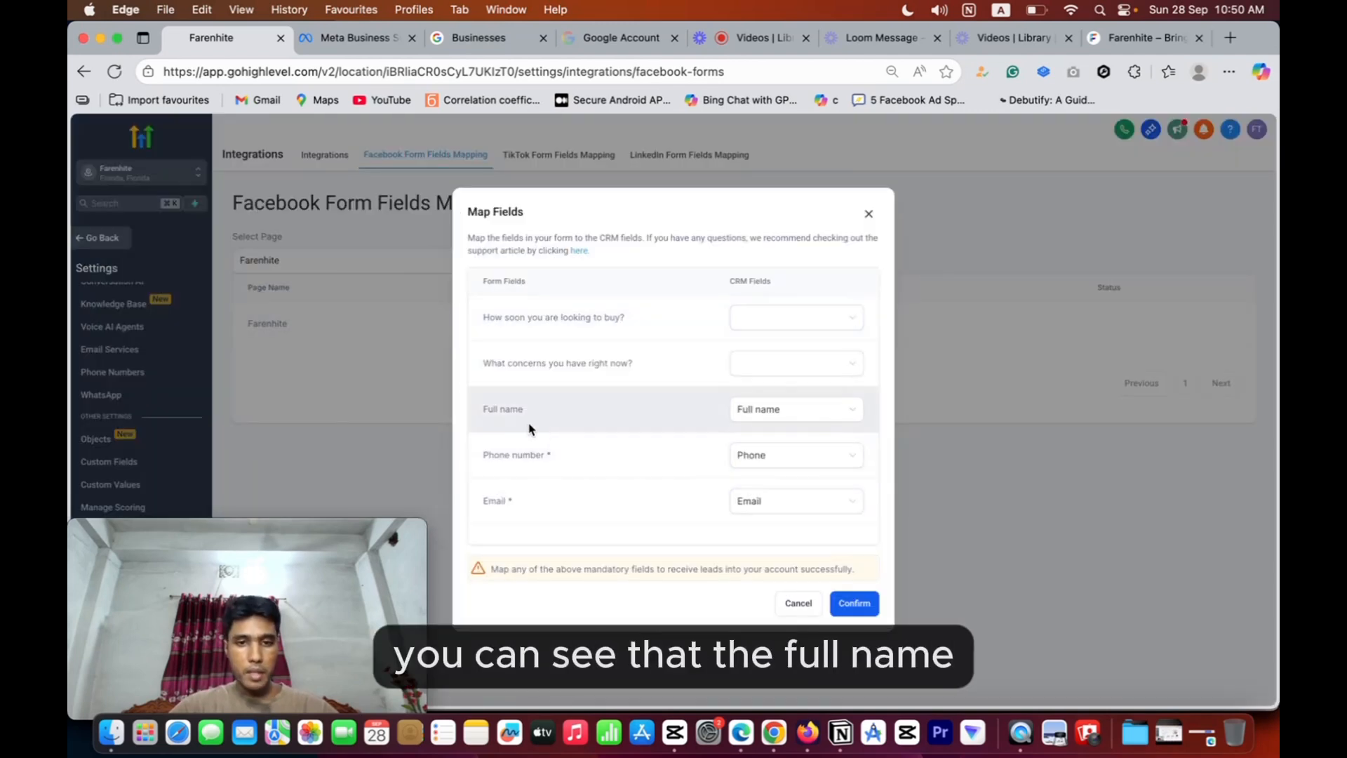
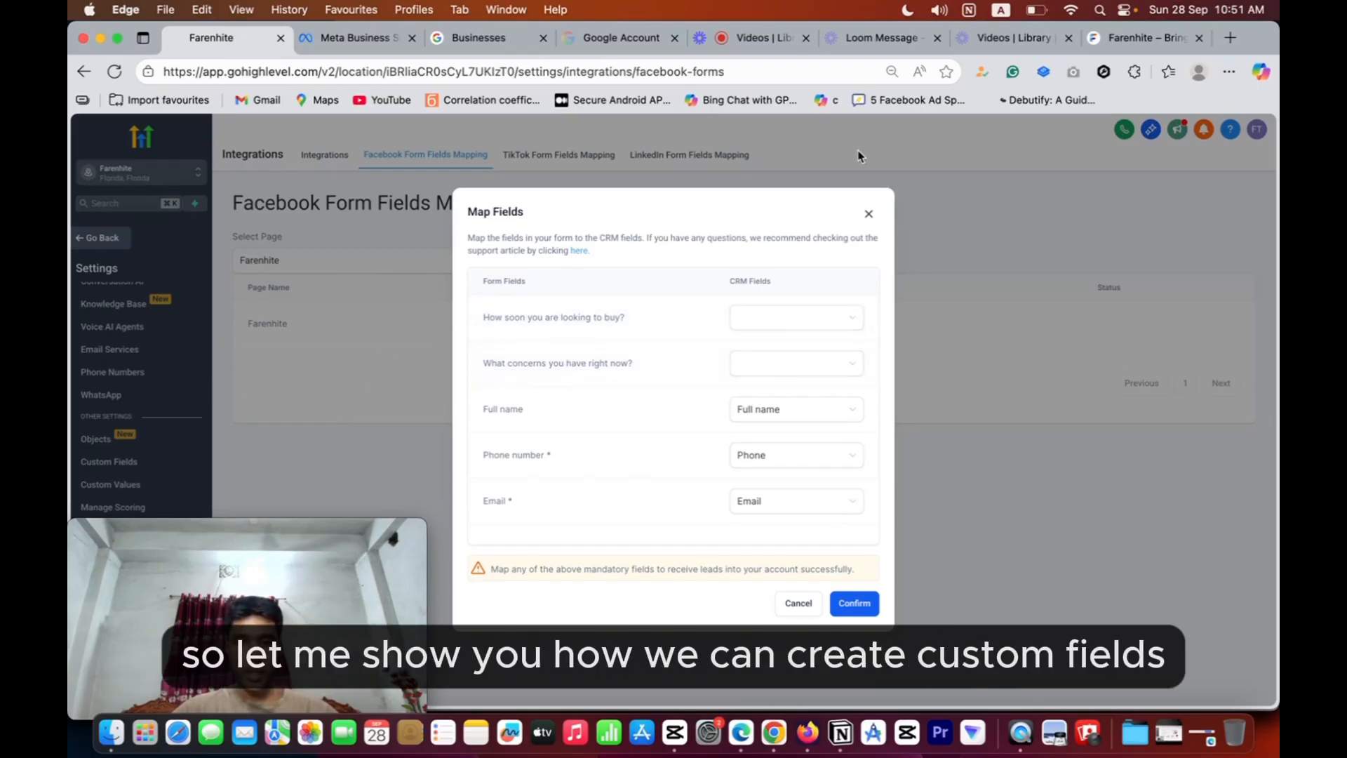
Close the field mapping, start a new custom field, and copy the Facebook form's first question
click(870, 212)
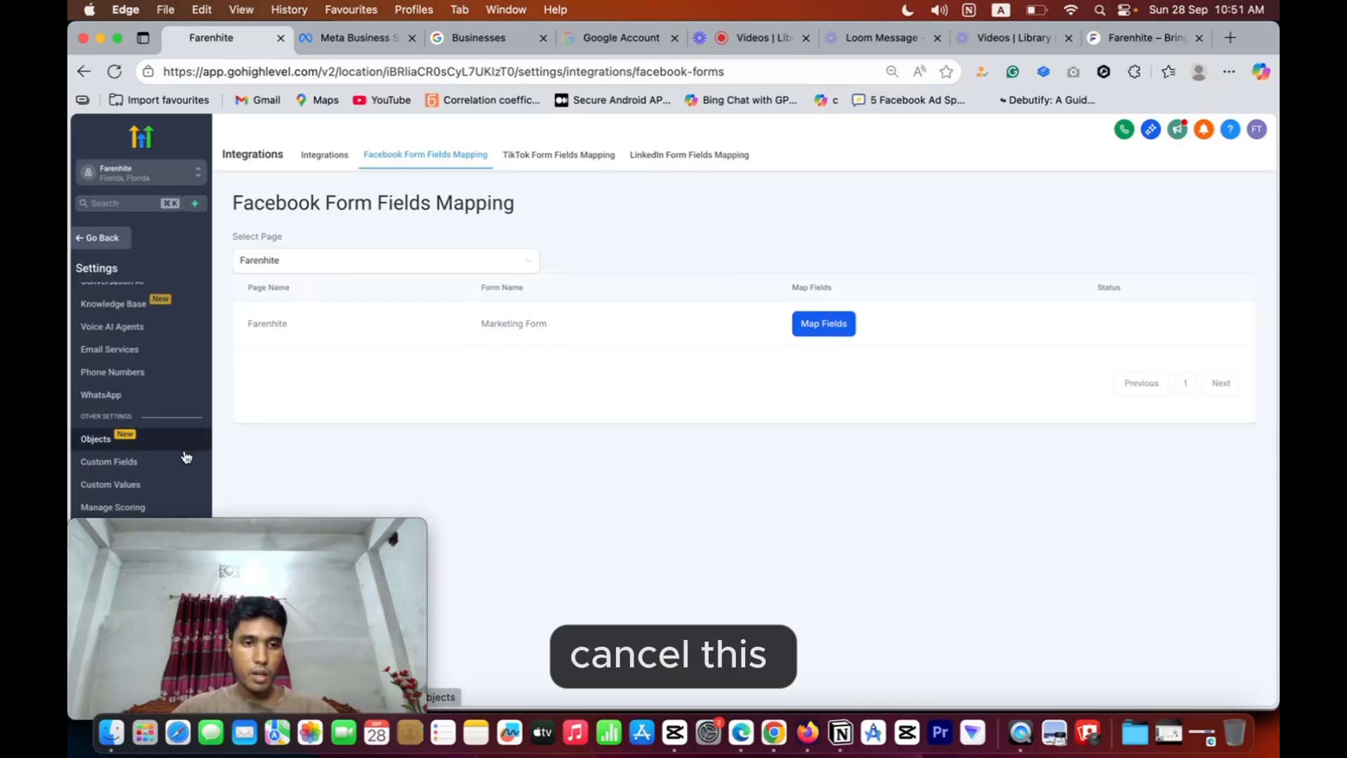
drag(239, 529, 524, 529)
click(103, 464)
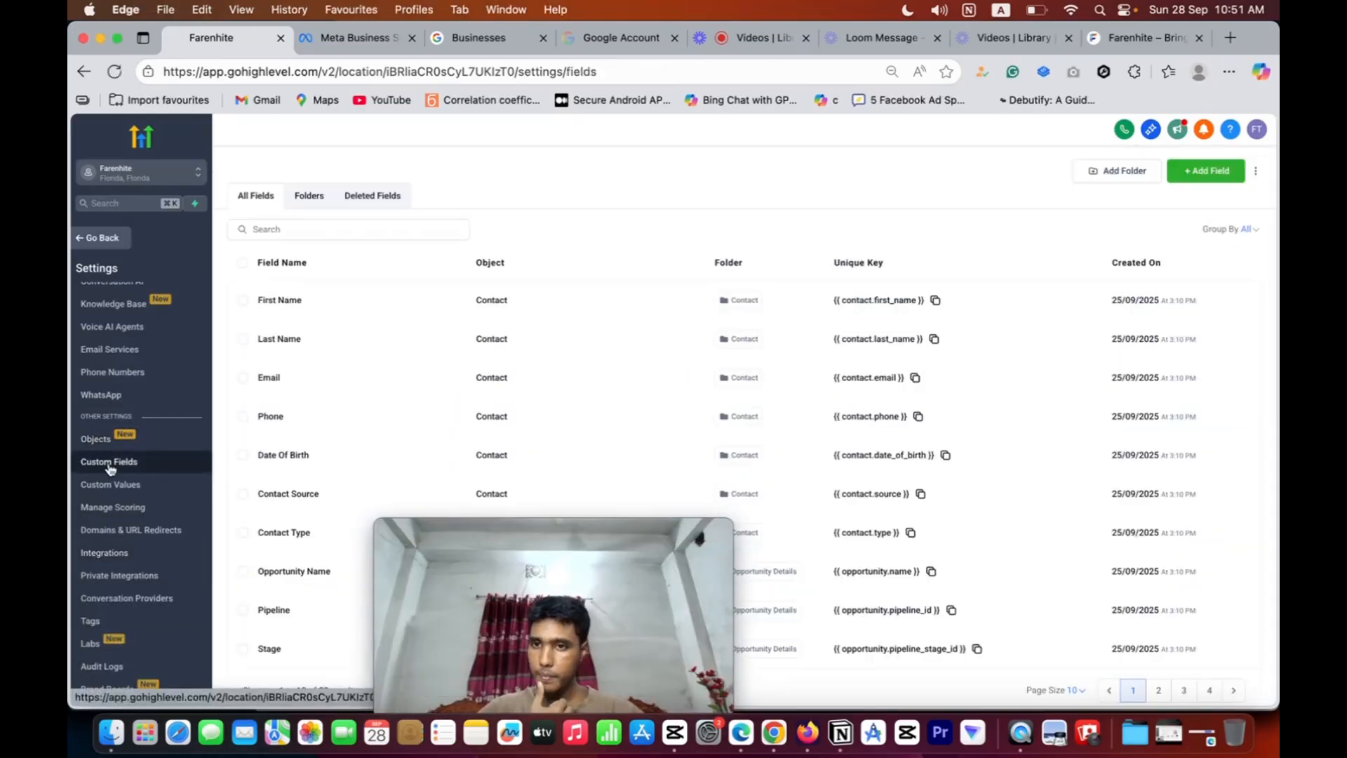
click(1197, 176)
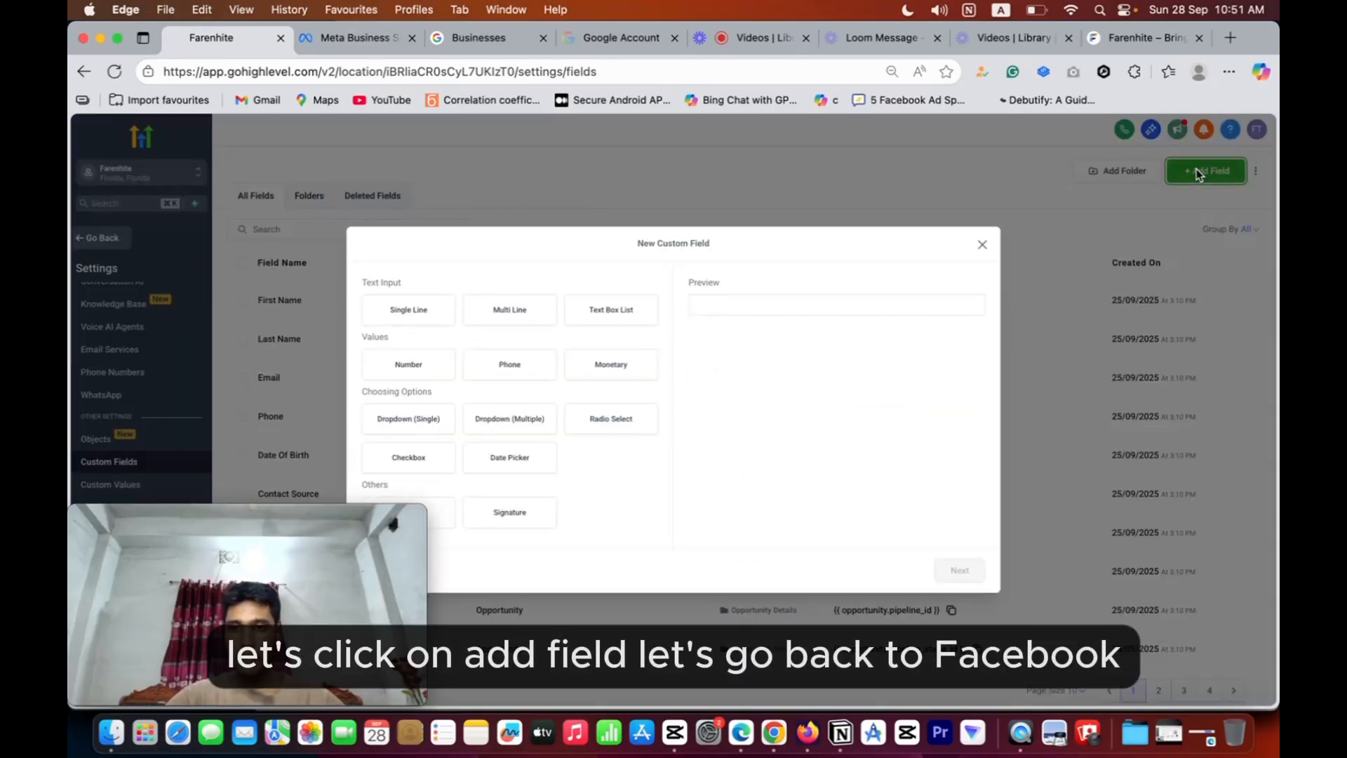
click(377, 46)
scroll(681, 419, down, 5)
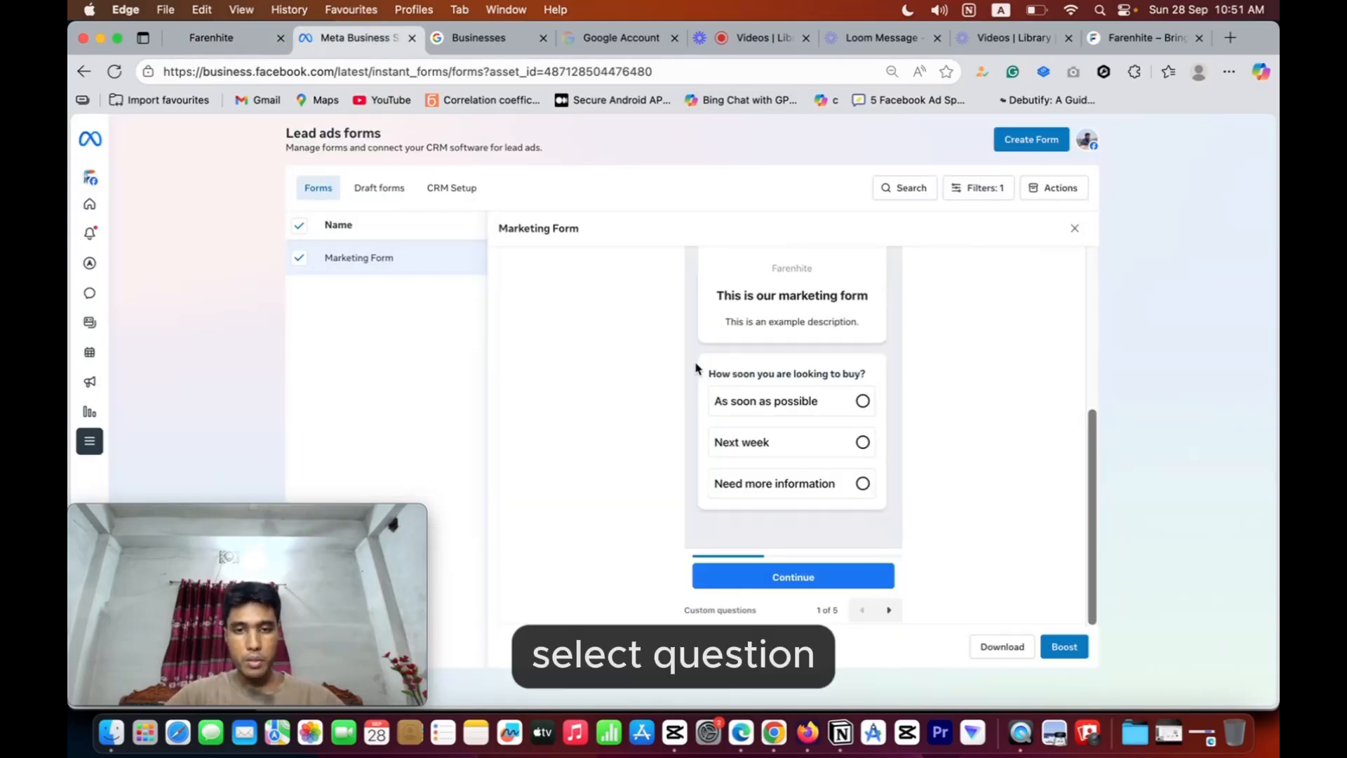
drag(708, 371, 875, 373)
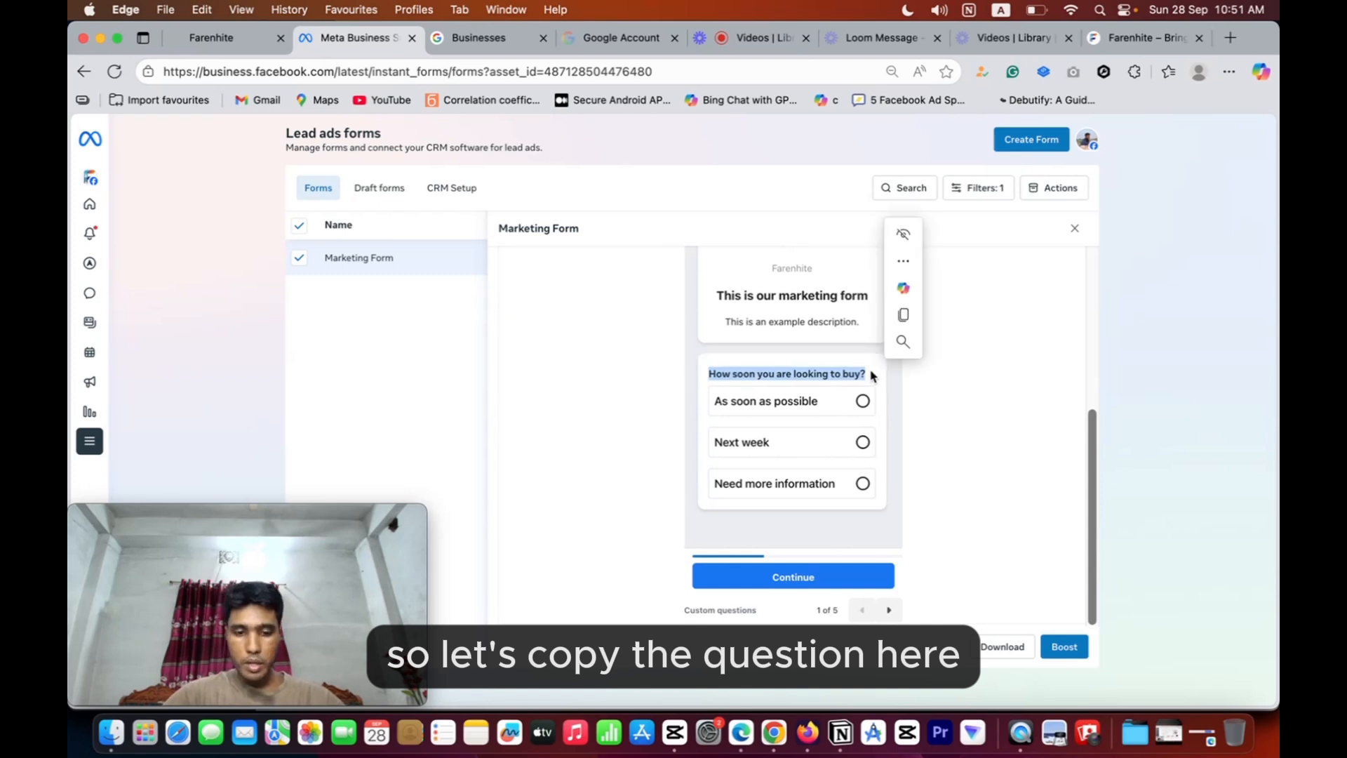
key(super+c)
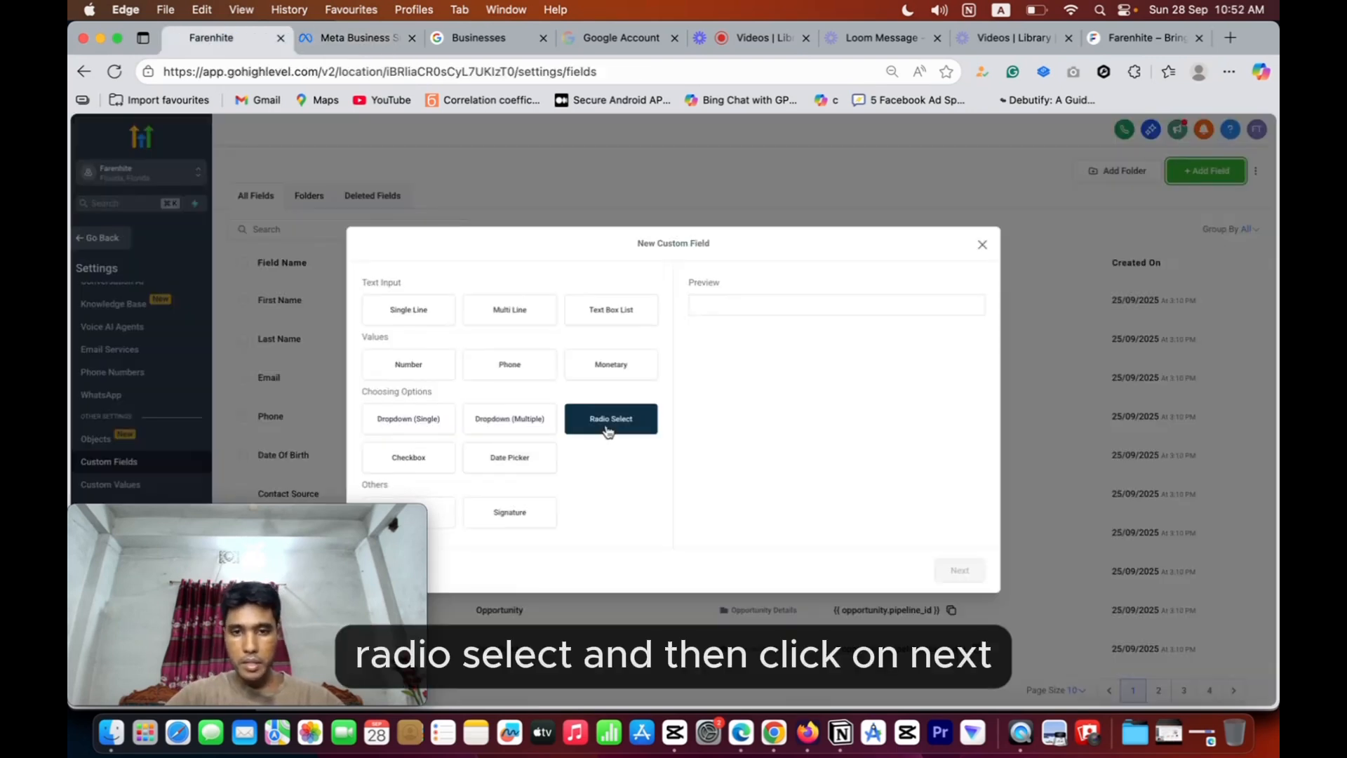
Make it a Radio Select field named 'How soon you are looking to buy?' in General Info
click(608, 429)
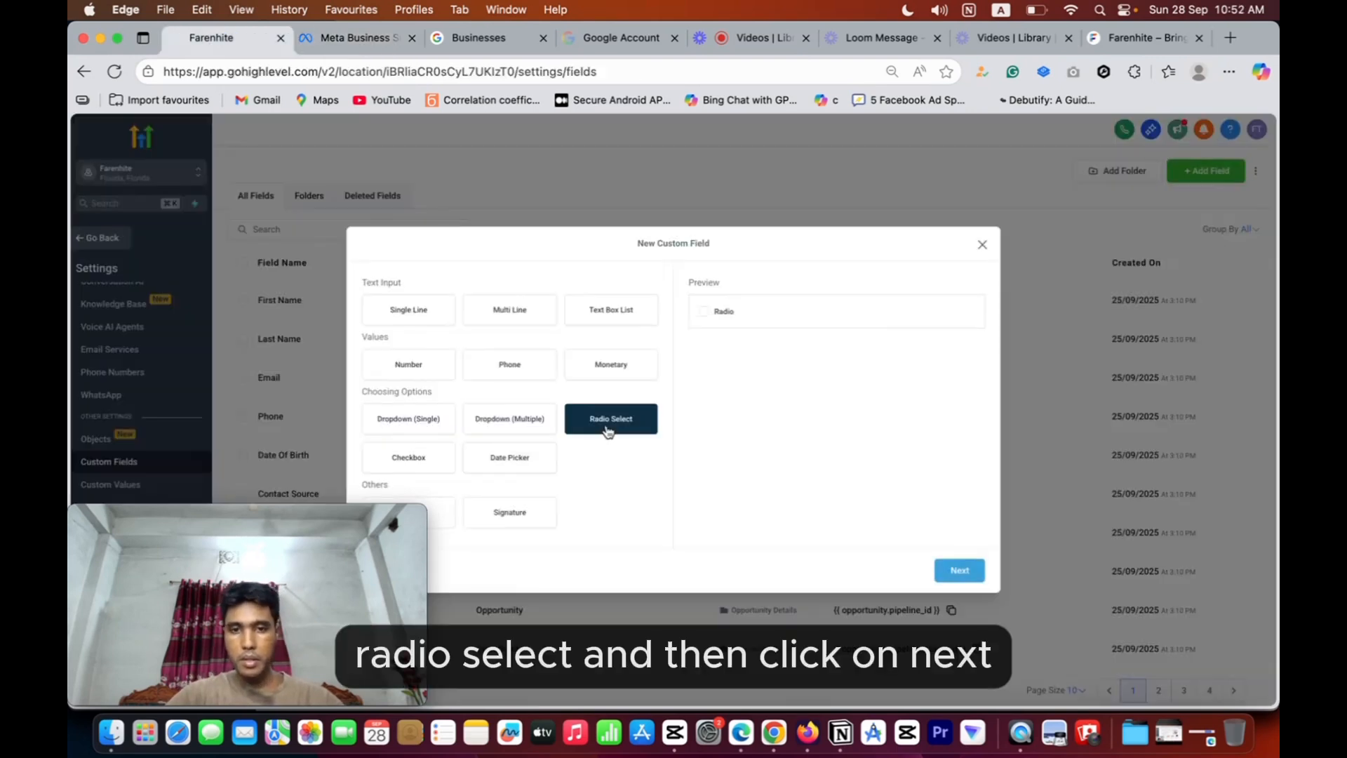
click(938, 579)
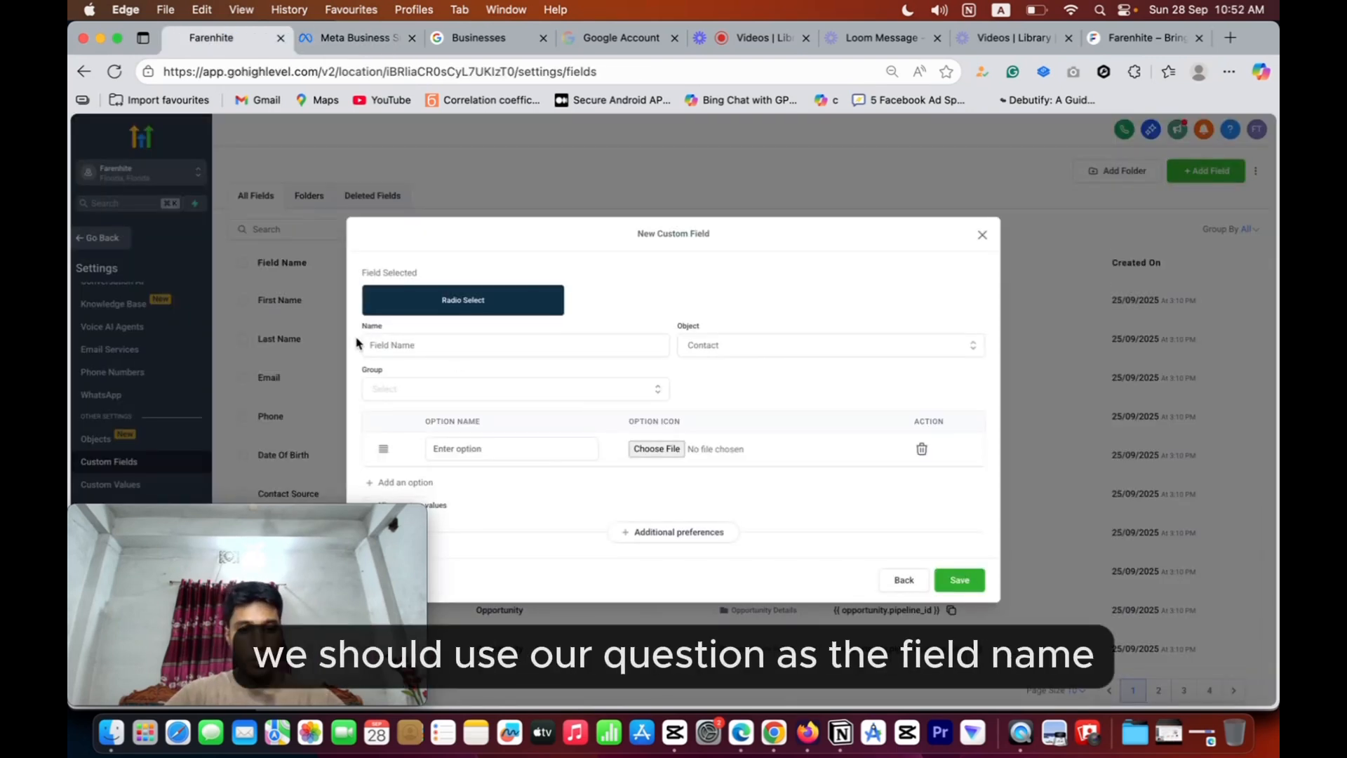
click(372, 343)
key(super+v)
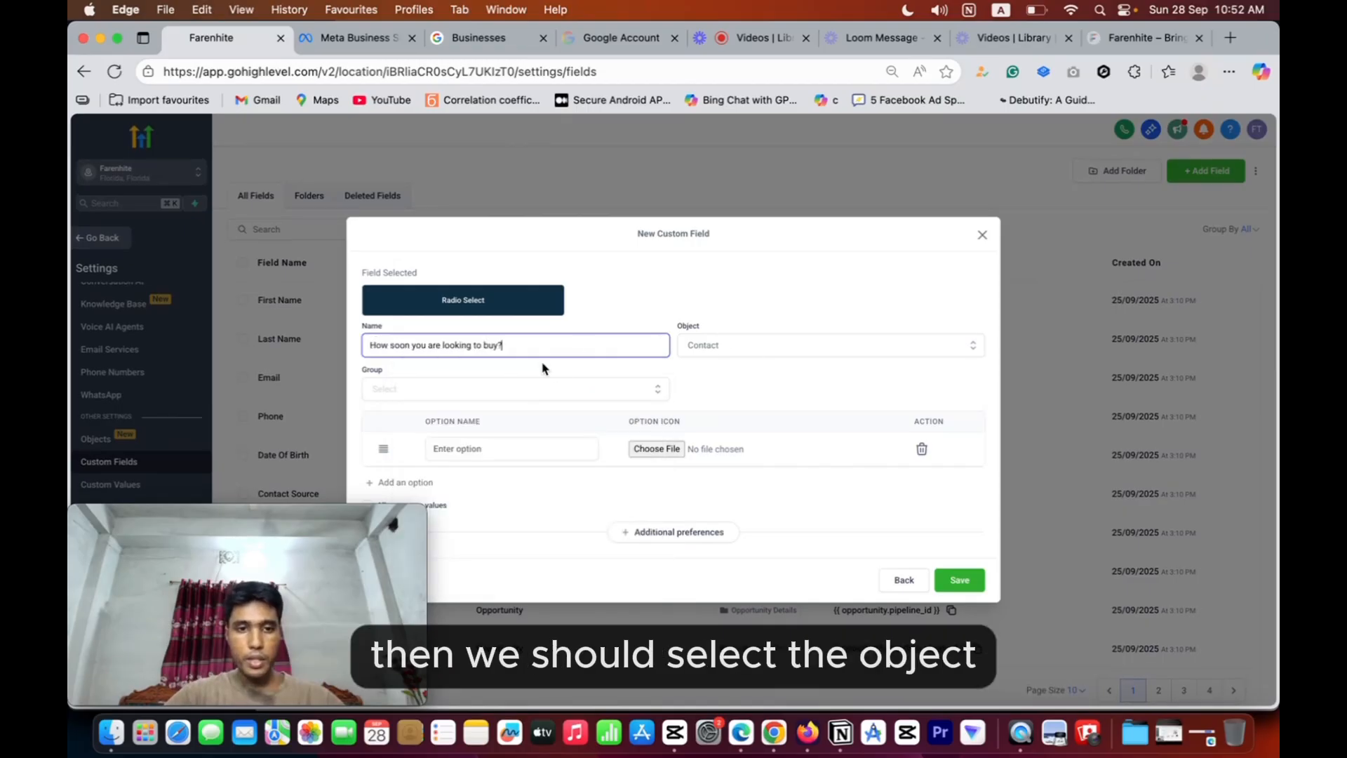
click(499, 390)
click(544, 435)
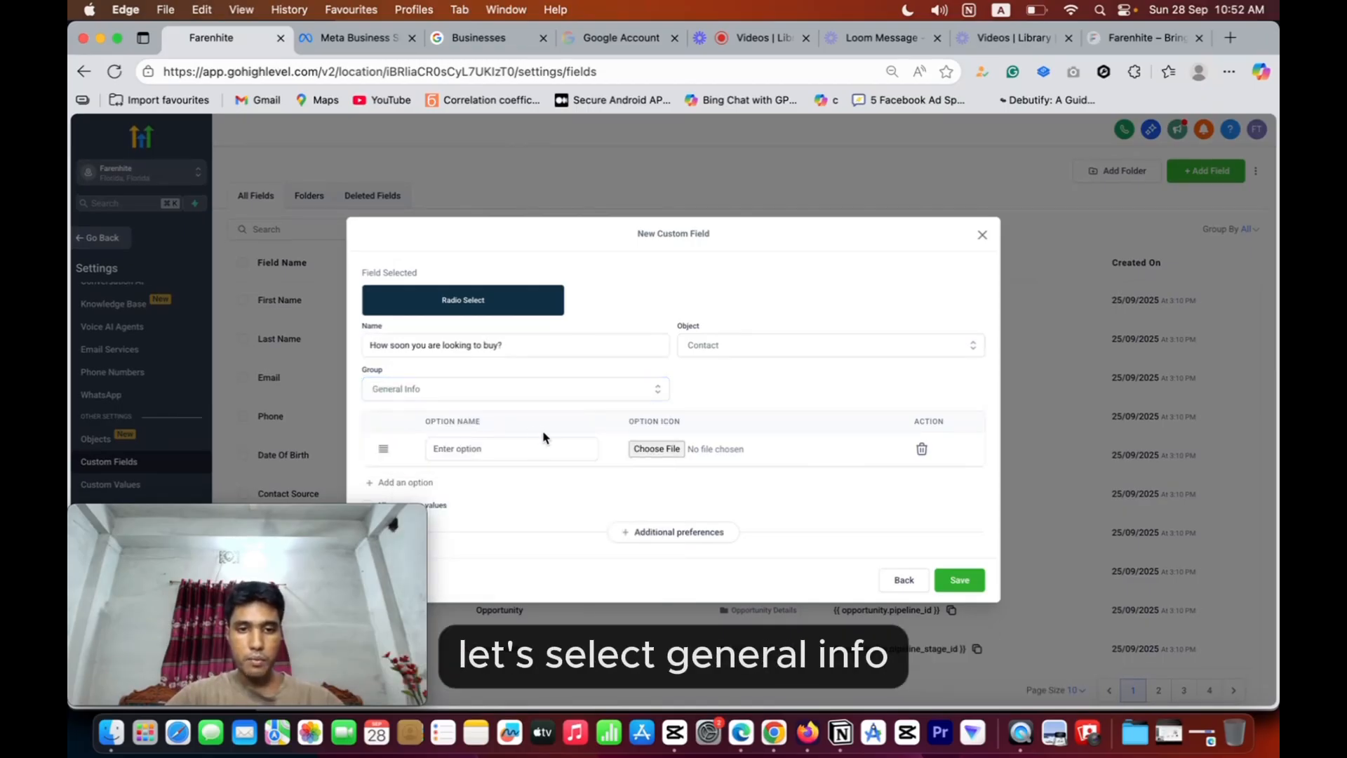
Add options As soon as possible, Next week and Need more information, then save the field
click(469, 449)
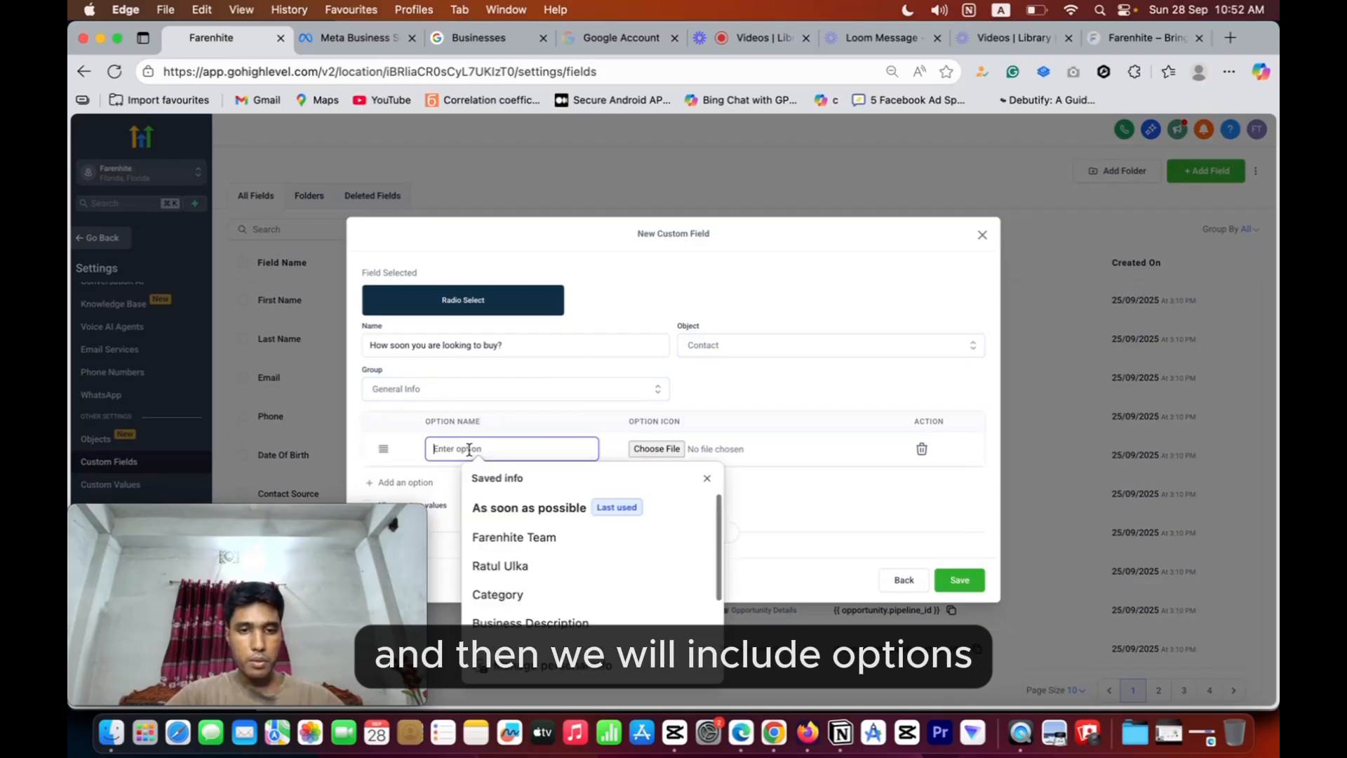
key(ctrl+Tab)
drag(714, 402, 832, 403)
key(super+c)
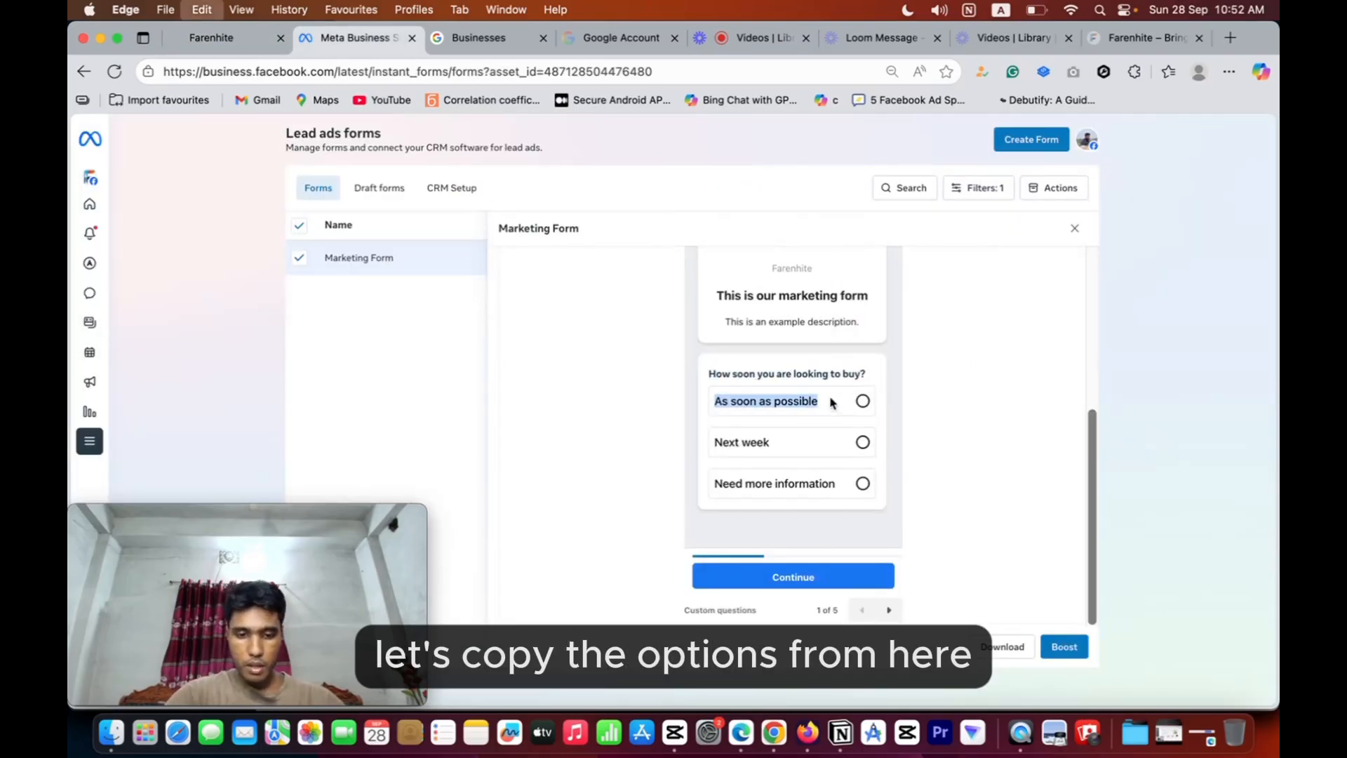
click(210, 38)
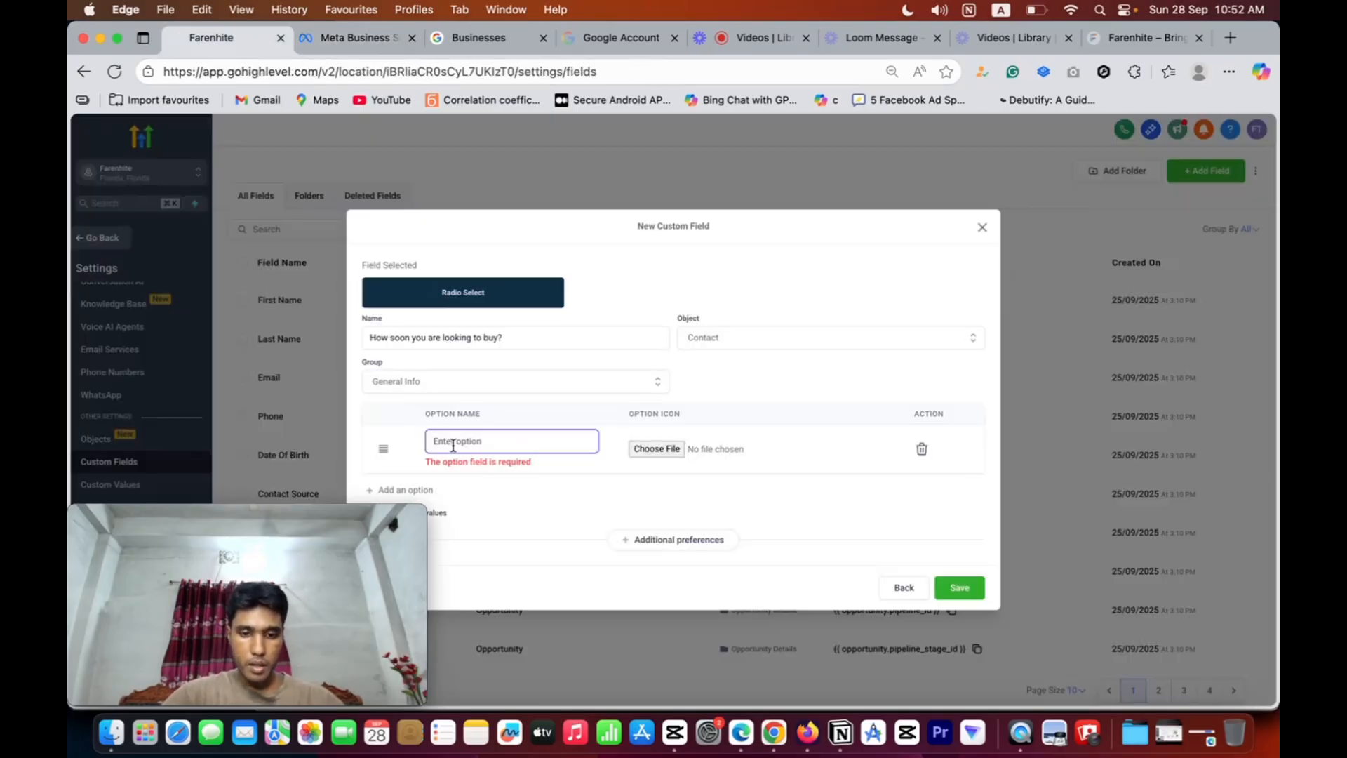
key(super+v)
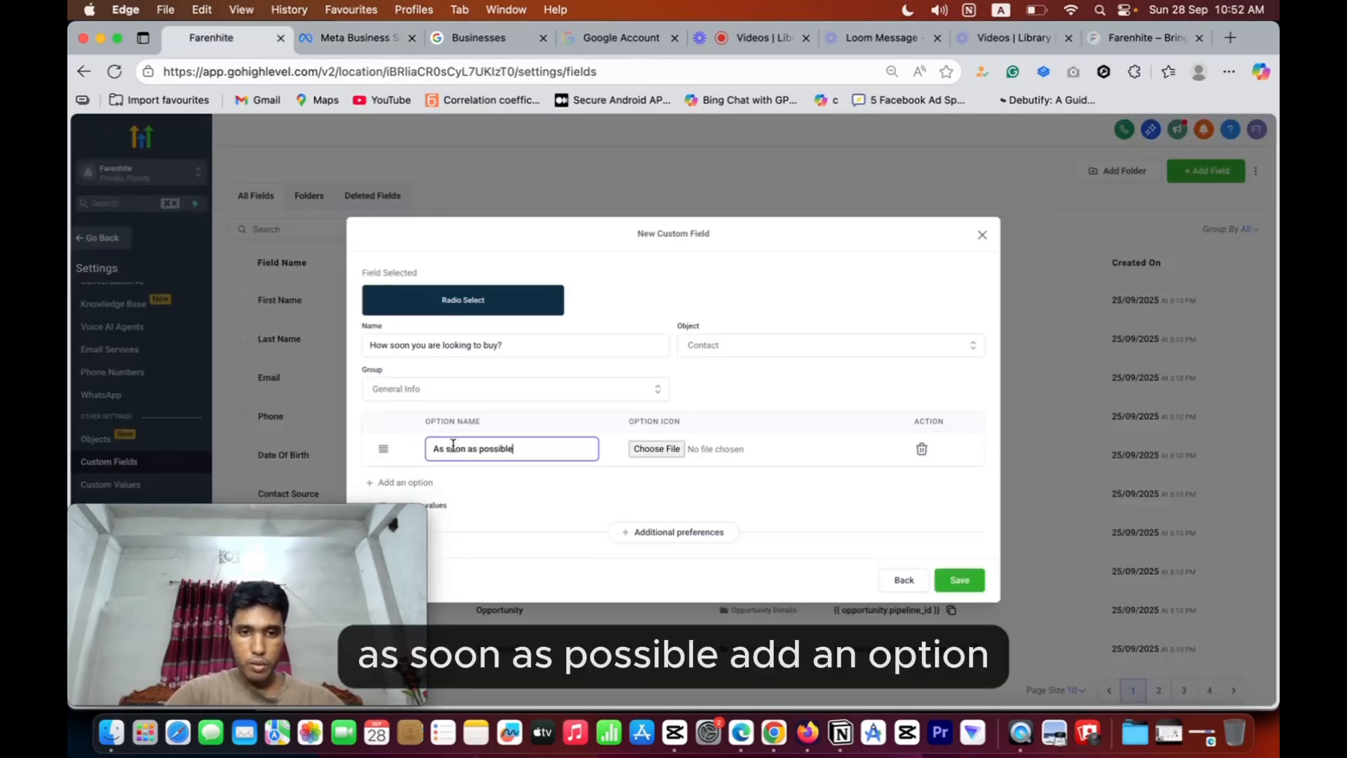
click(386, 485)
click(484, 467)
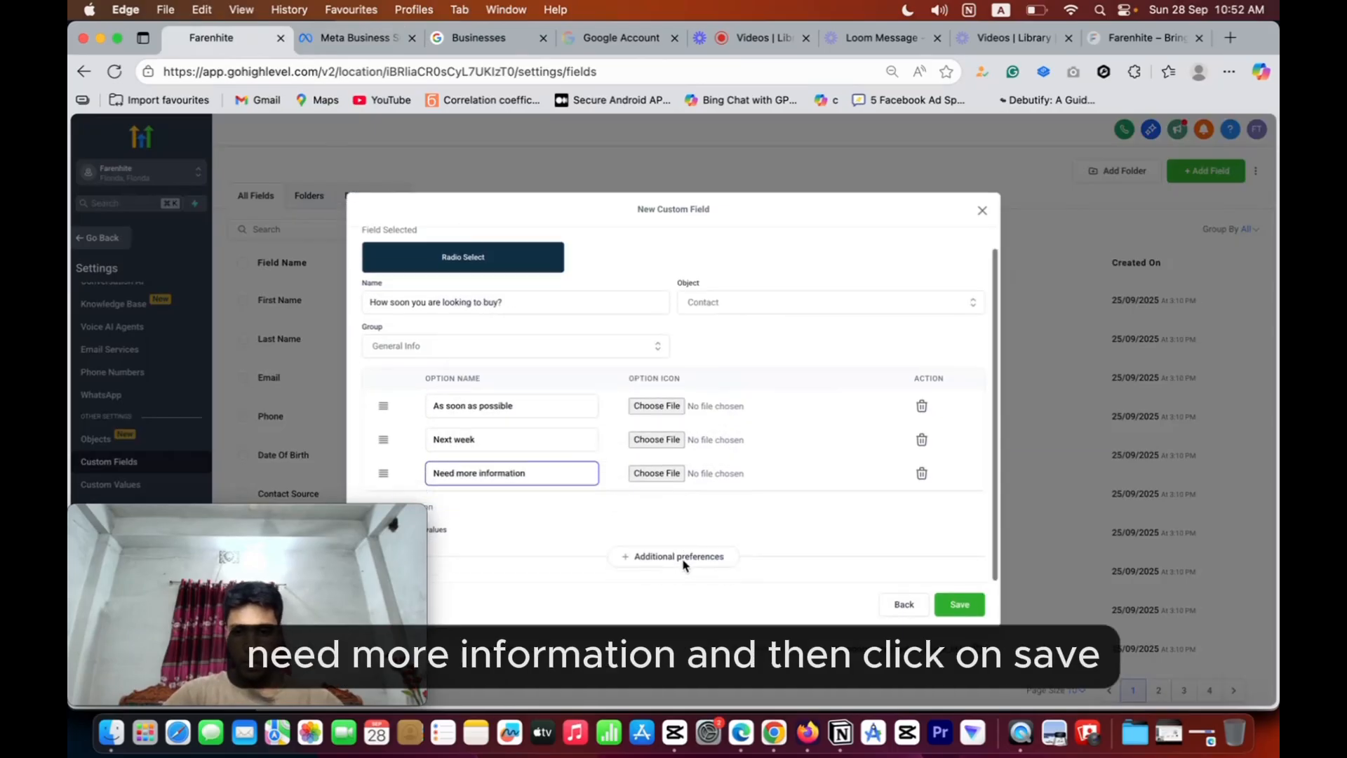
click(959, 604)
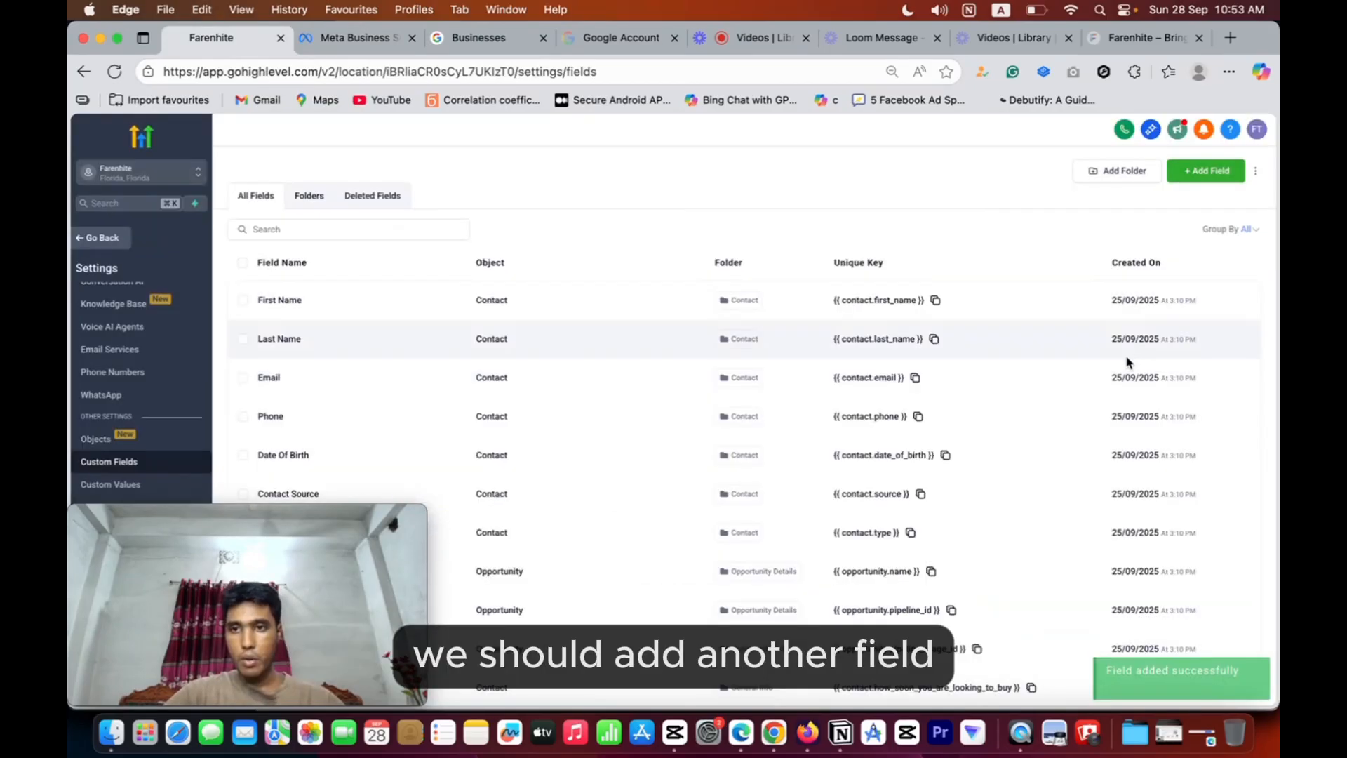
Start another custom field and copy 'What concerns you have right now?' from the Facebook form
click(1192, 172)
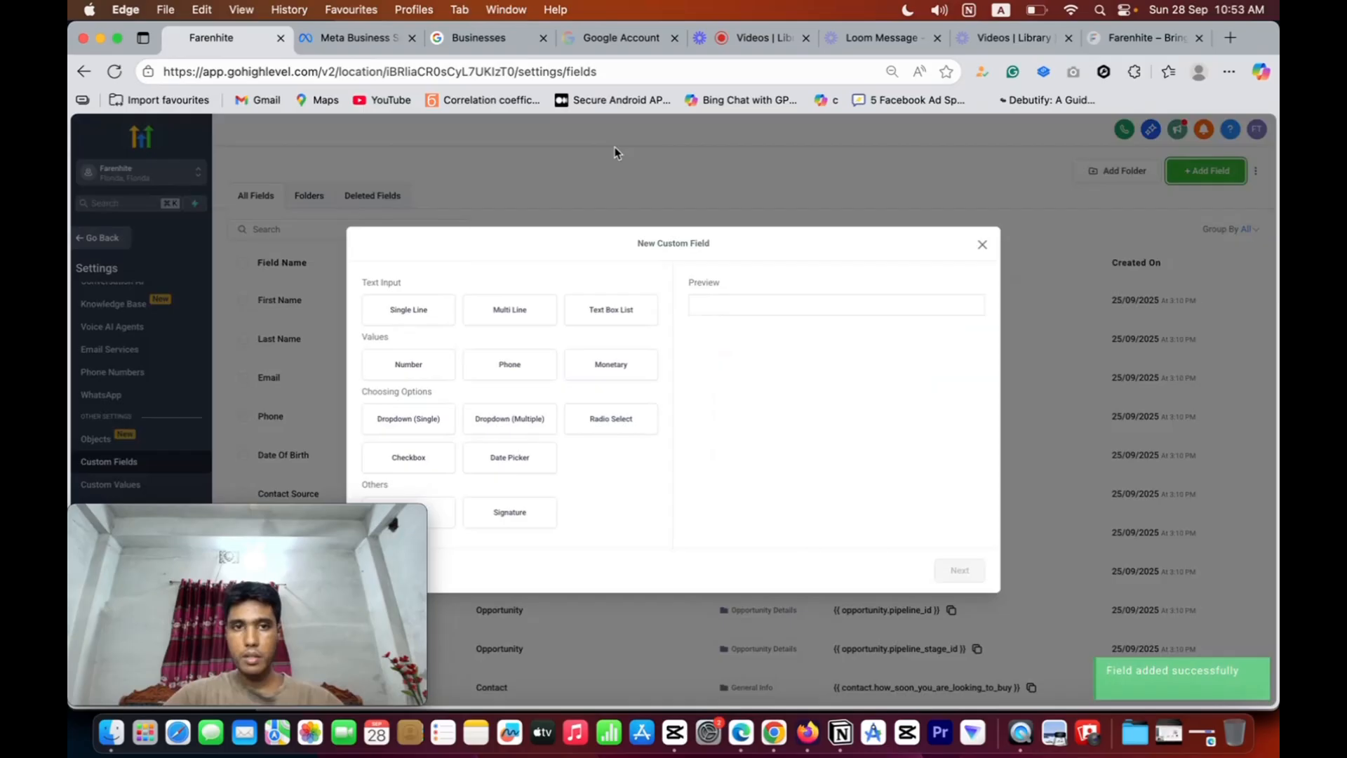
click(355, 45)
click(889, 609)
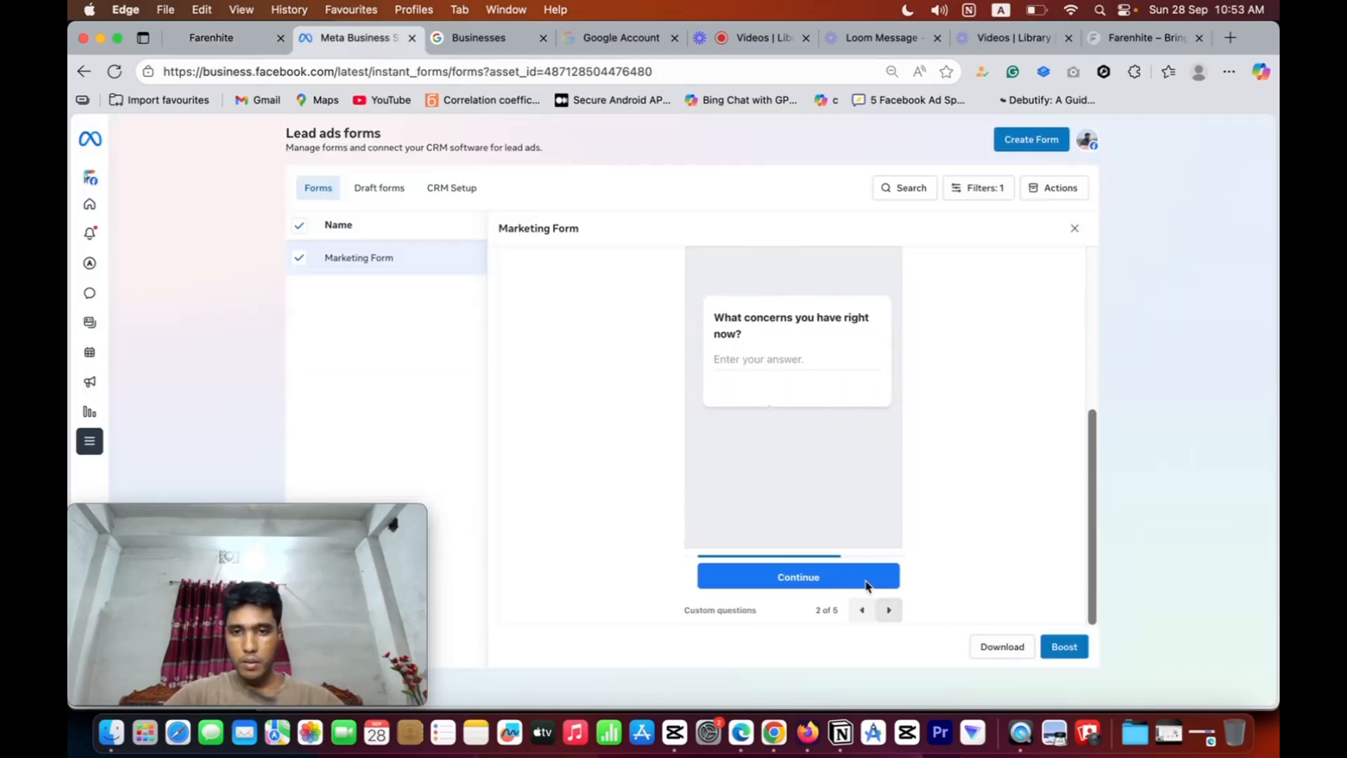
scroll(793, 456, up, 1)
drag(712, 379, 766, 388)
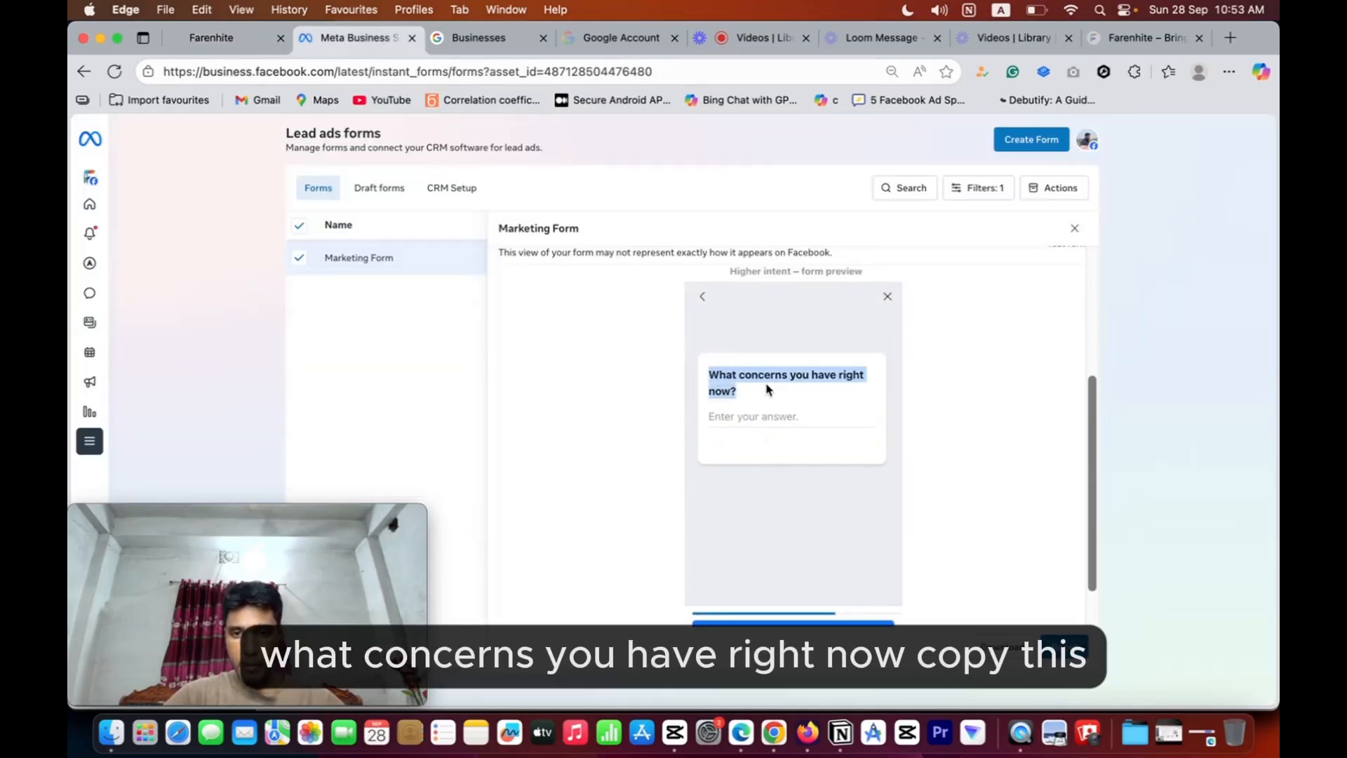
key(super+c)
click(221, 38)
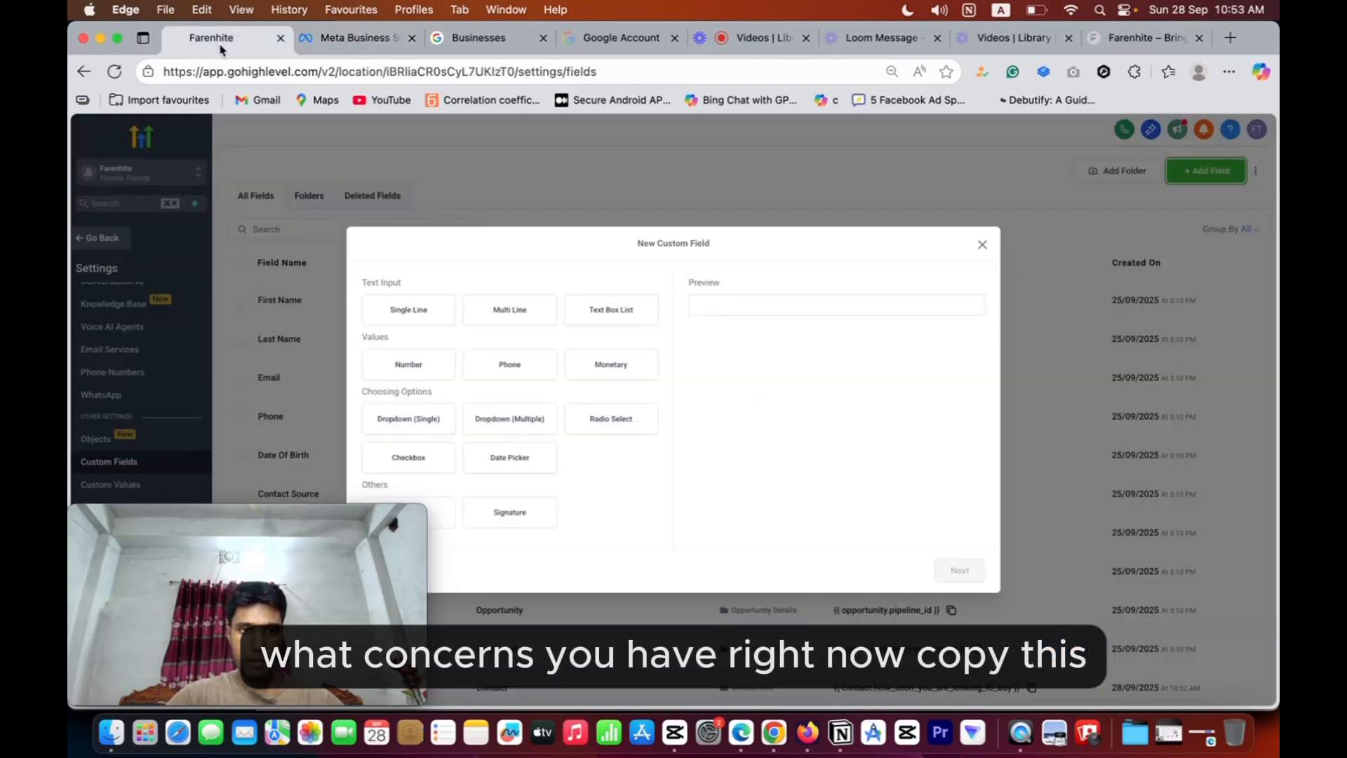
Save it as a Multi Line Contact field with that question as name, in General Info
click(522, 317)
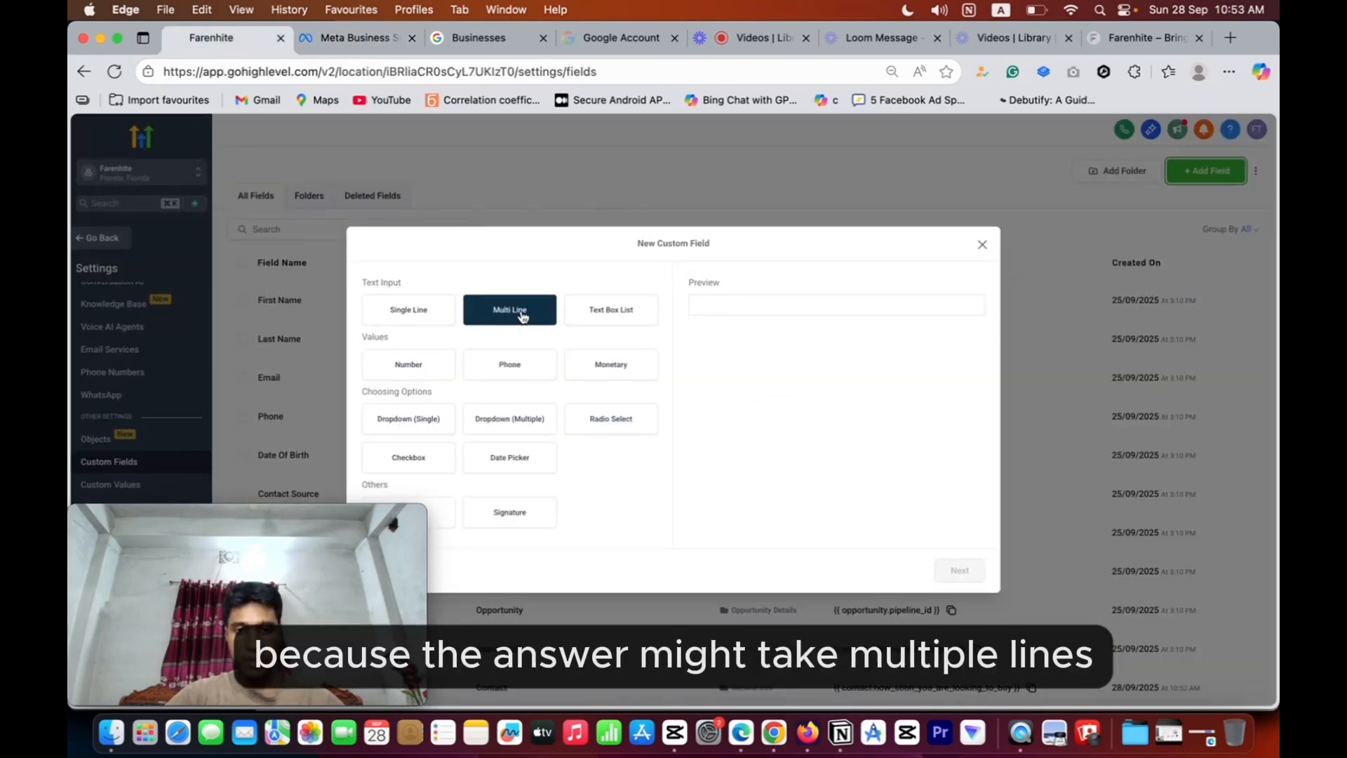
click(959, 574)
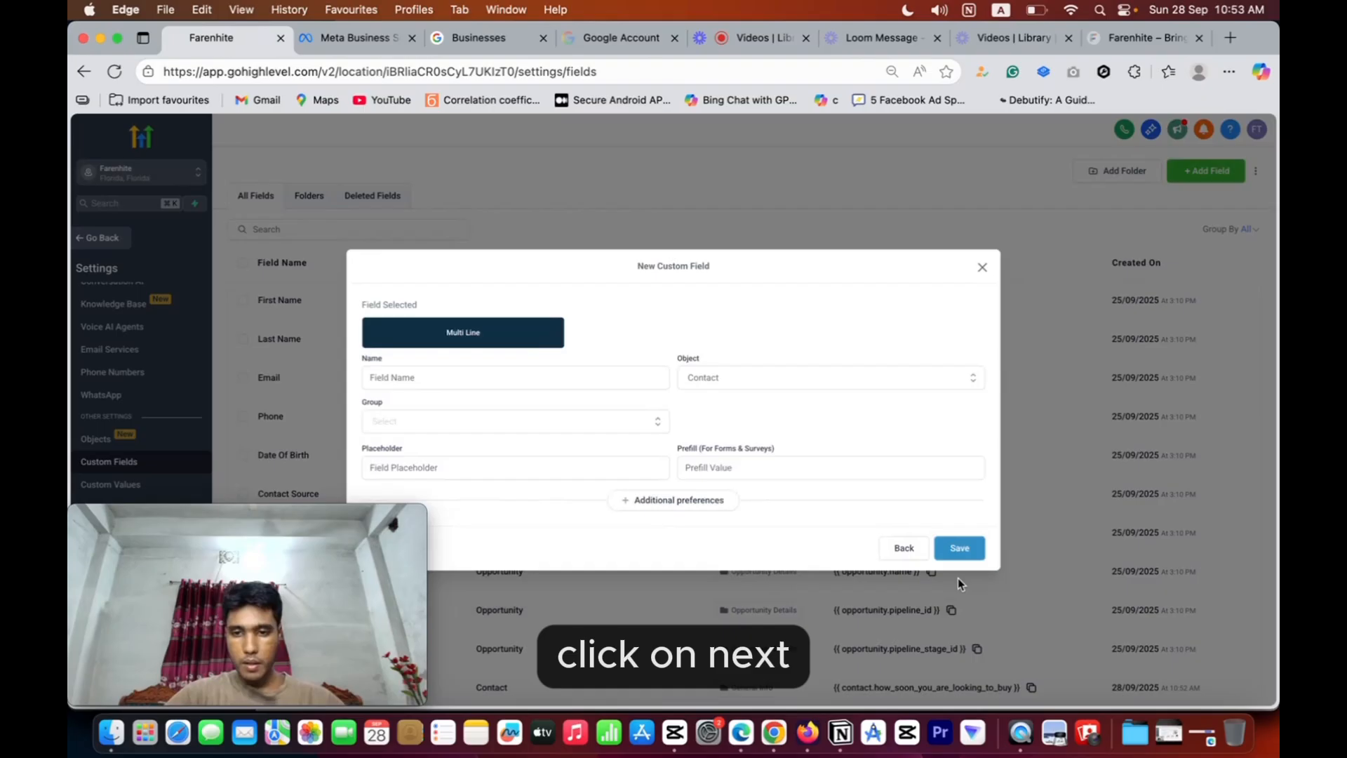
click(551, 372)
key(super+v)
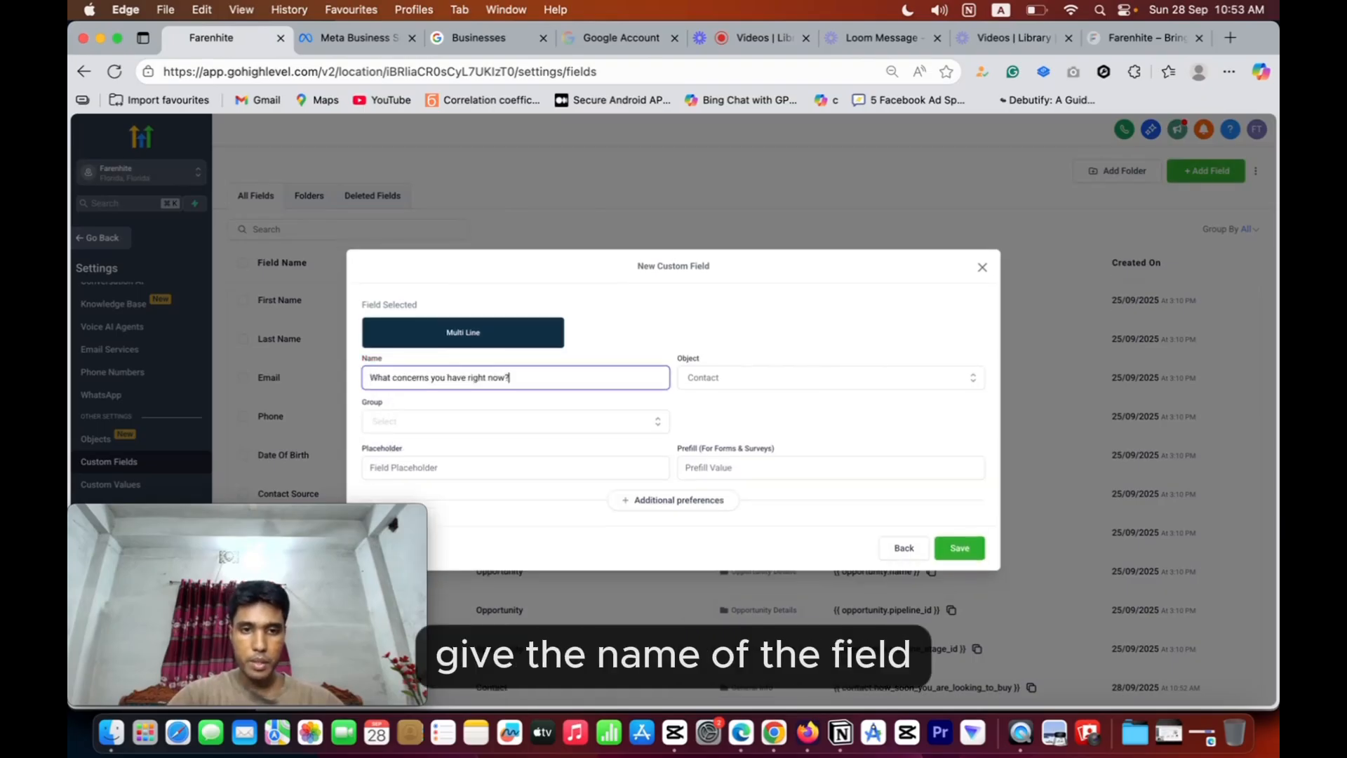
click(730, 383)
click(715, 403)
click(423, 425)
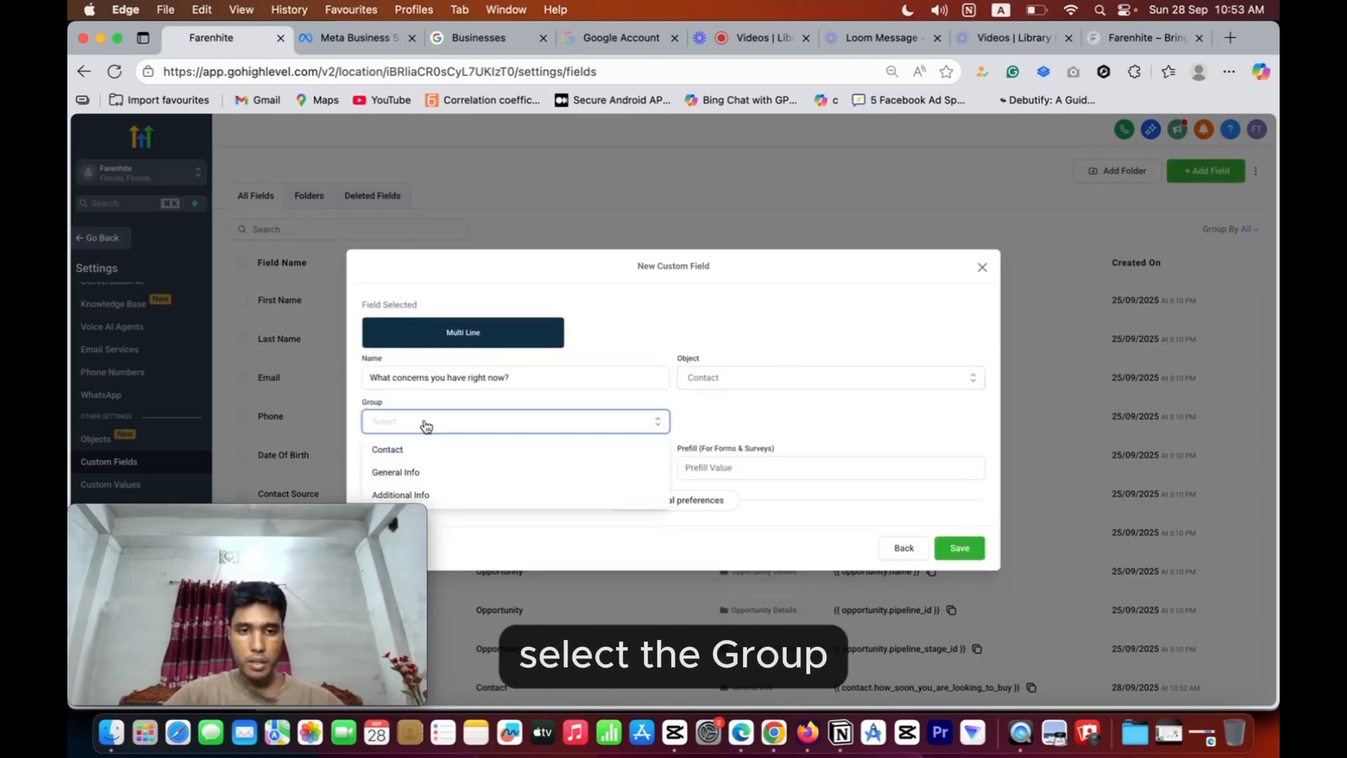
click(433, 472)
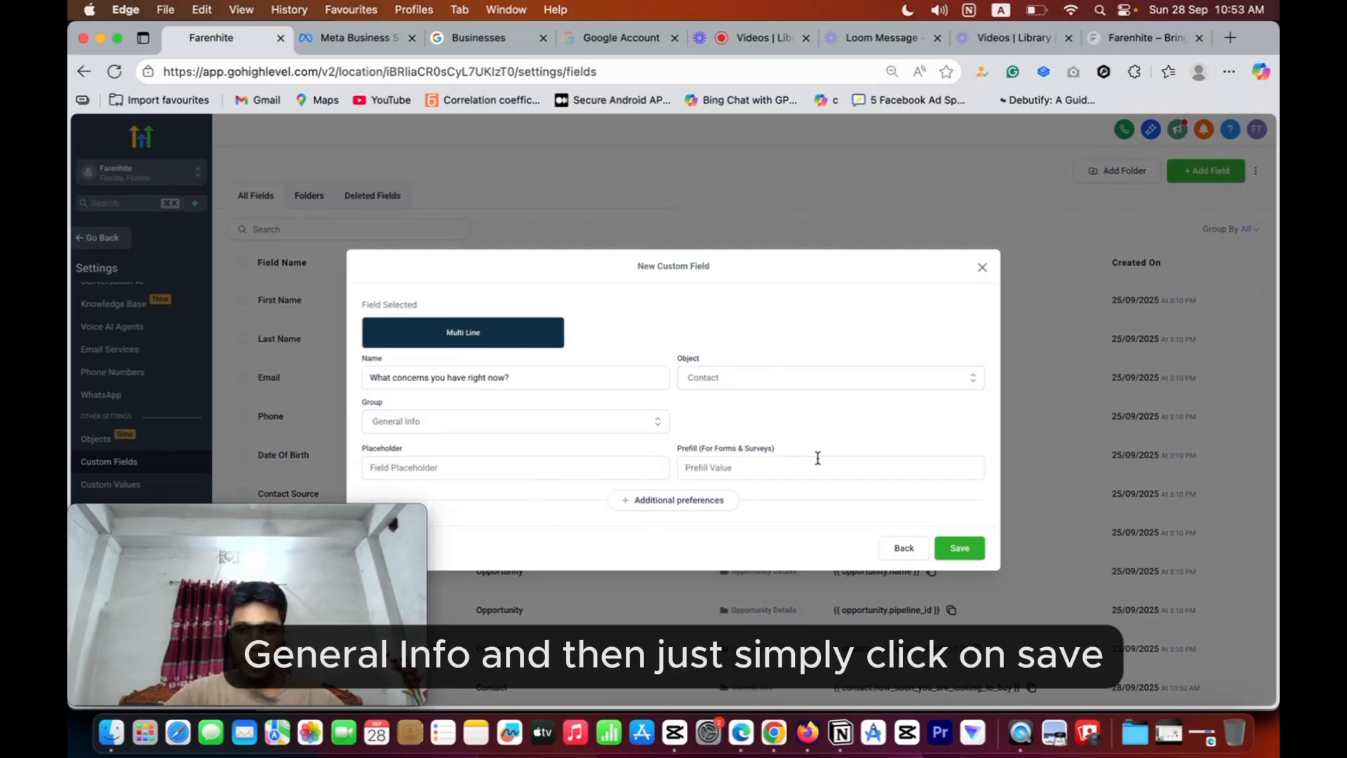
click(959, 549)
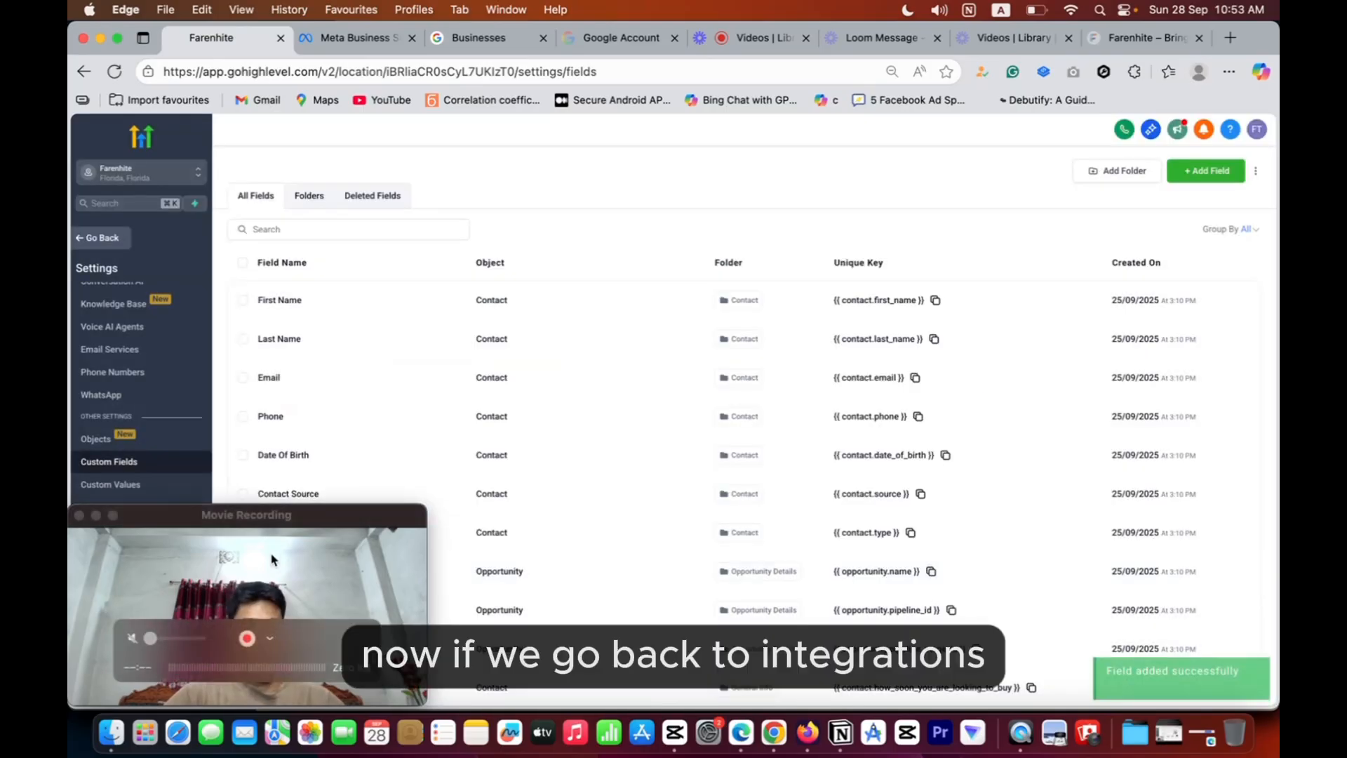
drag(272, 559, 495, 559)
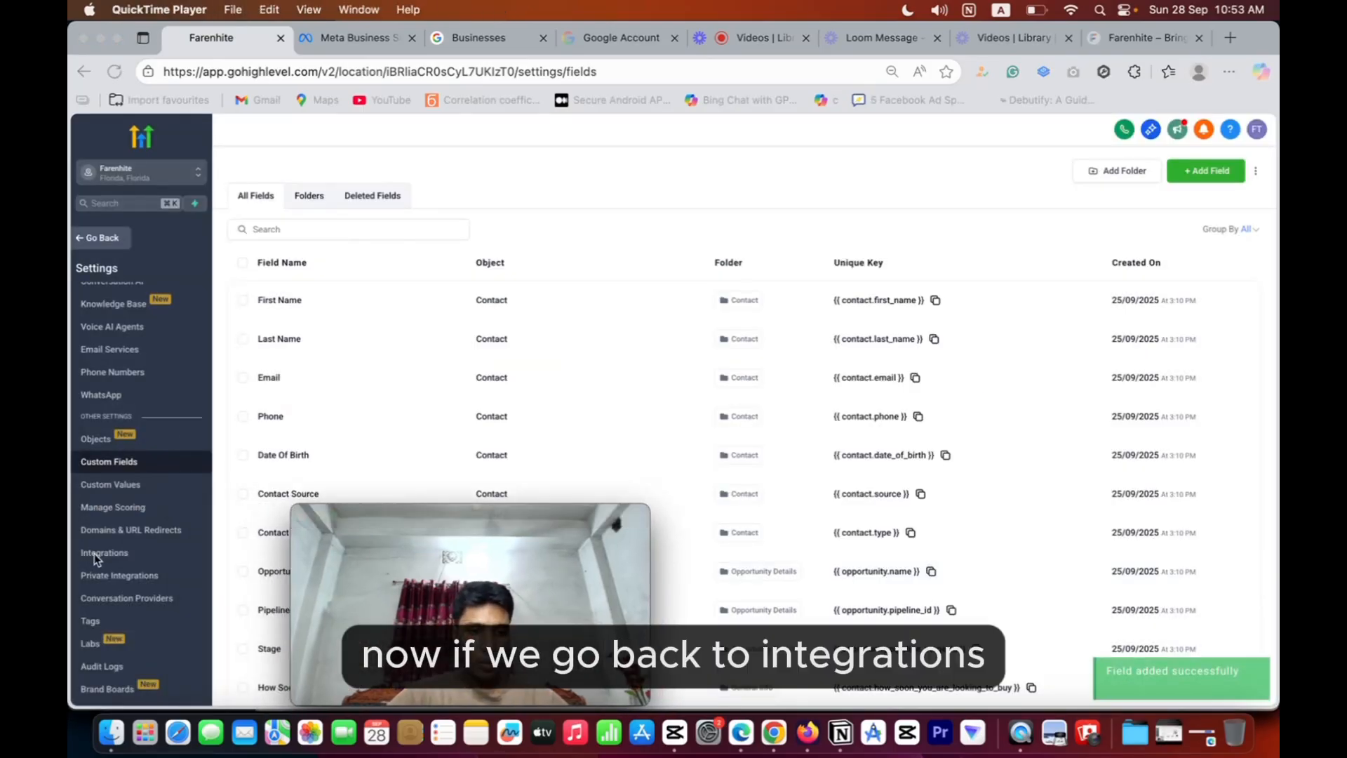
Map the Marketing Form's 'How soon' and 'What concerns' questions to the new custom fields and confirm
click(114, 556)
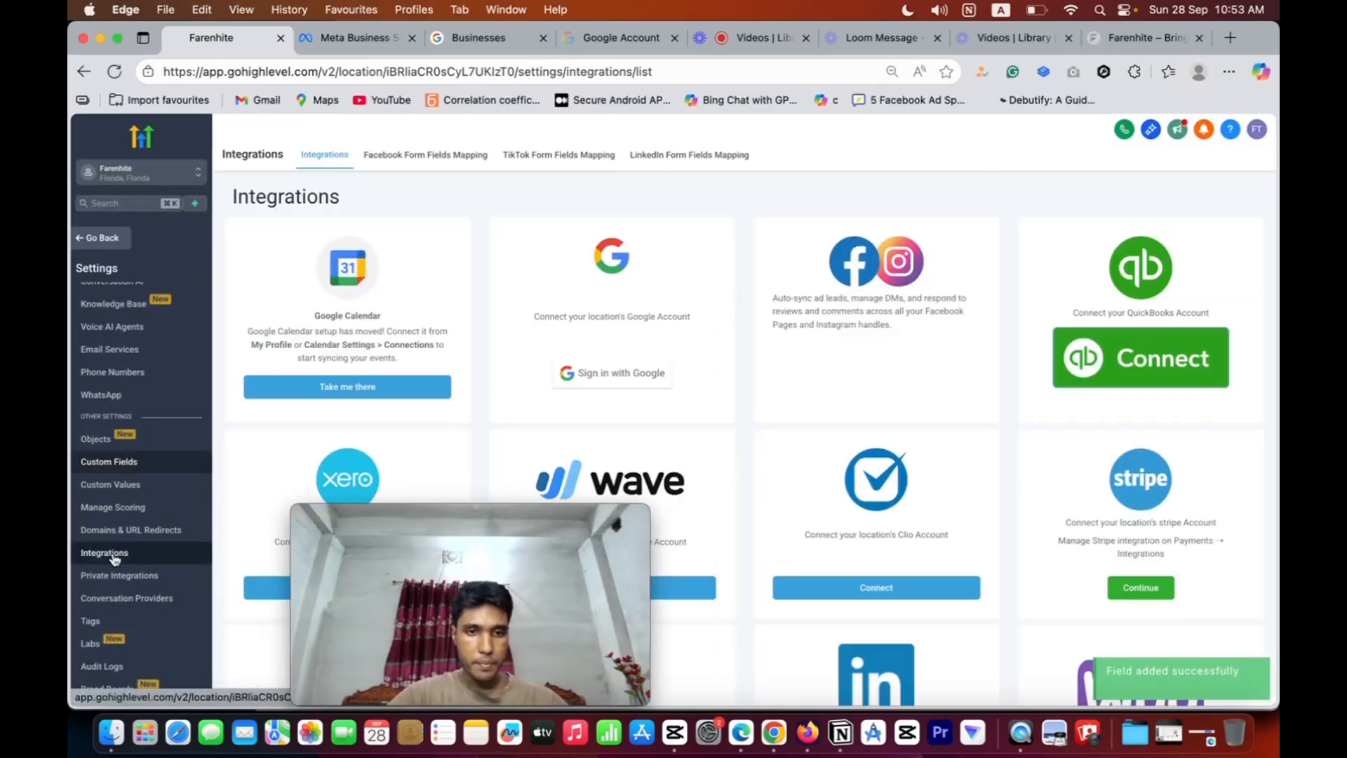
click(409, 163)
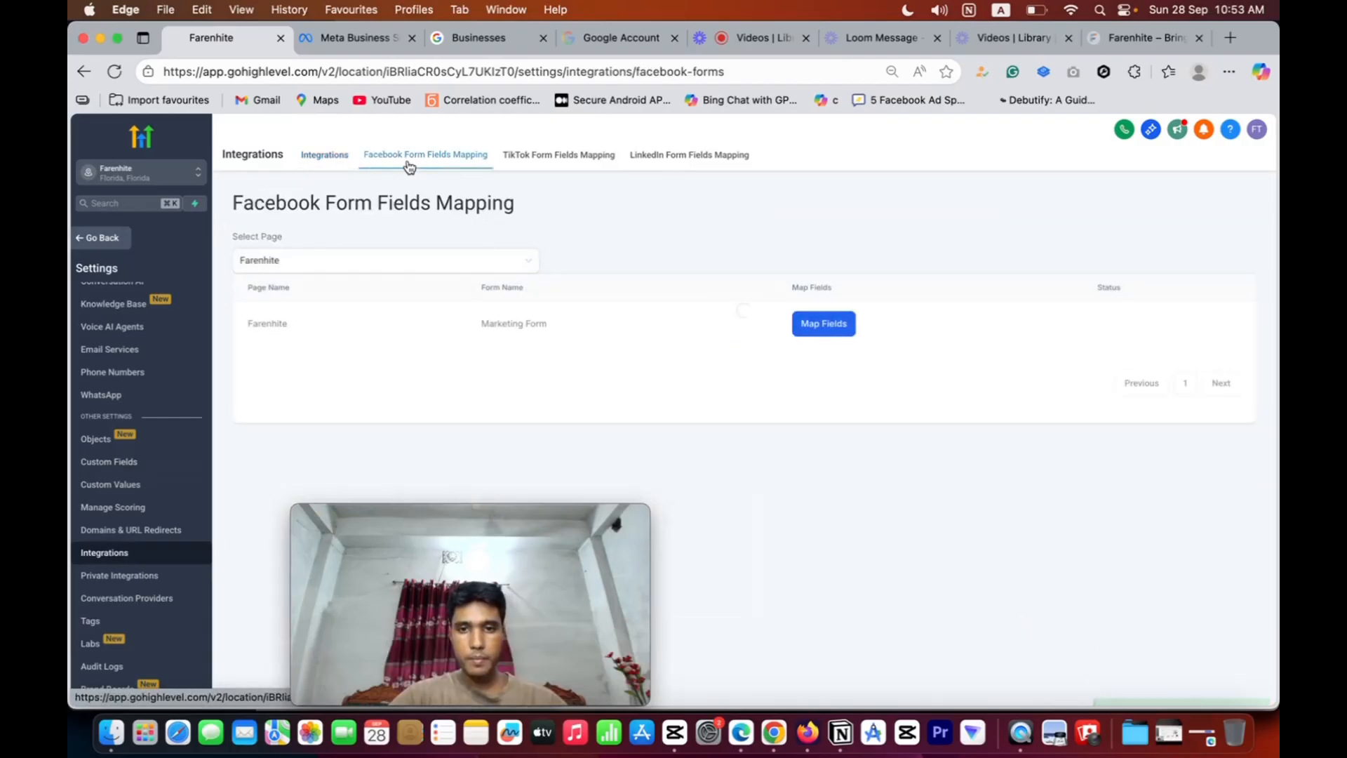
click(814, 327)
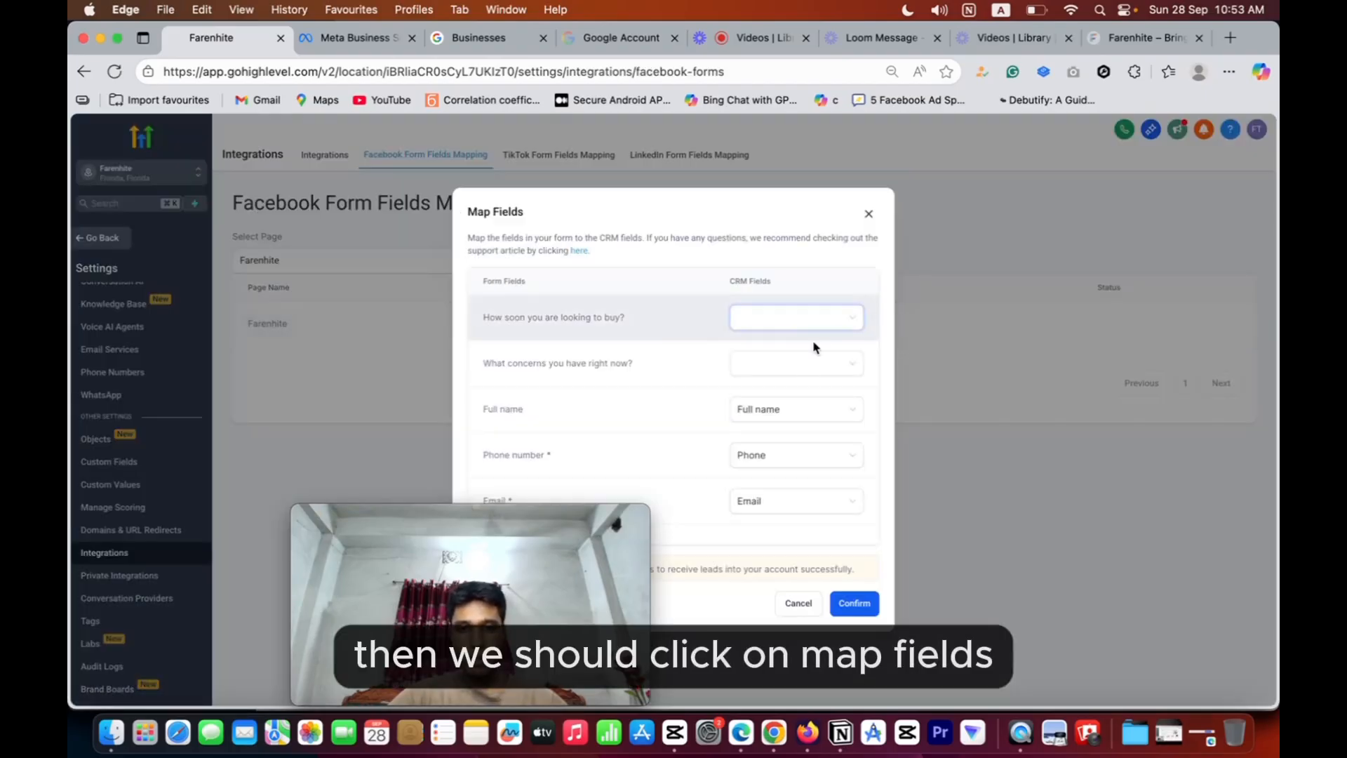
click(782, 318)
text(how)
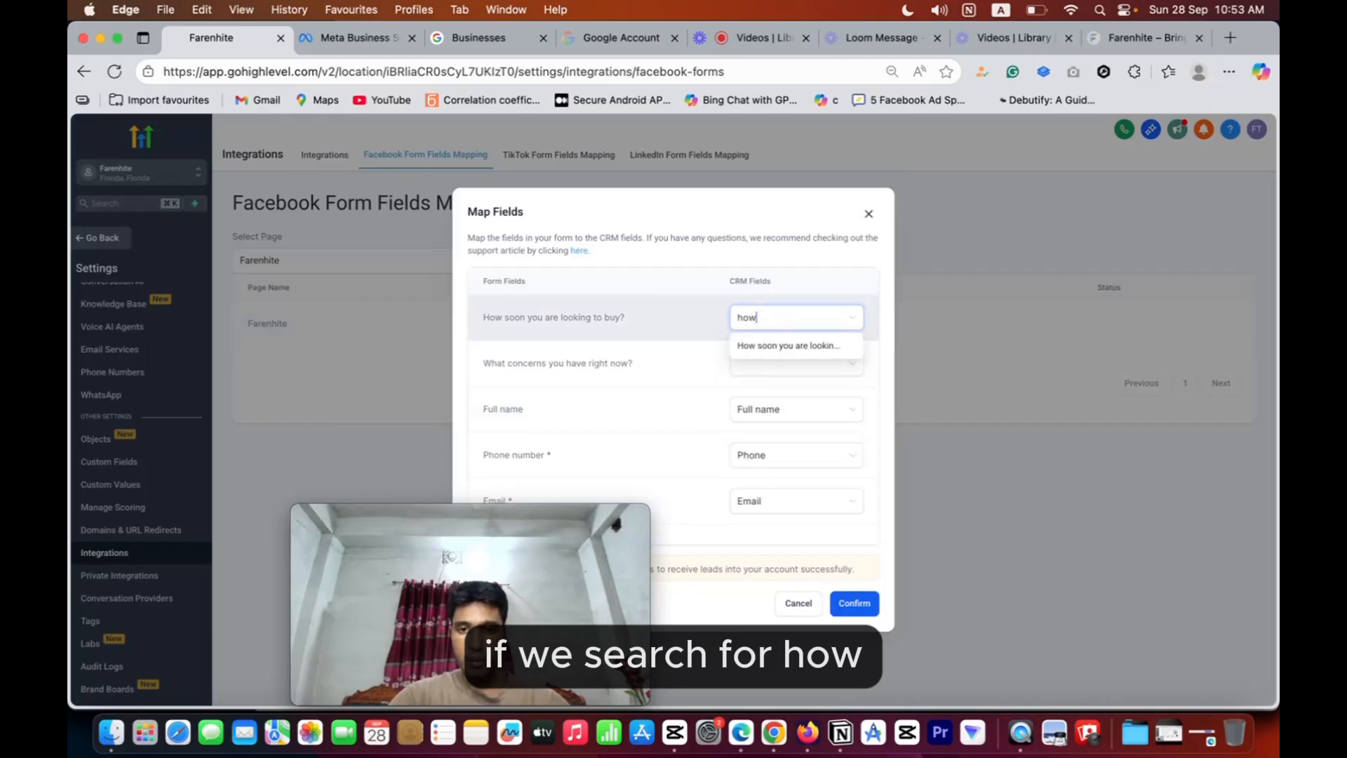
click(787, 345)
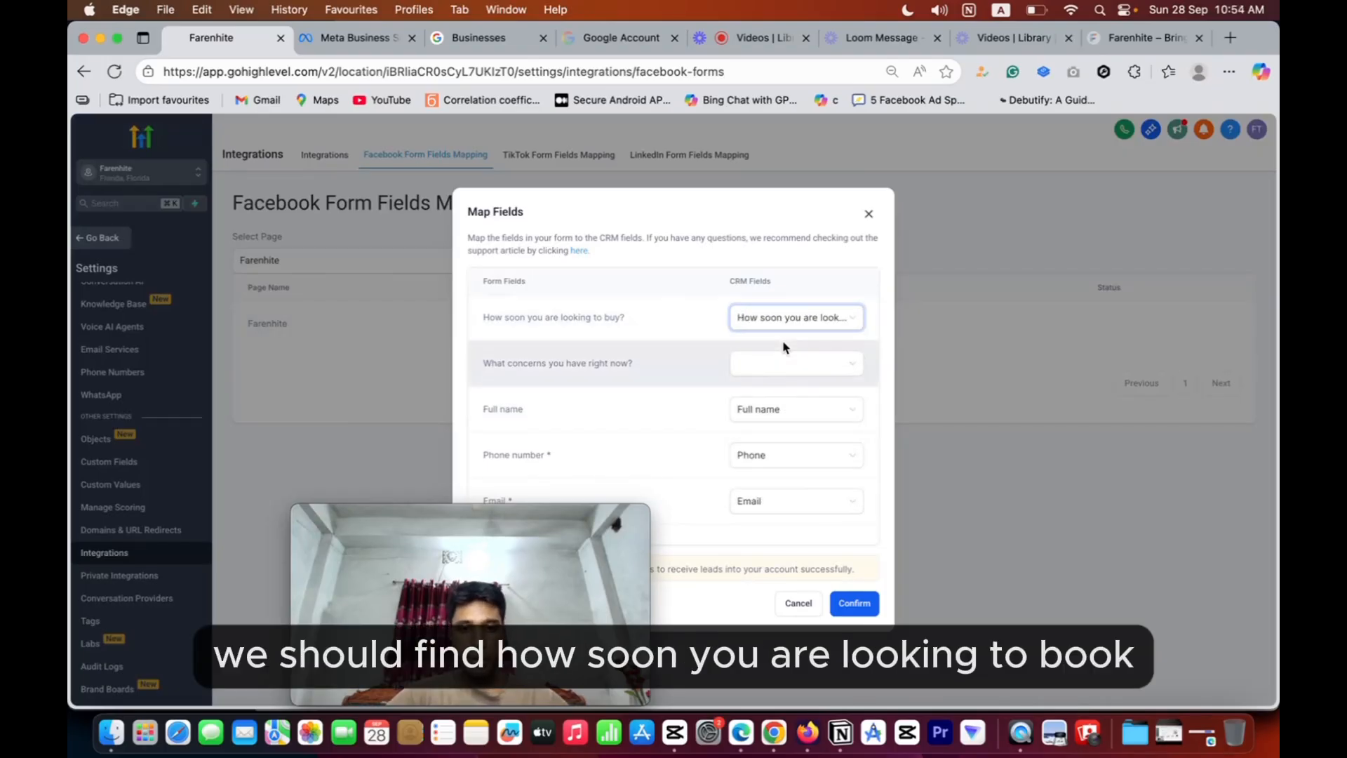
click(782, 372)
text(what)
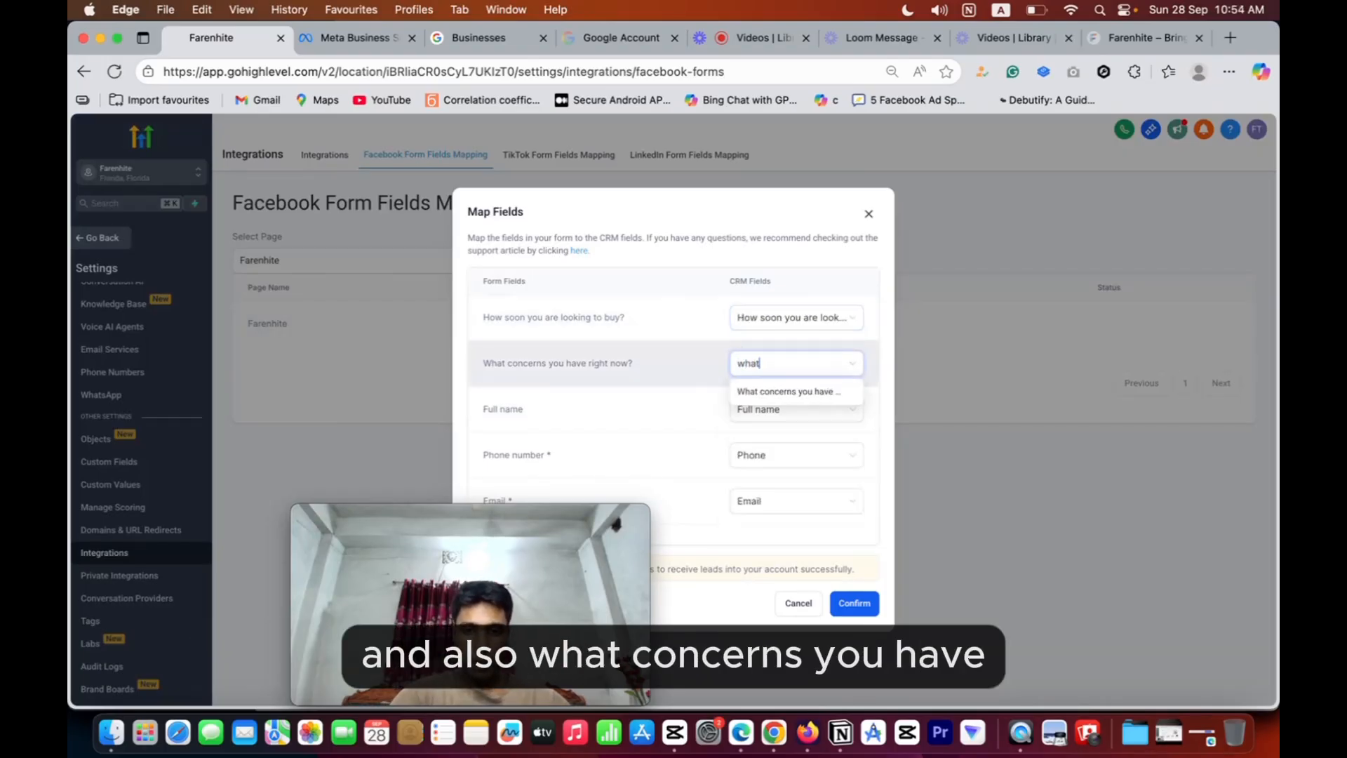
click(786, 392)
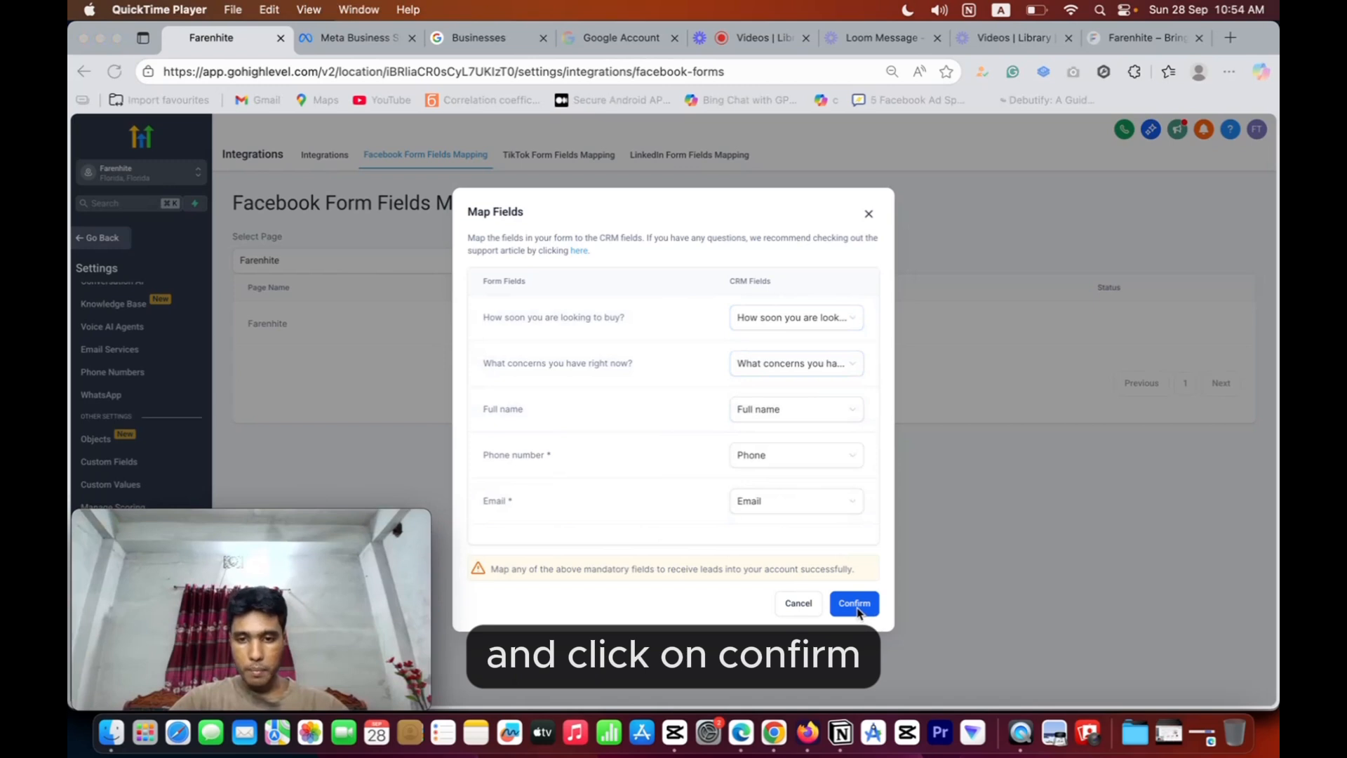
click(856, 611)
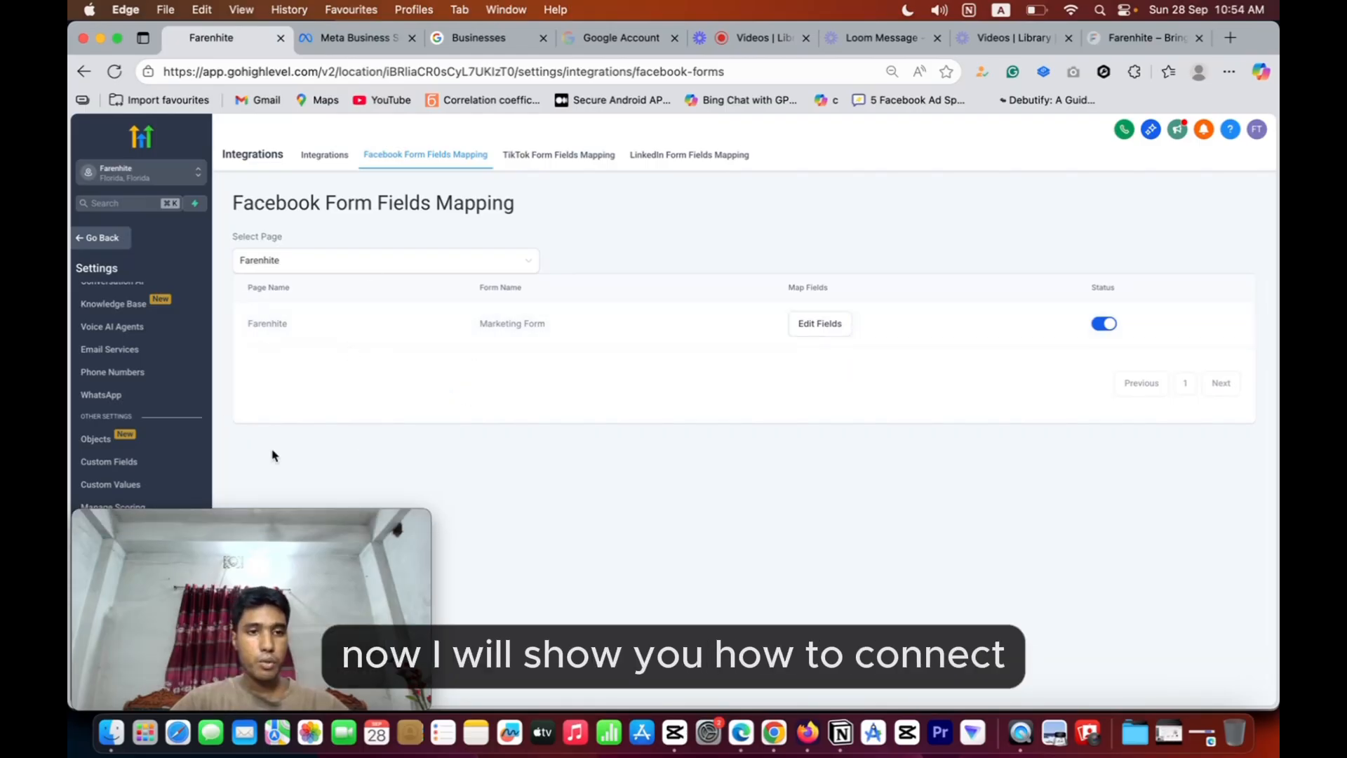
Sign in with the Google account and link it to this location
click(313, 158)
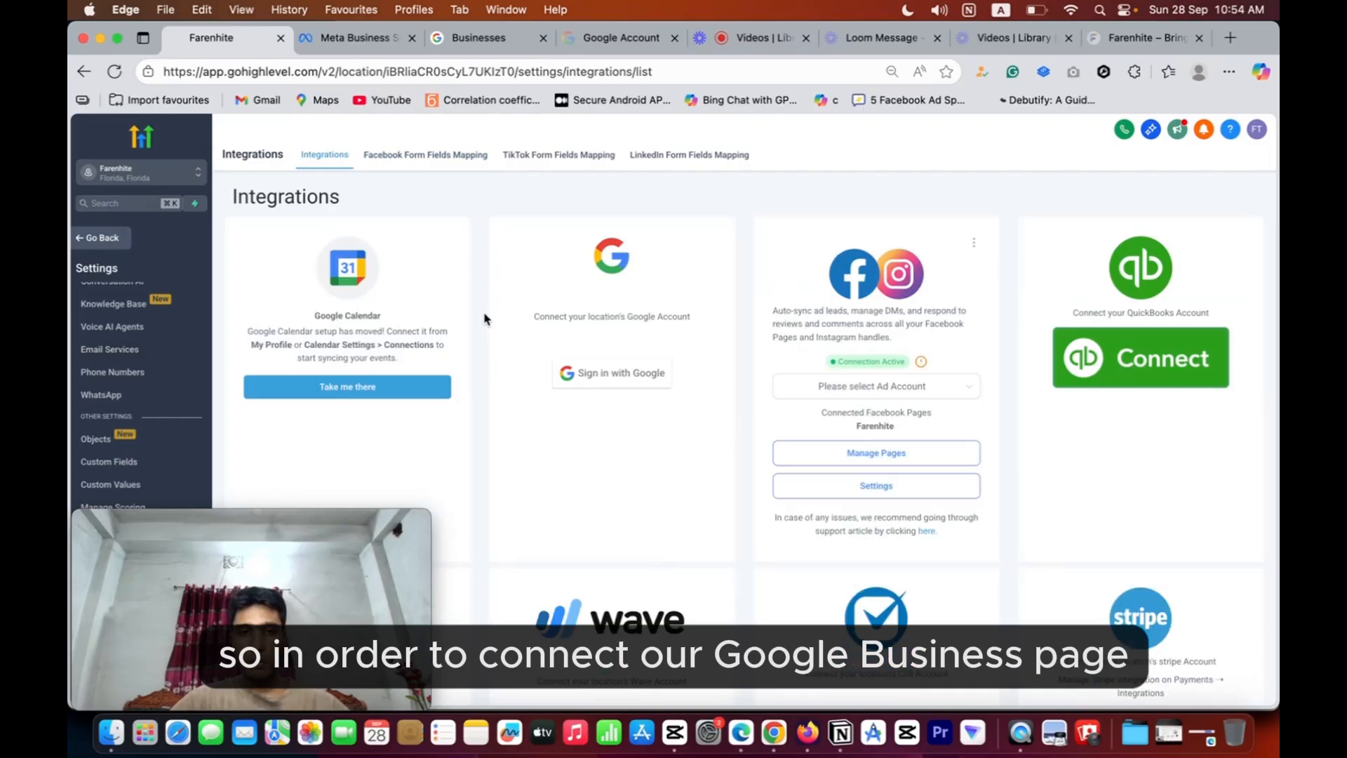
click(604, 380)
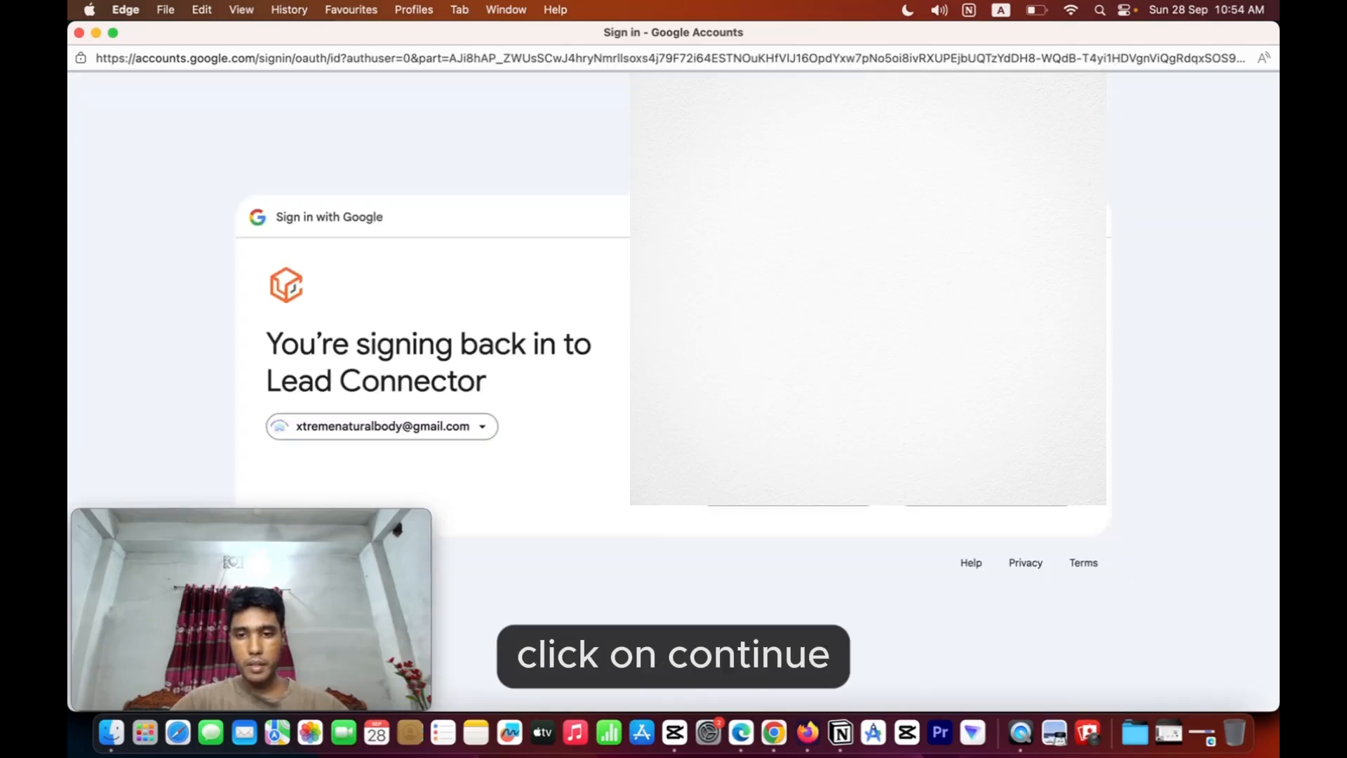
click(966, 533)
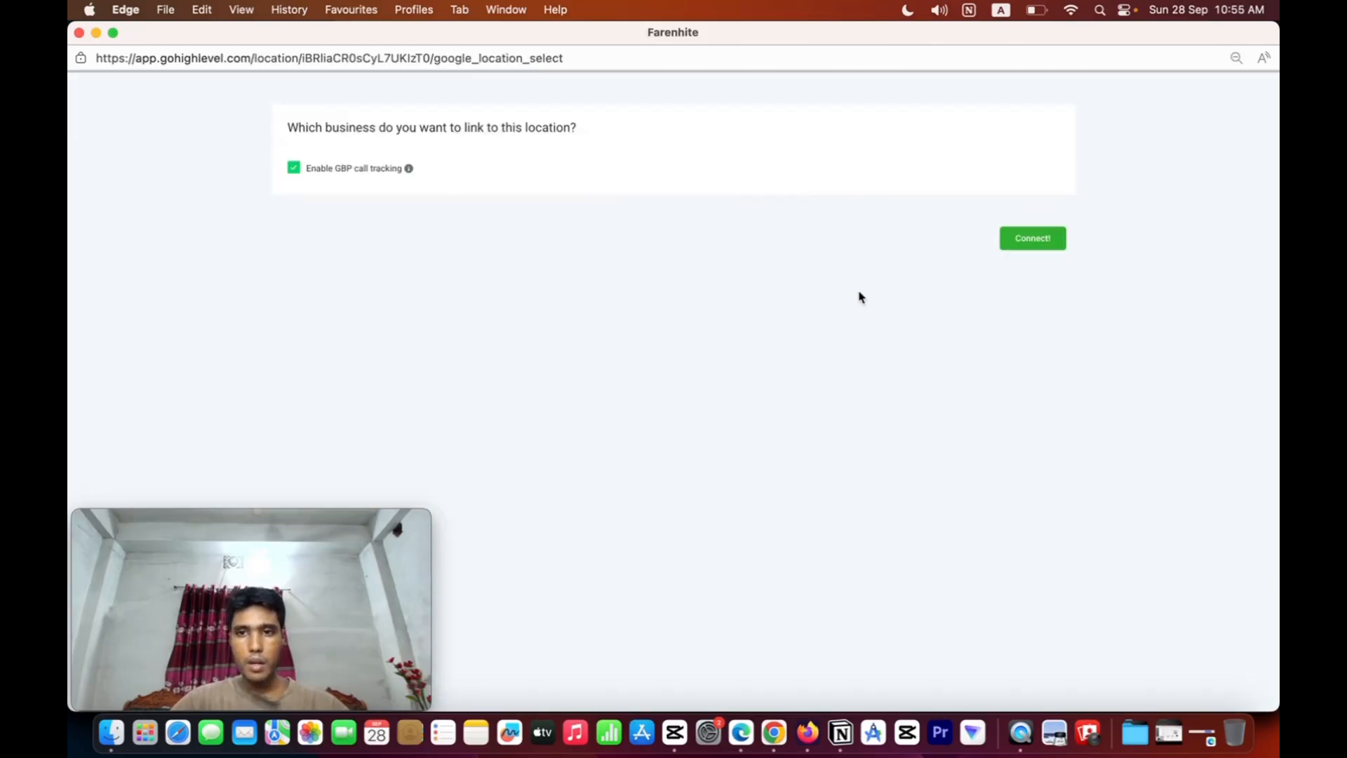
click(1028, 241)
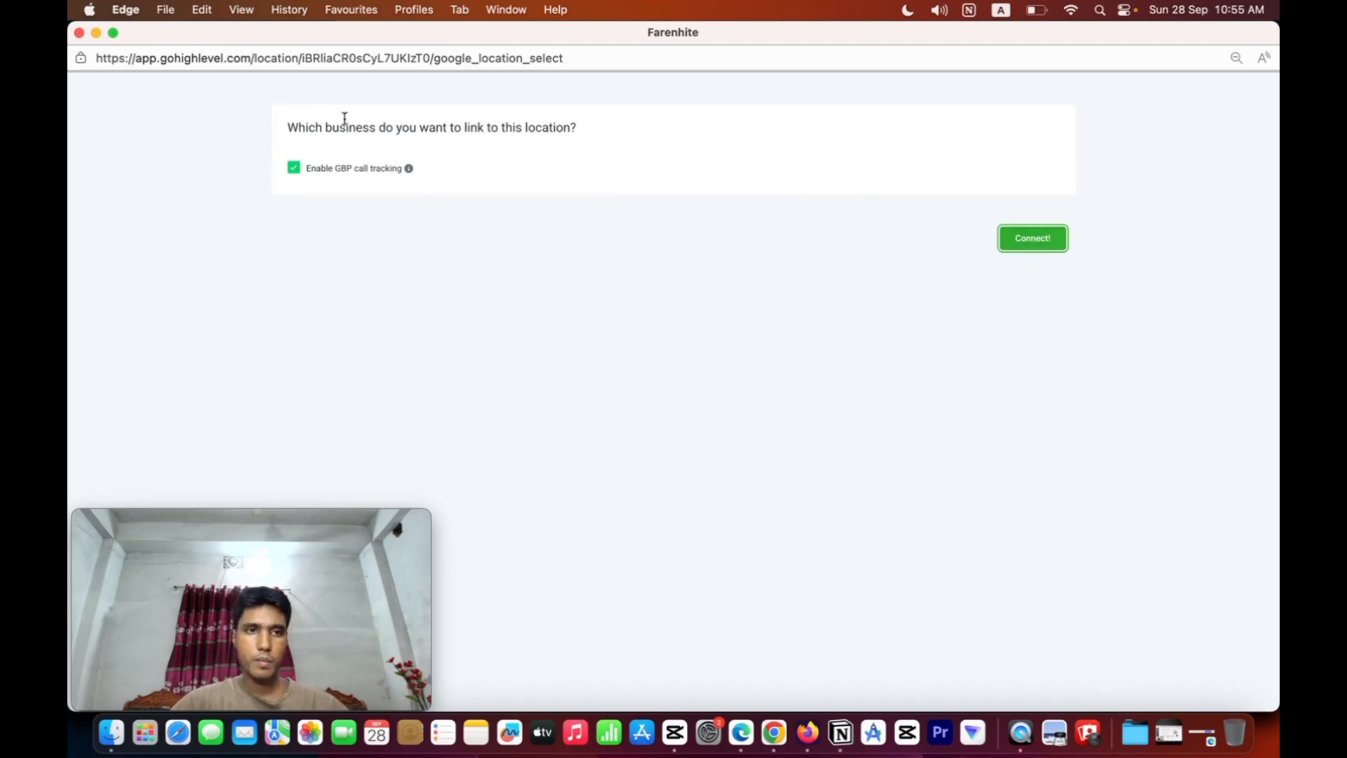
click(78, 33)
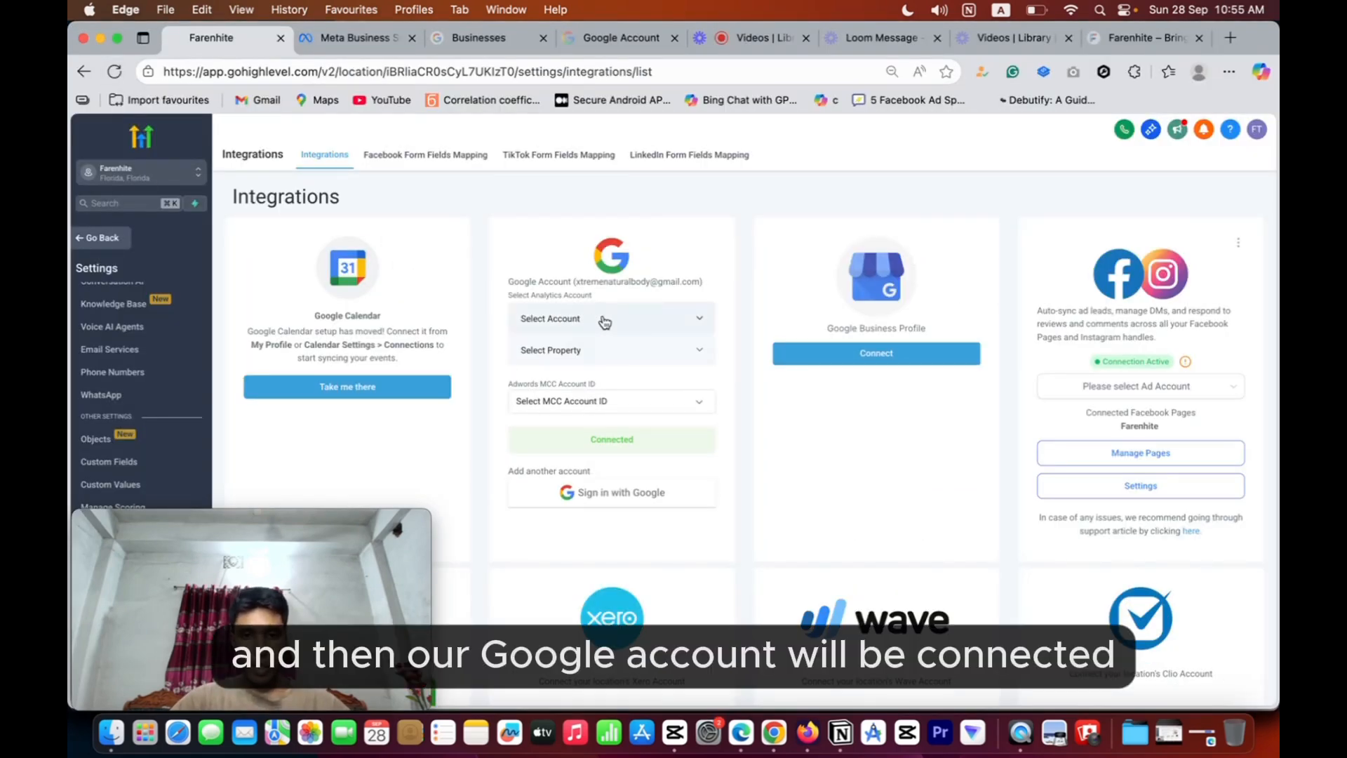
Connect the Natural Body Wellness Clinic Google Business Profile with call tracking enabled
click(852, 361)
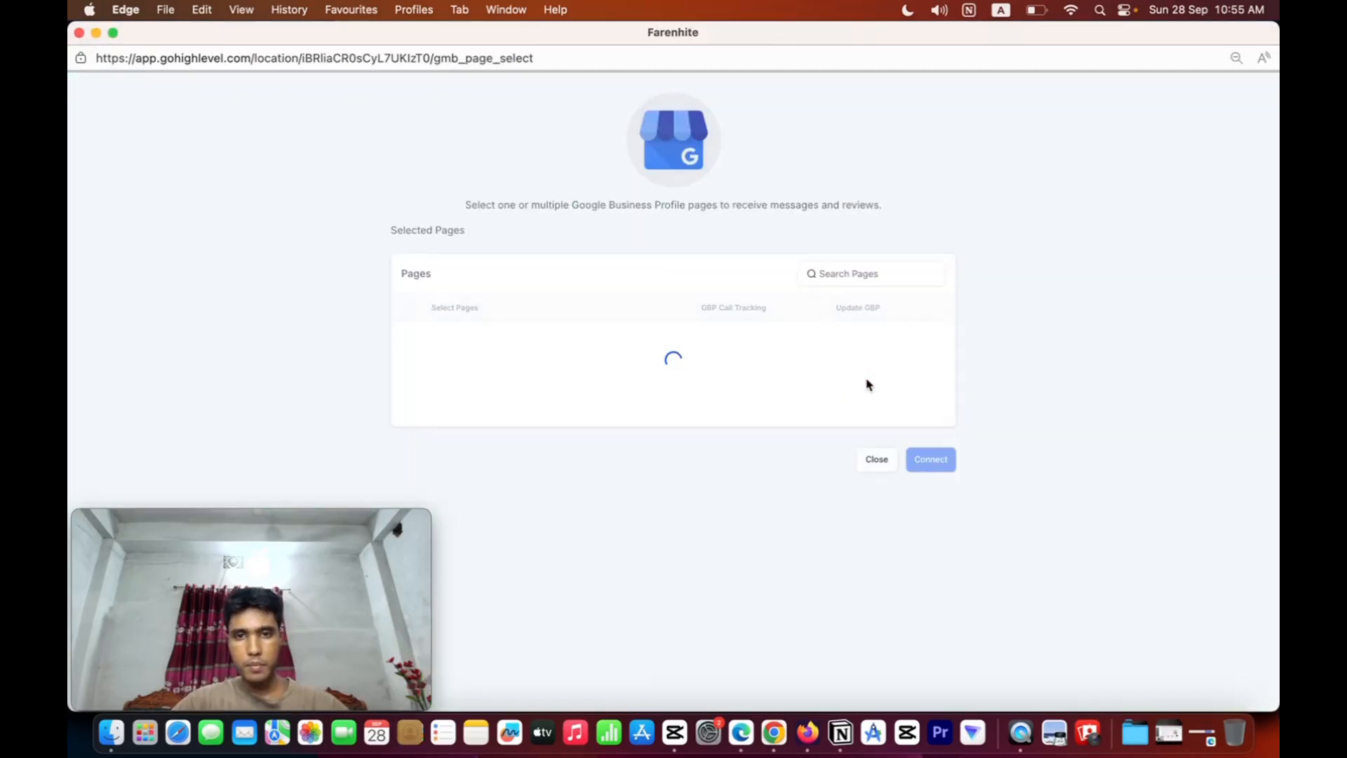
click(412, 339)
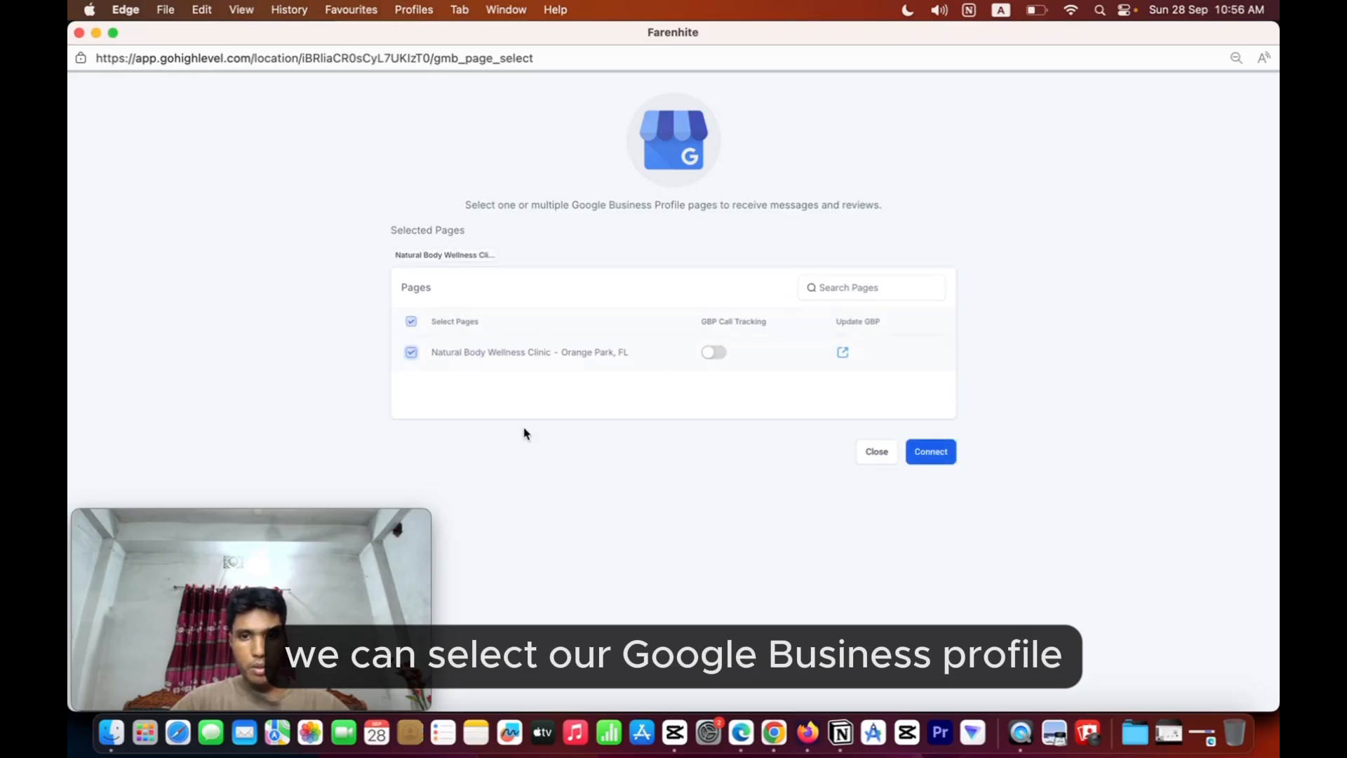
click(716, 352)
click(931, 451)
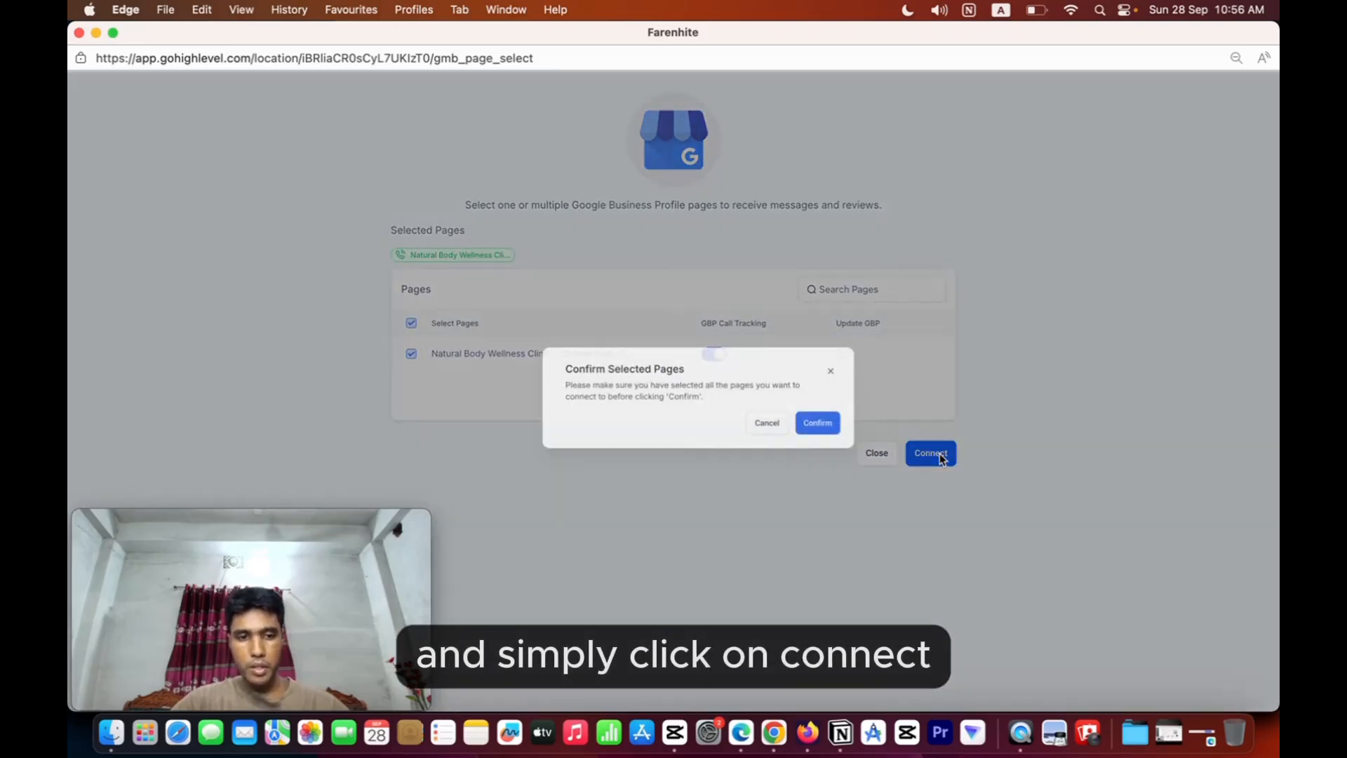
click(802, 421)
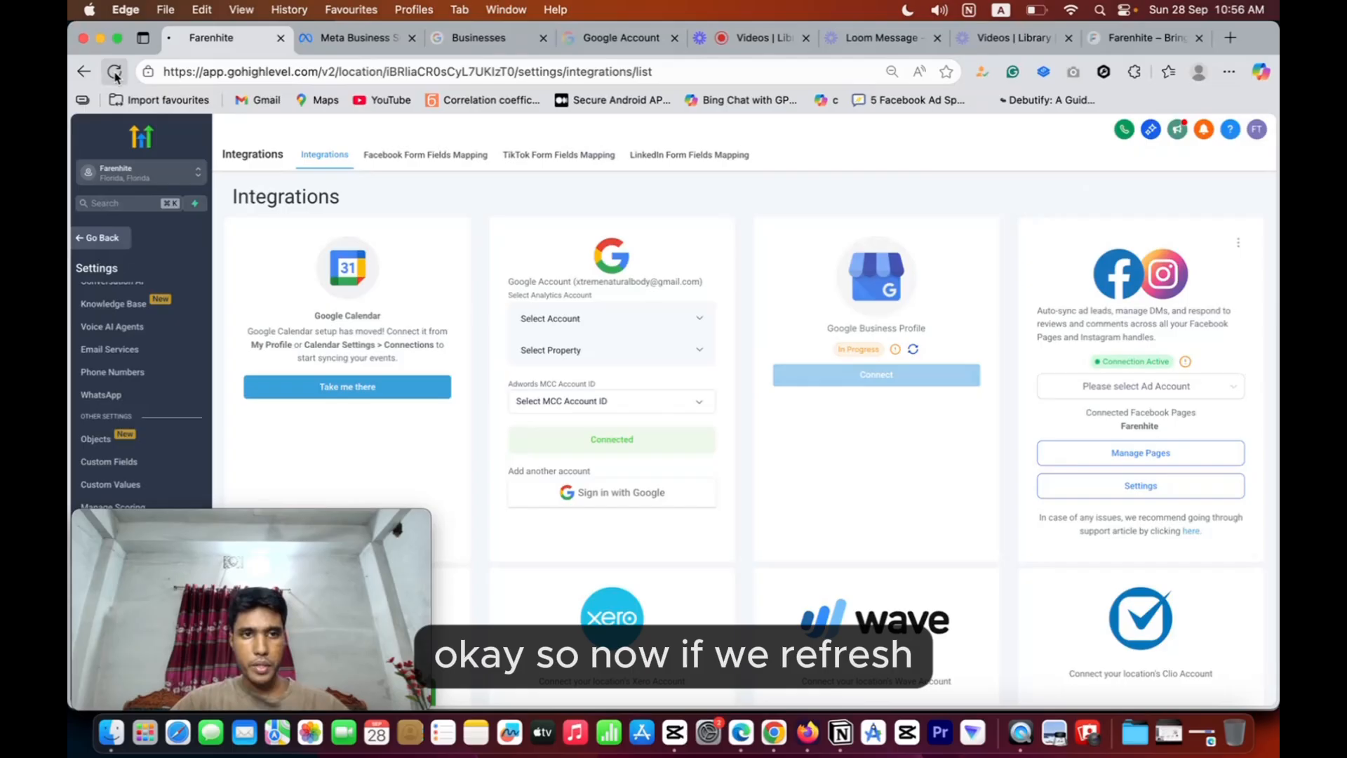
click(115, 71)
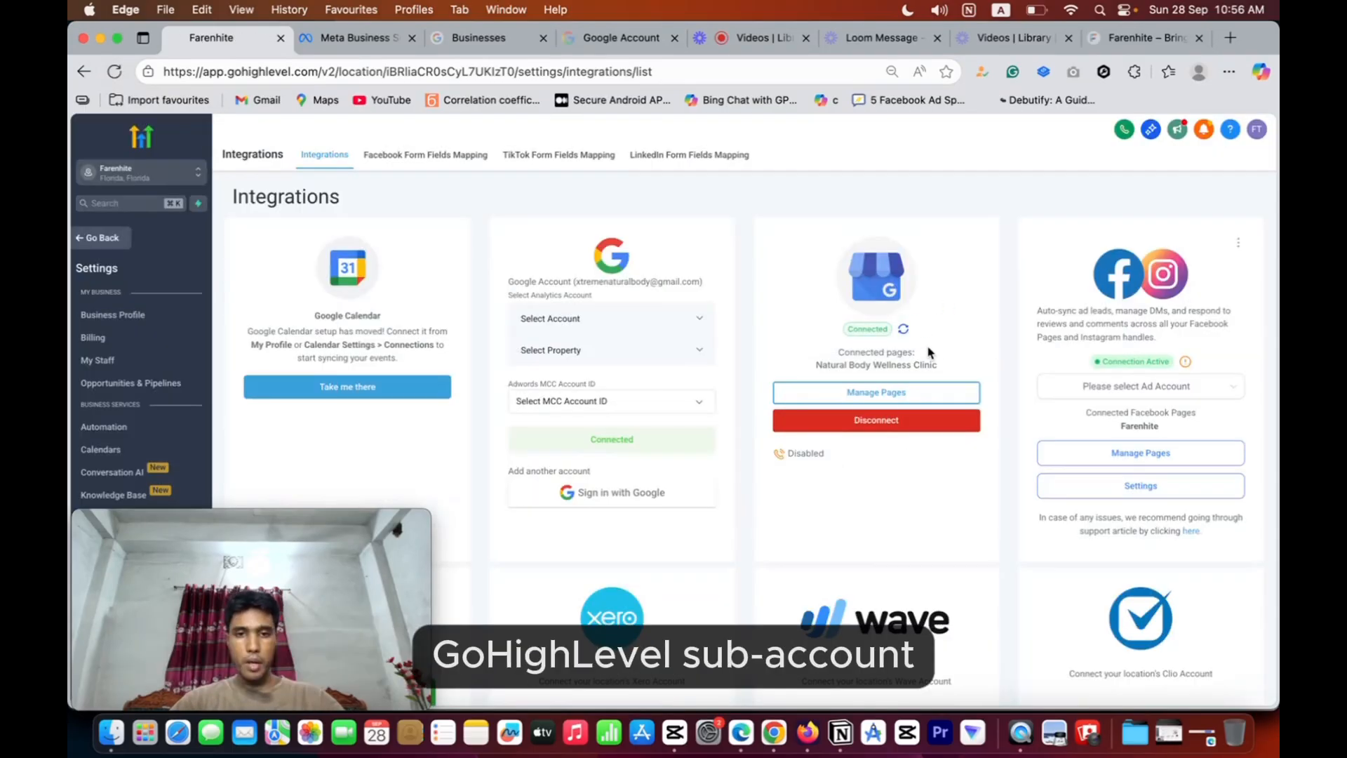
drag(251, 519, 461, 530)
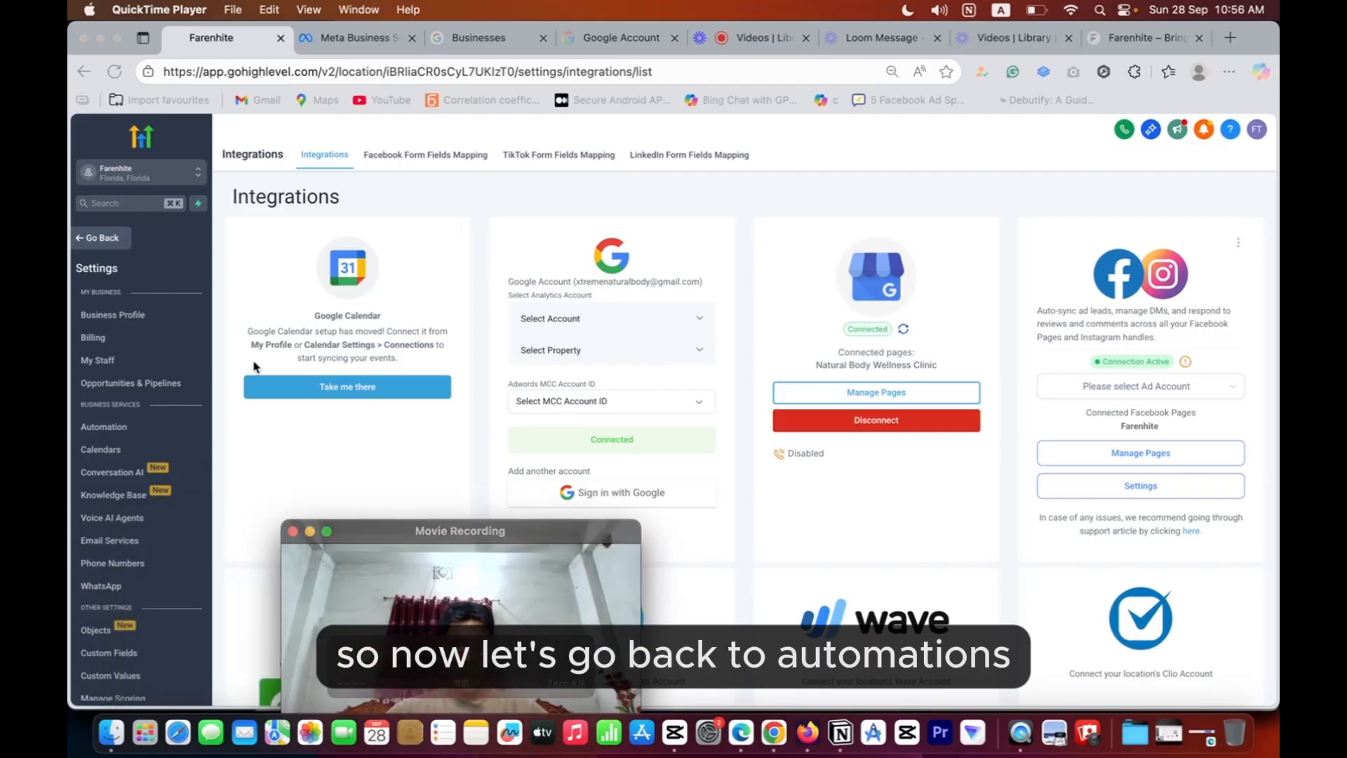
Go to Automation and create a workflow using Start from Scratch
click(101, 239)
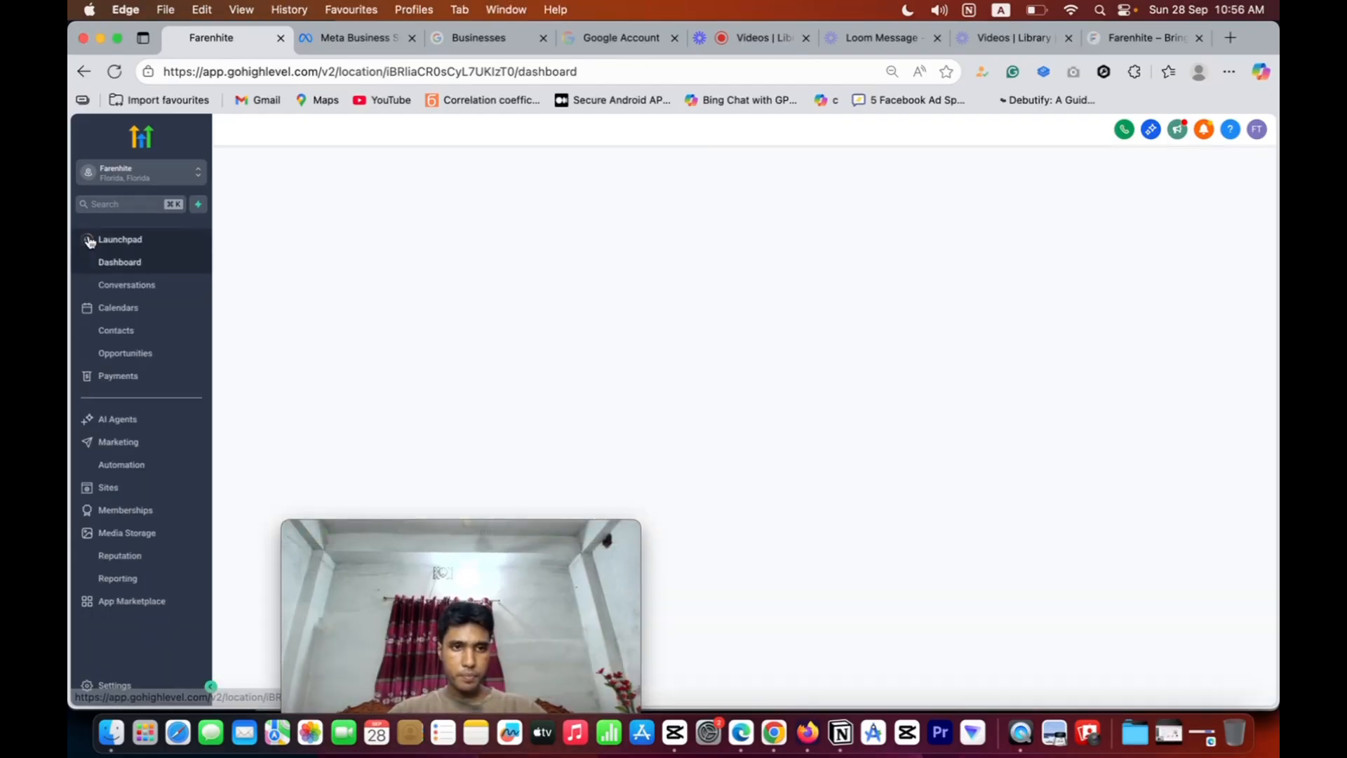
click(118, 470)
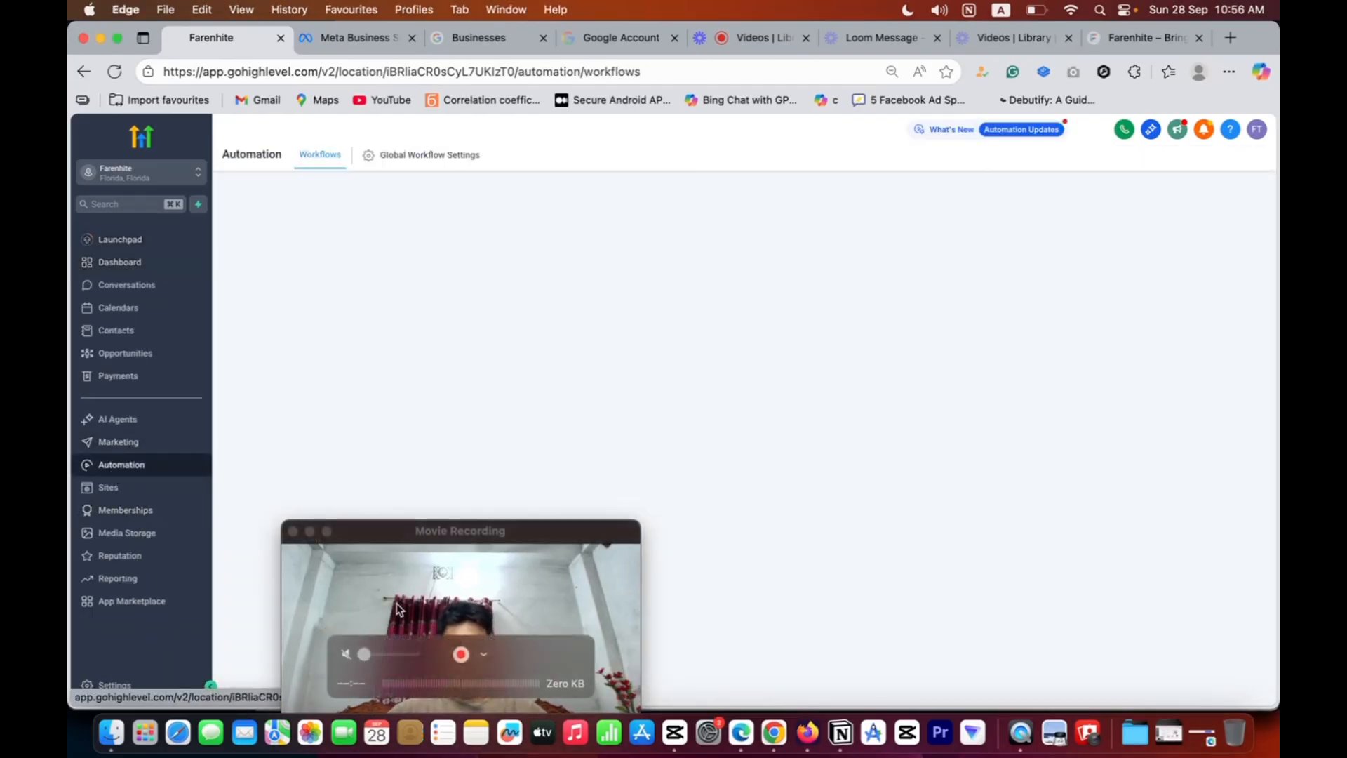
drag(405, 581, 193, 570)
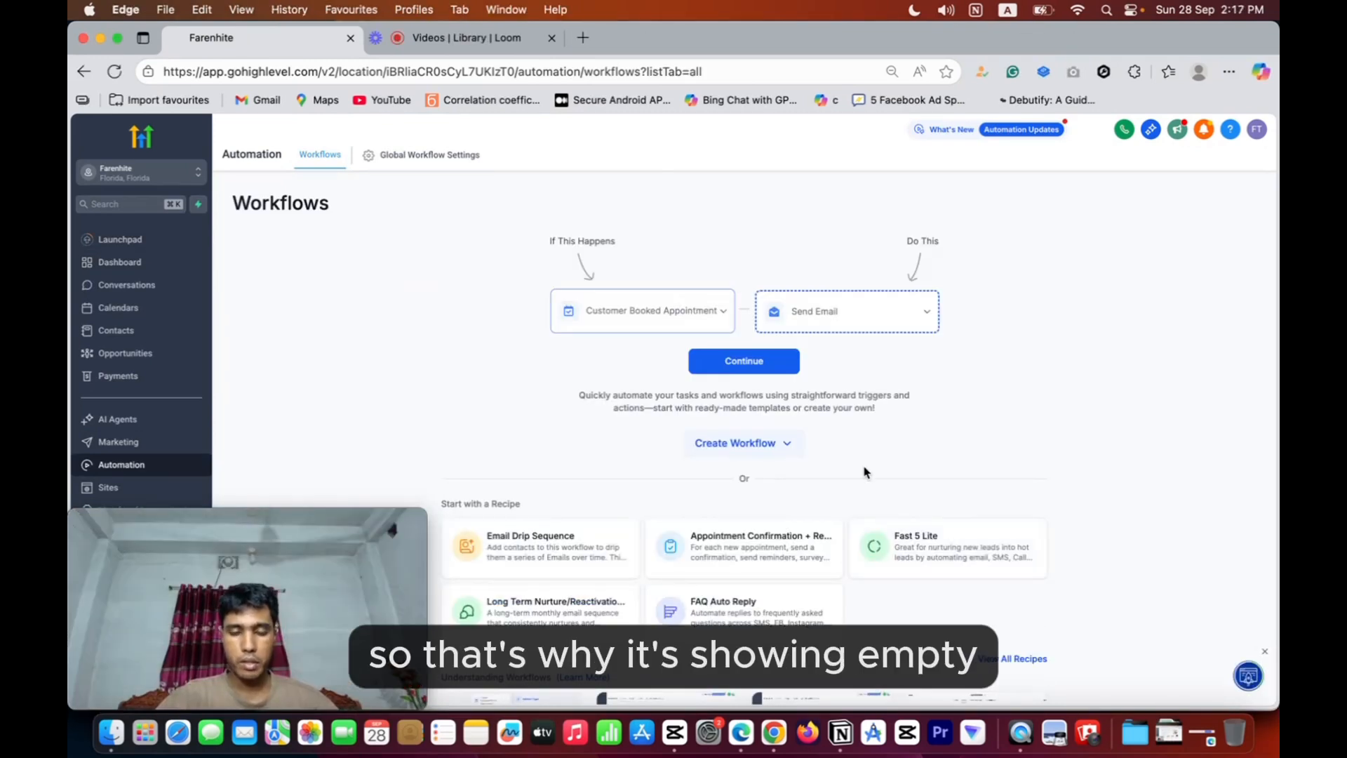
click(775, 444)
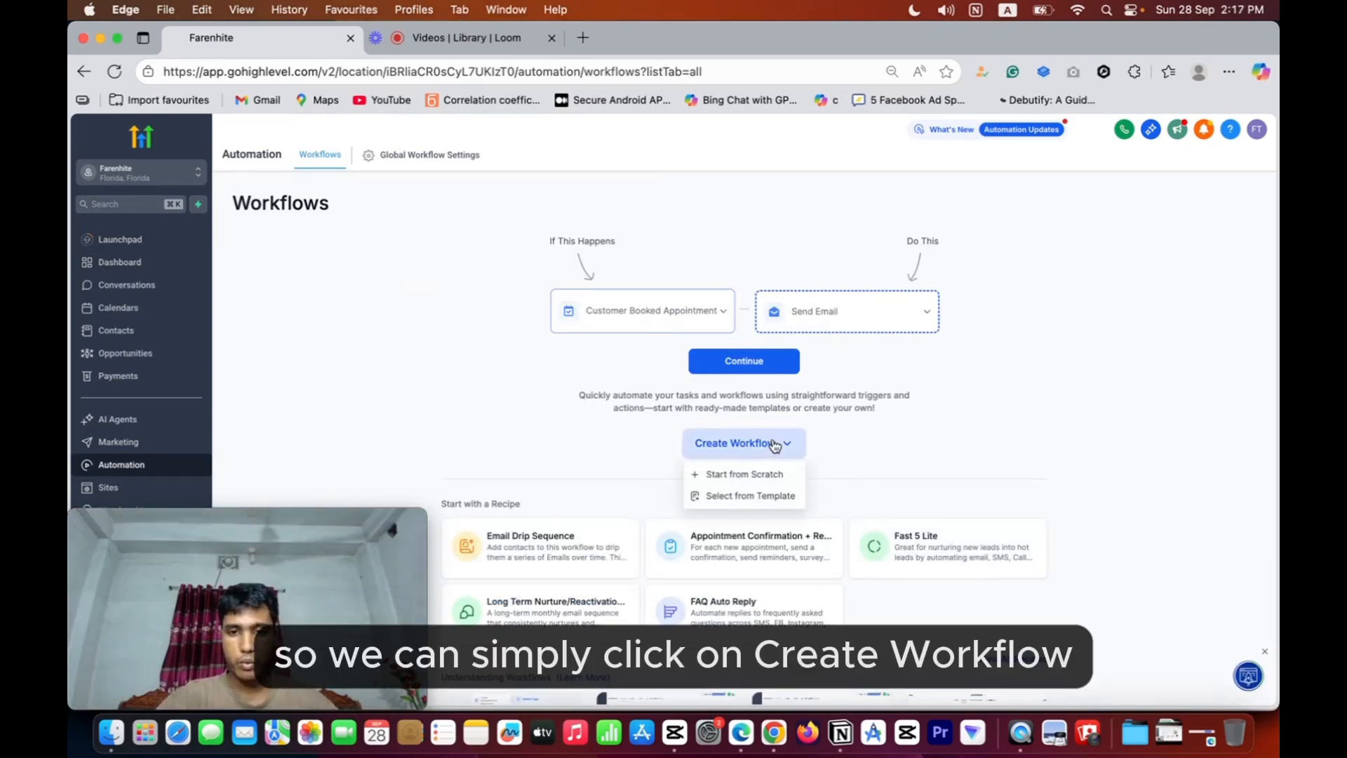
click(752, 484)
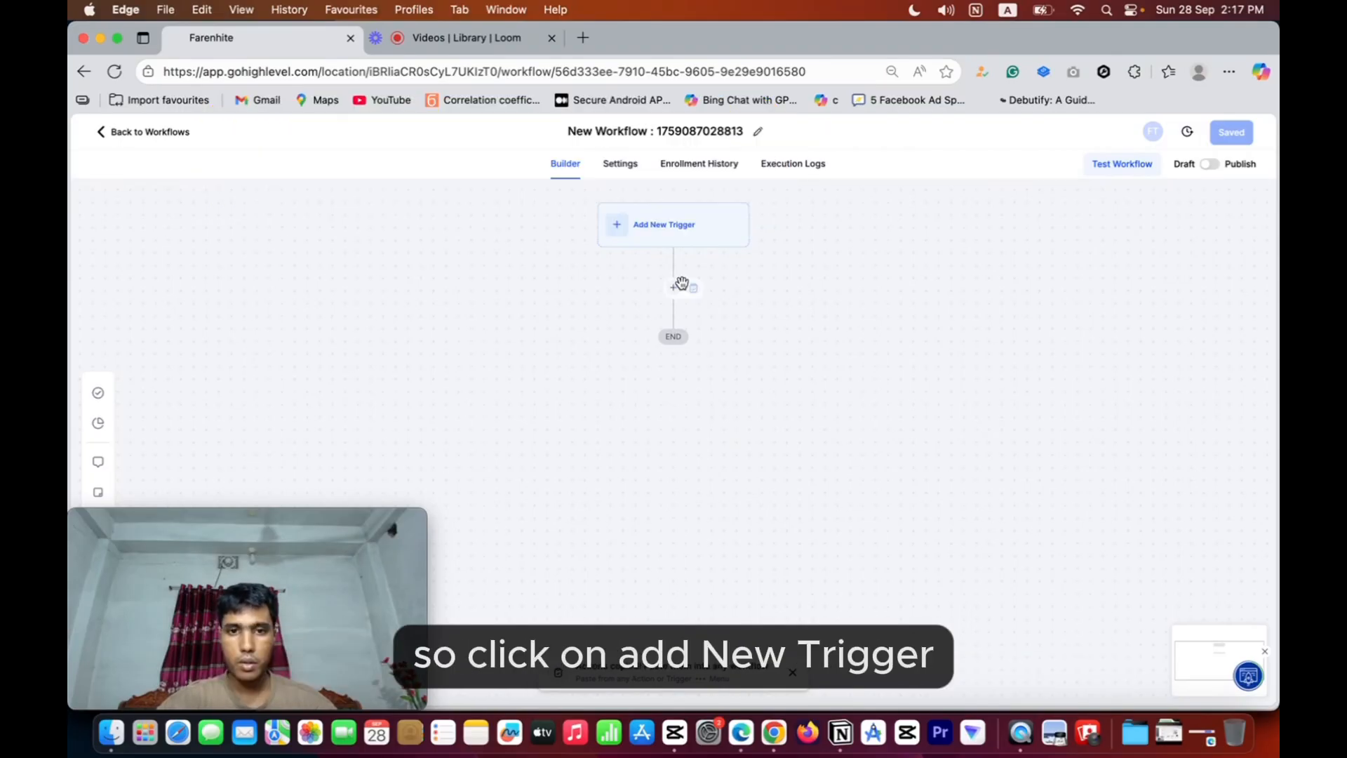
Add a Facebook Lead Form Submitted trigger limited to page Farenhite and the Marketing Form
click(659, 235)
click(978, 269)
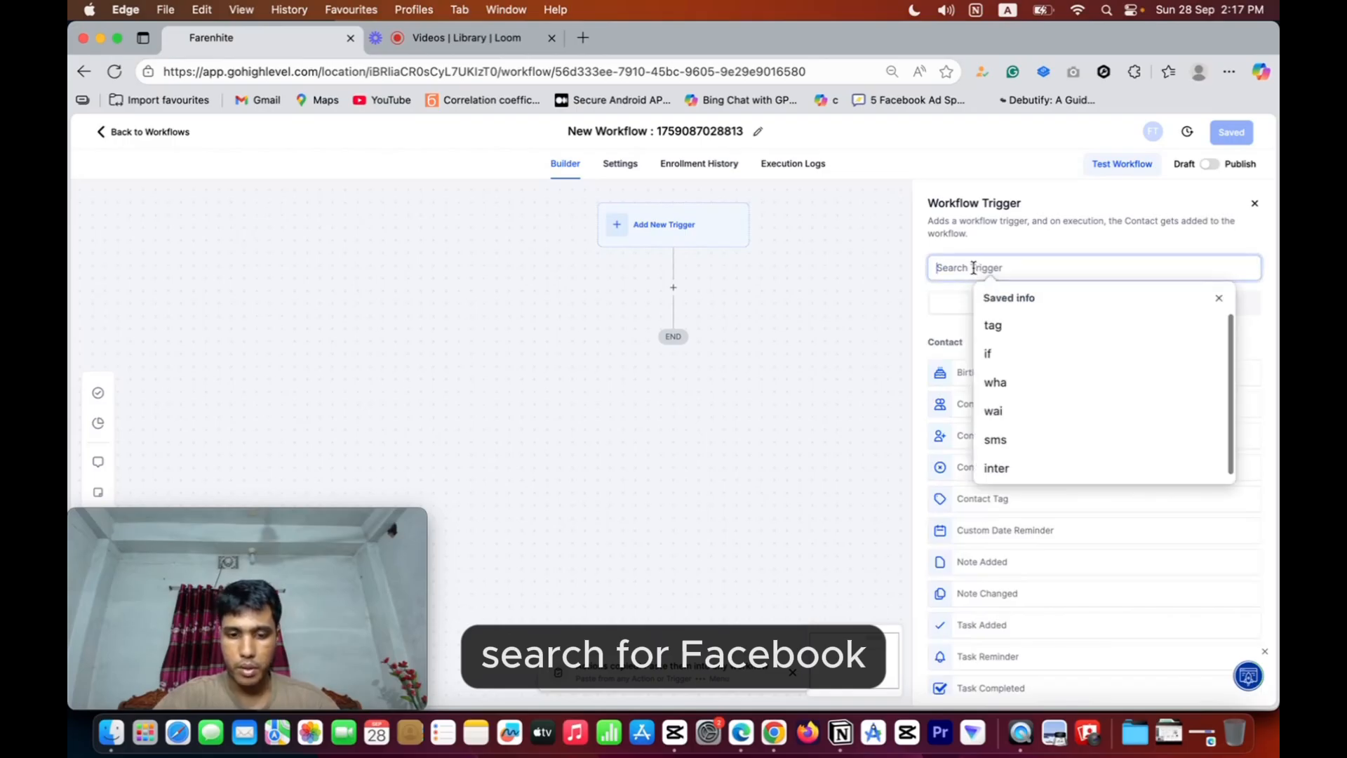
text(facebook)
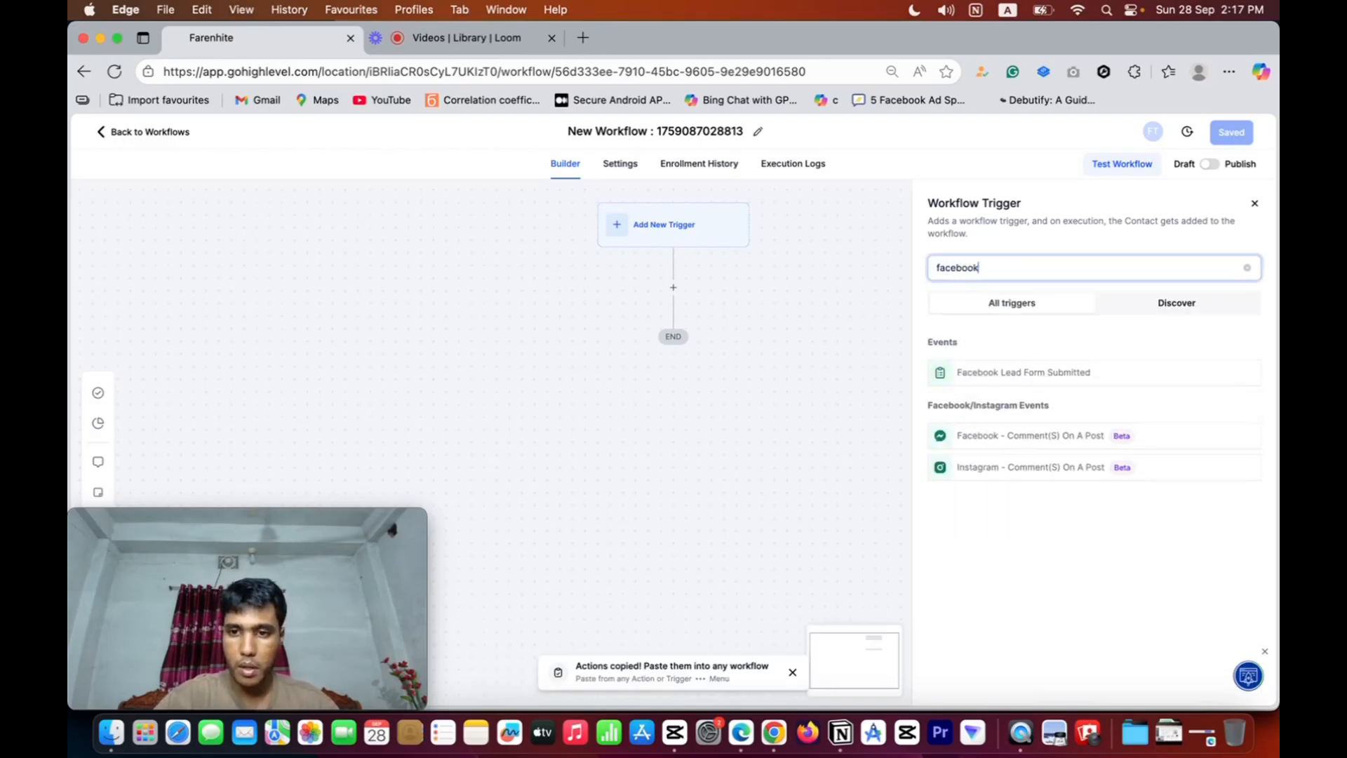
click(971, 379)
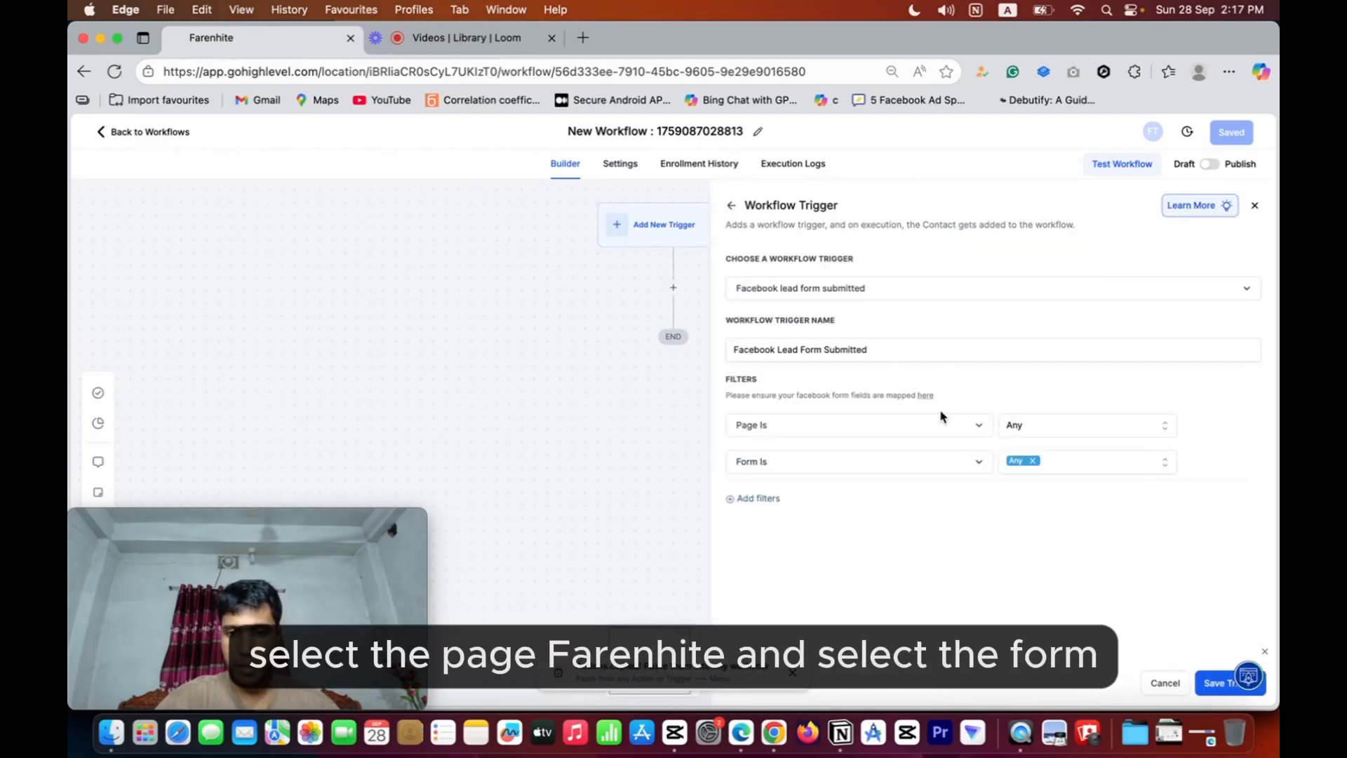
click(1056, 426)
click(1027, 508)
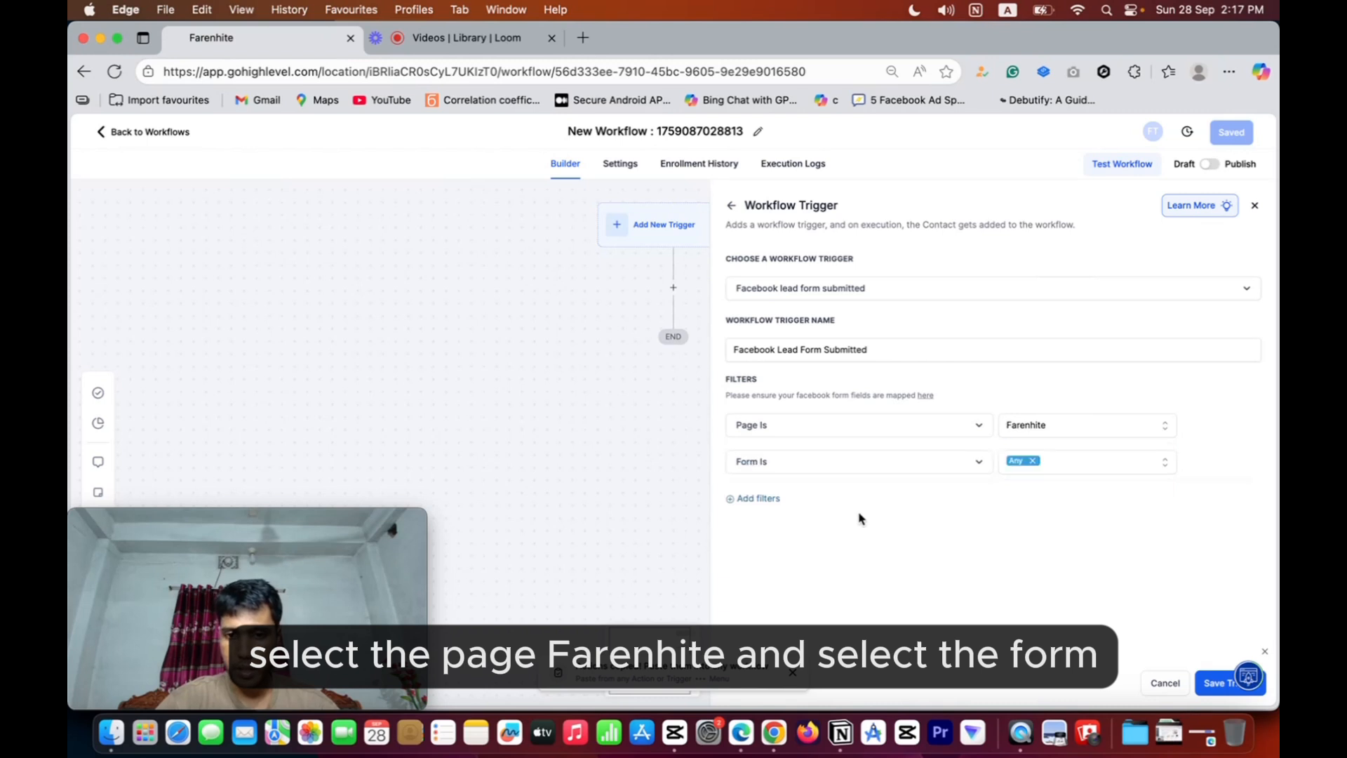
click(1070, 464)
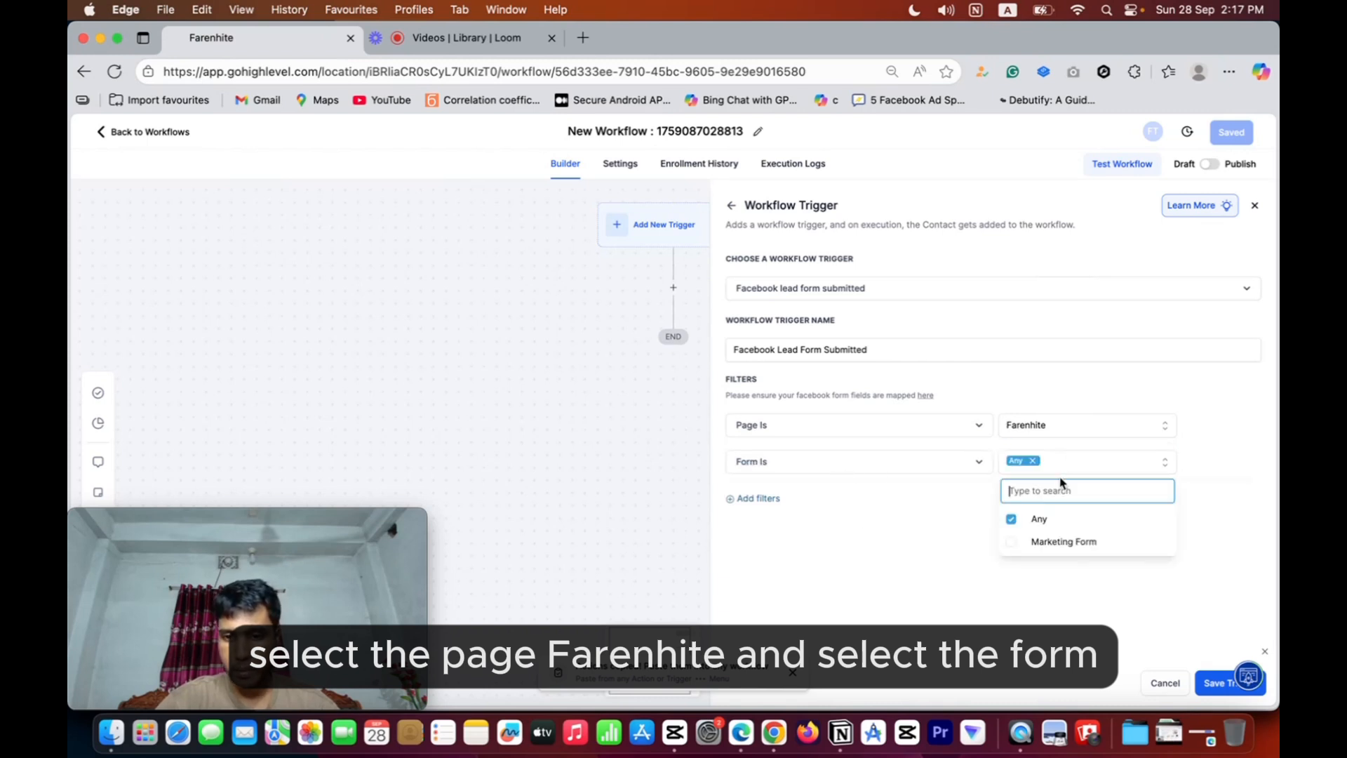
click(1043, 544)
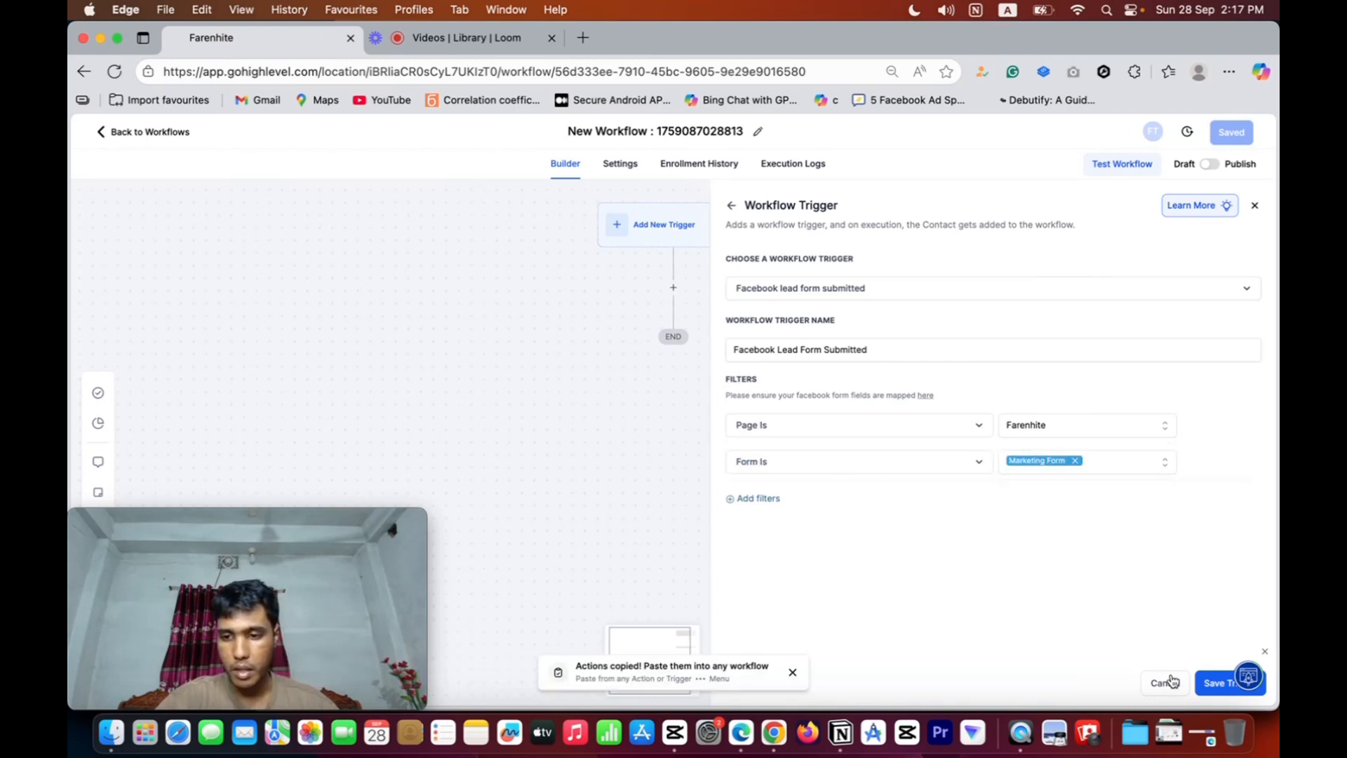
click(1217, 684)
scroll(749, 422, down, 1)
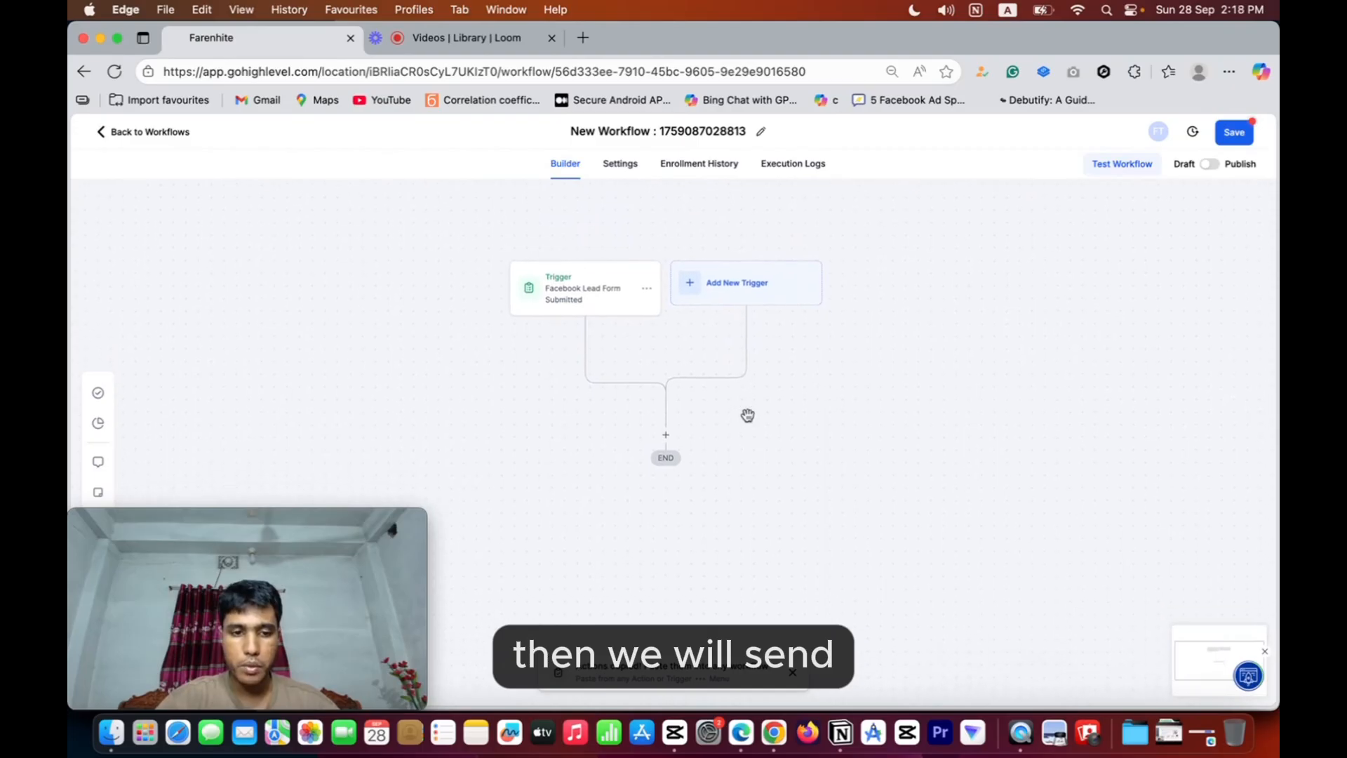
Add an Internal Notification action sent by SMS to a custom phone number
click(666, 427)
click(992, 255)
text(inte)
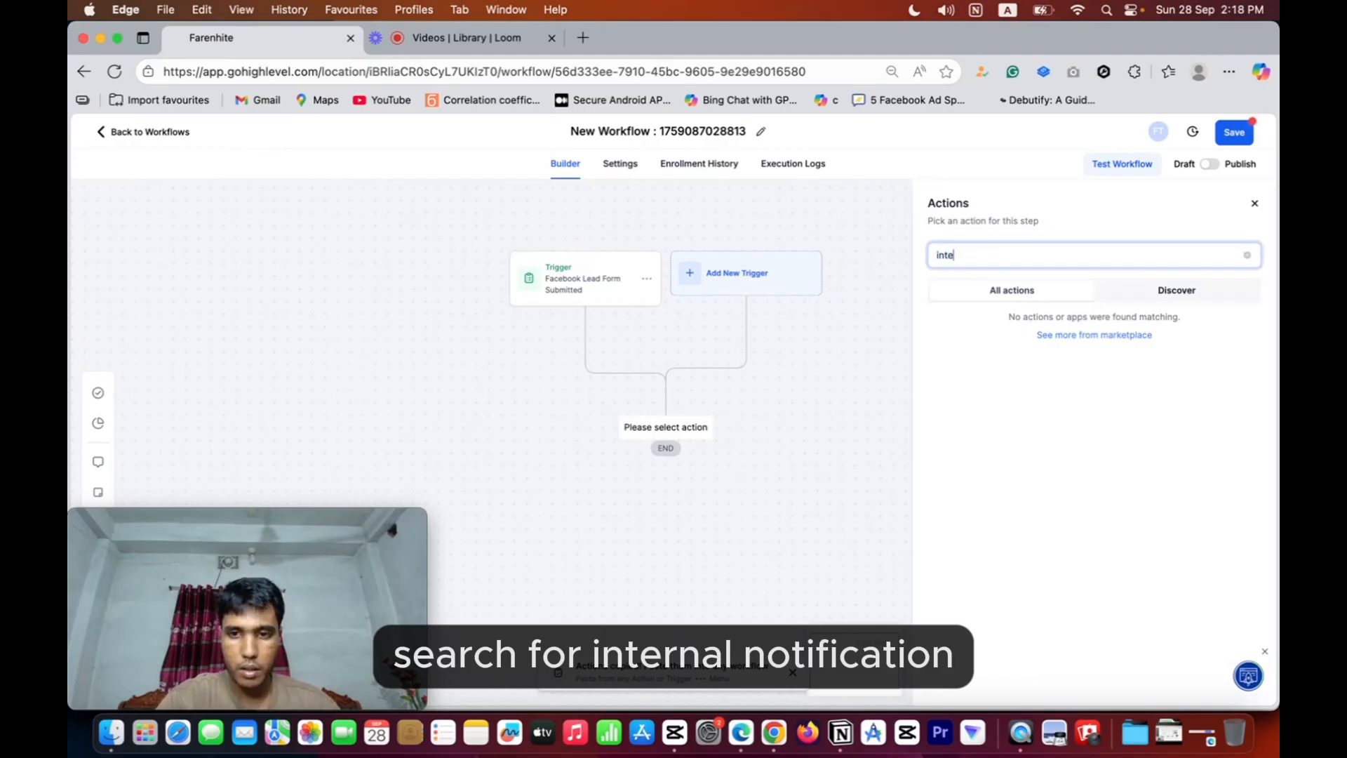
text(r)
click(1011, 393)
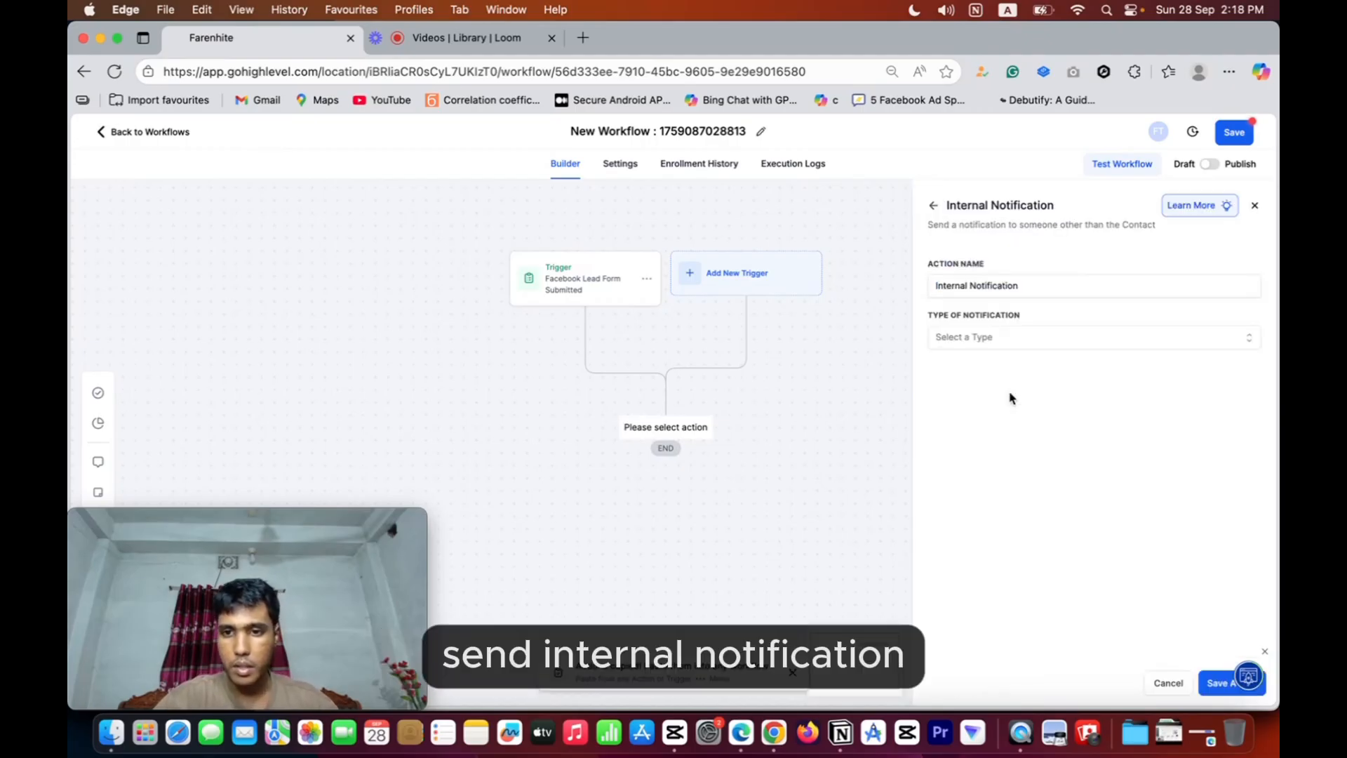
click(993, 339)
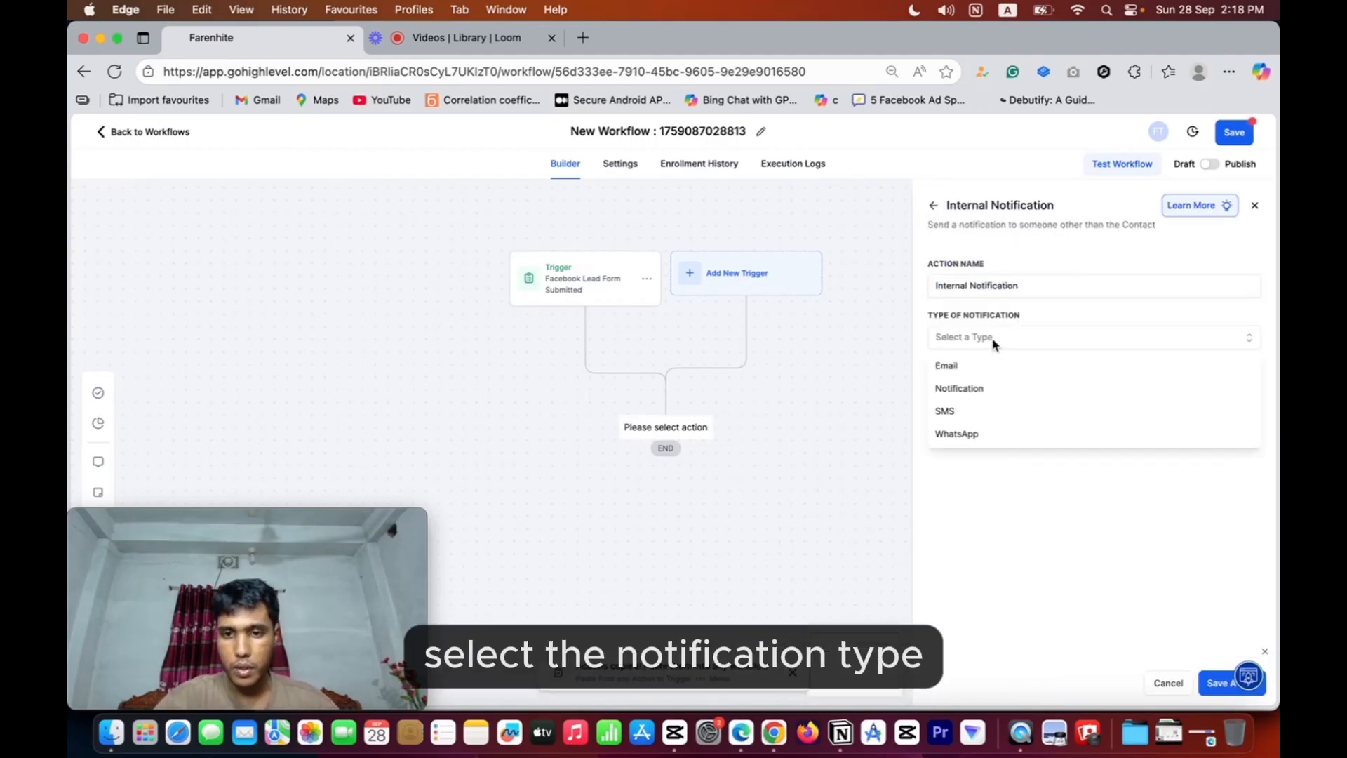
click(974, 416)
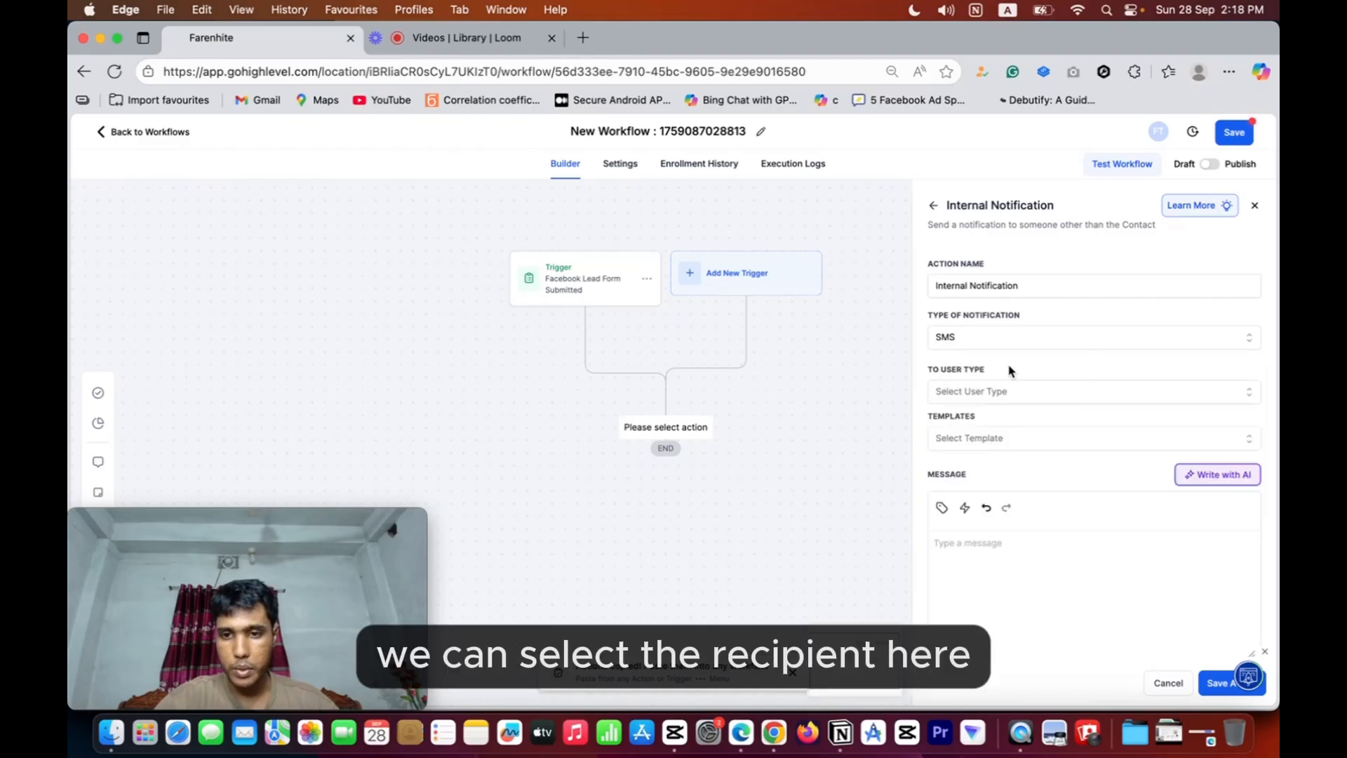
click(1003, 394)
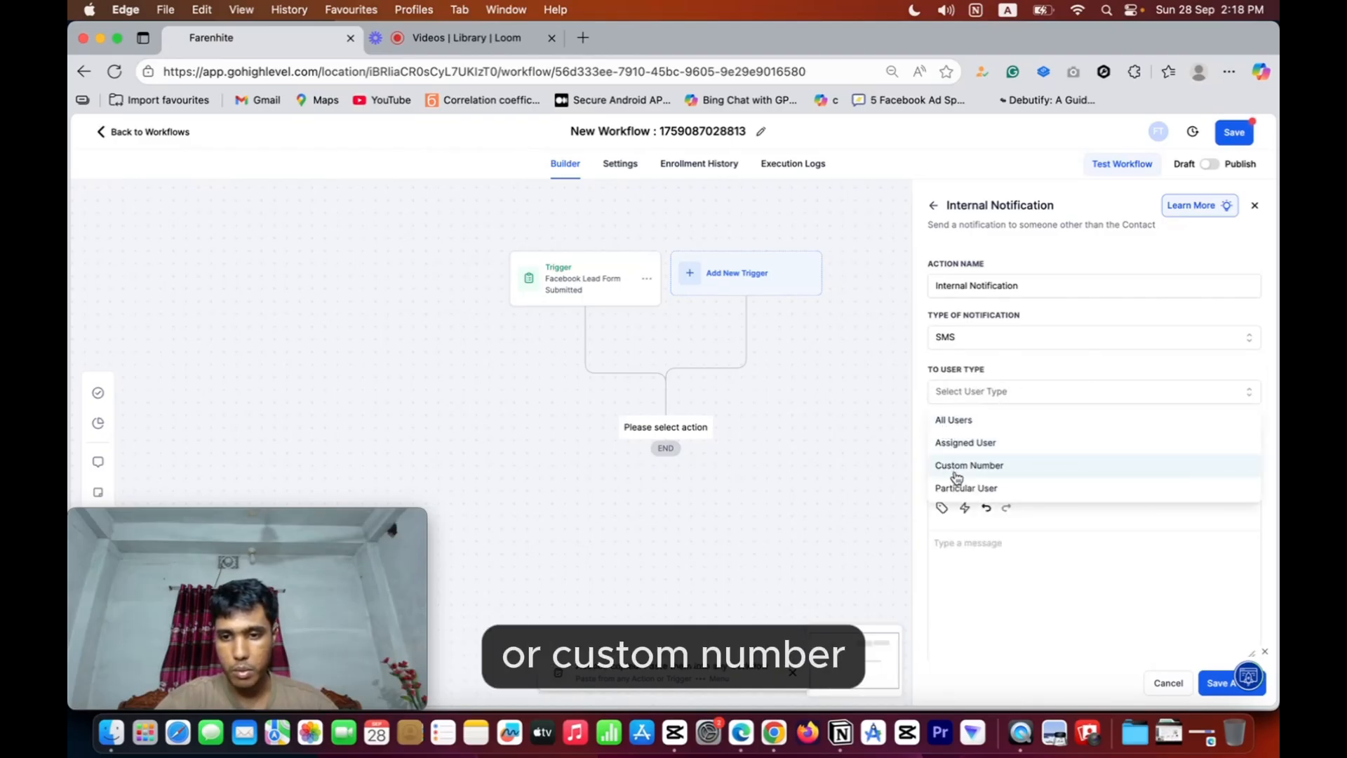
click(987, 467)
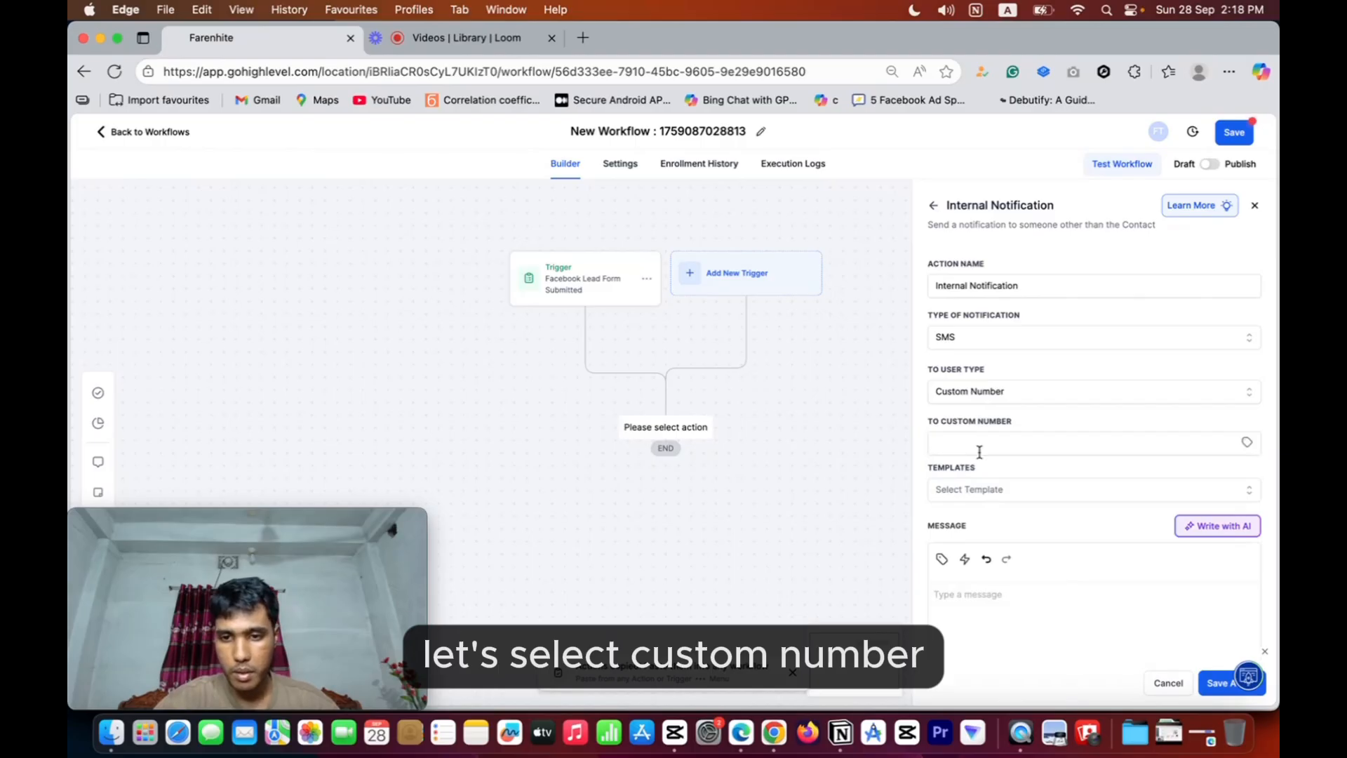
click(977, 443)
click(1019, 528)
scroll(1017, 456, down, 2)
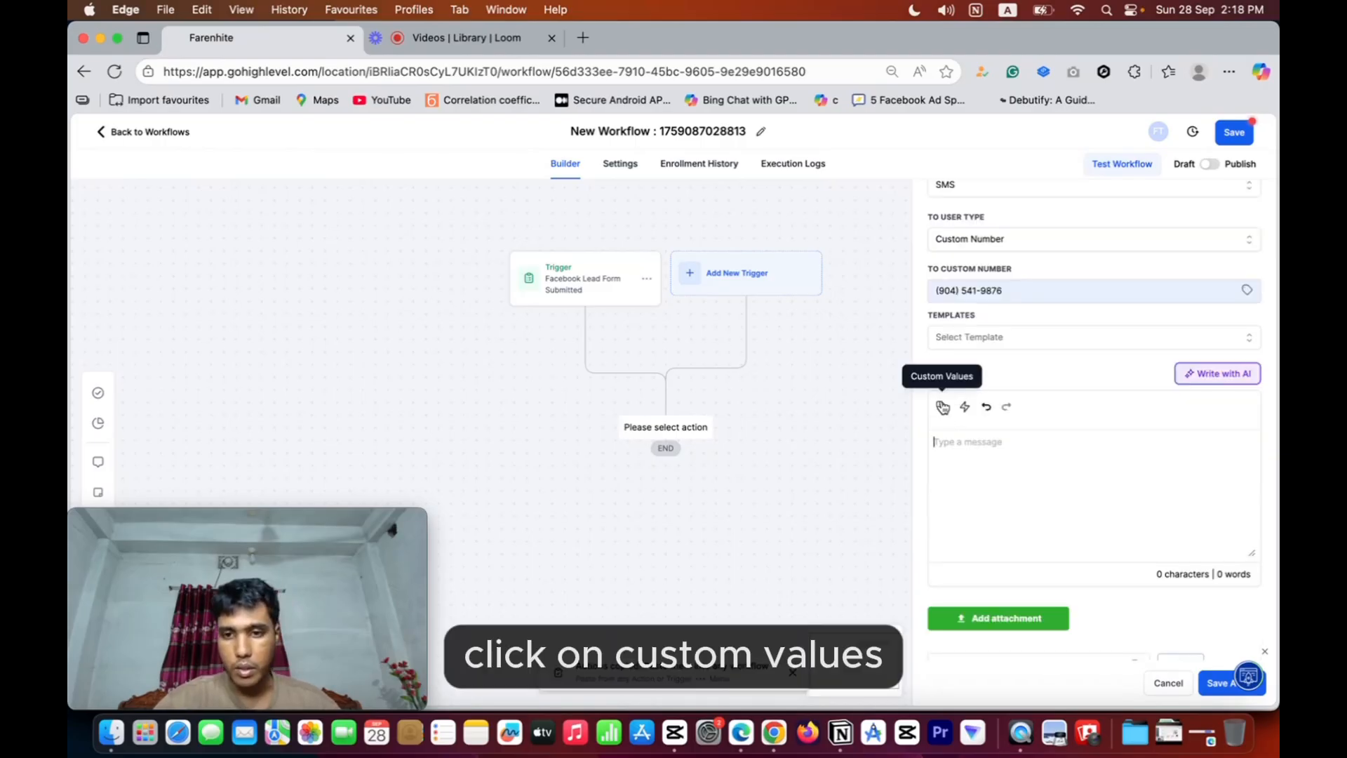
Set the message to '{{contact.name}} just signed up for our promo through Facebook ads.' and save
click(942, 411)
click(914, 468)
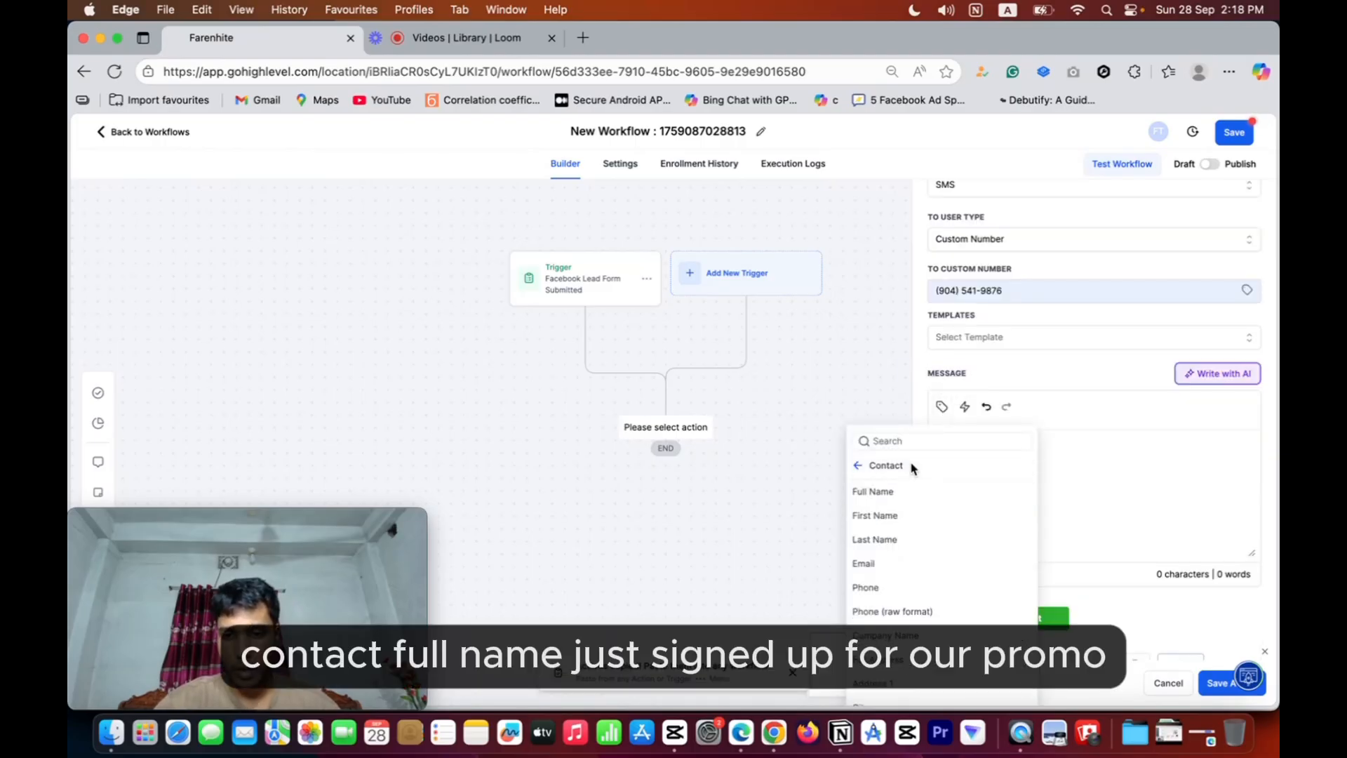
click(897, 494)
text(just signed)
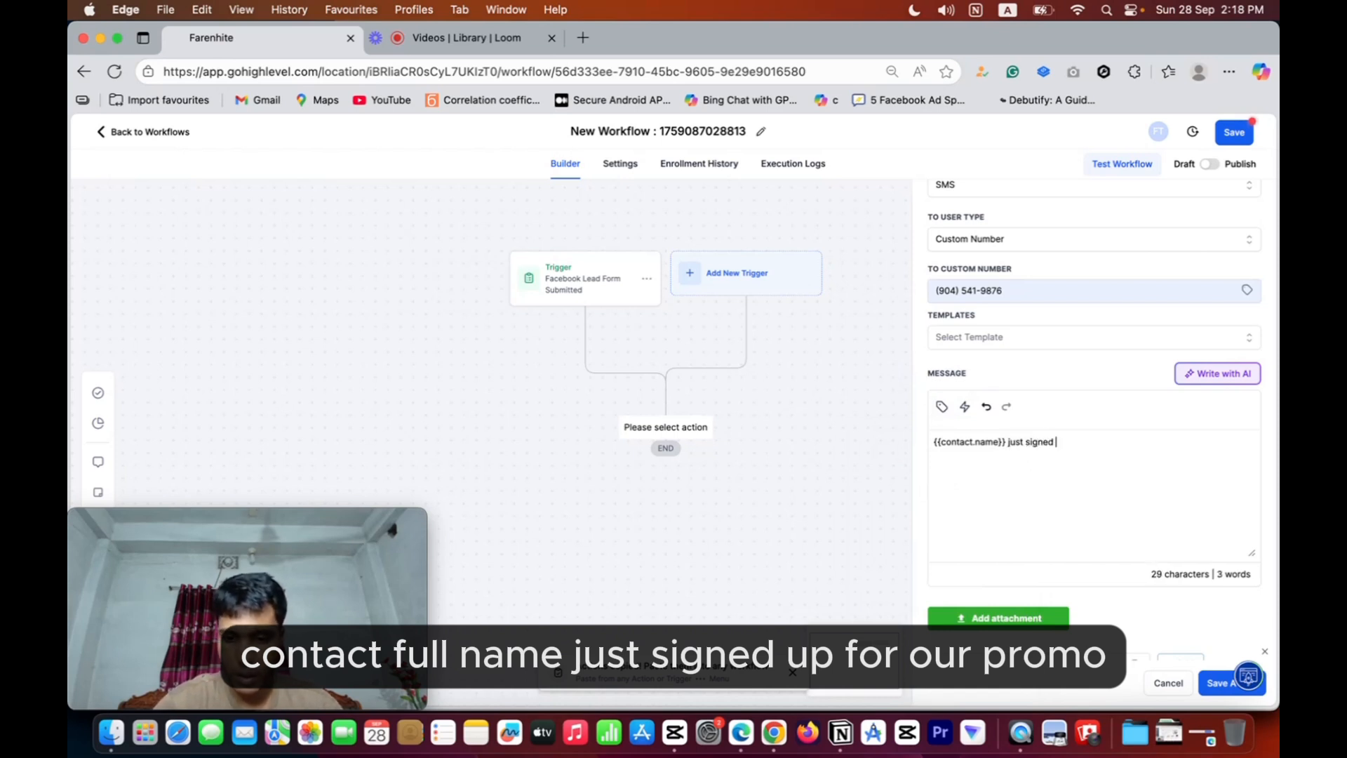
text( up for our promo through Faceb)
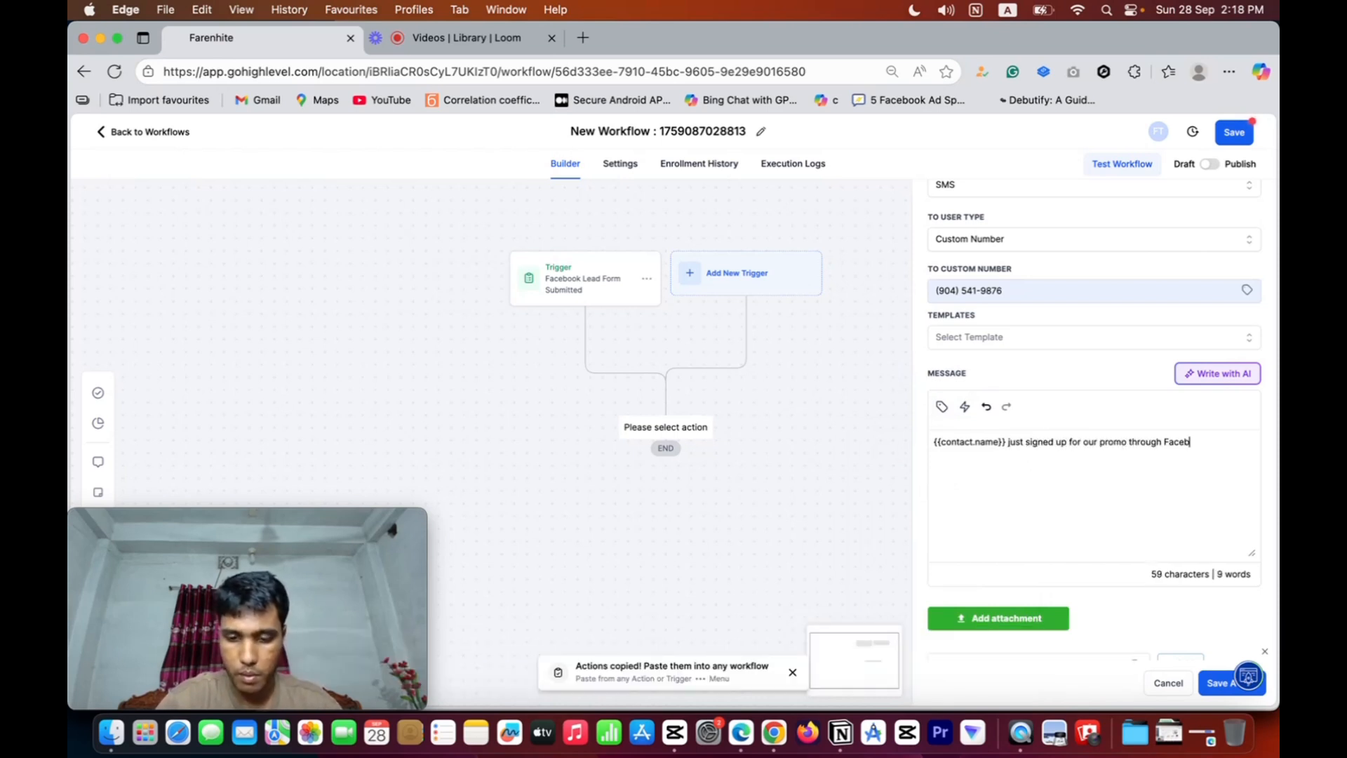
text(ook ads.)
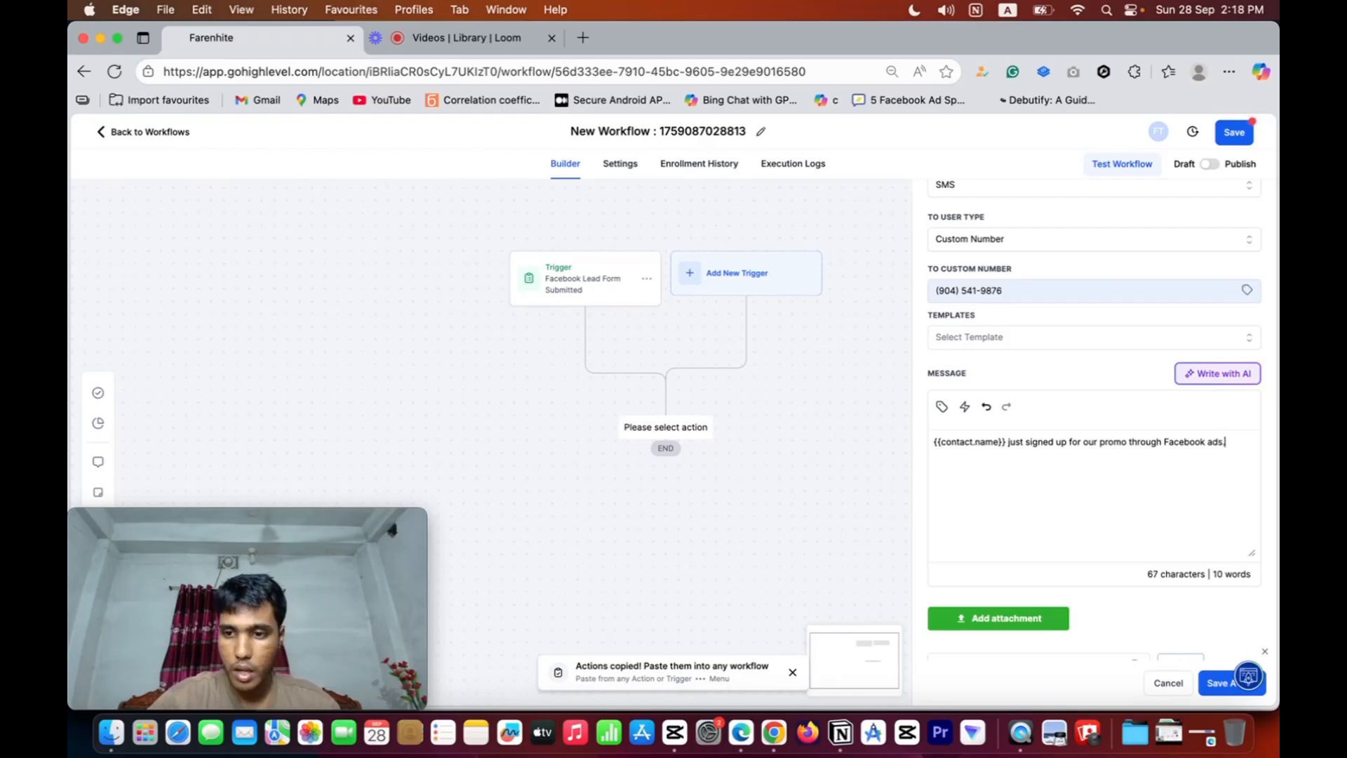
drag(934, 444, 1005, 444)
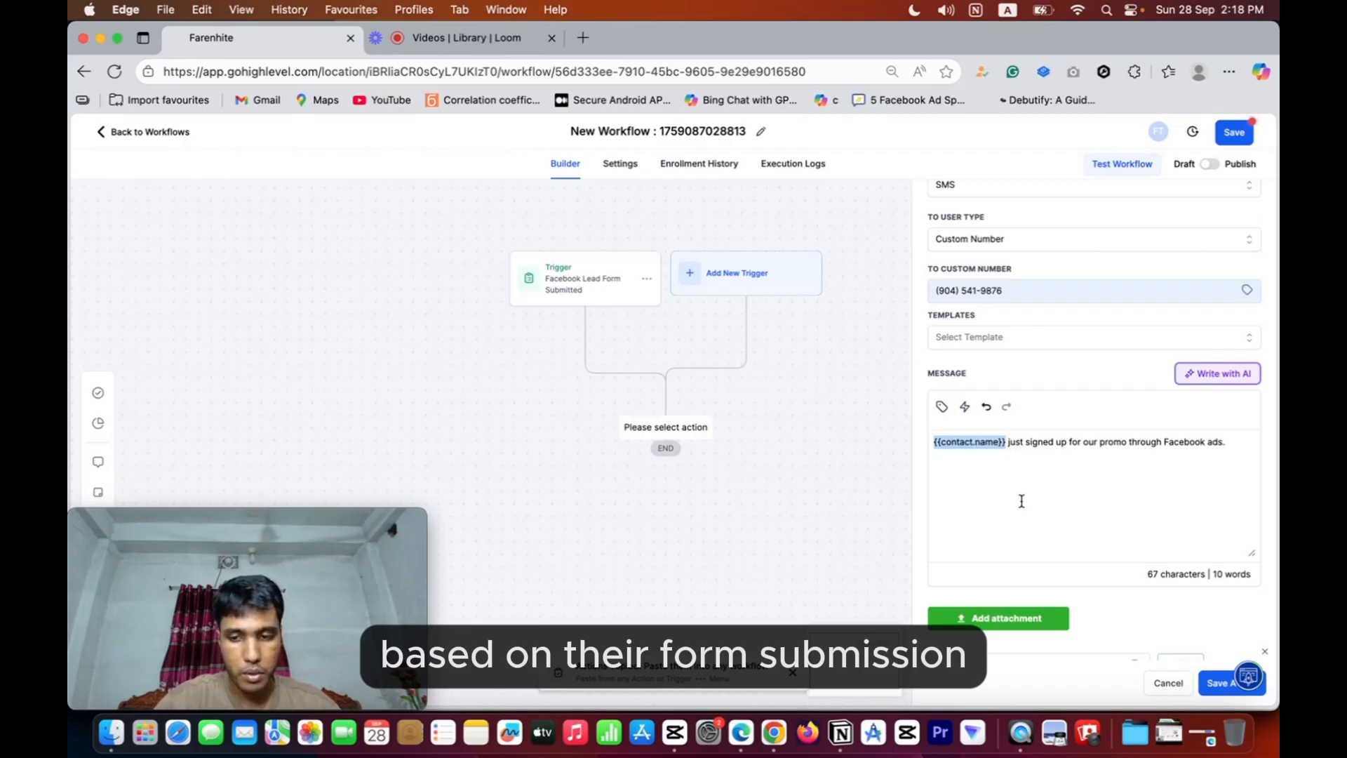
click(1229, 682)
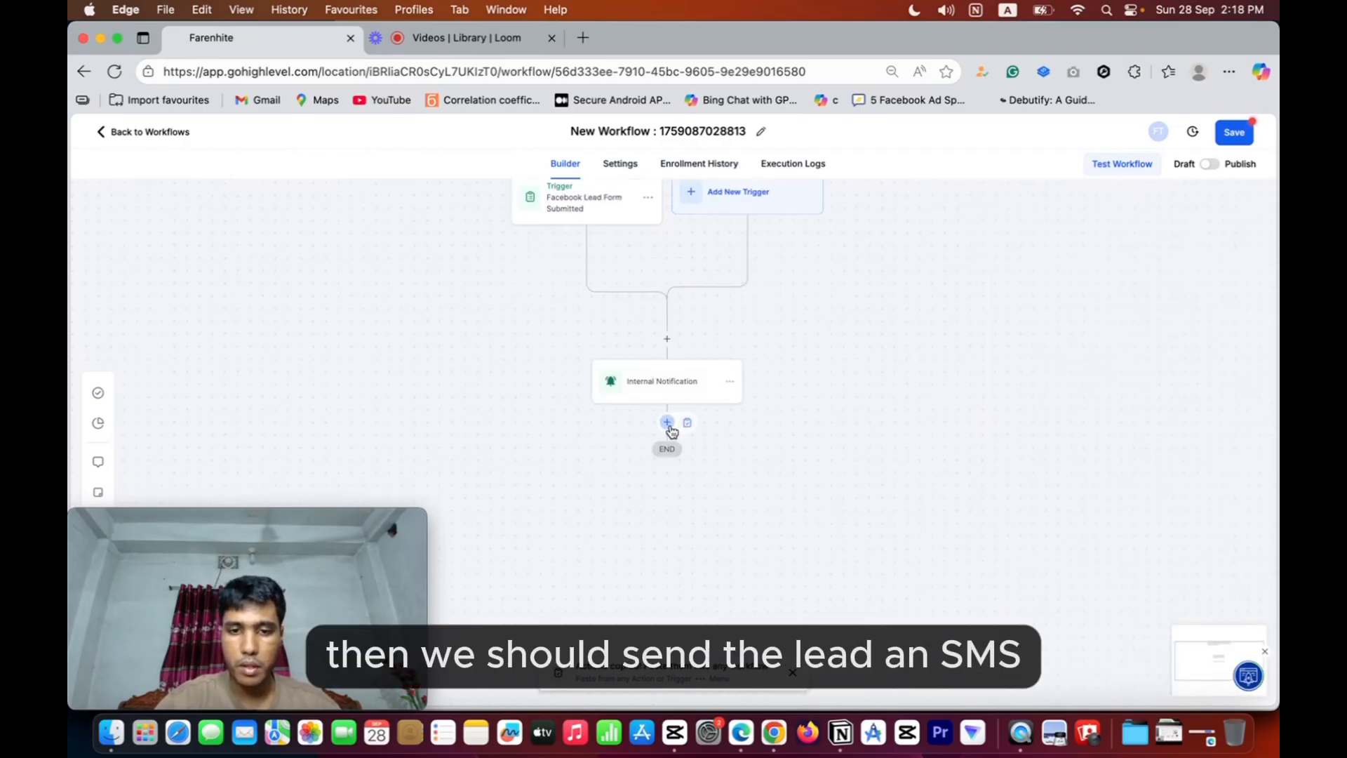
Add a Send SMS action after the internal notification
click(668, 423)
click(947, 254)
text(sms)
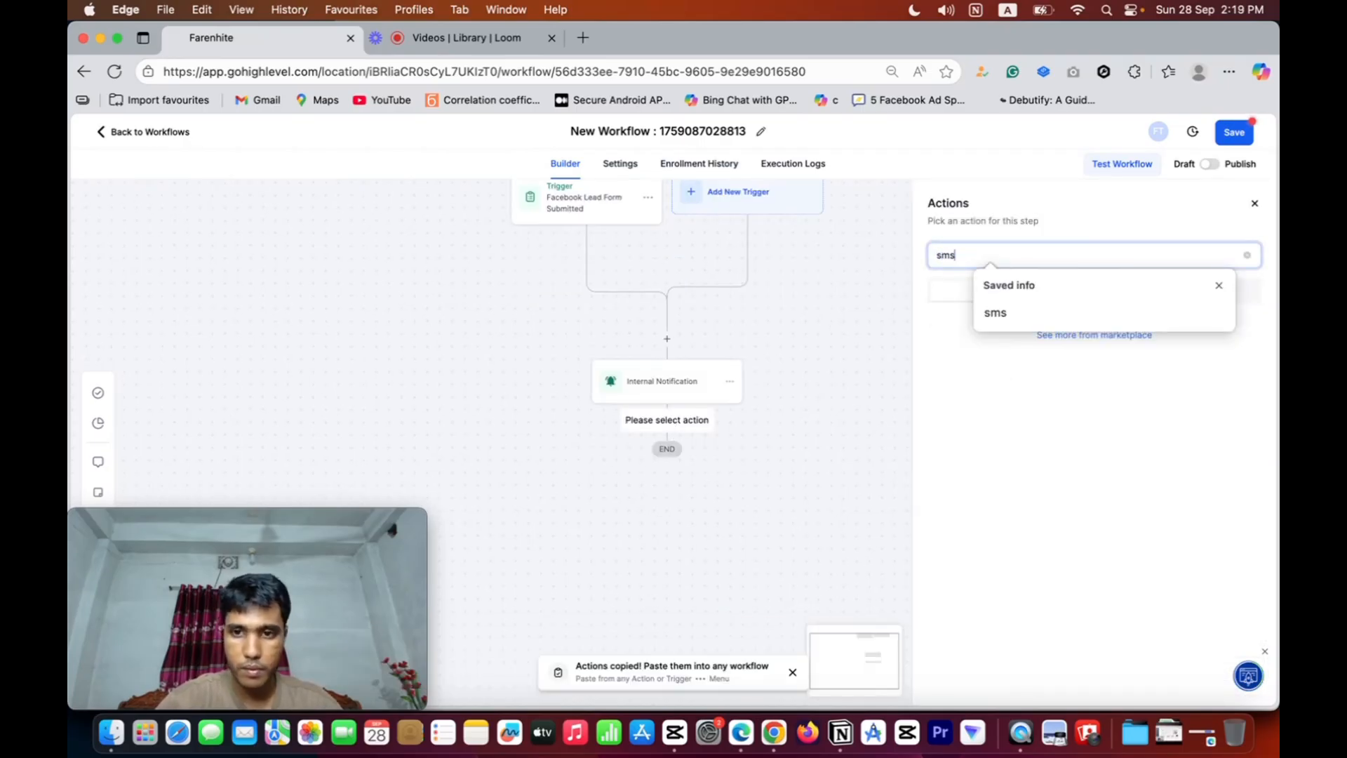
click(963, 368)
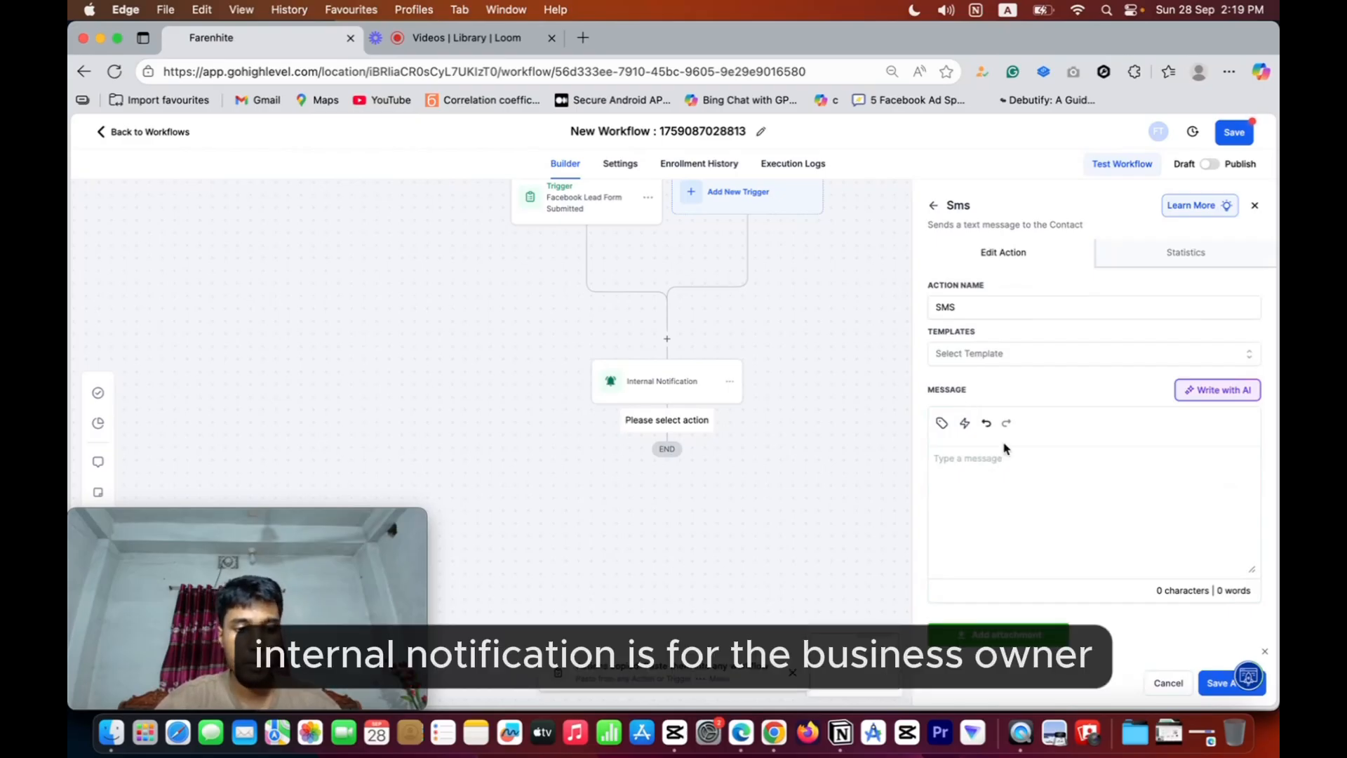
Write the SMS 'Hi {{contact.first_name}}, thanks for signing up!' and save the step
click(999, 361)
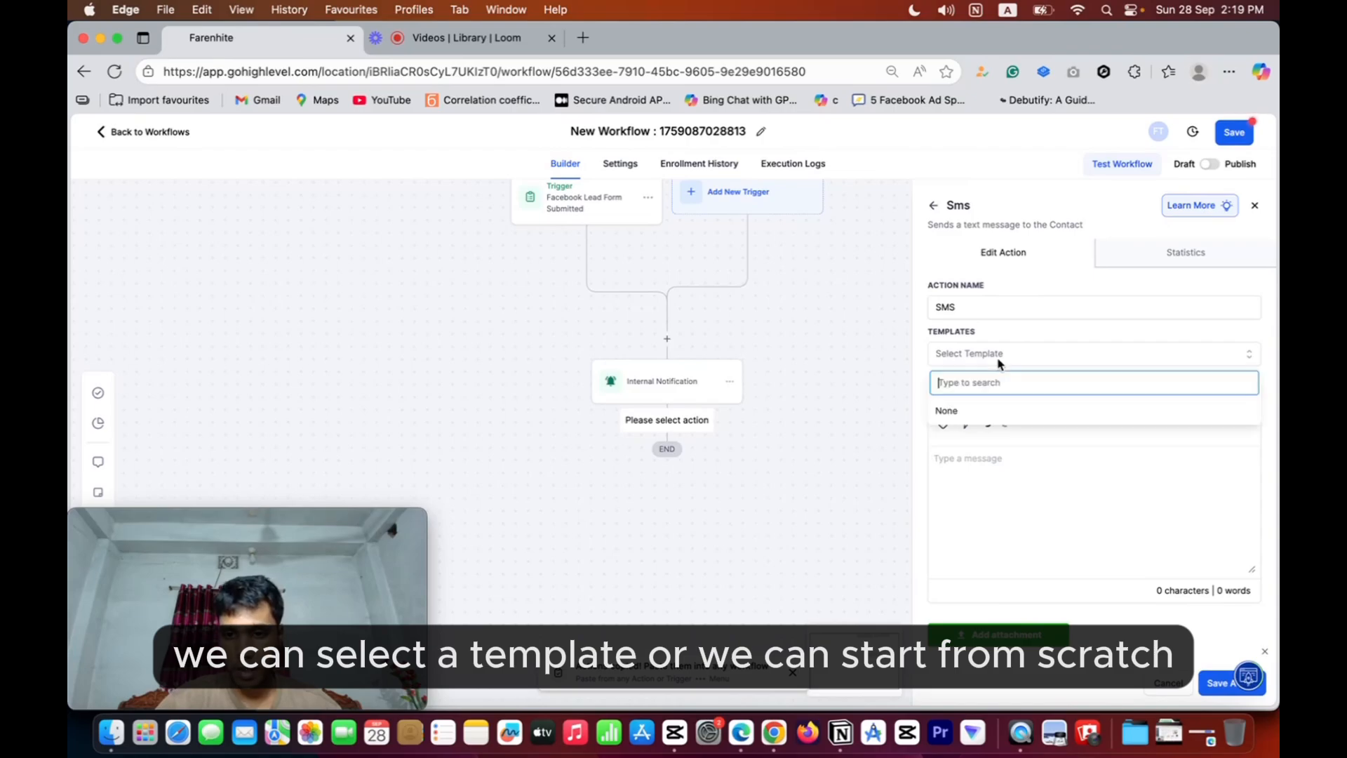
click(985, 463)
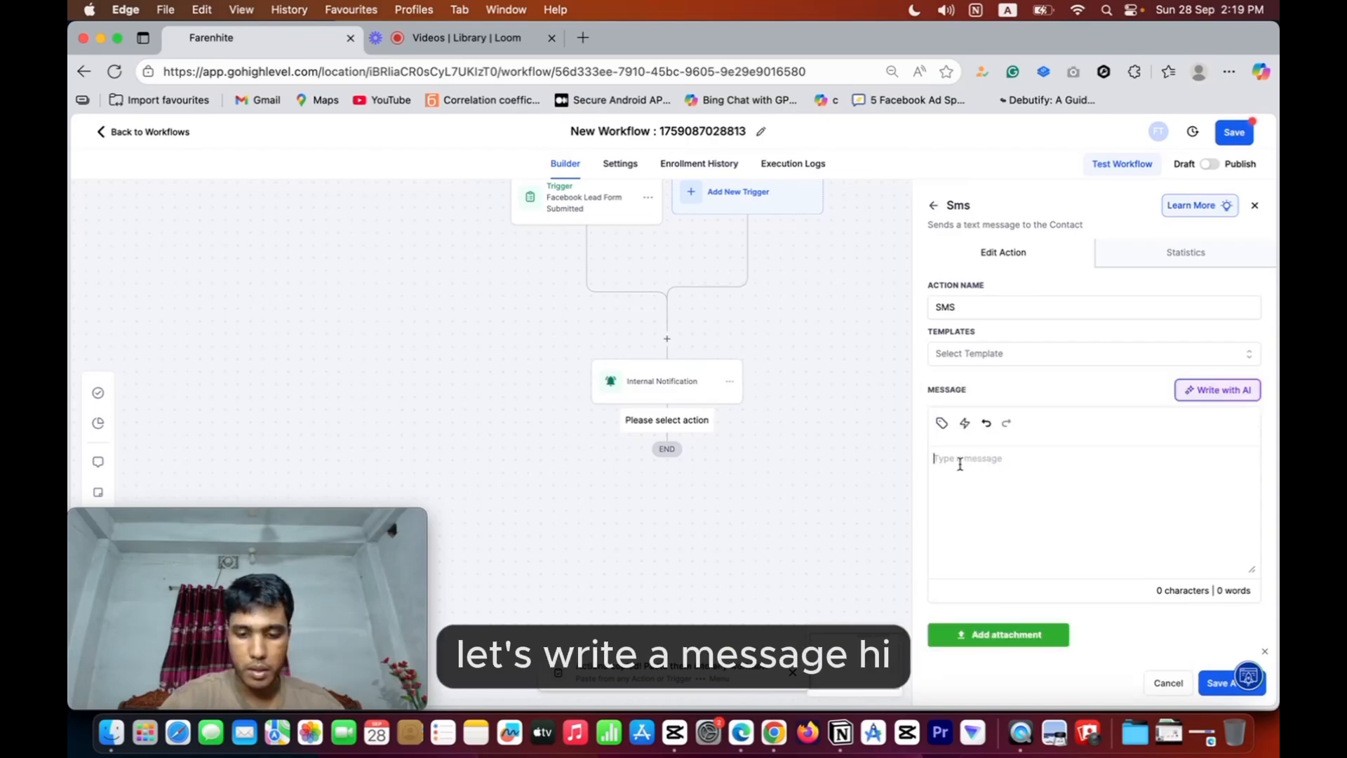
text(Hi)
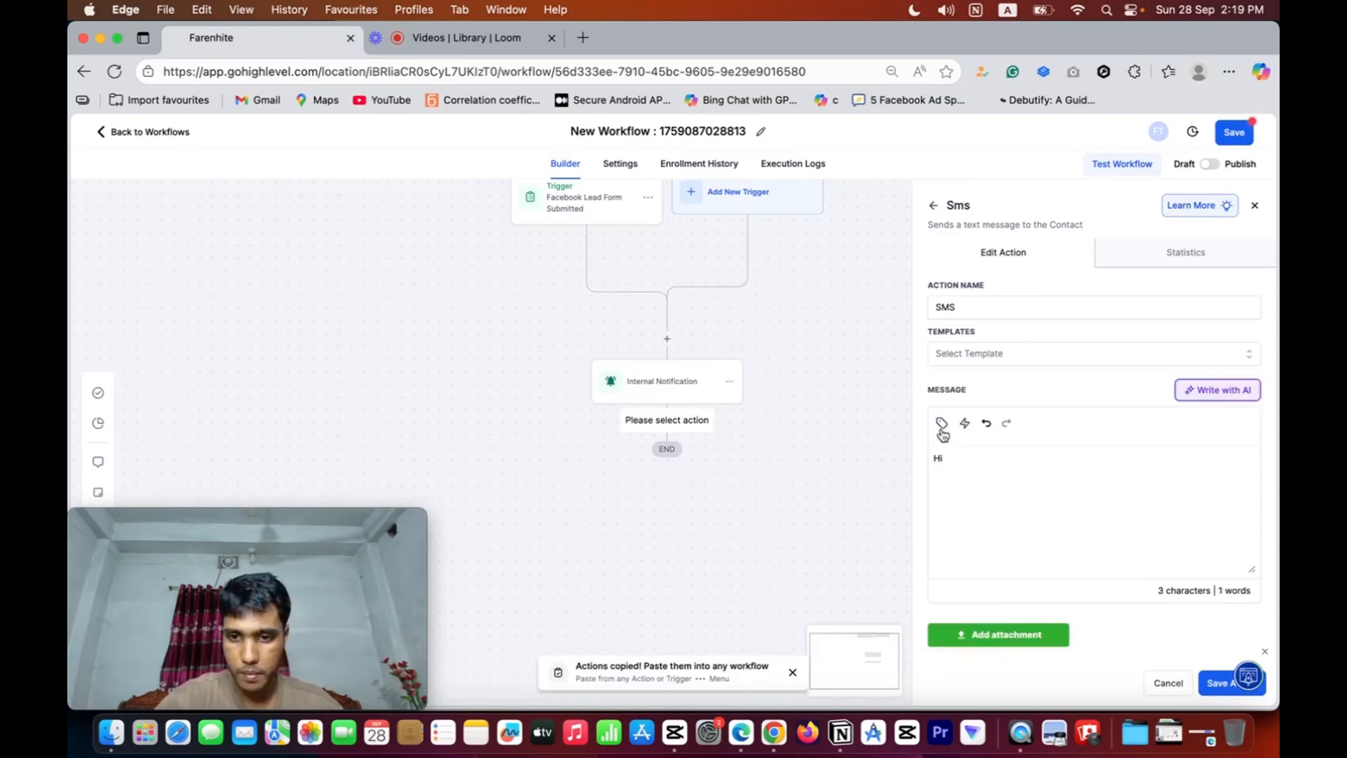
click(942, 422)
click(866, 137)
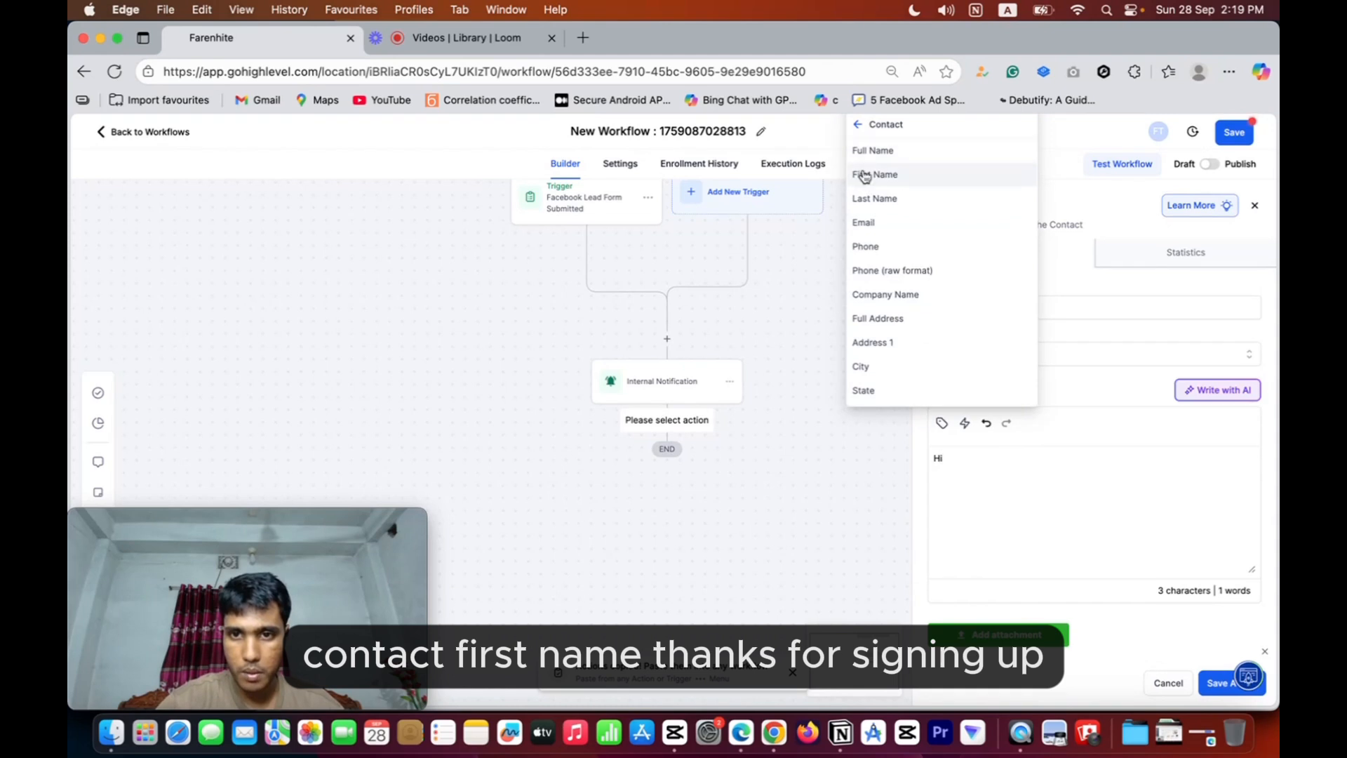
click(864, 174)
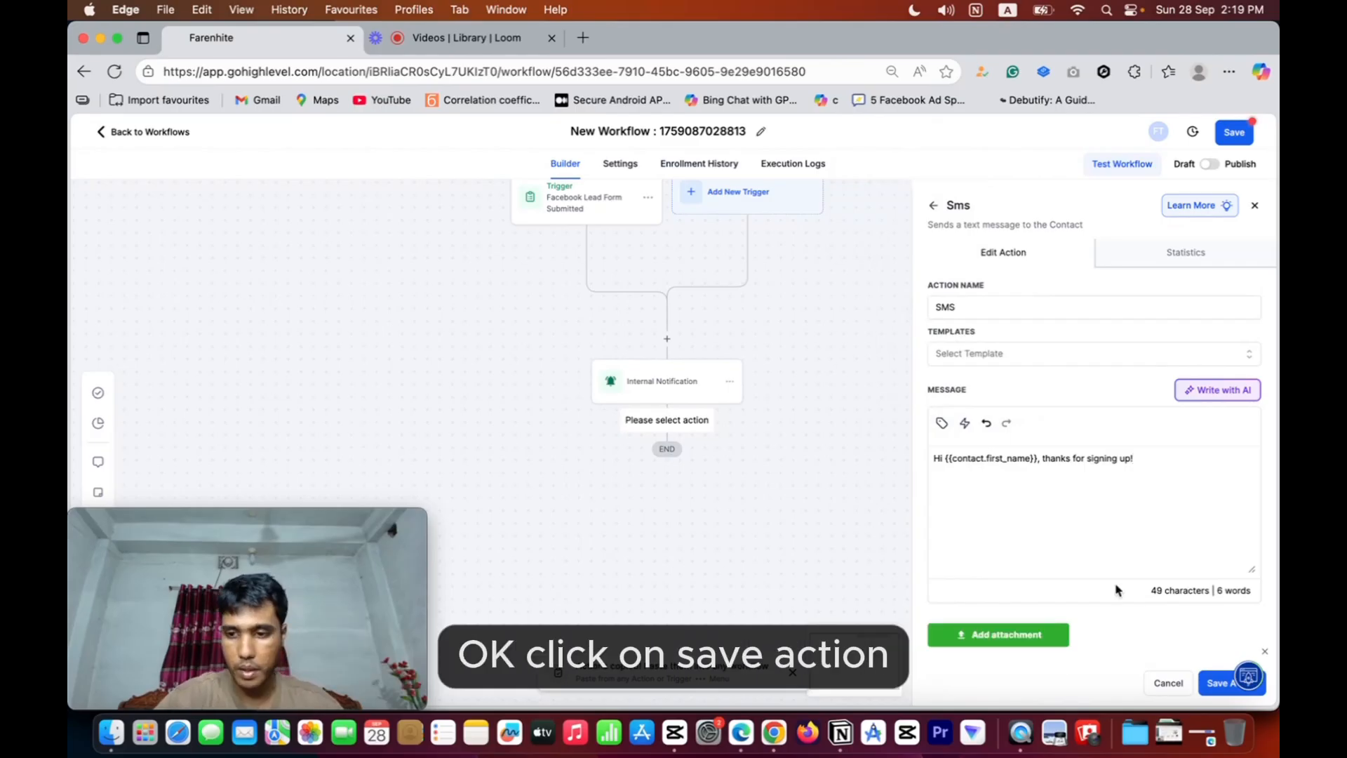
click(1210, 684)
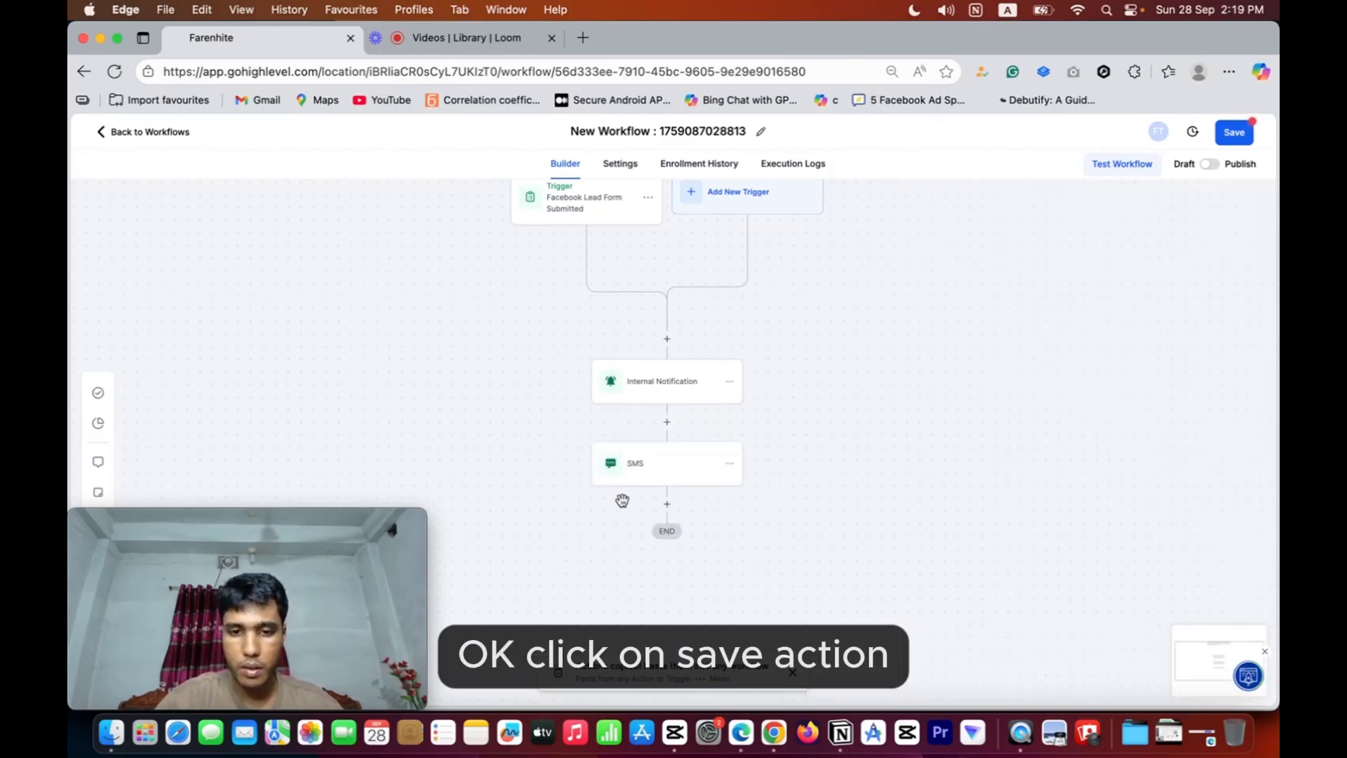
Add a Send Email action and fill in the sender name and sender email address
click(673, 502)
click(957, 258)
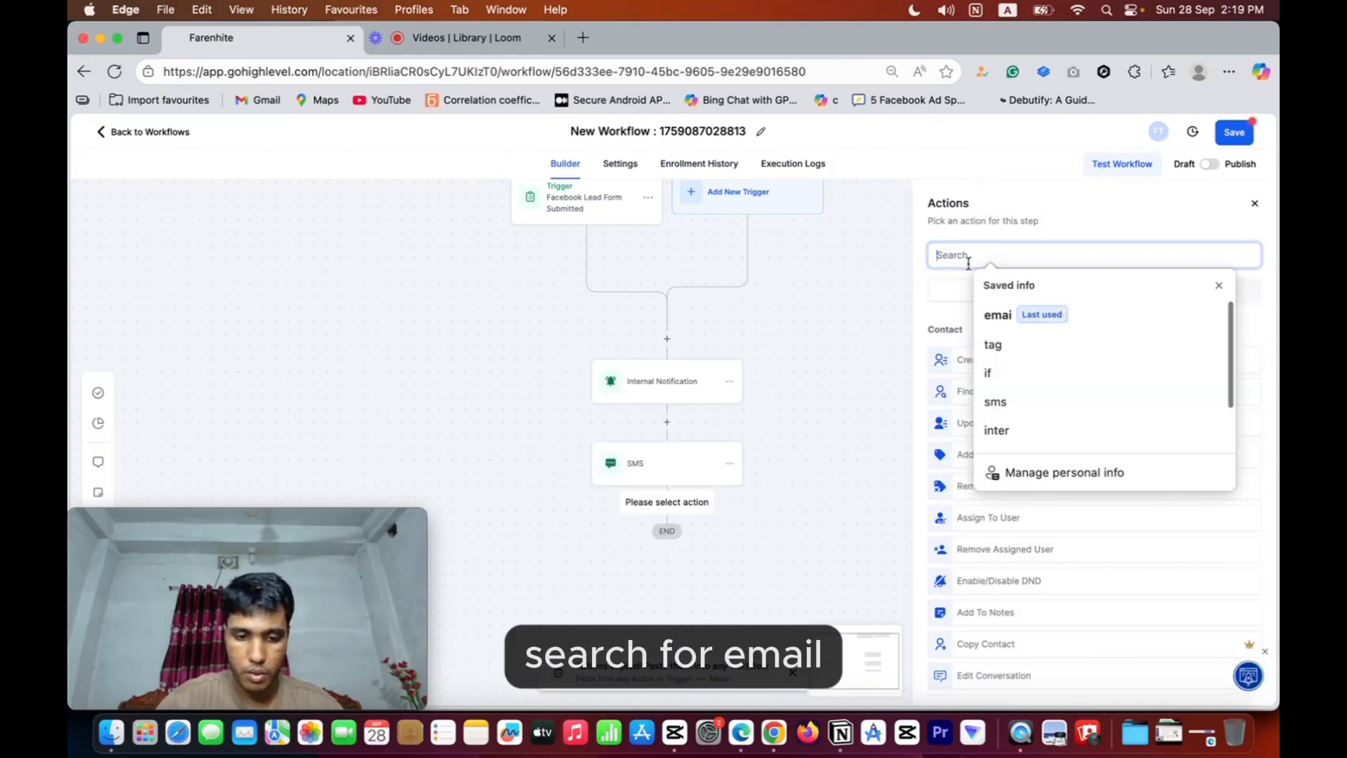
text(emai)
click(956, 360)
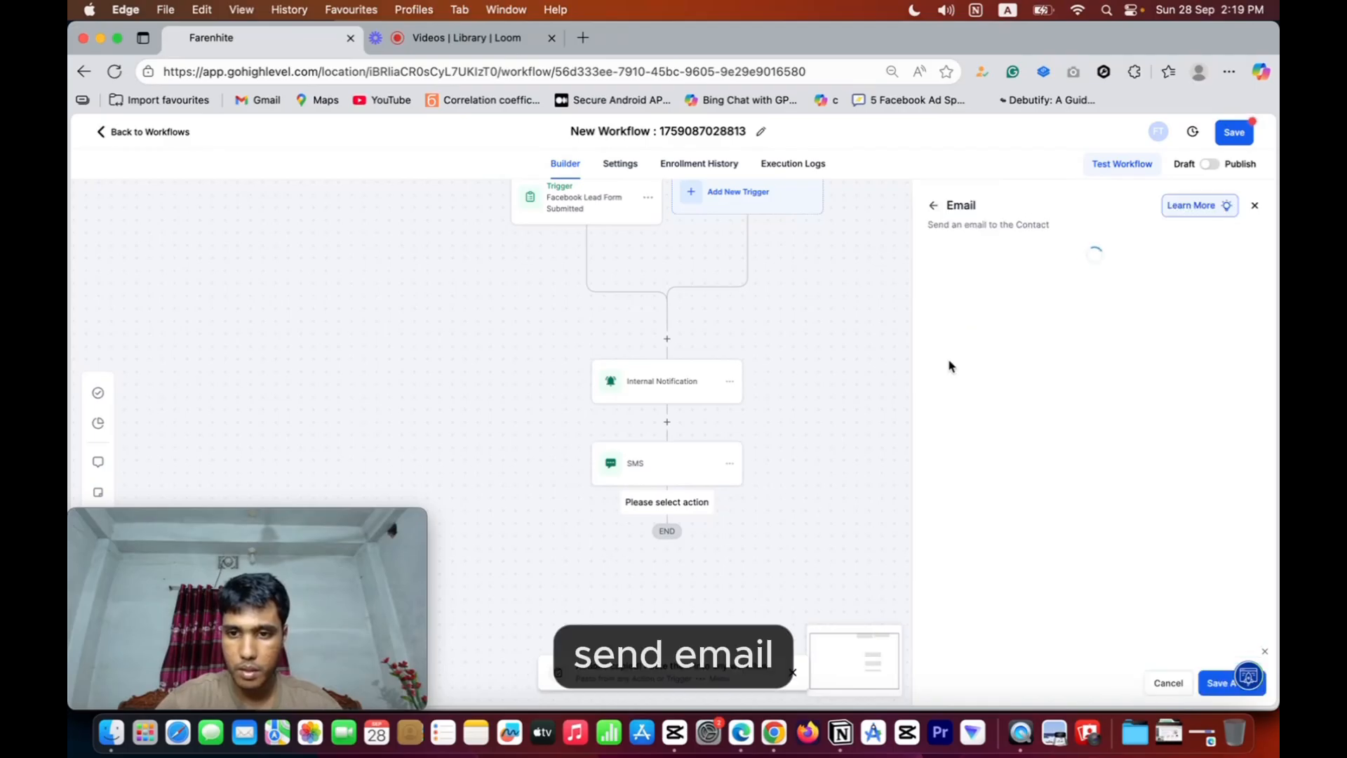
scroll(1000, 386, down, 1)
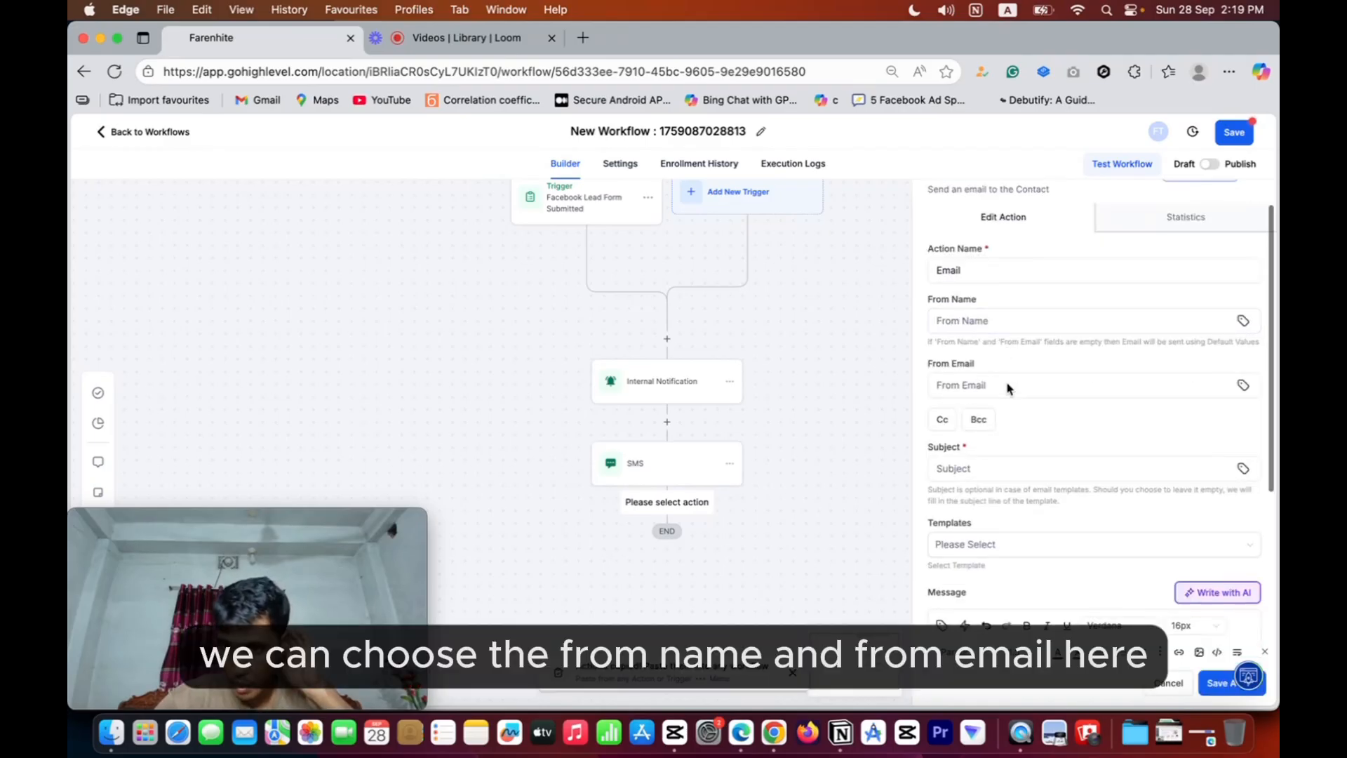
click(981, 324)
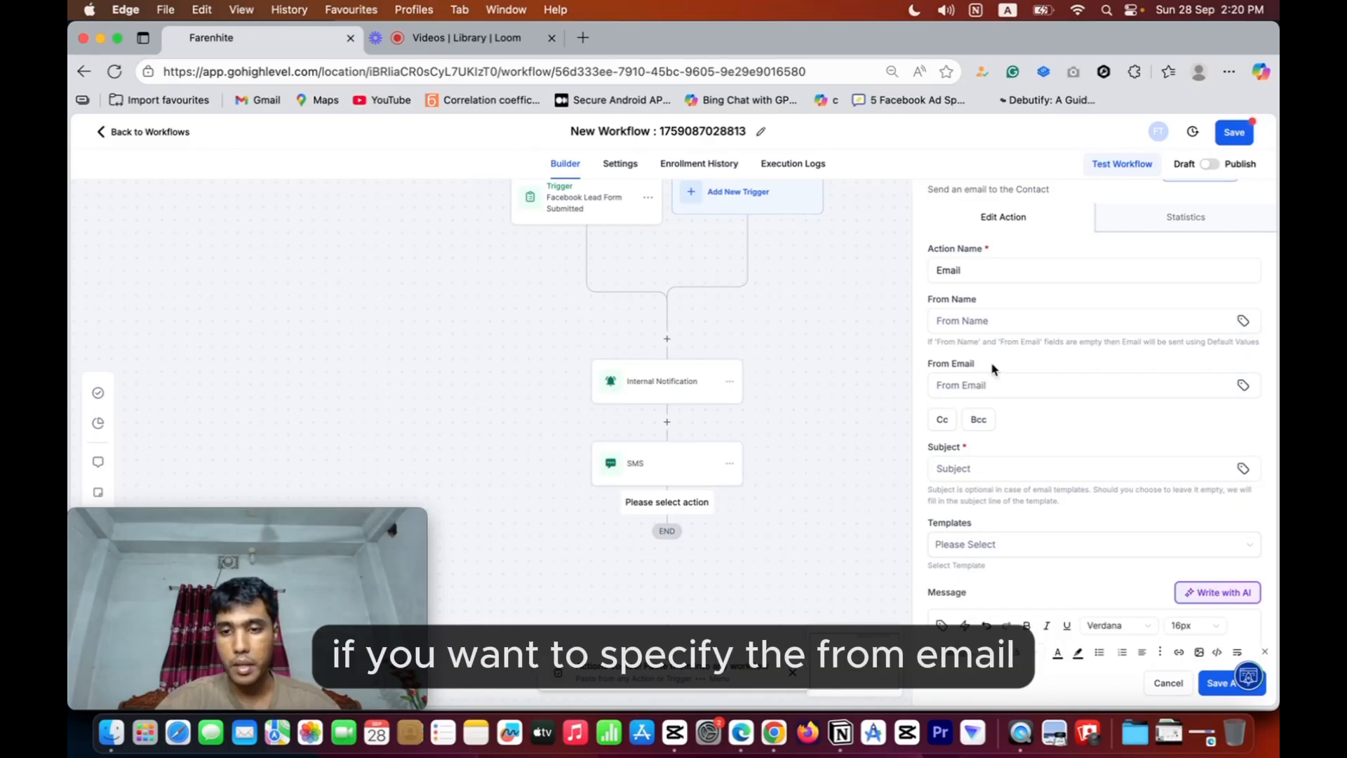
click(943, 385)
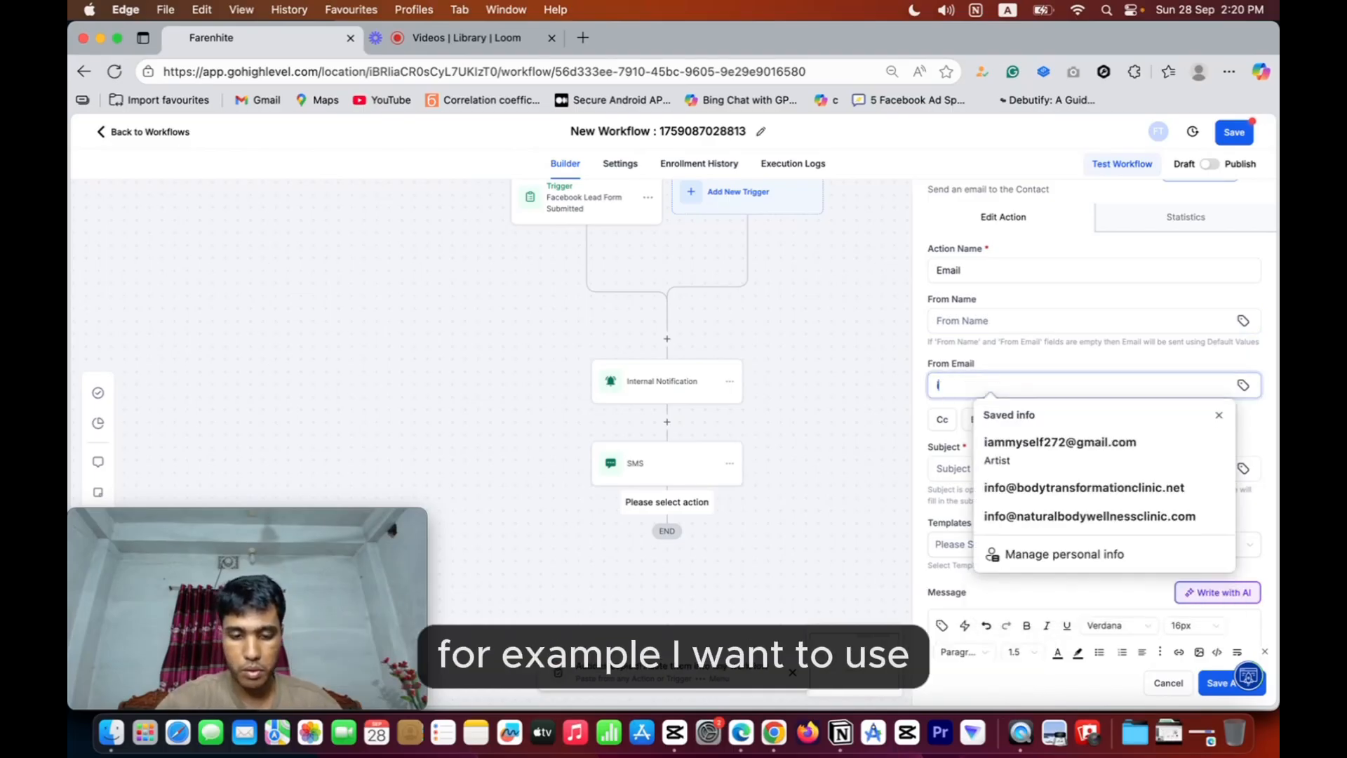
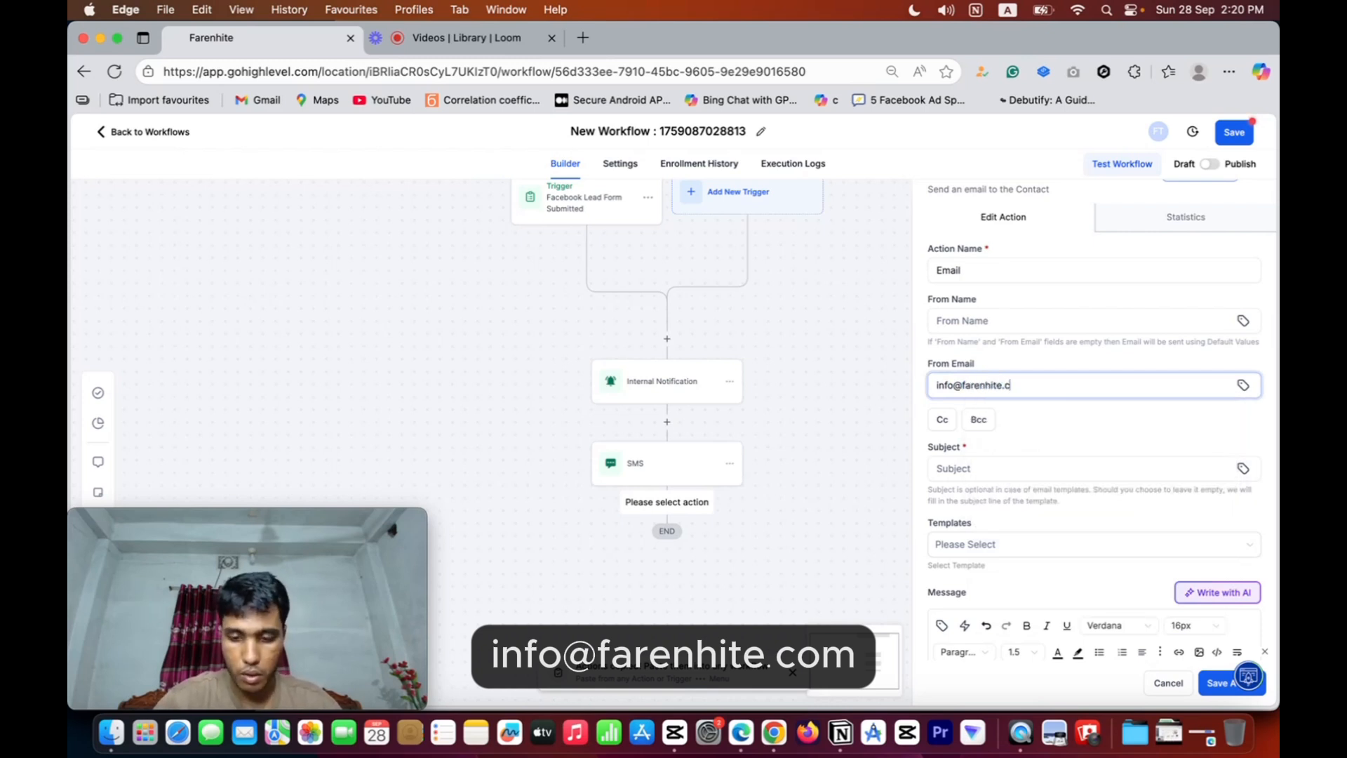
click(1038, 409)
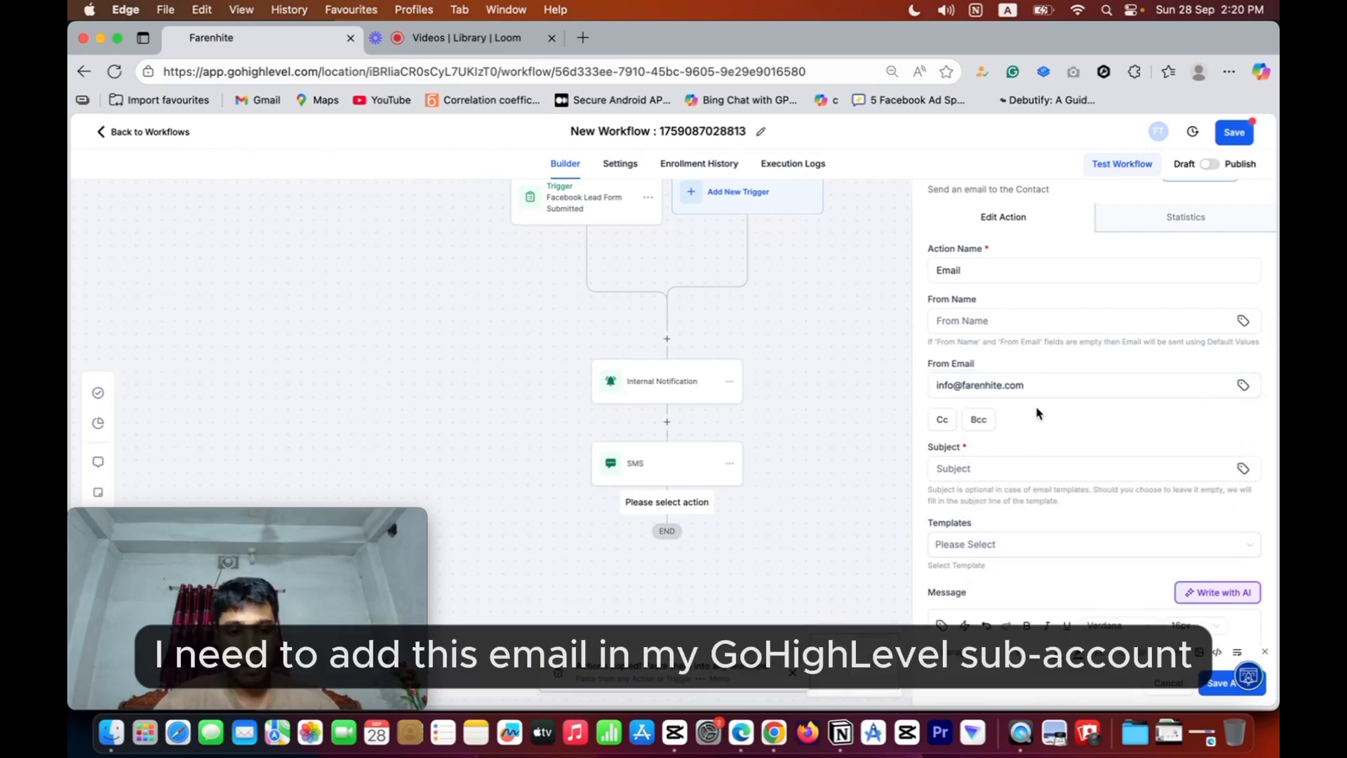
triple_click(1030, 382)
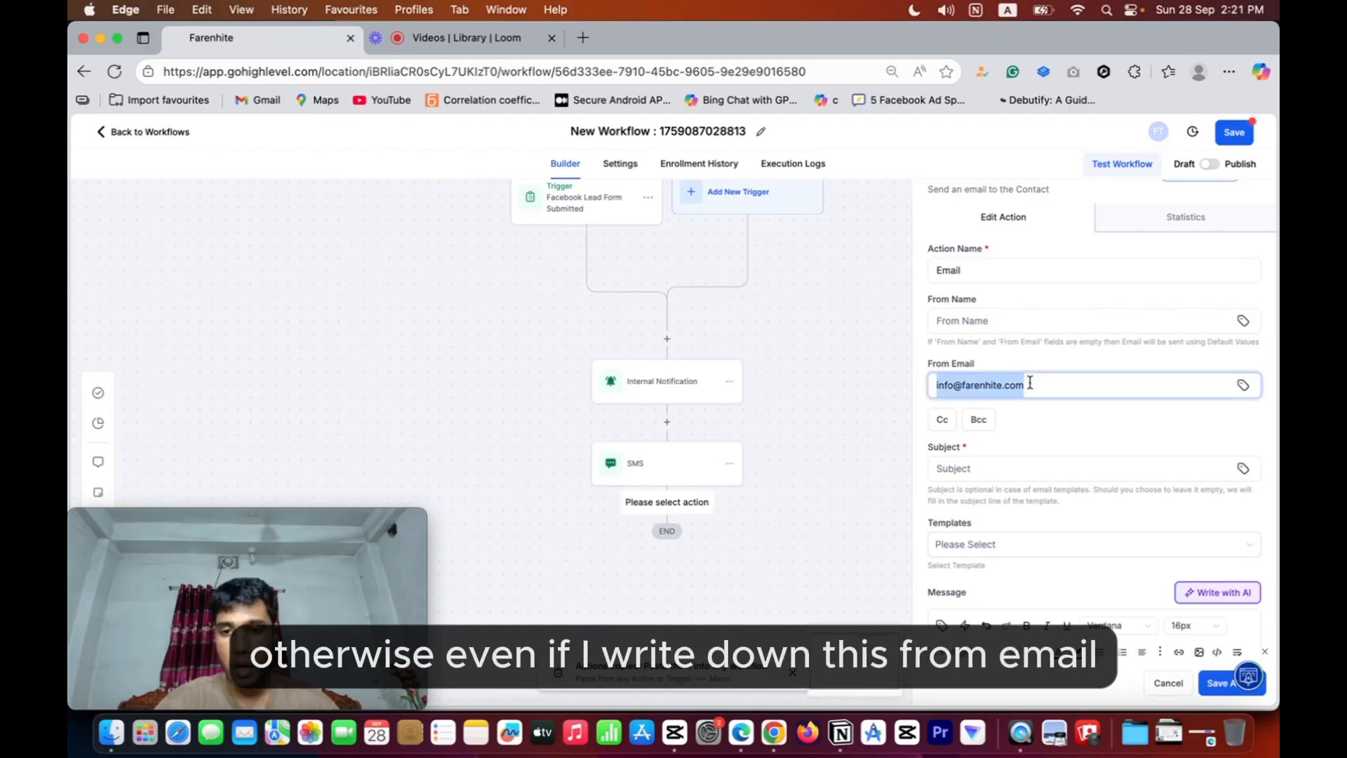
scroll(986, 391, down, 2)
Set the email subject to '{{contact.first_name}}, thanks for signing up'
click(987, 406)
click(1216, 419)
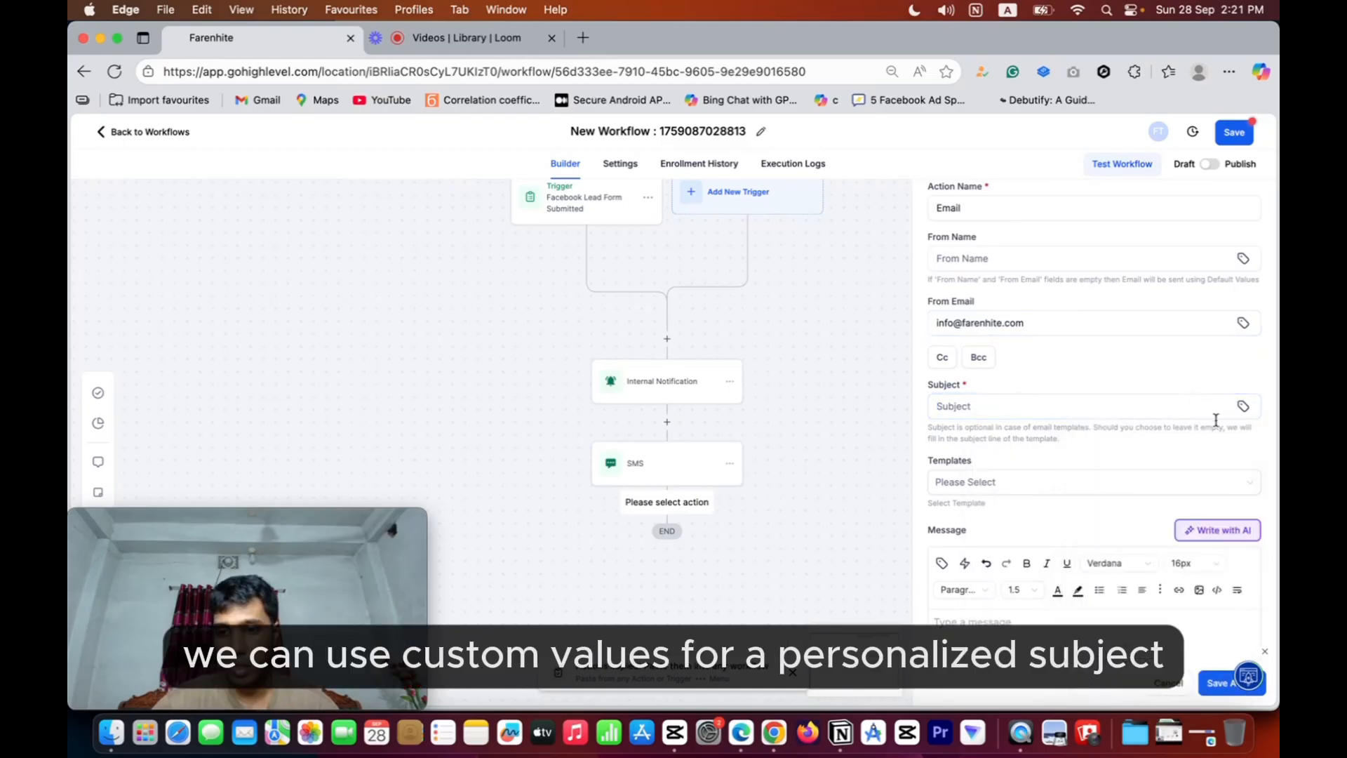
click(1244, 408)
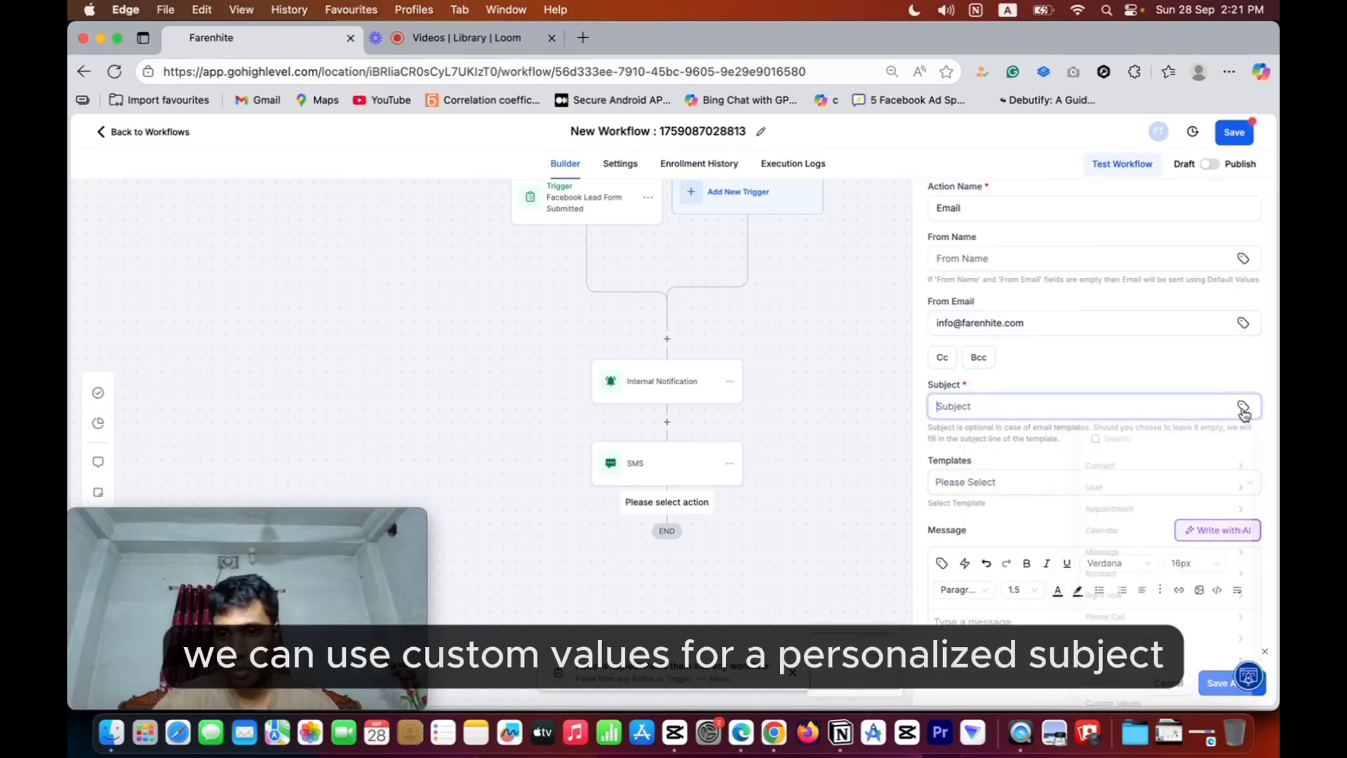
click(1140, 471)
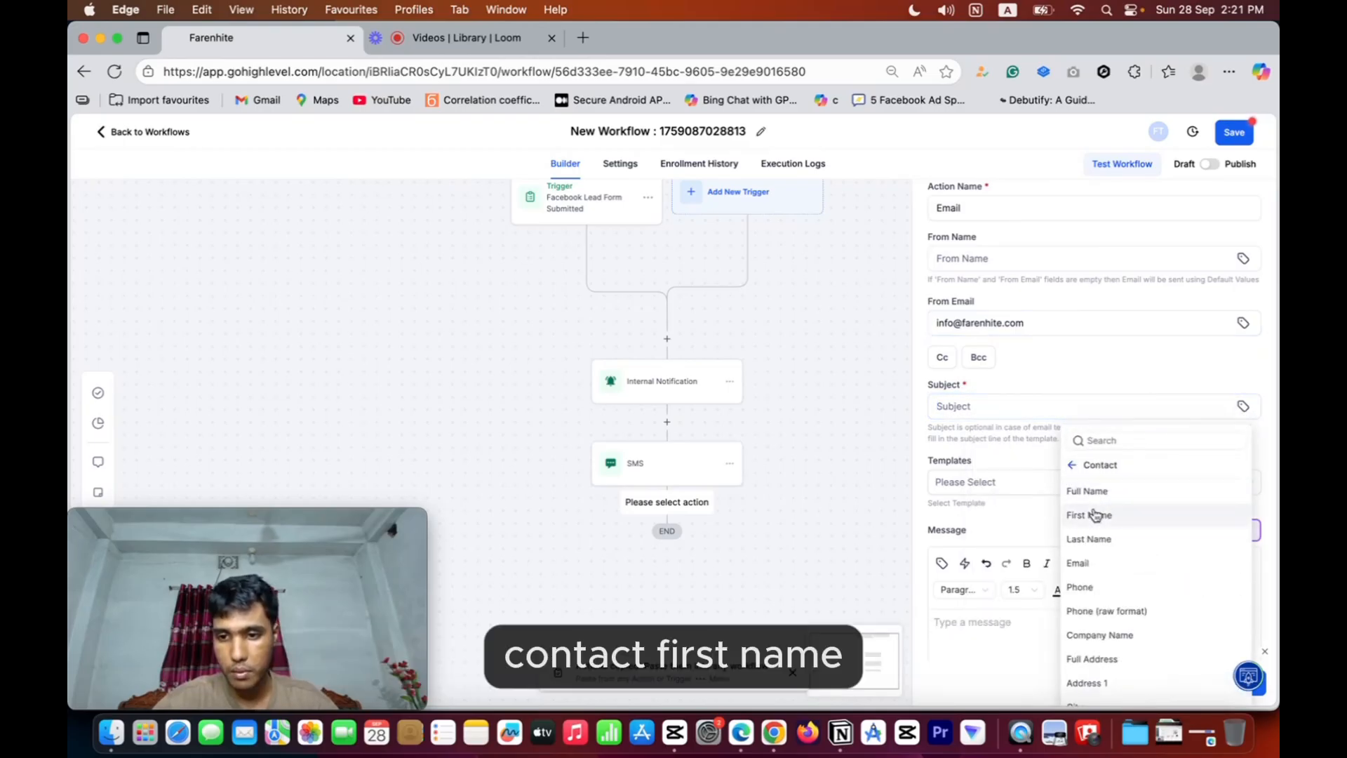
click(1089, 515)
text(, than)
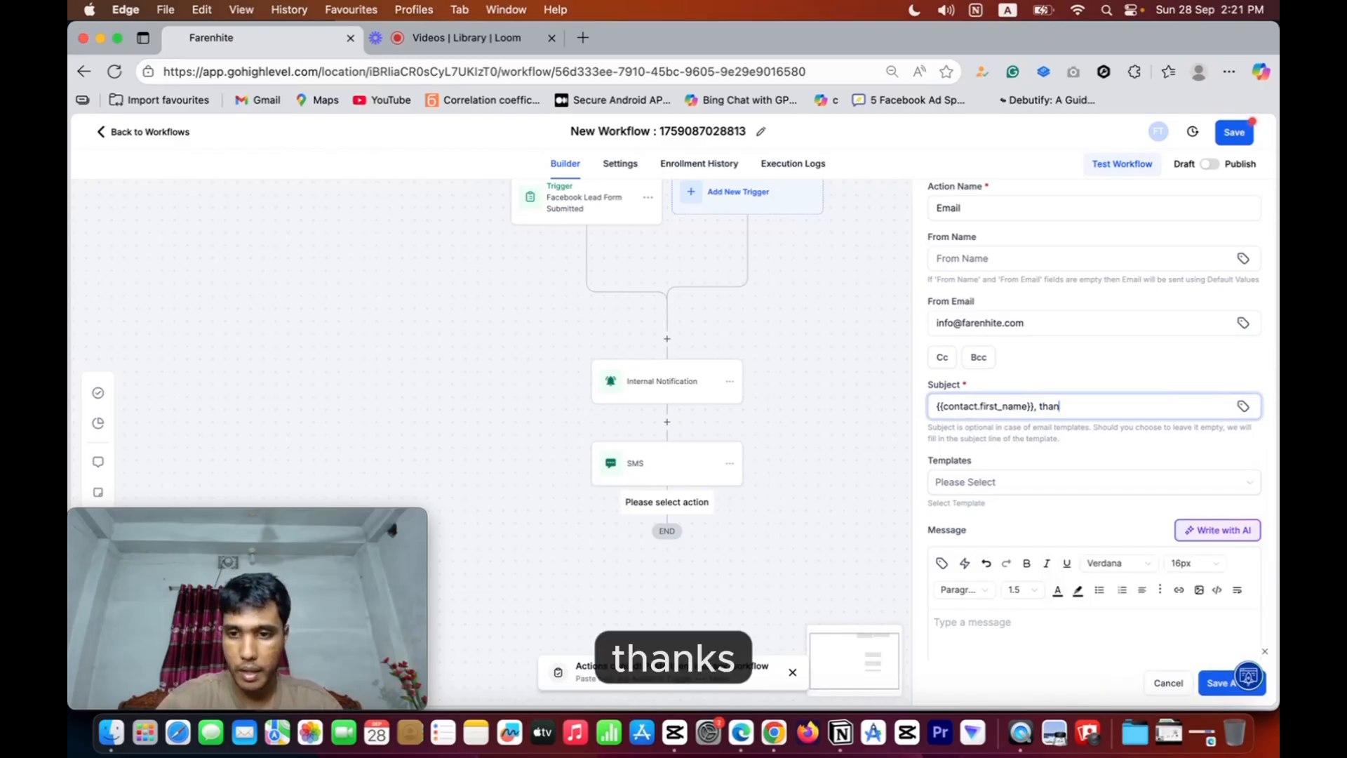
text(ks for signing up!)
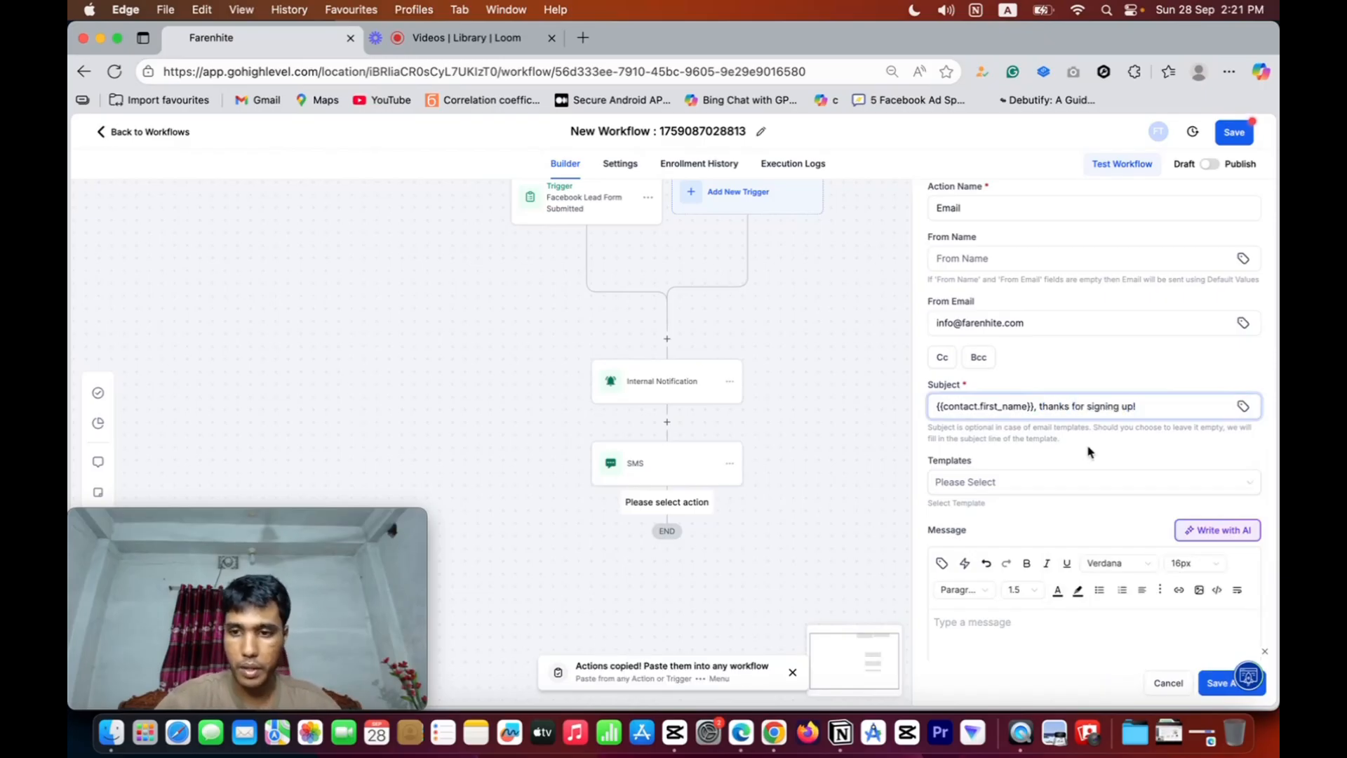
Type a greeting in the message body introducing the sender from Farenhite
scroll(1090, 451, down, 3)
click(987, 517)
text(hi)
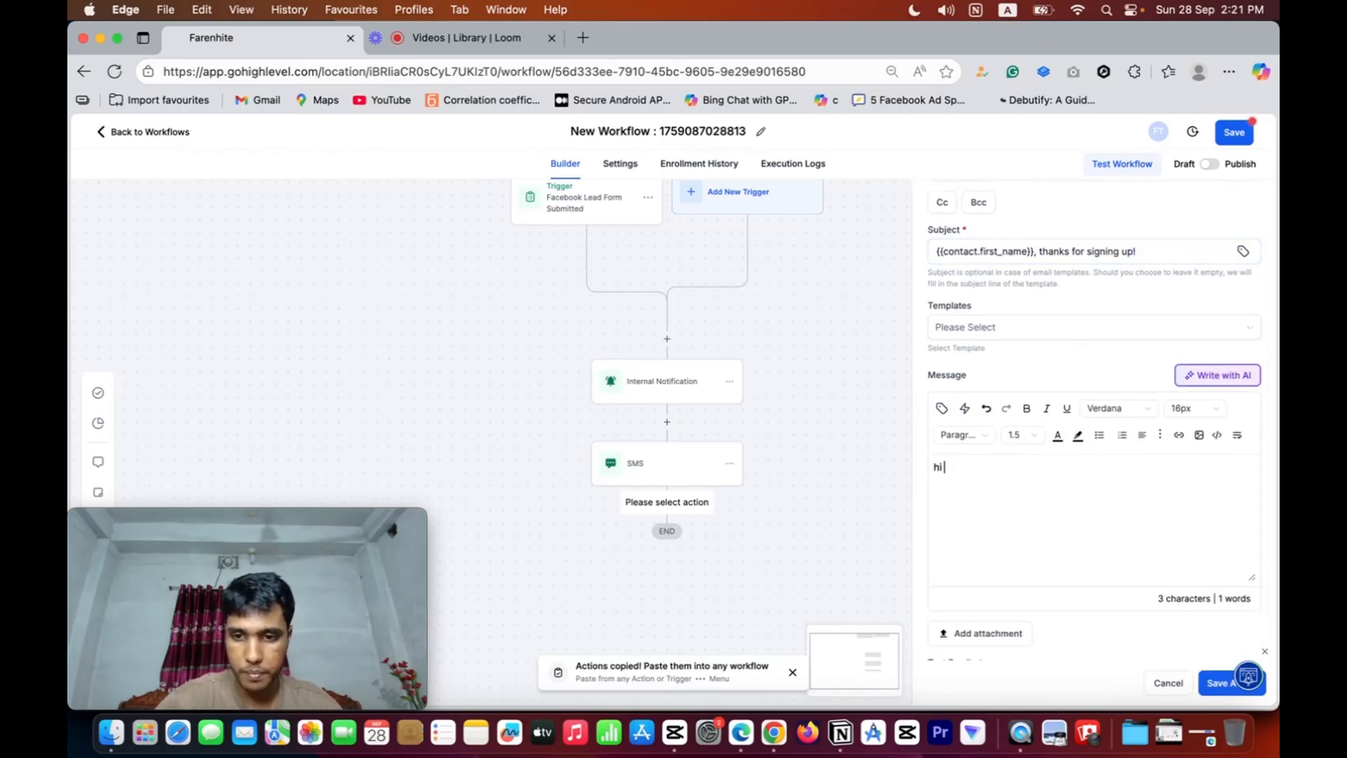
text(From Farenhite....)
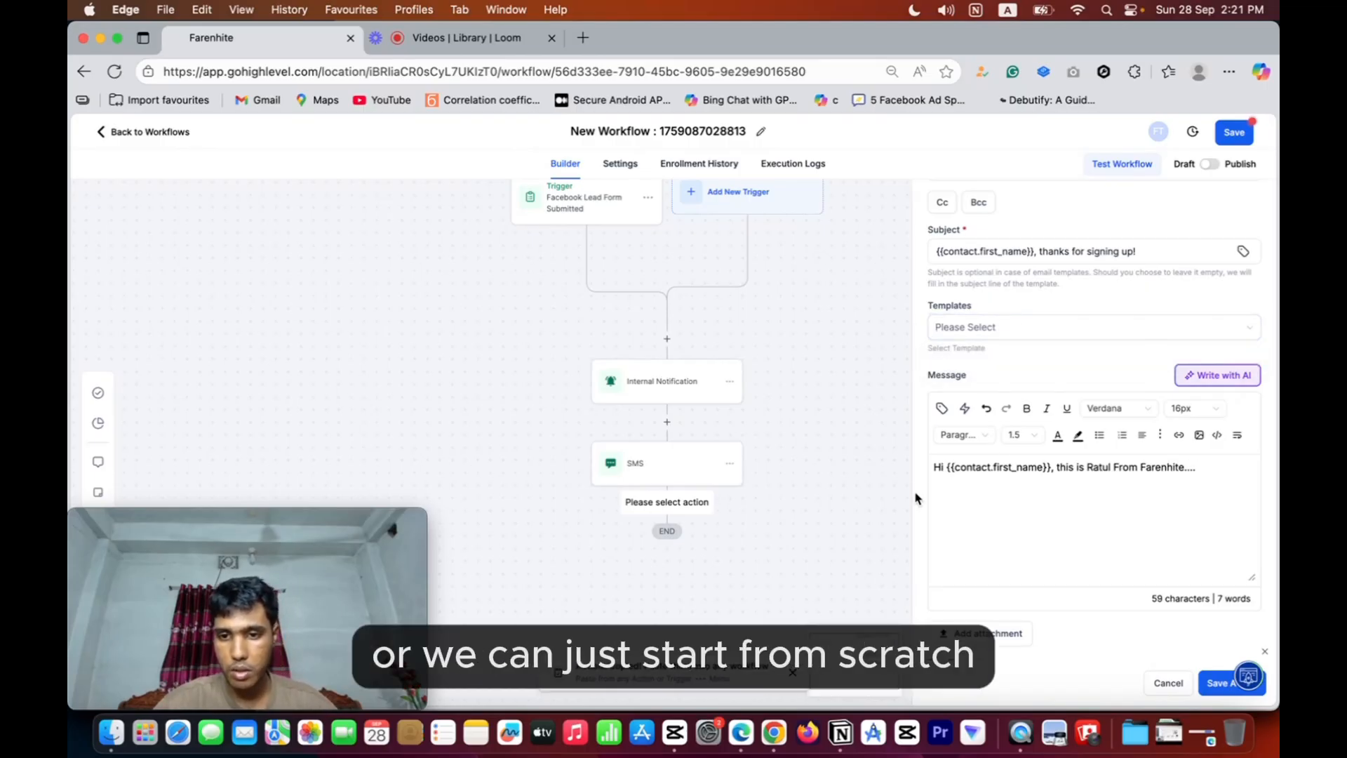
drag(934, 465, 1197, 468)
scroll(1193, 526, down, 2)
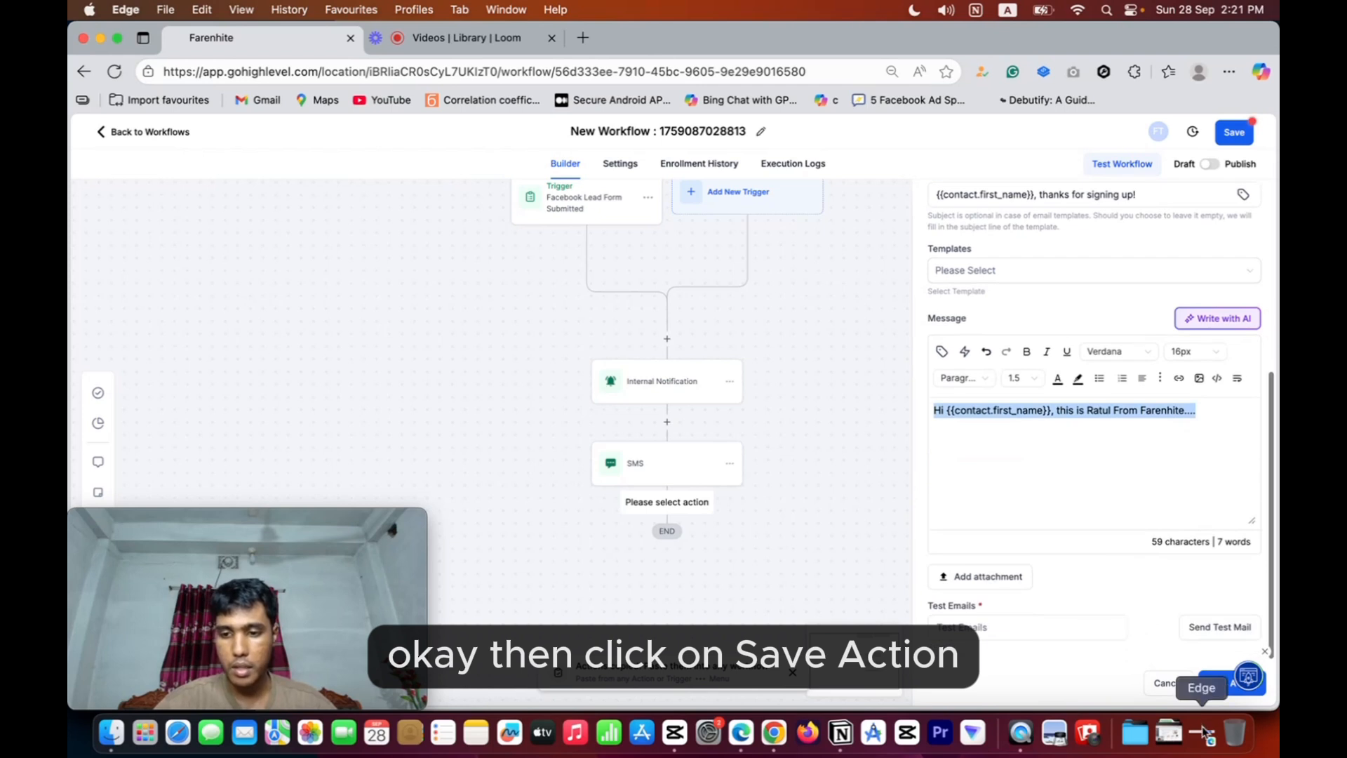
Save the Email step and add a 6-hour Wait step after it
click(1222, 684)
scroll(706, 456, down, 4)
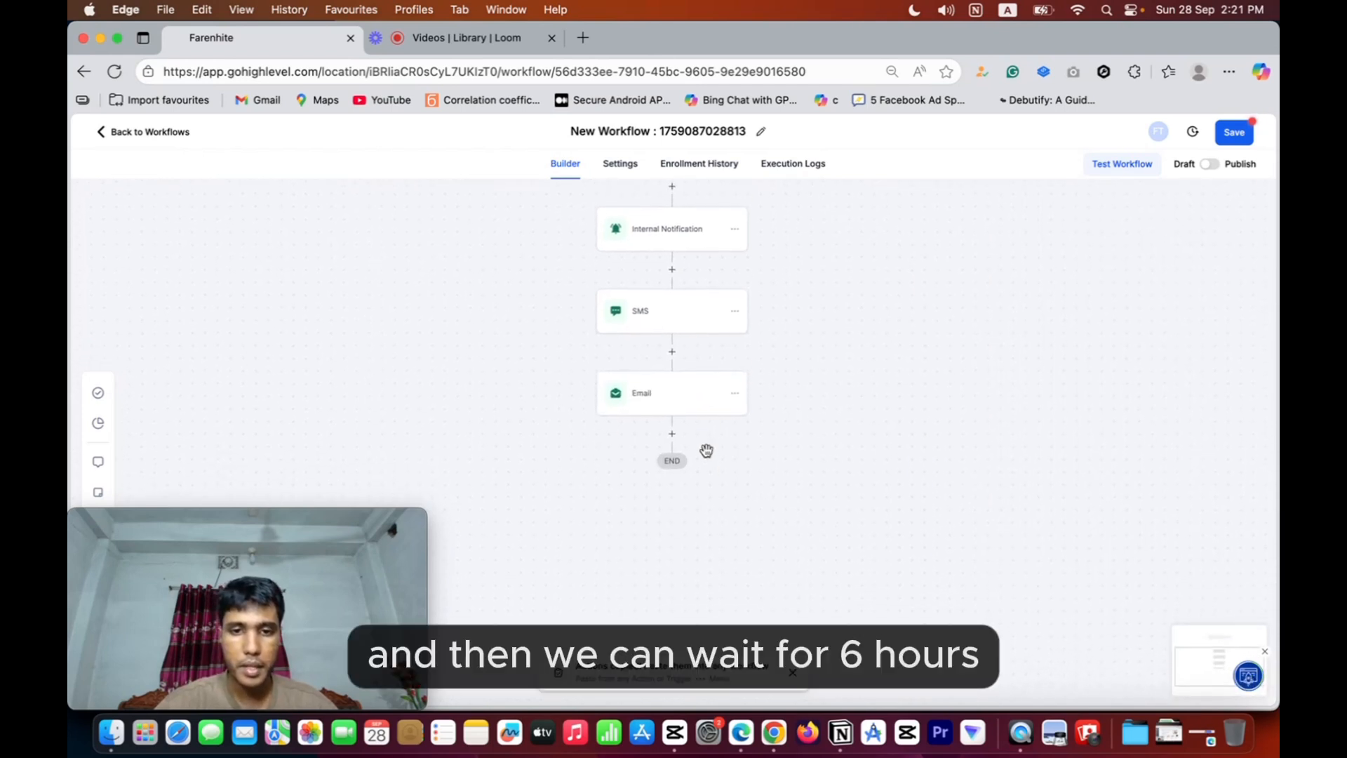
click(680, 438)
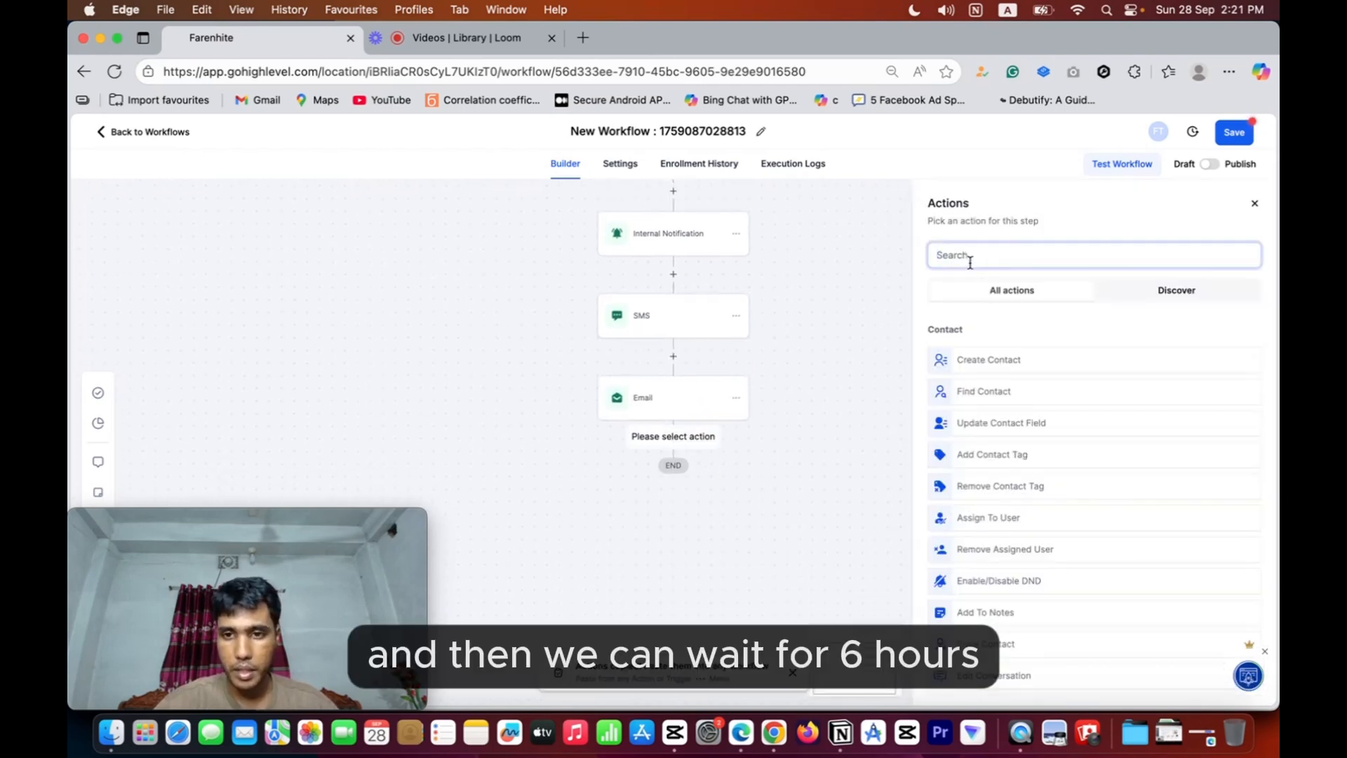
click(970, 262)
text(wait)
click(980, 366)
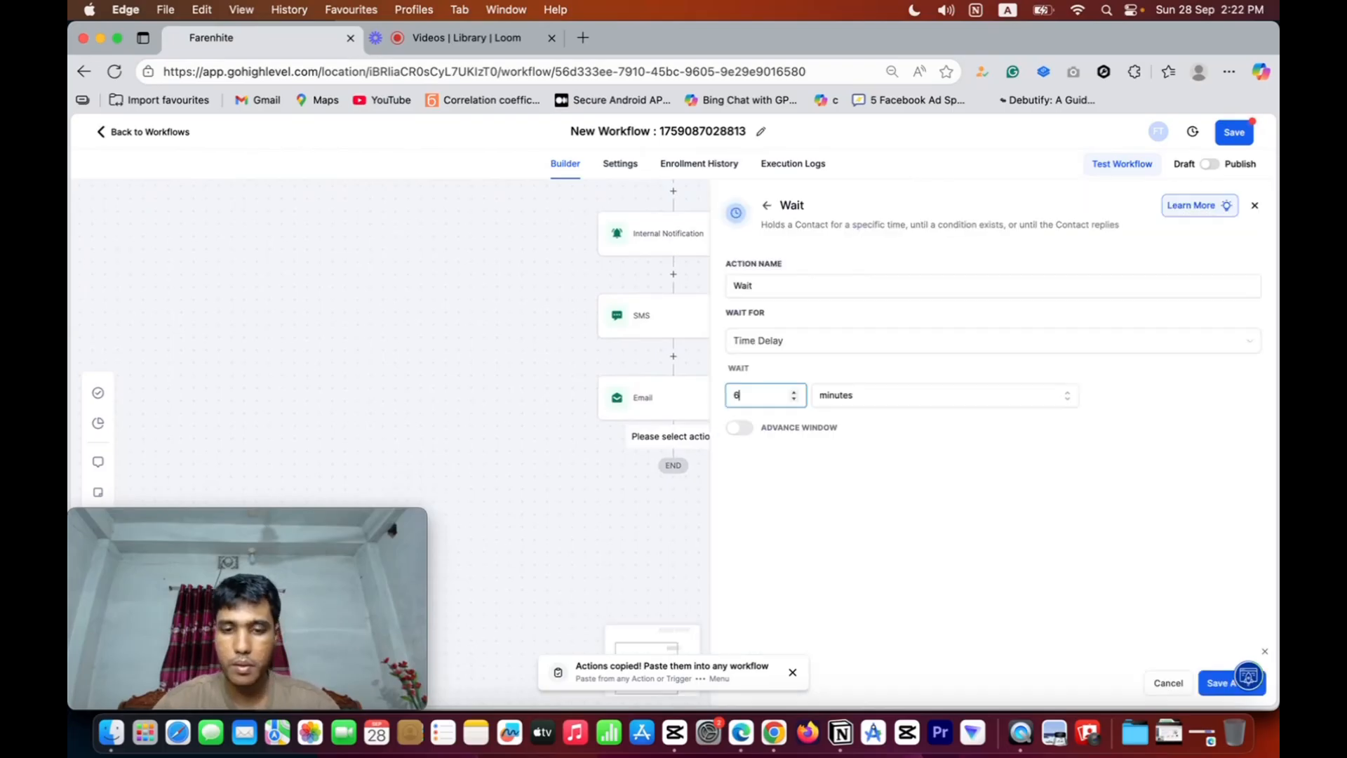
click(770, 285)
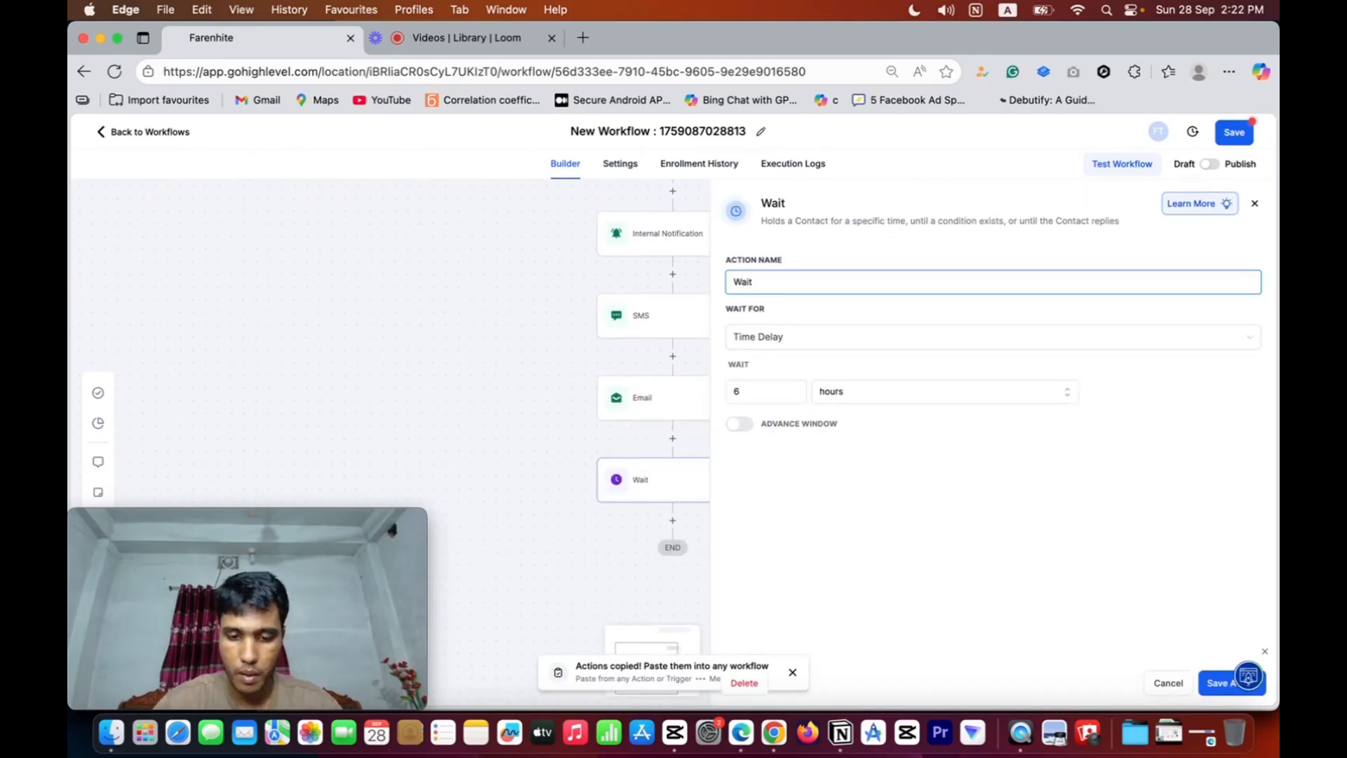
text(6 hours)
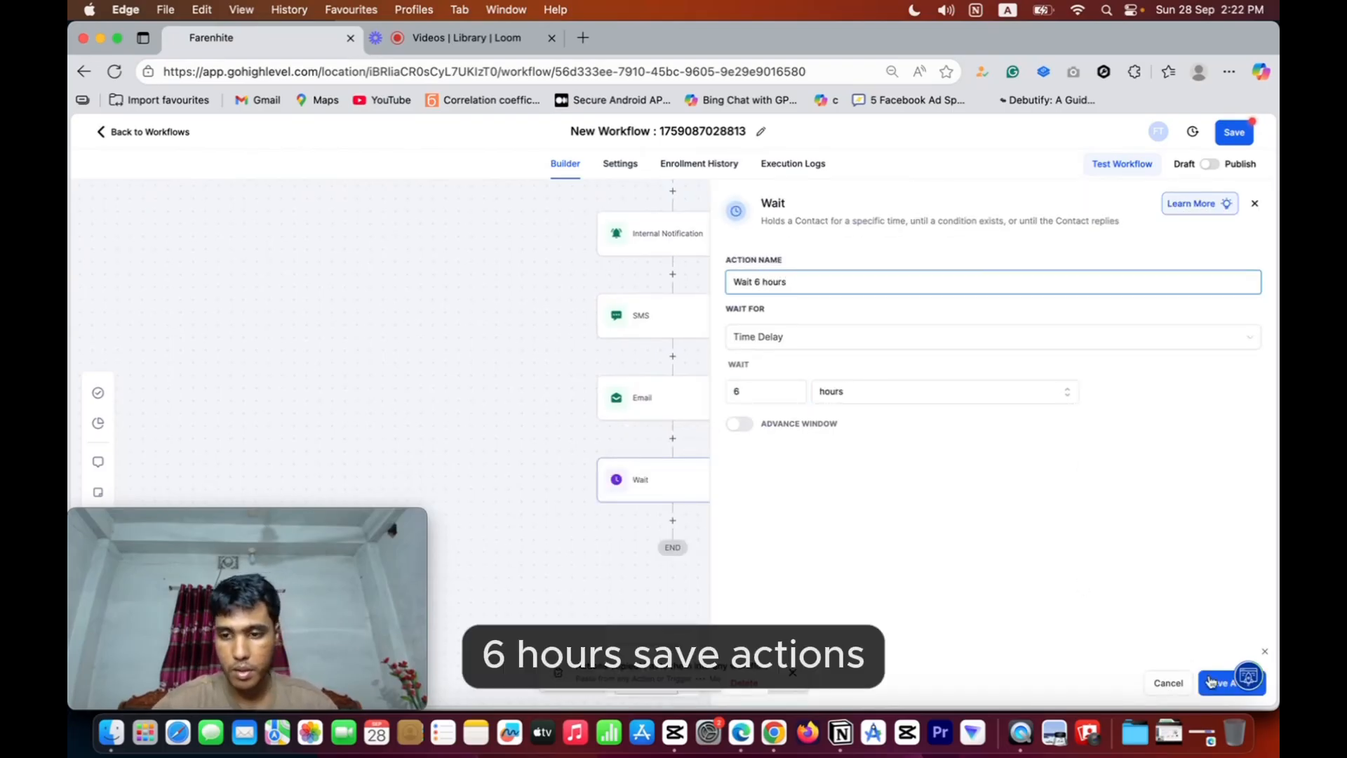
click(1210, 681)
Copy the SMS step and everything after it, pasting them below the 6-hour wait
click(736, 318)
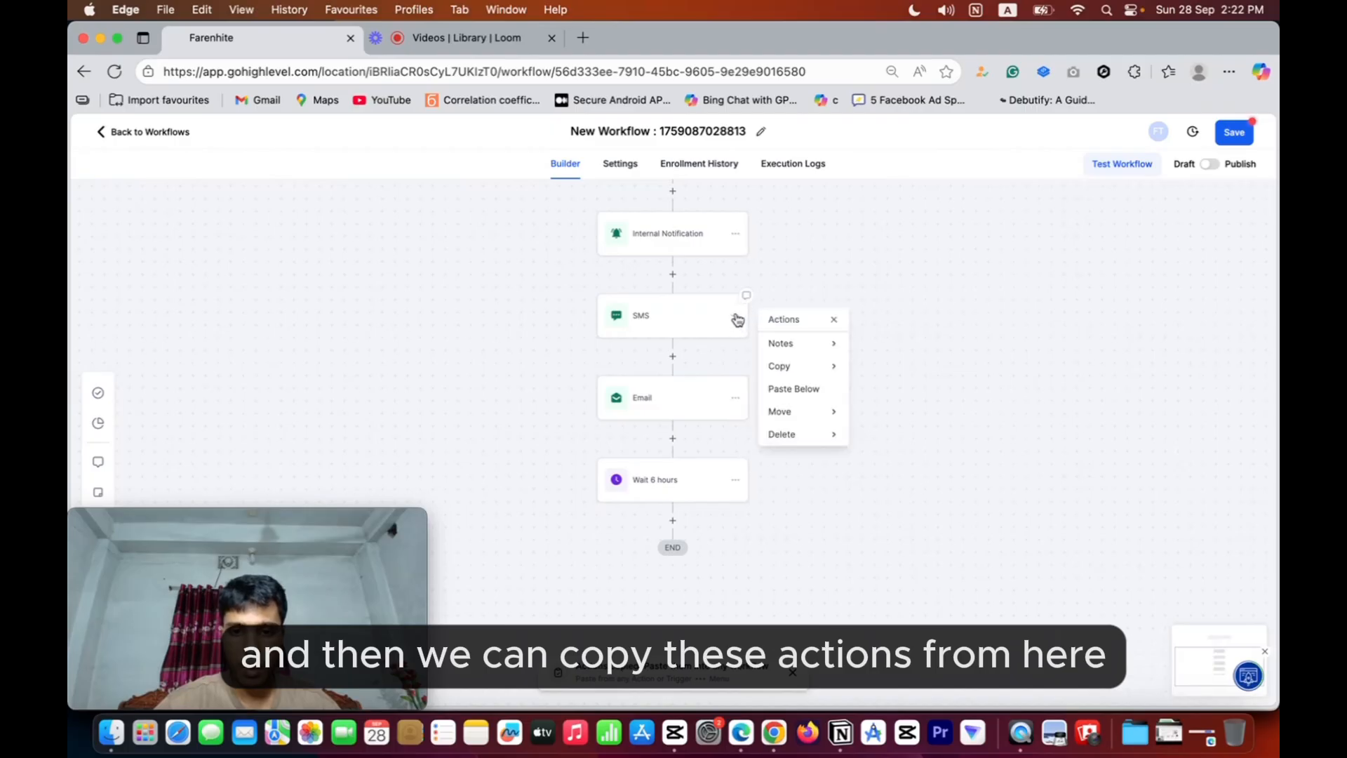
mouse_move(785, 372)
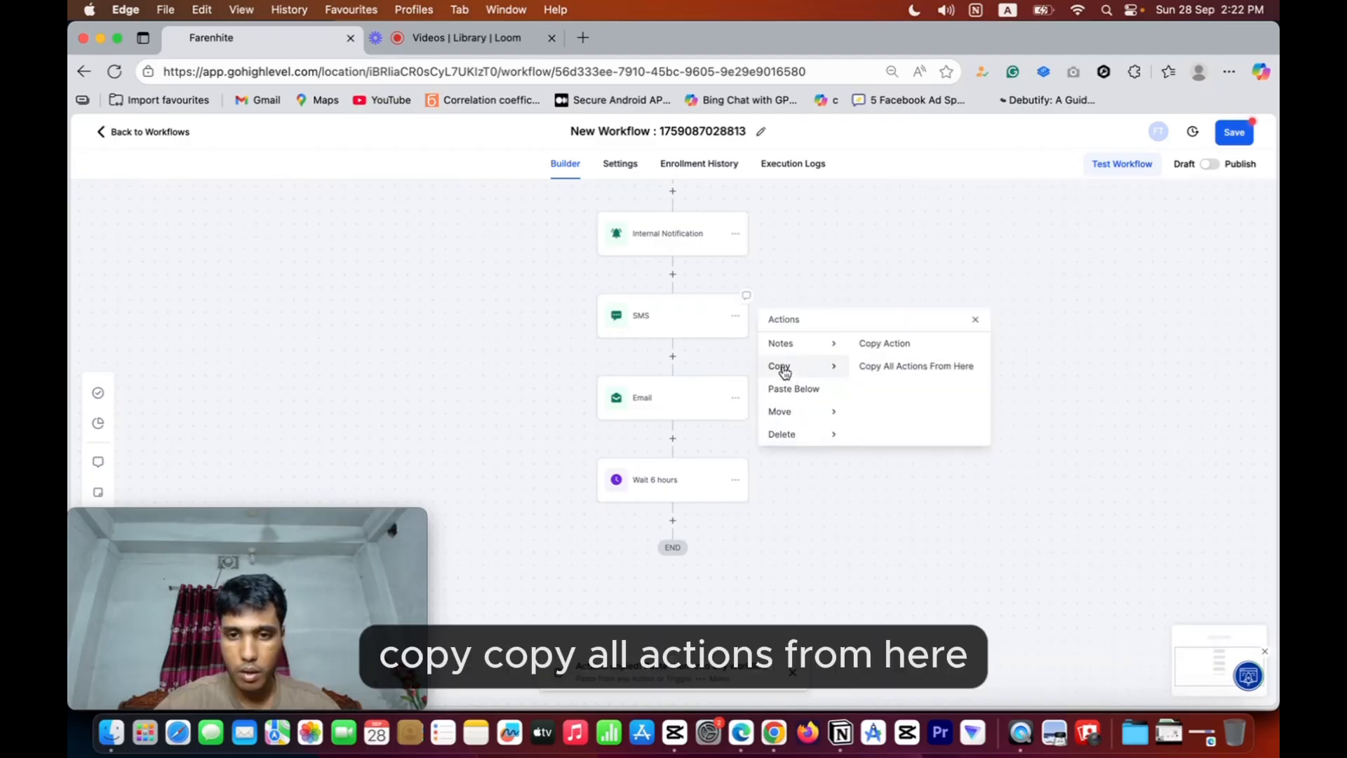
click(897, 367)
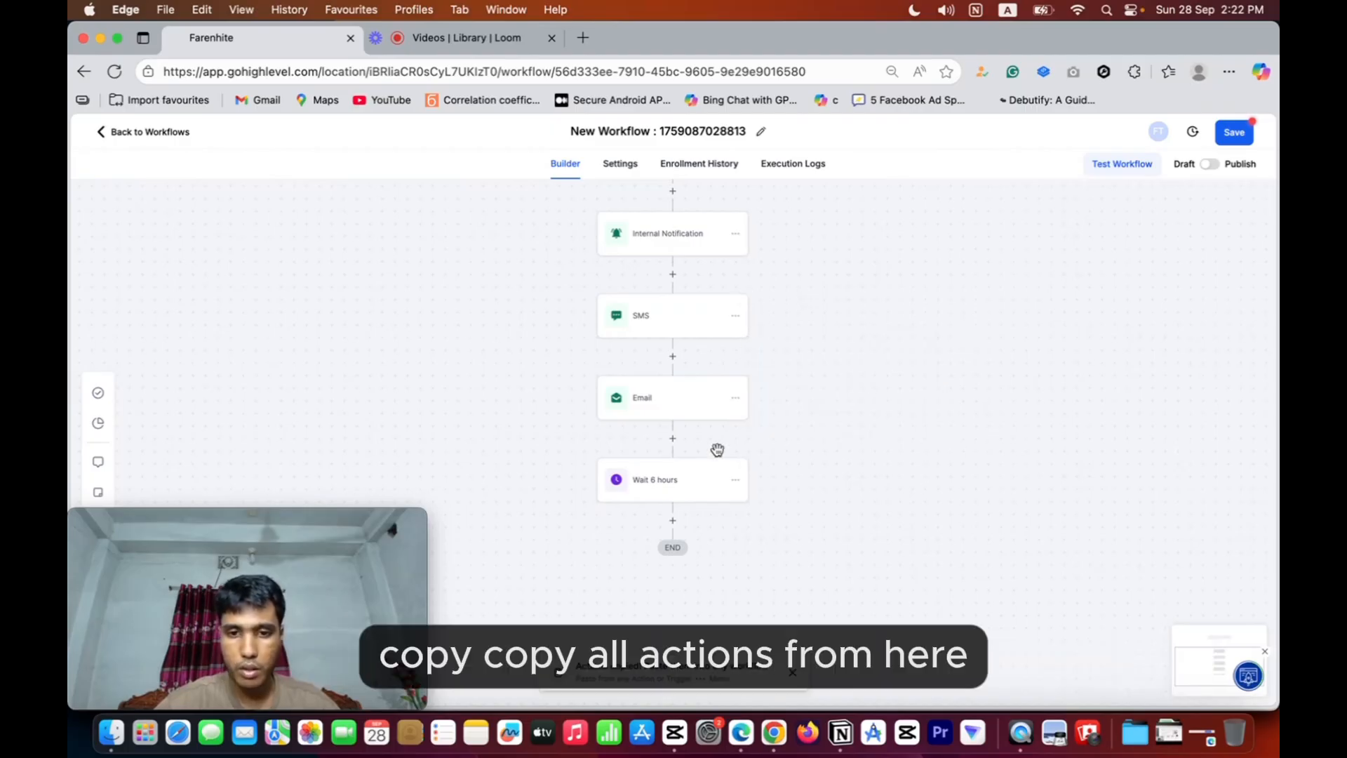
click(691, 523)
Change the last wait to 12 hours and paste the SMS and Email steps after it
scroll(702, 520, down, 5)
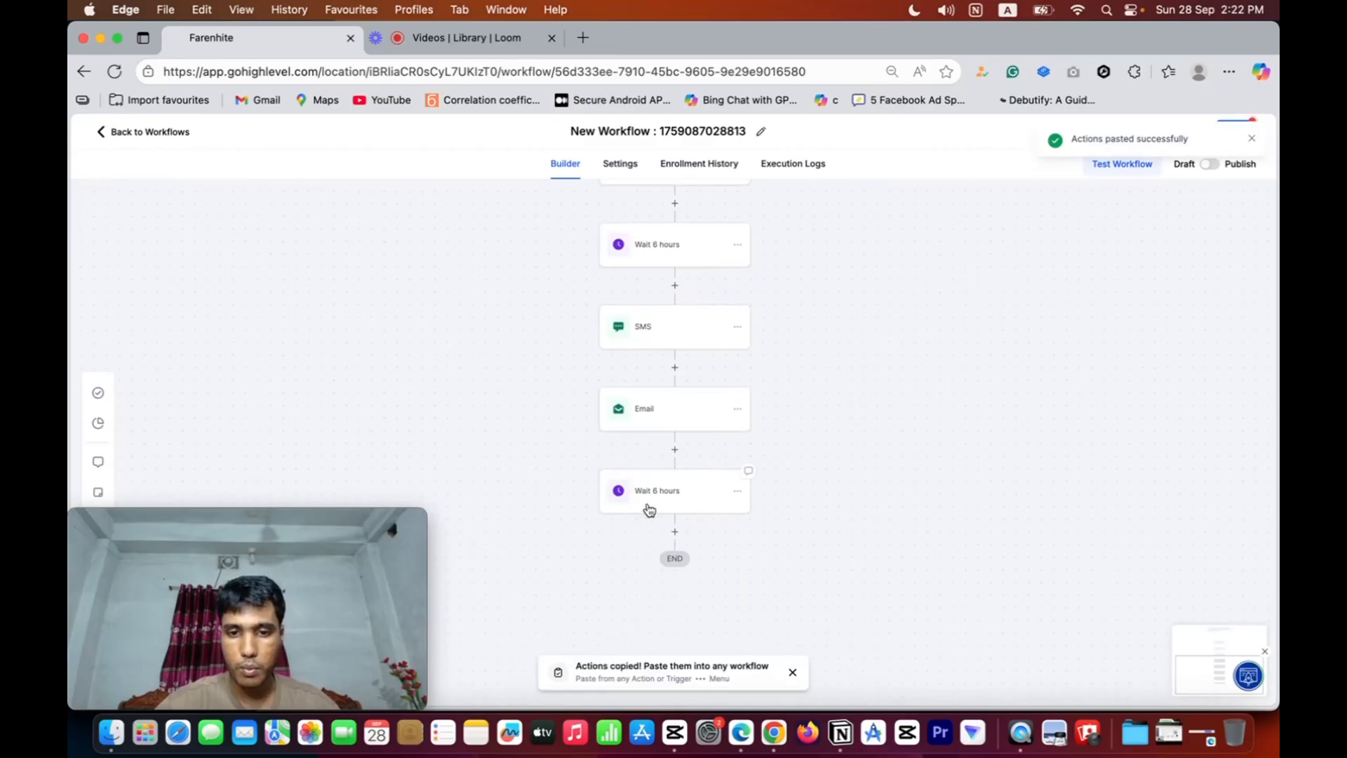
click(649, 506)
click(759, 283)
text(1)
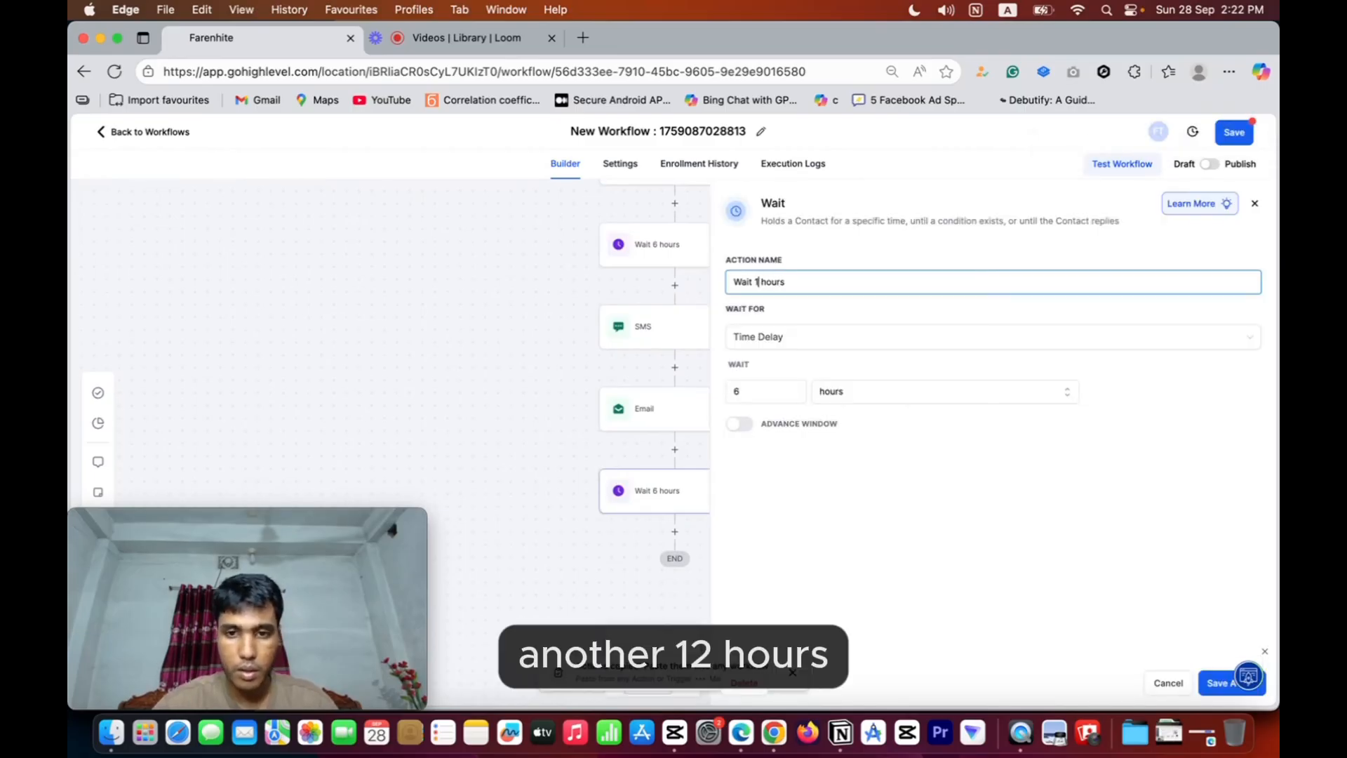
text(2)
click(766, 389)
key(BackSpace)
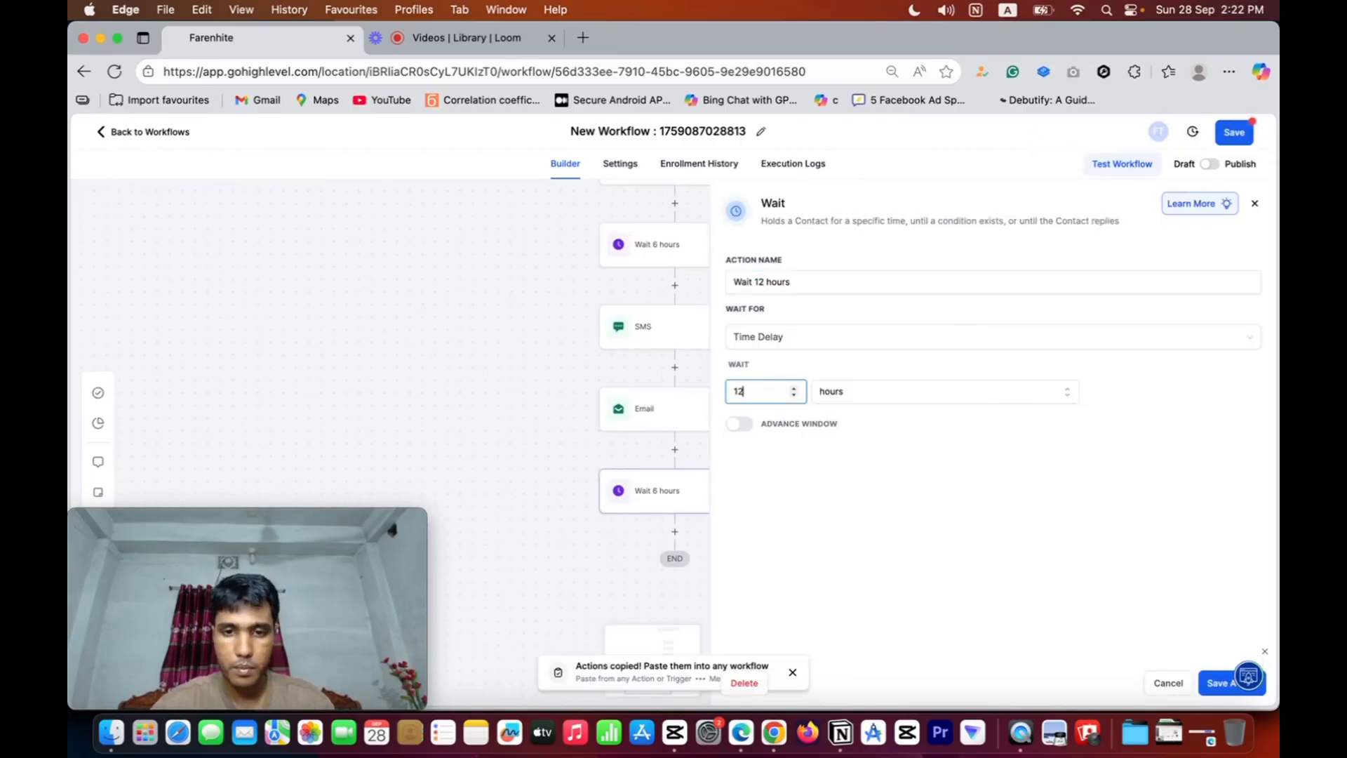
text(12)
click(1217, 683)
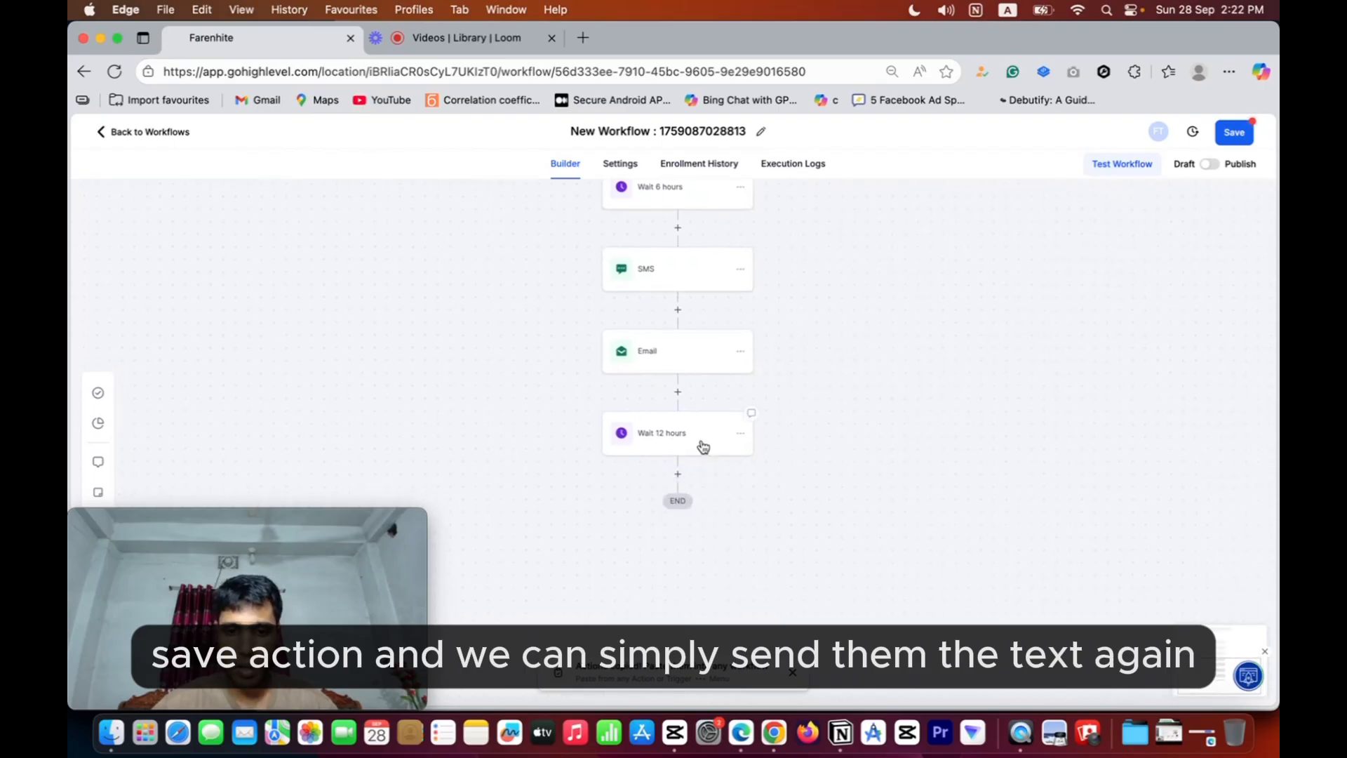
click(698, 475)
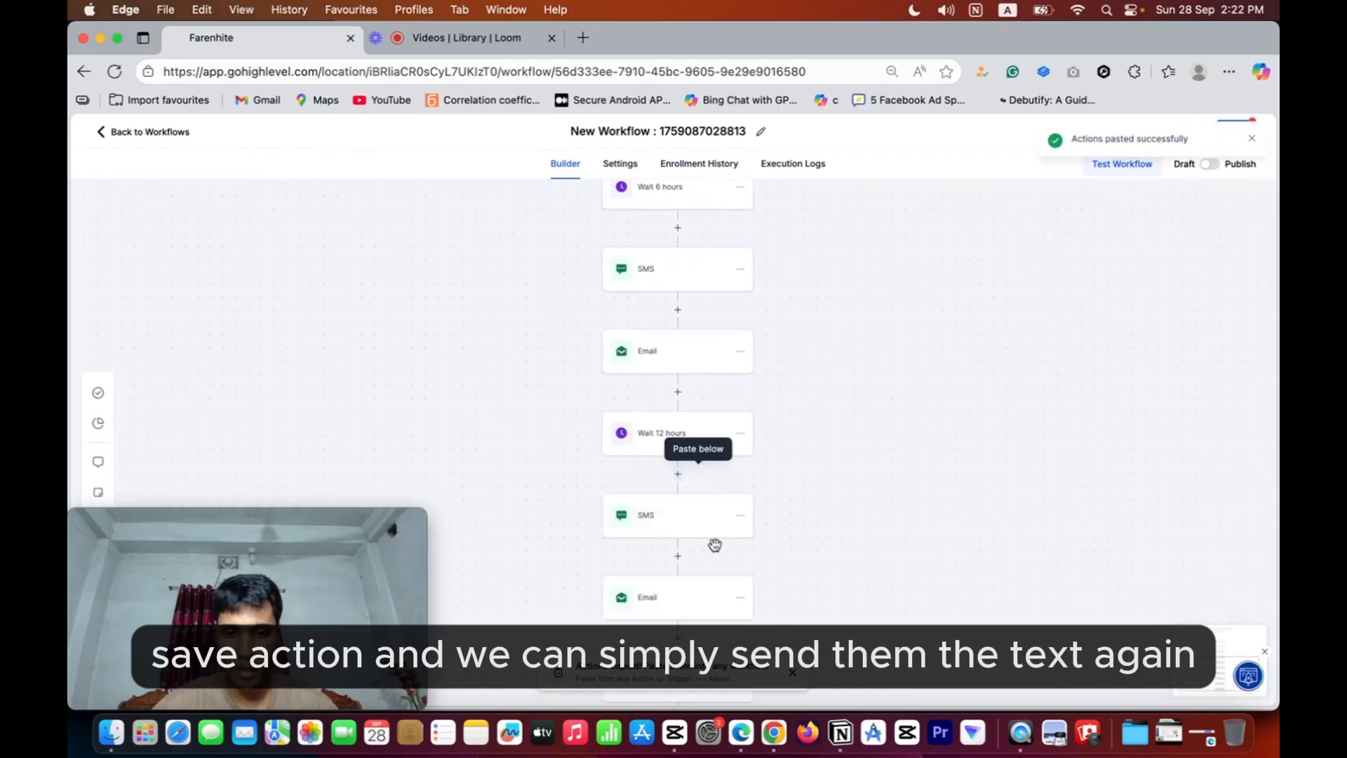
Delete the trailing Wait 6 hours step and everything below it
scroll(714, 545, down, 5)
click(742, 509)
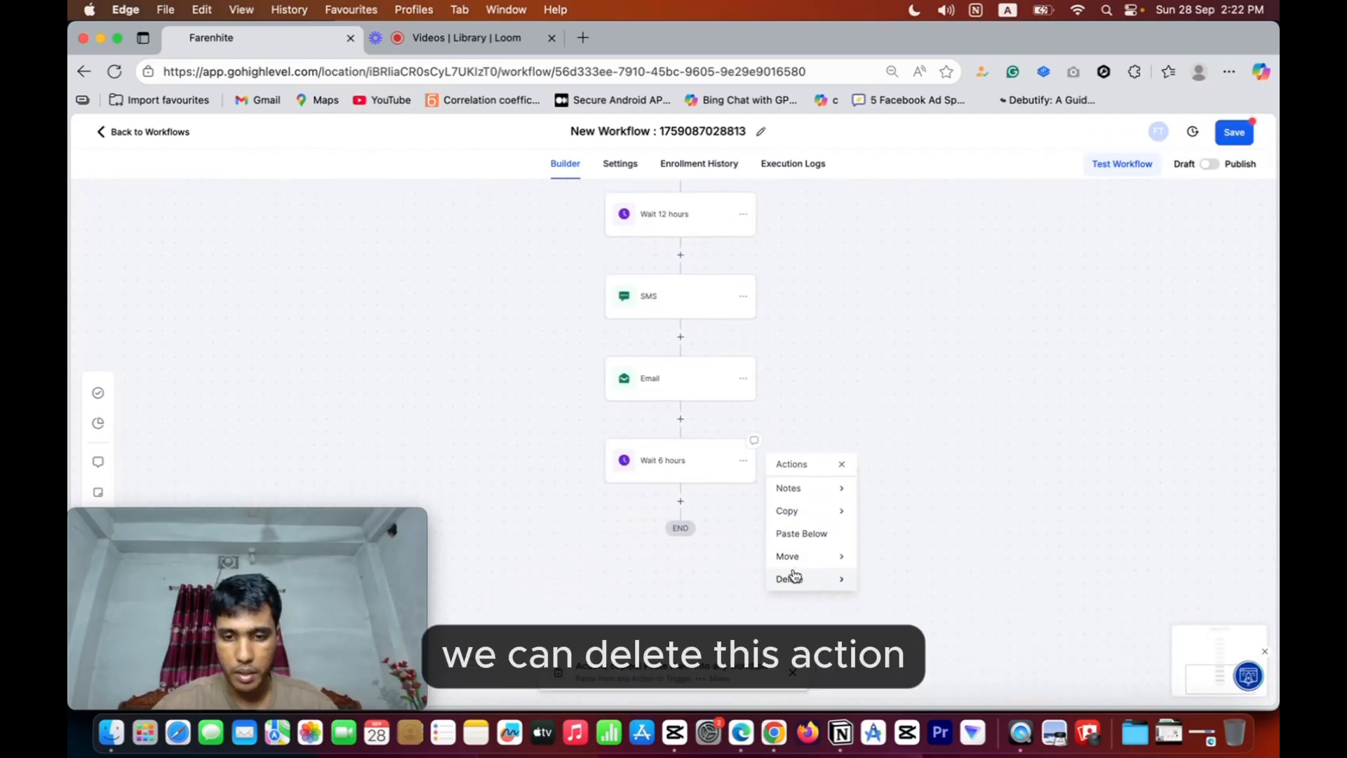
mouse_move(794, 577)
click(901, 510)
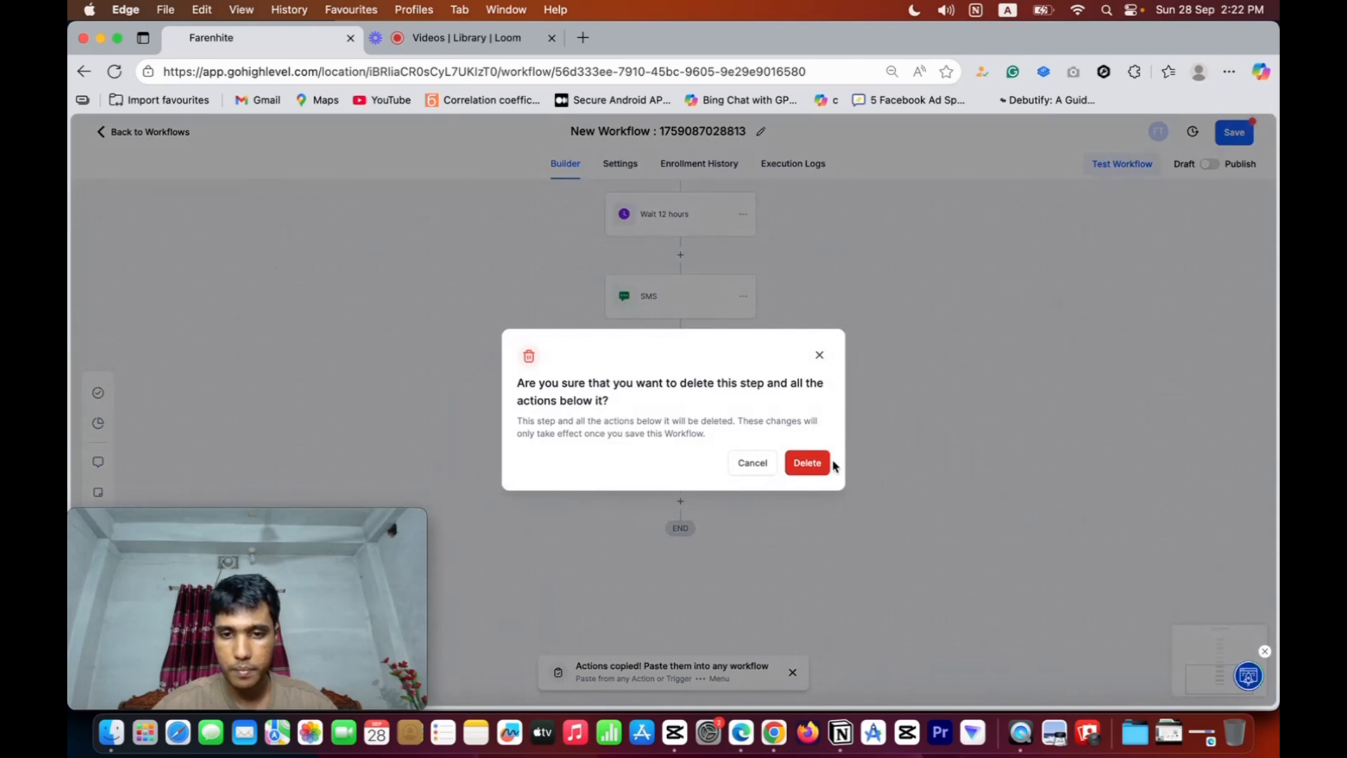
click(807, 462)
click(647, 131)
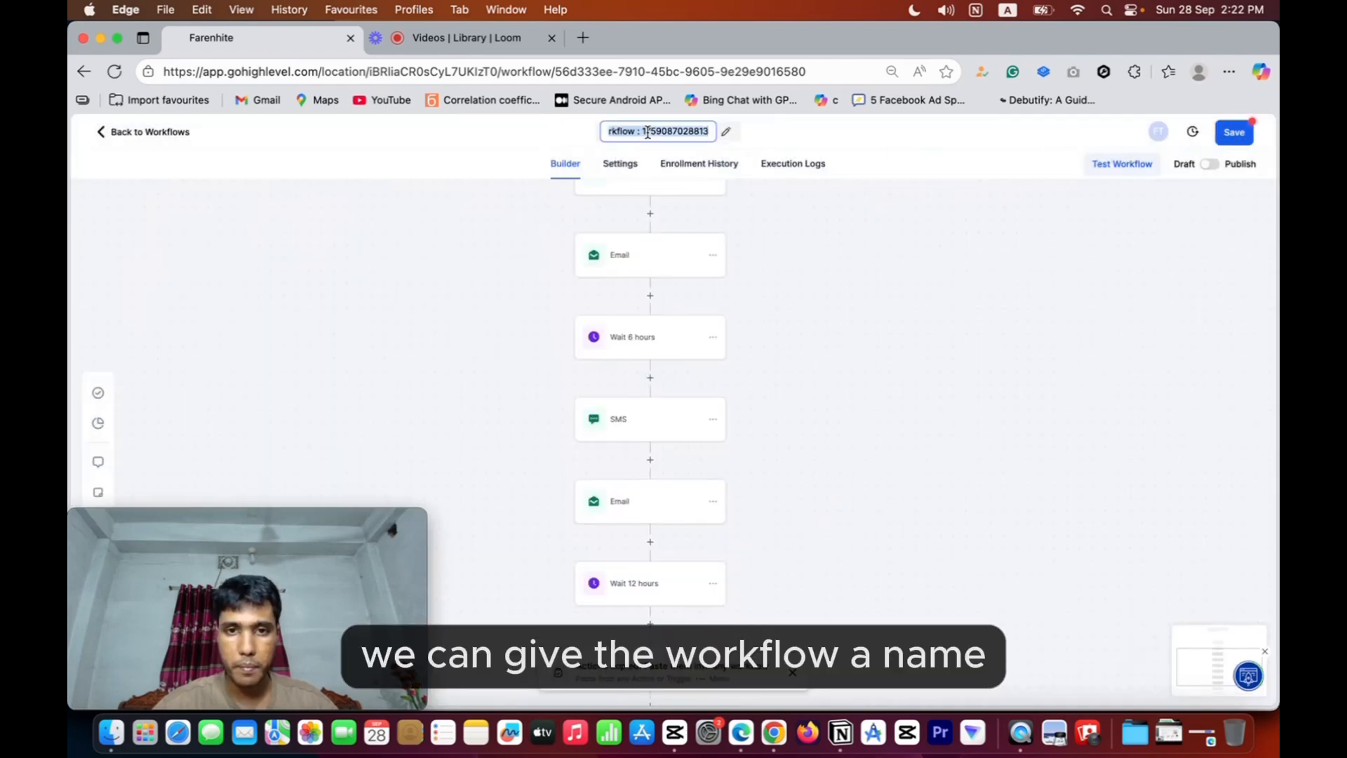
Rename the workflow 'Facebook Lead Form Submission Workflow' and go to its settings
text(Form Submission Workfl)
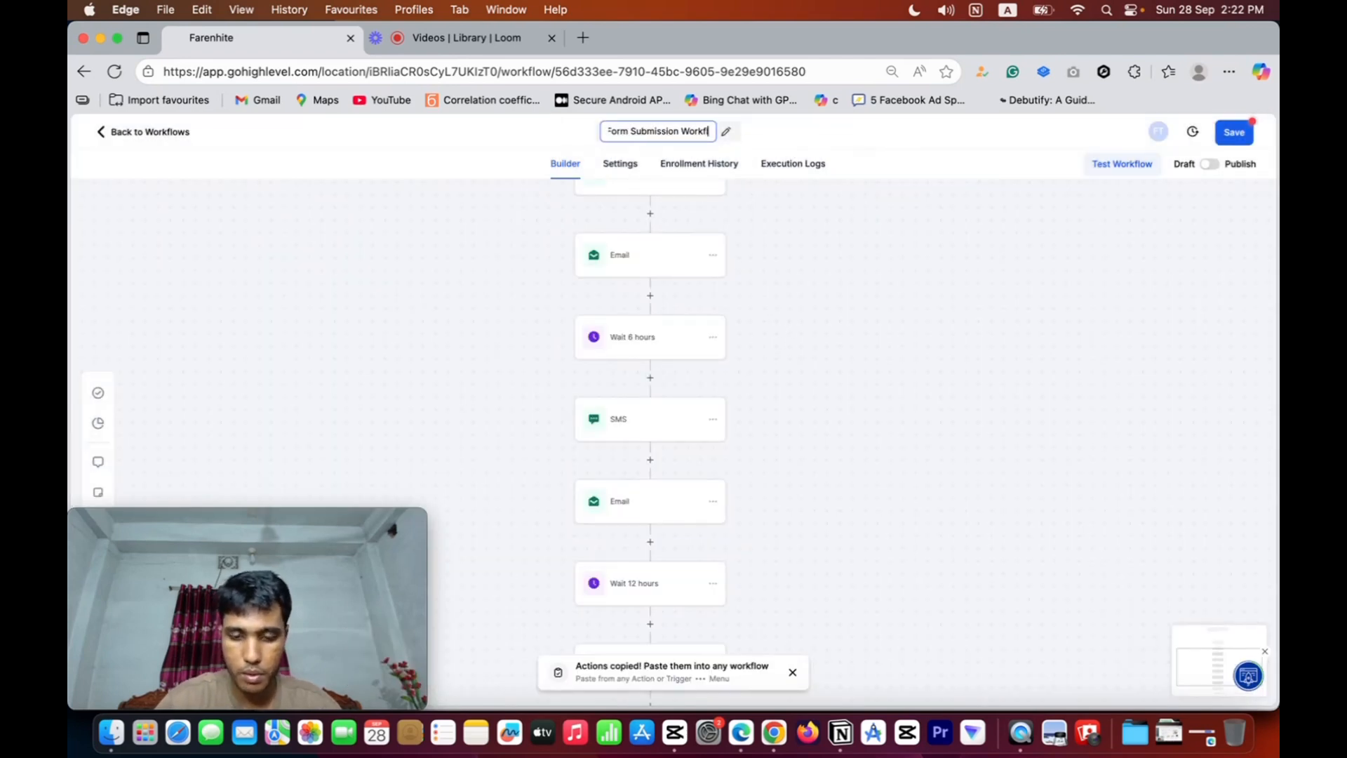
text(ow)
key(Return)
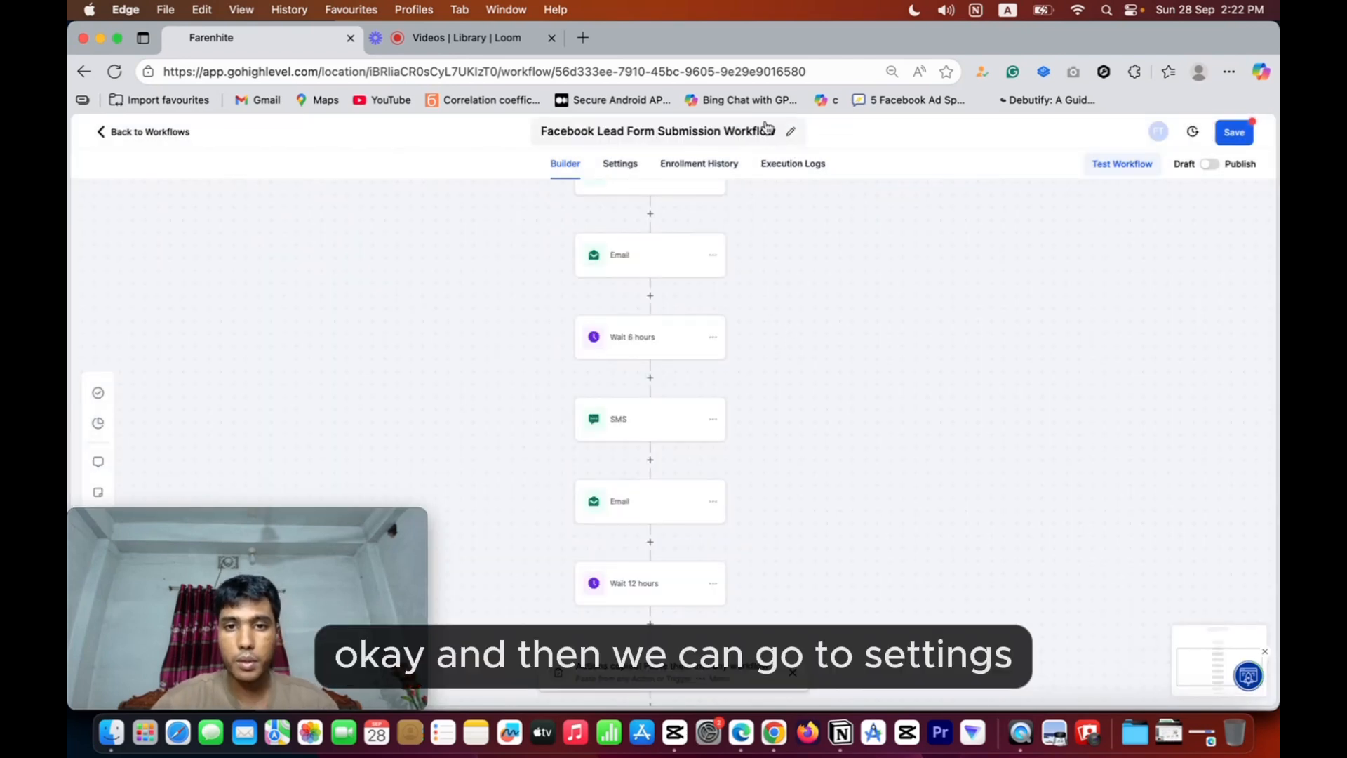
click(628, 169)
scroll(517, 360, down, 3)
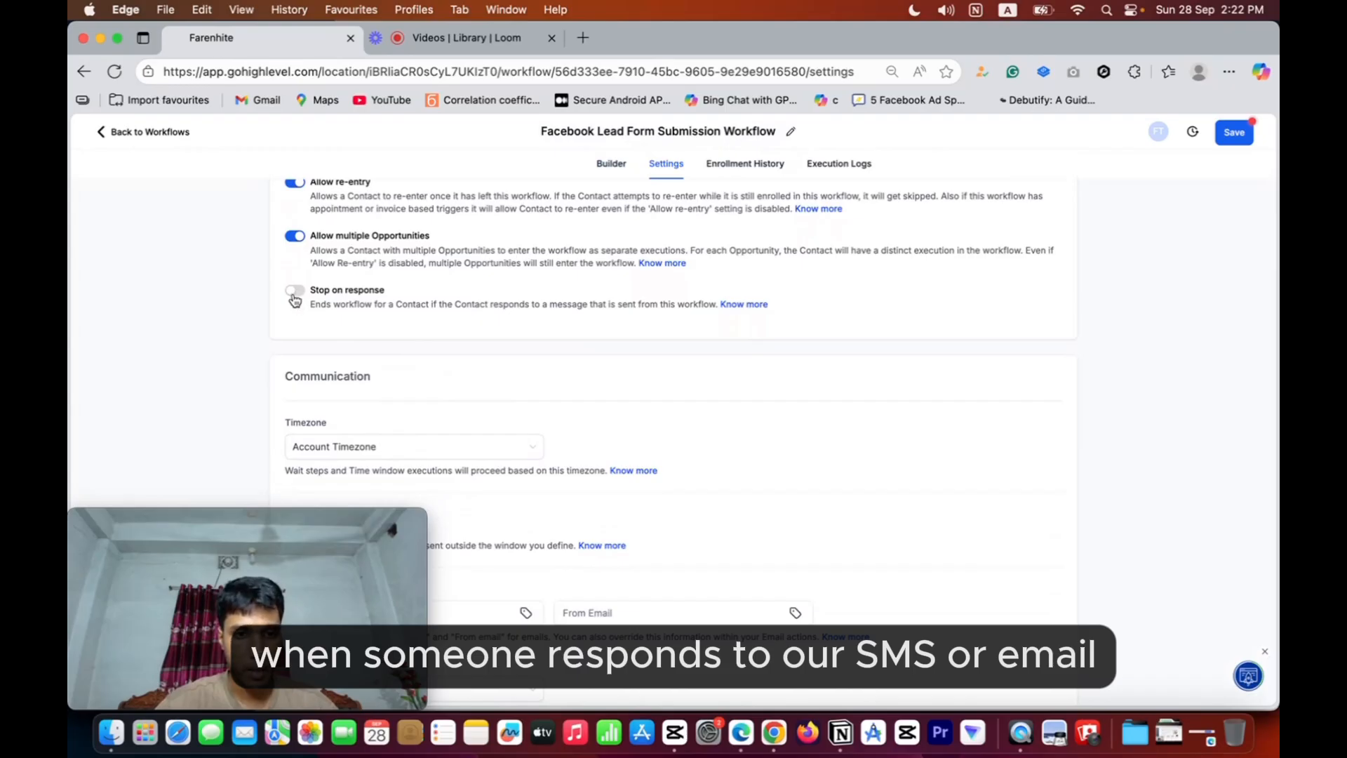
scroll(379, 363, down, 4)
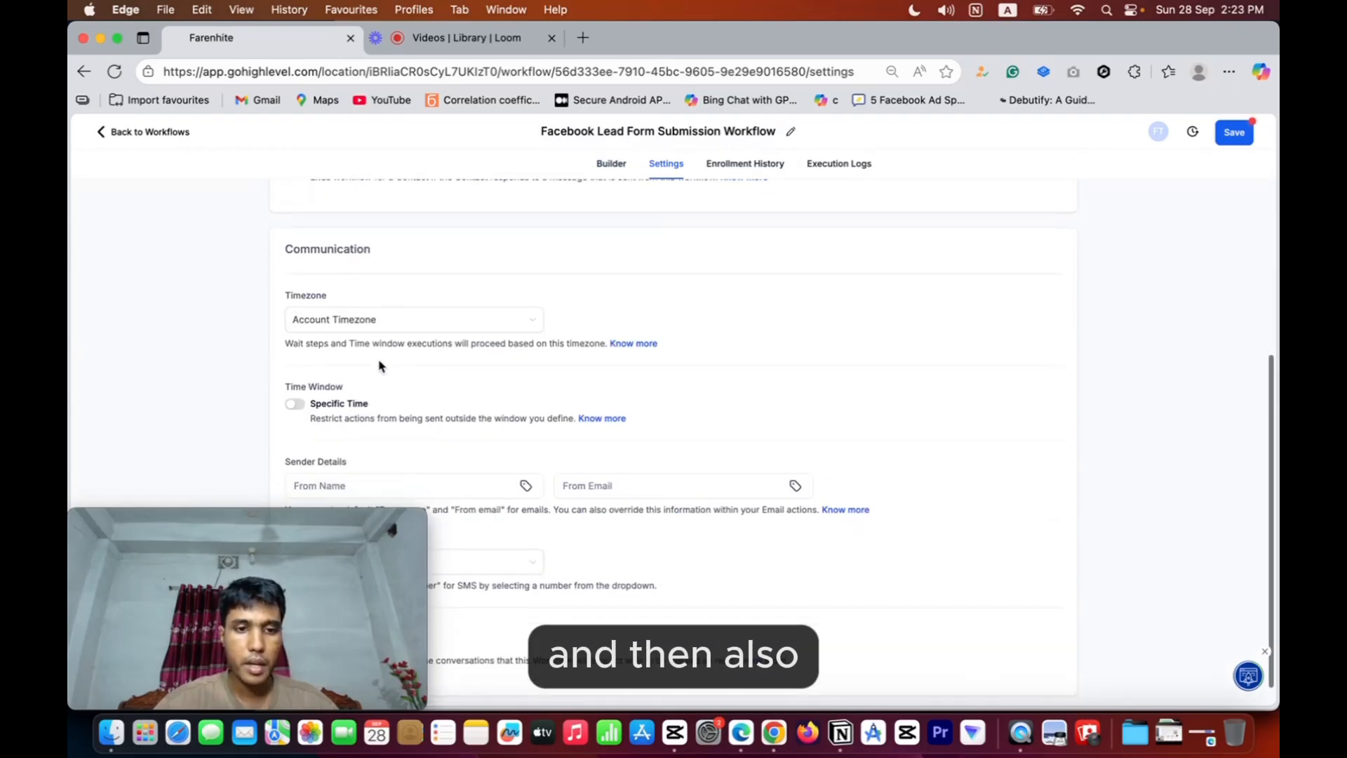
drag(267, 619, 1069, 592)
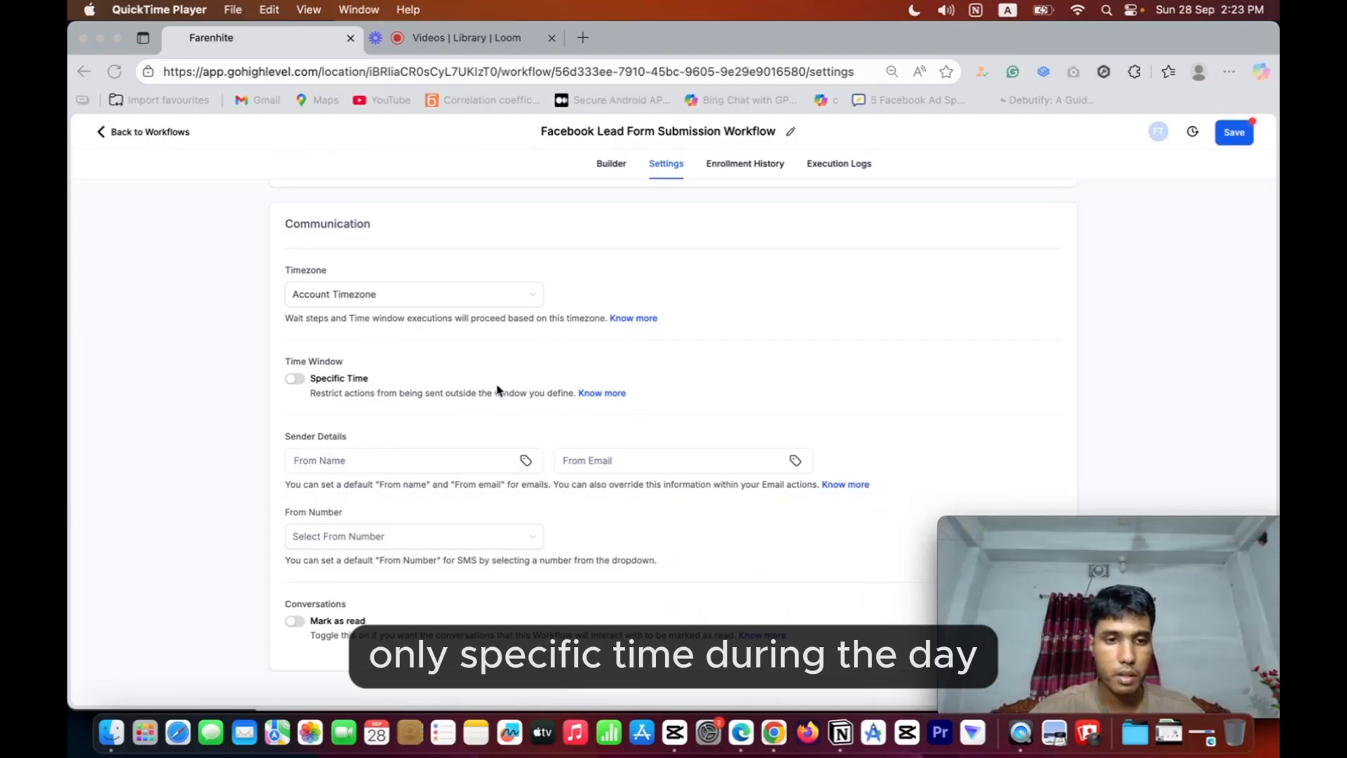
click(288, 406)
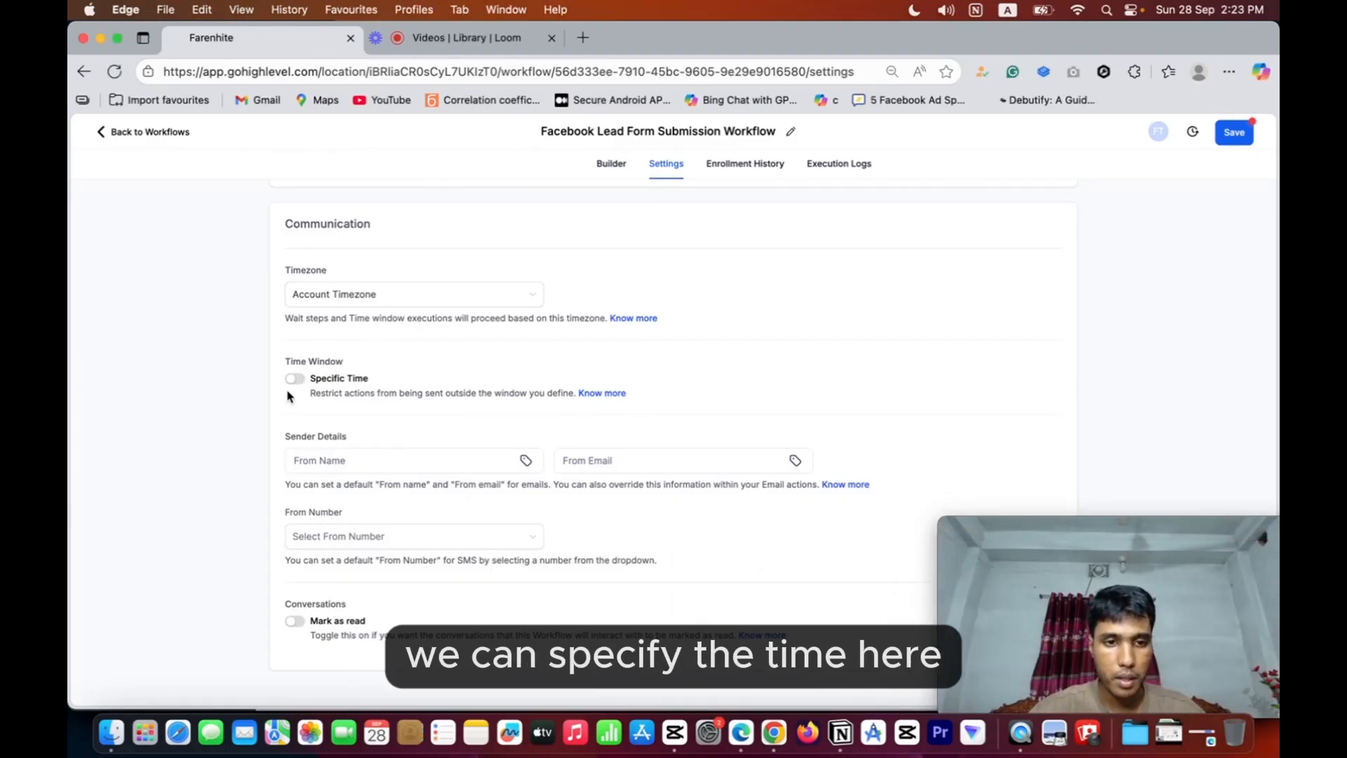
Restrict sending to a specific window of 8:00 AM–5:00 PM, Monday to Friday
click(293, 379)
scroll(421, 414, down, 2)
scroll(421, 414, down, 2)
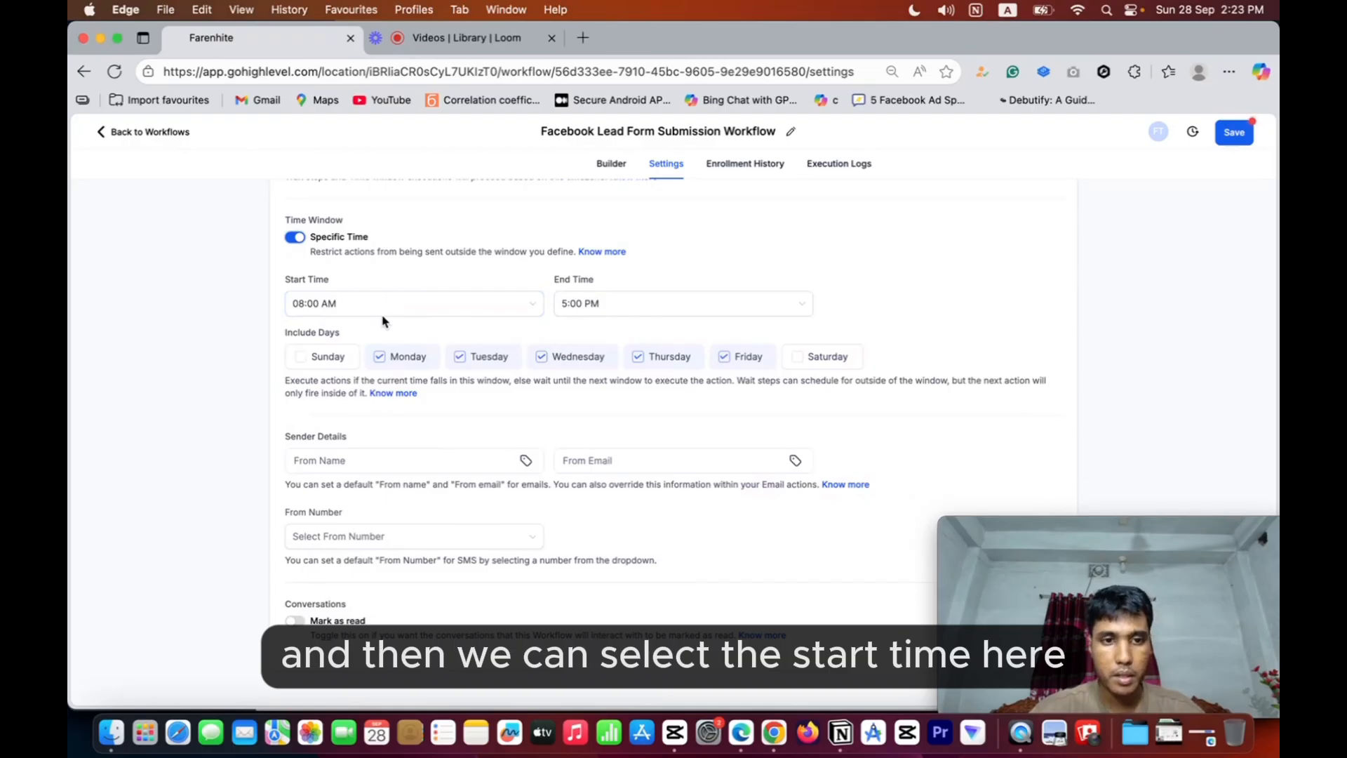
click(407, 303)
click(609, 306)
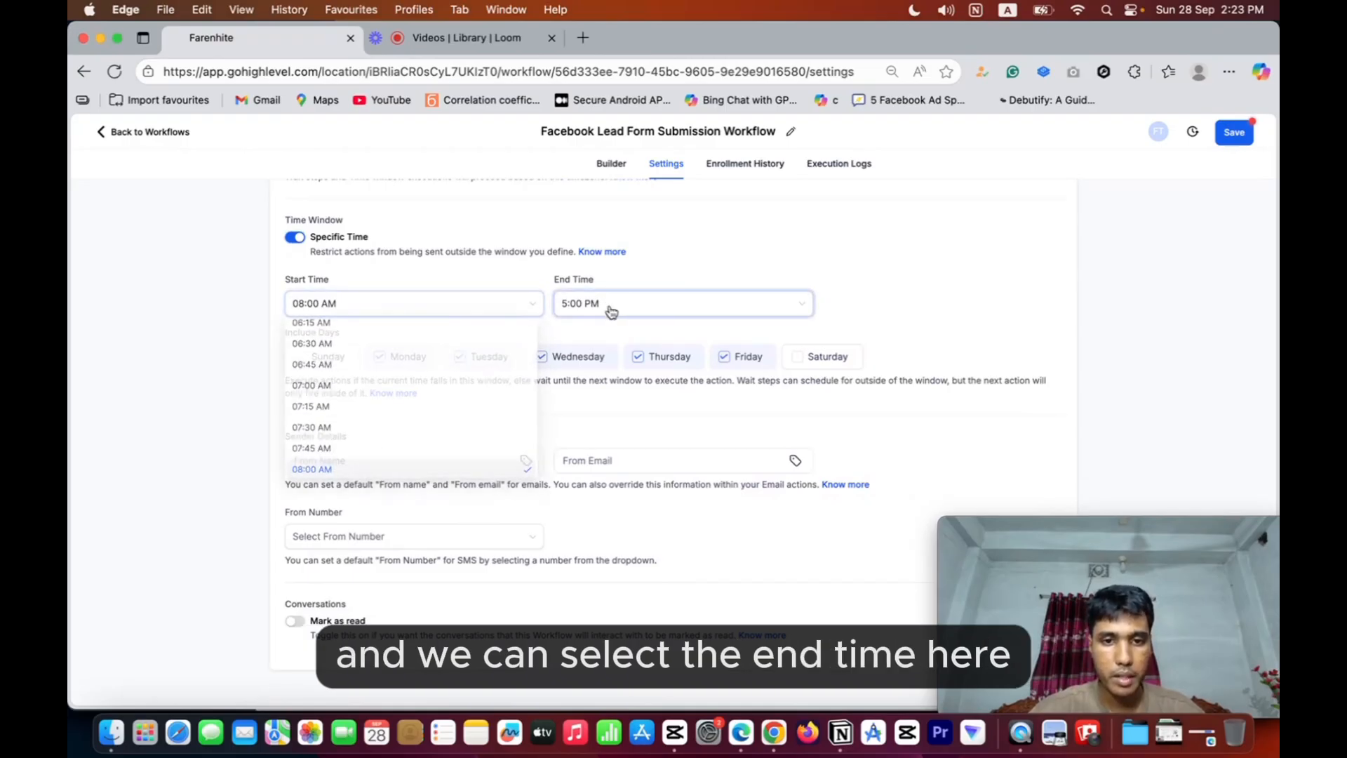
click(271, 364)
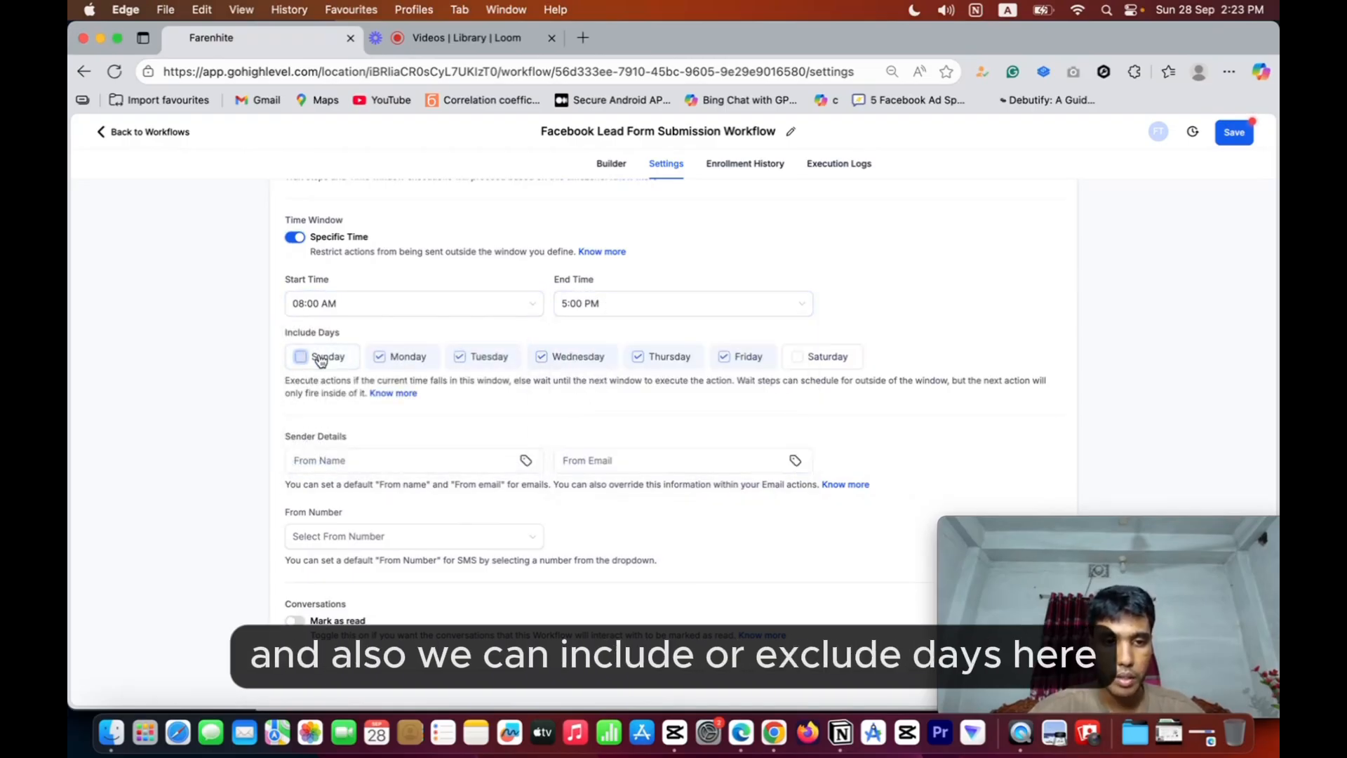
click(320, 356)
click(320, 355)
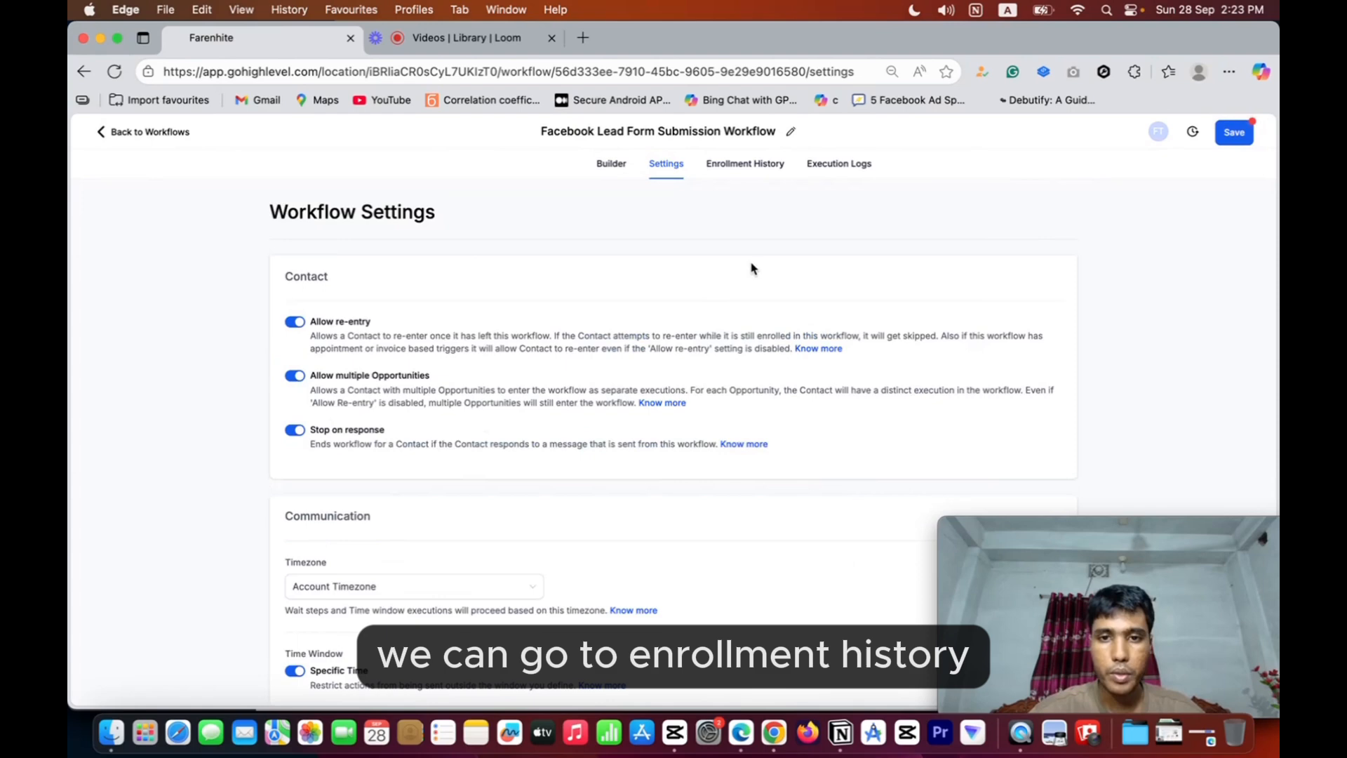
click(737, 164)
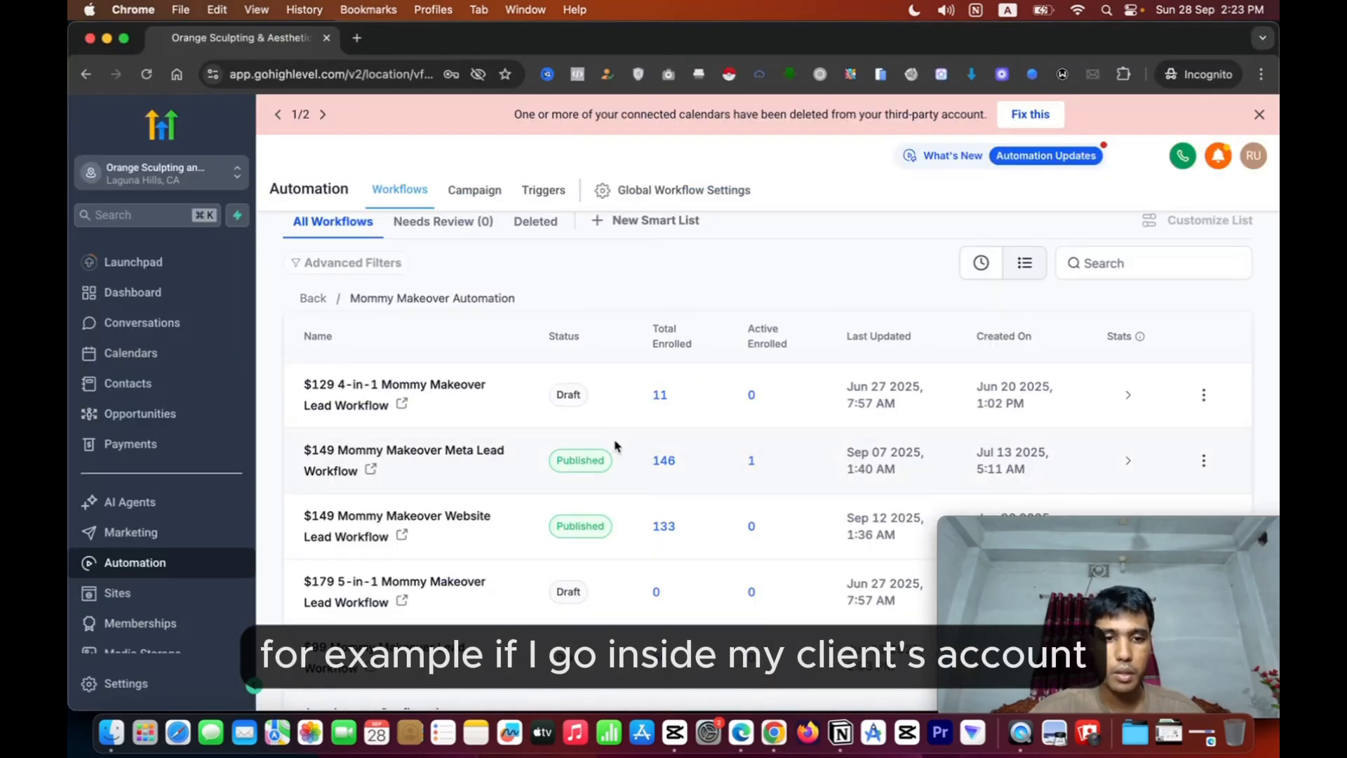
Open the $149 Mommy Makeover Meta Lead Workflow's execution logs and check the Contact, Status and Action filters
click(410, 458)
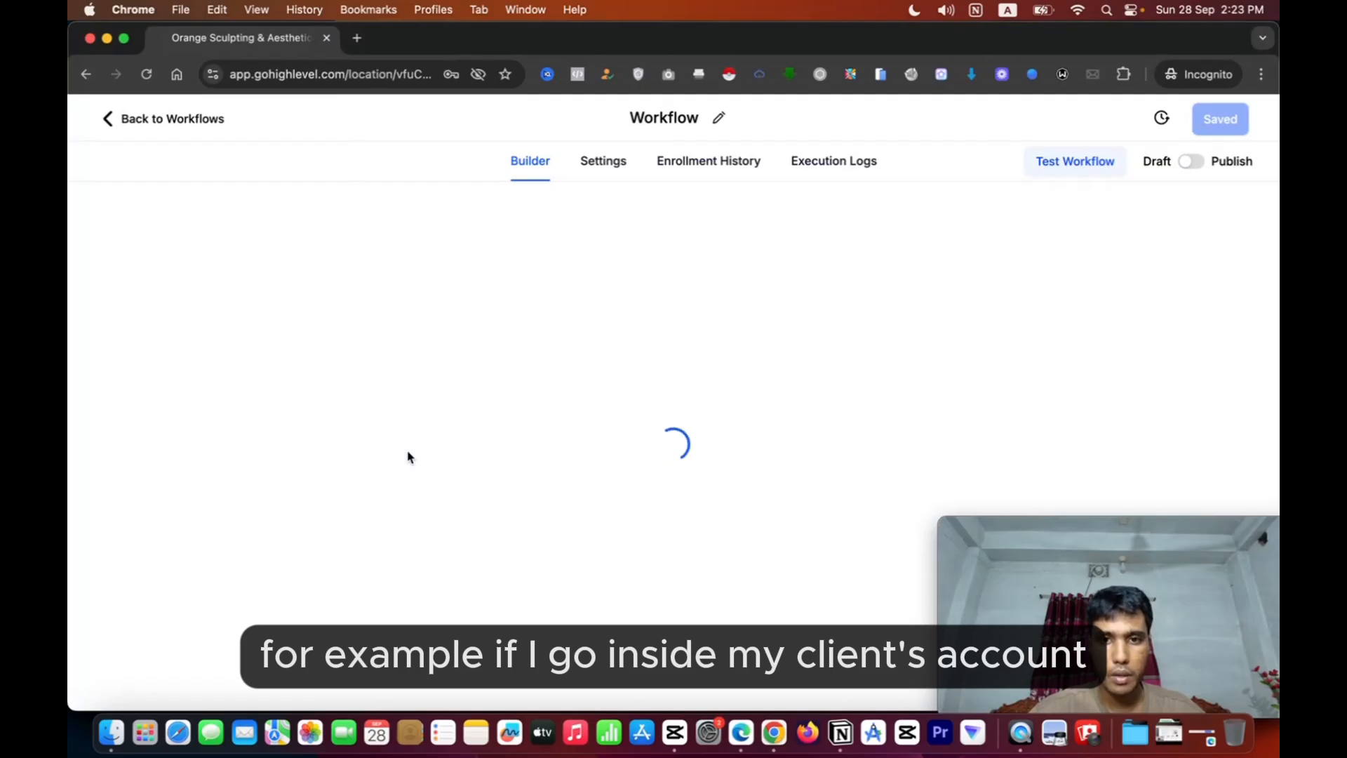
click(679, 163)
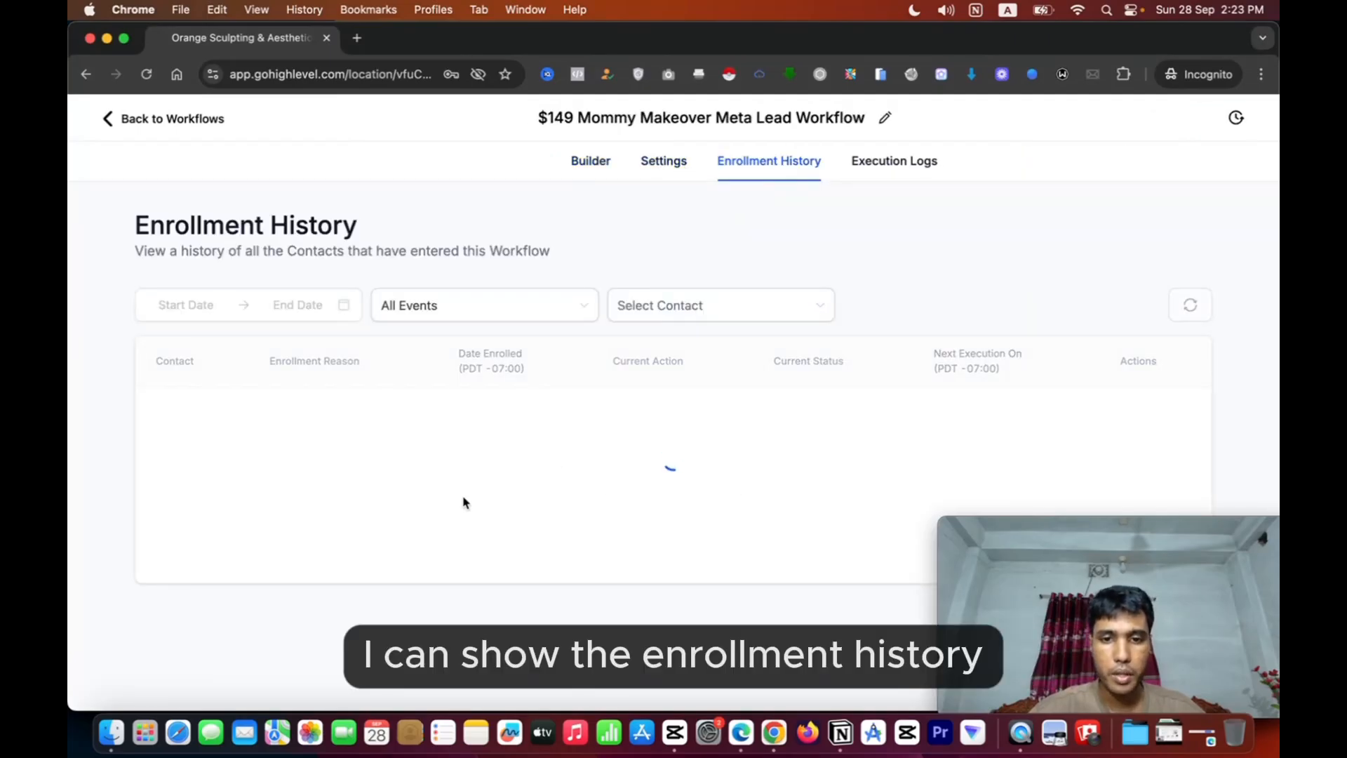
scroll(554, 608, down, 2)
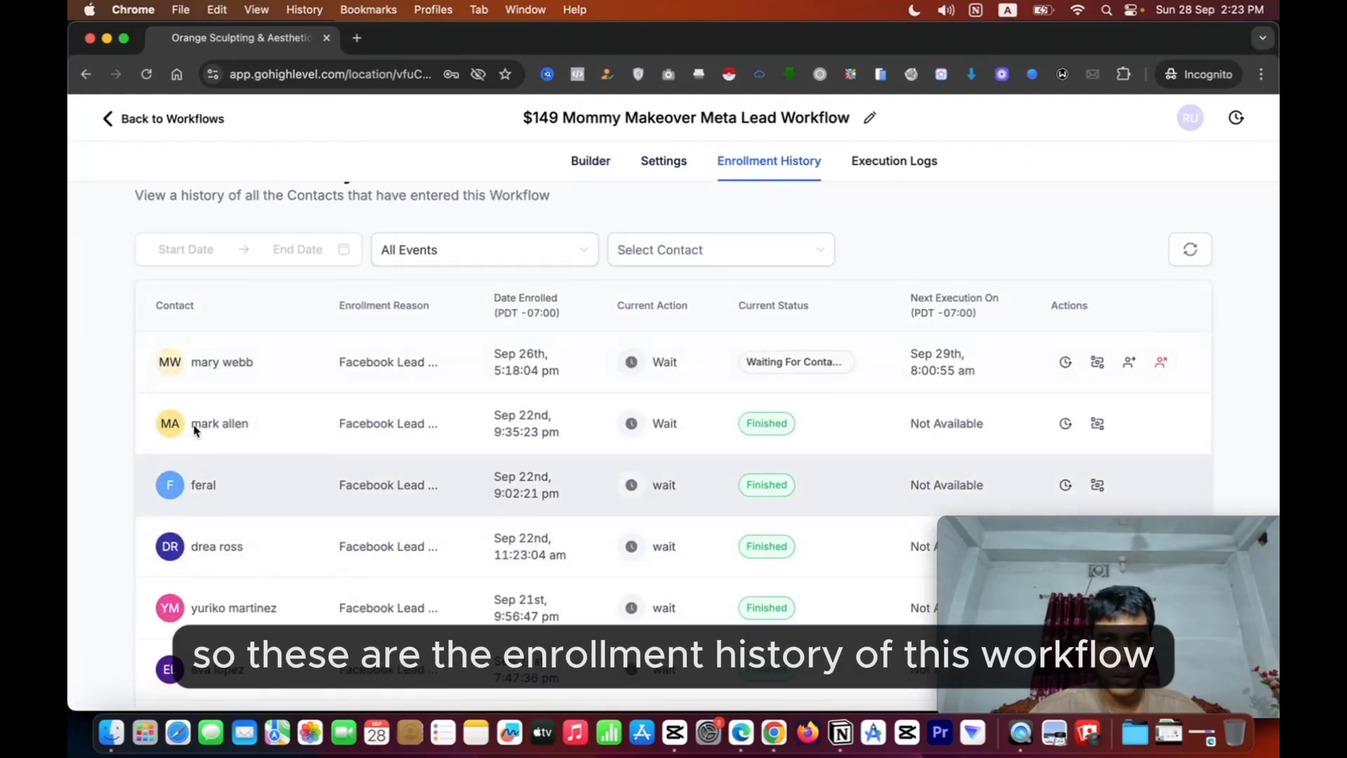
scroll(512, 385, up, 2)
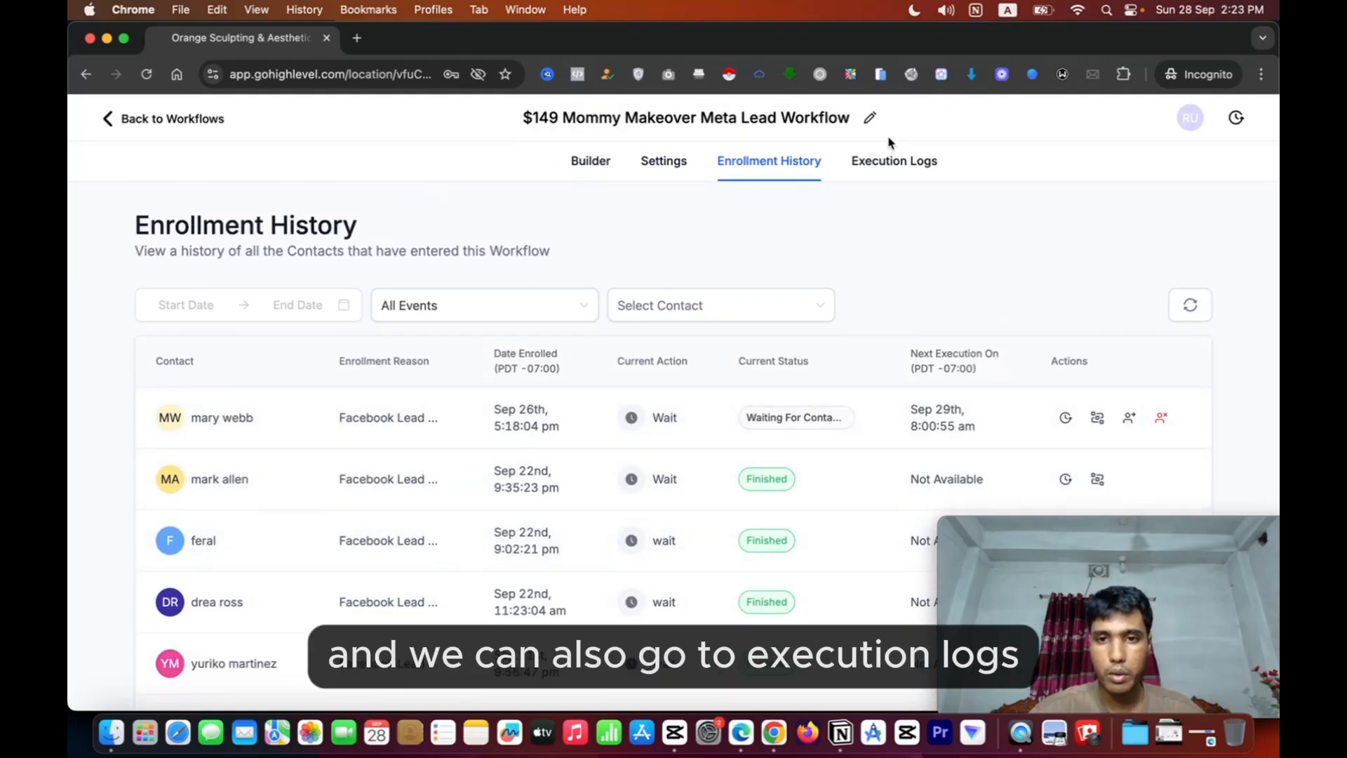
click(876, 165)
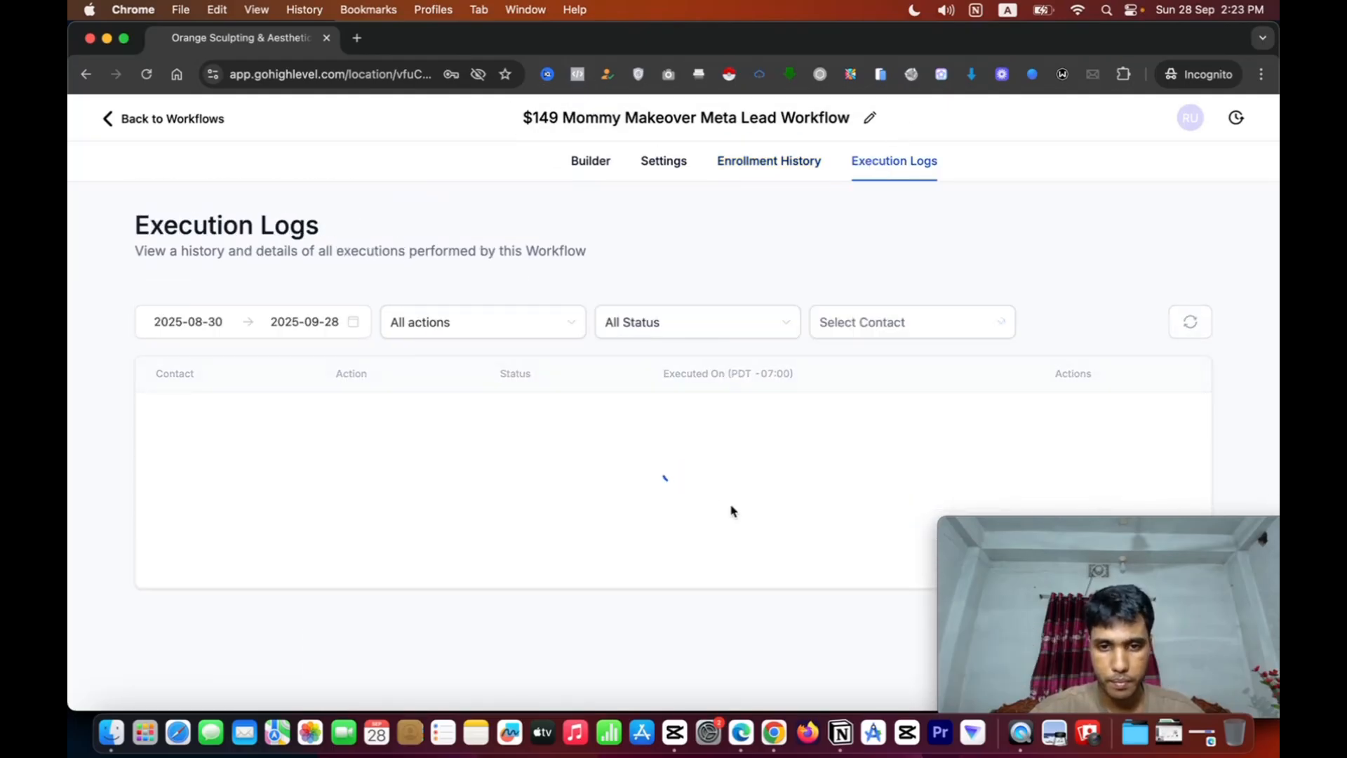
click(860, 333)
click(778, 329)
click(897, 314)
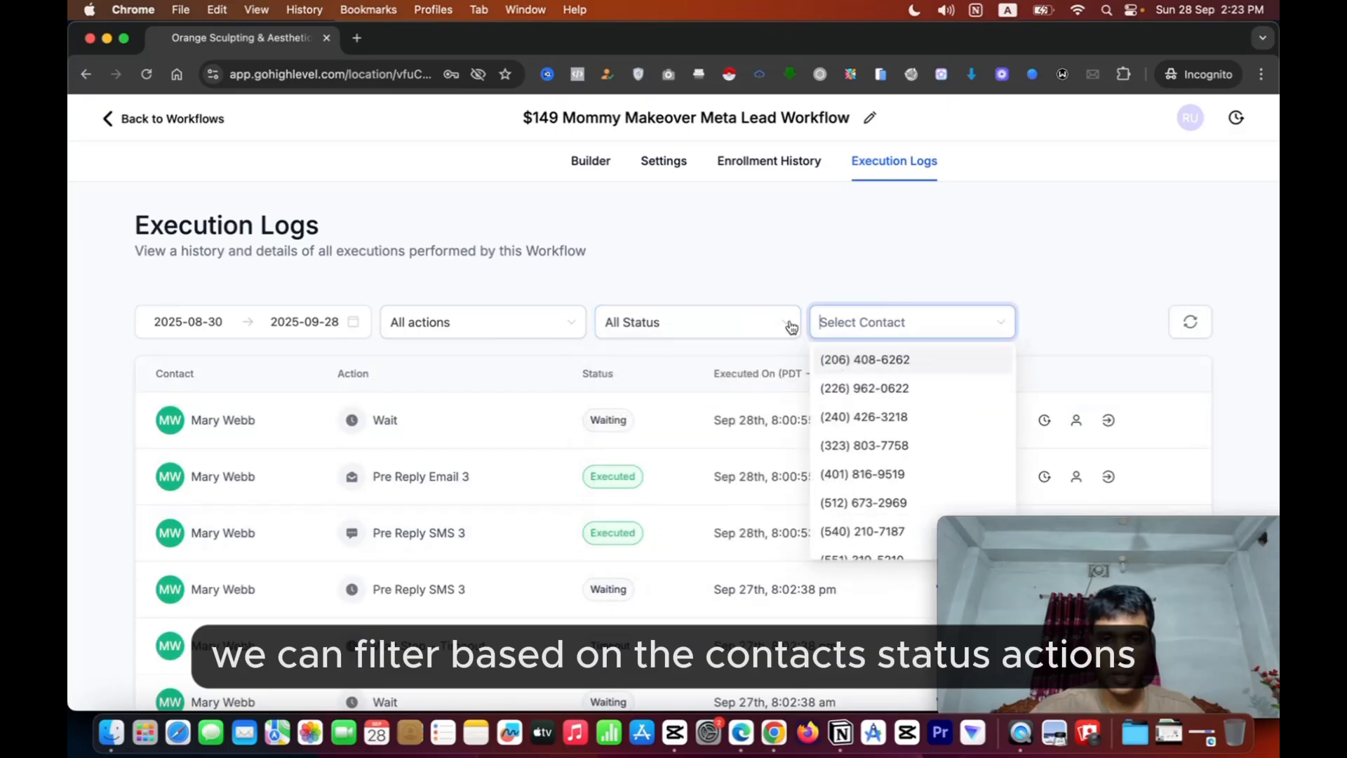
click(674, 323)
click(484, 323)
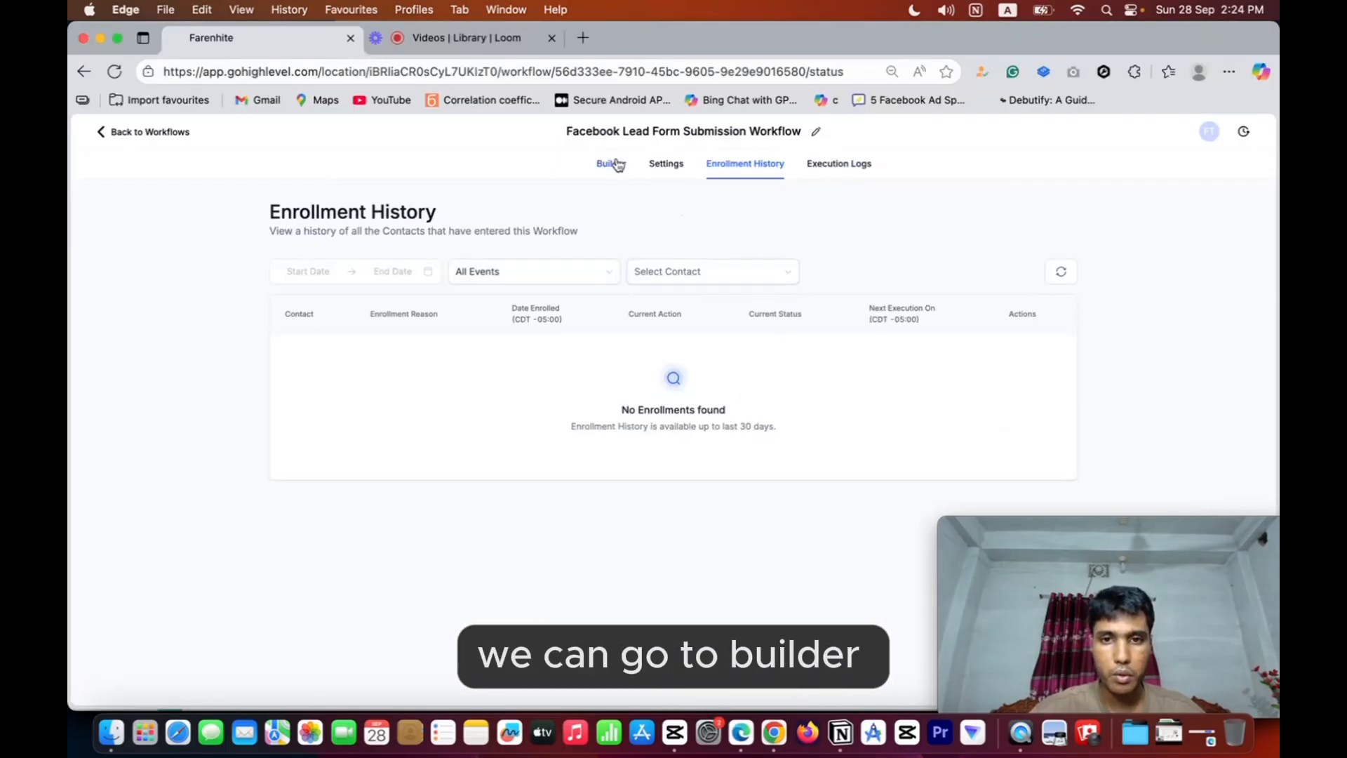
Back in the builder, switch the Facebook Lead Form Submission Workflow from Draft to Publish and save
click(608, 163)
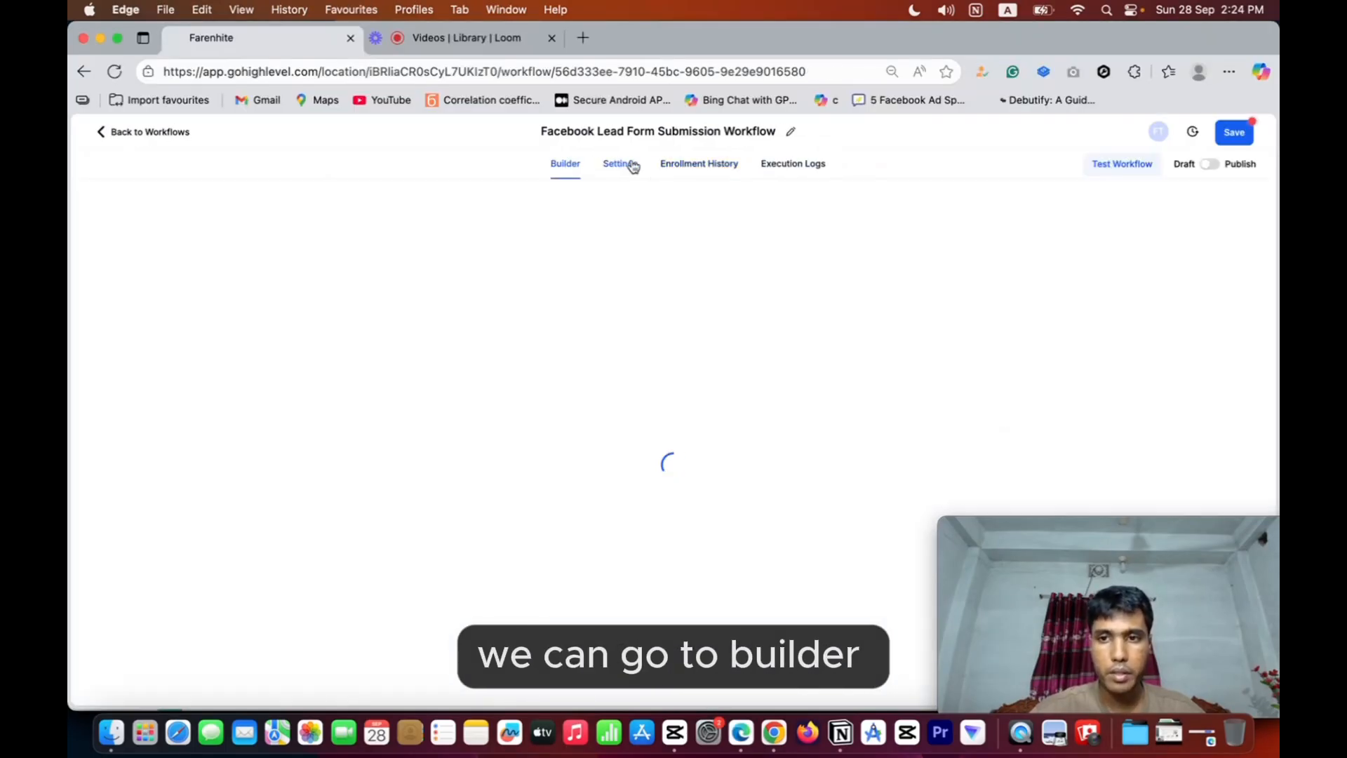
click(1208, 166)
click(1237, 140)
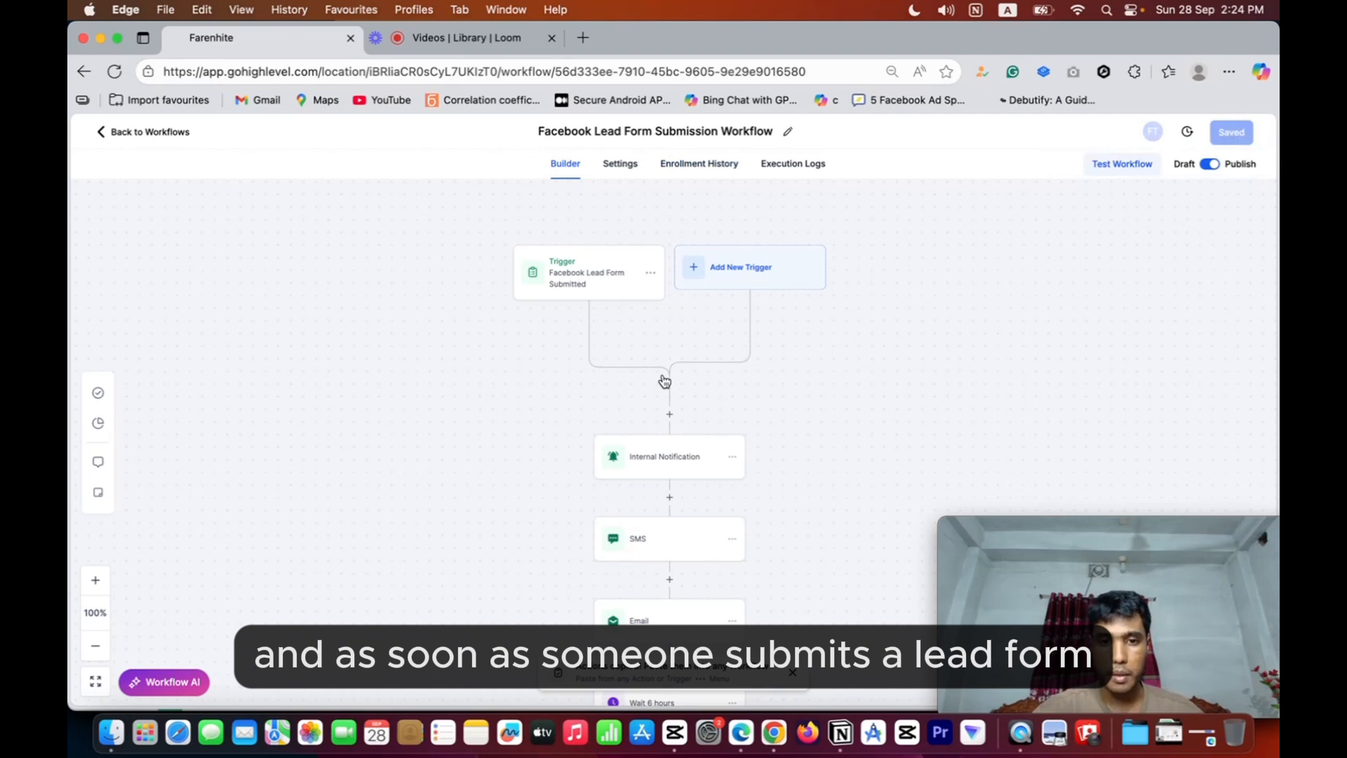
scroll(665, 381, down, 2)
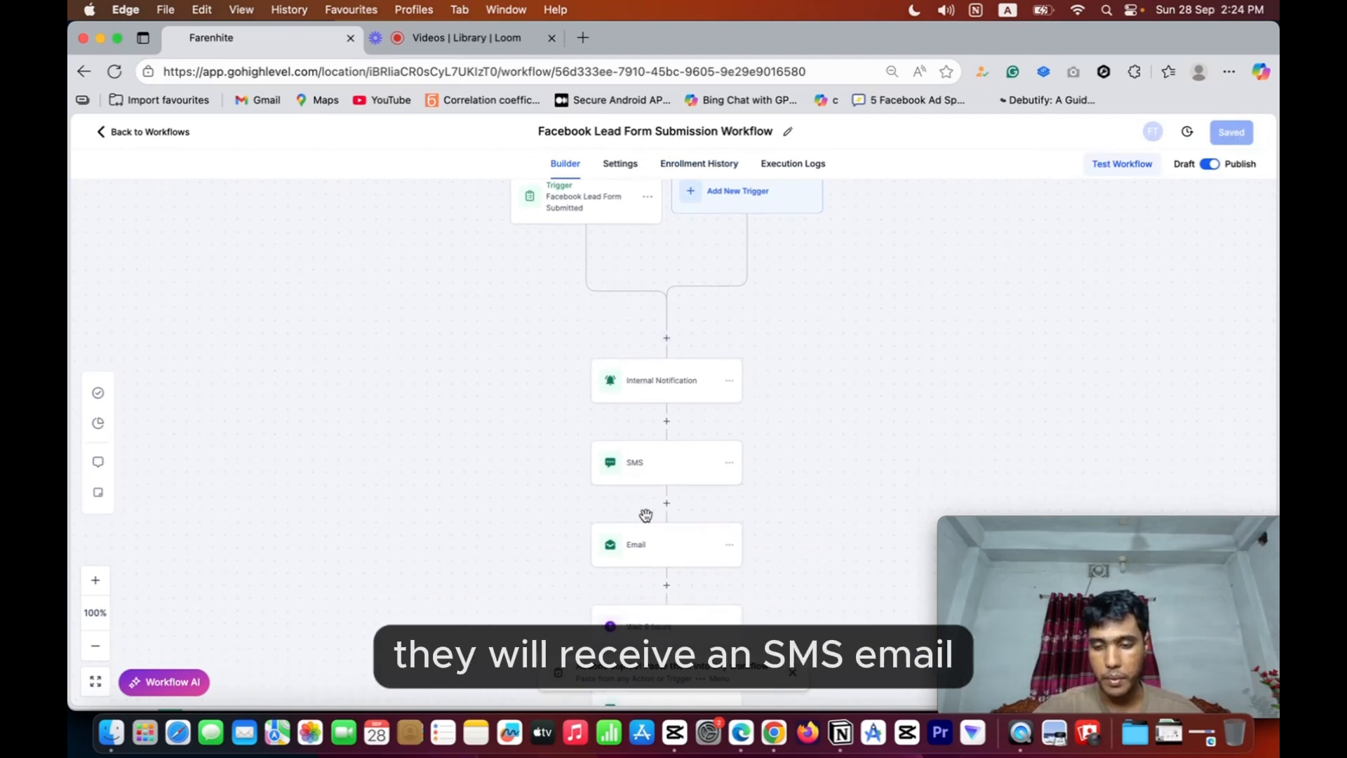
scroll(645, 516, up, 1)
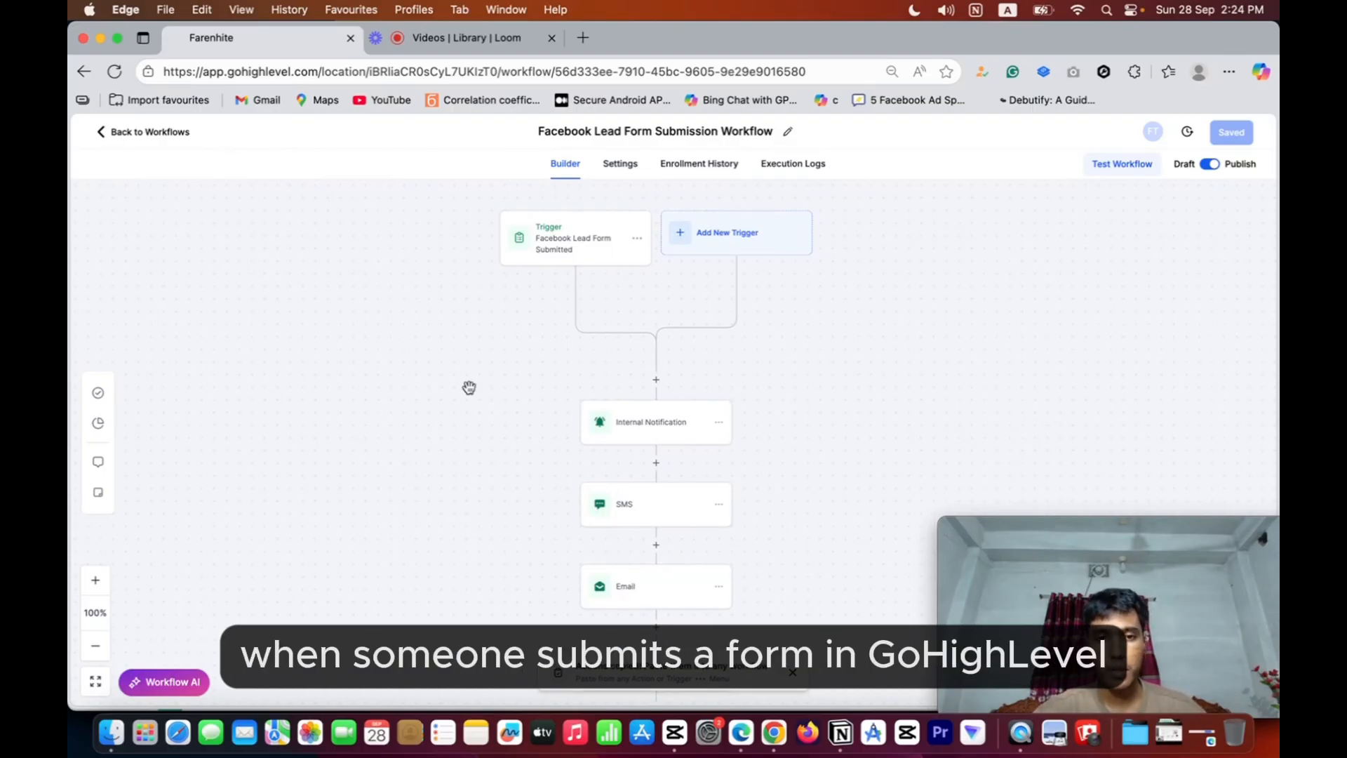
Try a Form submitted trigger with a 'Form is' filter, find no forms, and discard the changes
click(591, 250)
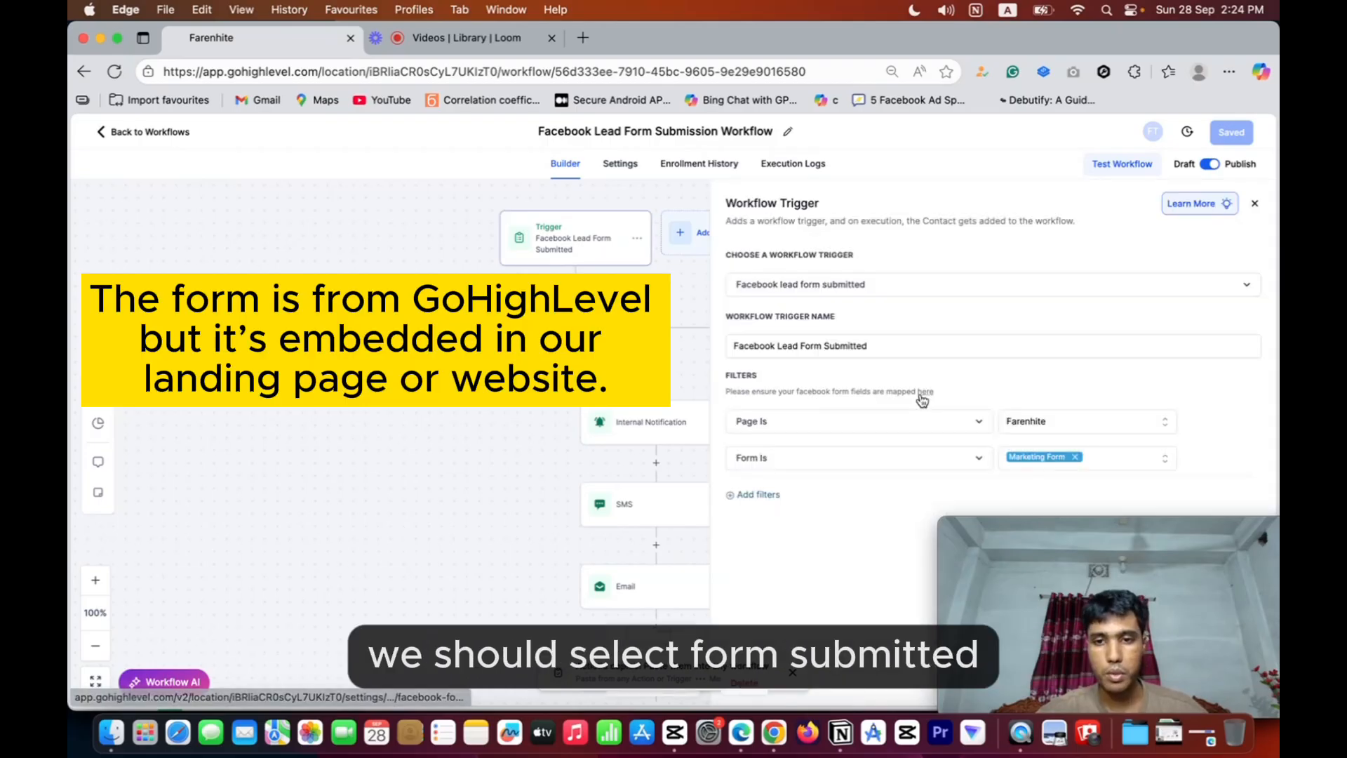
click(983, 284)
text(form)
click(744, 407)
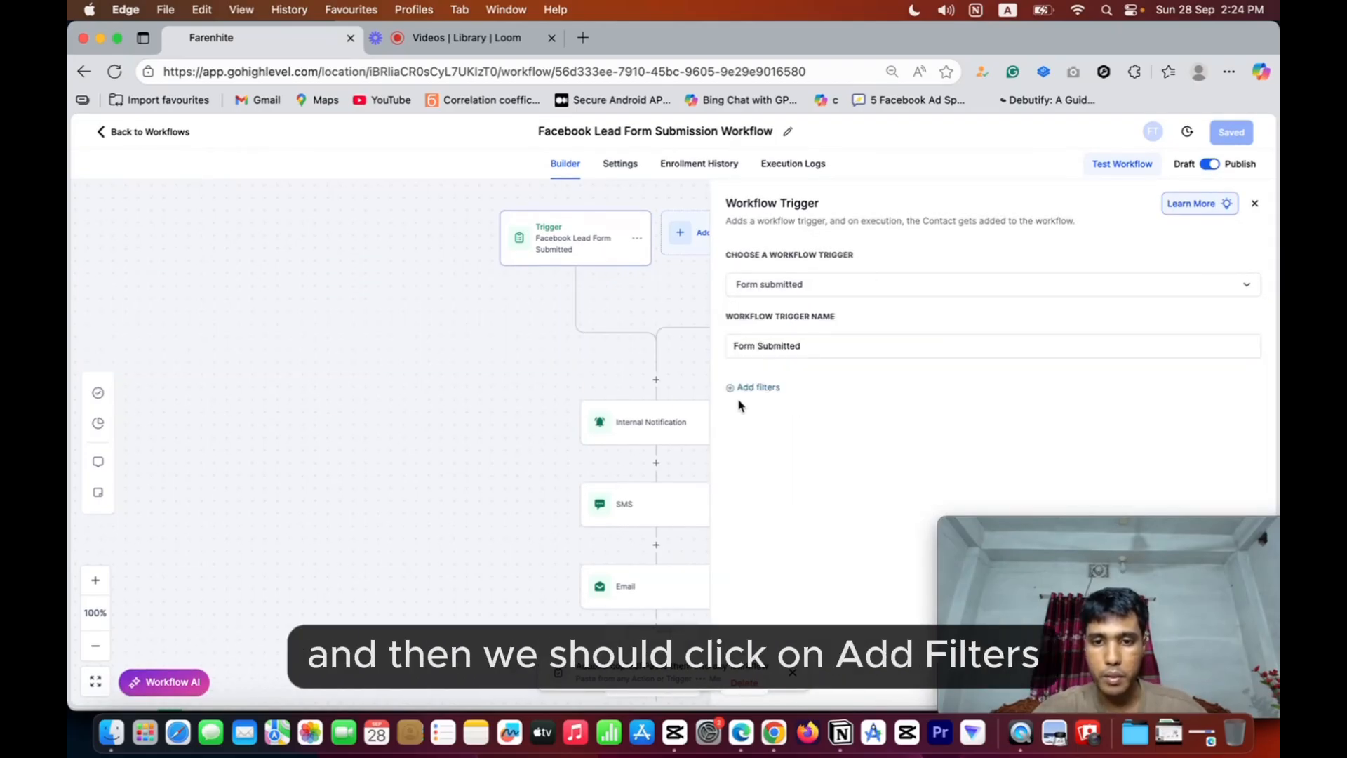
click(766, 404)
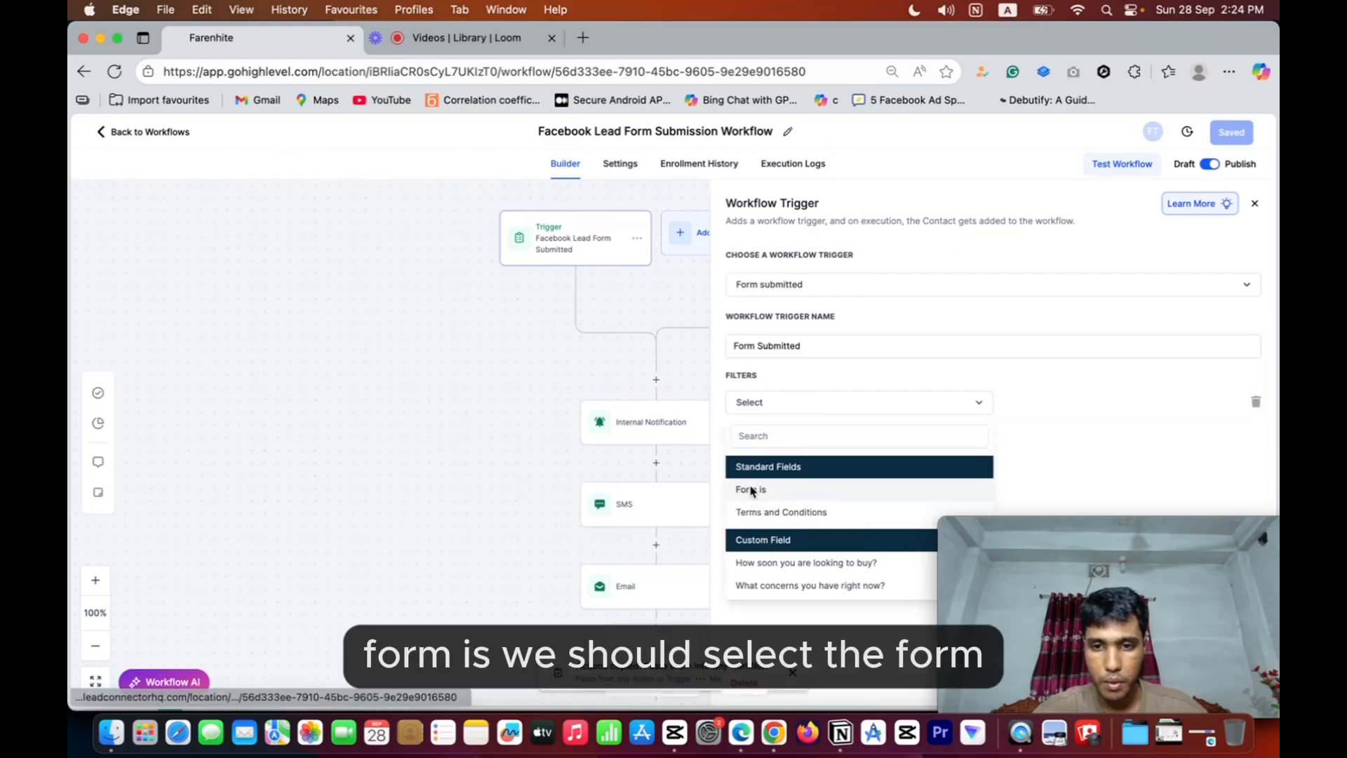
click(743, 489)
click(1041, 415)
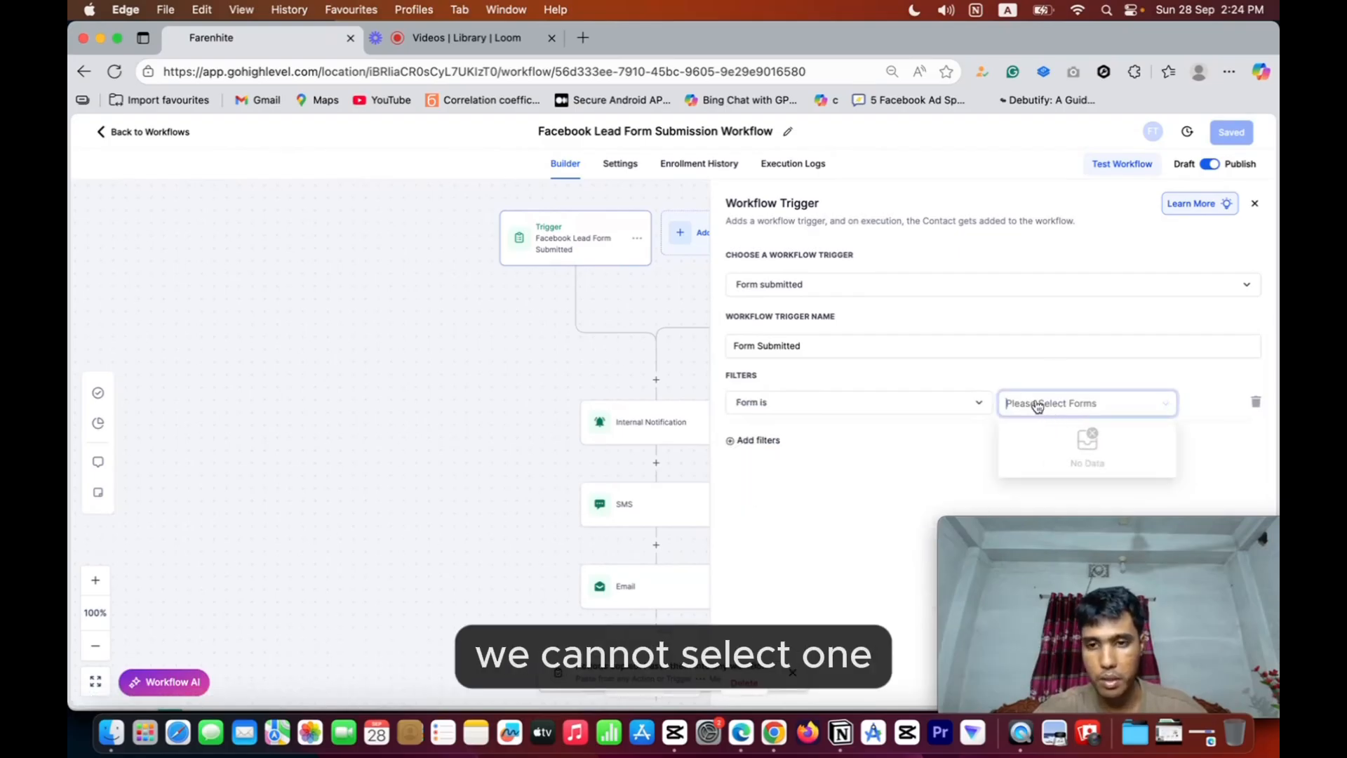
click(990, 365)
click(172, 140)
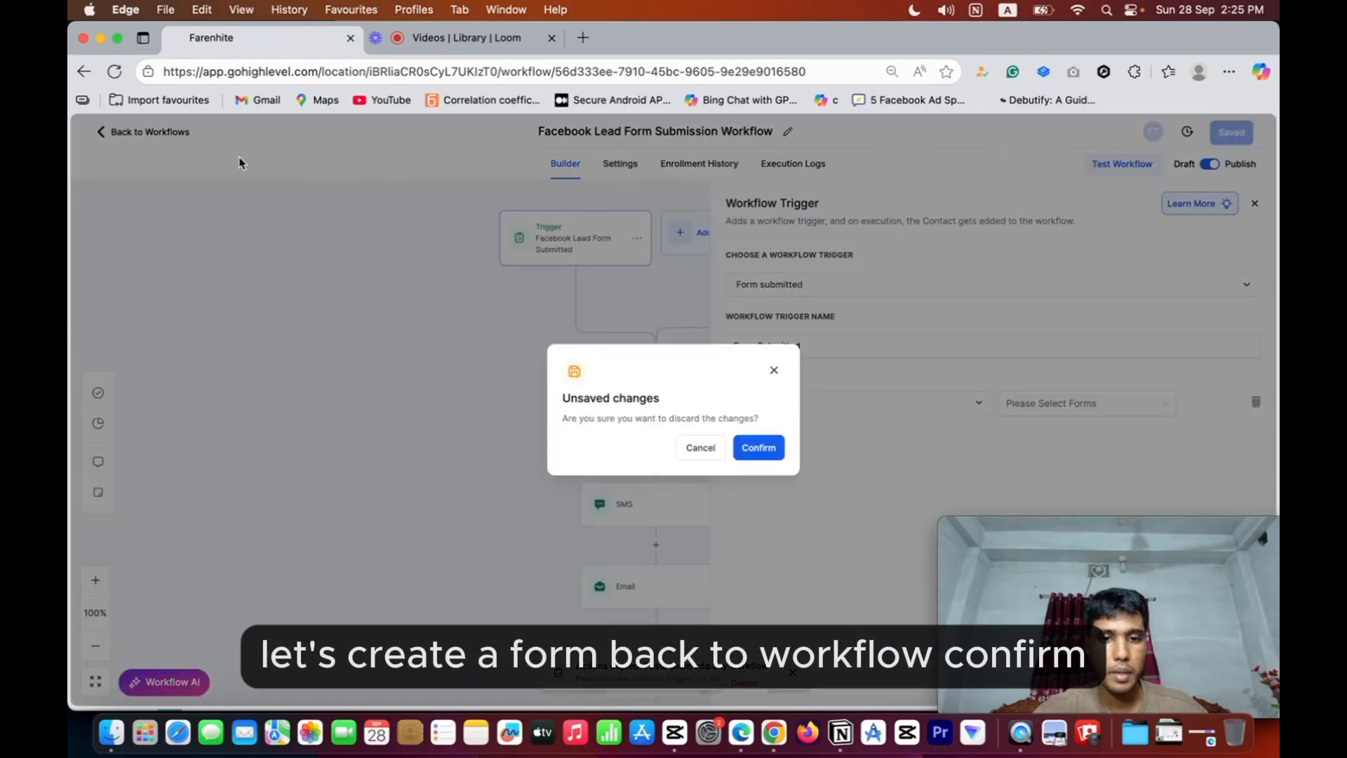
click(765, 450)
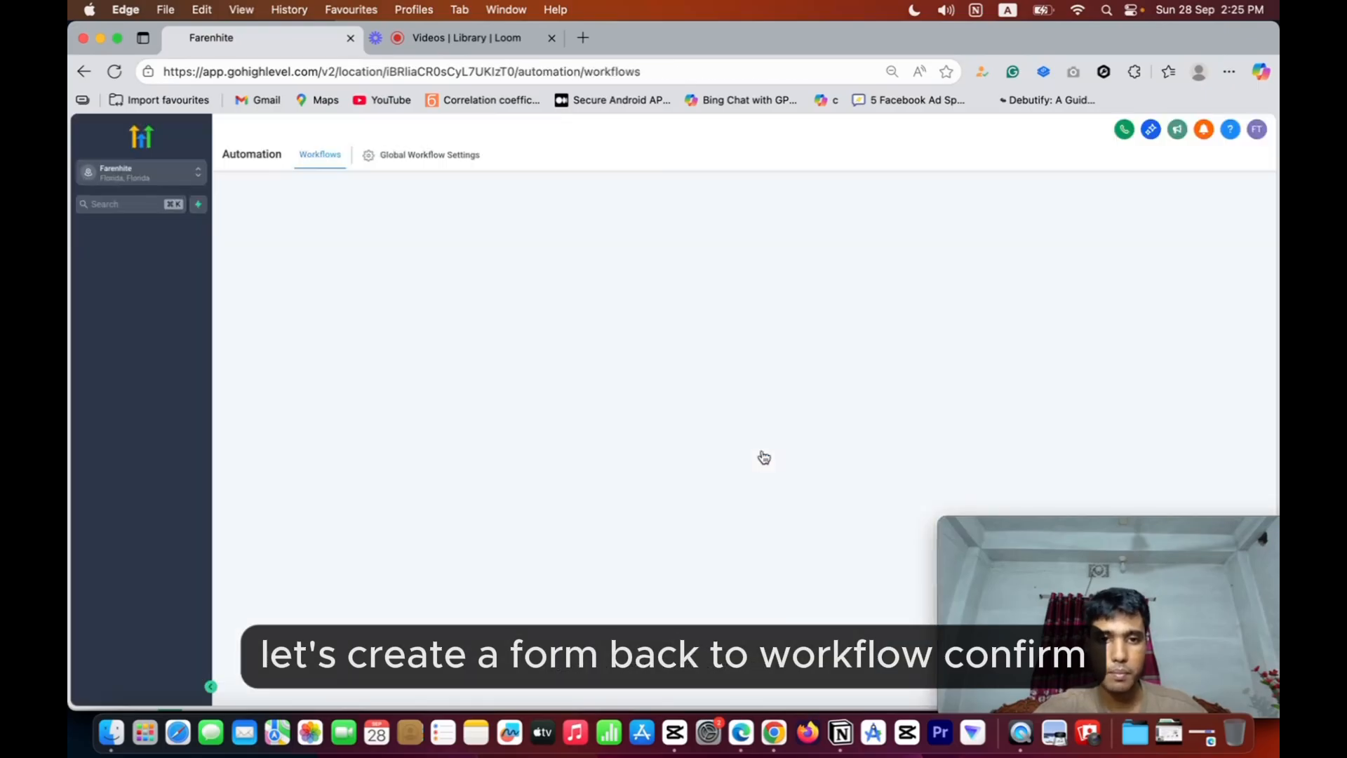
Start a new blank form in the Sites Forms builder
click(135, 489)
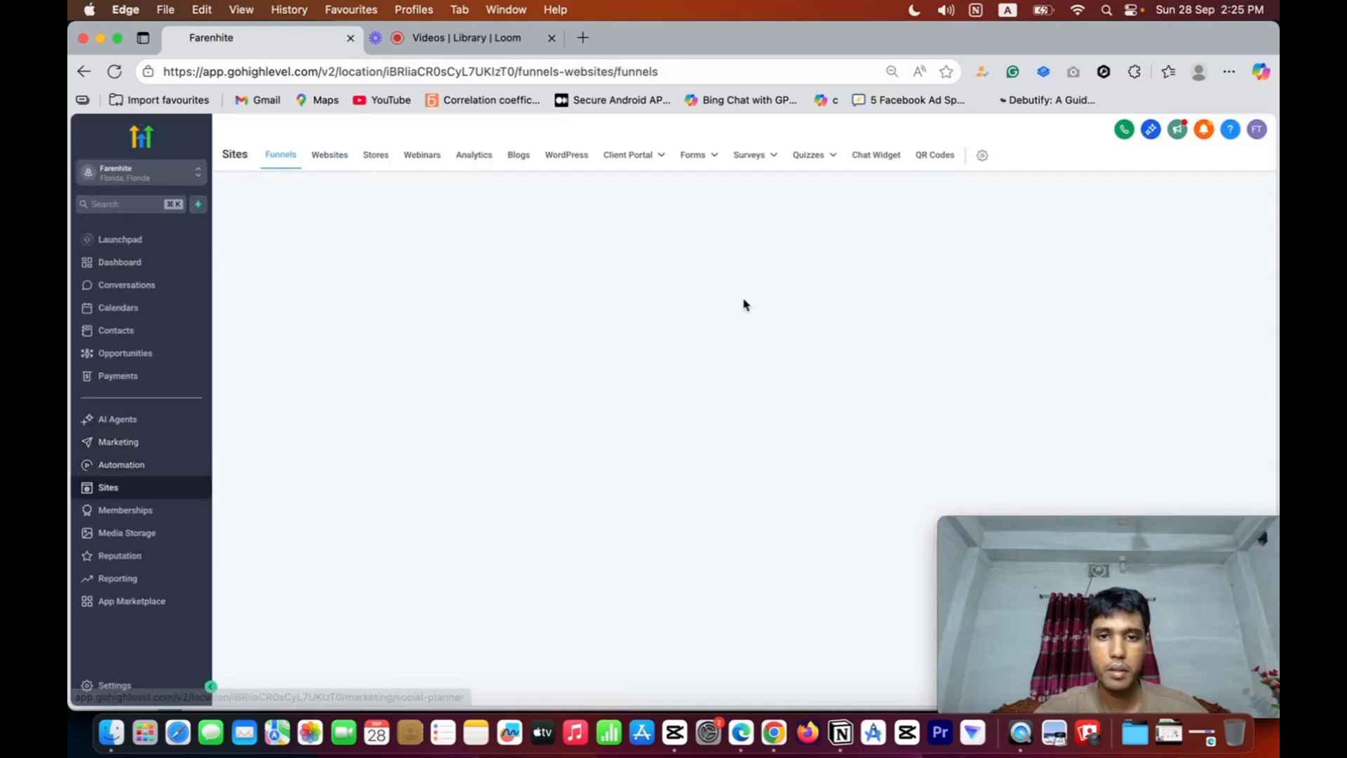
mouse_move(749, 165)
mouse_move(692, 156)
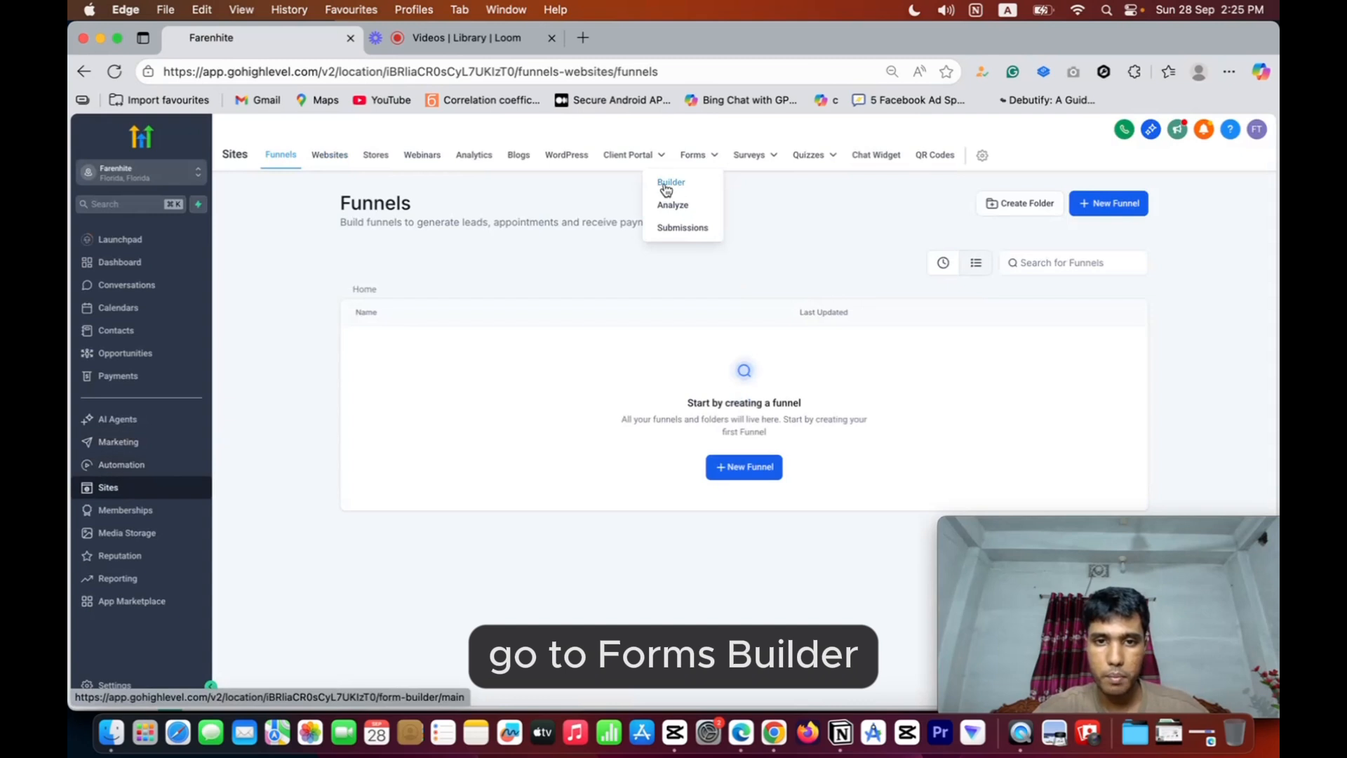
click(666, 183)
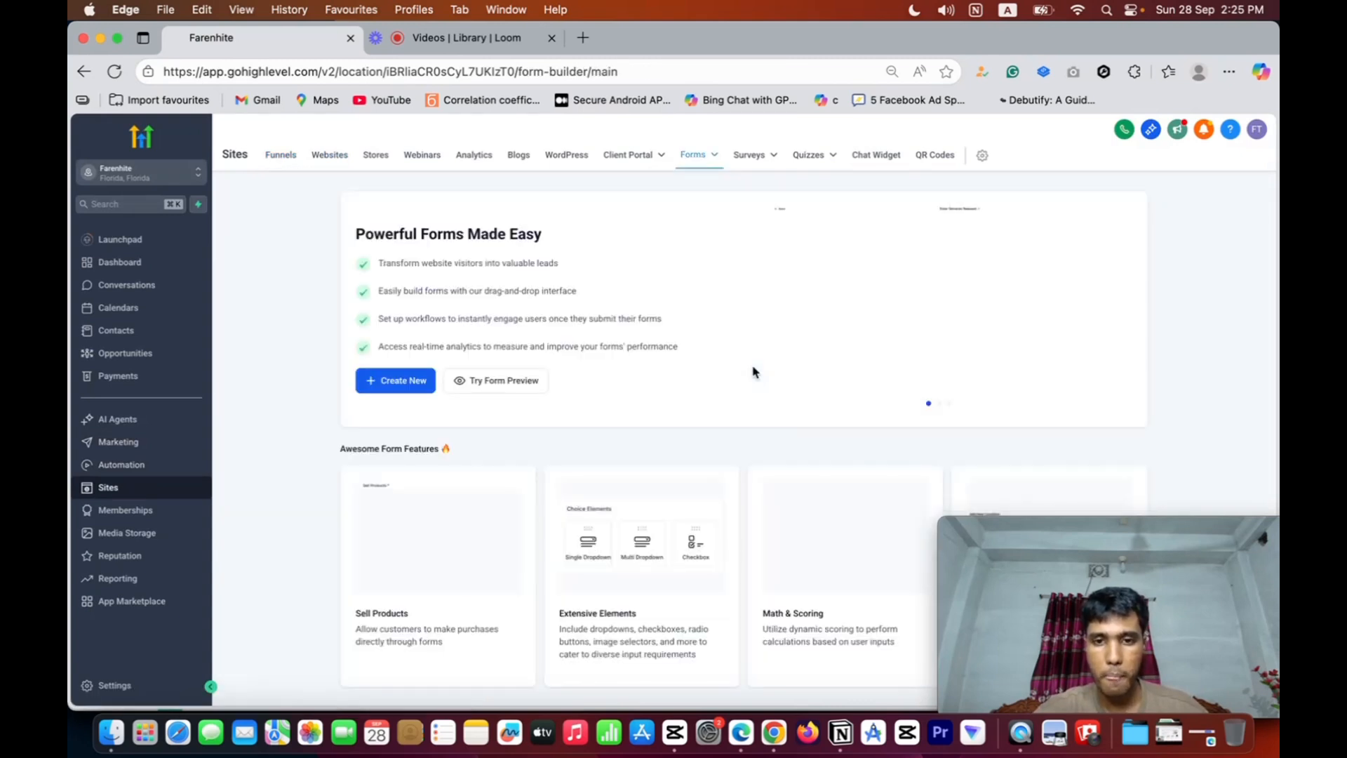
click(399, 381)
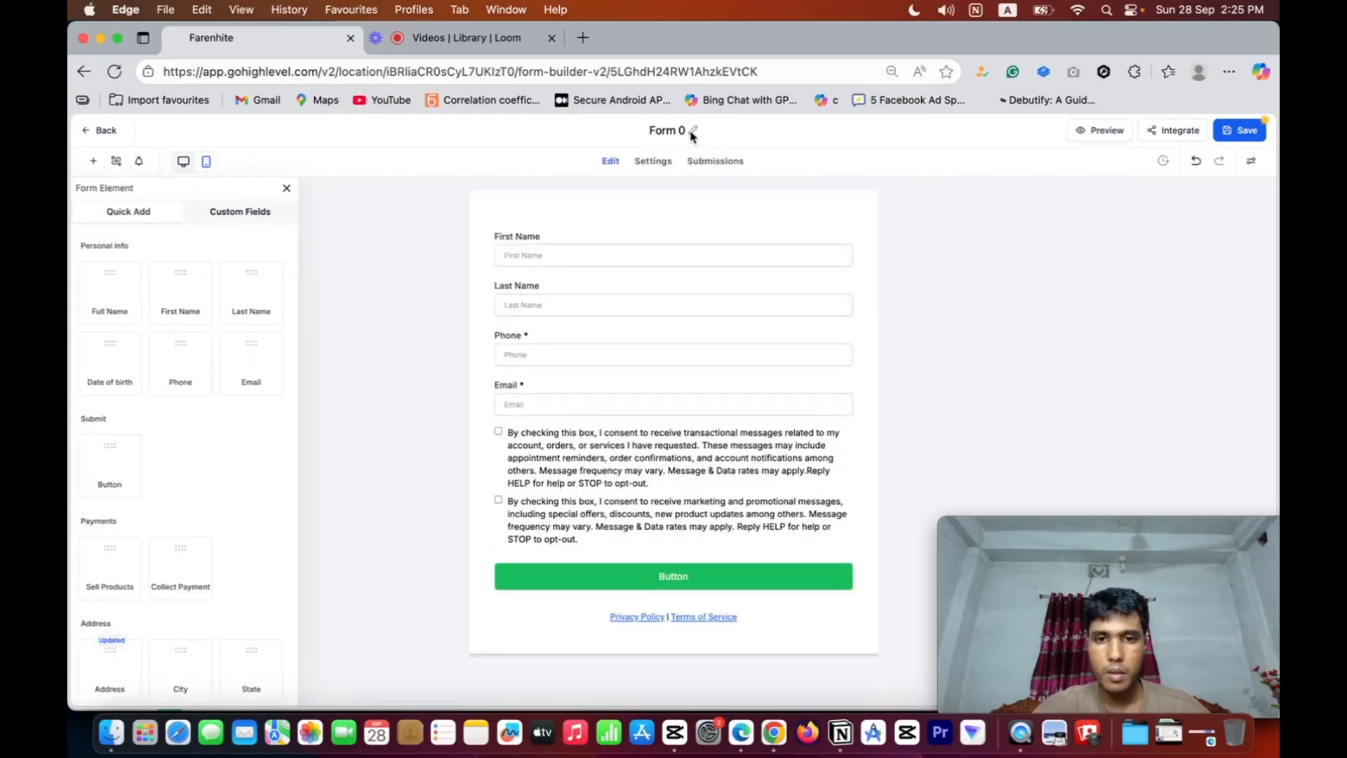
Rename the form 'Marketing Form', save it and return to the forms list
click(693, 130)
key(super+a)
key(BackSpace)
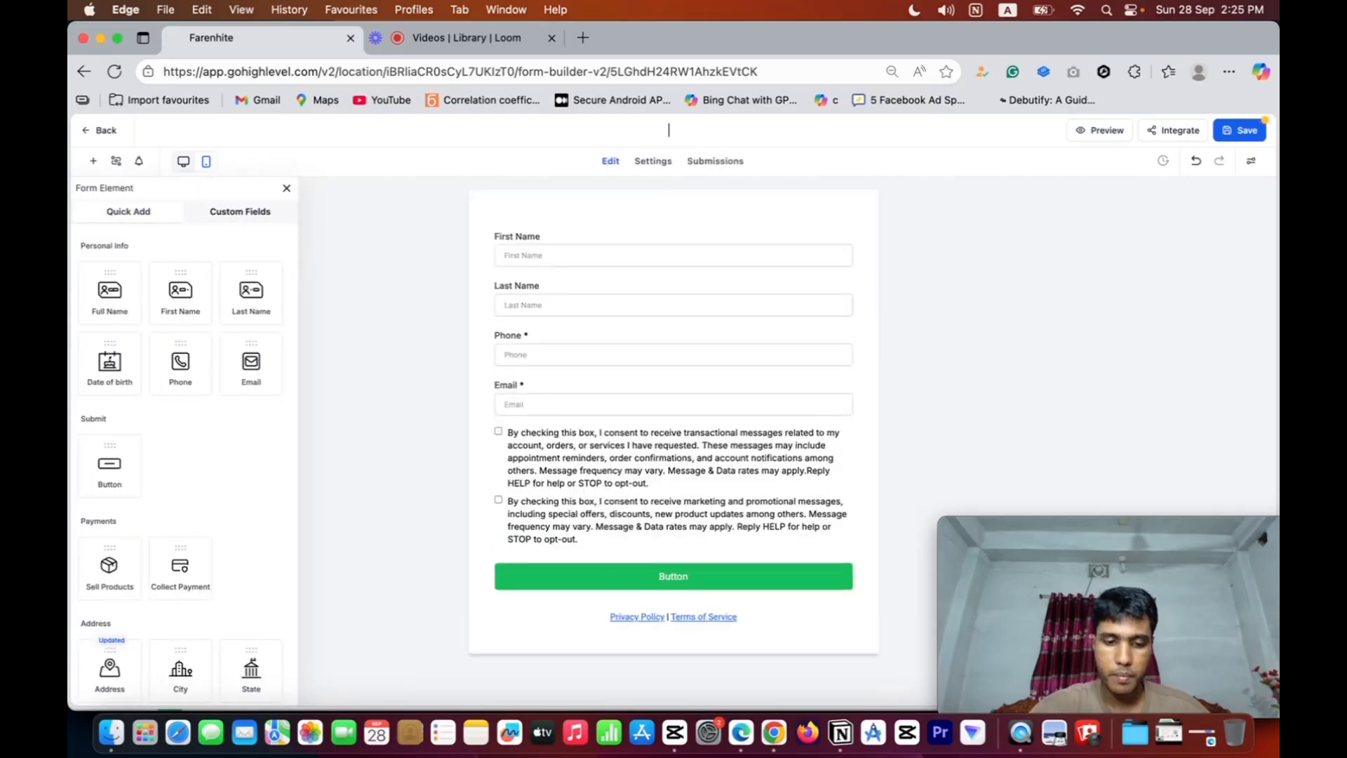
text(Marketing)
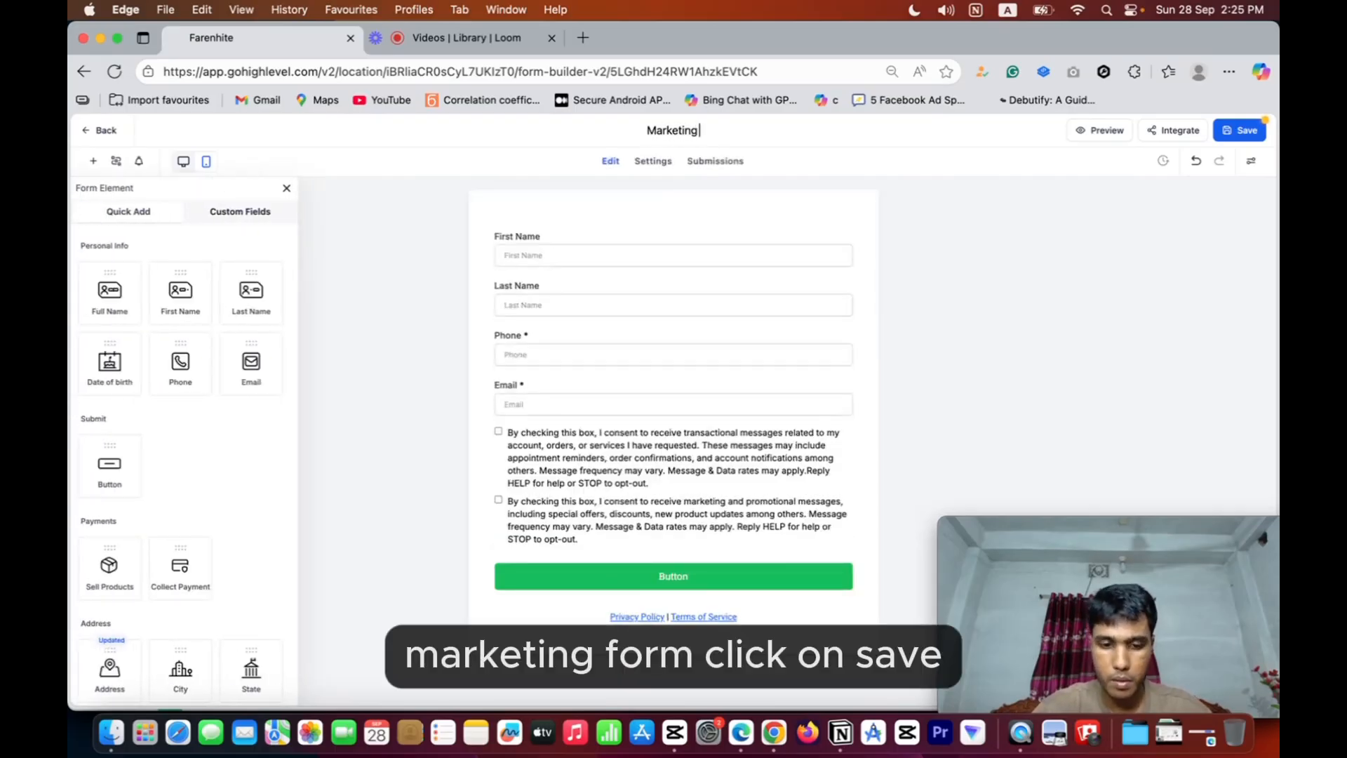
text( Form)
click(1239, 130)
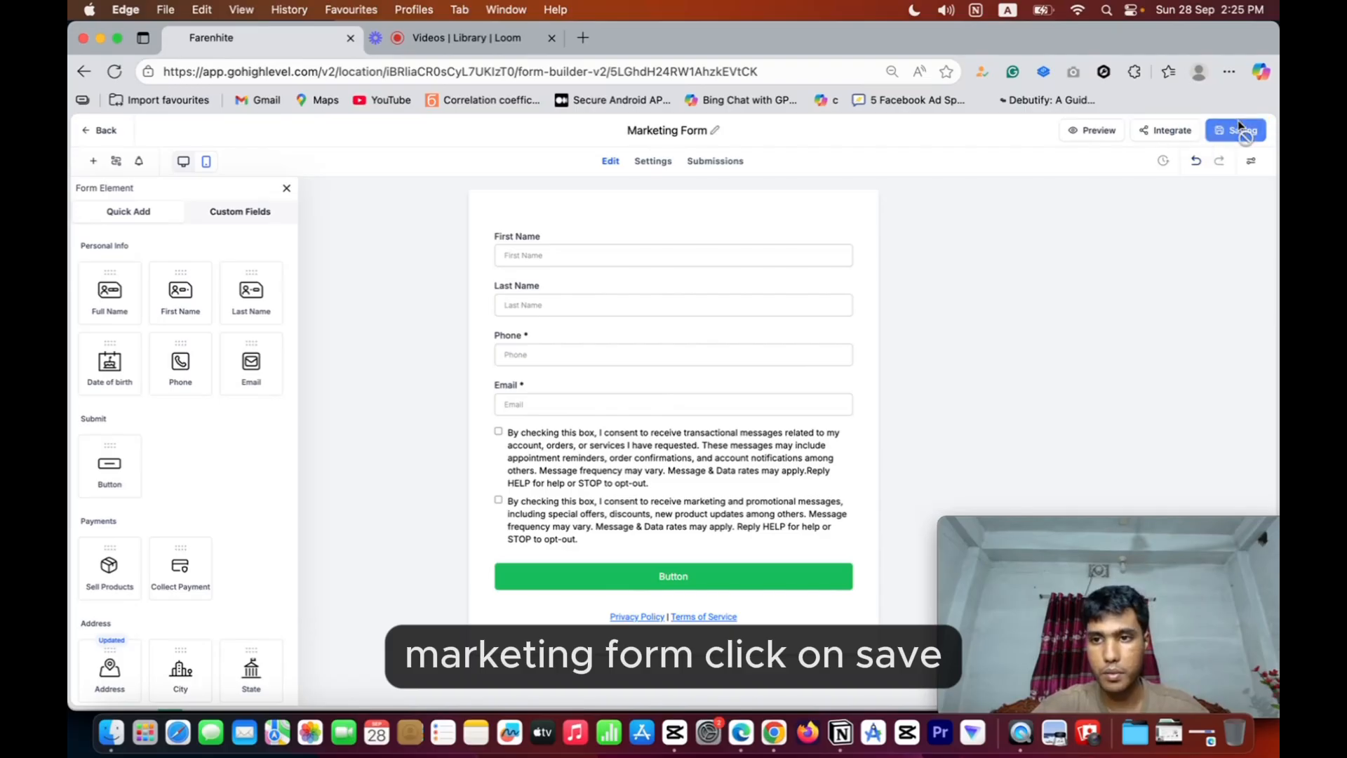
click(101, 135)
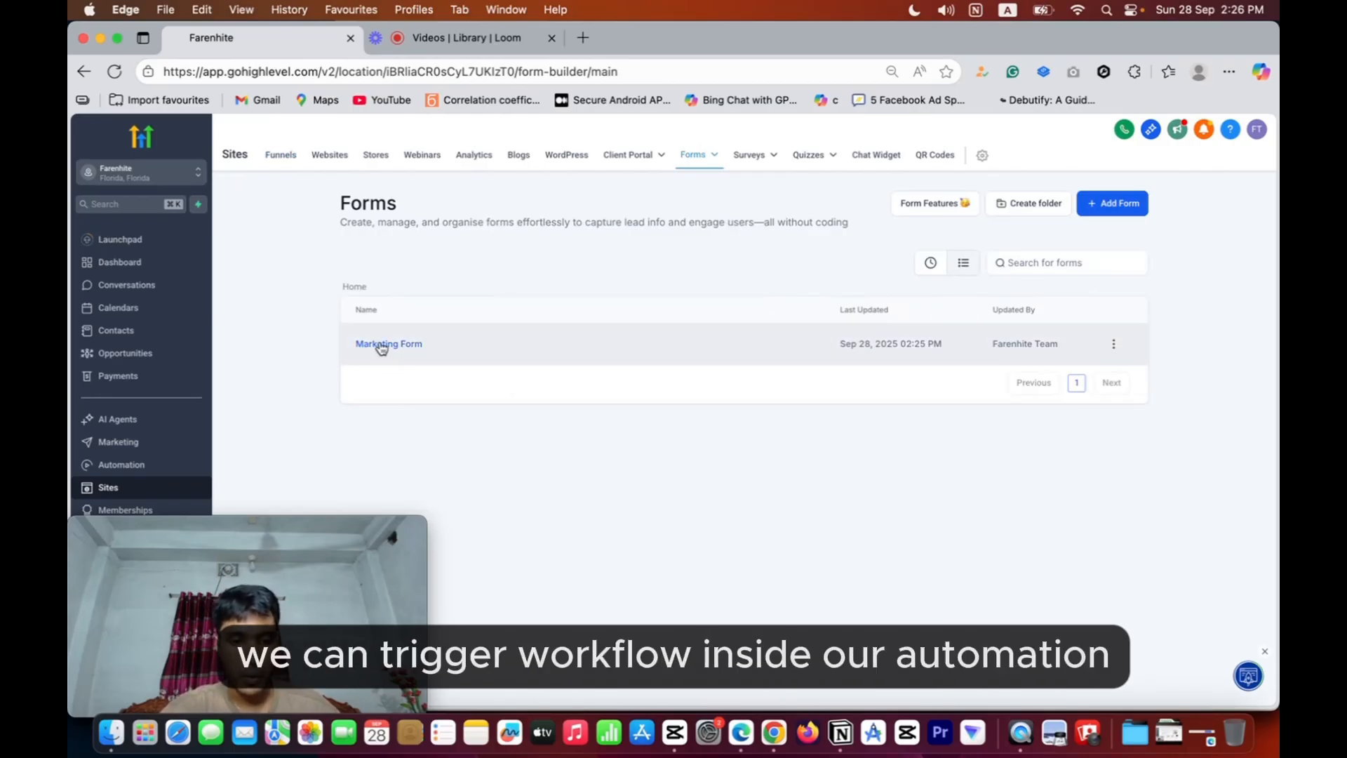
Duplicate the Facebook Lead Form Submission Workflow as 'Form Submission Workflow' and open the copy
click(137, 468)
click(1111, 369)
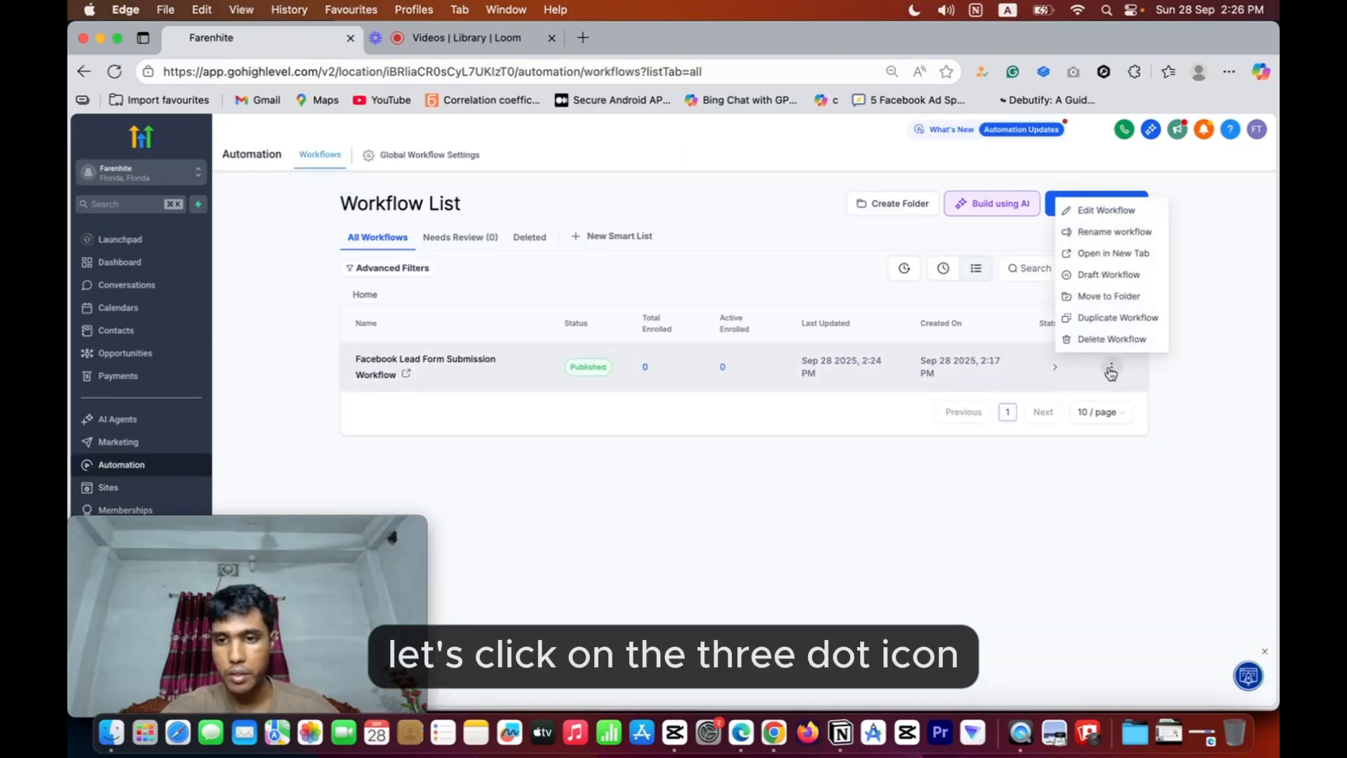
click(1117, 318)
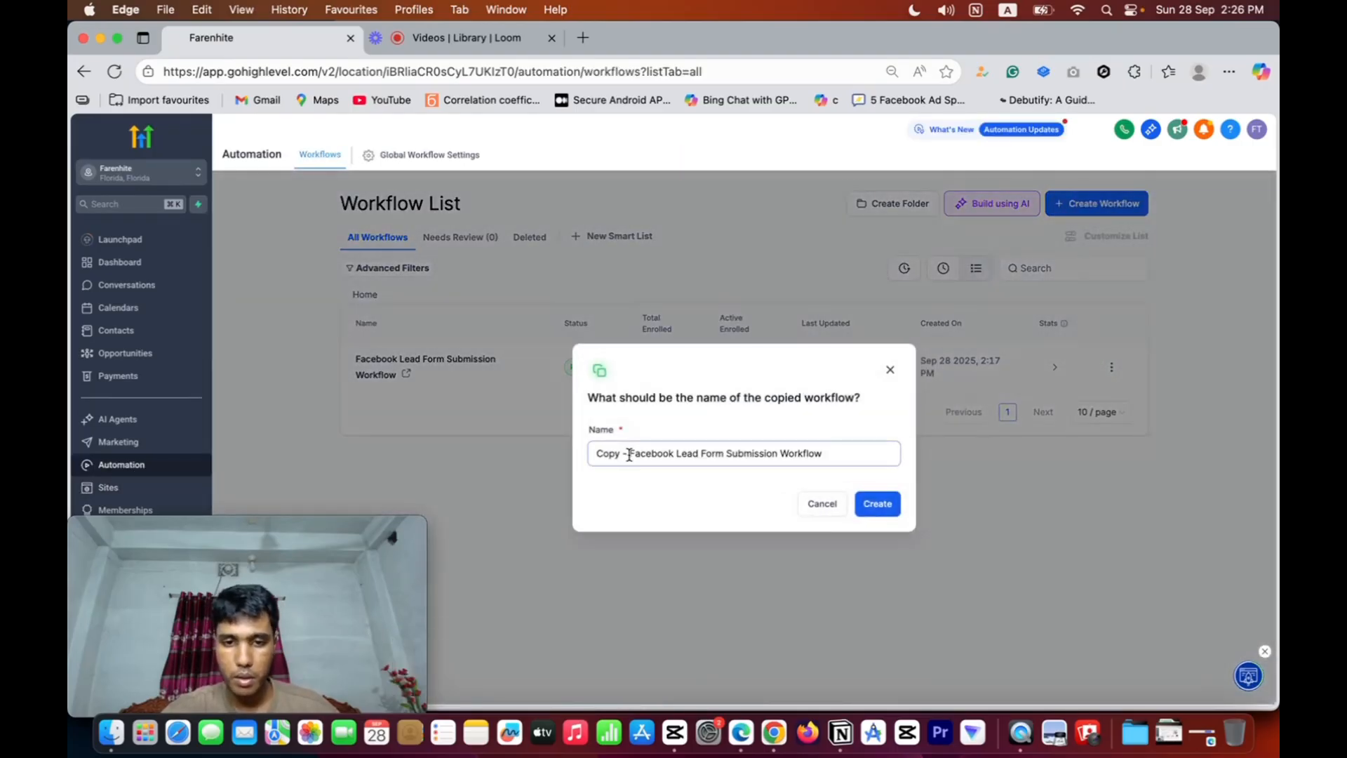
drag(630, 454, 582, 458)
drag(703, 453, 562, 469)
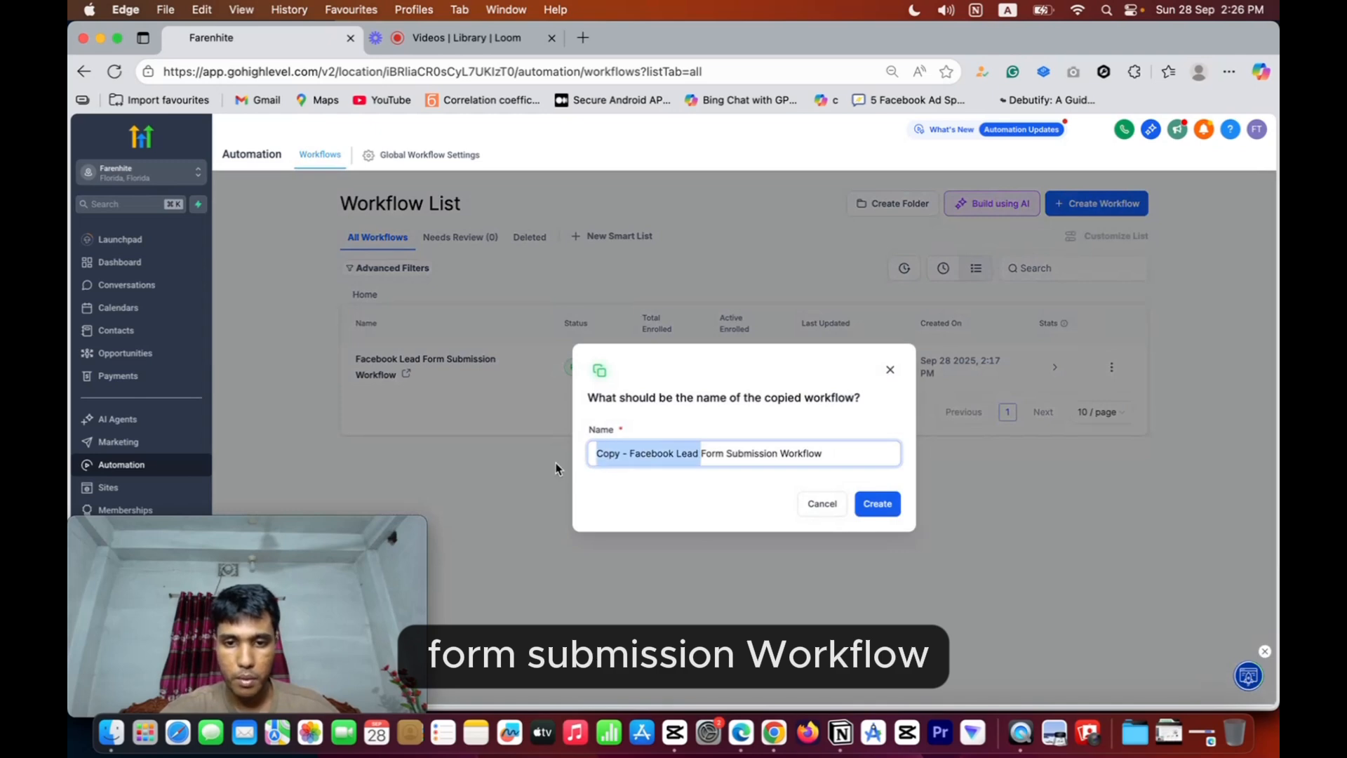
key(BackSpace)
click(879, 512)
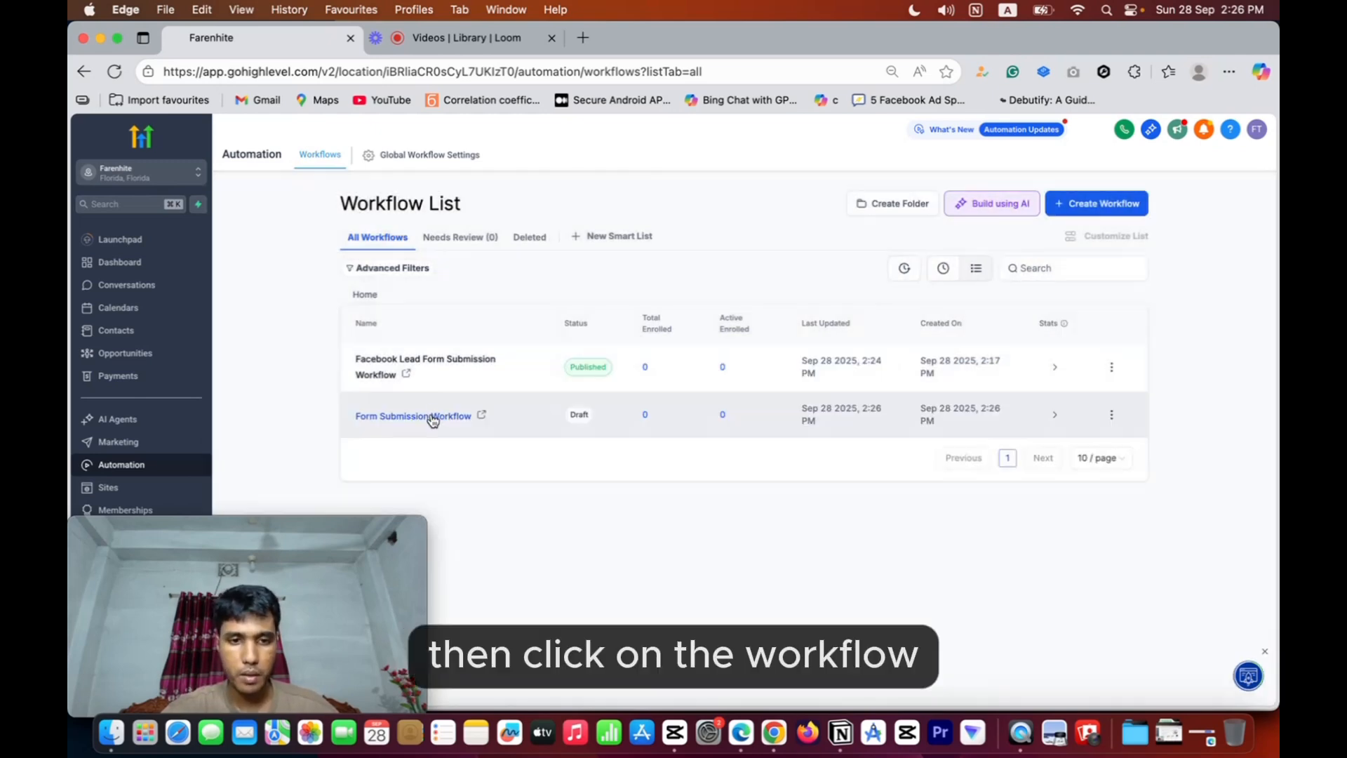
click(431, 417)
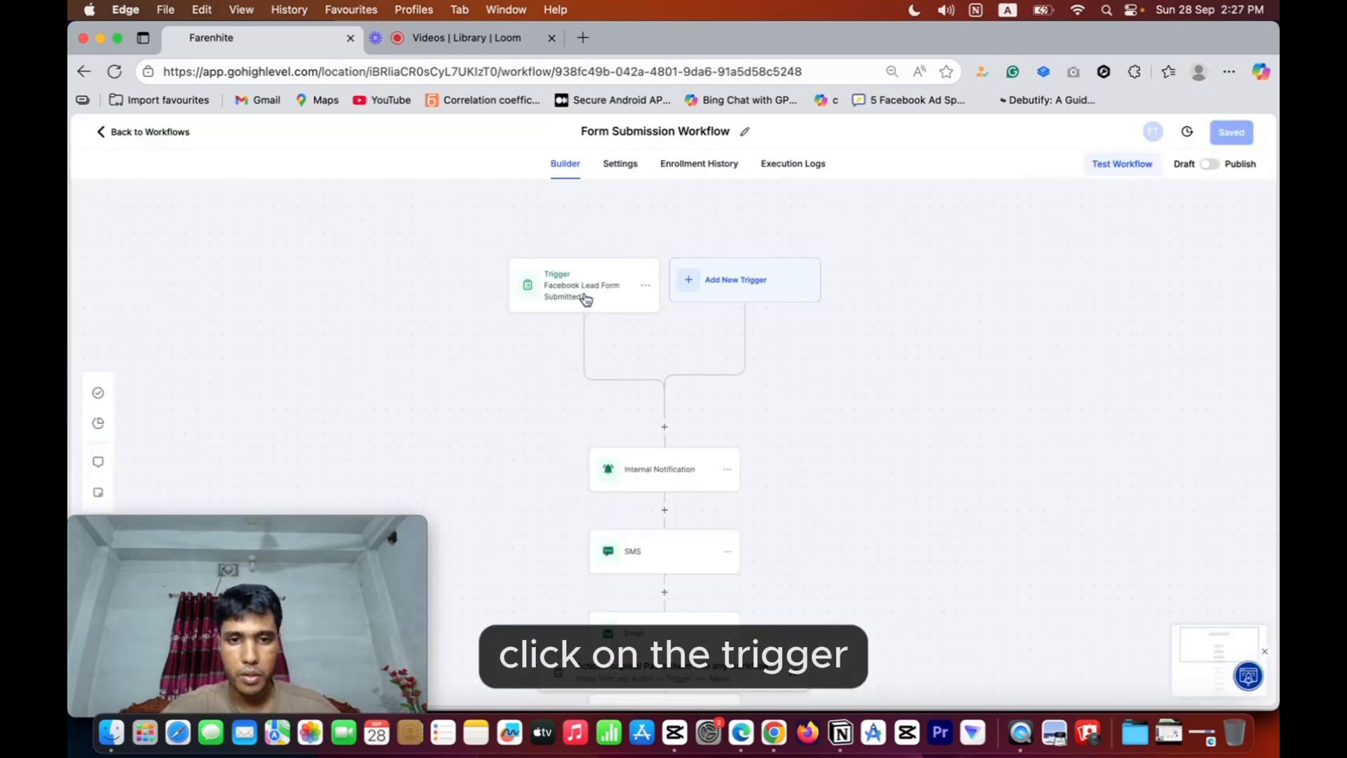
Set the trigger to Form submitted with a 'Form is Marketing Form' filter and save it
click(586, 299)
click(812, 287)
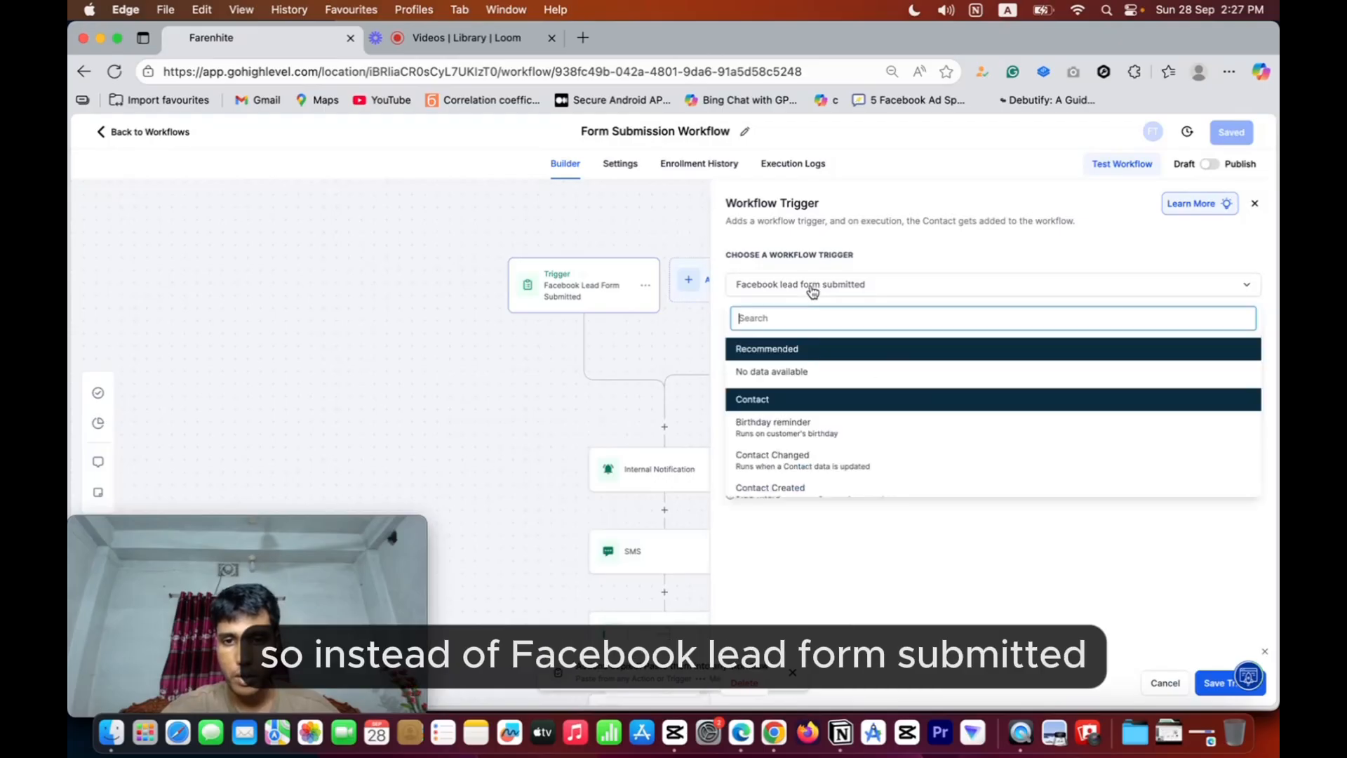
click(807, 319)
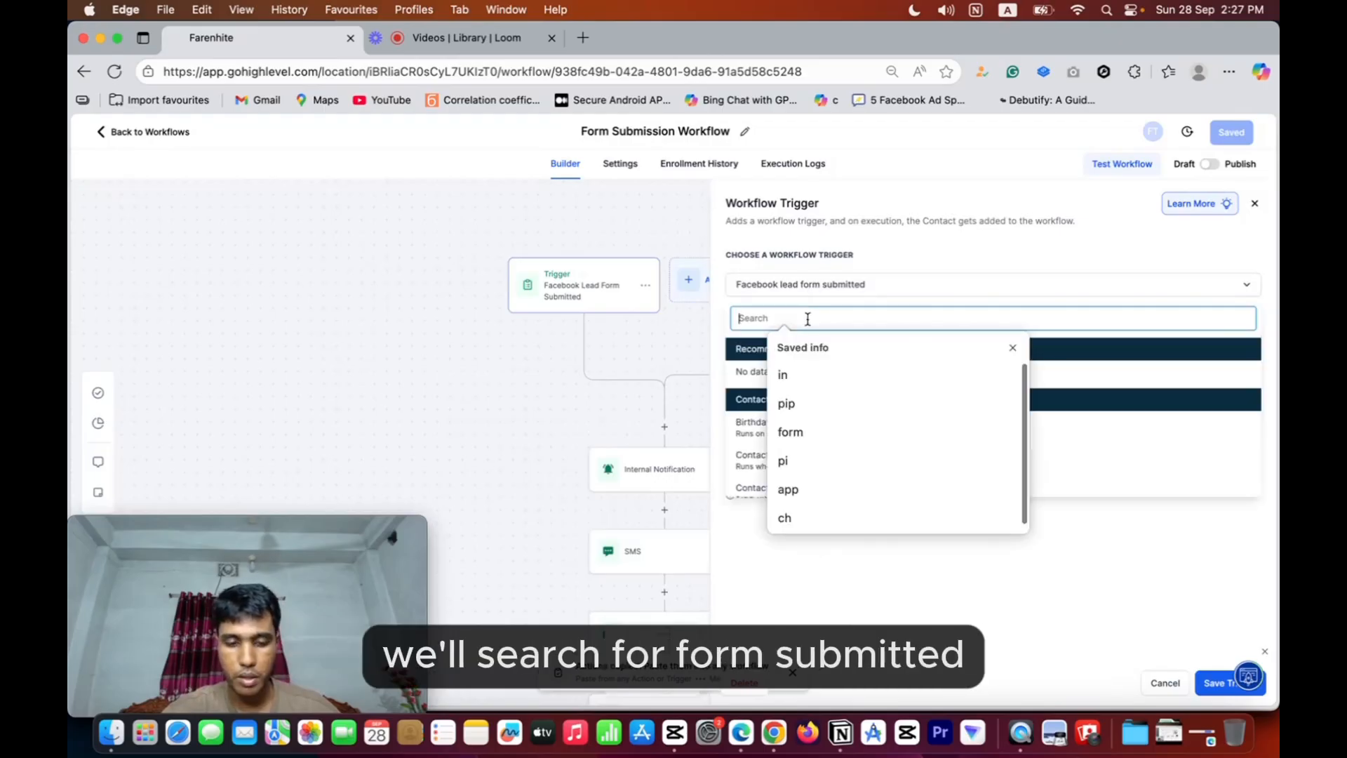
text(form)
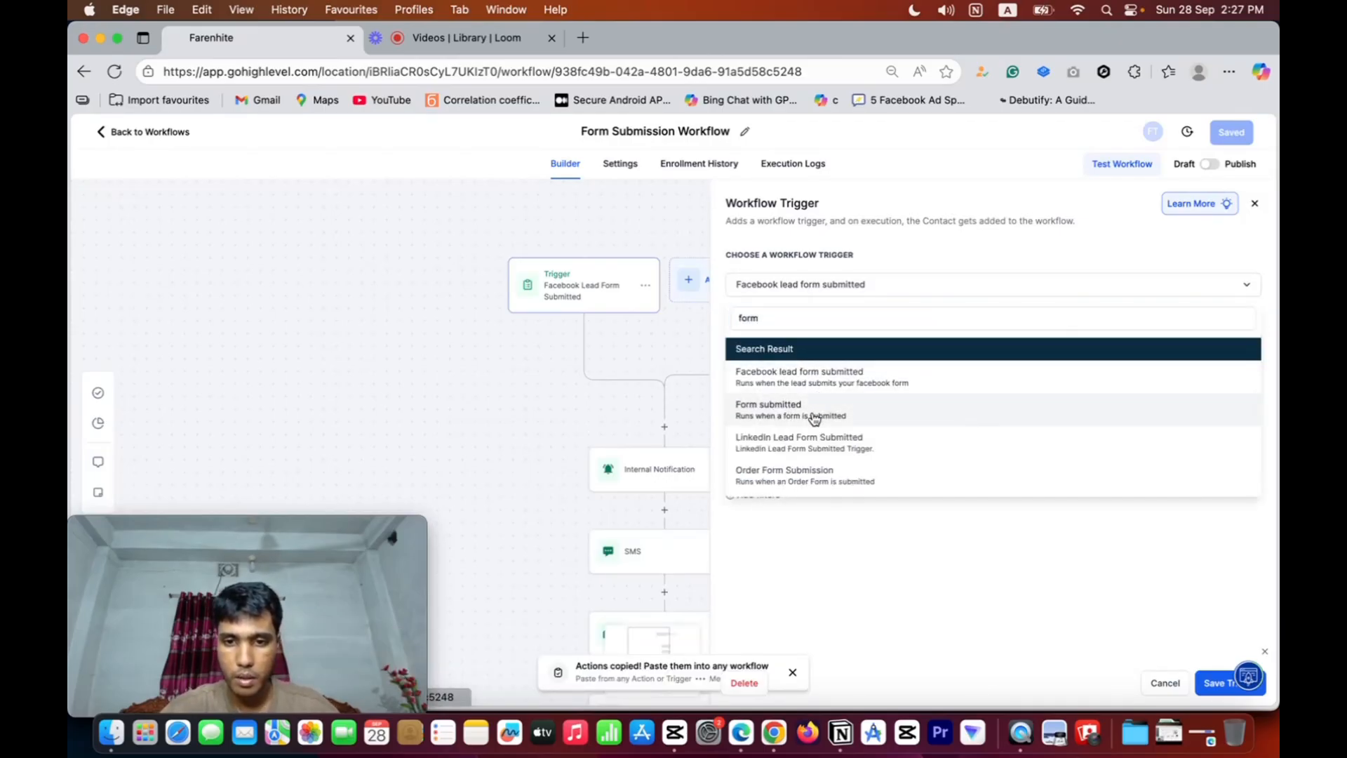
click(816, 414)
click(768, 390)
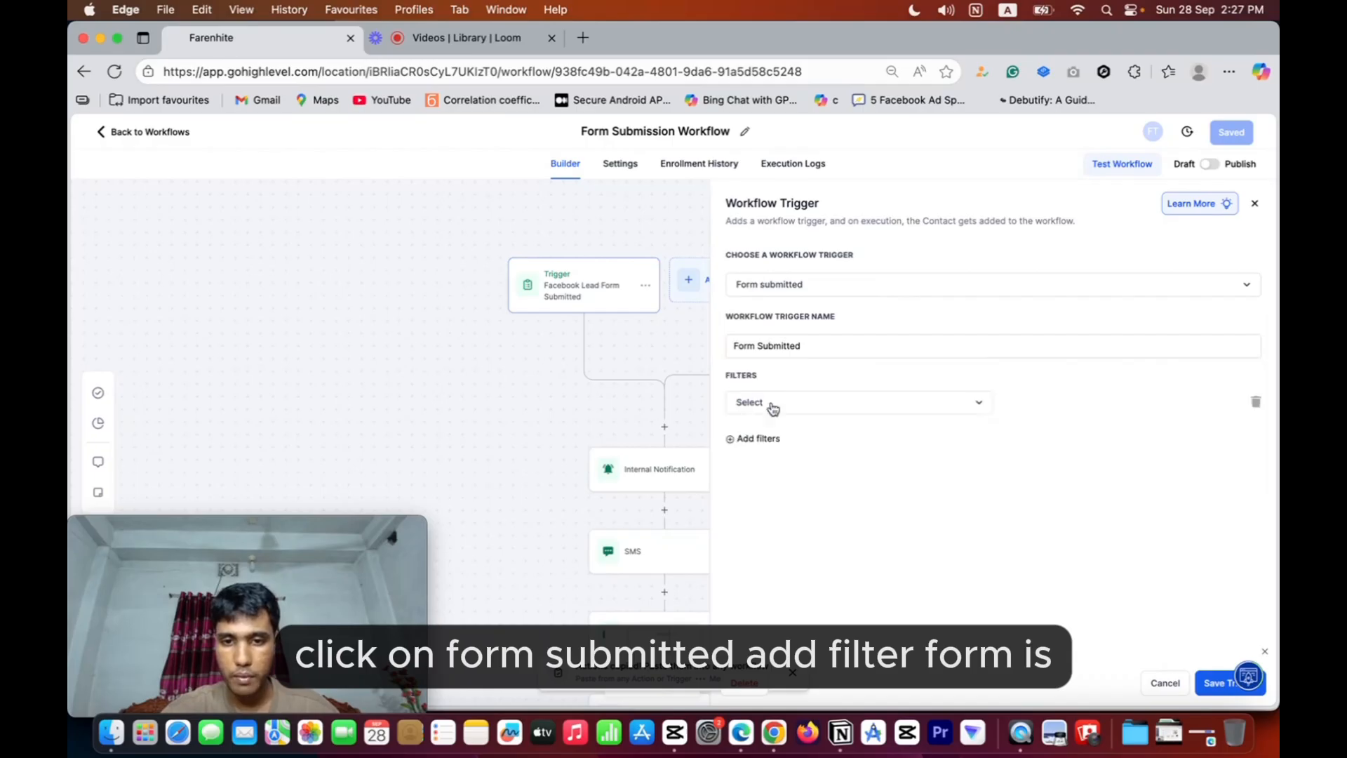
click(770, 409)
click(749, 487)
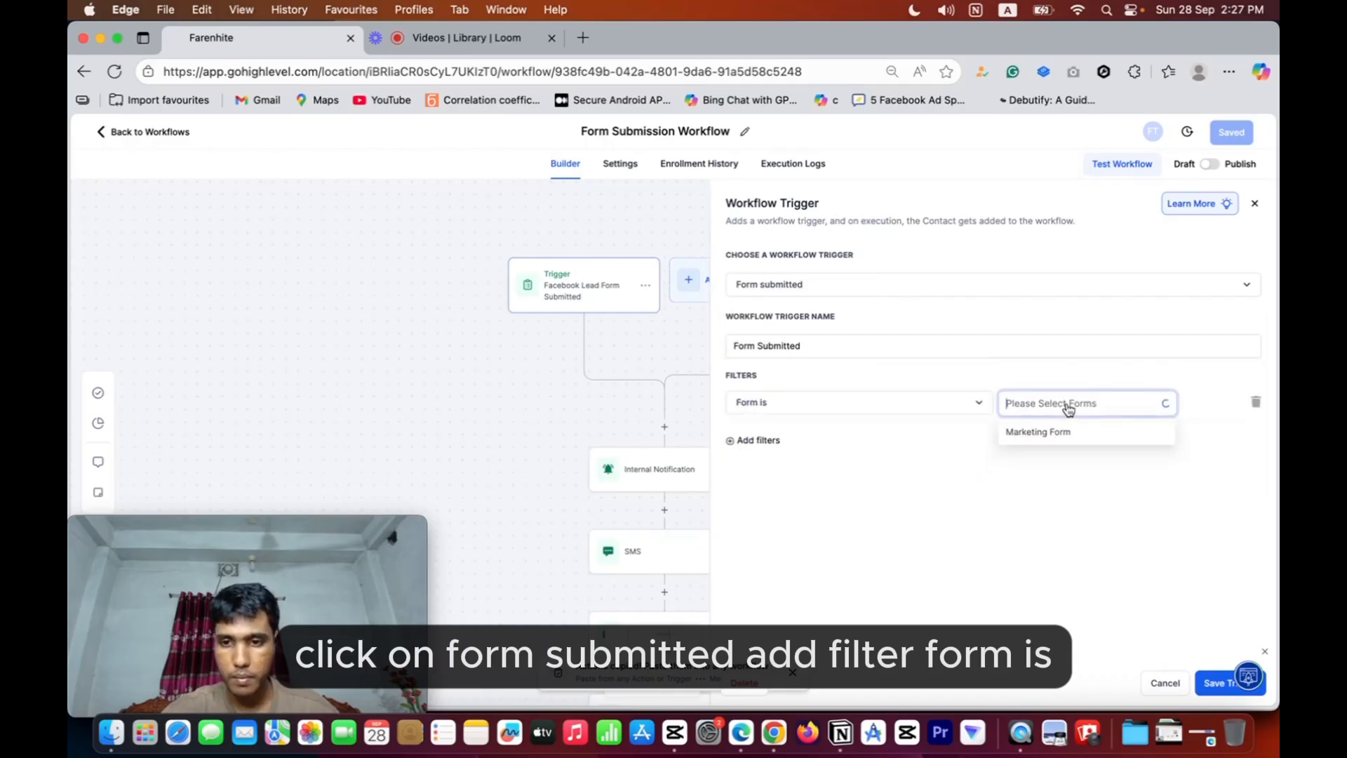
click(1057, 434)
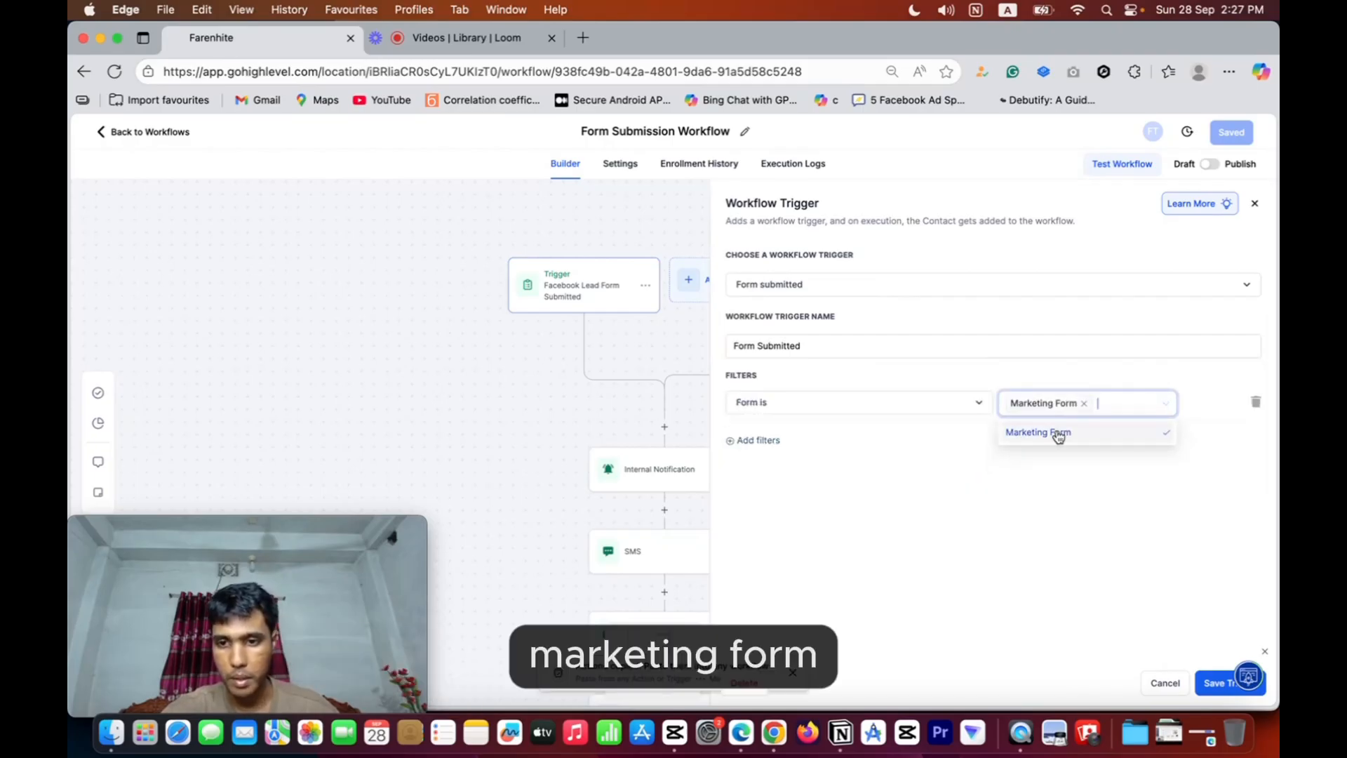
click(1214, 682)
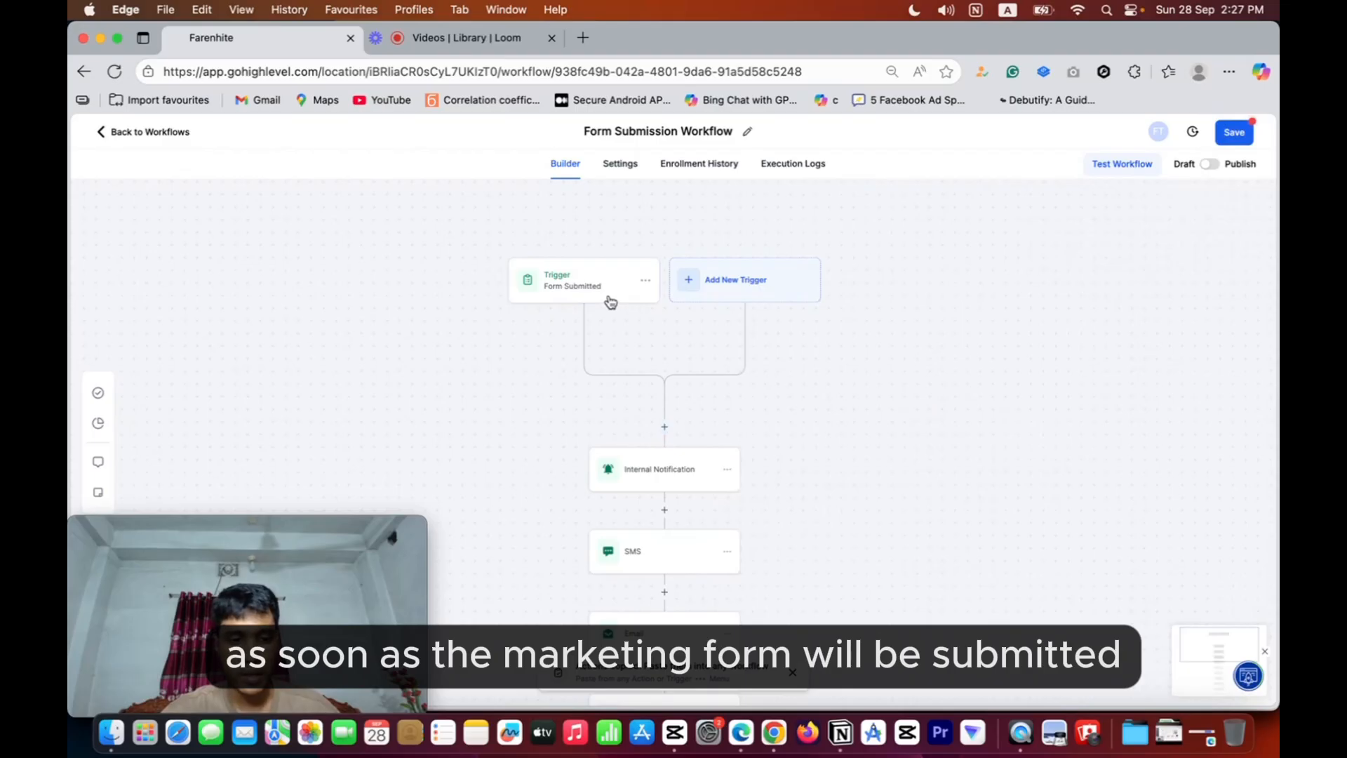
Publish the Form Submission Workflow and save it
scroll(668, 517, down, 4)
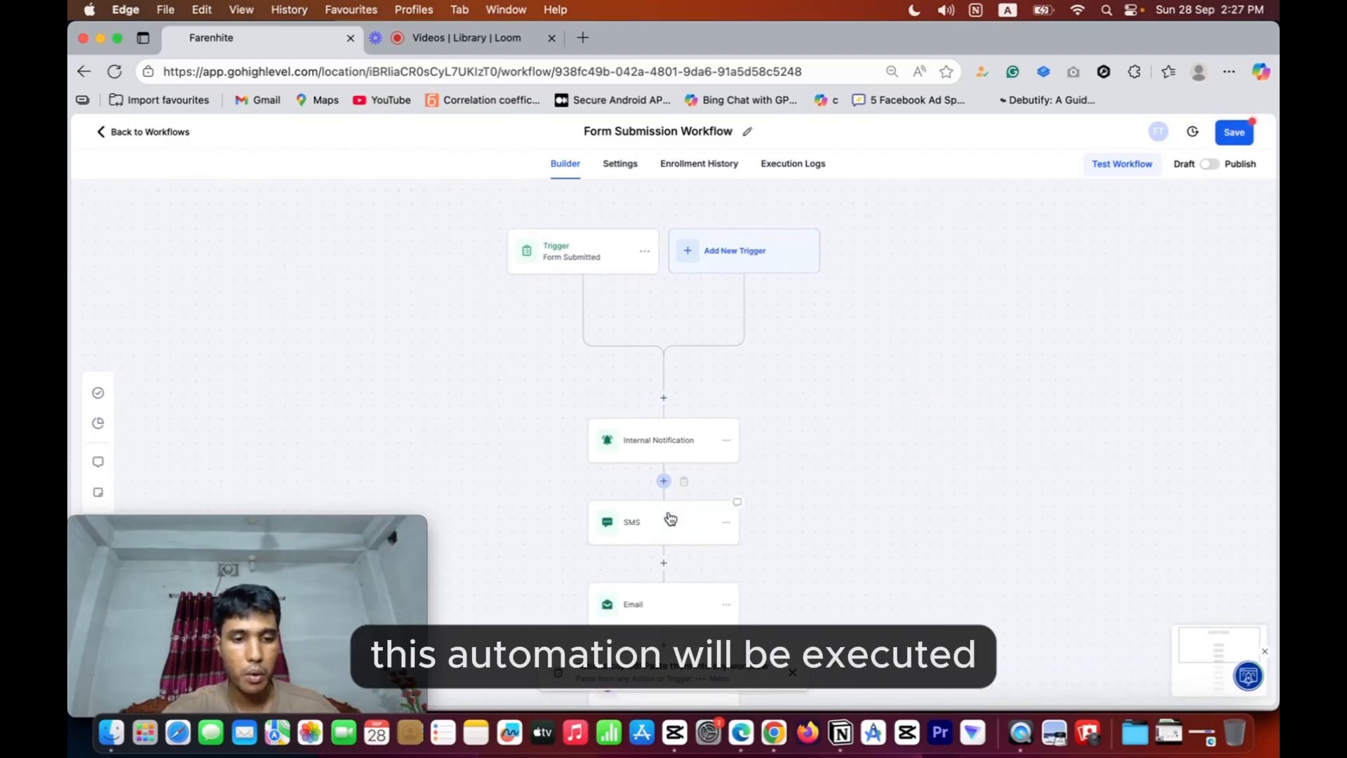
scroll(670, 517, up, 6)
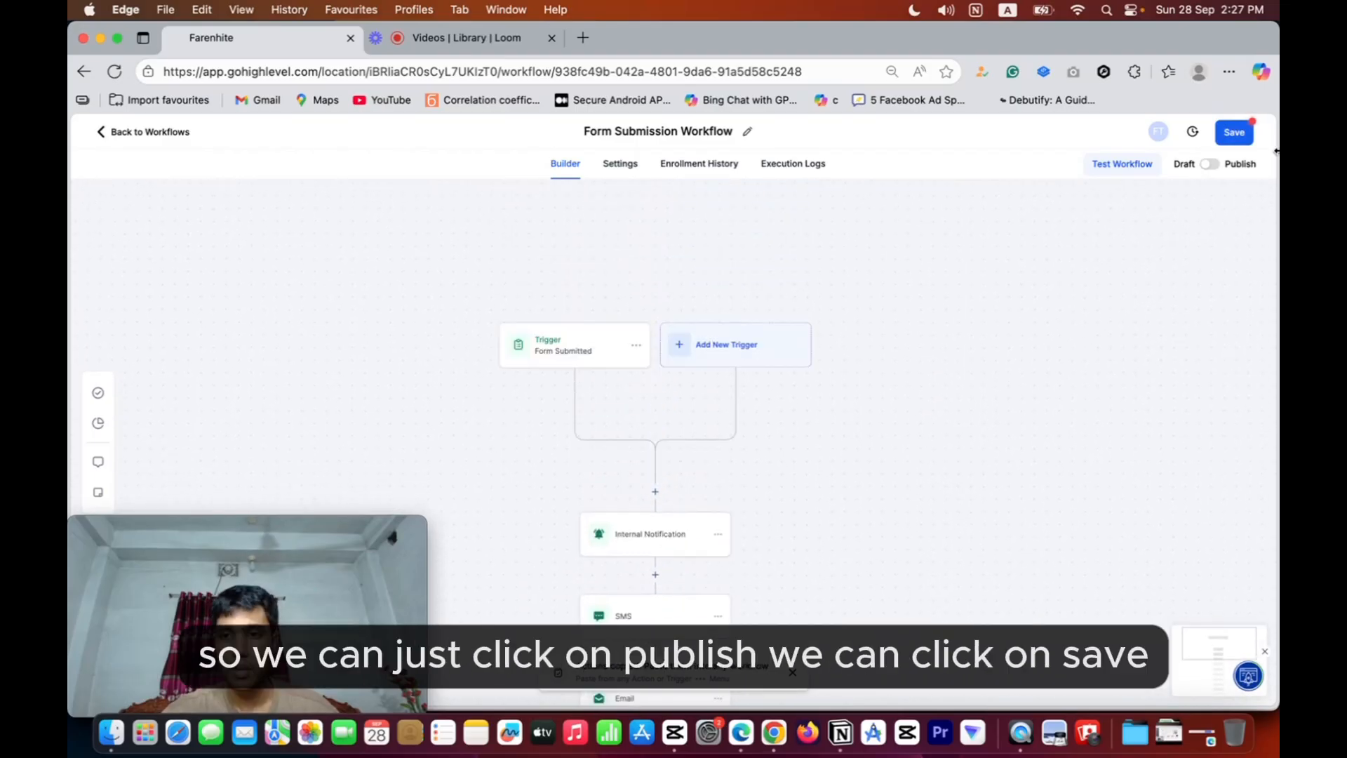
click(1208, 164)
click(1229, 133)
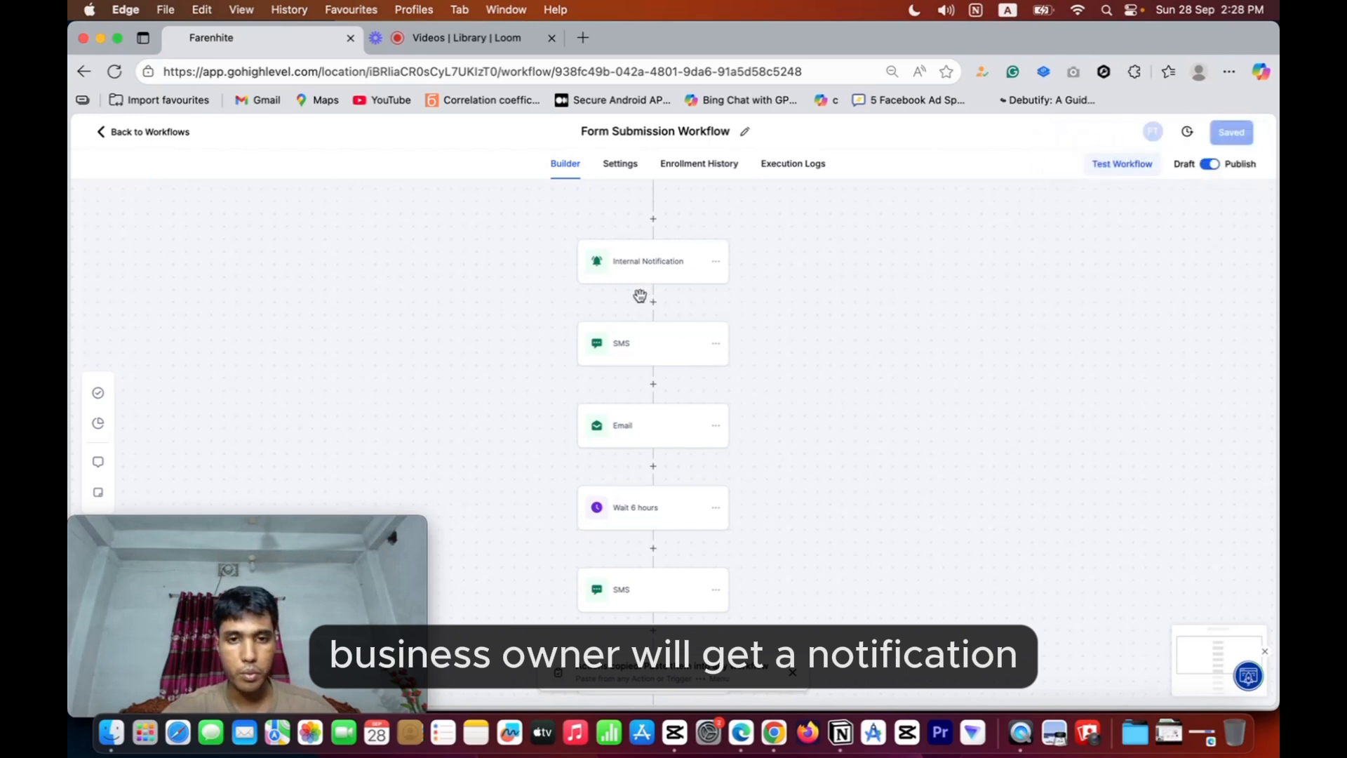
Back at the workflows list, start a workflow from scratch and begin searching for a trigger
scroll(634, 430, up, 2)
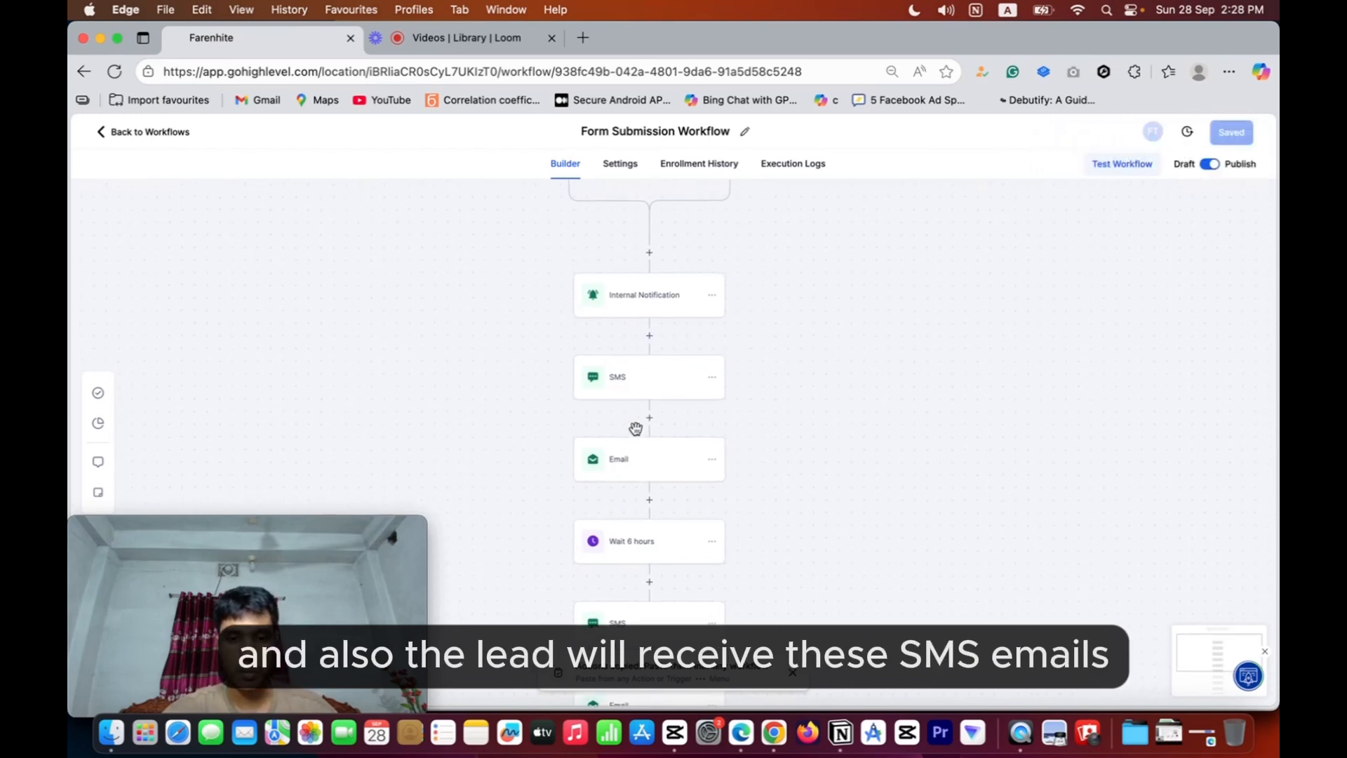
scroll(628, 466, down, 5)
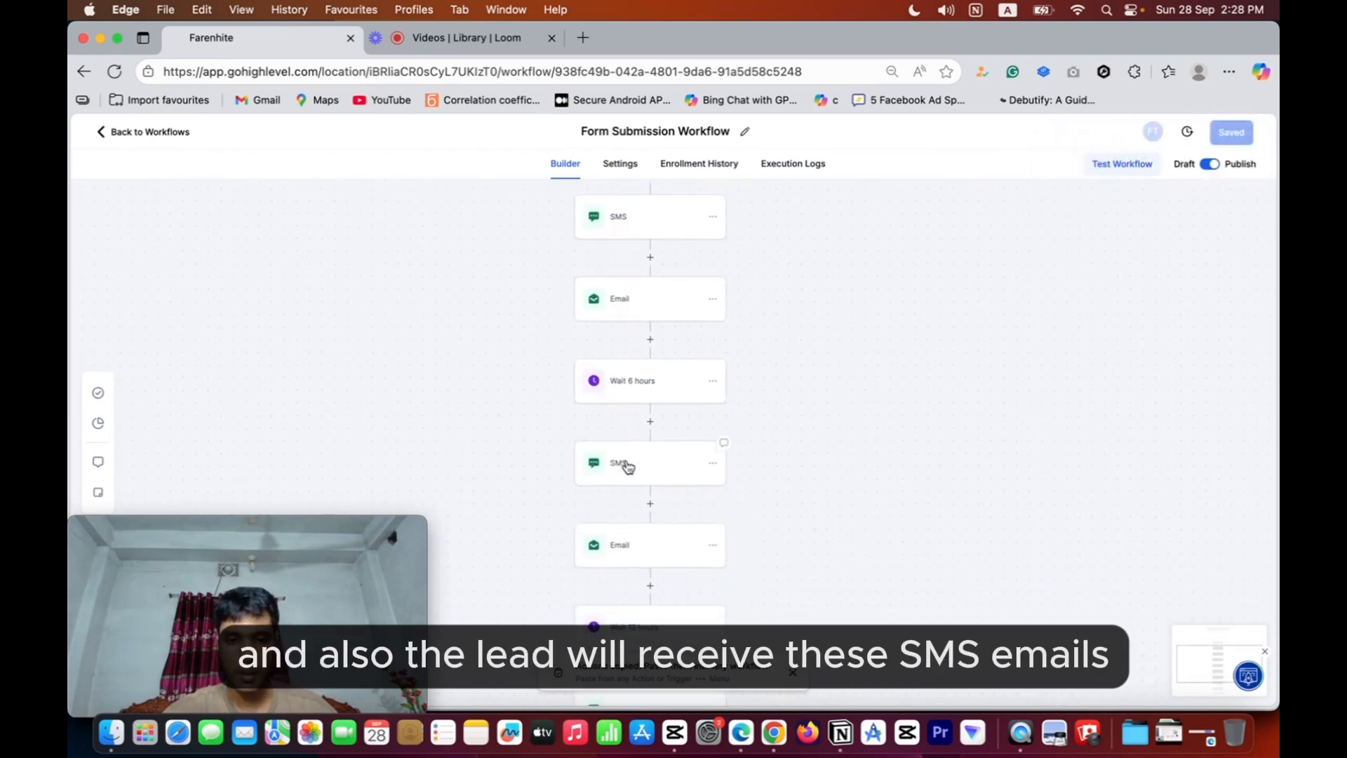
click(136, 130)
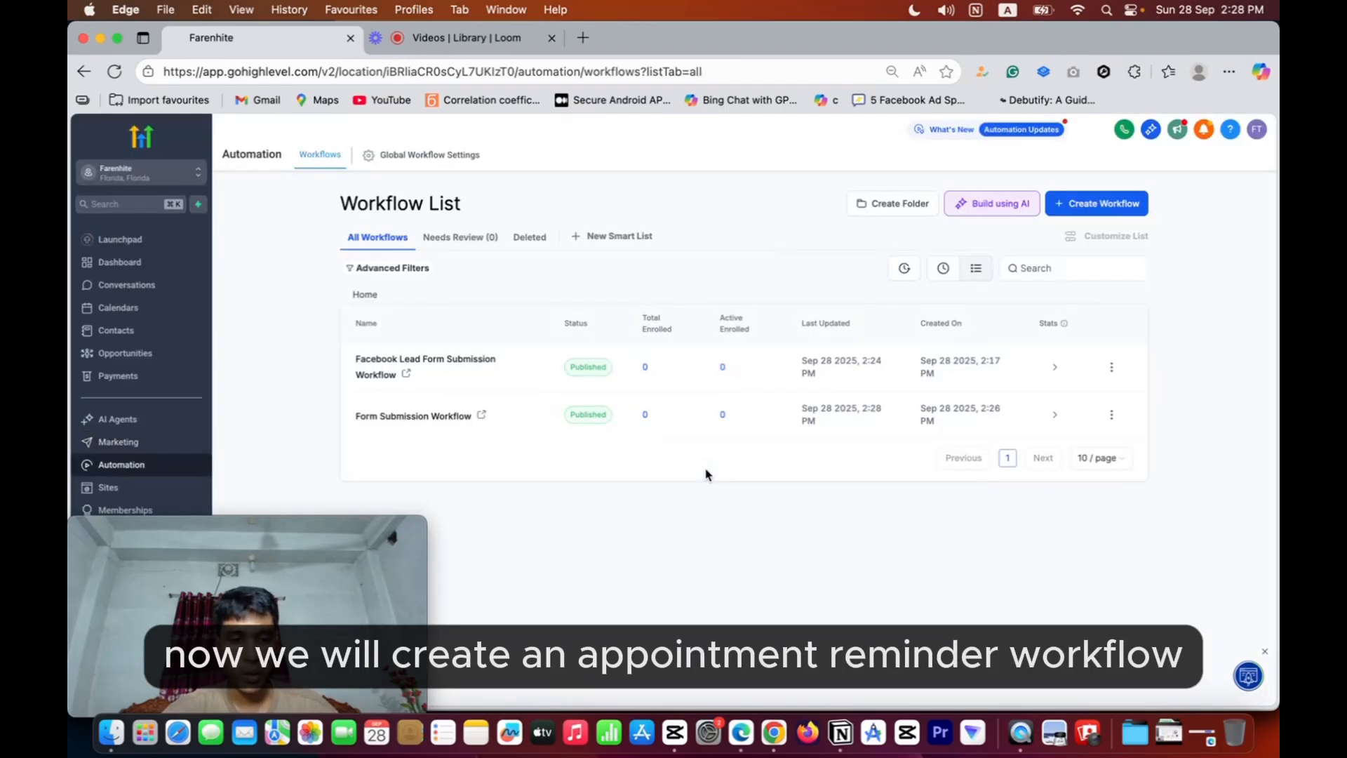
click(1070, 203)
click(1069, 232)
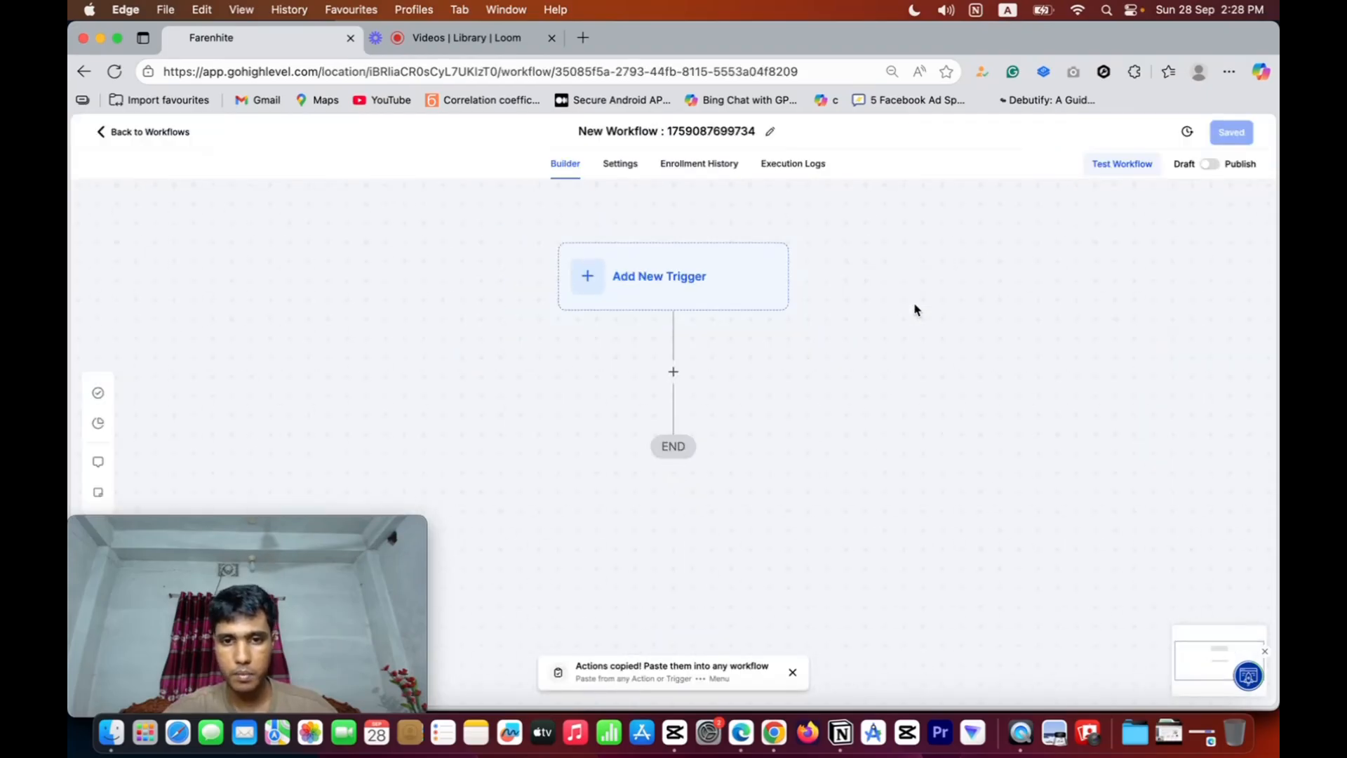
click(672, 325)
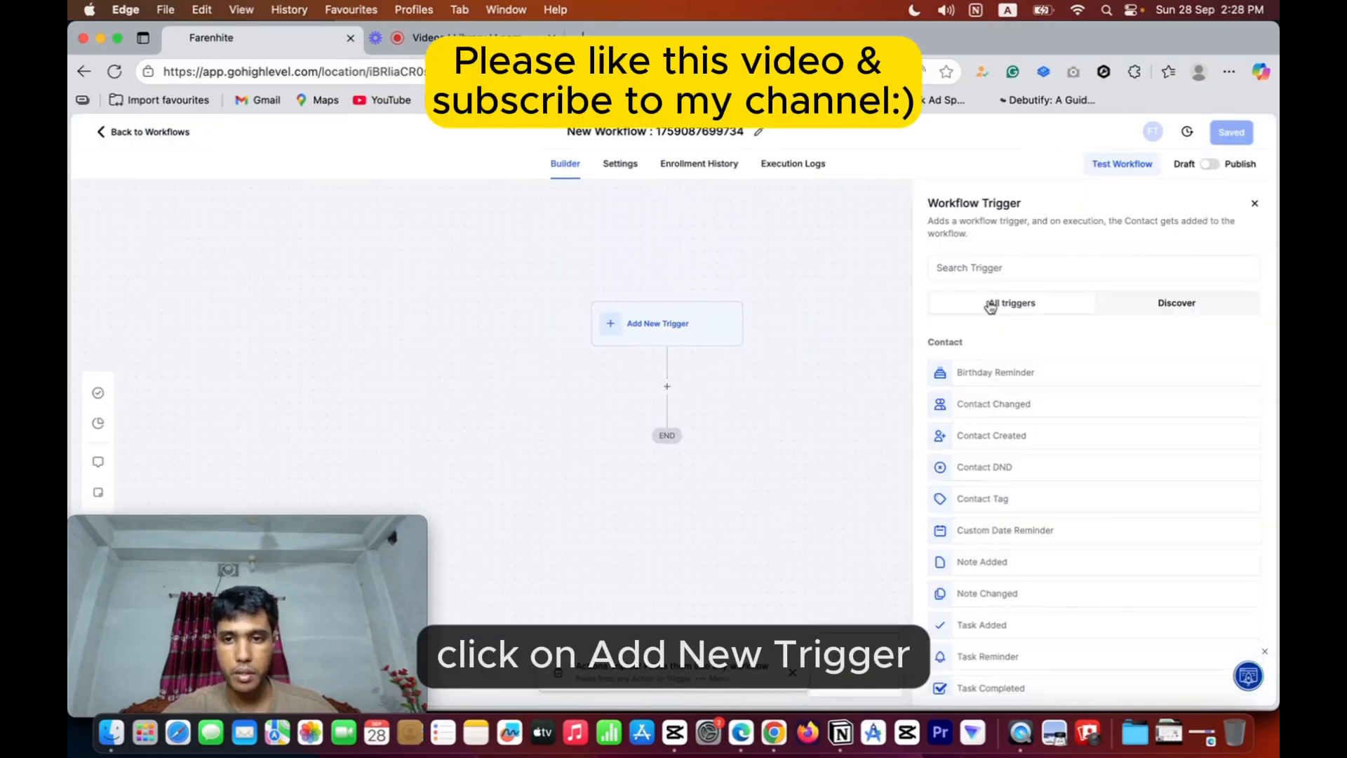
click(977, 268)
Choose the Appointment Status trigger filtered to appointment status confirmed
text(appo)
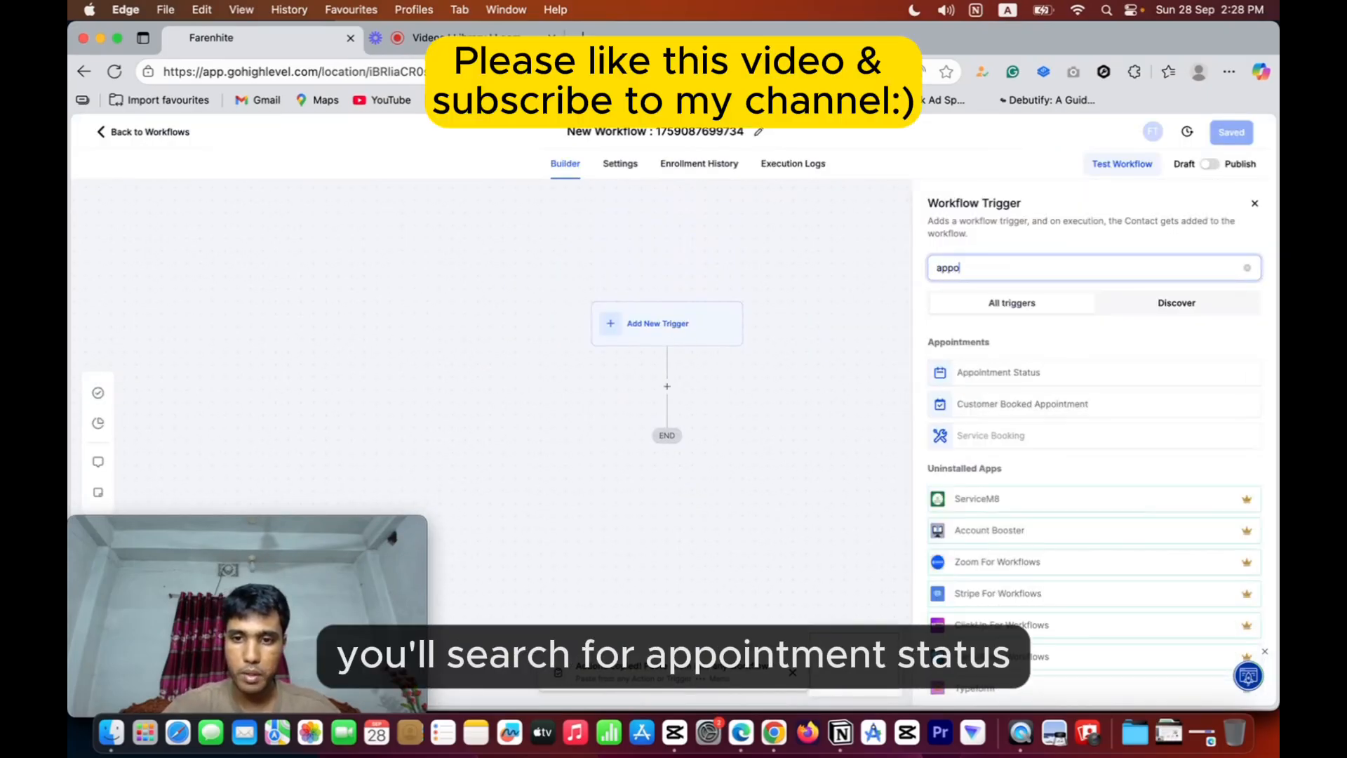
click(970, 375)
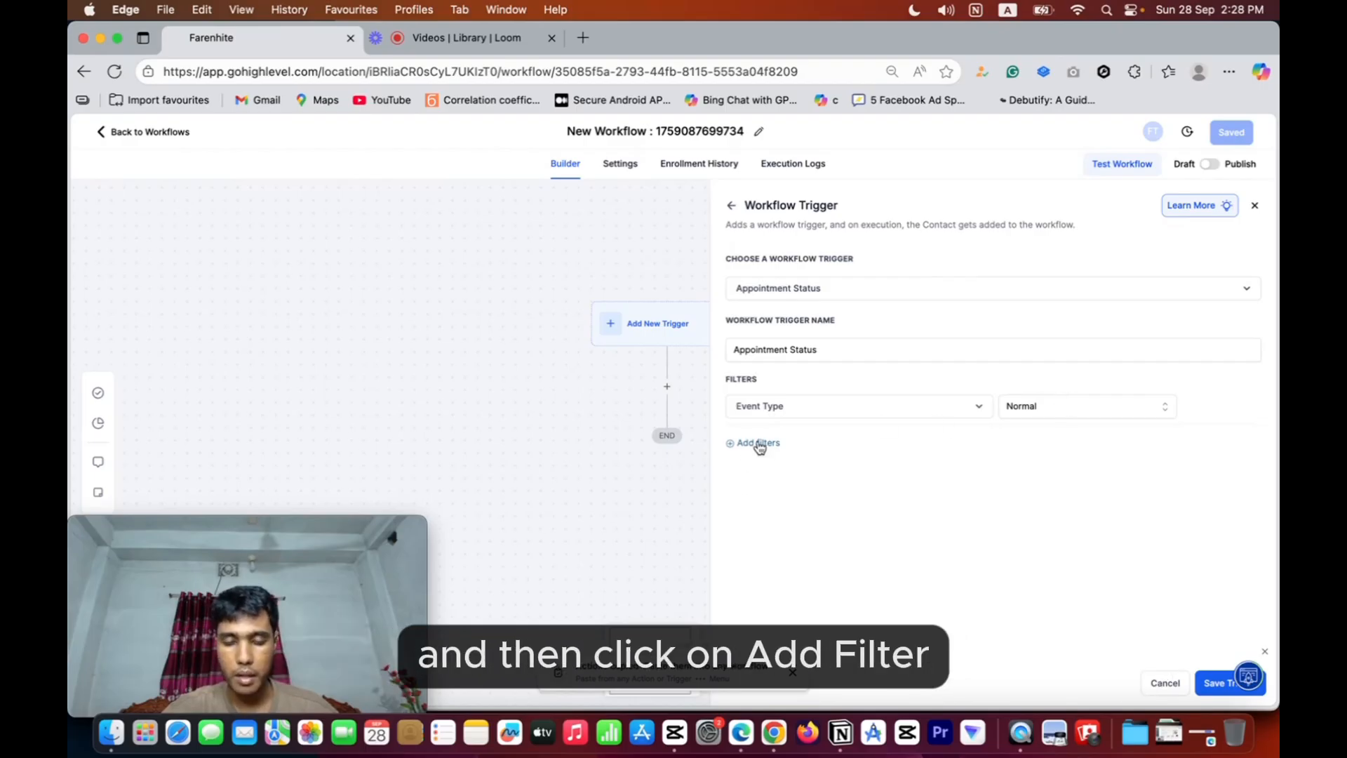
click(757, 442)
click(791, 451)
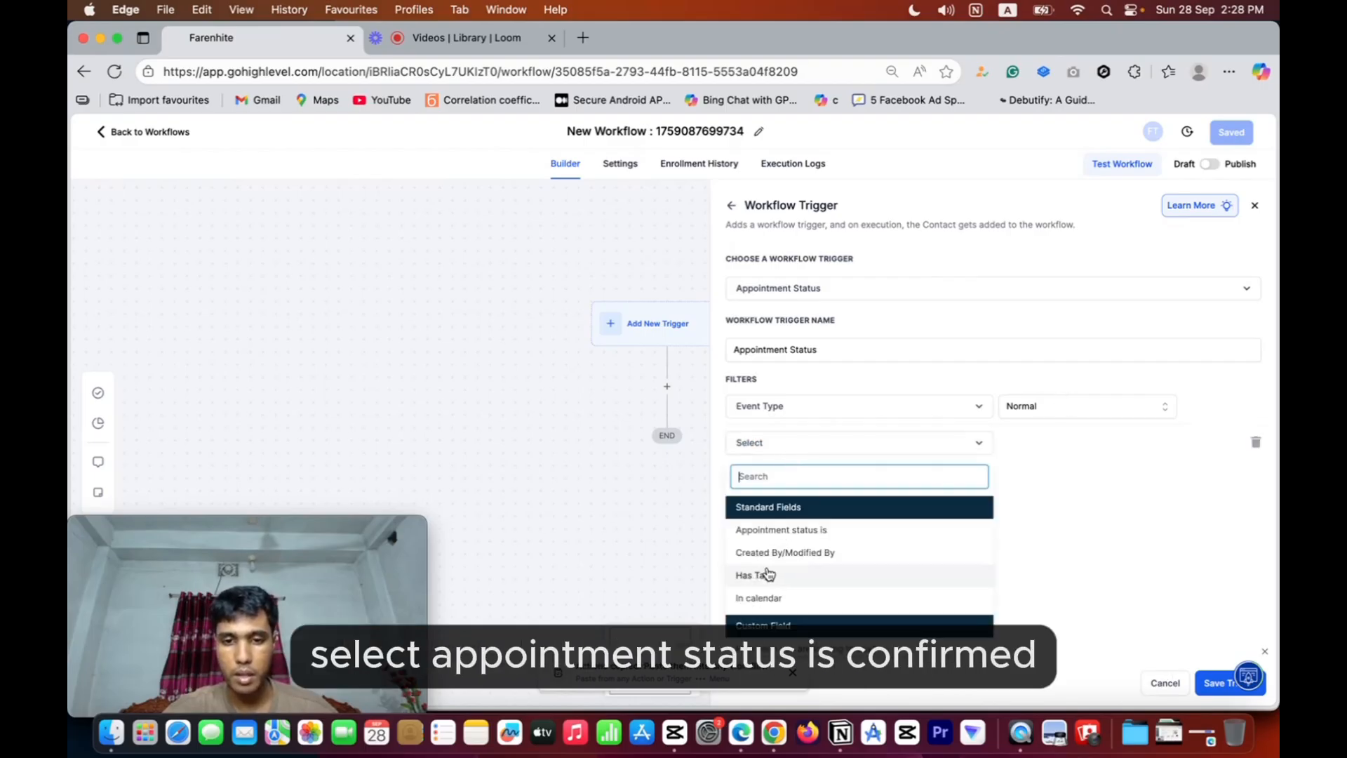
click(749, 531)
click(1014, 448)
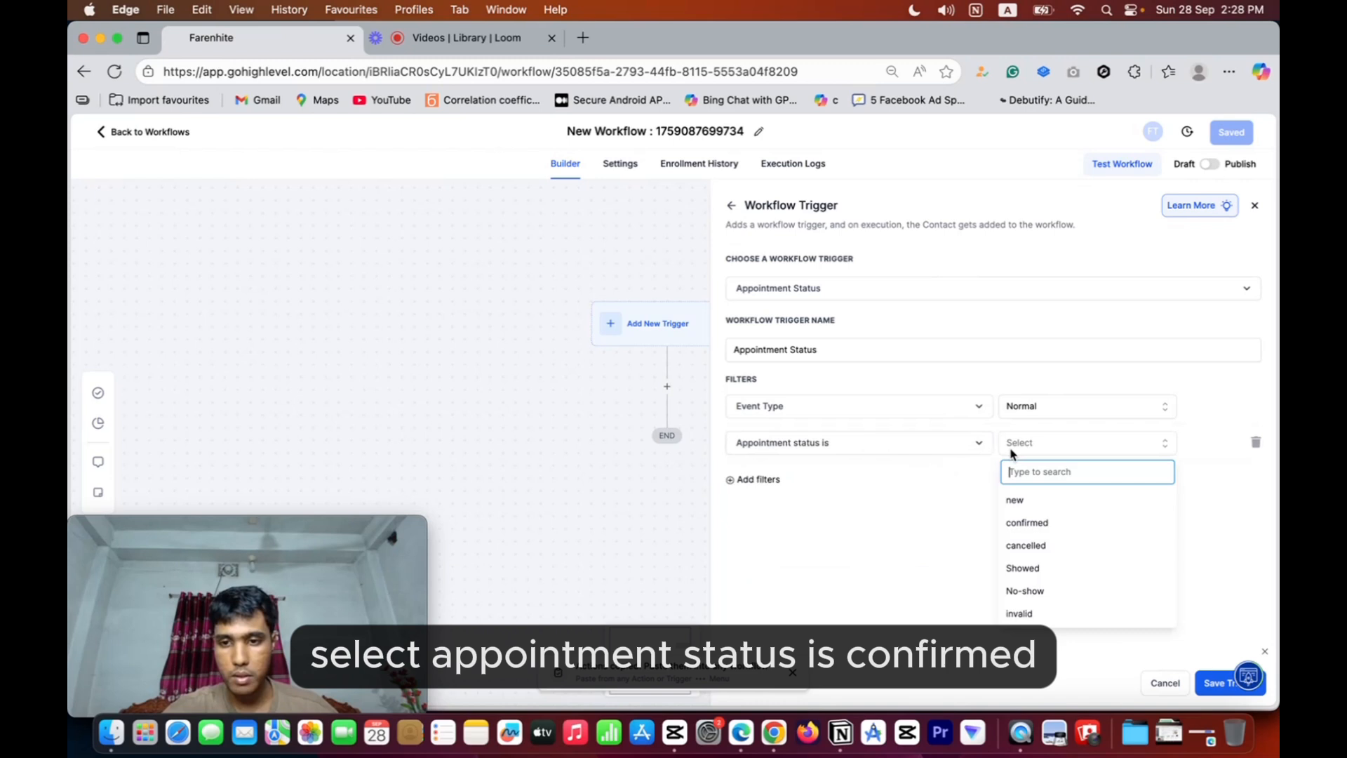
click(1034, 522)
Add a second filter for the Farenhite calendar and save the trigger
click(759, 480)
click(770, 481)
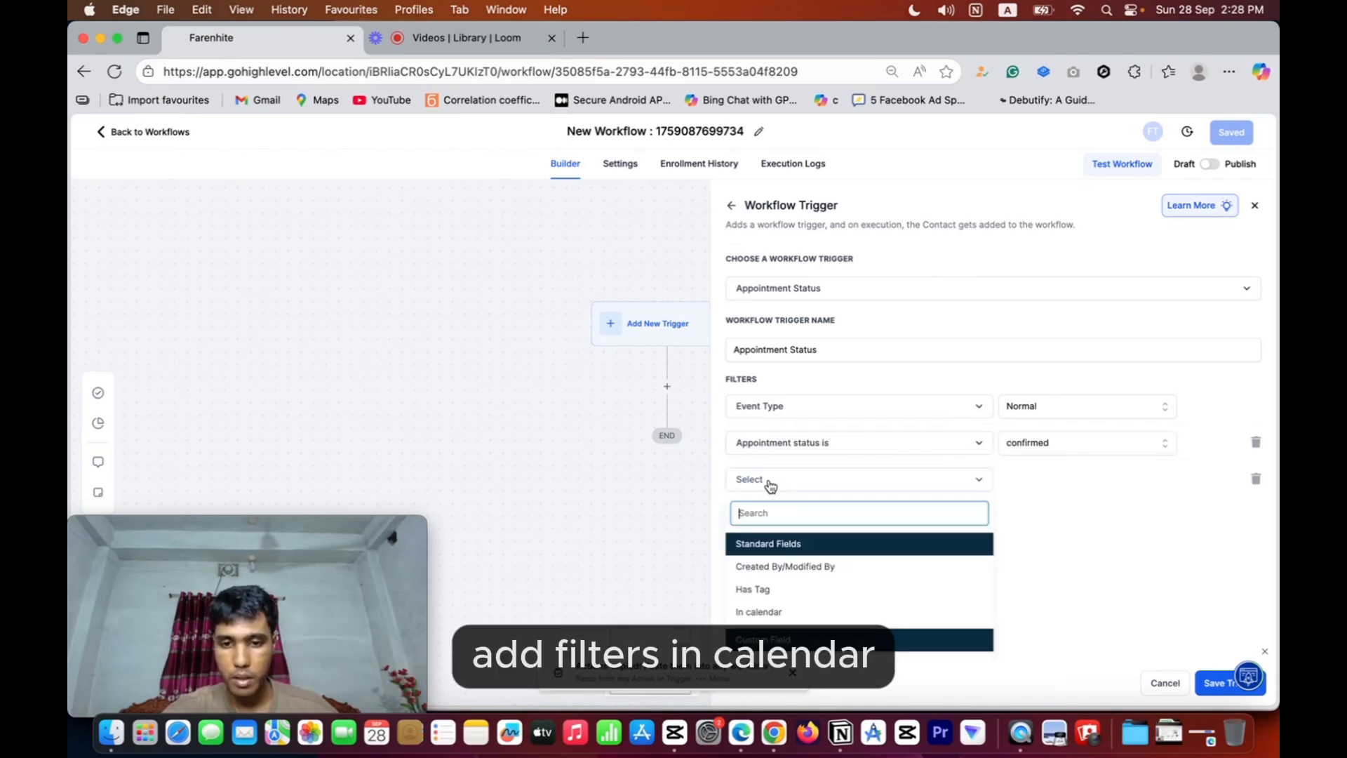
click(758, 612)
click(1052, 479)
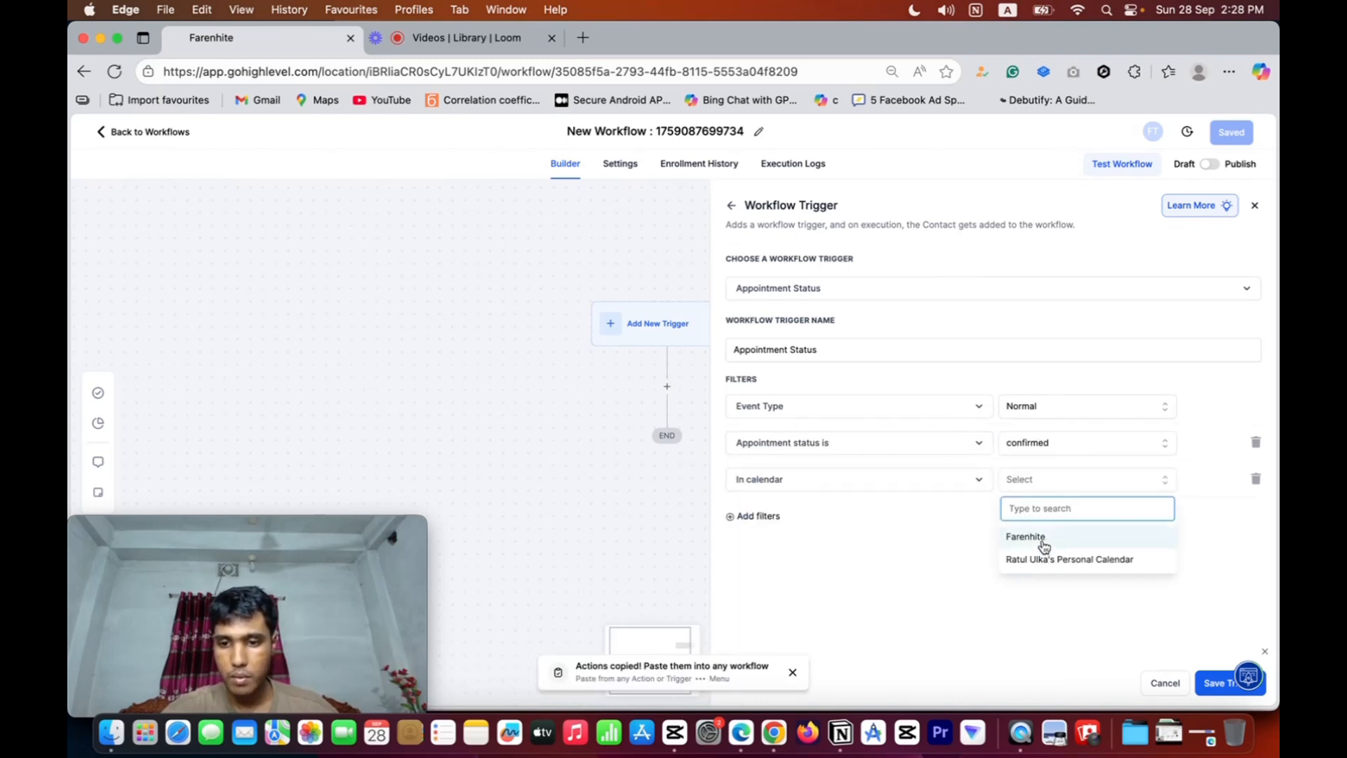
click(1024, 533)
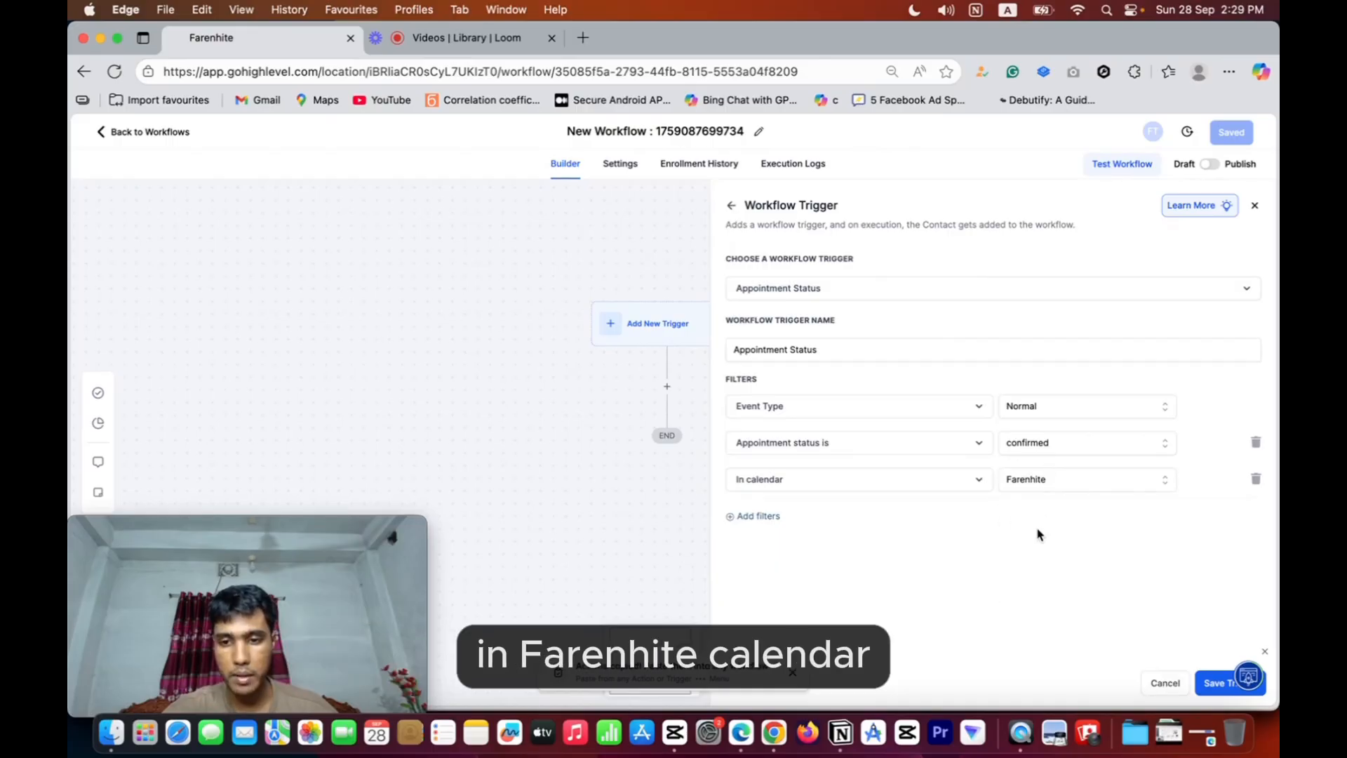
click(1210, 686)
Add an Internal Notification action after the trigger, sent by SMS to a custom phone number
click(649, 419)
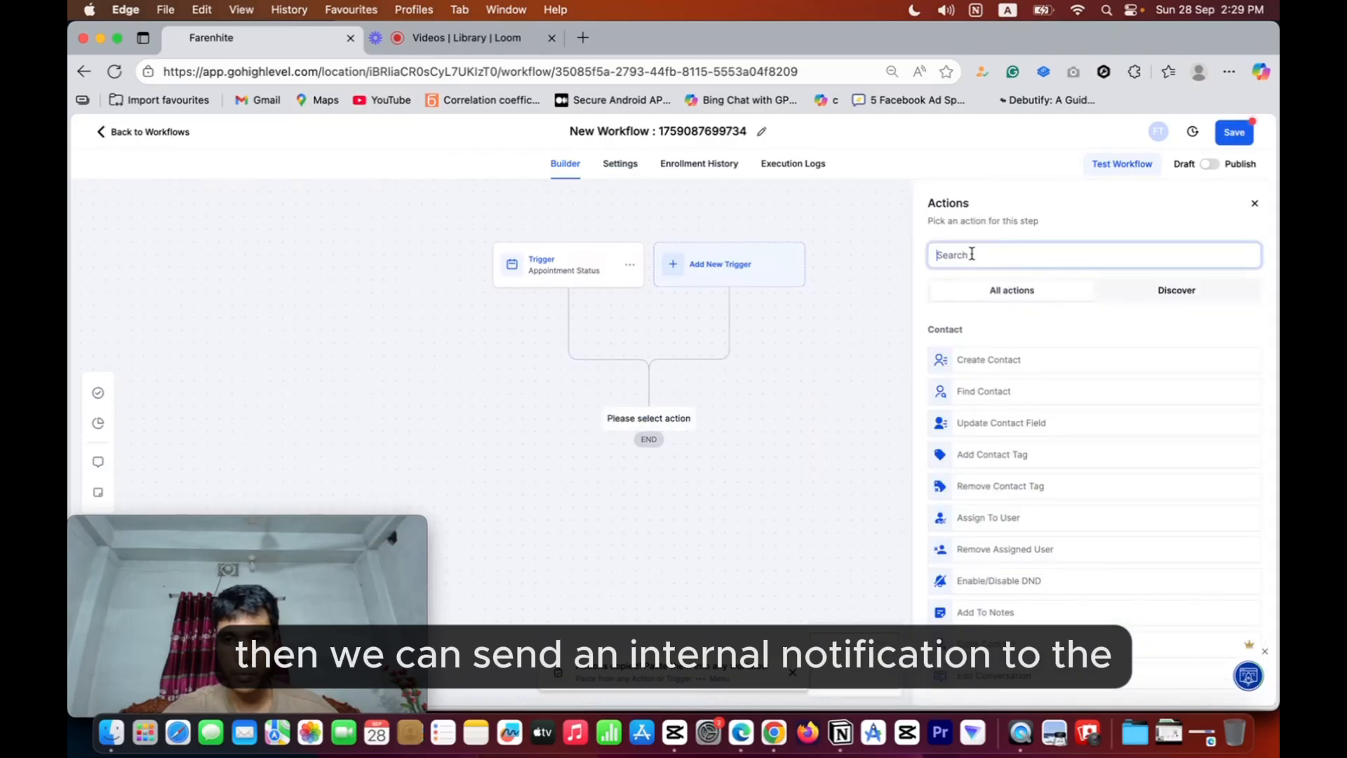
text(inter)
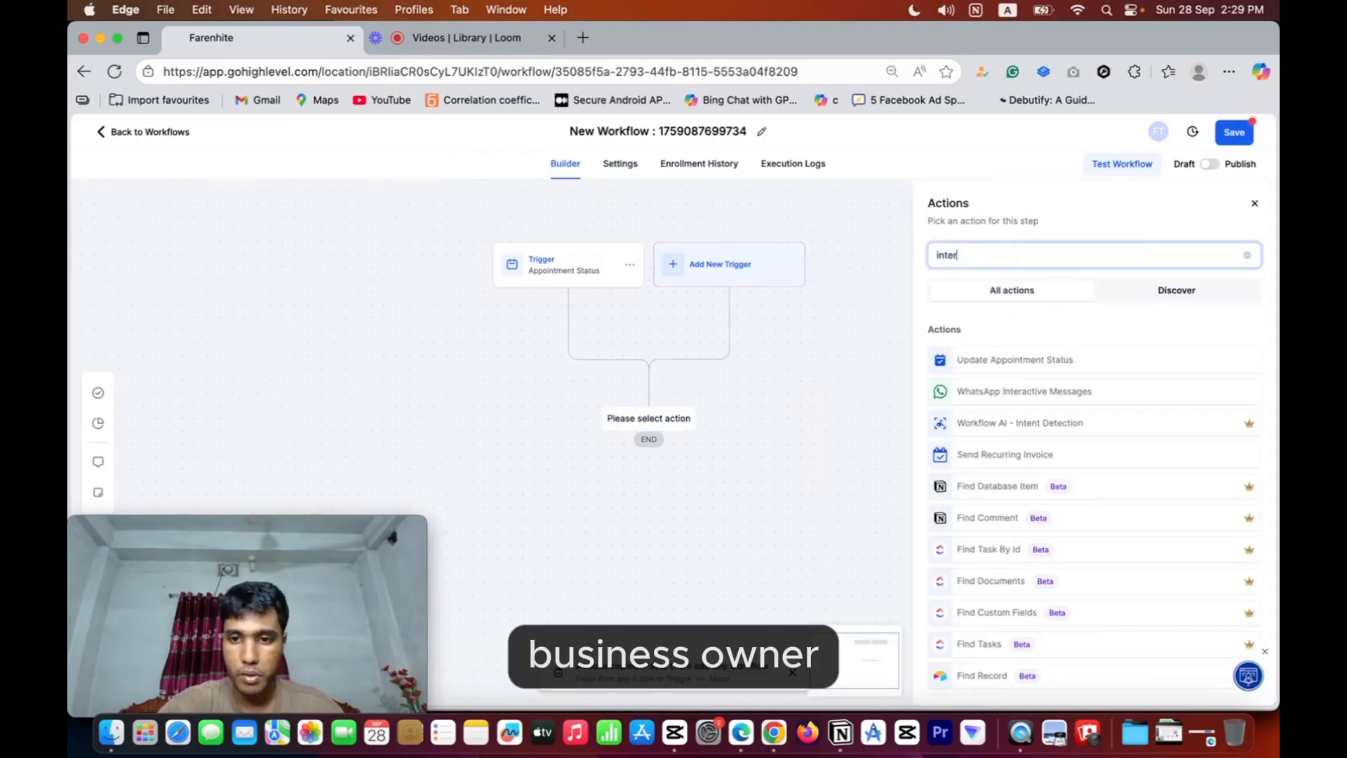
click(1032, 400)
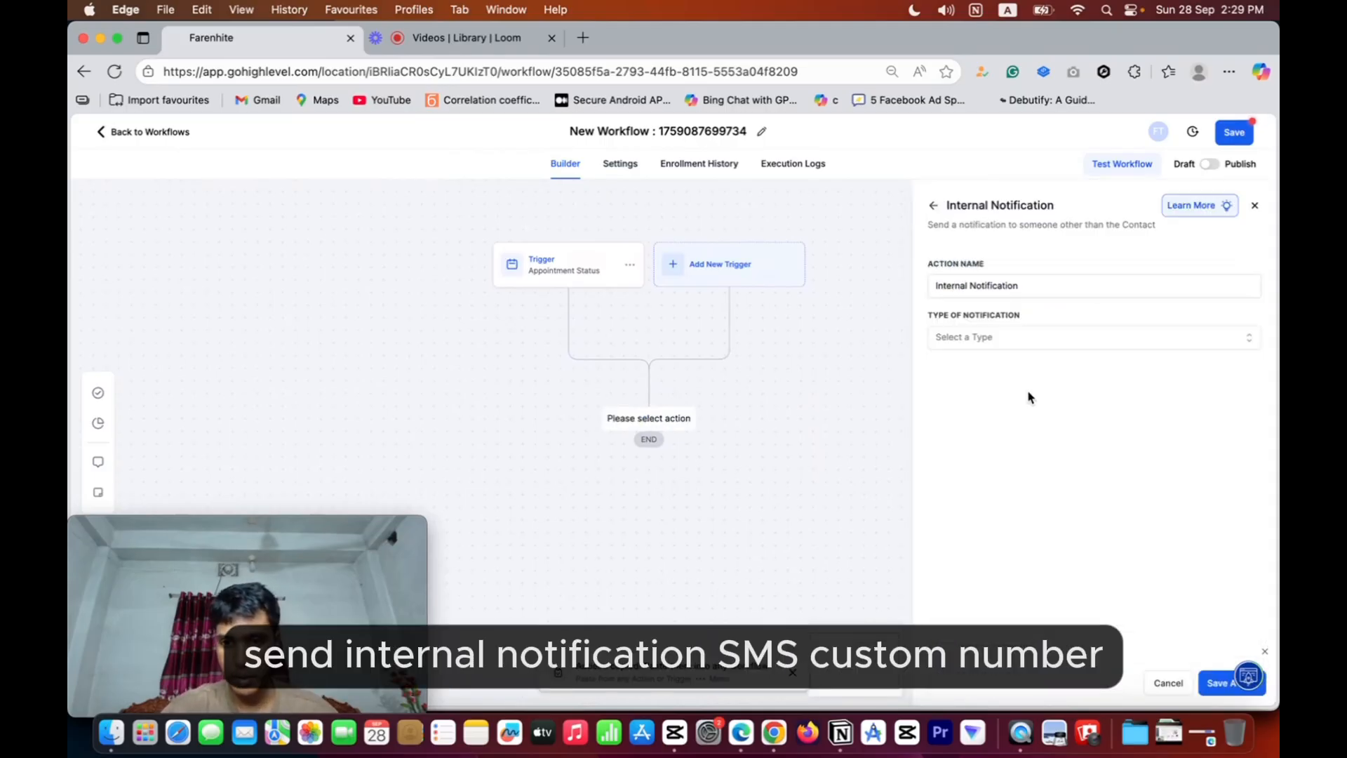
click(960, 342)
click(948, 413)
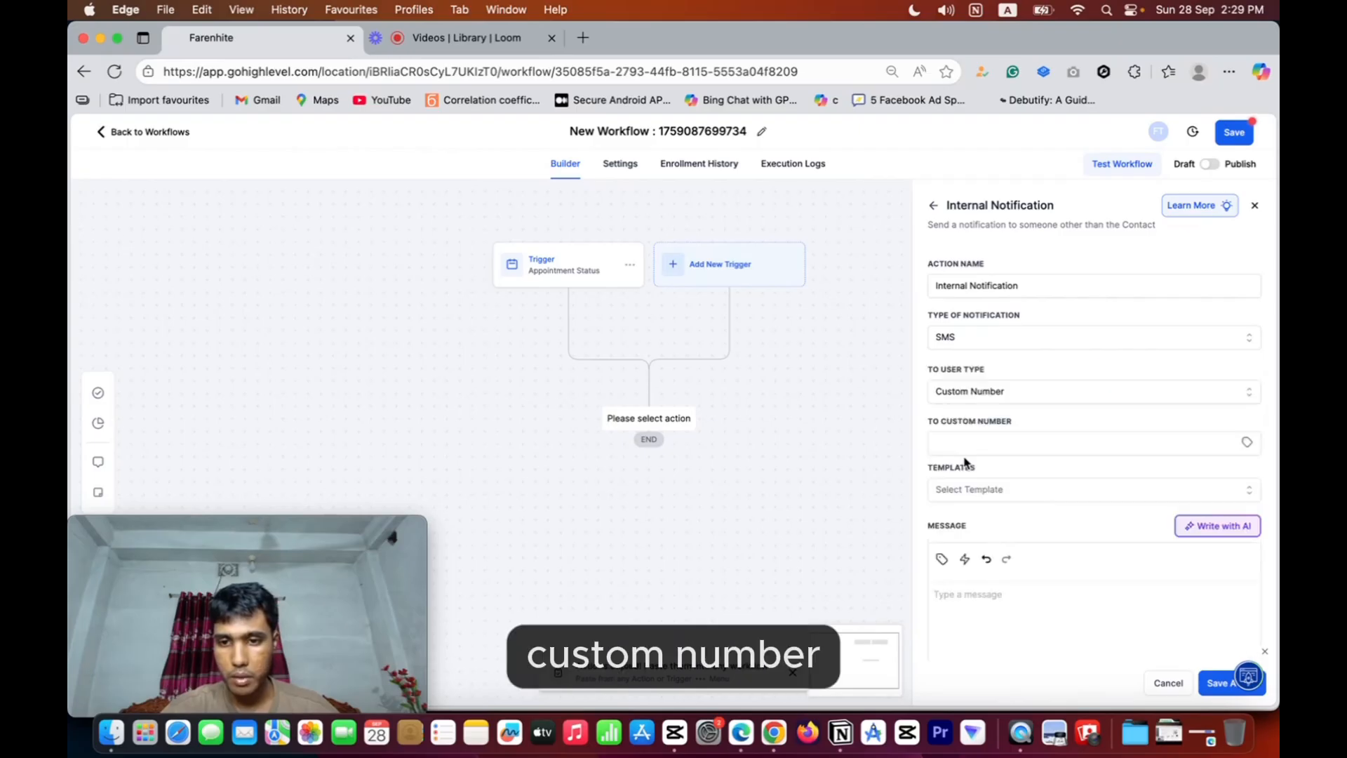
click(966, 442)
click(994, 487)
Start the message with {{contact.name}} followed by 'just confirmed his appointment for'
scroll(995, 414, down, 1)
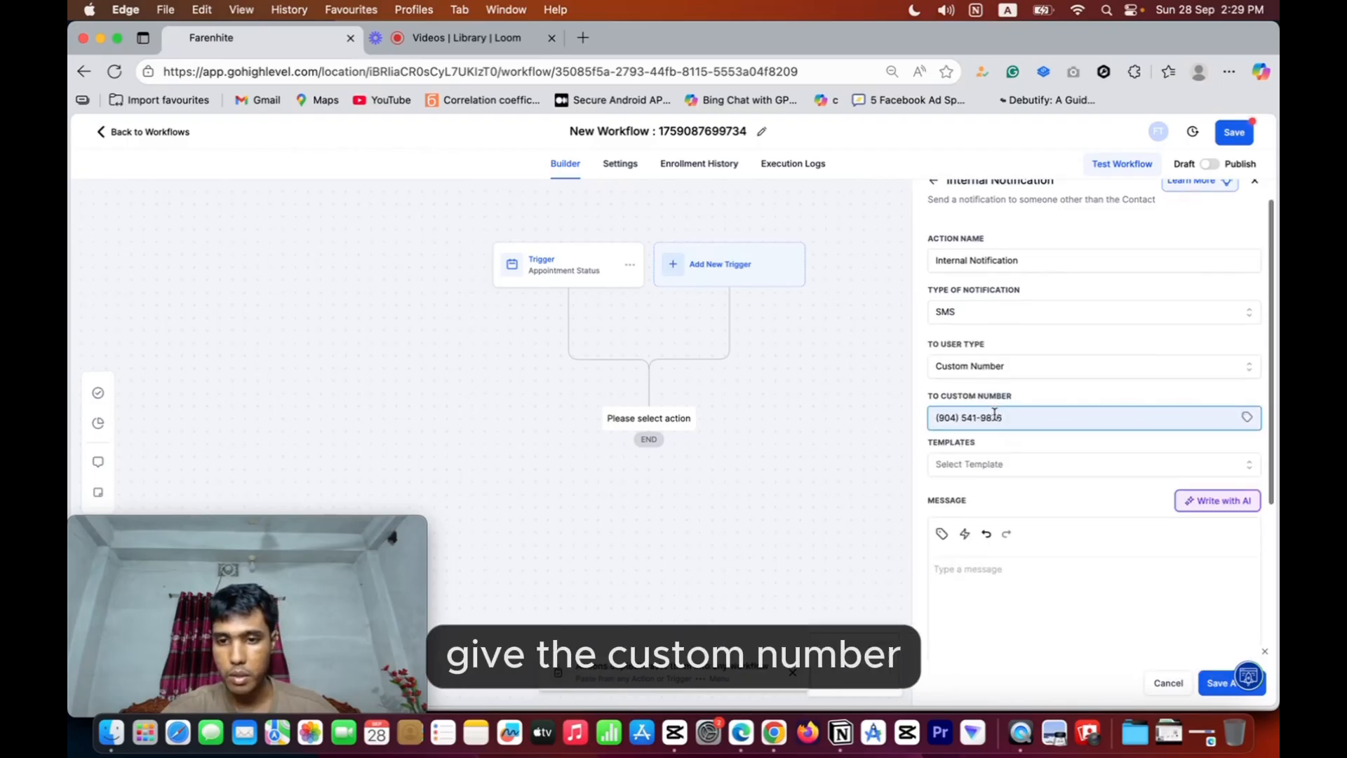
scroll(966, 454, down, 3)
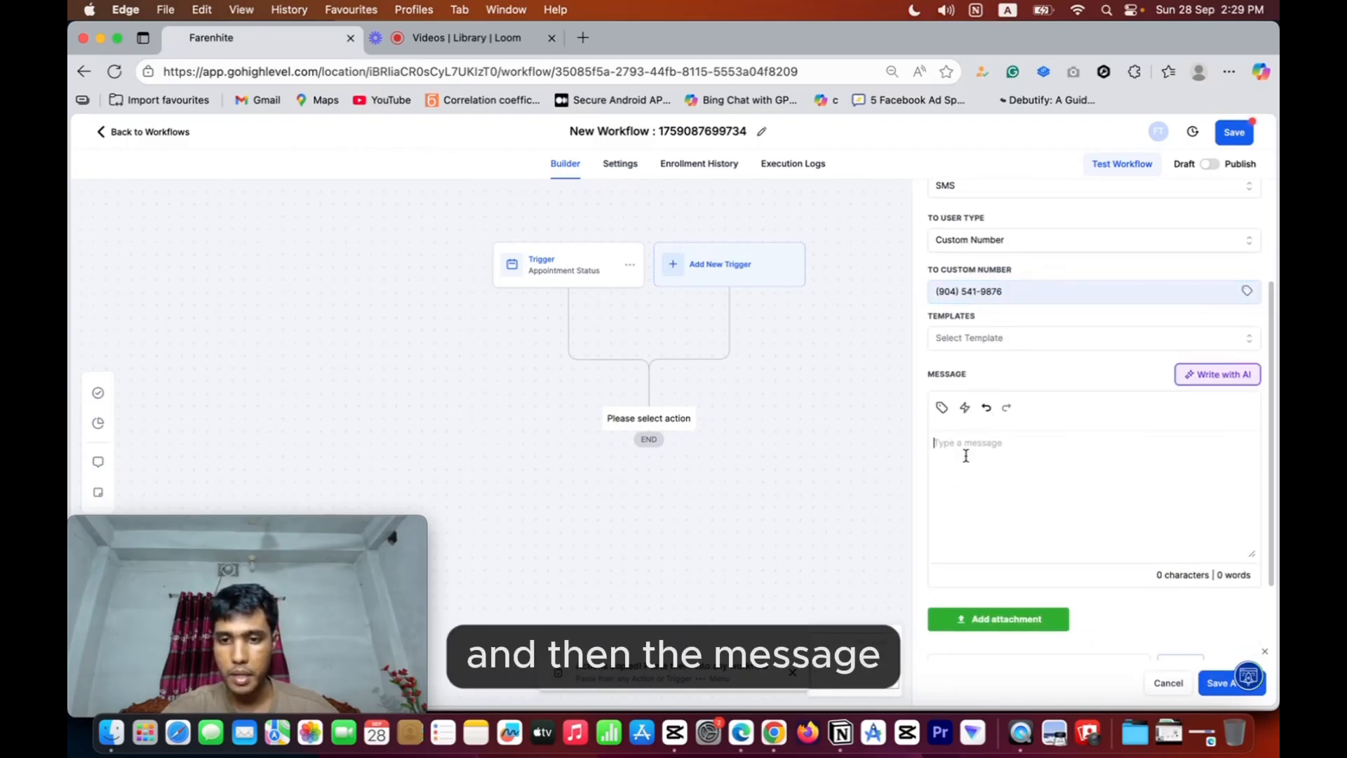
click(941, 408)
click(896, 471)
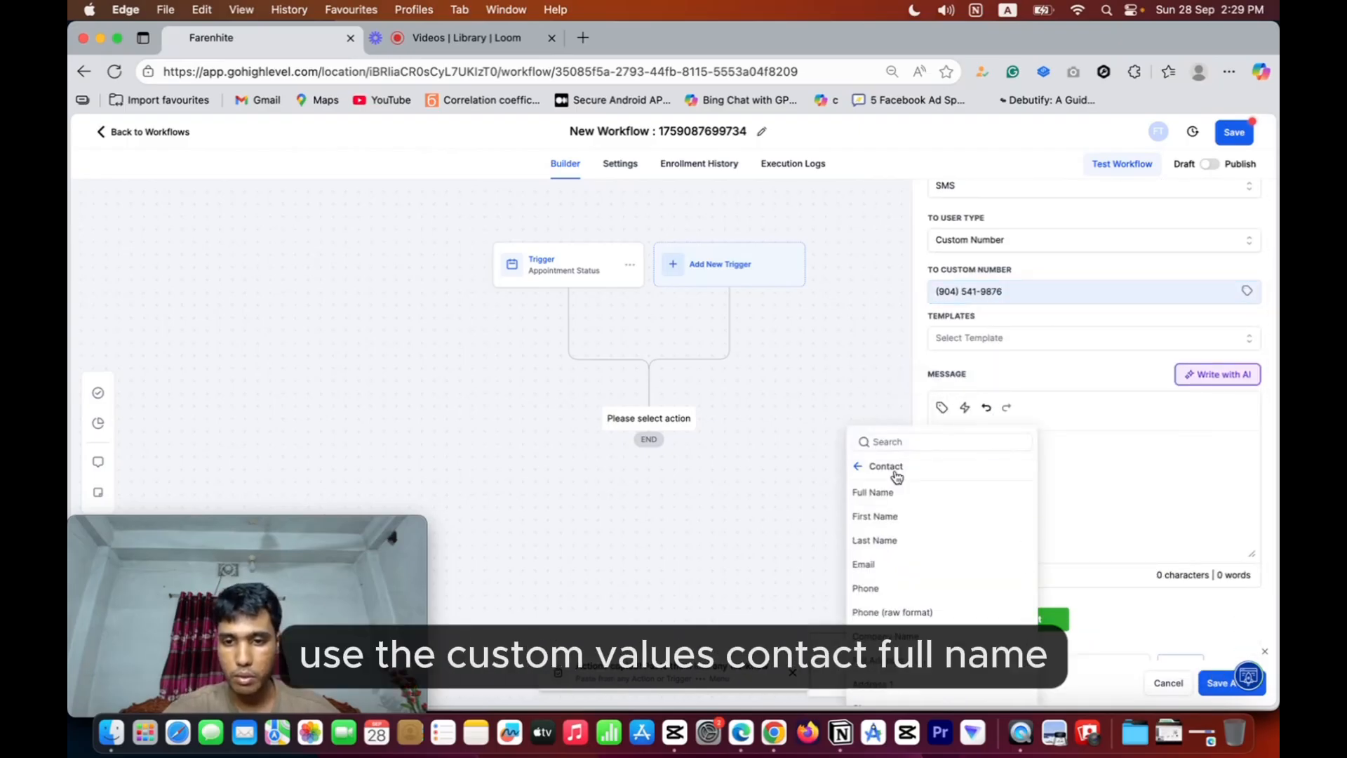
click(898, 491)
text(jus)
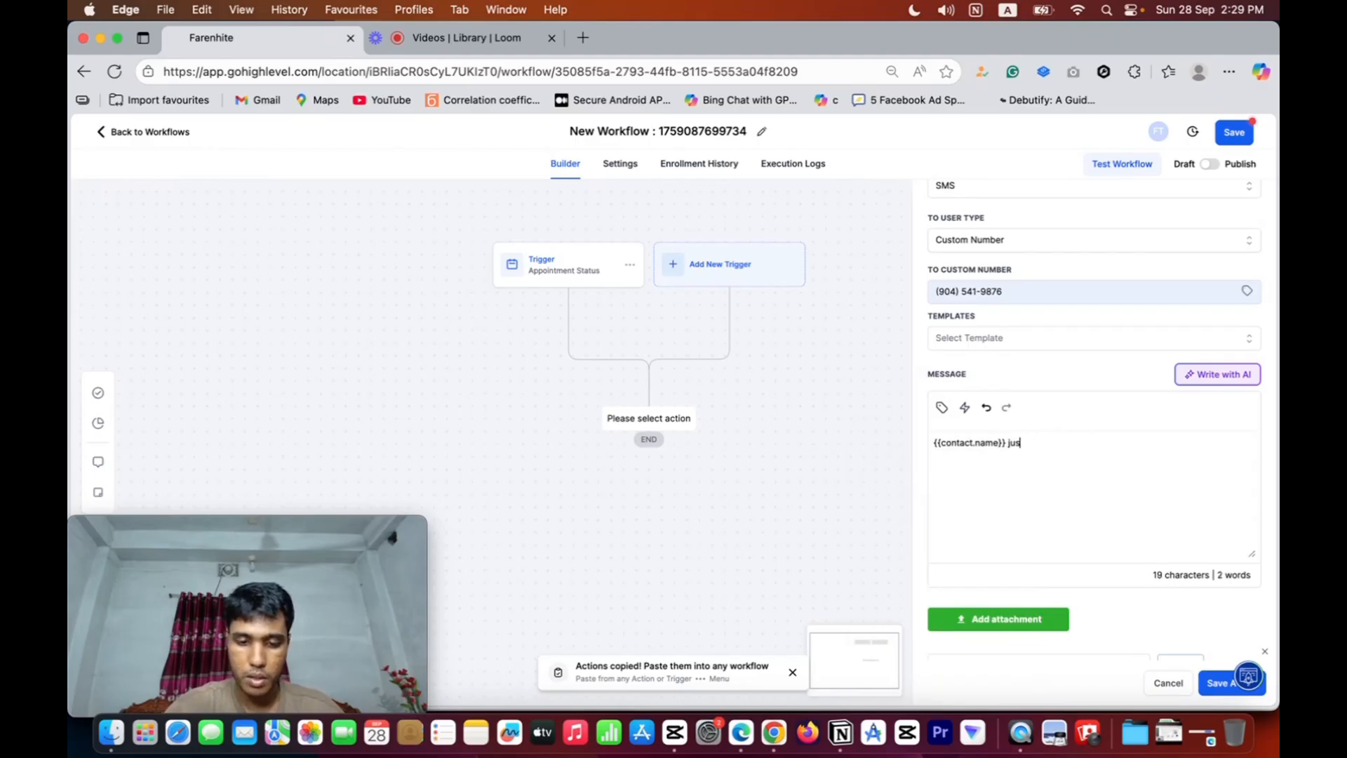
text(t sconfir)
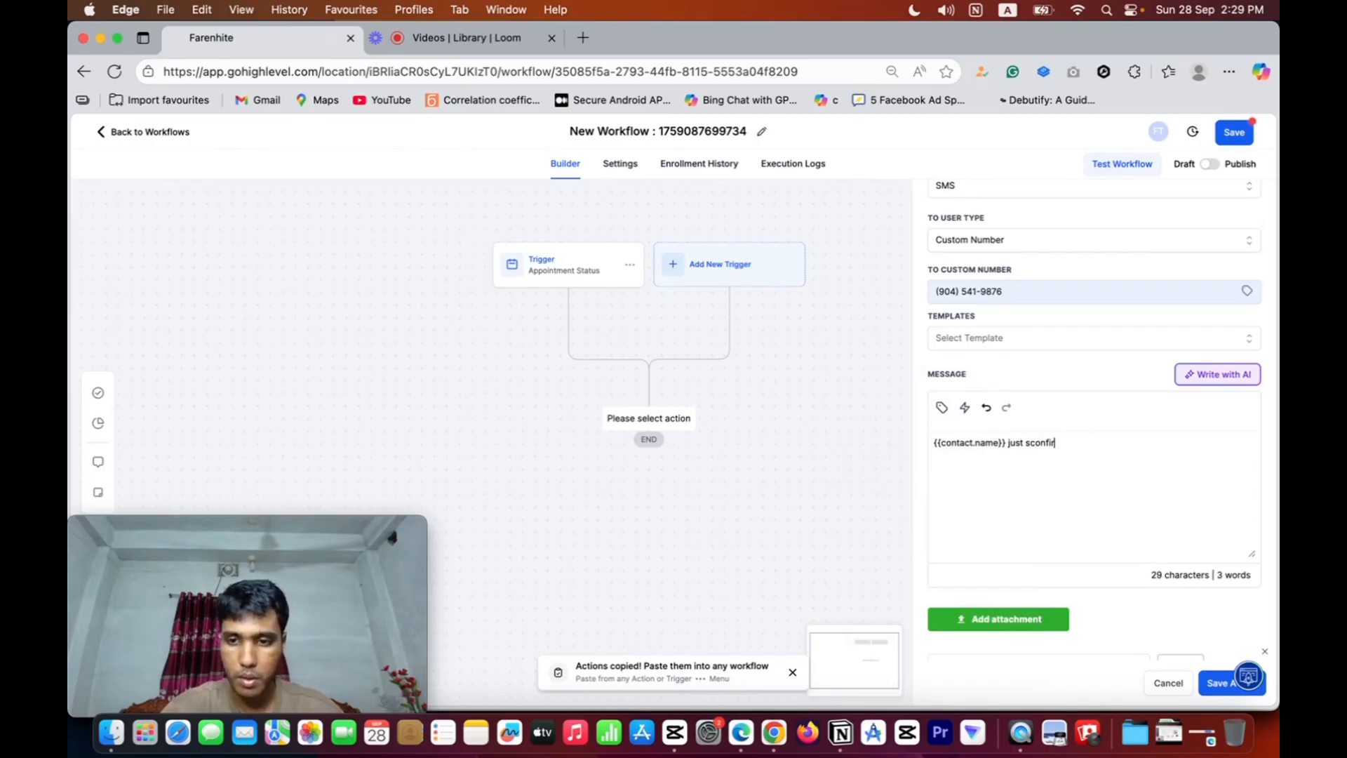
key(BackSpace)
key(BackSpace)
key(BackSpace)
key(BackSpace)
key(BackSpace)
key(BackSpace)
key(BackSpace)
text(confirmed his ap)
key(Tab)
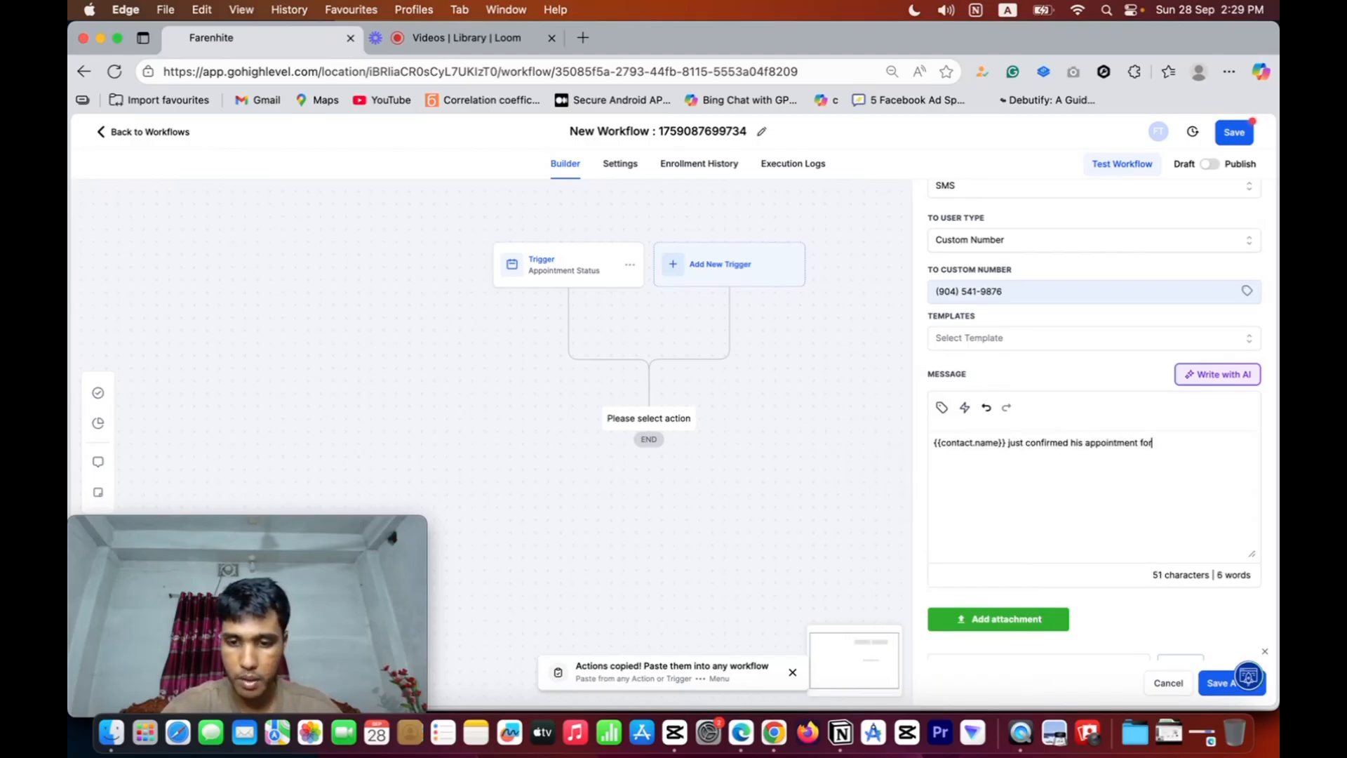
Append {{appointment.start_time}} to the notification message and save the step
click(941, 411)
click(940, 411)
click(941, 411)
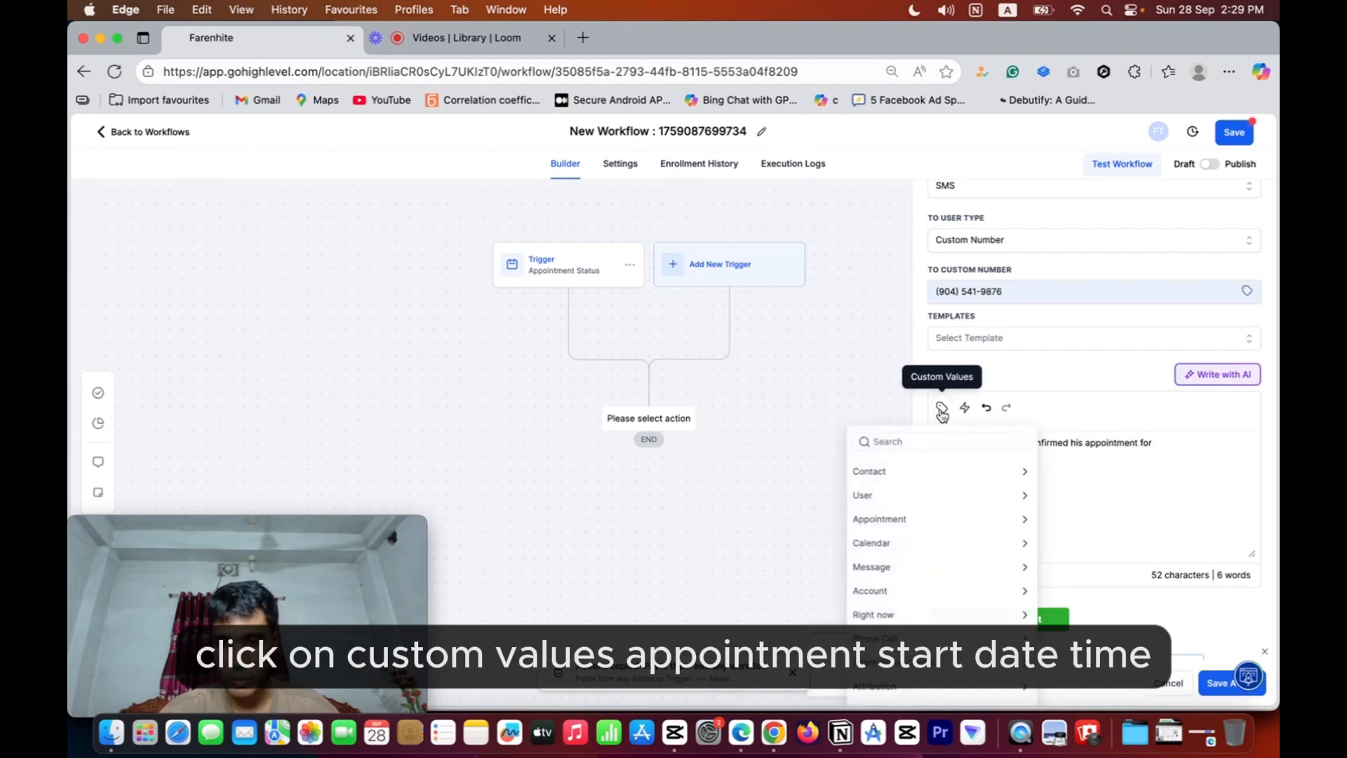
click(878, 477)
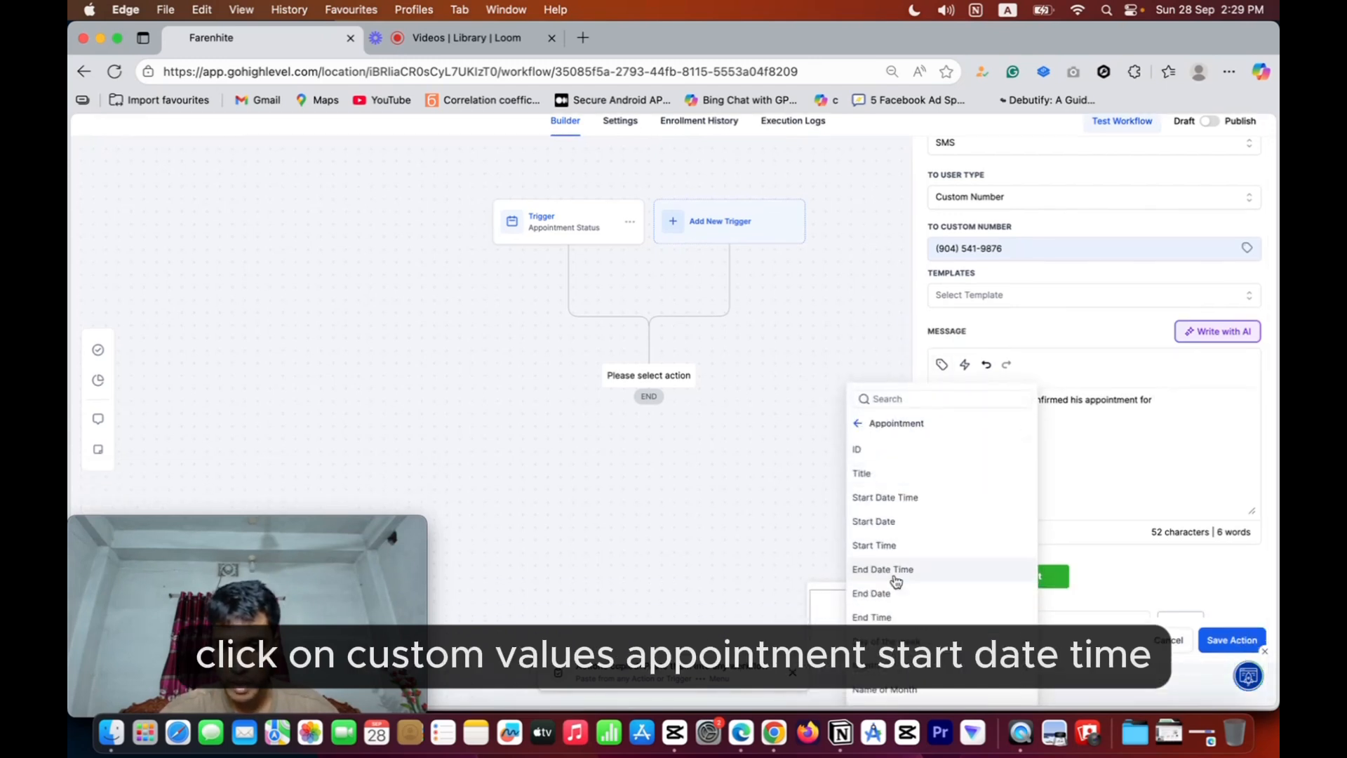
click(881, 497)
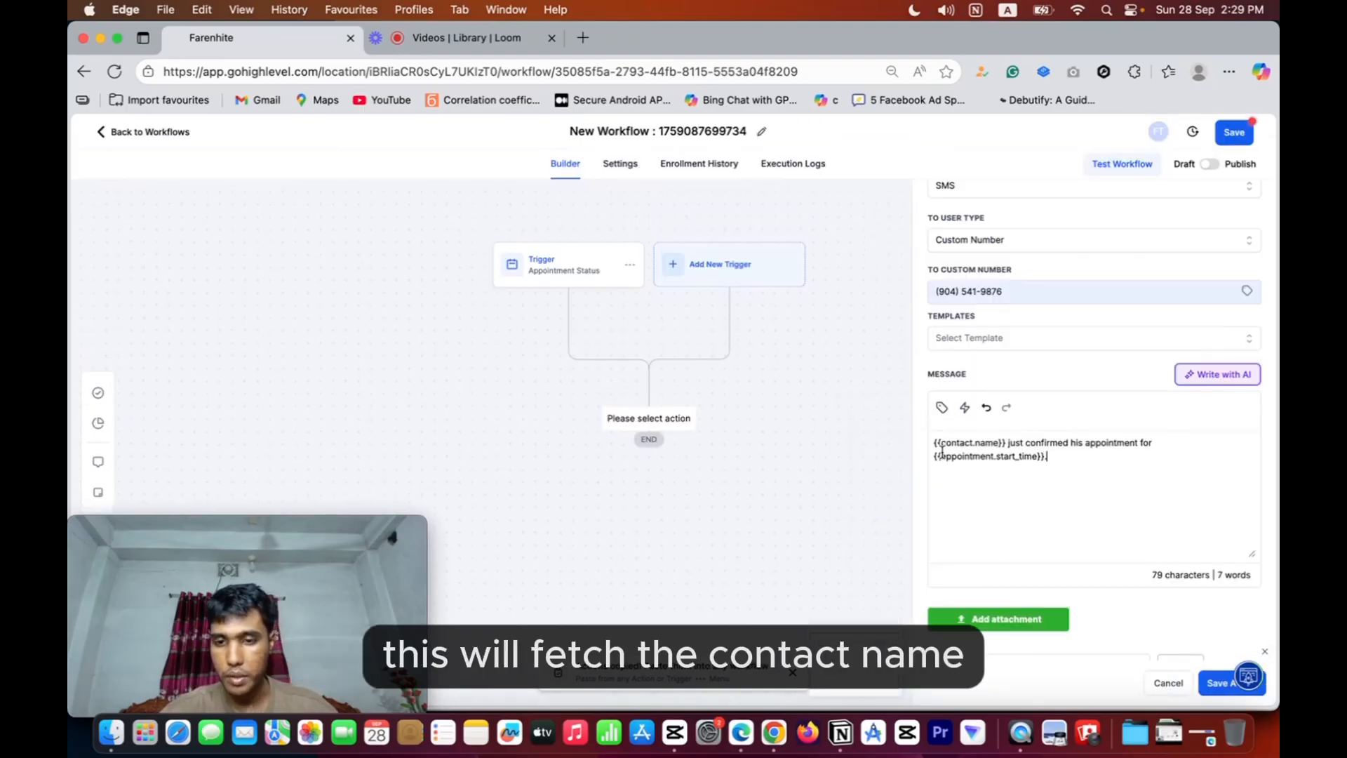
drag(934, 456, 1050, 456)
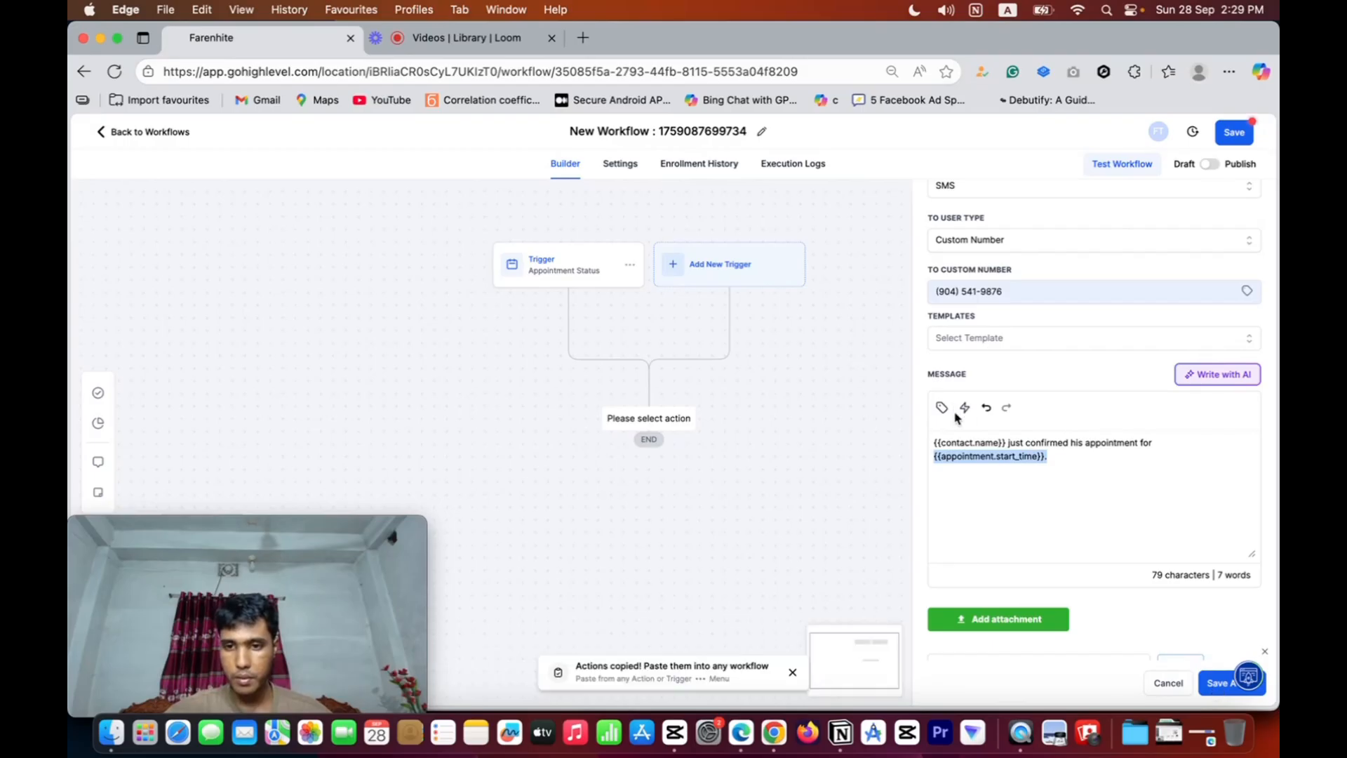
click(1216, 688)
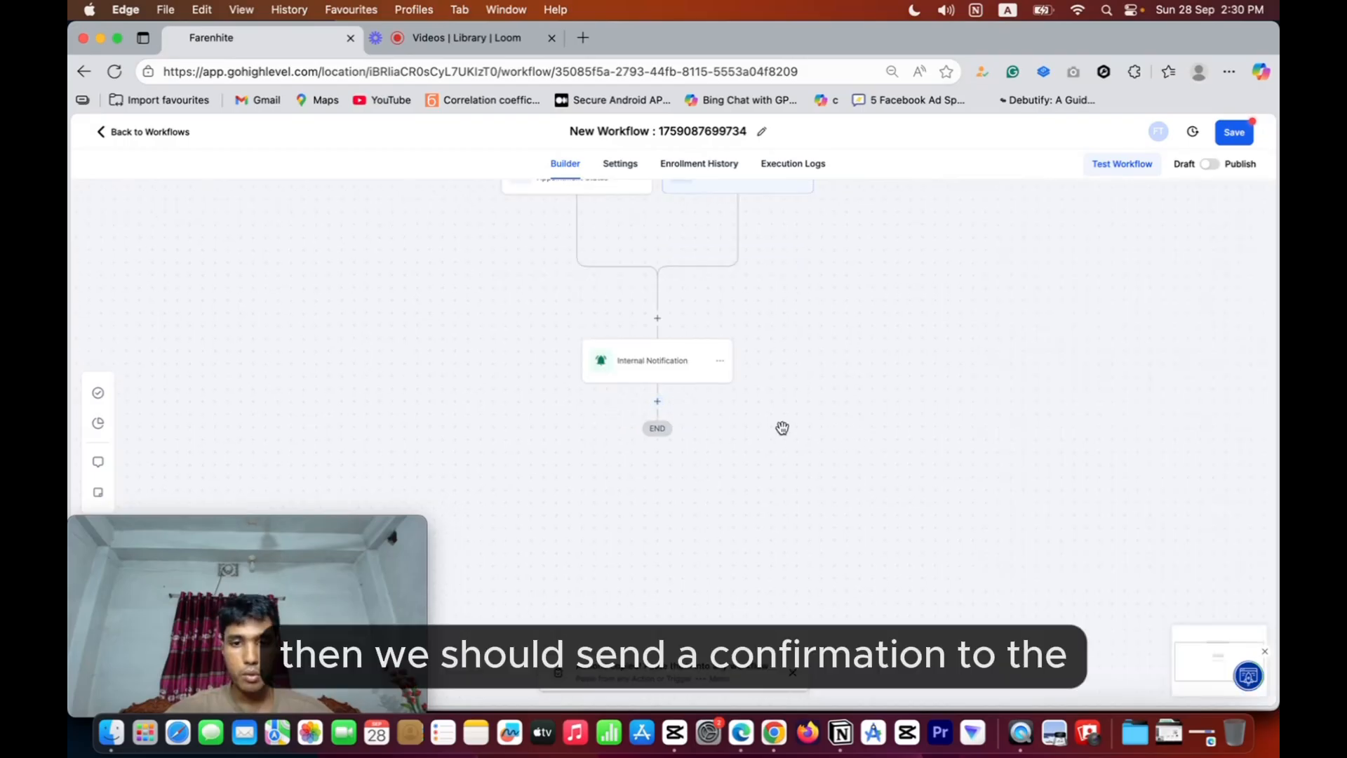
Add an SMS action below the Internal Notification and begin the message with 'H'
click(658, 402)
click(983, 255)
text(sms)
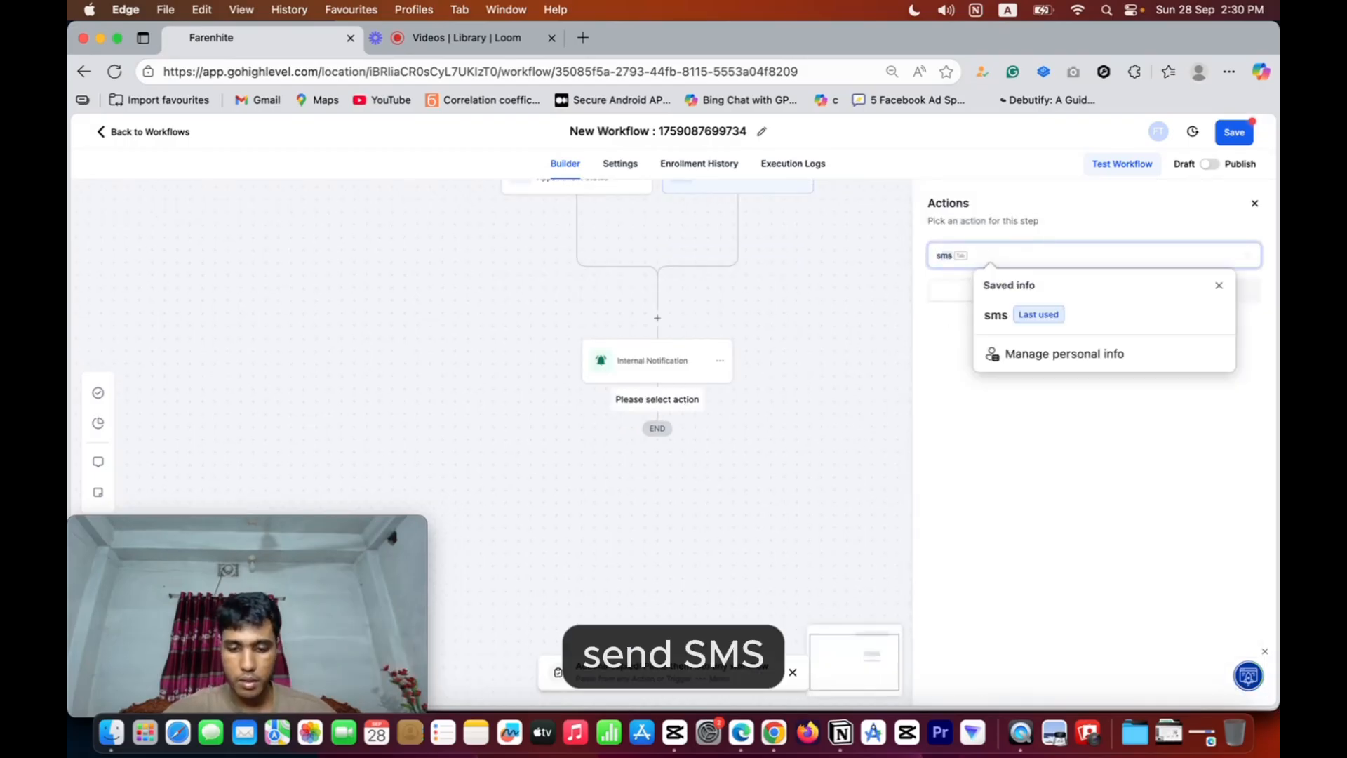
click(957, 368)
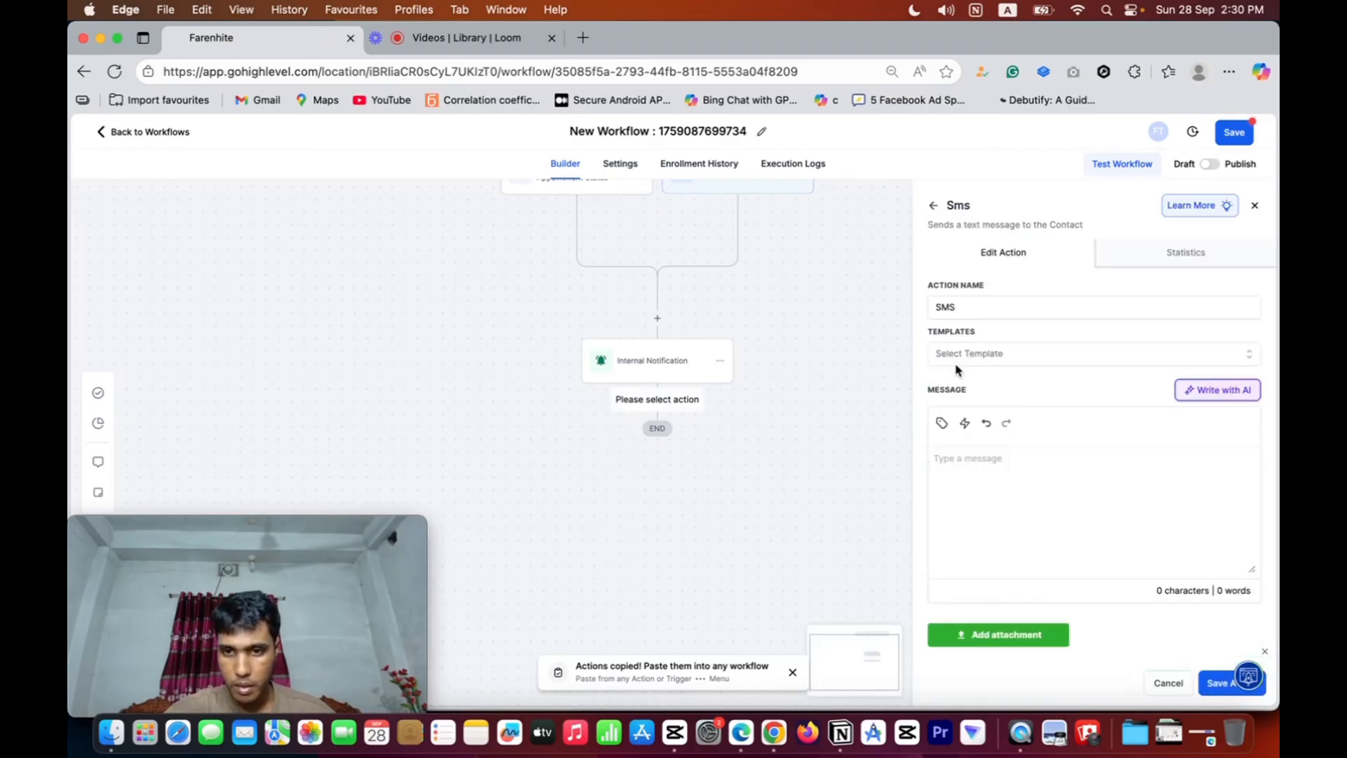
click(985, 464)
text(Hi)
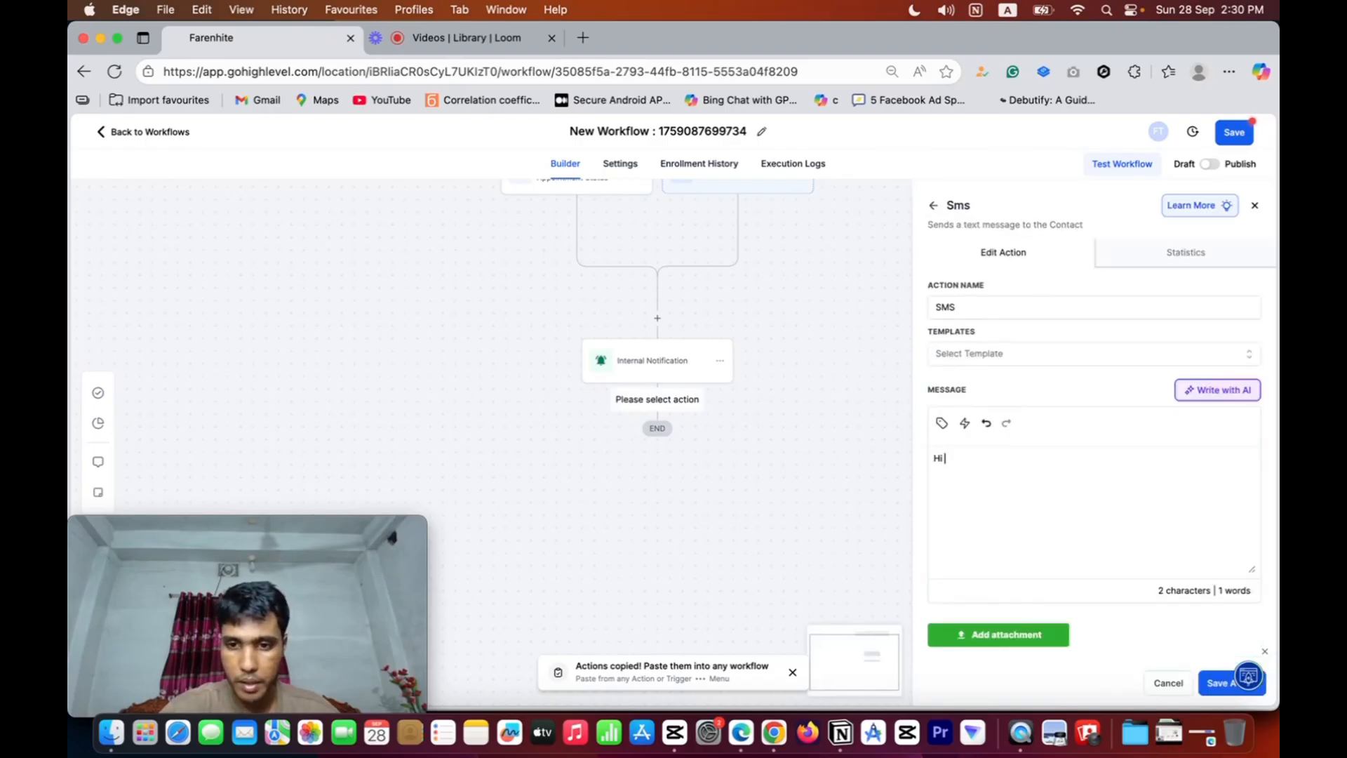
Insert {{contact.first_name}} and {{appointment.start_time}} into the confirmation SMS and save it
click(941, 422)
click(852, 129)
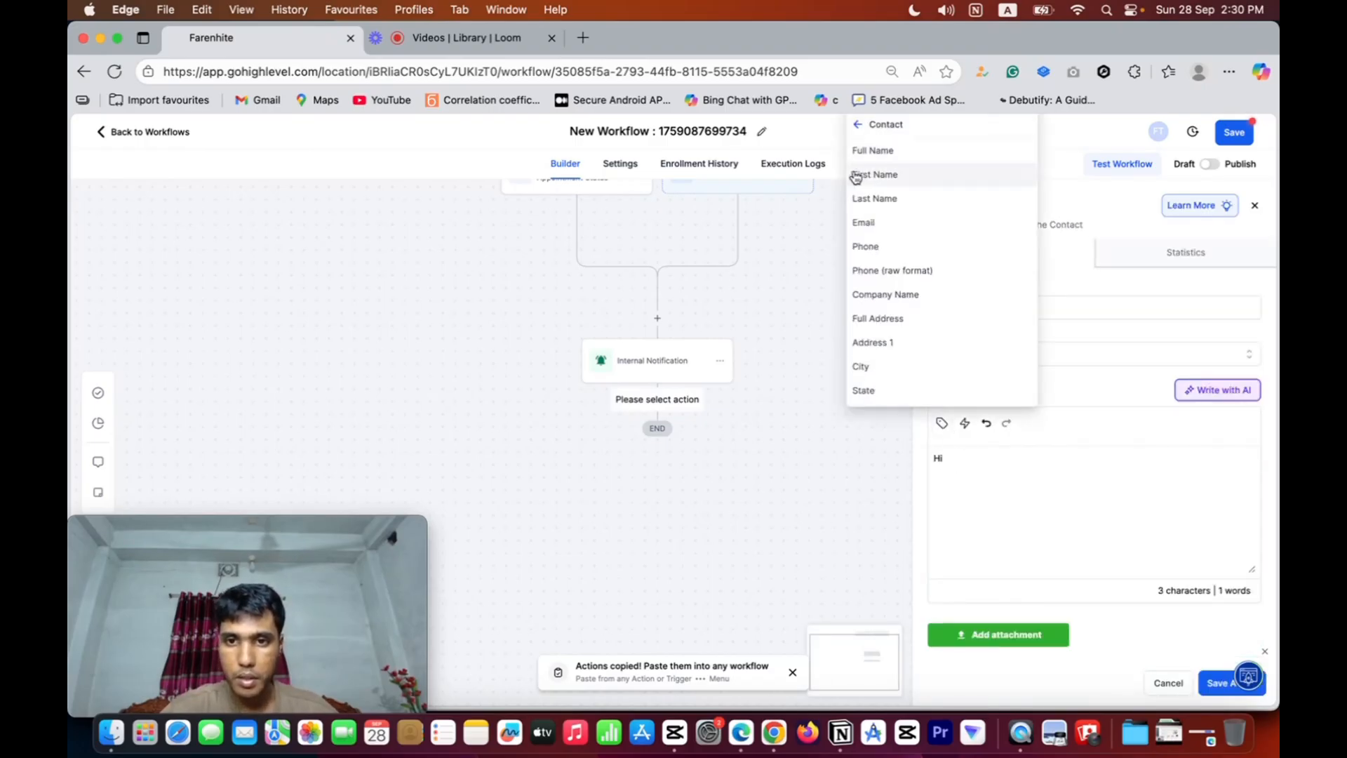
click(864, 176)
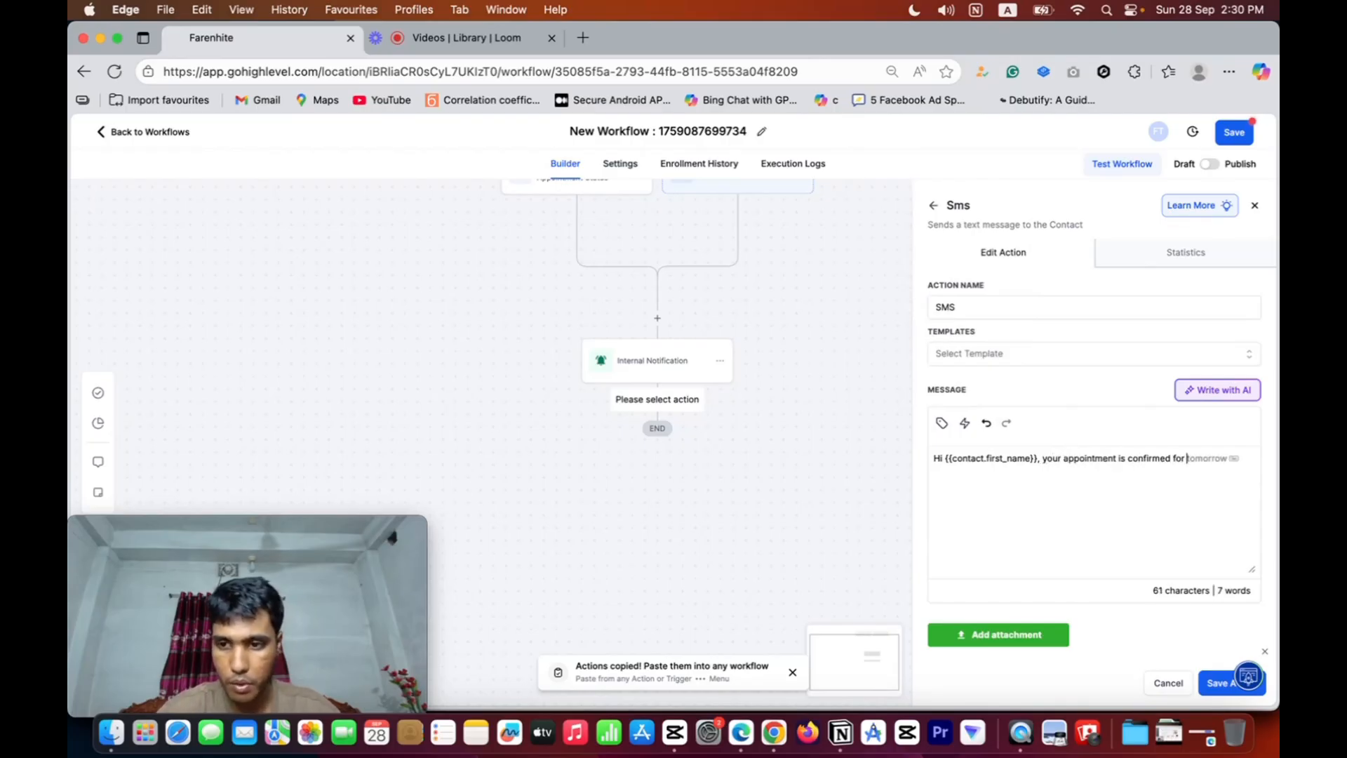
click(941, 422)
click(870, 180)
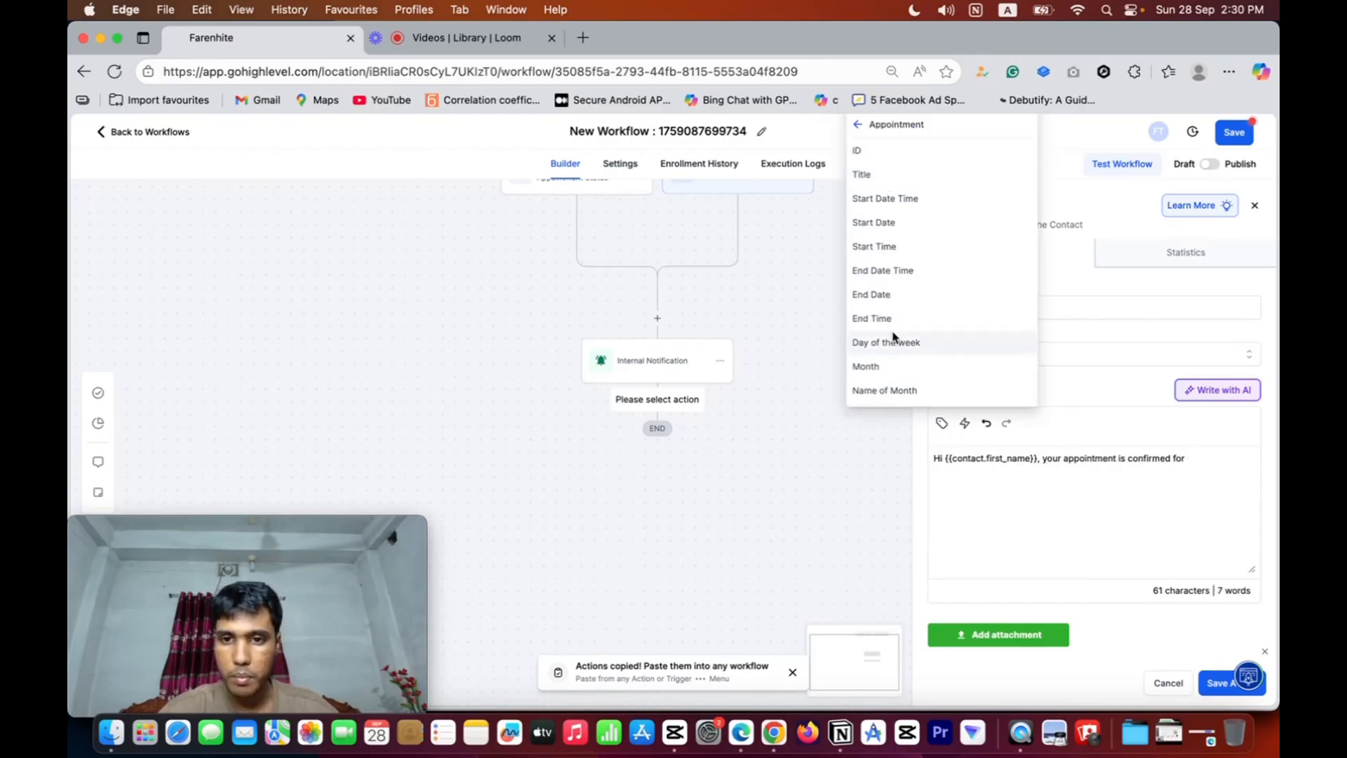
click(877, 200)
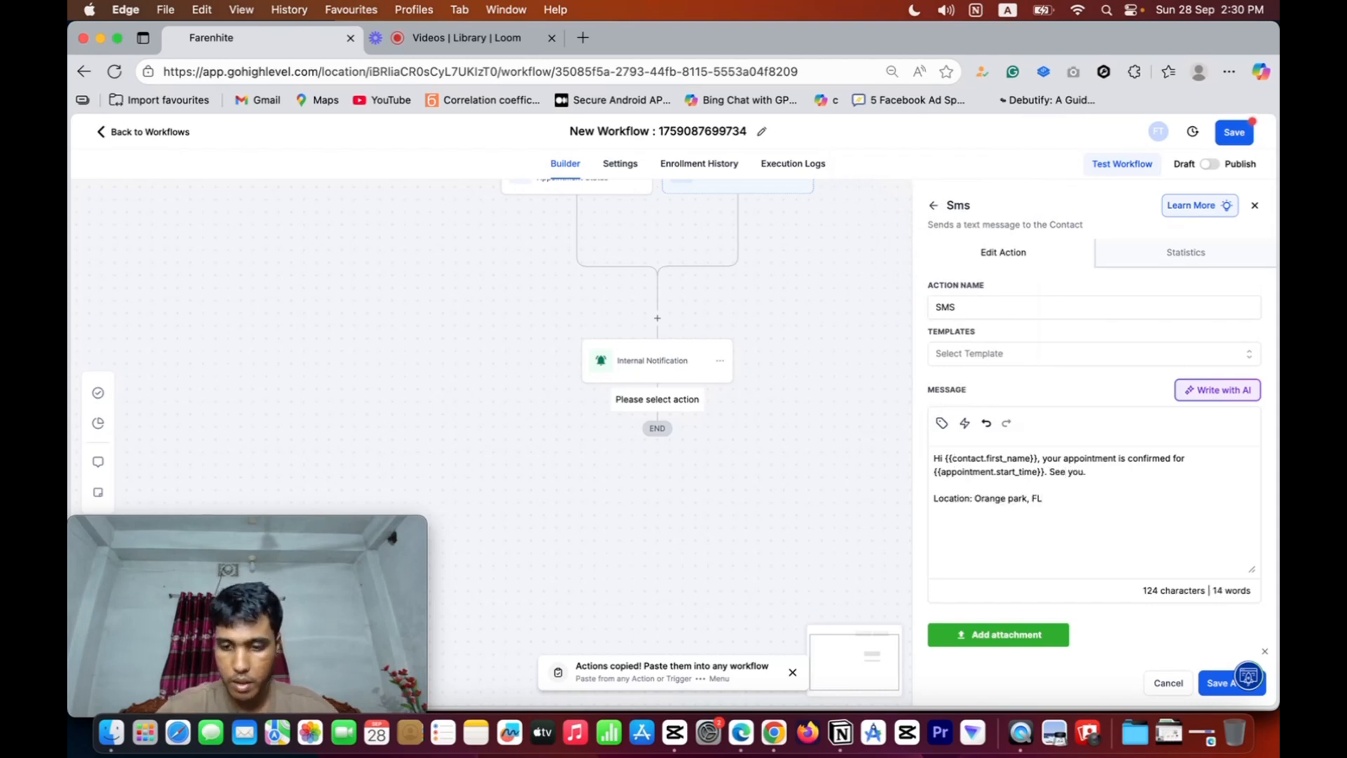
click(1229, 687)
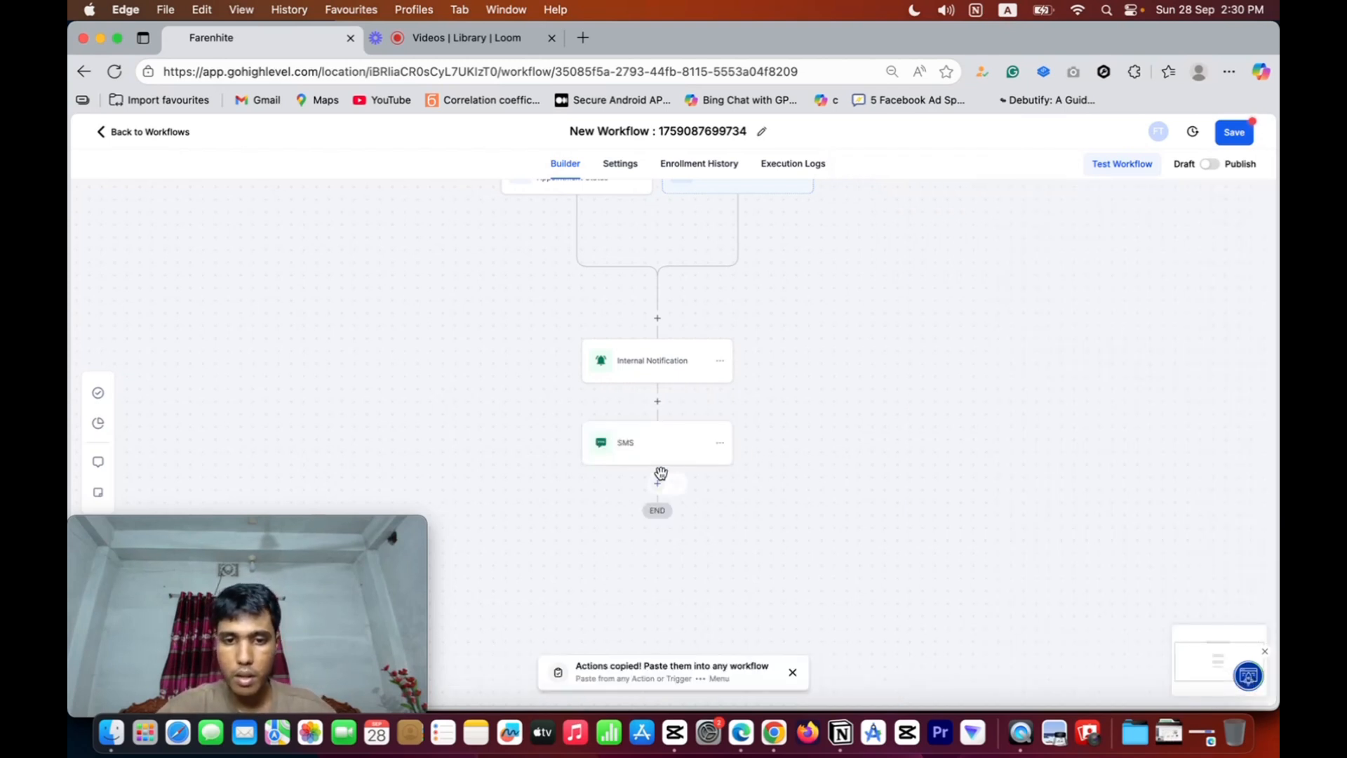
click(658, 479)
Add a Send Email step with pasted subject 'Your appointment is confirmed!' and pasted body, then save
click(988, 254)
text(emai)
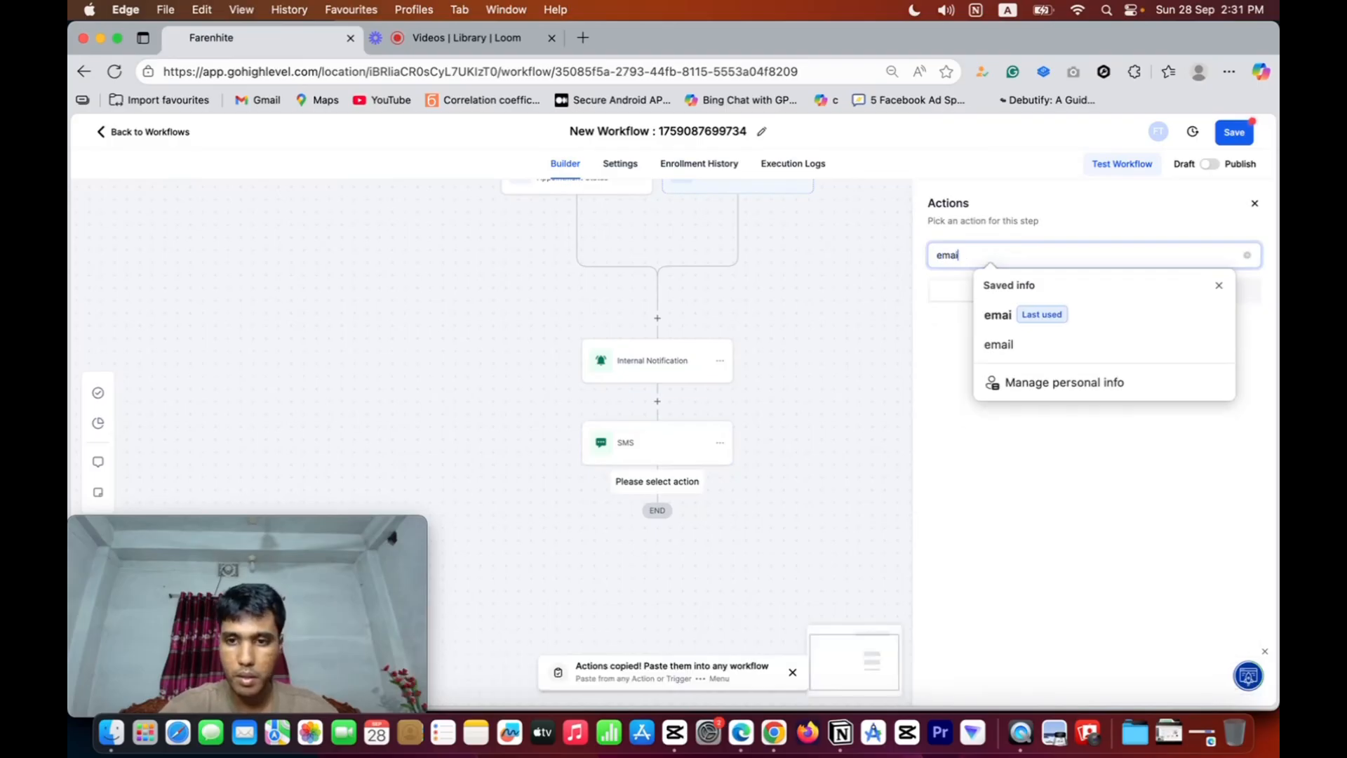
click(948, 359)
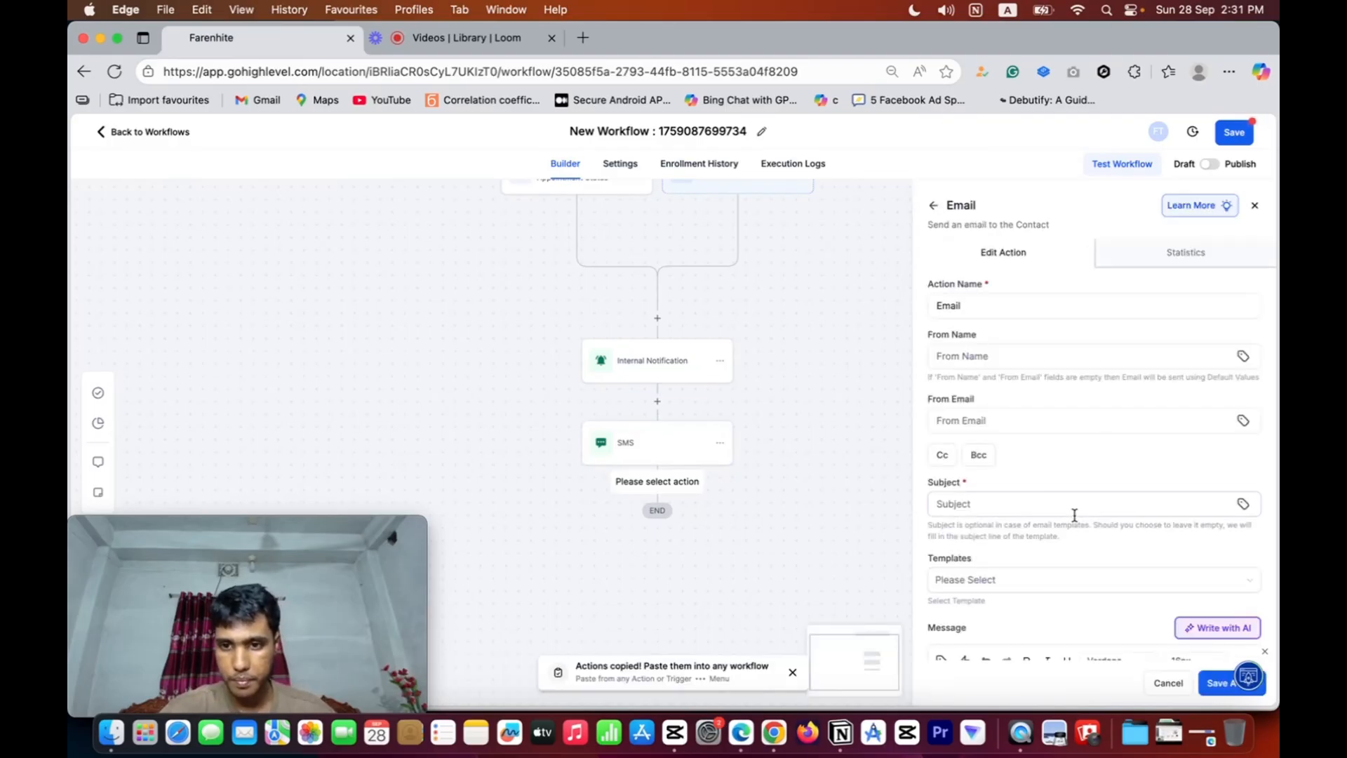
scroll(1074, 515, down, 3)
click(971, 337)
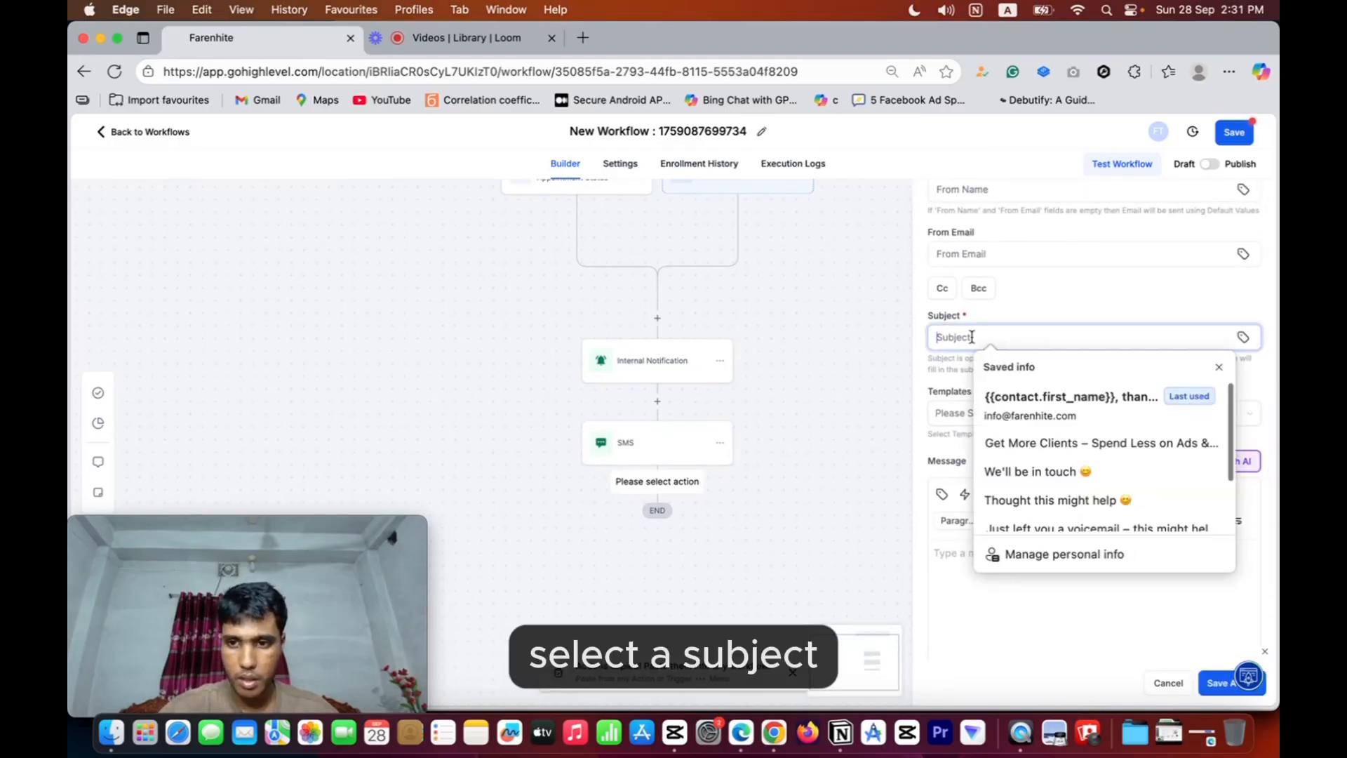
text(Your appointment is confirmed)
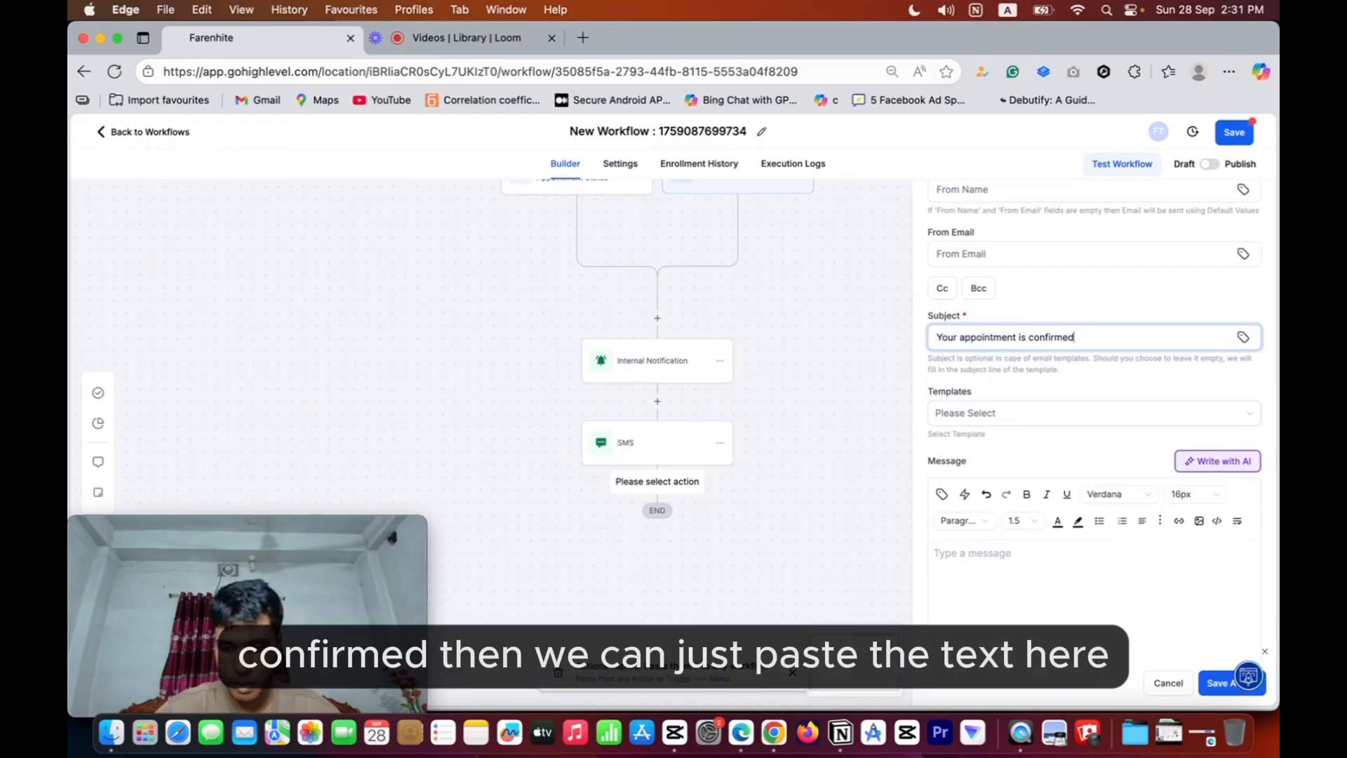
scroll(1015, 441, down, 3)
click(981, 457)
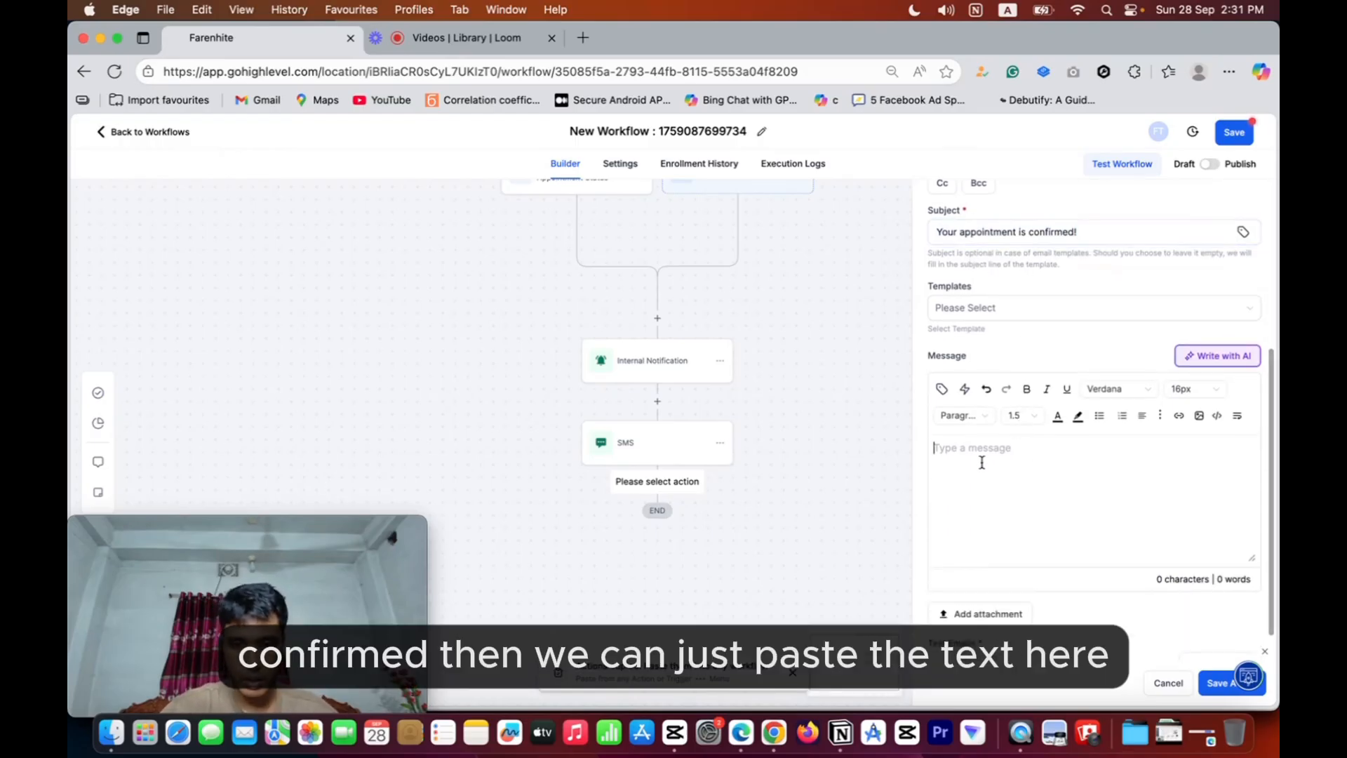
text(Hi {{contact.first_name}}, your appointment is confirmed for {{appointment.start_time}}. See you.  Location: Orange park, FL.)
click(1220, 683)
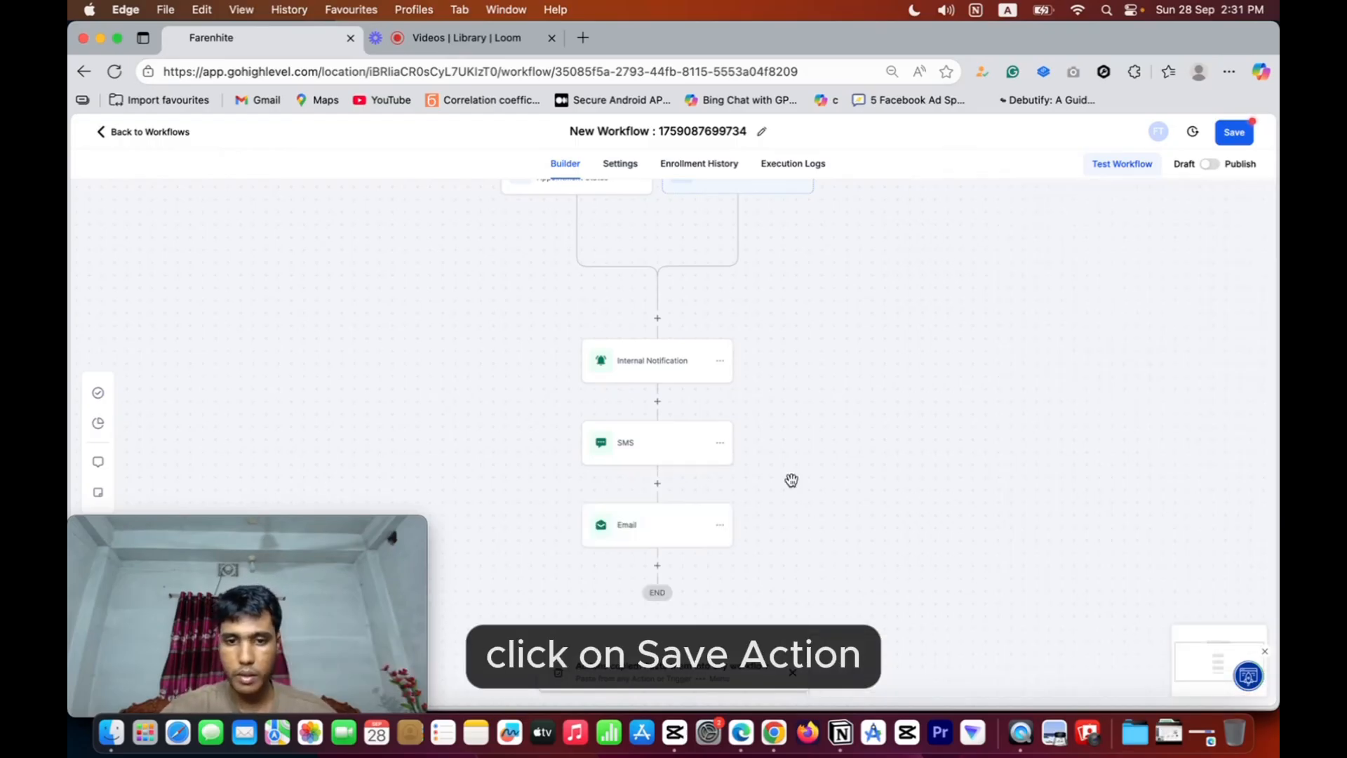
Add a Wait step below the Email, waiting relative to the appointment time
click(663, 454)
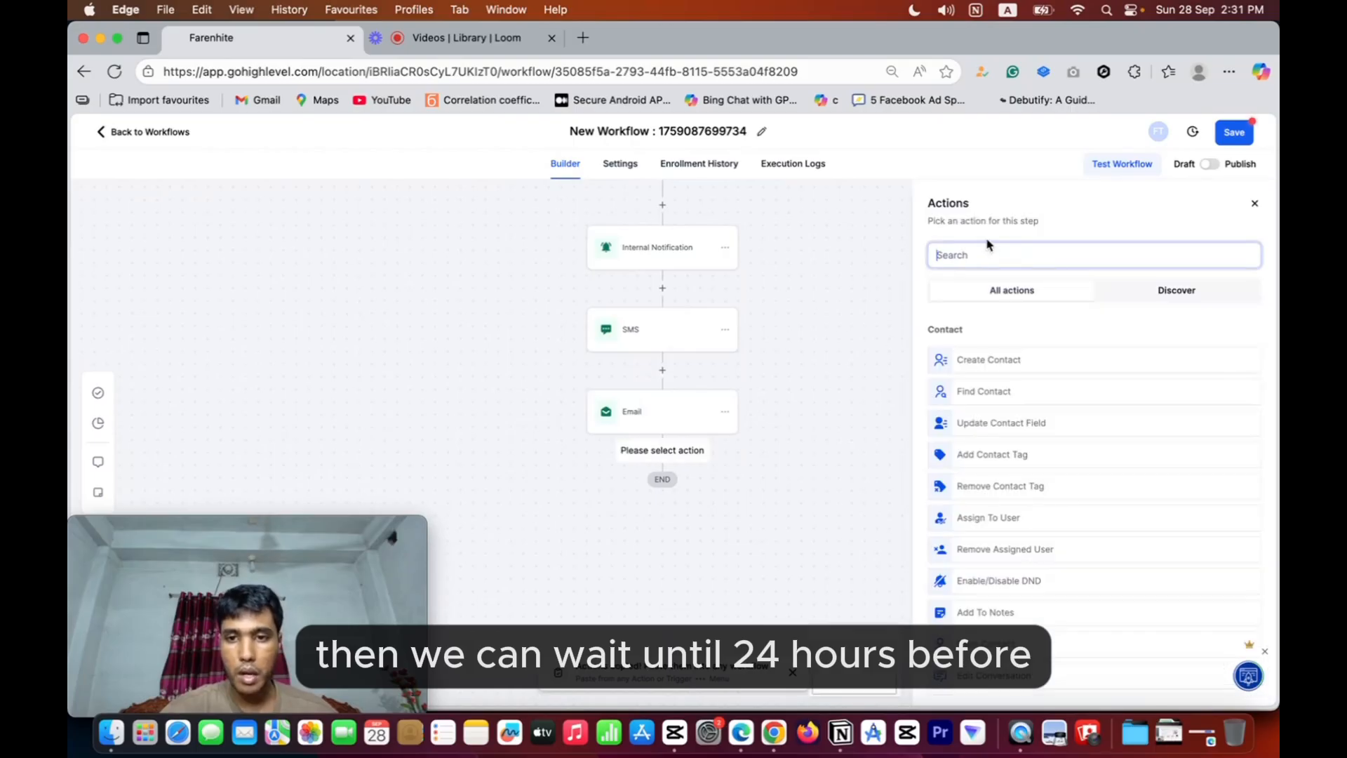
click(979, 249)
text(wait)
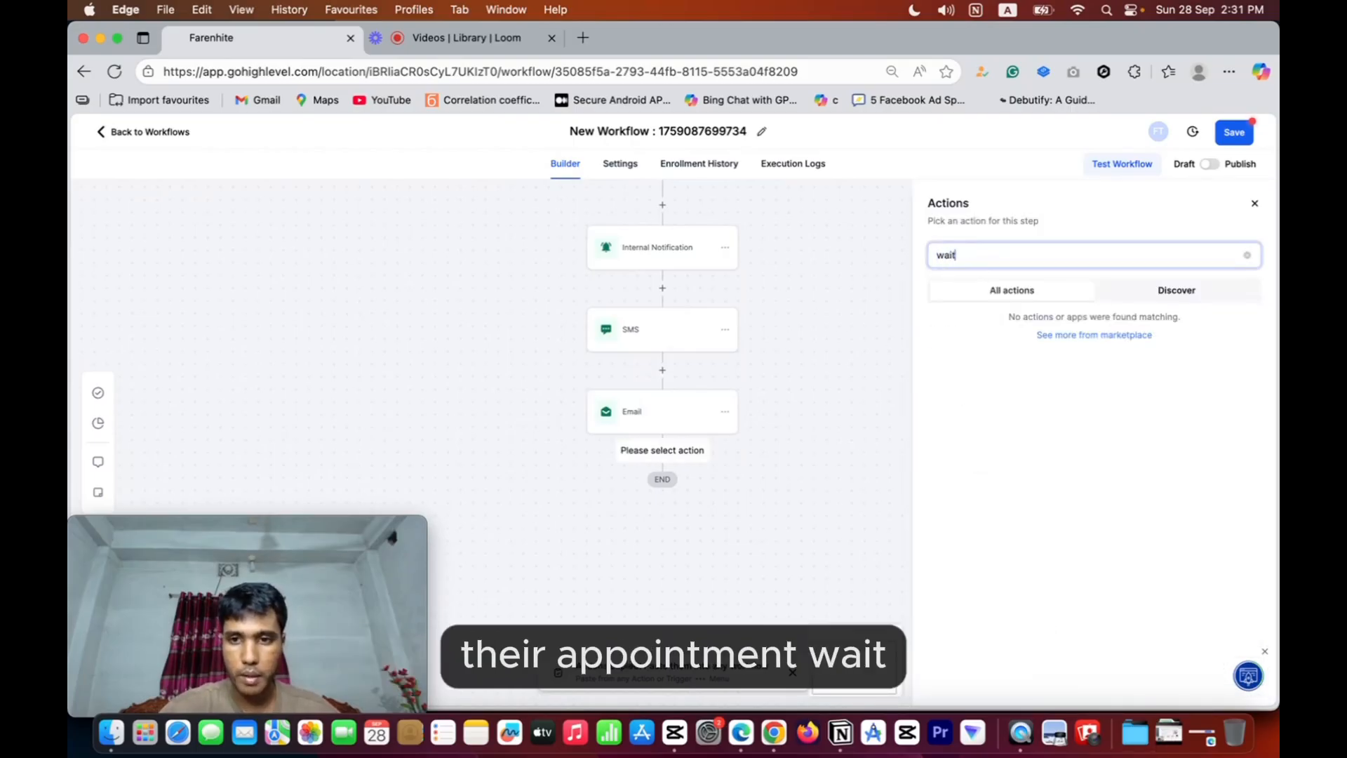
click(979, 355)
click(823, 345)
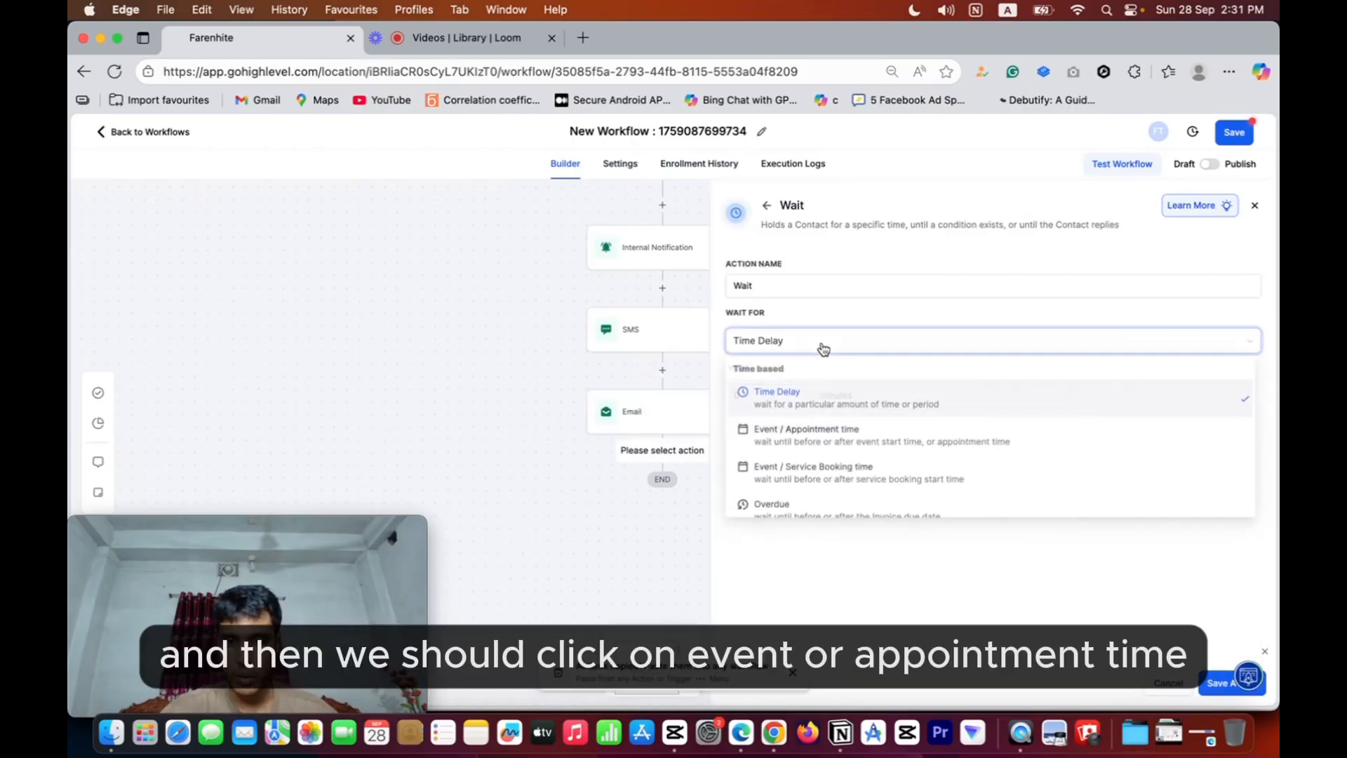
click(796, 438)
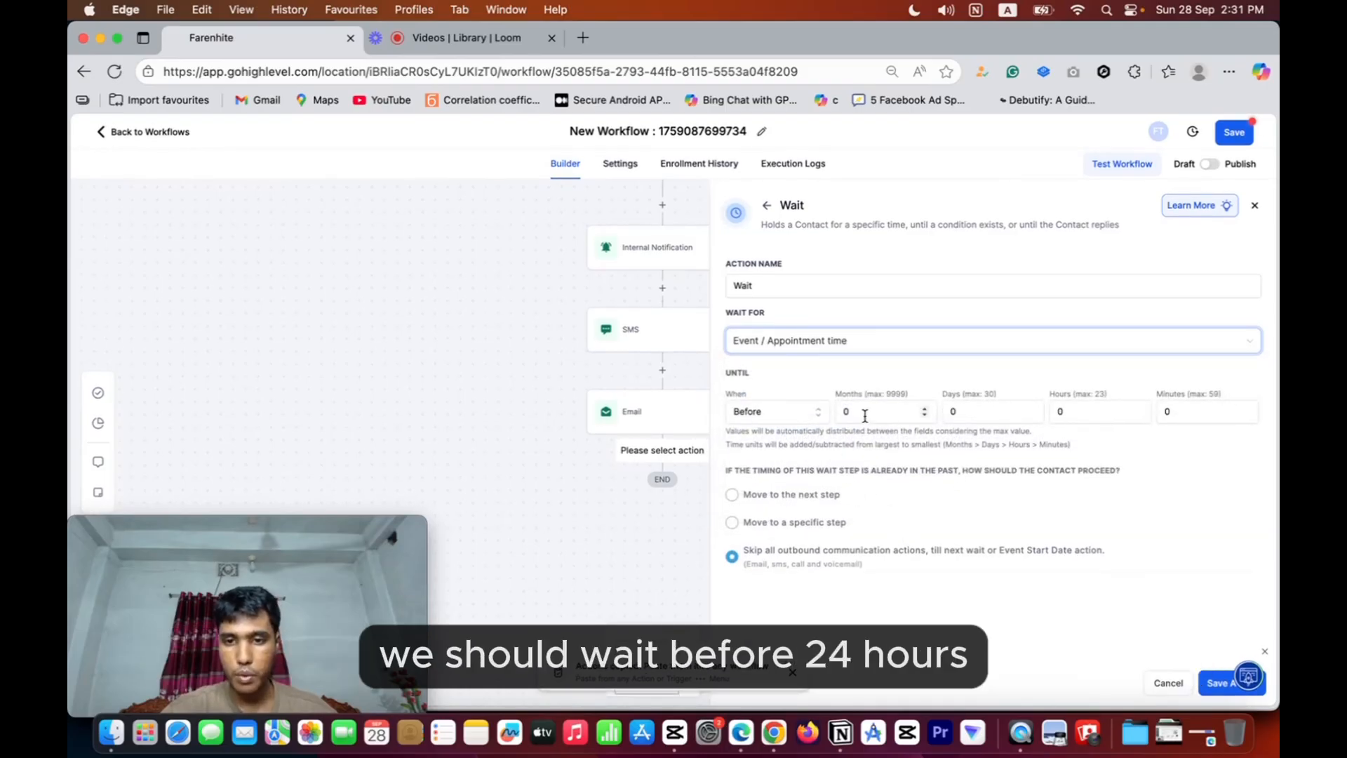
Set the wait to 24 hours before the appointment and save it
click(1070, 413)
key(BackSpace)
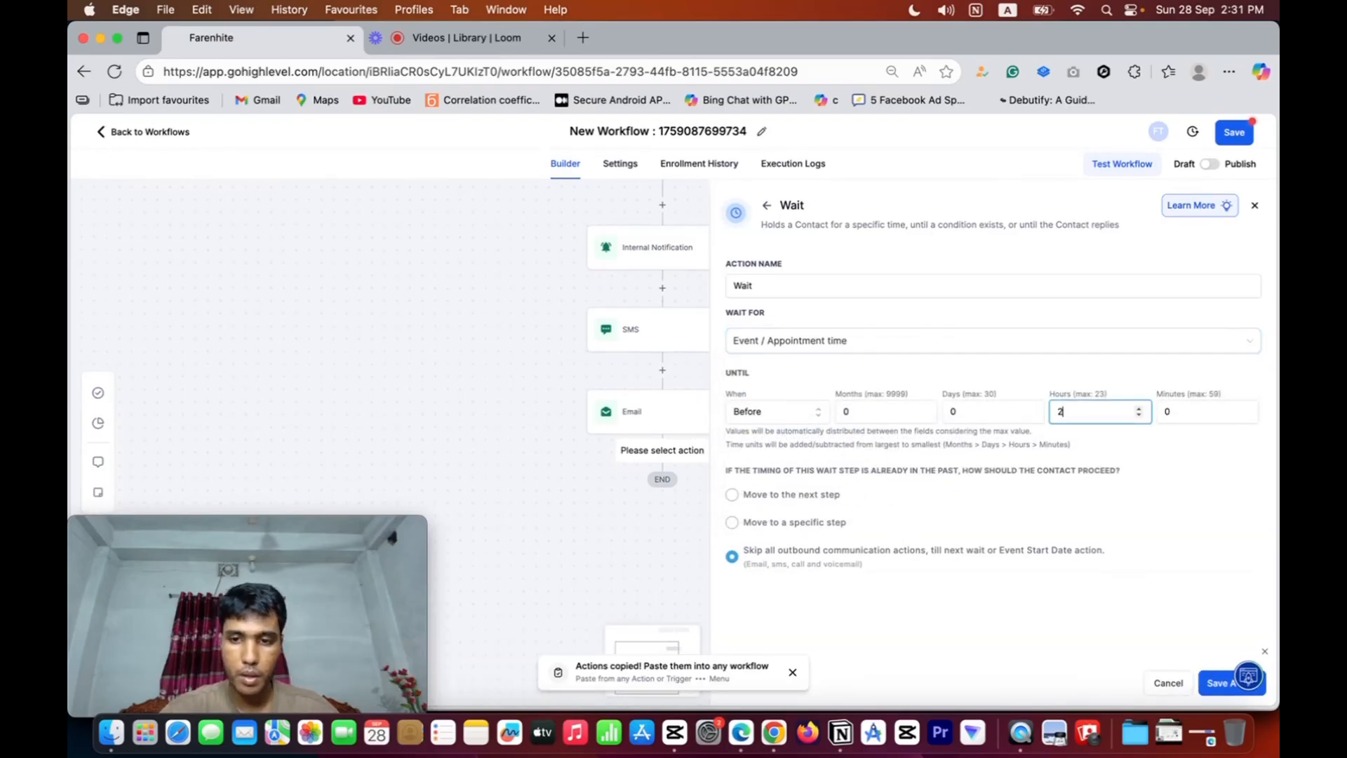
text(24)
click(1215, 688)
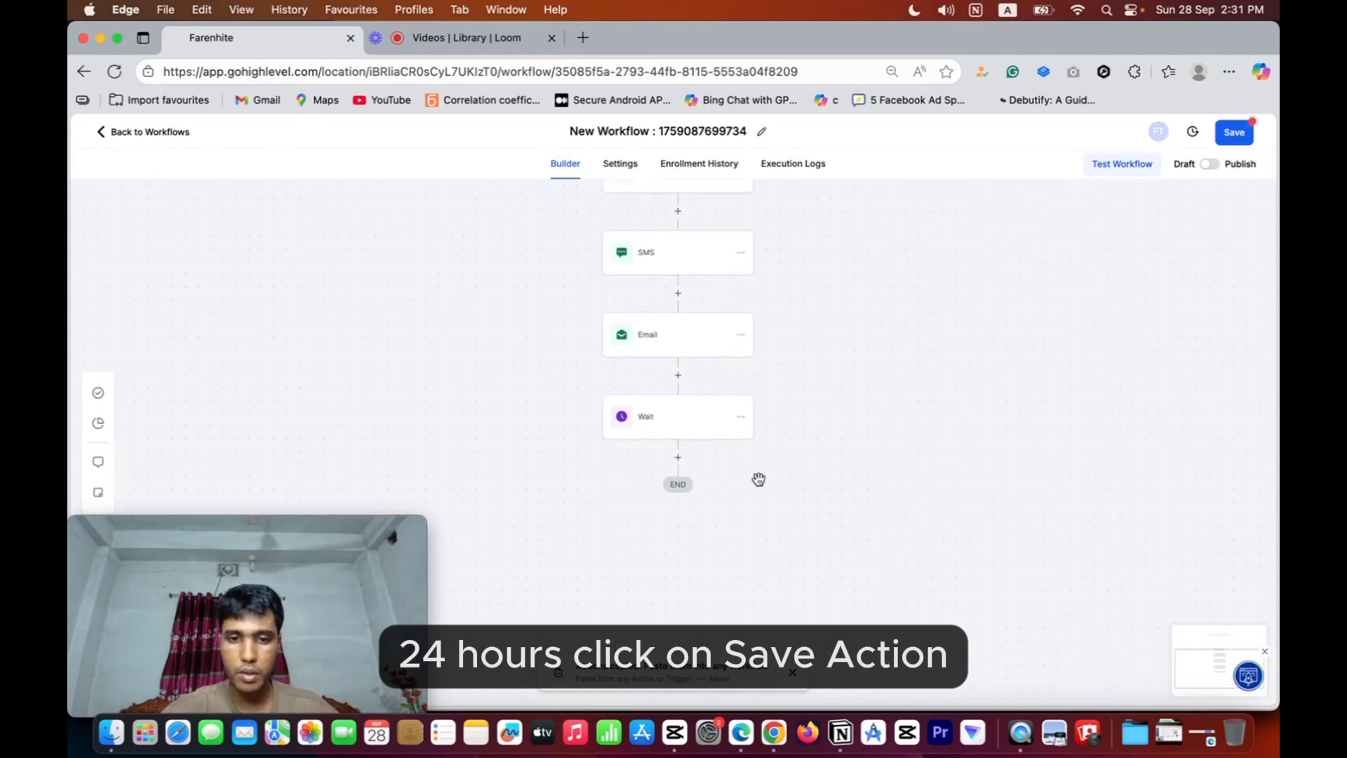
click(682, 437)
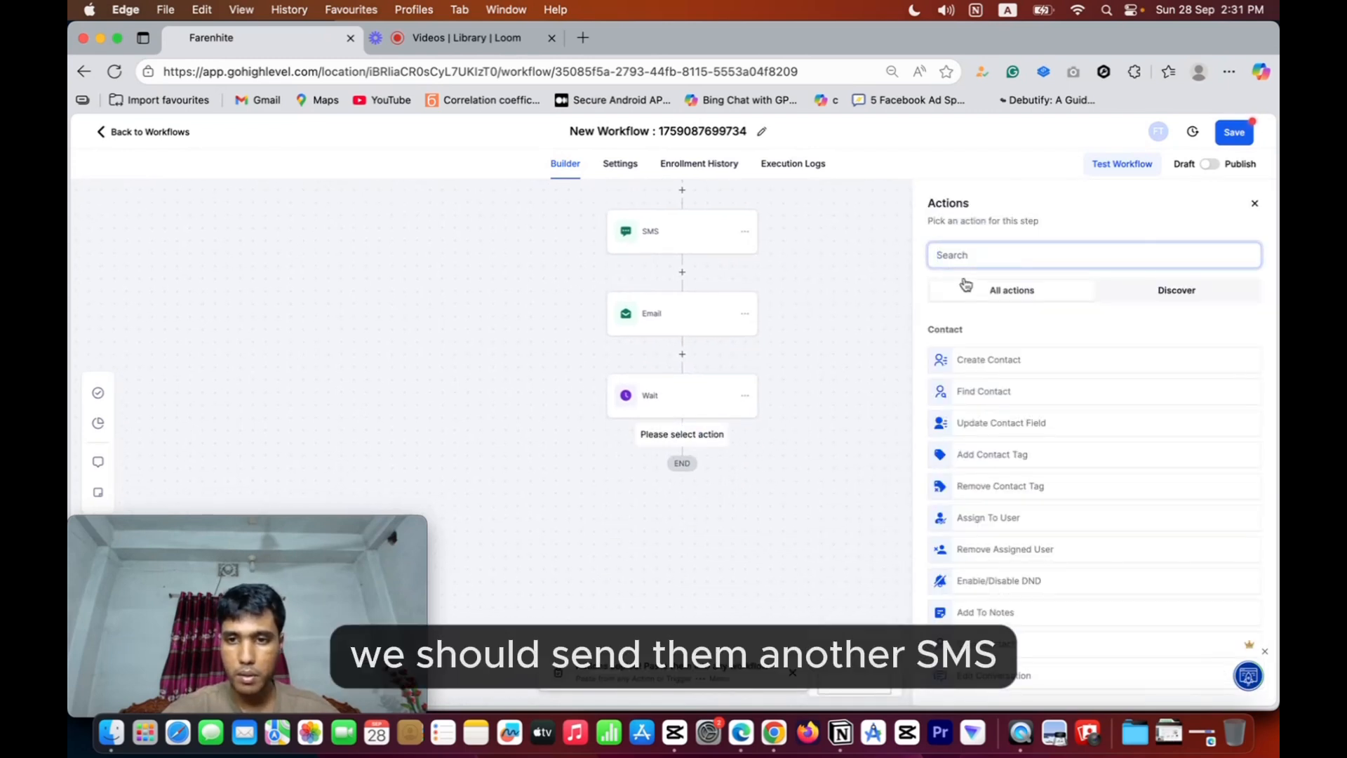
click(968, 255)
Add an SMS reading 'Hi {{contact.first_name}}, your appointment with Farenhite is in 24 hours!' plus a Location line
text(sms)
click(973, 365)
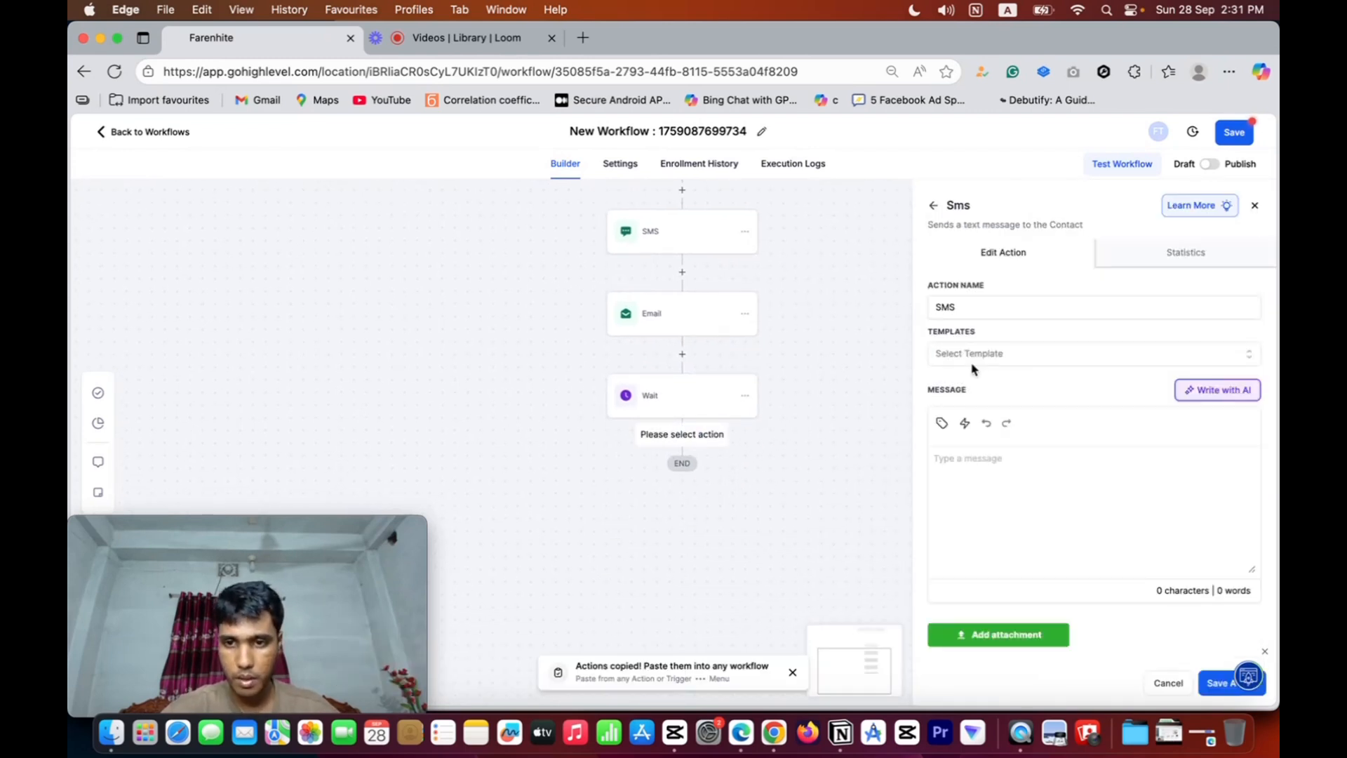
text(Hi)
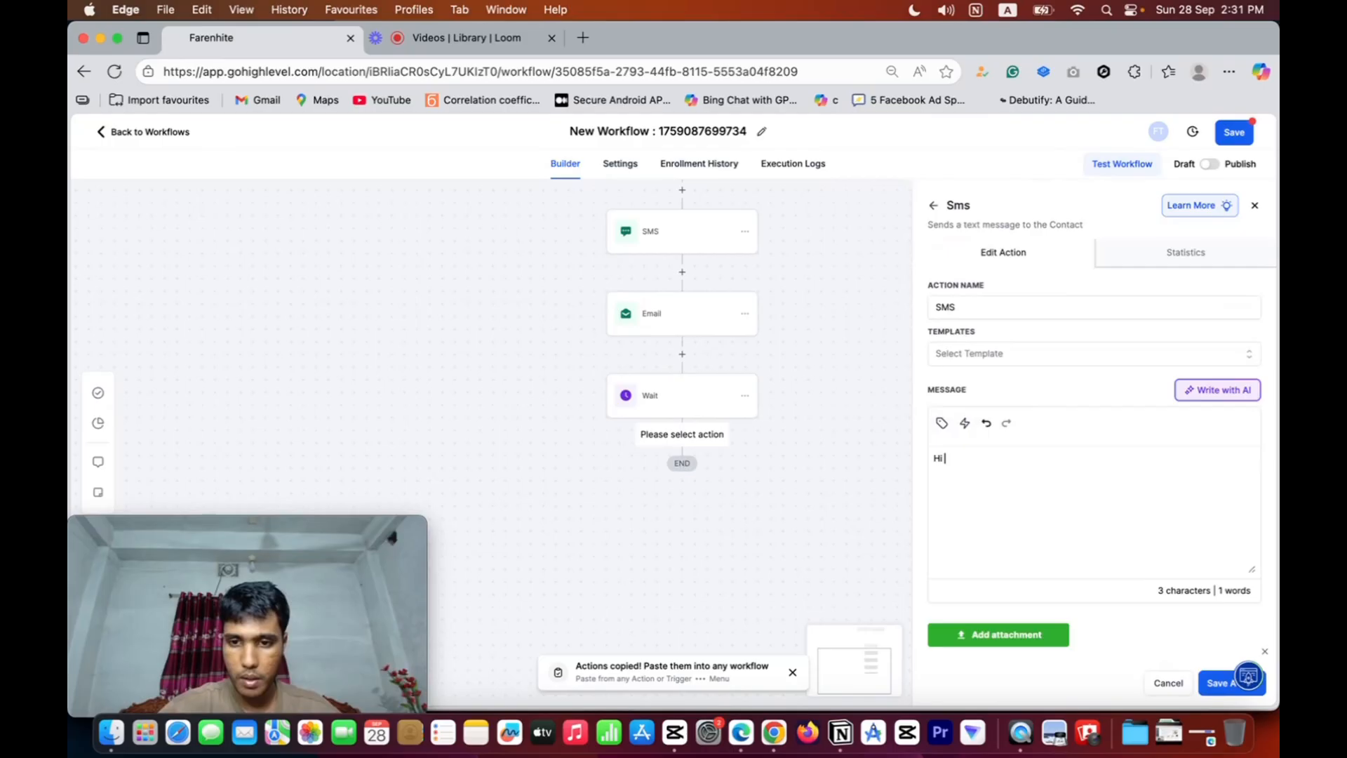
click(941, 423)
click(887, 137)
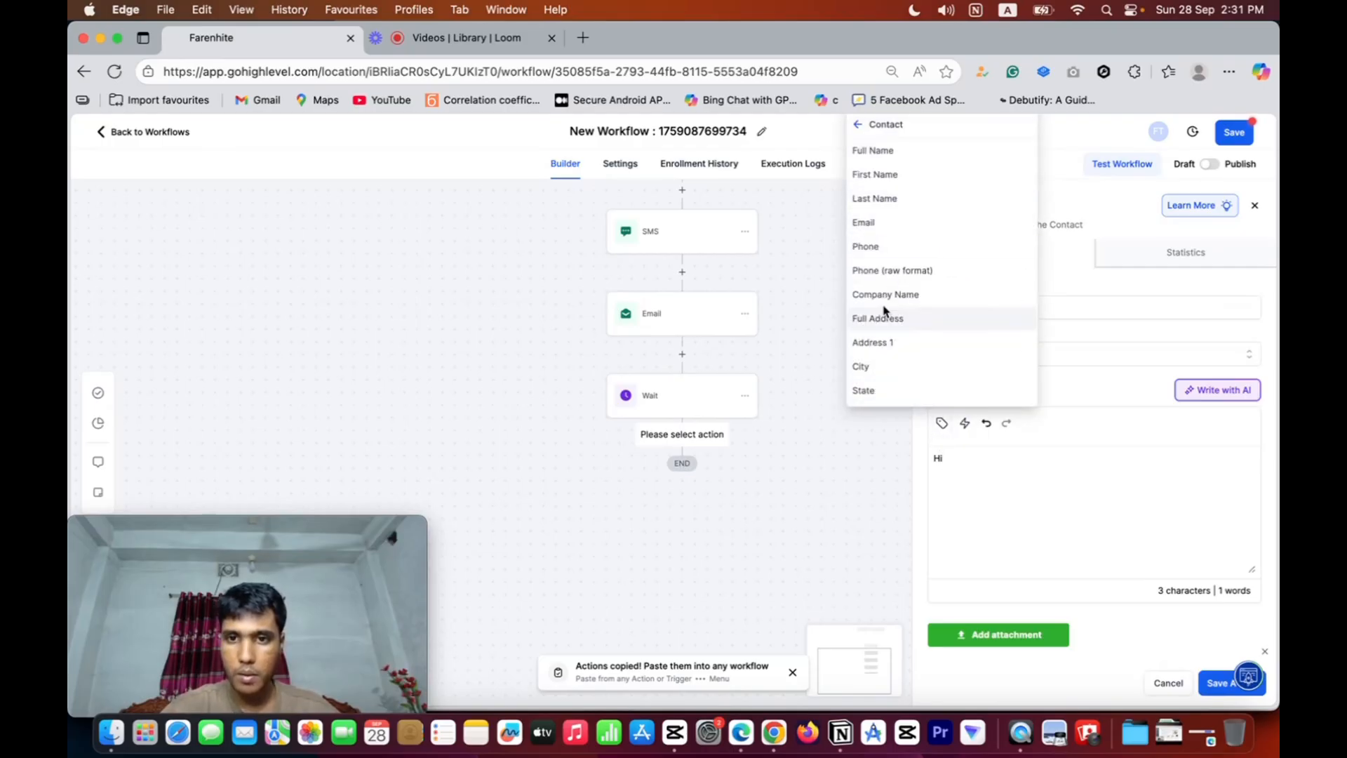
click(875, 175)
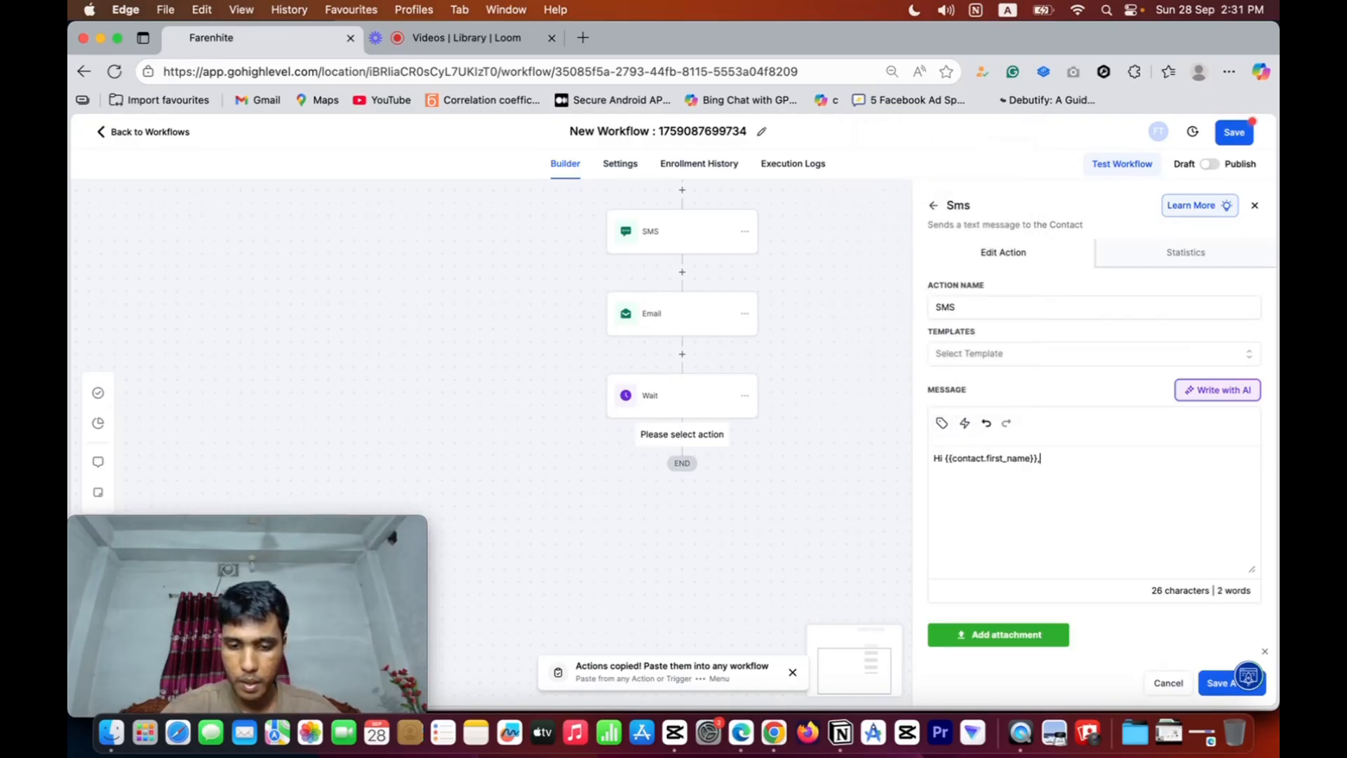
text(, your appointment)
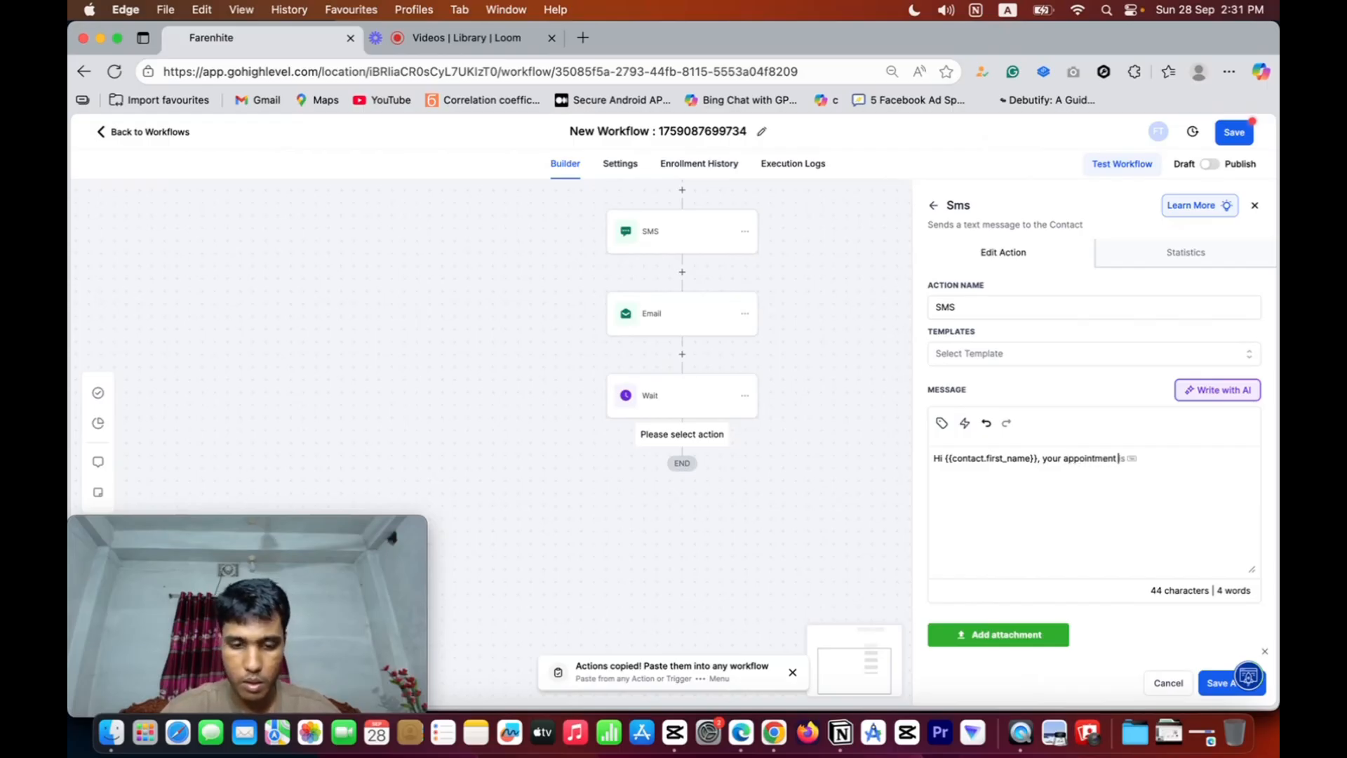
text( with Farenhite is in 24 ho)
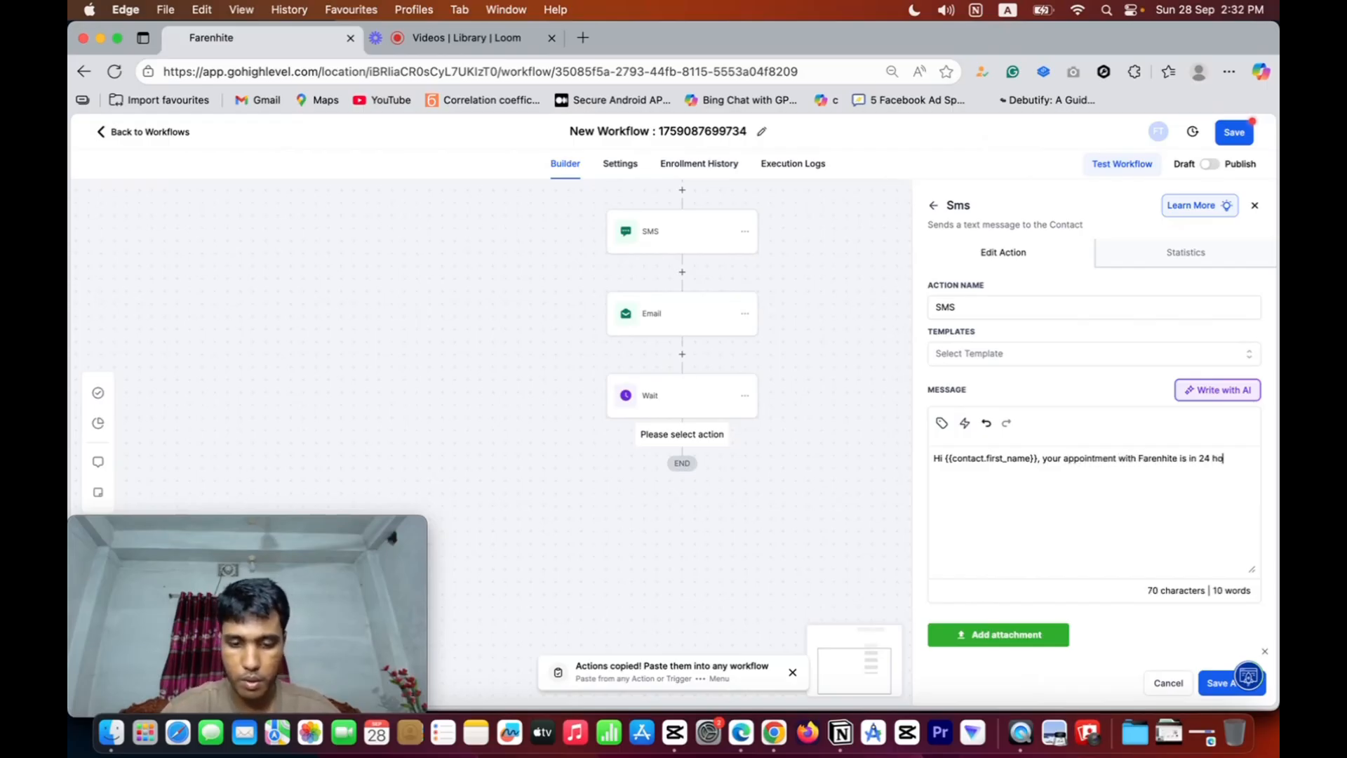
text(urs)
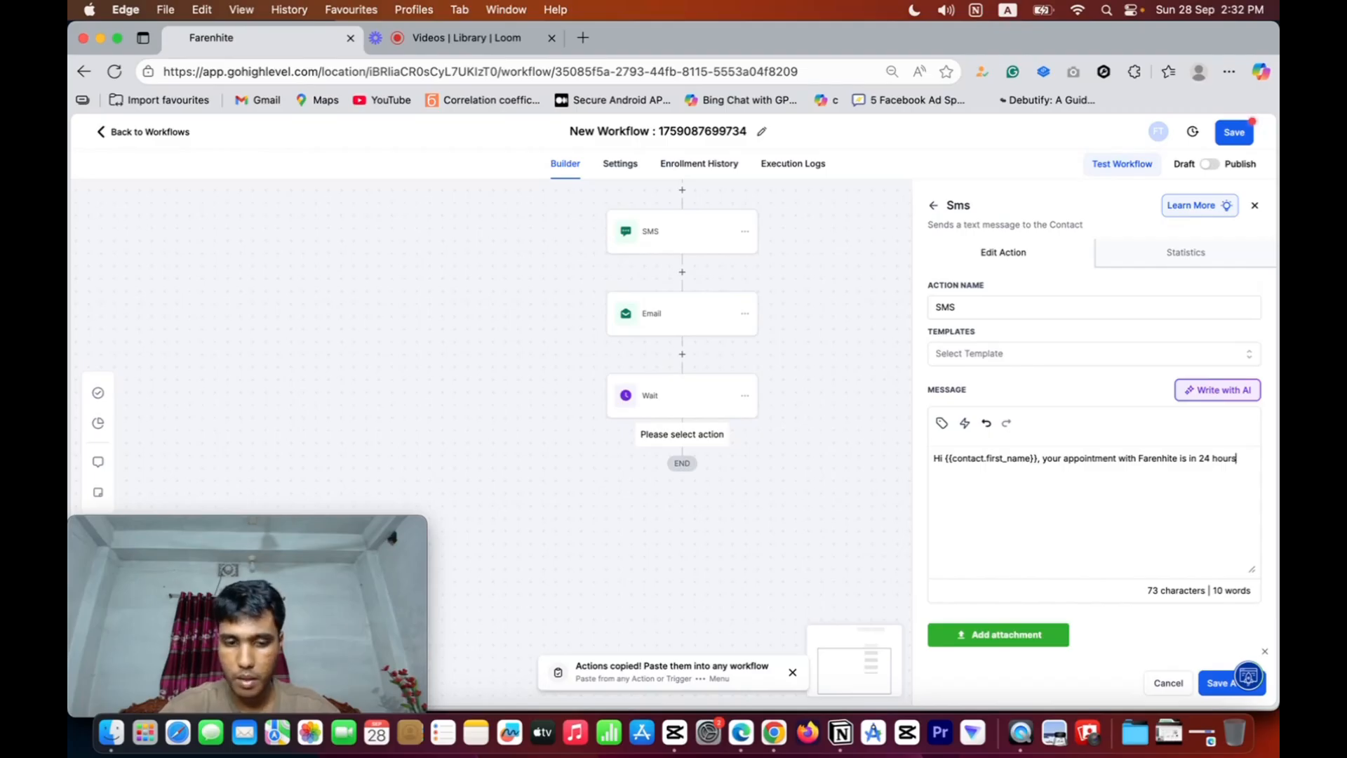
text(!)
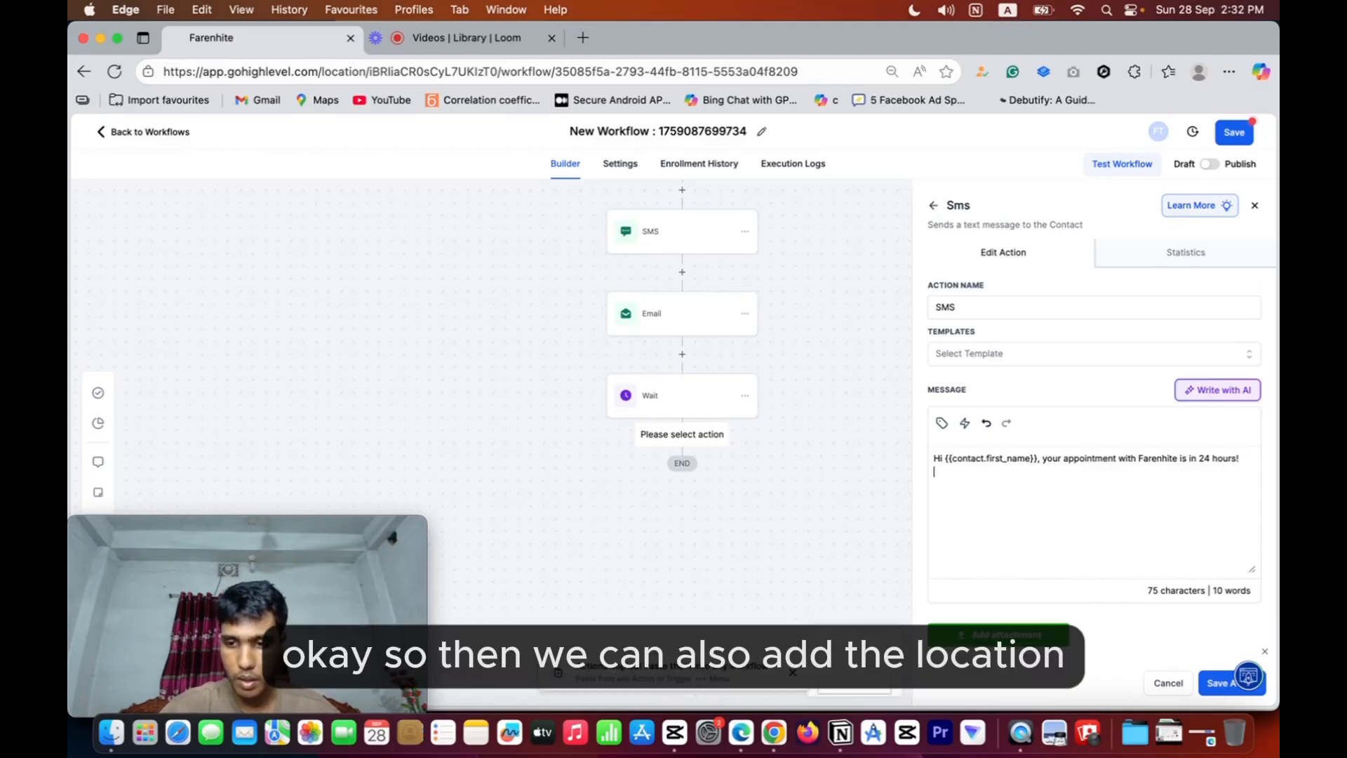
text(Locati)
Save the 24-hour SMS reminder and add a Send Email step after it
click(1222, 690)
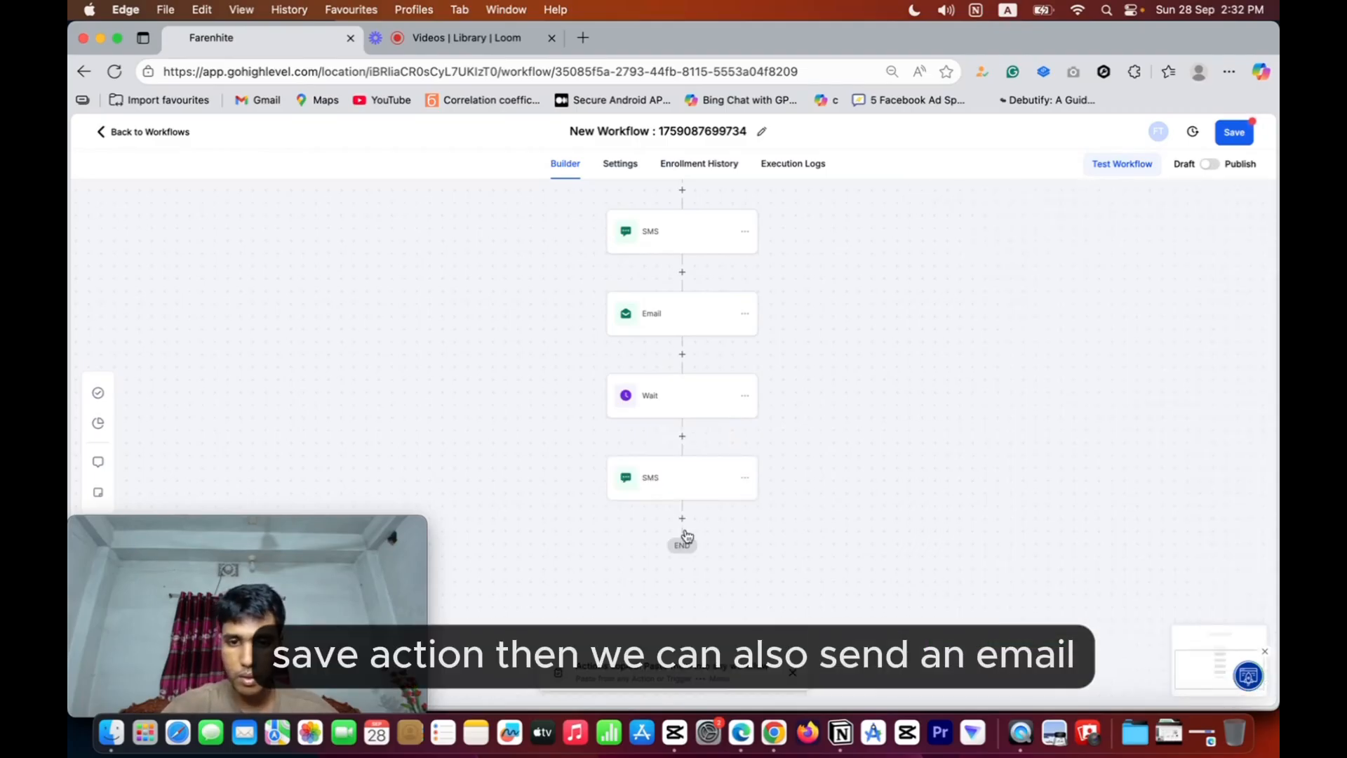
click(680, 518)
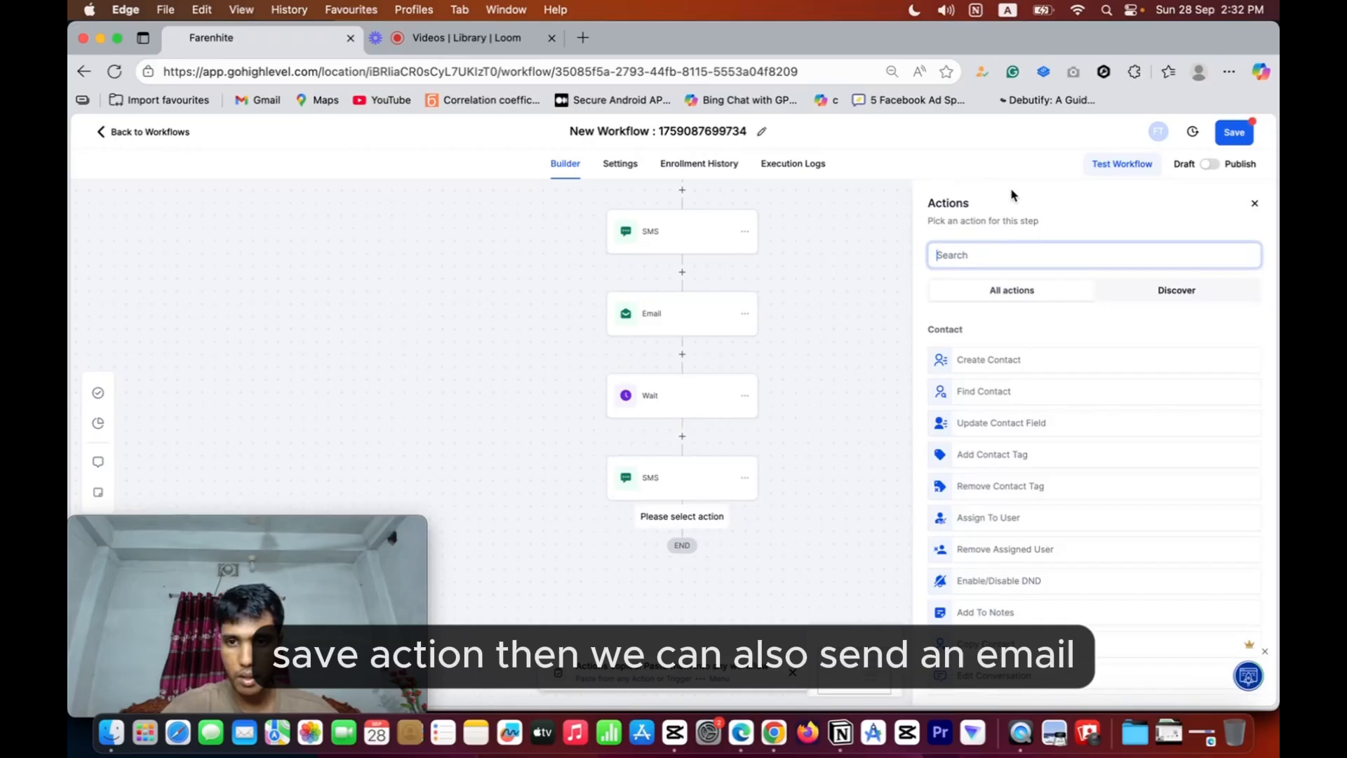
click(954, 255)
text(email)
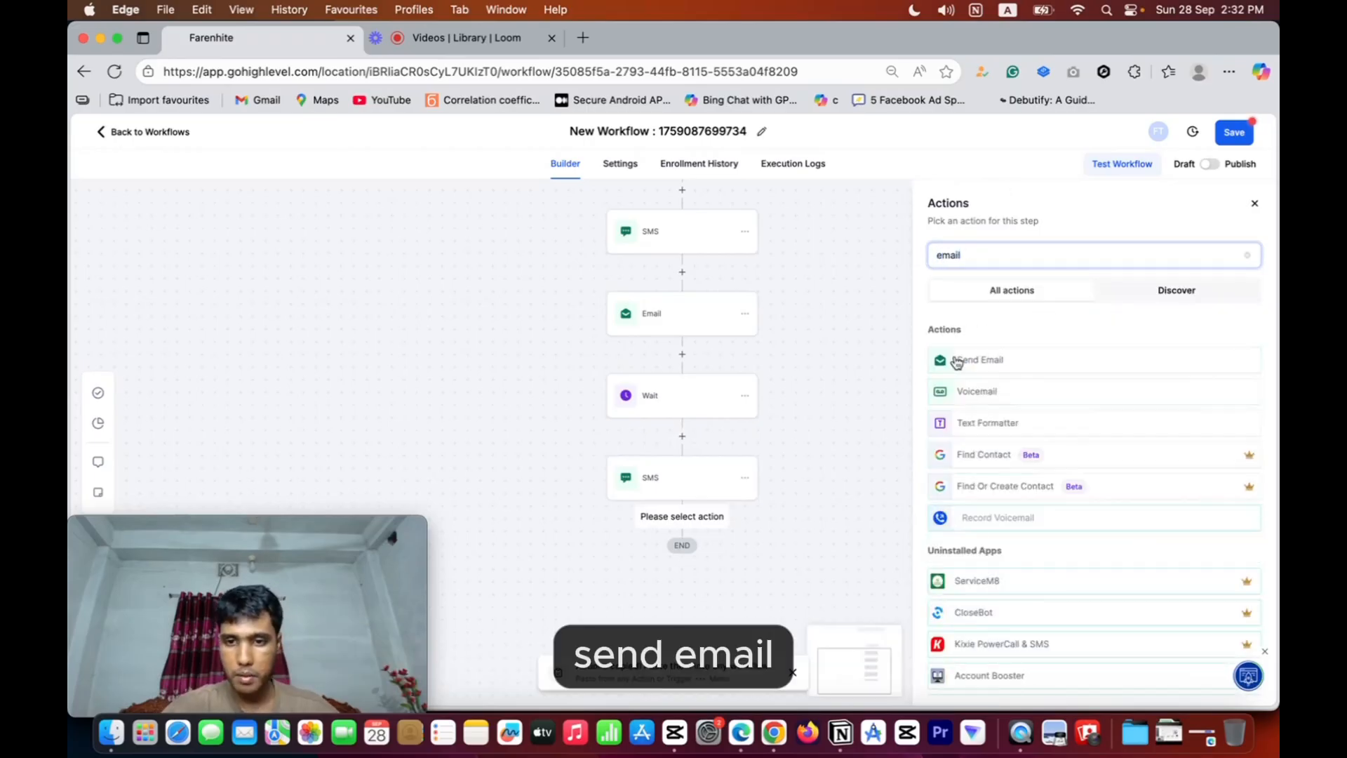
click(957, 359)
scroll(975, 329, down, 3)
Give the email the subject 'Your appointment is in 24 hours', paste the reminder body, and save
click(976, 331)
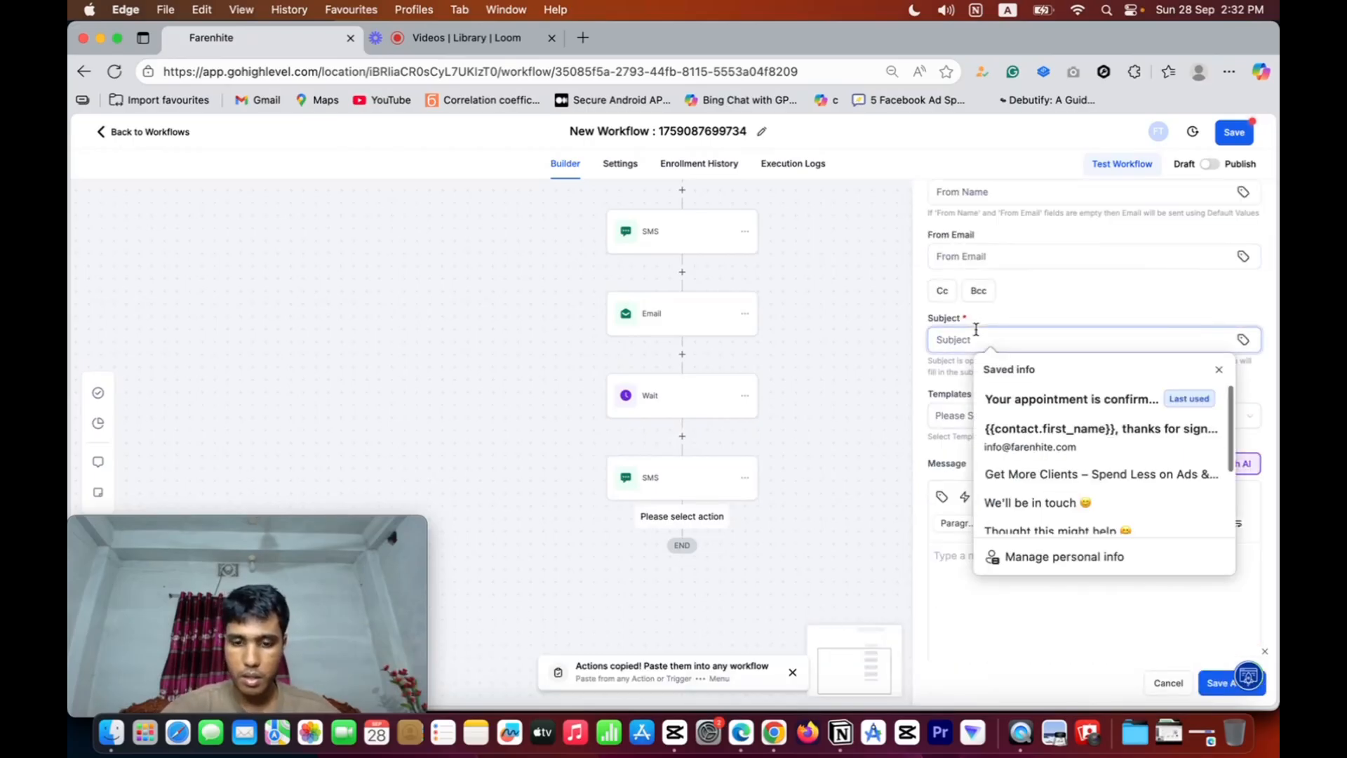
text(Your appointment is in 24 hours!)
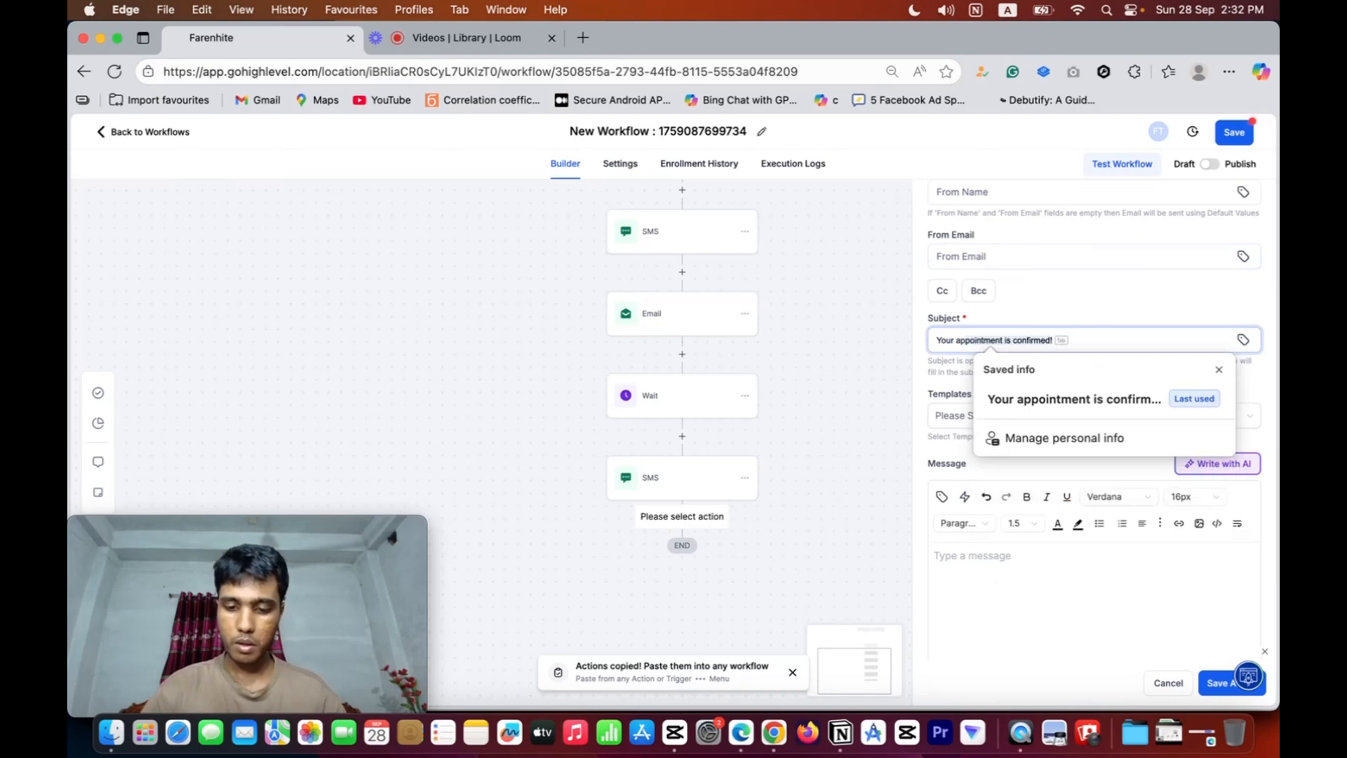
click(1075, 589)
text(Hi {{contact.first_name}}, your appointment with Farenhite is in 24 hours!  Location:...)
scroll(1183, 662, down, 3)
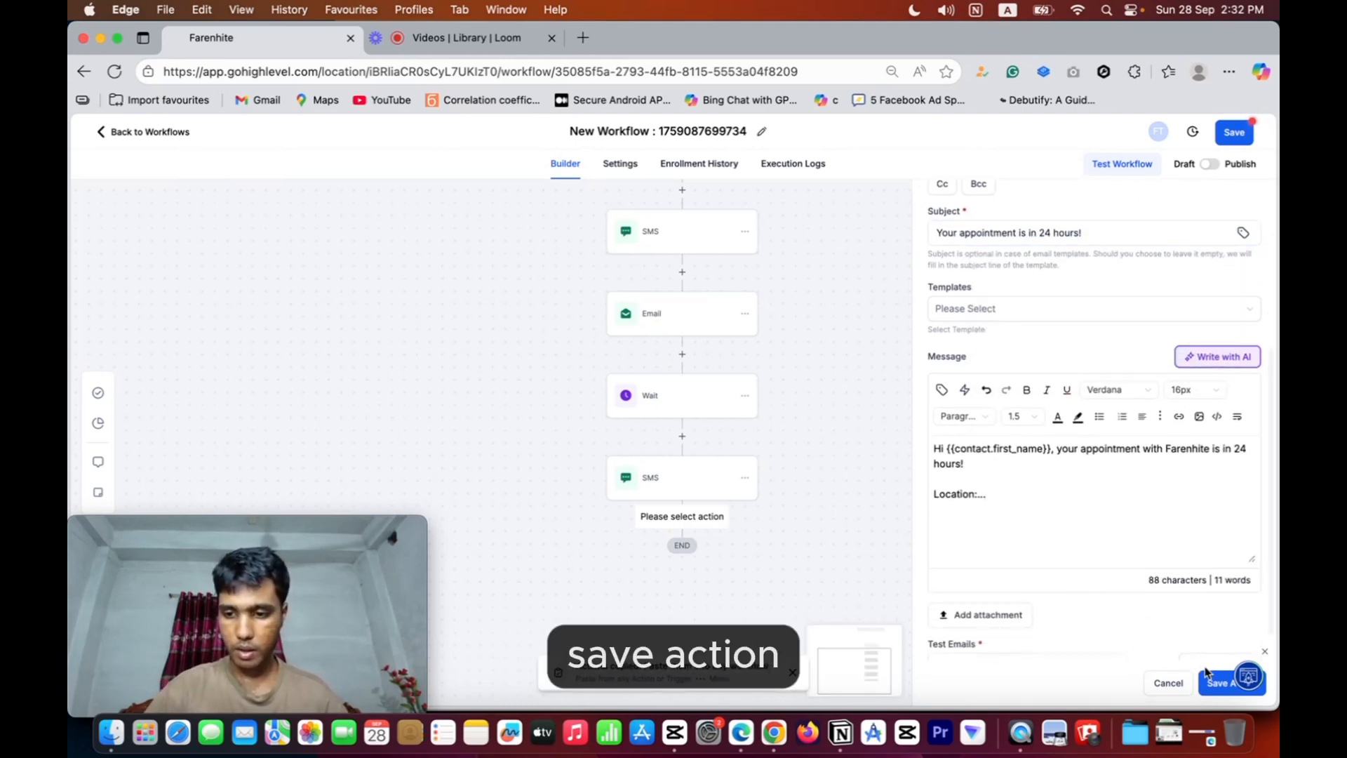
click(1209, 681)
click(940, 257)
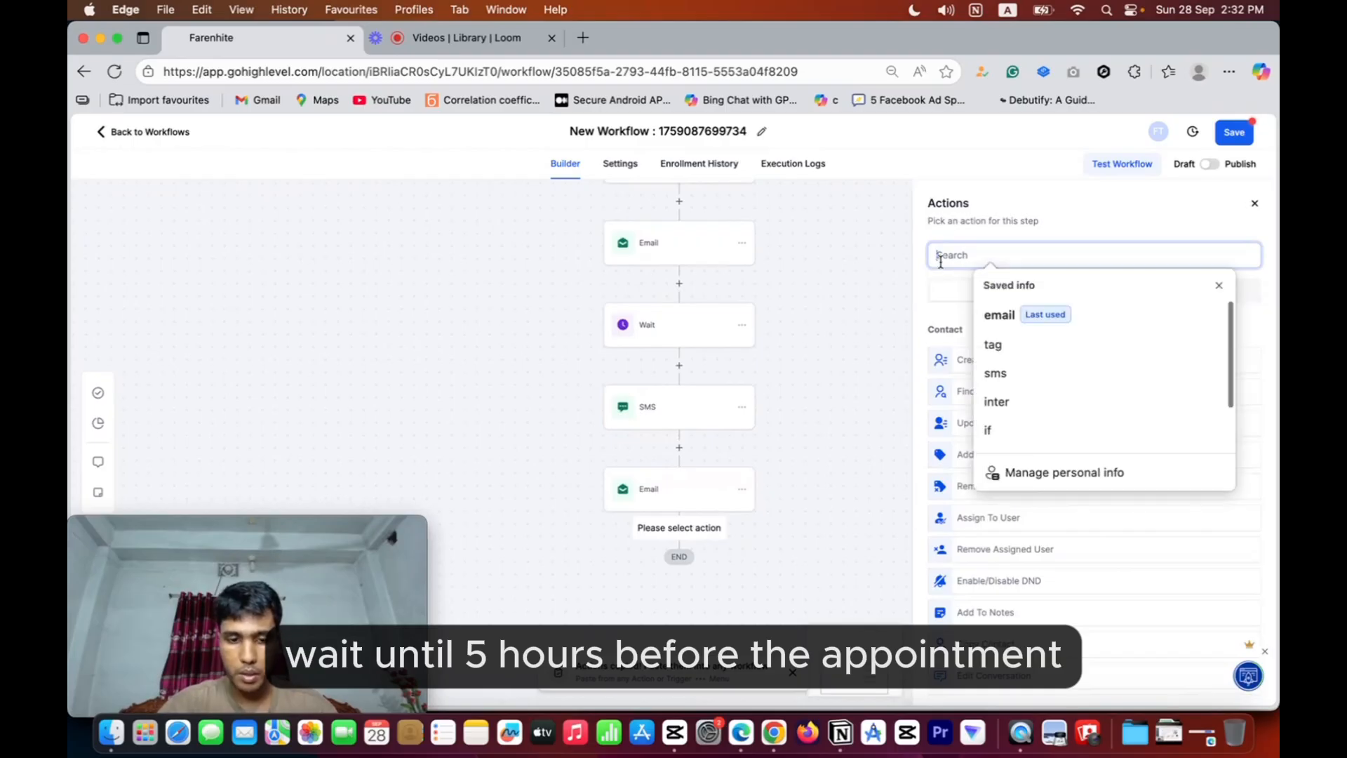
Add a Wait step set to 5 hours before the appointment time and save it
text(wait)
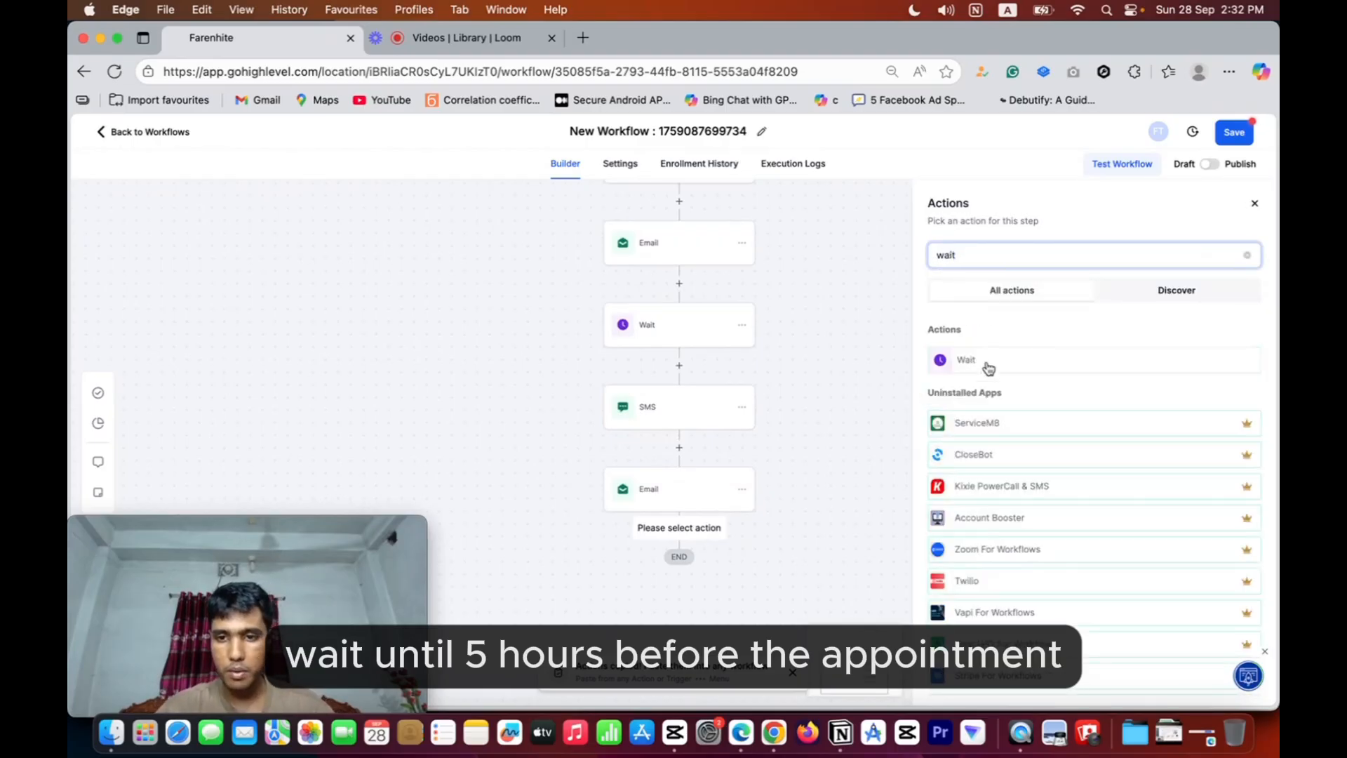
click(984, 364)
click(767, 341)
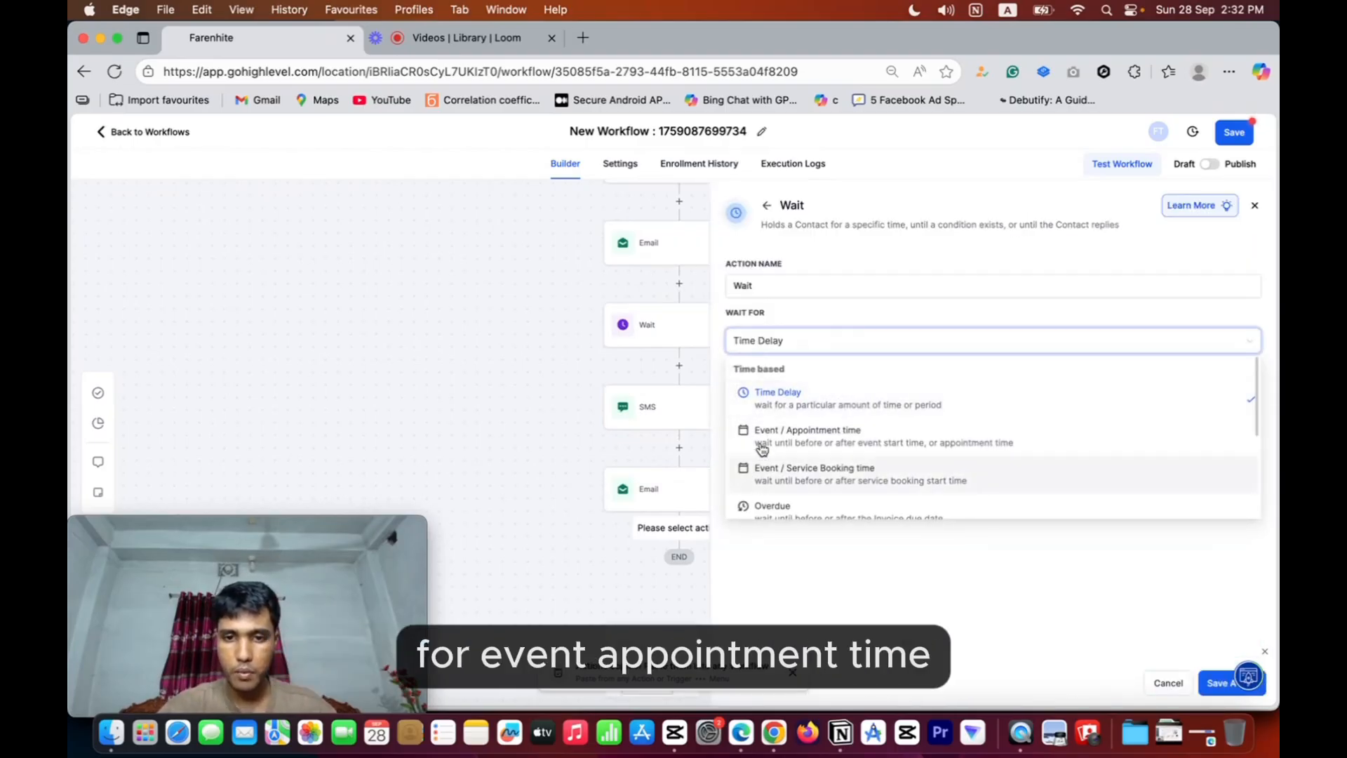
click(761, 435)
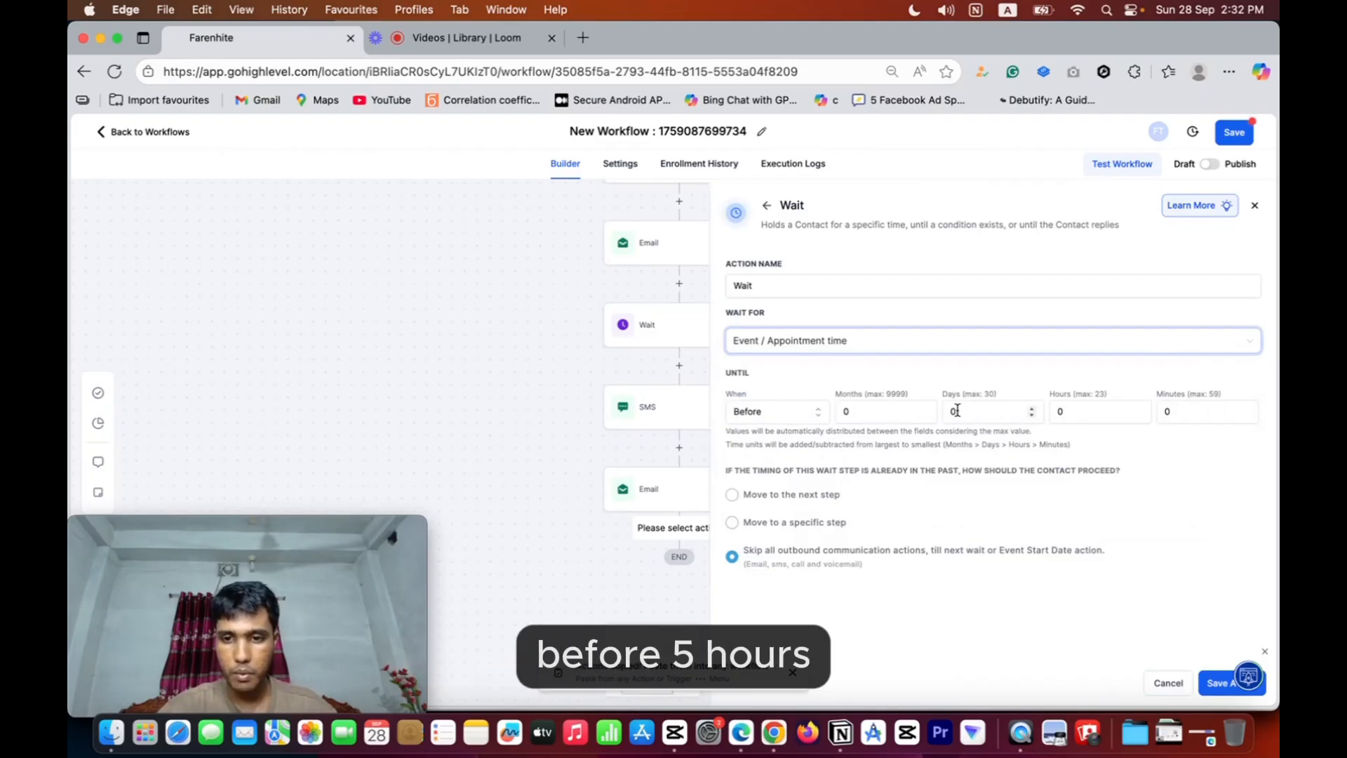
click(1068, 413)
click(740, 561)
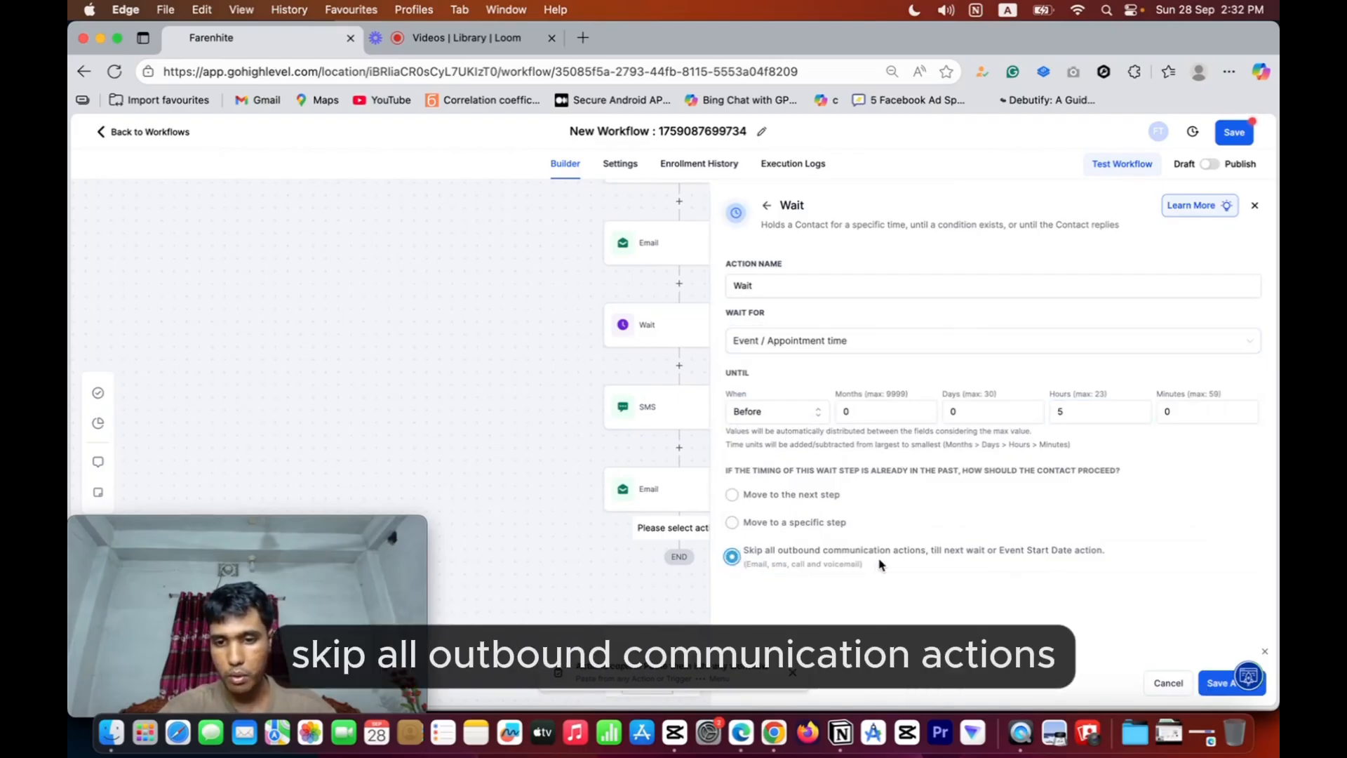
click(1219, 681)
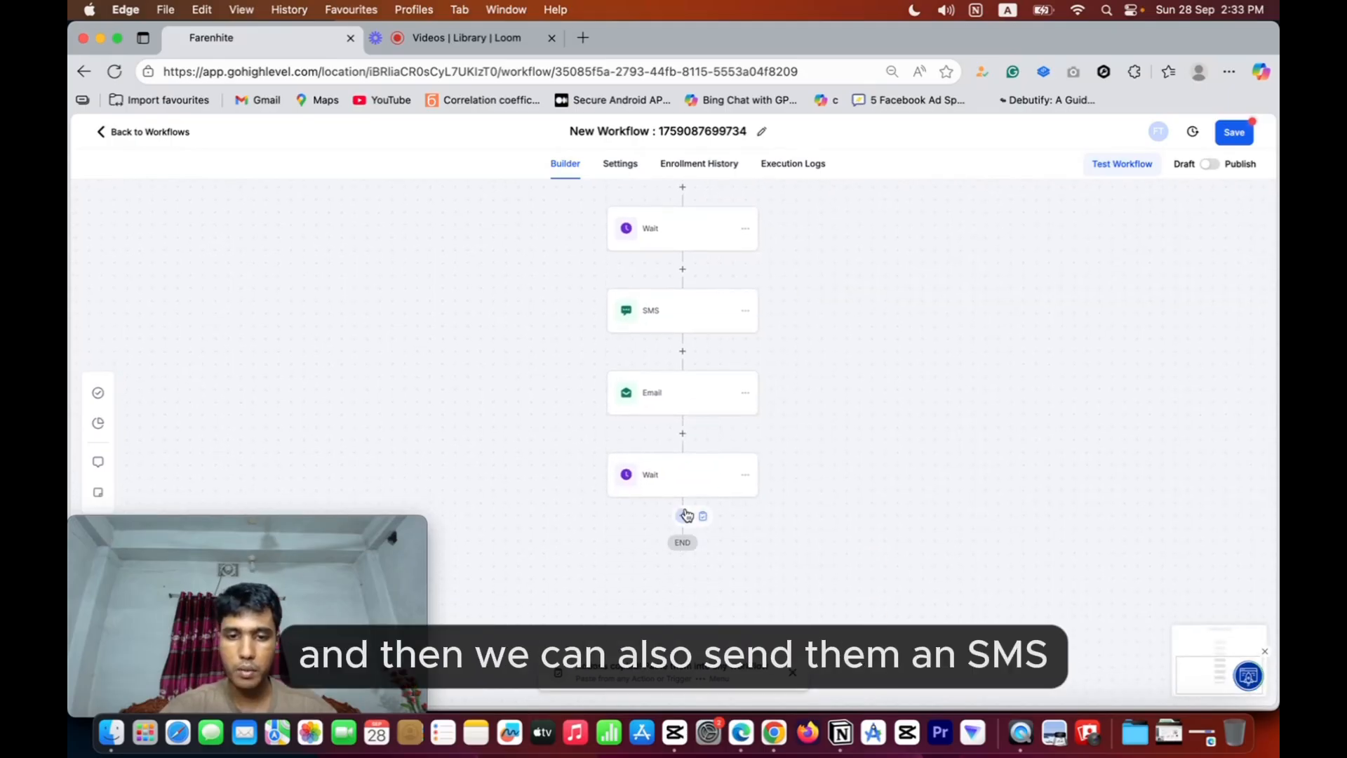
Copy all actions from the 24-hour SMS down and paste them after the 5-hour Wait
click(746, 311)
mouse_move(800, 360)
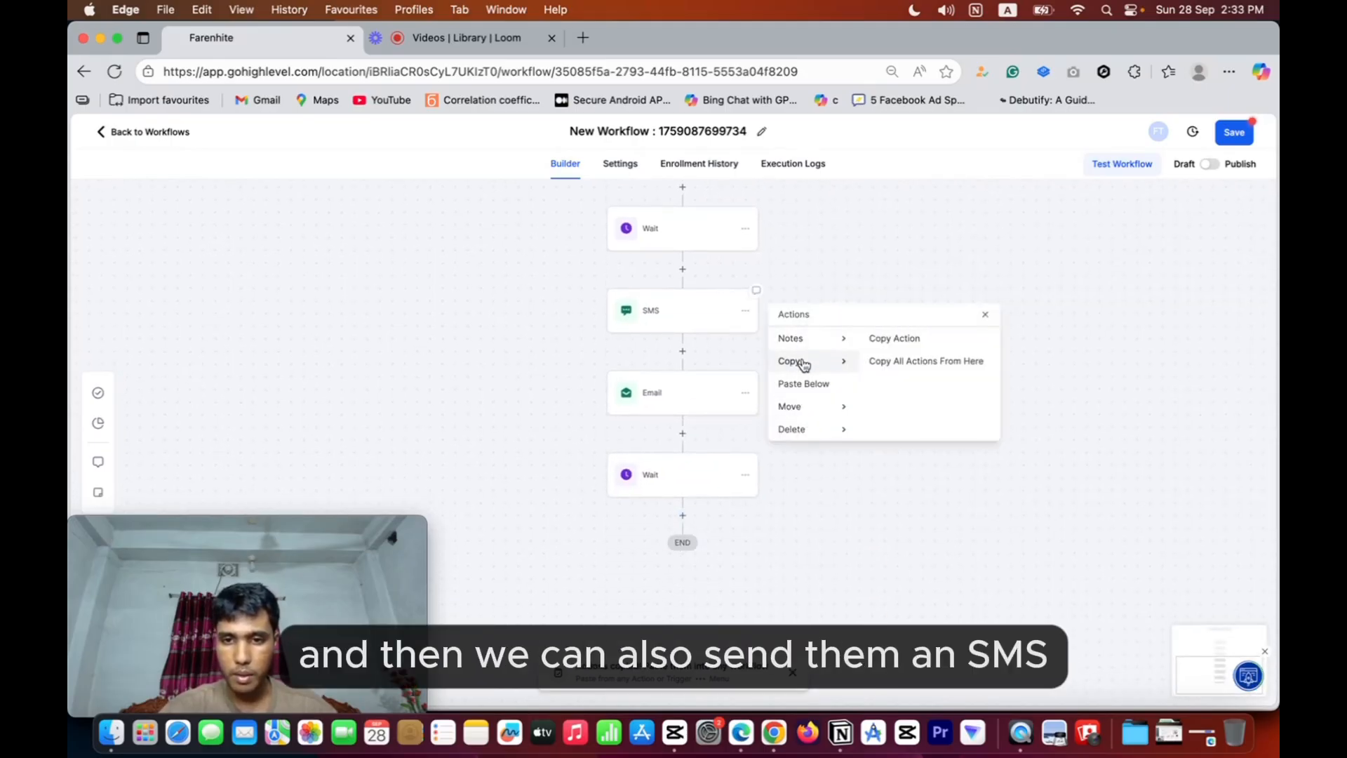
click(898, 364)
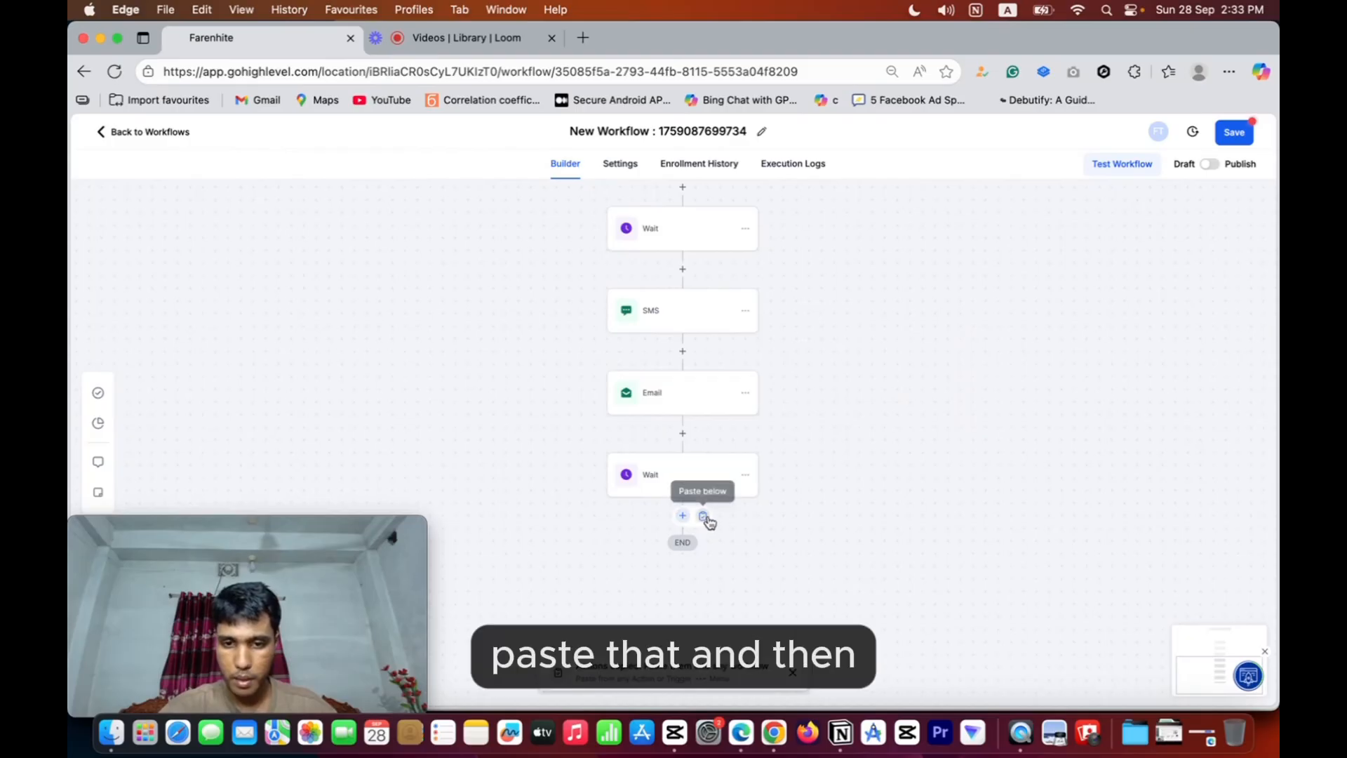
click(696, 515)
click(747, 609)
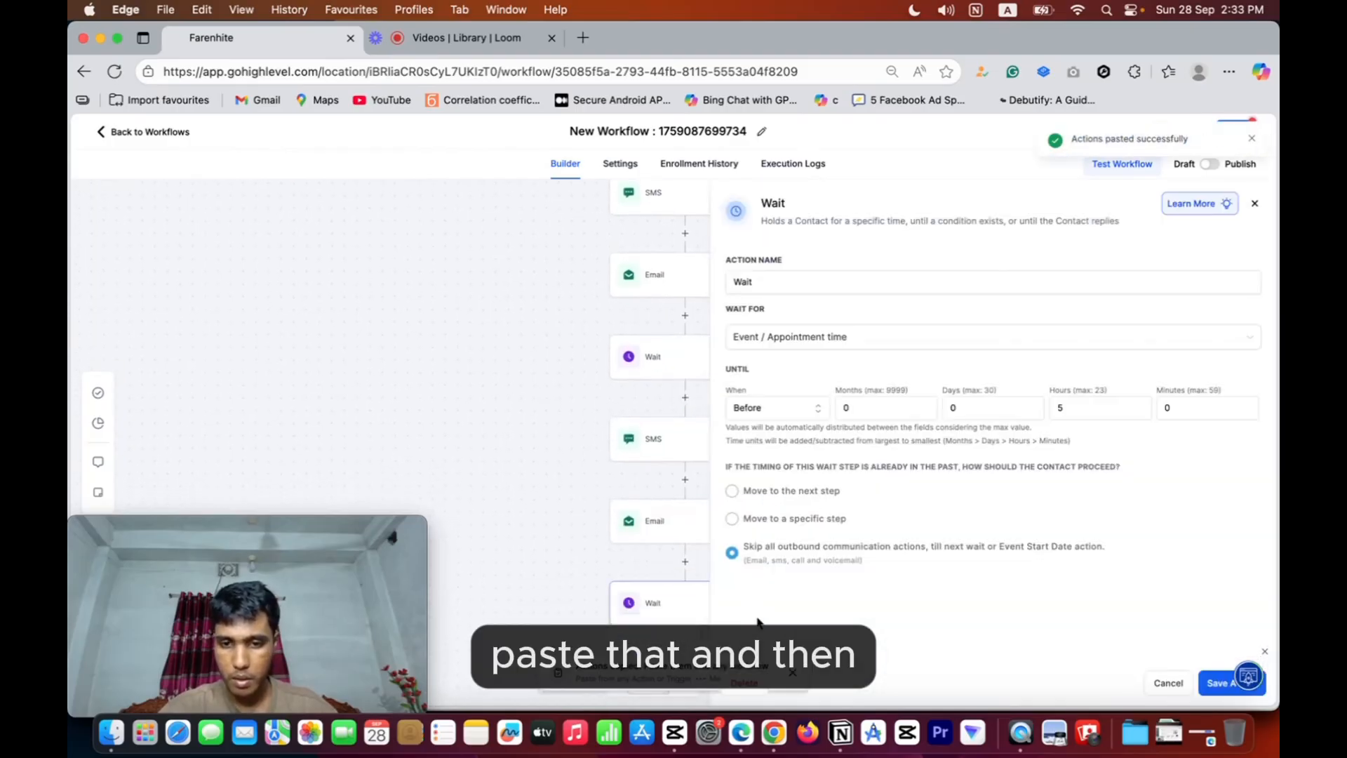
click(1254, 204)
Delete the extra pasted Wait and change the copied SMS from 24 to 5 hours
click(751, 473)
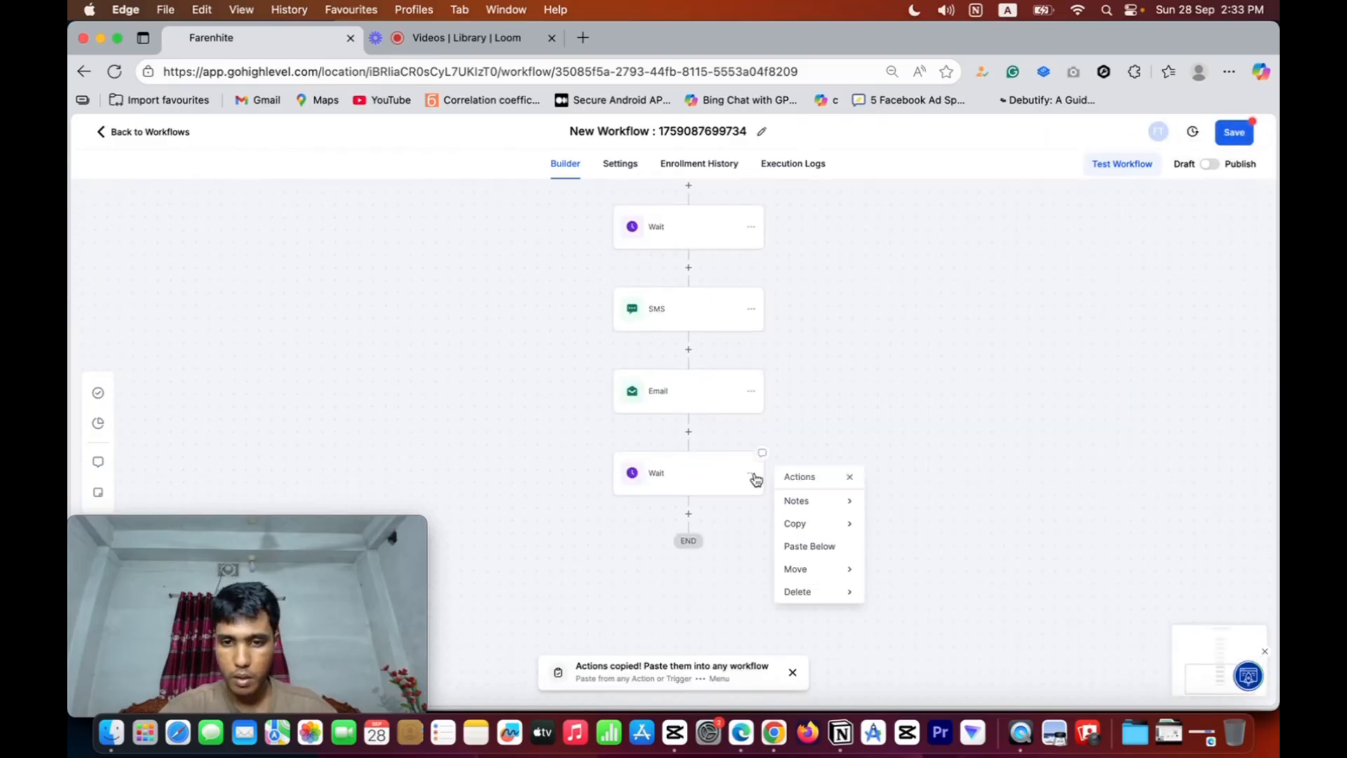
mouse_move(807, 591)
click(912, 500)
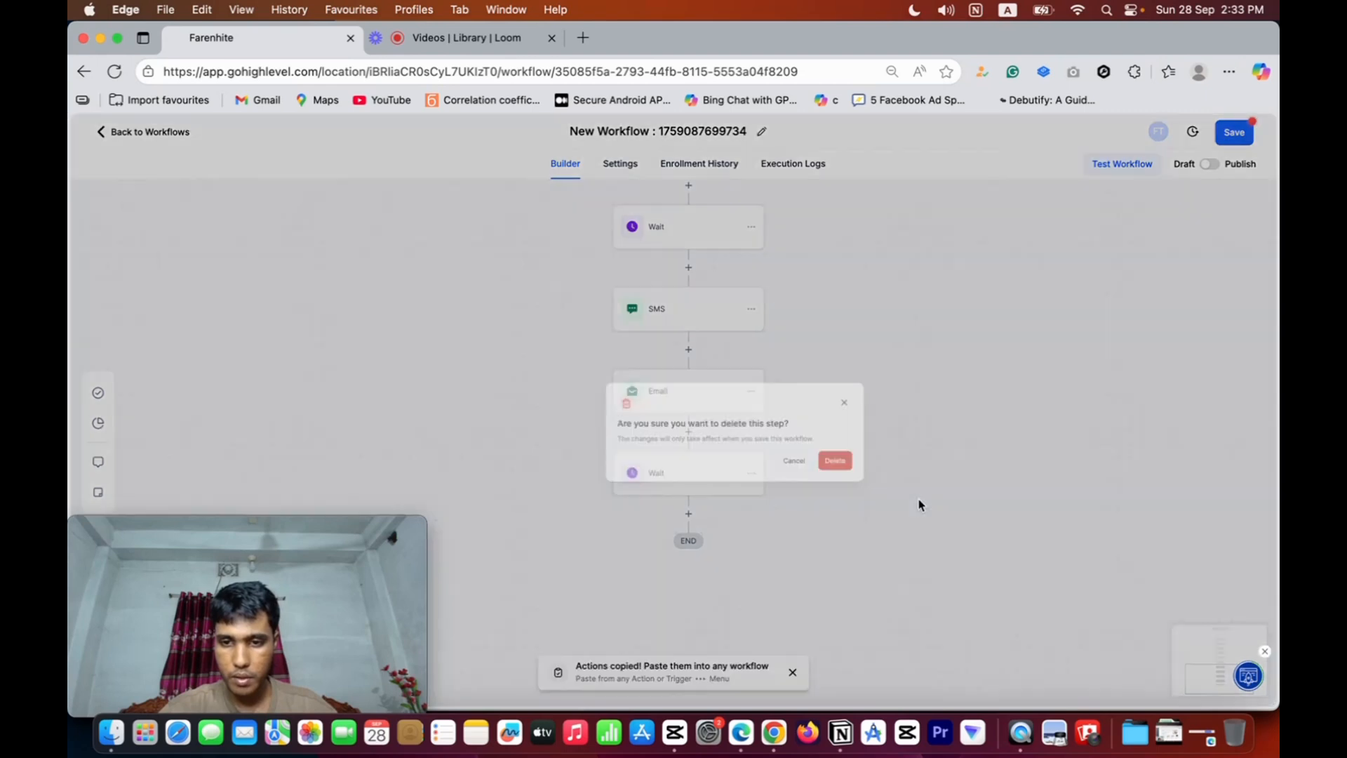
click(806, 449)
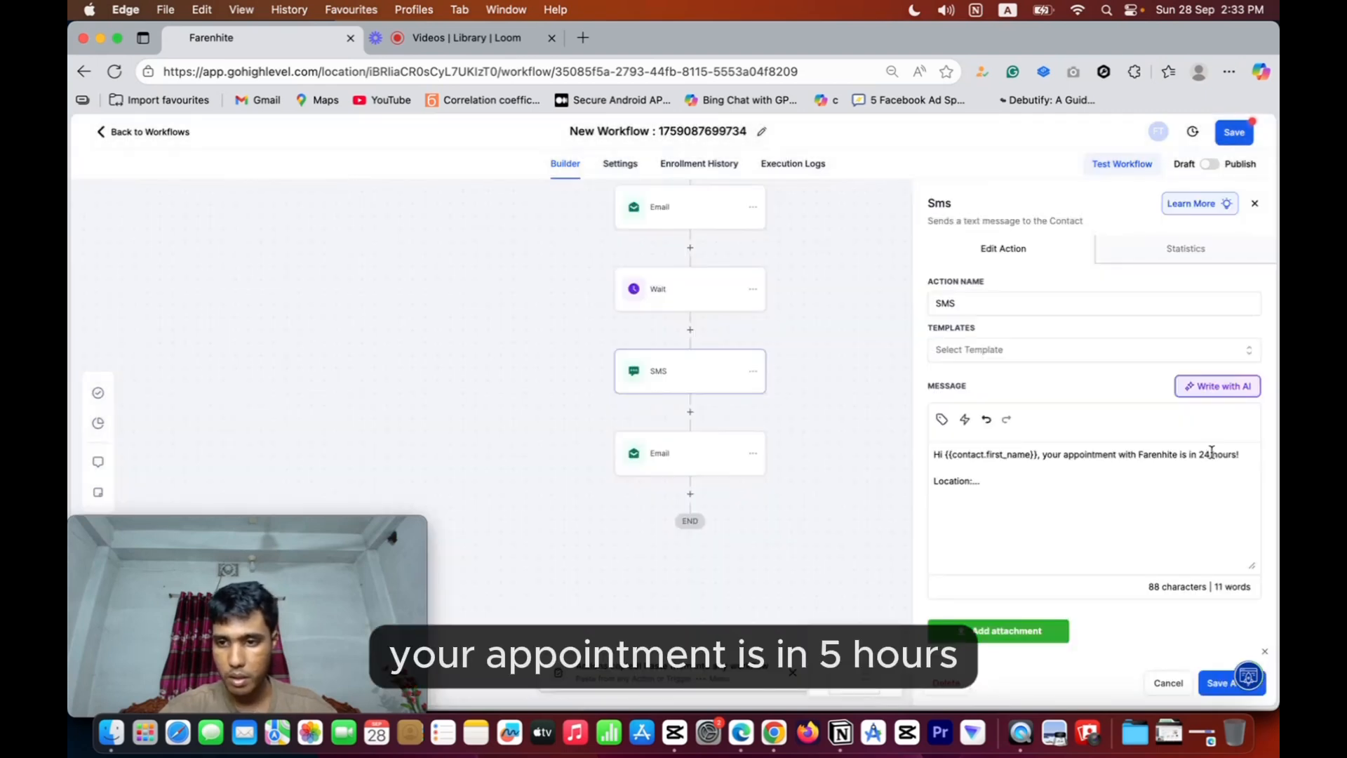
key(BackSpace)
key(BackSpace)
key(BackSpace)
text(5)
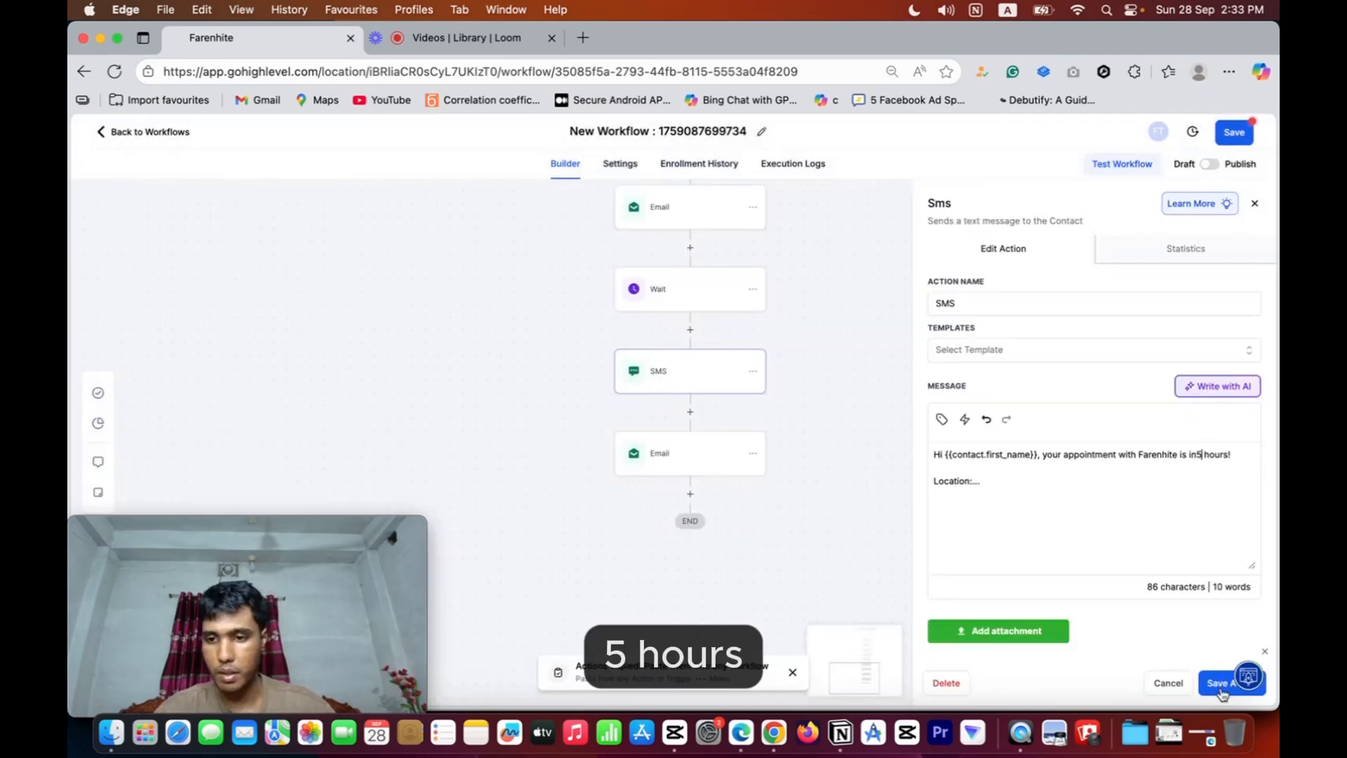
click(1196, 454)
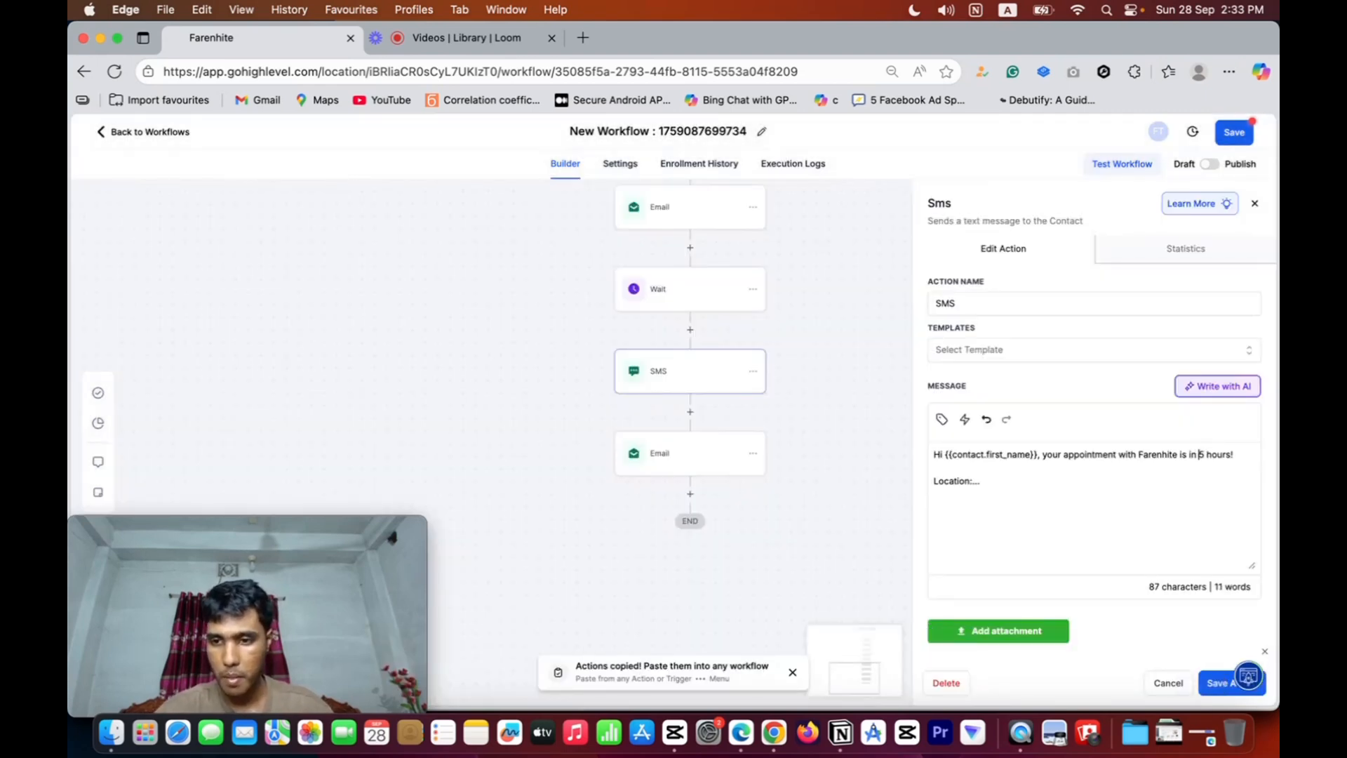
click(1223, 688)
Save the copied email step, then publish and save the workflow
click(685, 451)
scroll(1143, 481, down, 5)
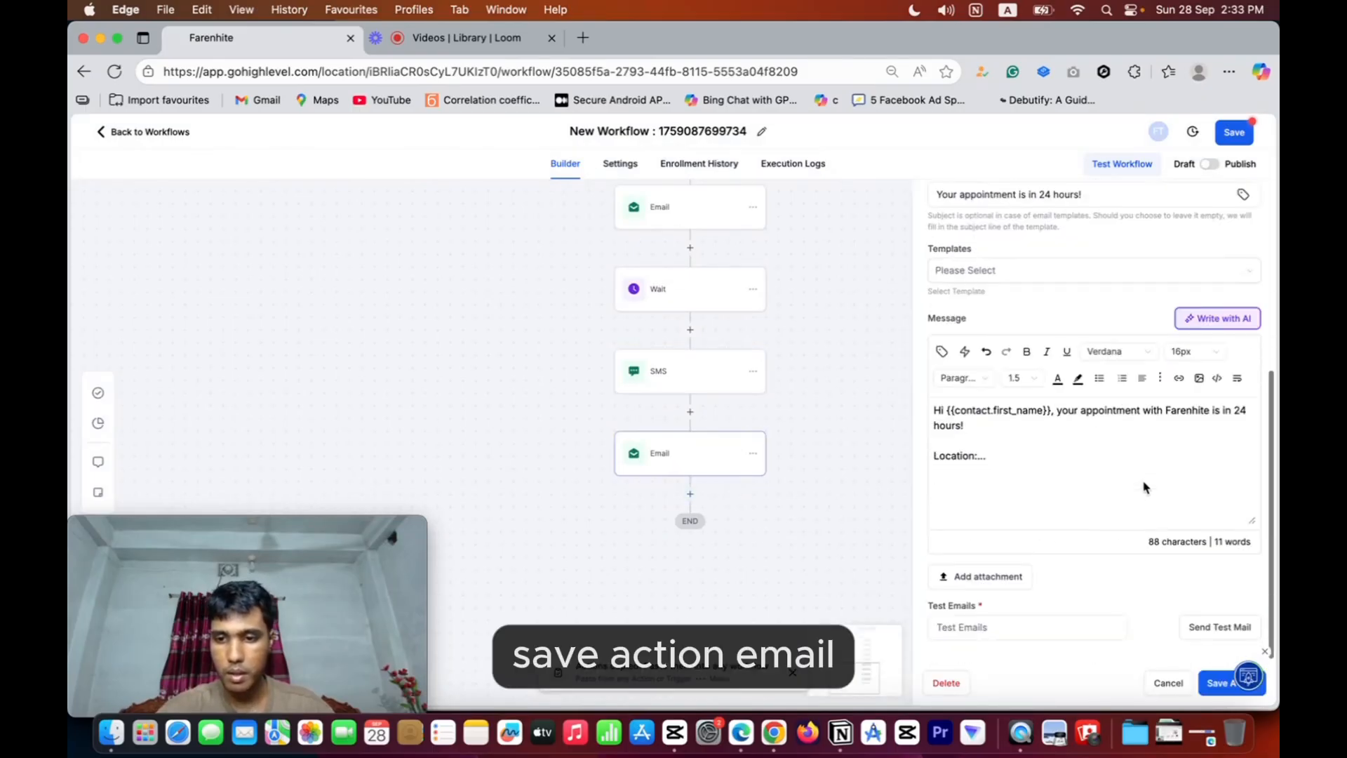
click(1231, 677)
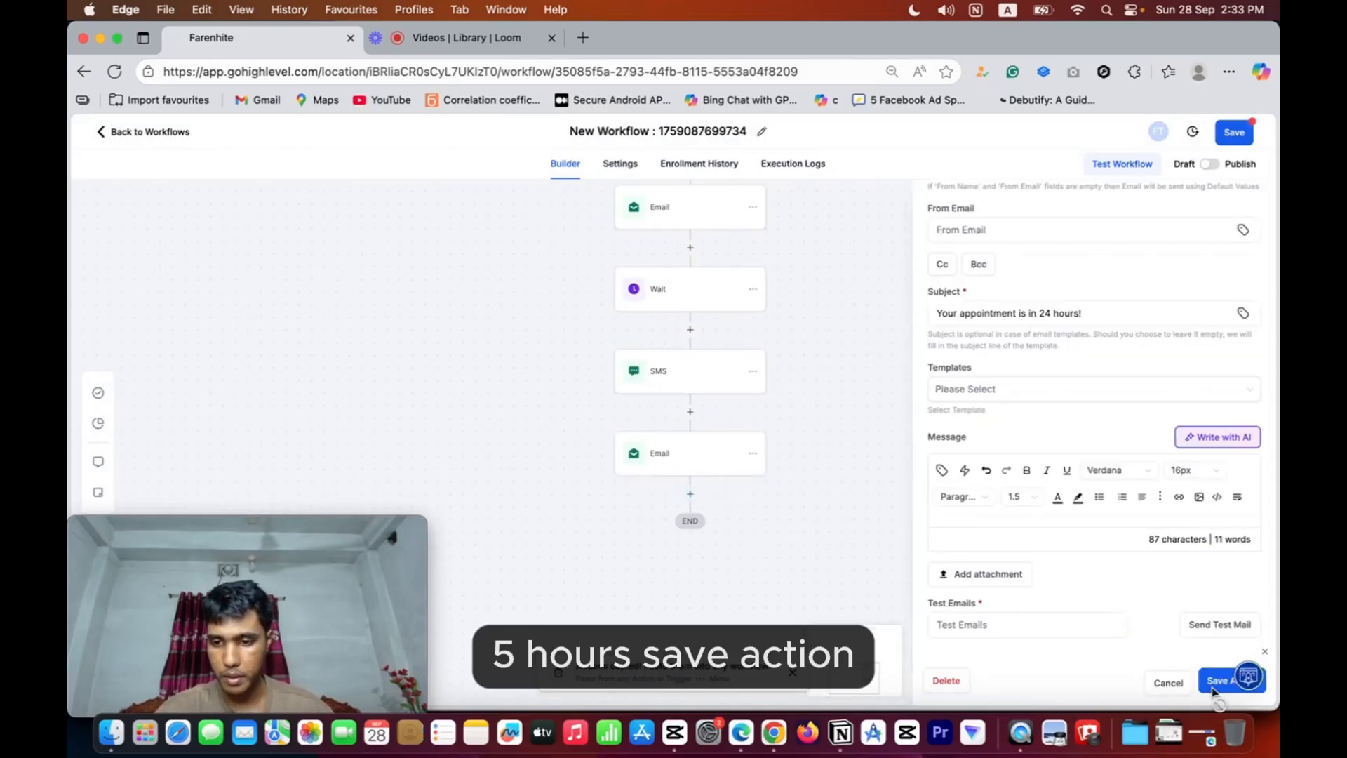
click(1209, 163)
click(1234, 132)
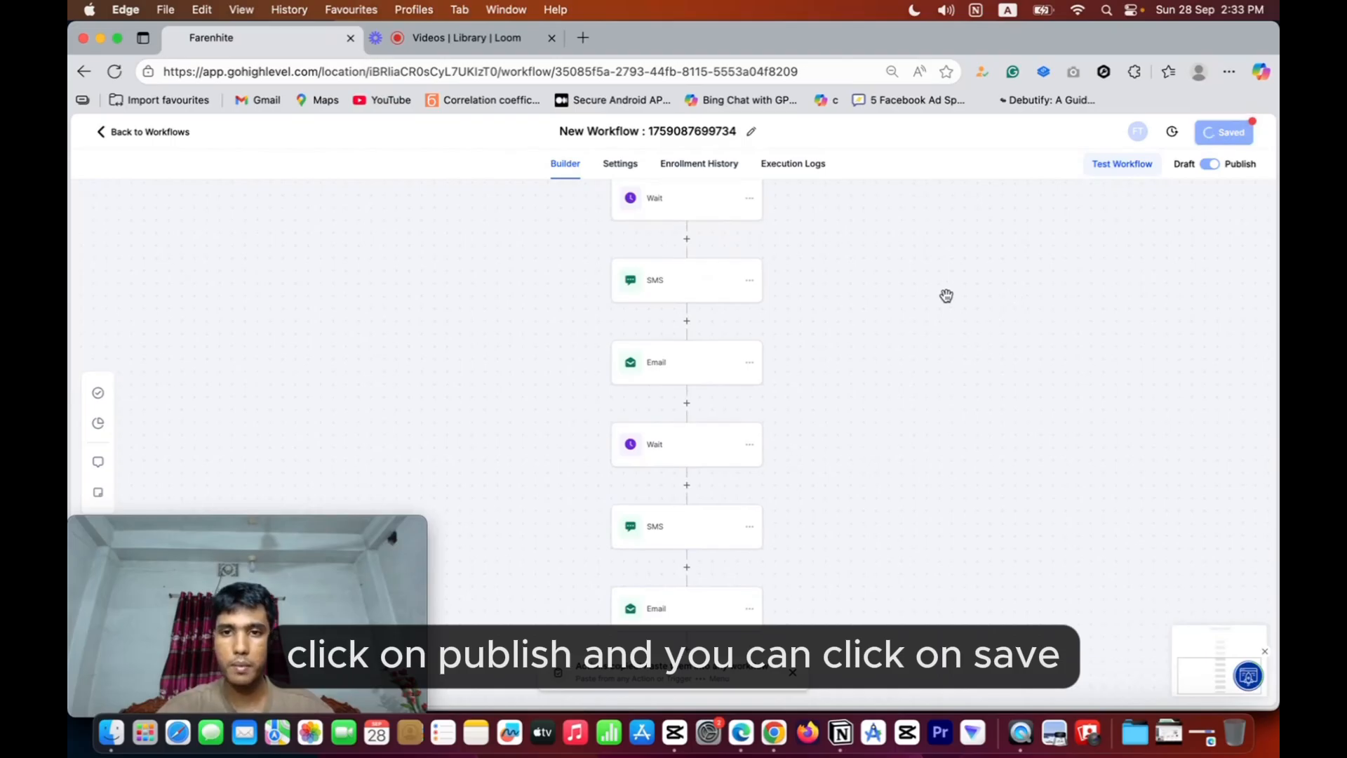
Retitle the workflow 'Appointment Confirmation + Follow Up', save it, and go back to the workflows list
click(682, 132)
triple_click(658, 126)
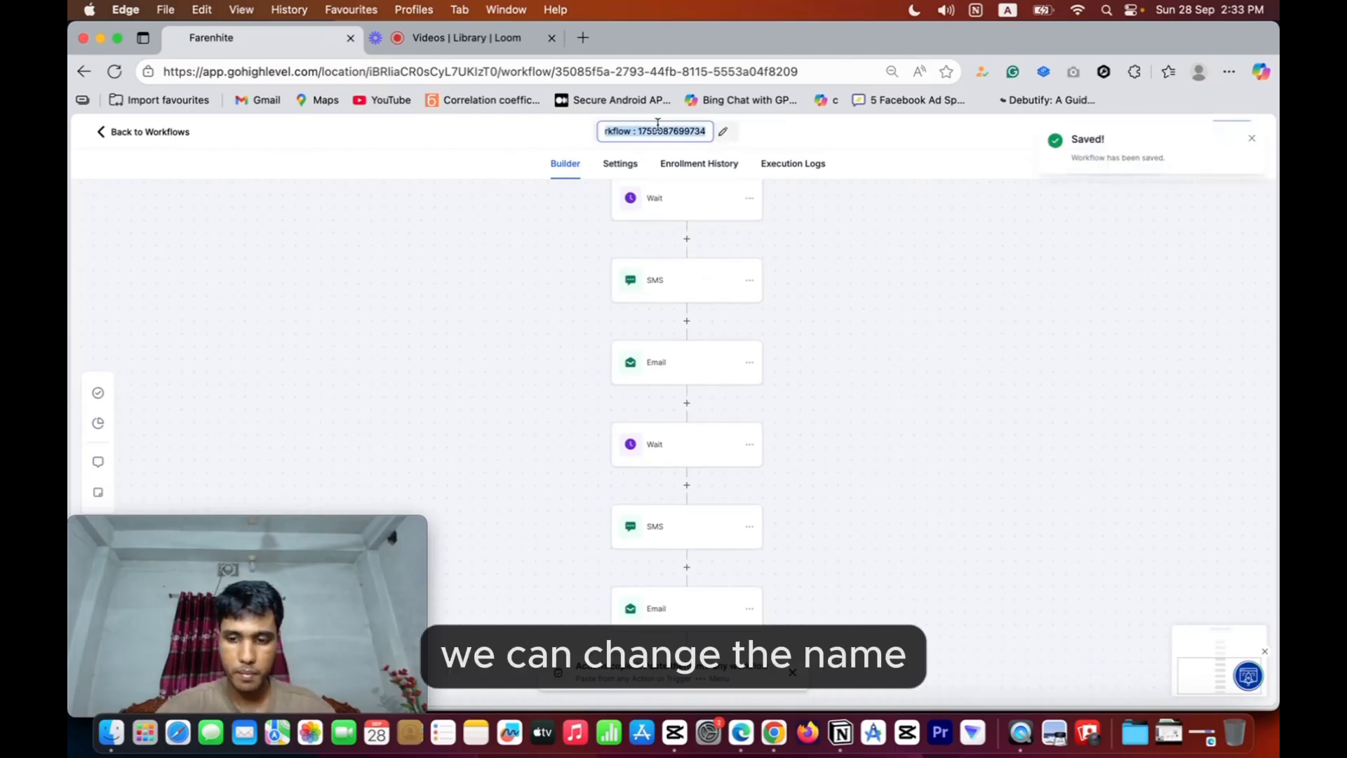
key(BackSpace)
text(A)
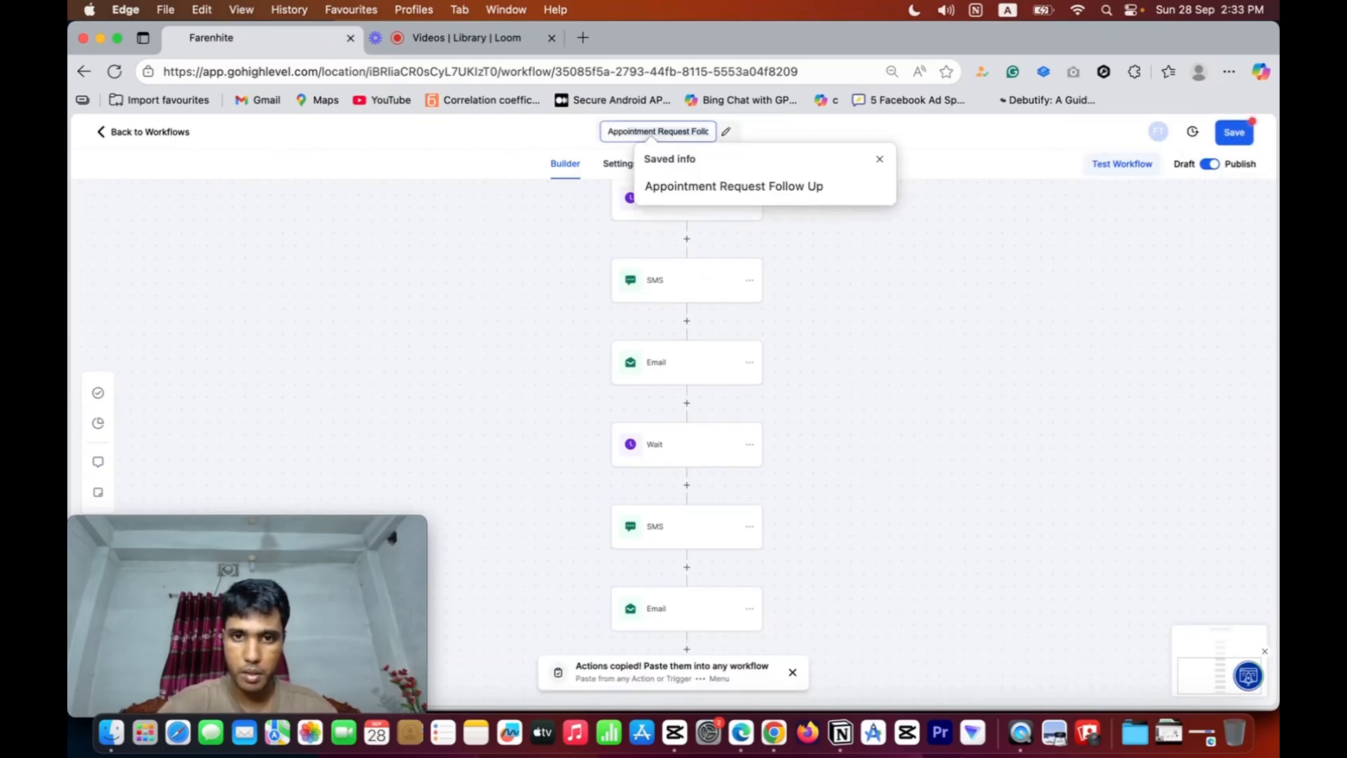
text(ppoint)
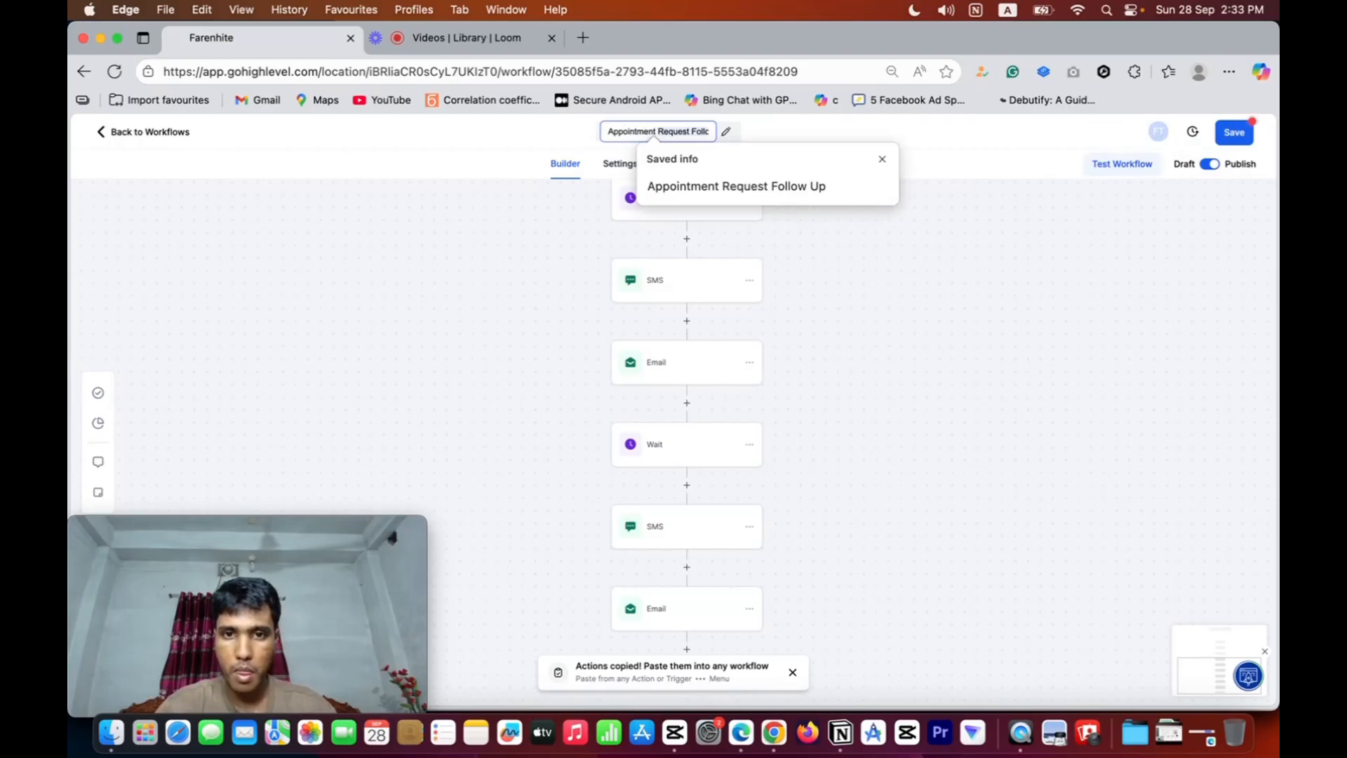
text( Confir)
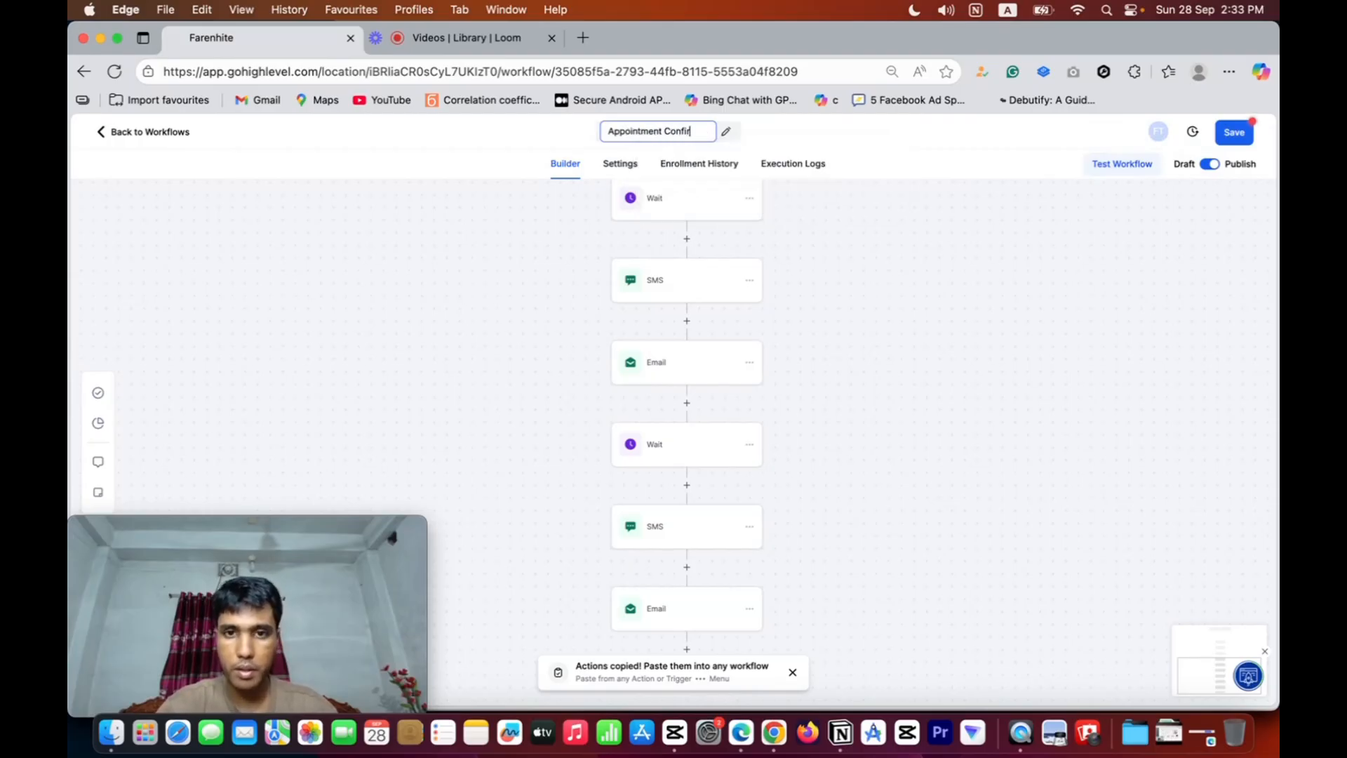
text(mation + Follow Up)
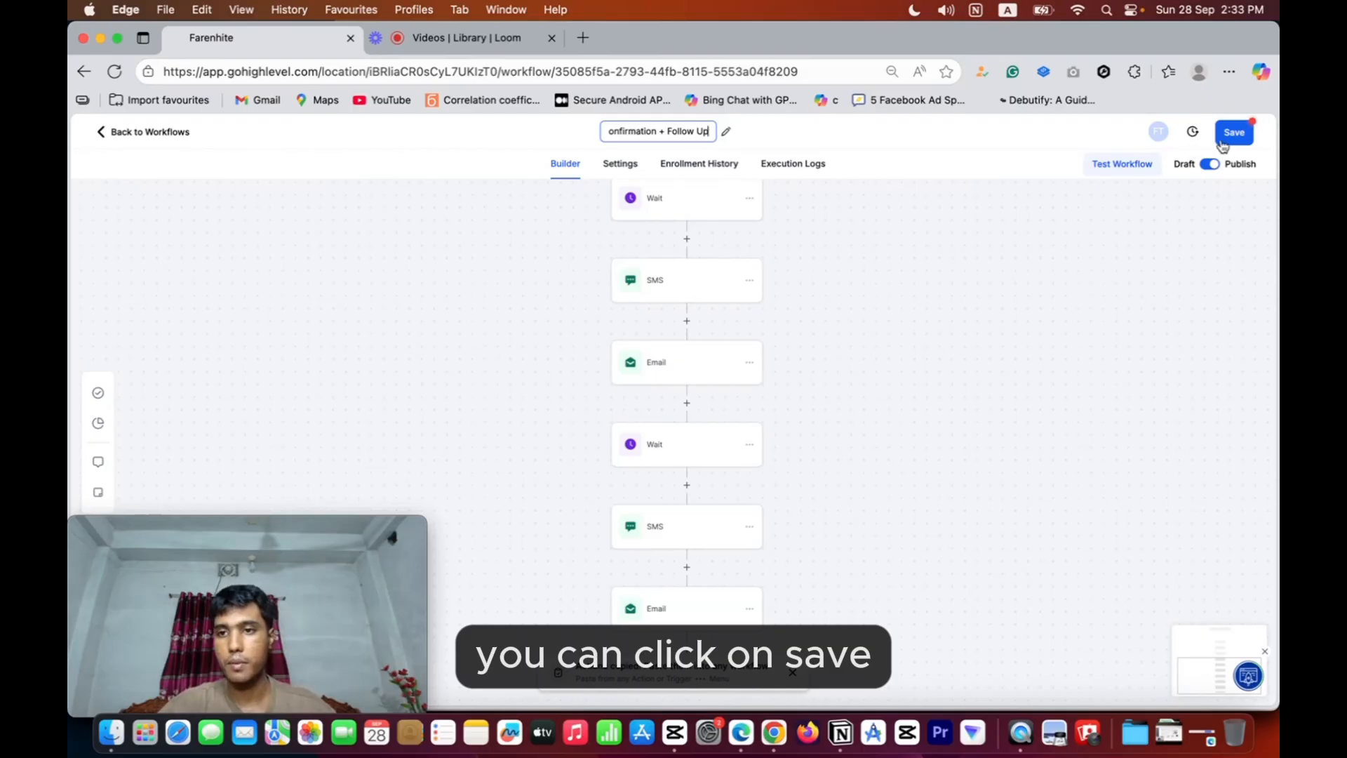
click(1234, 132)
click(135, 139)
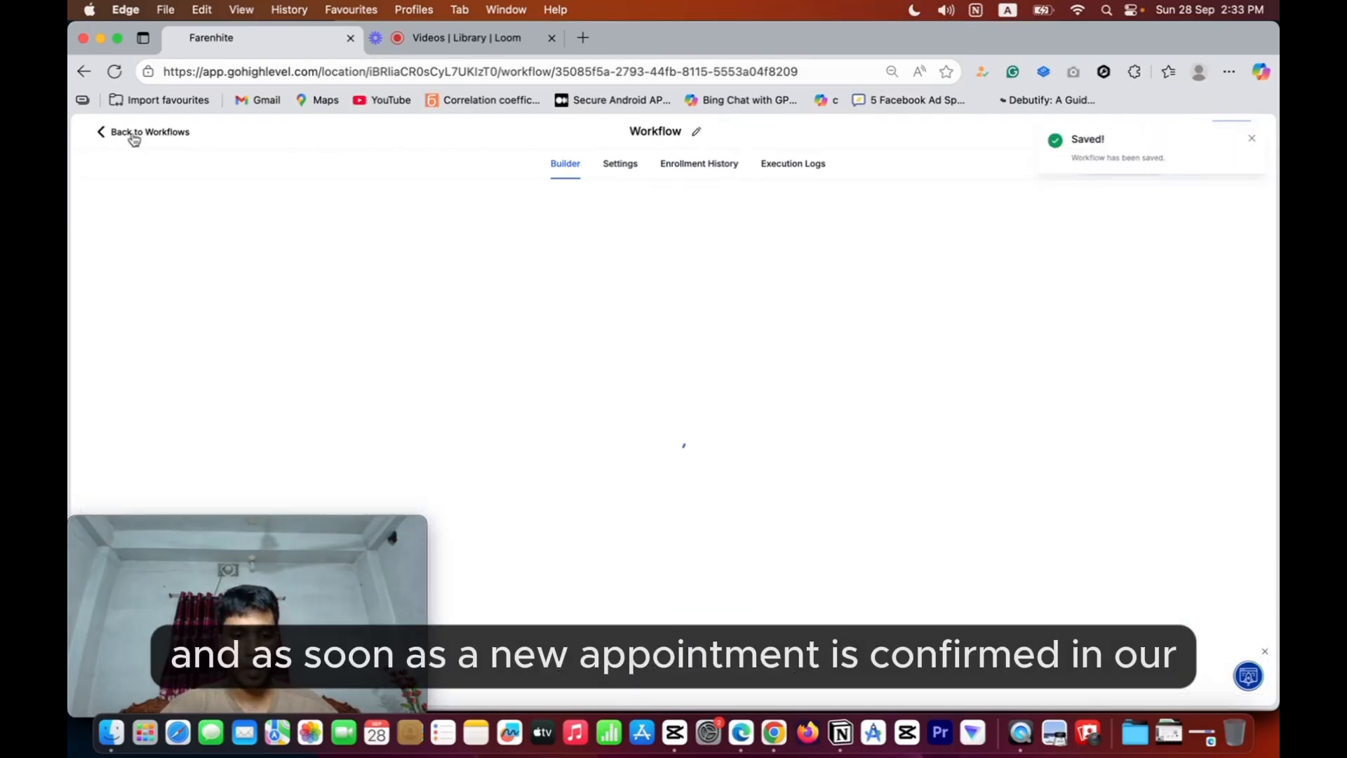
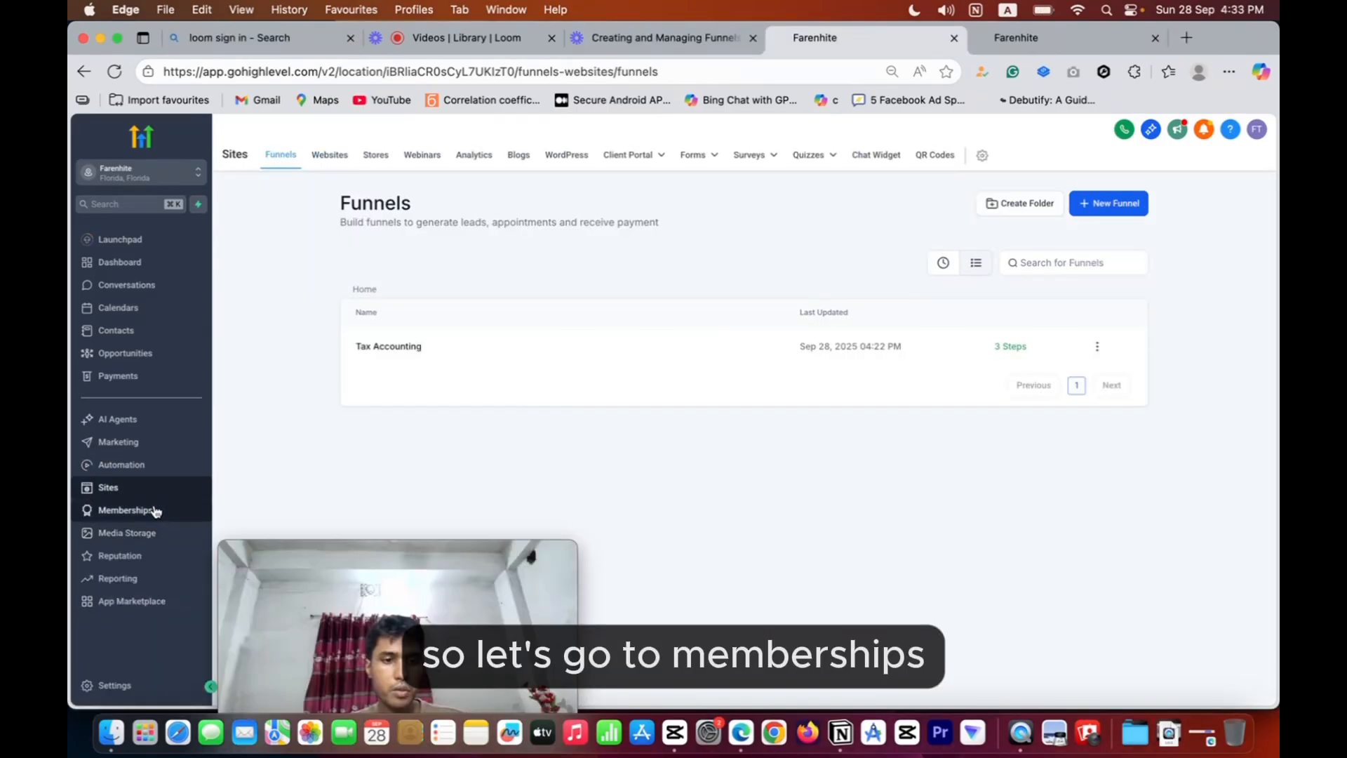
Open the Memberships Client Portal dashboard, which shows the portal URL, 0 invited and 1 user
click(154, 510)
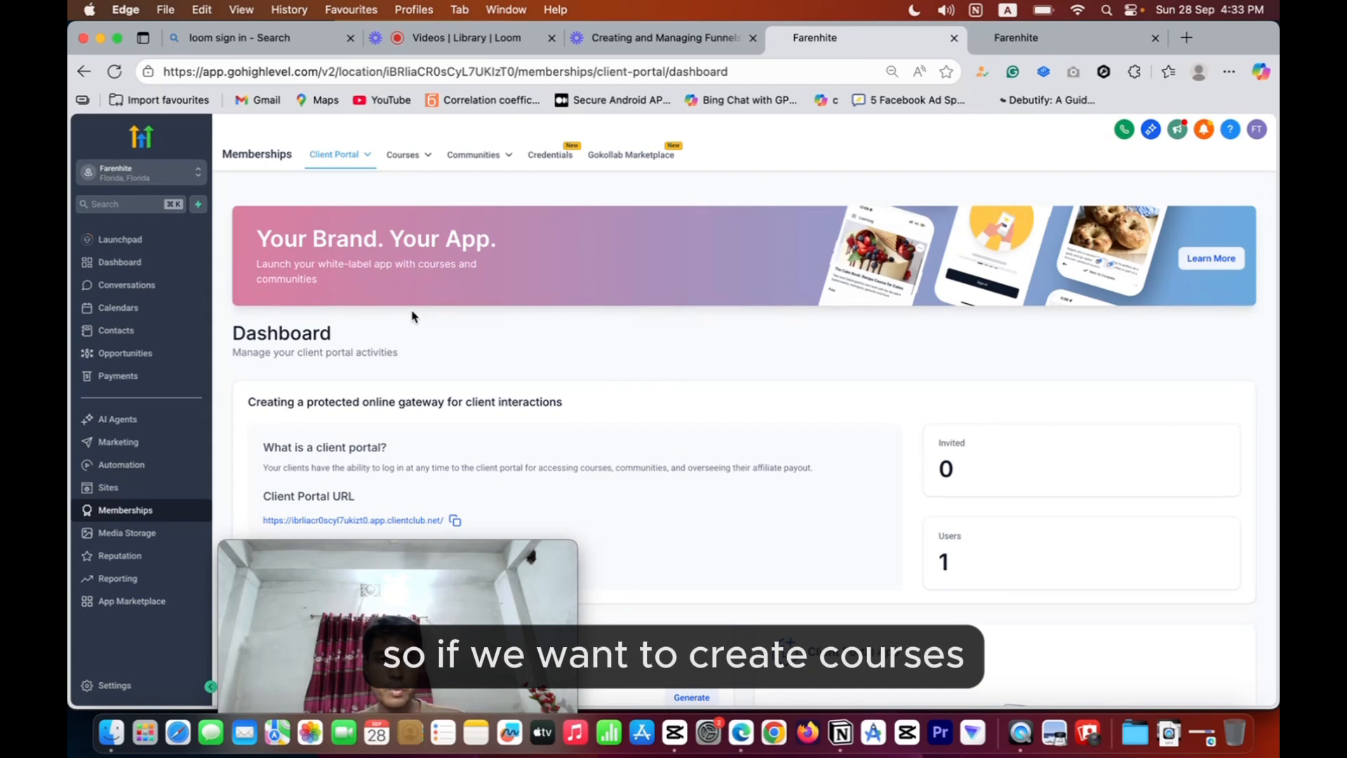
View the Courses products list and the options for creating a new product
mouse_move(401, 162)
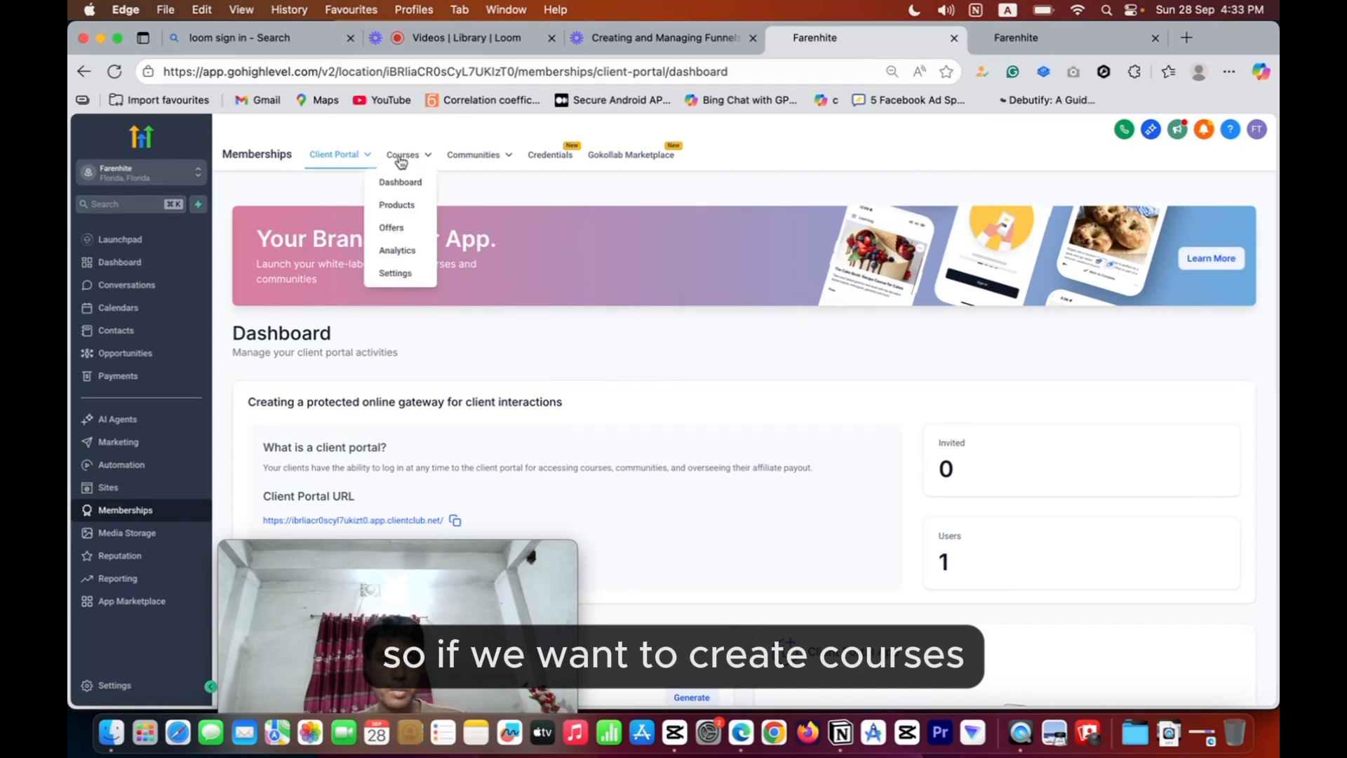
click(401, 209)
click(1153, 201)
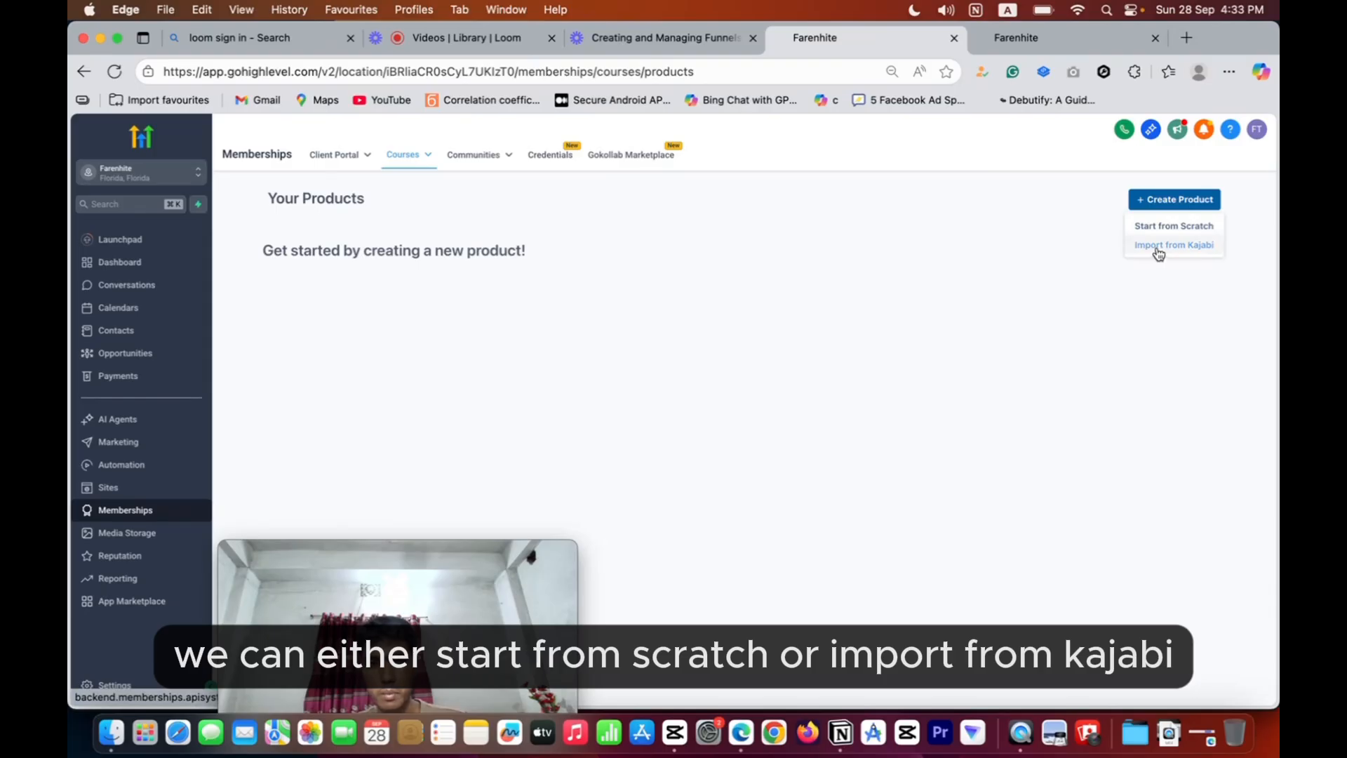
Browse Communities Groups and begin creating a new community group
mouse_move(477, 155)
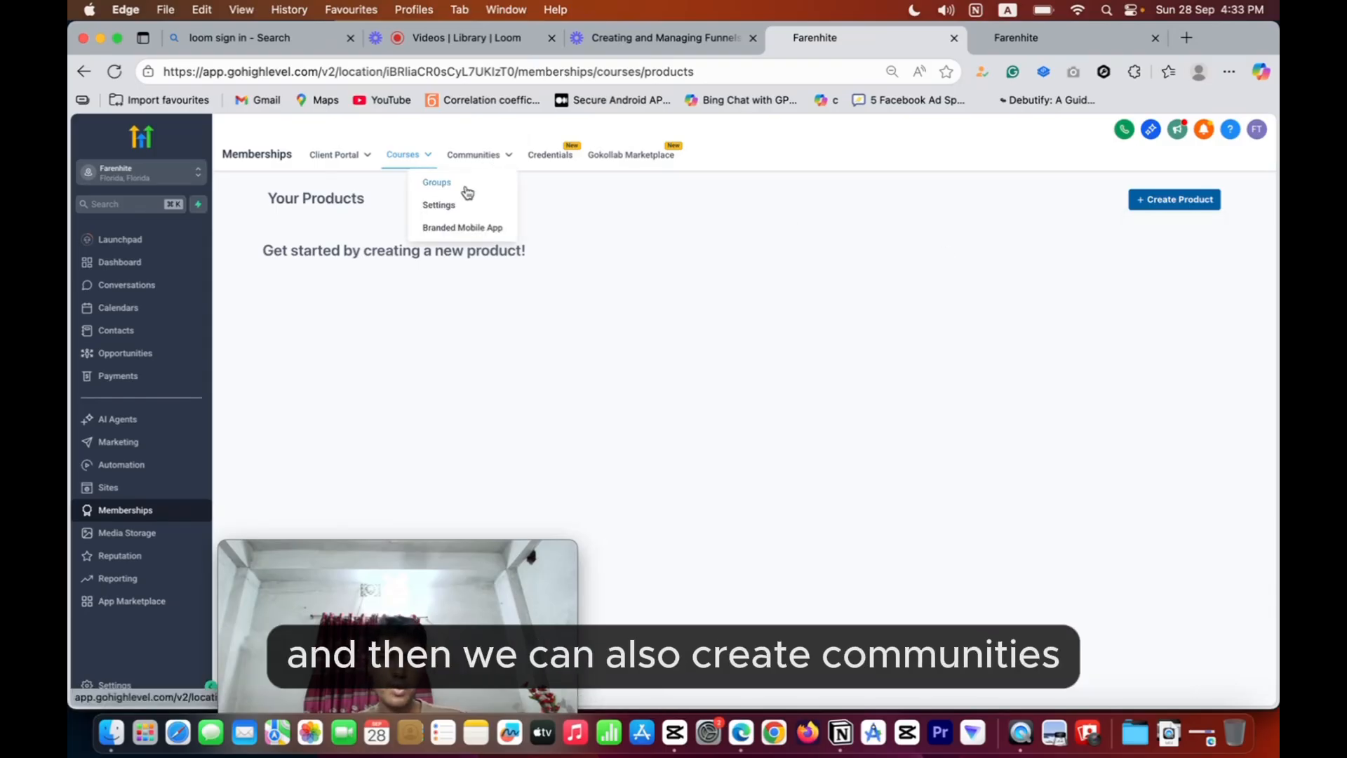
click(464, 189)
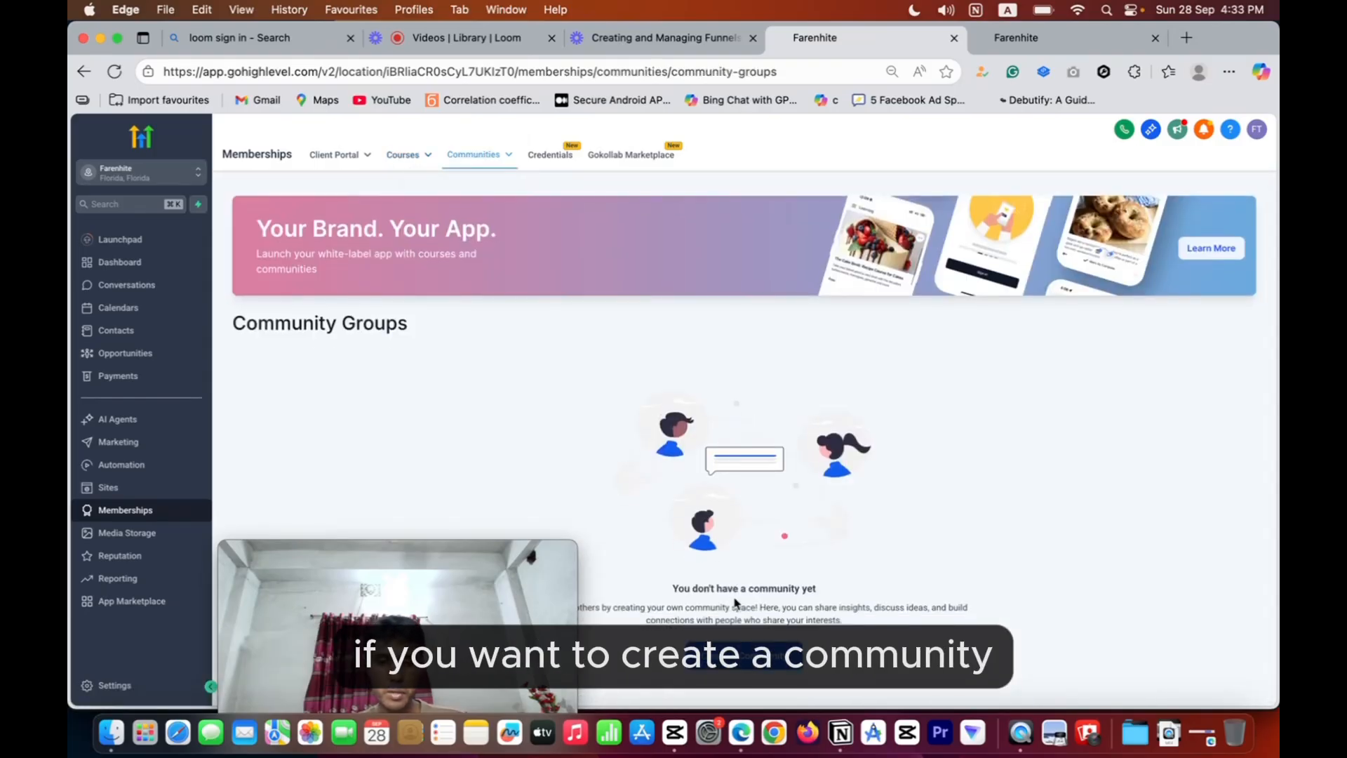
click(743, 656)
scroll(737, 517, down, 8)
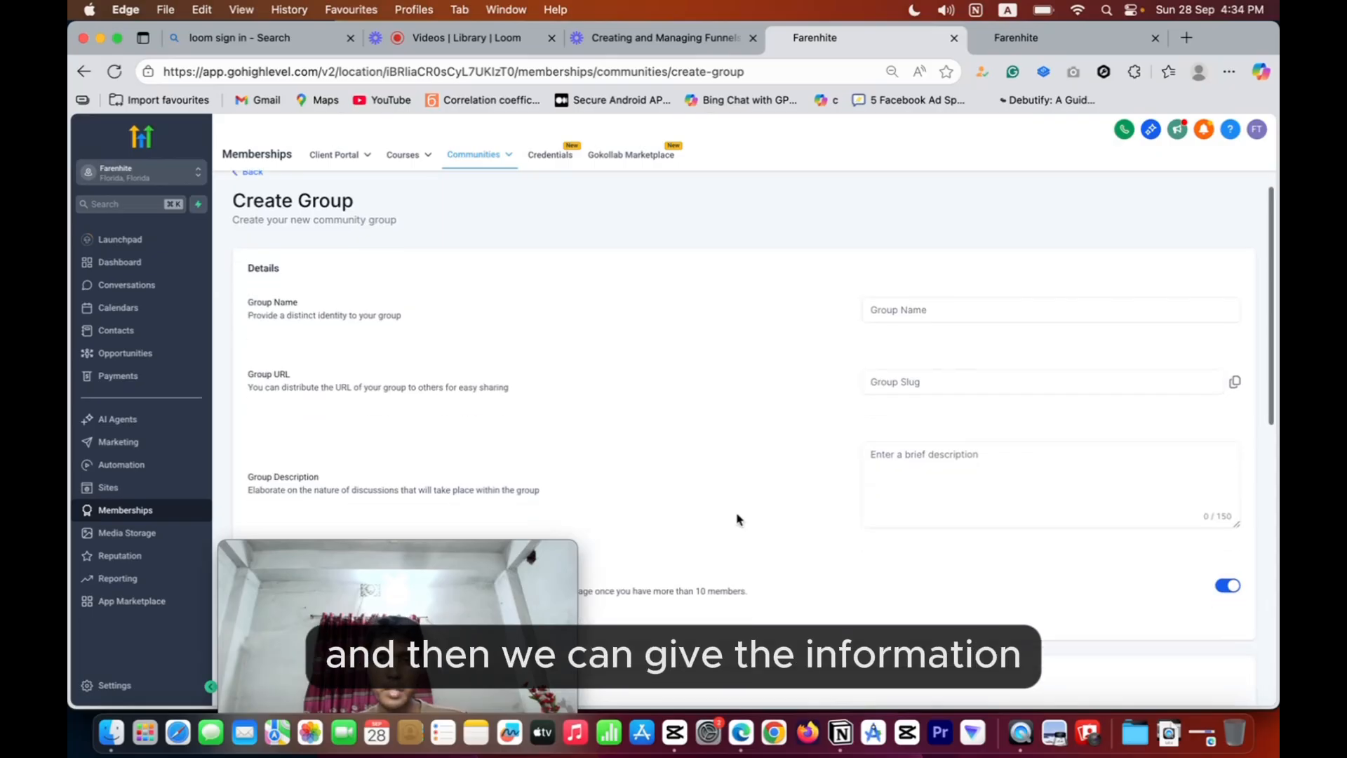
scroll(737, 520, down, 3)
scroll(736, 520, up, 10)
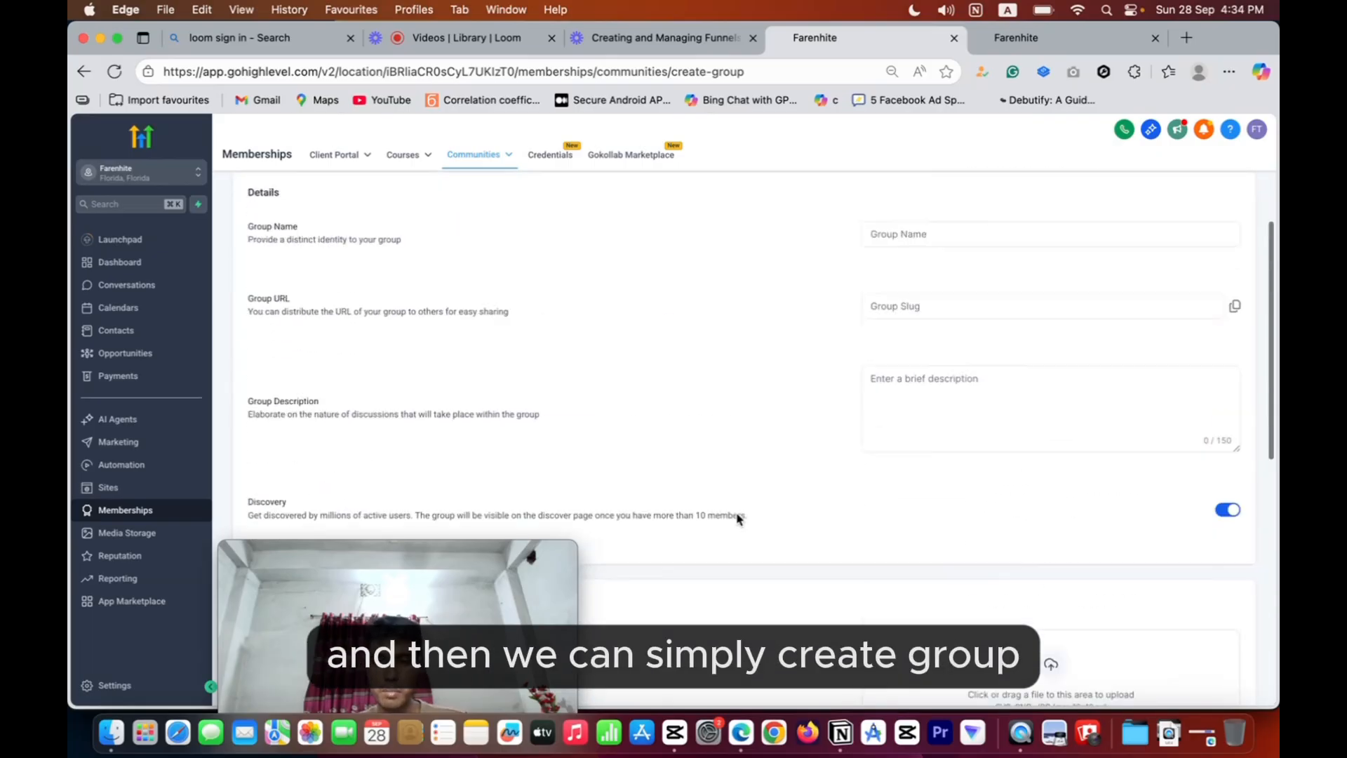
Preview a certificate from the middle template without saving, then open the Gokollab Marketplace
click(550, 156)
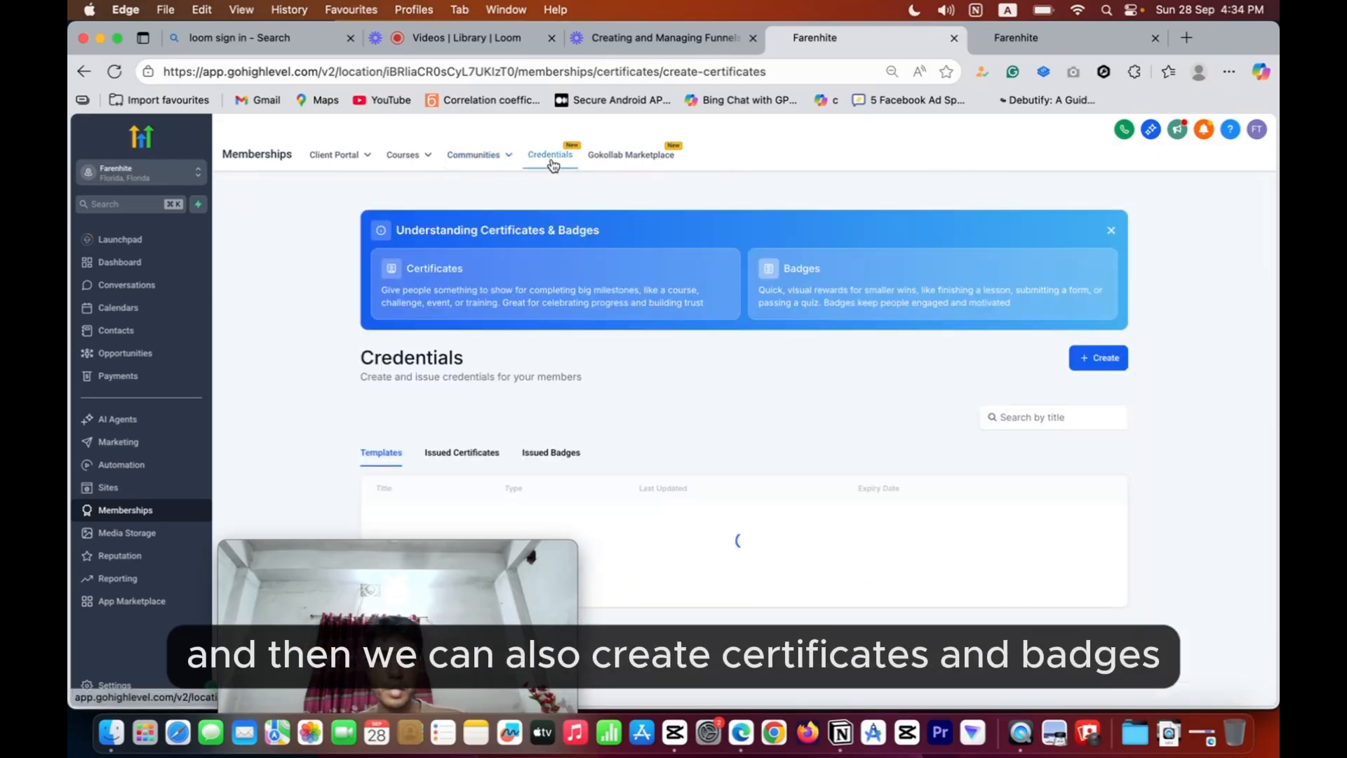
scroll(775, 457, down, 2)
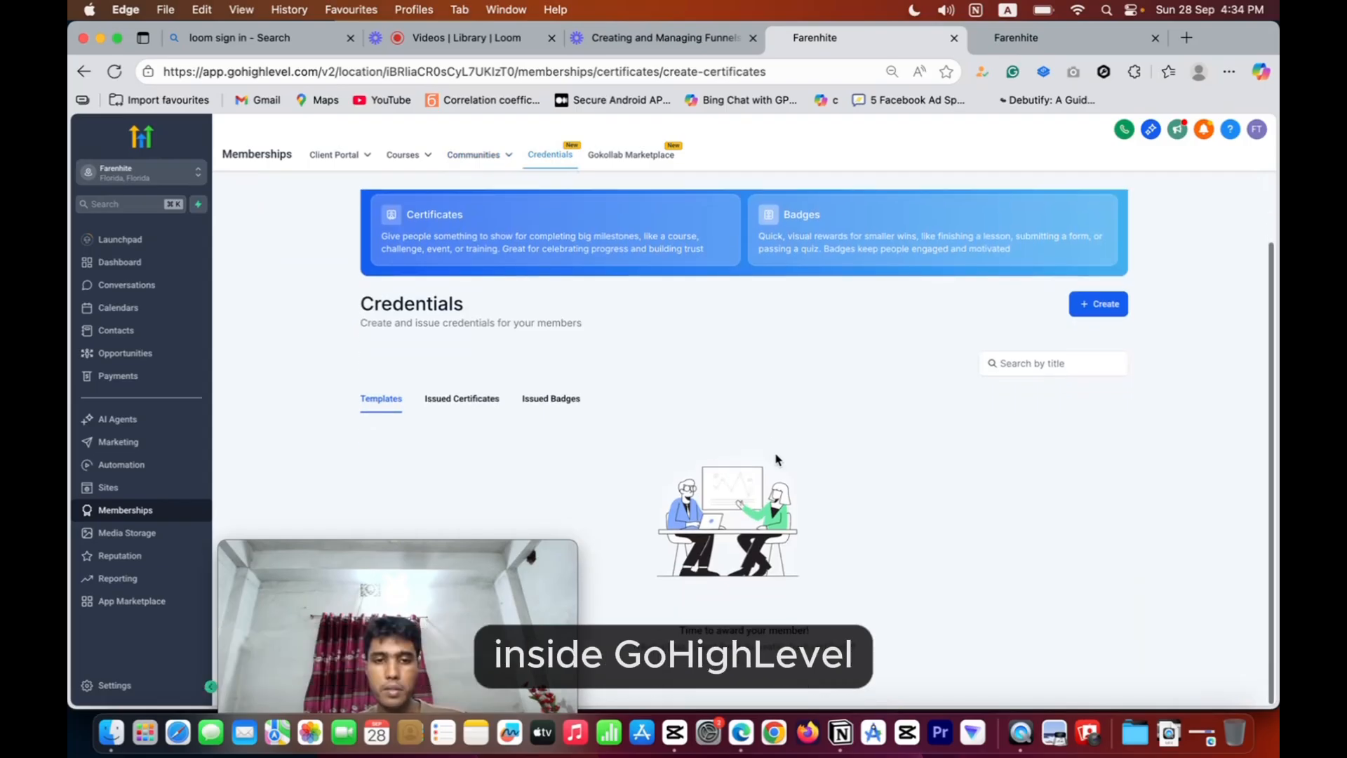
scroll(775, 457, up, 2)
click(1086, 360)
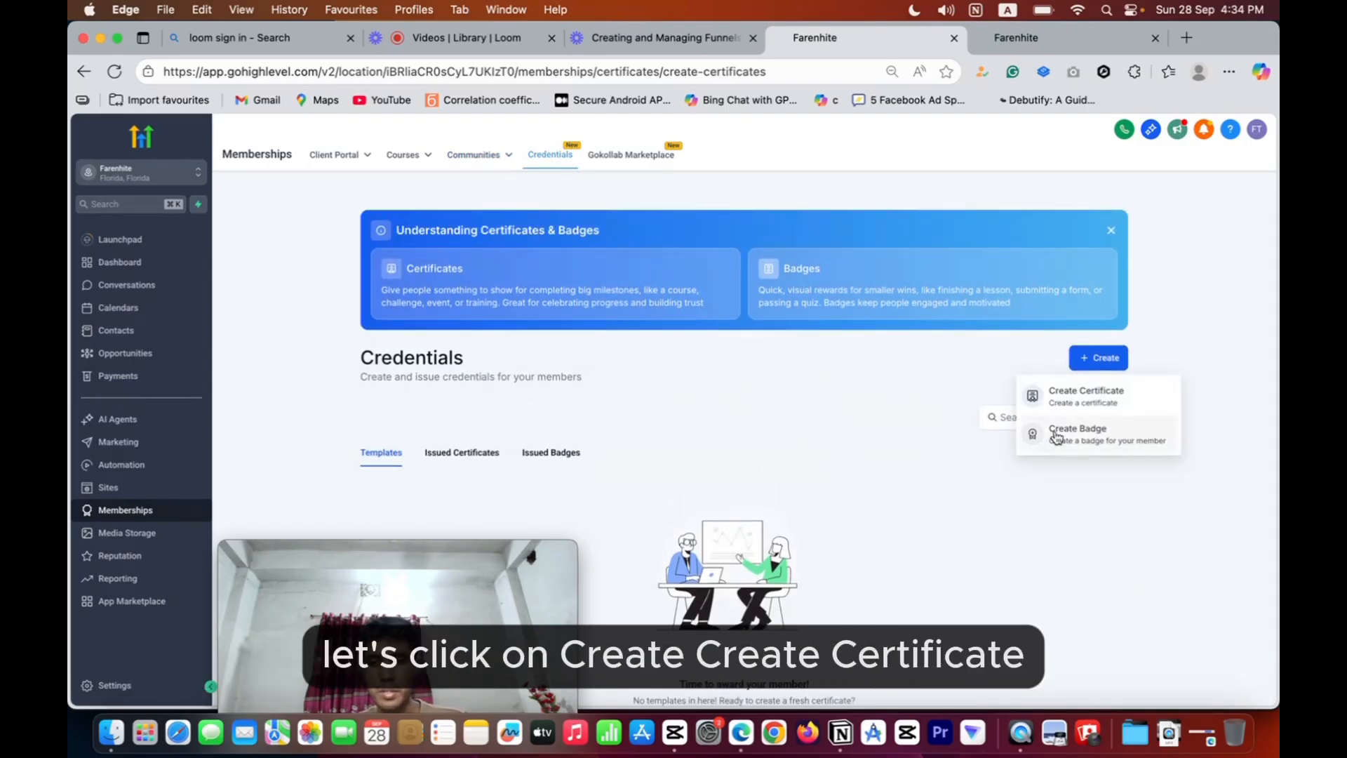
click(1061, 400)
click(735, 385)
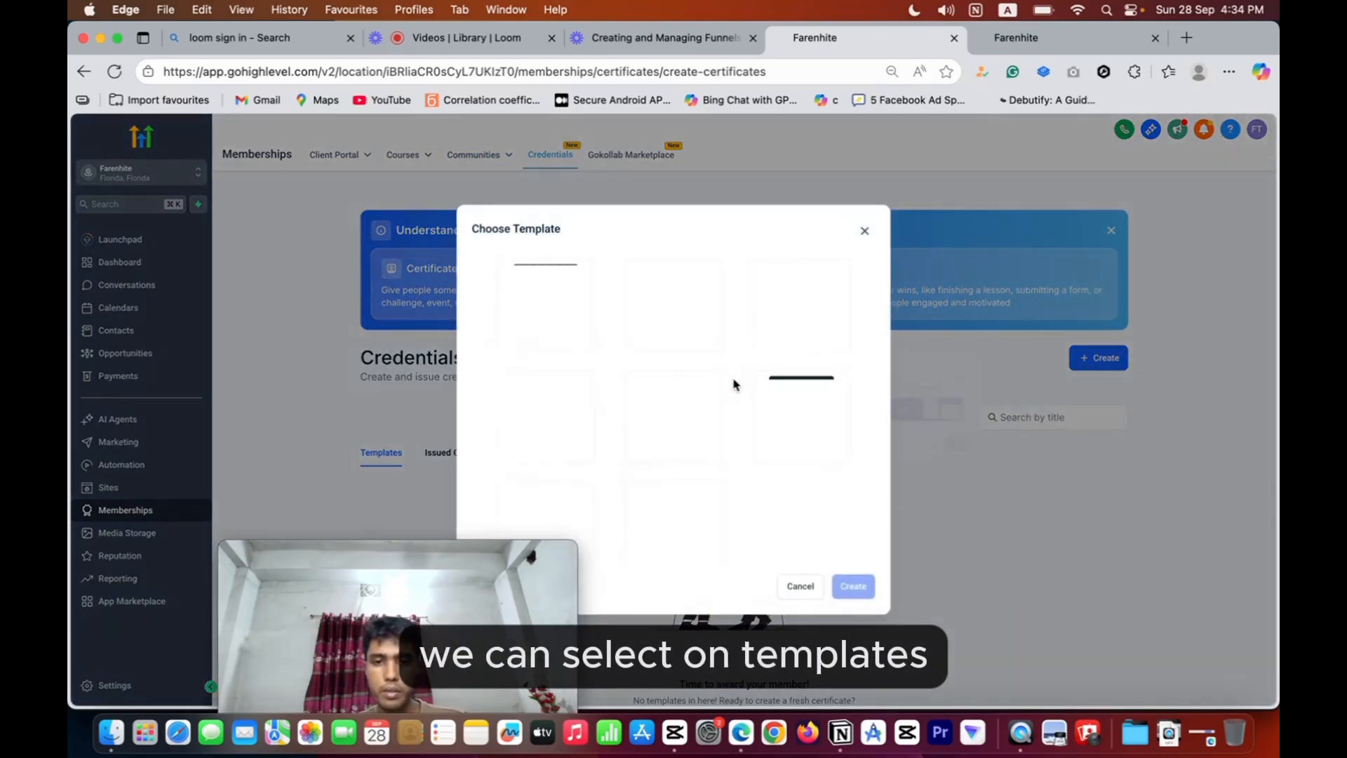
scroll(699, 438, down, 1)
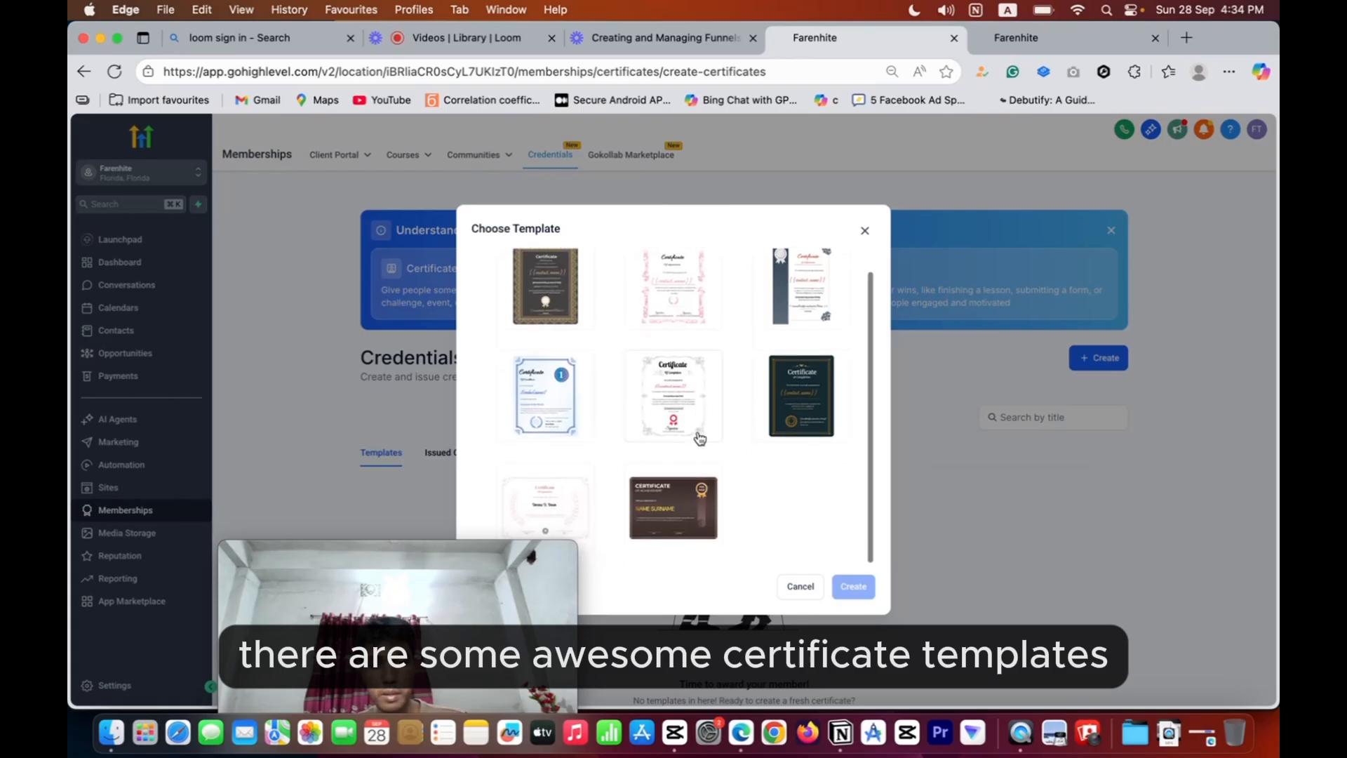
click(706, 408)
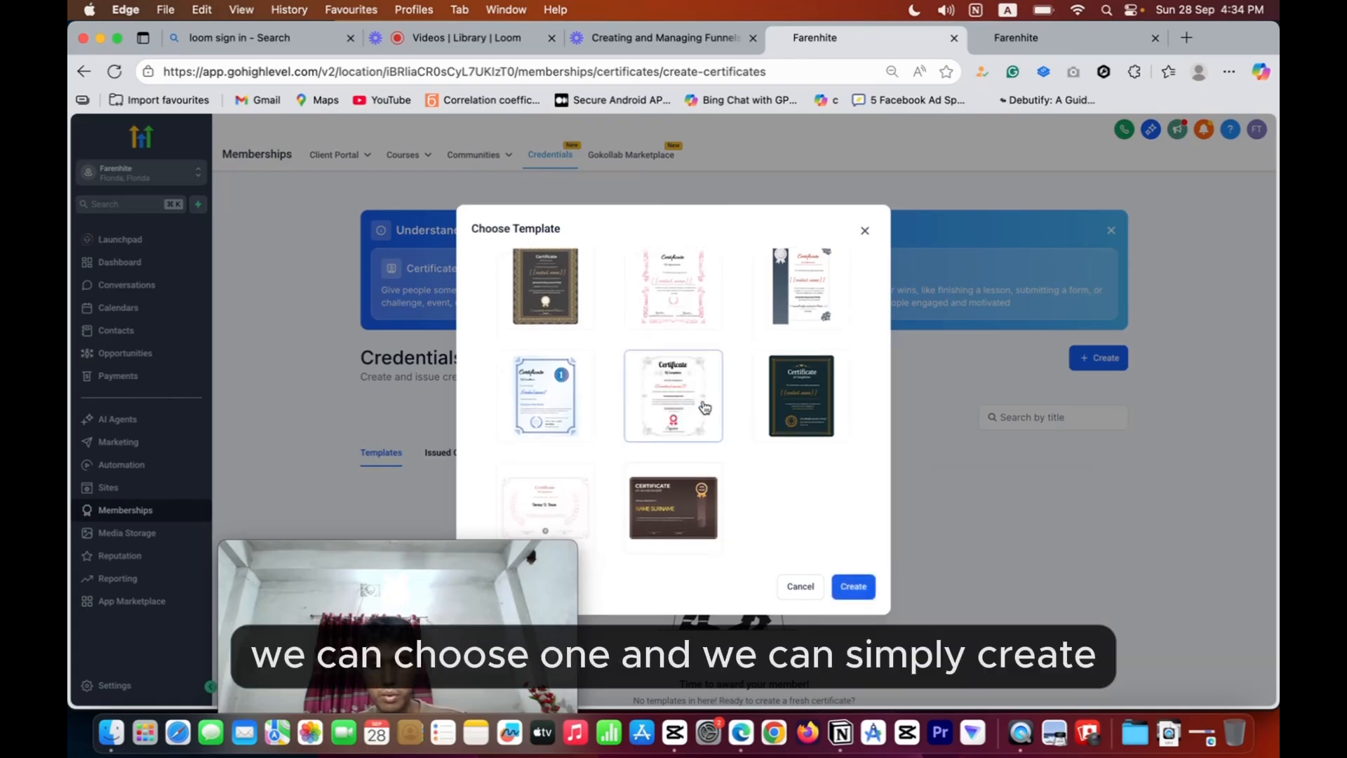
click(835, 586)
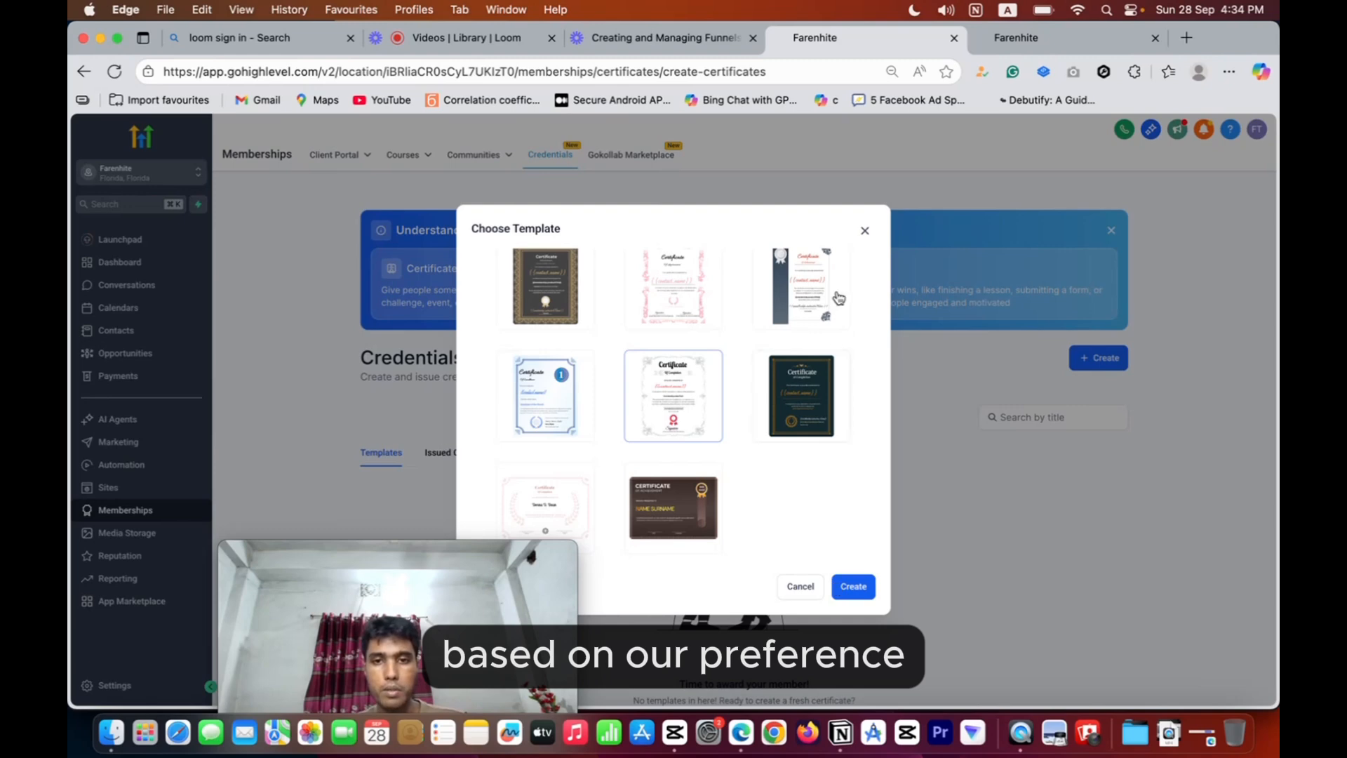
click(865, 327)
click(629, 155)
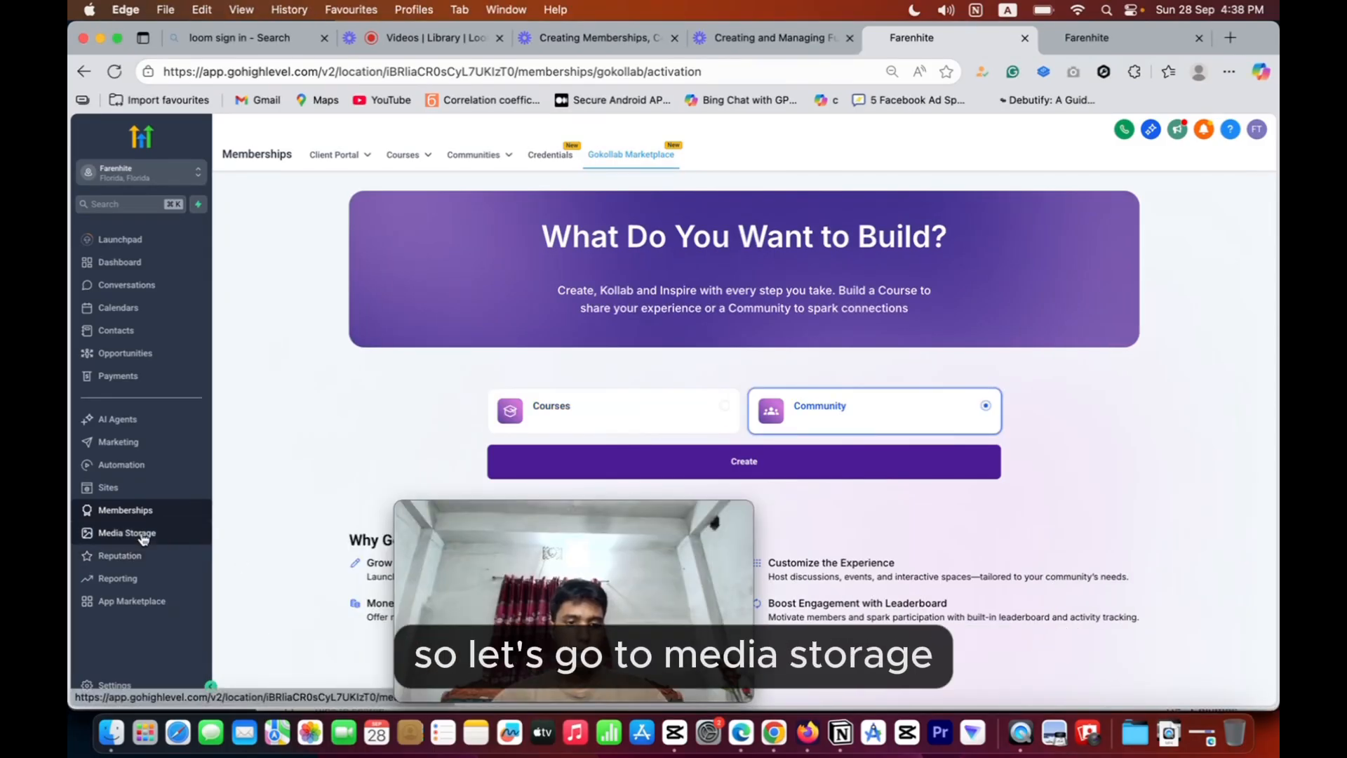
Compare the sub-account's Media Storage with the client account's full library, then open Reputation Overview
click(142, 535)
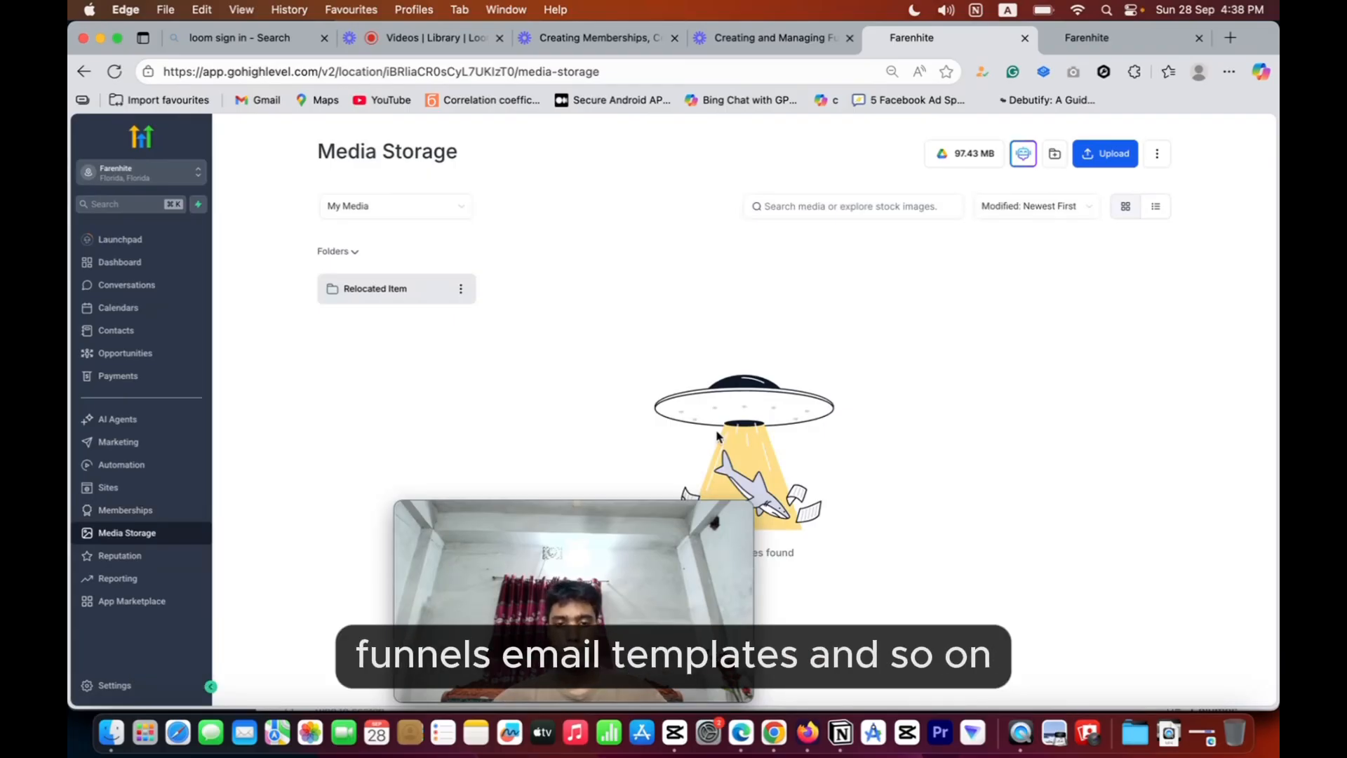
click(774, 734)
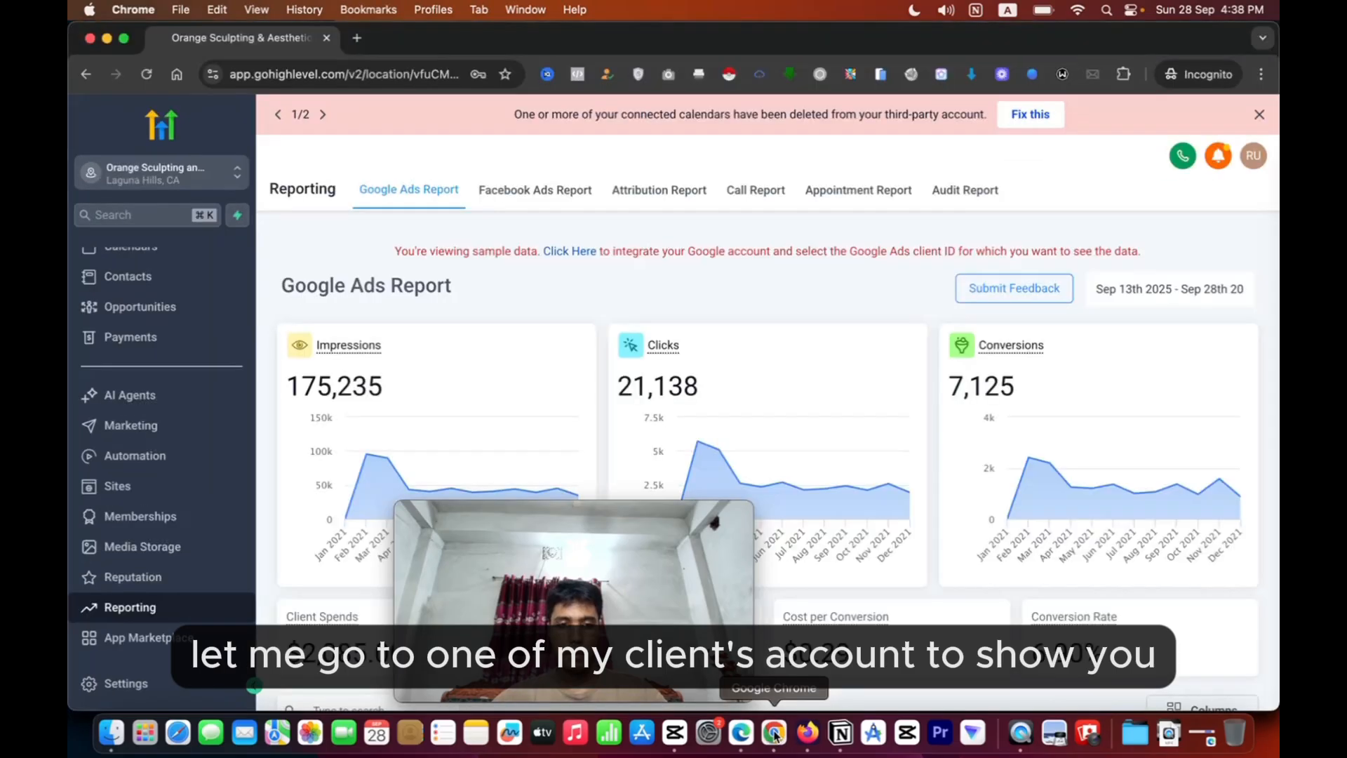
click(142, 547)
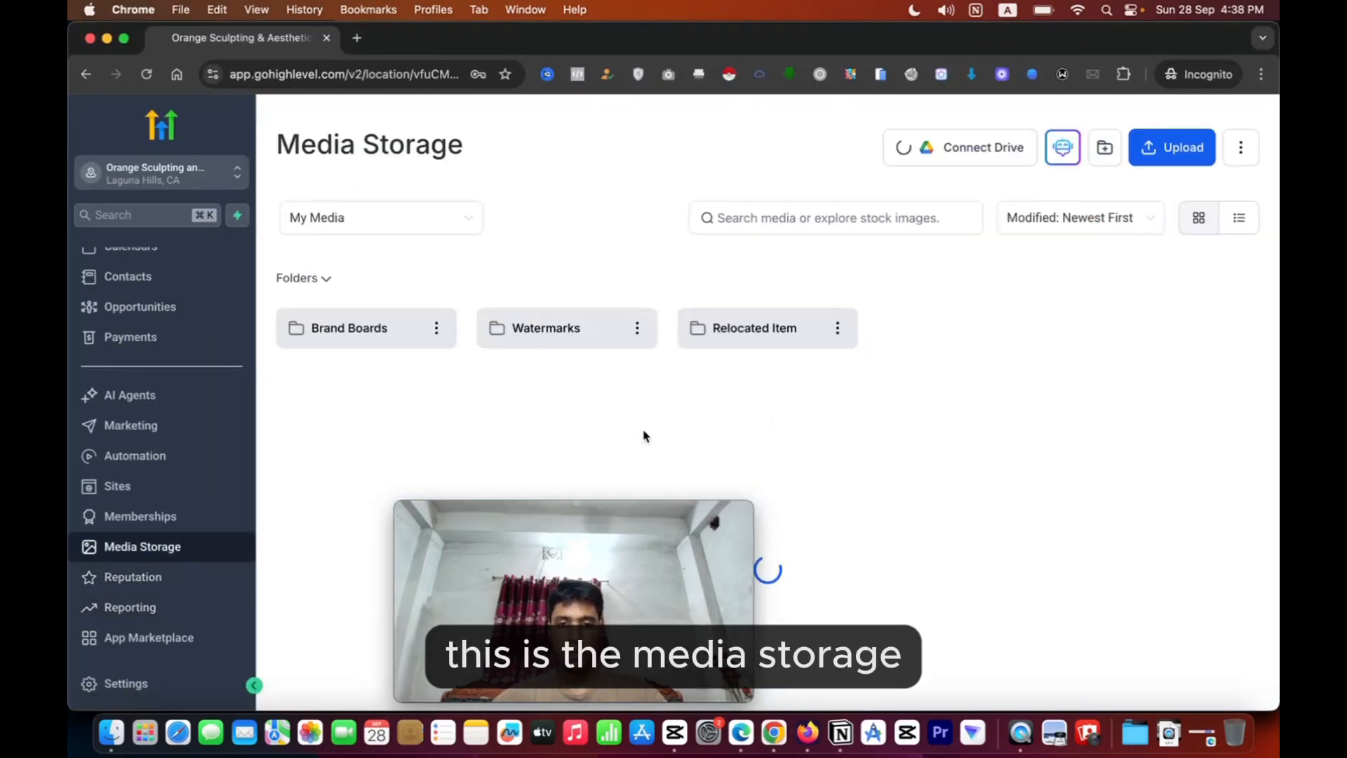
scroll(712, 418, down, 3)
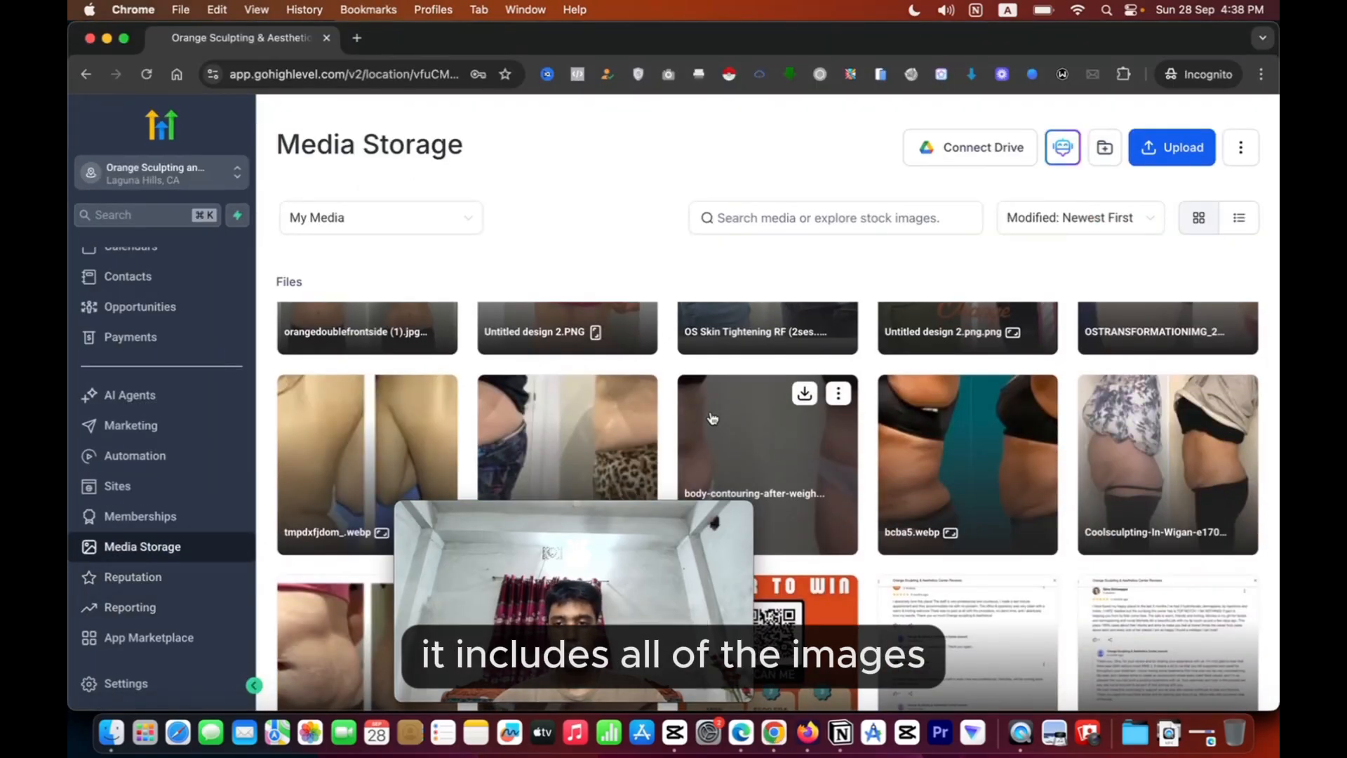
scroll(713, 418, down, 10)
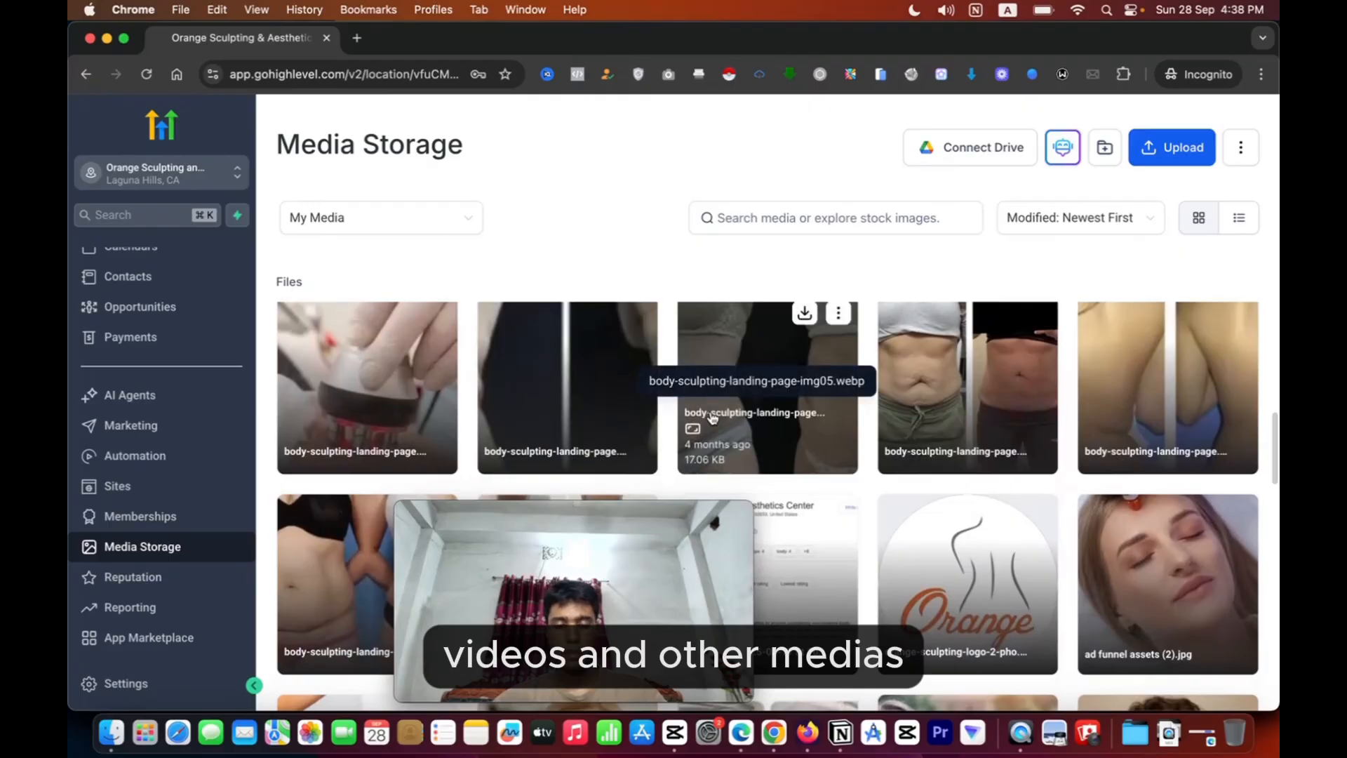
scroll(712, 418, up, 5)
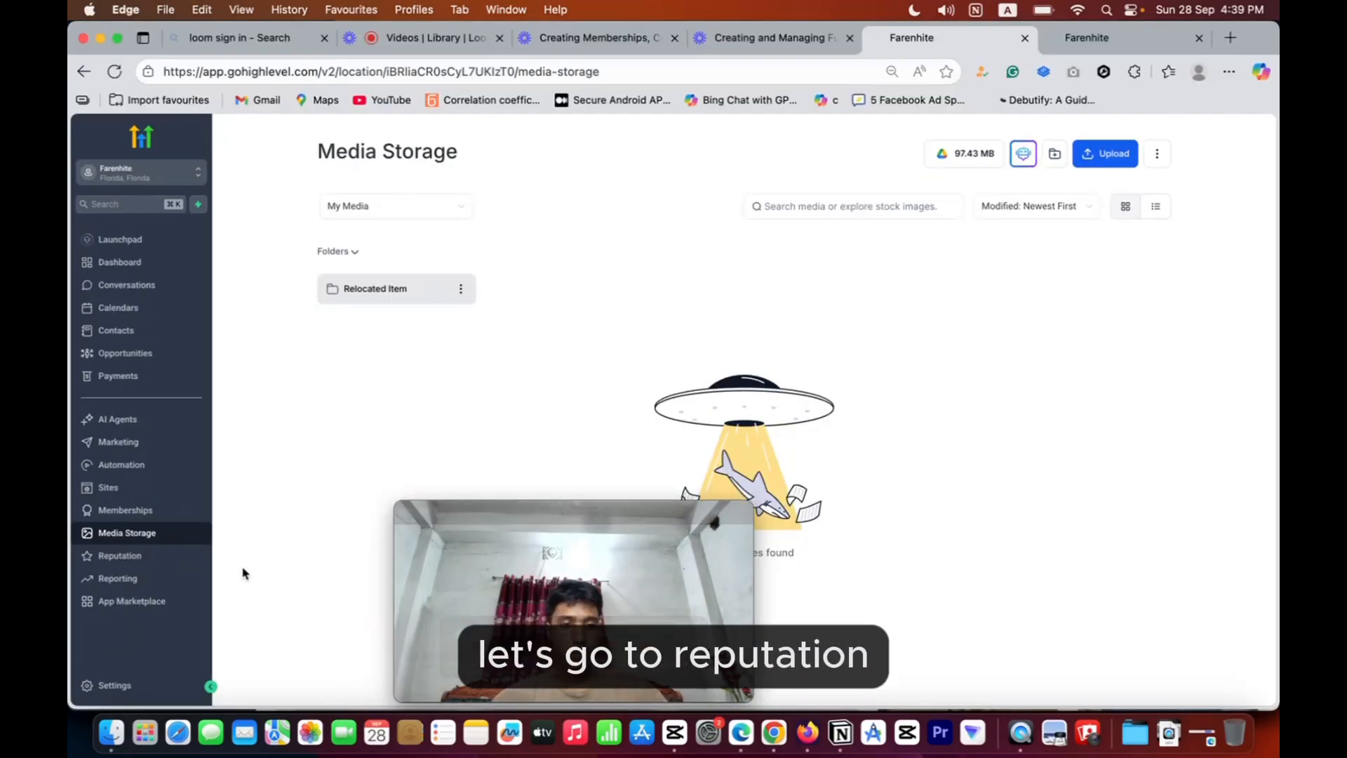
click(112, 556)
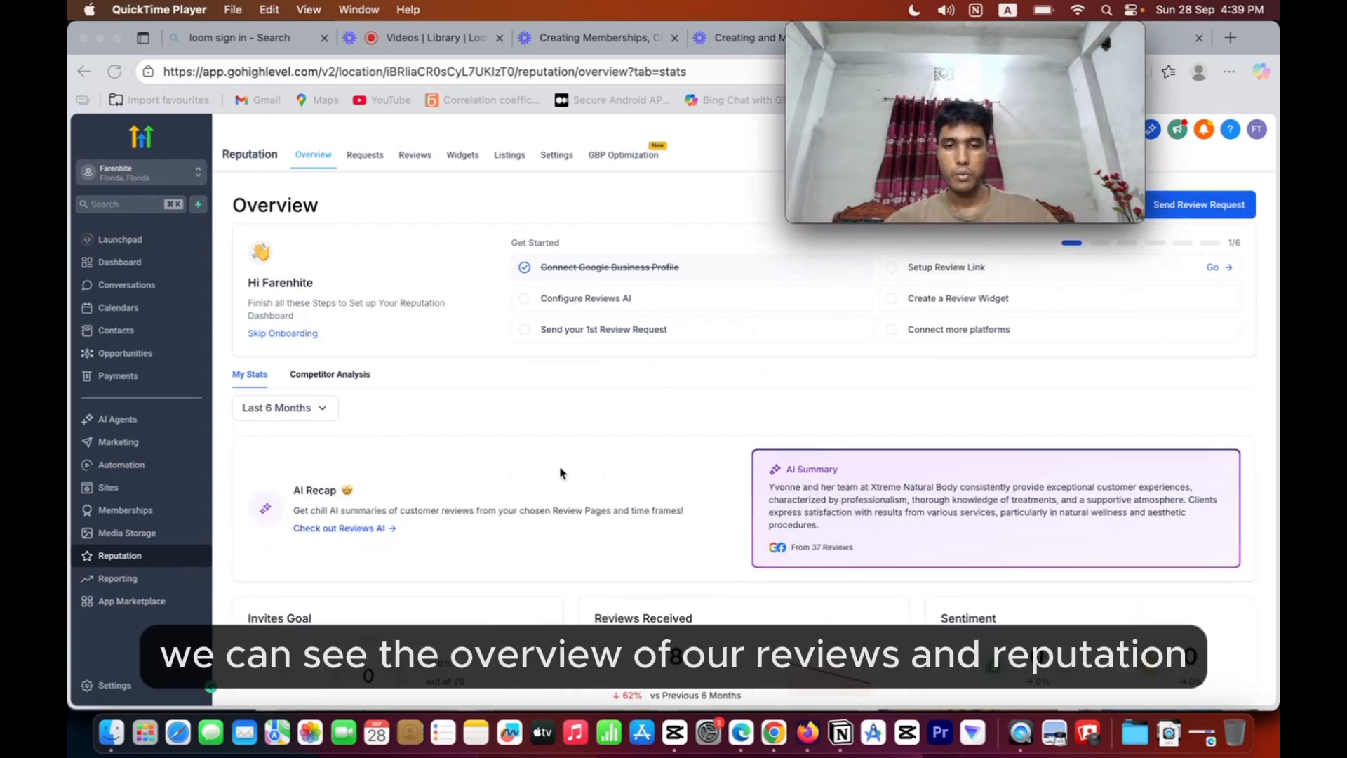
Start a review request in Reputation Requests and pick the saved contact
scroll(558, 471, down, 5)
scroll(559, 471, up, 5)
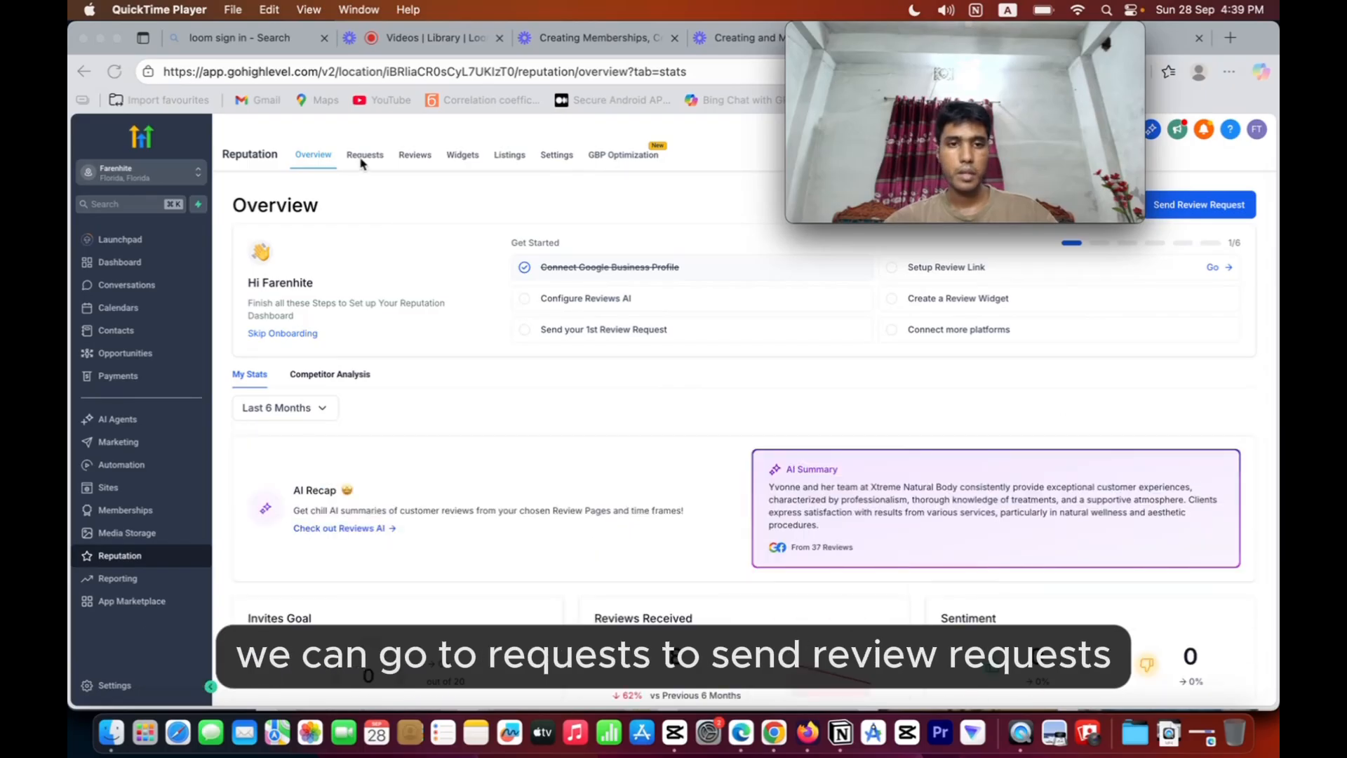
click(362, 156)
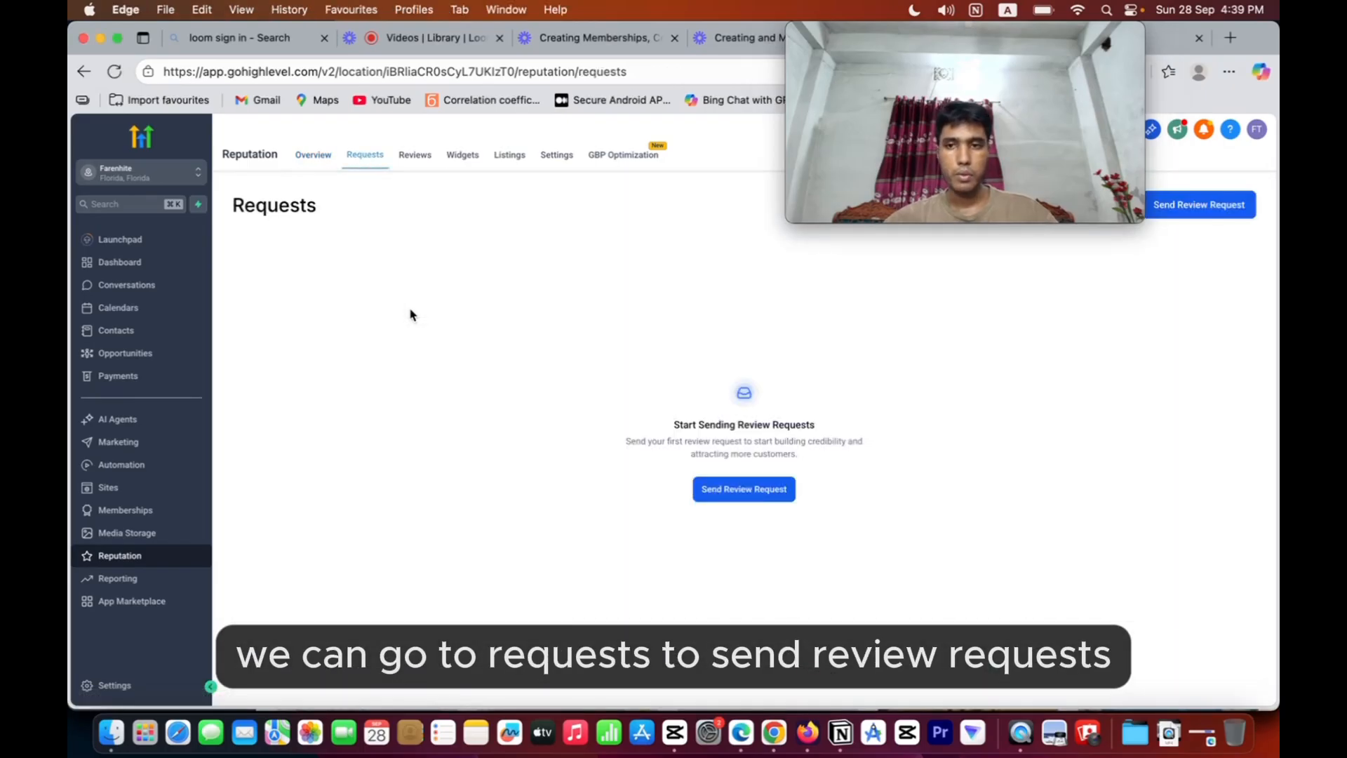
click(736, 490)
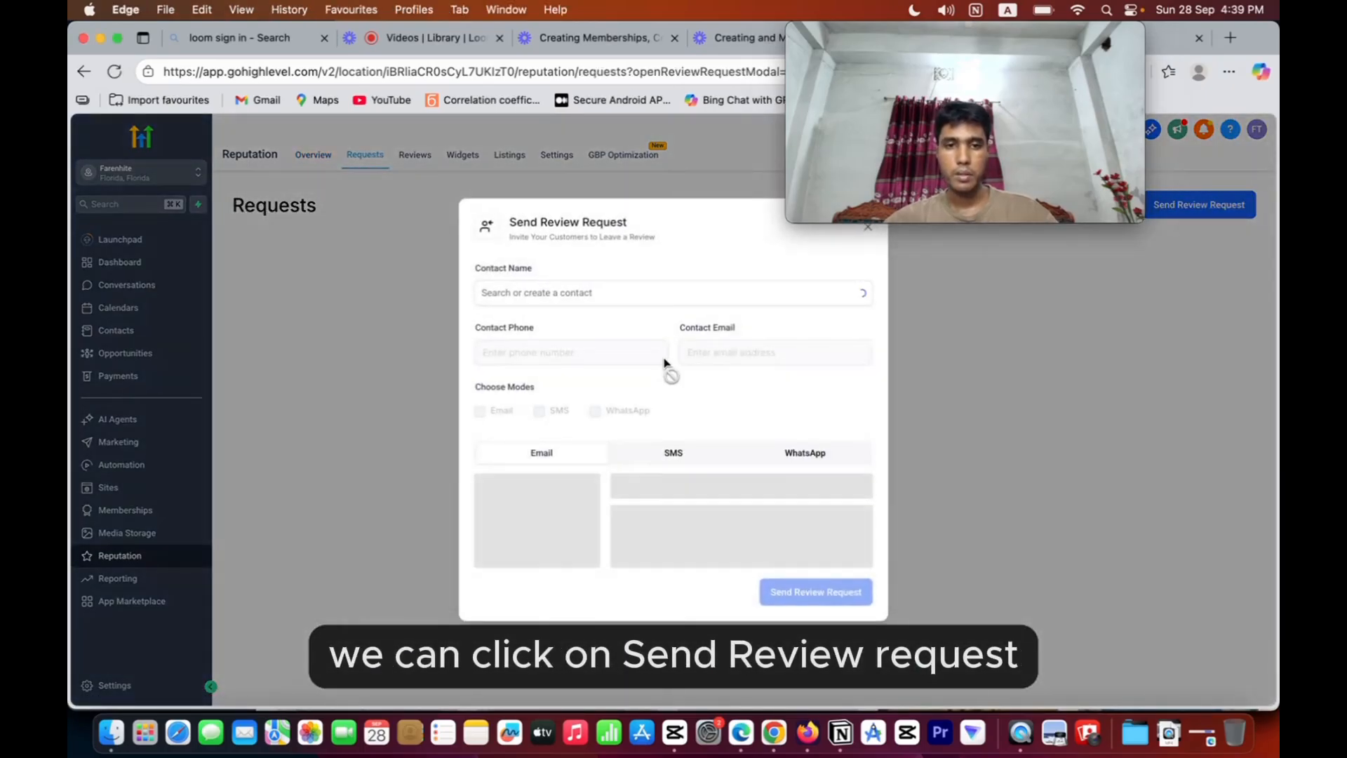
click(630, 286)
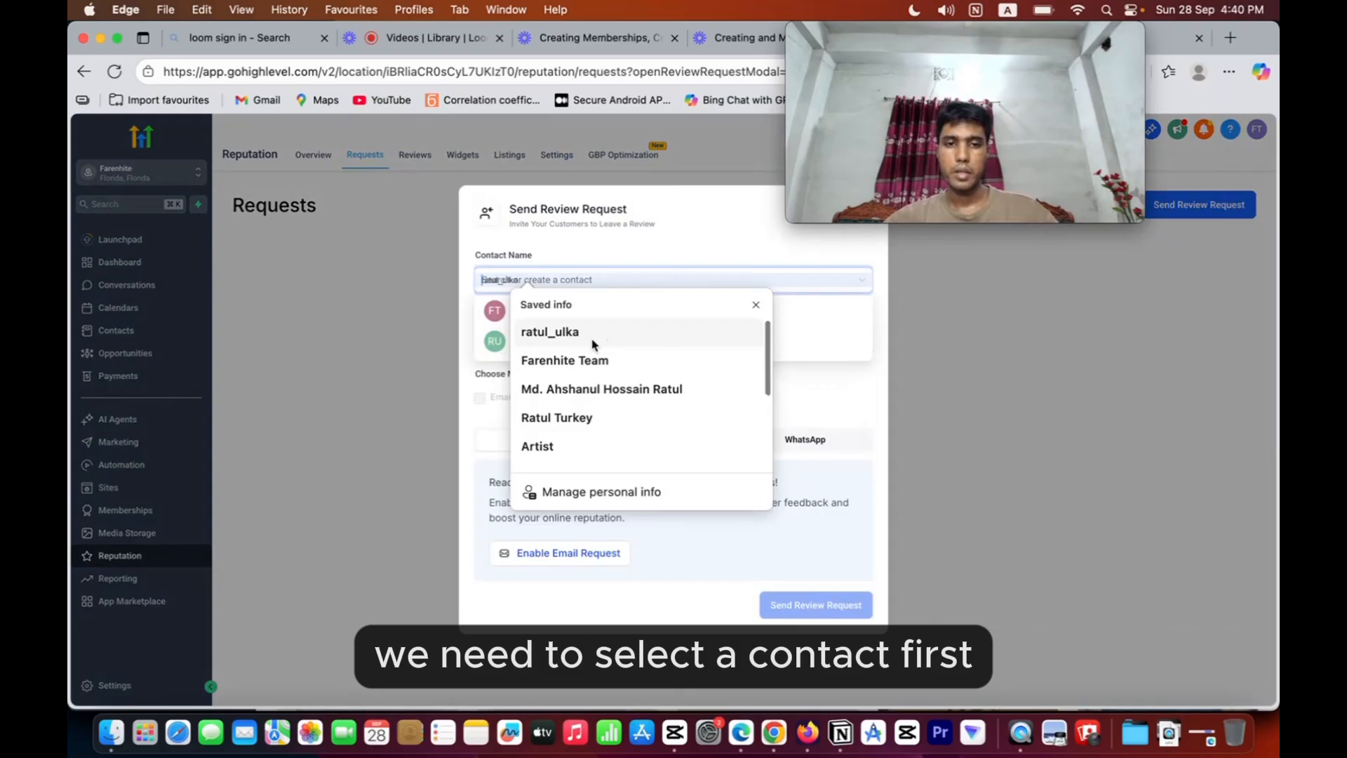
click(477, 337)
click(533, 280)
click(550, 347)
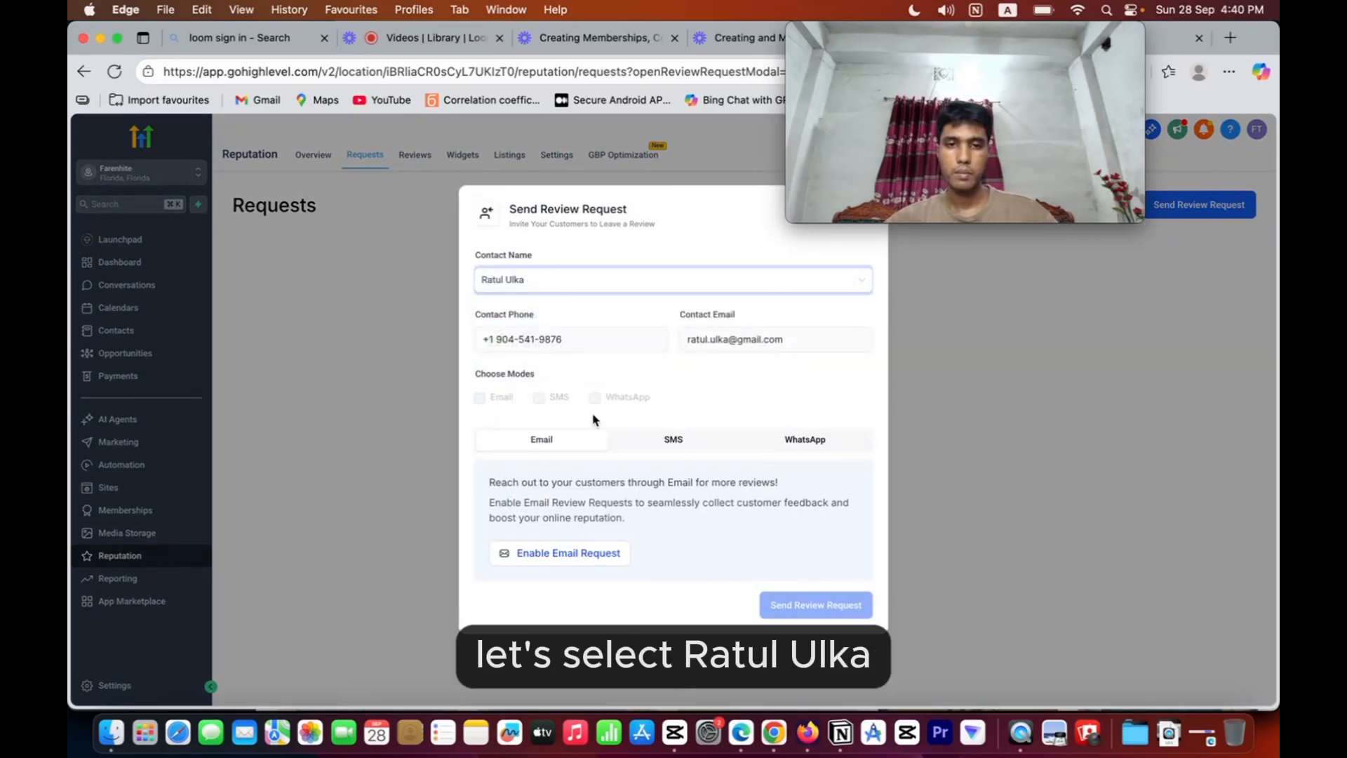
Turn on email review requests and begin a new email request template
click(544, 554)
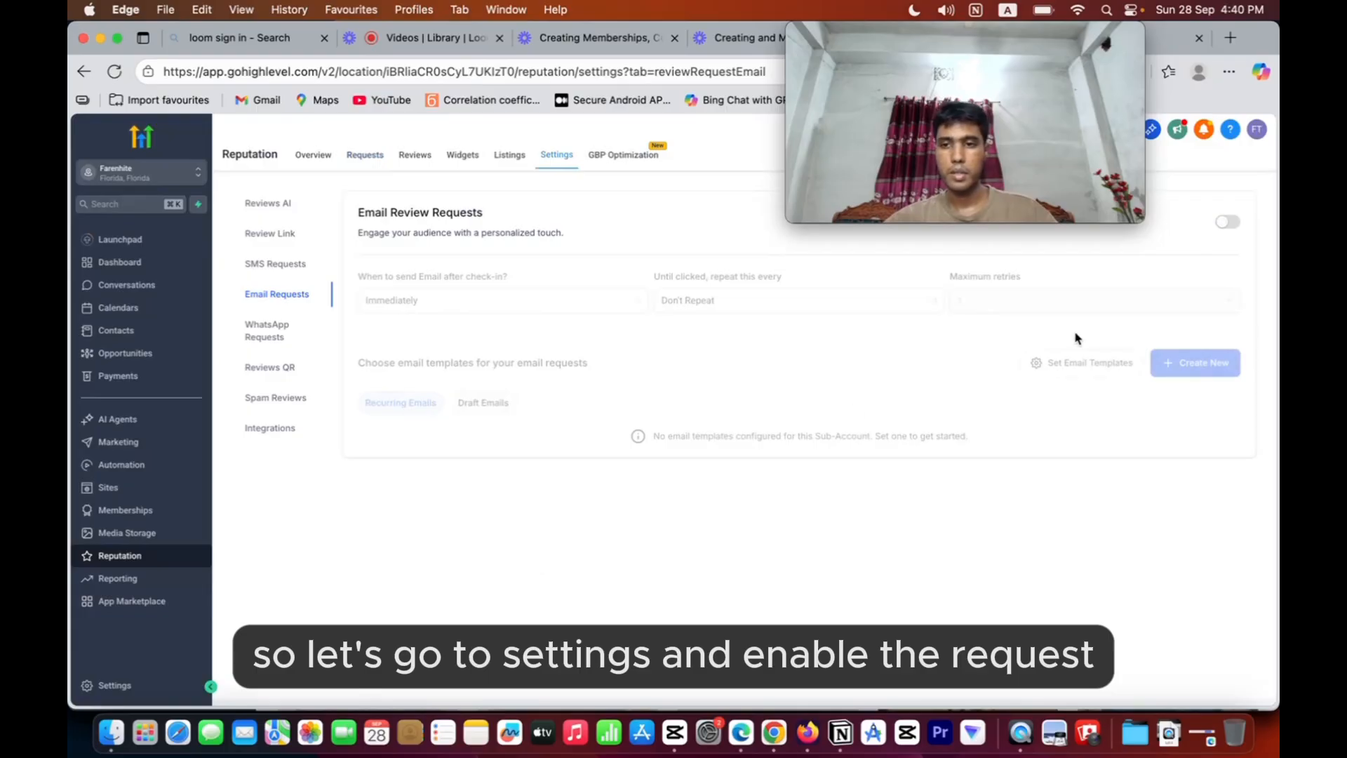
click(1226, 223)
click(1186, 372)
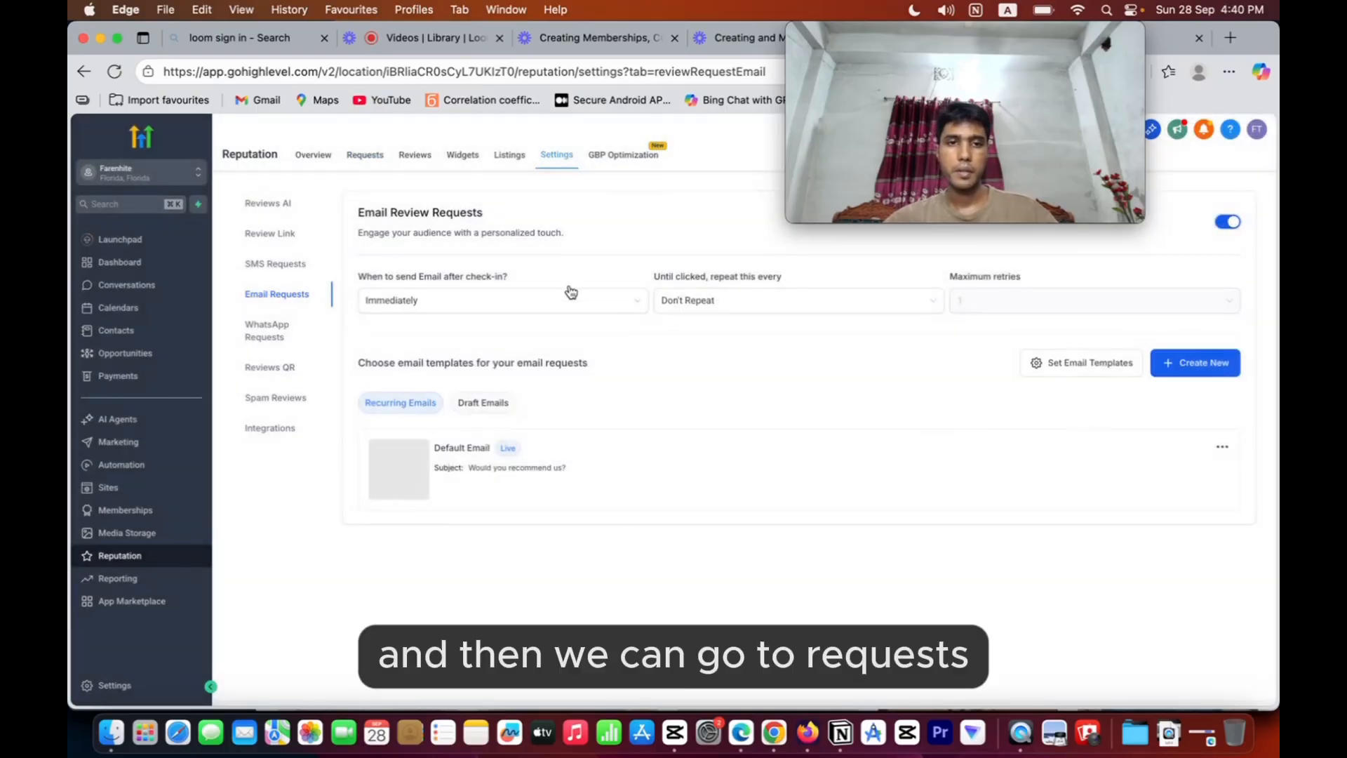
Start another review request for the contact, then view the received reviews list
click(355, 162)
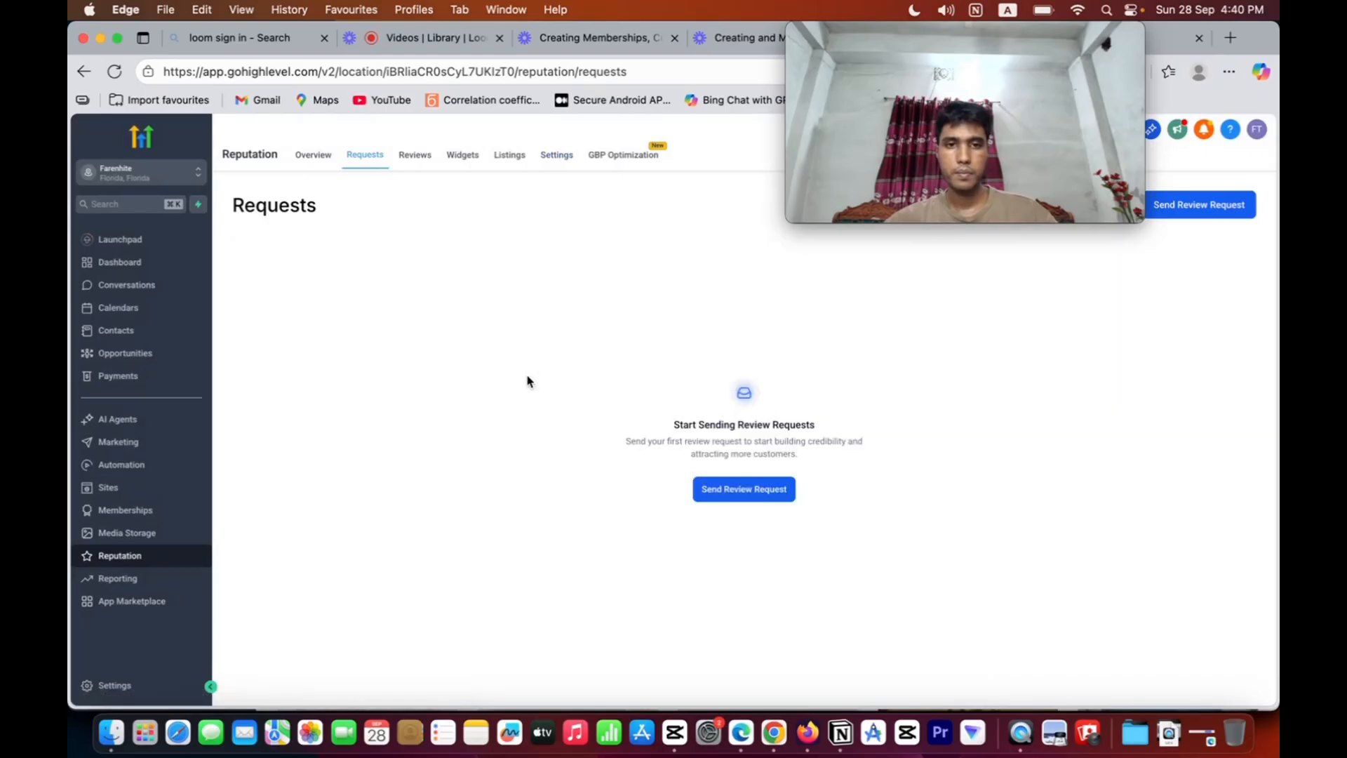
click(762, 496)
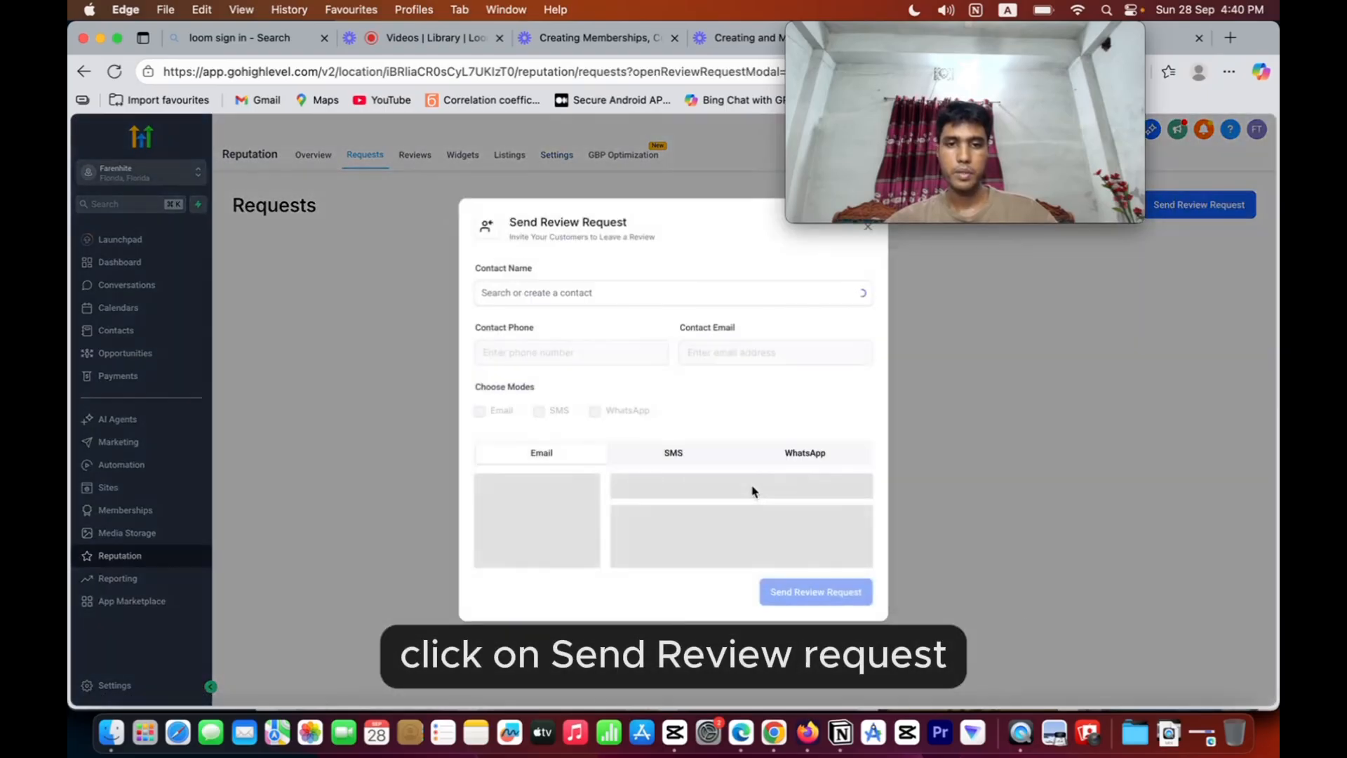
click(582, 263)
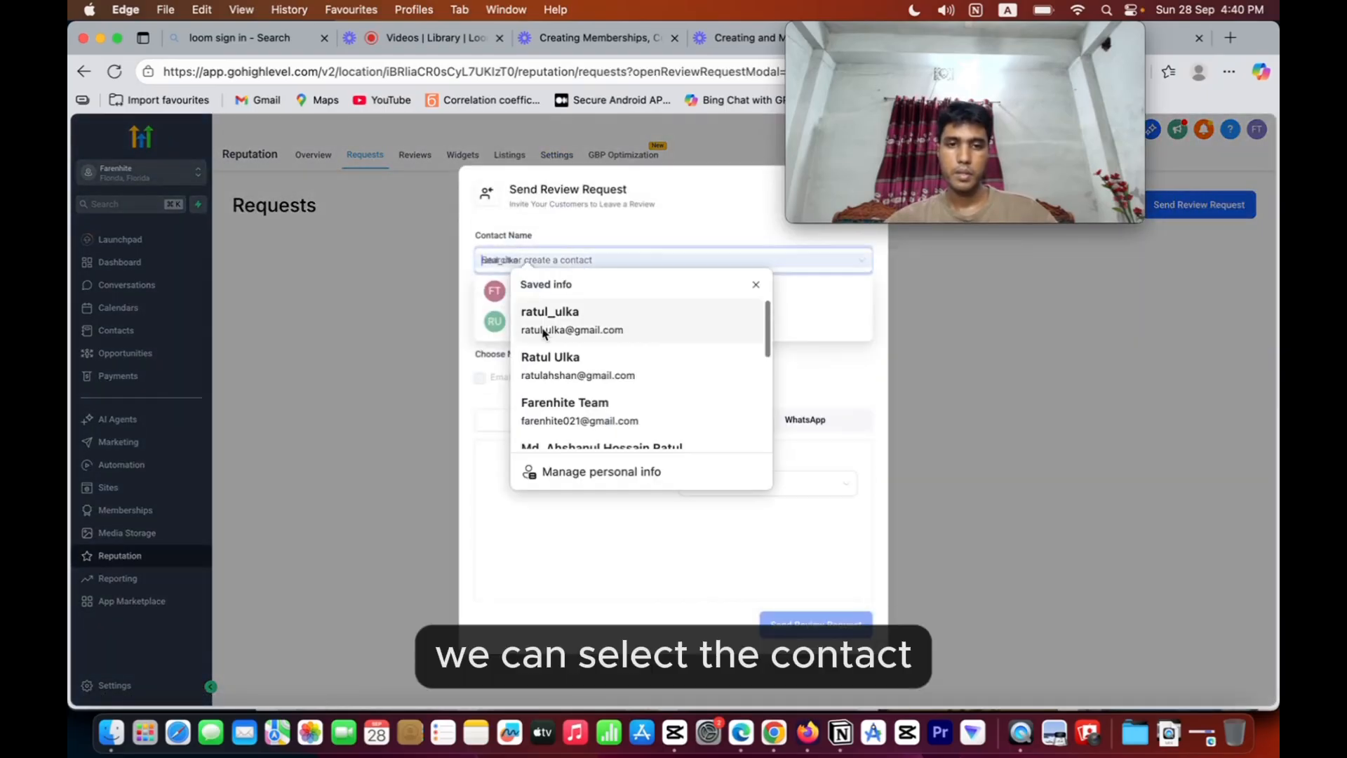
click(495, 327)
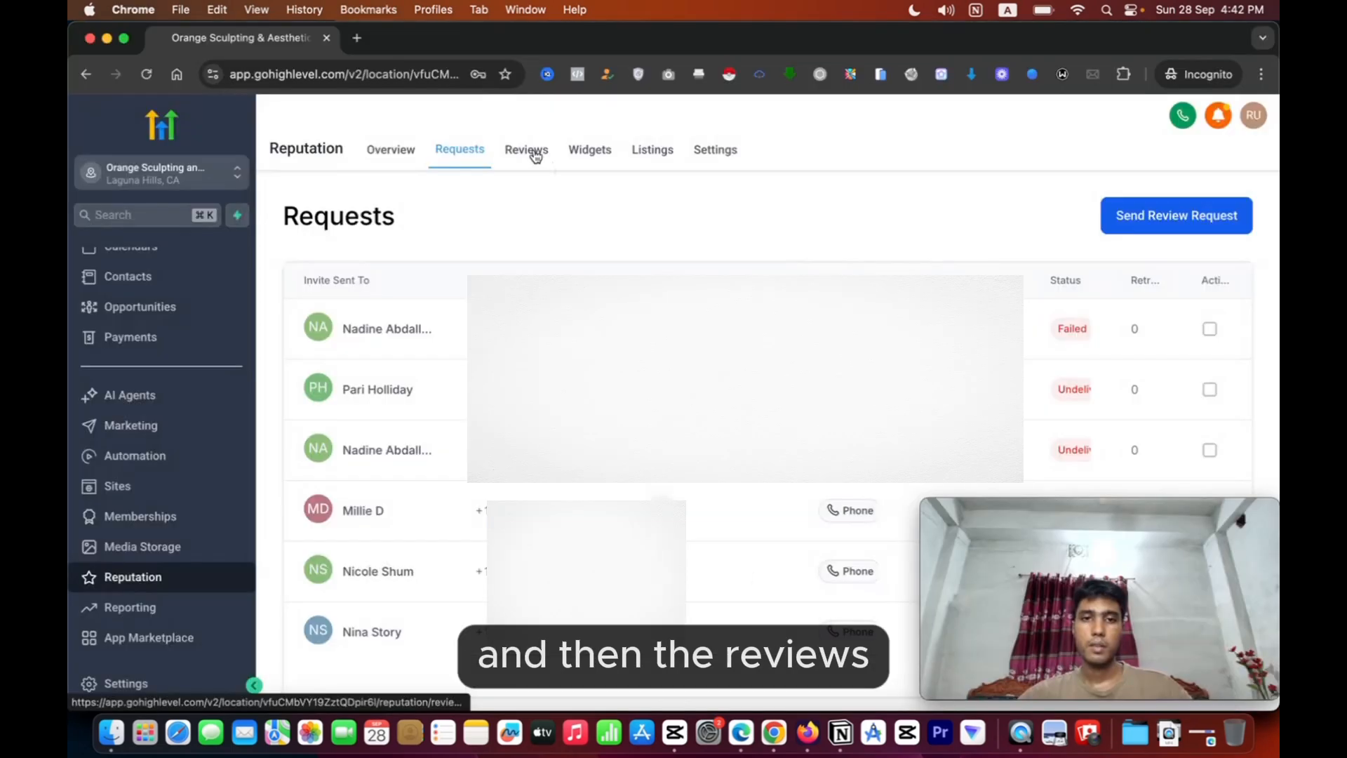
click(531, 150)
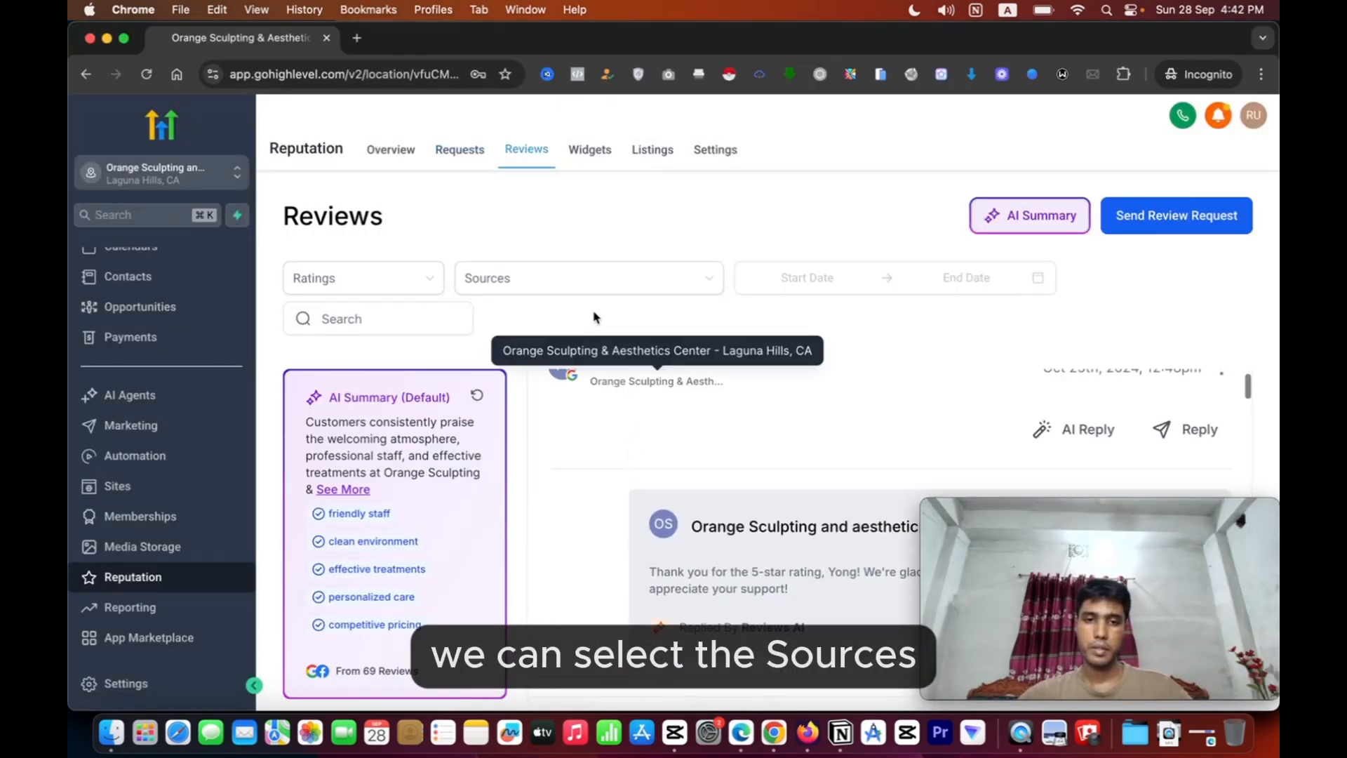
Filter the reviews to show only the Google business page source
click(582, 290)
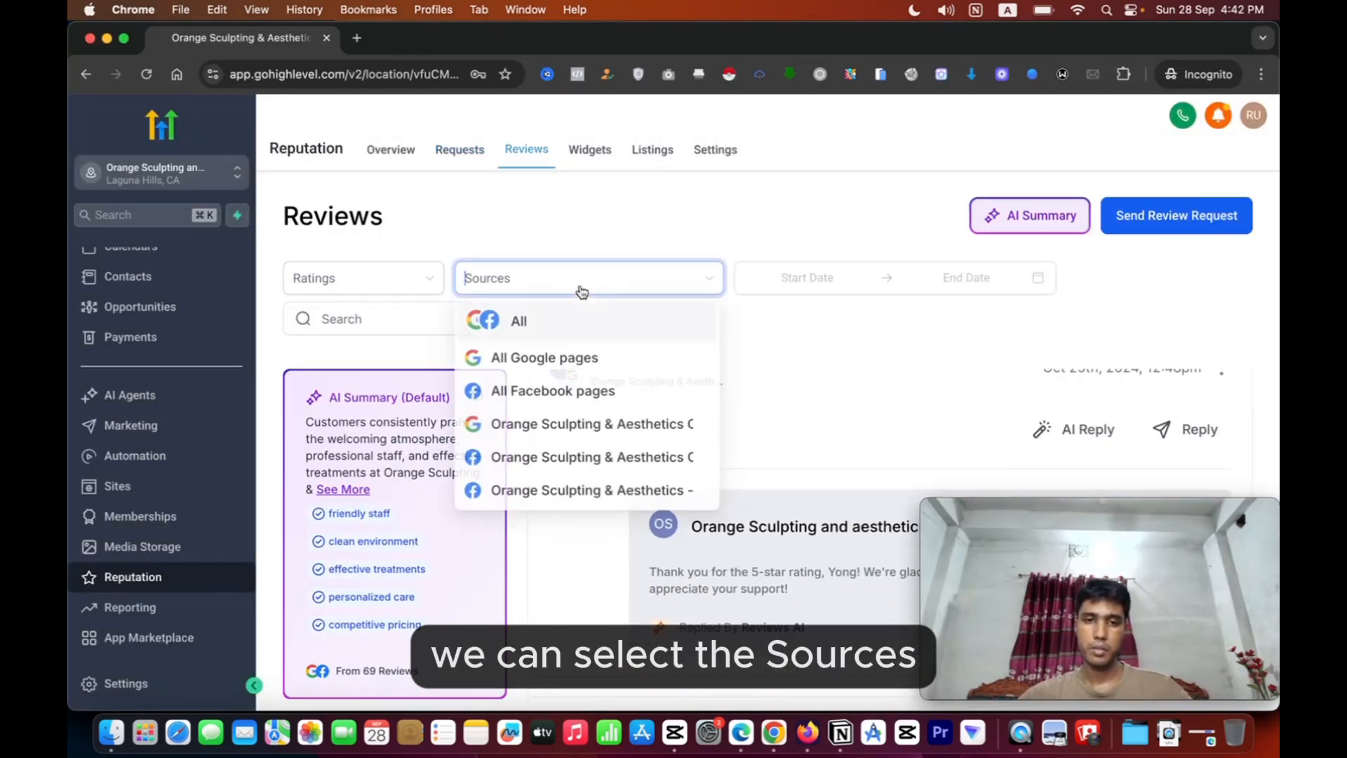
click(561, 426)
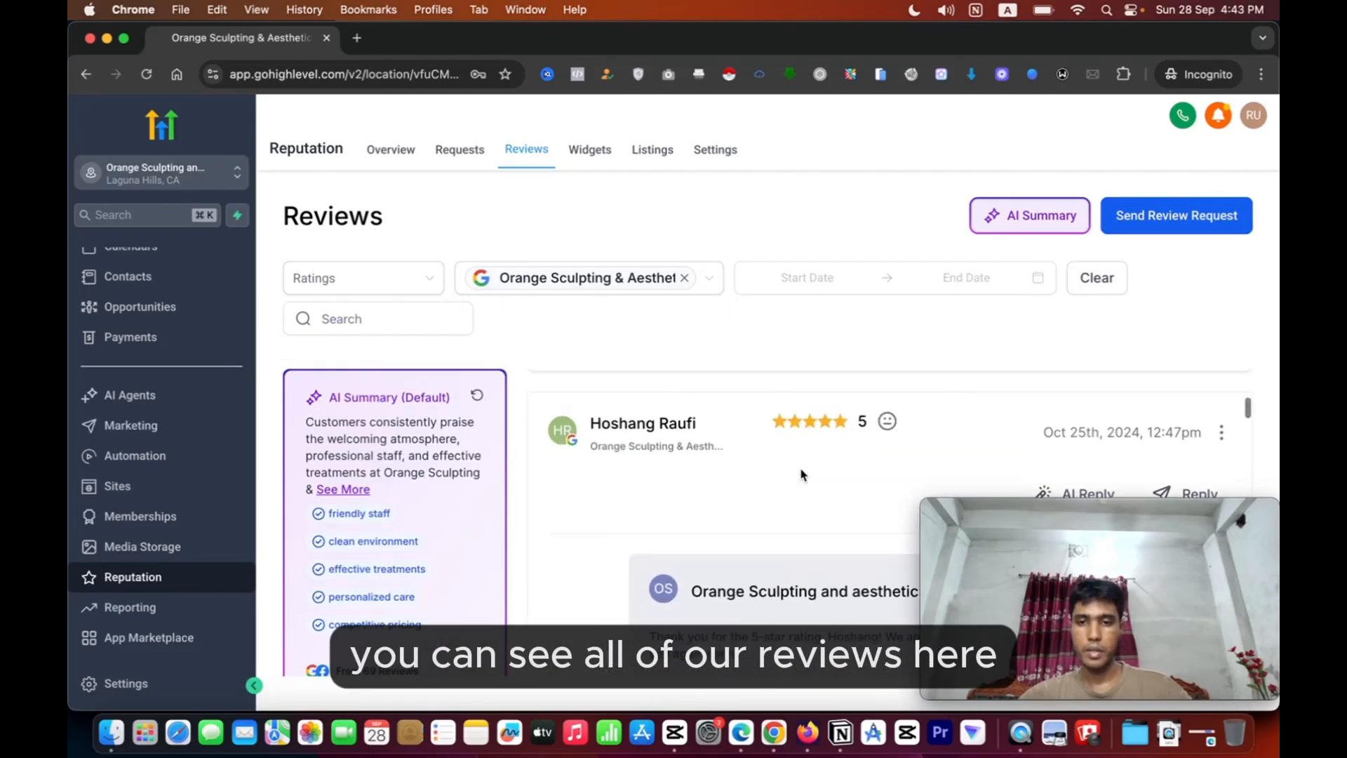
scroll(803, 475, down, 4)
Set the review widget to Slider layout, copy its embed code, and preview it on mobile
click(588, 149)
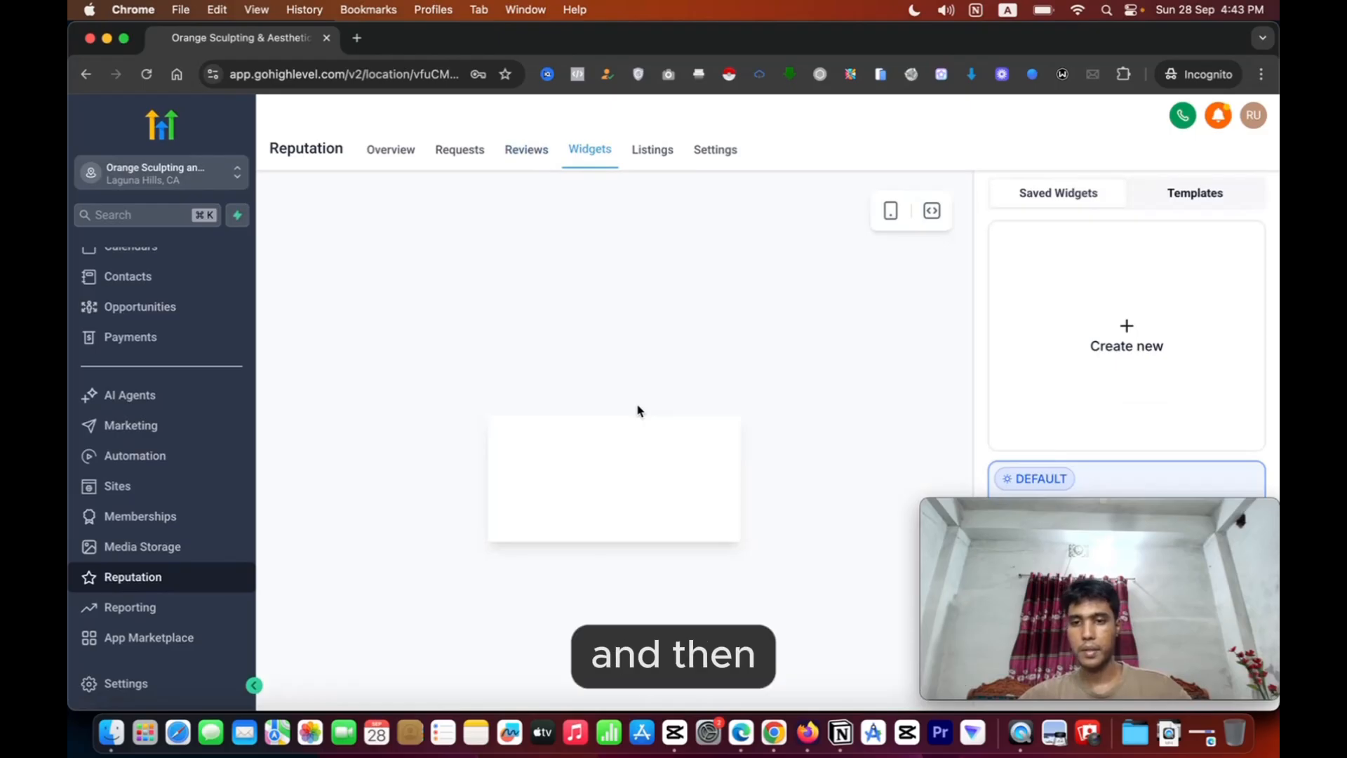
drag(1072, 552, 400, 571)
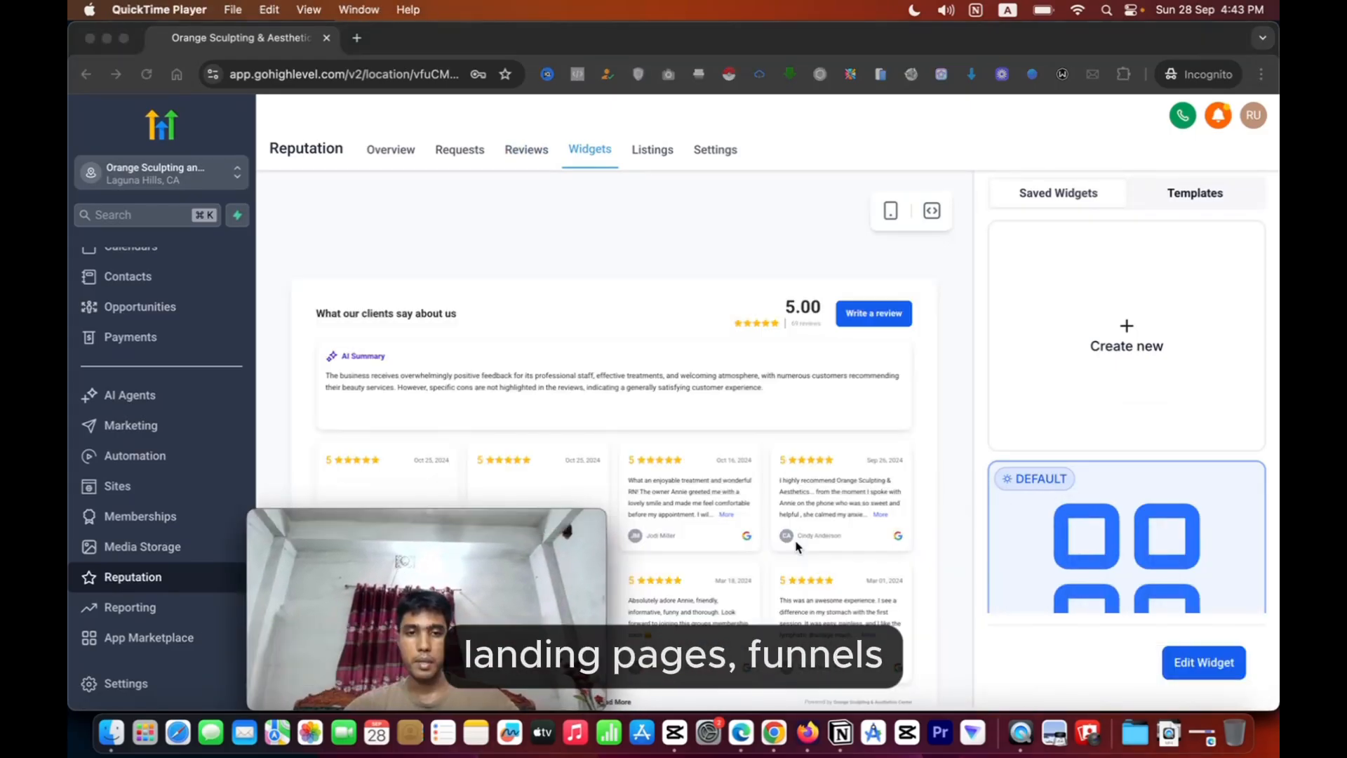
scroll(1116, 491, down, 2)
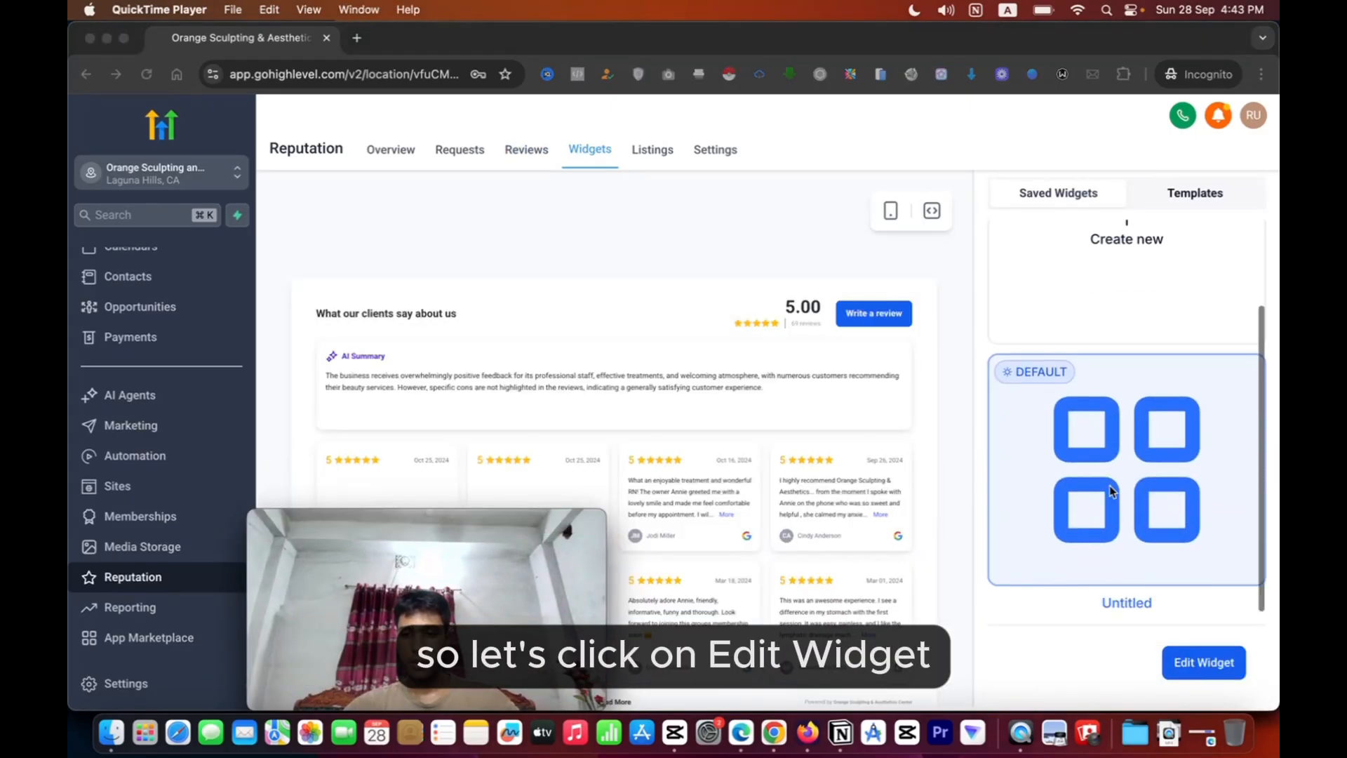
click(1184, 673)
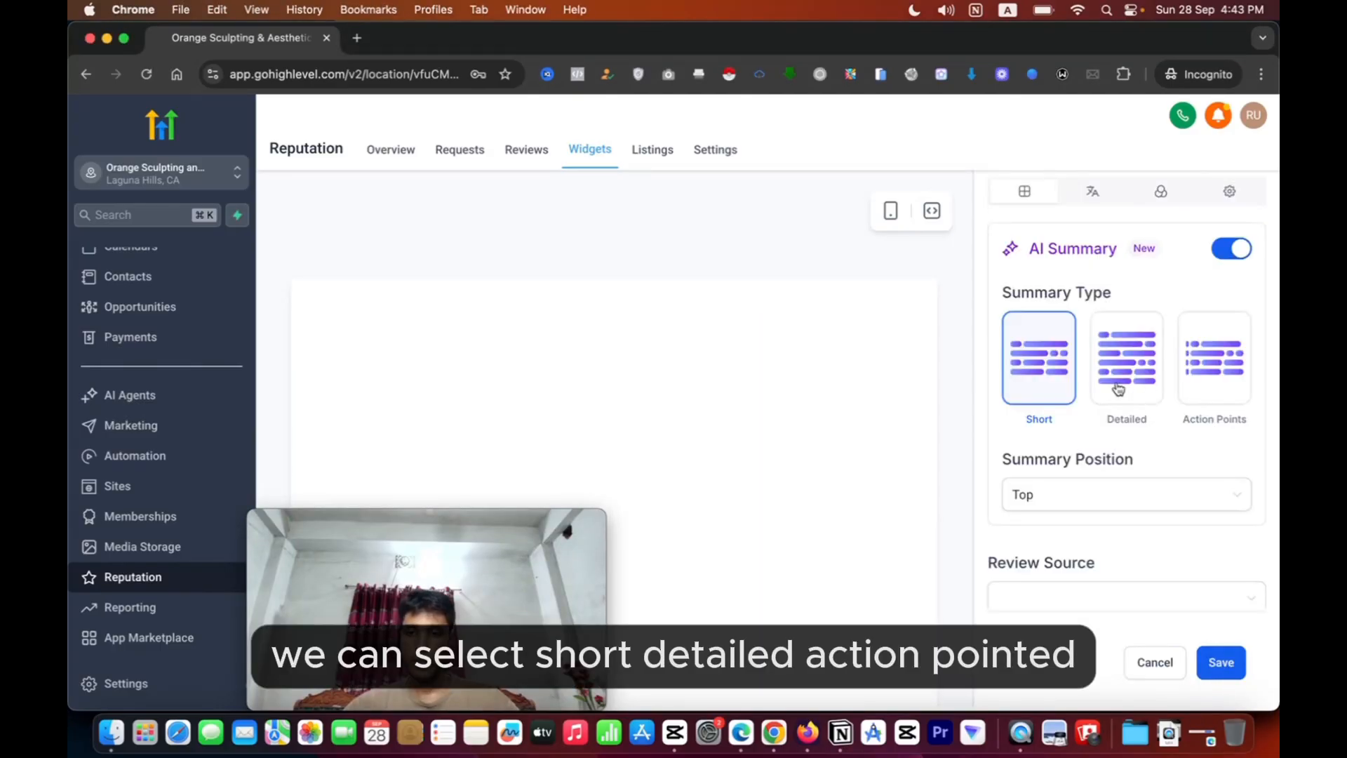
scroll(1136, 386, down, 3)
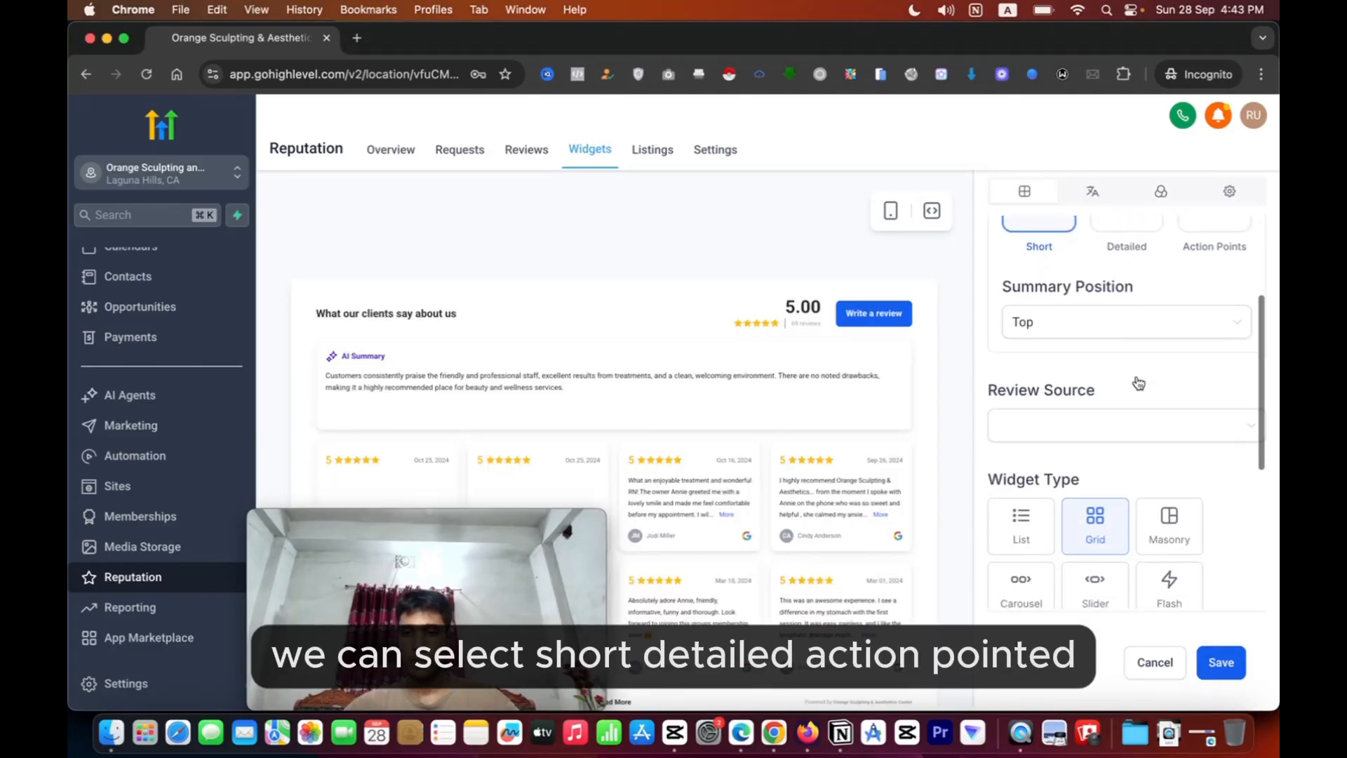
scroll(1139, 383, down, 3)
click(1081, 428)
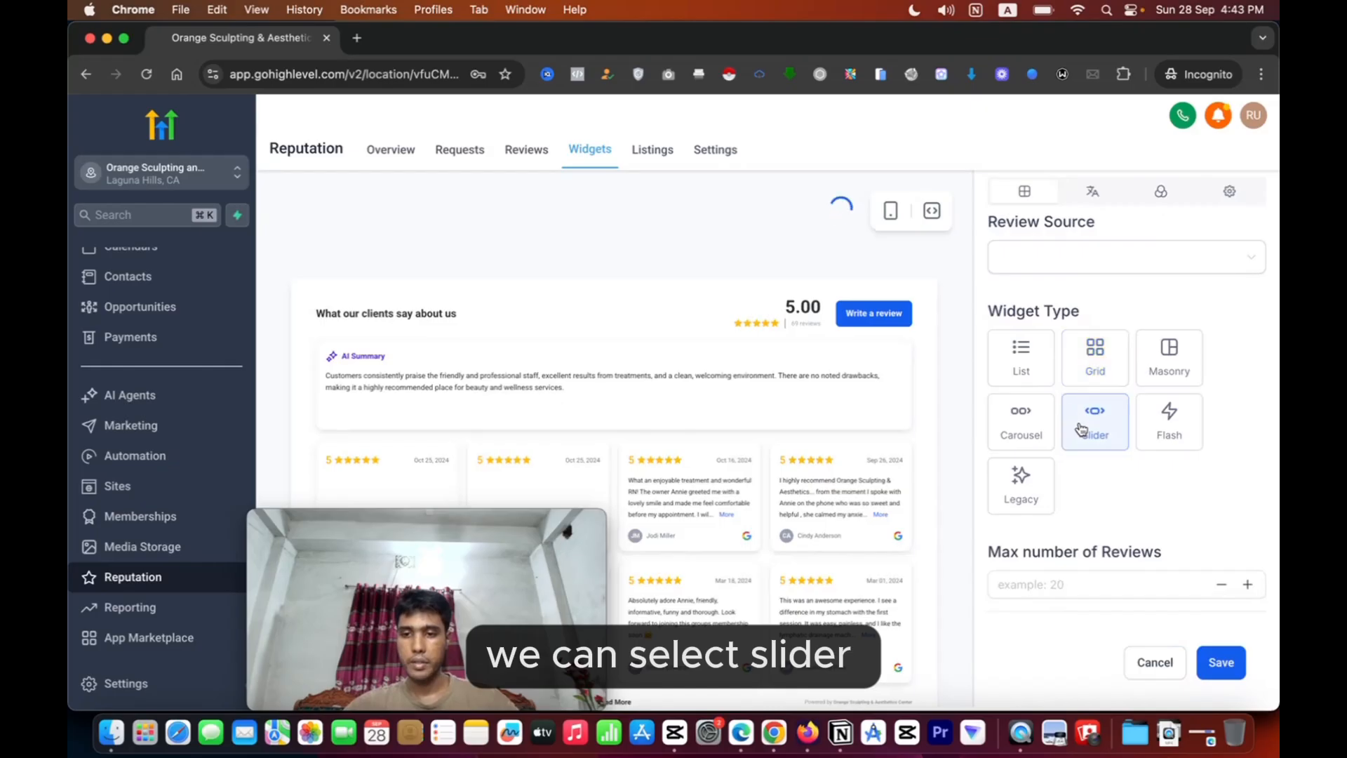
click(1228, 192)
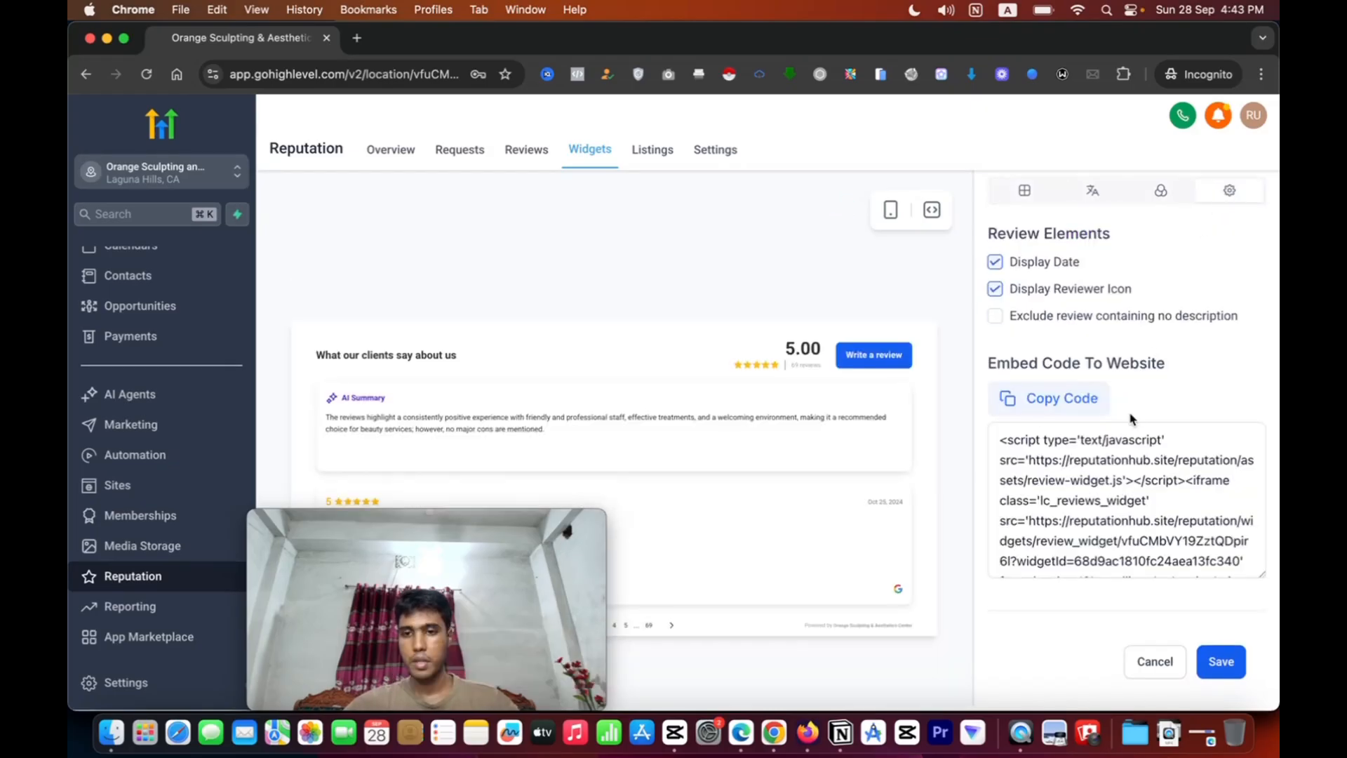
click(1061, 402)
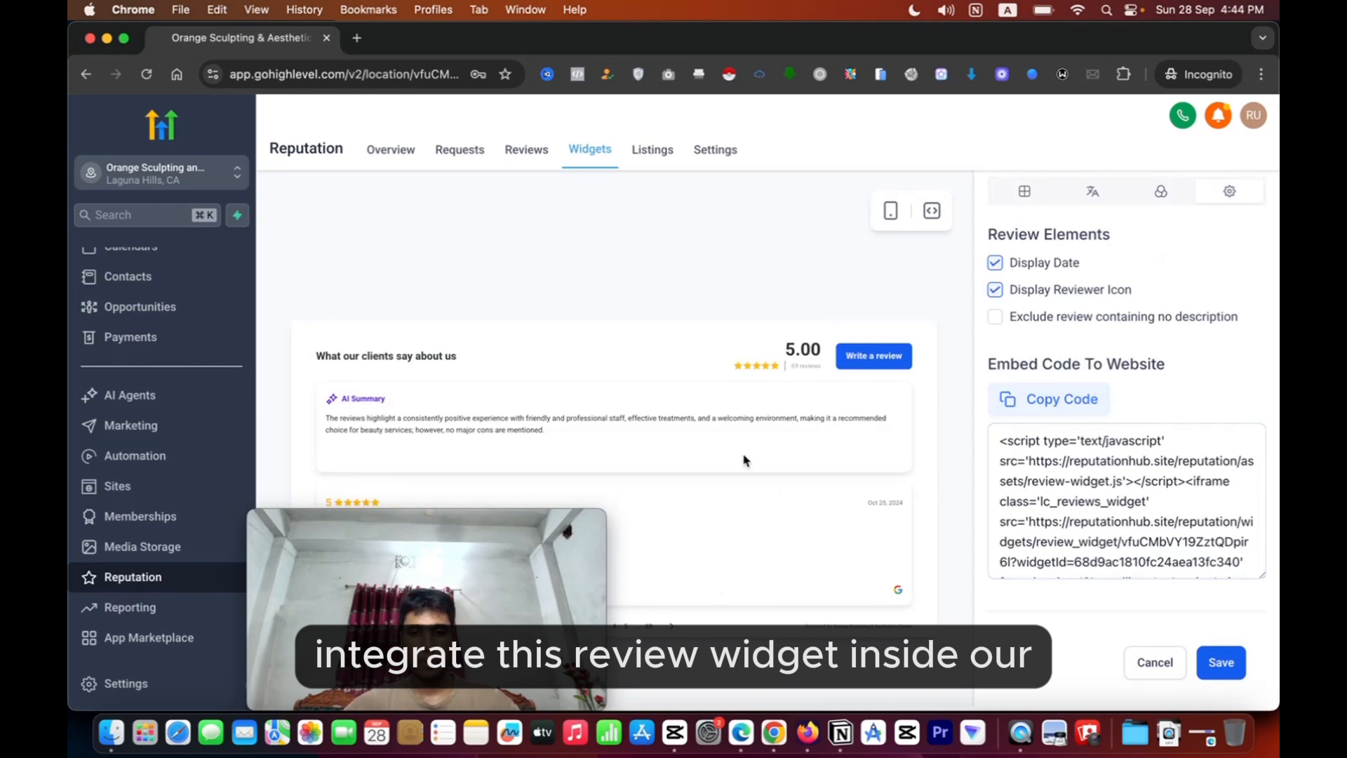
click(889, 219)
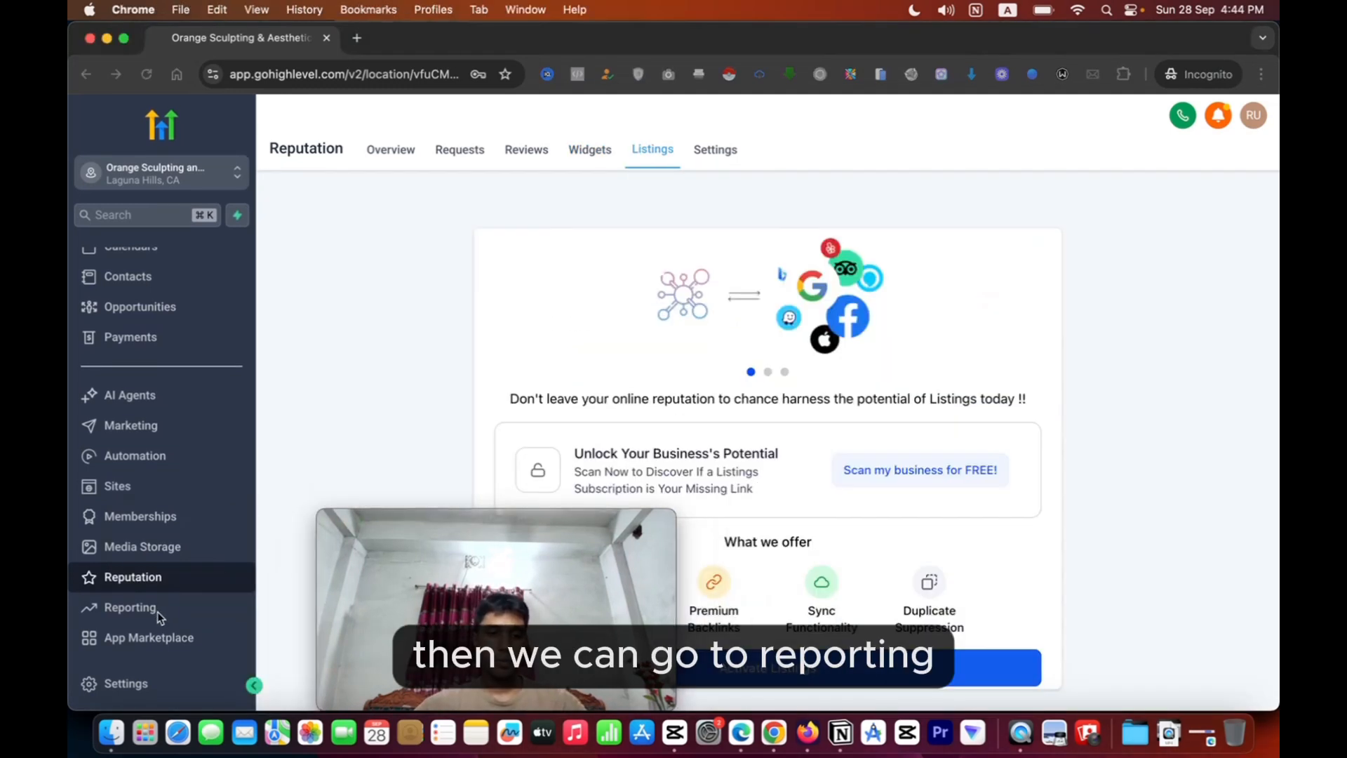
click(157, 612)
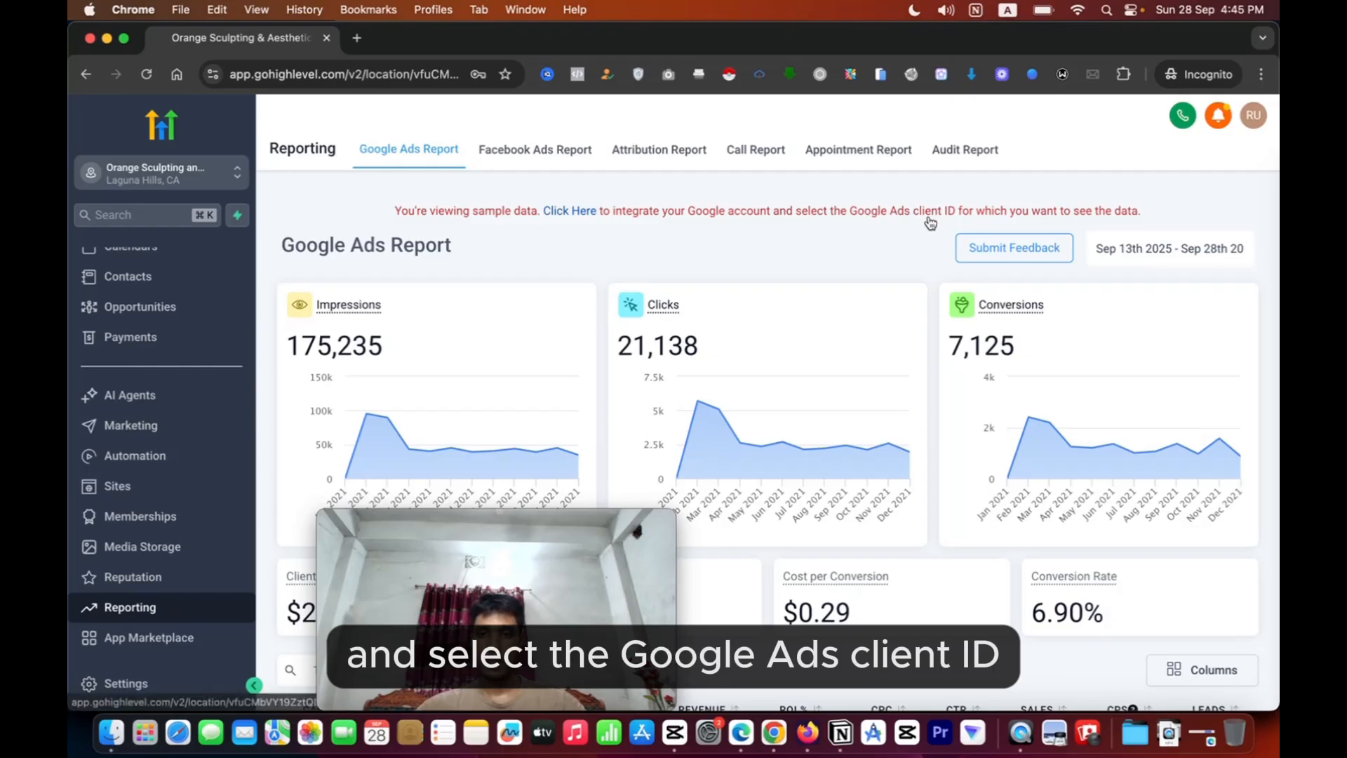
Look through the Facebook Ads report in Reporting
click(531, 150)
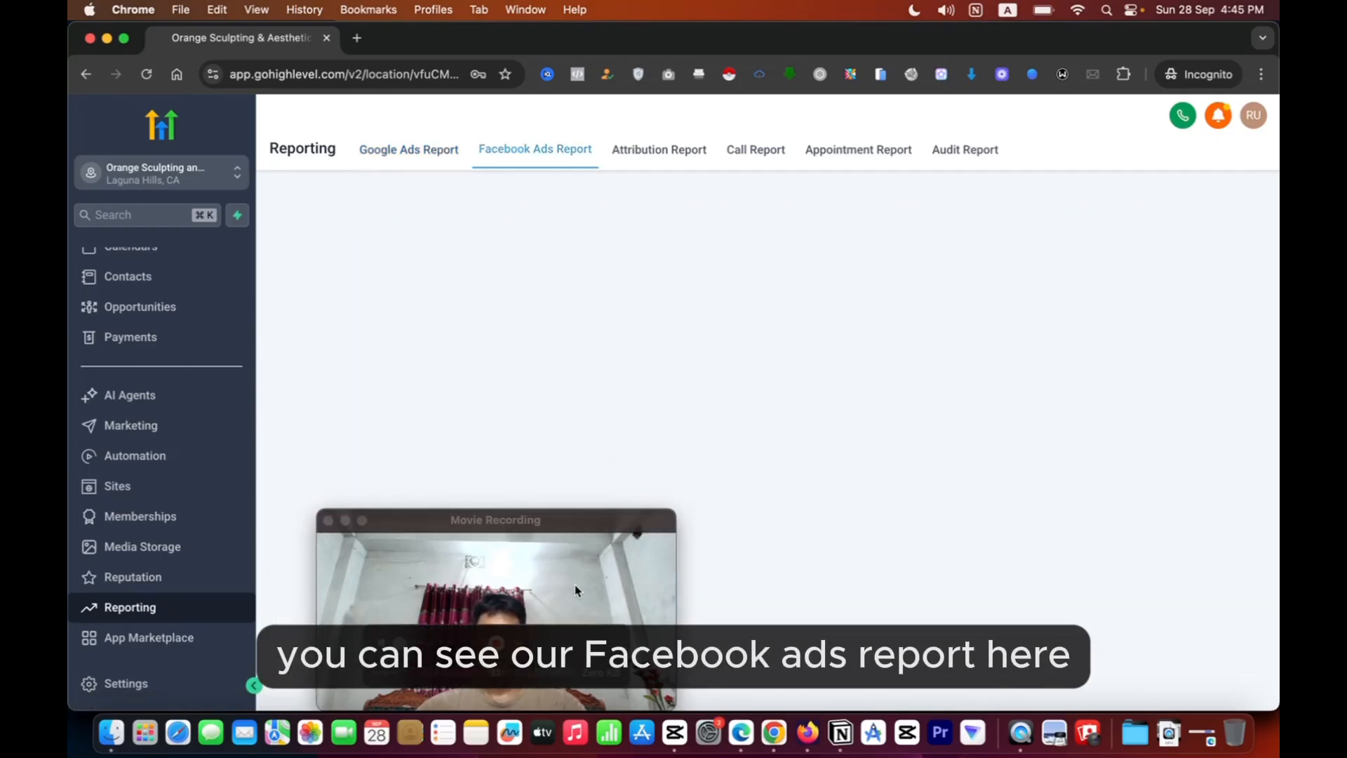
drag(576, 589, 321, 584)
scroll(761, 426, down, 5)
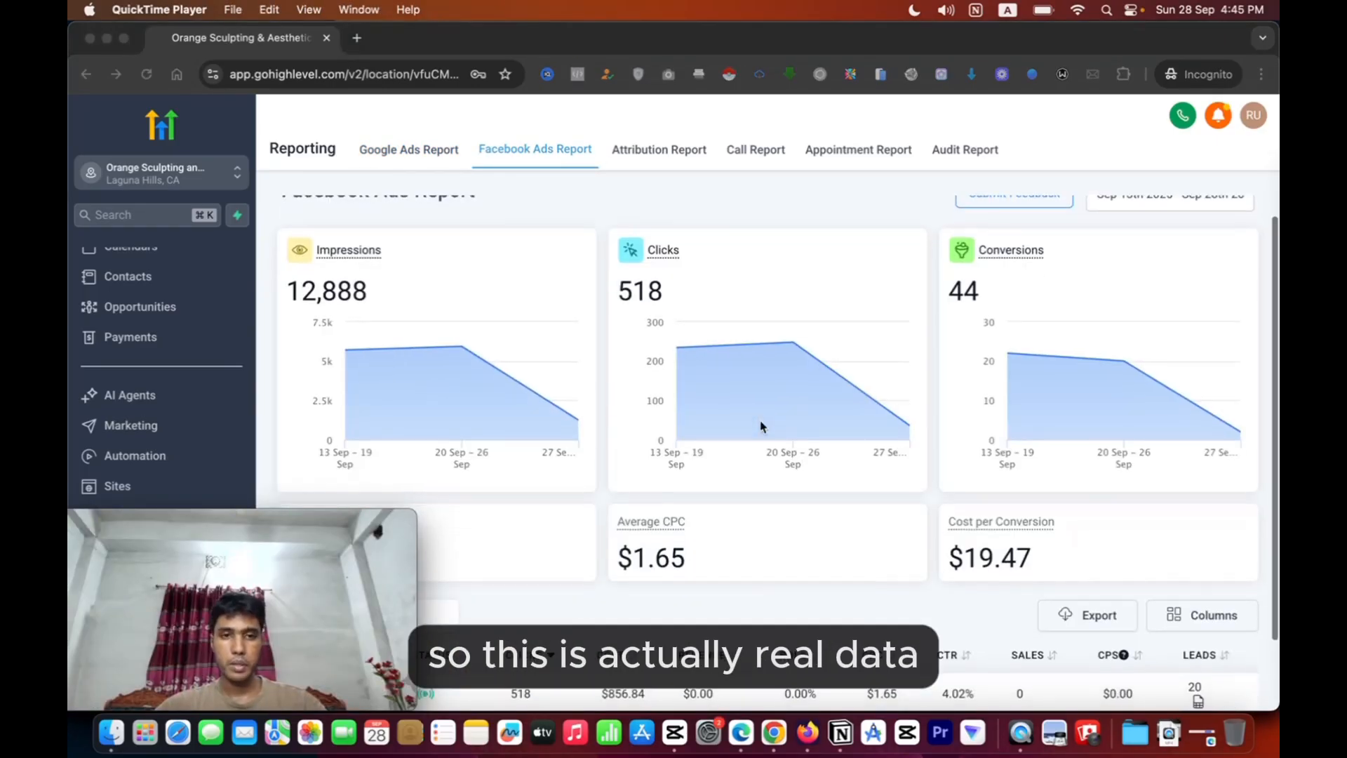
scroll(762, 425, up, 5)
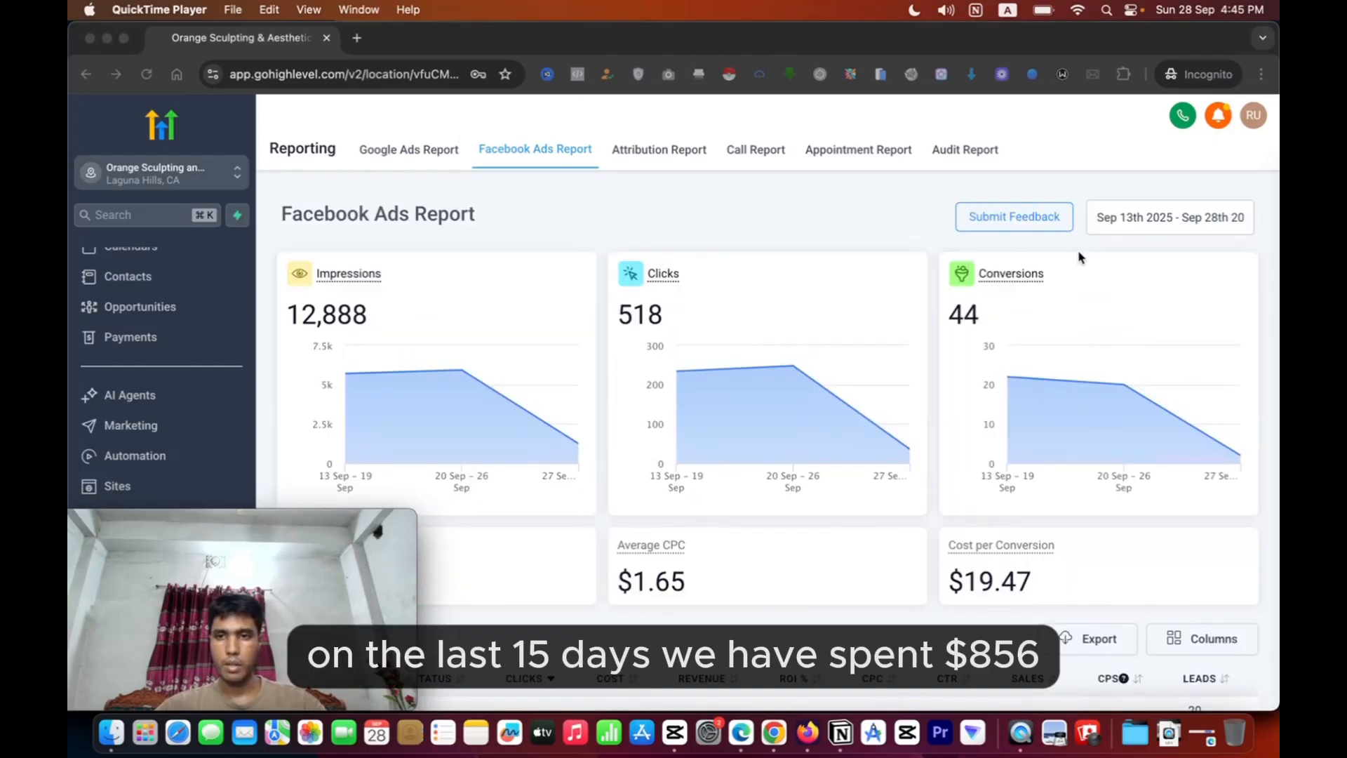
scroll(721, 346, down, 5)
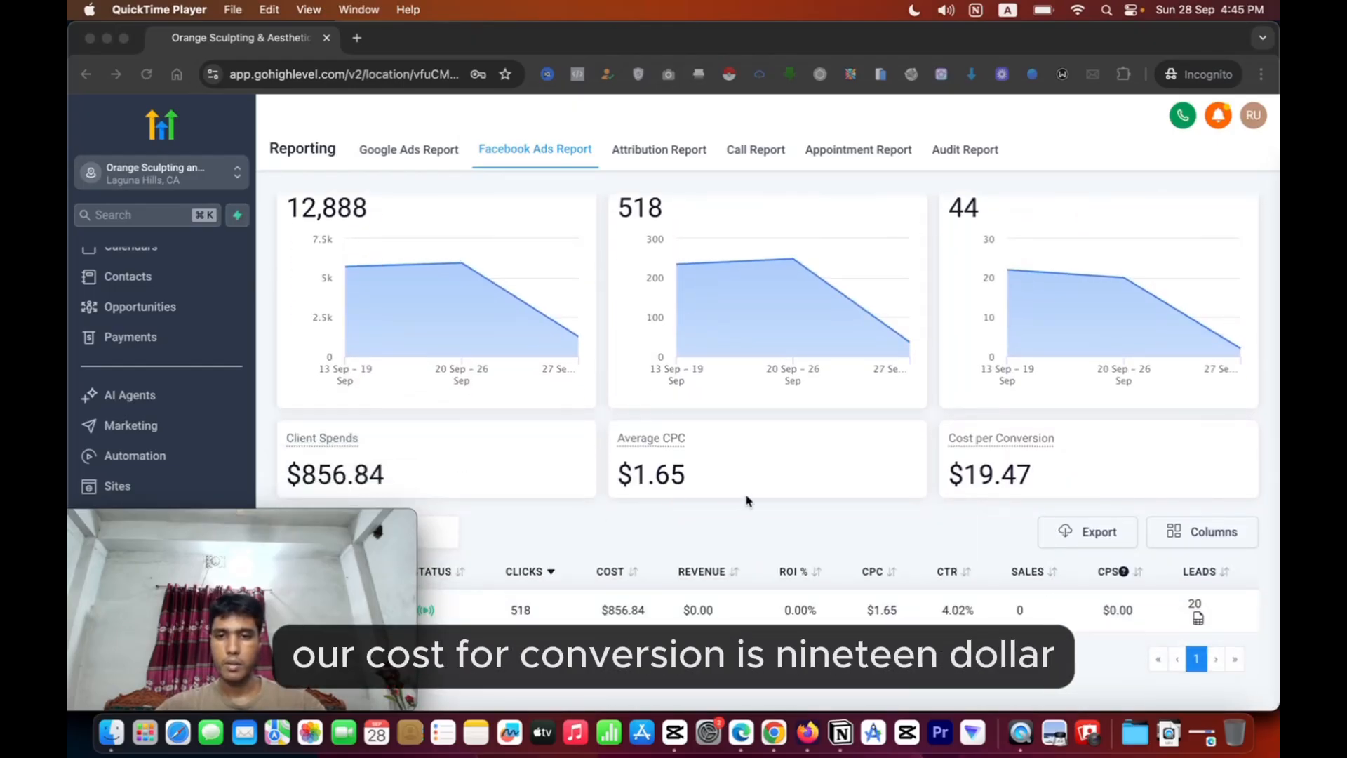
scroll(1028, 472, up, 5)
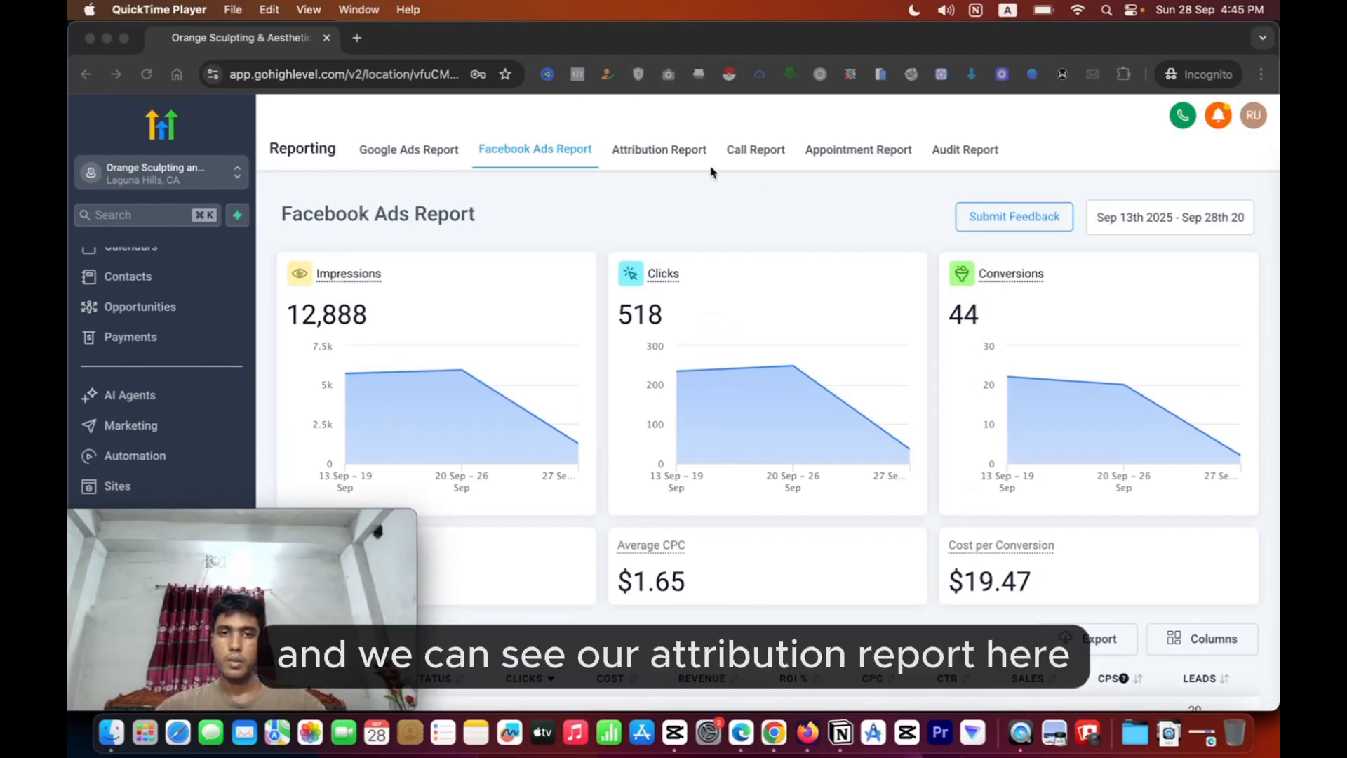
Check the Attribution Report, then show the Call Report's Outgoing tab with 14 calls
click(668, 157)
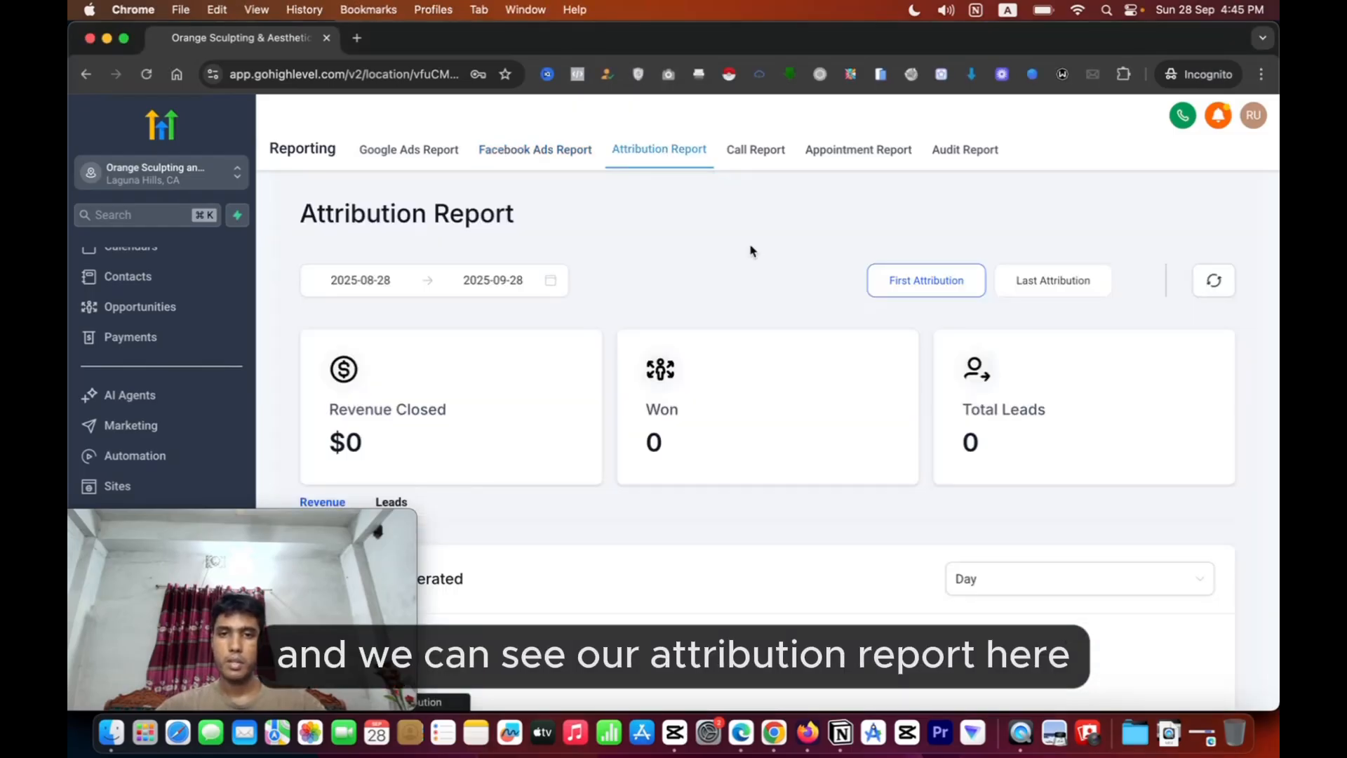
click(755, 158)
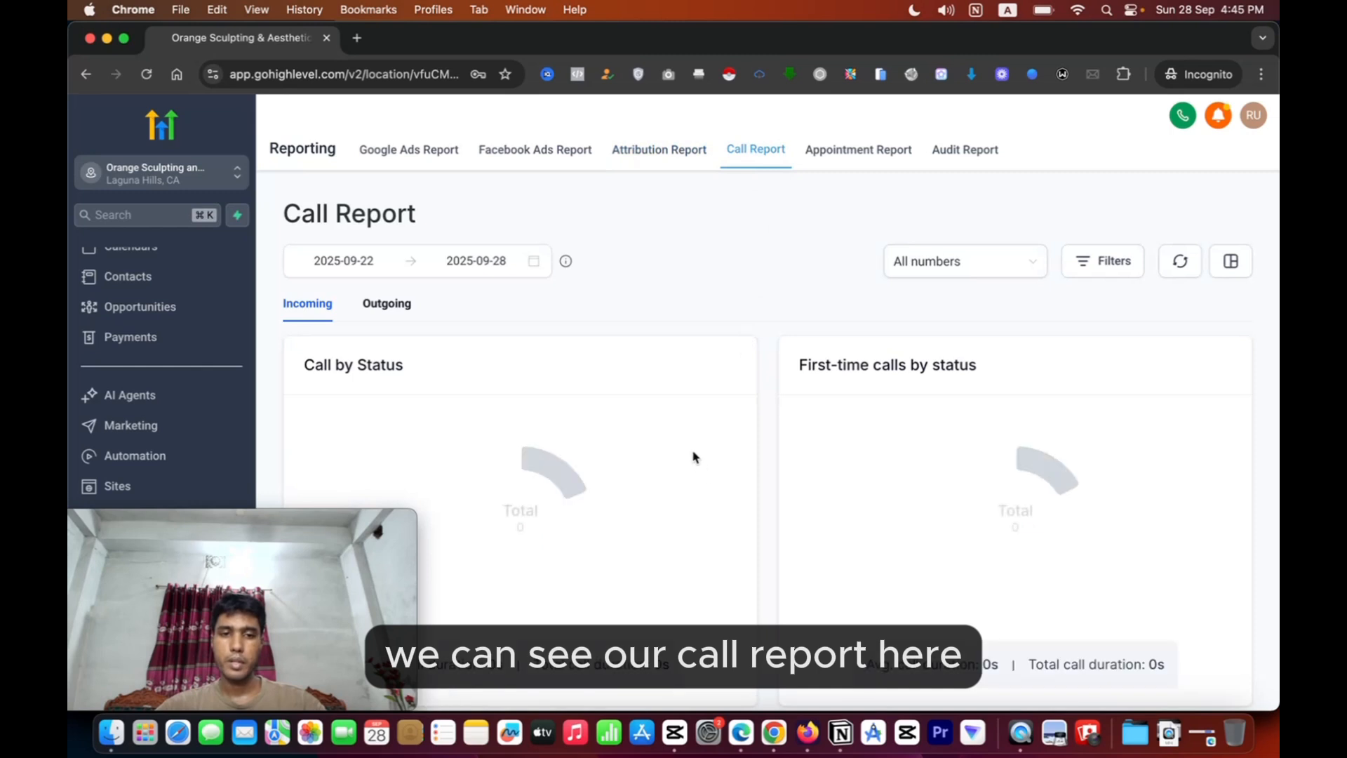
scroll(694, 456, down, 1)
click(387, 264)
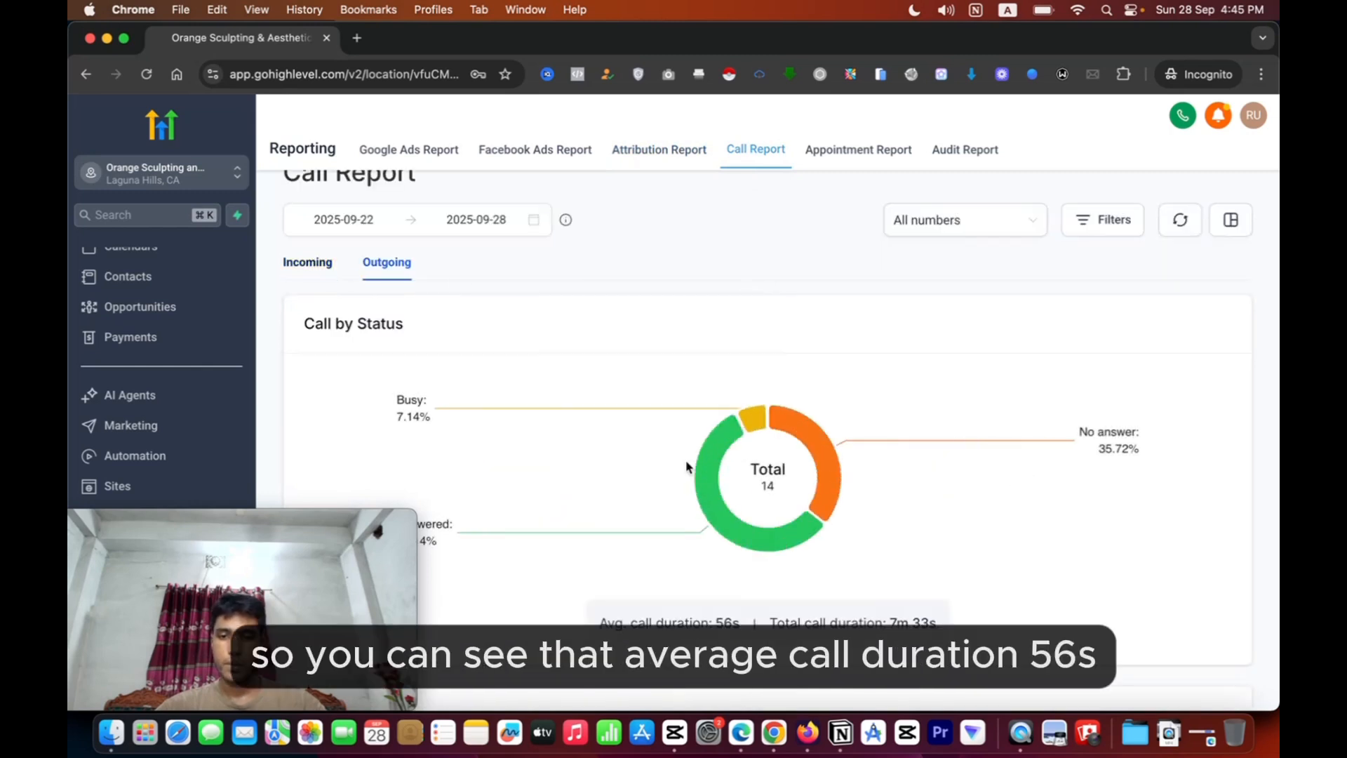
scroll(796, 559, down, 1)
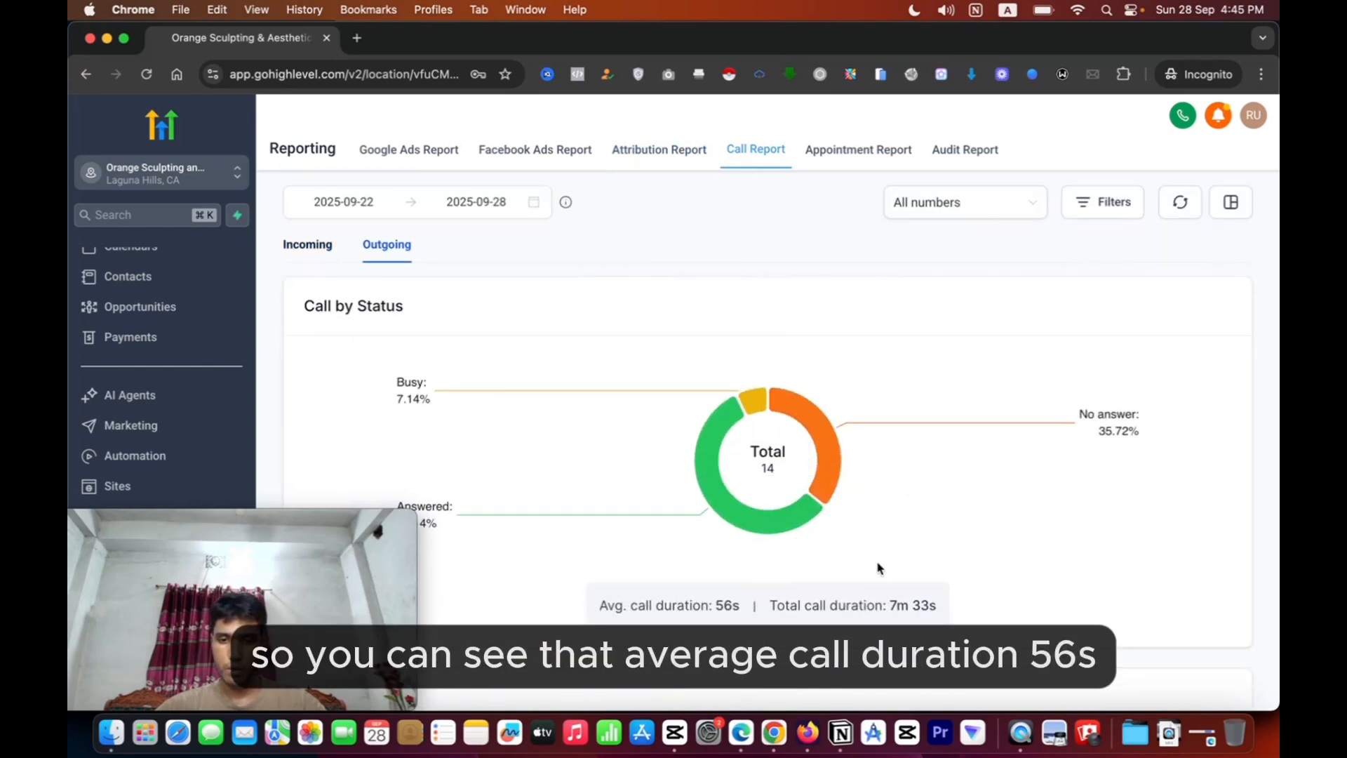
scroll(853, 564, down, 2)
scroll(853, 564, up, 3)
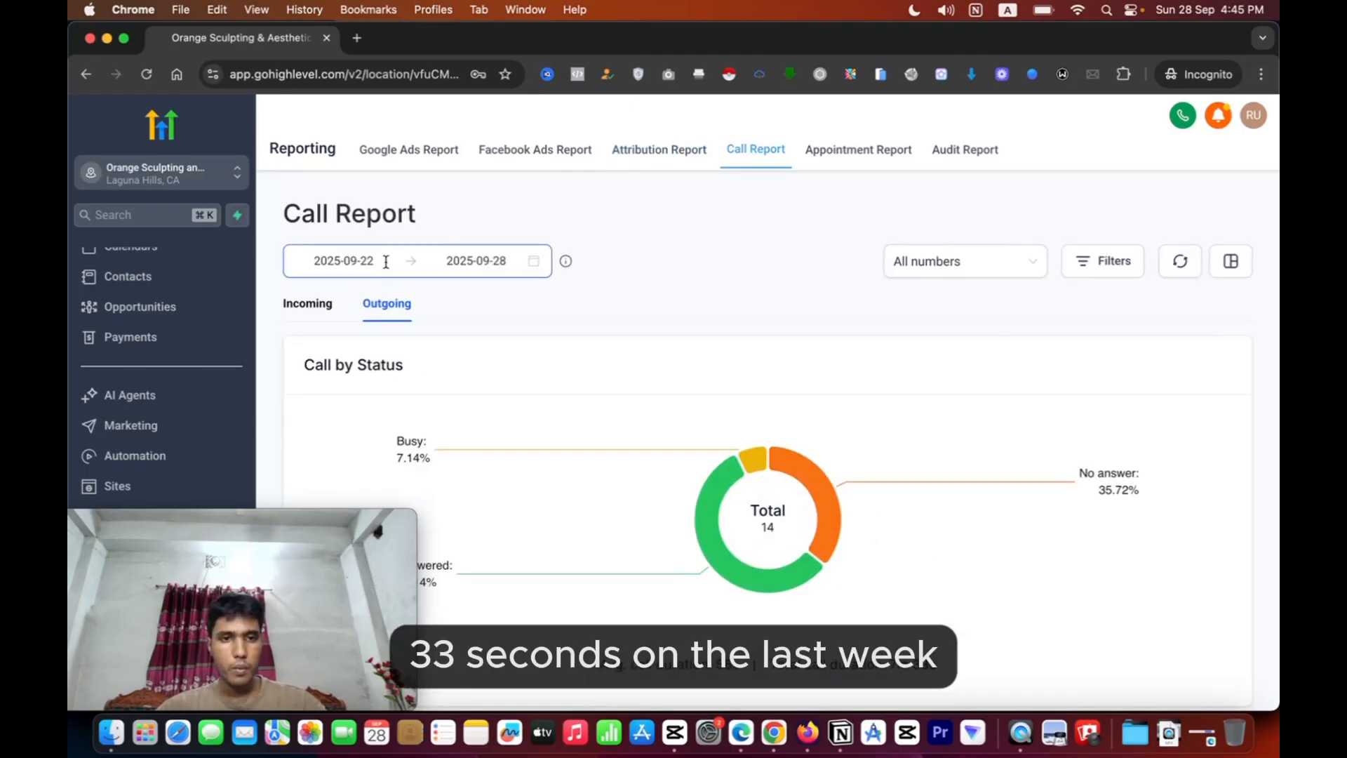
View the Appointment and Audit reports, then browse the App Marketplace's 1002 apps
click(844, 161)
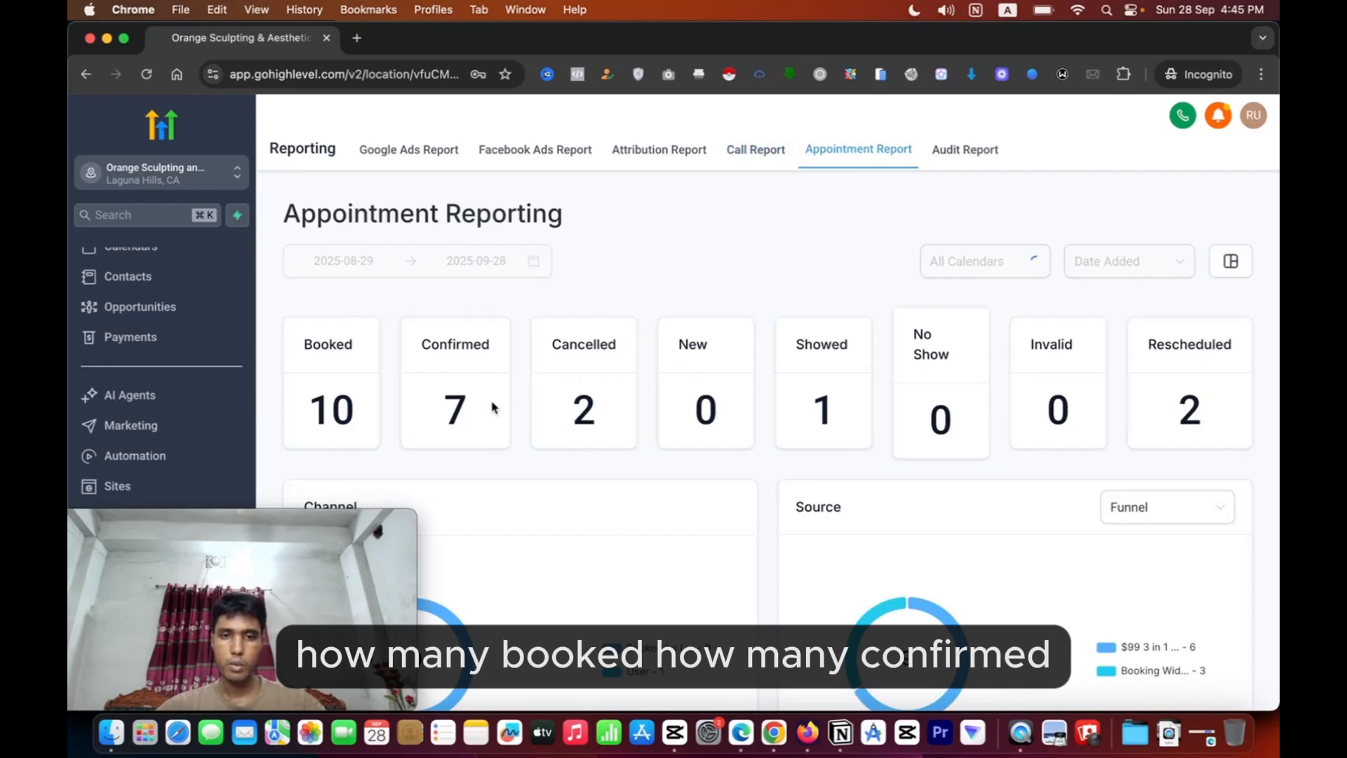
click(947, 151)
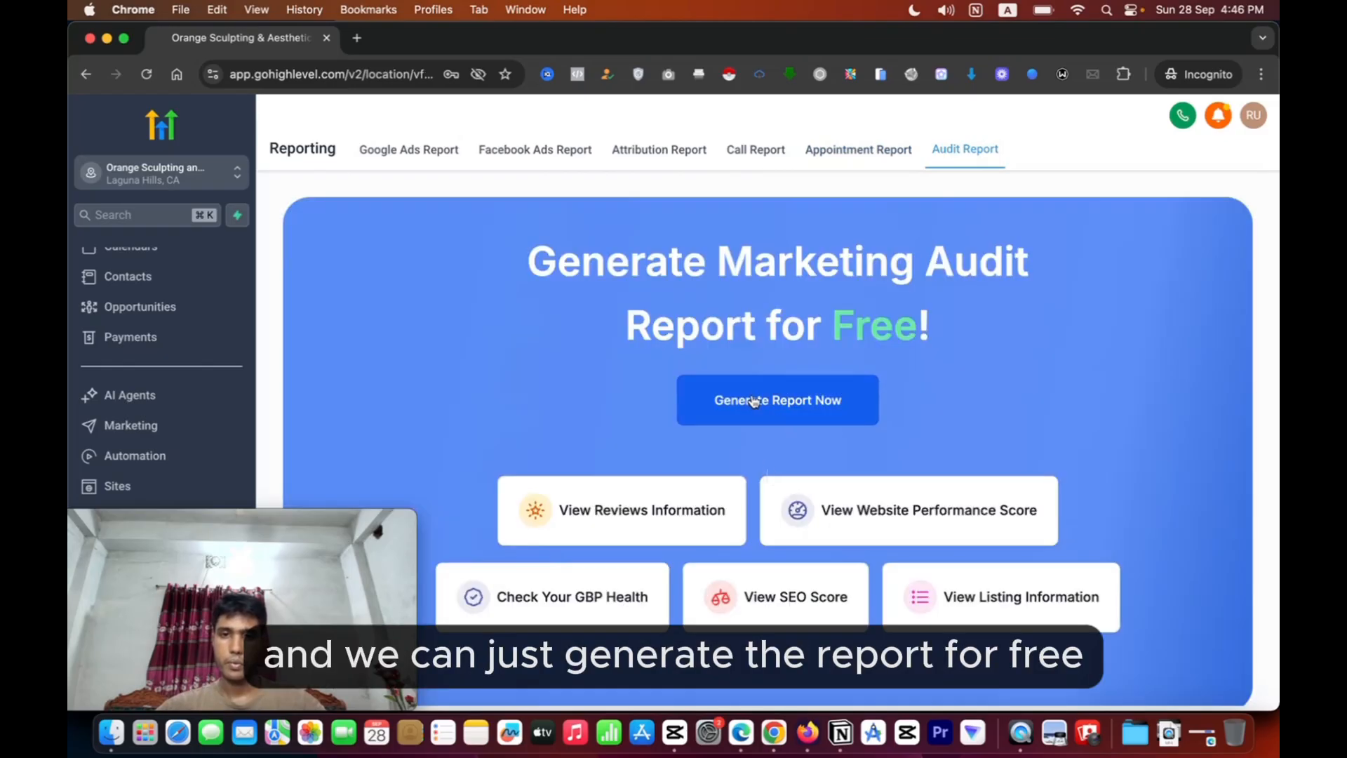
drag(299, 559, 567, 582)
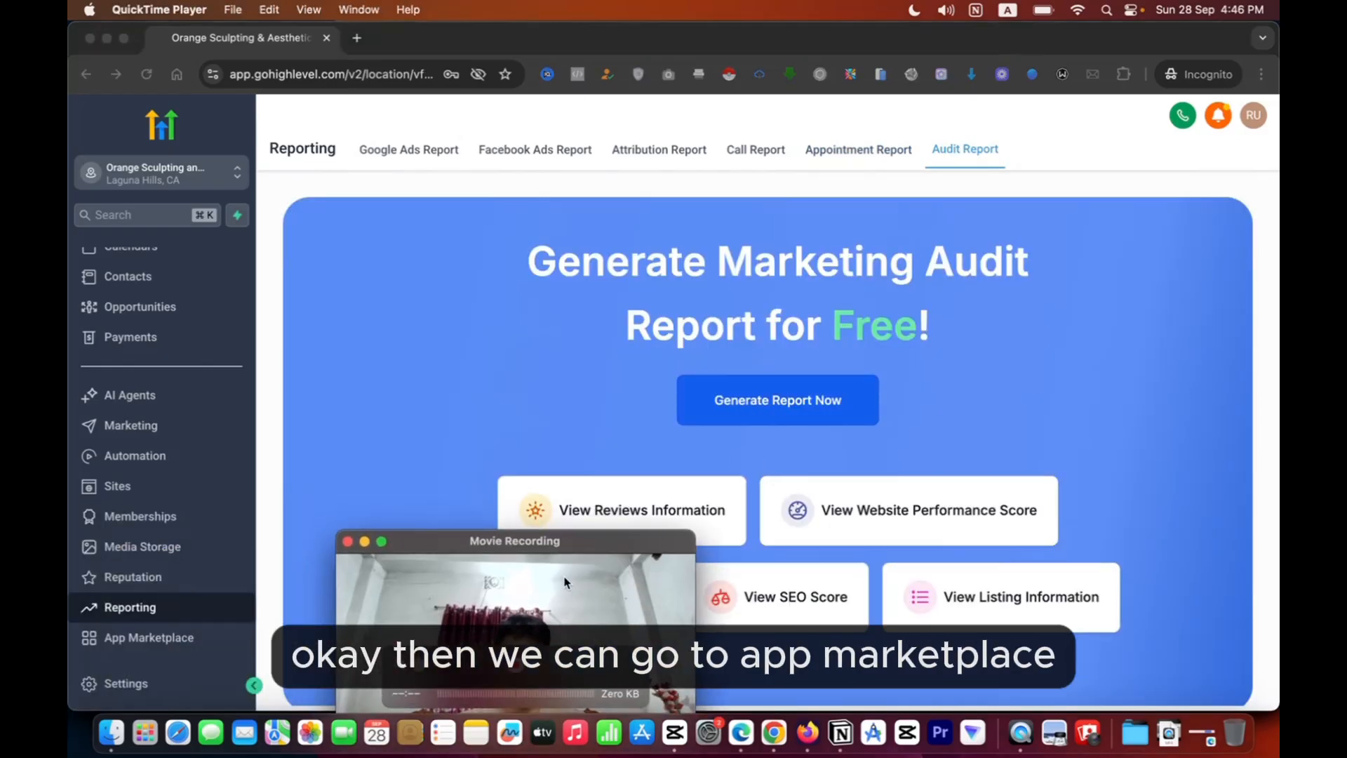
click(144, 638)
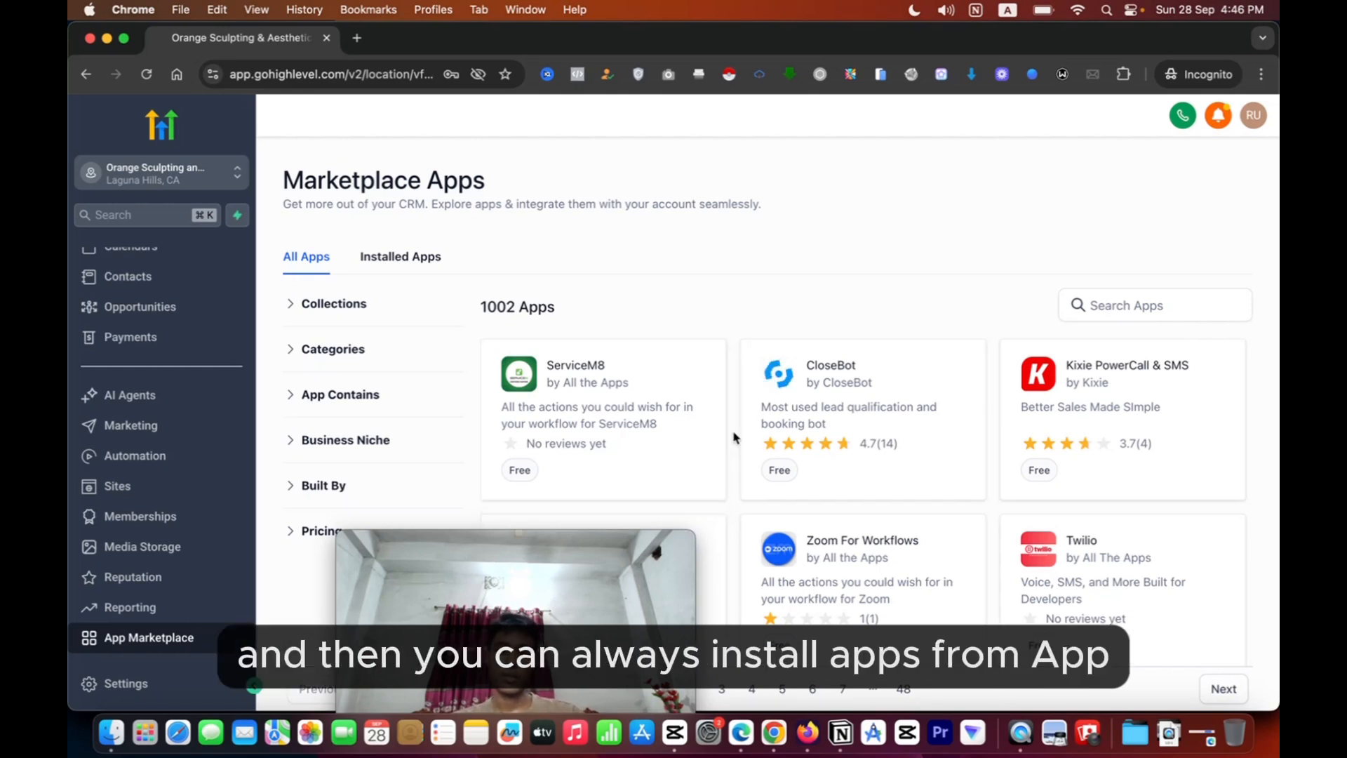
scroll(734, 436, down, 3)
scroll(734, 436, up, 3)
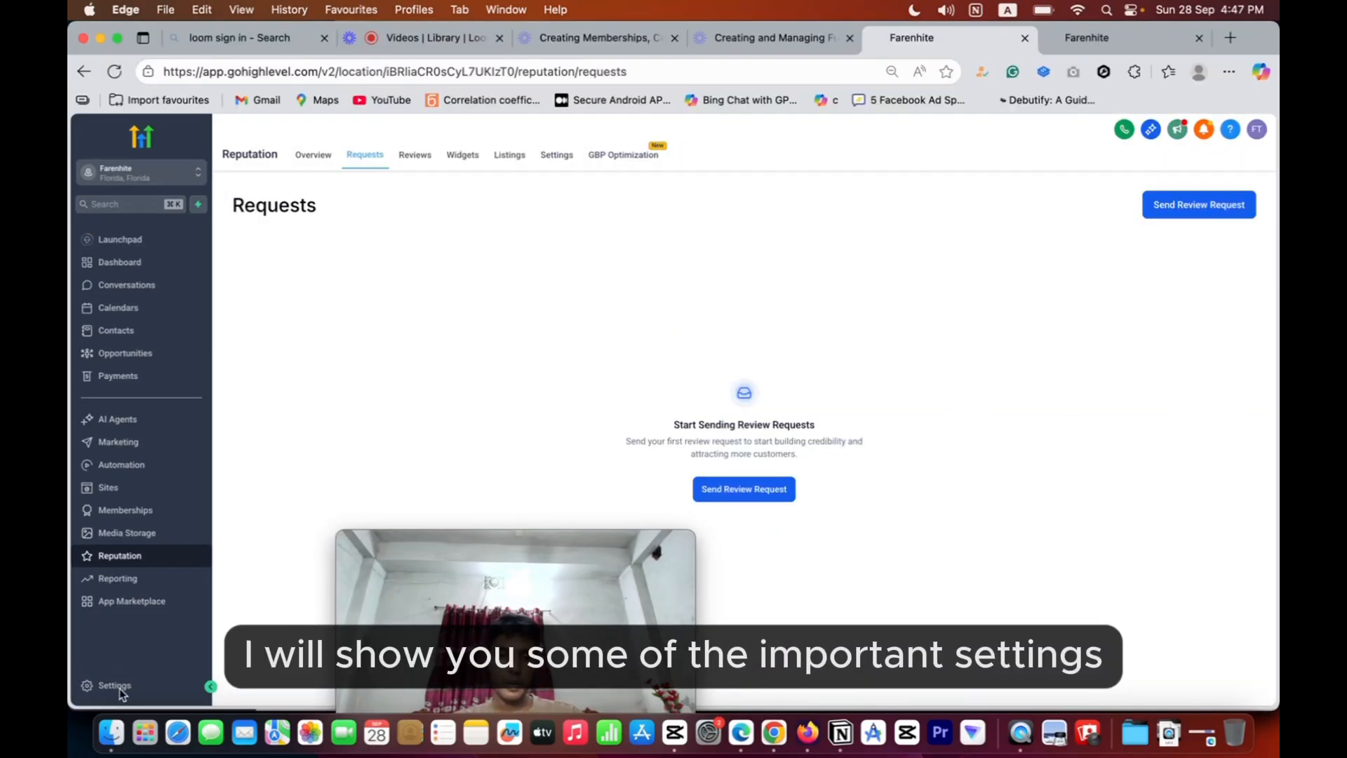
In Business Profile, tick 'Verify Email Address when first email is sent to a new contact'
click(115, 685)
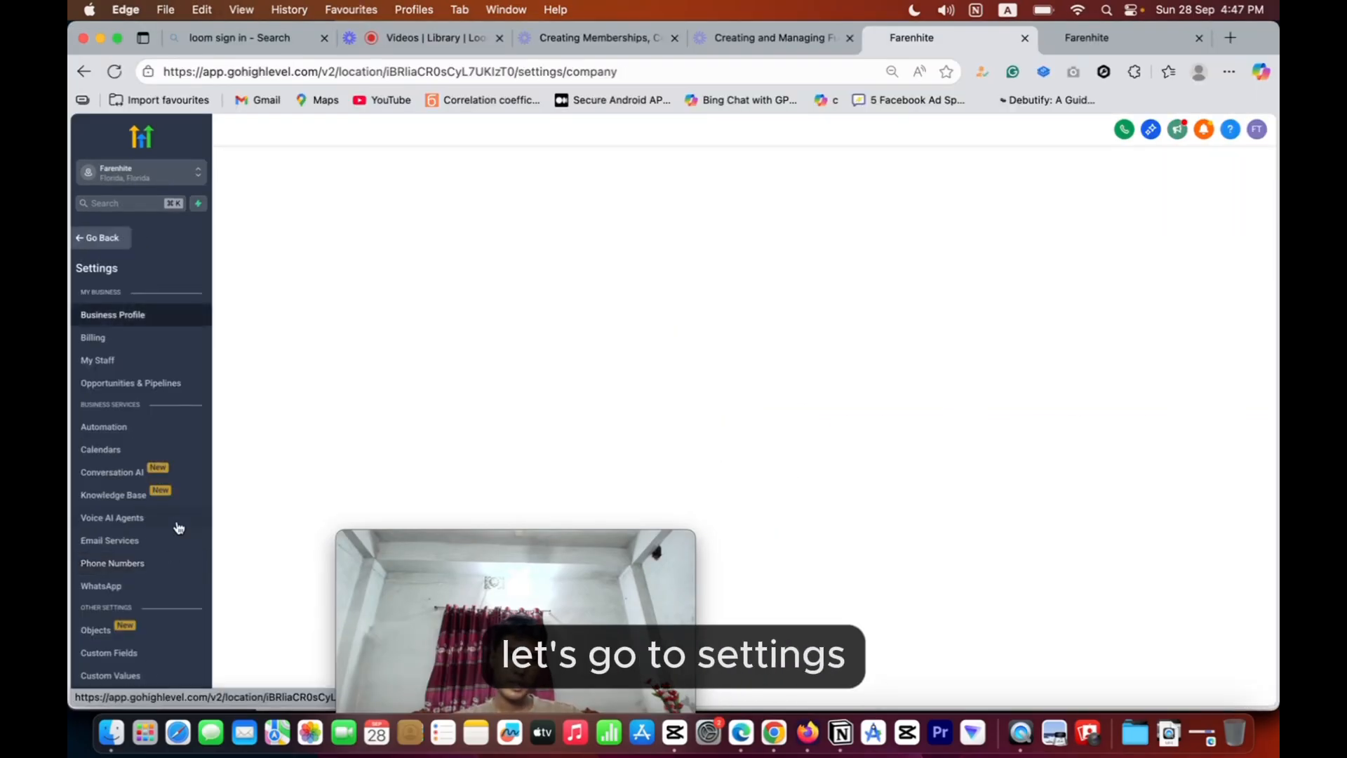
drag(482, 562, 1043, 86)
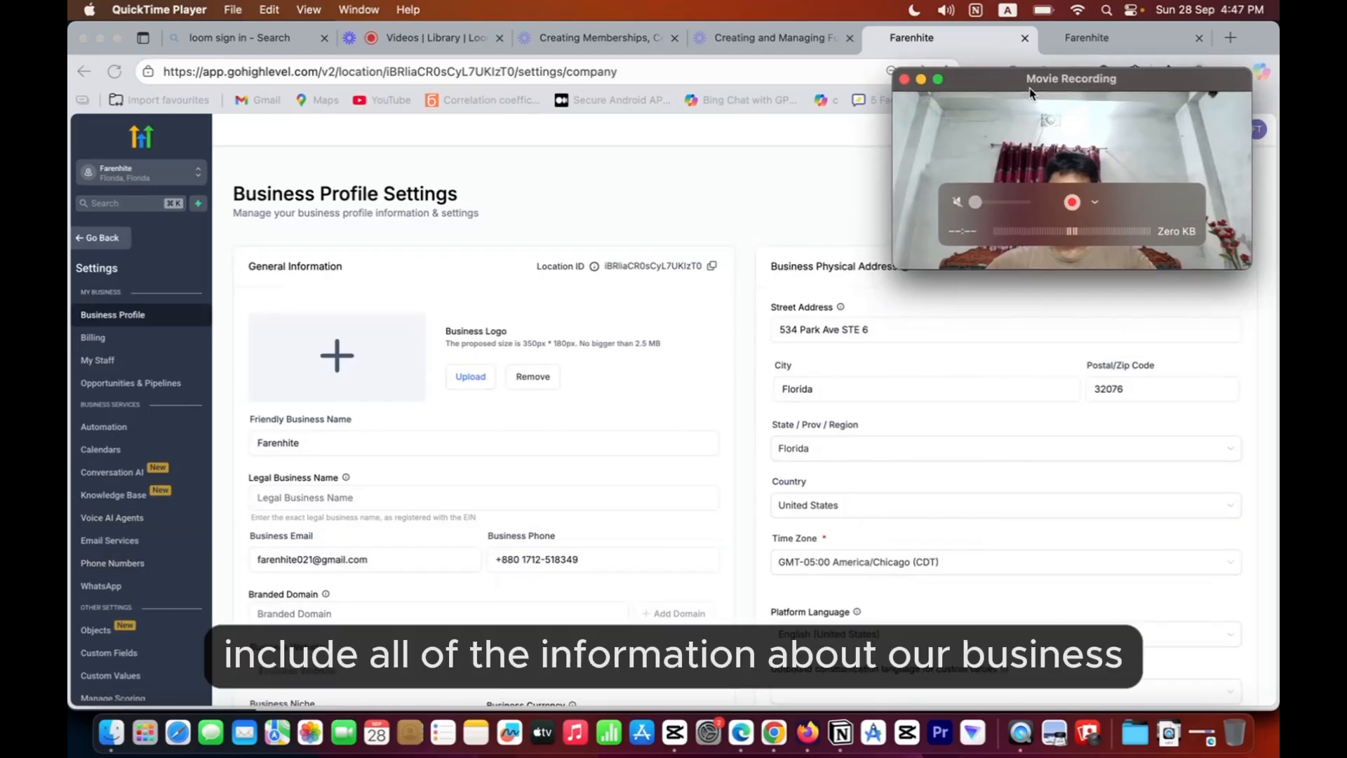
scroll(626, 472, down, 3)
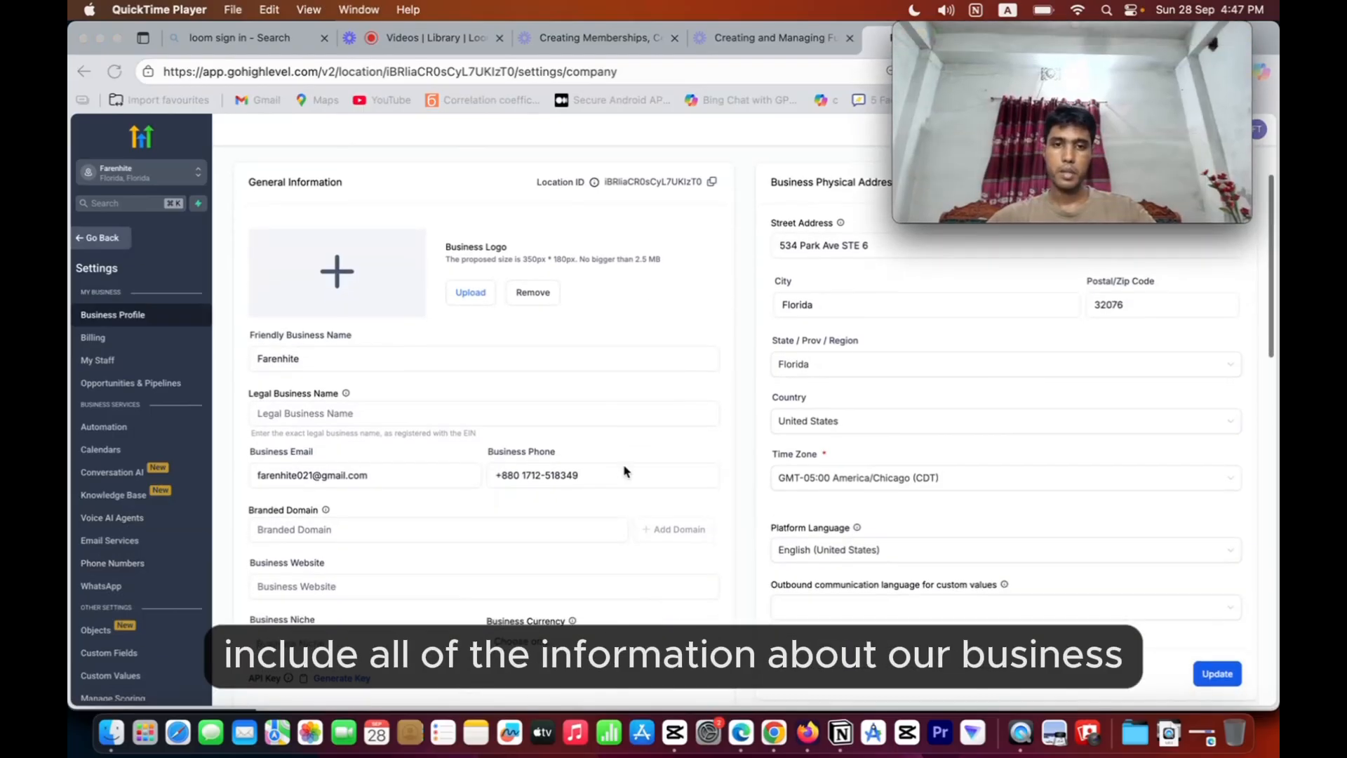
scroll(626, 472, up, 1)
scroll(459, 285, down, 8)
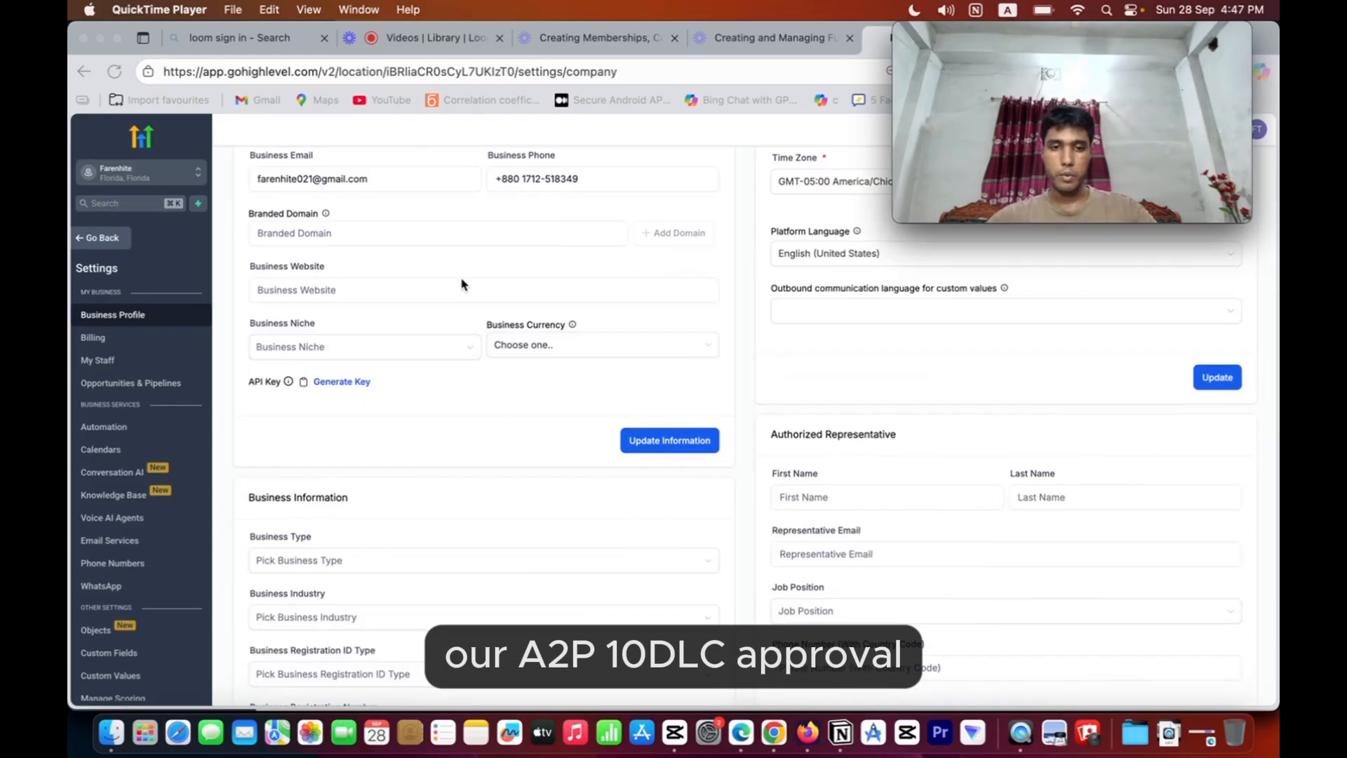
scroll(745, 447, down, 10)
scroll(745, 447, down, 1)
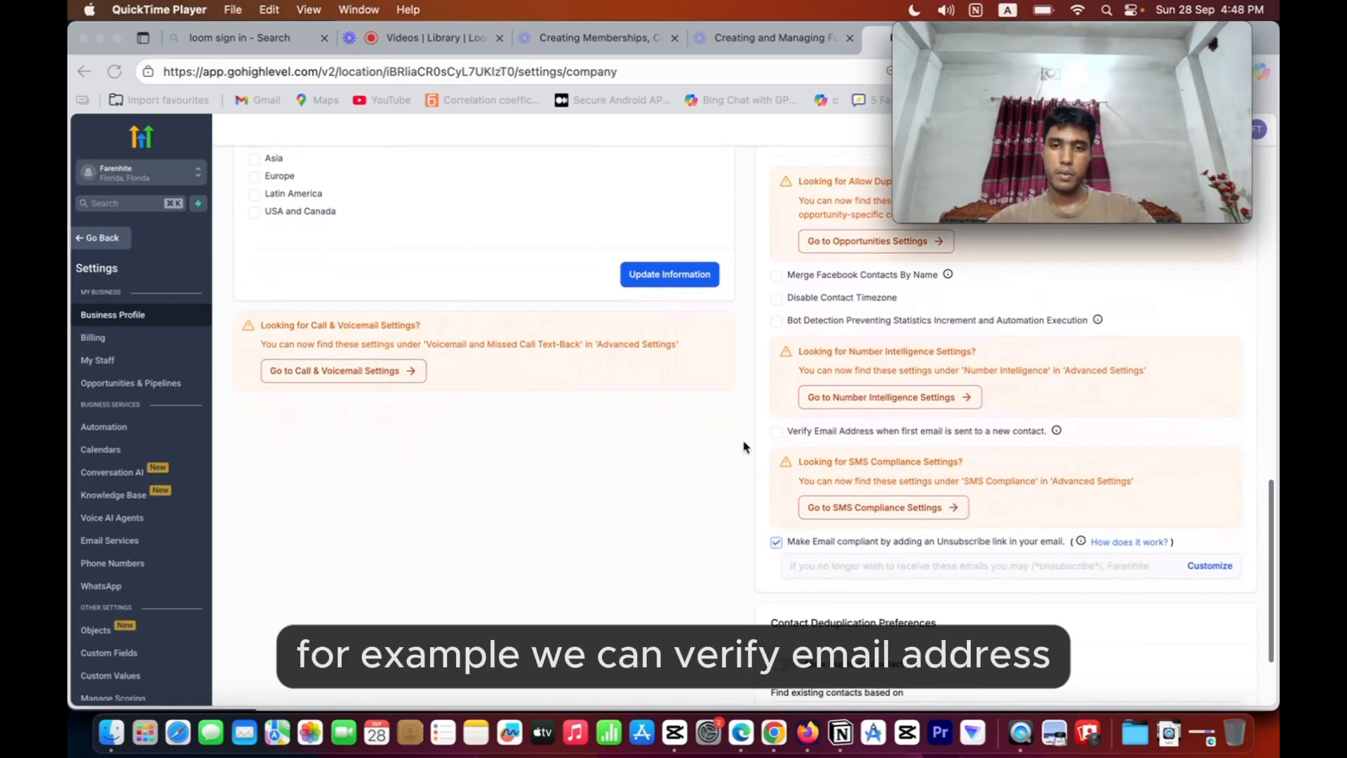
click(777, 438)
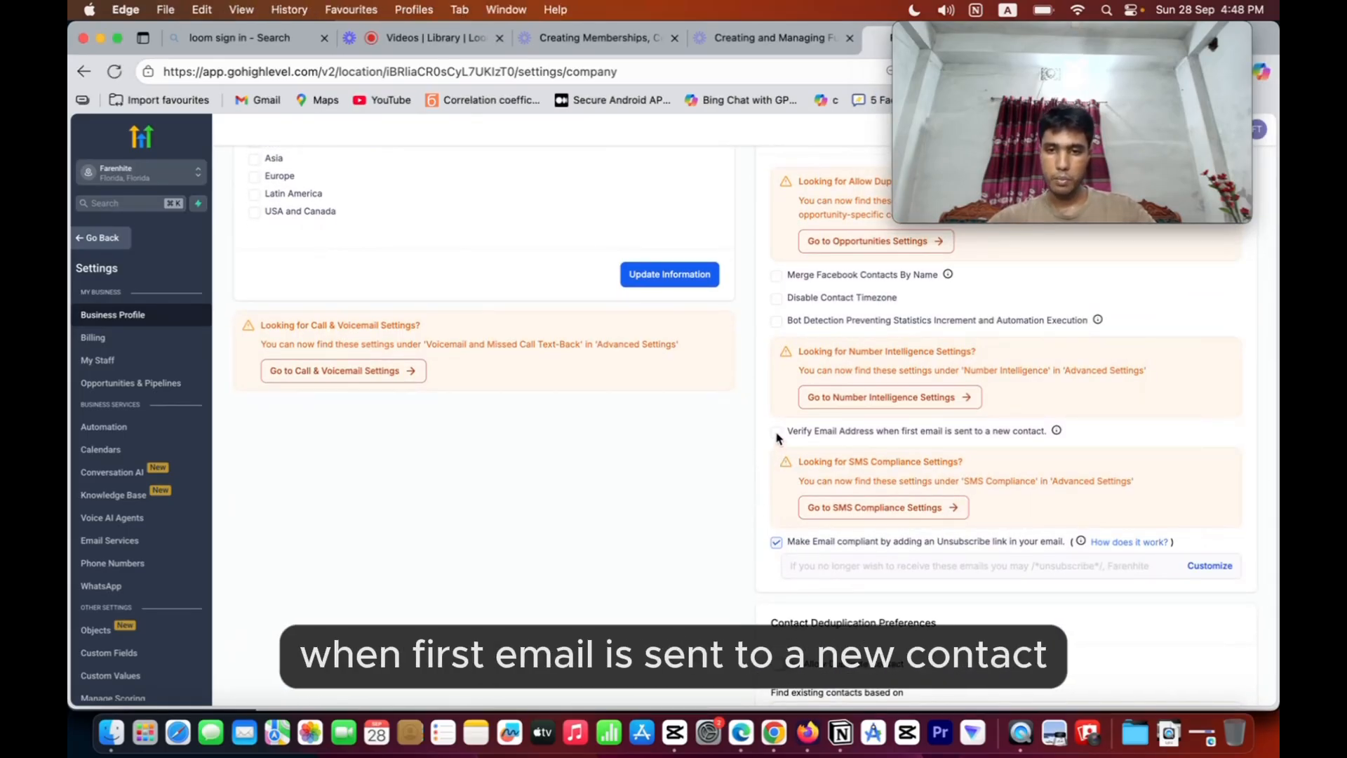
click(776, 432)
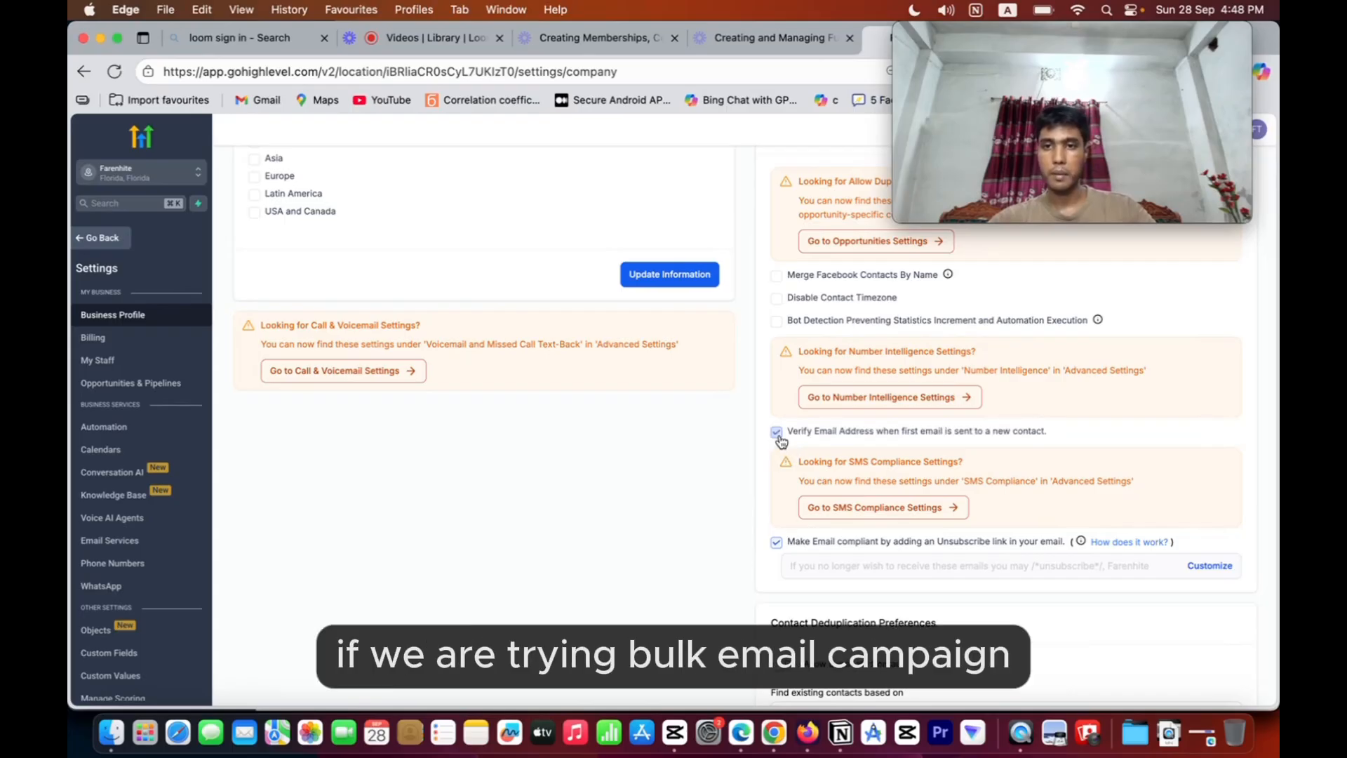
Open the sub-account's Billing Dashboard, which has no payment method yet
scroll(779, 439, down, 3)
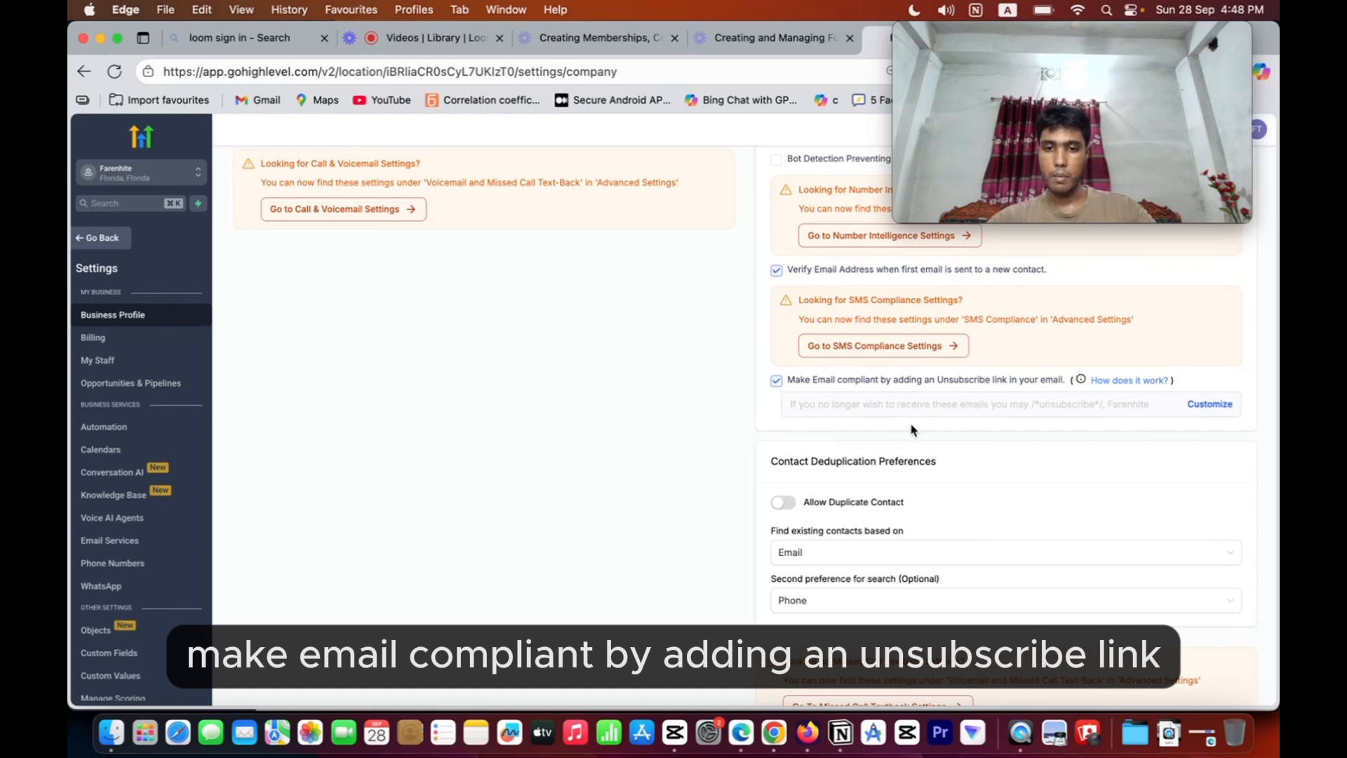
scroll(841, 577, down, 2)
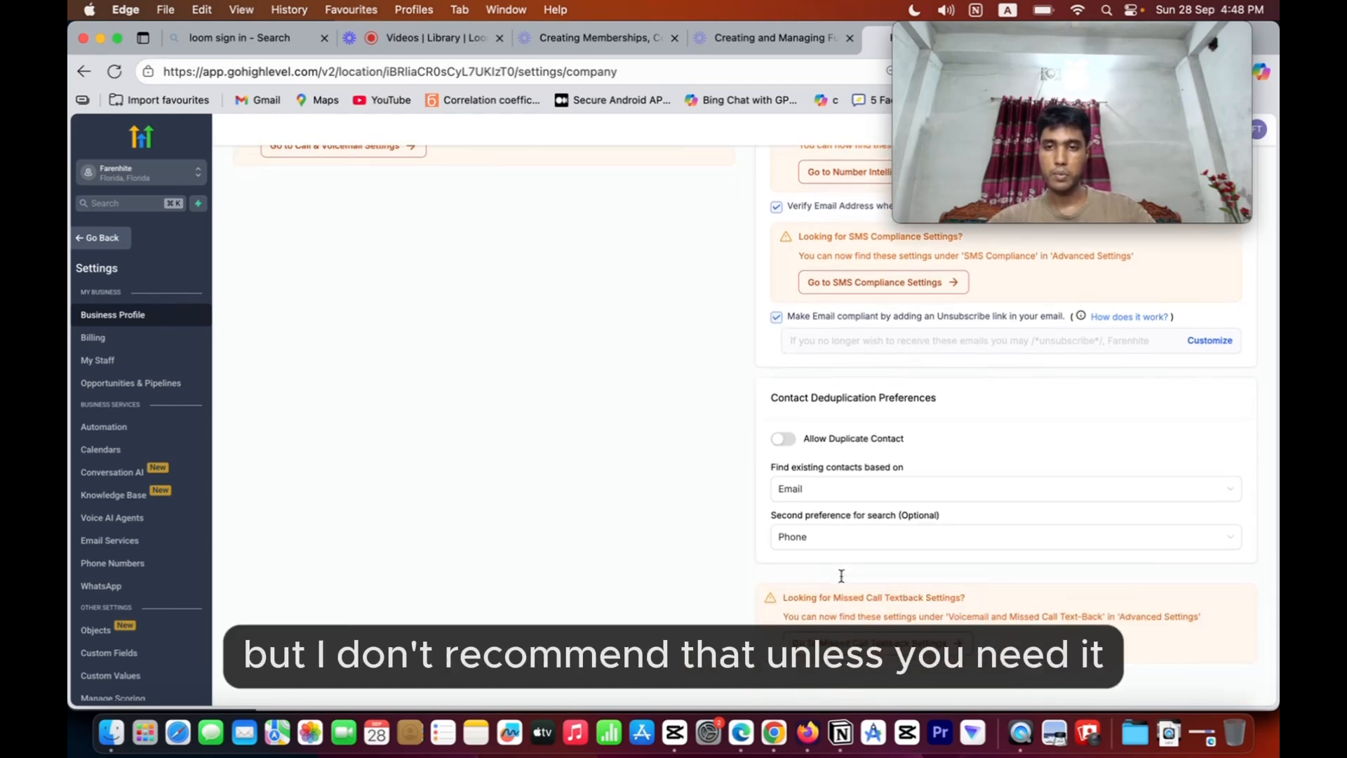
click(93, 338)
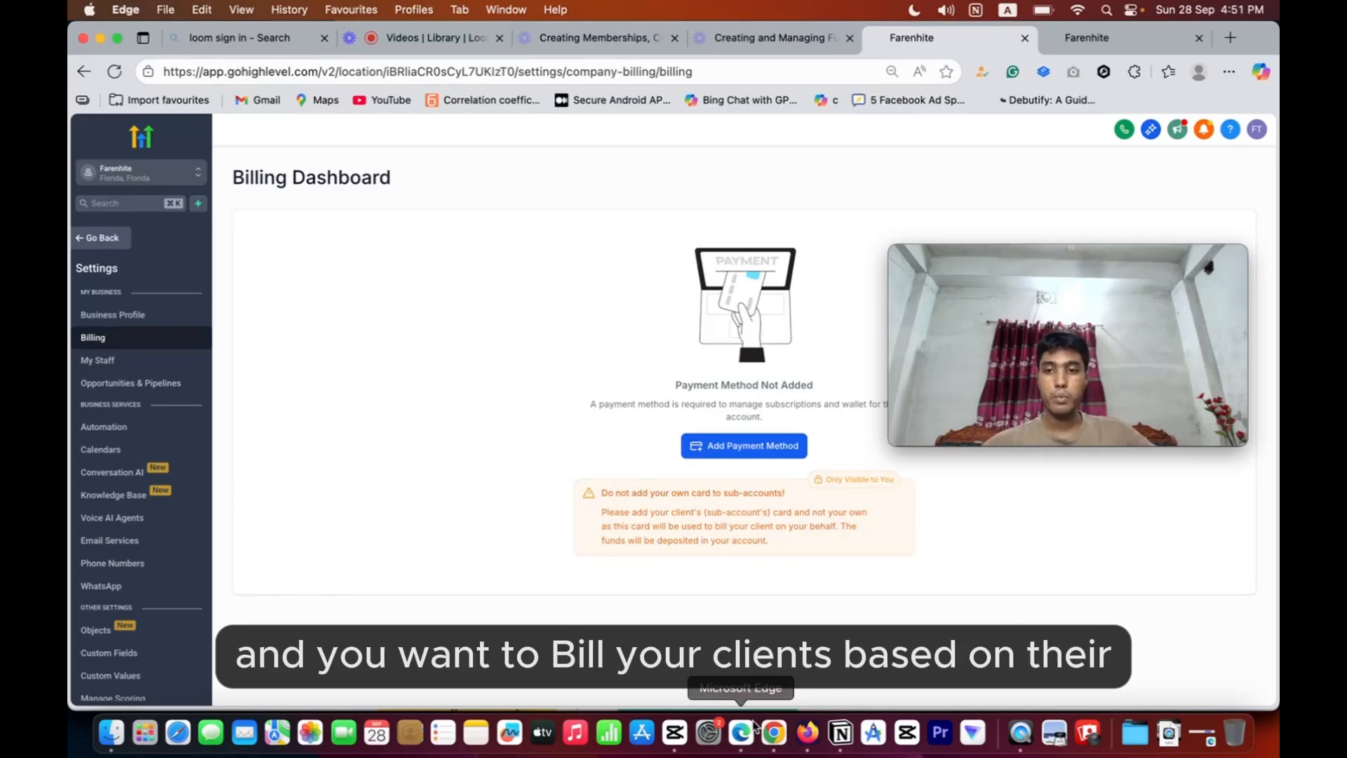
Read through the Rebilling, Reselling and Wallets help article, highlighting key passages
click(774, 732)
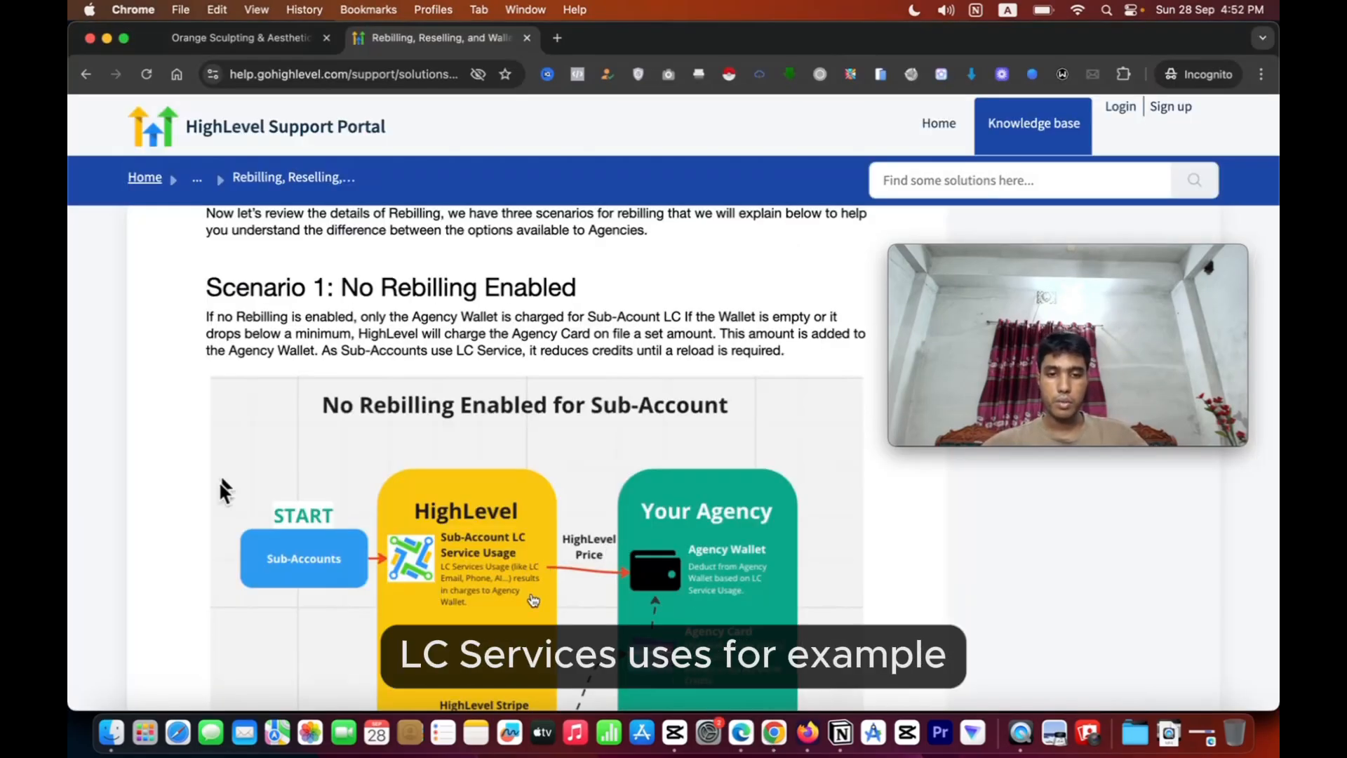
scroll(525, 597, down, 1)
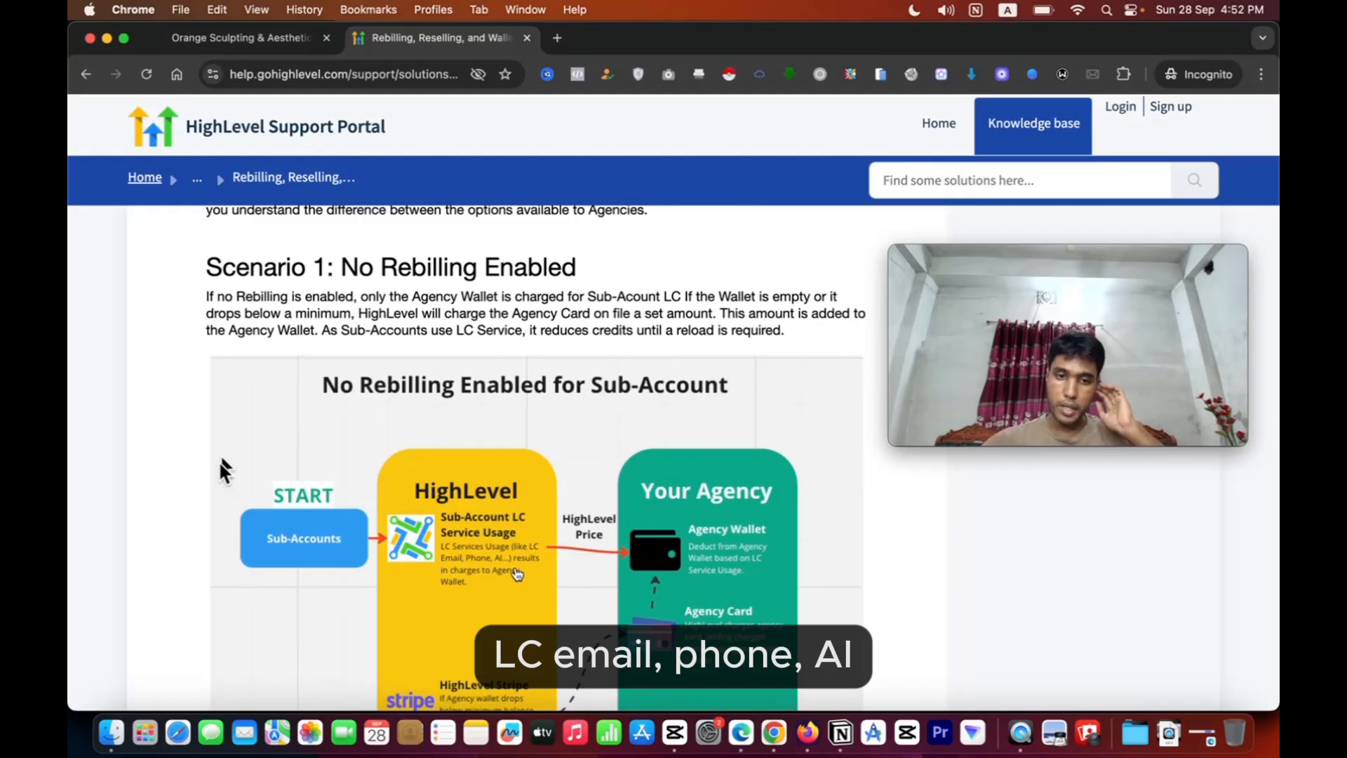
scroll(517, 574, down, 1)
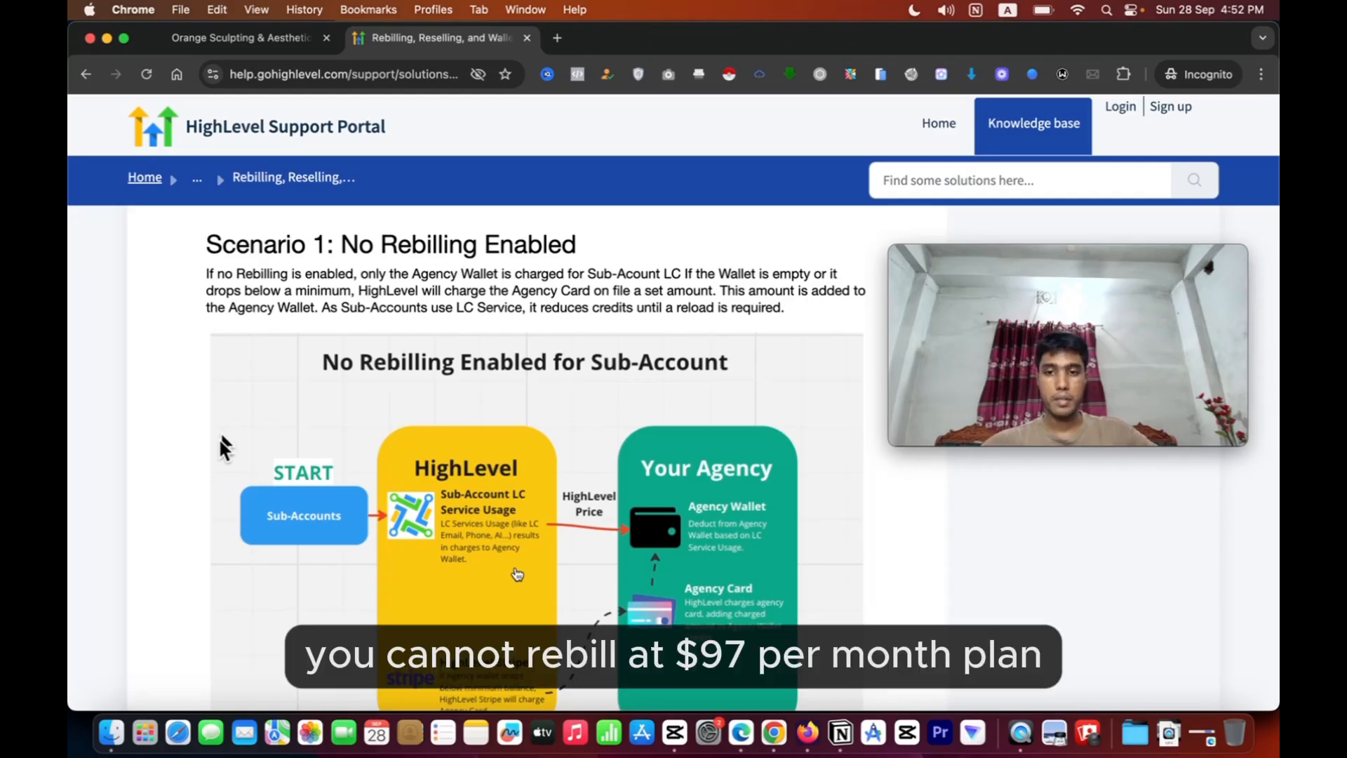
drag(341, 245, 579, 245)
scroll(530, 376, down, 2)
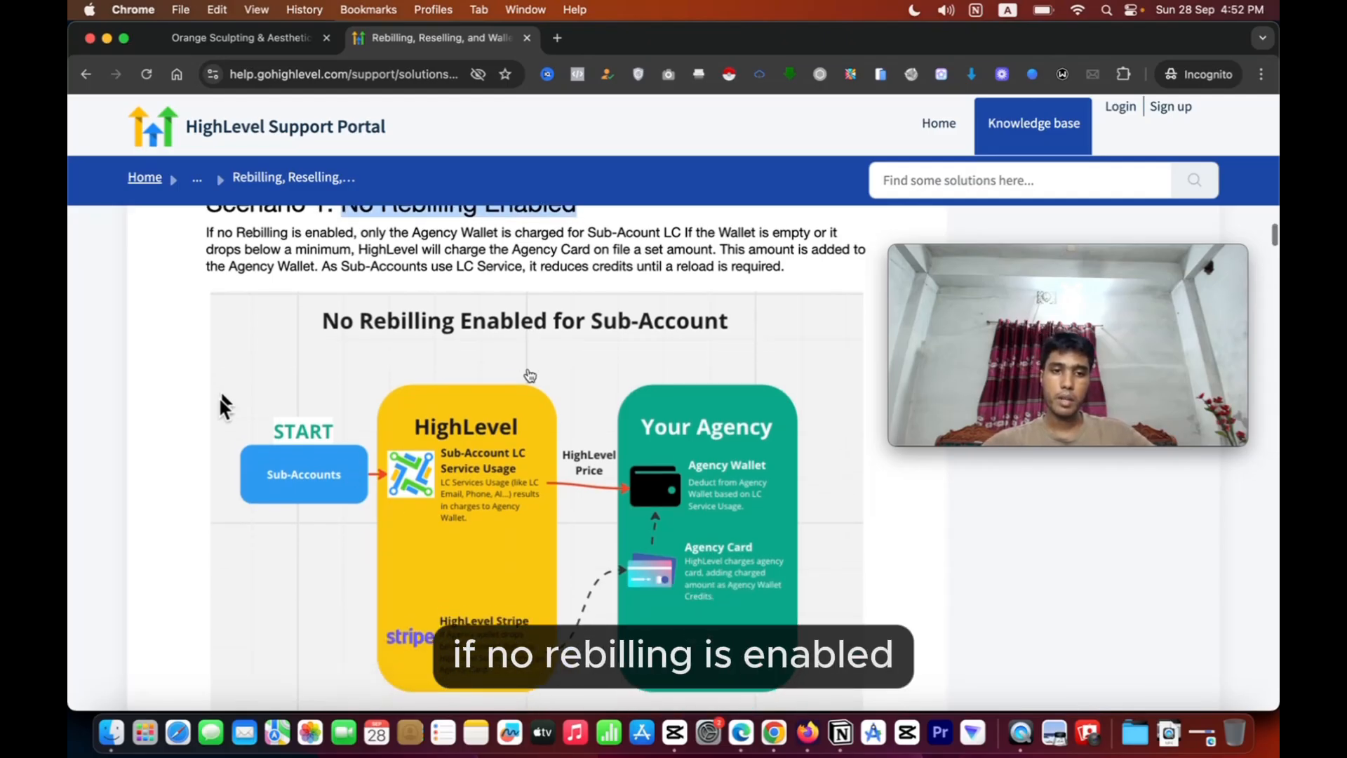
scroll(529, 375, down, 2)
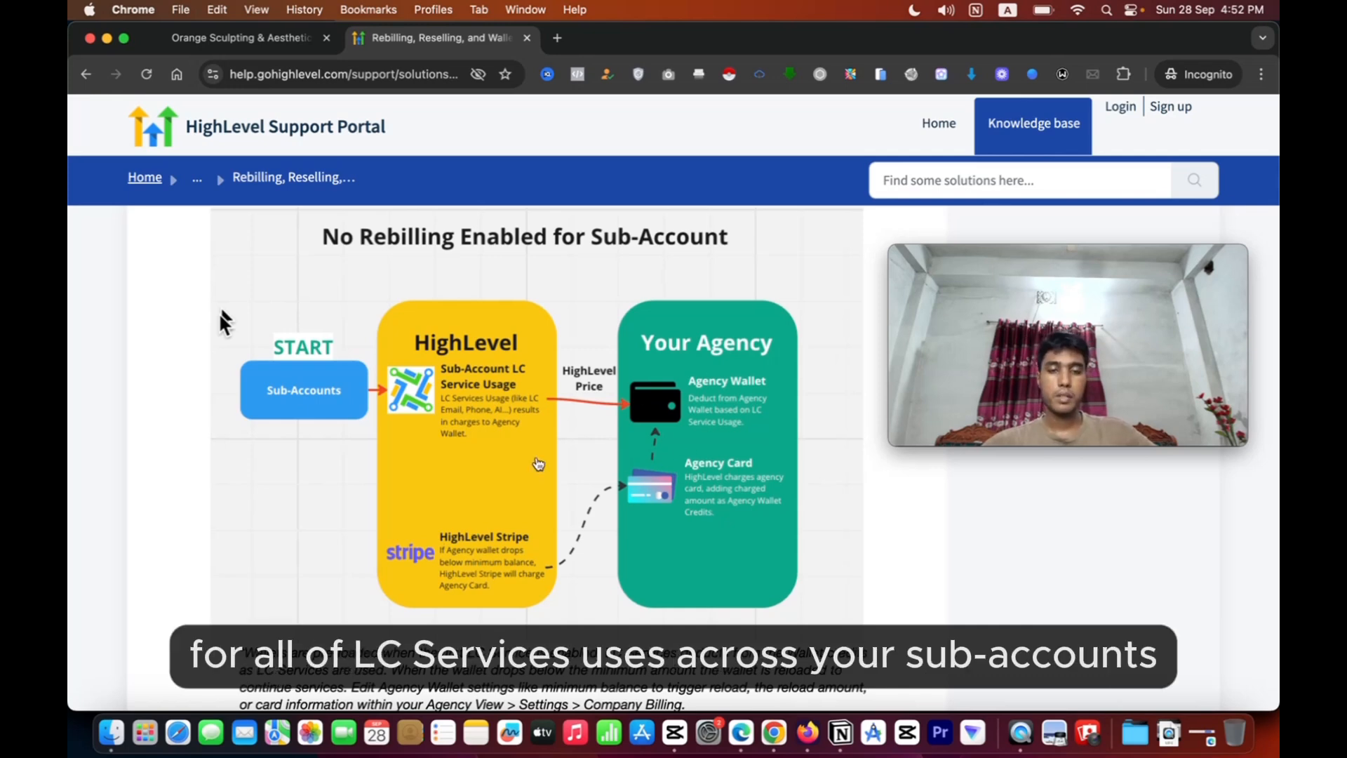
scroll(684, 484, down, 10)
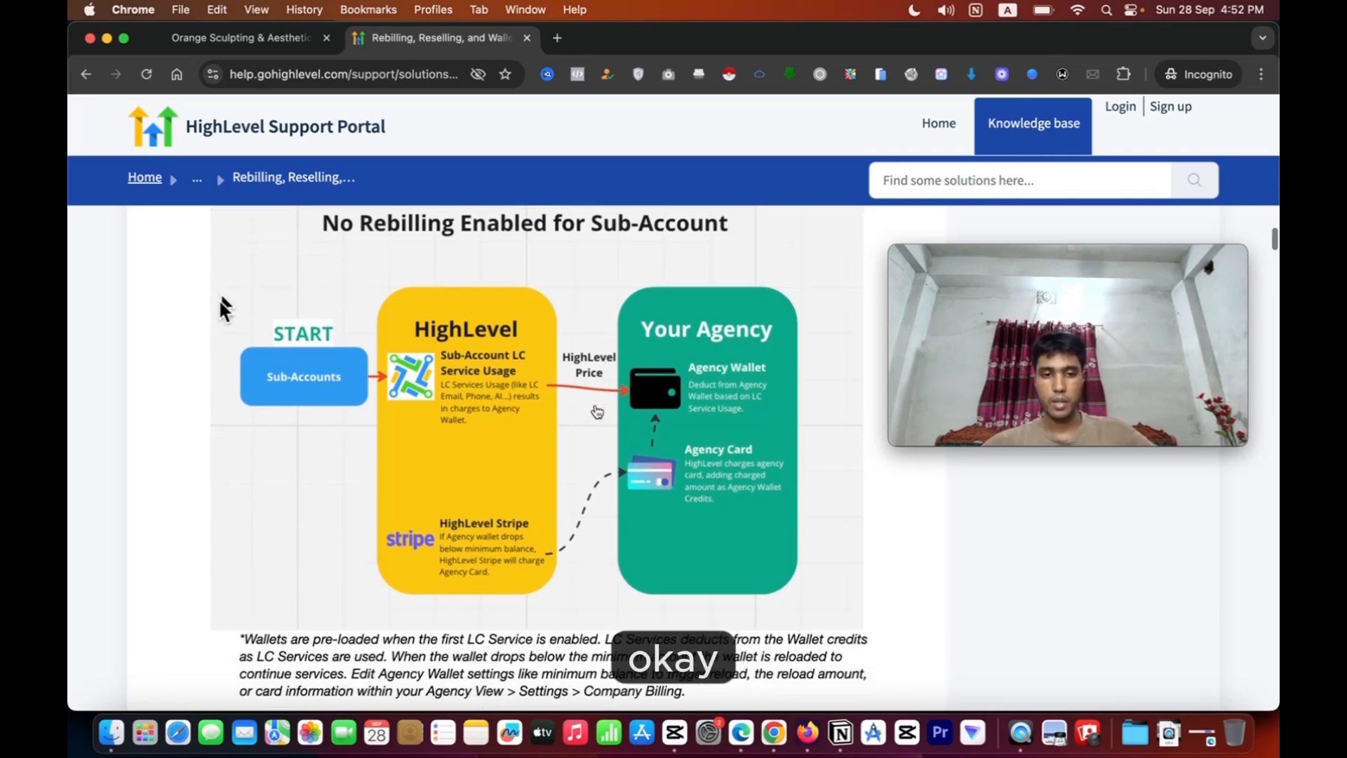
drag(348, 397, 622, 406)
scroll(621, 407, down, 3)
drag(210, 330, 494, 335)
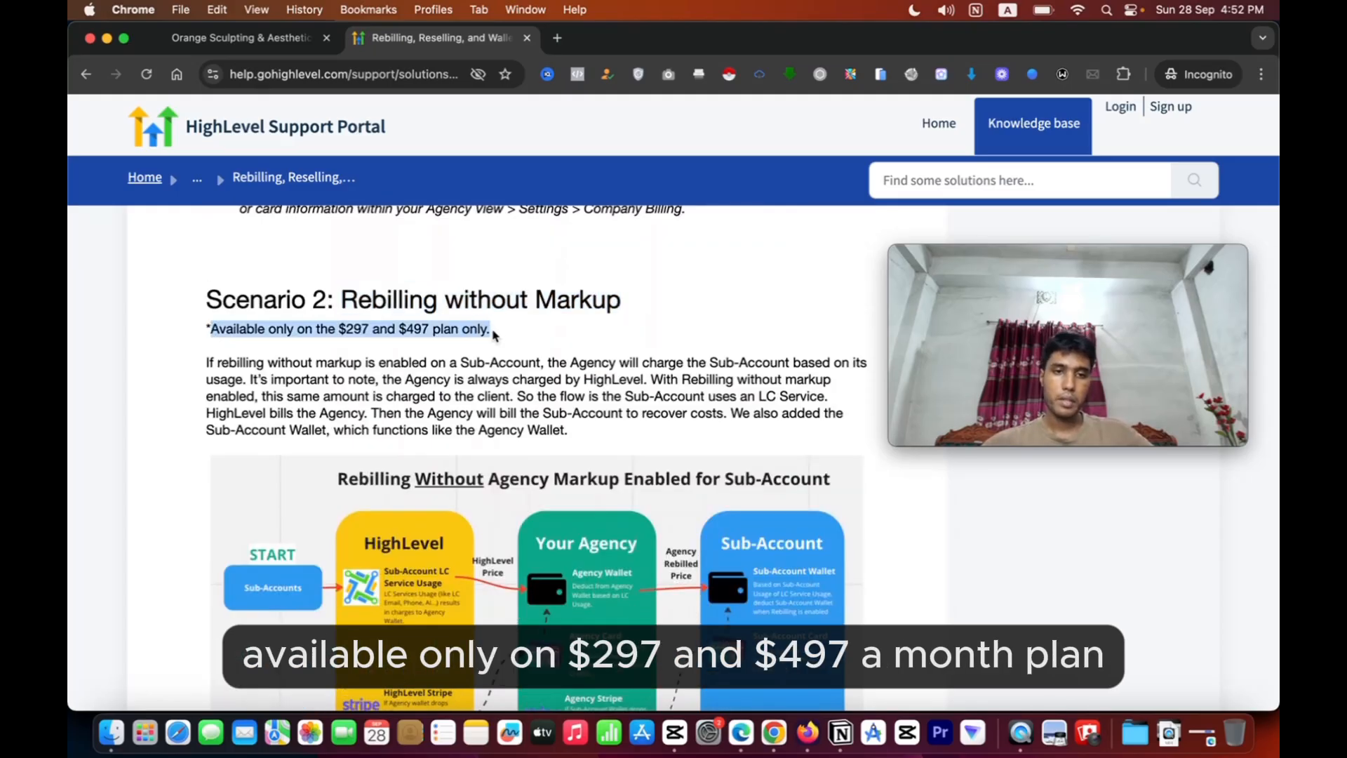
scroll(484, 397, down, 3)
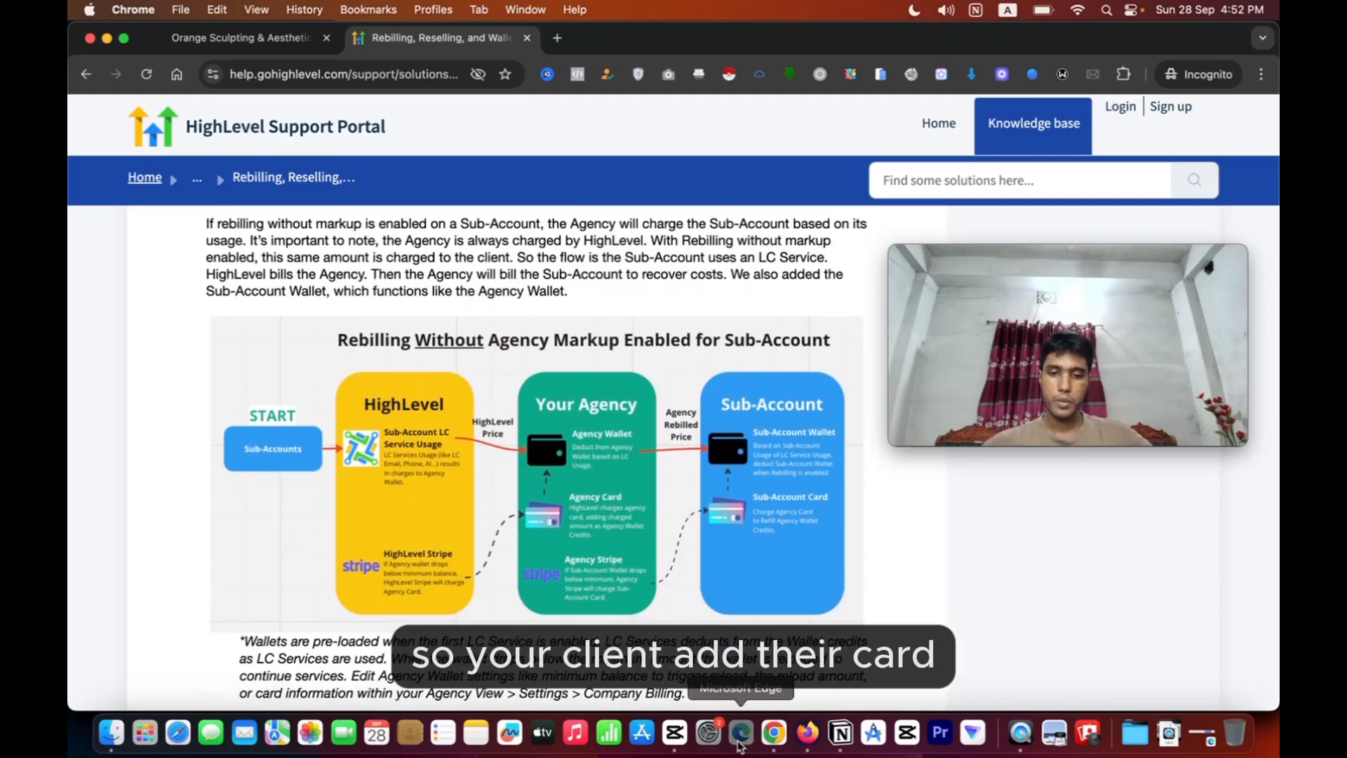
Compare with the billing dashboard, then select the 'Setup: Rebilling WITHOUT Markup' heading
click(741, 733)
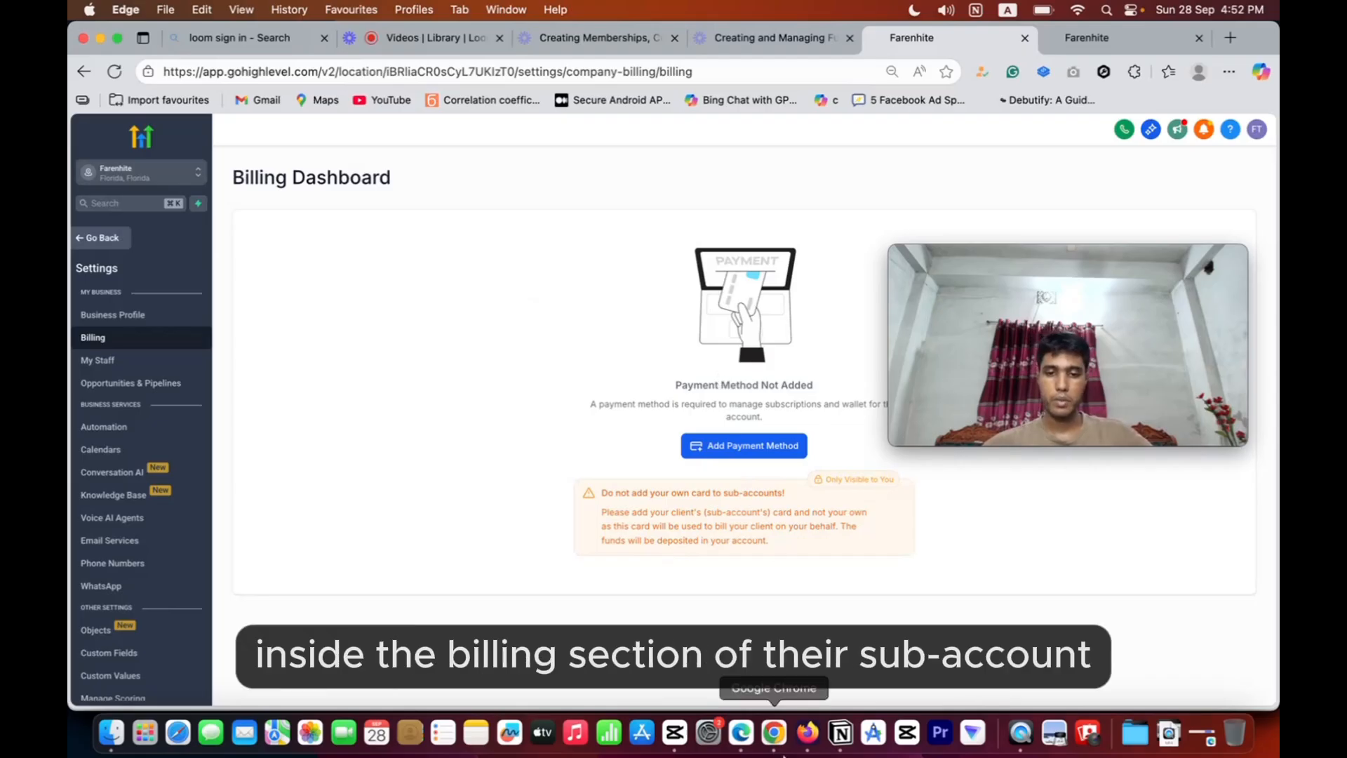
click(774, 733)
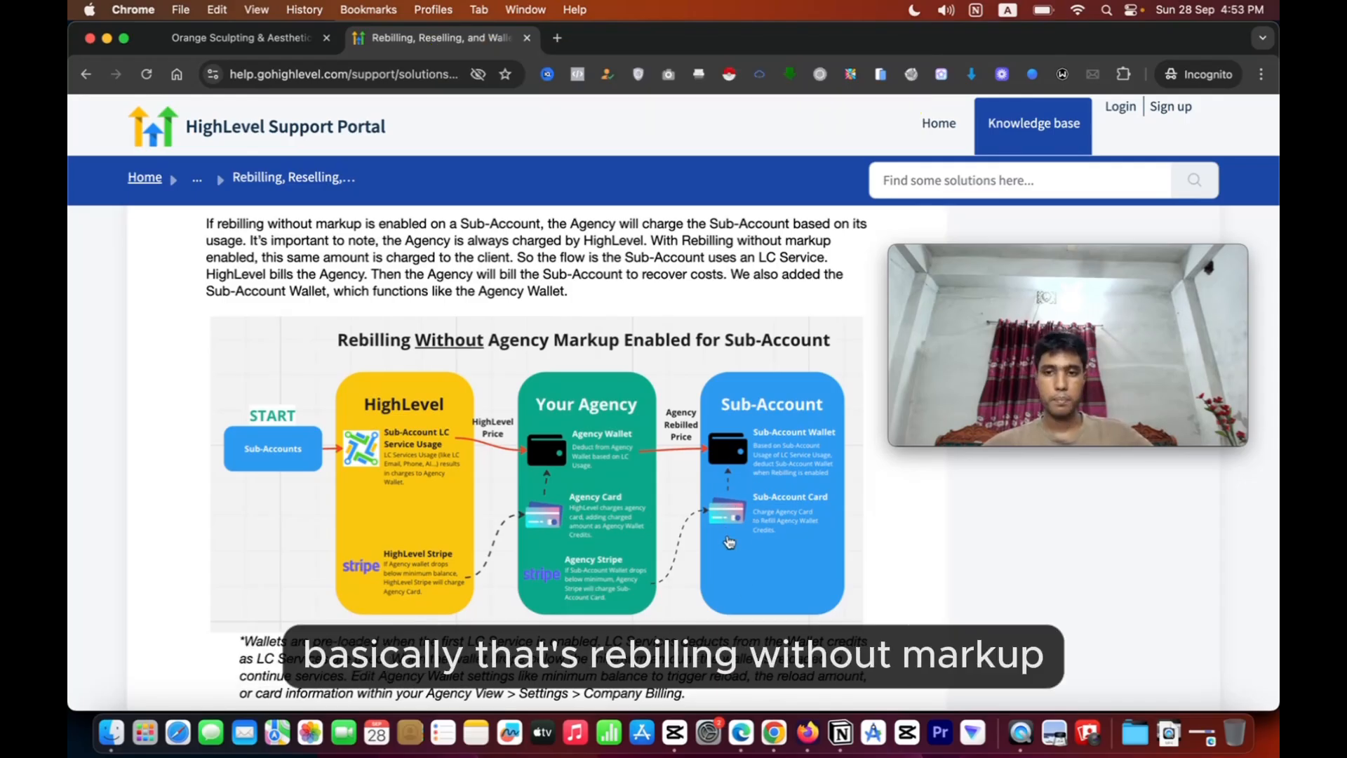
scroll(520, 305, up, 2)
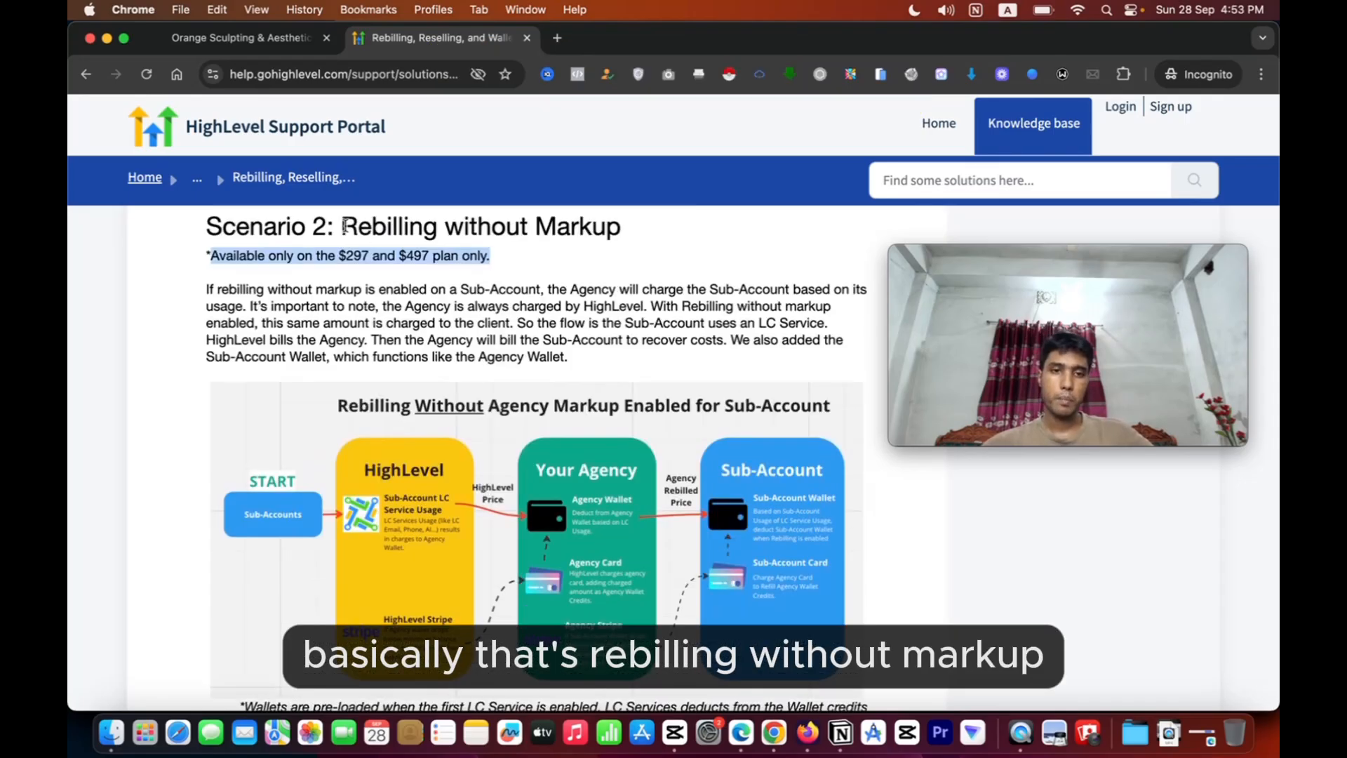
scroll(633, 365, down, 10)
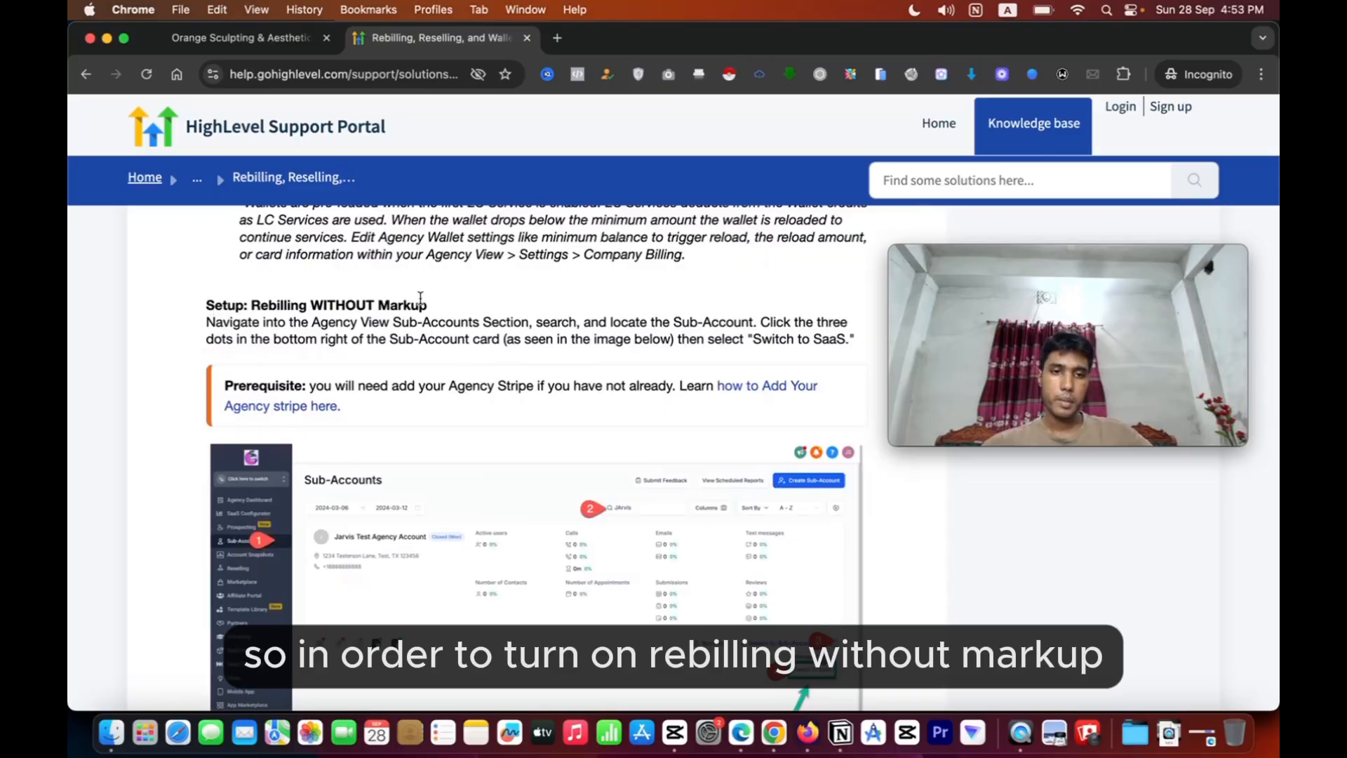
triple_click(449, 303)
scroll(453, 449, down, 2)
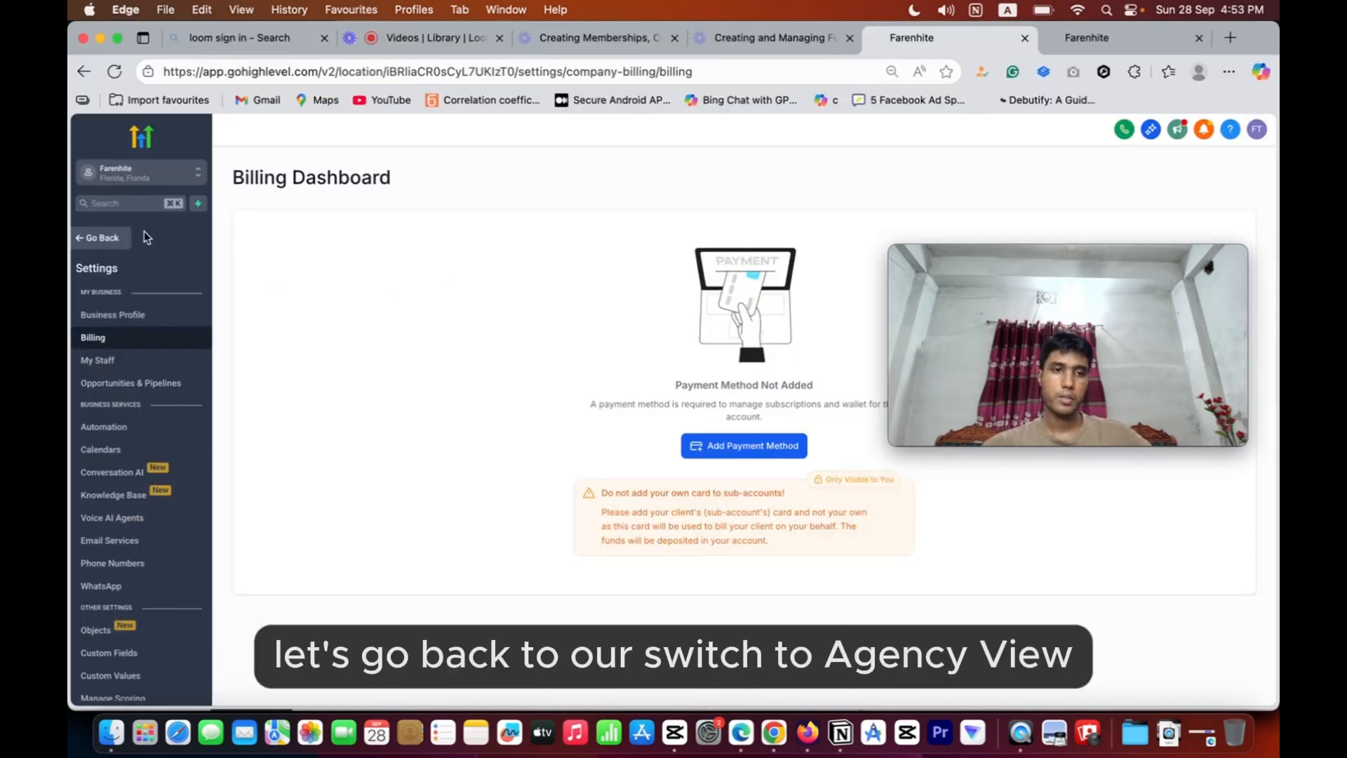
Switch from the sub-account to the agency view
click(140, 174)
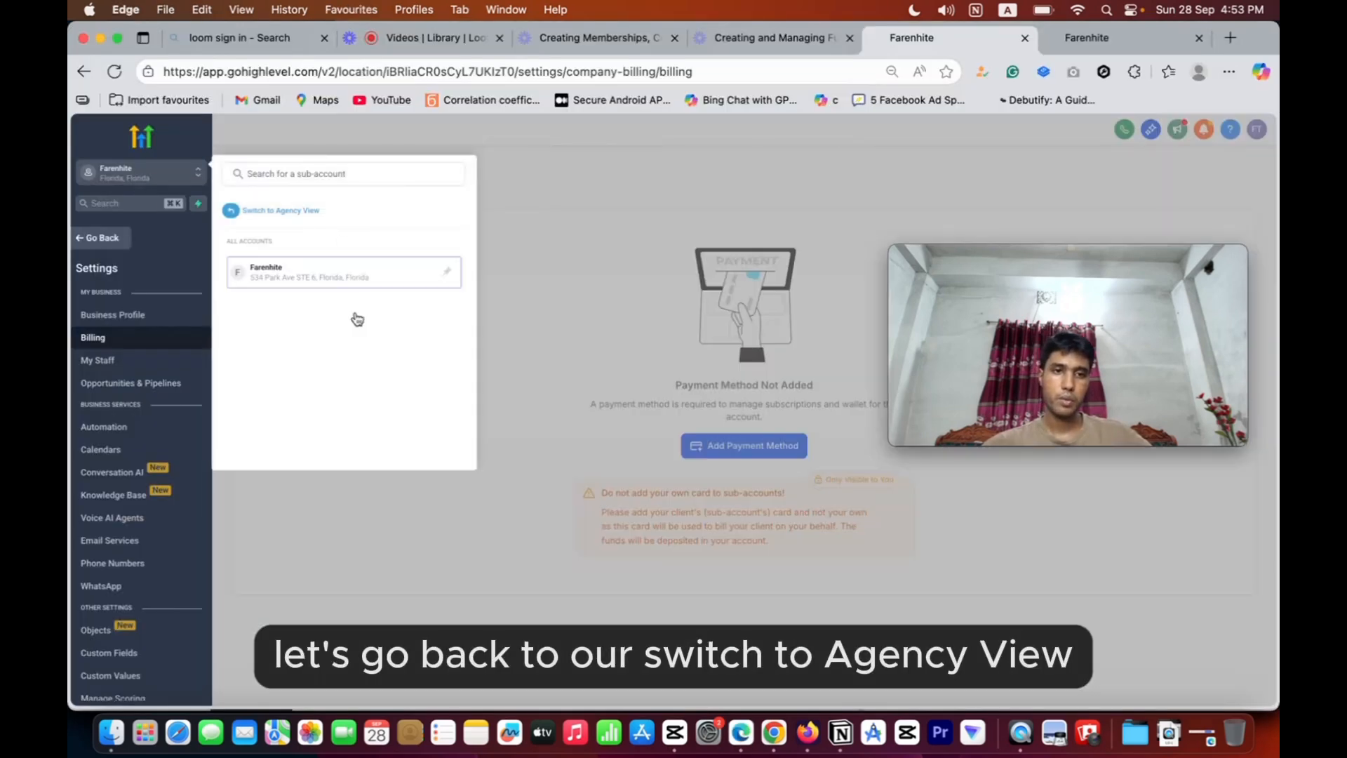
click(292, 212)
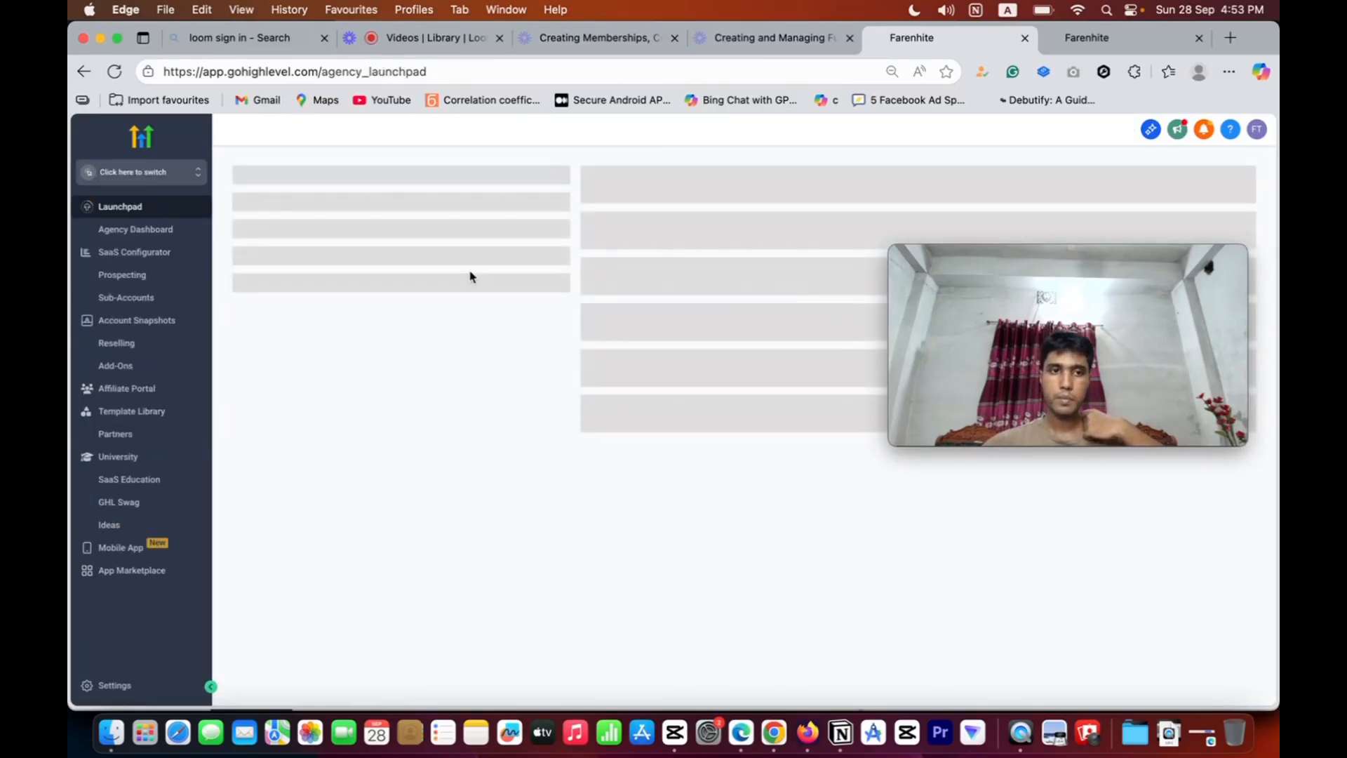
mouse_move(901, 367)
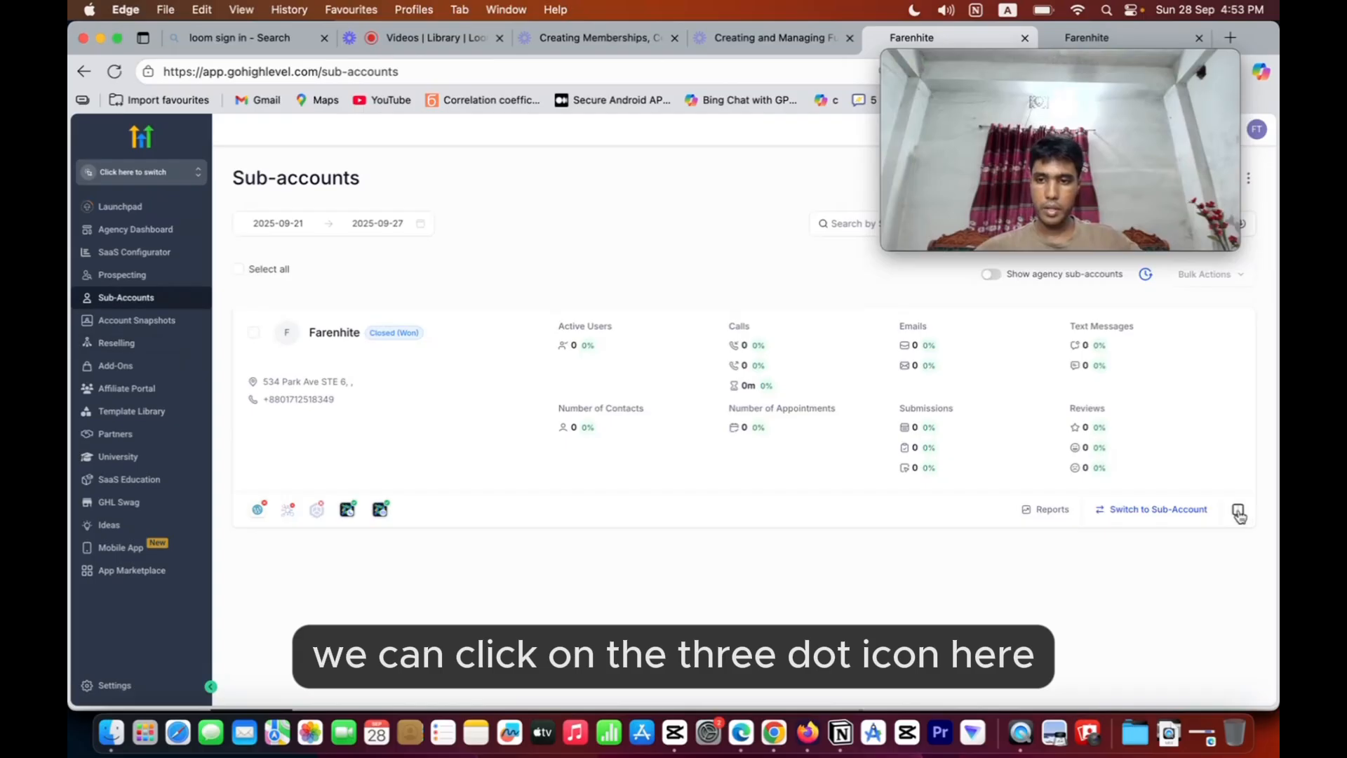
Try switching the Farenhite sub-account to SaaS, then open its My Staff settings
click(1238, 512)
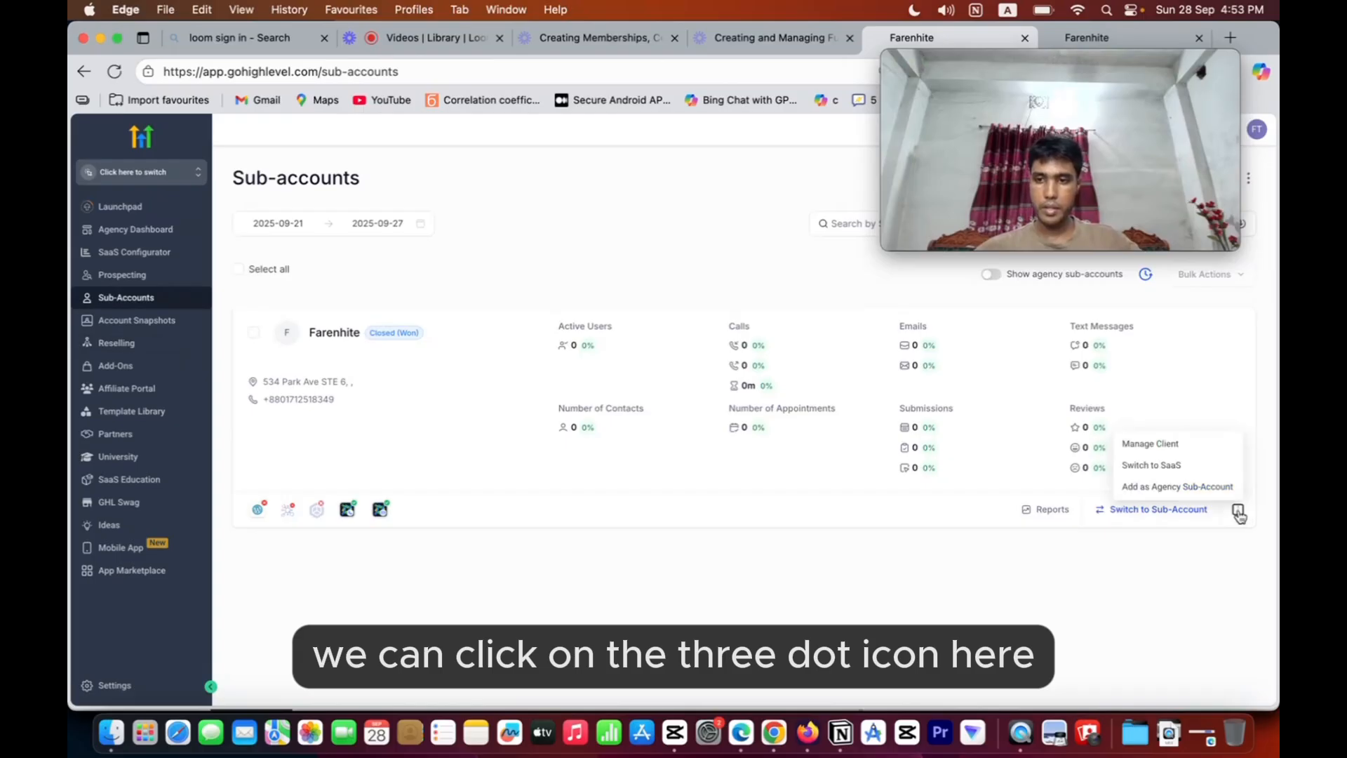
click(1173, 466)
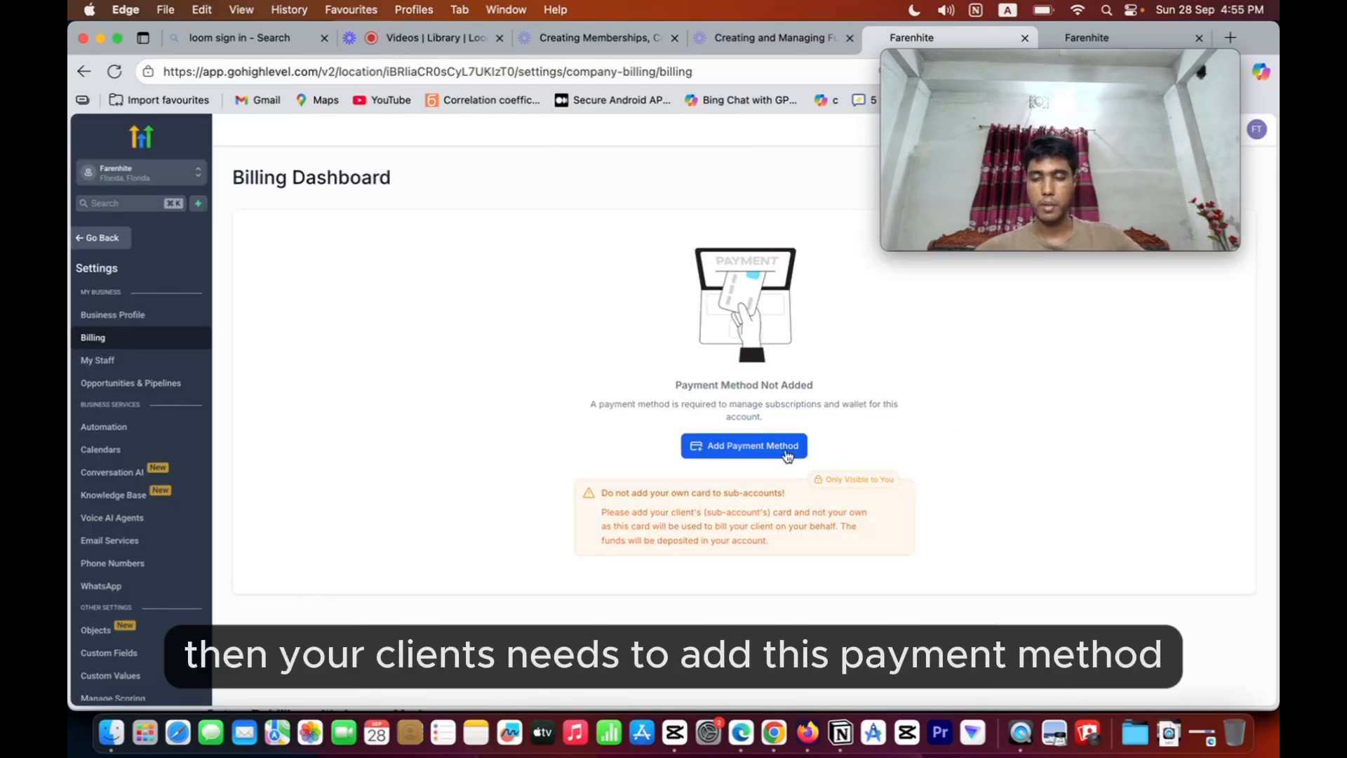
click(95, 366)
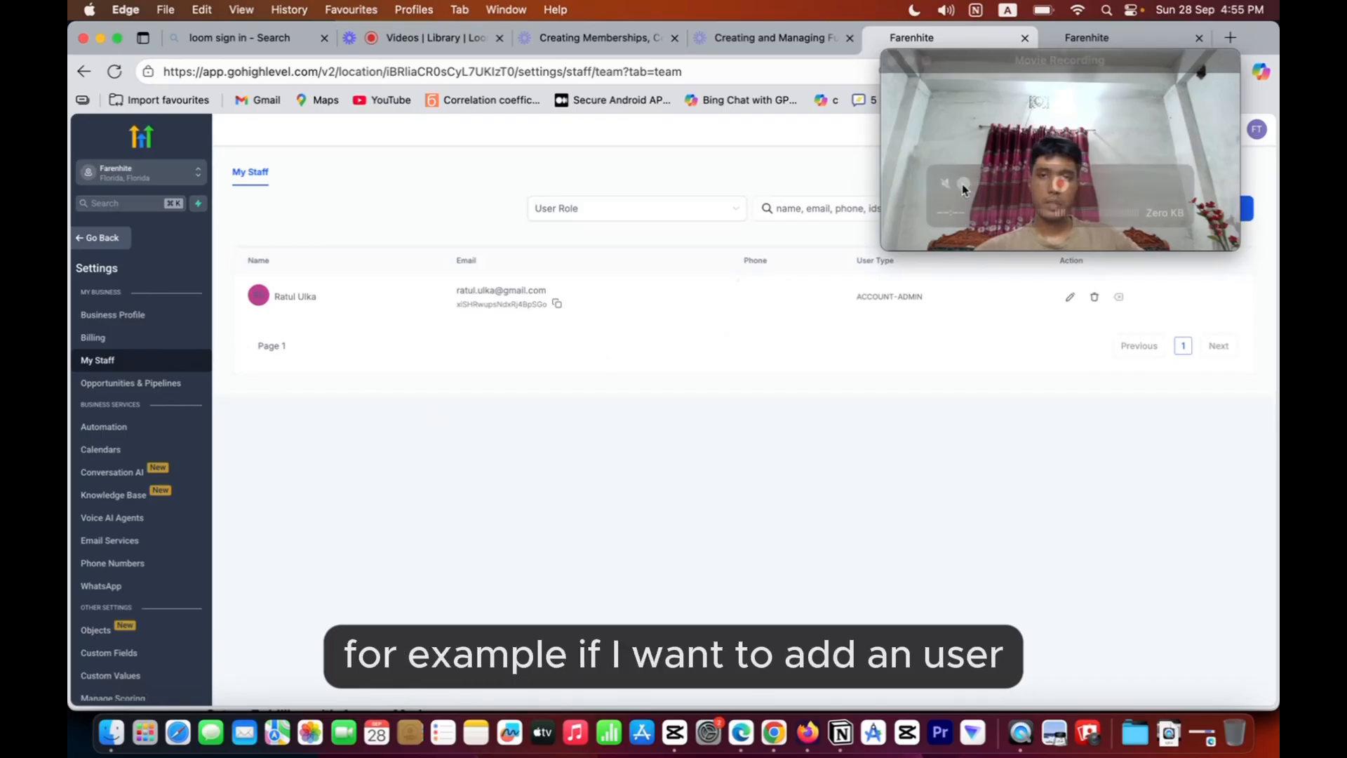
Start a new staff user, autofill the name and e-mail, and clear the phone number
drag(972, 116, 910, 433)
click(1127, 216)
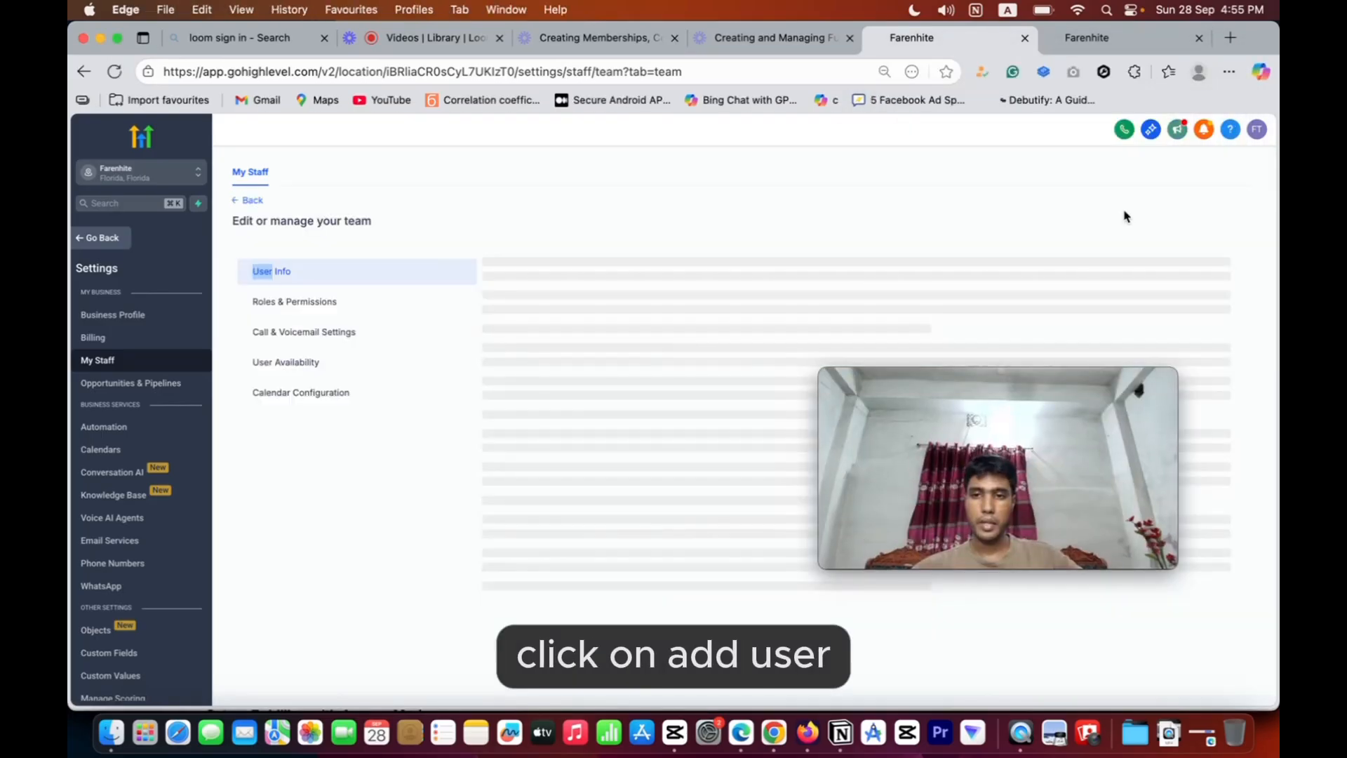
drag(898, 525, 877, 274)
click(547, 432)
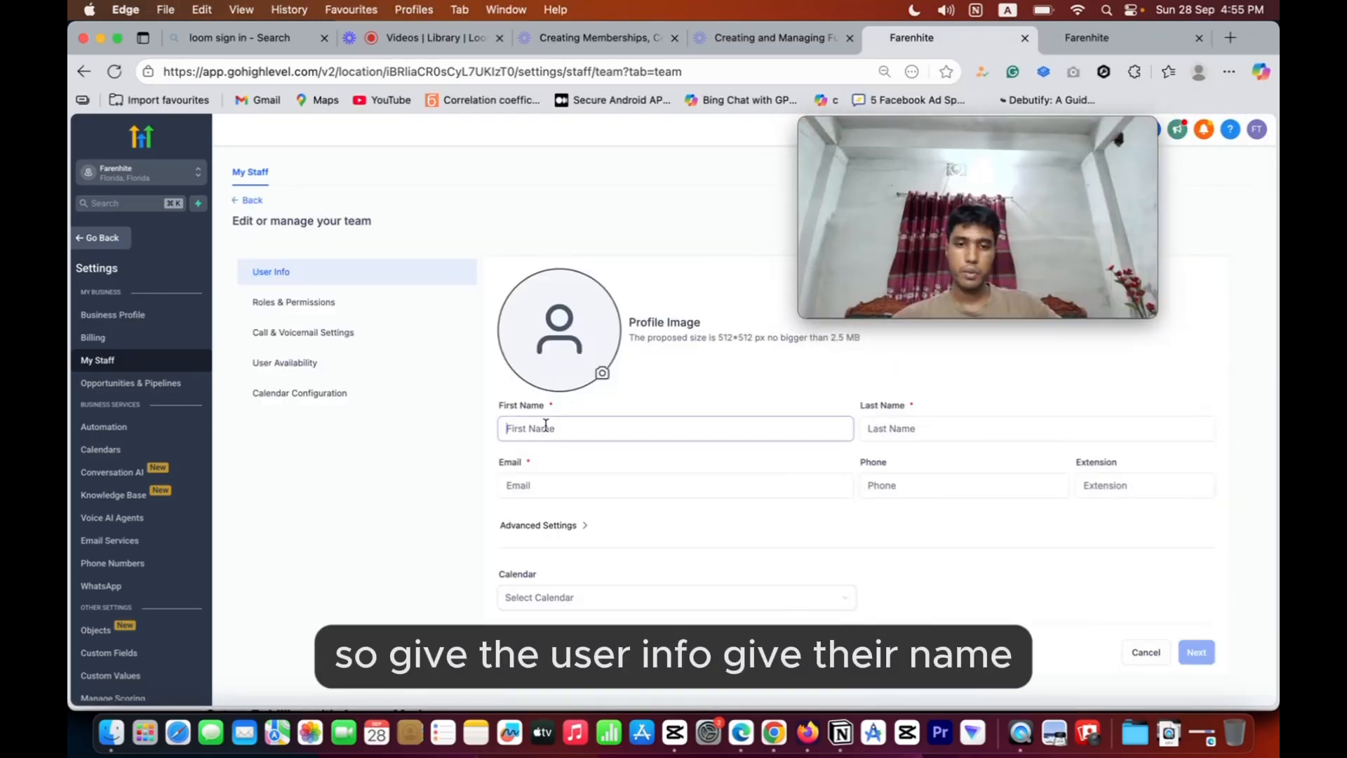
click(670, 495)
scroll(670, 524, down, 2)
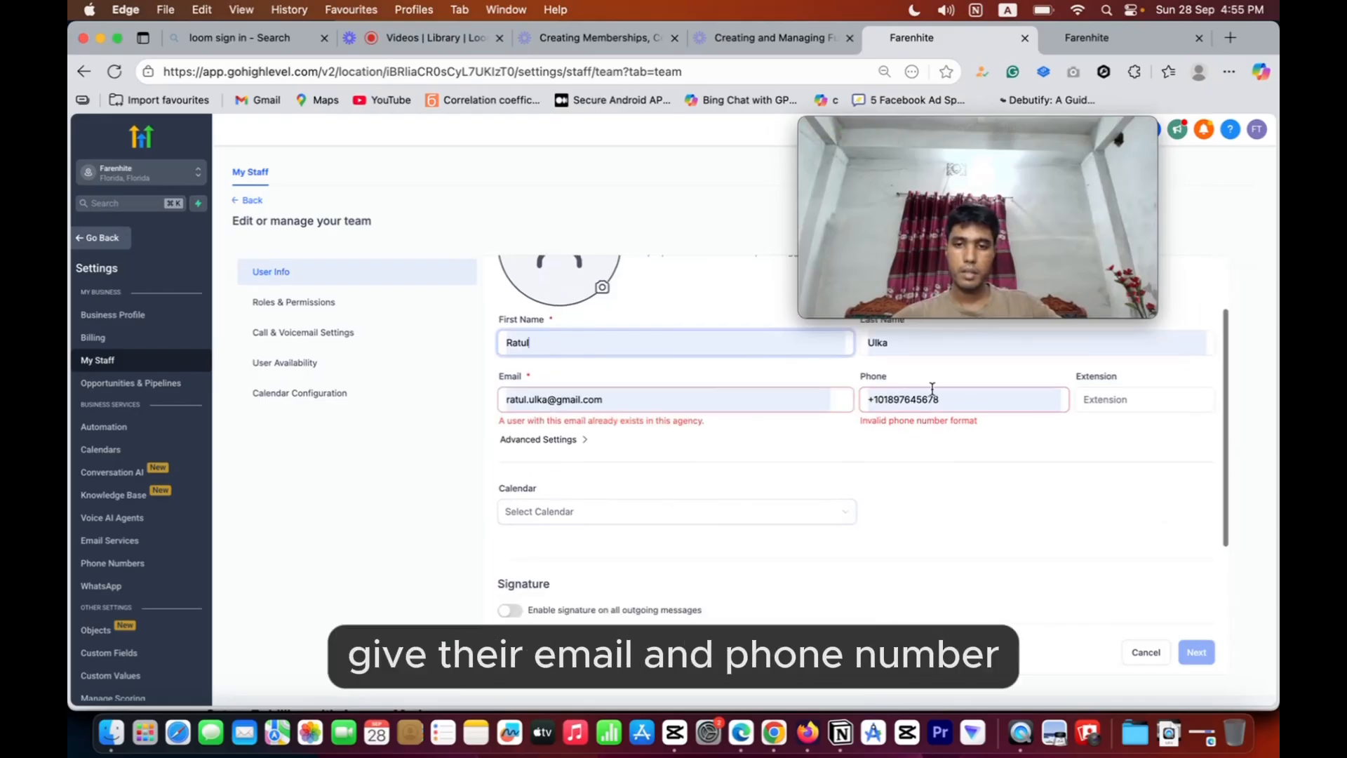
triple_click(898, 399)
key(BackSpace)
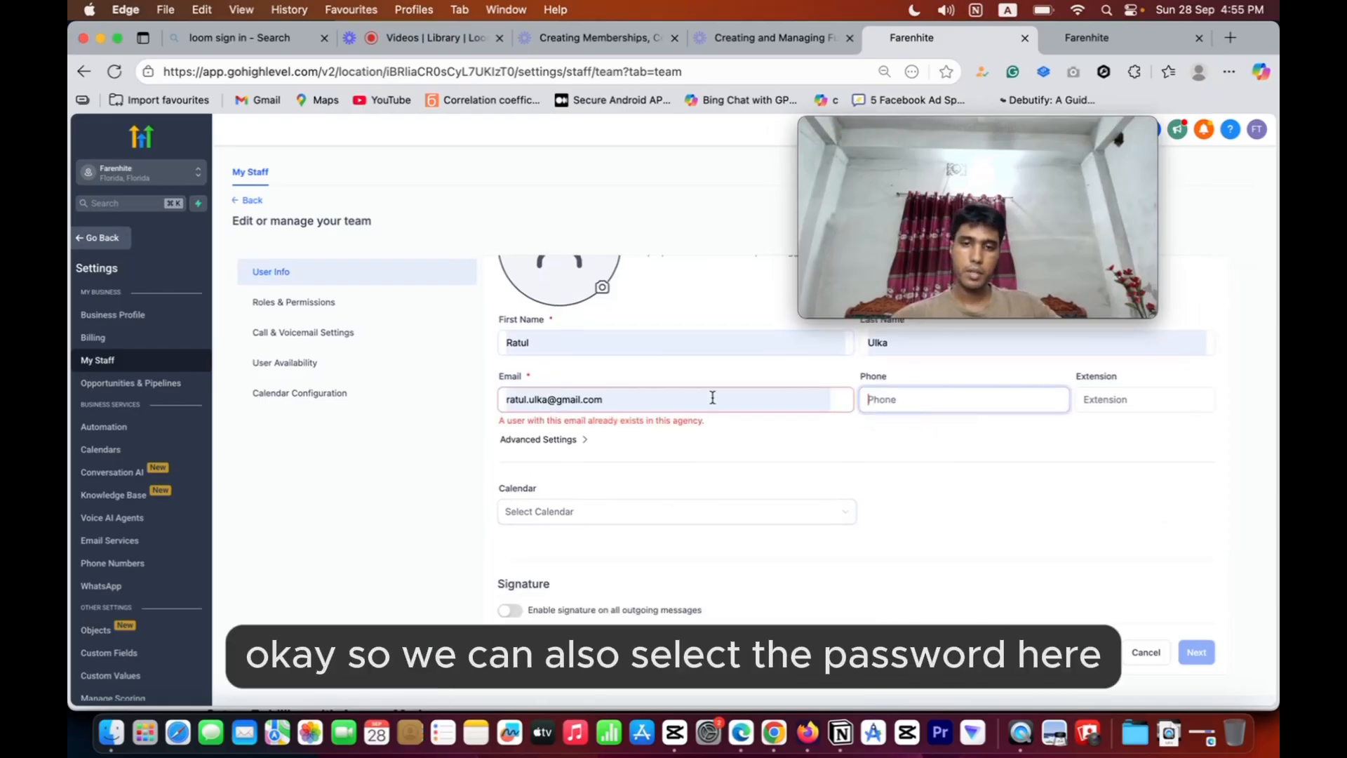
double_click(664, 393)
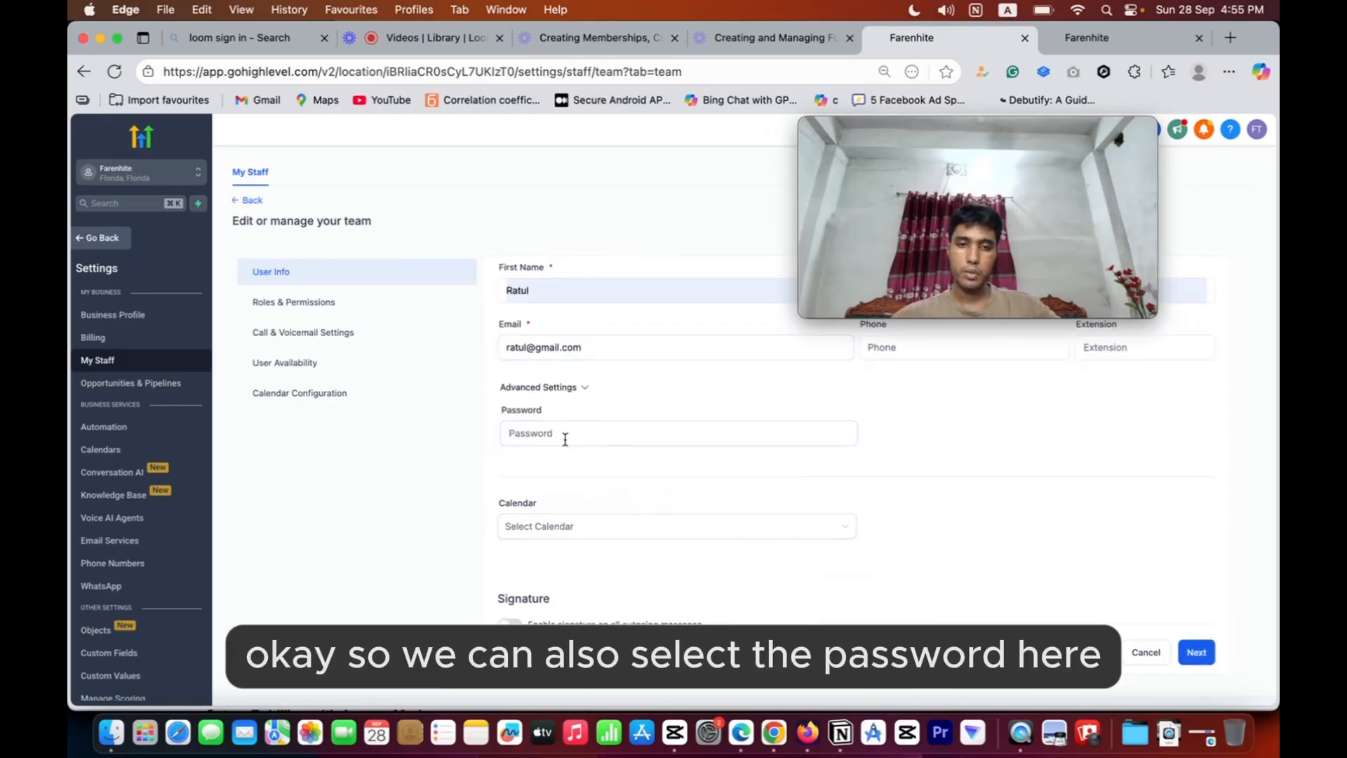
click(559, 434)
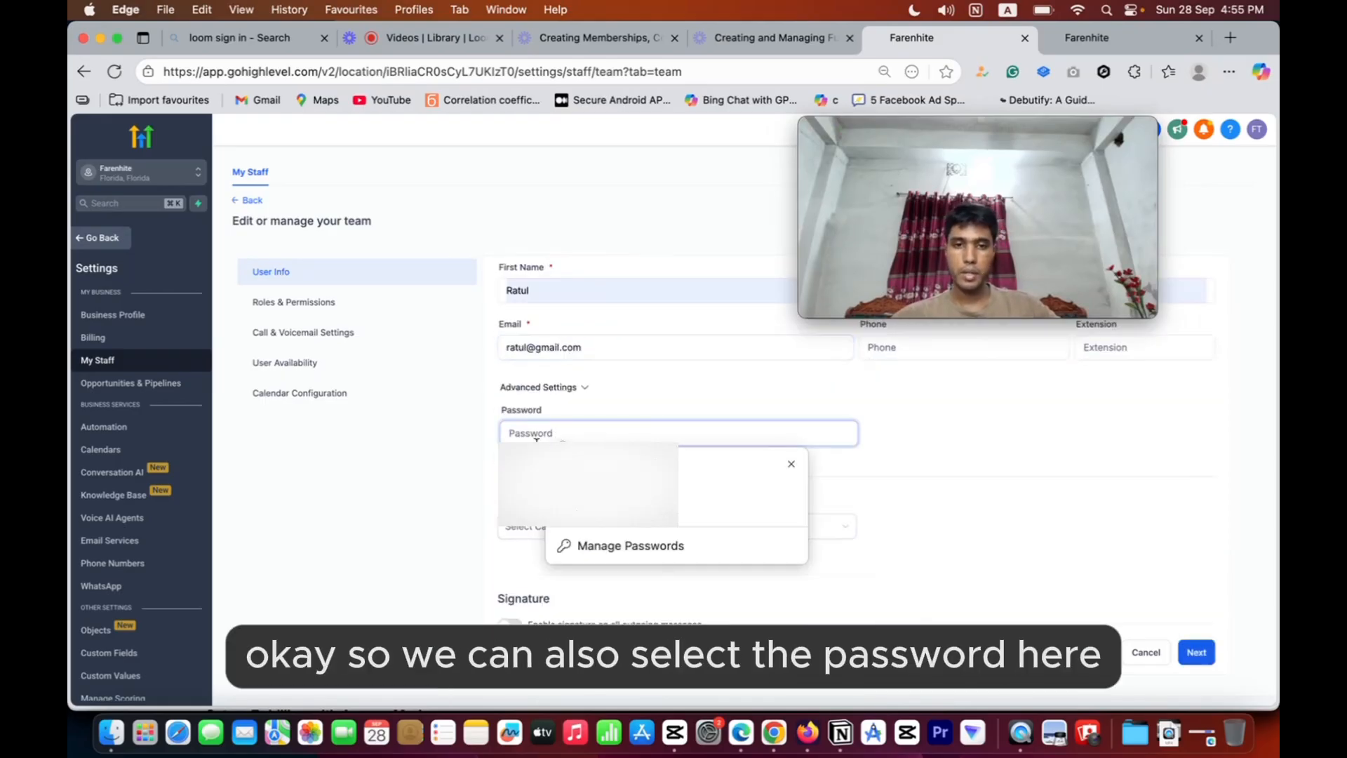
scroll(490, 455, down, 5)
On the roles and permissions step, keep the user role as Admin
click(1193, 639)
click(593, 331)
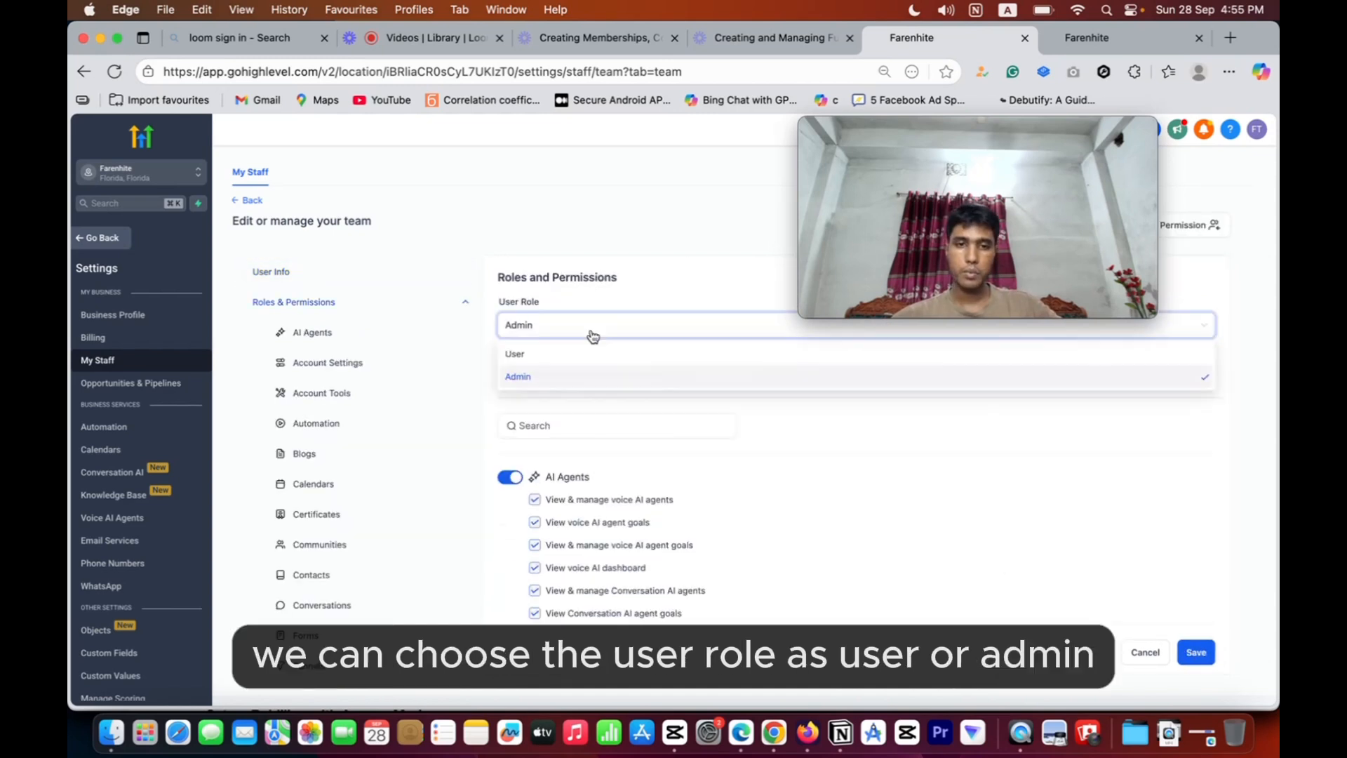
click(588, 414)
scroll(588, 416, down, 8)
scroll(588, 415, up, 8)
scroll(588, 416, down, 15)
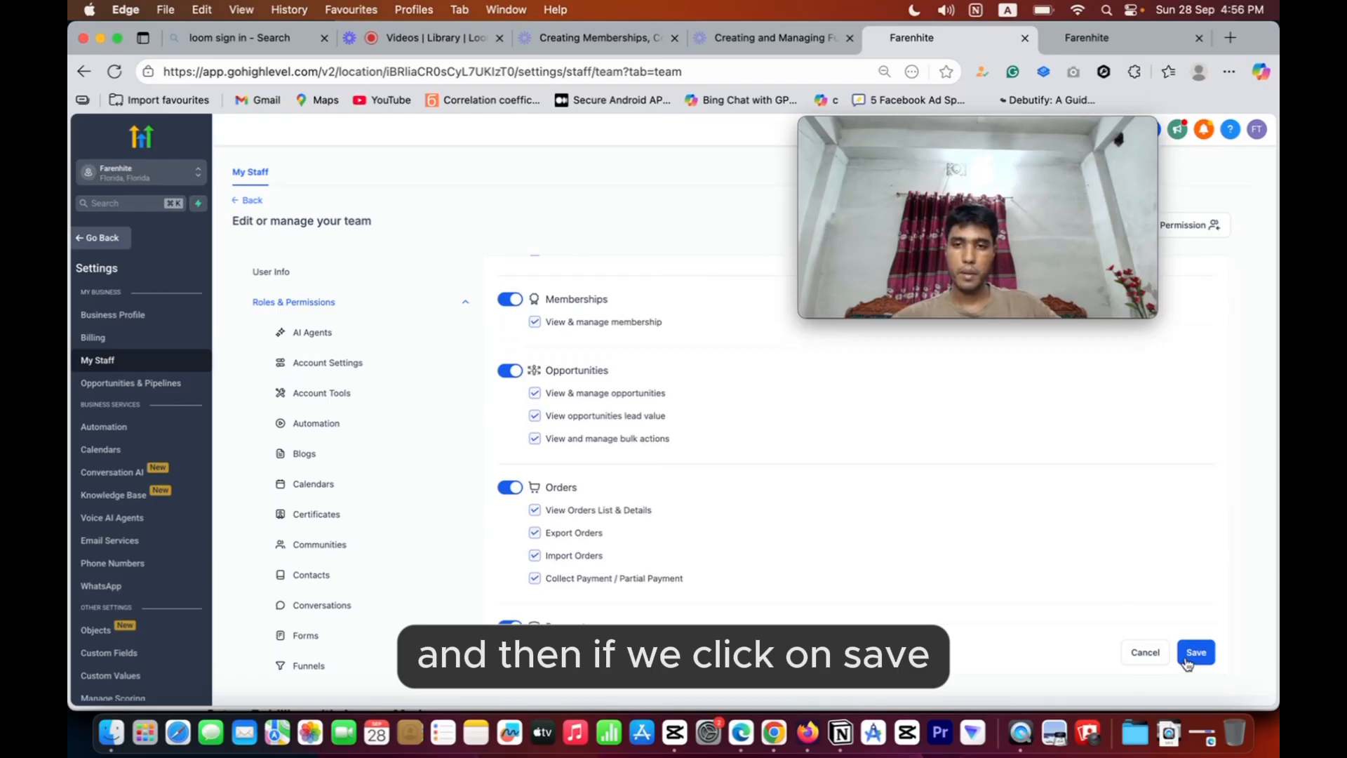
scroll(932, 457, up, 15)
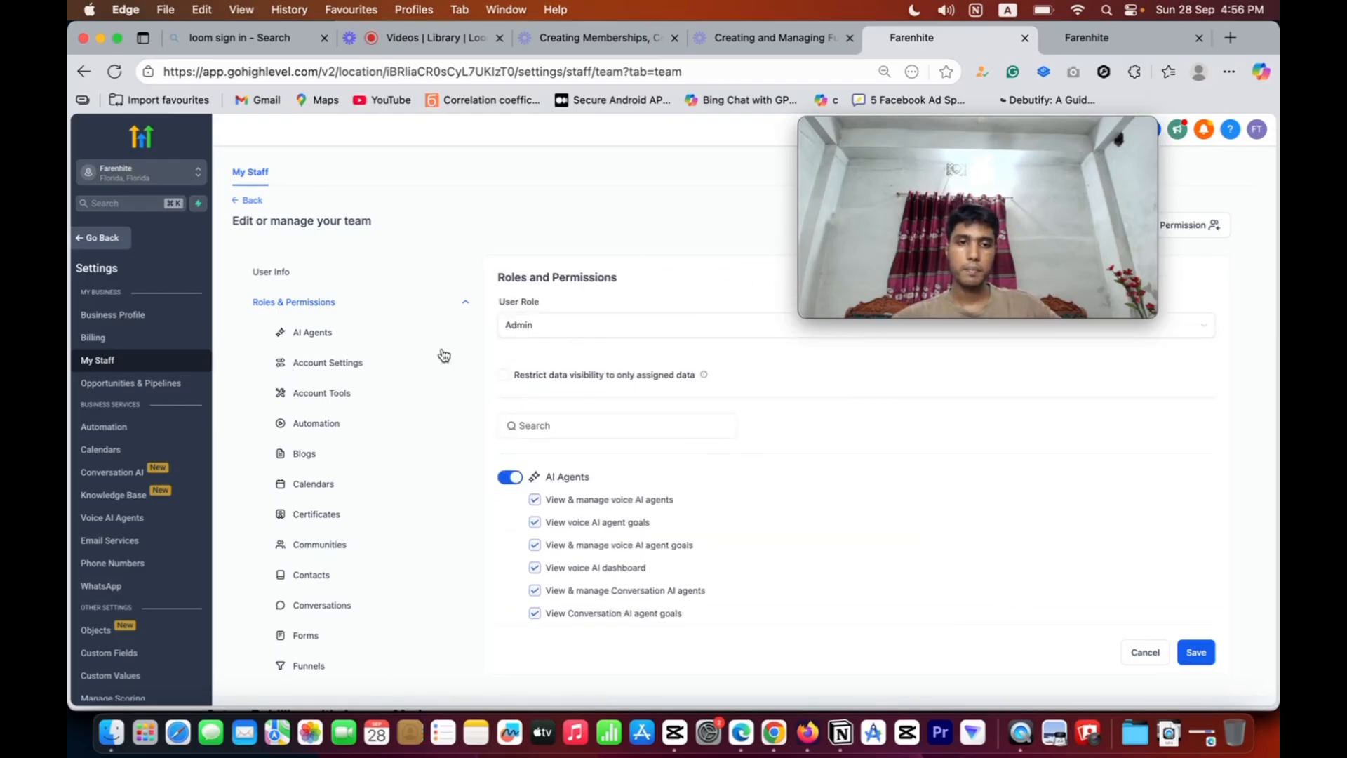
Back on User Info, reselect the e-mail and expand Advanced Settings to reach the password field
click(302, 279)
click(579, 496)
triple_click(554, 477)
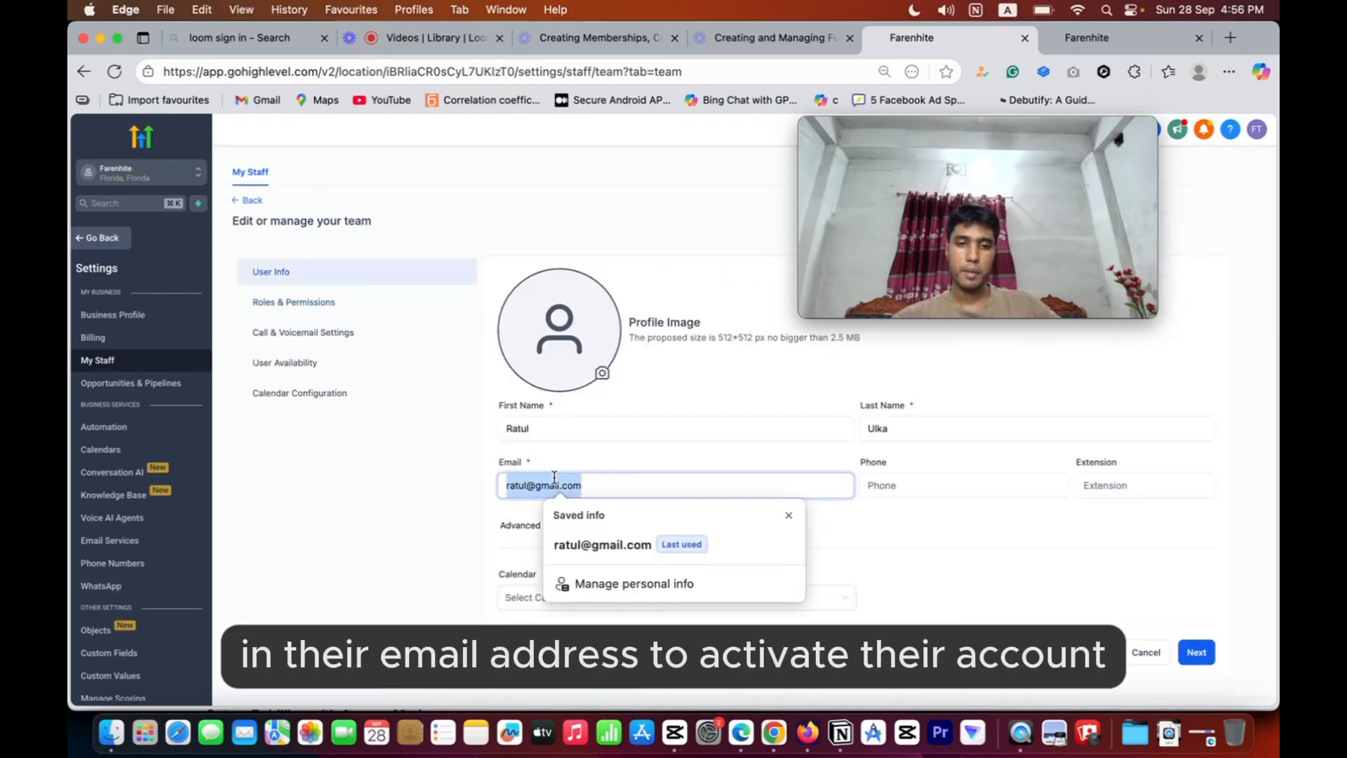
click(634, 470)
scroll(629, 466, down, 3)
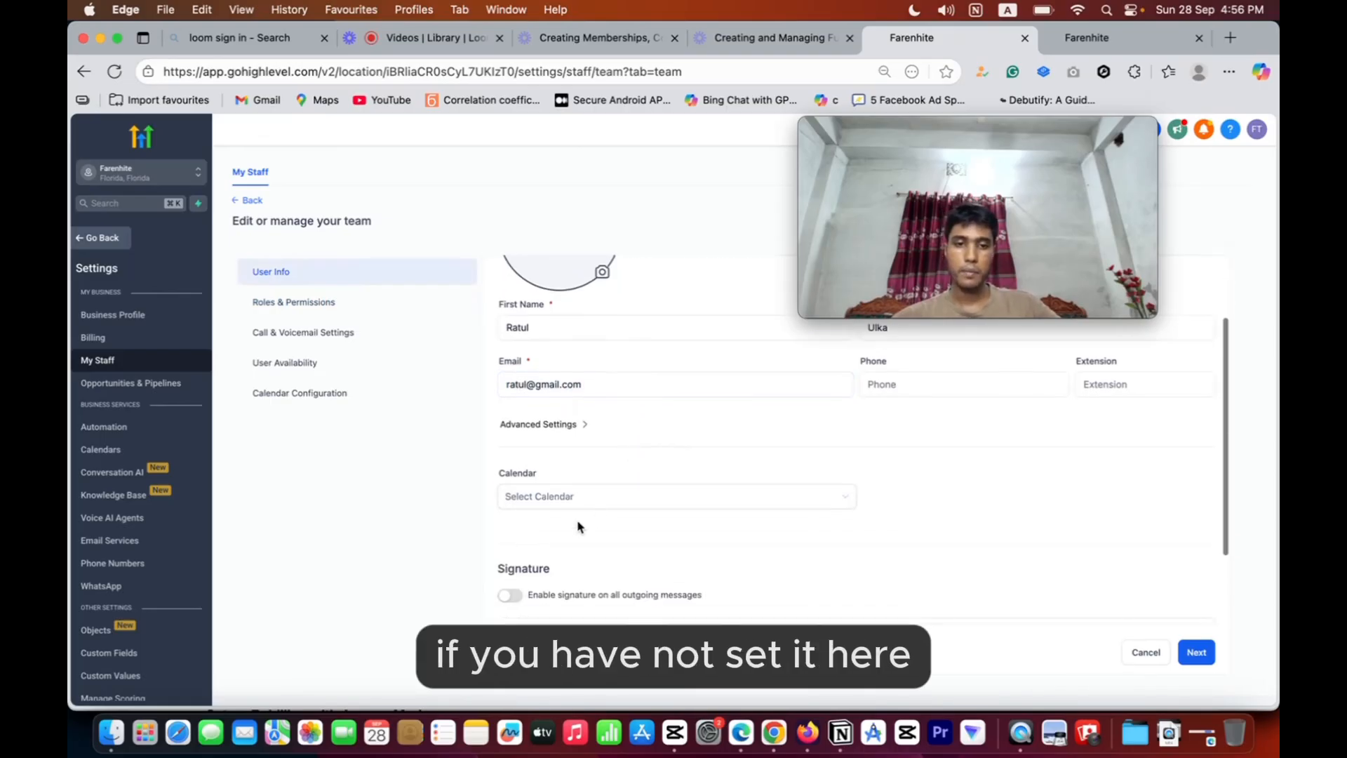
click(561, 425)
click(586, 460)
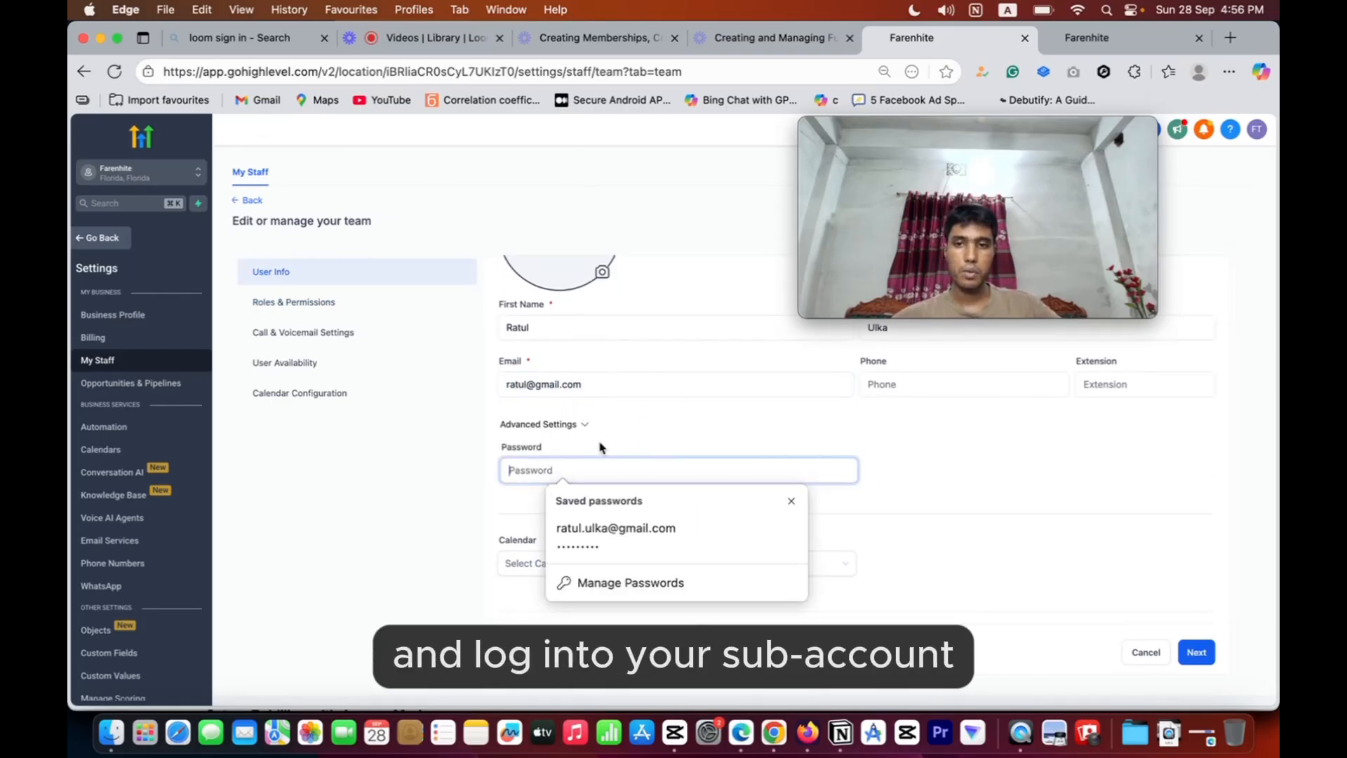
scroll(116, 484, down, 1)
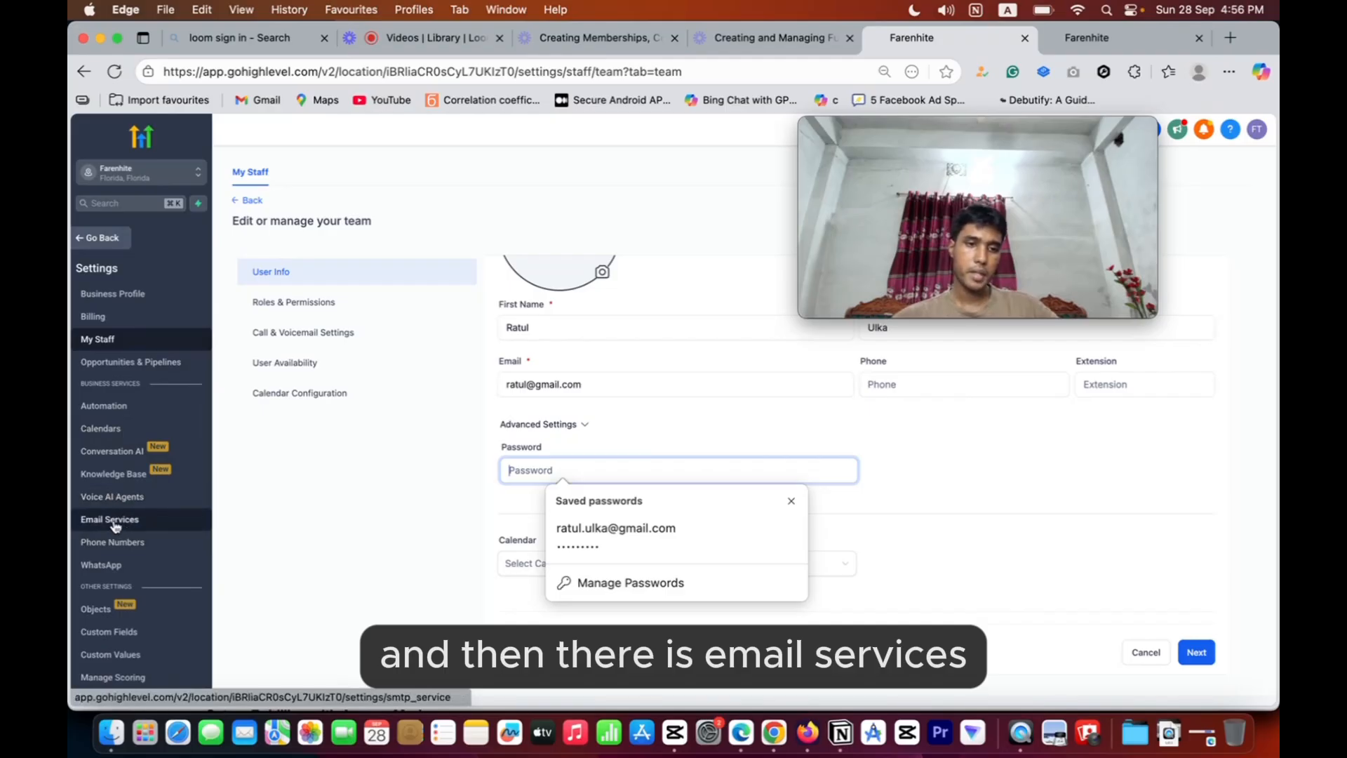
Under Email Services > Dedicated Domain And IP, add and verify test.farenhite.com
click(115, 523)
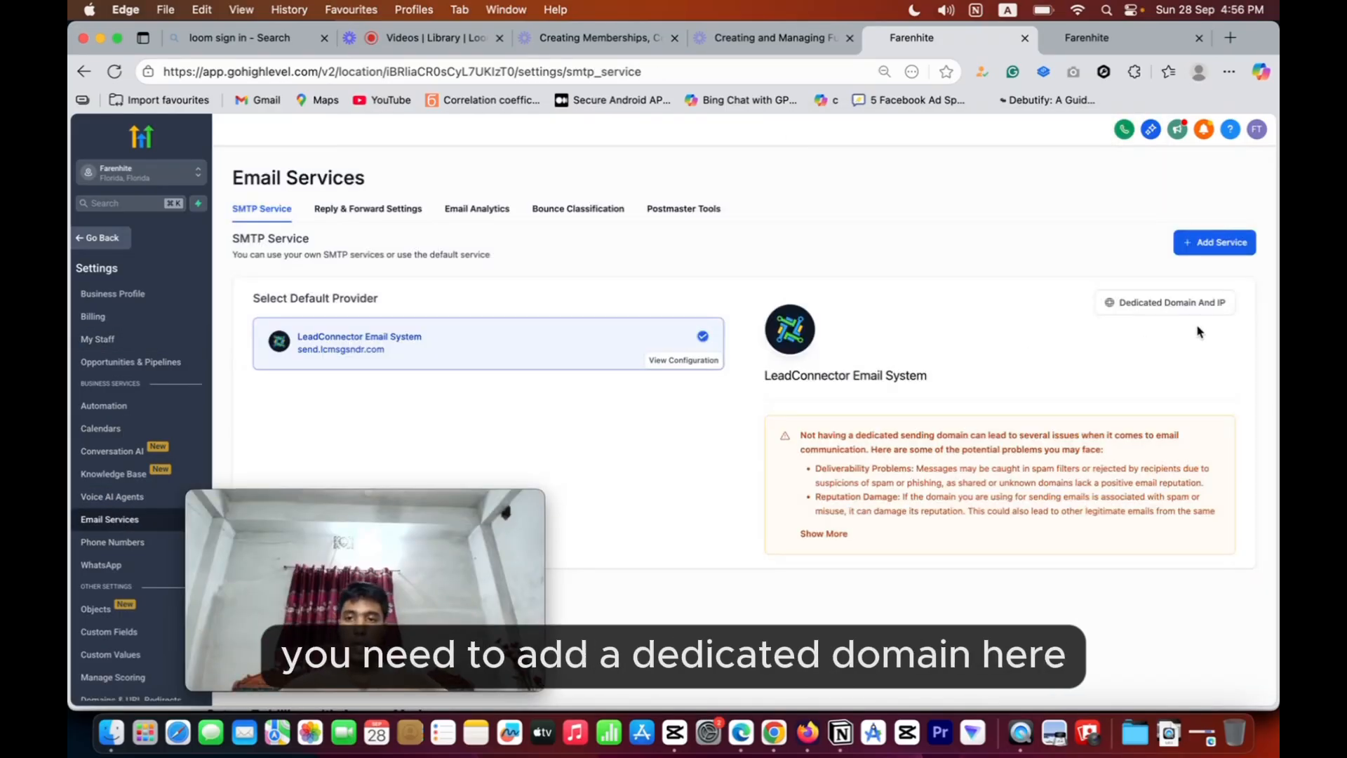
click(1159, 307)
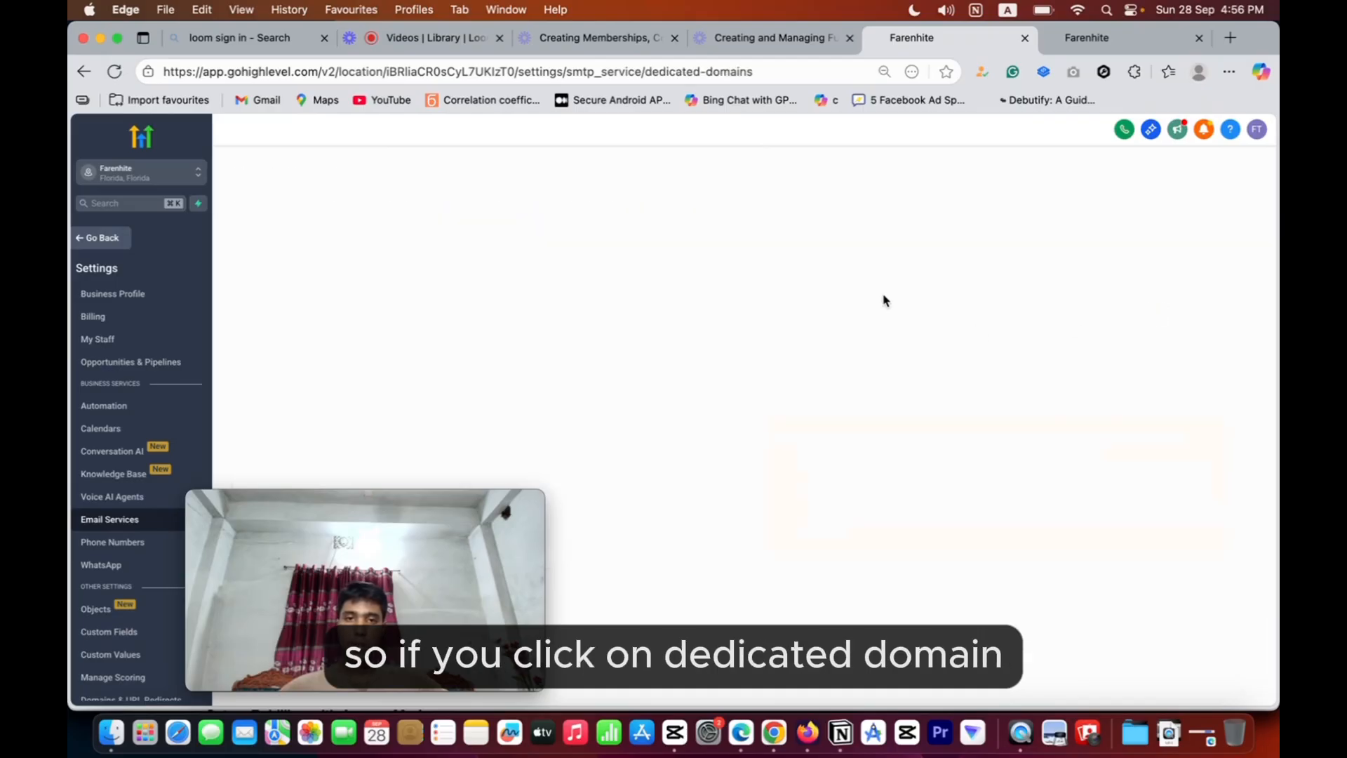
click(736, 460)
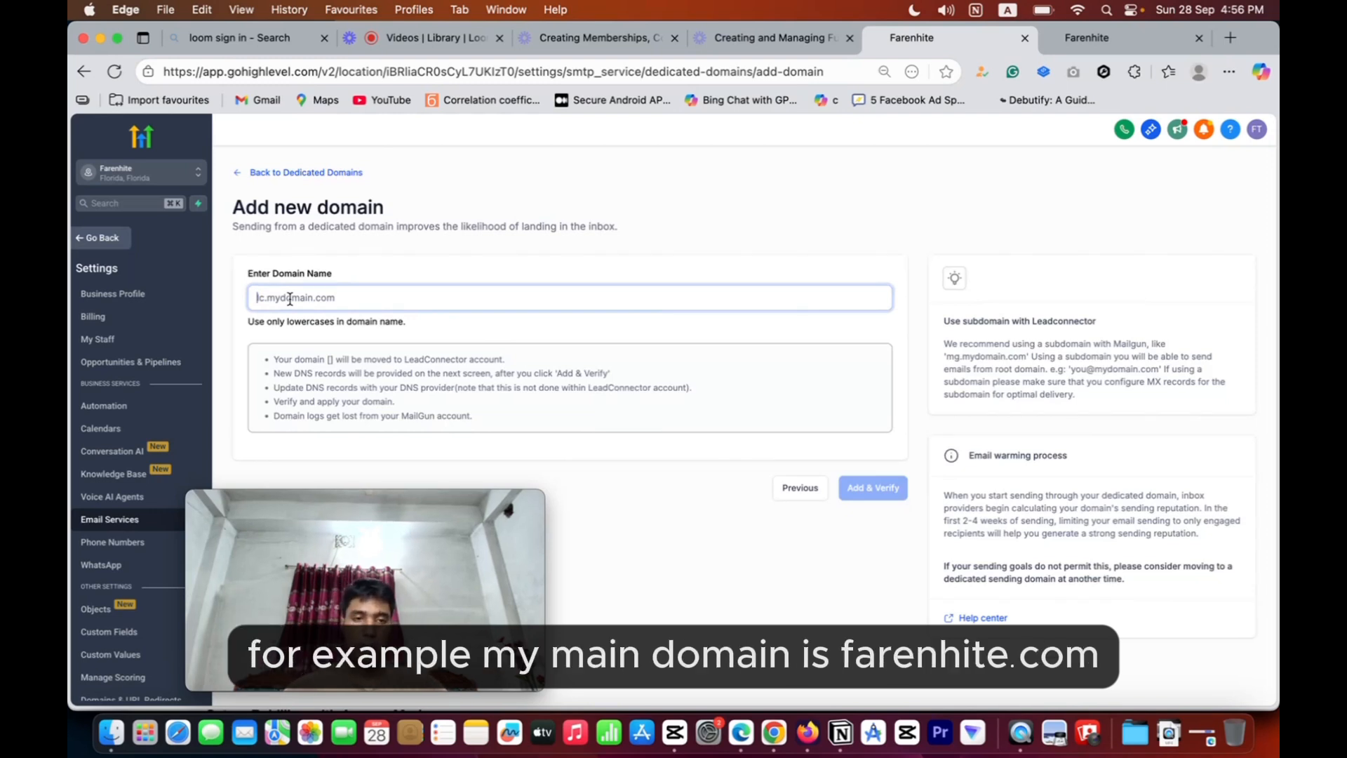
text(t)
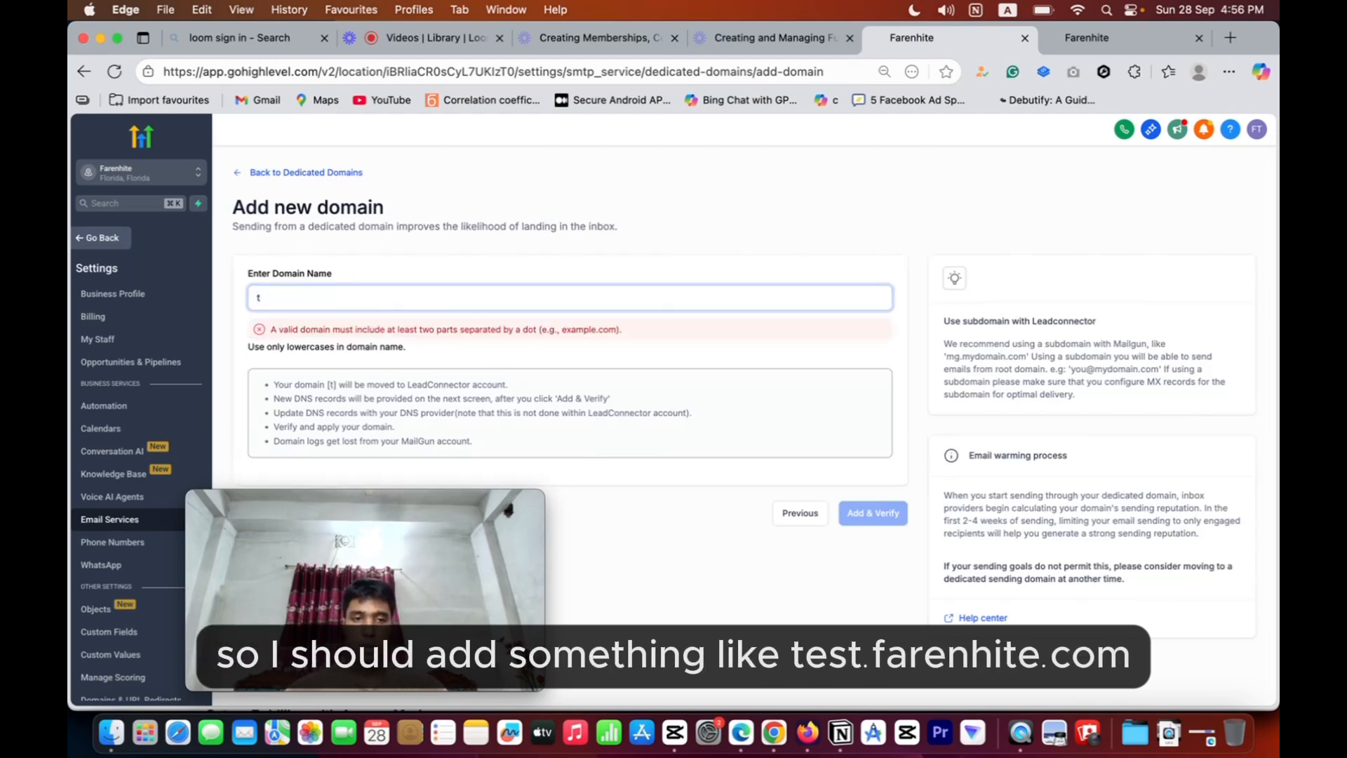
text(est.fare)
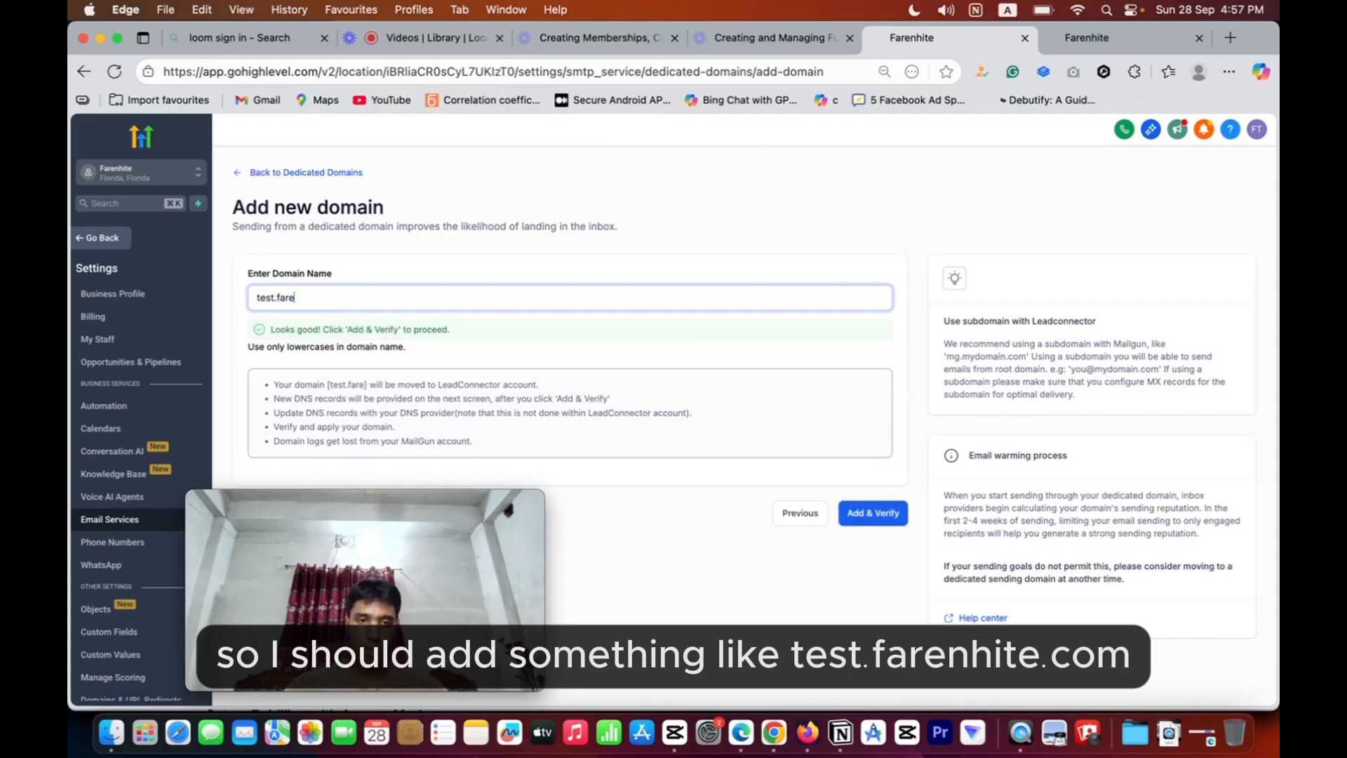
text(nhite.com)
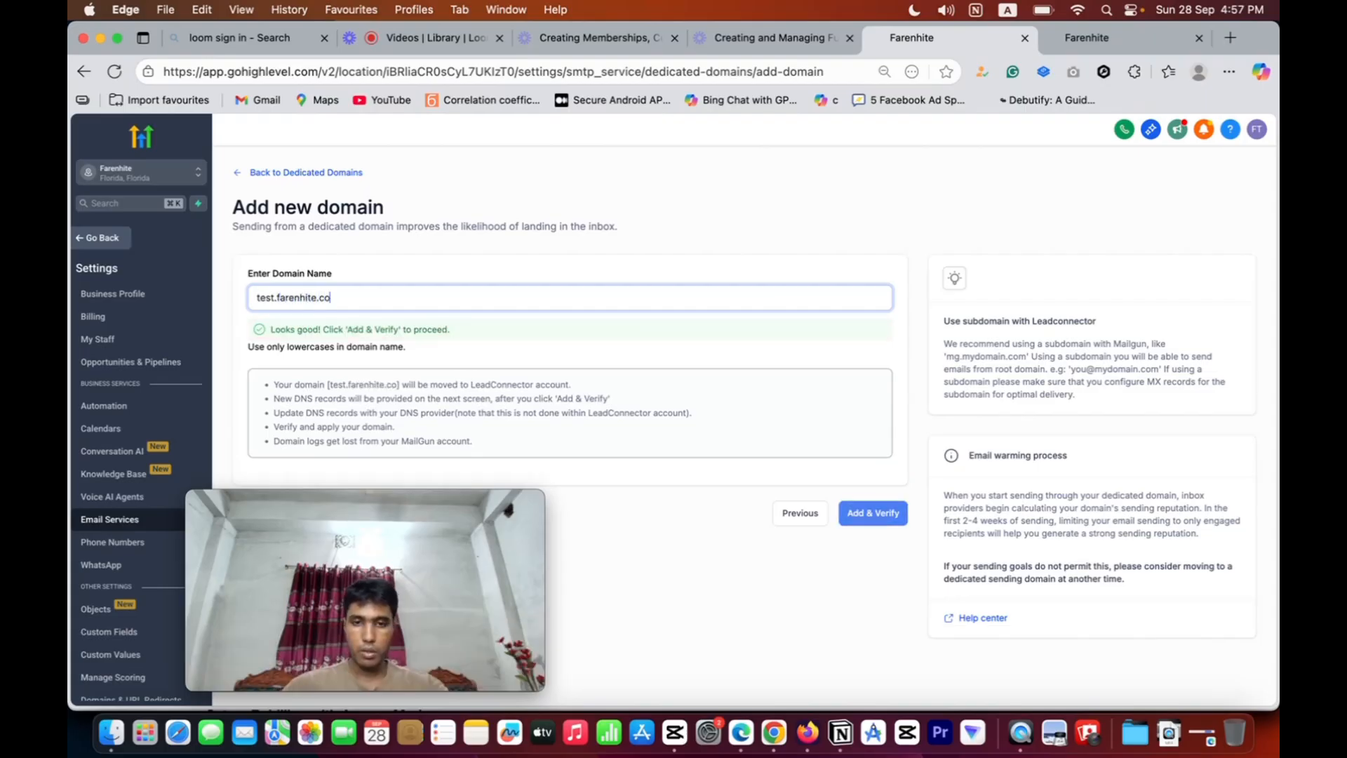
click(874, 516)
Continue the connection, dismiss the Cloudflare authorization prompt, and go back to Dedicated Domains
click(814, 486)
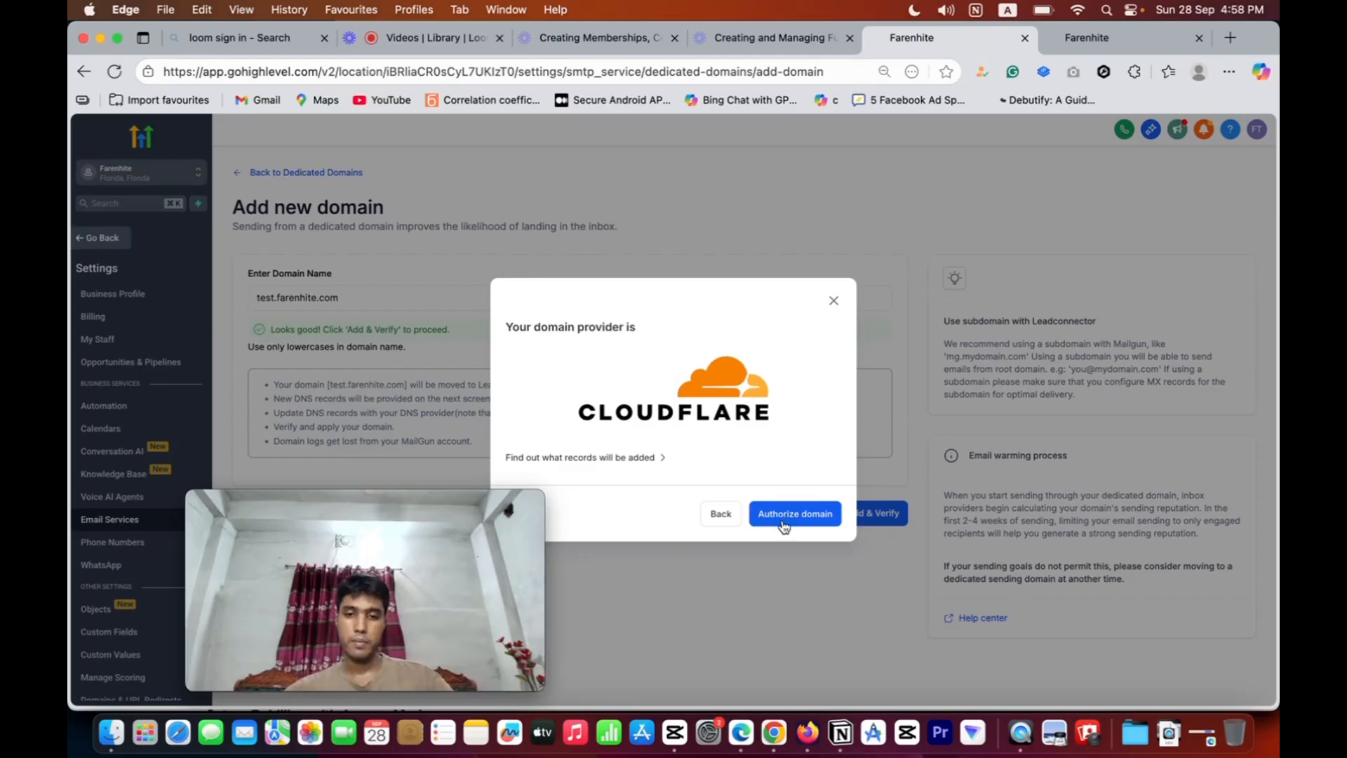
click(834, 303)
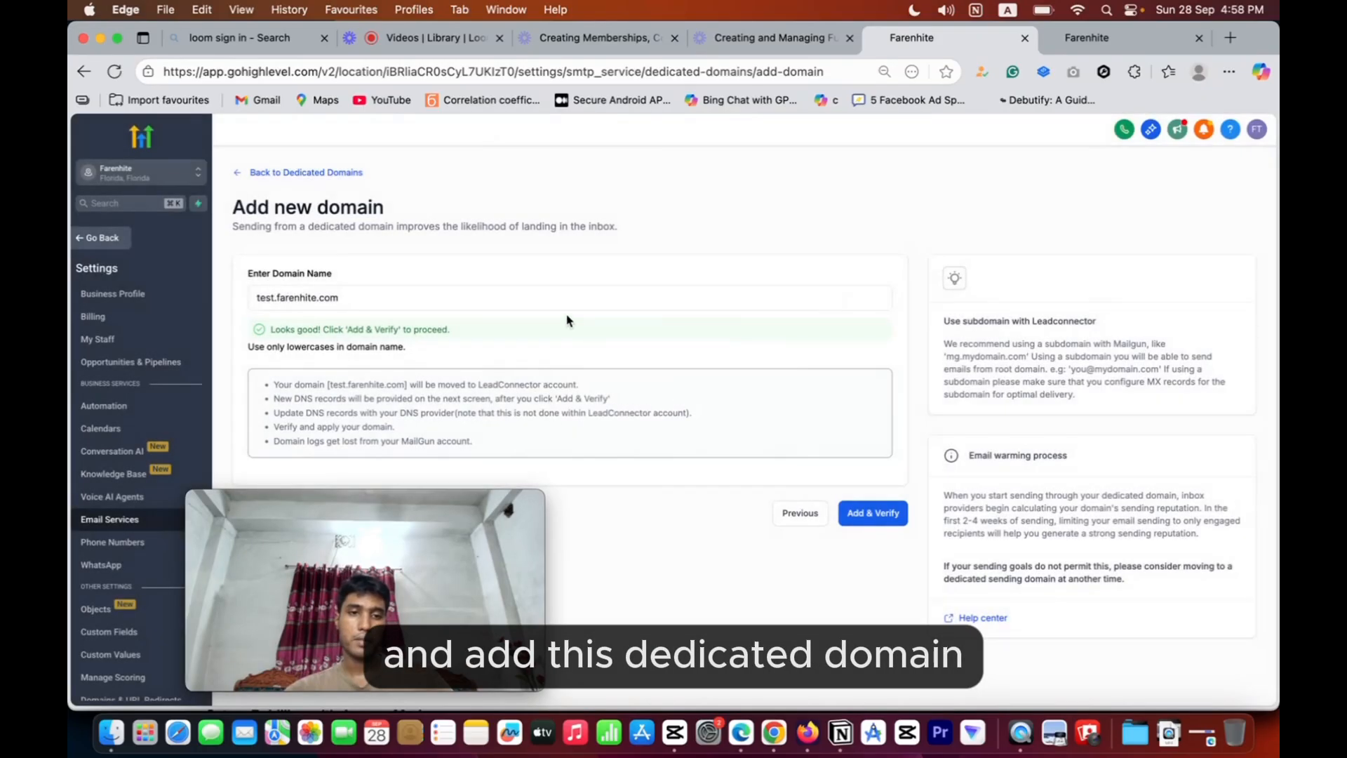
click(236, 172)
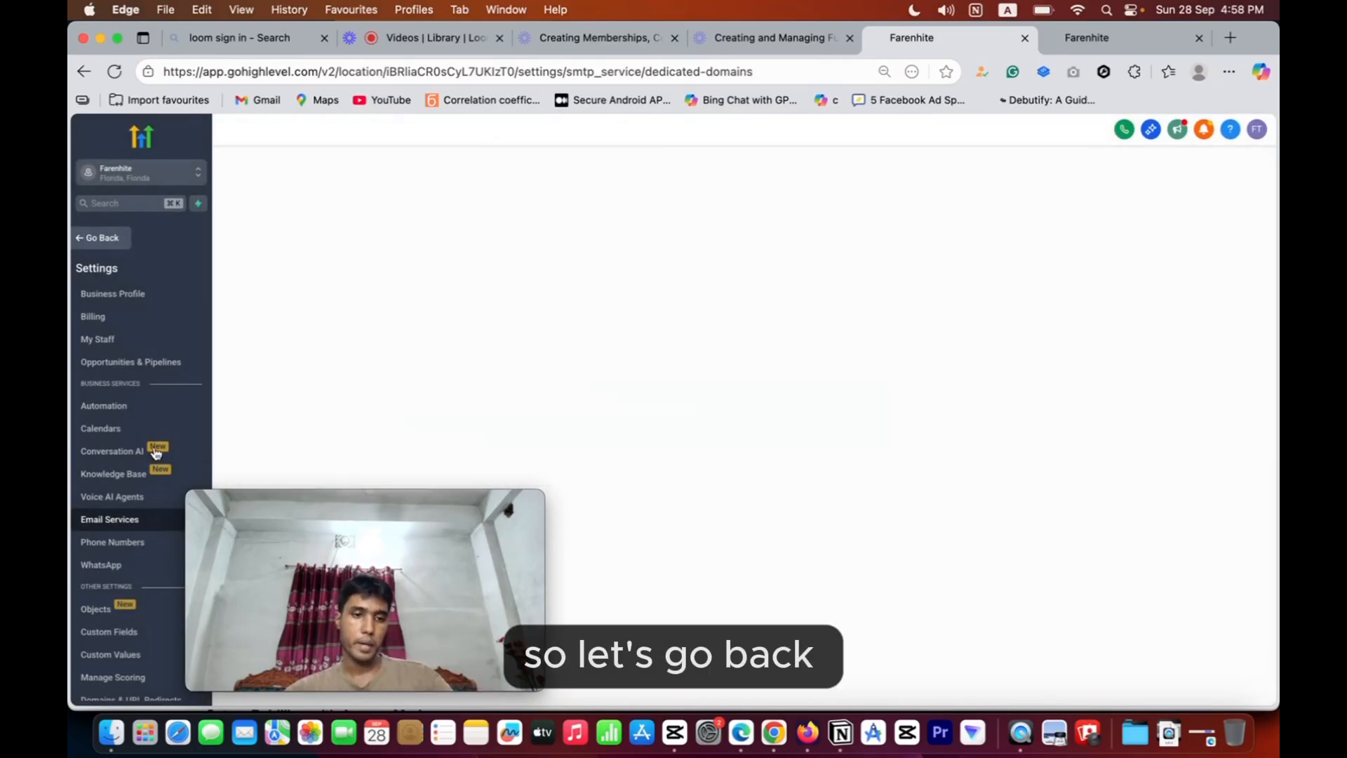
Browse Phone Numbers settings: add-number options, Trust Center and messaging analytics views
scroll(105, 498, down, 5)
click(106, 376)
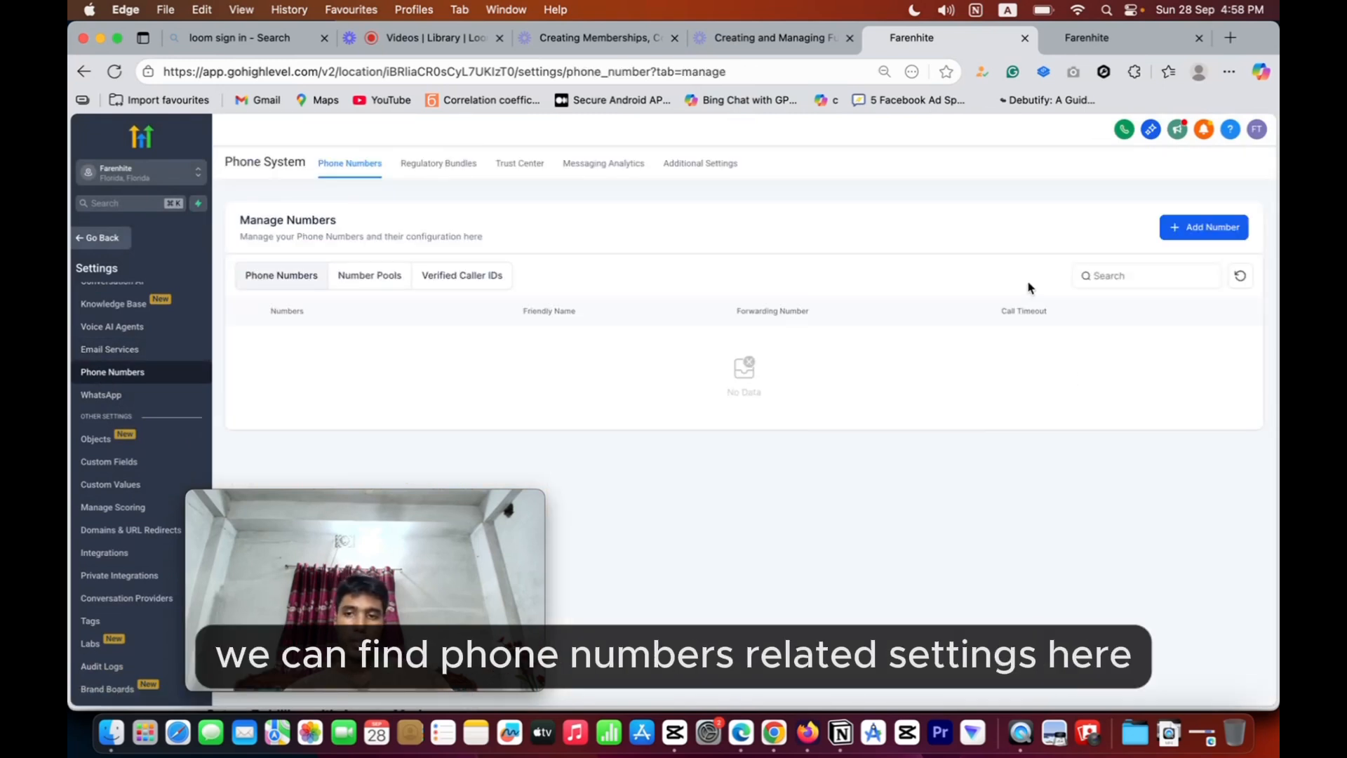
click(1202, 230)
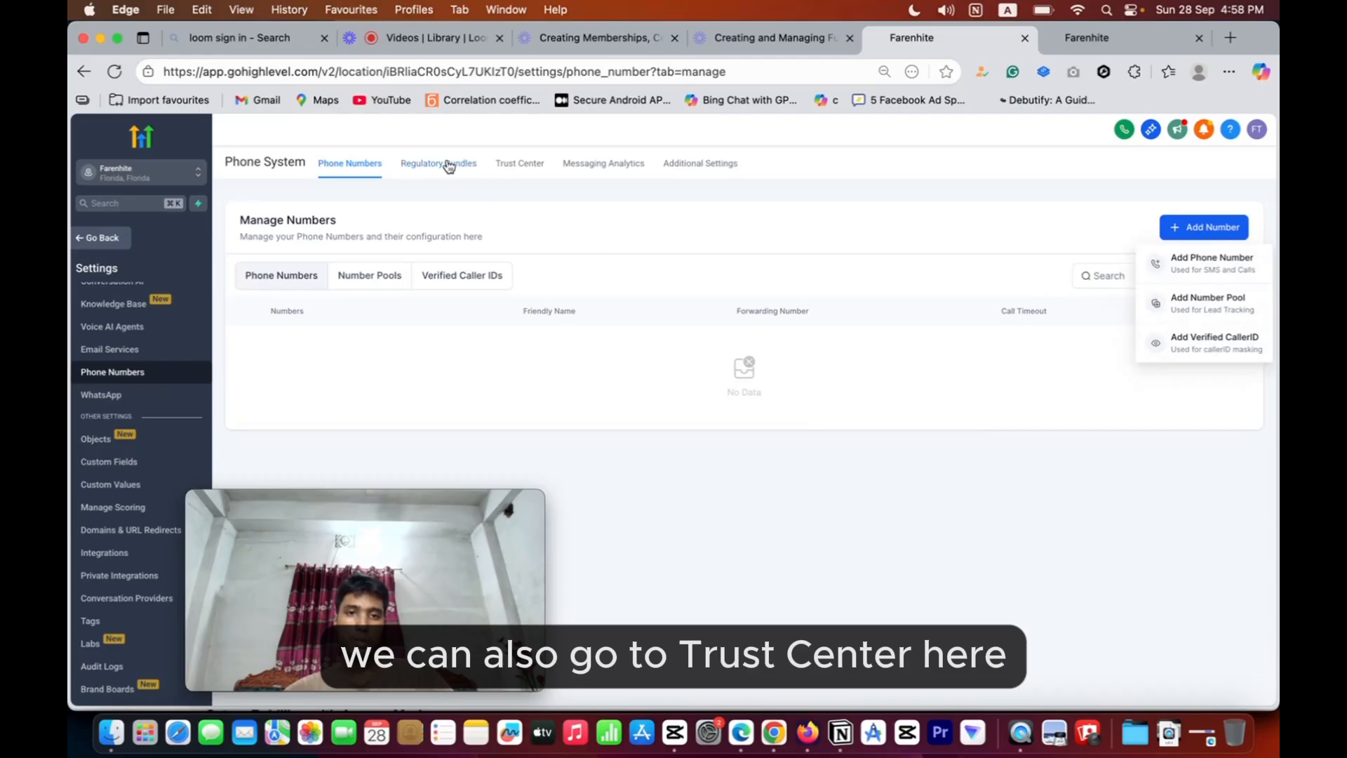
click(519, 166)
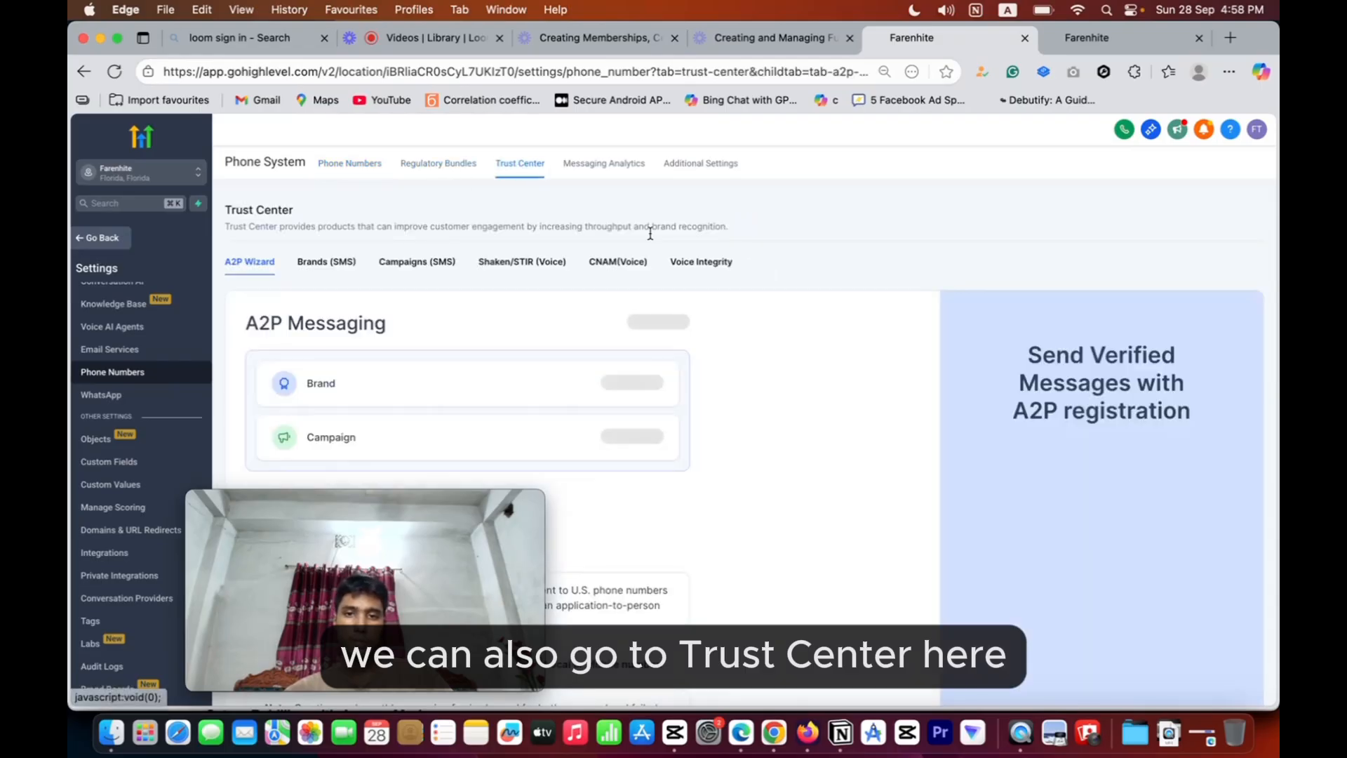
click(630, 169)
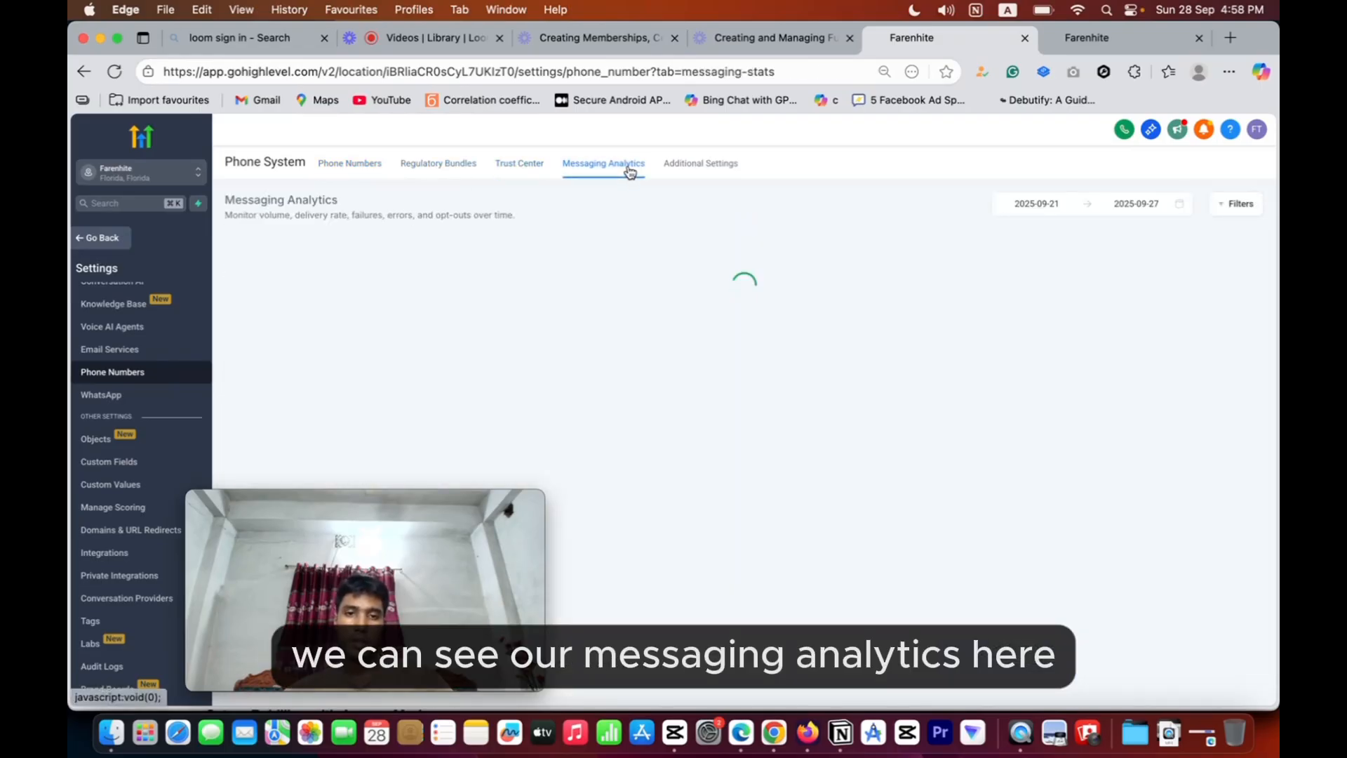
click(774, 746)
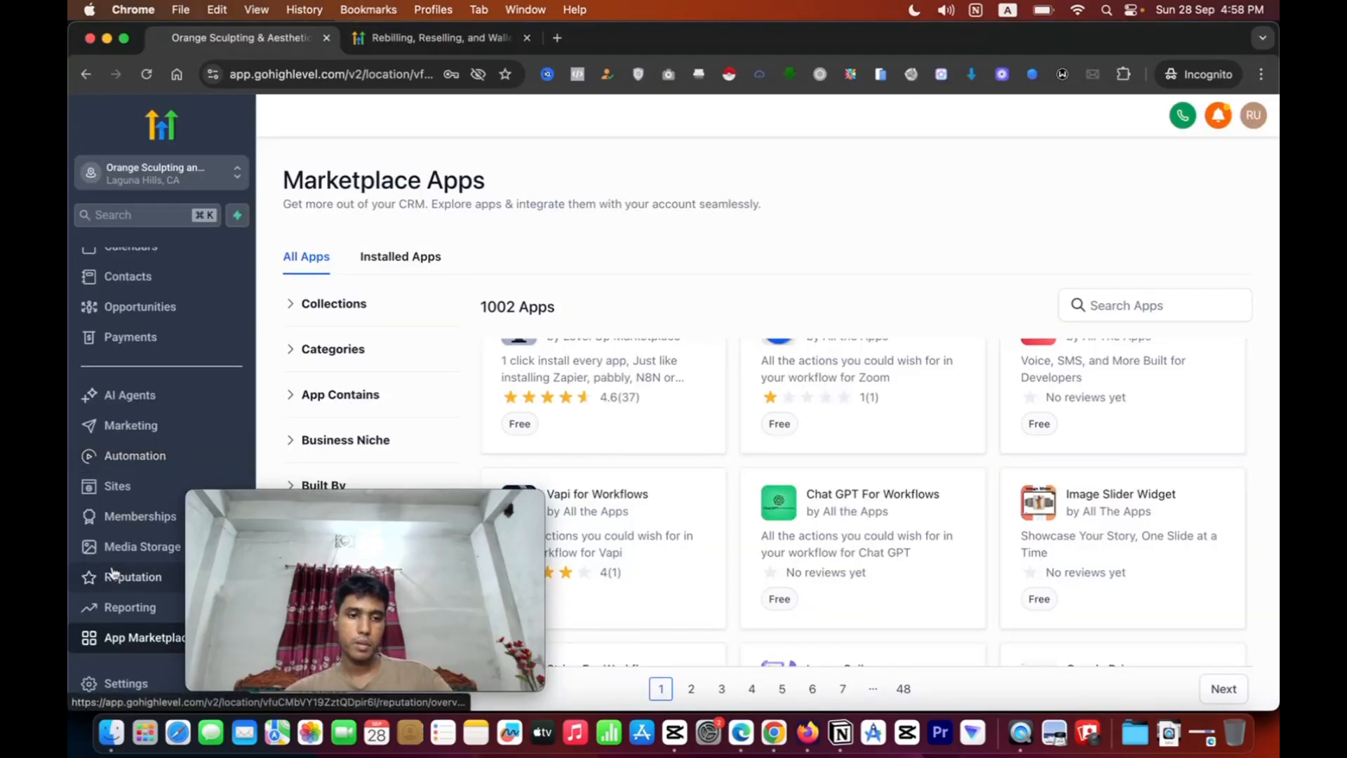
Edit the phone number's configuration and view Messaging Analytics: 239 sent, 222 delivered, 155 failed
click(126, 684)
scroll(107, 561, down, 3)
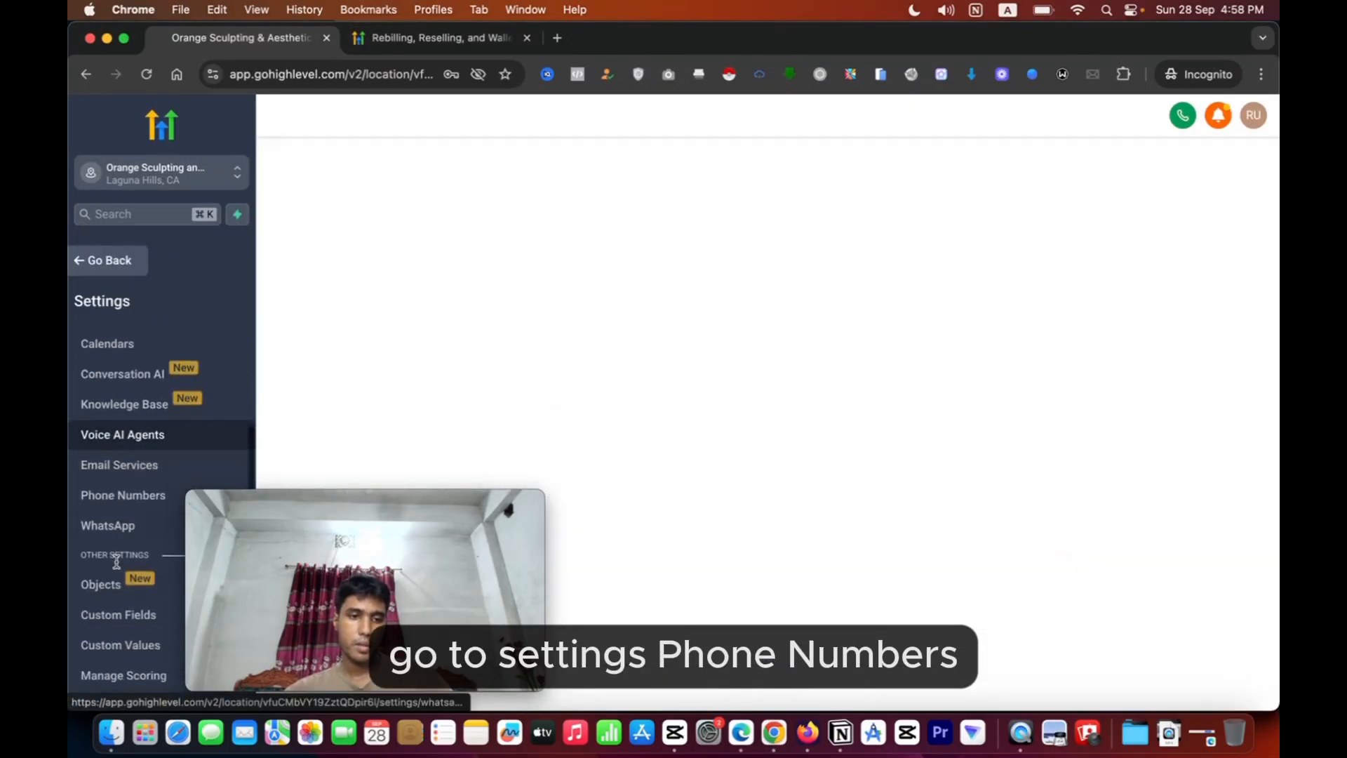
click(103, 499)
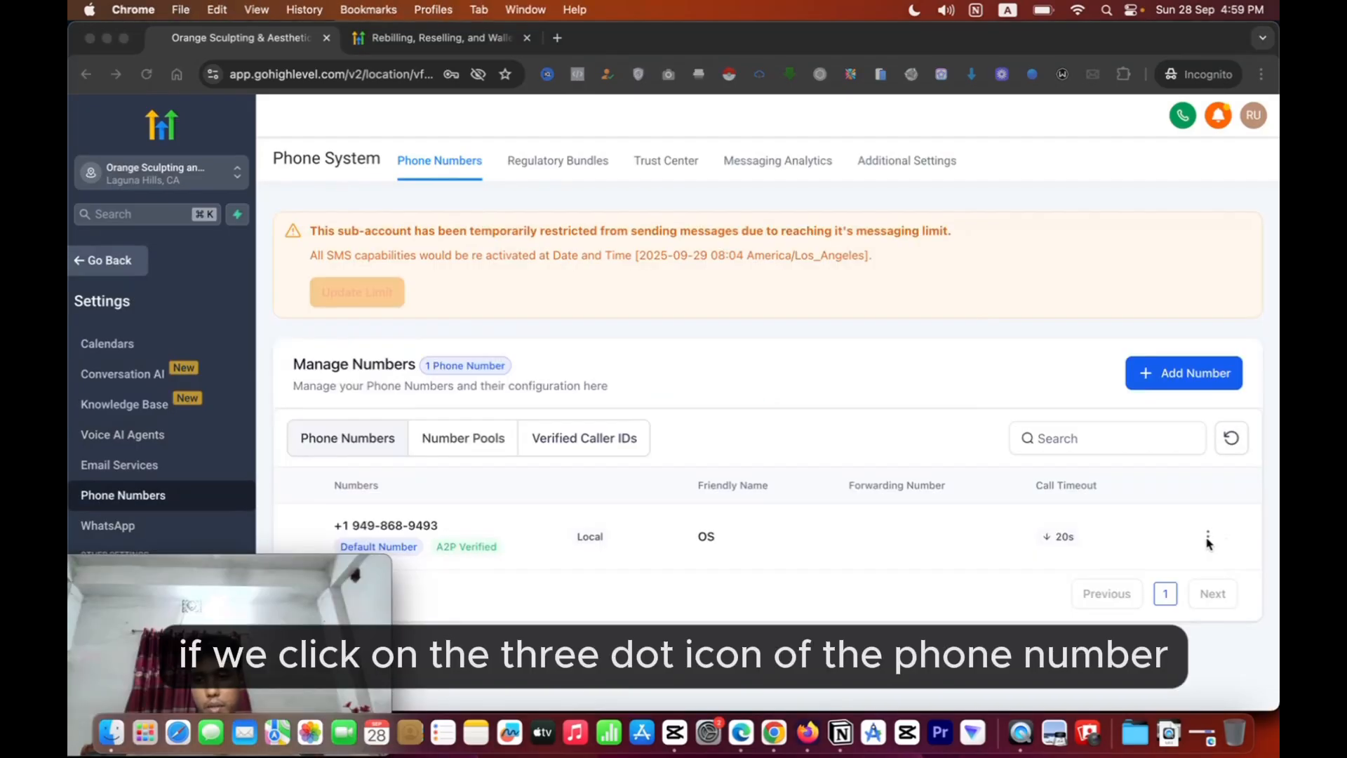
click(1211, 542)
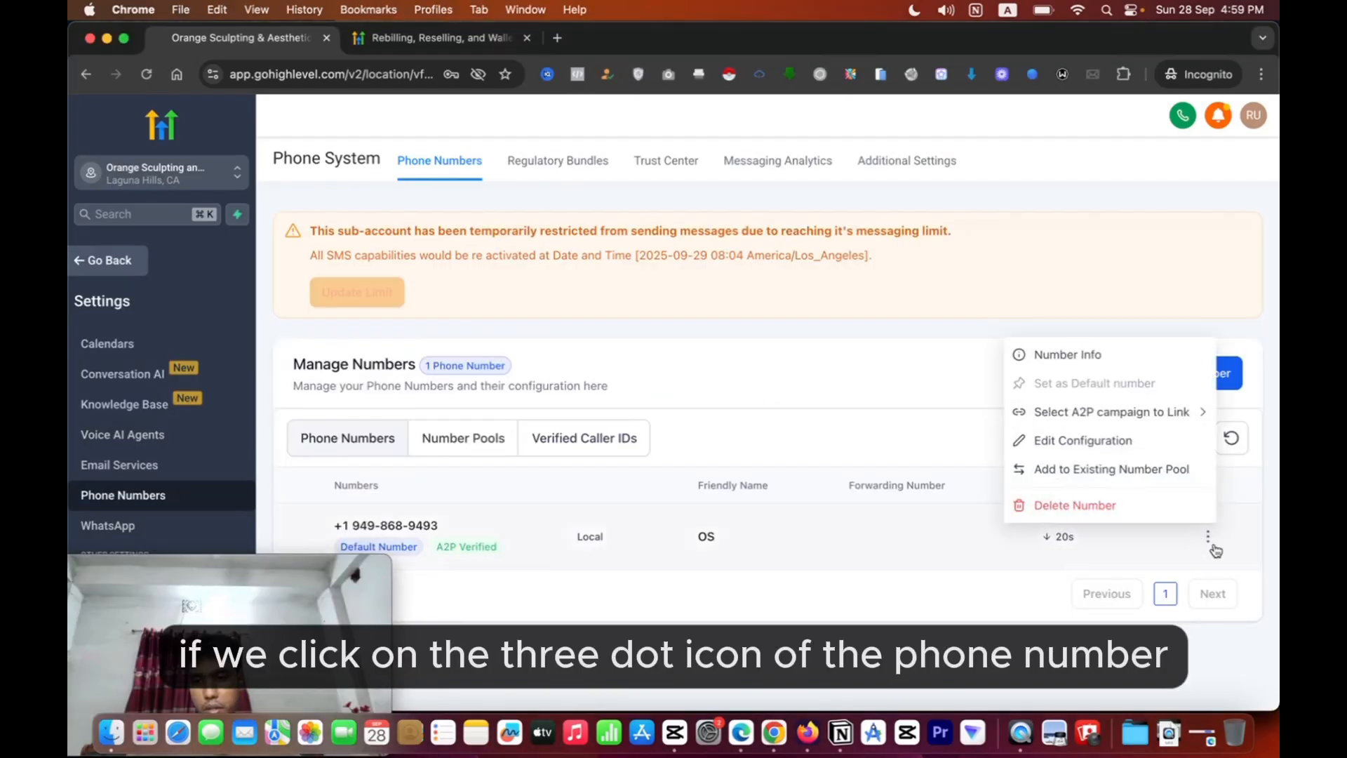
click(1086, 446)
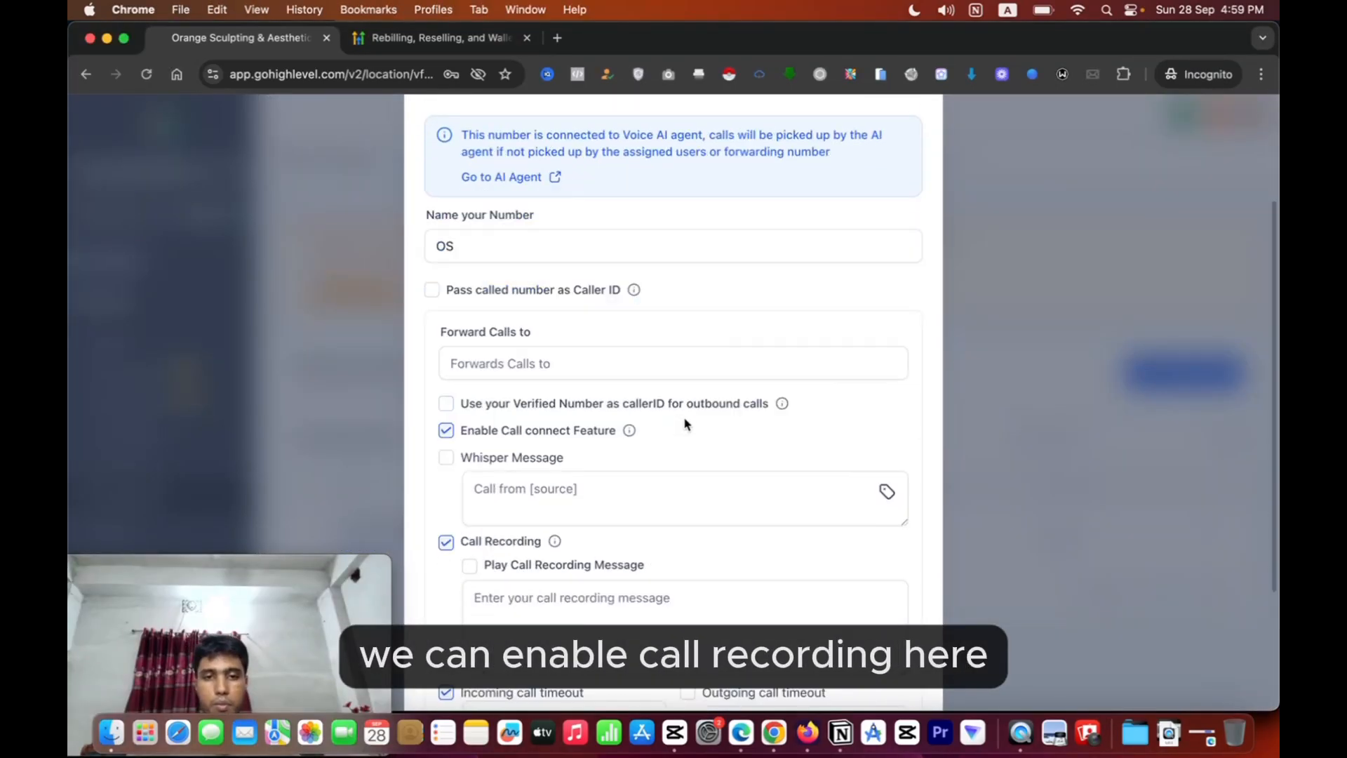
scroll(653, 414, down, 2)
scroll(529, 442, down, 2)
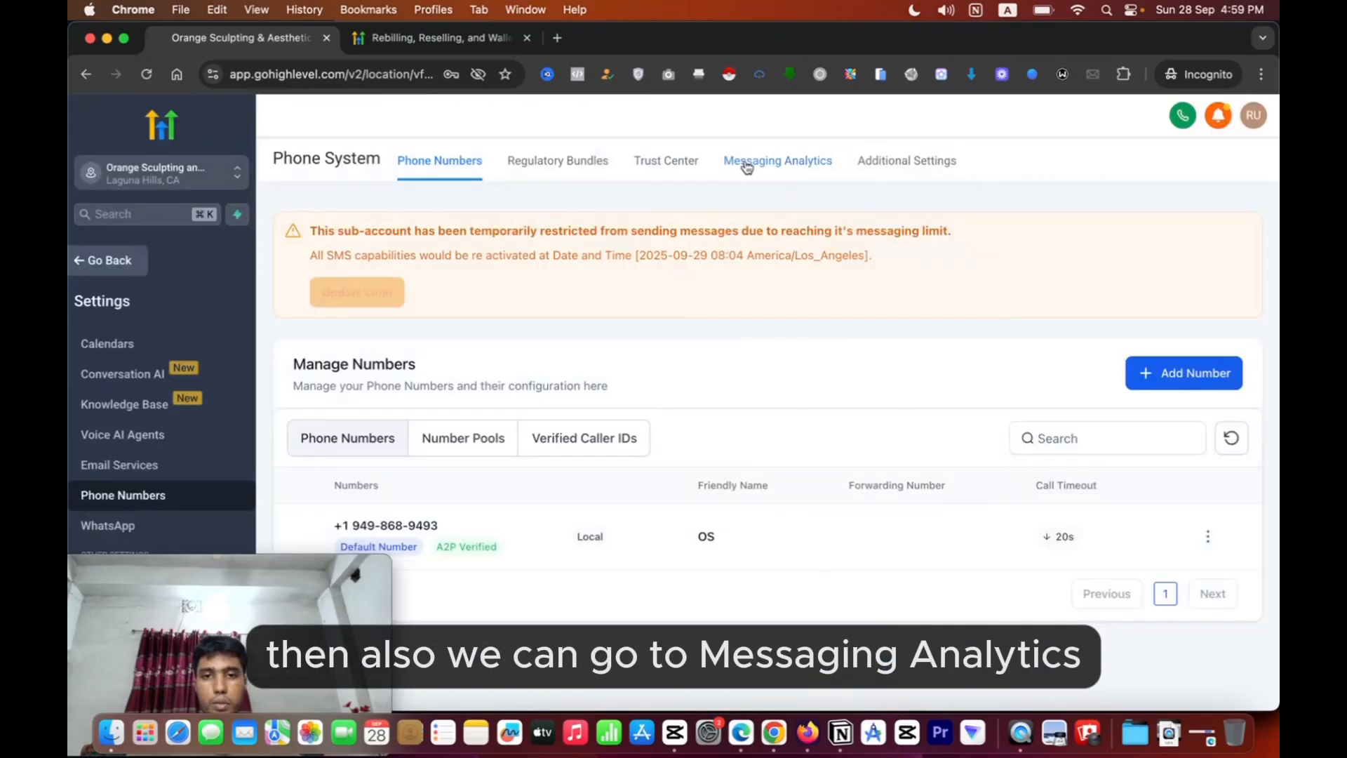
click(746, 164)
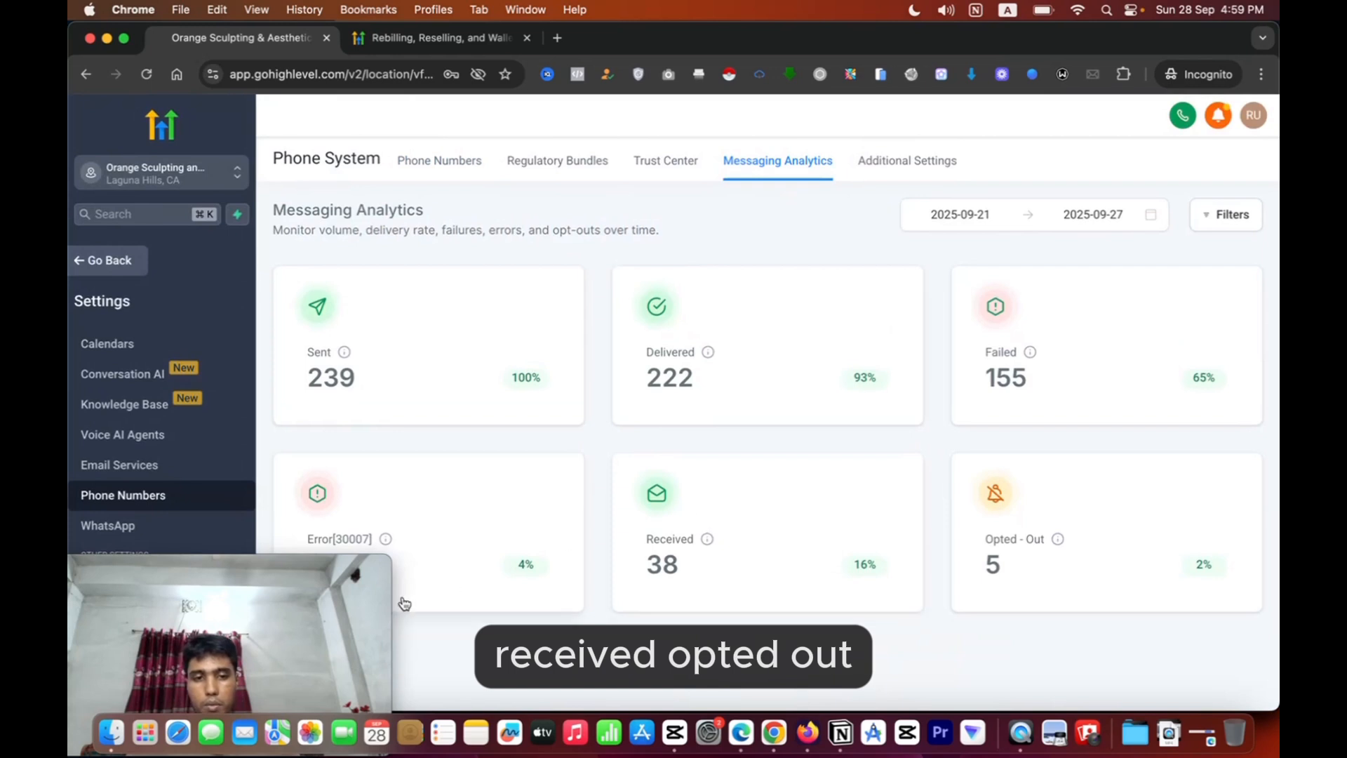
click(384, 569)
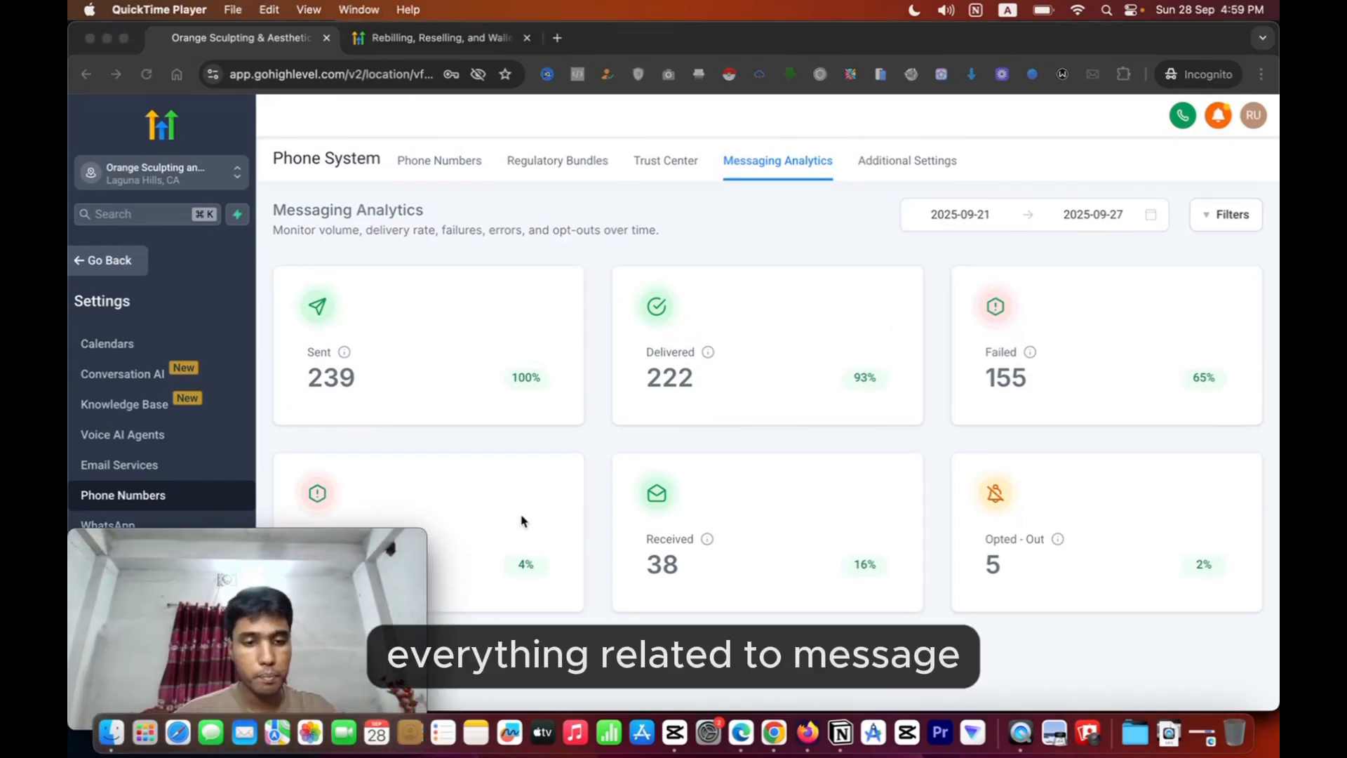
In Domains & URL Redirects, start a Funnel/Website Connect and enter test.farenhite.com as the domain
click(772, 733)
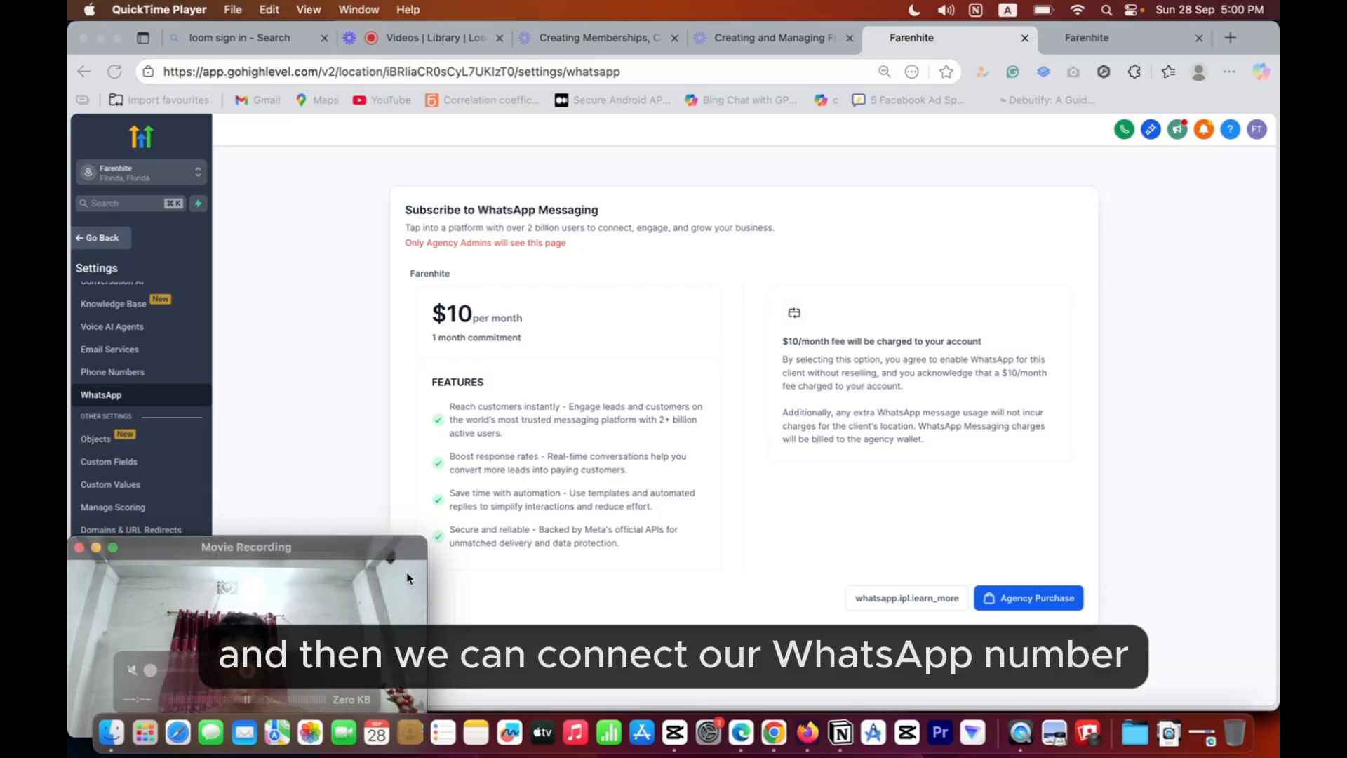
drag(334, 555, 500, 541)
click(132, 530)
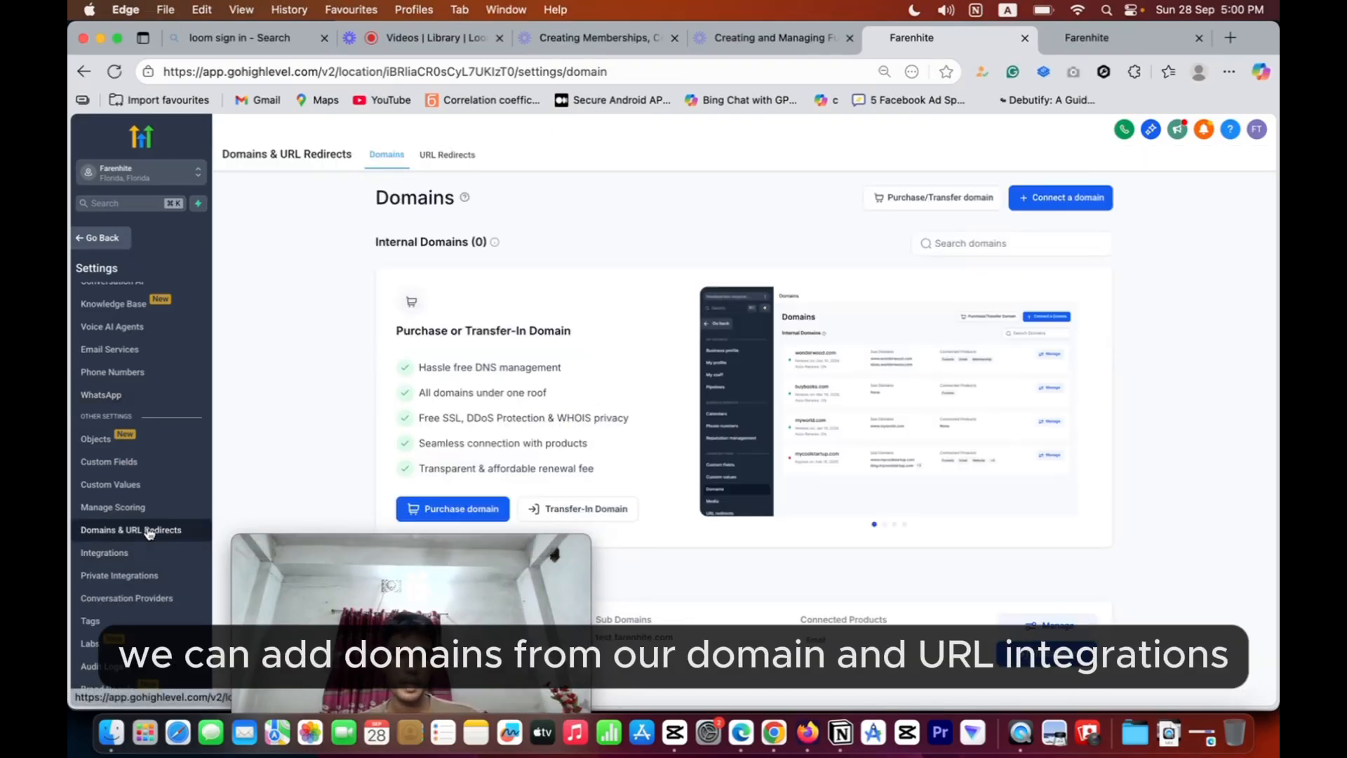
click(1057, 205)
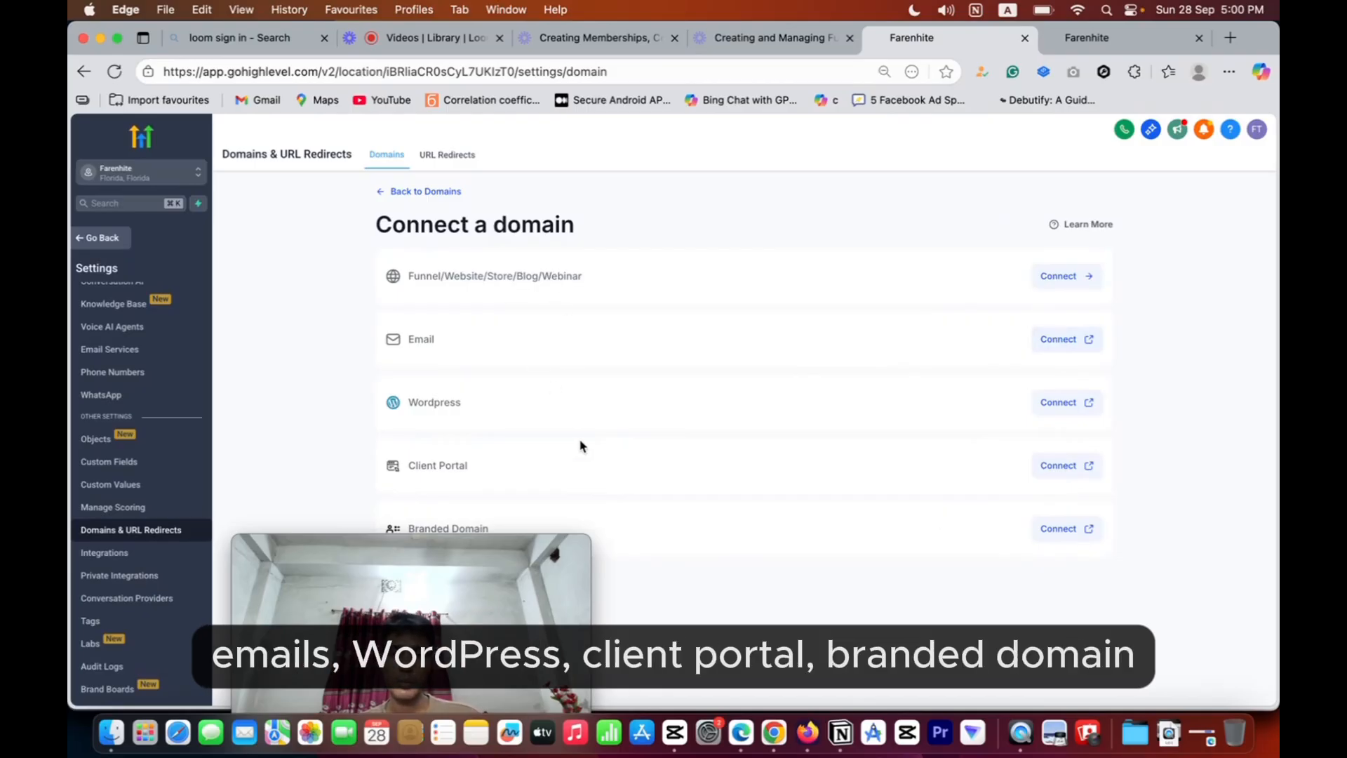
click(1061, 281)
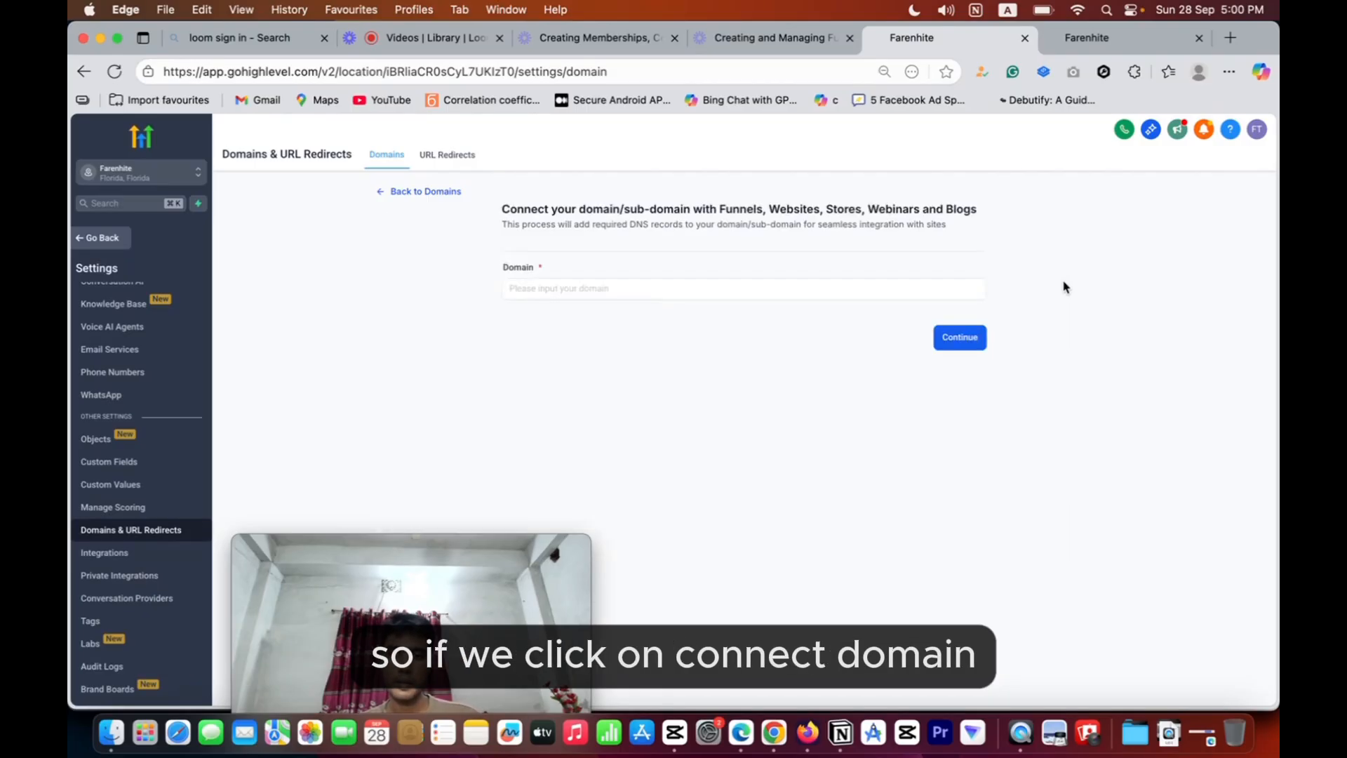
click(646, 293)
text(t)
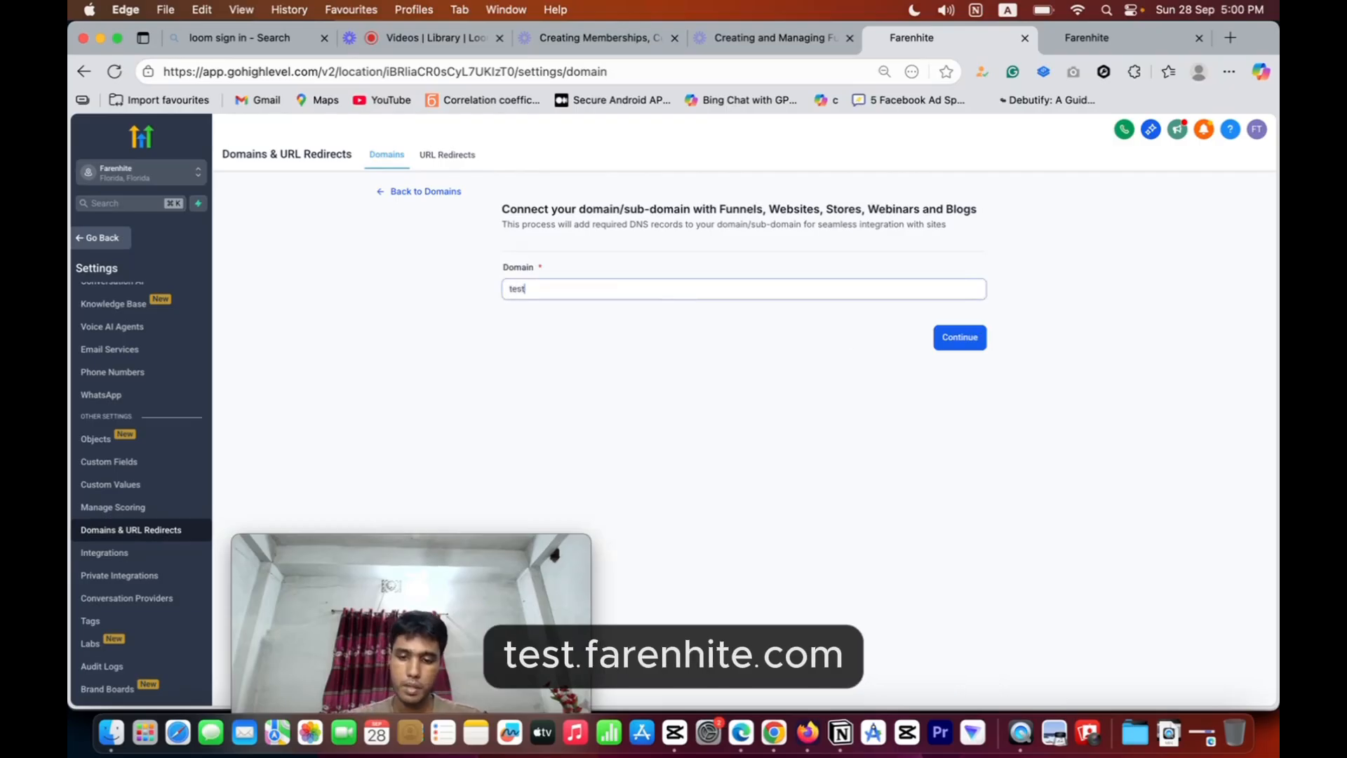
text(.farenhite.com)
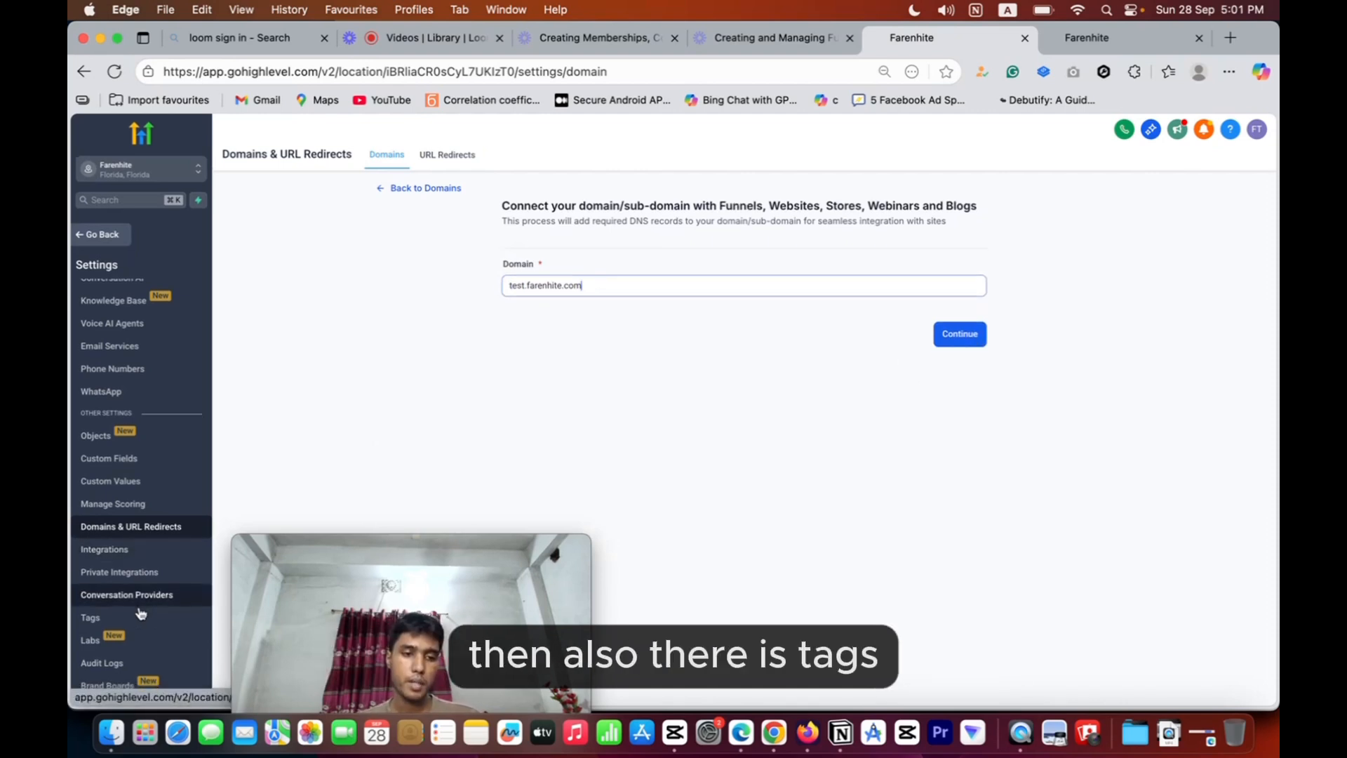
Create a new tag named 'test tag' in the Tags settings
click(90, 620)
drag(460, 554, 295, 535)
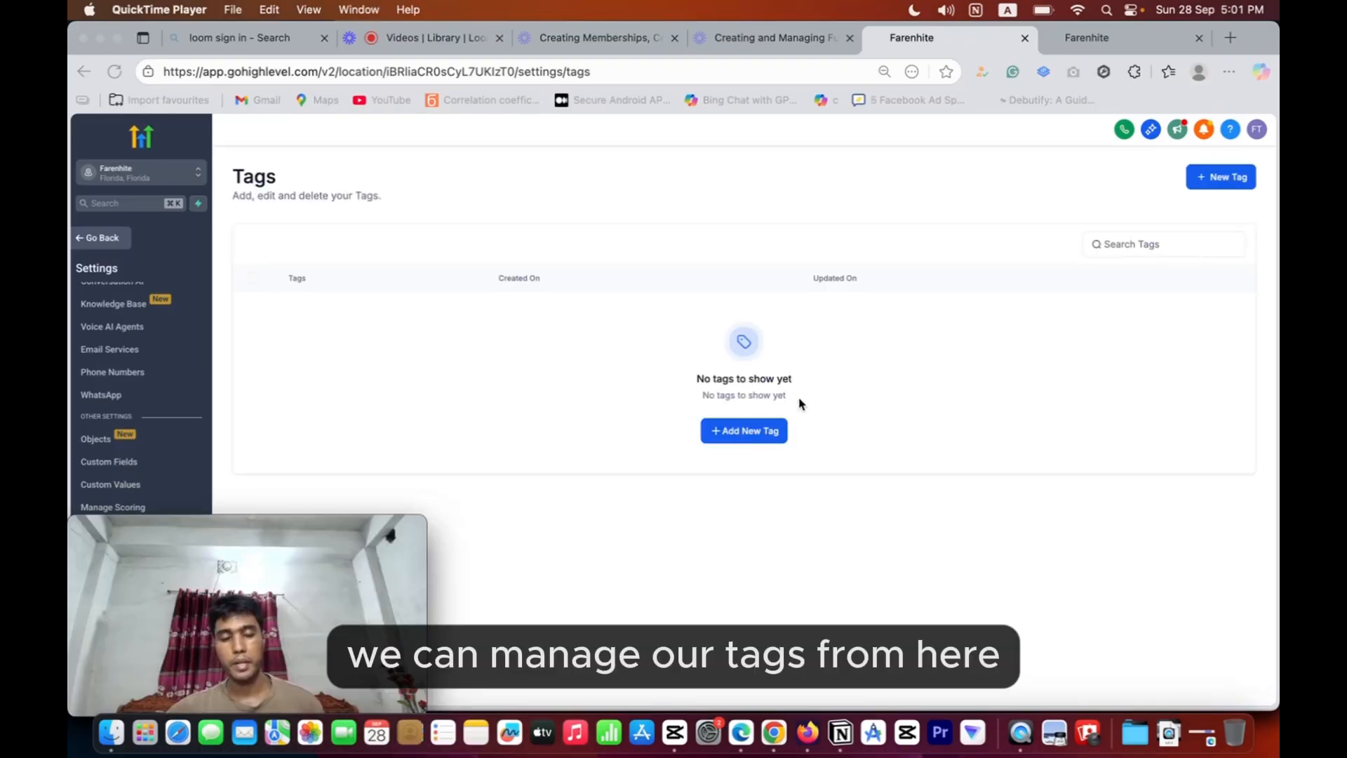
click(739, 446)
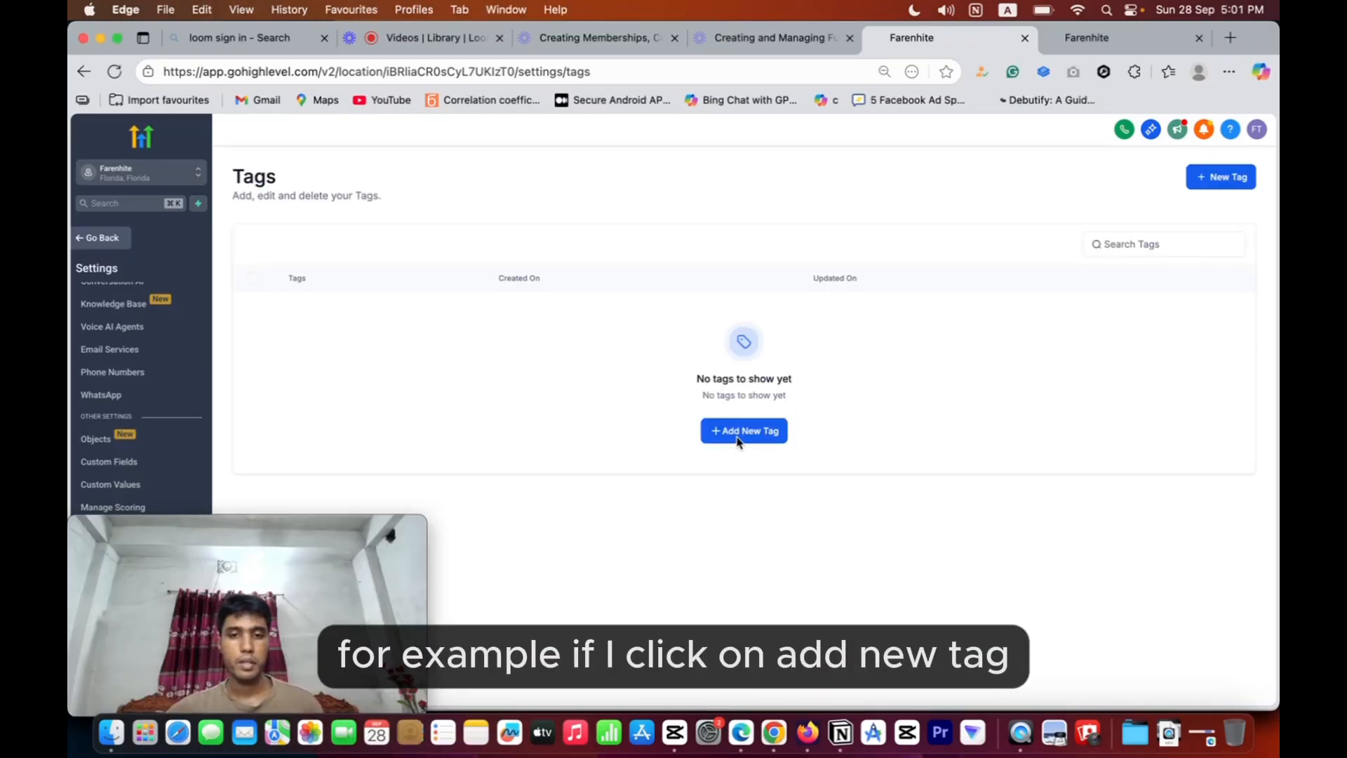
click(736, 435)
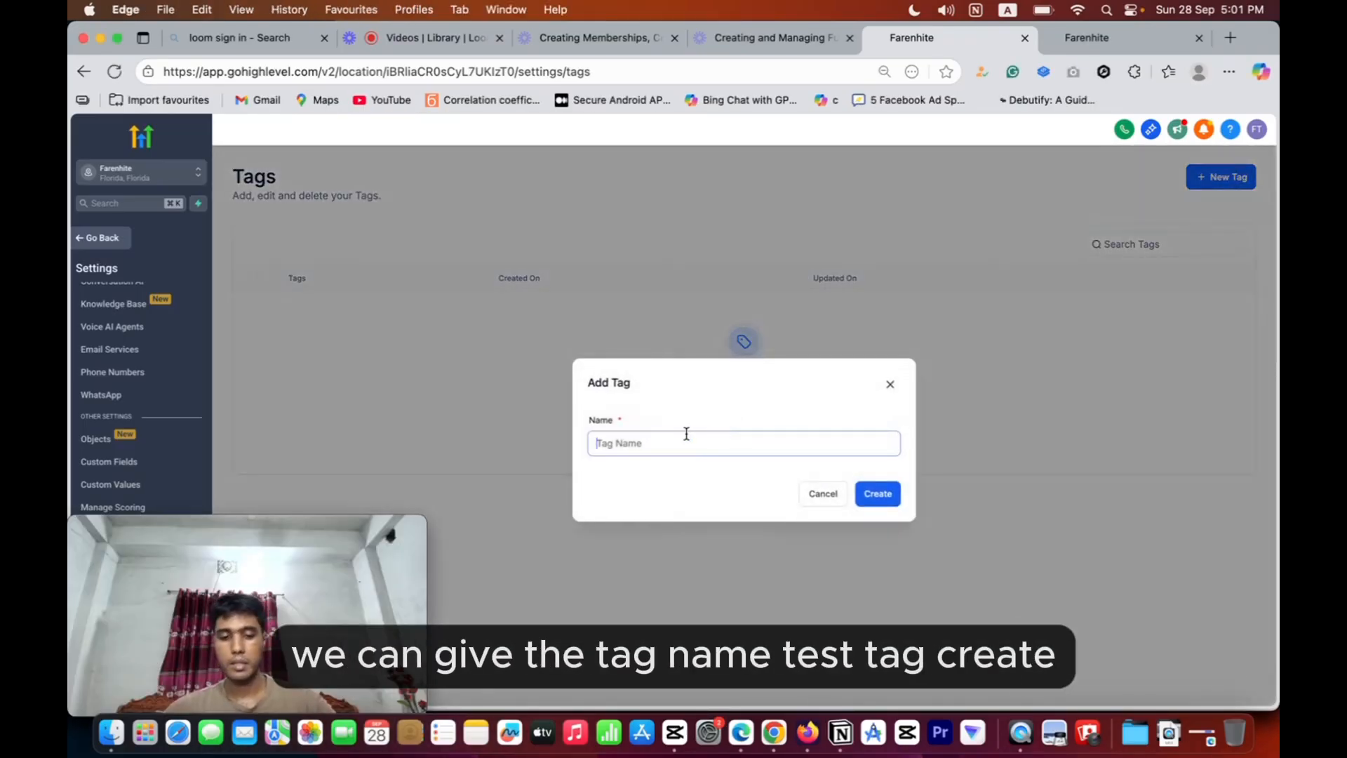
text(test tag)
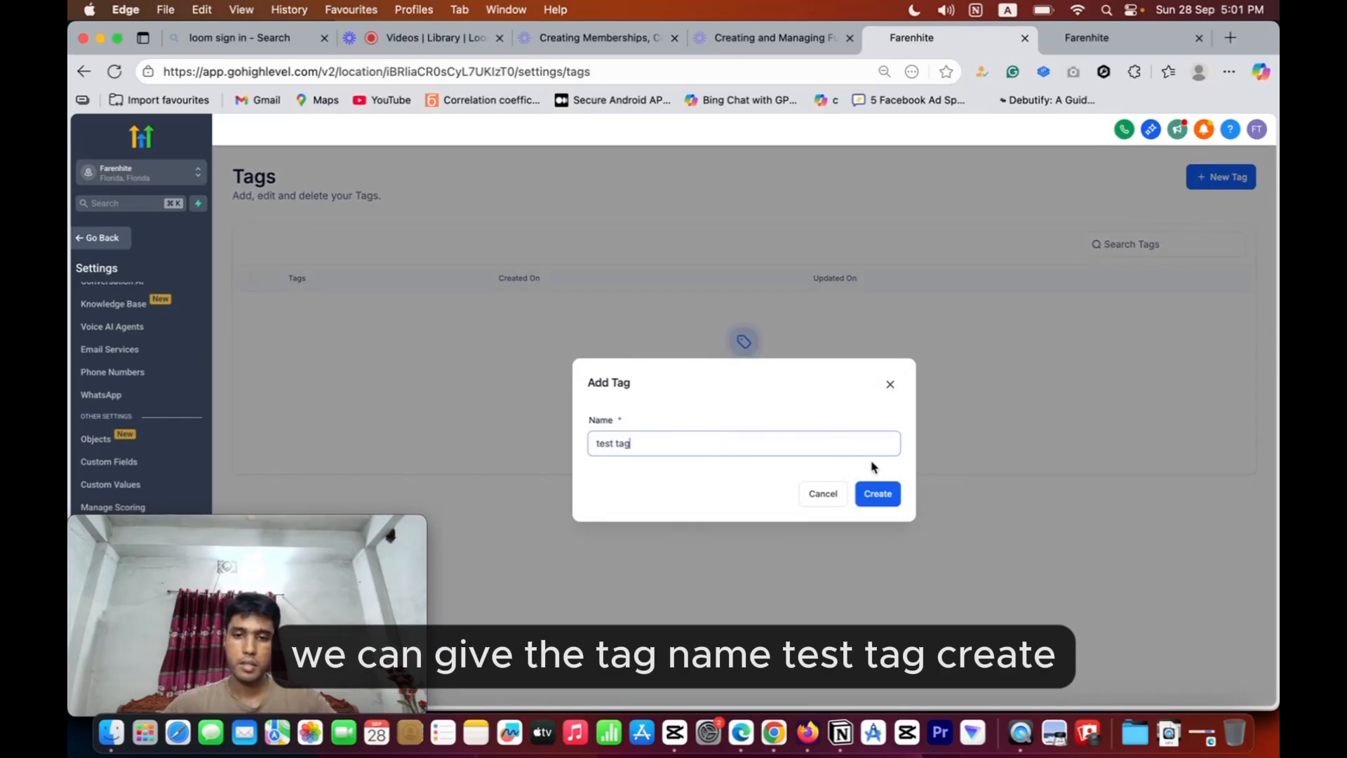
click(890, 494)
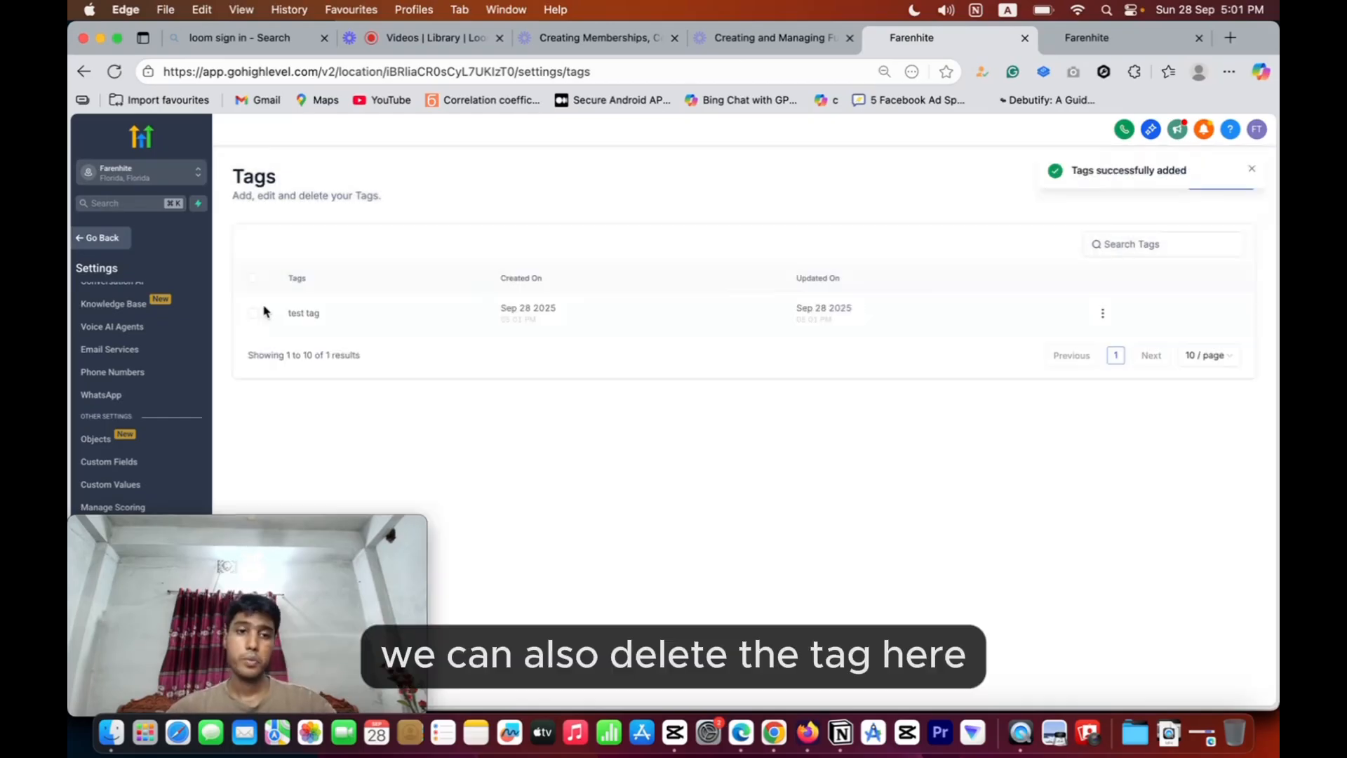
Select 'test tag' and delete it through Bulk Actions, confirming the deletion
click(252, 313)
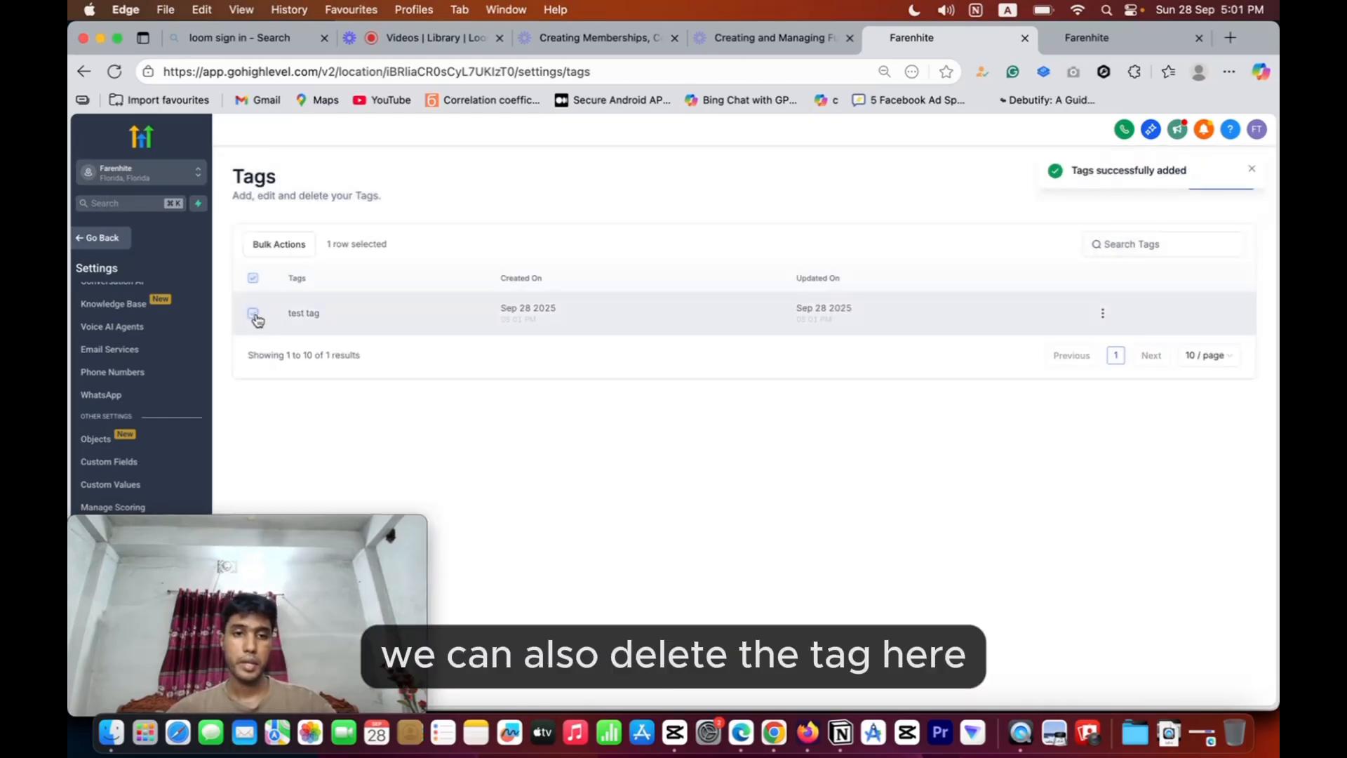
click(294, 251)
click(263, 217)
click(872, 493)
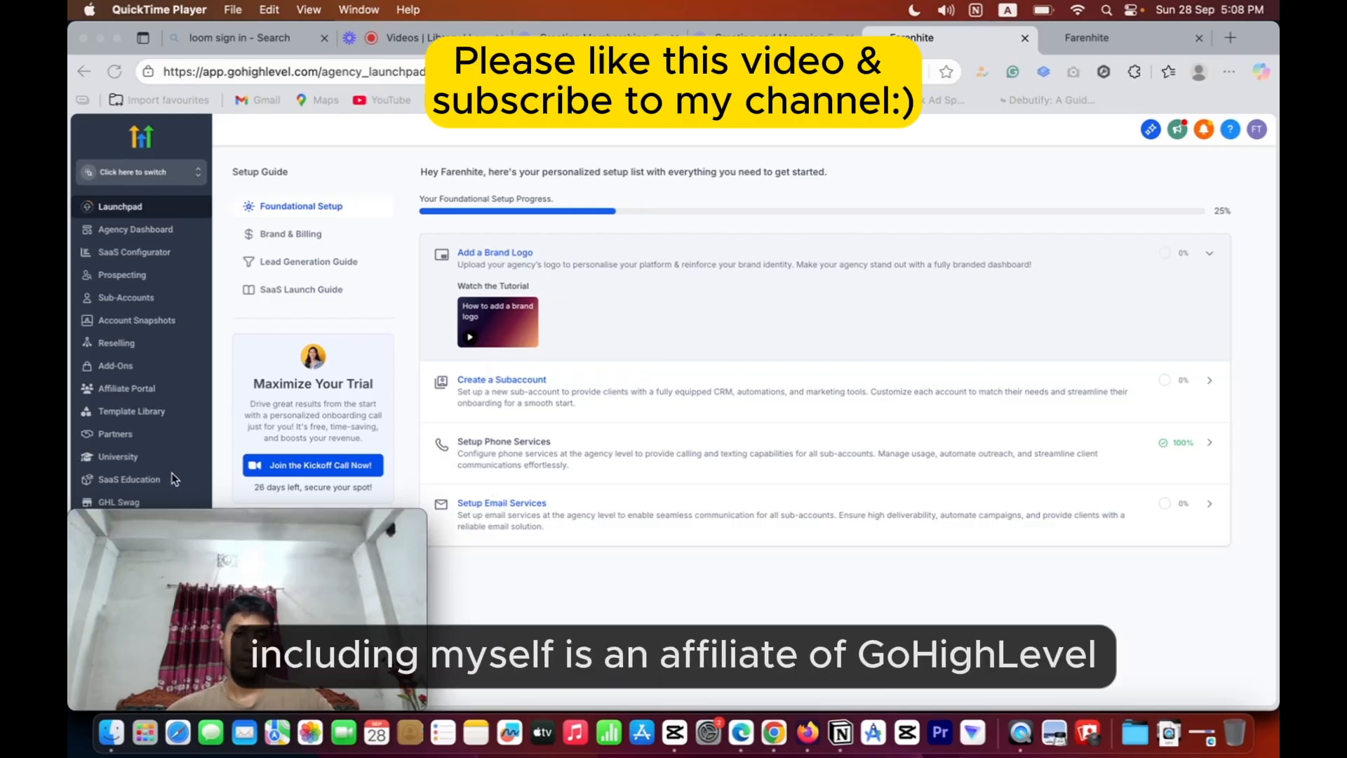
Open the Affiliate Portal, accept the Affiliate Policy, and choose Accept Terms & Join Now
click(133, 396)
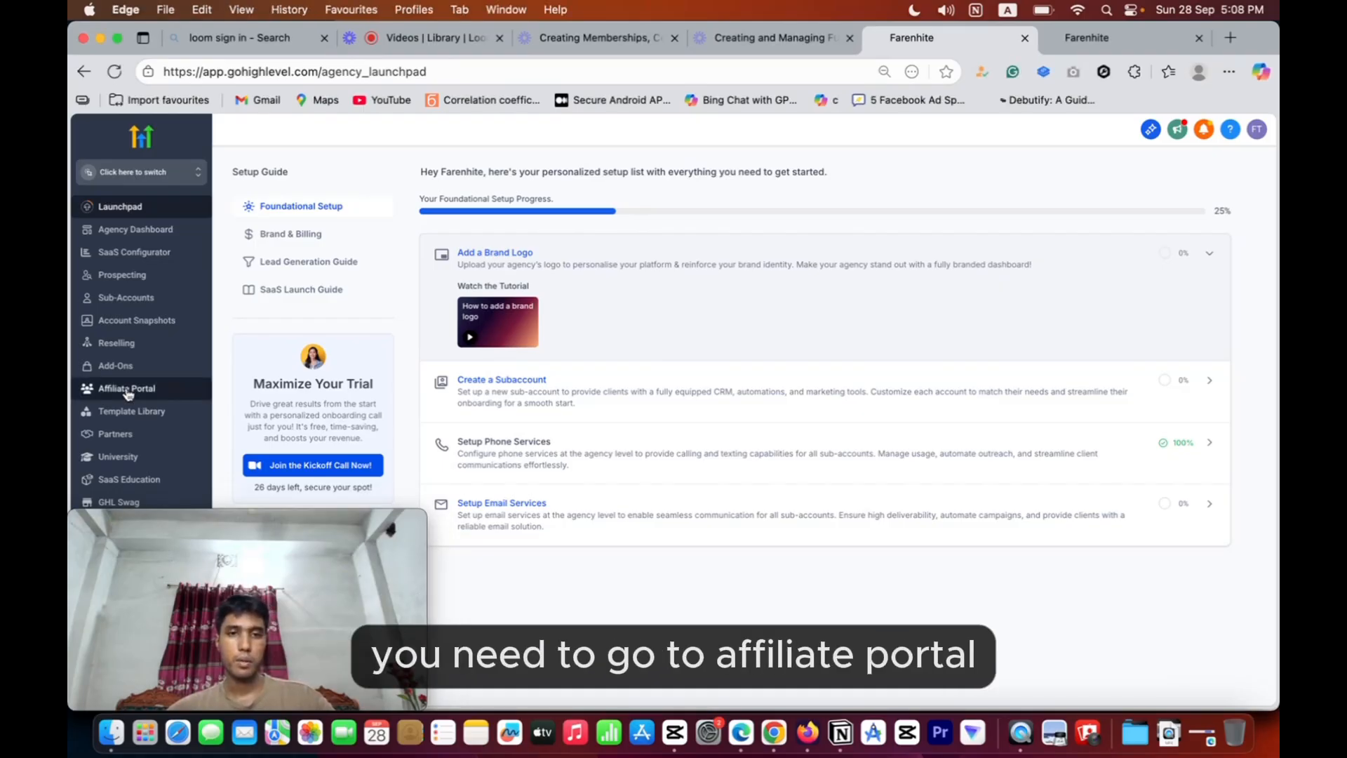
click(128, 394)
drag(145, 522, 220, 513)
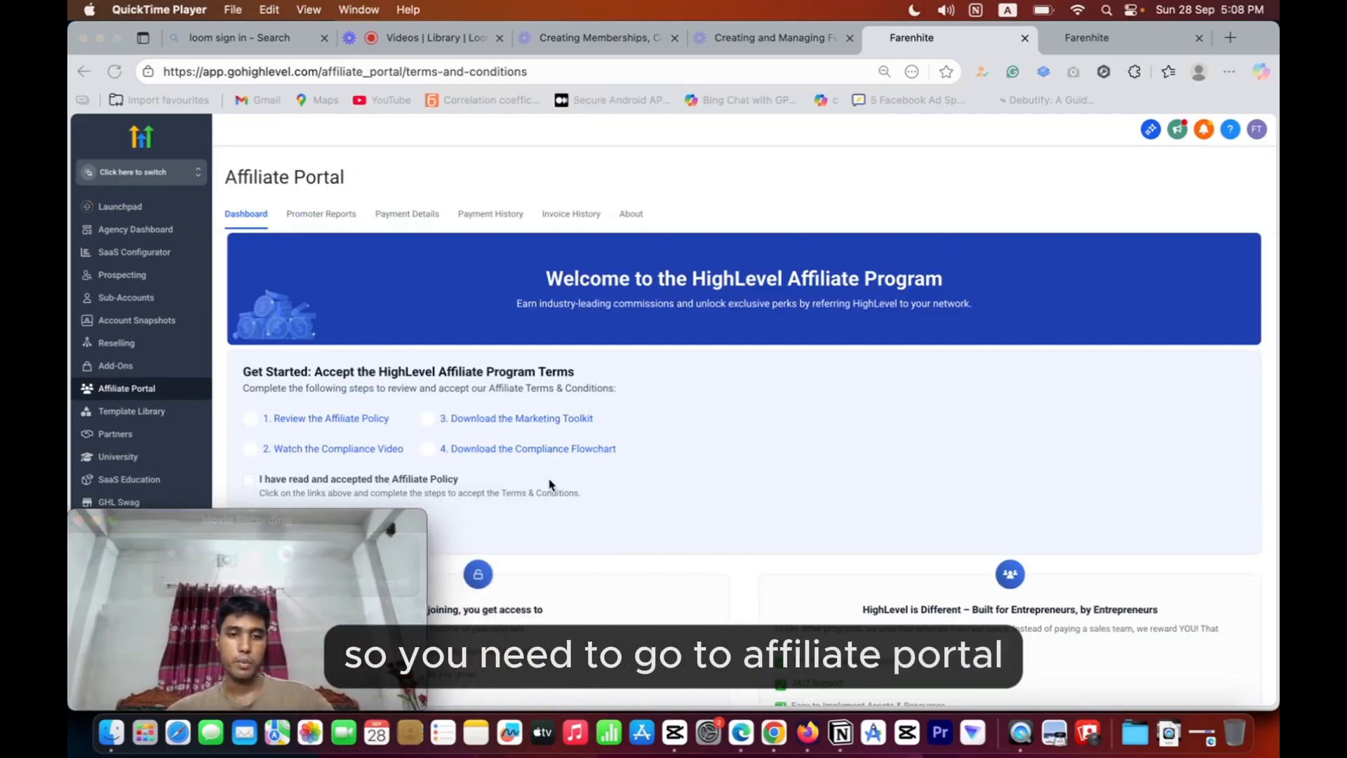
scroll(551, 484, down, 3)
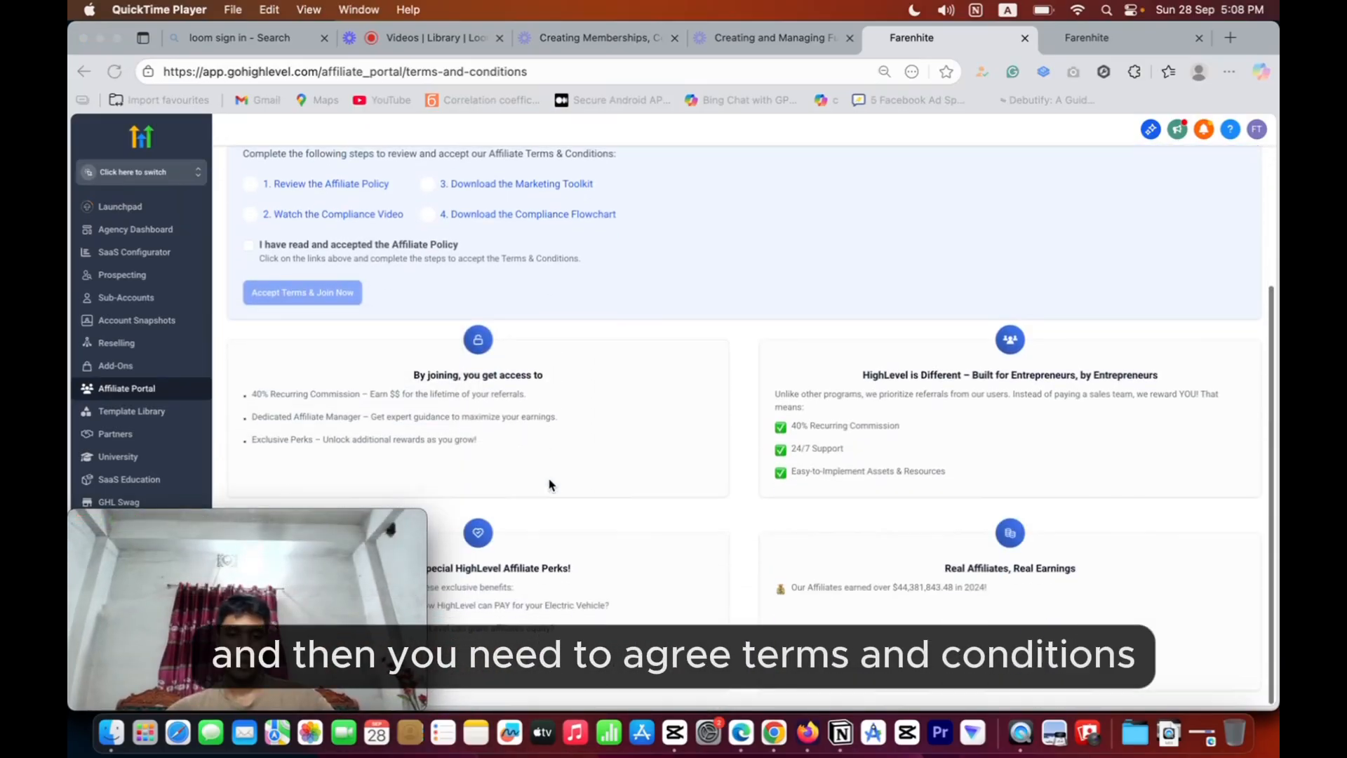
click(255, 185)
click(248, 245)
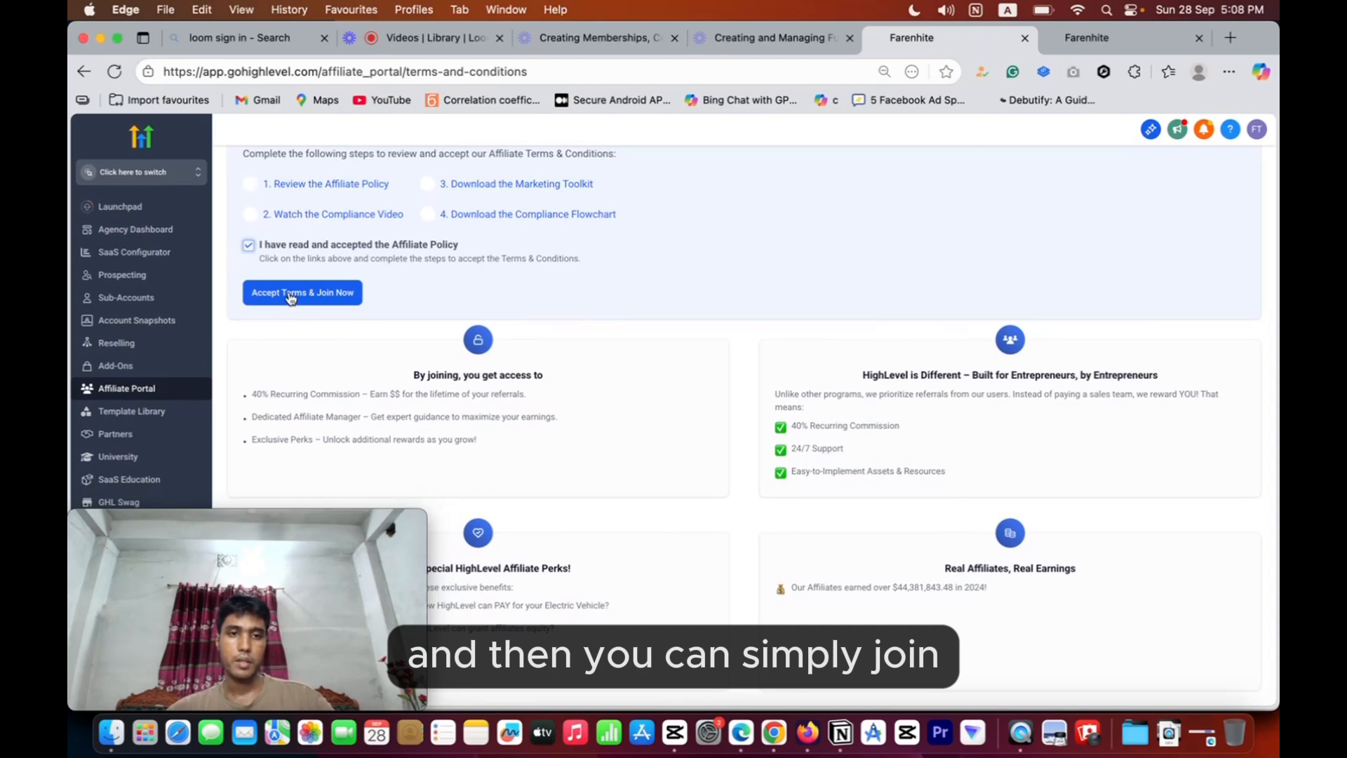
click(291, 295)
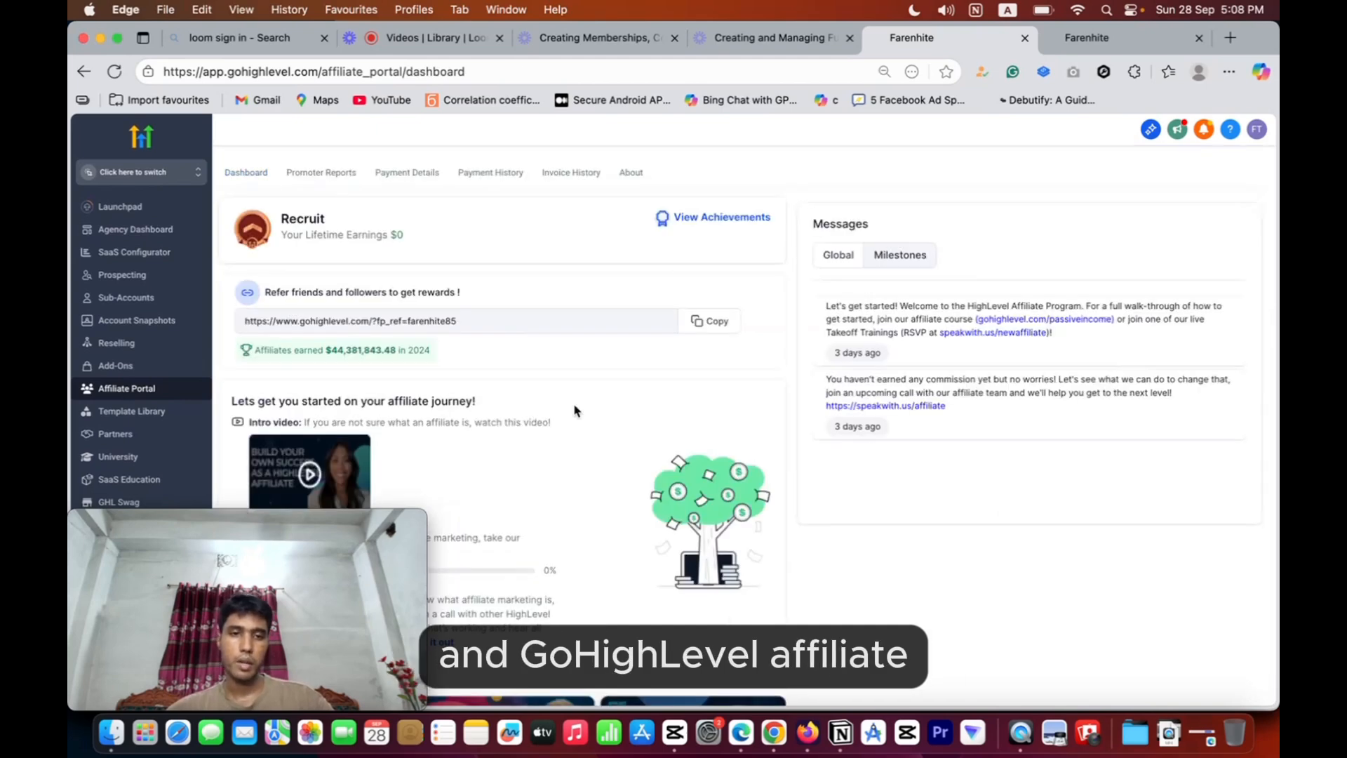
scroll(574, 411, down, 2)
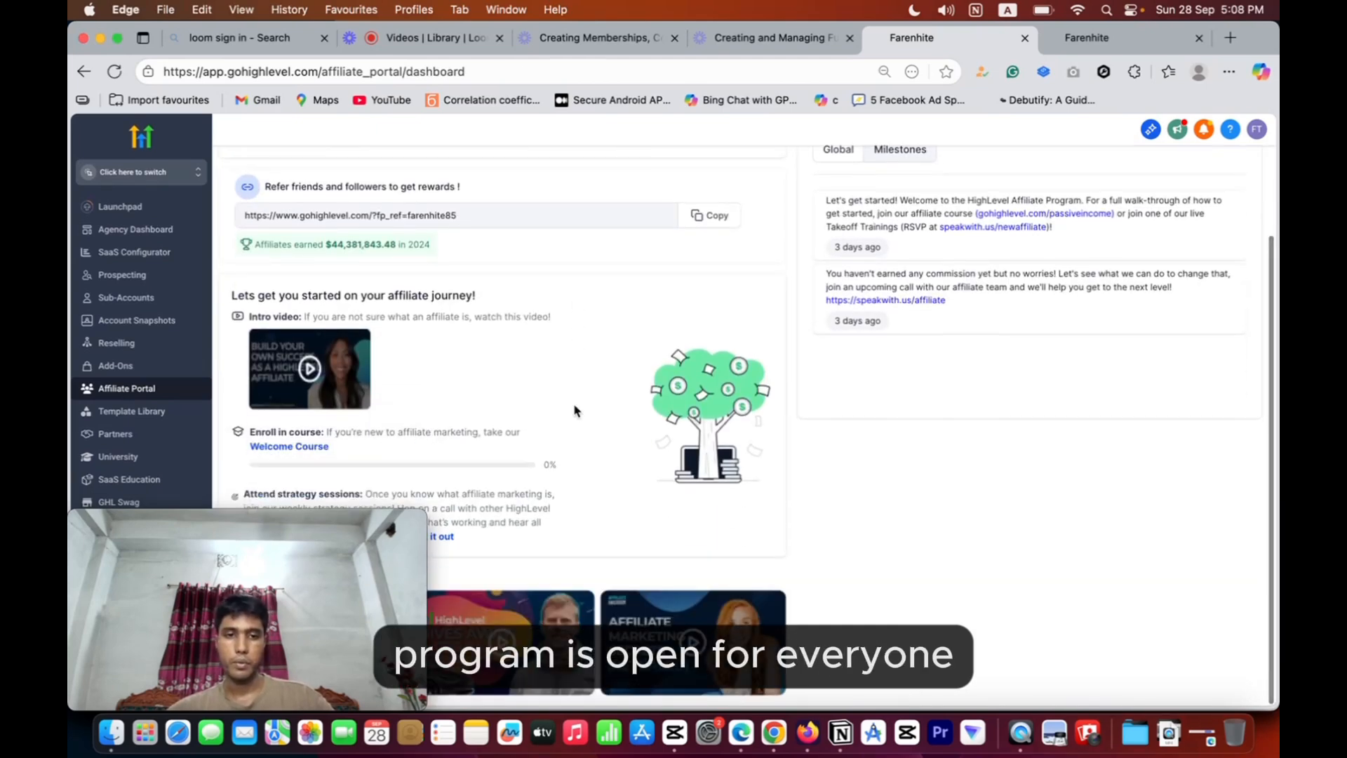
scroll(574, 410, up, 3)
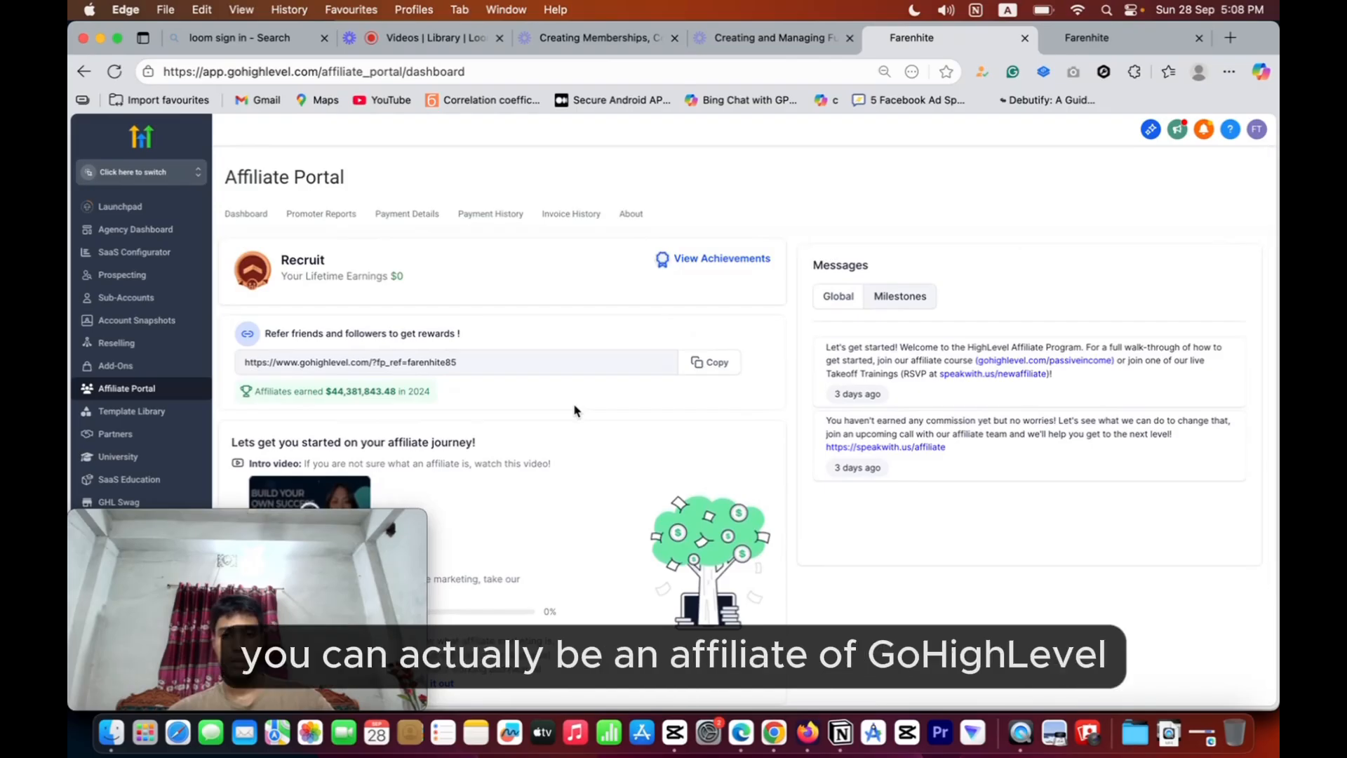